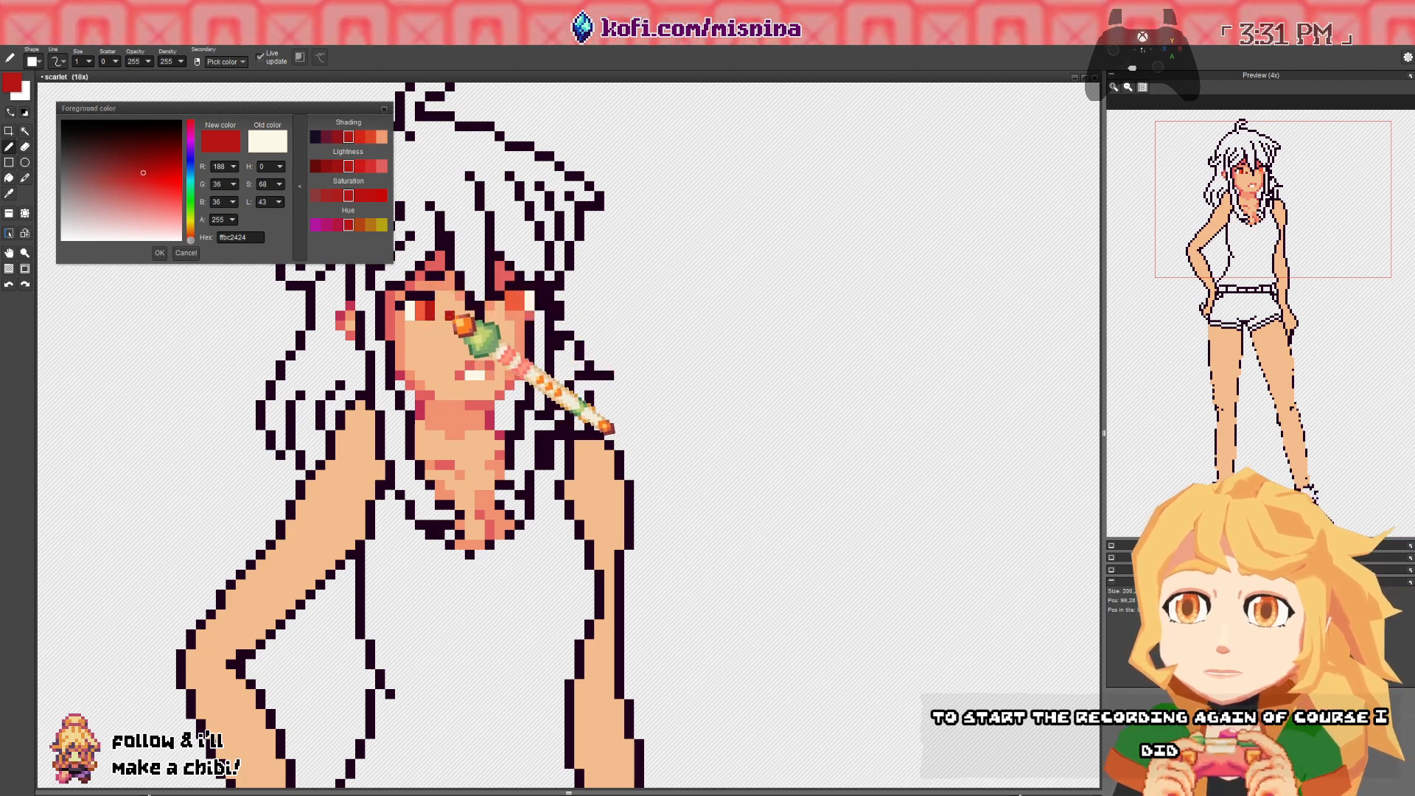
# - Paint the whites of the eyes in cream FEFAEB and set the darker cream F2EACB for their shading
pyautogui.rightClick(530, 305)
pyautogui.click(509, 296)
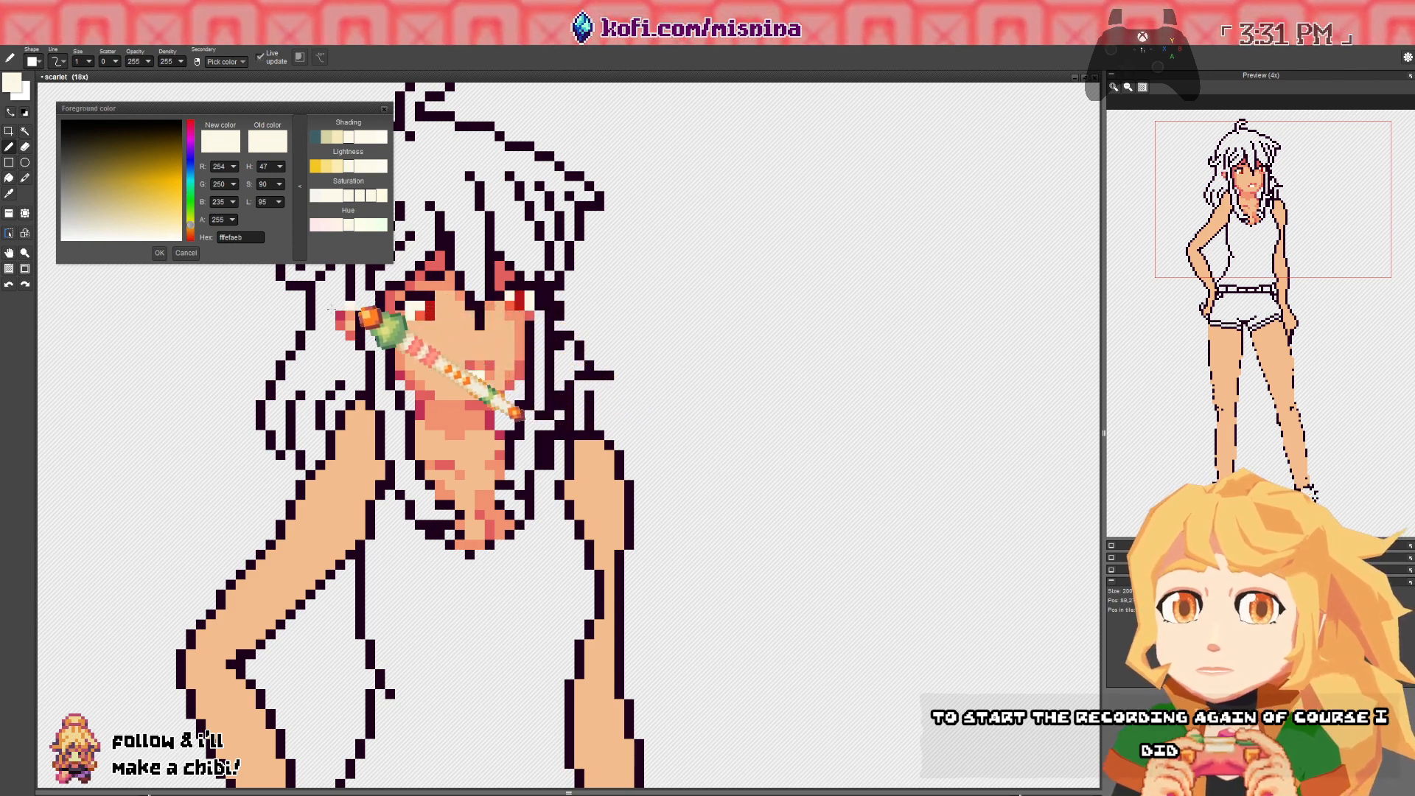
pyautogui.click(132, 224)
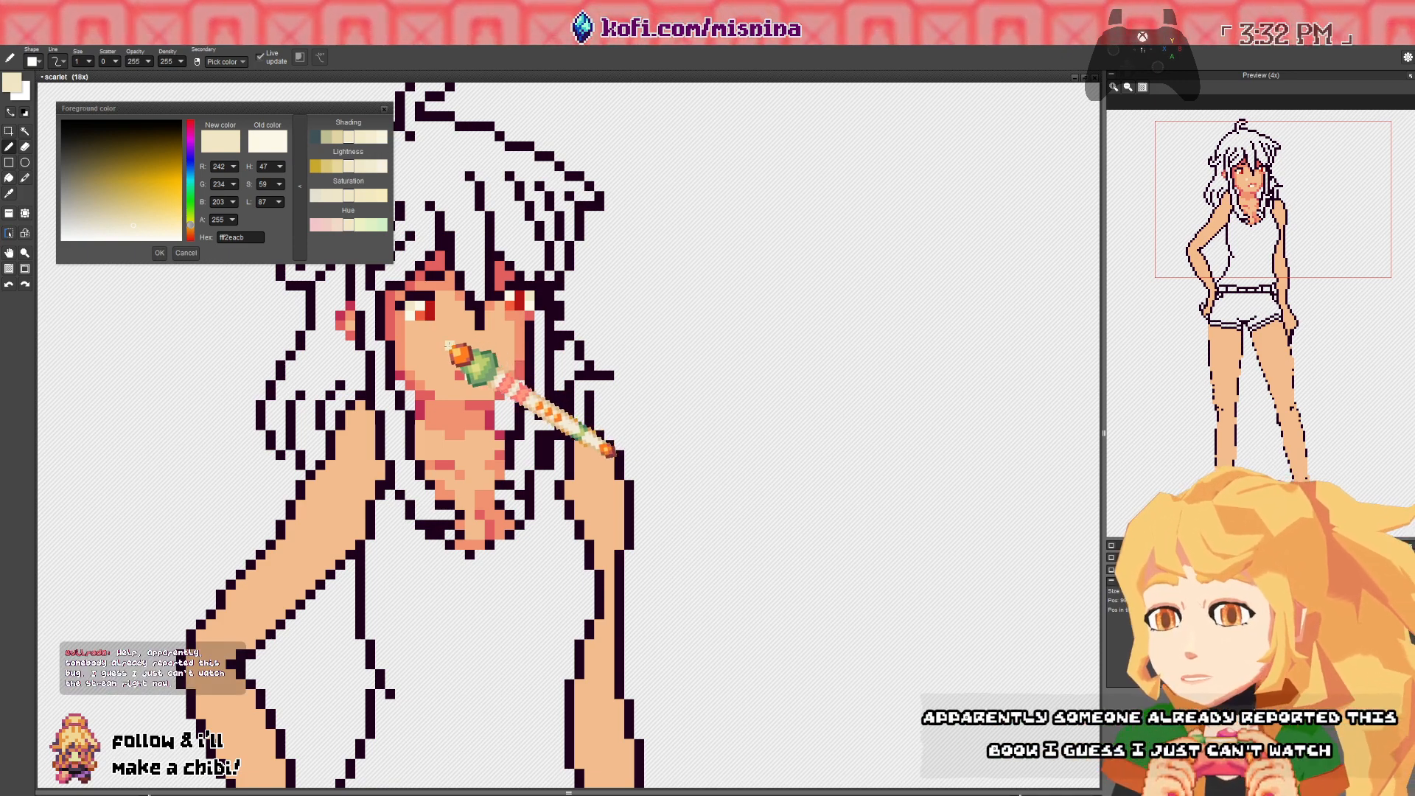
# - Sample the salmon skin shadow F29D7E and shade the cheek beneath the eye with it
pyautogui.rightClick(413, 328)
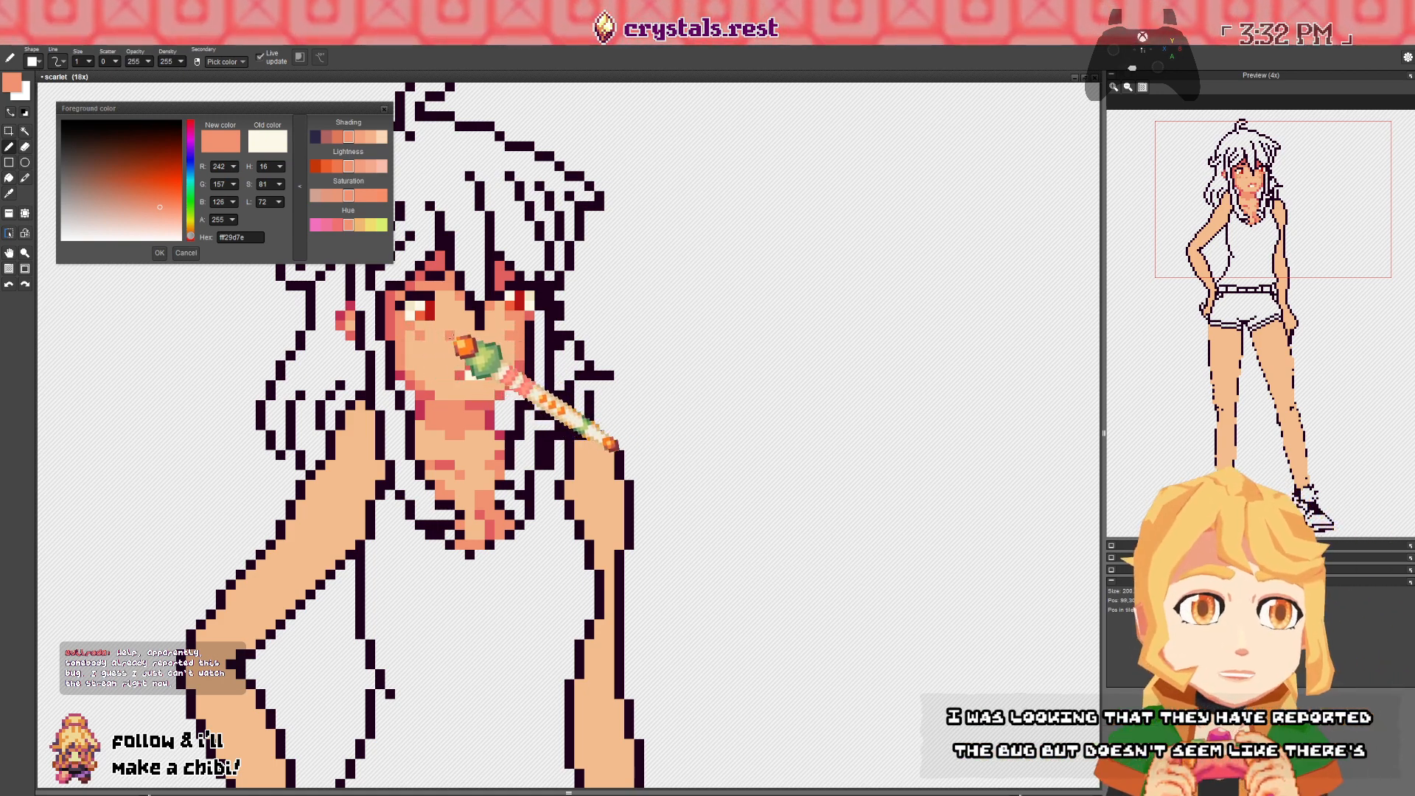
pyautogui.press('b')
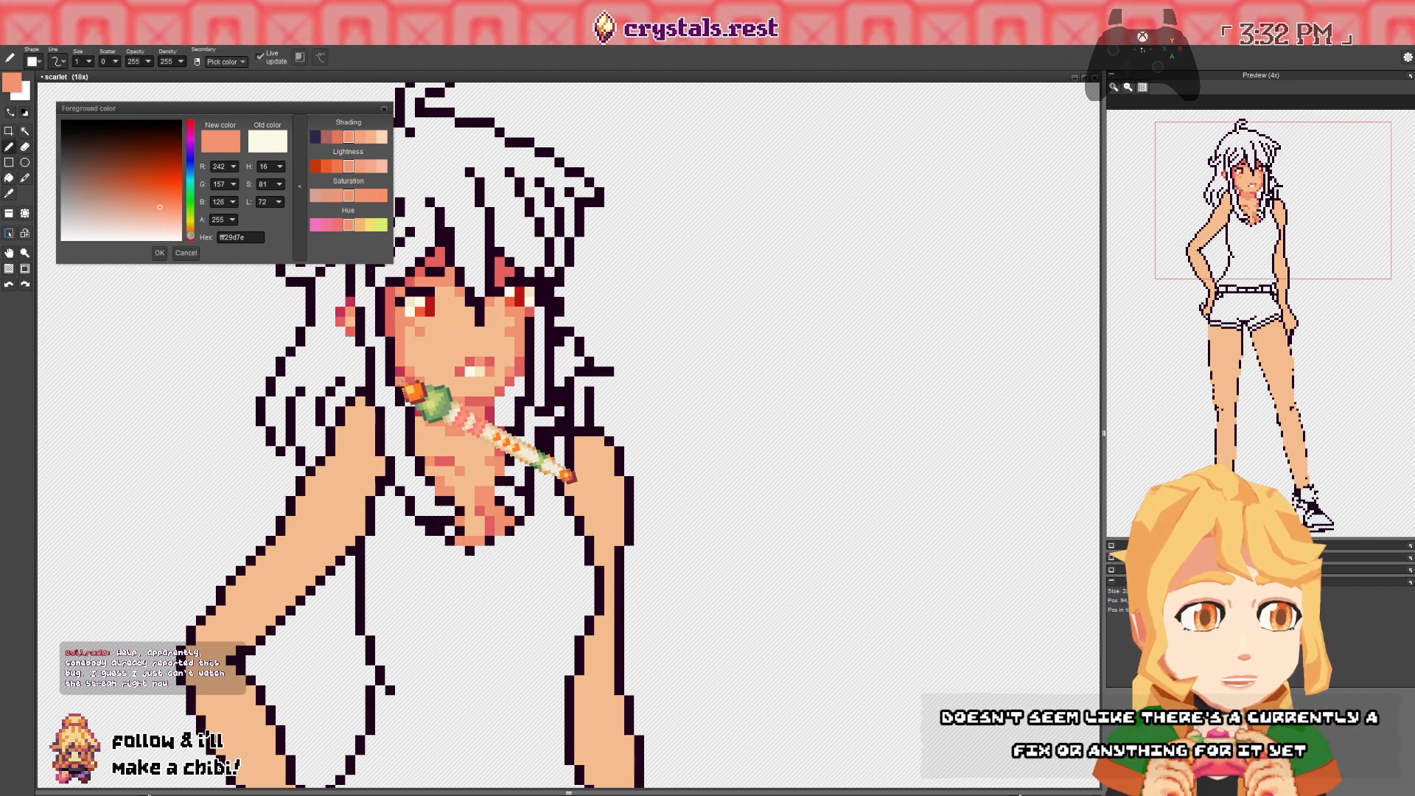
pyautogui.moveTo(457, 339); pyautogui.dragTo(520, 275)
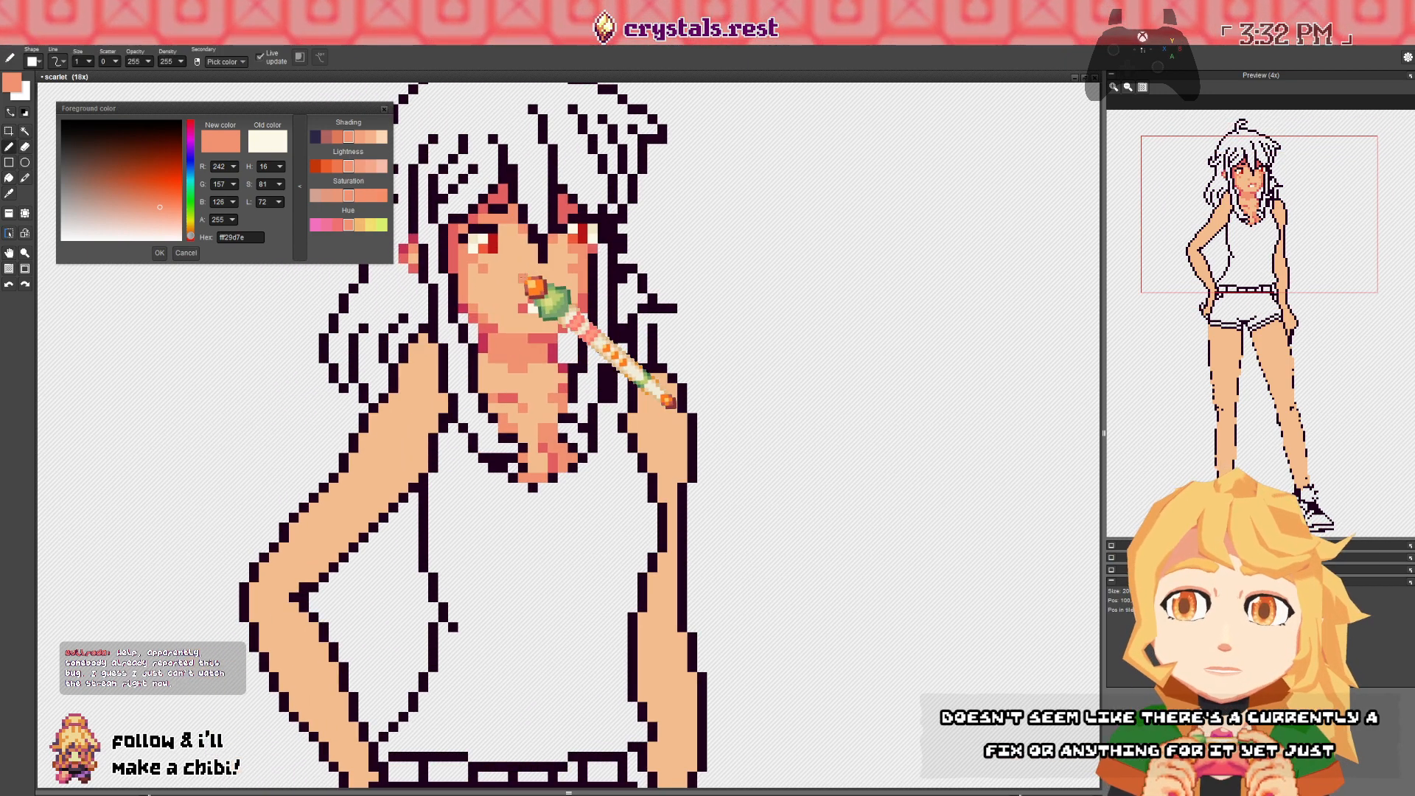
pyautogui.moveTo(521, 326); pyautogui.dragTo(520, 435)
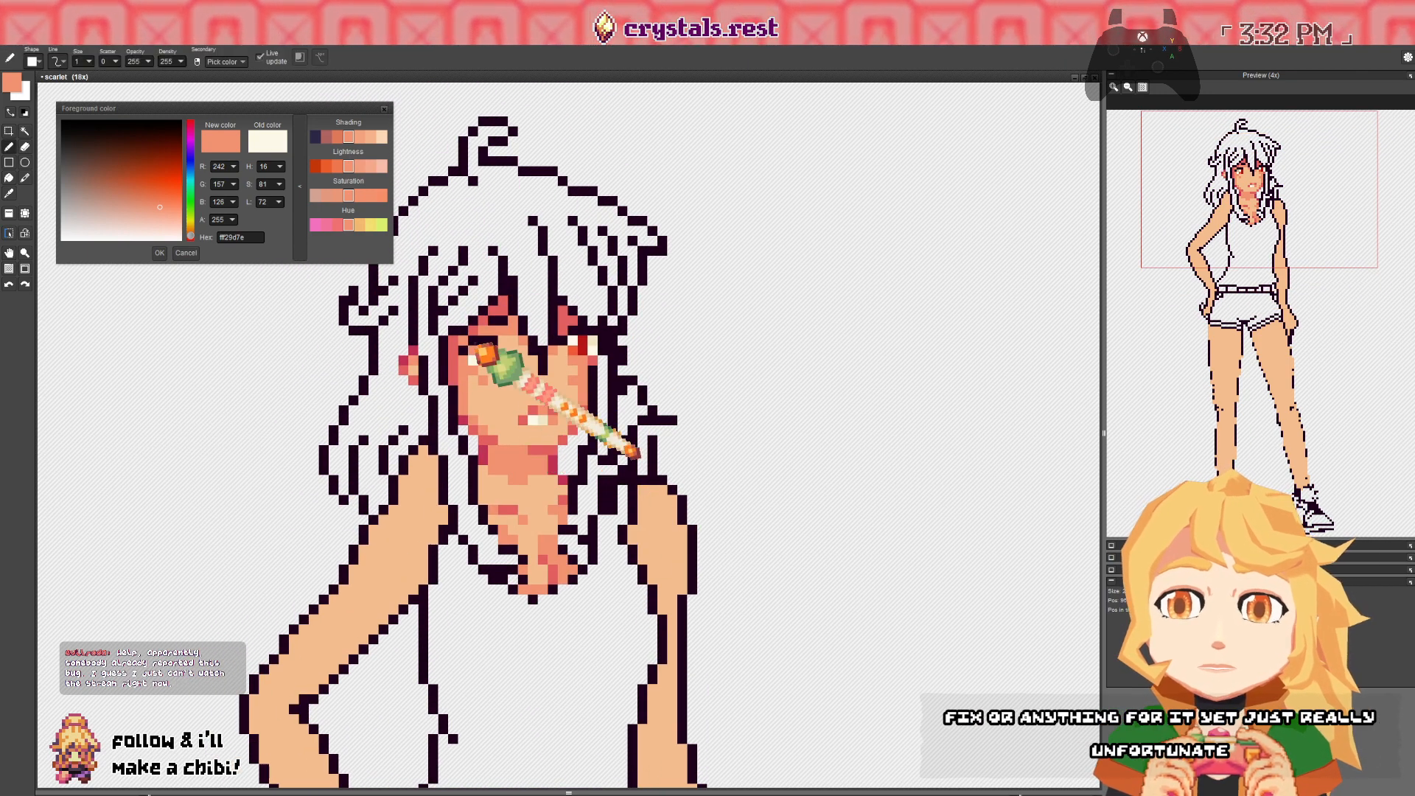
# - Refine the pixels in and under the large eye using cream FEFAEB, shaded cream F2EACB and salmon F29D7E
pyautogui.rightClick(478, 341)
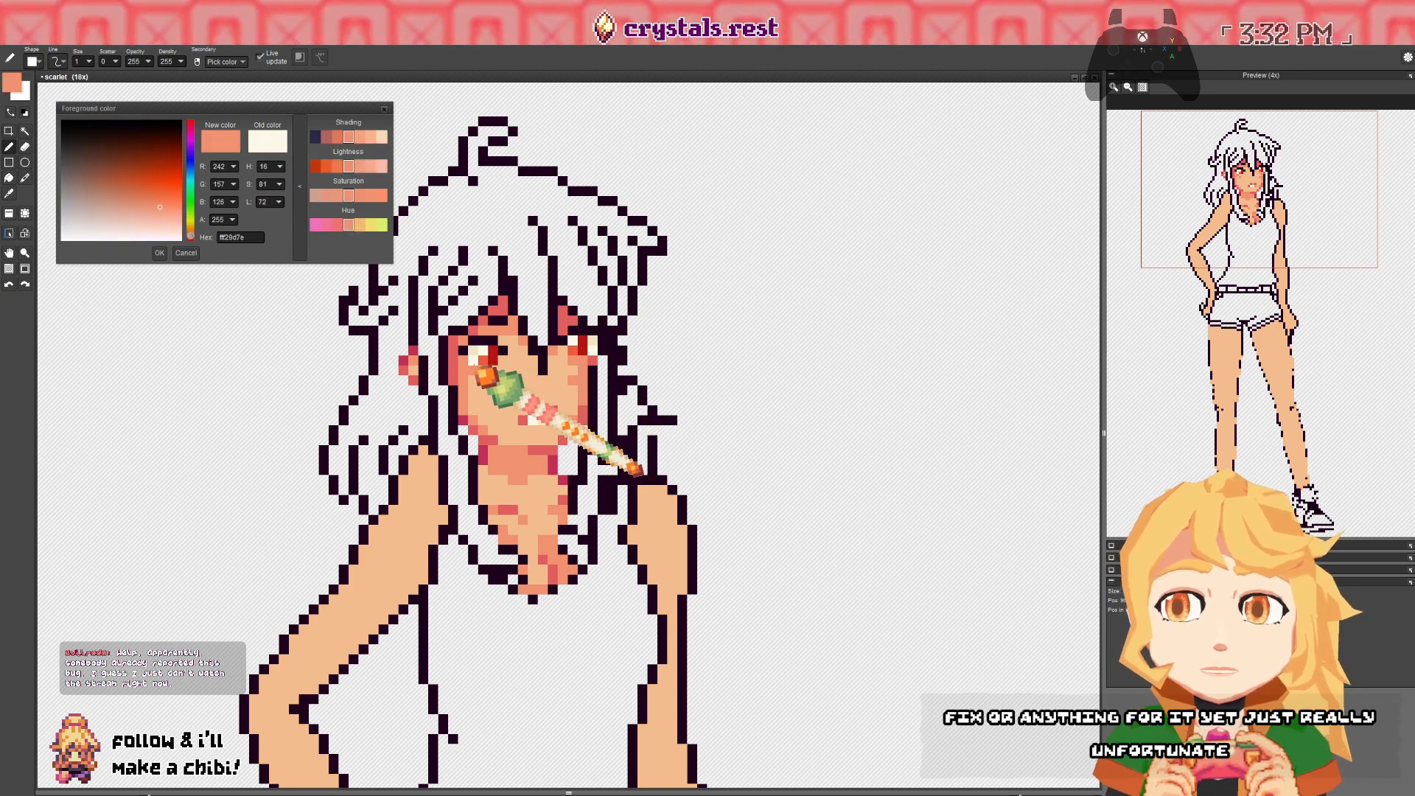
pyautogui.rightClick(472, 358)
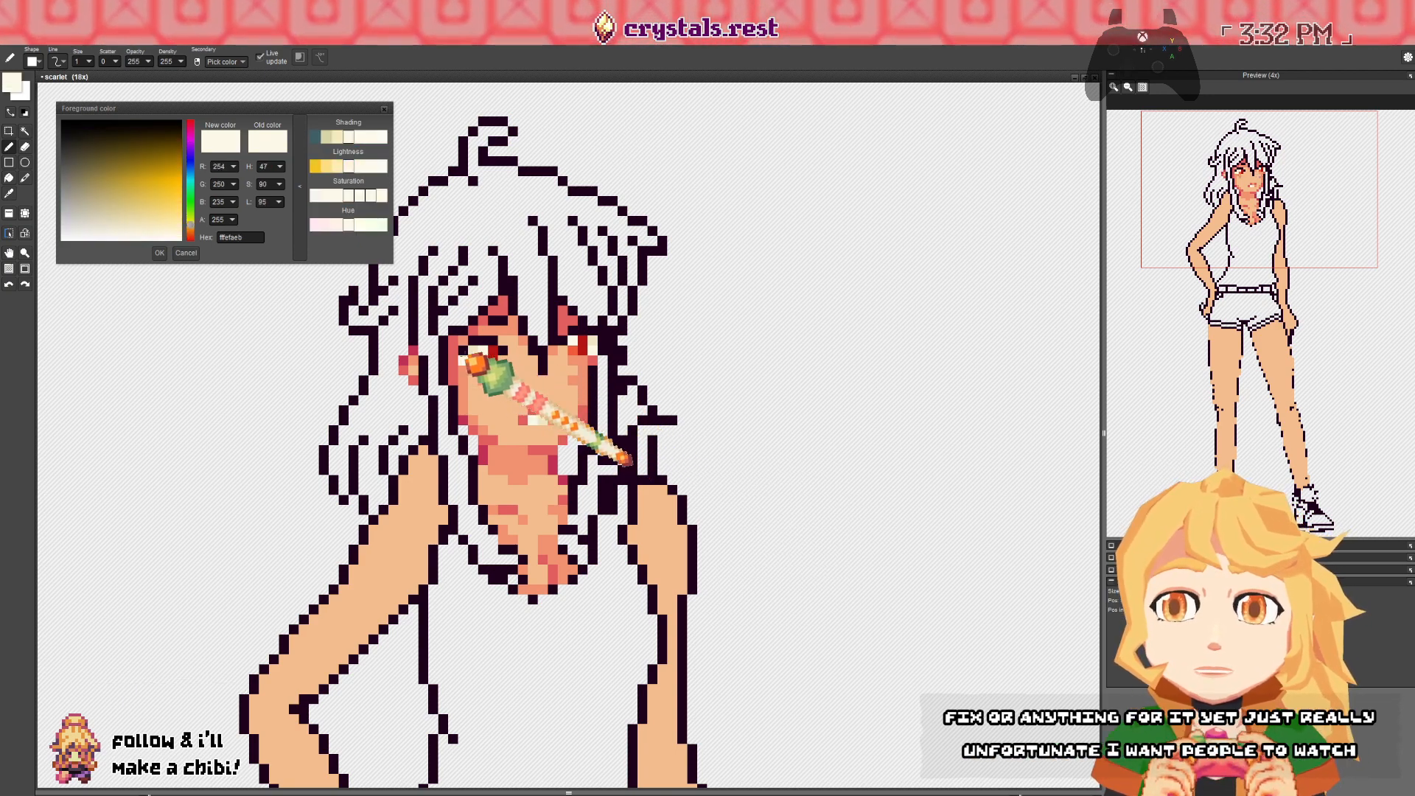
pyautogui.rightClick(484, 357)
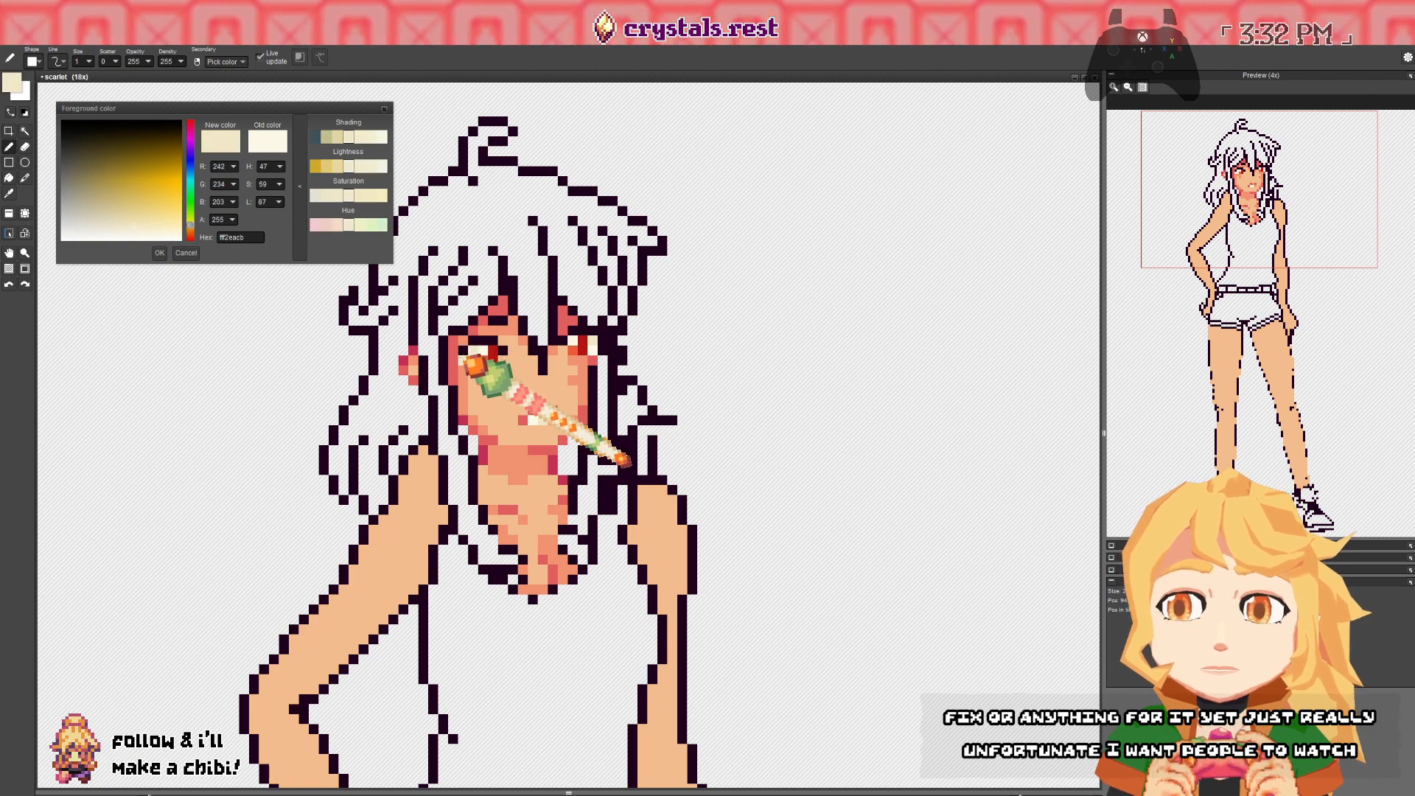
pyautogui.rightClick(466, 364)
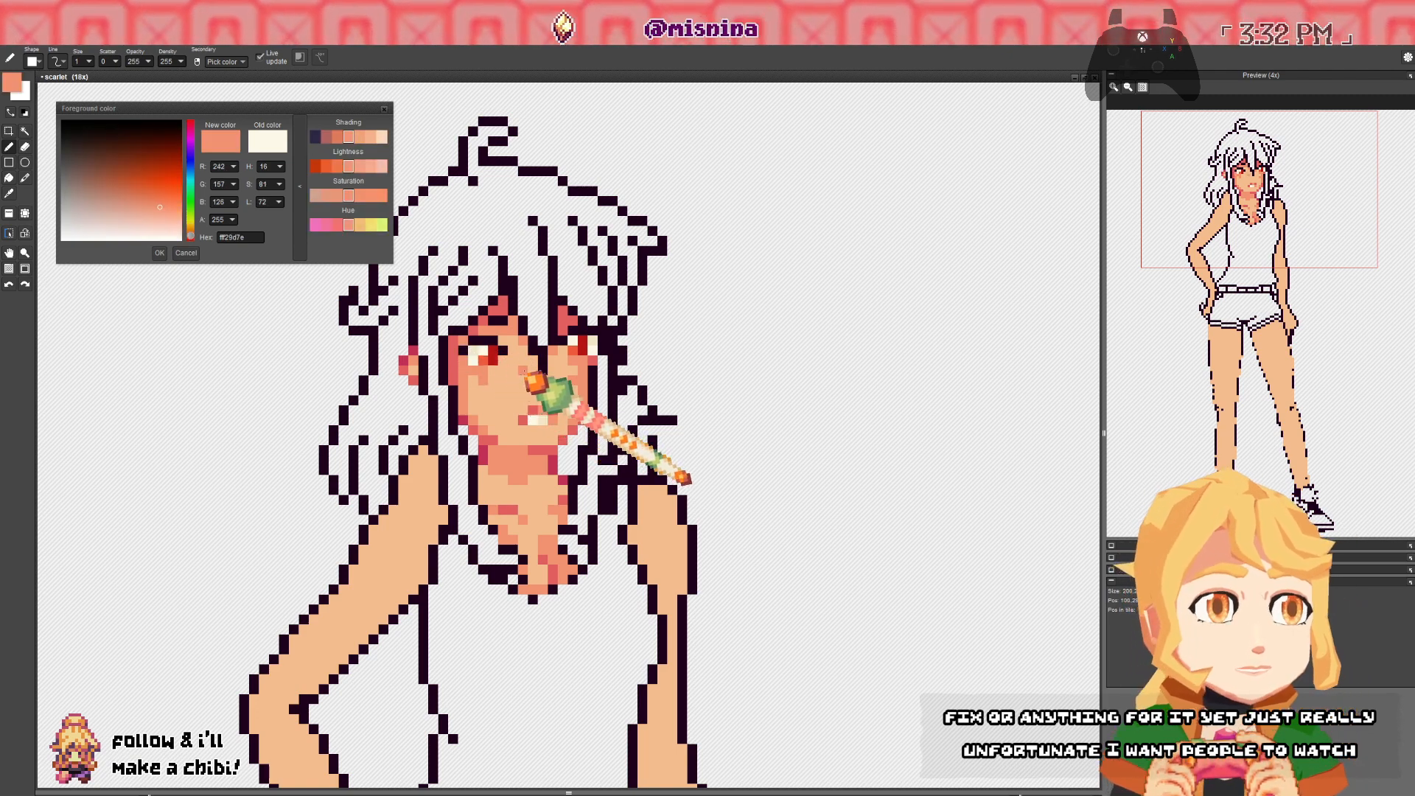
# - Shade the bridge of the nose using the pink E46D6D and salmon F29D7E sampled from the face
pyautogui.rightClick(541, 448)
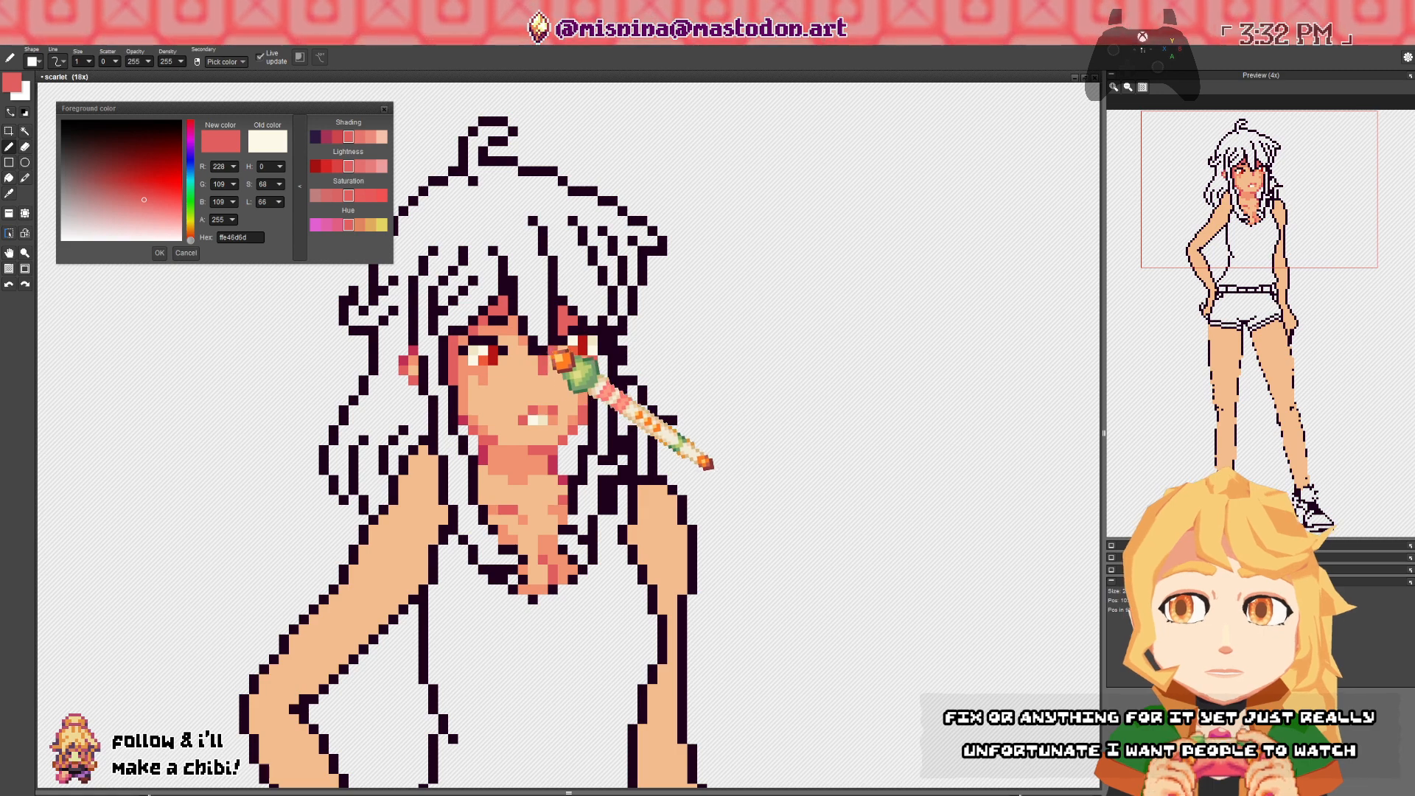
pyautogui.rightClick(545, 359)
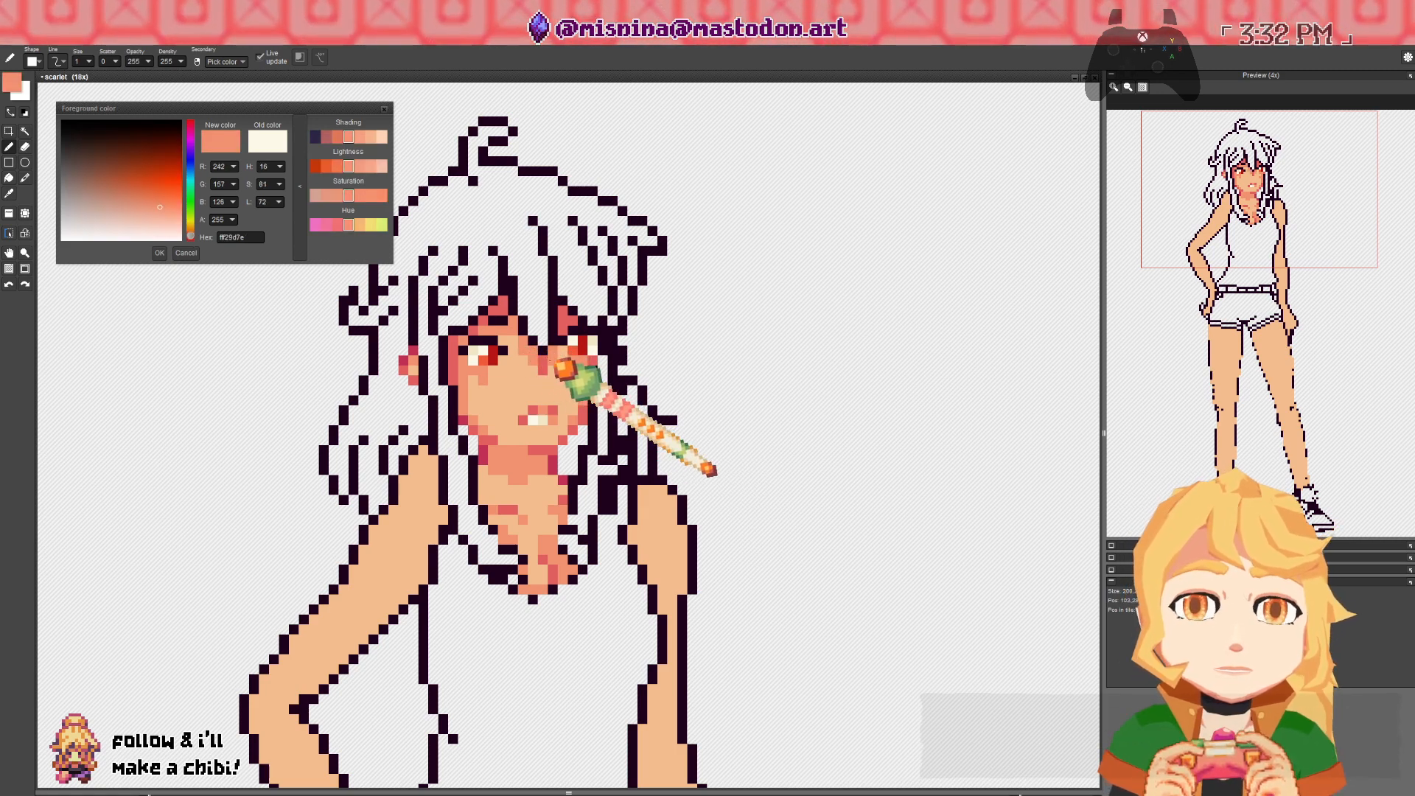
pyautogui.rightClick(525, 387)
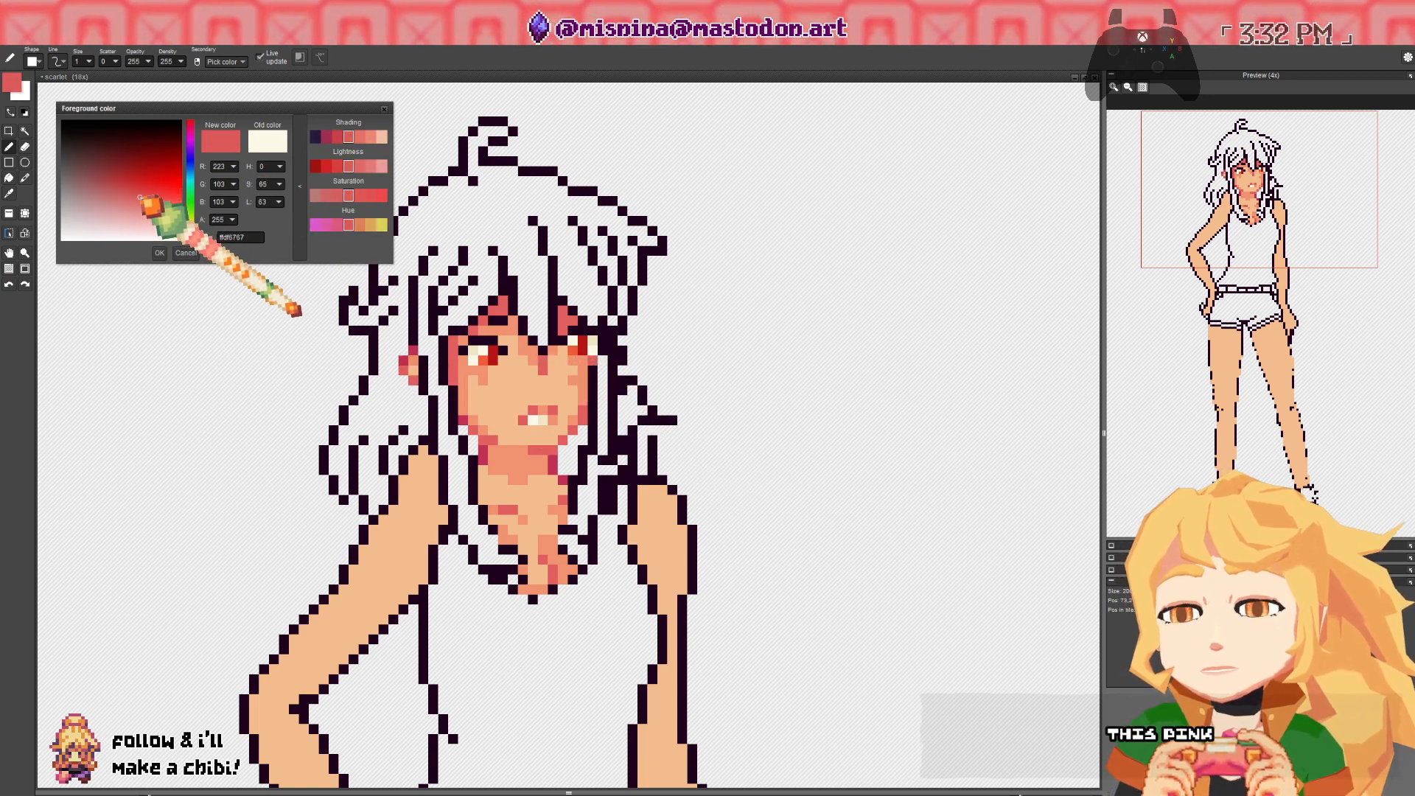
# - Recolour the matching pink shading on the face with DF6767 using a non-contiguous fill
pyautogui.press('space')
pyautogui.press('f')
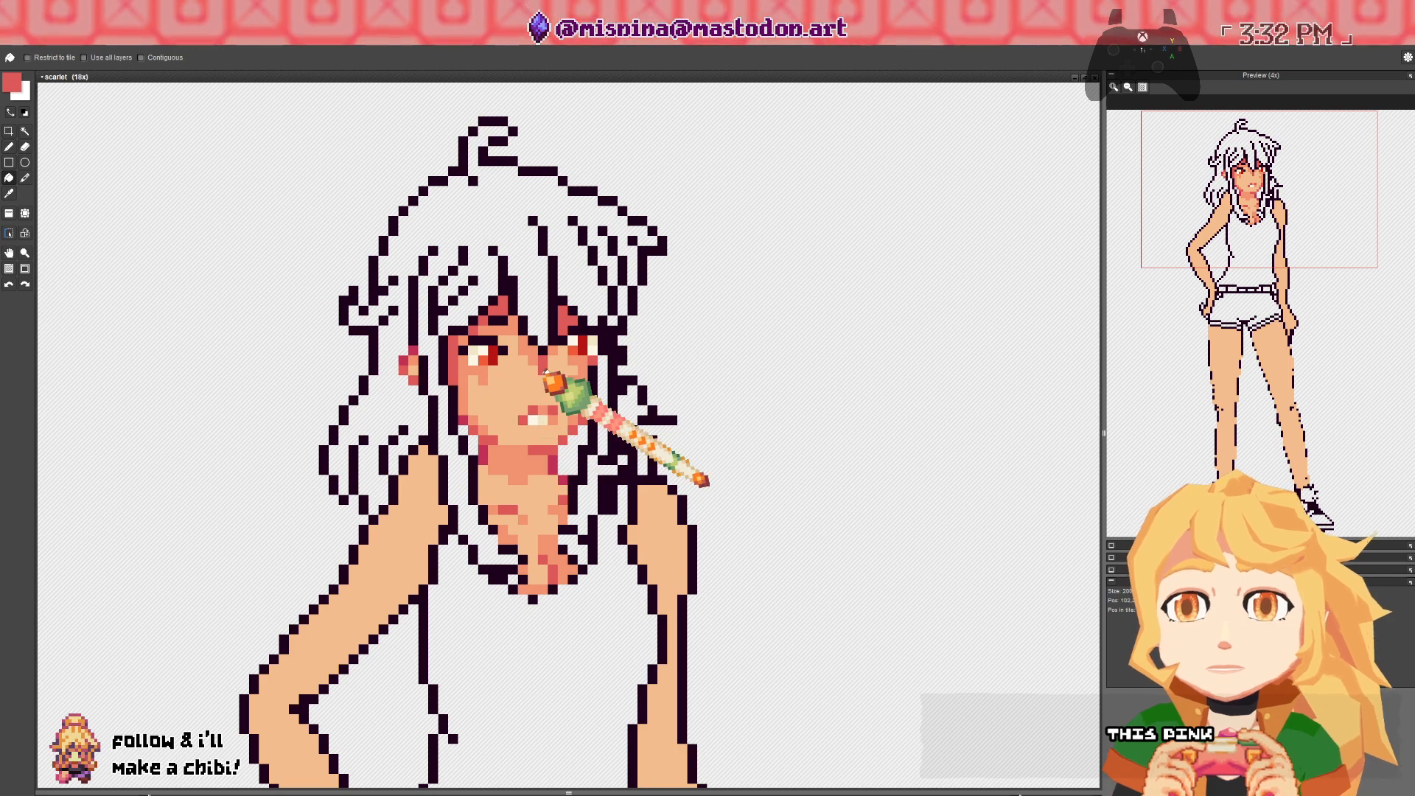
pyautogui.press('space')
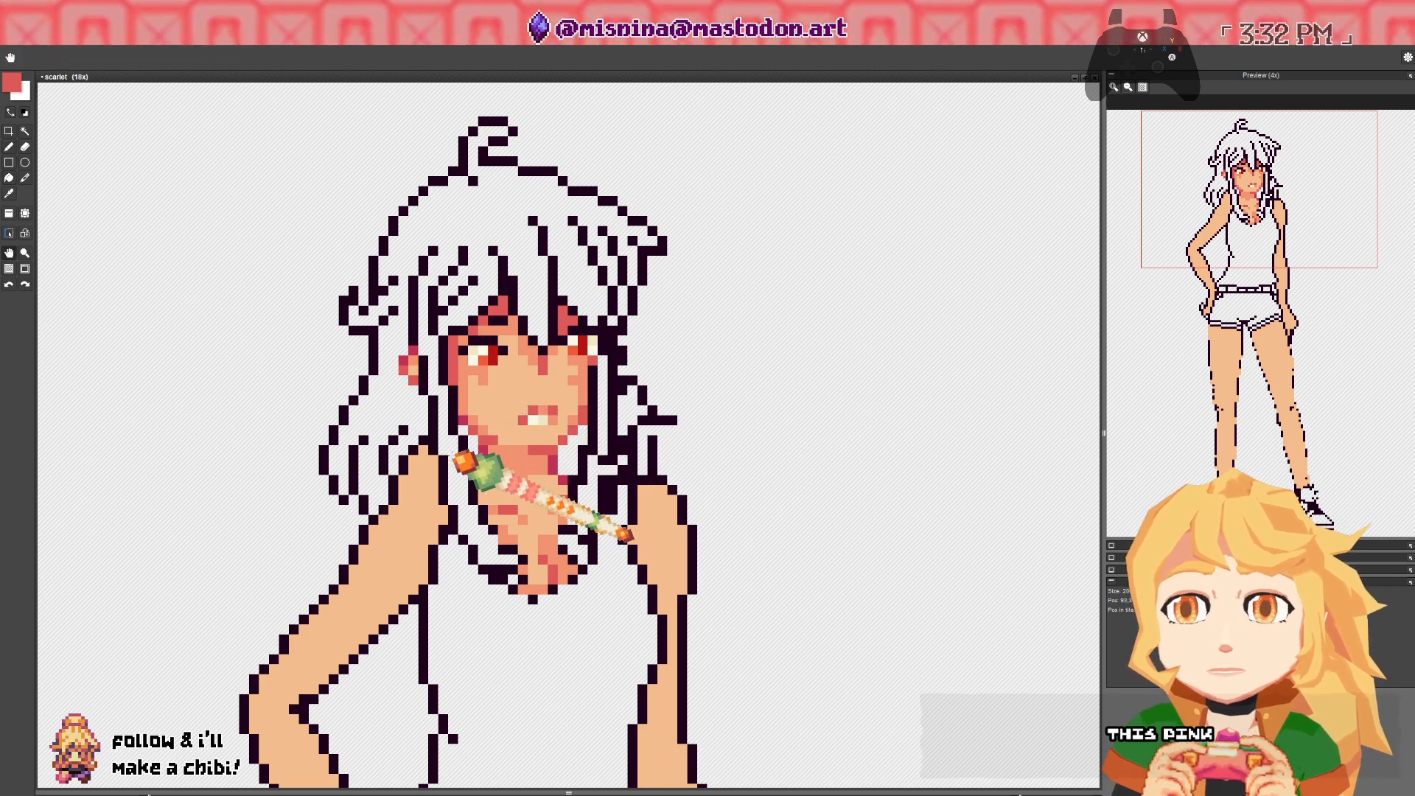
# - Touch up the hand resting on the hip with the base skin tone
pyautogui.moveTo(442, 347)
pyautogui.mouseDown()
pyautogui.moveTo(468, 253)
pyautogui.moveTo(452, 77)
pyautogui.moveTo(451, 501)
pyautogui.mouseUp()
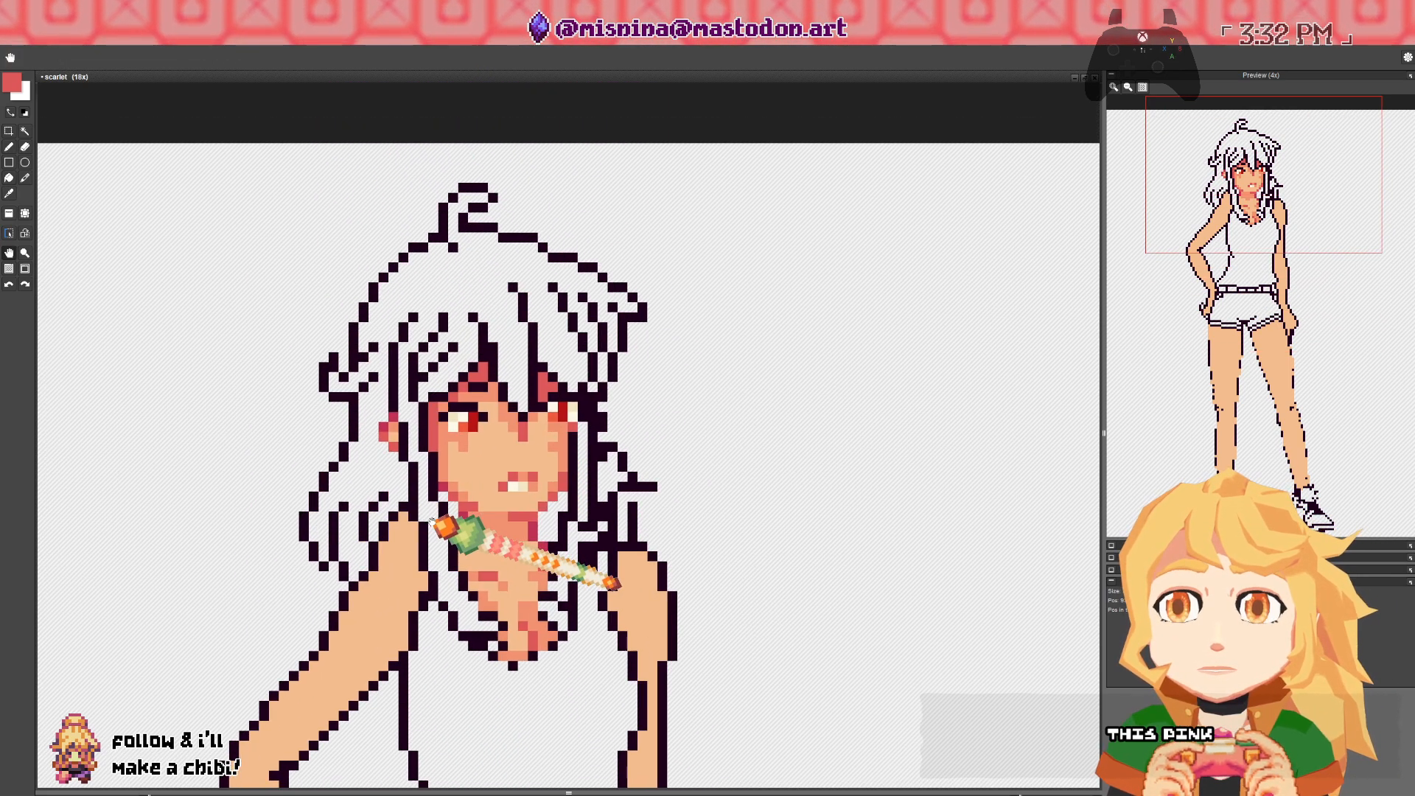
pyautogui.press('space')
pyautogui.moveTo(442, 663); pyautogui.dragTo(430, 193)
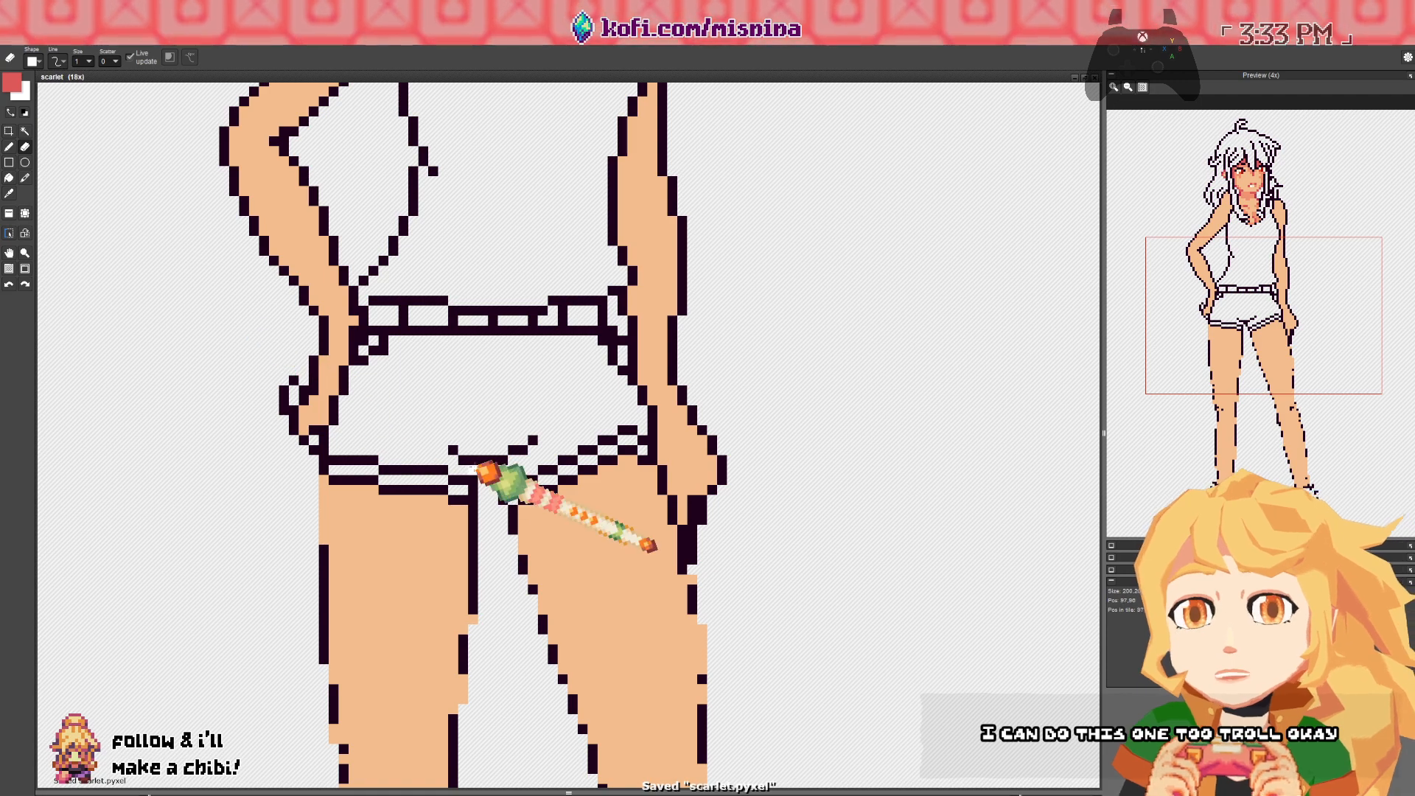
pyautogui.moveTo(494, 474); pyautogui.dragTo(417, 692)
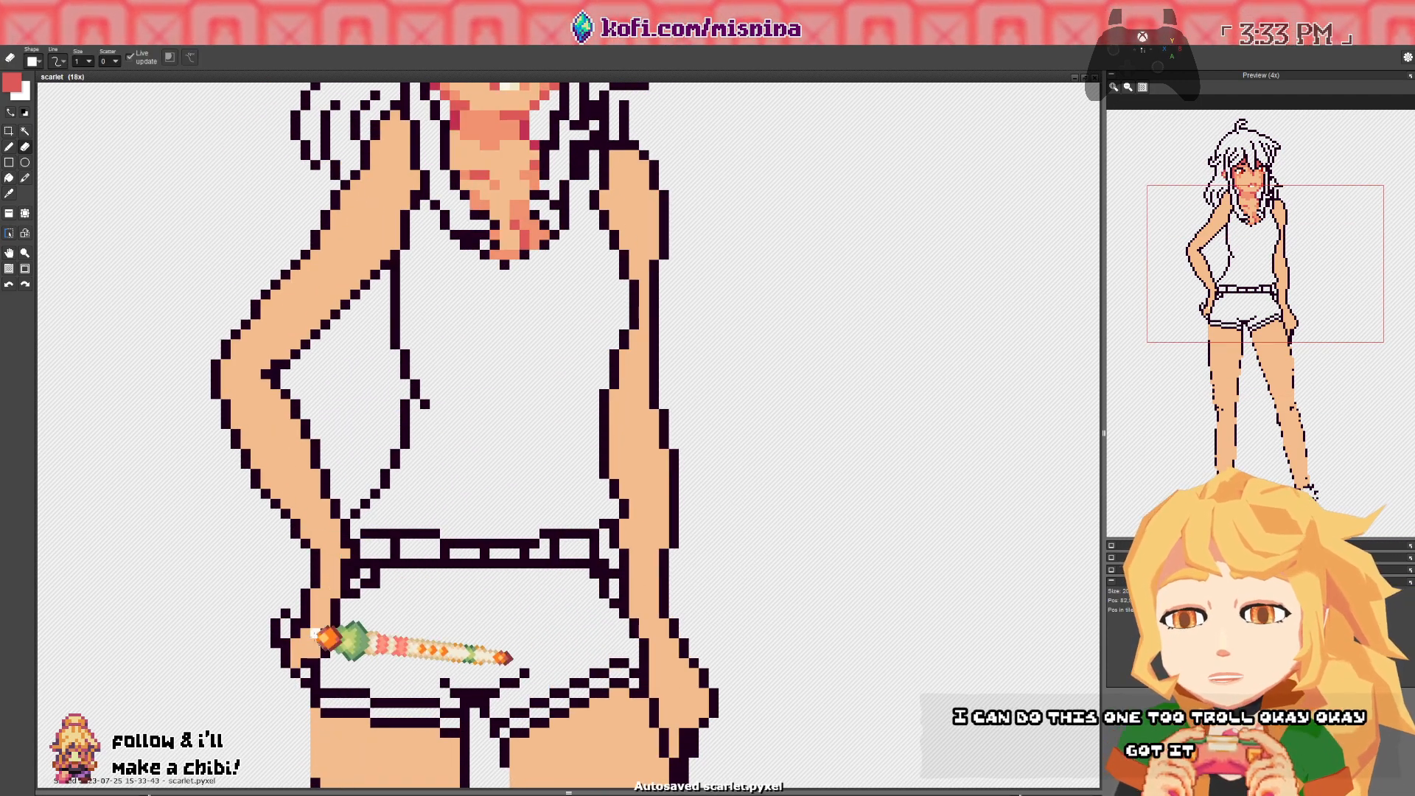
pyautogui.click(285, 632)
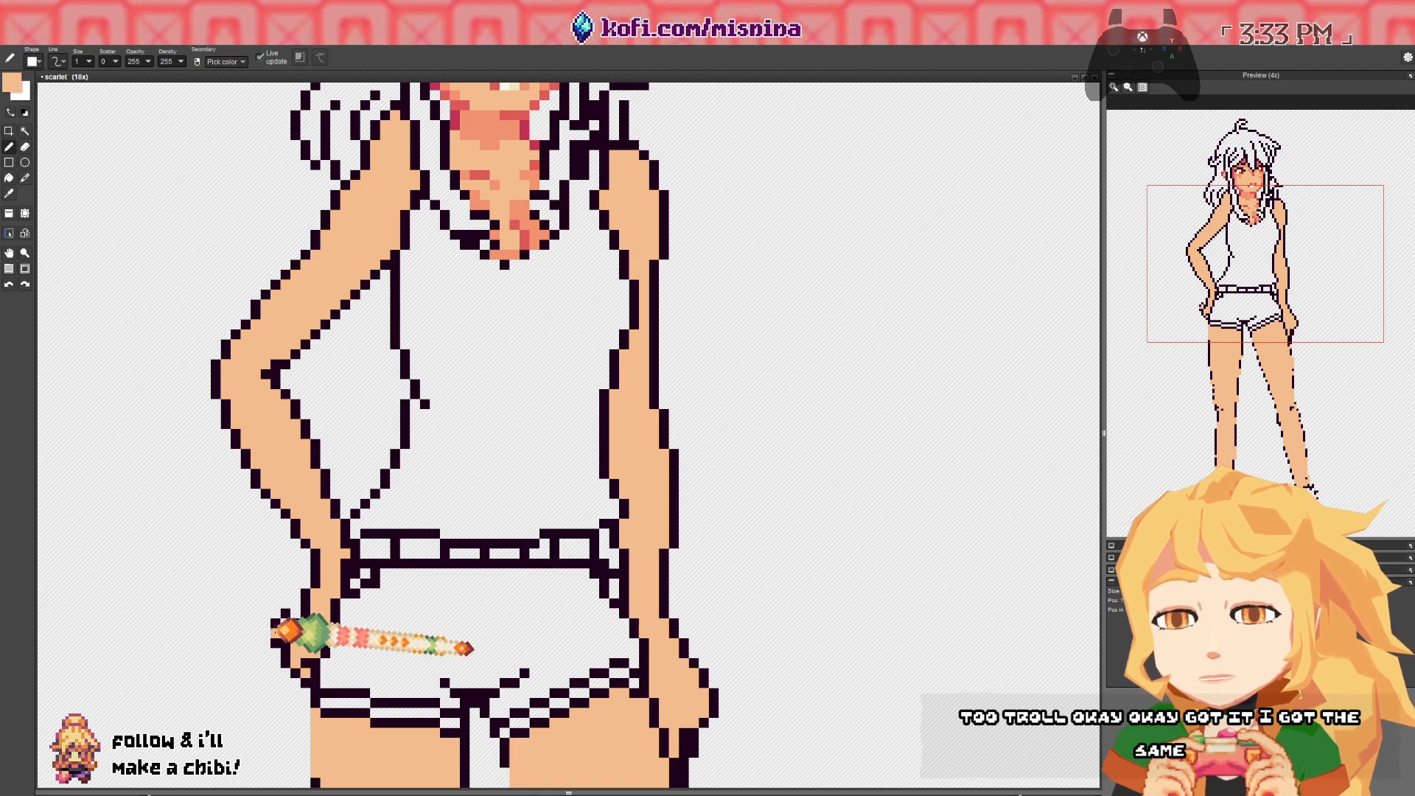
# - Set the foreground colour to a dark greyish purple for the hair
pyautogui.moveTo(506, 449); pyautogui.dragTo(499, 619)
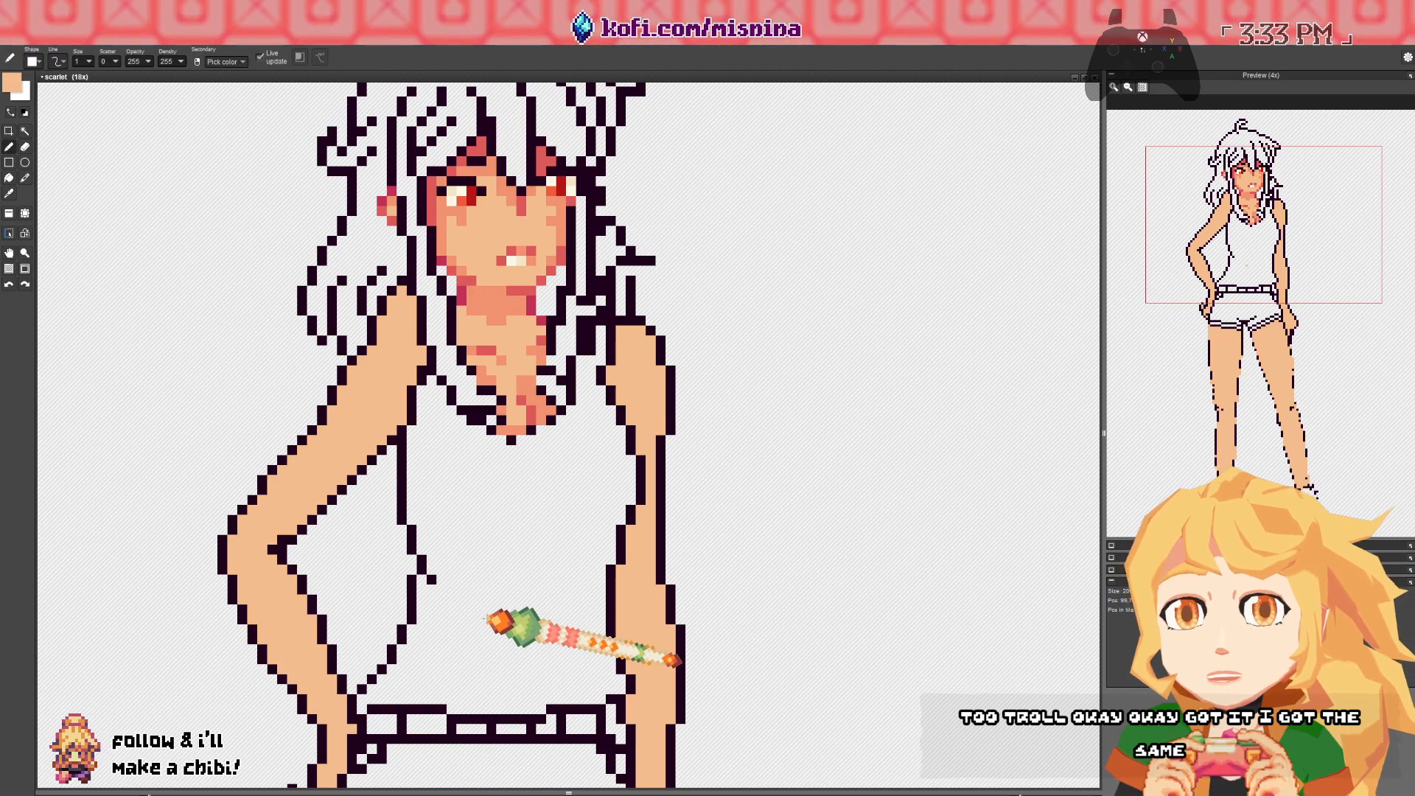
pyautogui.moveTo(528, 322); pyautogui.dragTo(531, 435)
pyautogui.moveTo(307, 431); pyautogui.dragTo(297, 383)
pyautogui.moveTo(653, 362); pyautogui.dragTo(526, 461)
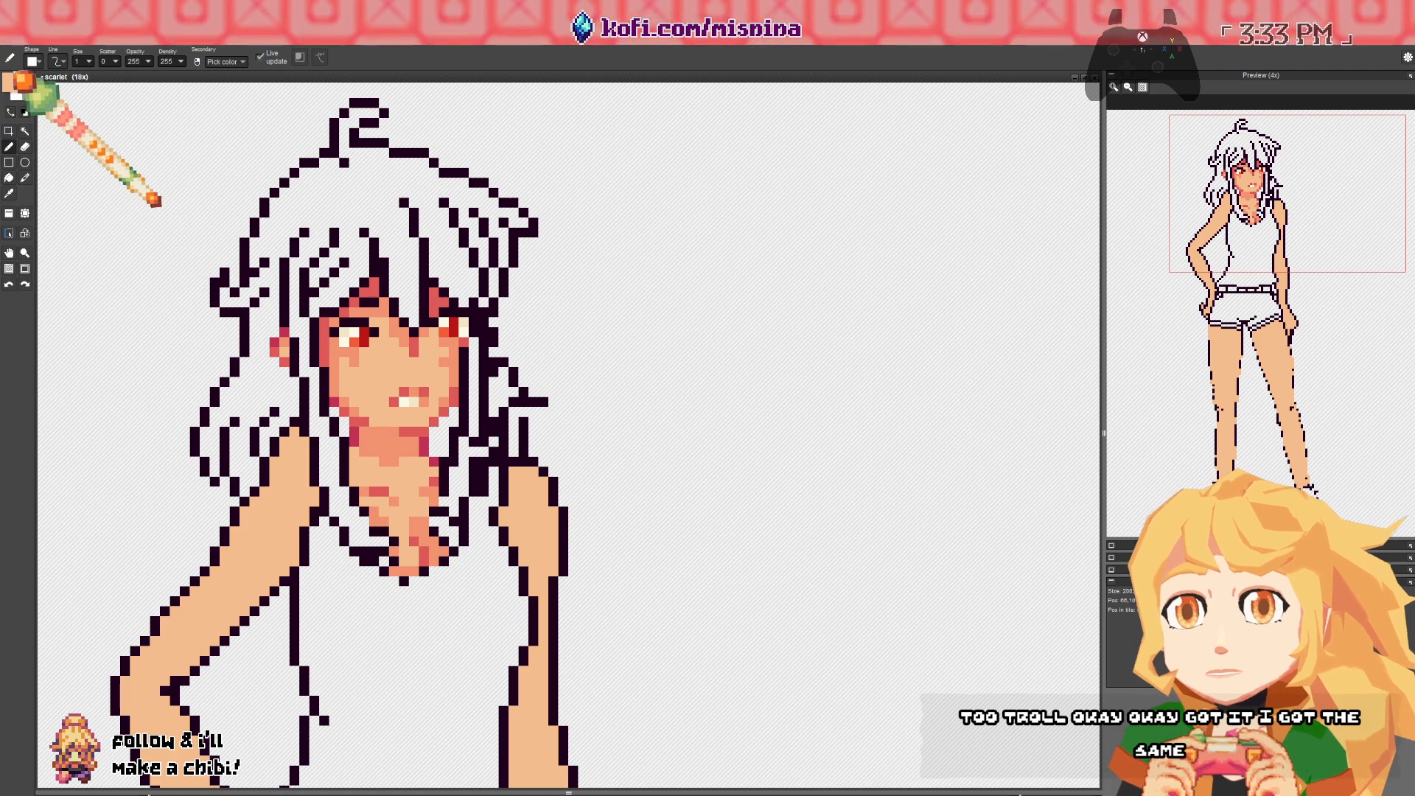
pyautogui.click(17, 83)
pyautogui.moveTo(103, 184); pyautogui.dragTo(73, 151)
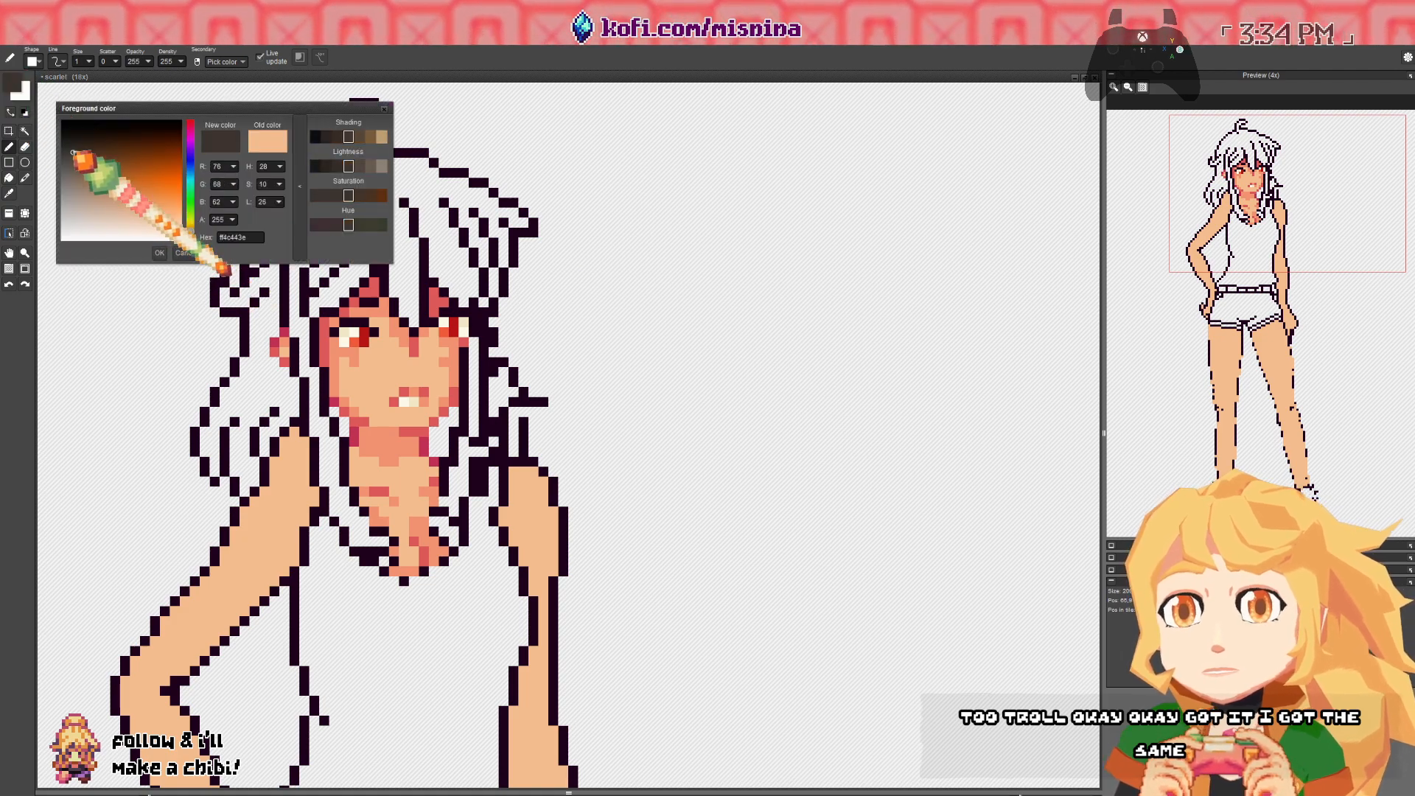
pyautogui.click(190, 132)
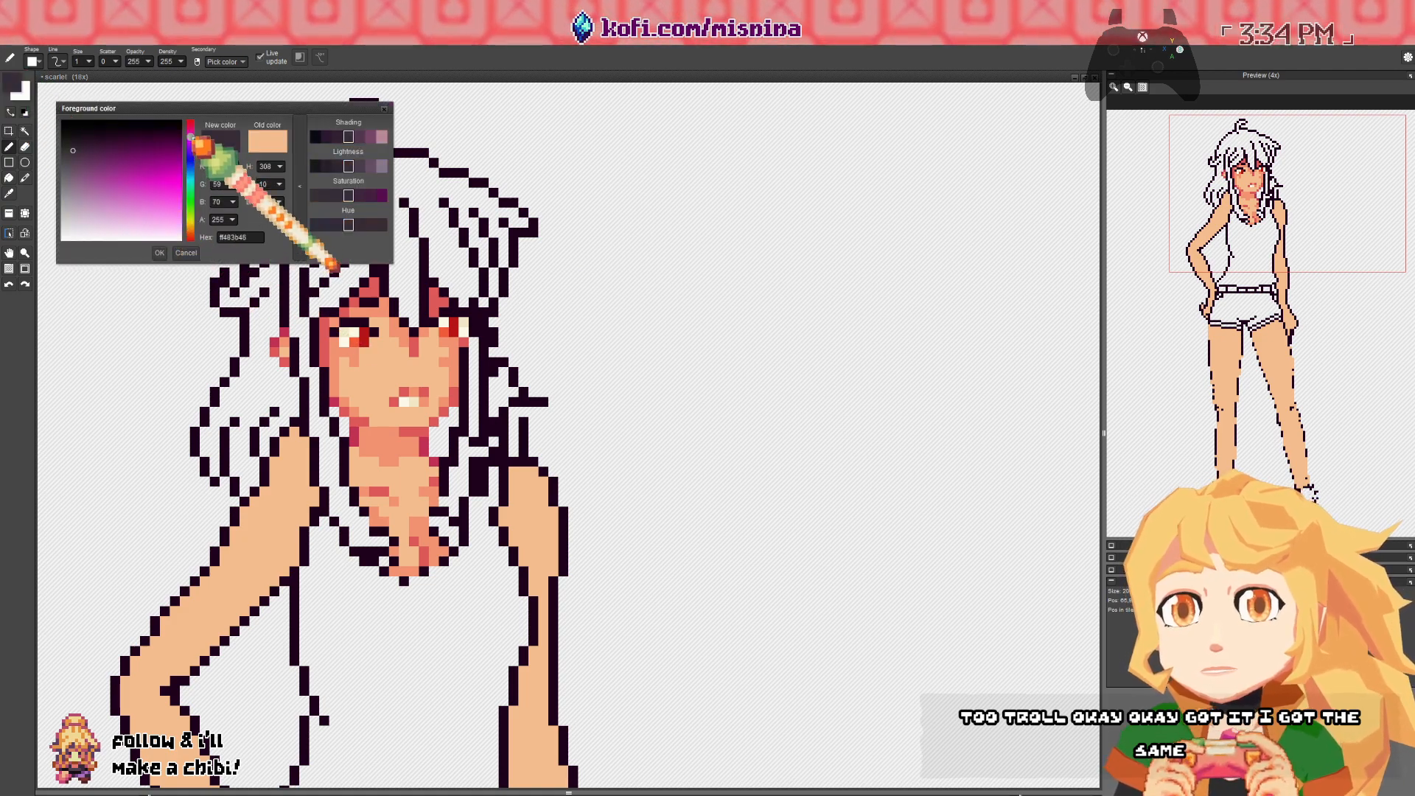
pyautogui.click(161, 252)
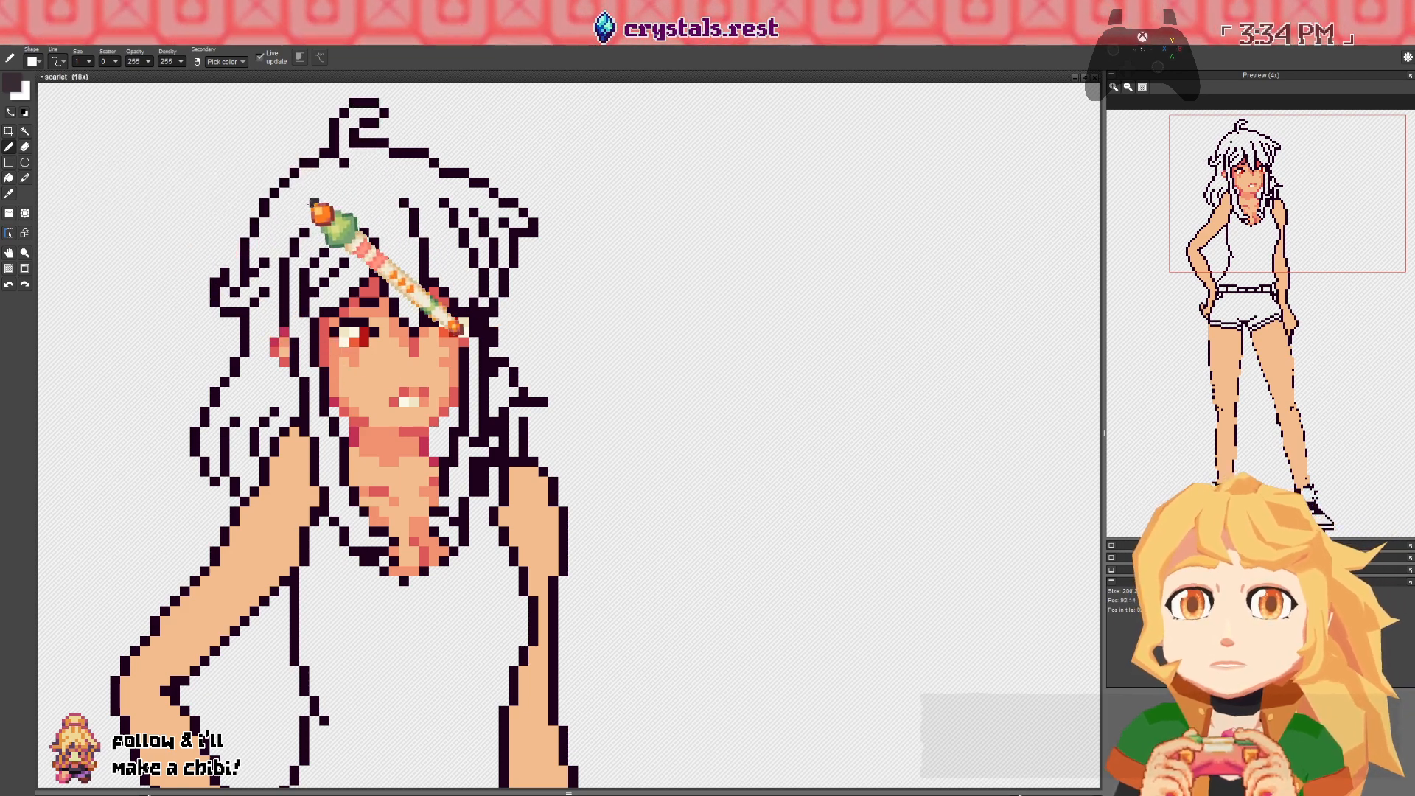
# - Restrict the bucket fill to contiguous areas and fill the enclosed hair sections with the dark purple
pyautogui.press('space')
pyautogui.press('Escape')
pyautogui.press('g')
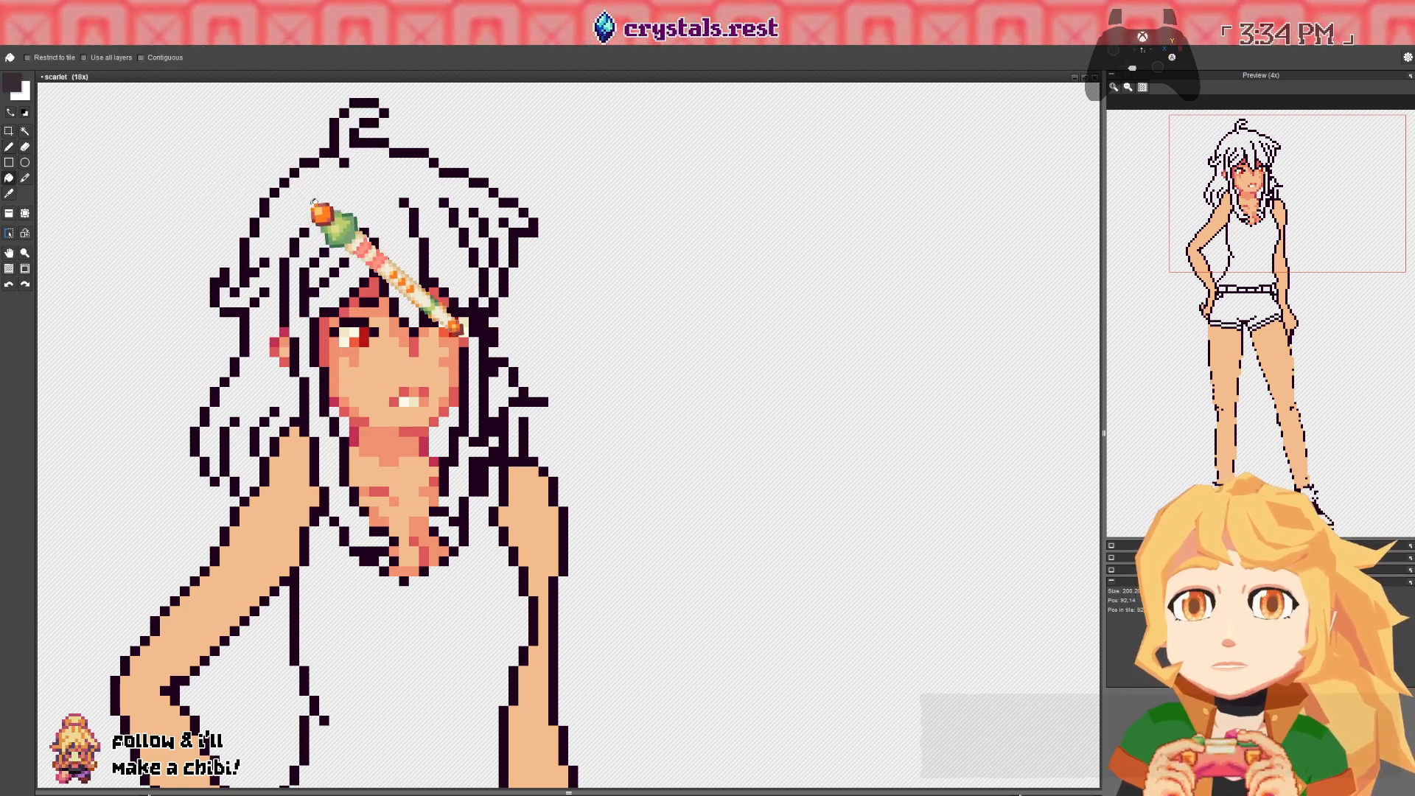
pyautogui.press('space')
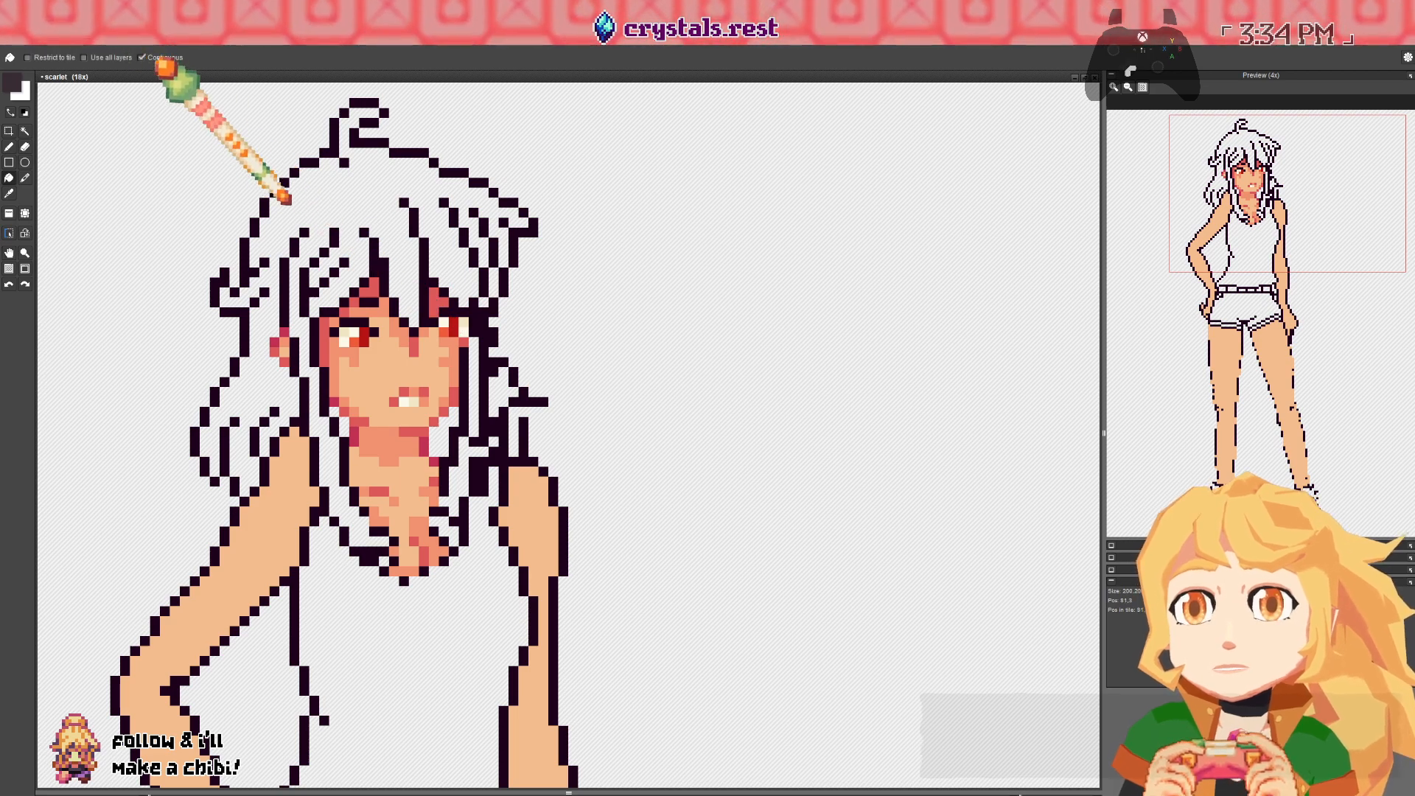
pyautogui.click(420, 302)
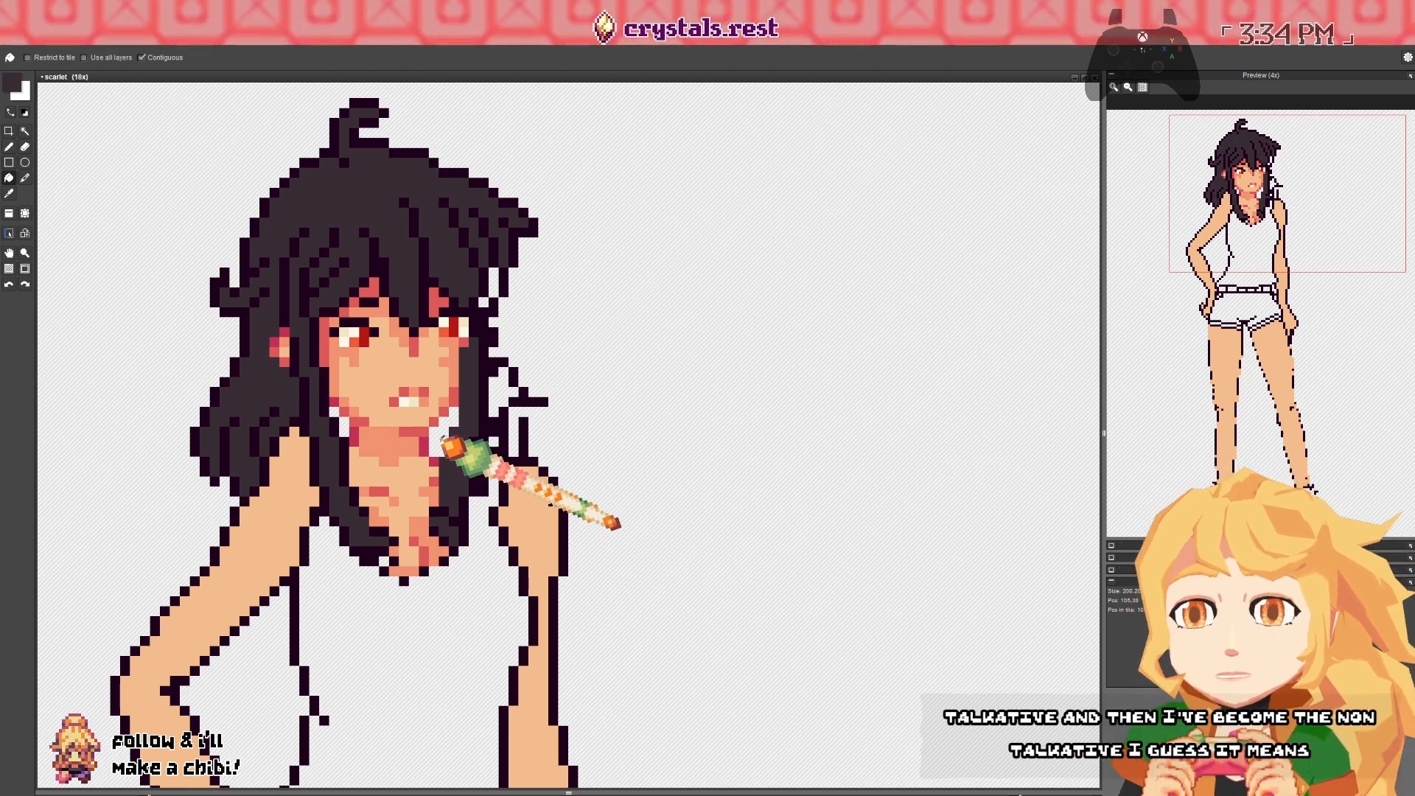
# - Fill the remaining white gaps in the hair beside the neck and undo the stray fill over the outline
pyautogui.hotkey('ctrl', 'z')
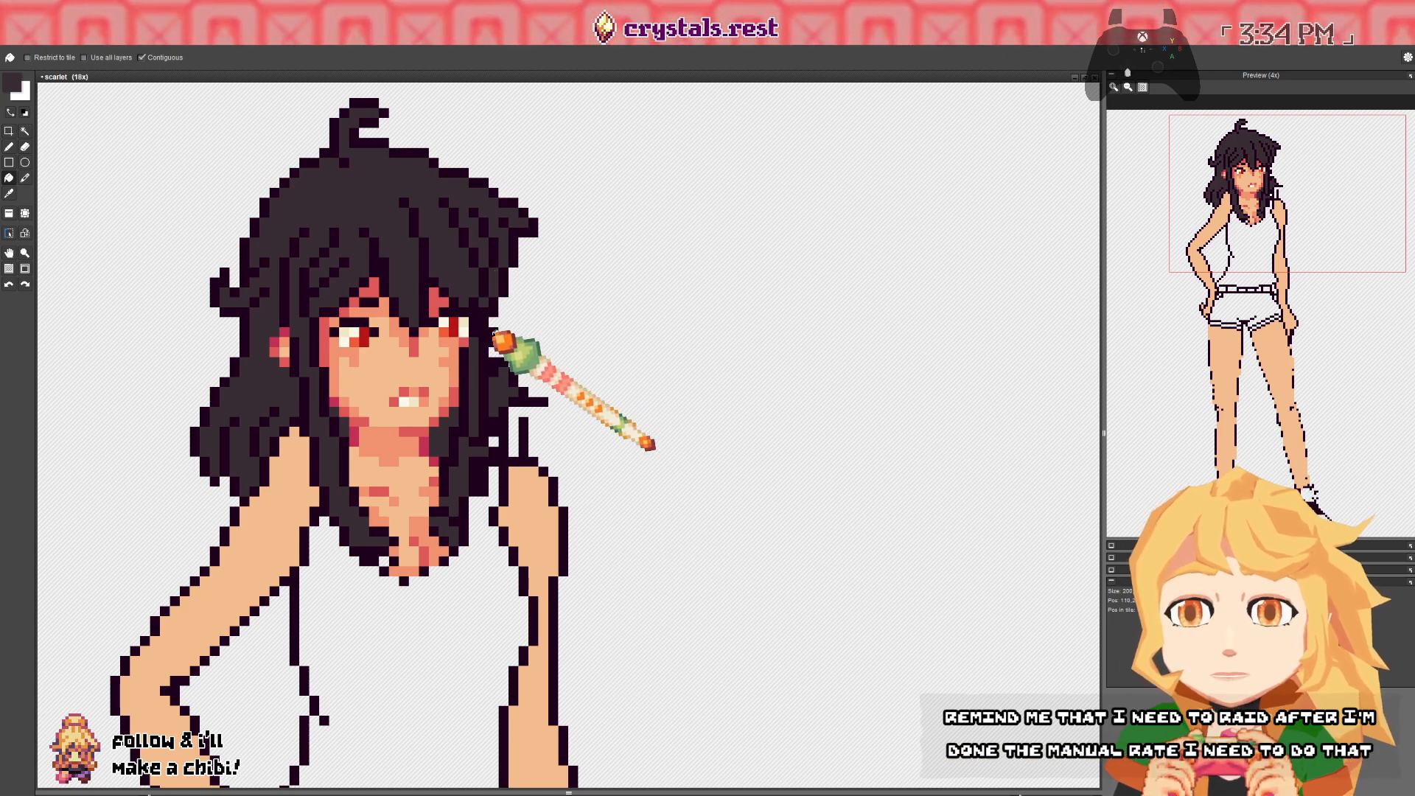
pyautogui.click(495, 445)
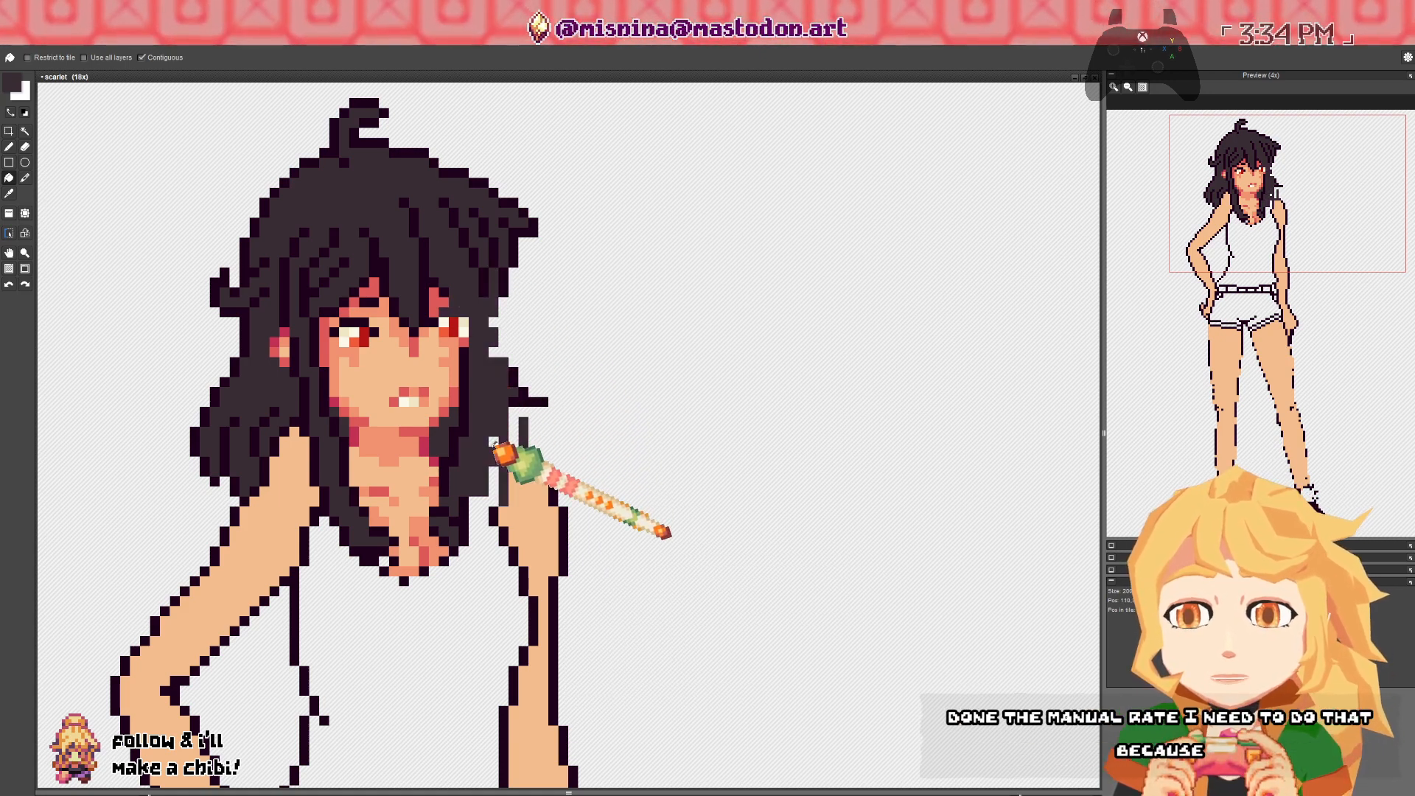
pyautogui.hotkey('ctrl', 'z')
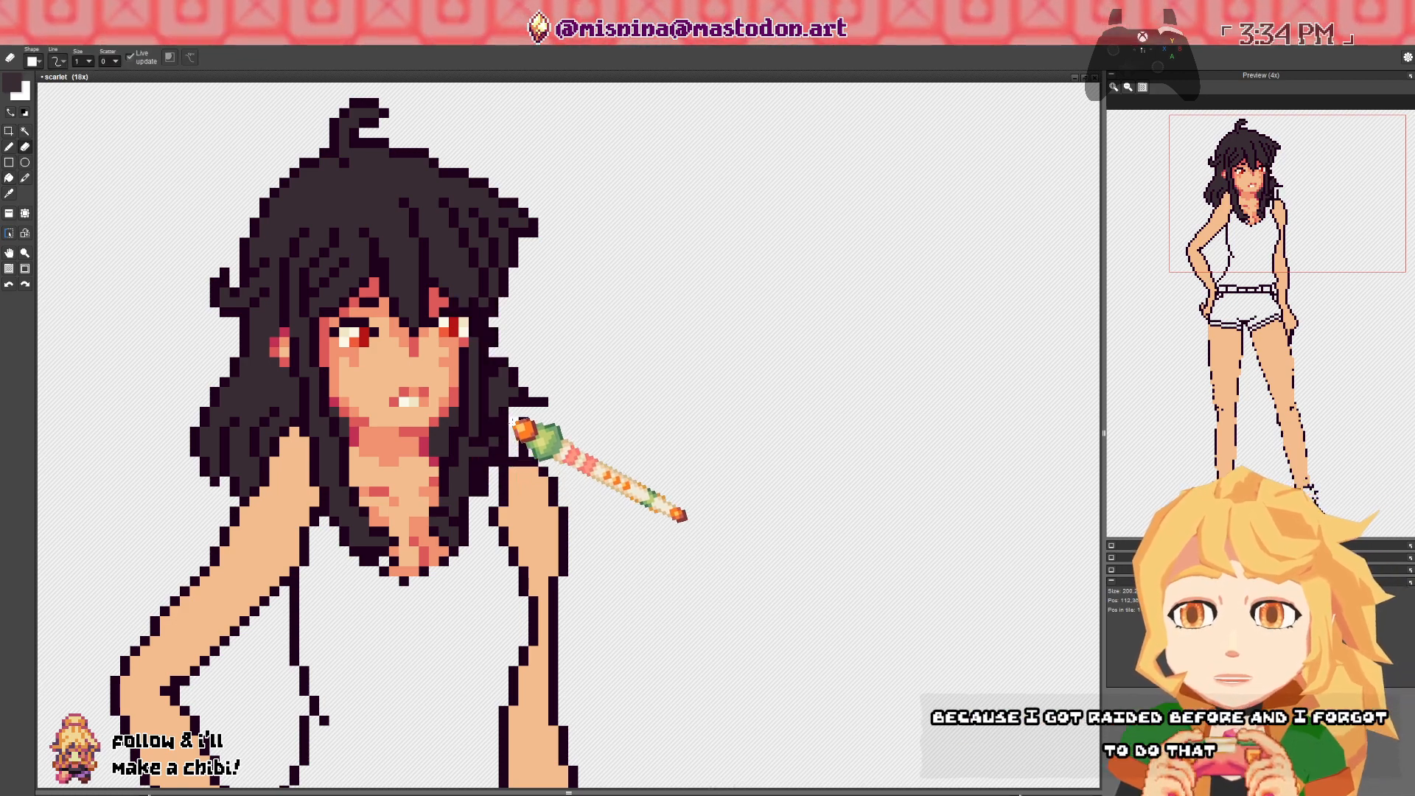
# - Clean up the hair locks beside the face and above the shoulder with outline and hair colours, erasing stray pixels
pyautogui.press('b')
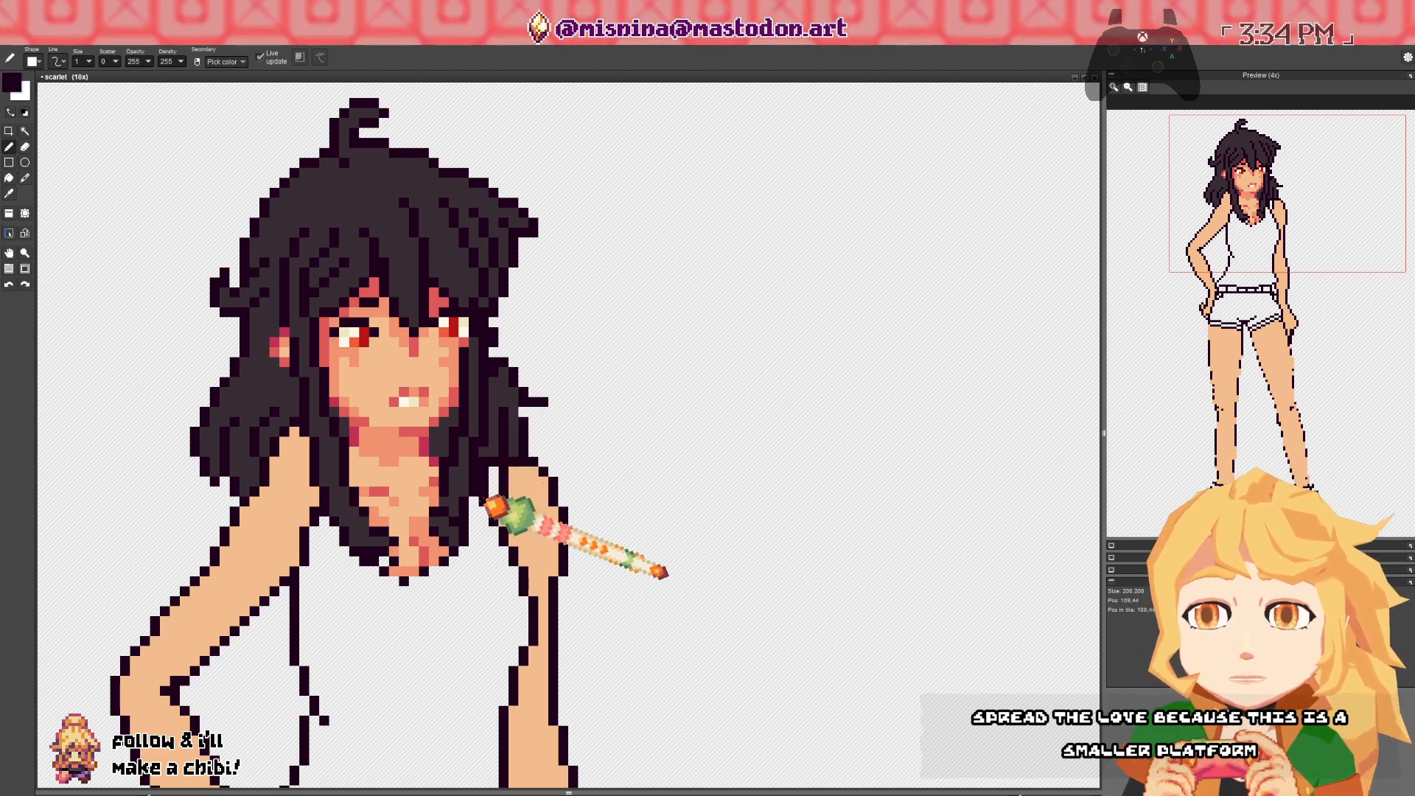
pyautogui.press('e')
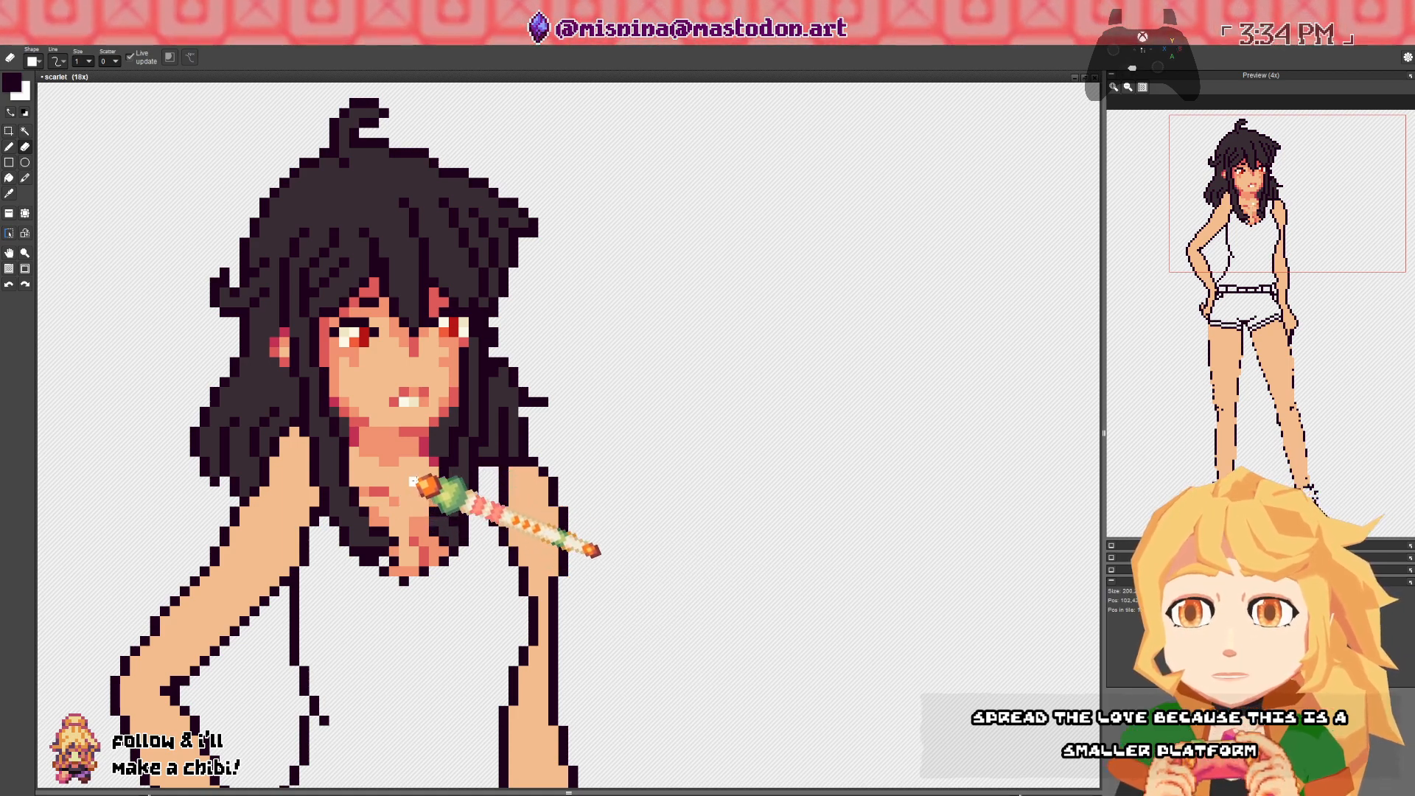
pyautogui.rightClick(454, 421)
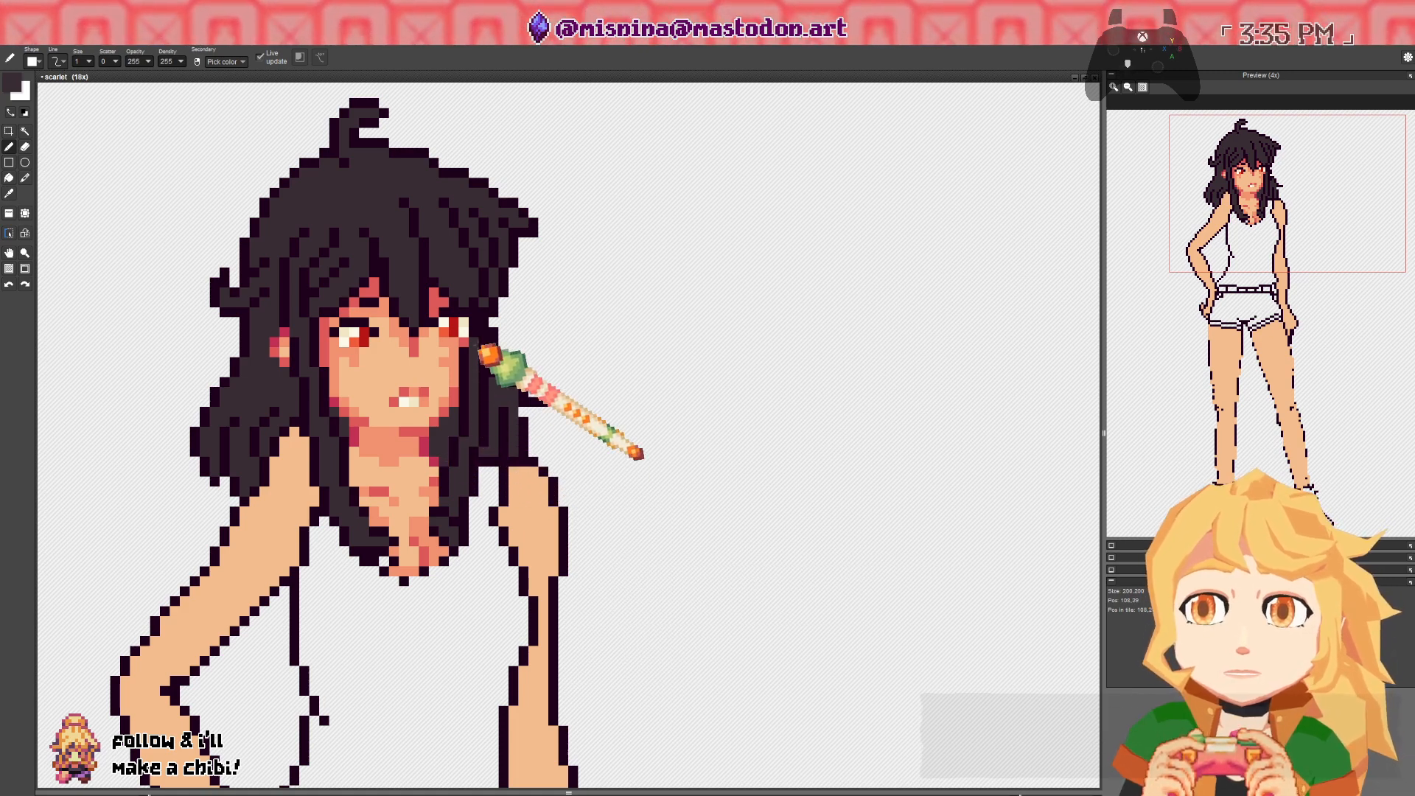
pyautogui.rightClick(468, 314)
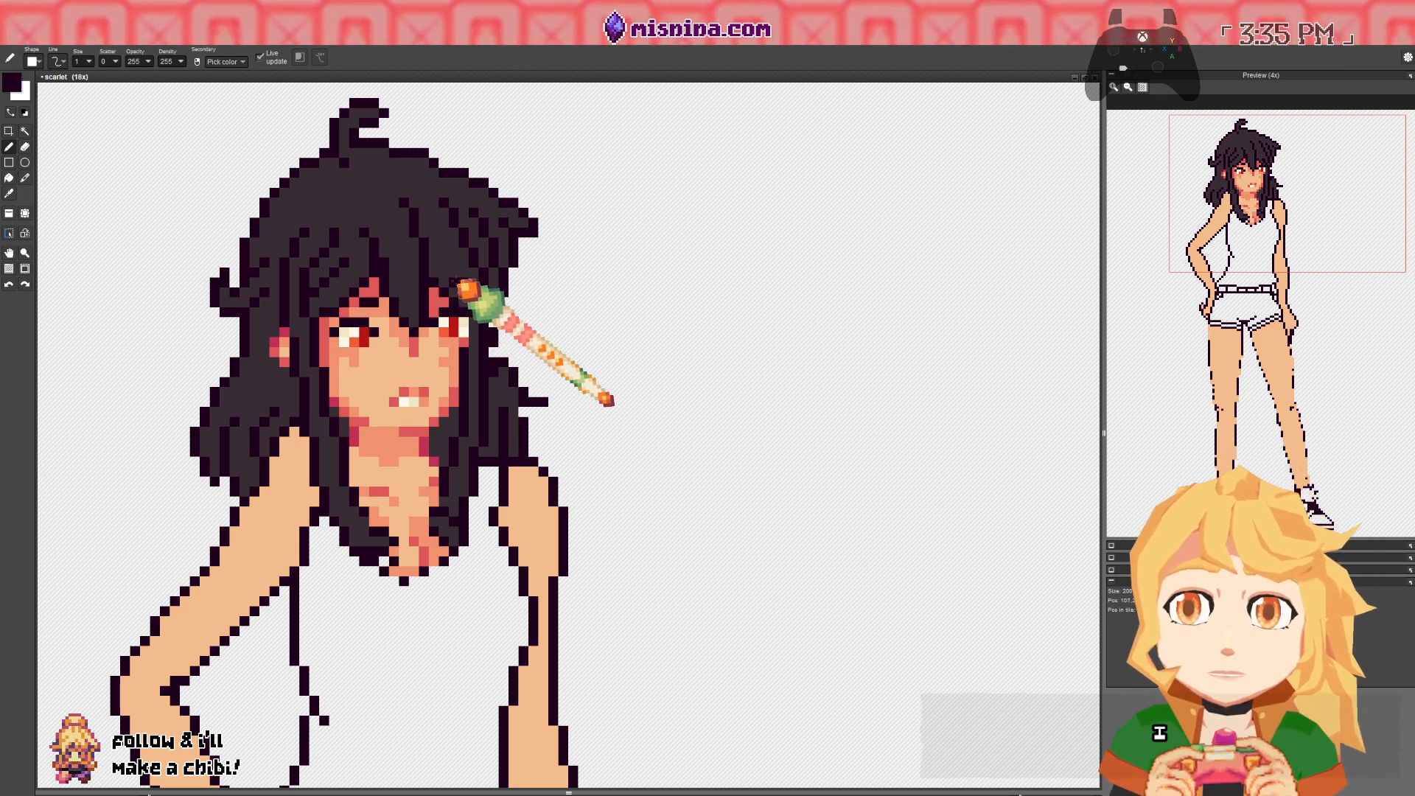
pyautogui.rightClick(496, 321)
pyautogui.press('e')
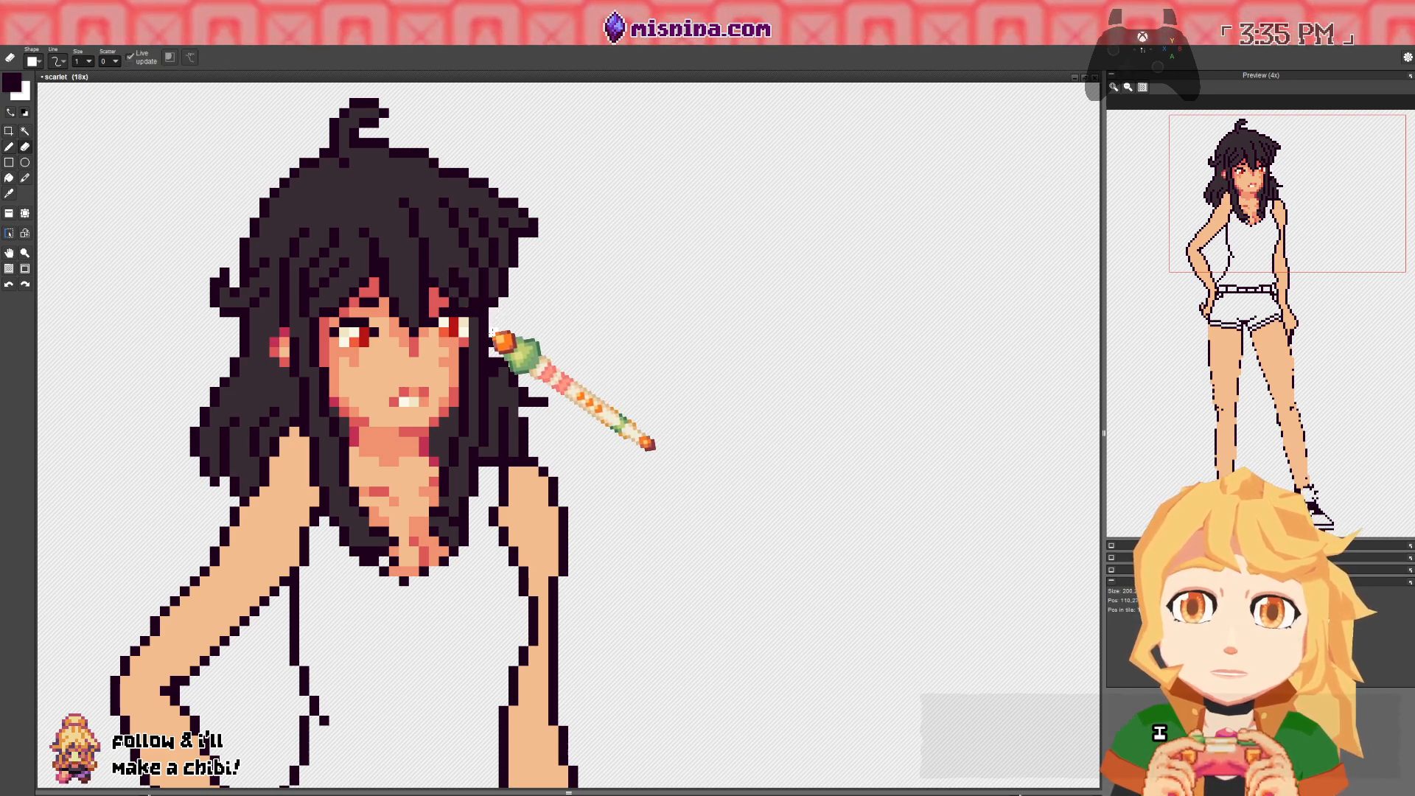
# - Set the foreground colour to dark purple 382c37 and pencil shadow strands through the hair, undoing the unwanted strokes
pyautogui.press('b')
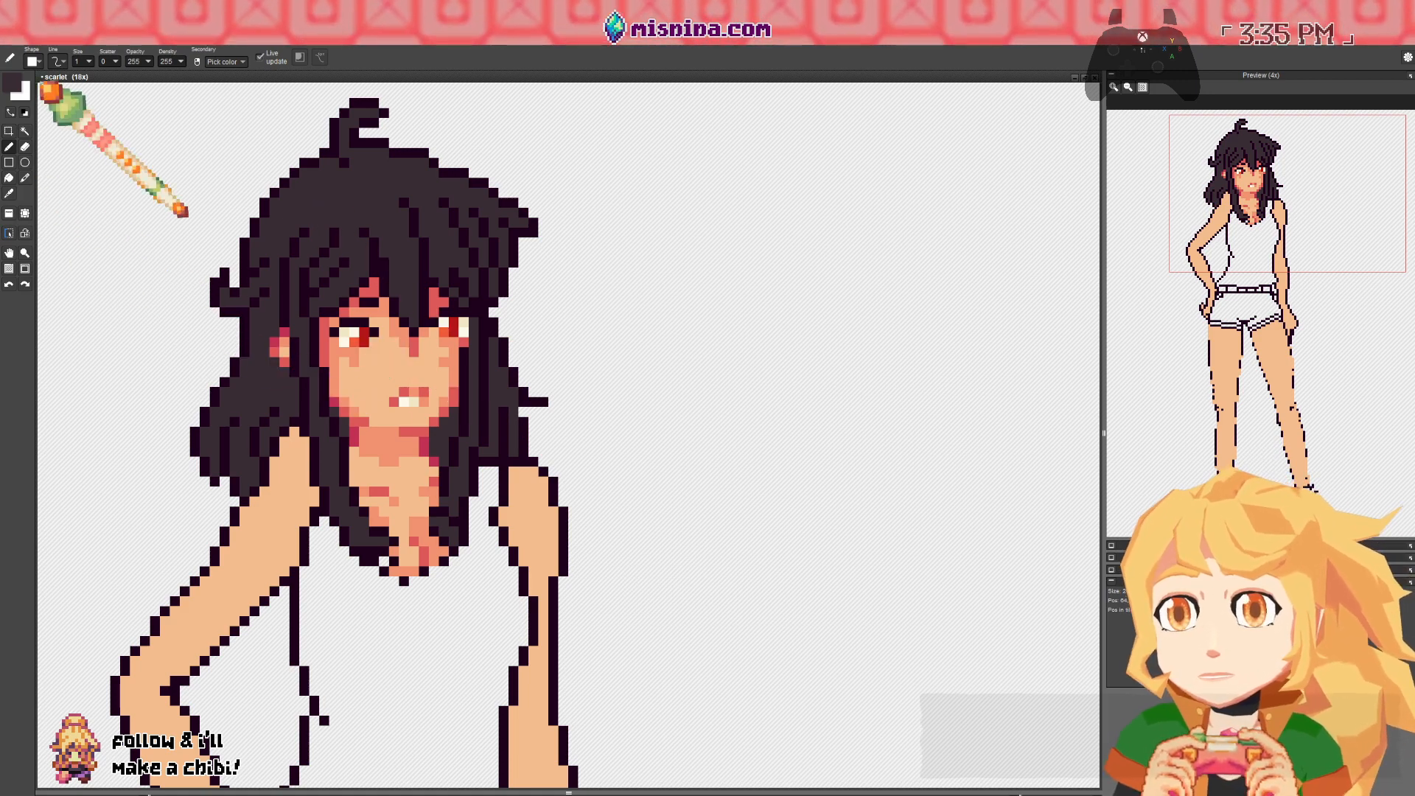
pyautogui.click(14, 87)
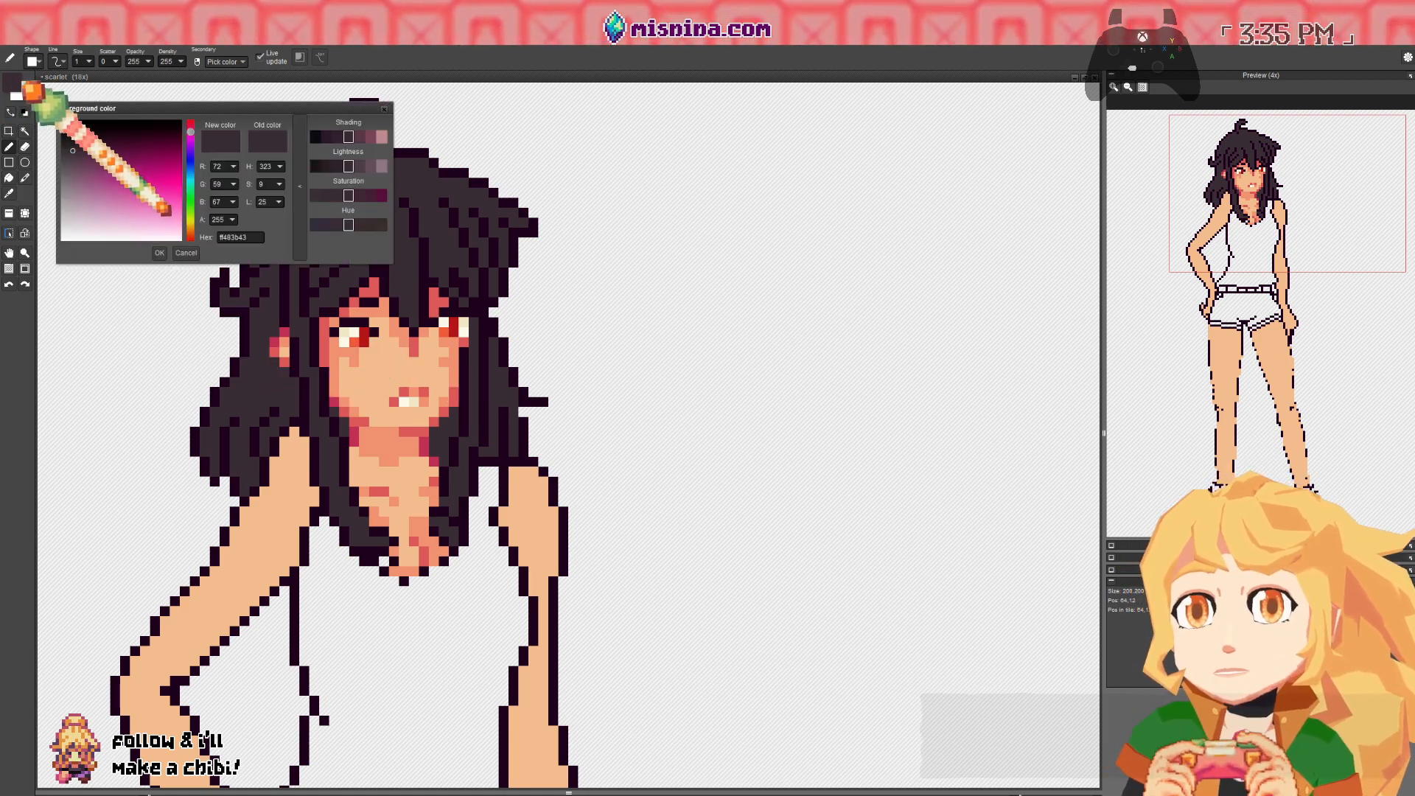
pyautogui.click(190, 137)
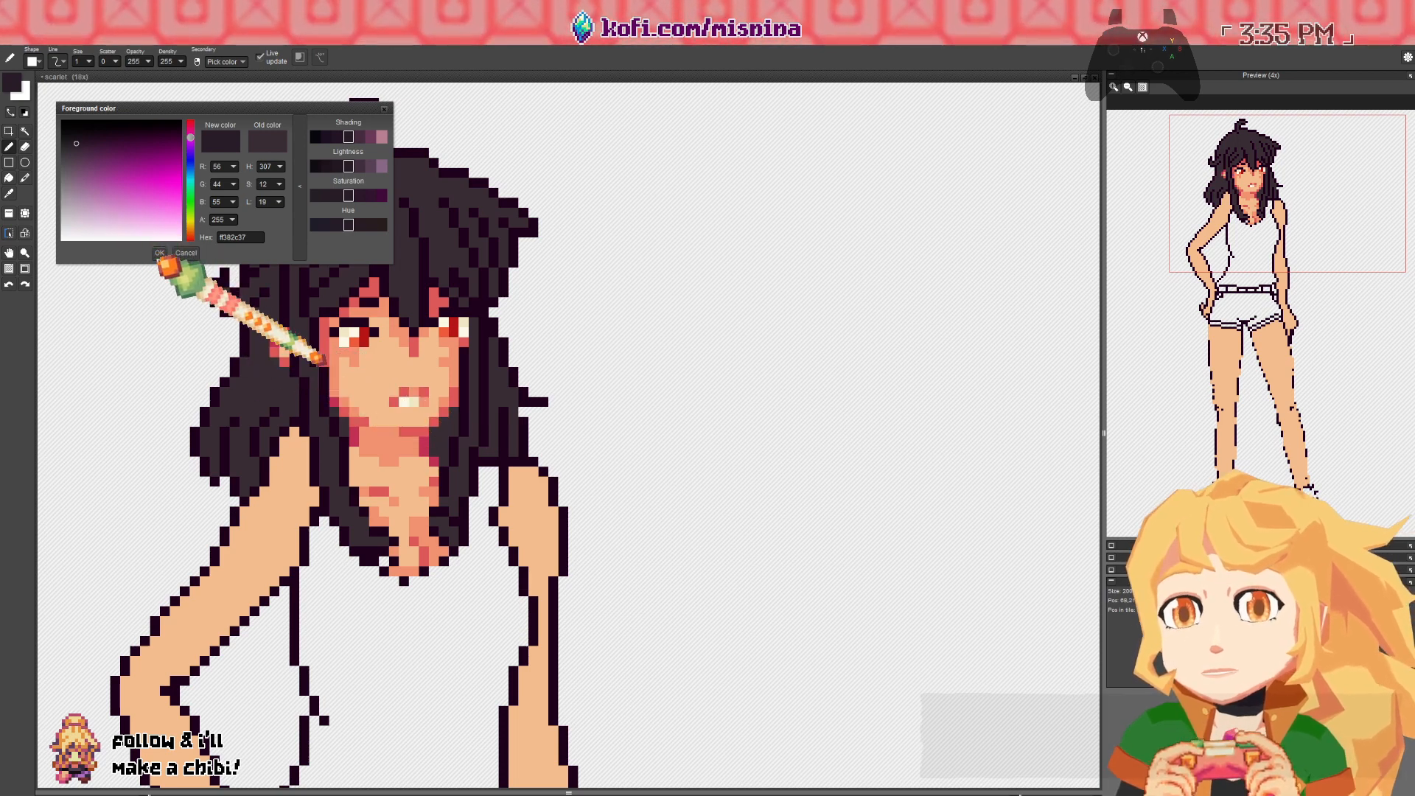
pyautogui.click(168, 258)
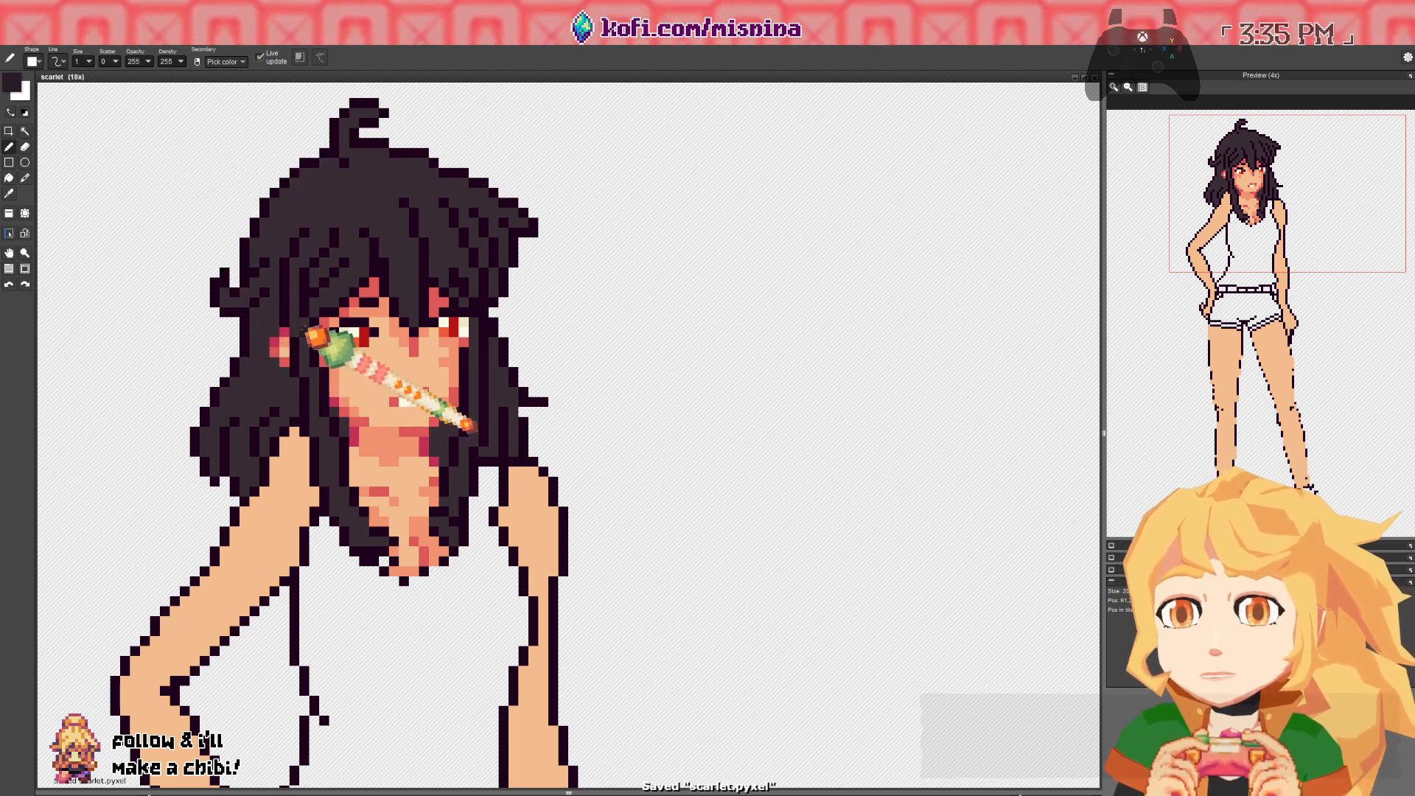
pyautogui.click(274, 311)
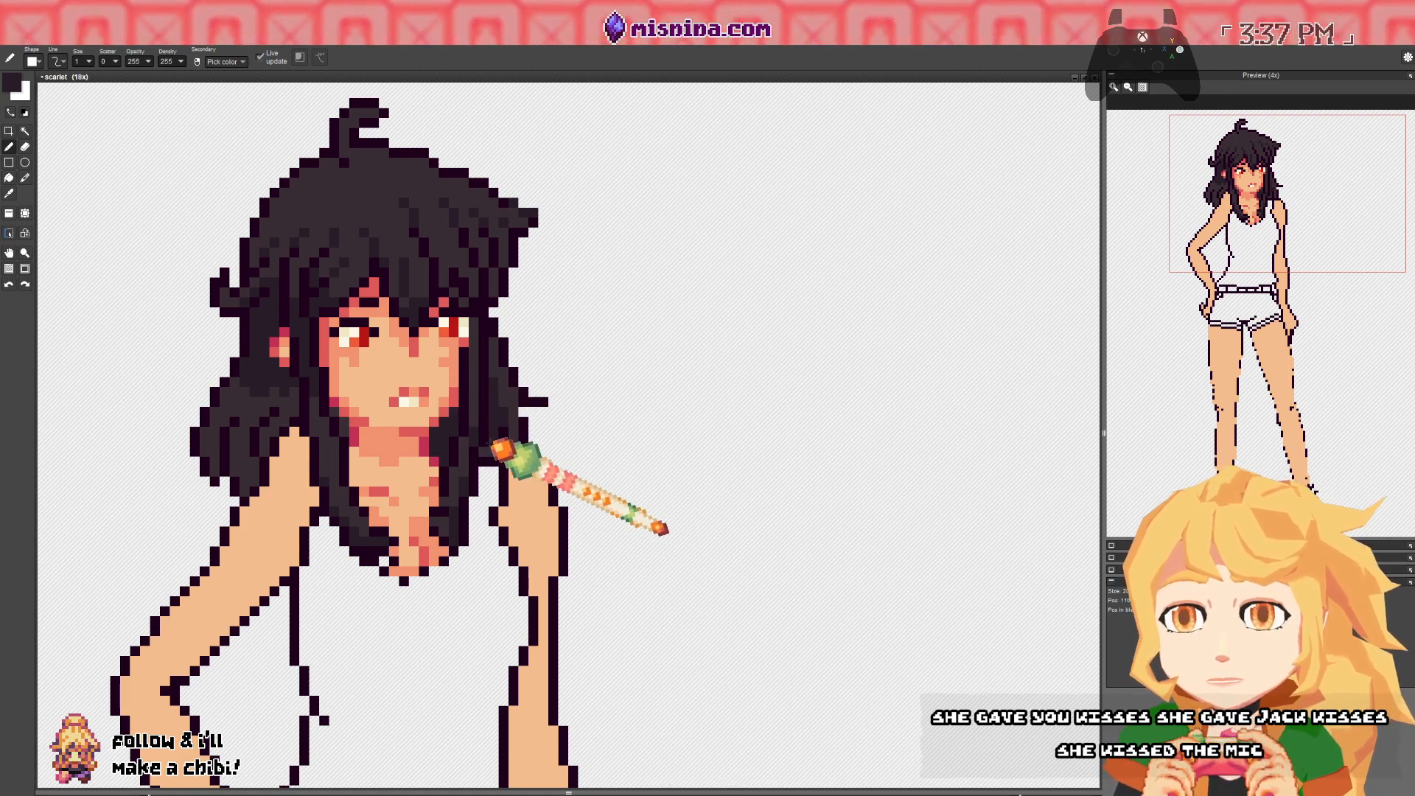
pyautogui.hotkey('ctrl', 'z')
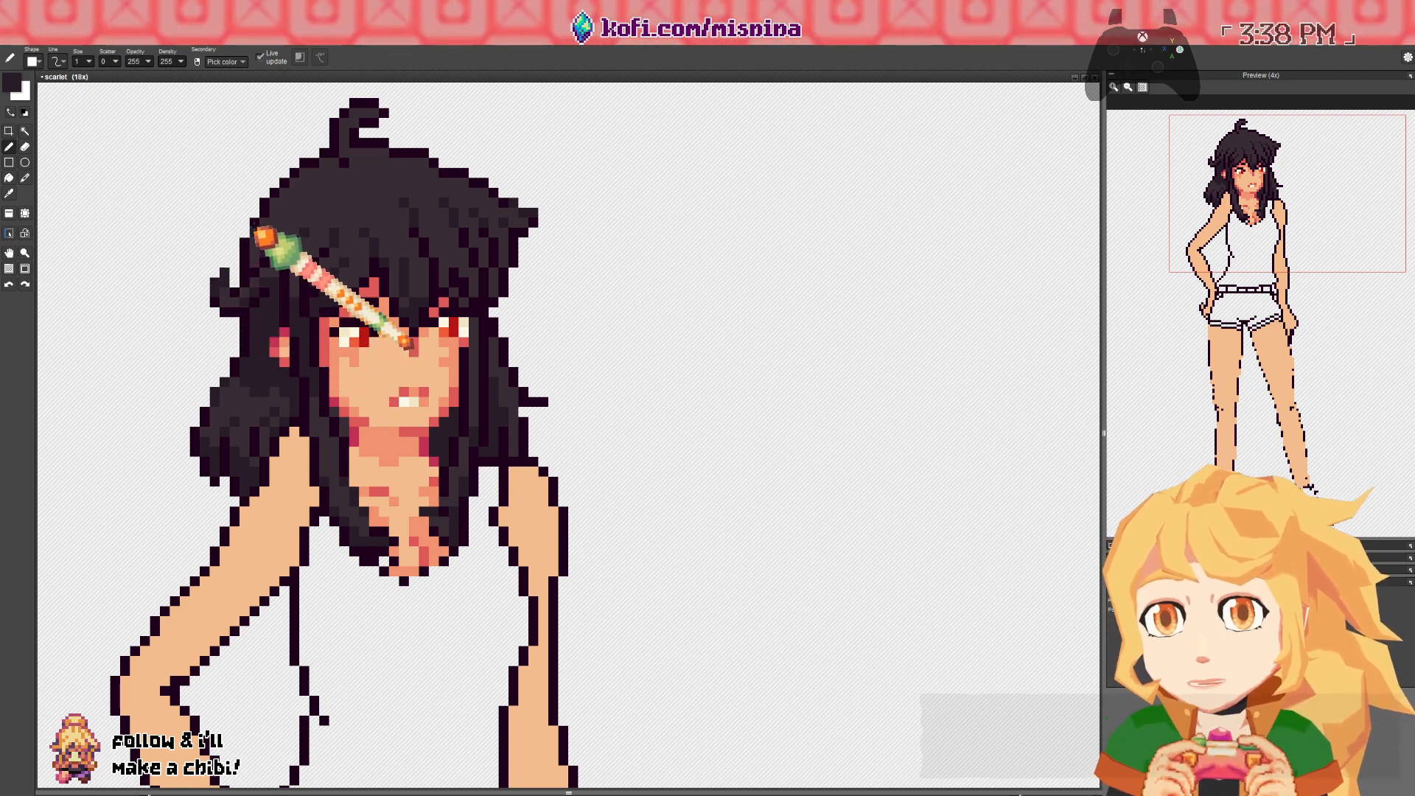
pyautogui.hotkey('ctrl', 'z')
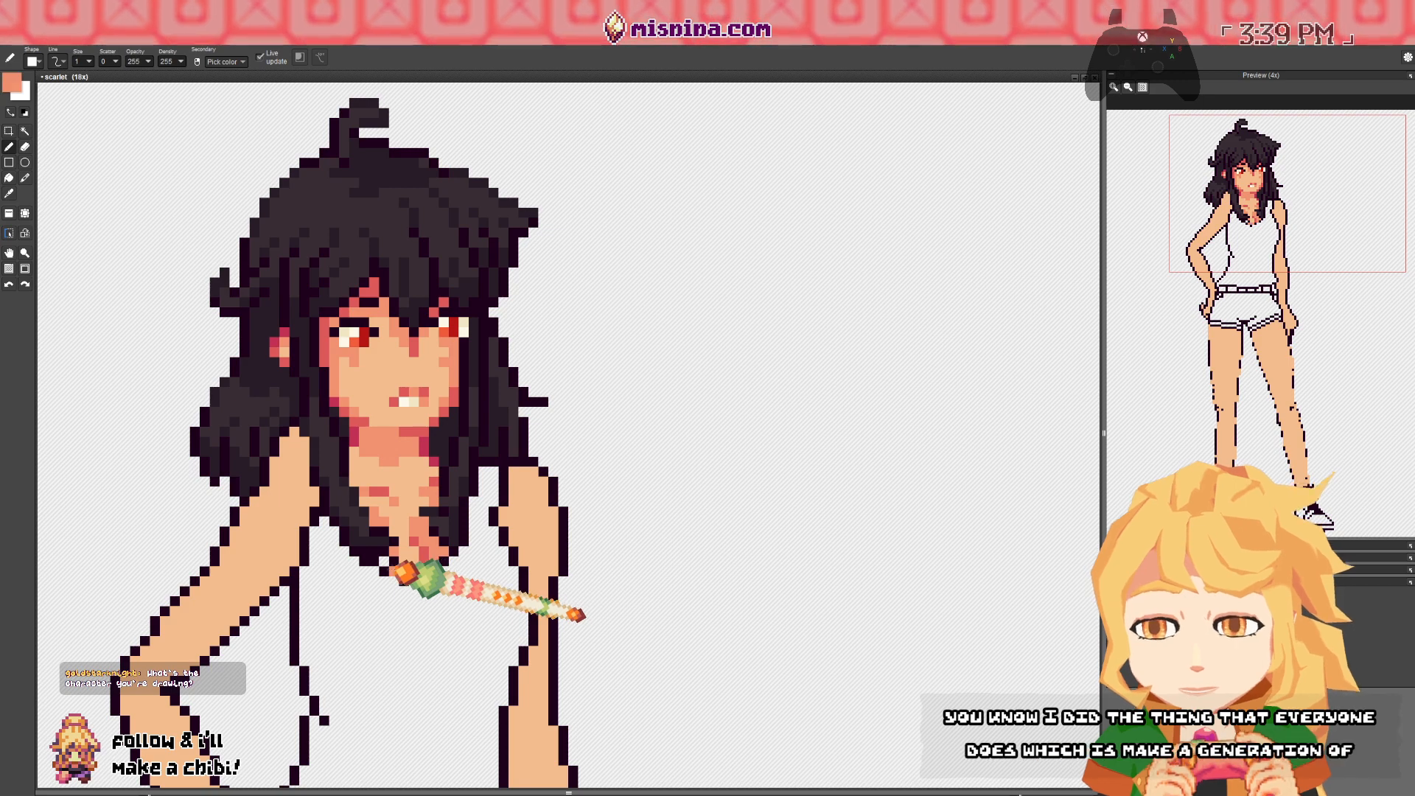
# - Finish the skin at the bottom of the neckline and outline its lower edge, sampling the skin and outline colours from the sprite
pyautogui.keyDown('alt'); pyautogui.click(389, 565); pyautogui.keyUp('alt')
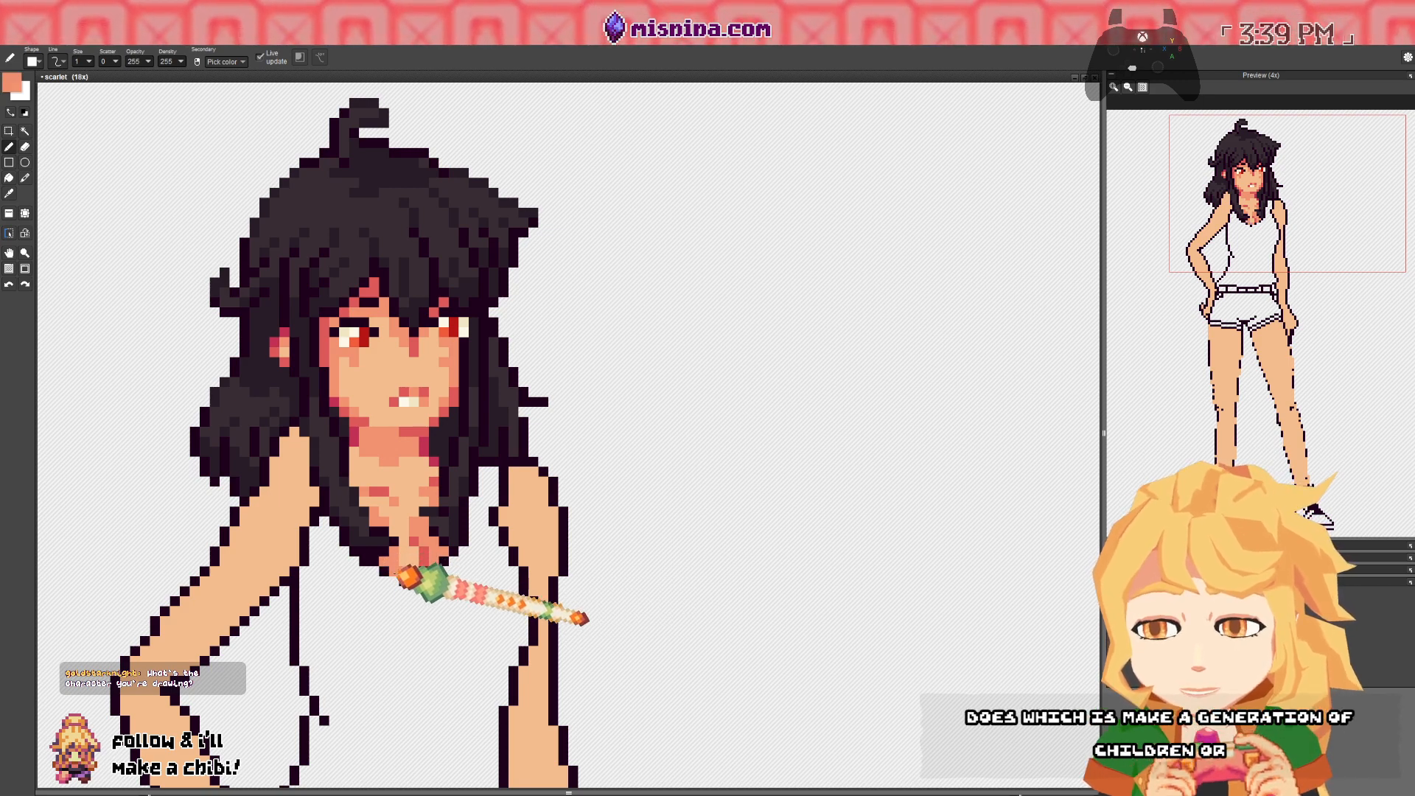
pyautogui.keyDown('alt'); pyautogui.click(403, 582); pyautogui.keyUp('alt')
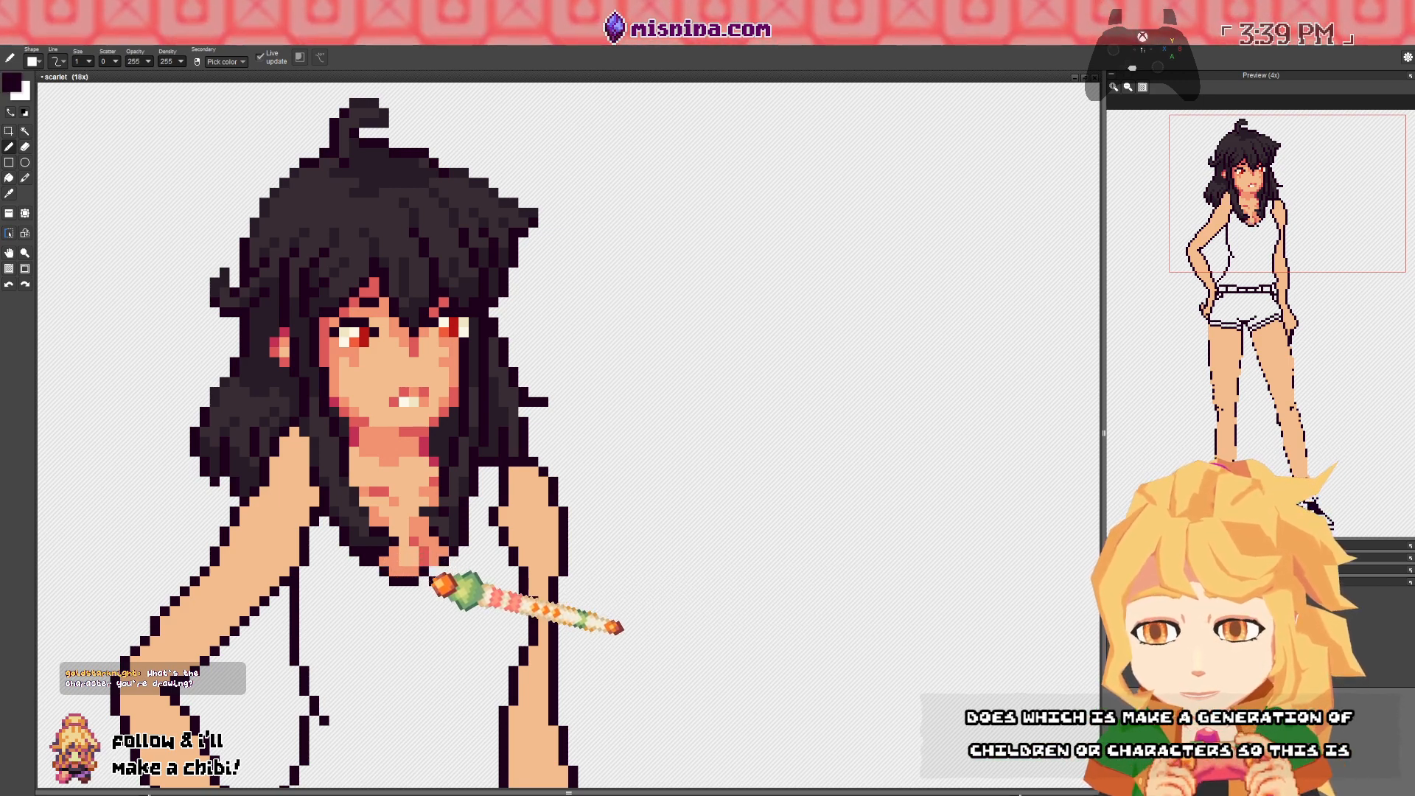
pyautogui.keyDown('alt'); pyautogui.click(419, 561); pyautogui.keyUp('alt')
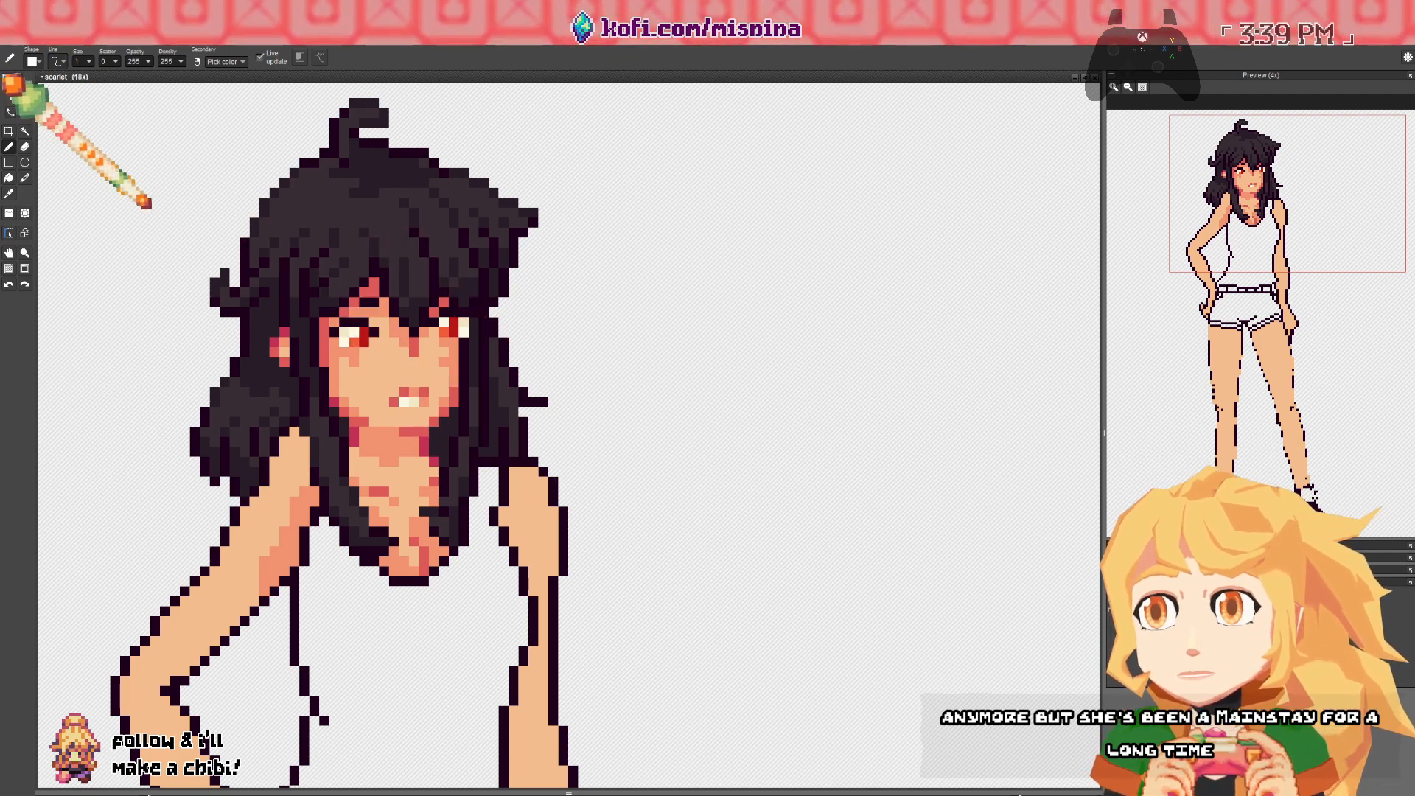
# - Set the foreground colour to a lighter mauve, paint highlight strands across the crown and fringe, and save the file
pyautogui.click(15, 85)
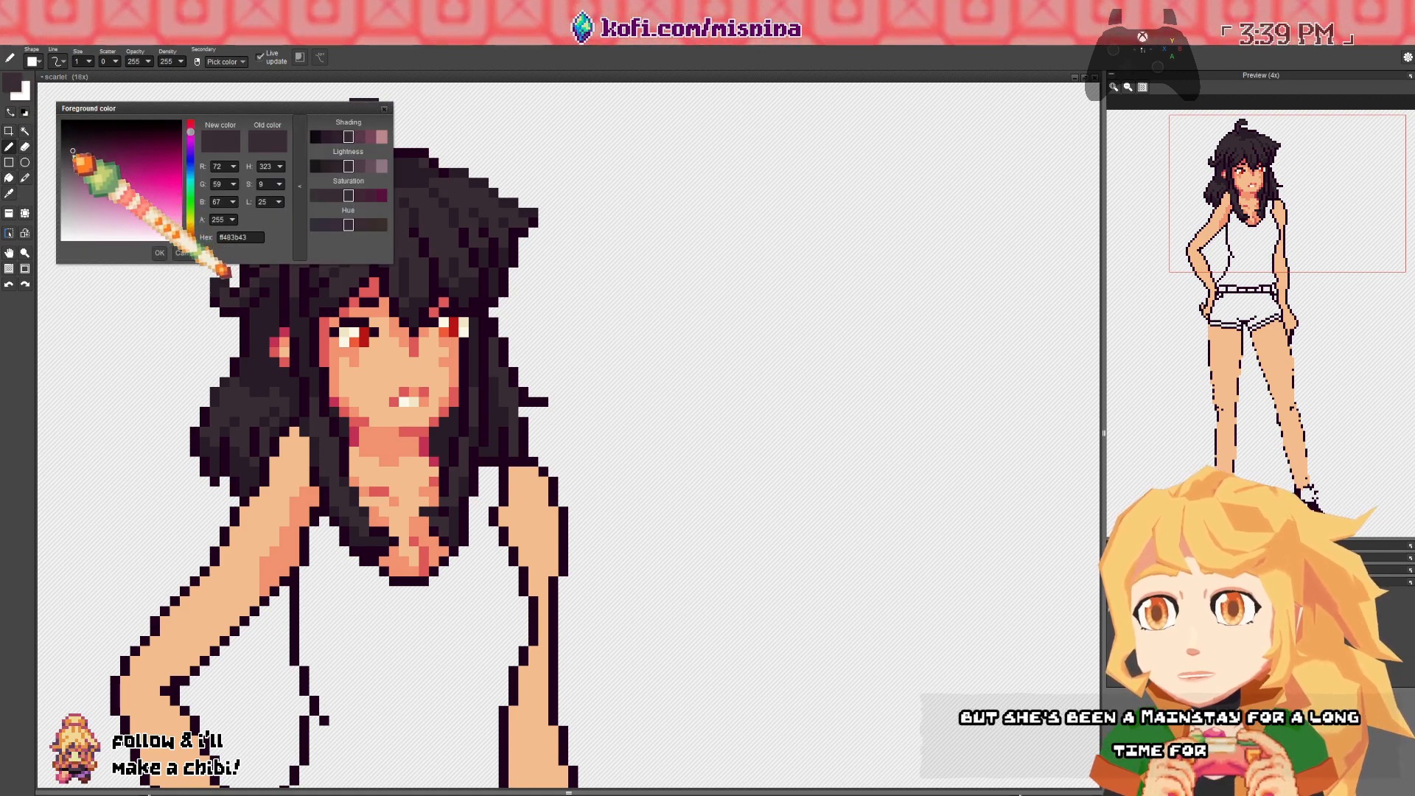
pyautogui.click(76, 158)
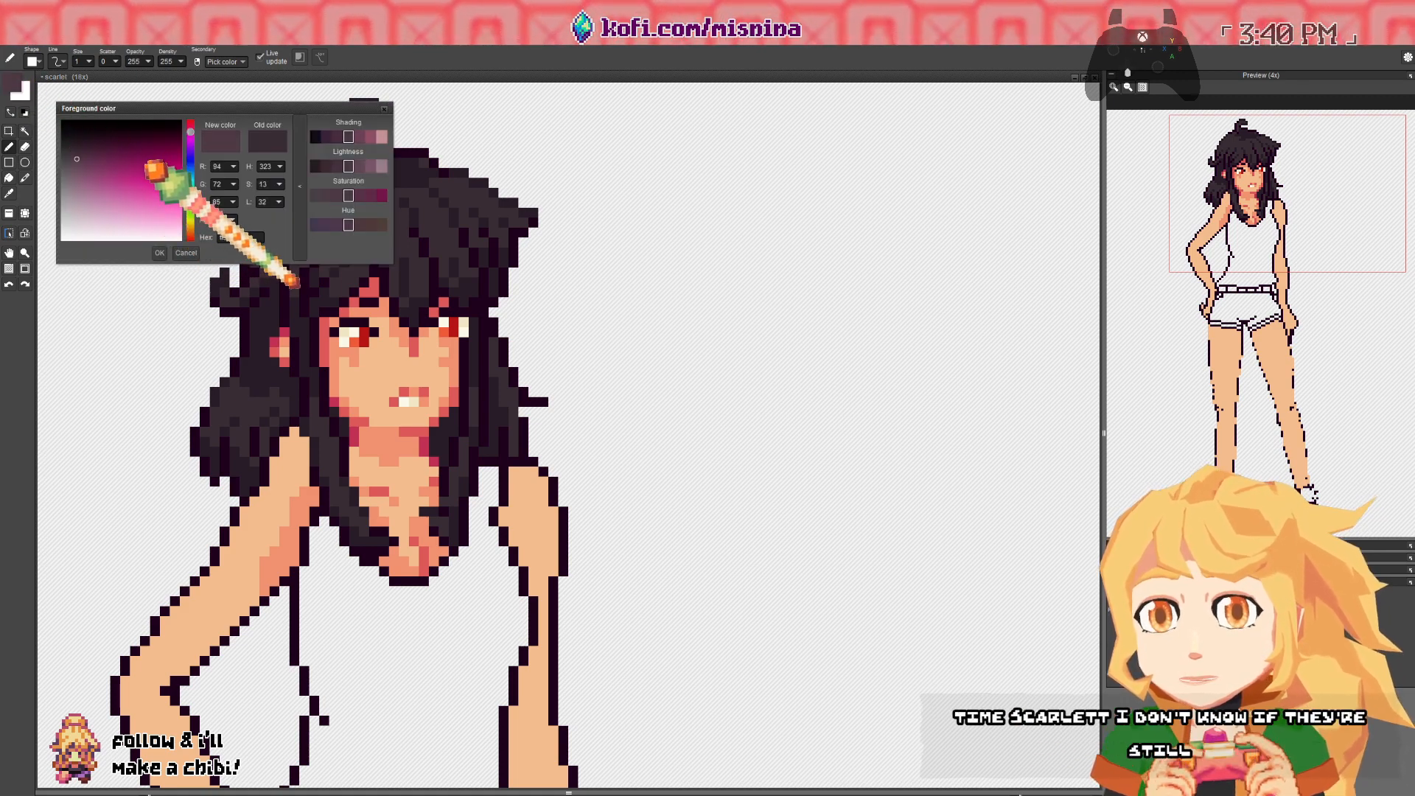
pyautogui.click(159, 252)
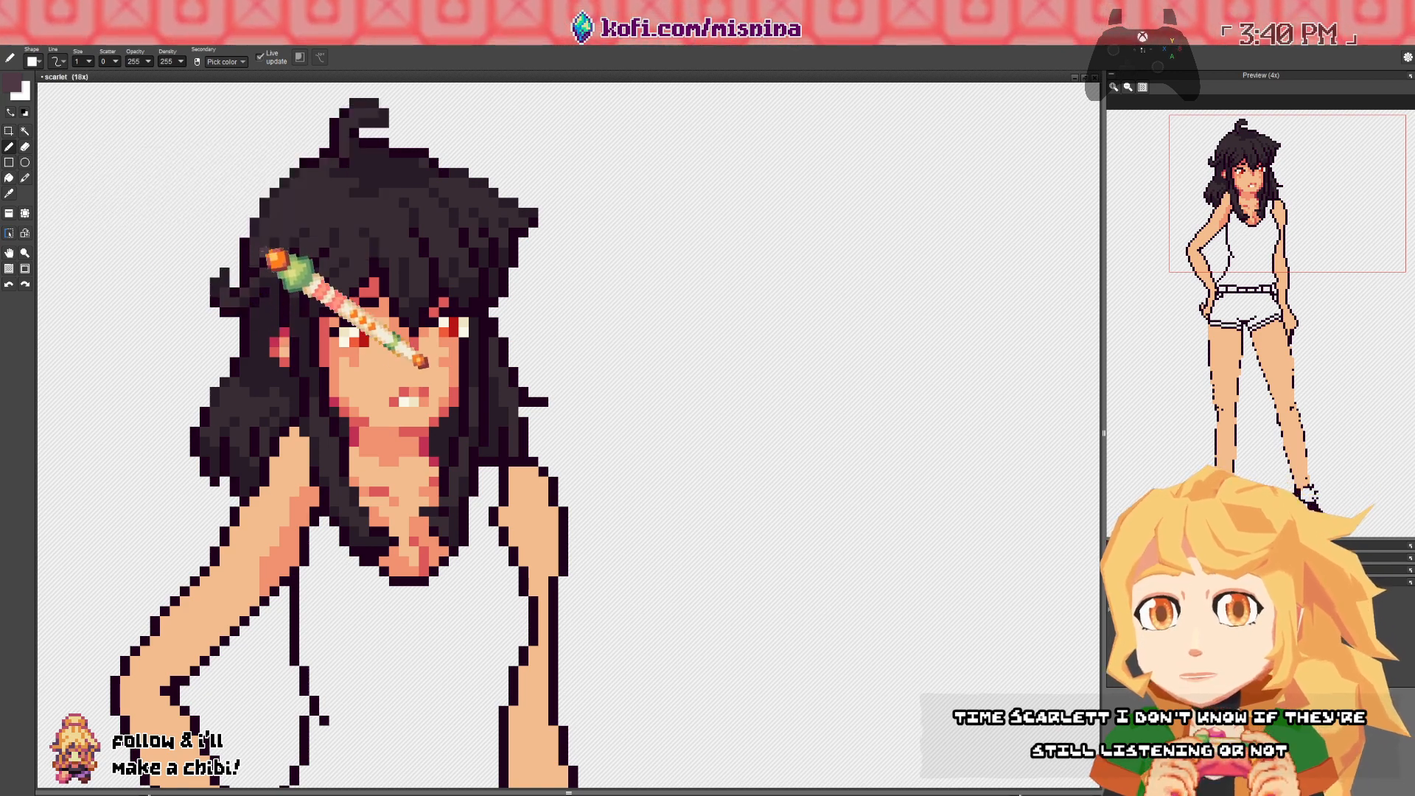
pyautogui.click(320, 227)
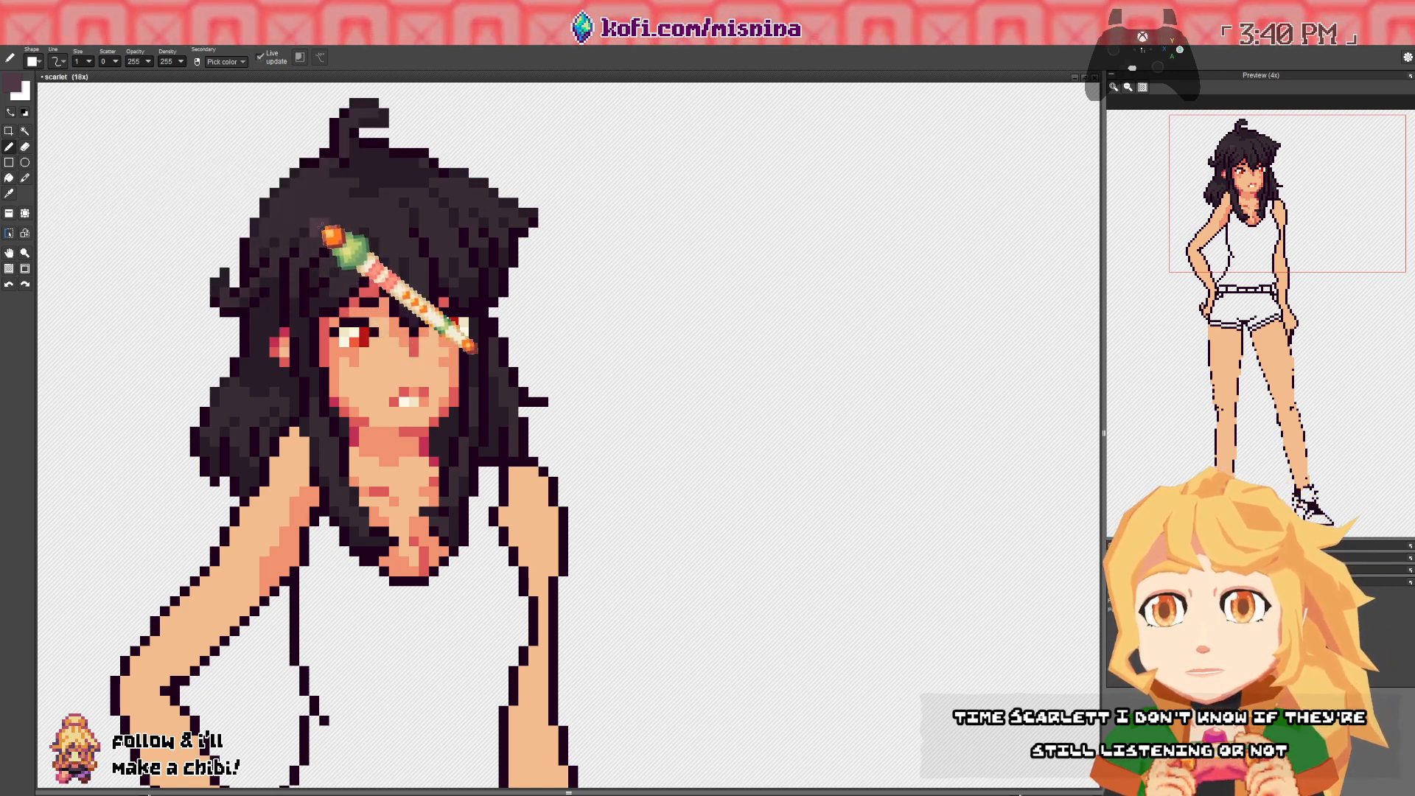
pyautogui.click(331, 216)
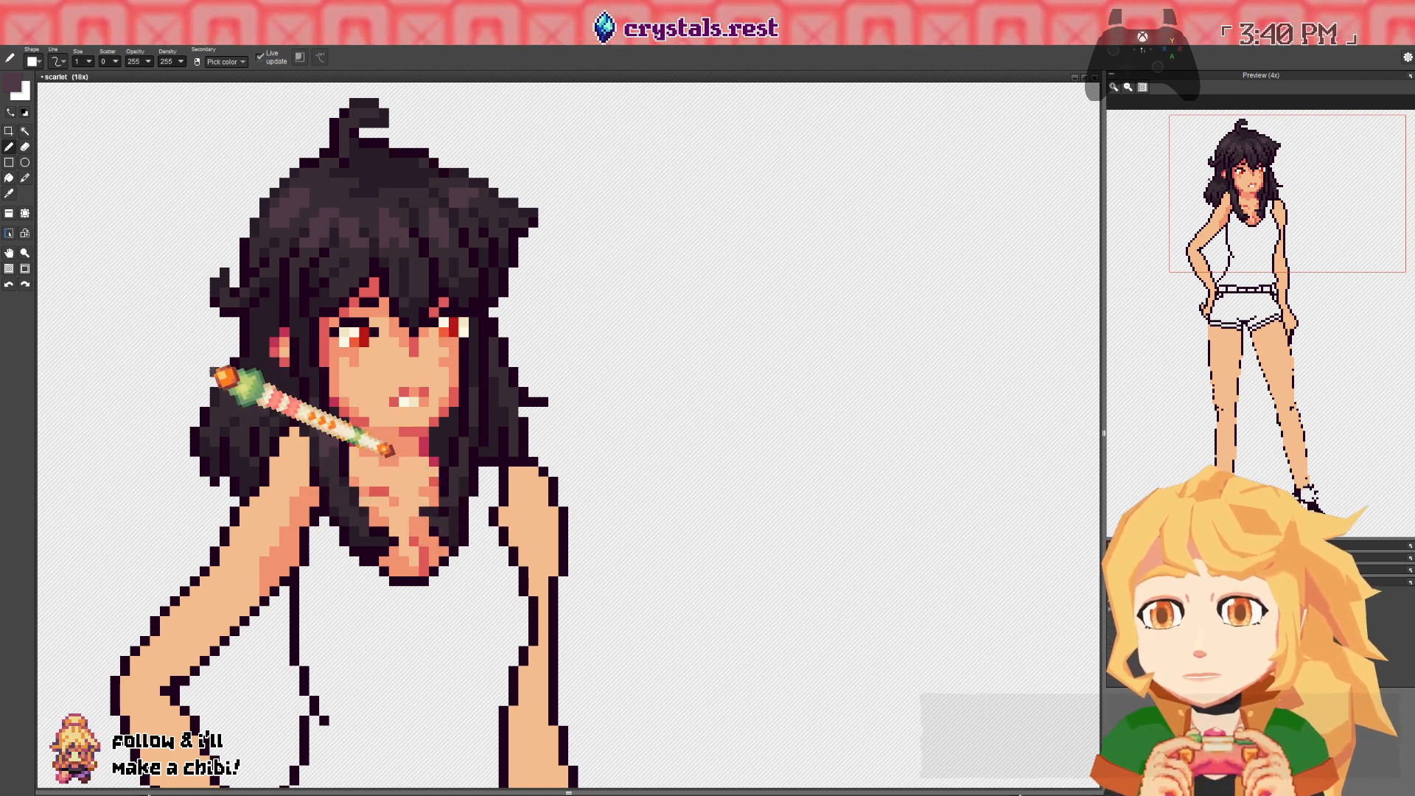
pyautogui.hotkey('ctrl', 's')
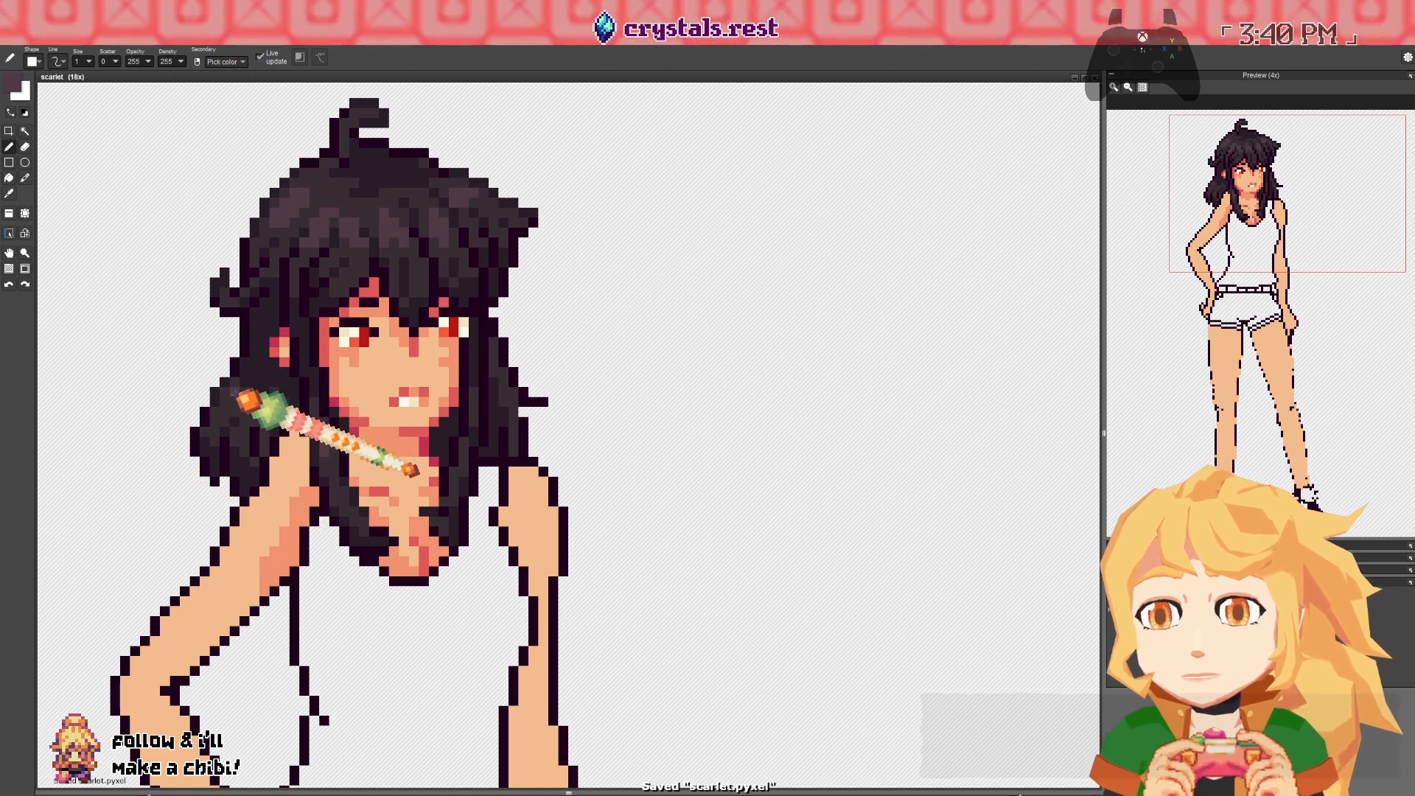
# - Undo the last hair stroke, sample the hair's shadow colour and change the foreground to darker purple 2d2331
pyautogui.hotkey('ctrl', 'z')
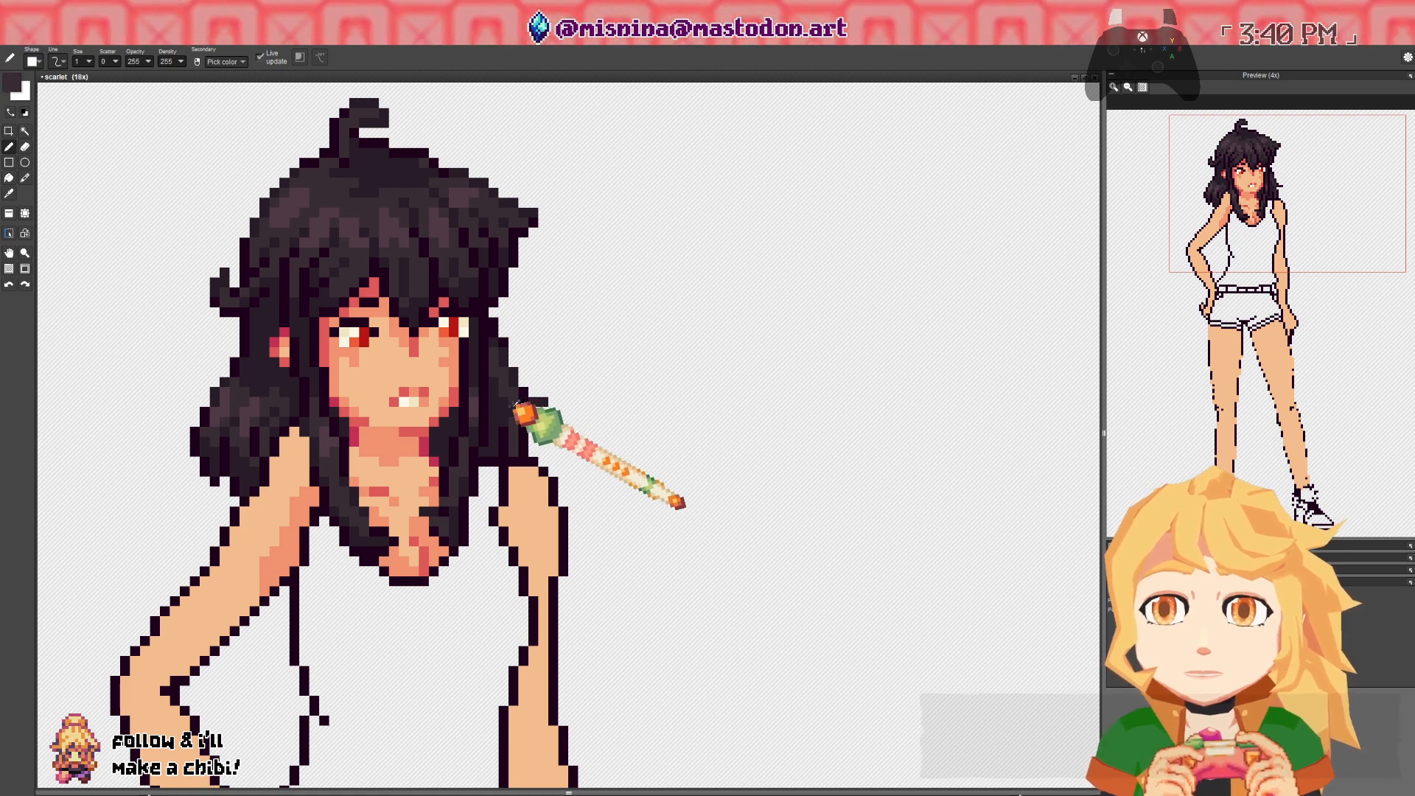
pyautogui.rightClick(502, 422)
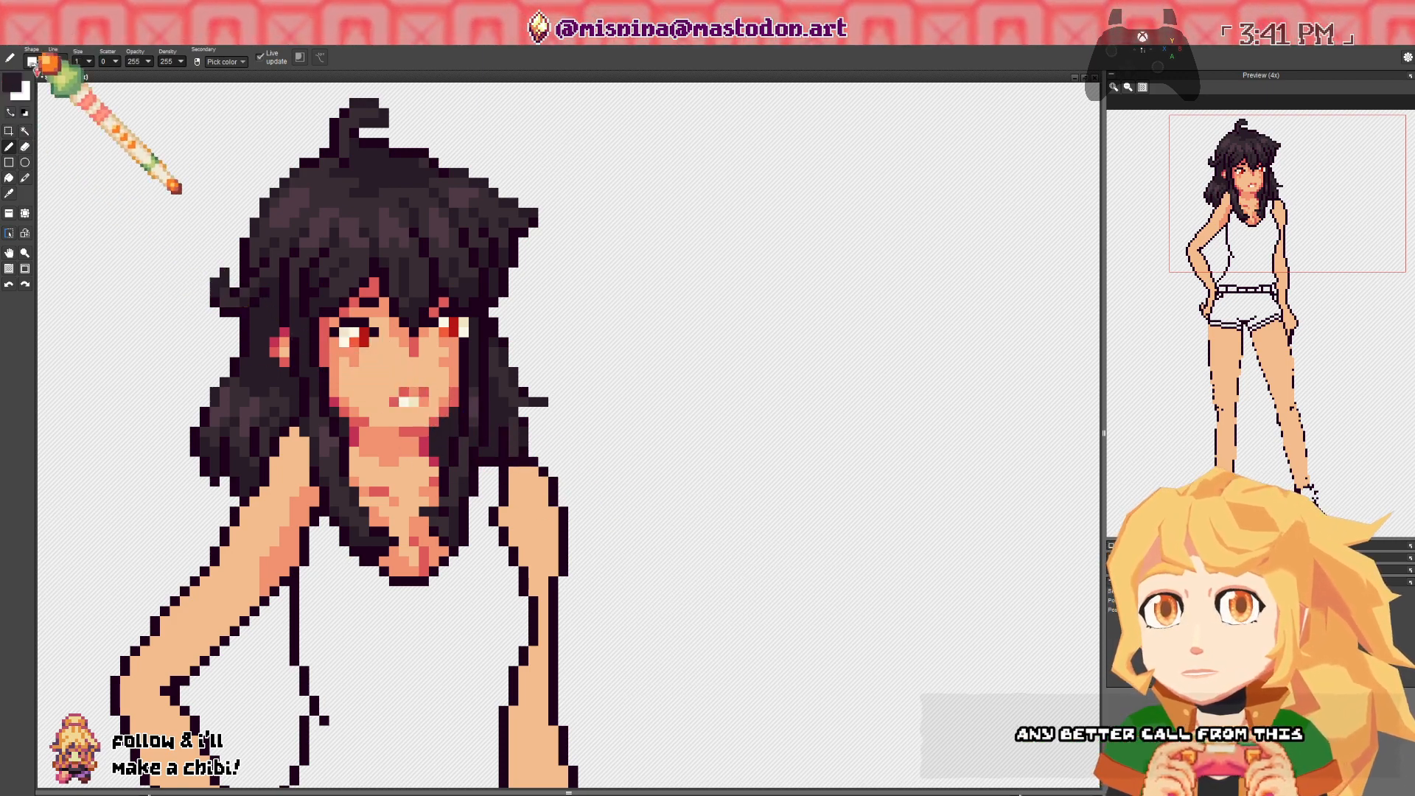
pyautogui.click(14, 83)
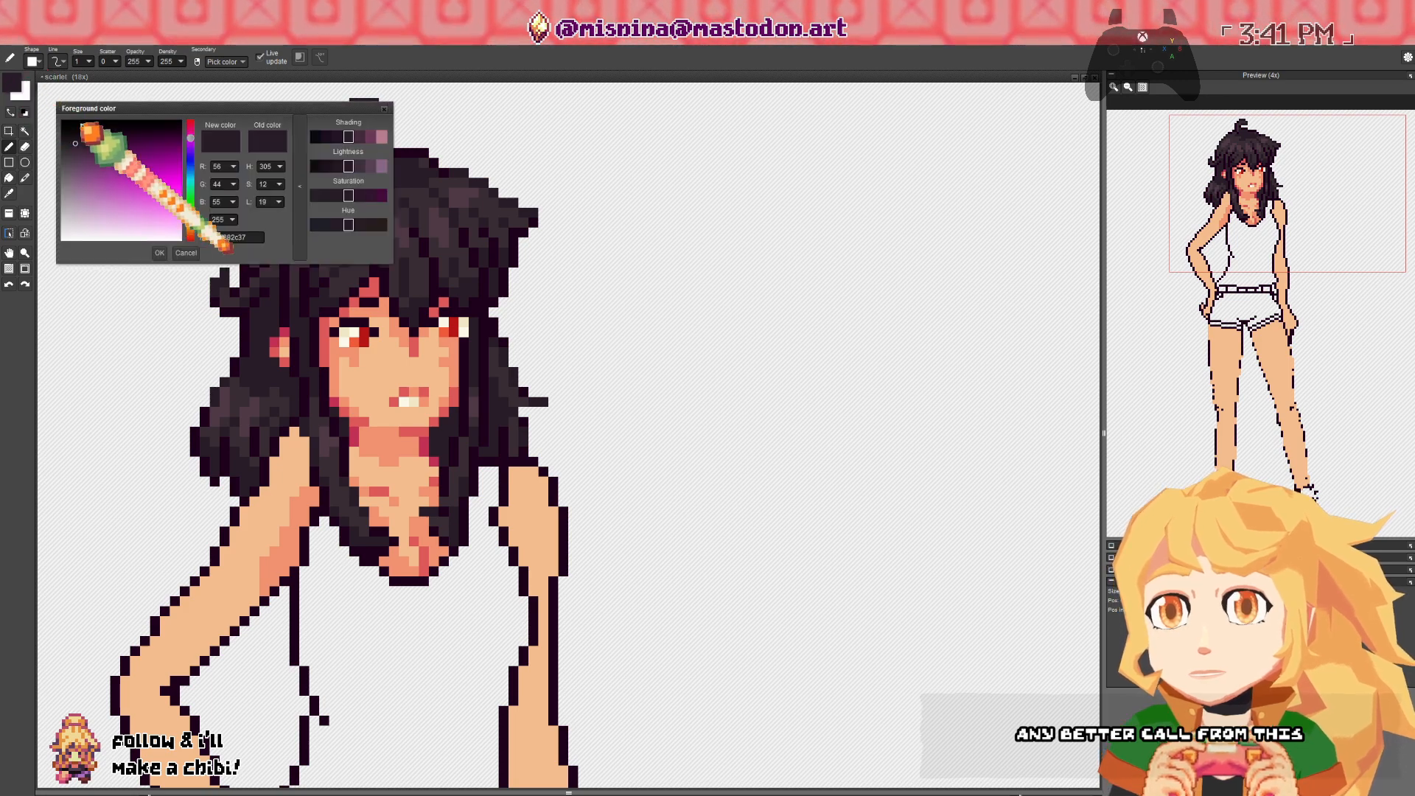
pyautogui.click(190, 145)
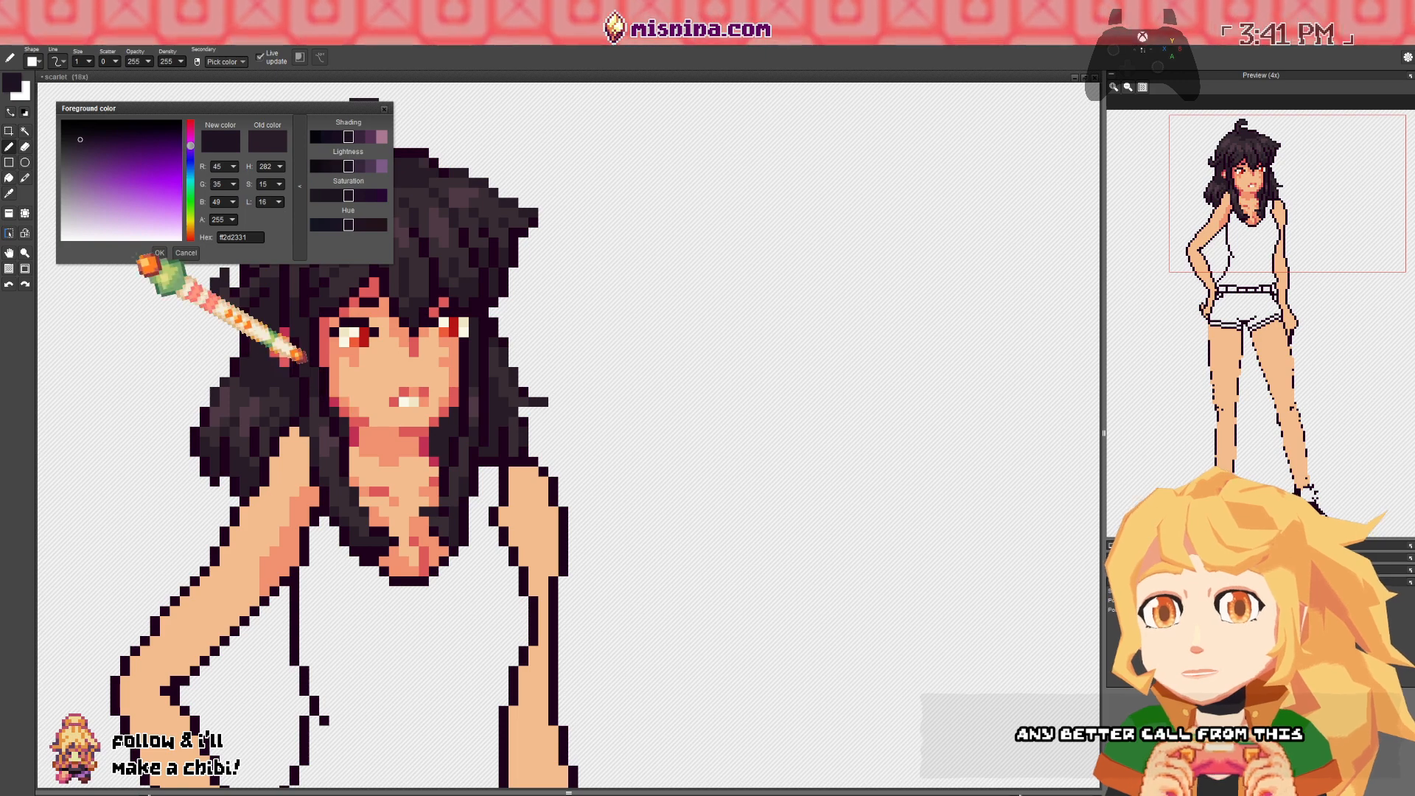
pyautogui.click(159, 254)
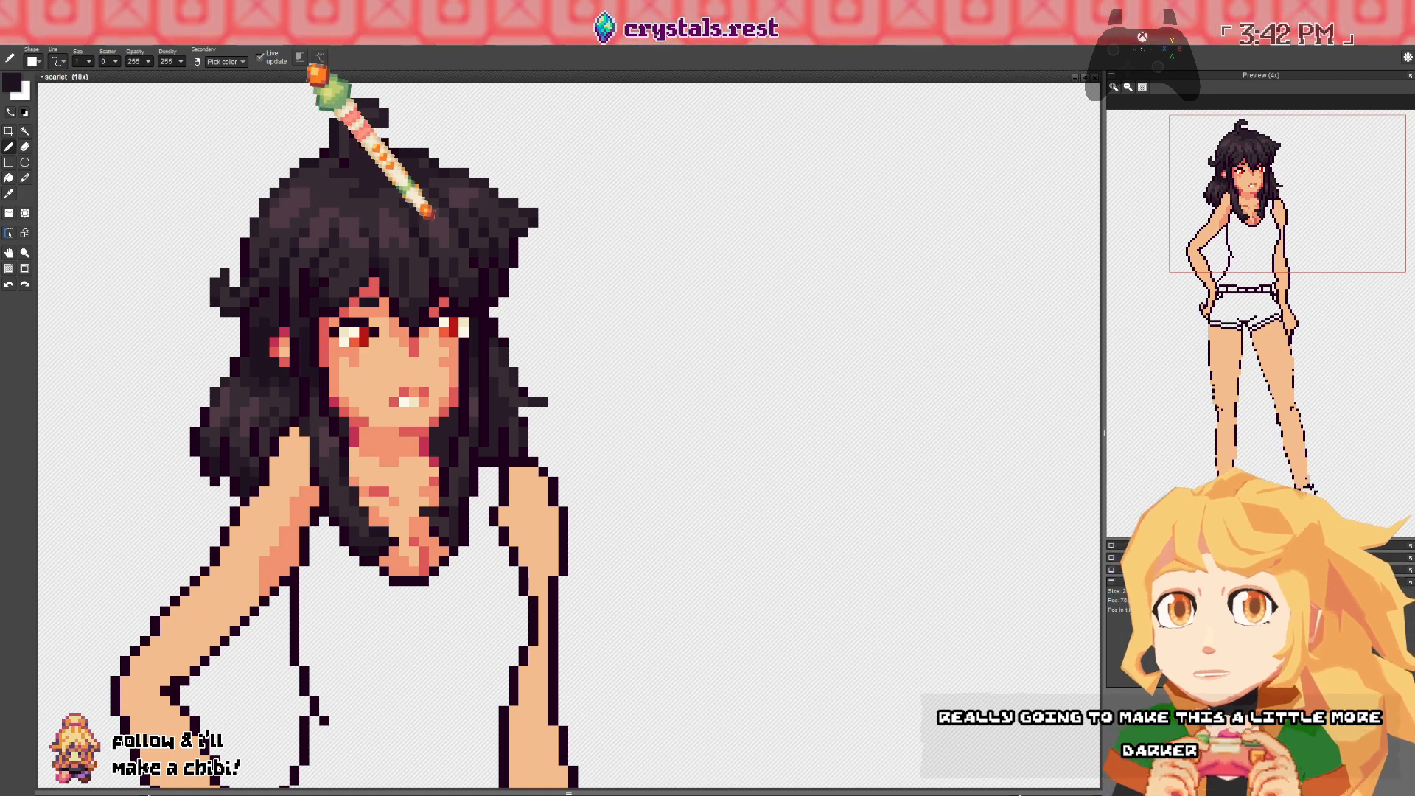
# - Turn off contiguous filling for the bucket and darken the deepest hair shadow colour to 251e28
pyautogui.click(10, 178)
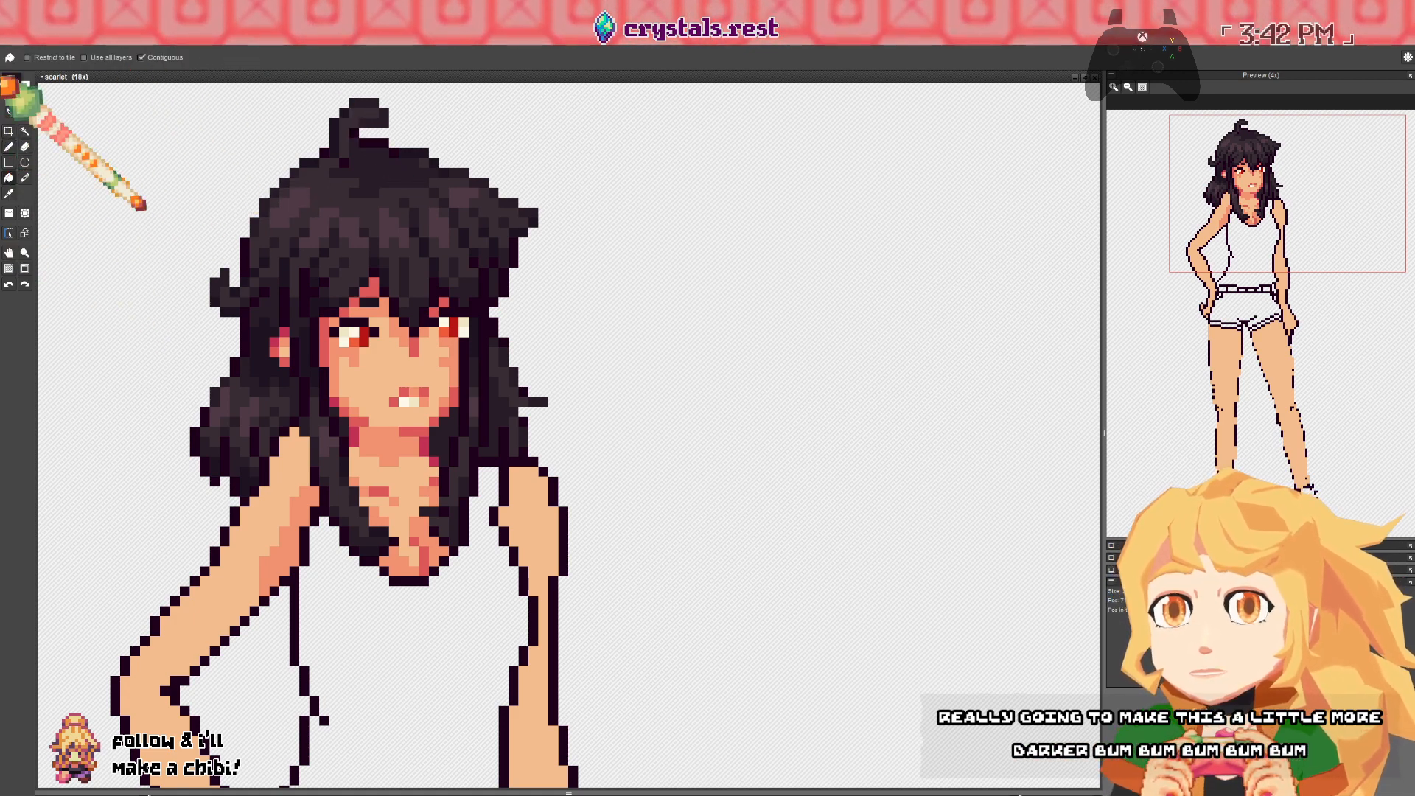
pyautogui.click(13, 89)
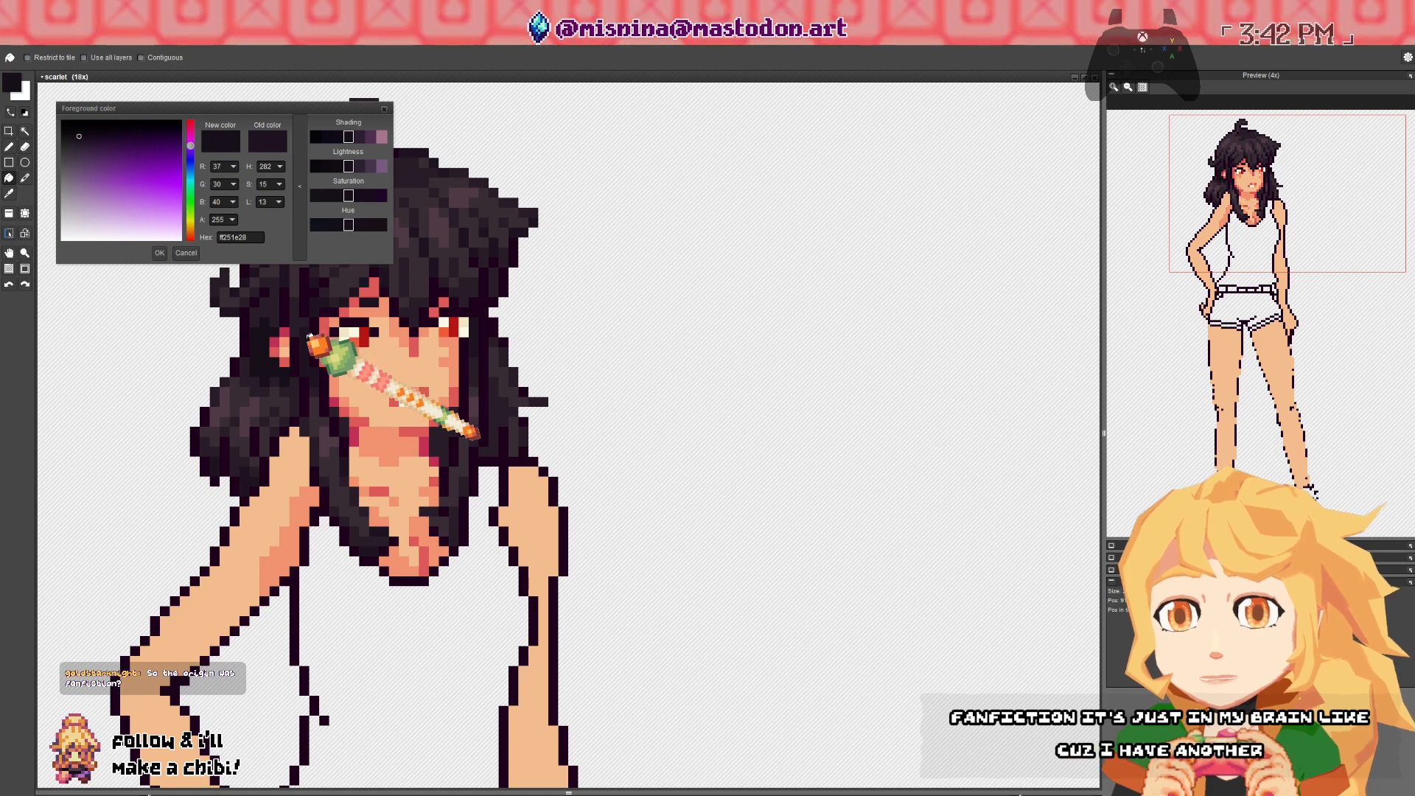
pyautogui.press('Escape')
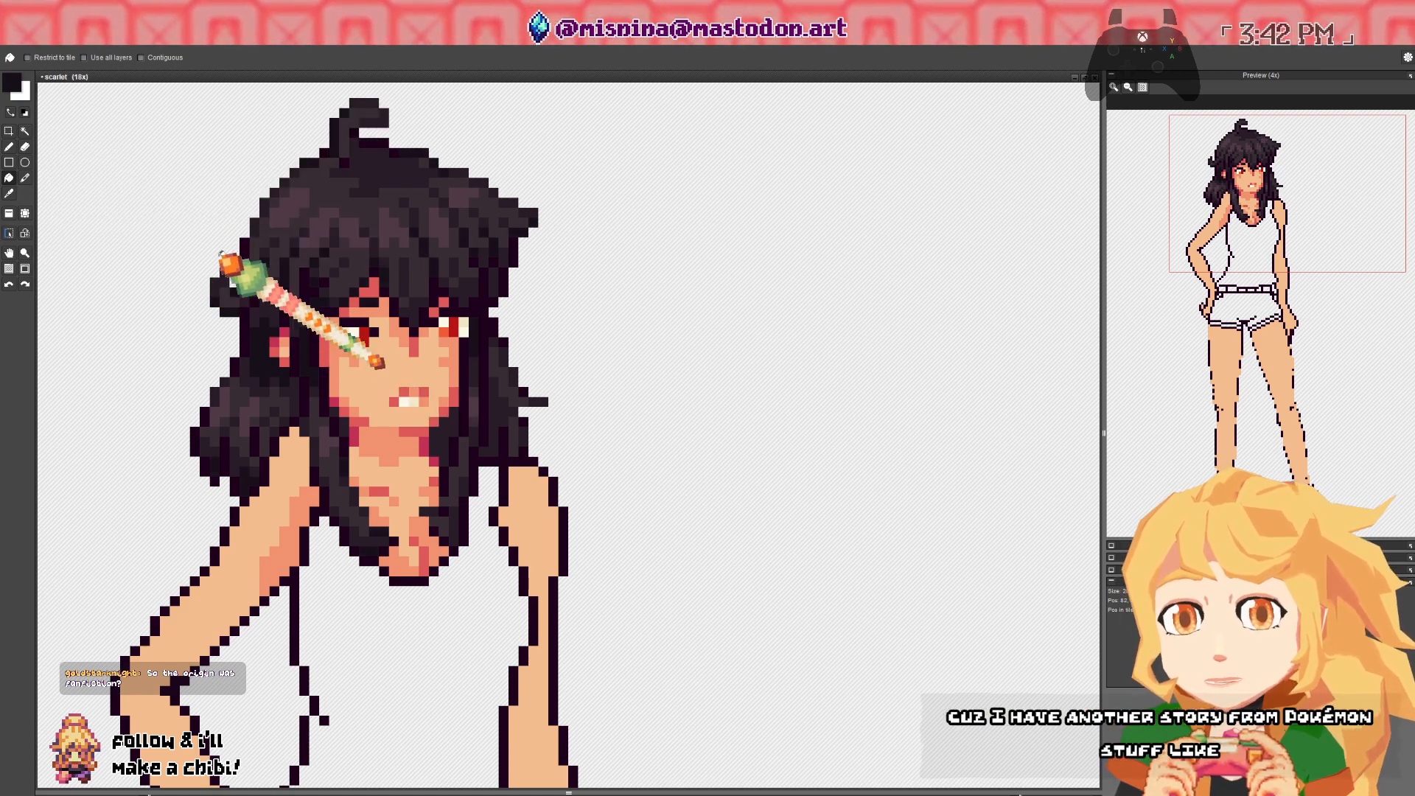
# - Set the foreground colour to near-black 0f0f14 and pencil the darkest strands into the hair around the ear
pyautogui.press('d')
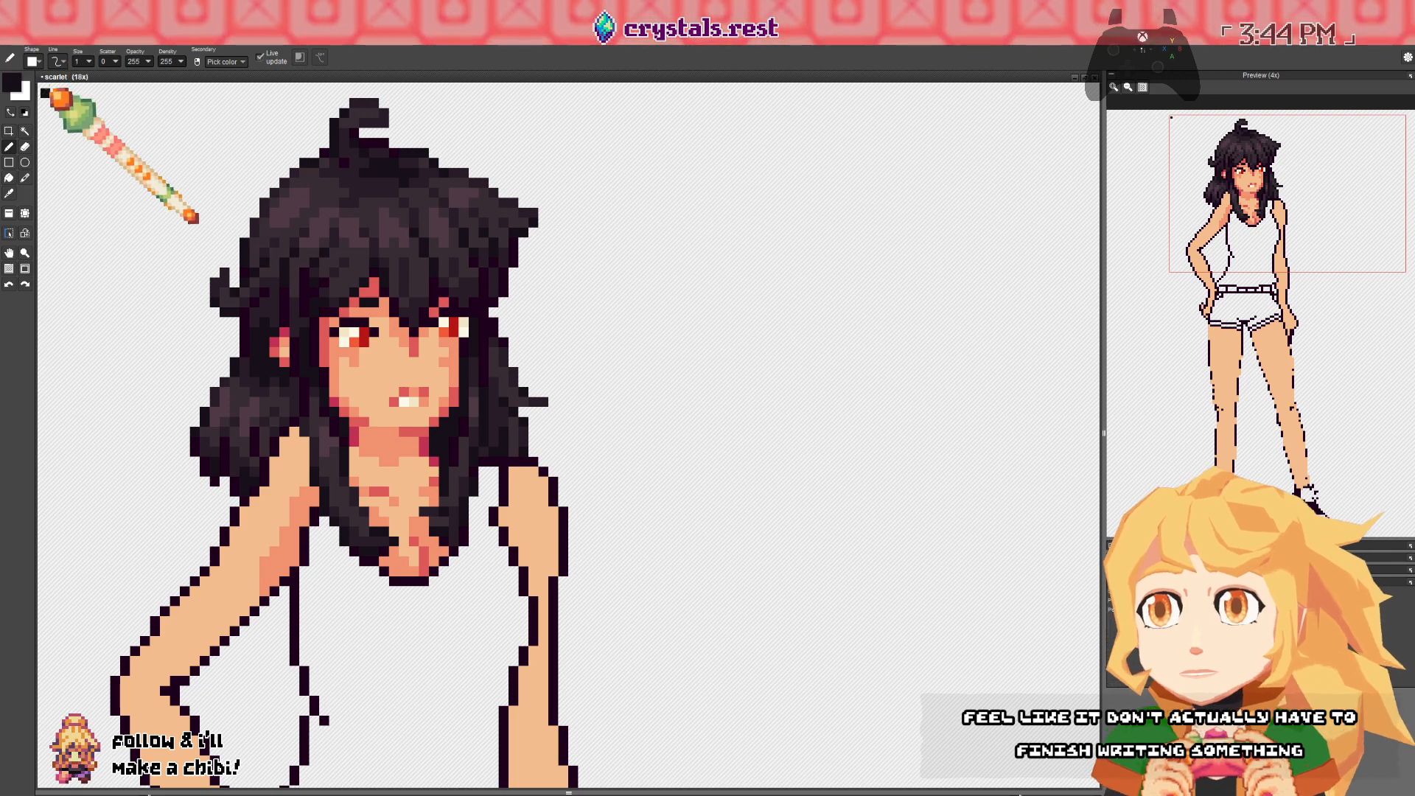
pyautogui.click(12, 83)
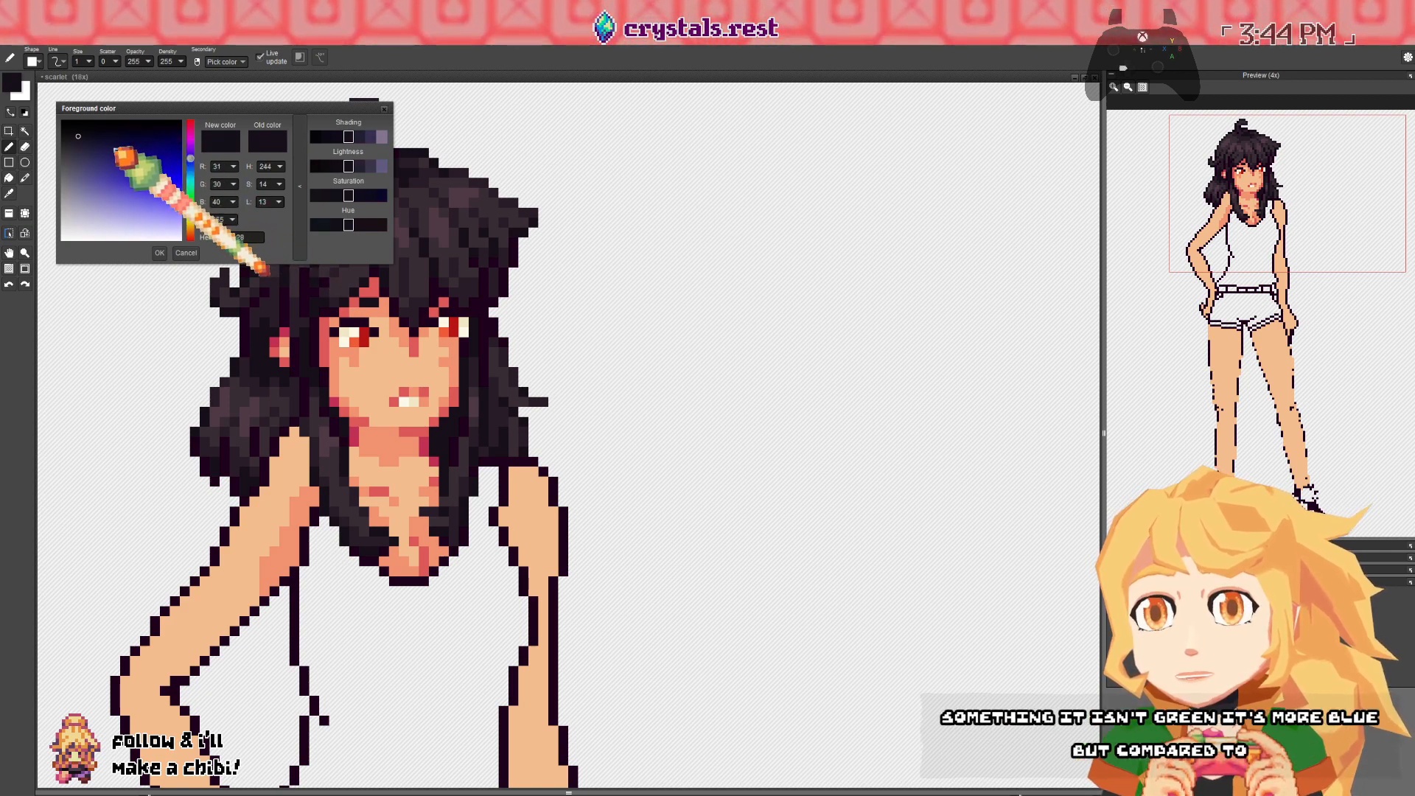
pyautogui.click(77, 128)
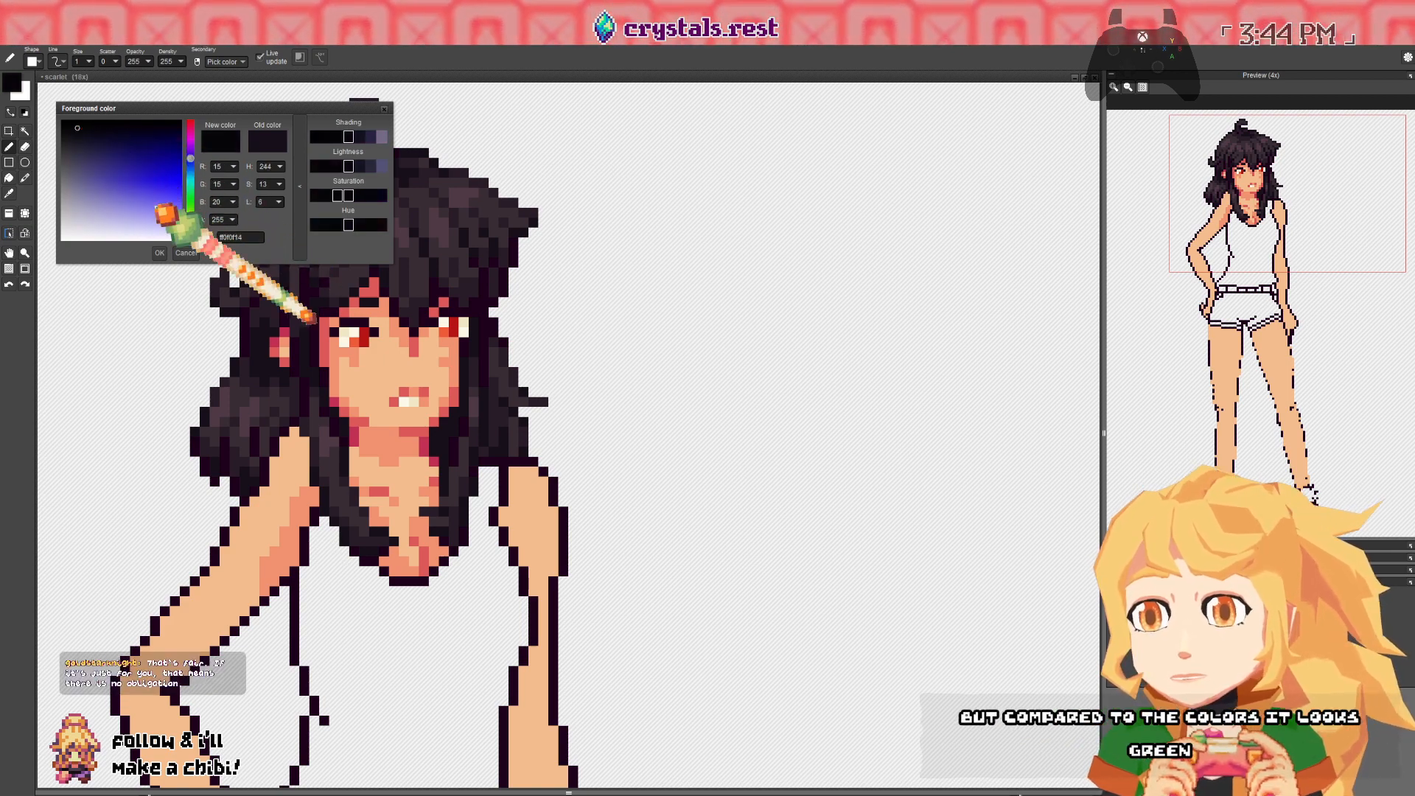
pyautogui.click(162, 253)
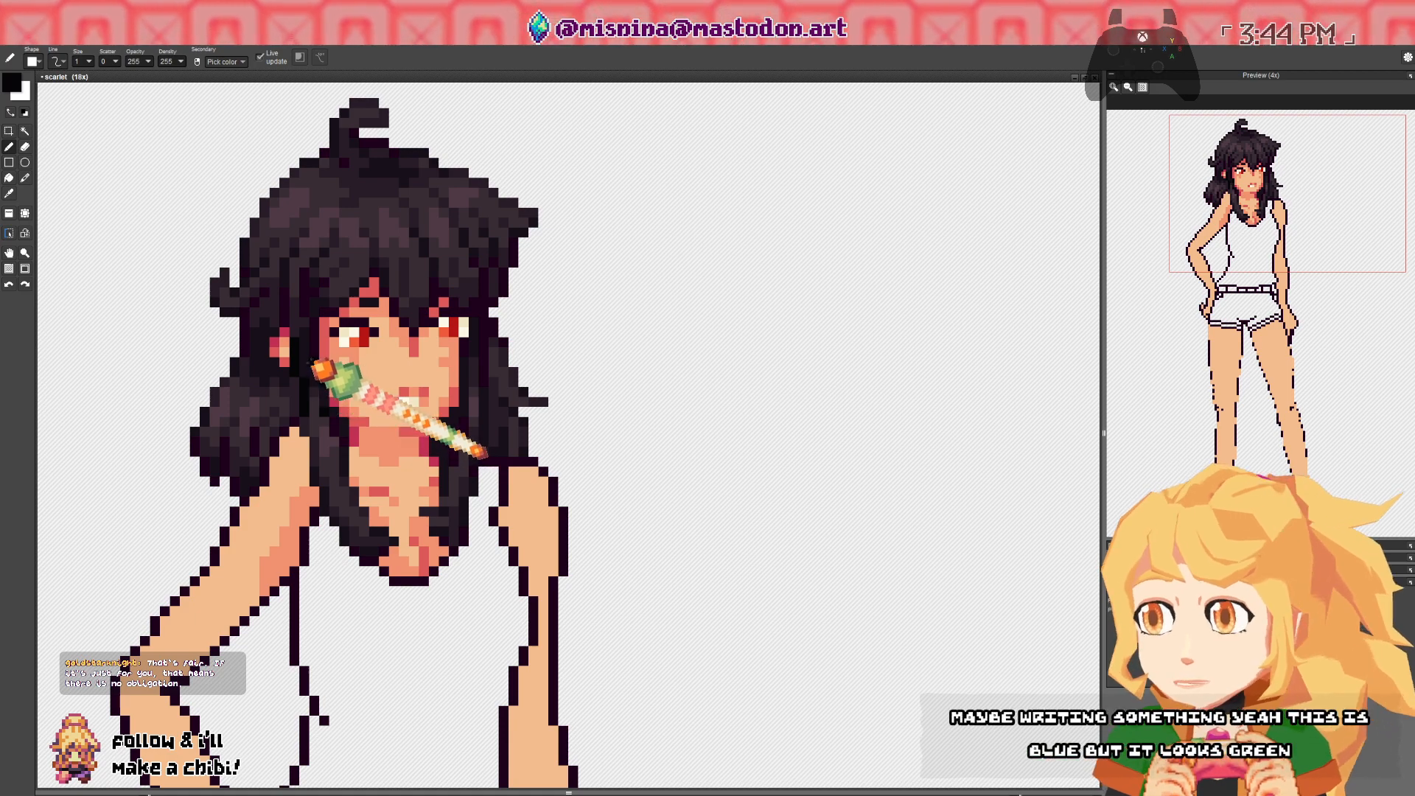
pyautogui.moveTo(310, 362); pyautogui.dragTo(494, 363)
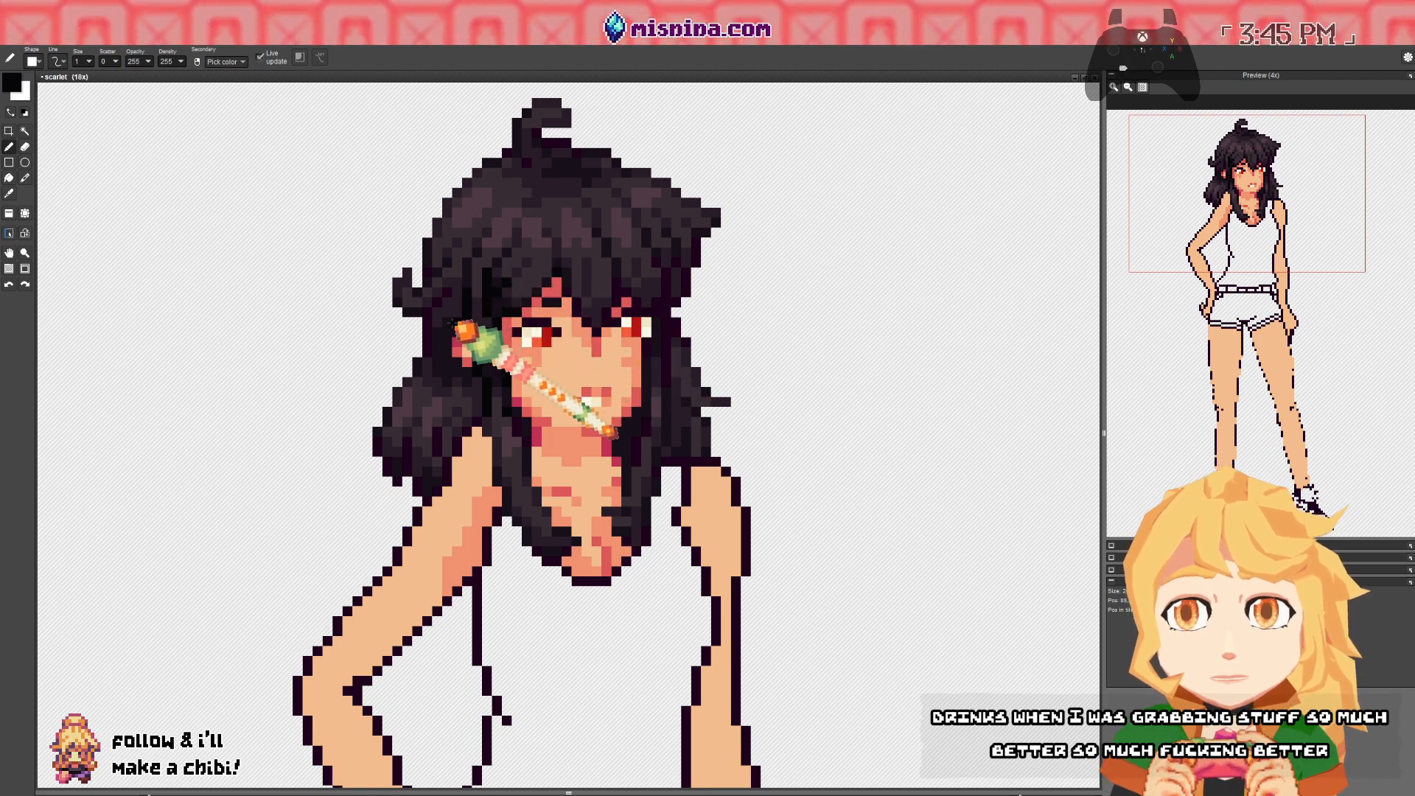
pyautogui.press('space')
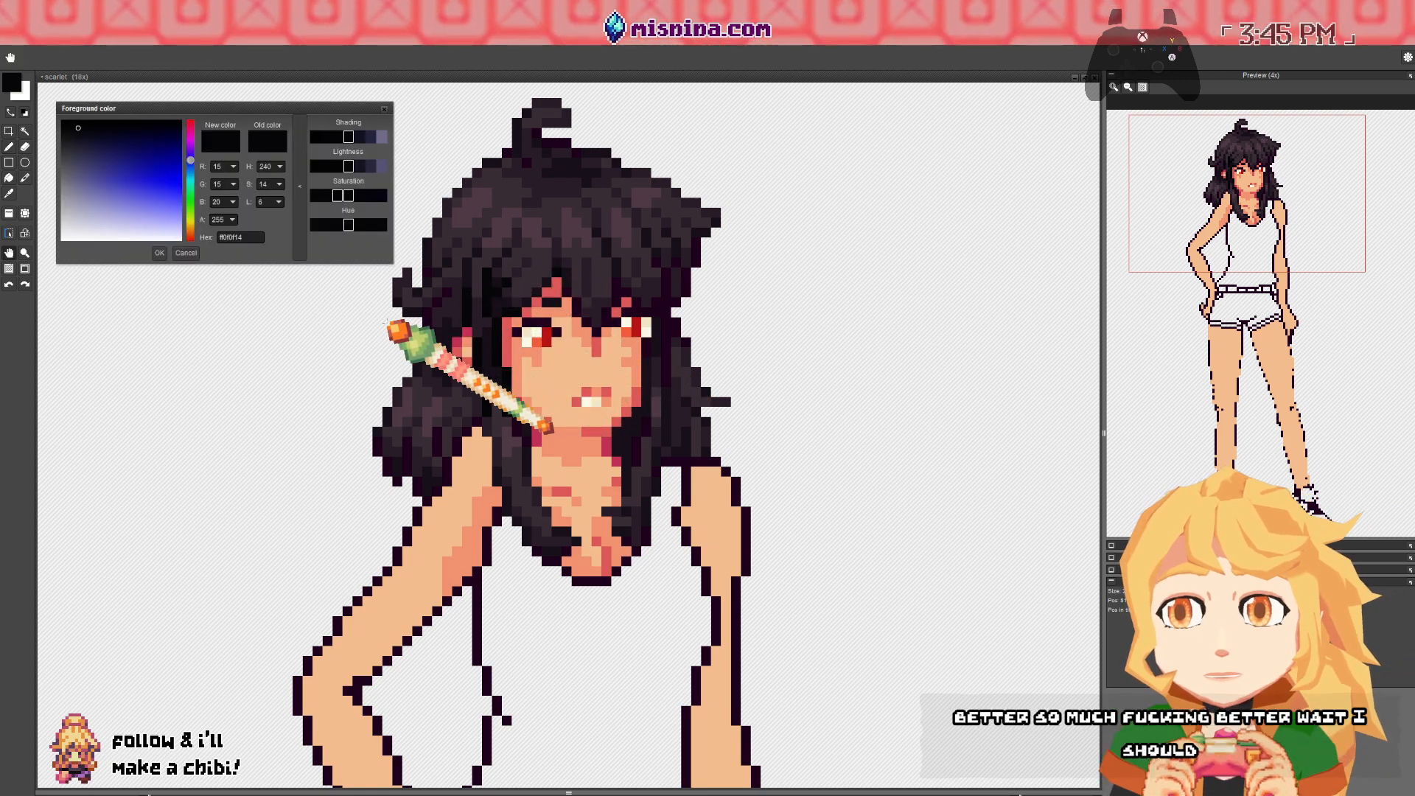
pyautogui.press('Escape')
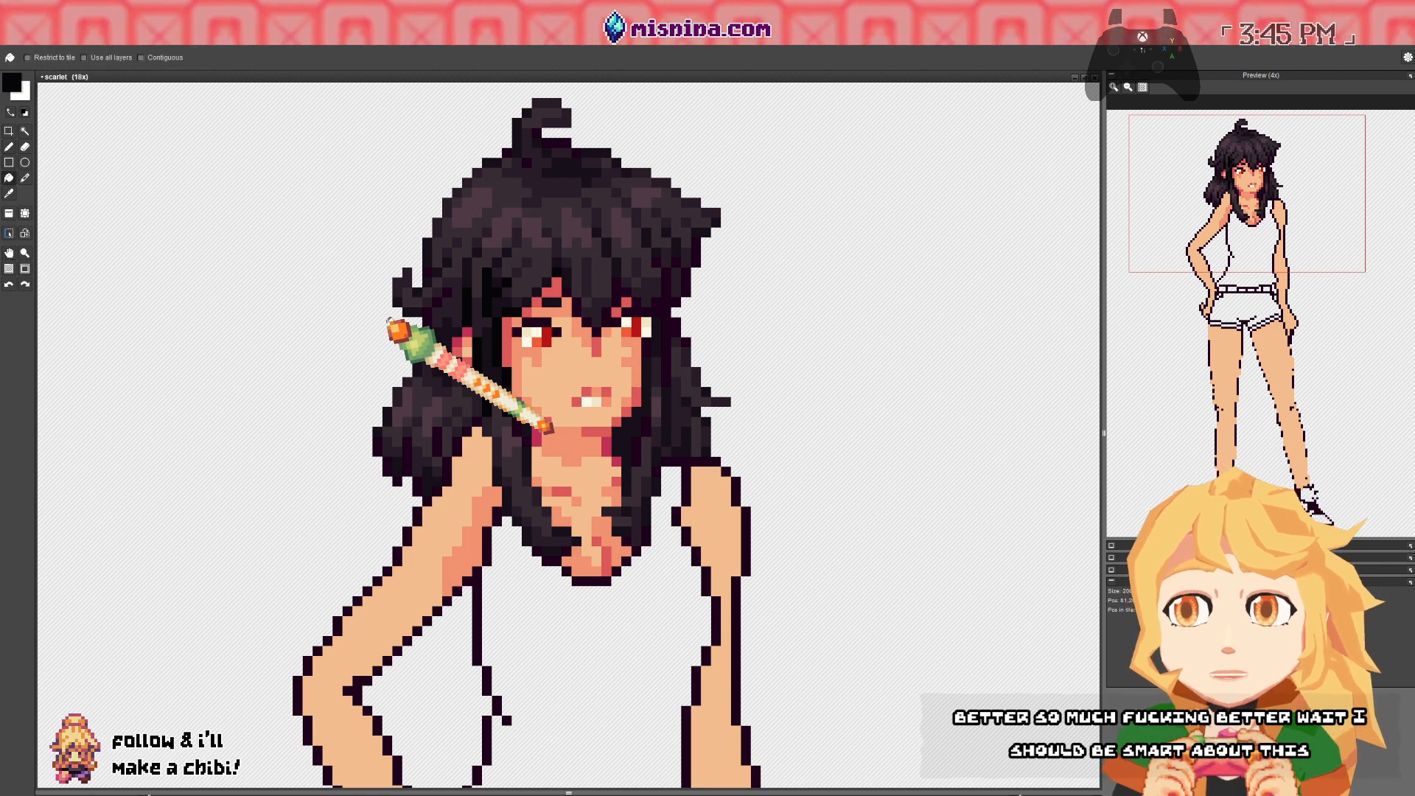
pyautogui.press('space')
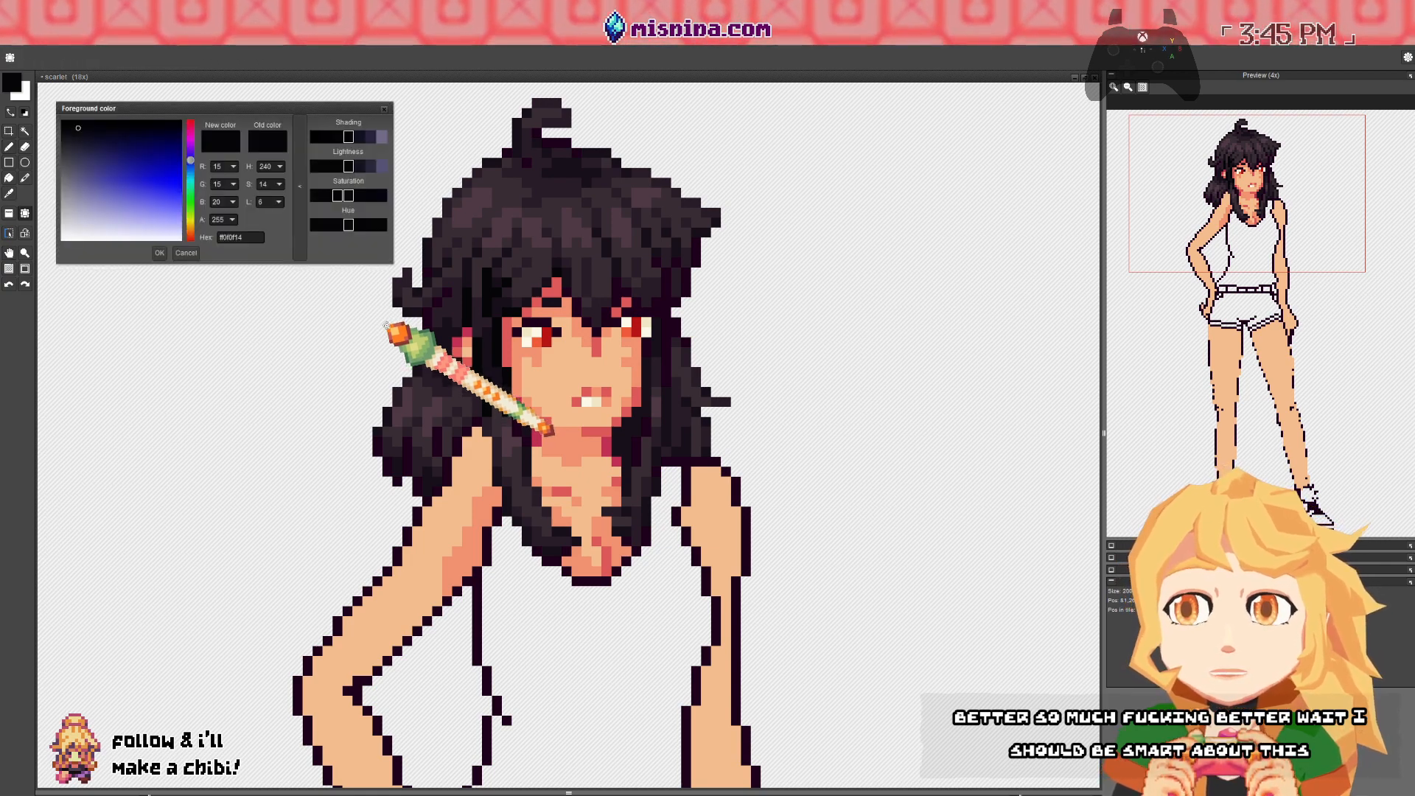
pyautogui.press('Escape')
# - Save the file and make a rectangular selection around the hair on the sprite's left side, including the strands above the shoulder
pyautogui.hotkey('ctrl', 's')
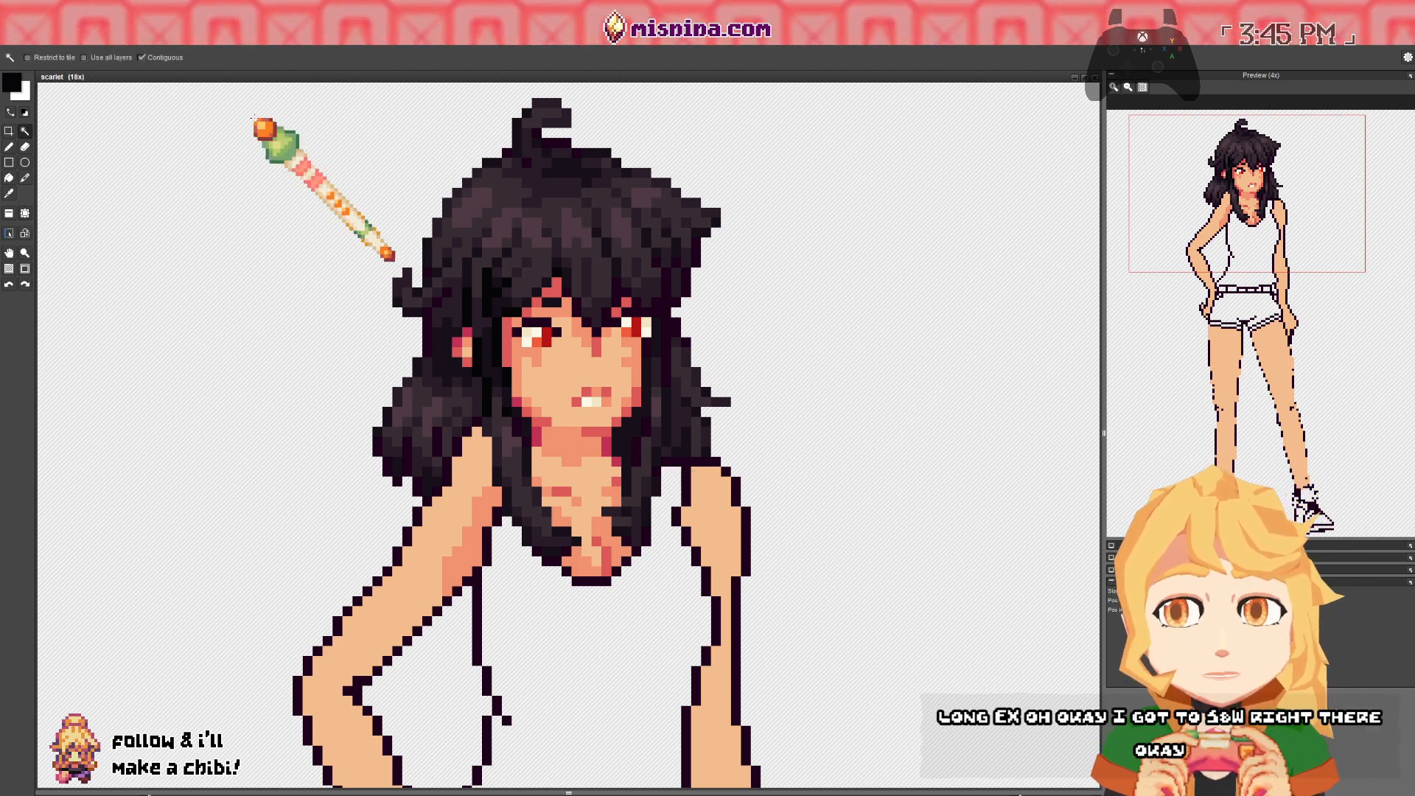
pyautogui.press('s')
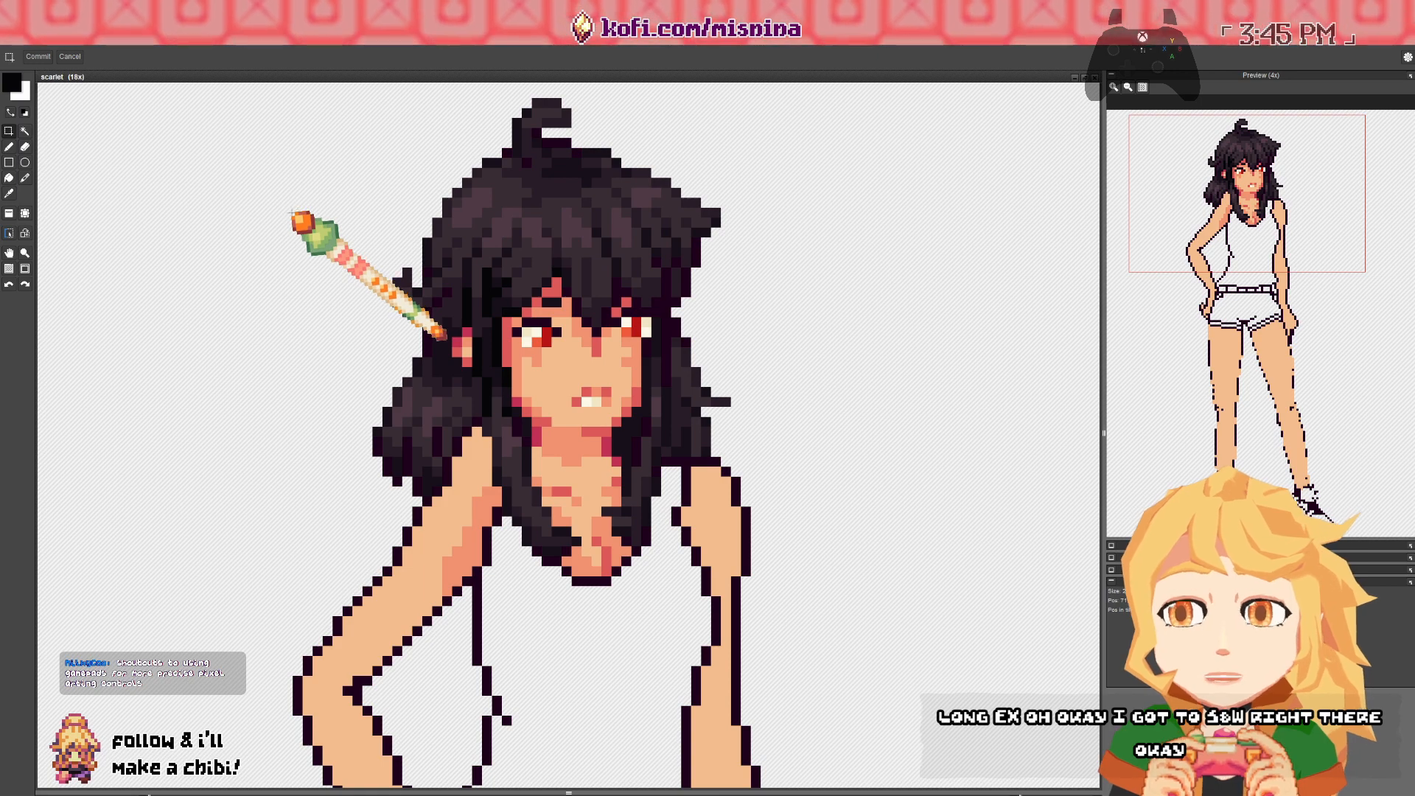
pyautogui.moveTo(287, 213); pyautogui.dragTo(422, 496)
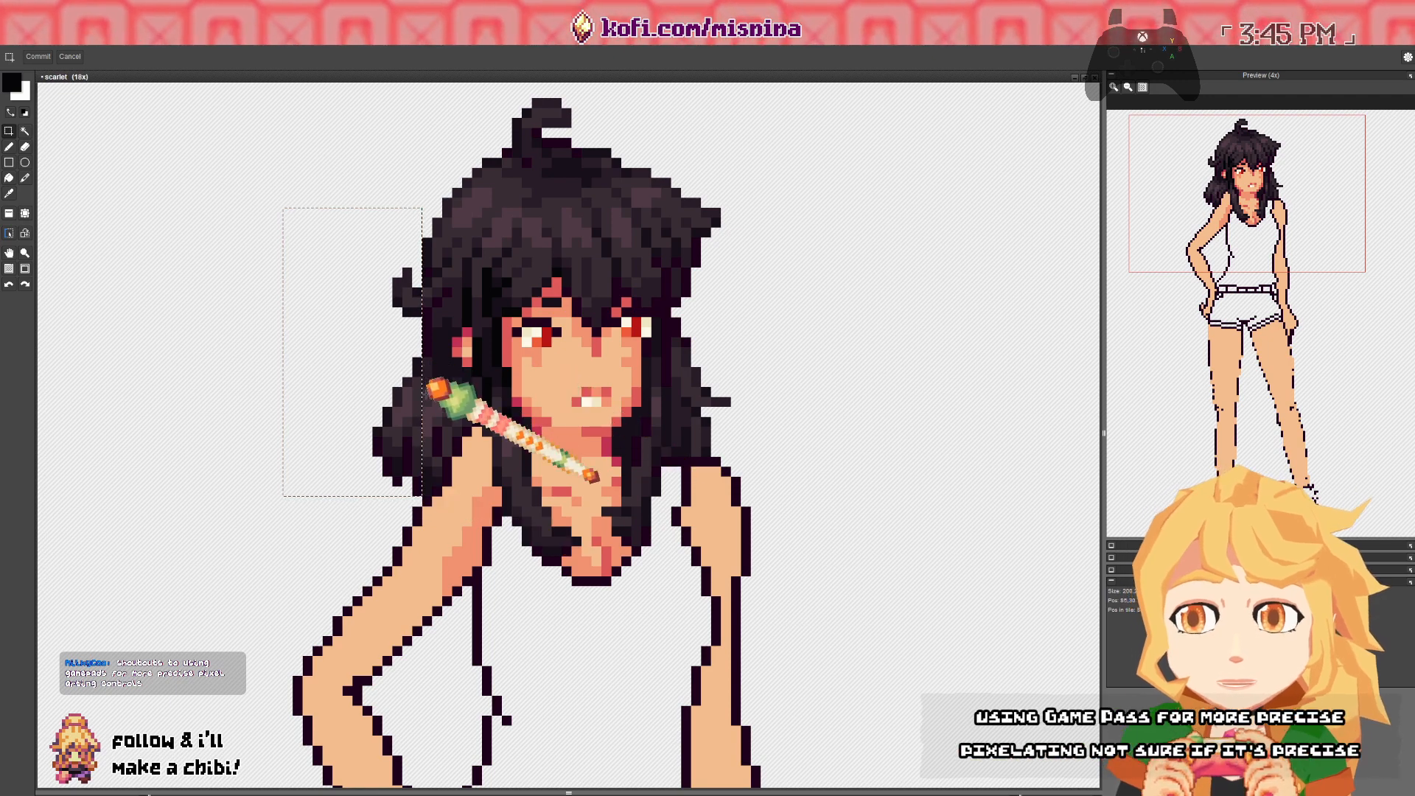
pyautogui.click(429, 422)
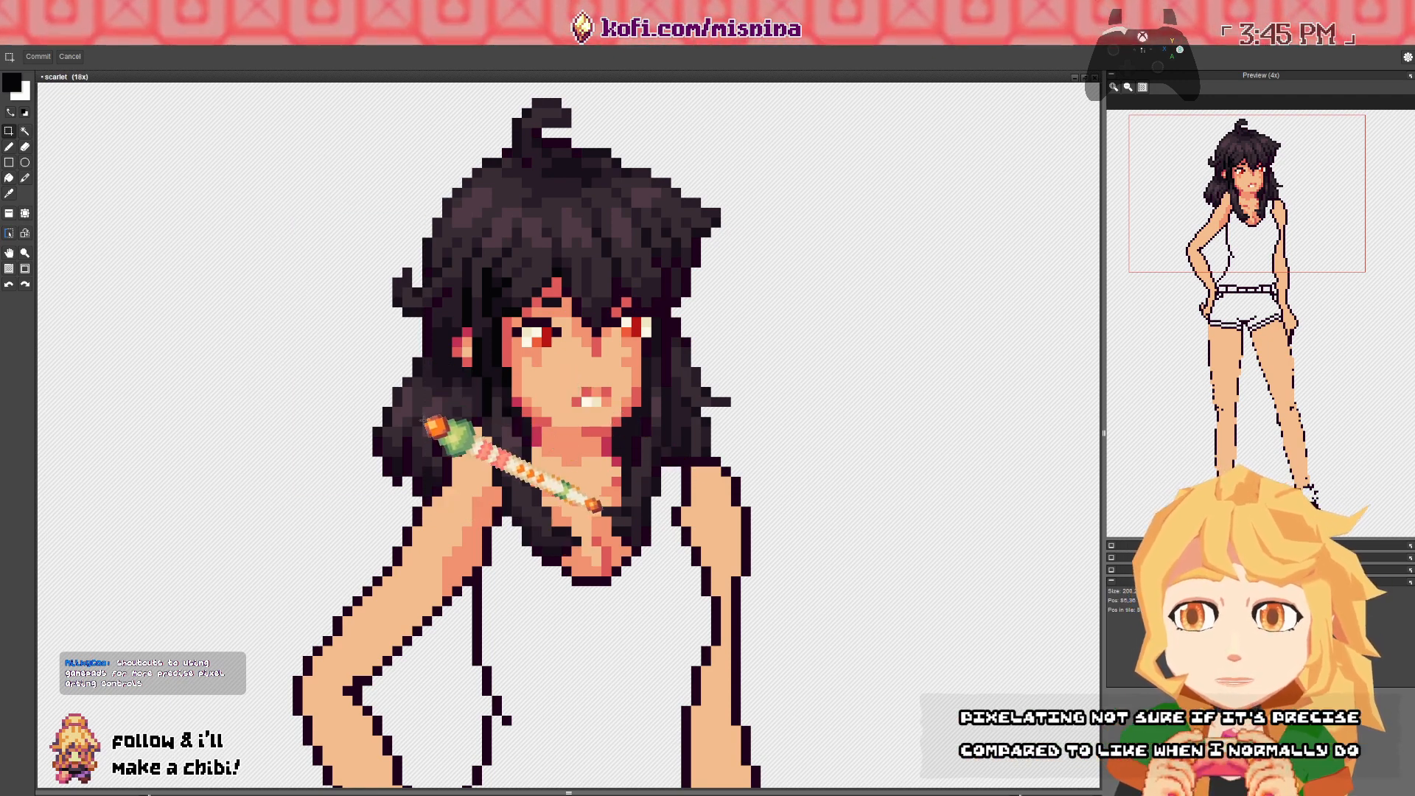
pyautogui.hotkey('ctrl', 'z')
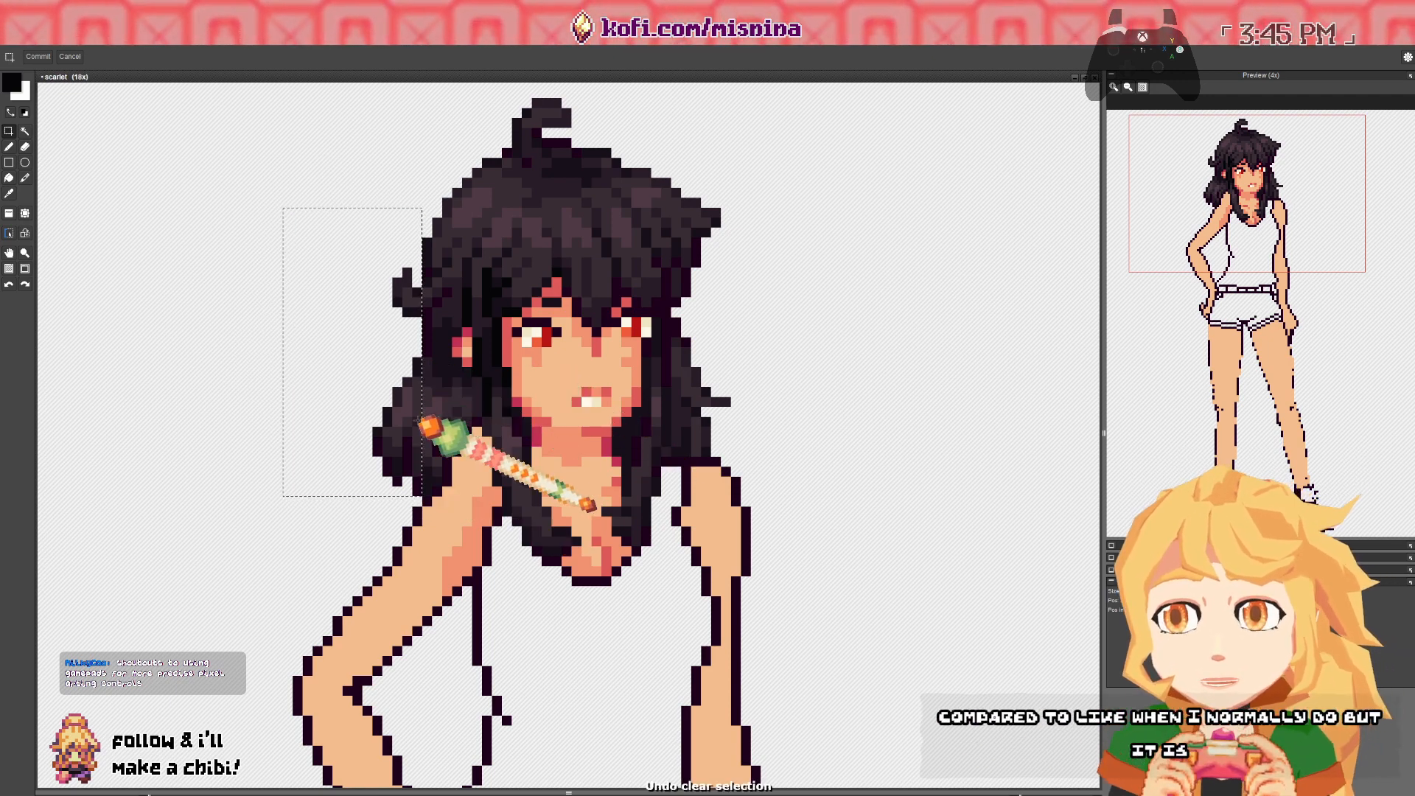
pyautogui.moveTo(428, 424)
pyautogui.mouseDown()
pyautogui.moveTo(458, 423)
pyautogui.moveTo(438, 422)
pyautogui.mouseUp()
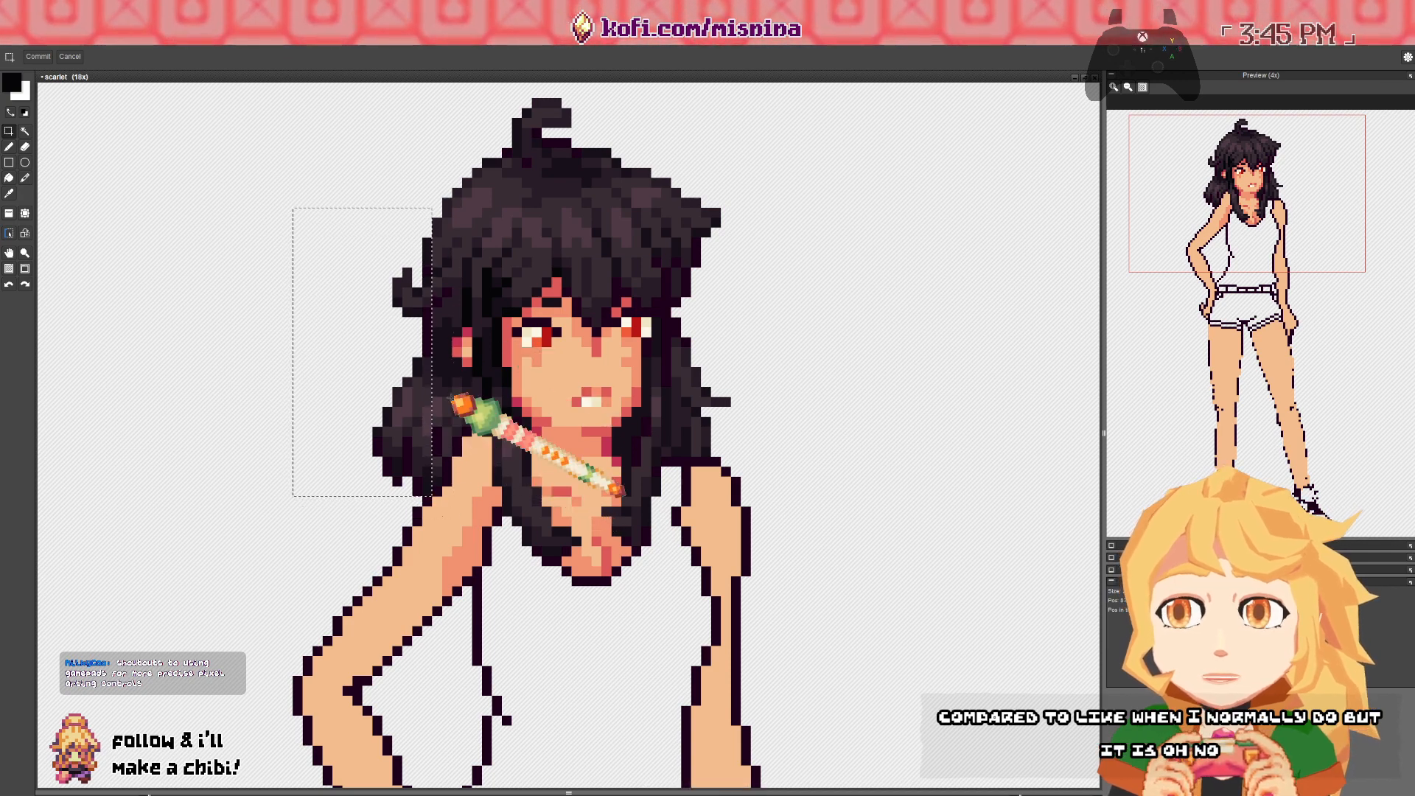
pyautogui.hotkey('ctrl', 'z')
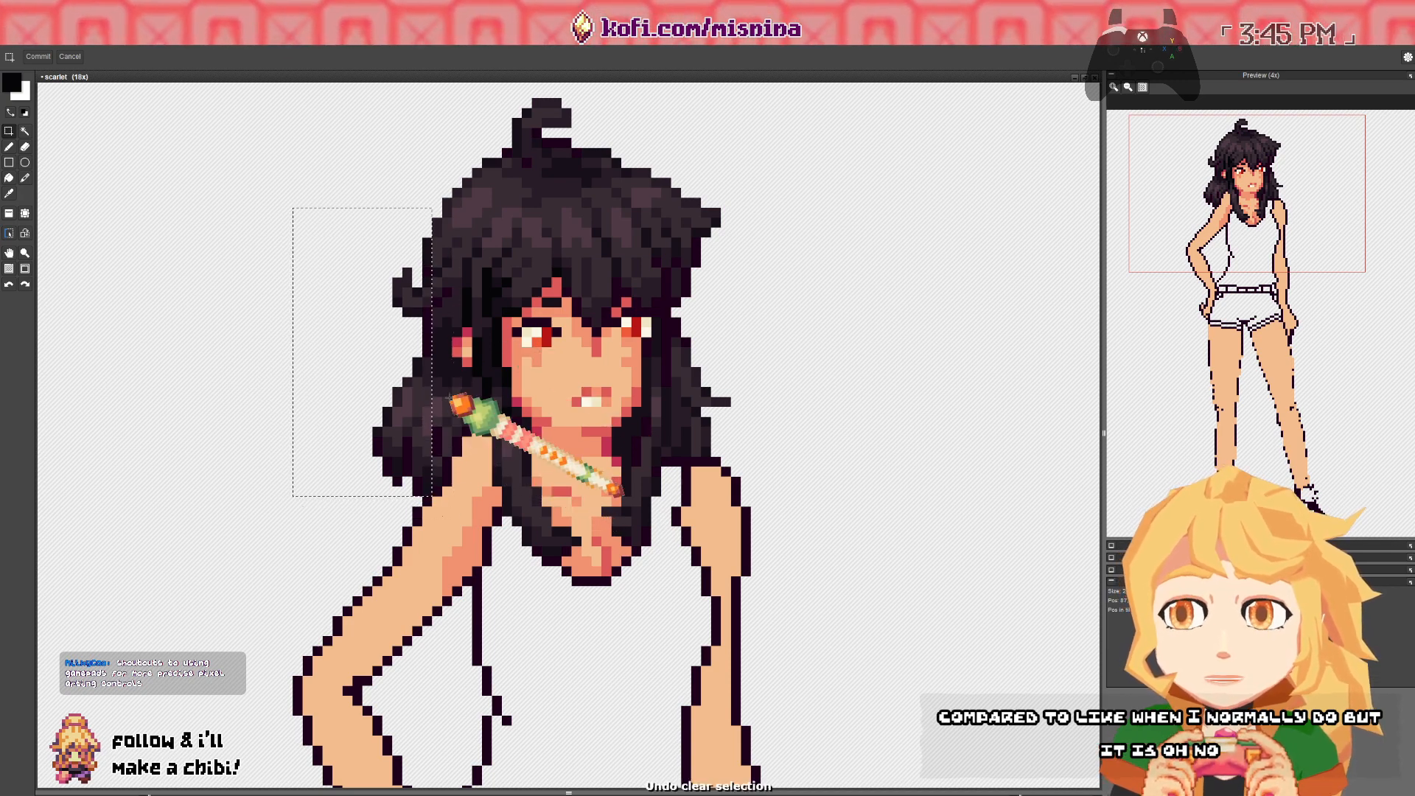
pyautogui.moveTo(445, 402); pyautogui.dragTo(412, 437)
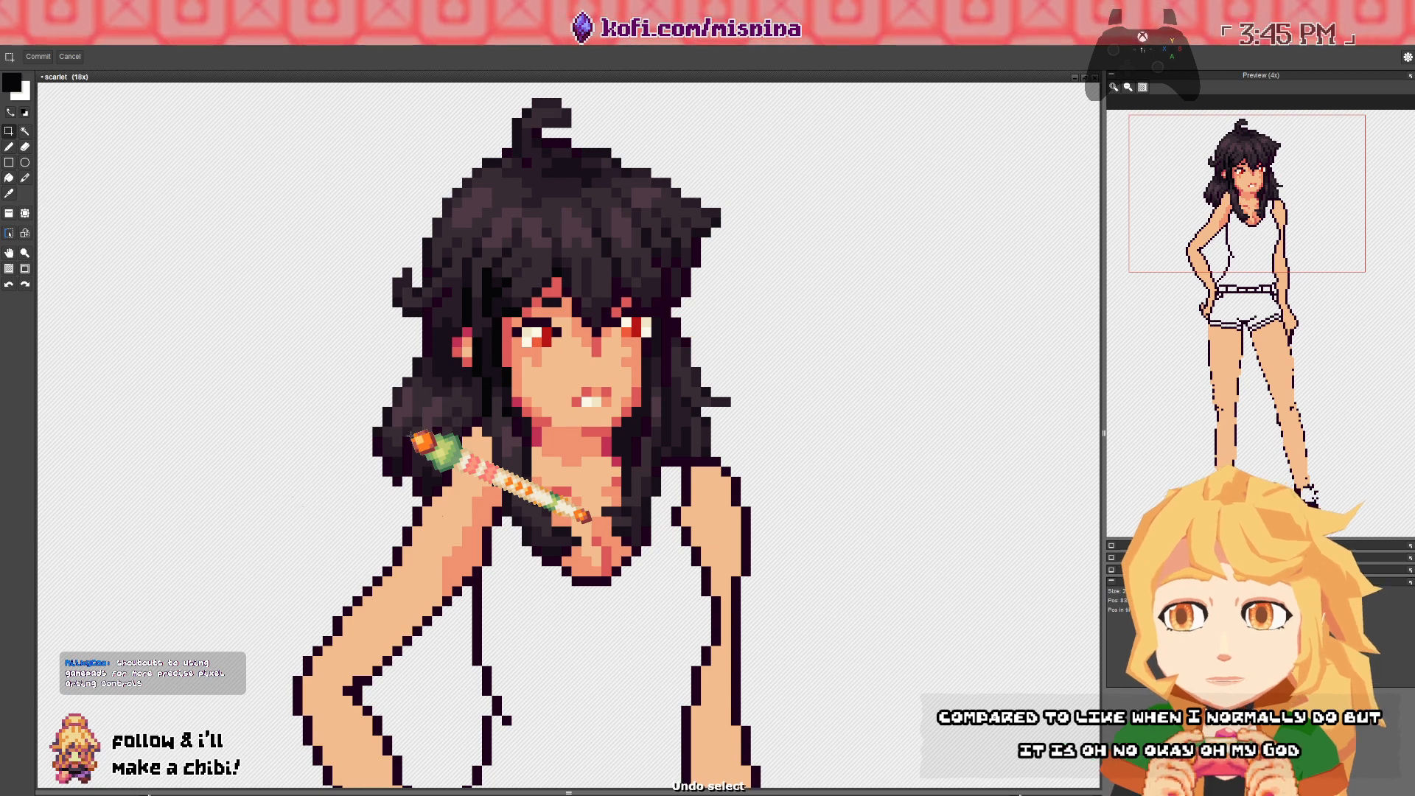
pyautogui.hotkey('ctrl', 'z')
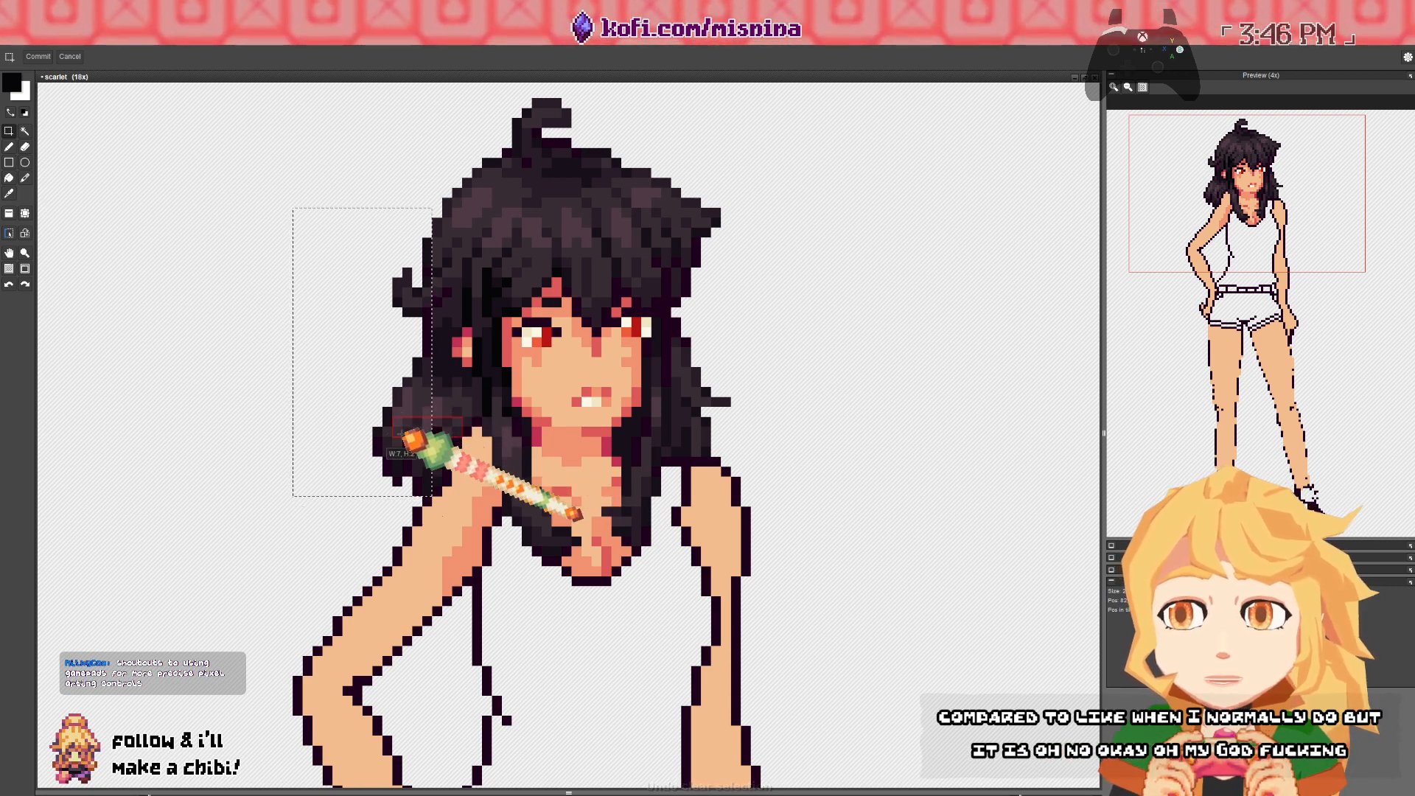
pyautogui.moveTo(413, 439); pyautogui.dragTo(415, 438)
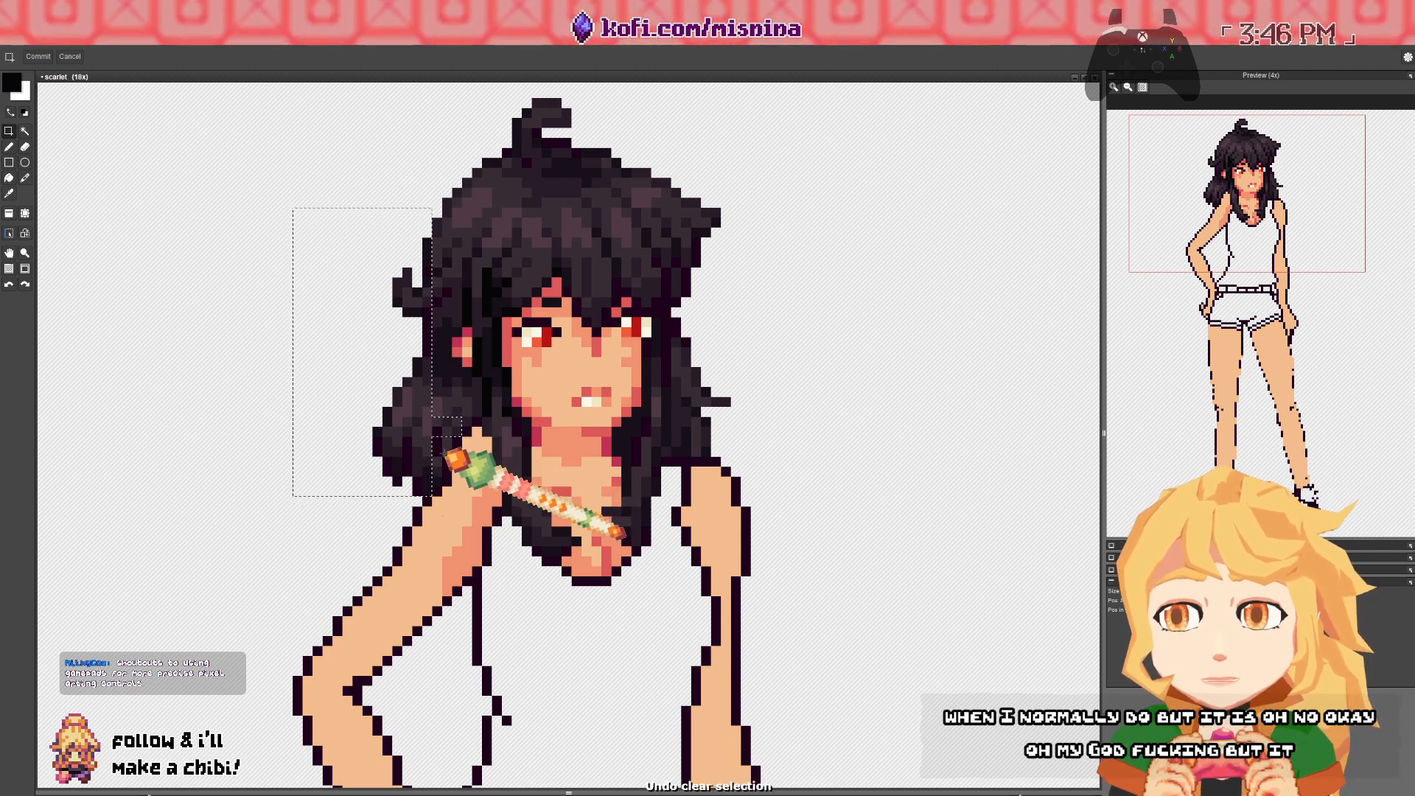
pyautogui.moveTo(388, 392); pyautogui.dragTo(389, 391)
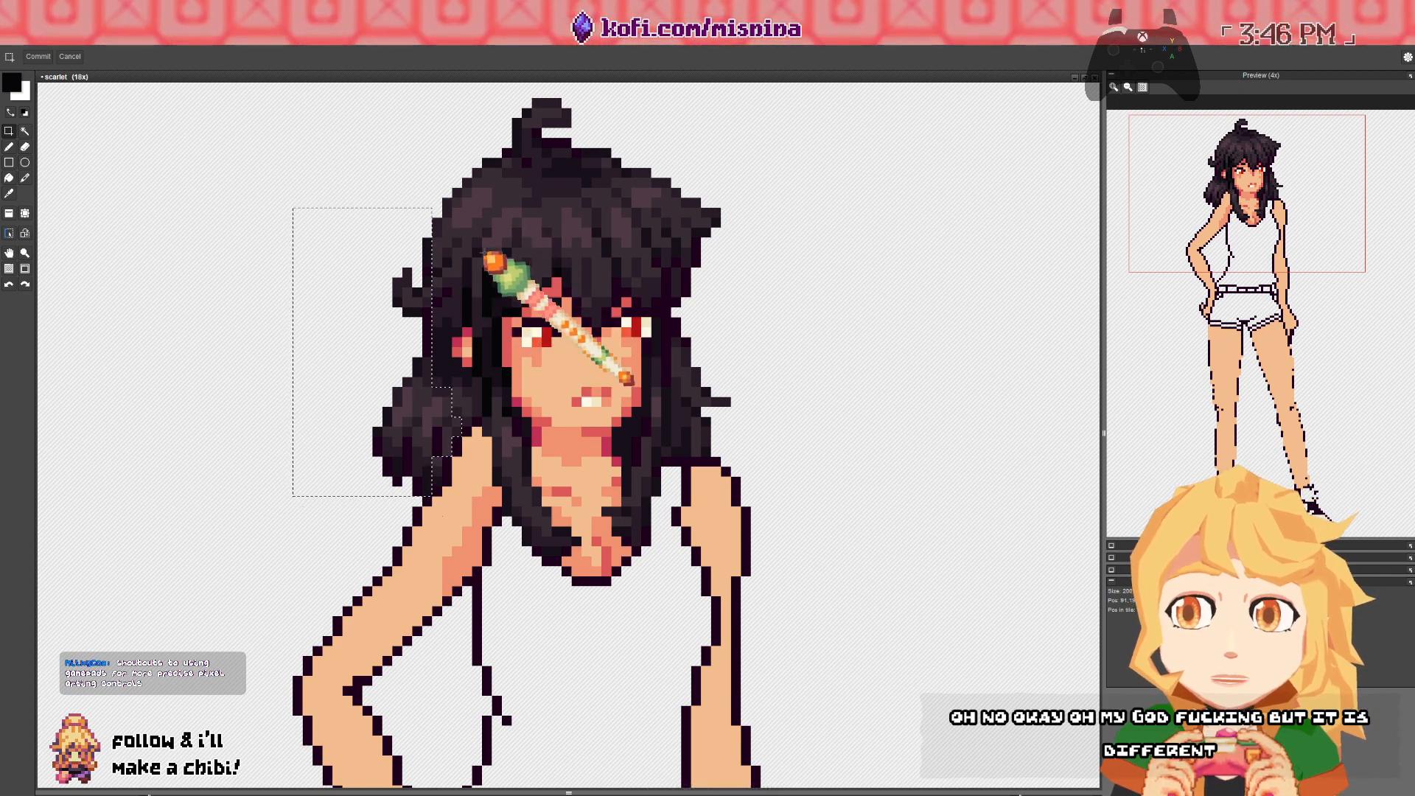
# - Extend the selection with rectangles over the crown, fringe, right-hand hair and the locks falling over the chest
pyautogui.moveTo(483, 251); pyautogui.dragTo(326, 324)
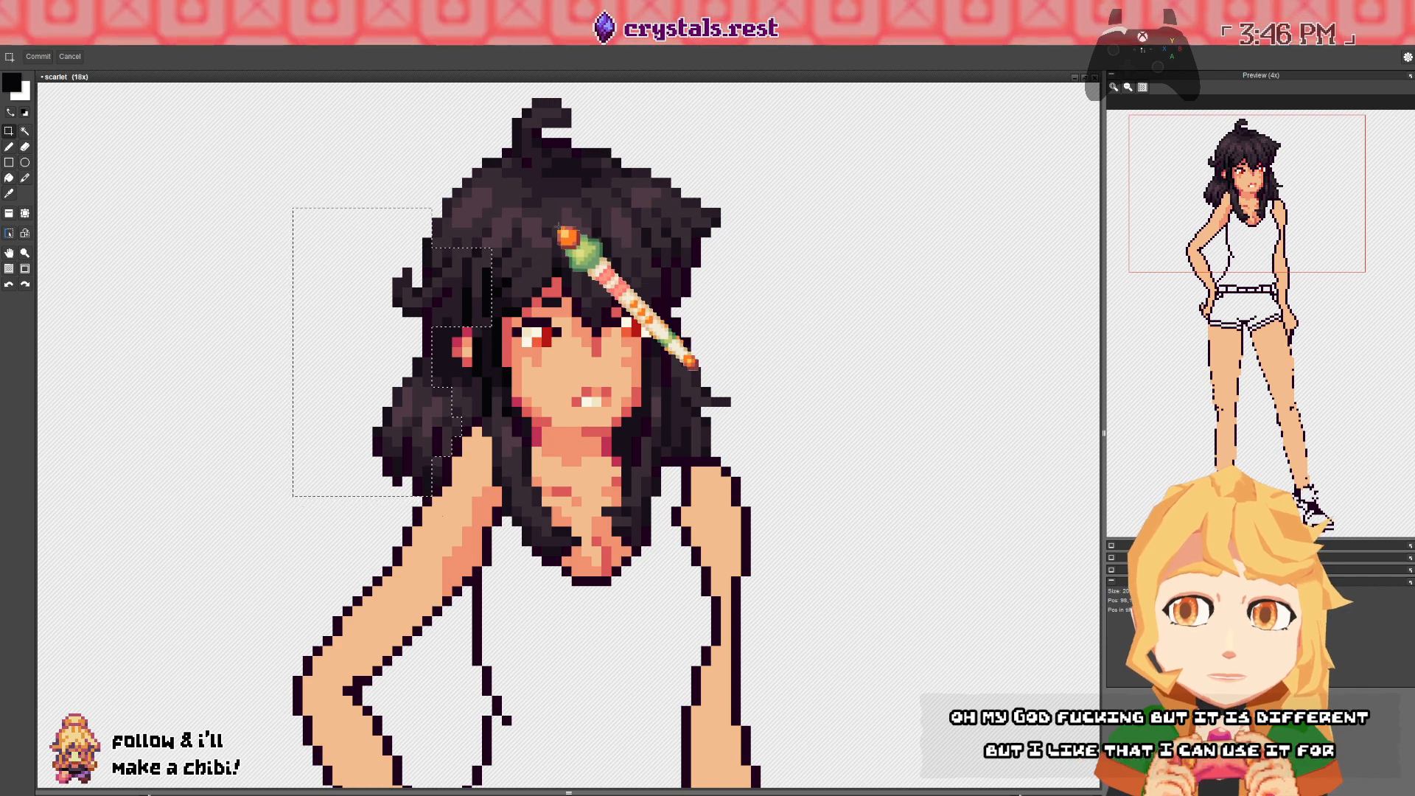
pyautogui.moveTo(557, 221); pyautogui.dragTo(731, 346)
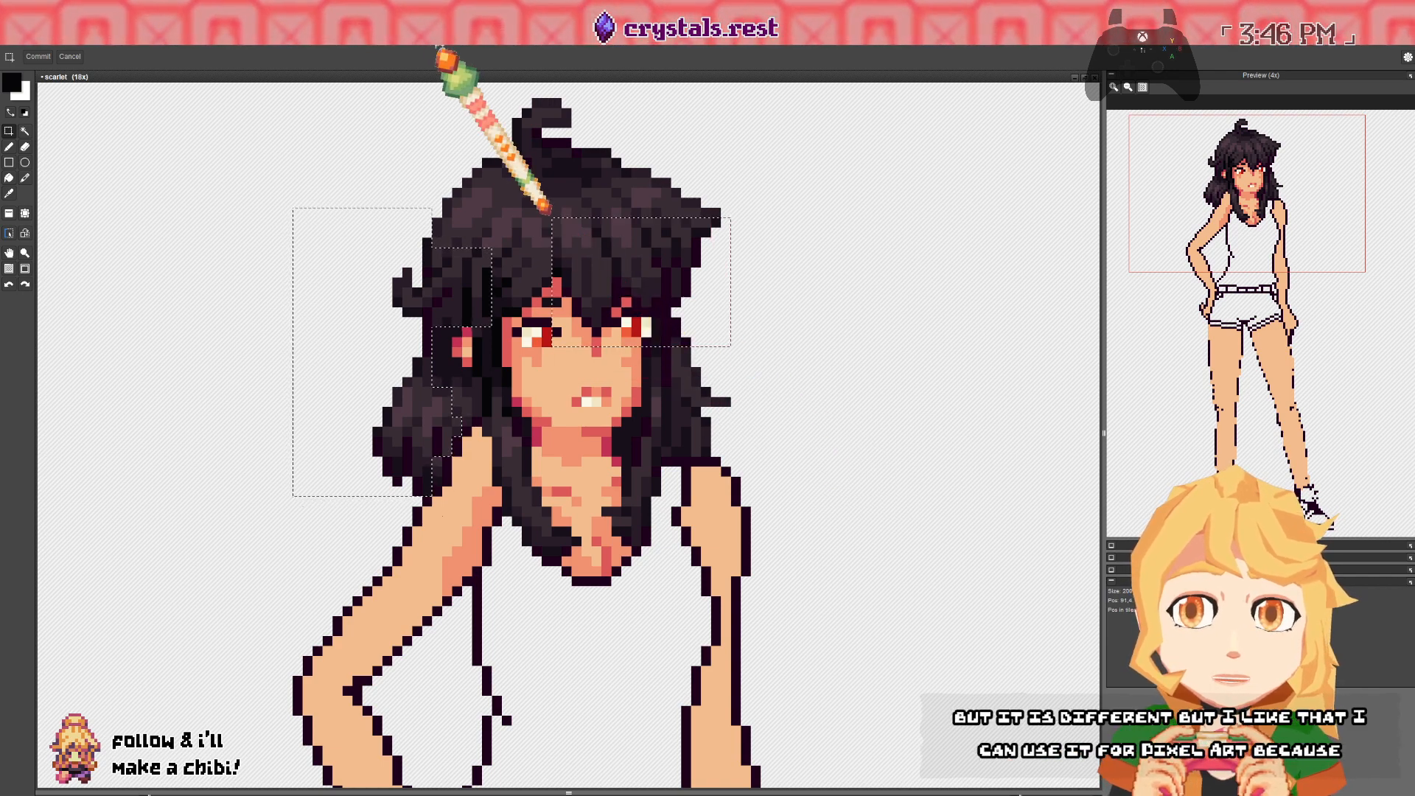
pyautogui.moveTo(496, 131); pyautogui.dragTo(590, 222)
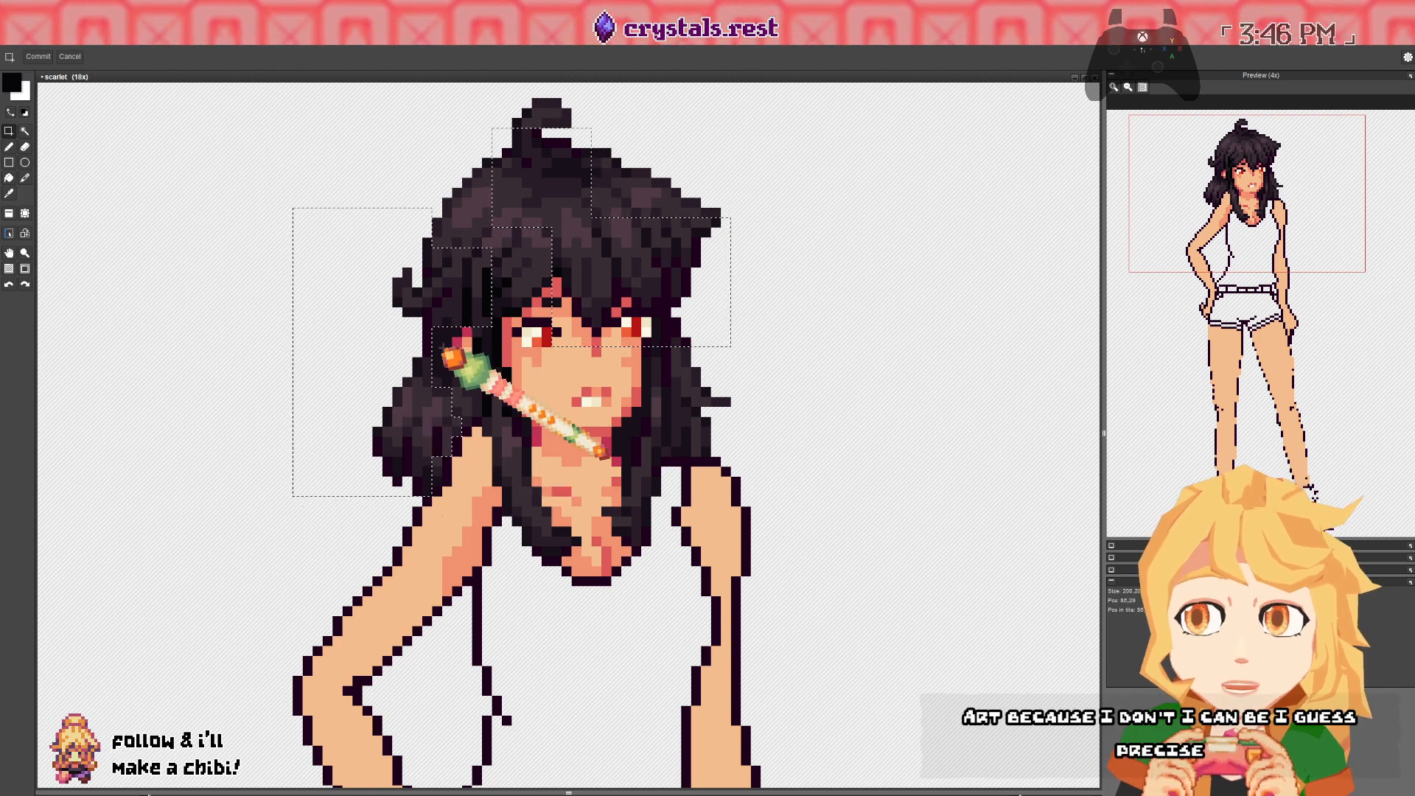
pyautogui.moveTo(488, 289); pyautogui.dragTo(751, 459)
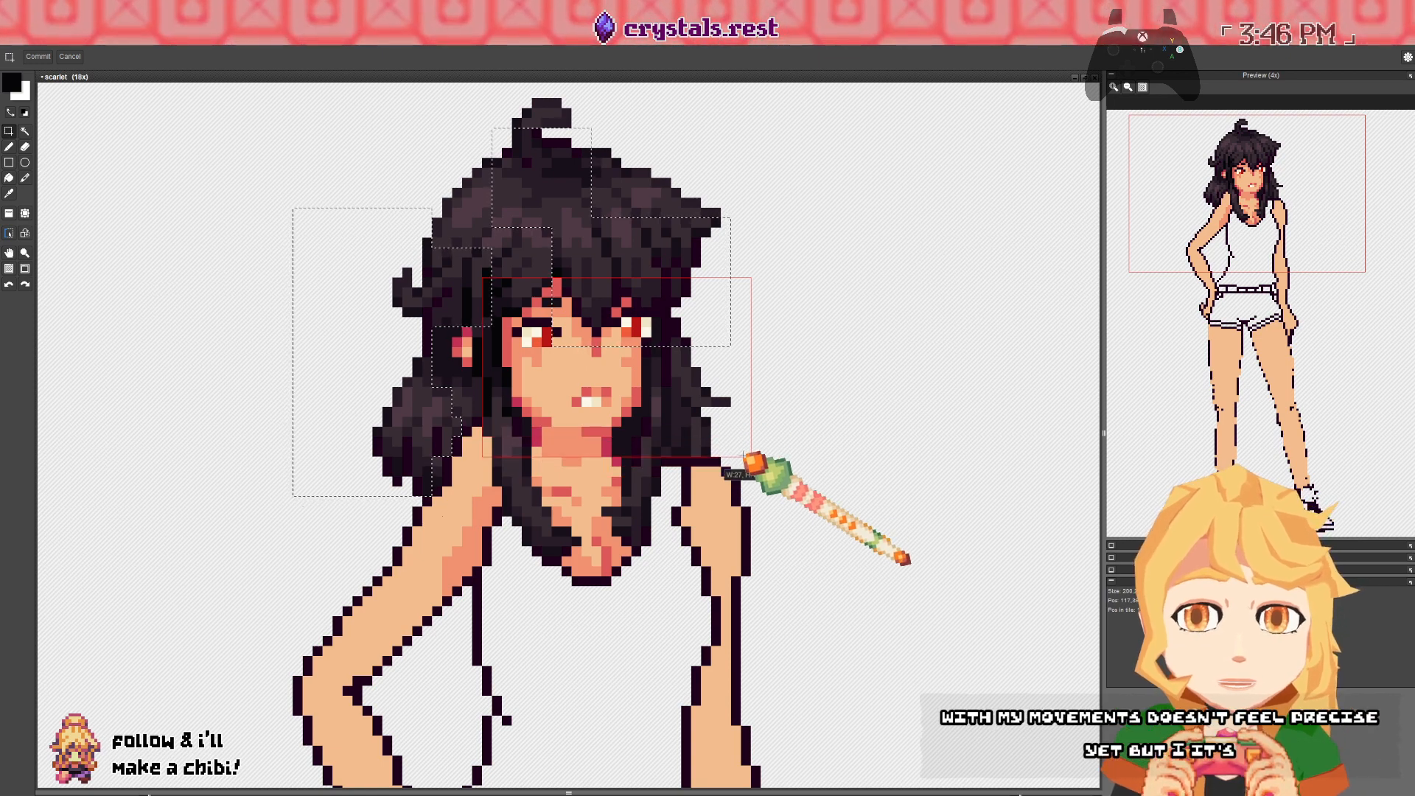
pyautogui.moveTo(533, 407); pyautogui.dragTo(676, 522)
pyautogui.hotkey('ctrl', 'z')
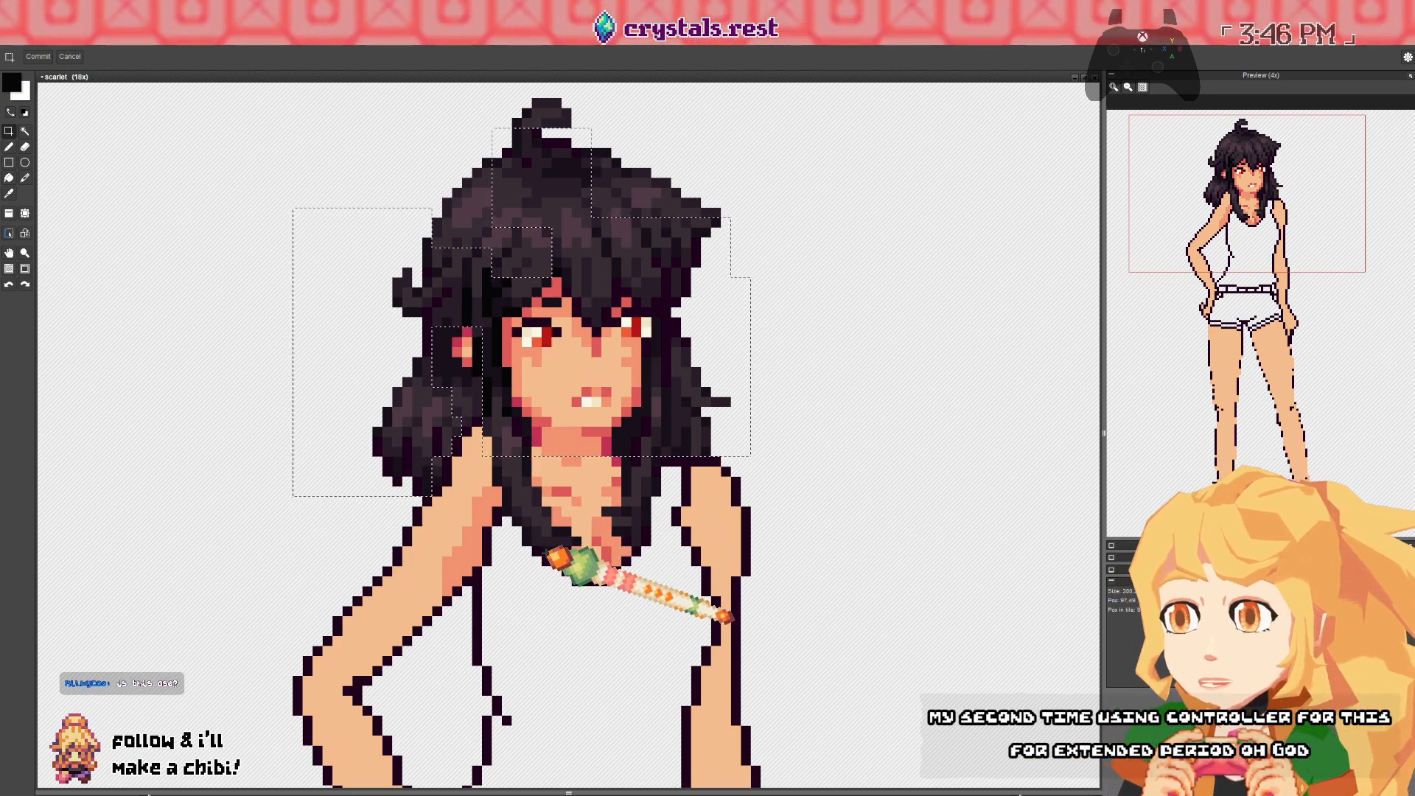
pyautogui.moveTo(552, 558); pyautogui.dragTo(659, 425)
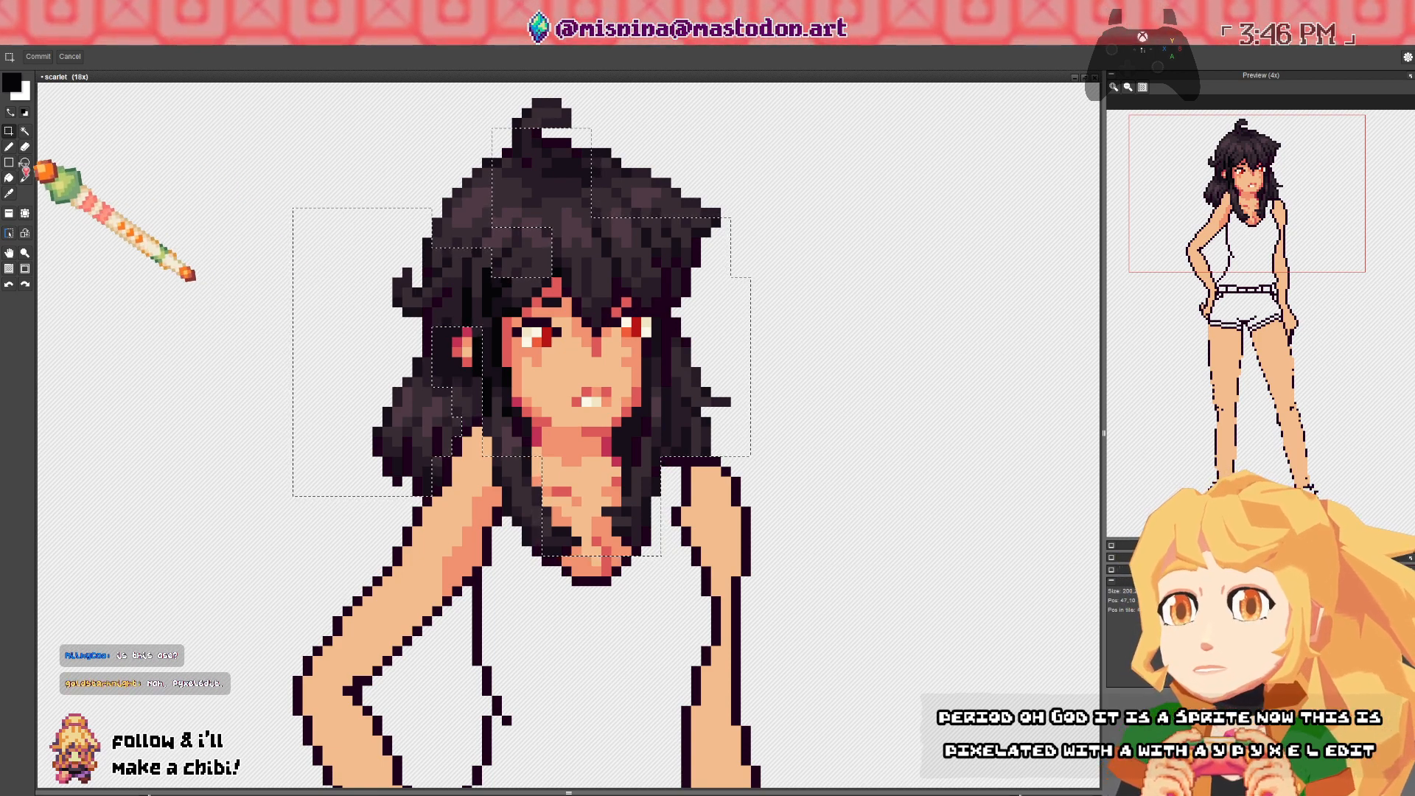
# - Apply the near-black bucket fill to the darkest colour within the selected hair, and clear the selection
pyautogui.click(9, 177)
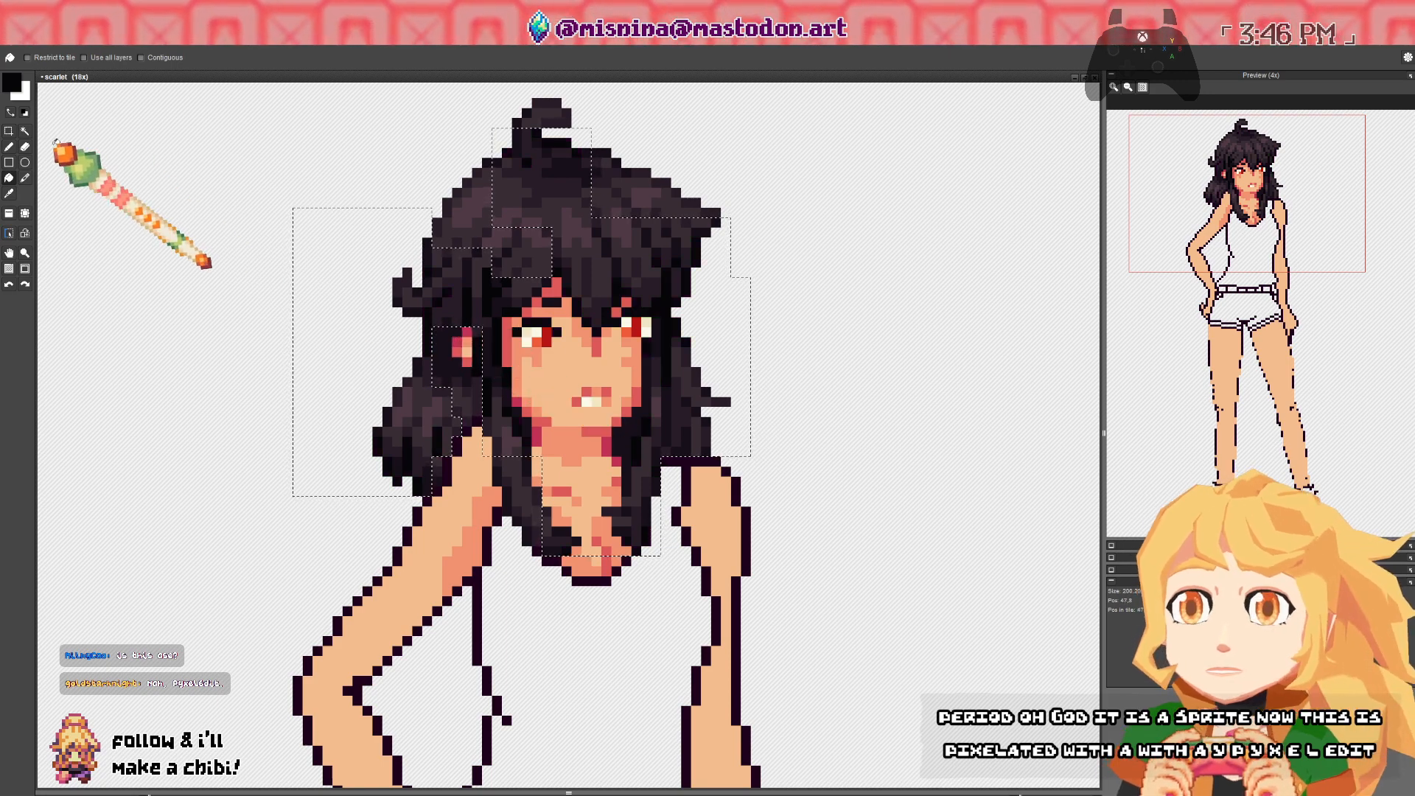
pyautogui.click(8, 131)
pyautogui.click(438, 454)
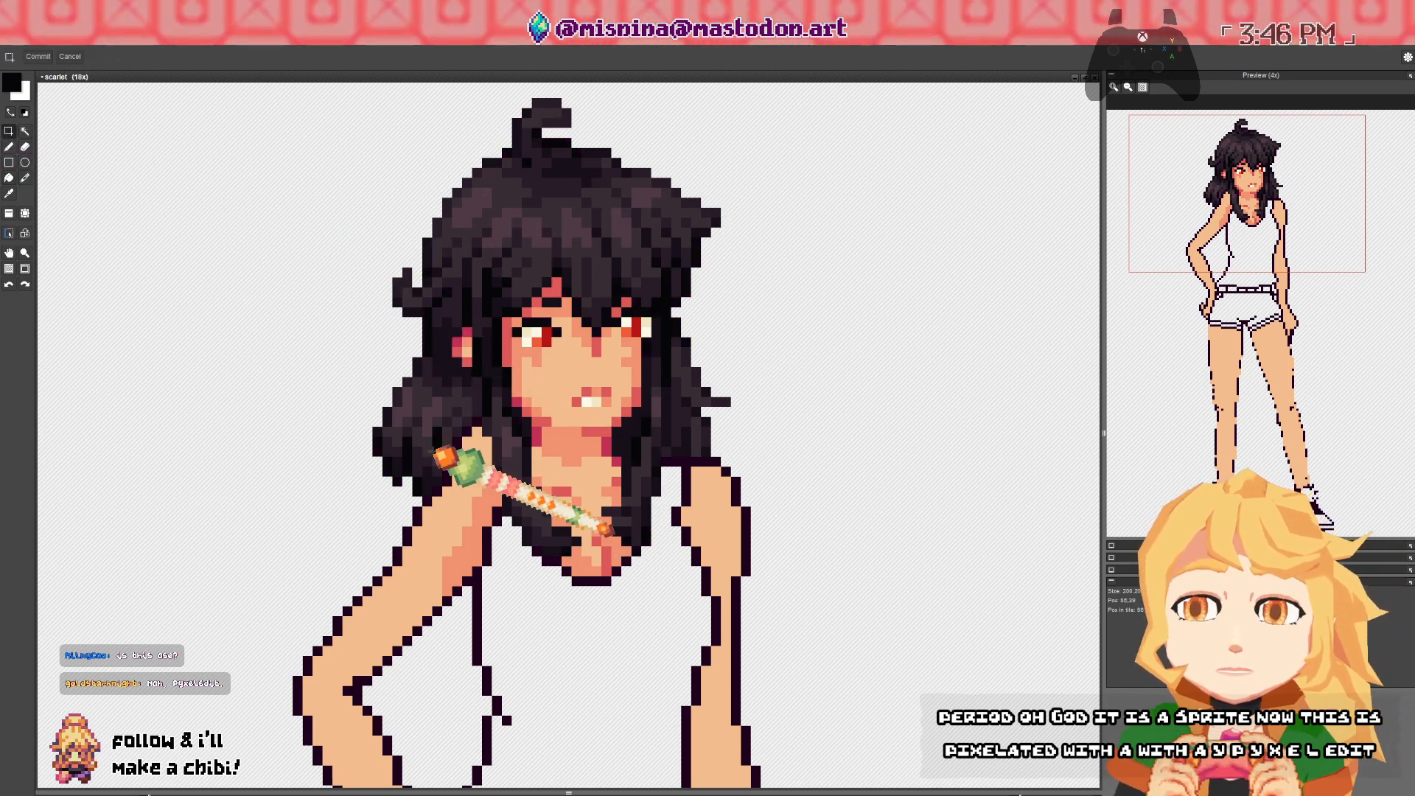
# - Examine the full-length sprite at reduced size, from the shaded hair to the uncoloured clothes and shoes, and switch to the Pencil tool
pyautogui.scroll(-5, 434, 538)
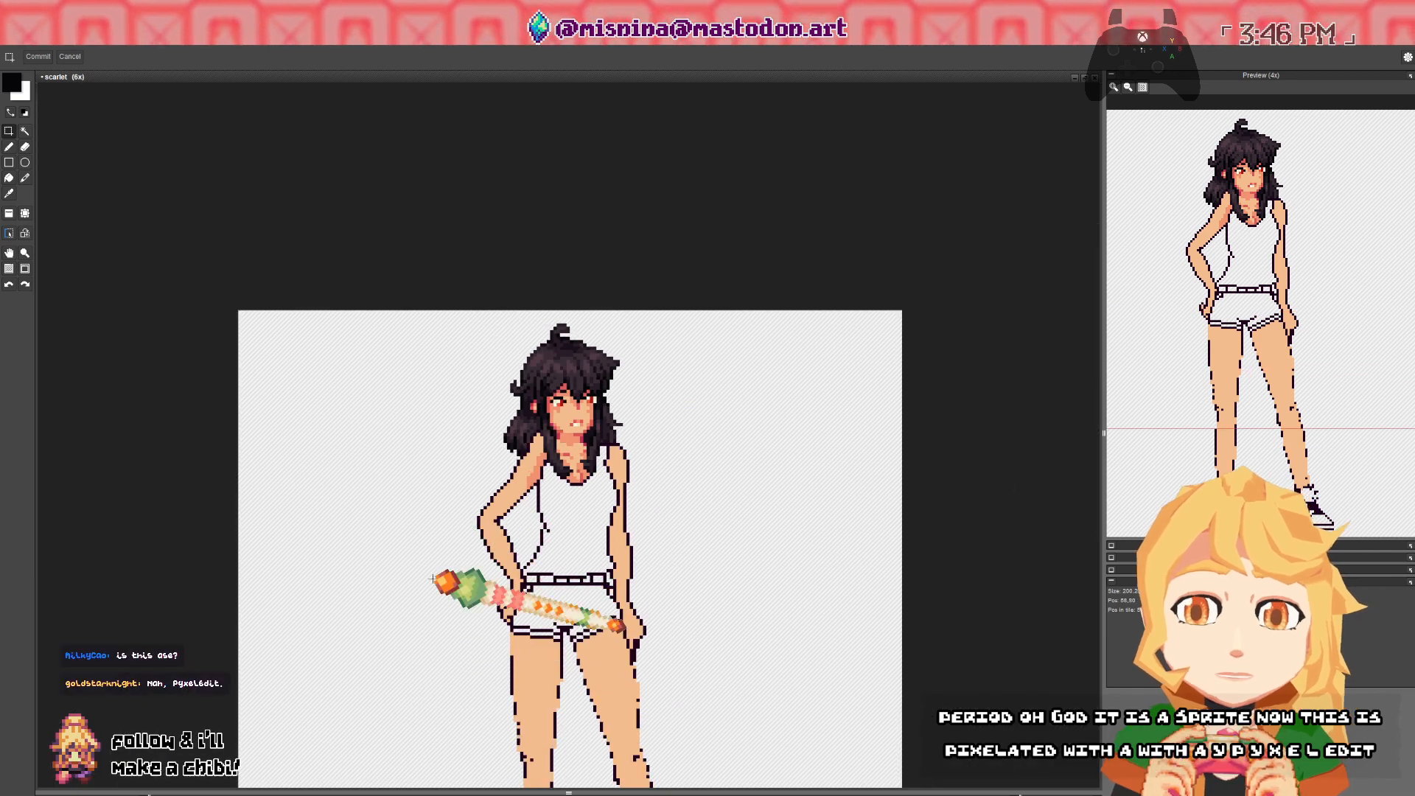
pyautogui.moveTo(433, 589); pyautogui.dragTo(434, 411)
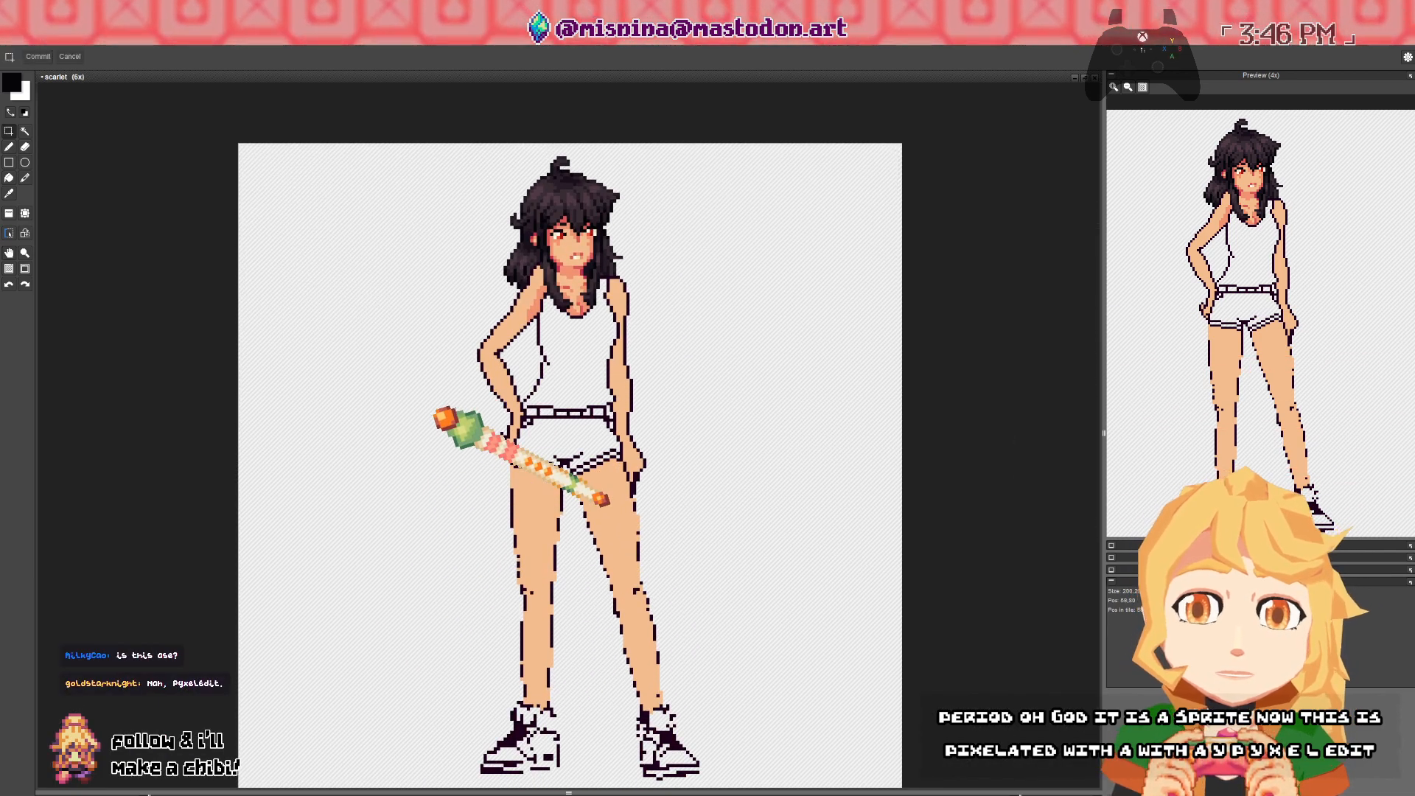
pyautogui.moveTo(615, 526); pyautogui.dragTo(639, 439)
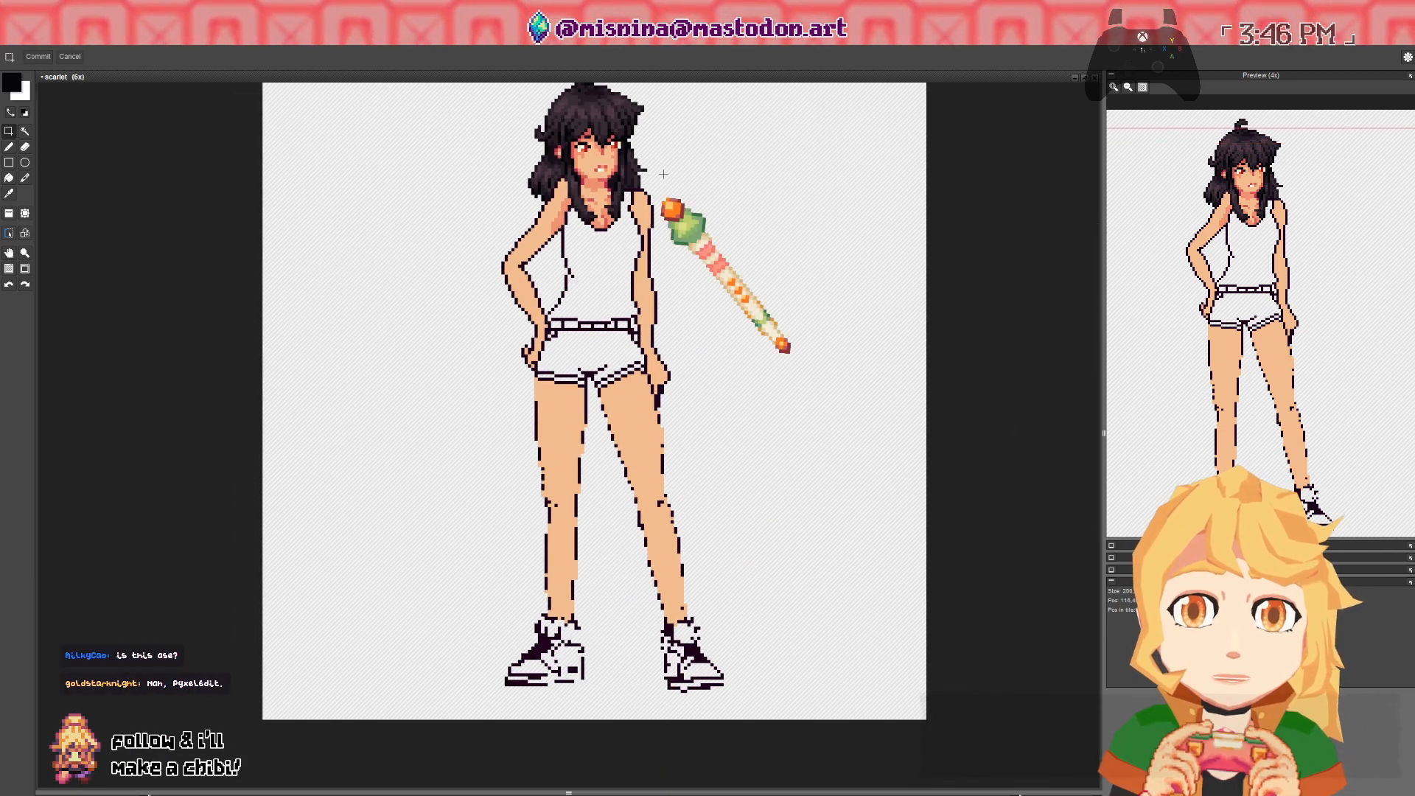
pyautogui.moveTo(642, 228); pyautogui.dragTo(639, 393)
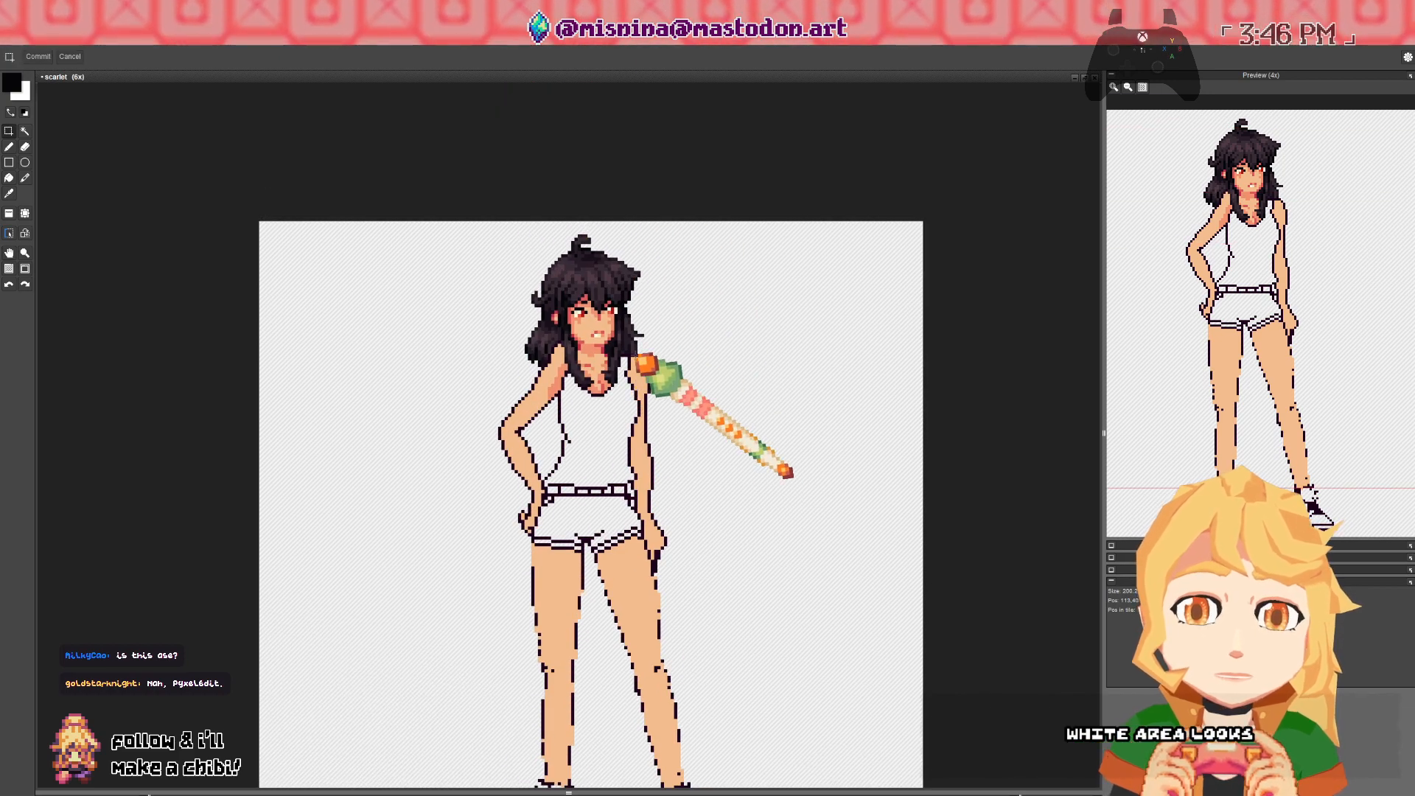
pyautogui.scroll(2, 645, 278)
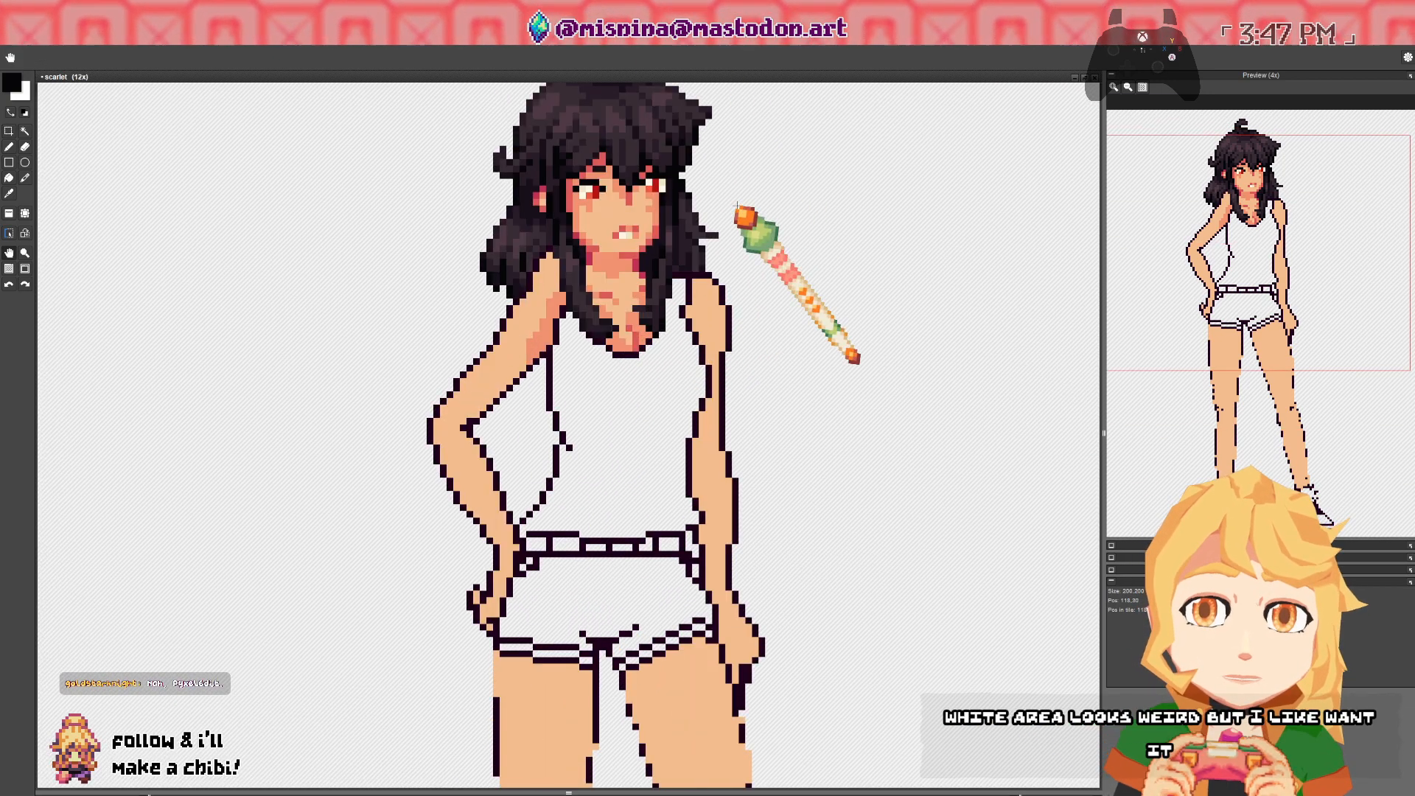
pyautogui.moveTo(736, 205)
pyautogui.mouseDown()
pyautogui.moveTo(659, 280)
pyautogui.moveTo(621, 296)
pyautogui.moveTo(592, 280)
pyautogui.moveTo(591, 312)
pyautogui.moveTo(564, 345)
pyautogui.moveTo(568, 301)
pyautogui.mouseUp()
pyautogui.press('b')
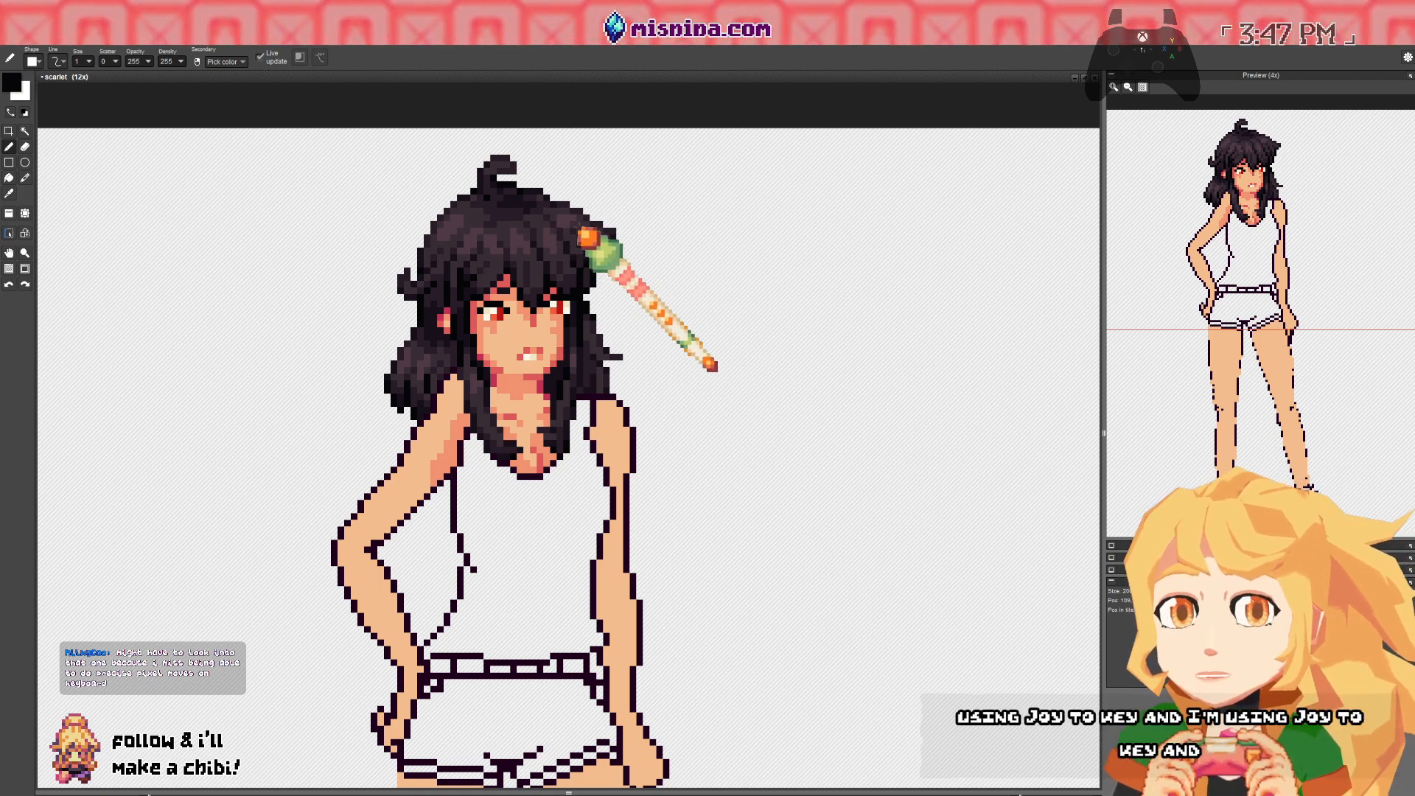
pyautogui.press('-')
pyautogui.press('-')
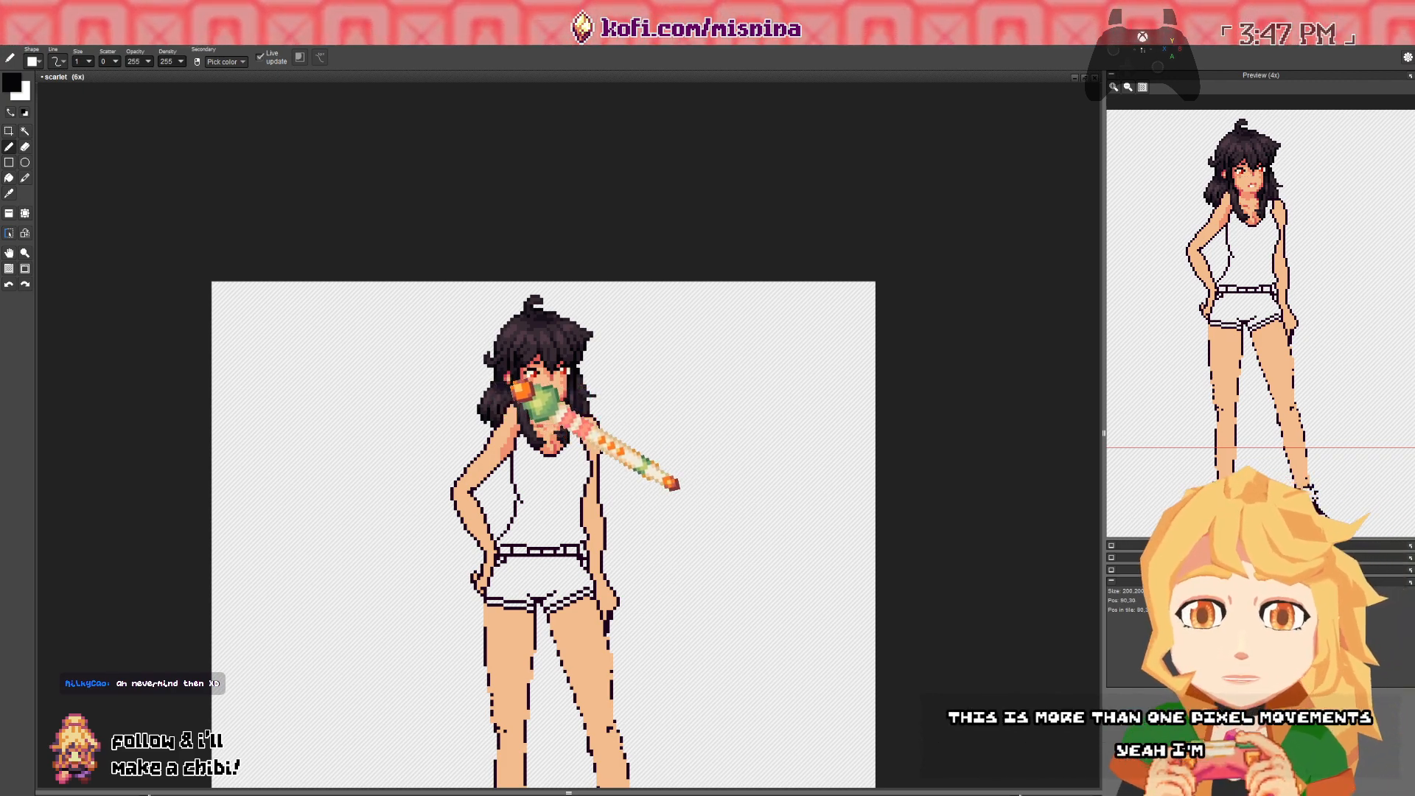
pyautogui.moveTo(540, 450)
pyautogui.mouseDown()
pyautogui.moveTo(542, 332)
pyautogui.moveTo(541, 378)
pyautogui.mouseUp()
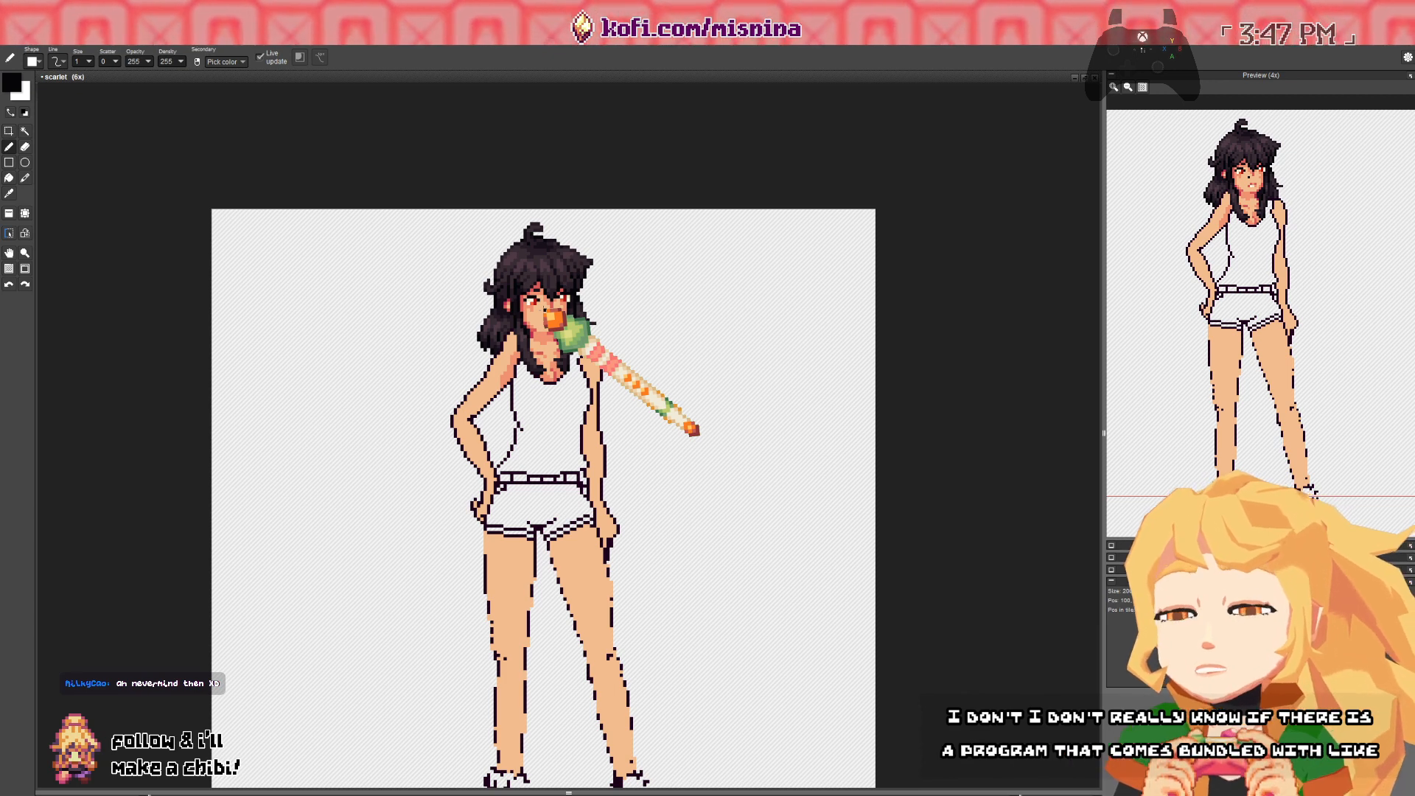
pyautogui.moveTo(547, 330); pyautogui.dragTo(547, 377)
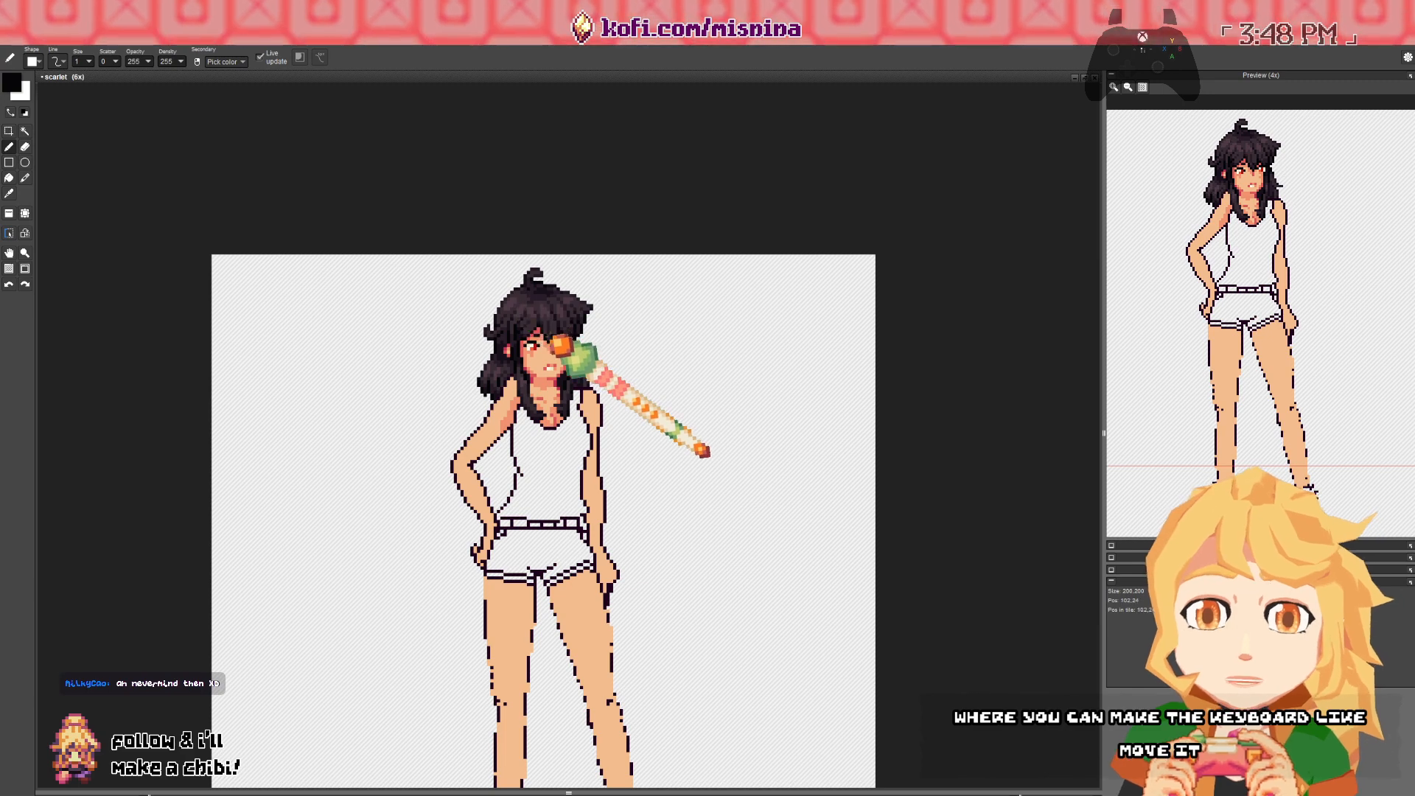
# - Touch up the right-hand eye and the skin beside it with cream and crimson sampled from the face
pyautogui.scroll(3, 560, 343)
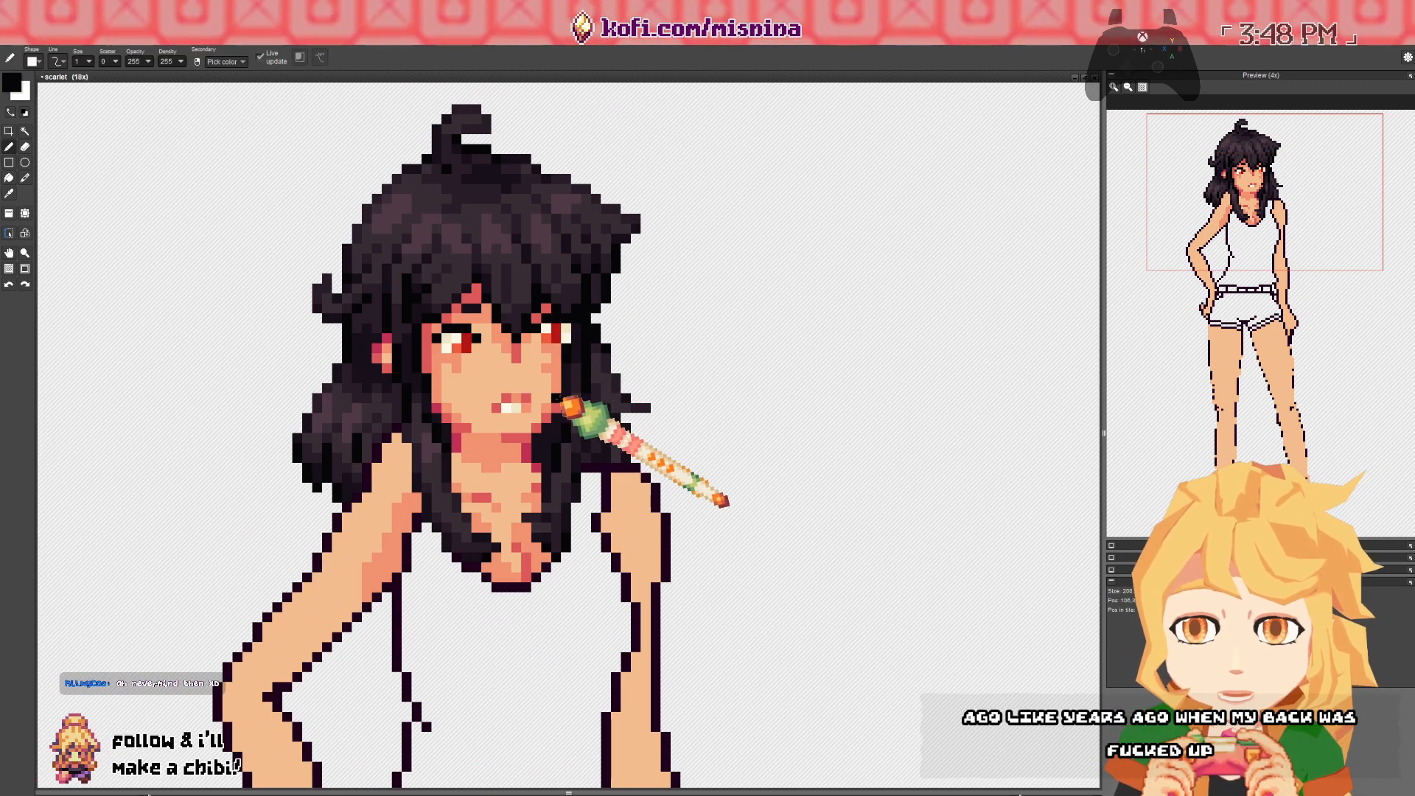
pyautogui.rightClick(559, 398)
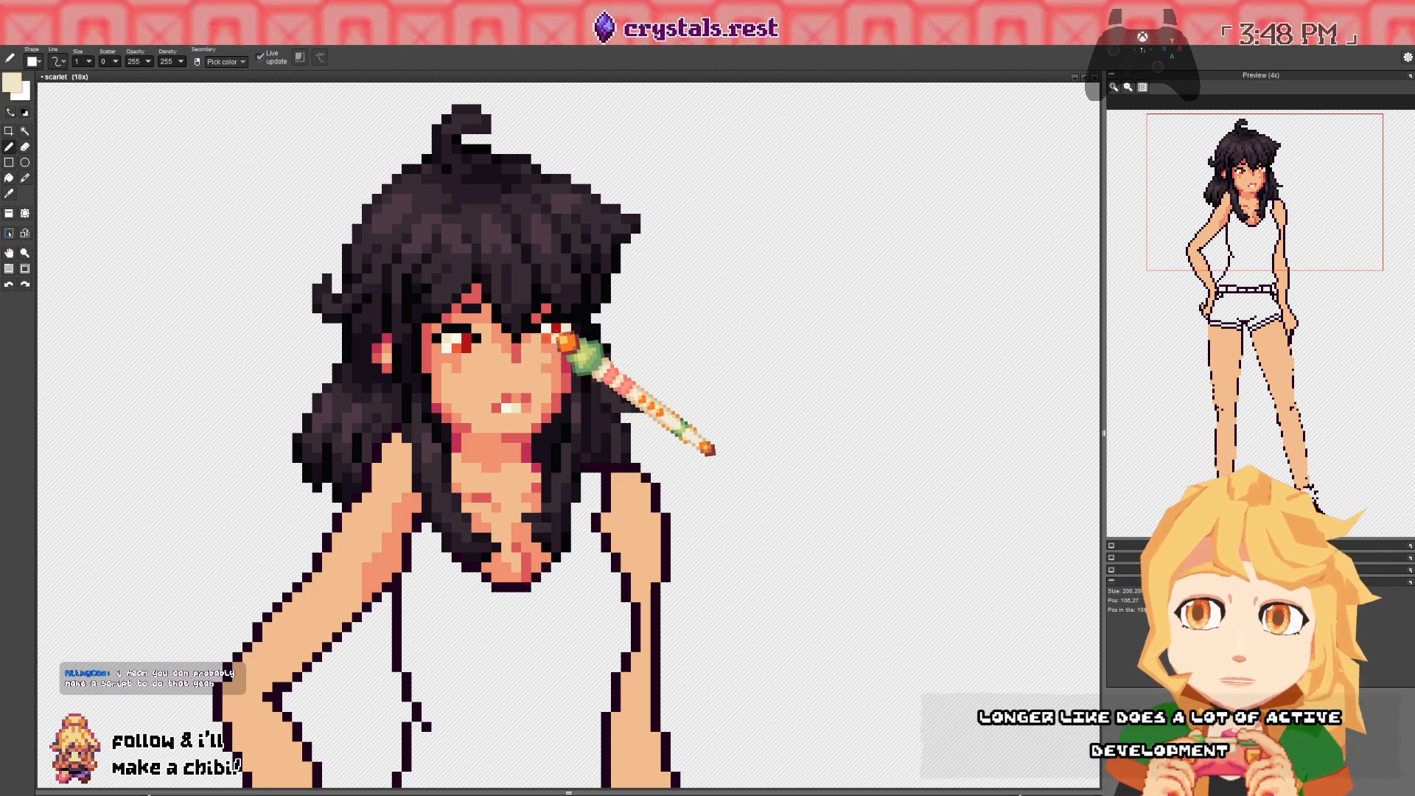
pyautogui.rightClick(565, 338)
pyautogui.click(566, 347)
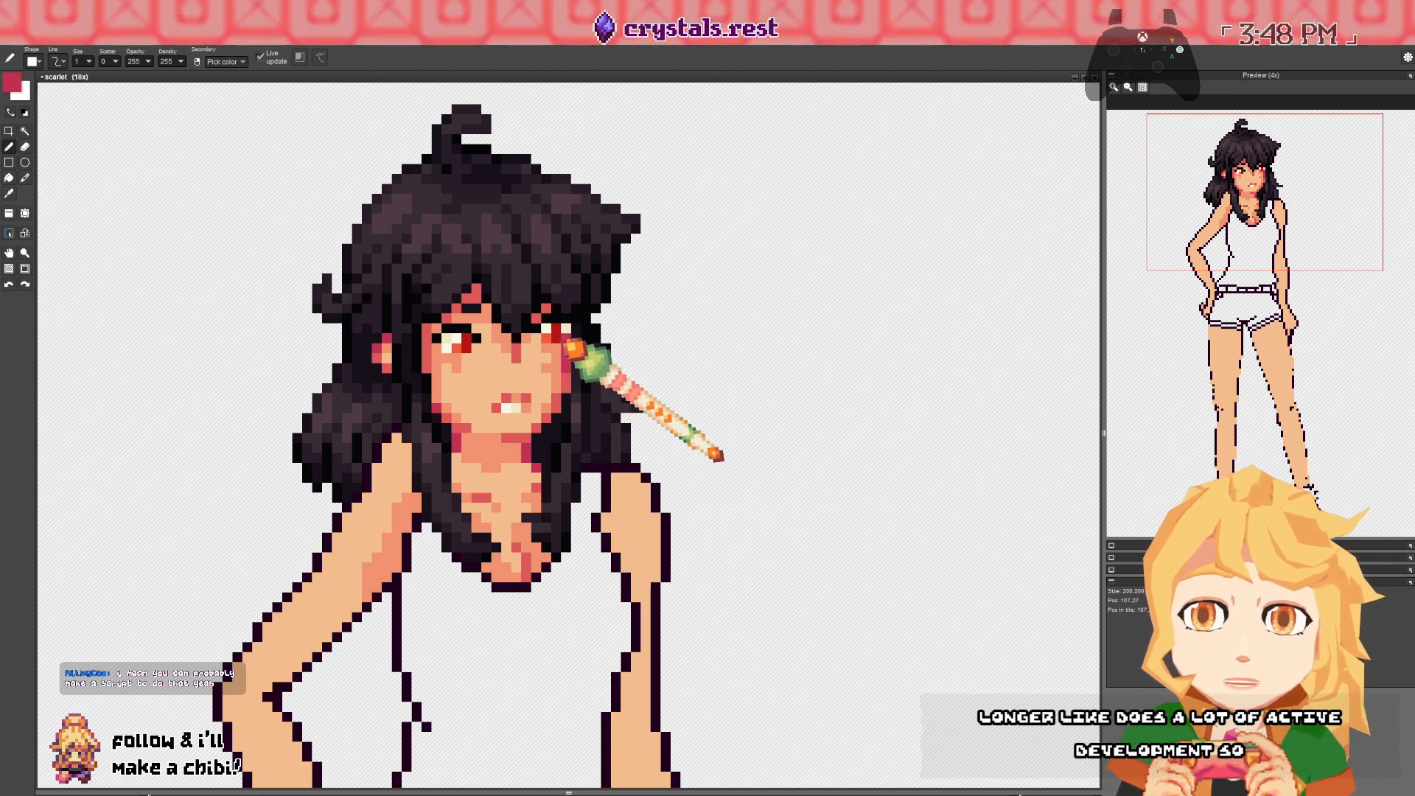
pyautogui.rightClick(566, 328)
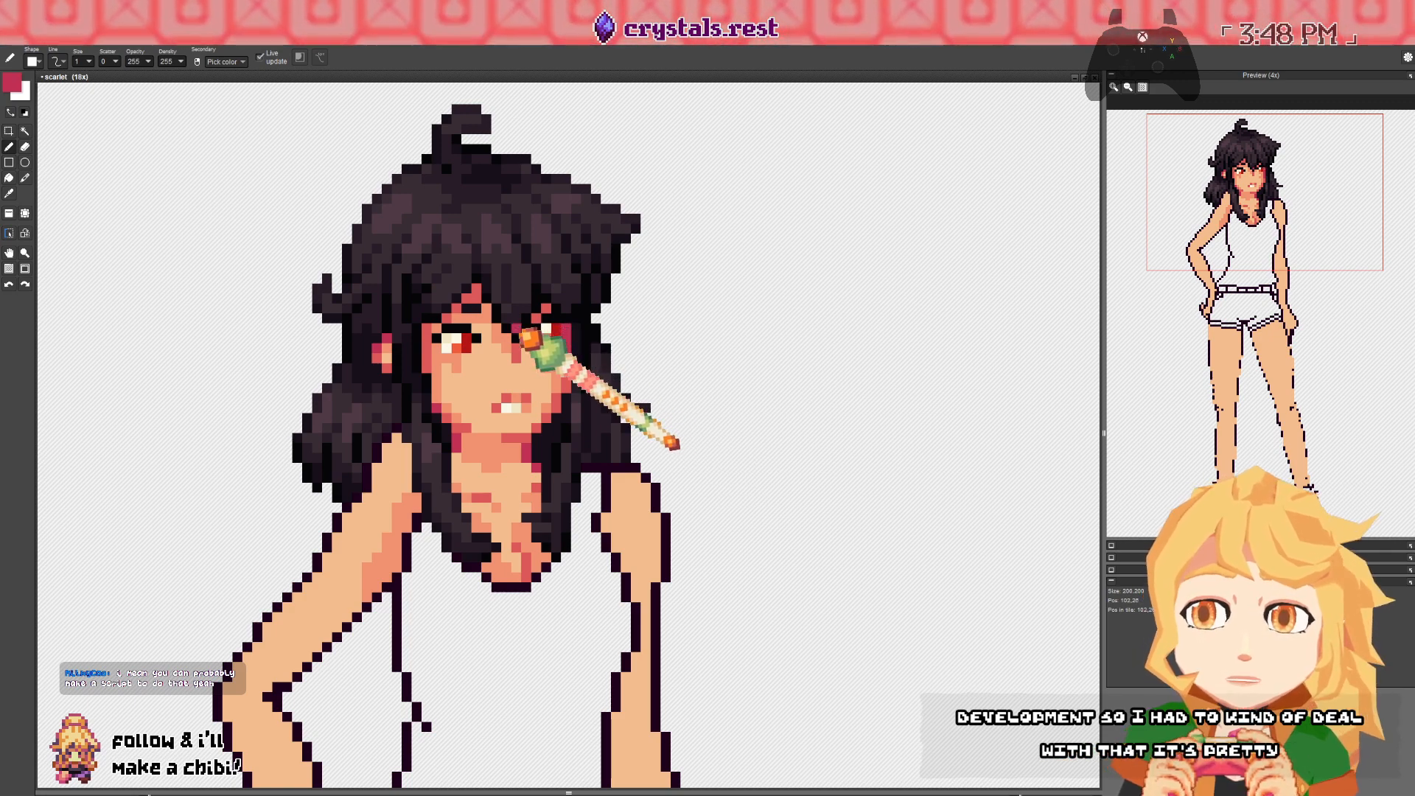
pyautogui.rightClick(445, 336)
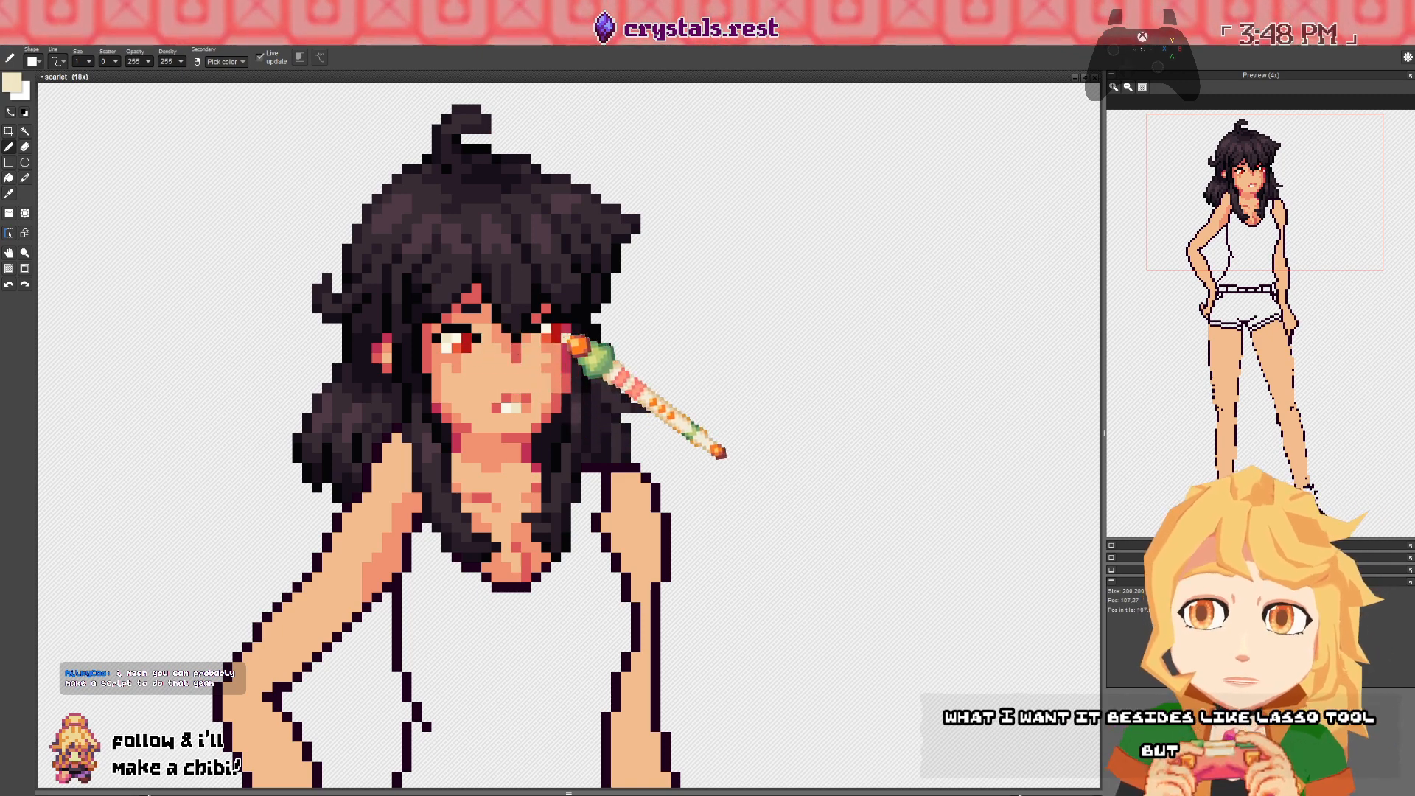
pyautogui.moveTo(572, 311); pyautogui.dragTo(567, 284)
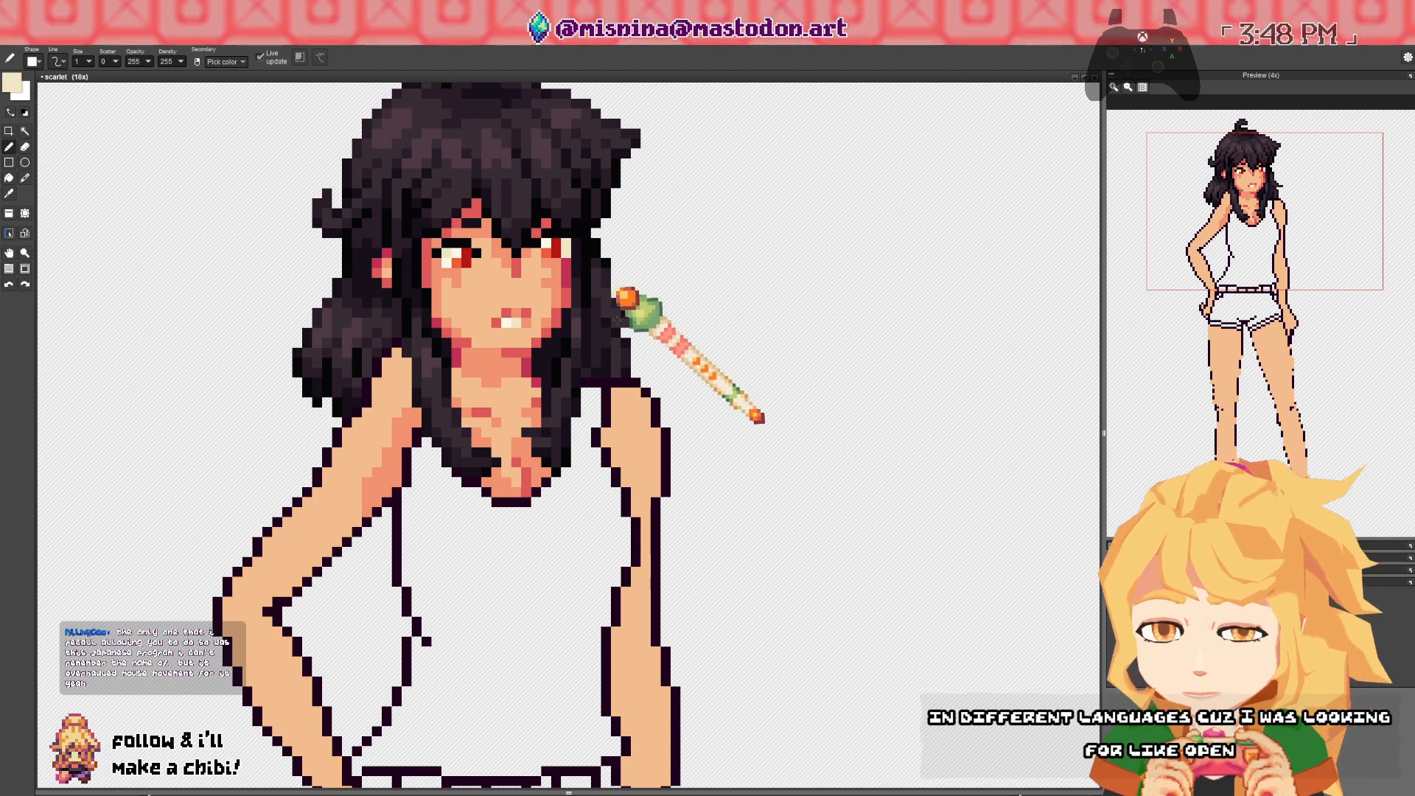
# - Shade the underside of the bent arm from the shoulder to the elbow with salmon
pyautogui.press('space')
pyautogui.moveTo(626, 443); pyautogui.dragTo(616, 549)
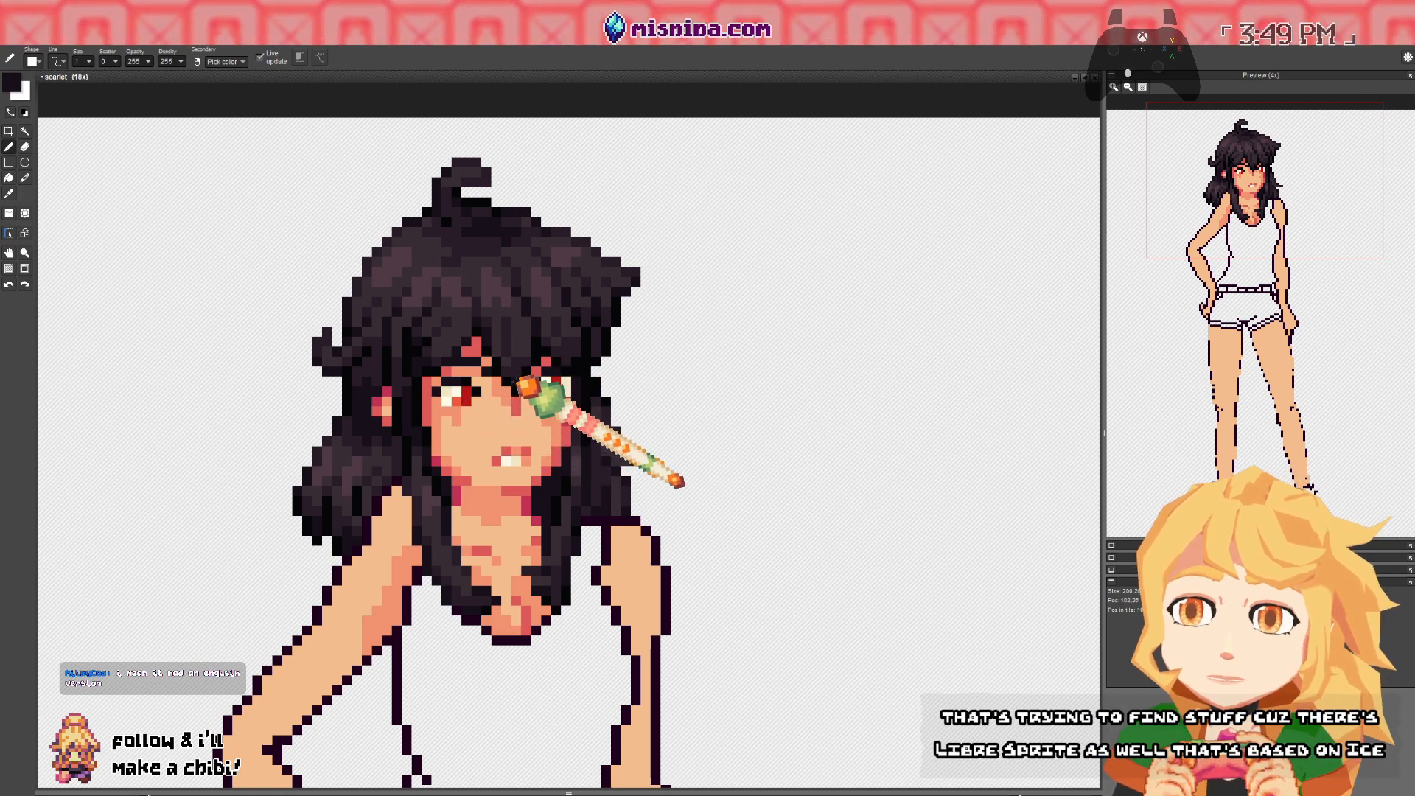
pyautogui.moveTo(513, 394); pyautogui.dragTo(514, 279)
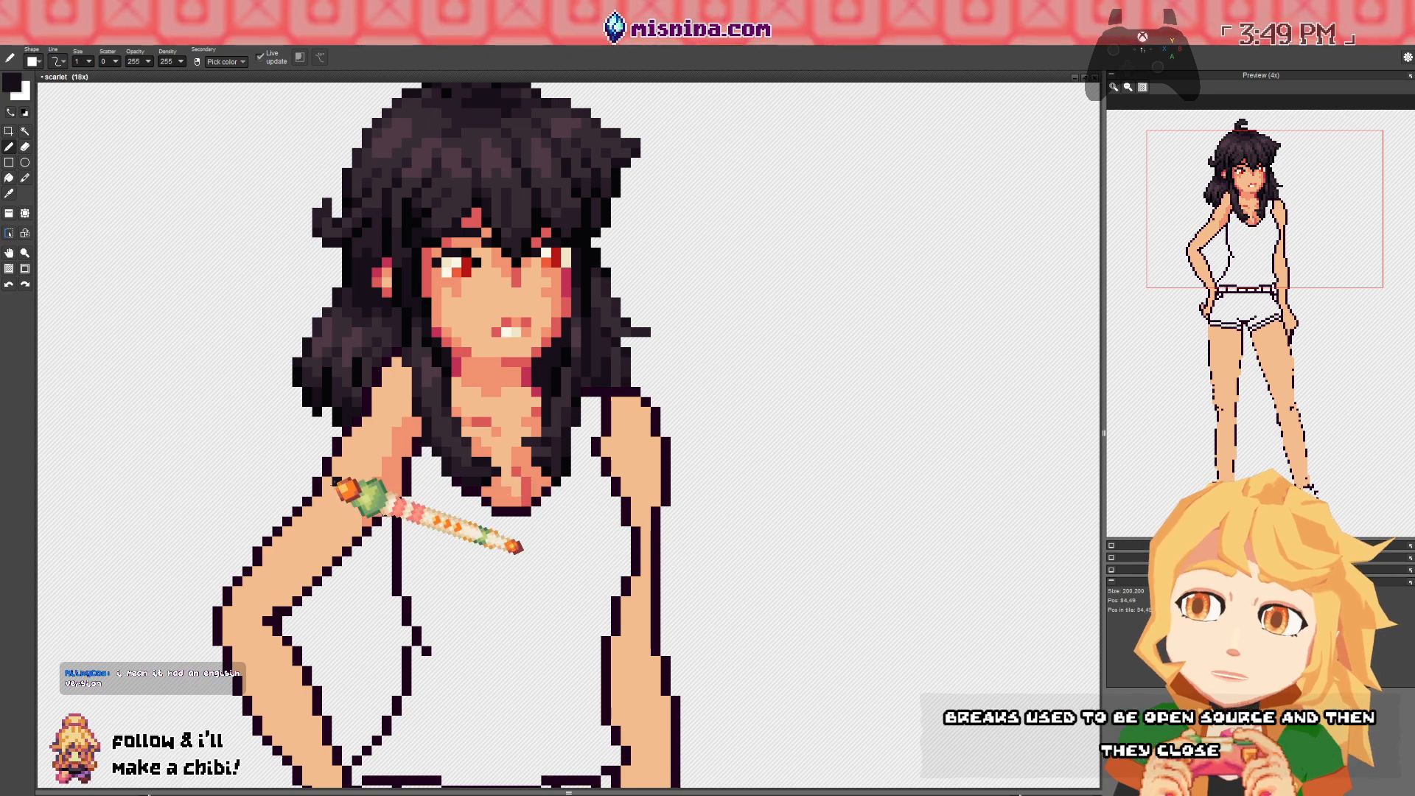
pyautogui.scroll(-2, 376, 482)
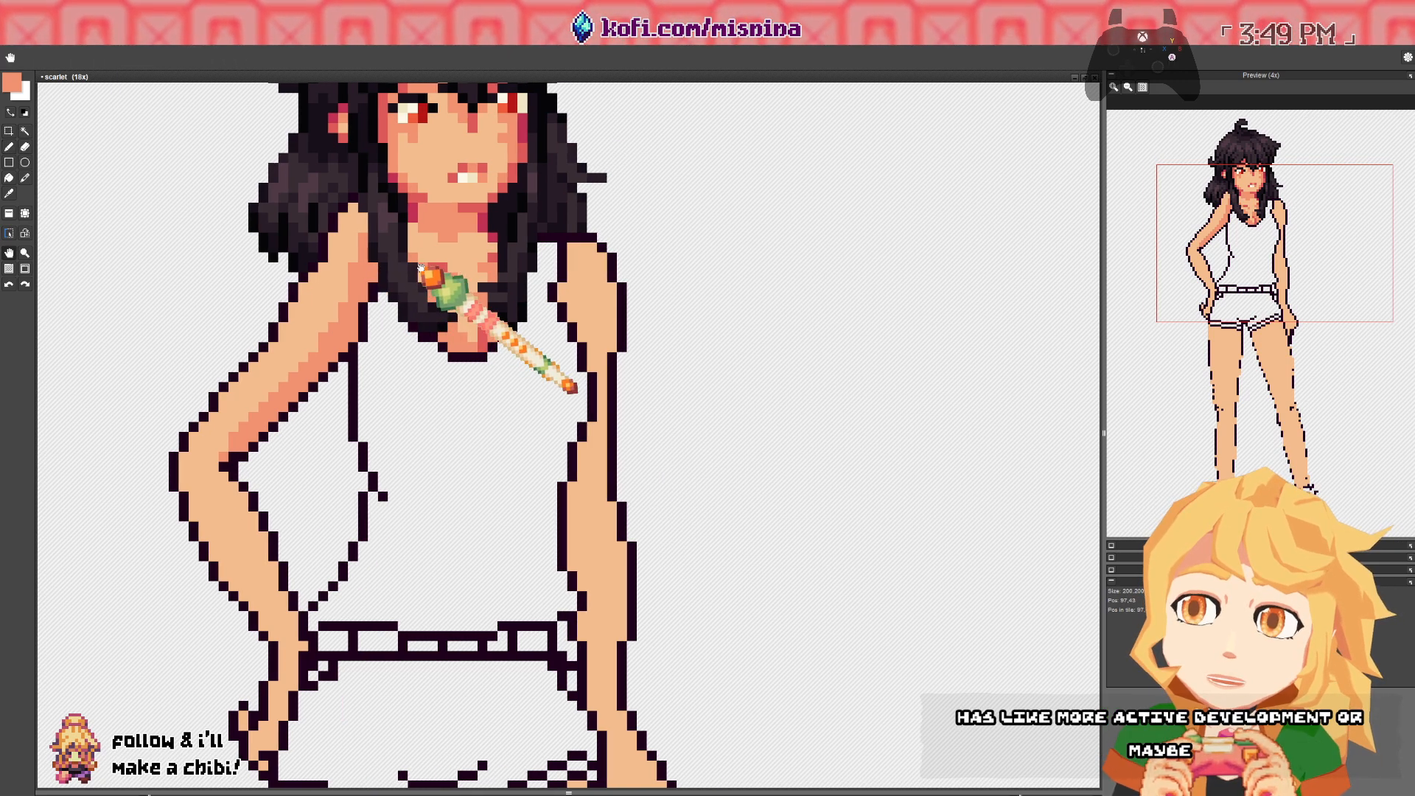
# - Shade the inner edge of the straight arm with salmon from the shoulder down to the wrist
pyautogui.press('Right')
pyautogui.press('Right')
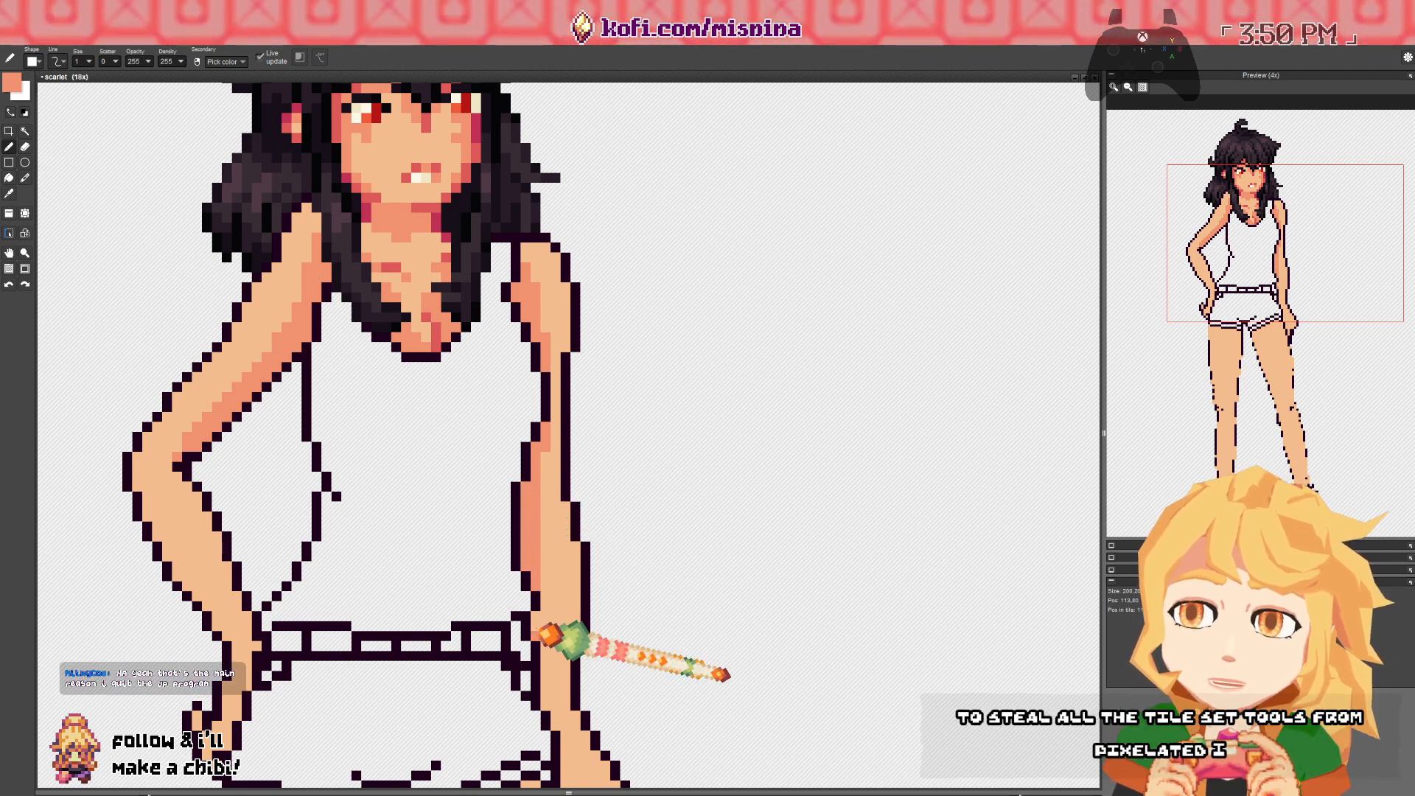
pyautogui.moveTo(544, 634); pyautogui.dragTo(550, 484)
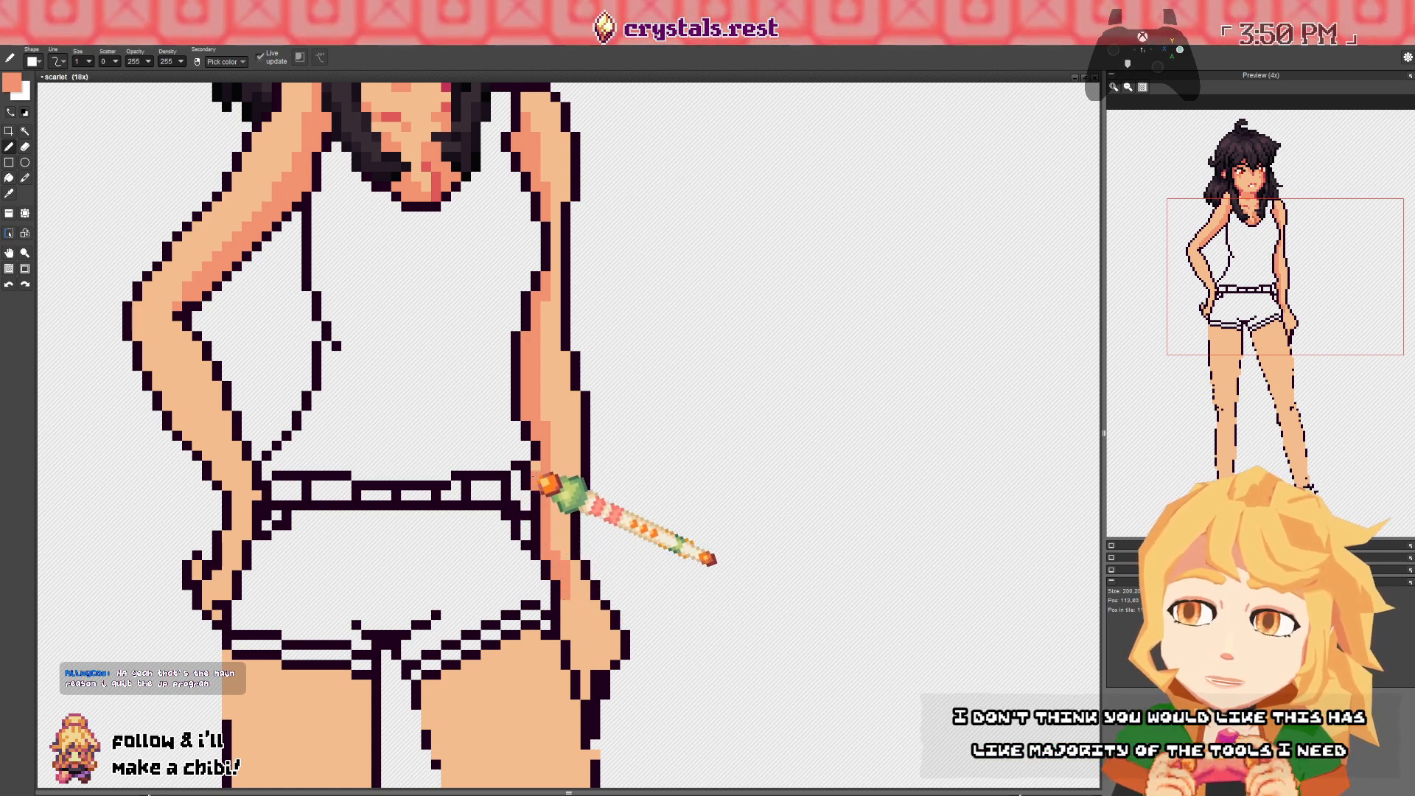
pyautogui.scroll(-3, 560, 491)
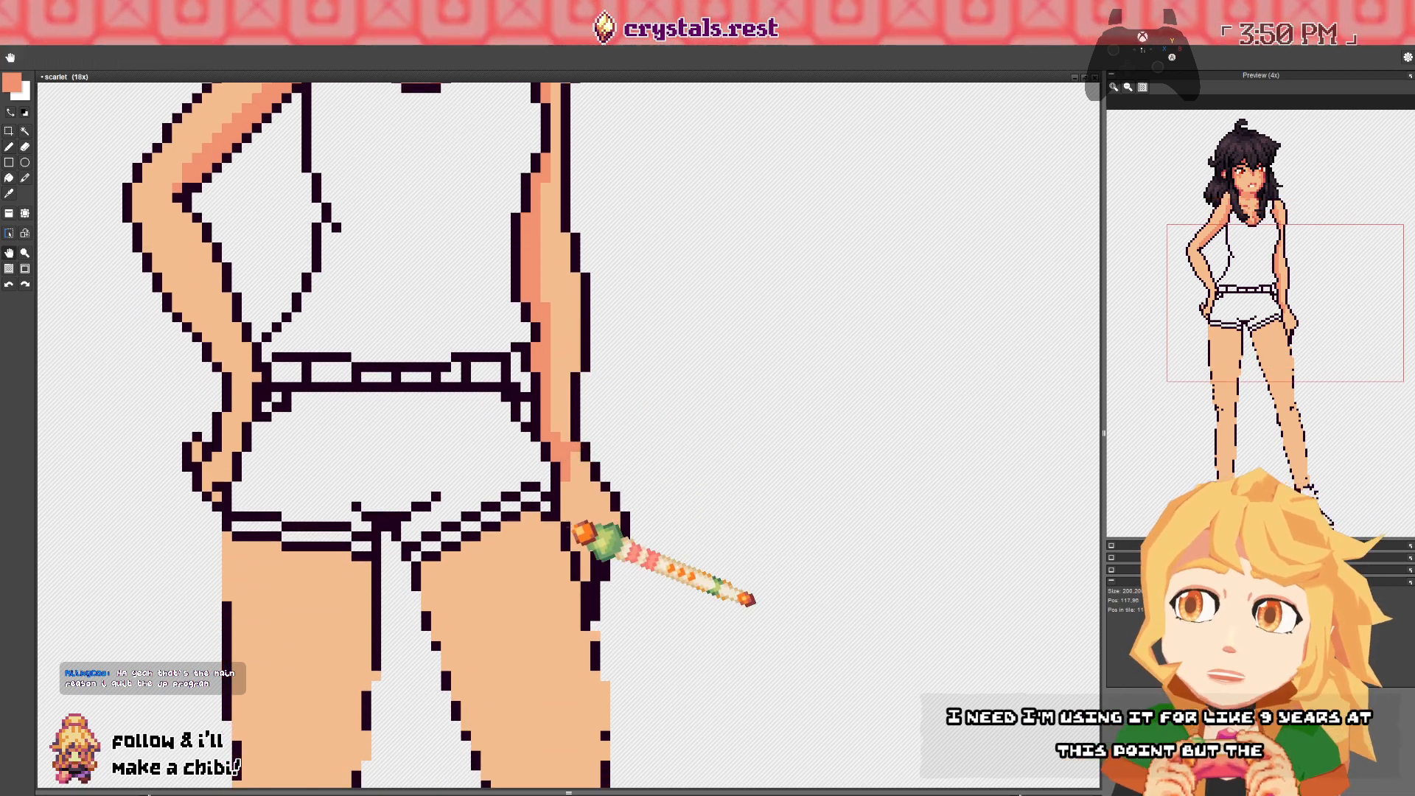
# - Resize the canvas to 3 tiles wide and 3 tiles high, making it 600 by 600 pixels
pyautogui.press('space')
pyautogui.moveTo(575, 529); pyautogui.dragTo(525, 68)
pyautogui.moveTo(776, 39); pyautogui.dragTo(771, 427)
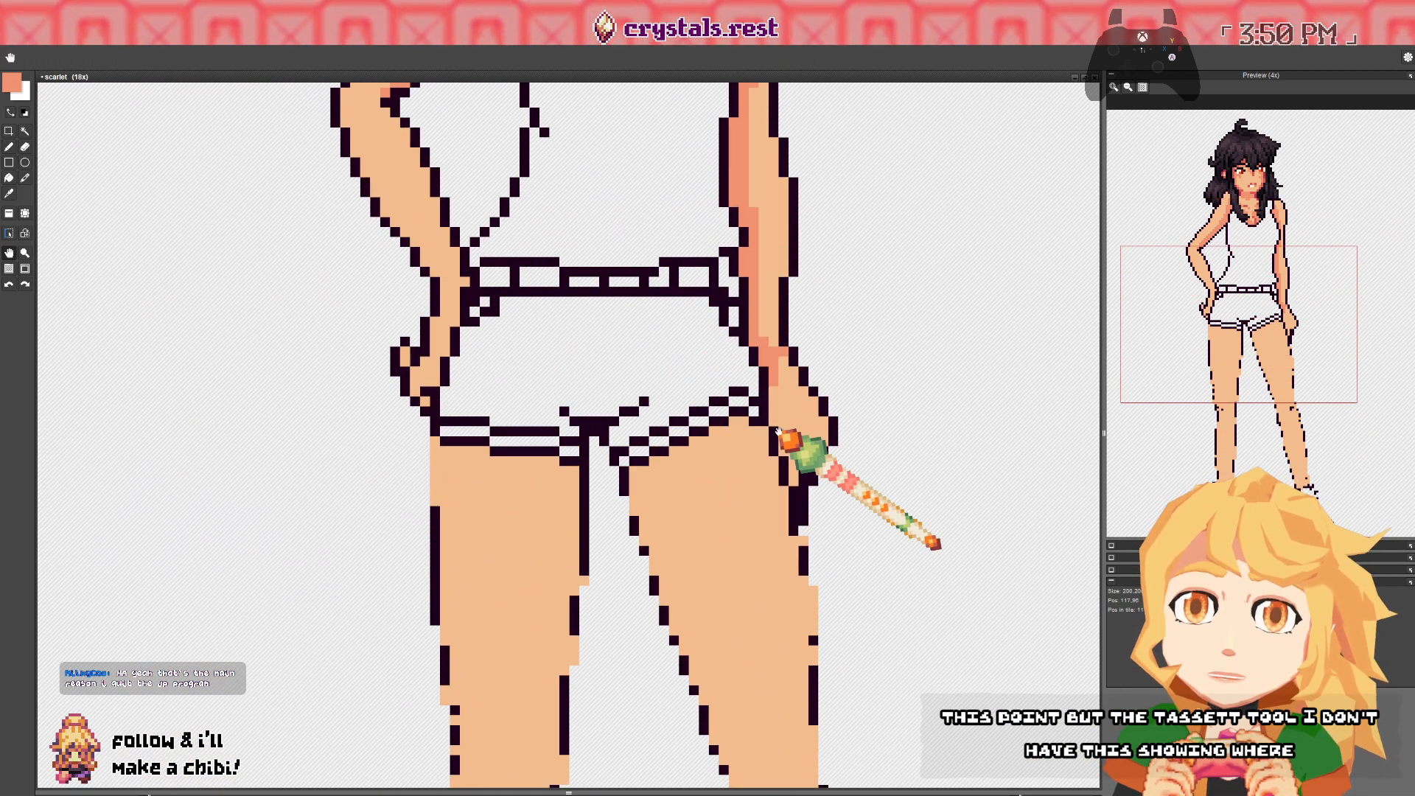
pyautogui.scroll(-1, 685, 338)
pyautogui.scroll(-4, 696, 347)
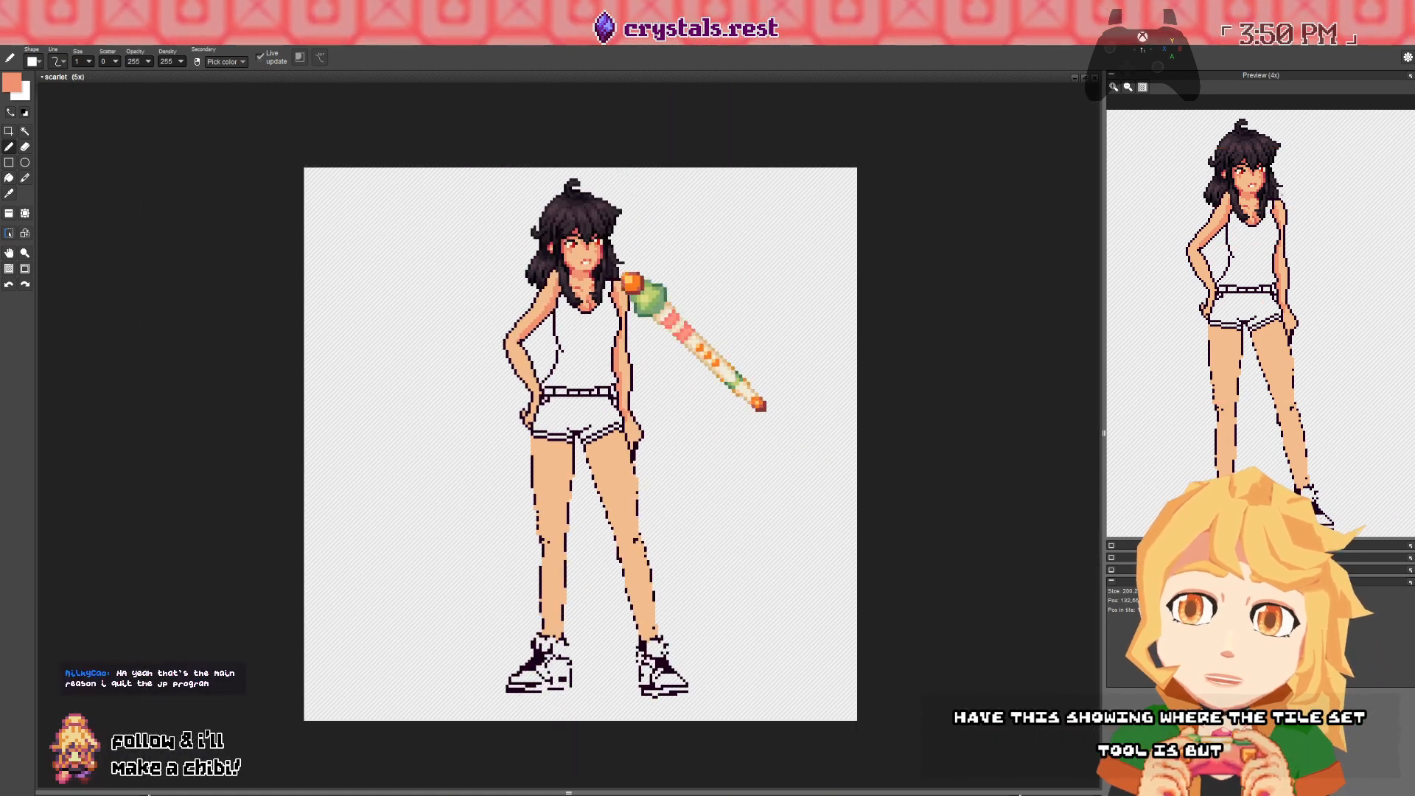
pyautogui.click(84, 59)
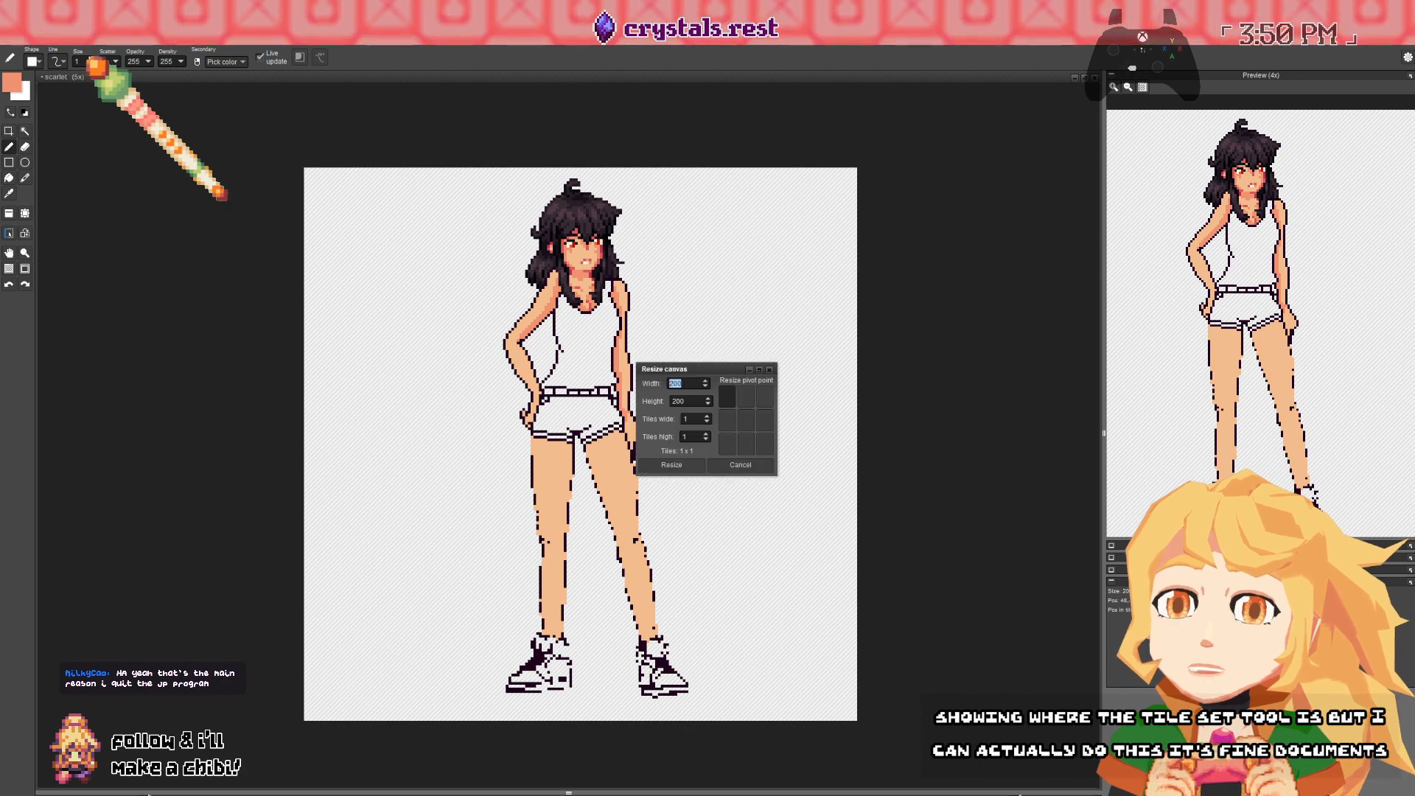
pyautogui.click(708, 417)
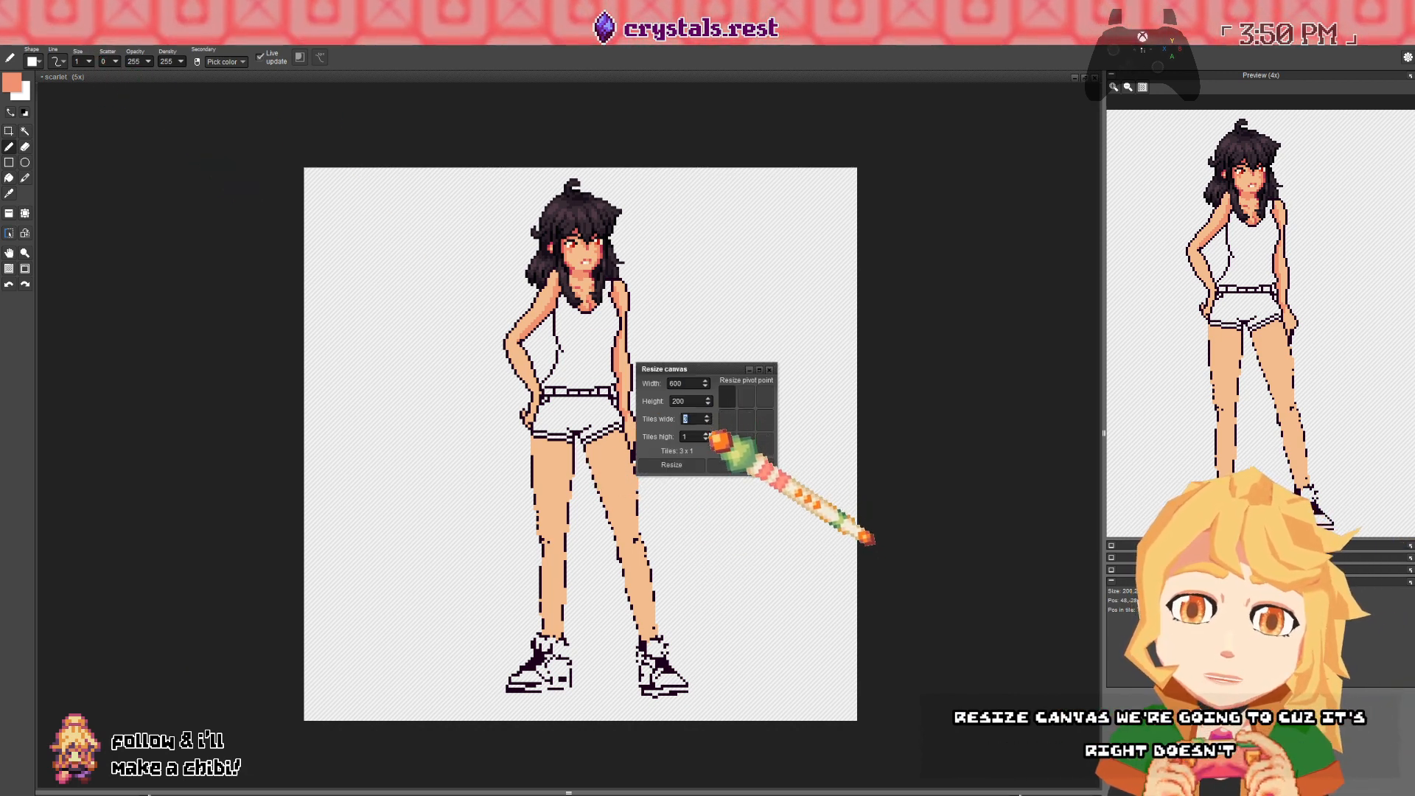
pyautogui.click(706, 434)
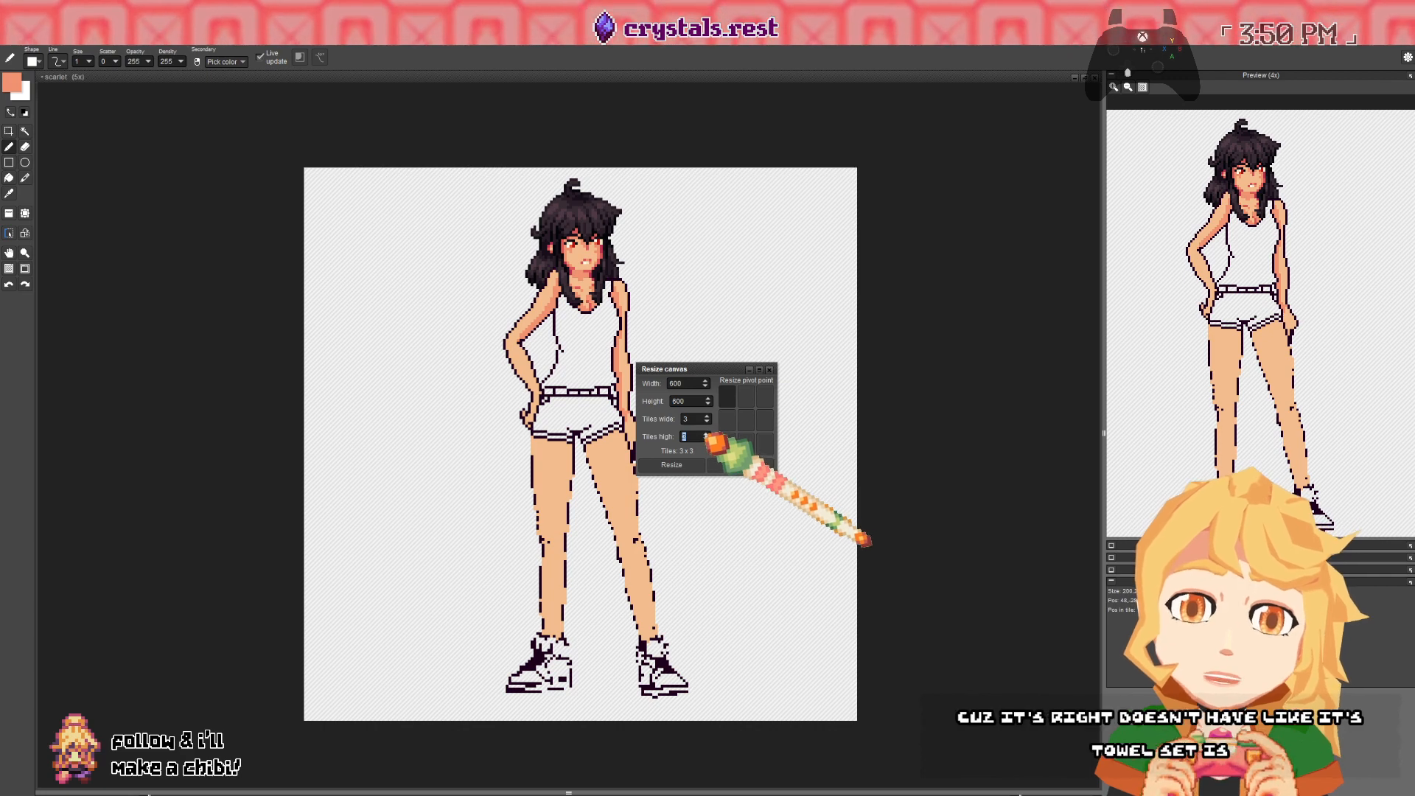
pyautogui.click(685, 466)
pyautogui.moveTo(708, 458); pyautogui.dragTo(477, 436)
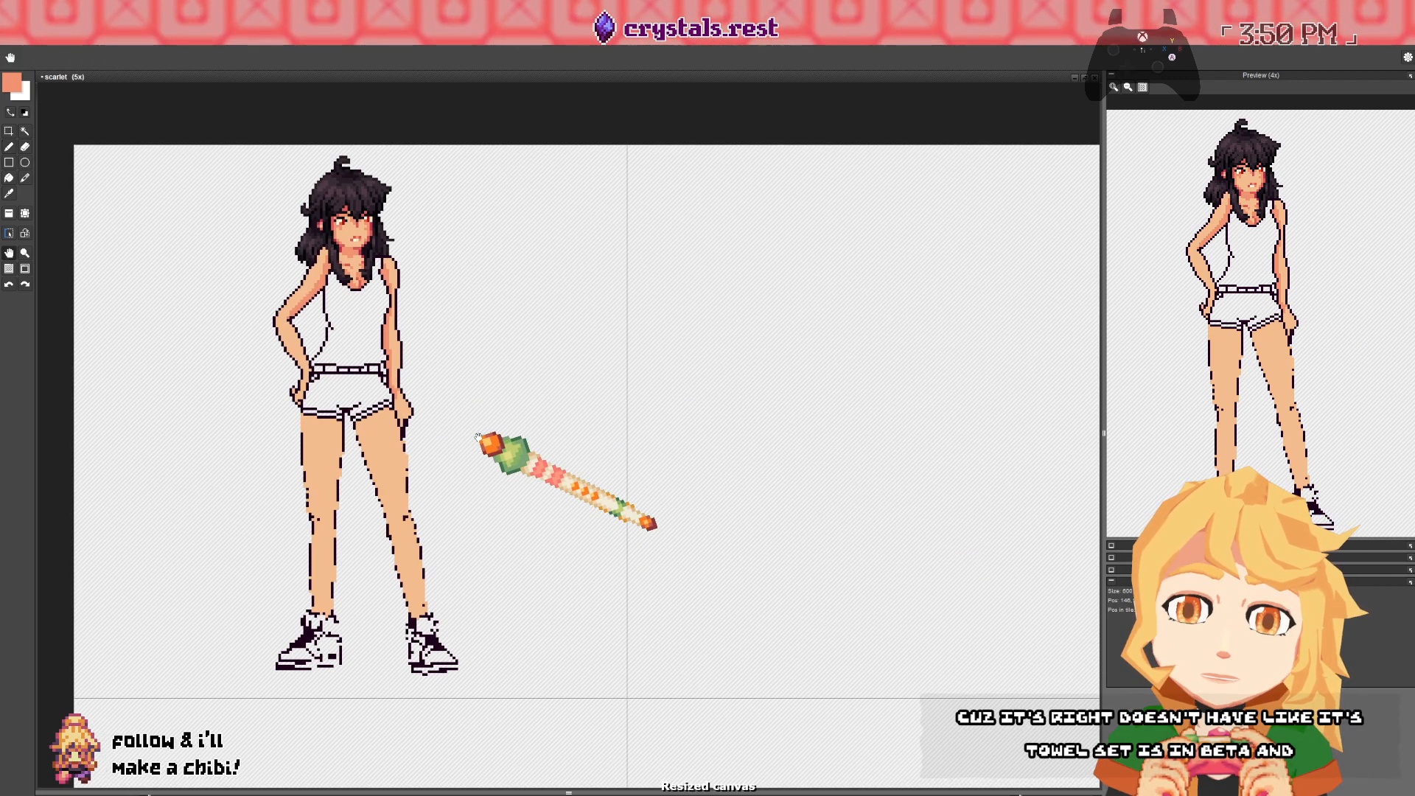
# - Place copies of the sprite tile in the neighbouring cell and the cell below it, and erase both copies
pyautogui.scroll(-2, 478, 437)
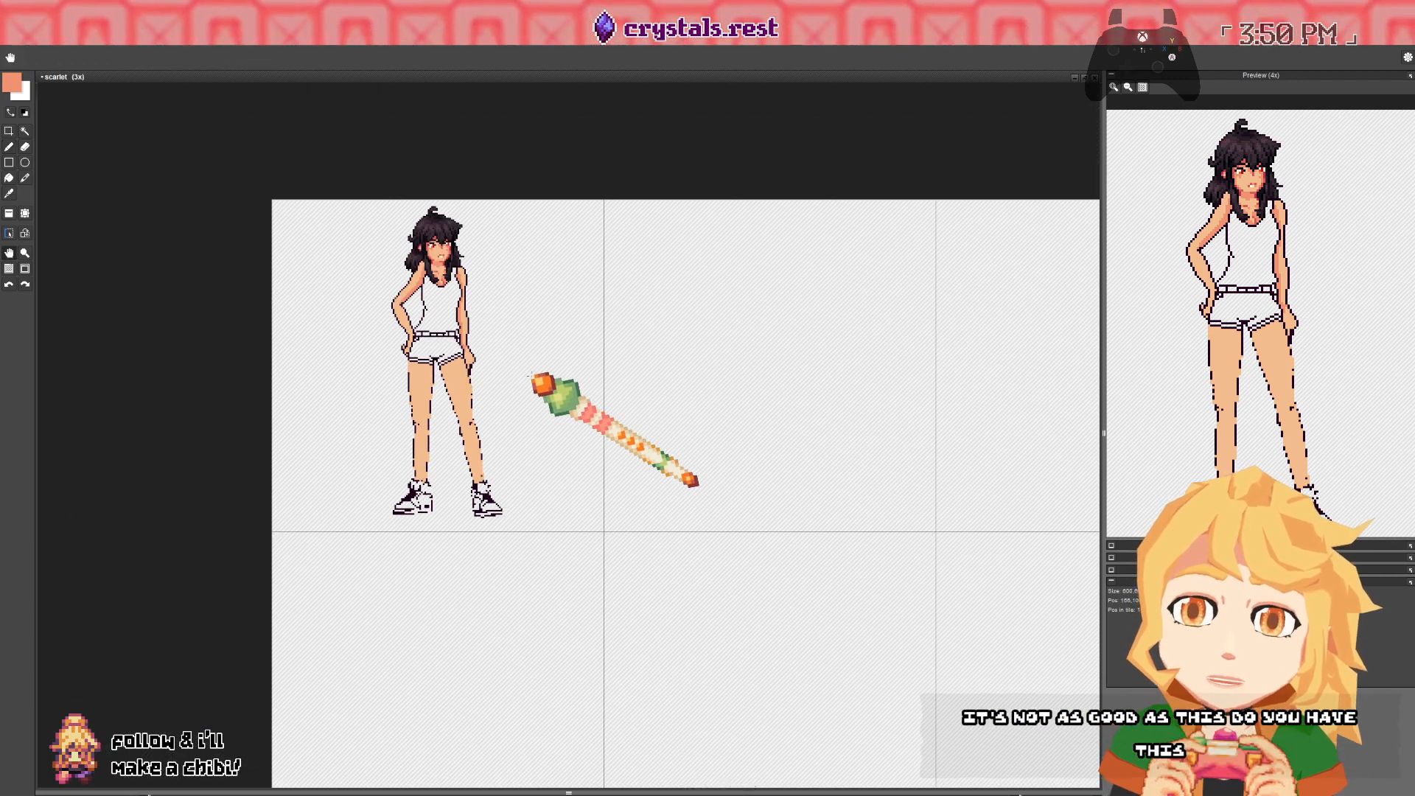
pyautogui.moveTo(530, 376); pyautogui.dragTo(507, 399)
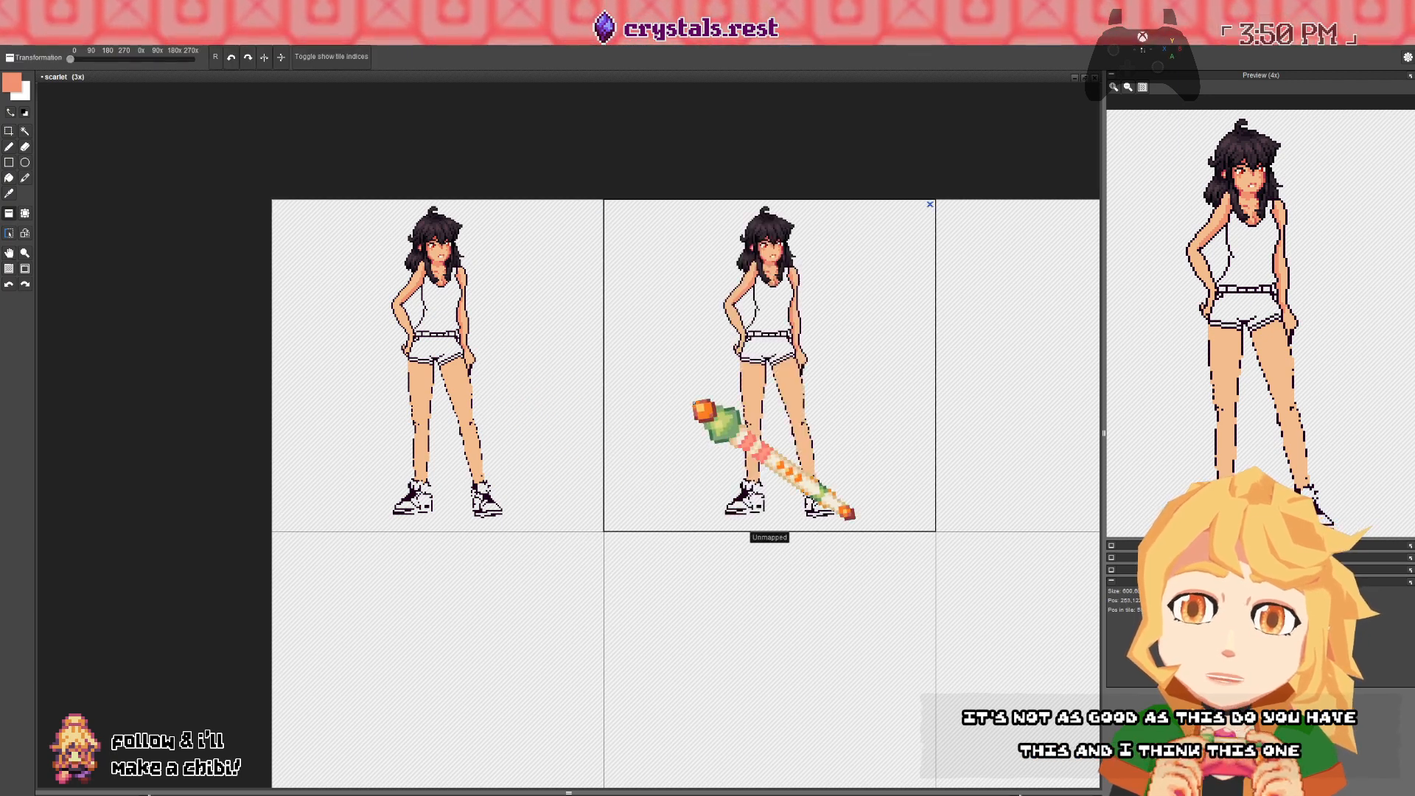
pyautogui.click(691, 412)
pyautogui.click(693, 674)
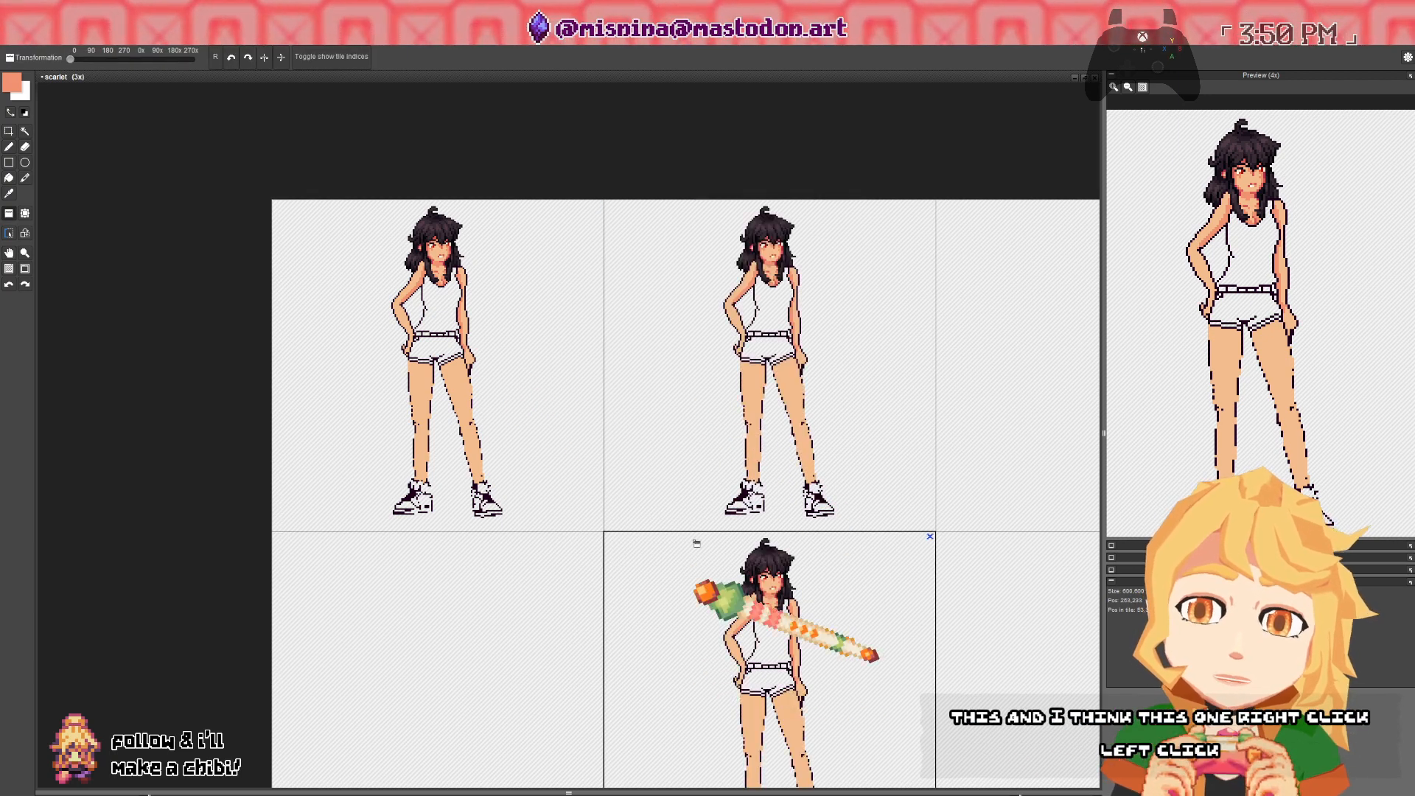
pyautogui.rightClick(582, 637)
pyautogui.rightClick(713, 637)
pyautogui.rightClick(713, 460)
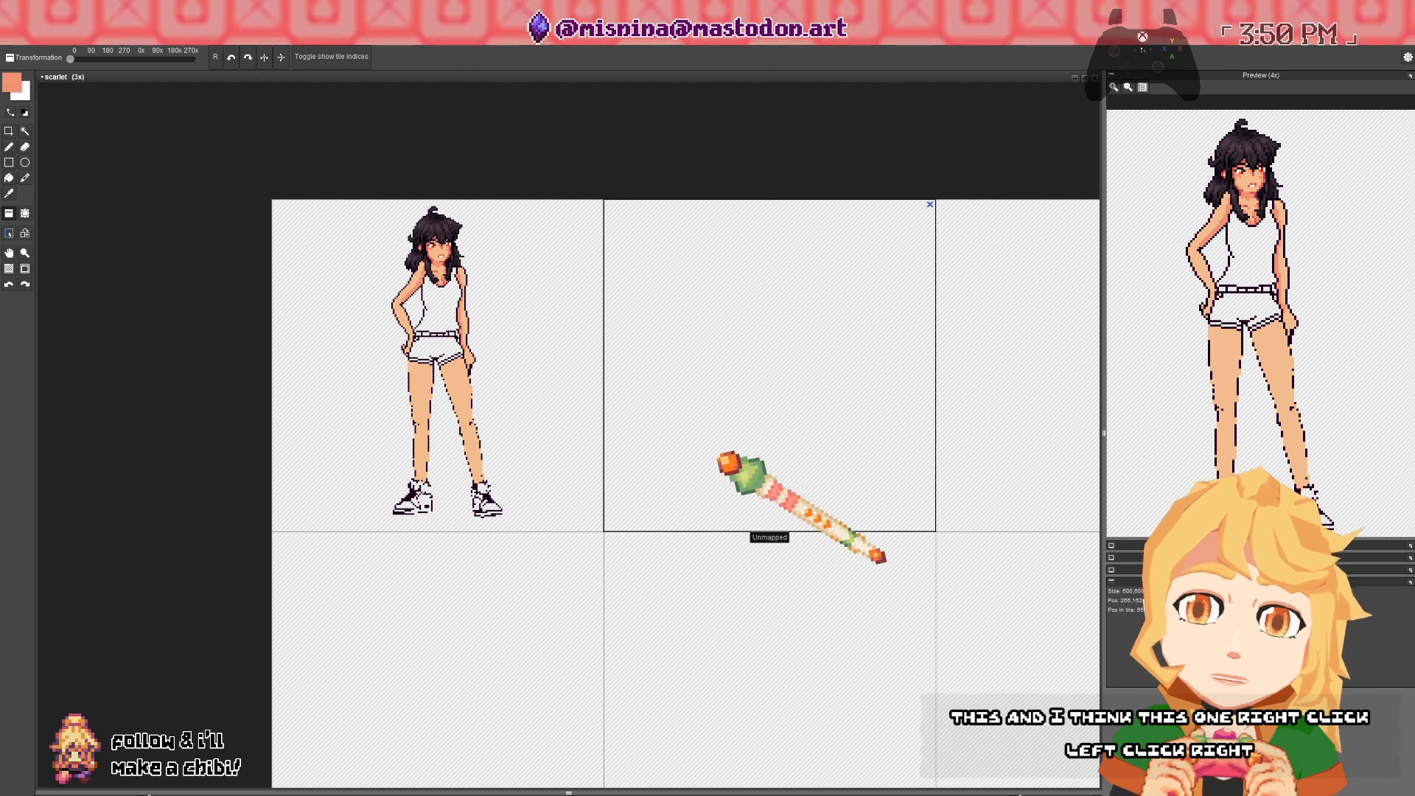
# - Return to the Pencil tool, undo the last stroke and refine the salmon shading along the bent arm
pyautogui.moveTo(887, 544); pyautogui.dragTo(720, 537)
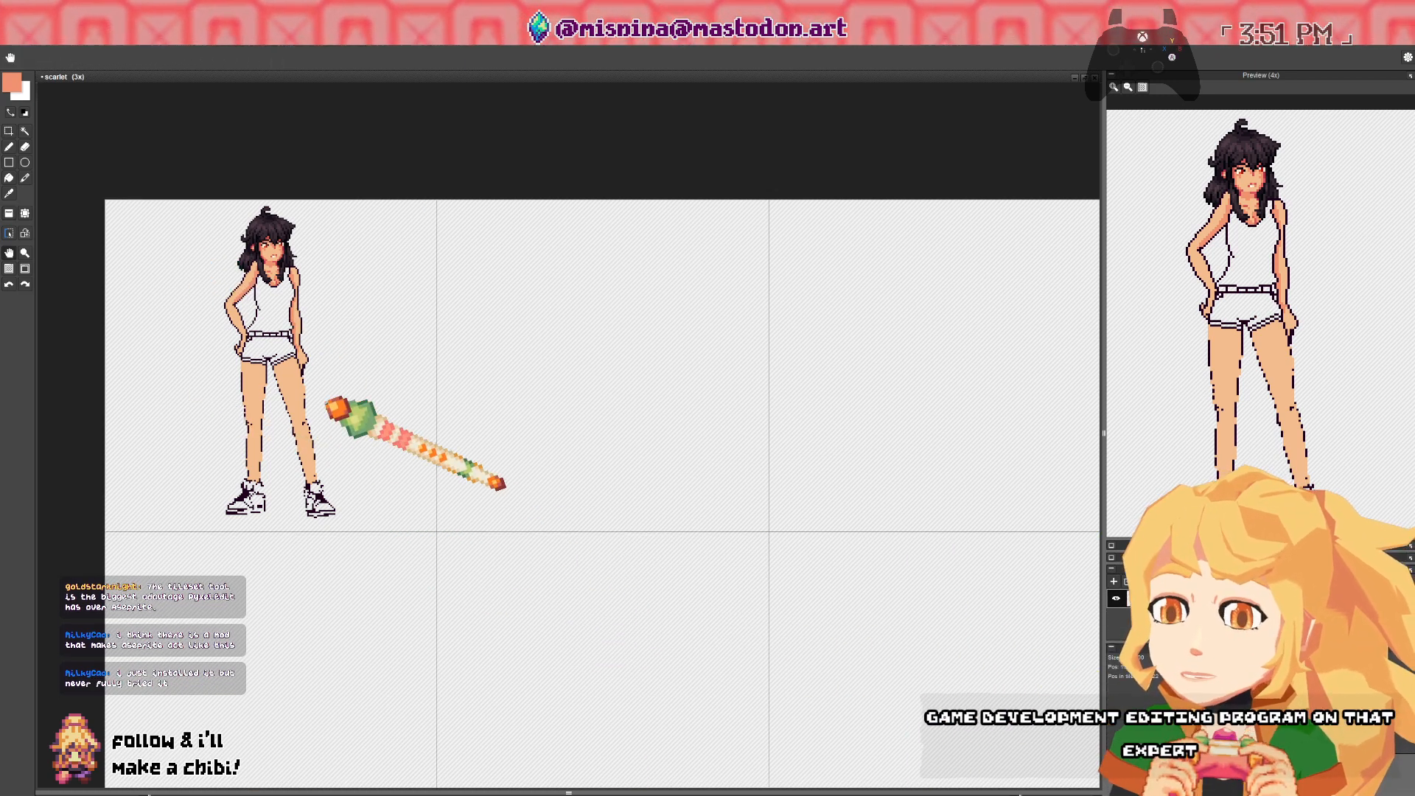
pyautogui.moveTo(323, 401); pyautogui.dragTo(507, 456)
pyautogui.scroll(1, 567, 437)
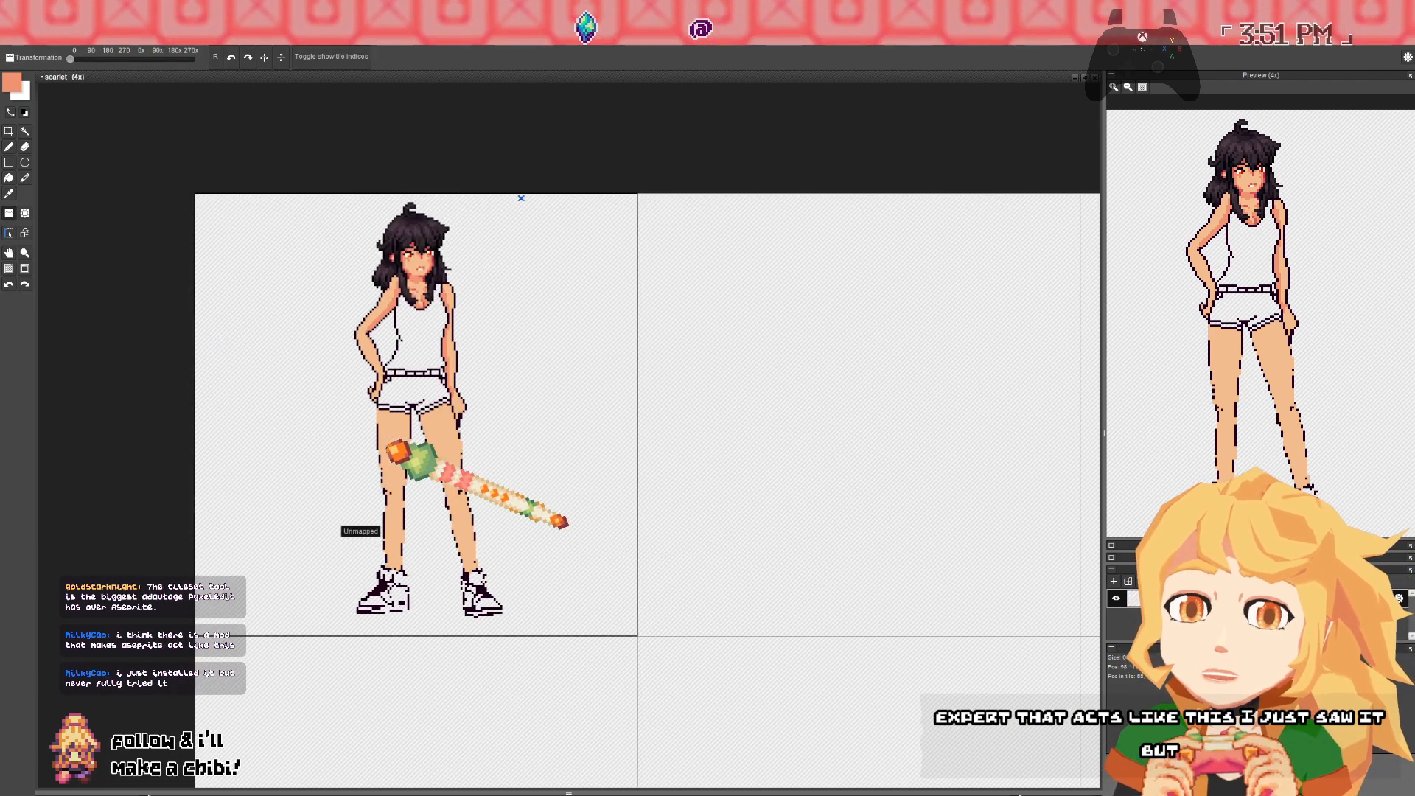
pyautogui.scroll(3, 568, 435)
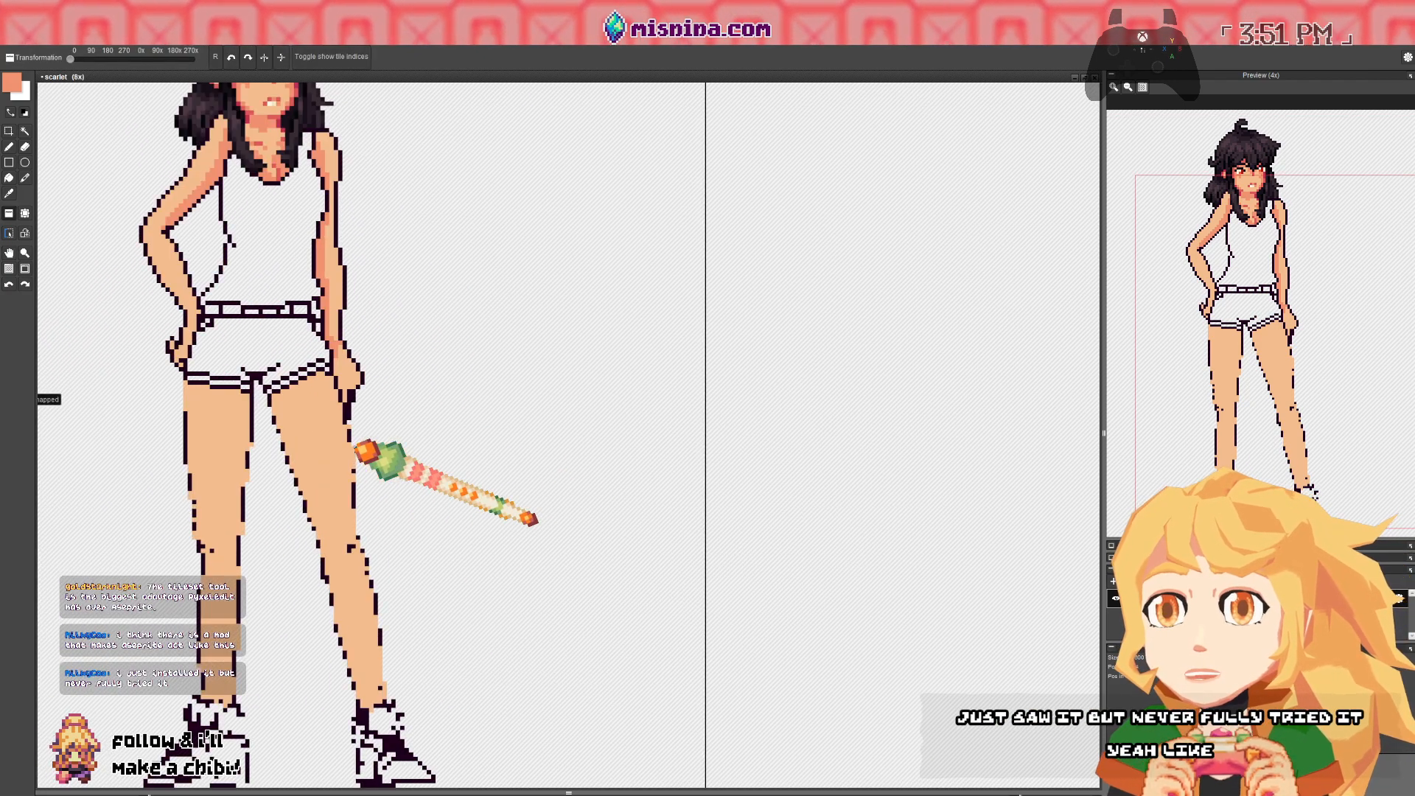
pyautogui.moveTo(484, 330); pyautogui.dragTo(637, 329)
pyautogui.scroll(1, 637, 329)
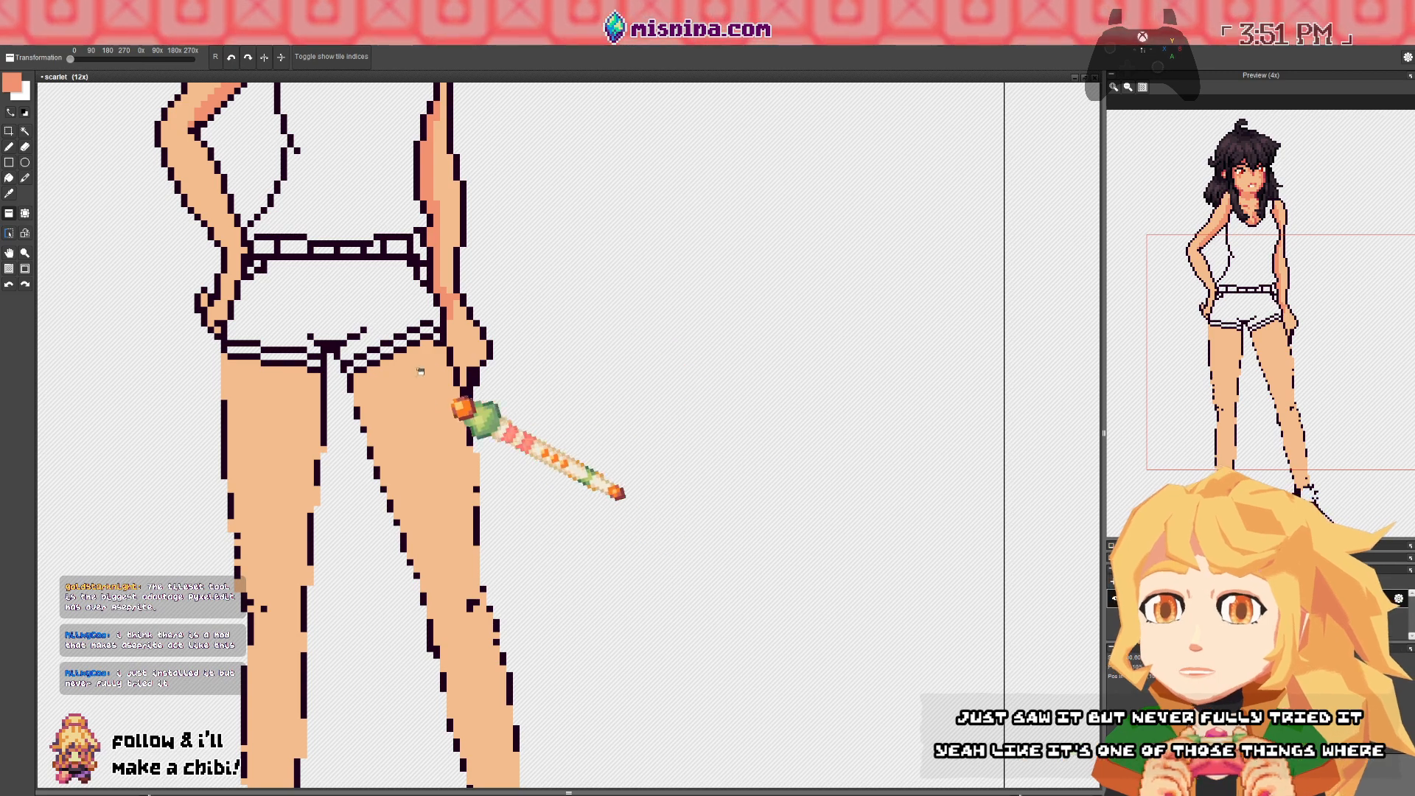
pyautogui.moveTo(372, 323); pyautogui.dragTo(568, 536)
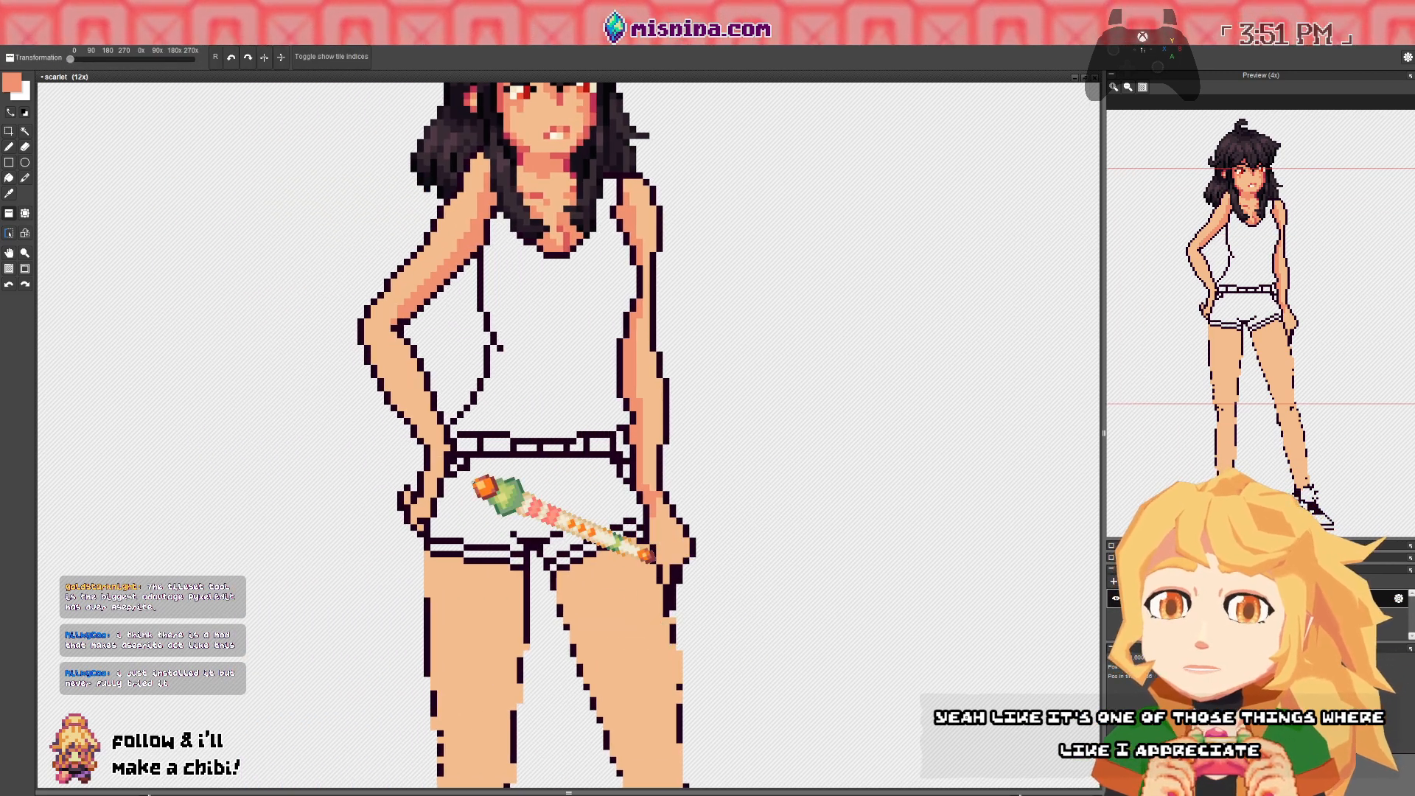
pyautogui.moveTo(470, 516); pyautogui.dragTo(467, 638)
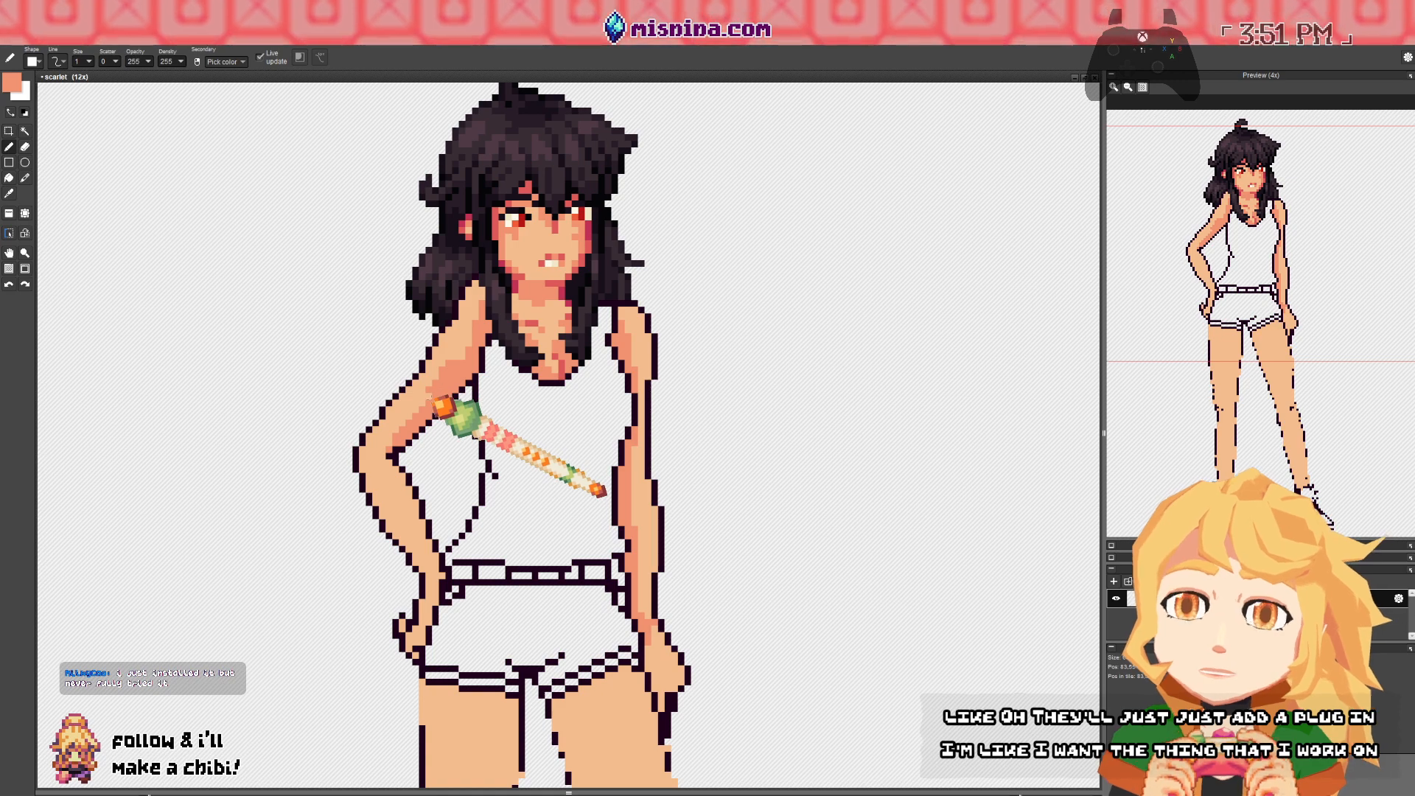
pyautogui.hotkey('ctrl', 'z')
pyautogui.moveTo(431, 448); pyautogui.dragTo(442, 341)
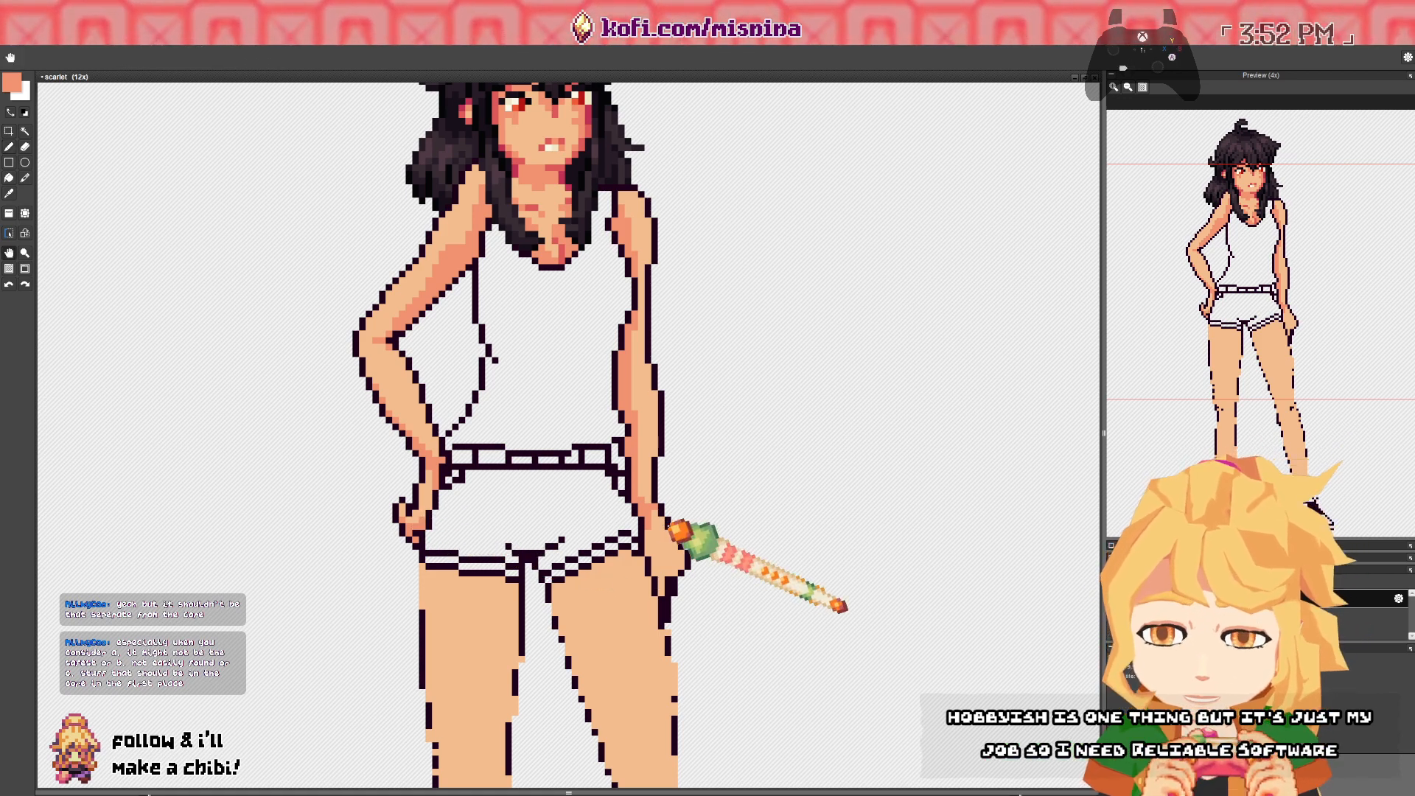
# - Soften the dark outer outlines of the straight arm and the bent upper arm by recolouring them with salmon
pyautogui.moveTo(666, 538); pyautogui.dragTo(552, 539)
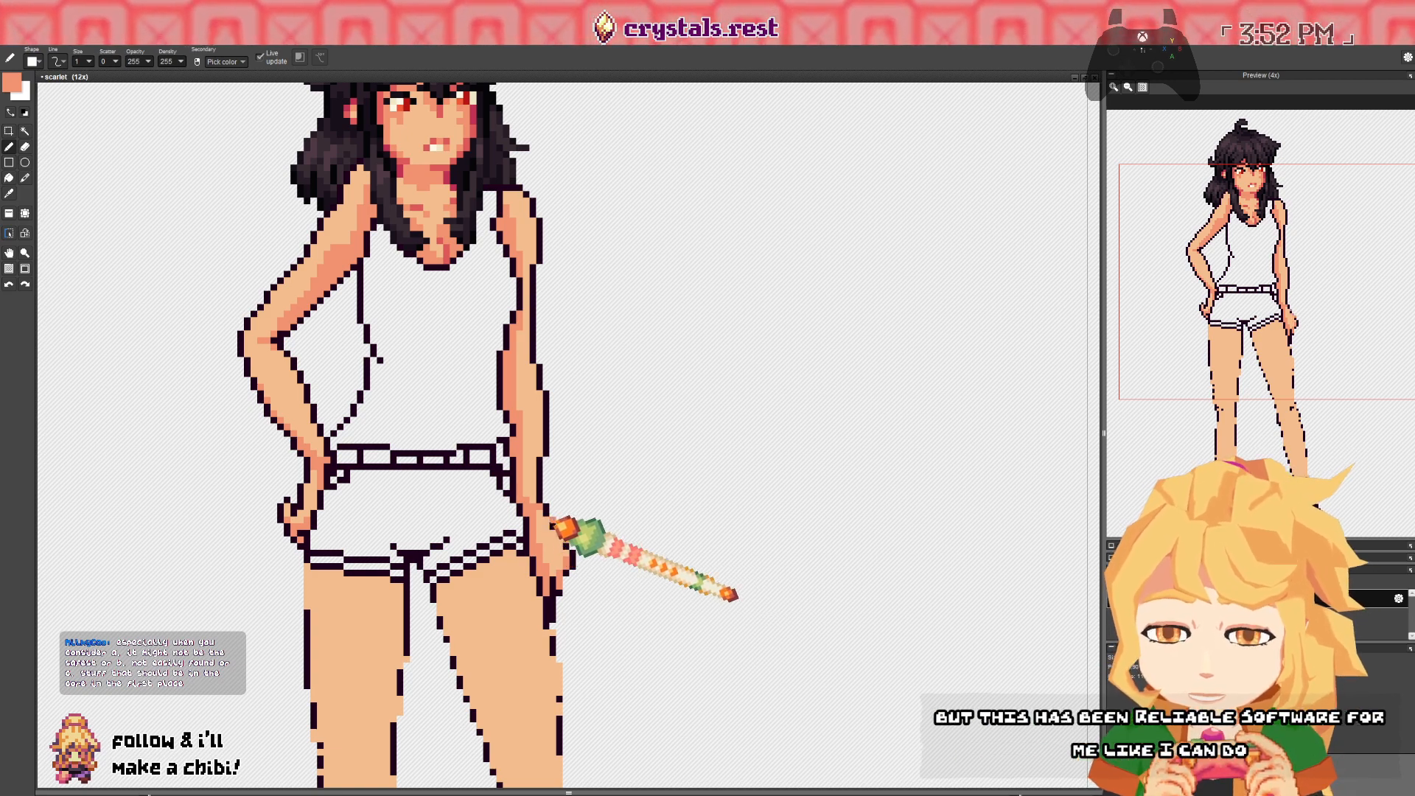
pyautogui.press('space')
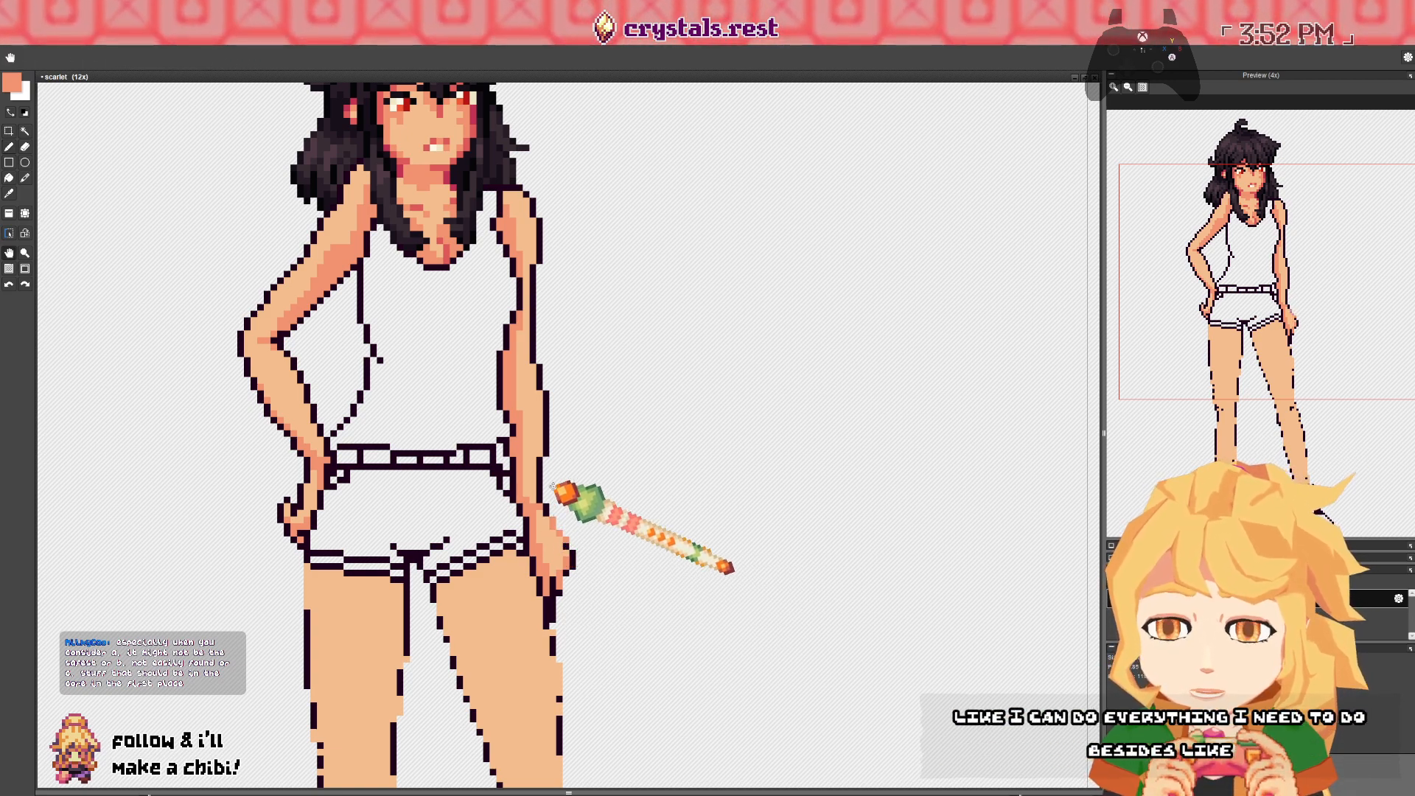
pyautogui.moveTo(551, 487); pyautogui.dragTo(549, 520)
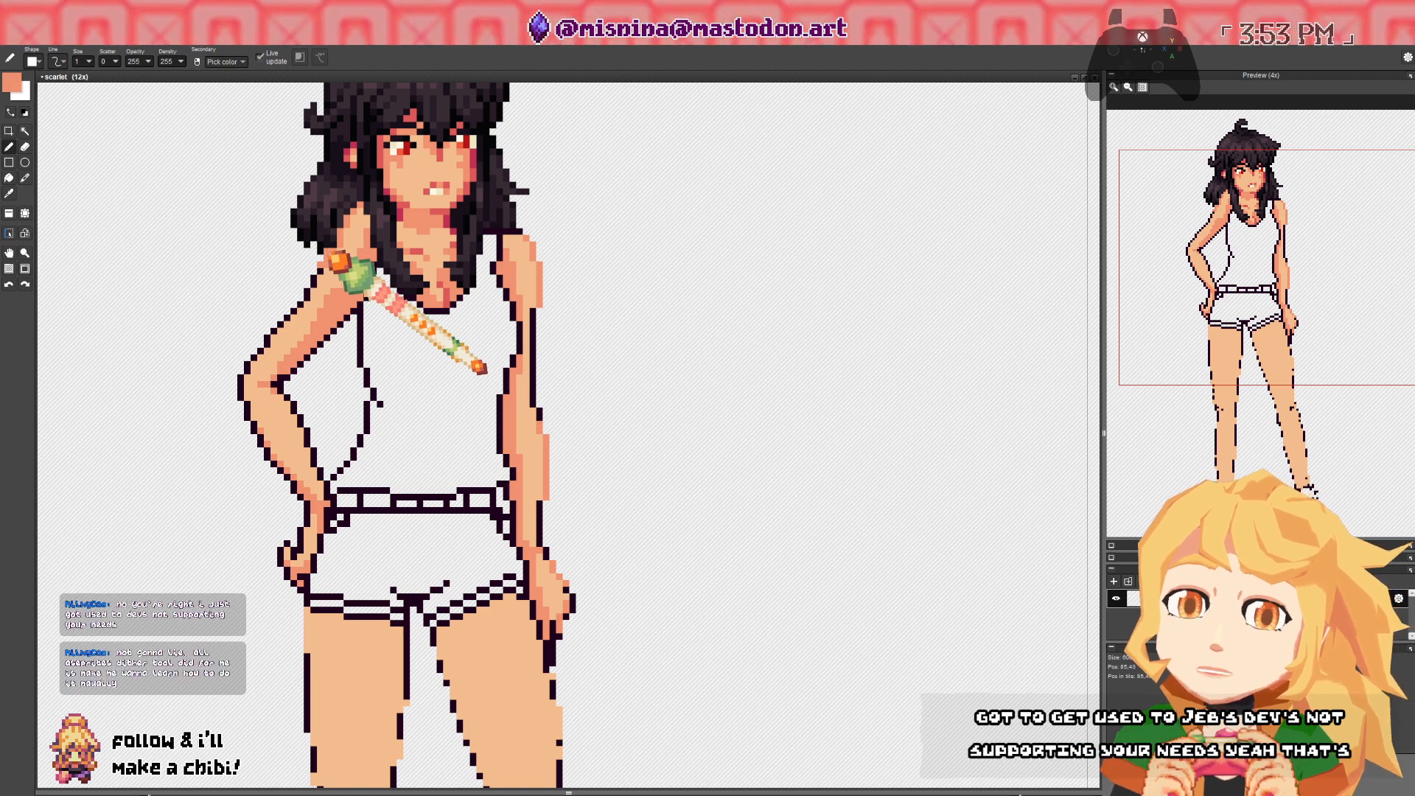
pyautogui.hotkey('ctrl', 'z')
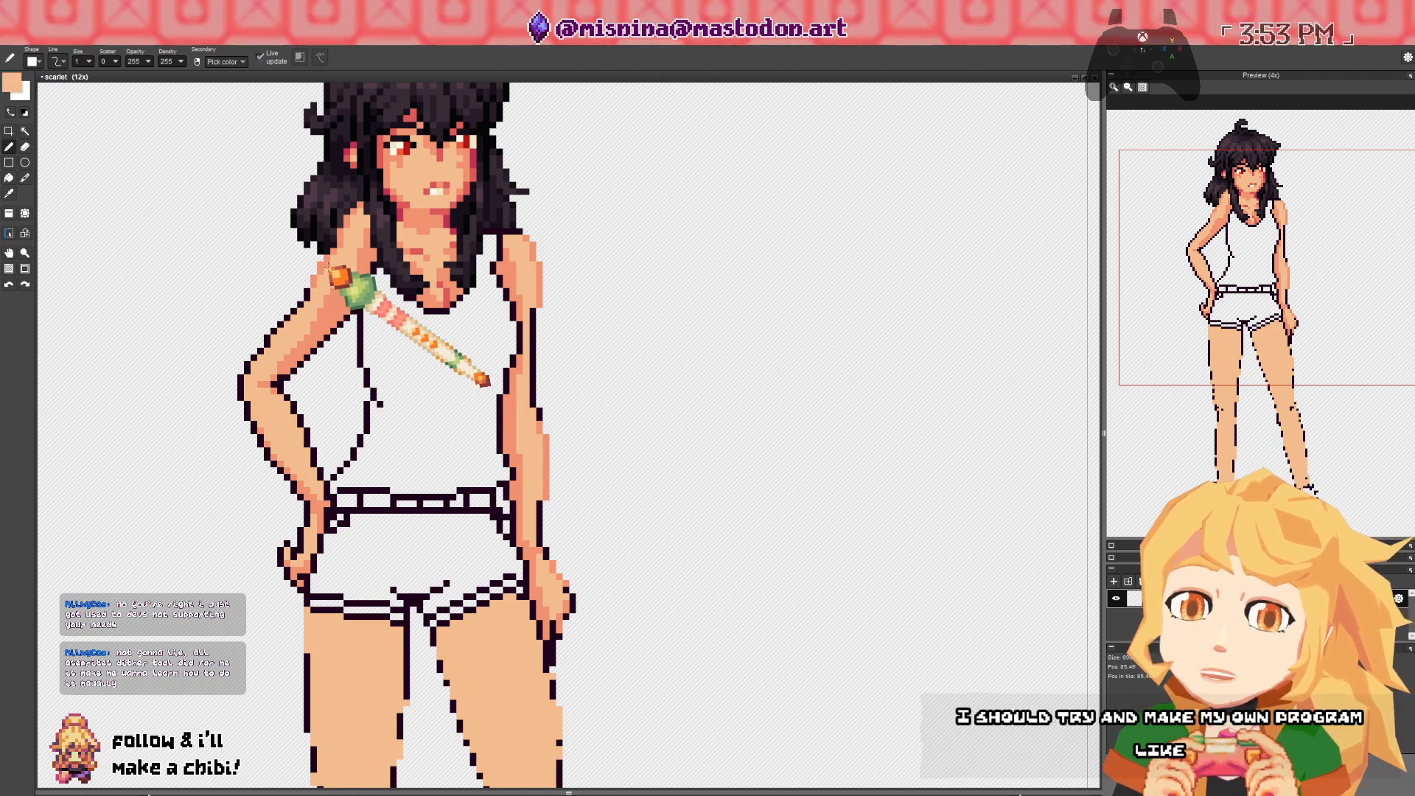
pyautogui.rightClick(328, 269)
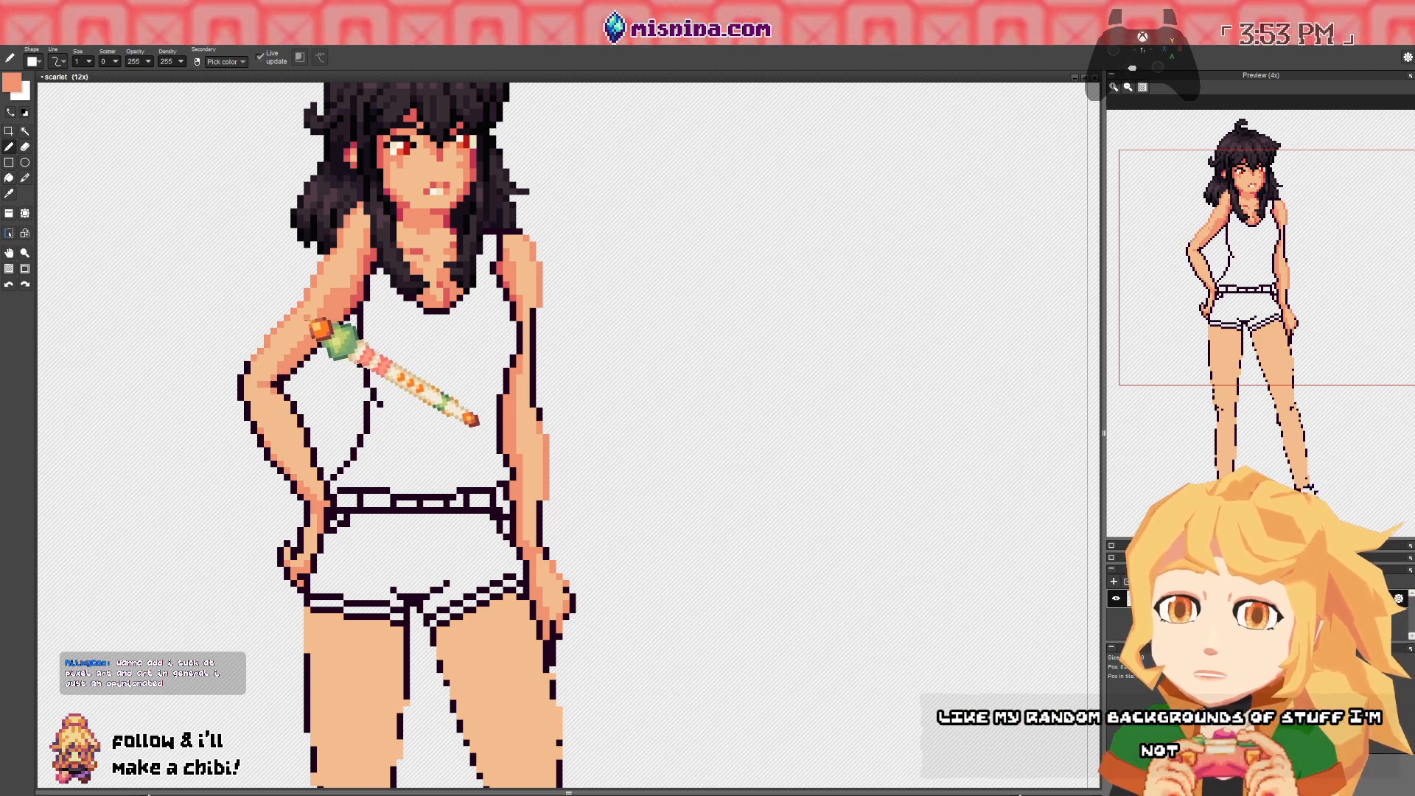
# - Recolour the remaining dark outline around the bent elbow and forearm and along the straight arm with a deeper salmon red
pyautogui.rightClick(348, 311)
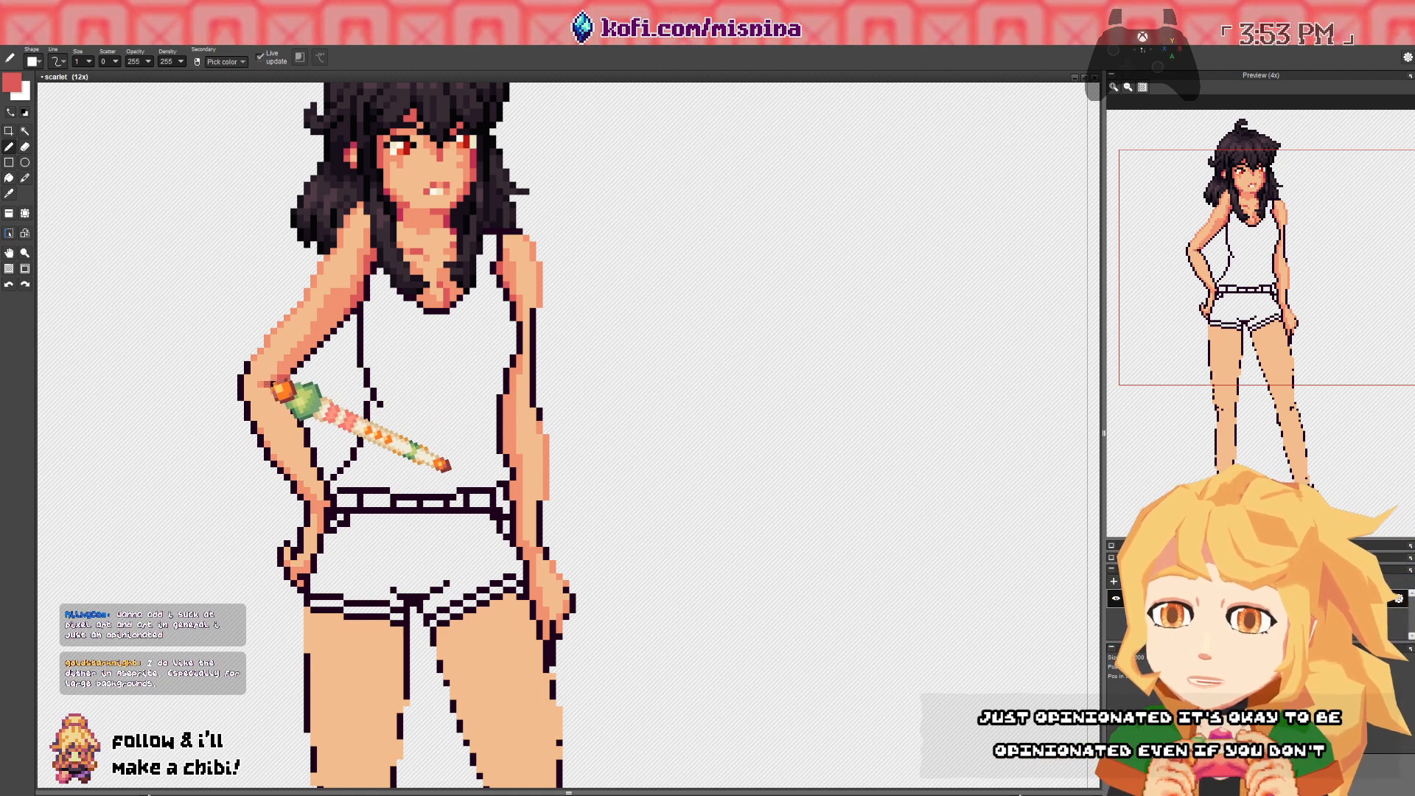
pyautogui.hotkey('ctrl', 'z')
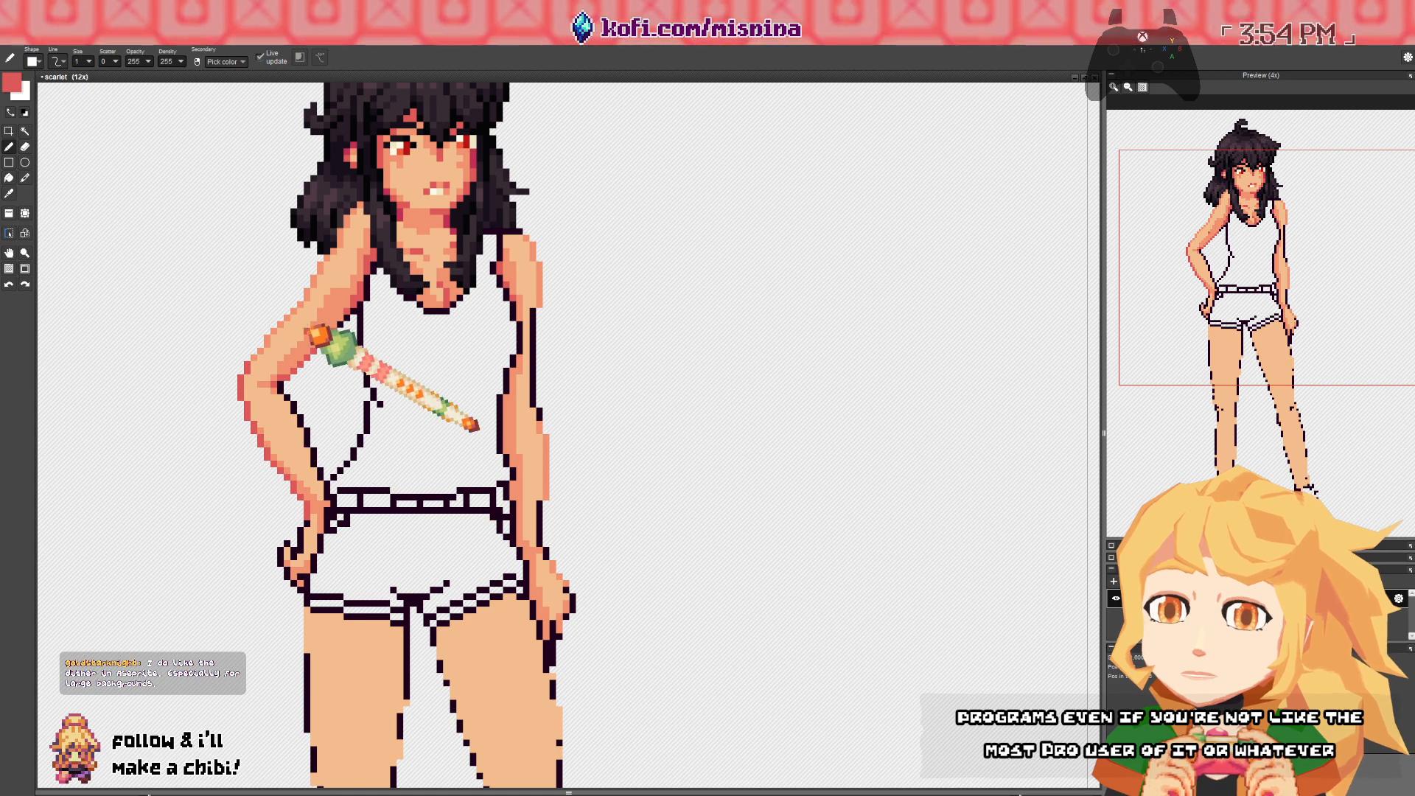
pyautogui.rightClick(309, 435)
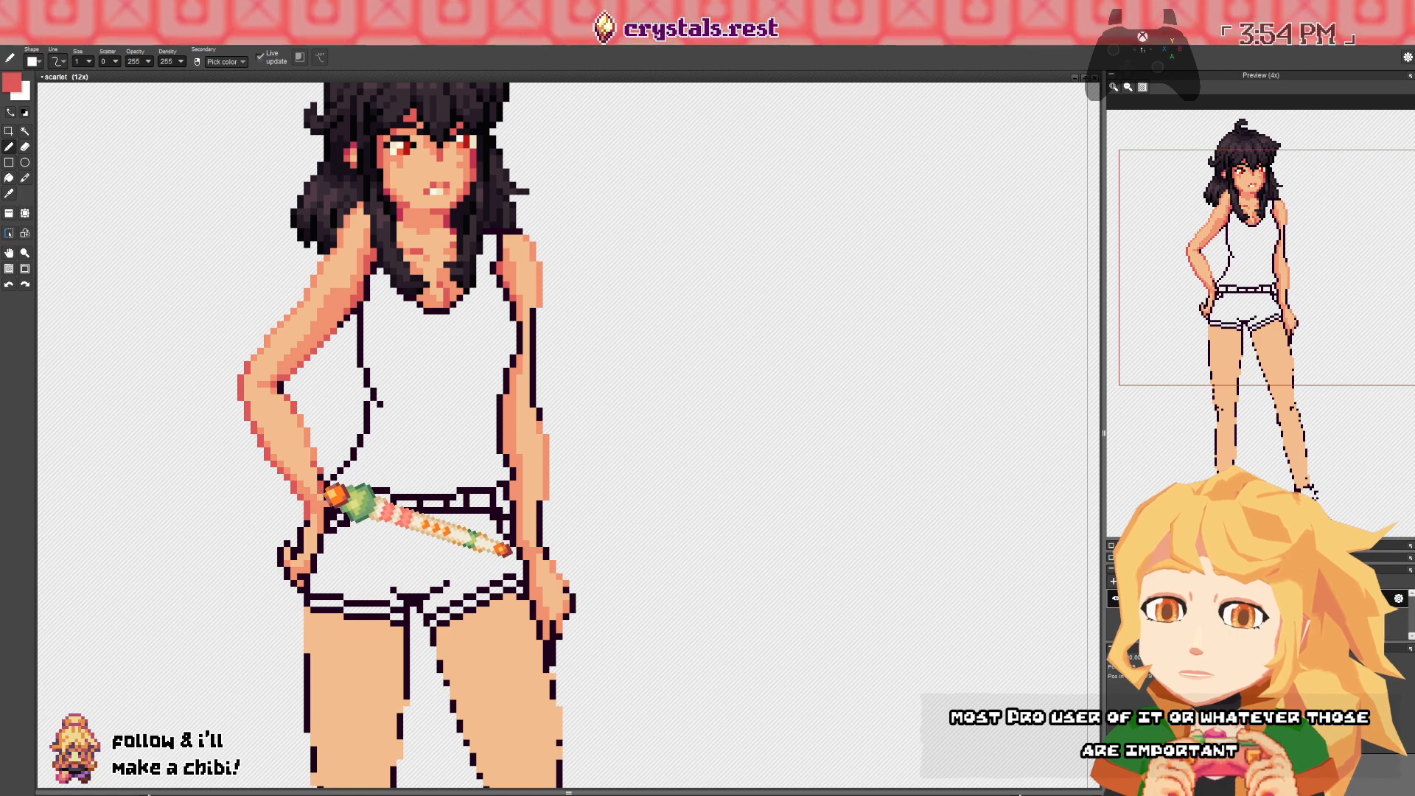
pyautogui.hotkey('ctrl', 'z')
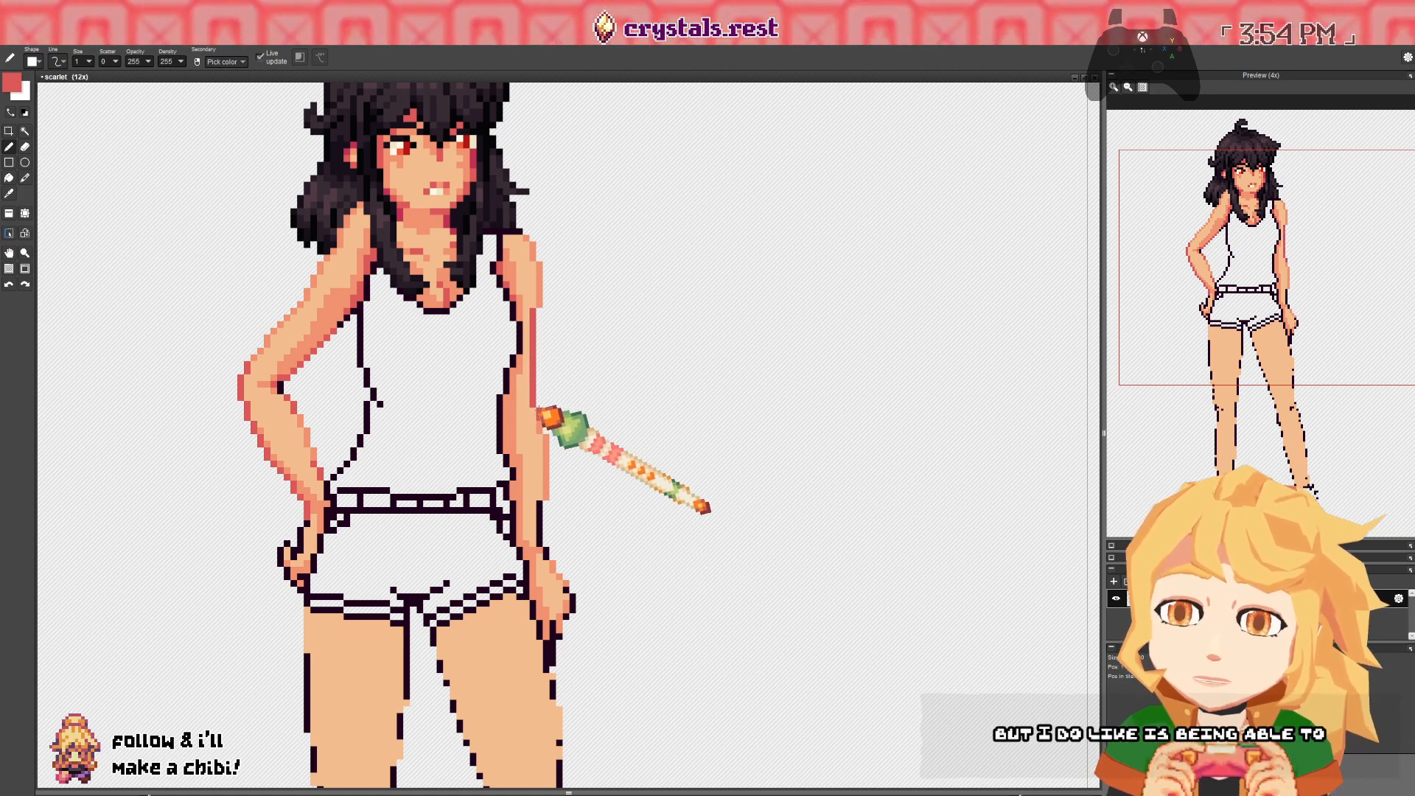
# - Draw a stepped red test line in the empty area beside the figure and undo it
pyautogui.moveTo(557, 383)
pyautogui.mouseDown()
pyautogui.moveTo(634, 383)
pyautogui.moveTo(632, 321)
pyautogui.moveTo(713, 318)
pyautogui.moveTo(712, 377)
pyautogui.moveTo(767, 385)
pyautogui.moveTo(778, 321)
pyautogui.moveTo(819, 322)
pyautogui.moveTo(819, 262)
pyautogui.mouseUp()
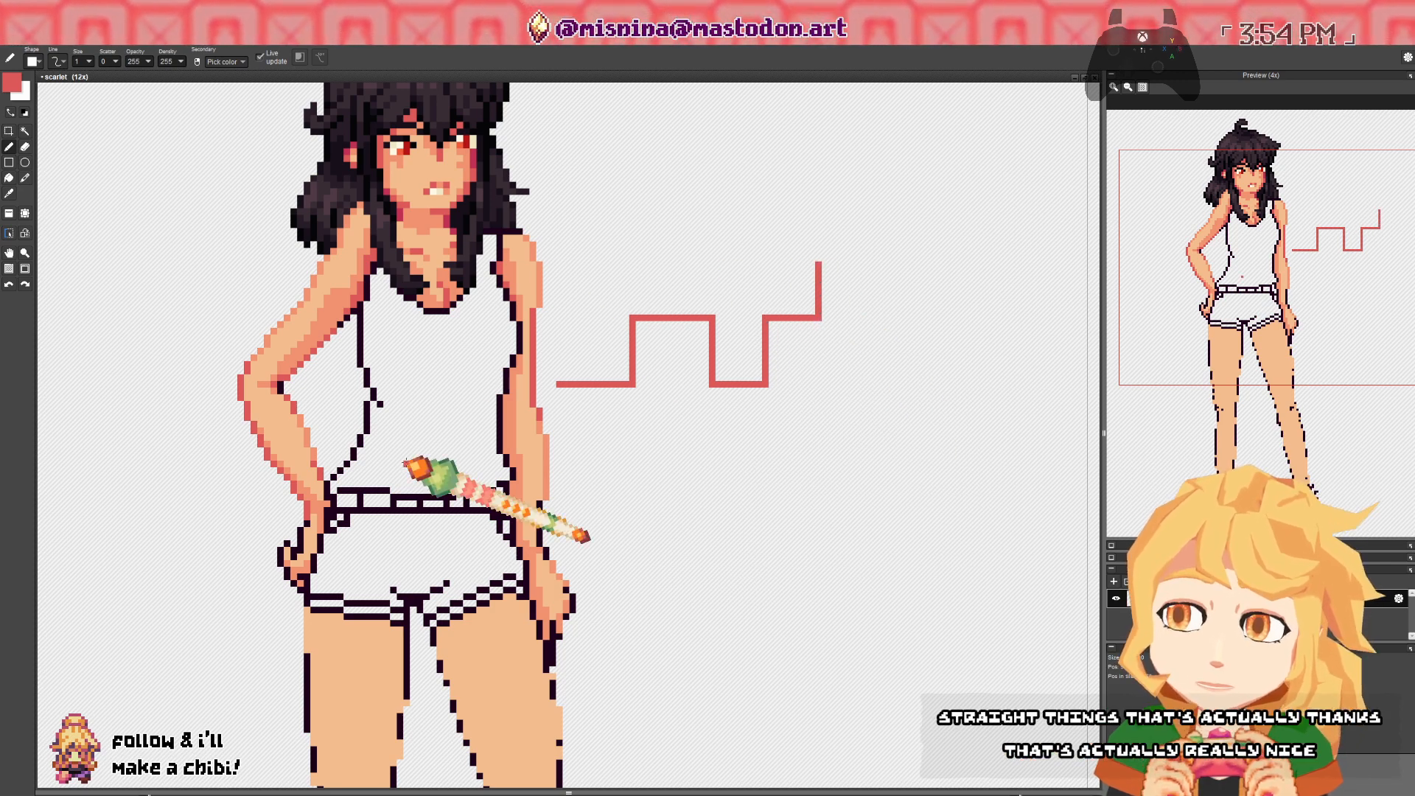
pyautogui.hotkey('ctrl', 'z')
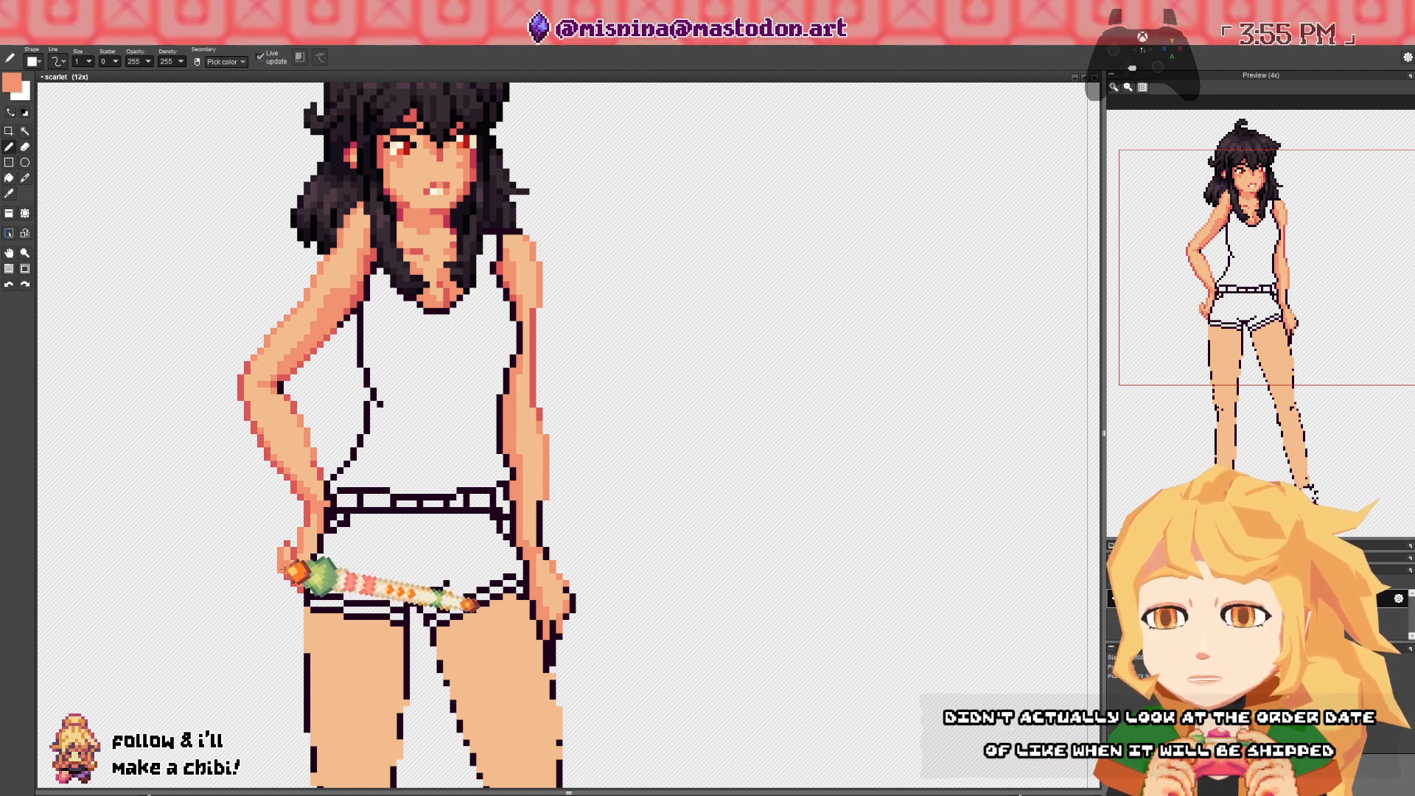
# - Recolour the dark outlines of both hands with salmon red and undo the last stray pen stroke
pyautogui.rightClick(287, 572)
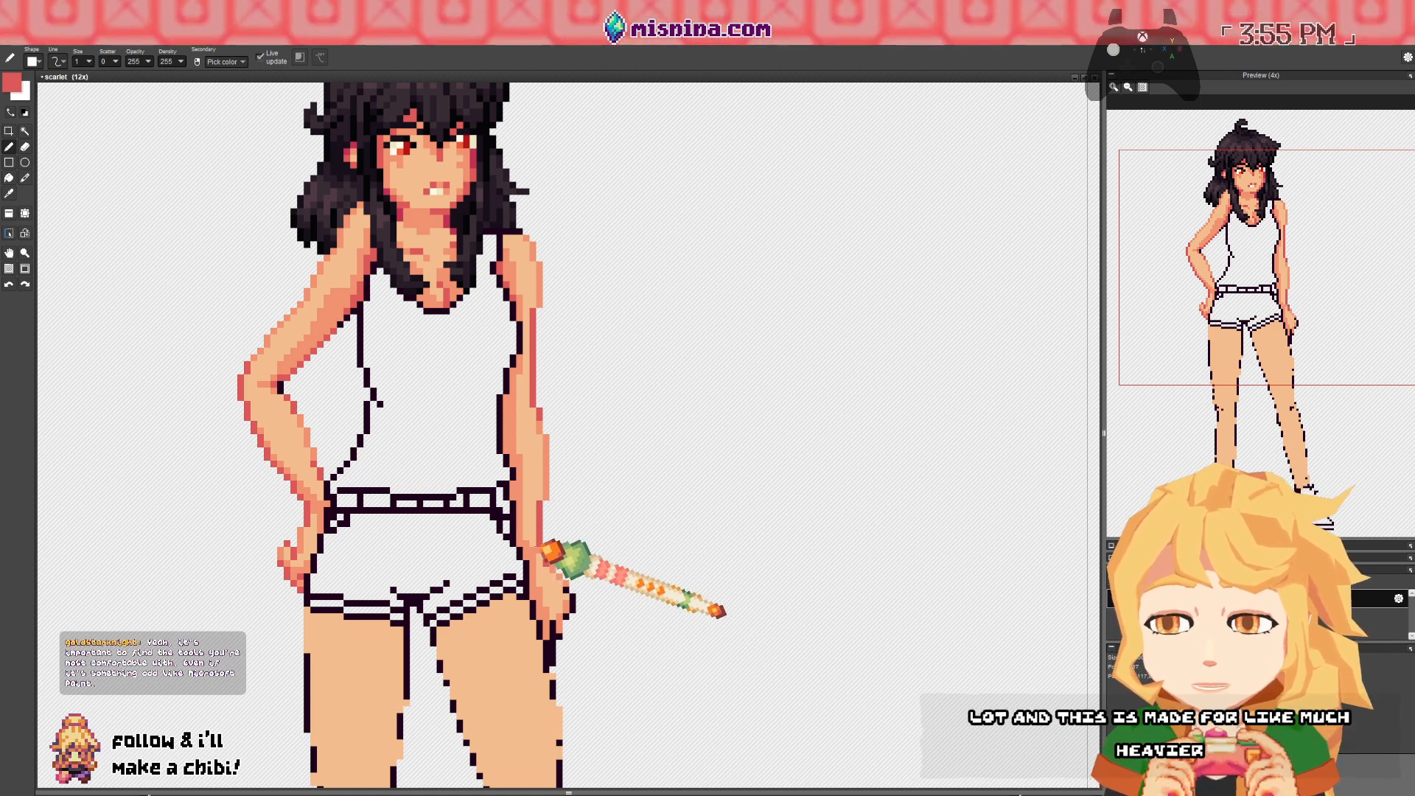
pyautogui.hotkey('ctrl', 'z')
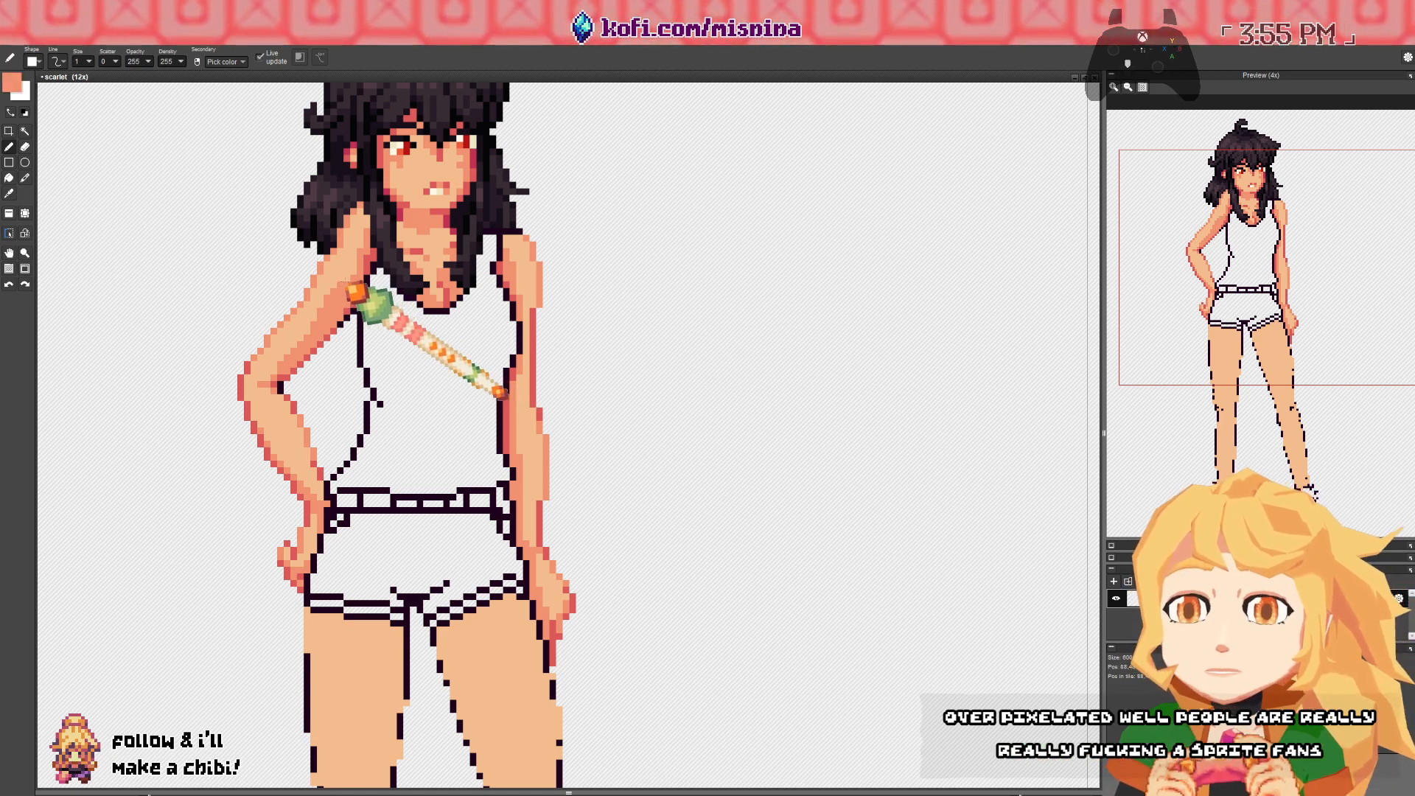
pyautogui.hotkey('ctrl', 'z')
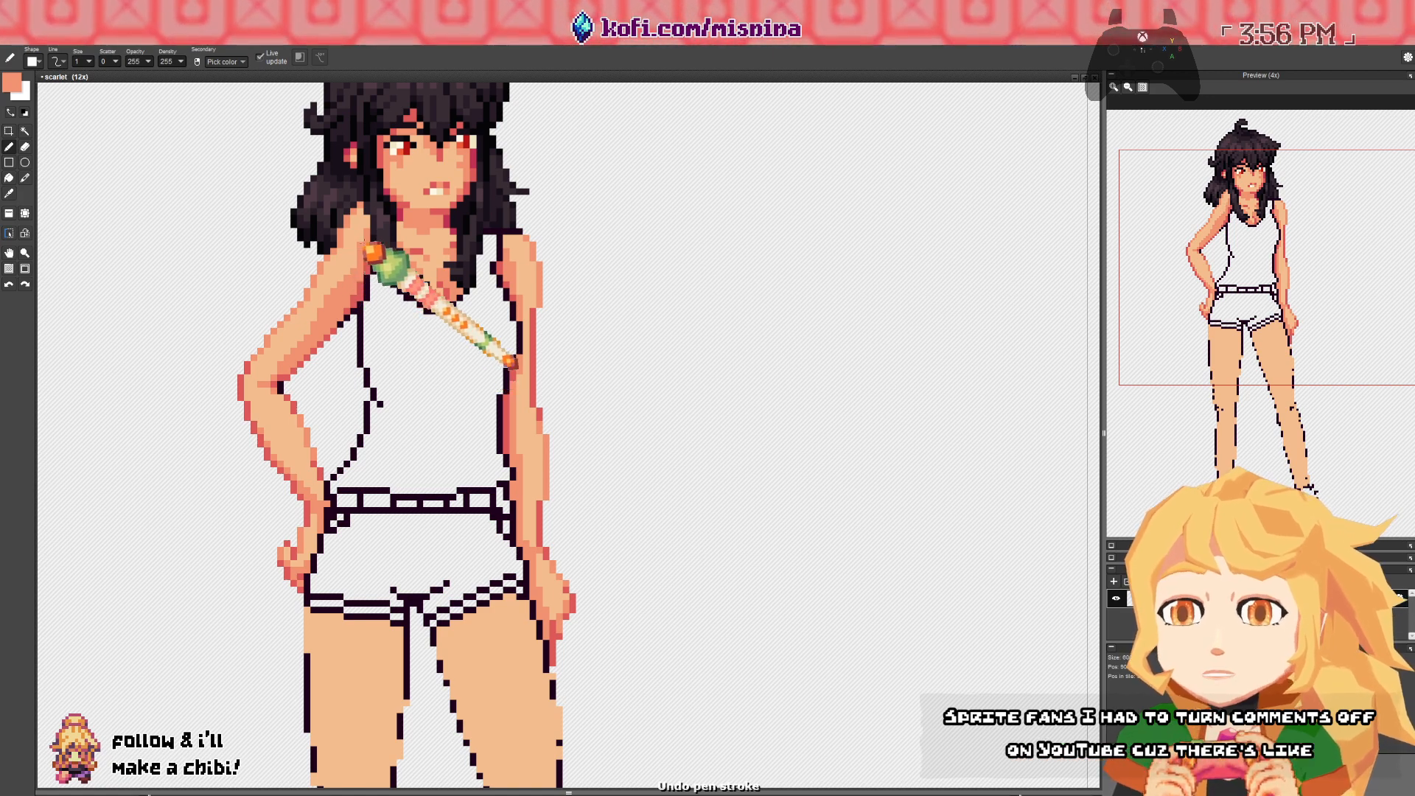
# - Sample the skin, salmon and red tones to touch up the bent arm's shading near the shoulder and armpit
pyautogui.rightClick(365, 248)
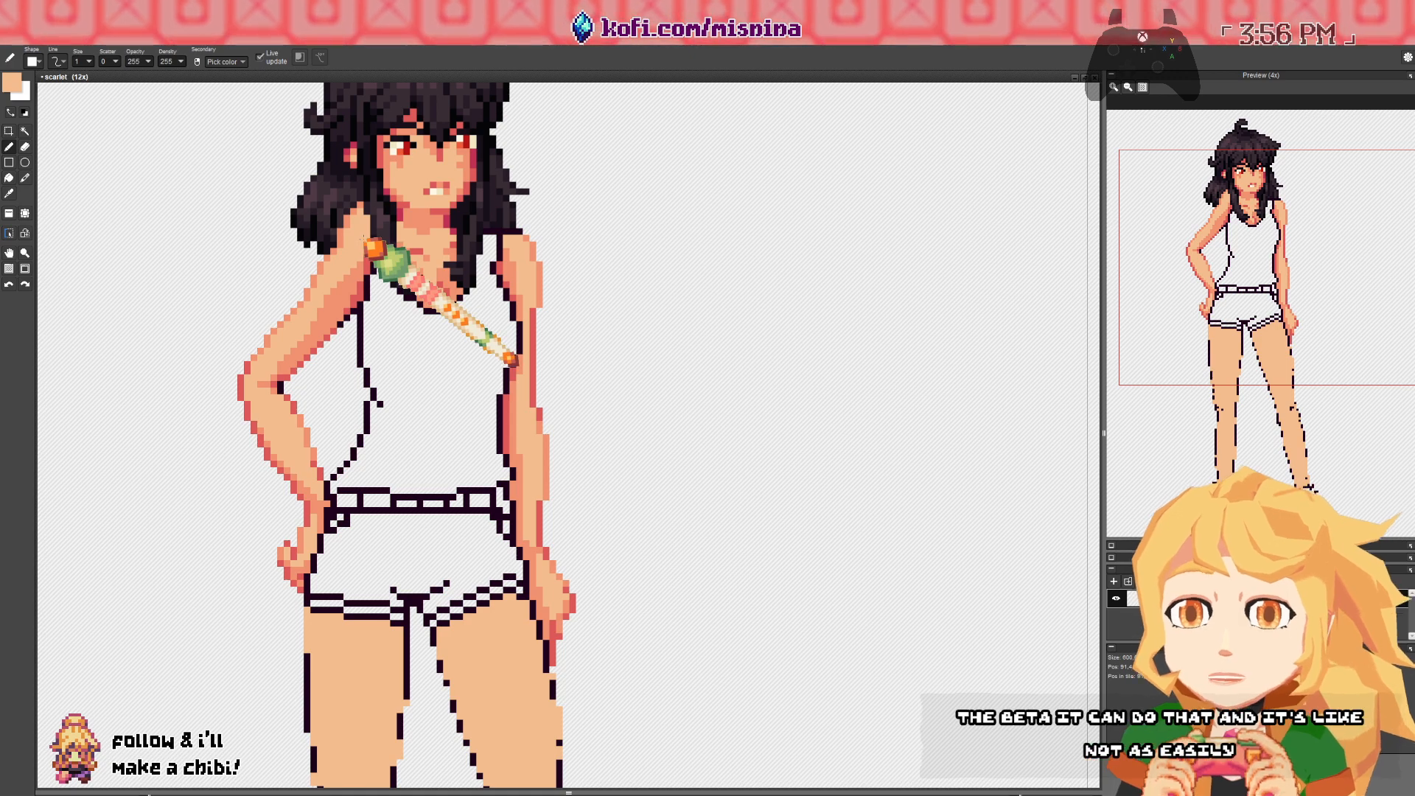
pyautogui.rightClick(366, 246)
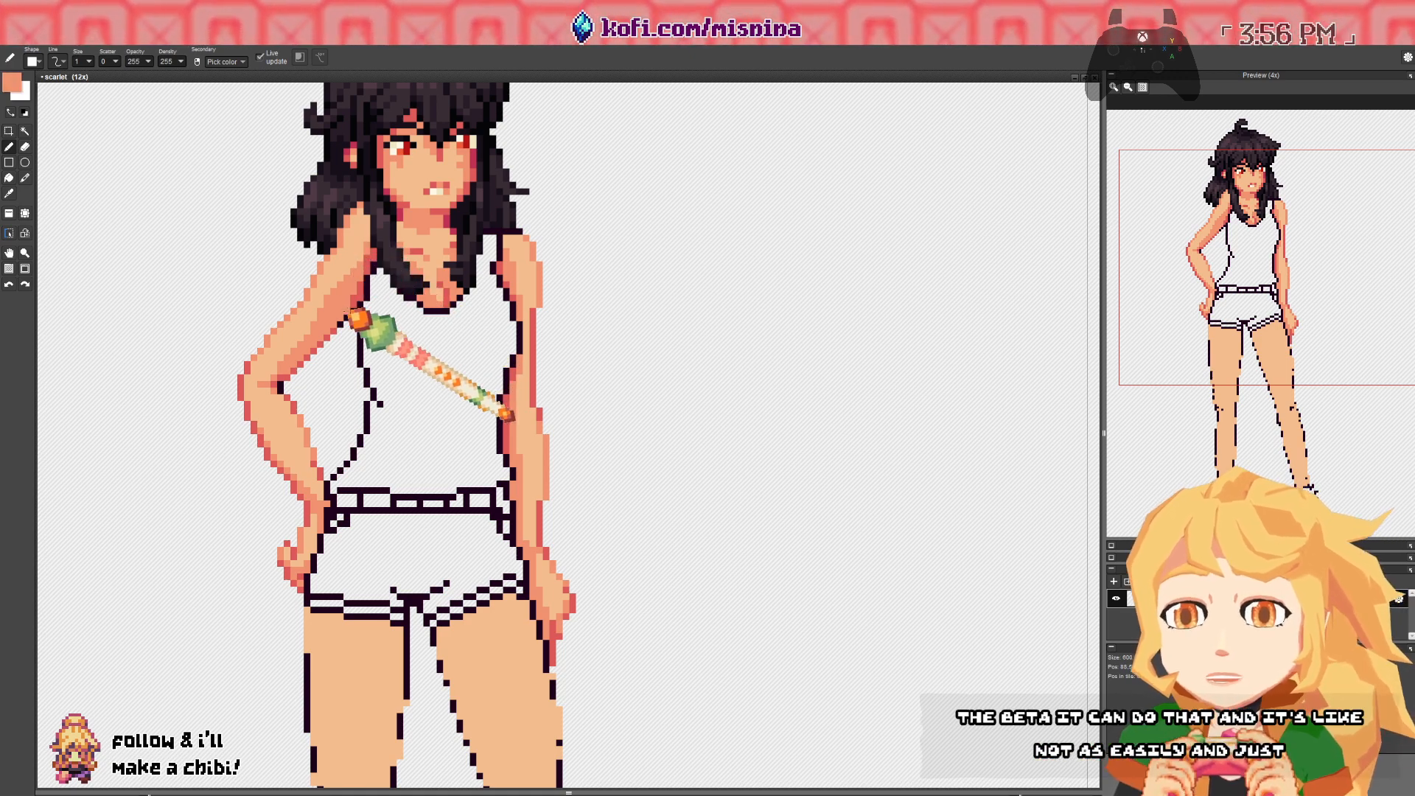
pyautogui.rightClick(351, 307)
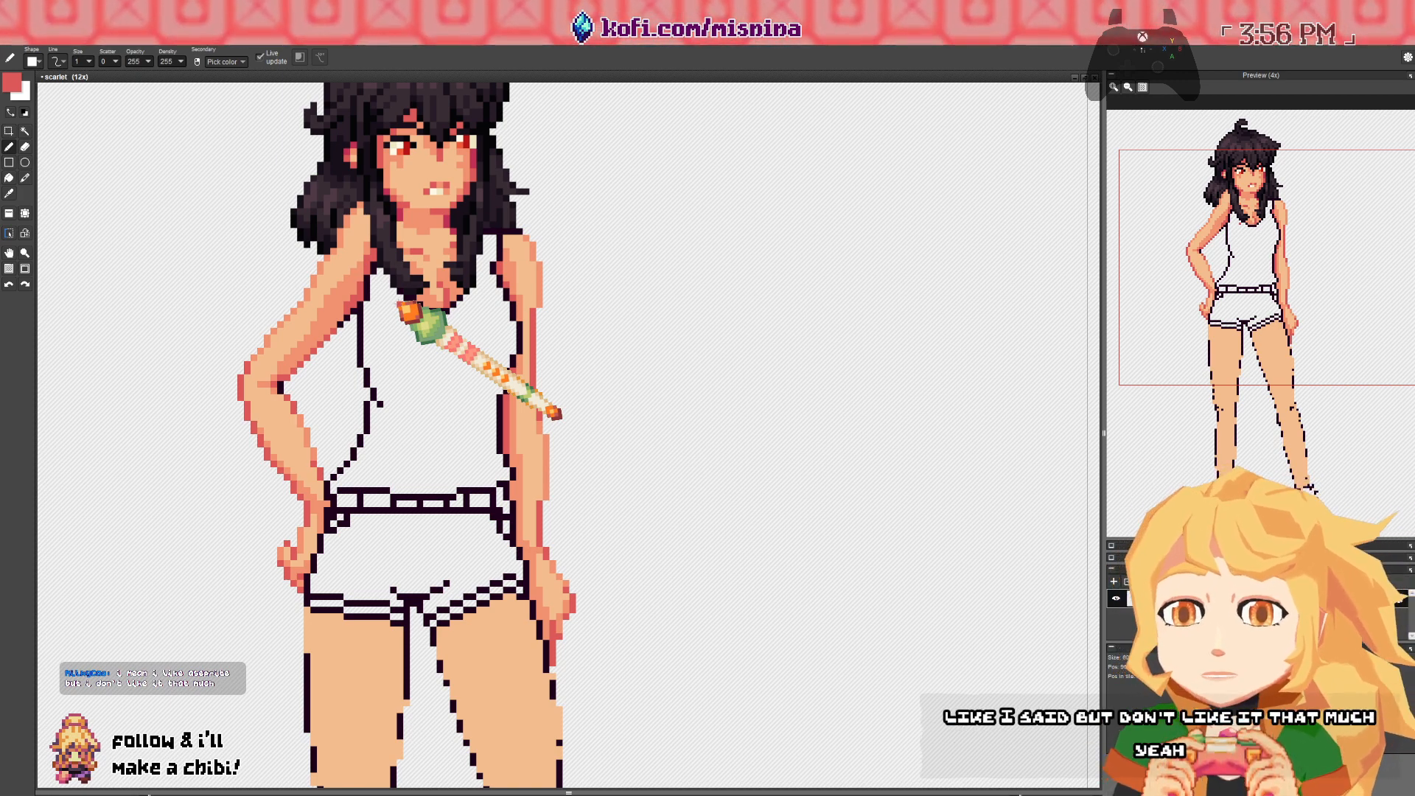
# - Recolour the dark crease inside the bent elbow with crimson and refine the salmon shading of the hand on the hip
pyautogui.moveTo(398, 302); pyautogui.dragTo(398, 339)
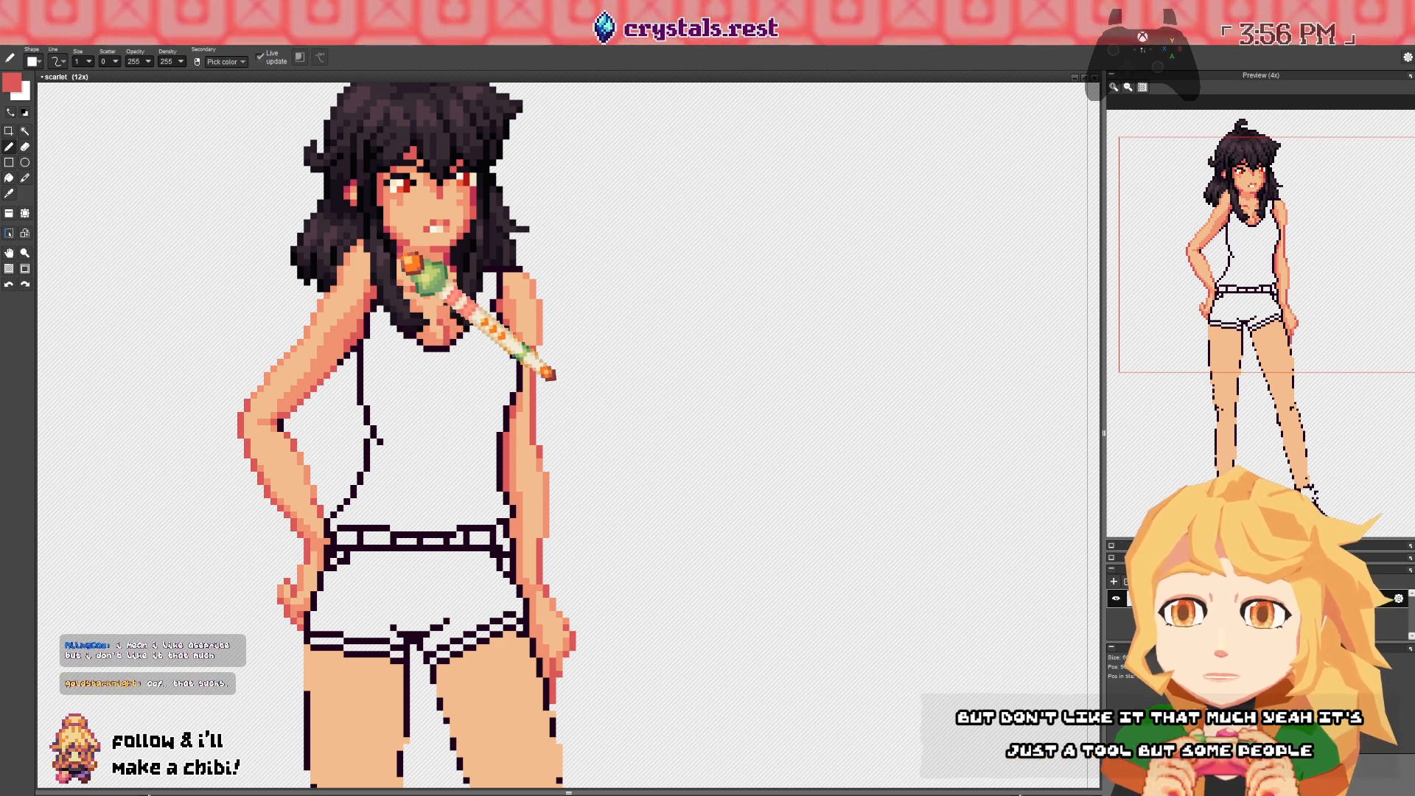
pyautogui.keyDown('alt'); pyautogui.click(420, 273); pyautogui.keyUp('alt')
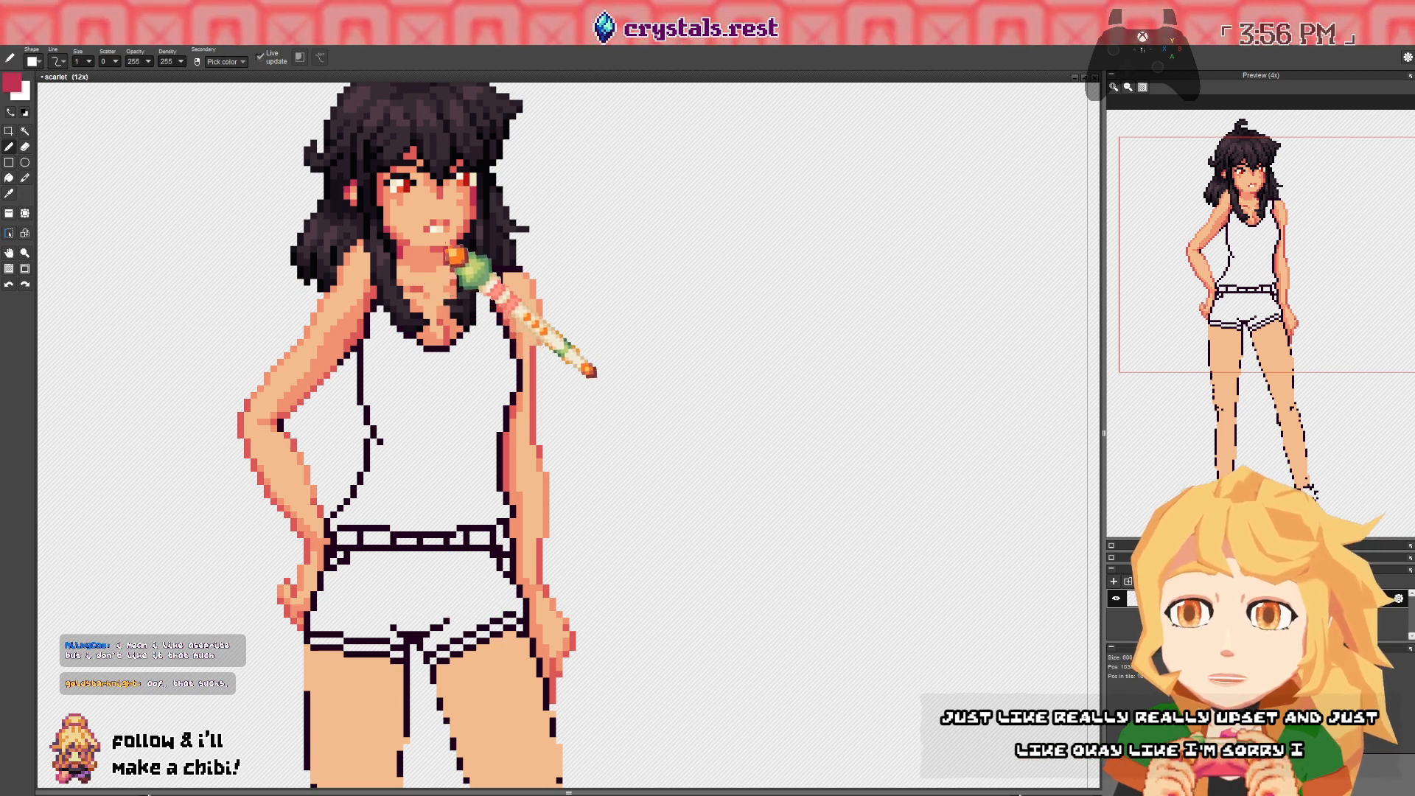
pyautogui.keyDown('alt'); pyautogui.click(417, 251); pyautogui.keyUp('alt')
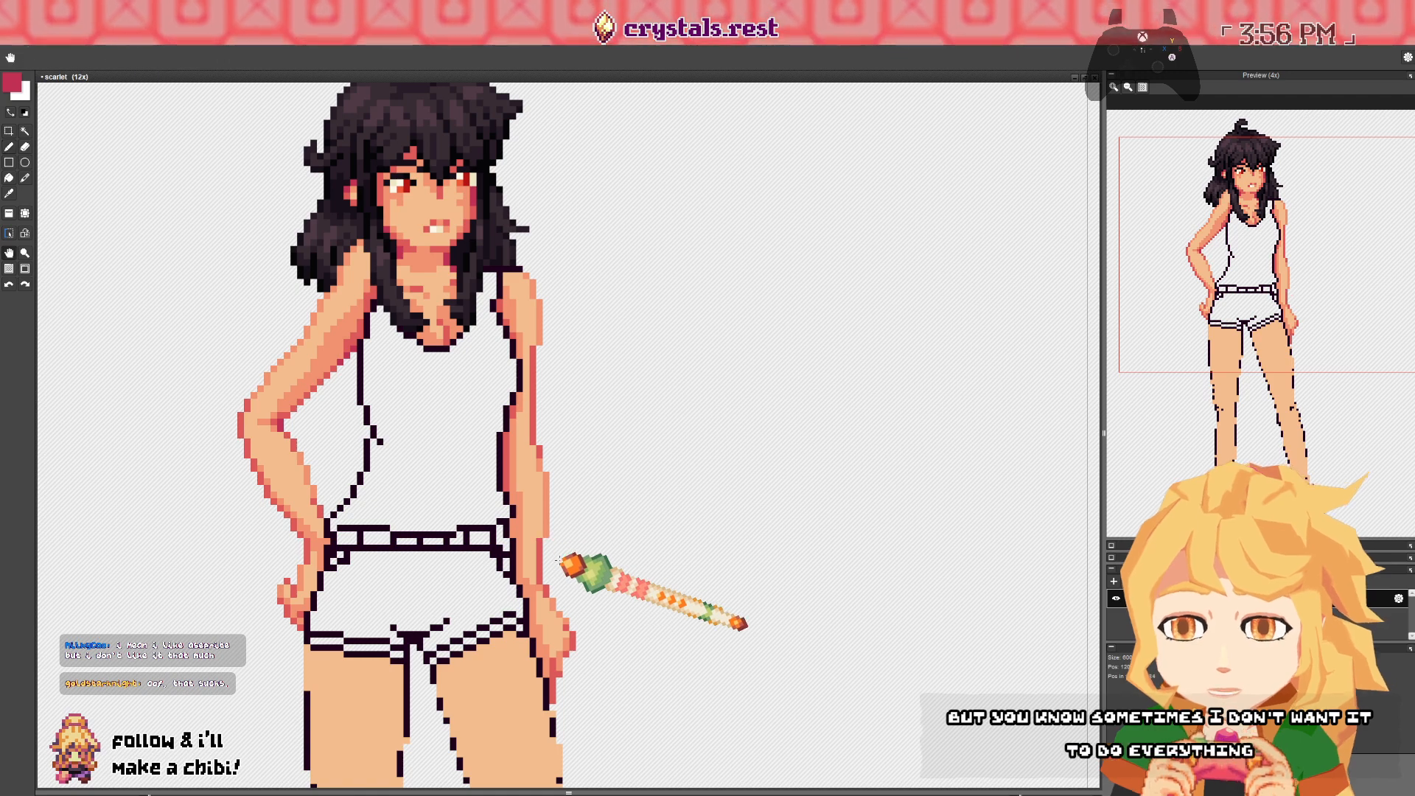
pyautogui.moveTo(568, 559); pyautogui.dragTo(567, 399)
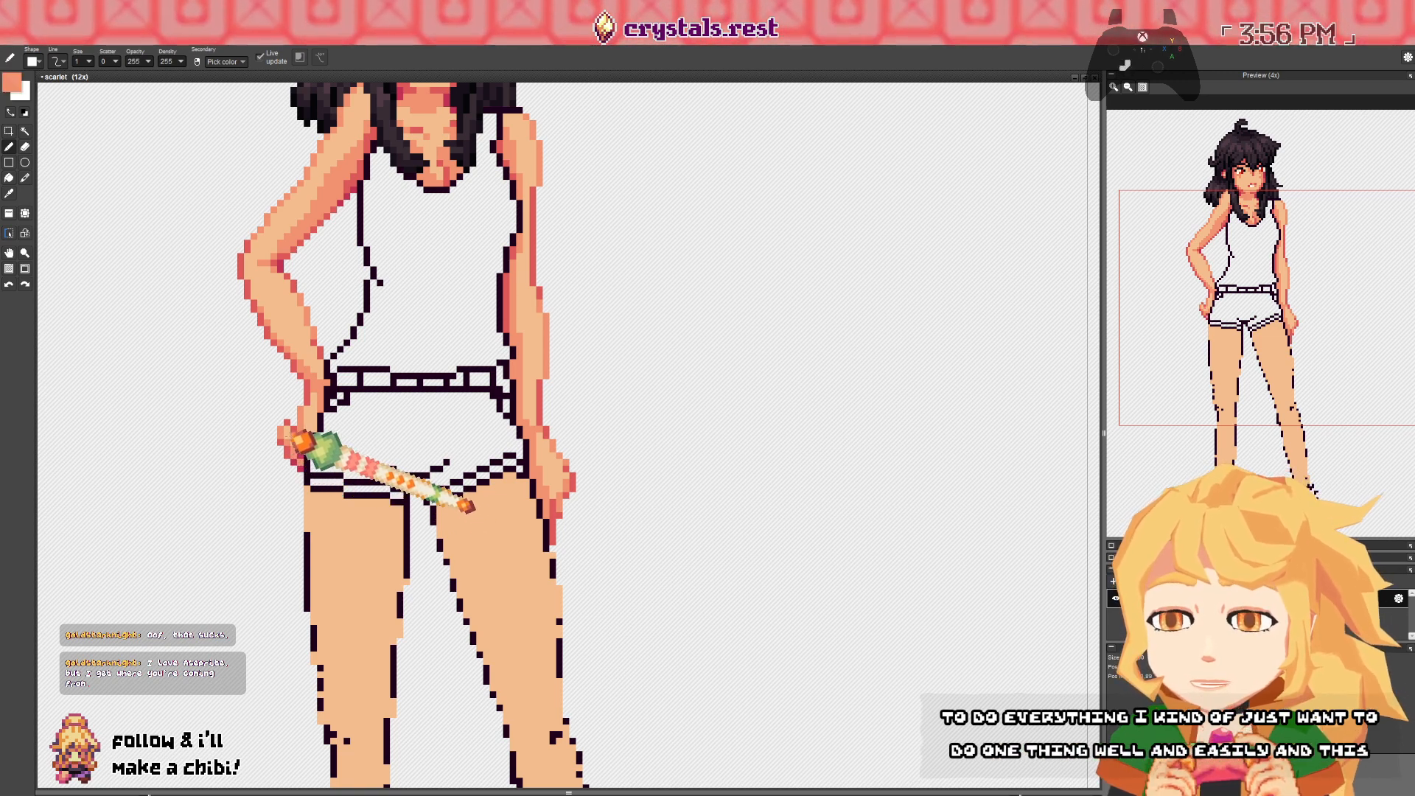
pyautogui.rightClick(287, 452)
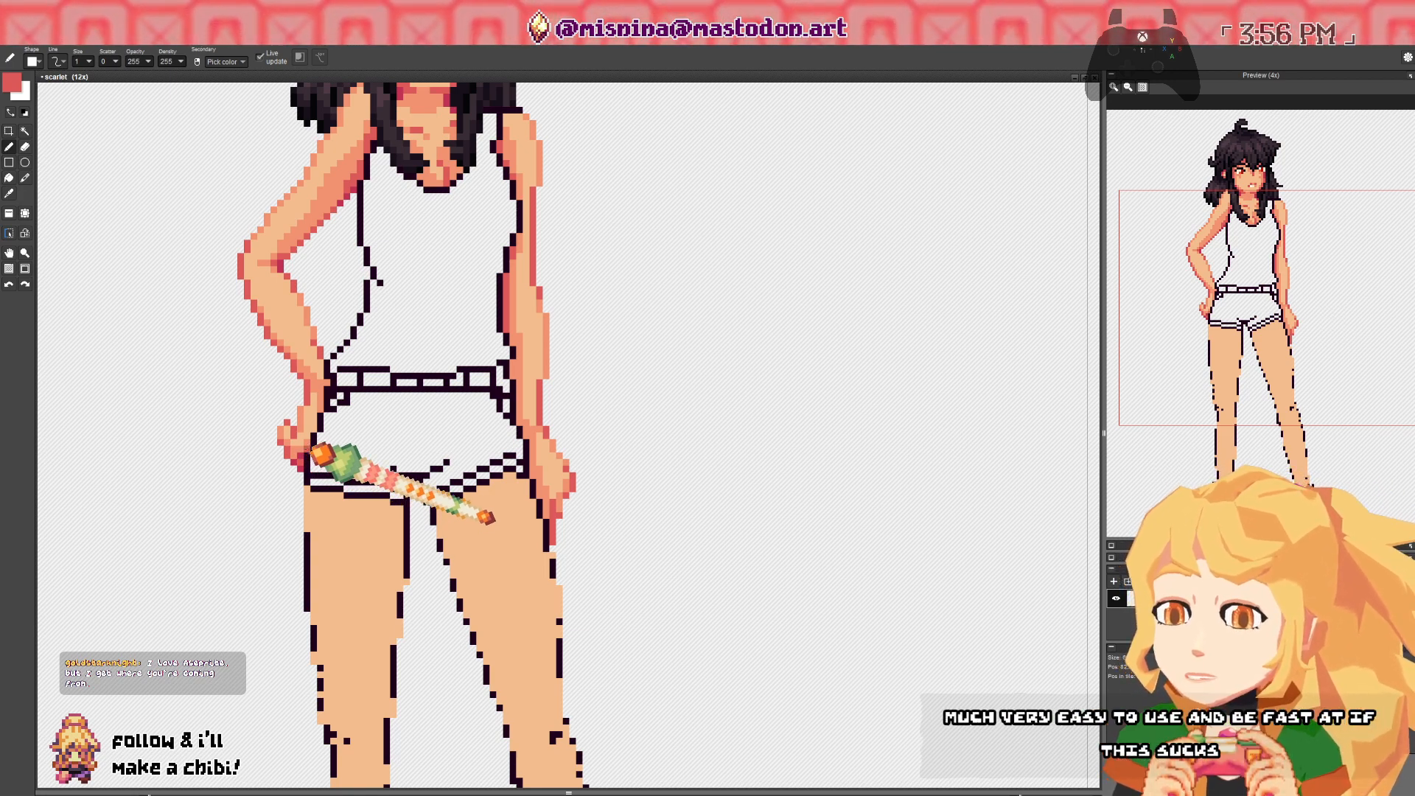
# - Review the coloured head and arms and sample the dark hair colour from the fringe
pyautogui.scroll(3, 340, 302)
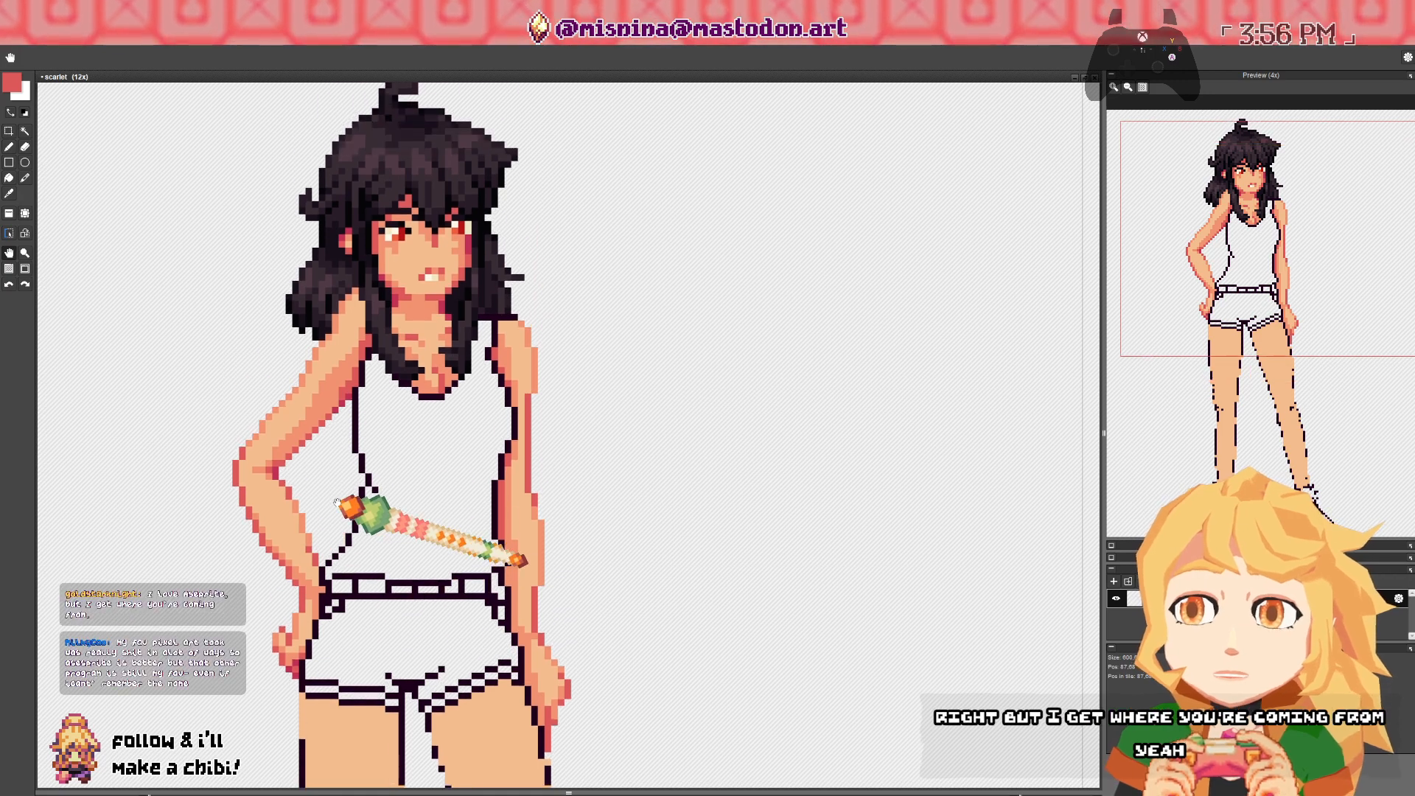
pyautogui.scroll(-3, 421, 590)
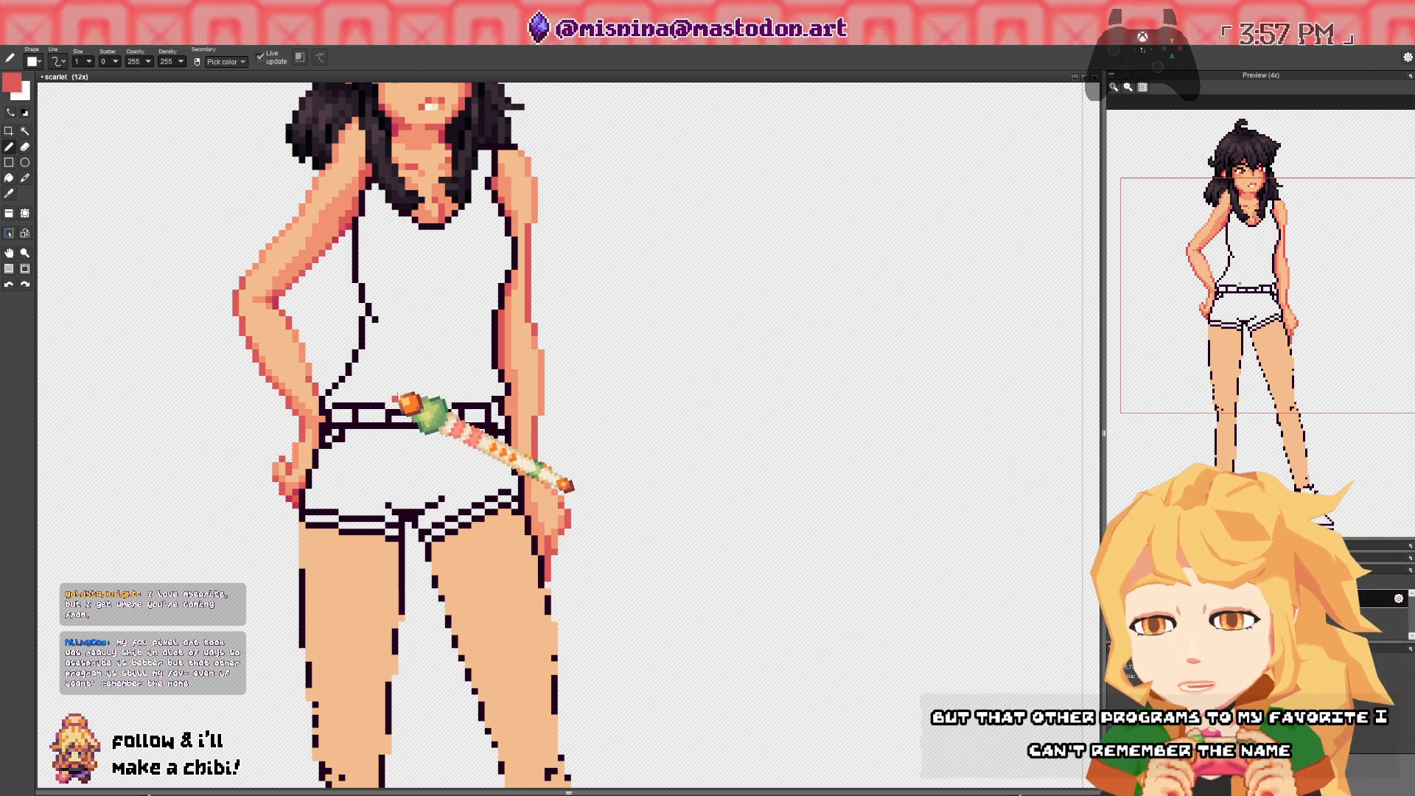
pyautogui.moveTo(397, 331); pyautogui.dragTo(395, 363)
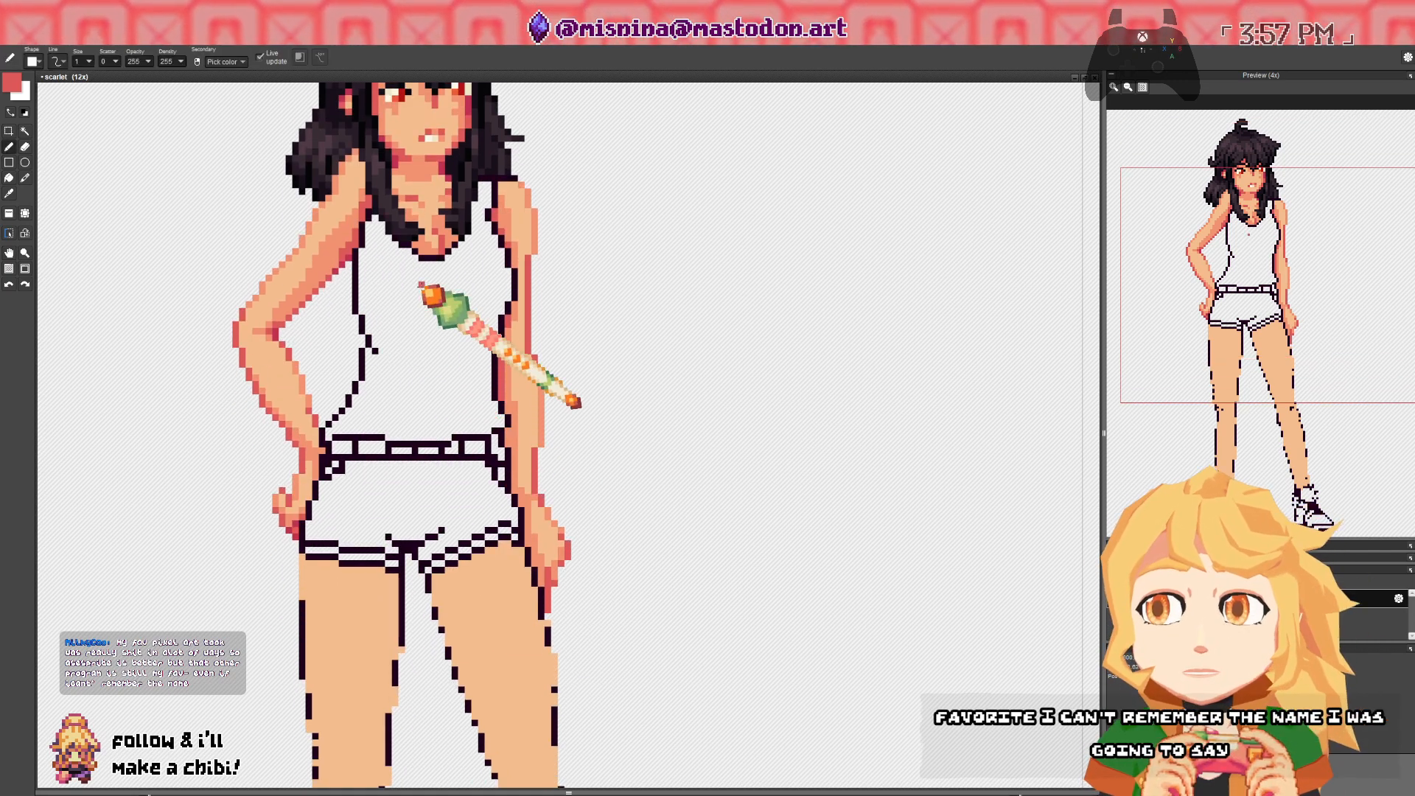
pyautogui.moveTo(420, 286); pyautogui.dragTo(421, 410)
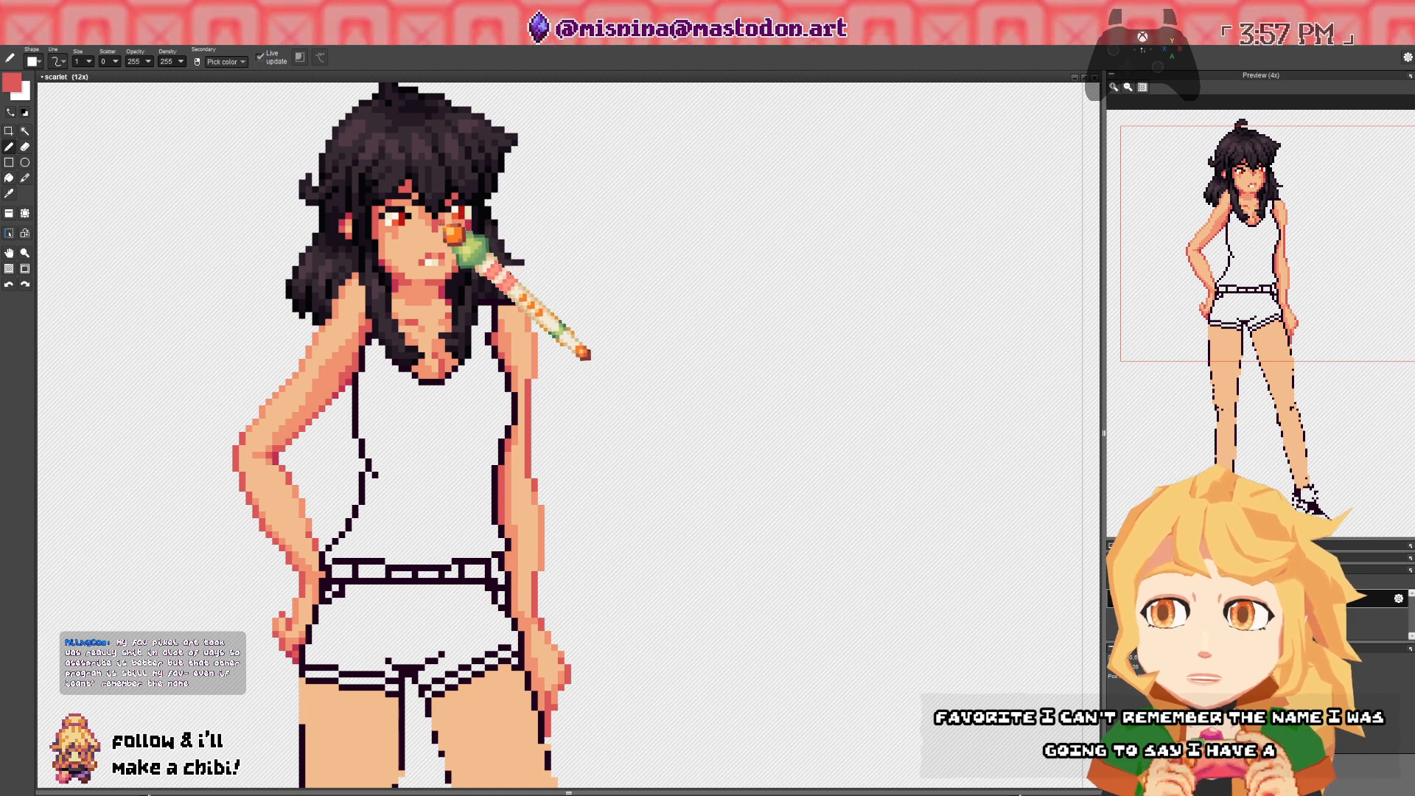
pyautogui.rightClick(441, 200)
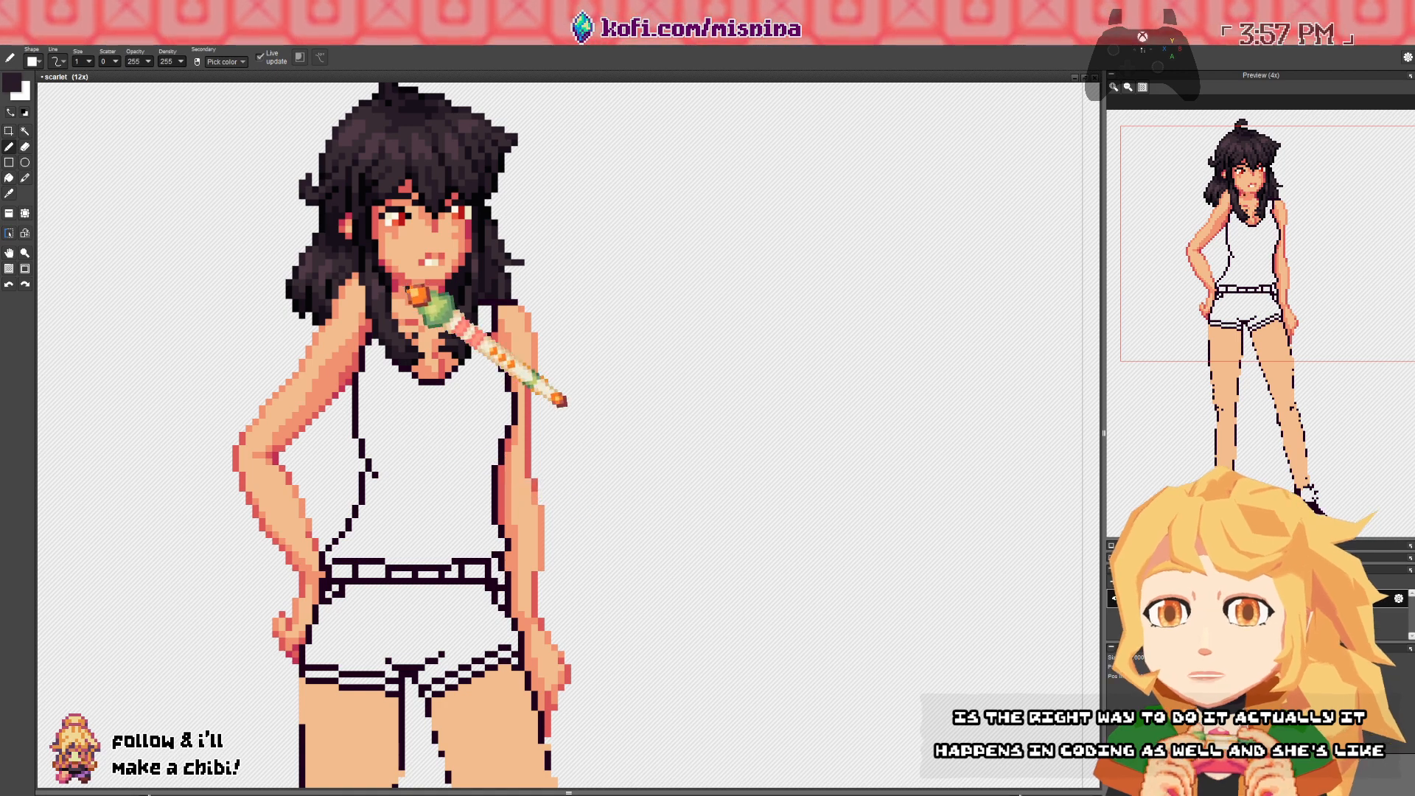
pyautogui.moveTo(403, 287); pyautogui.dragTo(403, 314)
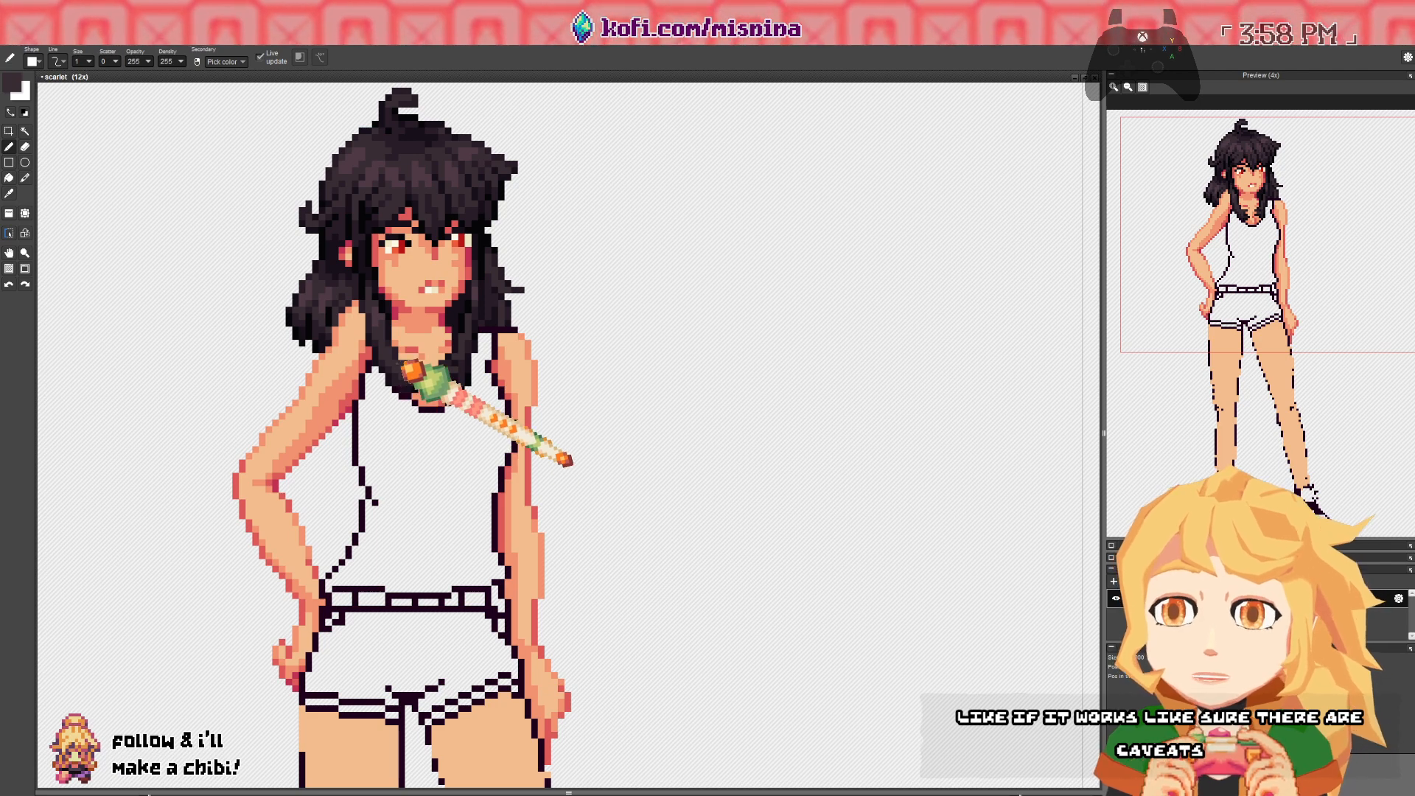
pyautogui.moveTo(405, 457); pyautogui.dragTo(410, 358)
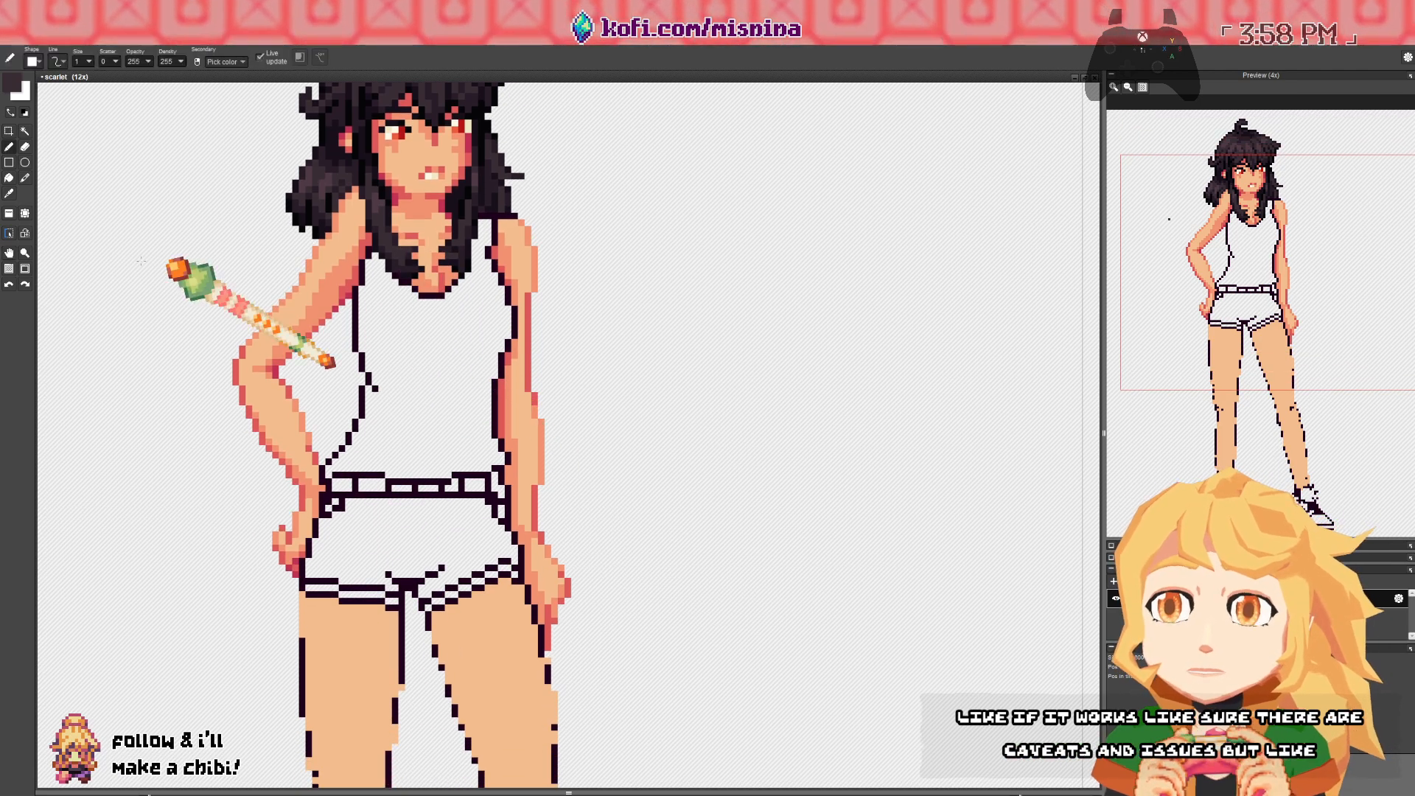
# - Choose a medium blue (#639cc7) and fill the tank top with it, limiting the fill to contiguous pixels
pyautogui.click(9, 177)
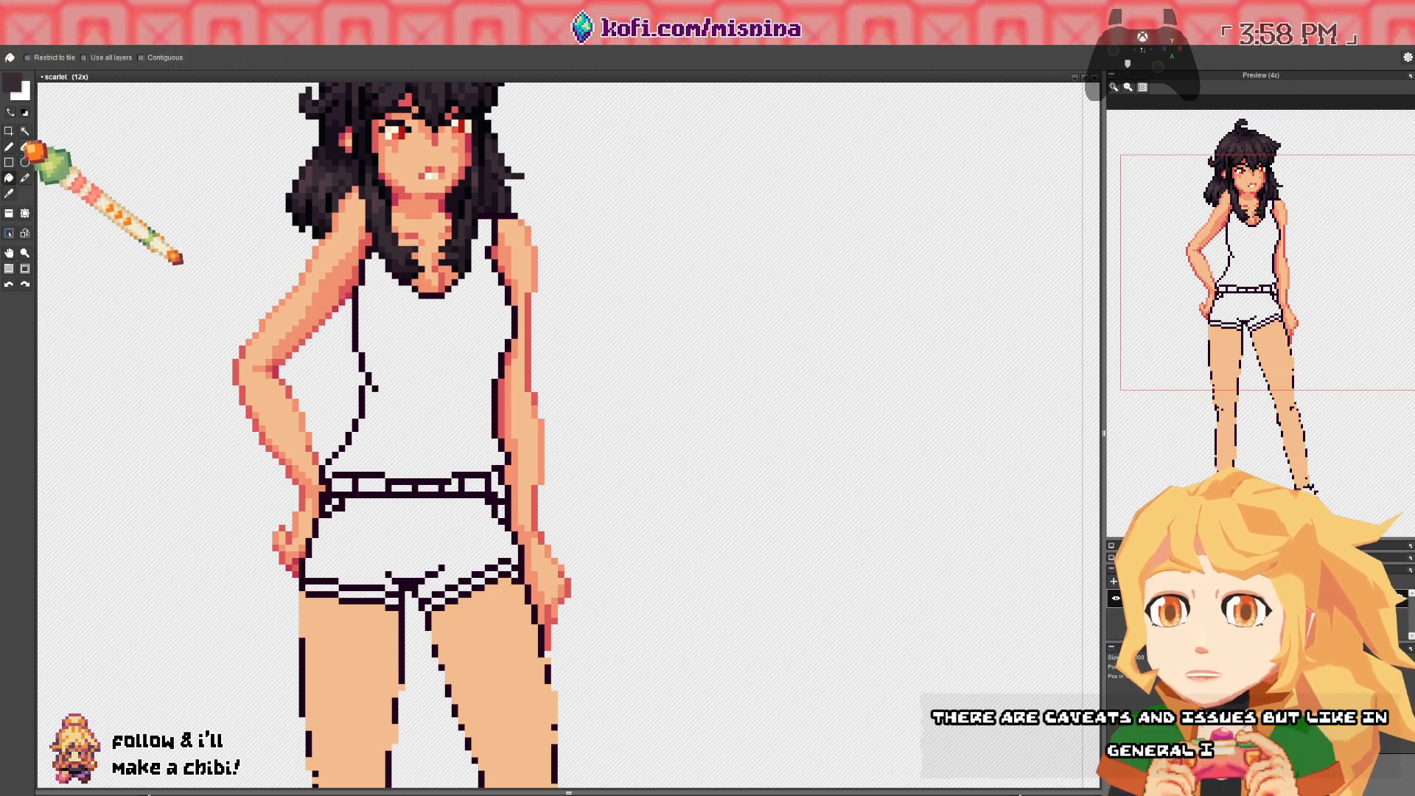
pyautogui.click(16, 89)
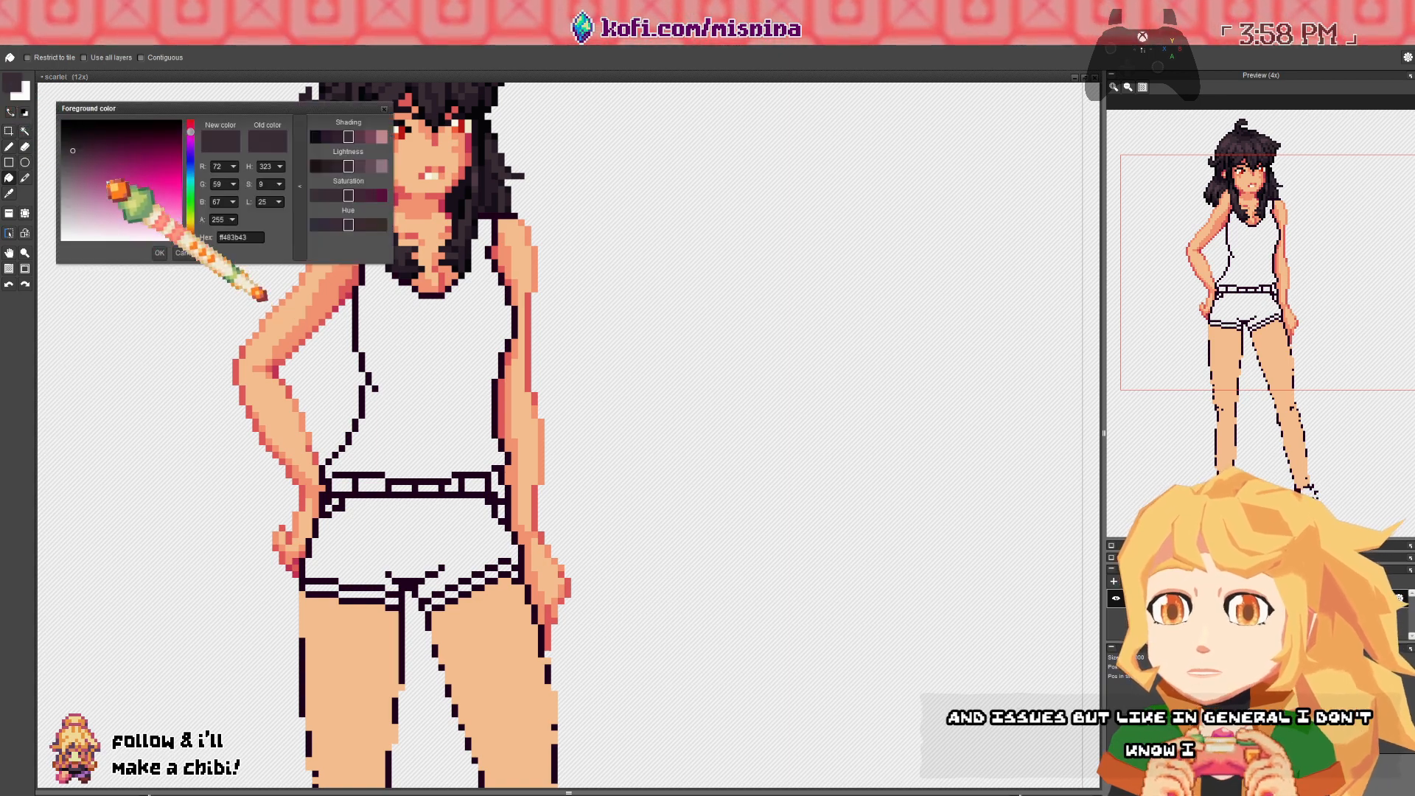
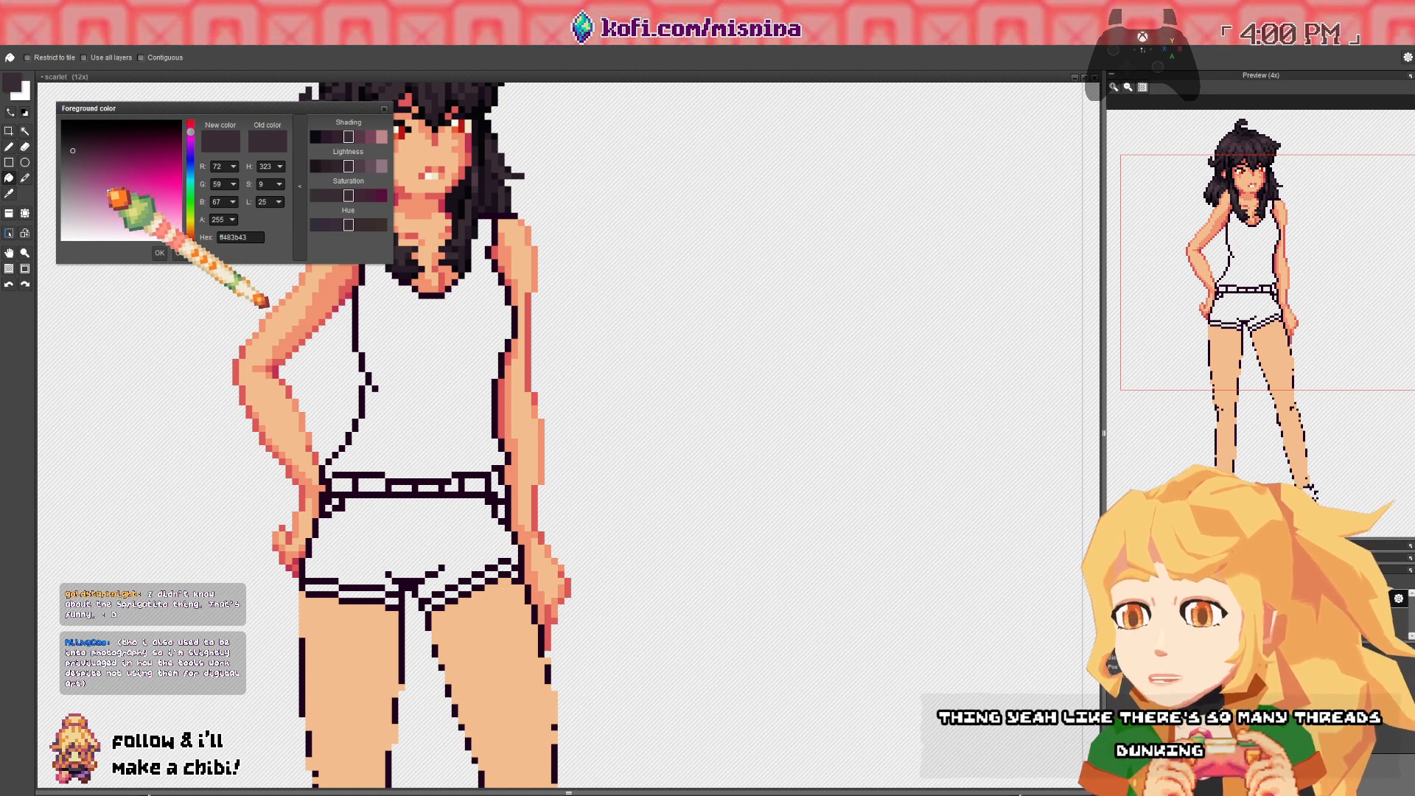
pyautogui.click(116, 201)
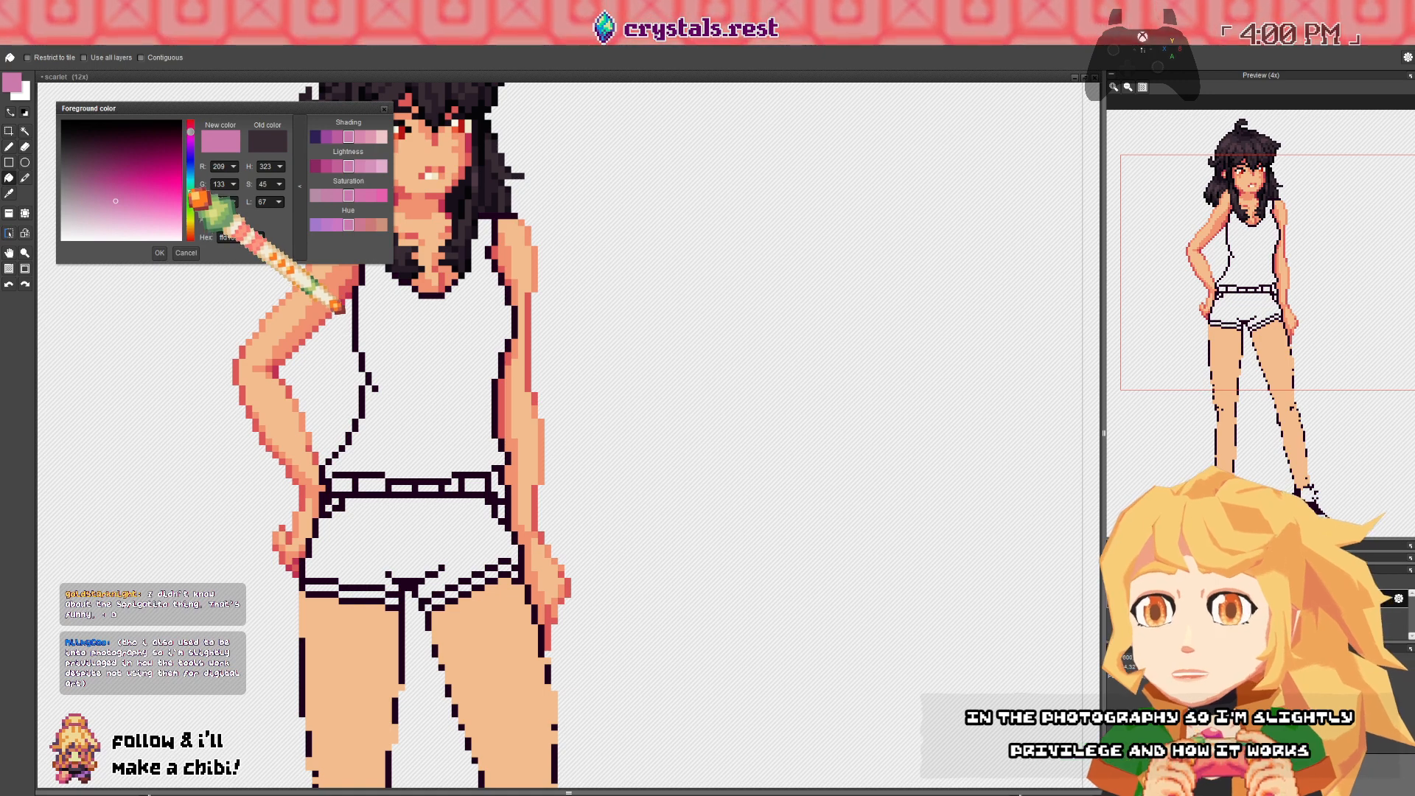
pyautogui.moveTo(192, 196); pyautogui.dragTo(192, 171)
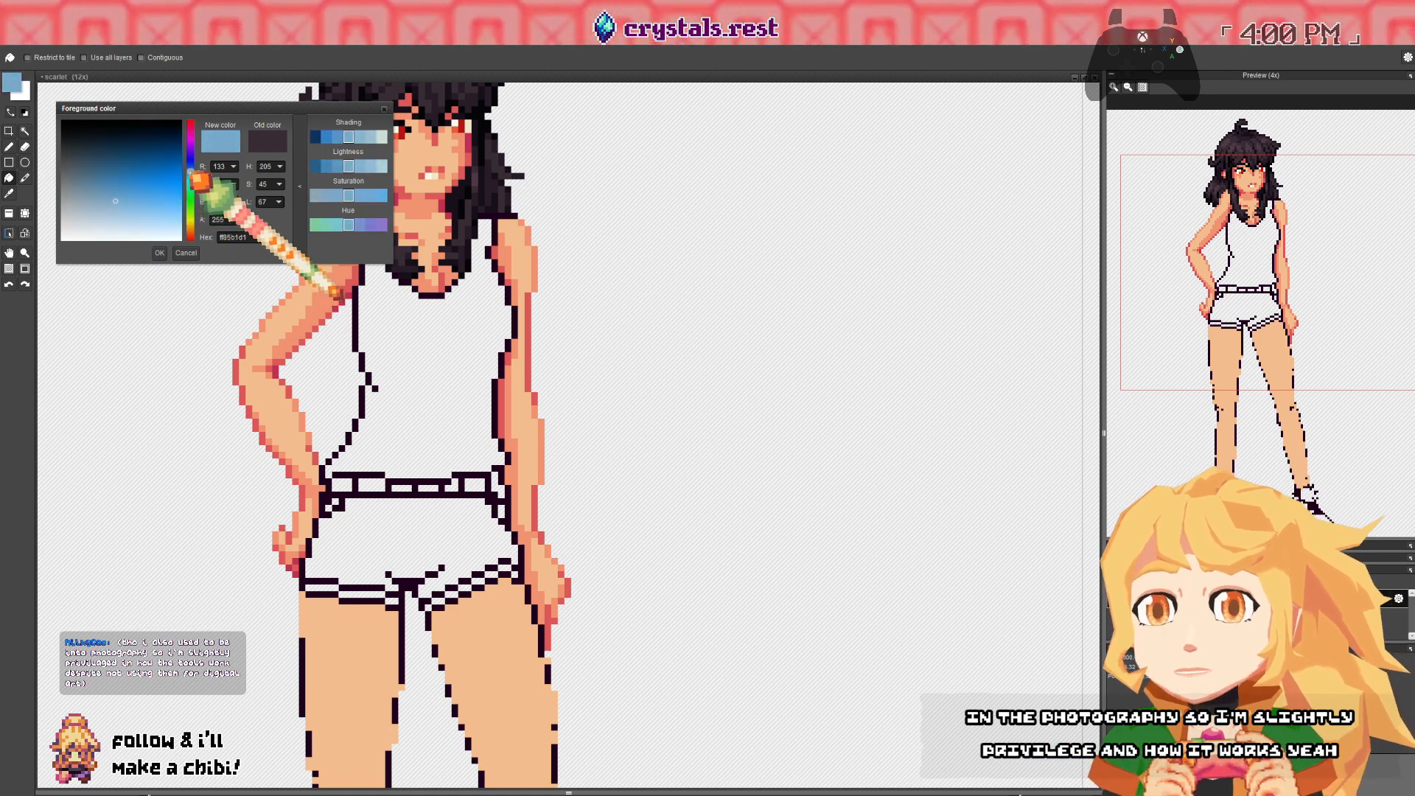
pyautogui.click(126, 200)
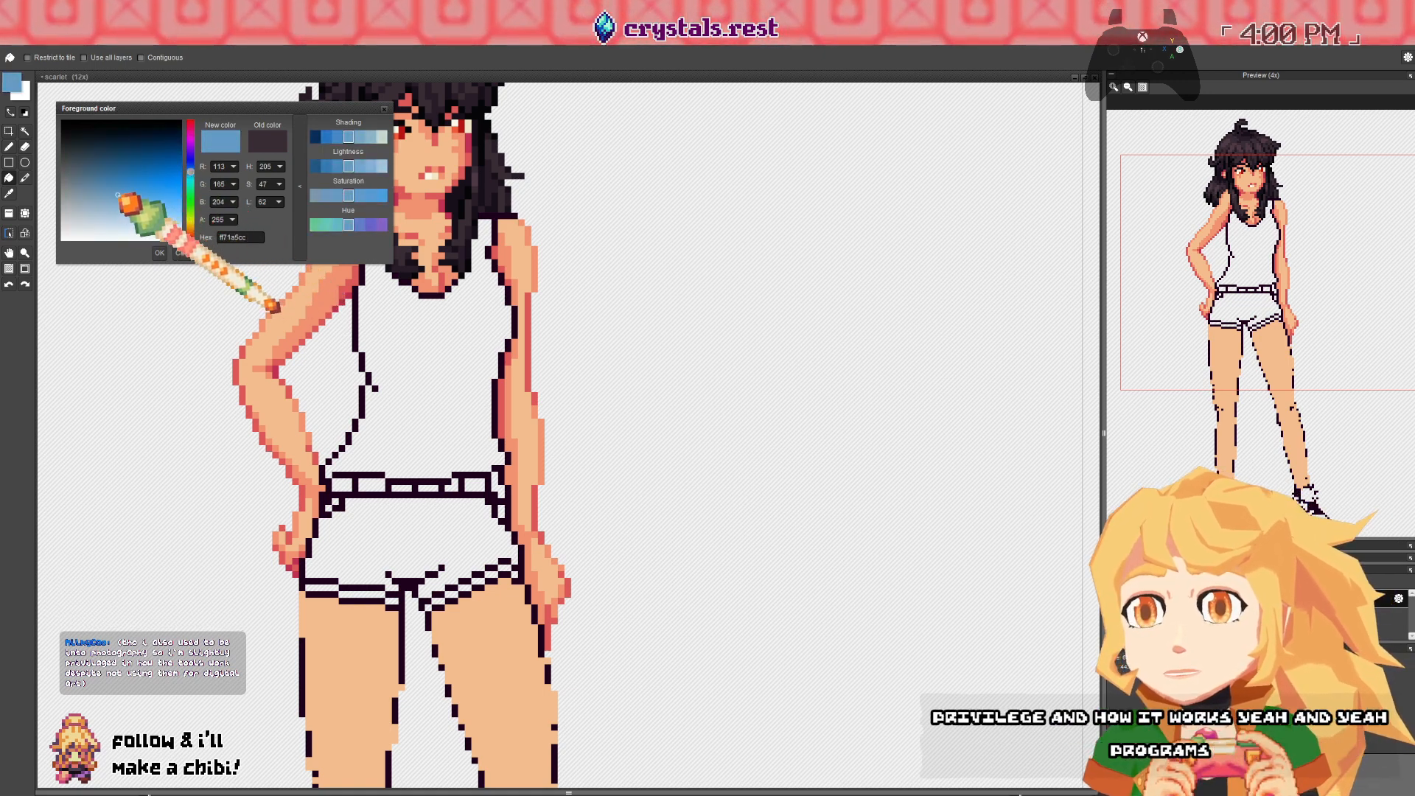
pyautogui.click(117, 191)
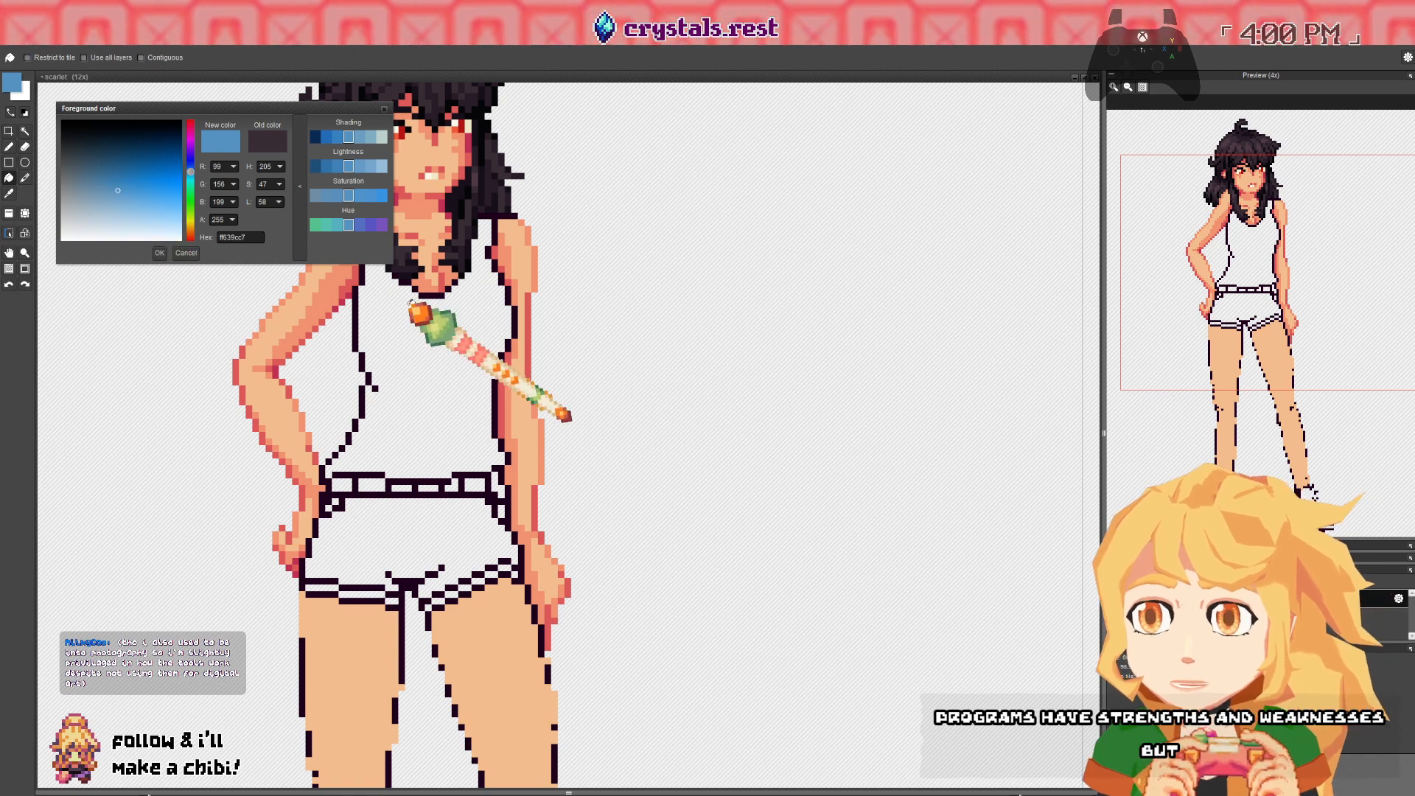
pyautogui.click(140, 58)
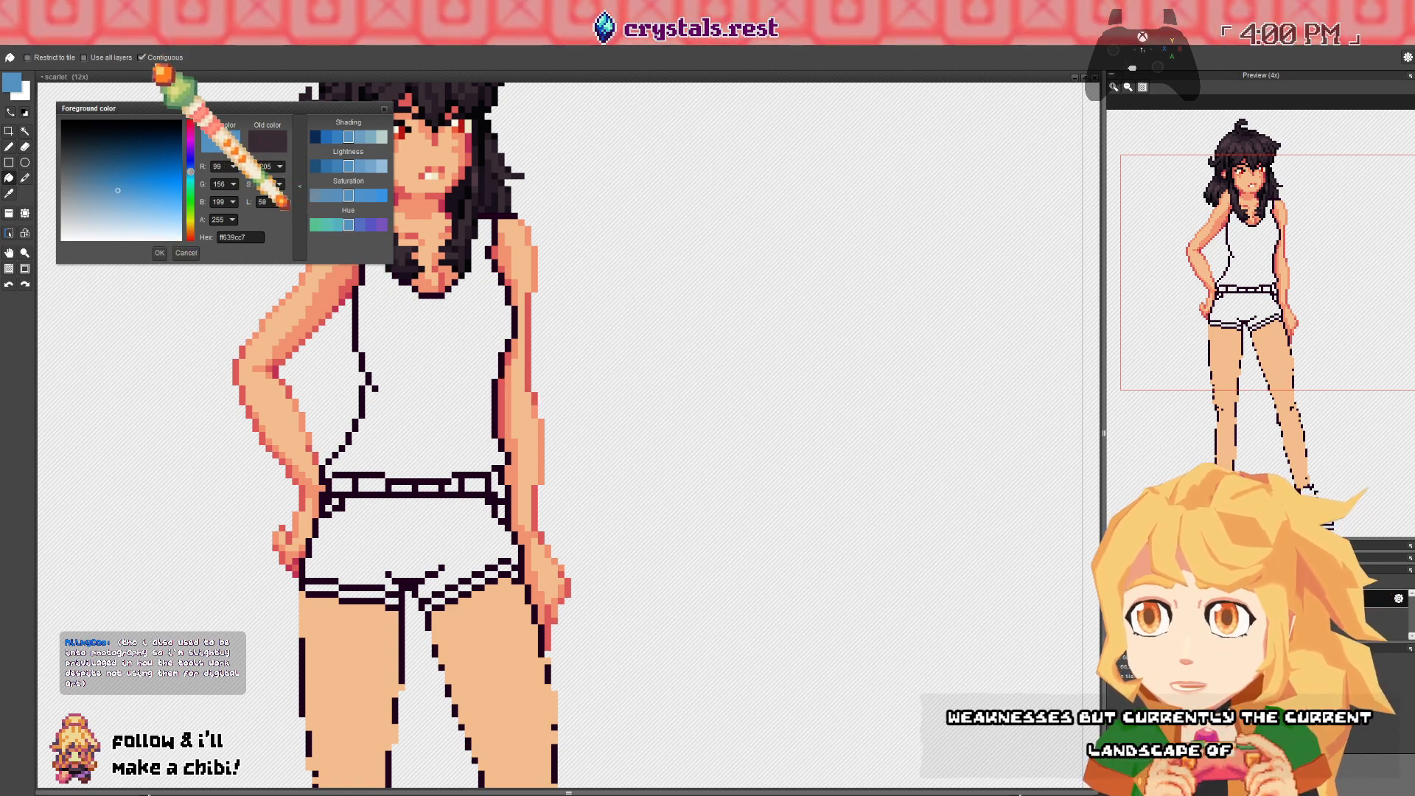
pyautogui.click(430, 329)
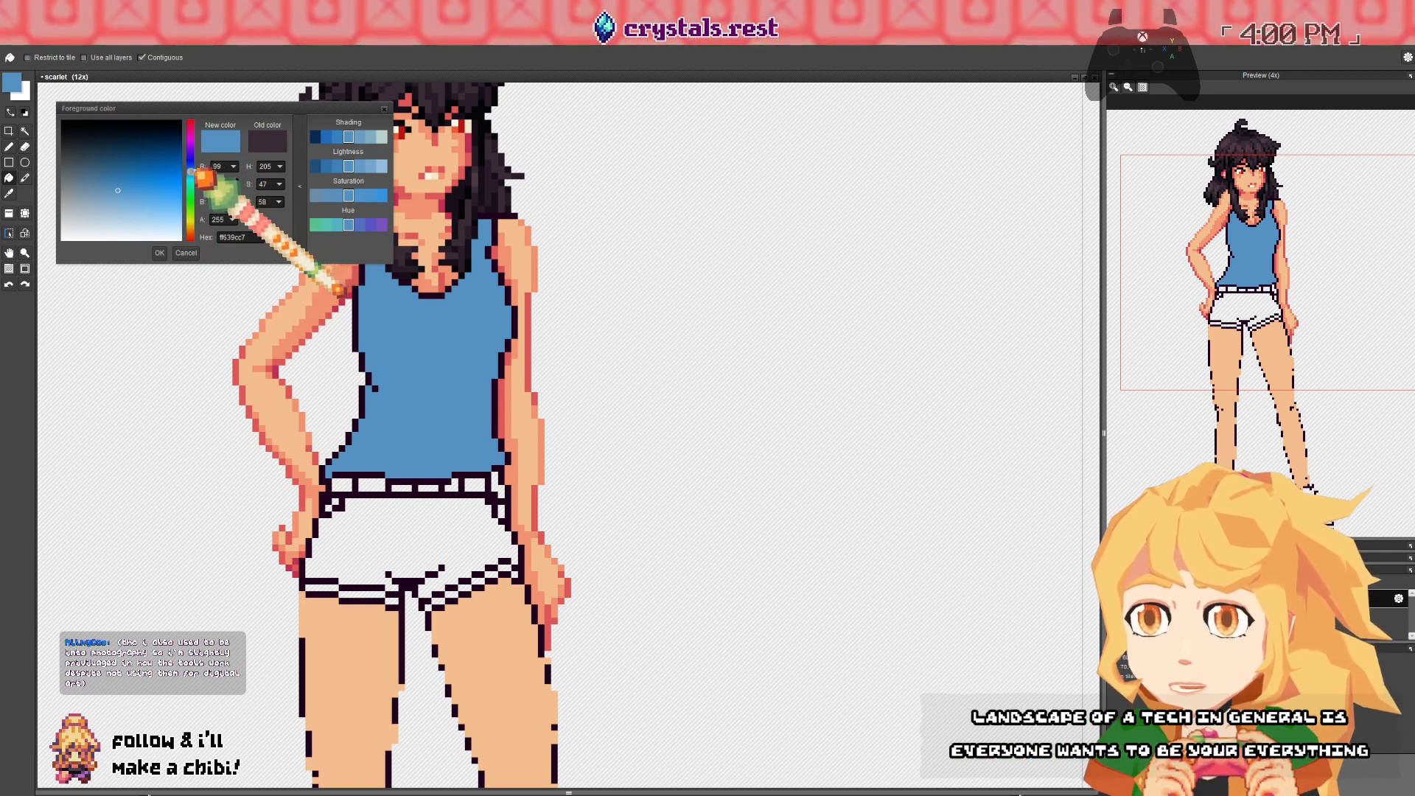
# - Choose a darker indigo blue (#4b58af) and draw bust shading and side outlines on the tank top, undoing a stray stroke
pyautogui.moveTo(192, 171); pyautogui.dragTo(191, 167)
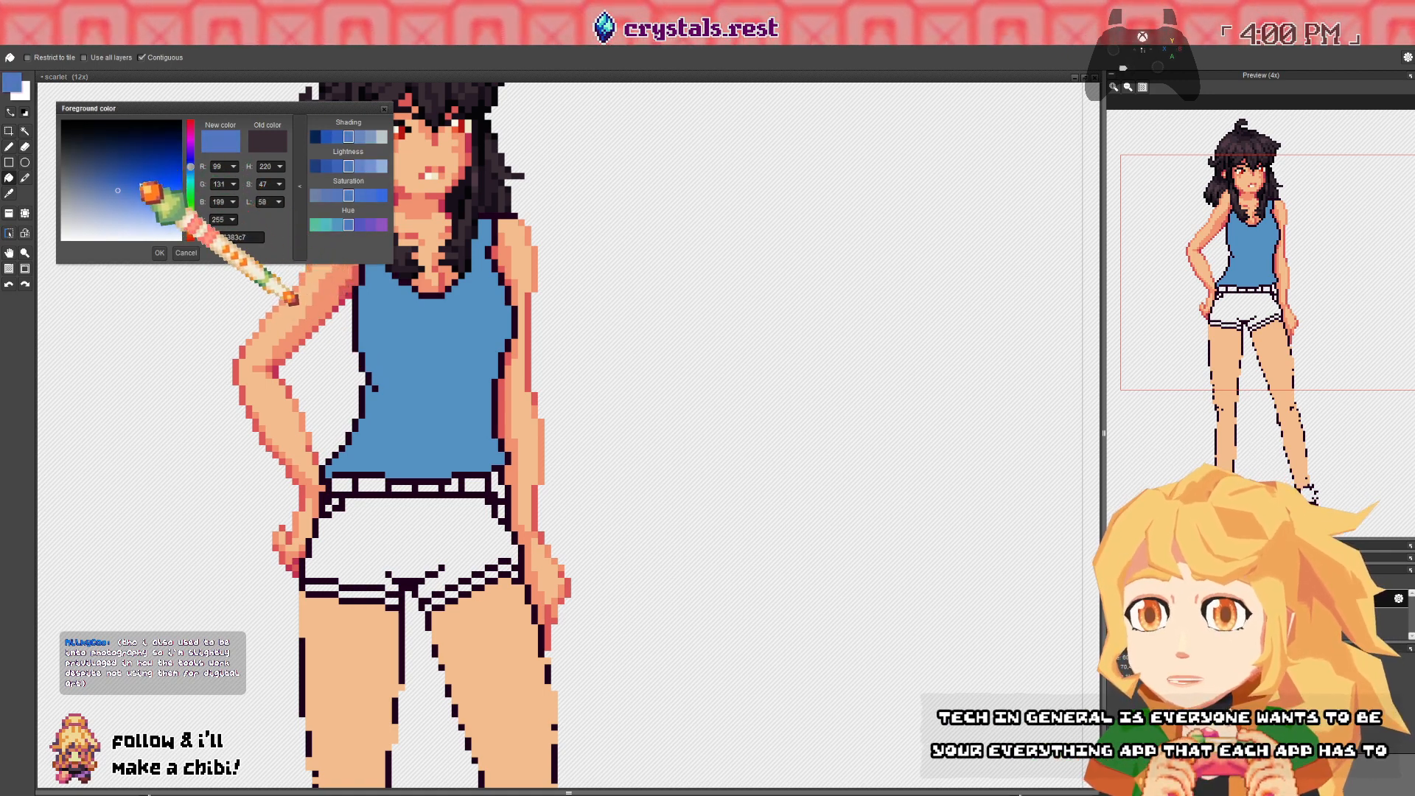
pyautogui.click(112, 182)
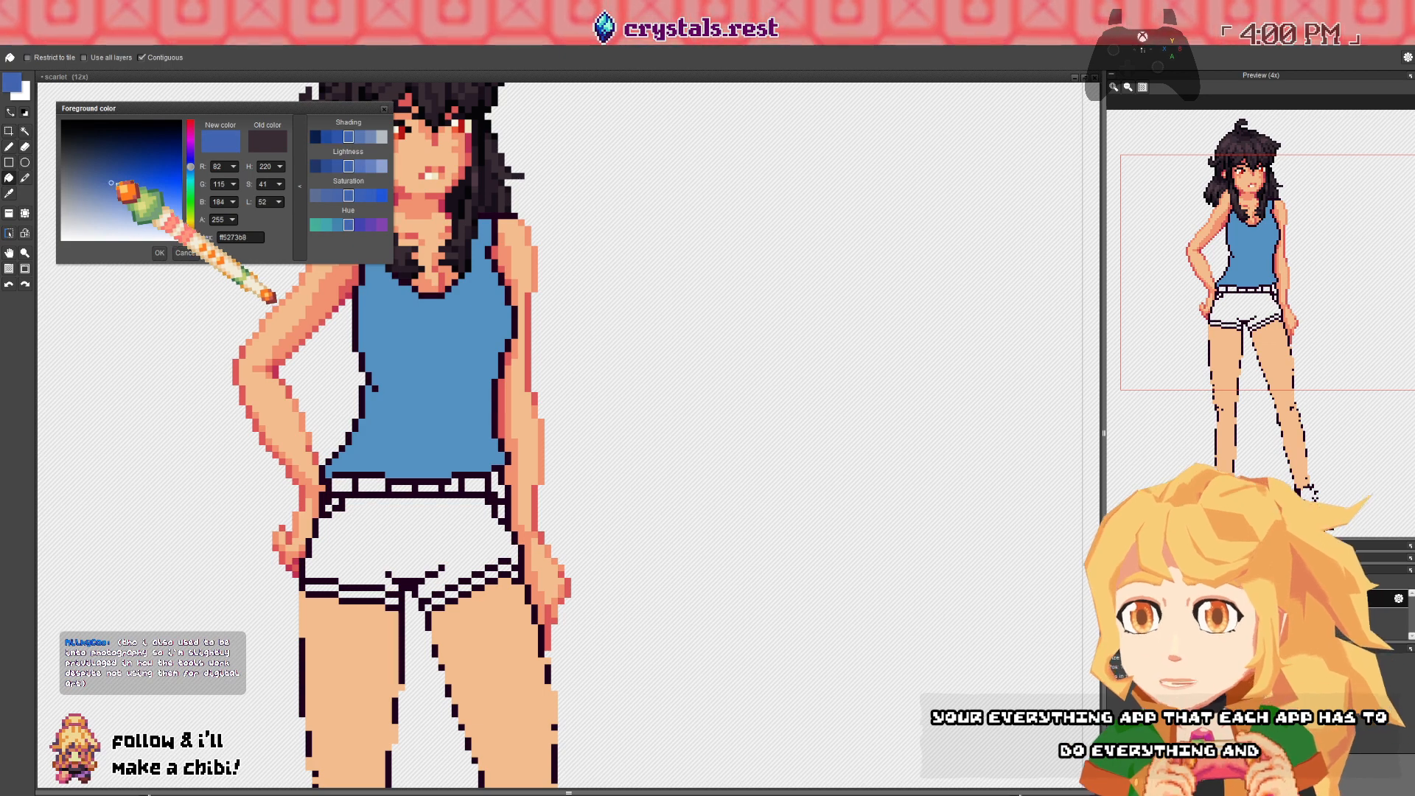
pyautogui.moveTo(114, 182); pyautogui.dragTo(193, 163)
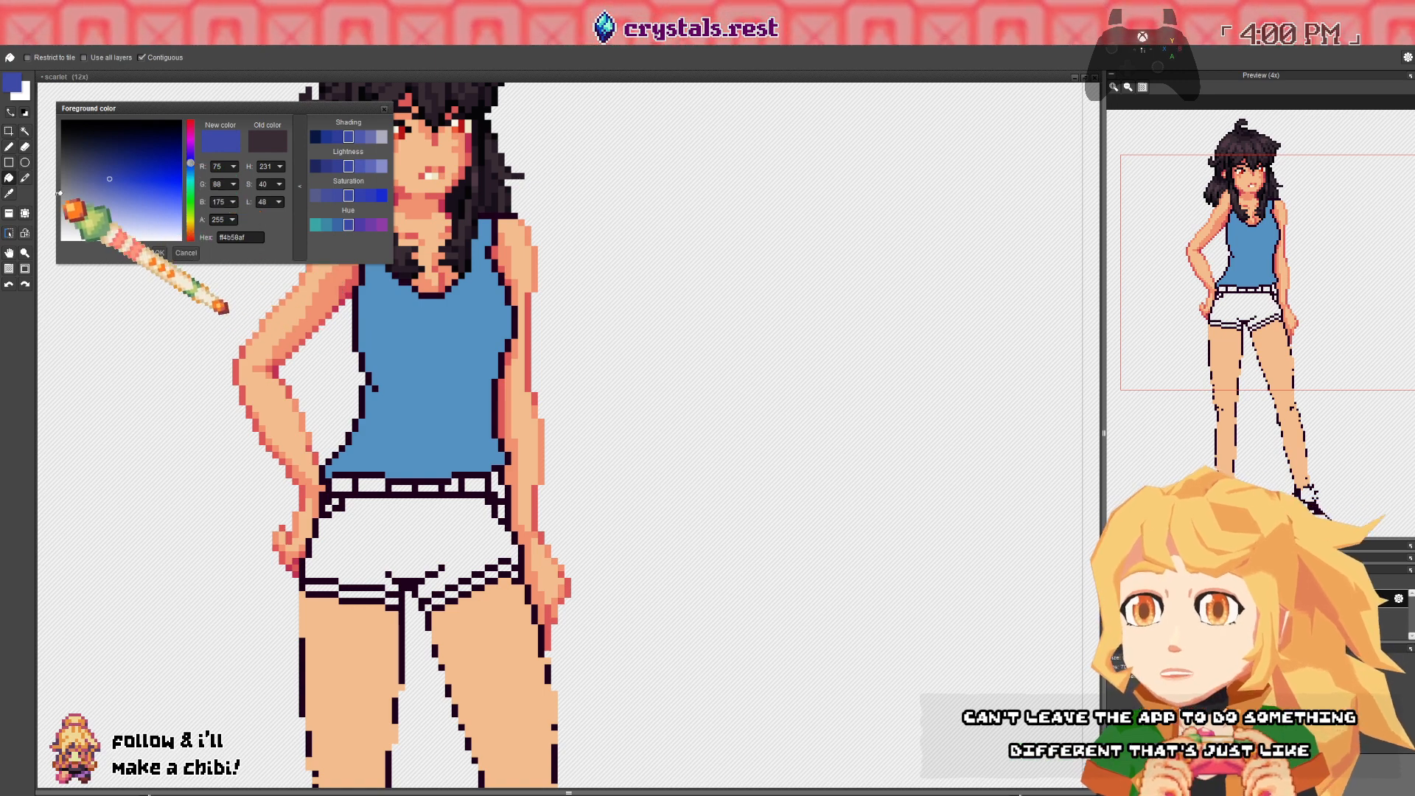
pyautogui.press('b')
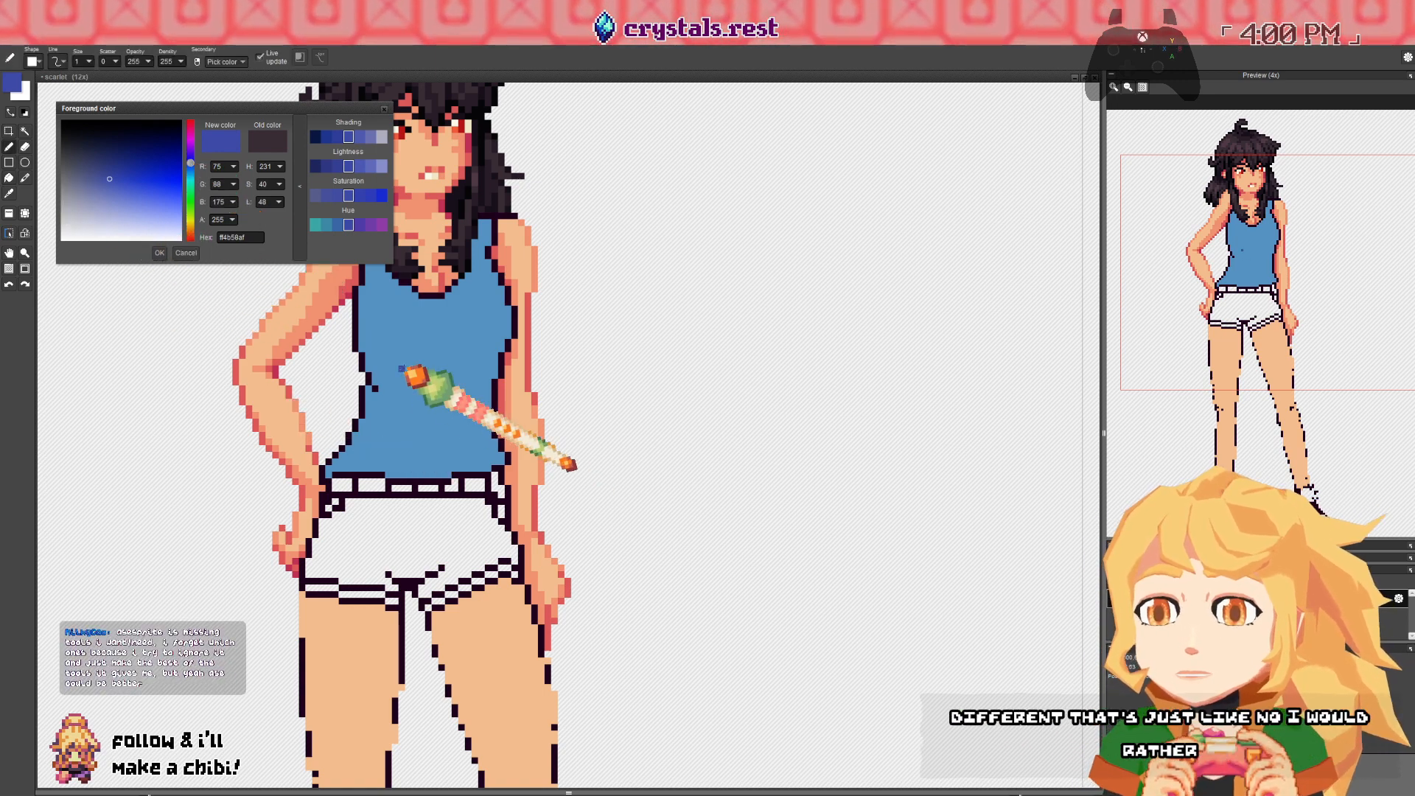
pyautogui.click(381, 367)
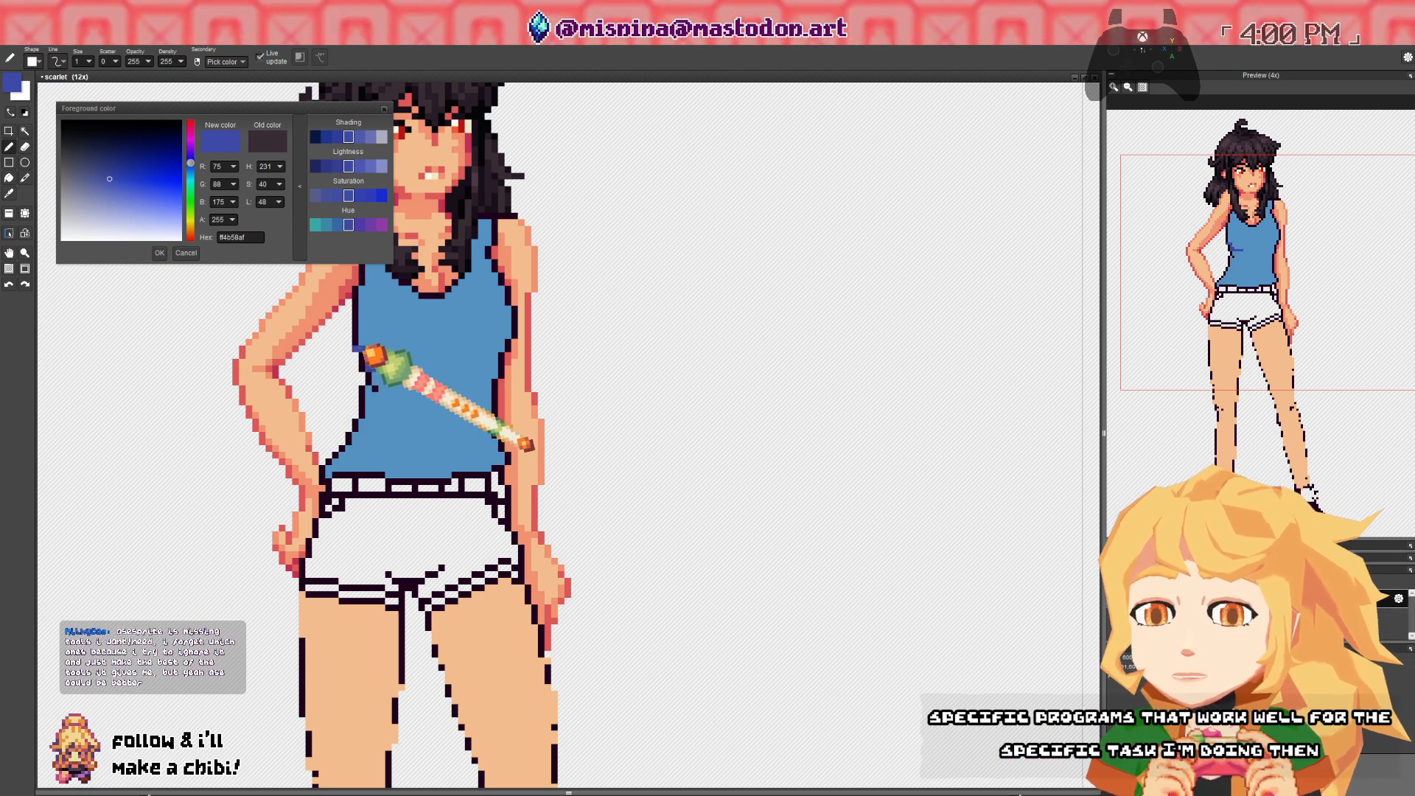
pyautogui.hotkey('ctrl', 'z')
pyautogui.moveTo(362, 348)
pyautogui.mouseDown()
pyautogui.moveTo(362, 337)
pyautogui.moveTo(368, 361)
pyautogui.mouseUp()
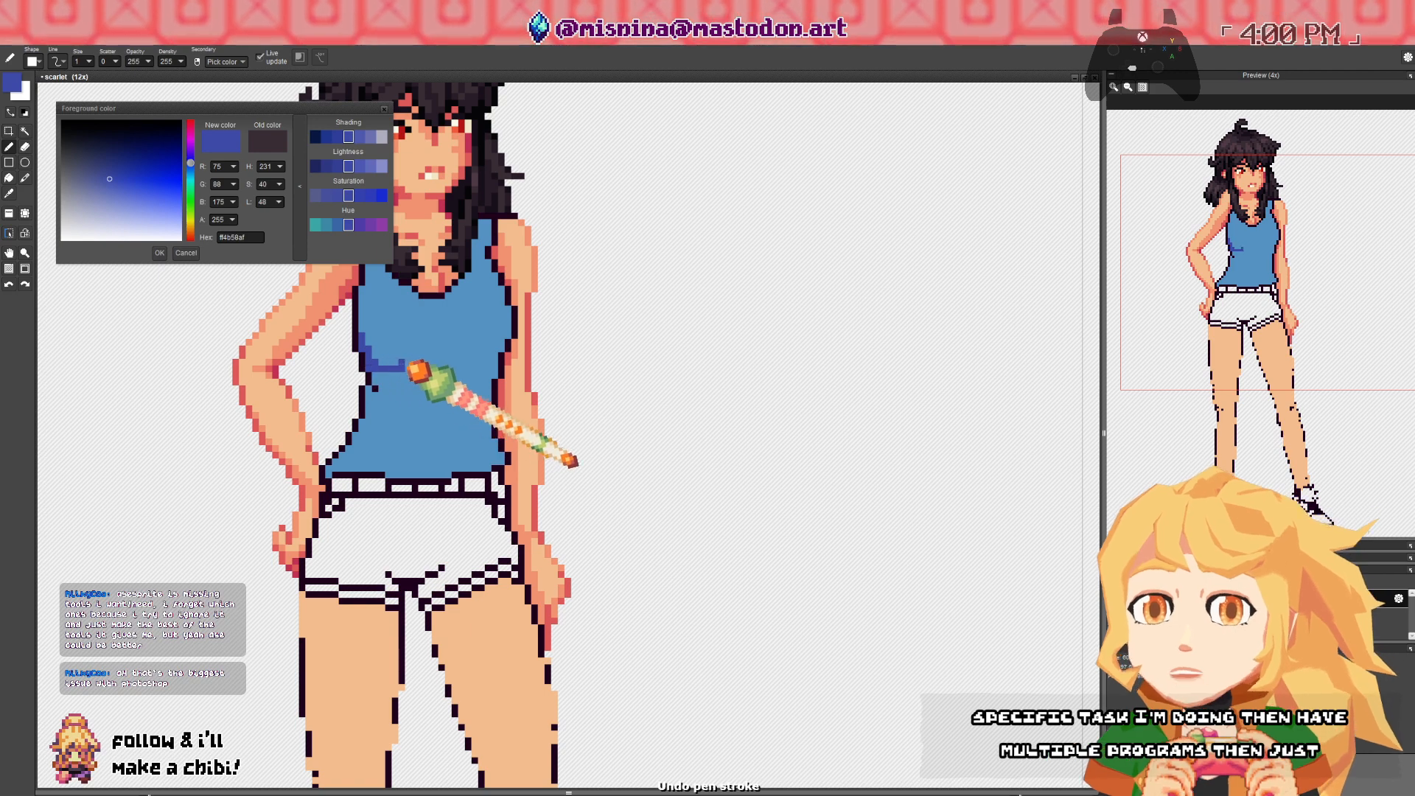
pyautogui.moveTo(468, 368); pyautogui.dragTo(489, 368)
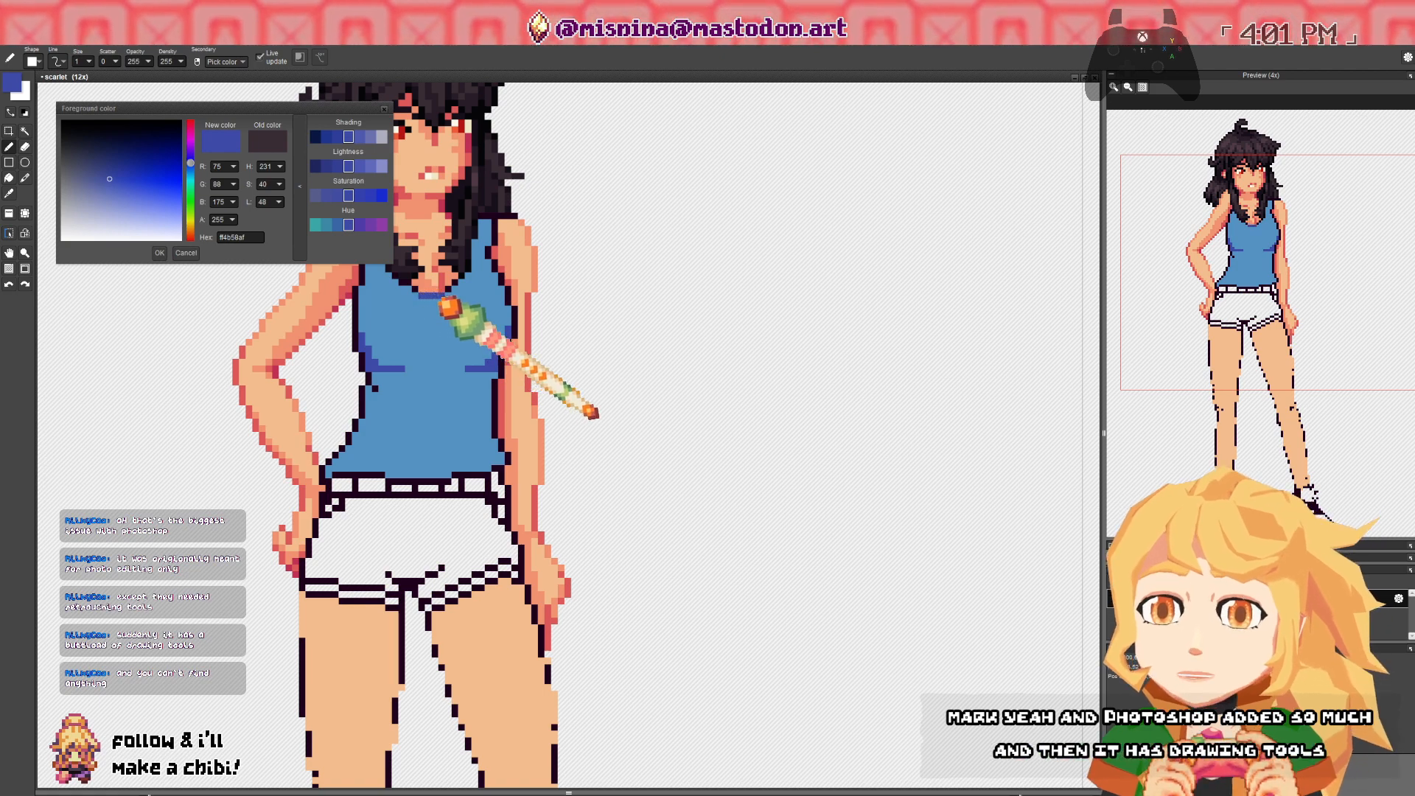
pyautogui.scroll(-3, 428, 346)
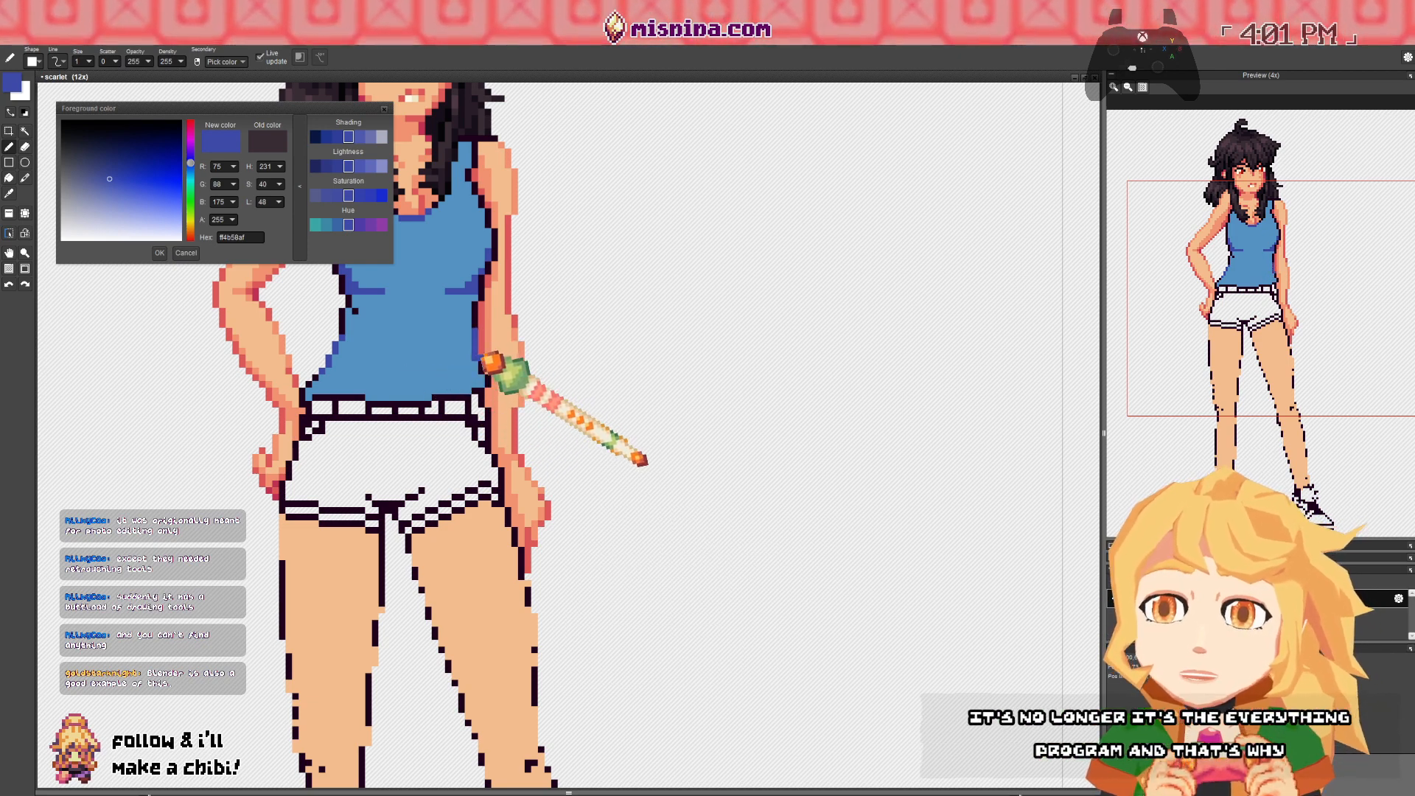
pyautogui.press('space')
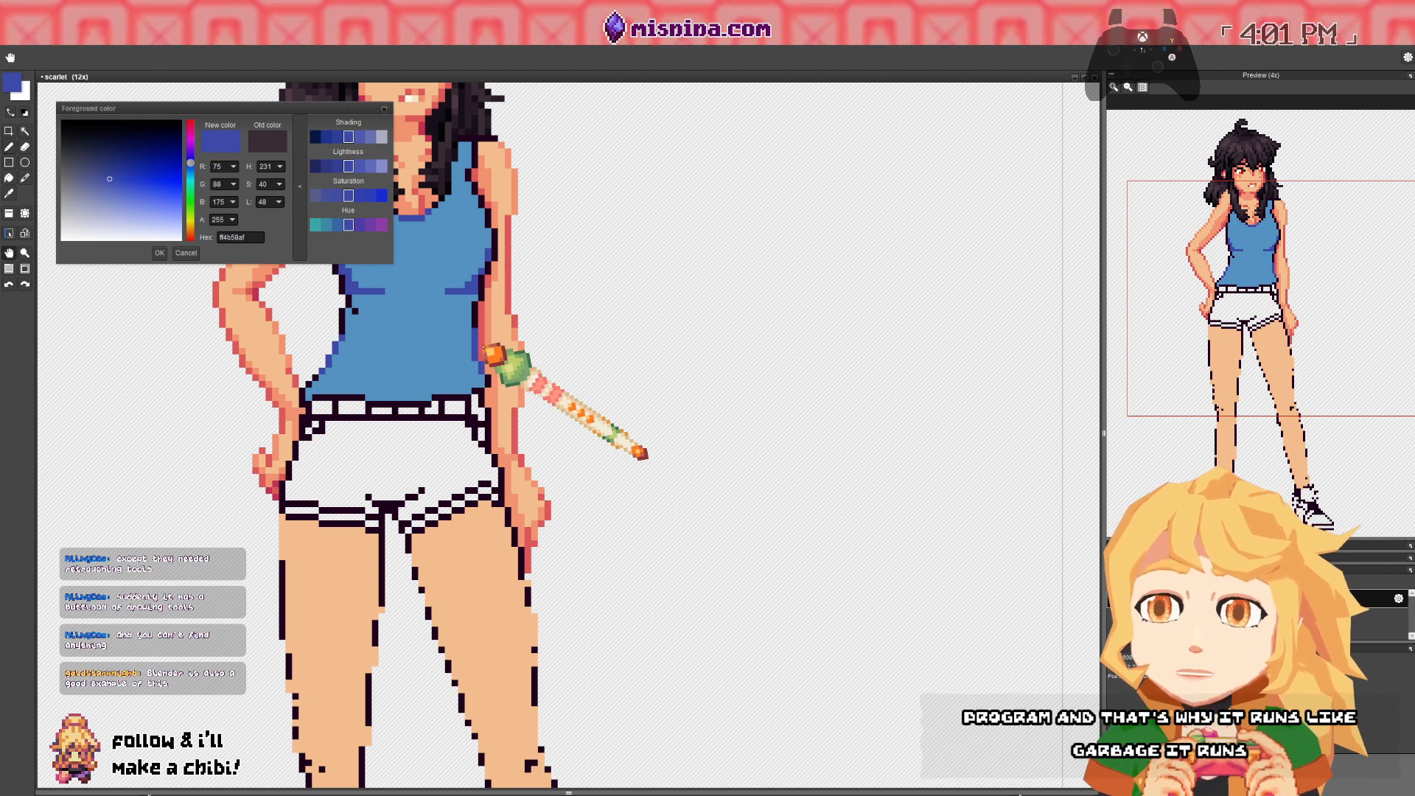
pyautogui.press('a')
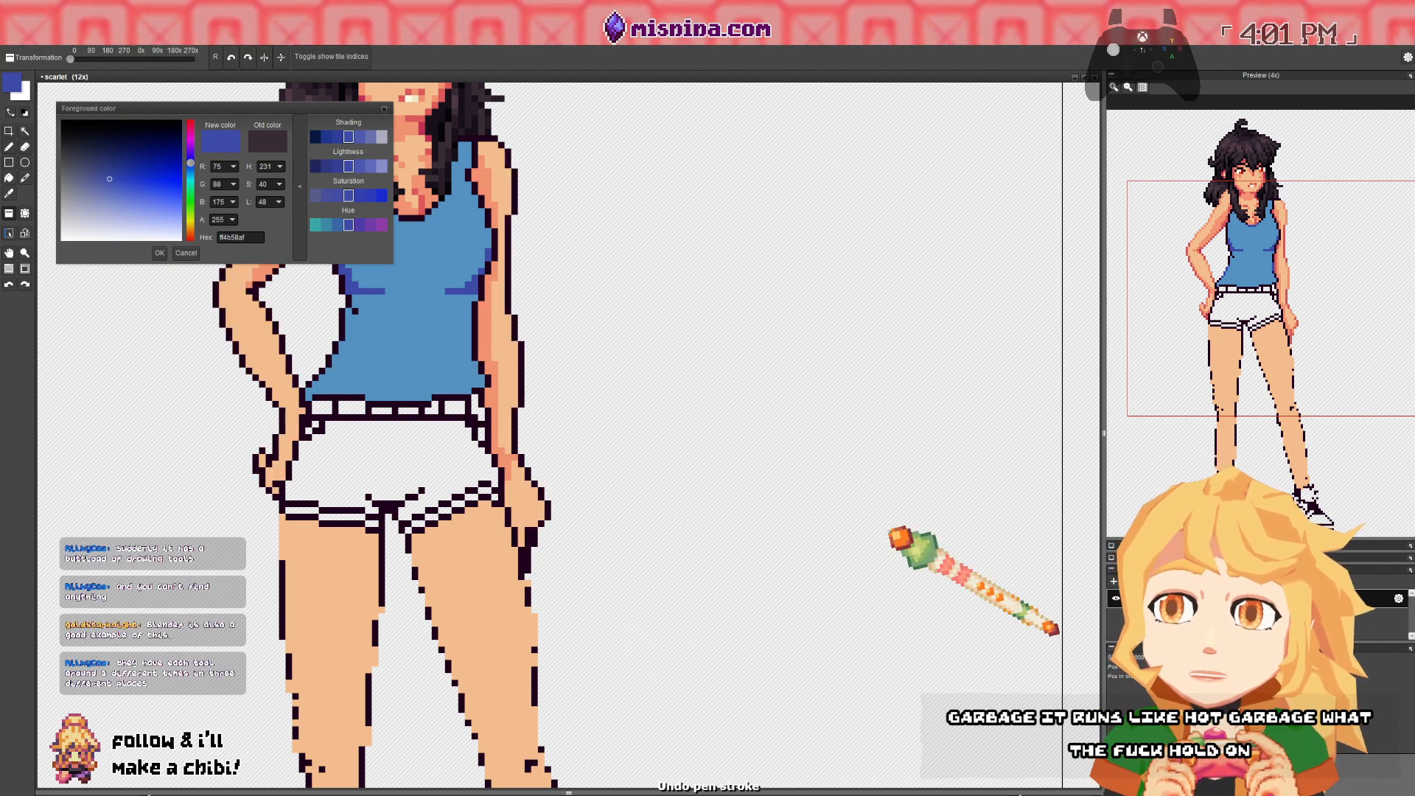
pyautogui.scroll(-2, 1056, 628)
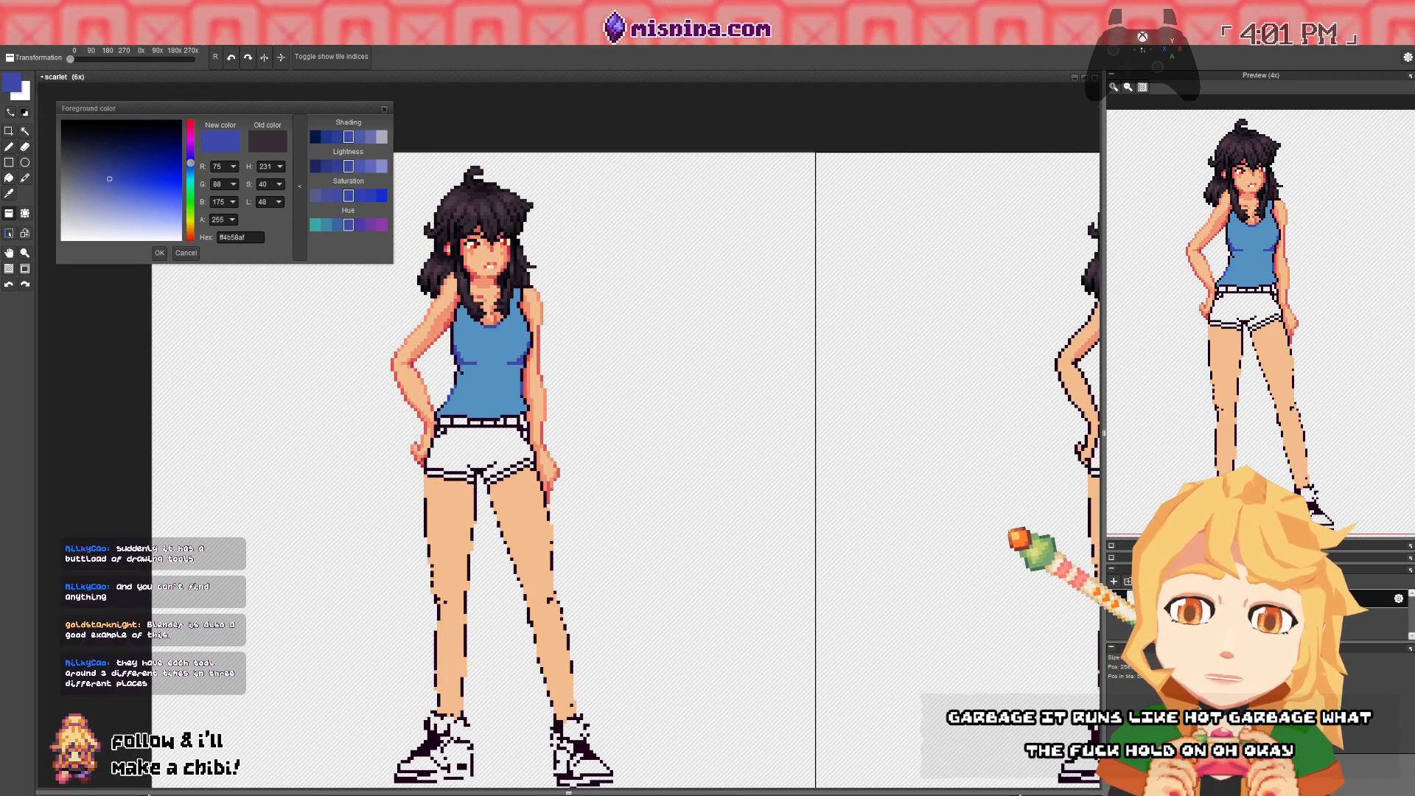
pyautogui.click(1009, 529)
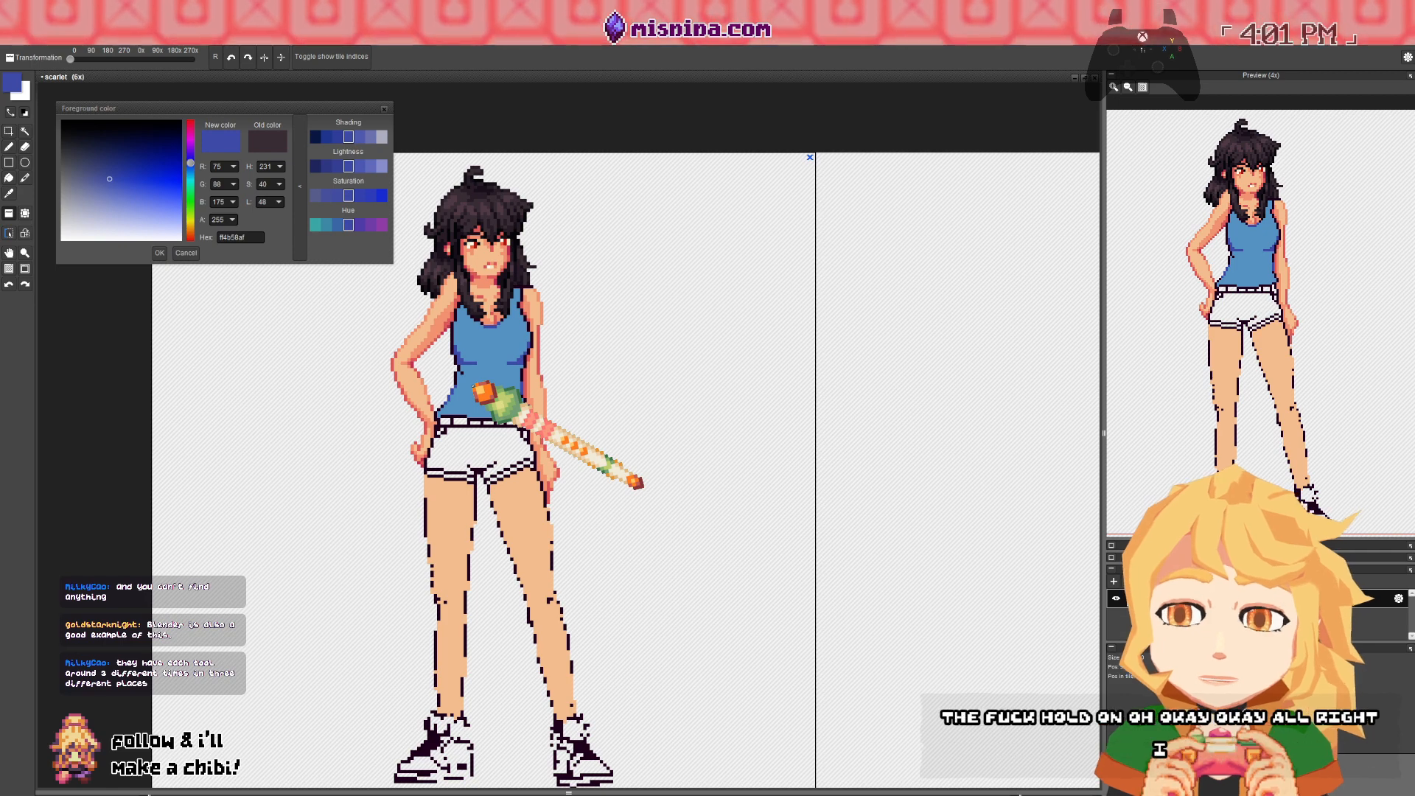
pyautogui.press('space')
pyautogui.press('space')
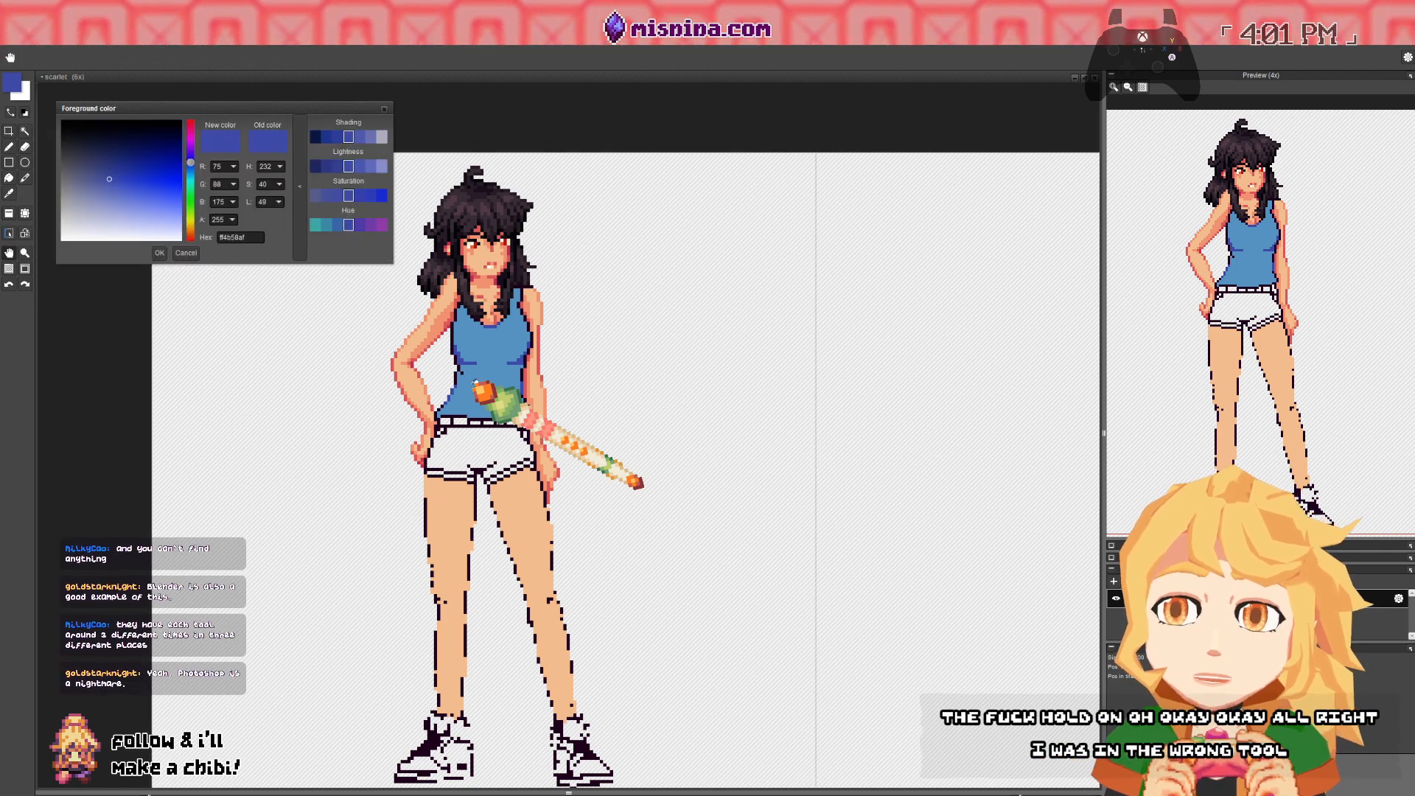
pyautogui.press('b')
# - Pencil indigo shading along the tank top's hem and into the fold at the waist
pyautogui.scroll(2, 477, 373)
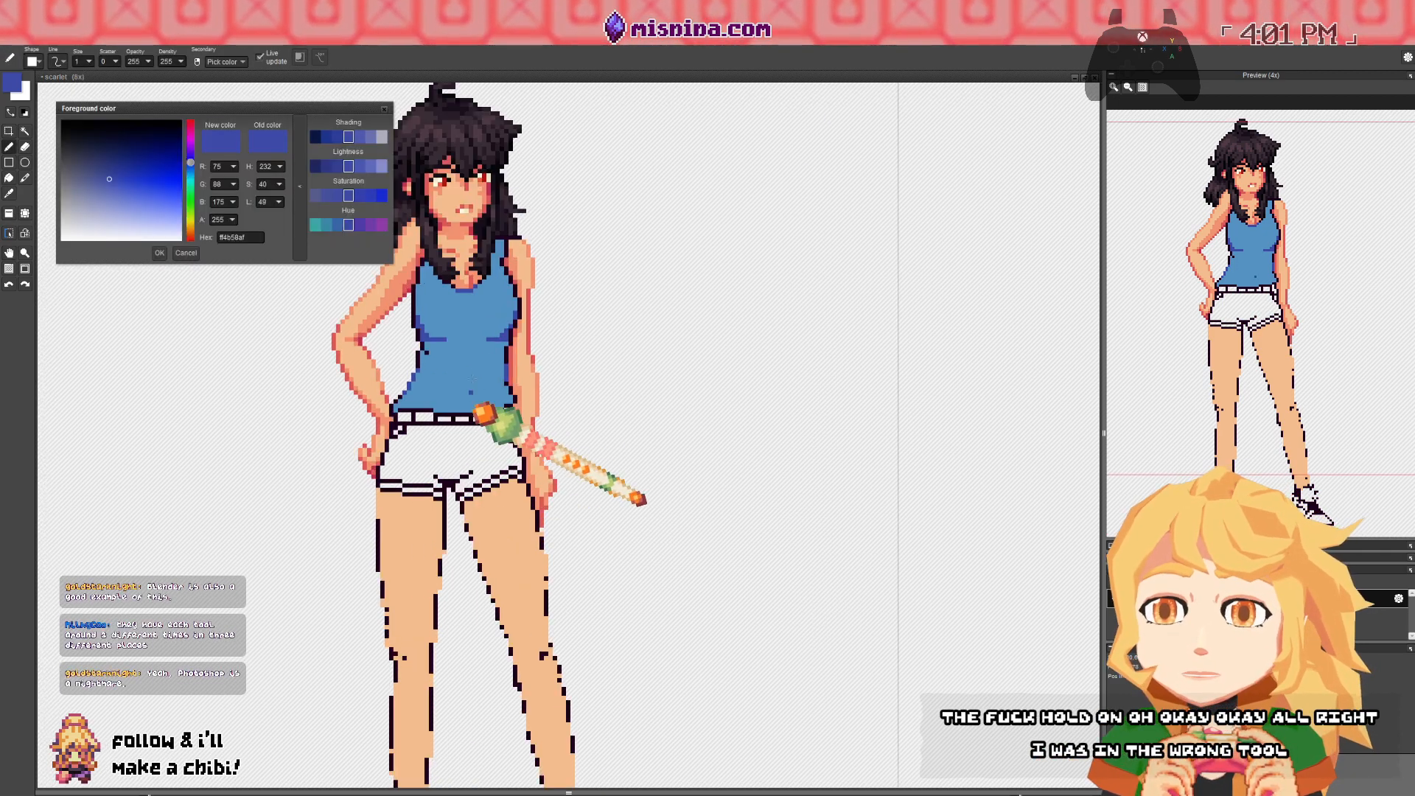
pyautogui.press('space')
pyautogui.moveTo(477, 363)
pyautogui.mouseDown()
pyautogui.moveTo(542, 398)
pyautogui.moveTo(560, 441)
pyautogui.mouseUp()
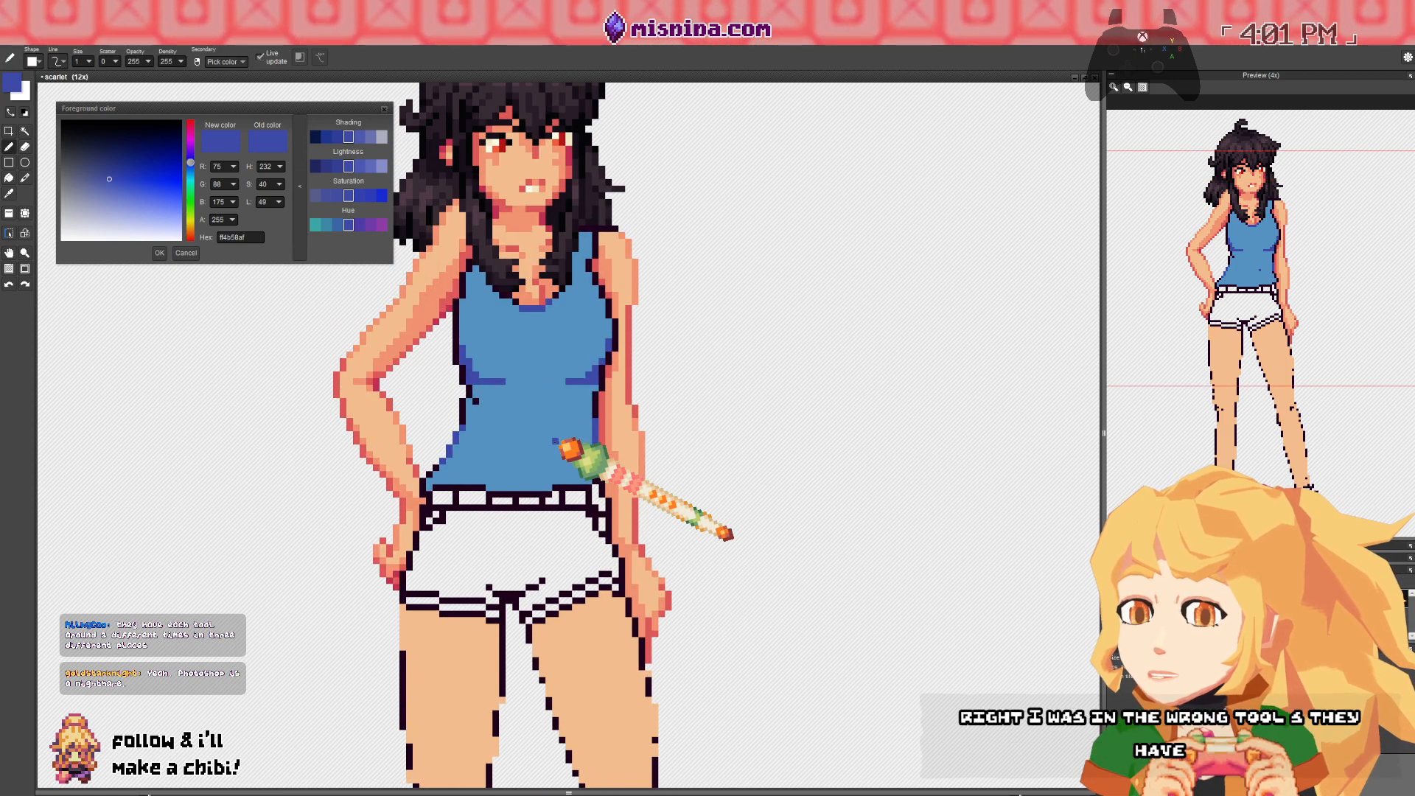
pyautogui.click(555, 441)
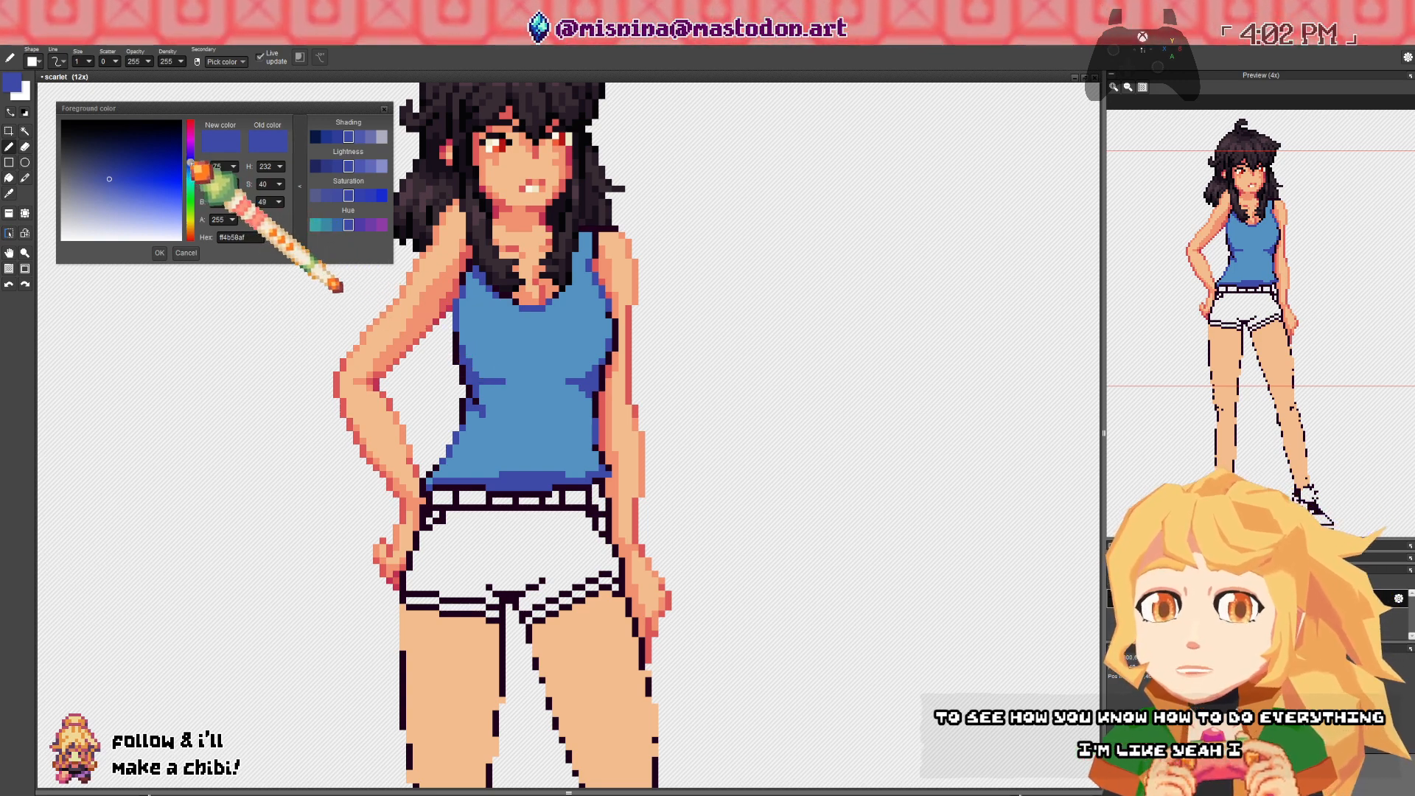
# - Choose a deep violet (#4b3f87), touch up the shading above the belt with the sampled shirt tones, and undo the last pen stroke
pyautogui.moveTo(191, 163); pyautogui.dragTo(191, 158)
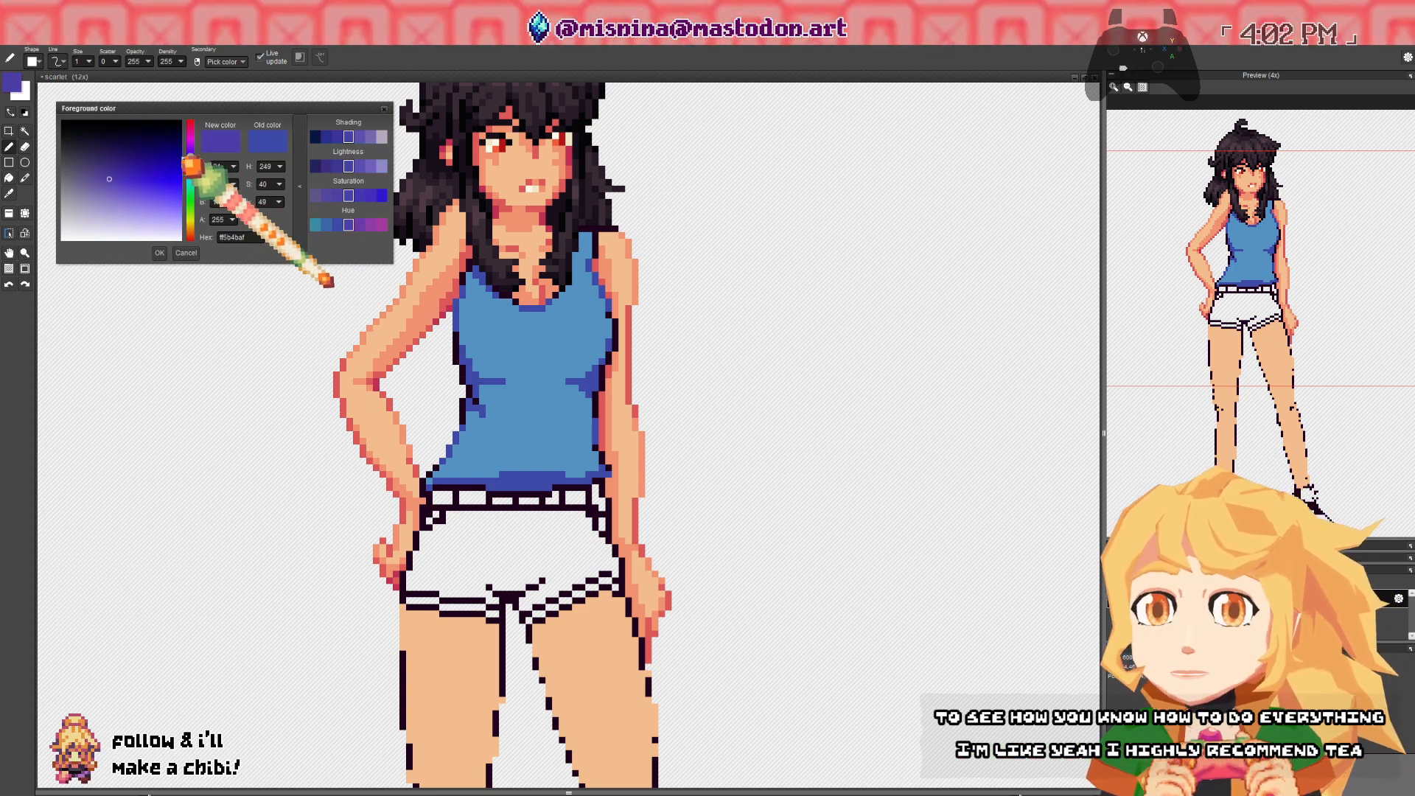
pyautogui.click(105, 167)
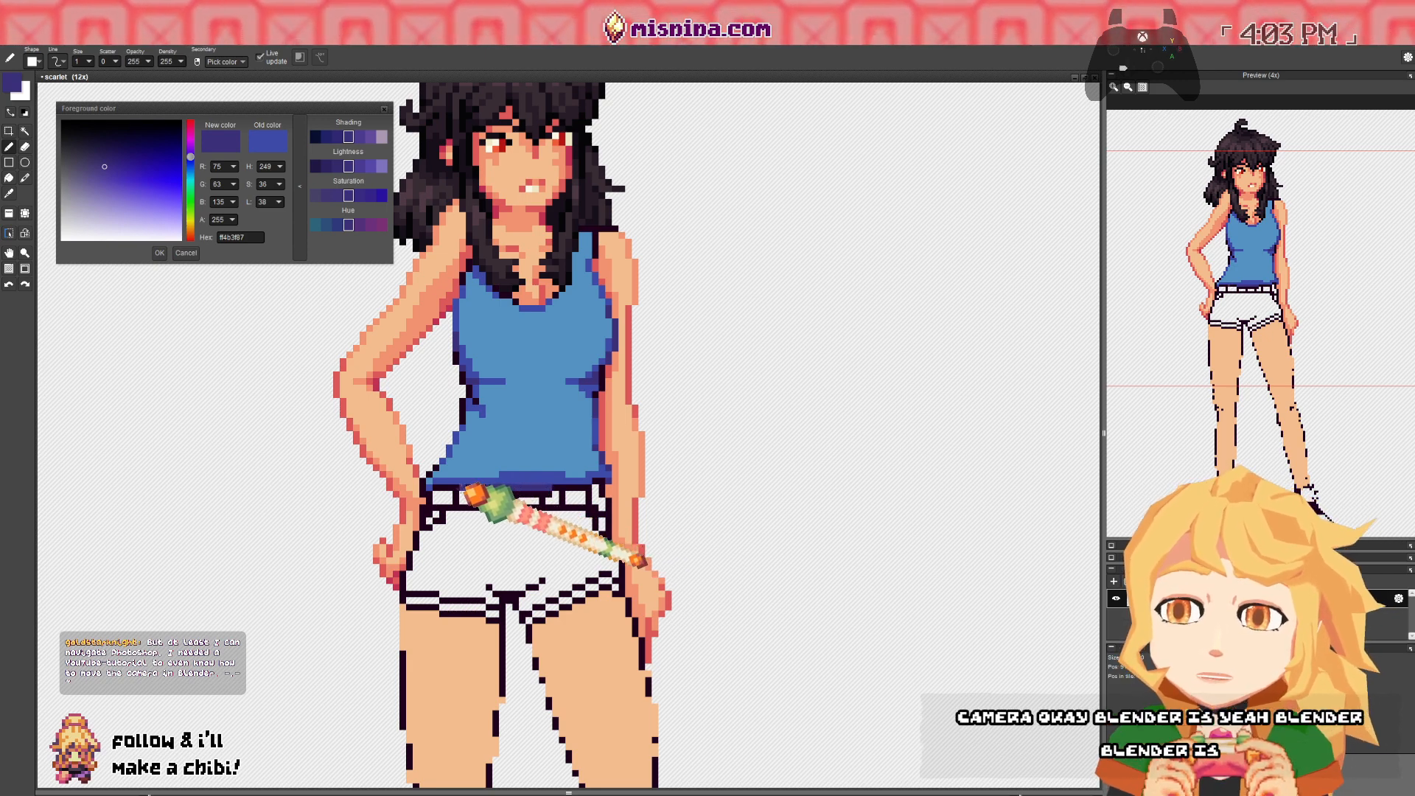
pyautogui.rightClick(441, 477)
pyautogui.moveTo(438, 478); pyautogui.dragTo(431, 481)
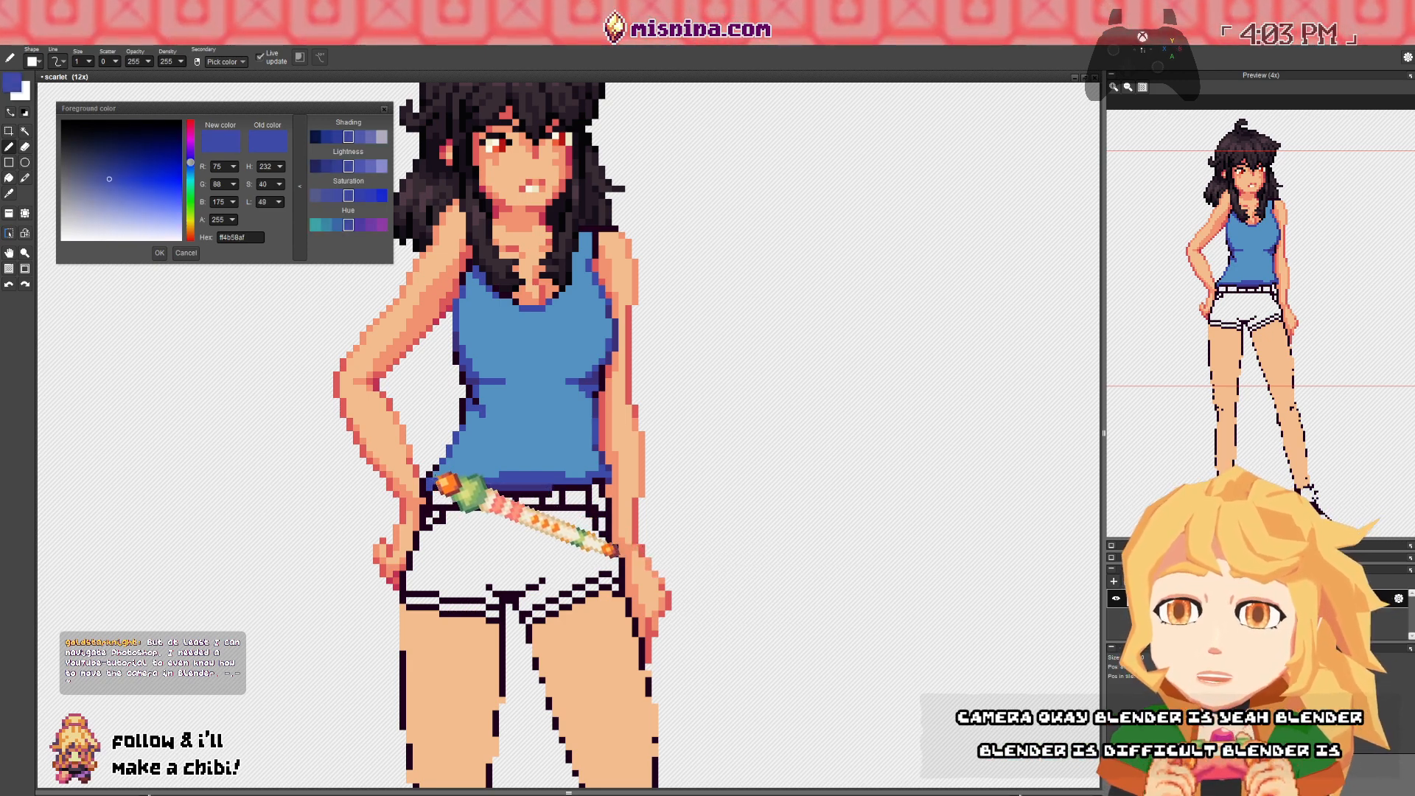
pyautogui.hotkey('ctrl', 'z')
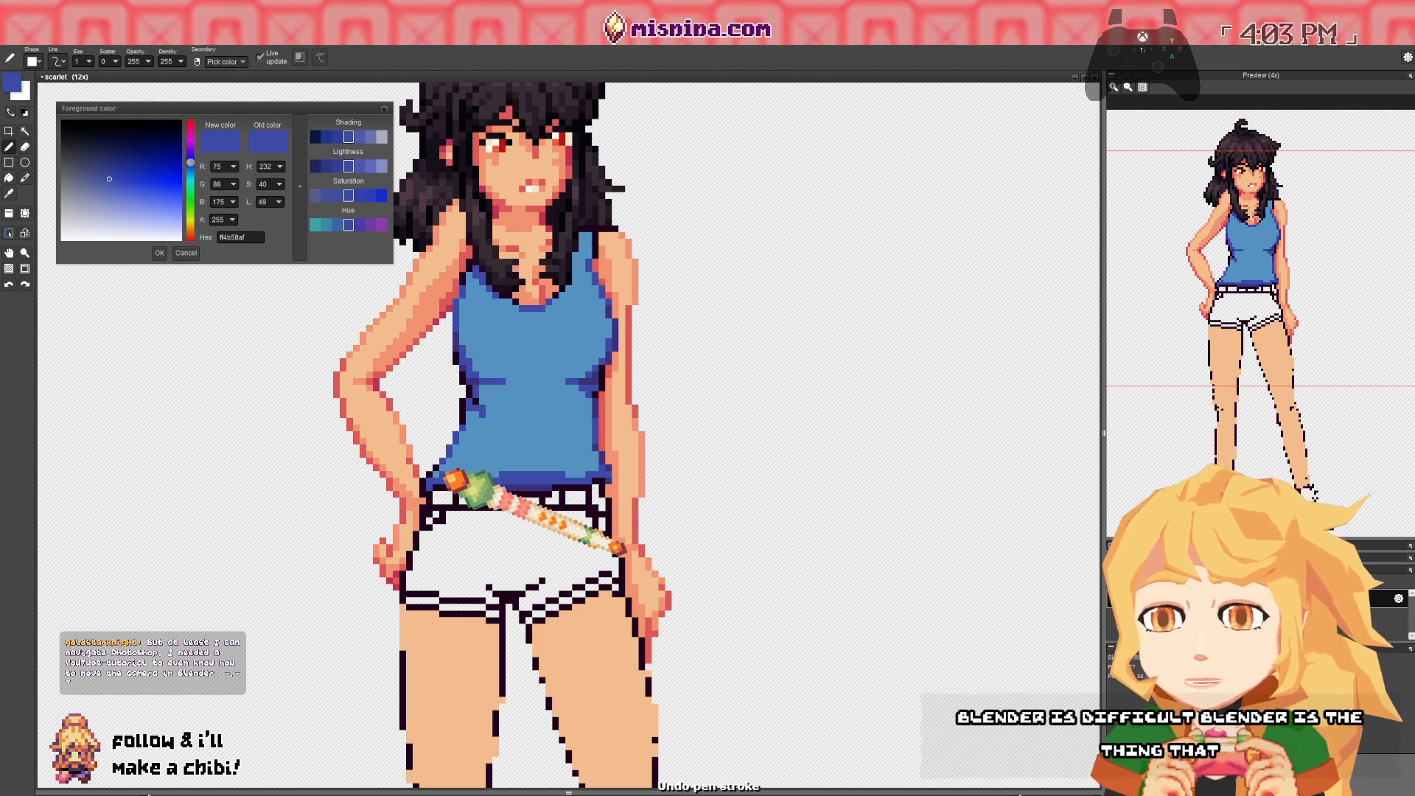
pyautogui.rightClick(500, 484)
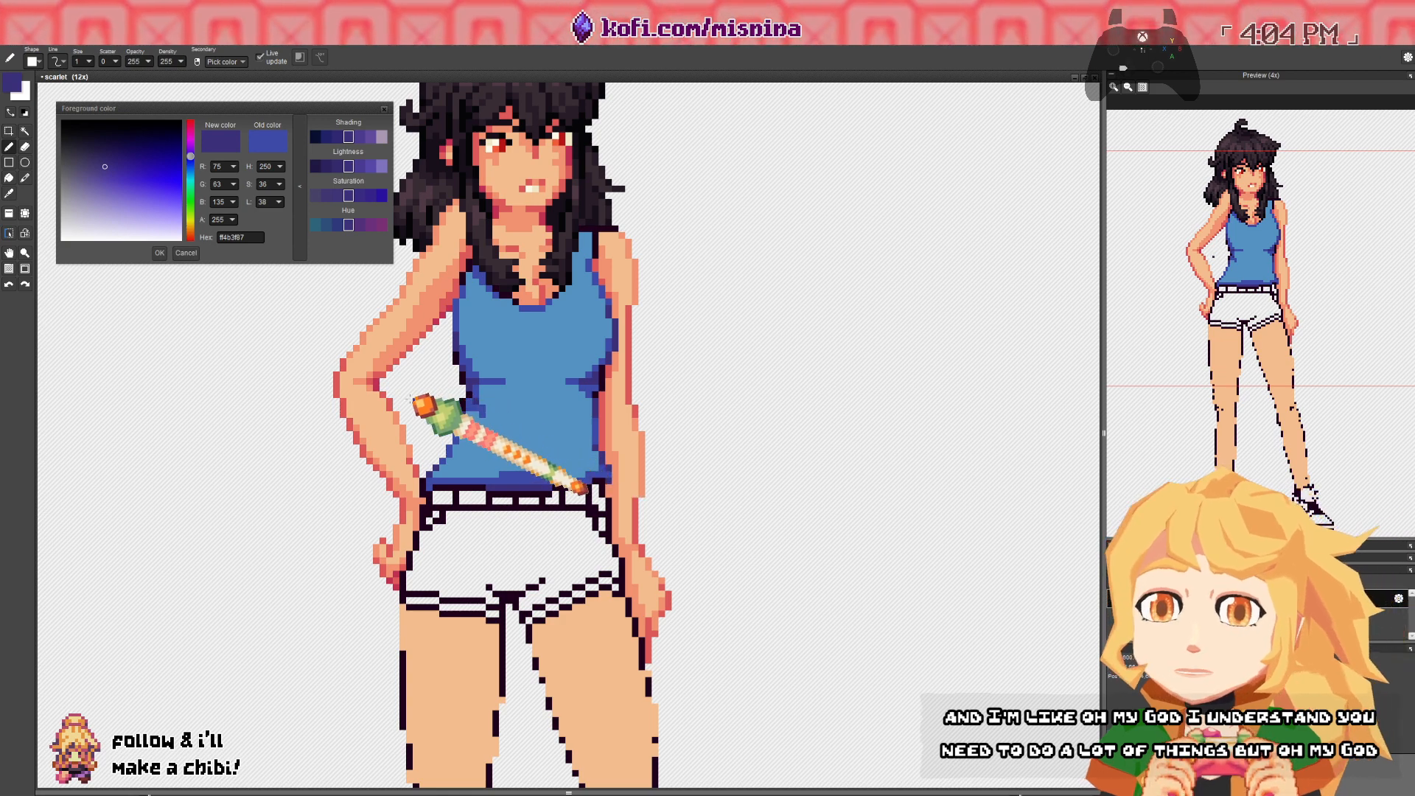
# - Choose a dark purple (#492e65) and touch up the tank top's outline below the armpit, alternating with the sampled violet (#4b3f87)
pyautogui.click(190, 151)
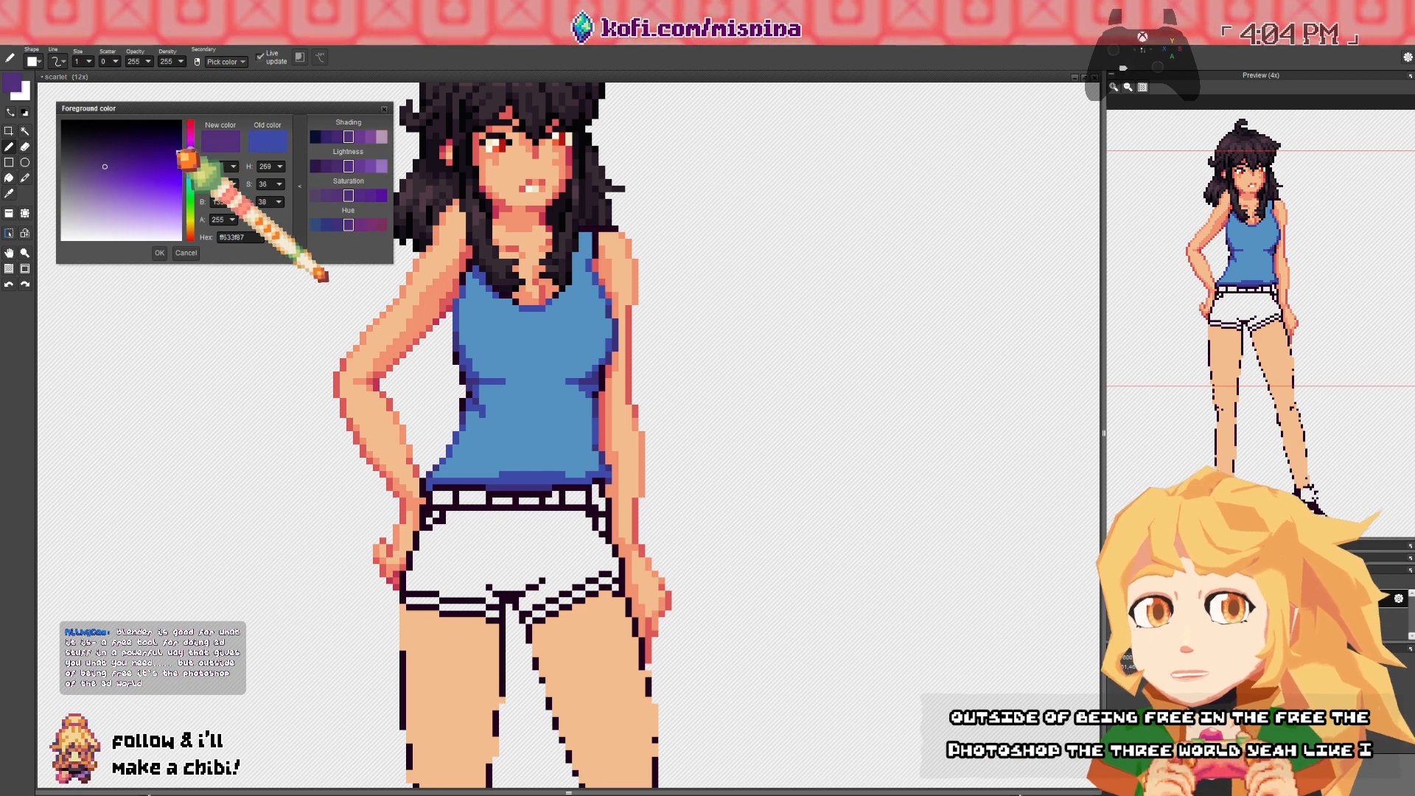
pyautogui.click(107, 154)
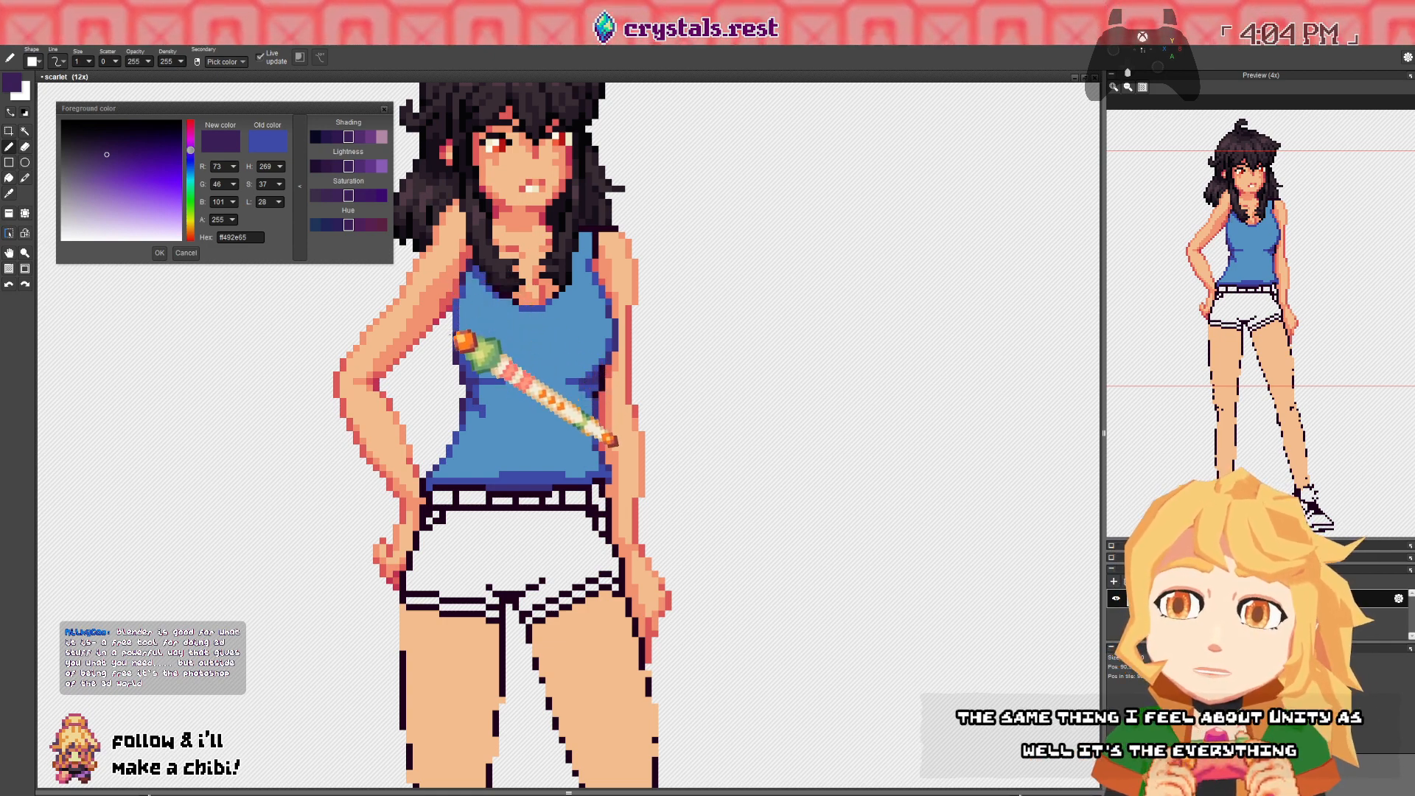
pyautogui.rightClick(455, 327)
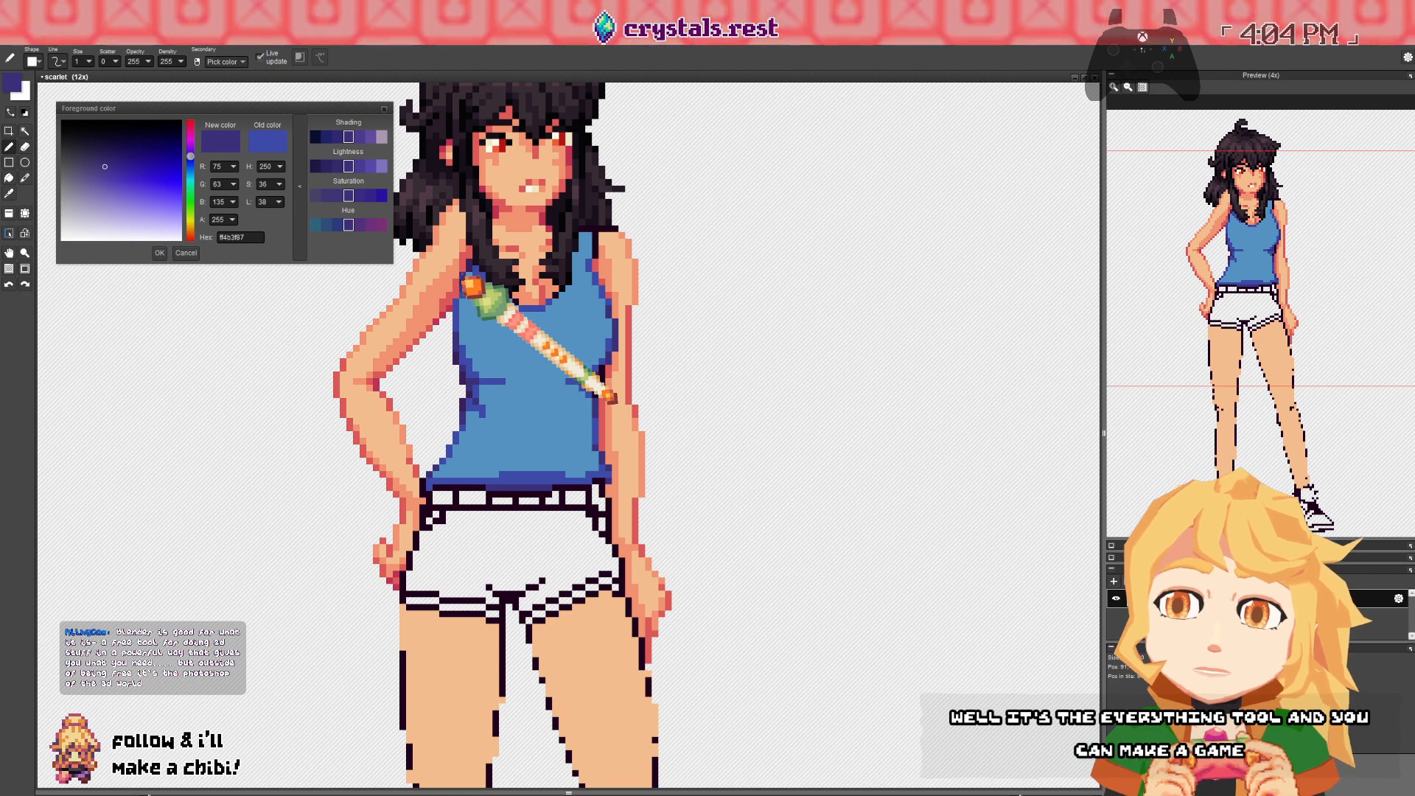
pyautogui.rightClick(466, 290)
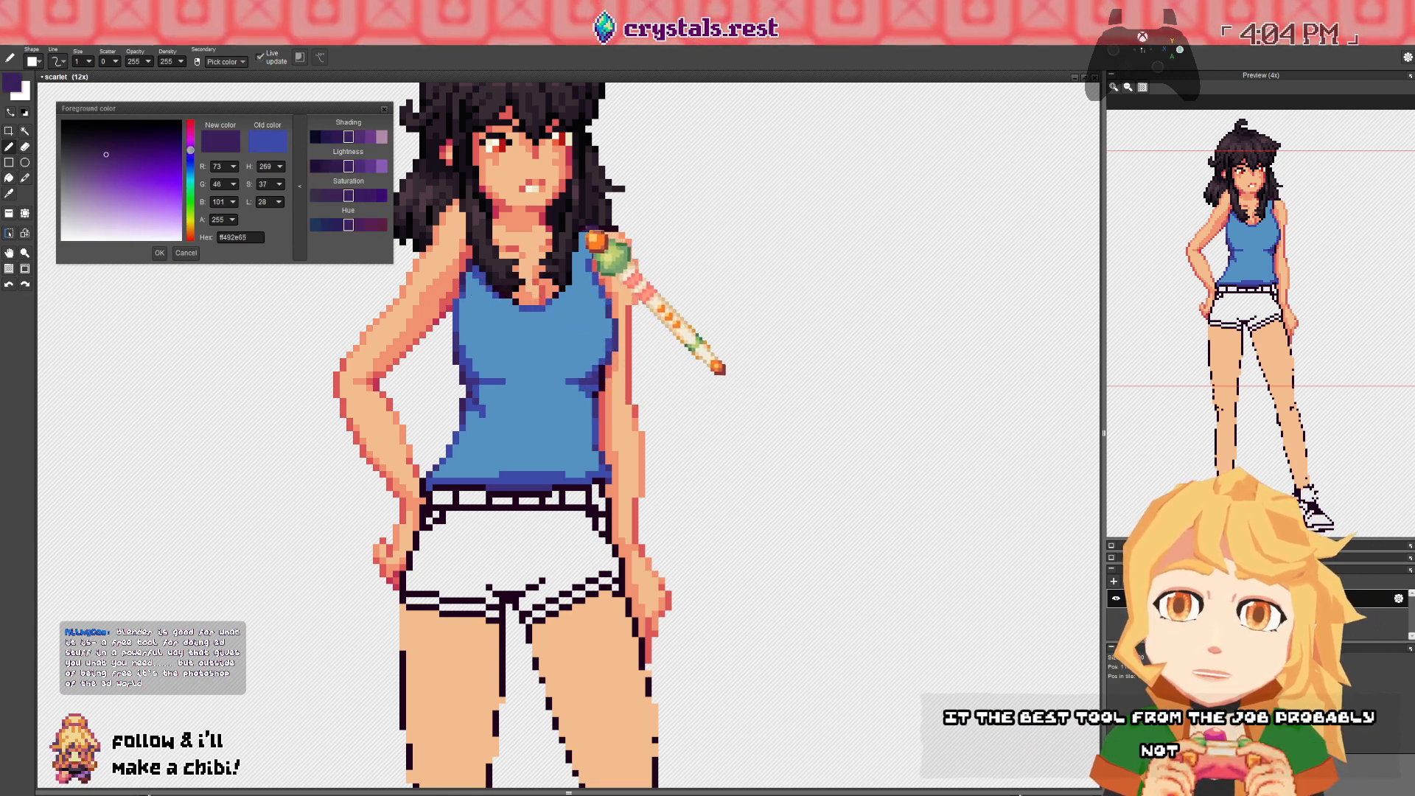
# - Recolour the dark outline pixels around the tank top's strap and shoulder with sampled outline and skin tones
pyautogui.rightClick(602, 238)
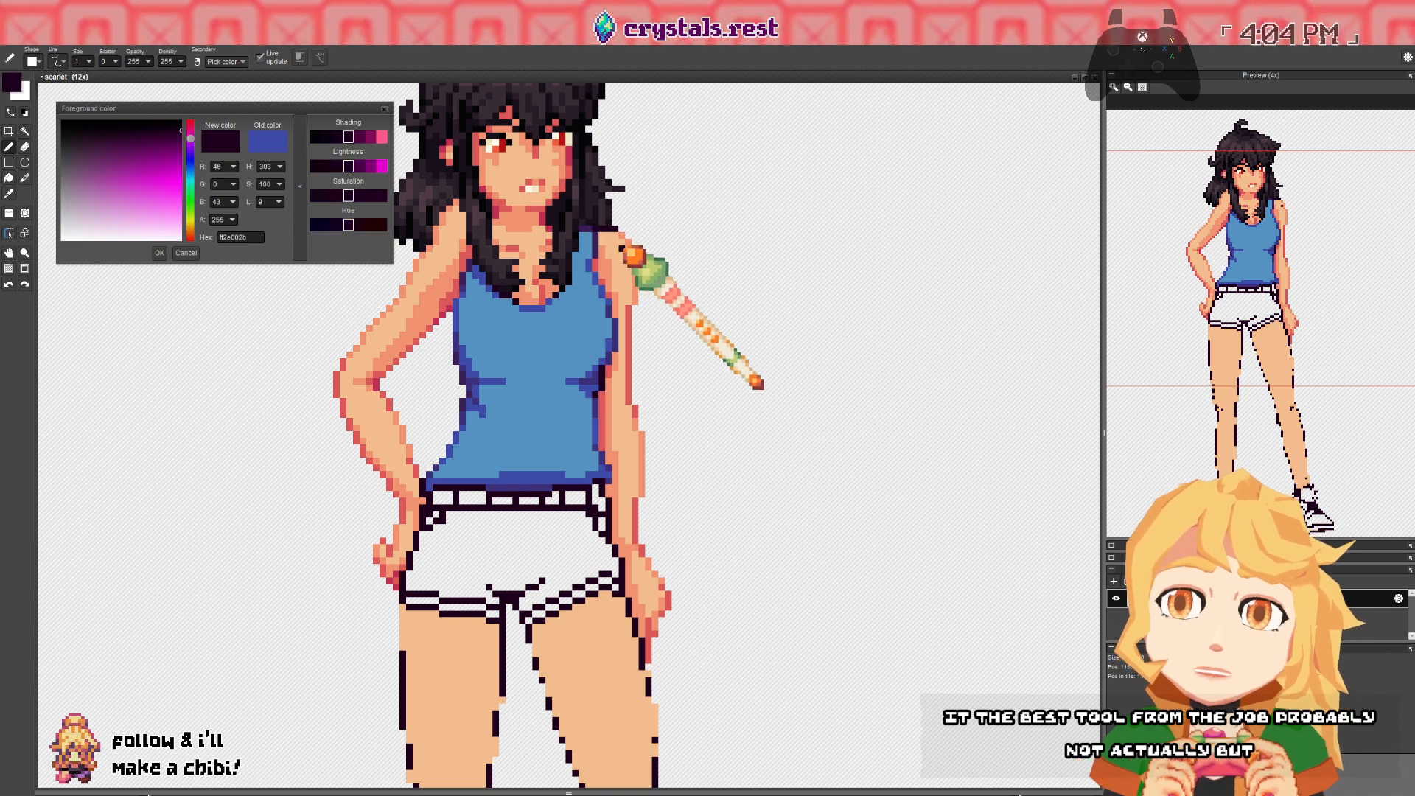
pyautogui.rightClick(603, 276)
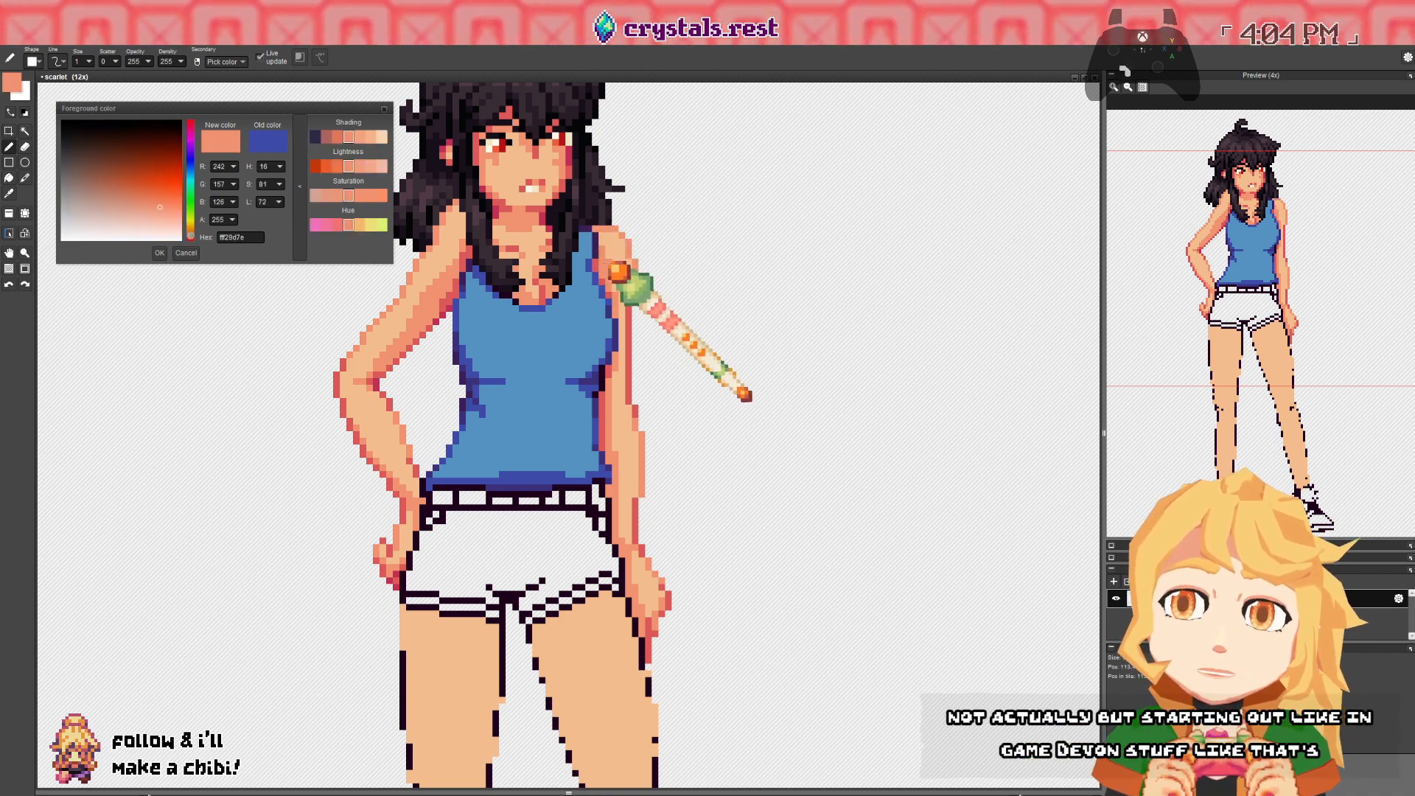
pyautogui.rightClick(602, 242)
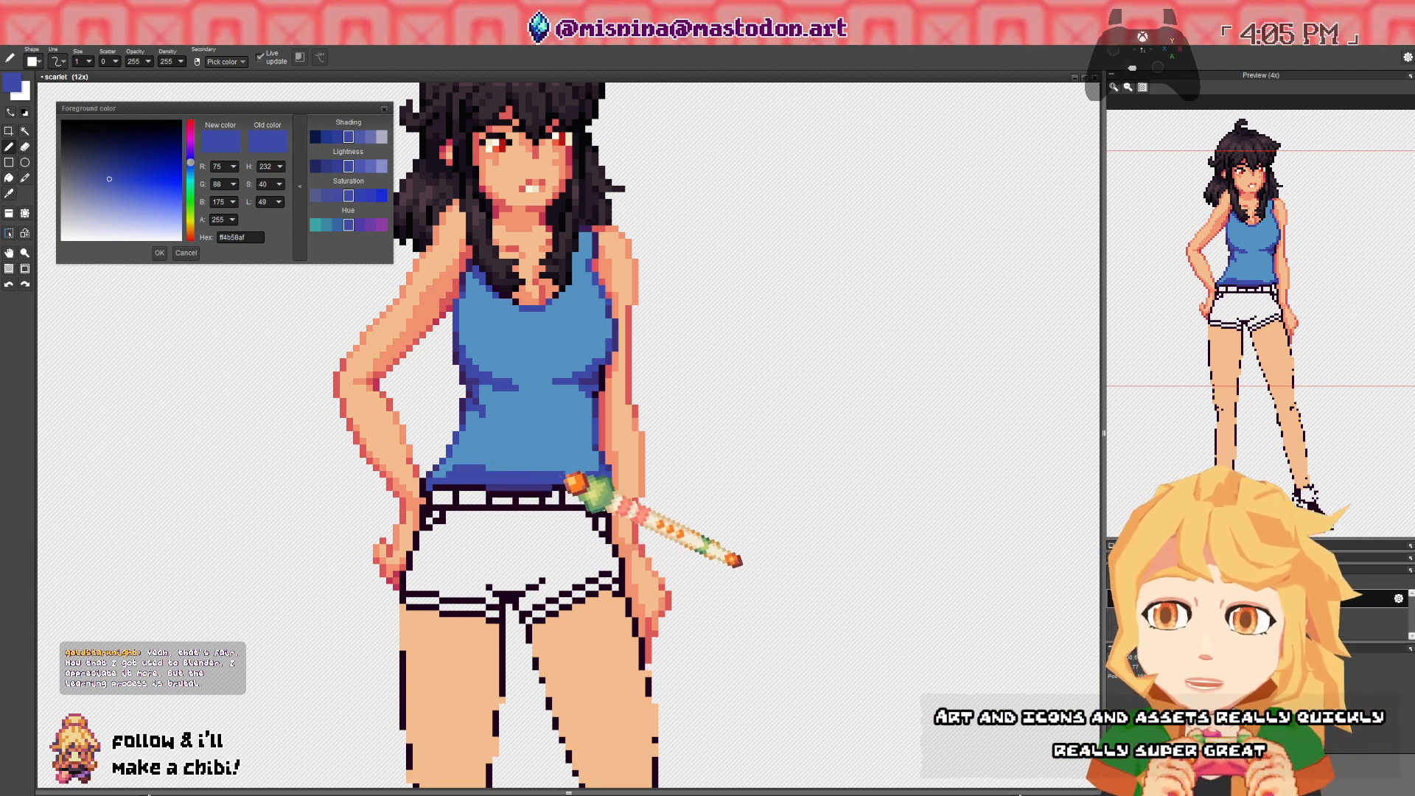
# - Refine the tank top's hem and under-bust fold shading with the sampled blue (#639cc7), dark purple and indigo (#4b58af)
pyautogui.rightClick(568, 476)
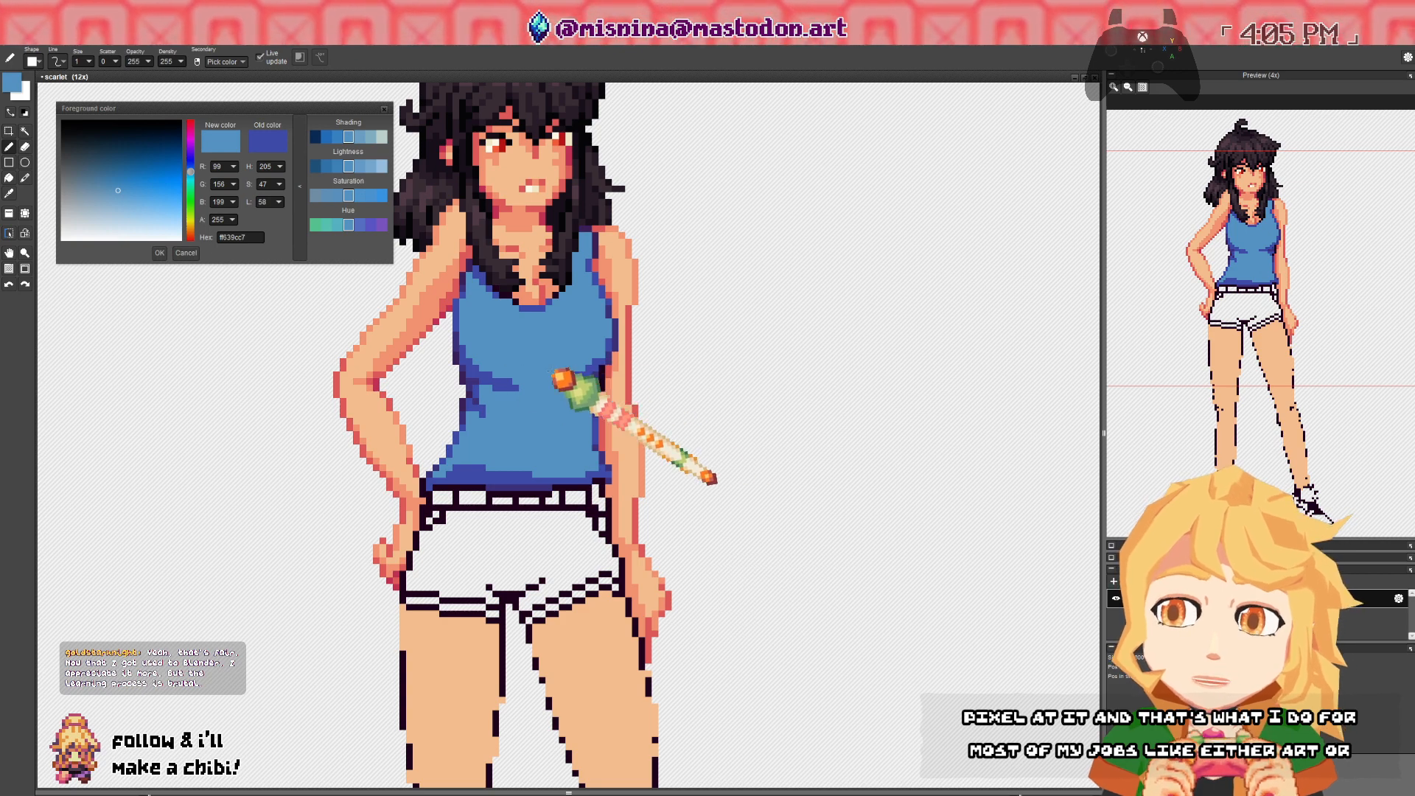
pyautogui.rightClick(463, 378)
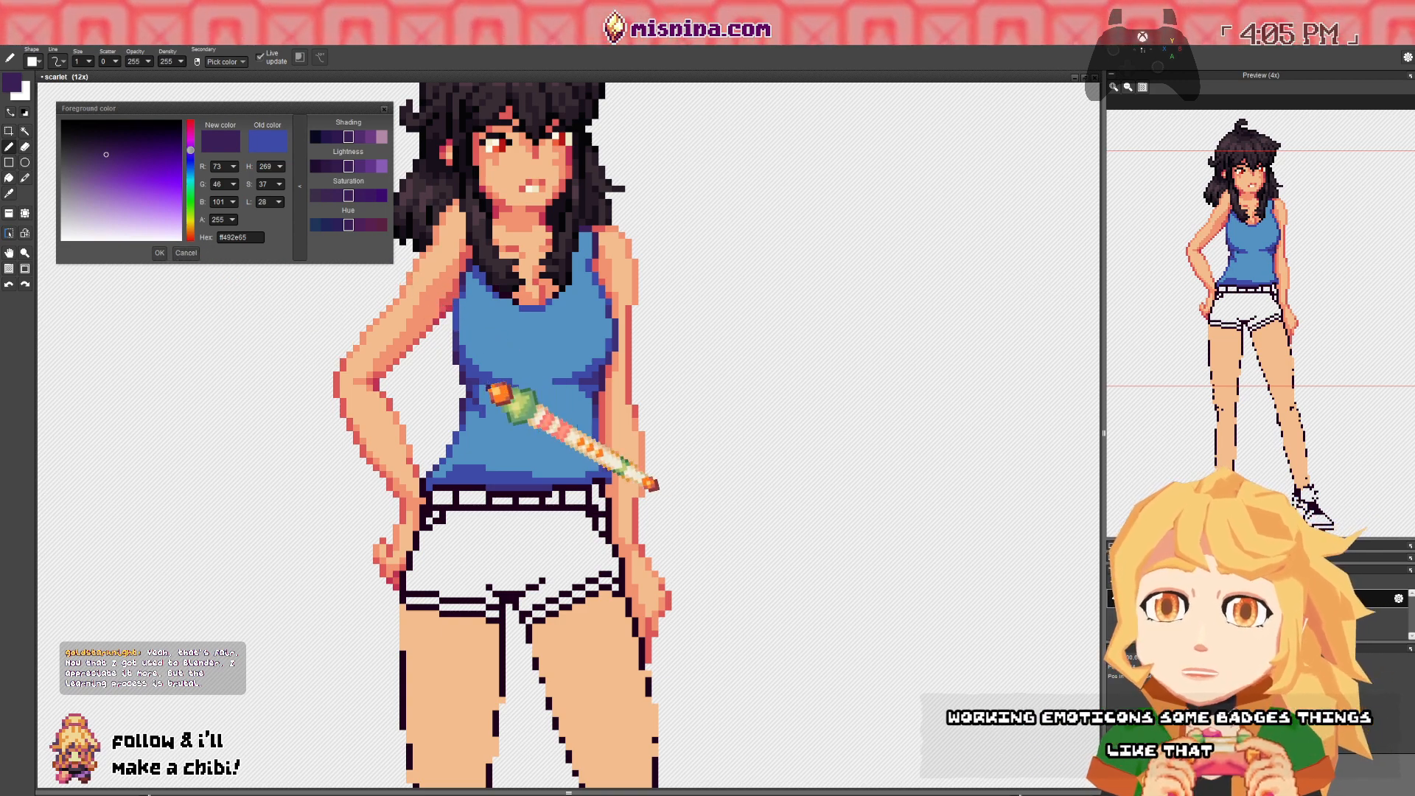
pyautogui.rightClick(493, 383)
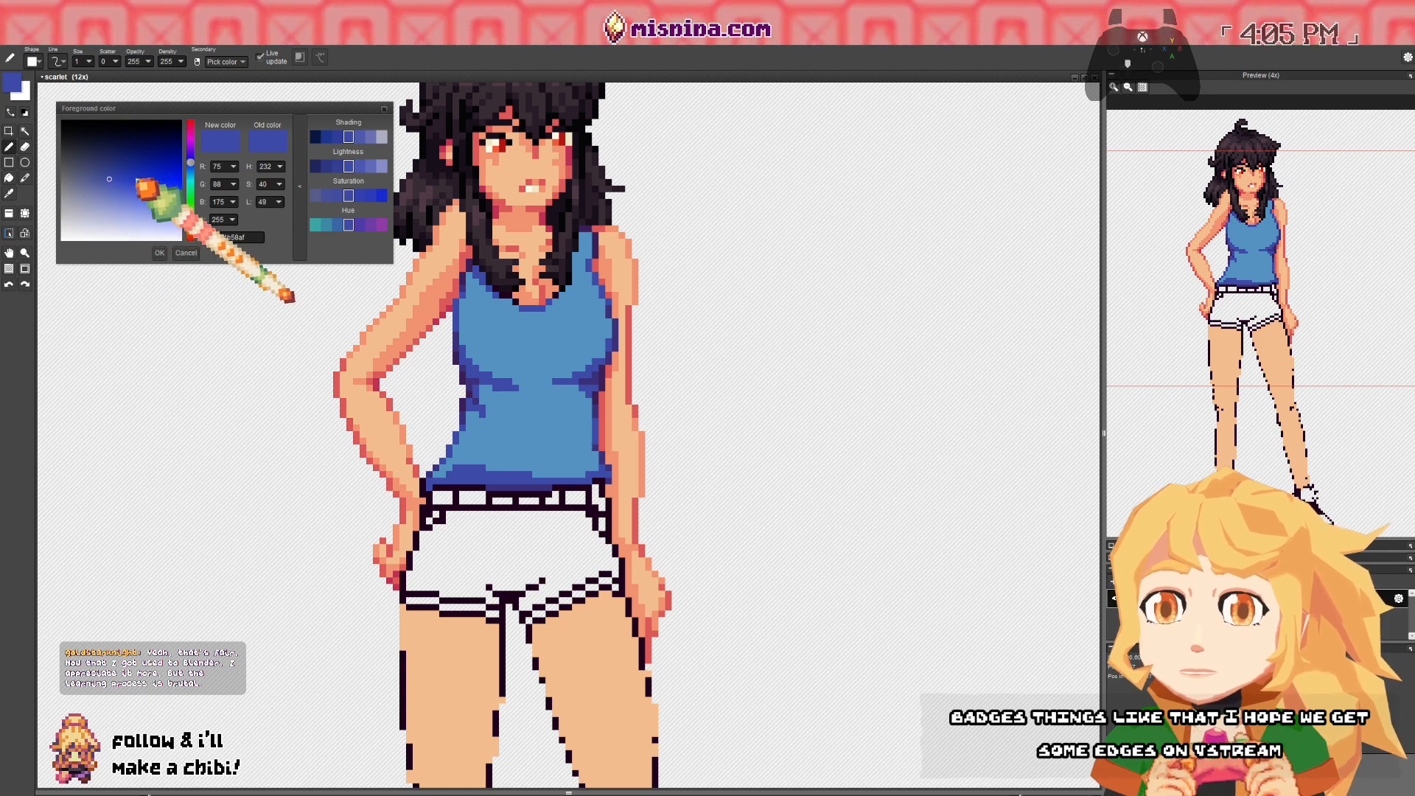
# - Mix in-between blues and soften the tank top's shading edges with the pen at 132 opacity, using the blended tone #5679bb
pyautogui.moveTo(197, 164); pyautogui.dragTo(194, 168)
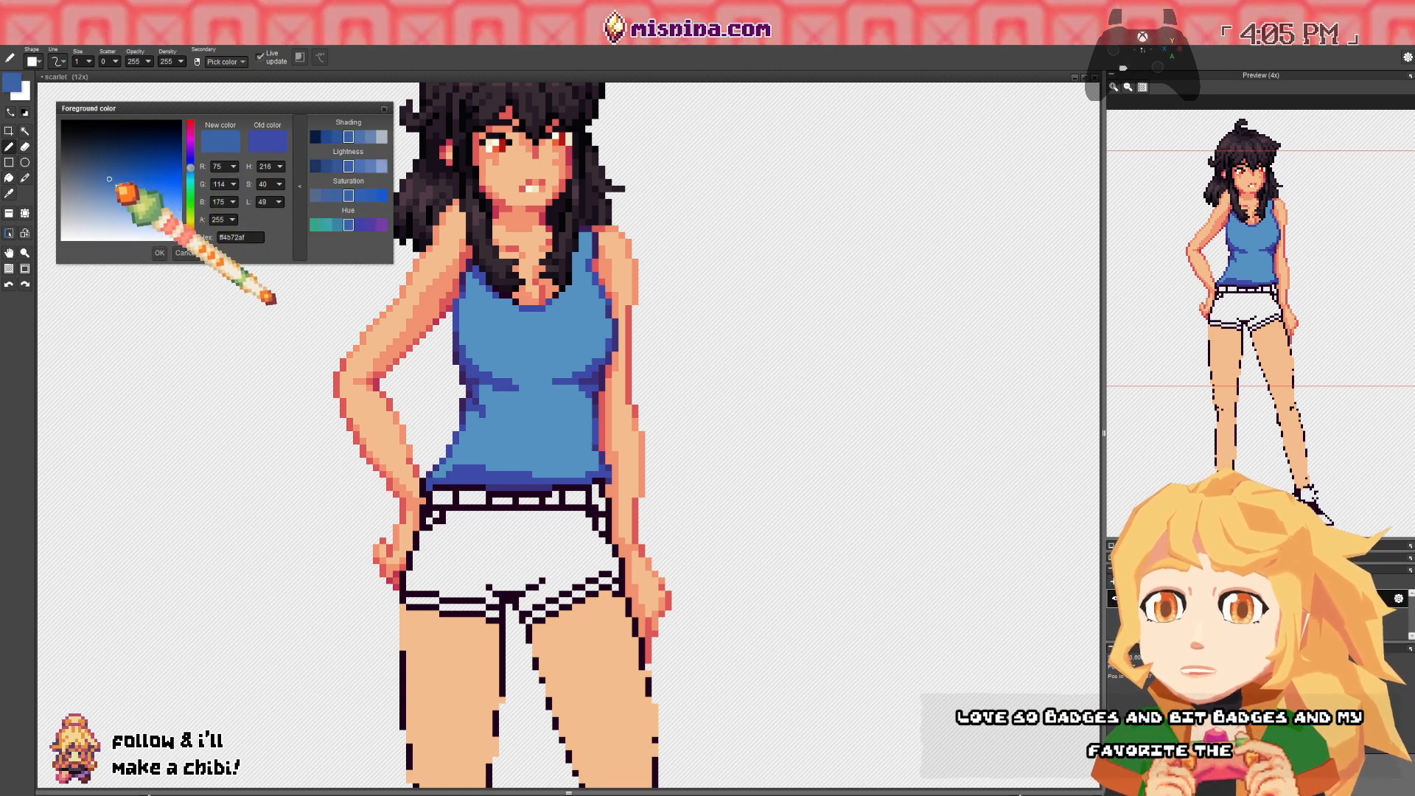
pyautogui.click(113, 191)
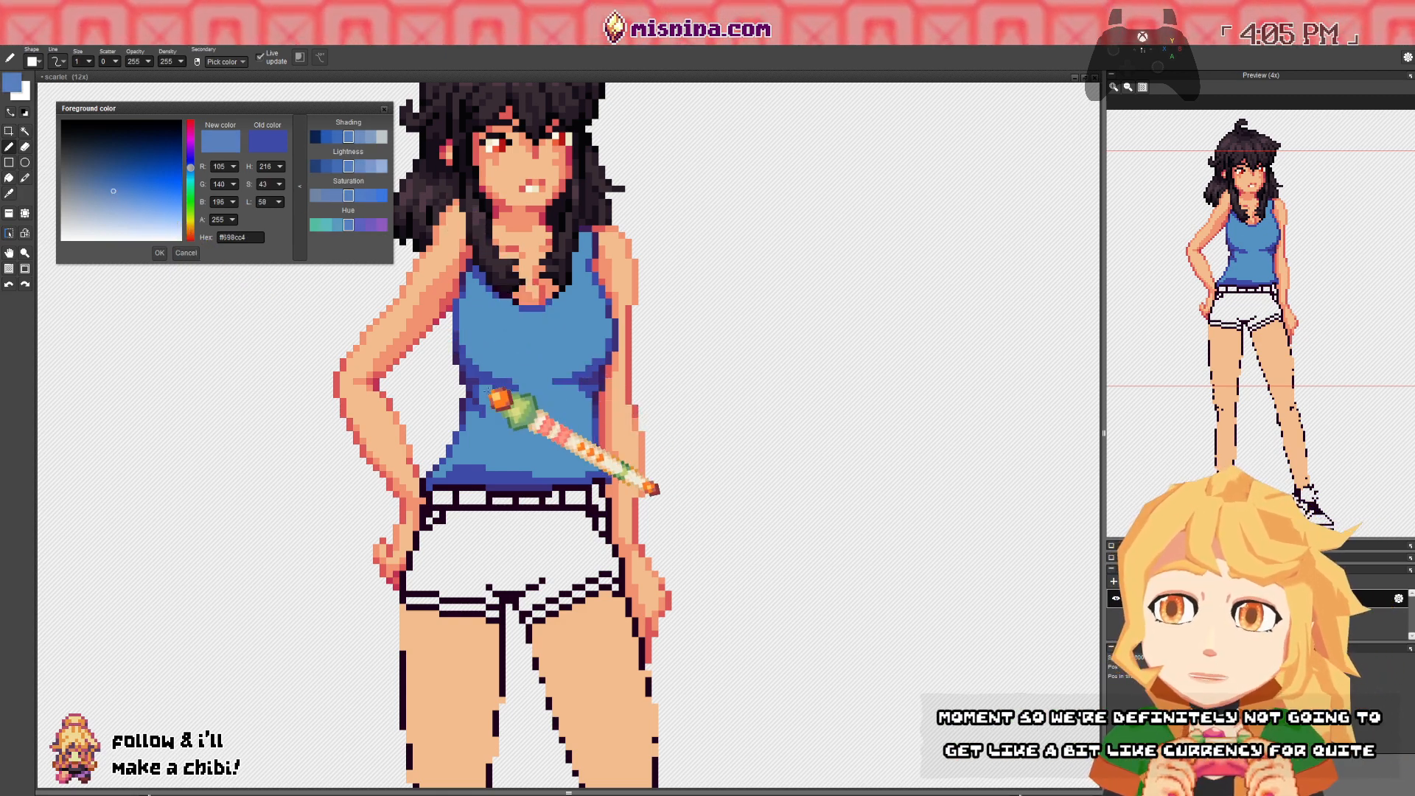
pyautogui.rightClick(493, 377)
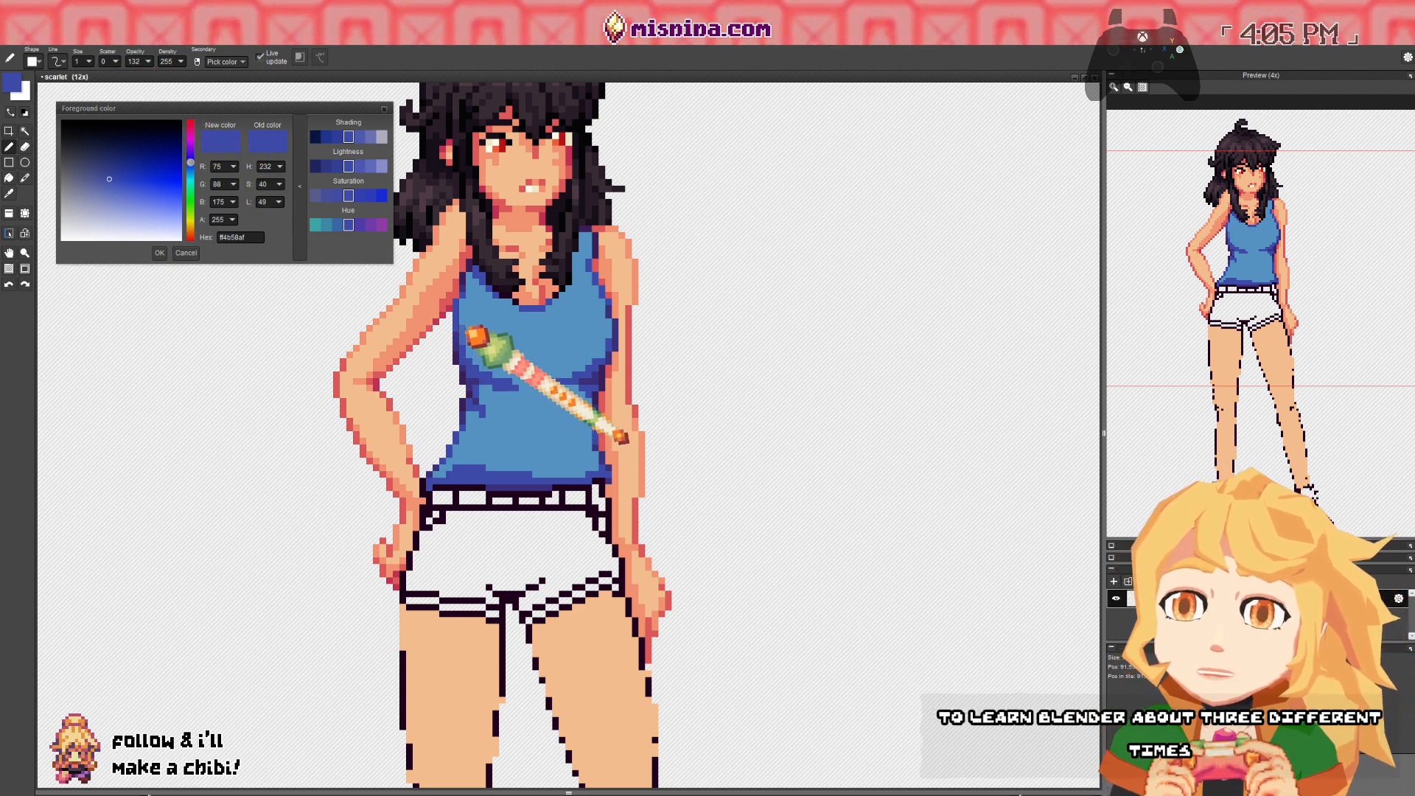
pyautogui.rightClick(473, 341)
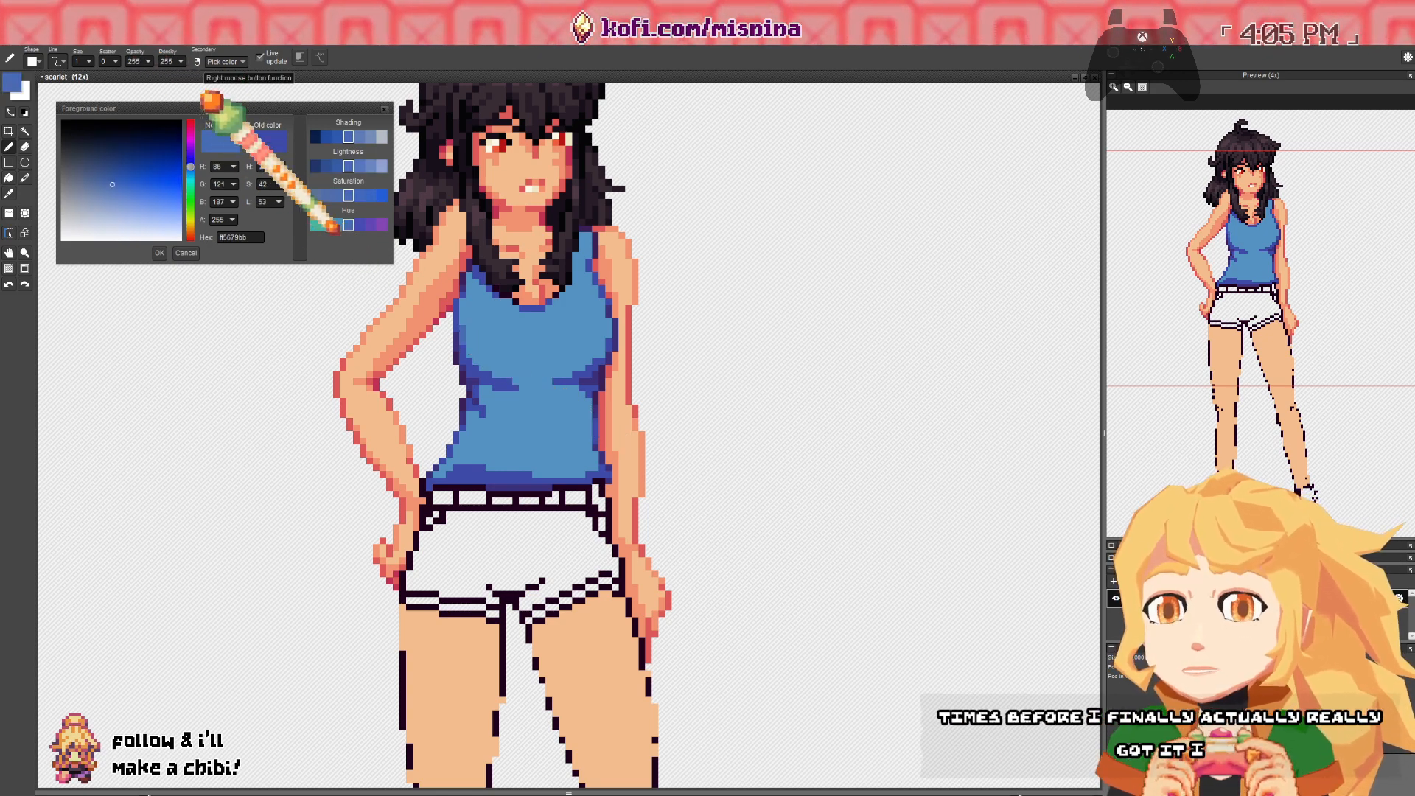
pyautogui.press('Return')
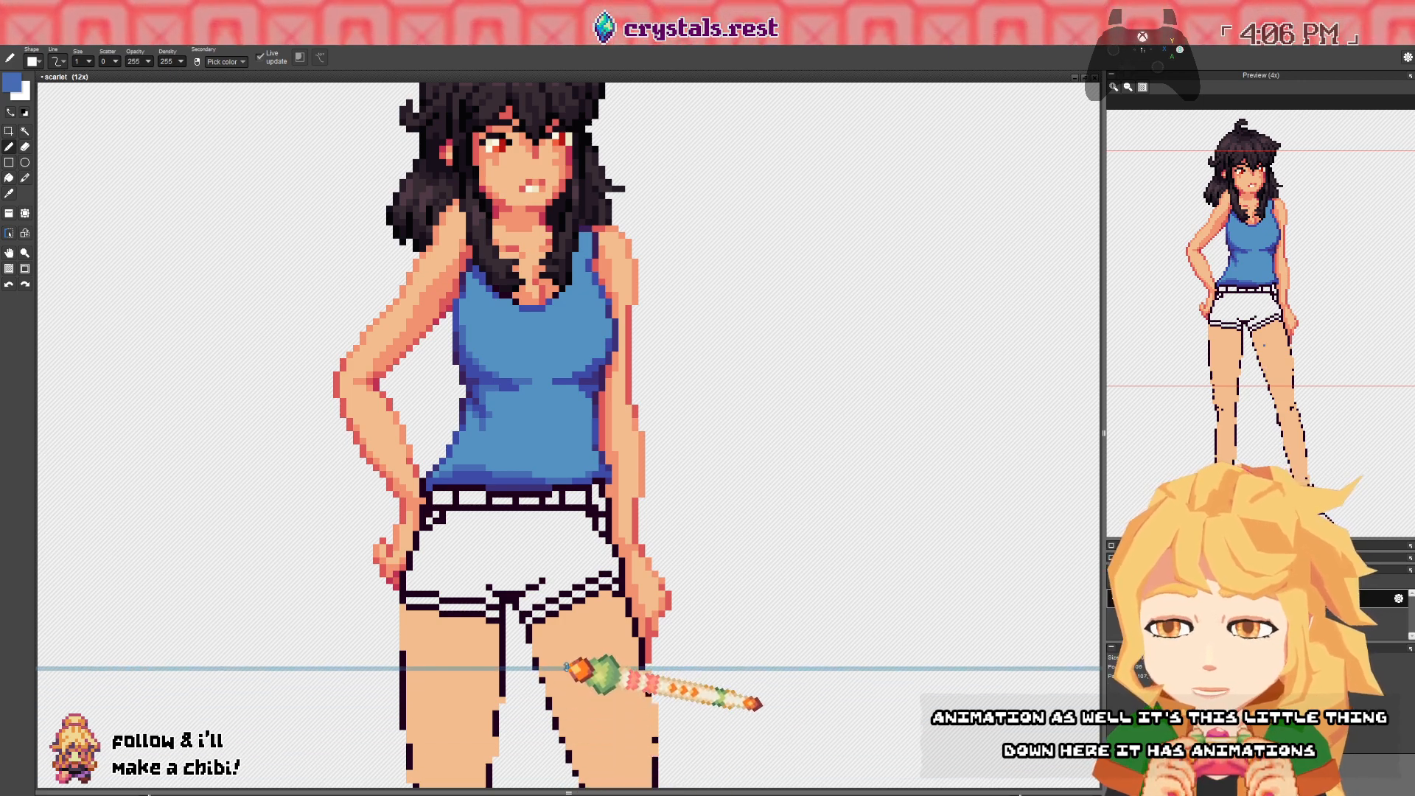
# - Sample the deep violet from the outline on the side of the tank top
pyautogui.moveTo(568, 572); pyautogui.dragTo(569, 783)
pyautogui.moveTo(580, 553); pyautogui.dragTo(581, 652)
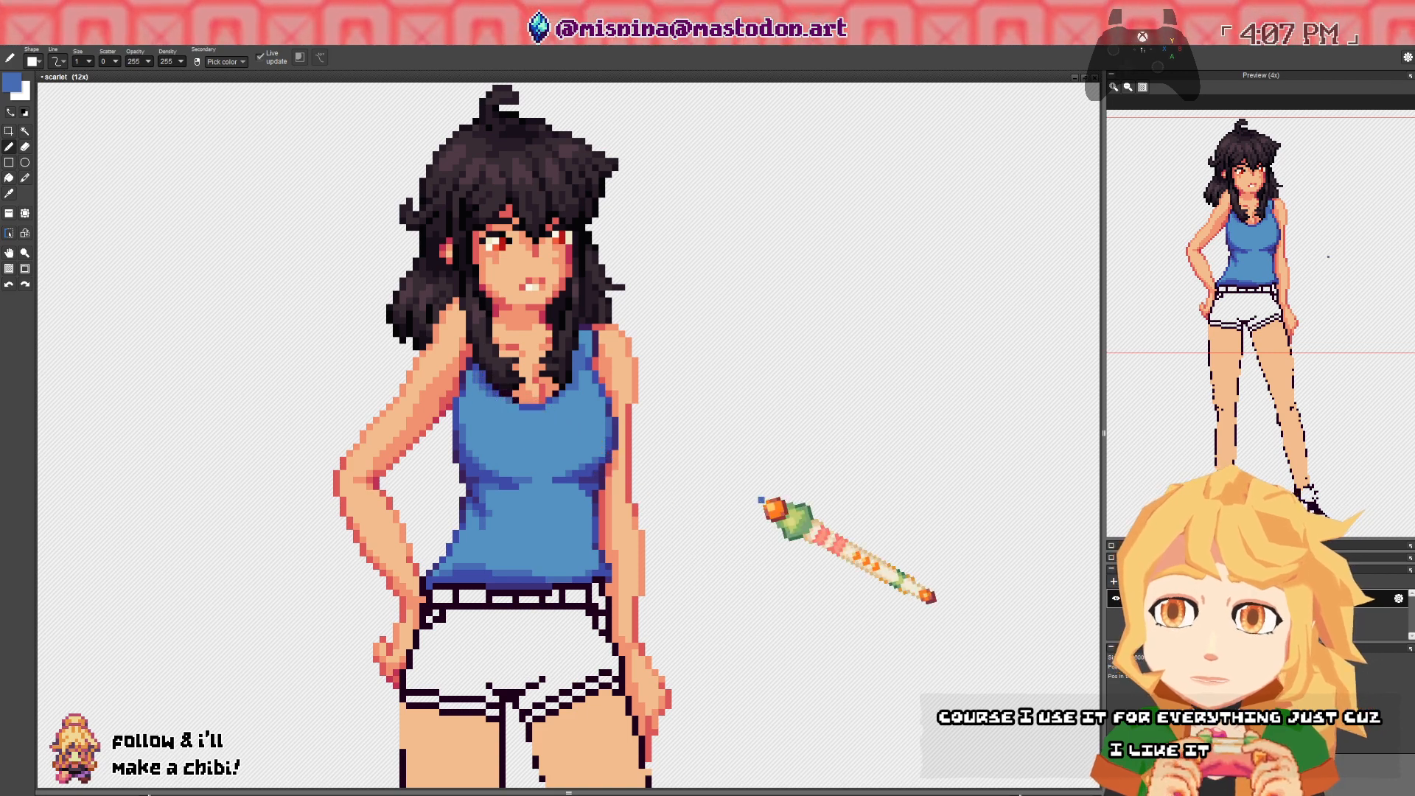
pyautogui.rightClick(624, 451)
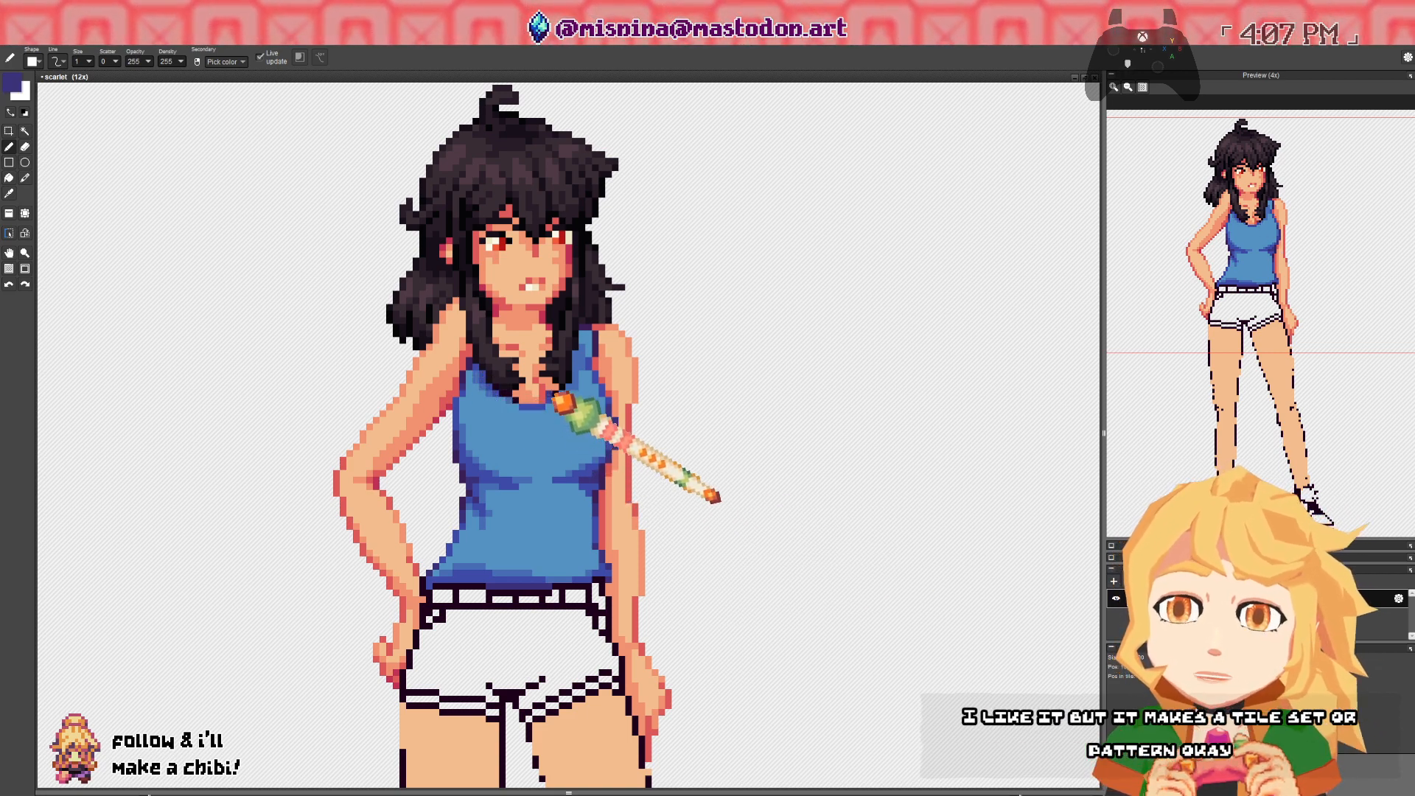
# - Shift the character within its tile, slightly left and down, with the tile offset tool
pyautogui.scroll(-3, 572, 396)
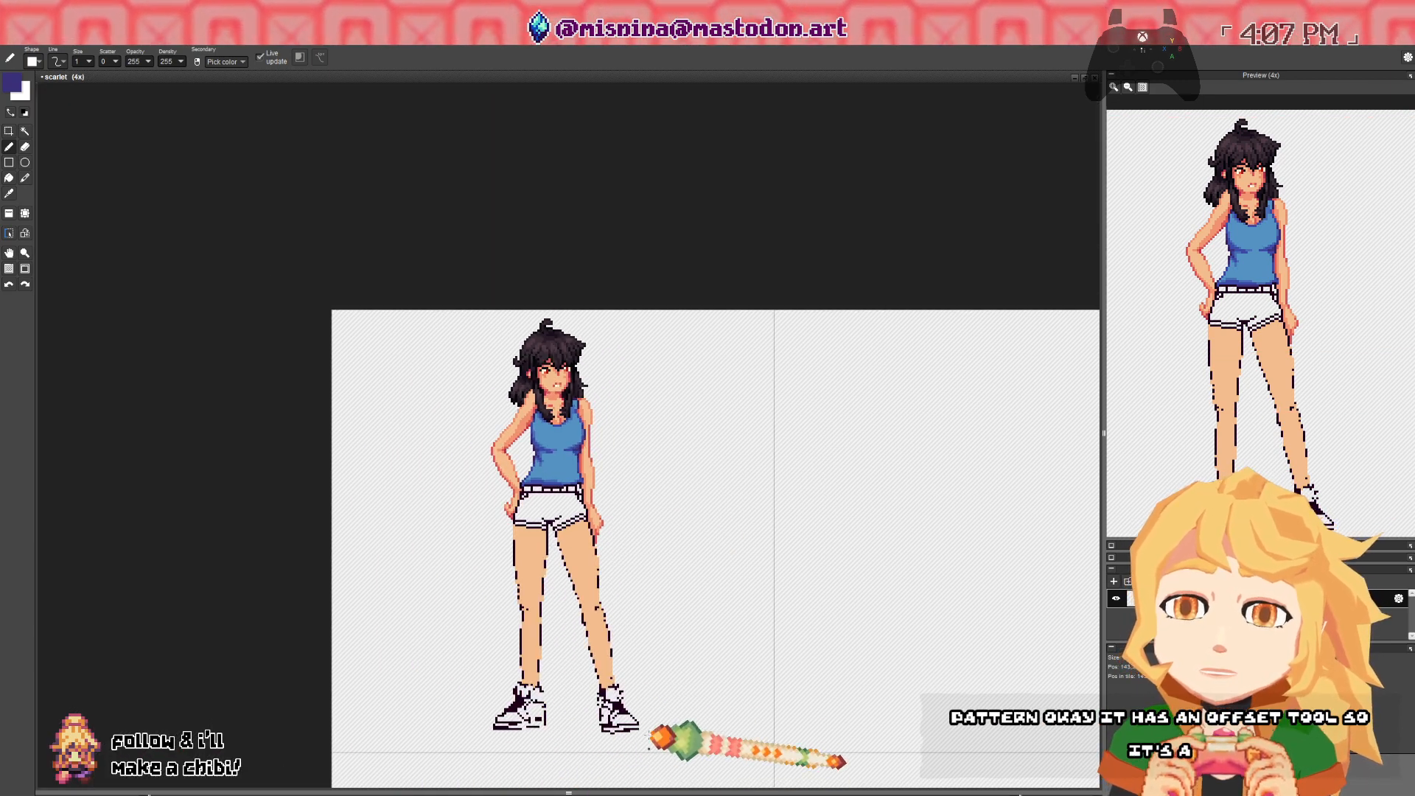
pyautogui.moveTo(649, 690)
pyautogui.mouseDown()
pyautogui.moveTo(579, 690)
pyautogui.moveTo(578, 533)
pyautogui.mouseUp()
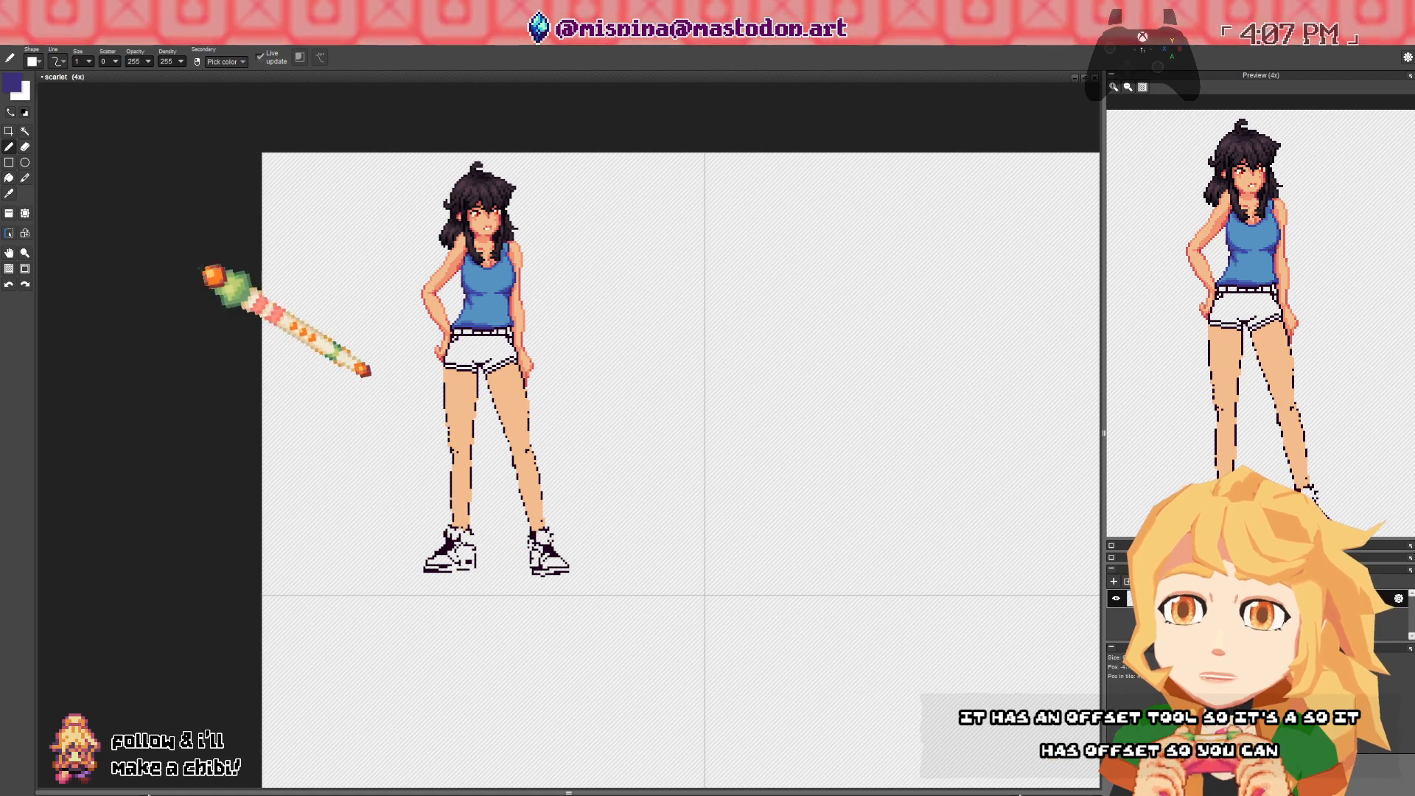
pyautogui.click(25, 213)
pyautogui.moveTo(482, 334); pyautogui.dragTo(406, 306)
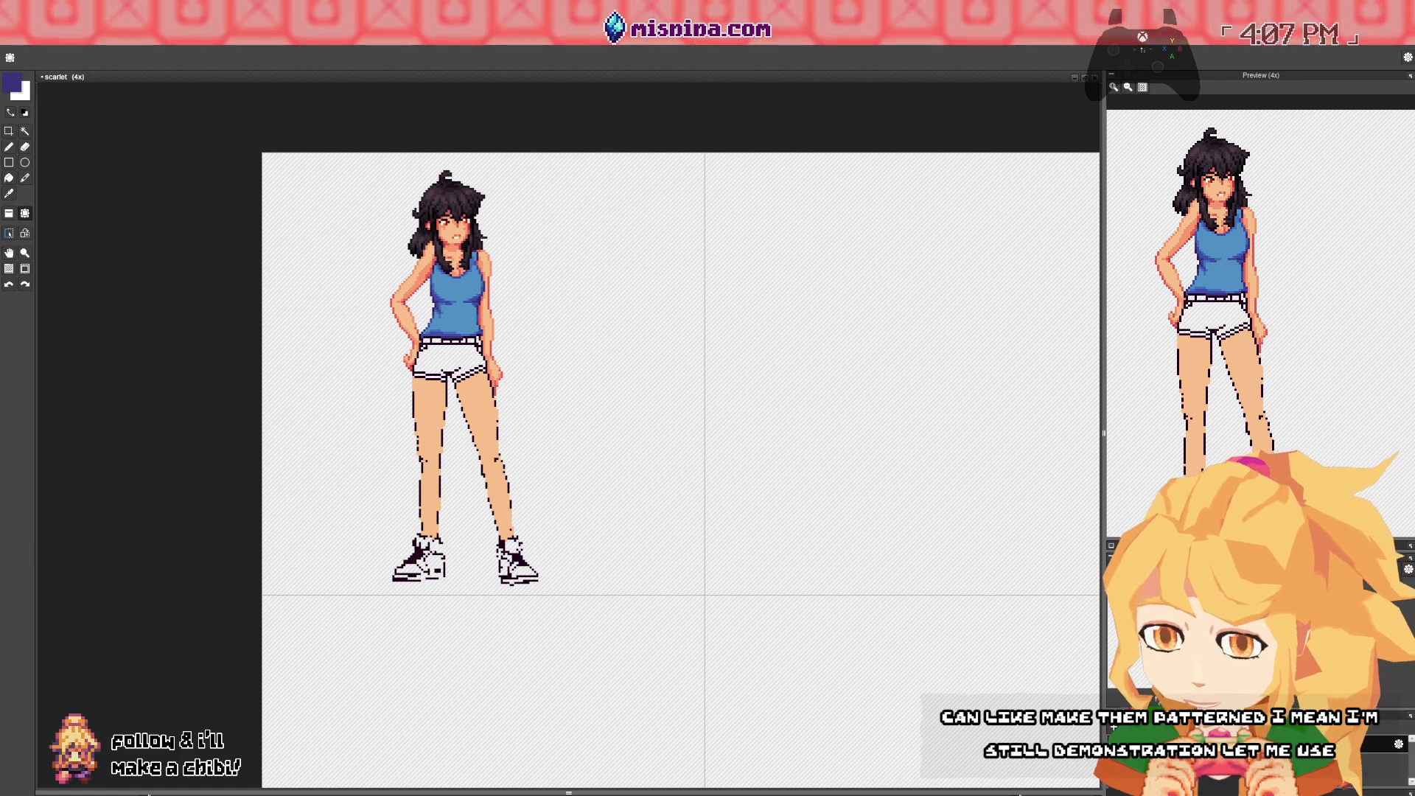
# - Place copies of the character tile in neighbouring grid cells and offset the tile so the artwork wraps around its edges
pyautogui.click(8, 214)
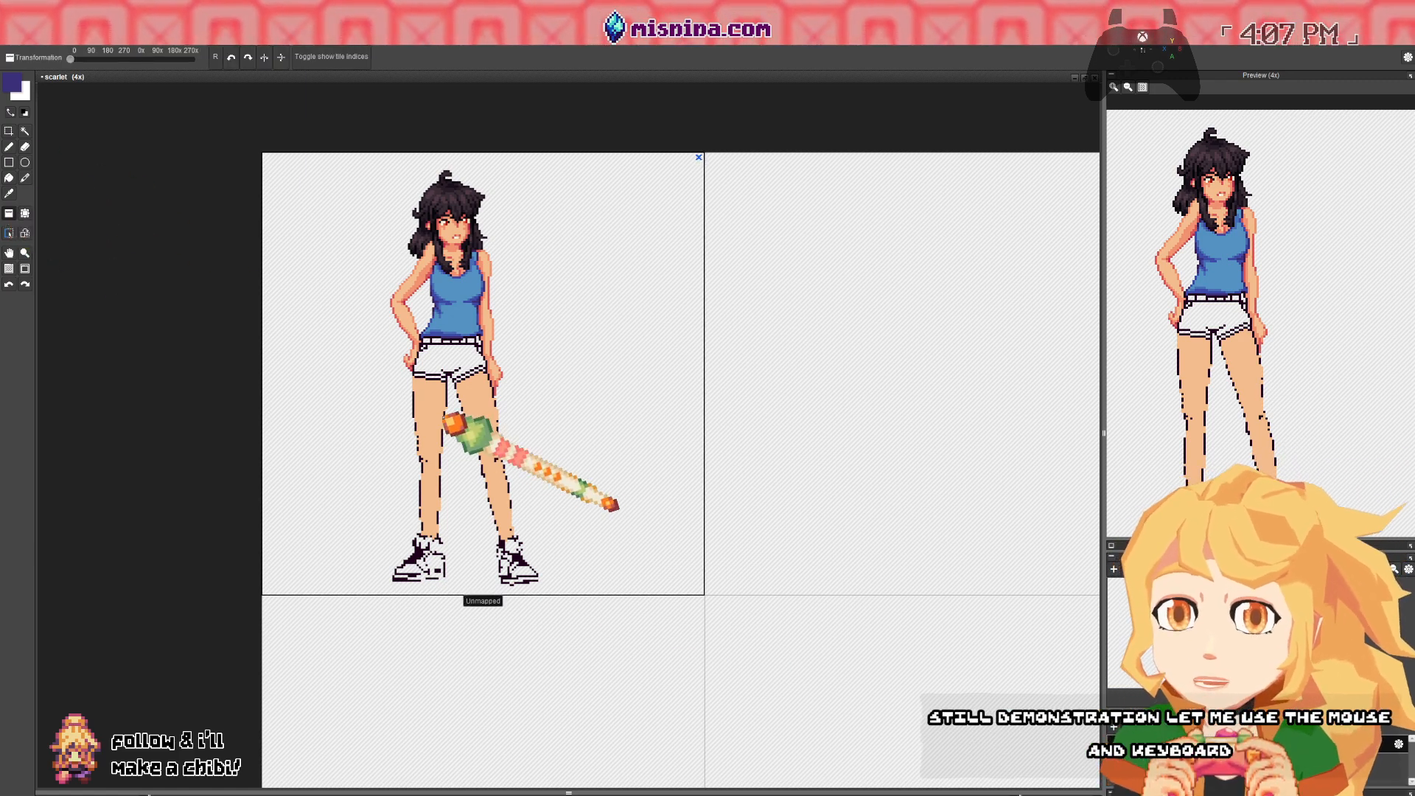
pyautogui.moveTo(727, 430); pyautogui.dragTo(432, 370)
pyautogui.scroll(-2, 433, 370)
pyautogui.click(1254, 630)
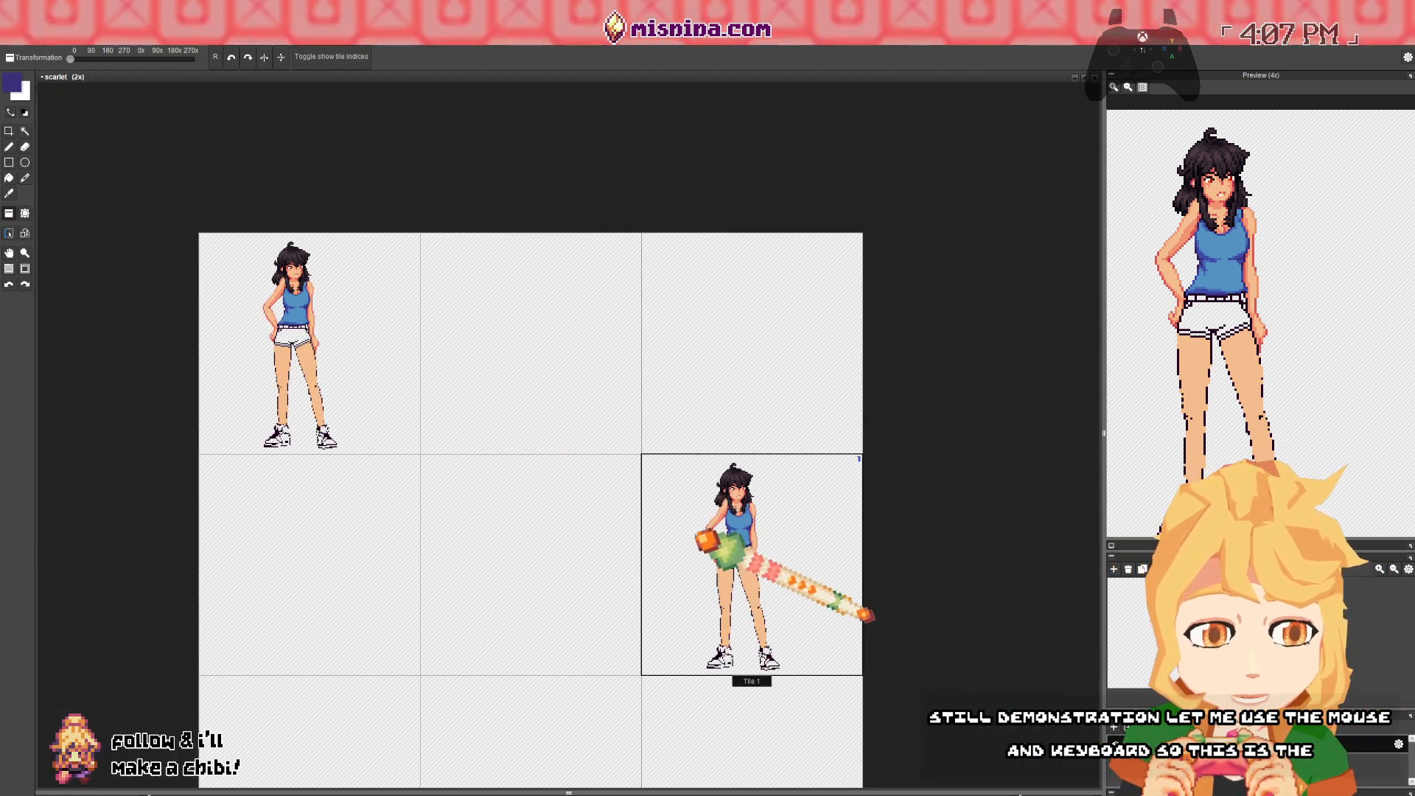
pyautogui.moveTo(695, 535); pyautogui.dragTo(802, 497)
pyautogui.moveTo(616, 341); pyautogui.dragTo(373, 512)
pyautogui.click(26, 214)
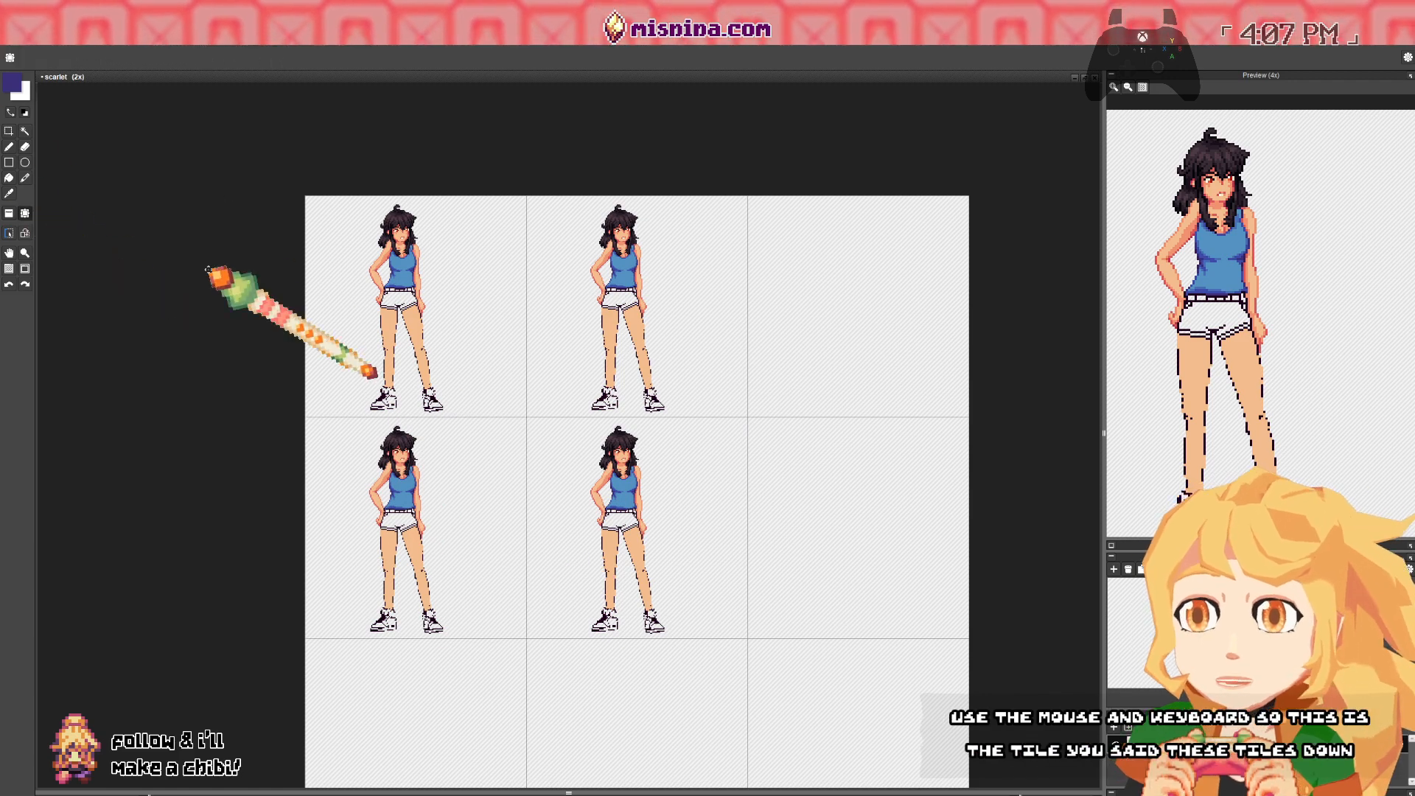
pyautogui.moveTo(317, 310)
pyautogui.mouseDown()
pyautogui.moveTo(414, 325)
pyautogui.moveTo(490, 363)
pyautogui.moveTo(656, 384)
pyautogui.moveTo(664, 398)
pyautogui.moveTo(792, 424)
pyautogui.moveTo(838, 499)
pyautogui.moveTo(559, 511)
pyautogui.moveTo(315, 417)
pyautogui.moveTo(361, 372)
pyautogui.moveTo(387, 385)
pyautogui.moveTo(410, 374)
pyautogui.mouseUp()
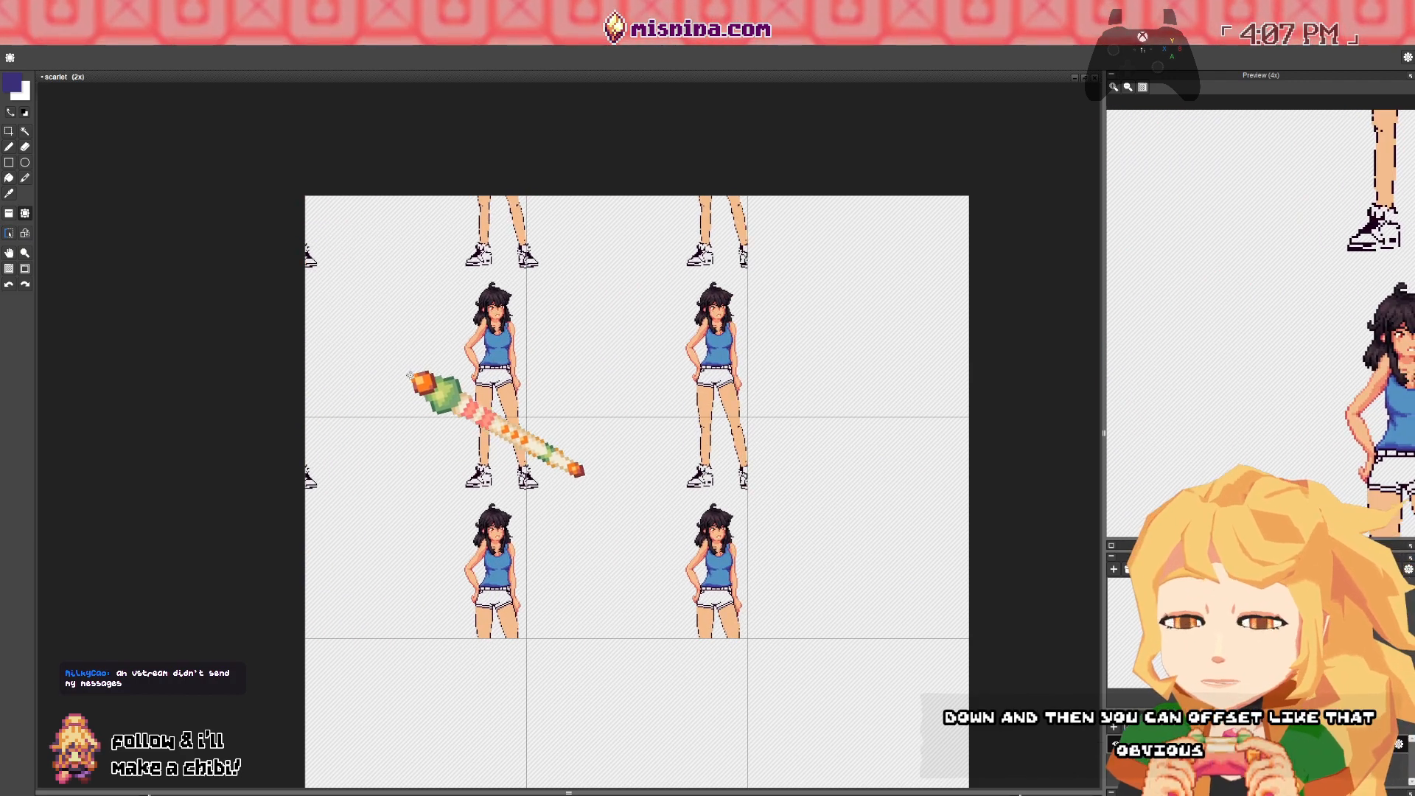
# - Undo the tile offsets and tile placements until only the character in its original position remains
pyautogui.hotkey('ctrl', 'z')
pyautogui.hotkey('ctrl', 'z')
pyautogui.hotkey('ctrl', 'z')
pyautogui.hotkey('ctrl', 'z')
pyautogui.hotkey('ctrl', 'z')
pyautogui.hotkey('ctrl', 'z')
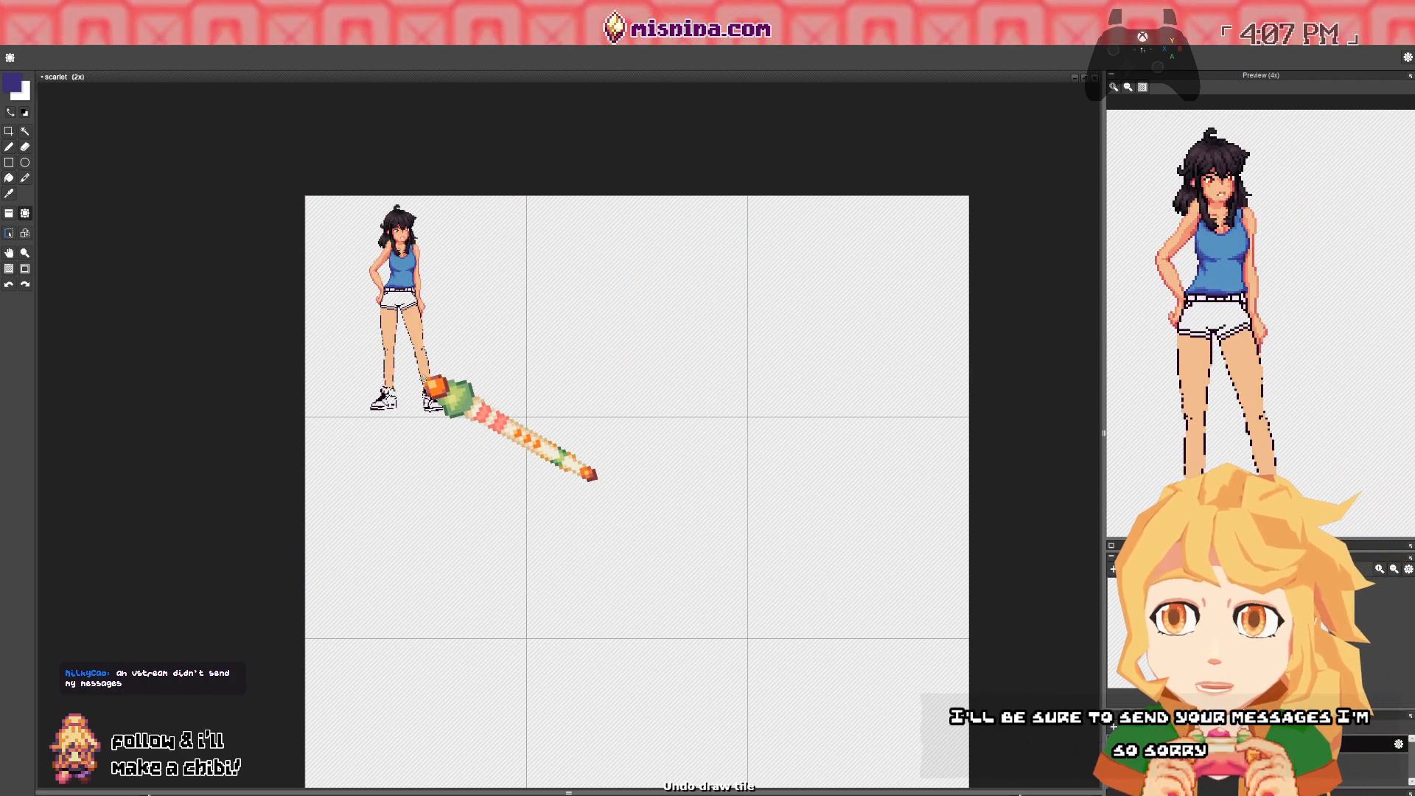
pyautogui.moveTo(429, 380); pyautogui.dragTo(726, 567)
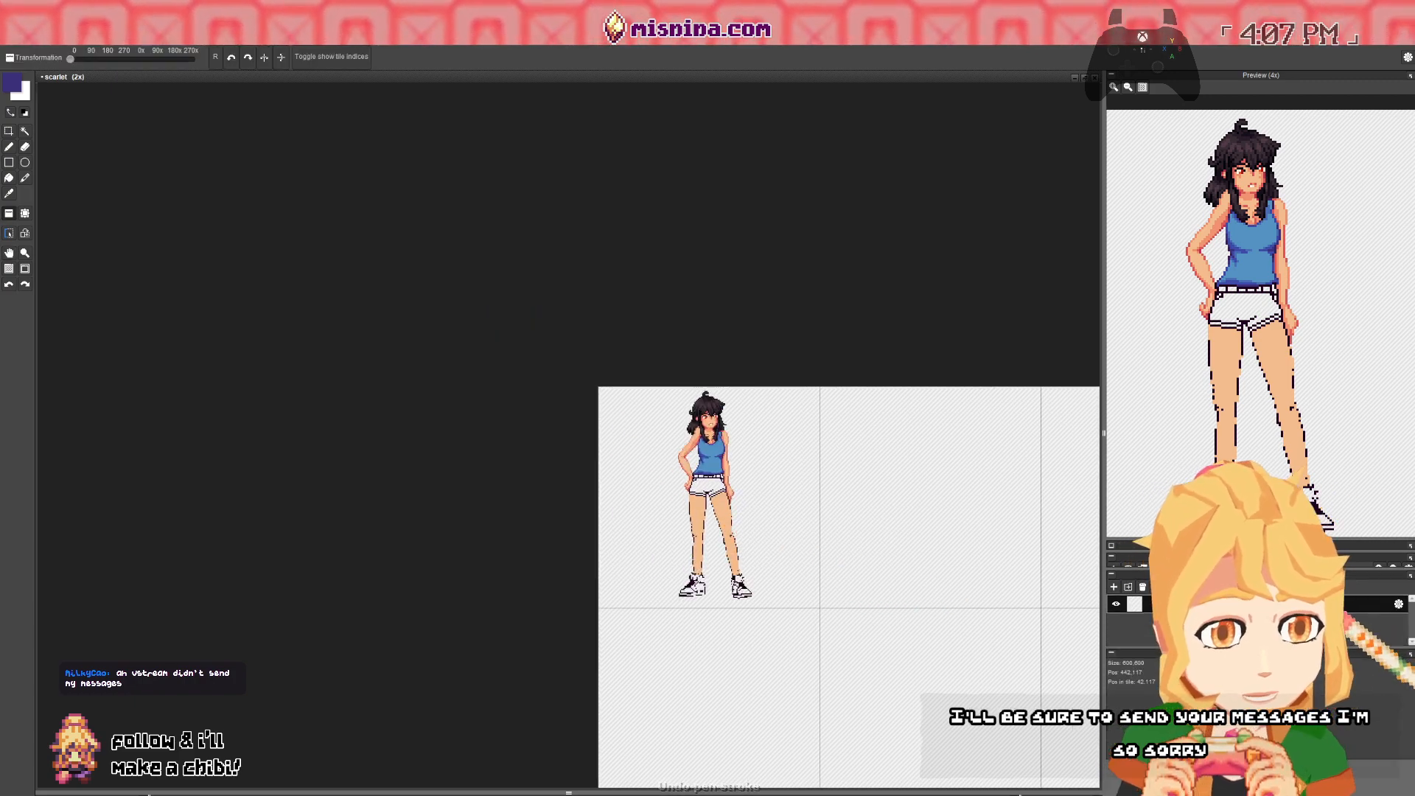
pyautogui.scroll(2, 787, 553)
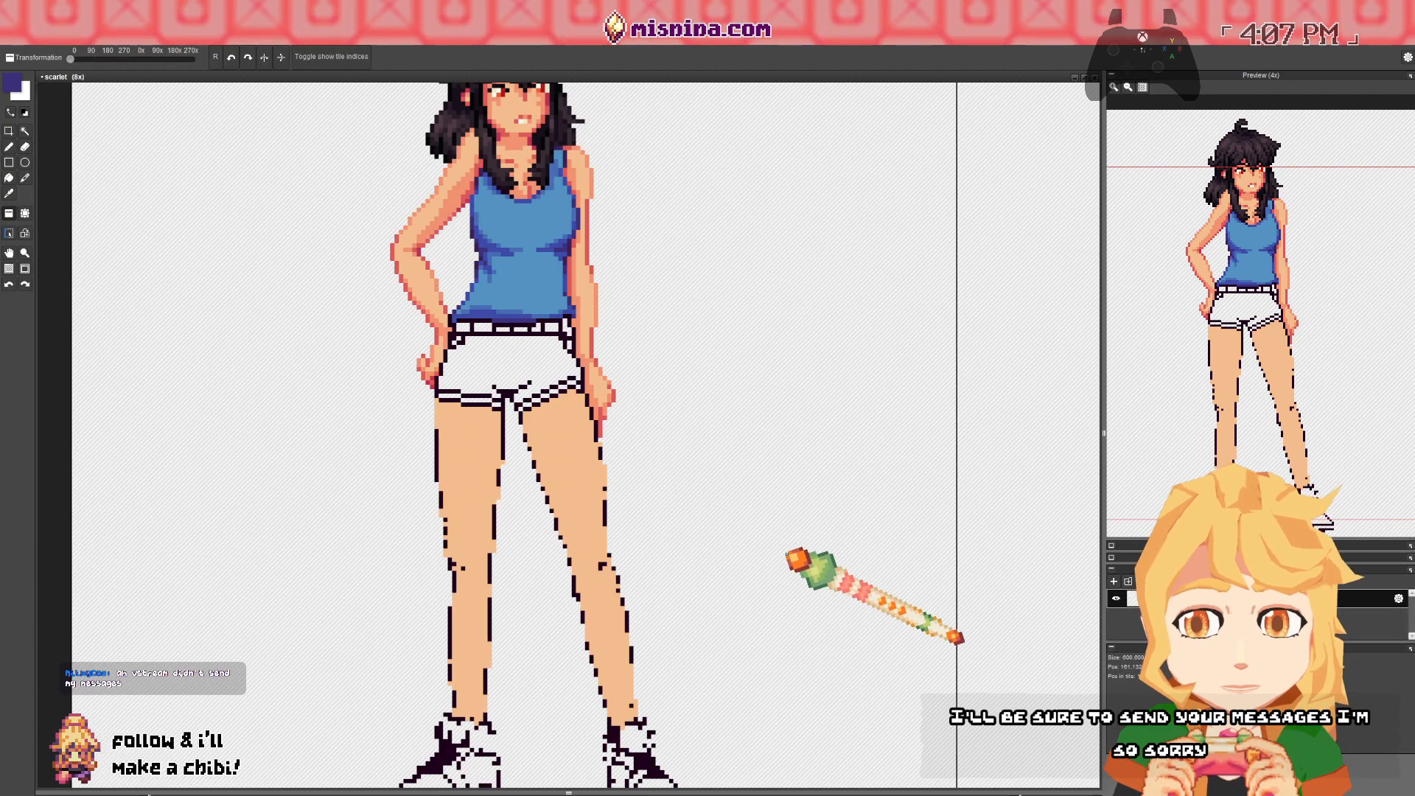
pyautogui.hotkey('ctrl', 'z')
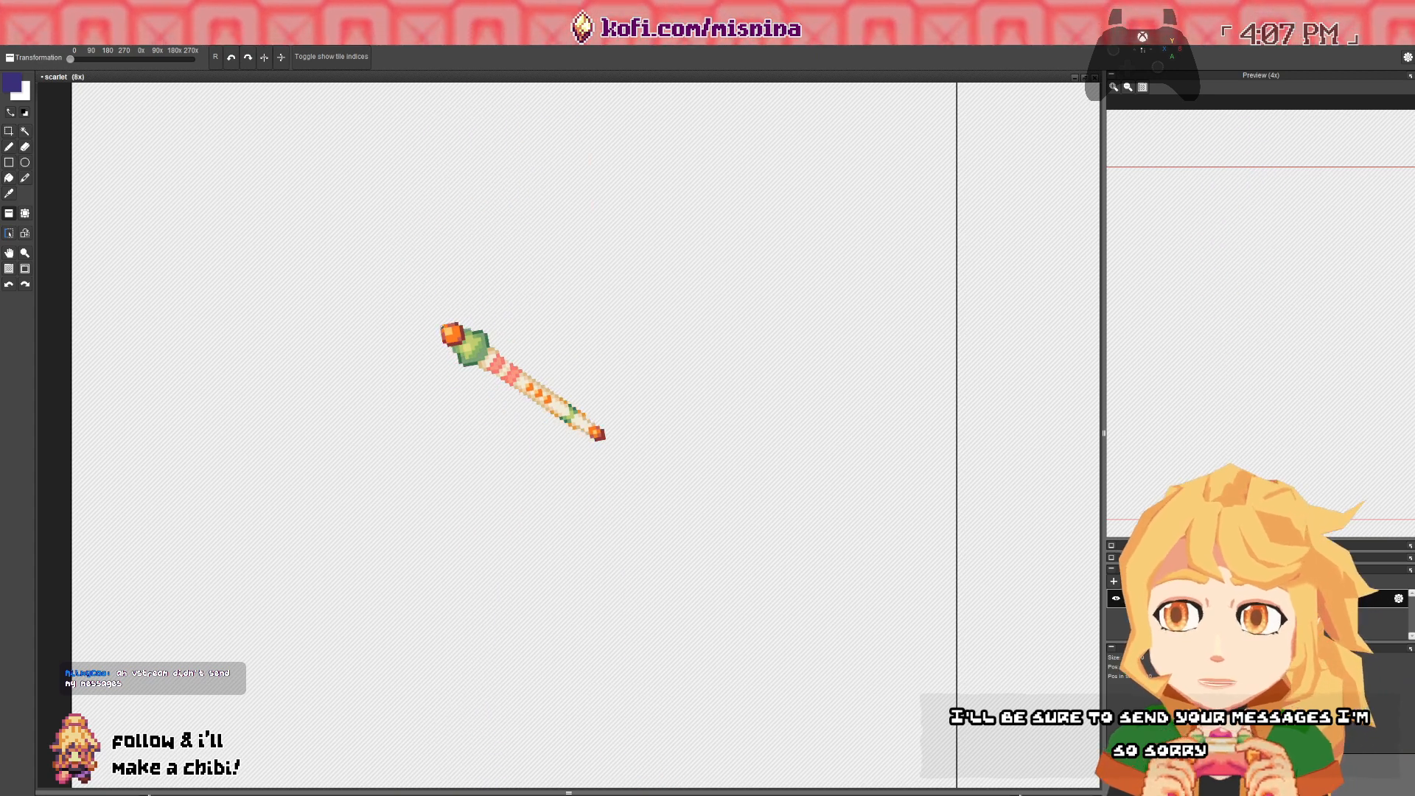
pyautogui.hotkey('ctrl', 'z')
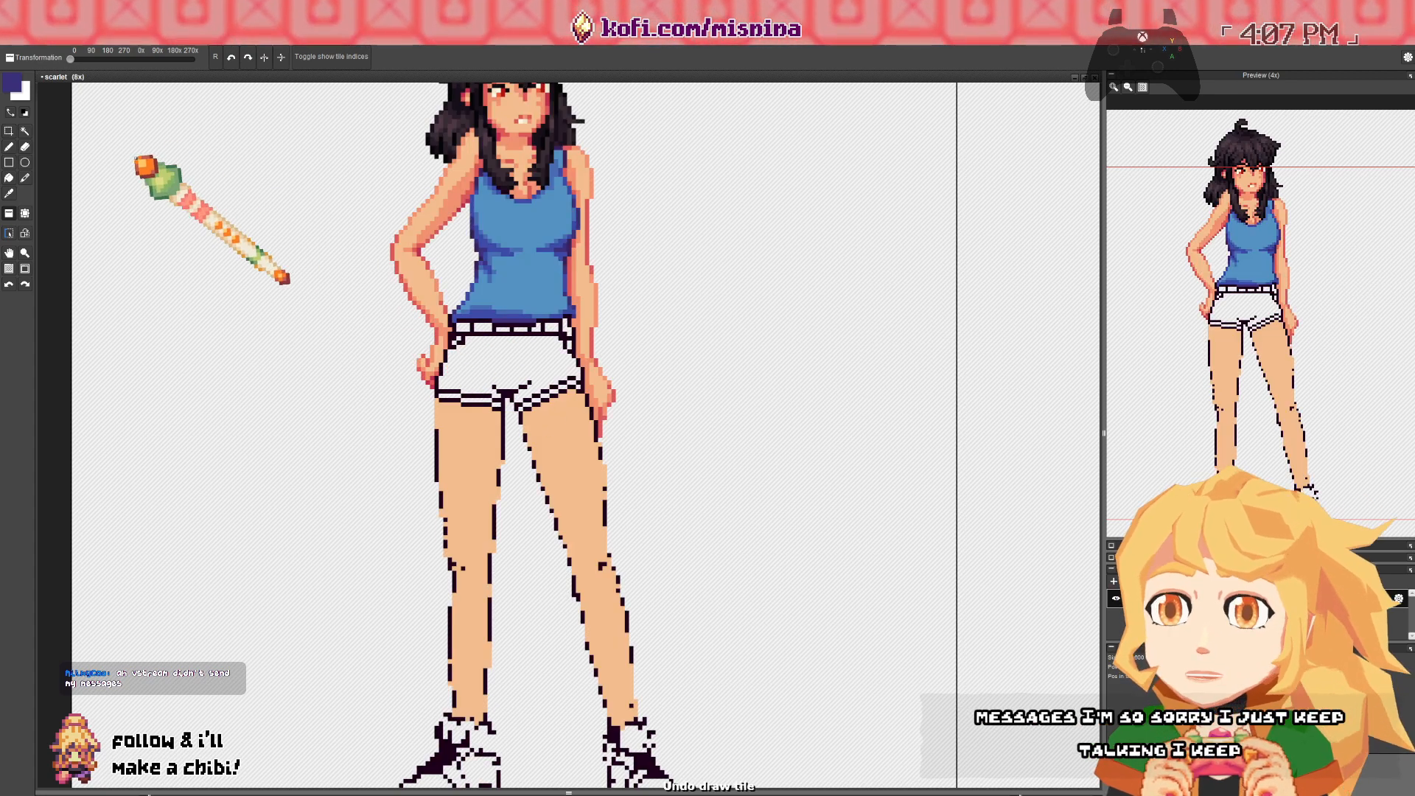
# - Return to the Pen tool and save the sprite file scarlet.pyxel
pyautogui.click(9, 147)
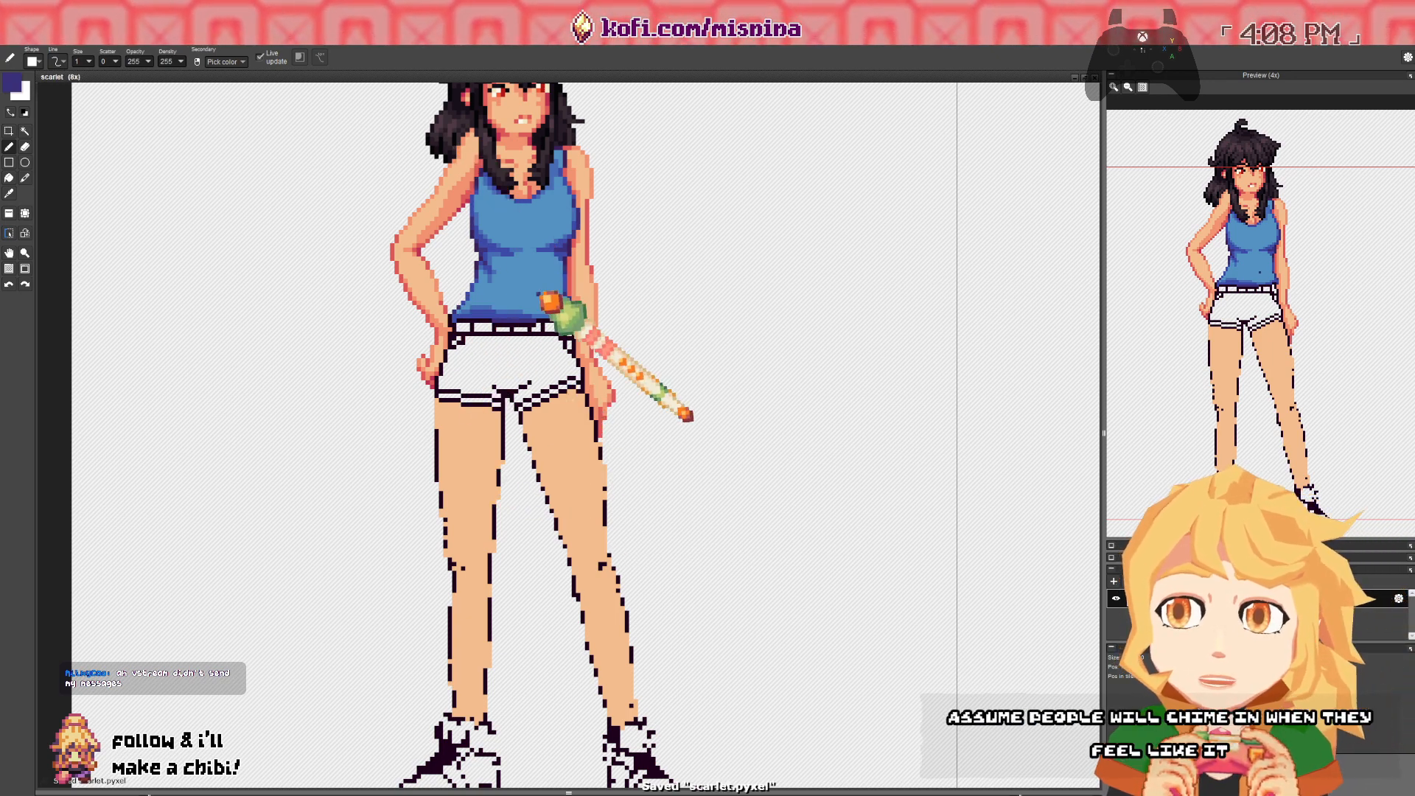
# - Examine the uncoloured shorts, legs and shoes, and the shaded tank top at different magnifications
pyautogui.moveTo(541, 441); pyautogui.dragTo(531, 514)
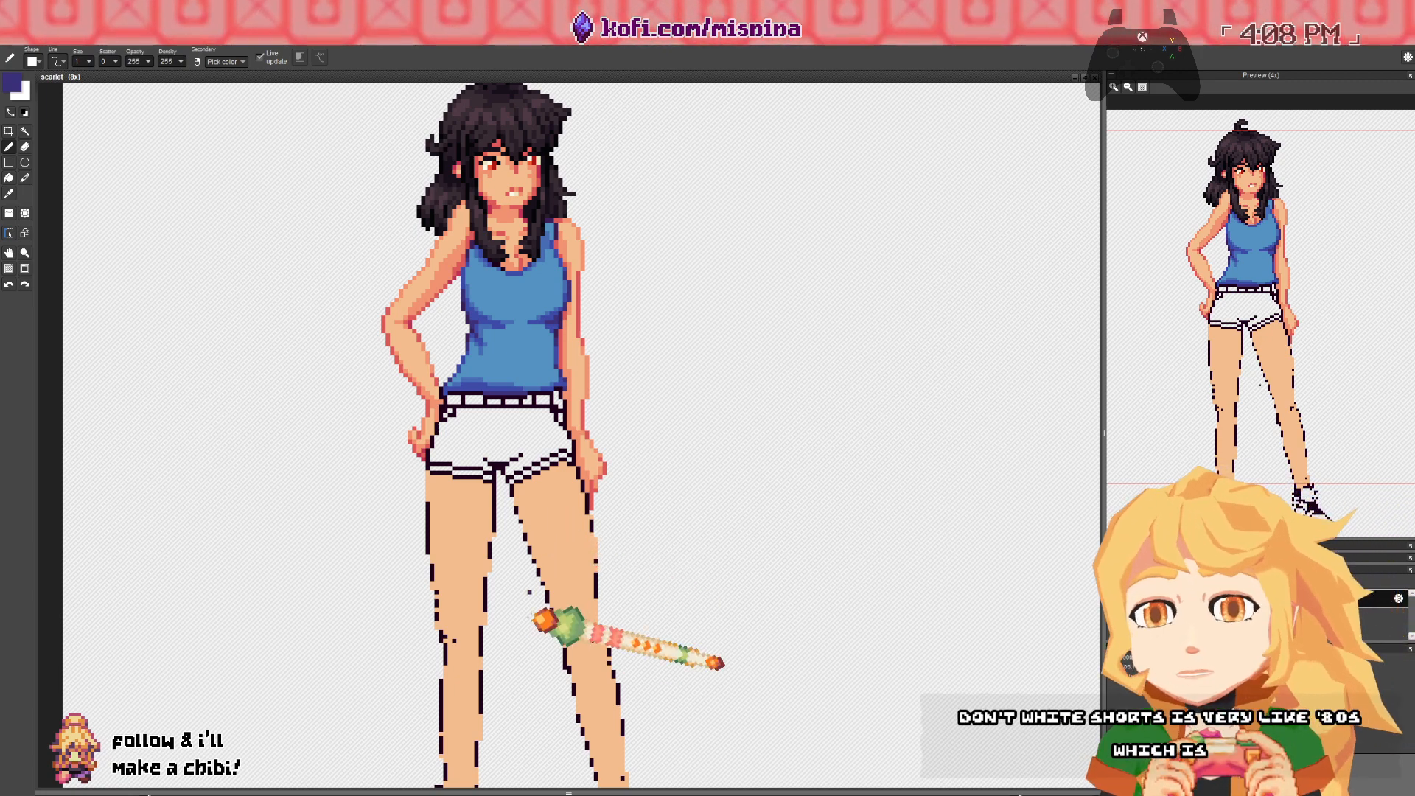
pyautogui.press('space')
pyautogui.moveTo(532, 631)
pyautogui.mouseDown()
pyautogui.moveTo(532, 554)
pyautogui.moveTo(501, 528)
pyautogui.moveTo(501, 499)
pyautogui.moveTo(499, 560)
pyautogui.moveTo(490, 546)
pyautogui.moveTo(487, 208)
pyautogui.mouseUp()
pyautogui.press('space')
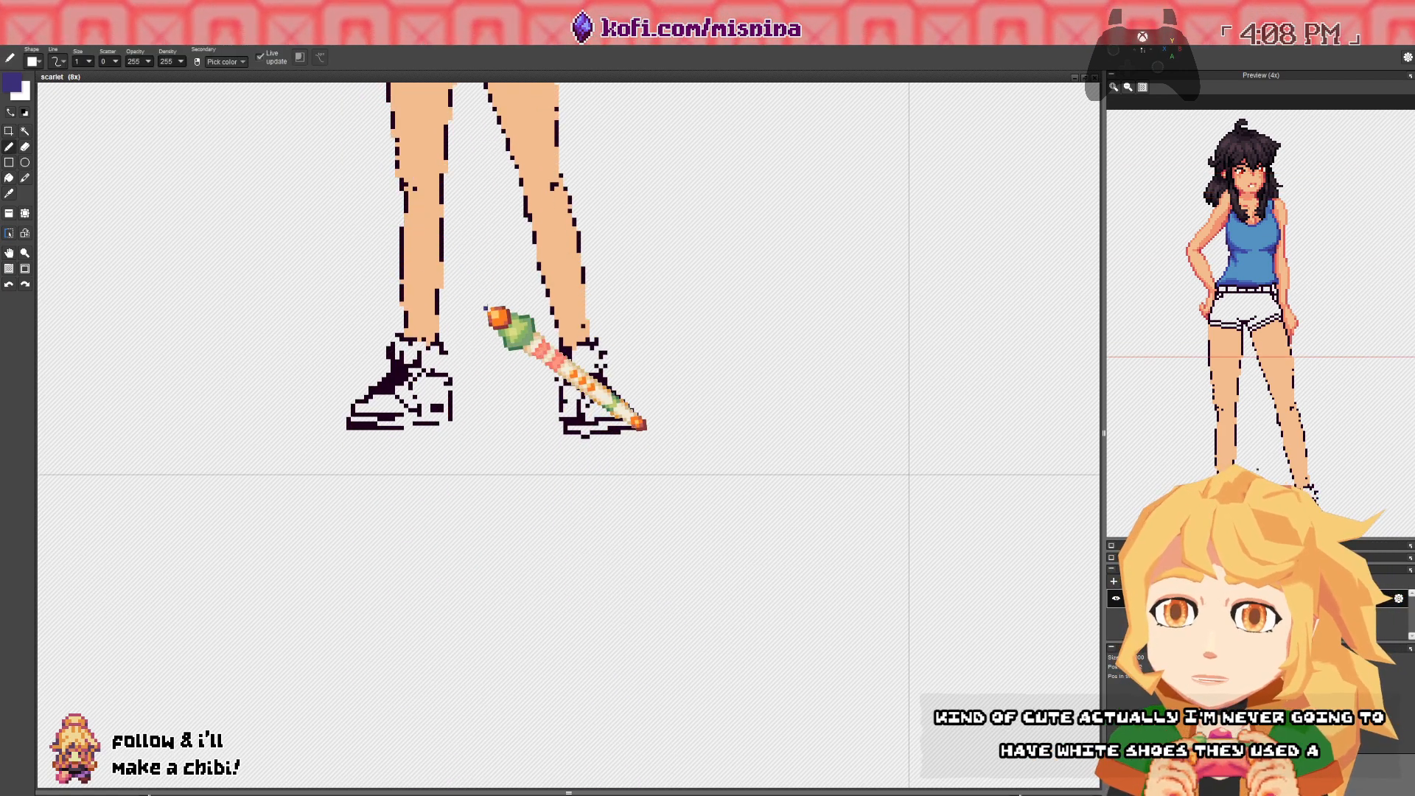
pyautogui.scroll(2, 485, 308)
pyautogui.scroll(-2, 486, 309)
pyautogui.scroll(-3, 488, 314)
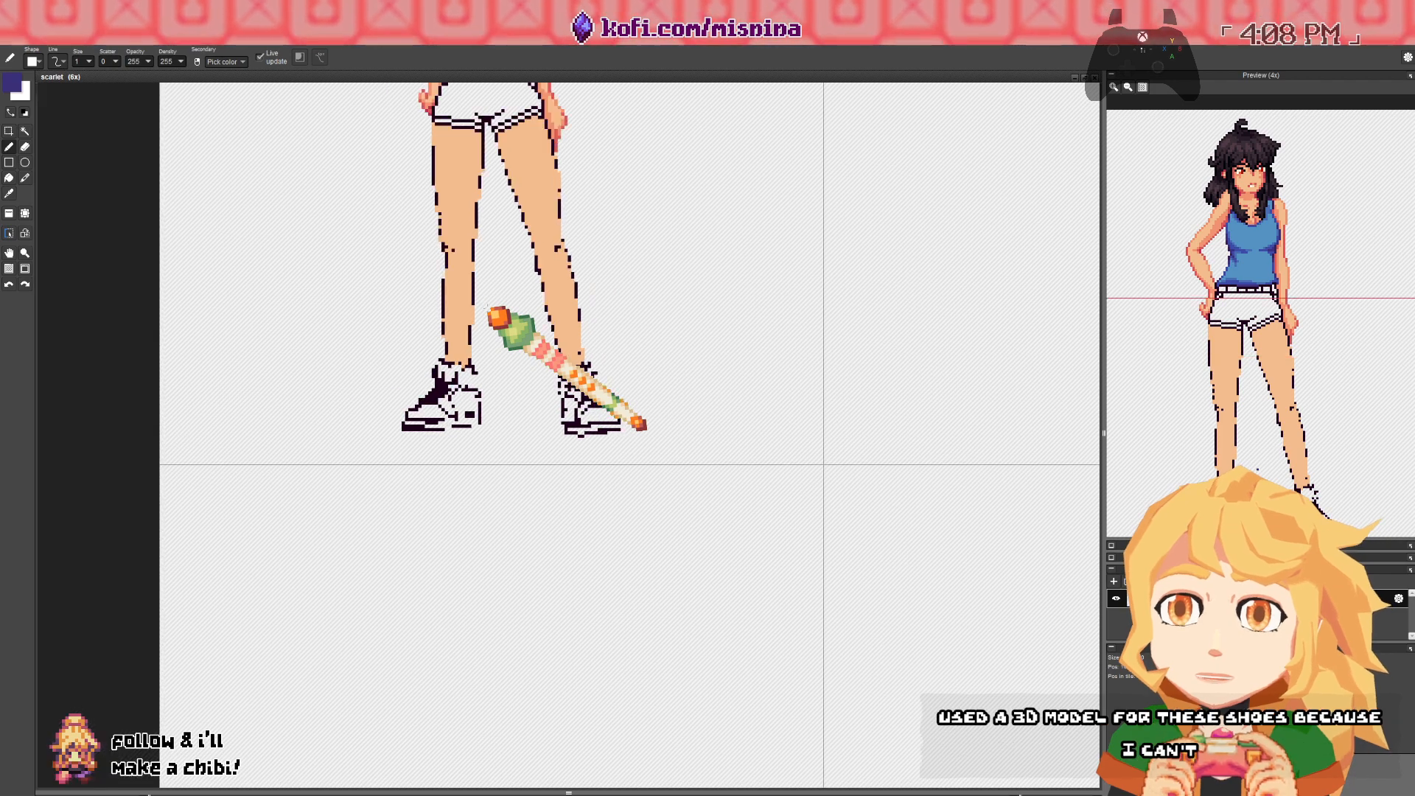
pyautogui.scroll(3, 492, 409)
pyautogui.scroll(2, 498, 341)
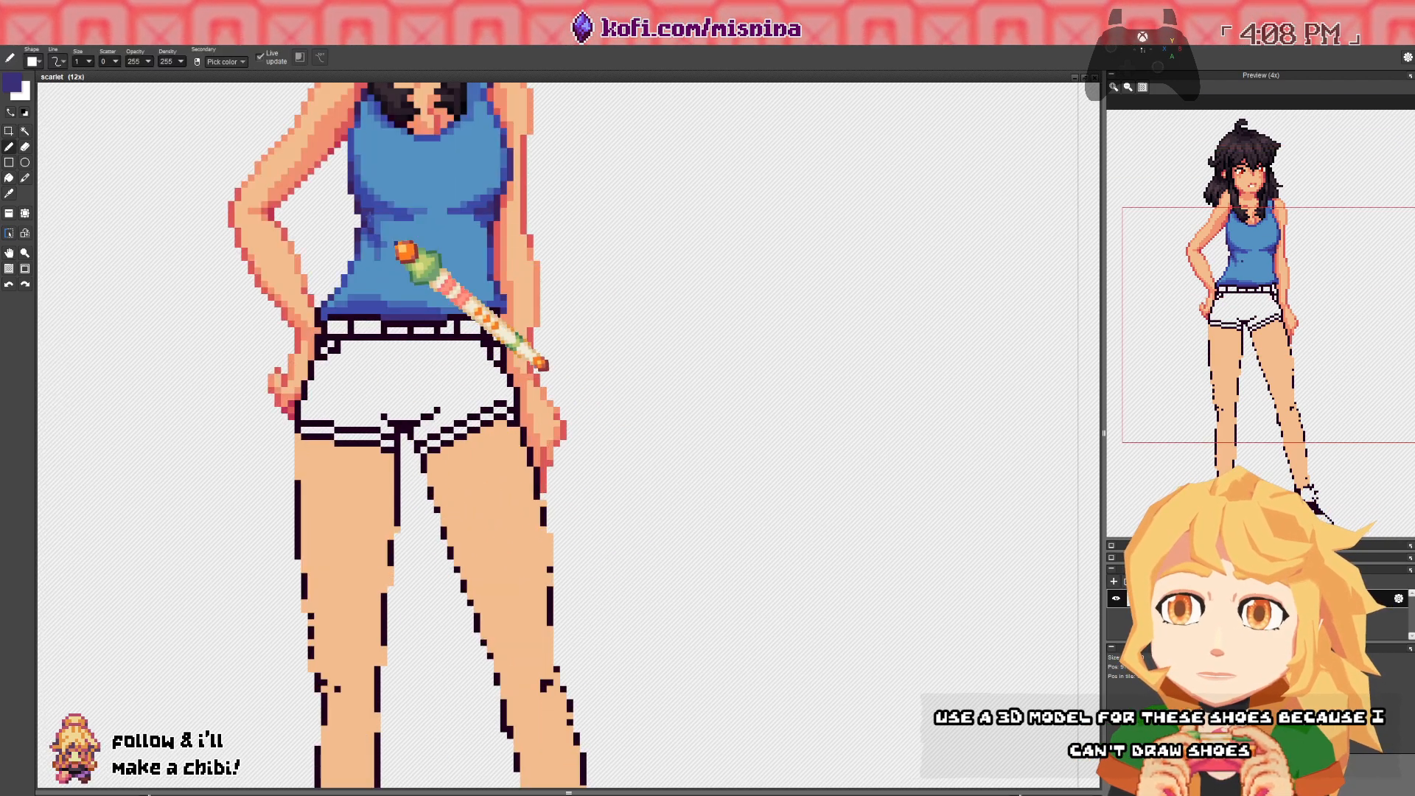
pyautogui.scroll(-1, 414, 251)
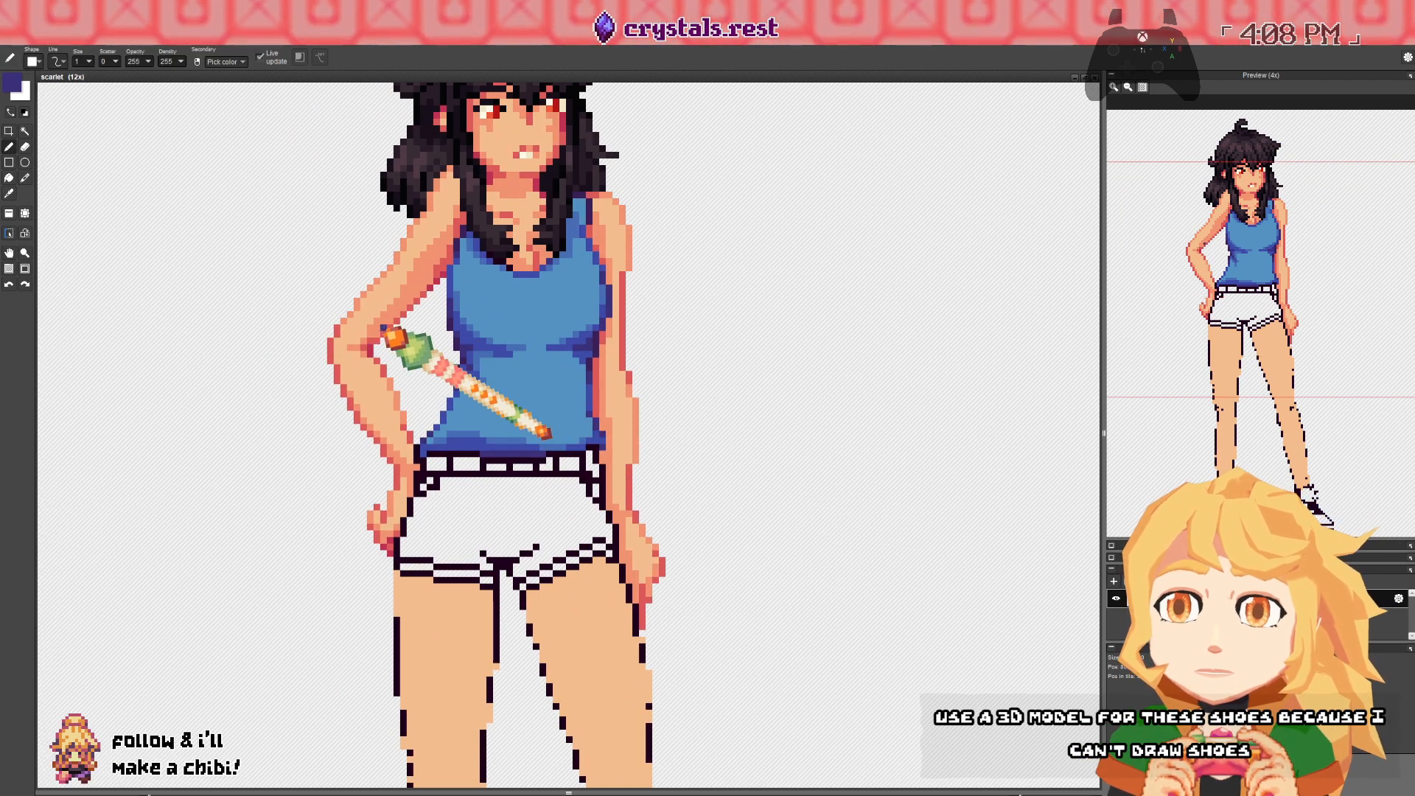
# - Paint salmon skin shadows across both upper thighs directly beneath the hems of the shorts
pyautogui.moveTo(396, 611); pyautogui.dragTo(396, 472)
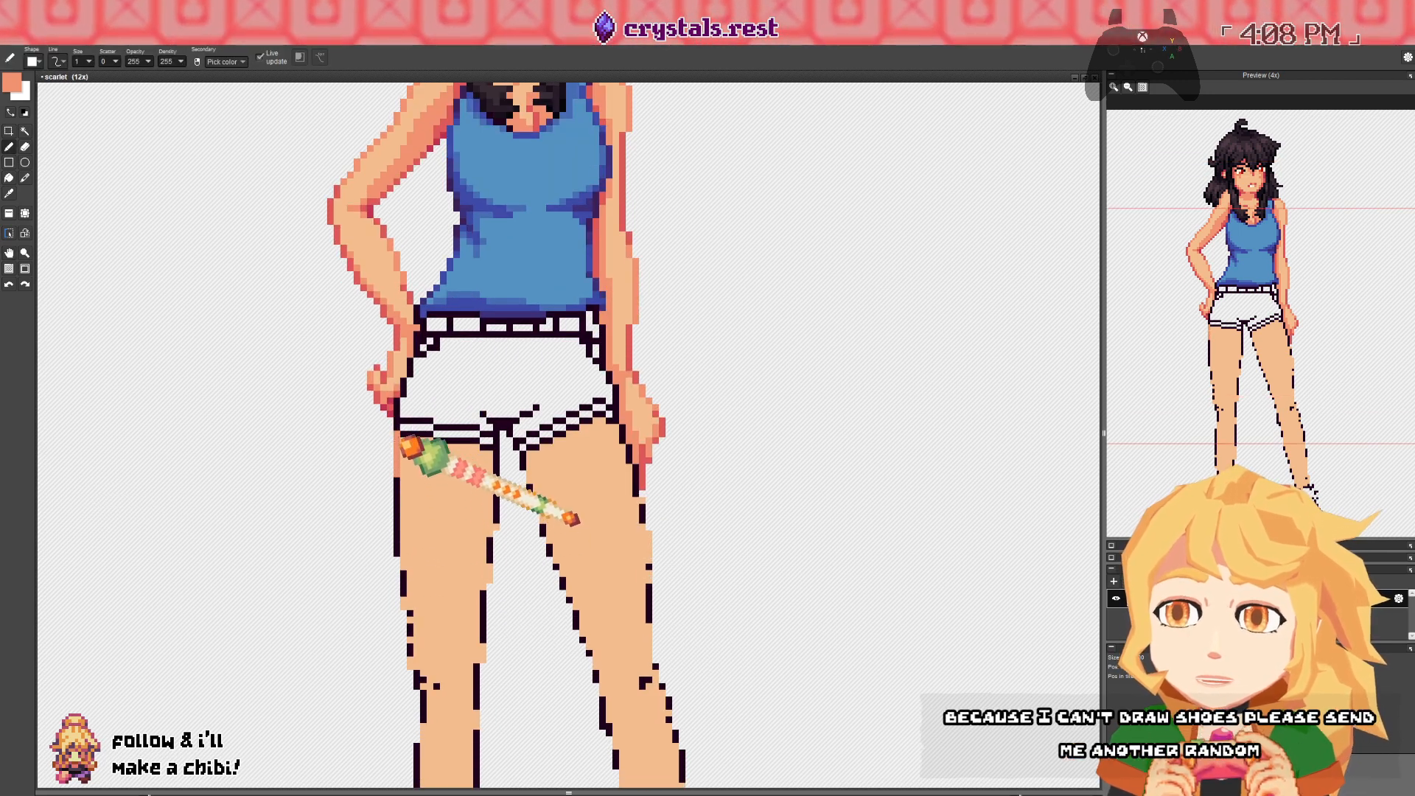
pyautogui.moveTo(440, 474)
pyautogui.mouseDown()
pyautogui.moveTo(480, 484)
pyautogui.moveTo(488, 512)
pyautogui.moveTo(492, 492)
pyautogui.mouseUp()
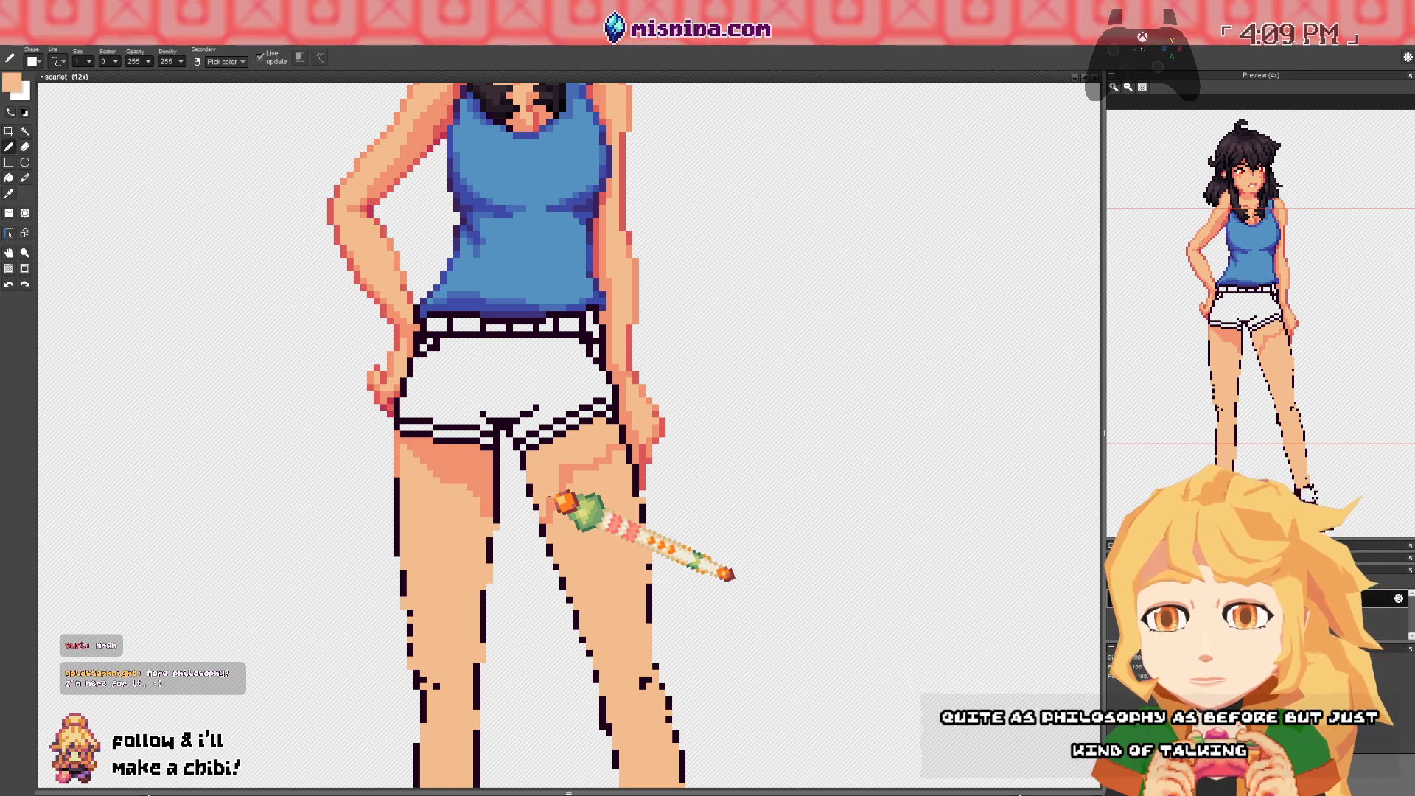
pyautogui.press('space')
pyautogui.press('space')
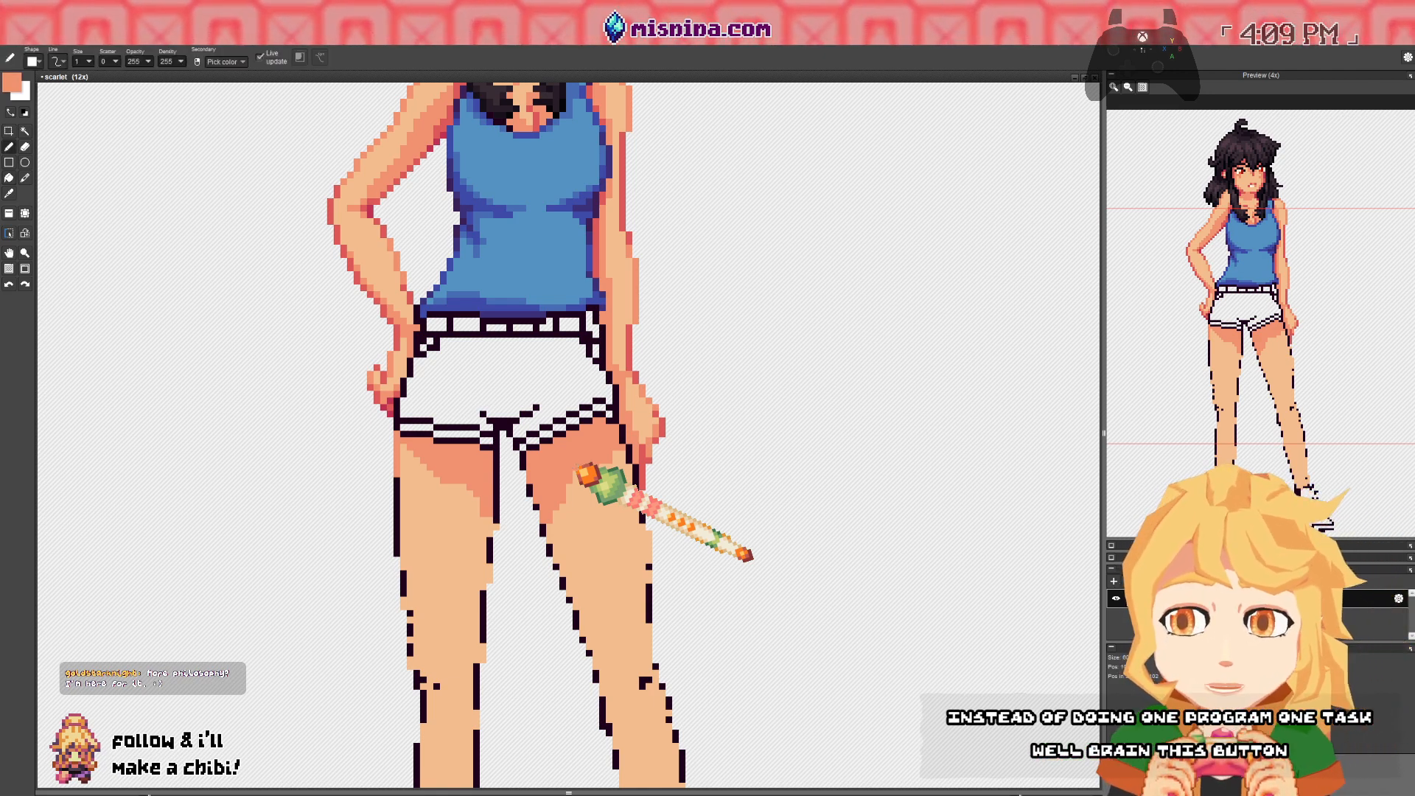
# - Recolour the inner black outline of the left-hand leg in salmon, from the thigh past the knee and along the calf
pyautogui.press('space')
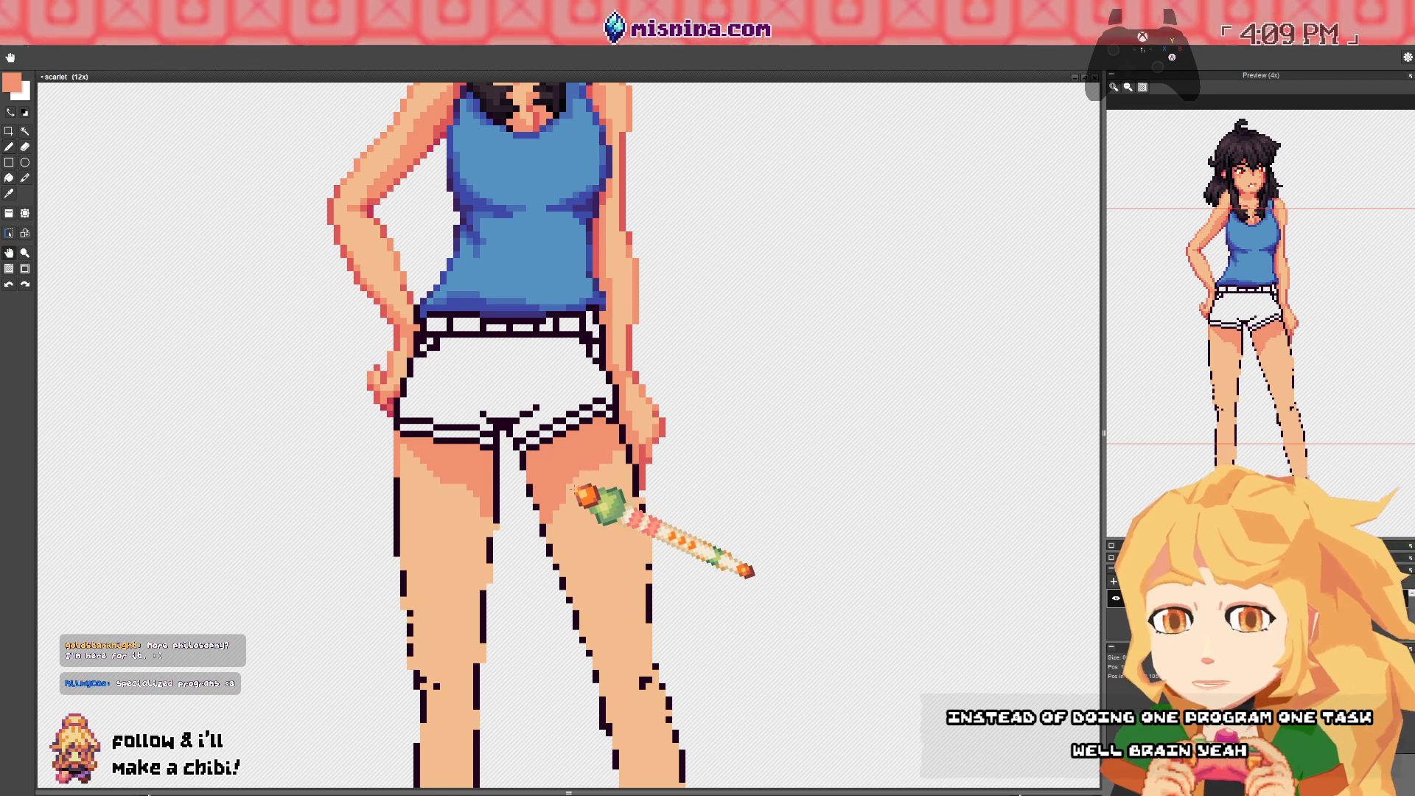
pyautogui.moveTo(572, 488); pyautogui.dragTo(571, 352)
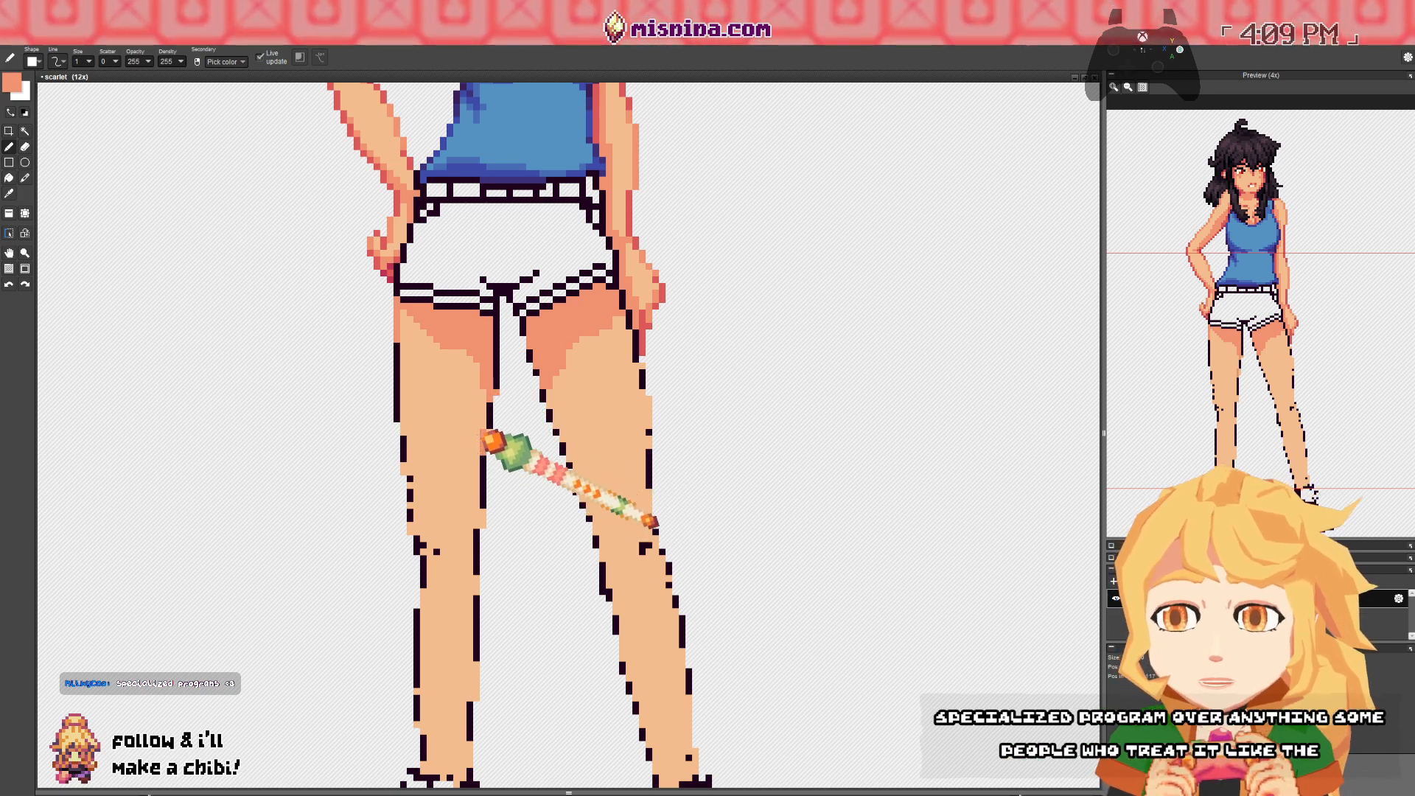
pyautogui.click(483, 426)
pyautogui.press('space')
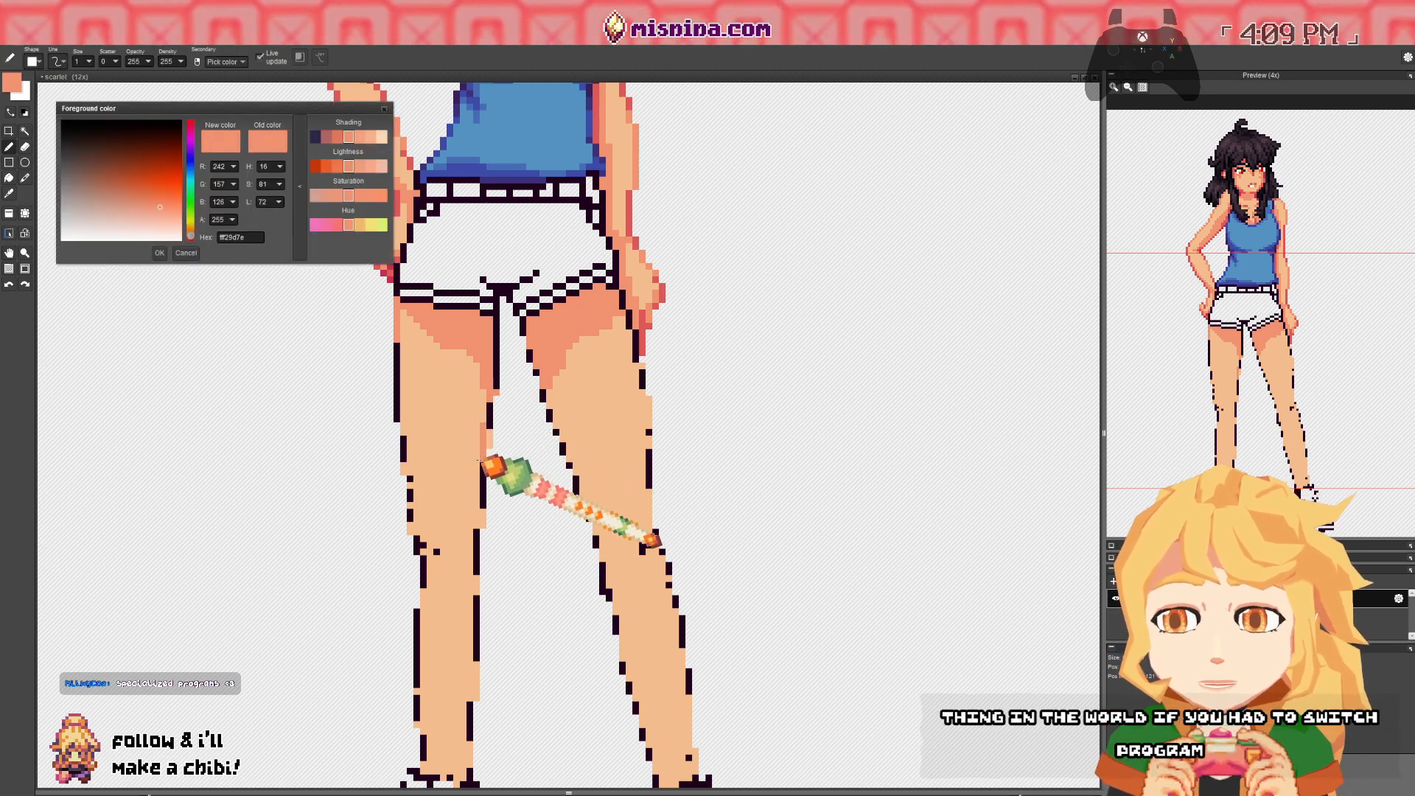
pyautogui.press('Escape')
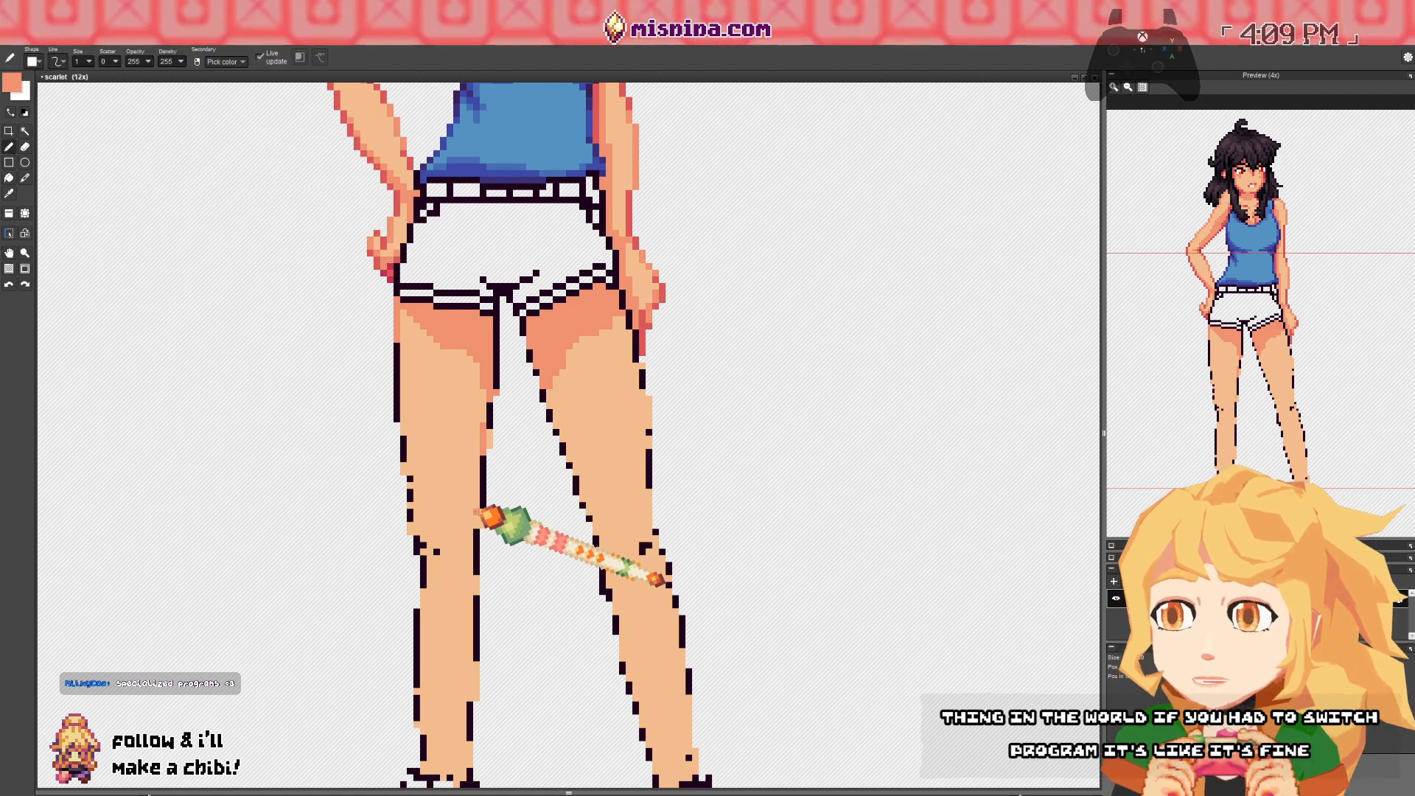
pyautogui.moveTo(478, 510); pyautogui.dragTo(478, 376)
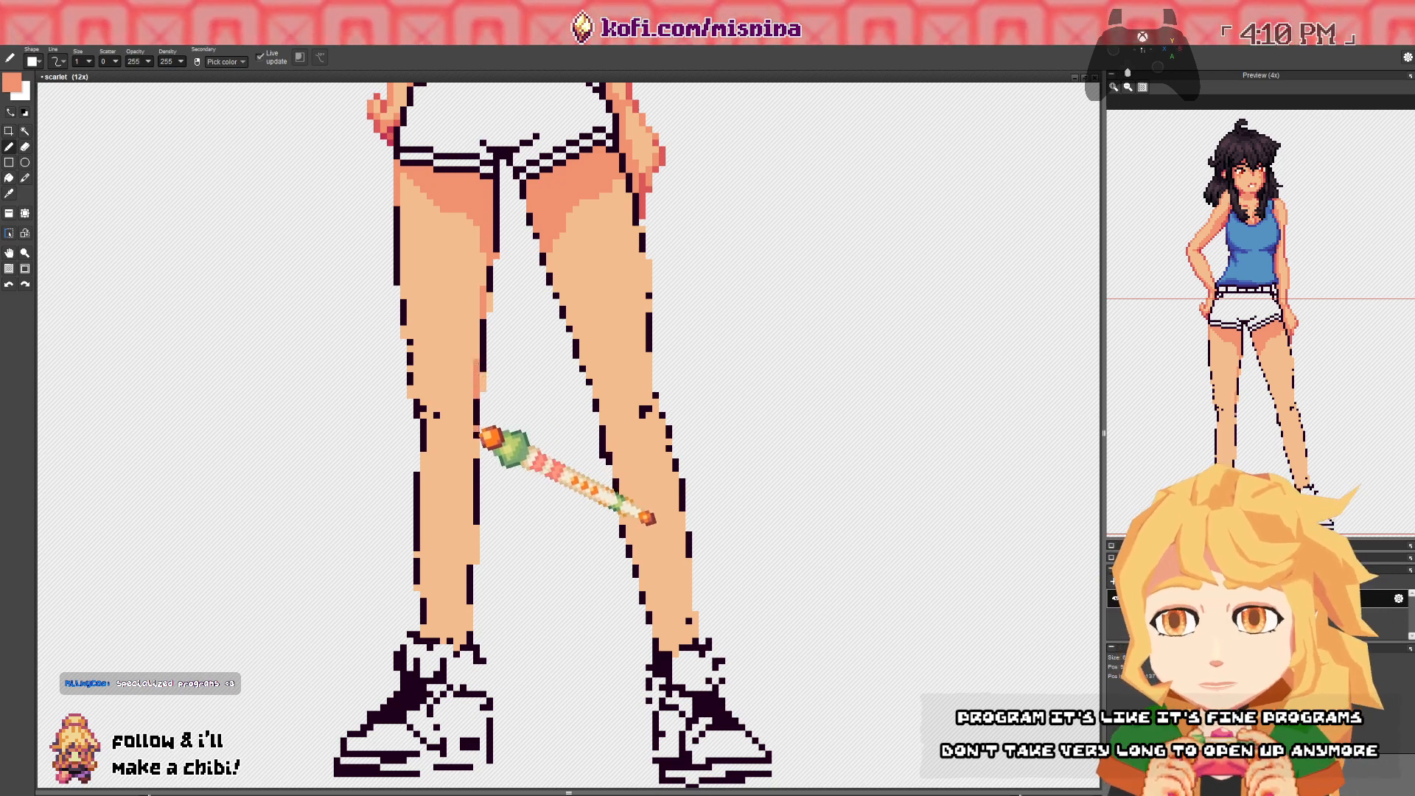
pyautogui.moveTo(479, 451); pyautogui.dragTo(479, 557)
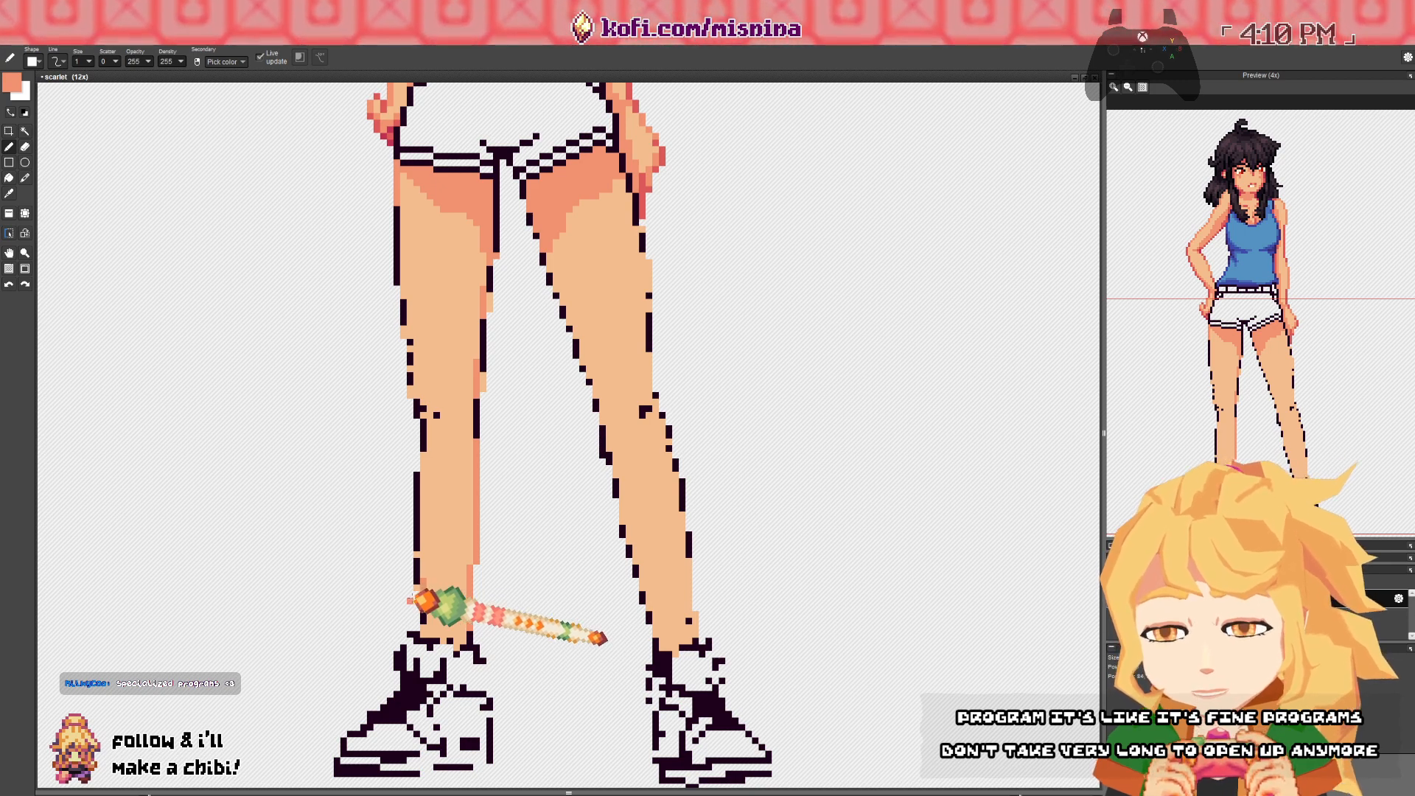
# - Replace the black knee mark and much of the outer thigh outline on the left-hand leg with salmon, correcting stray pixels
pyautogui.press('e')
pyautogui.keyDown('alt'); pyautogui.click(427, 588); pyautogui.keyUp('alt')
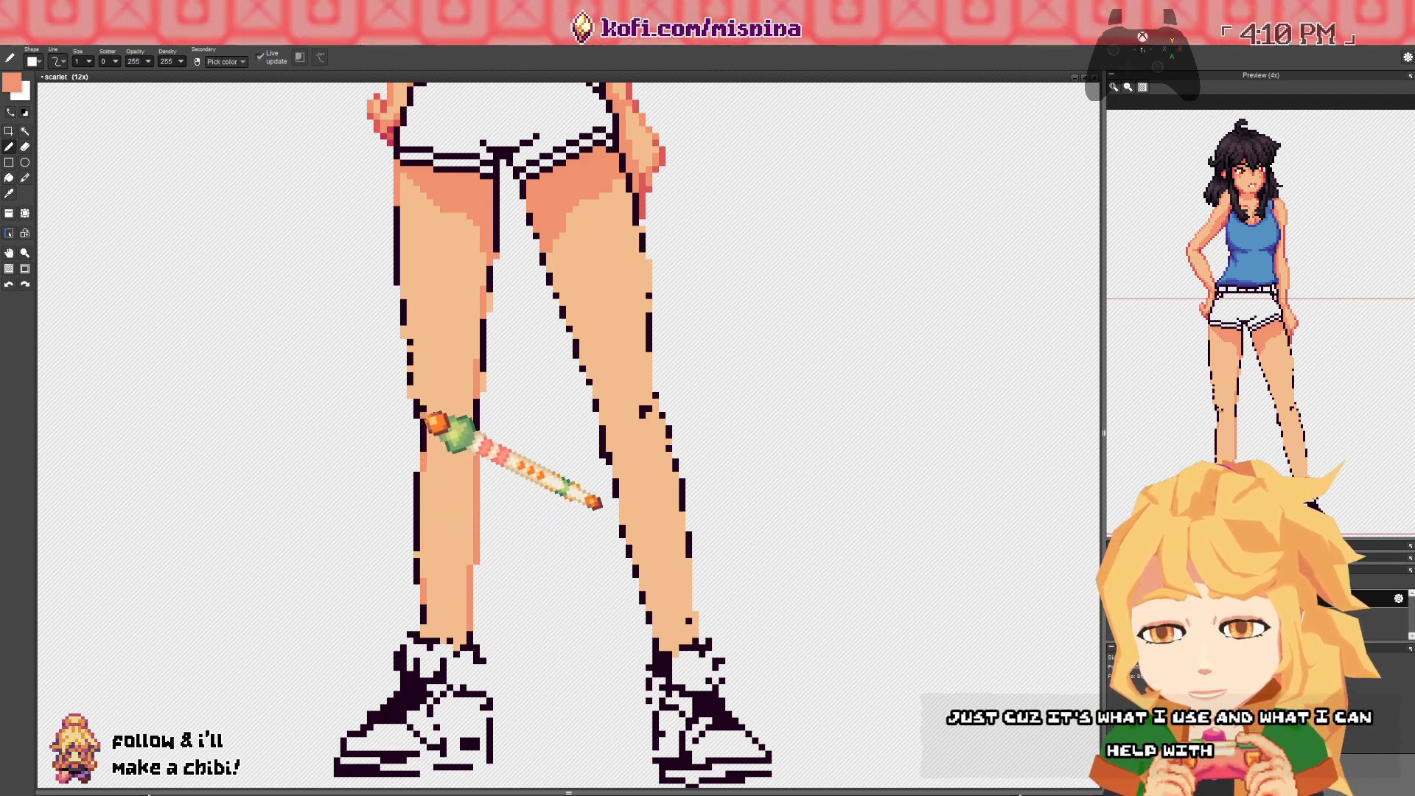
pyautogui.rightClick(432, 404)
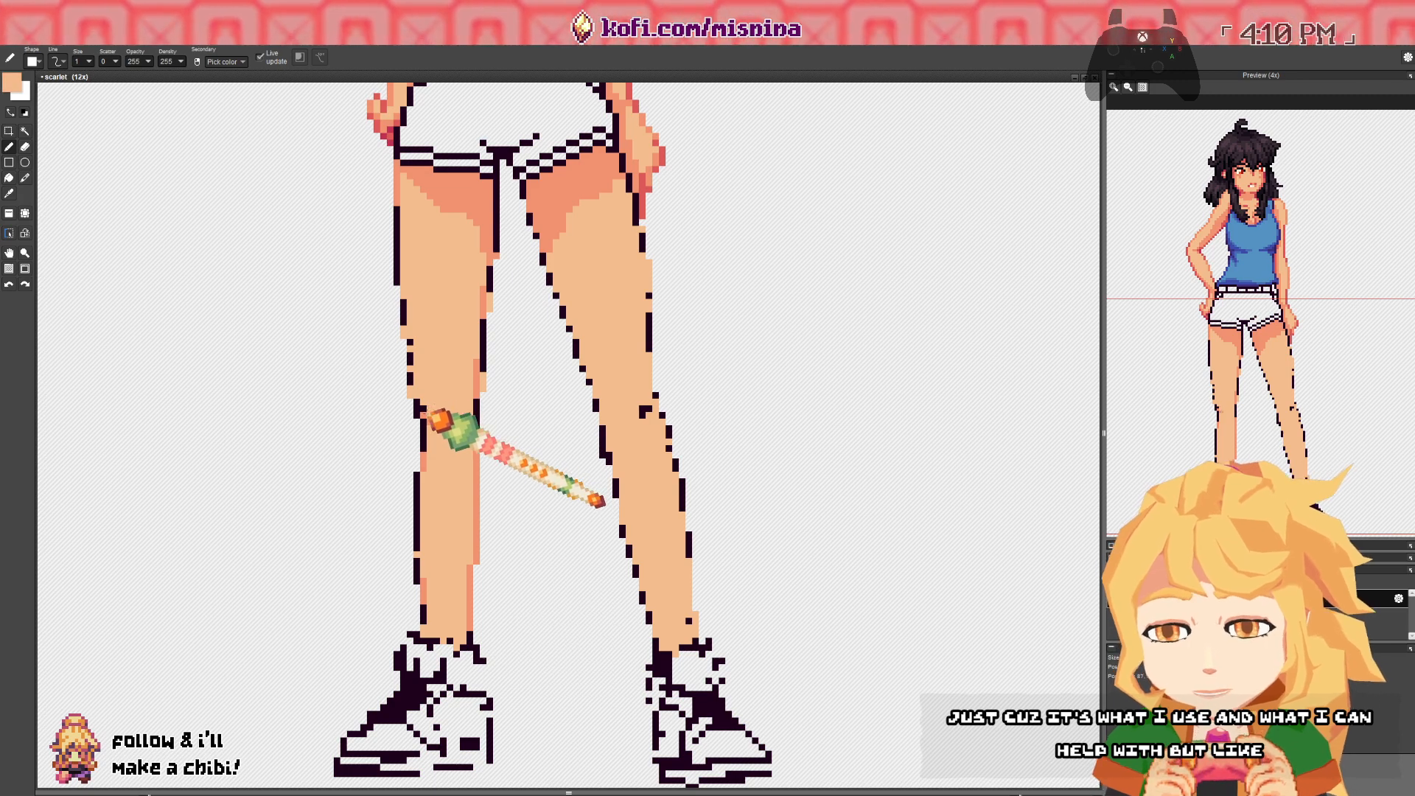
pyautogui.click(423, 408)
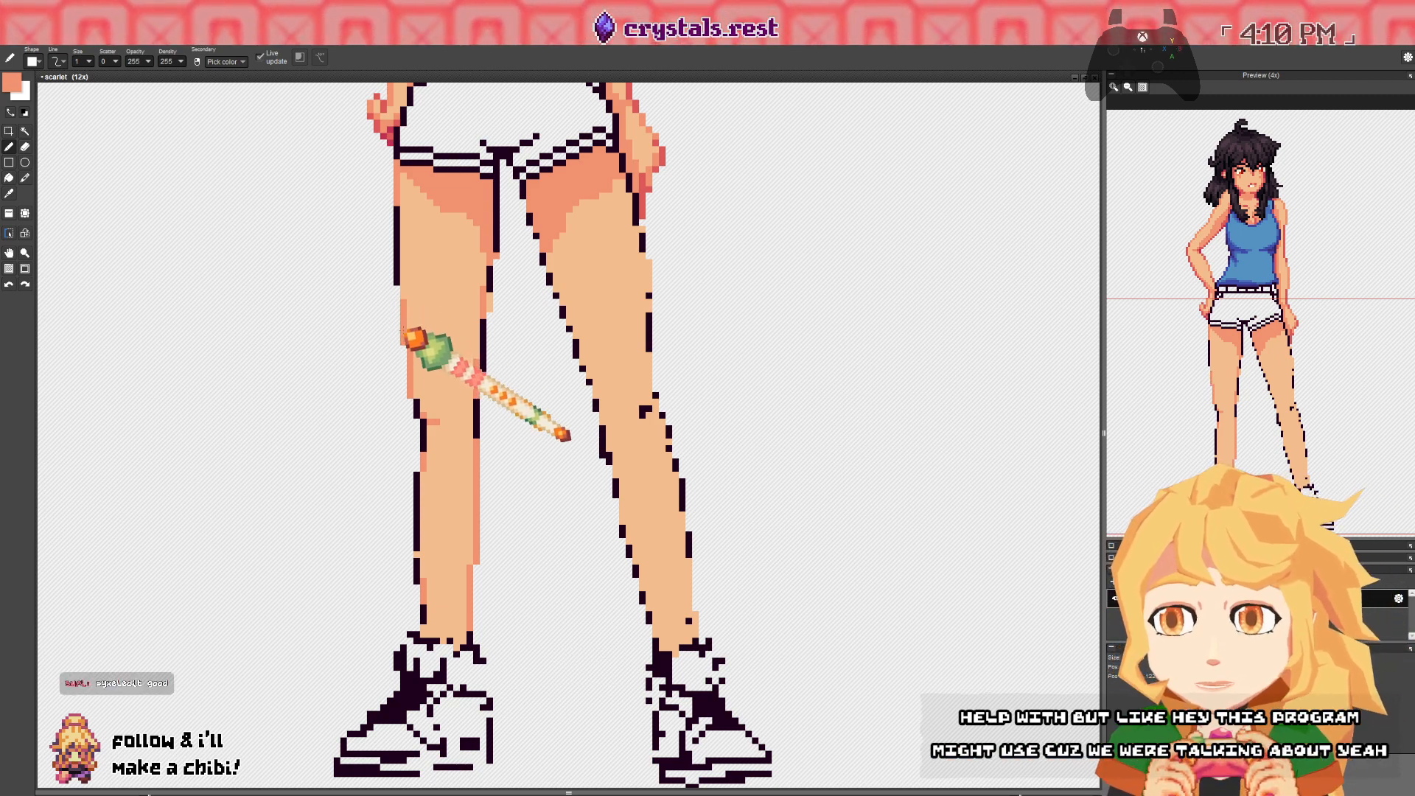
pyautogui.press('e')
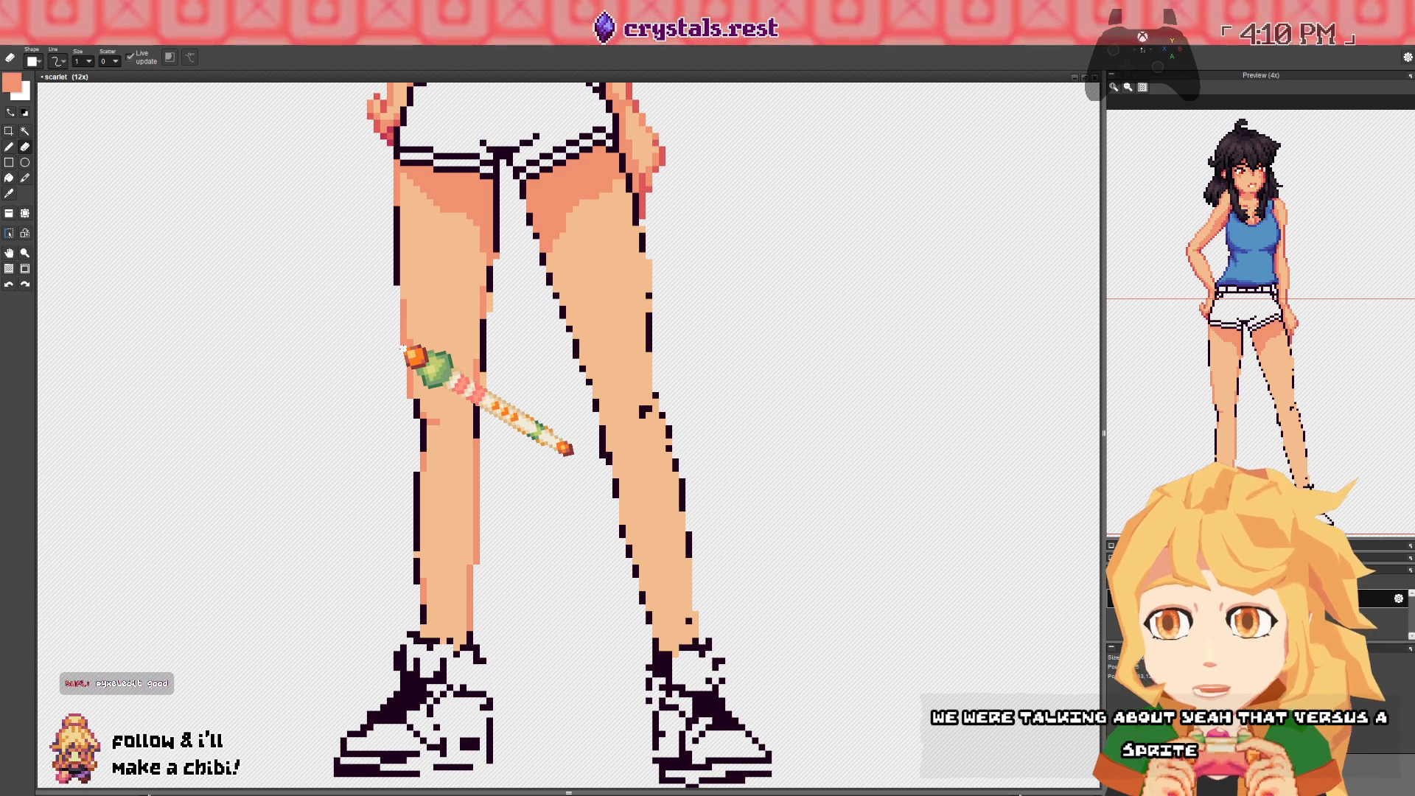
pyautogui.hotkey('ctrl', 'z')
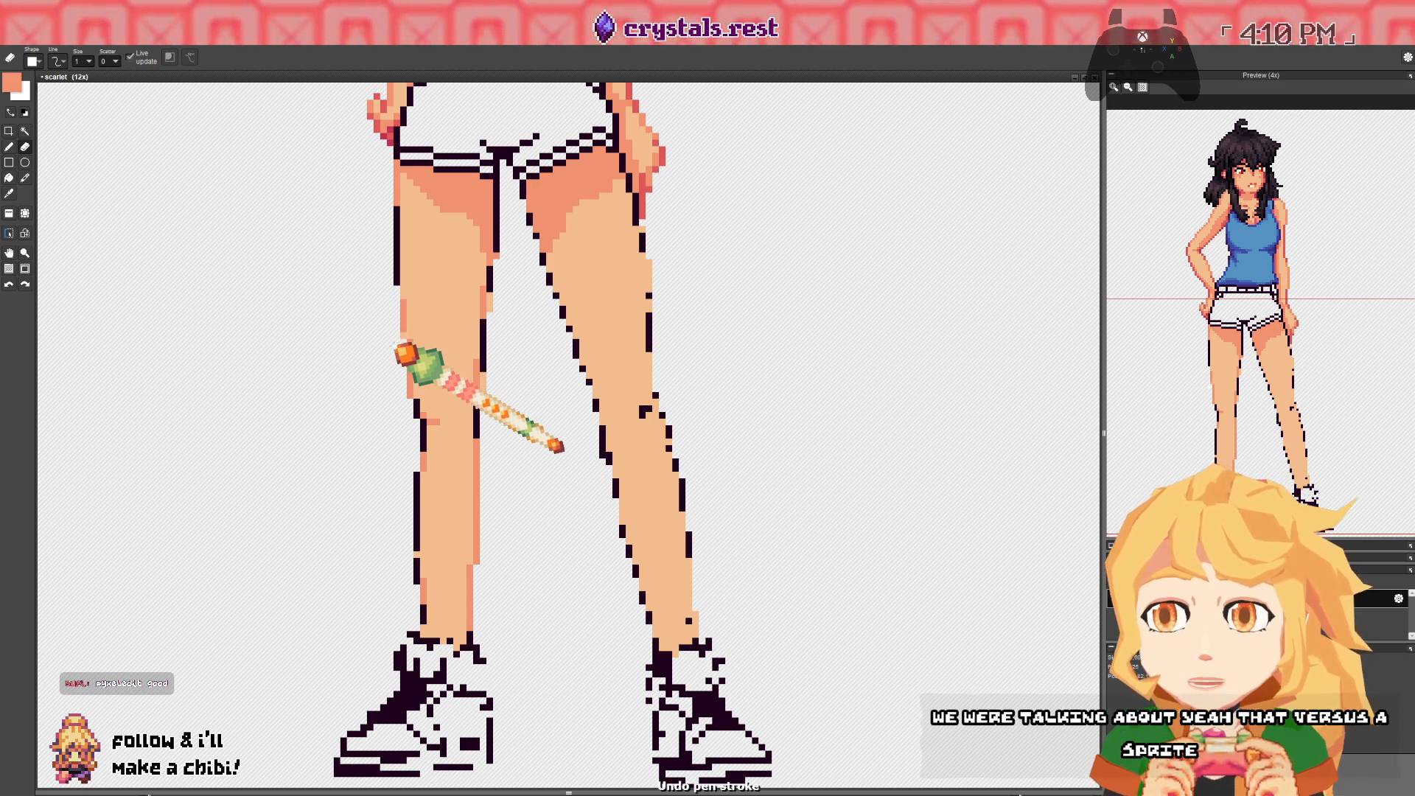
# - Recolour the inner black outline of the right-hand leg in salmon from the thigh to the ankle, cleaning up stray pixels
pyautogui.press('b')
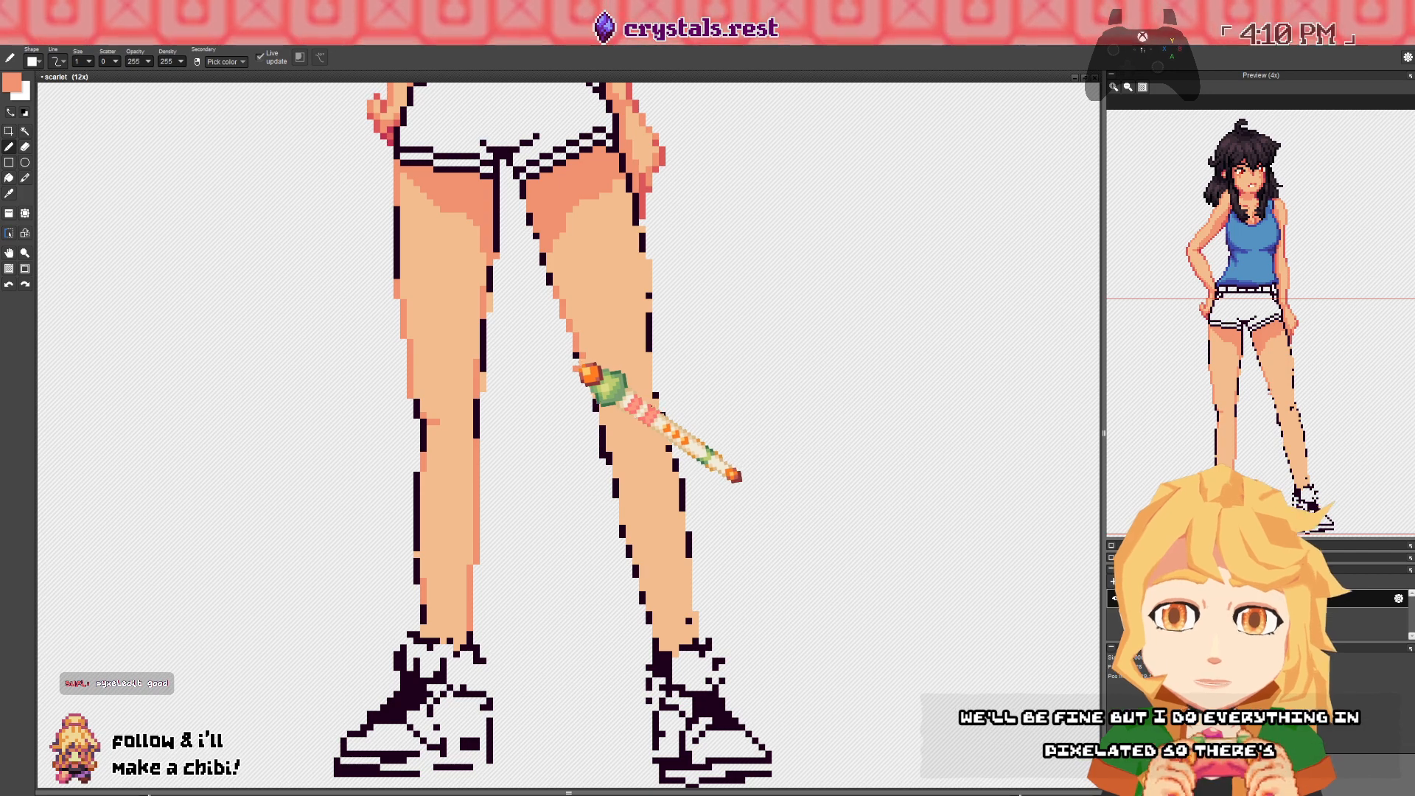
pyautogui.press('e')
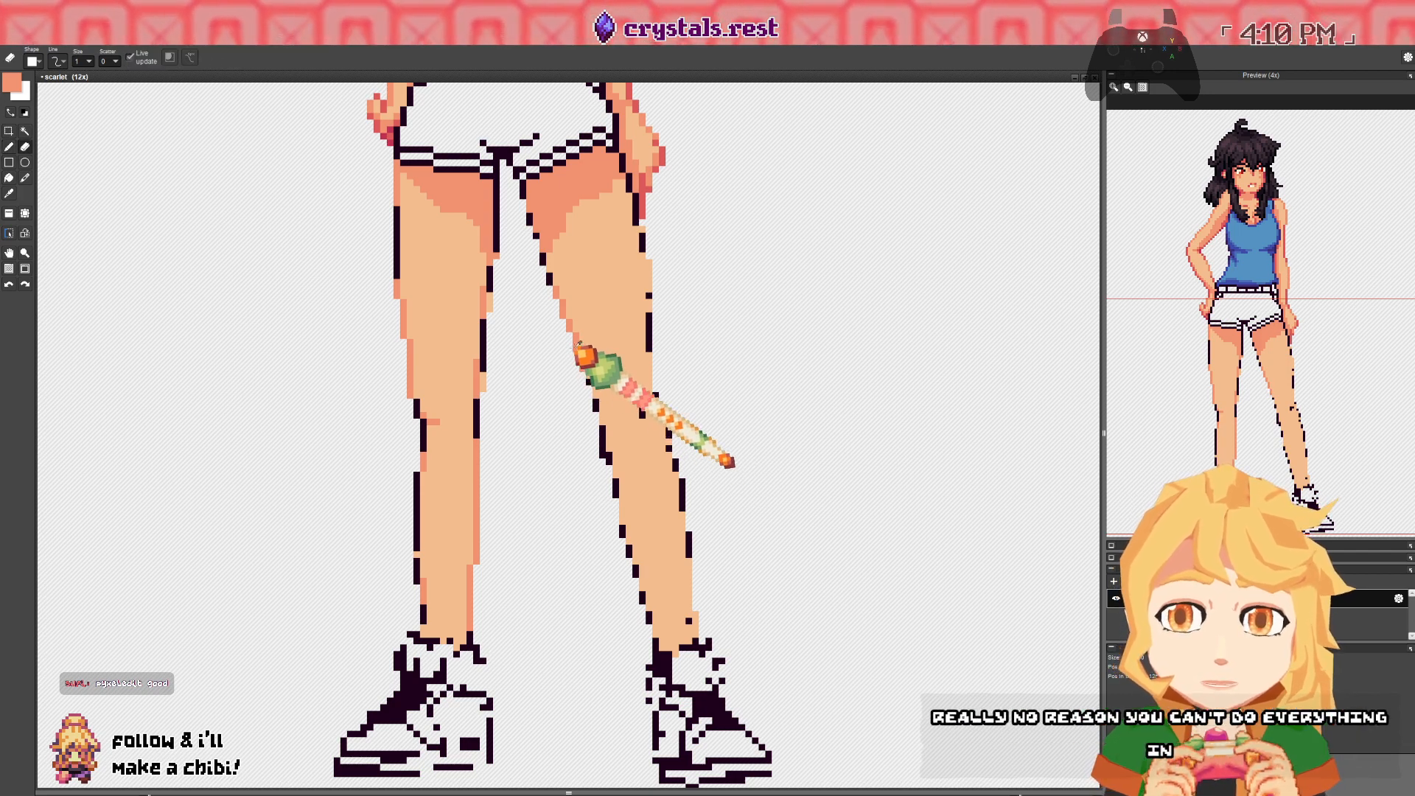
pyautogui.press('b')
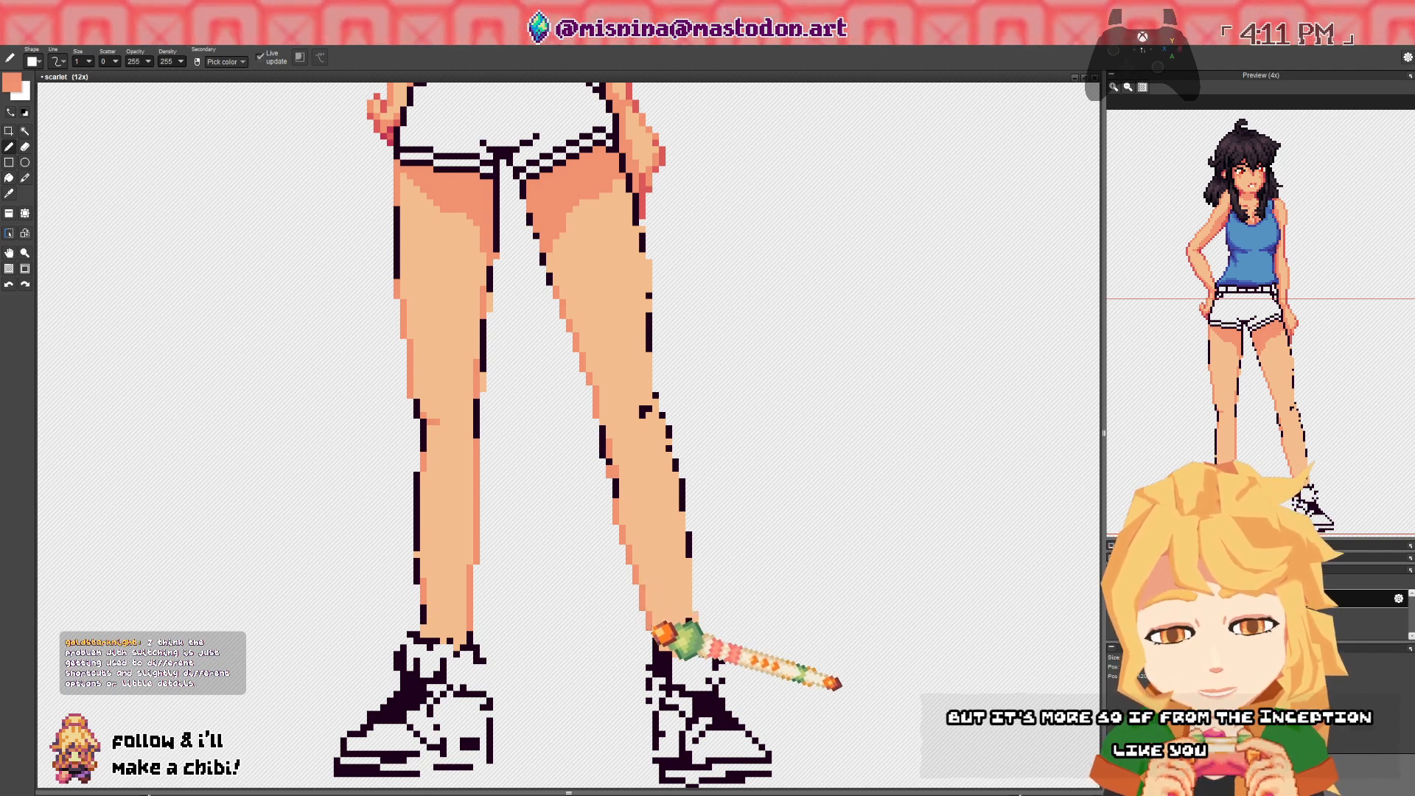
# - Recolour the right-hand leg's outer outline in salmon and reshape the left-hand calf with salmon shading along its inner edge
pyautogui.hotkey('ctrl', 'z')
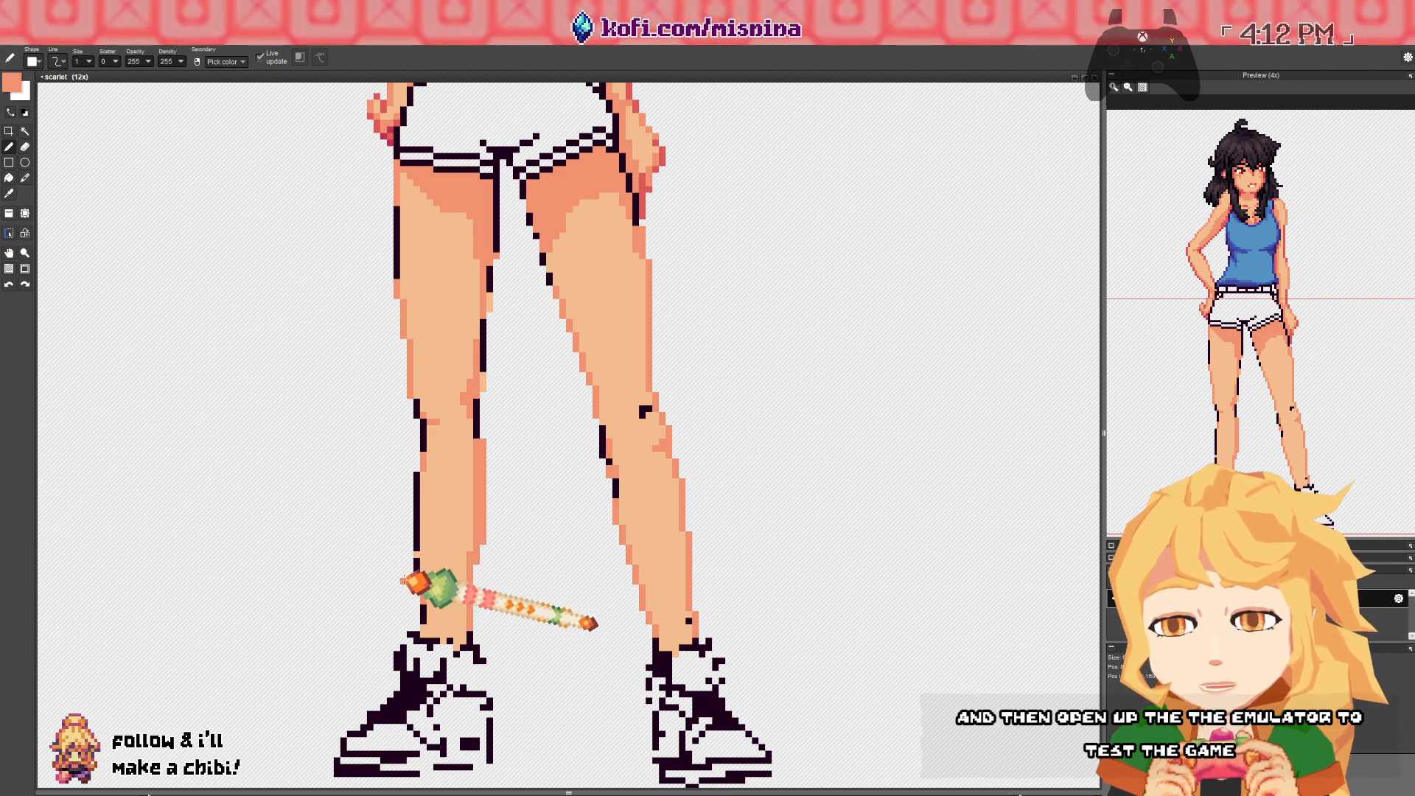
pyautogui.press('e')
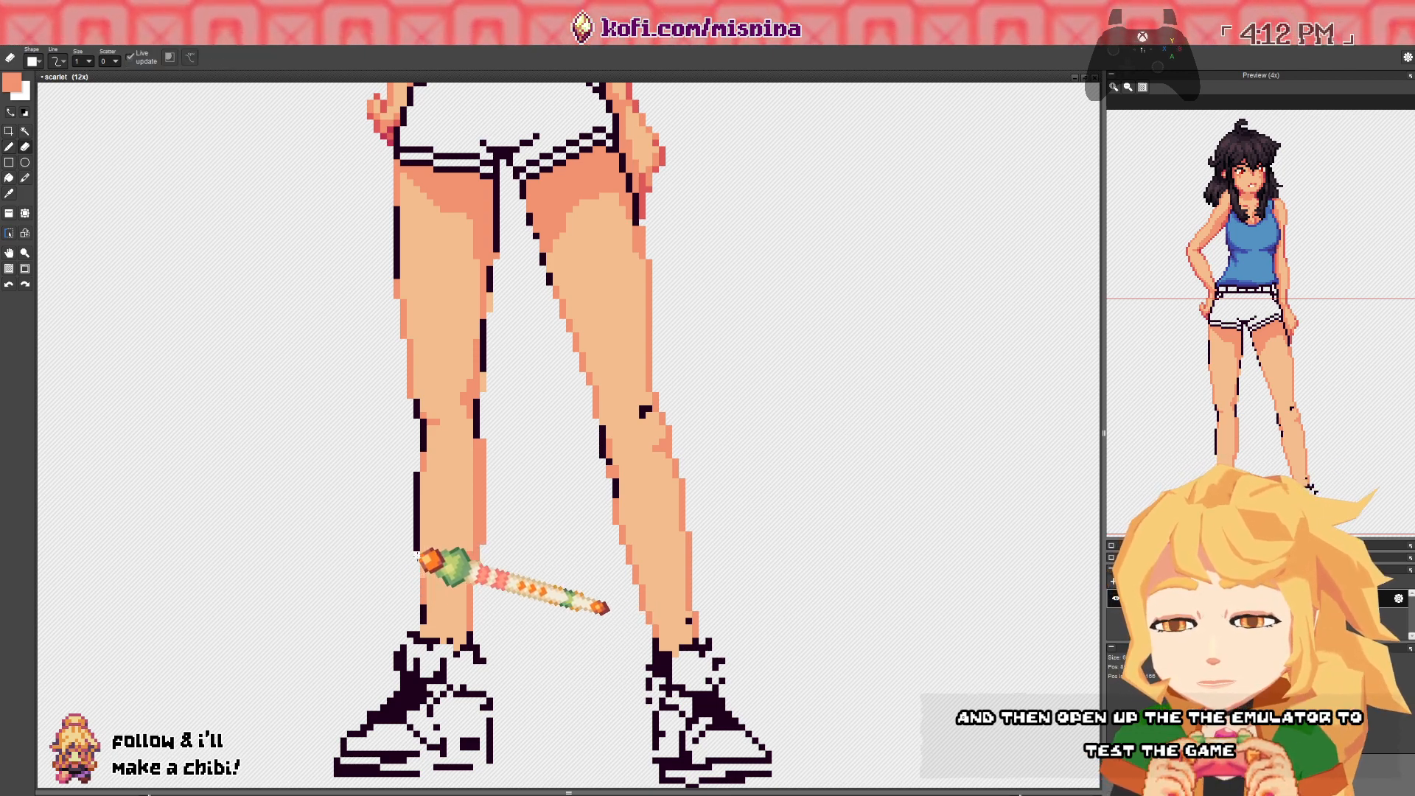
pyautogui.press('b')
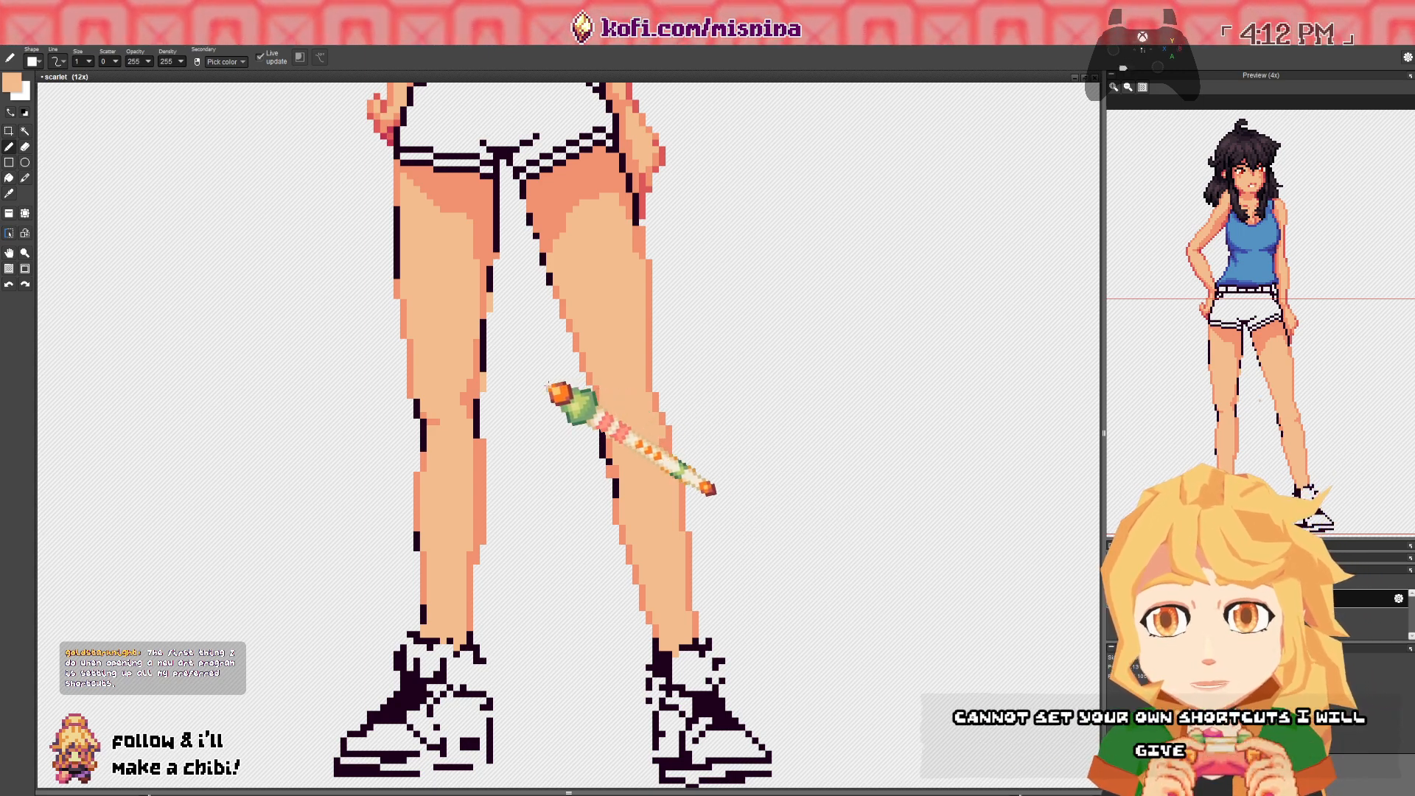
# - Sample the darker red from the hand's edge and outline the inner thigh of the left-hand leg with it
pyautogui.moveTo(526, 360); pyautogui.dragTo(526, 593)
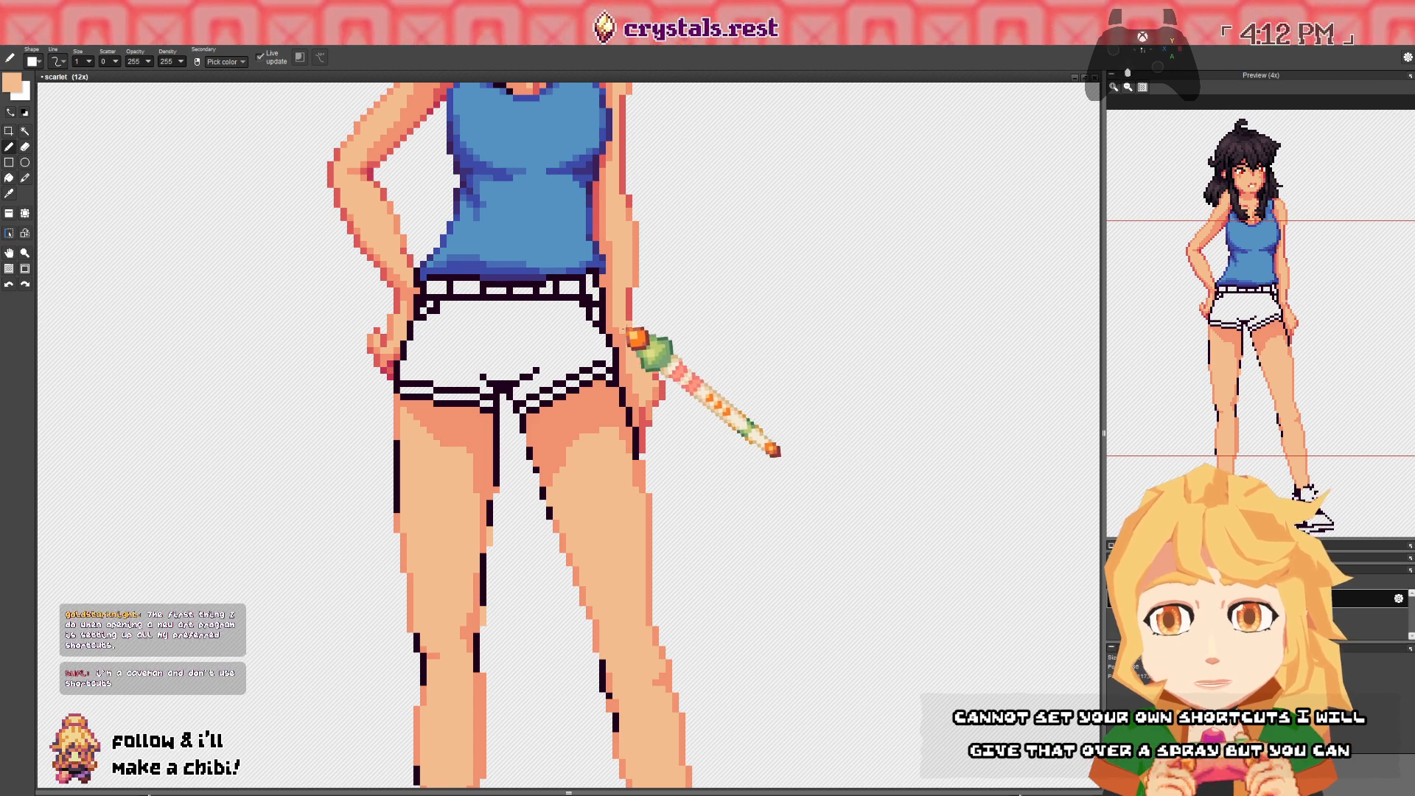
pyautogui.keyDown('alt'); pyautogui.click(645, 424); pyautogui.keyUp('alt')
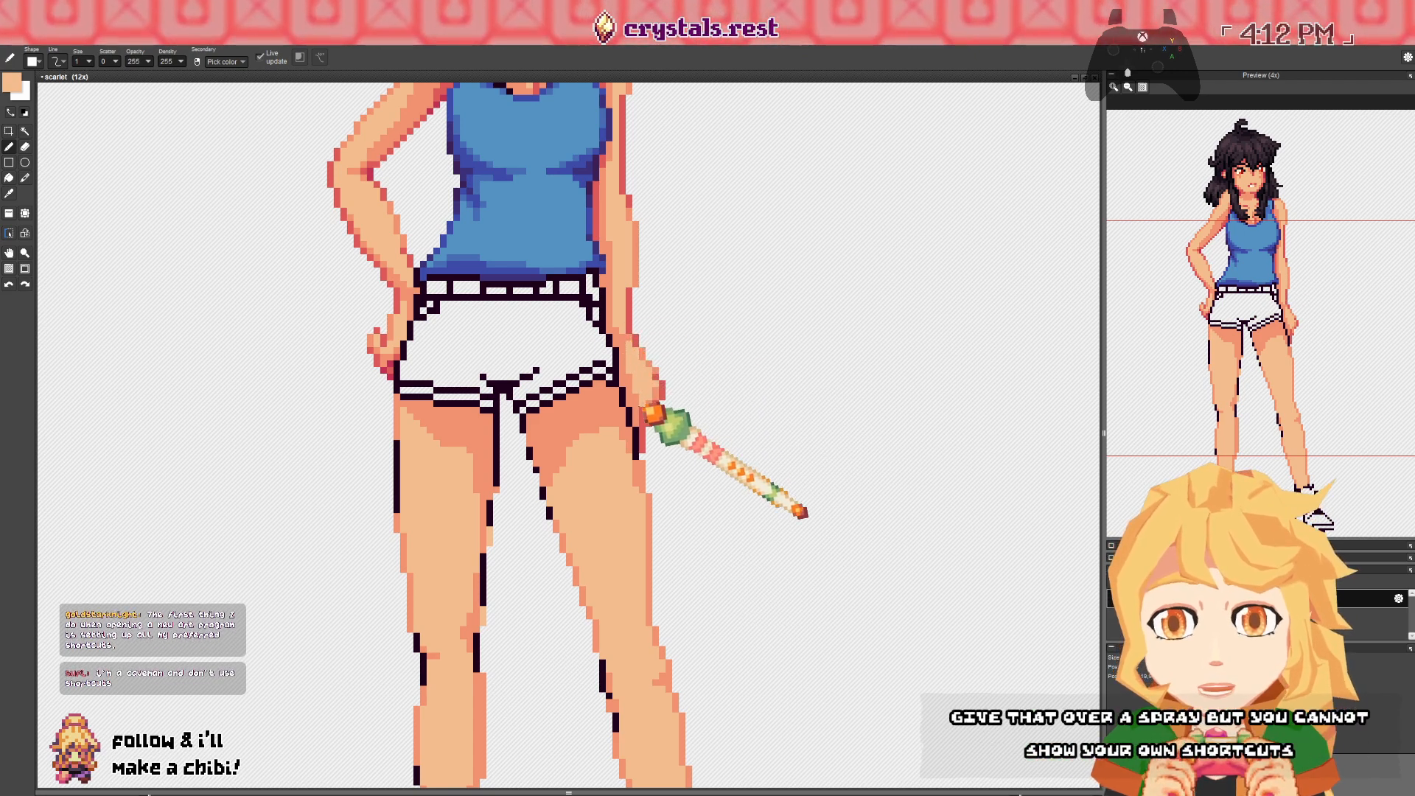
pyautogui.moveTo(646, 518); pyautogui.dragTo(596, 368)
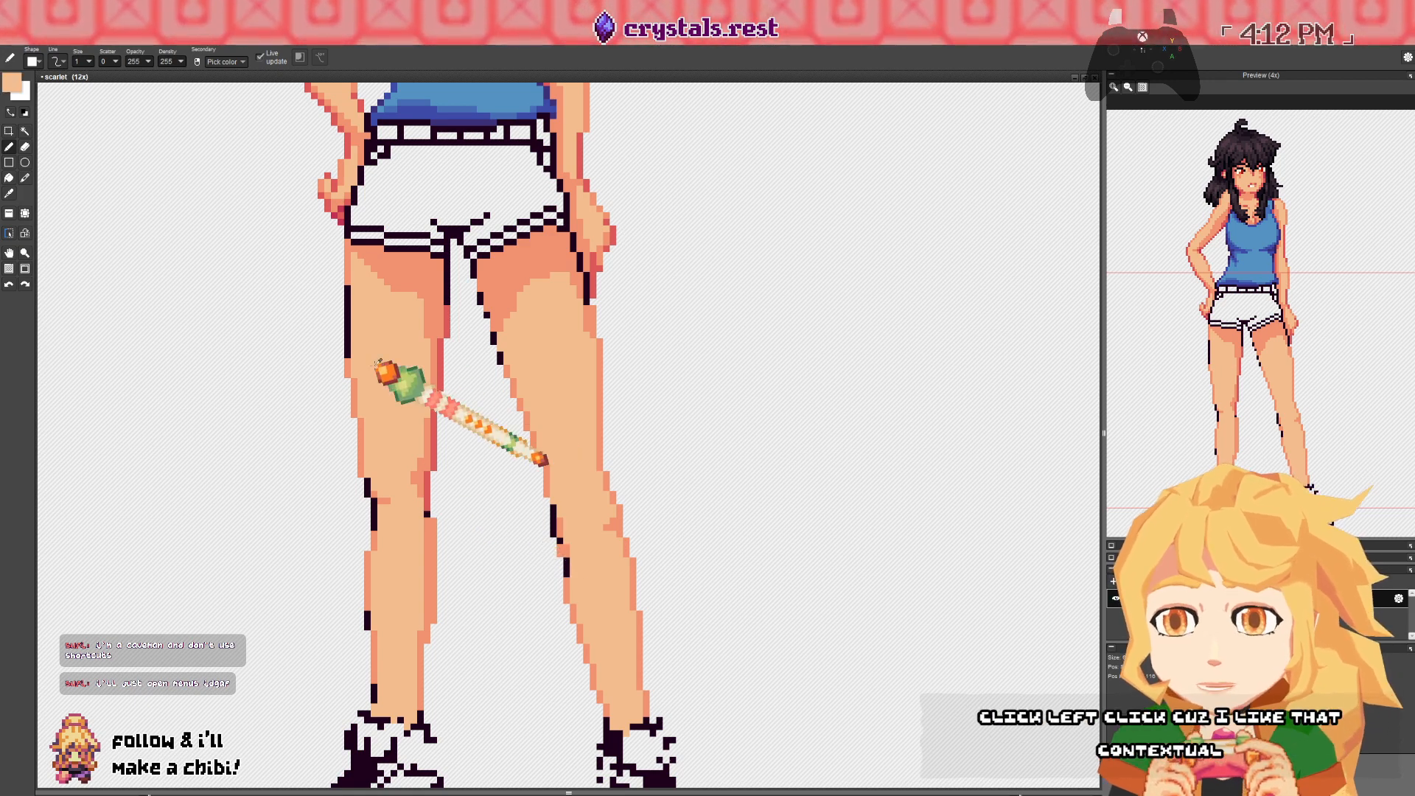
pyautogui.press('e')
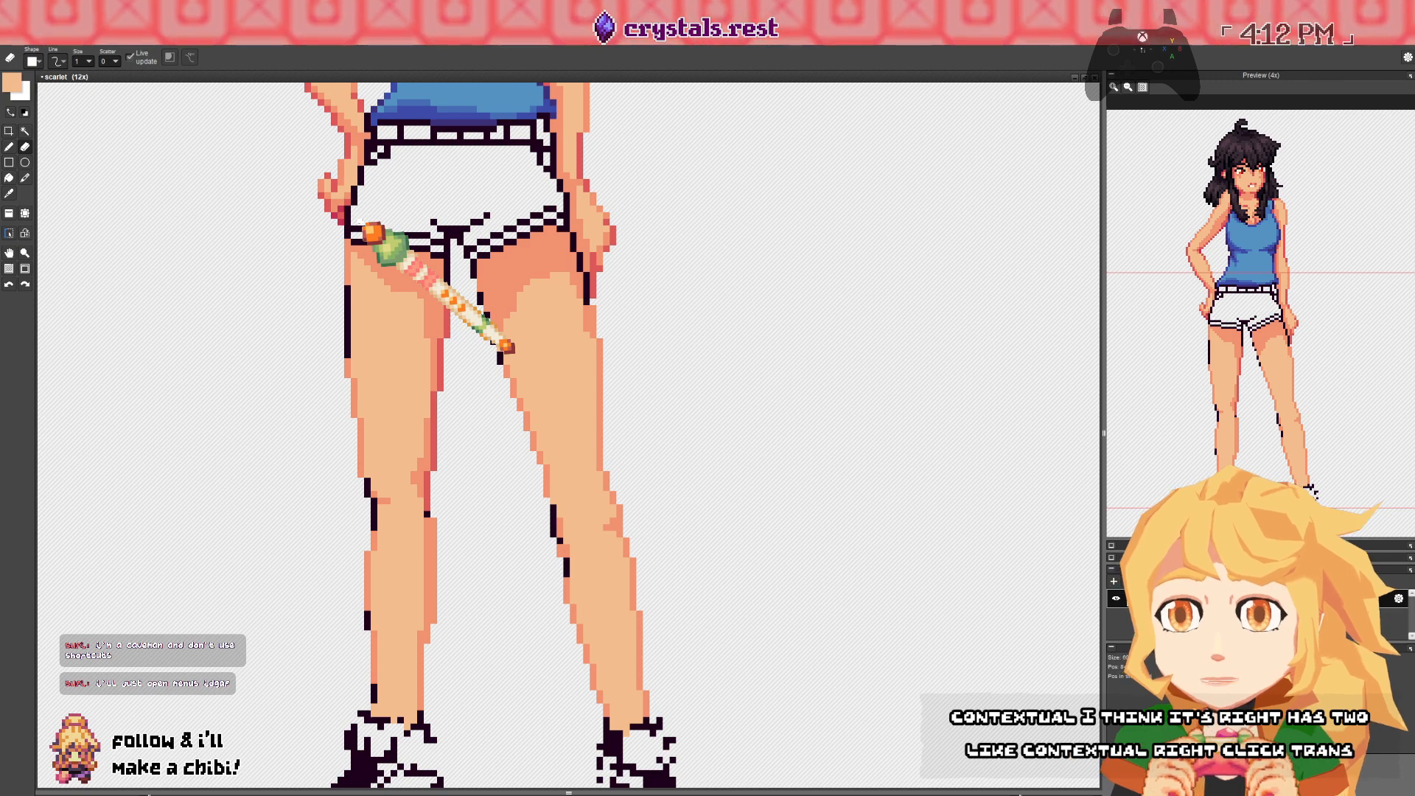
pyautogui.press('b')
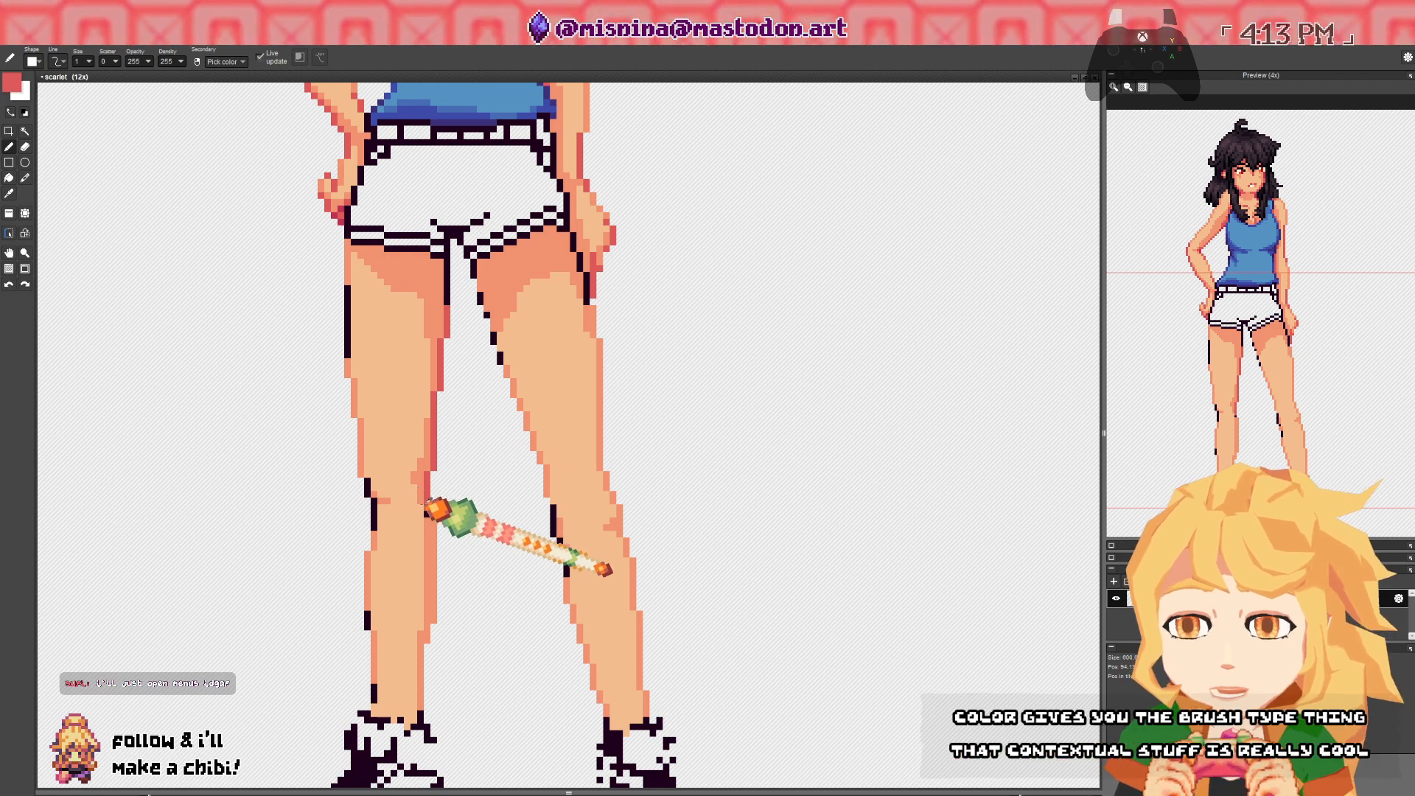
# - Continue the darker red outline along the left-hand leg's inner knee and calf, and save the sprite as scarlet.pyxel
pyautogui.rightClick(427, 509)
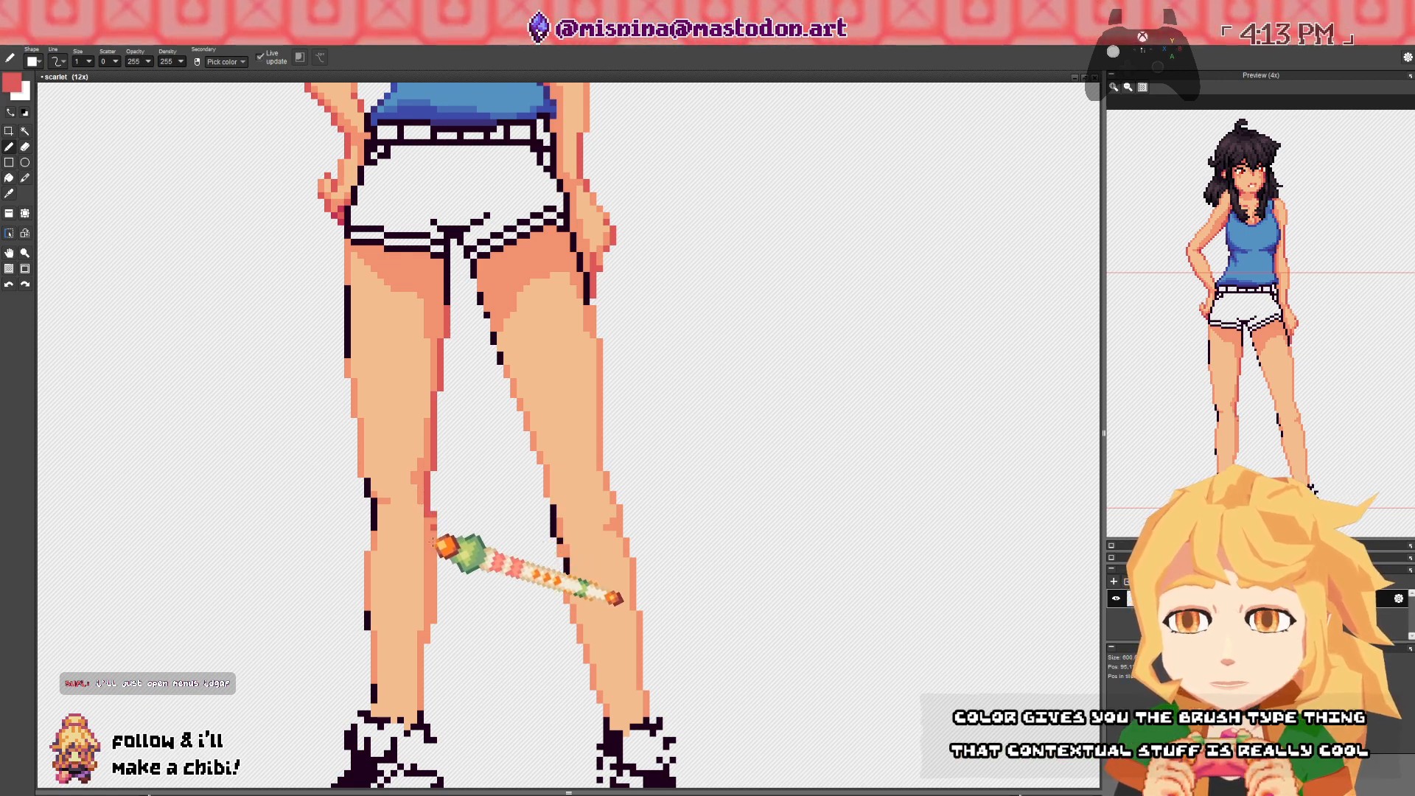
pyautogui.hotkey('ctrl', 'z')
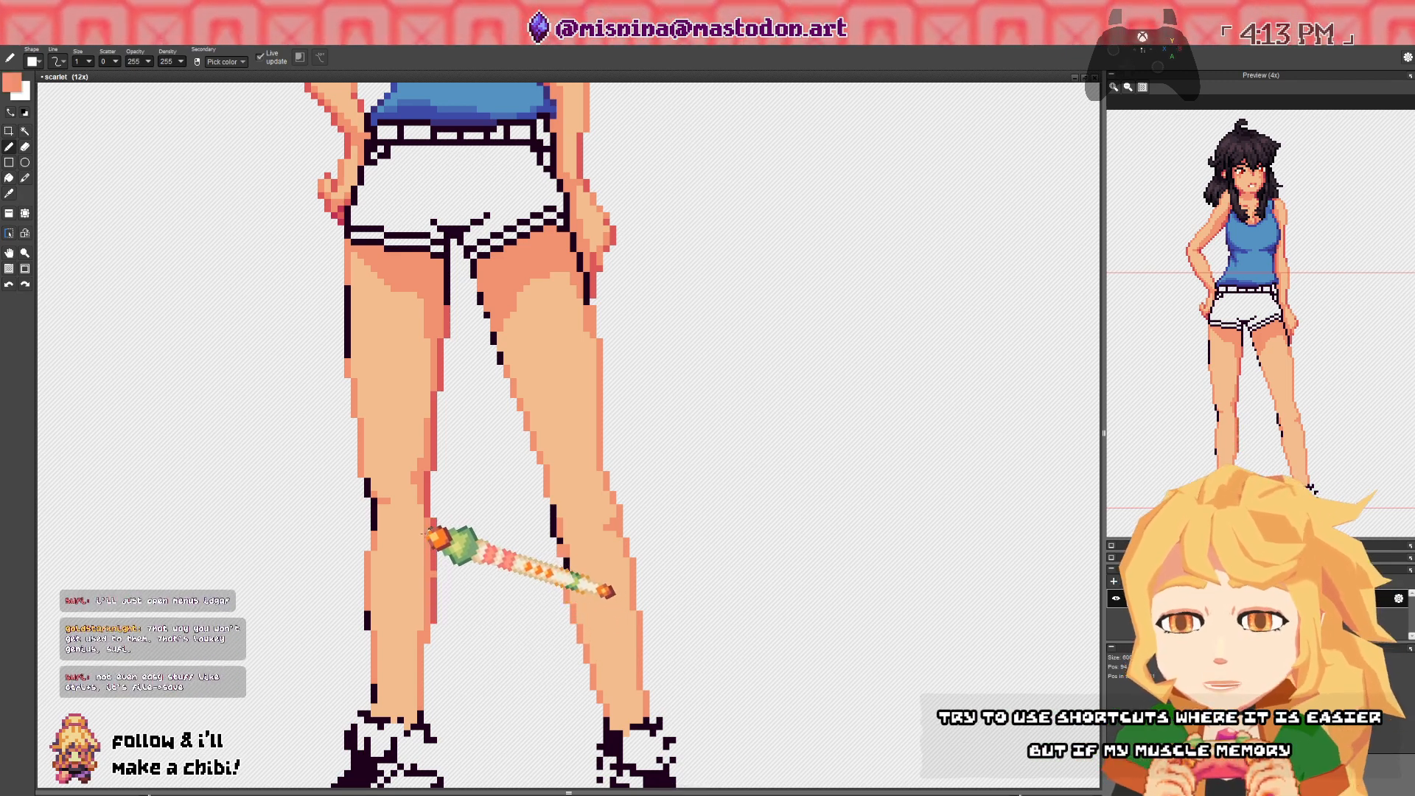
pyautogui.rightClick(432, 589)
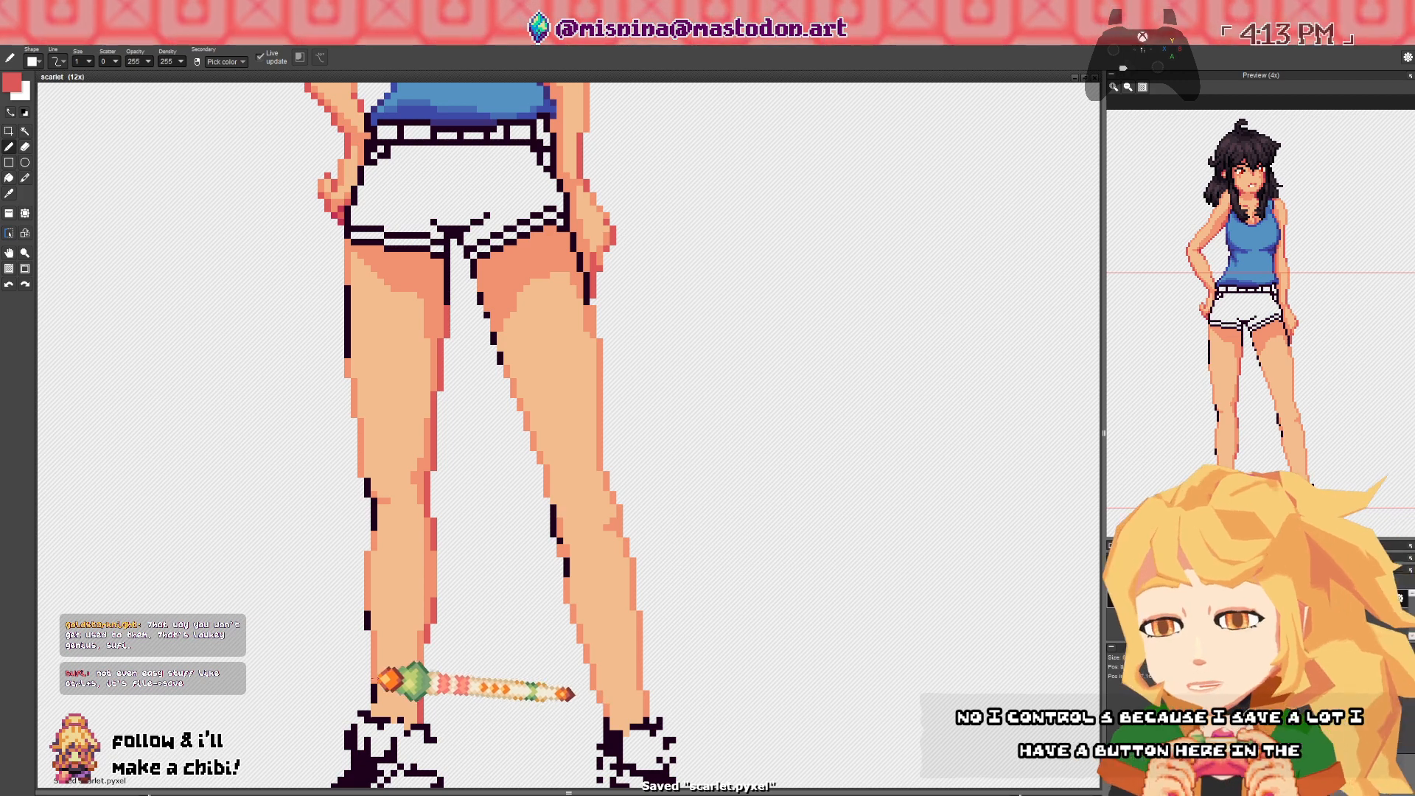
# - Recolour the left-hand leg's outer outline in darker red and deepen the thigh shadows beneath both shorts hems
pyautogui.moveTo(374, 691); pyautogui.dragTo(374, 680)
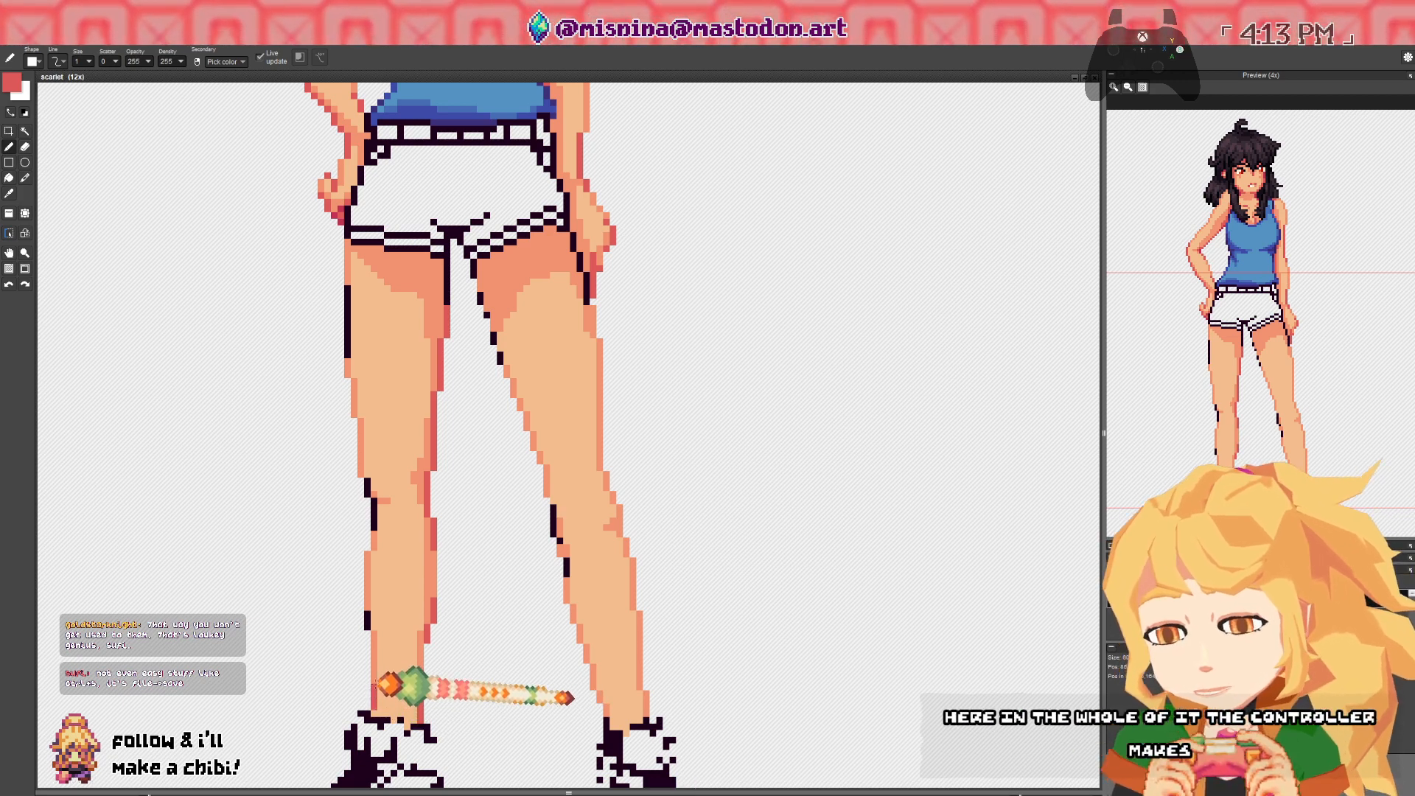
pyautogui.moveTo(368, 628); pyautogui.dragTo(366, 610)
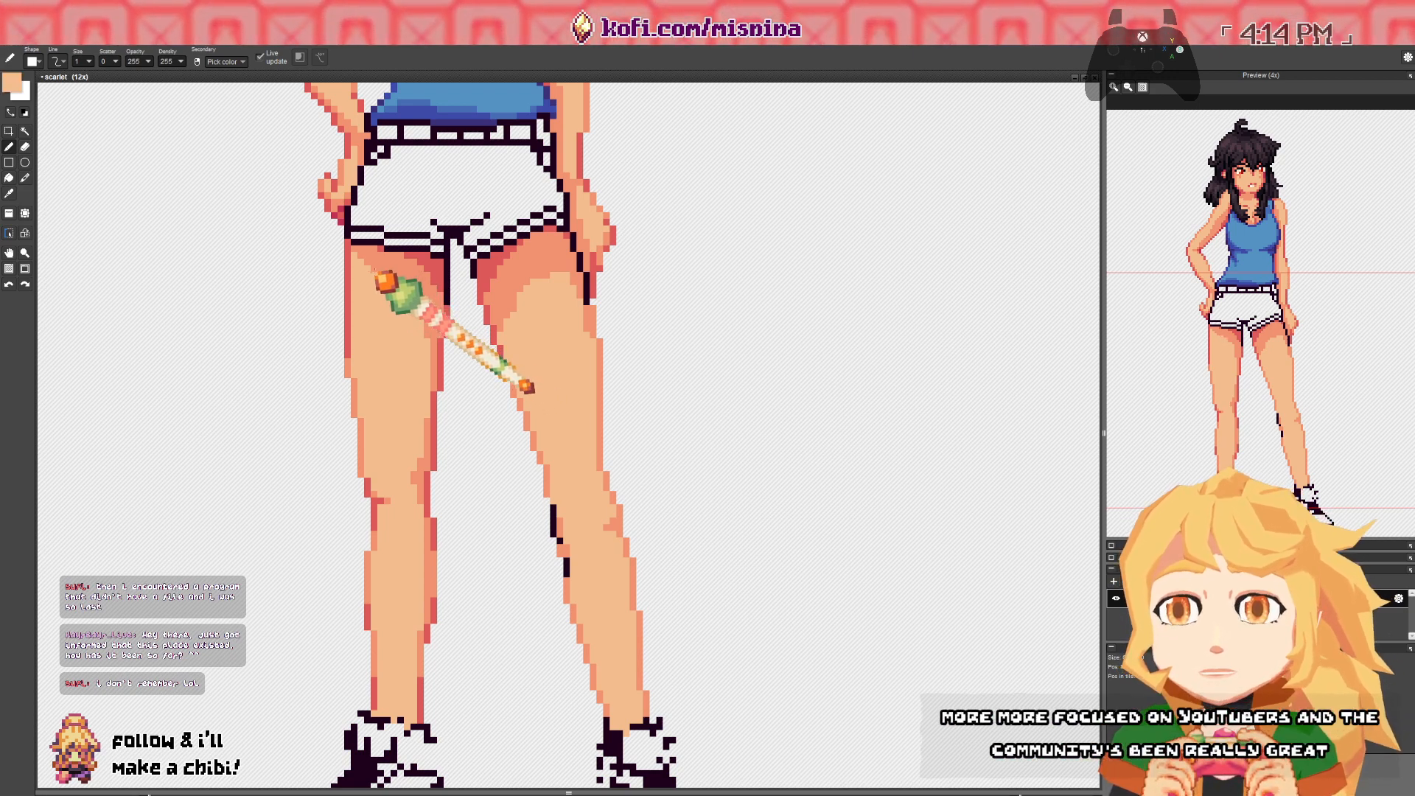
pyautogui.rightClick(429, 263)
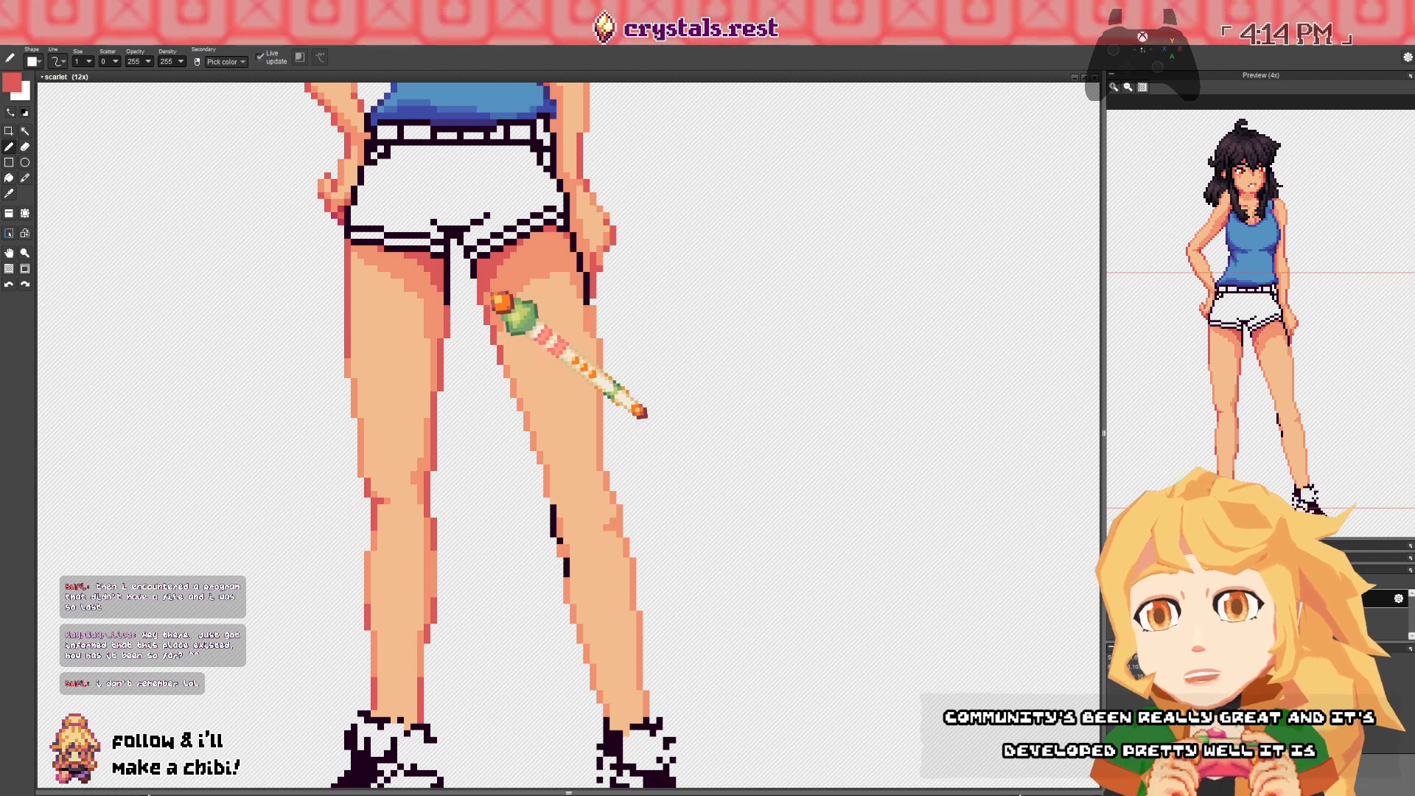
# - Outline the right-hand leg's inner knee and calf in darker red and add salmon shading along the shin and ankle
pyautogui.moveTo(494, 504); pyautogui.dragTo(422, 368)
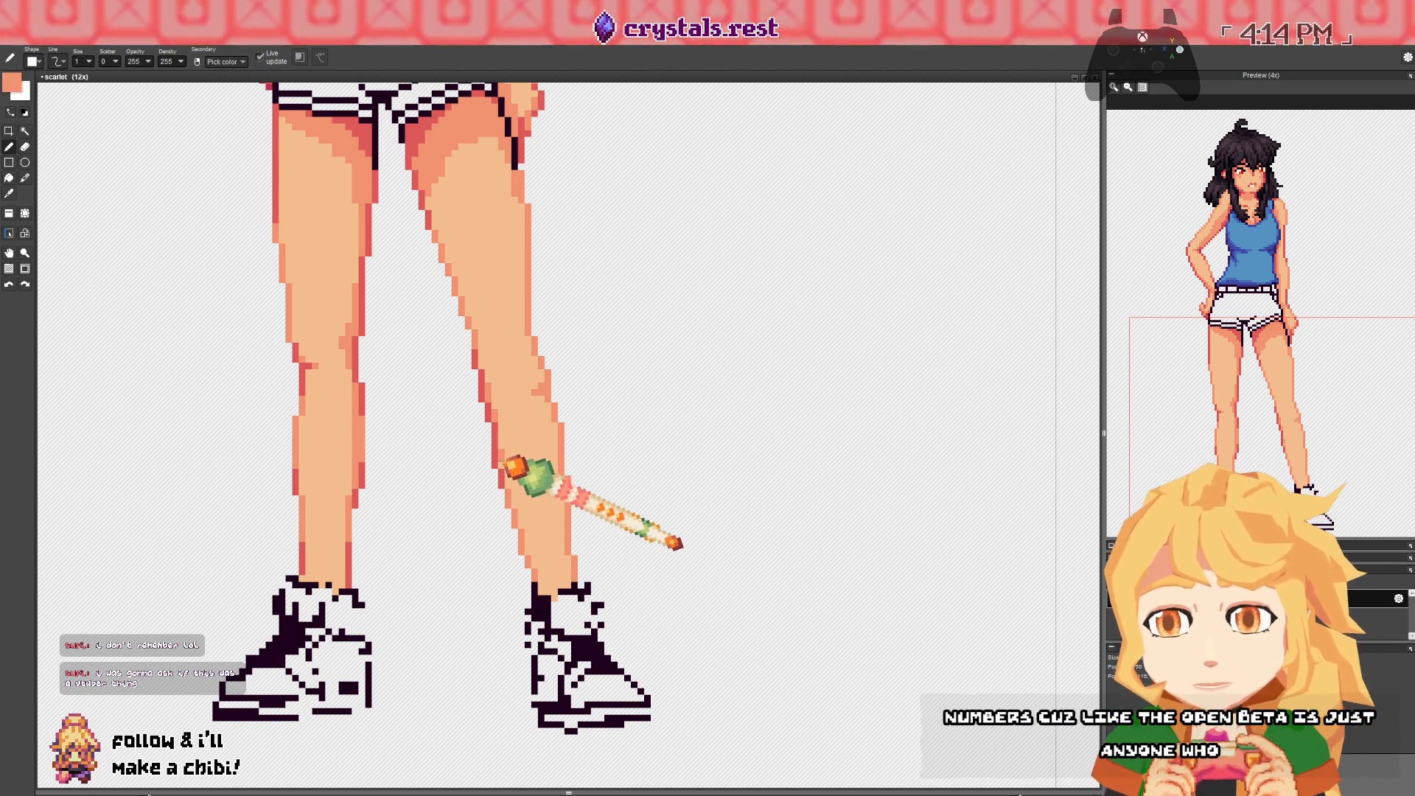
pyautogui.rightClick(504, 483)
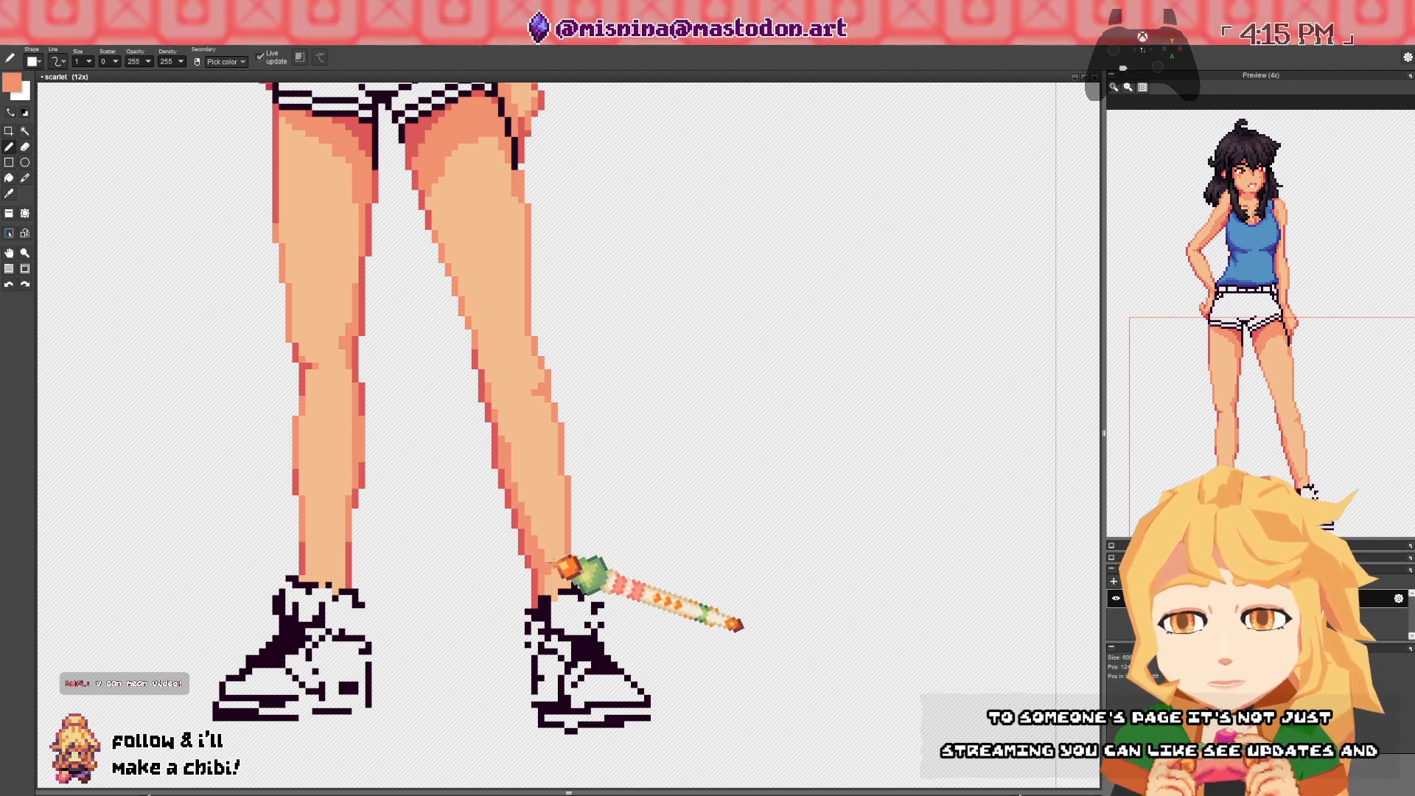
pyautogui.rightClick(547, 546)
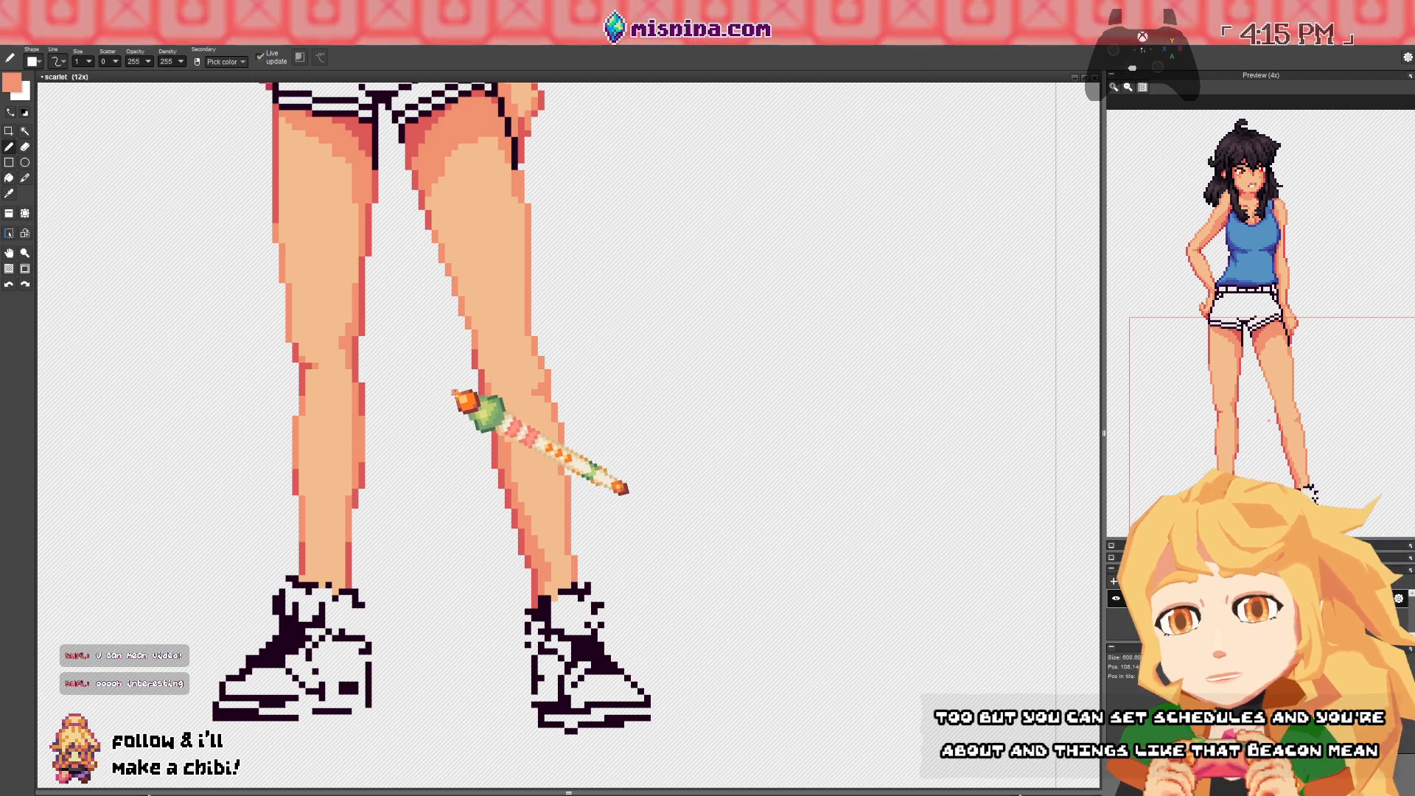
pyautogui.rightClick(481, 393)
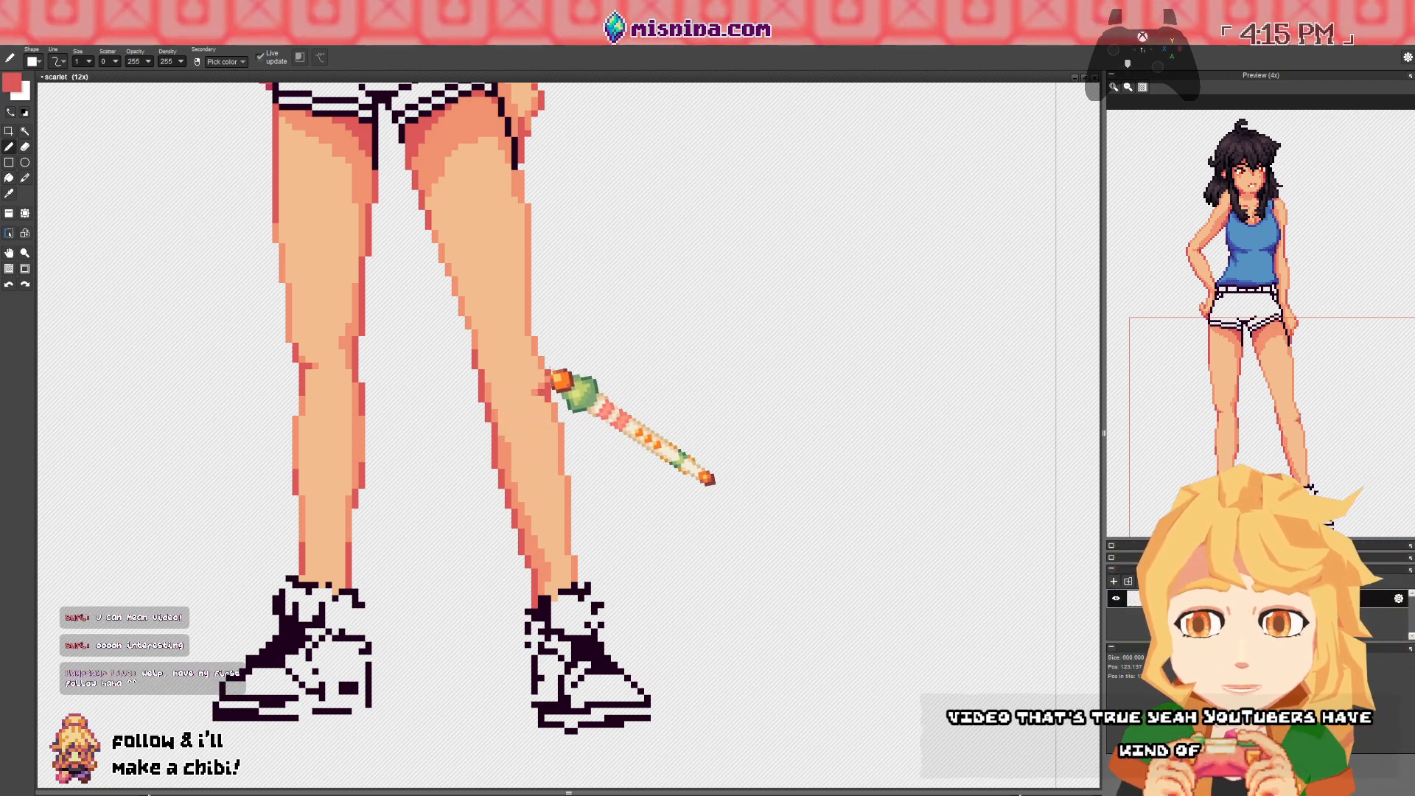
# - Sample crimson from the edge of the hand on the hip and replace the black outlines at the inner thigh and beneath the hanging hand
pyautogui.scroll(3, 486, 260)
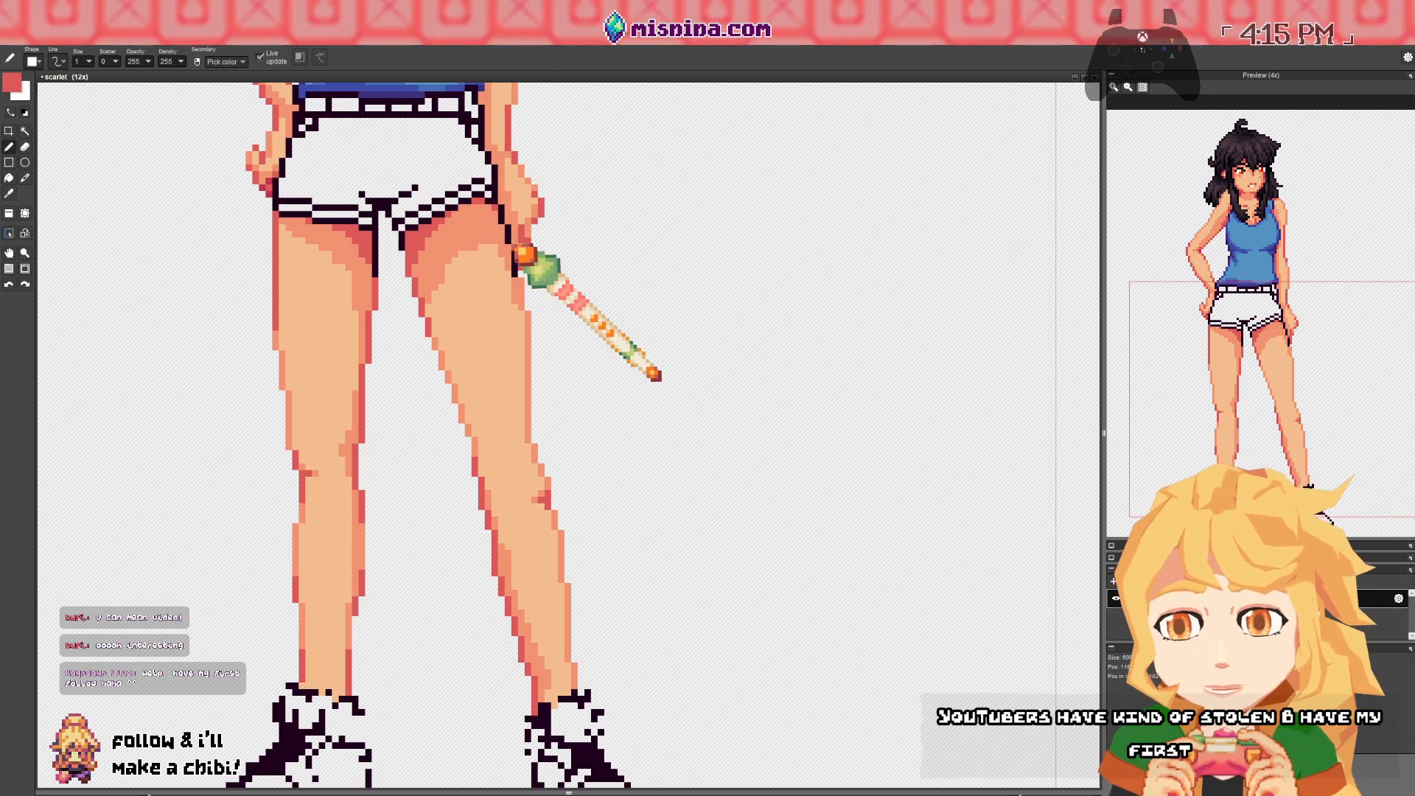
pyautogui.scroll(3, 404, 215)
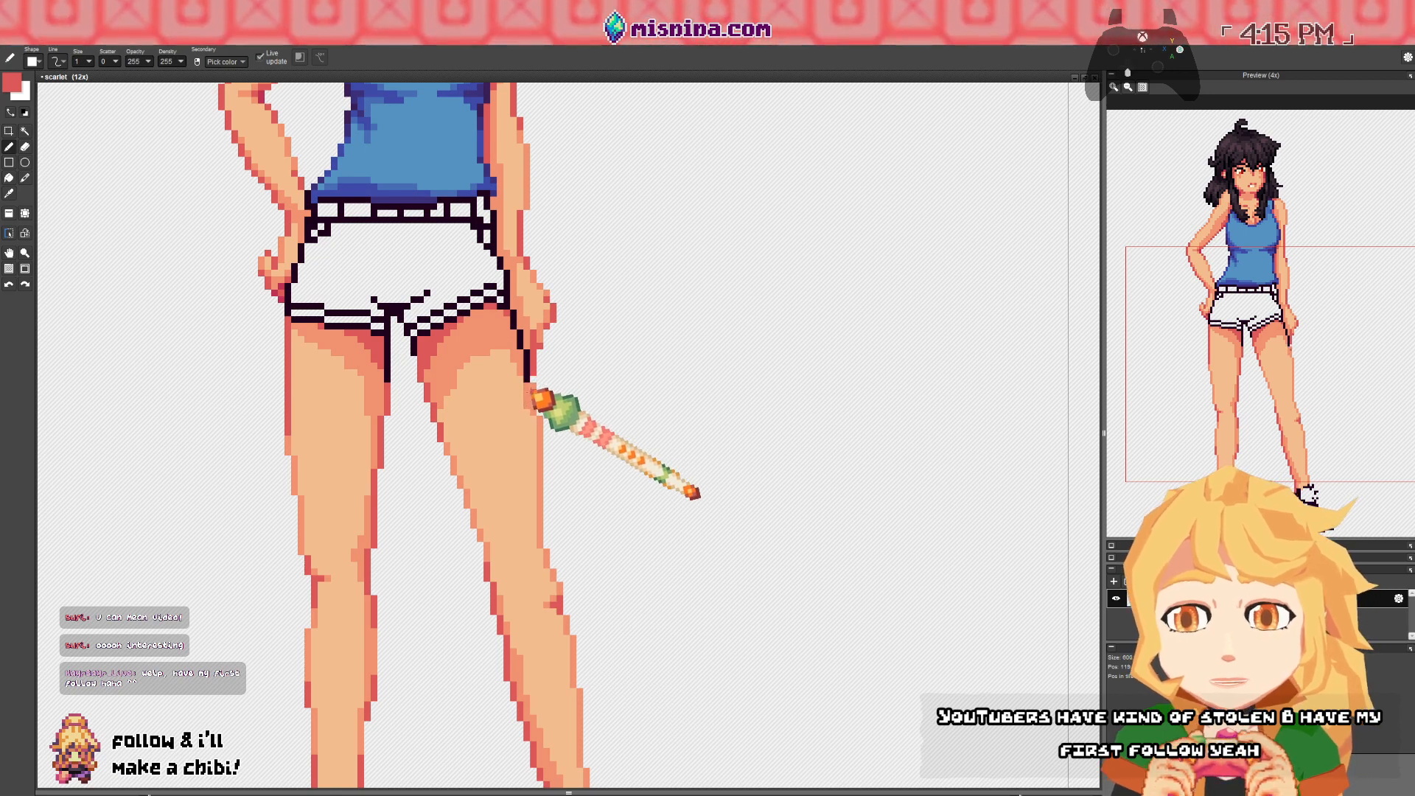
pyautogui.scroll(6, 479, 325)
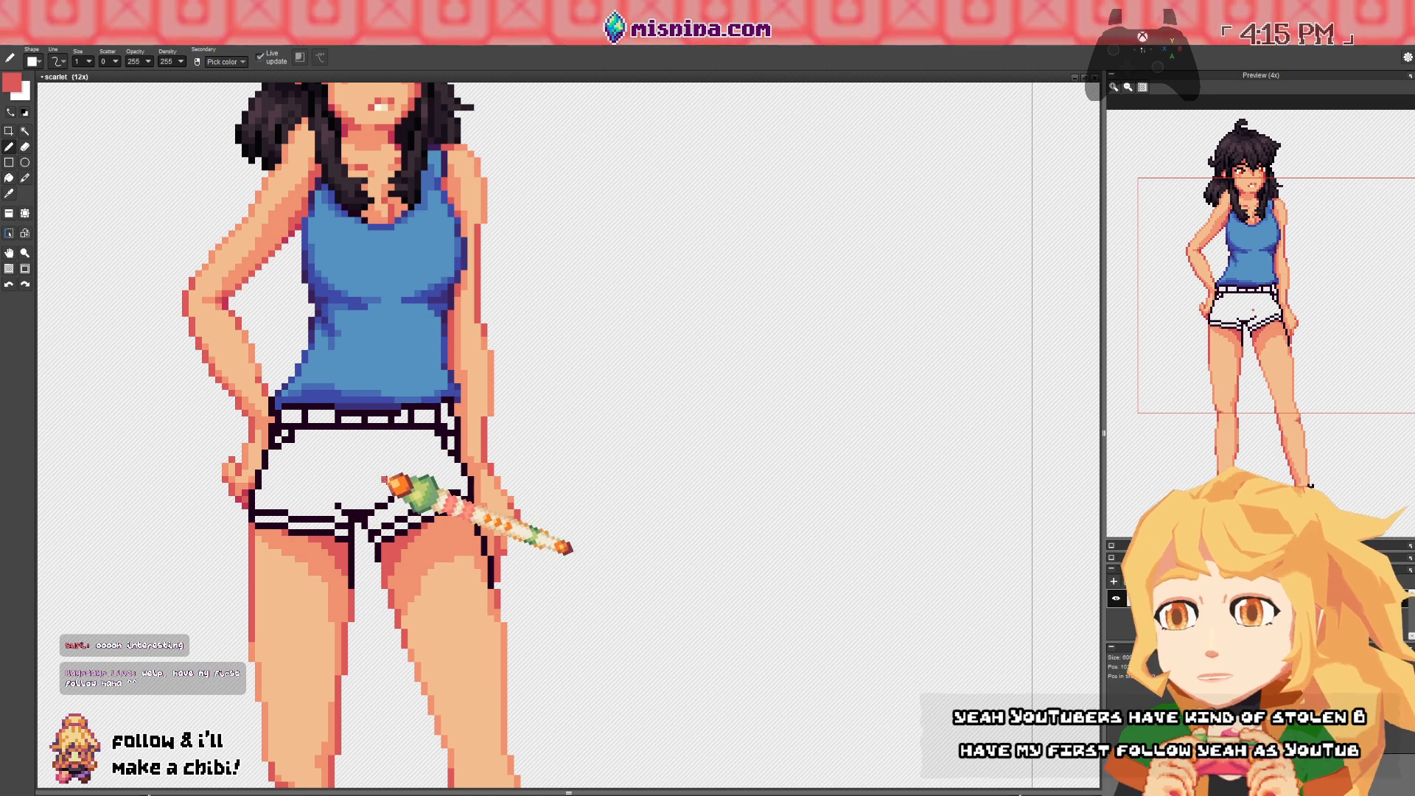
pyautogui.moveTo(276, 373)
pyautogui.mouseDown()
pyautogui.moveTo(401, 498)
pyautogui.moveTo(375, 369)
pyautogui.mouseUp()
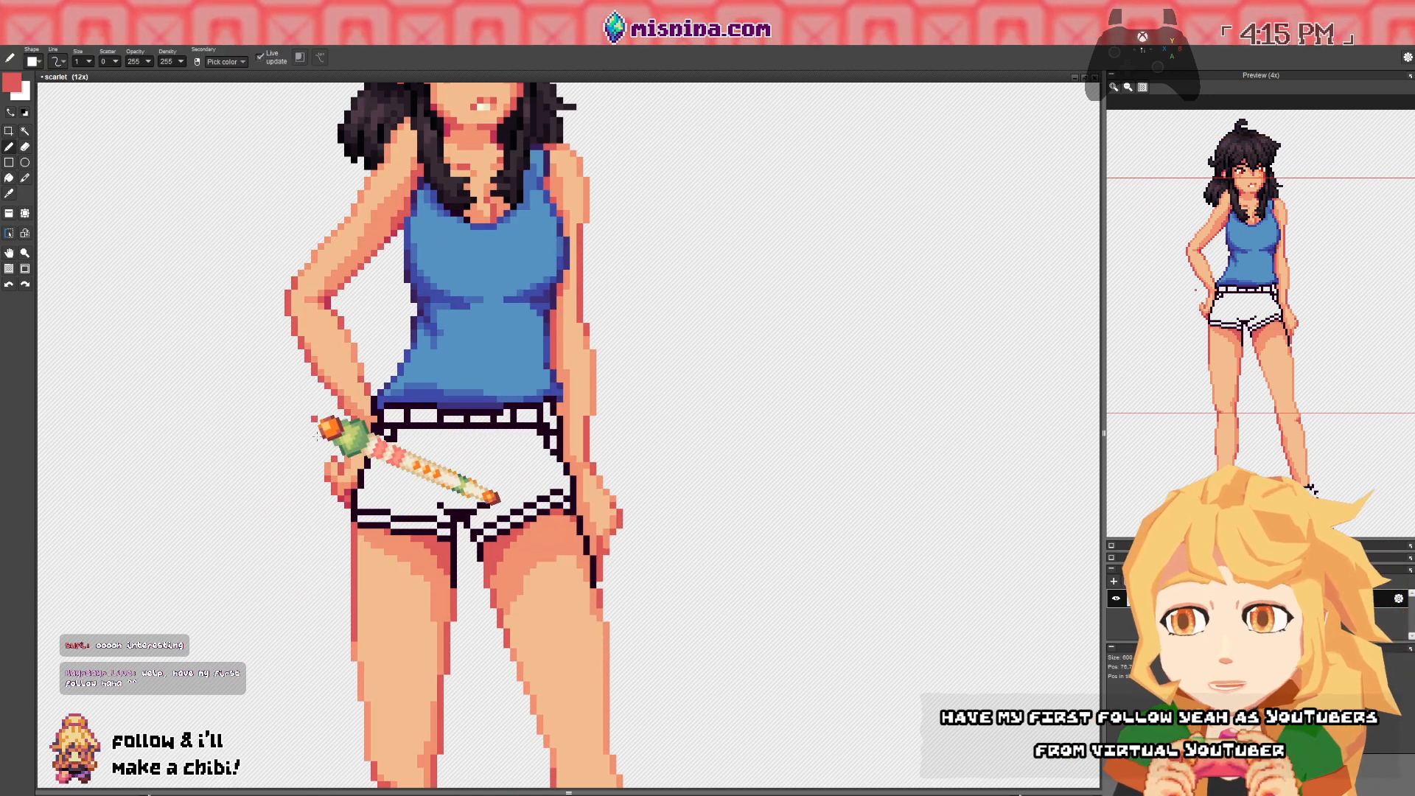
pyautogui.rightClick(352, 491)
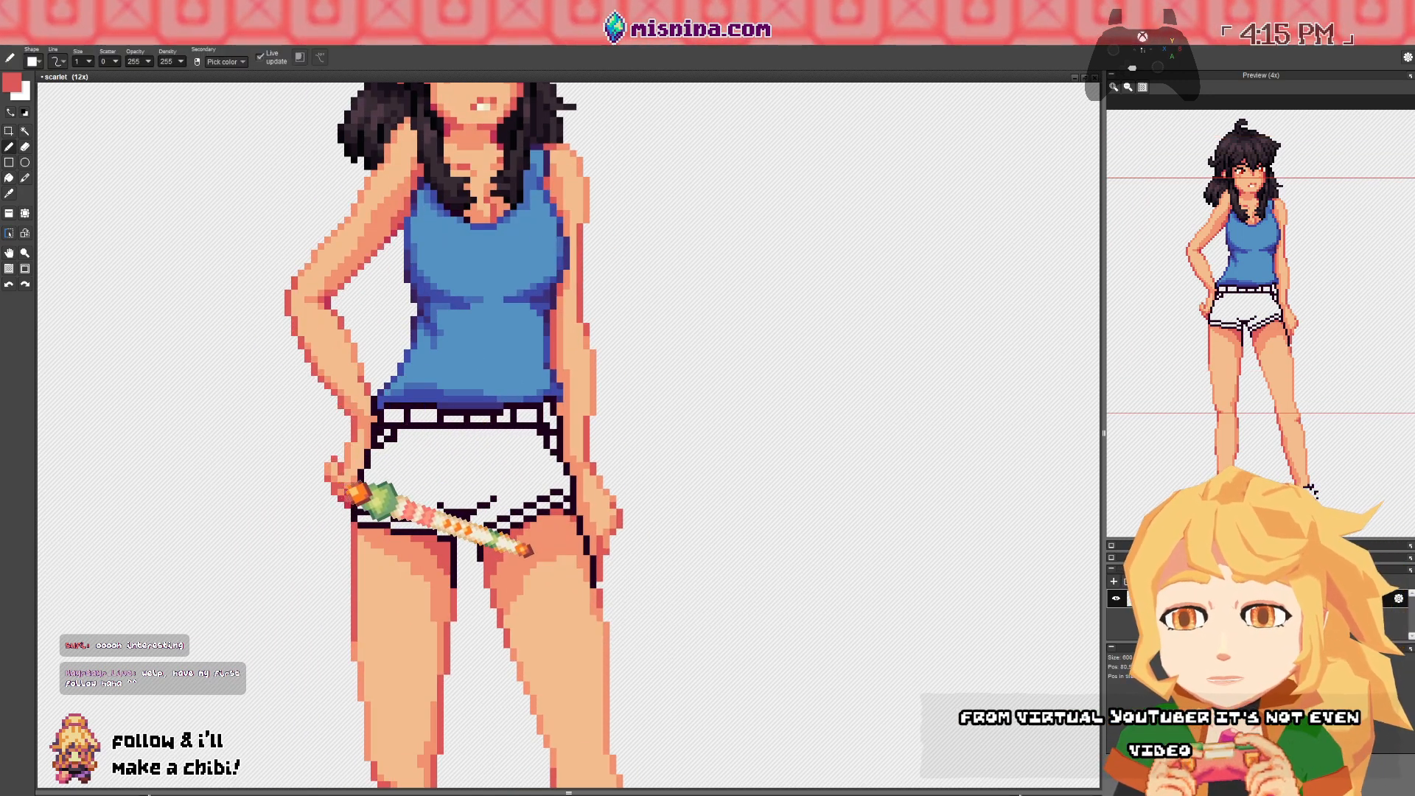
pyautogui.press('c')
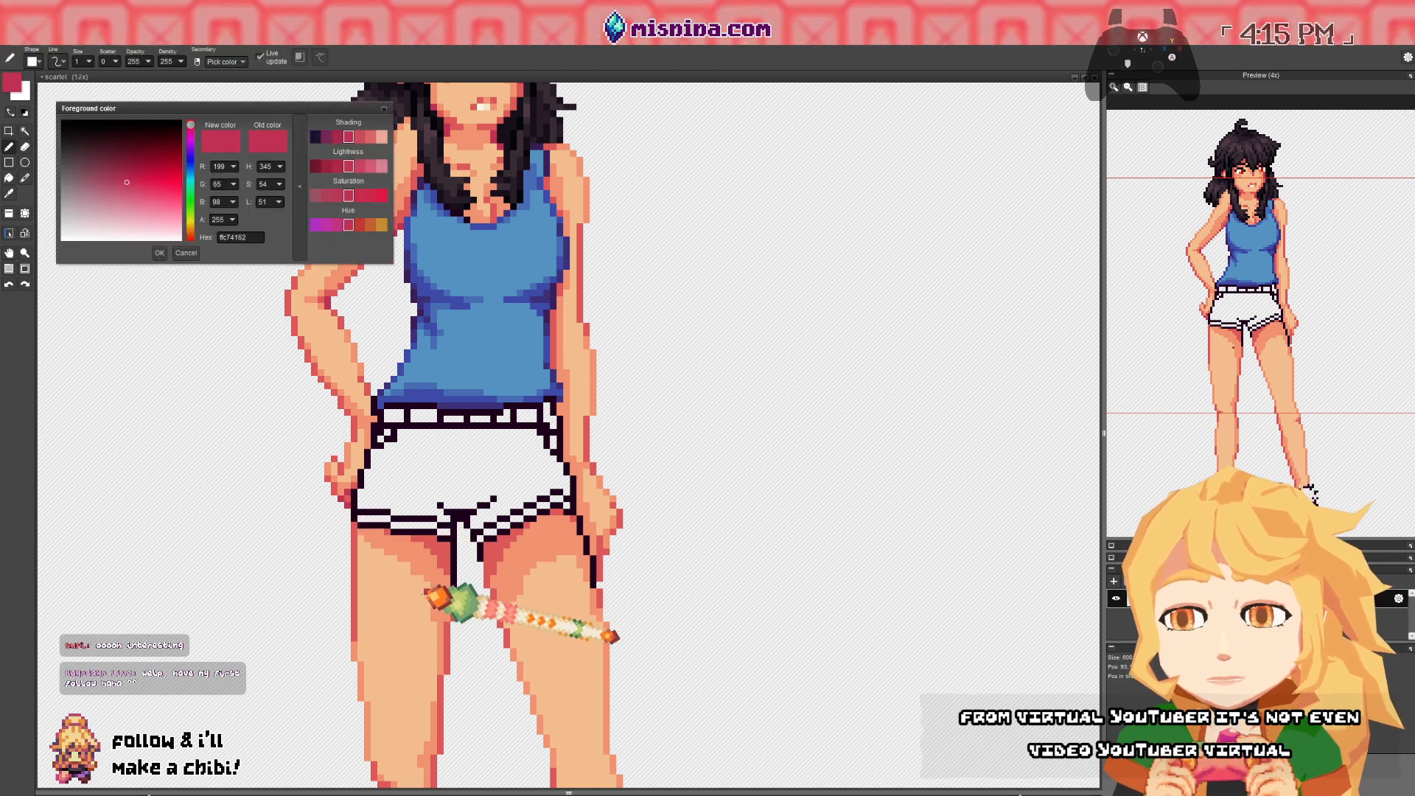
pyautogui.press('space')
pyautogui.moveTo(427, 594); pyautogui.dragTo(427, 490)
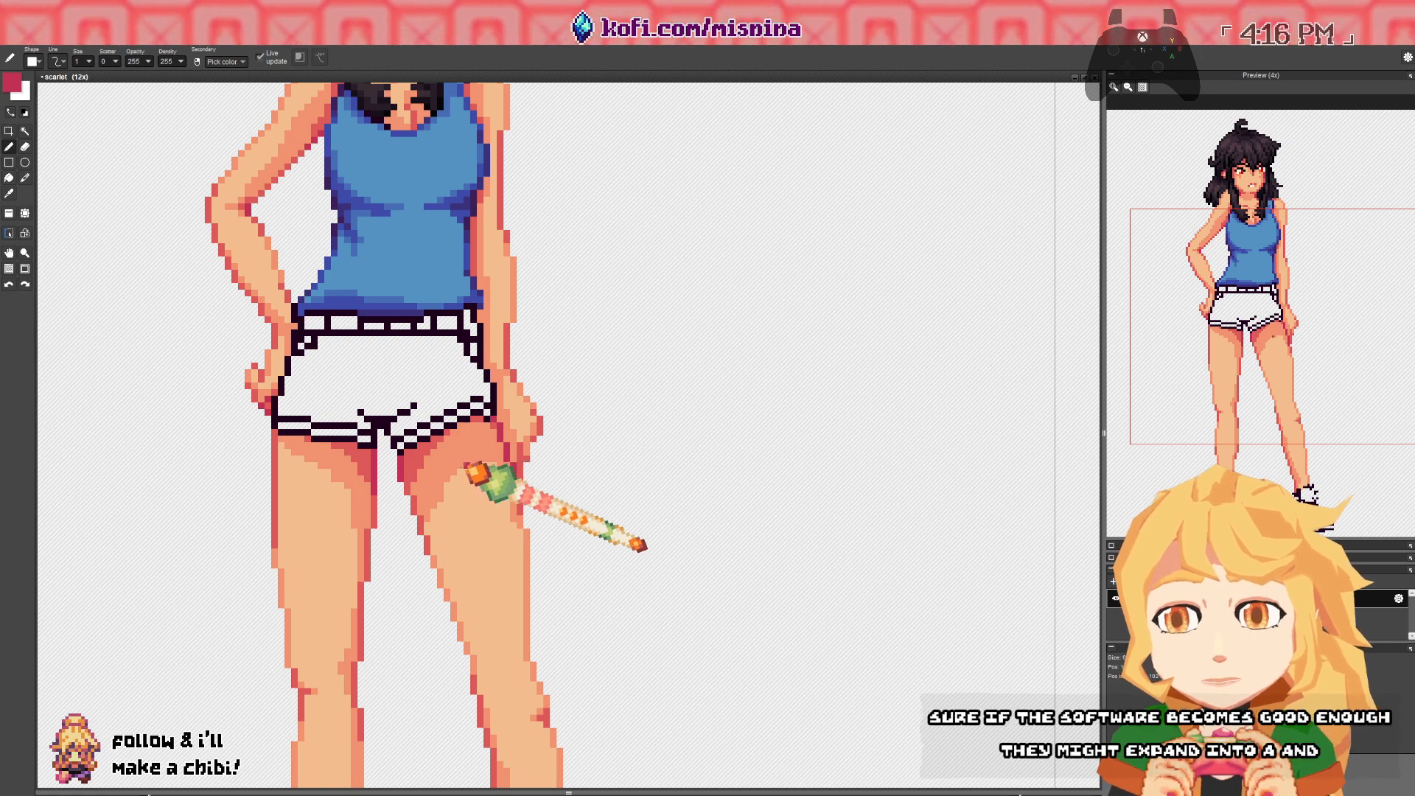
# - Accent the leg outlines in crimson at the ankles and the left-hand leg's inner knee, and touch up the right-hand leg's knee crease in red
pyautogui.moveTo(490, 585); pyautogui.dragTo(465, 315)
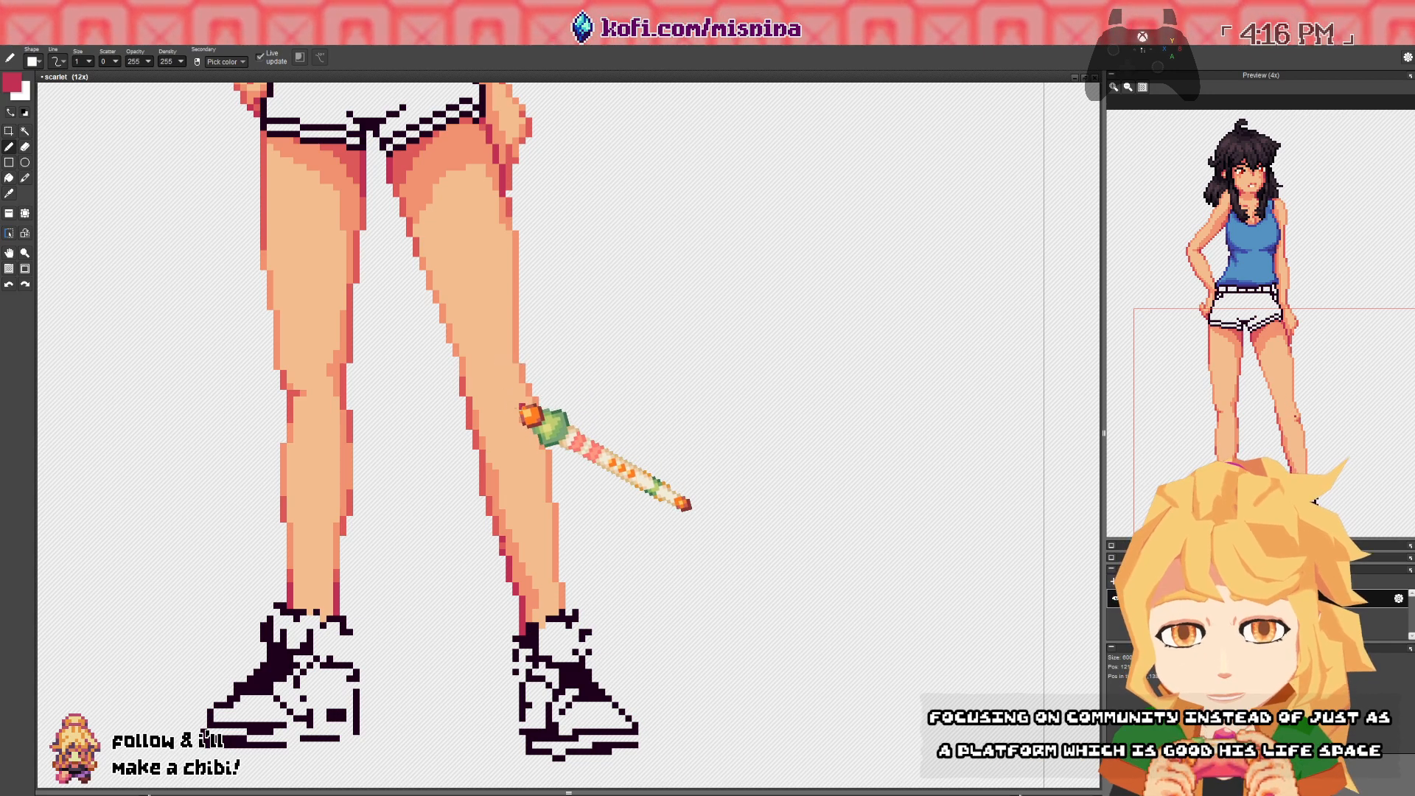
pyautogui.rightClick(521, 421)
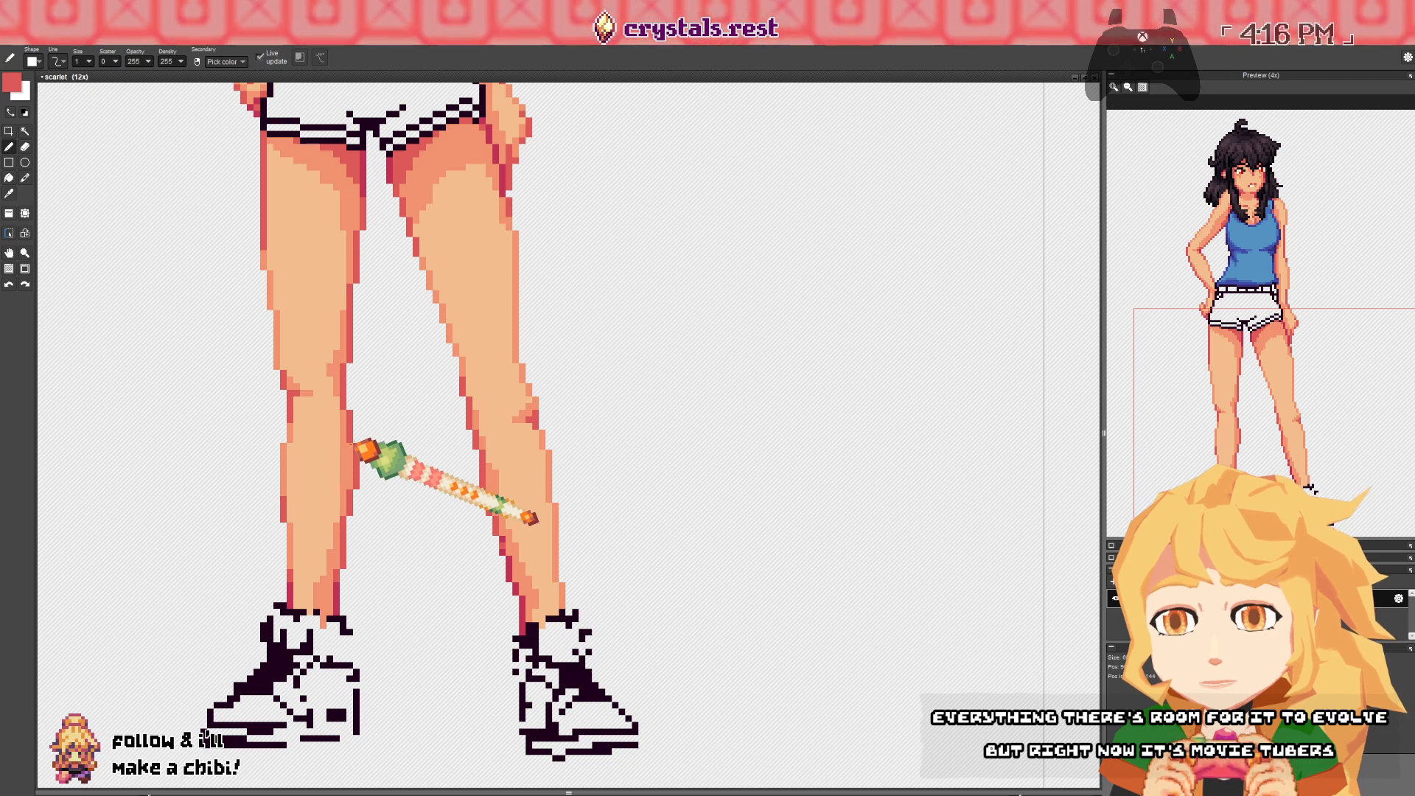
pyautogui.moveTo(357, 318); pyautogui.dragTo(364, 508)
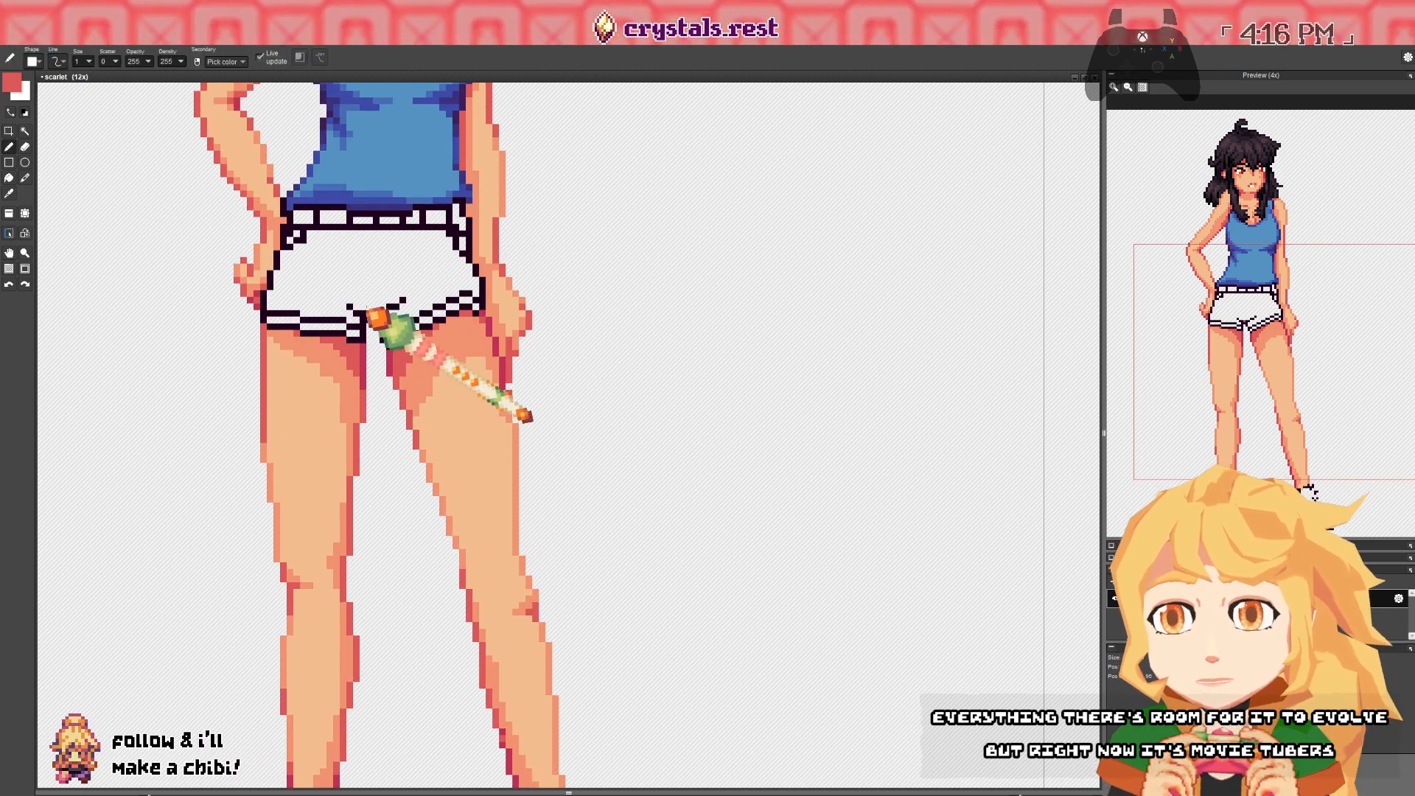
pyautogui.rightClick(389, 356)
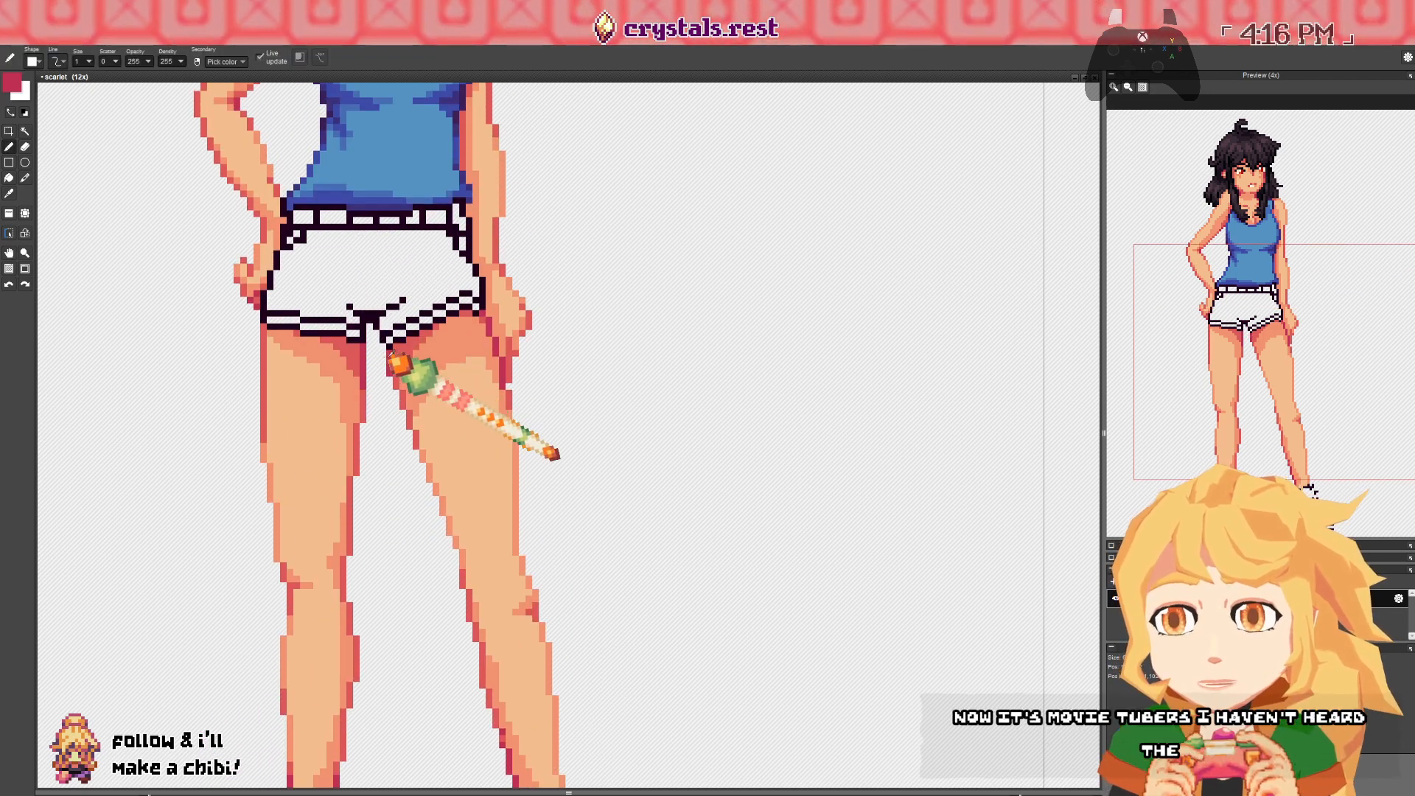
pyautogui.moveTo(410, 569); pyautogui.dragTo(381, 417)
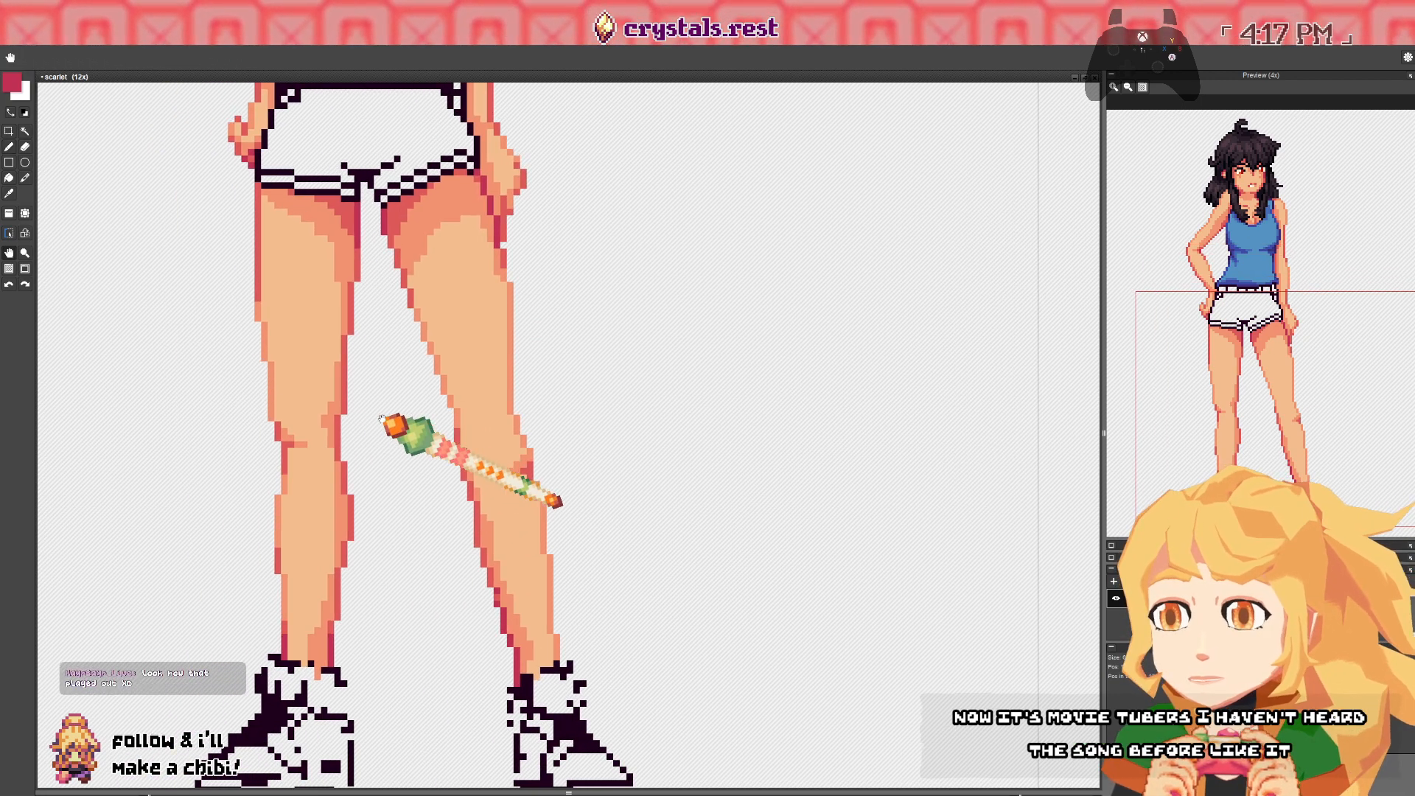
pyautogui.moveTo(329, 468); pyautogui.dragTo(321, 422)
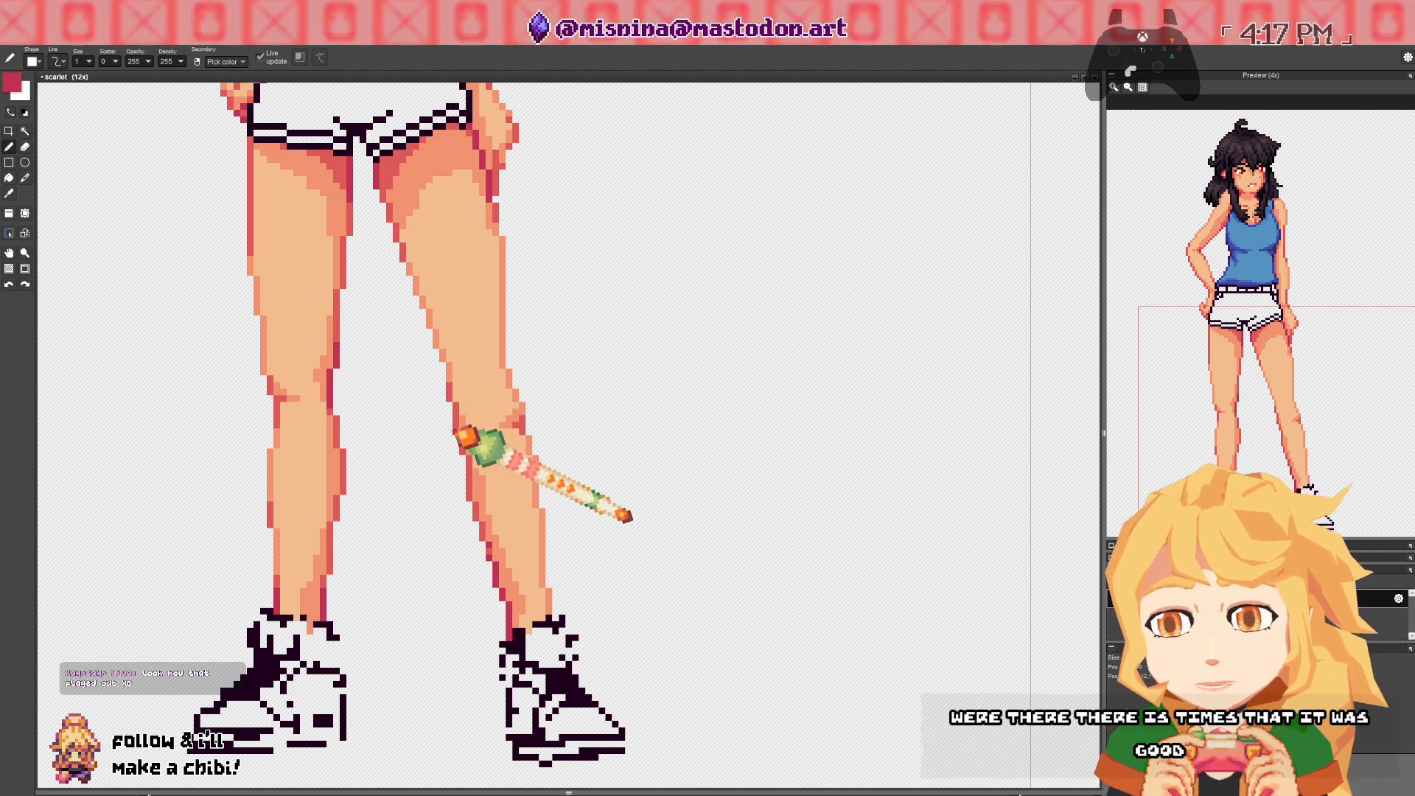
# - Rework the right-hand leg's knee with sampled skin and salmon tones, reshaping its outer contour and crease
pyautogui.rightClick(517, 434)
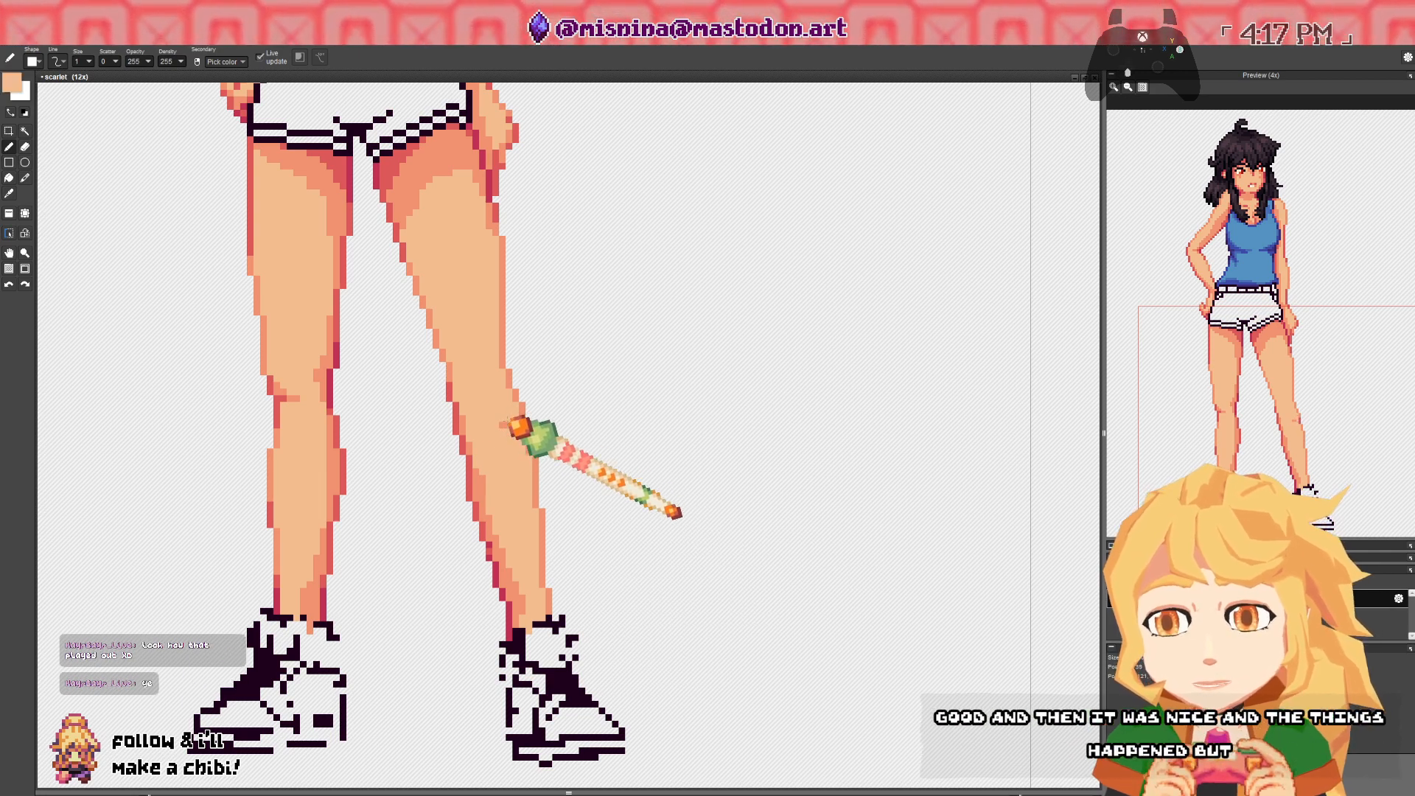
pyautogui.rightClick(525, 411)
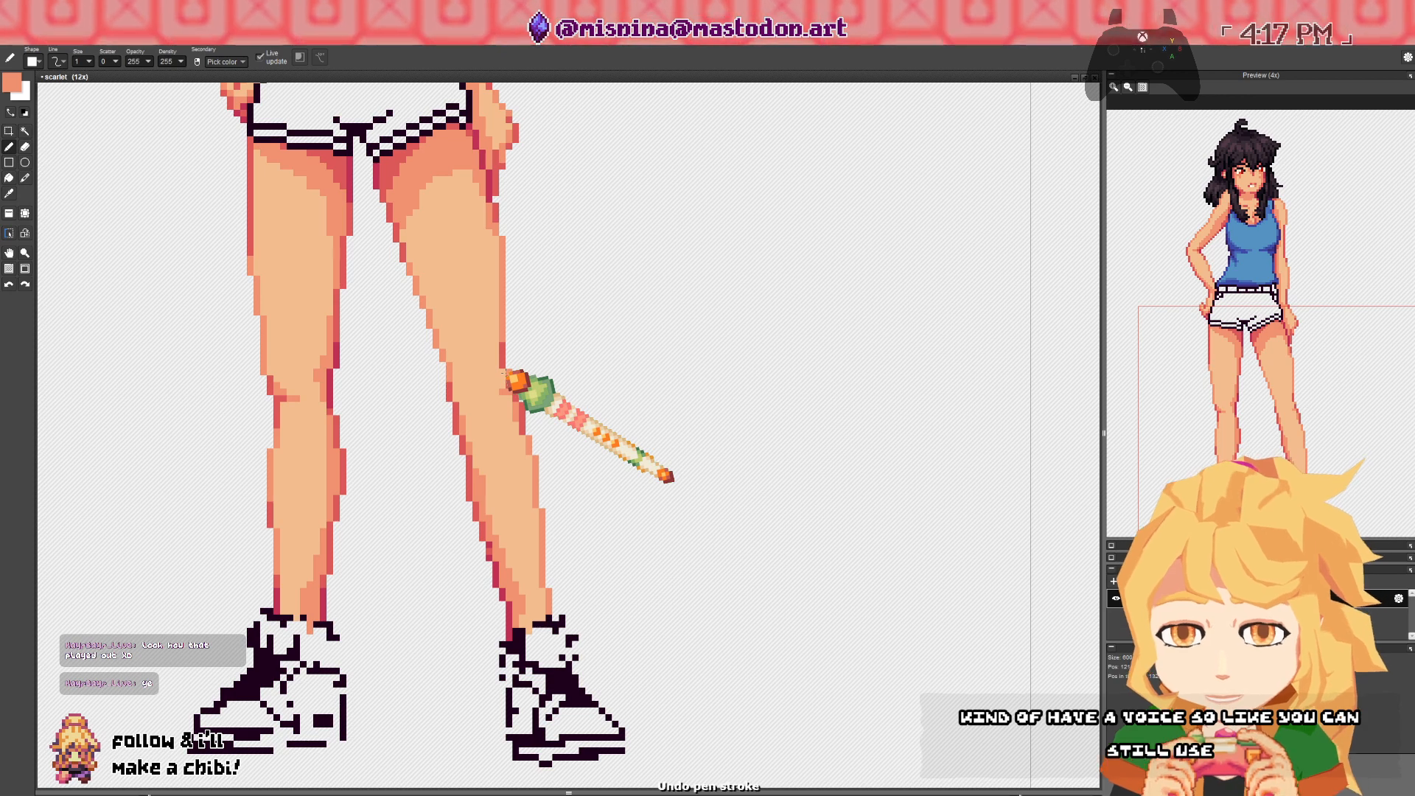
pyautogui.rightClick(509, 385)
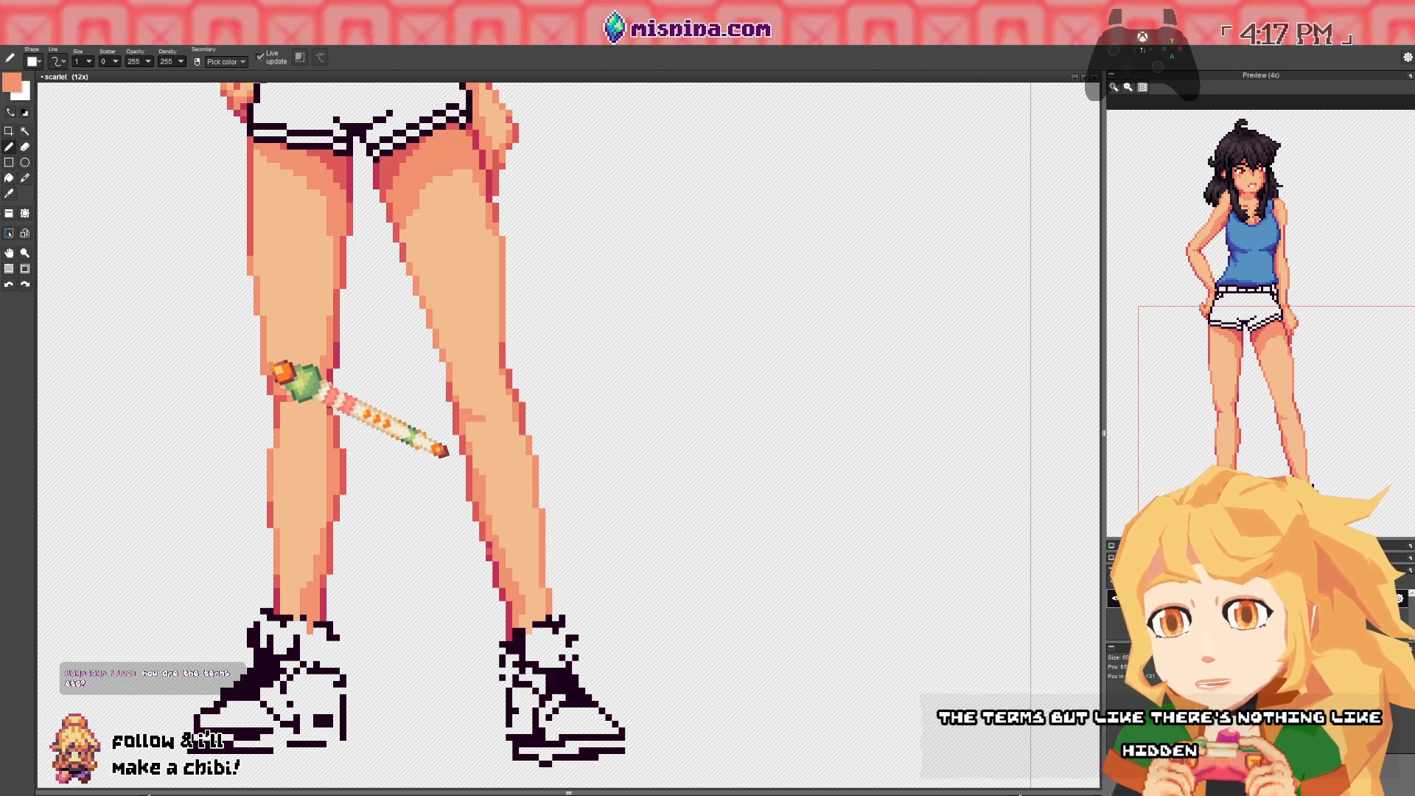
# - Refine the left-hand leg's knee and the thigh shadow beneath its shorts hem with sampled red and salmon, and save scarlet.pyxel
pyautogui.rightClick(271, 382)
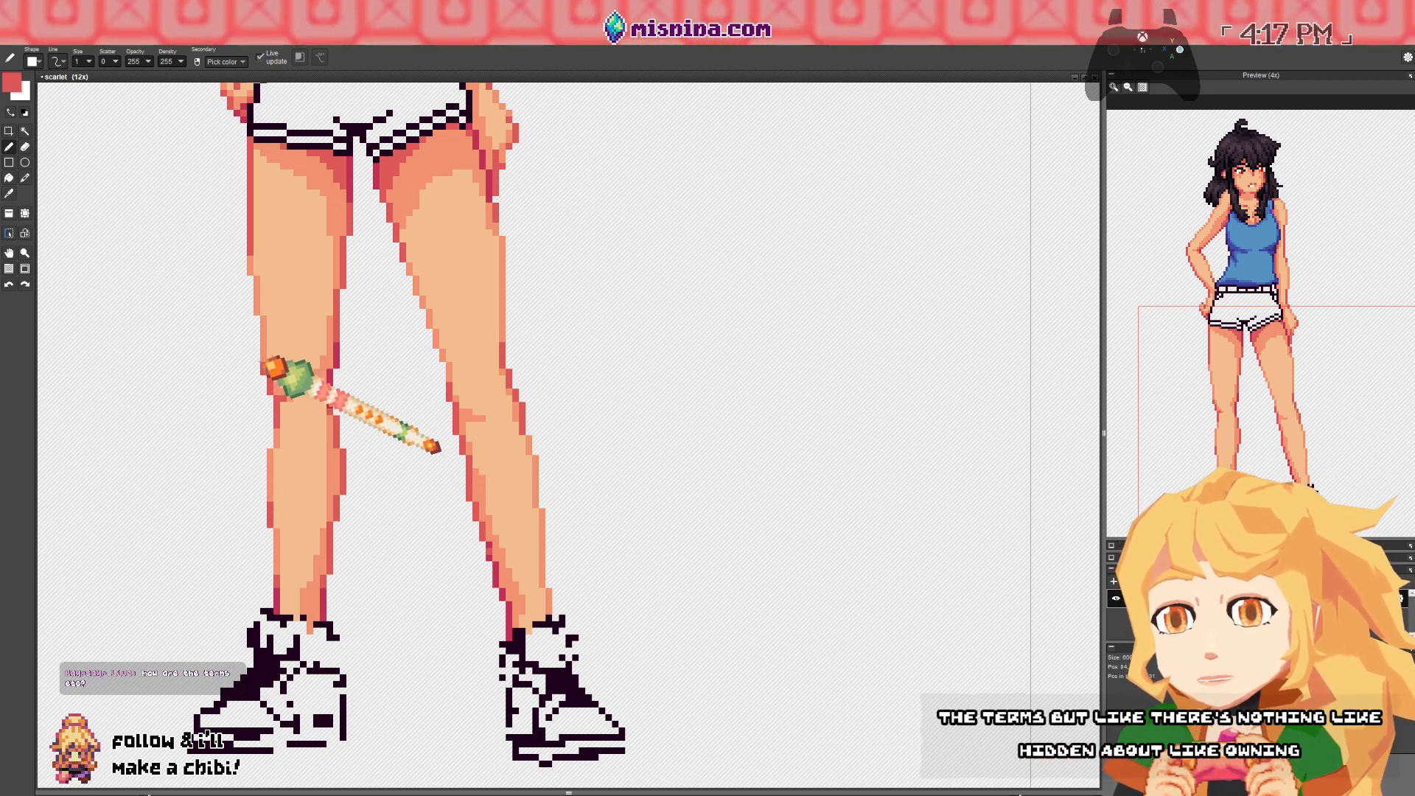
pyautogui.moveTo(293, 183); pyautogui.dragTo(293, 341)
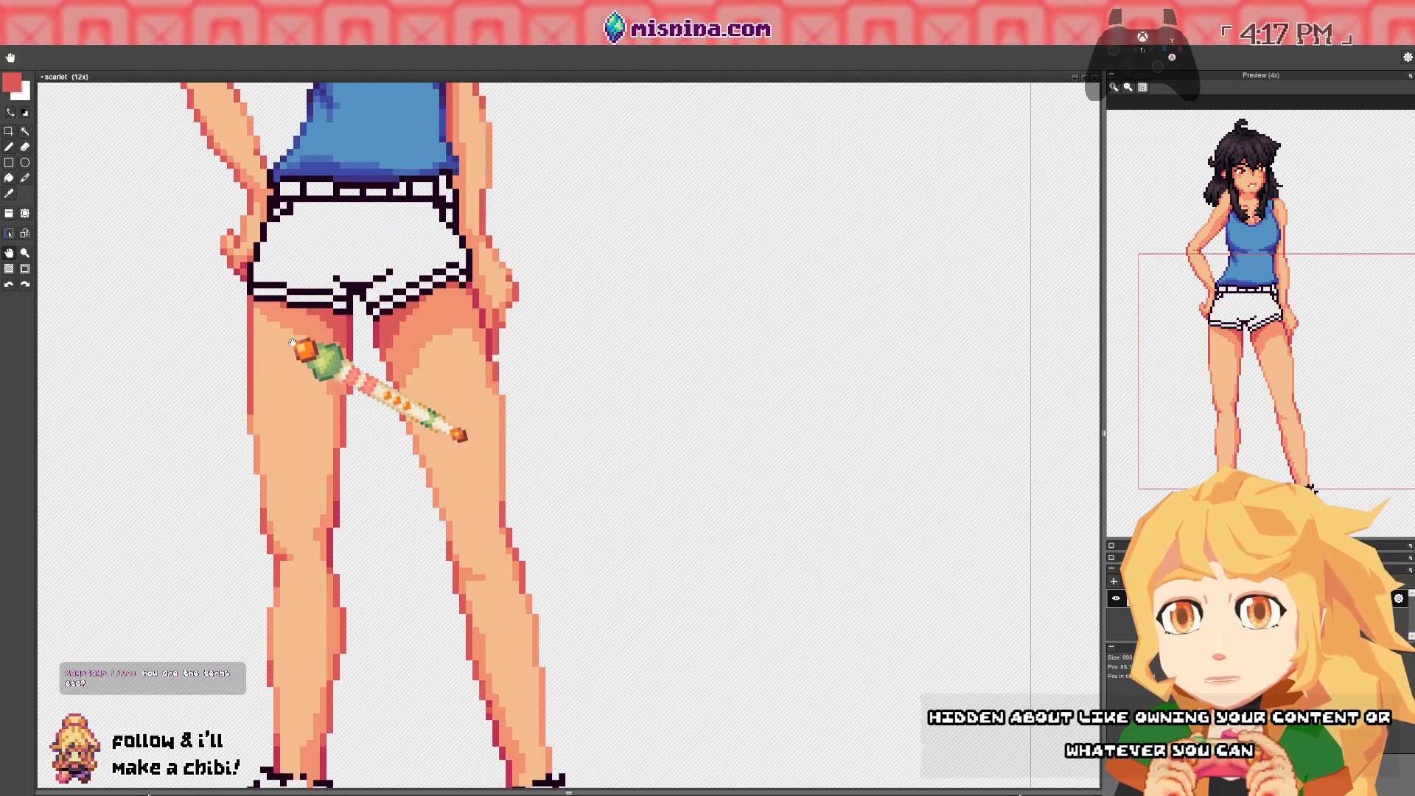
pyautogui.rightClick(281, 321)
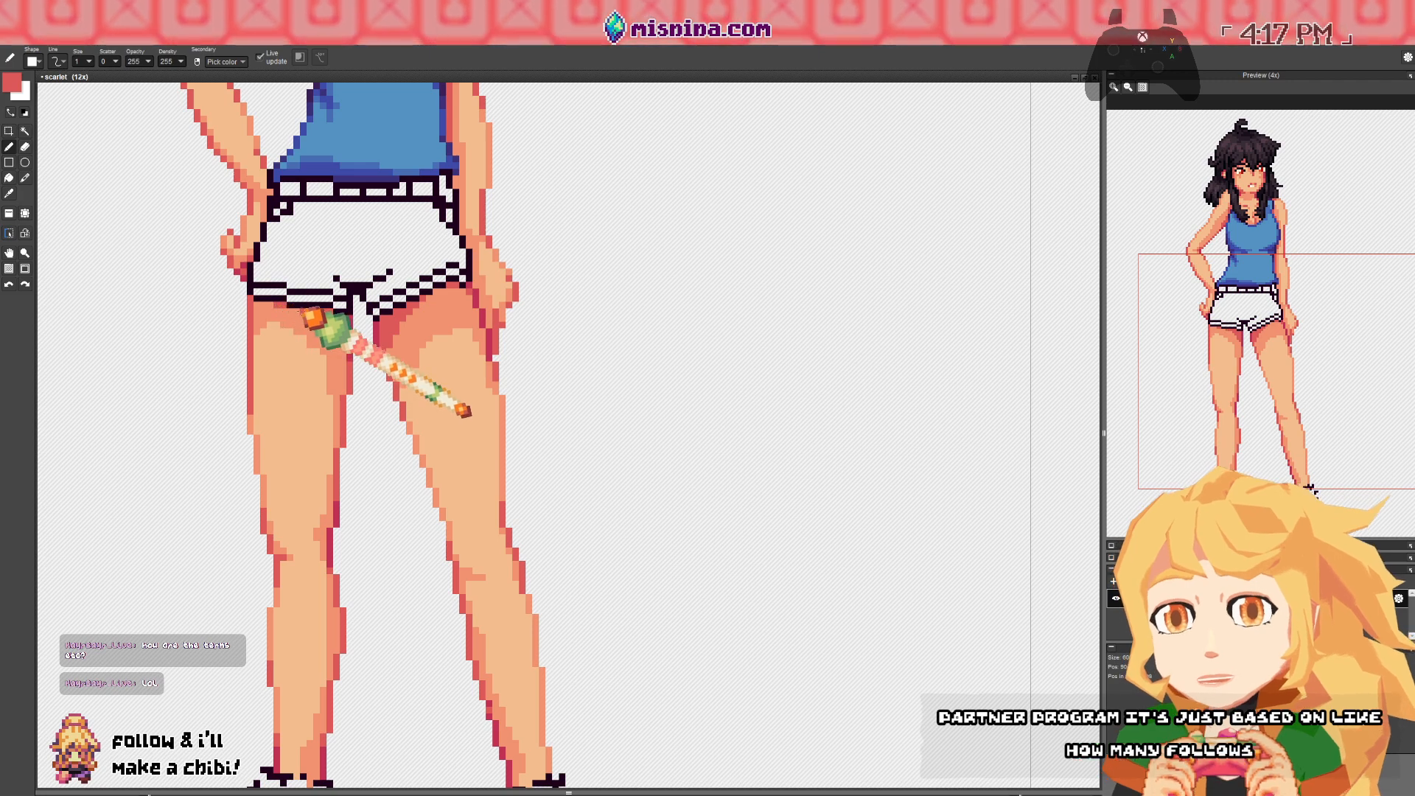
pyautogui.moveTo(310, 325)
pyautogui.mouseDown()
pyautogui.moveTo(310, 372)
pyautogui.moveTo(308, 312)
pyautogui.moveTo(289, 319)
pyautogui.mouseUp()
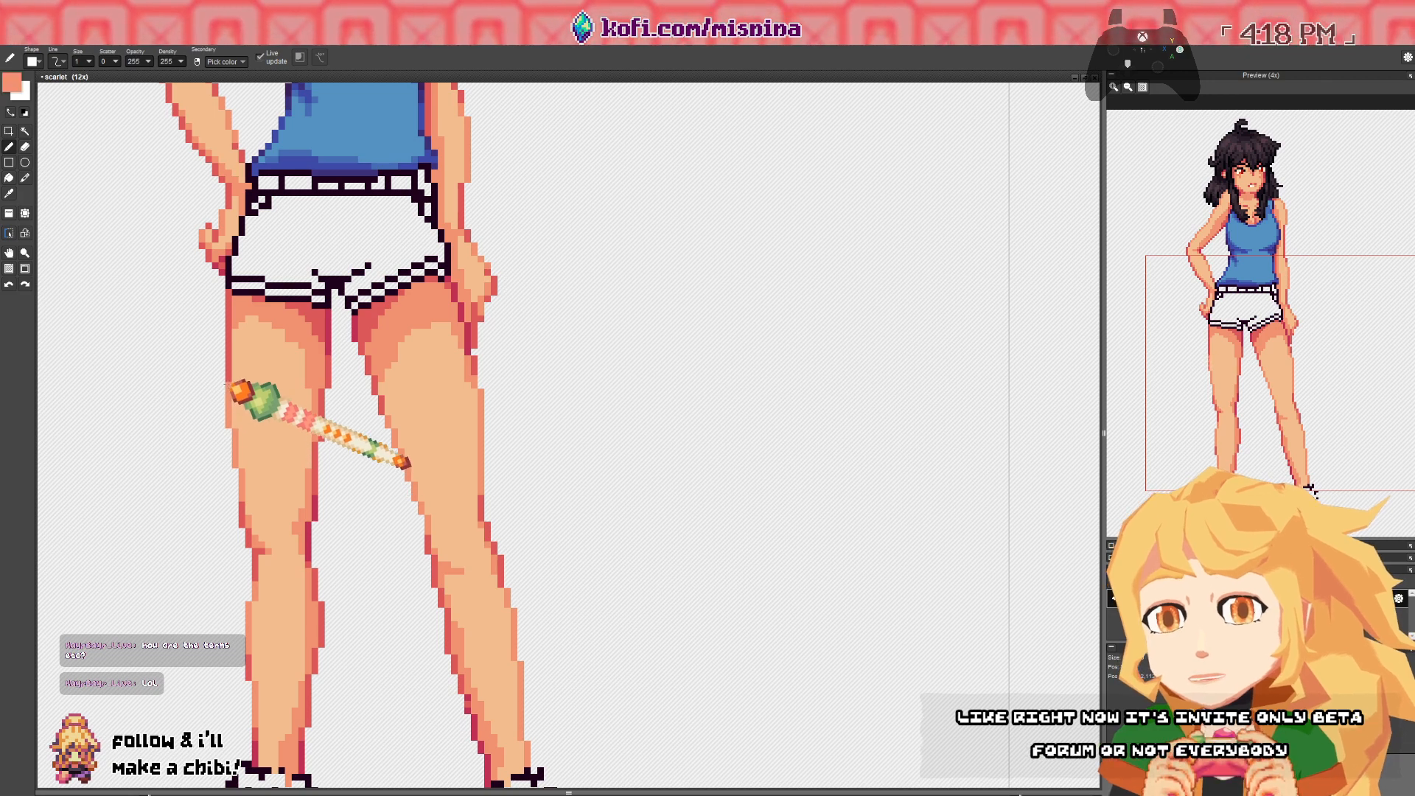
pyautogui.moveTo(333, 324); pyautogui.dragTo(325, 516)
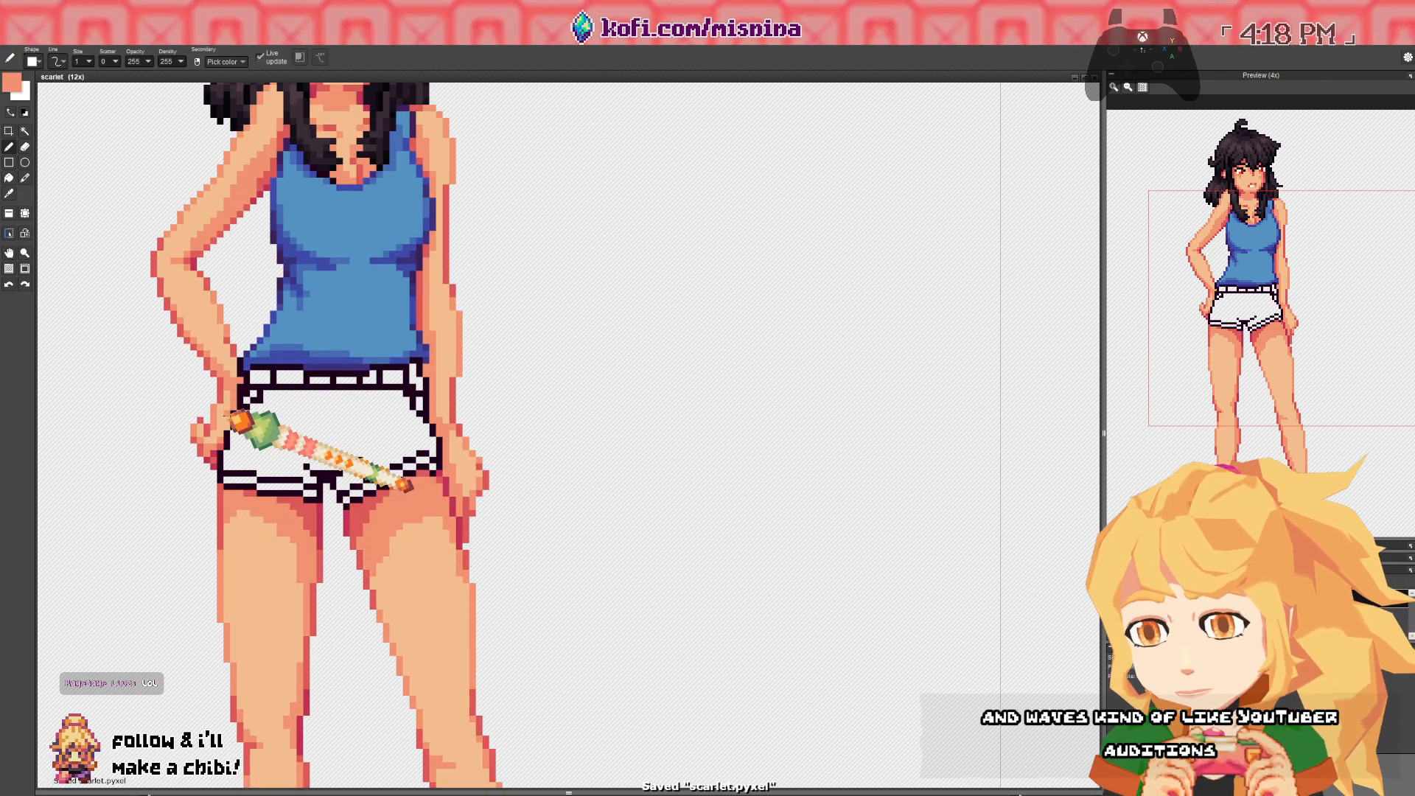
# - Try to touch up the right-hand leg's calf outline with red sampled from its edge, and undo the stroke
pyautogui.moveTo(394, 427)
pyautogui.mouseDown()
pyautogui.moveTo(391, 575)
pyautogui.moveTo(395, 361)
pyautogui.mouseUp()
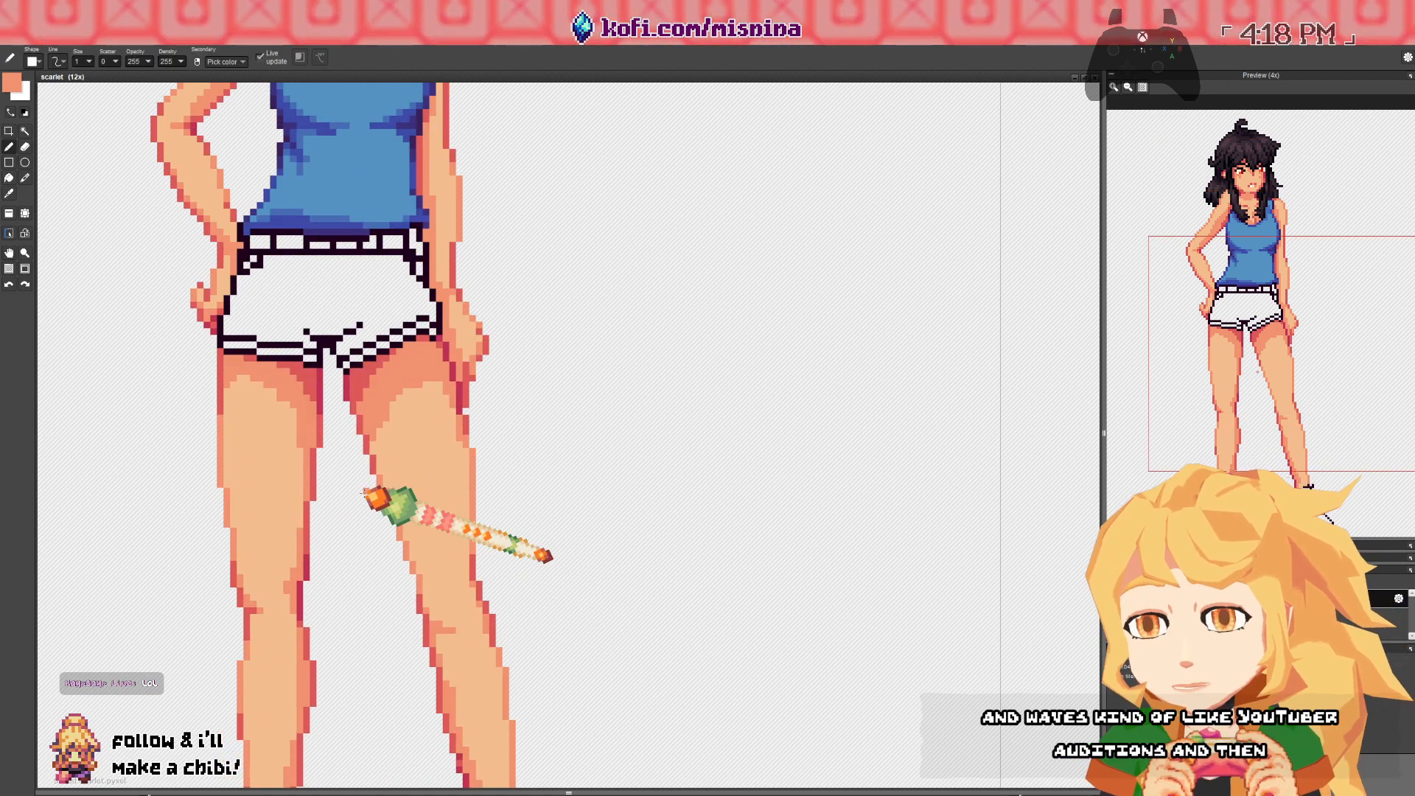
pyautogui.moveTo(363, 506); pyautogui.dragTo(373, 280)
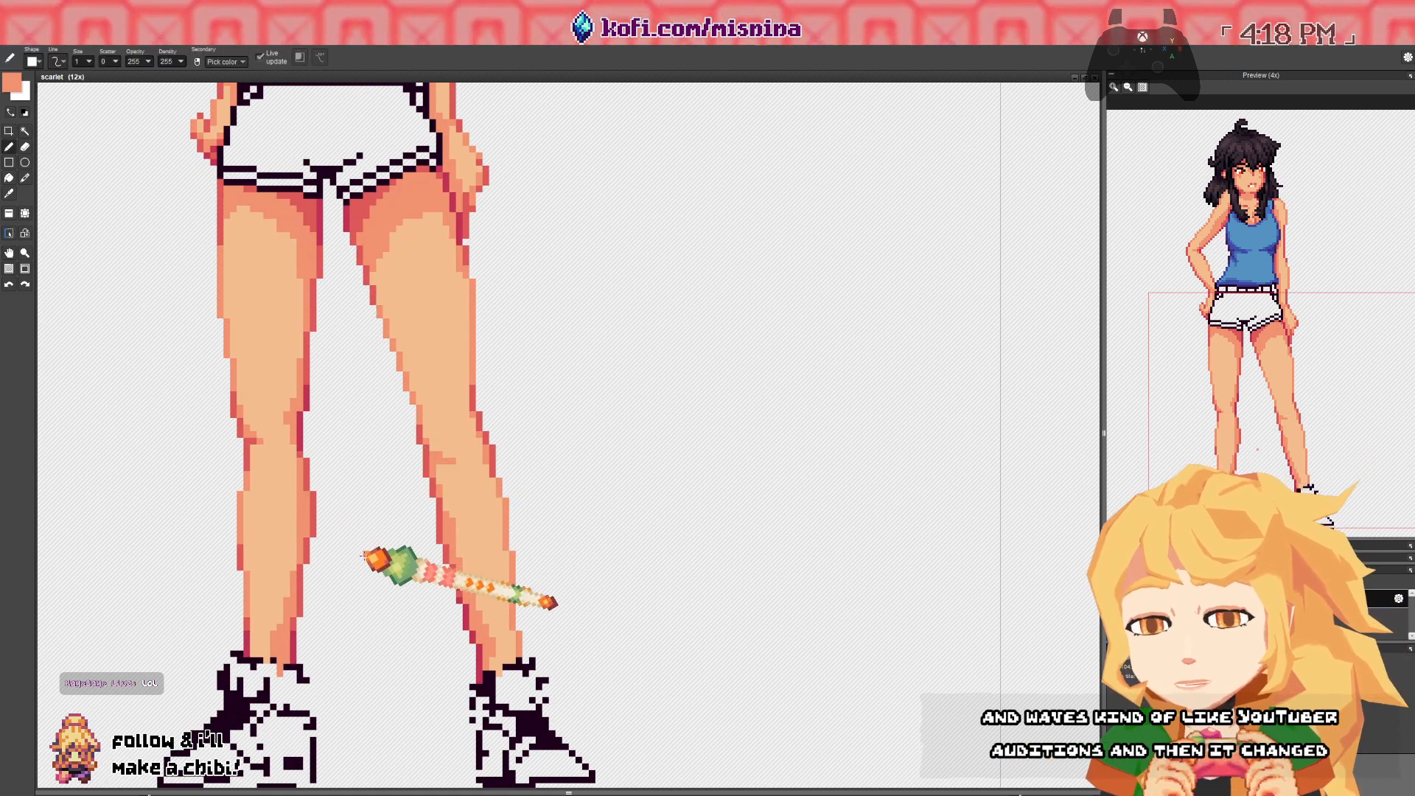
pyautogui.moveTo(523, 643); pyautogui.dragTo(392, 492)
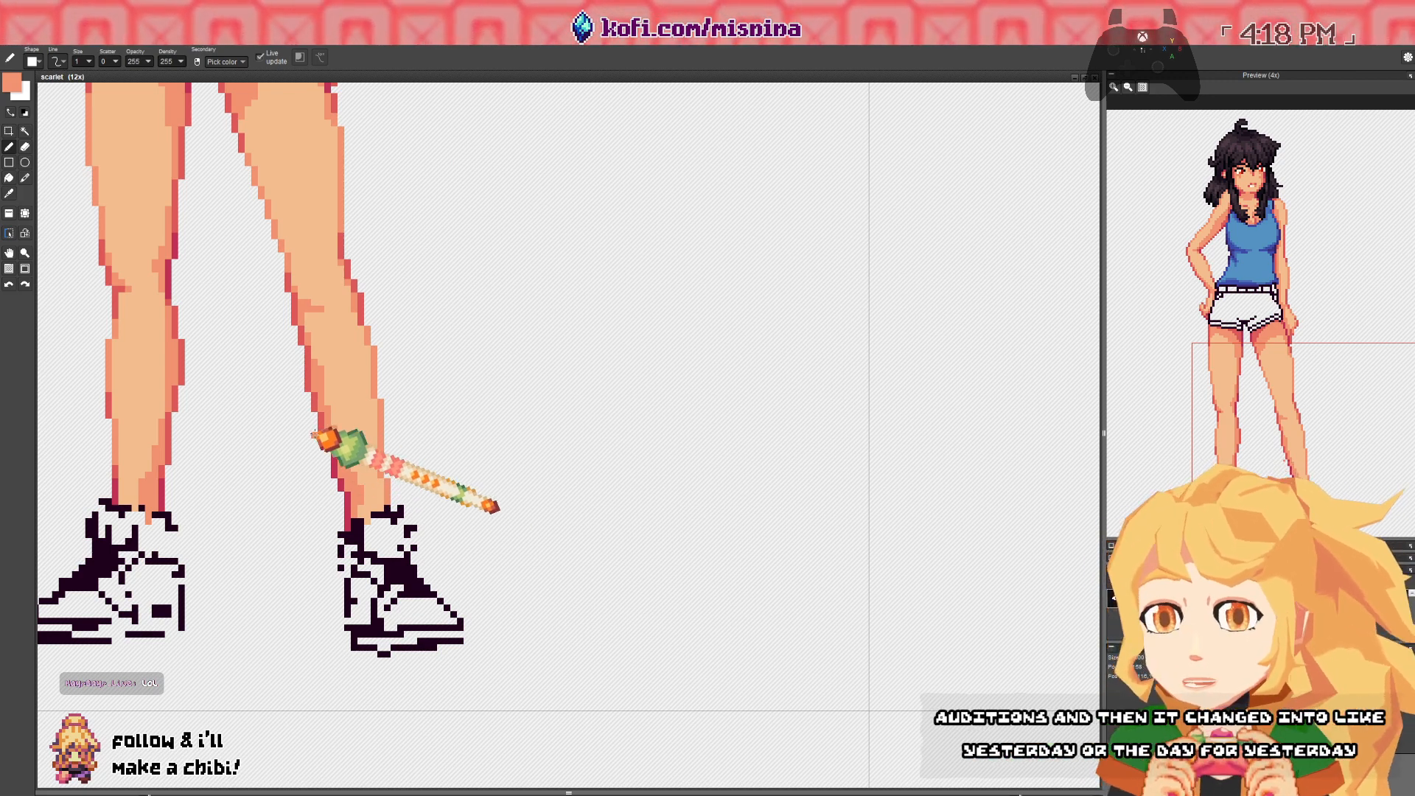
pyautogui.rightClick(322, 429)
pyautogui.click(328, 436)
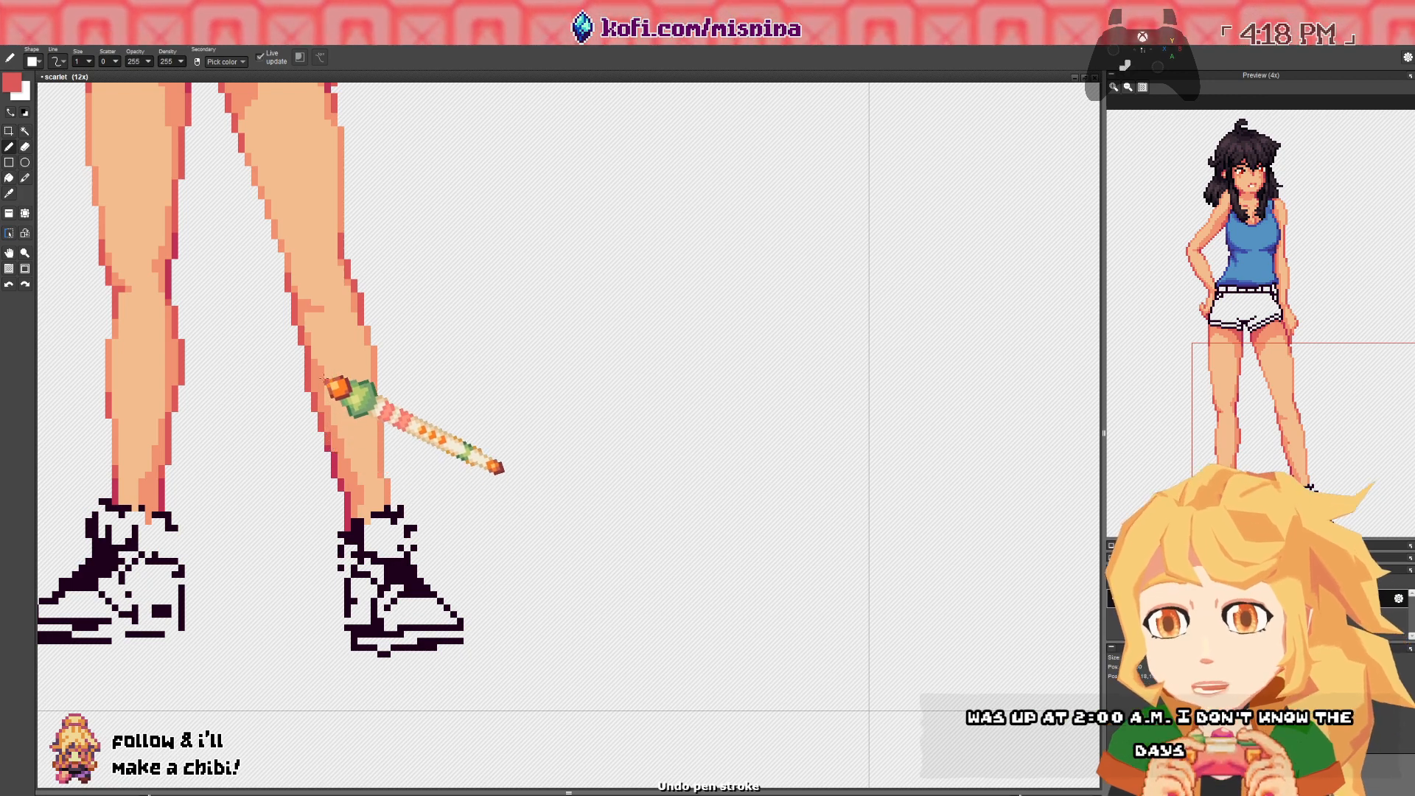
# - Pick a pale cream as the drawing colour and deepen it to RGB 230, 216, 159
pyautogui.press('space')
pyautogui.moveTo(230, 279); pyautogui.dragTo(371, 556)
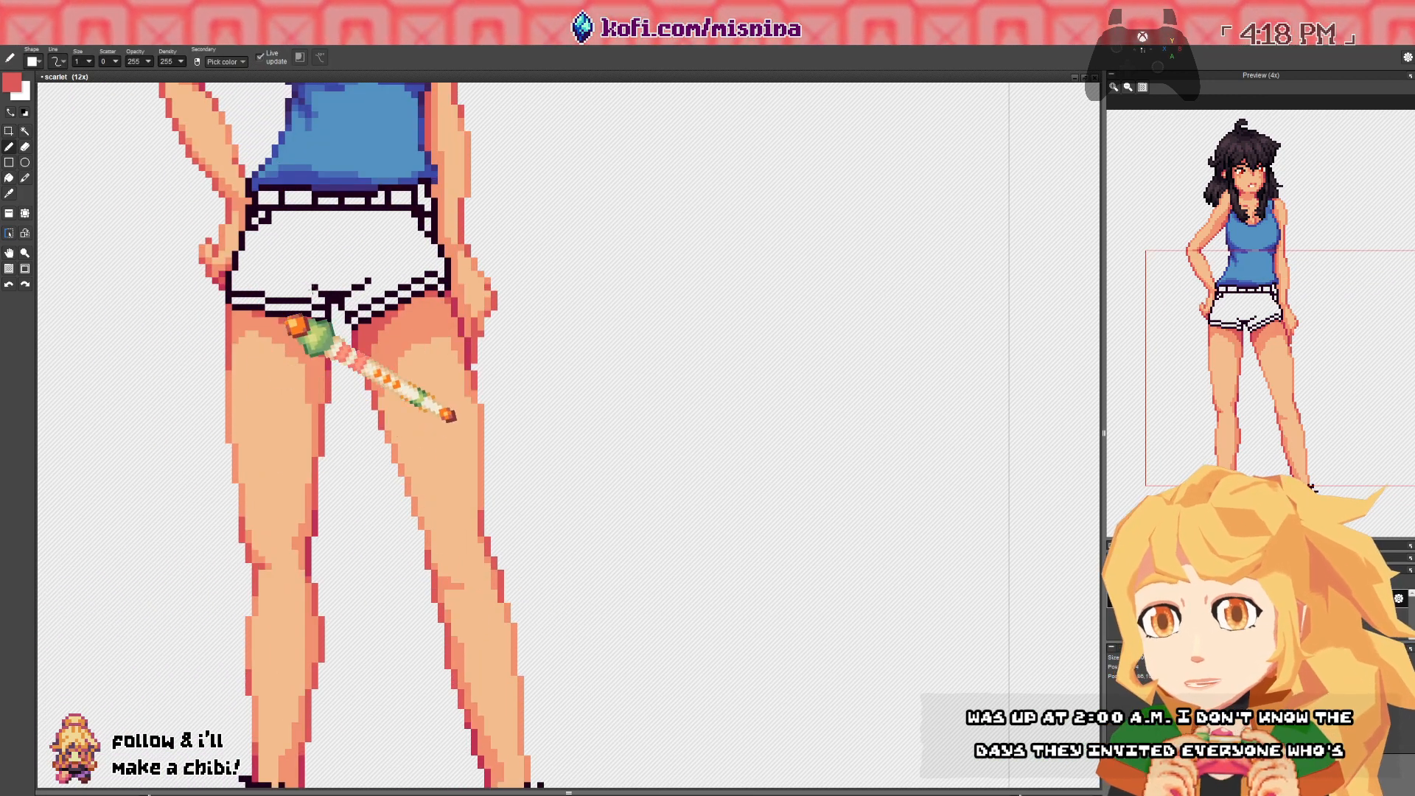
pyautogui.moveTo(343, 276); pyautogui.dragTo(345, 478)
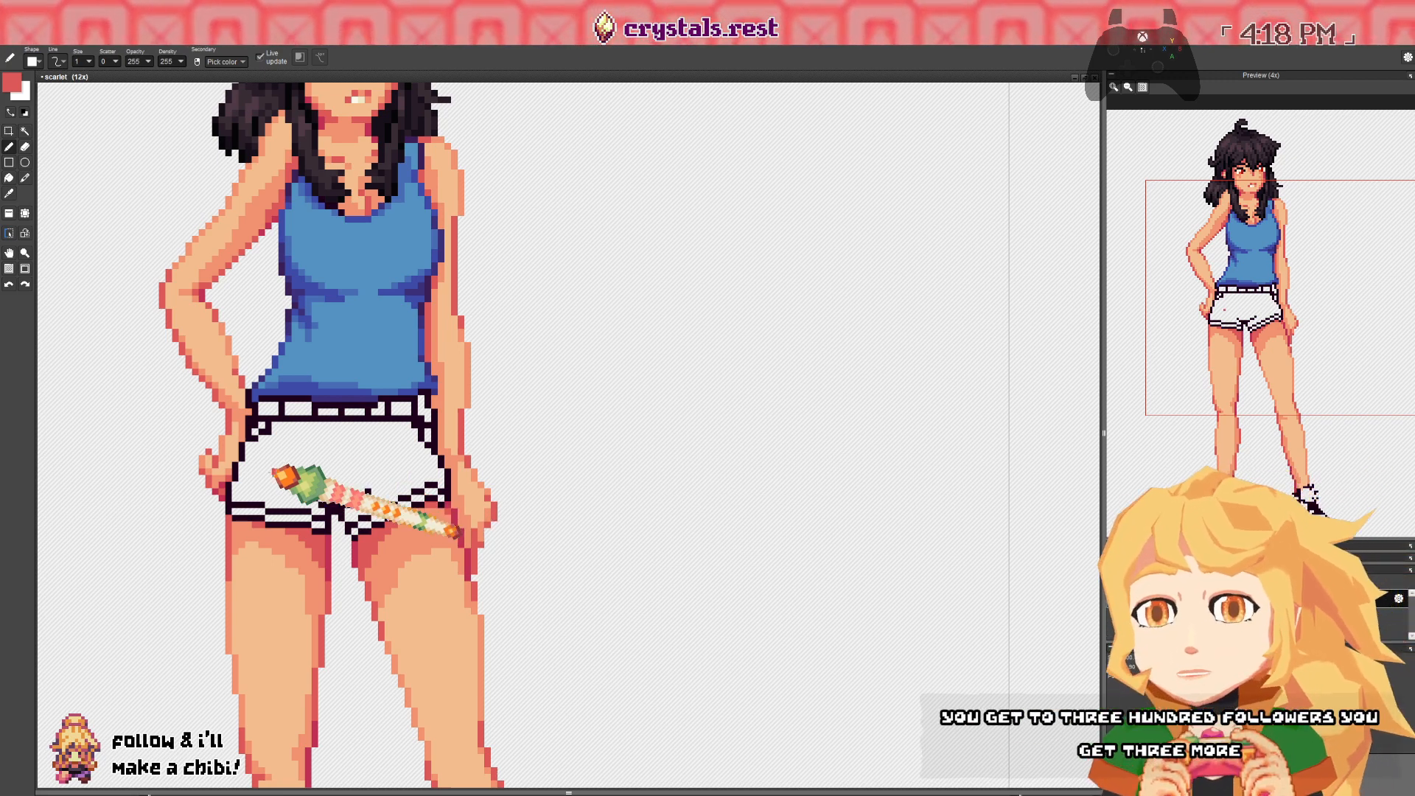
pyautogui.press('space')
pyautogui.moveTo(285, 459); pyautogui.dragTo(284, 341)
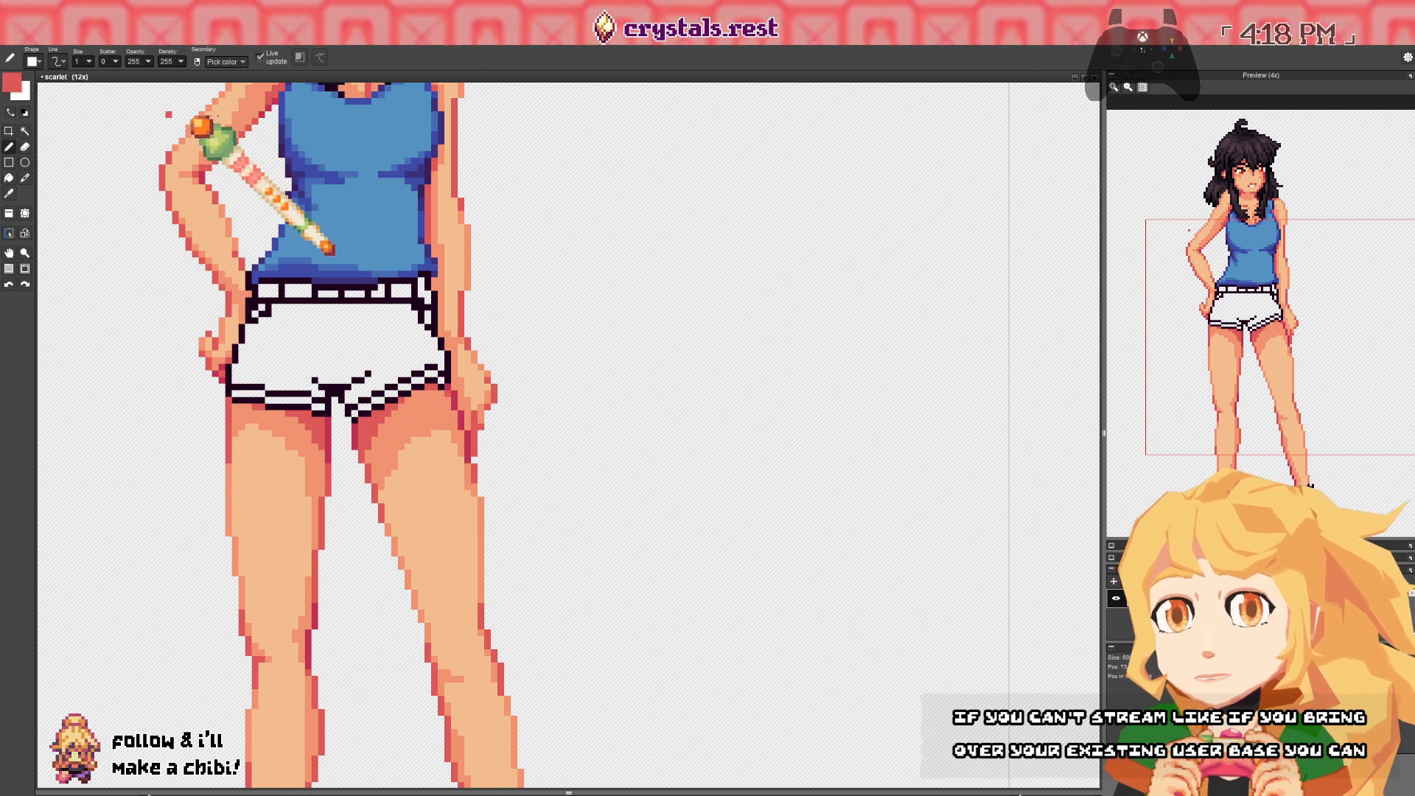
pyautogui.scroll(4, 250, 221)
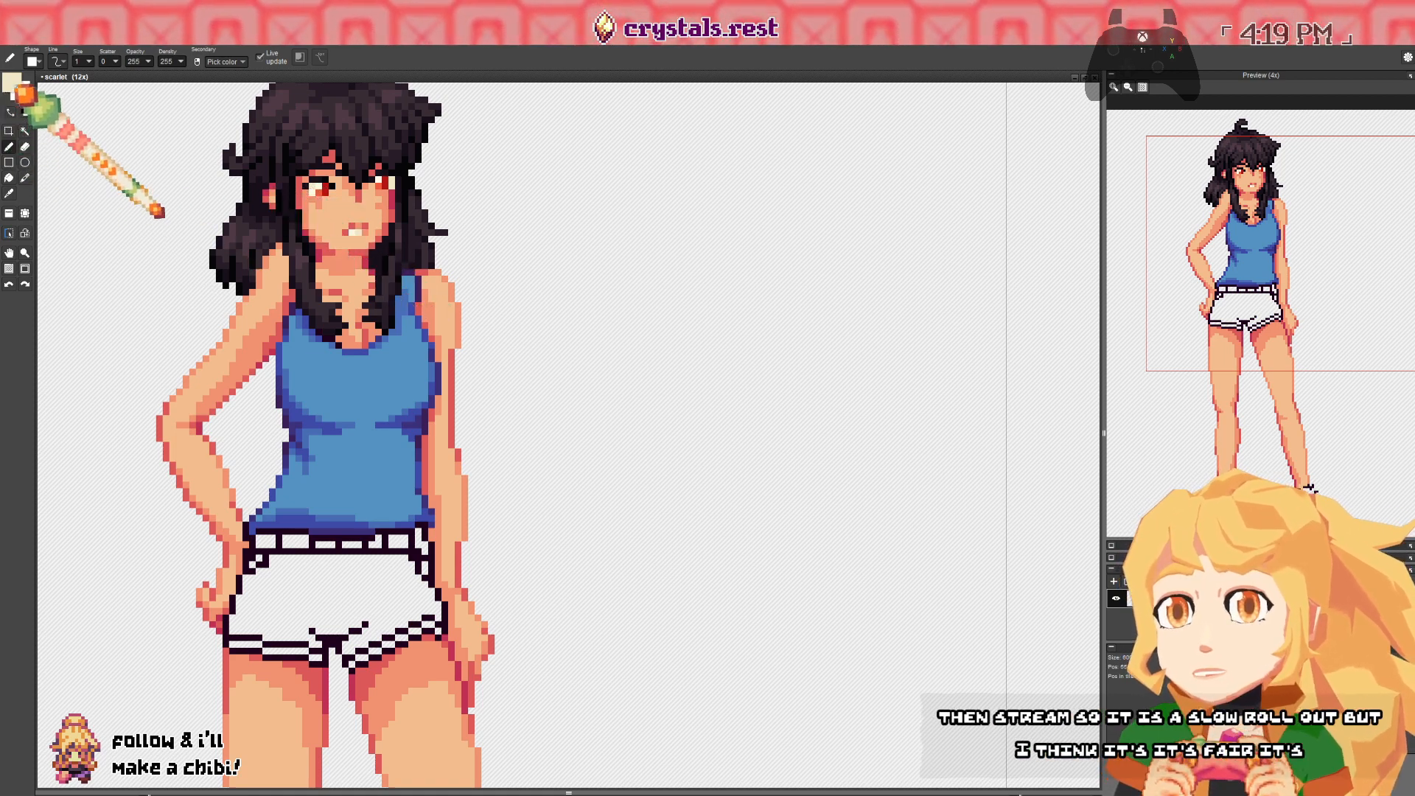
pyautogui.click(17, 90)
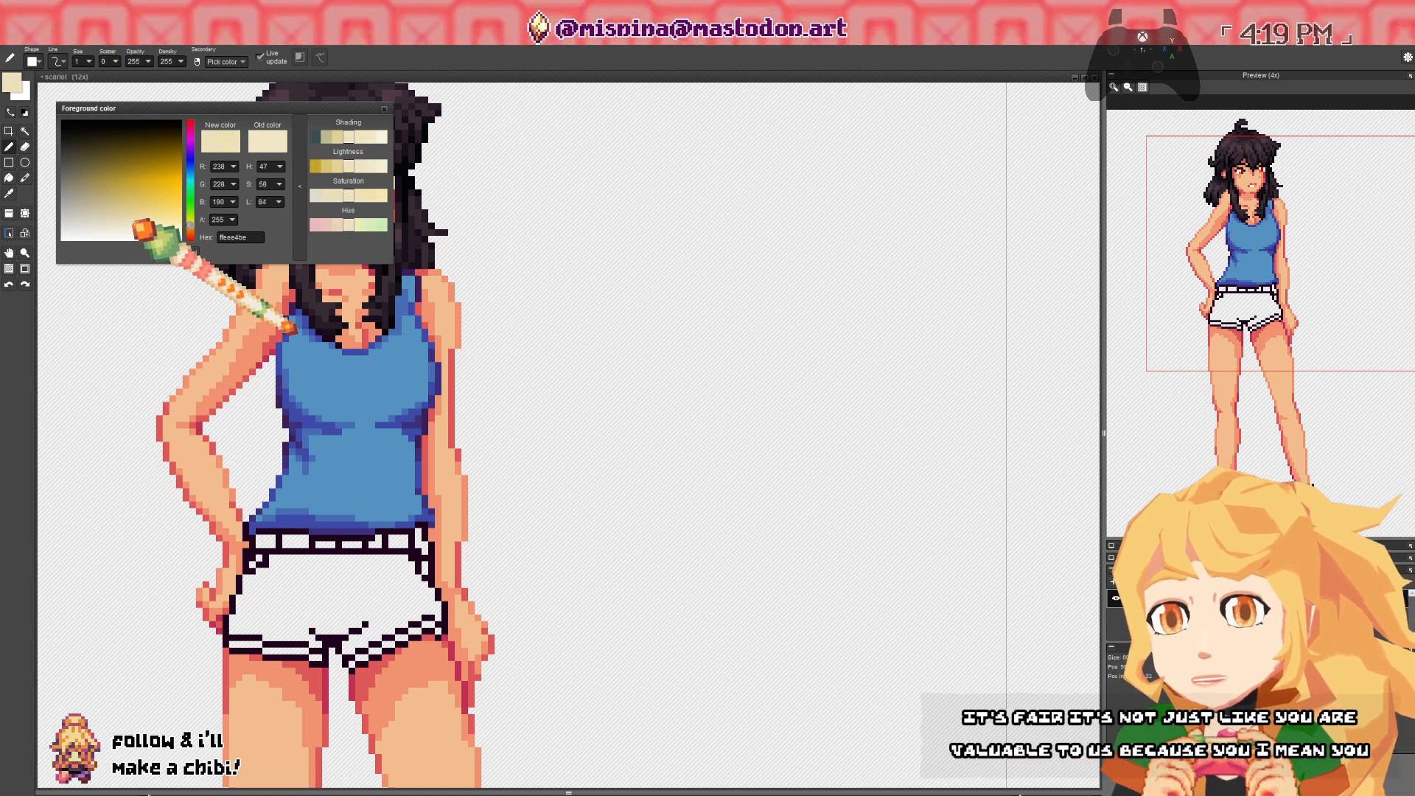
pyautogui.press('Return')
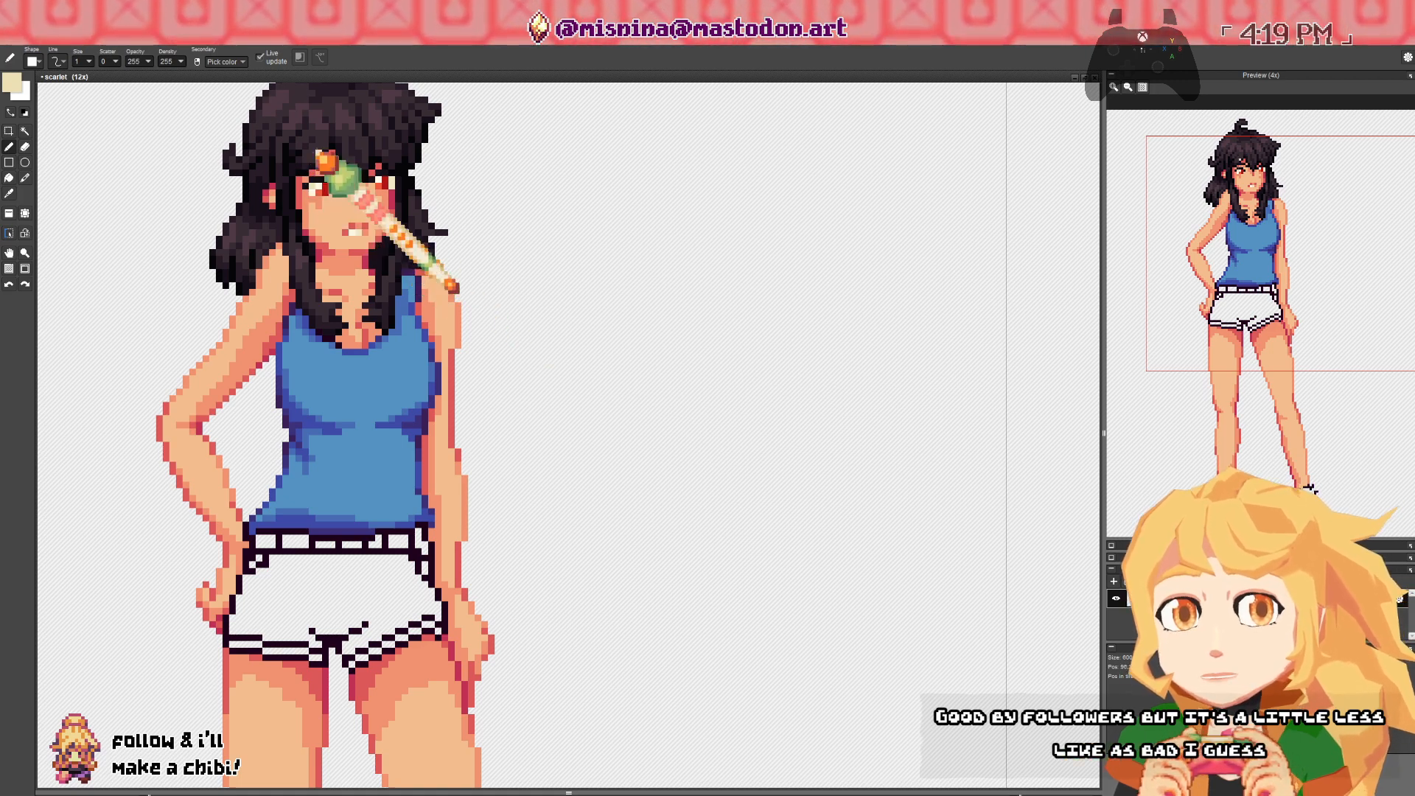
pyautogui.click(13, 83)
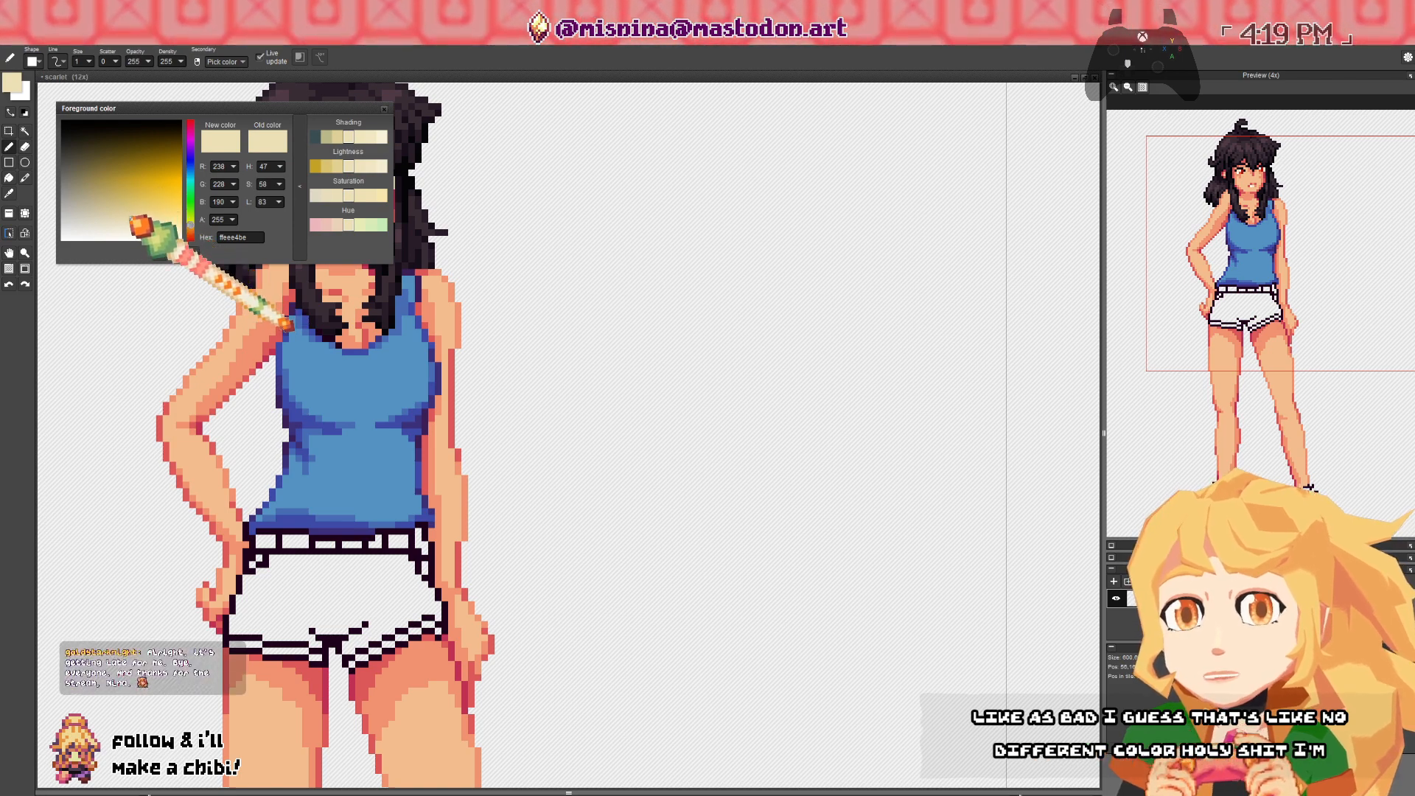
pyautogui.click(132, 216)
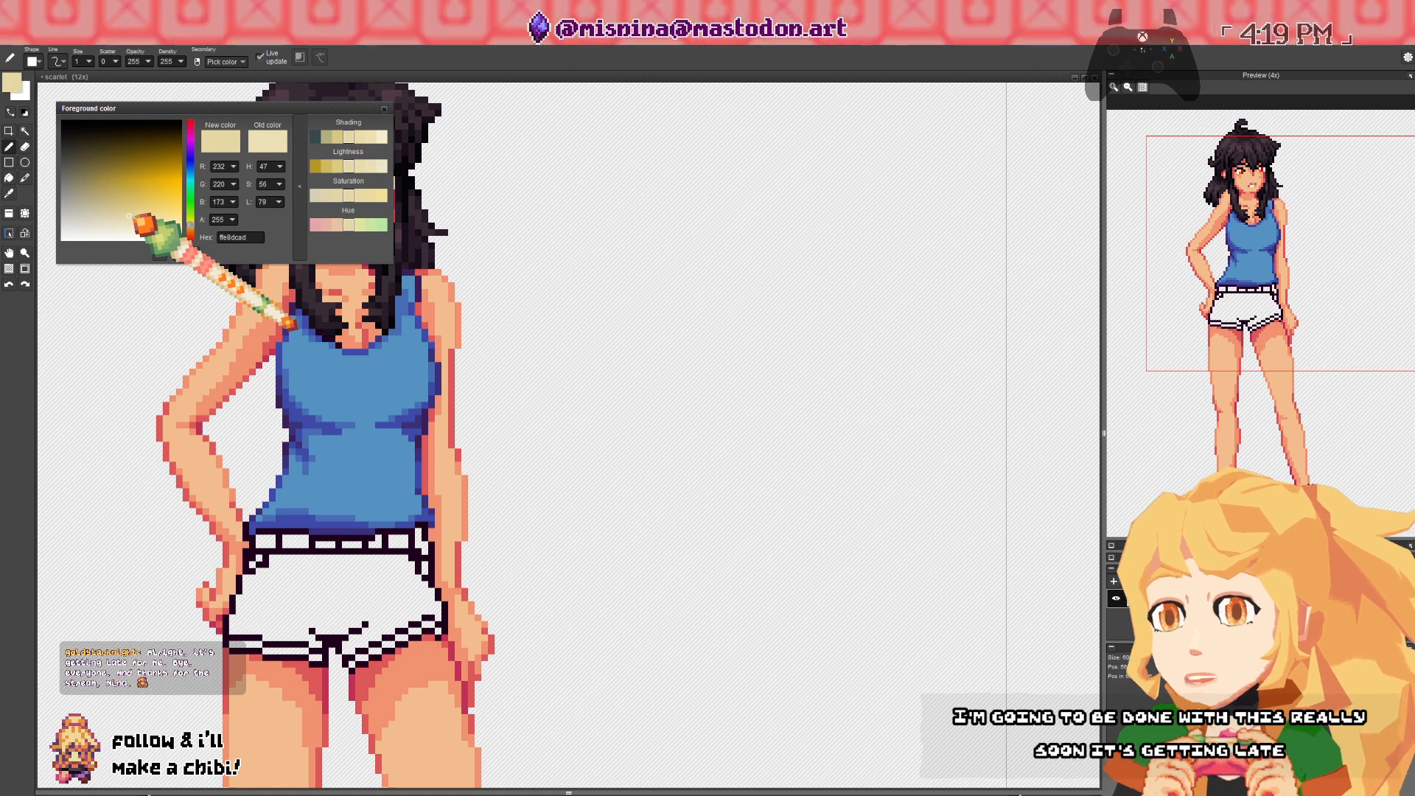
pyautogui.click(133, 212)
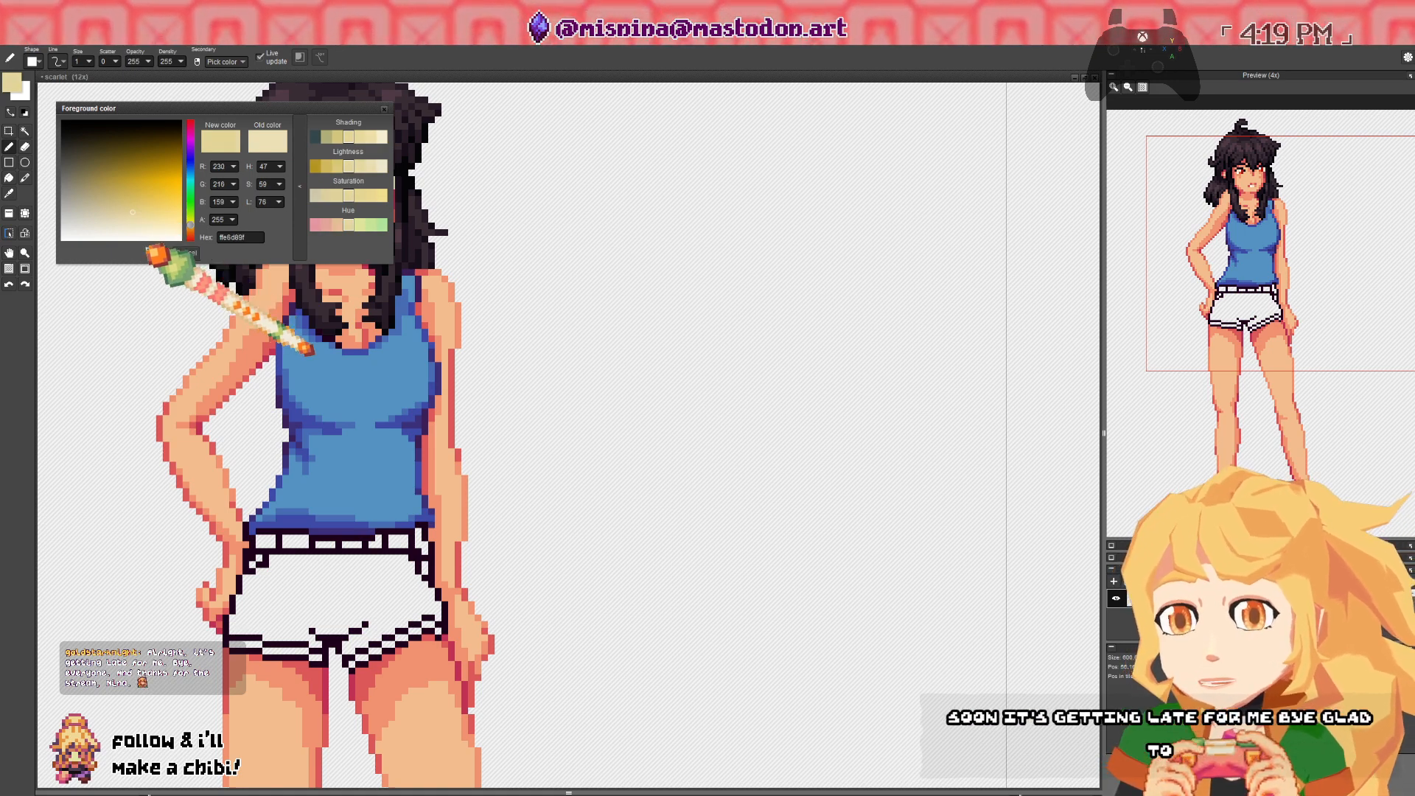
pyautogui.click(164, 254)
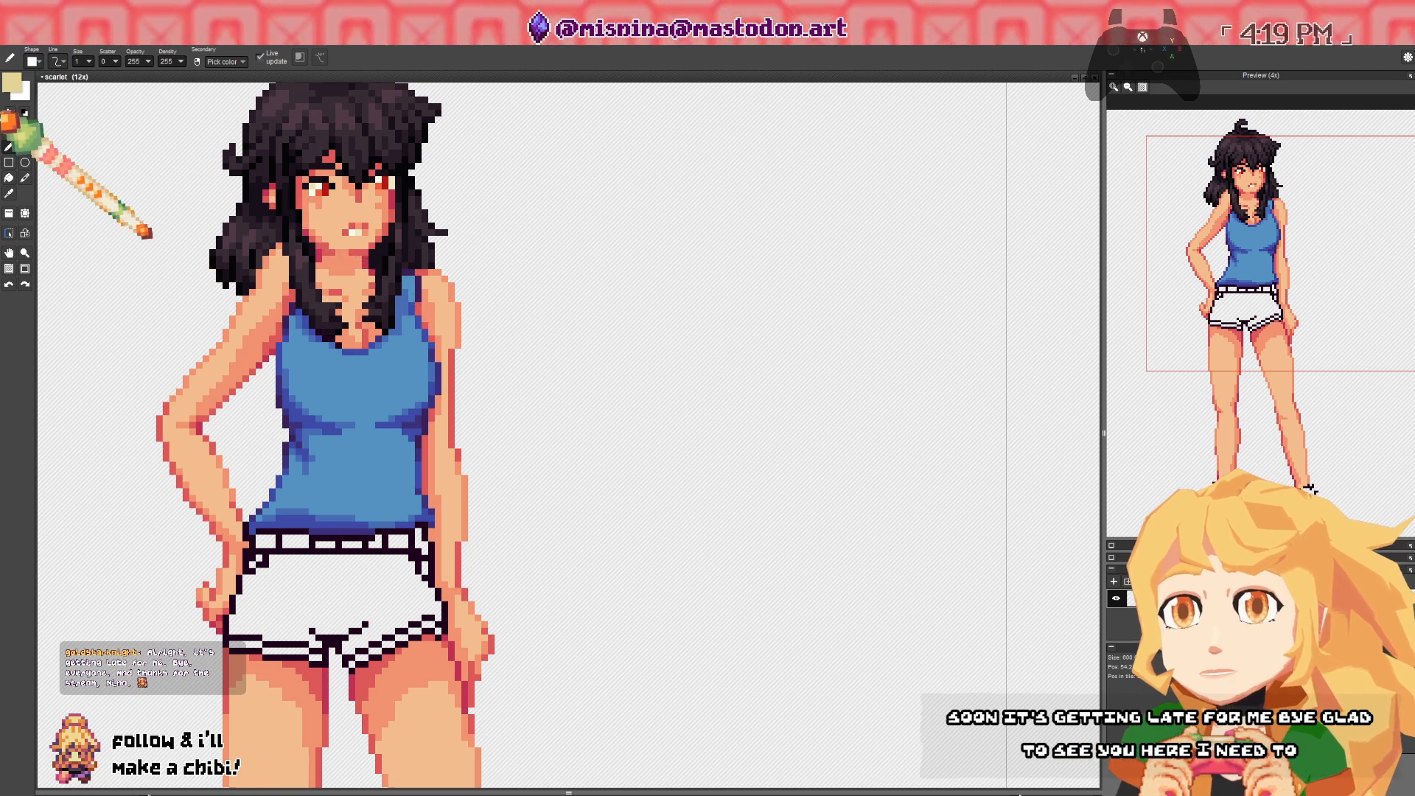
# - Set the drawing colour to mint green, RGB 159, 230, 175, and paint the shadows at the shorts' crotch, pockets and side edge
pyautogui.click(13, 83)
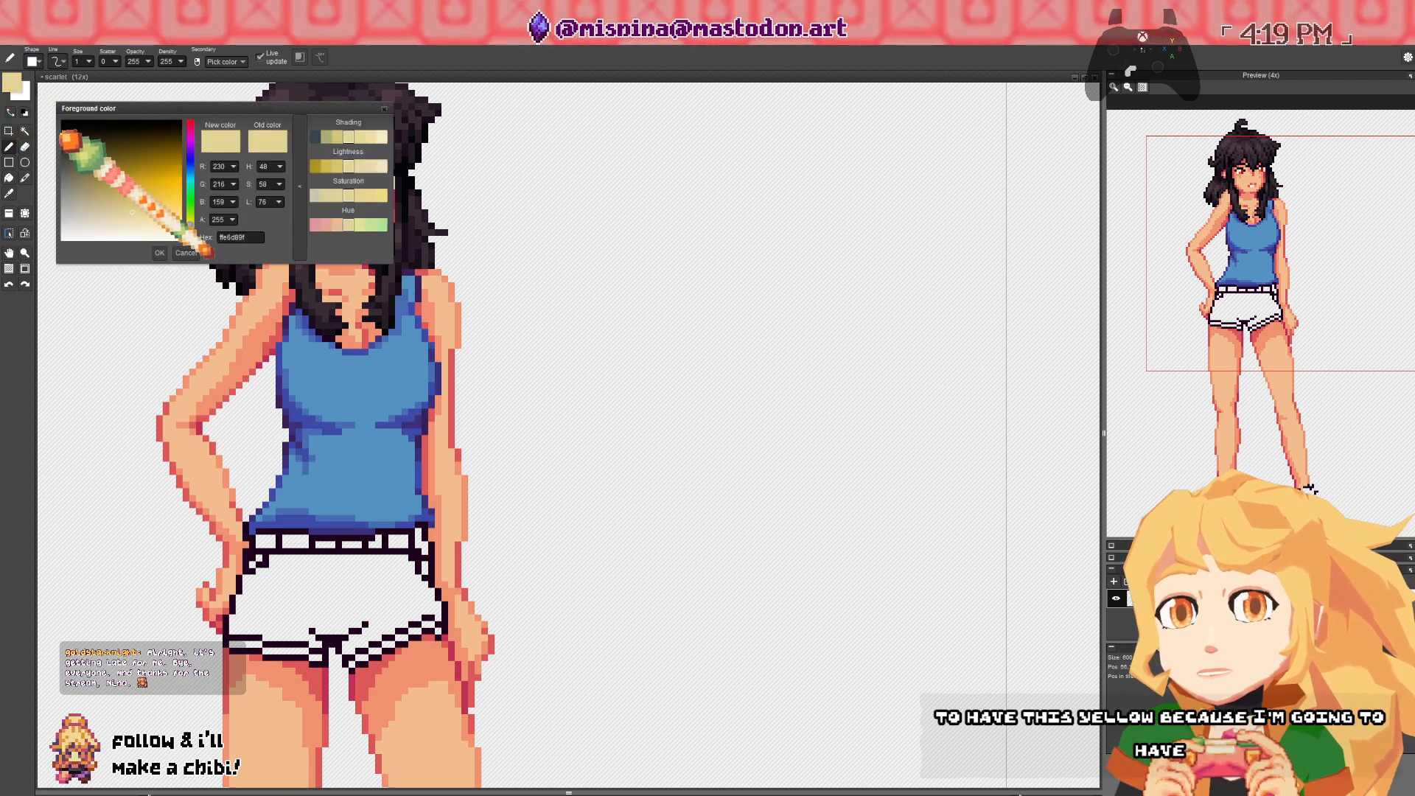
pyautogui.moveTo(191, 193); pyautogui.dragTo(194, 202)
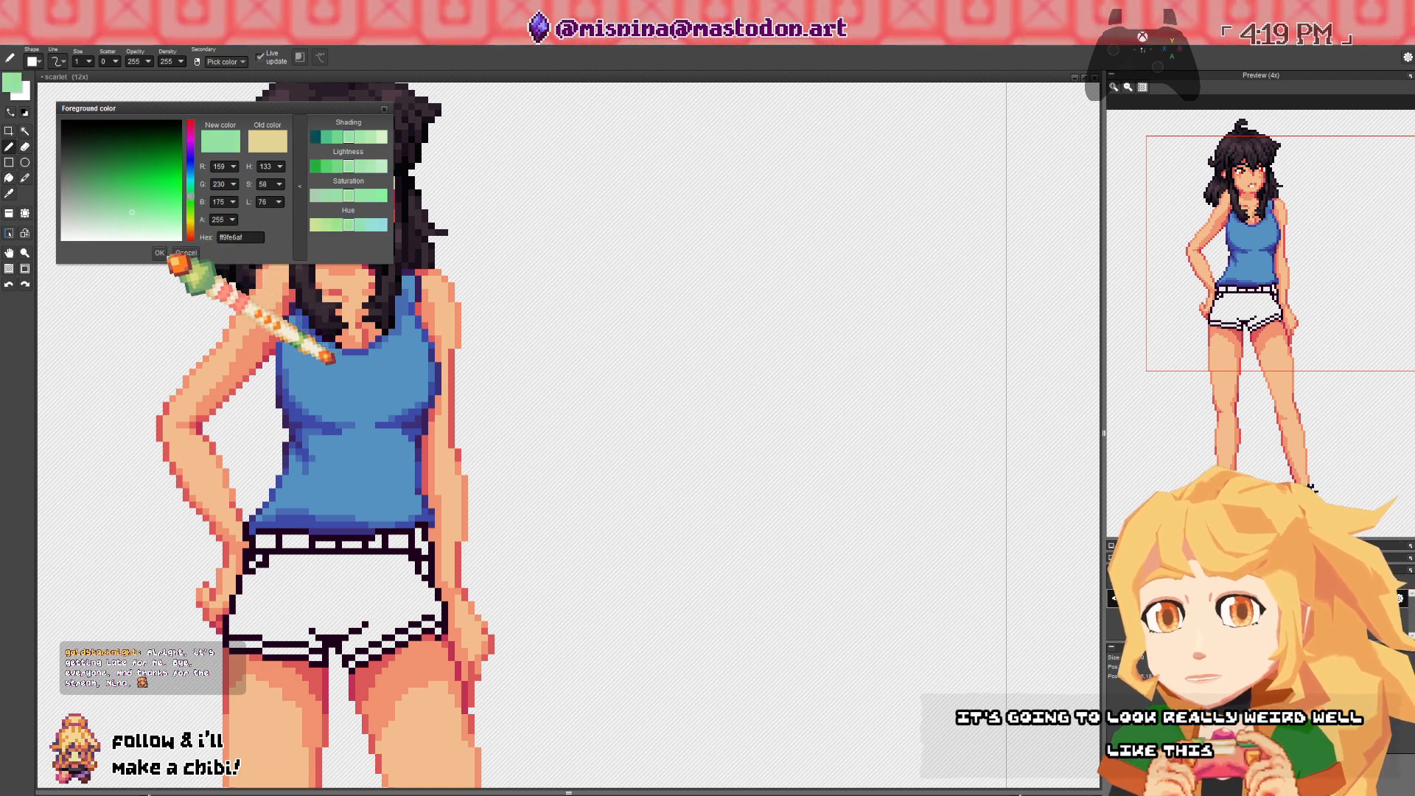
pyautogui.press('Return')
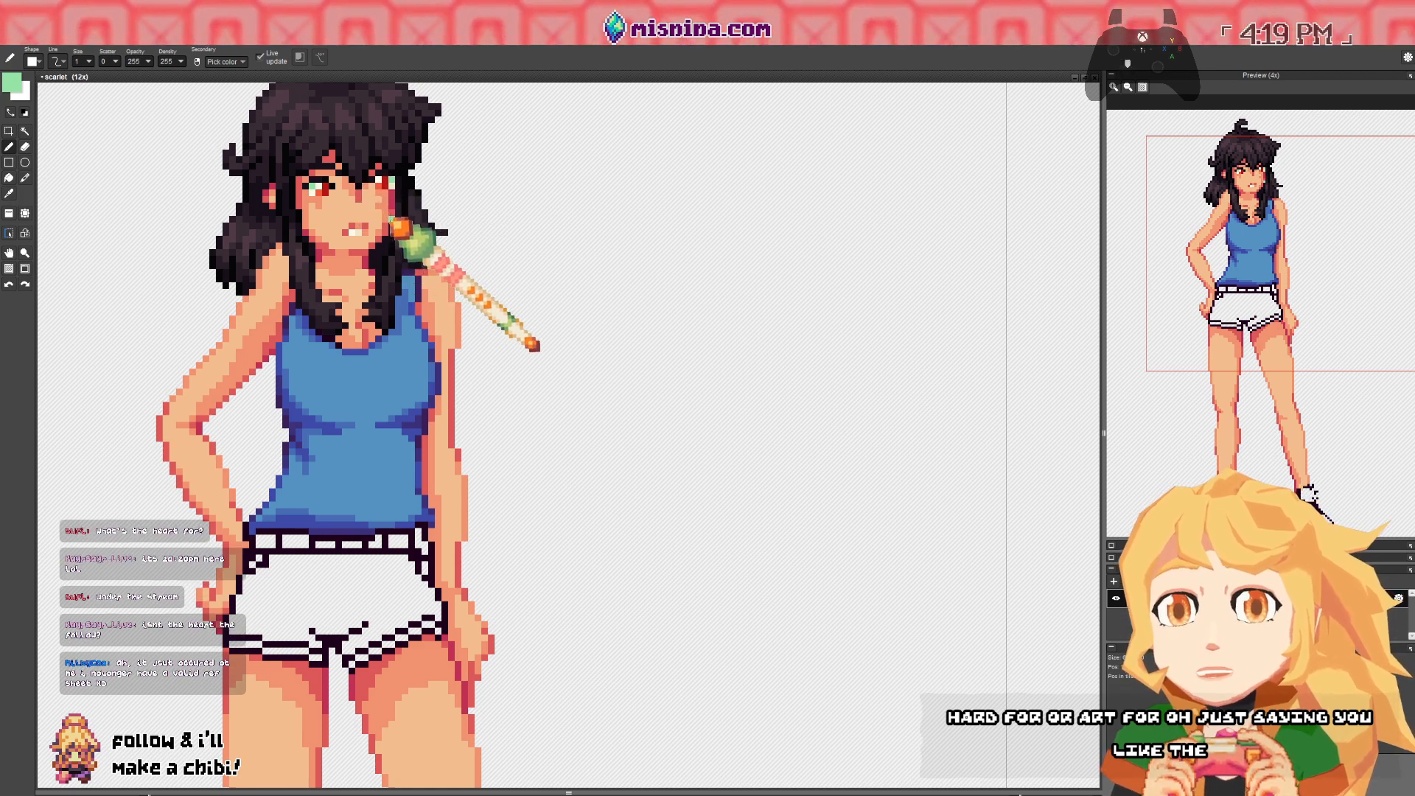
pyautogui.press('space')
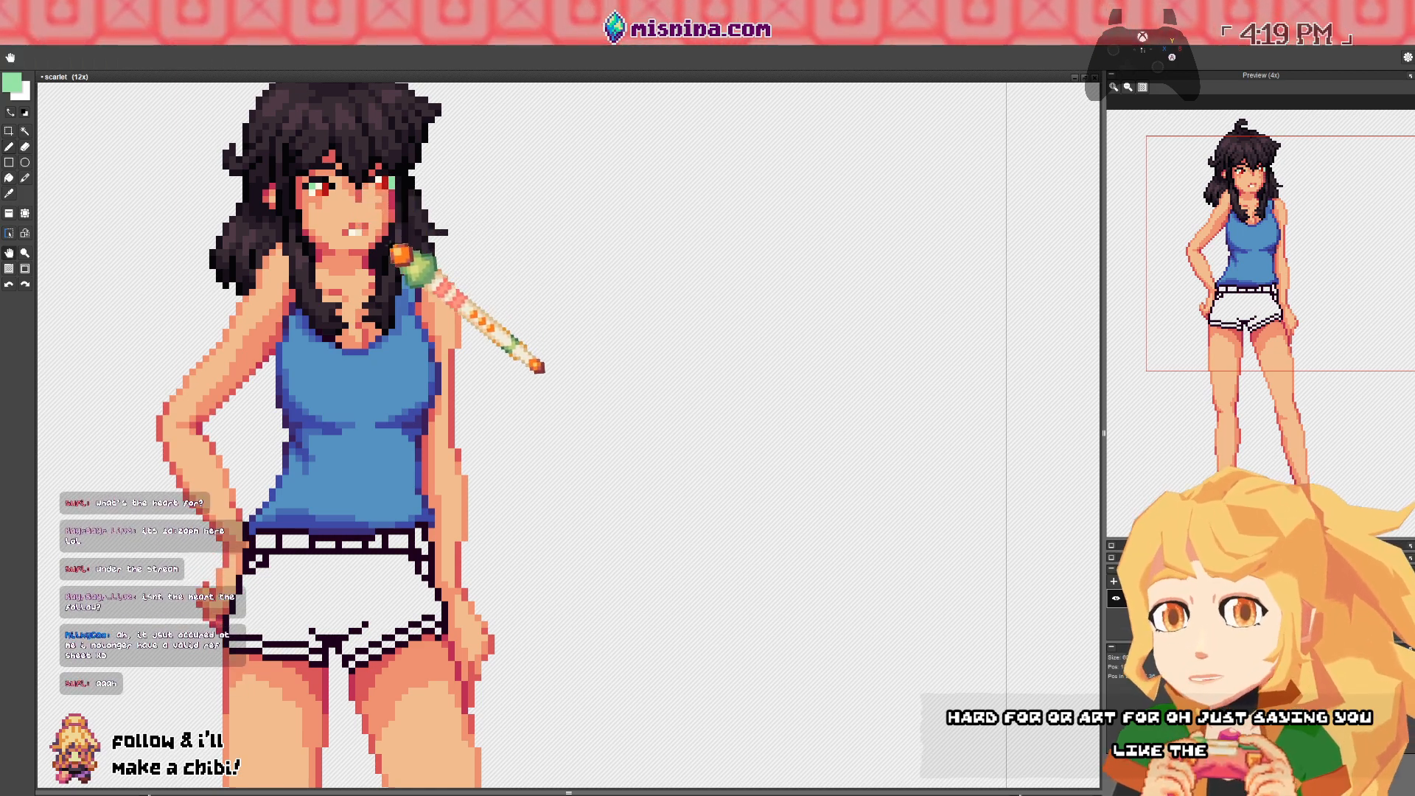
pyautogui.moveTo(387, 249); pyautogui.dragTo(438, 125)
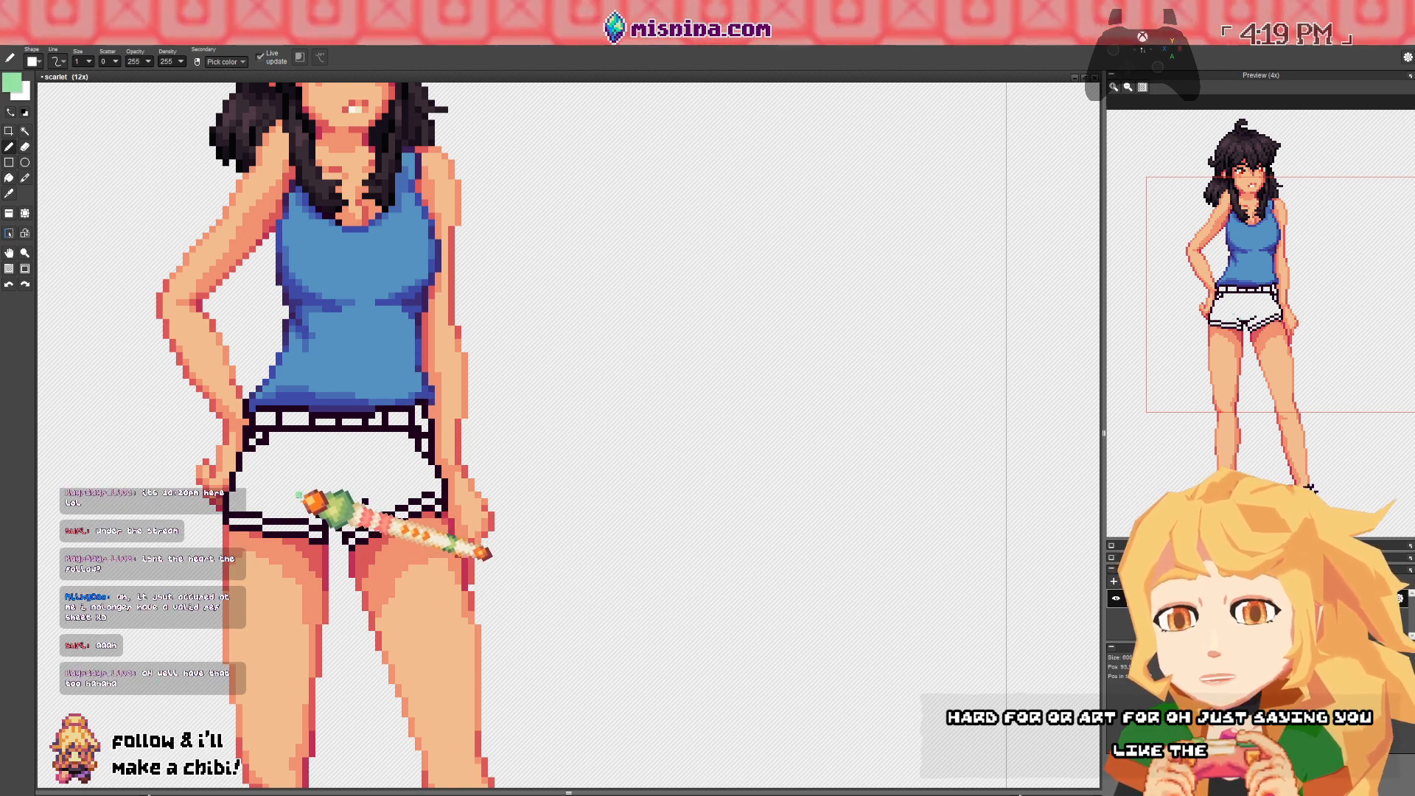
pyautogui.click(297, 500)
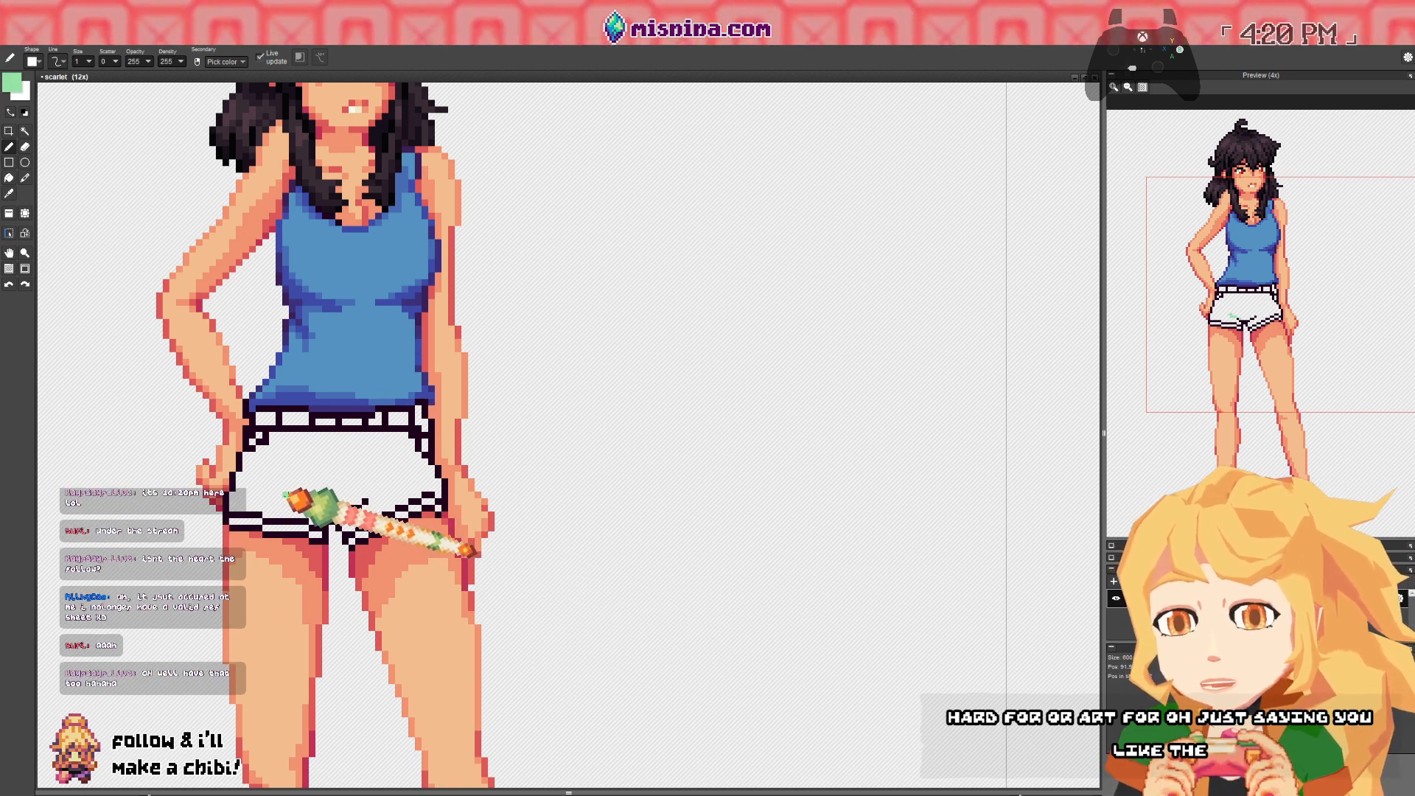
pyautogui.moveTo(297, 500); pyautogui.dragTo(374, 494)
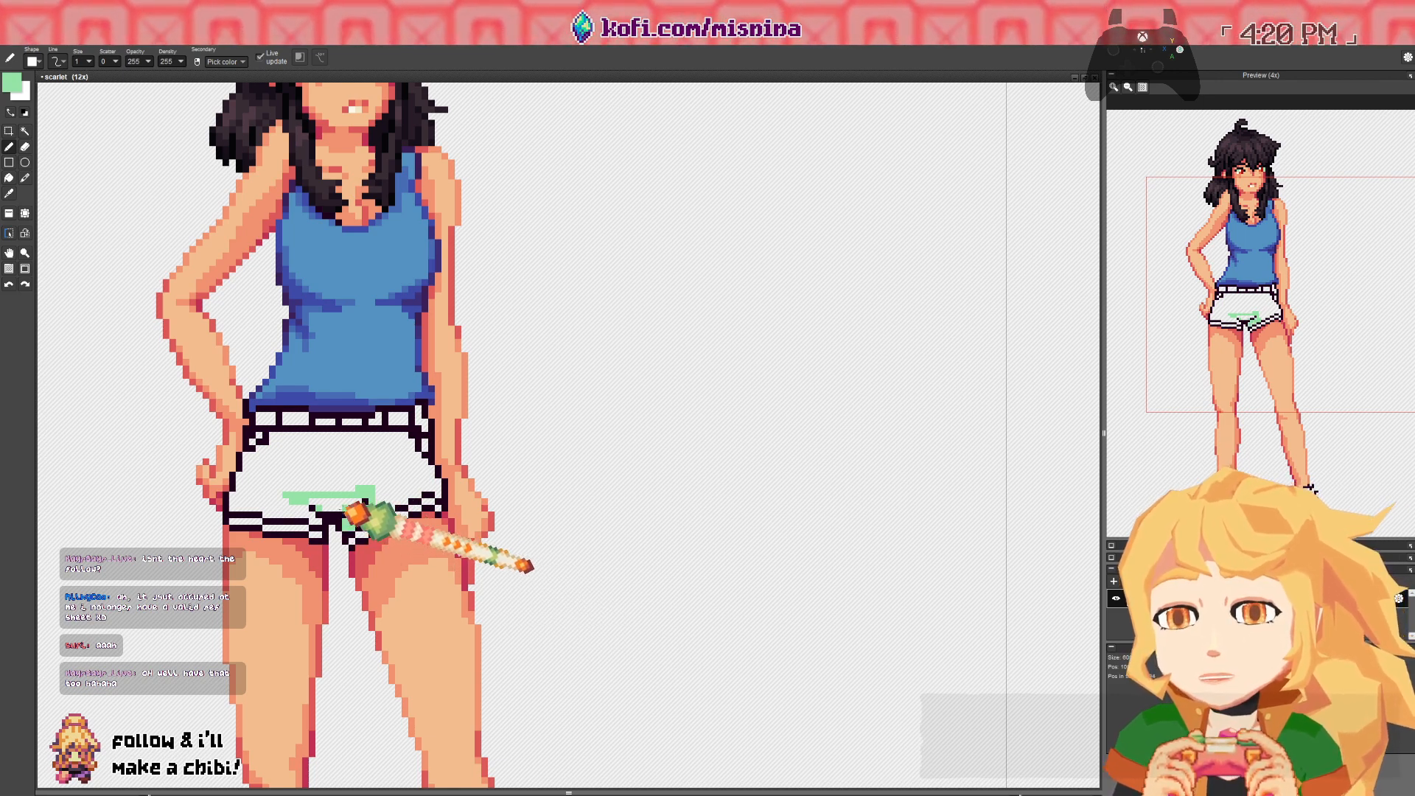
pyautogui.moveTo(328, 508)
pyautogui.mouseDown()
pyautogui.moveTo(368, 489)
pyautogui.moveTo(399, 497)
pyautogui.mouseUp()
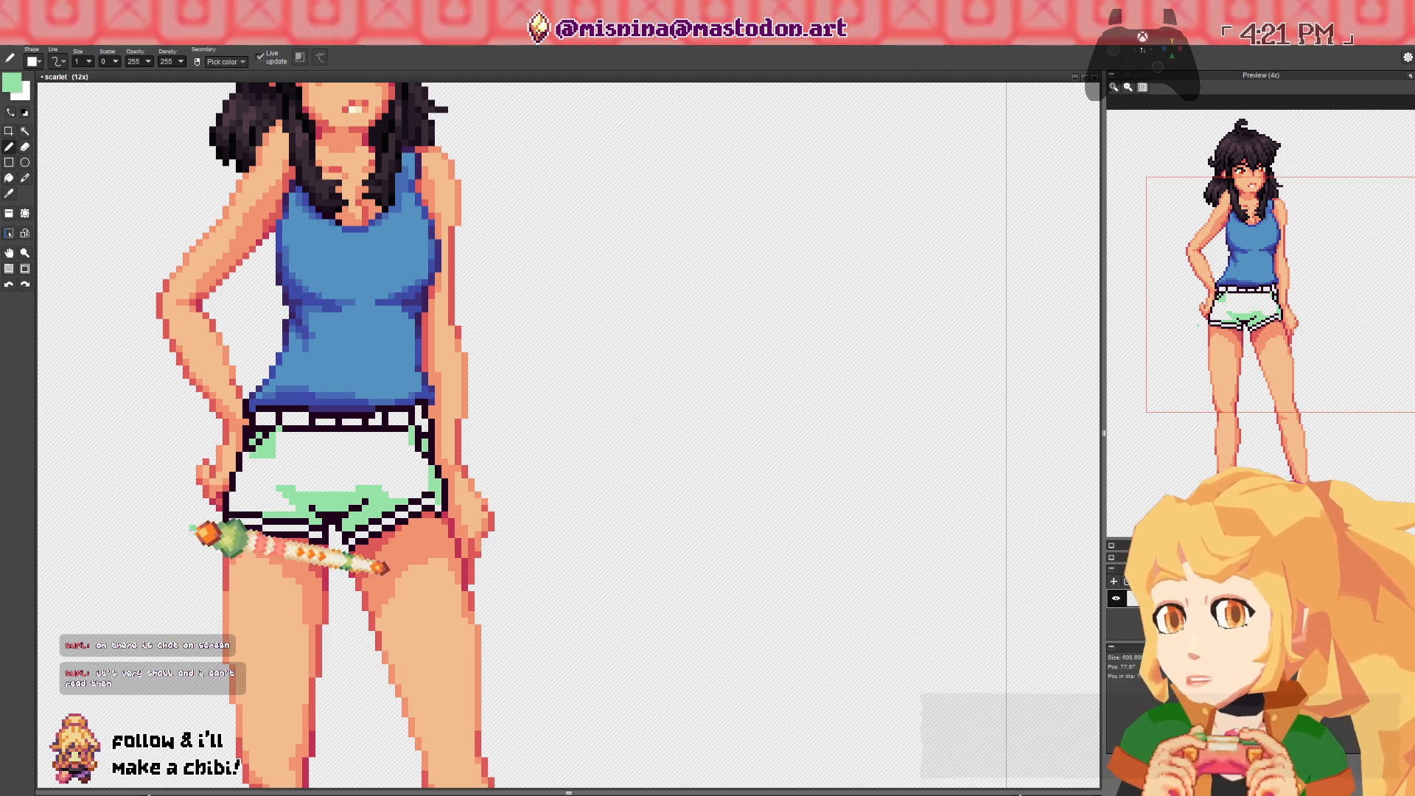
pyautogui.moveTo(317, 546)
pyautogui.mouseDown()
pyautogui.moveTo(348, 576)
pyautogui.moveTo(442, 481)
pyautogui.moveTo(622, 468)
pyautogui.moveTo(318, 460)
pyautogui.moveTo(632, 462)
pyautogui.moveTo(627, 569)
pyautogui.mouseUp()
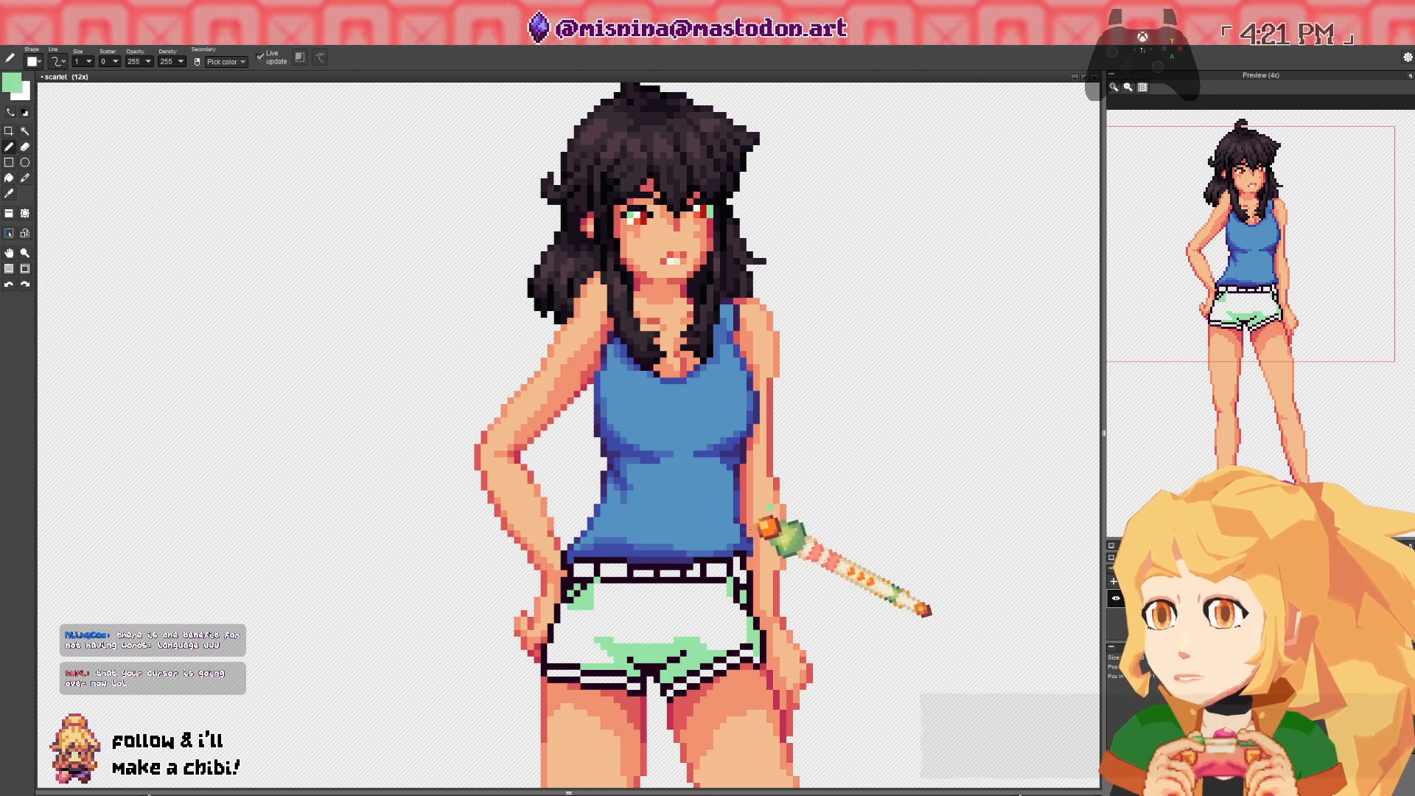
pyautogui.moveTo(758, 521); pyautogui.dragTo(679, 608)
pyautogui.press('b')
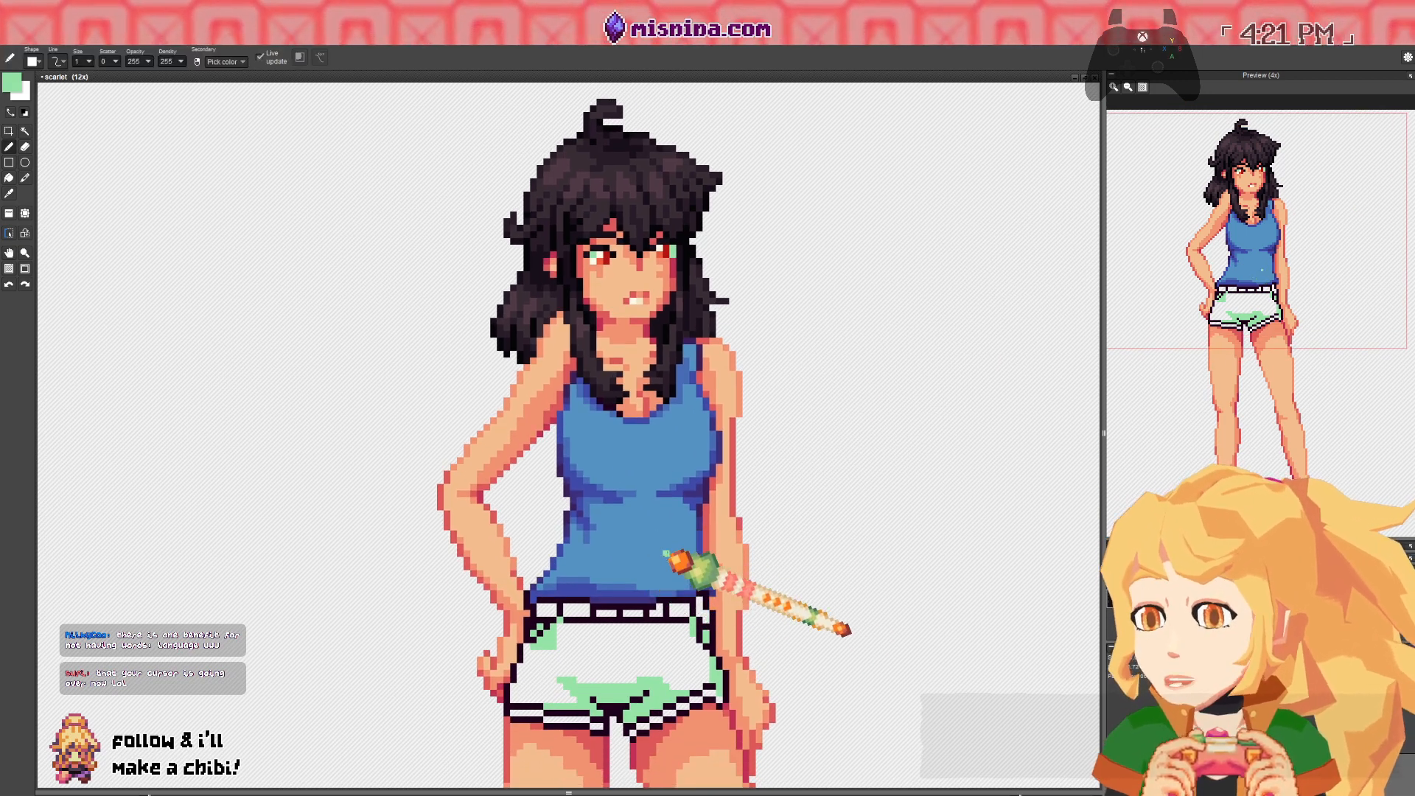
pyautogui.press('space')
pyautogui.moveTo(666, 556)
pyautogui.mouseDown()
pyautogui.moveTo(662, 515)
pyautogui.moveTo(604, 514)
pyautogui.mouseUp()
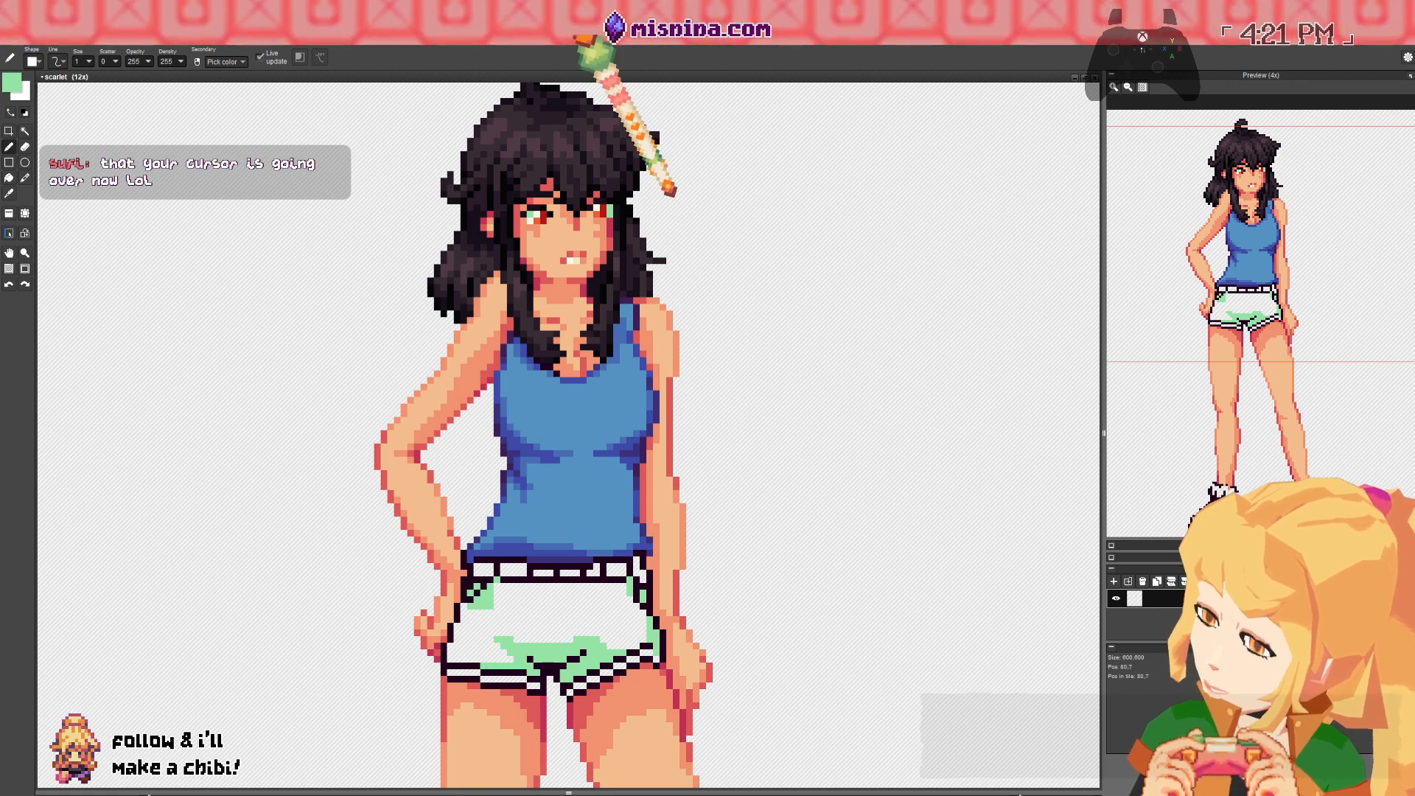
pyautogui.press('space')
pyautogui.moveTo(615, 294)
pyautogui.mouseDown()
pyautogui.moveTo(611, 420)
pyautogui.moveTo(582, 380)
pyautogui.mouseUp()
pyautogui.press('space')
pyautogui.moveTo(463, 618); pyautogui.dragTo(463, 481)
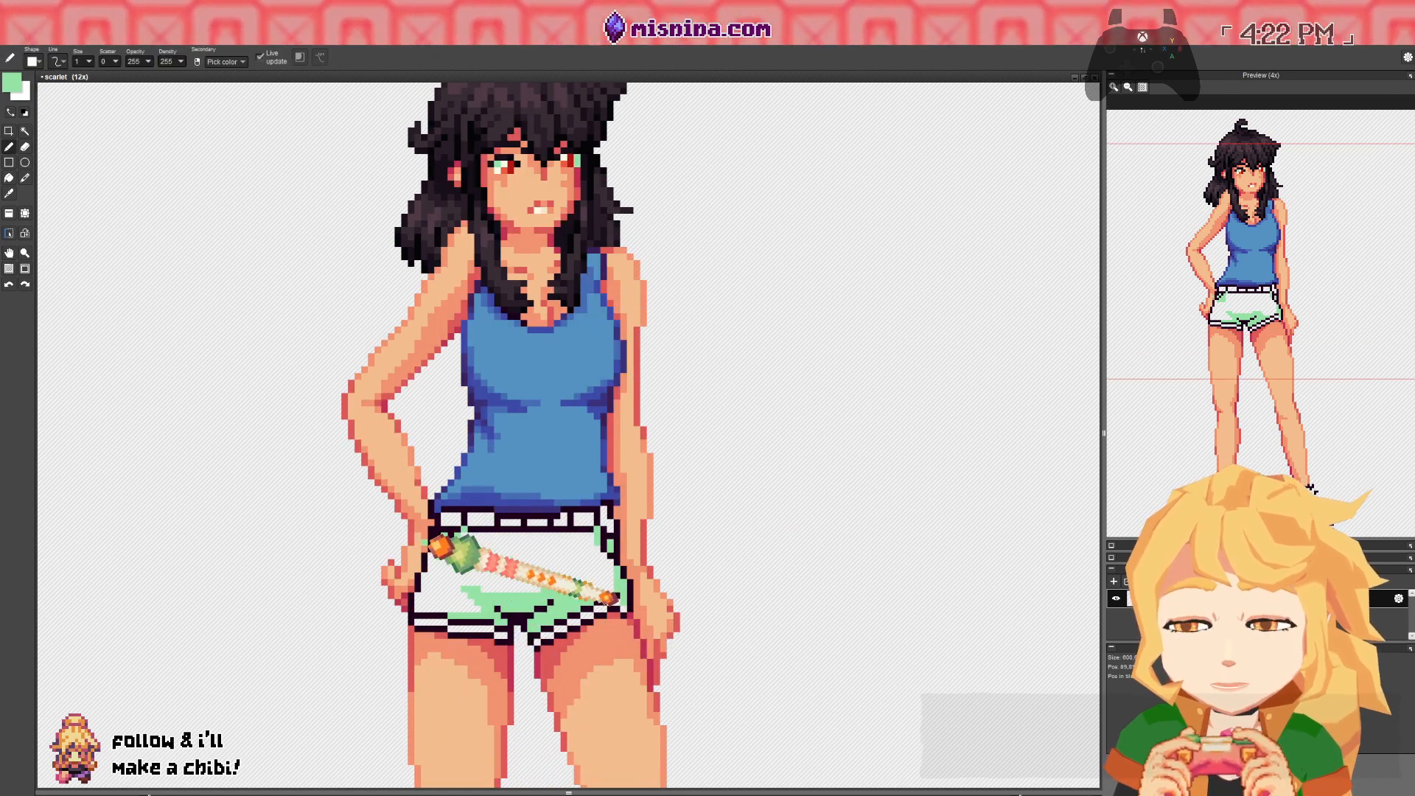
pyautogui.click(13, 83)
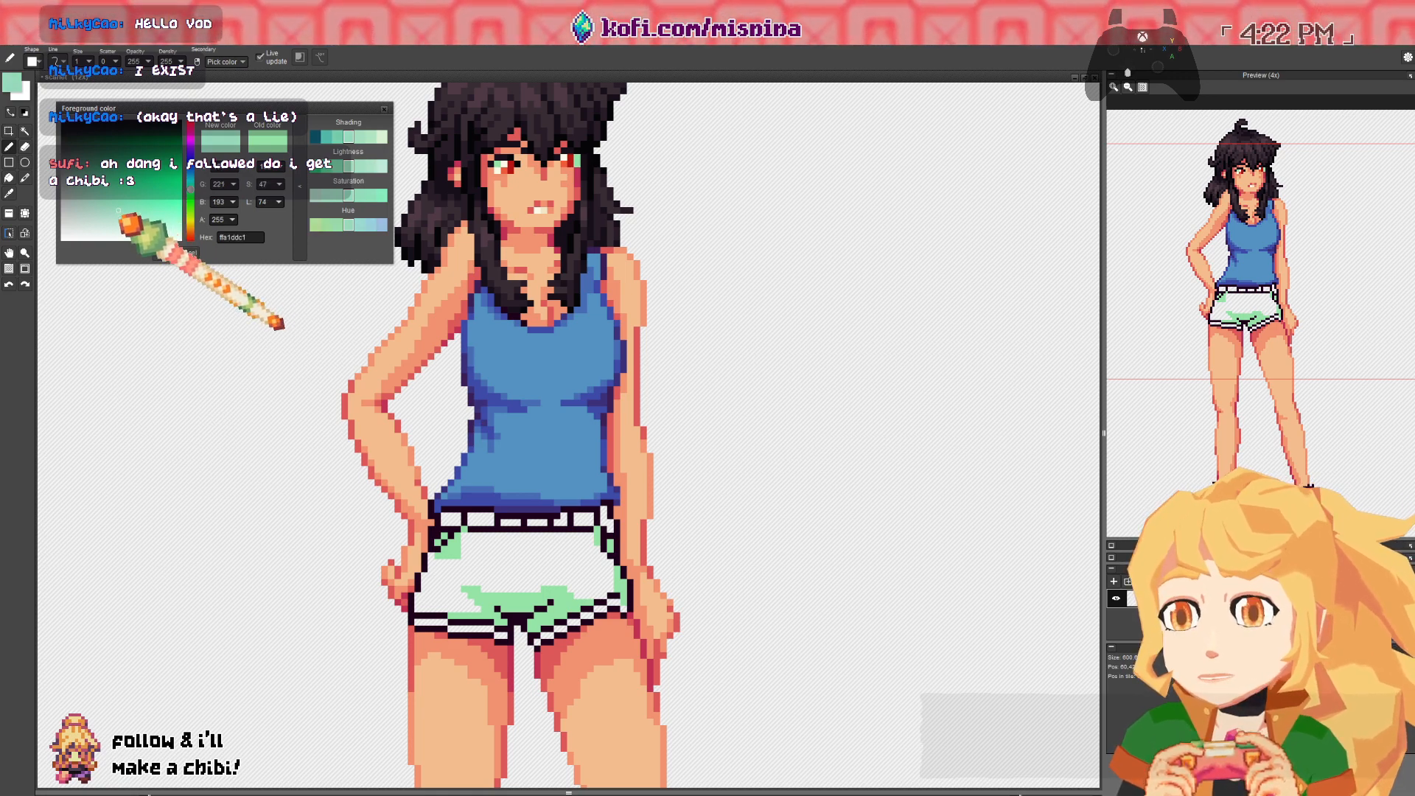
pyautogui.press('space')
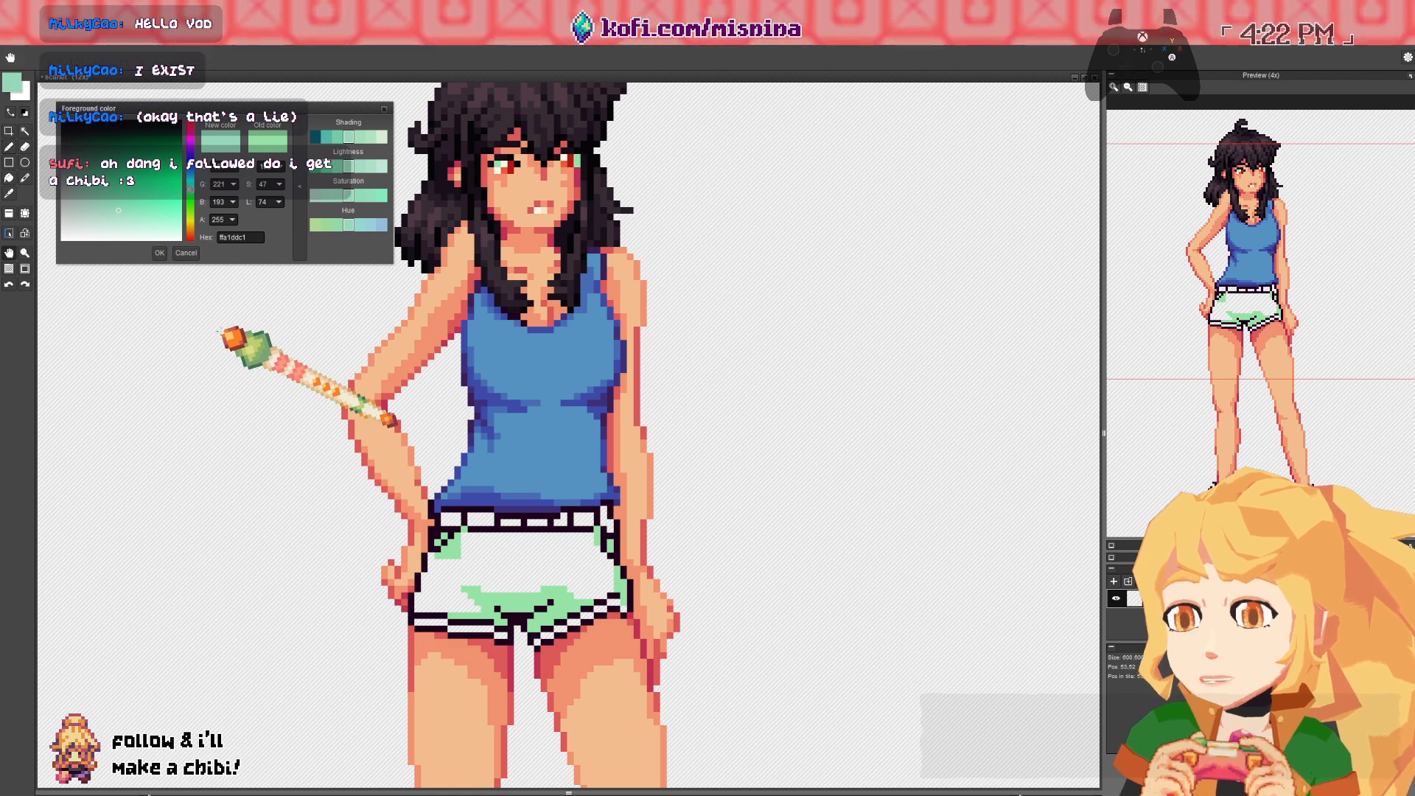
pyautogui.moveTo(221, 331)
pyautogui.mouseDown()
pyautogui.moveTo(108, 337)
pyautogui.moveTo(195, 371)
pyautogui.mouseUp()
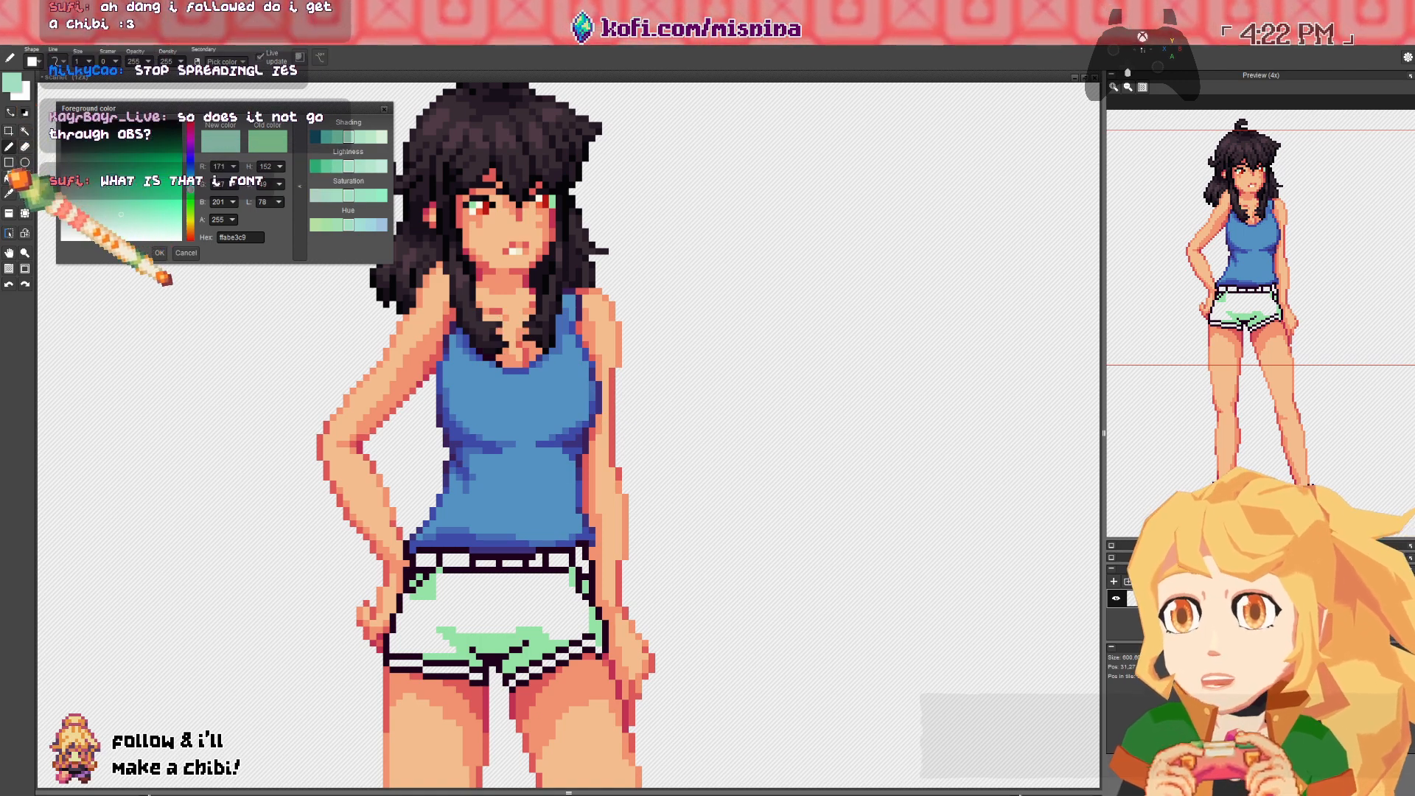
# - Fill the white areas of the shorts' body and waistband with the cream sampled from the character's eye
pyautogui.press('f')
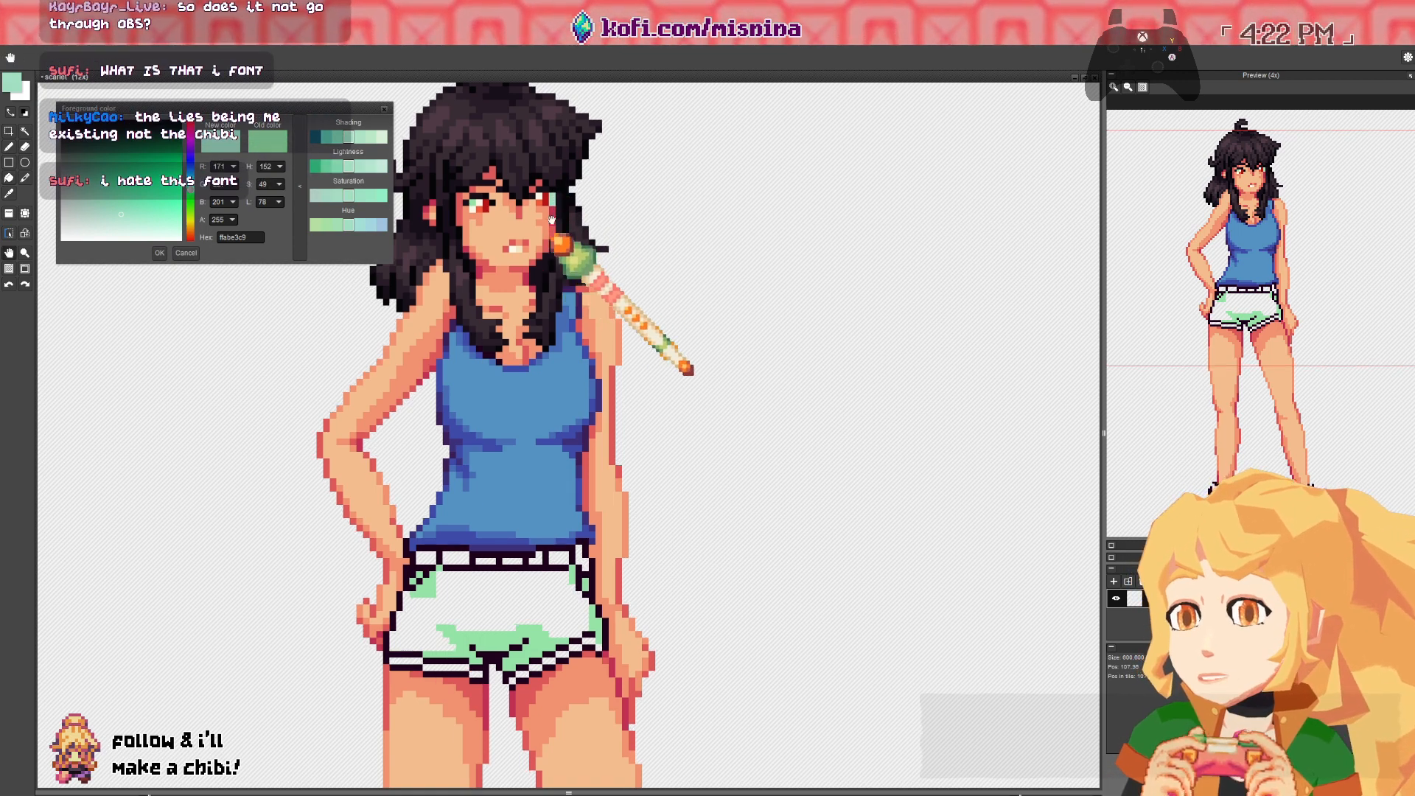
pyautogui.scroll(-2, 582, 347)
pyautogui.moveTo(553, 400); pyautogui.dragTo(418, 348)
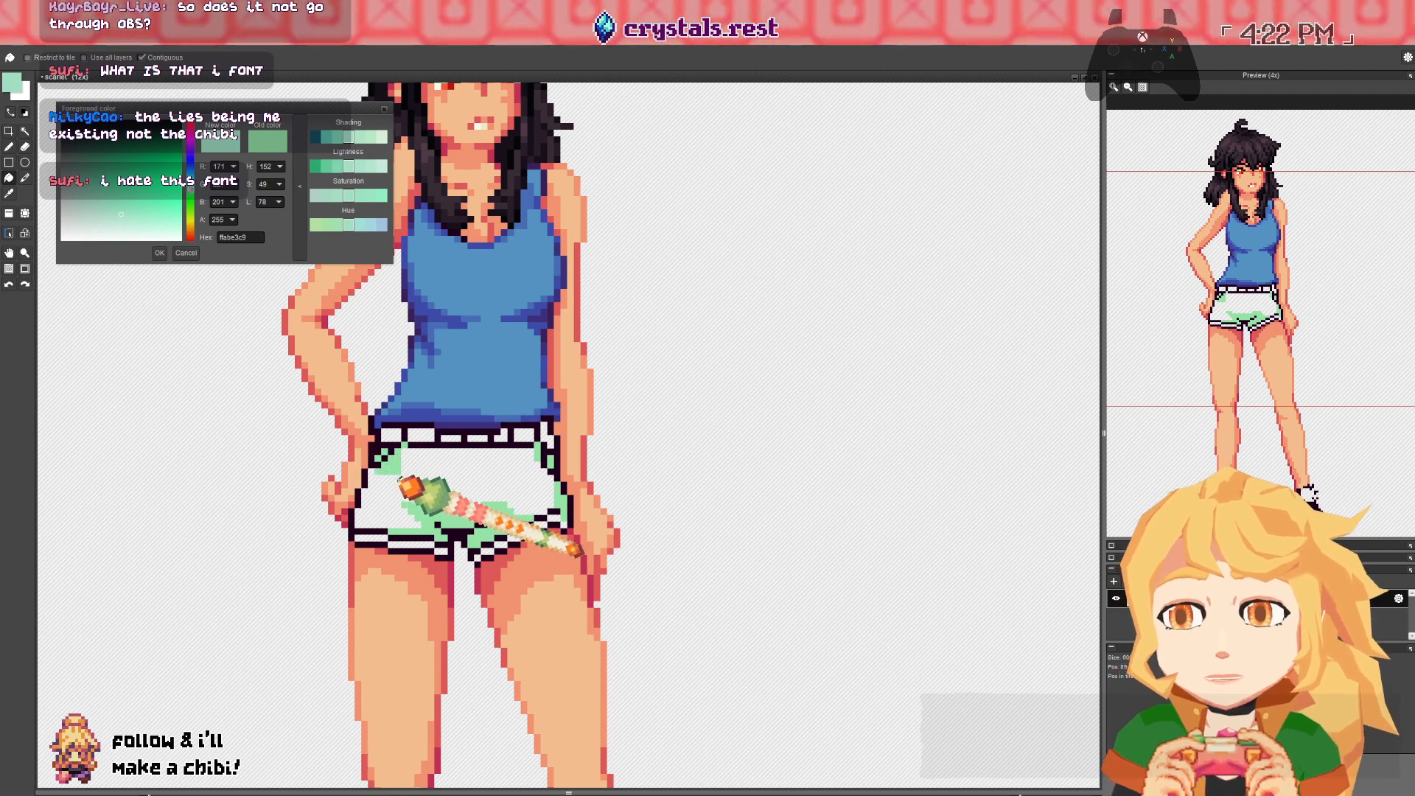
pyautogui.rightClick(402, 477)
pyautogui.rightClick(398, 462)
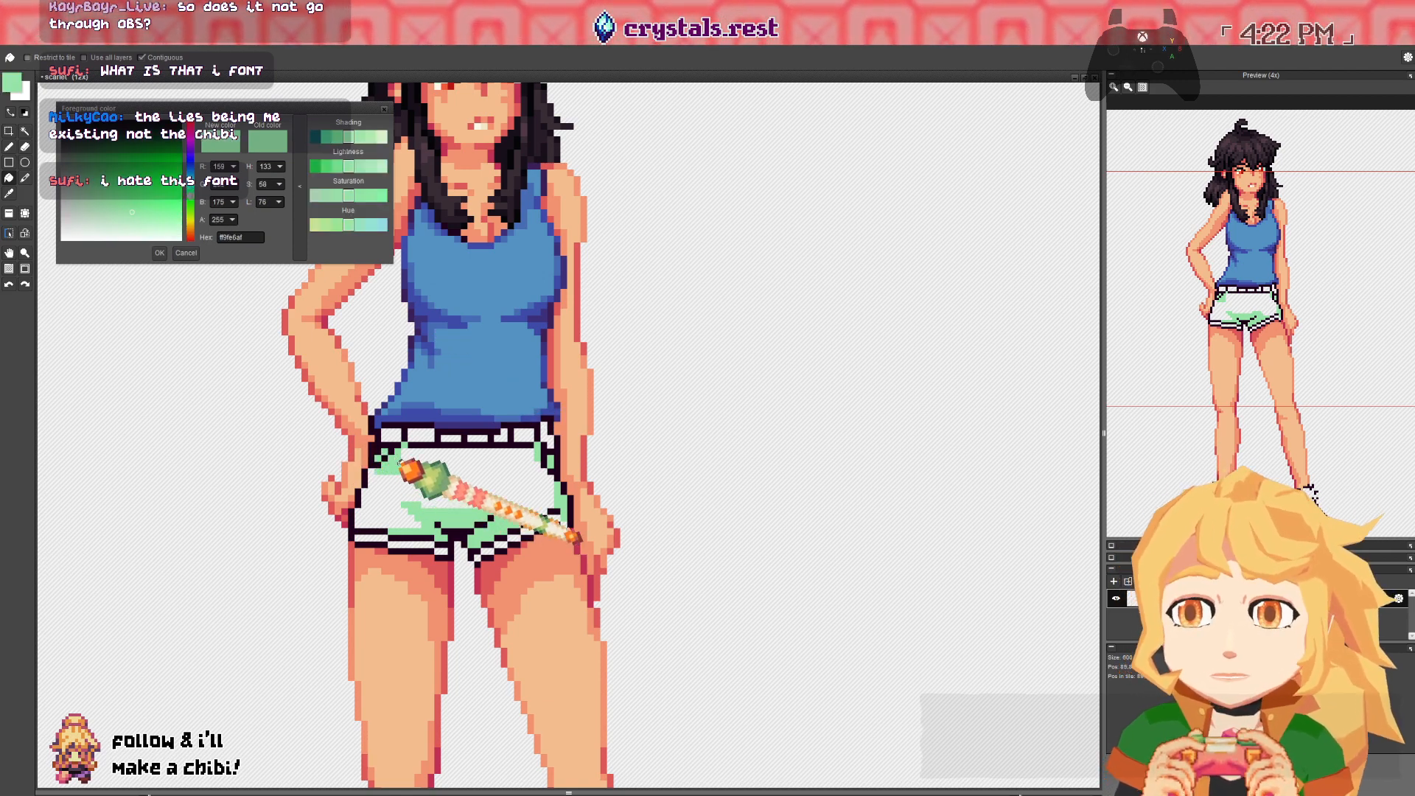
pyautogui.scroll(3, 405, 325)
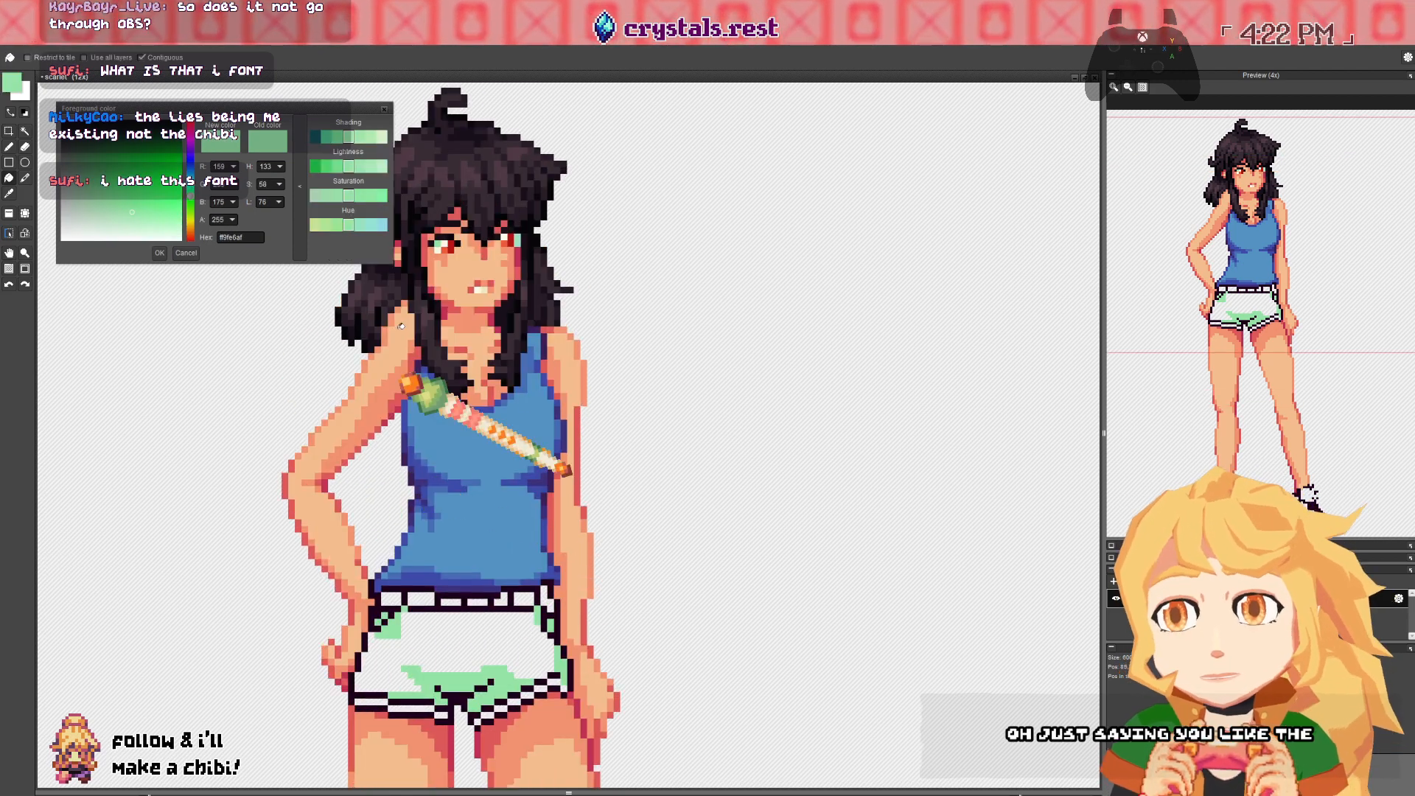
pyautogui.rightClick(448, 244)
pyautogui.scroll(-3, 435, 369)
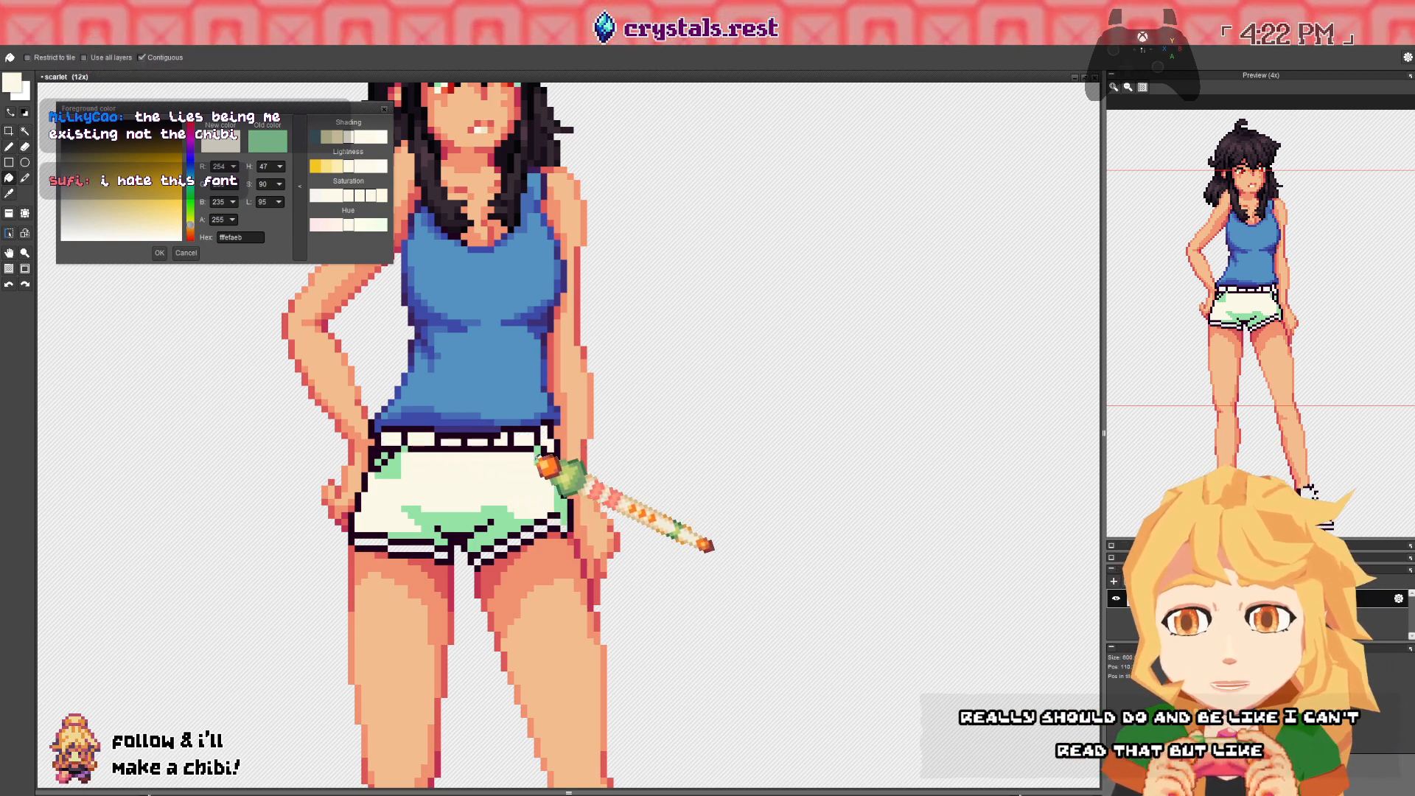
pyautogui.click(544, 463)
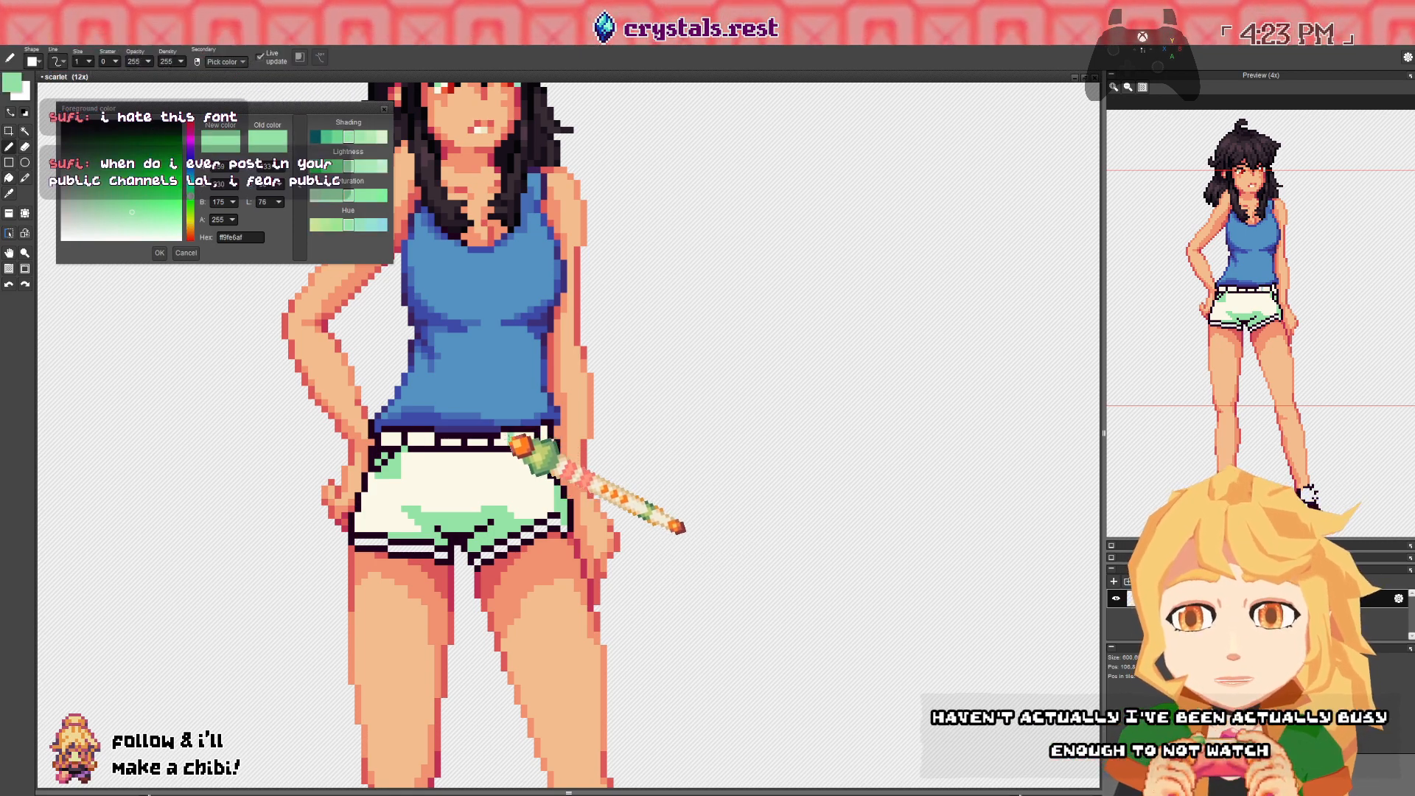
# - Refine the shorts' pocket shading with mint and cream sampled from the shorts
pyautogui.click(542, 444)
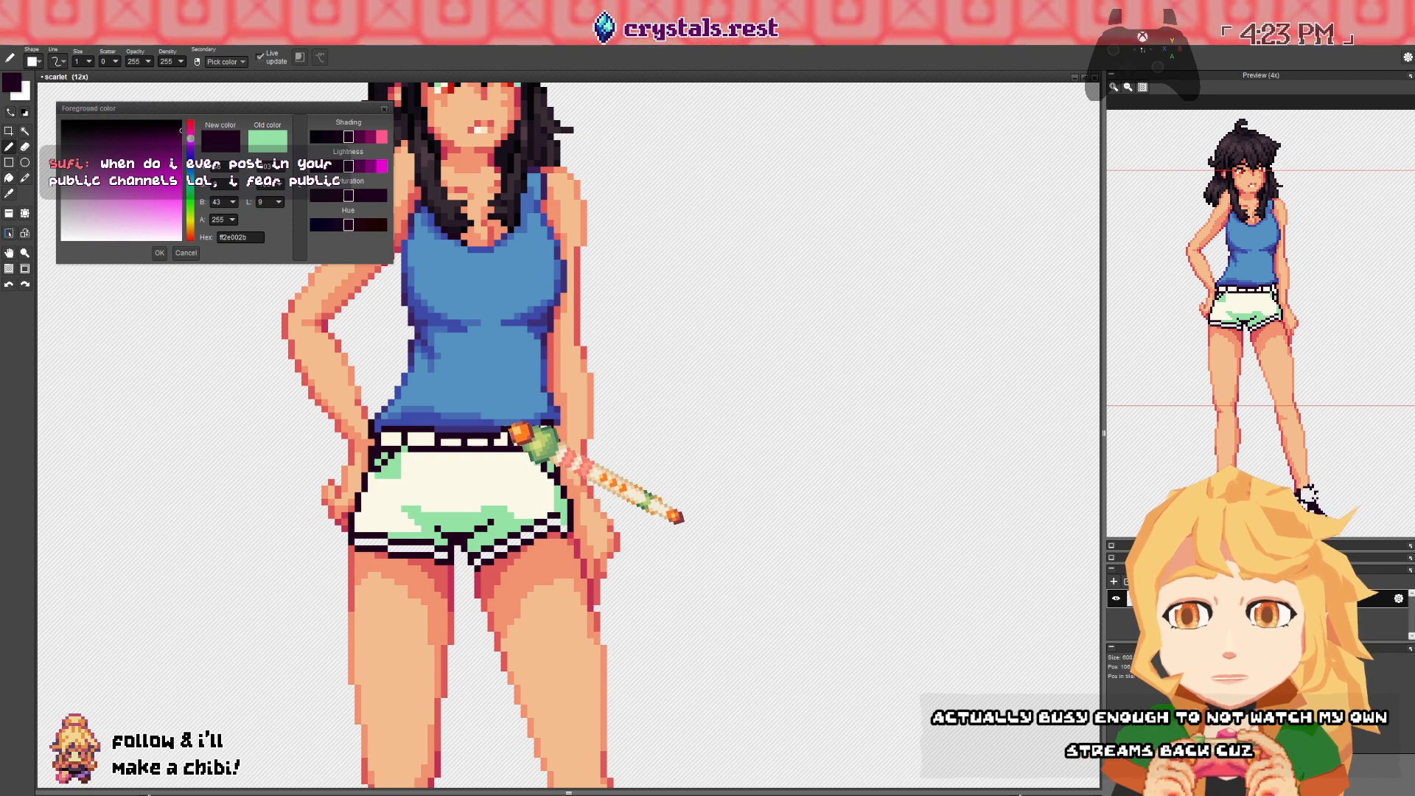
pyautogui.click(542, 442)
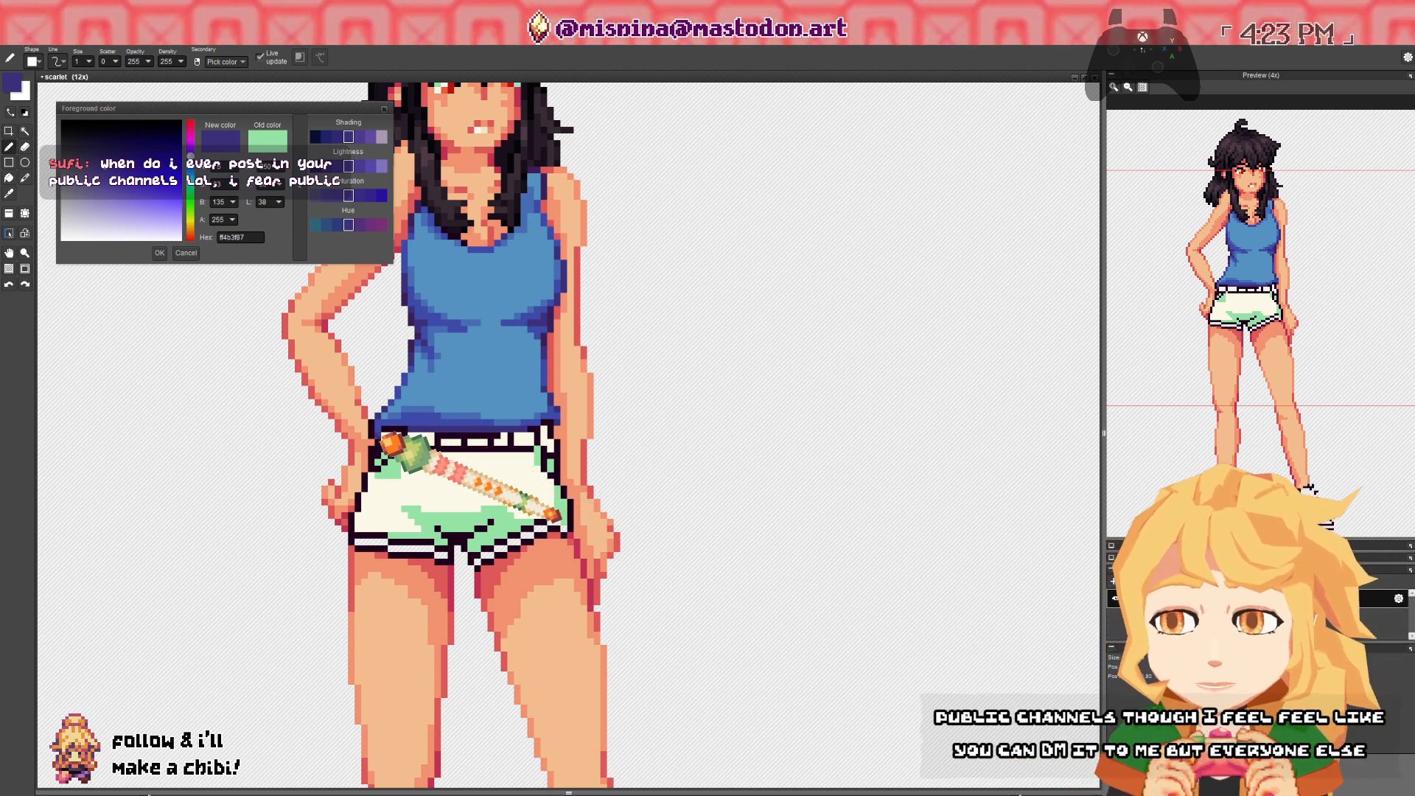
pyautogui.rightClick(401, 463)
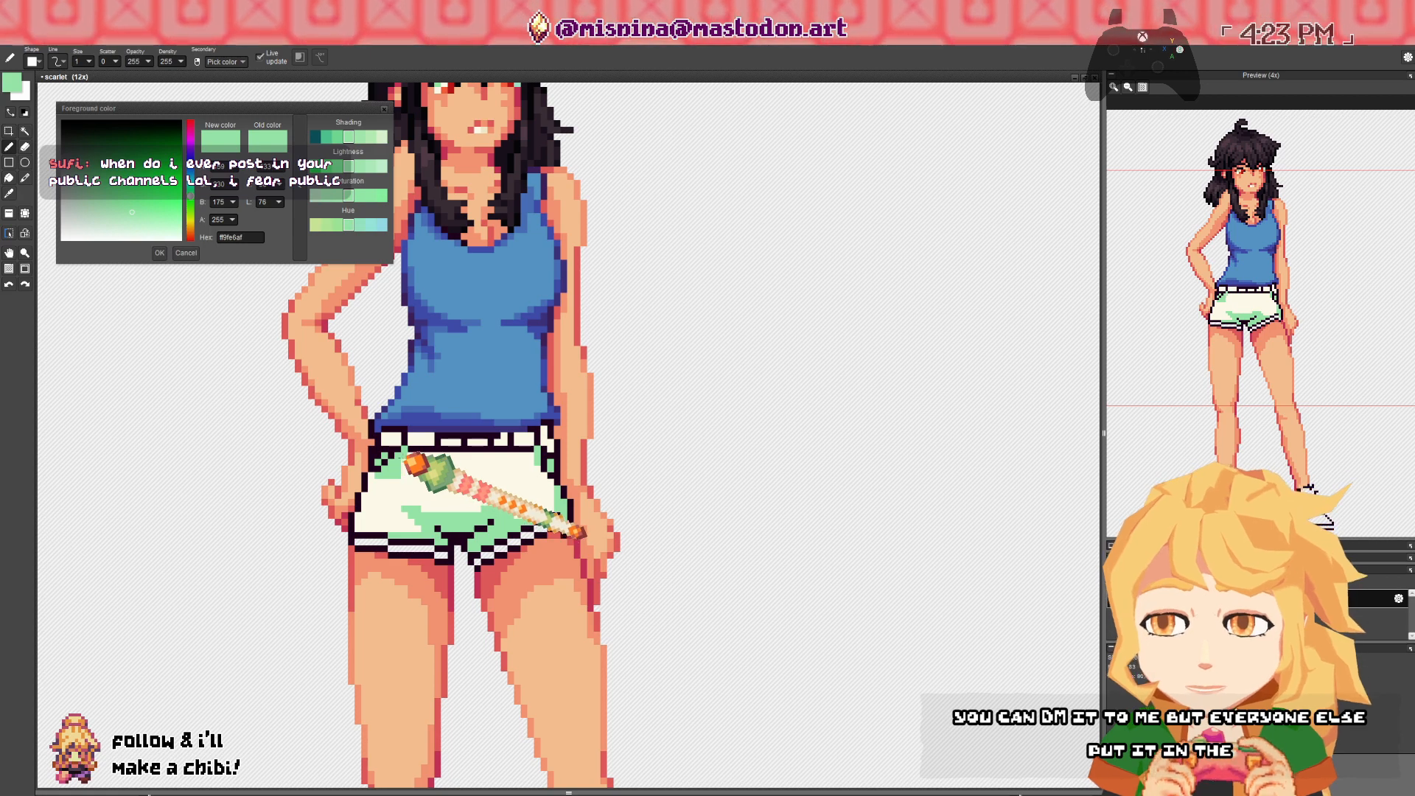
pyautogui.rightClick(396, 474)
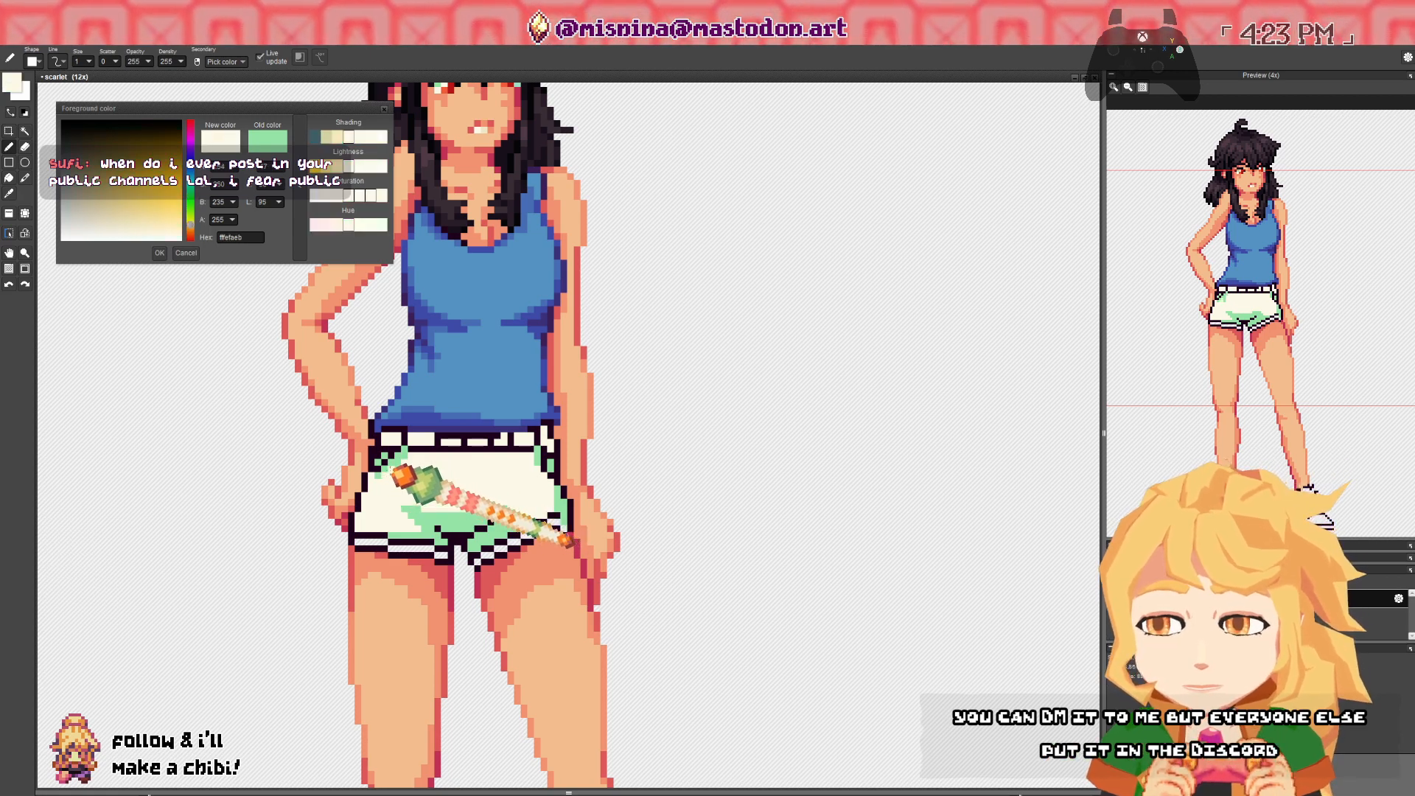
pyautogui.rightClick(413, 459)
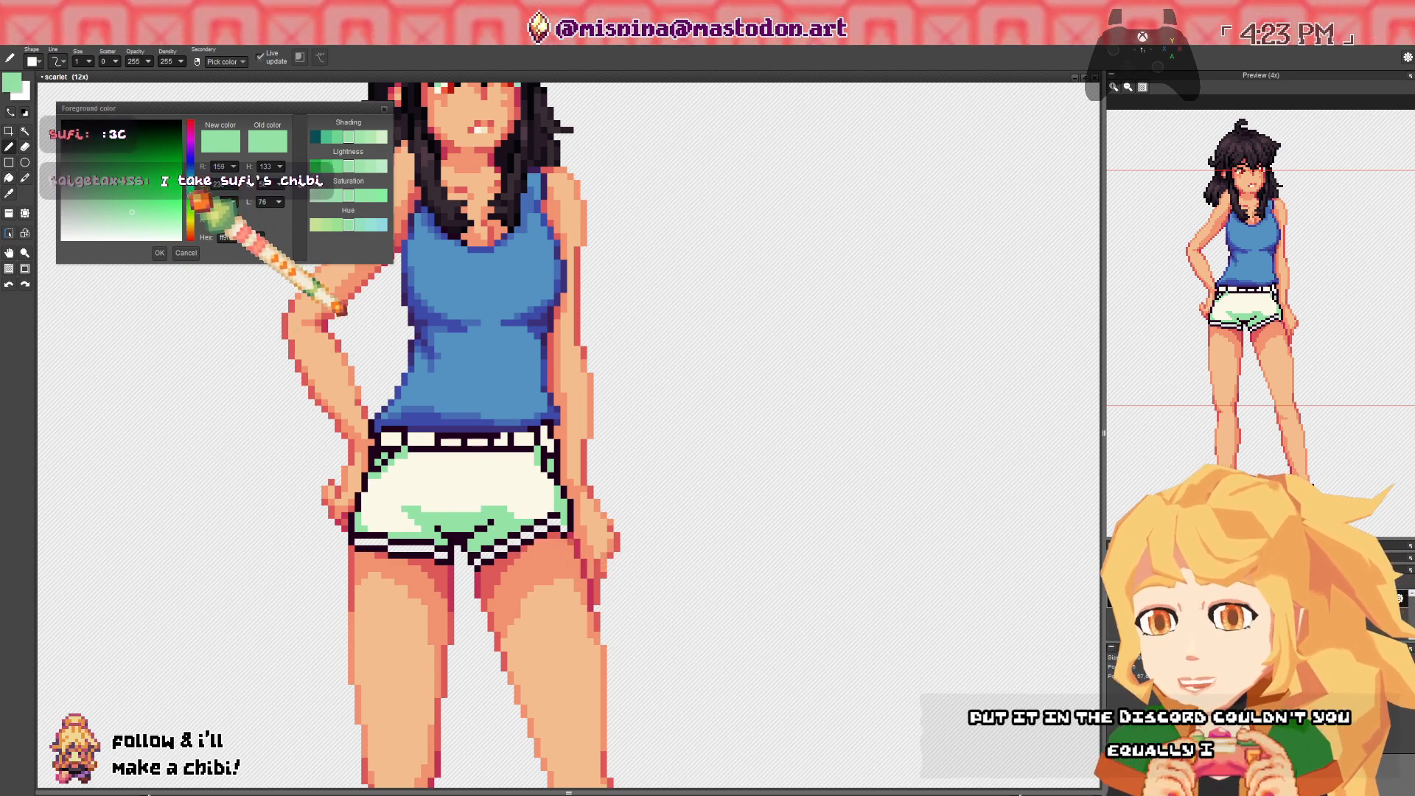
# - Add deeper shadows to the shorts' crotch and pockets in teal green, RGB 97, 205, 172, and tint the waistband with sampled mint
pyautogui.moveTo(191, 193); pyautogui.dragTo(191, 187)
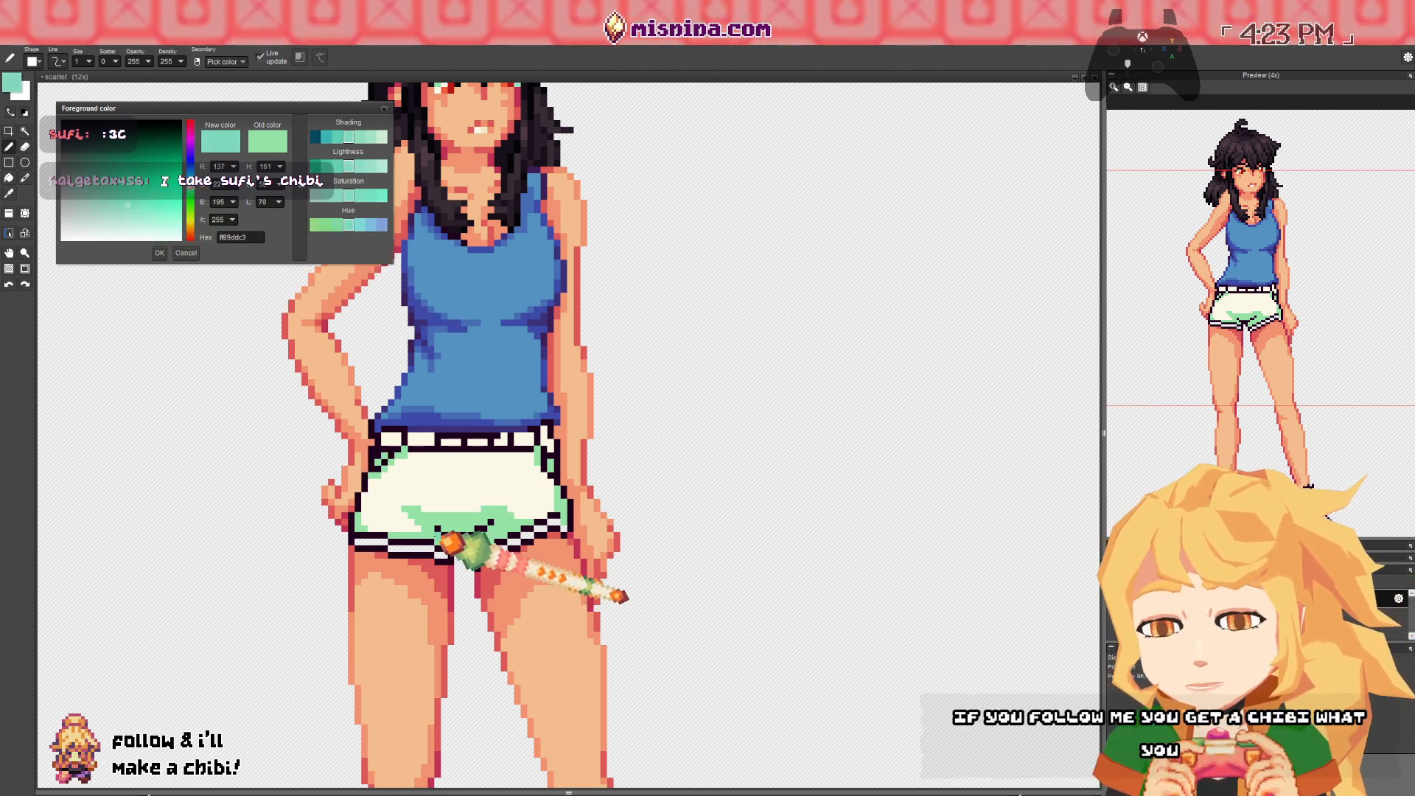
pyautogui.click(124, 202)
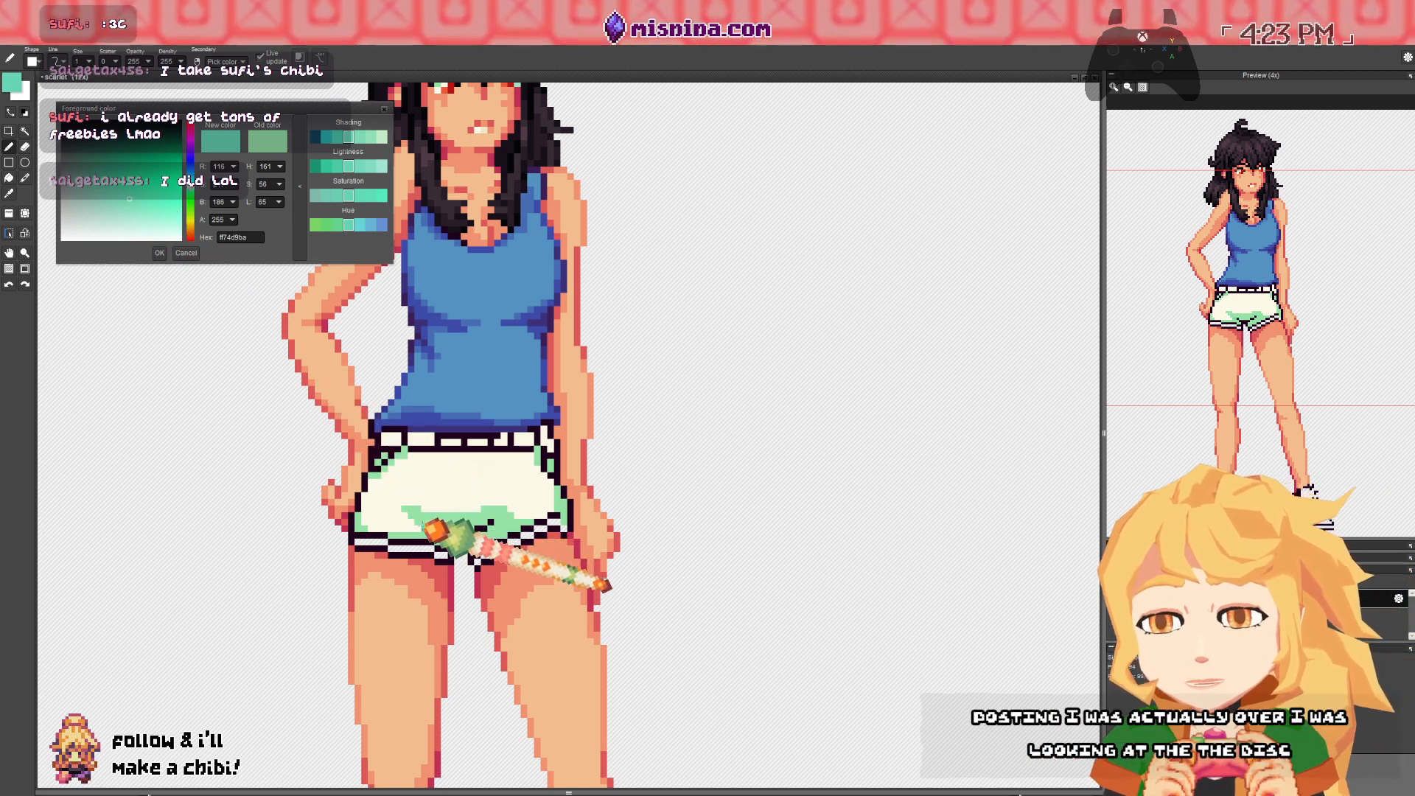
pyautogui.click(124, 192)
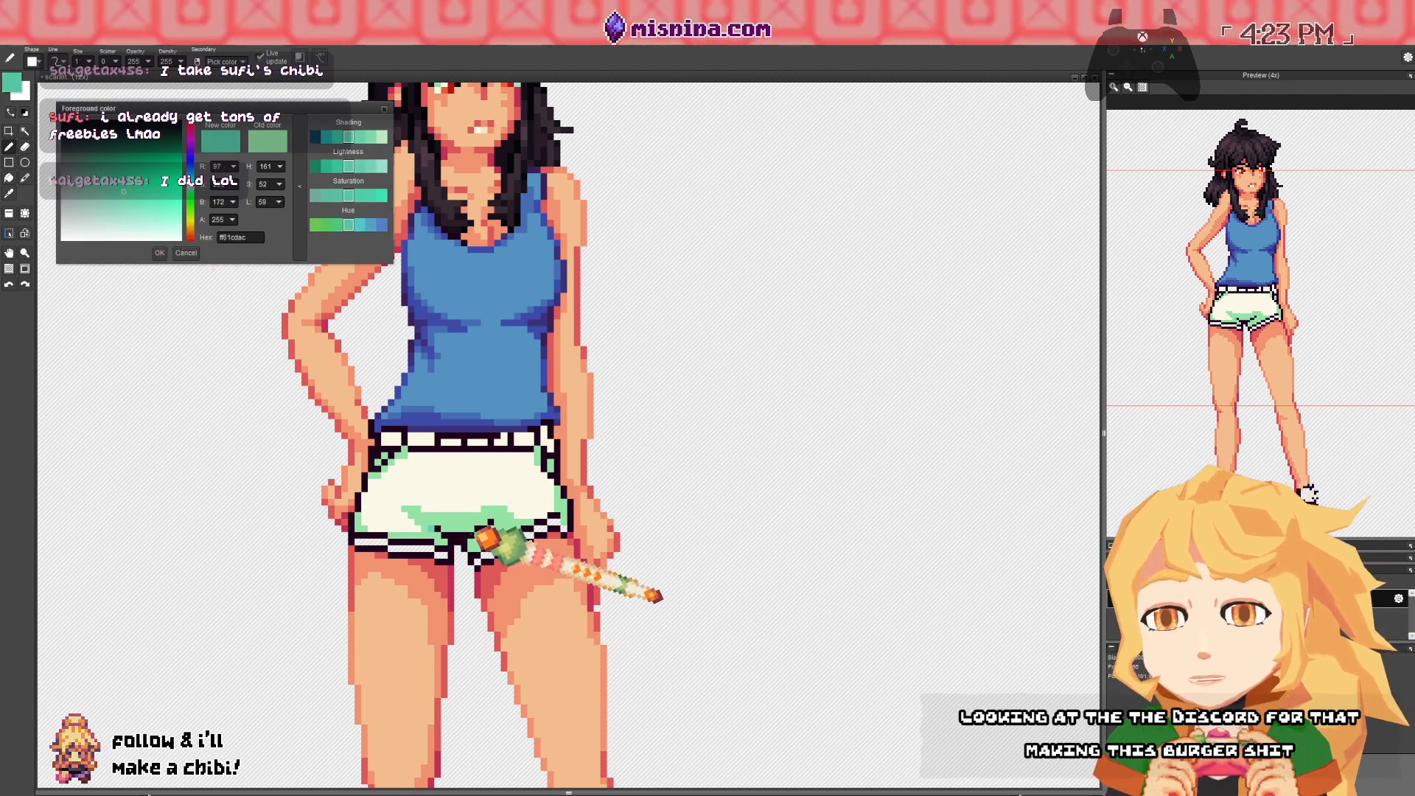
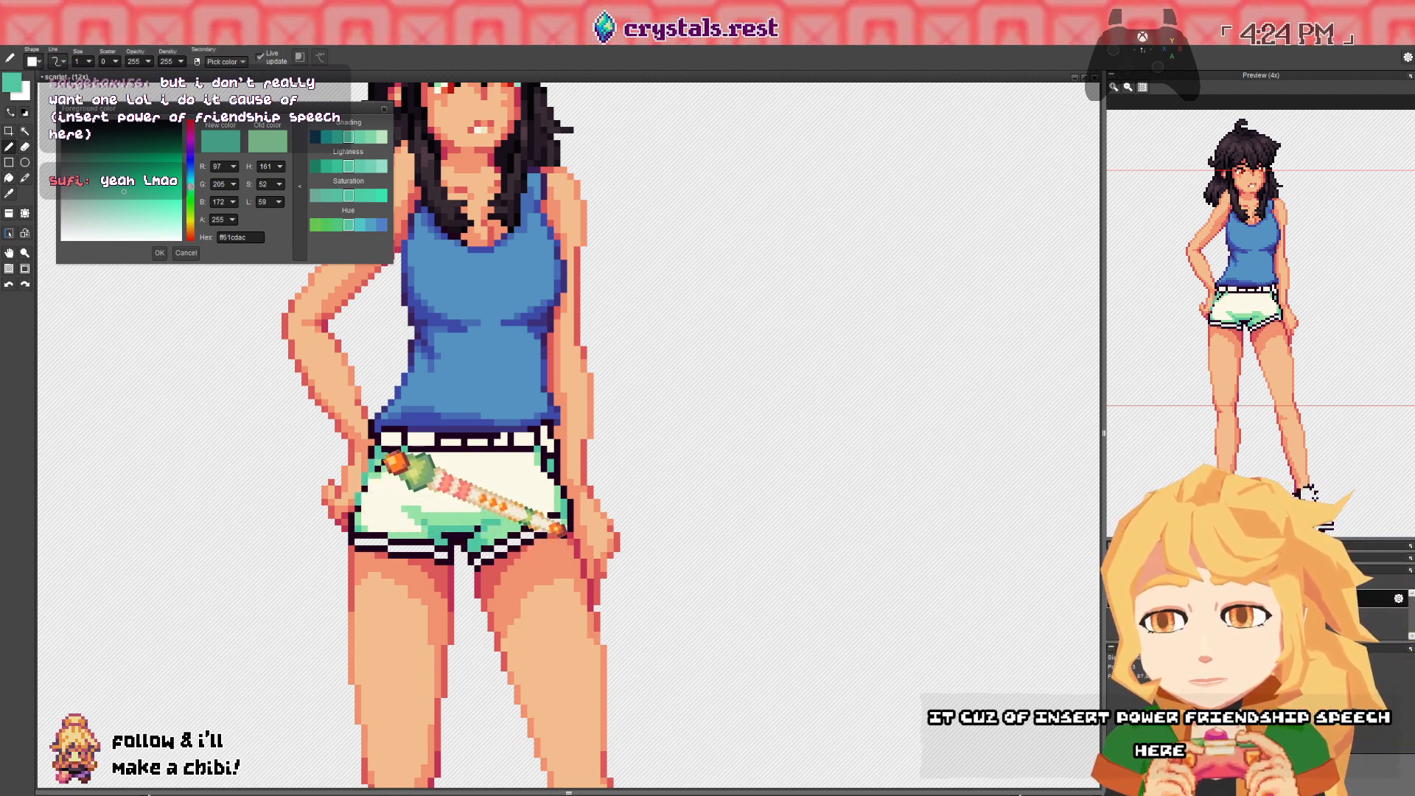
pyautogui.rightClick(393, 458)
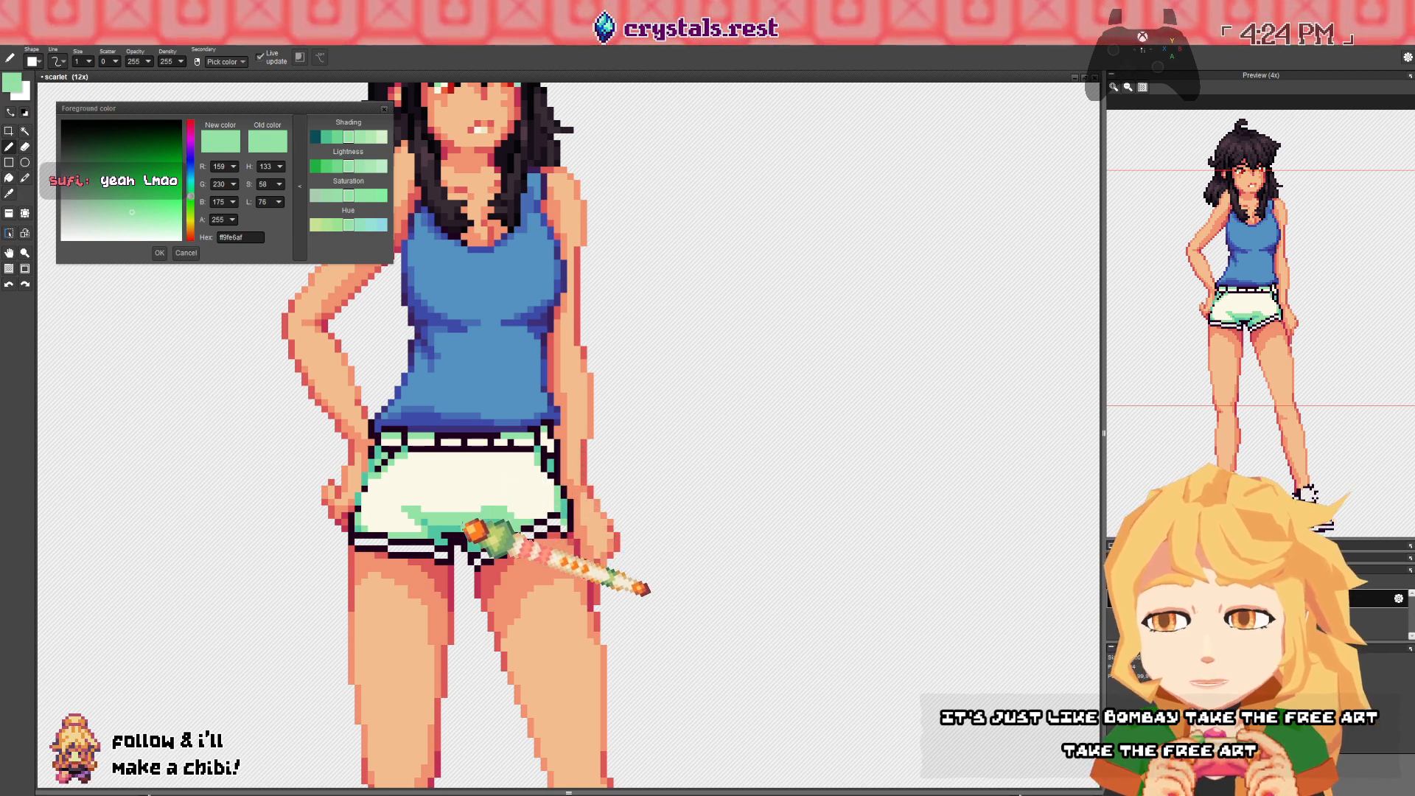
# - Darken the sampled teal to RGB 56, 141, 153 and recolour the dark lines of the shorts' waistband with it
pyautogui.rightClick(465, 528)
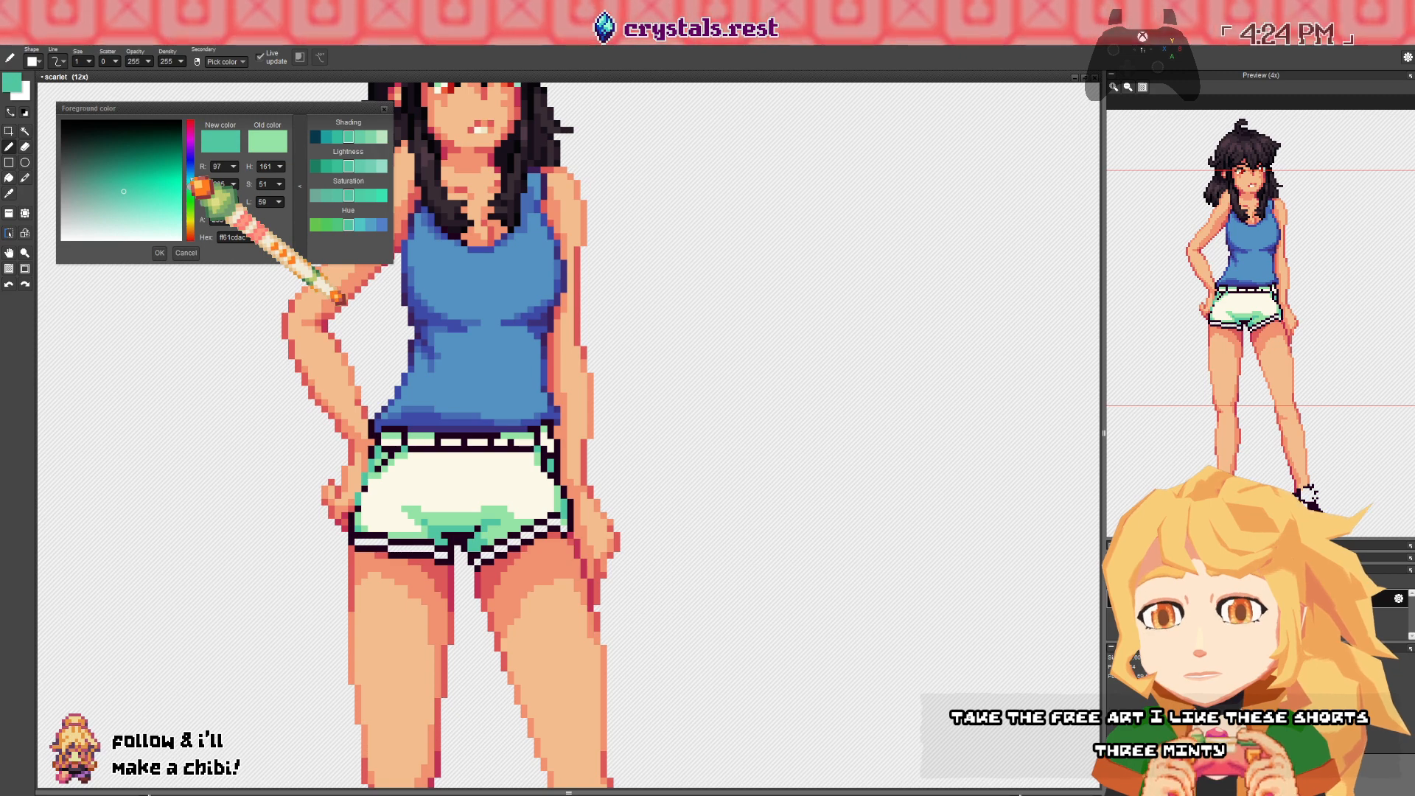
pyautogui.click(191, 179)
pyautogui.click(121, 177)
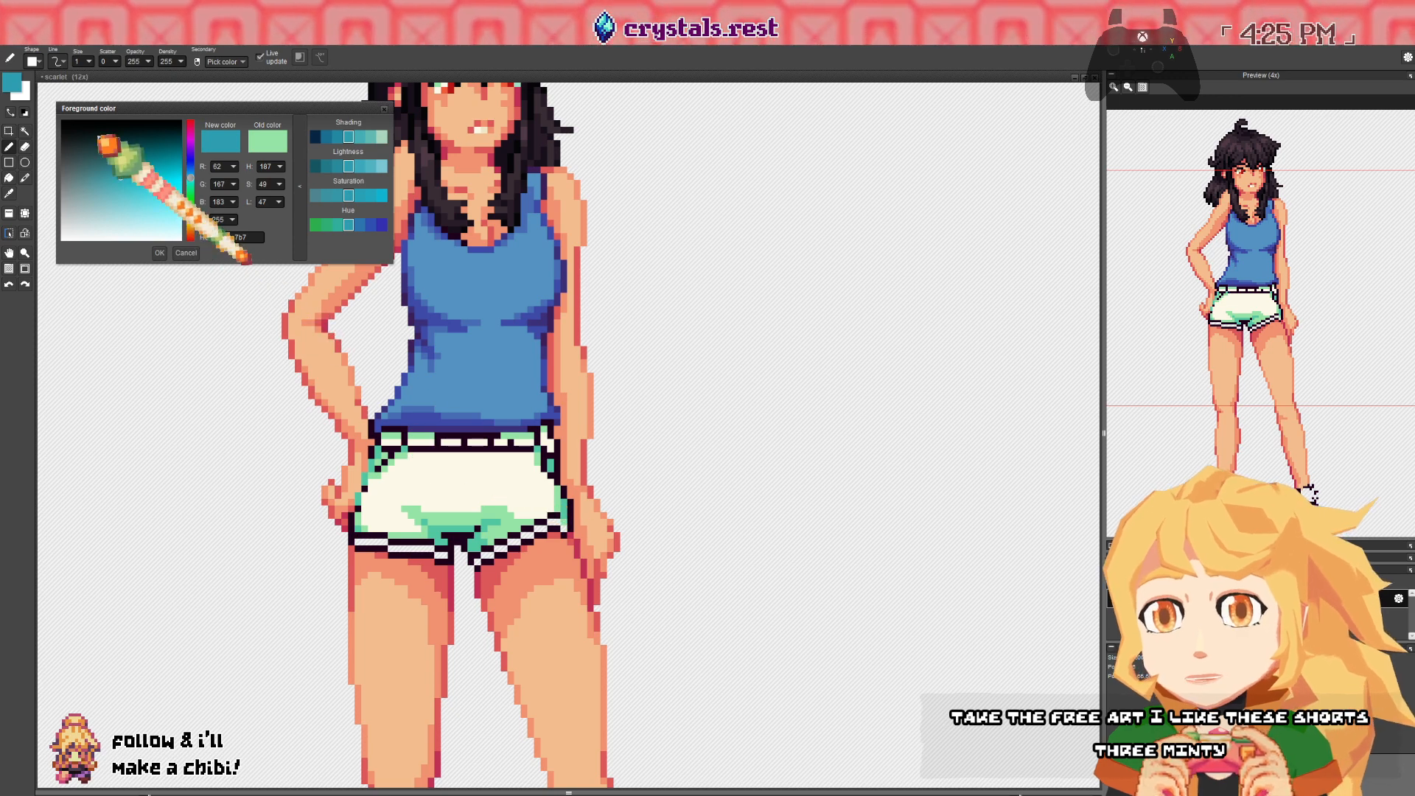
pyautogui.click(116, 169)
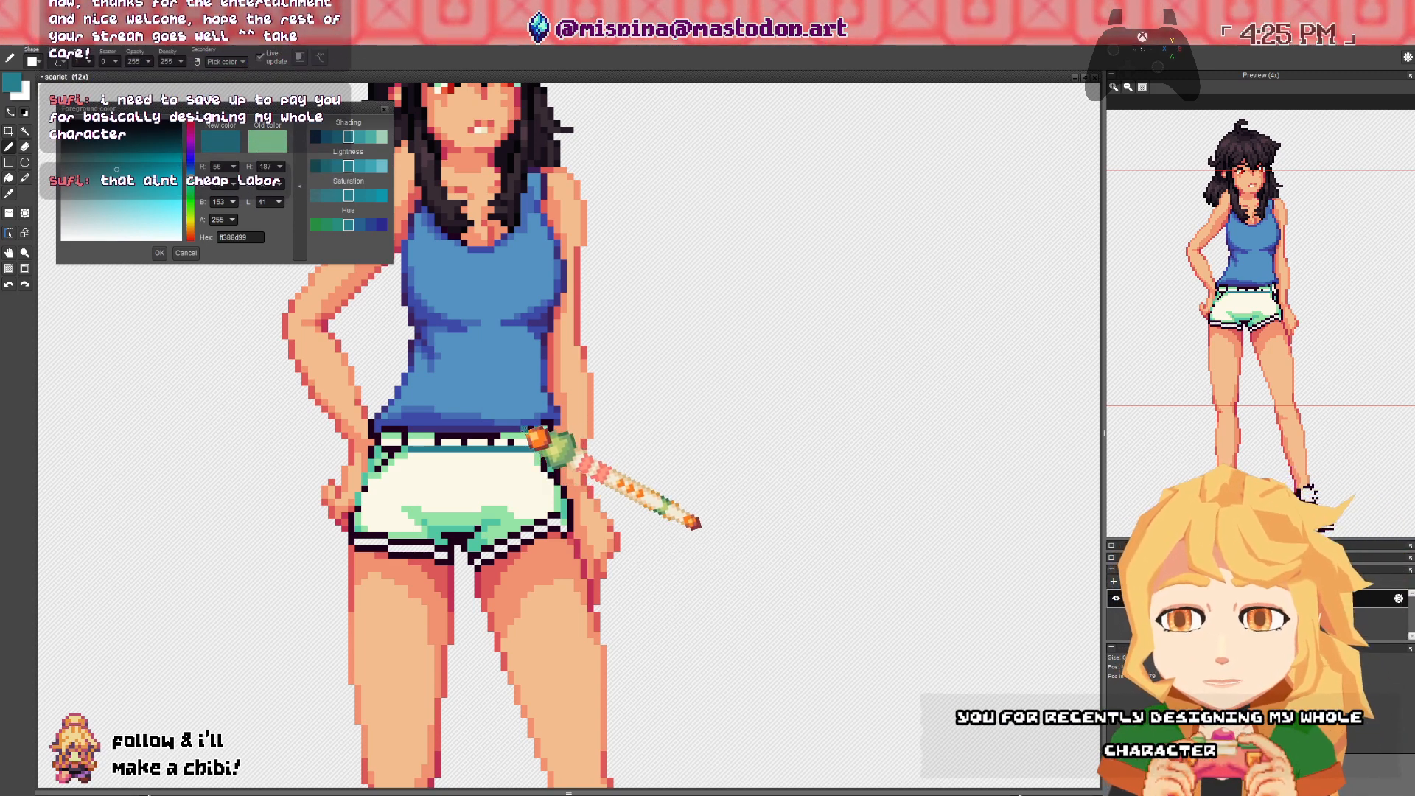
pyautogui.hotkey('ctrl', 'z')
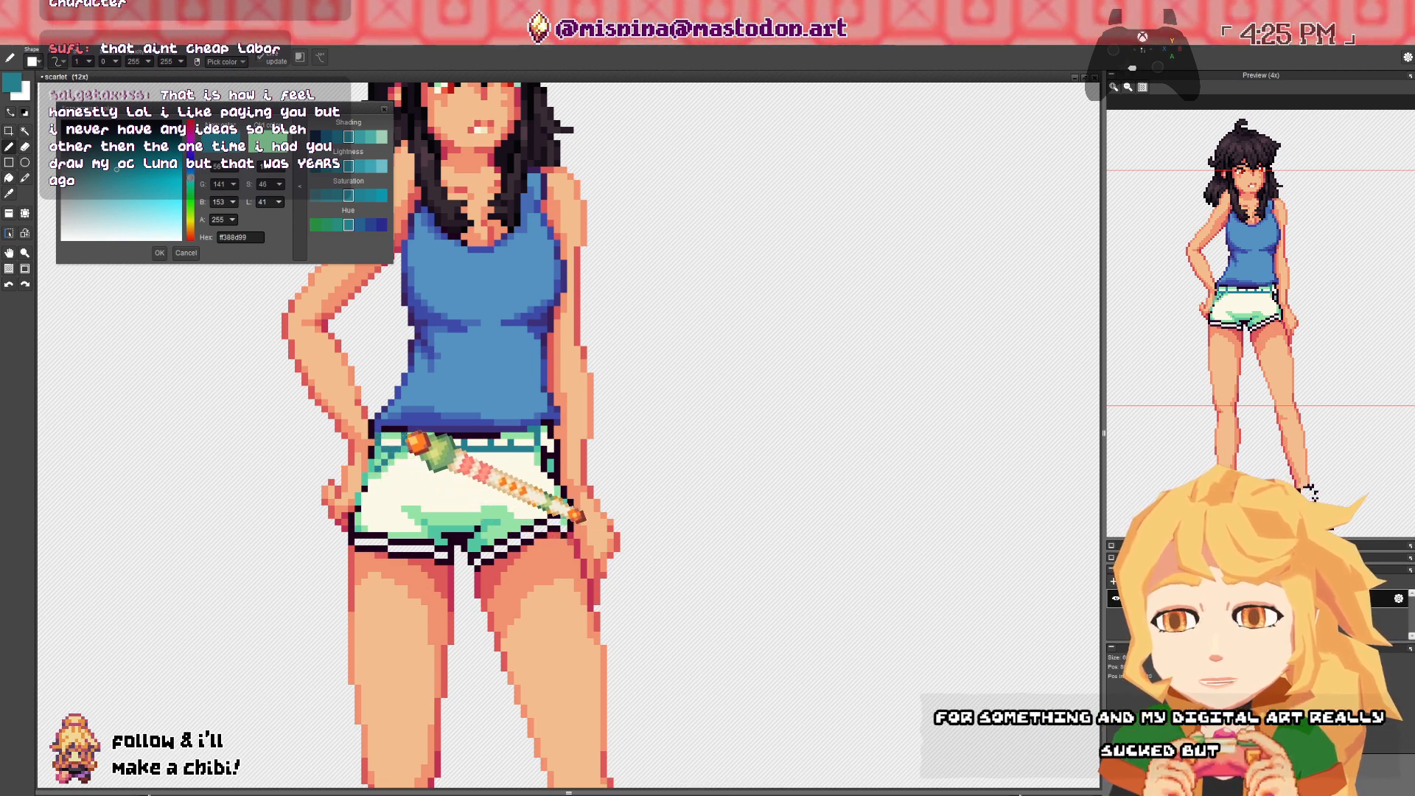
# - Recolour the black line between the tank top's hem and the waistband with dark purple sampled from the shirt
pyautogui.rightClick(409, 428)
pyautogui.rightClick(404, 426)
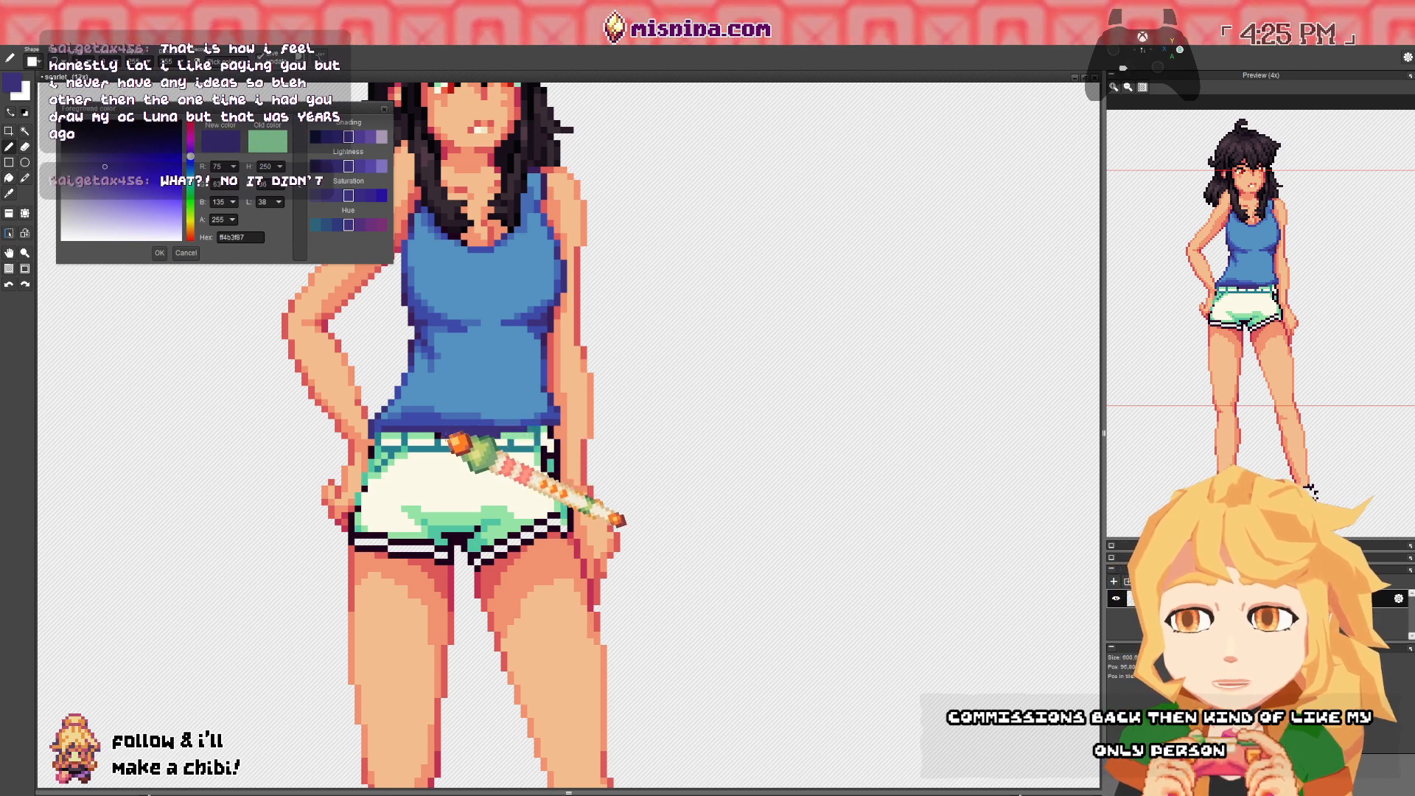
pyautogui.rightClick(446, 422)
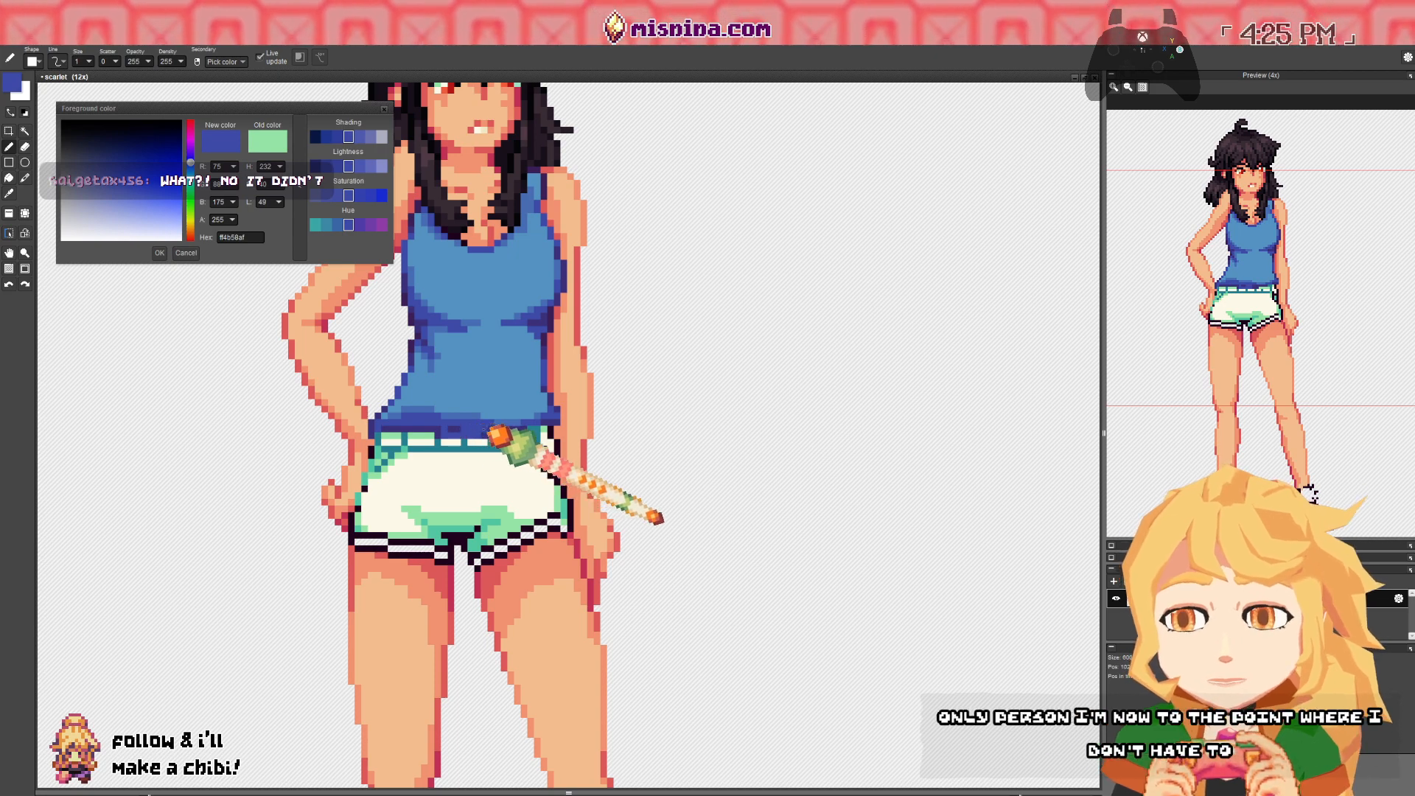
pyautogui.rightClick(440, 430)
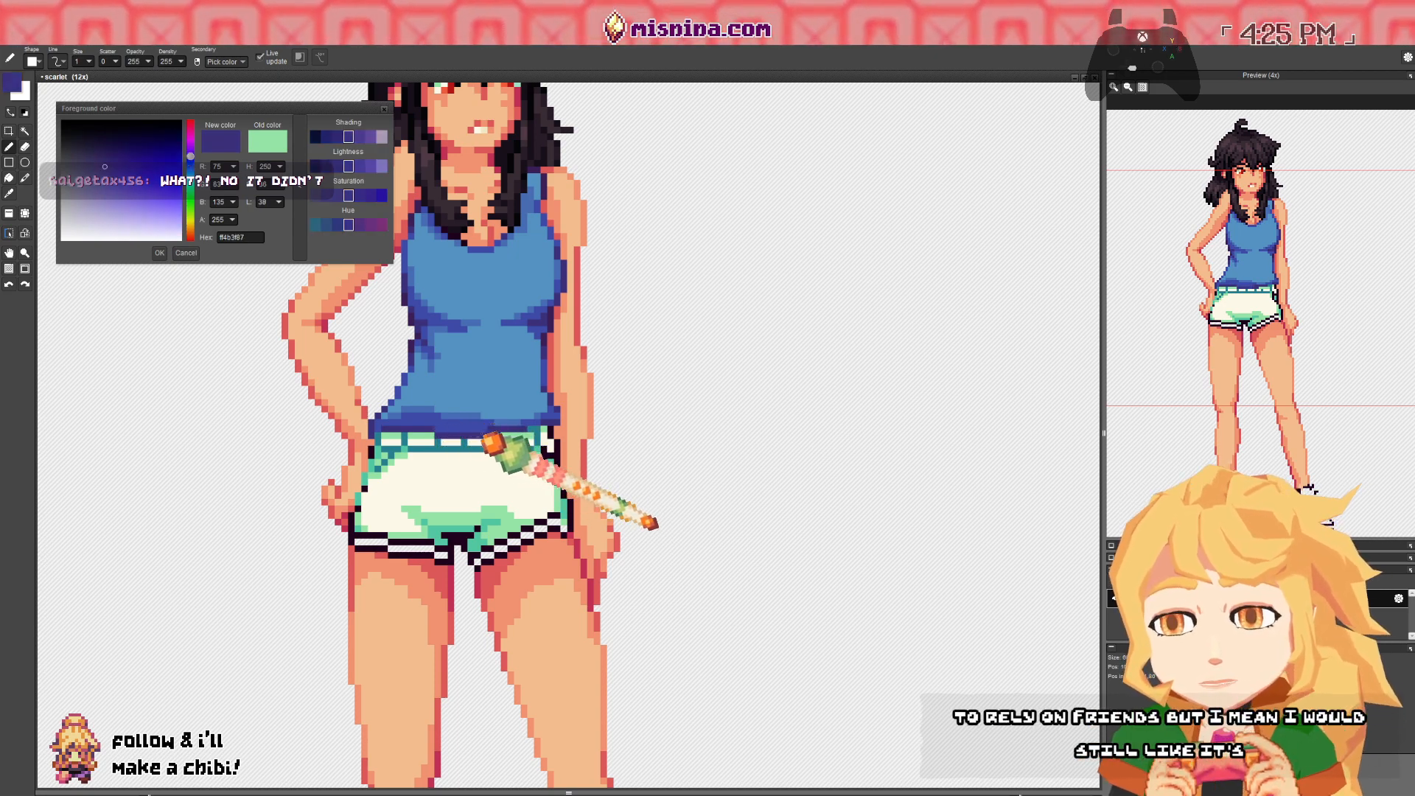
# - Shade the shorts' waistband with mint, teal green and cream sampled from the shorts
pyautogui.rightClick(509, 435)
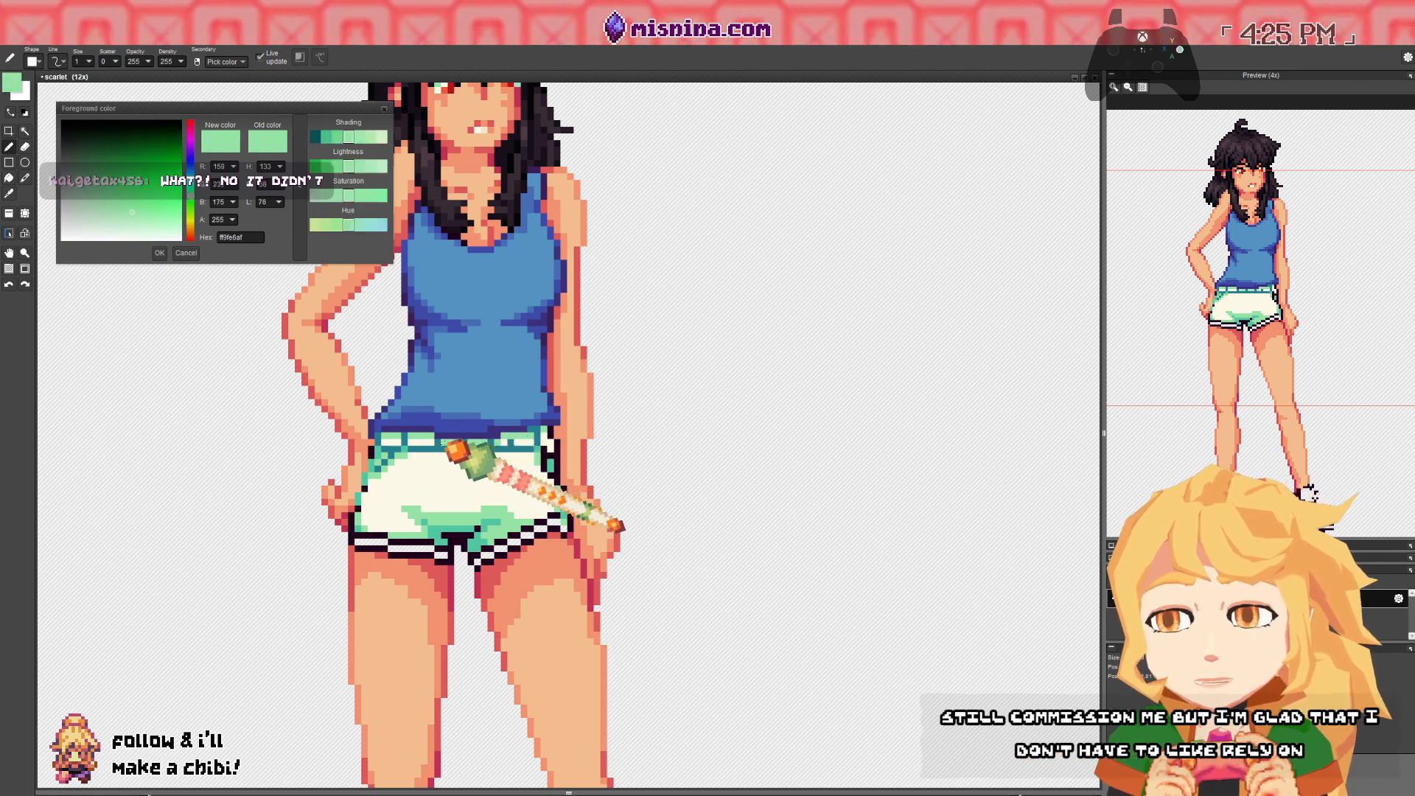
pyautogui.rightClick(436, 485)
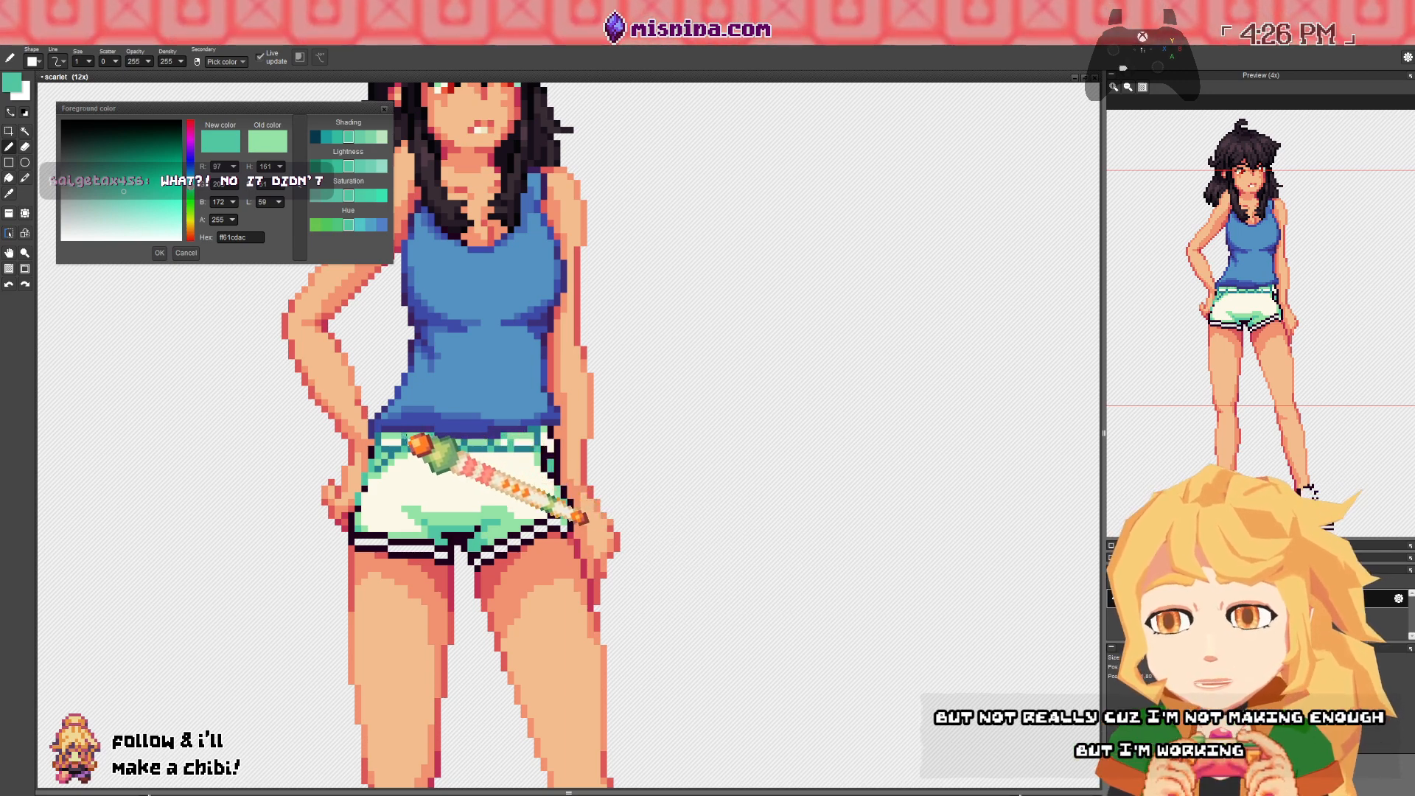
pyautogui.click(438, 445)
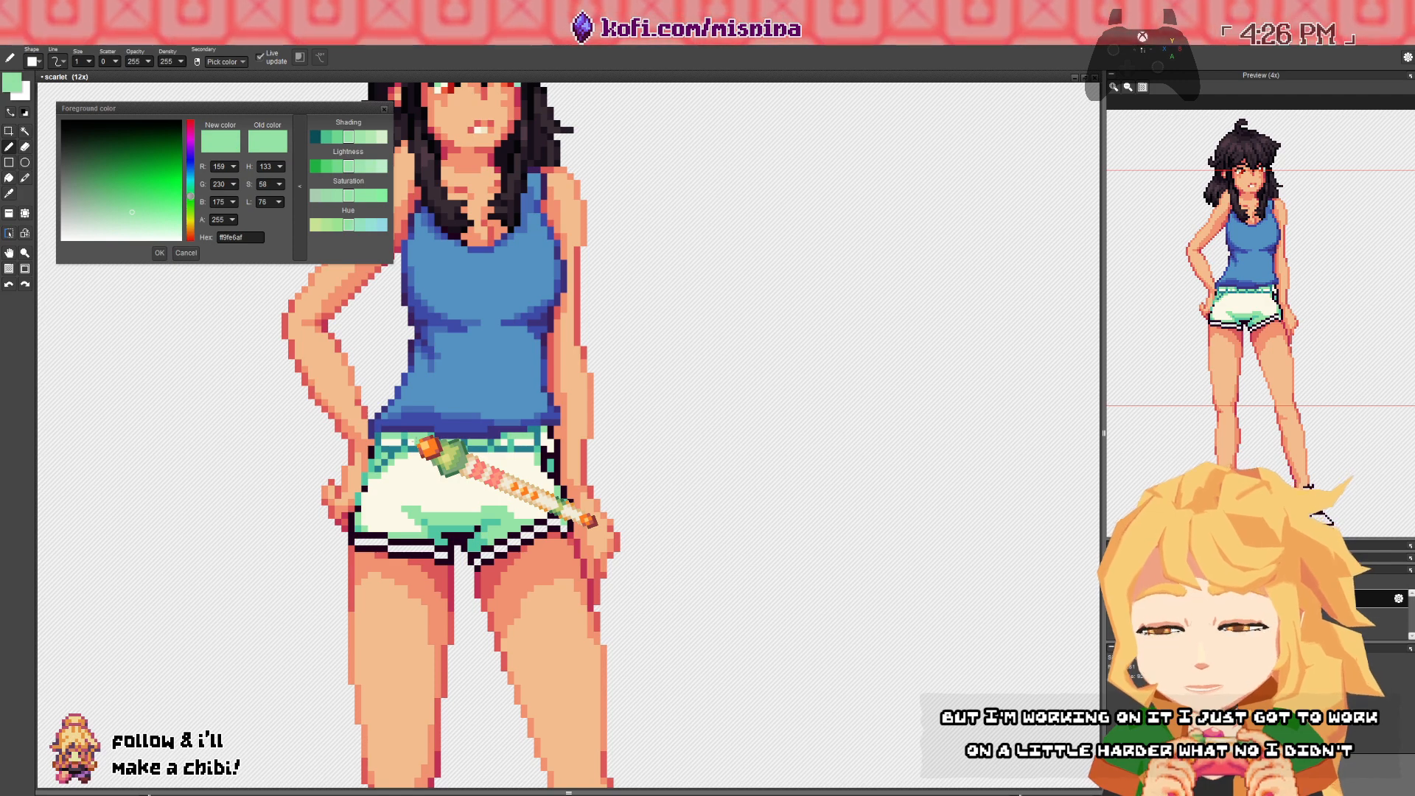
pyautogui.click(424, 444)
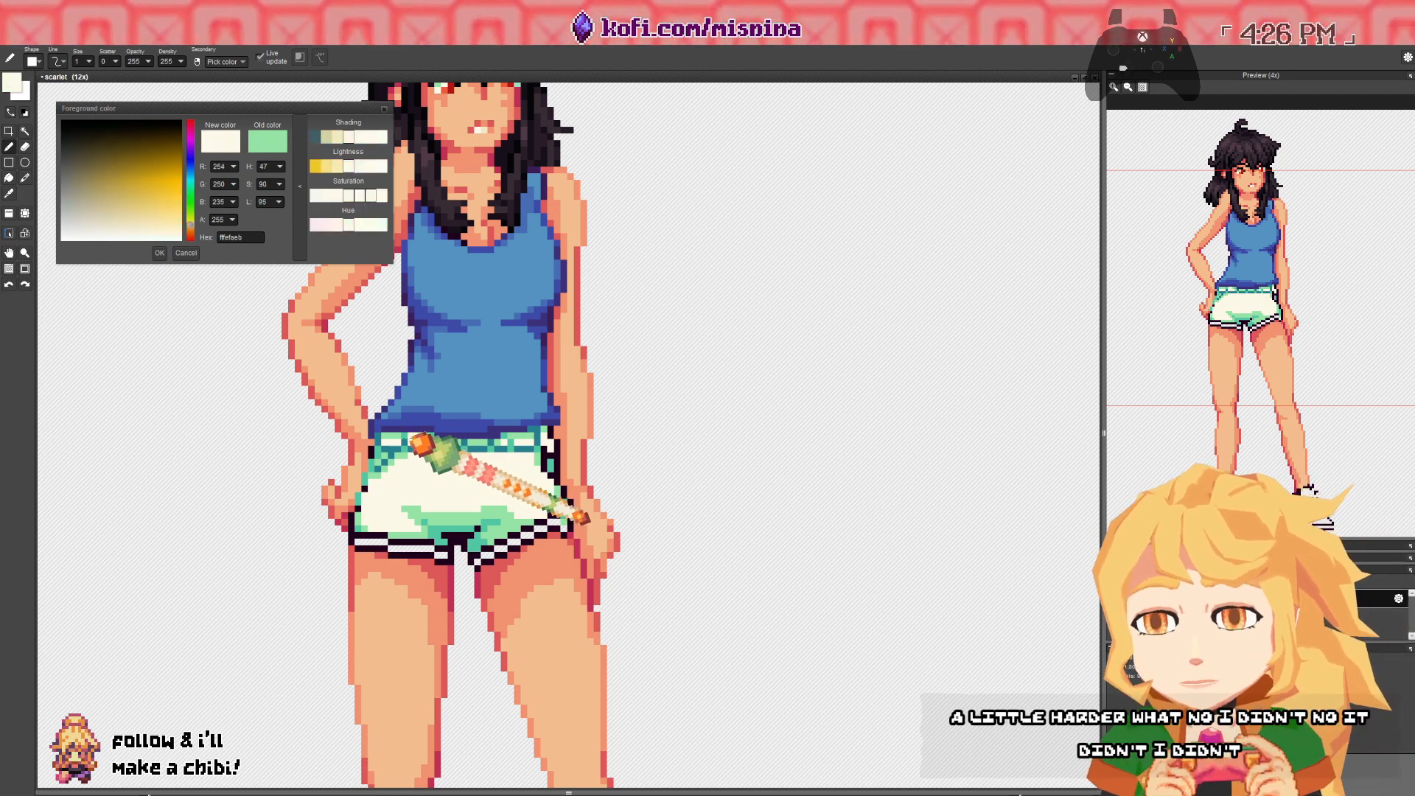
pyautogui.moveTo(385, 438); pyautogui.dragTo(529, 441)
# - Recolour the shorts' remaining black side, pocket and crotch outlines with the sampled teal, RGB 56, 141, 153, adding mint beside the pocket
pyautogui.rightClick(543, 443)
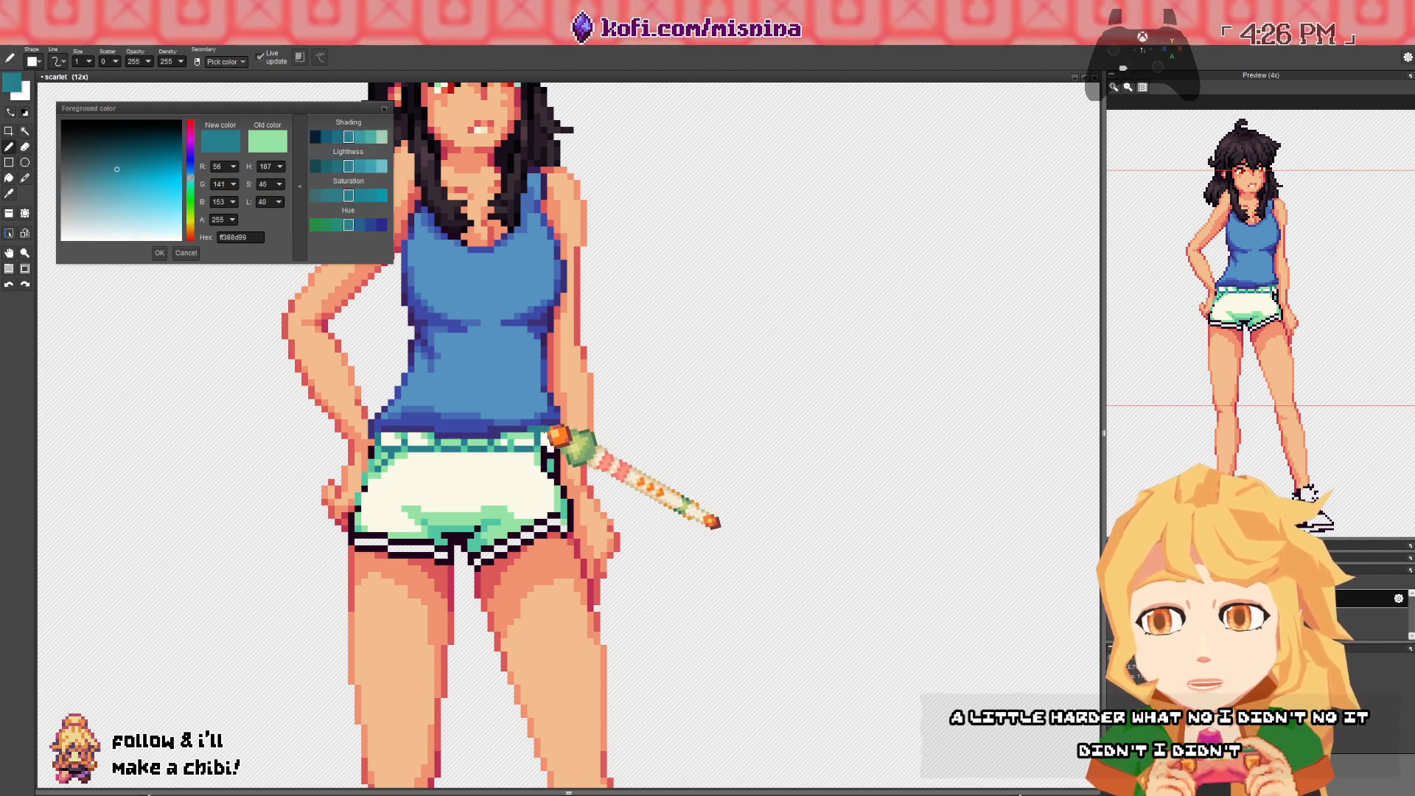
pyautogui.rightClick(547, 443)
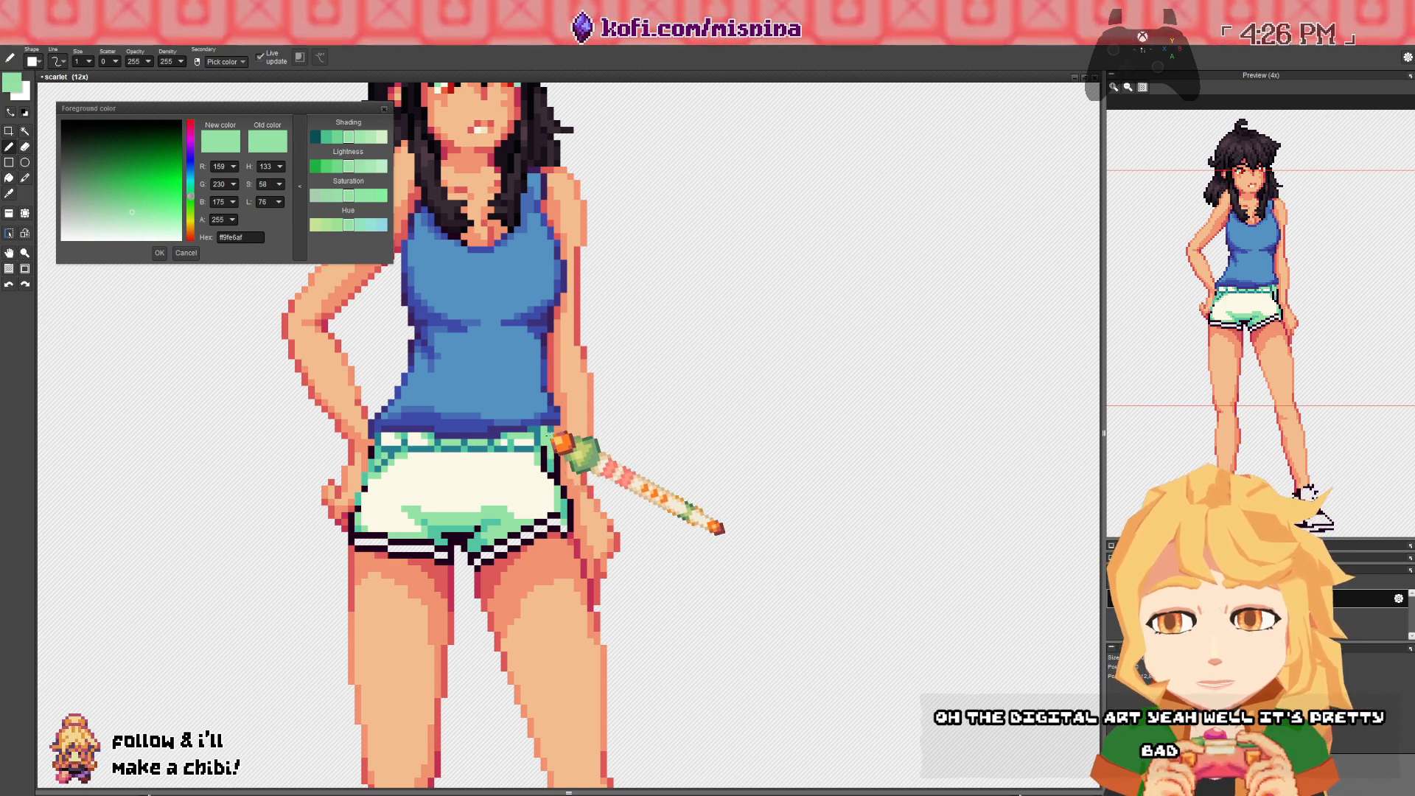
pyautogui.rightClick(550, 455)
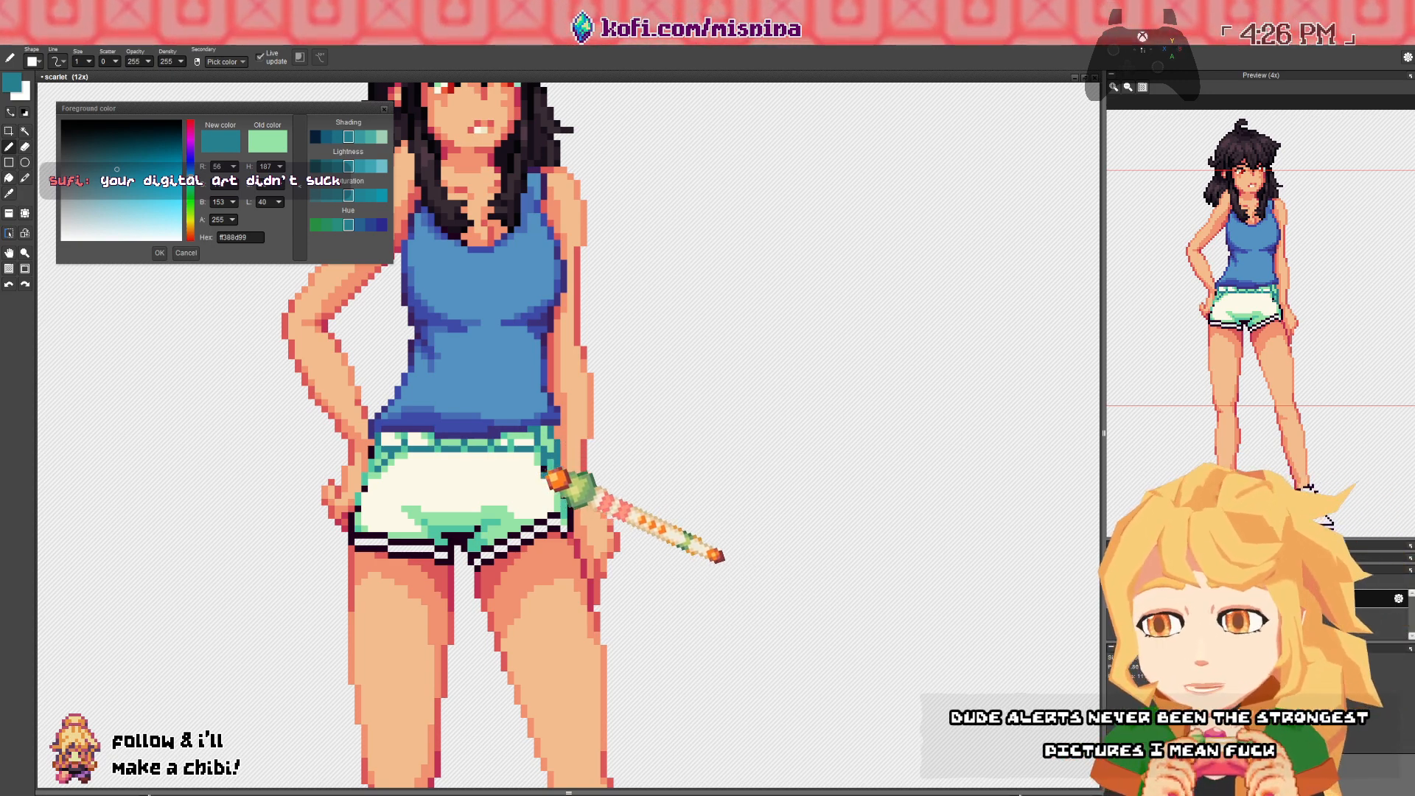
pyautogui.hotkey('ctrl', 'z')
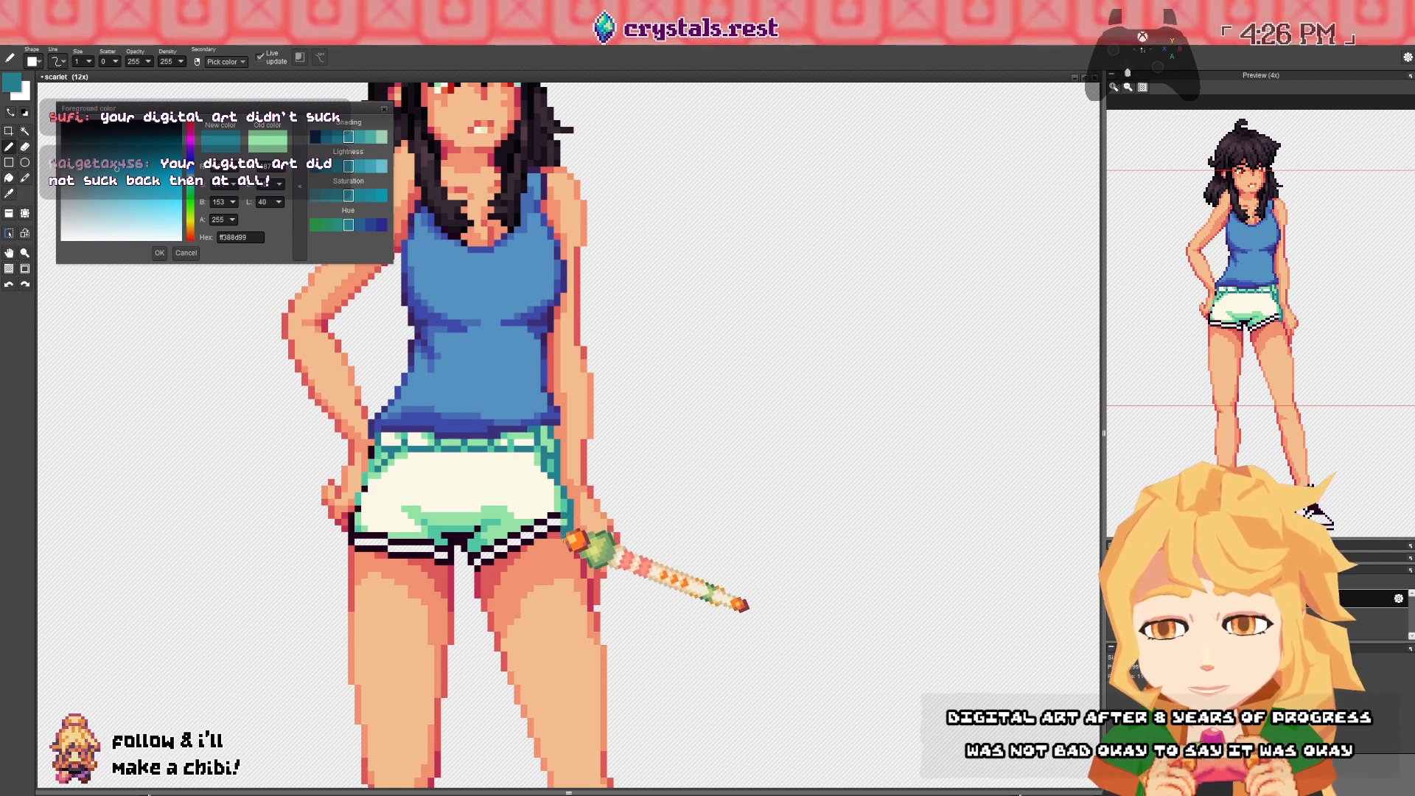
pyautogui.rightClick(555, 540)
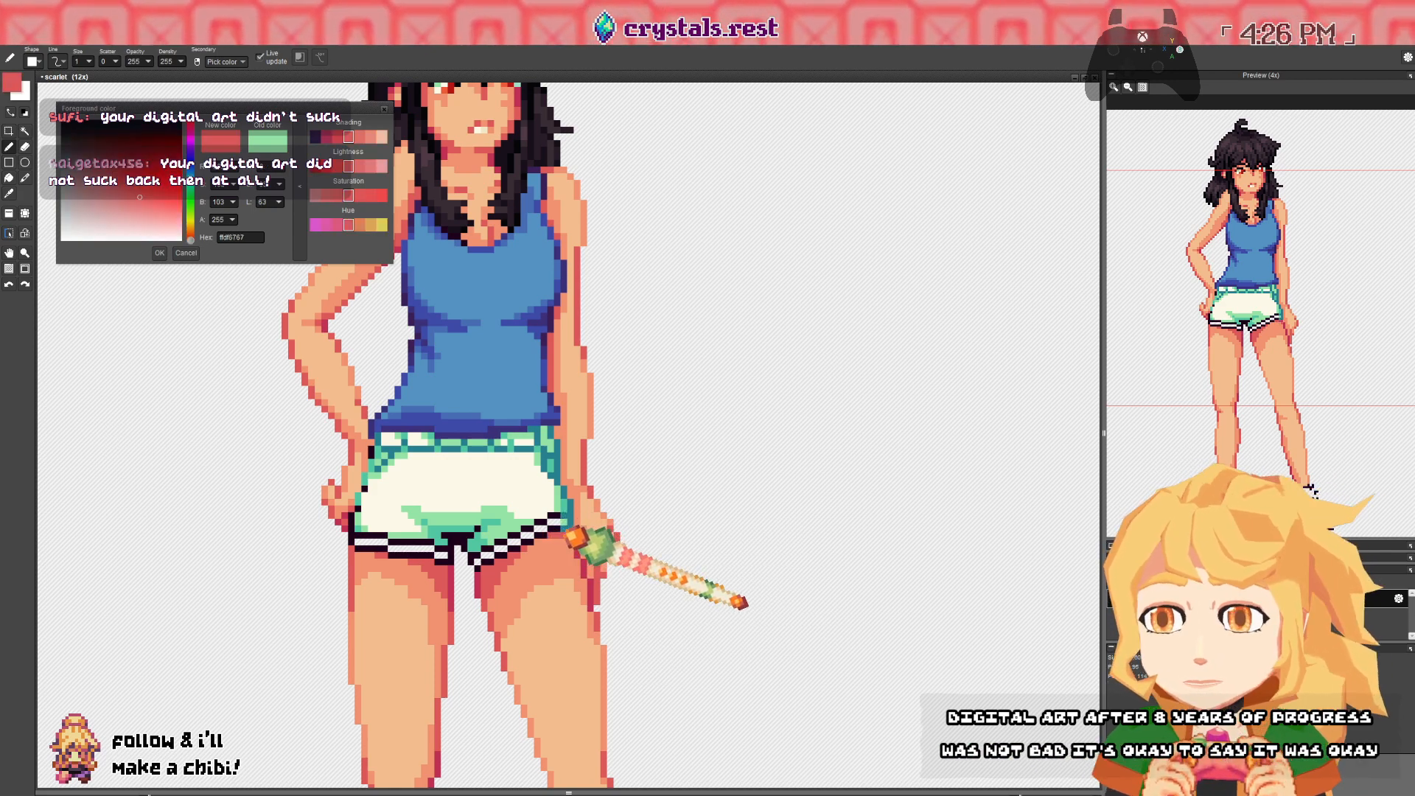
pyautogui.rightClick(575, 528)
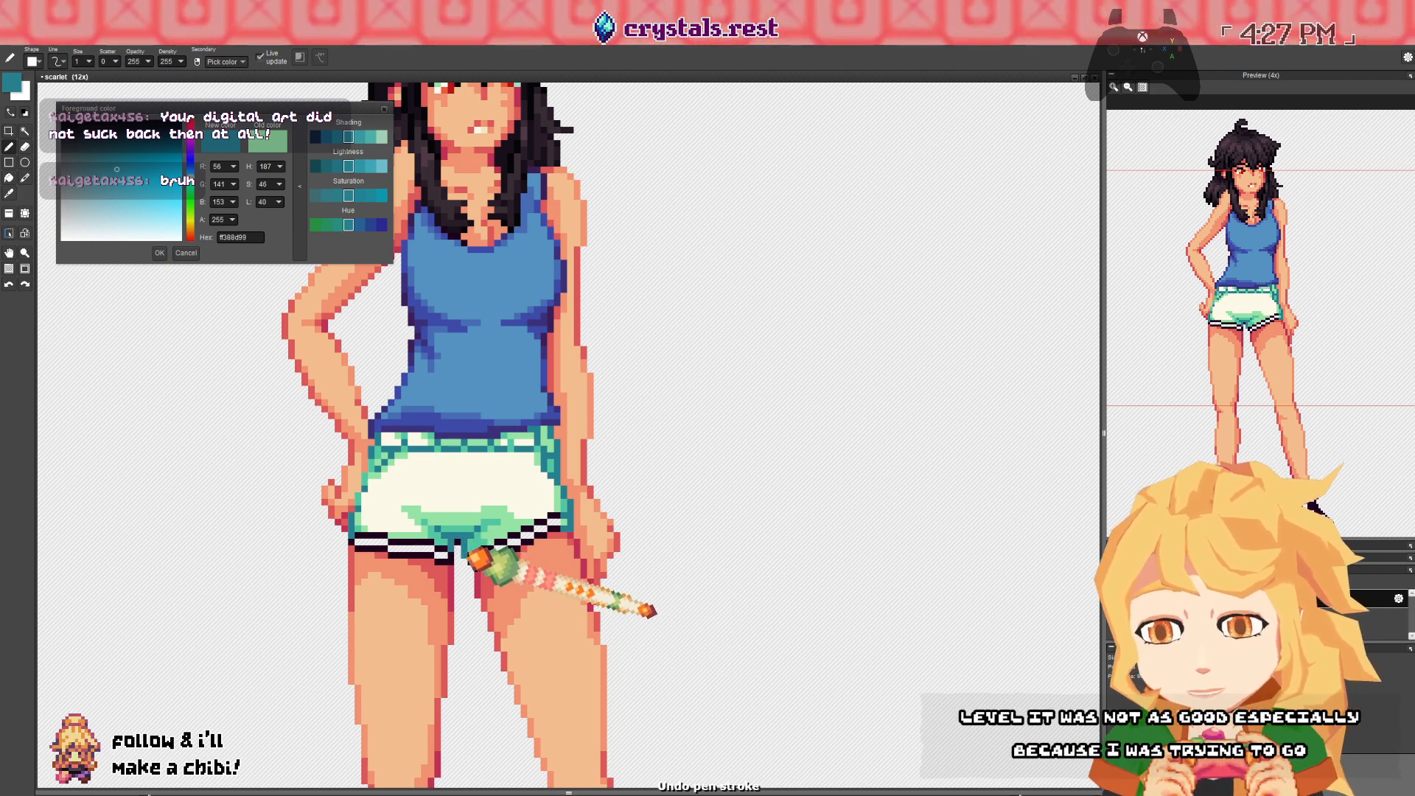
# - Clean up the shading around the shorts' crotch and leg openings with sampled cream and mint
pyautogui.press('e')
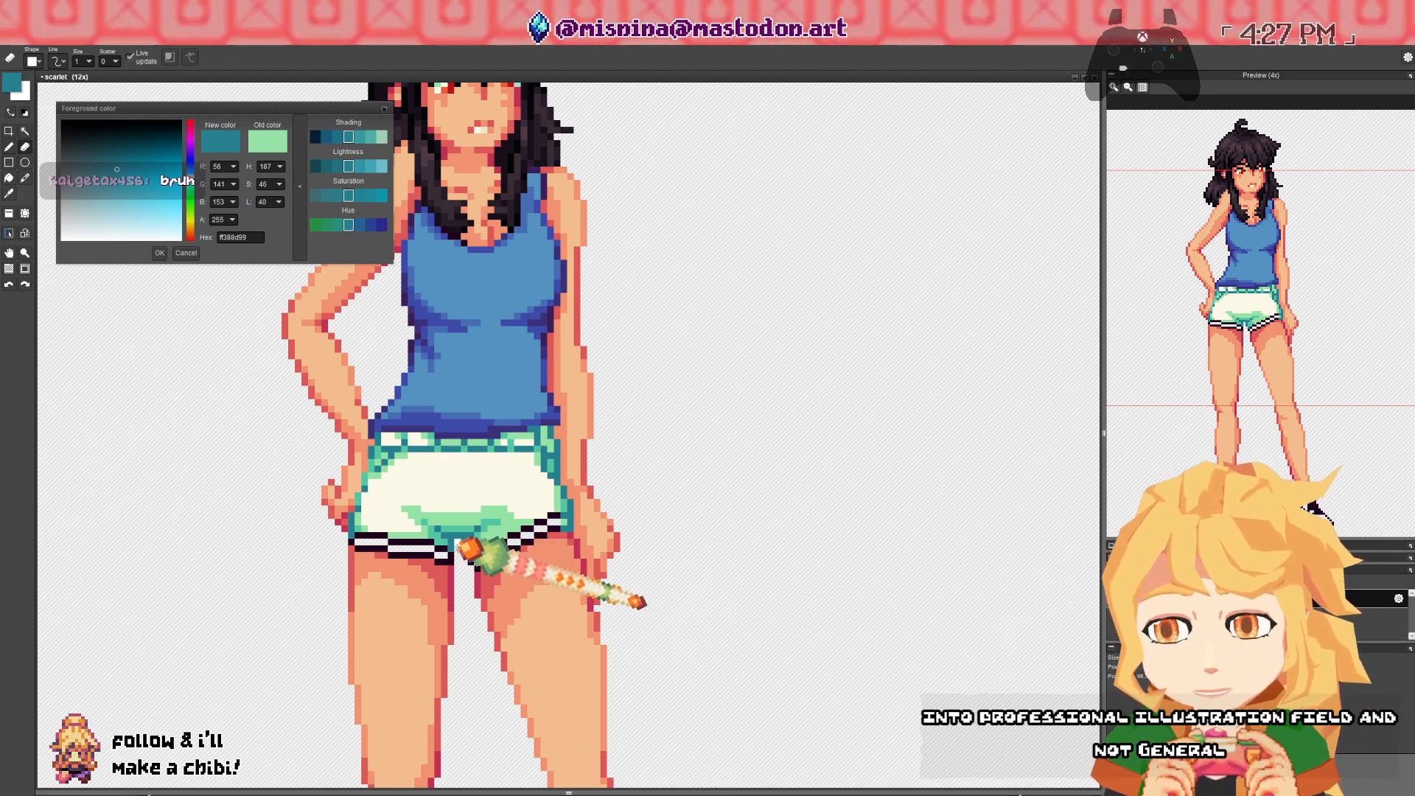
pyautogui.press('b')
pyautogui.rightClick(443, 508)
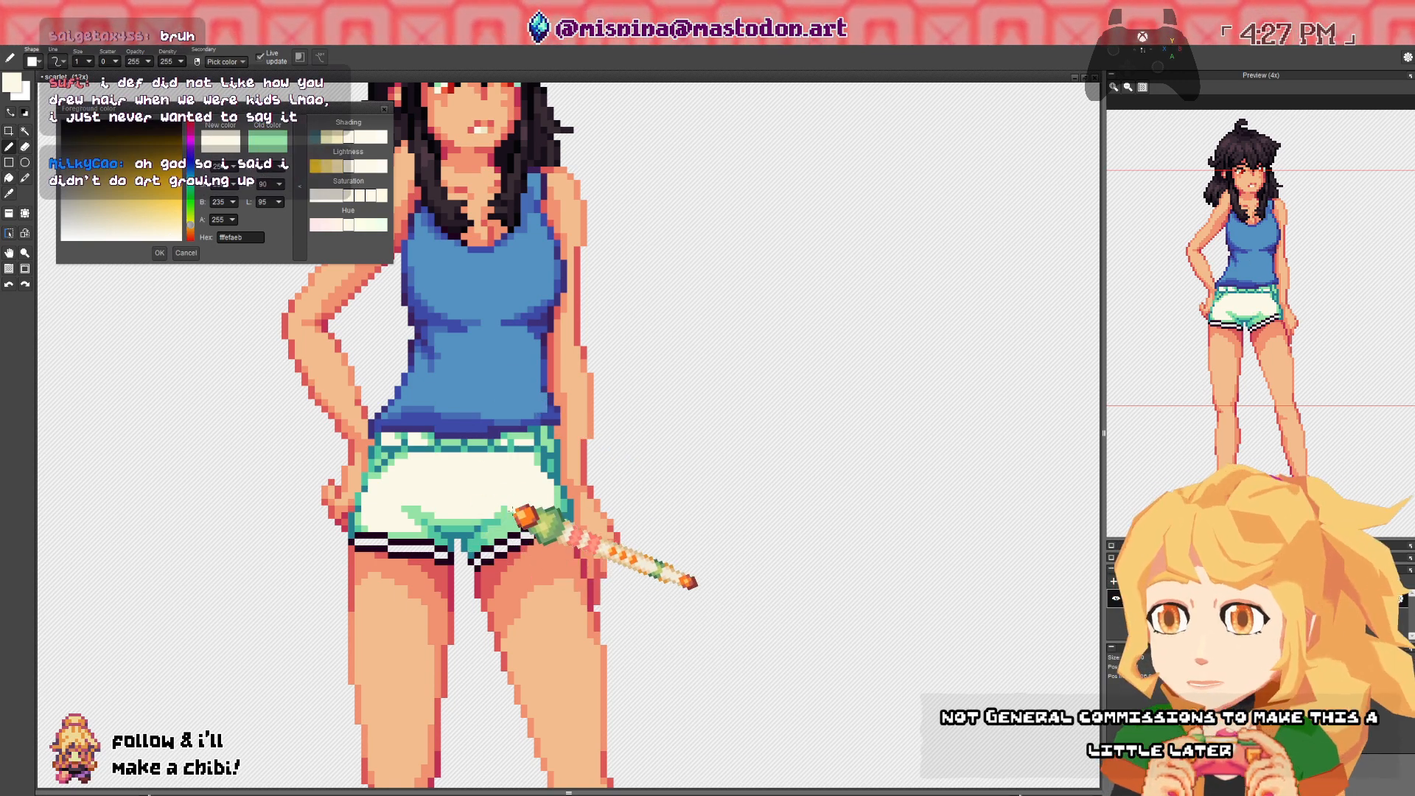
pyautogui.rightClick(513, 515)
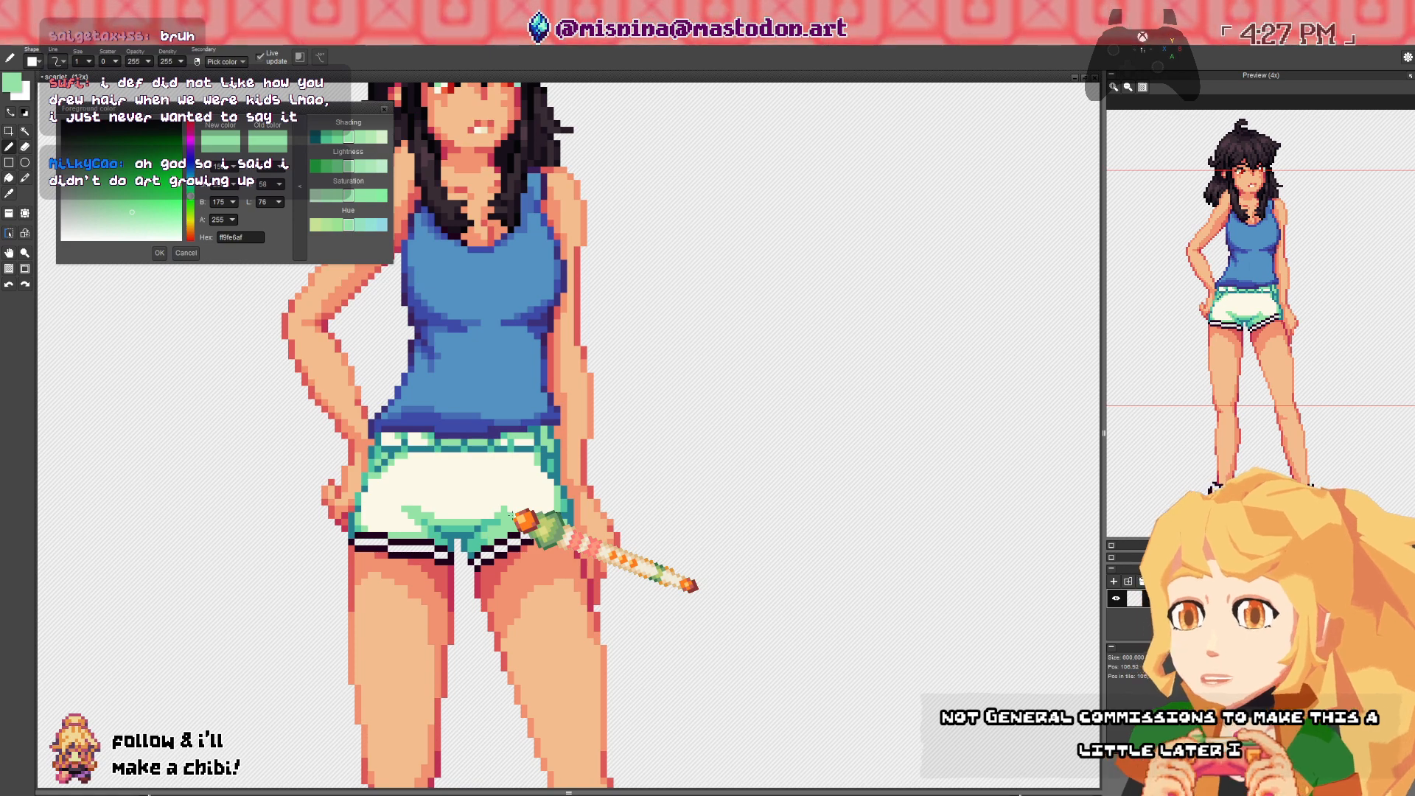
# - Lighten the sampled mint to hex b7efc4 and fill all mint areas of the shorts with it
pyautogui.click(135, 215)
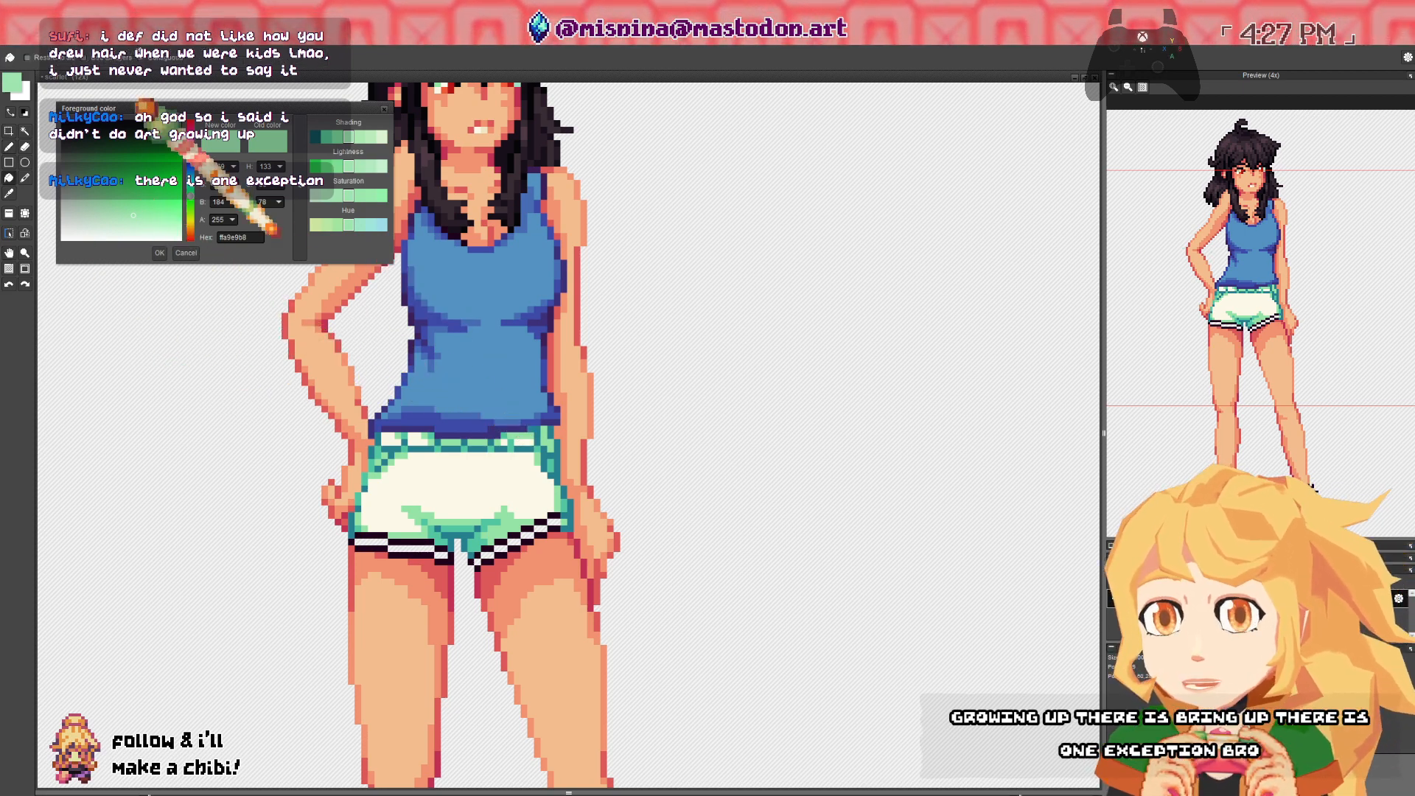
pyautogui.press('f')
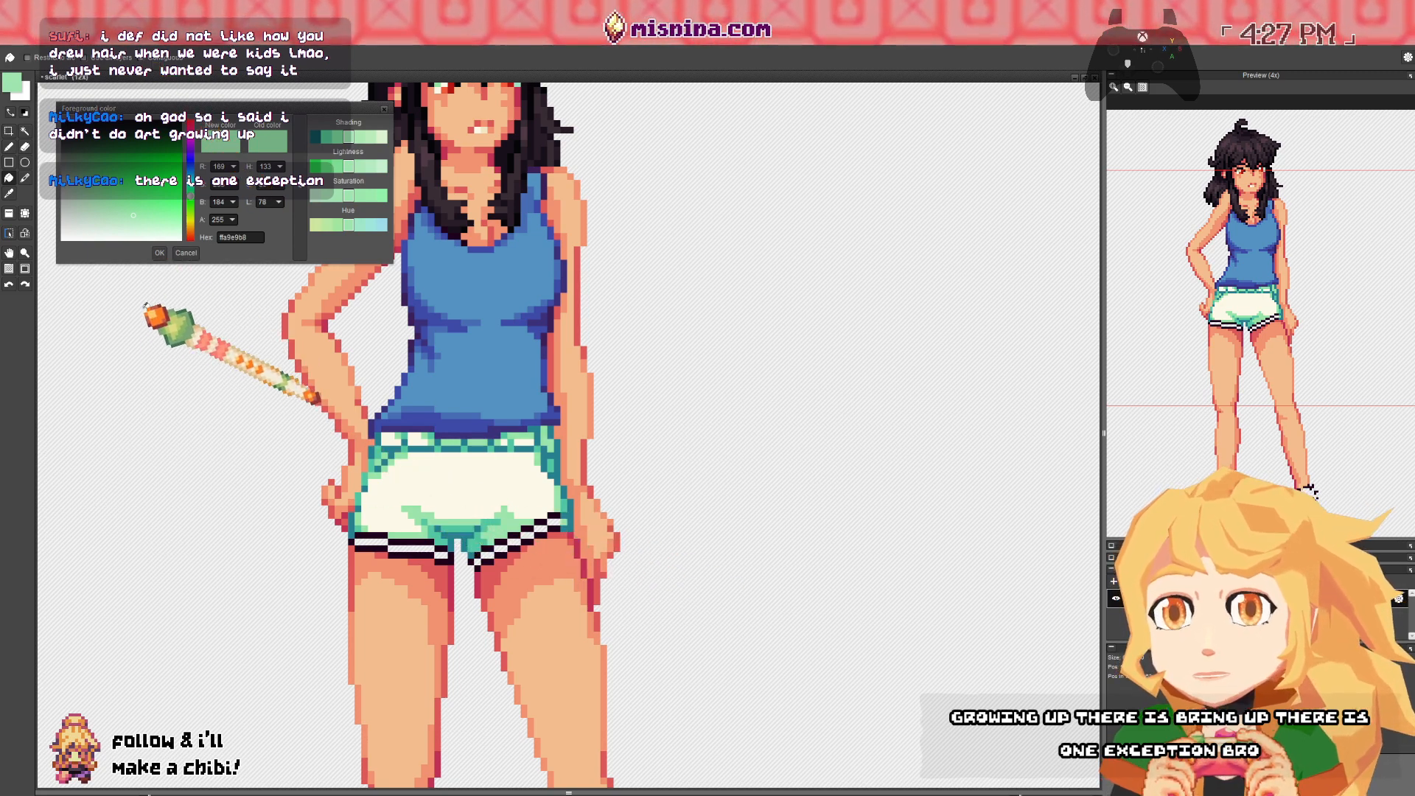
pyautogui.click(137, 220)
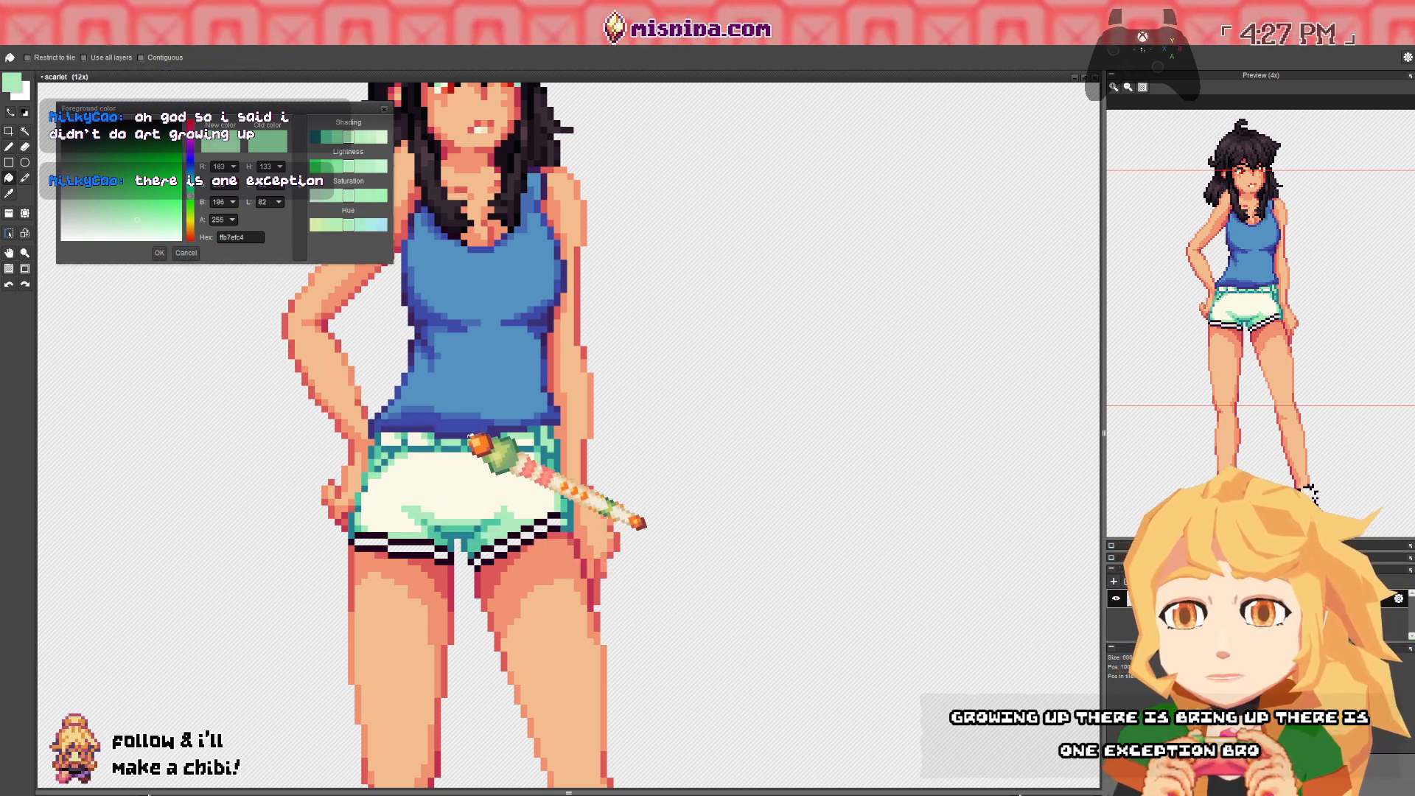
# - Examine the recoloured shorts against the whole character, from the hair down to the shoes
pyautogui.scroll(-2, 568, 432)
pyautogui.scroll(-4, 469, 507)
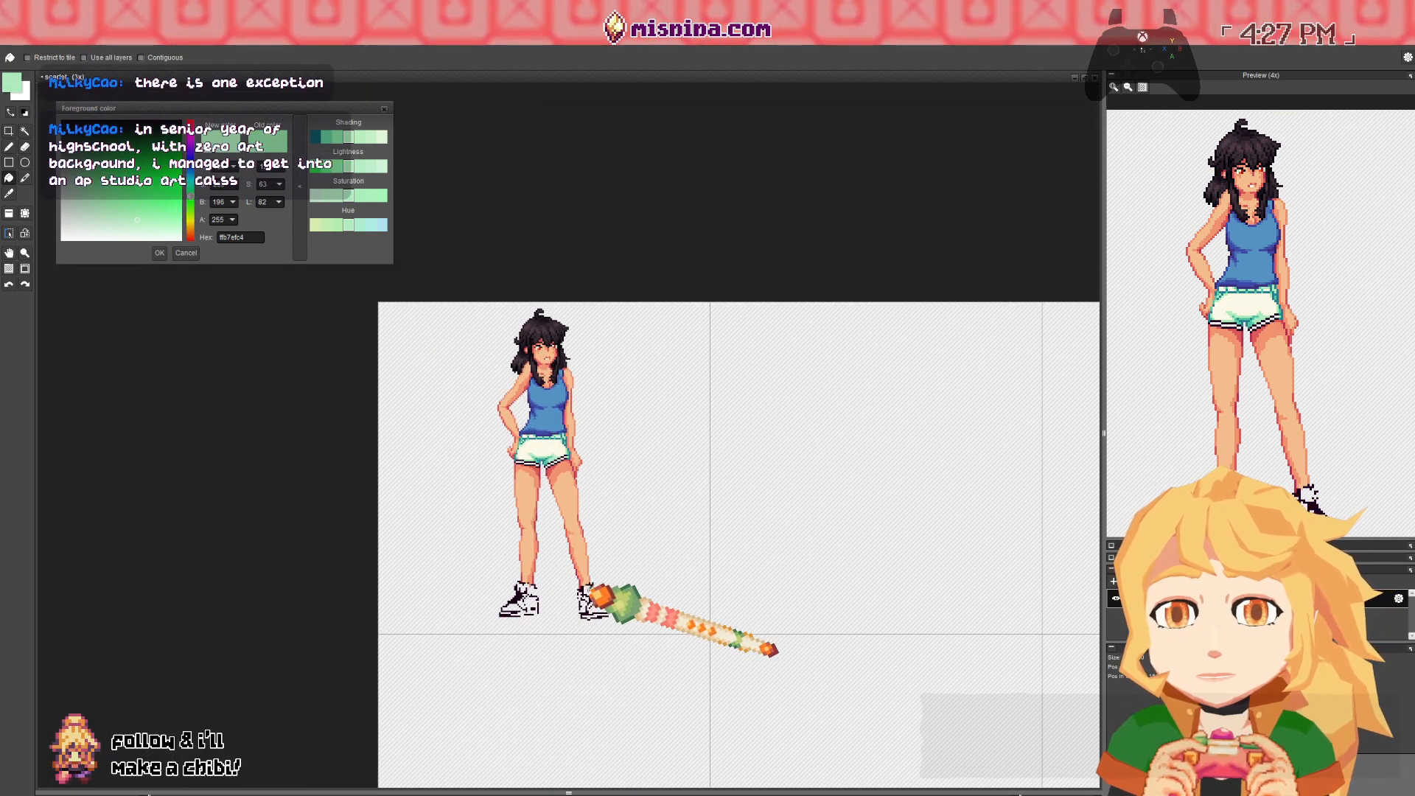
pyautogui.scroll(1, 589, 588)
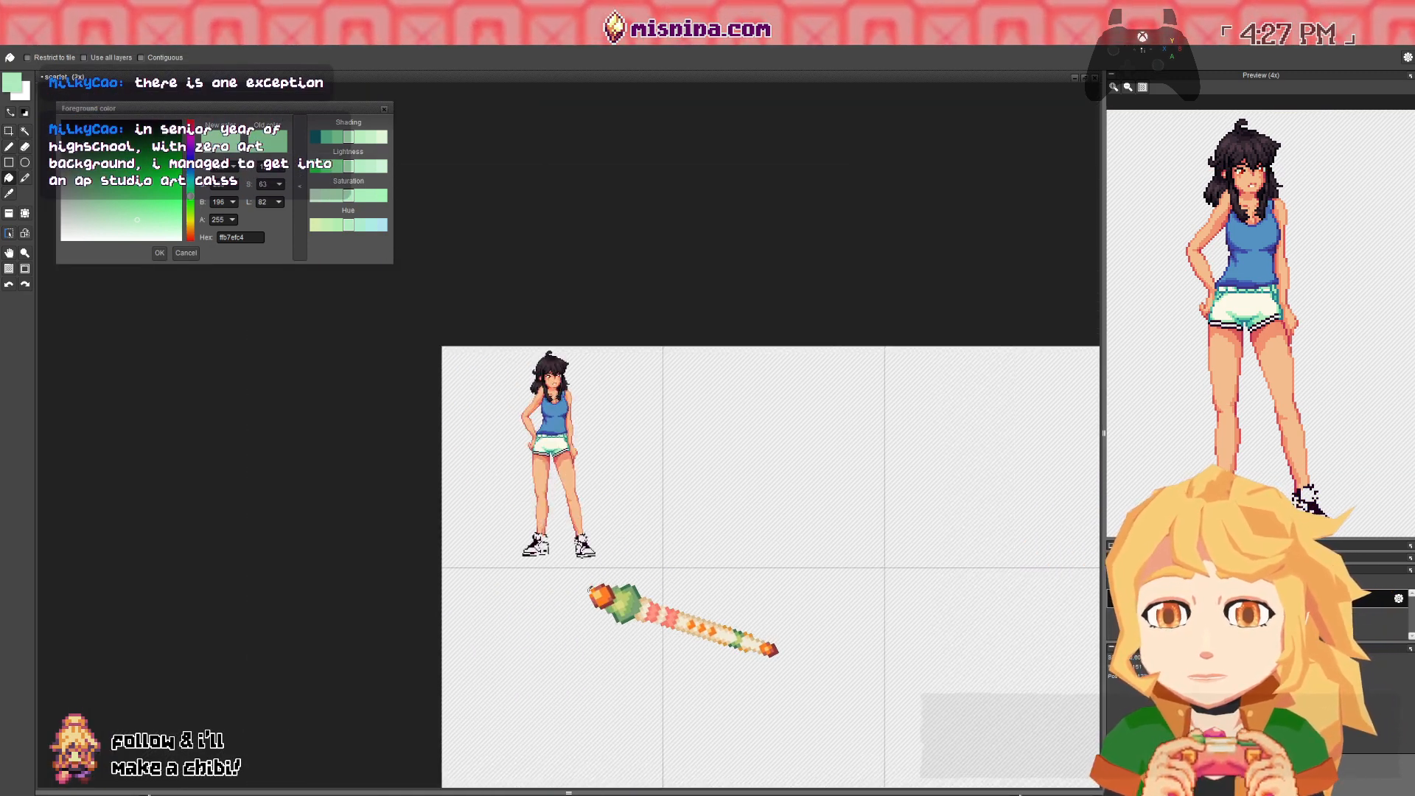
pyautogui.scroll(1, 604, 442)
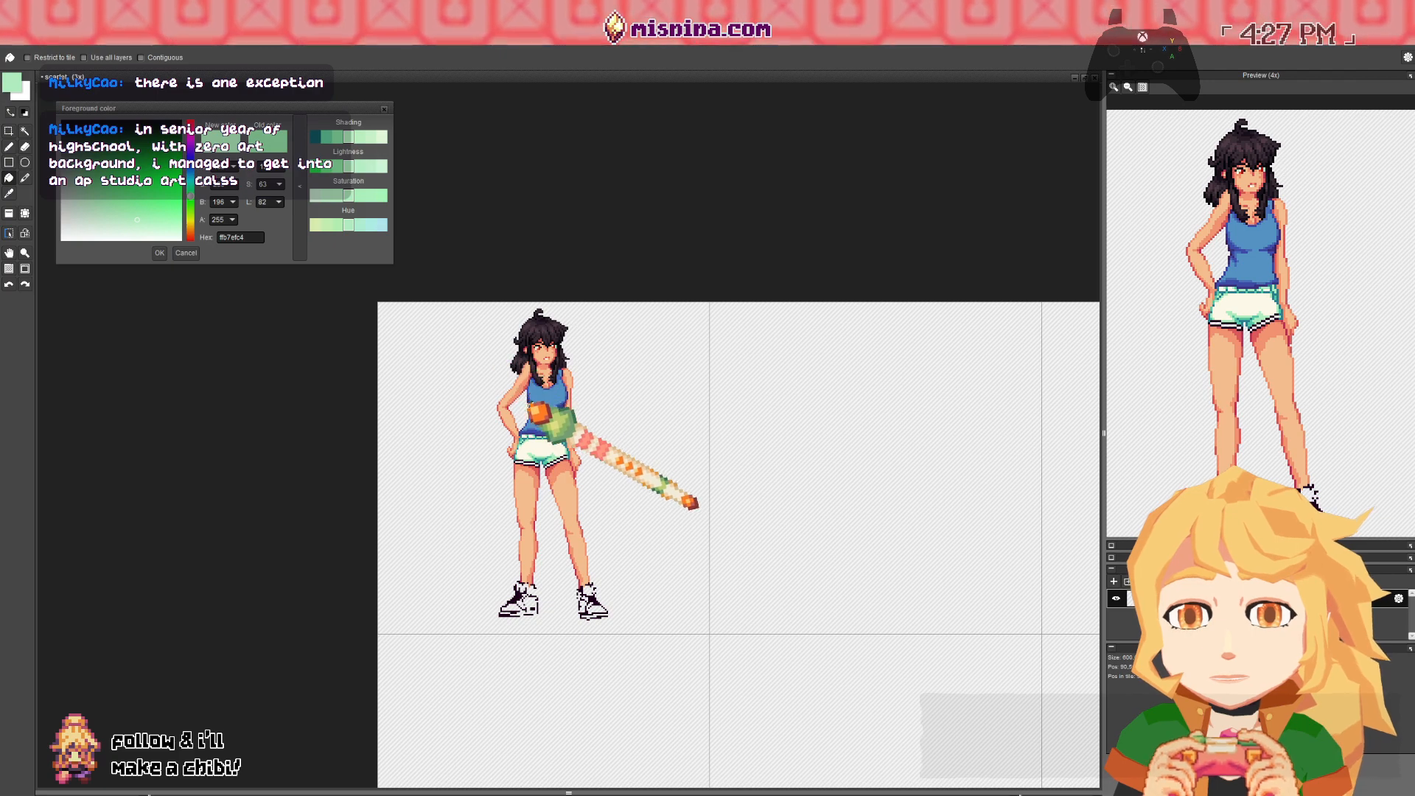
pyautogui.scroll(3, 561, 435)
pyautogui.scroll(1, 531, 404)
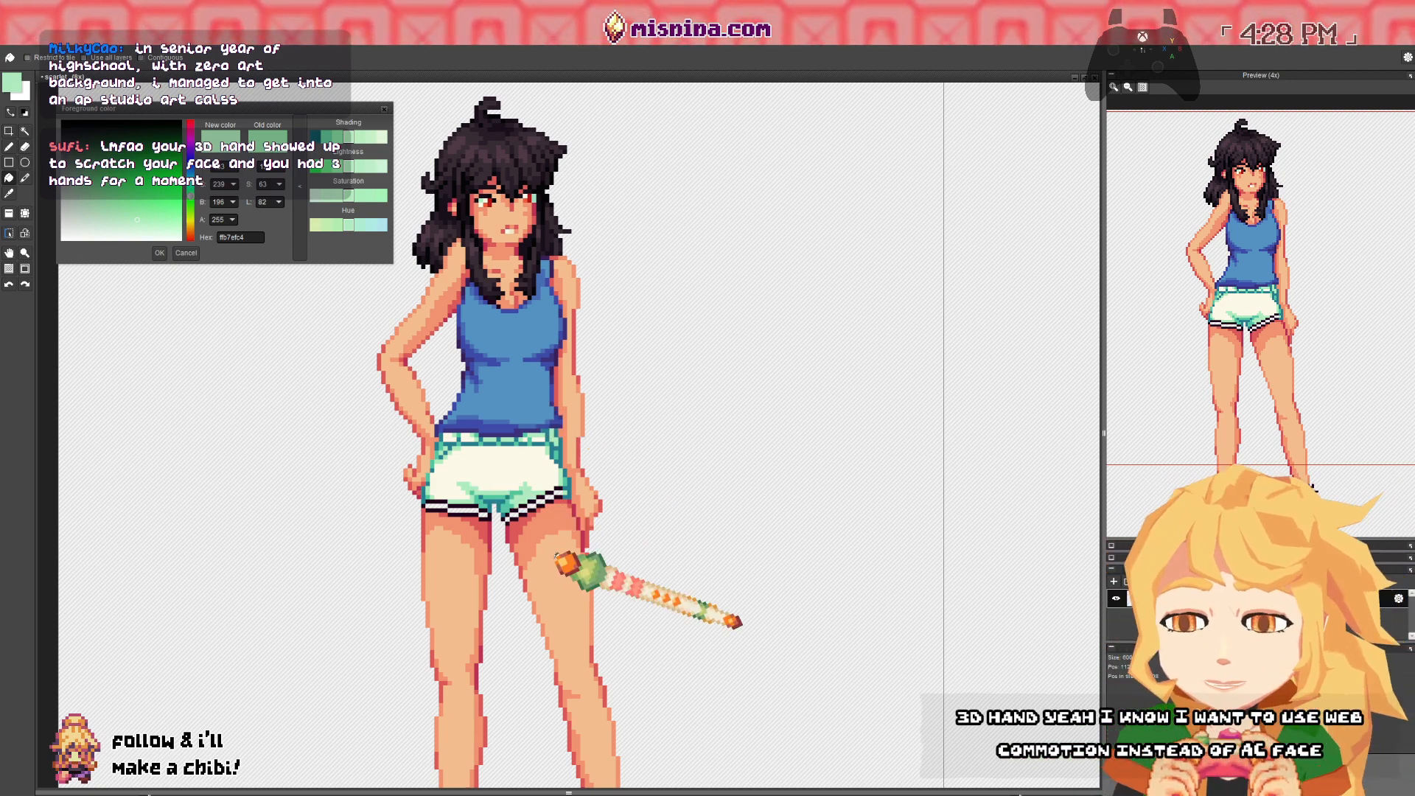
pyautogui.press('space')
pyautogui.moveTo(552, 558); pyautogui.dragTo(634, 455)
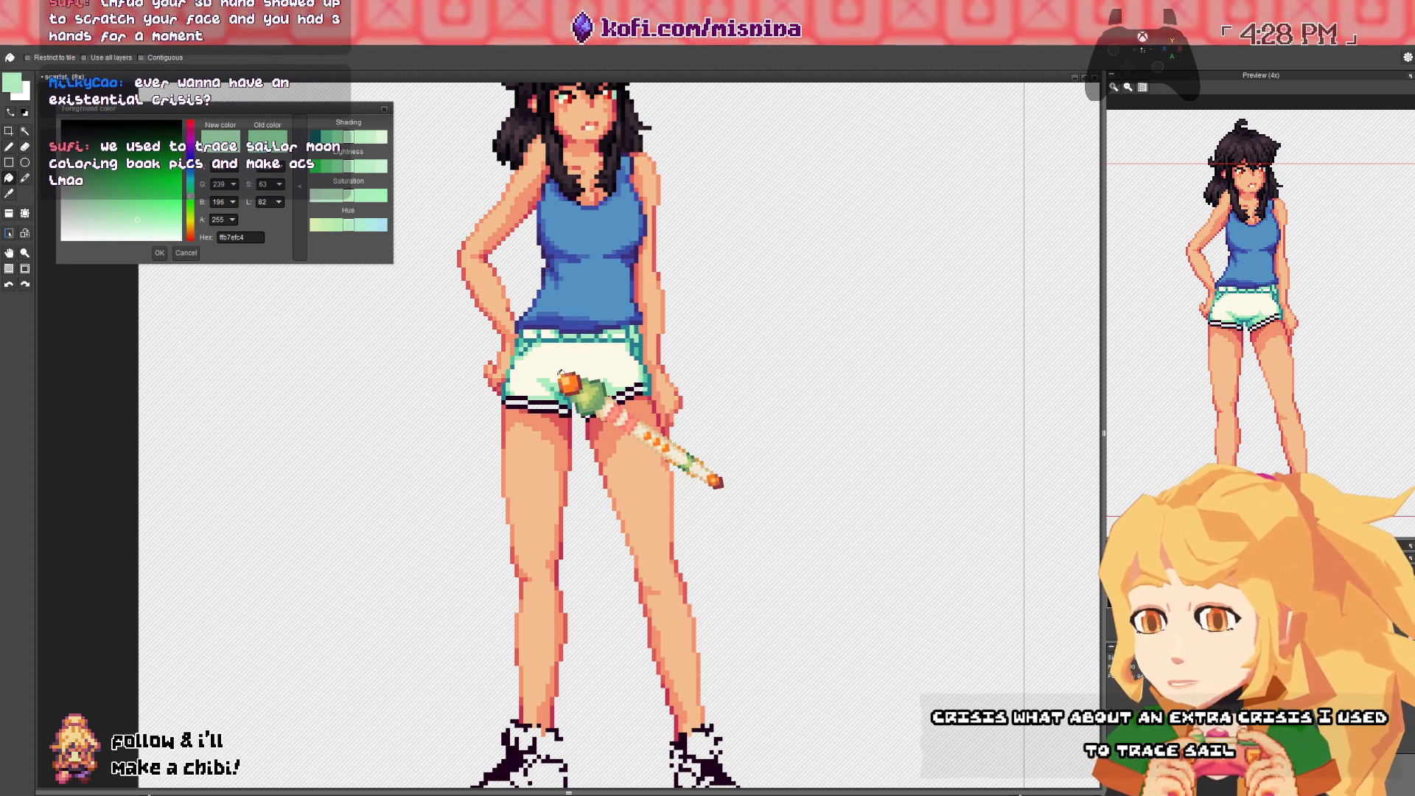
pyautogui.moveTo(560, 373); pyautogui.dragTo(560, 366)
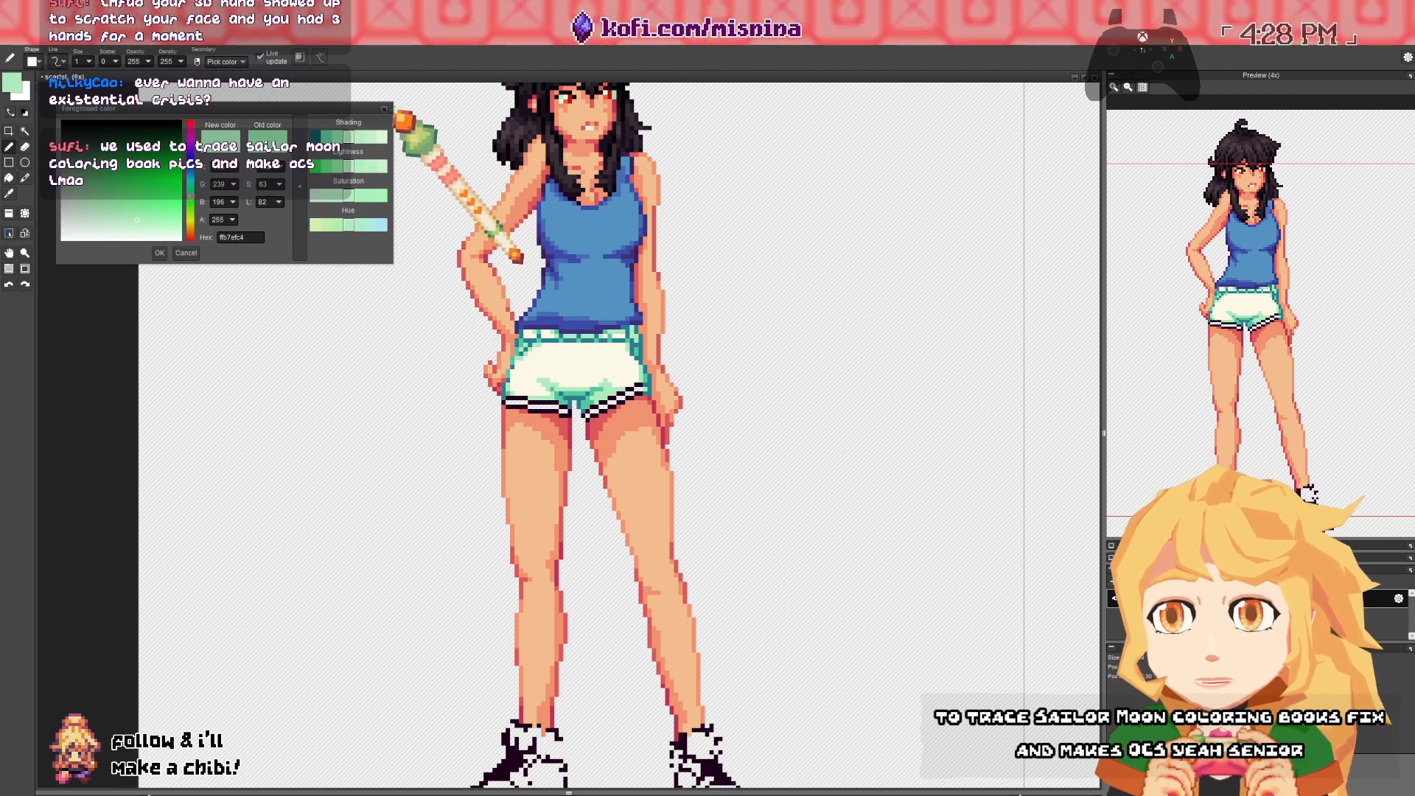
# - Close the colour window, redraw the leg trim's dark outline with near-black sampled from the hair, and undo the last stroke
pyautogui.click(384, 109)
pyautogui.moveTo(593, 250)
pyautogui.mouseDown()
pyautogui.moveTo(531, 354)
pyautogui.moveTo(437, 420)
pyautogui.moveTo(603, 353)
pyautogui.mouseUp()
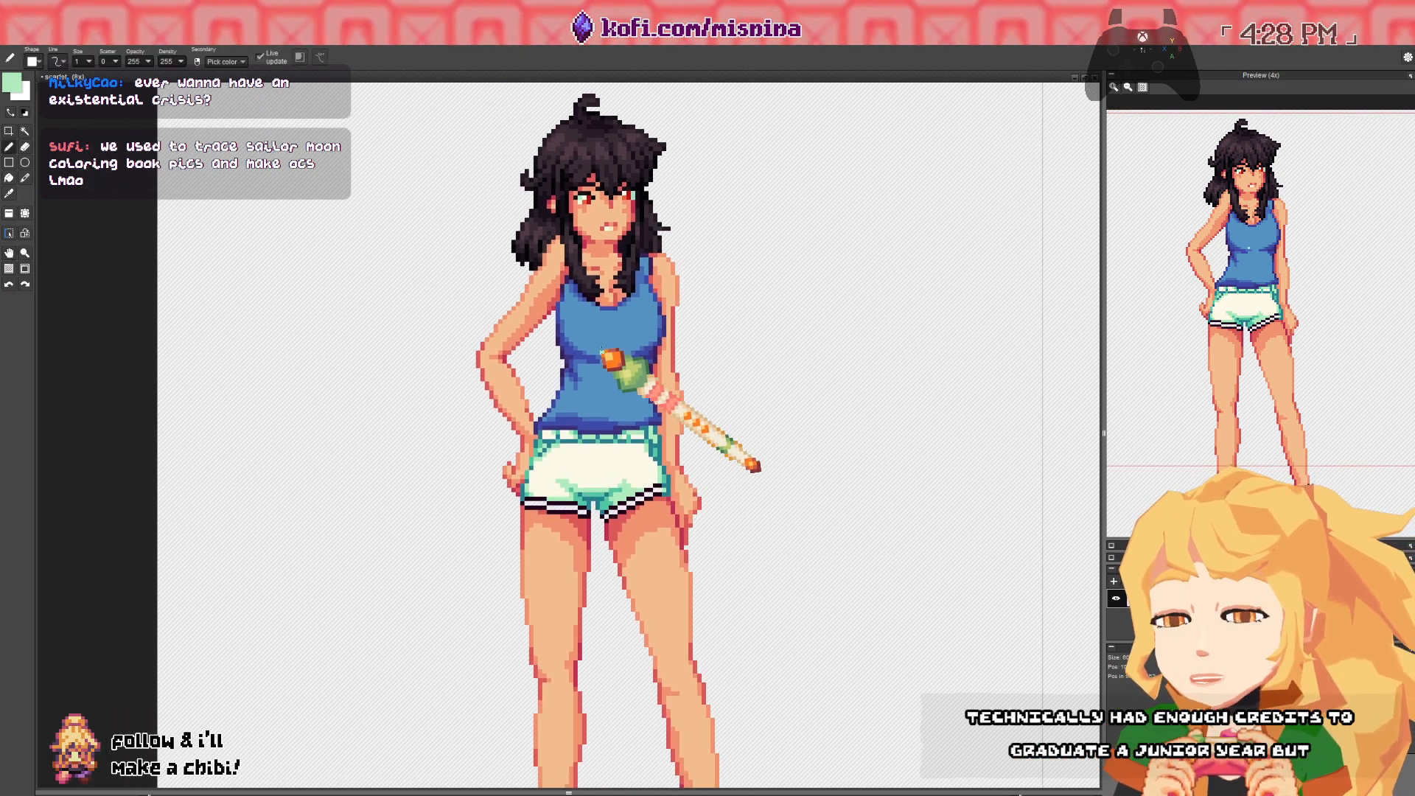
pyautogui.scroll(-3, 603, 352)
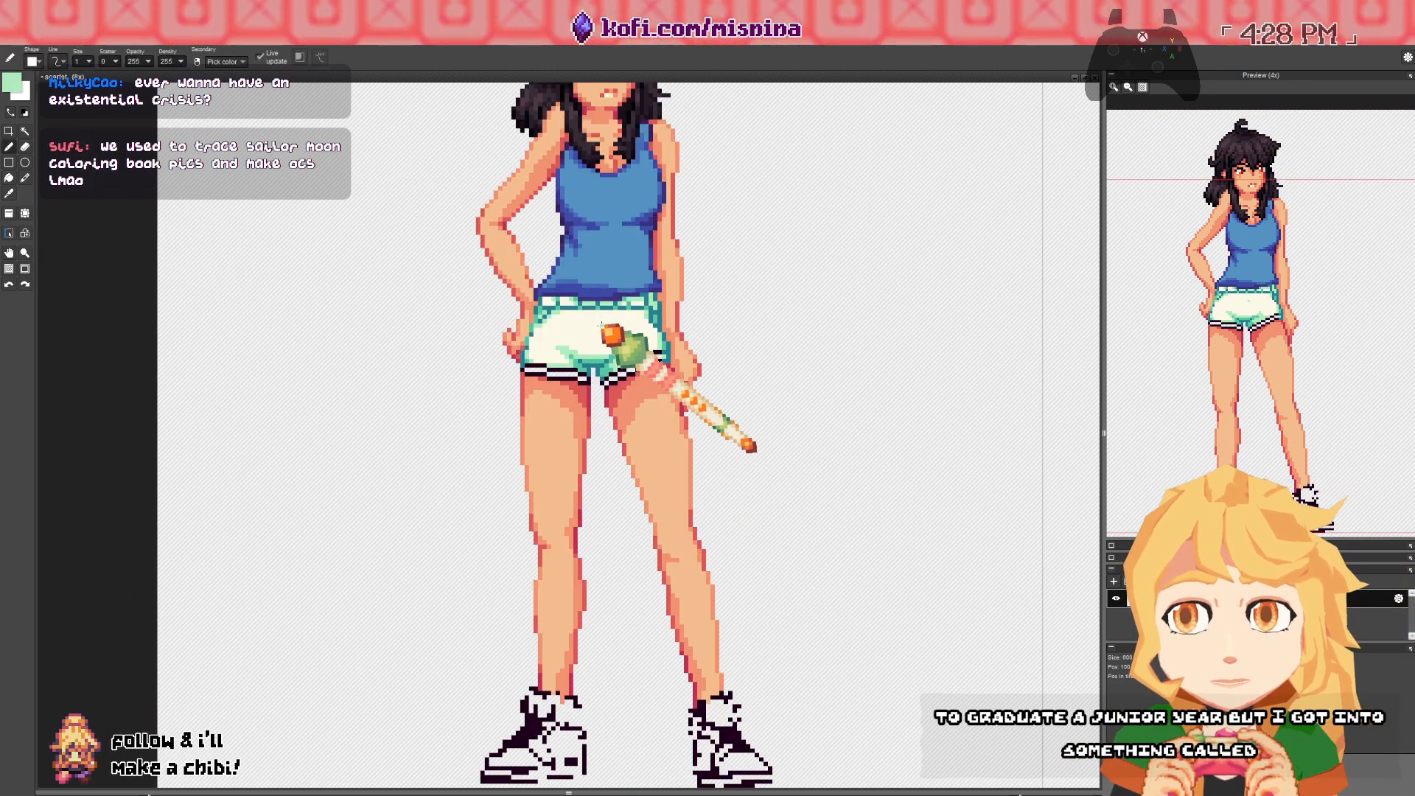
pyautogui.scroll(-2, 601, 326)
pyautogui.scroll(3, 582, 295)
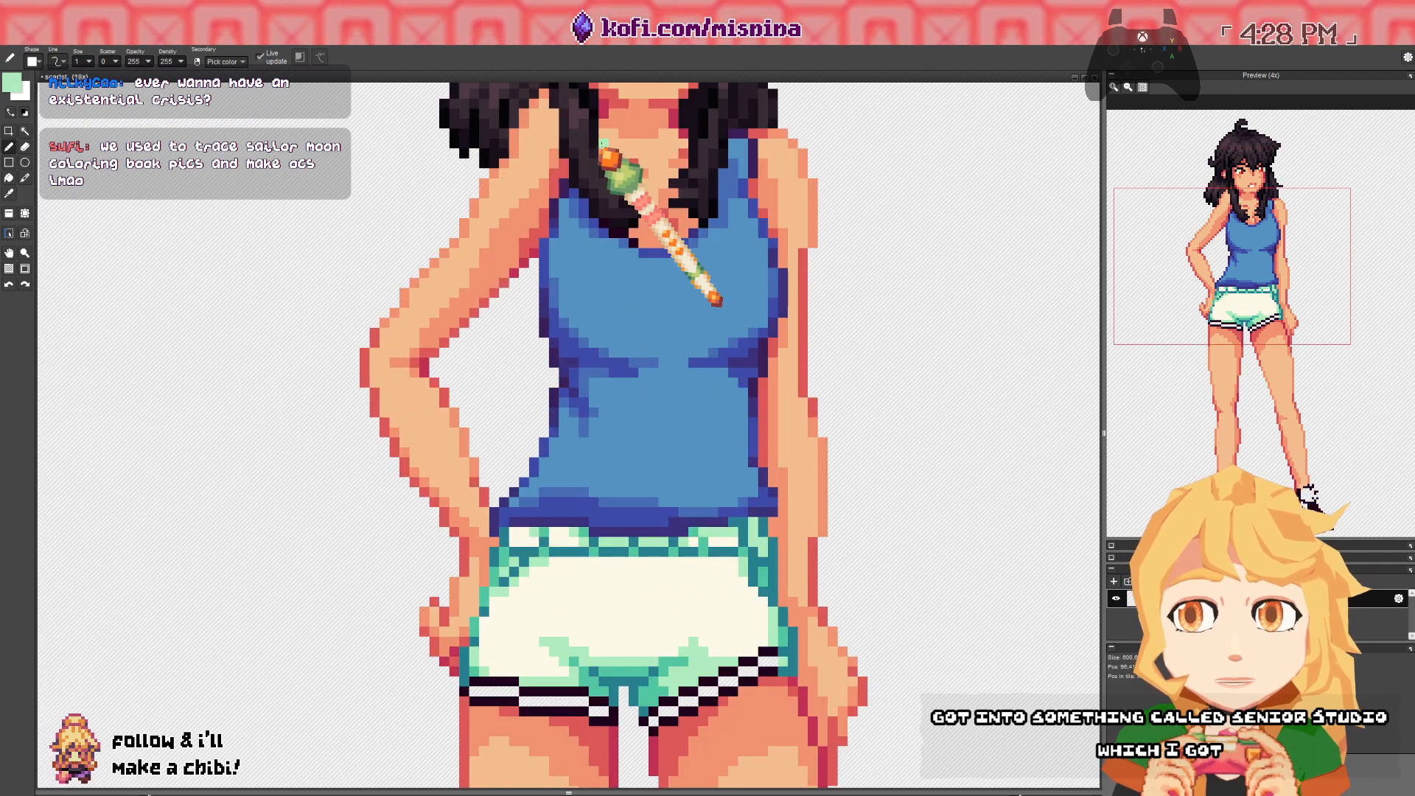
pyautogui.rightClick(594, 200)
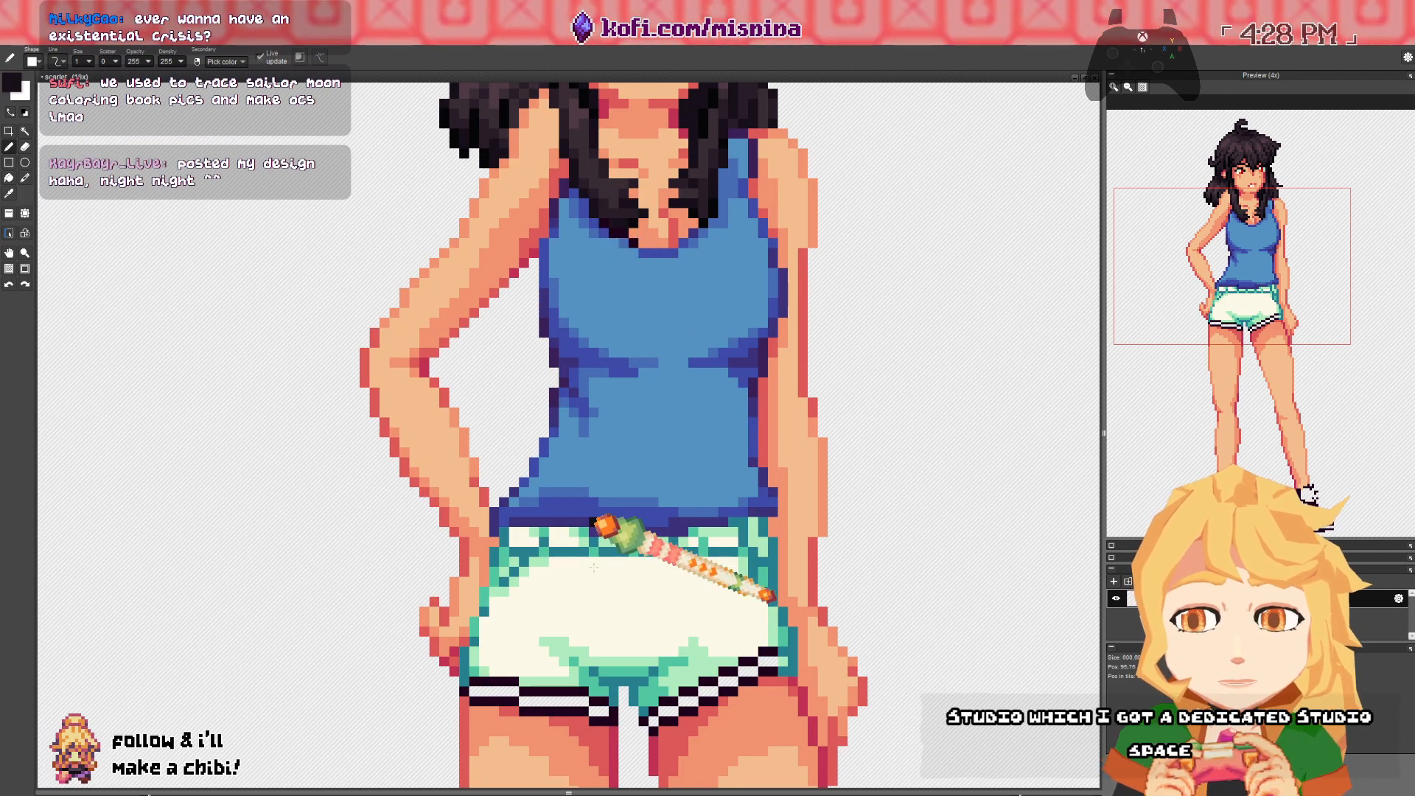
pyautogui.scroll(-2, 598, 522)
pyautogui.scroll(2, 557, 605)
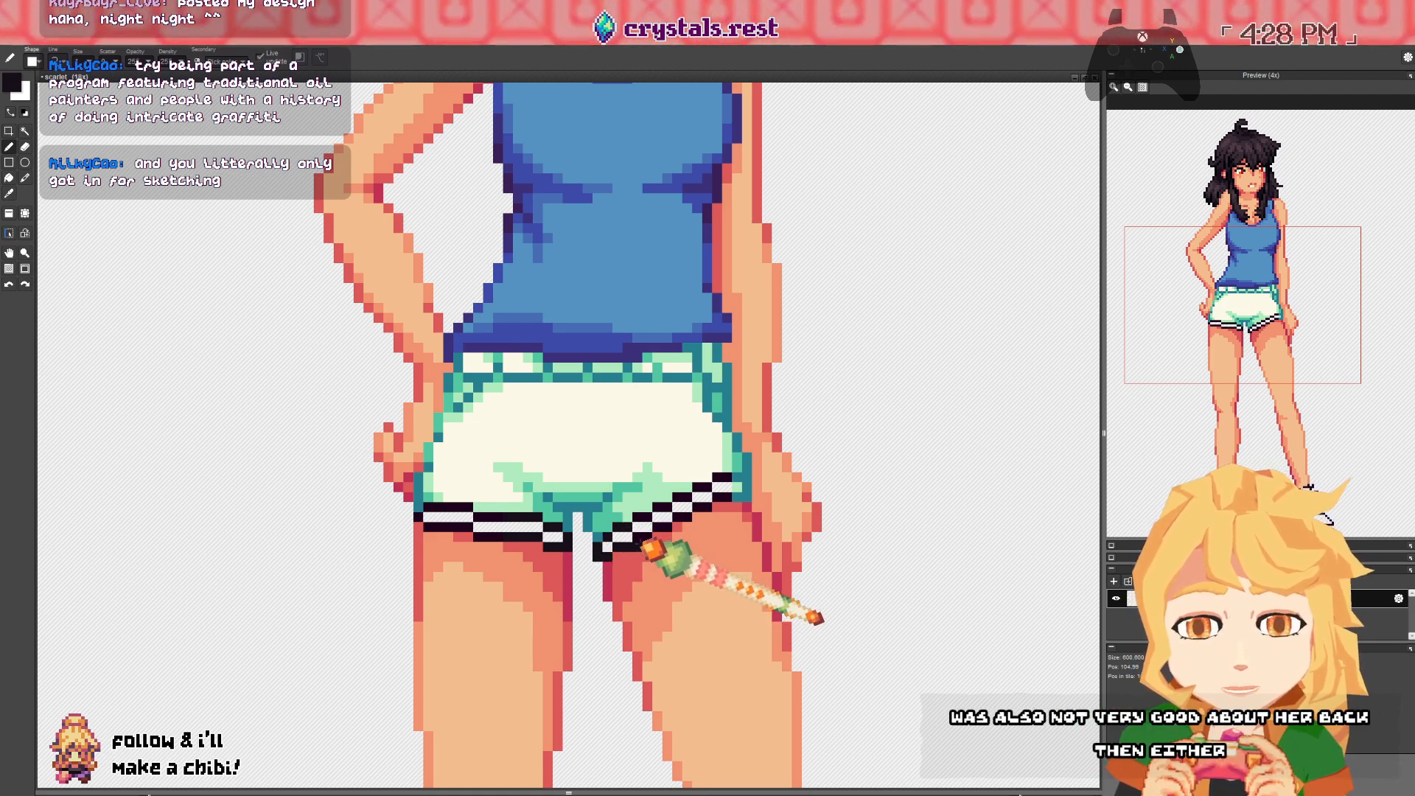
pyautogui.hotkey('ctrl', 'z')
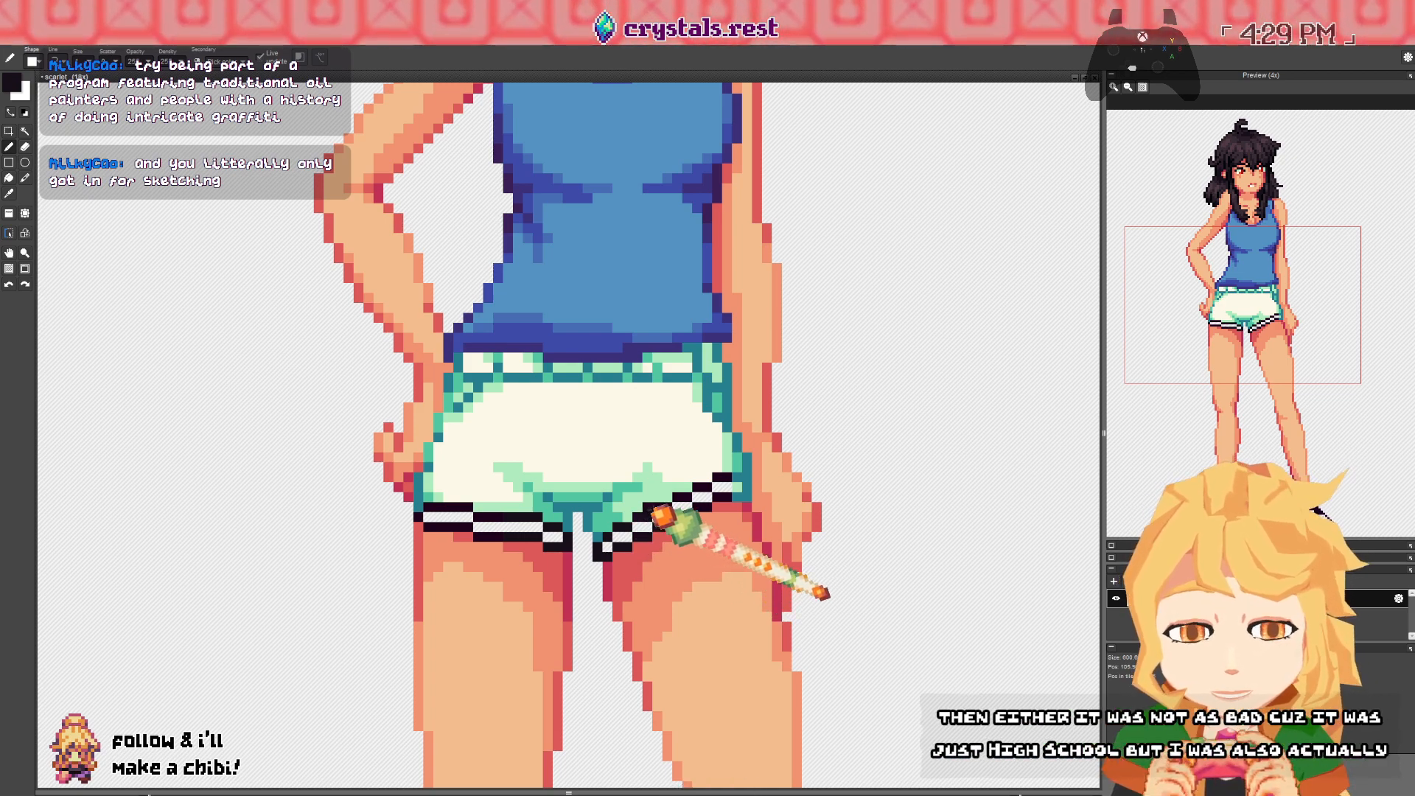
# - Fill the white stripes of both leg trims with a lighter dark grey sampled from the hair, working inward from the outer sides
pyautogui.click(658, 418)
pyautogui.scroll(4, 667, 449)
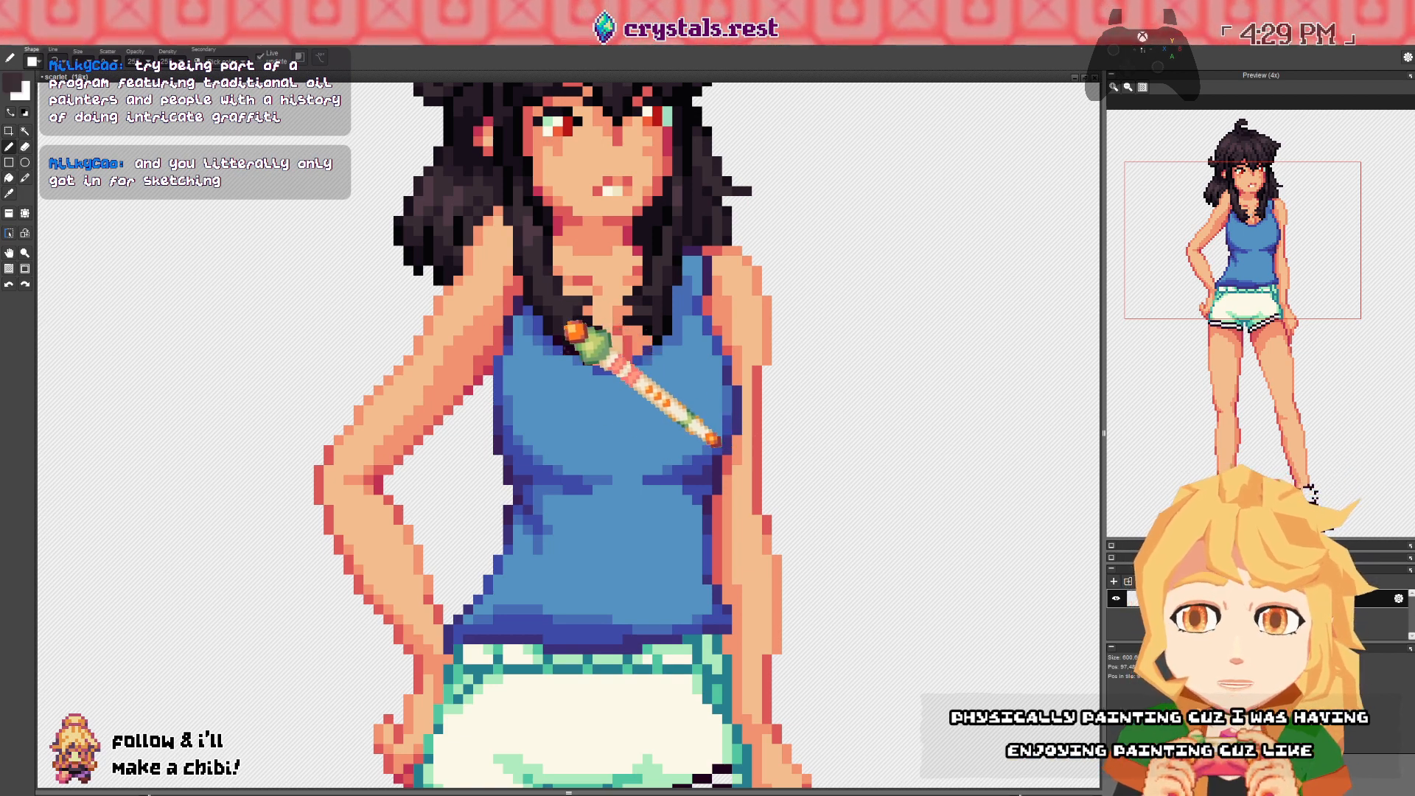
pyautogui.scroll(-3, 567, 326)
pyautogui.hscroll(3, 413, 287)
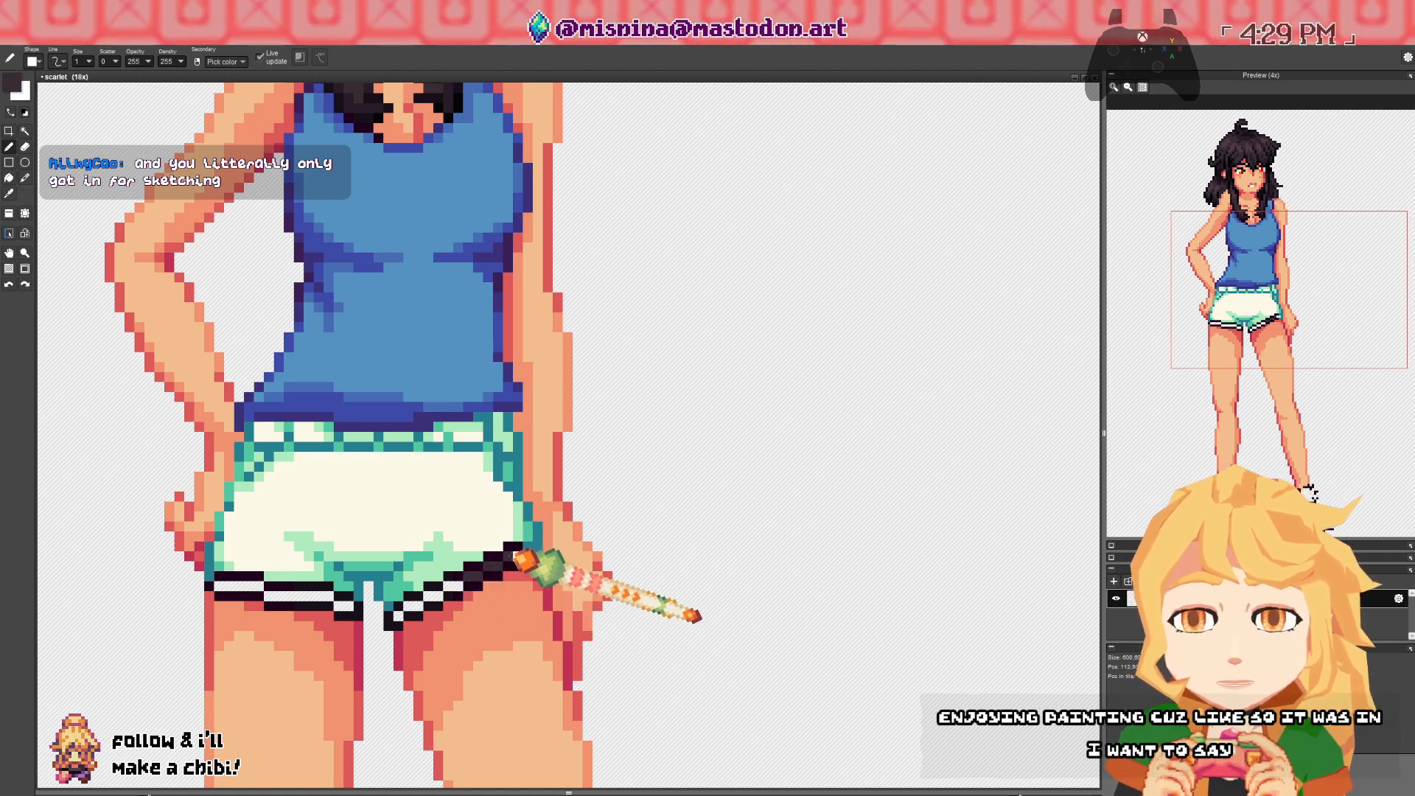
pyautogui.rightClick(536, 549)
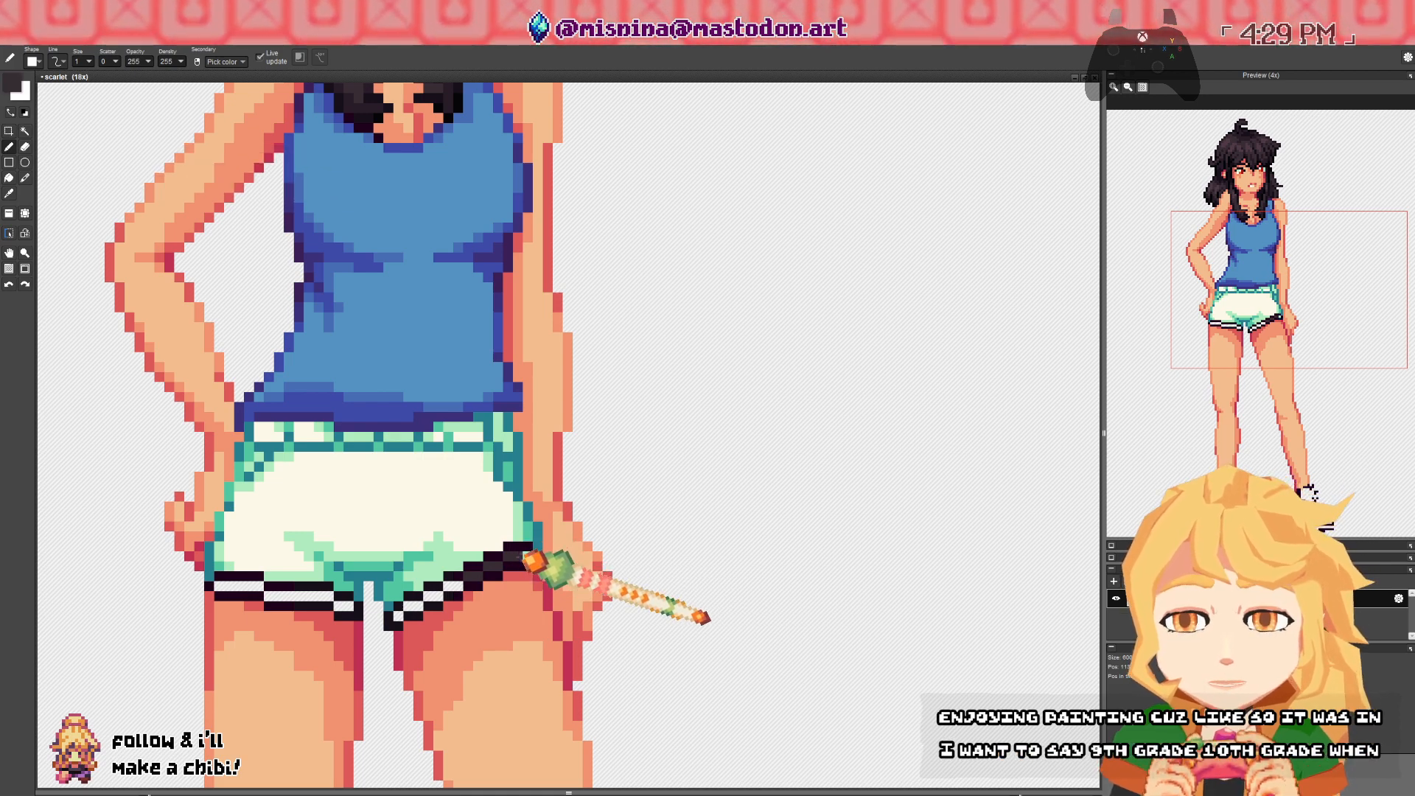
pyautogui.rightClick(536, 561)
pyautogui.moveTo(358, 574); pyautogui.dragTo(466, 589)
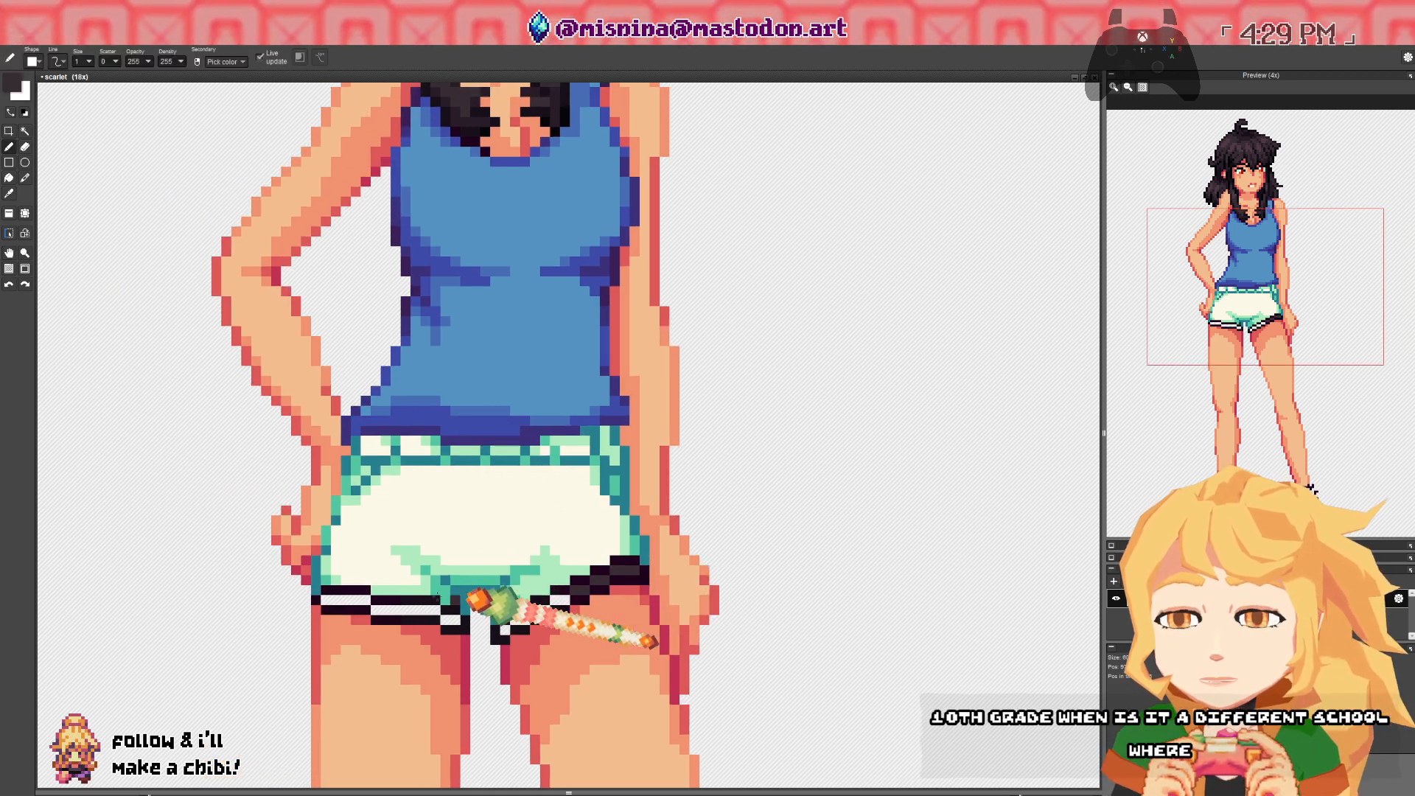
pyautogui.moveTo(346, 599); pyautogui.dragTo(410, 608)
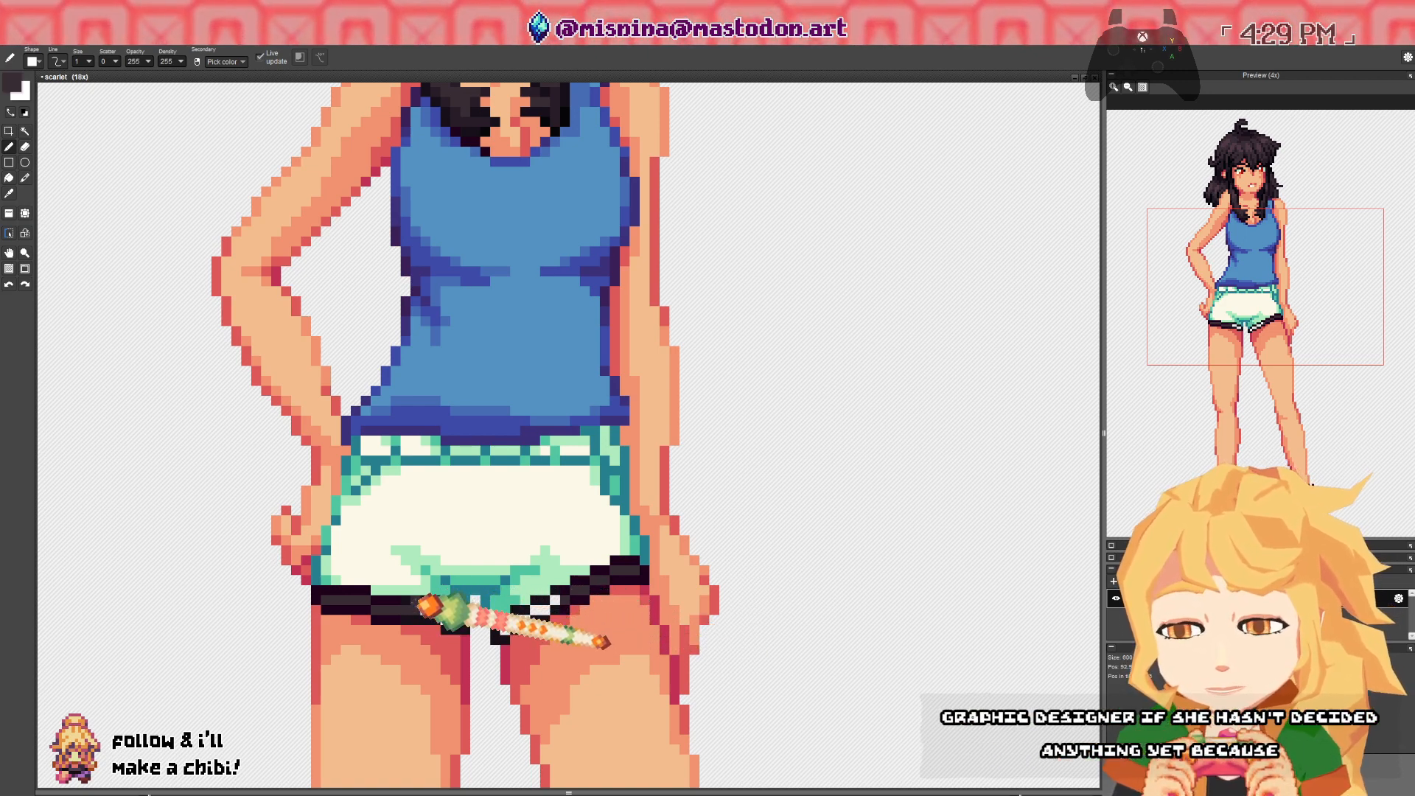
# - Sample darker tones from the hair to deepen the edges of the shorts' leg trim
pyautogui.moveTo(416, 253); pyautogui.dragTo(416, 379)
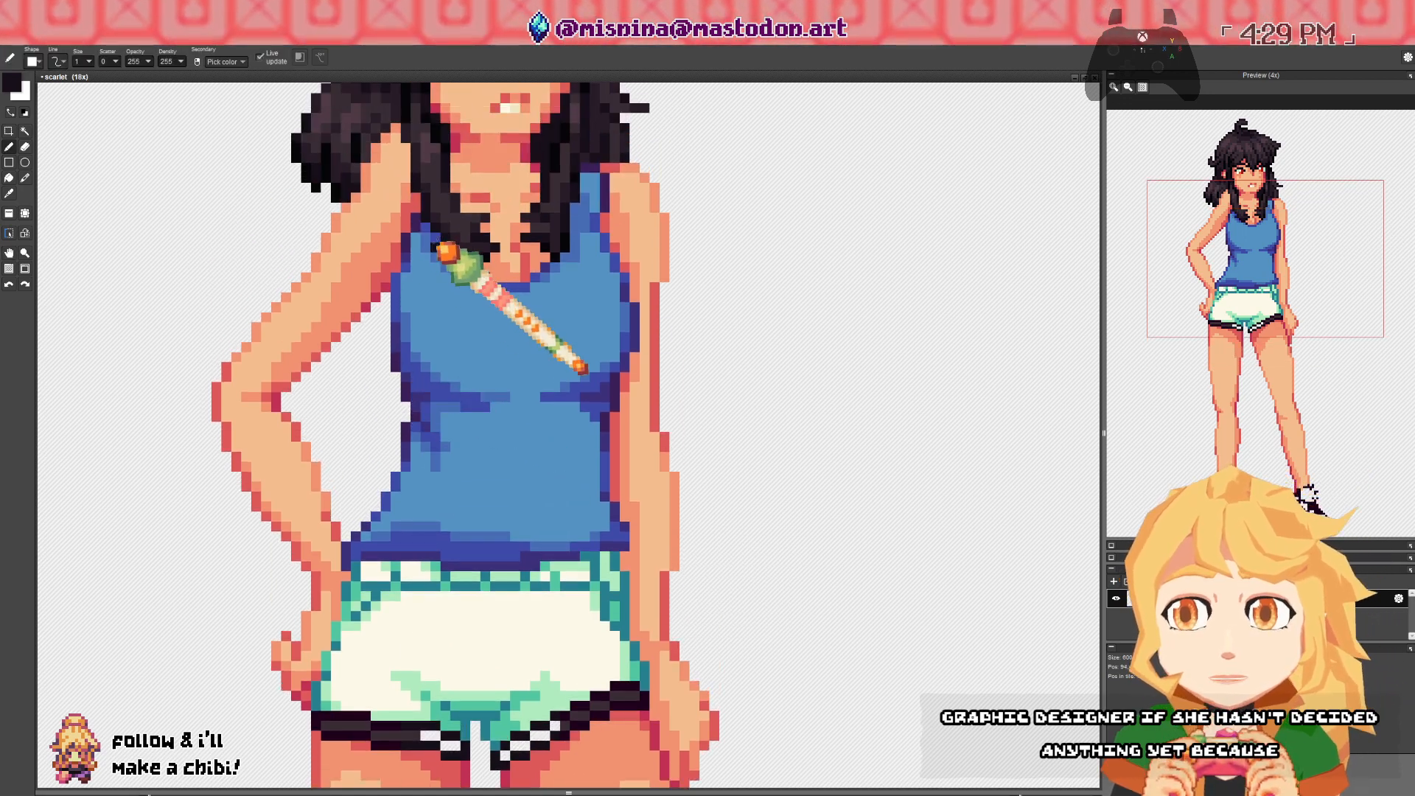
pyautogui.moveTo(442, 557); pyautogui.dragTo(457, 302)
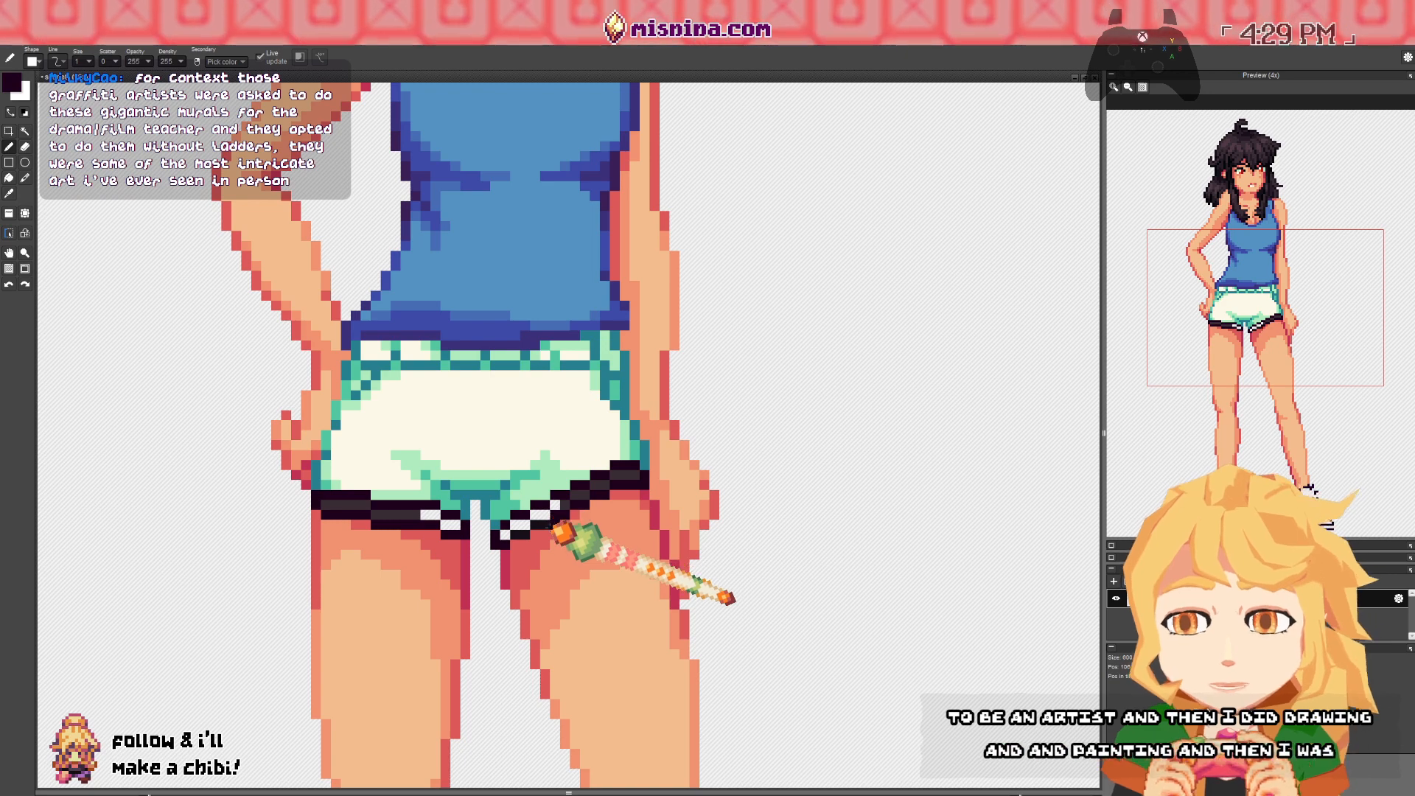
pyautogui.scroll(5, 537, 540)
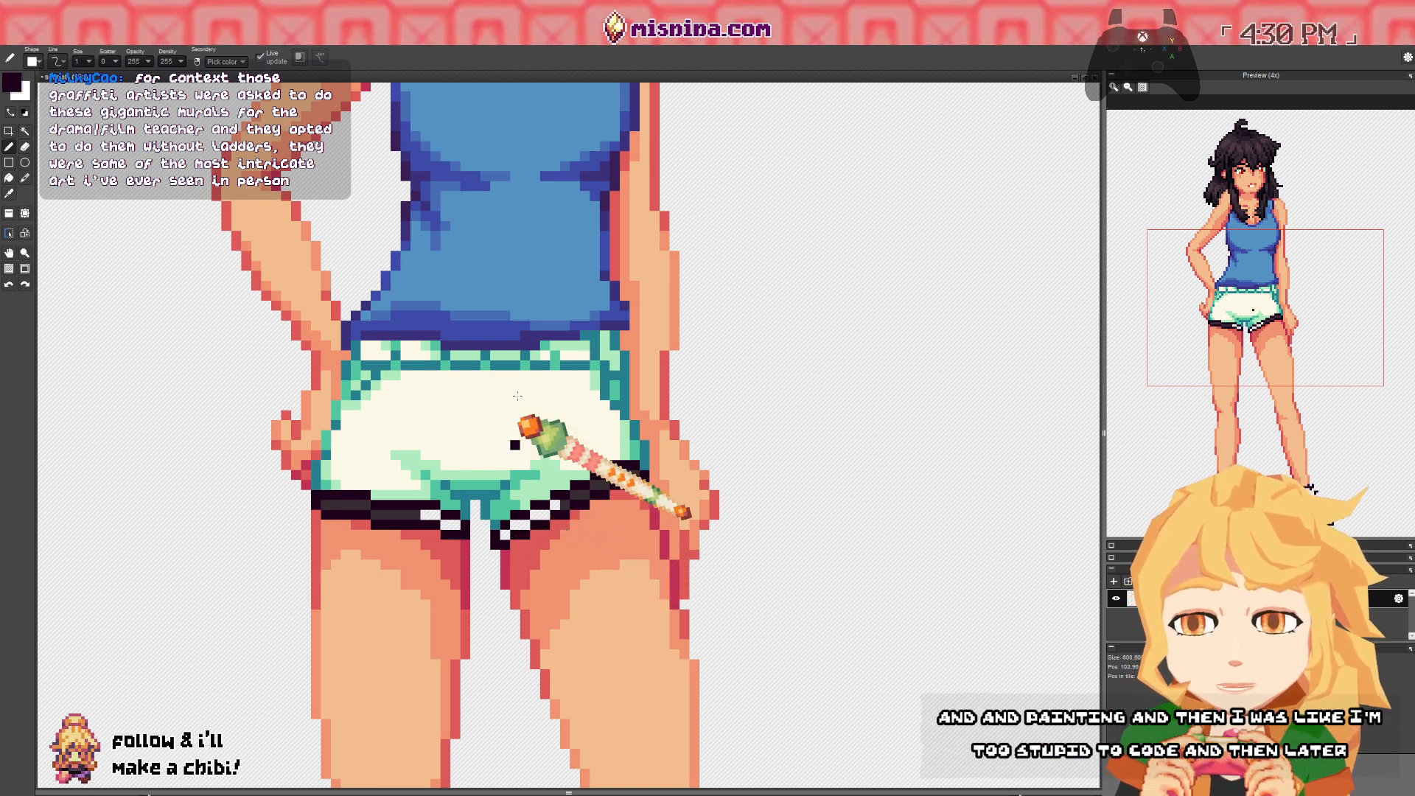
pyautogui.scroll(1, 517, 375)
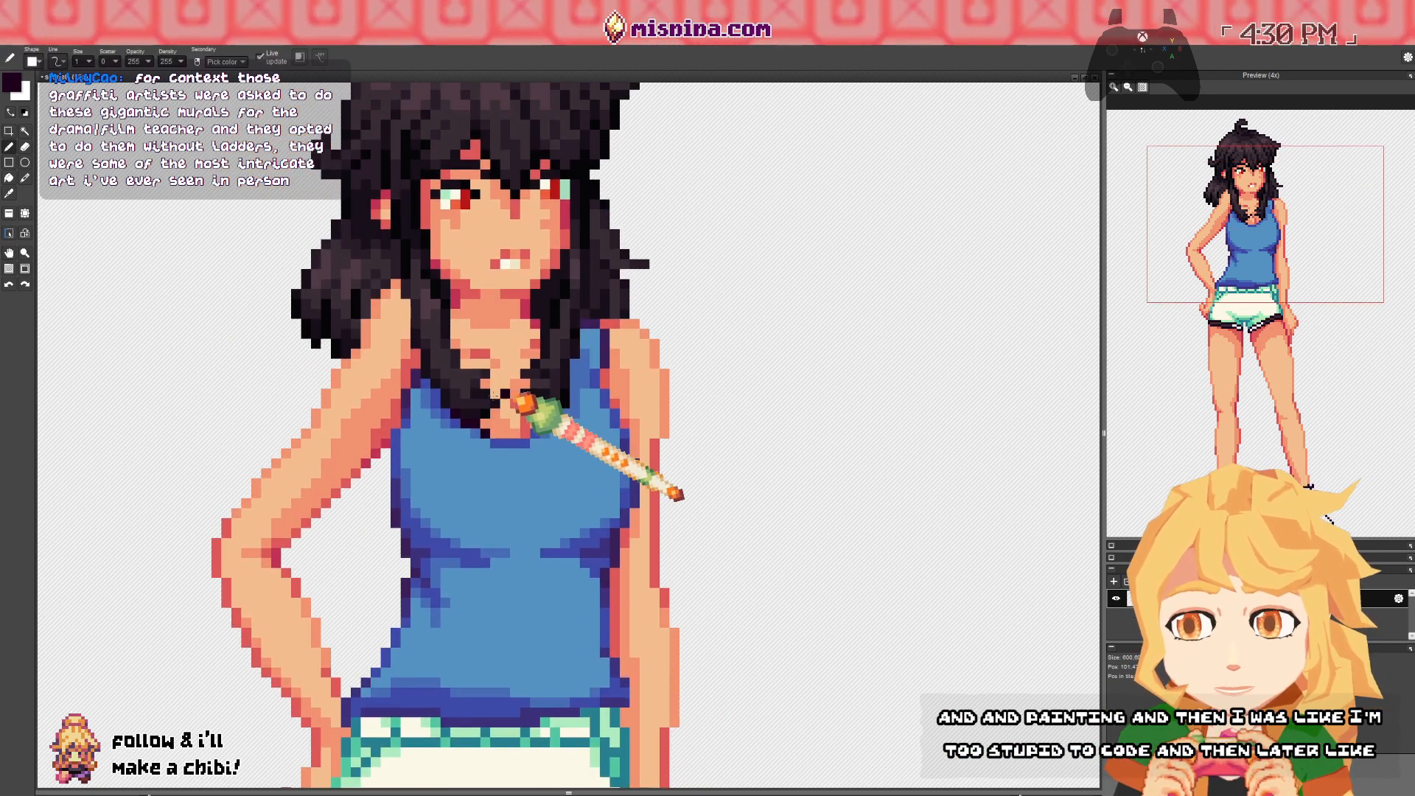
# - Review the character's face, tank top, shorts and legs, both close up and as a full figure
pyautogui.scroll(-6, 472, 383)
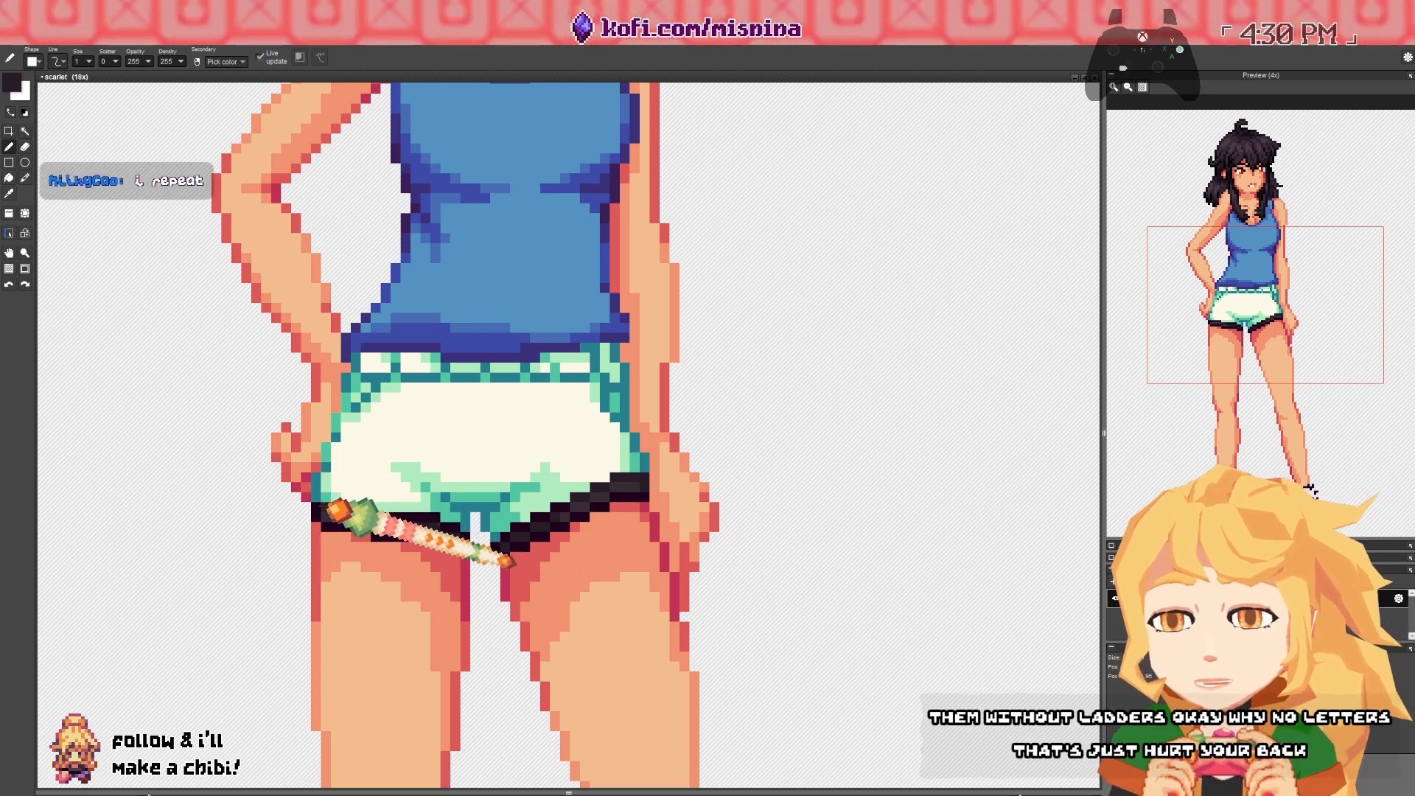
pyautogui.scroll(5, 328, 411)
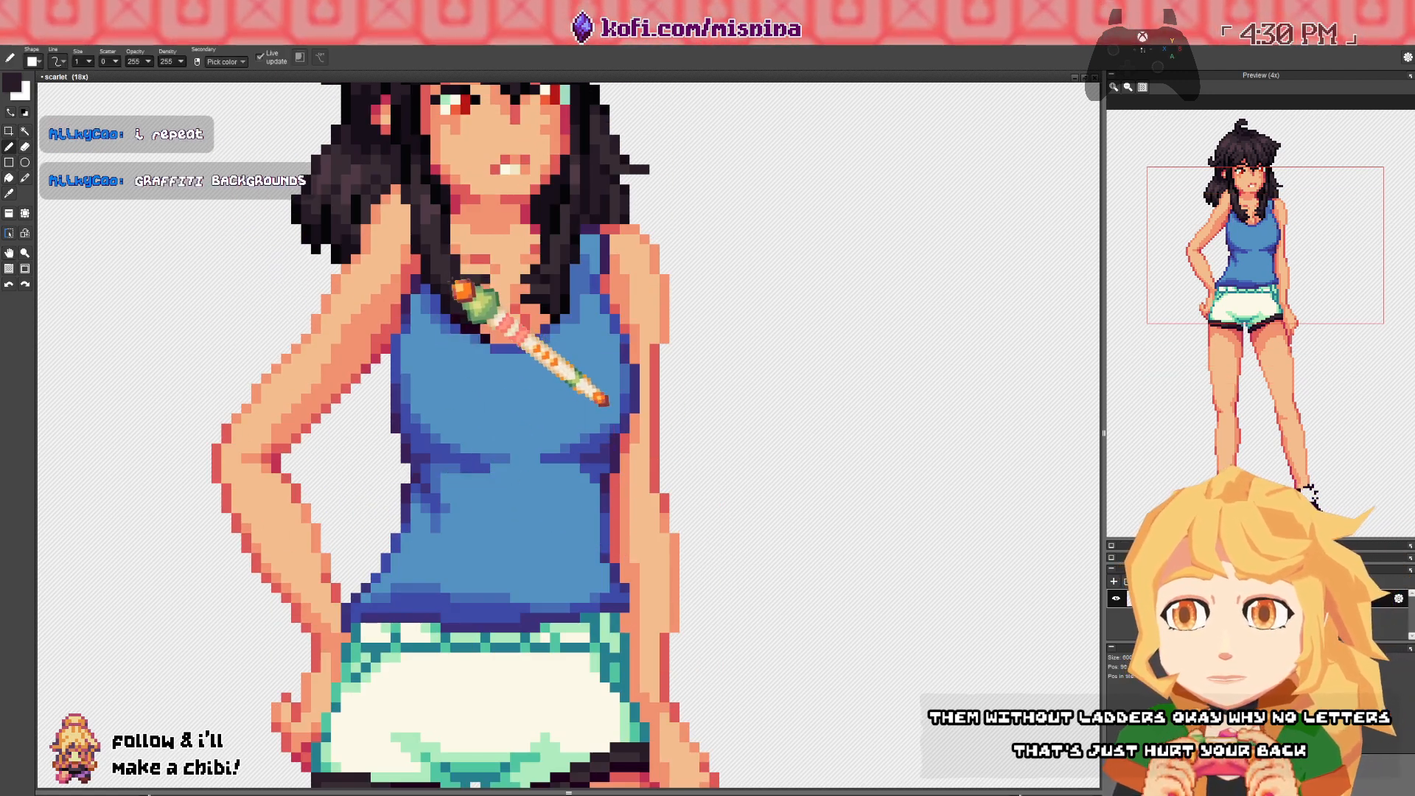
pyautogui.scroll(-4, 443, 332)
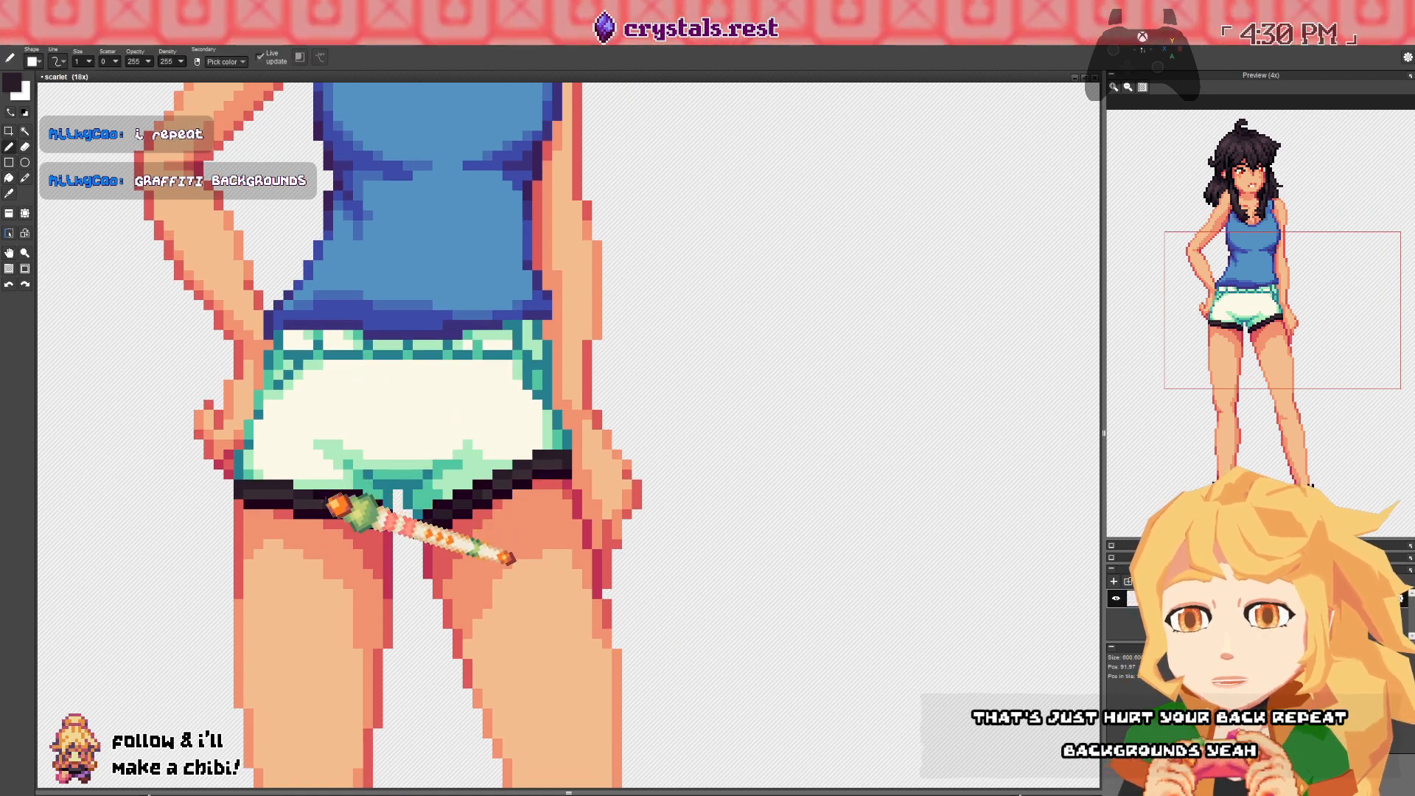
pyautogui.scroll(3, 337, 505)
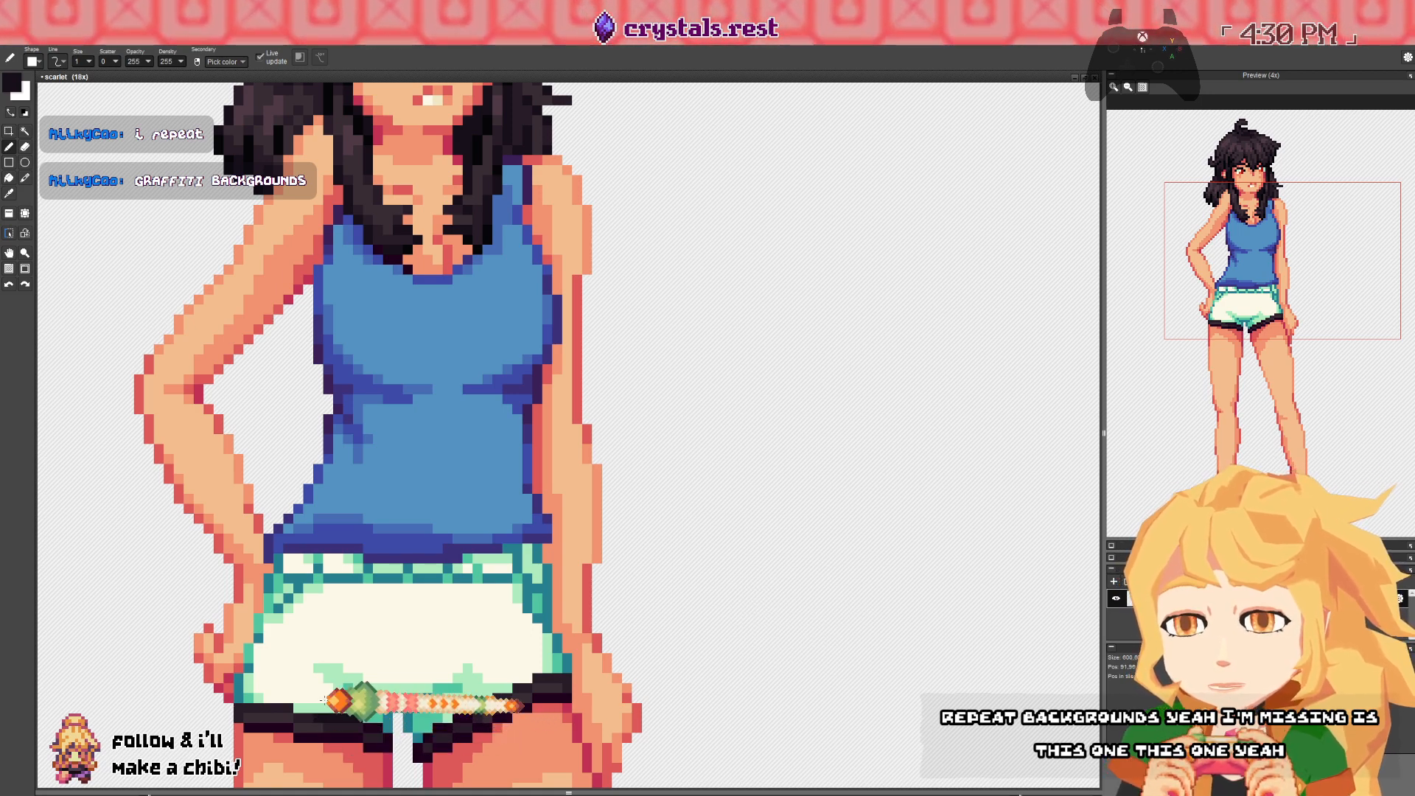
pyautogui.moveTo(328, 767); pyautogui.dragTo(324, 653)
pyautogui.press('b')
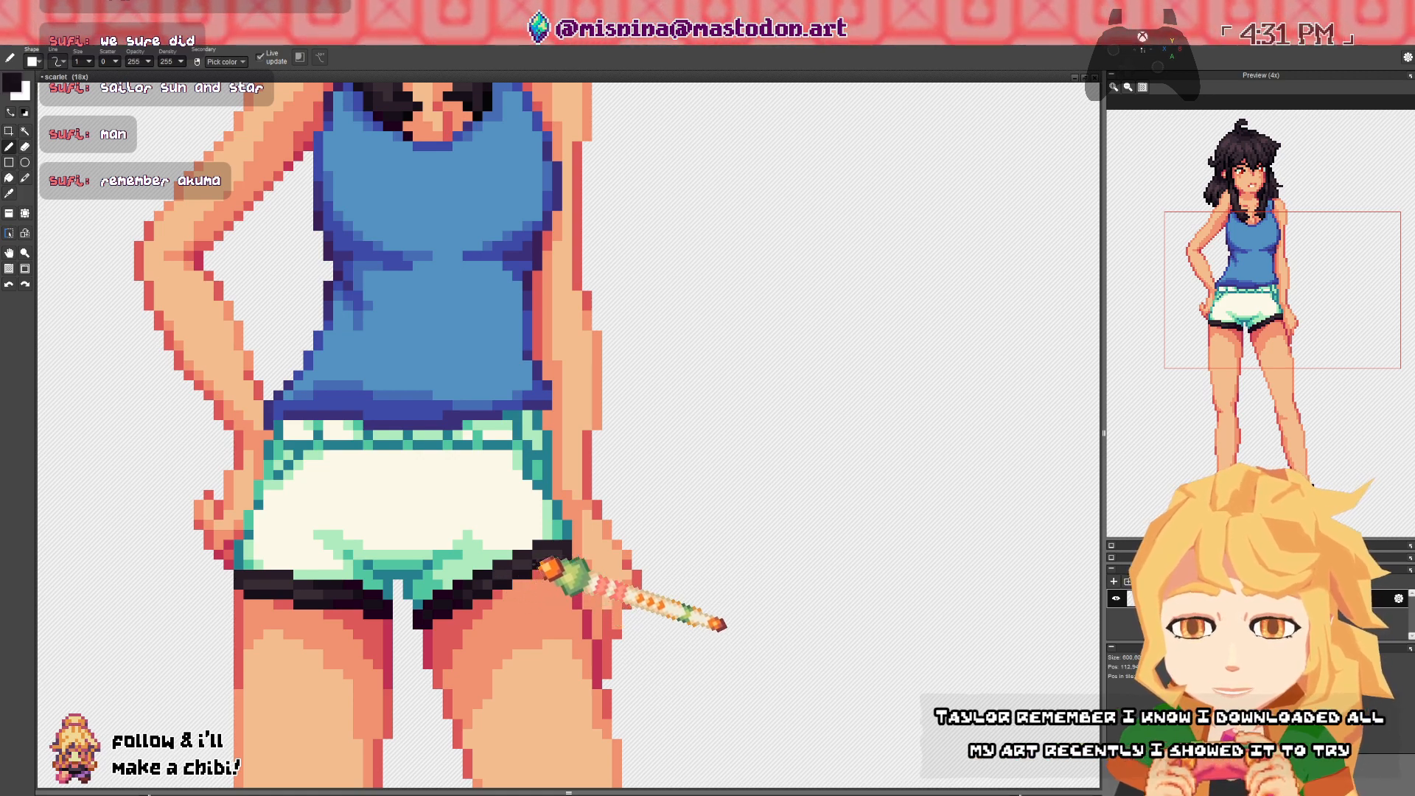
pyautogui.press('space')
pyautogui.moveTo(540, 759); pyautogui.dragTo(538, 511)
pyautogui.moveTo(536, 671); pyautogui.dragTo(522, 502)
pyautogui.scroll(-5, 534, 328)
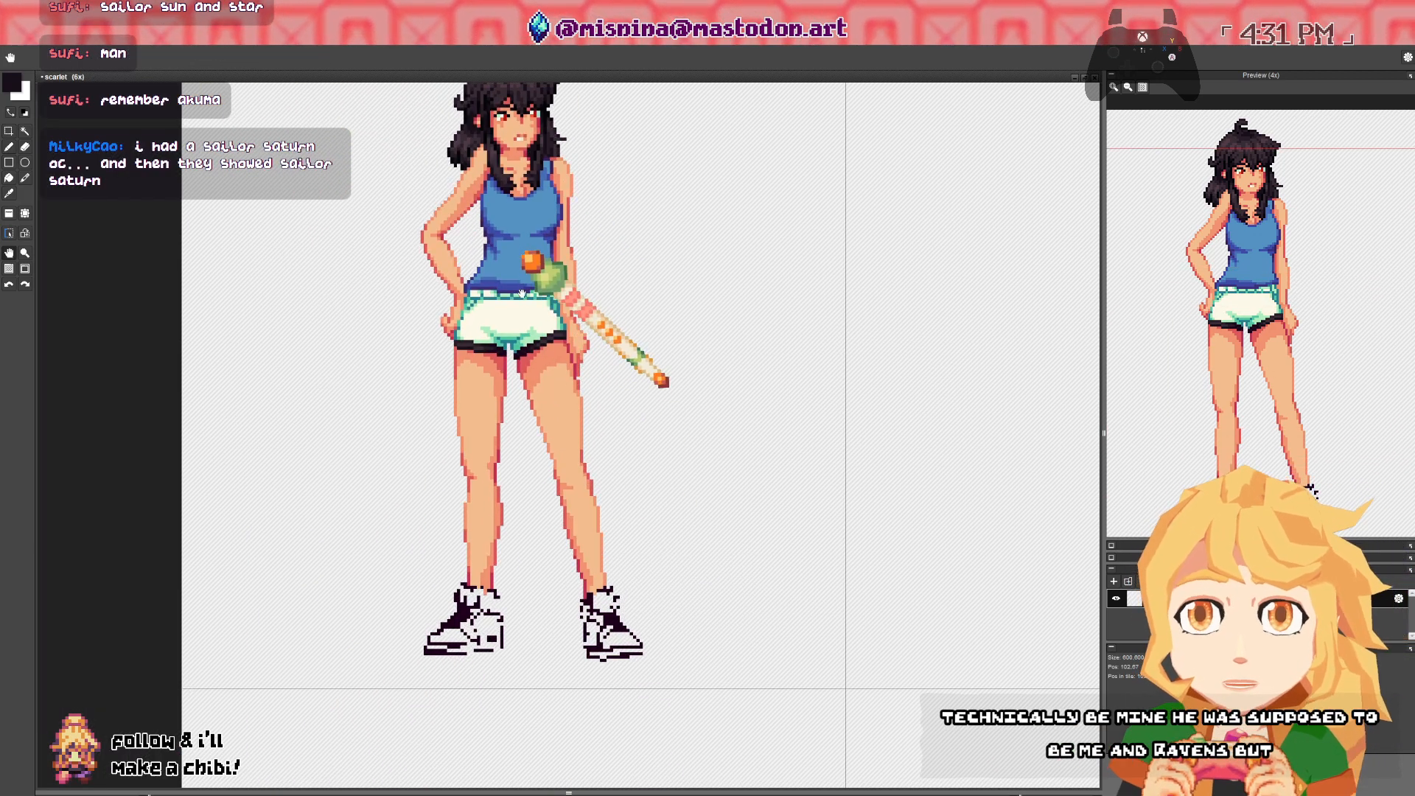
pyautogui.press('space')
pyautogui.moveTo(522, 250); pyautogui.dragTo(518, 436)
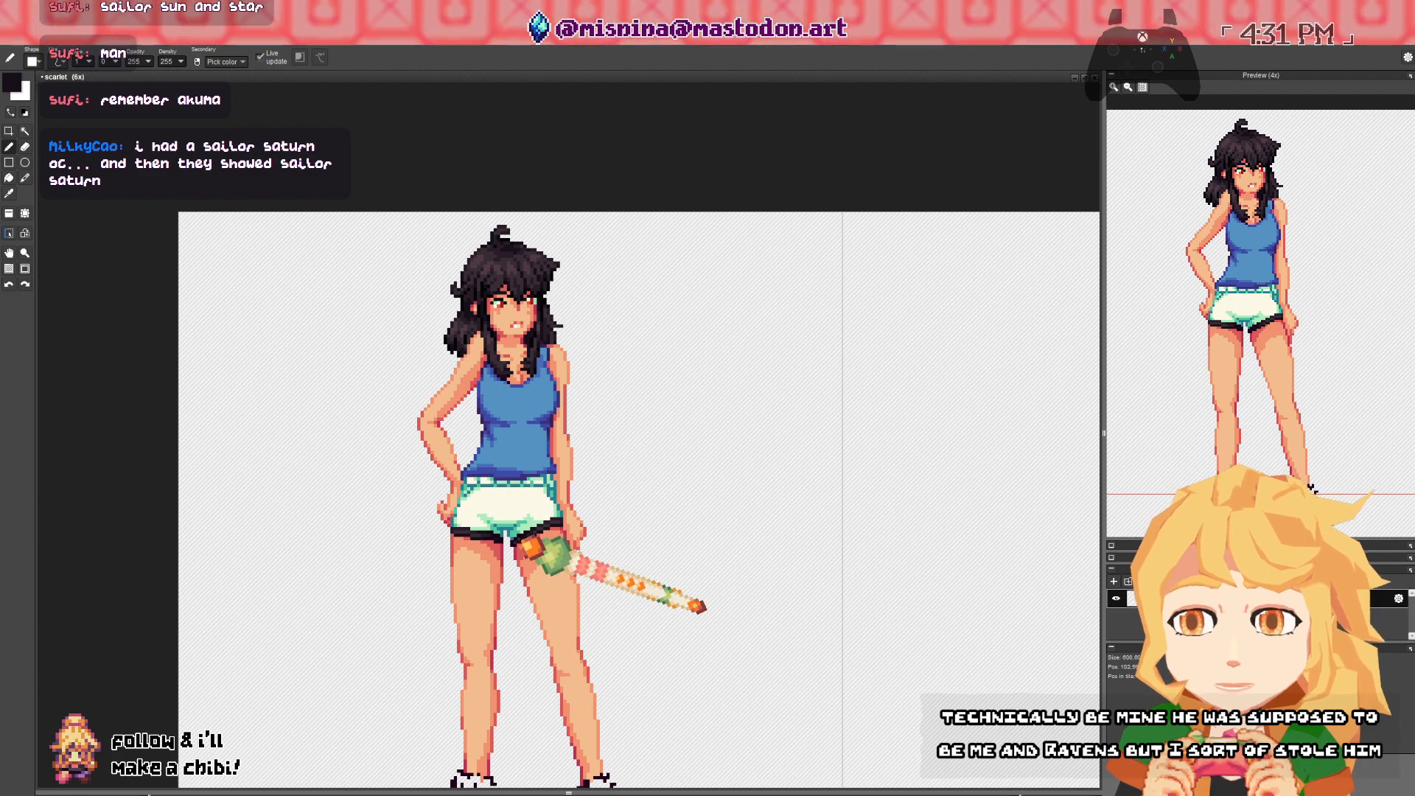
# - Recolor the dark teal line under the shorts' waistband with a lighter green
pyautogui.scroll(3, 518, 510)
pyautogui.scroll(2, 529, 516)
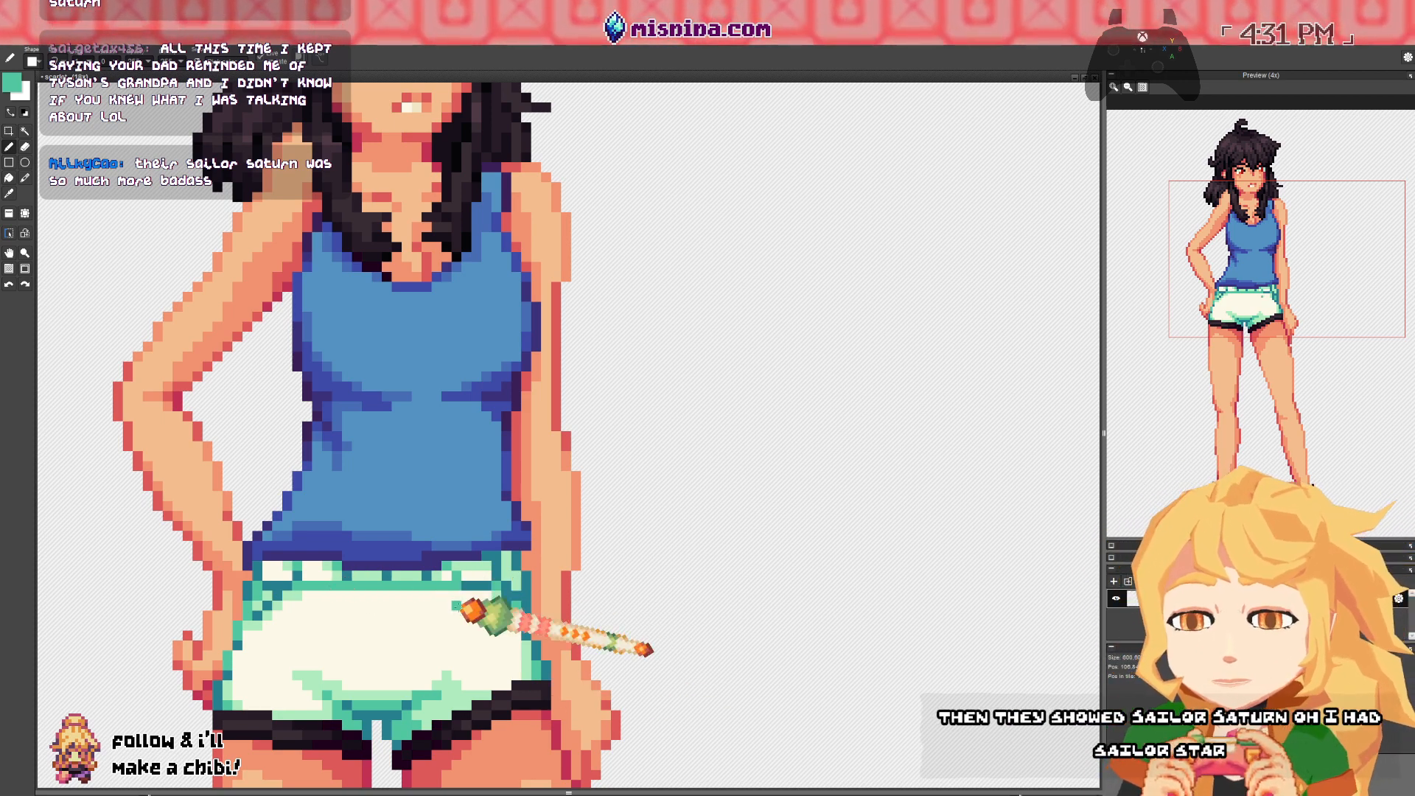
pyautogui.press('space')
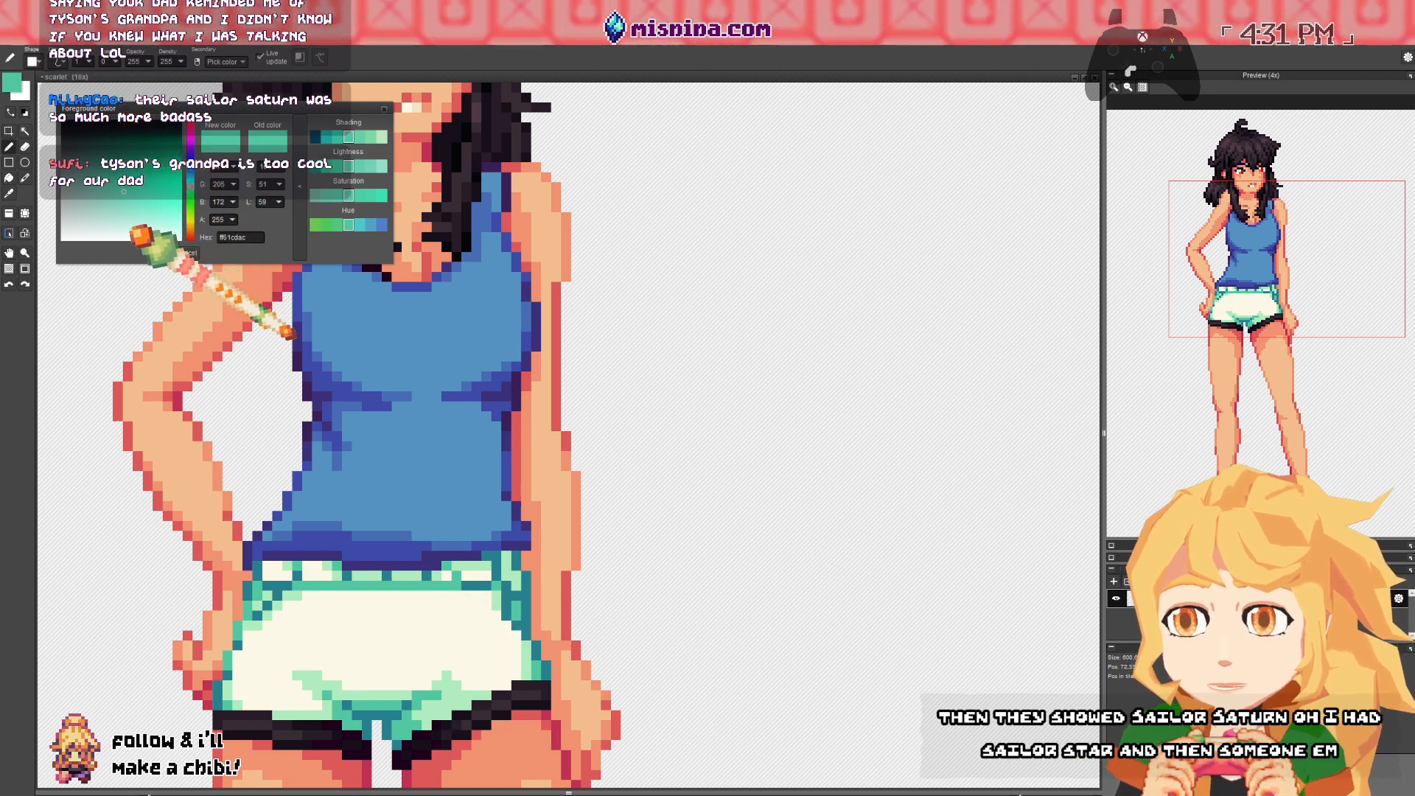
pyautogui.click(162, 254)
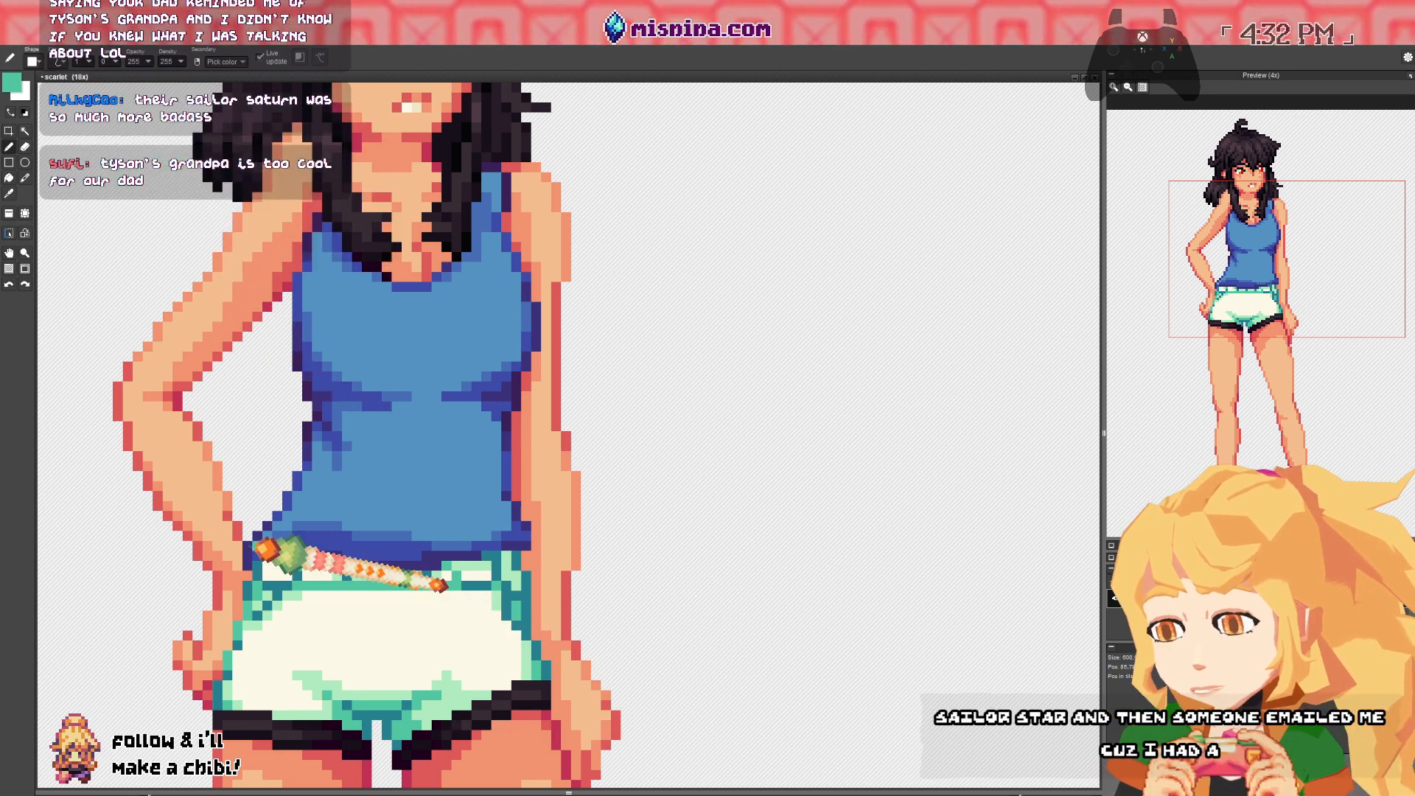
# - Examine the shorts, legs and shoes up and down the lower half of the character
pyautogui.scroll(-5, 413, 556)
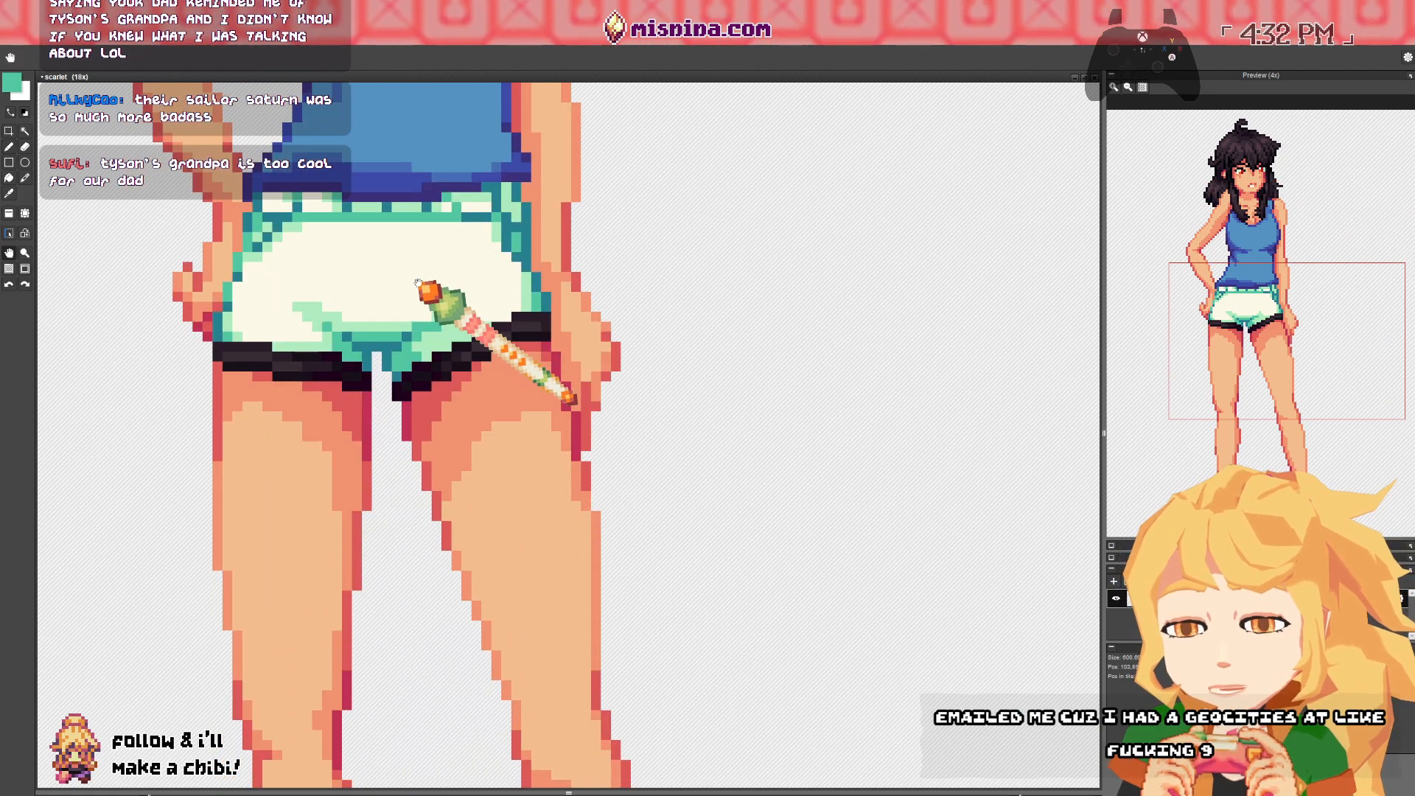
pyautogui.moveTo(414, 554); pyautogui.dragTo(411, 291)
pyautogui.moveTo(420, 679)
pyautogui.mouseDown()
pyautogui.moveTo(433, 461)
pyautogui.moveTo(417, 449)
pyautogui.mouseUp()
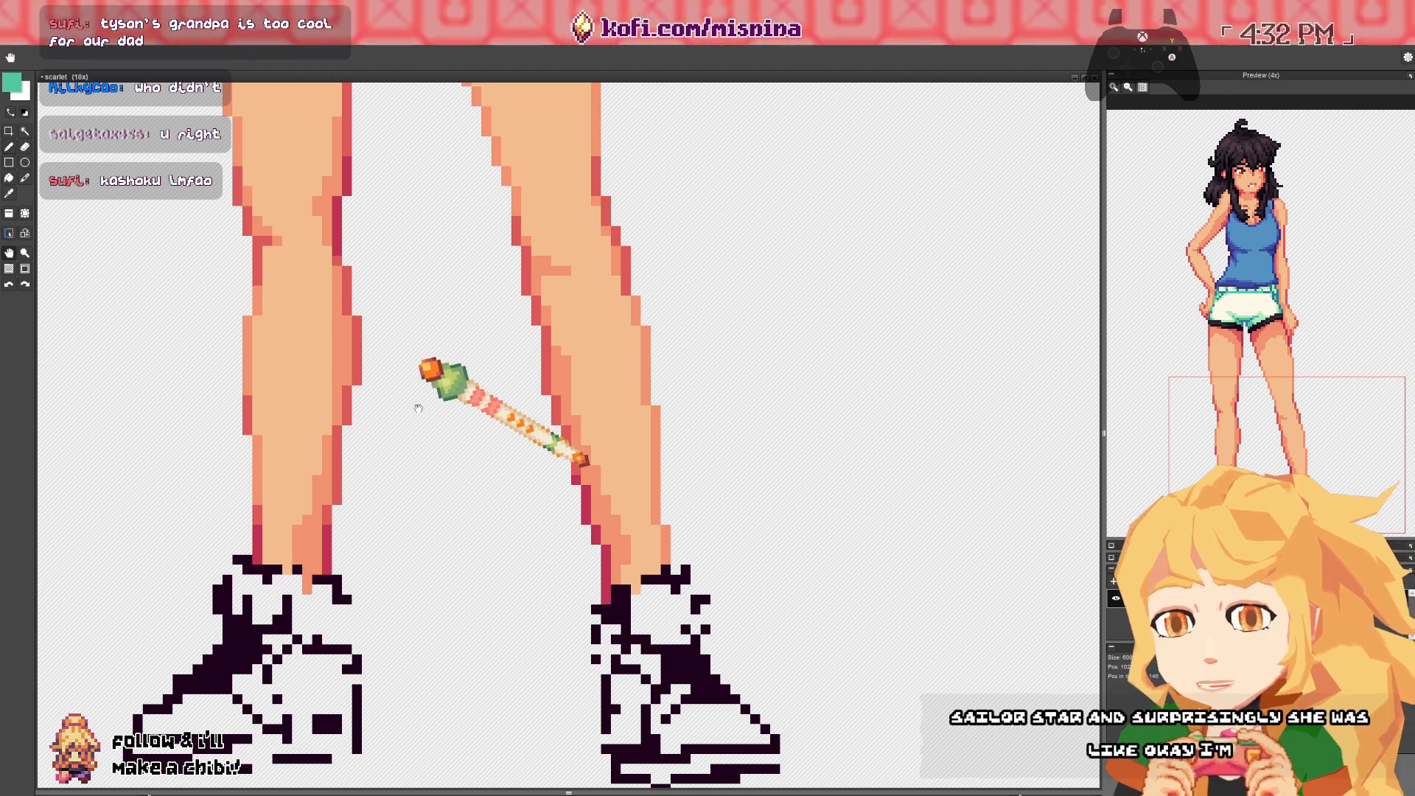
pyautogui.moveTo(416, 404); pyautogui.dragTo(416, 660)
pyautogui.moveTo(417, 325); pyautogui.dragTo(452, 635)
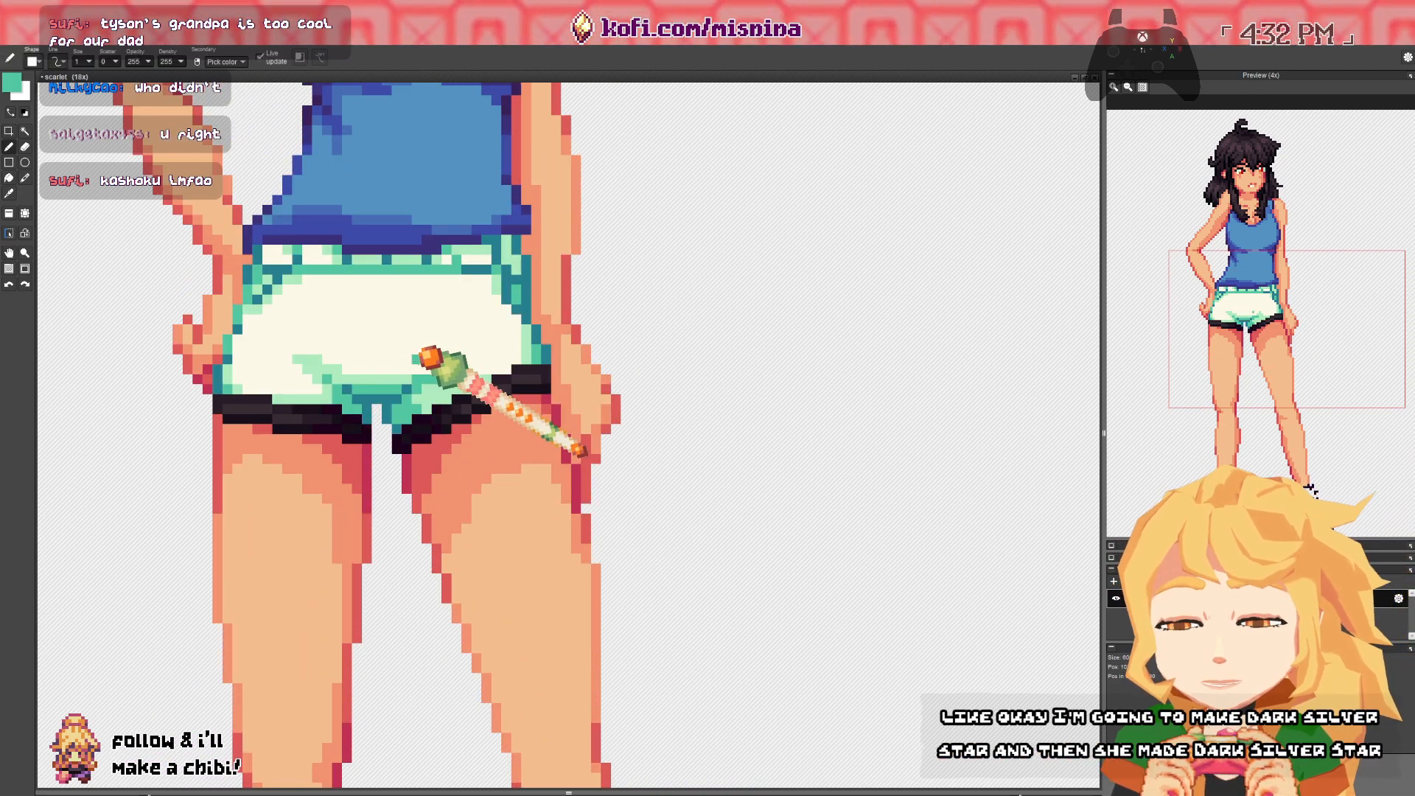
pyautogui.moveTo(420, 572); pyautogui.dragTo(418, 347)
pyautogui.moveTo(417, 450); pyautogui.dragTo(416, 258)
pyautogui.moveTo(417, 501); pyautogui.dragTo(416, 401)
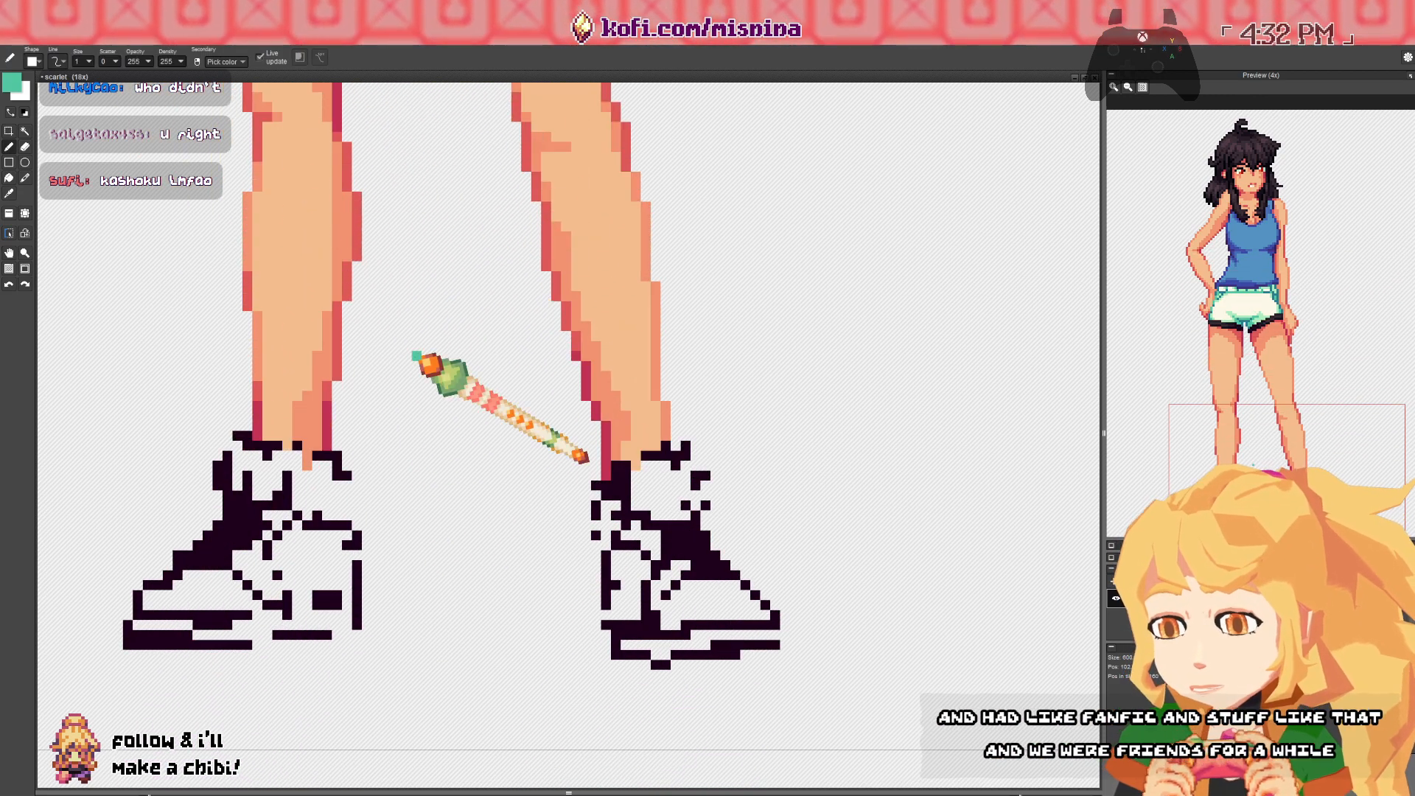
# - Pick the near-black outline color and redraw the padded ankle collar at the back of the left-hand shoe, erasing stray pixels
pyautogui.moveTo(417, 474); pyautogui.dragTo(456, 410)
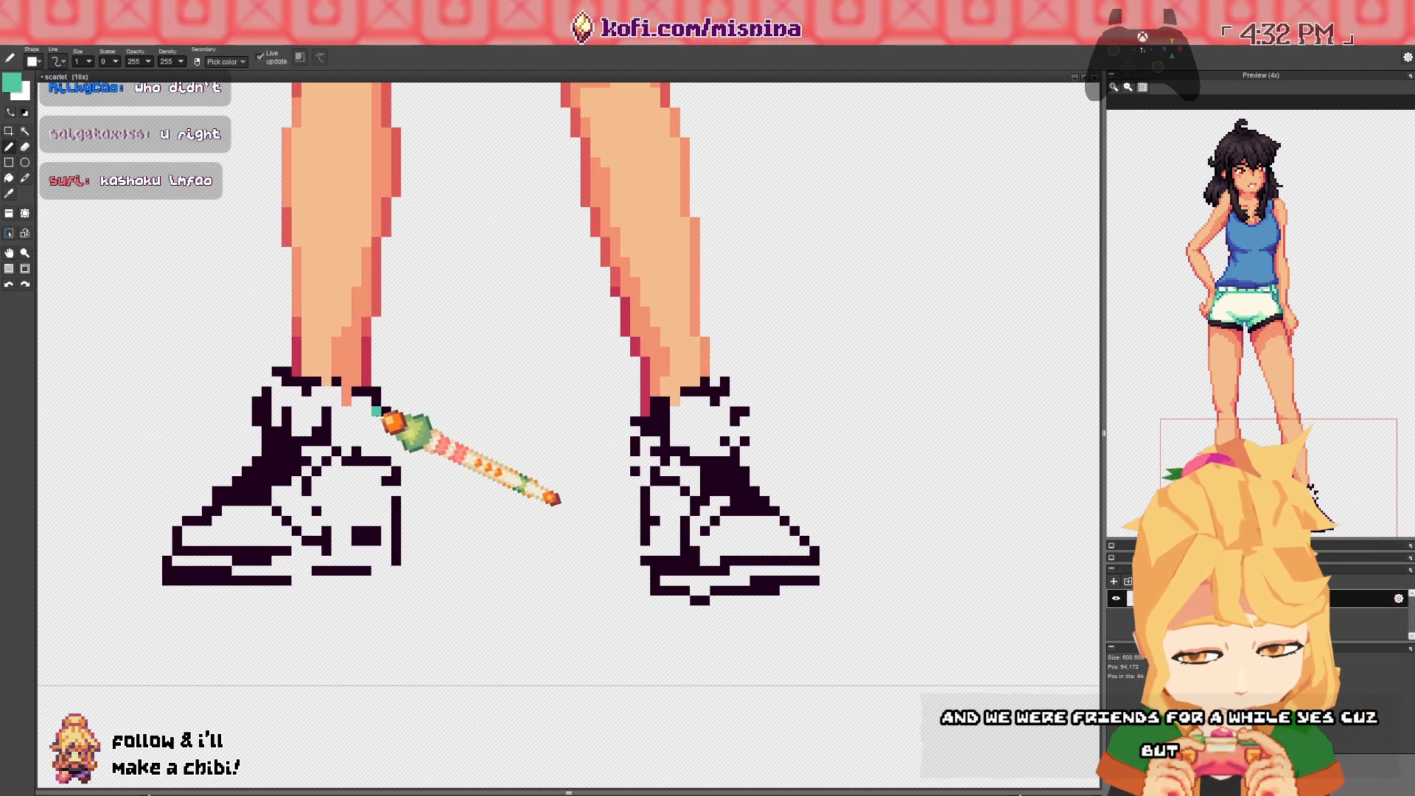
pyautogui.rightClick(386, 413)
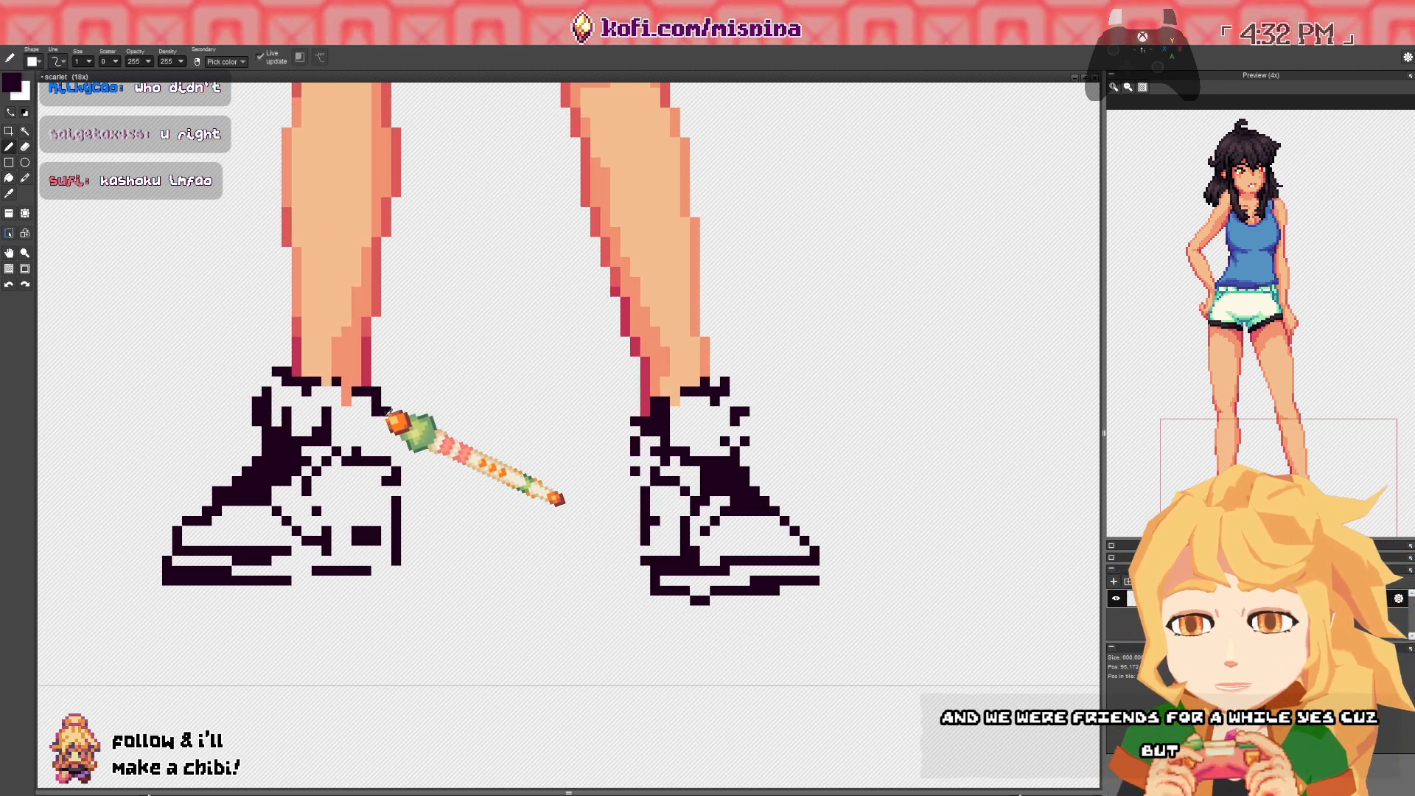
pyautogui.press('e')
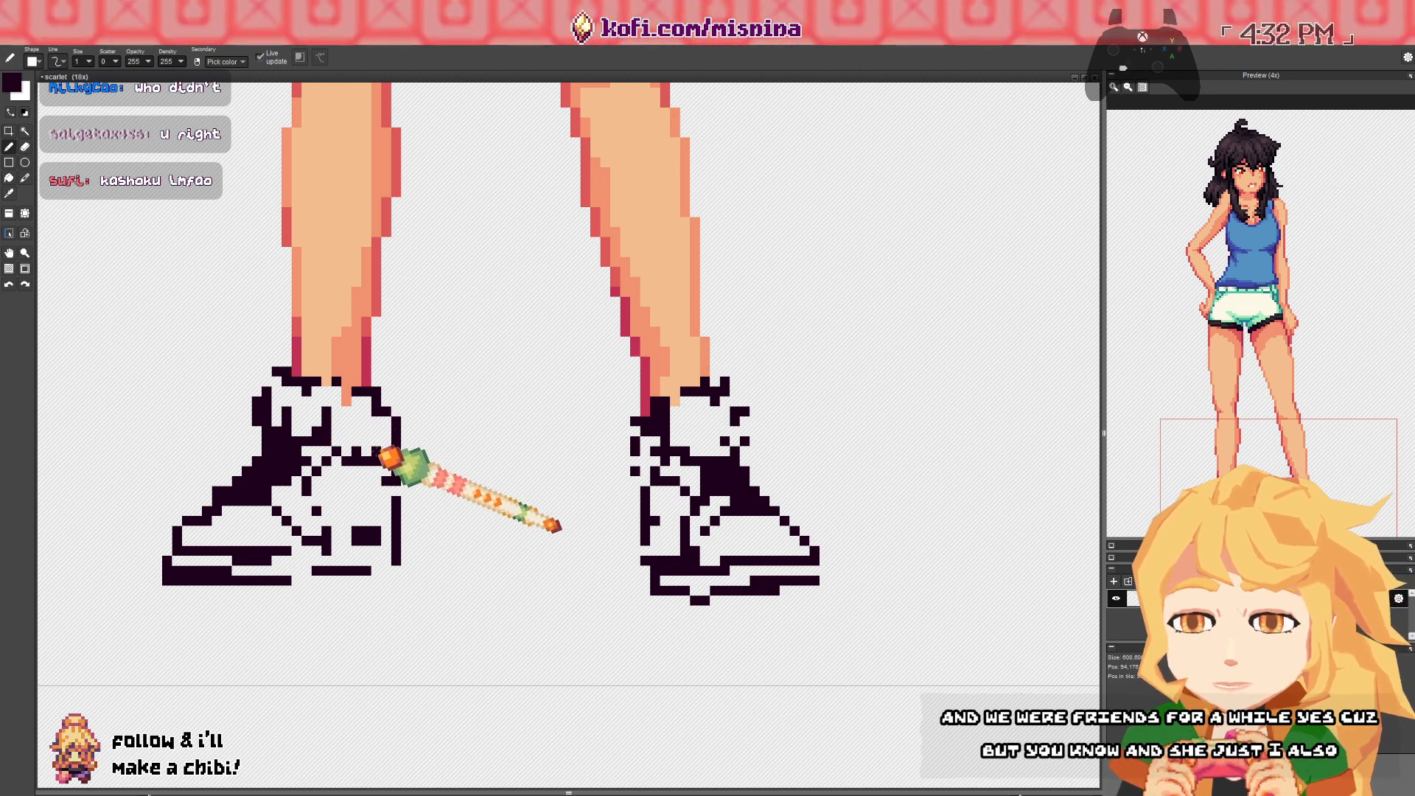
pyautogui.press('b')
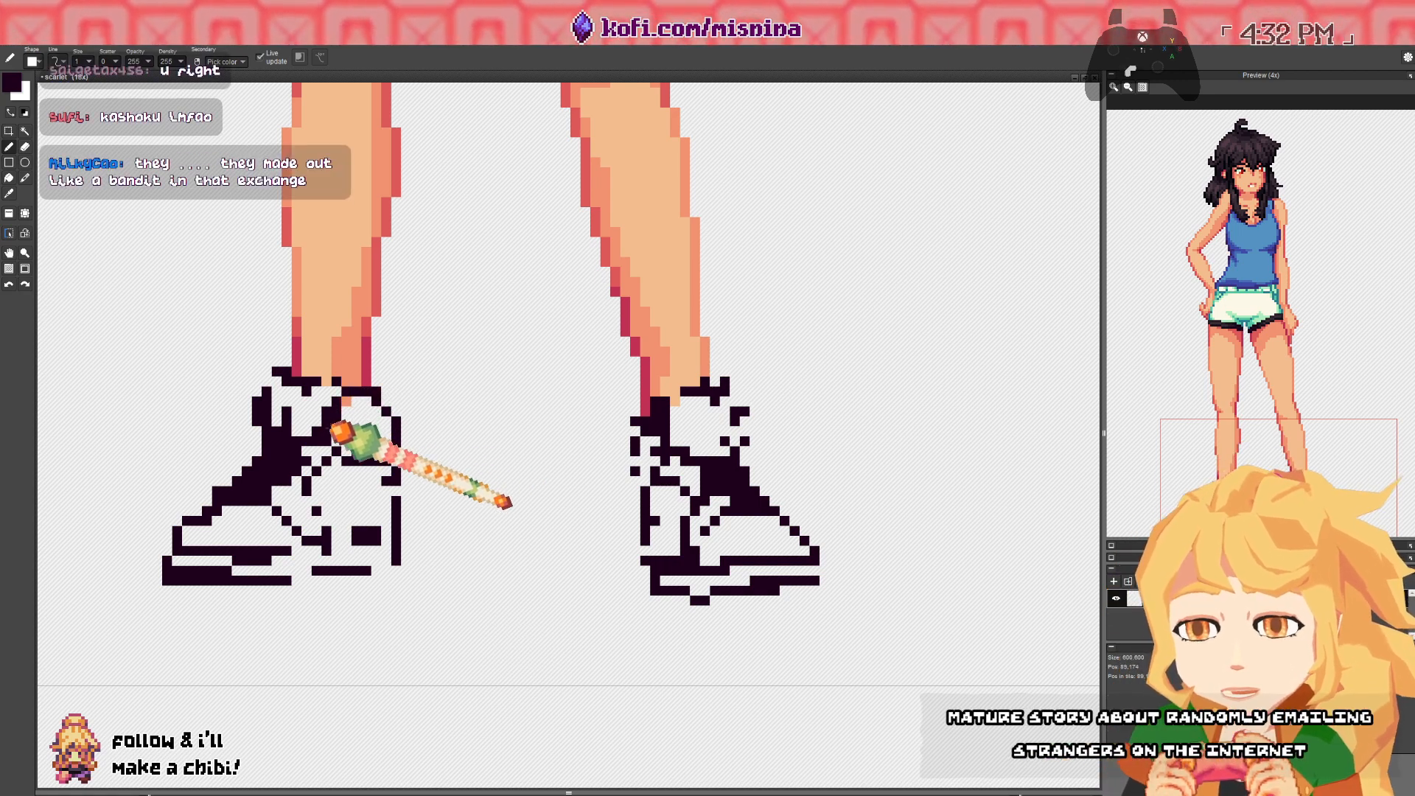
pyautogui.press('e')
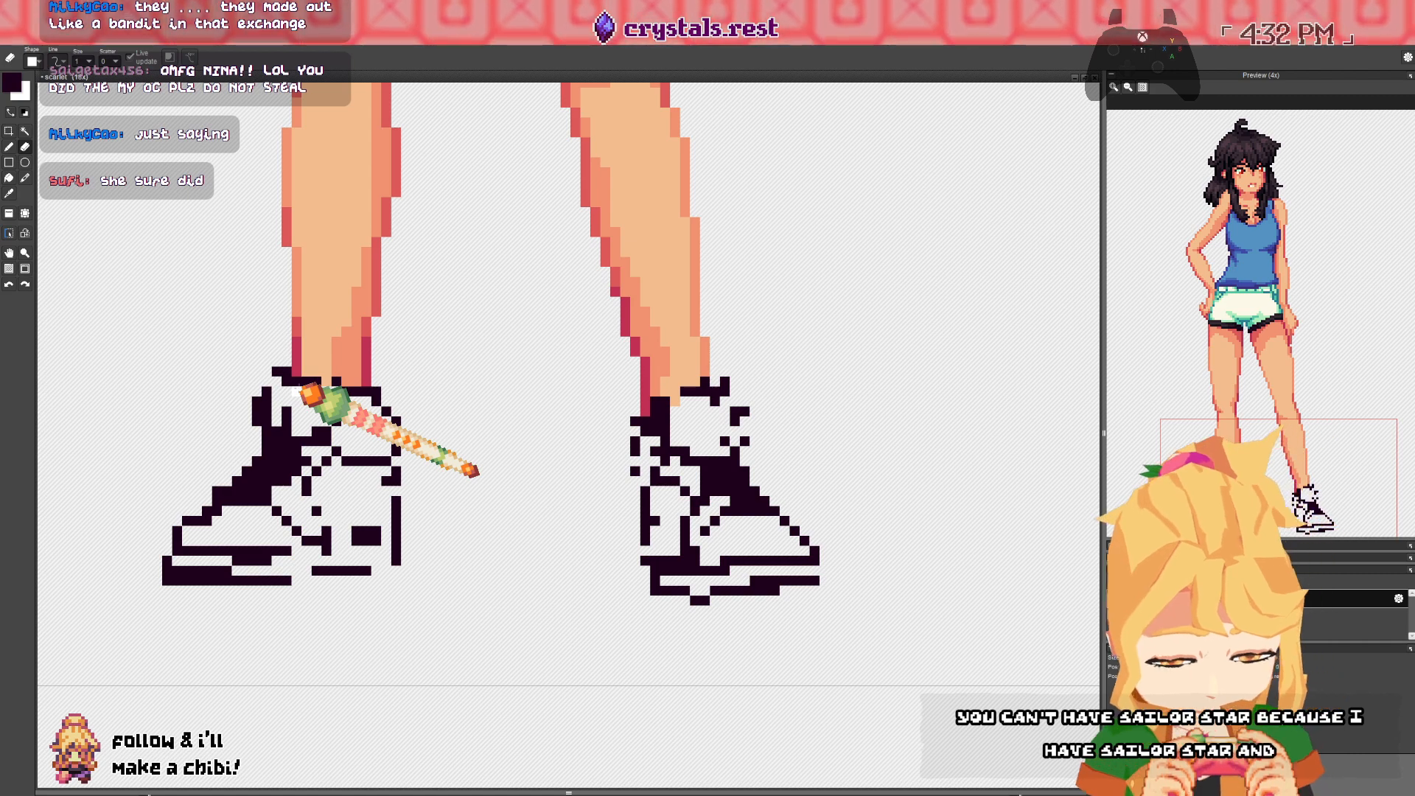
pyautogui.press('b')
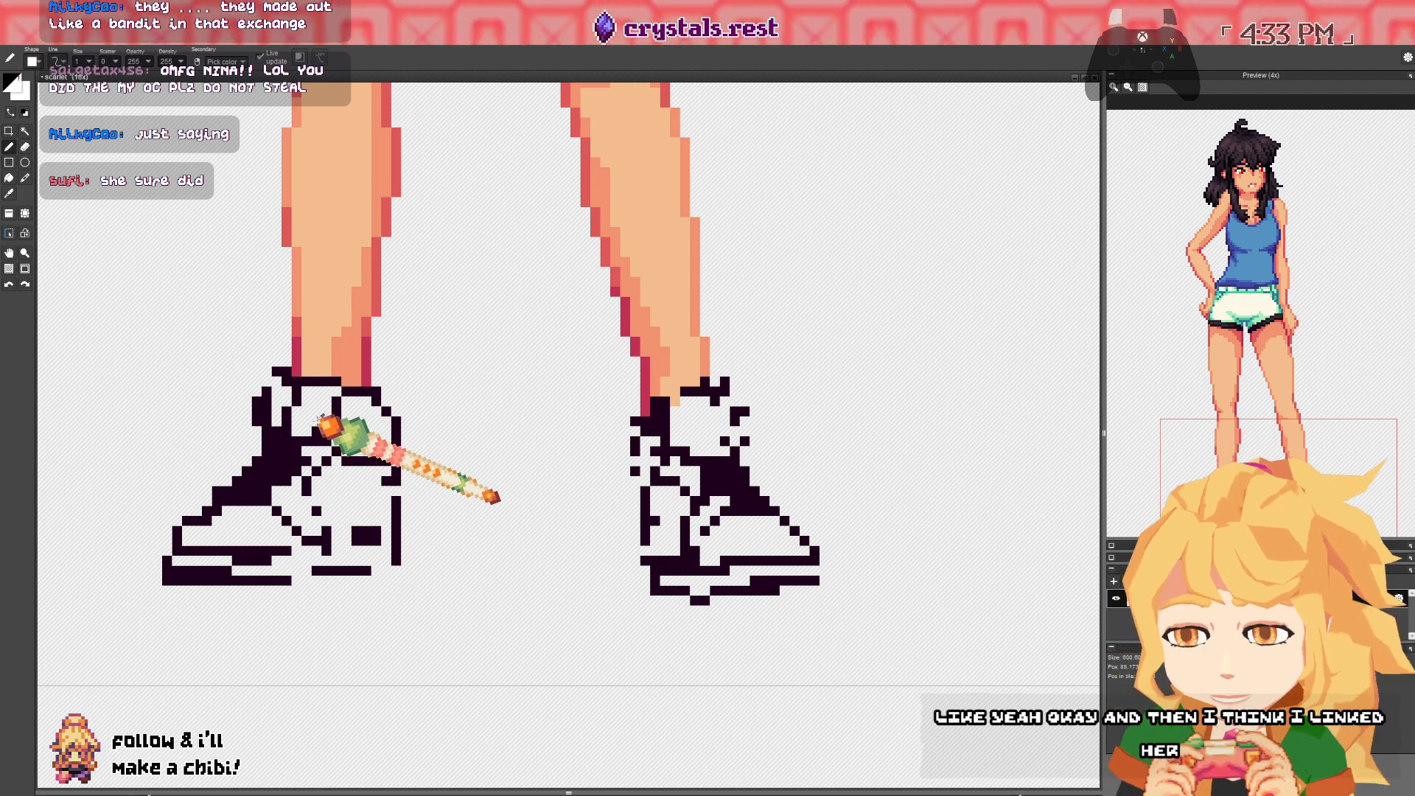
# - Redraw the left-hand shoe's tongue as a rounded thin outline, erasing the excess dark pixels around and inside it
pyautogui.press('e')
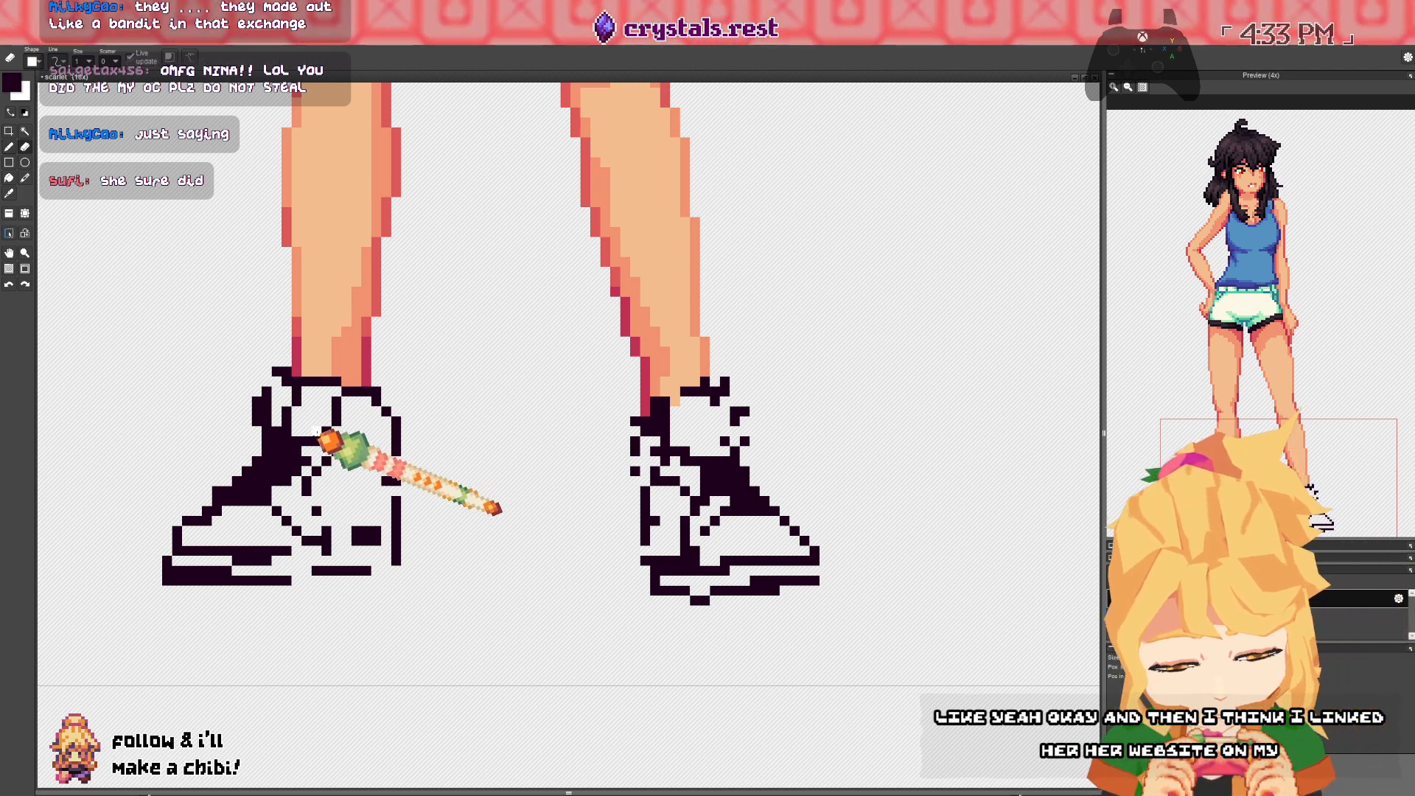
pyautogui.press('b')
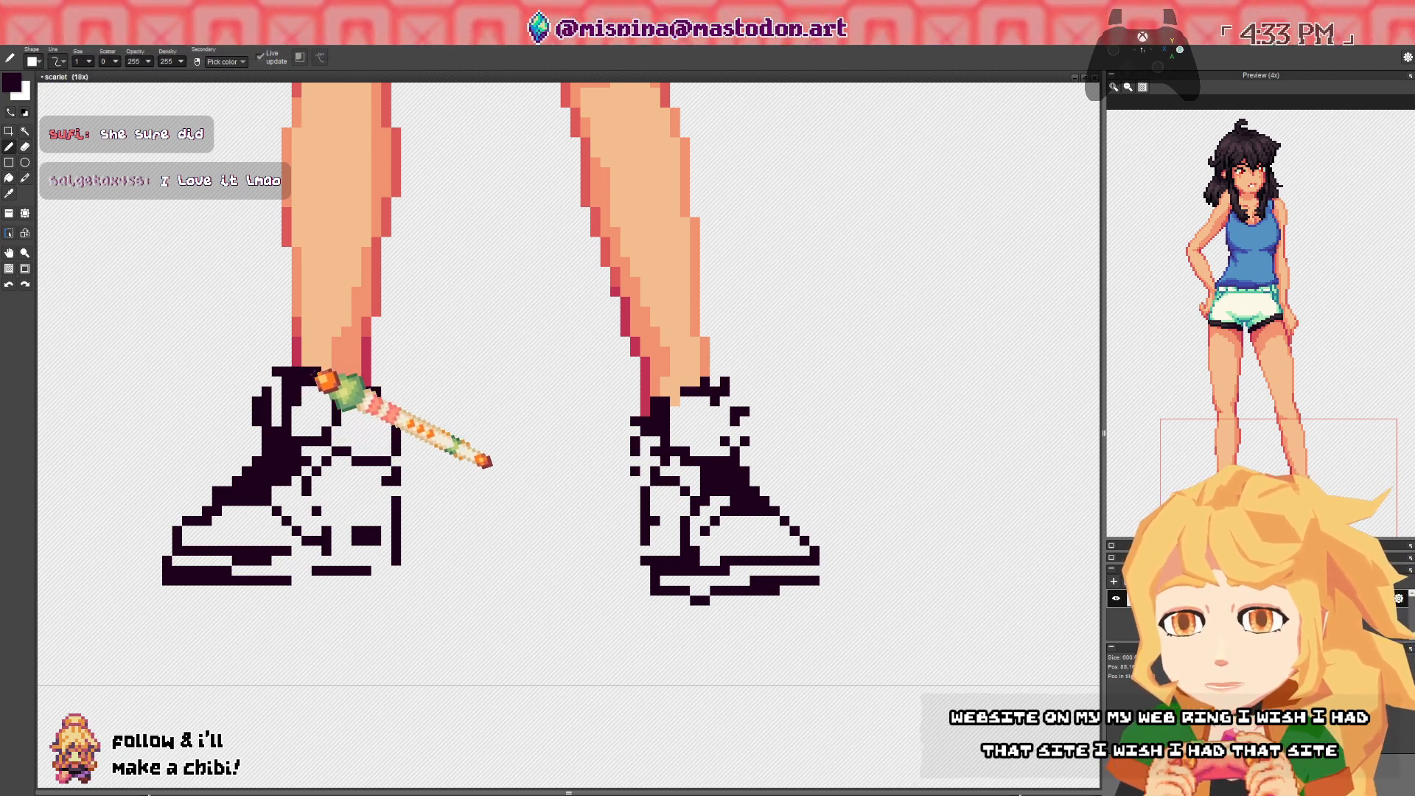
pyautogui.press('e')
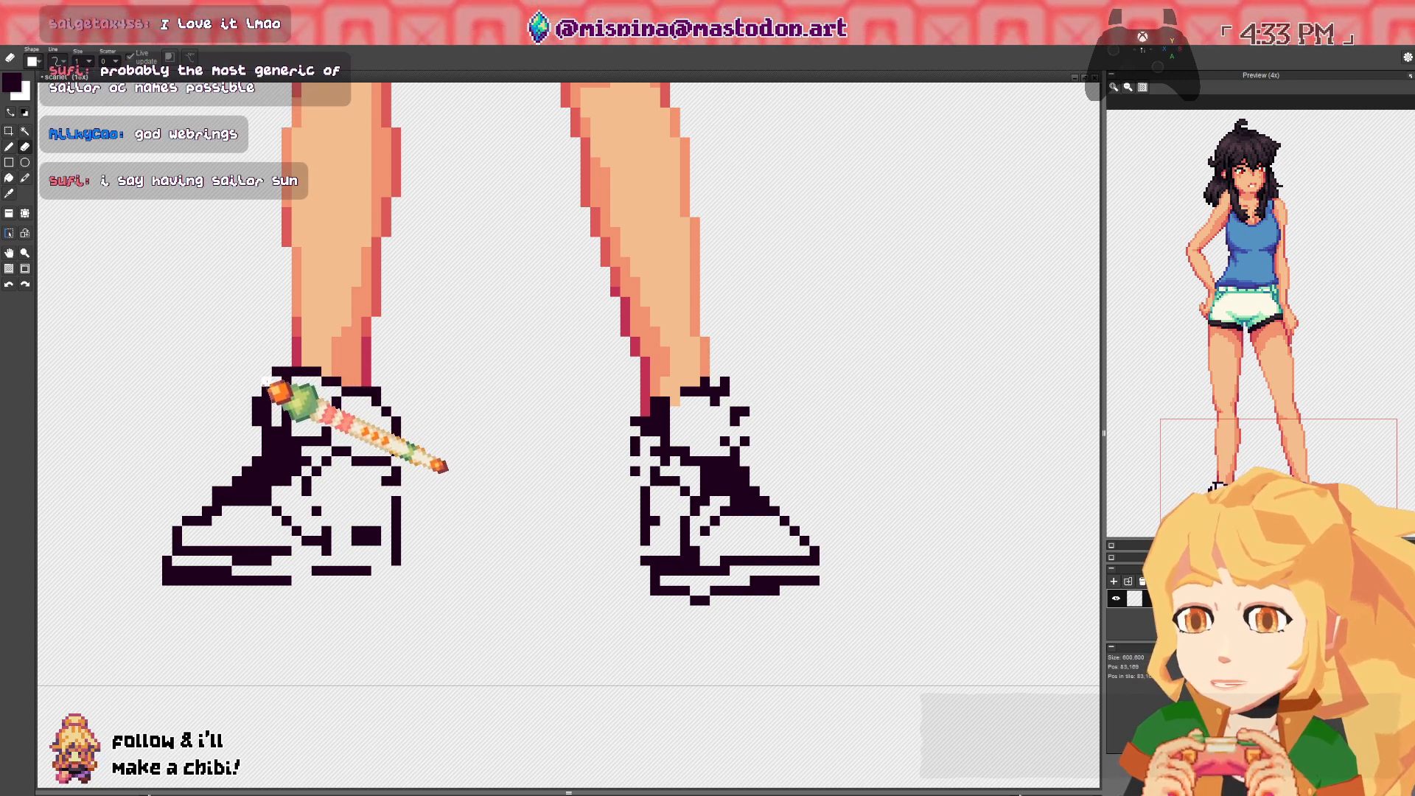
pyautogui.press('b')
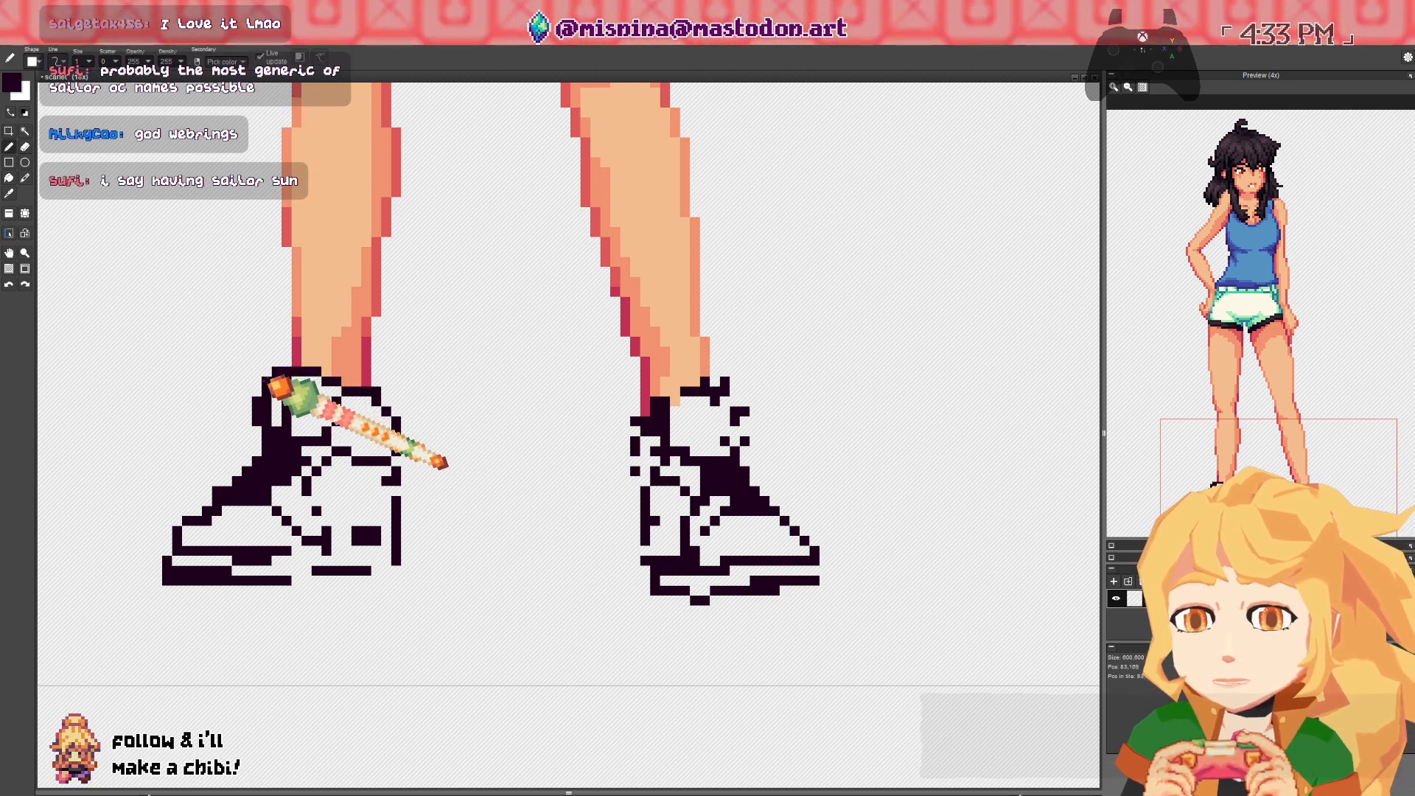
pyautogui.press('e')
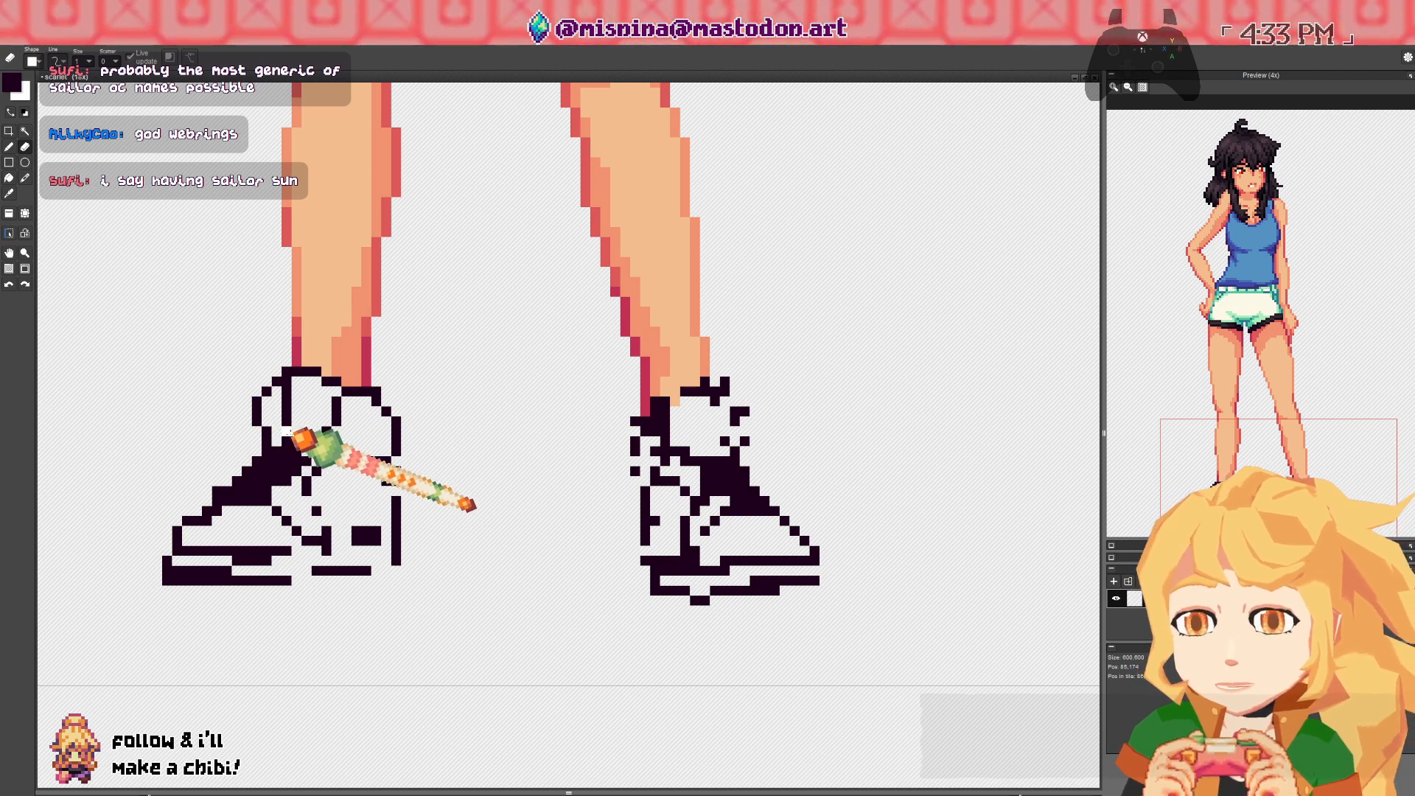
pyautogui.press('b')
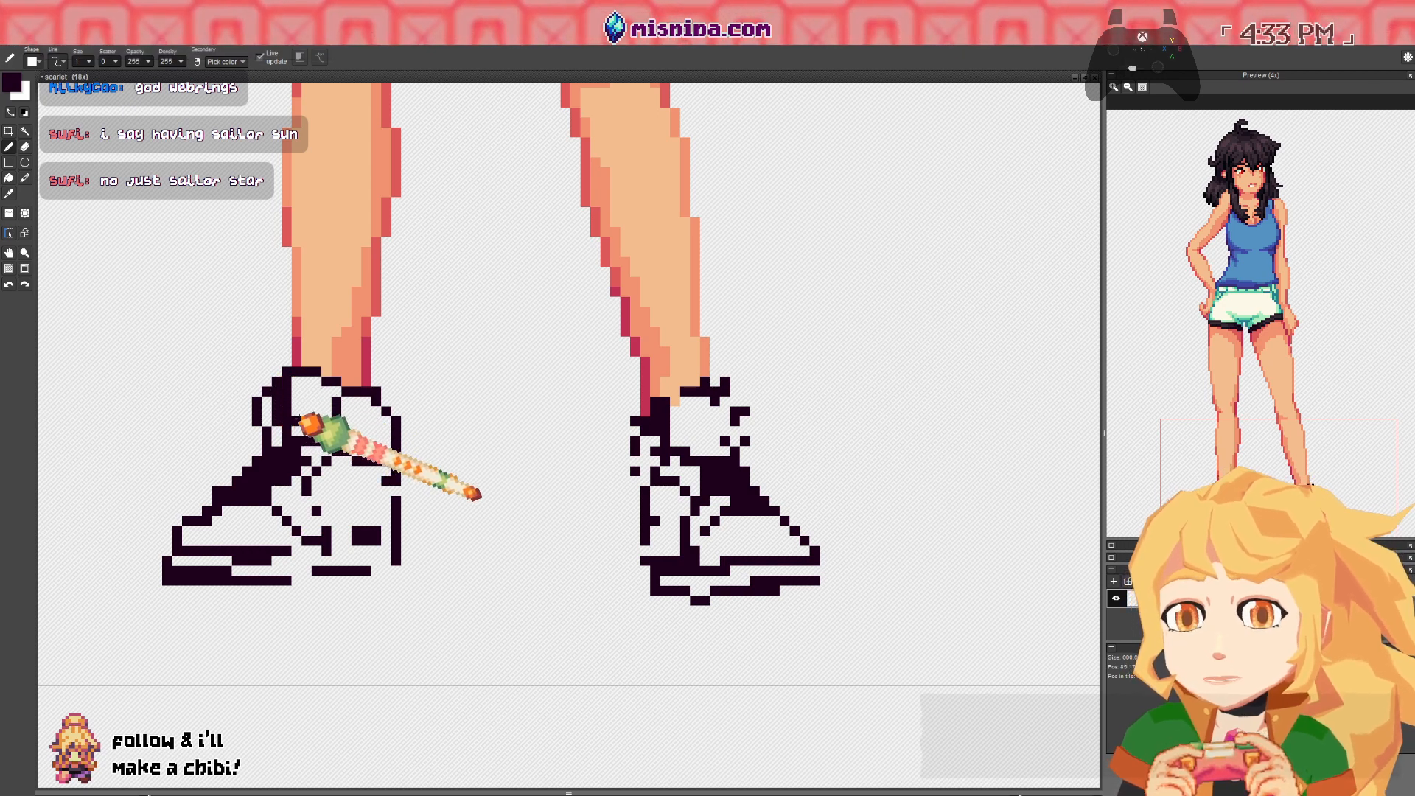
pyautogui.press('e')
pyautogui.click(289, 391)
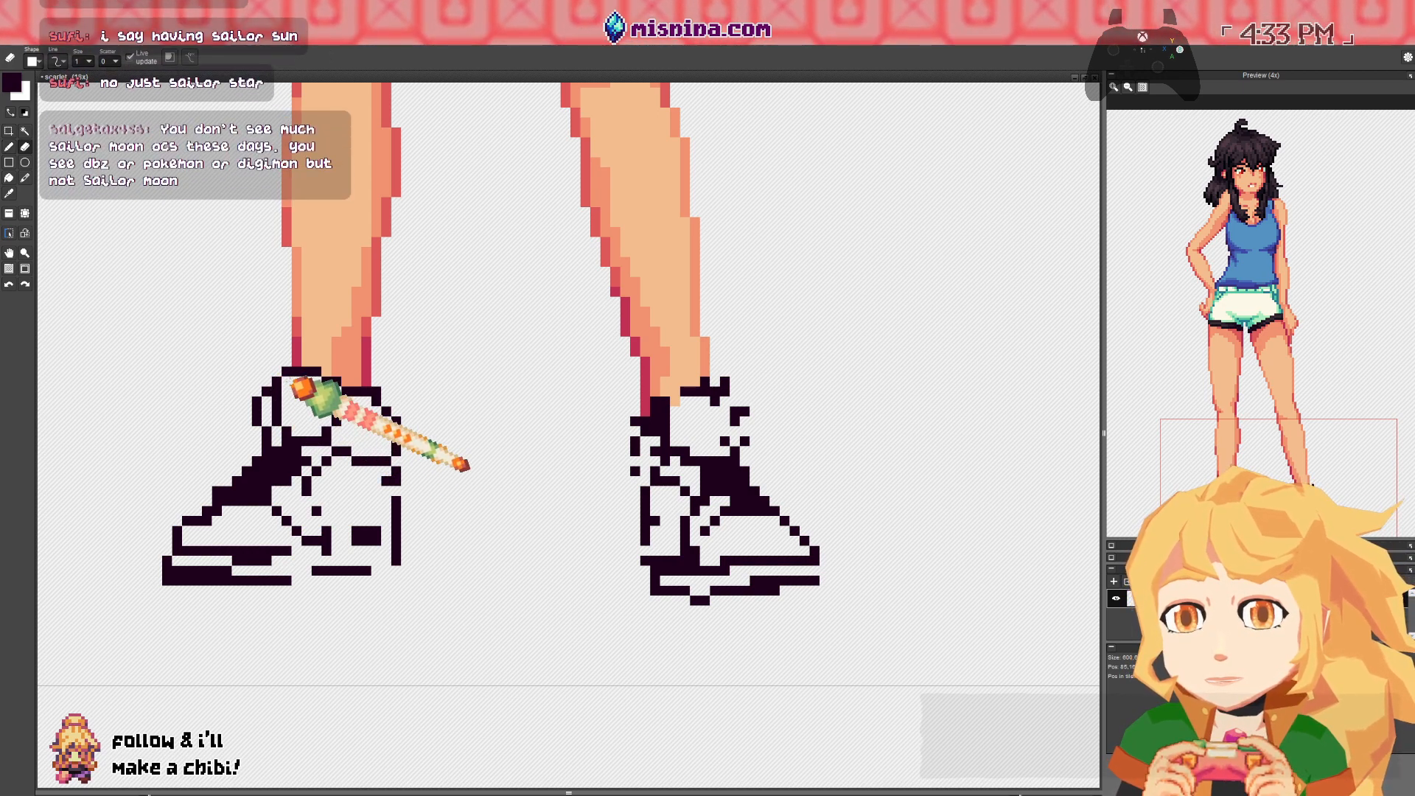
pyautogui.click(288, 382)
pyautogui.moveTo(295, 399); pyautogui.dragTo(295, 338)
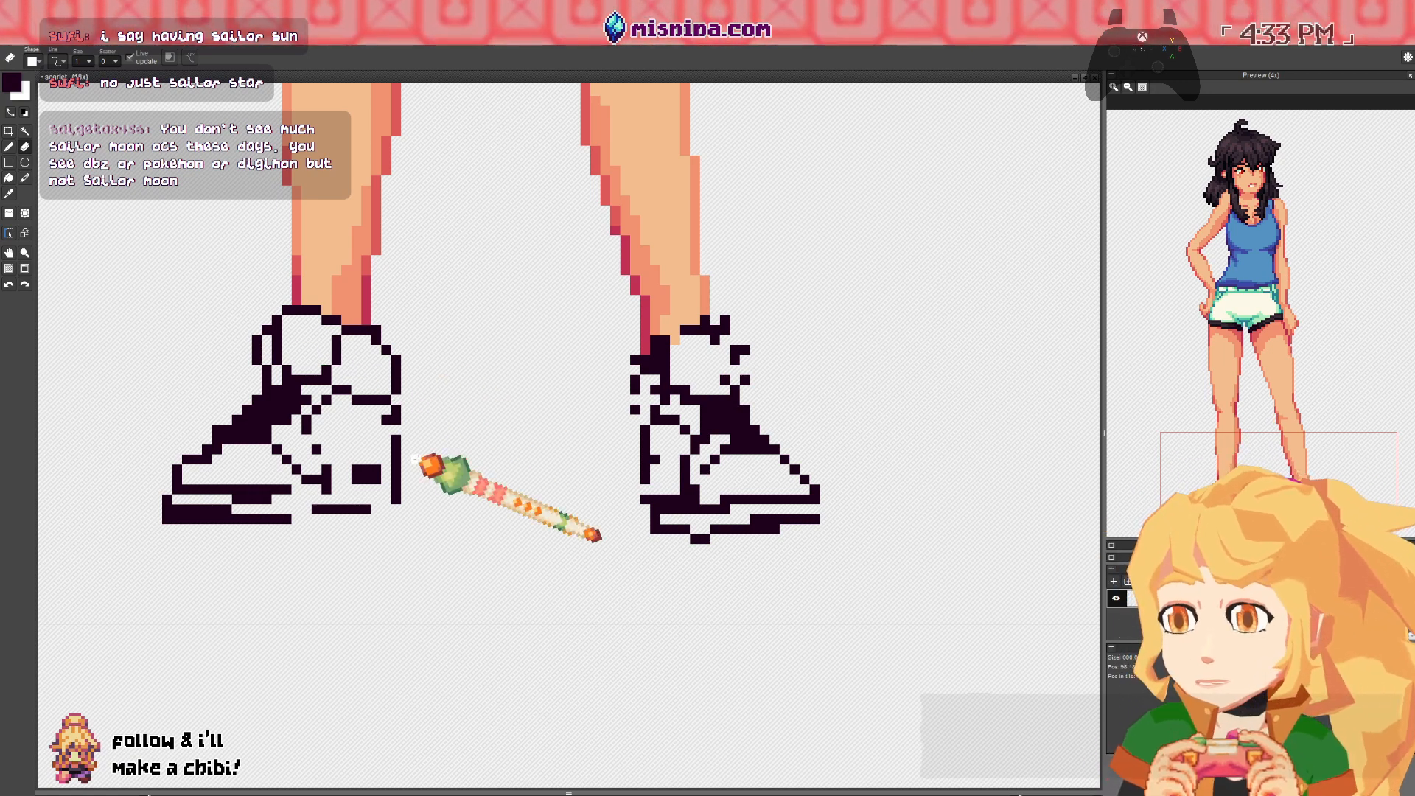
# - Extend the dark lacing area of the left-hand shoe and replace the small heel block with outlined side panels
pyautogui.press('b')
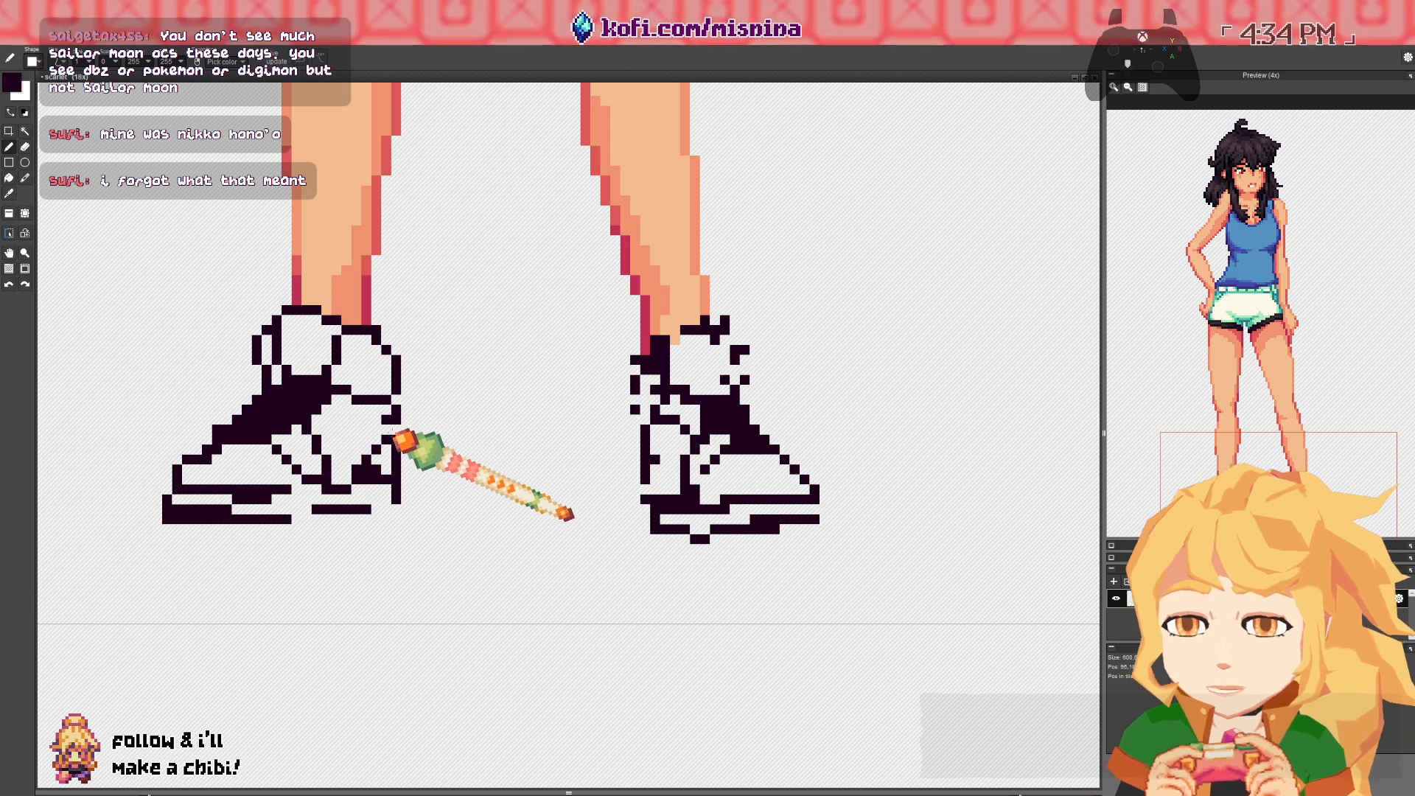
pyautogui.press('e')
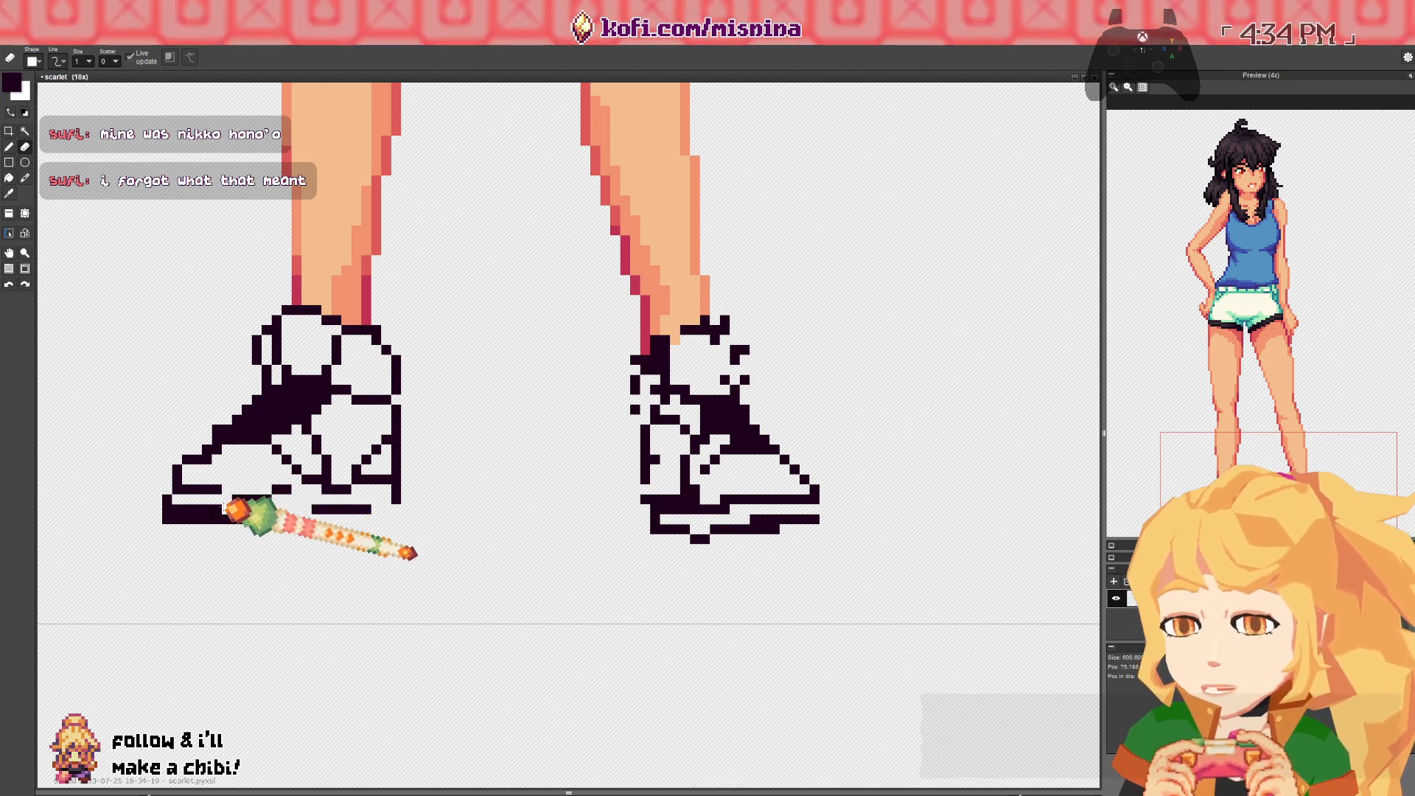
# - Hollow out the left-hand shoe's sole, redraw it as a closed thin outline from toe to heel, and save the sprite
pyautogui.click(178, 509)
pyautogui.click(168, 519)
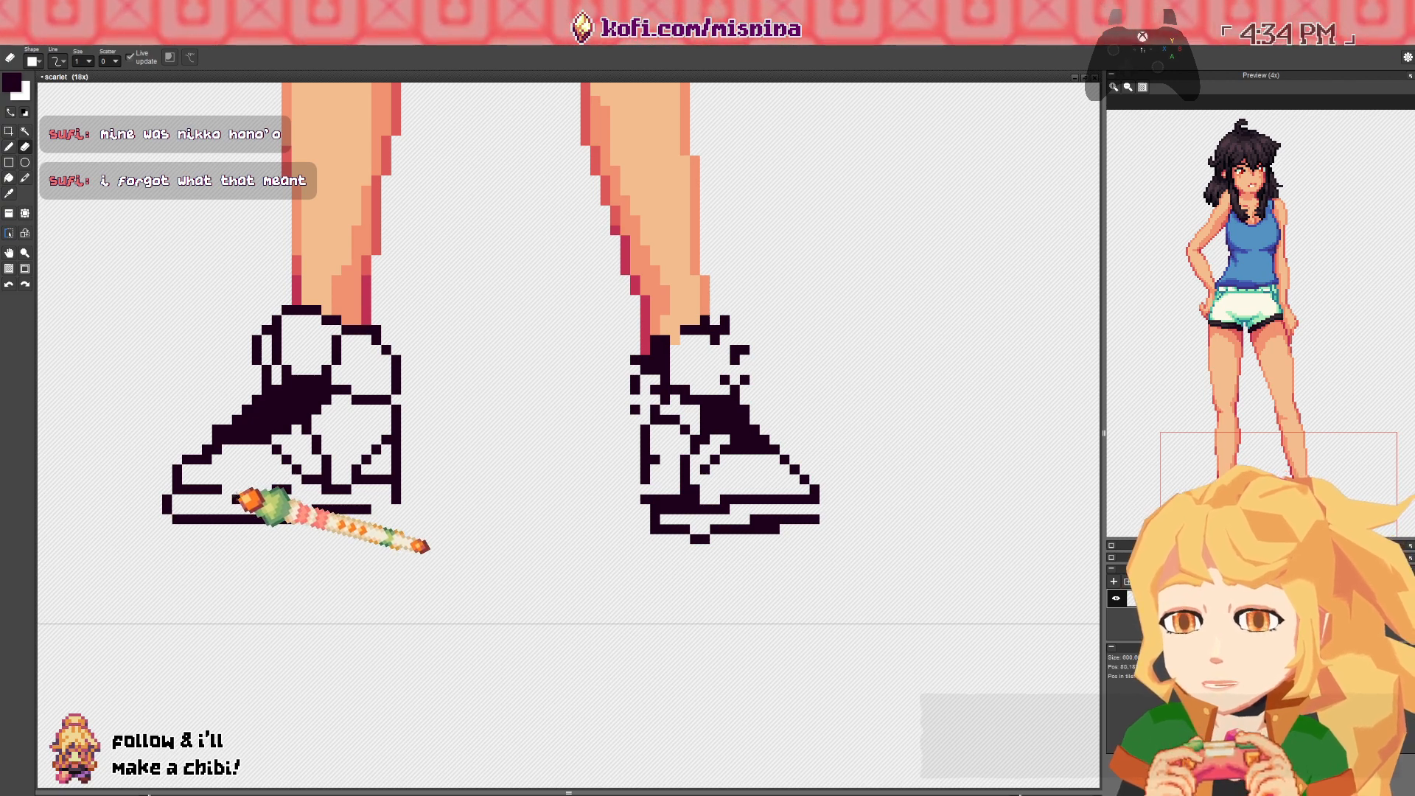
pyautogui.press('b')
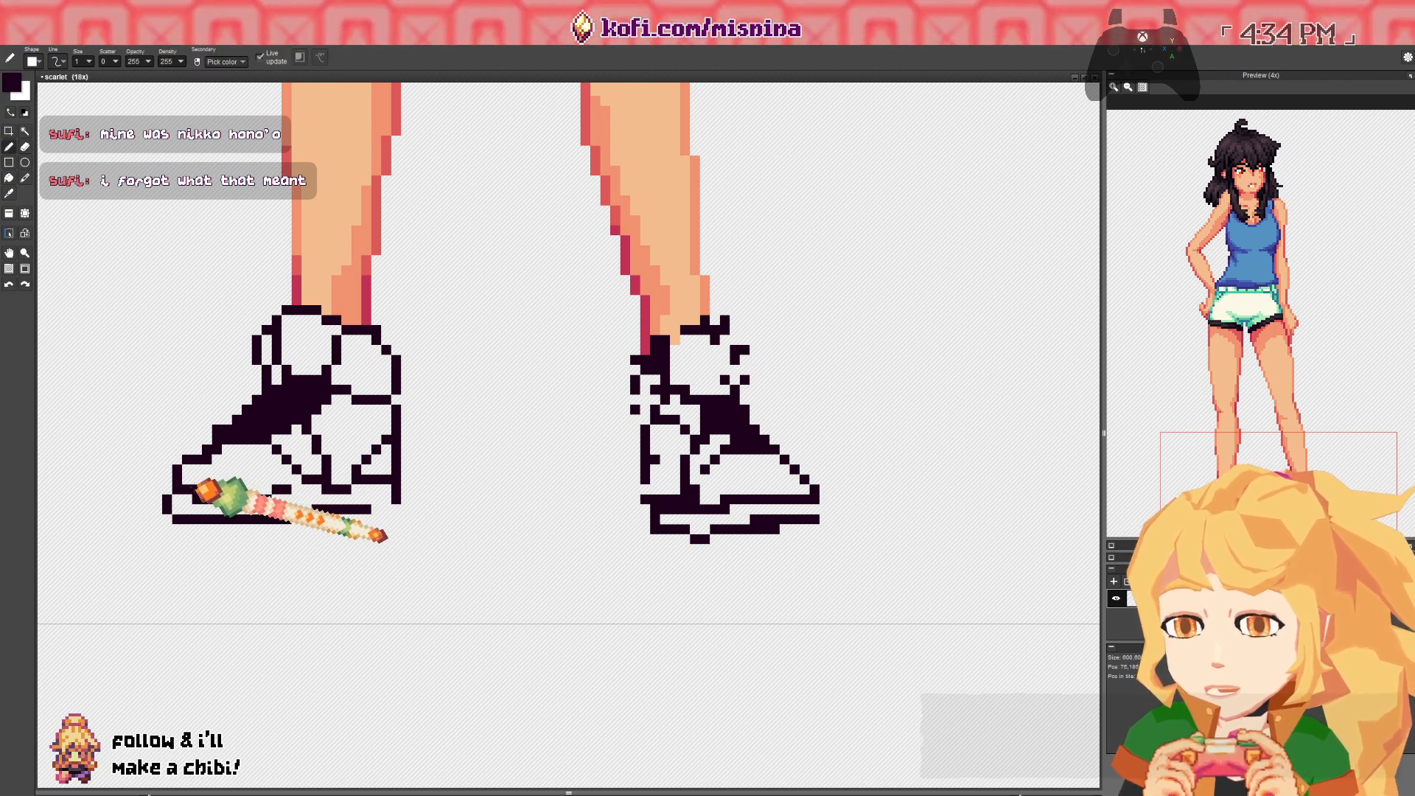
pyautogui.press('e')
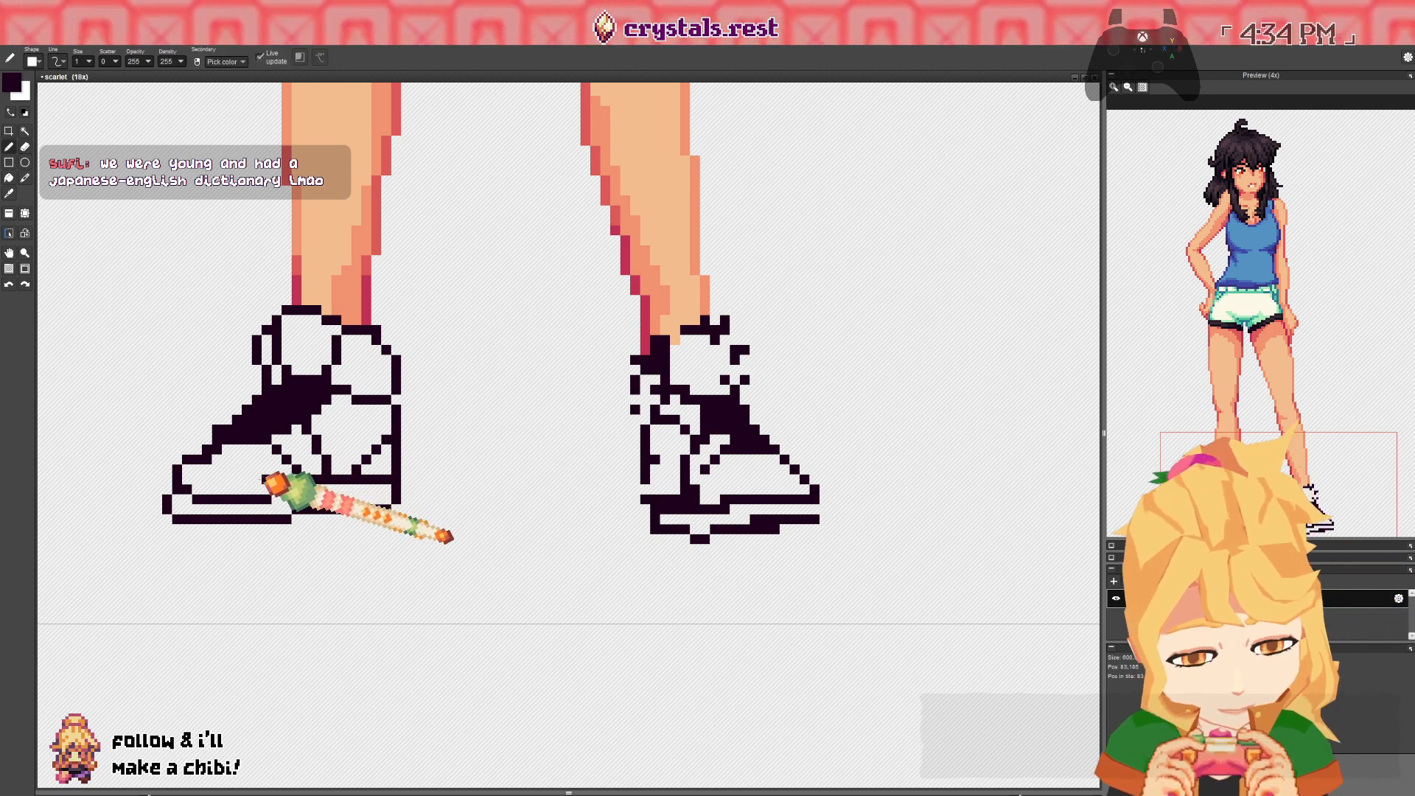
pyautogui.press('e')
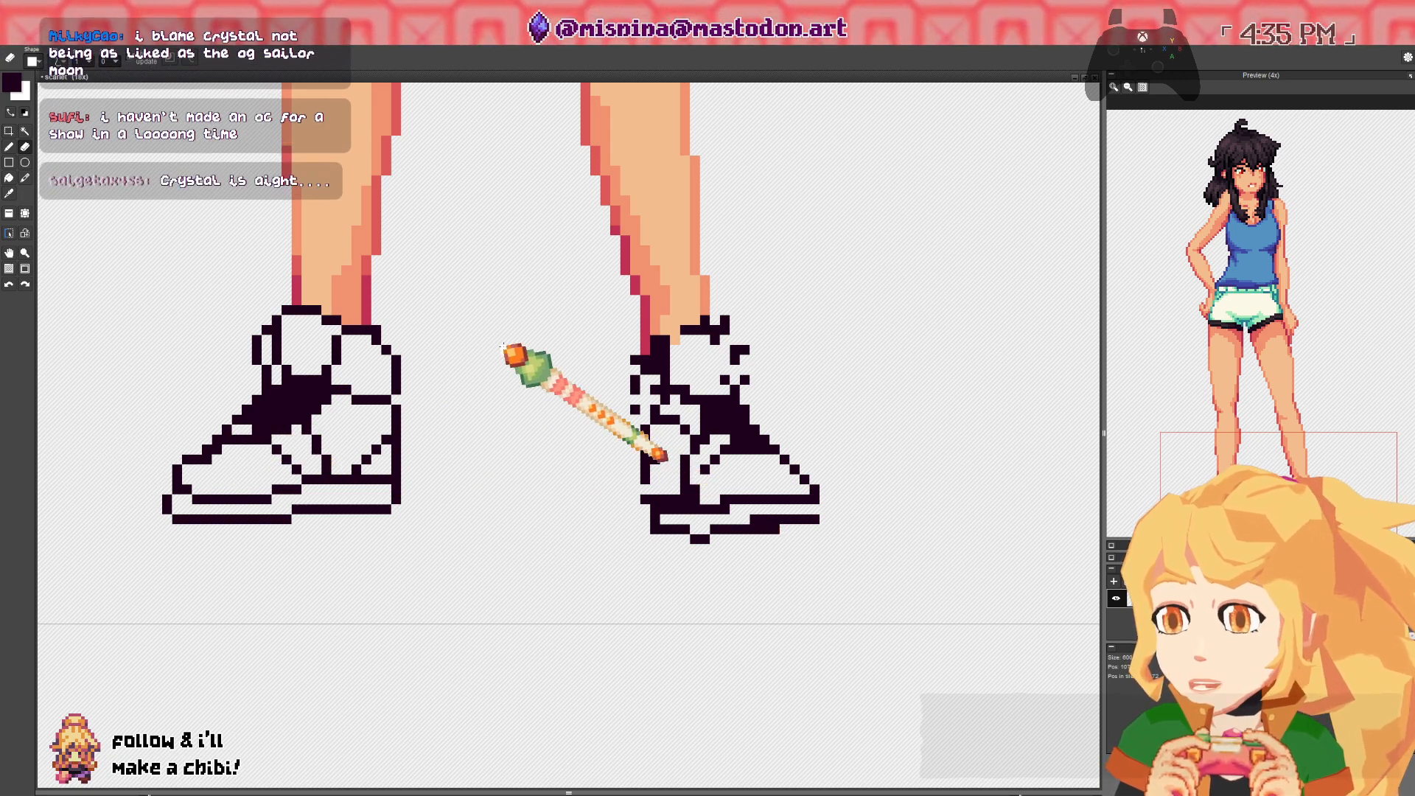
pyautogui.moveTo(502, 344); pyautogui.dragTo(465, 346)
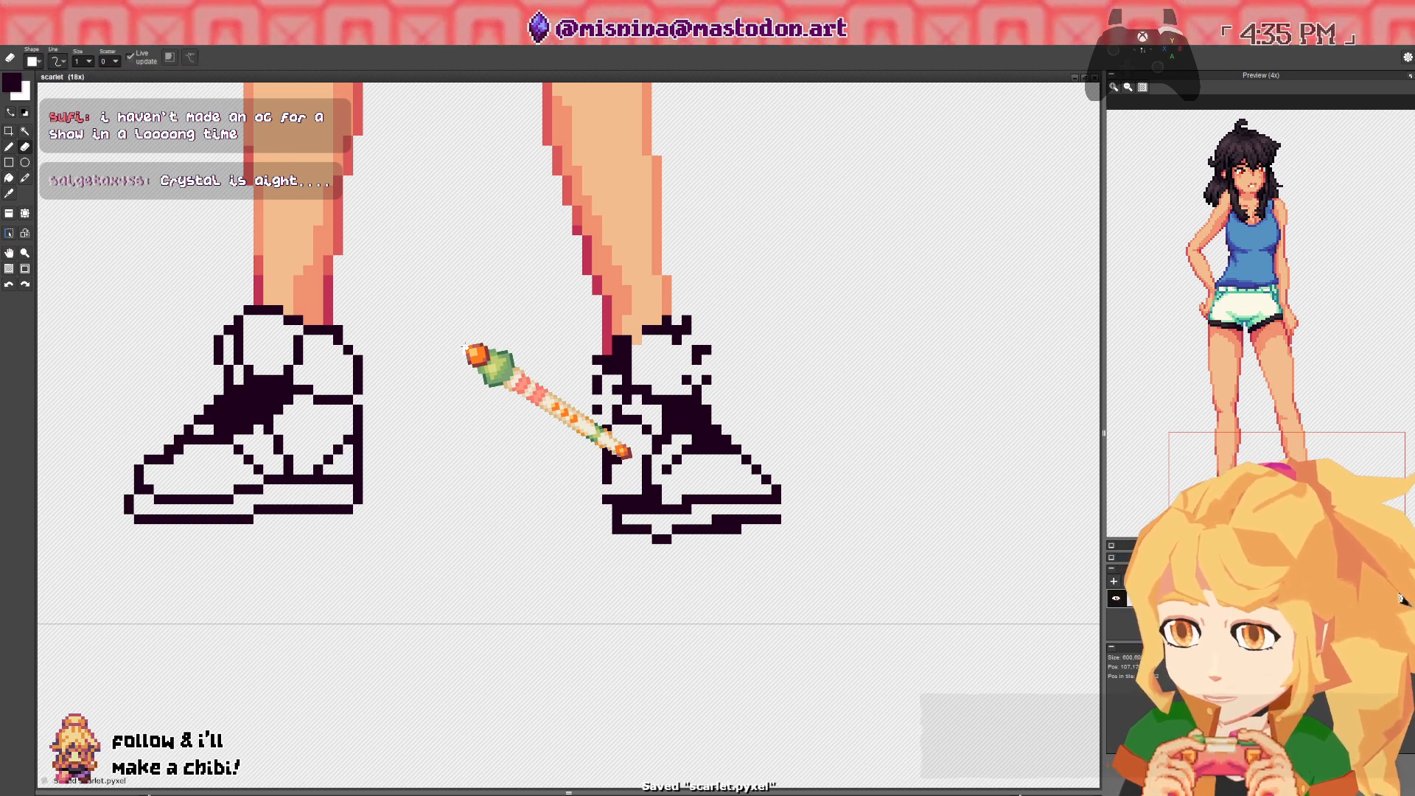
# - Redraw the right-hand shoe's ankle collar and tongue as thin, connected near-black outlines, erasing the scattered pixels around them
pyautogui.moveTo(558, 466); pyautogui.dragTo(519, 457)
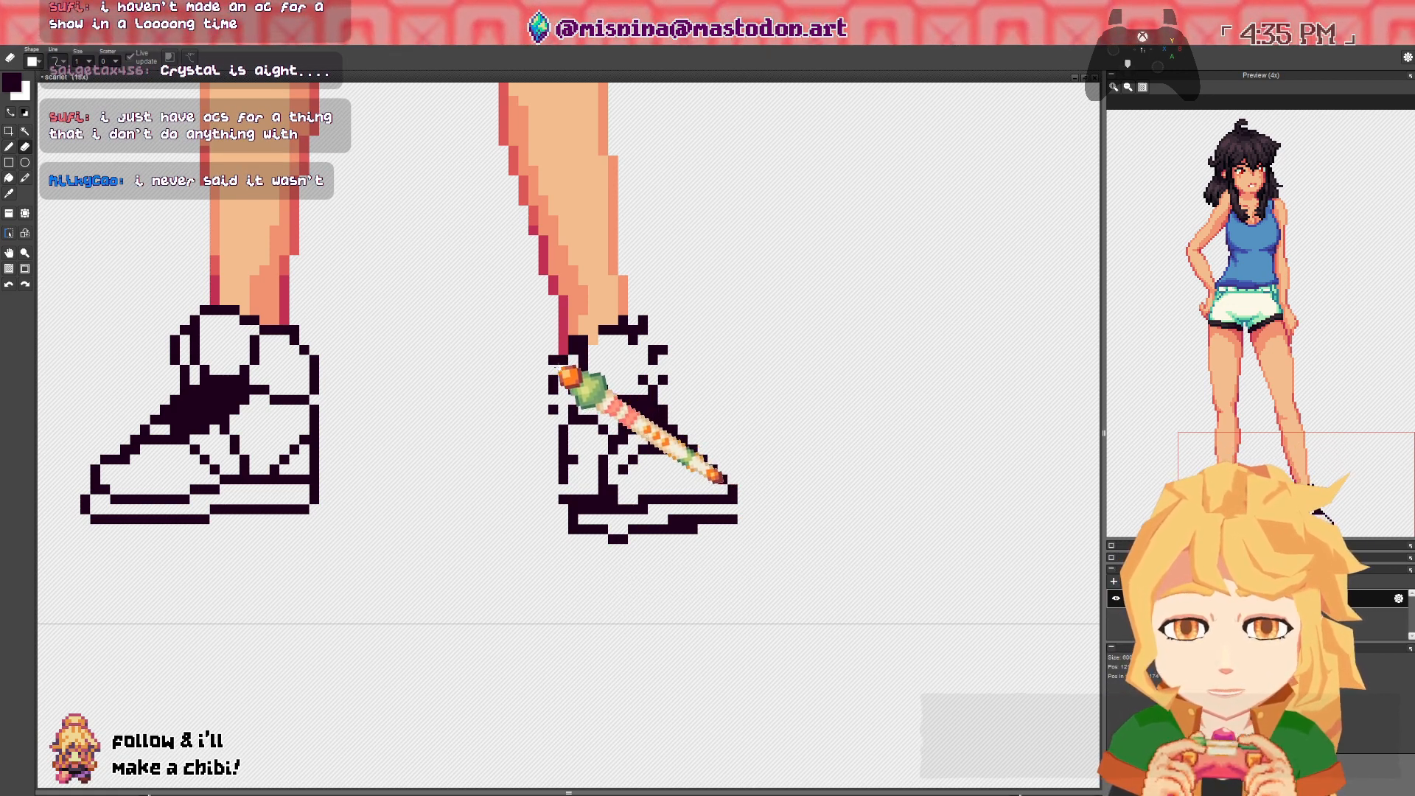
pyautogui.press('b')
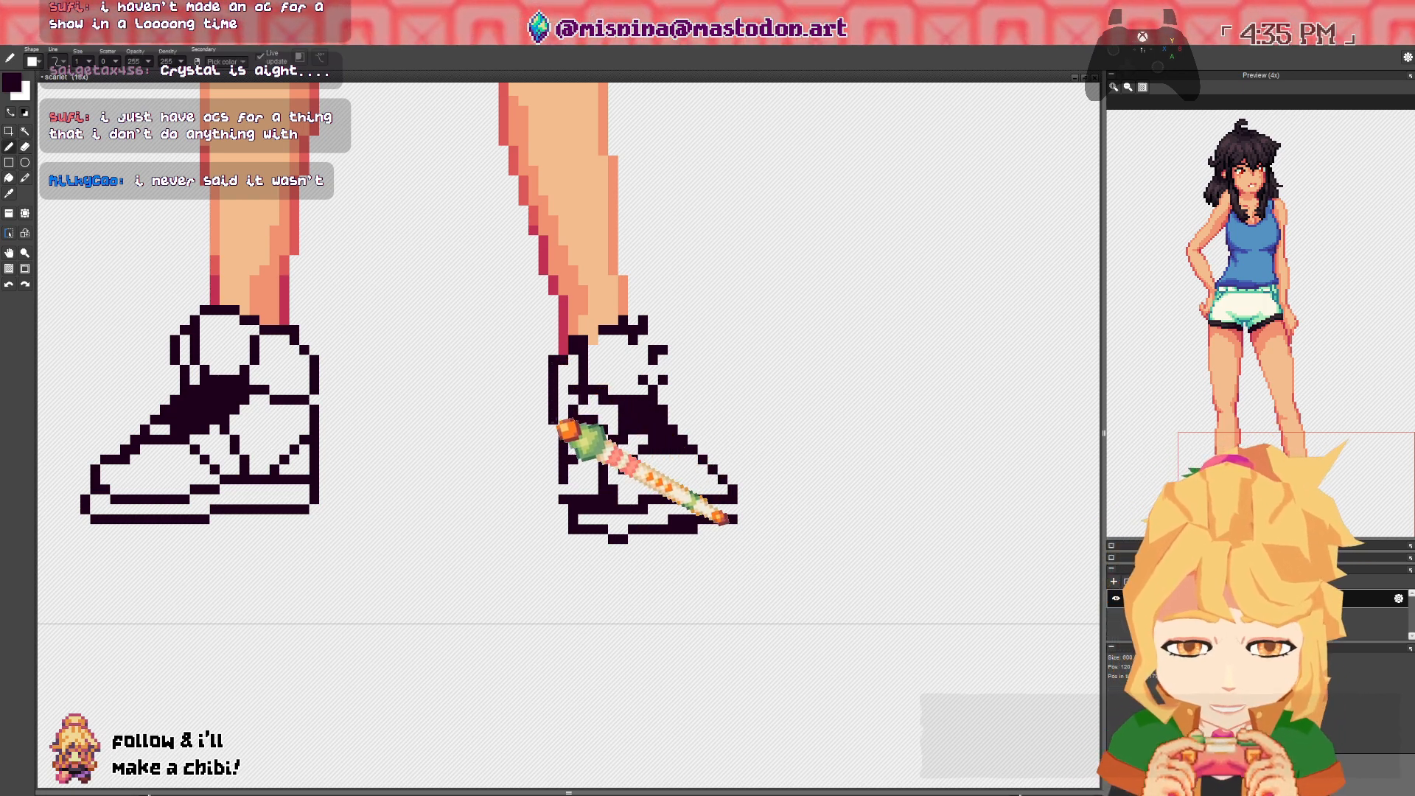
pyautogui.press('e')
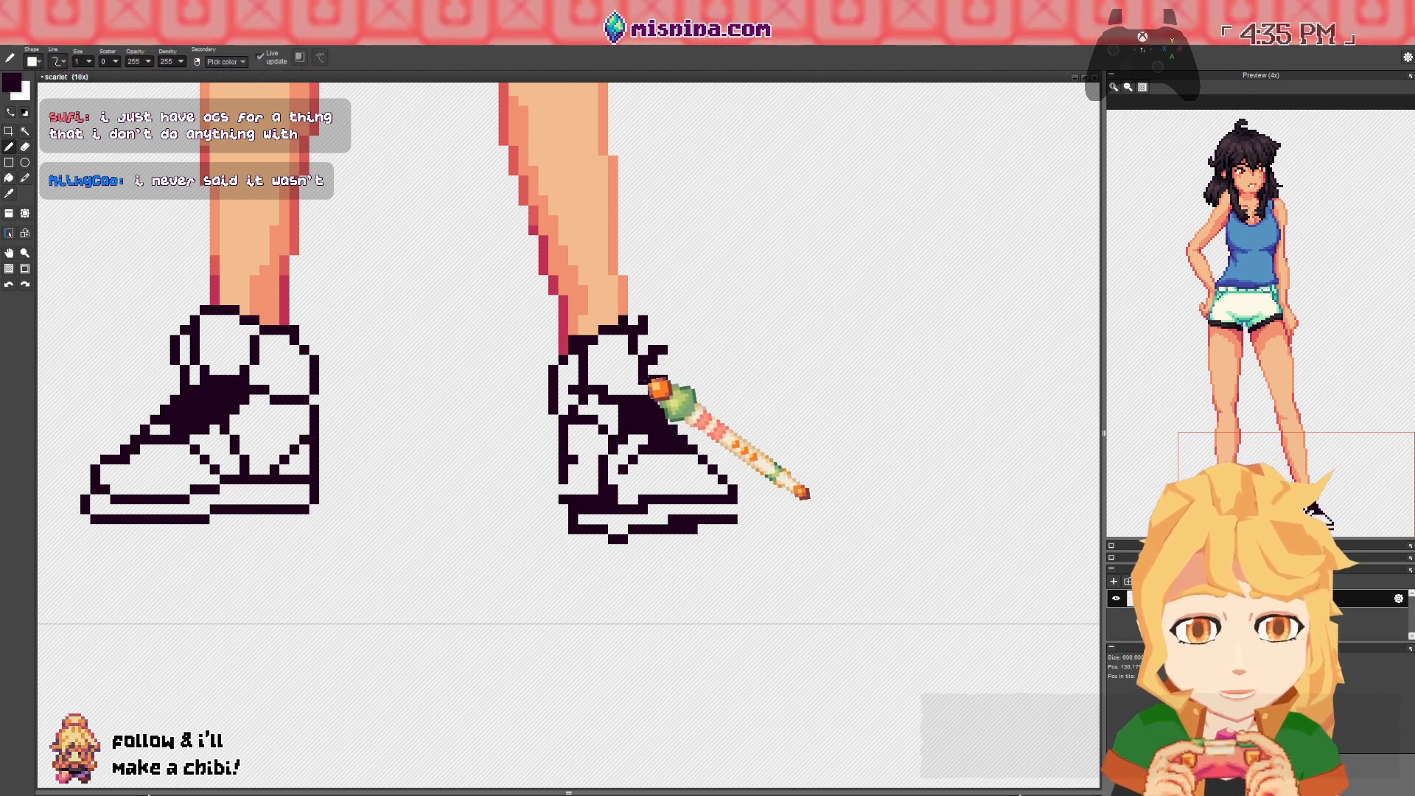
pyautogui.press('e')
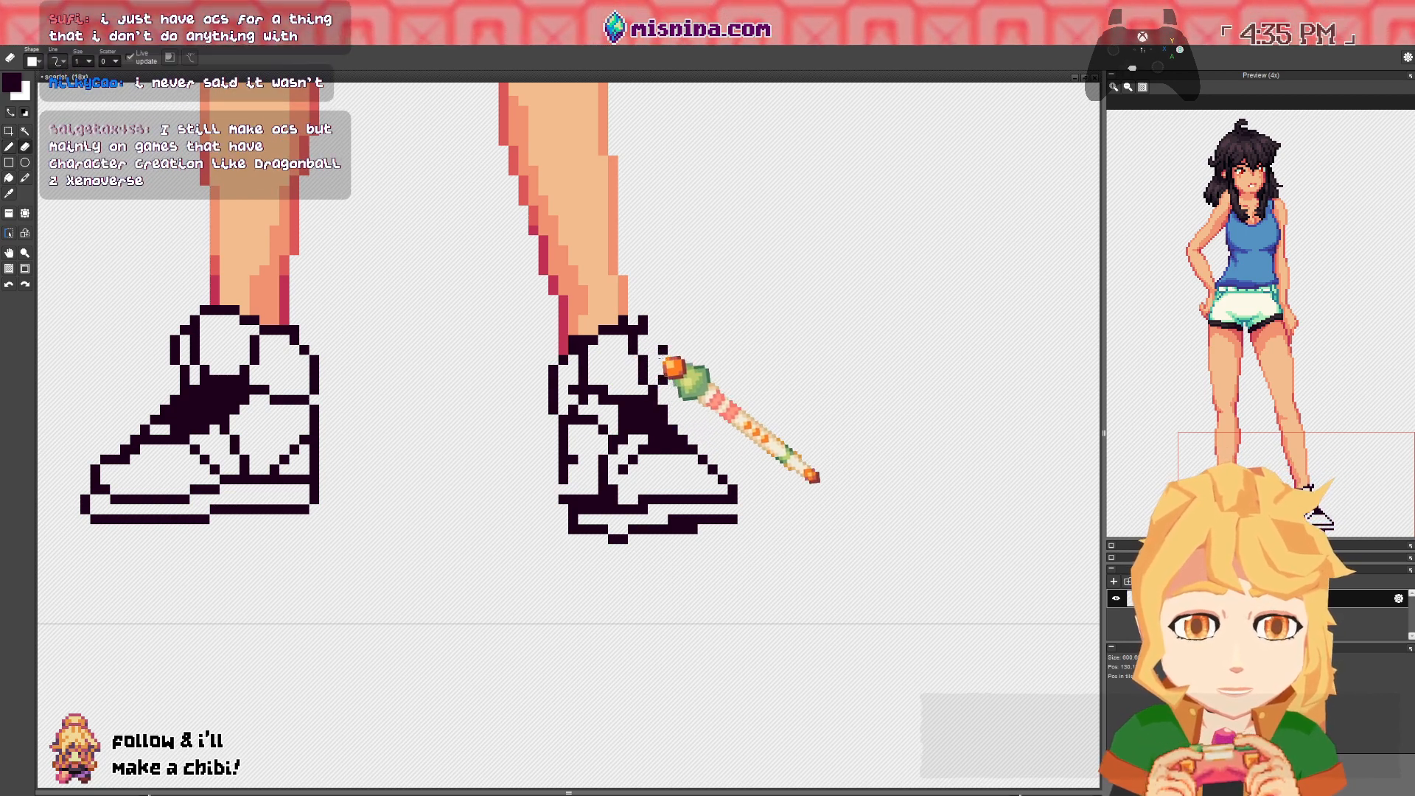
pyautogui.press('b')
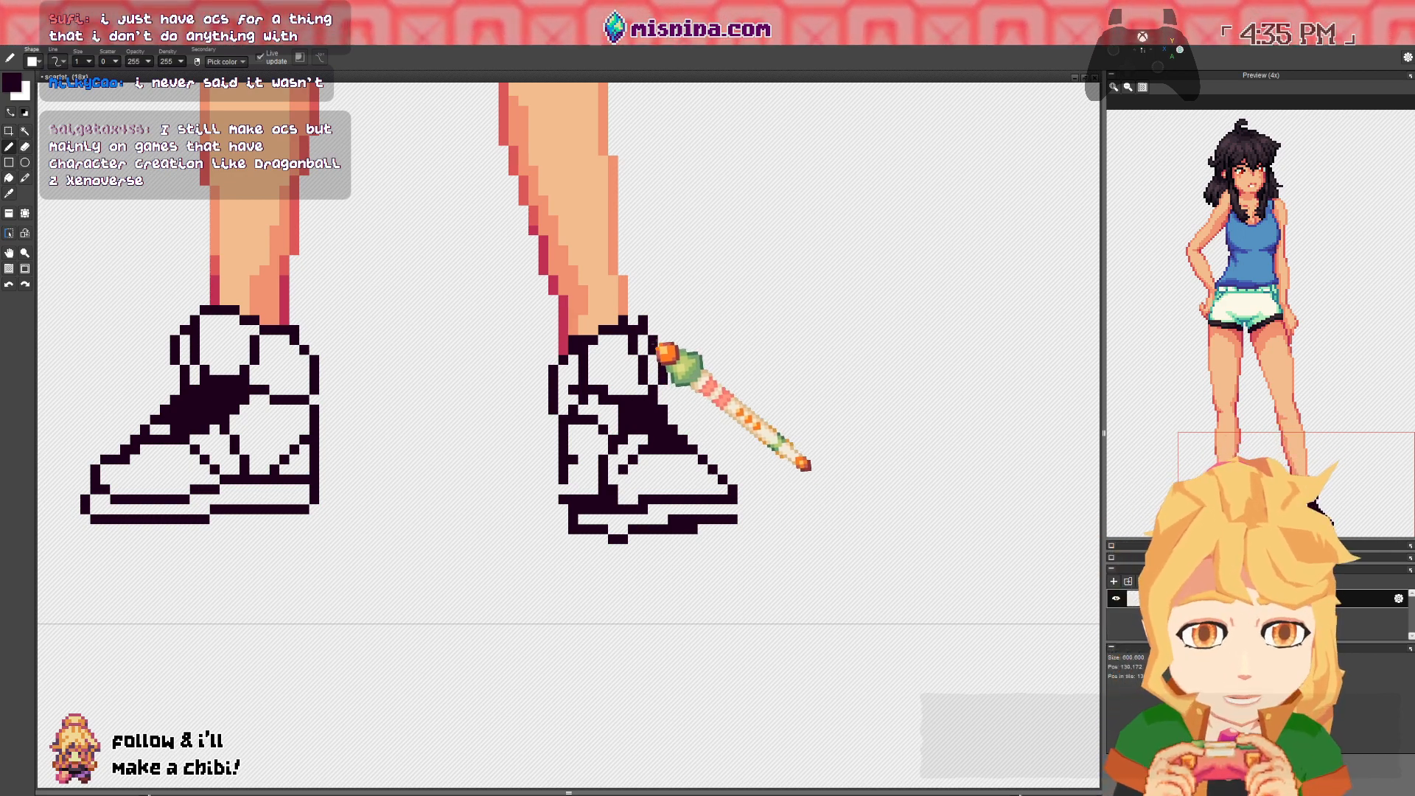
pyautogui.press('e')
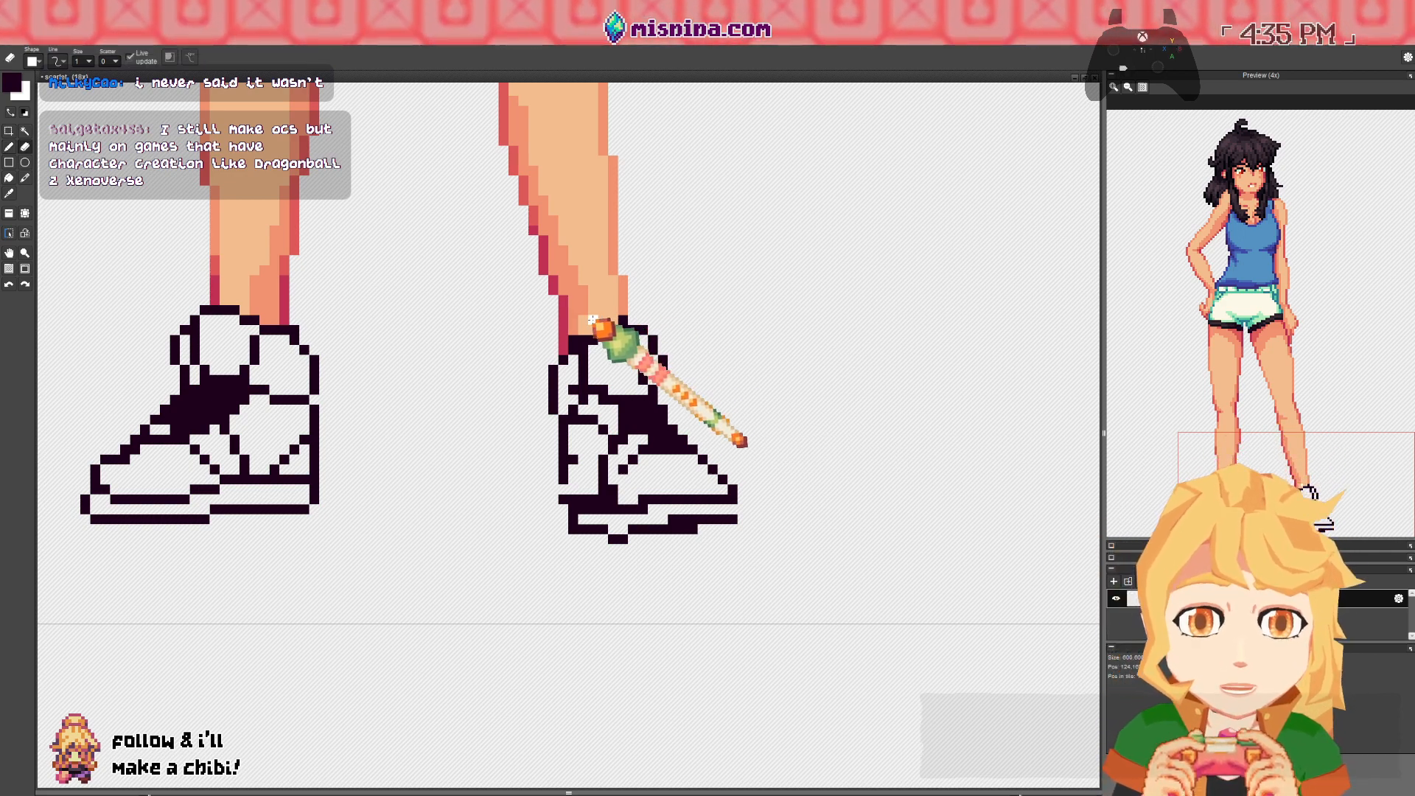
# - Pick the red skin outline color from the right-hand leg and paint the outer edge of its ankle above the shoe
pyautogui.press('space')
pyautogui.moveTo(572, 302); pyautogui.dragTo(572, 533)
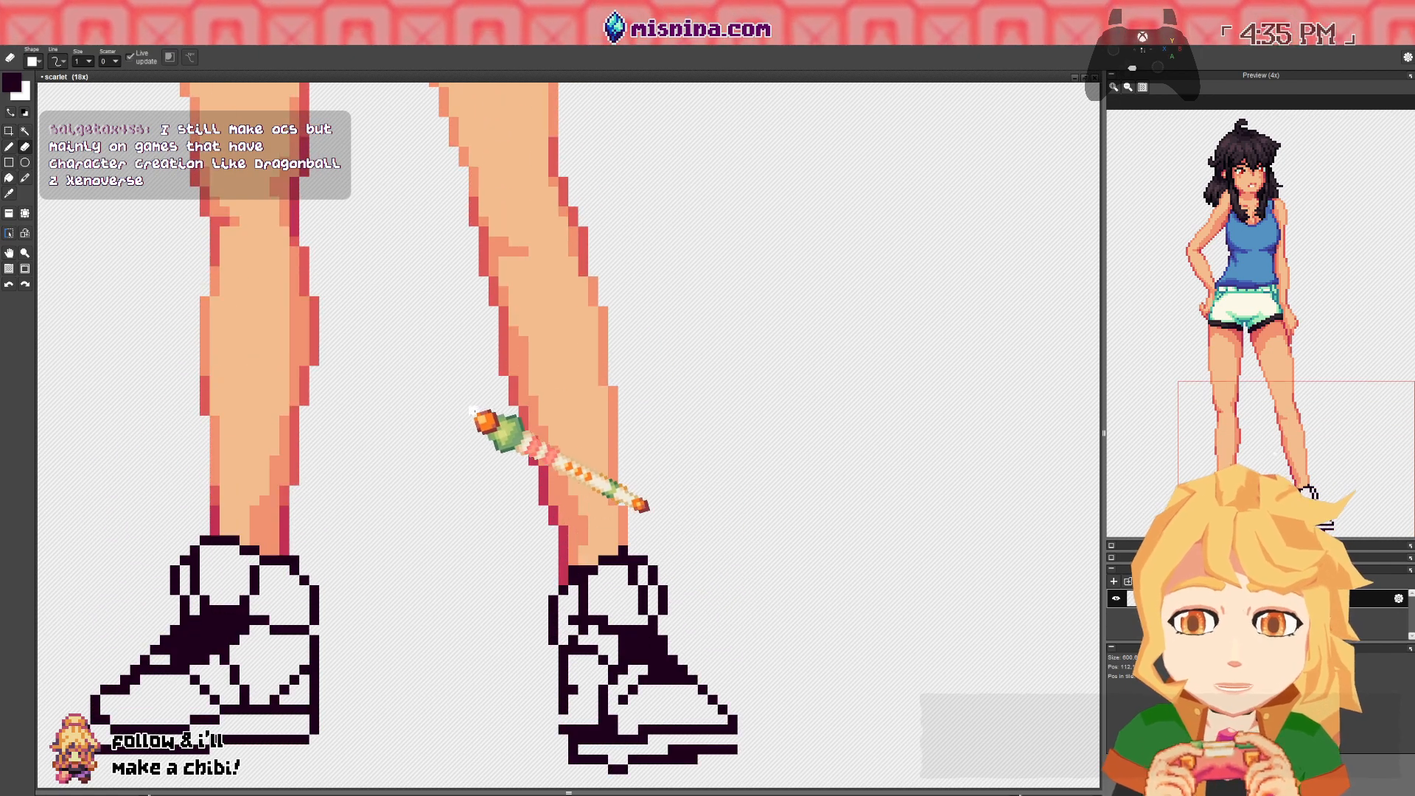
pyautogui.press('b')
pyautogui.keyDown('alt'); pyautogui.click(503, 400); pyautogui.keyUp('alt')
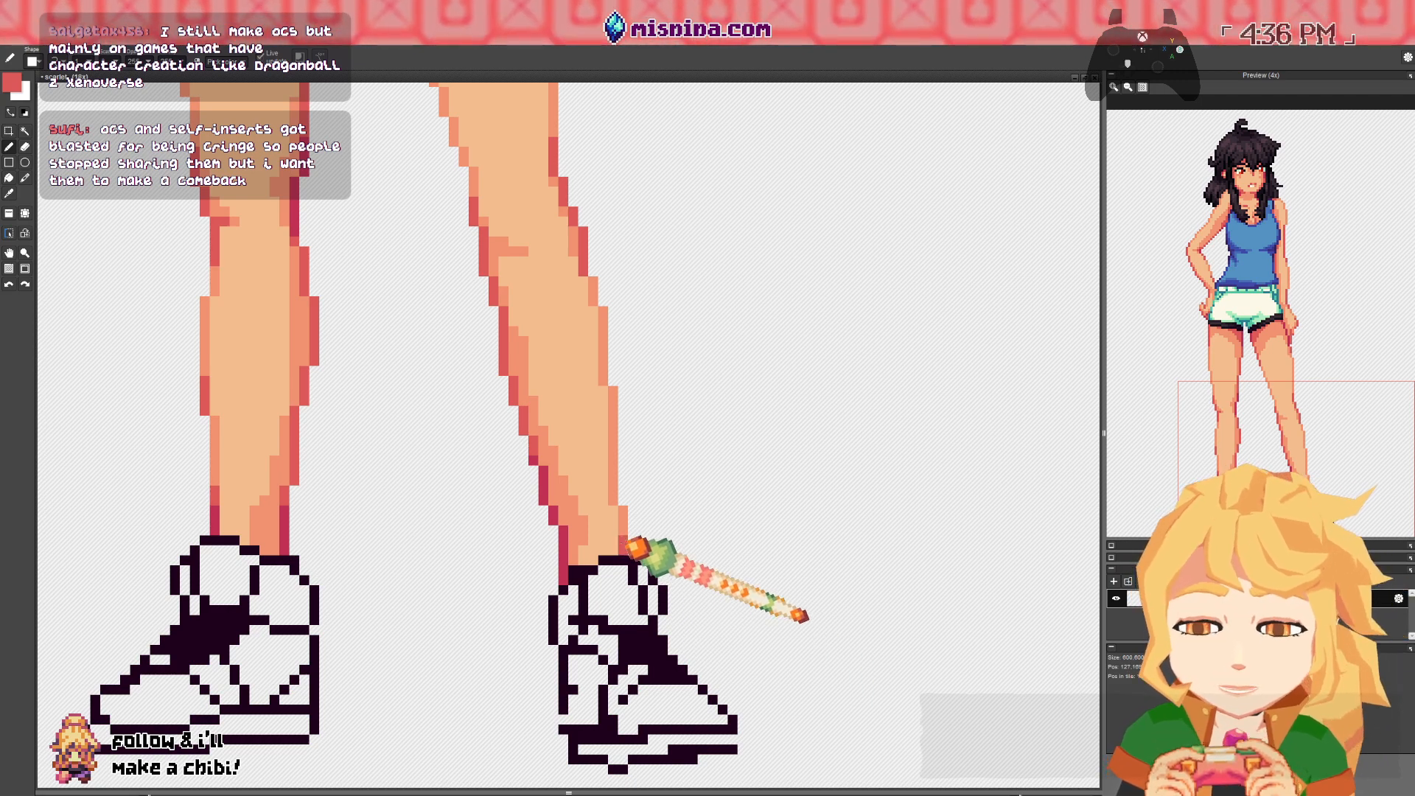
pyautogui.moveTo(624, 703); pyautogui.dragTo(623, 539)
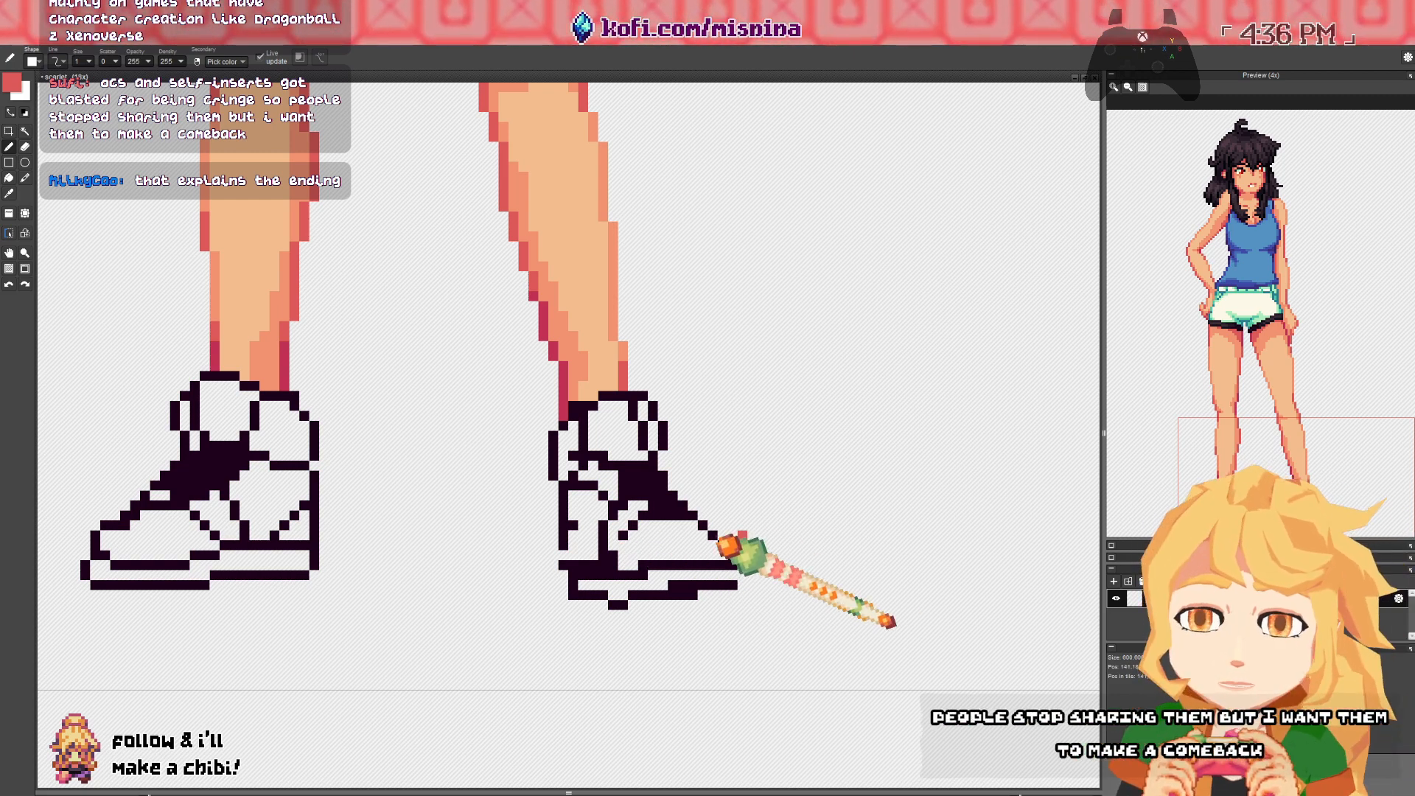
# - Pick the near-black outline color again and refine where the right-hand shoe's collar meets the tongue, clearing excess dark pixels
pyautogui.rightClick(564, 432)
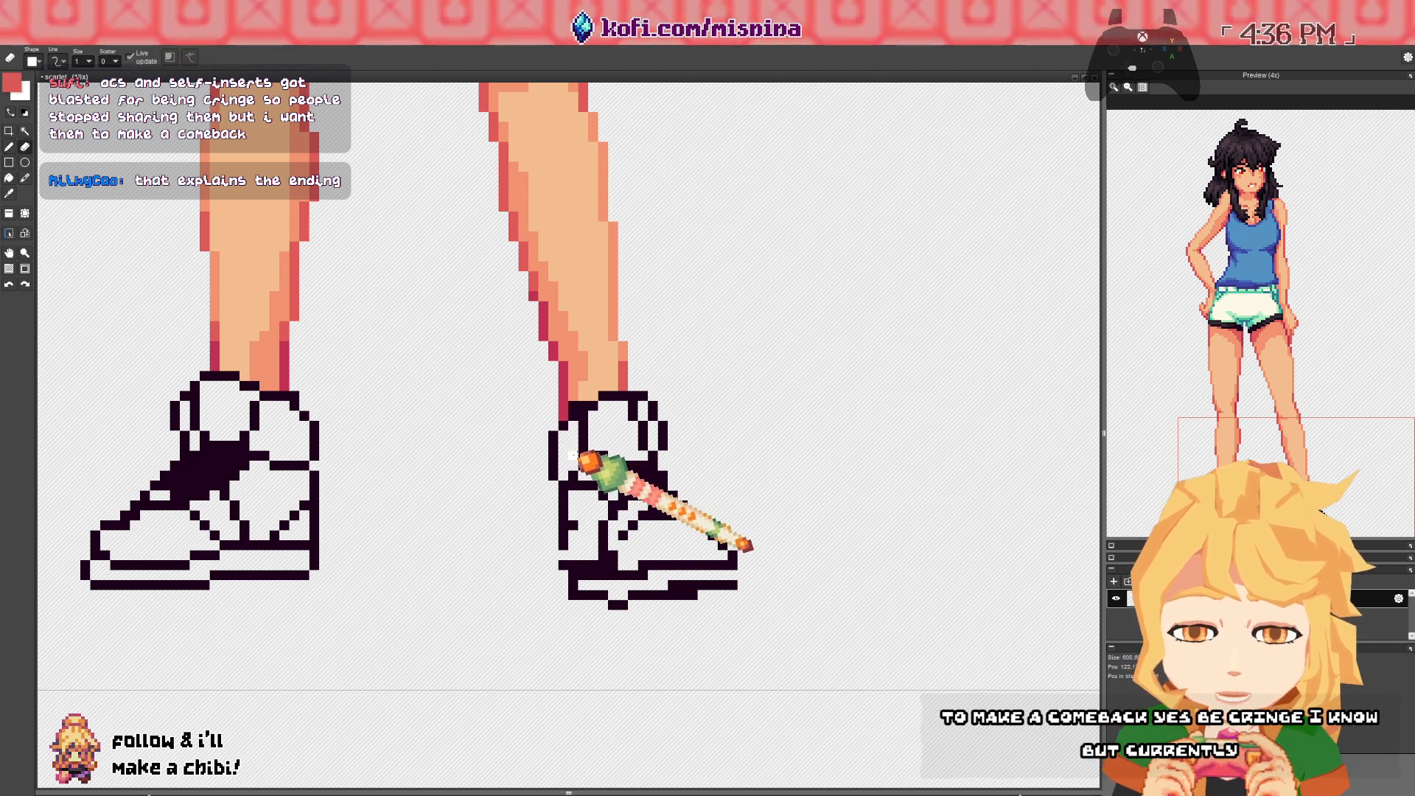
pyautogui.press('b')
pyautogui.rightClick(653, 407)
pyautogui.moveTo(653, 407); pyautogui.dragTo(642, 406)
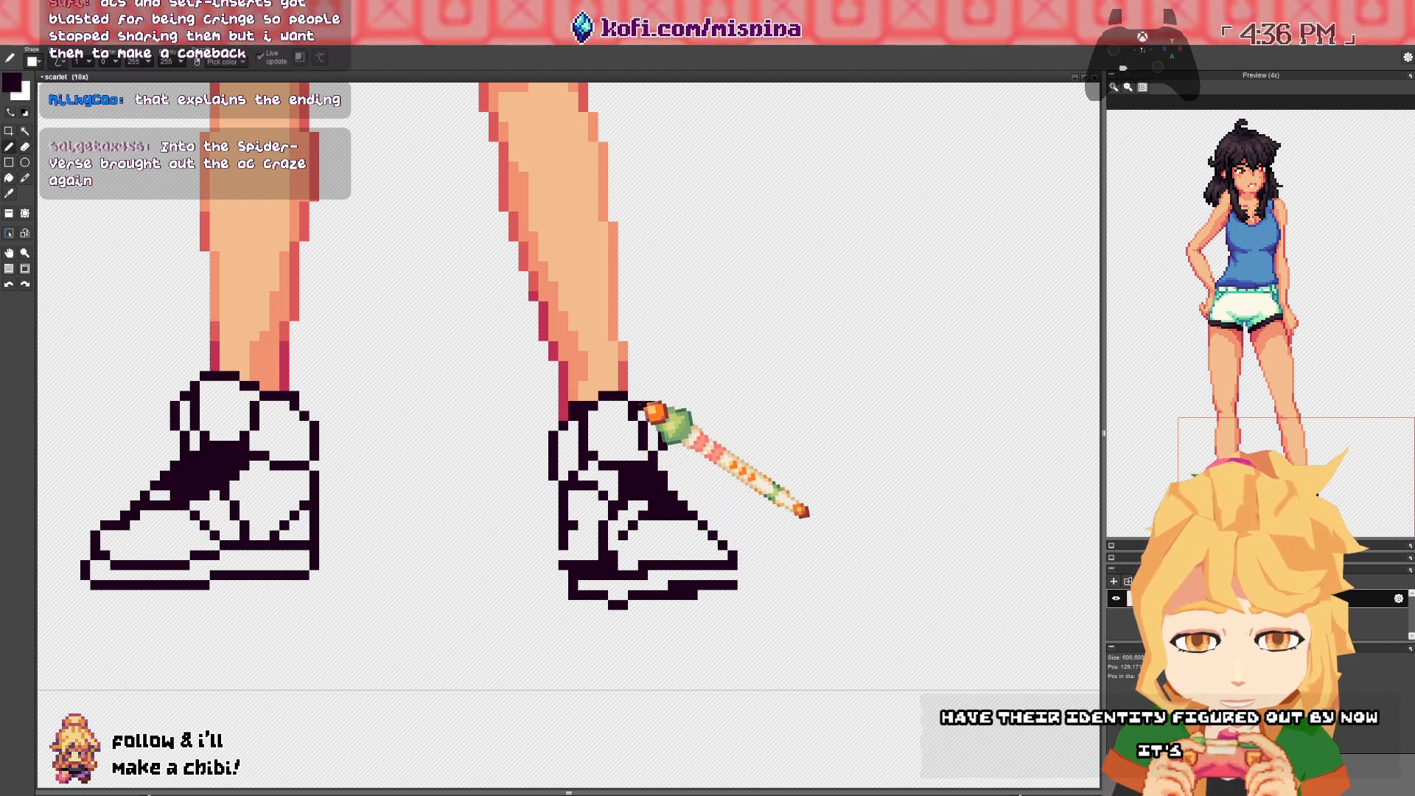
pyautogui.rightClick(584, 405)
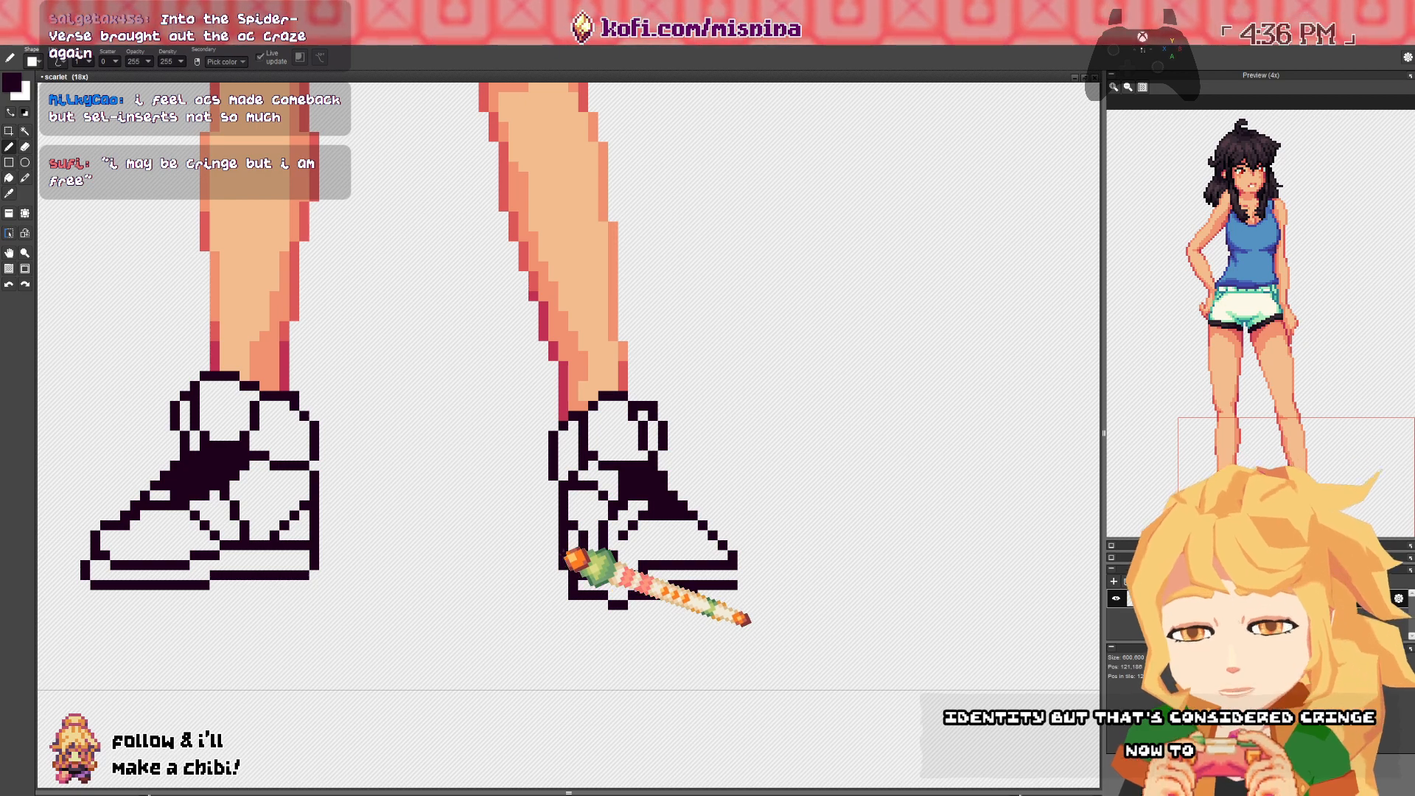
# - Clean up the right-hand shoe's heel panel and hollow out the solid dark area at the heel end of its sole
pyautogui.press('e')
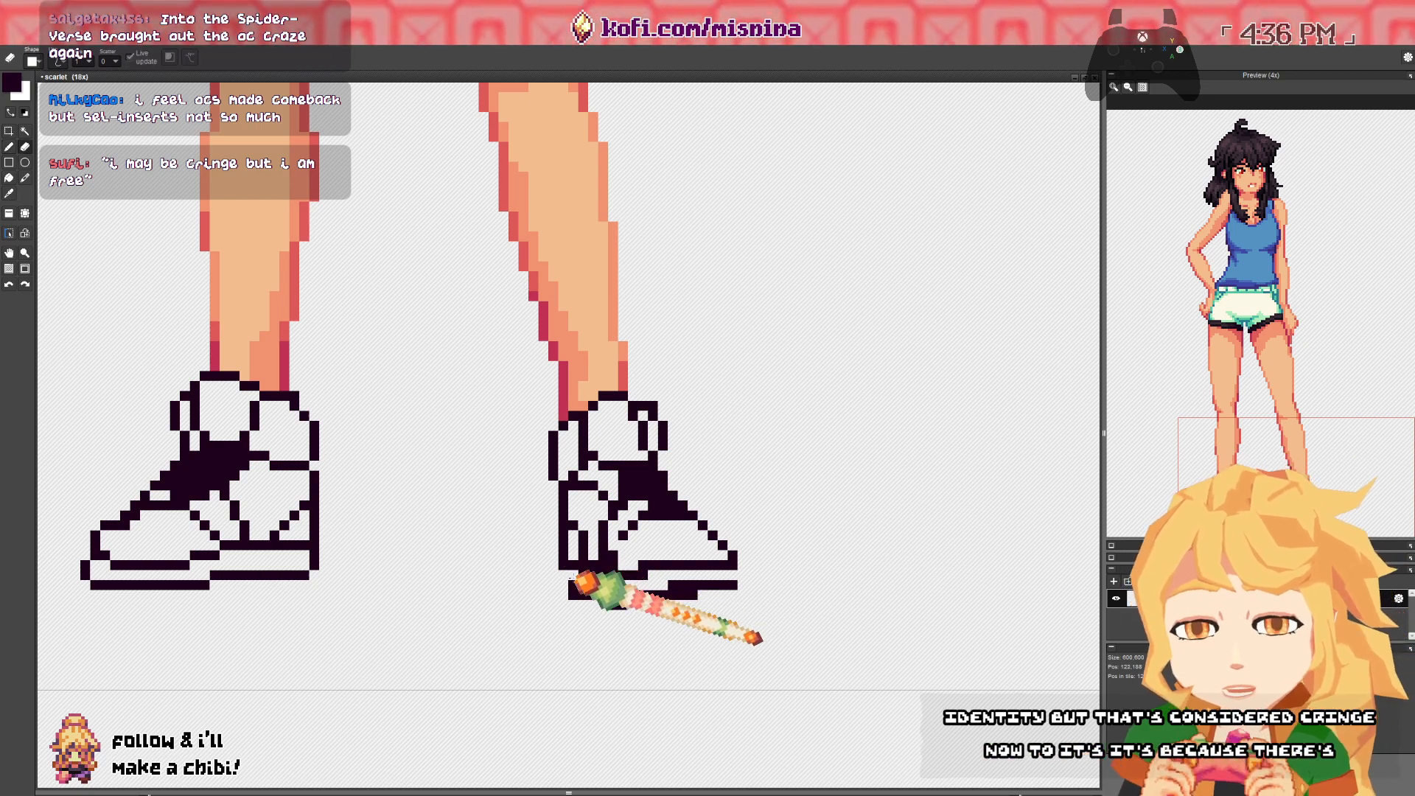
pyautogui.press('b')
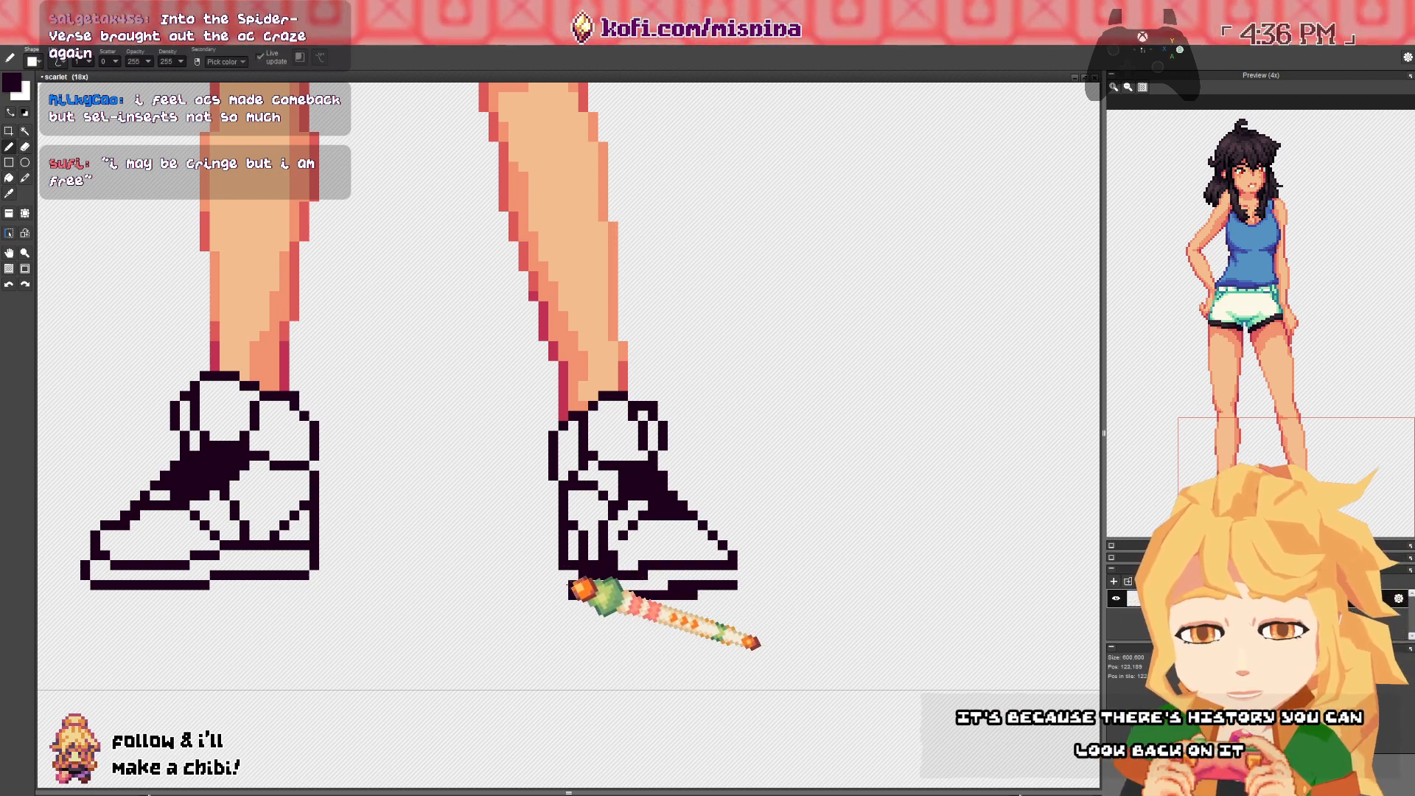
pyautogui.press('e')
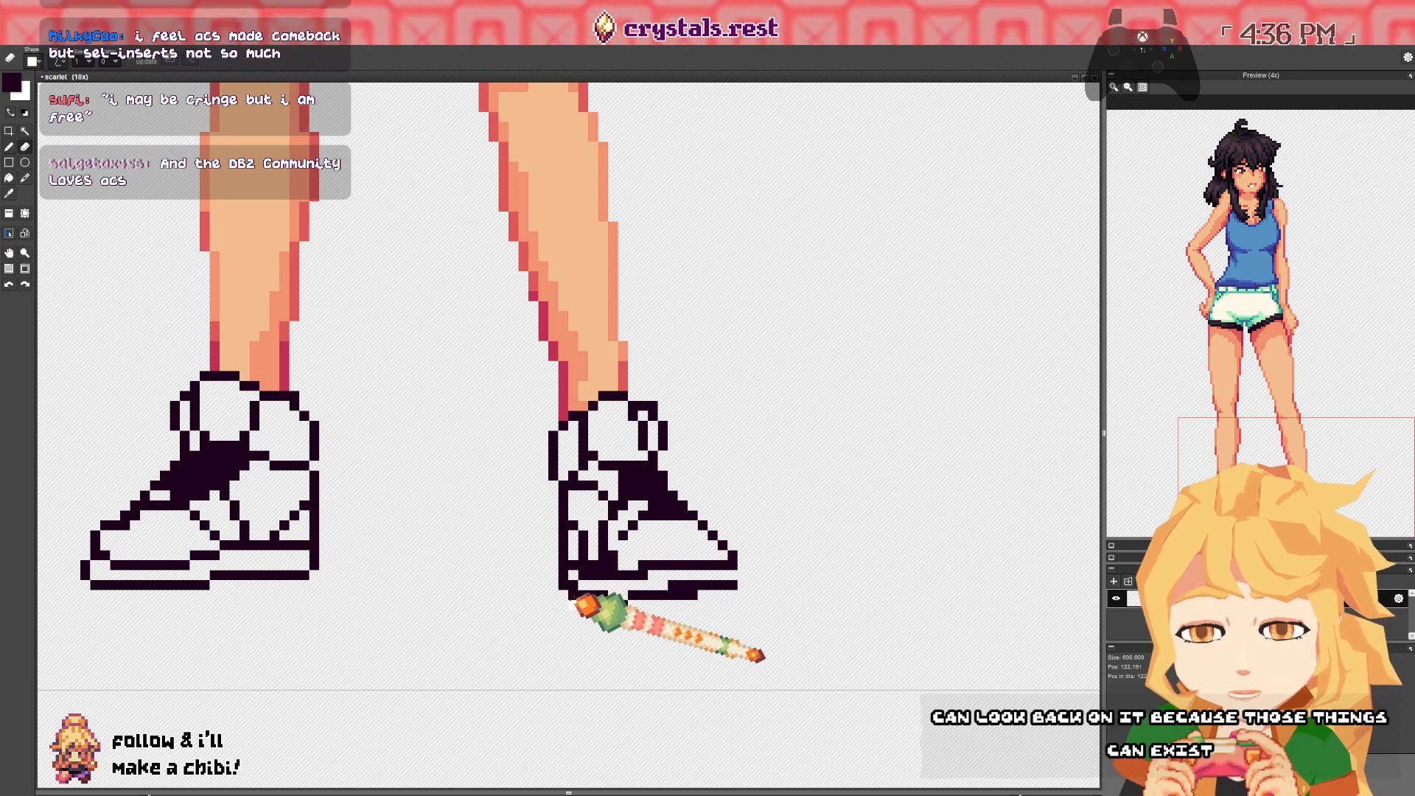
pyautogui.press('b')
pyautogui.moveTo(609, 594); pyautogui.dragTo(659, 594)
pyautogui.press('e')
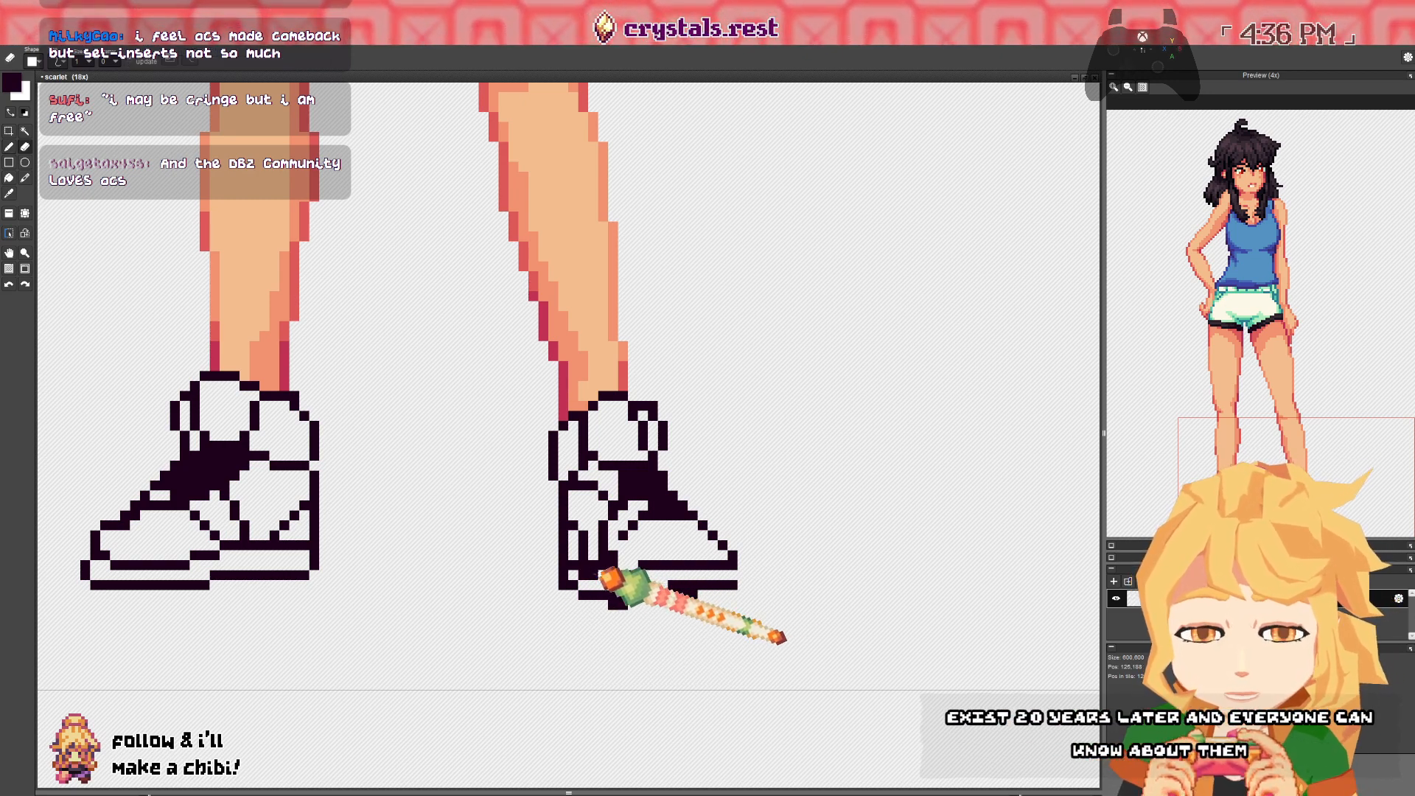
pyautogui.press('b')
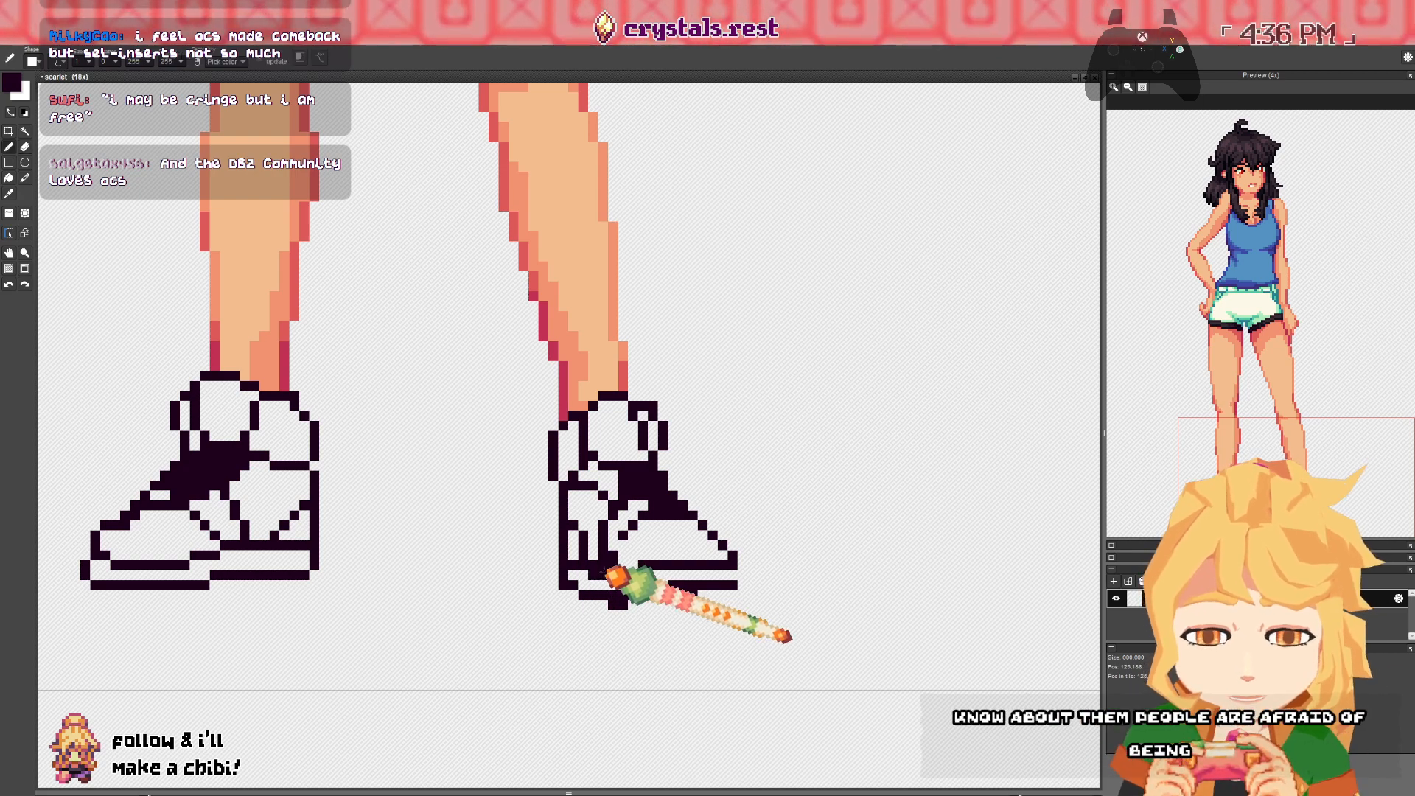
pyautogui.press('e')
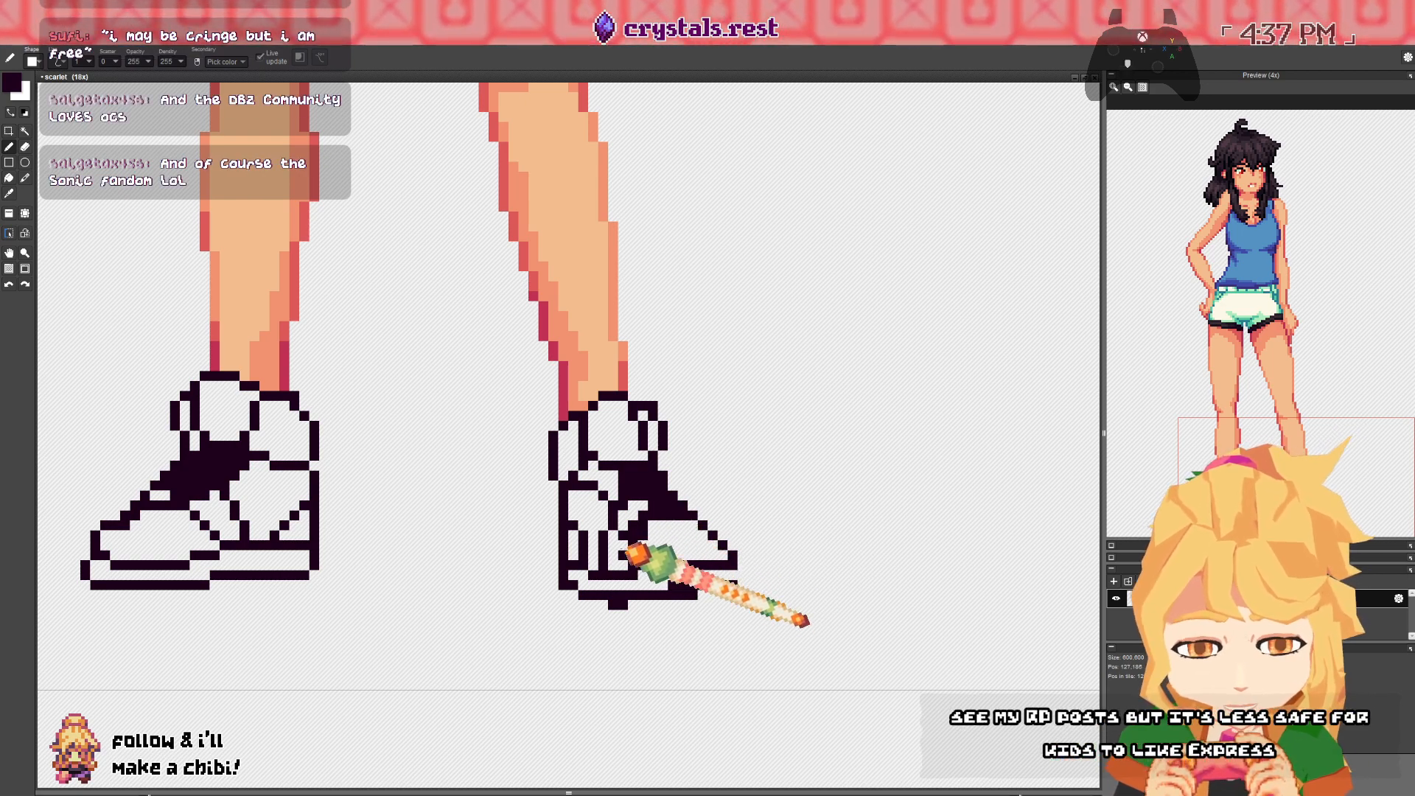
# - Thin the right-hand shoe's side panel lines, smooth the toe's upper outline, and erase the outermost pixels to shorten the toe
pyautogui.press('e')
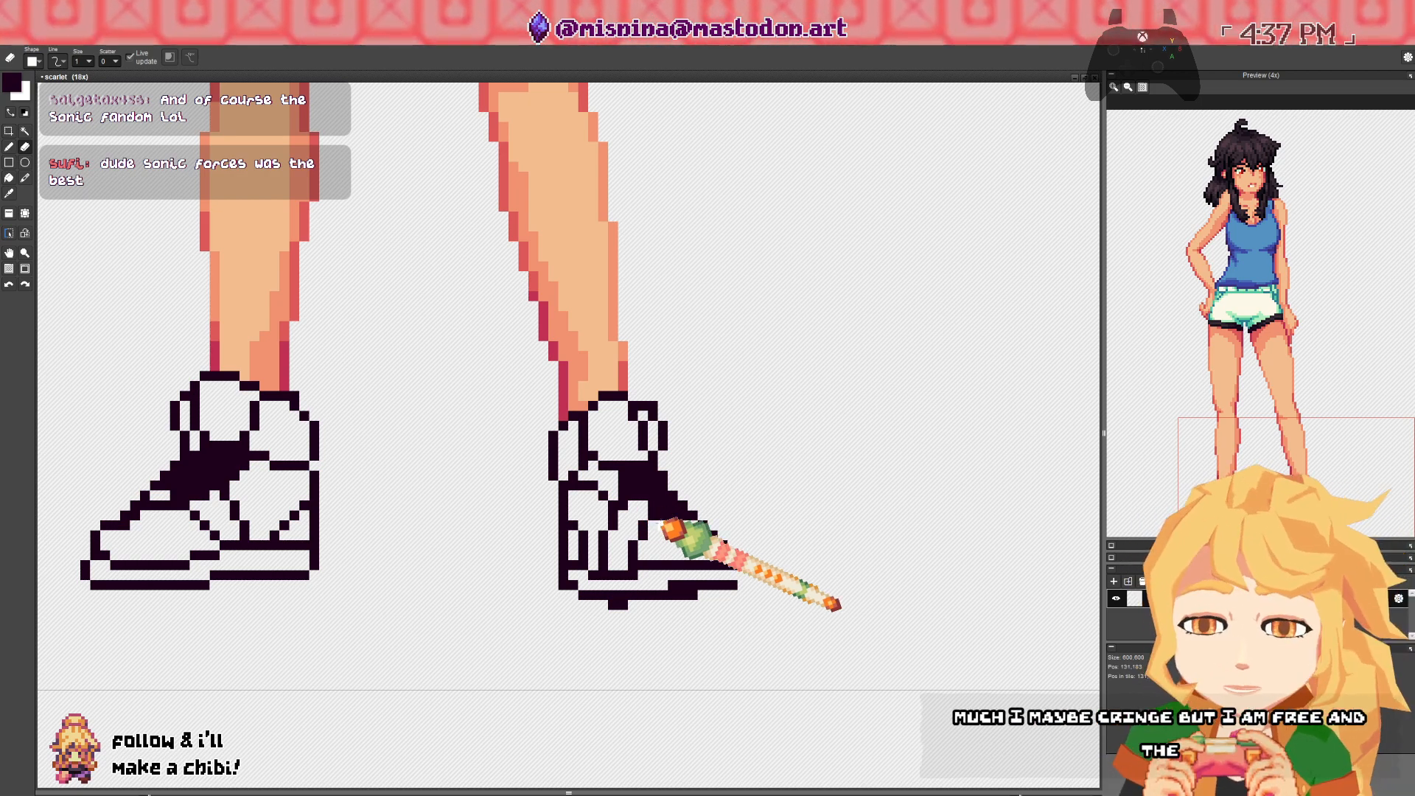
pyautogui.press('b')
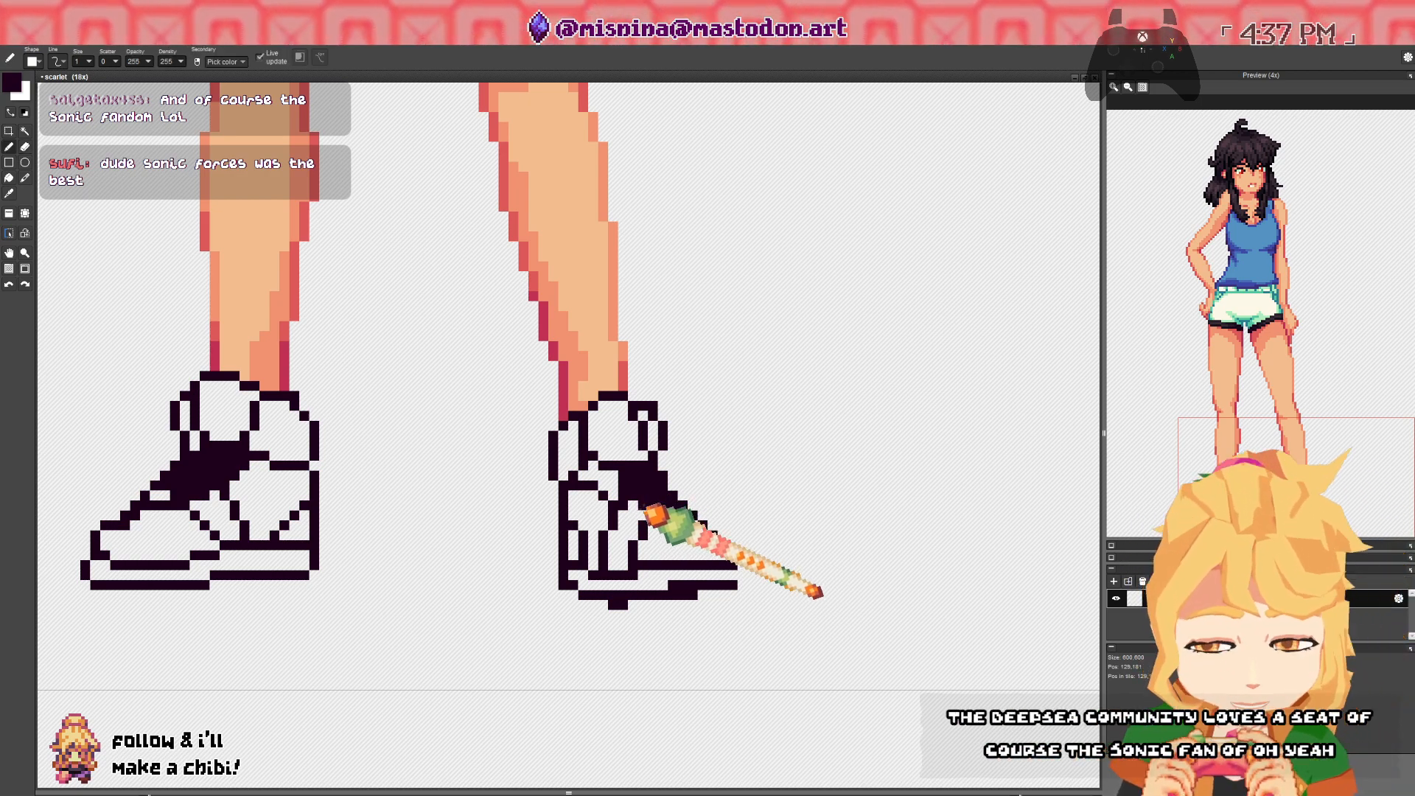
pyautogui.press('e')
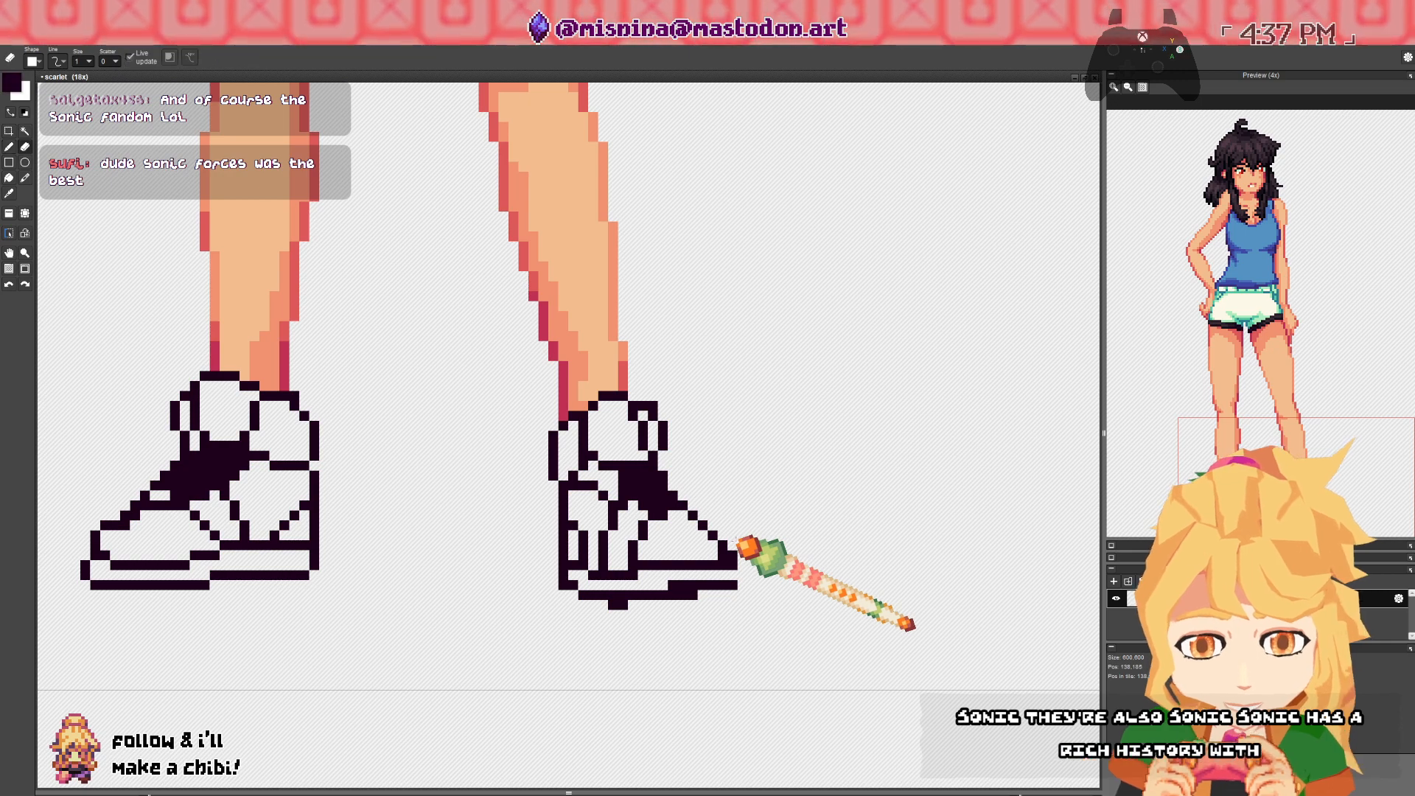
pyautogui.moveTo(733, 551); pyautogui.dragTo(734, 590)
pyautogui.click(725, 587)
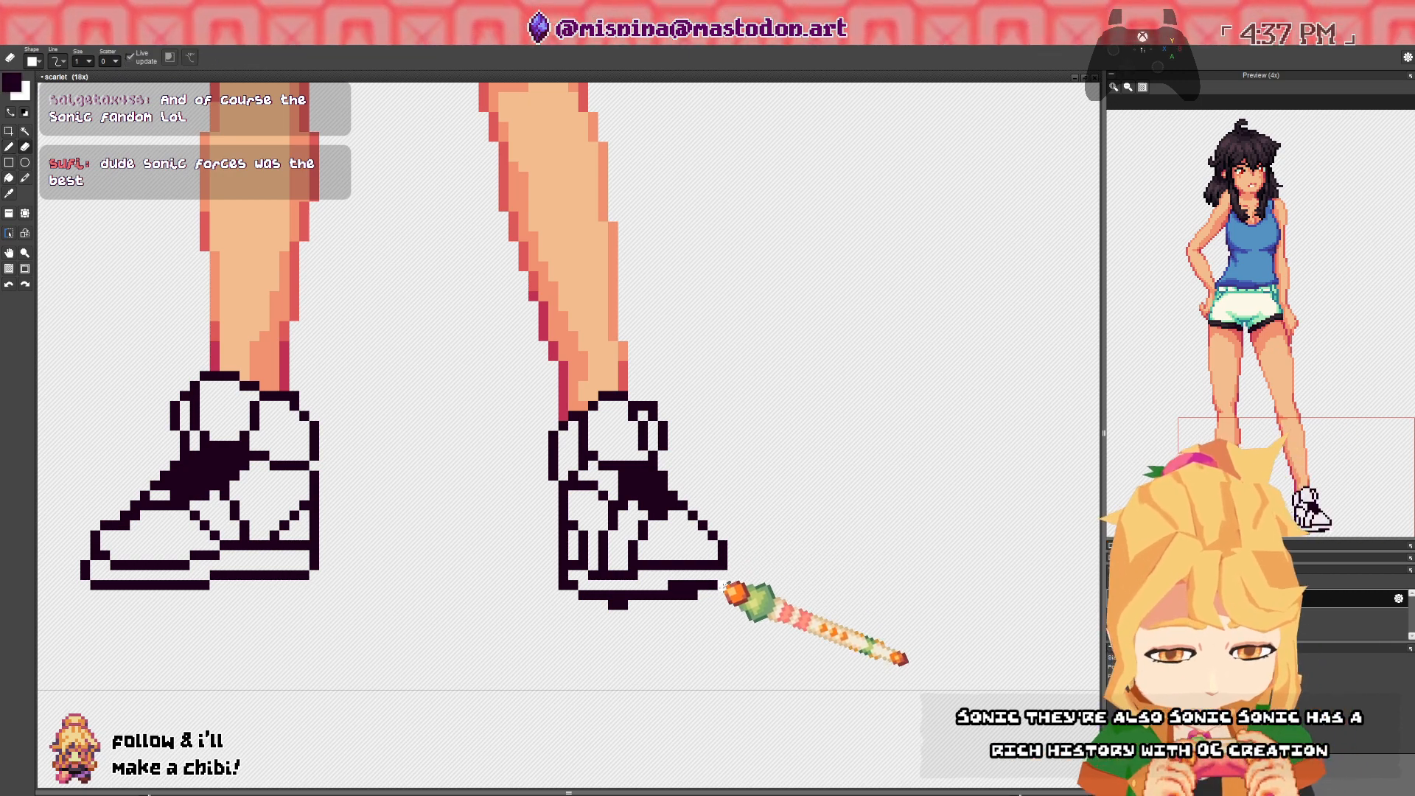
# - Redraw the right-hand shoe's sole with a closed toe edge, a flat bottom line, and a solid dark underside beneath the toe
pyautogui.press('b')
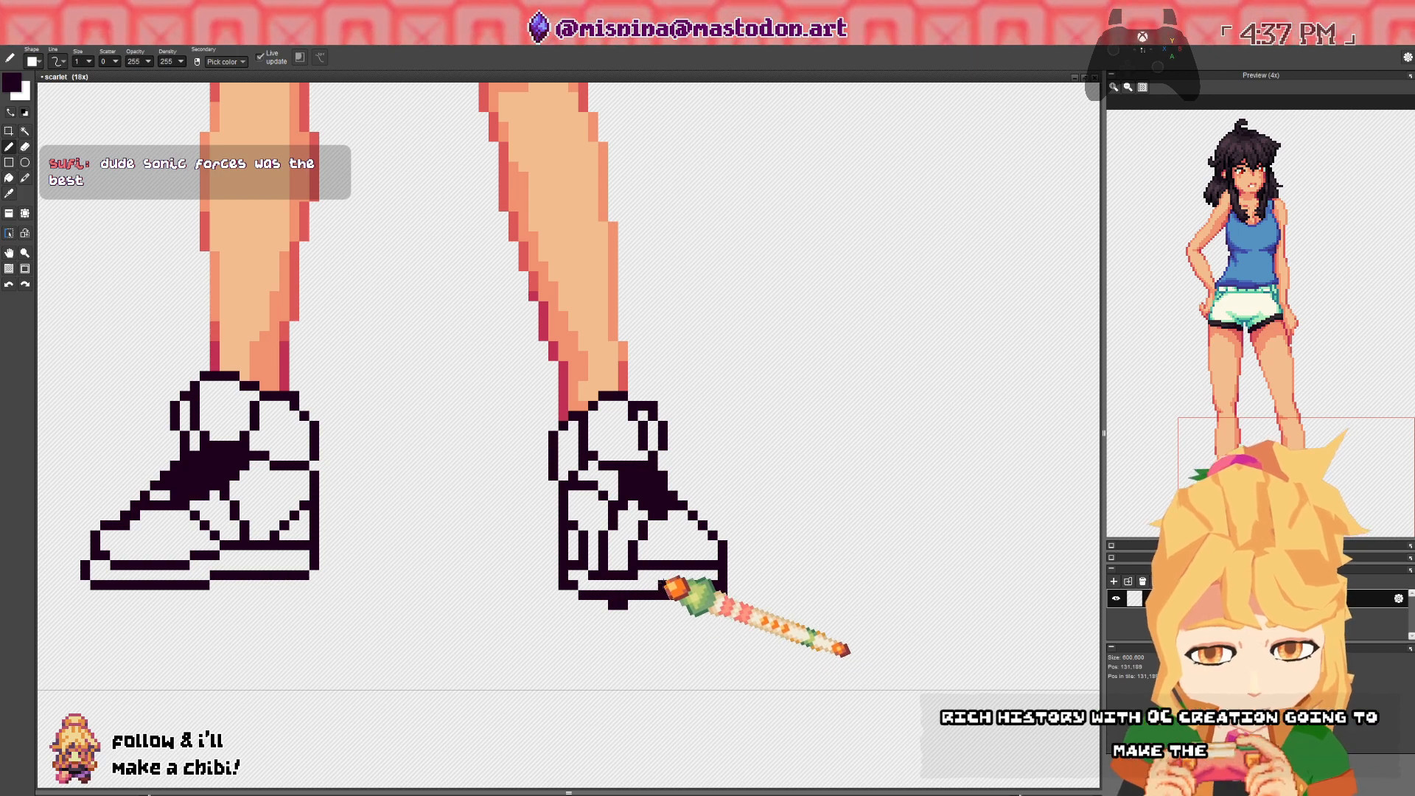
pyautogui.press('e')
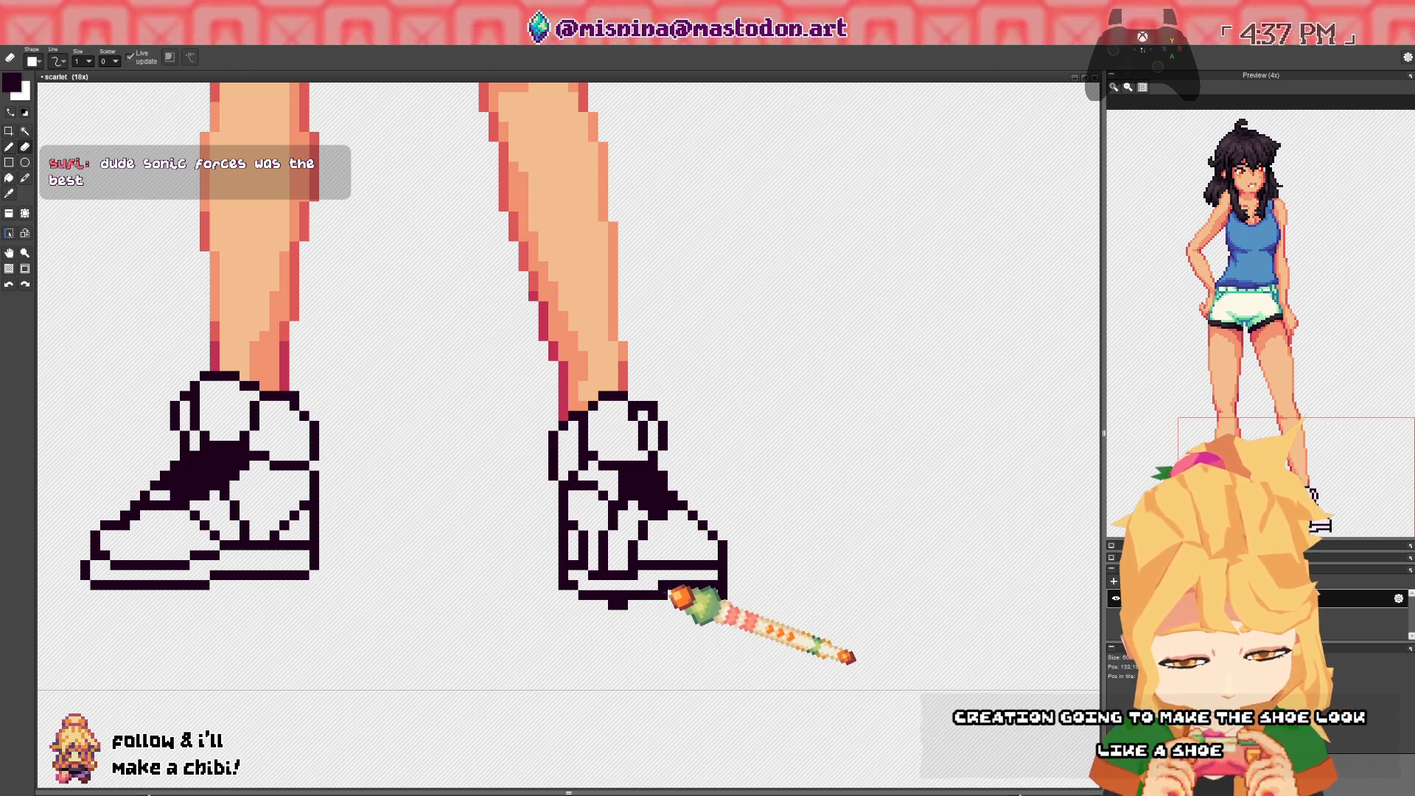
pyautogui.press('b')
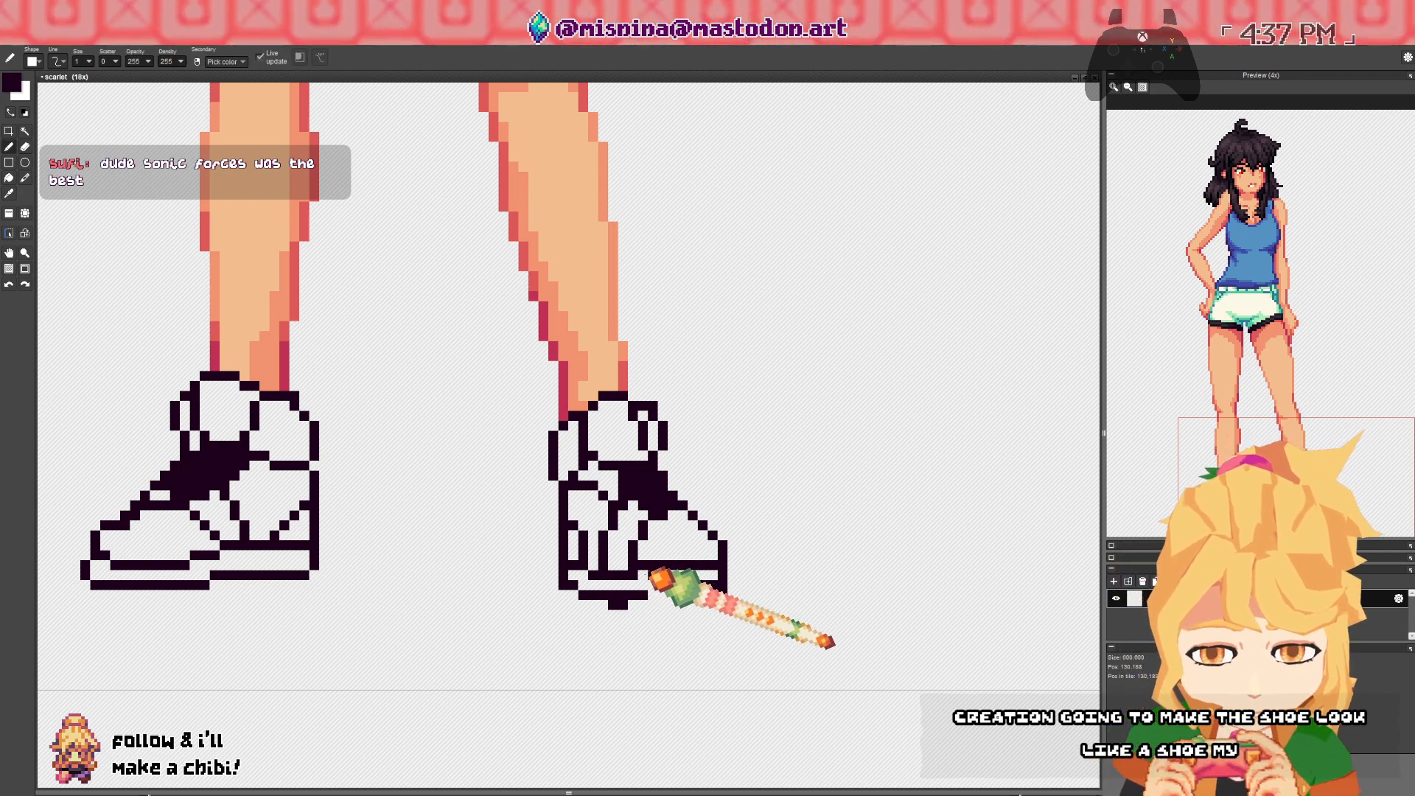
pyautogui.rightClick(642, 556)
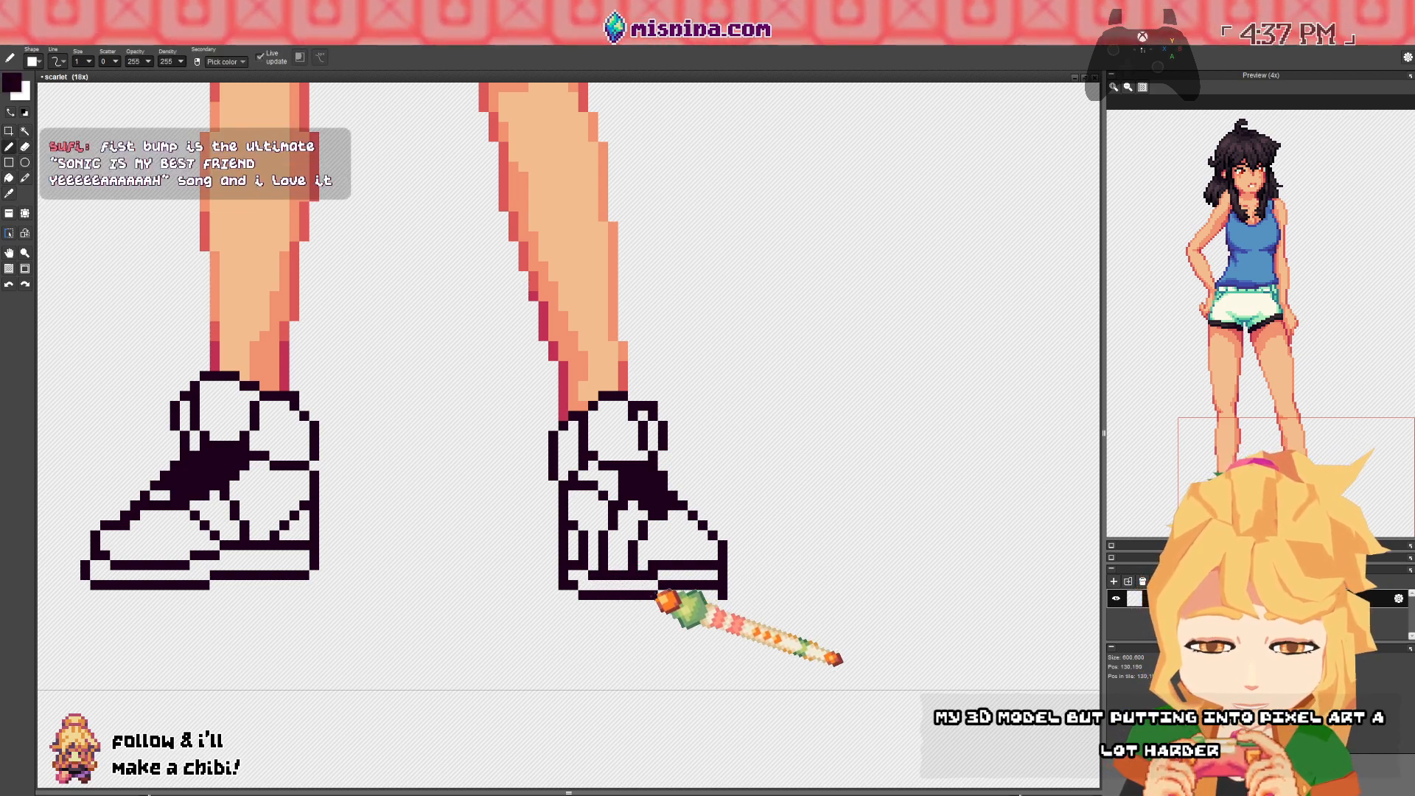
pyautogui.press('e')
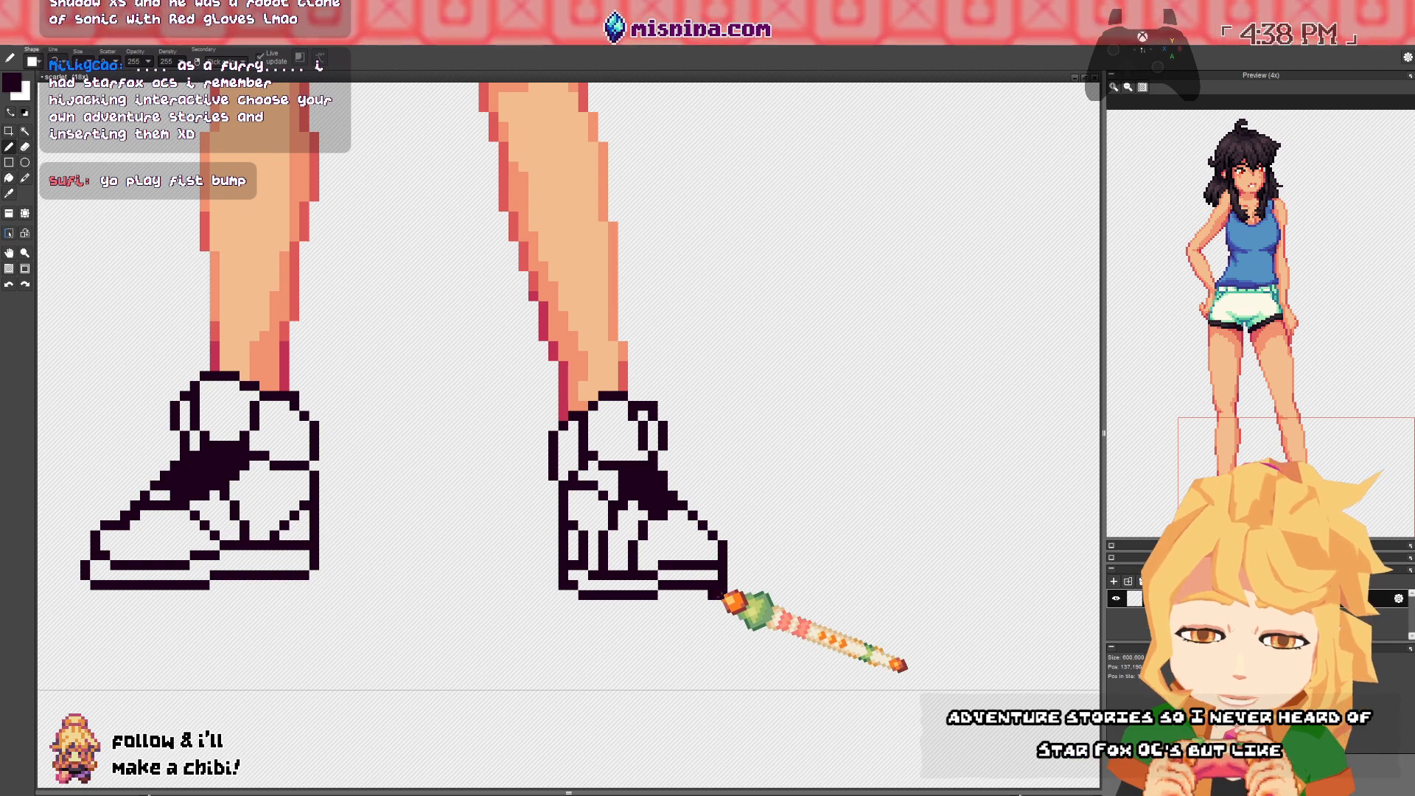
pyautogui.press('e')
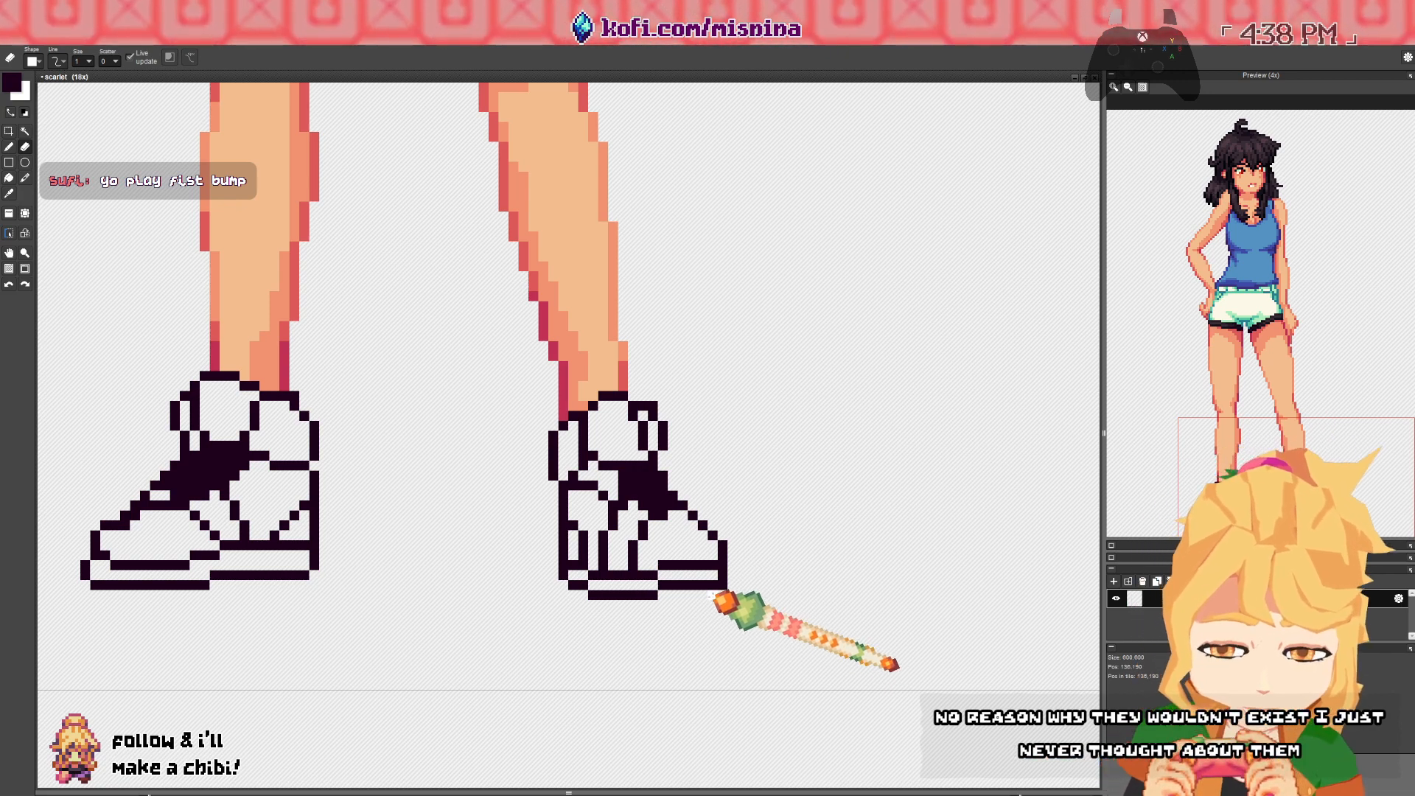
pyautogui.press('b')
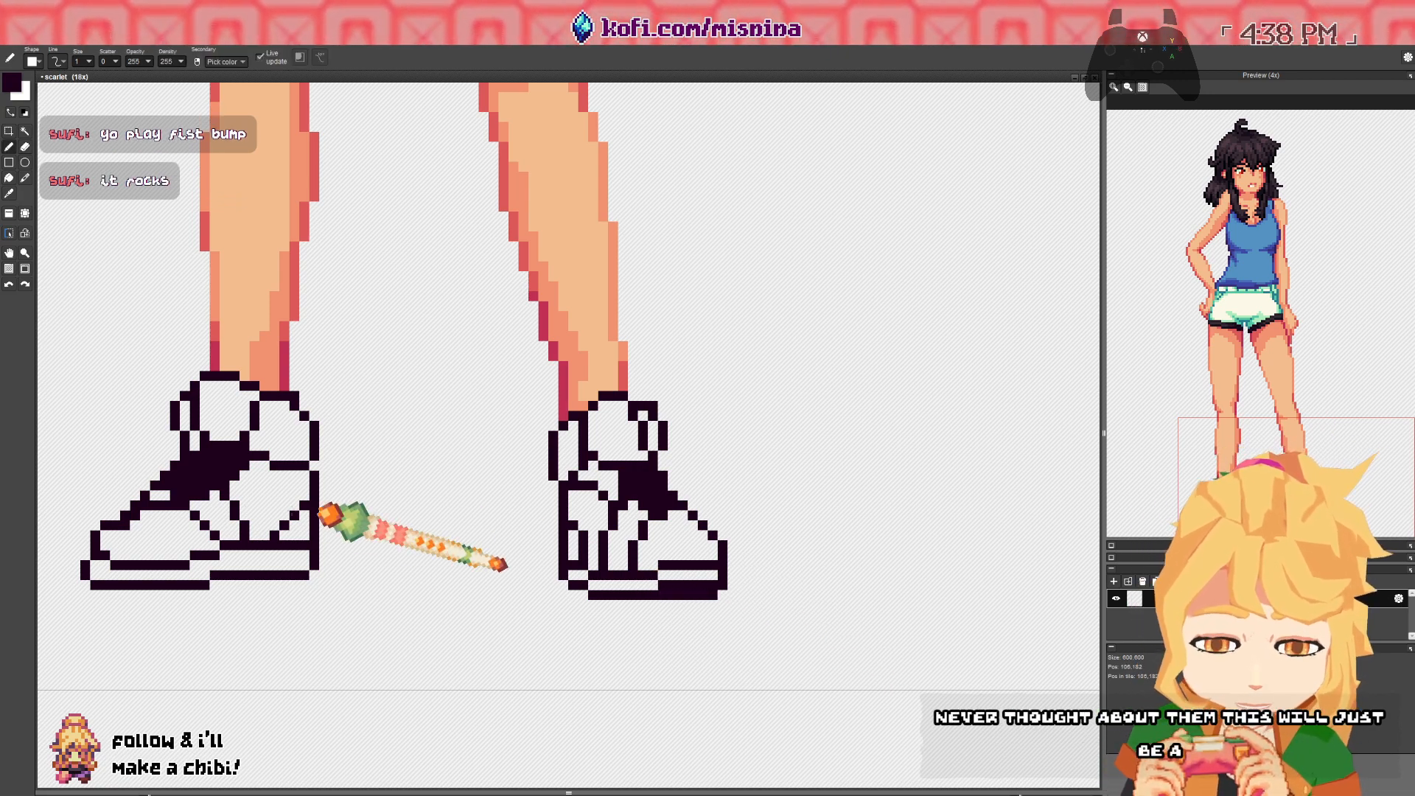
# - Touch up the left-hand shoe's line art around the lacing and side panels, and check both sneakers against the whole figure
pyautogui.moveTo(144, 510); pyautogui.dragTo(310, 509)
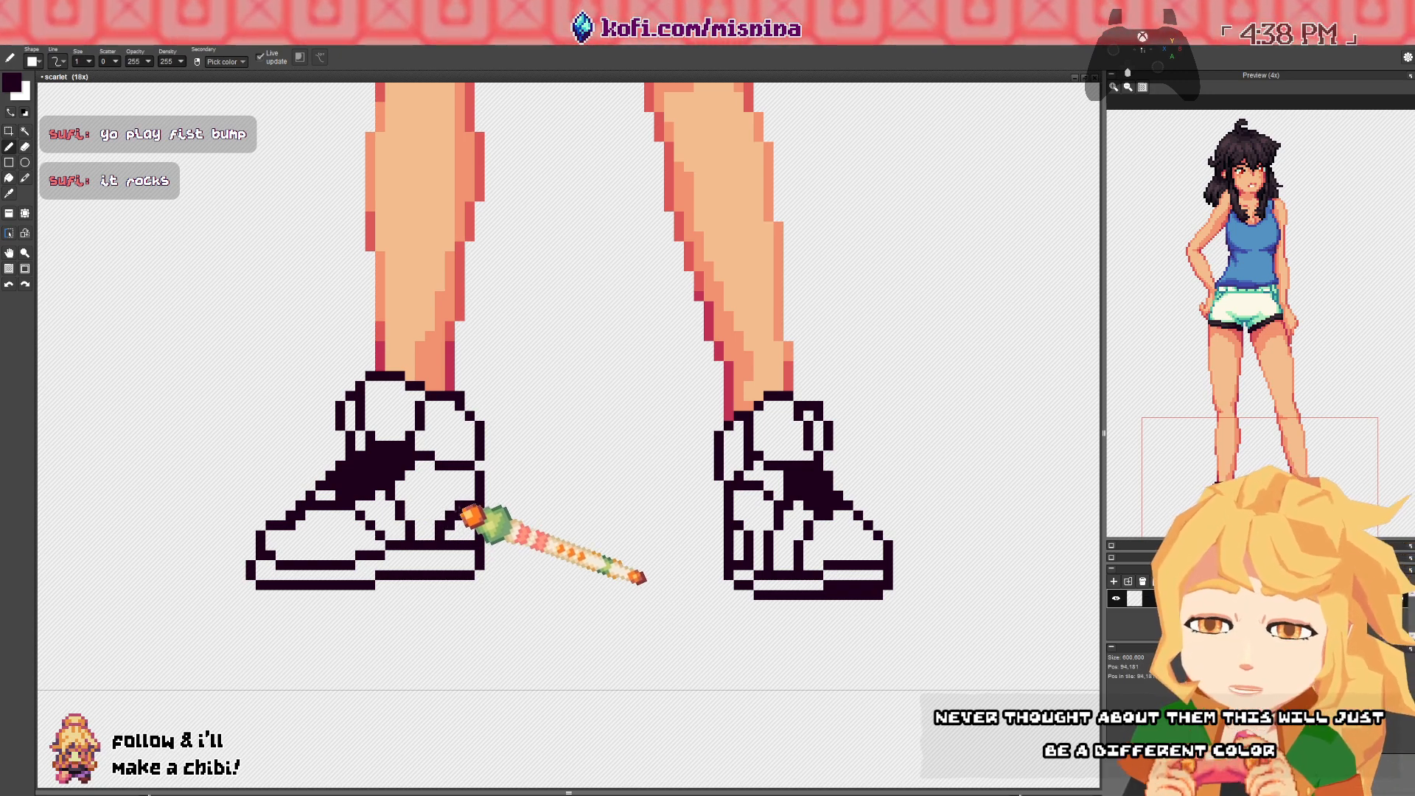
pyautogui.press('e')
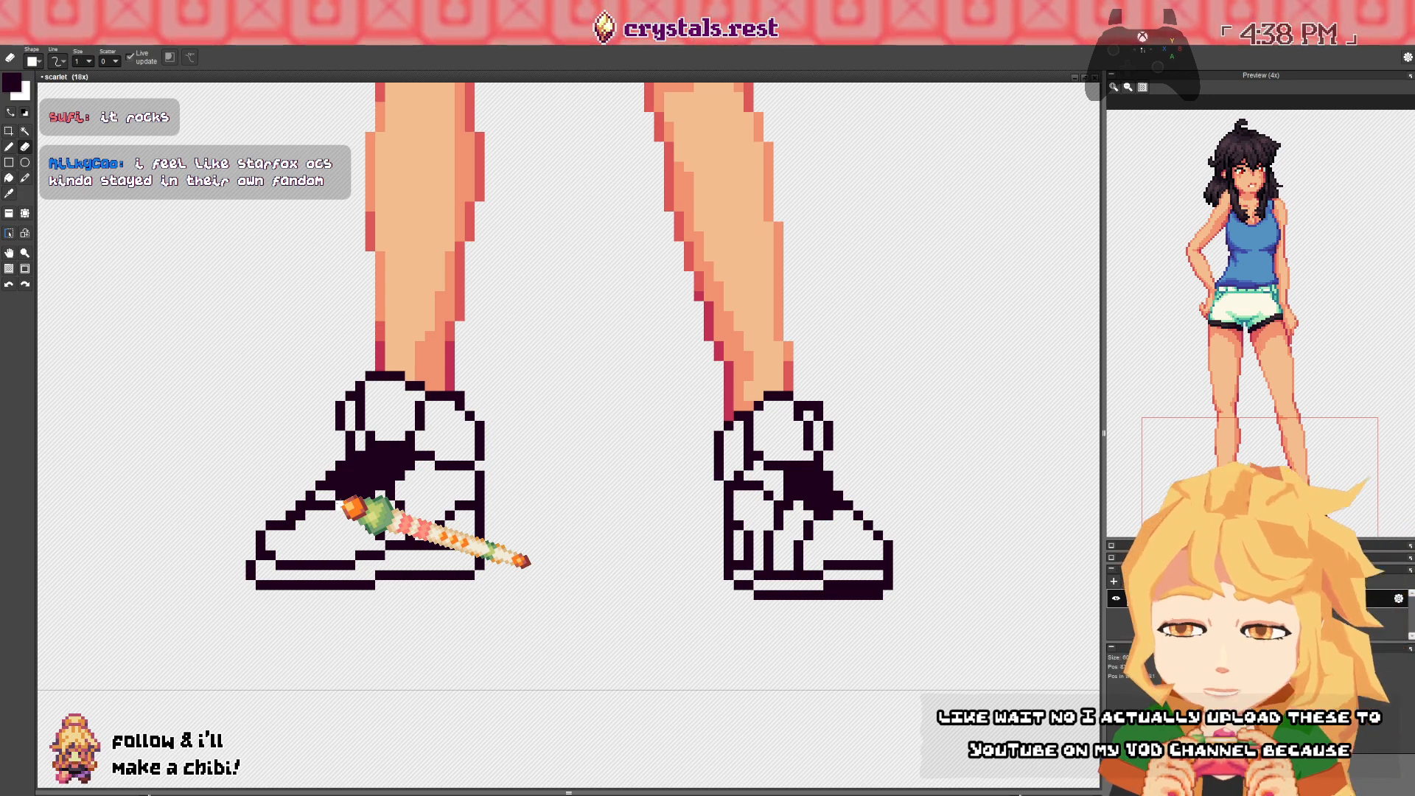
pyautogui.scroll(-2, 379, 469)
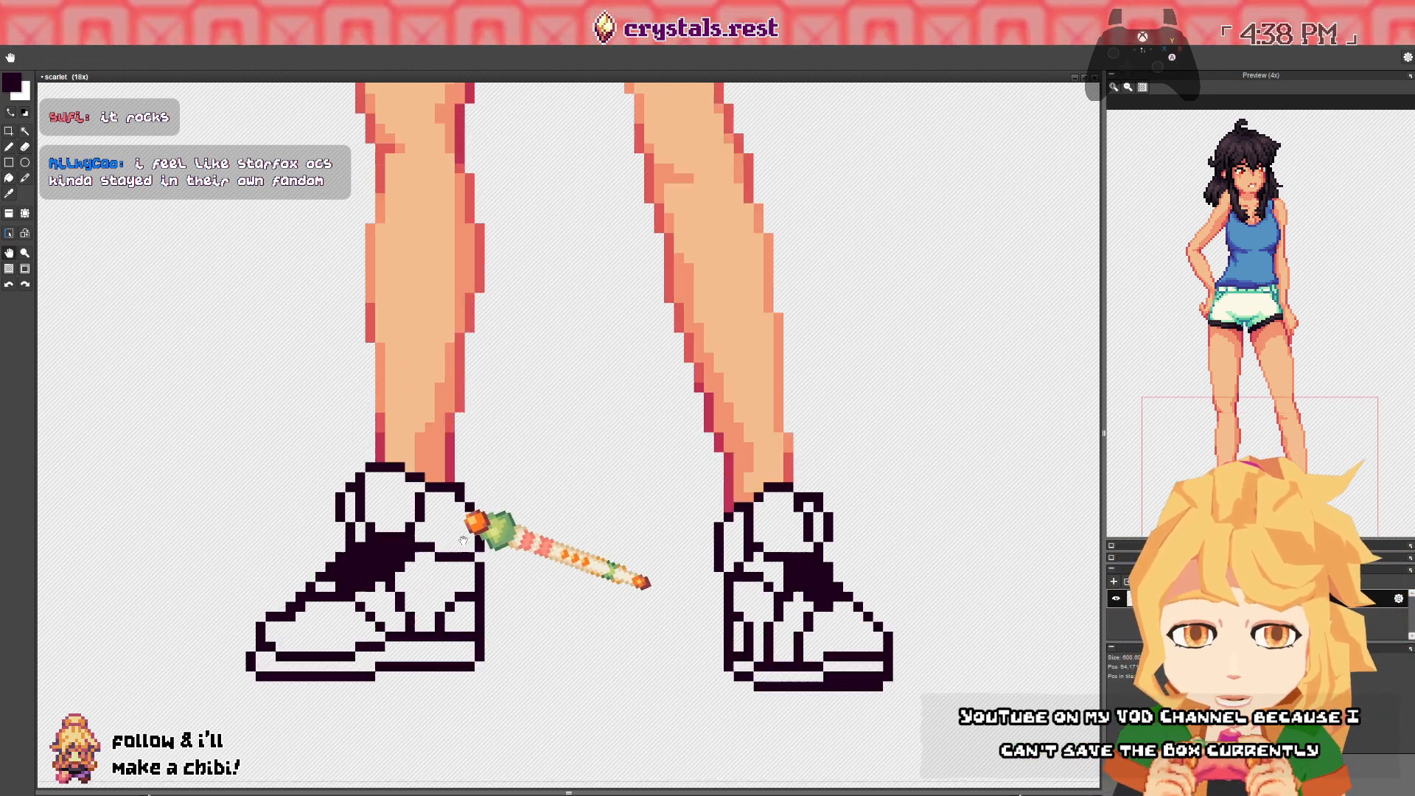
pyautogui.scroll(-3, 465, 355)
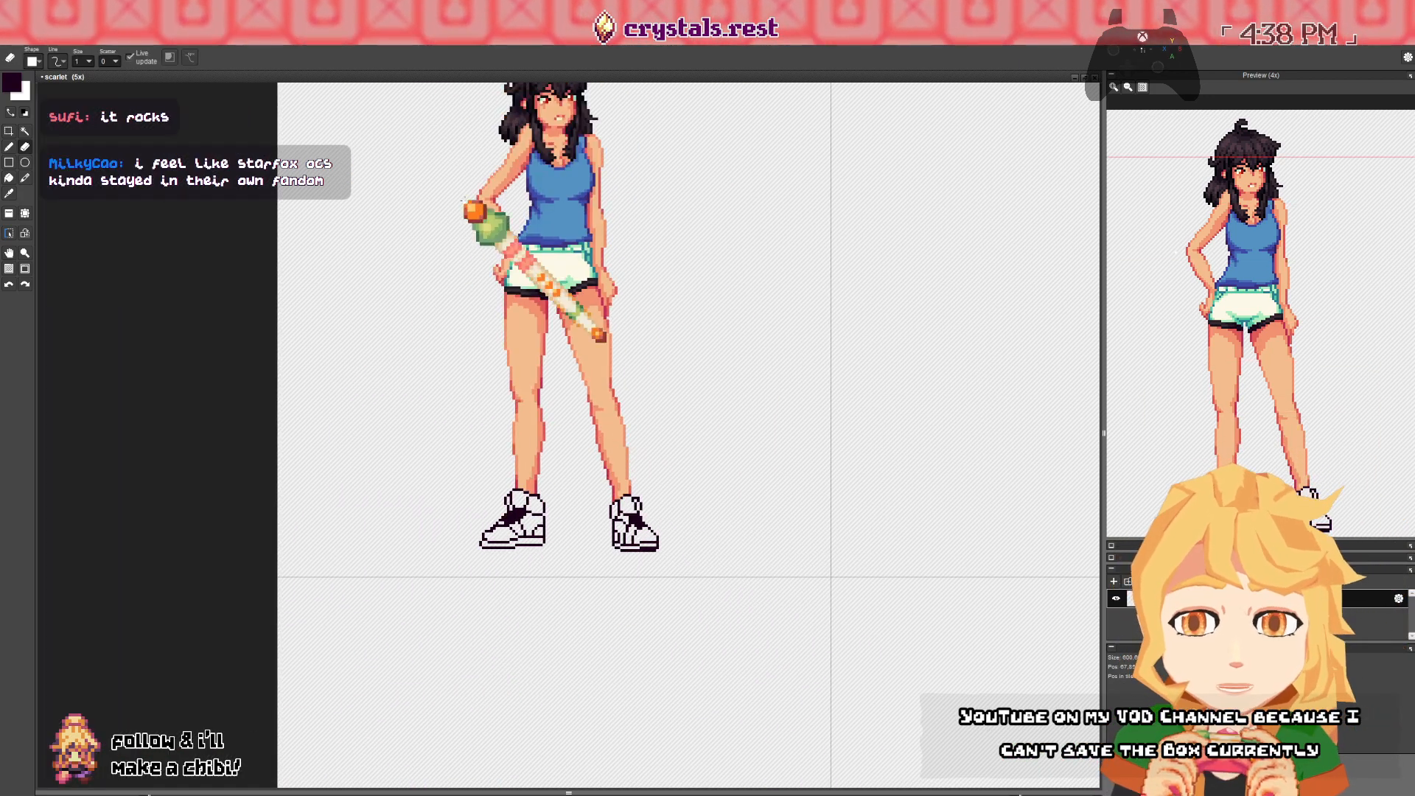
pyautogui.moveTo(464, 364)
pyautogui.mouseDown()
pyautogui.moveTo(408, 292)
pyautogui.moveTo(416, 356)
pyautogui.moveTo(412, 233)
pyautogui.mouseUp()
pyautogui.scroll(1, 442, 393)
pyautogui.scroll(1, 443, 582)
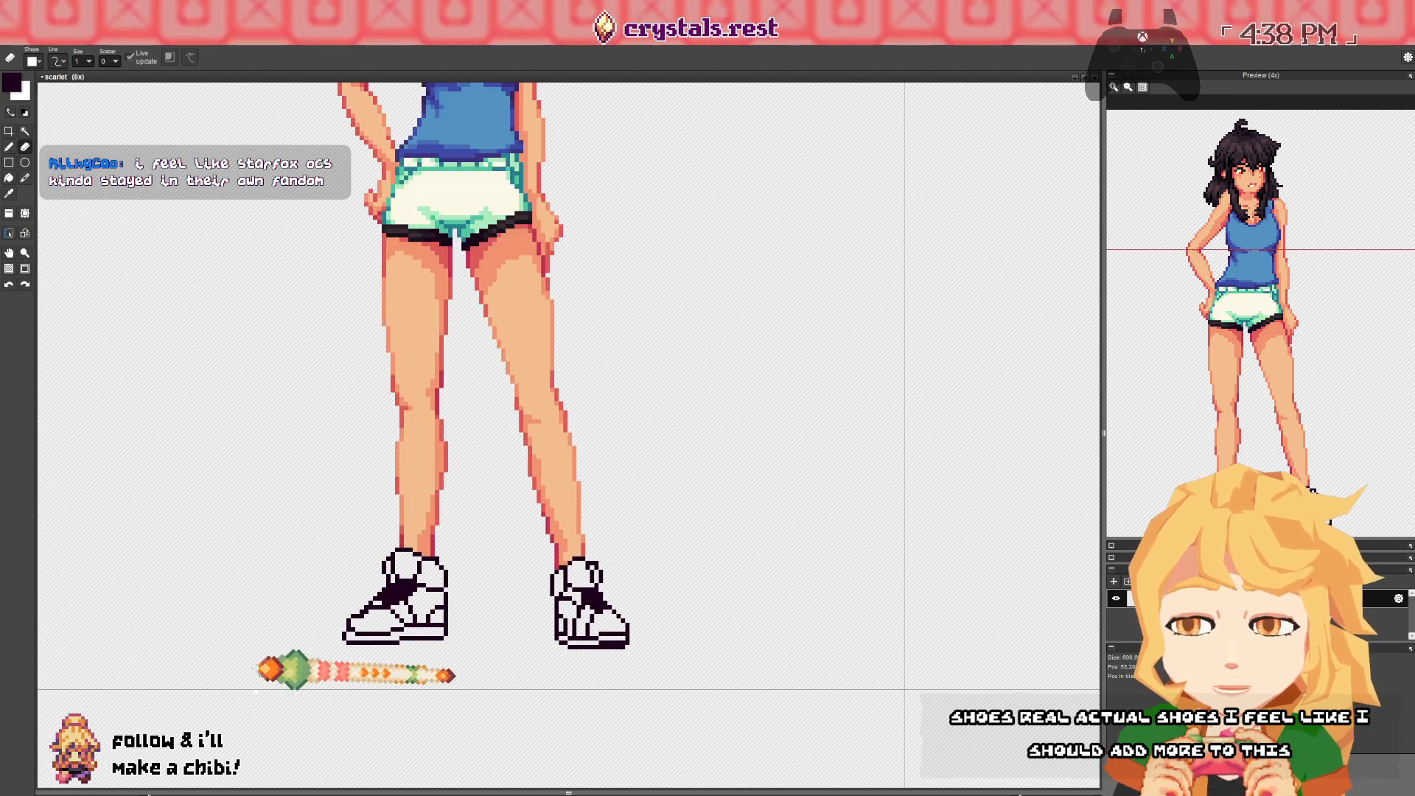
pyautogui.scroll(2, 269, 578)
pyautogui.moveTo(267, 650); pyautogui.dragTo(291, 575)
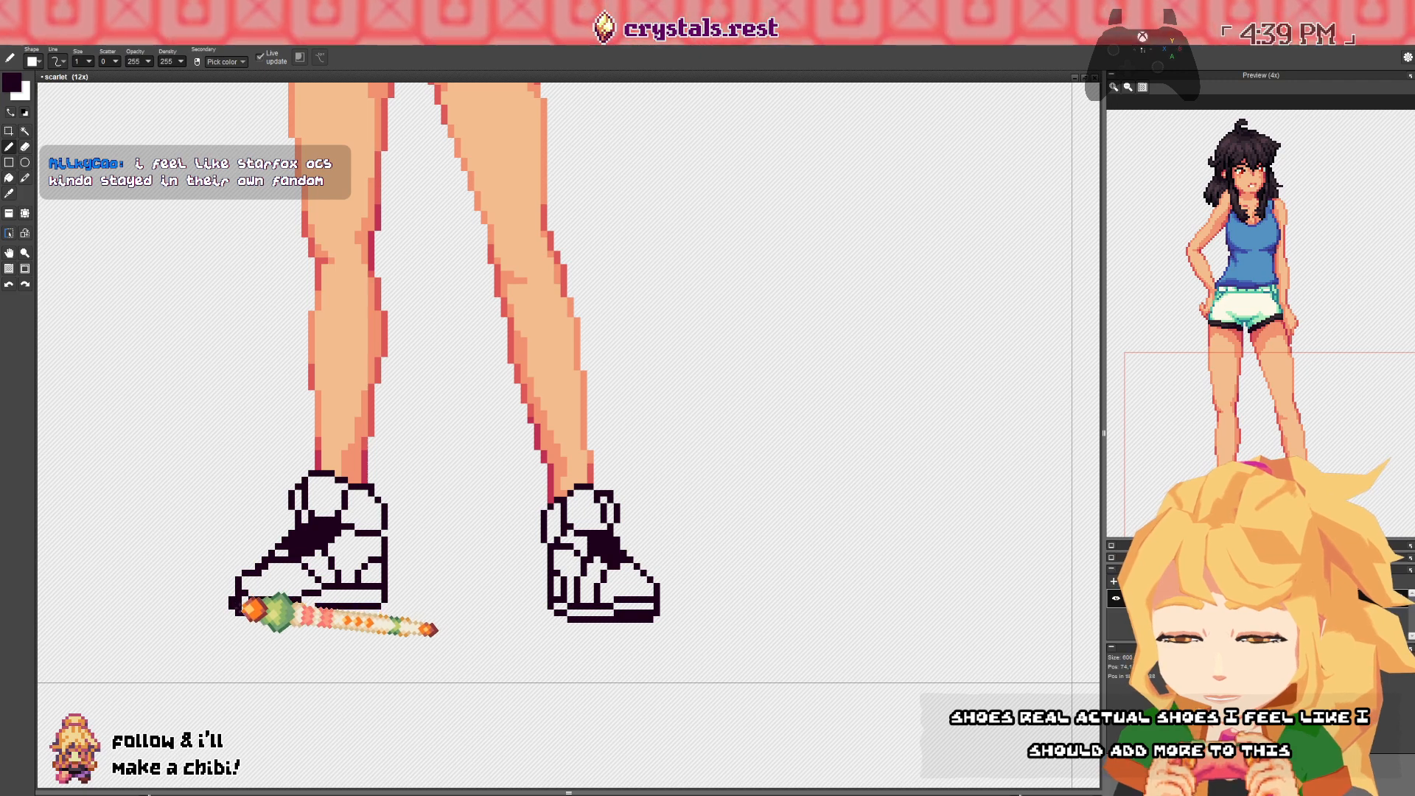
# - Erase the stray pixels at the tip of the left-hand shoe's toe and pick the off-white colour from the shorts
pyautogui.press('e')
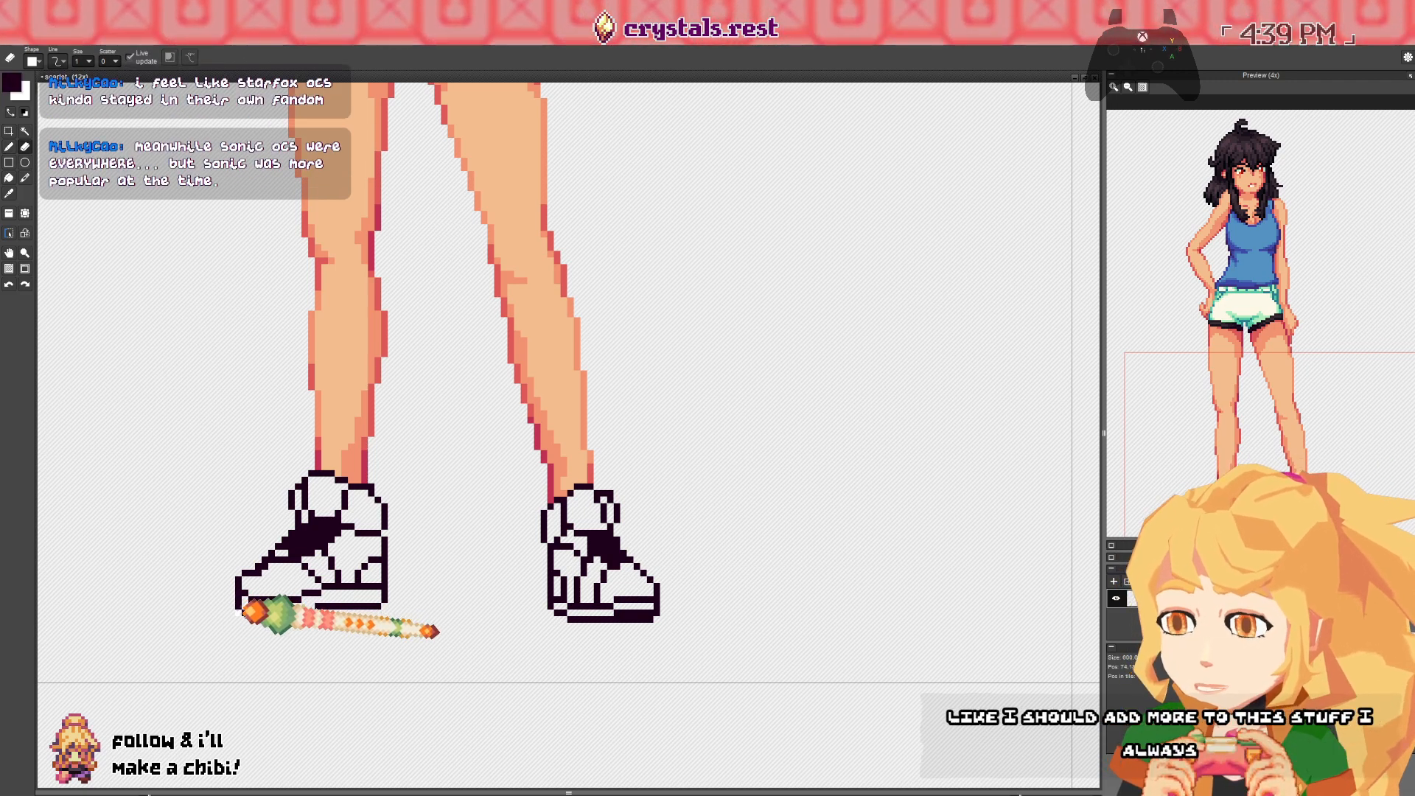
pyautogui.scroll(4, 252, 339)
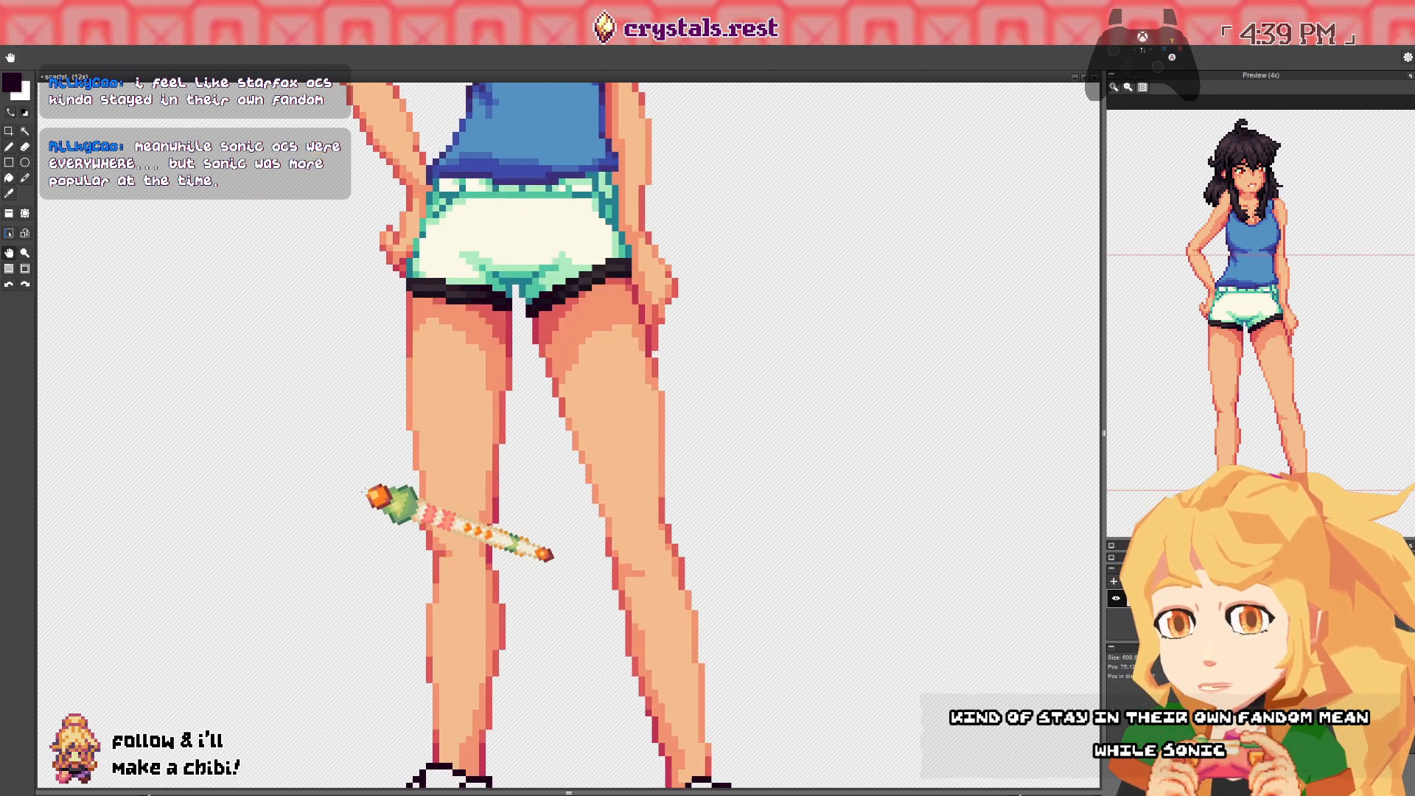
pyautogui.press('d')
pyautogui.scroll(-4, 553, 486)
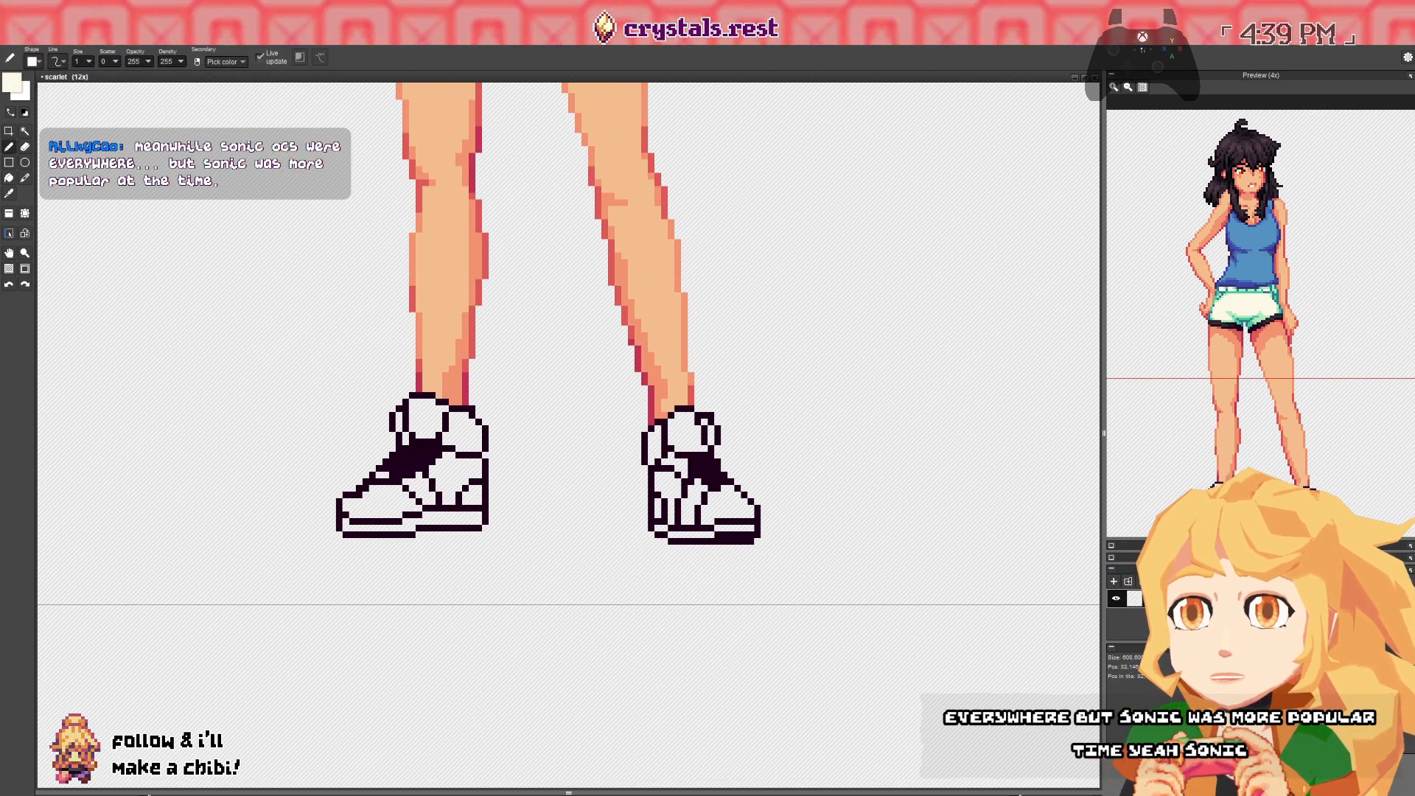
# - Bucket-fill the panels and soles of both sneakers with the off-white, undoing the fill that spills into the background
pyautogui.click(9, 178)
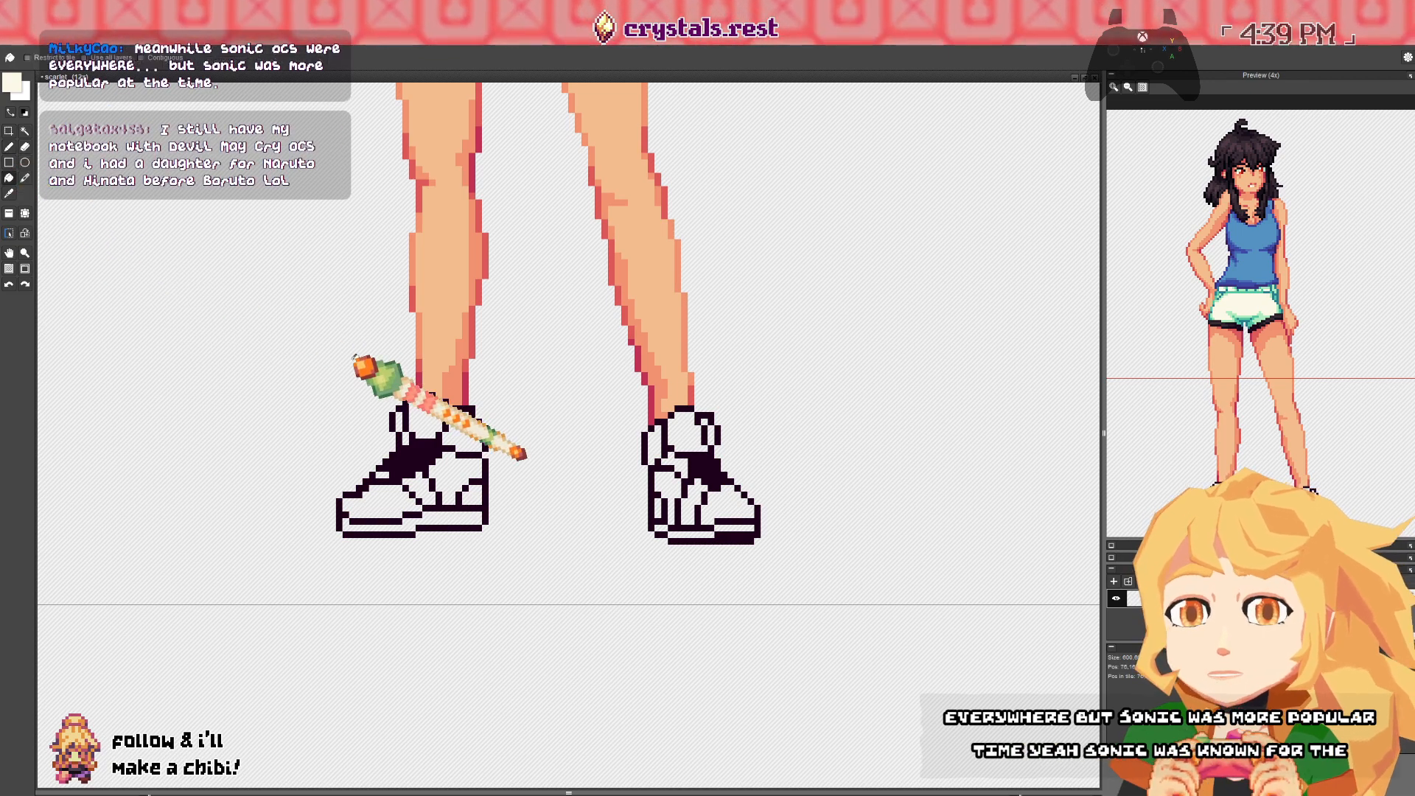
pyautogui.click(472, 415)
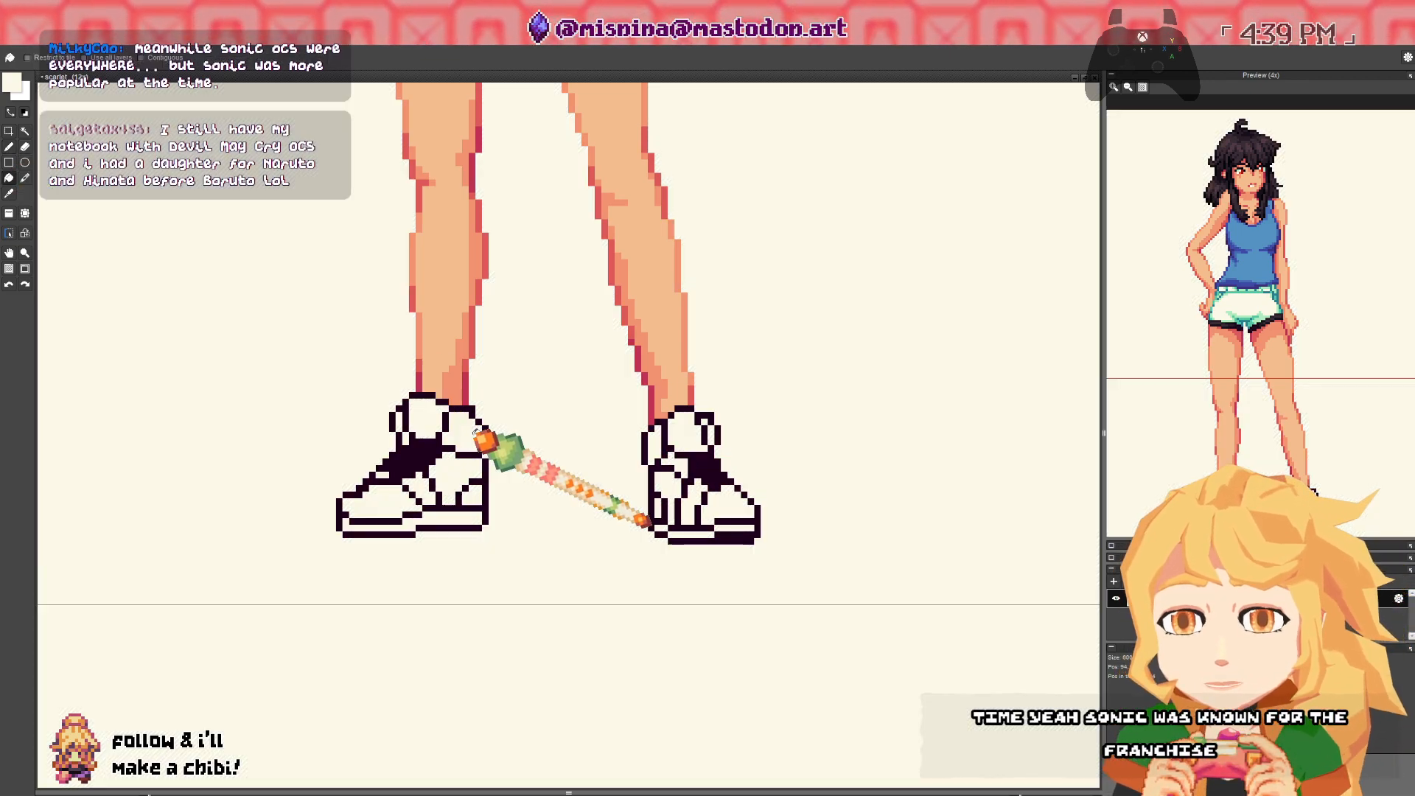
pyautogui.hotkey('ctrl', 'z')
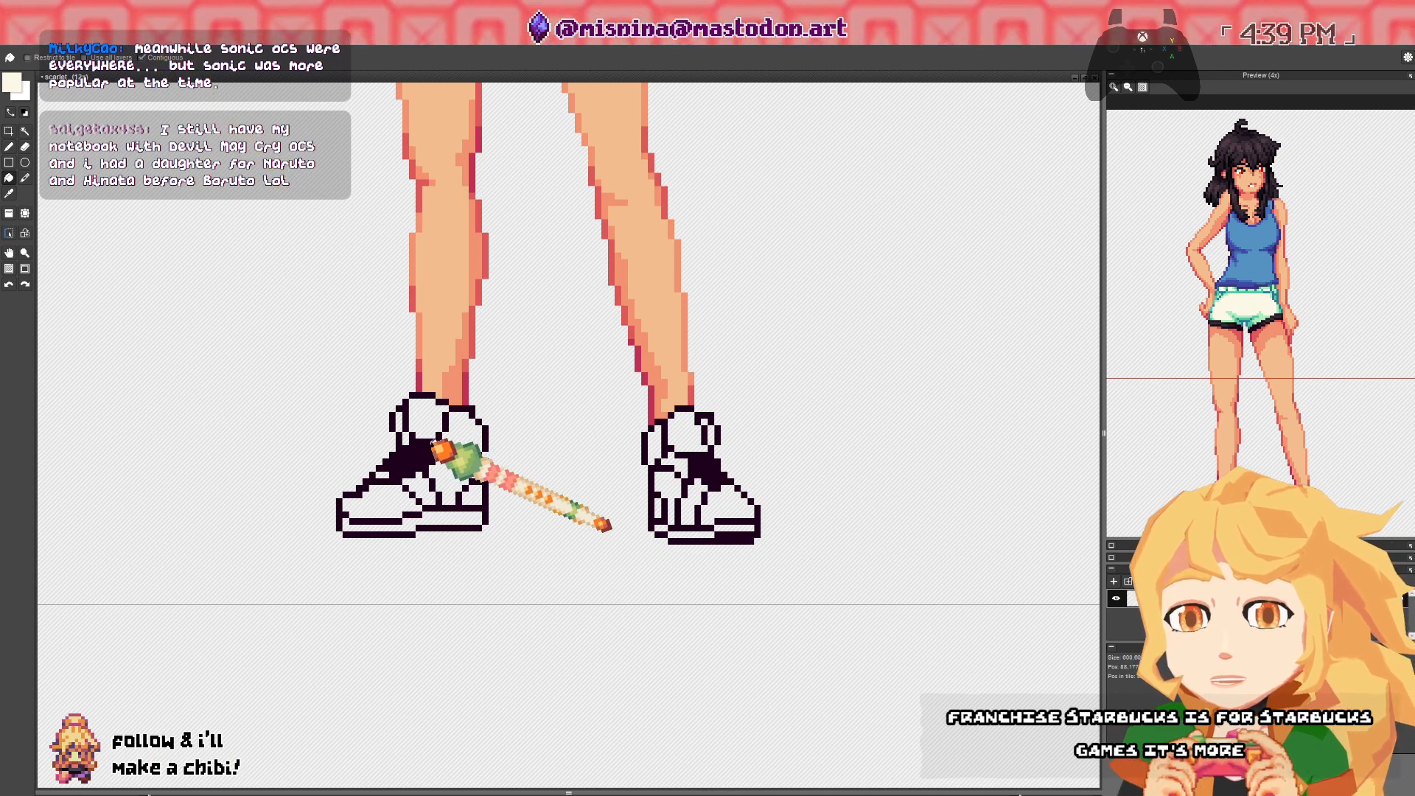
pyautogui.click(463, 431)
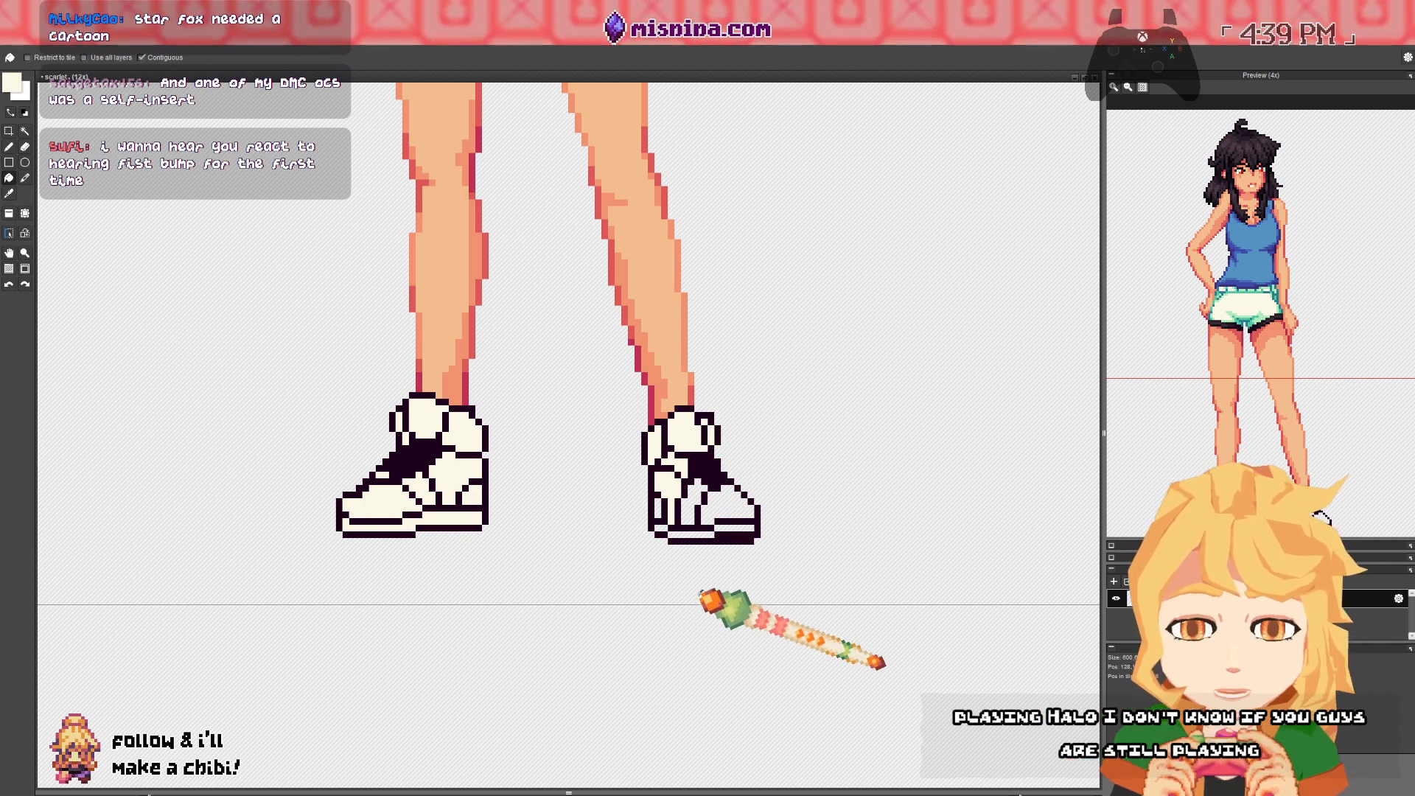
pyautogui.scroll(-3, 701, 592)
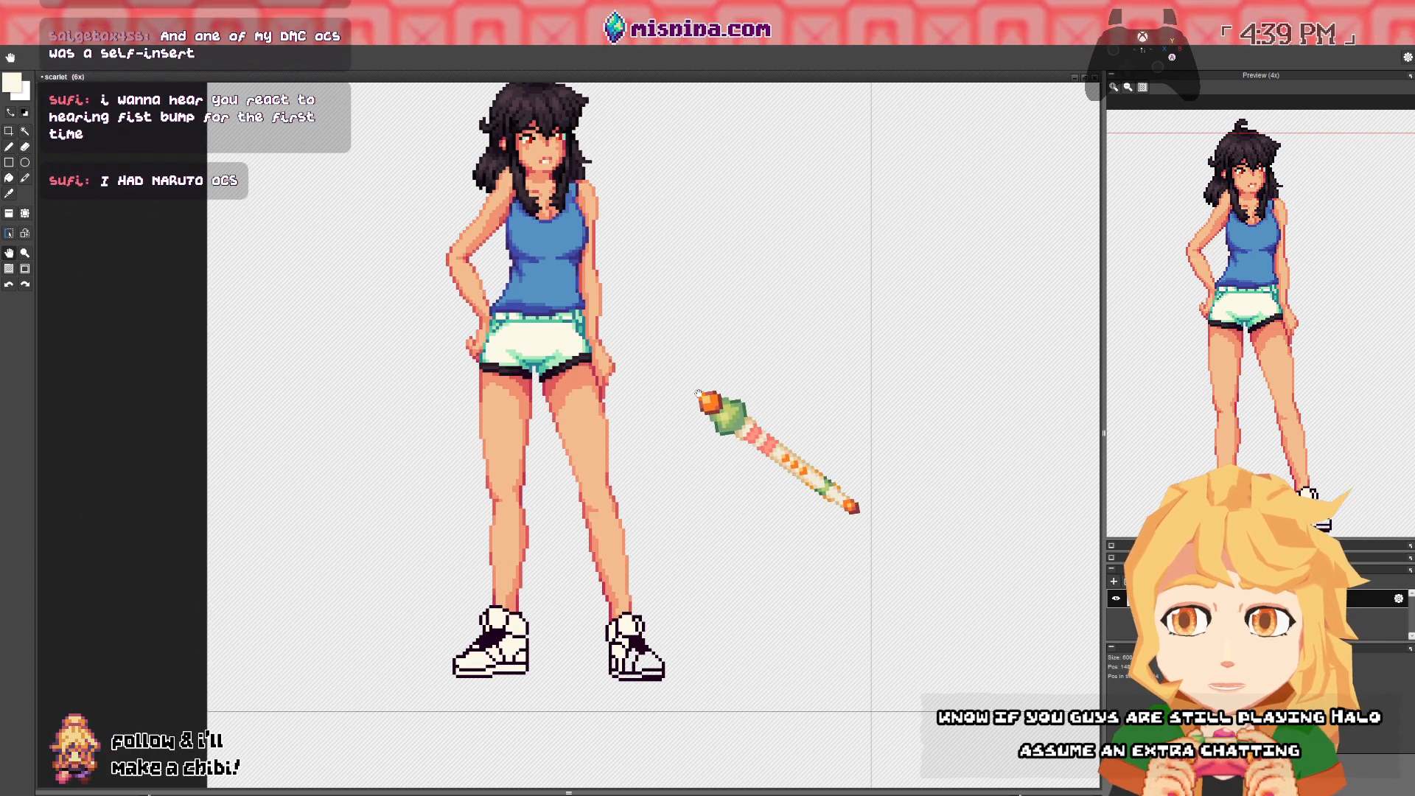
pyautogui.moveTo(698, 396); pyautogui.dragTo(701, 440)
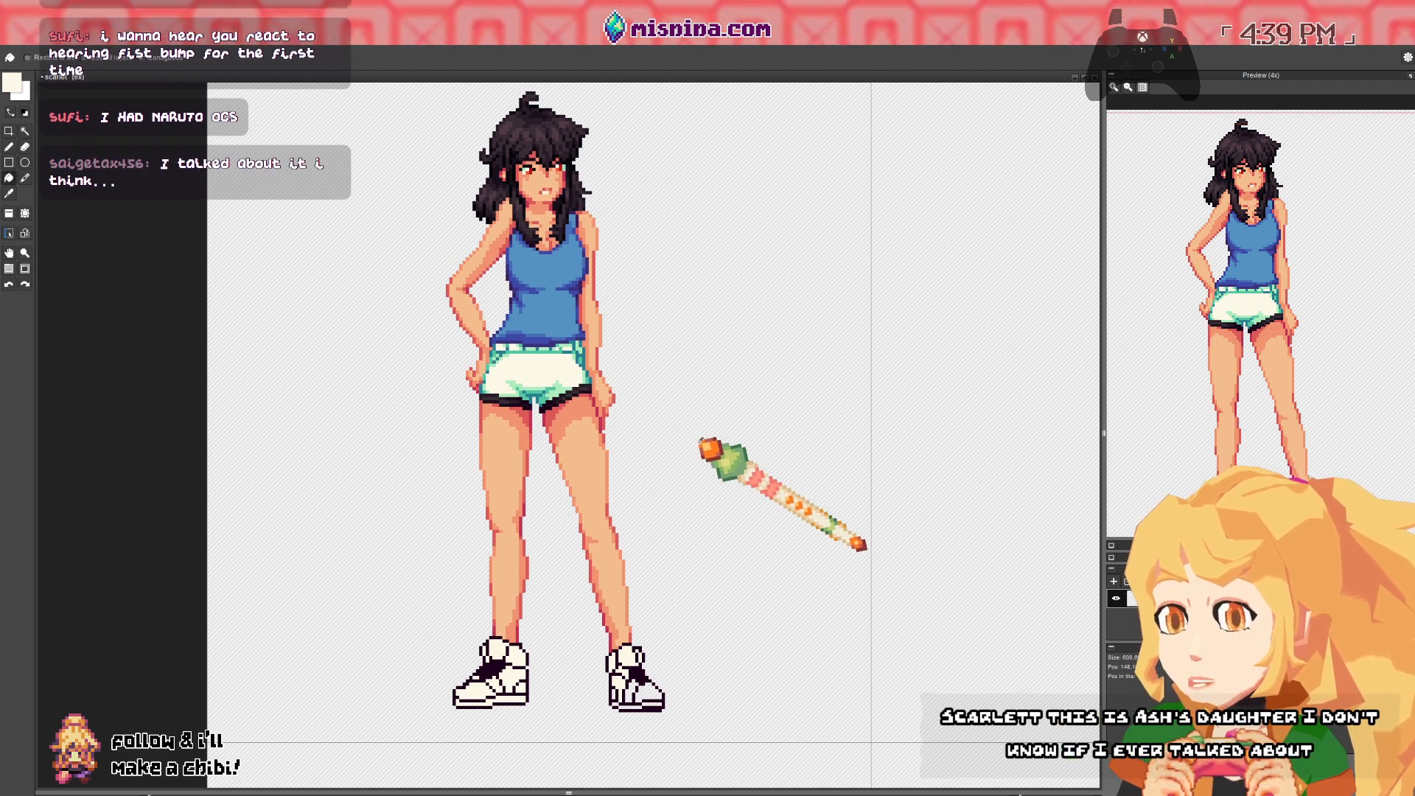
pyautogui.scroll(2, 675, 414)
pyautogui.scroll(-3, 471, 730)
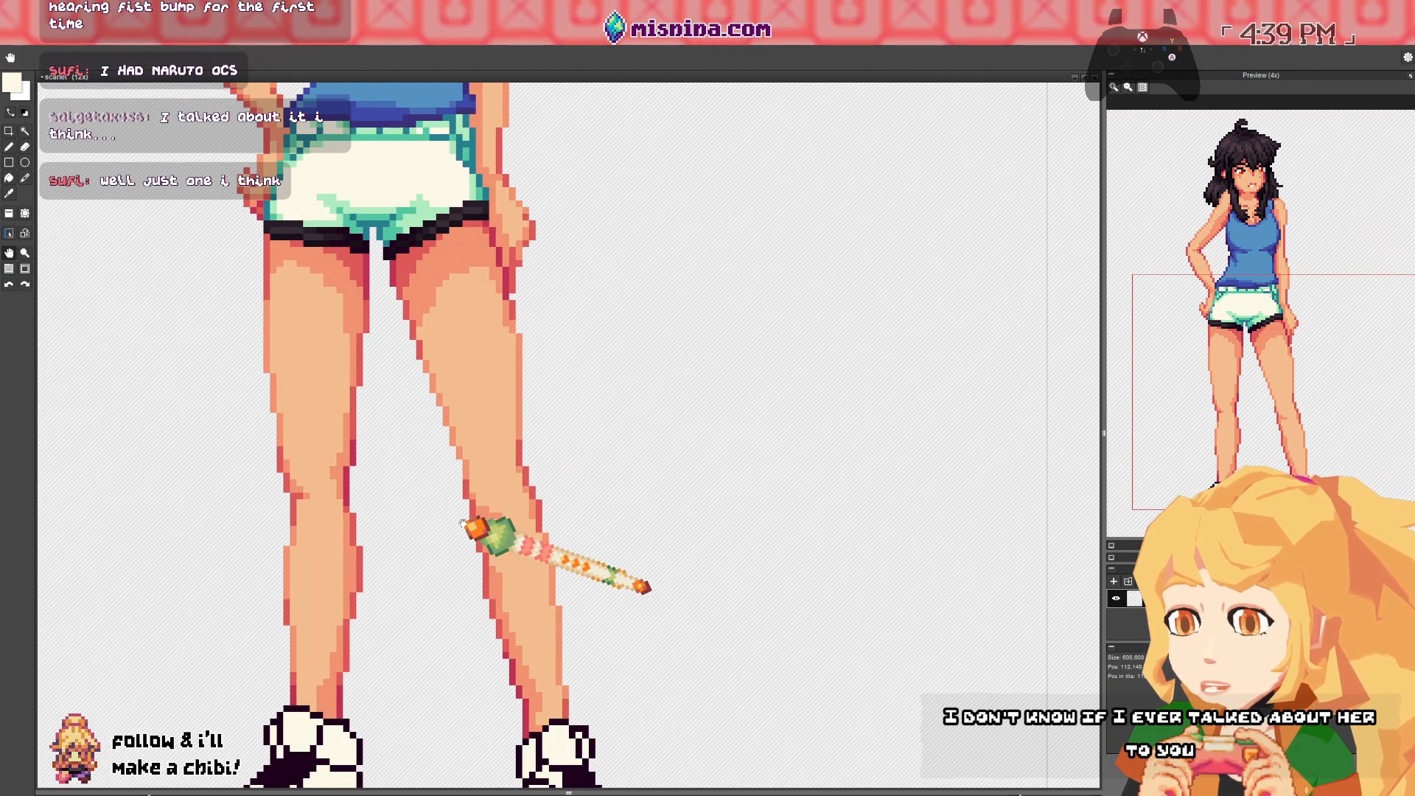
pyautogui.moveTo(462, 286); pyautogui.dragTo(462, 282)
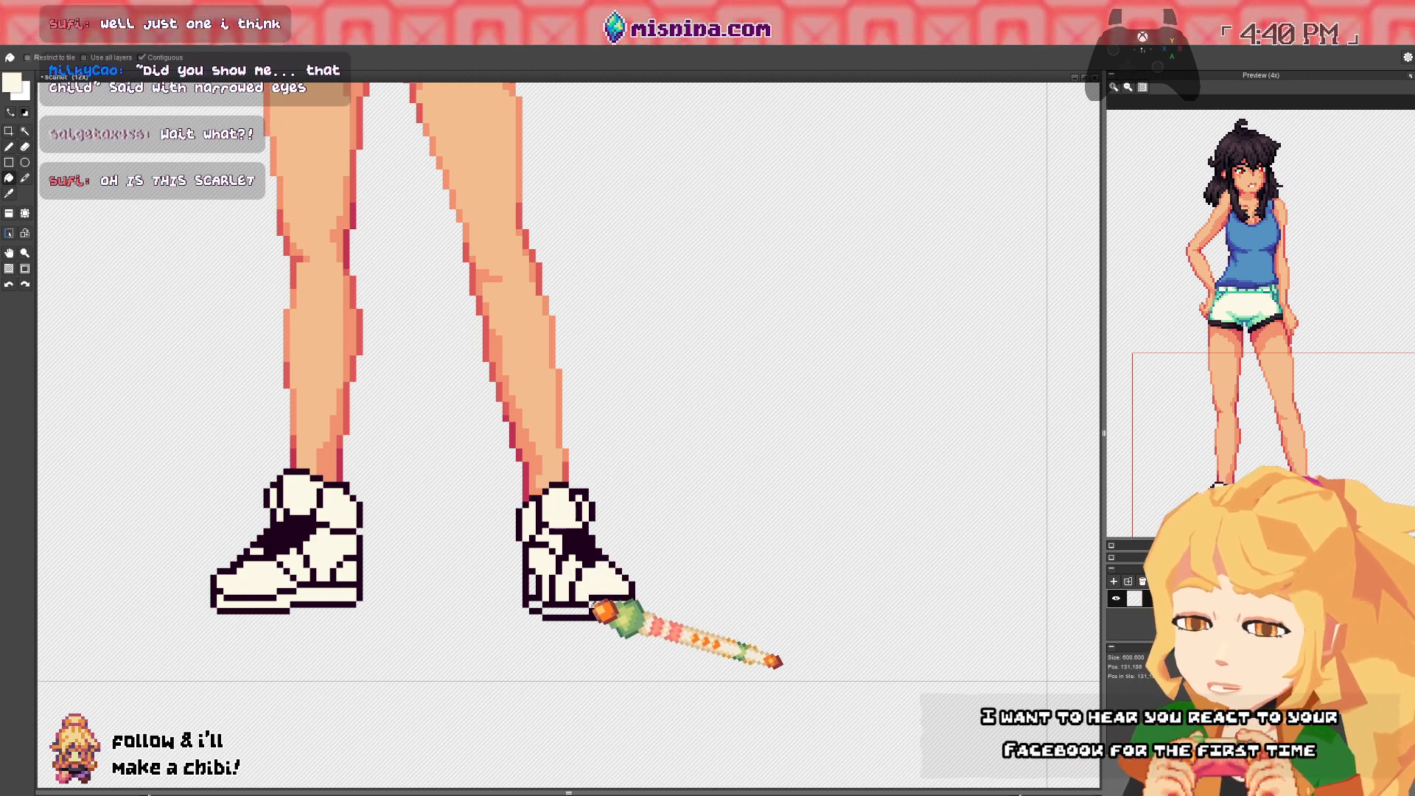
# - Examine the filled sneakers against the whole figure and then up close
pyautogui.scroll(-5, 596, 606)
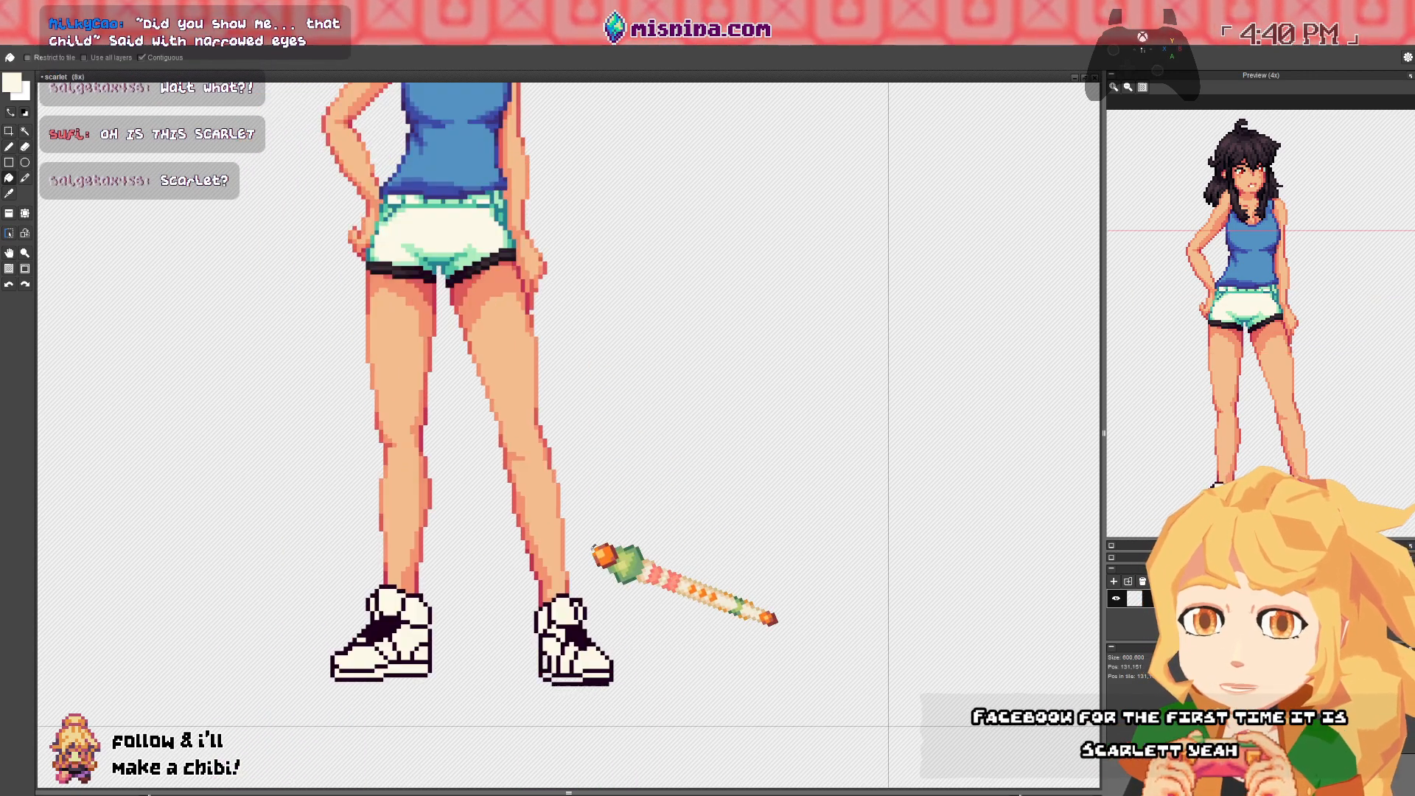
pyautogui.press('space')
pyautogui.moveTo(591, 365); pyautogui.dragTo(565, 459)
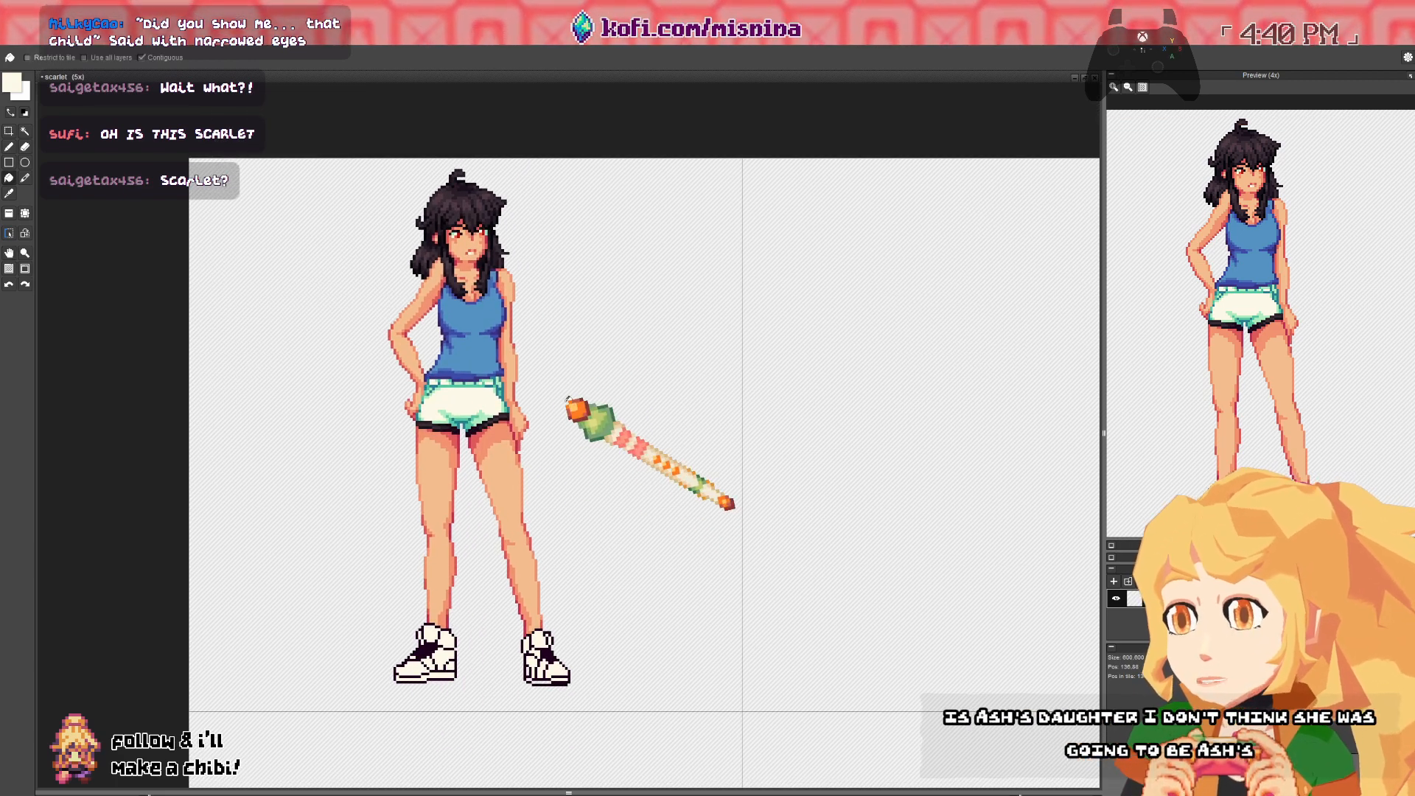
pyautogui.press('space')
pyautogui.moveTo(568, 275); pyautogui.dragTo(531, 255)
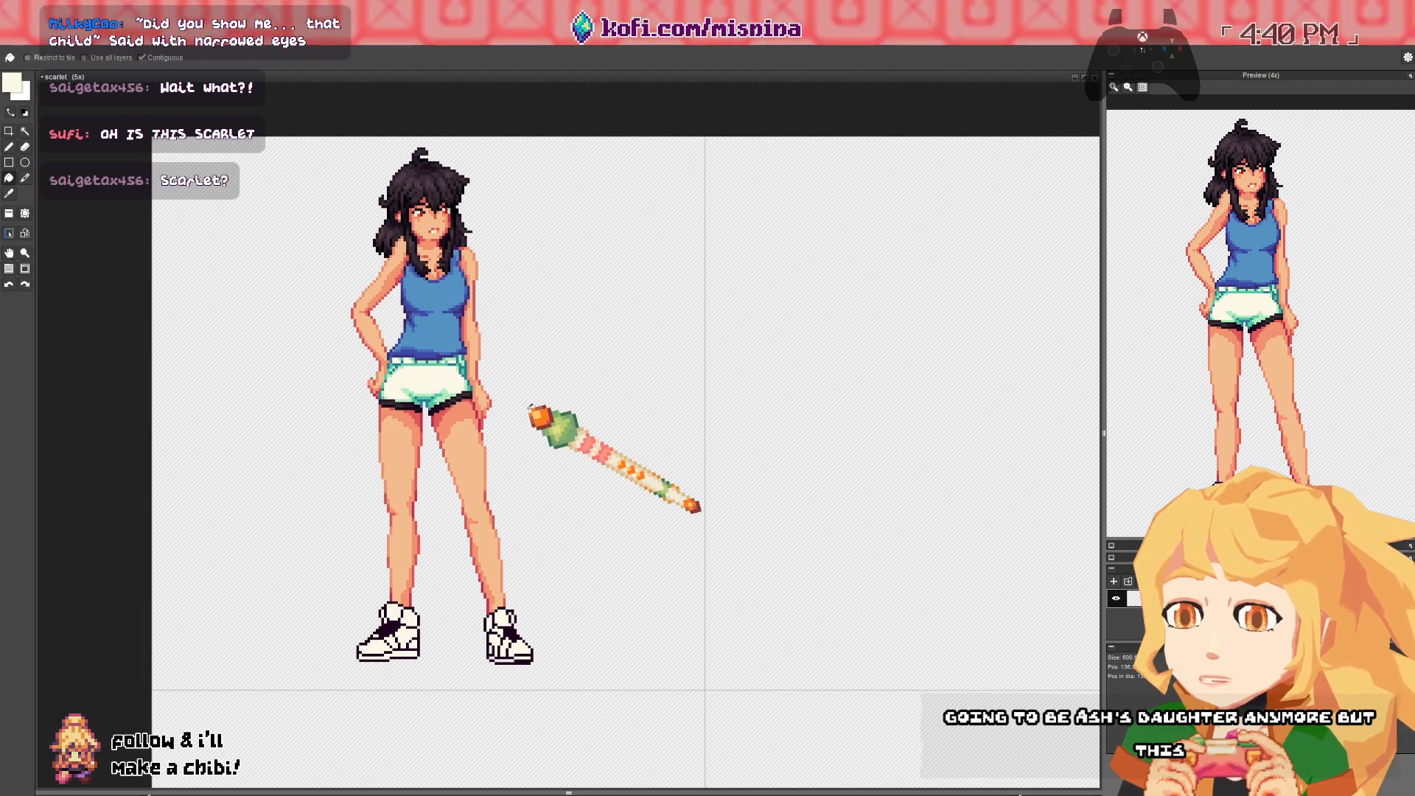
pyautogui.press('space')
pyautogui.moveTo(531, 363); pyautogui.dragTo(516, 339)
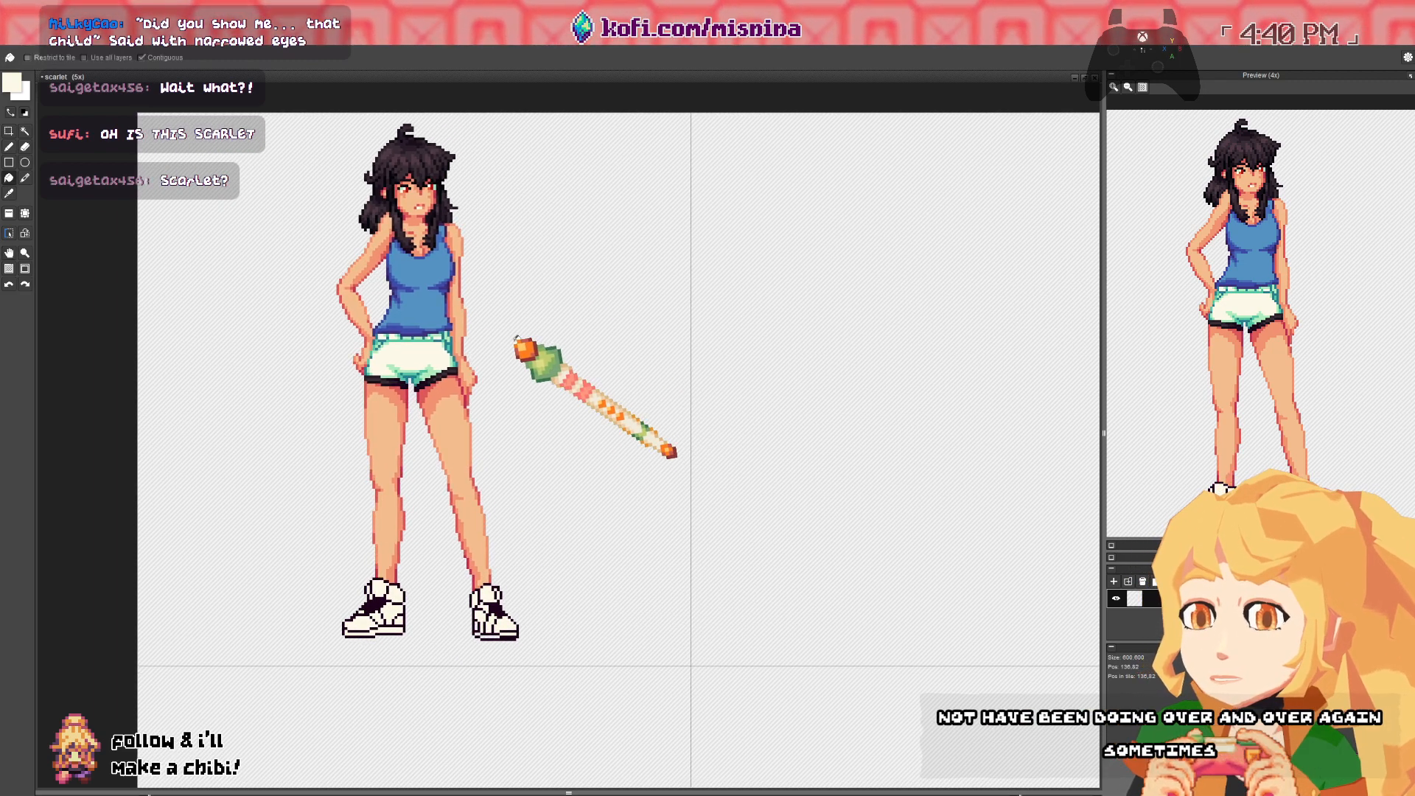
pyautogui.scroll(3, 514, 459)
pyautogui.press('space')
pyautogui.moveTo(514, 402); pyautogui.dragTo(505, 140)
pyautogui.moveTo(506, 284); pyautogui.dragTo(469, 136)
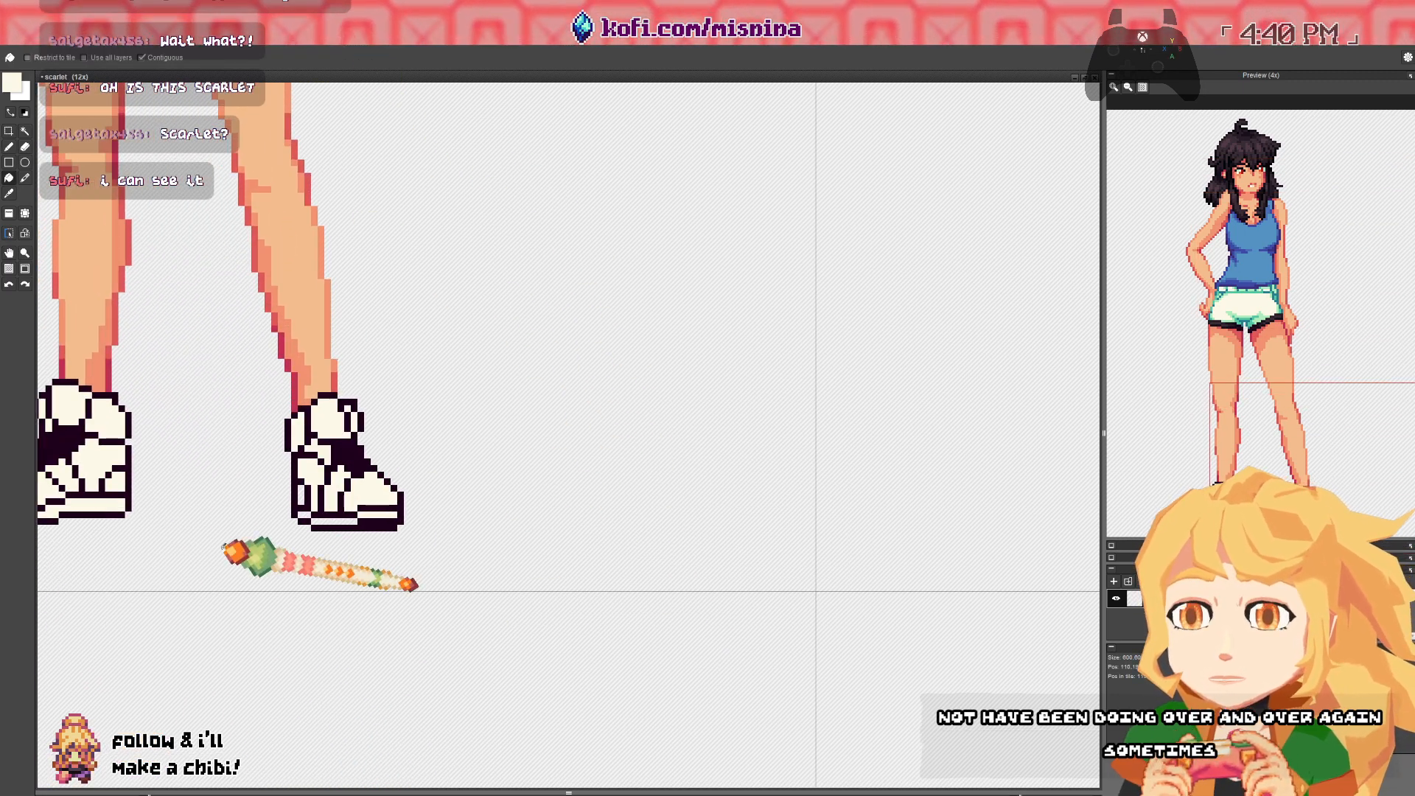
pyautogui.press('space')
pyautogui.moveTo(225, 546); pyautogui.dragTo(293, 514)
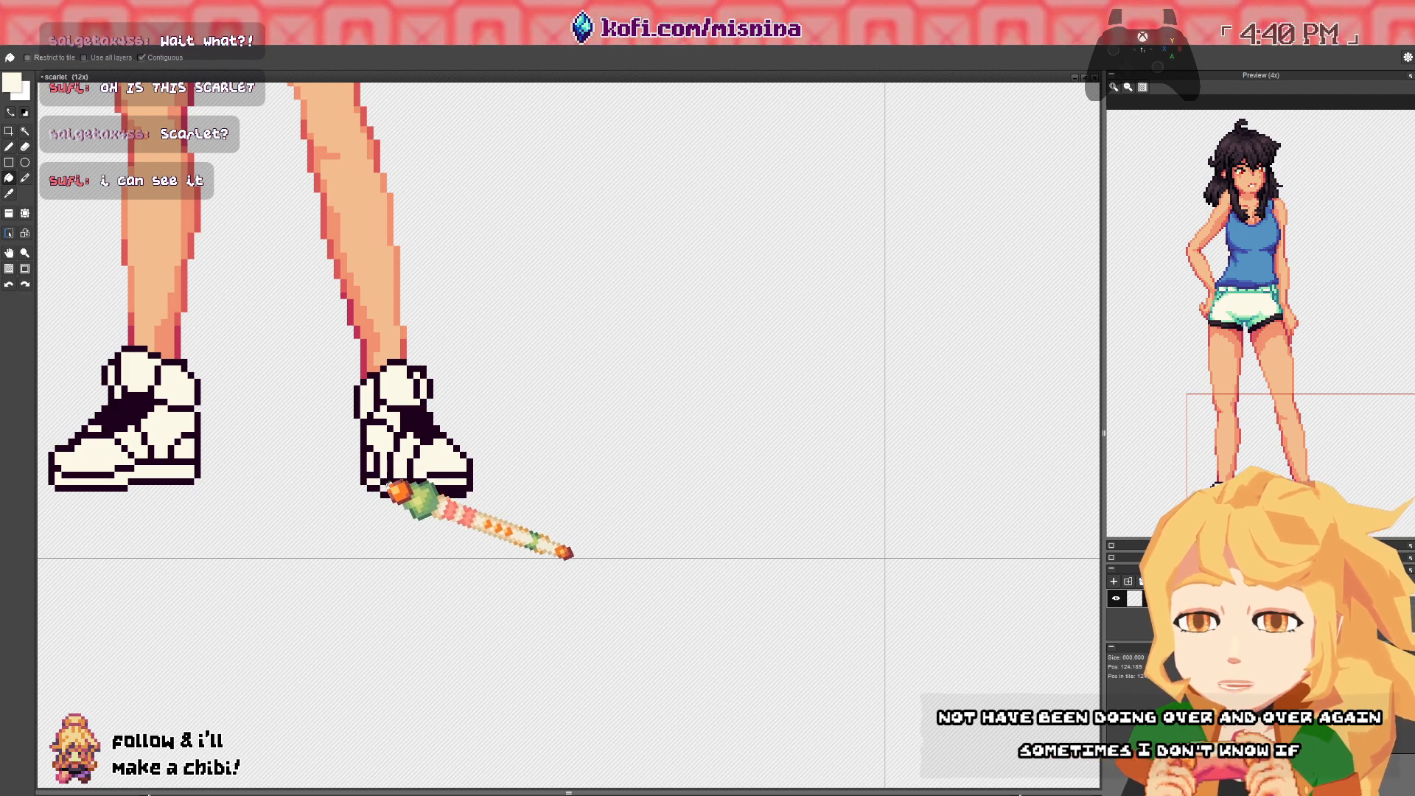
# - Shade the left-hand shoe's collar, heel, side panels, toe and sole with mint green picked from the shorts, touching up with off-white
pyautogui.press('space')
pyautogui.moveTo(161, 168); pyautogui.dragTo(161, 426)
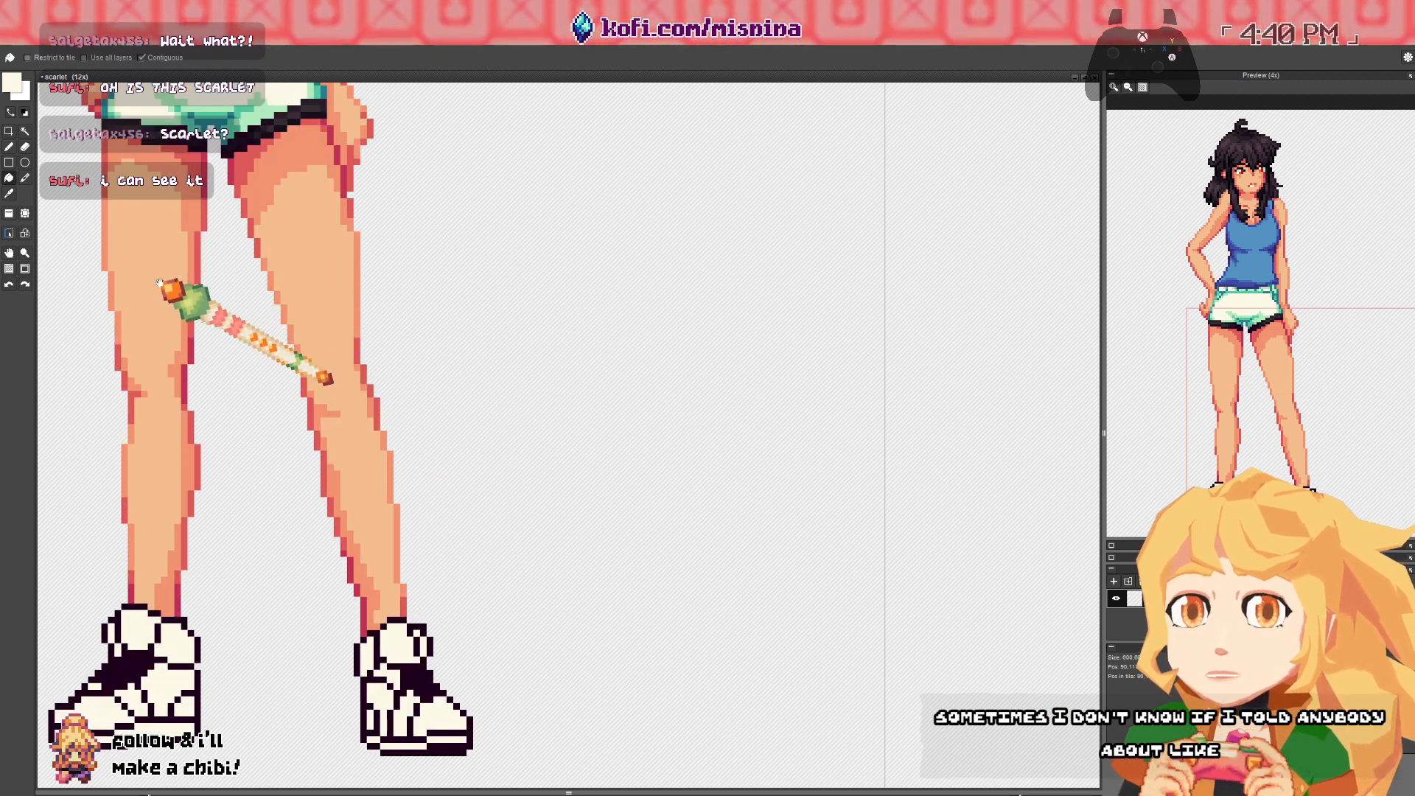
pyautogui.moveTo(158, 284); pyautogui.dragTo(160, 536)
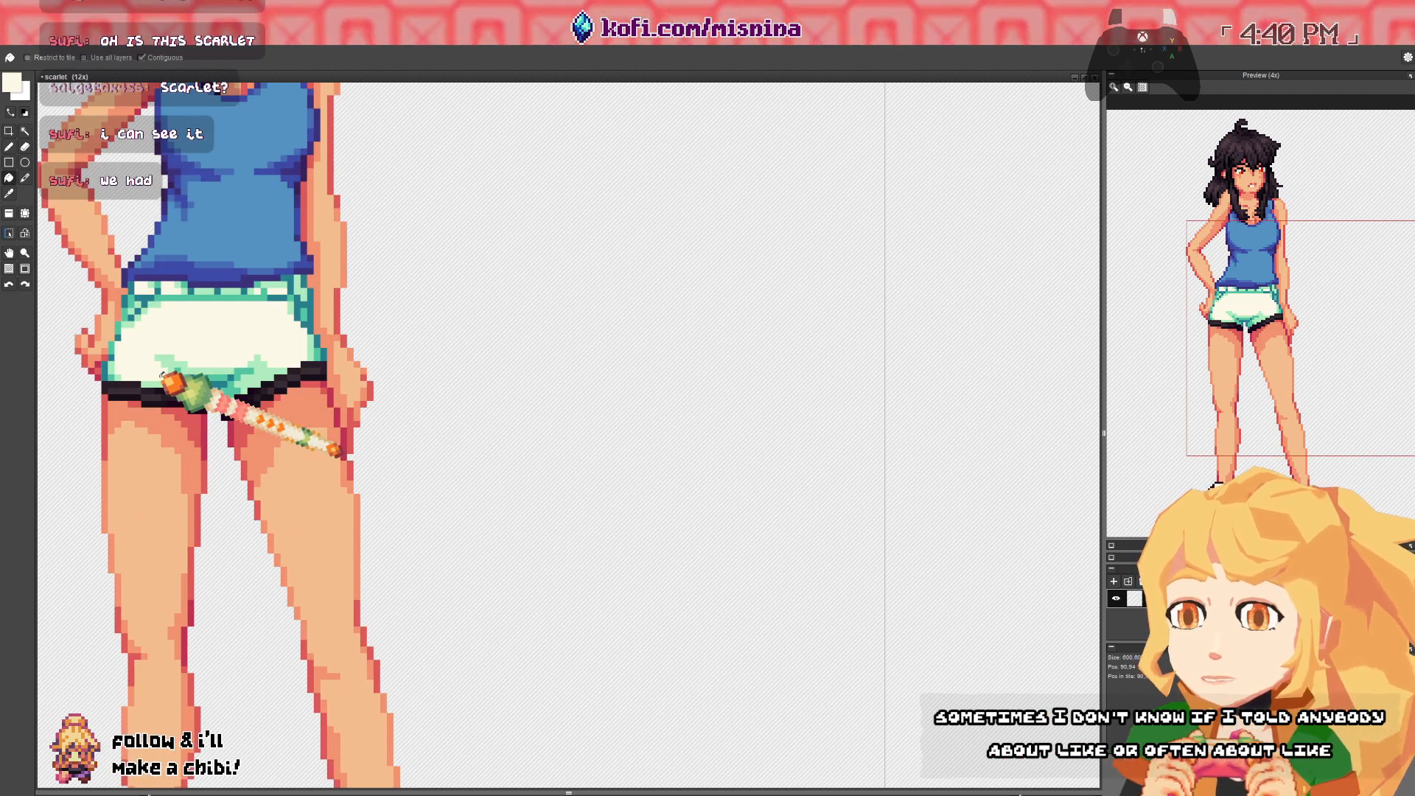
pyautogui.press('b')
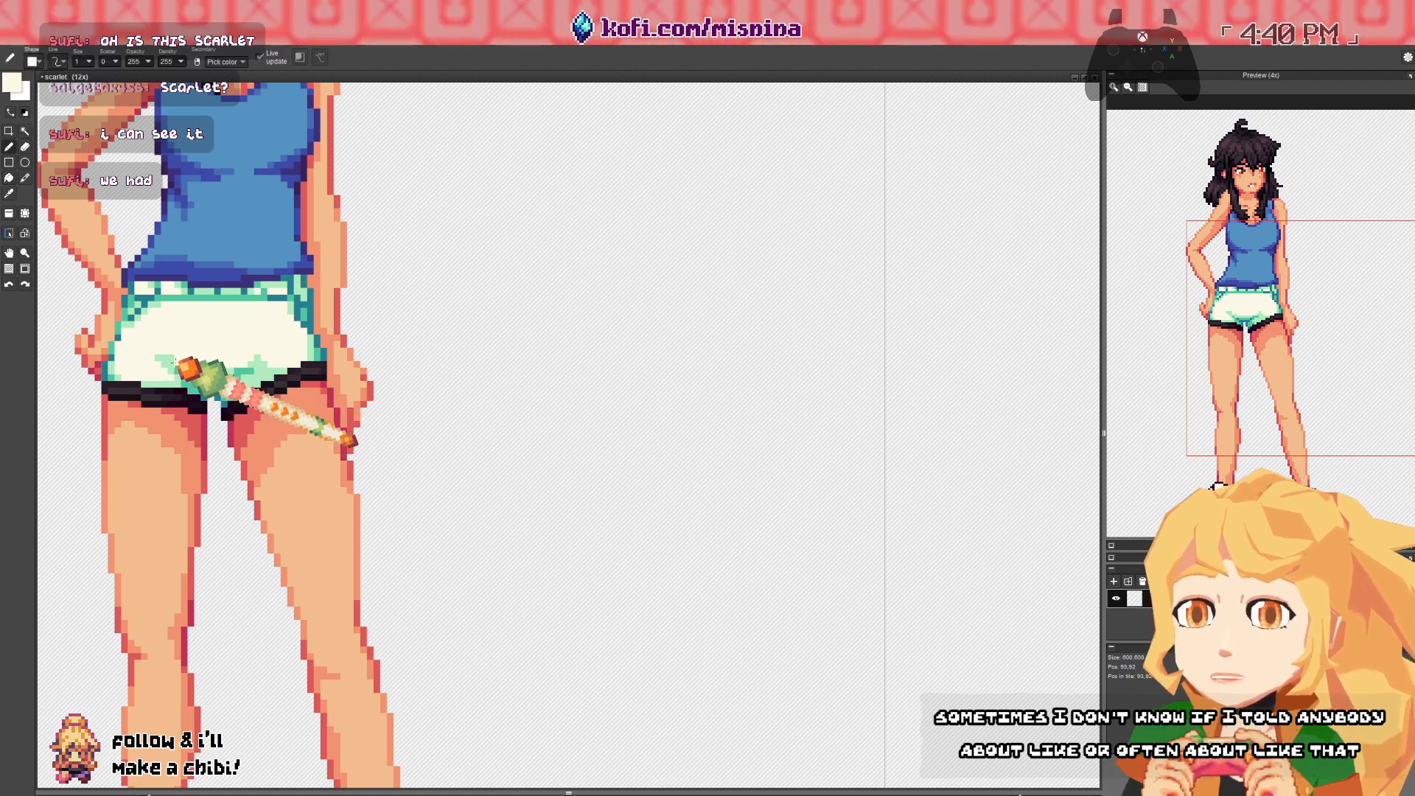
pyautogui.scroll(-6, 236, 339)
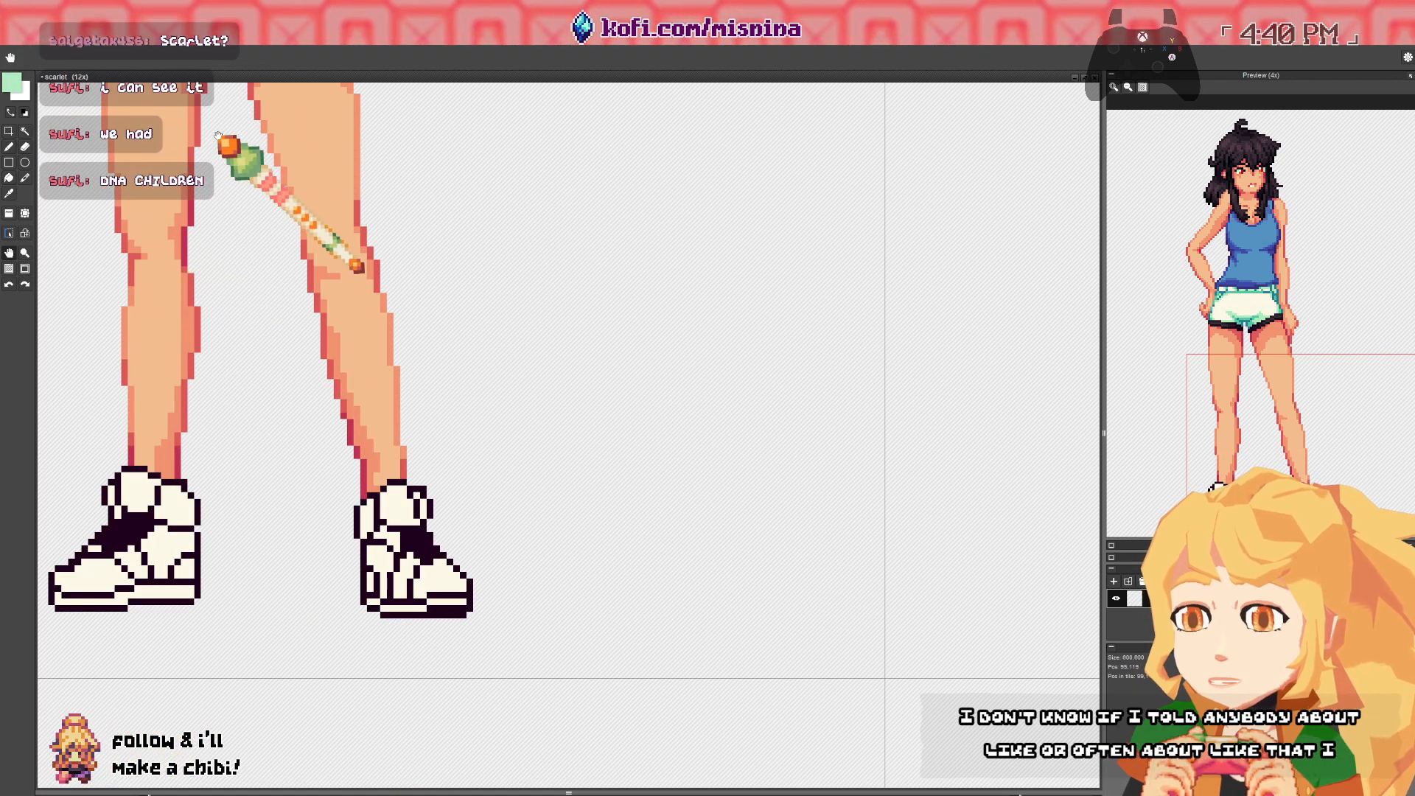
pyautogui.moveTo(218, 318); pyautogui.dragTo(347, 317)
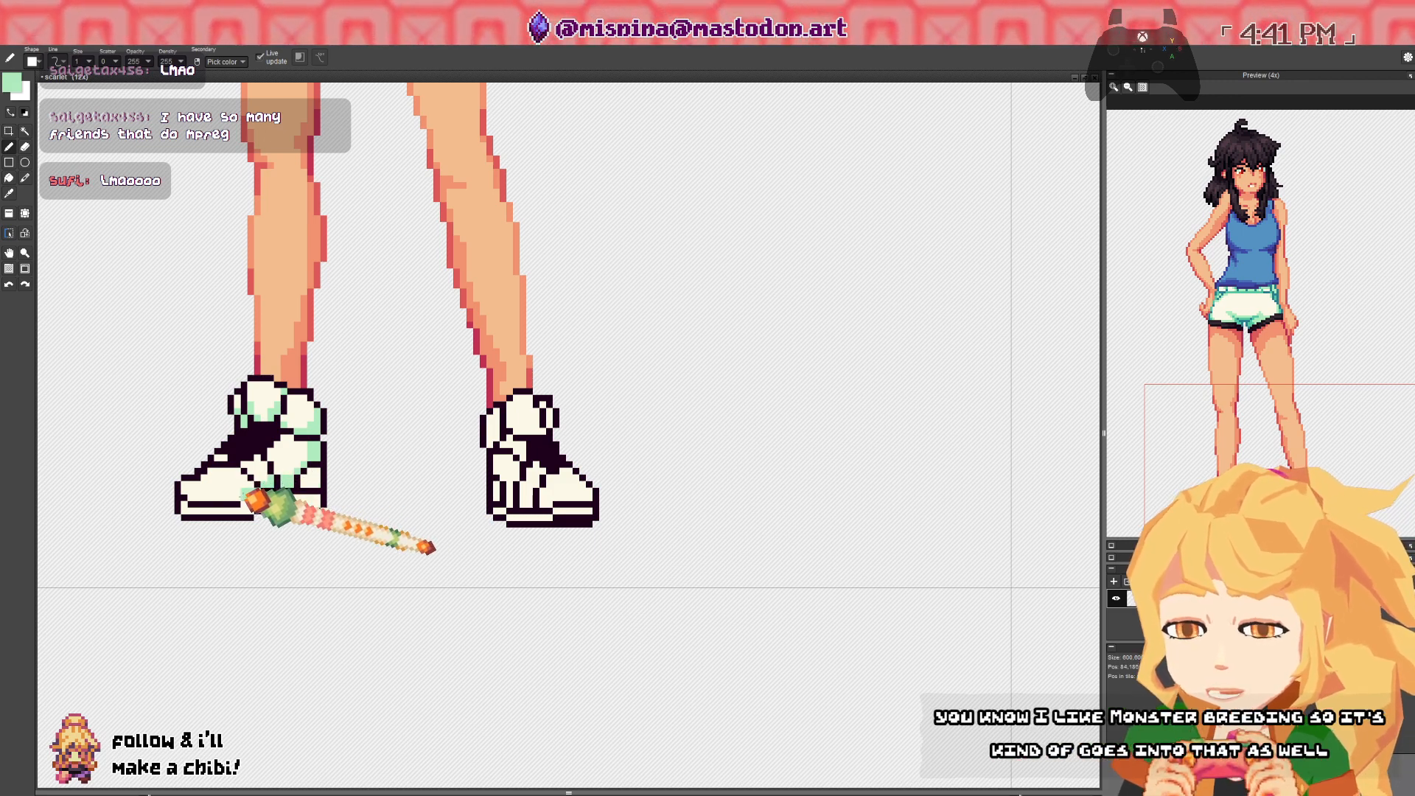
pyautogui.moveTo(225, 496)
pyautogui.mouseDown()
pyautogui.moveTo(194, 497)
pyautogui.moveTo(238, 491)
pyautogui.mouseUp()
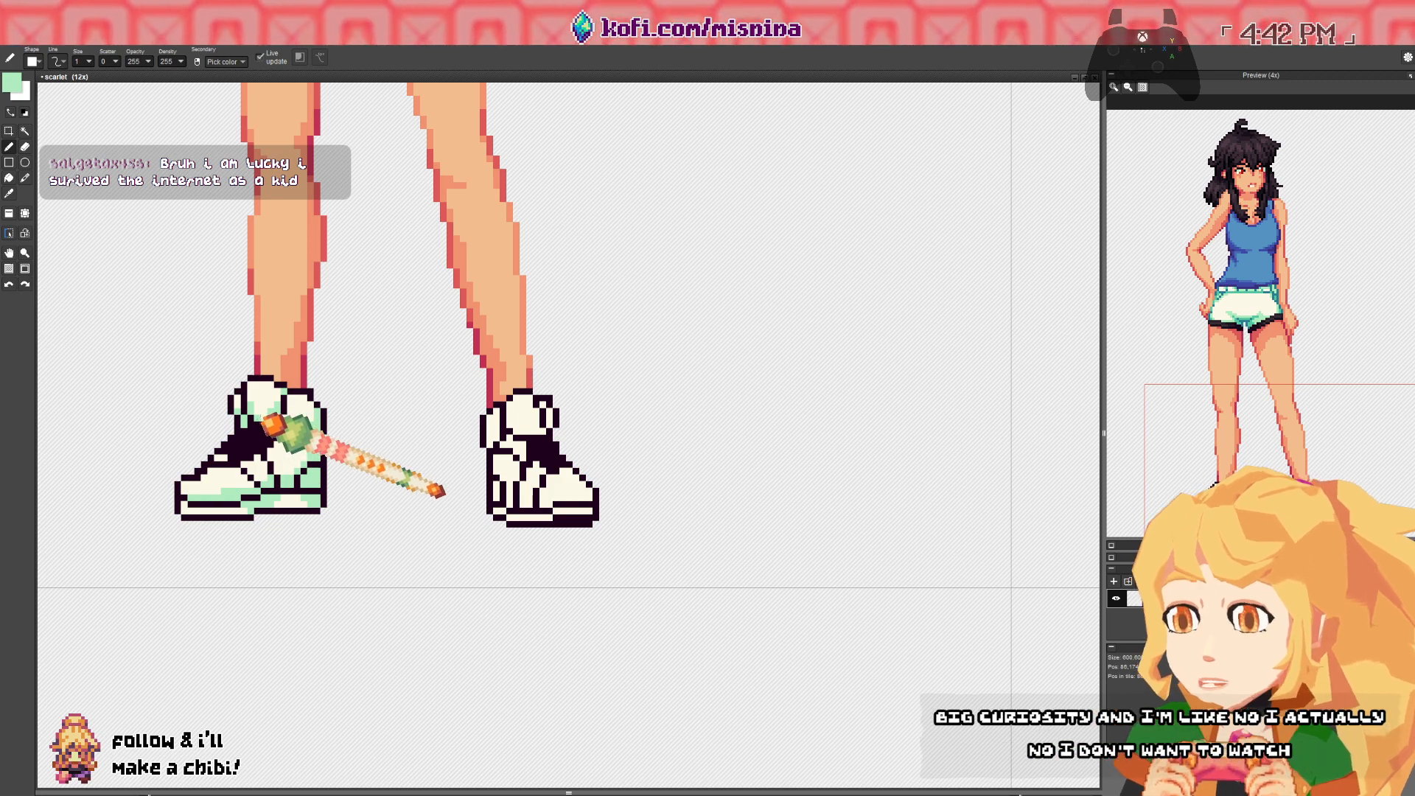
pyautogui.rightClick(256, 402)
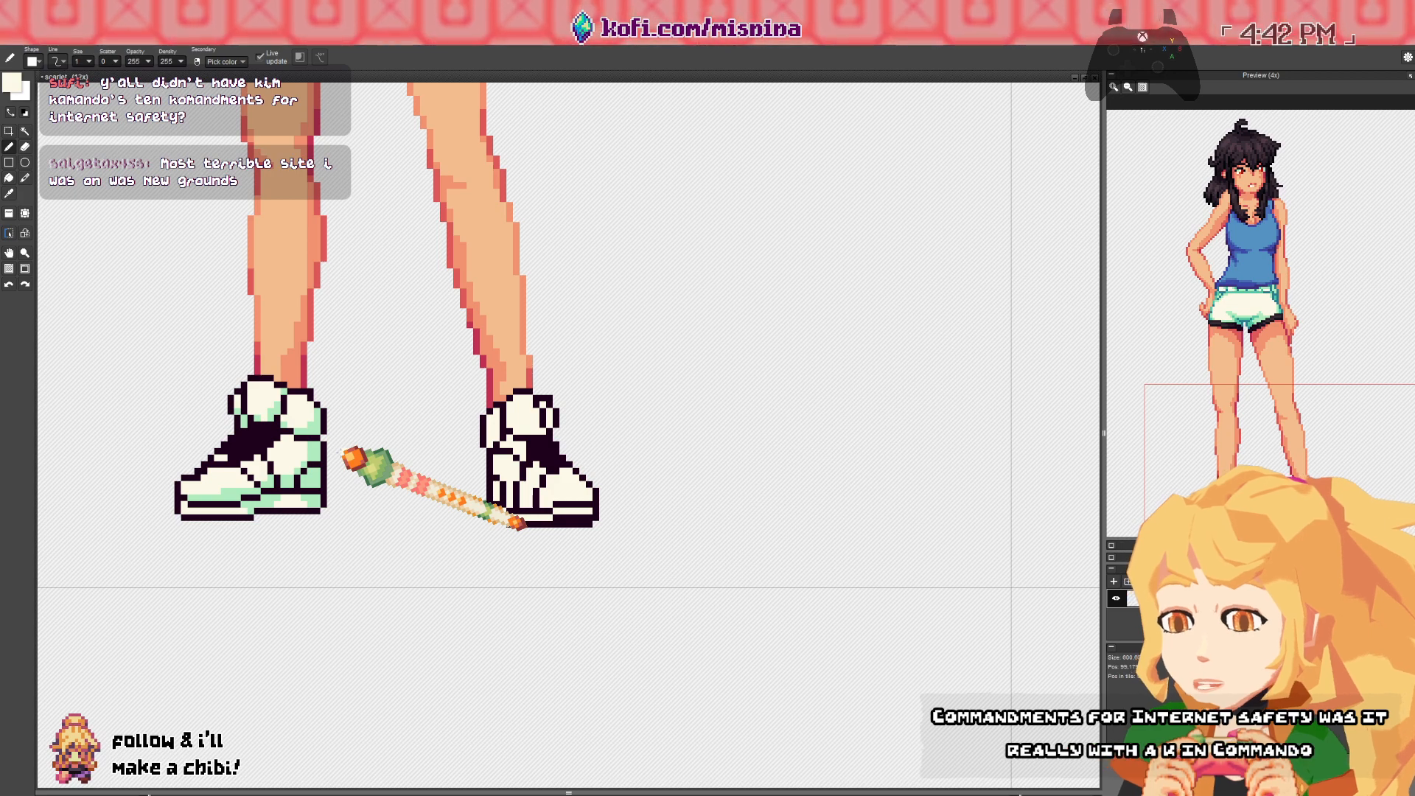
# - Shade the right-hand shoe's collar, heel, side panels and sole with mint green, and retouch the dark outline beside its tongue
pyautogui.rightClick(313, 457)
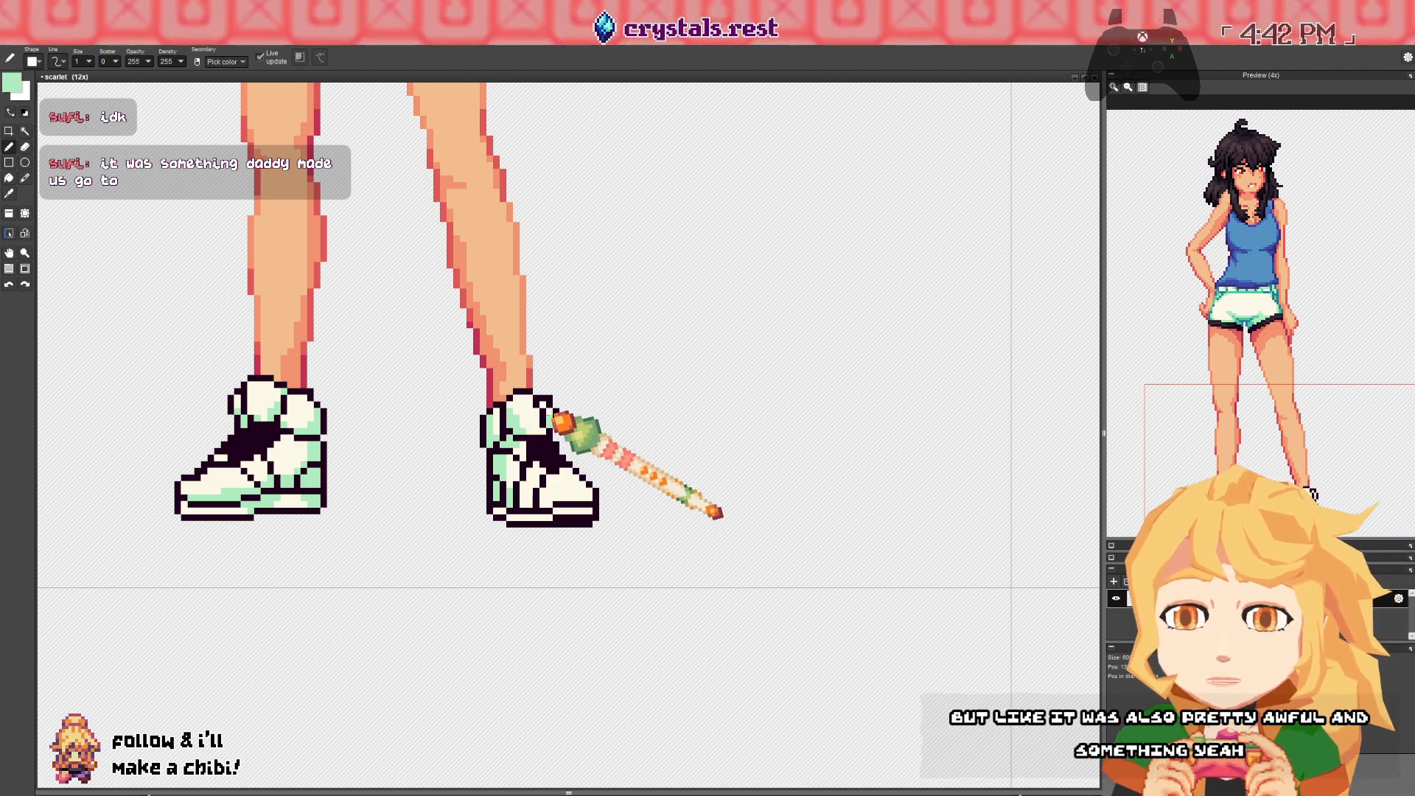
pyautogui.press('e')
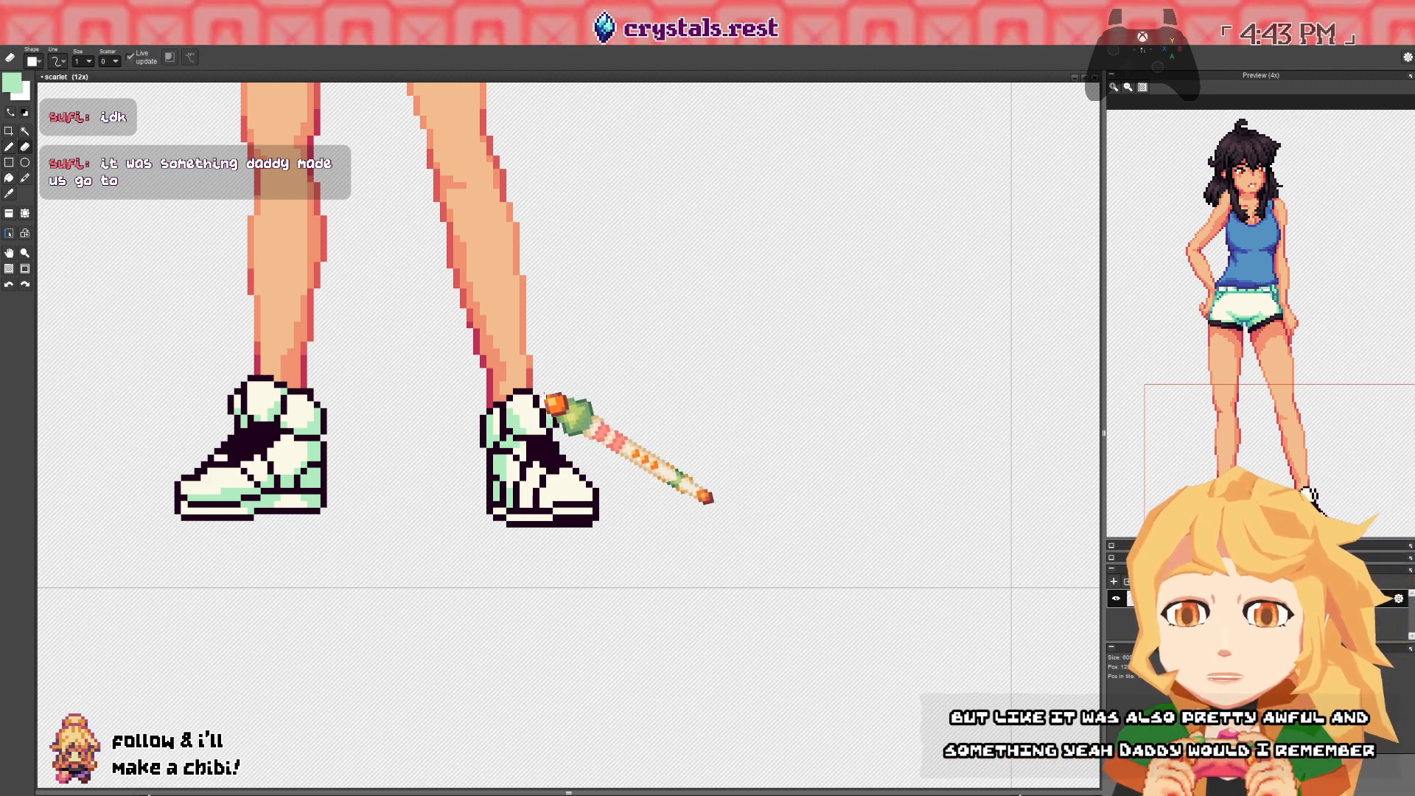
pyautogui.press('d')
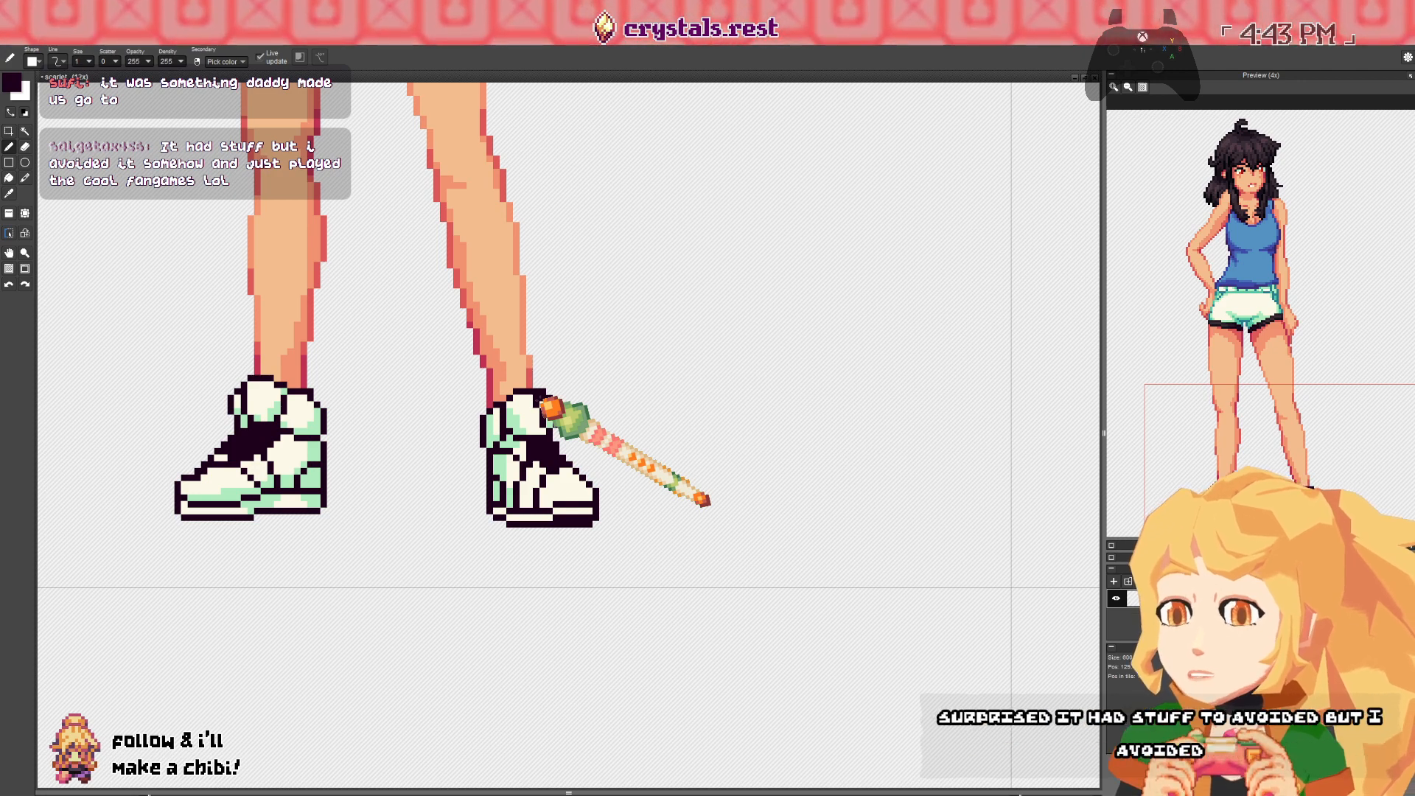
pyautogui.rightClick(526, 405)
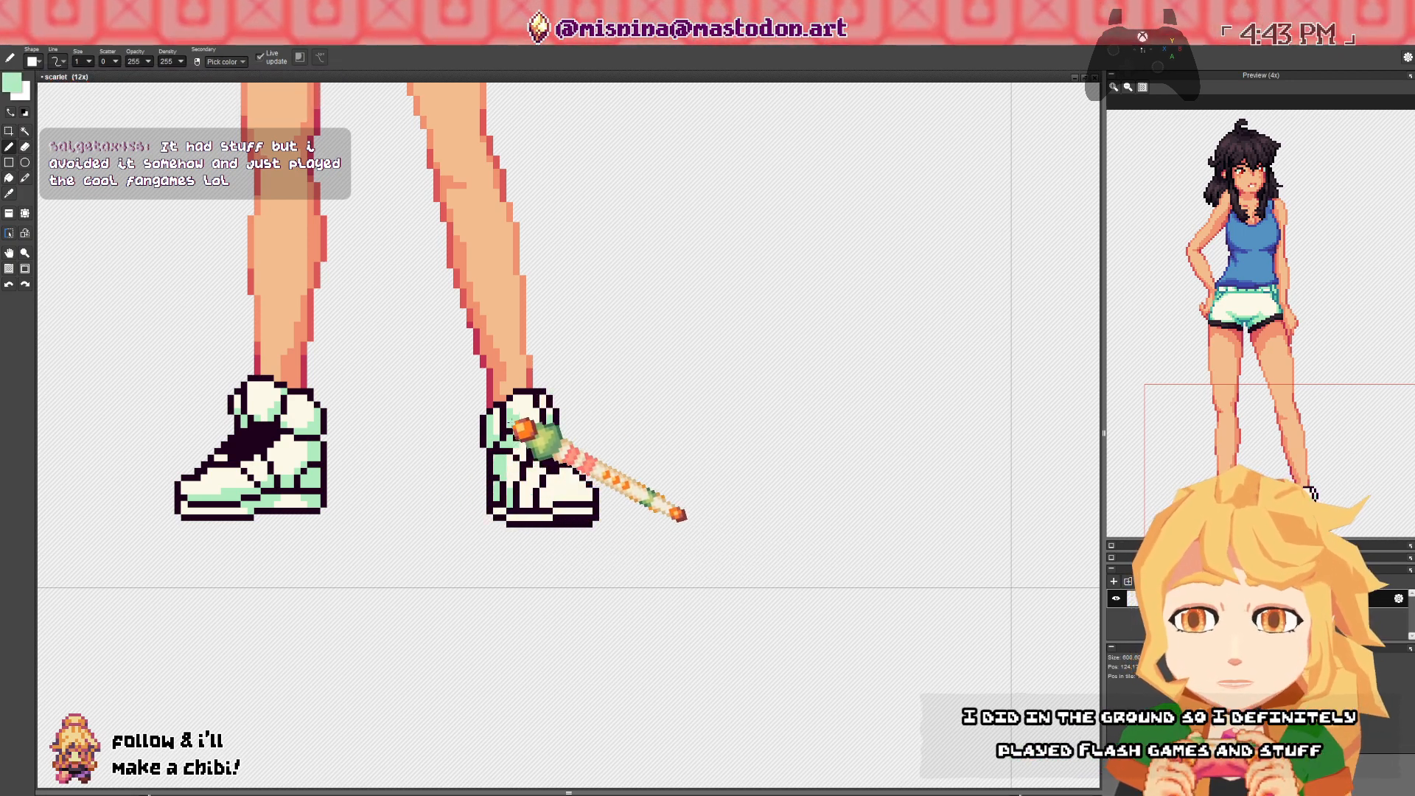
pyautogui.rightClick(516, 488)
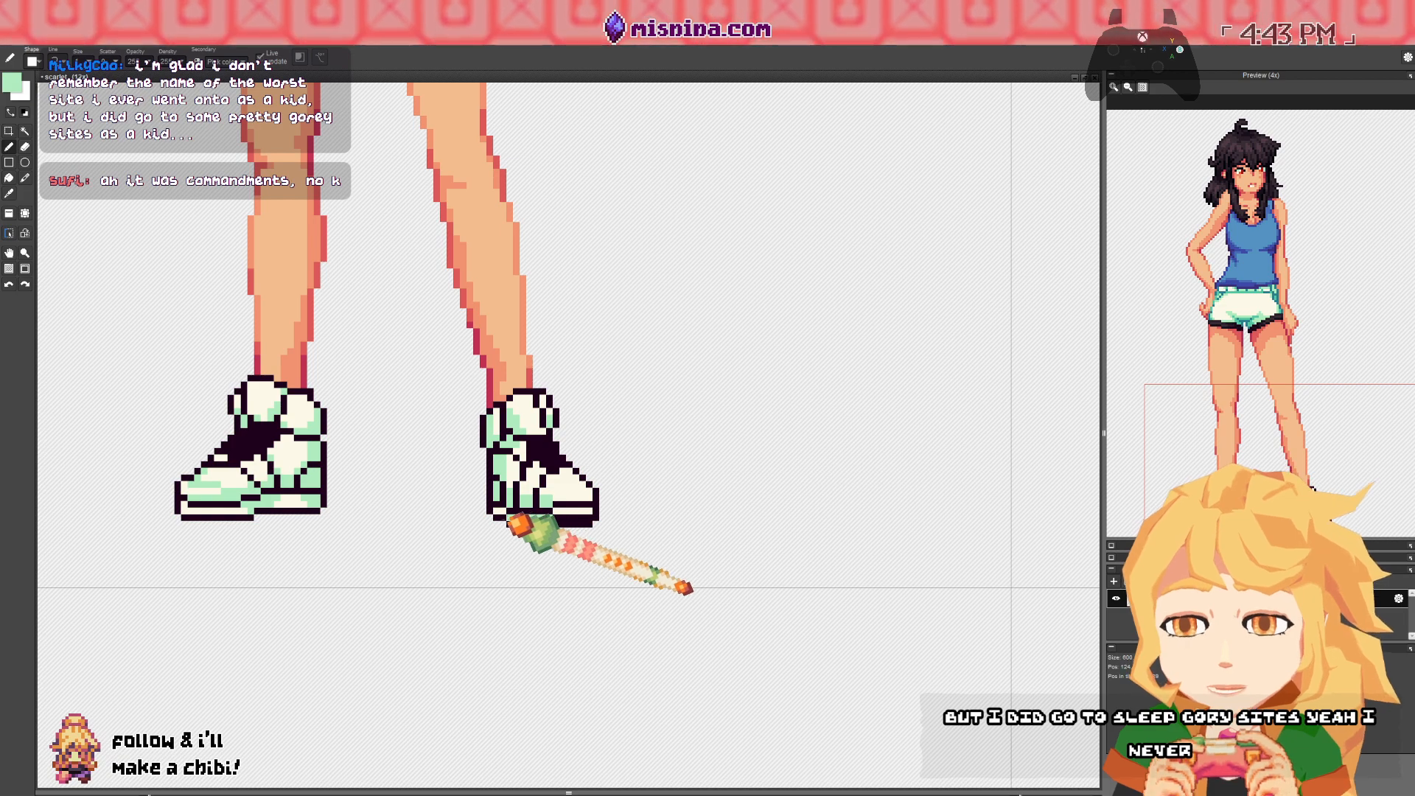
# - Recolour the left-hand shoe's dark collar, side and toe outlines with the teal green picked from the shorts, correcting stray pixels
pyautogui.moveTo(504, 114); pyautogui.dragTo(502, 426)
pyautogui.moveTo(504, 196); pyautogui.dragTo(503, 354)
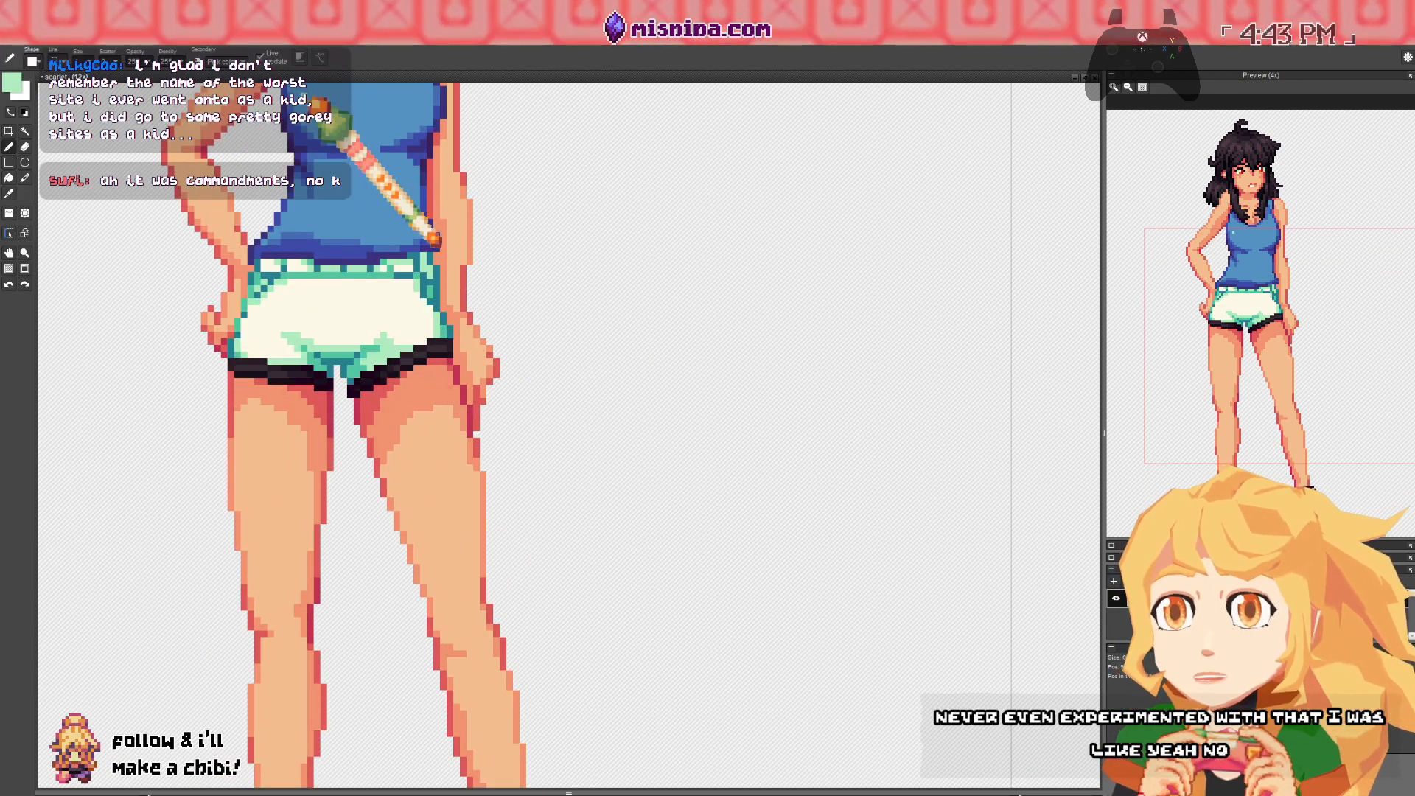
pyautogui.rightClick(365, 327)
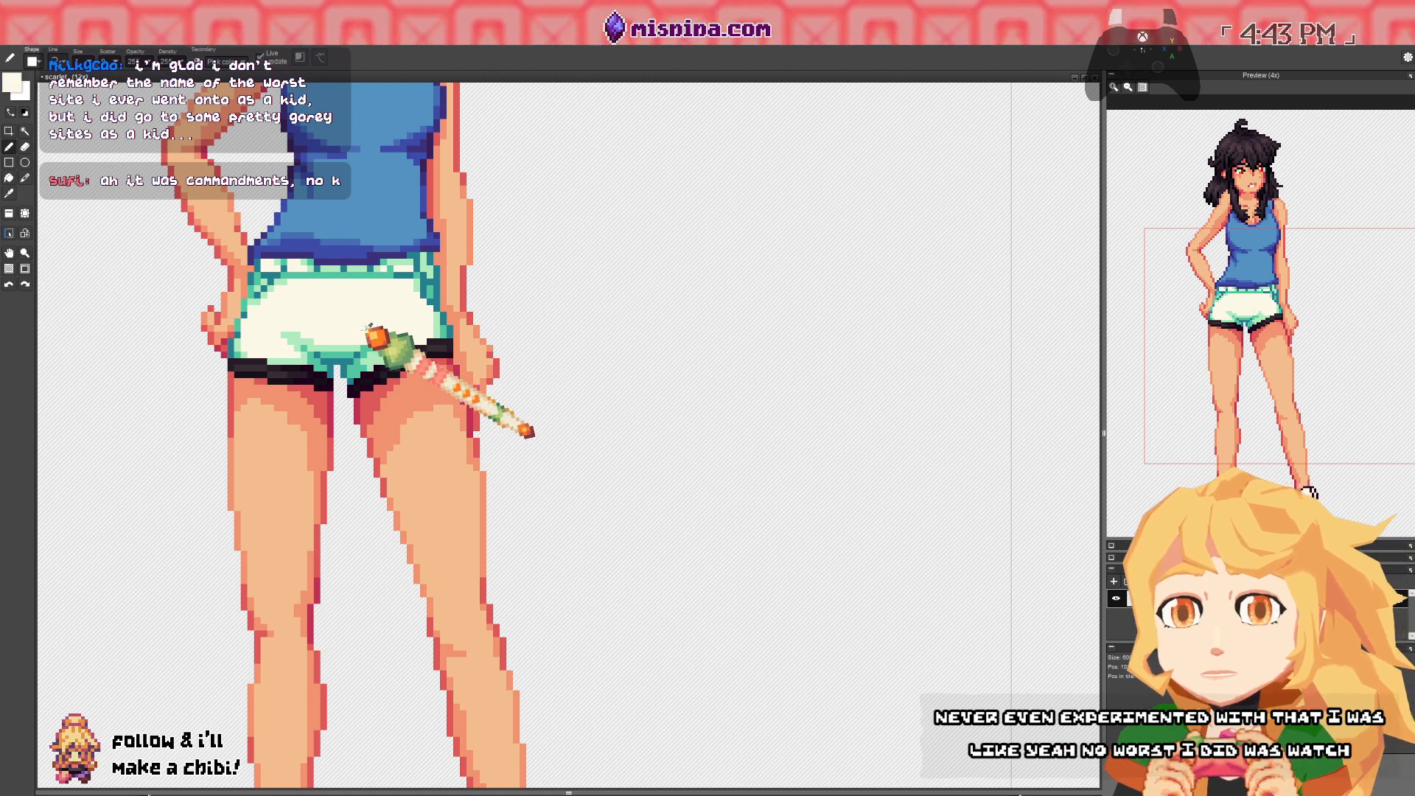
pyautogui.rightClick(364, 350)
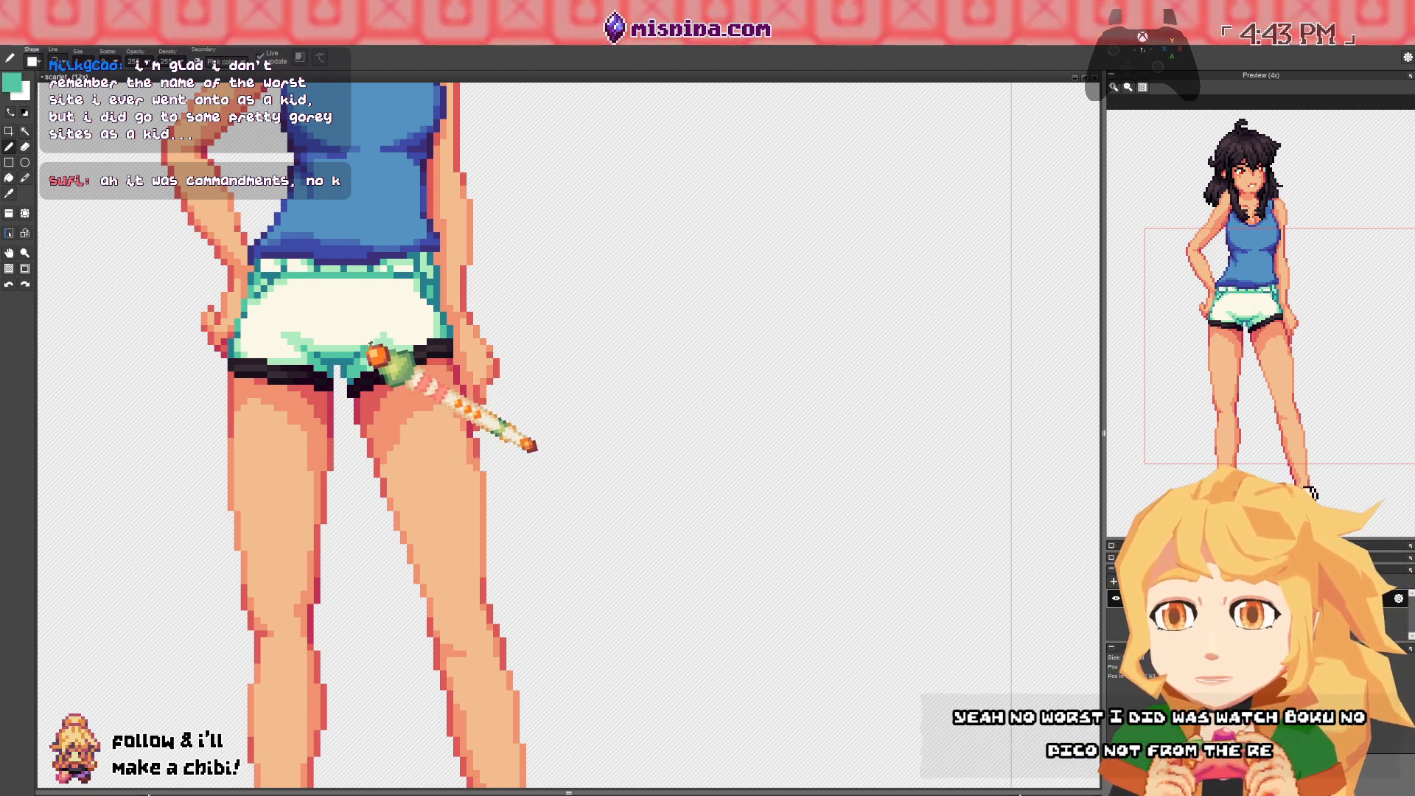
pyautogui.moveTo(367, 498); pyautogui.dragTo(363, 145)
pyautogui.moveTo(358, 317); pyautogui.dragTo(415, 79)
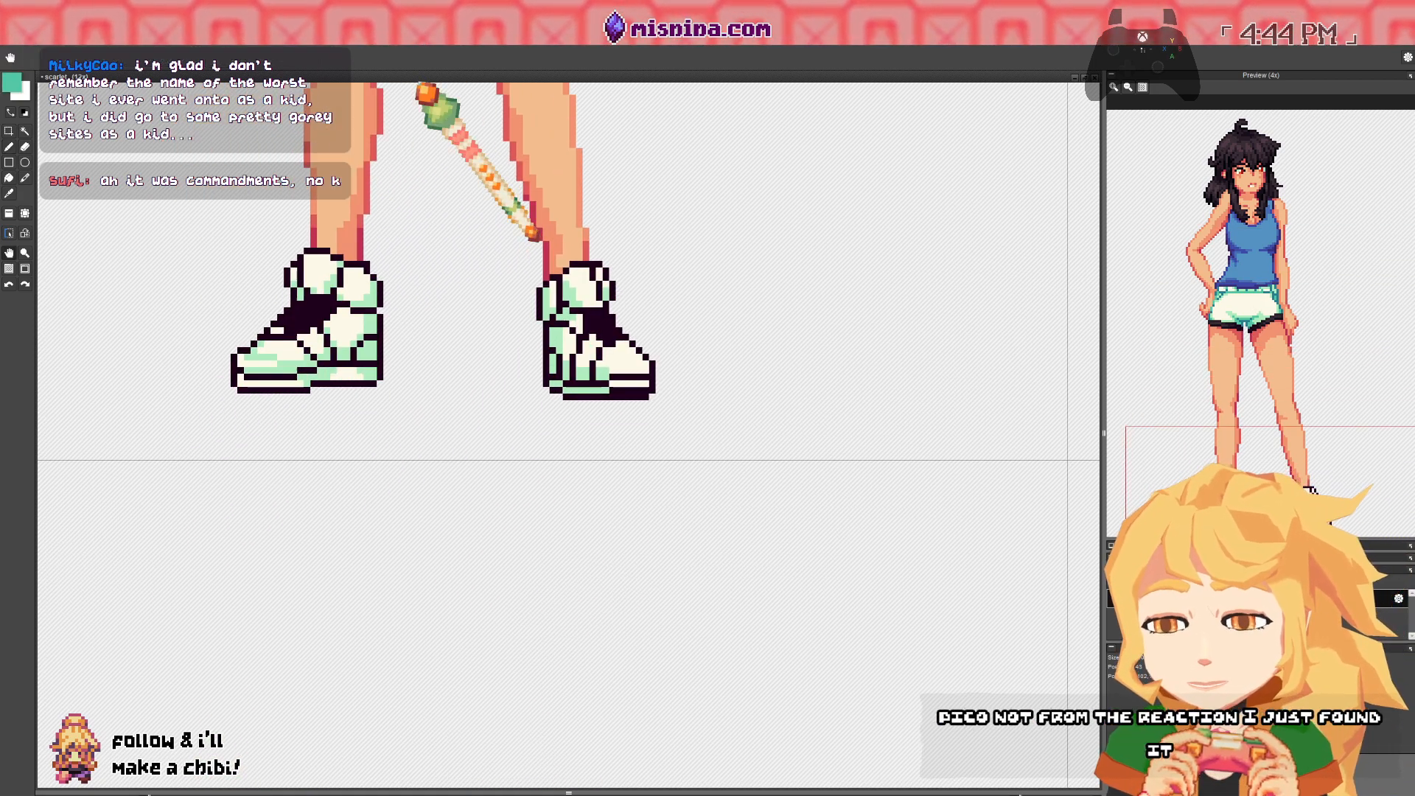
pyautogui.moveTo(336, 286)
pyautogui.mouseDown()
pyautogui.moveTo(337, 376)
pyautogui.moveTo(301, 361)
pyautogui.moveTo(319, 341)
pyautogui.moveTo(333, 348)
pyautogui.mouseUp()
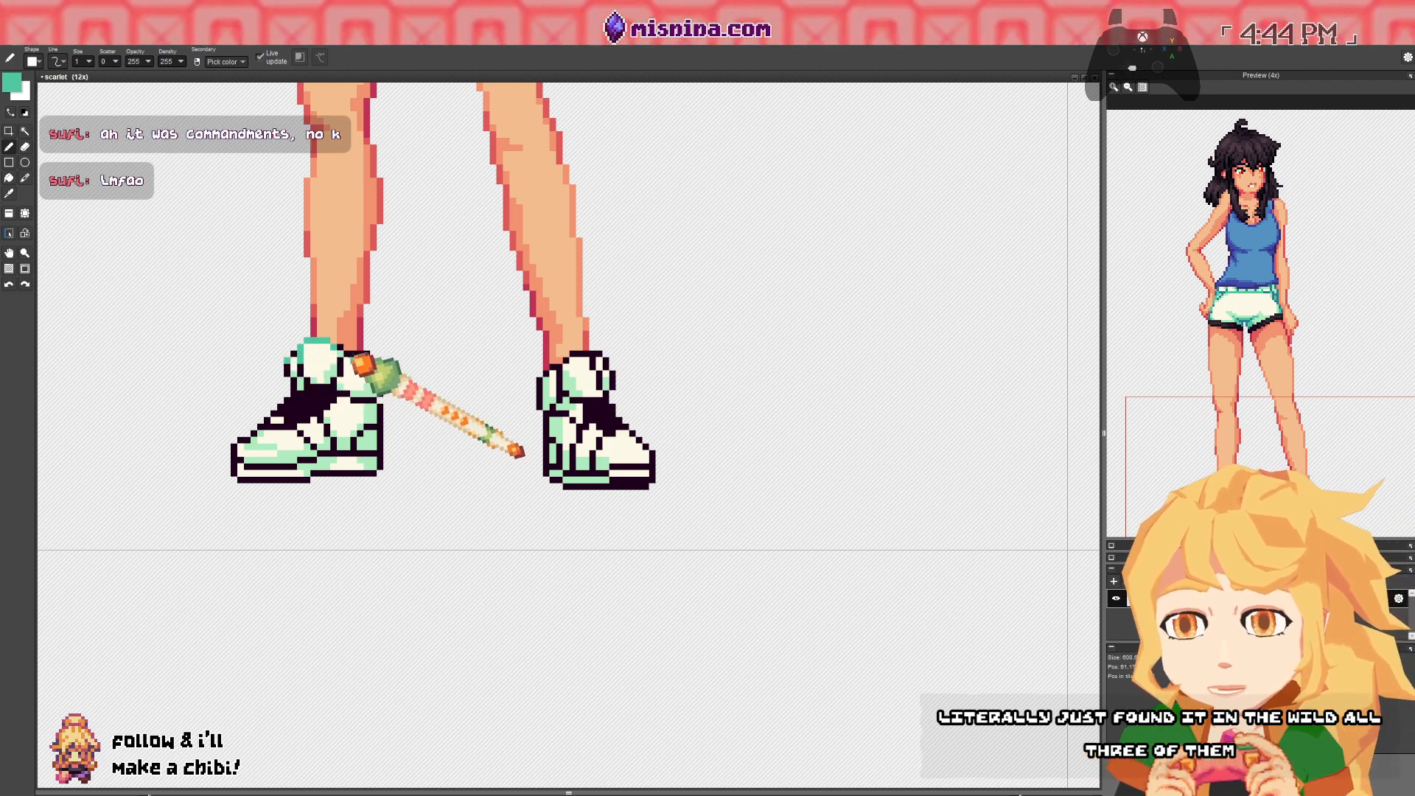
pyautogui.hotkey('ctrl', 'z')
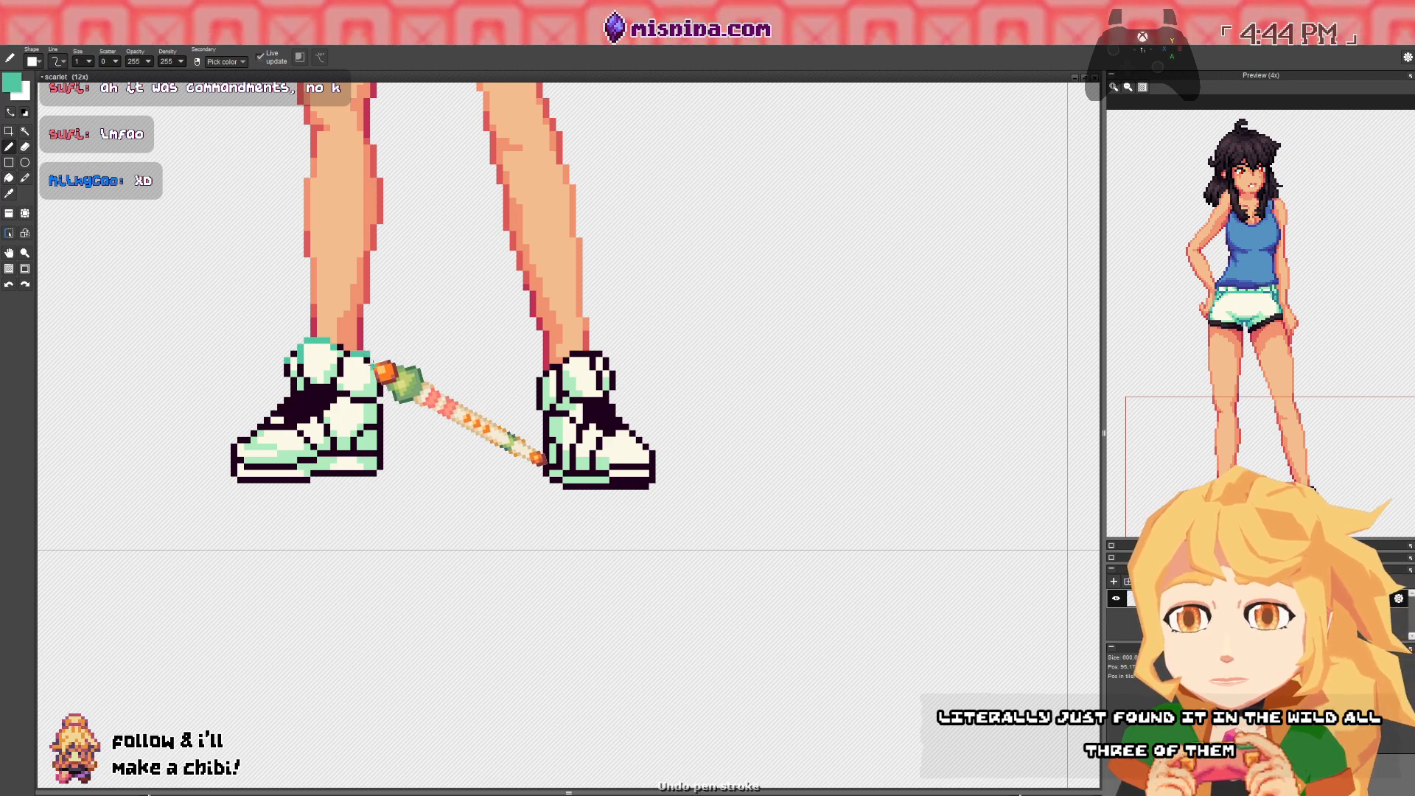
pyautogui.press('e')
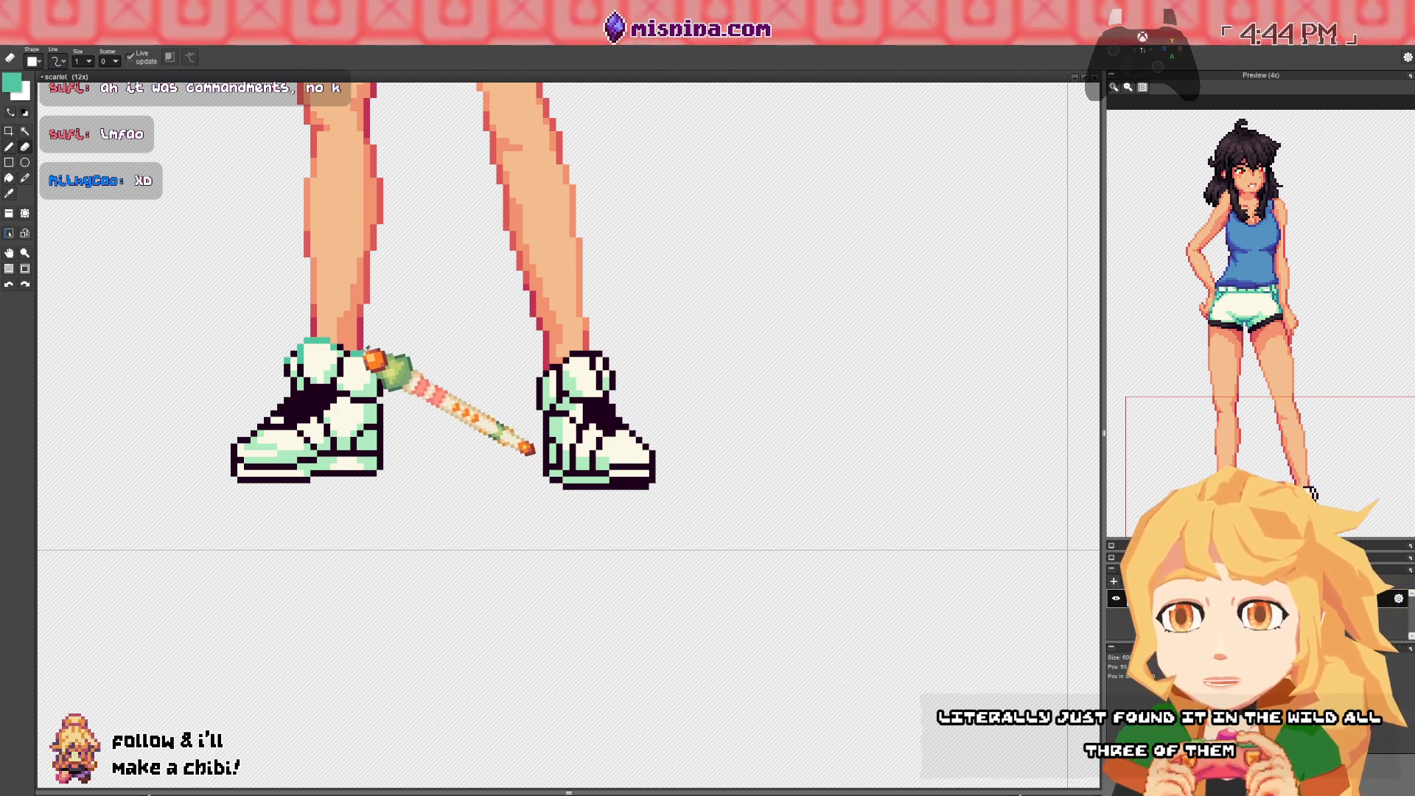
pyautogui.press('b')
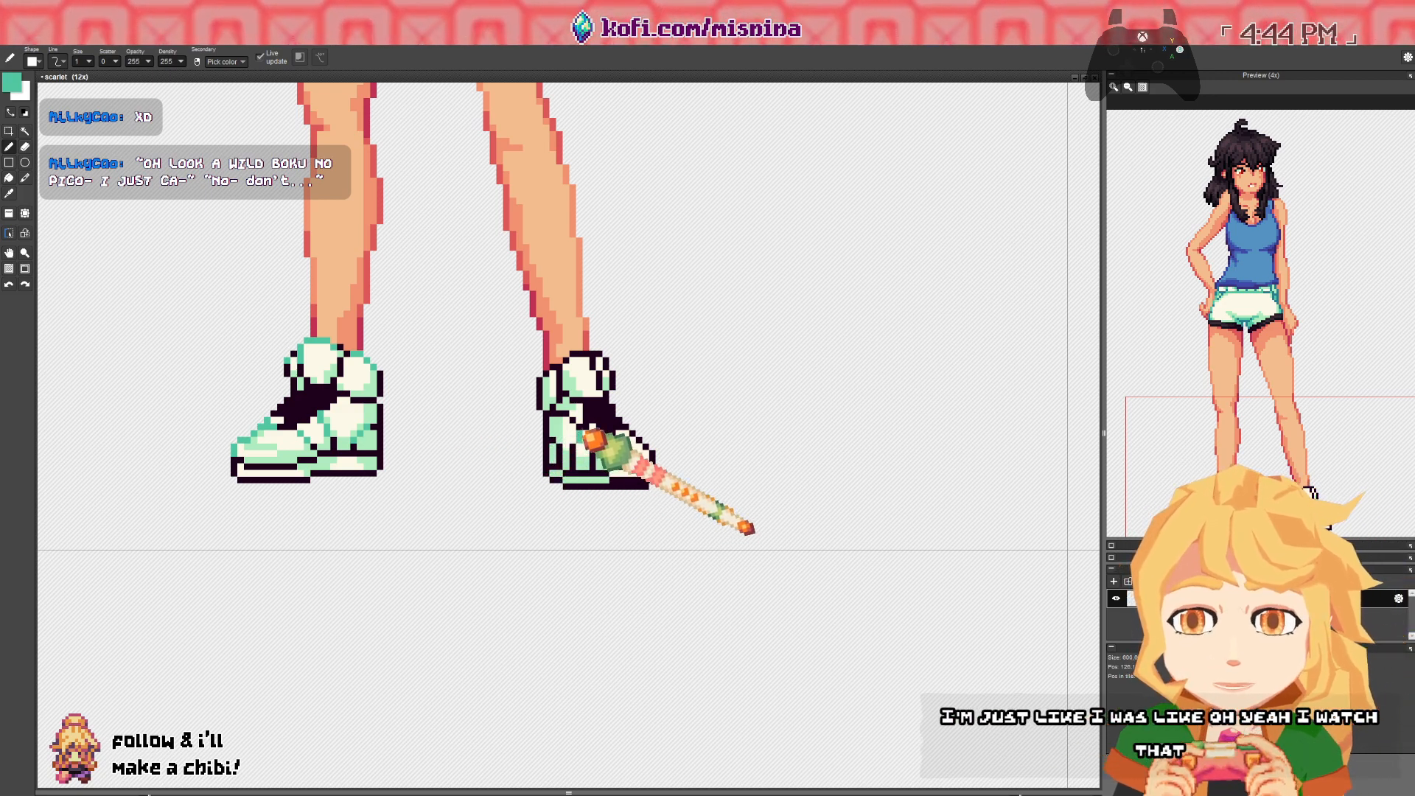
# - Recolour the right-hand shoe's black collar outline, panel seams and toe outline with the same teal green
pyautogui.rightClick(592, 422)
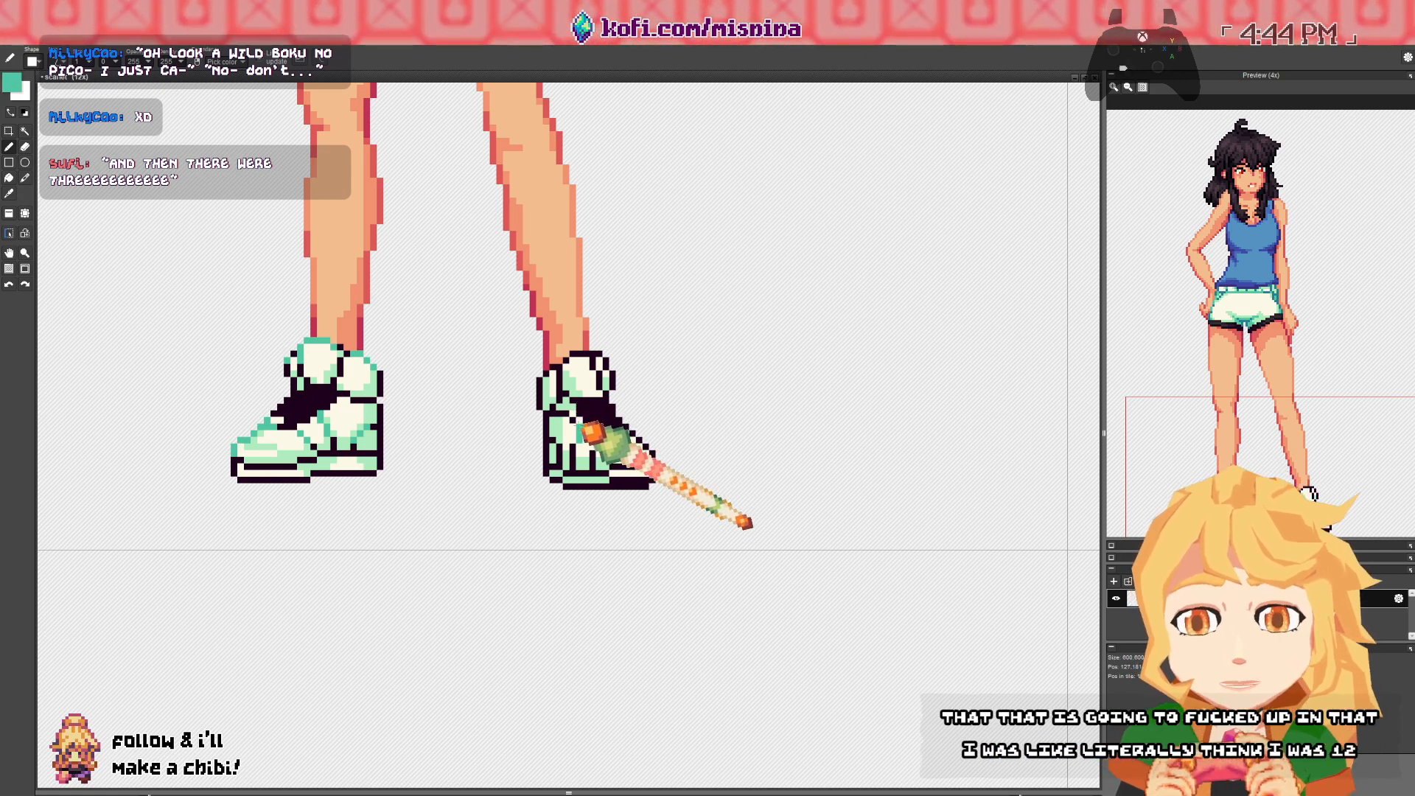
pyautogui.rightClick(578, 430)
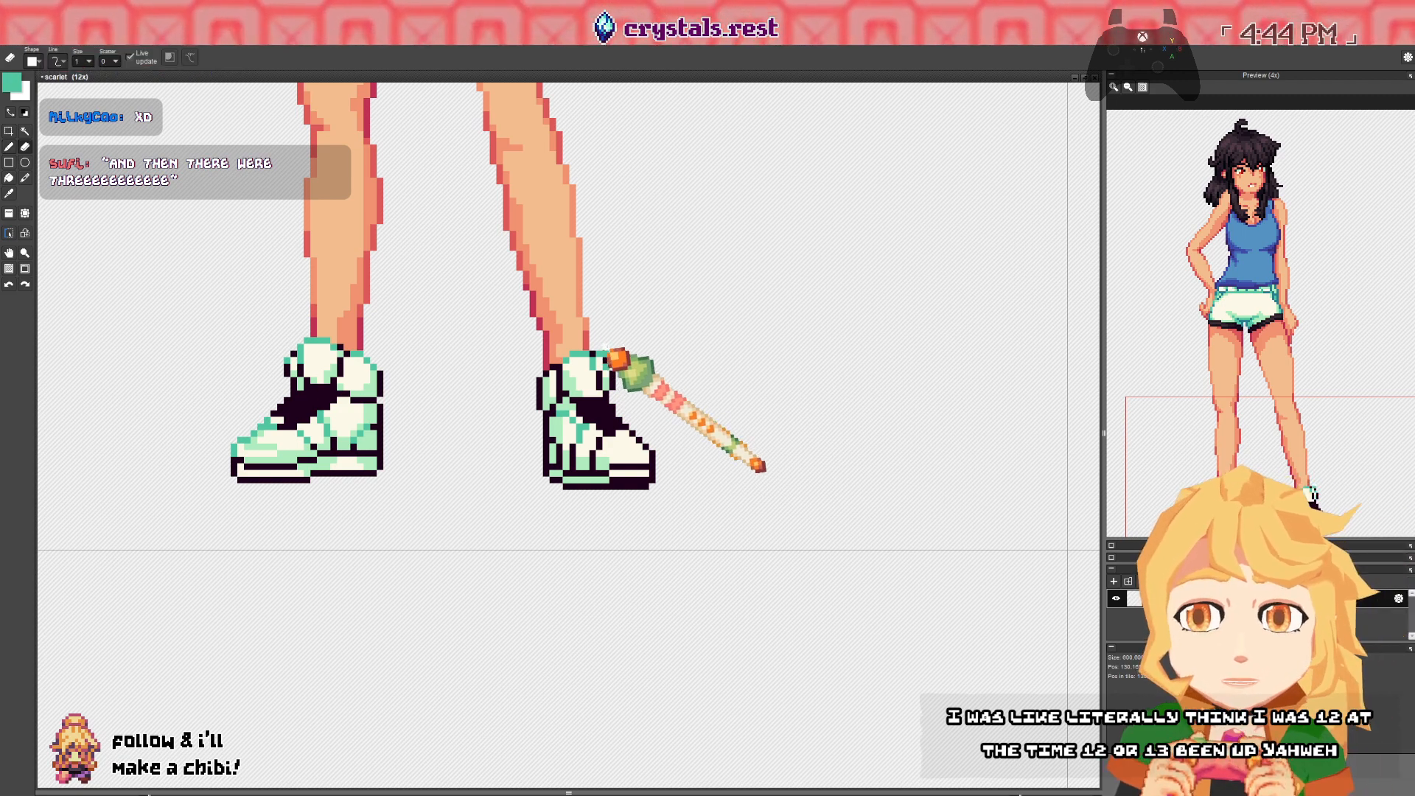
pyautogui.press('b')
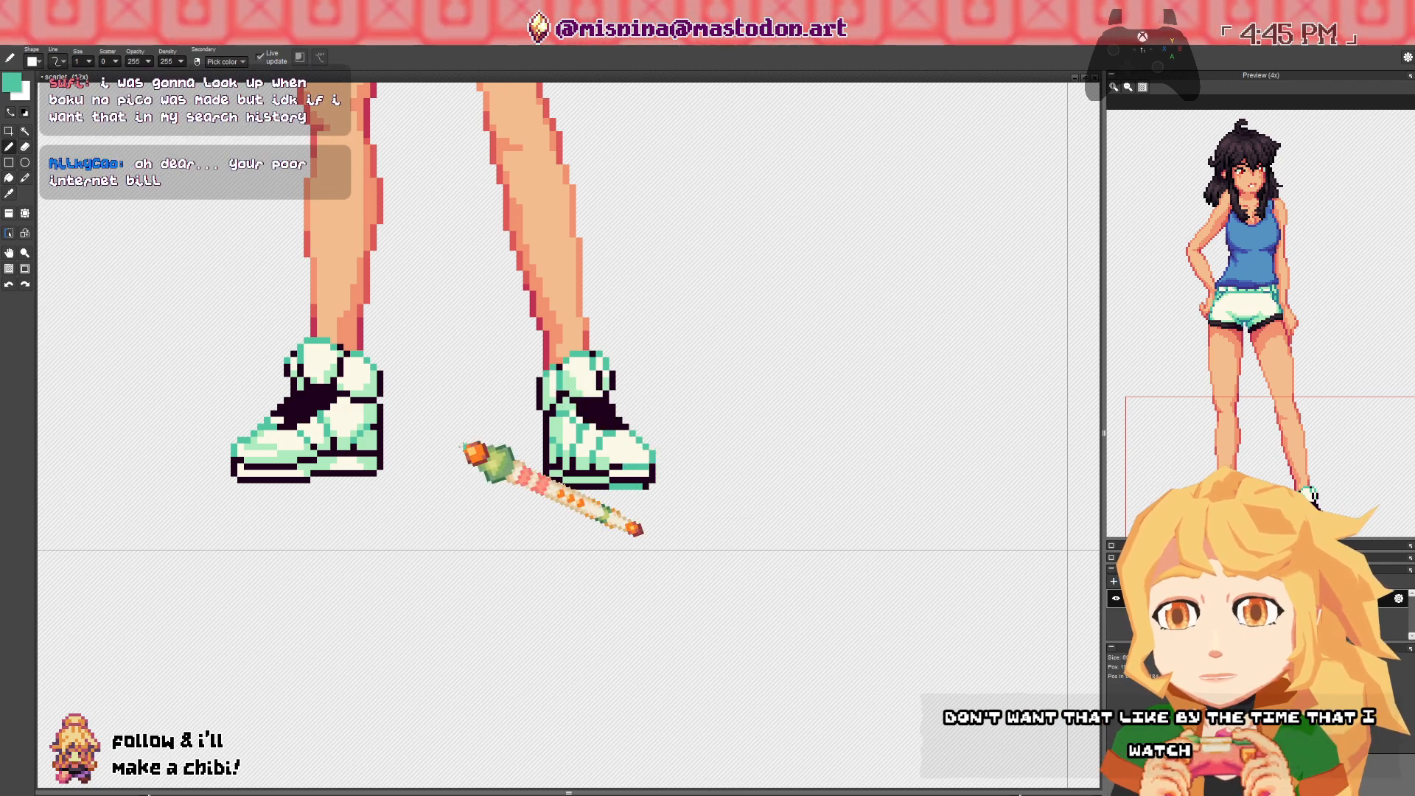
# - Recolour the shaded outlines and seams of both shoes with the darker teal picked from the shorts' crotch shadow, undoing the last stroke
pyautogui.moveTo(462, 190); pyautogui.dragTo(463, 464)
pyautogui.moveTo(465, 246); pyautogui.dragTo(462, 483)
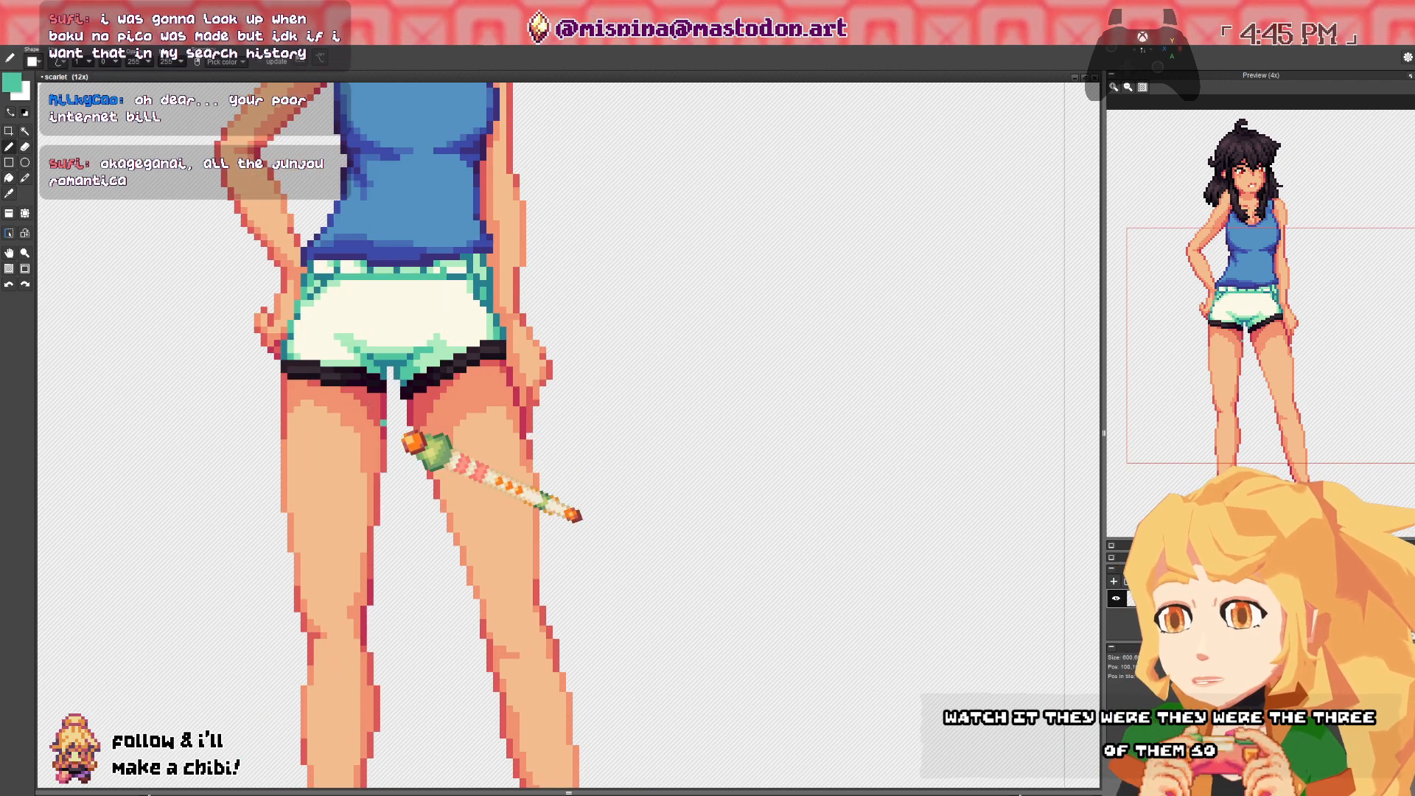
pyautogui.moveTo(408, 440); pyautogui.dragTo(413, 493)
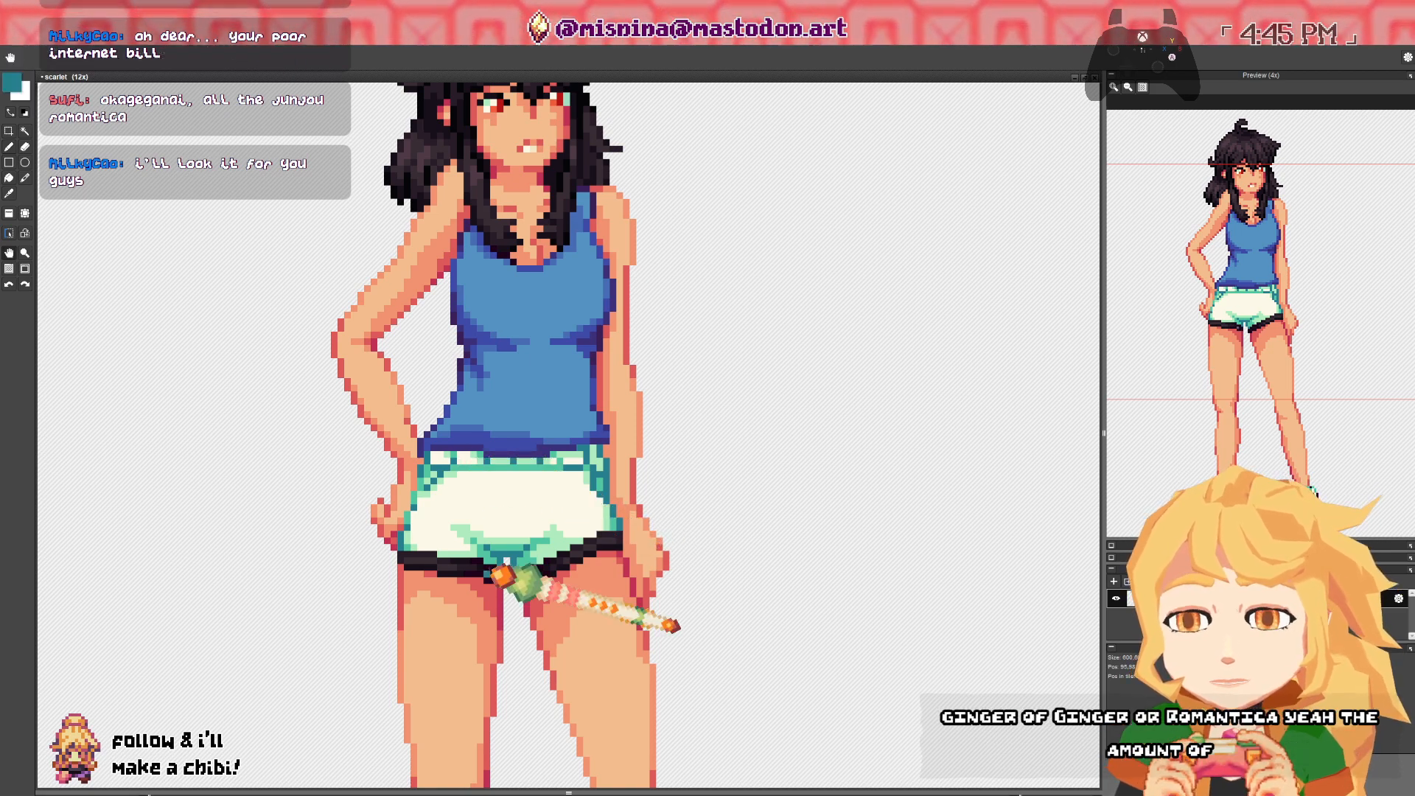
pyautogui.scroll(-10, 499, 465)
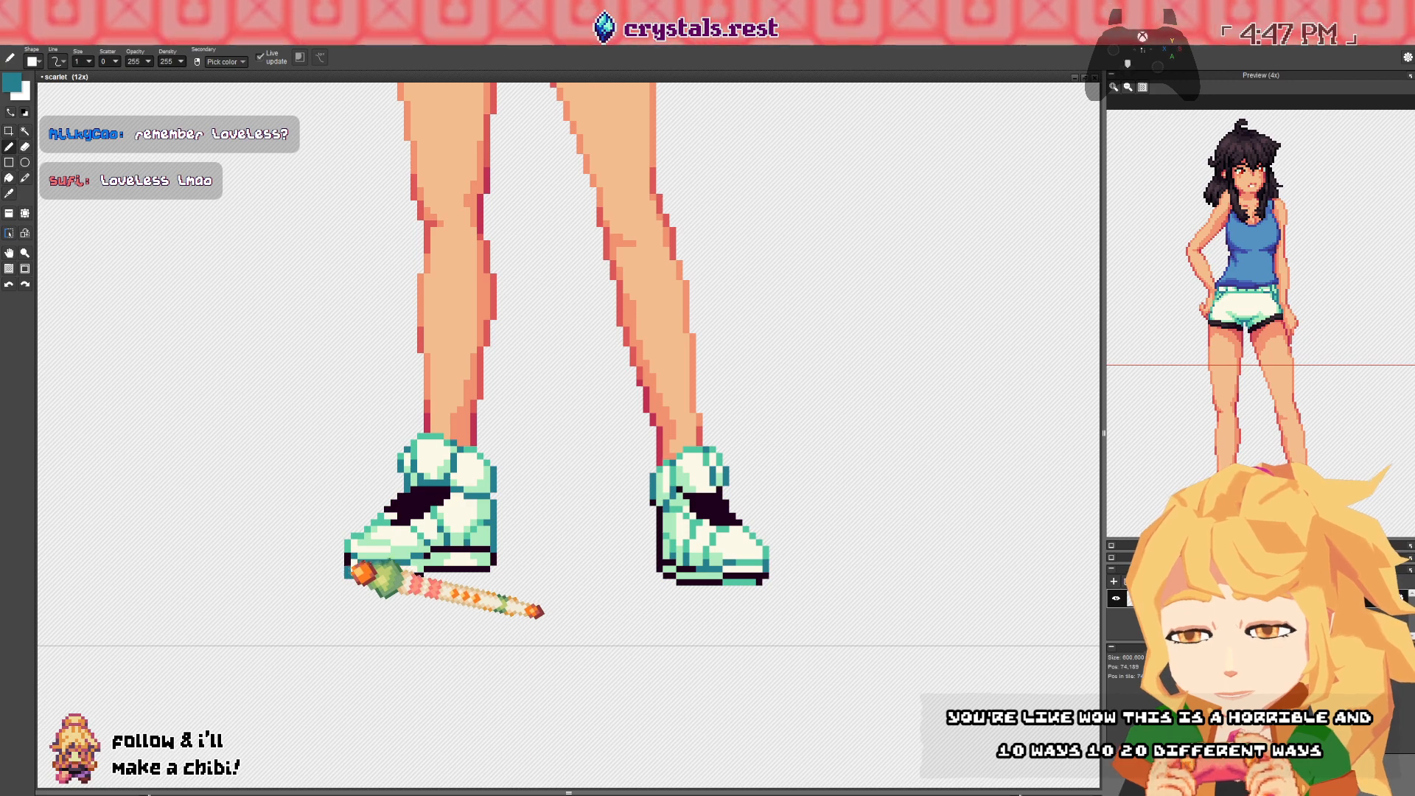
pyautogui.press('e')
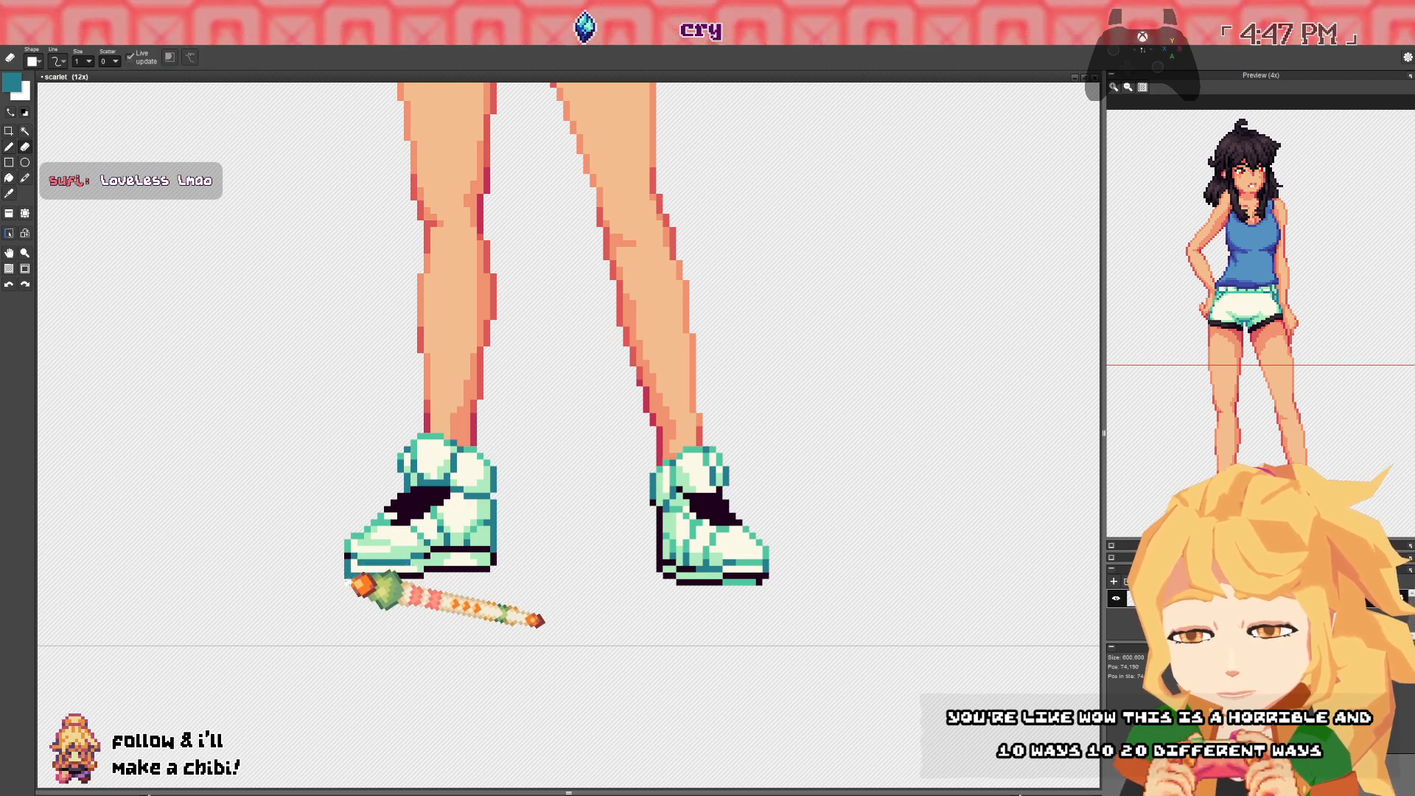
pyautogui.press('b')
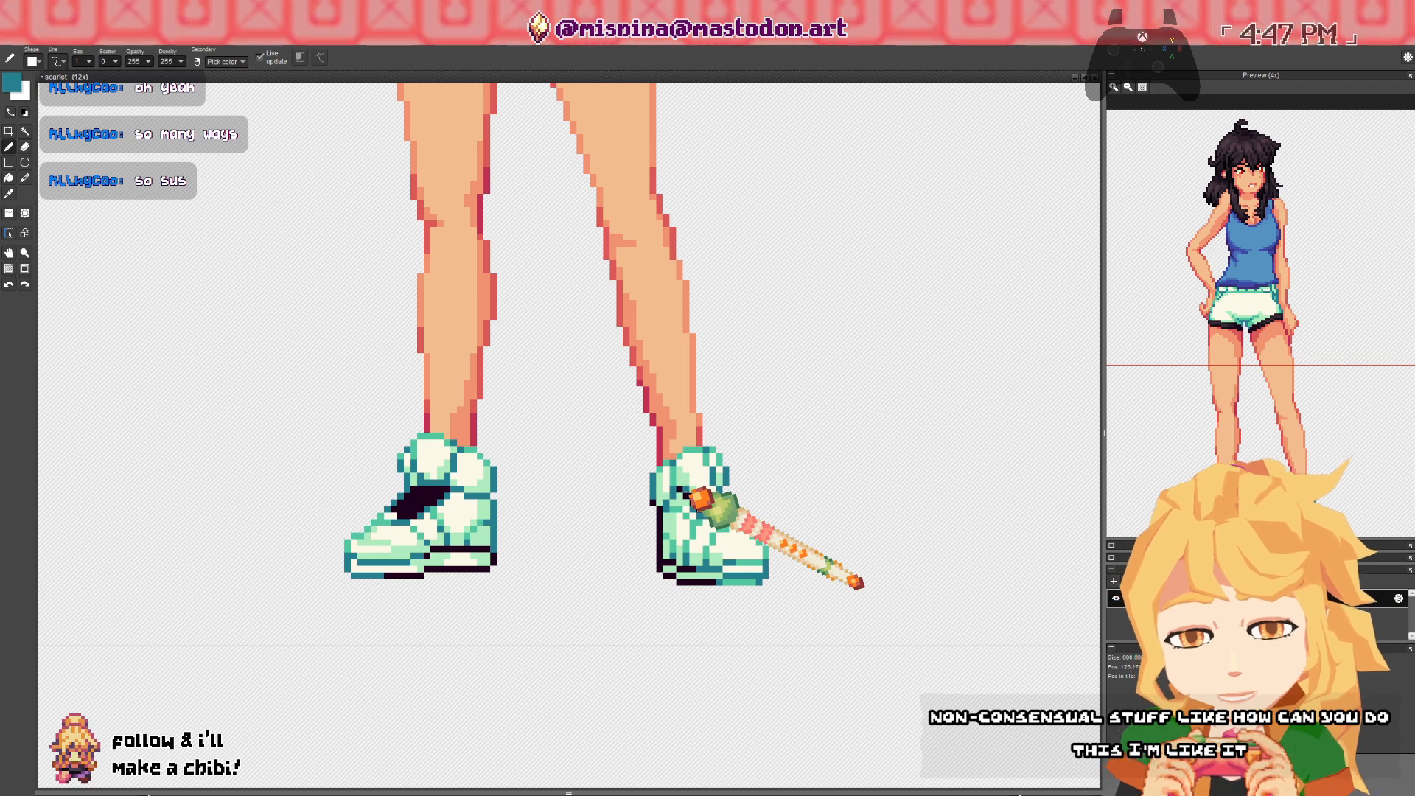
pyautogui.hotkey('ctrl', 'z')
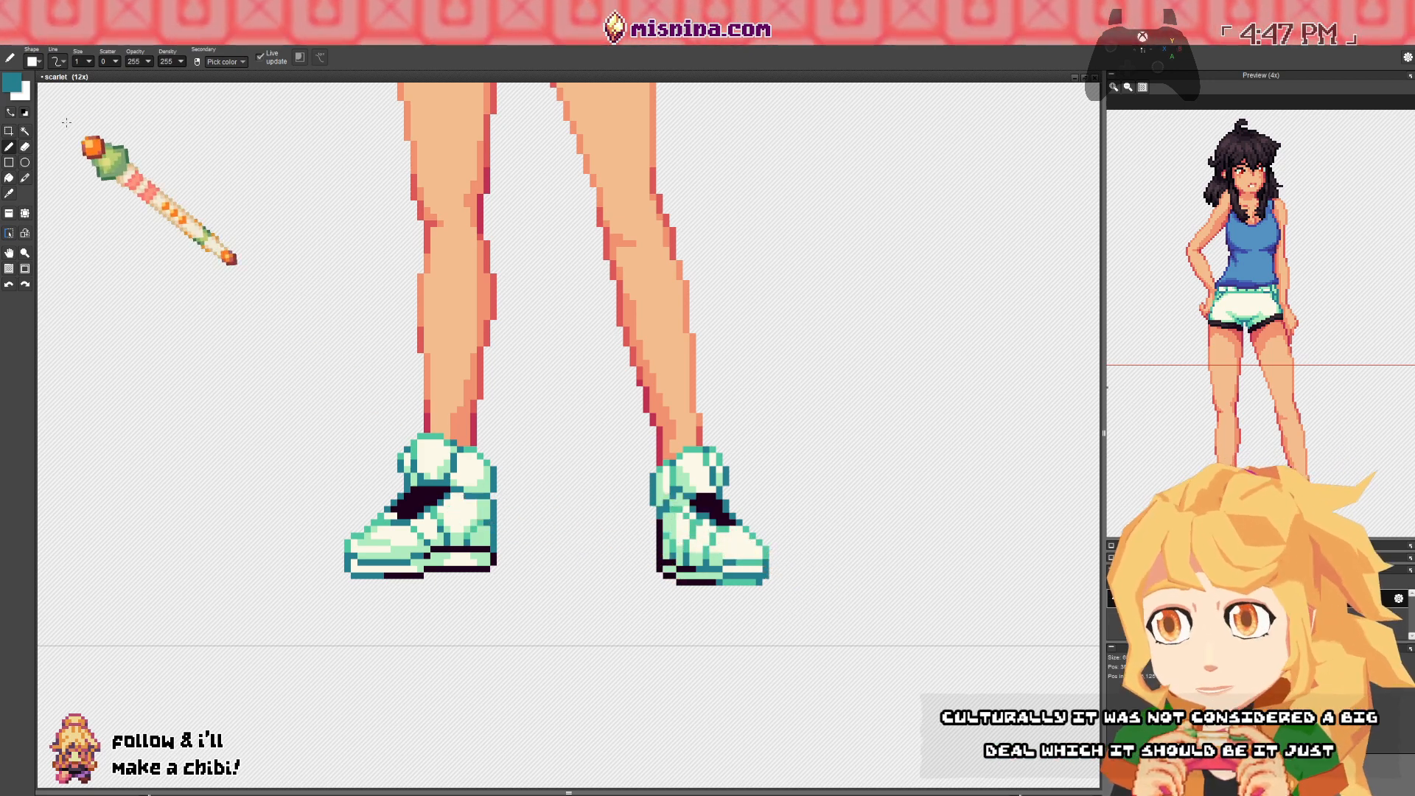
# - Mix the dark teal #326773 and recolour the black heel and upper sole lines of the left-hand shoe with it
pyautogui.click(12, 83)
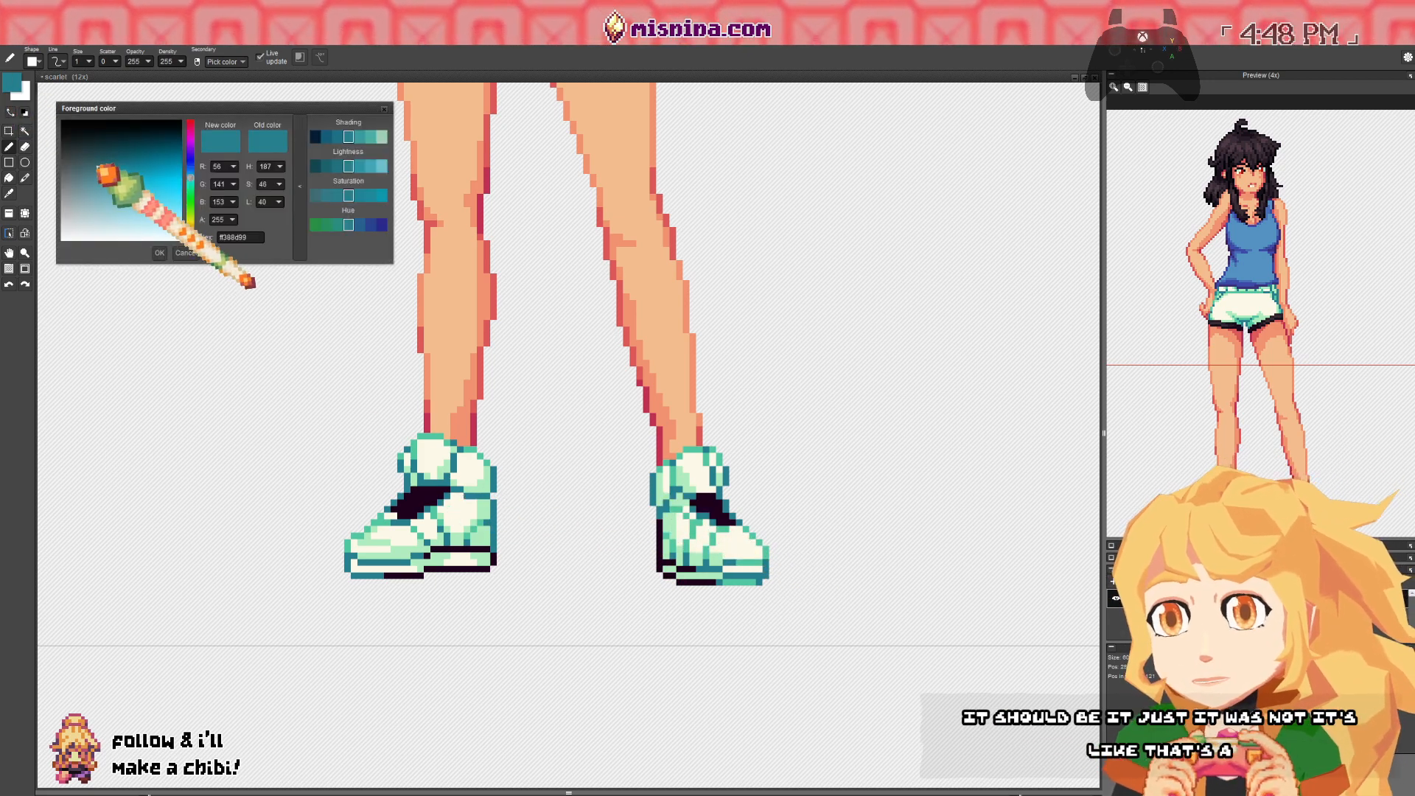
pyautogui.click(110, 163)
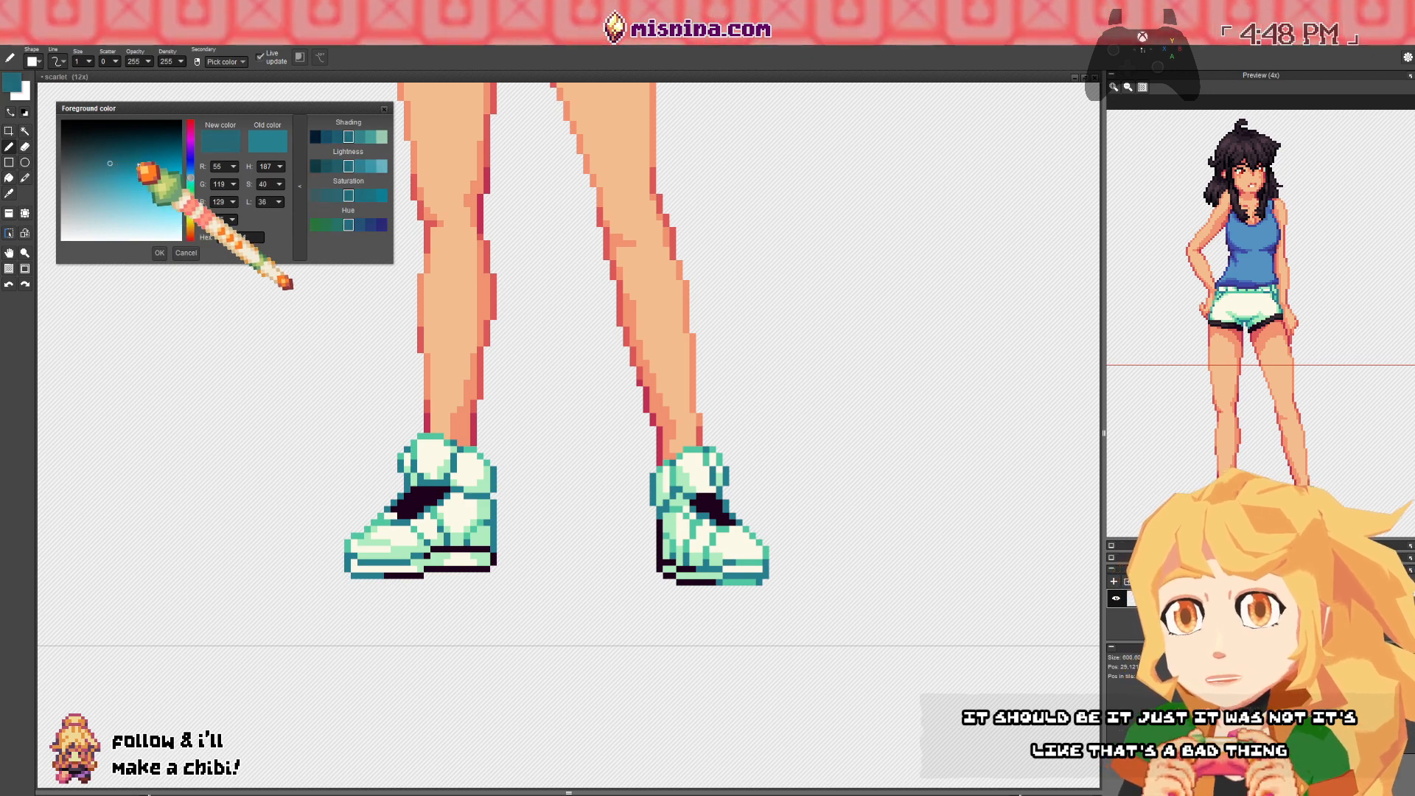
pyautogui.click(191, 171)
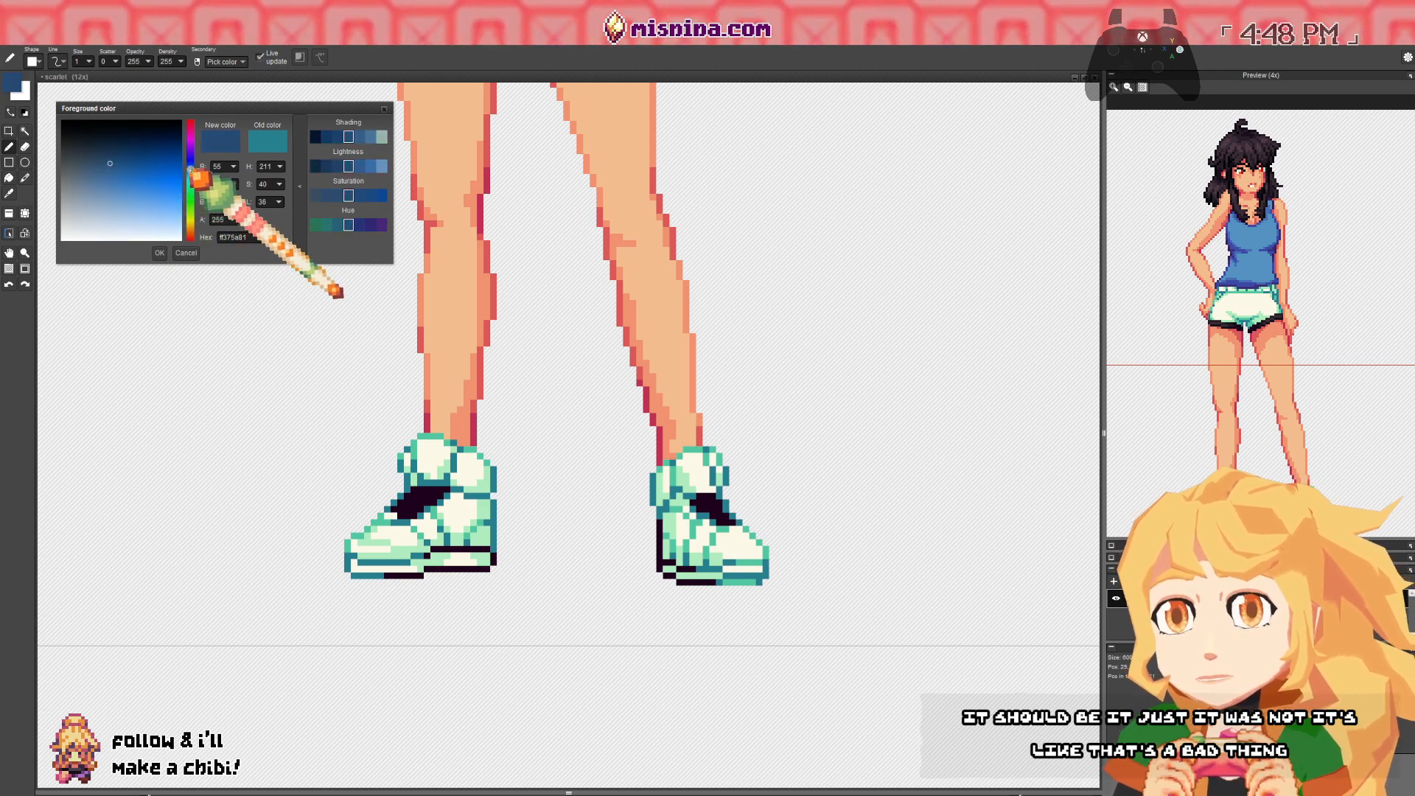
pyautogui.moveTo(192, 171); pyautogui.dragTo(158, 247)
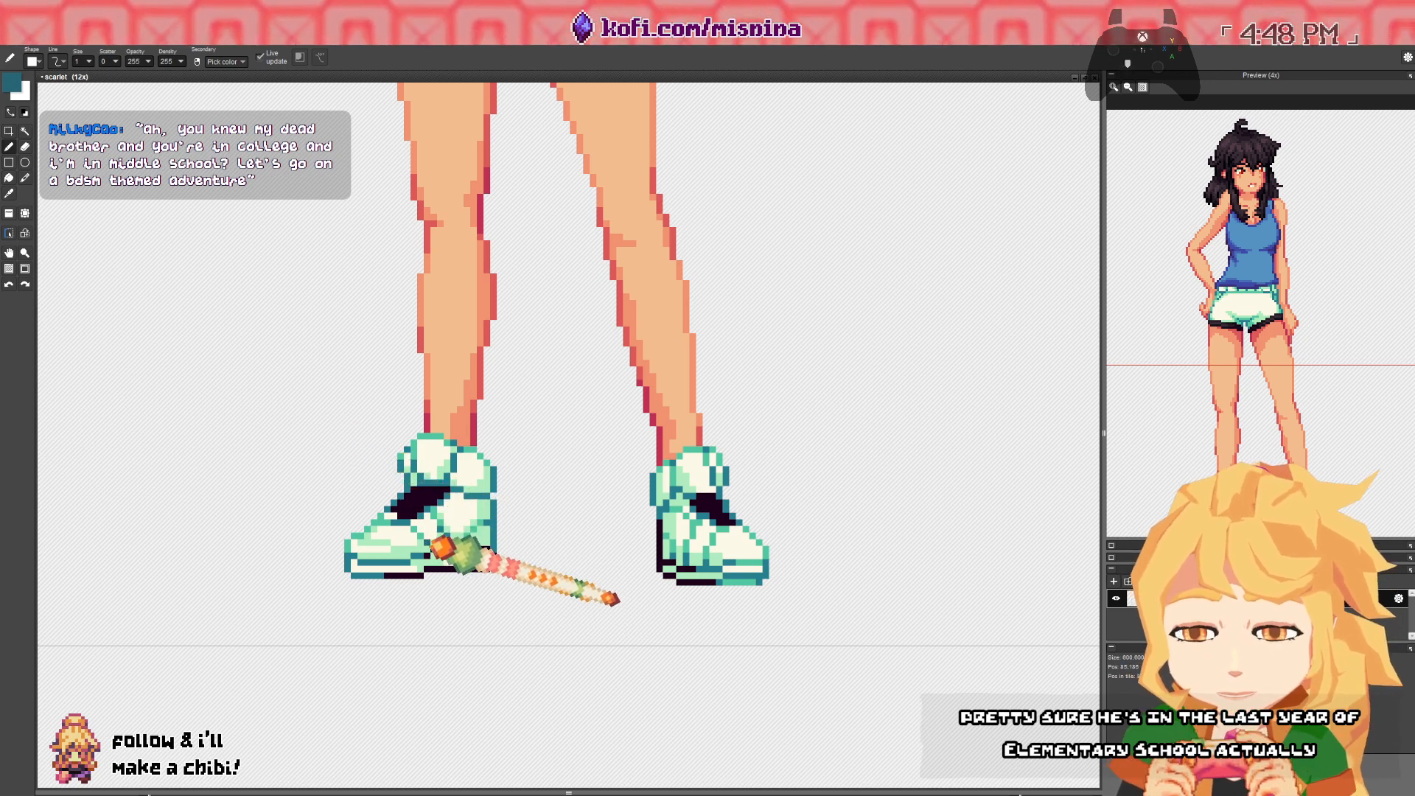
pyautogui.click(15, 87)
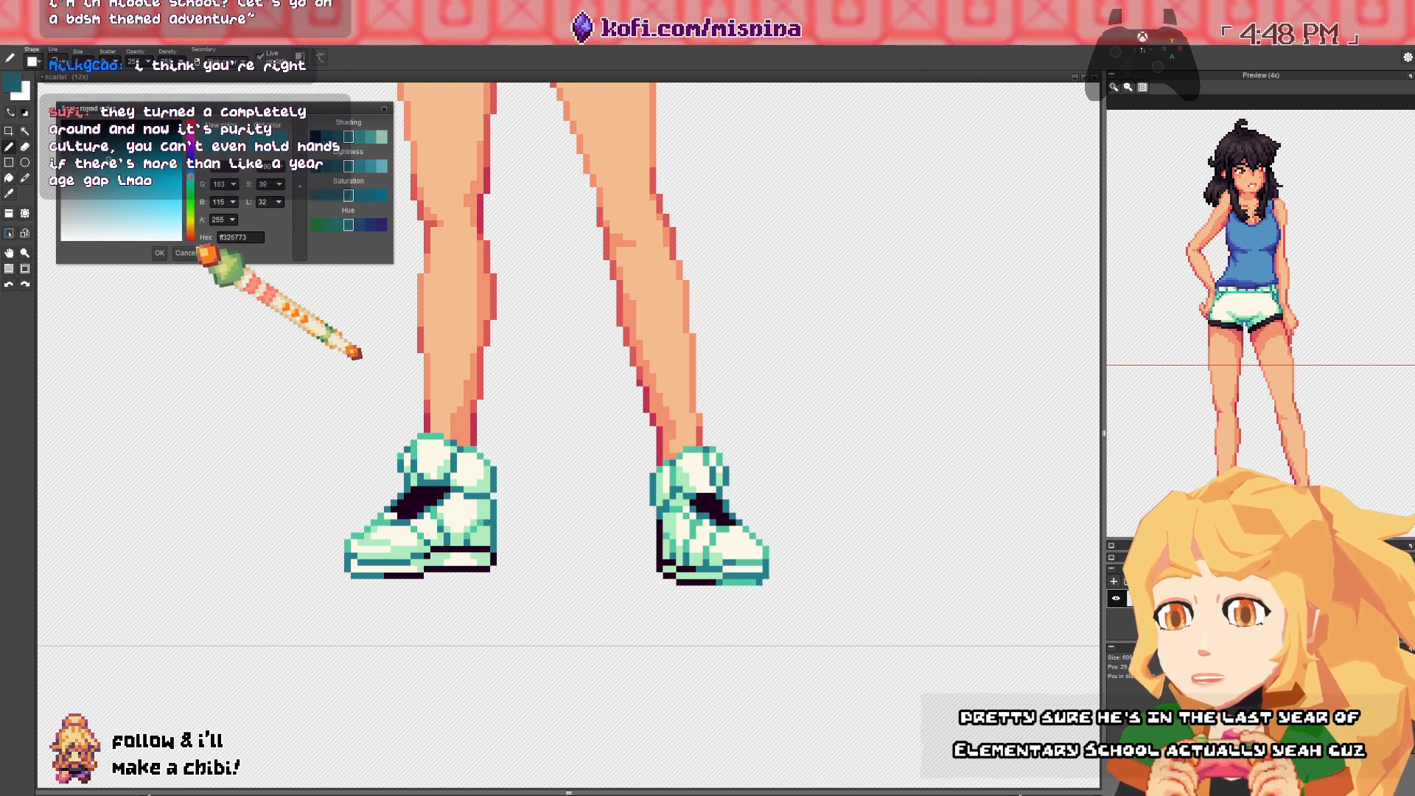
pyautogui.click(171, 254)
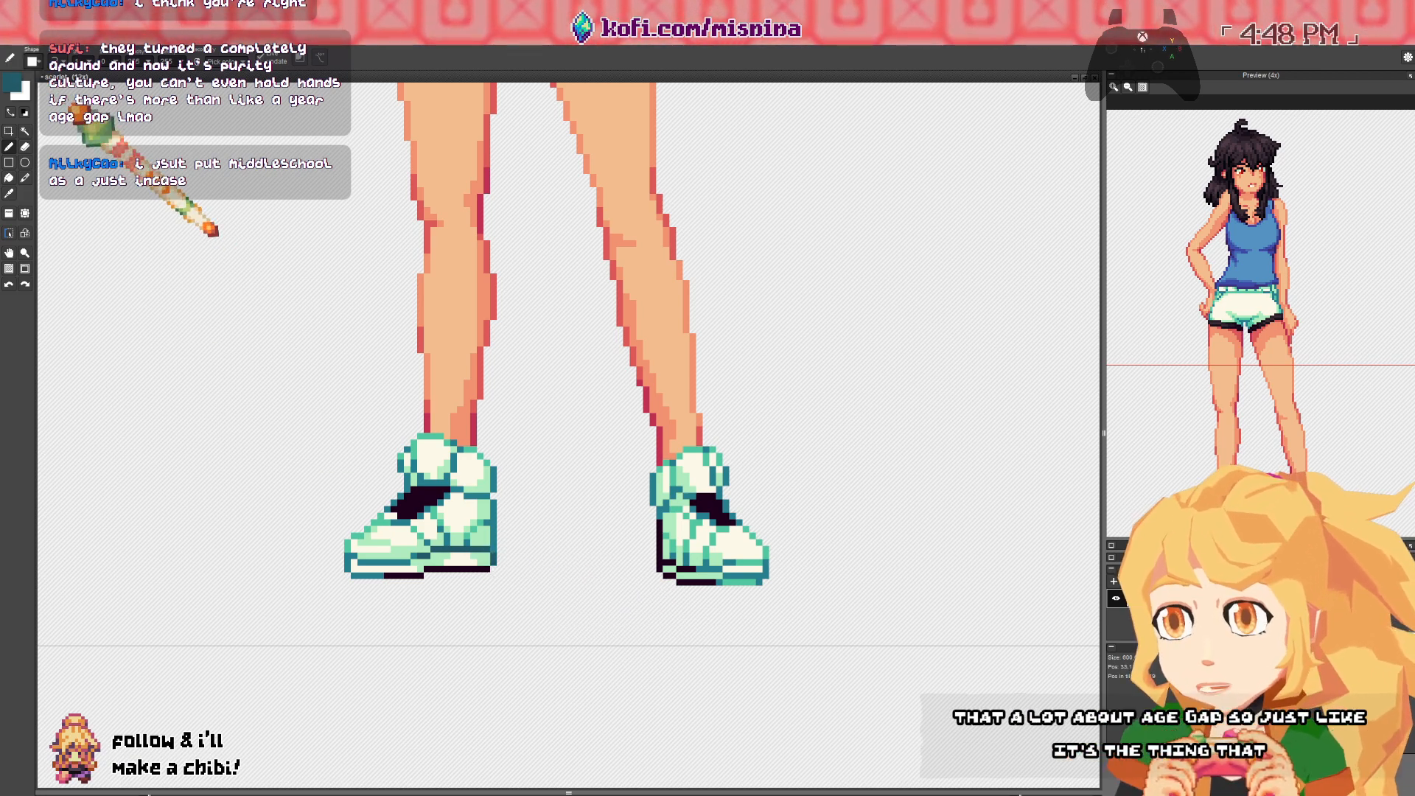
# - Mix the navy #2c4c66 and recolour the remaining black sole outlines, touching up the left-hand shoe with its off-white and teal green
pyautogui.click(13, 84)
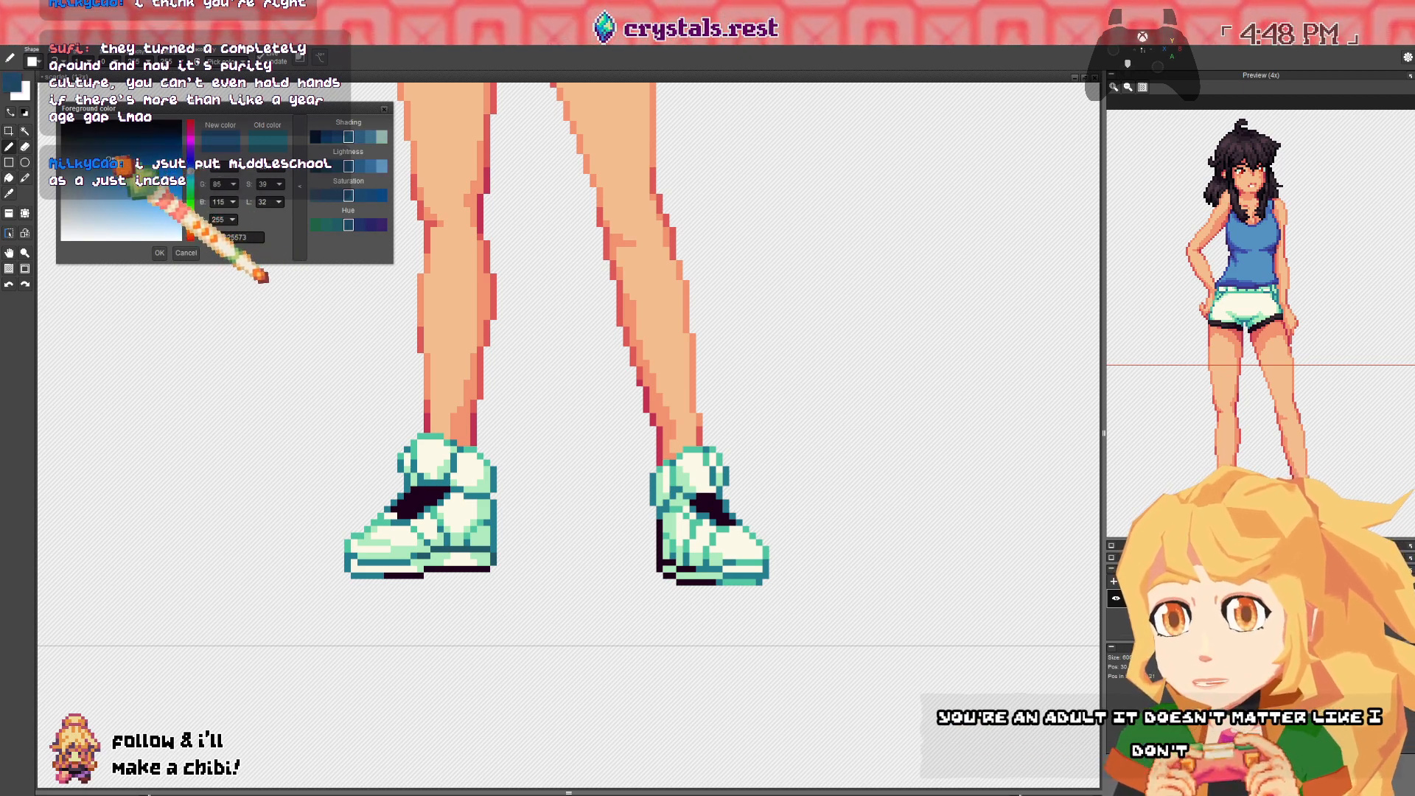
pyautogui.click(112, 156)
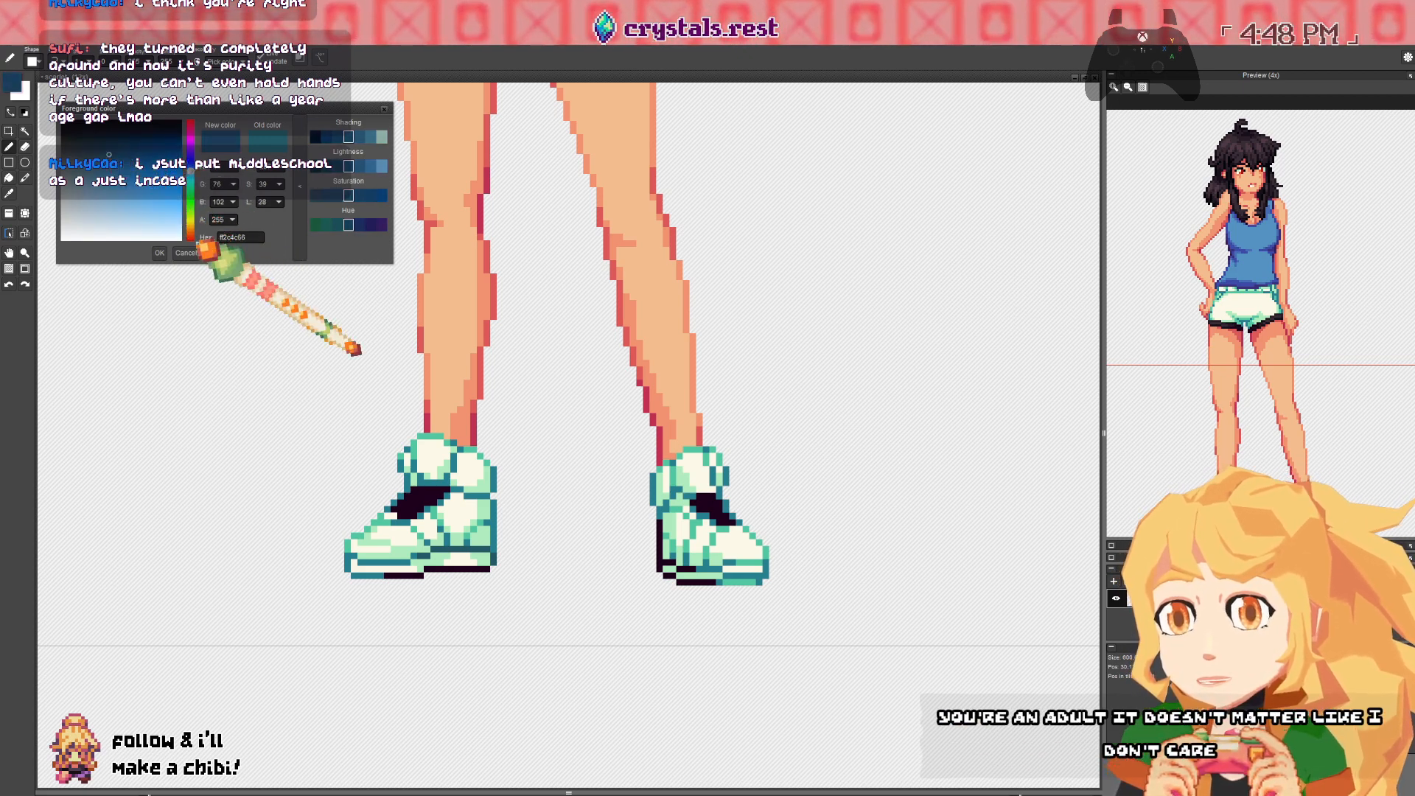
pyautogui.click(160, 253)
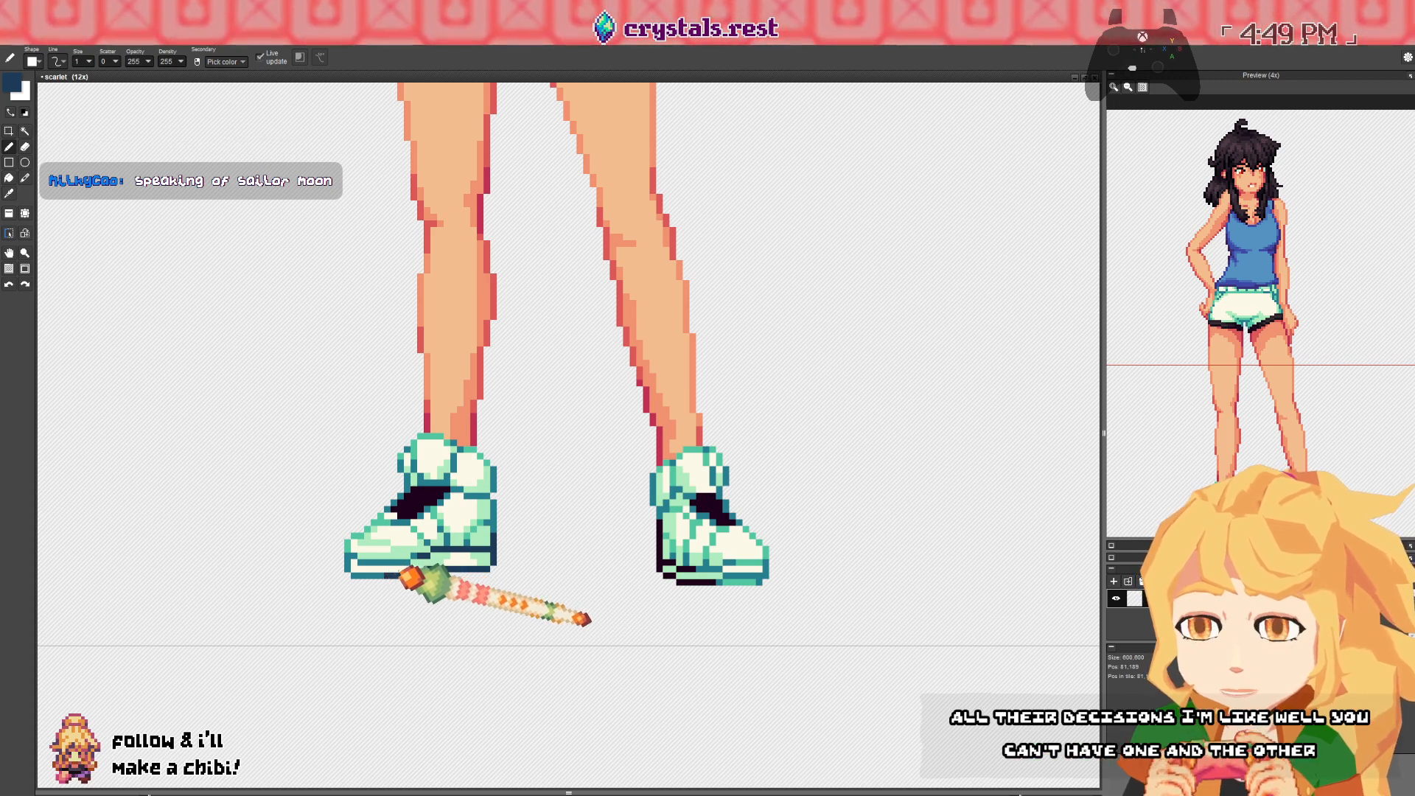
pyautogui.rightClick(420, 530)
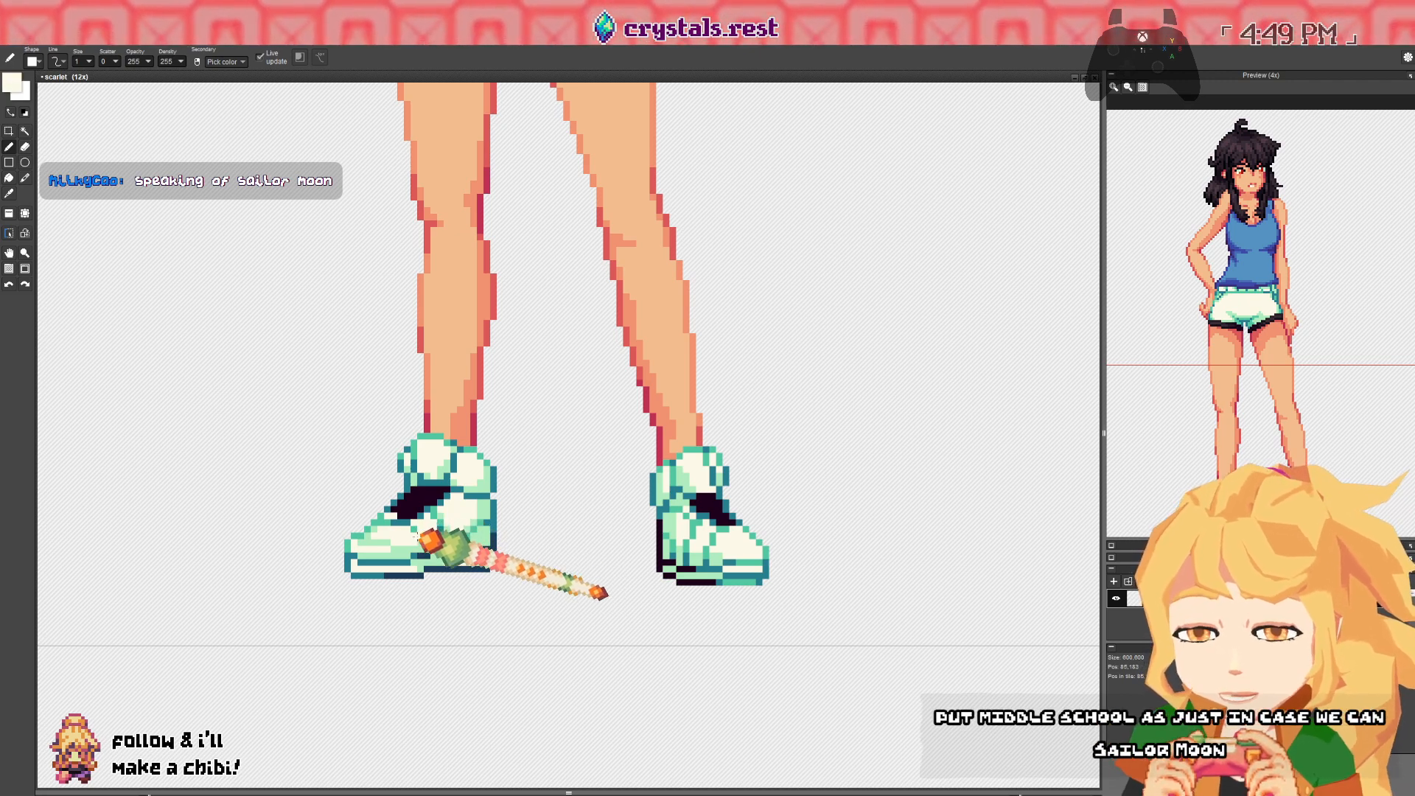
pyautogui.rightClick(373, 558)
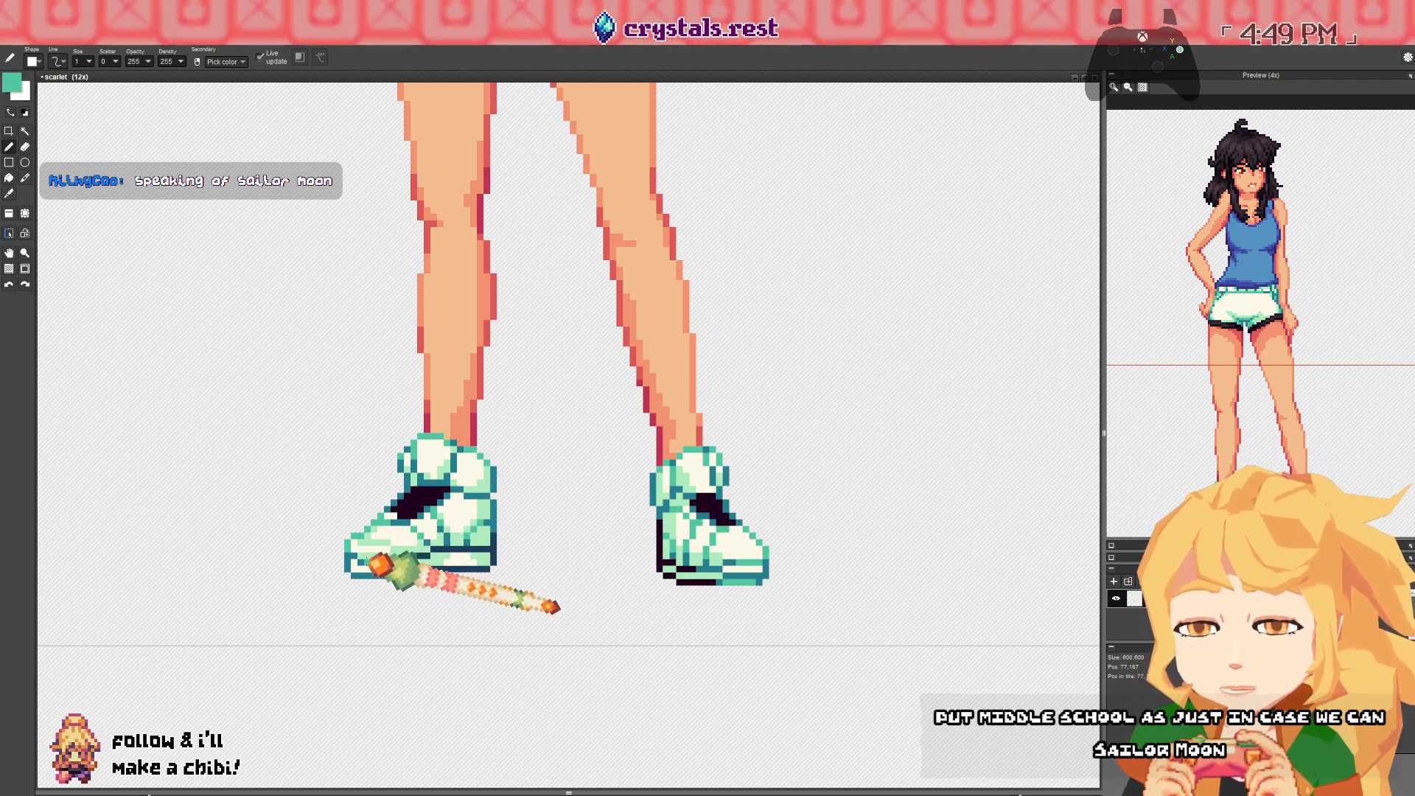
pyautogui.rightClick(422, 556)
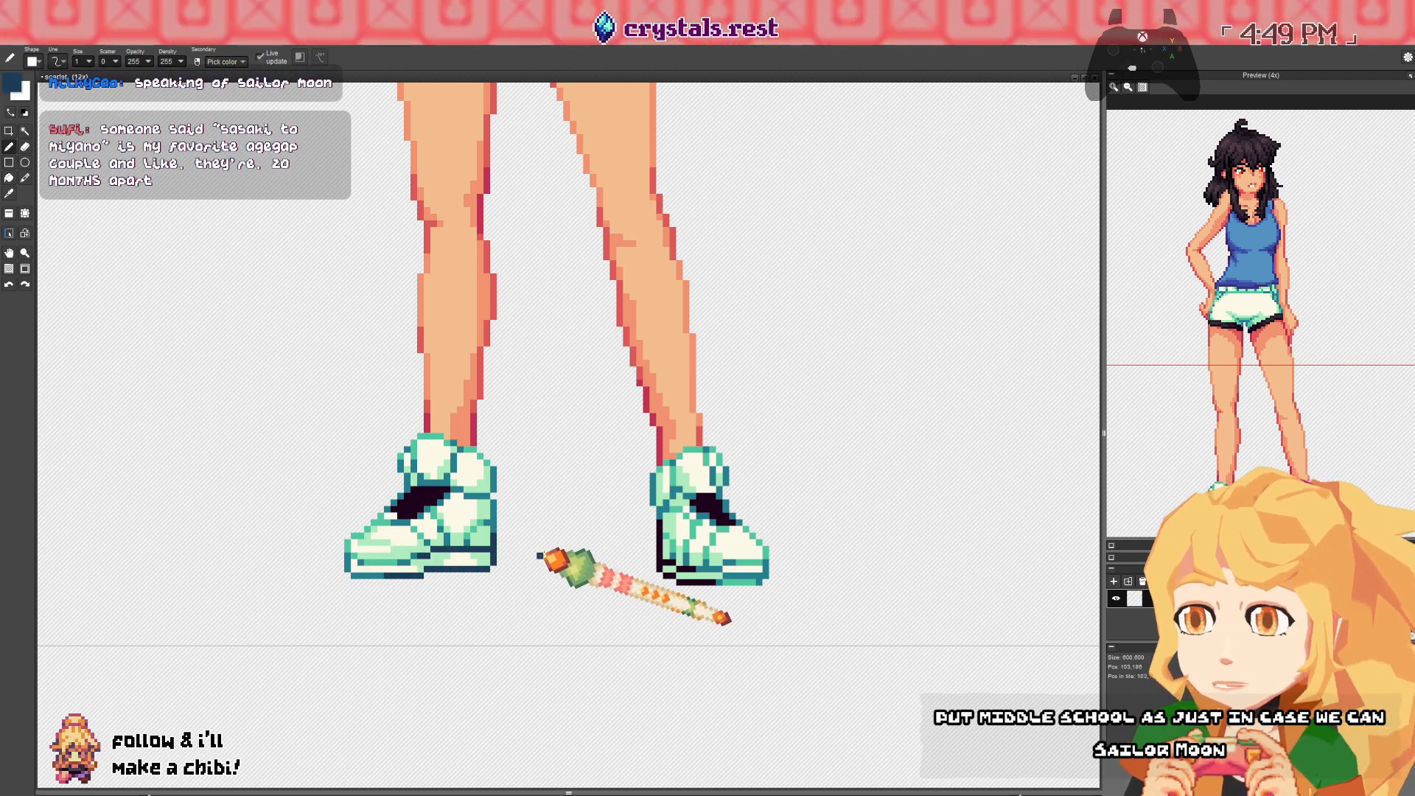
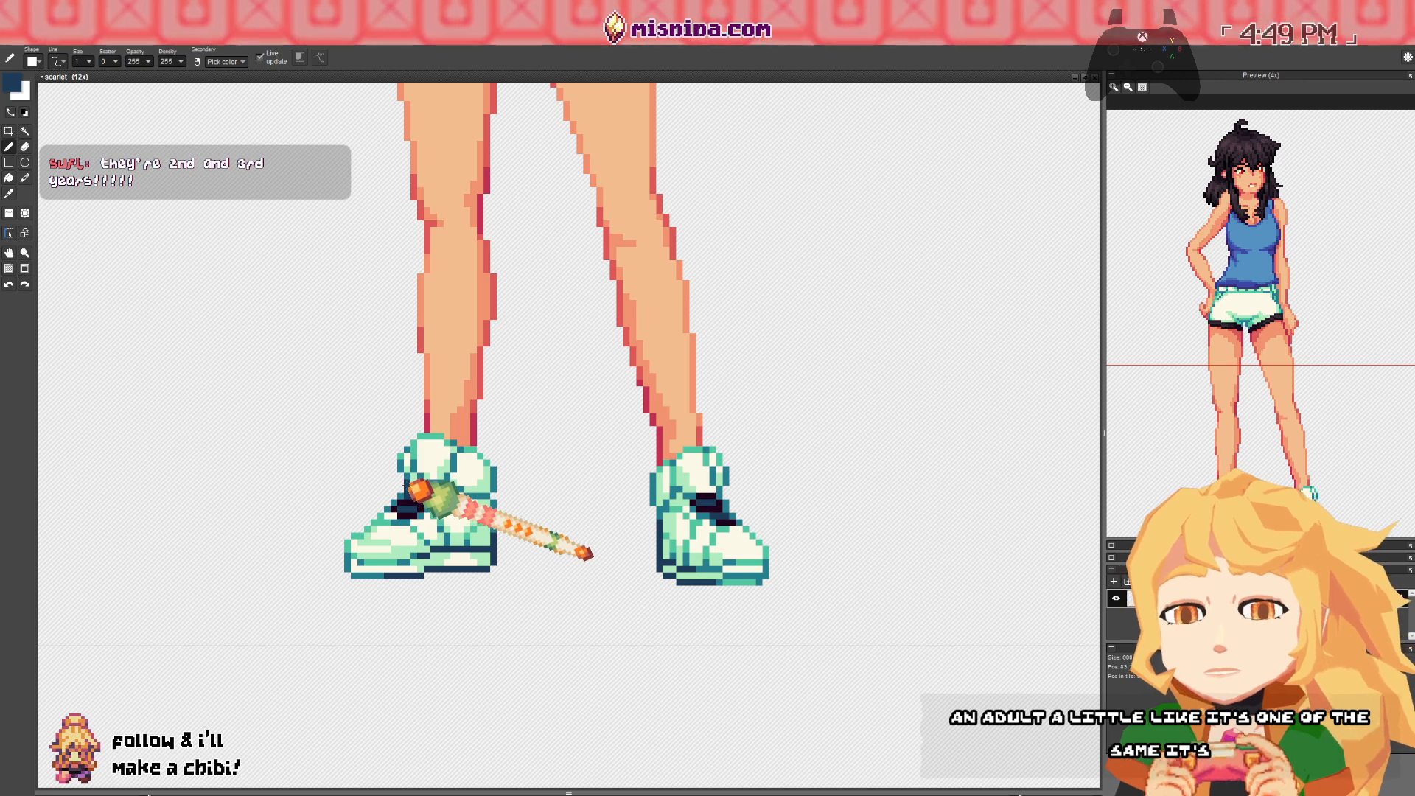
# - Pick the near-black from the shorts' hem and darken the laces of the sneakers with it
pyautogui.scroll(6, 413, 486)
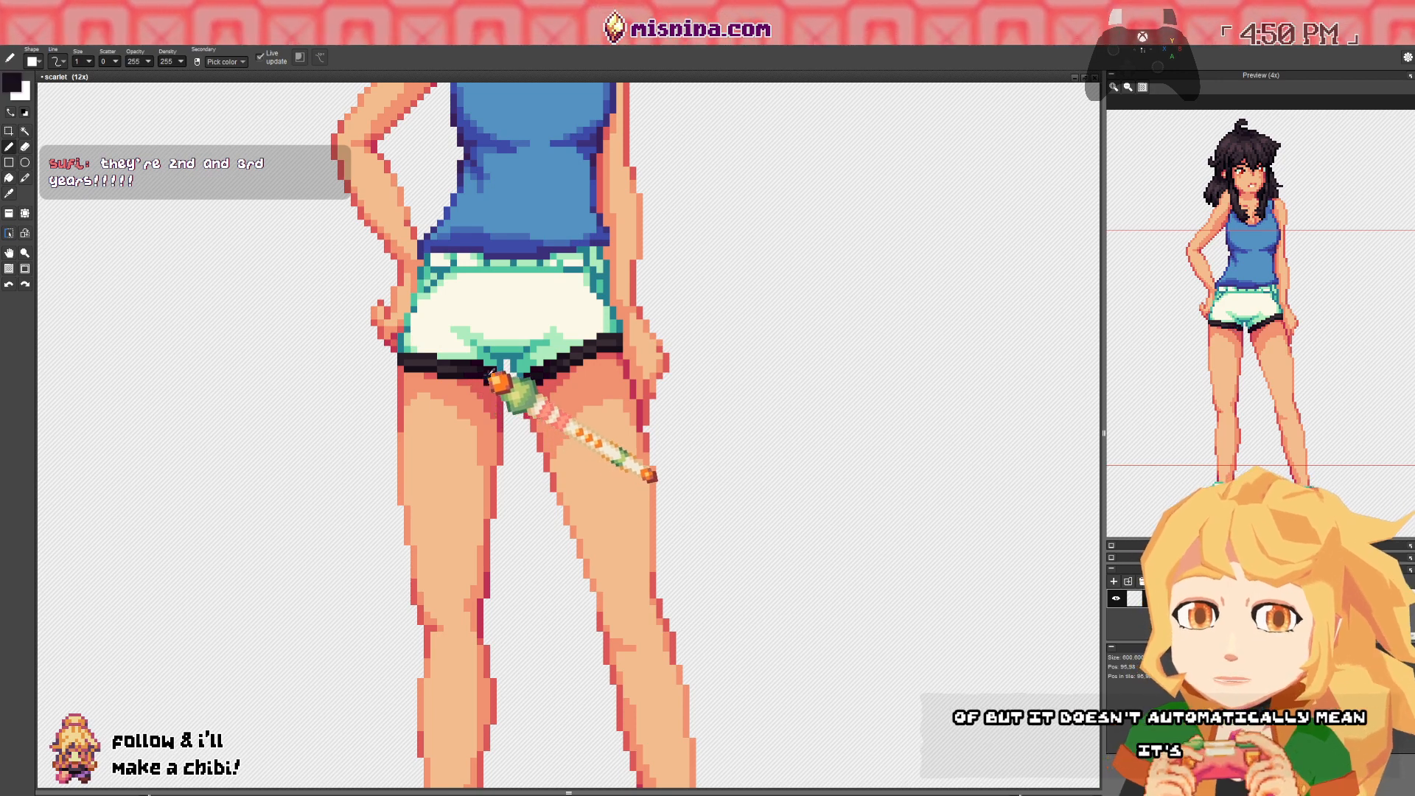
pyautogui.scroll(-6, 489, 584)
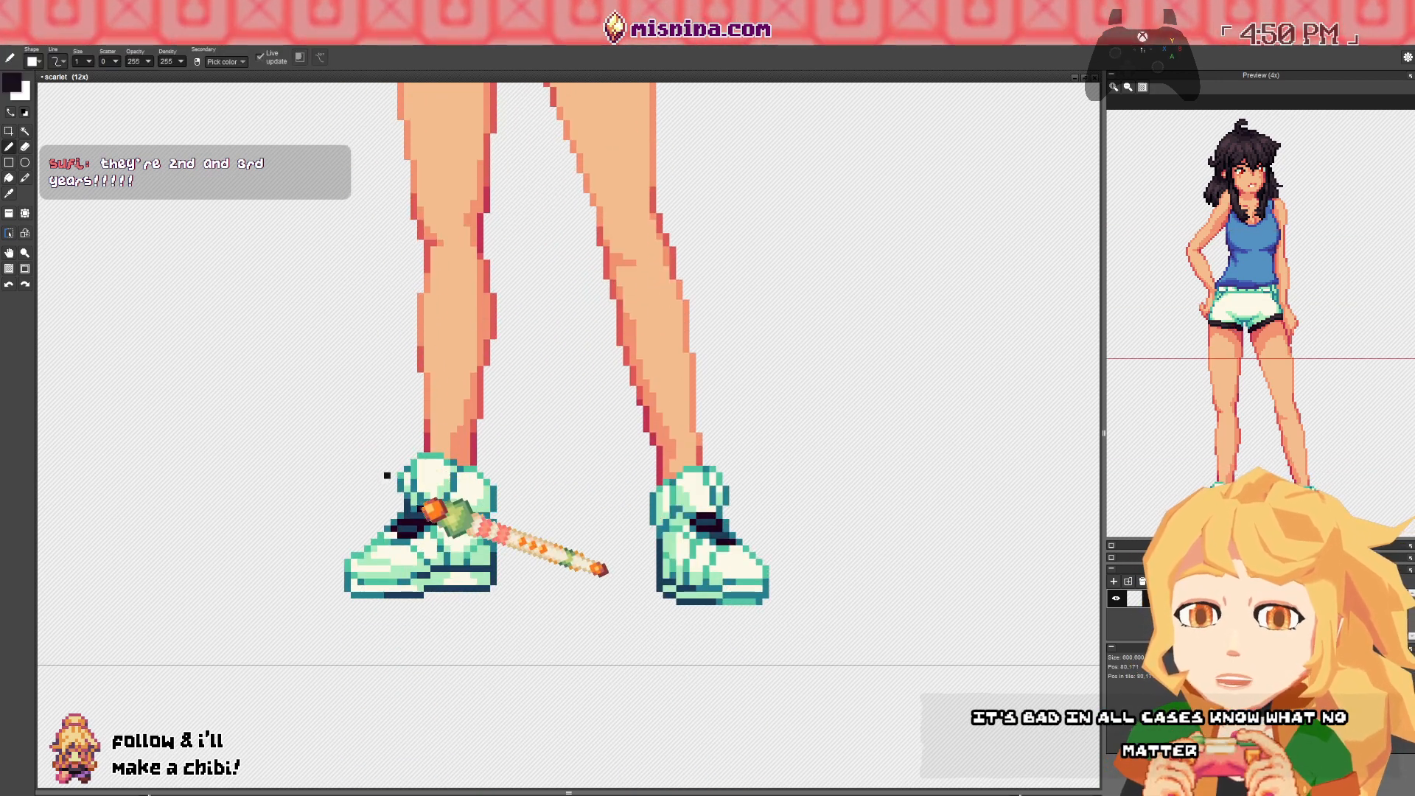
pyautogui.scroll(-1, 424, 483)
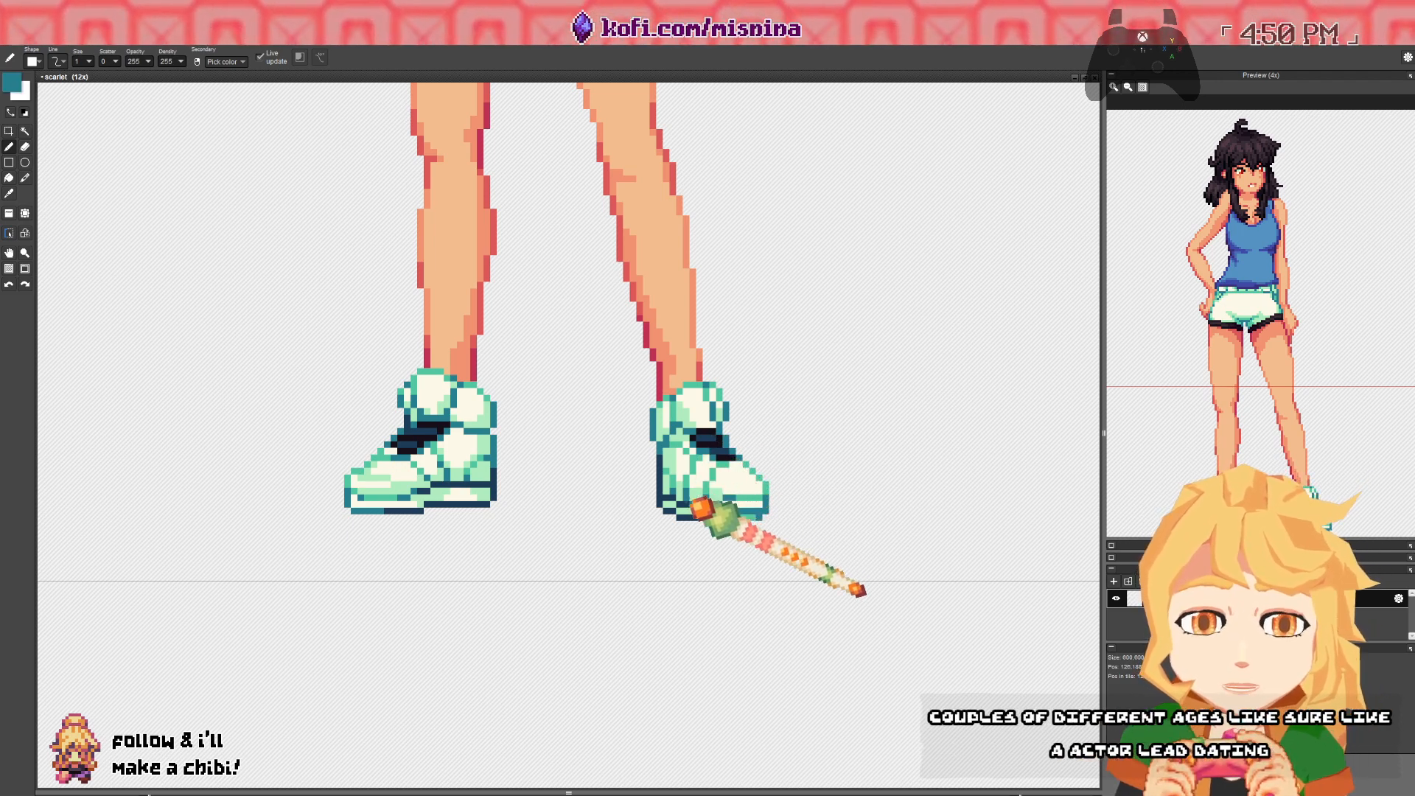
# - Touch up the right-hand shoe's sole, collar and tongue lines with the teal green and darker teal picked from the shoe
pyautogui.rightClick(688, 504)
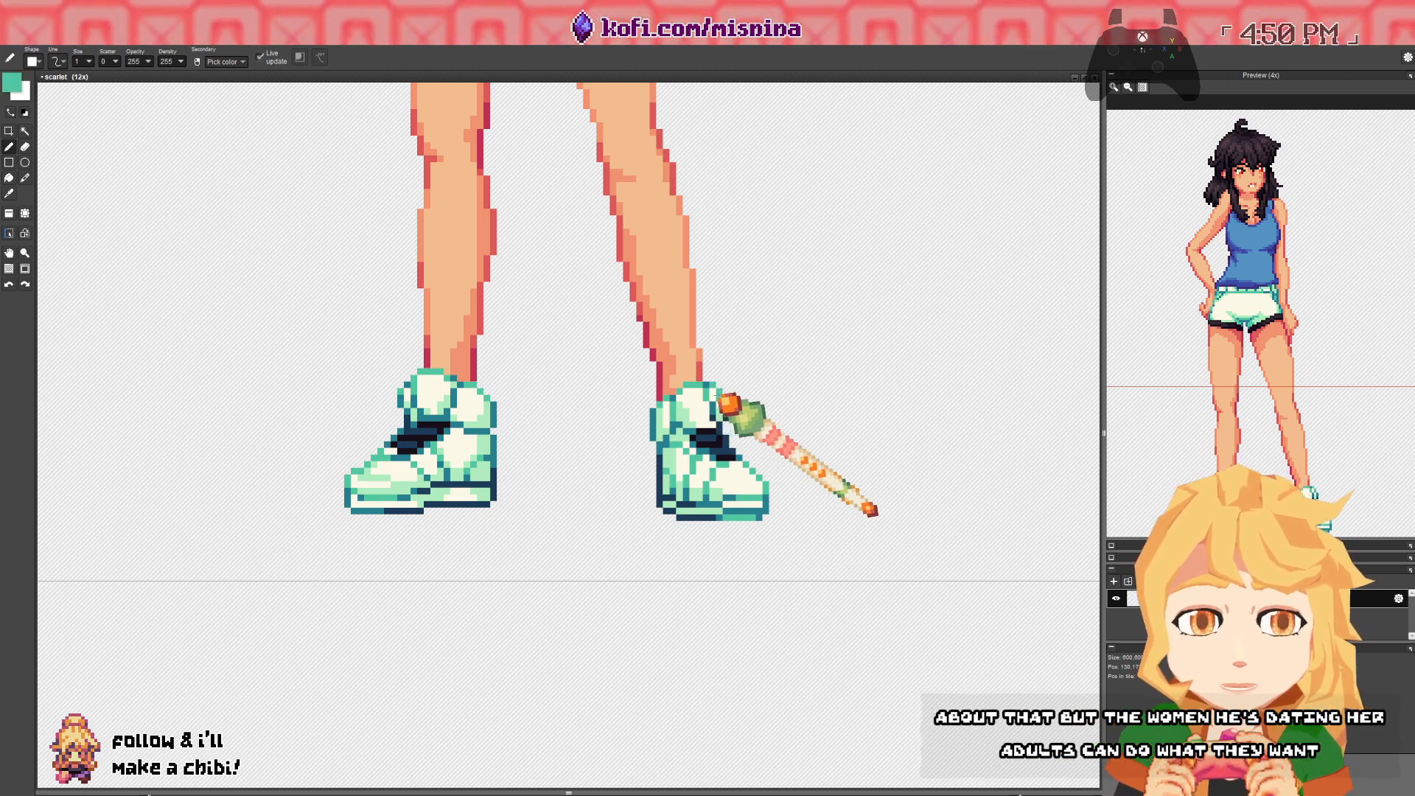
pyautogui.rightClick(694, 419)
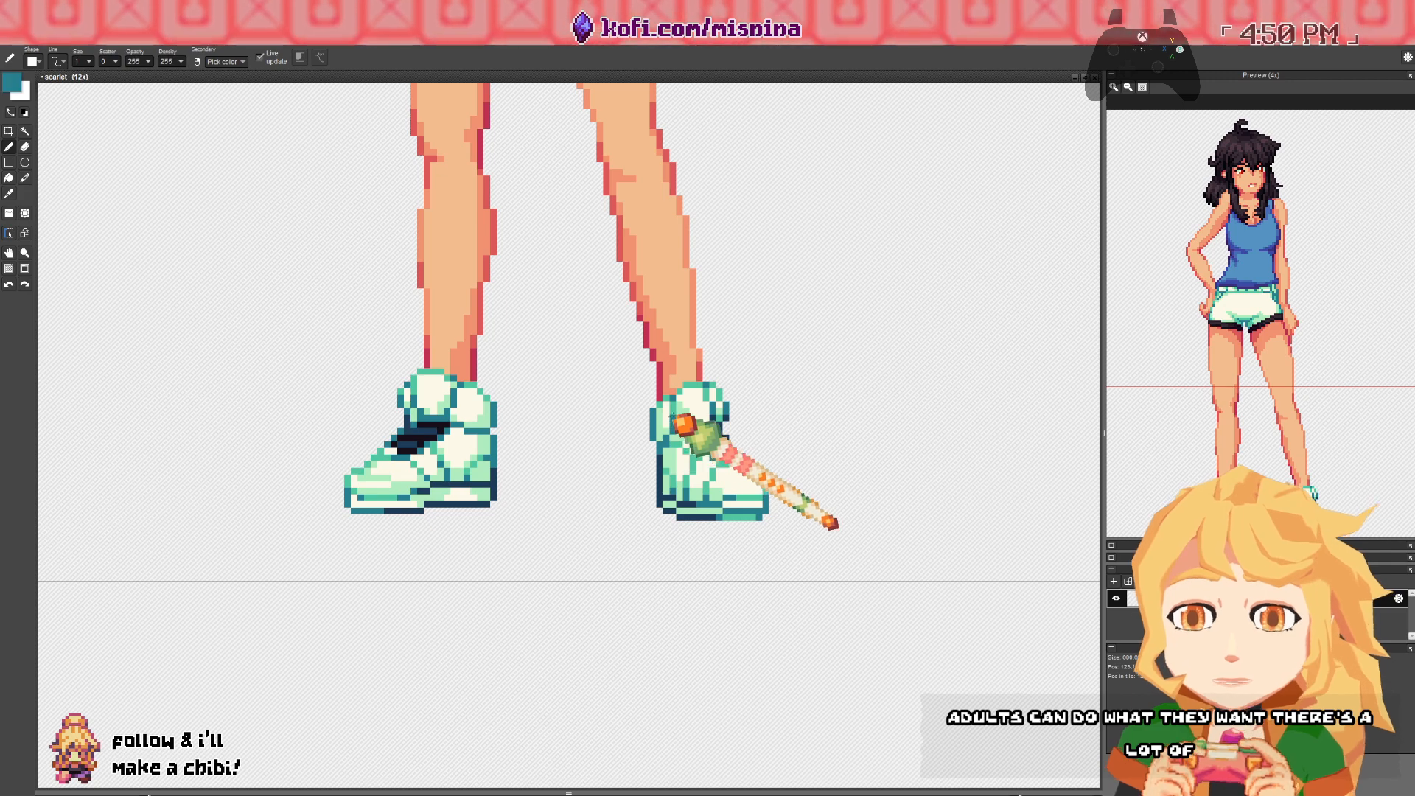
pyautogui.rightClick(675, 415)
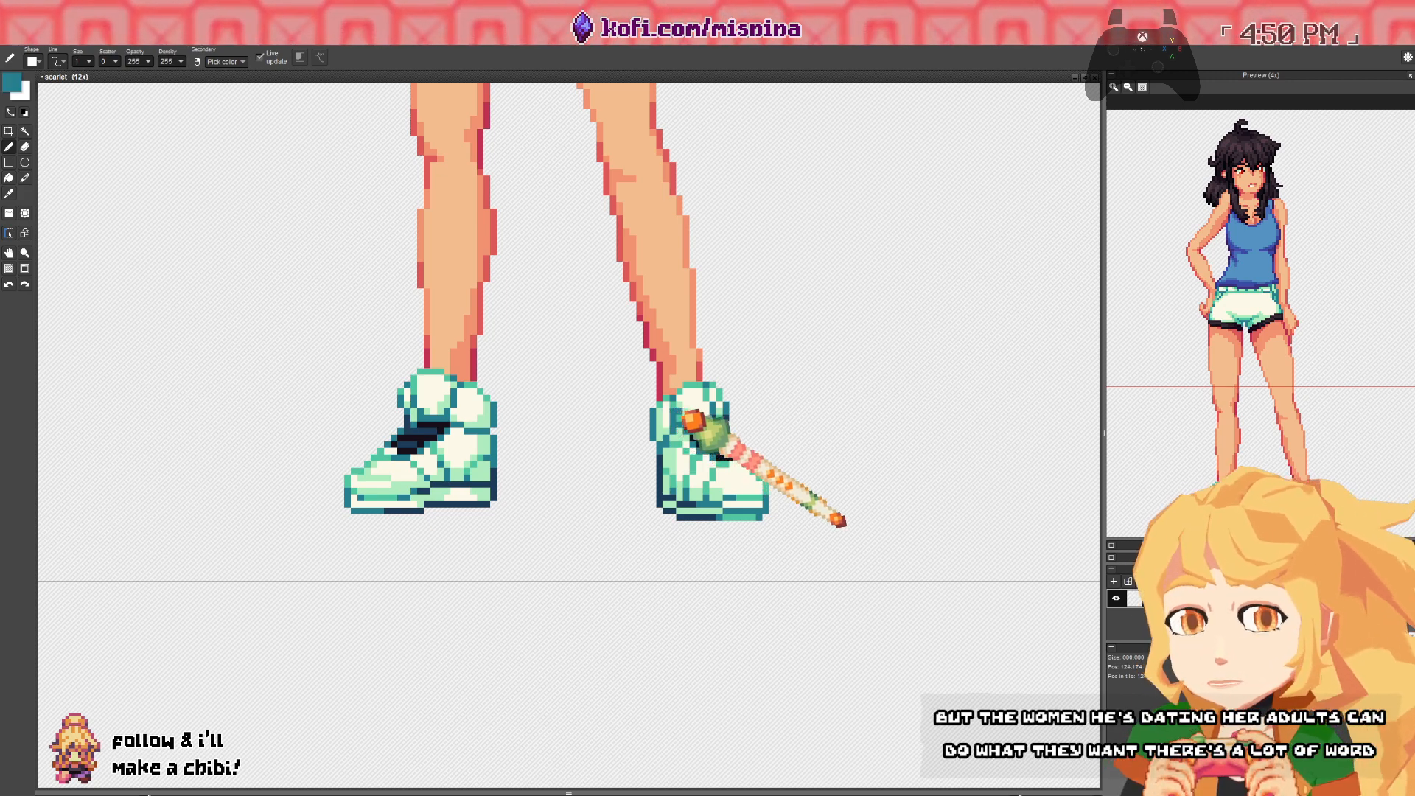
pyautogui.rightClick(678, 412)
# - Refine the seams and sole of the left-hand shoe with the darker teal and teal green picked from the shoe
pyautogui.scroll(-2, 566, 374)
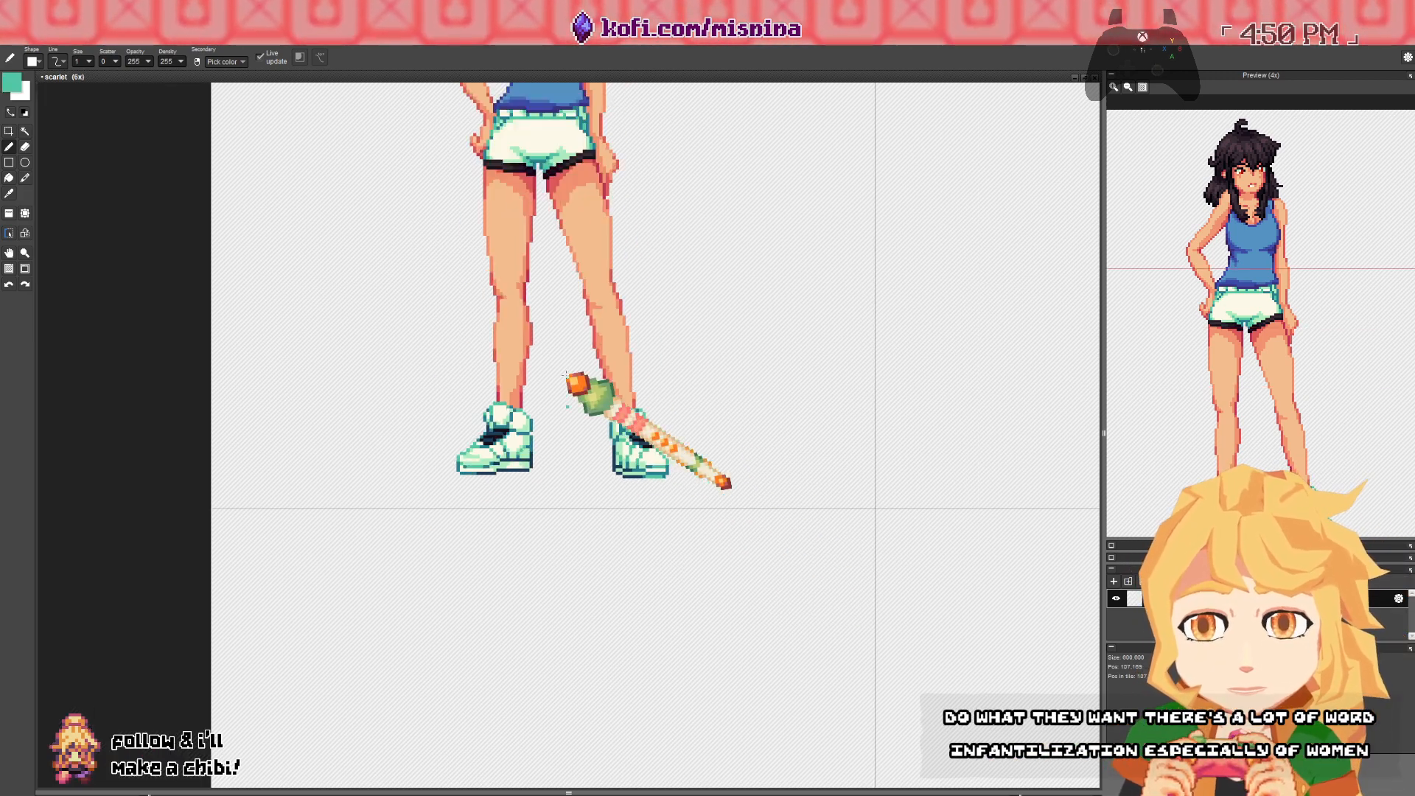
pyautogui.scroll(1, 594, 307)
pyautogui.scroll(1, 495, 512)
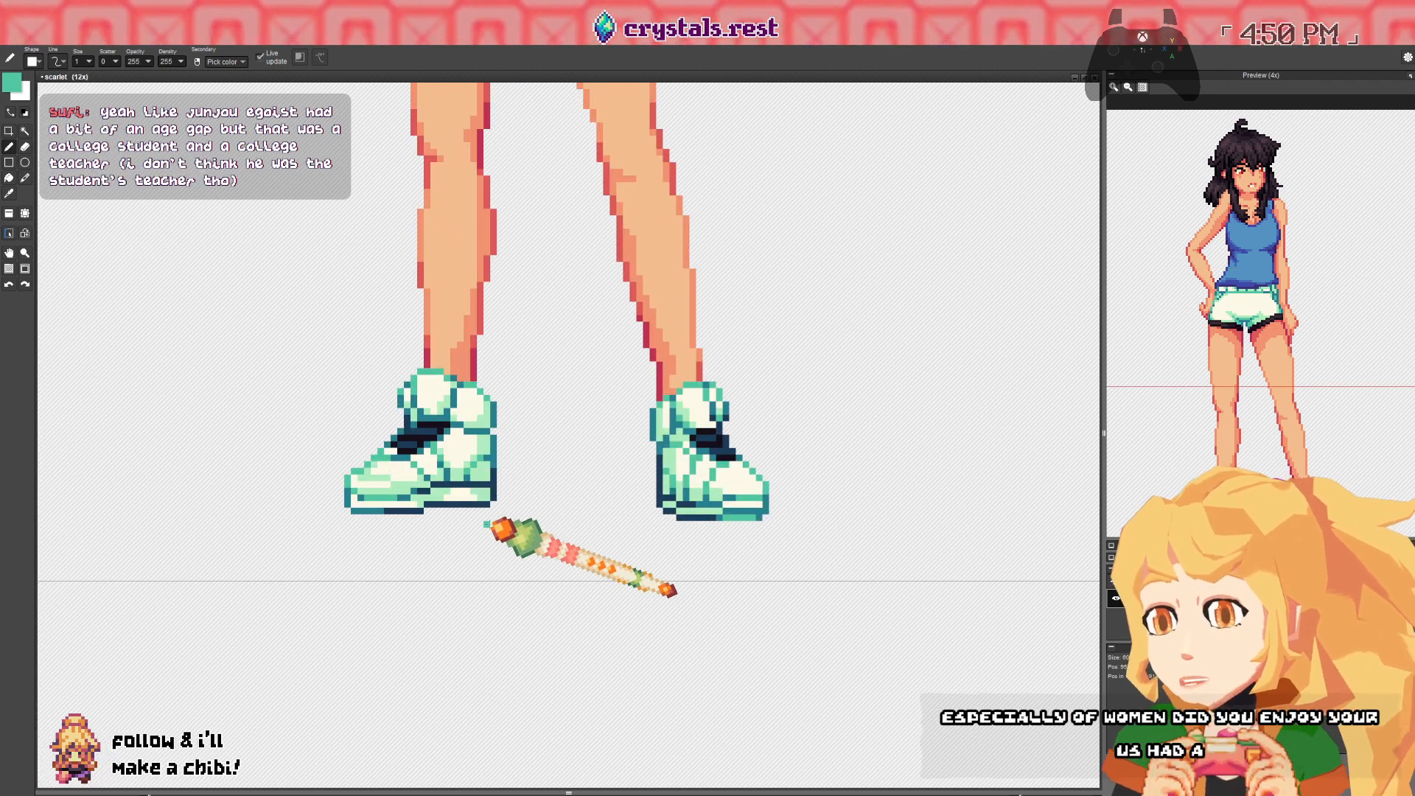
pyautogui.rightClick(418, 488)
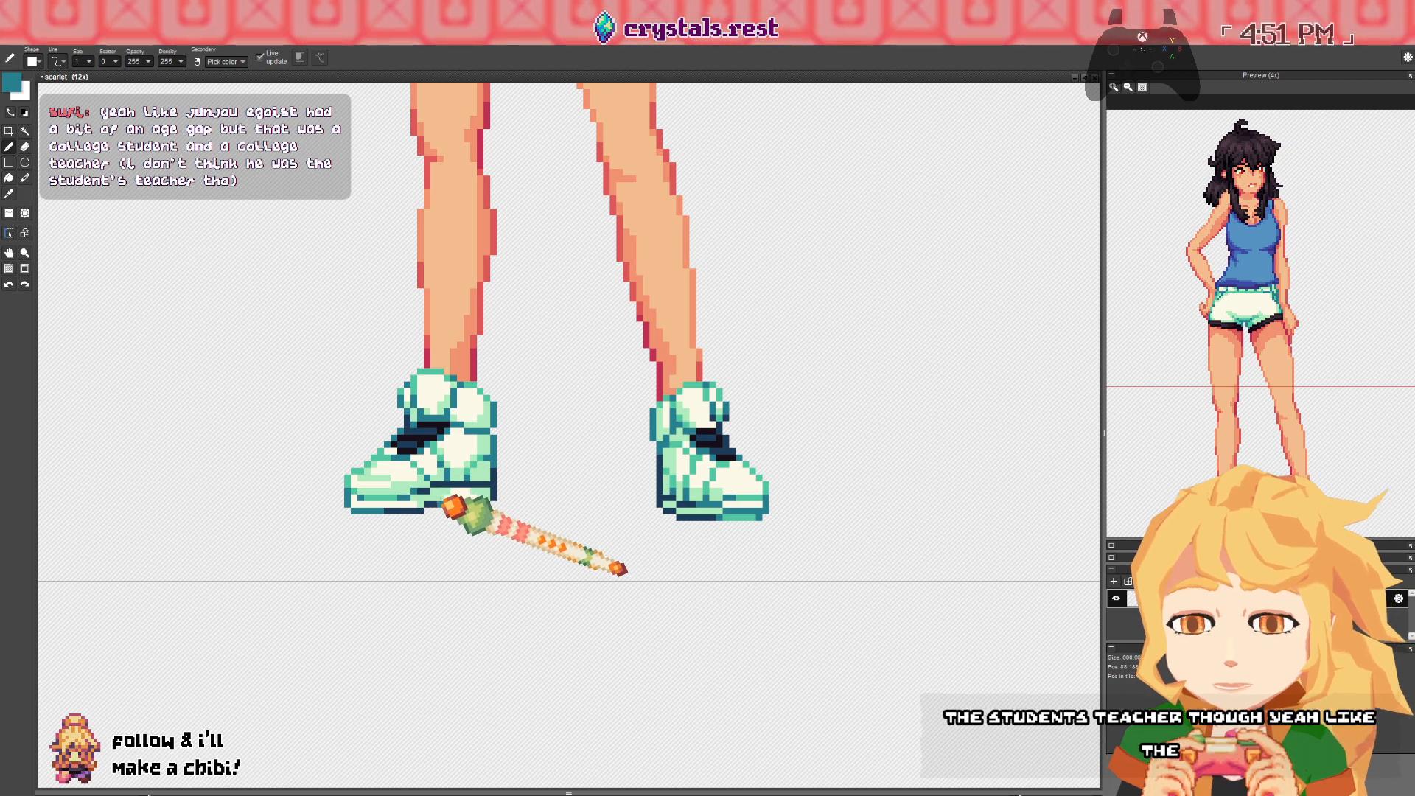
pyautogui.rightClick(471, 503)
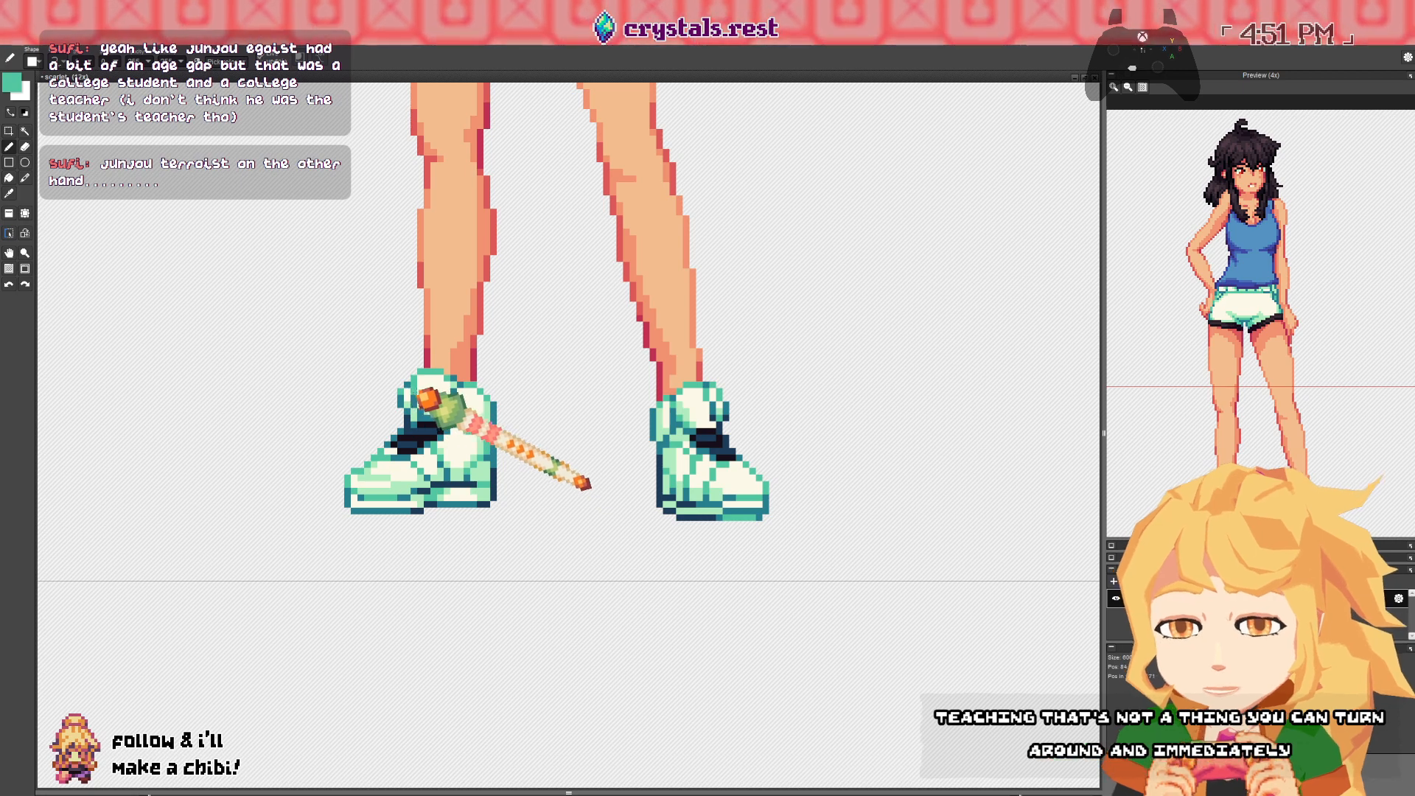
# - Touch up the neck and the adjoining front hair strand with the salmon skin shade and near-black hair colour picked there
pyautogui.scroll(-5, 571, 328)
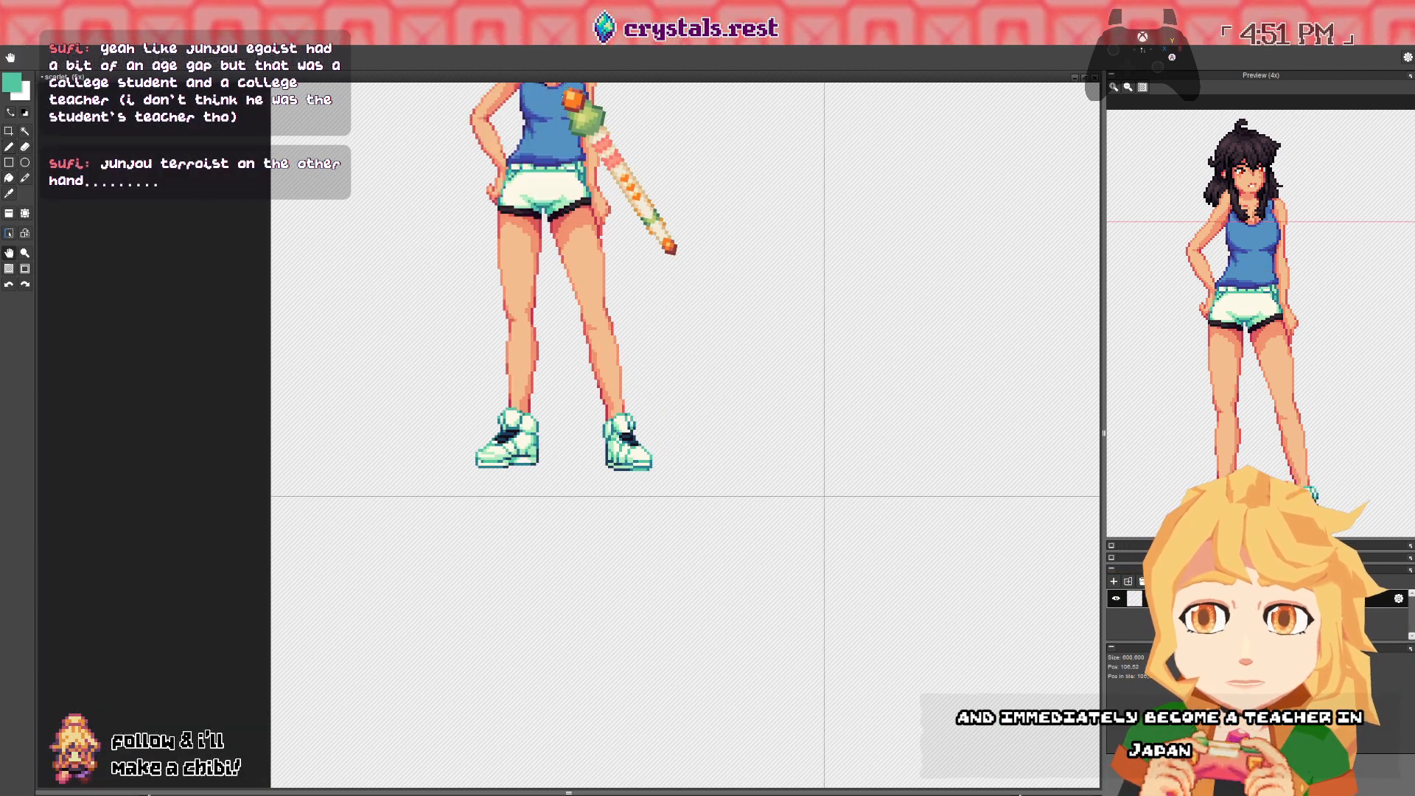
pyautogui.moveTo(518, 290); pyautogui.dragTo(516, 279)
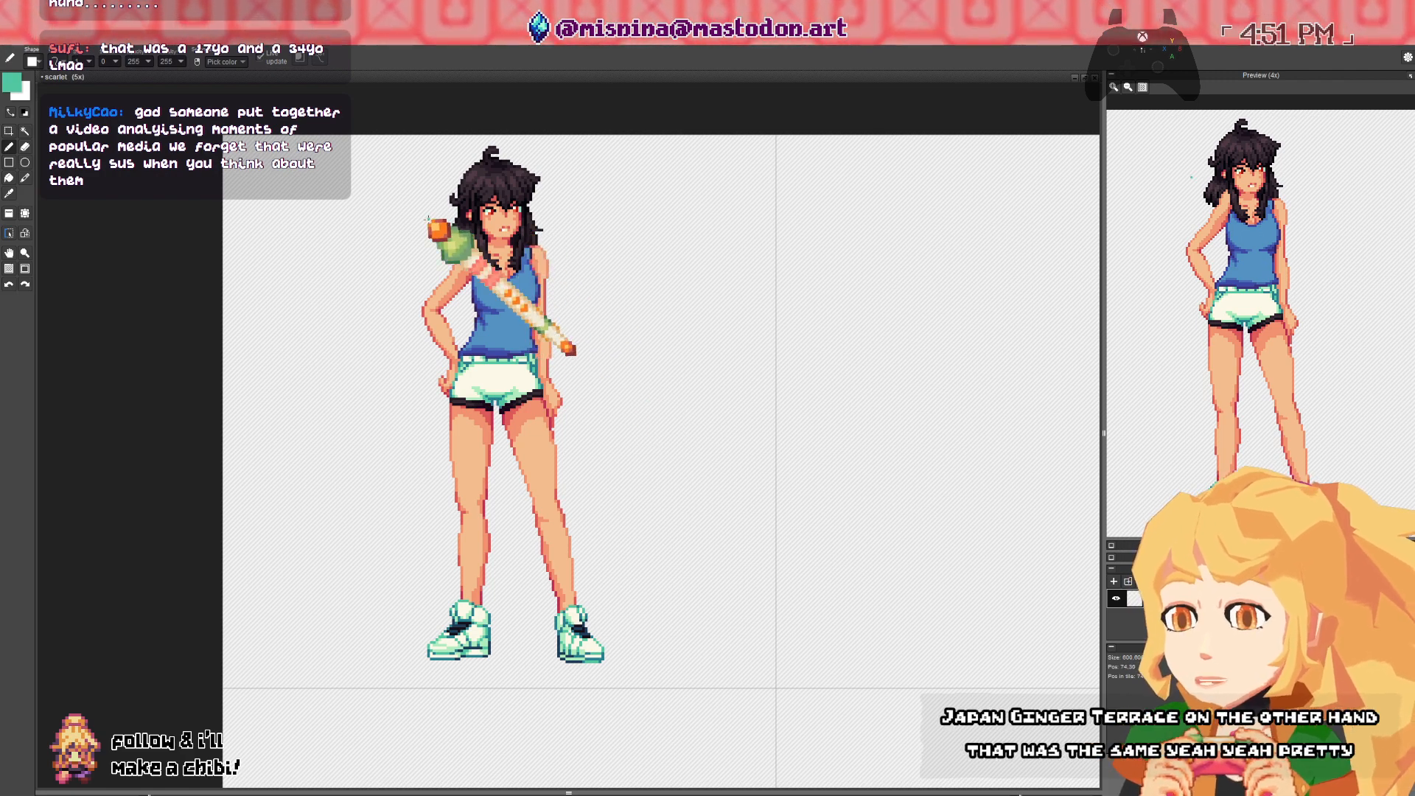
pyautogui.moveTo(581, 300); pyautogui.dragTo(531, 303)
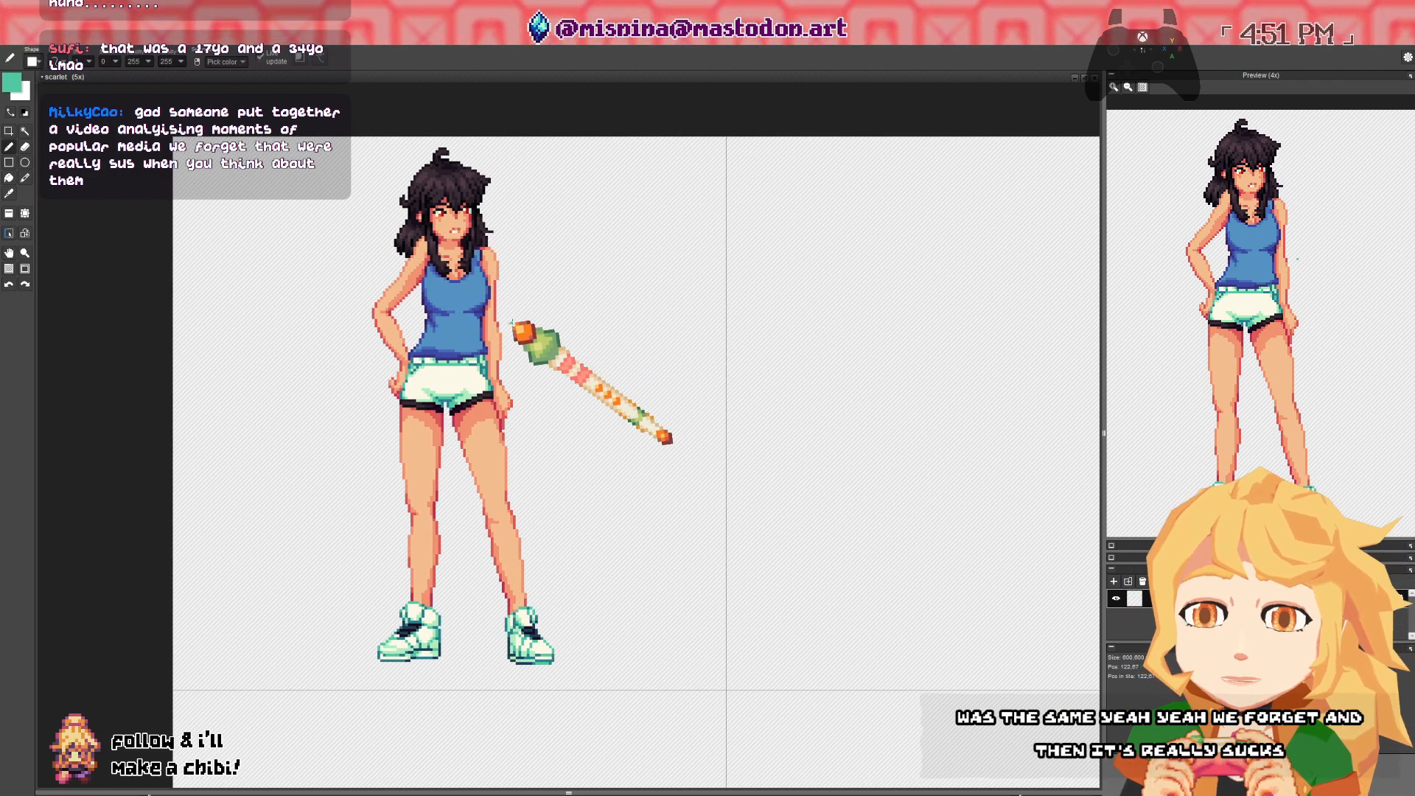
pyautogui.scroll(1, 514, 323)
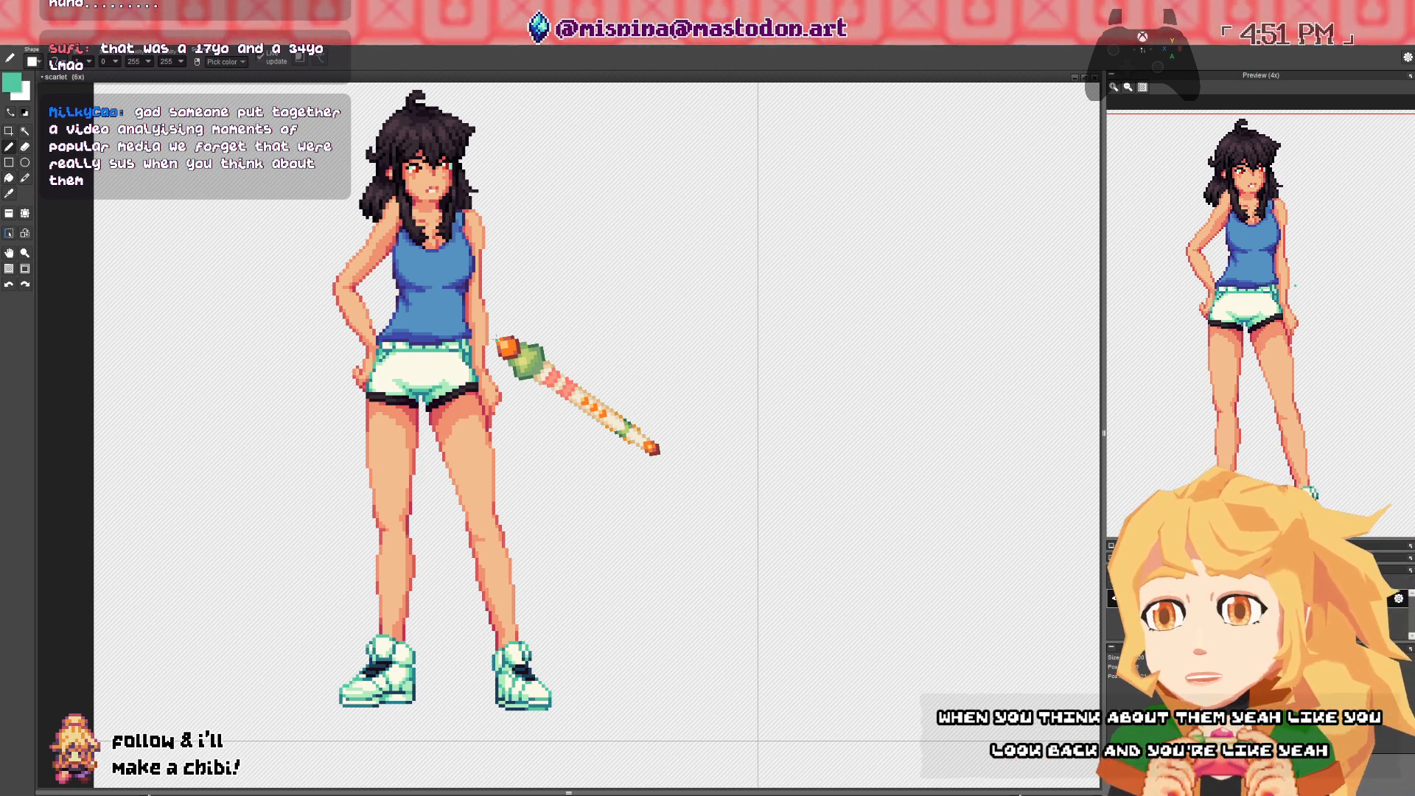
pyautogui.scroll(1, 394, 108)
pyautogui.press('space')
pyautogui.moveTo(395, 310); pyautogui.dragTo(384, 448)
pyautogui.press('space')
pyautogui.moveTo(388, 305); pyautogui.dragTo(387, 286)
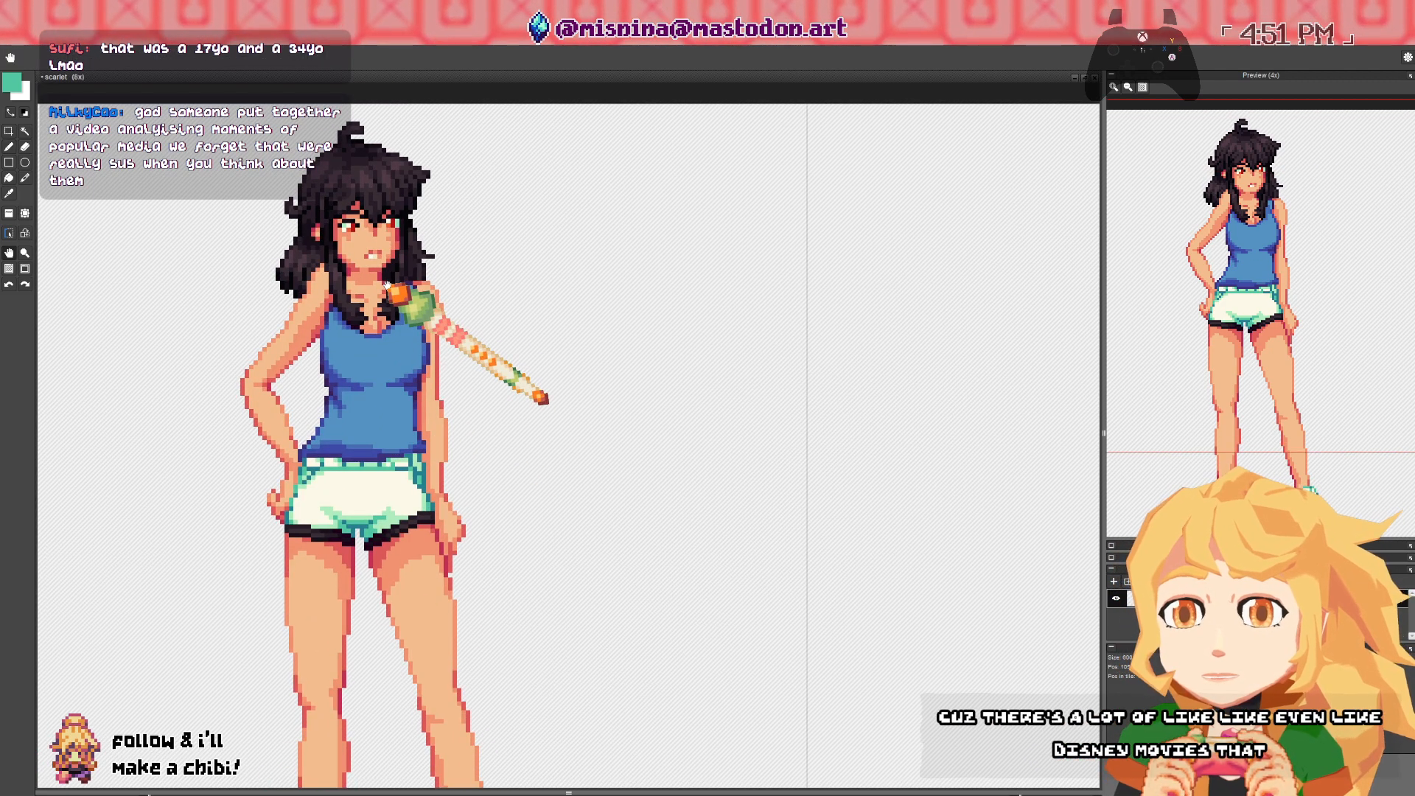
pyautogui.rightClick(380, 276)
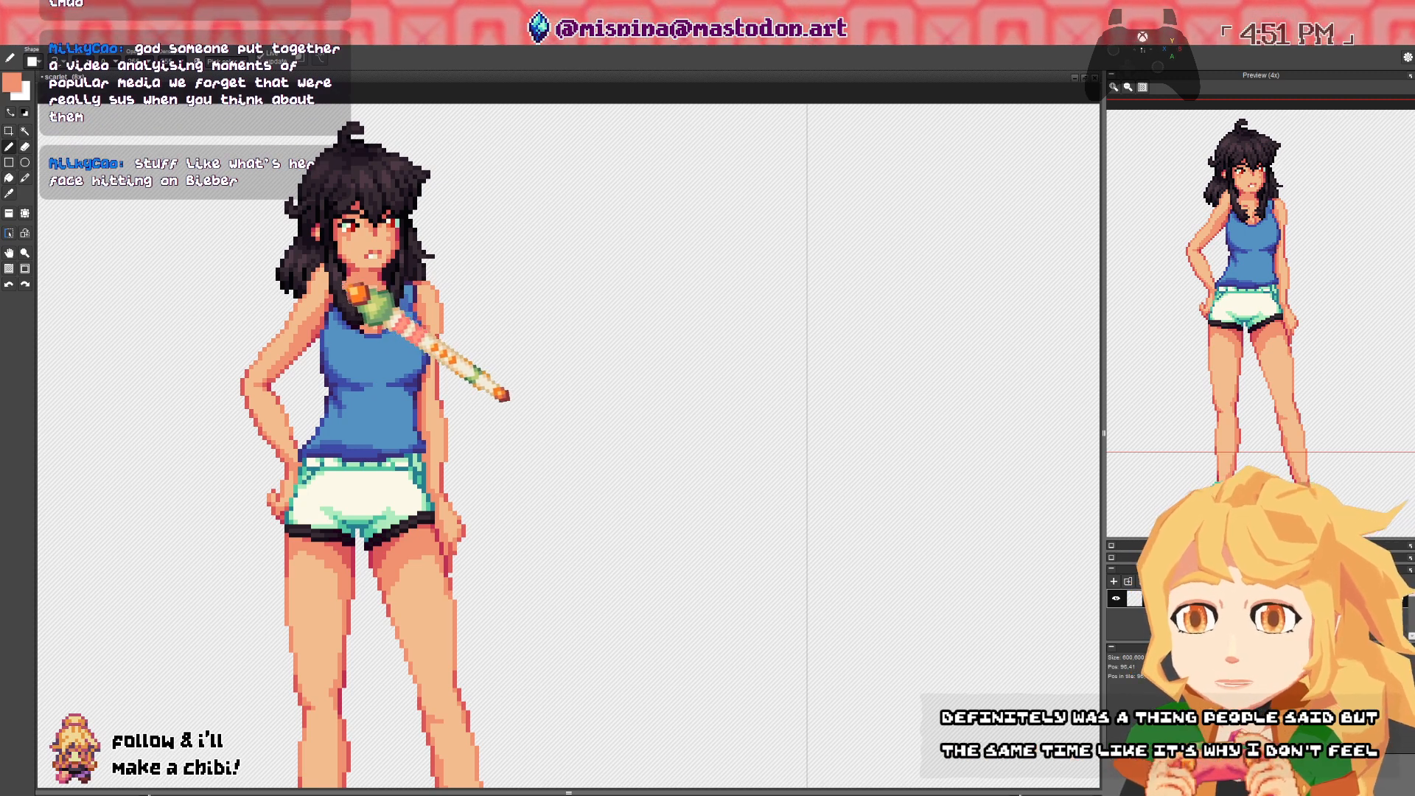
pyautogui.rightClick(348, 286)
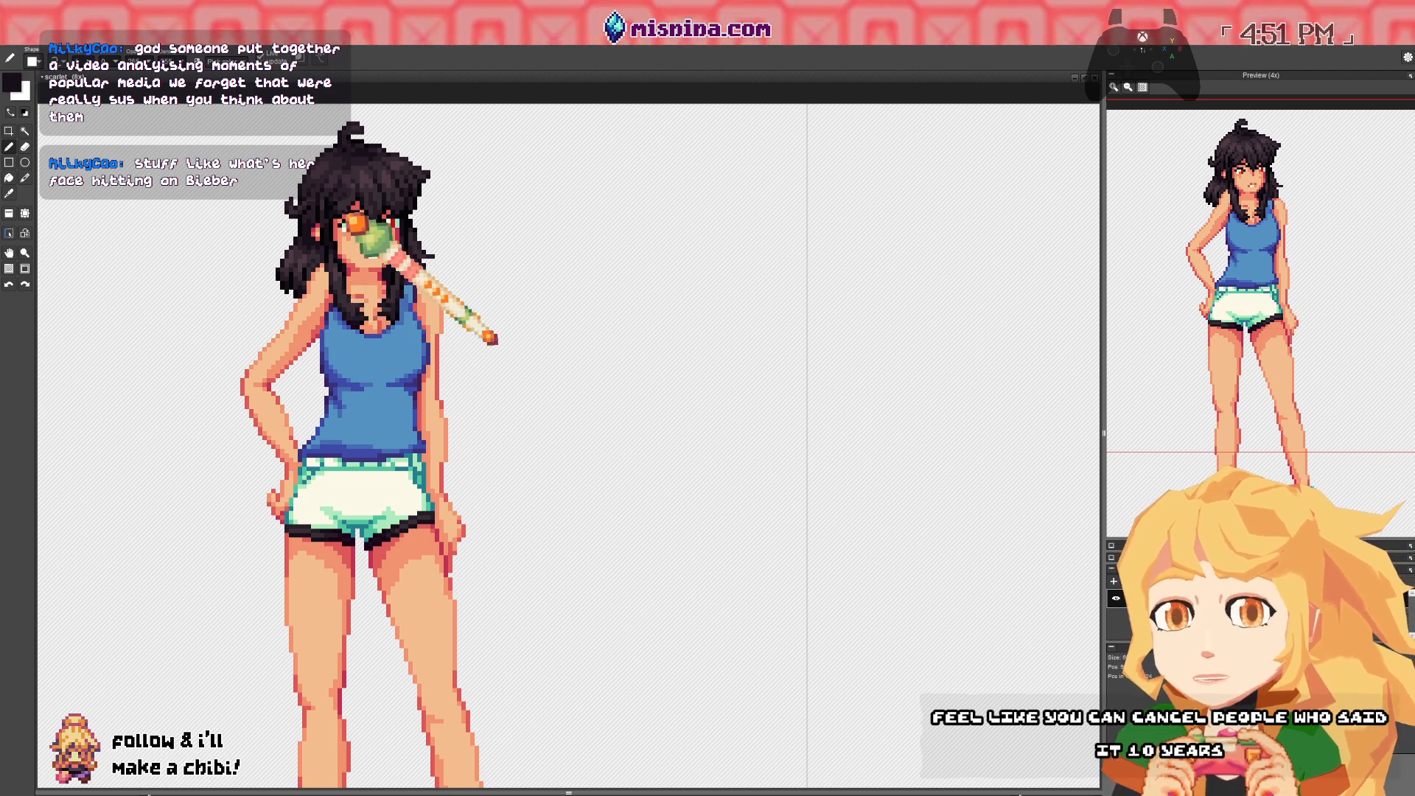
# - Refine the hair around the cowlick and crown with black and the dark shades picked from the hair
pyautogui.moveTo(347, 214); pyautogui.dragTo(385, 277)
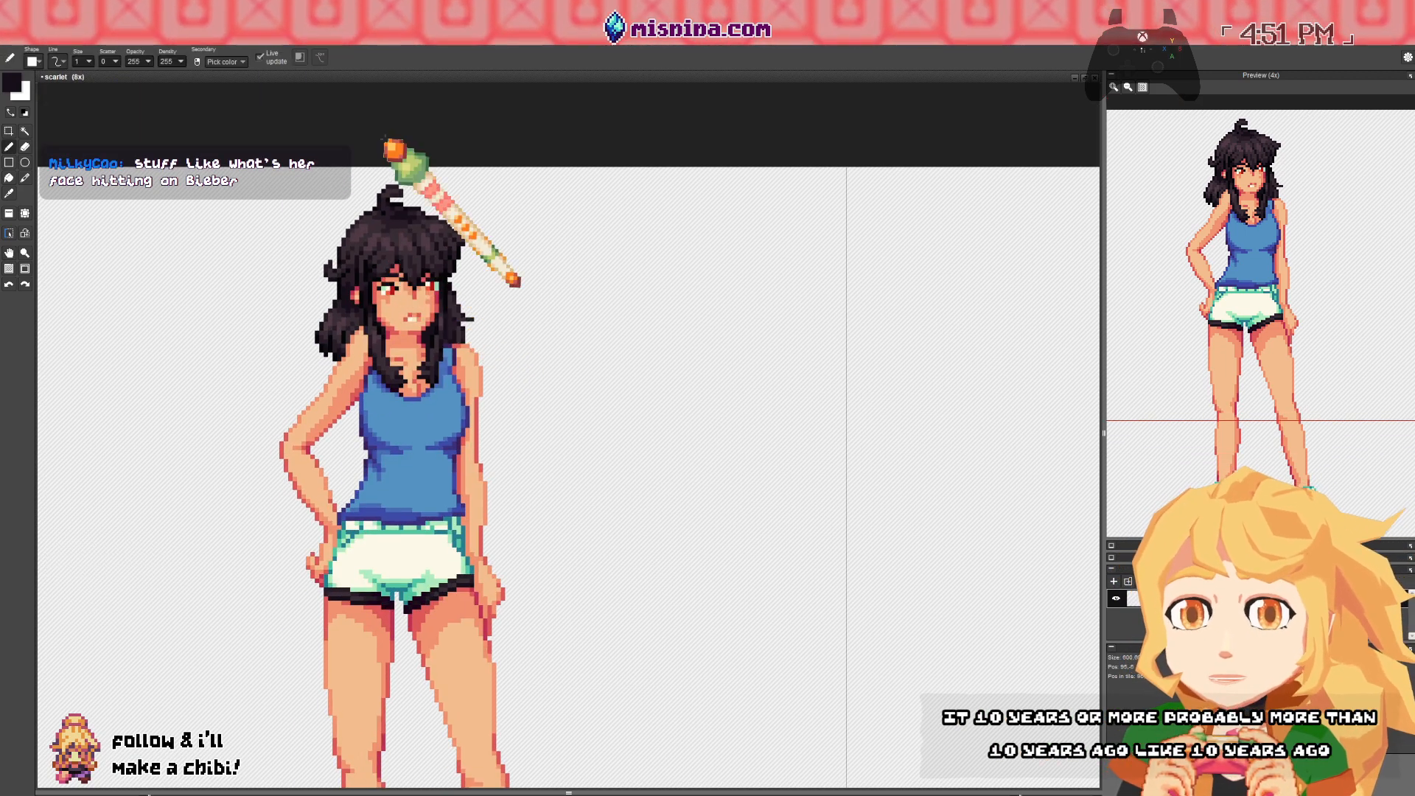
pyautogui.scroll(2, 381, 140)
pyautogui.scroll(-1, 385, 185)
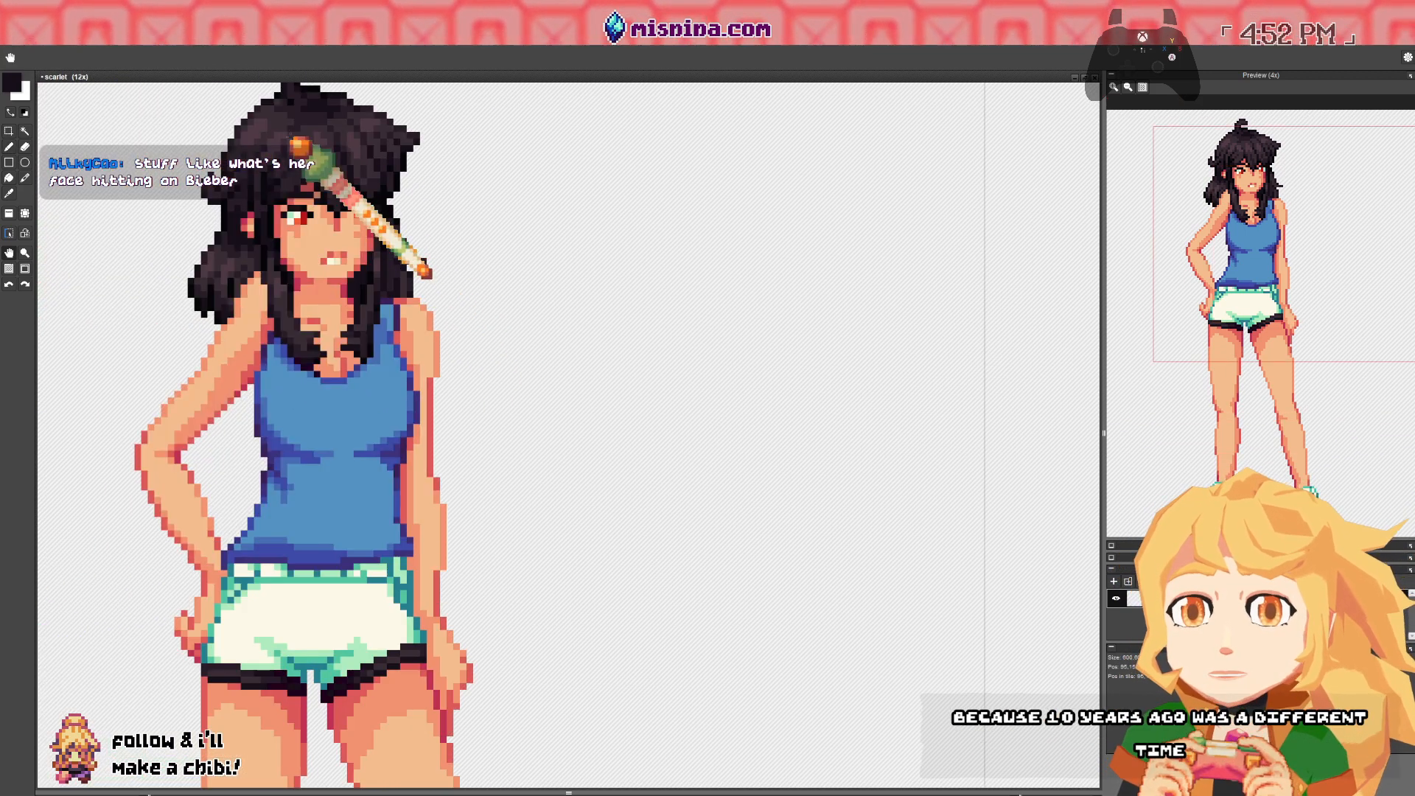
pyautogui.moveTo(303, 144); pyautogui.dragTo(299, 260)
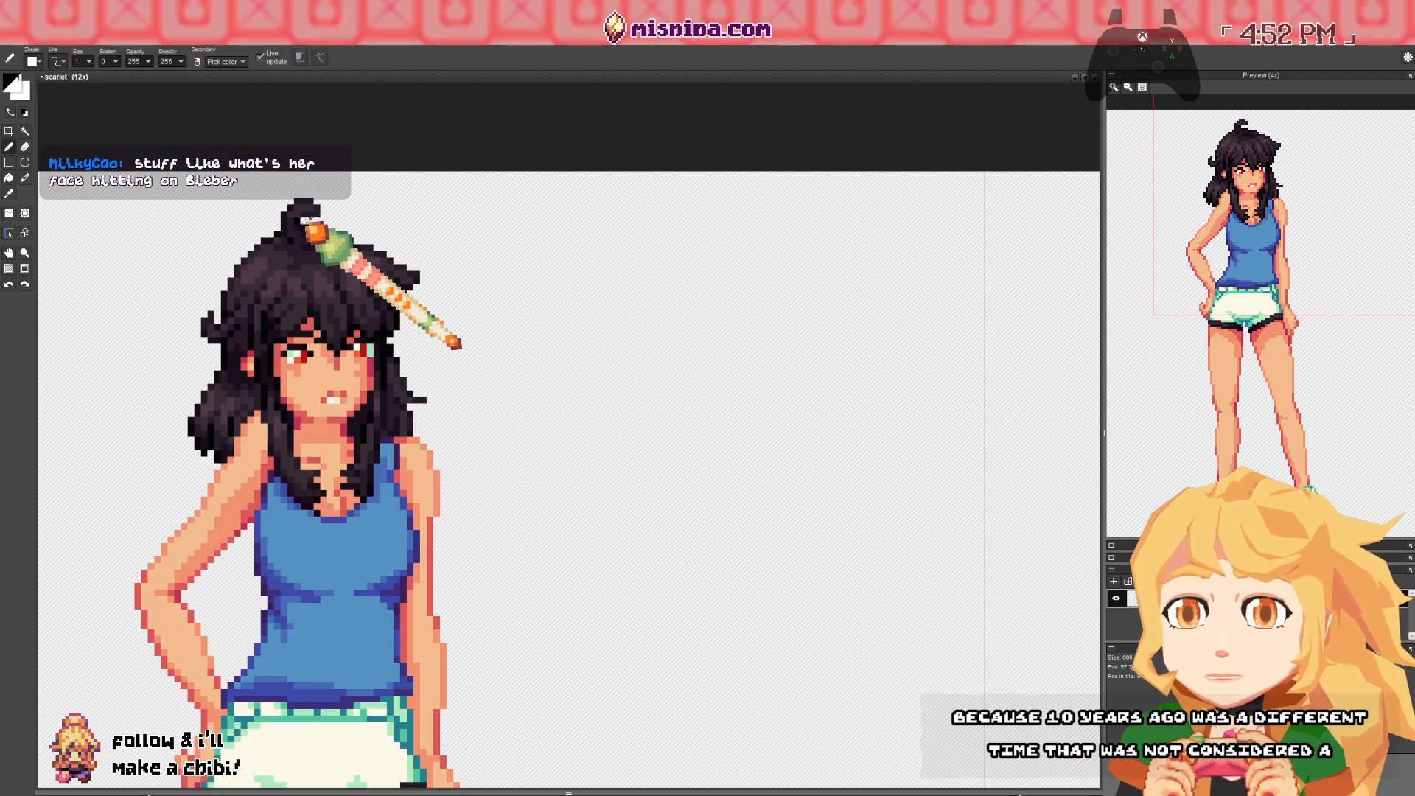
pyautogui.press('b')
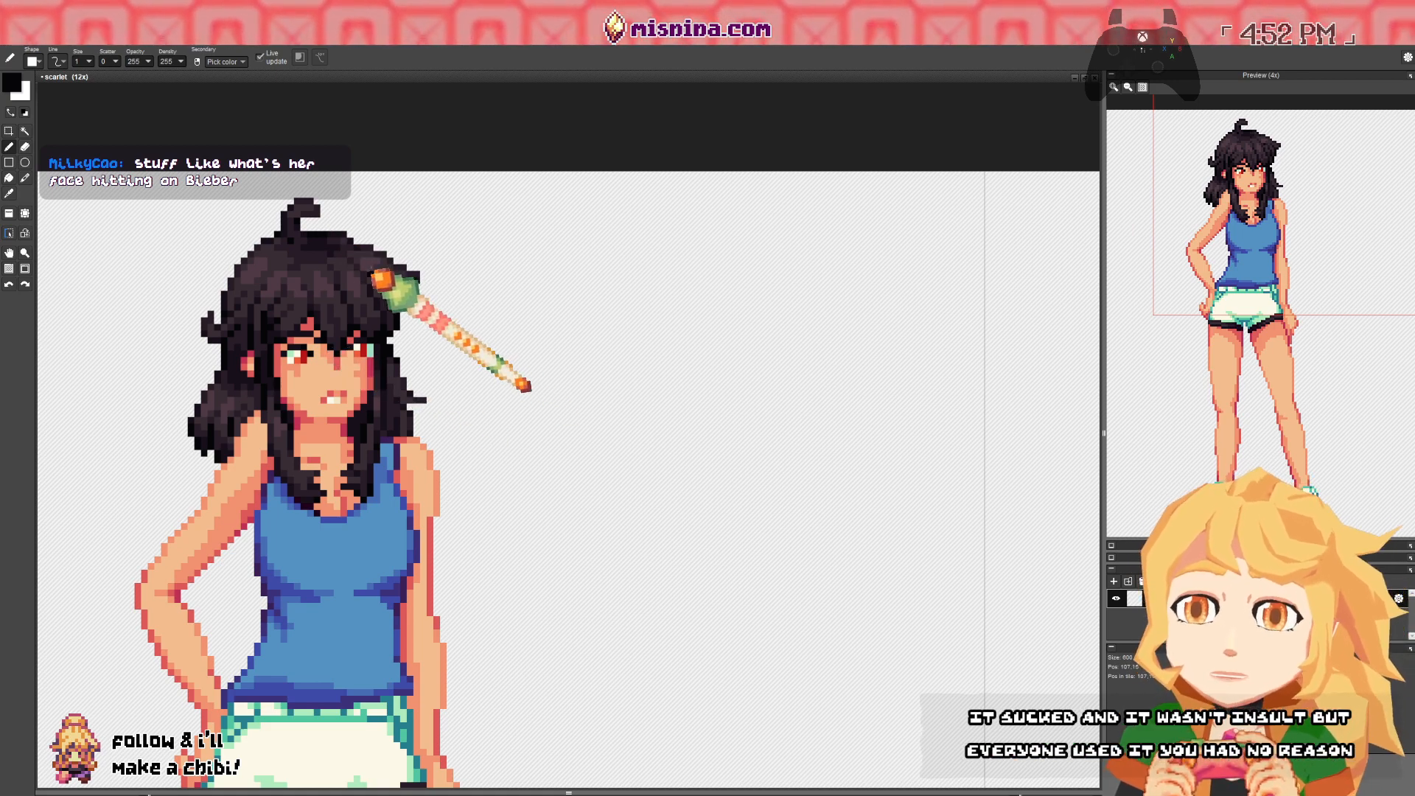
pyautogui.rightClick(370, 260)
pyautogui.rightClick(372, 257)
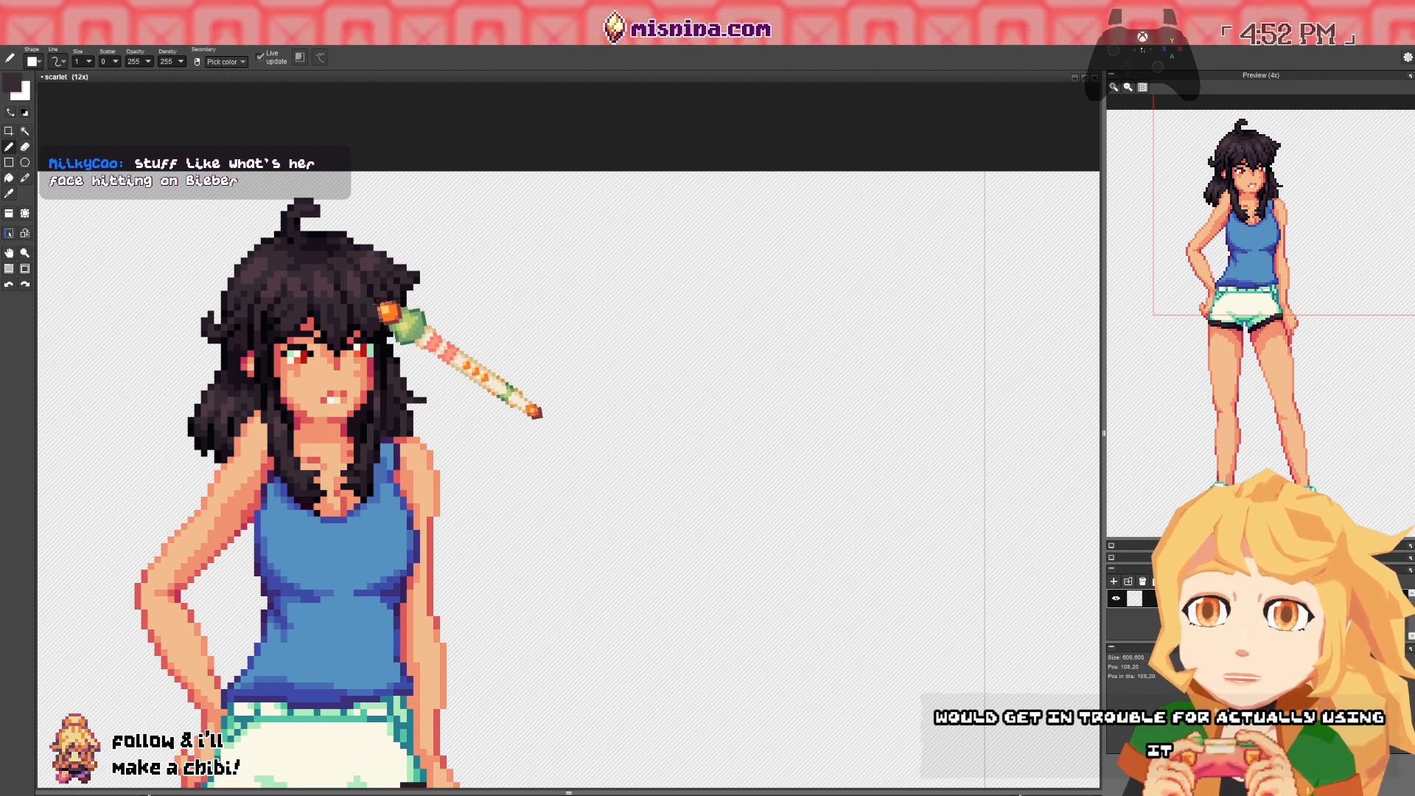
pyautogui.press('space')
pyautogui.moveTo(266, 302)
pyautogui.mouseDown()
pyautogui.moveTo(194, 236)
pyautogui.moveTo(297, 230)
pyautogui.mouseUp()
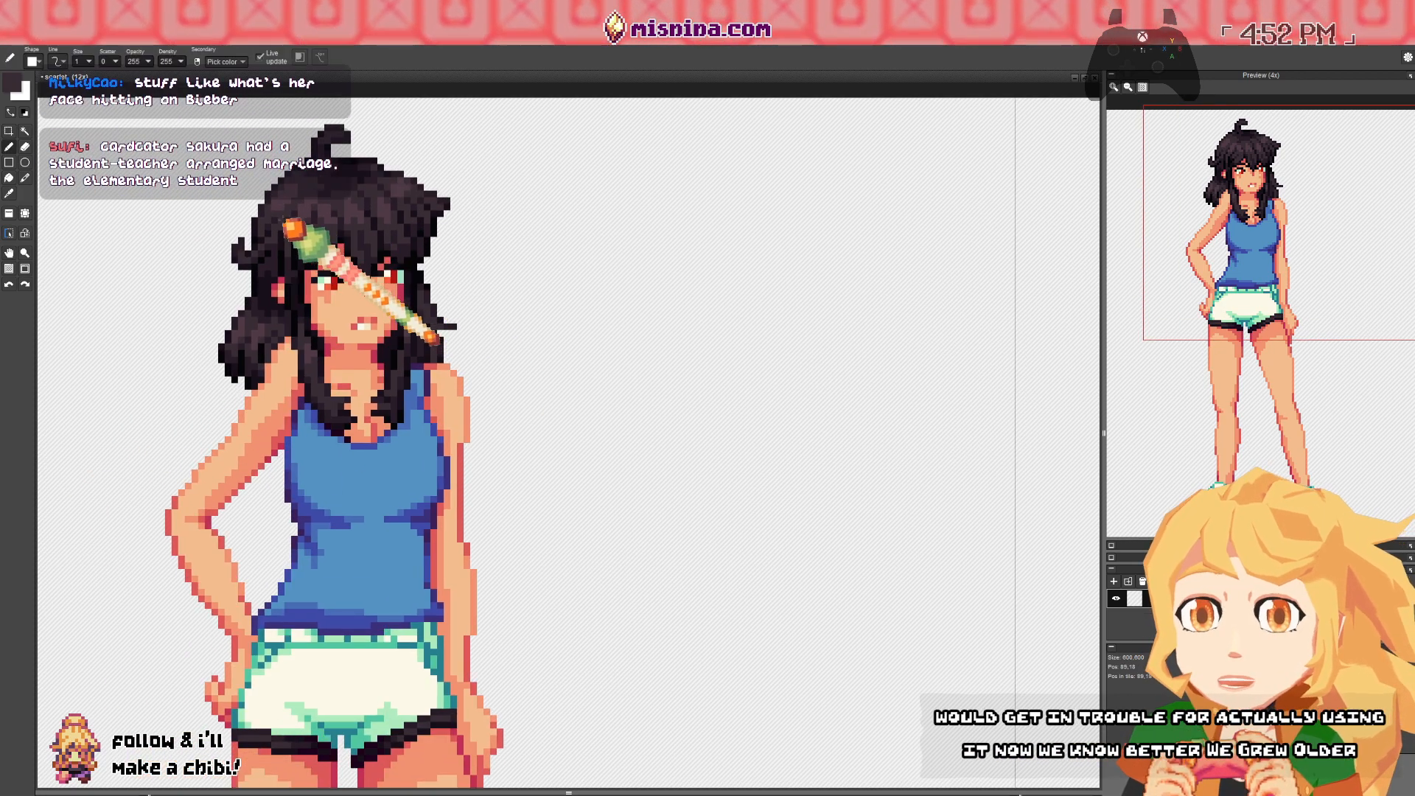
pyautogui.rightClick(284, 201)
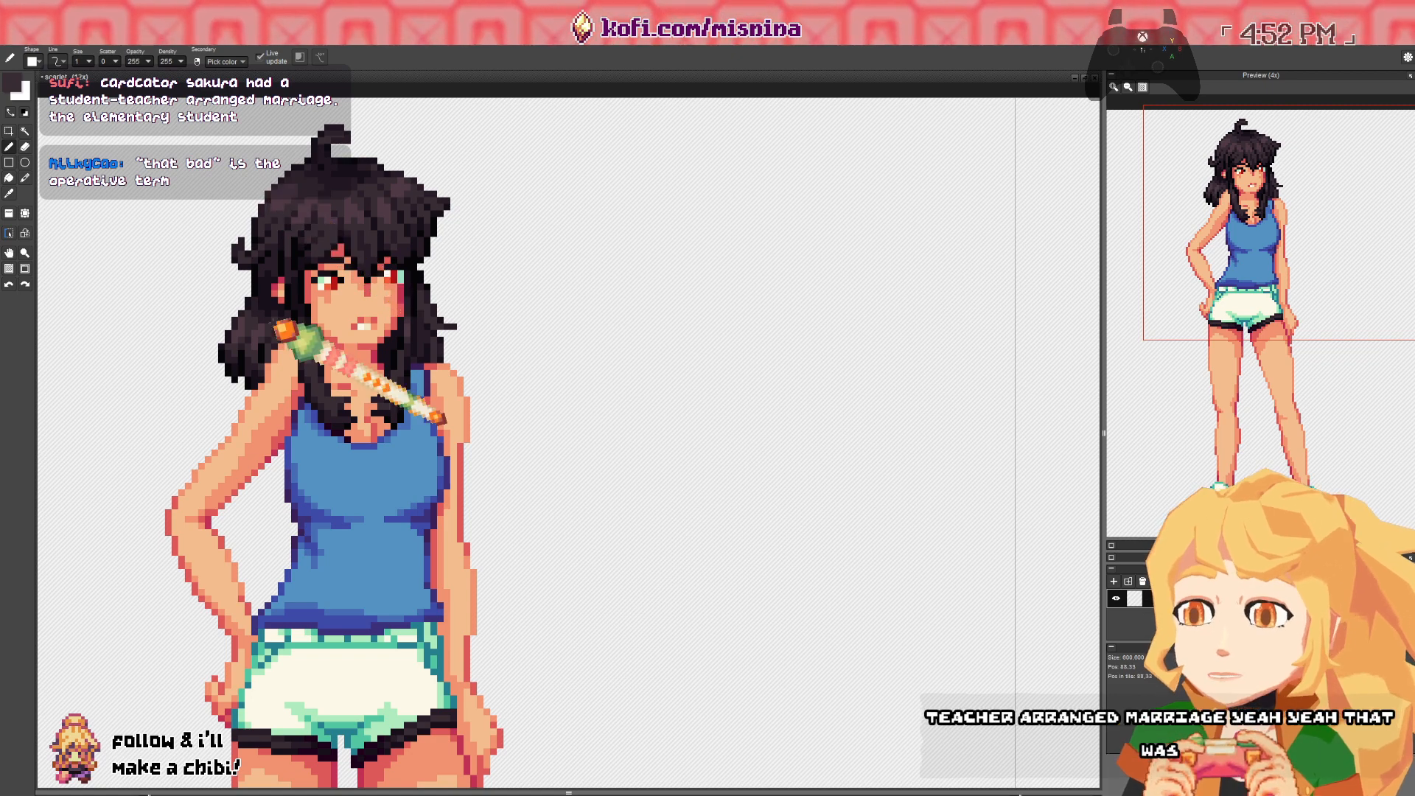
# - Save the character drawing scarlet.pyxel
pyautogui.scroll(-3, 196, 275)
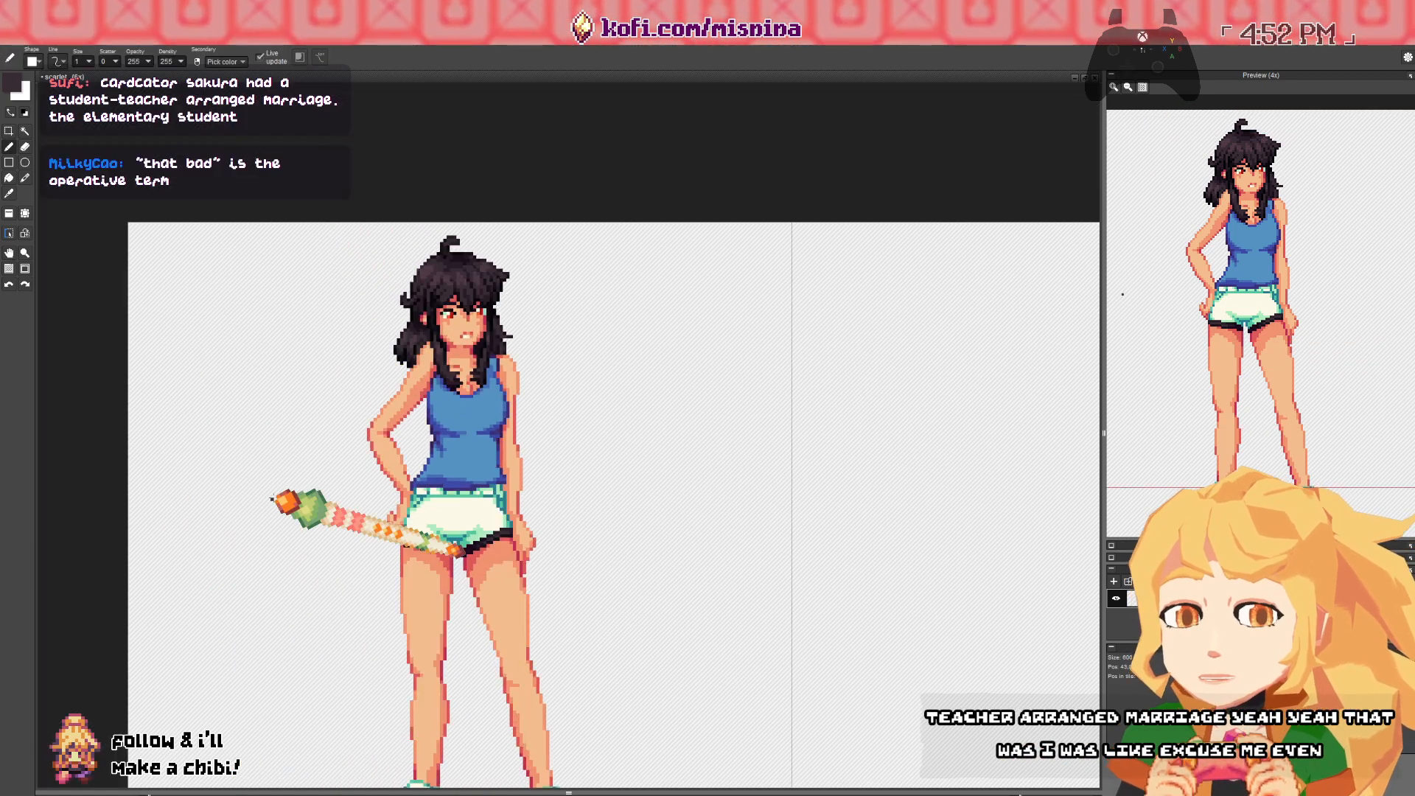
pyautogui.moveTo(271, 499); pyautogui.dragTo(267, 308)
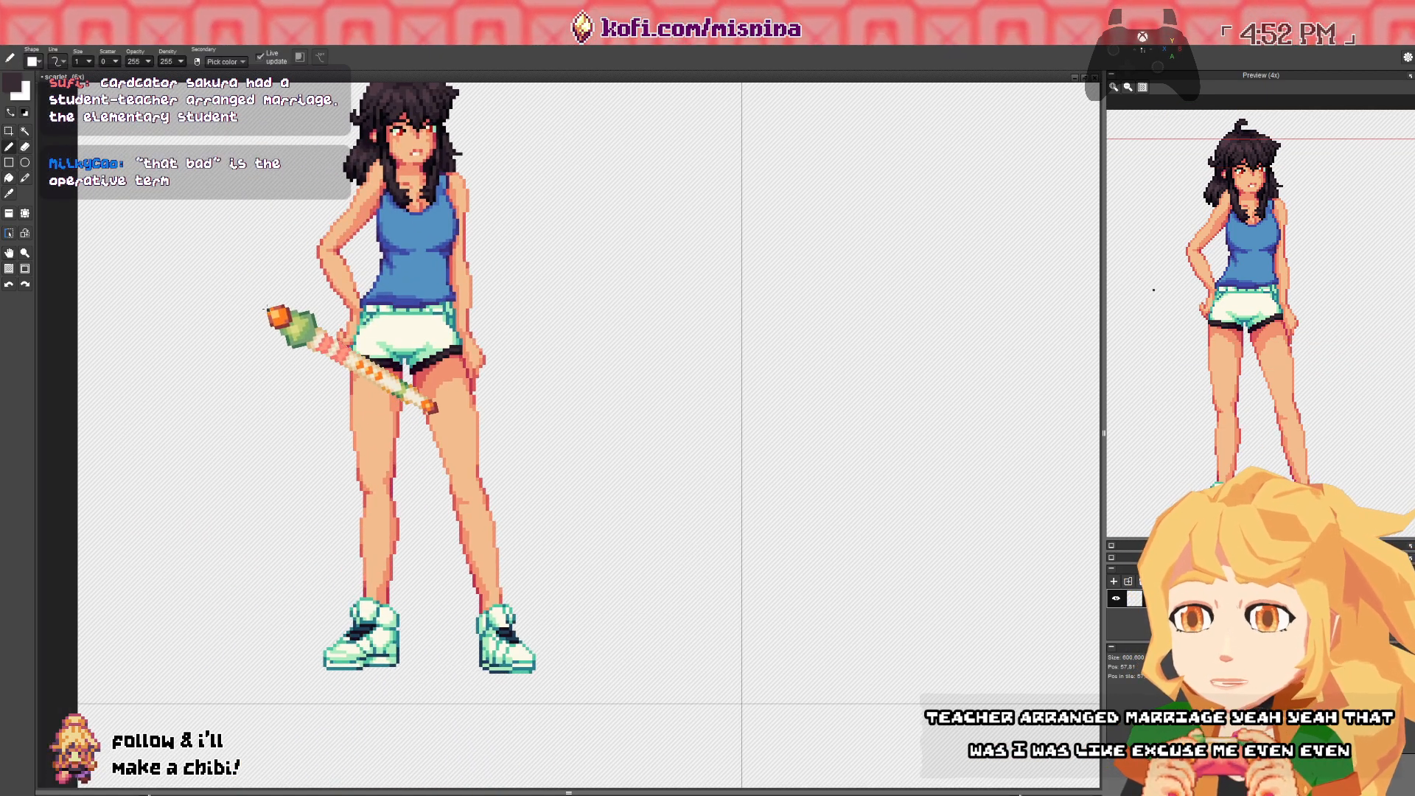
pyautogui.hotkey('ctrl', 's')
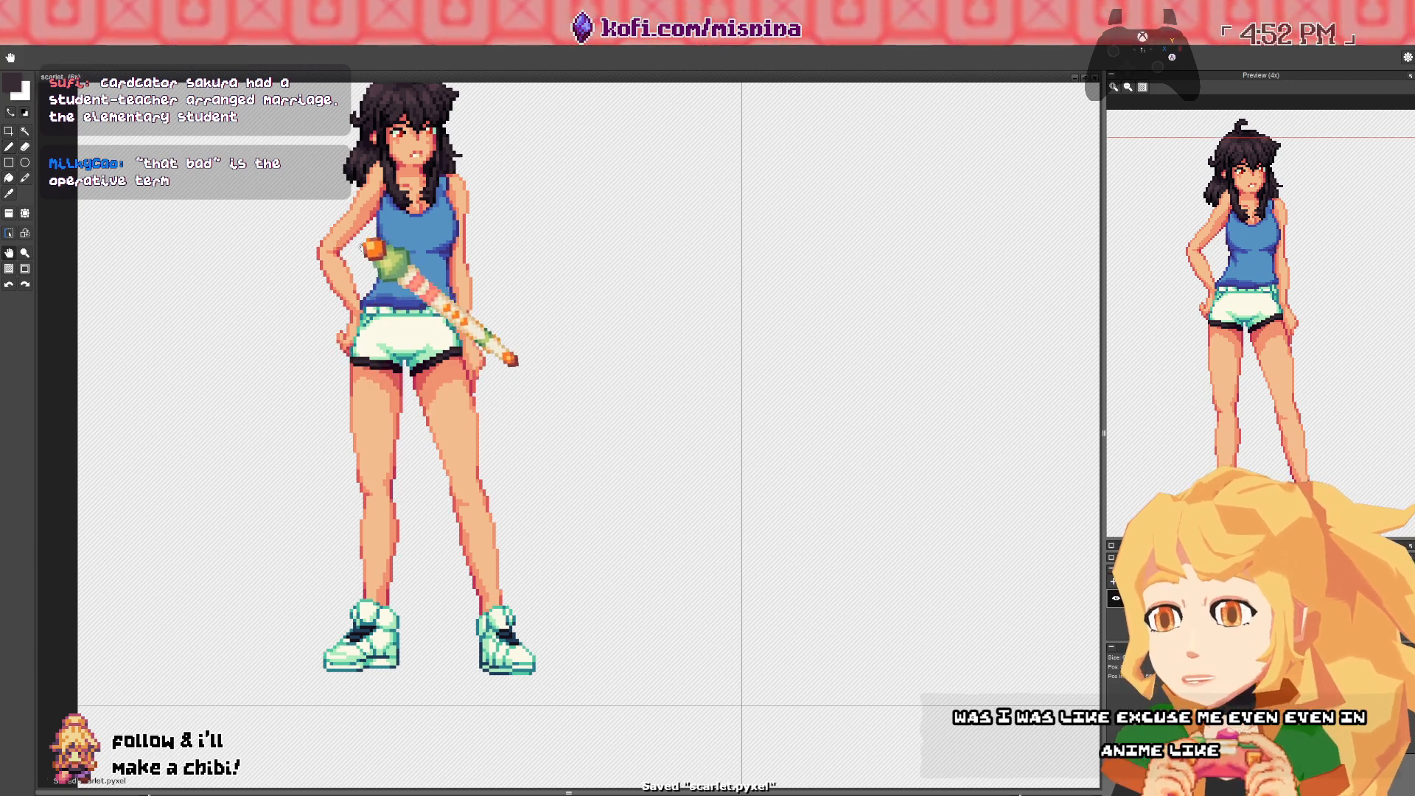
# - Examine the whole character's skin, hair and clothing shading both close up and at full-figure size
pyautogui.moveTo(367, 244); pyautogui.dragTo(371, 335)
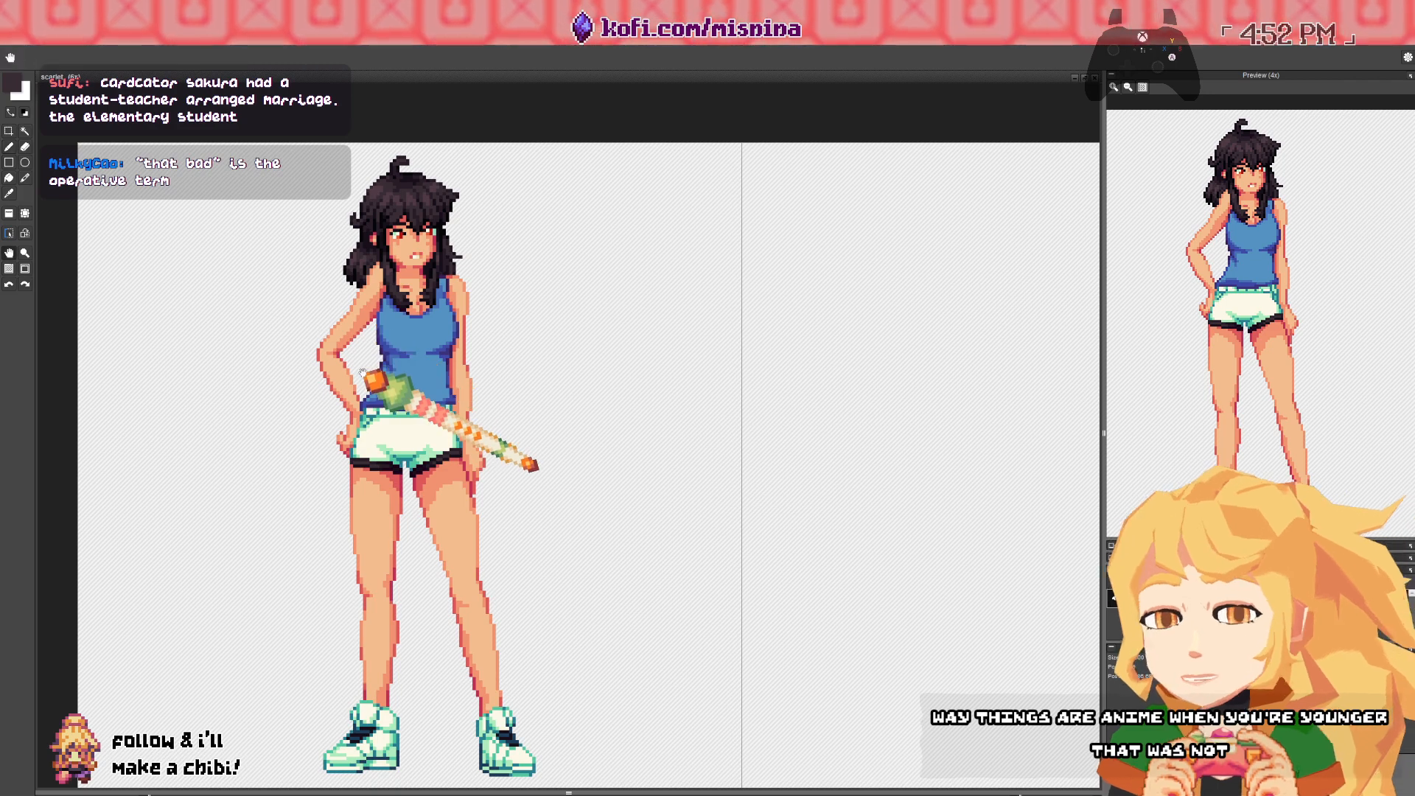
pyautogui.scroll(2, 374, 337)
pyautogui.scroll(2, 469, 334)
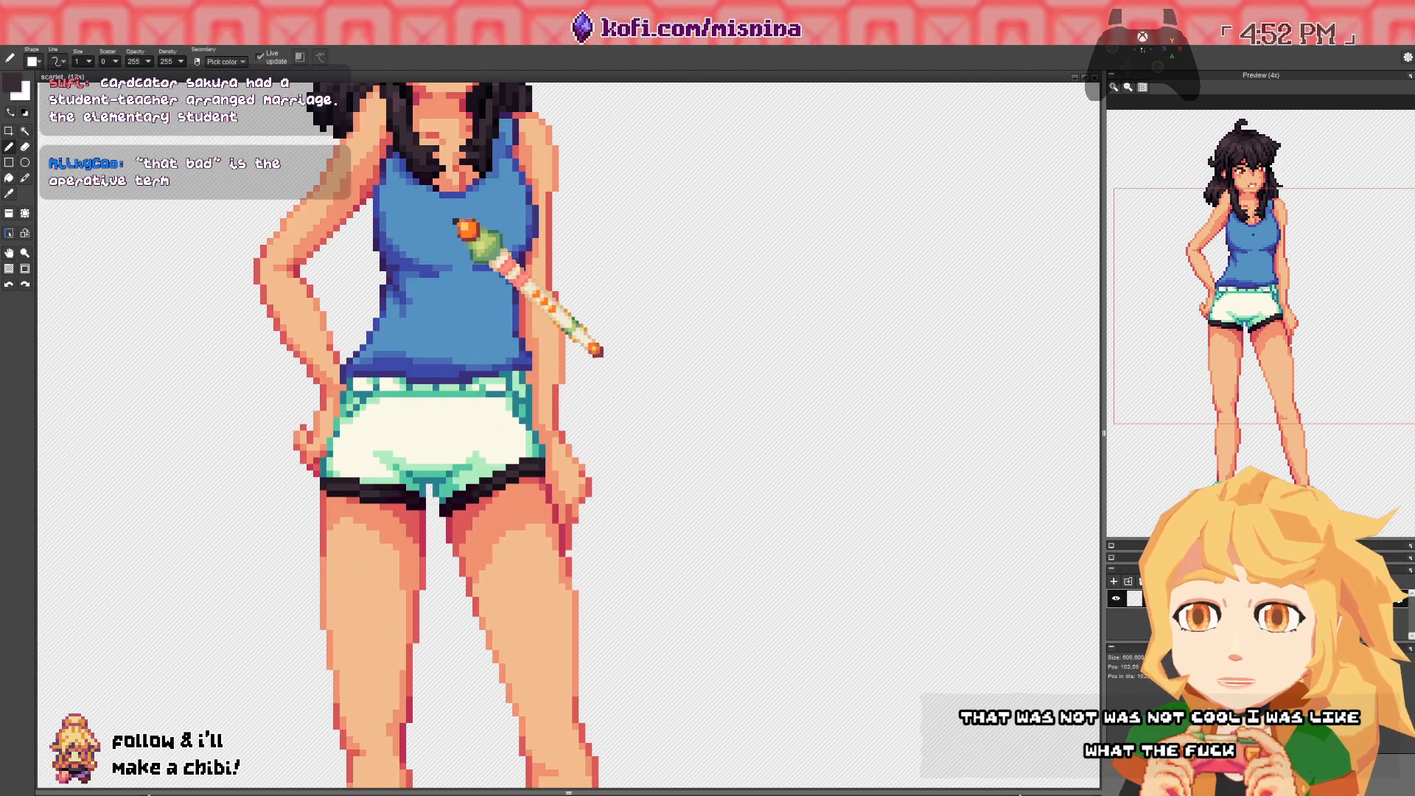
pyautogui.moveTo(443, 142); pyautogui.dragTo(354, 415)
pyautogui.scroll(-4, 353, 415)
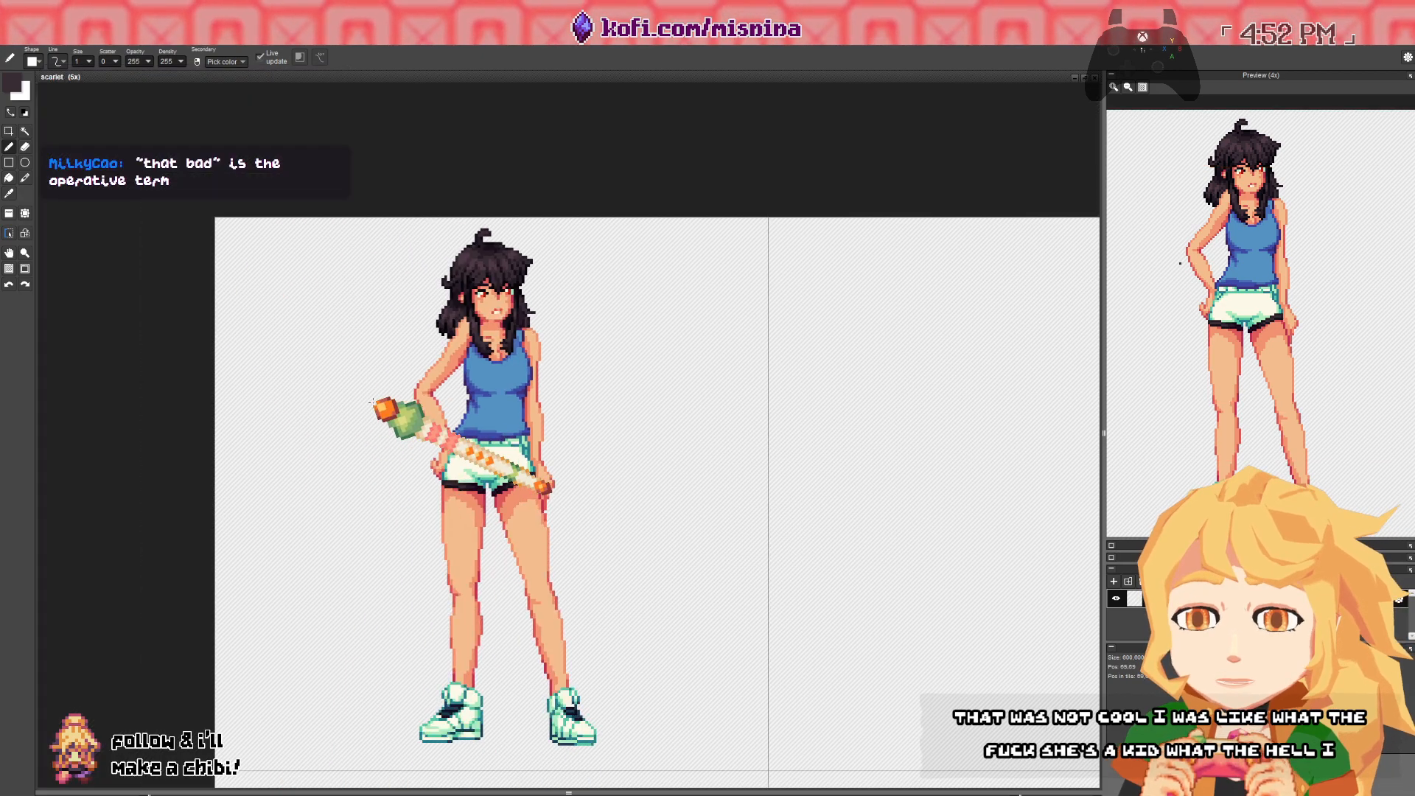
pyautogui.scroll(-1, 409, 527)
pyautogui.scroll(-1, 411, 452)
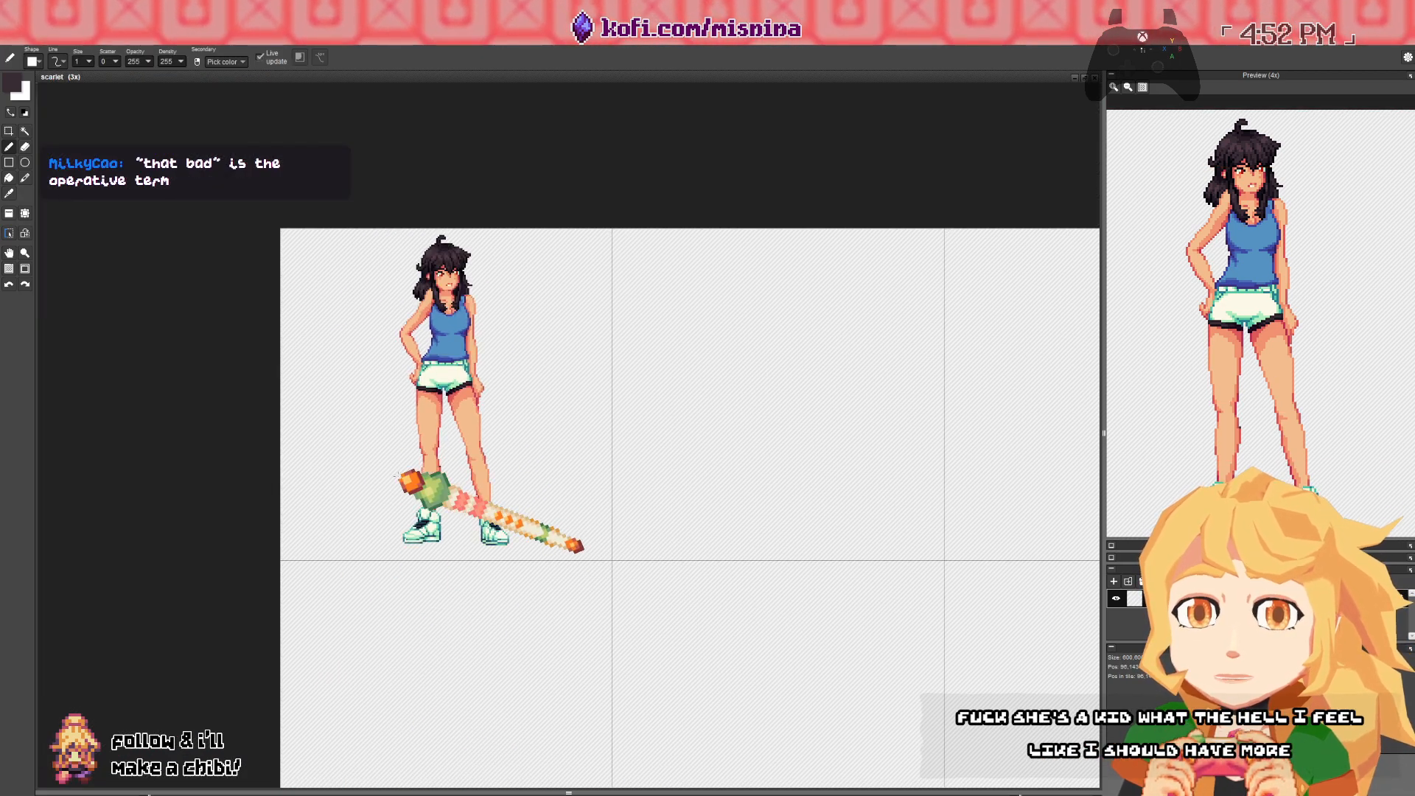
pyautogui.scroll(2, 409, 347)
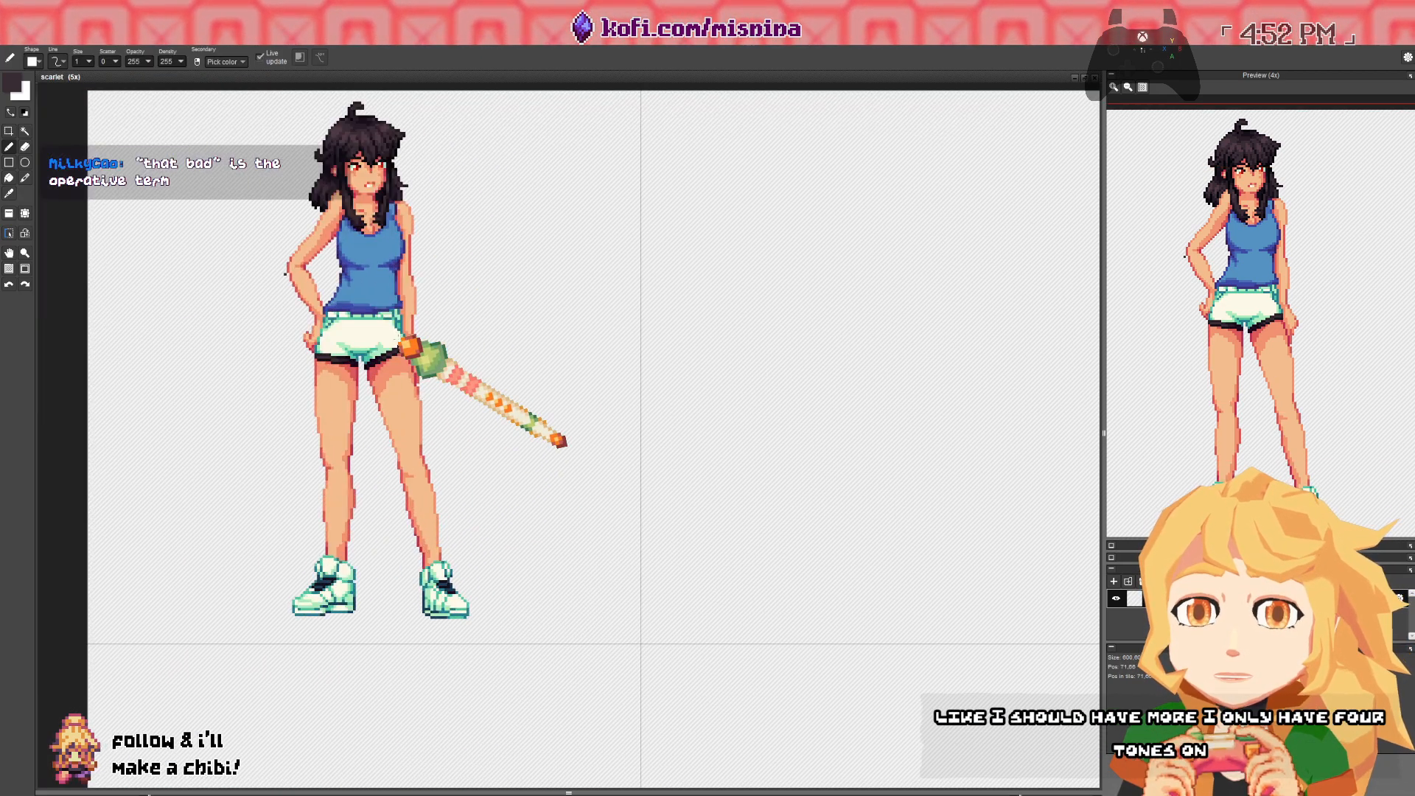
pyautogui.scroll(2, 311, 428)
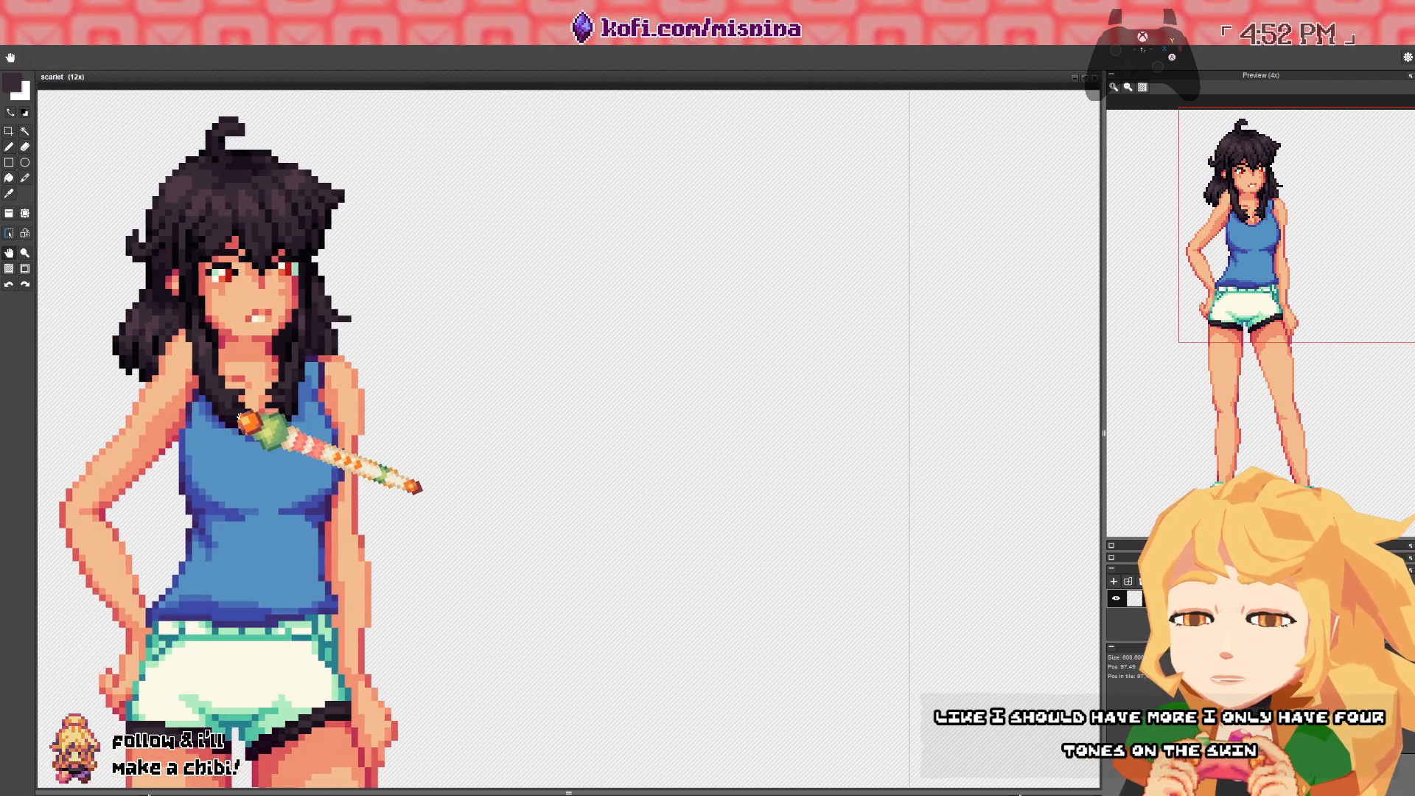
# - Deepen the neck shadow beneath the chin with the crimson outline shade picked from the skin
pyautogui.moveTo(240, 418); pyautogui.dragTo(369, 414)
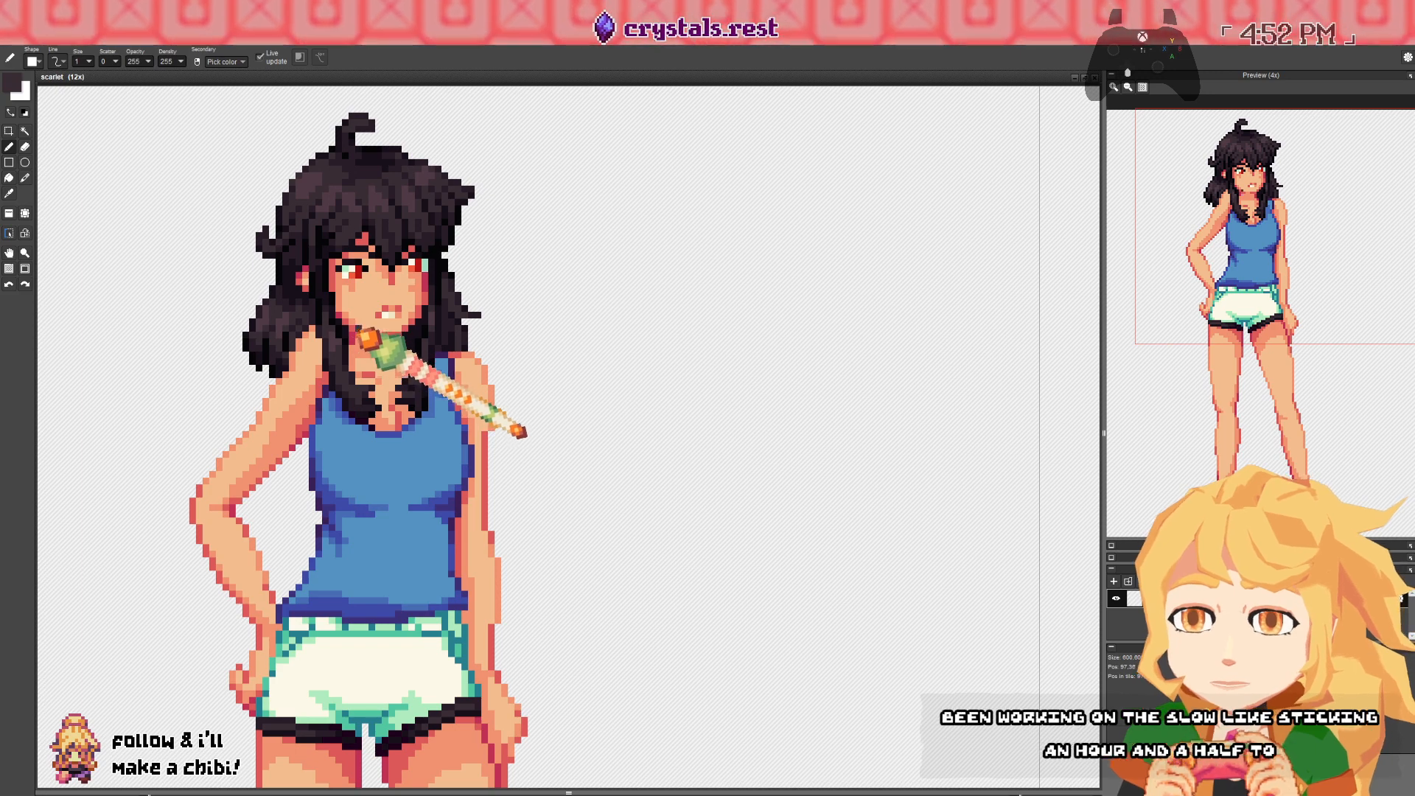
pyautogui.rightClick(349, 335)
pyautogui.click(358, 336)
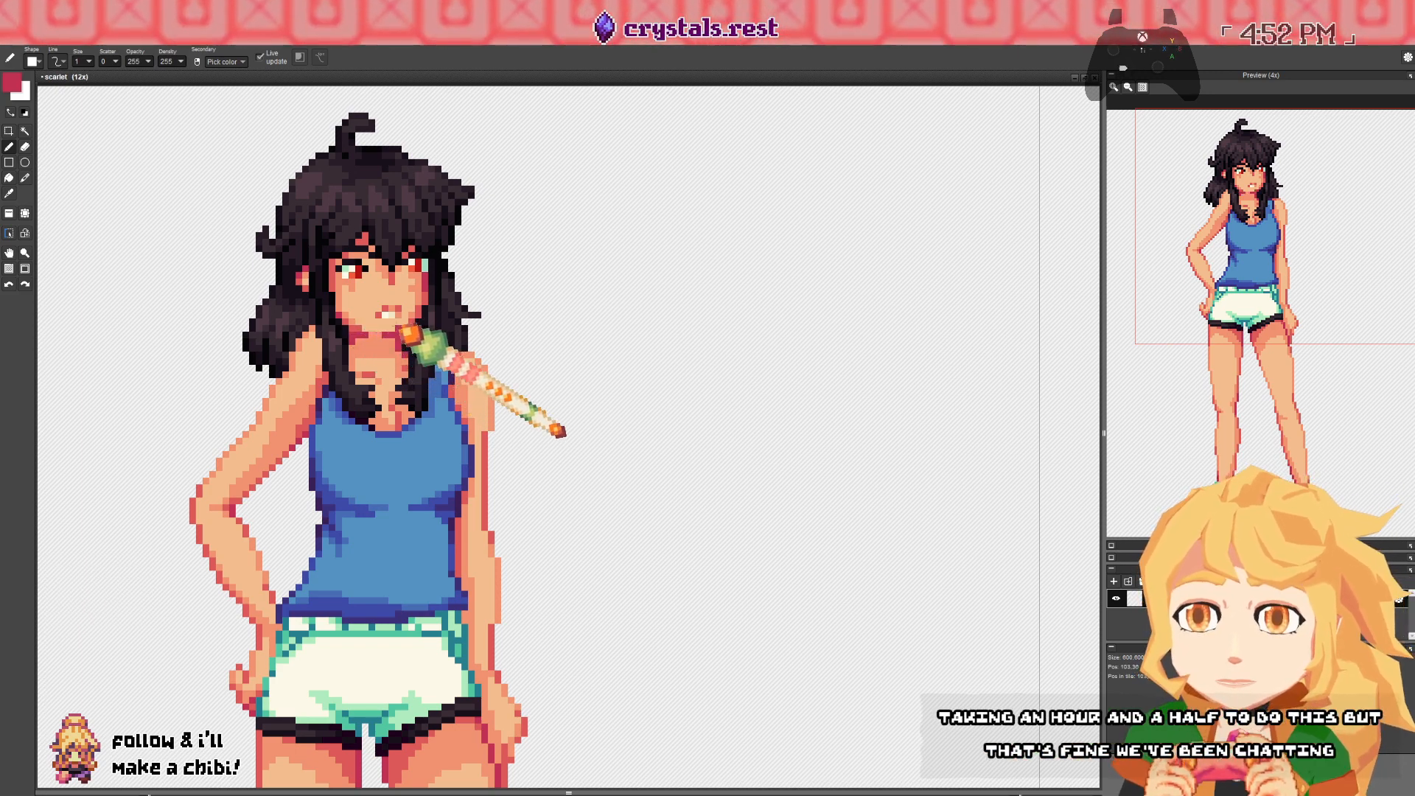
# - Refine the neck shadow beneath the chin with the salmon and crimson shades picked from the skin
pyautogui.rightClick(361, 324)
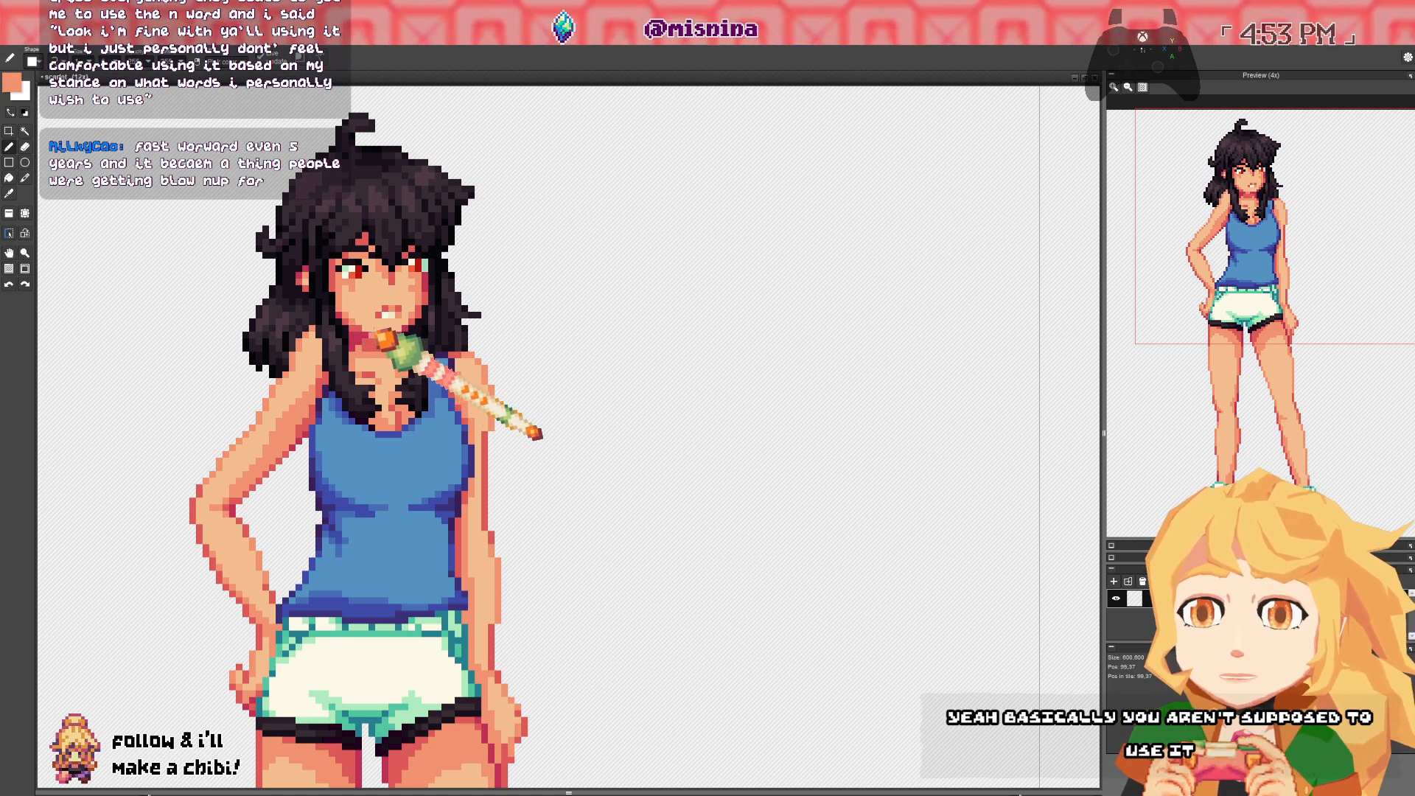
pyautogui.keyDown('alt'); pyautogui.click(372, 337); pyautogui.keyUp('alt')
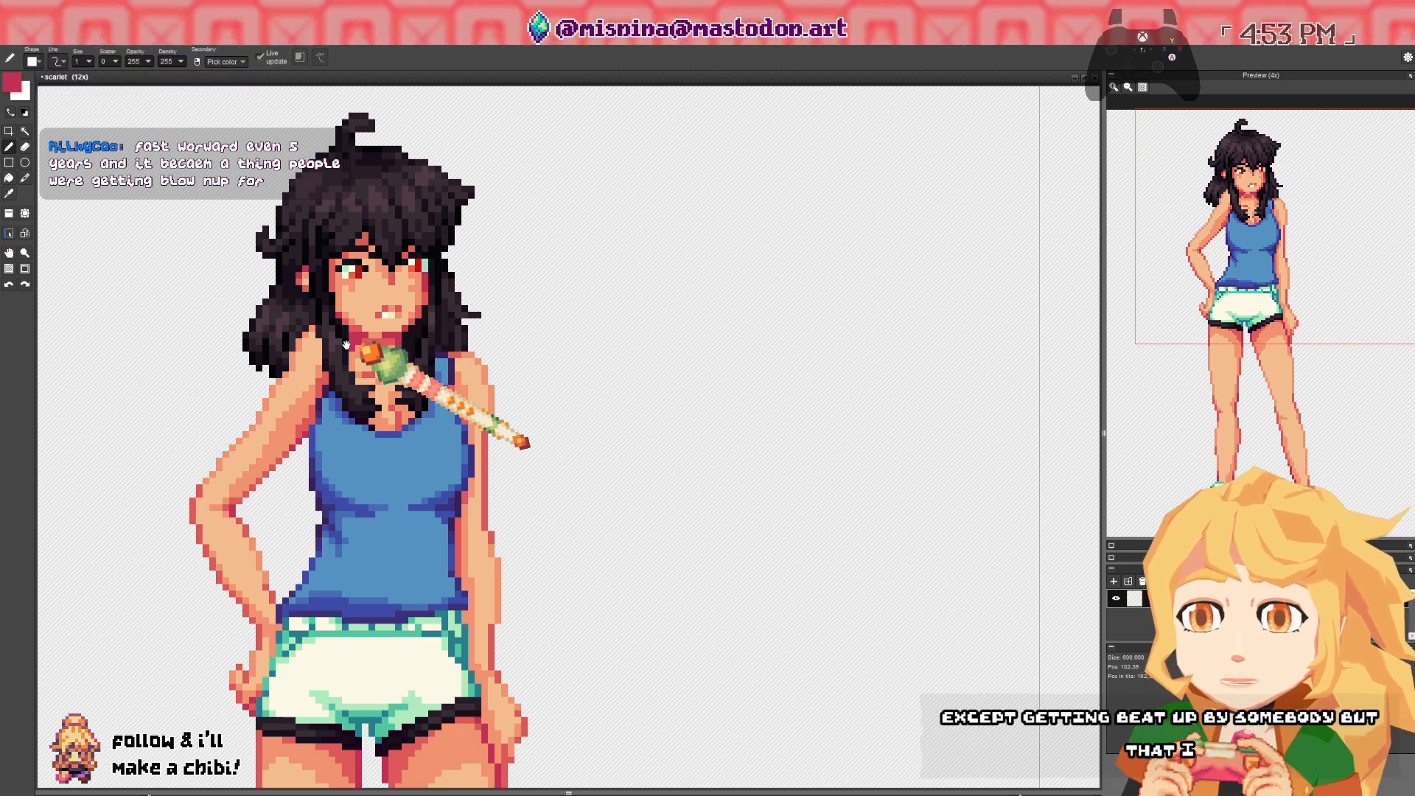
pyautogui.press('space')
pyautogui.moveTo(367, 338)
pyautogui.mouseDown()
pyautogui.moveTo(384, 391)
pyautogui.moveTo(407, 409)
pyautogui.moveTo(384, 292)
pyautogui.moveTo(323, 295)
pyautogui.mouseUp()
pyautogui.press('space')
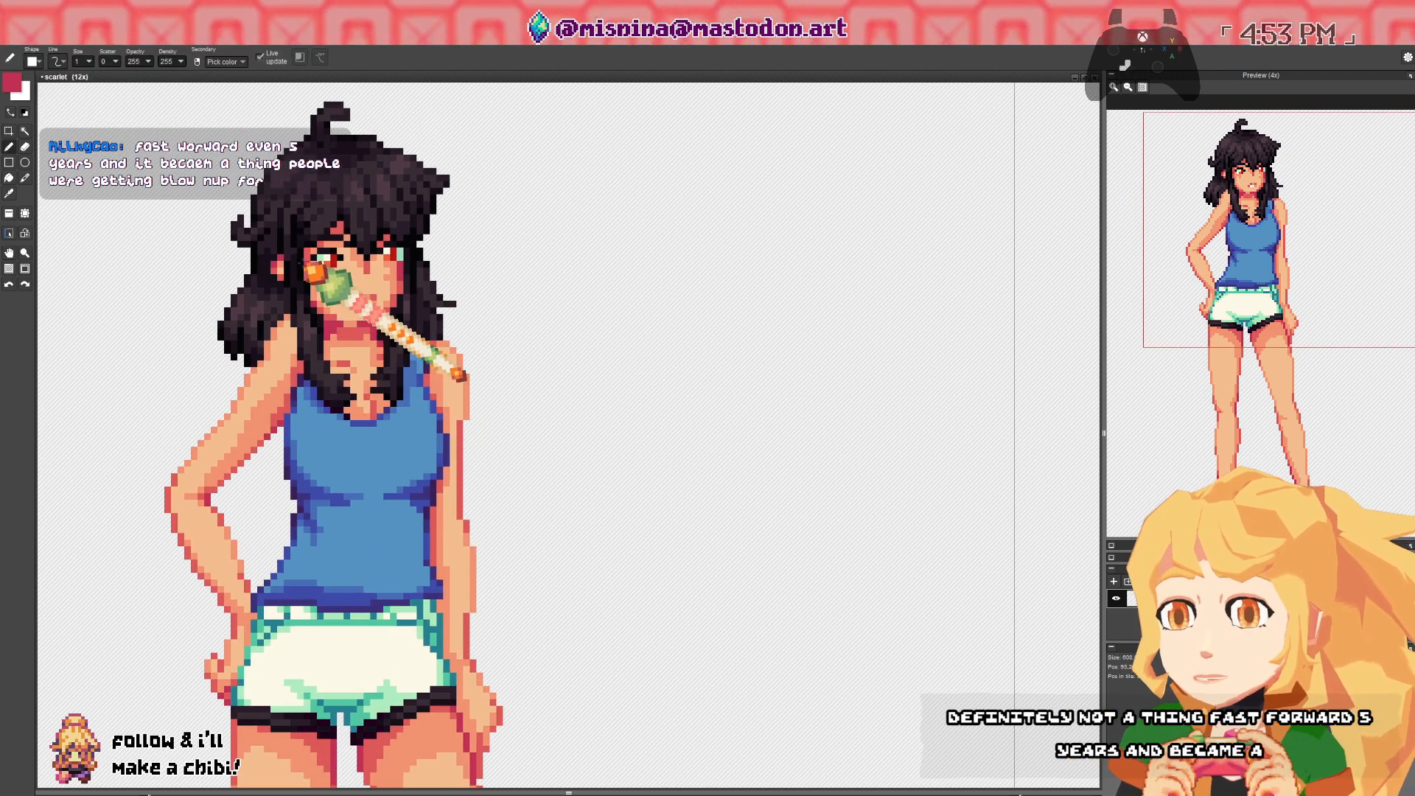
# - Touch up the face shading with red and salmon picked from the skin, undoing the unwanted pen stroke
pyautogui.rightClick(307, 268)
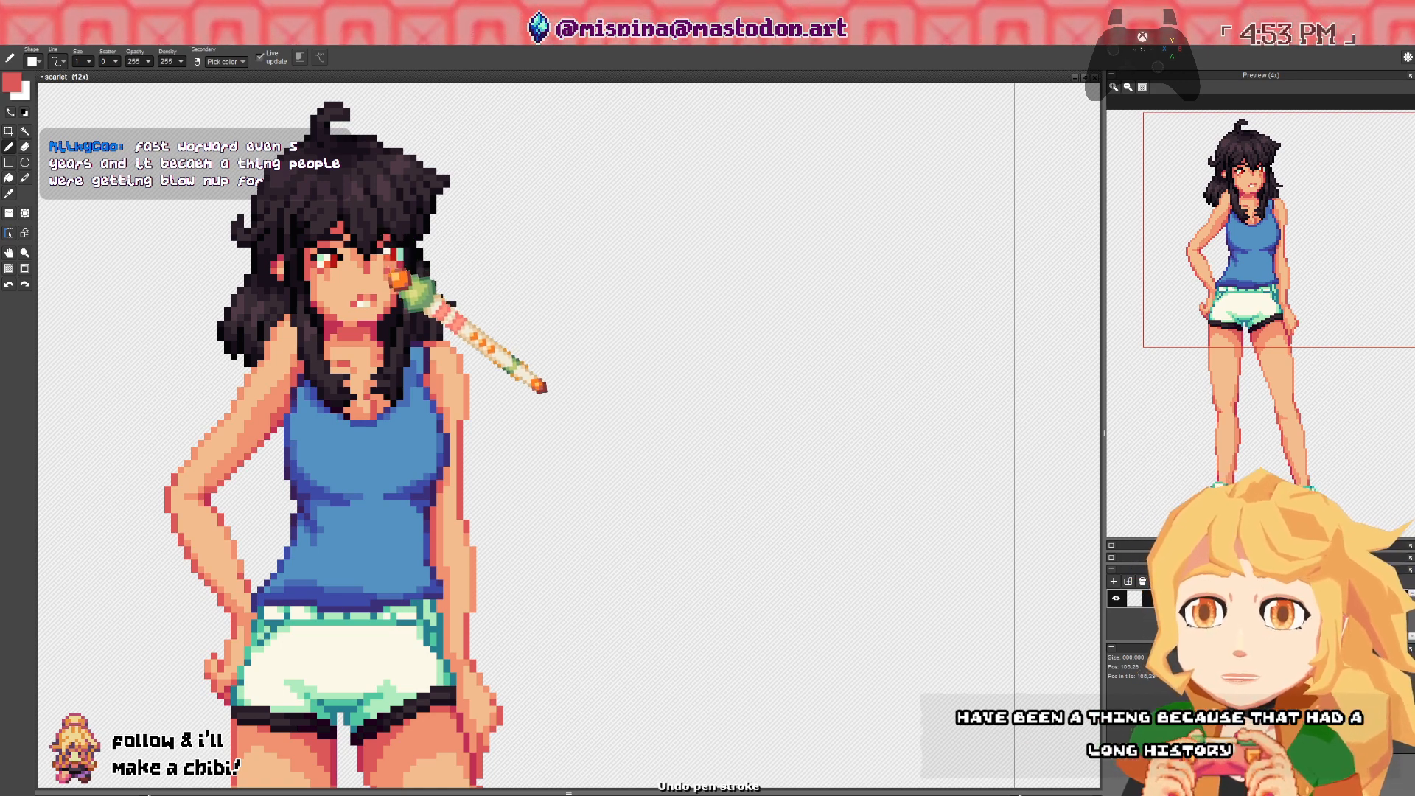
pyautogui.hotkey('ctrl', 'z')
pyautogui.rightClick(391, 264)
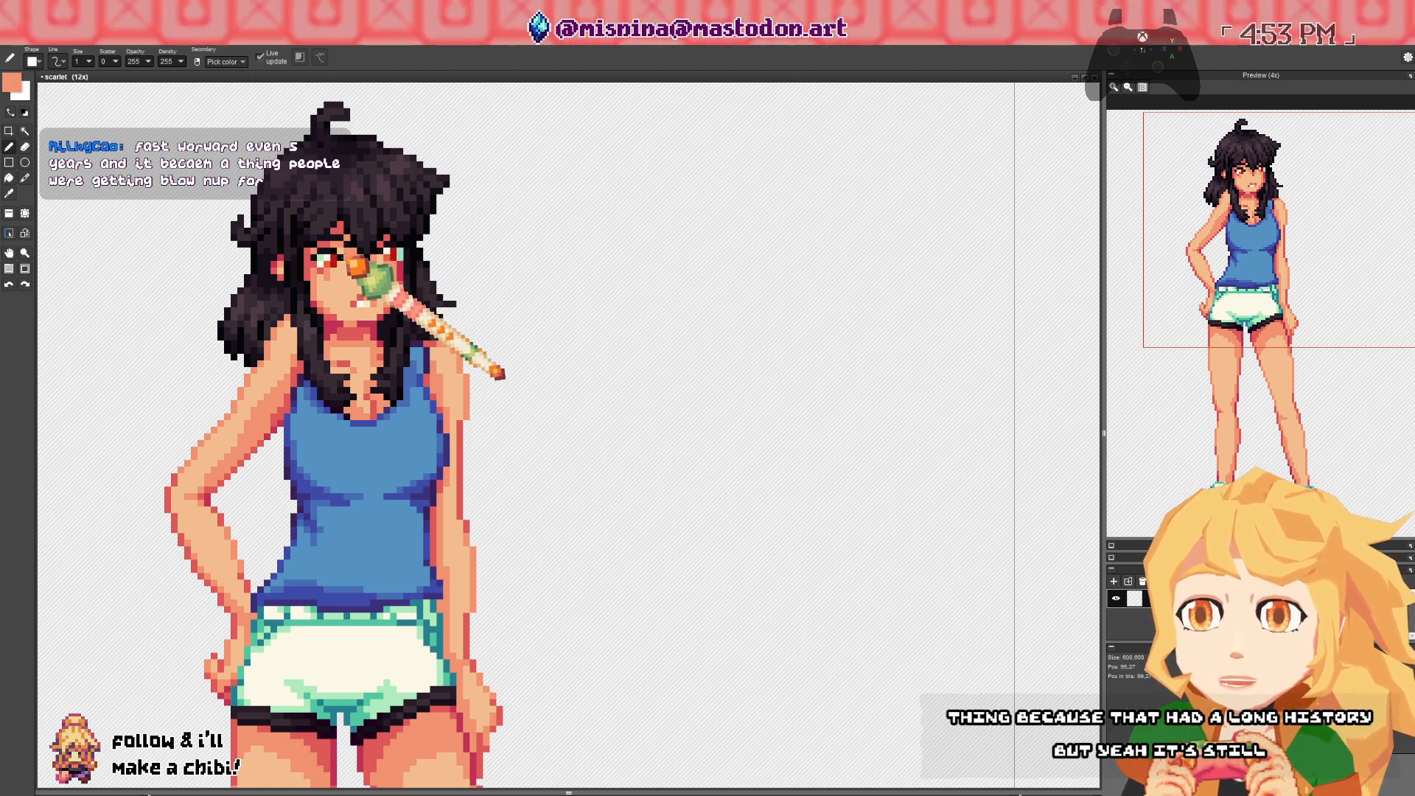
pyautogui.moveTo(345, 286); pyautogui.dragTo(345, 233)
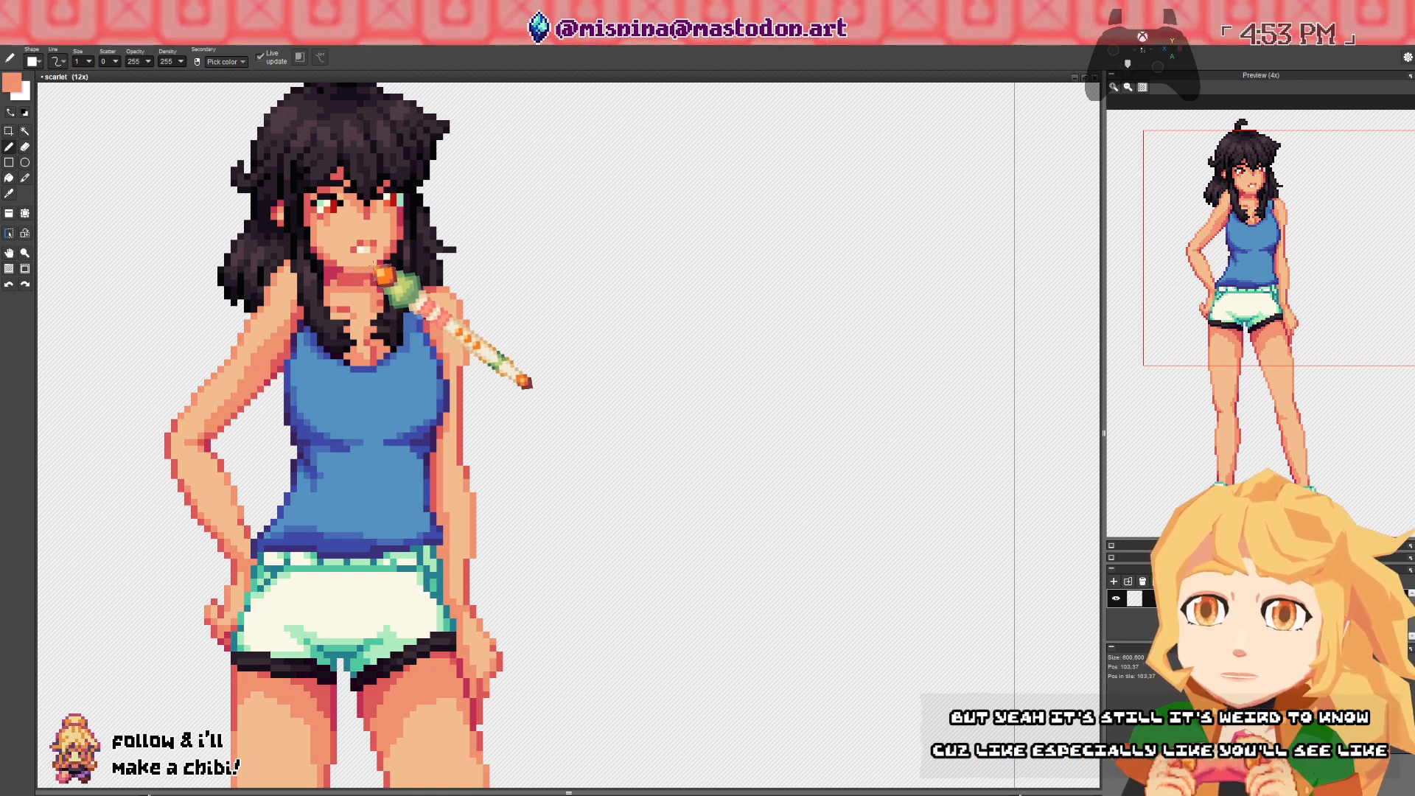
# - Clean up the side of the neck and the adjoining hair strand with the picked red skin and near-black hair shades
pyautogui.rightClick(377, 263)
pyautogui.rightClick(371, 266)
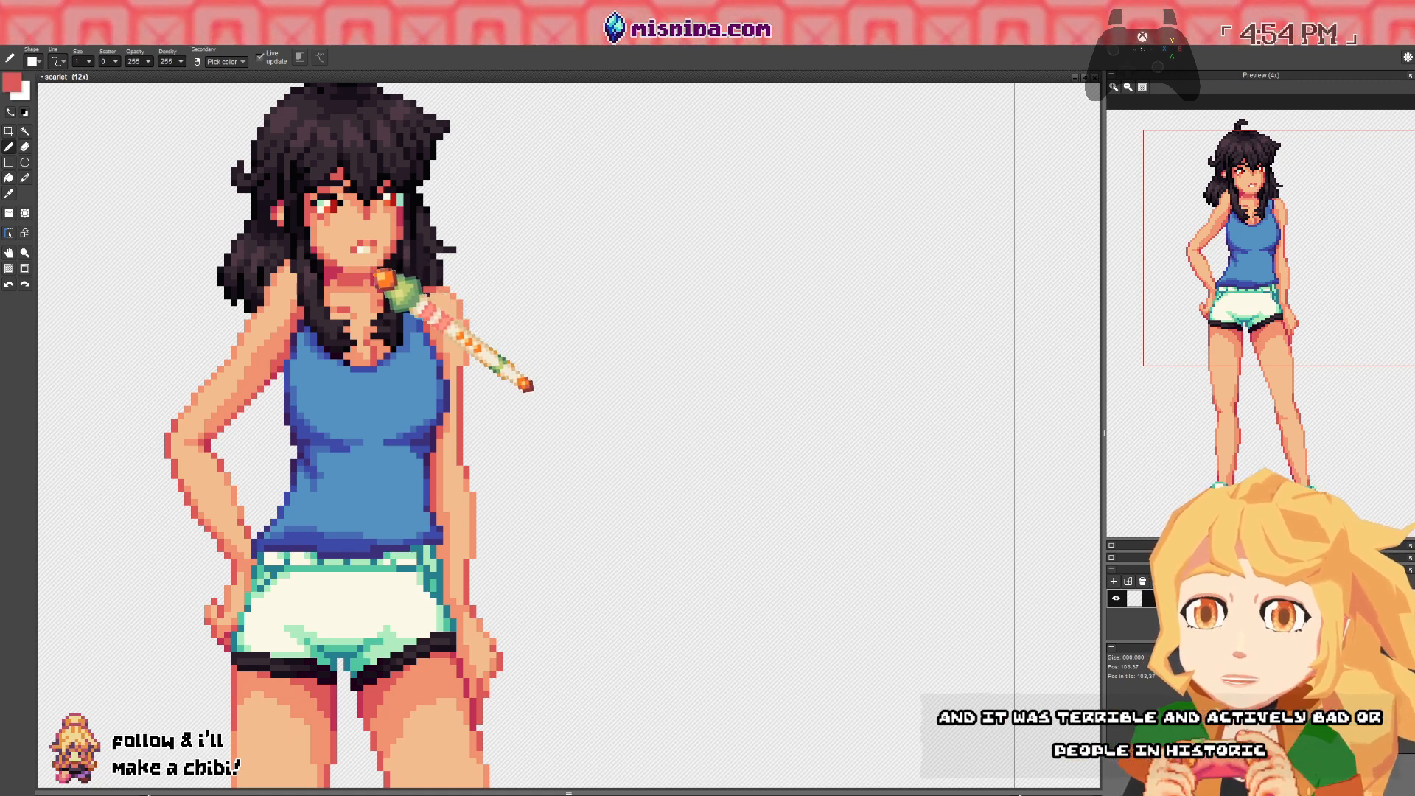
pyautogui.rightClick(389, 273)
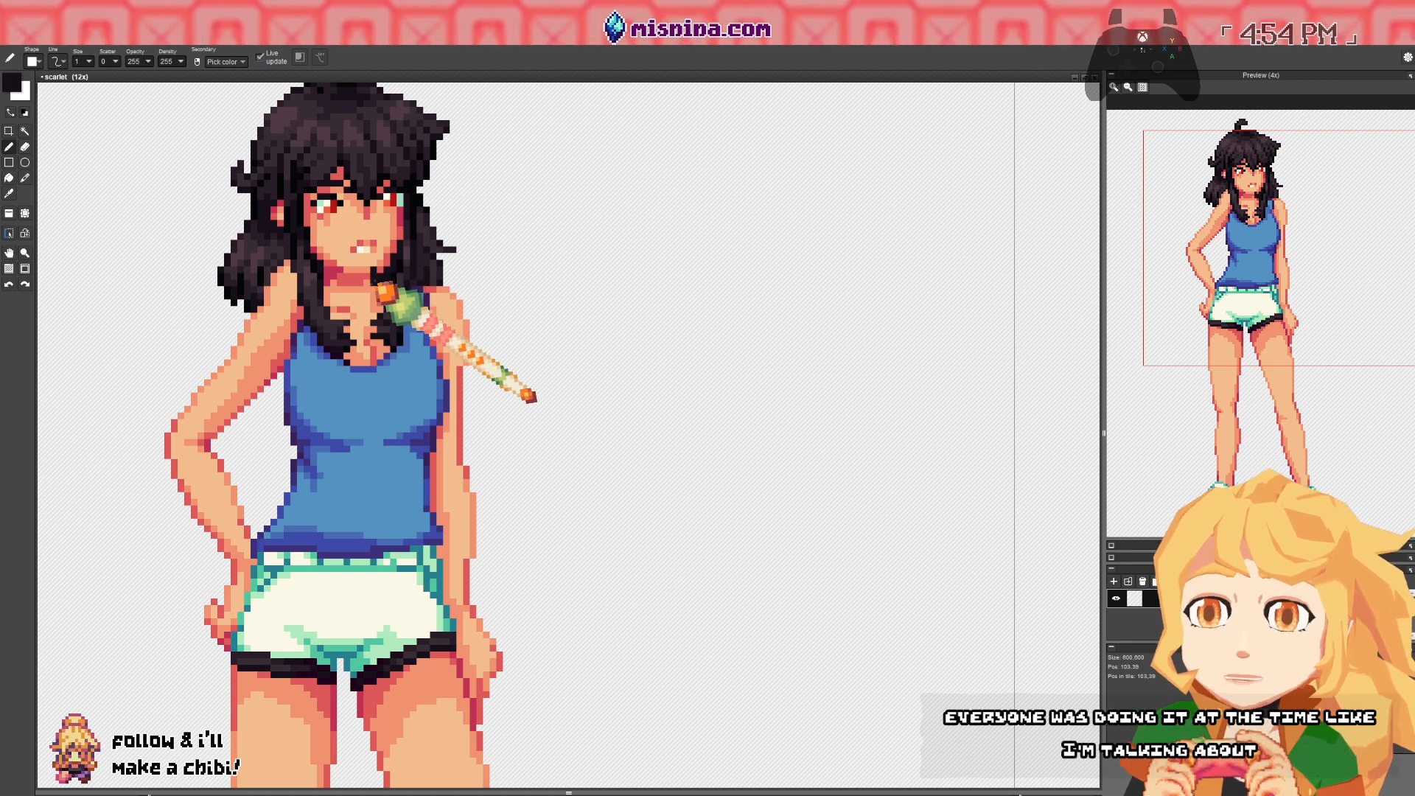
pyautogui.rightClick(375, 274)
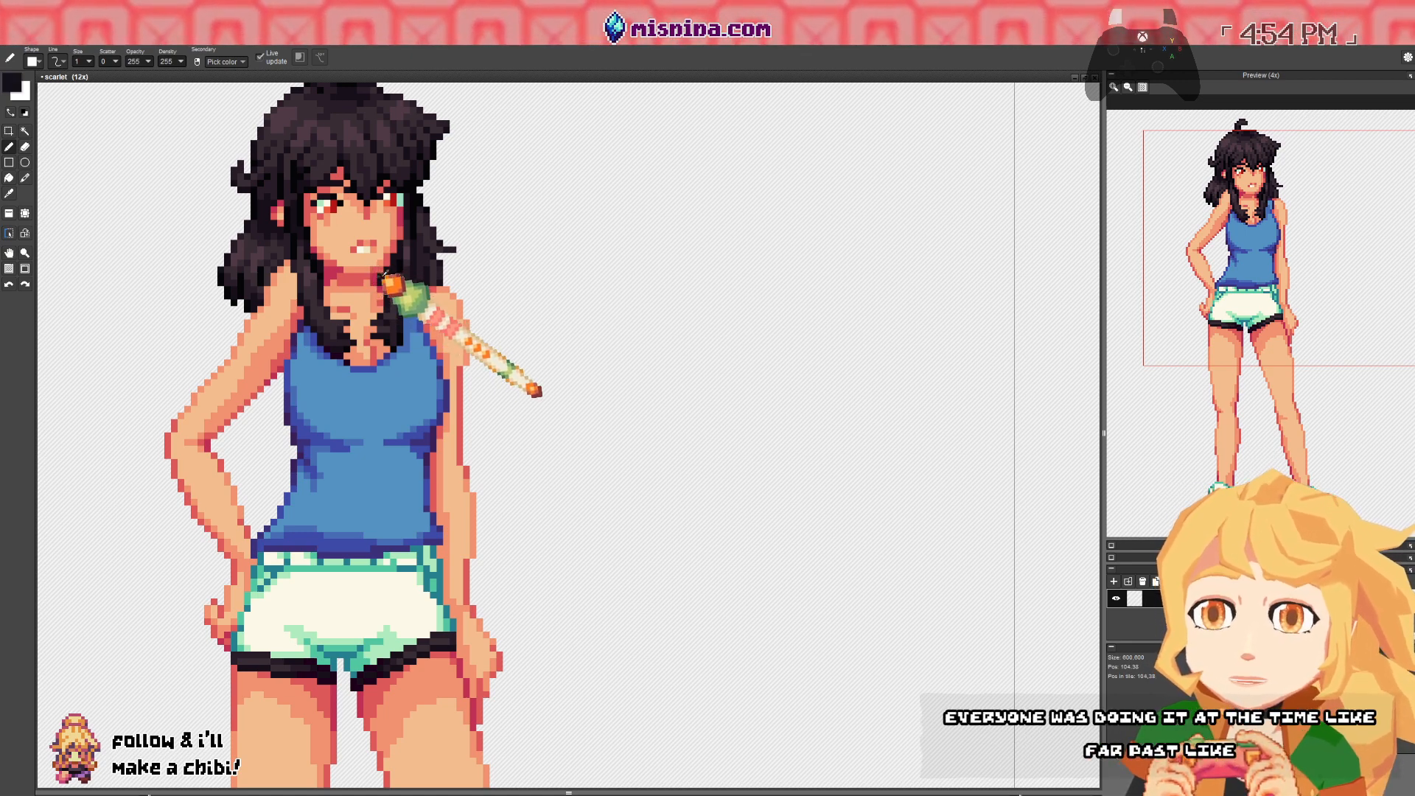
# - Refine the shading of the bent upper arm beside the tank top with the salmon shade picked from the skin
pyautogui.scroll(-3, 410, 310)
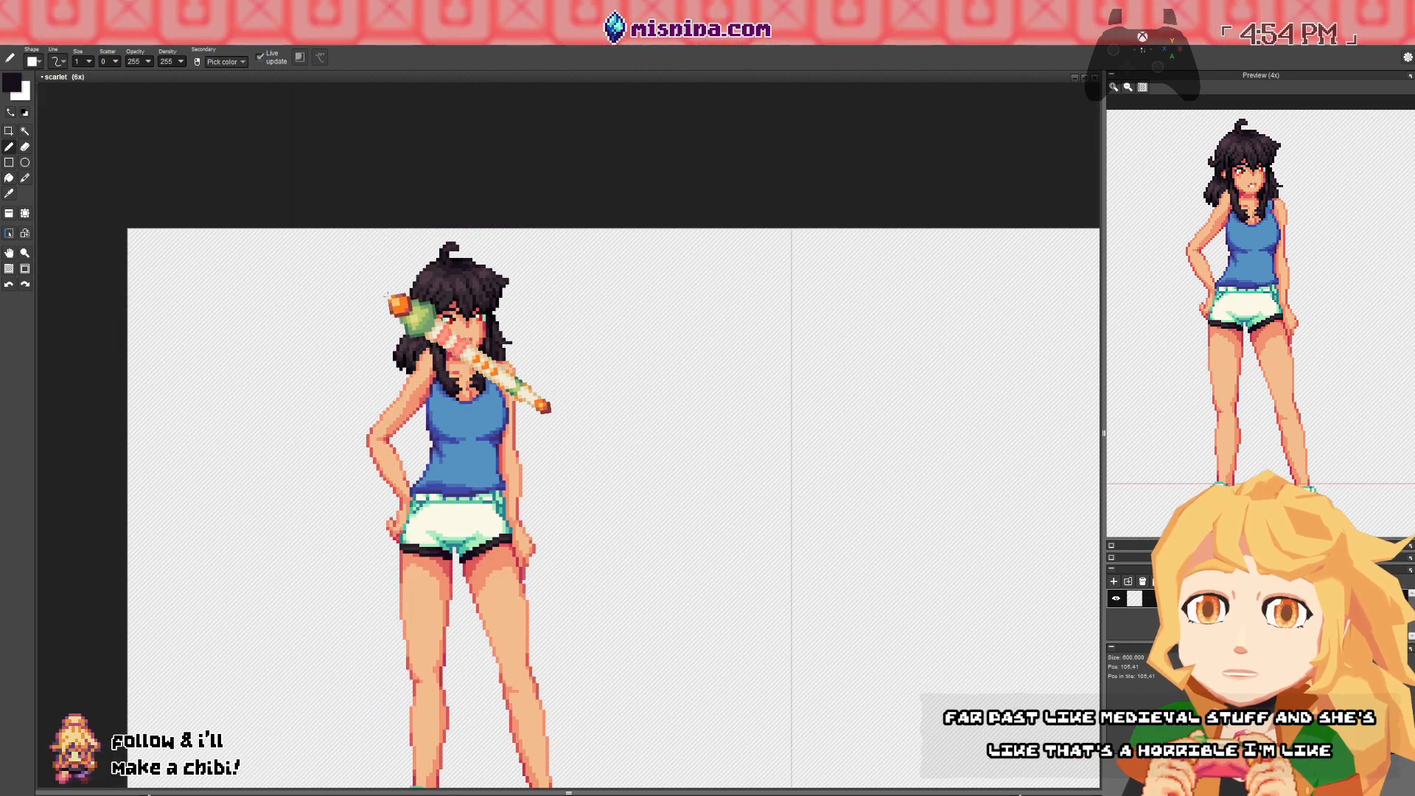
pyautogui.scroll(2, 391, 280)
pyautogui.scroll(3, 398, 317)
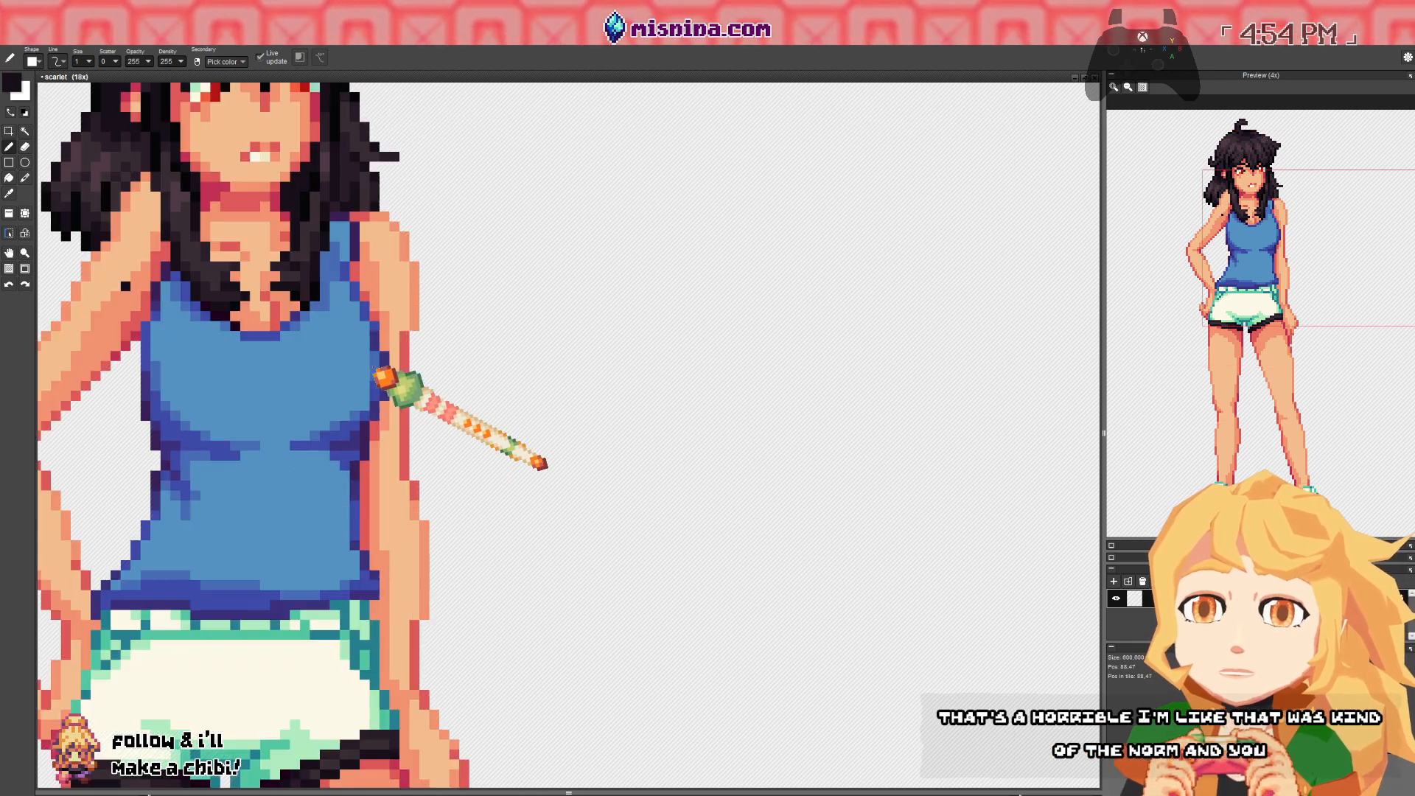
pyautogui.moveTo(146, 214); pyautogui.dragTo(370, 440)
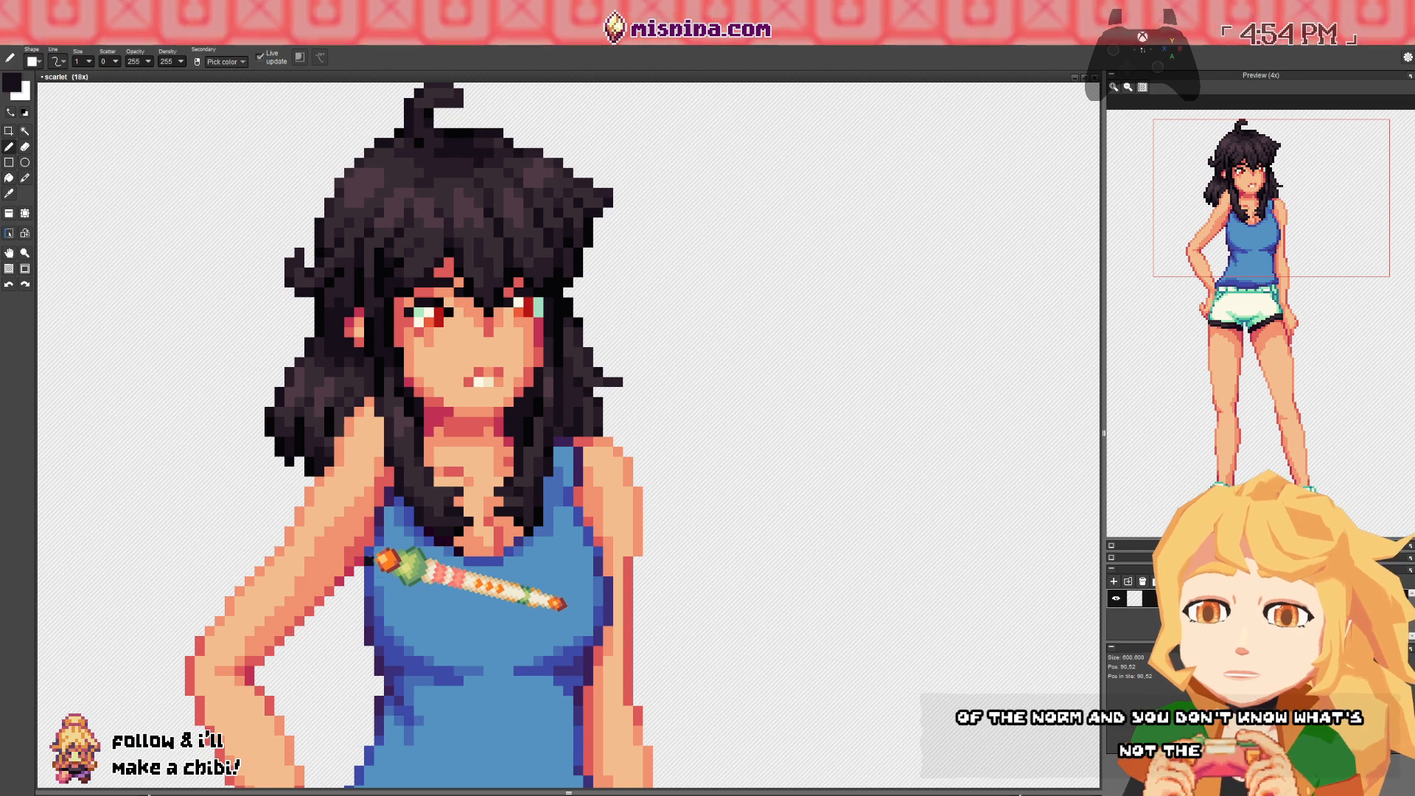
pyautogui.rightClick(372, 532)
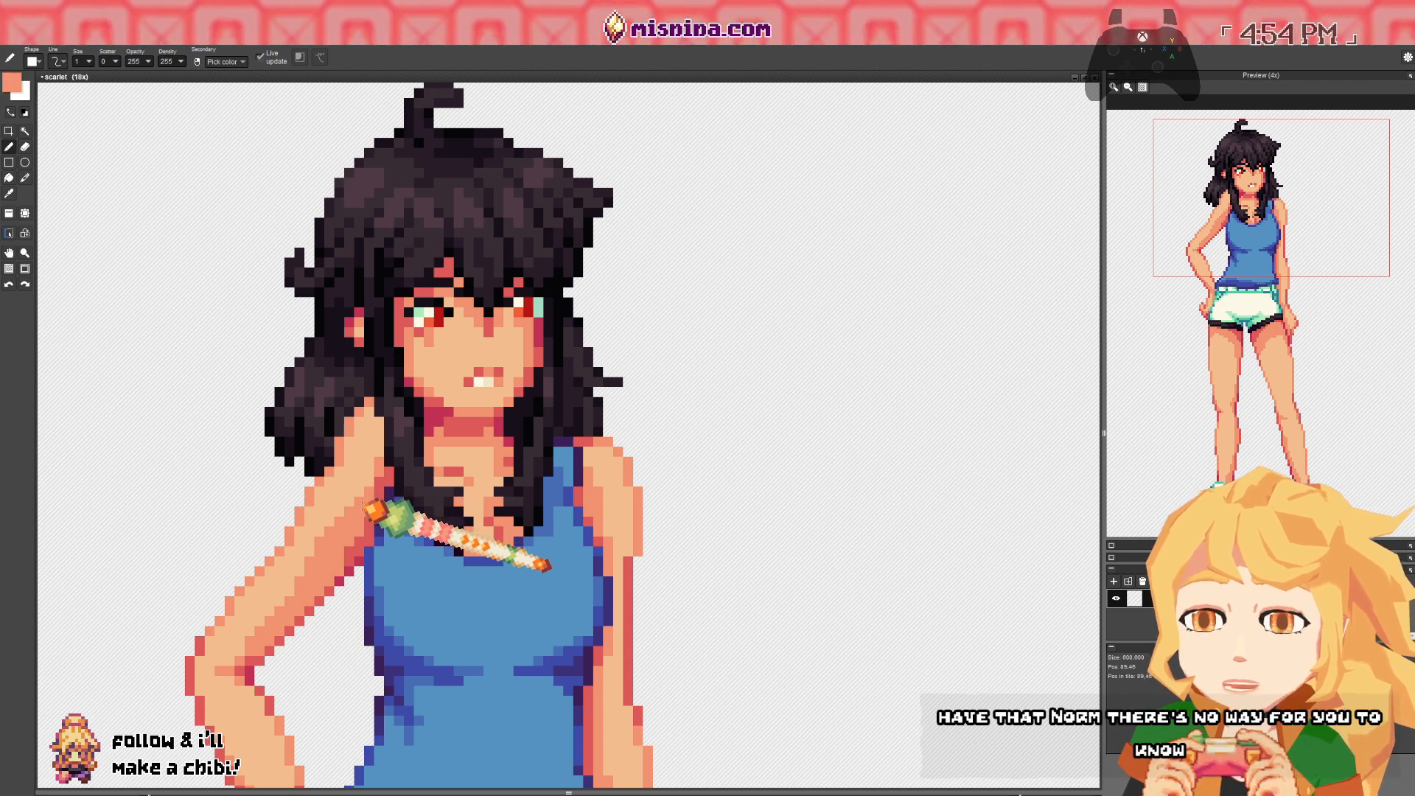
pyautogui.scroll(-4, 376, 656)
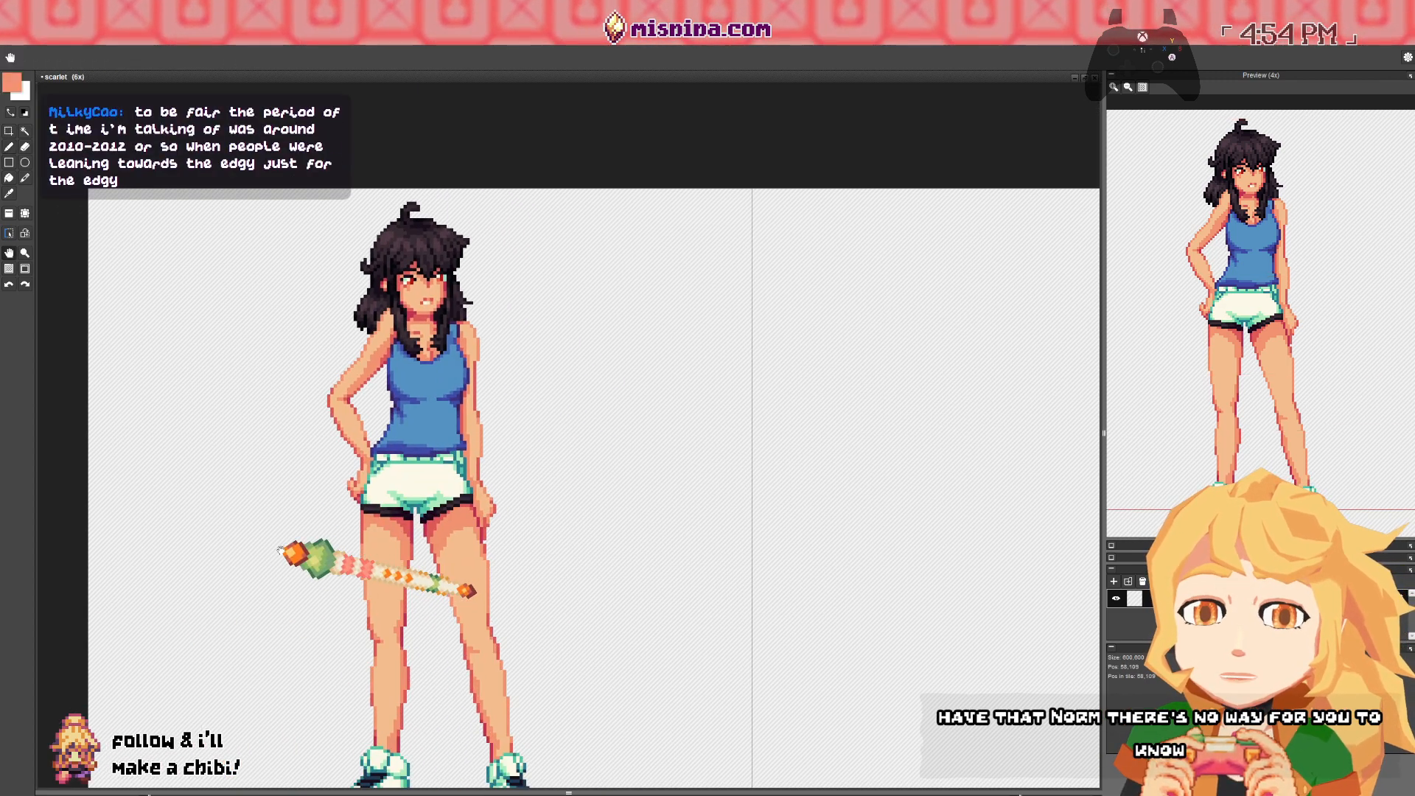
pyautogui.moveTo(280, 550); pyautogui.dragTo(280, 504)
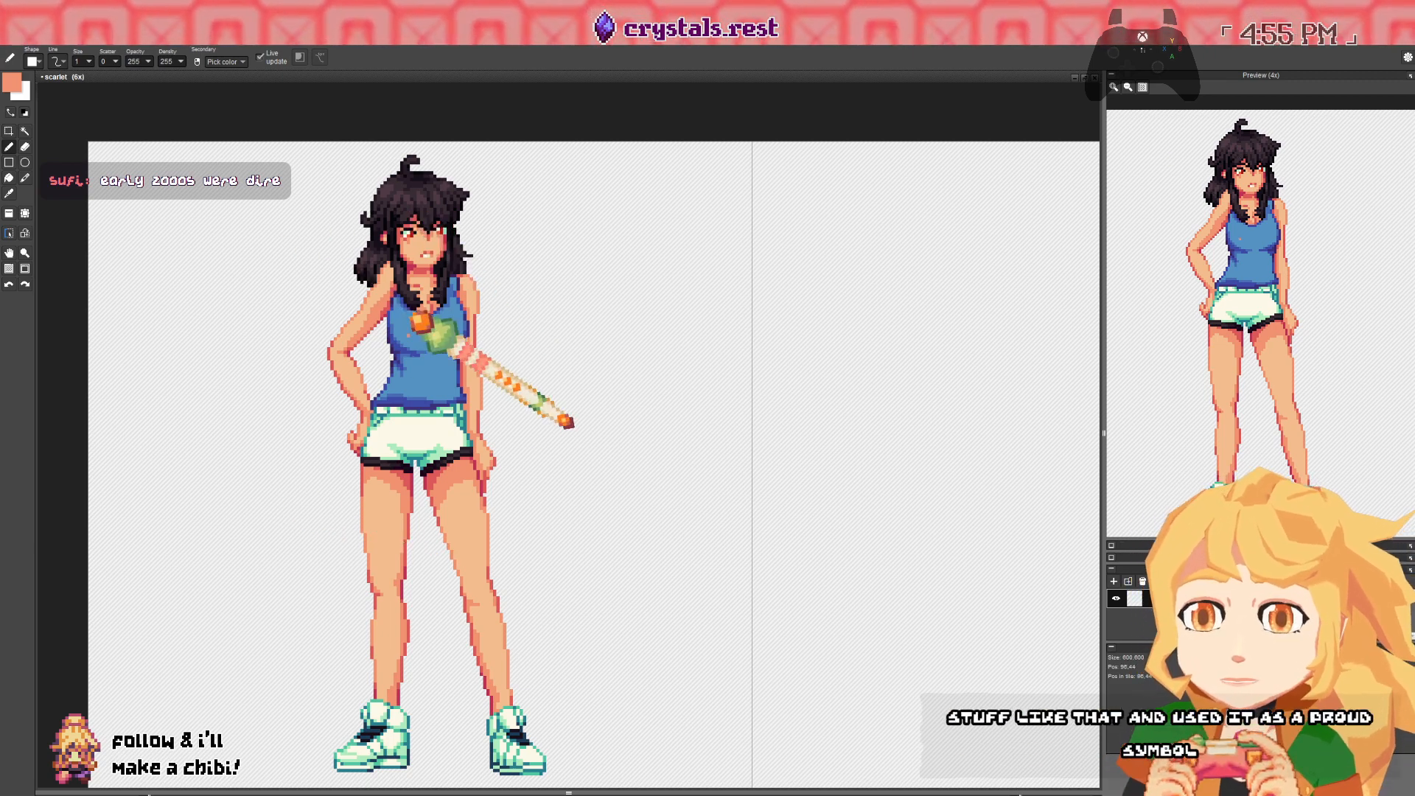
# - Adjust the pen opacity to mix a light orange midtone and blend it into the bent arm's shadow edge
pyautogui.scroll(2, 568, 435)
pyautogui.moveTo(235, 198)
pyautogui.mouseDown()
pyautogui.moveTo(265, 361)
pyautogui.moveTo(339, 363)
pyautogui.mouseUp()
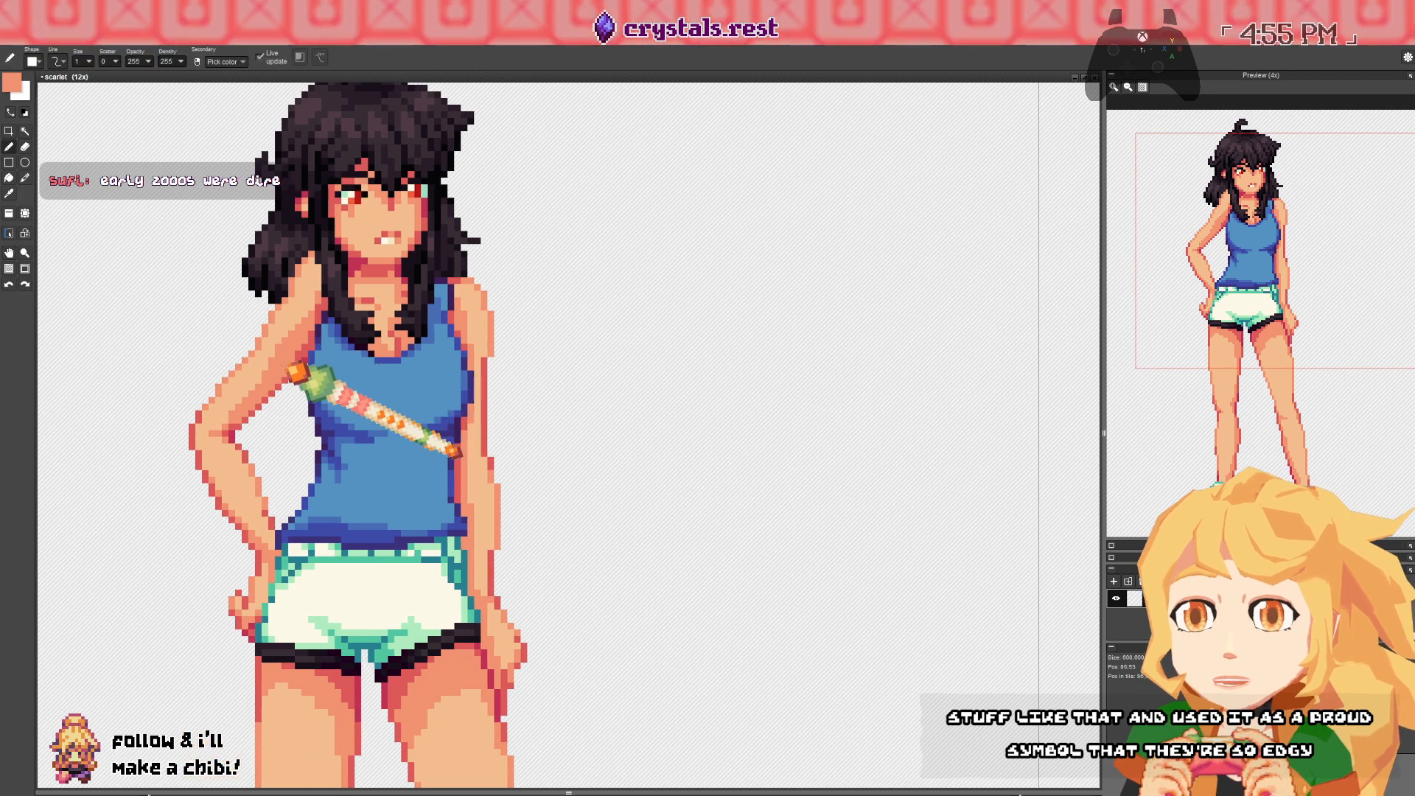
pyautogui.rightClick(285, 329)
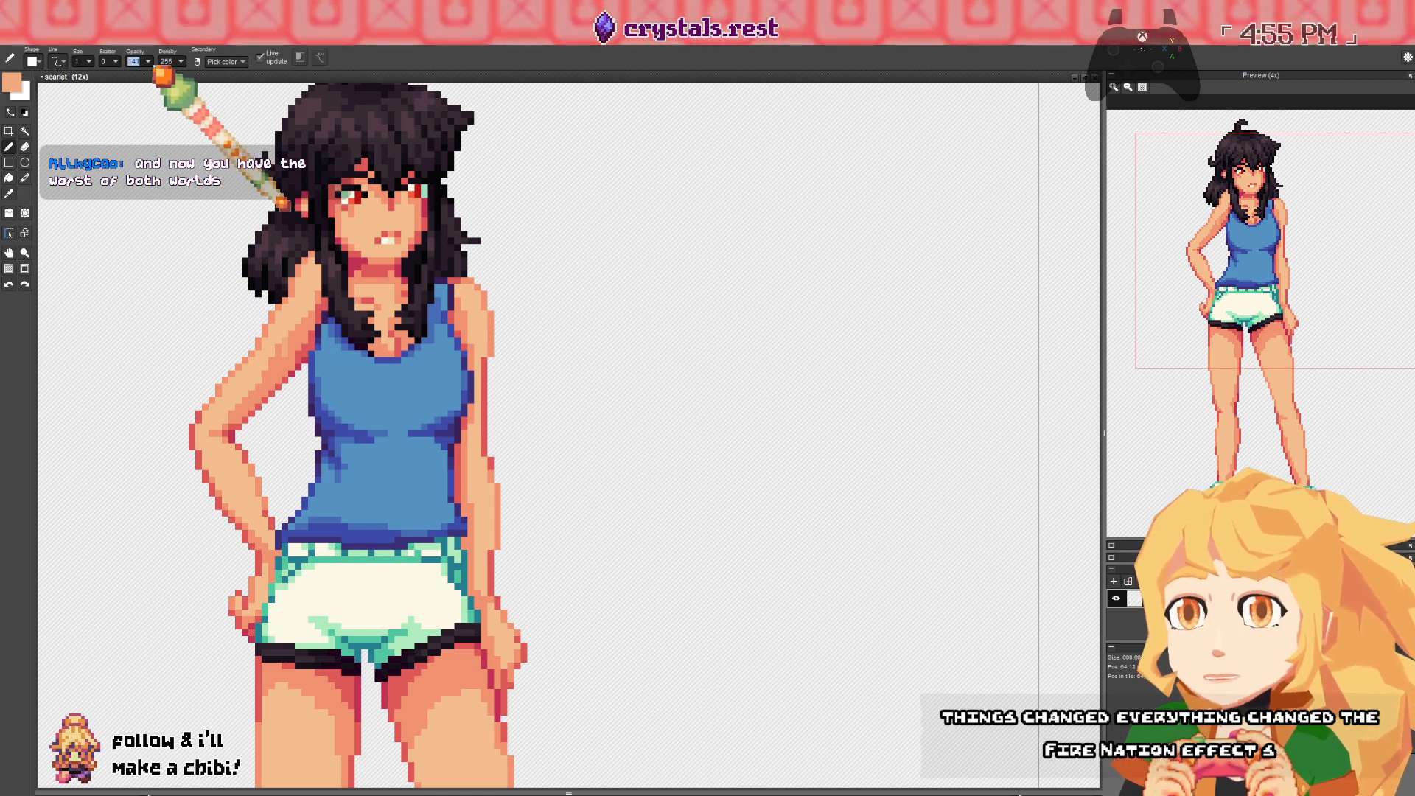
pyautogui.moveTo(149, 65); pyautogui.dragTo(440, 106)
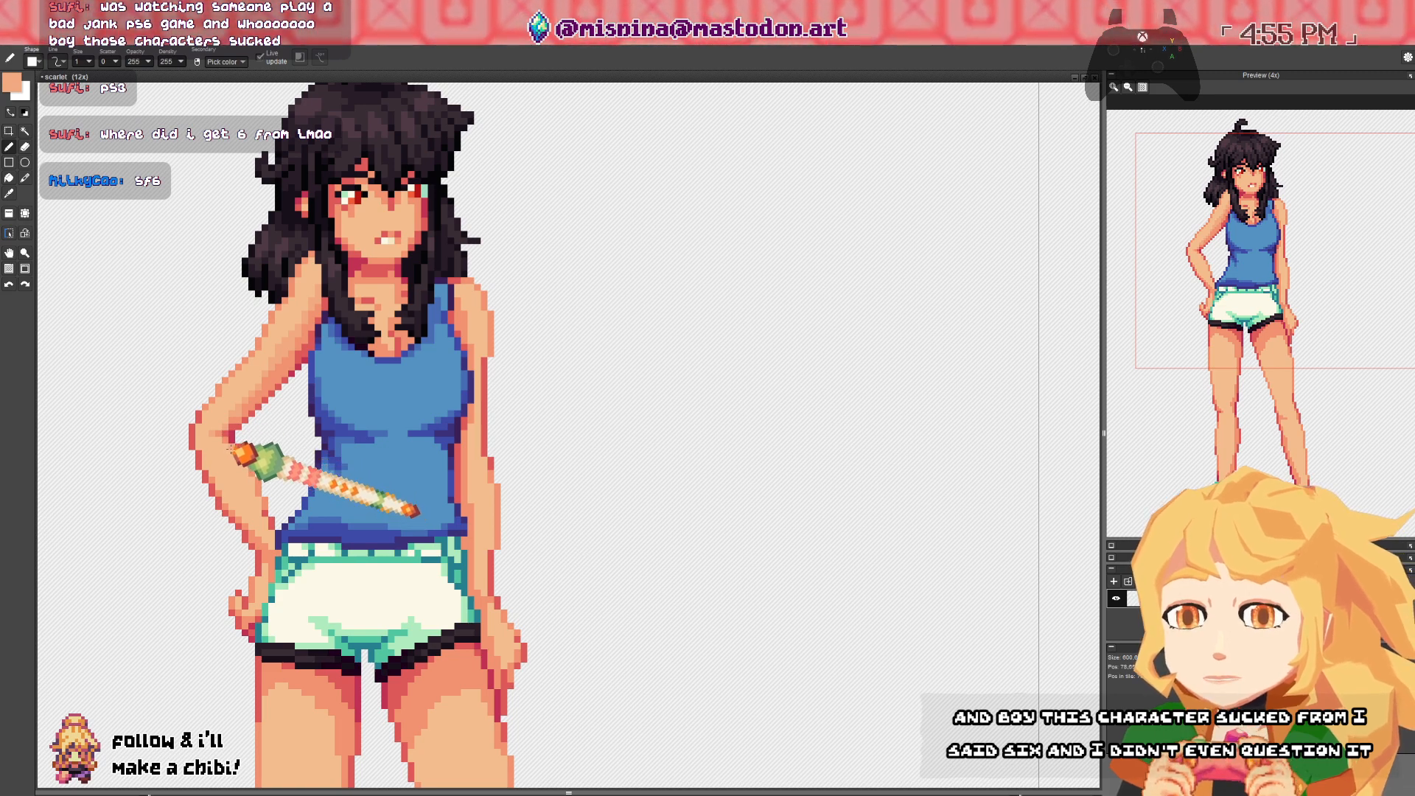
pyautogui.scroll(-2, 244, 457)
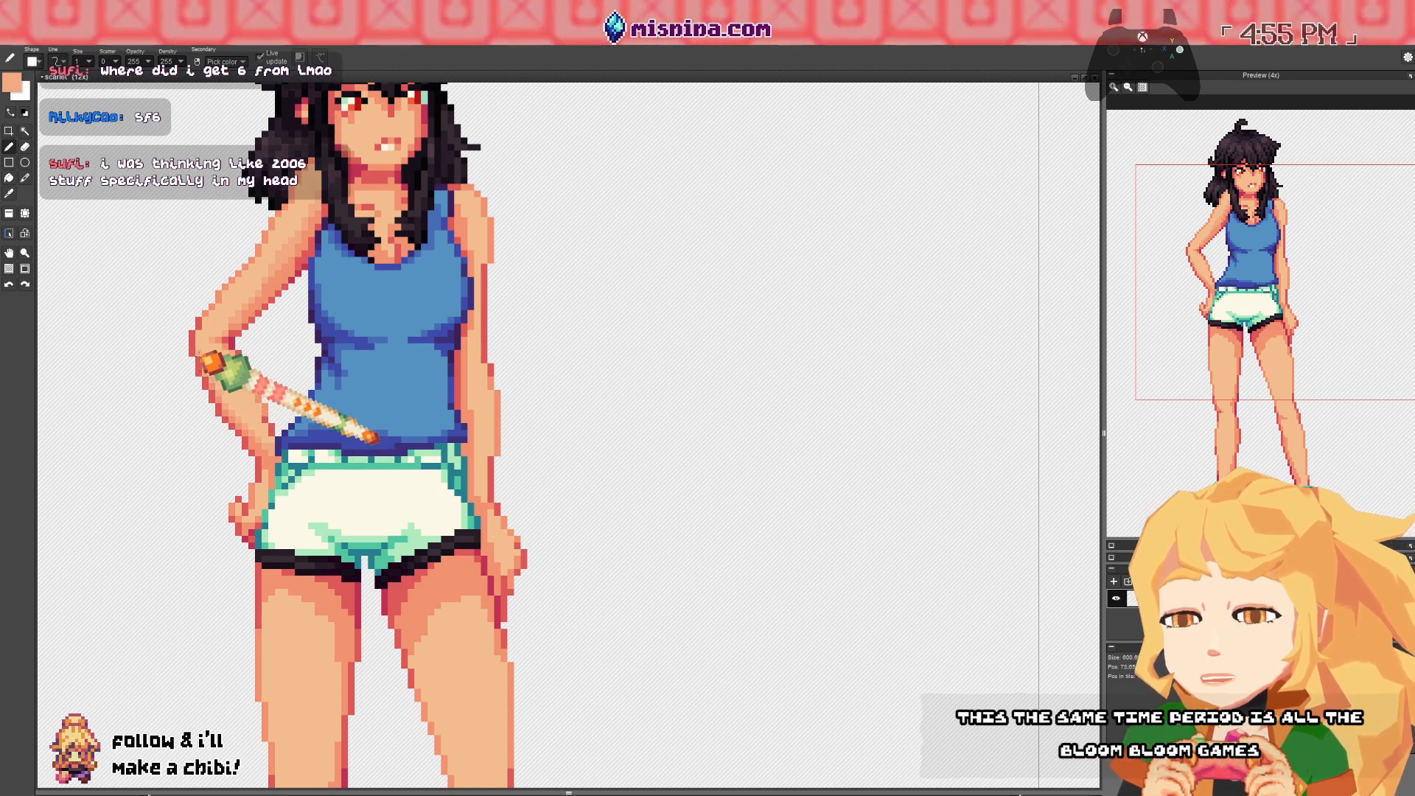
# - Soften the shading on the straight arm, shoulders and hands with the light orange midtone
pyautogui.moveTo(361, 350); pyautogui.dragTo(235, 352)
pyautogui.press('b')
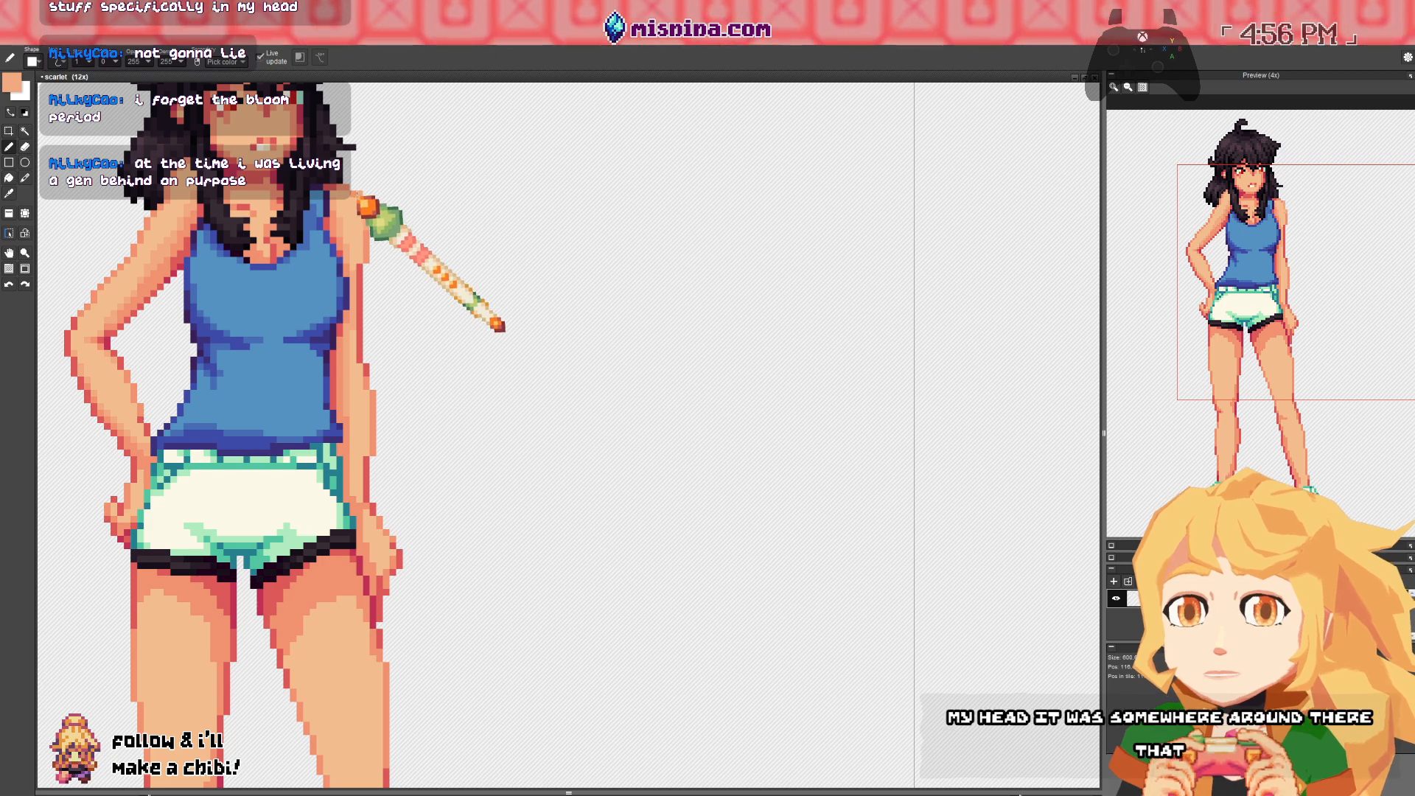
pyautogui.moveTo(110, 153); pyautogui.dragTo(208, 252)
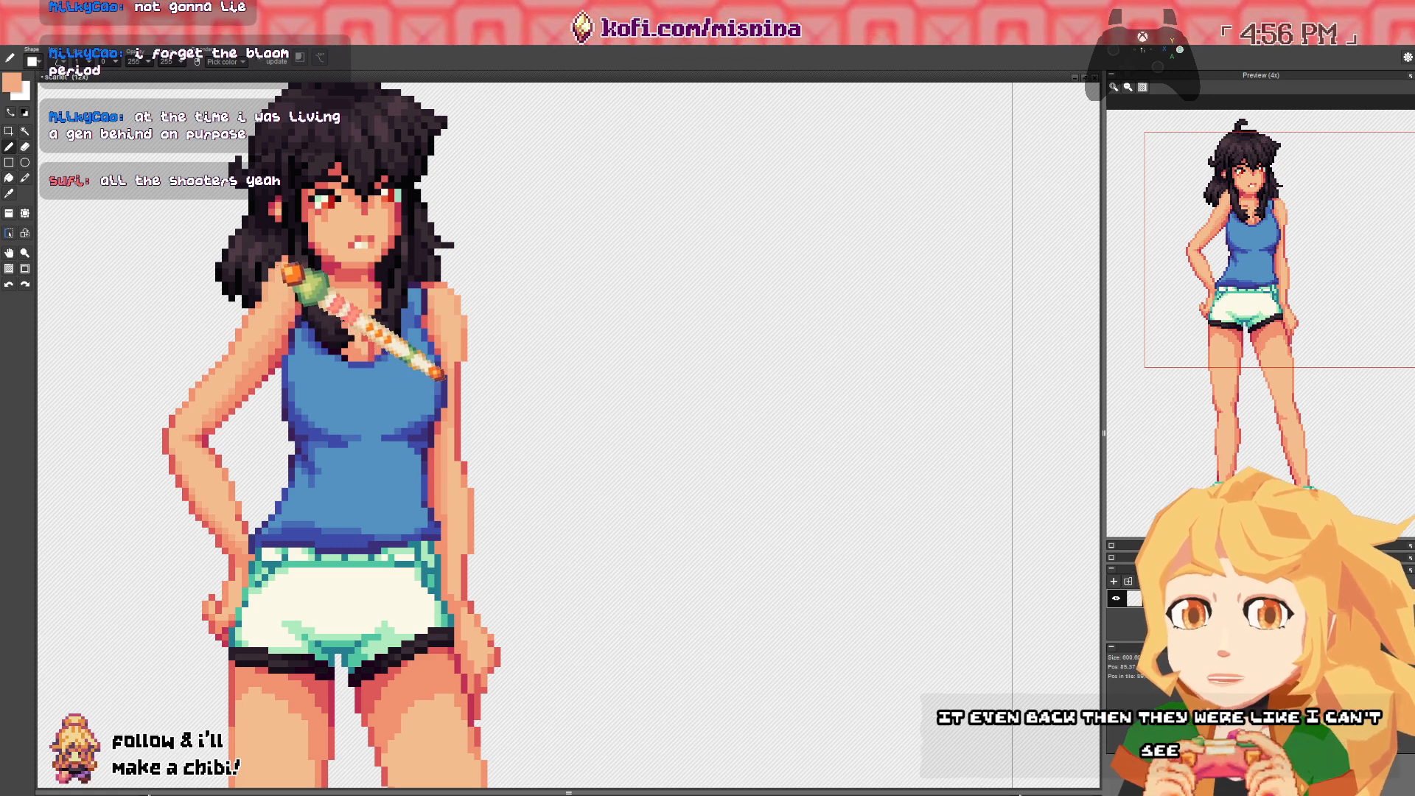
pyautogui.scroll(-3, 314, 380)
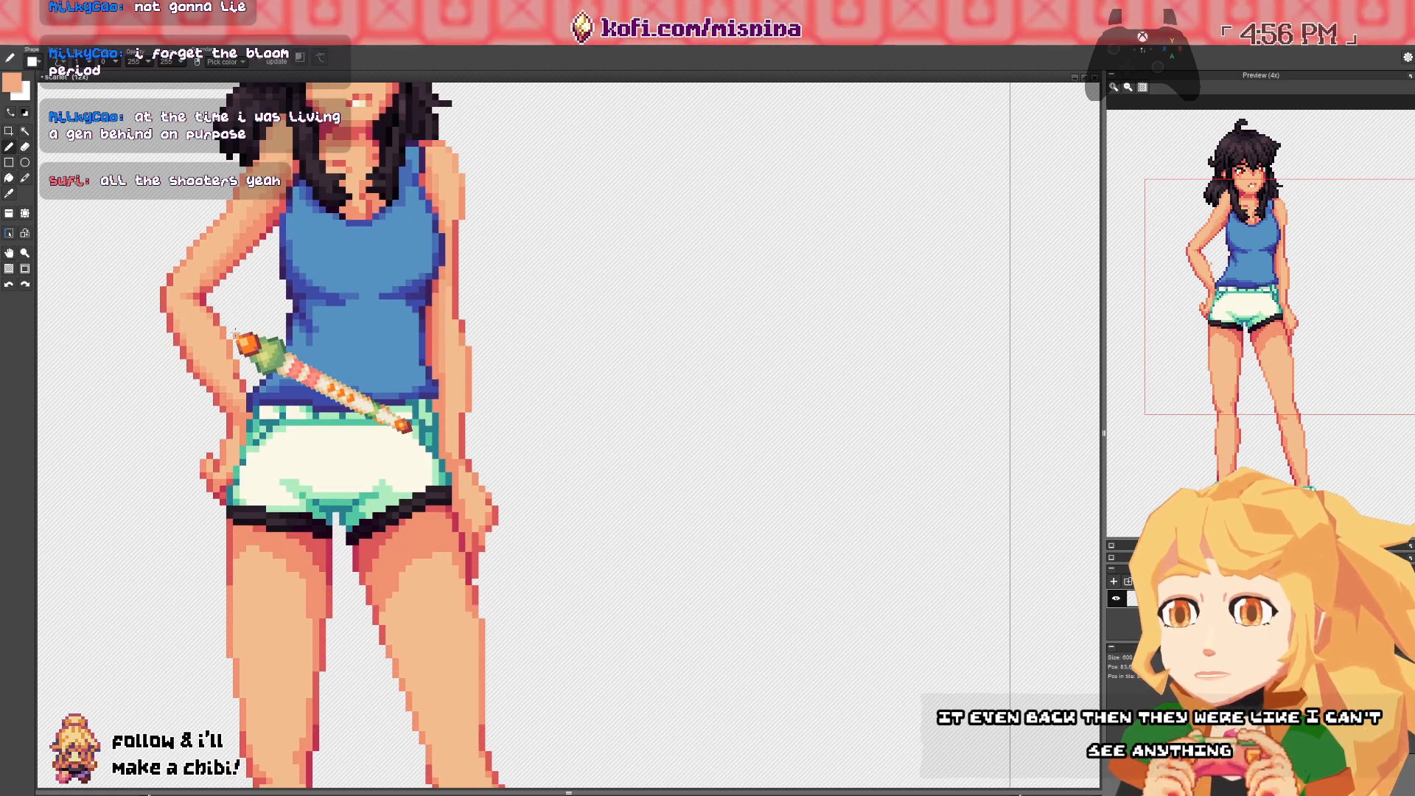
pyautogui.moveTo(233, 334)
pyautogui.mouseDown()
pyautogui.moveTo(165, 315)
pyautogui.moveTo(127, 271)
pyautogui.mouseUp()
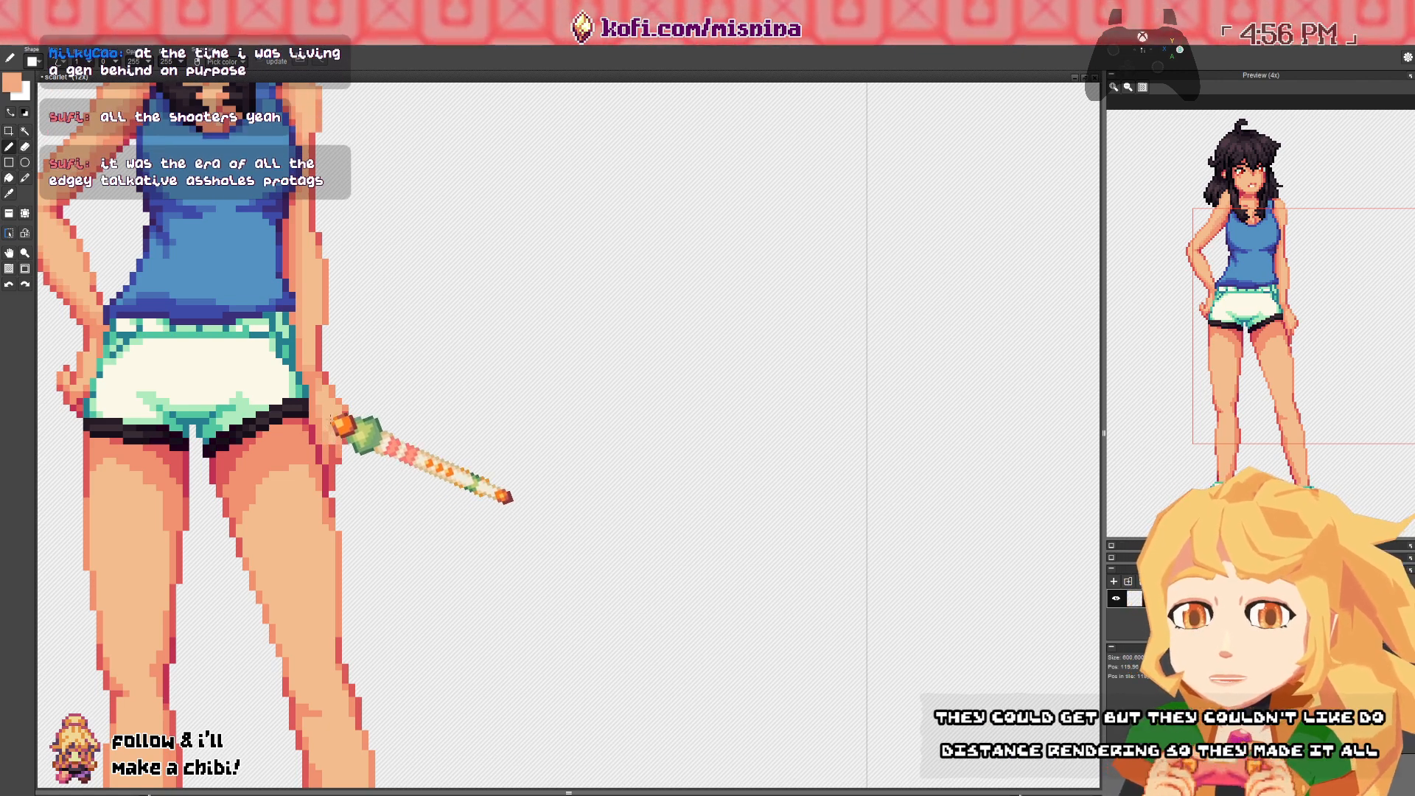
pyautogui.moveTo(100, 423); pyautogui.dragTo(228, 426)
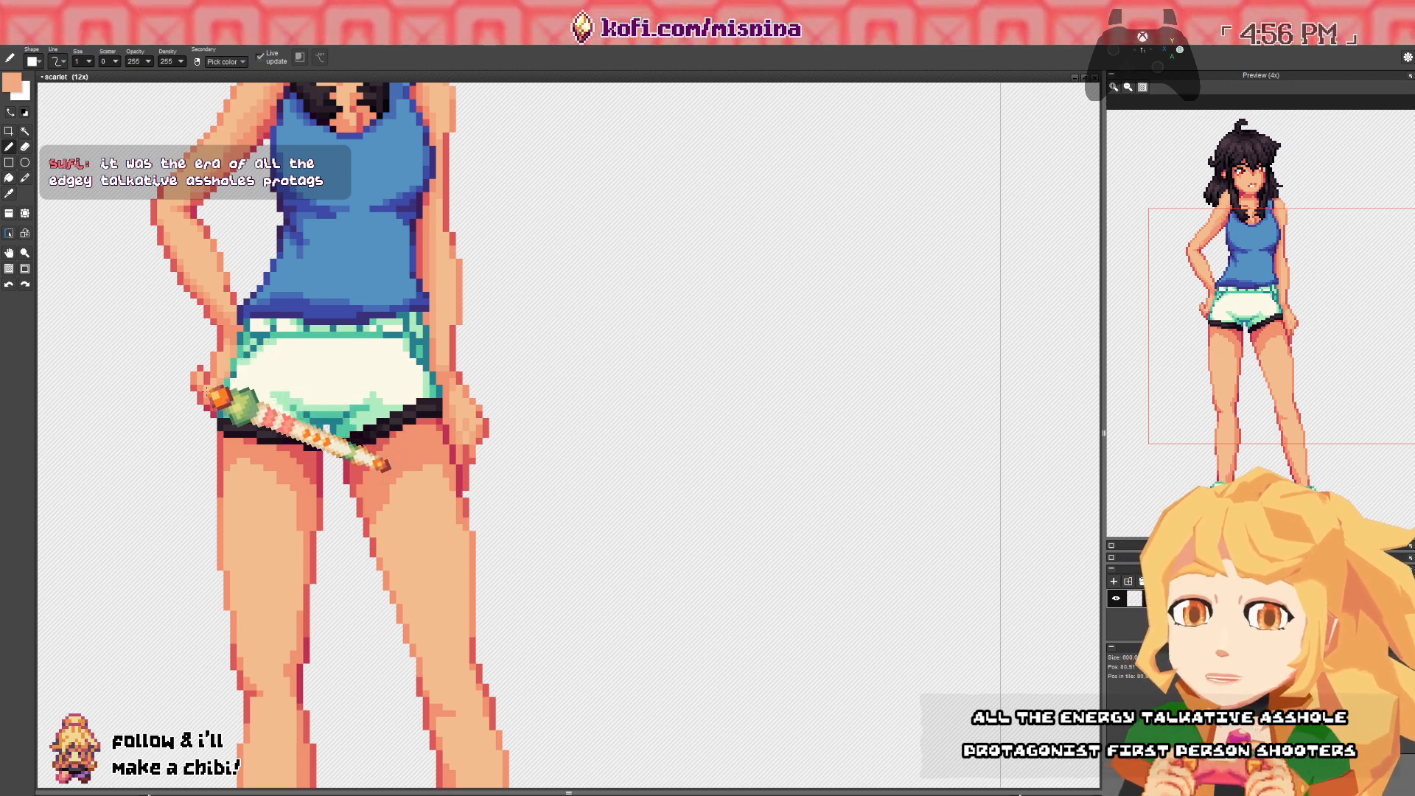
# - Blend the light orange midtone along the shadows on both thighs below the shorts
pyautogui.moveTo(409, 581)
pyautogui.mouseDown()
pyautogui.moveTo(308, 493)
pyautogui.moveTo(404, 491)
pyautogui.mouseUp()
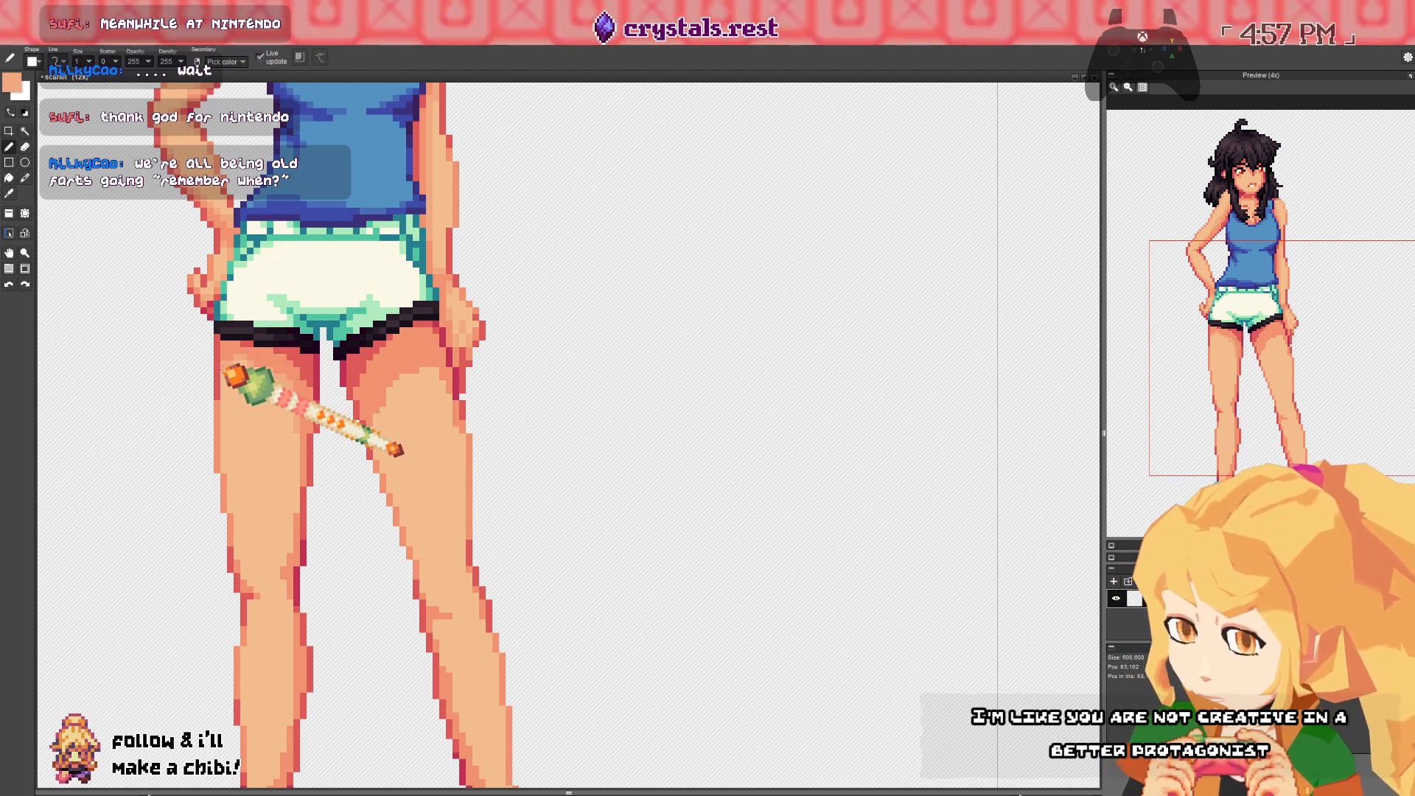
pyautogui.moveTo(306, 407); pyautogui.dragTo(274, 407)
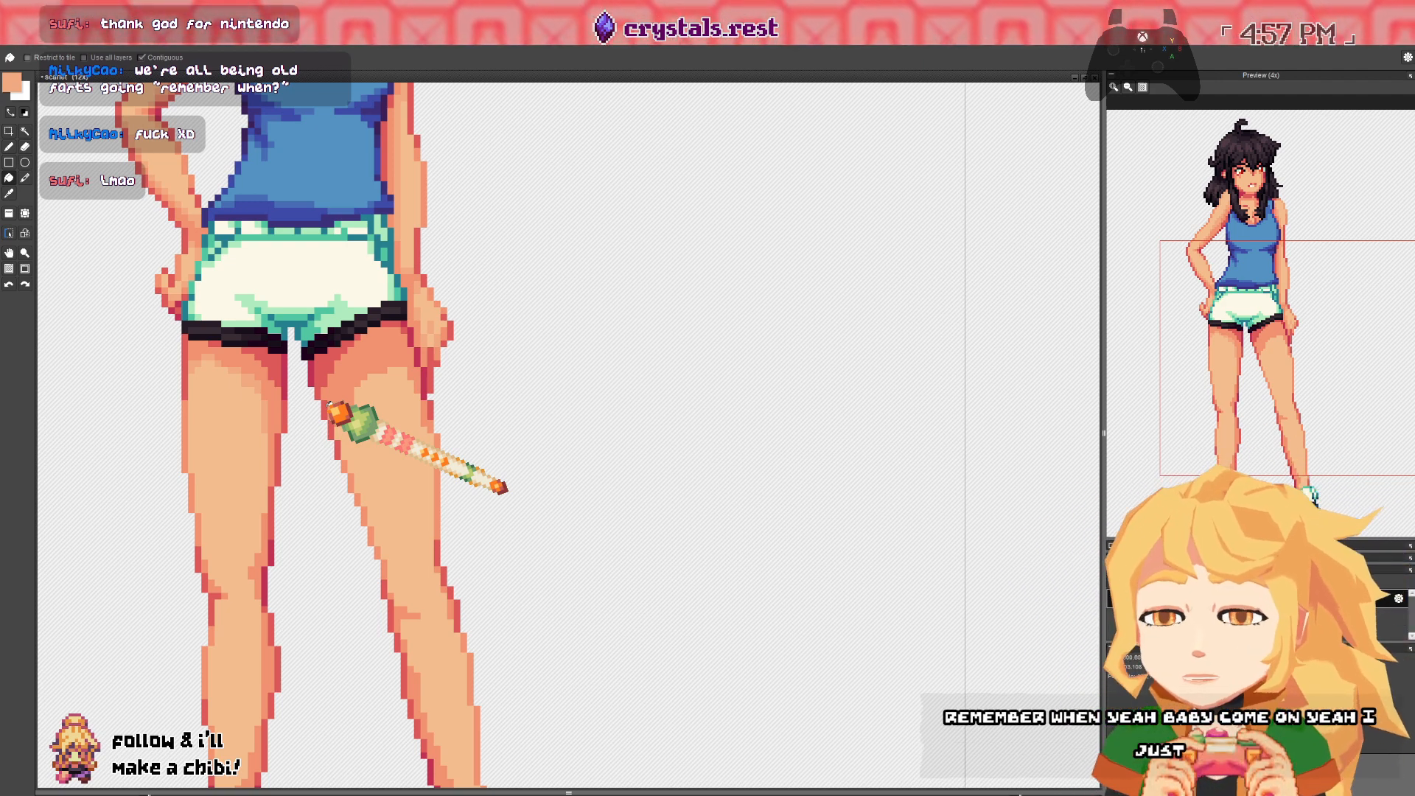
pyautogui.press('b')
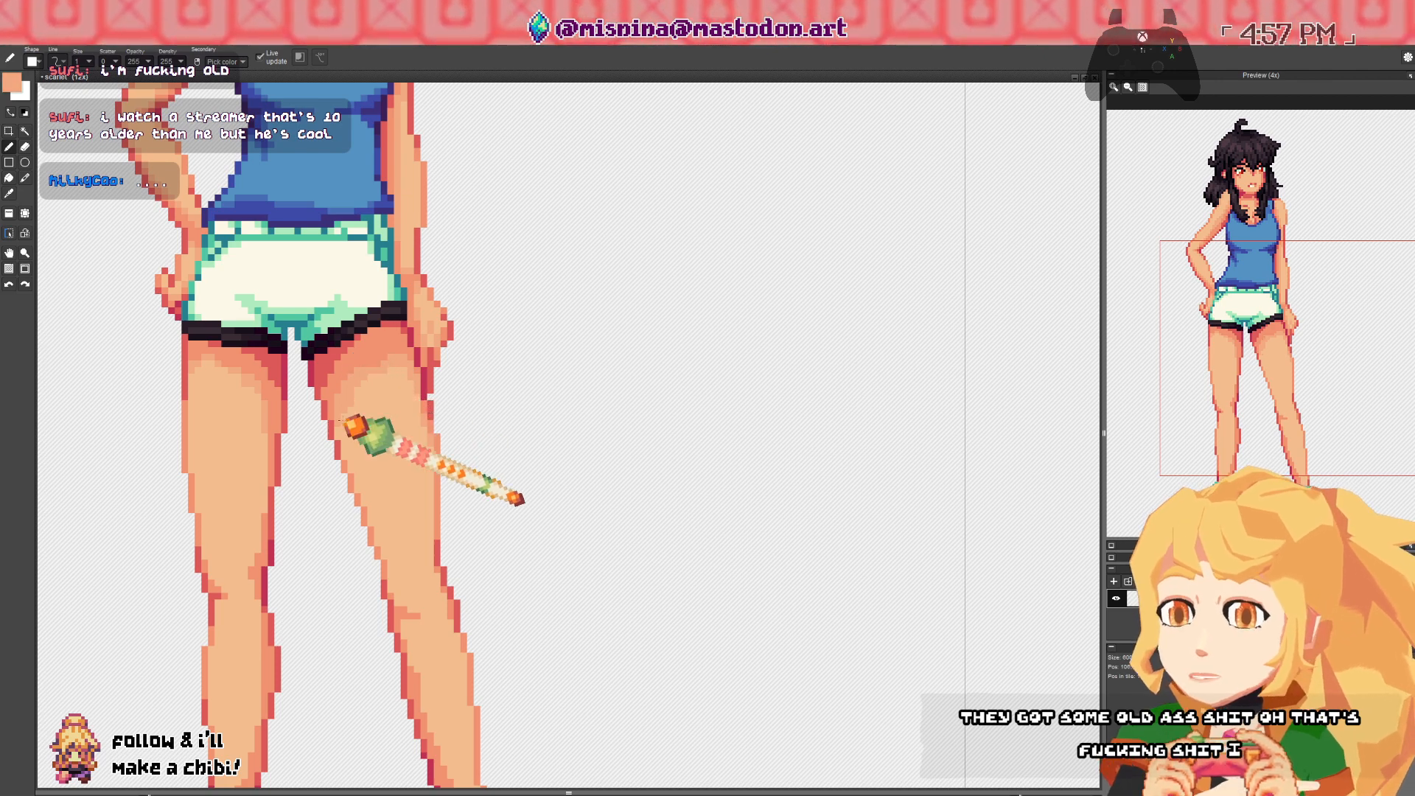
# - Smooth the shading along the knees and lower legs down to the sneakers with the light orange midtone
pyautogui.press('space')
pyautogui.moveTo(345, 432); pyautogui.dragTo(343, 274)
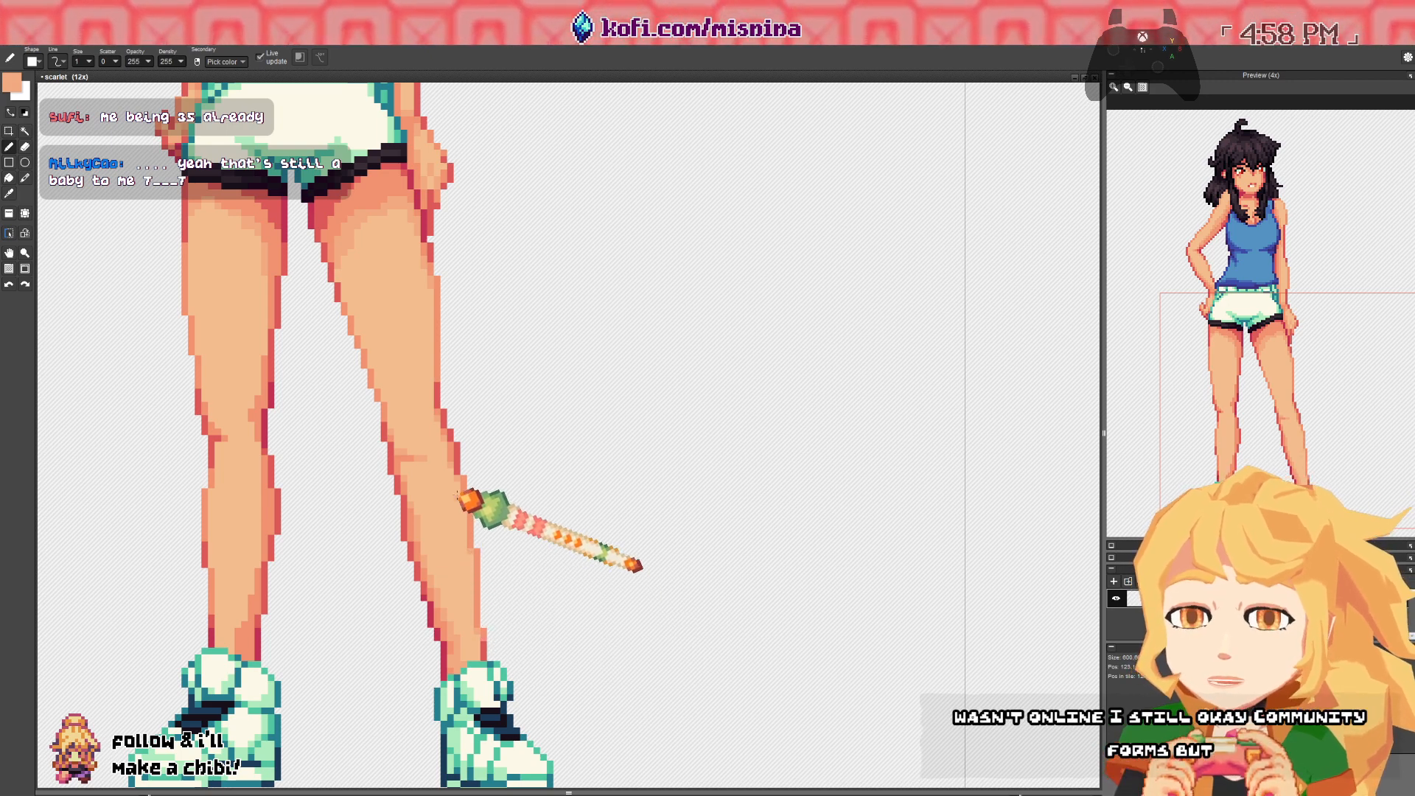
pyautogui.moveTo(189, 495); pyautogui.dragTo(309, 497)
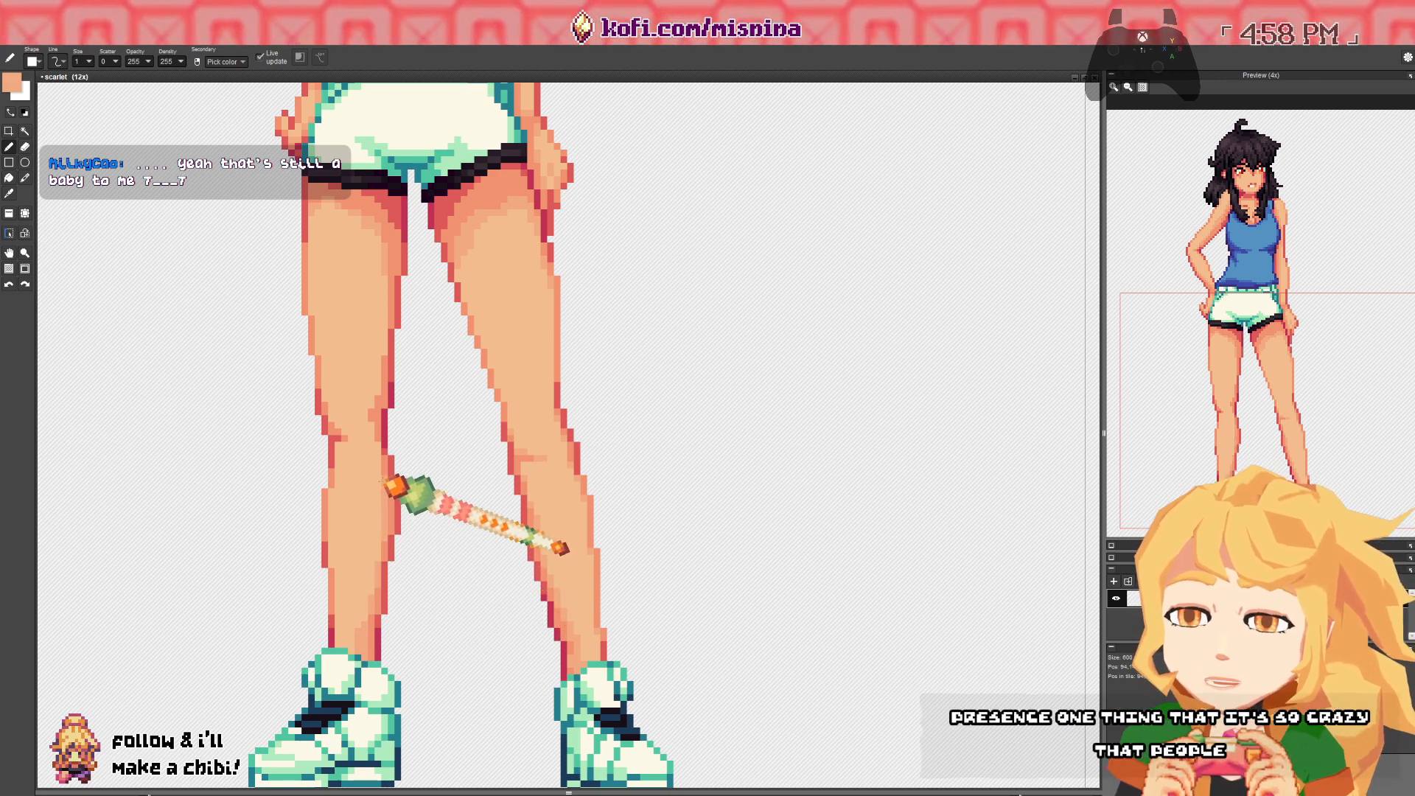
pyautogui.press('space')
pyautogui.moveTo(381, 407); pyautogui.dragTo(380, 433)
pyautogui.press('b')
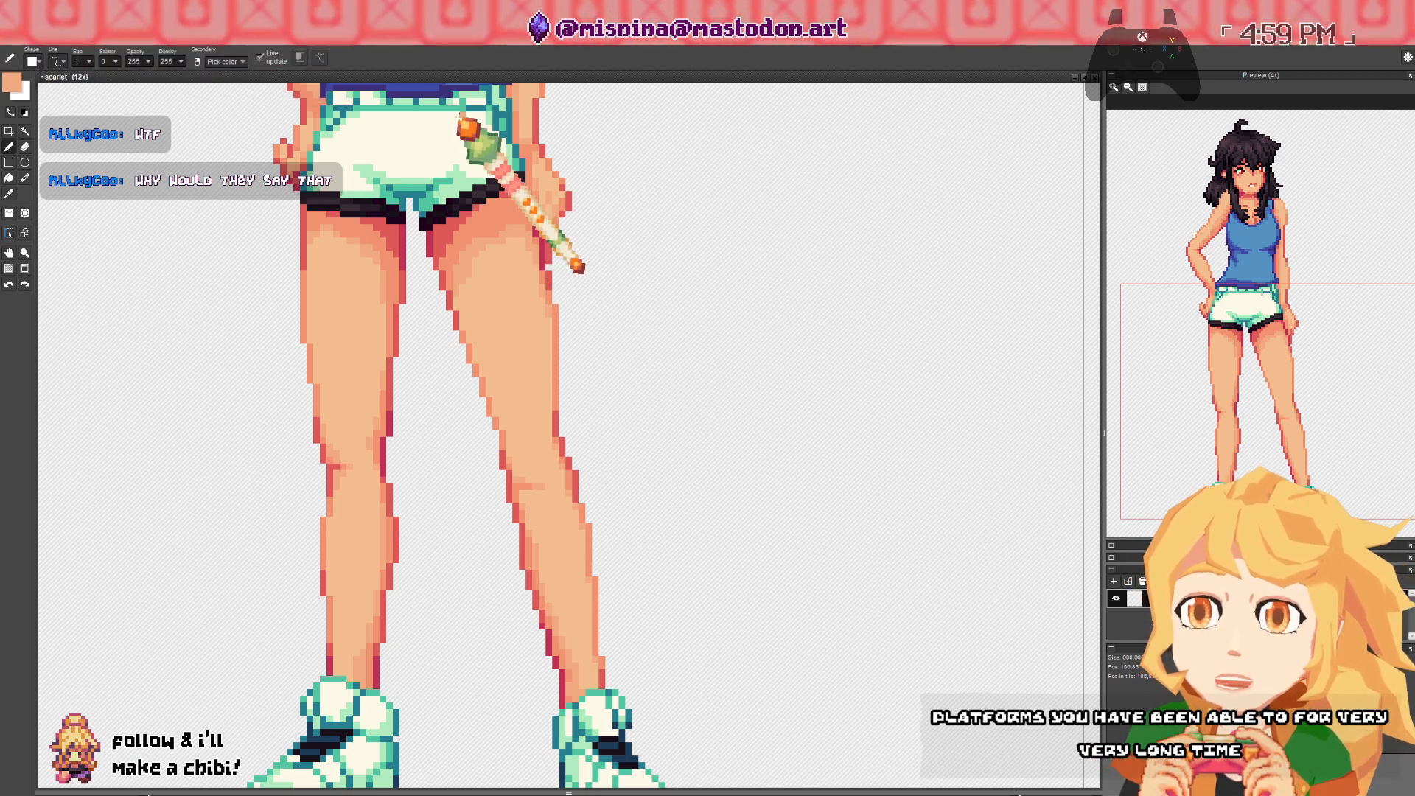
# - Rework the fold shading on the front of the shorts with the pale mint and cream shades picked from them
pyautogui.scroll(5, 494, 214)
pyautogui.scroll(-7, 459, 322)
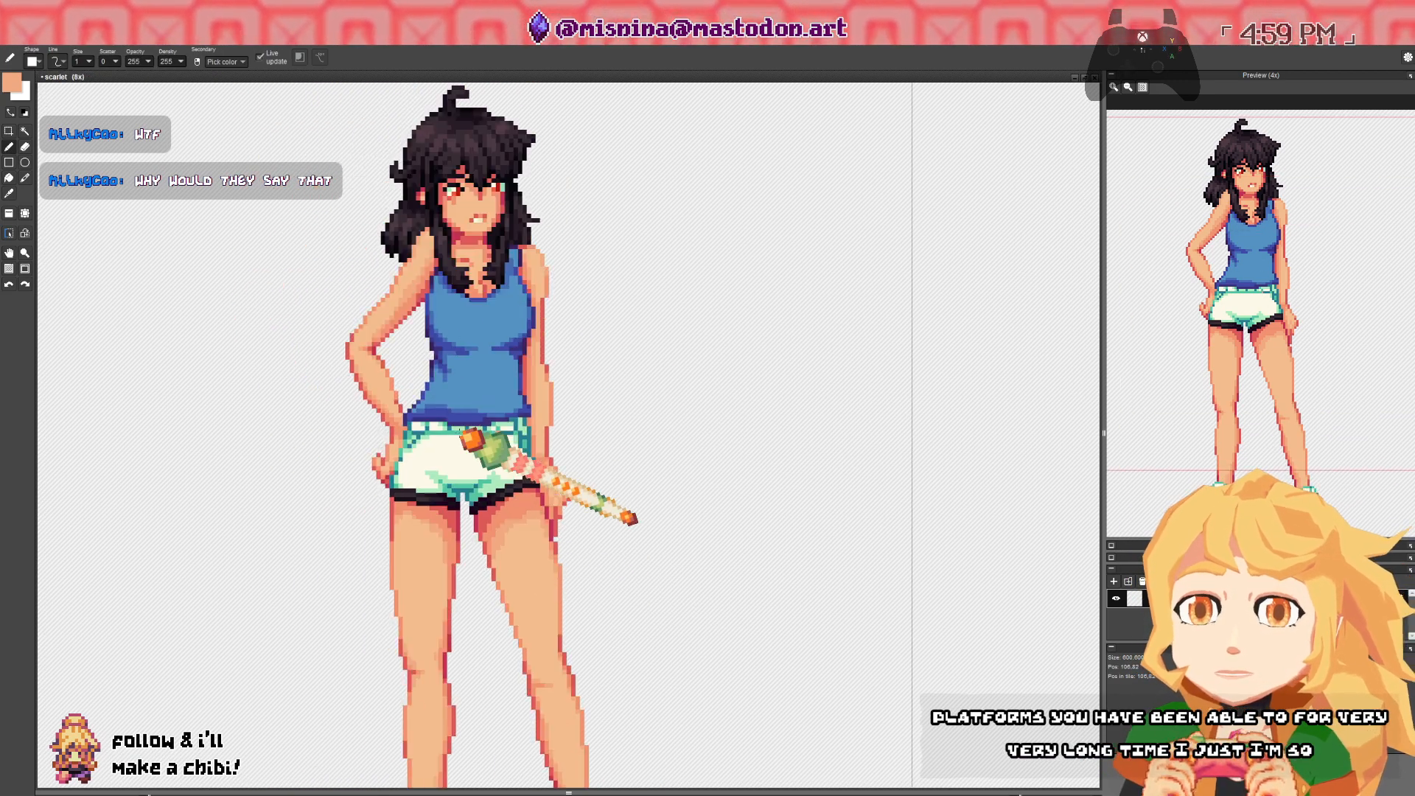
pyautogui.scroll(5, 485, 511)
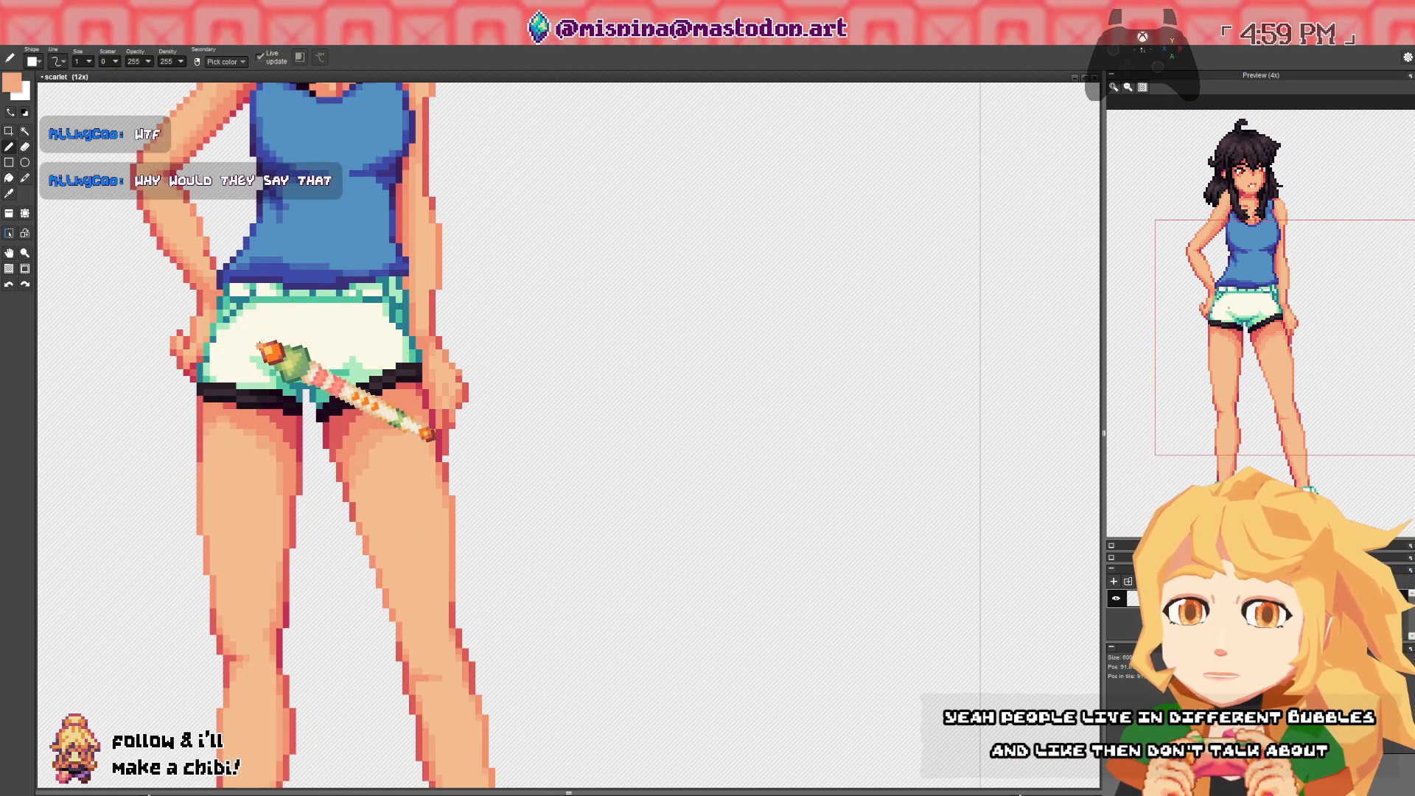
pyautogui.rightClick(300, 368)
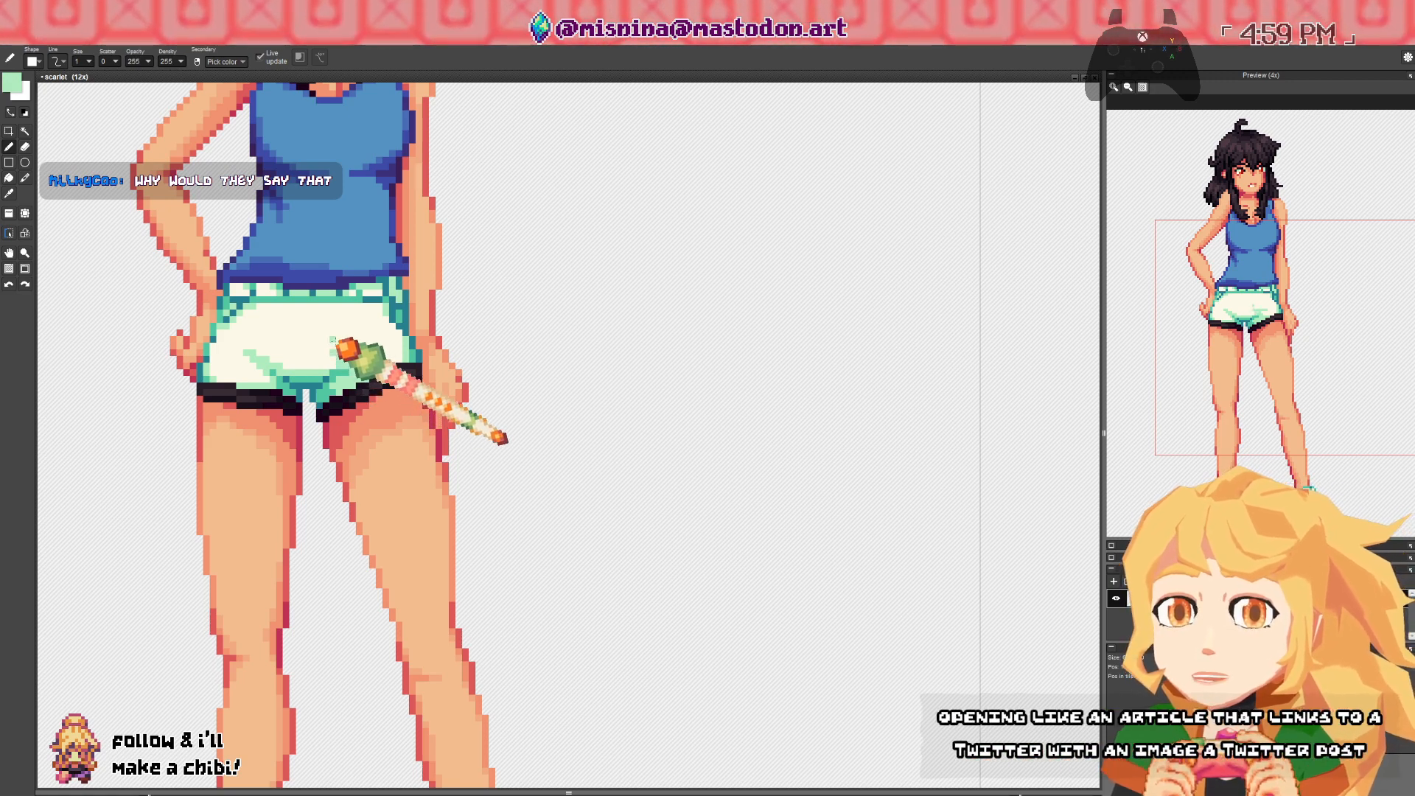
pyautogui.rightClick(340, 341)
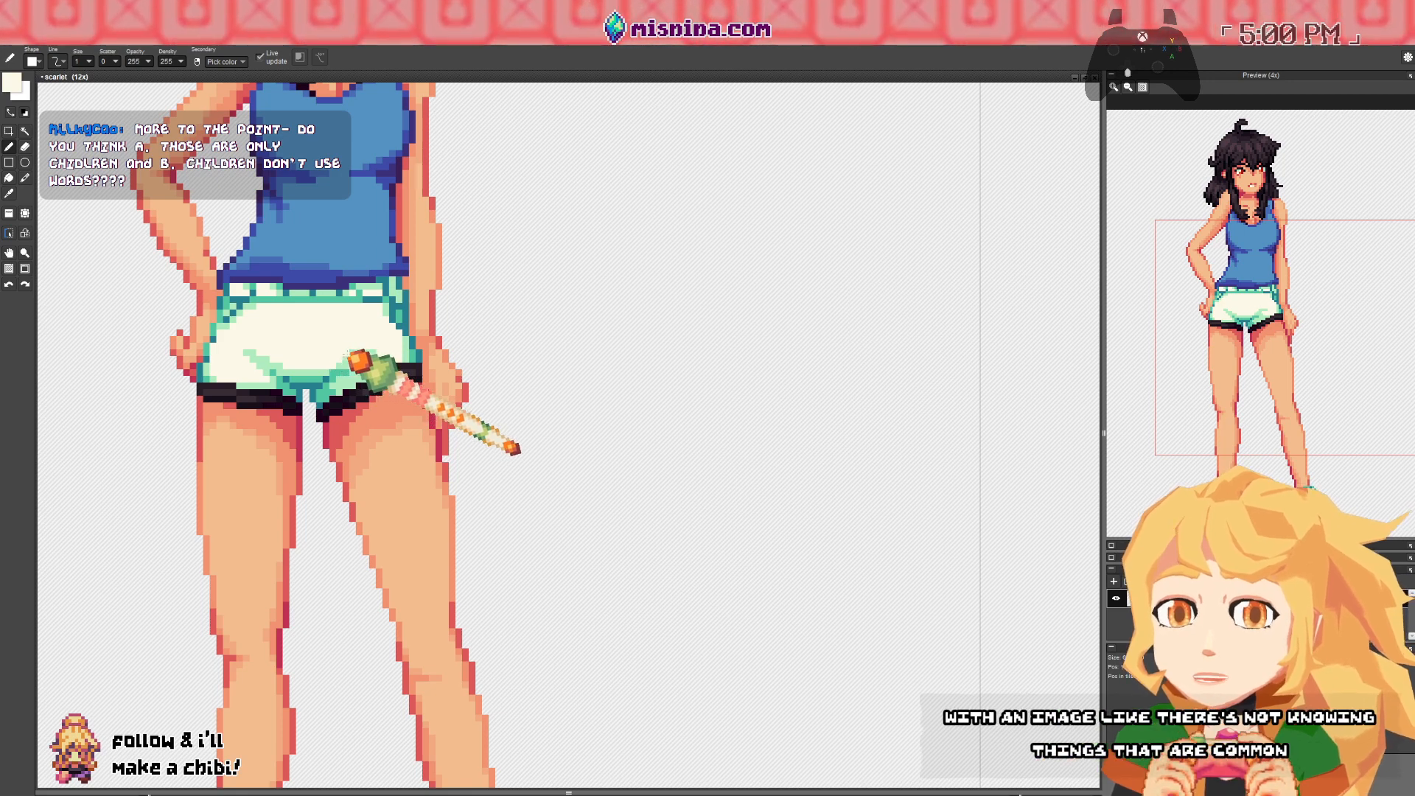
pyautogui.rightClick(292, 362)
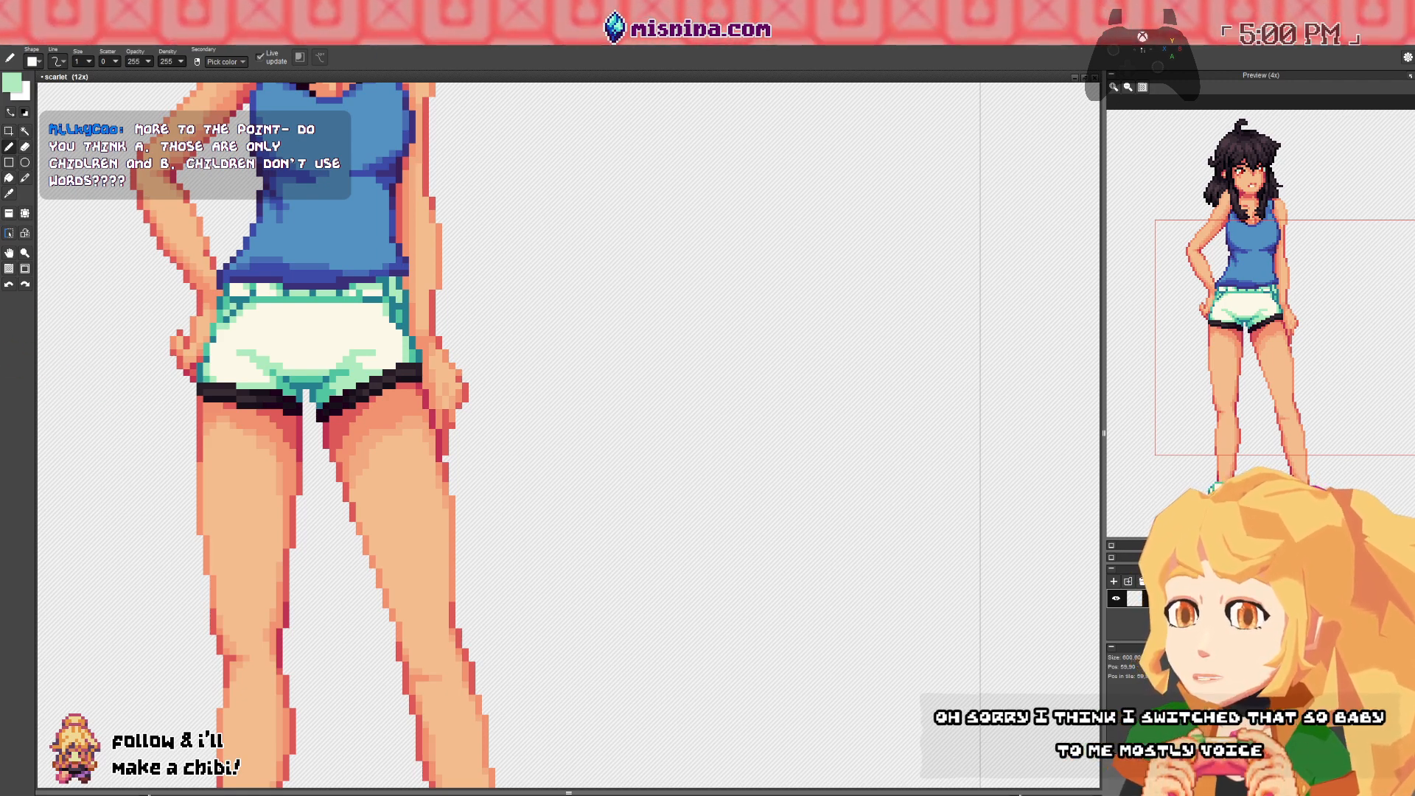
# - Touch up the fold shading on the lower front of the shorts with the cream shade picked from them
pyautogui.moveTo(464, 339); pyautogui.dragTo(508, 347)
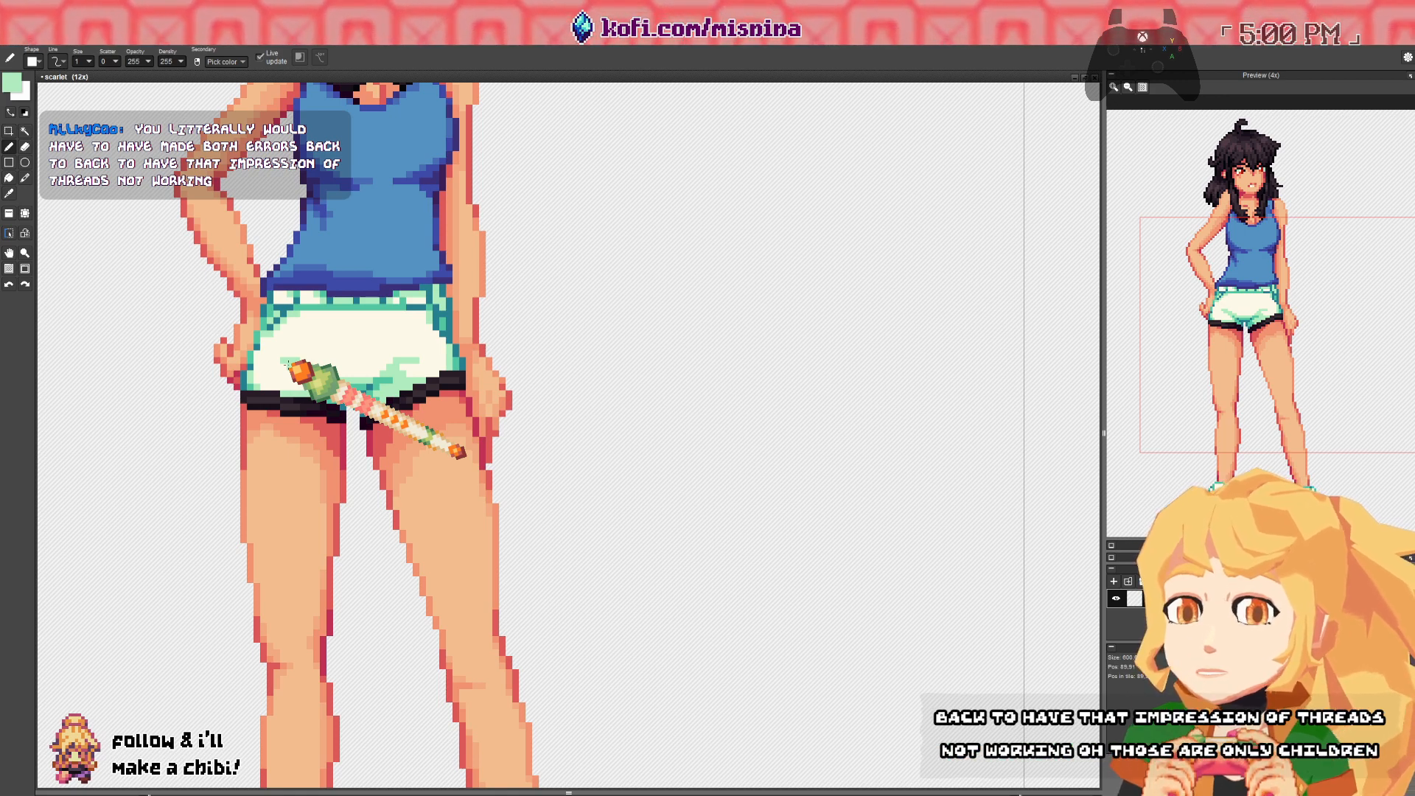
pyautogui.rightClick(277, 344)
pyautogui.click(271, 354)
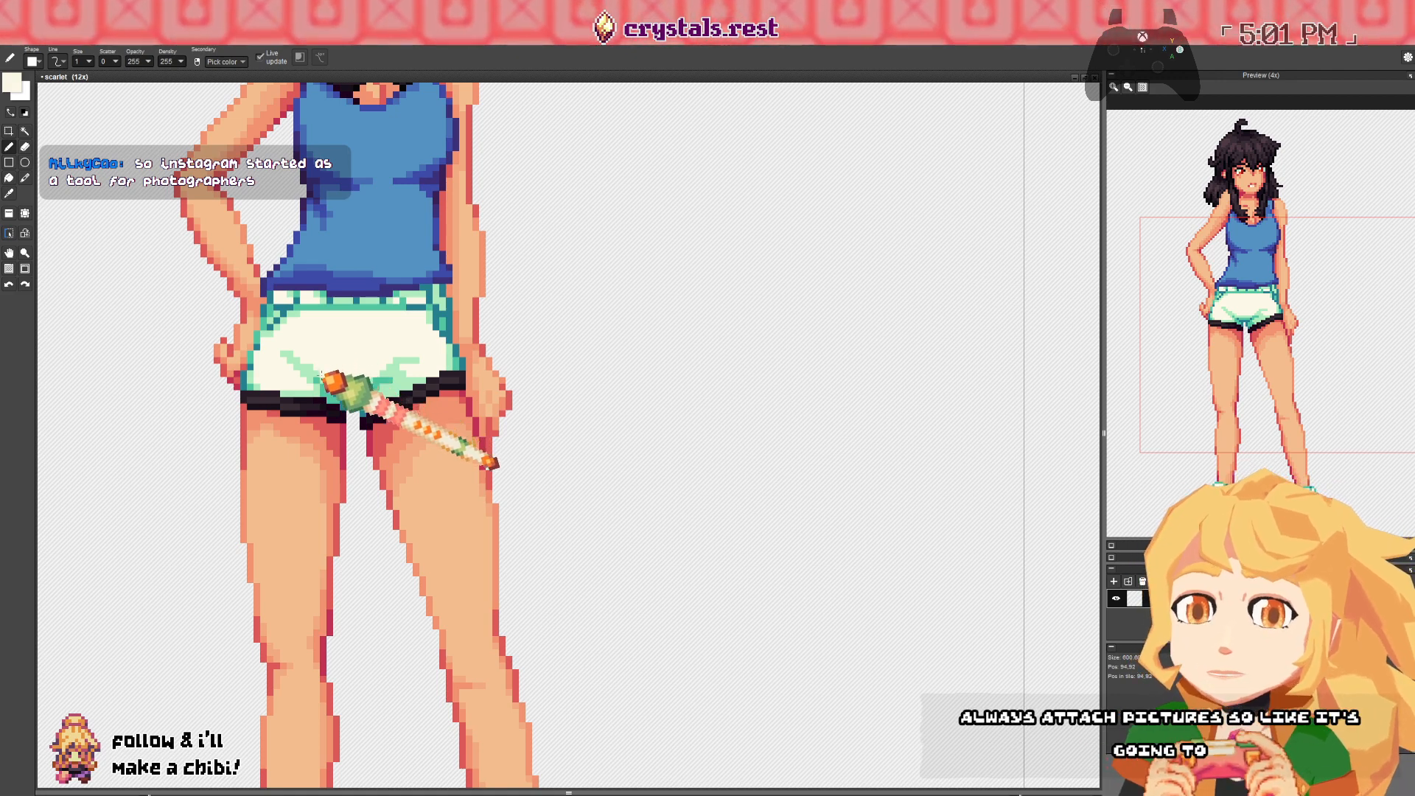
# - Check the whole figure and save the character file scarlet.pyxel
pyautogui.moveTo(333, 273)
pyautogui.mouseDown()
pyautogui.moveTo(337, 500)
pyautogui.moveTo(345, 159)
pyautogui.moveTo(349, 252)
pyautogui.moveTo(383, 280)
pyautogui.moveTo(419, 411)
pyautogui.moveTo(310, 301)
pyautogui.mouseUp()
pyautogui.scroll(-1, 345, 164)
pyautogui.scroll(-1, 352, 254)
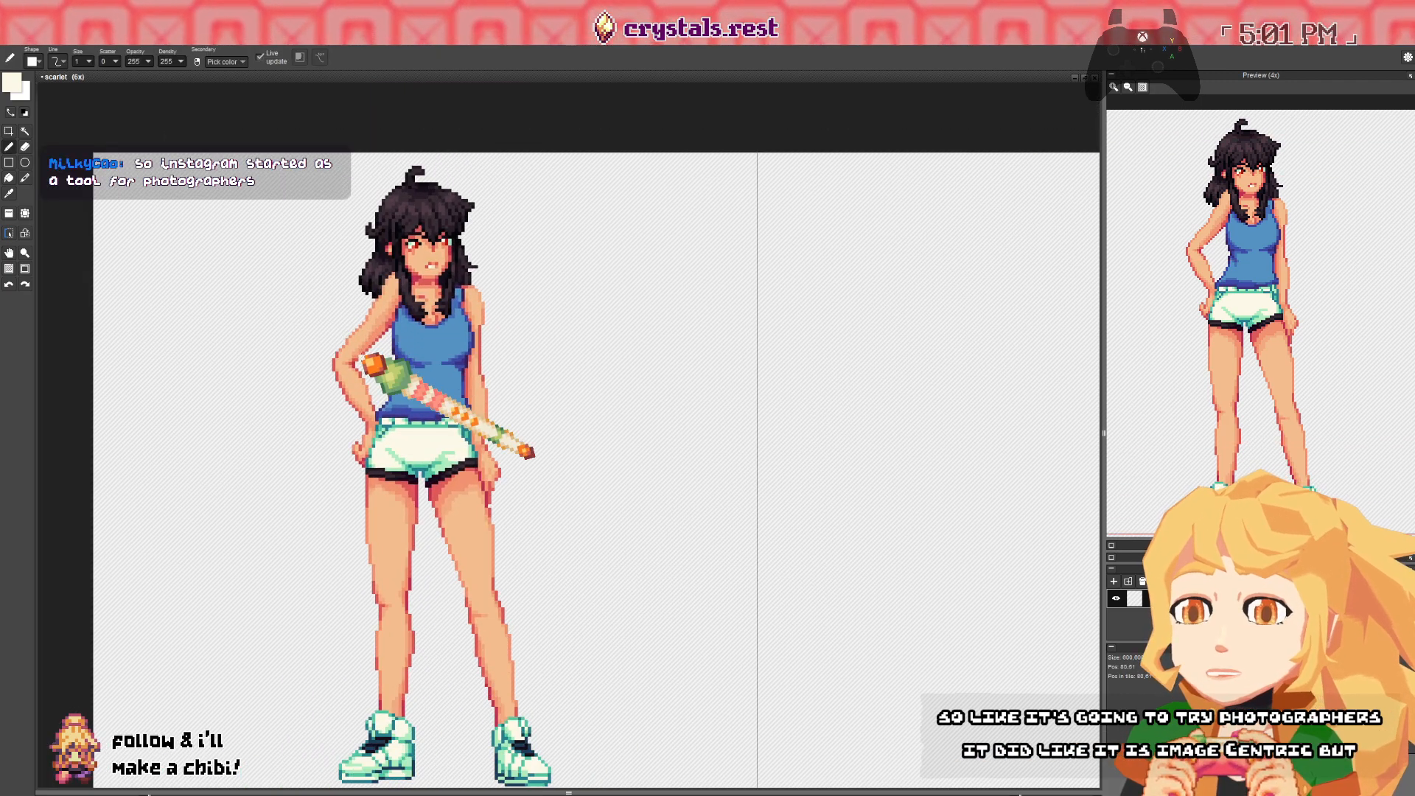
pyautogui.moveTo(360, 357); pyautogui.dragTo(355, 405)
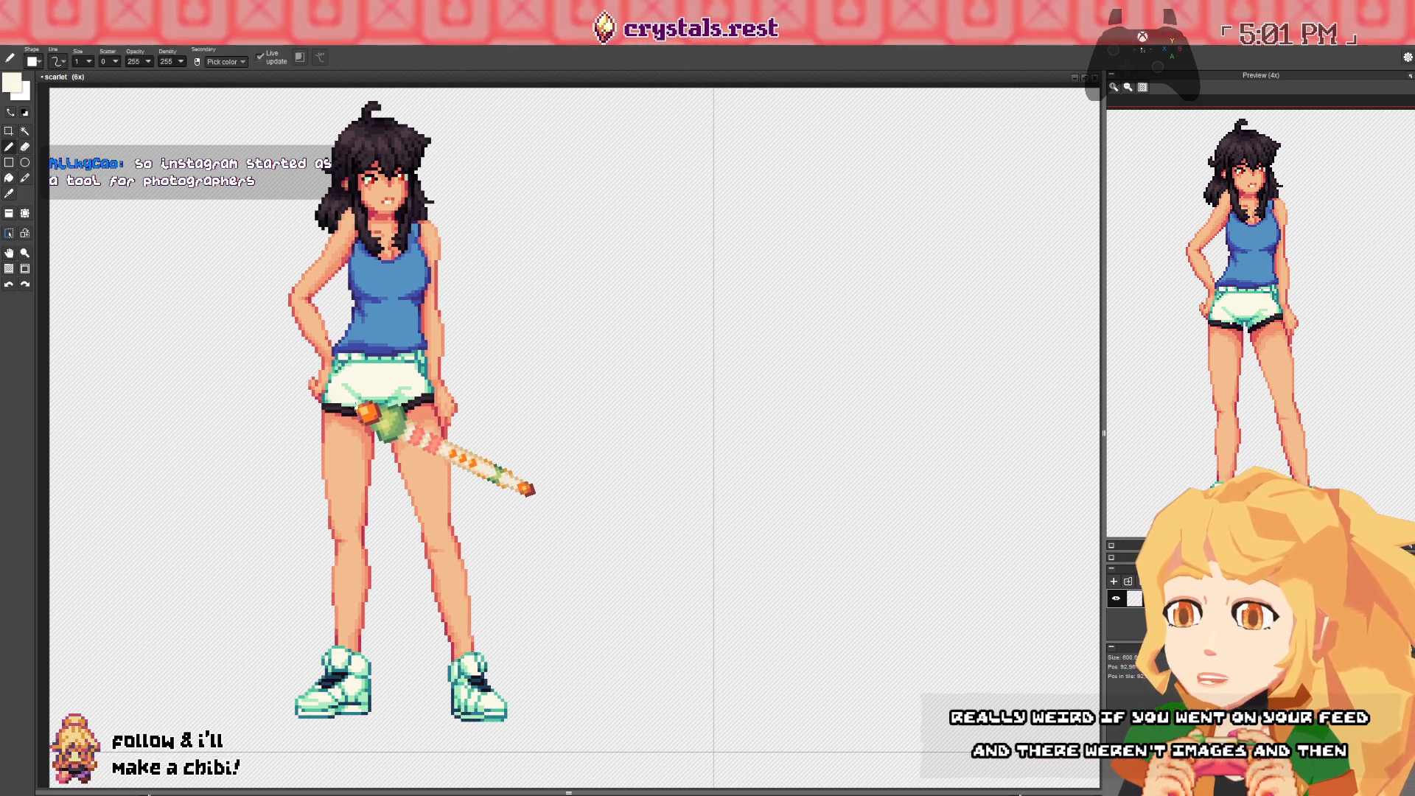
pyautogui.moveTo(356, 407); pyautogui.dragTo(460, 399)
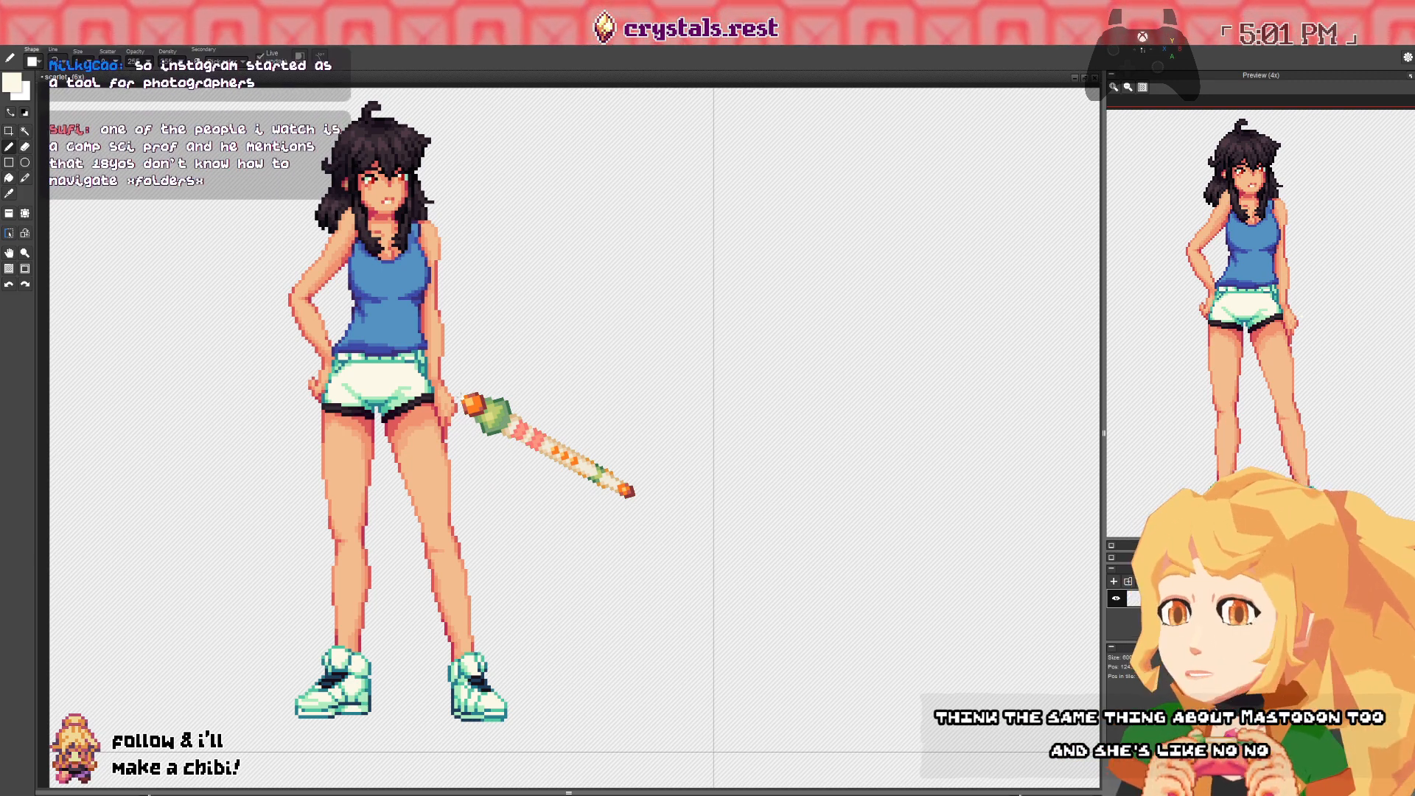
pyautogui.moveTo(383, 394)
pyautogui.mouseDown()
pyautogui.moveTo(462, 466)
pyautogui.moveTo(399, 409)
pyautogui.mouseUp()
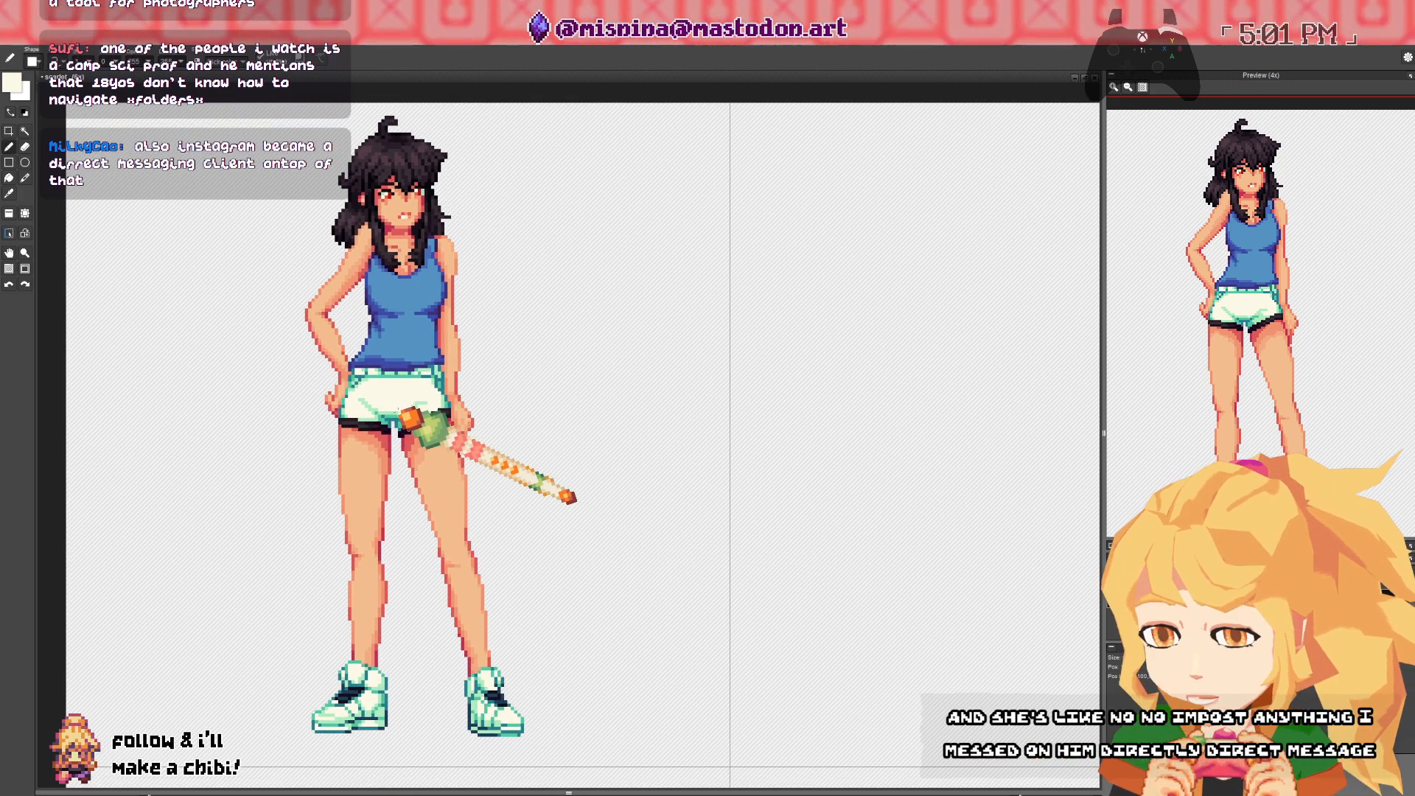
pyautogui.hotkey('ctrl', 's')
# - Examine the finished full-body character at reduced size within the tiled canvas
pyautogui.scroll(-1, 471, 295)
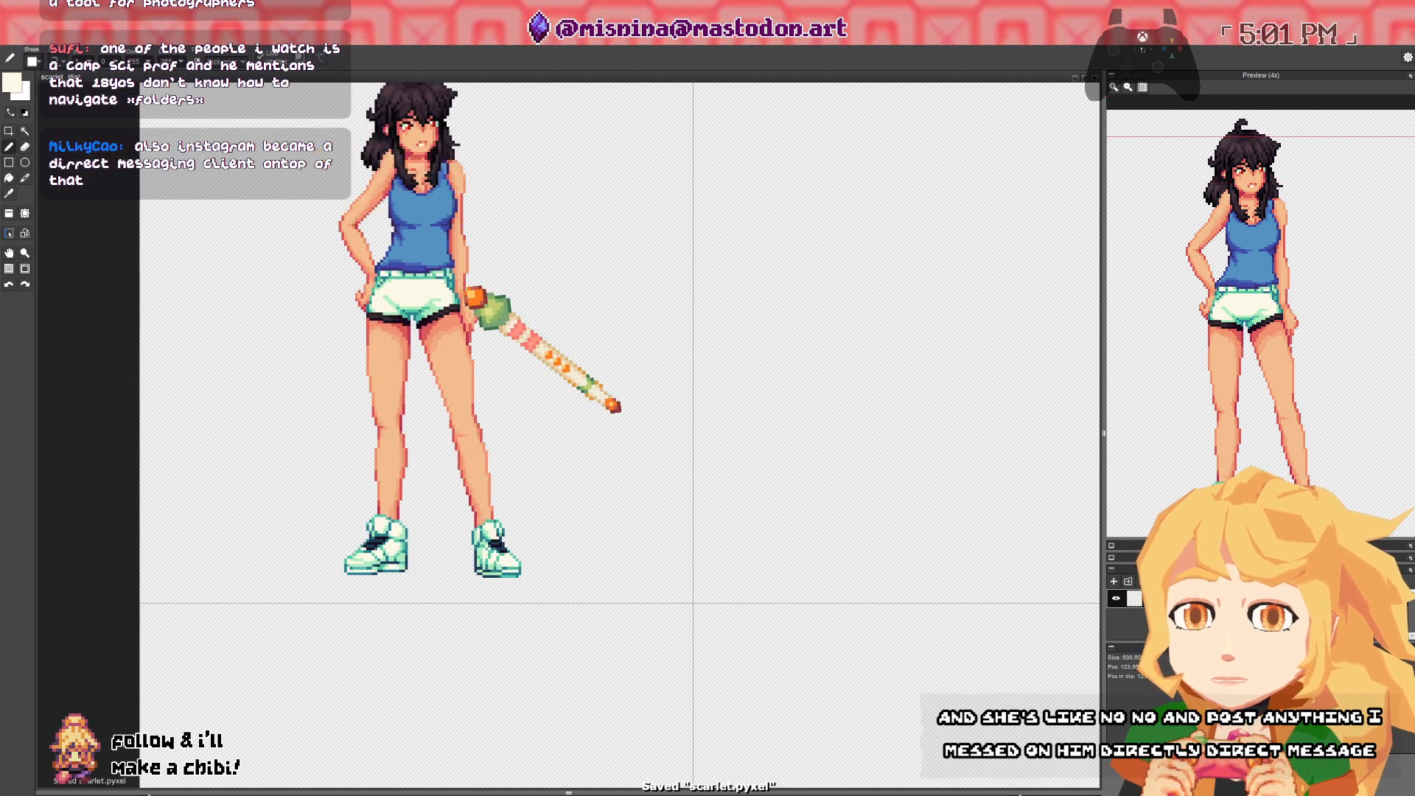
pyautogui.scroll(-4, 466, 290)
pyautogui.moveTo(613, 435); pyautogui.dragTo(312, 367)
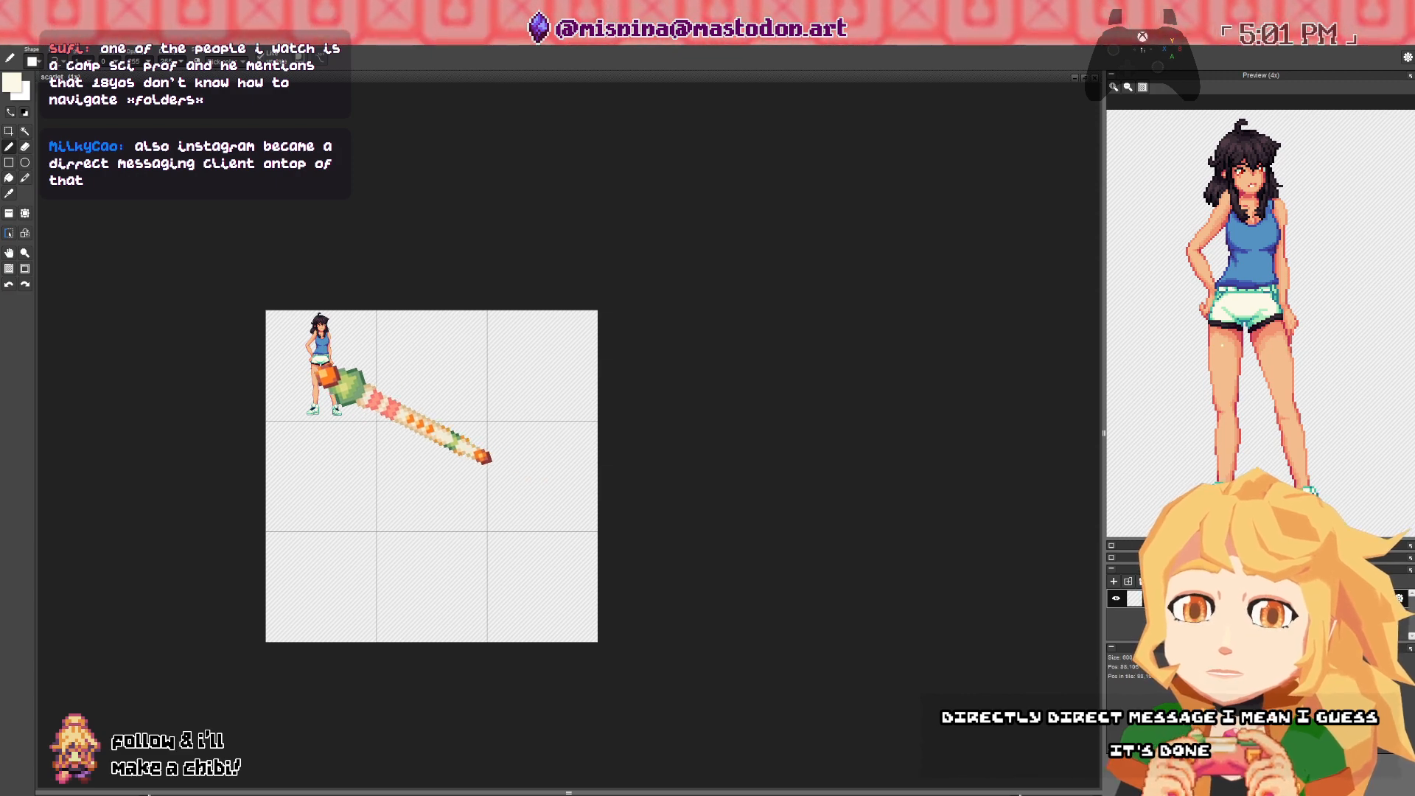
pyautogui.scroll(2, 315, 367)
pyautogui.moveTo(135, 355); pyautogui.dragTo(688, 357)
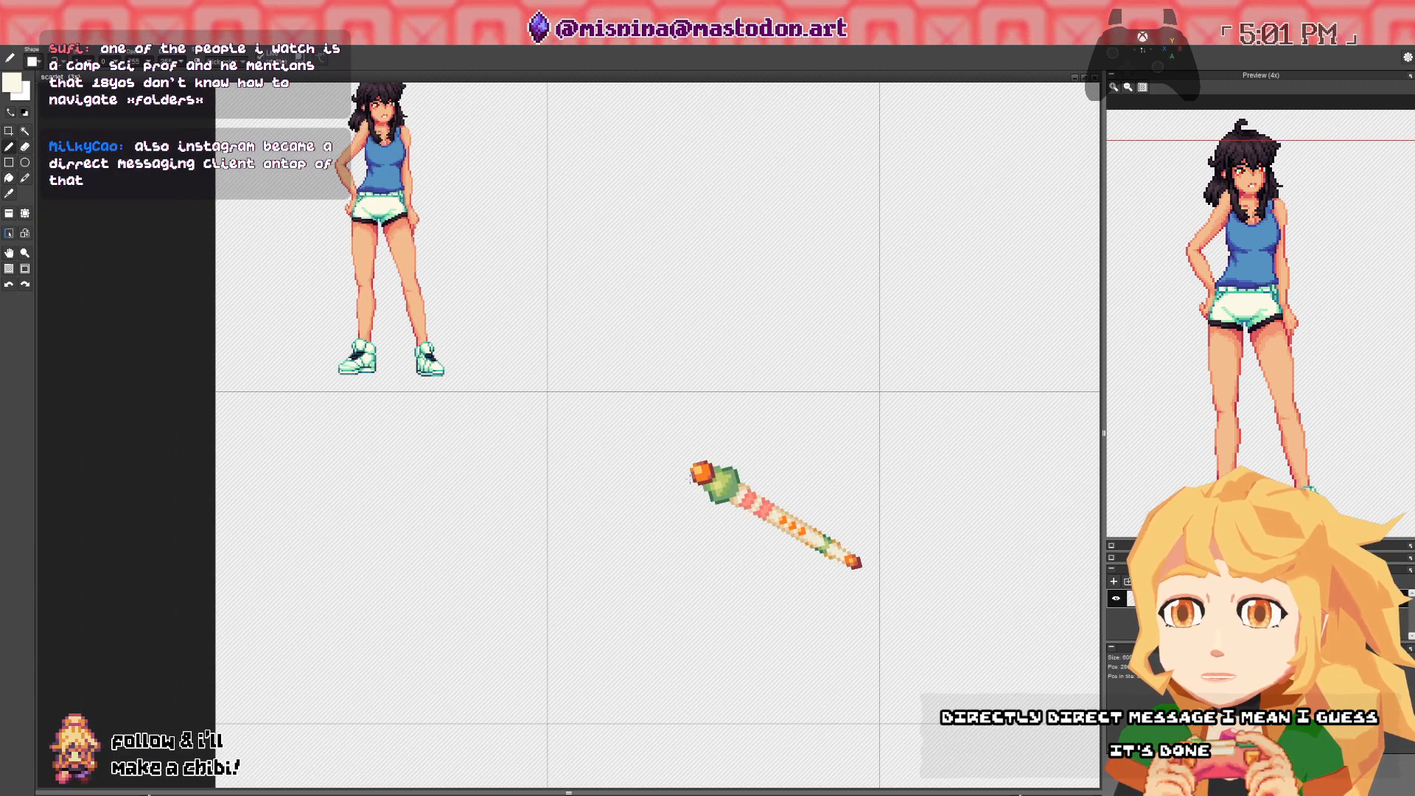
pyautogui.moveTo(588, 364); pyautogui.dragTo(595, 537)
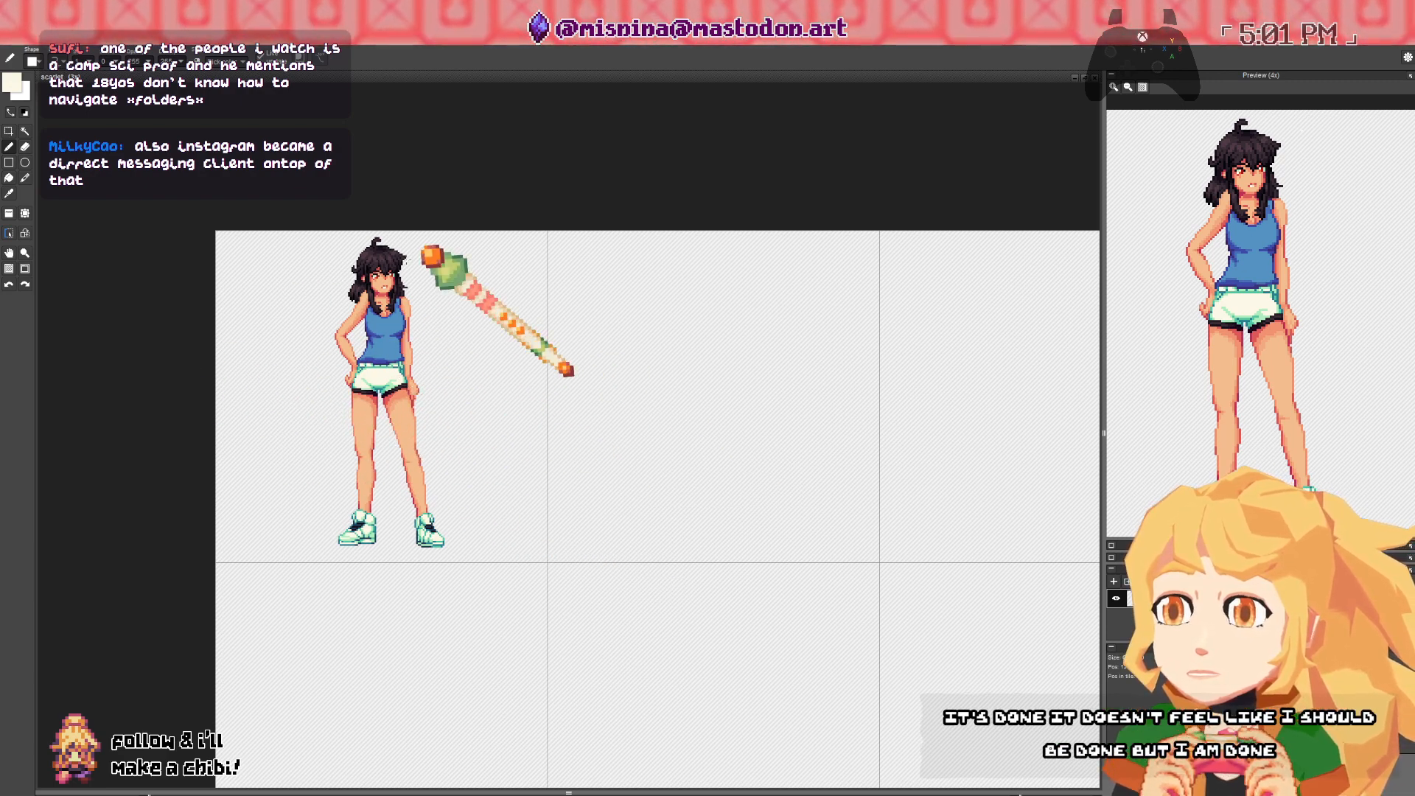
pyautogui.press('space')
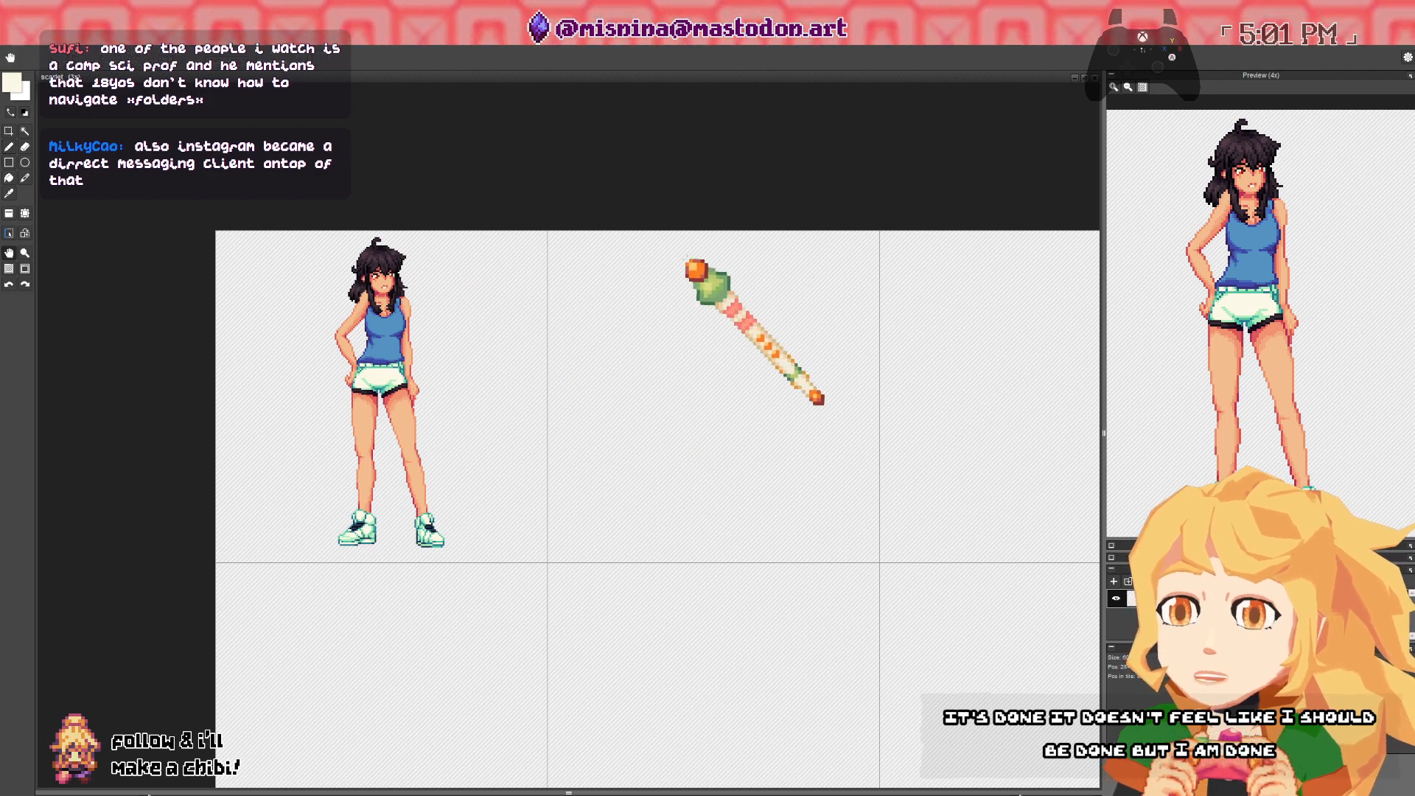
pyautogui.moveTo(683, 259); pyautogui.dragTo(381, 77)
pyautogui.moveTo(500, 290); pyautogui.dragTo(810, 443)
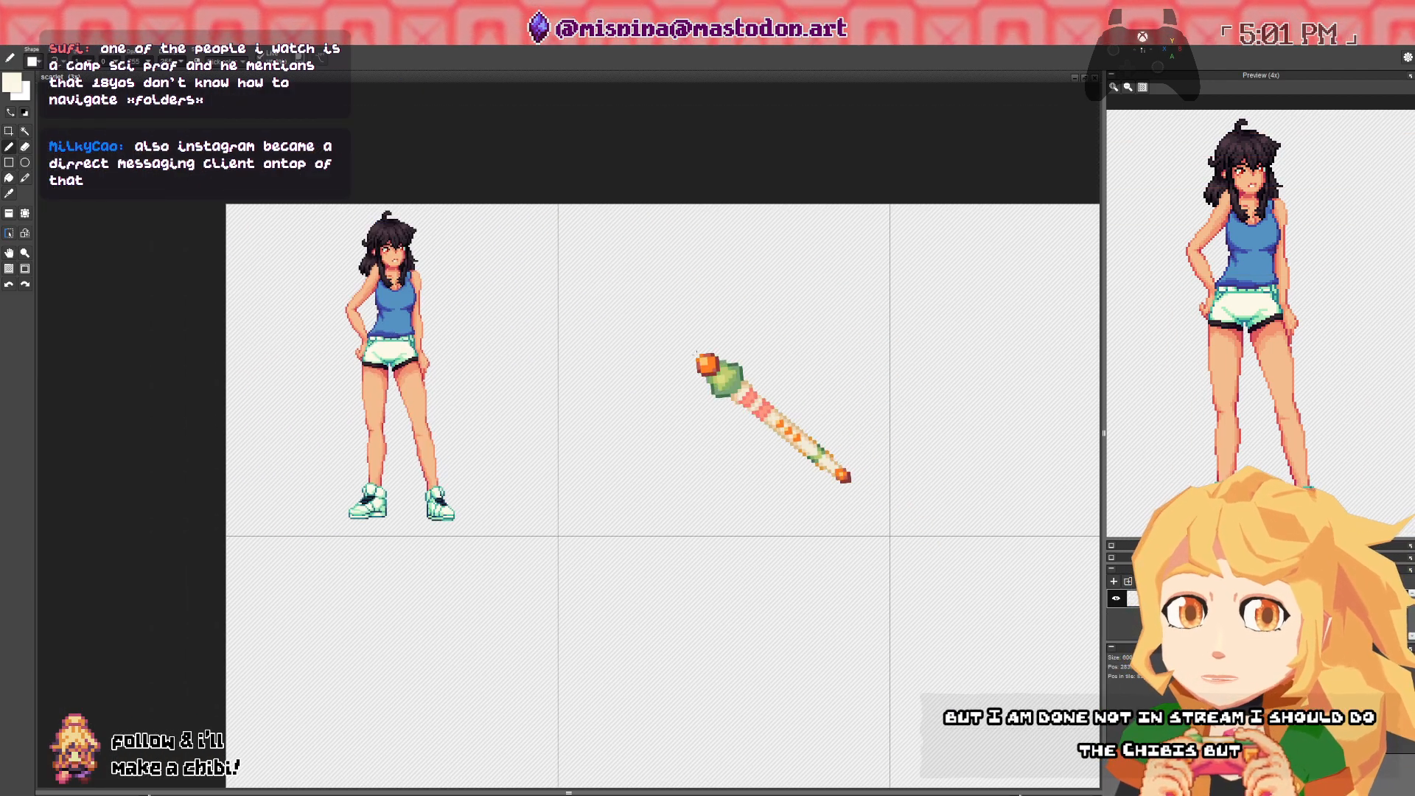
pyautogui.moveTo(698, 354)
pyautogui.mouseDown()
pyautogui.moveTo(853, 355)
pyautogui.moveTo(616, 355)
pyautogui.mouseUp()
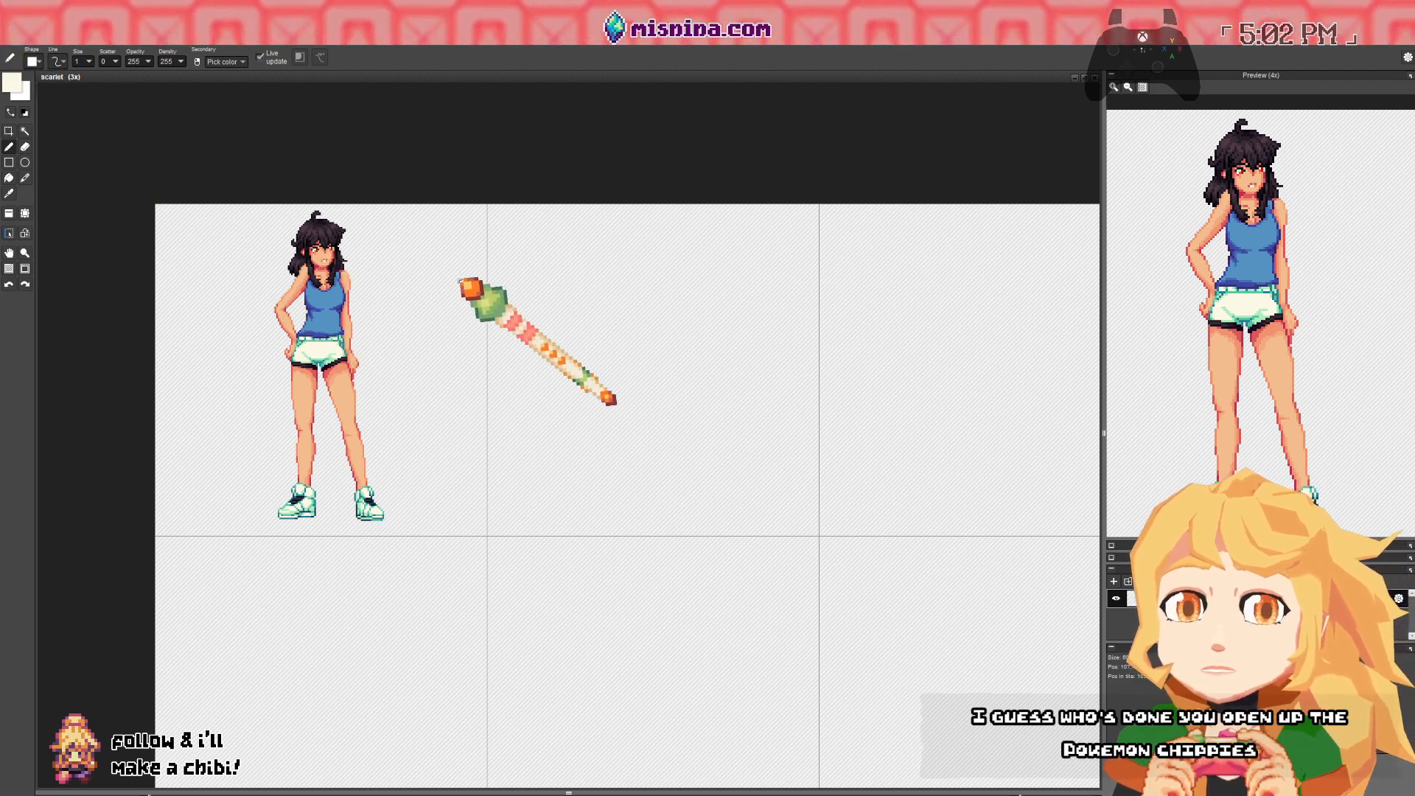
# - Open the pkmn_chibi.pyxel sheet that holds everyone's chibis and close the two-chibi version of it
pyautogui.doubleClick(481, 277)
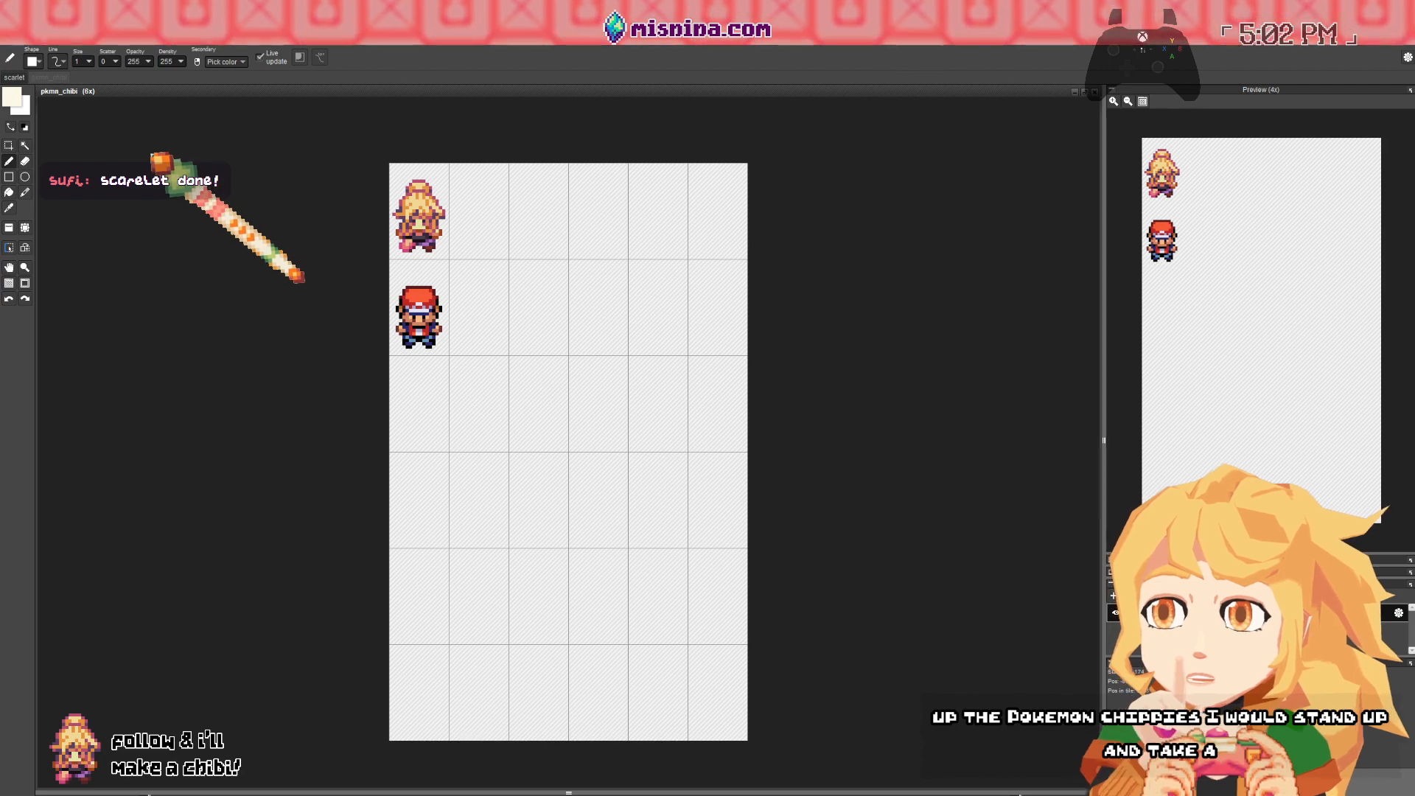
pyautogui.doubleClick(135, 153)
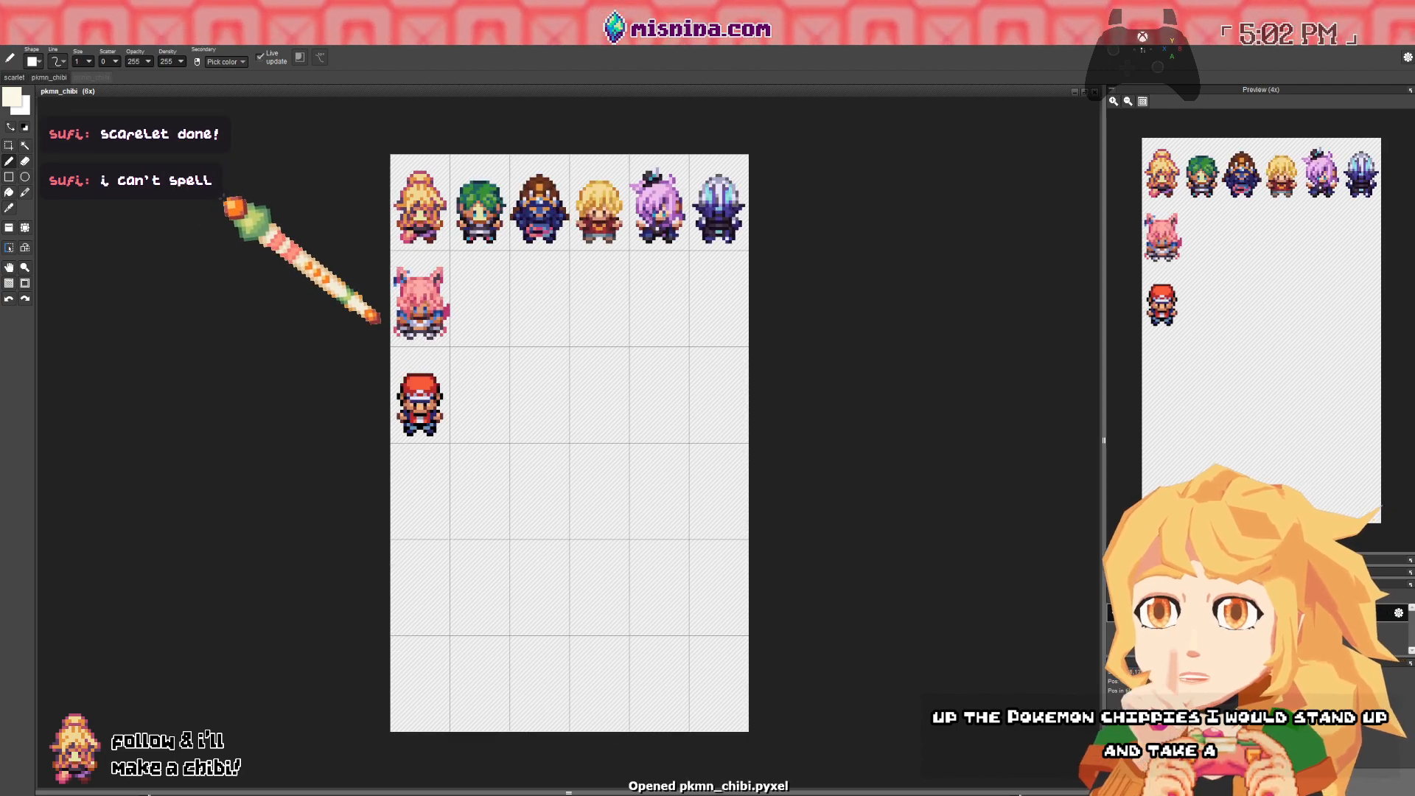
pyautogui.moveTo(50, 81); pyautogui.dragTo(1084, 116)
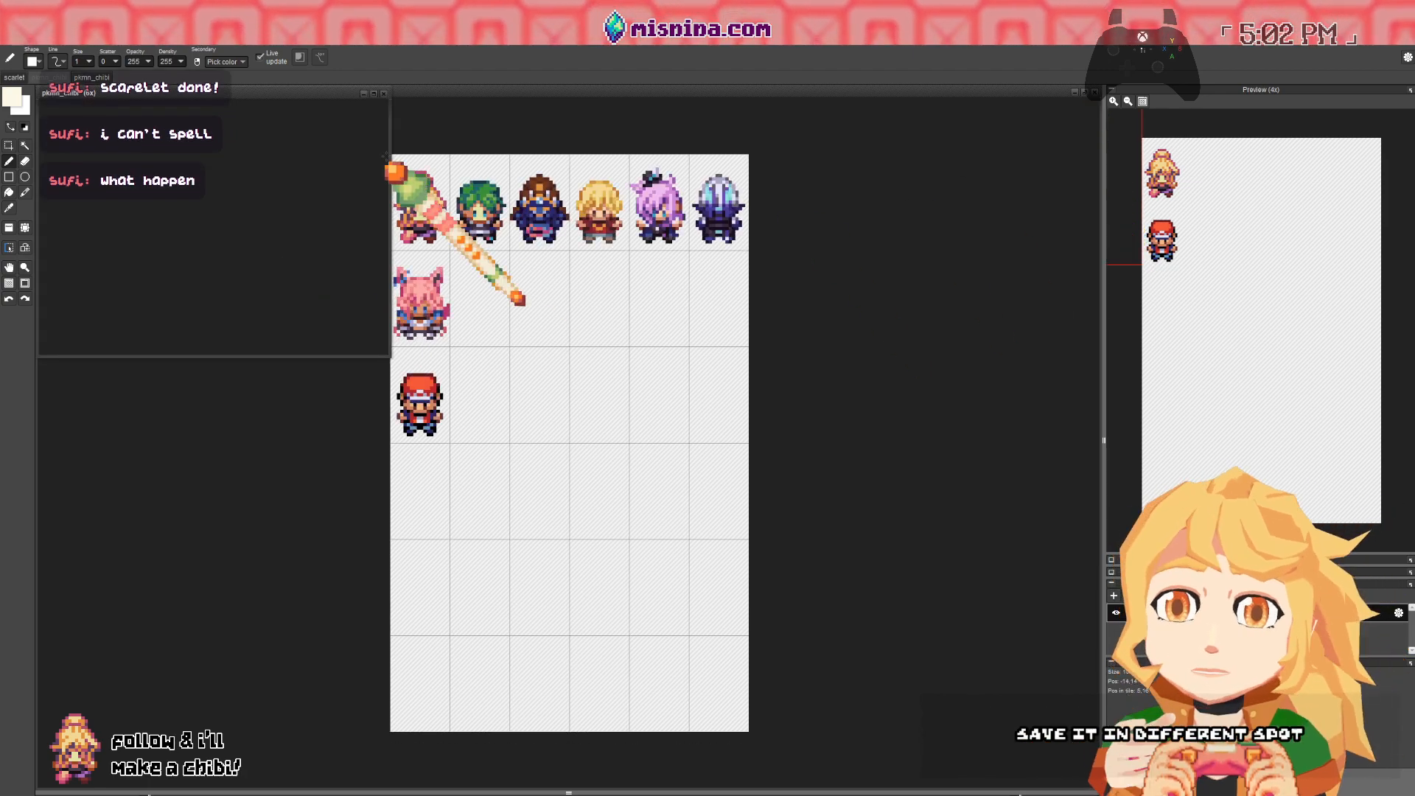
pyautogui.click(383, 93)
pyautogui.scroll(3, 431, 306)
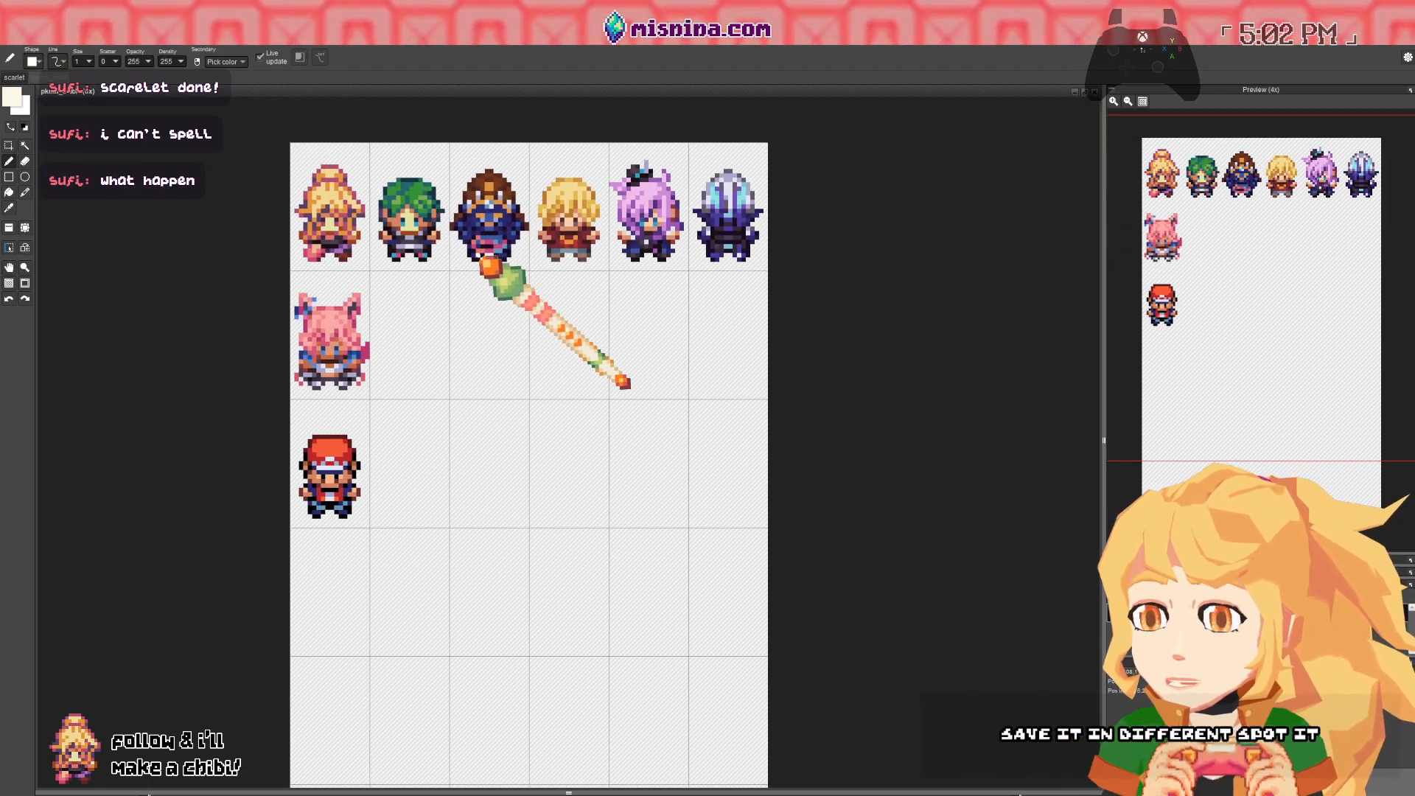
pyautogui.hscroll(1, 488, 266)
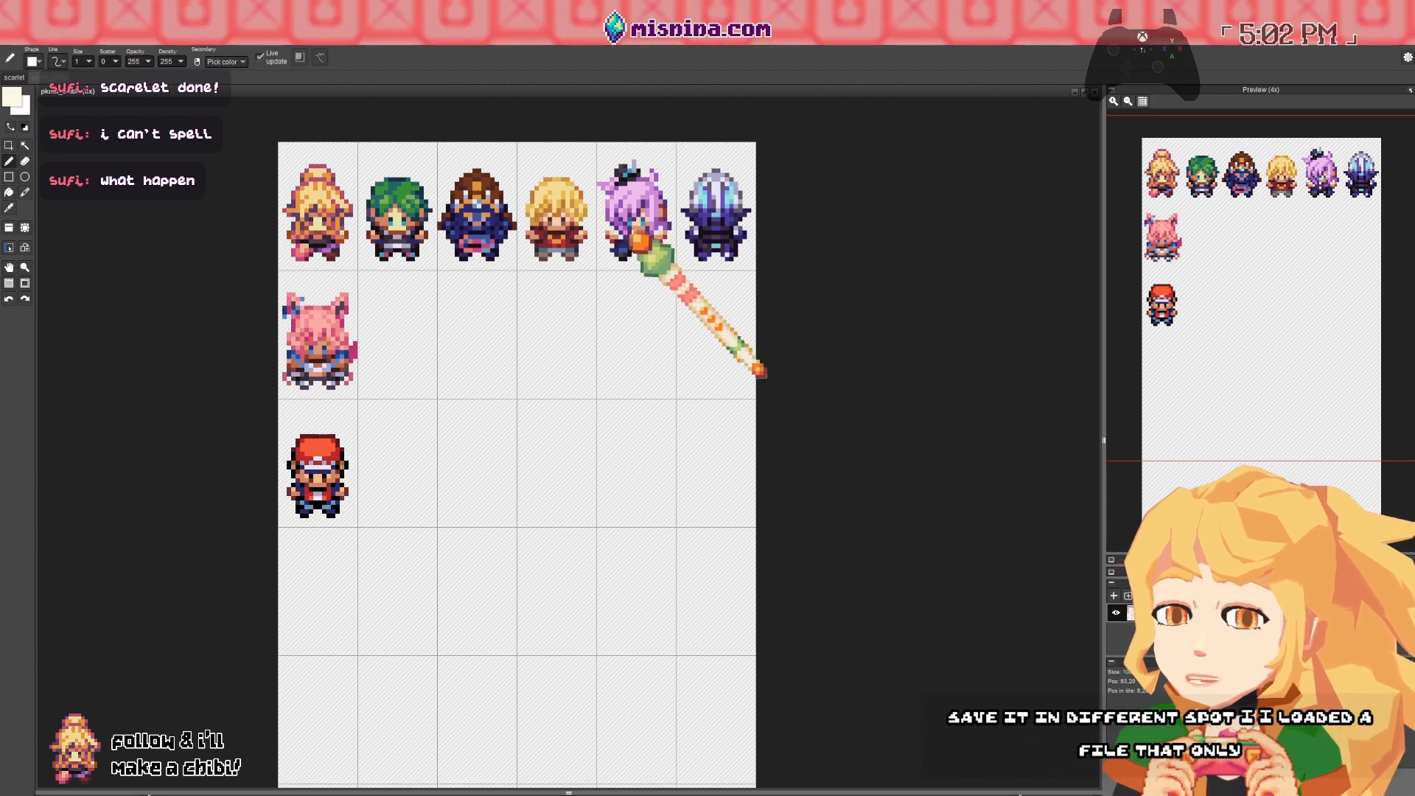
pyautogui.hscroll(3, 578, 325)
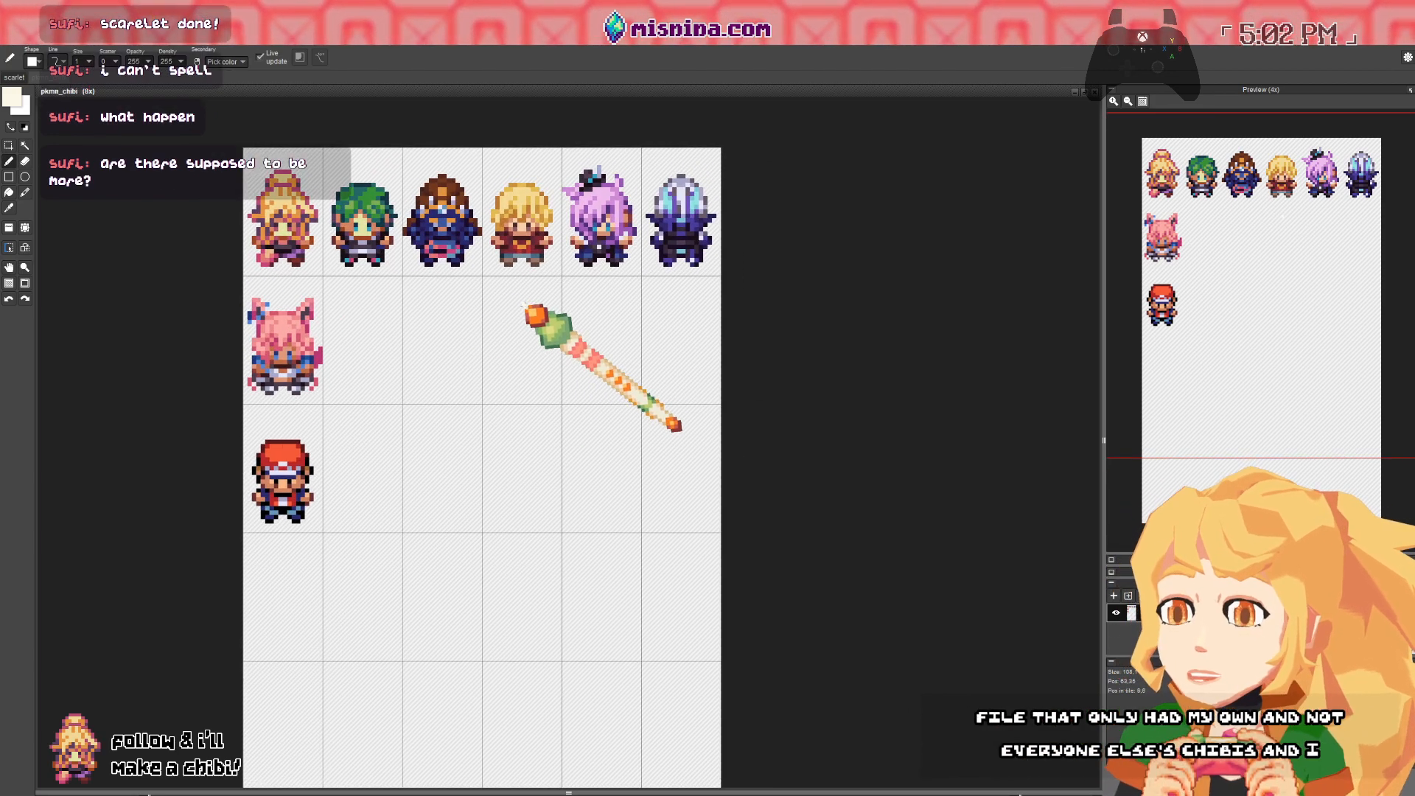
pyautogui.hscroll(2, 525, 304)
pyautogui.hscroll(2, 472, 291)
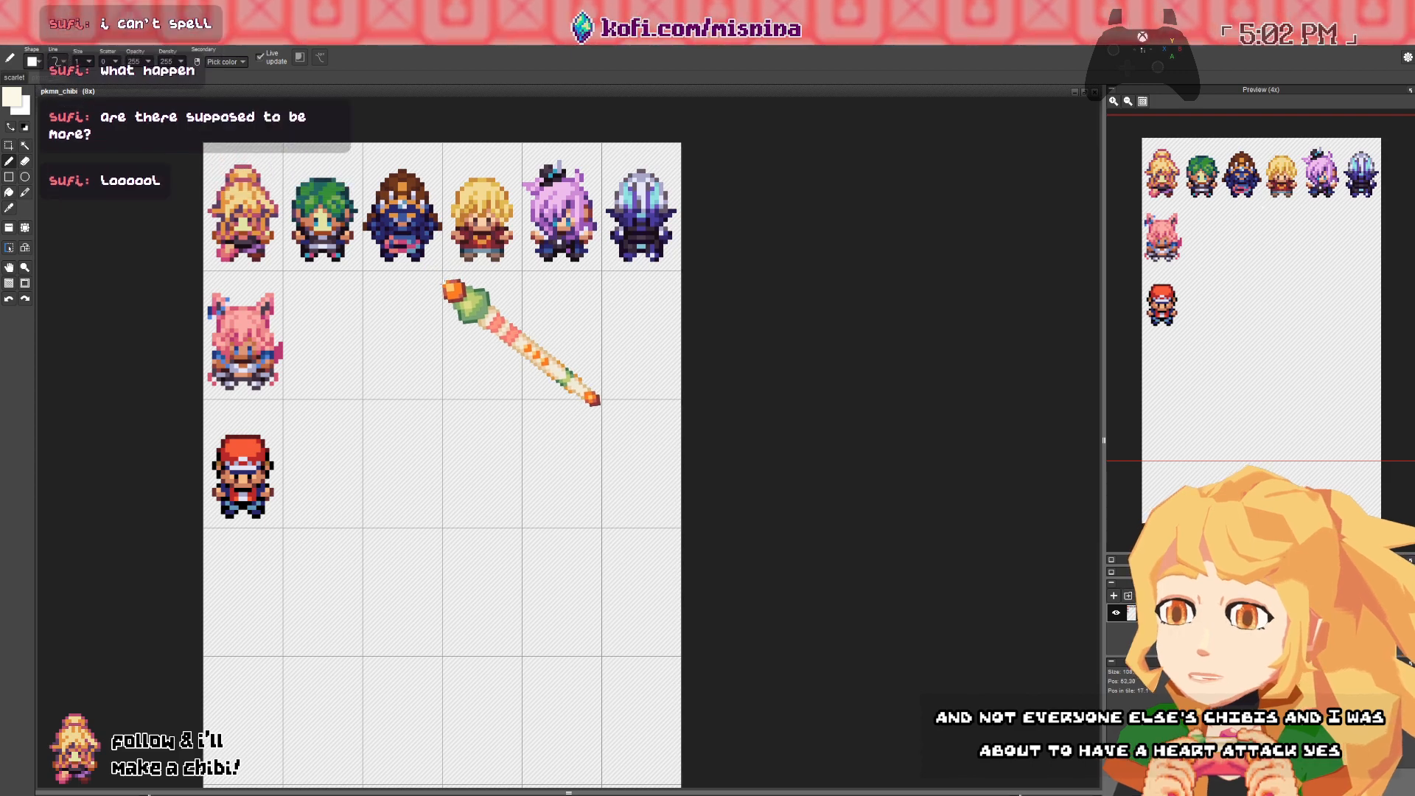
pyautogui.hscroll(-3, 464, 288)
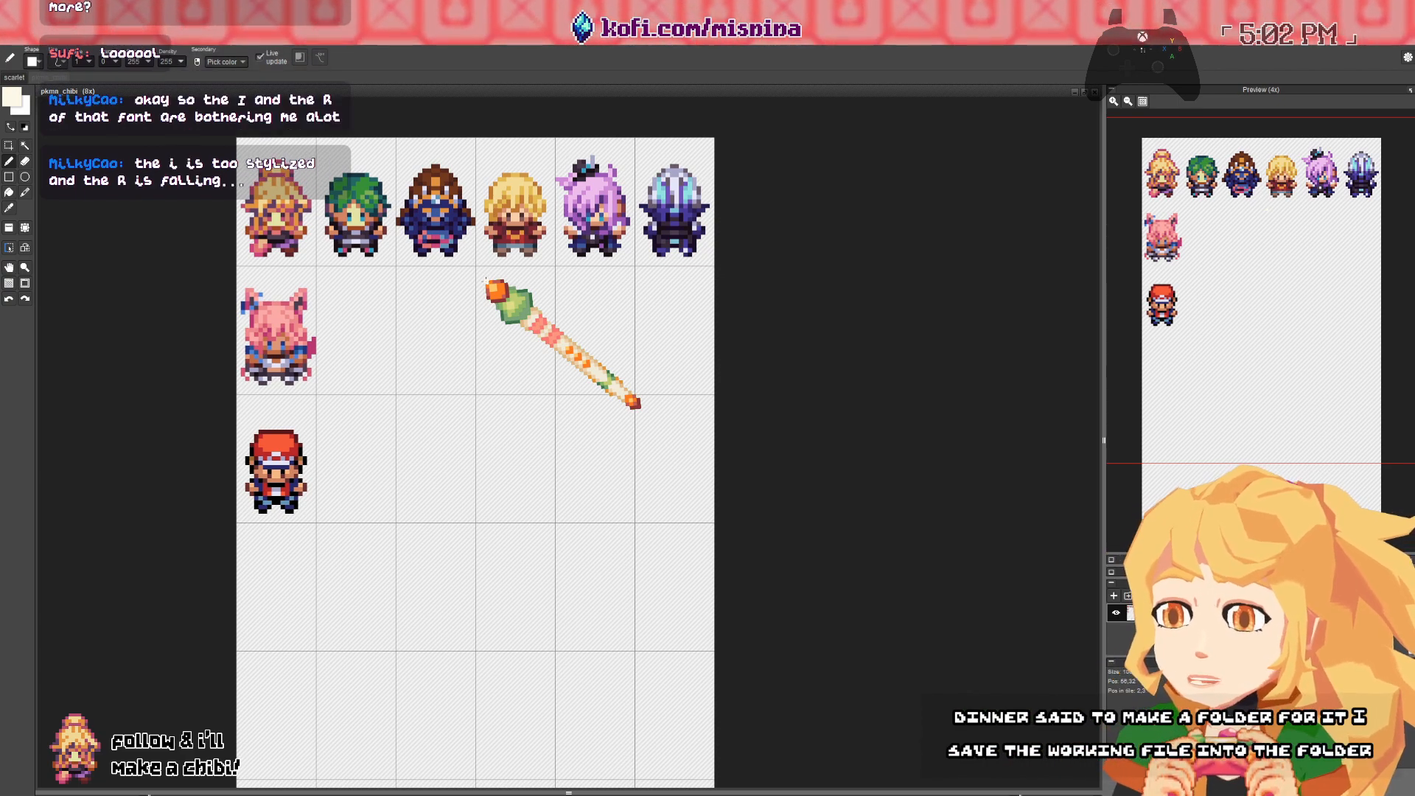
pyautogui.moveTo(485, 278)
pyautogui.mouseDown()
pyautogui.moveTo(560, 302)
pyautogui.moveTo(403, 346)
pyautogui.moveTo(274, 168)
pyautogui.moveTo(555, 316)
pyautogui.moveTo(538, 317)
pyautogui.moveTo(542, 333)
pyautogui.mouseUp()
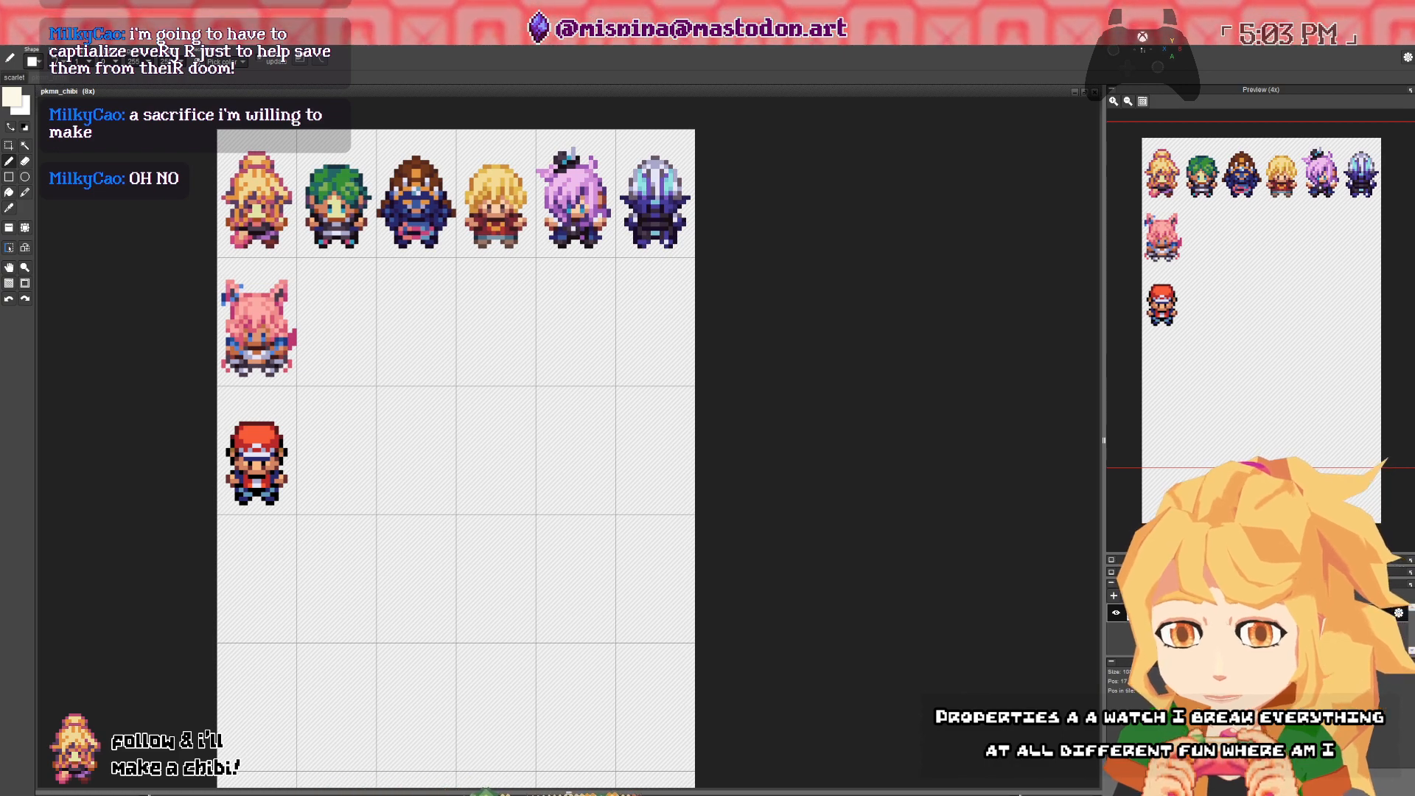
pyautogui.press('space')
pyautogui.moveTo(656, 338); pyautogui.dragTo(632, 331)
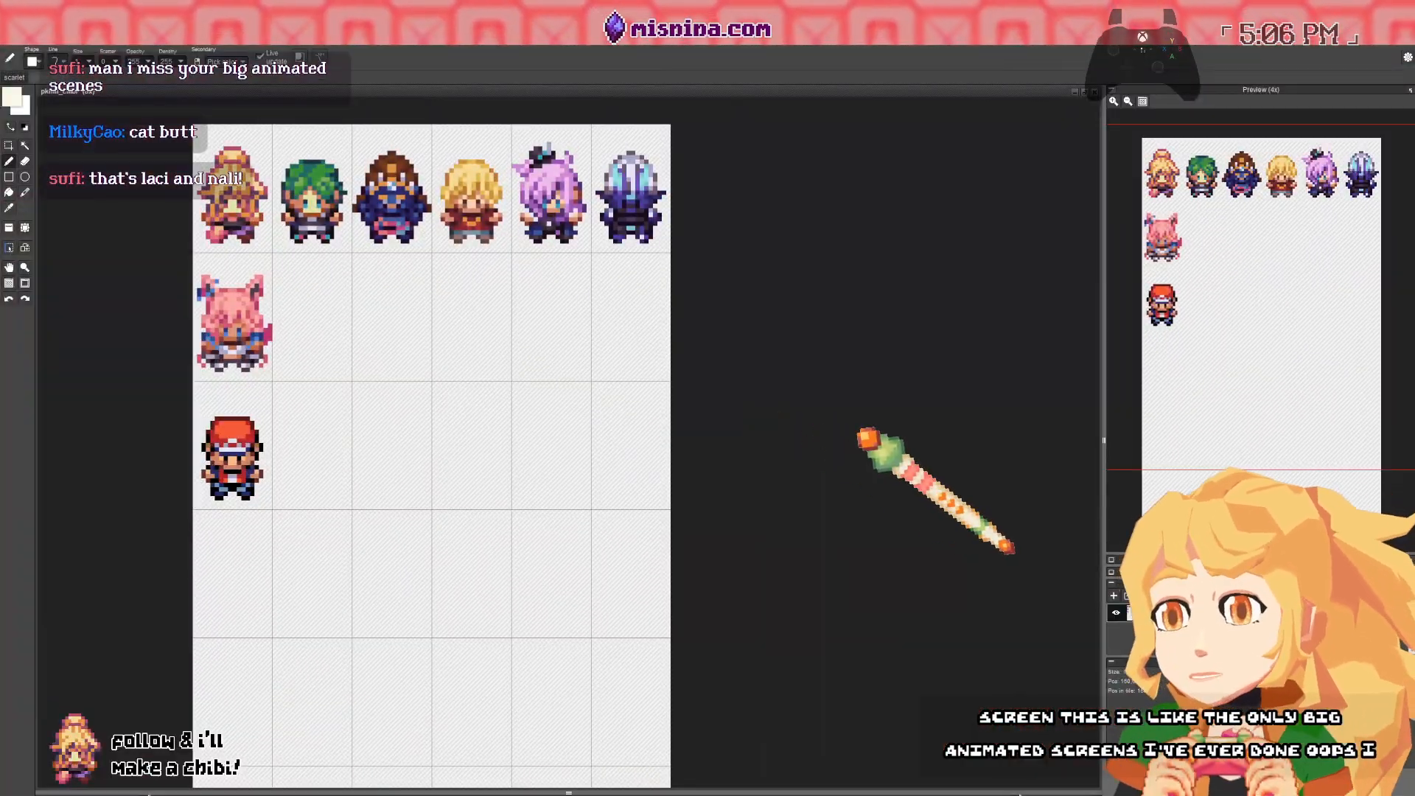
pyautogui.moveTo(856, 427)
pyautogui.mouseDown()
pyautogui.moveTo(884, 432)
pyautogui.moveTo(848, 428)
pyautogui.mouseUp()
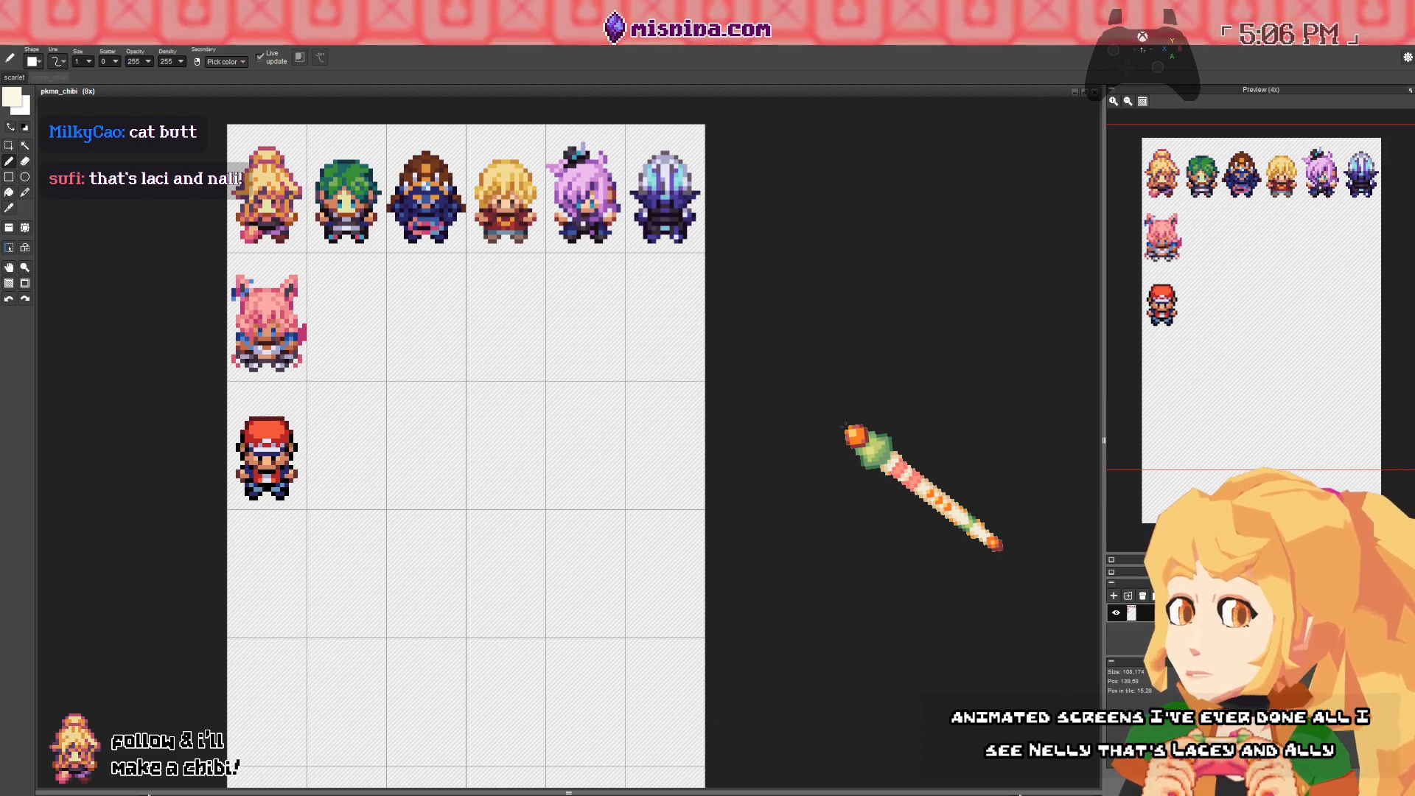
pyautogui.moveTo(848, 427)
pyautogui.mouseDown()
pyautogui.moveTo(800, 426)
pyautogui.moveTo(802, 403)
pyautogui.mouseUp()
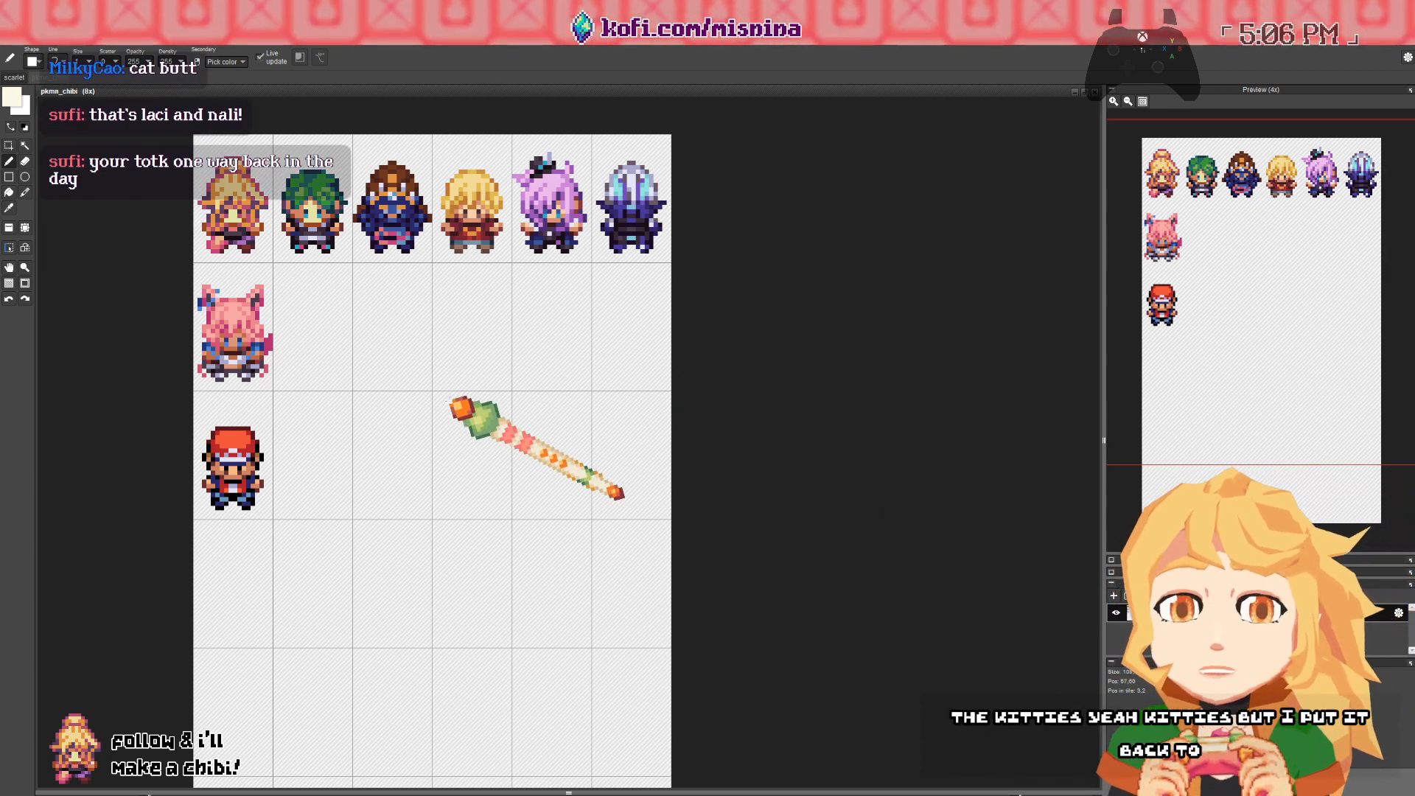
pyautogui.moveTo(466, 382); pyautogui.dragTo(445, 381)
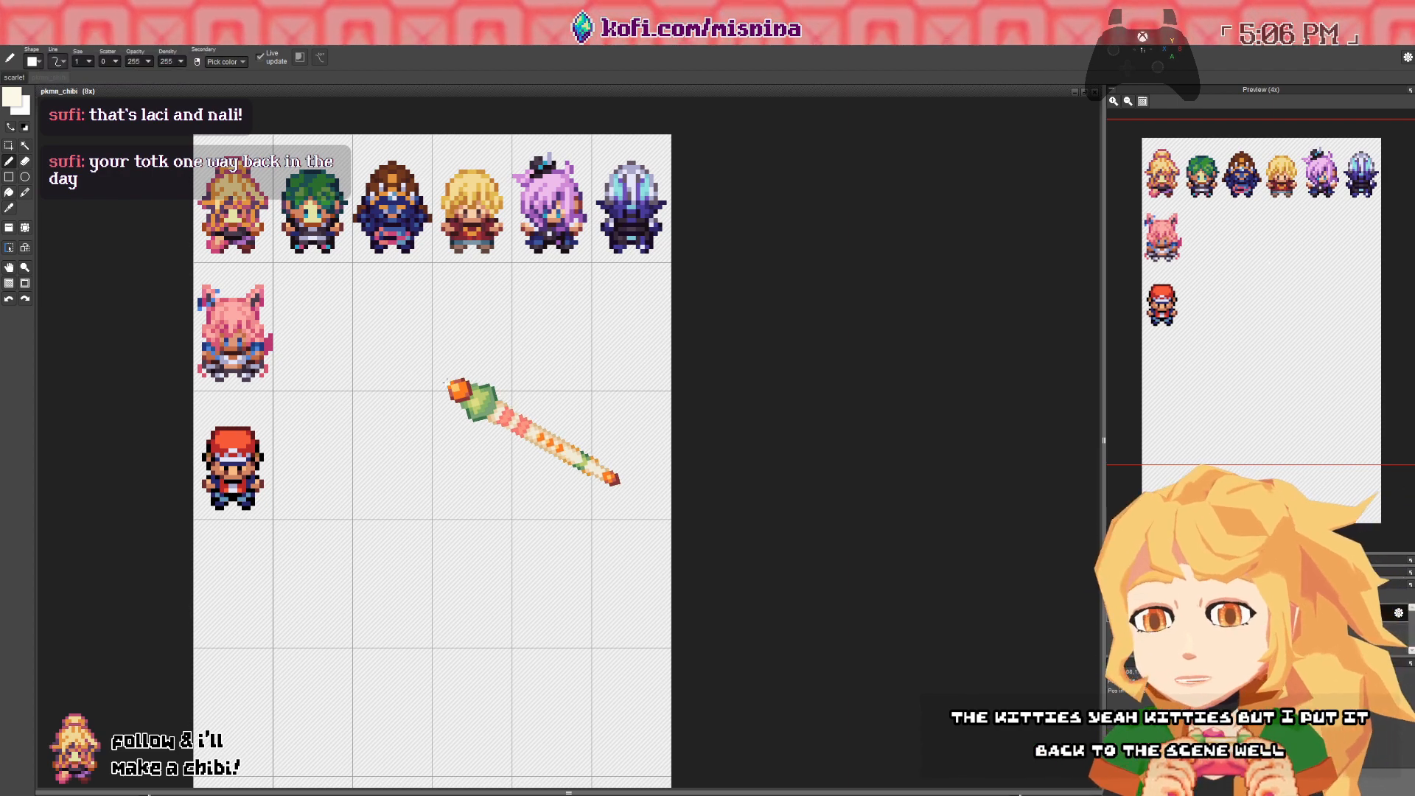
pyautogui.press('space')
pyautogui.moveTo(447, 471)
pyautogui.mouseDown()
pyautogui.moveTo(447, 415)
pyautogui.moveTo(428, 415)
pyautogui.moveTo(411, 448)
pyautogui.moveTo(409, 318)
pyautogui.moveTo(400, 375)
pyautogui.moveTo(337, 328)
pyautogui.moveTo(338, 362)
pyautogui.moveTo(324, 361)
pyautogui.moveTo(413, 363)
pyautogui.moveTo(387, 363)
pyautogui.moveTo(339, 322)
pyautogui.mouseUp()
pyautogui.press('space')
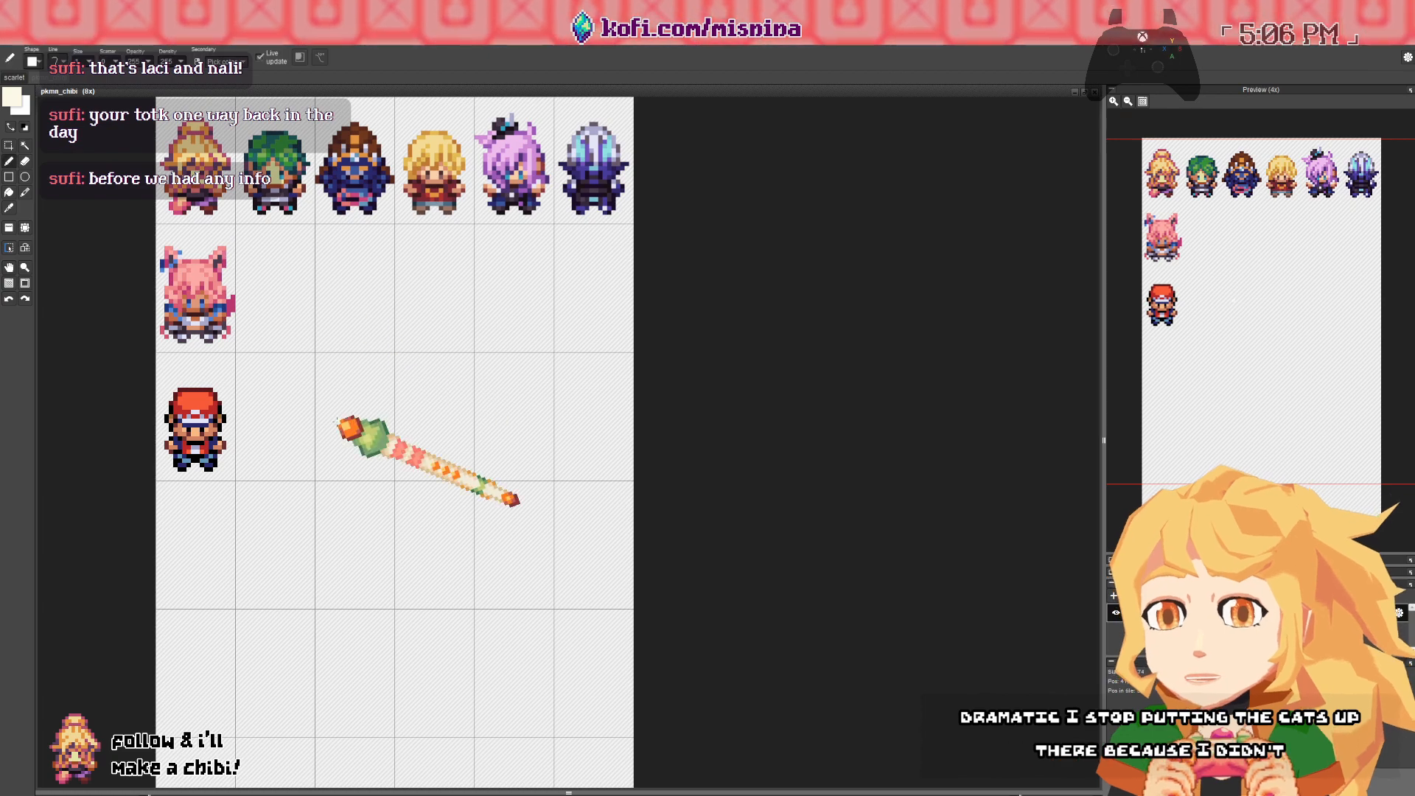
pyautogui.press('space')
pyautogui.moveTo(340, 415)
pyautogui.mouseDown()
pyautogui.moveTo(270, 354)
pyautogui.moveTo(270, 441)
pyautogui.mouseUp()
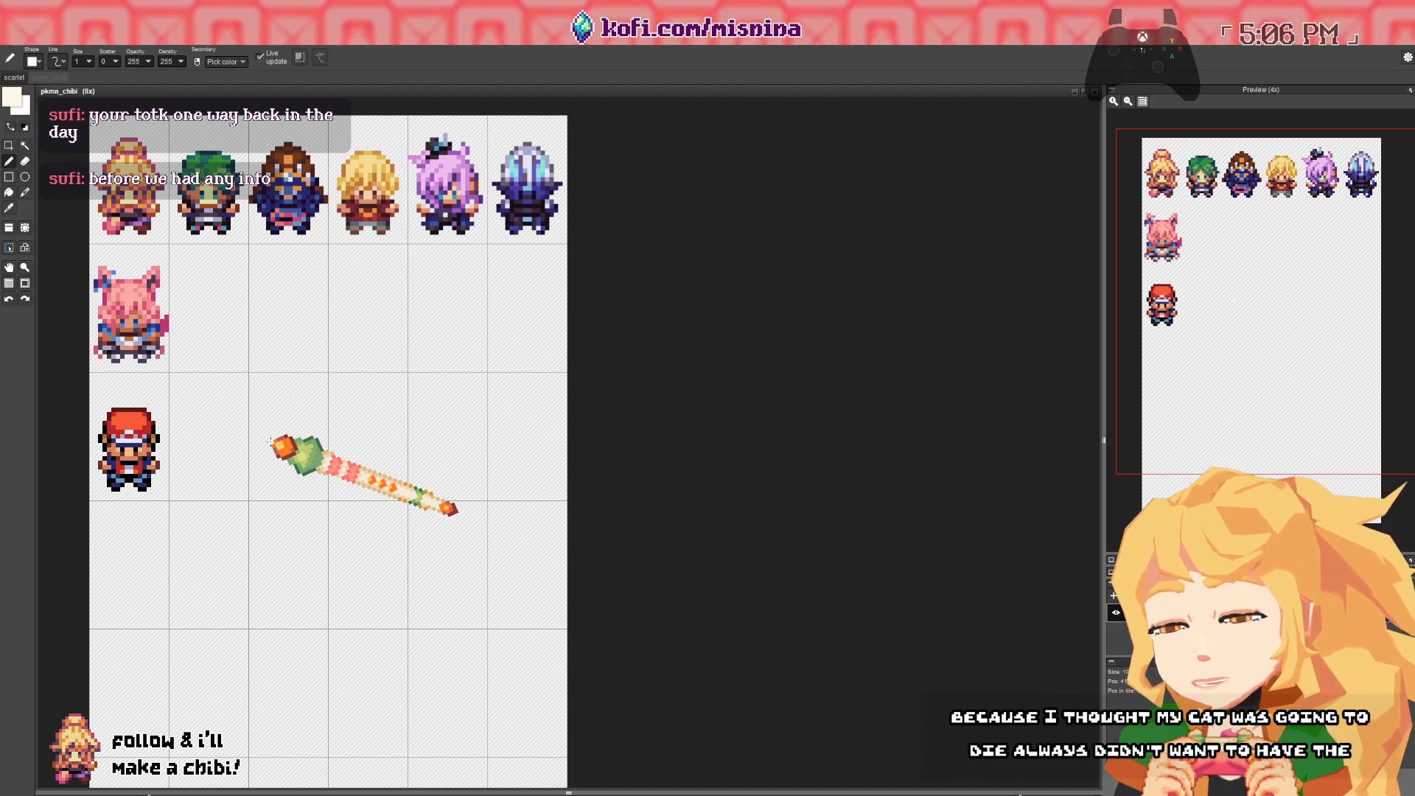
pyautogui.moveTo(270, 441)
pyautogui.mouseDown()
pyautogui.moveTo(279, 291)
pyautogui.moveTo(278, 334)
pyautogui.moveTo(366, 338)
pyautogui.moveTo(252, 361)
pyautogui.moveTo(251, 381)
pyautogui.mouseUp()
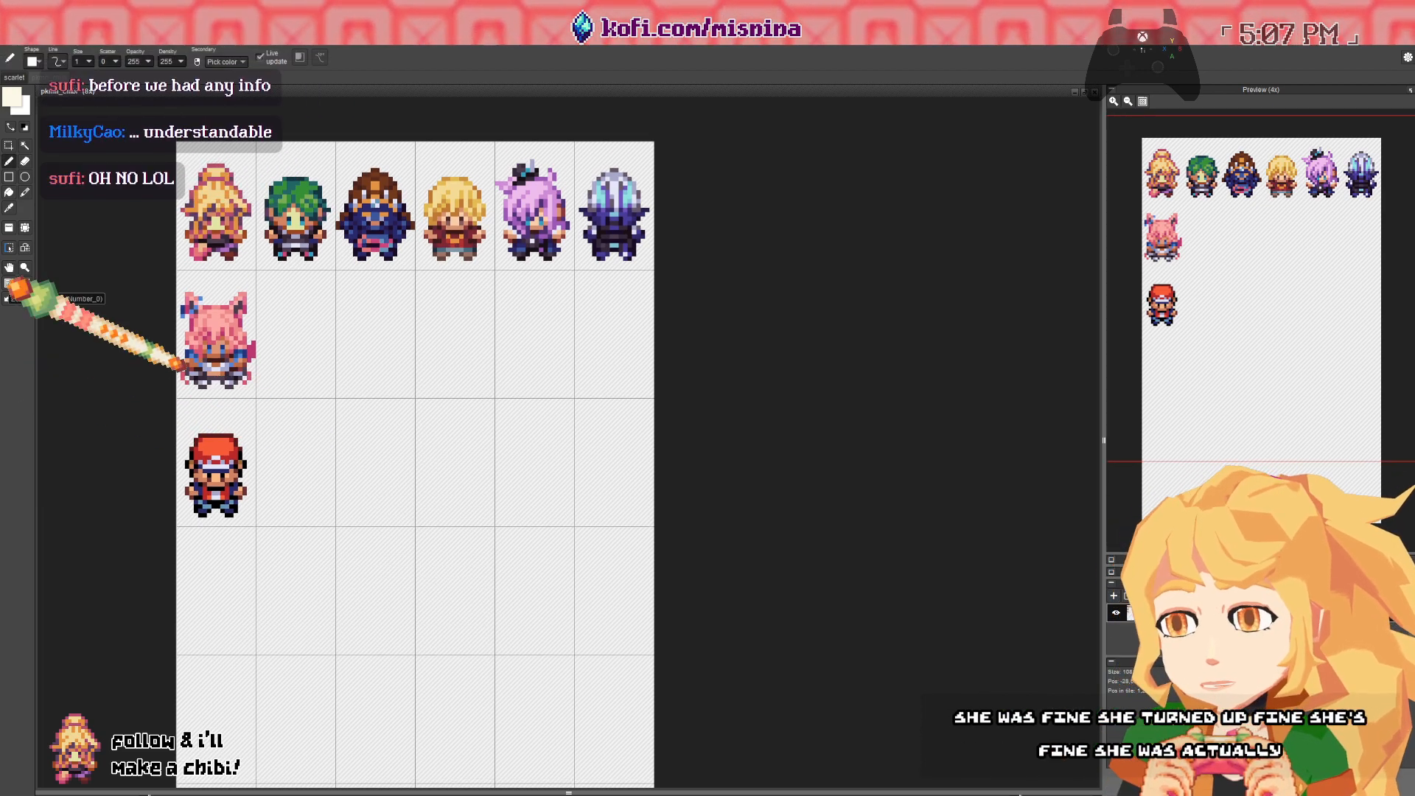
pyautogui.press('space')
pyautogui.press('c')
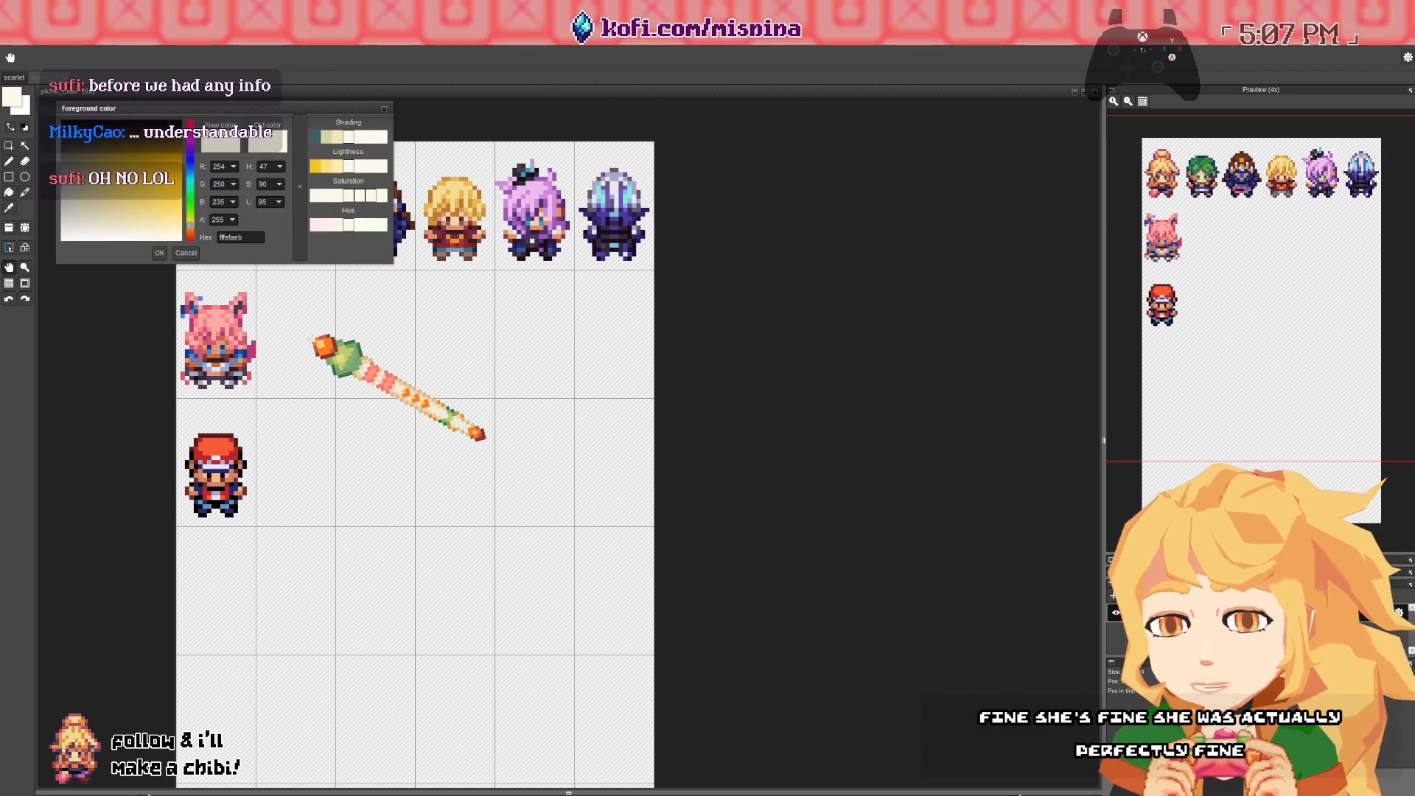
pyautogui.press('space')
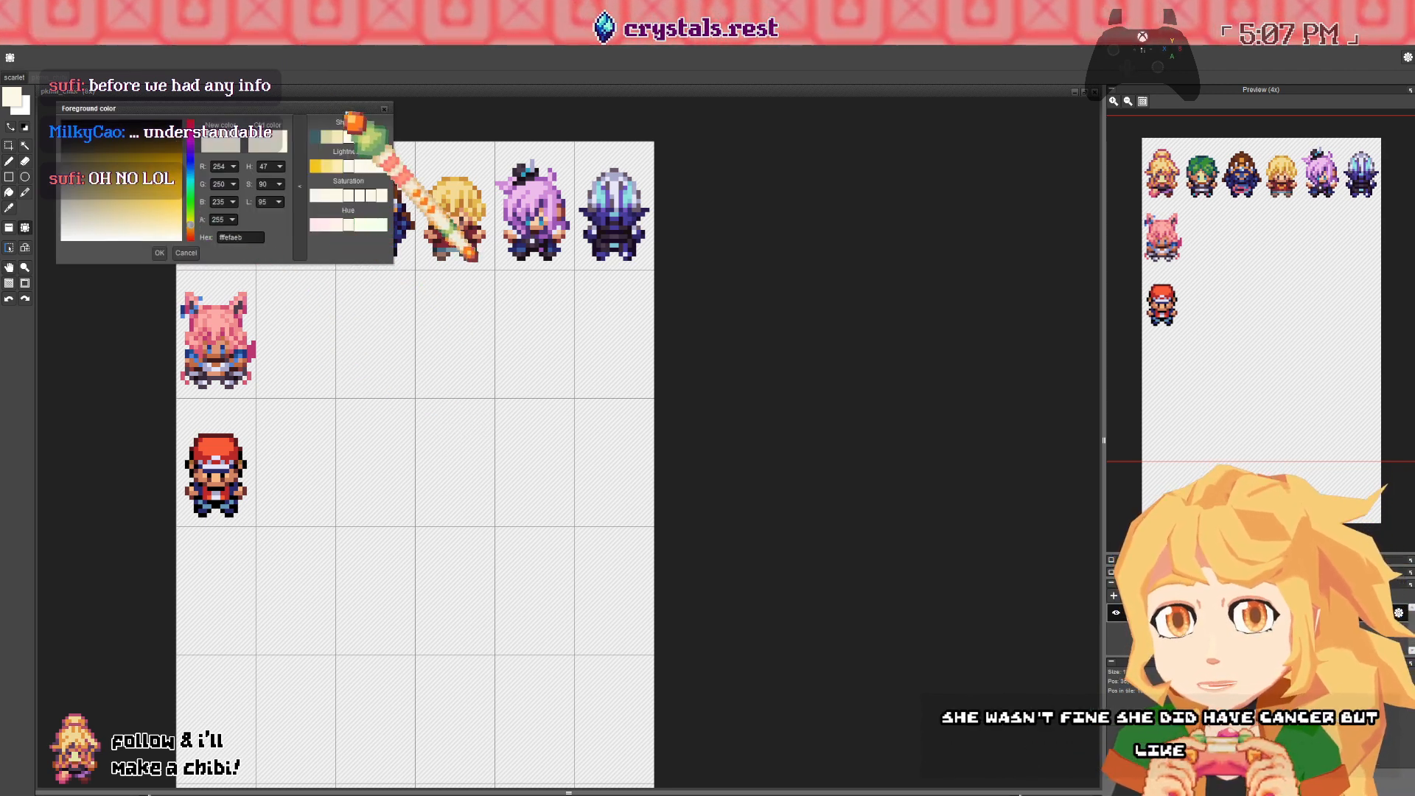
pyautogui.click(384, 110)
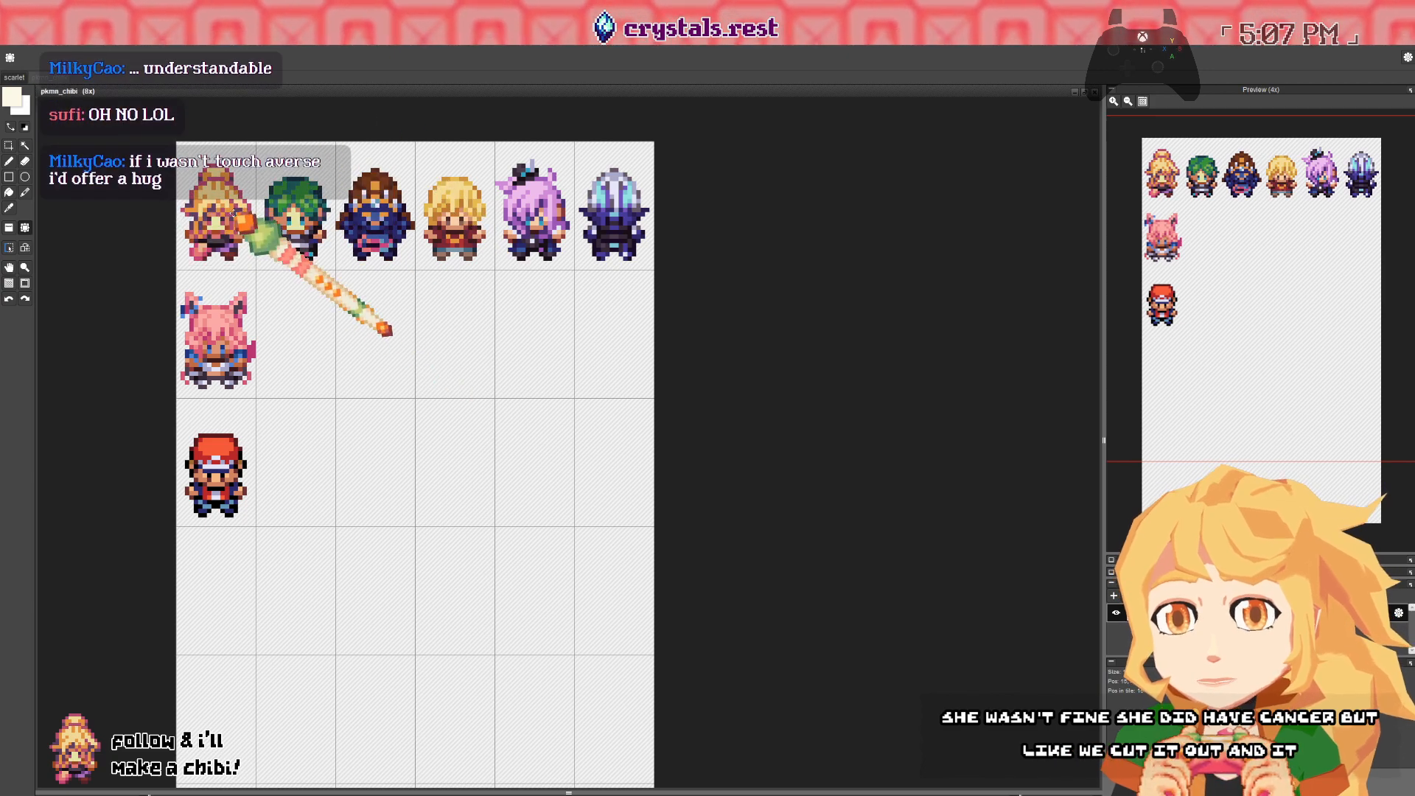
pyautogui.press('space')
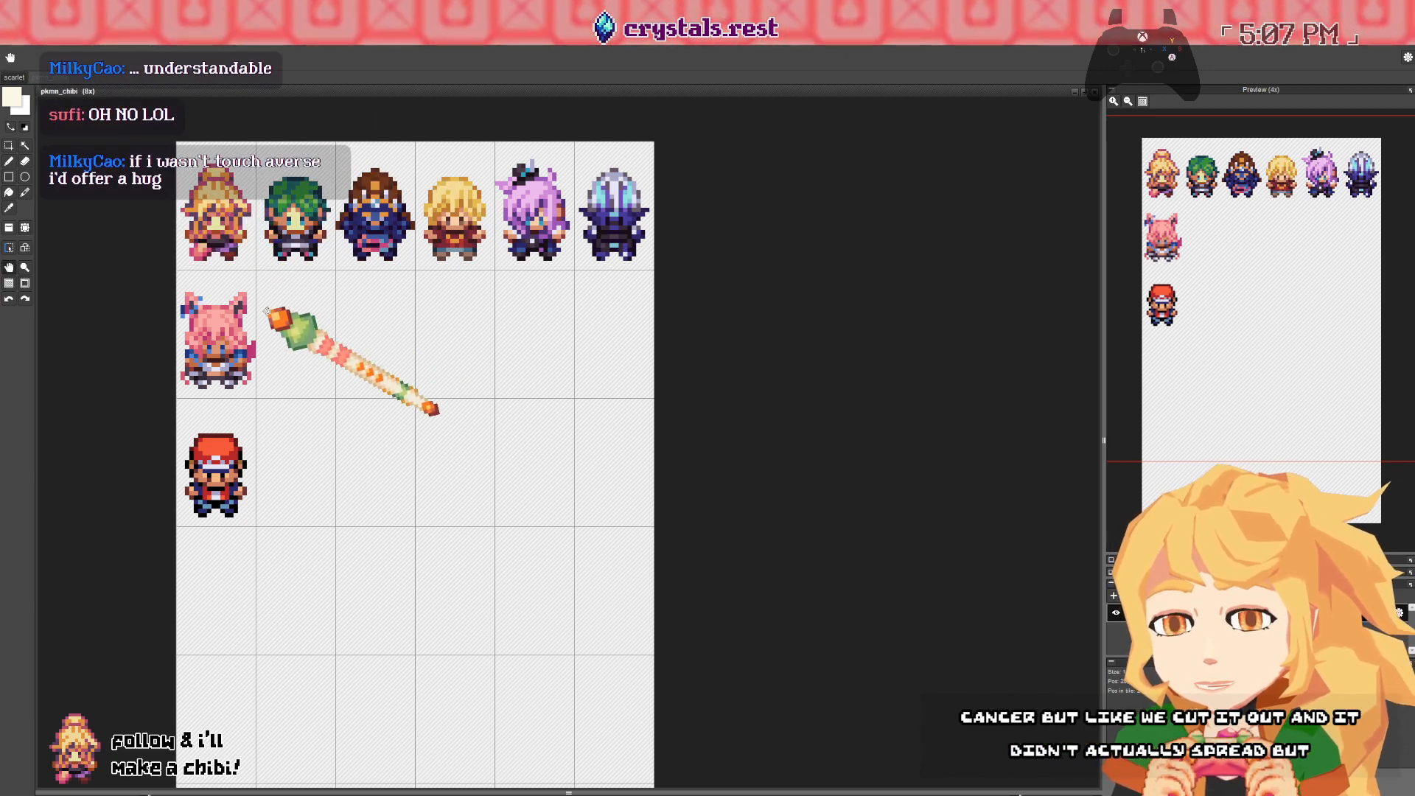
pyautogui.press('space')
pyautogui.press('space')
pyautogui.press('space')
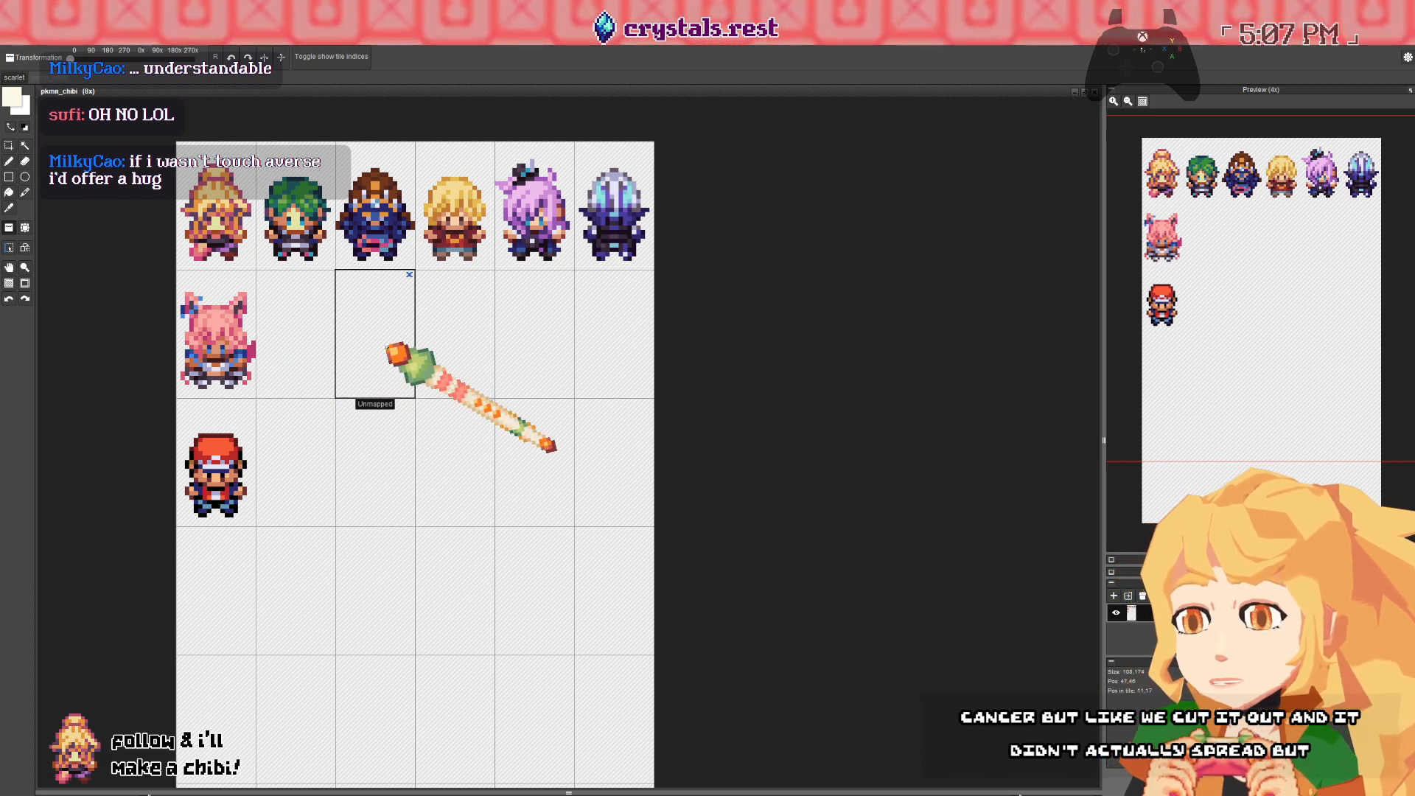
pyautogui.press('space')
pyautogui.moveTo(387, 347); pyautogui.dragTo(337, 346)
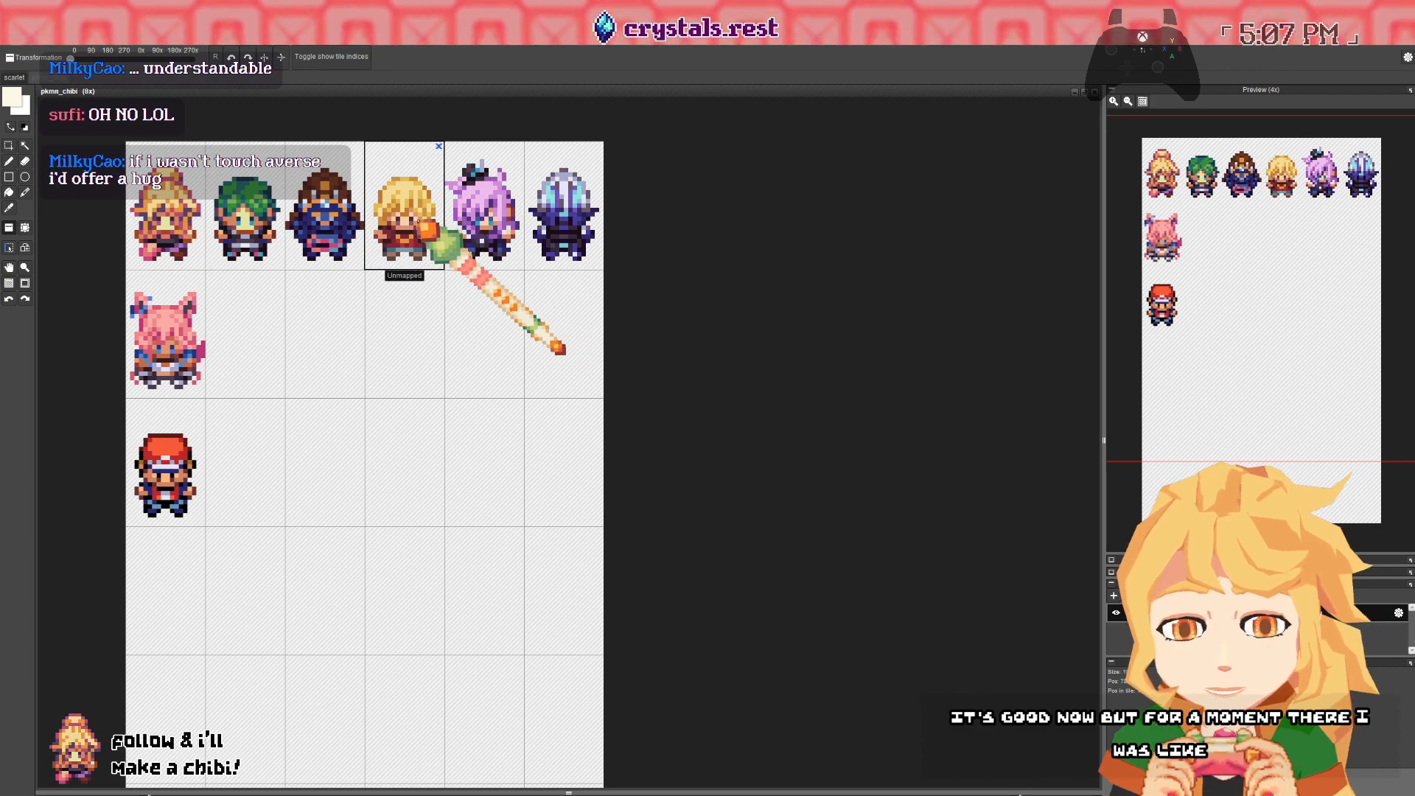
# - Copy the green-haired chibi from the top row into the empty tile beside the pink-haired chibi in the second row
pyautogui.rightClick(279, 214)
pyautogui.click(239, 314)
pyautogui.scroll(1, 322, 410)
pyautogui.scroll(1, 322, 410)
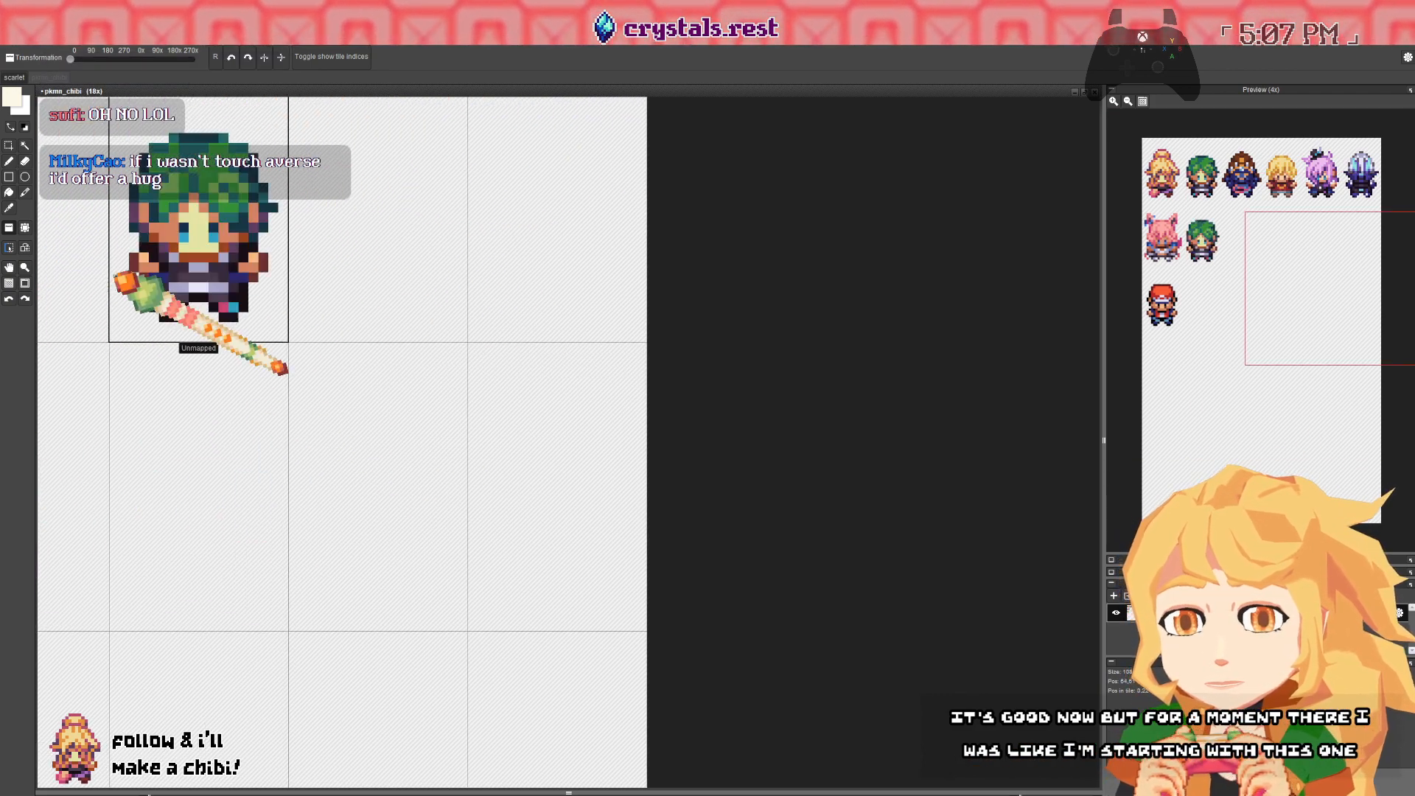
pyautogui.moveTo(156, 302); pyautogui.dragTo(671, 485)
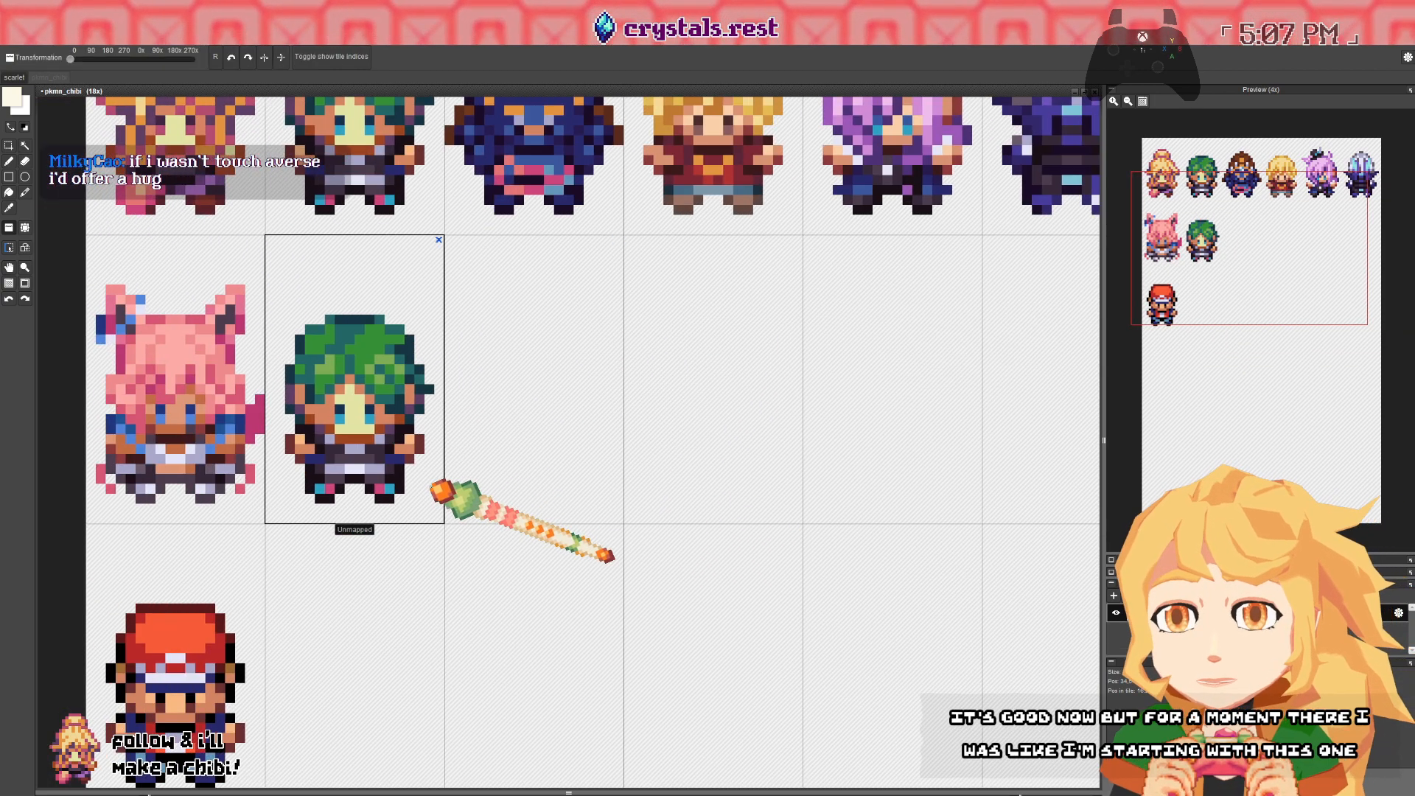
# - Recolor the copied chibi's face to light peach, using a non-contiguous fill restricted to the tile
pyautogui.press('b')
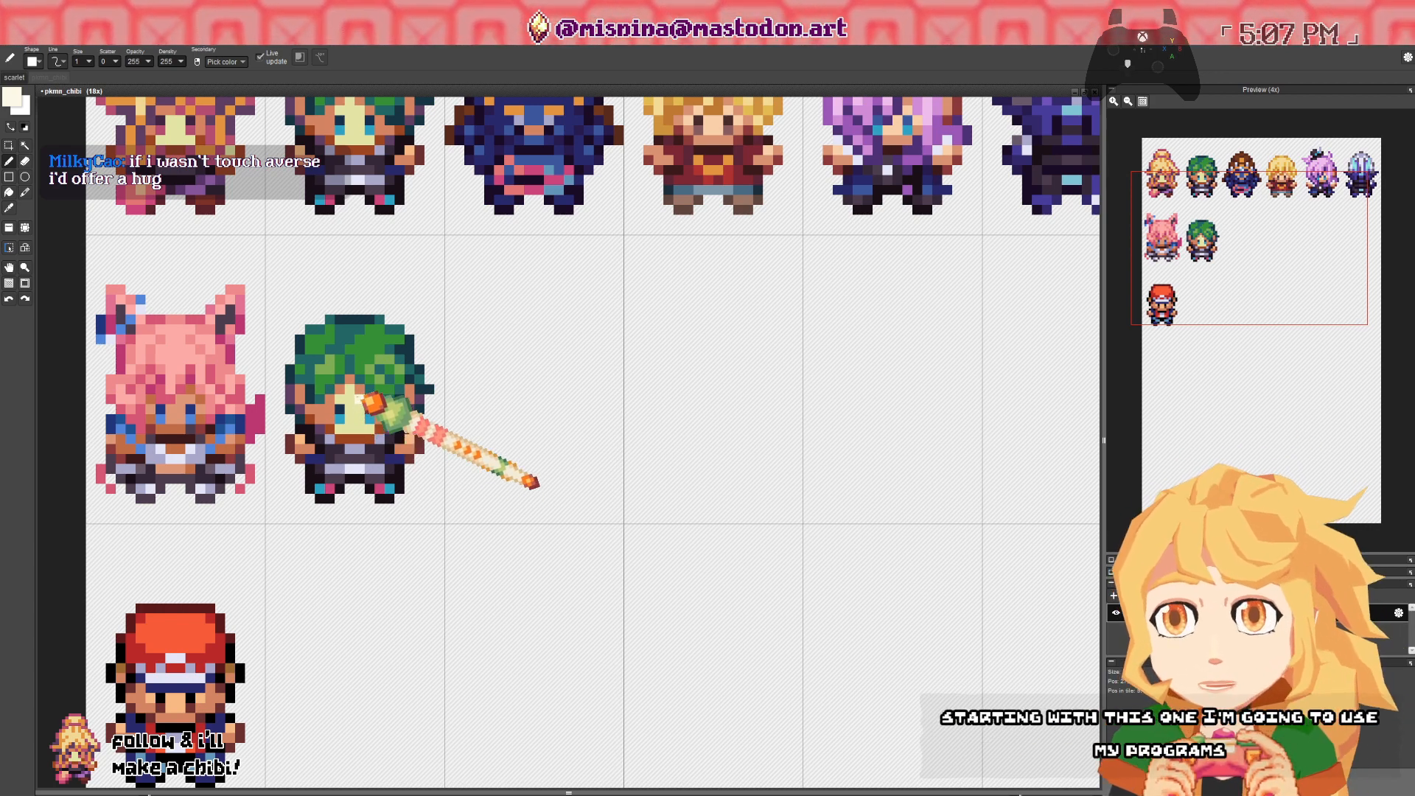
pyautogui.moveTo(371, 401); pyautogui.dragTo(373, 476)
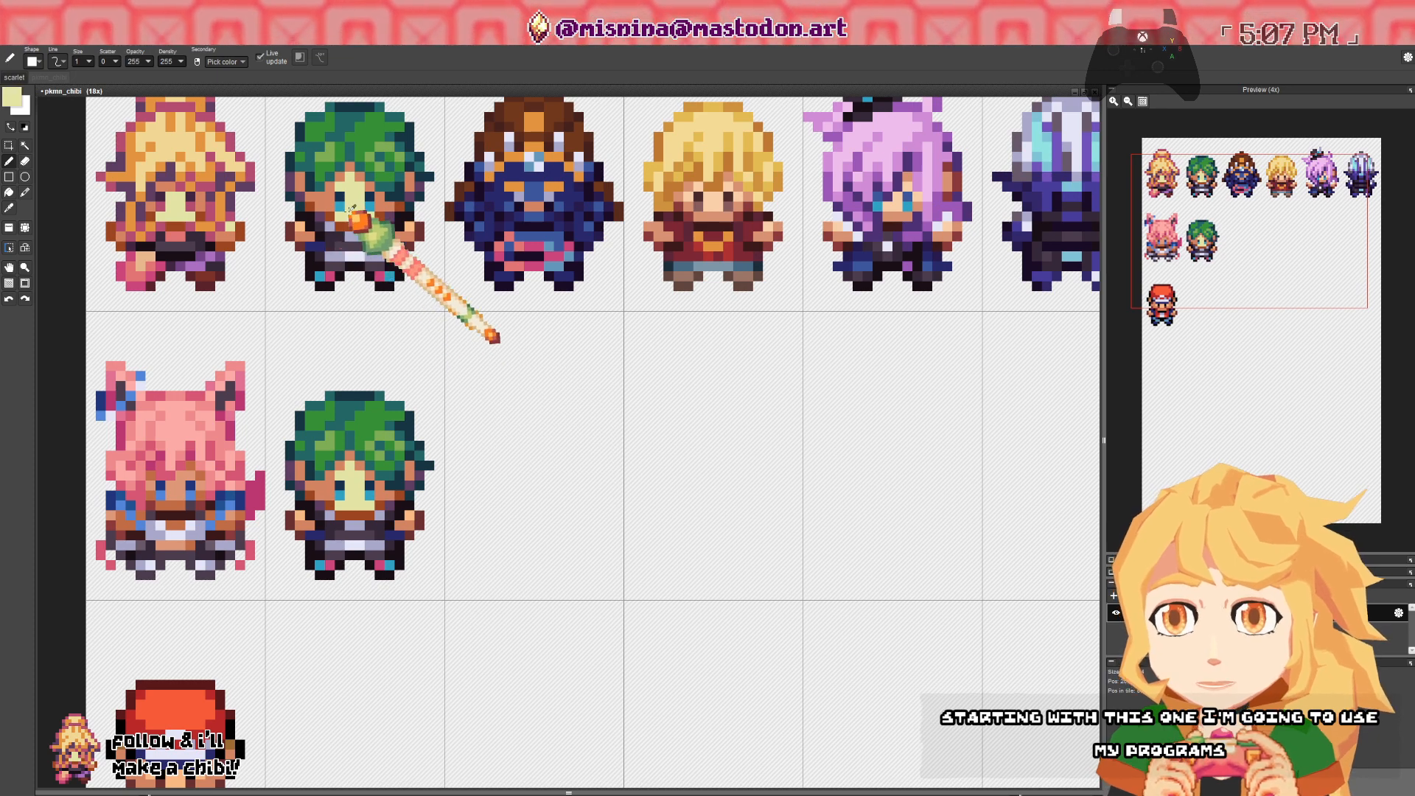
pyautogui.rightClick(353, 487)
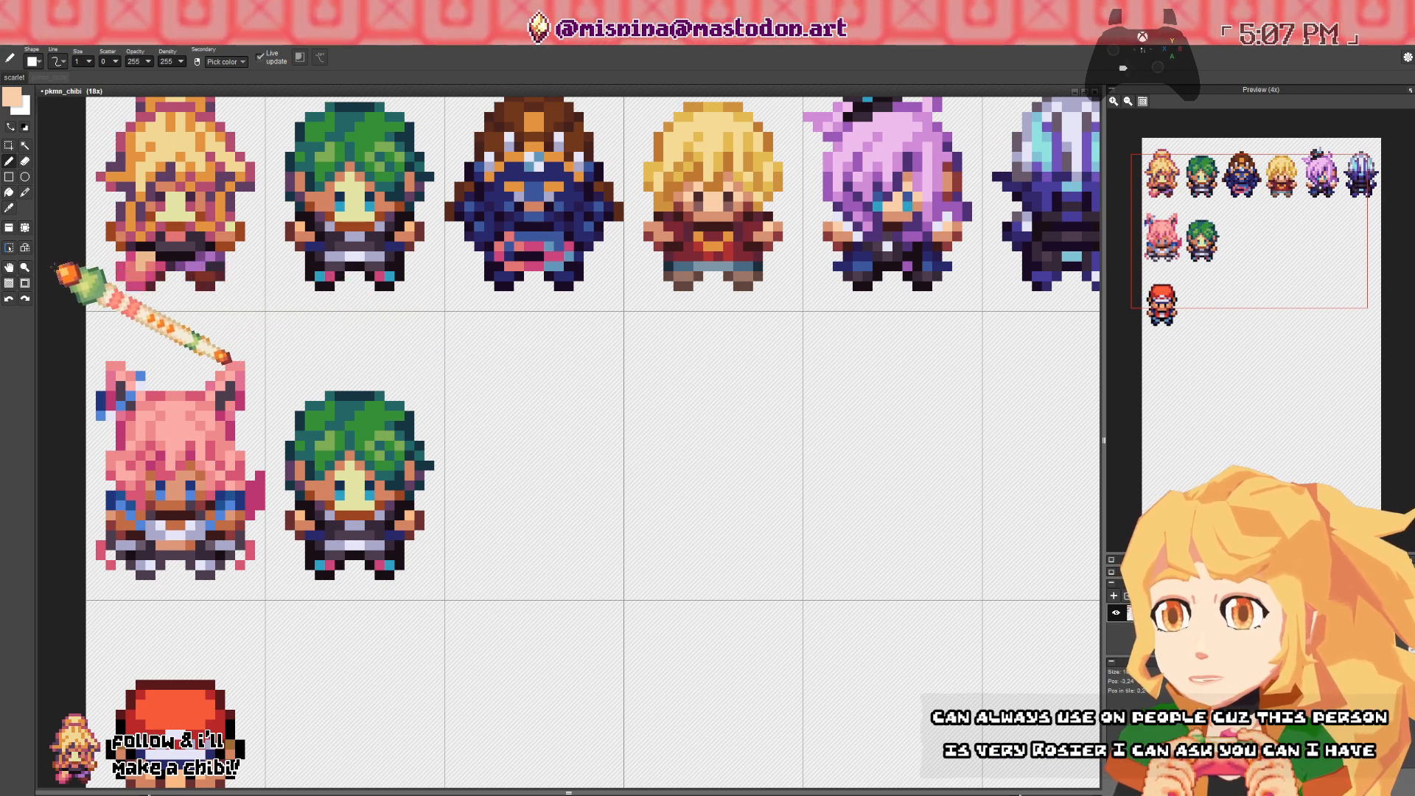
pyautogui.click(9, 193)
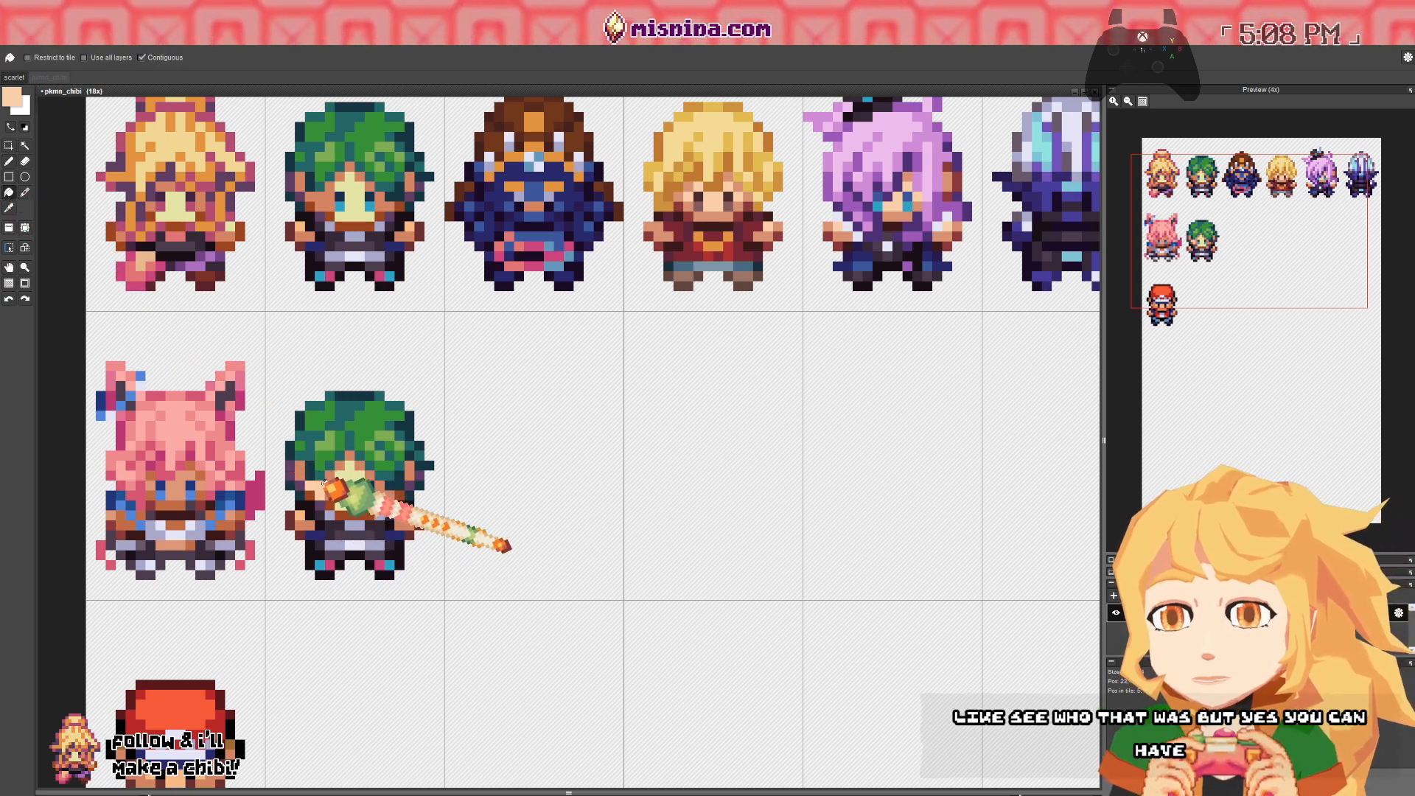
pyautogui.hotkey('ctrl', 'z')
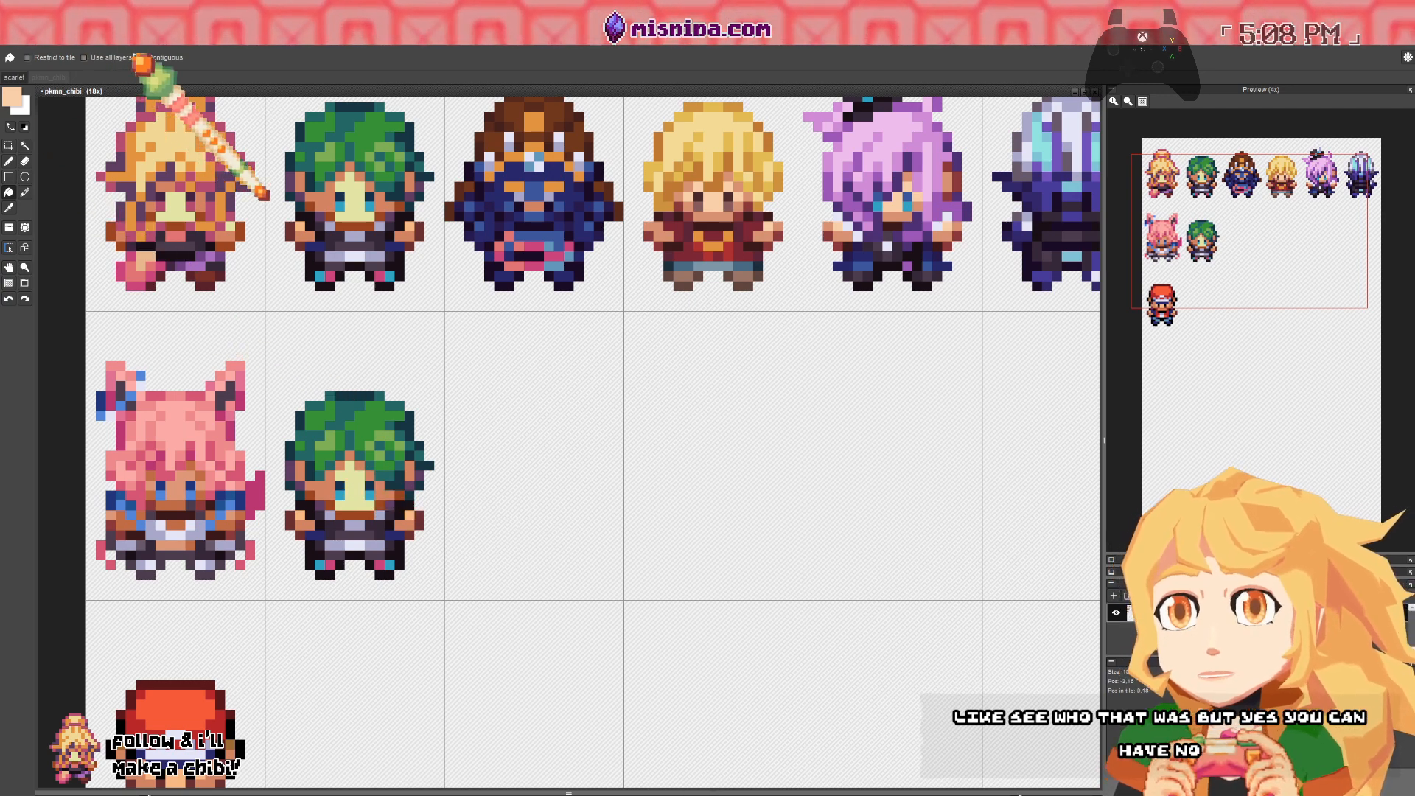
pyautogui.click(50, 57)
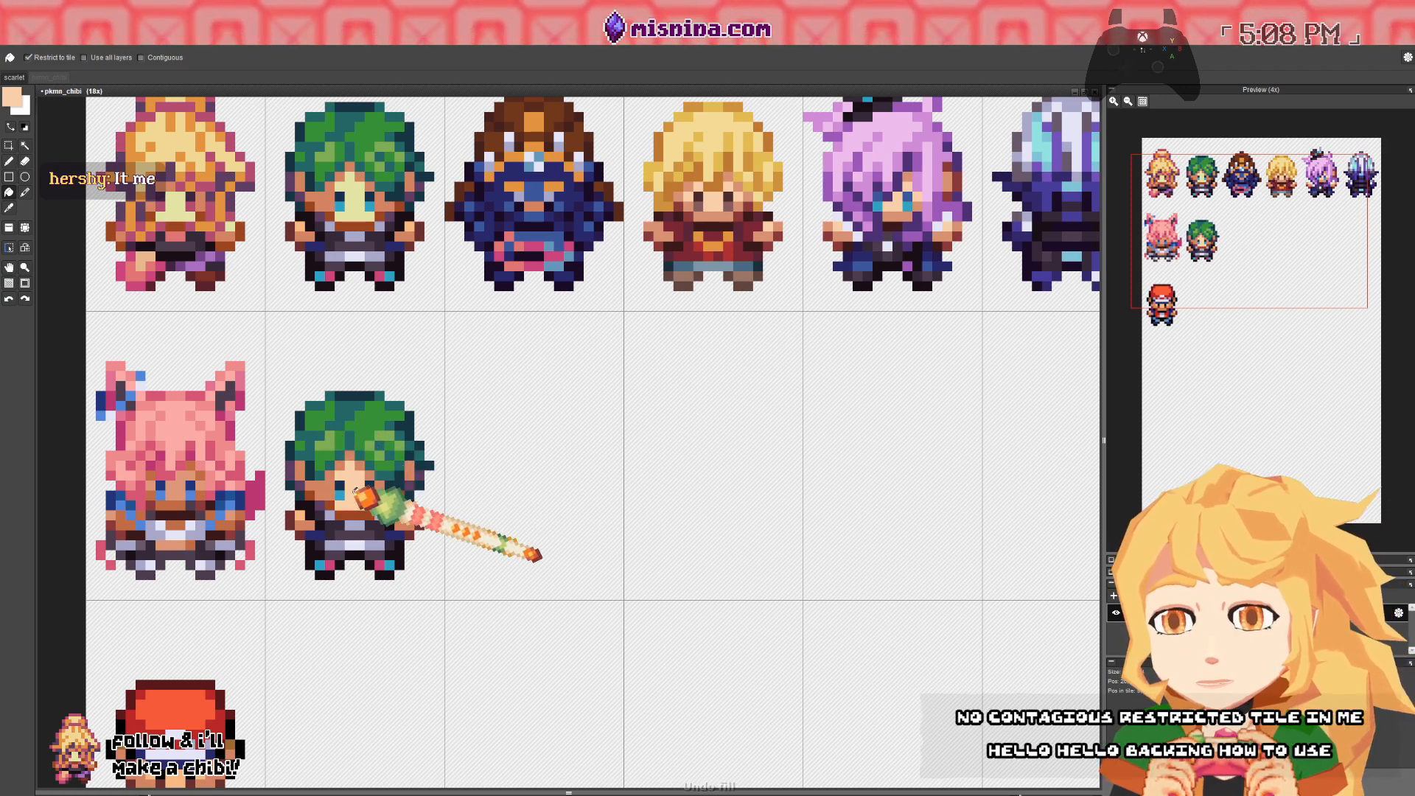
pyautogui.press('d')
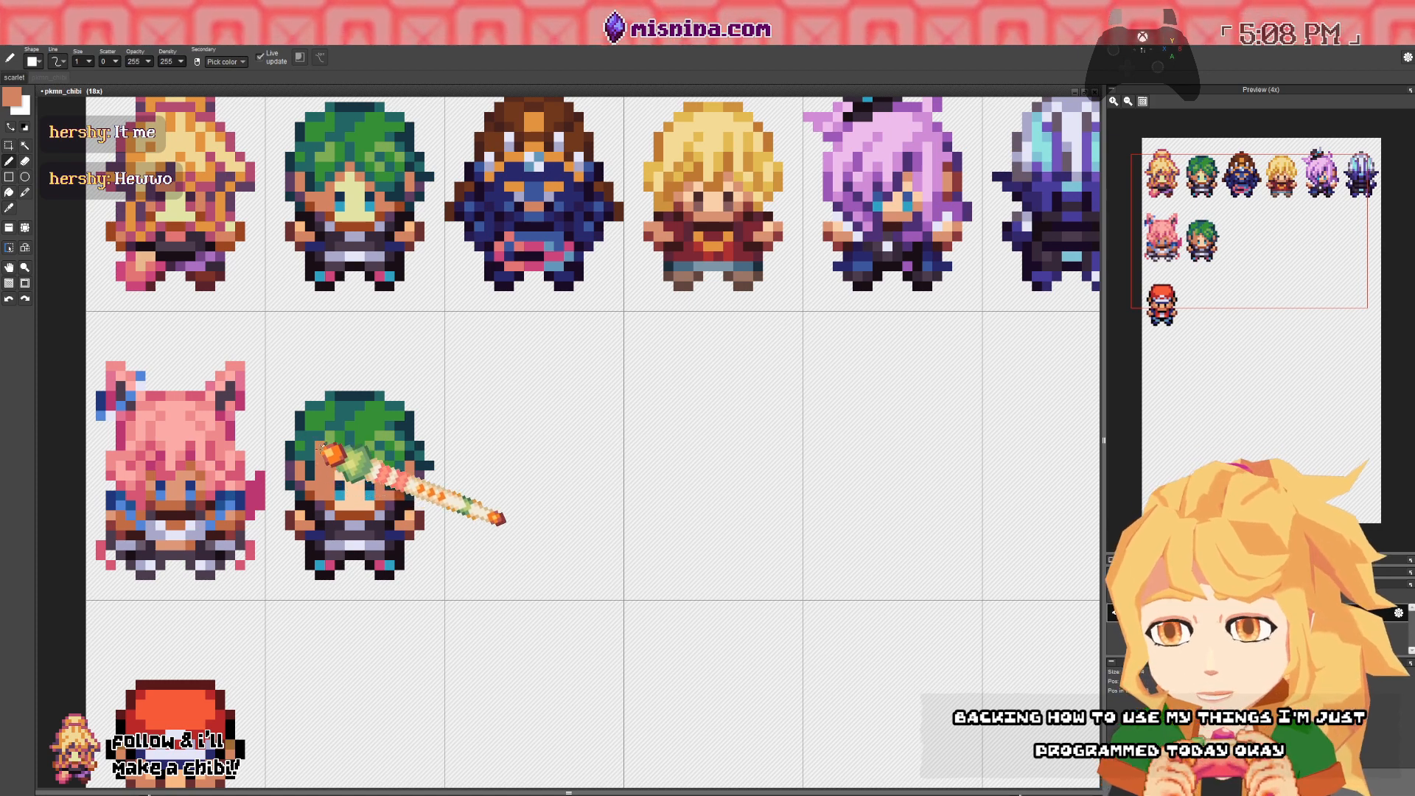
# - Redraw the copied chibi's fringe as a side-swept one across the forehead, using green and teal shades picked from the hair
pyautogui.rightClick(323, 449)
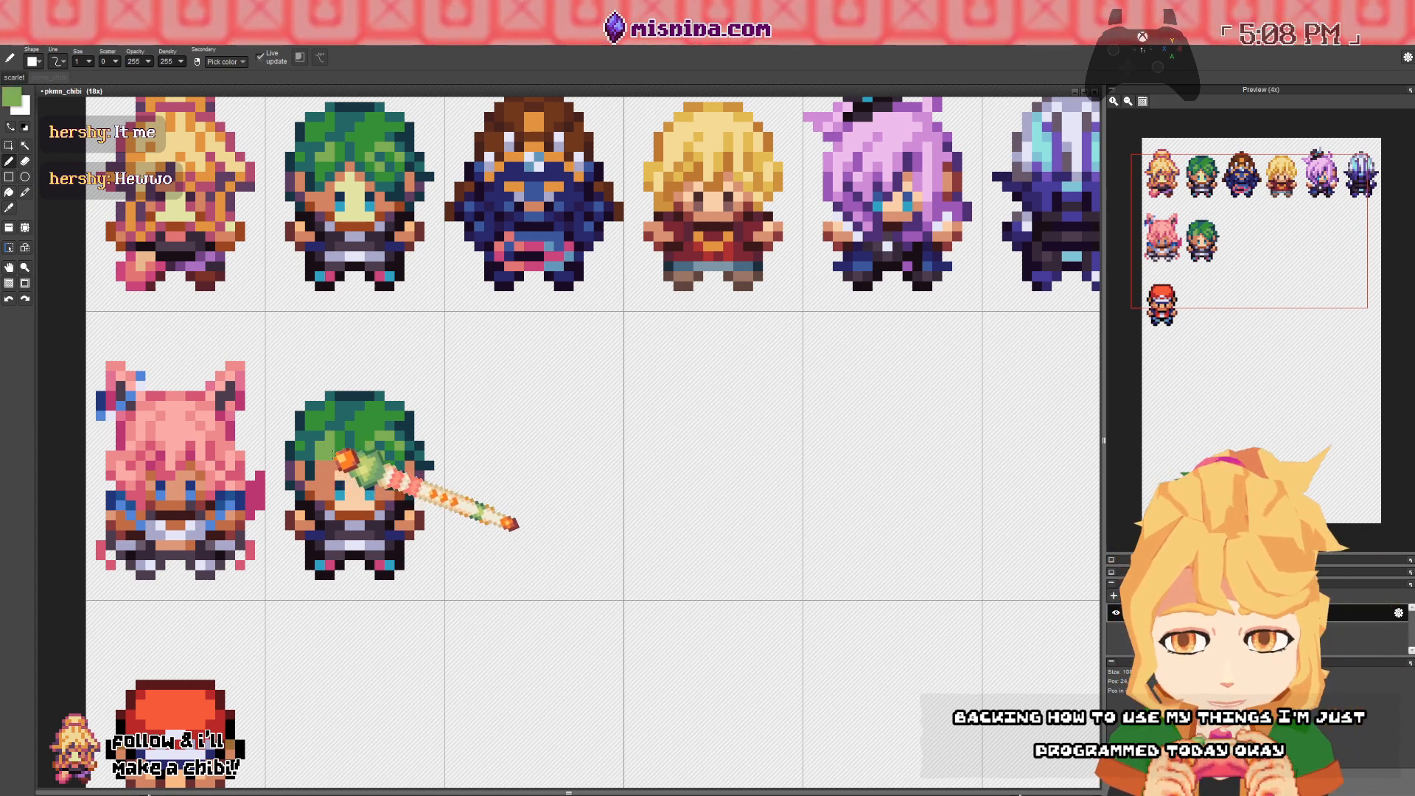
pyautogui.rightClick(353, 446)
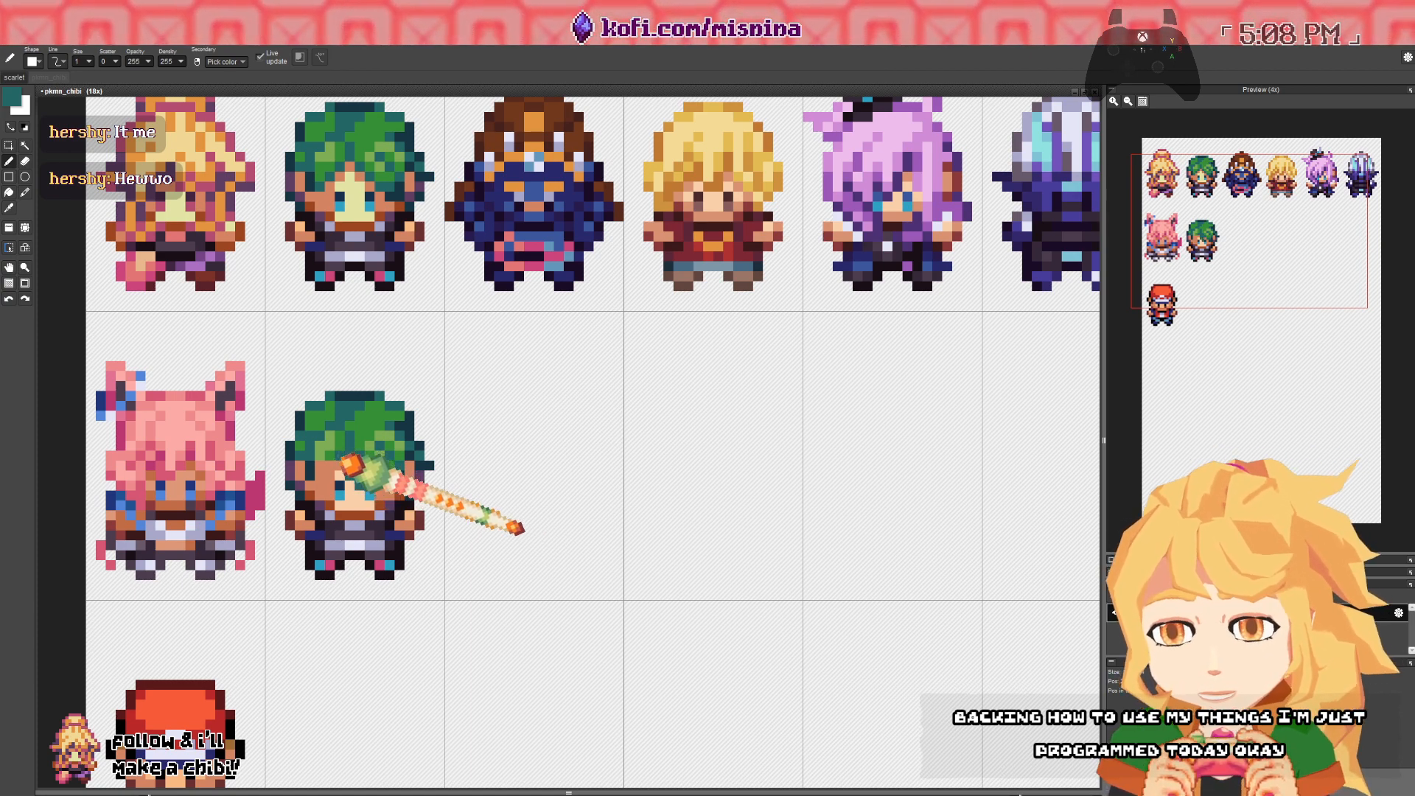
pyautogui.rightClick(361, 450)
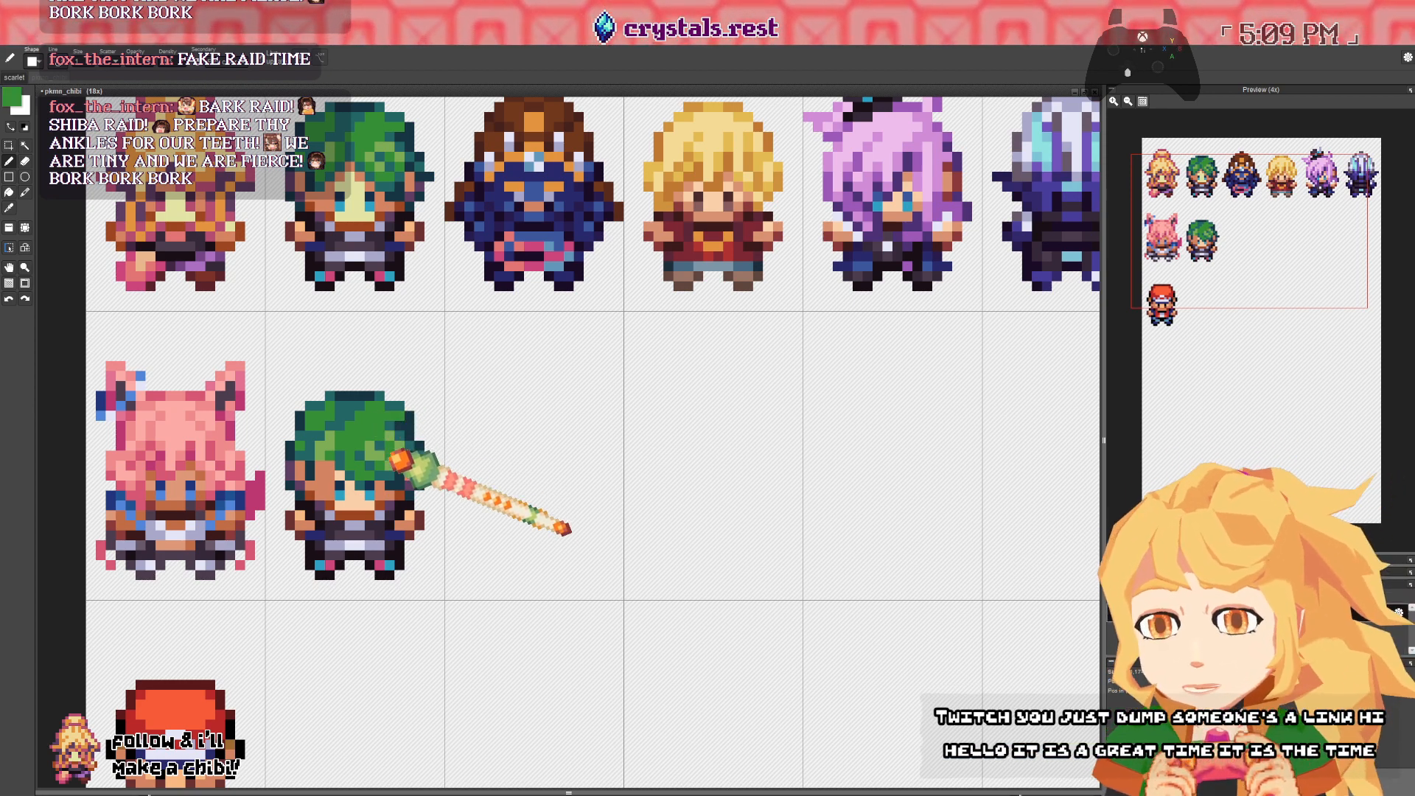
pyautogui.keyDown('alt'); pyautogui.click(399, 462); pyautogui.keyUp('alt')
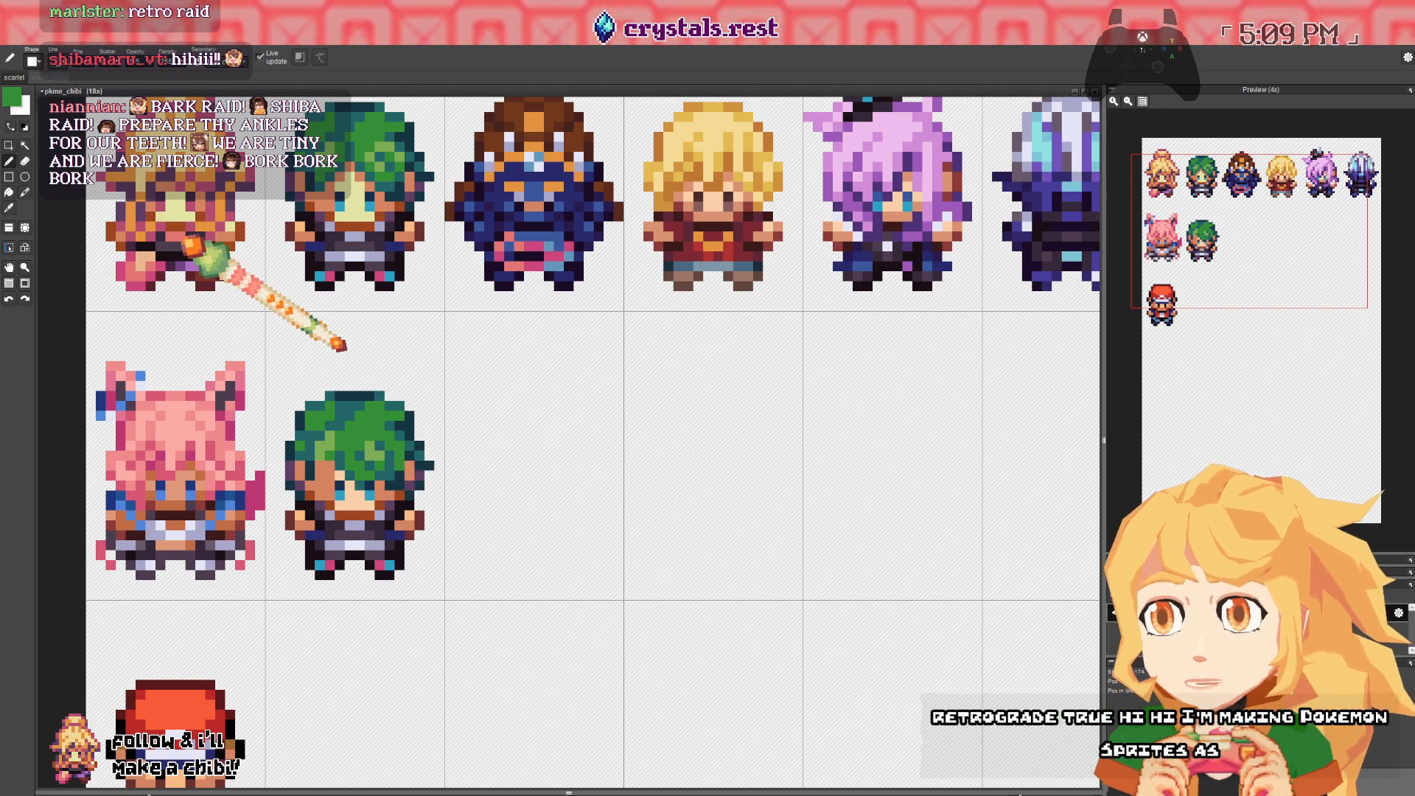
# - Show the finished full-body character in the scarlet file and return to the pkmn_chibi sheet
pyautogui.click(11, 78)
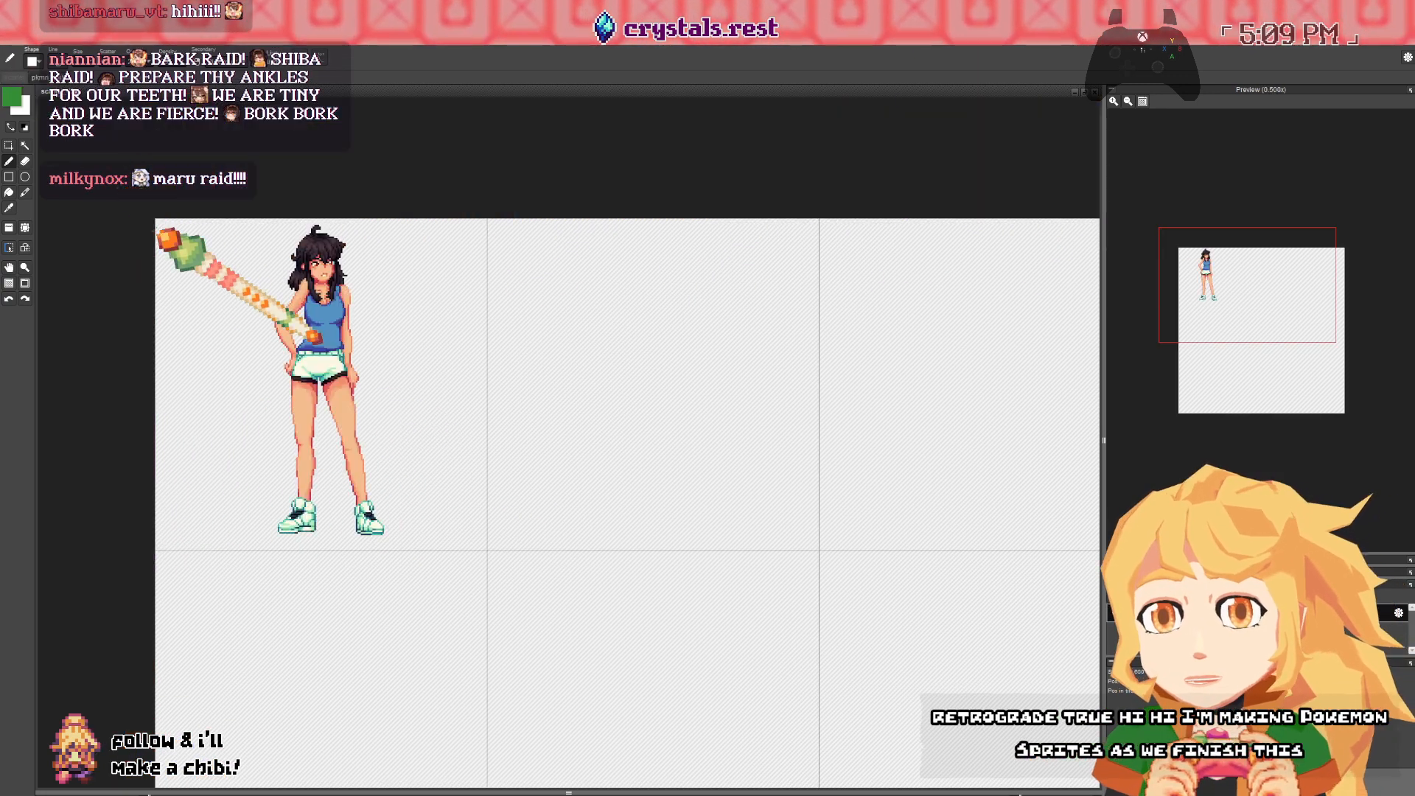
pyautogui.moveTo(435, 463); pyautogui.dragTo(329, 578)
pyautogui.scroll(1, 331, 545)
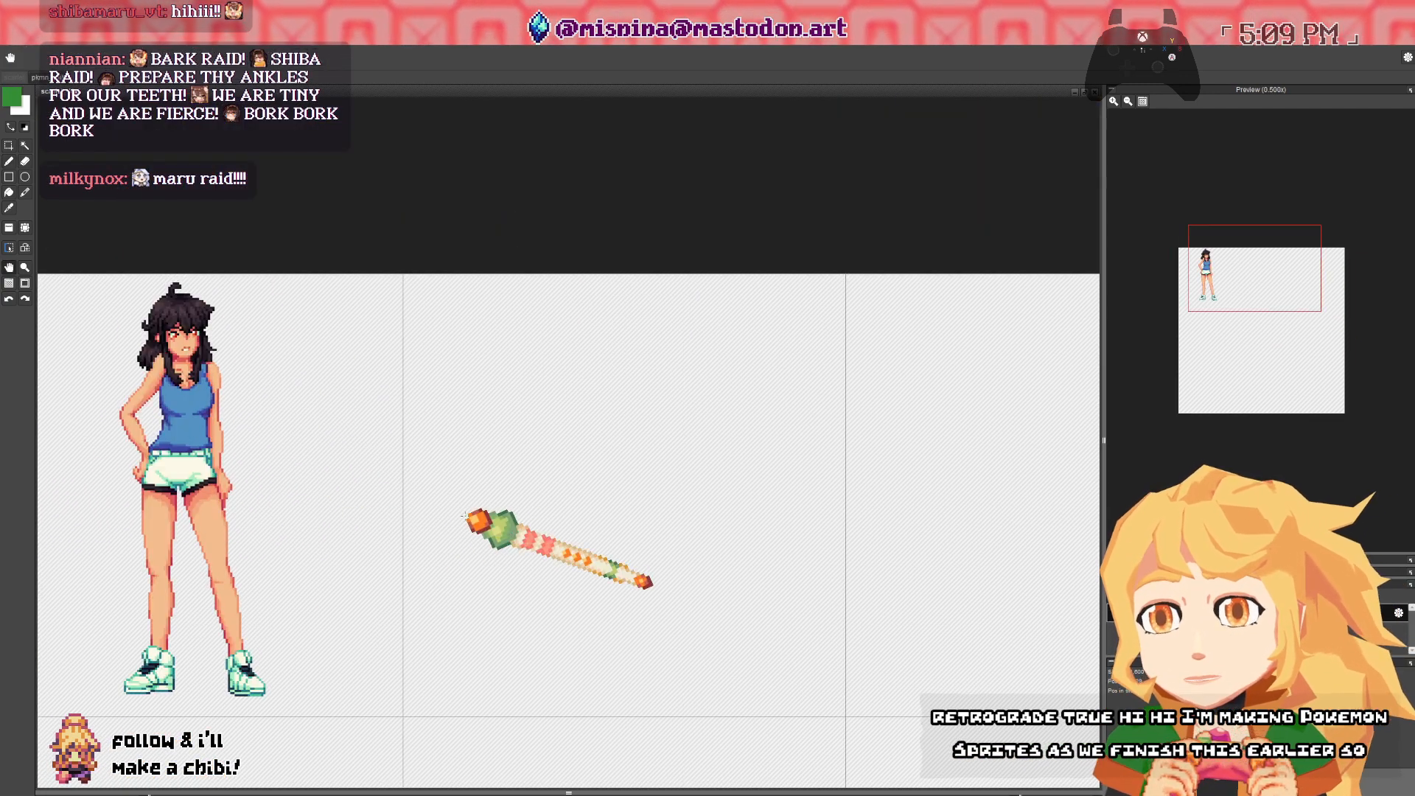
pyautogui.moveTo(468, 514); pyautogui.dragTo(564, 509)
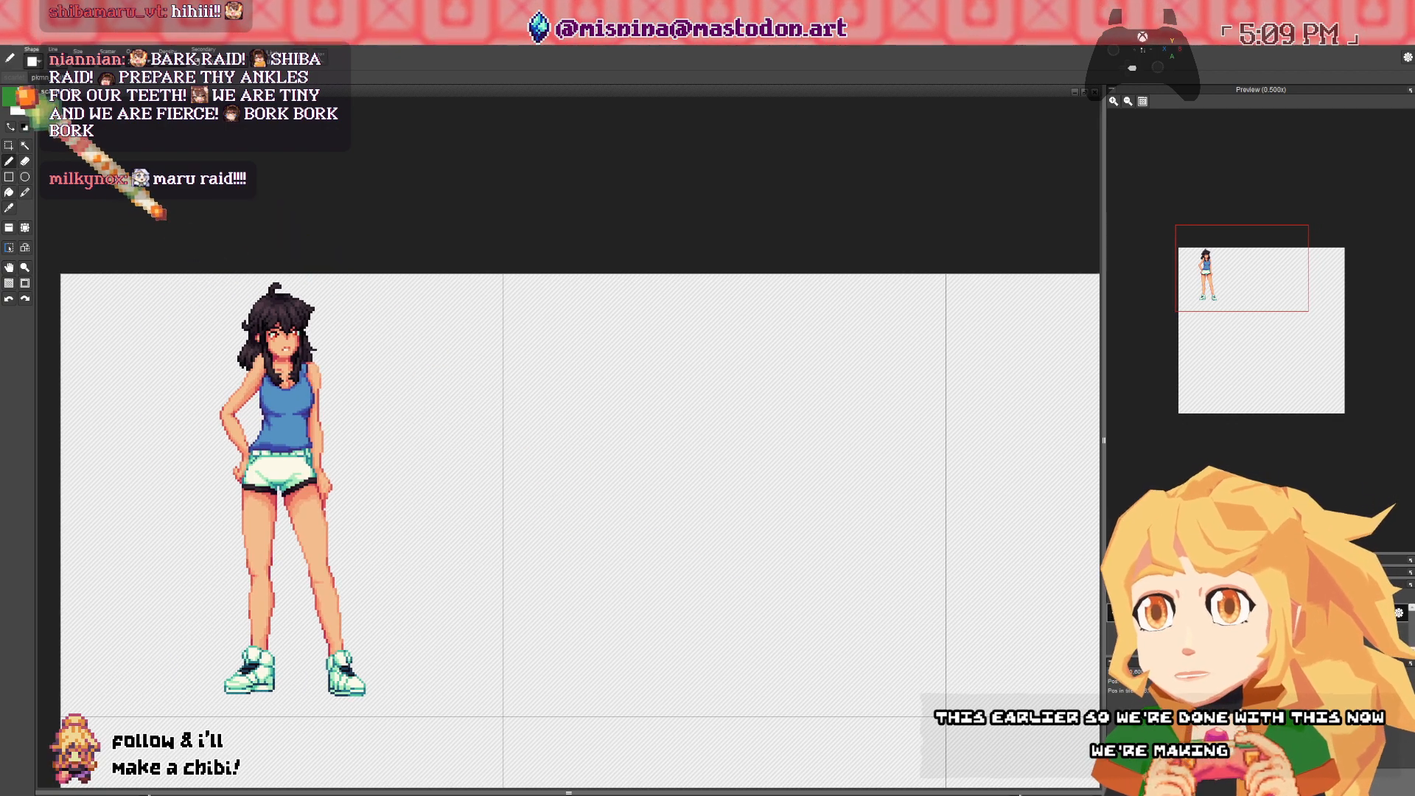
pyautogui.click(40, 77)
pyautogui.moveTo(321, 412); pyautogui.dragTo(412, 480)
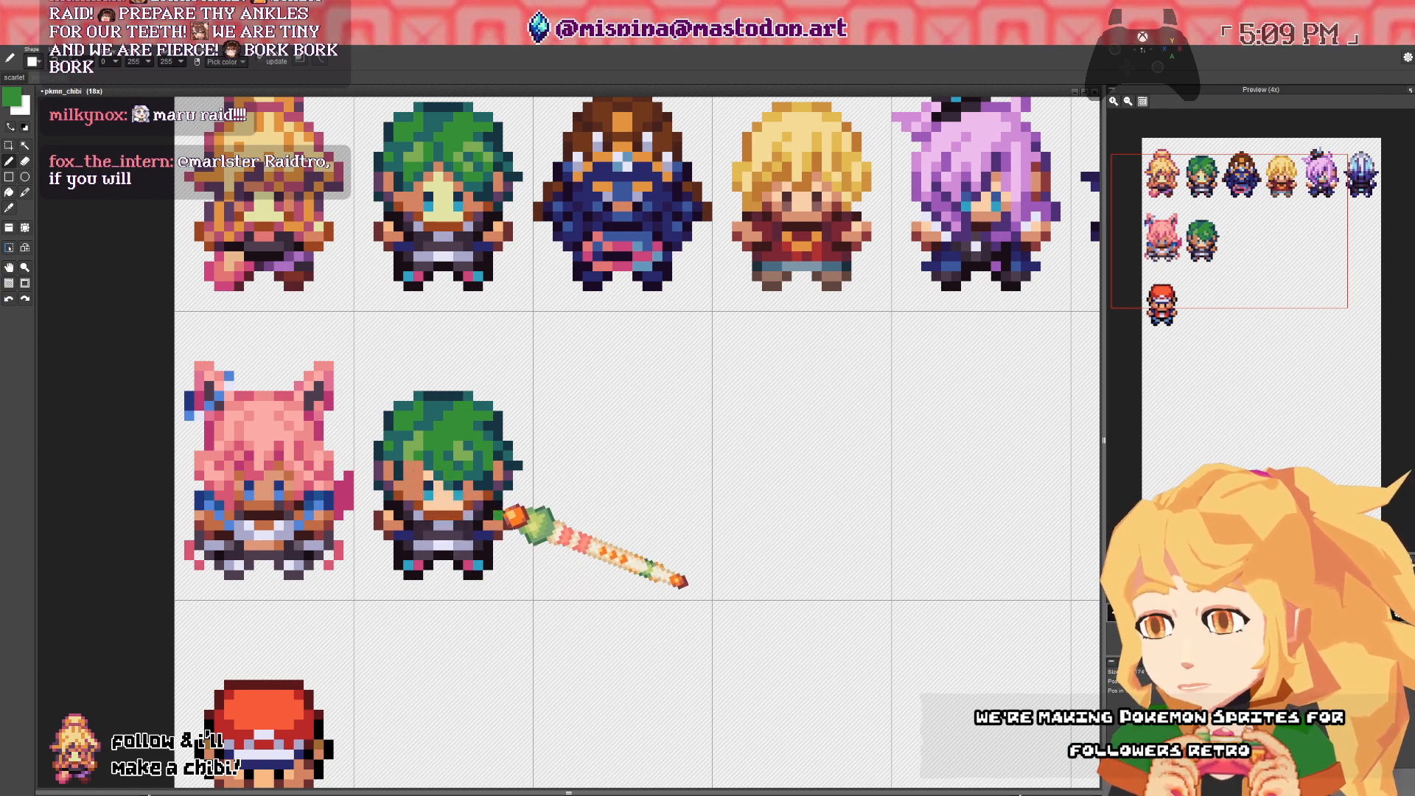
# - Shade and extend the right side of the copied chibi's hair with dark teal picked from its outline
pyautogui.moveTo(488, 502); pyautogui.dragTo(405, 479)
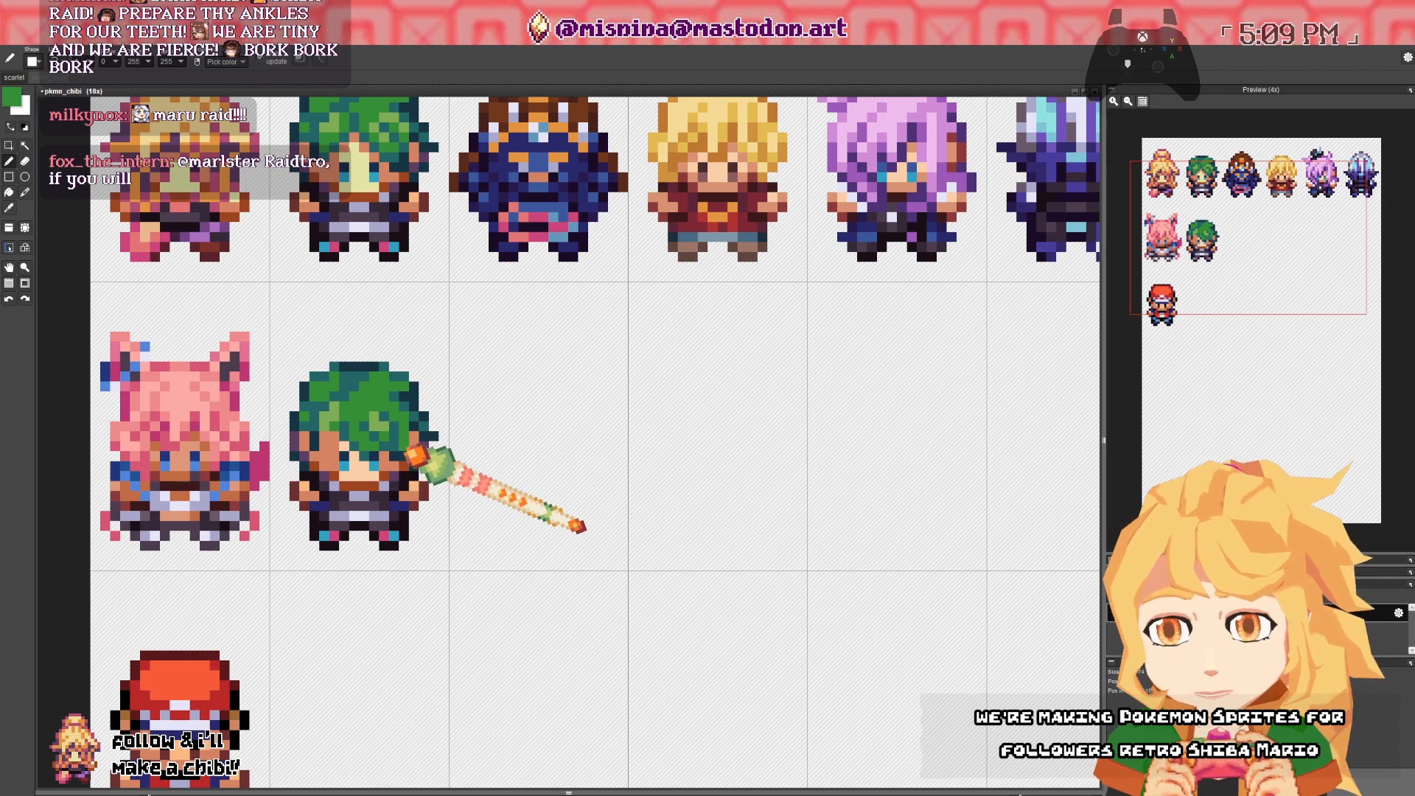
pyautogui.keyDown('alt'); pyautogui.click(420, 430); pyautogui.keyUp('alt')
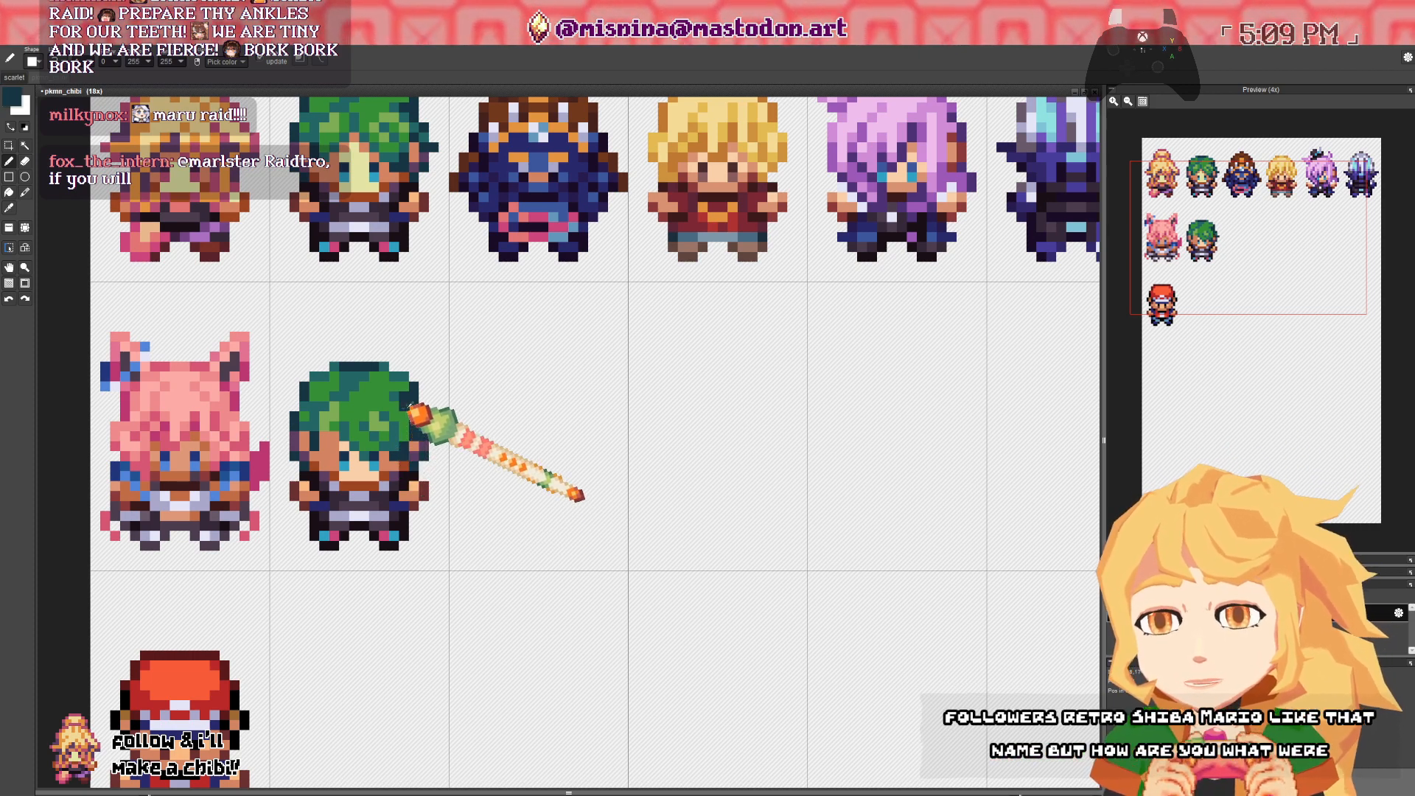
pyautogui.keyDown('alt'); pyautogui.click(402, 416); pyautogui.keyUp('alt')
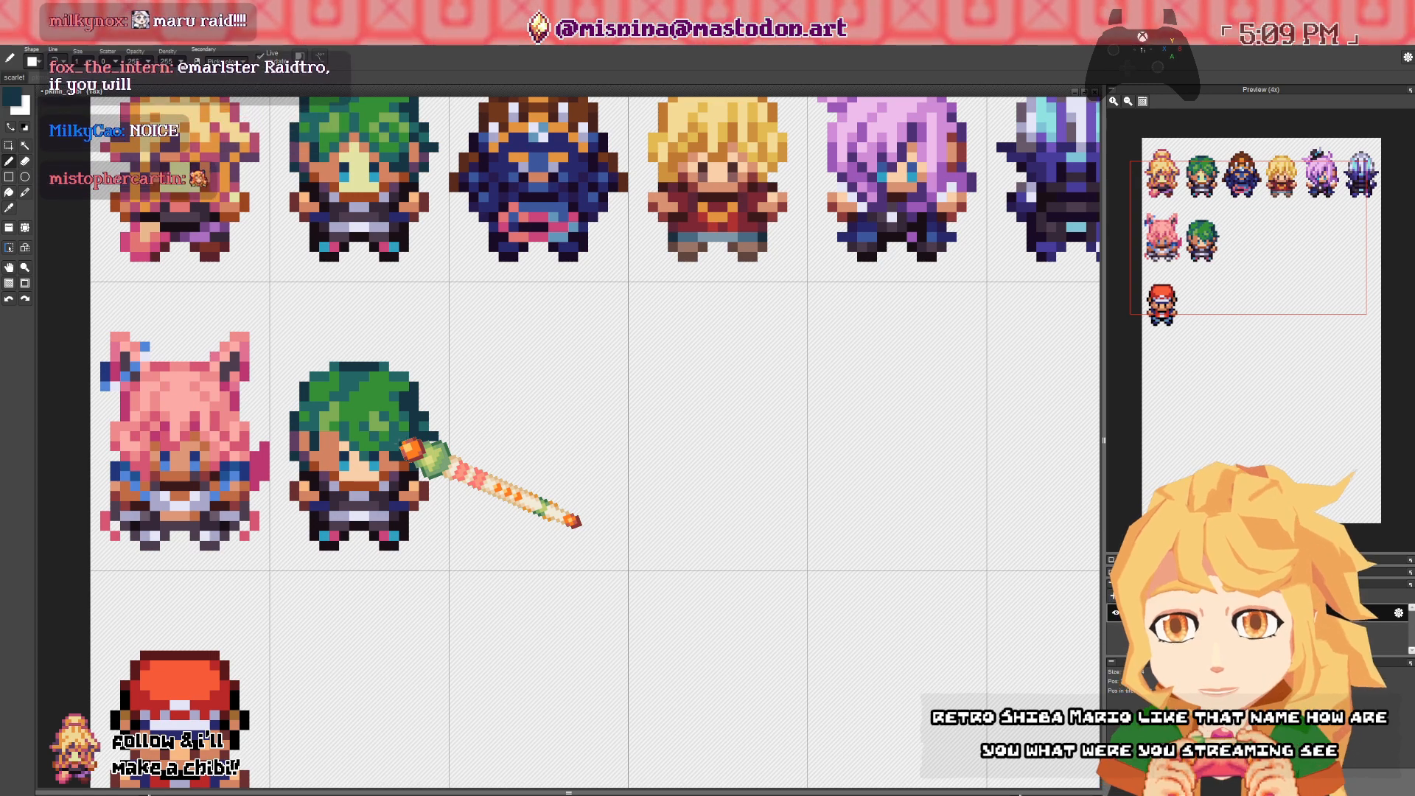
pyautogui.keyDown('alt'); pyautogui.click(404, 448); pyautogui.keyUp('alt')
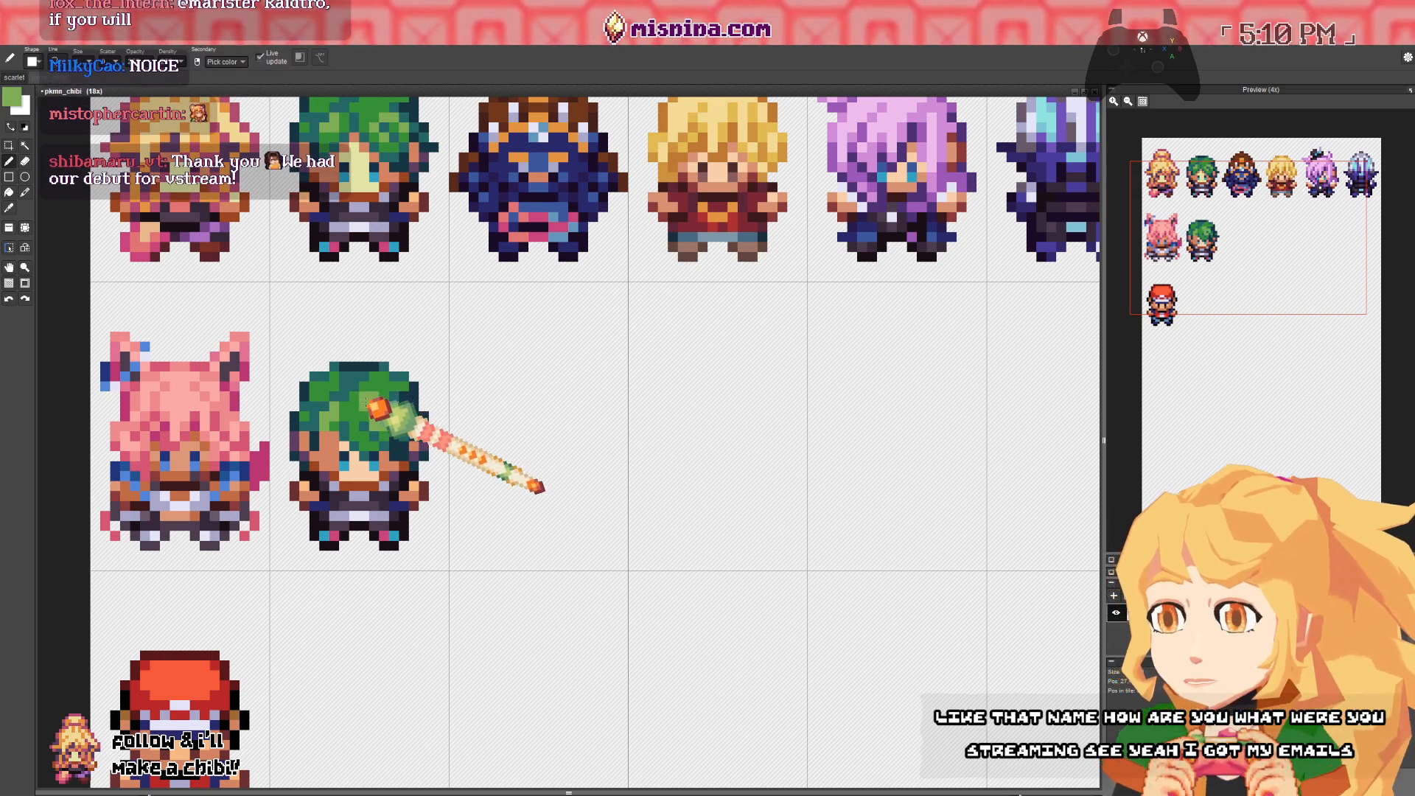
# - Add a light green highlight to the hair and draw a dark teal antenna with a green base on the head's right side
pyautogui.moveTo(365, 398); pyautogui.dragTo(374, 394)
pyautogui.rightClick(378, 382)
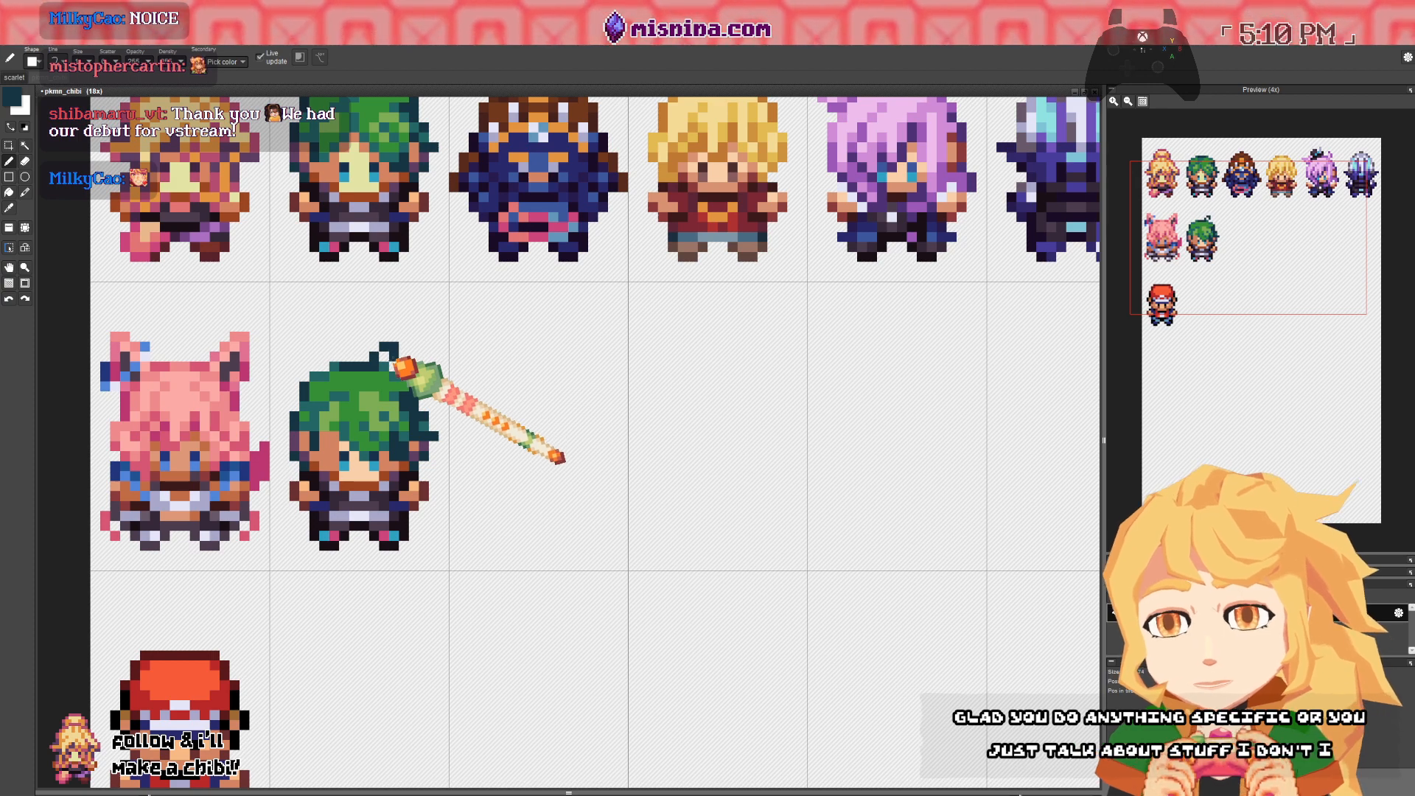
pyautogui.rightClick(391, 376)
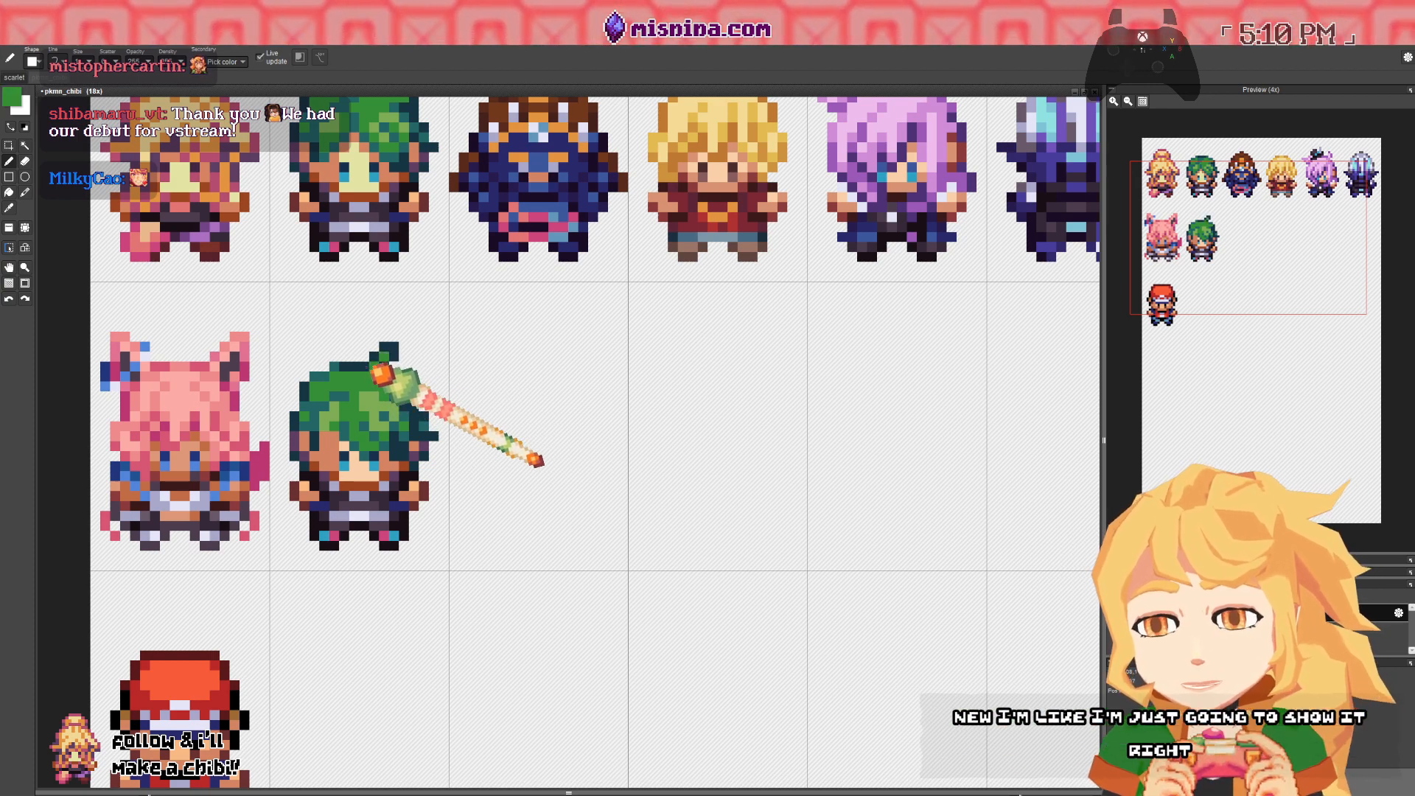
# - Try to add a matching teal and green antenna on the head's left side, and undo it
pyautogui.rightClick(345, 365)
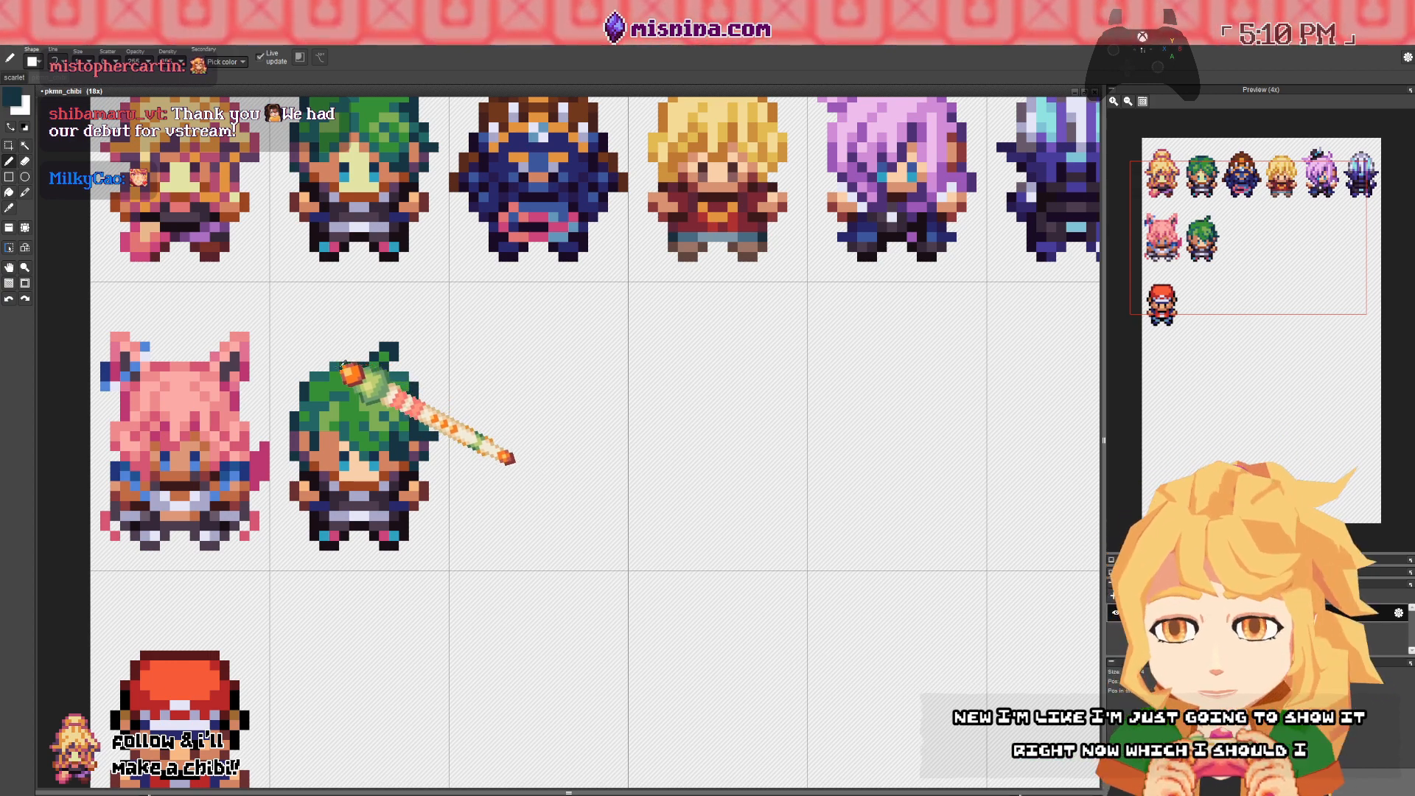
pyautogui.rightClick(334, 365)
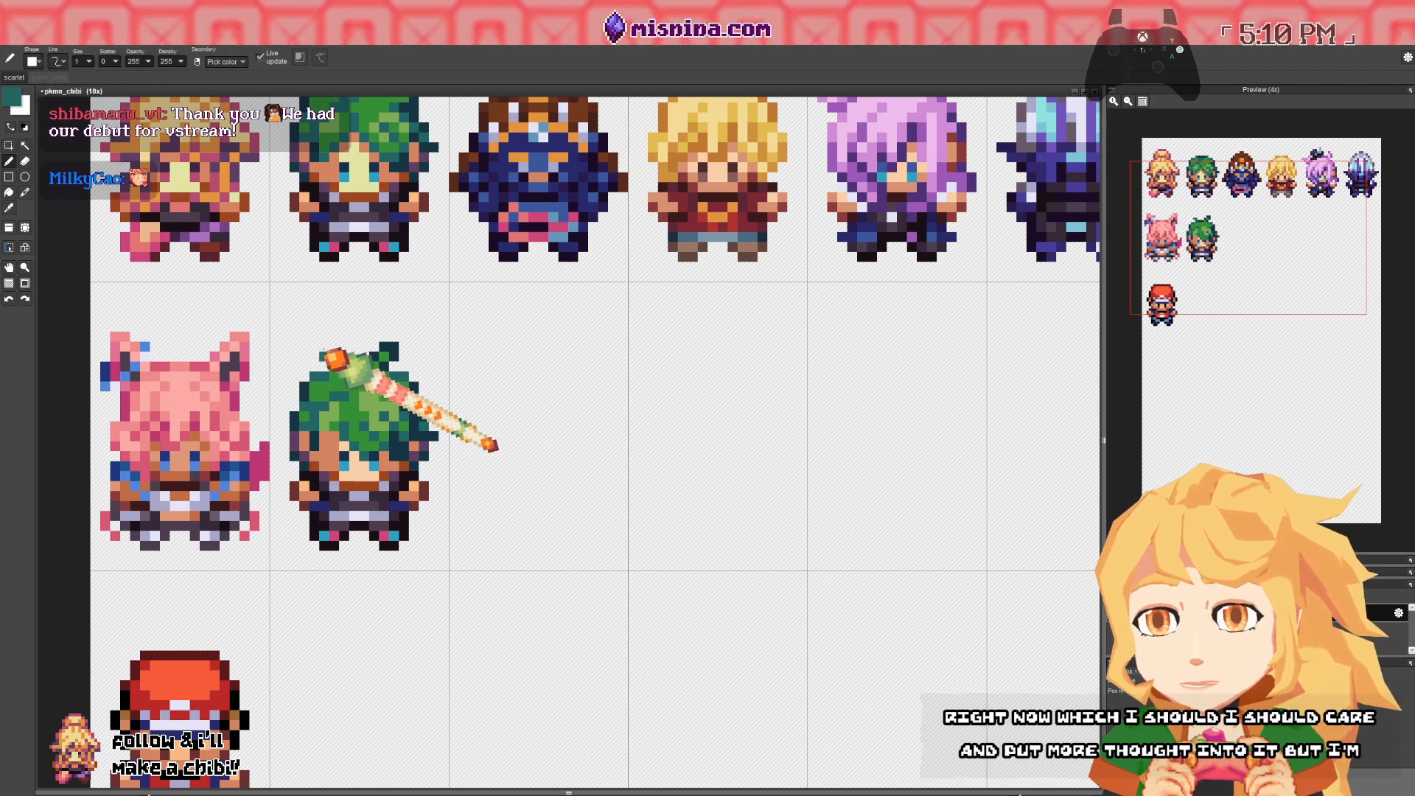
pyautogui.moveTo(325, 354); pyautogui.dragTo(315, 354)
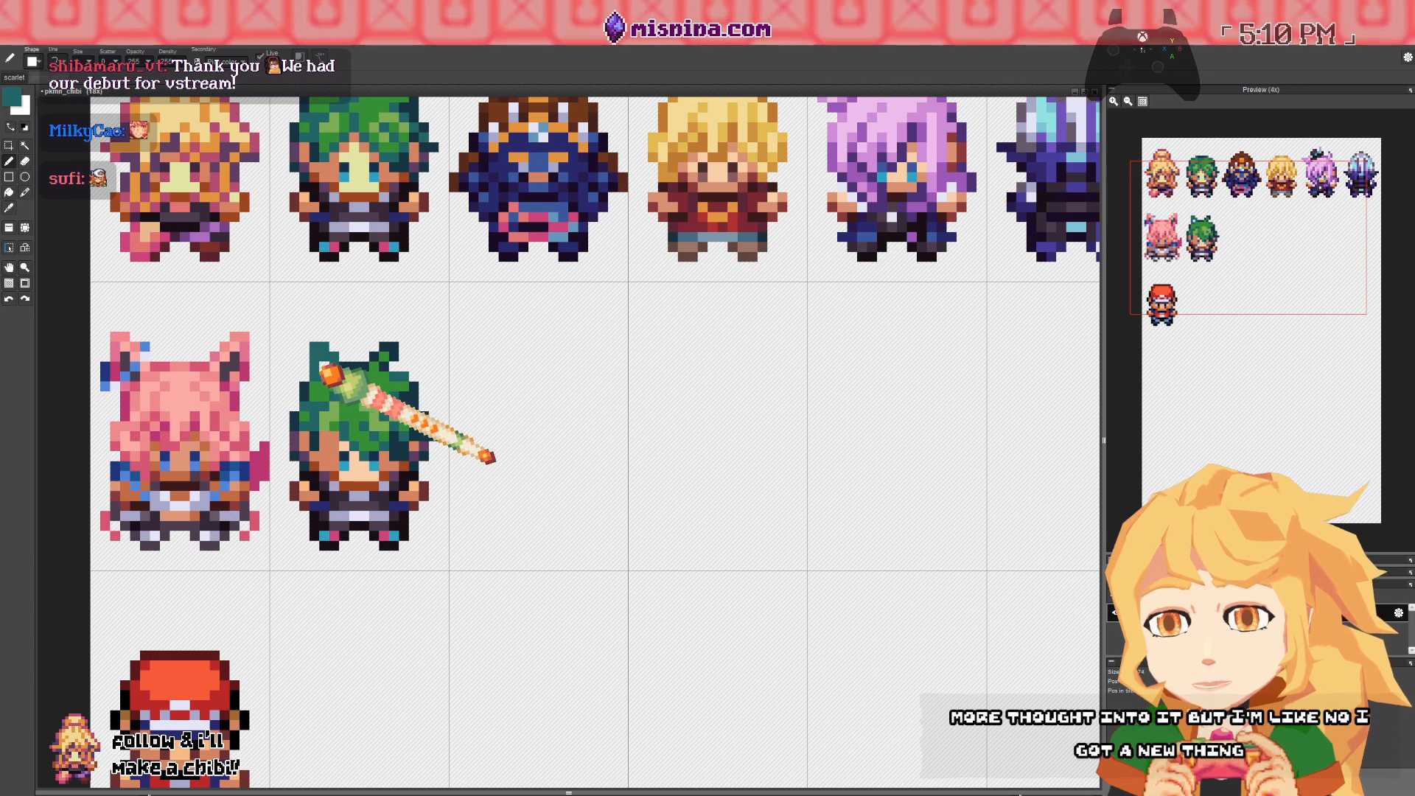
pyautogui.rightClick(334, 373)
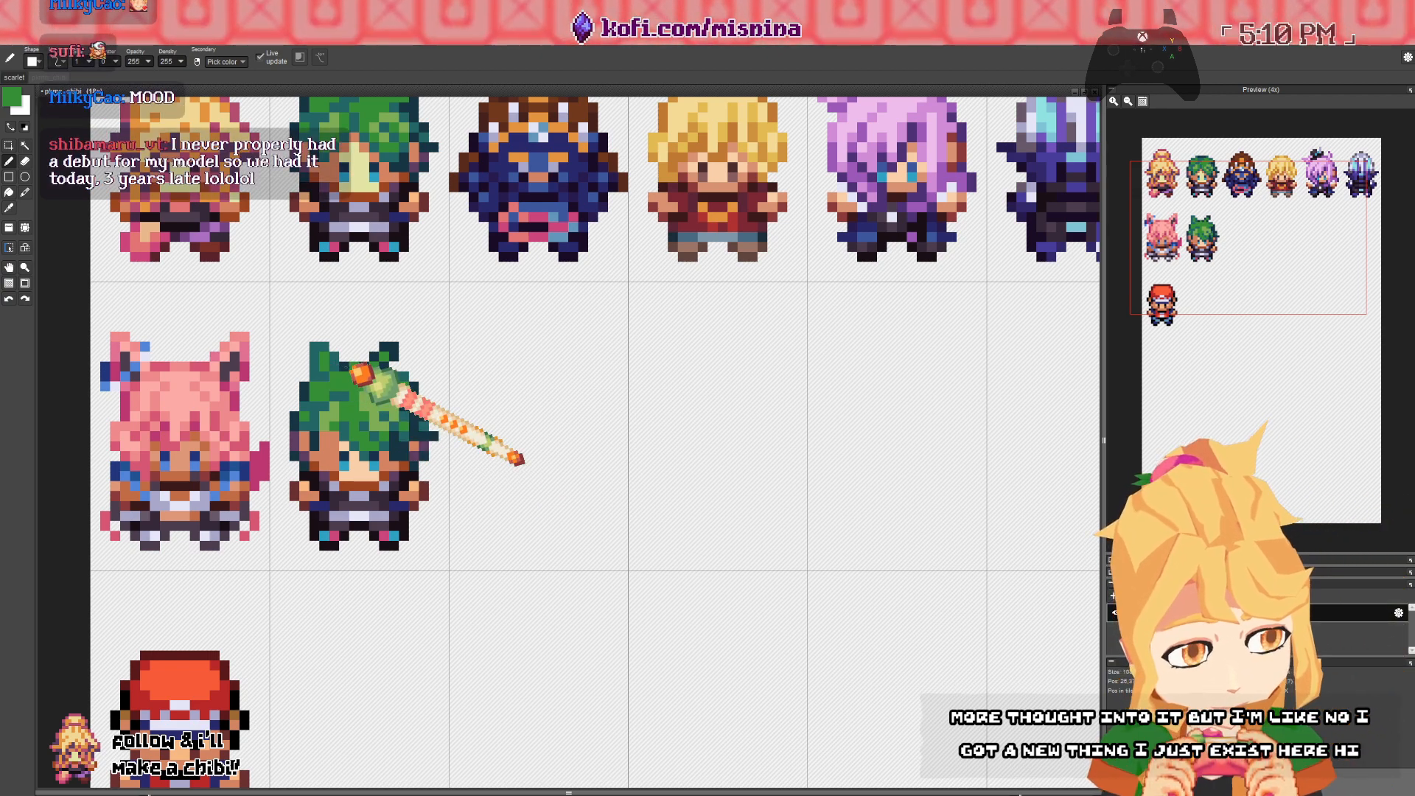
pyautogui.hotkey('ctrl', 'z')
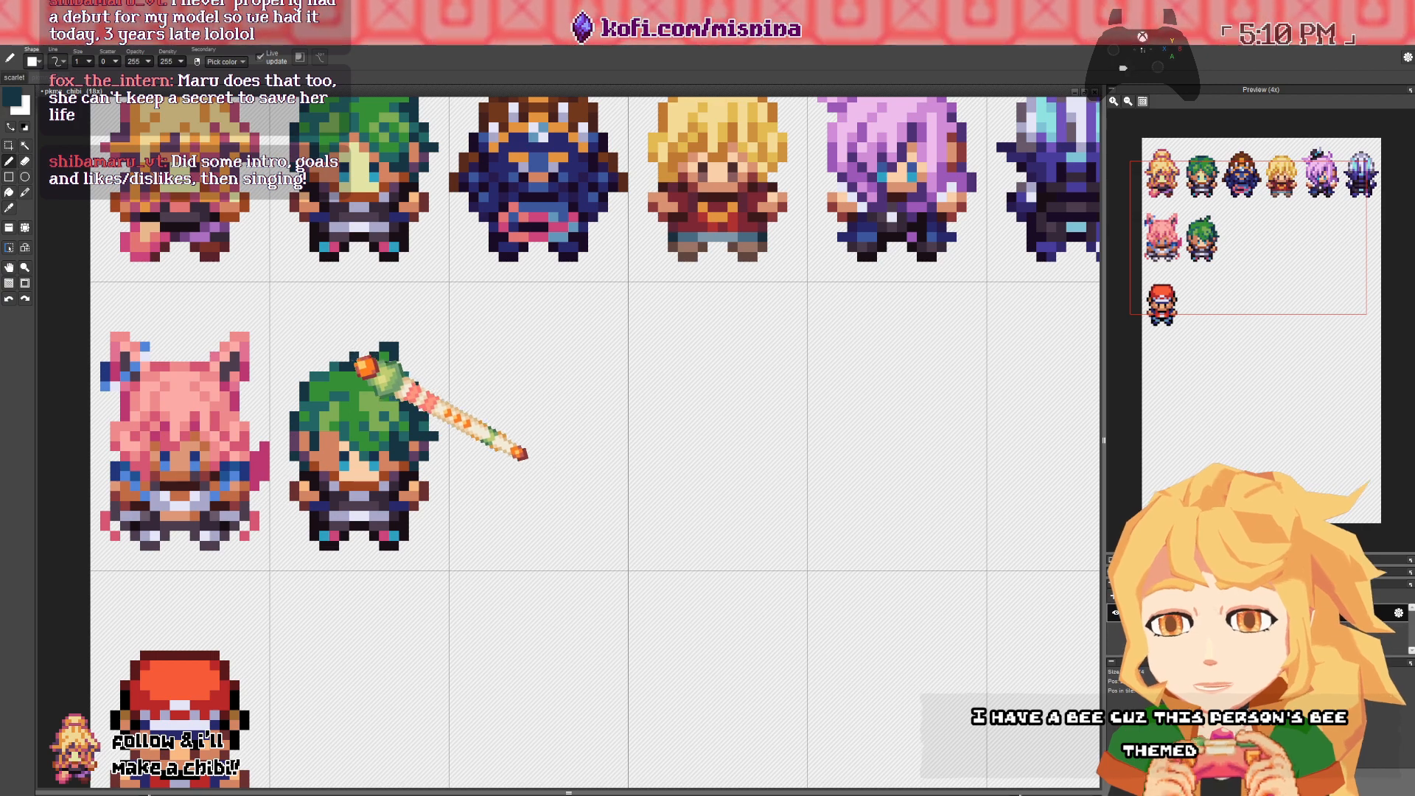
# - Draw the matching left antenna on the copied chibi's head and recolor both antennae with teal tips and green bases
pyautogui.rightClick(350, 357)
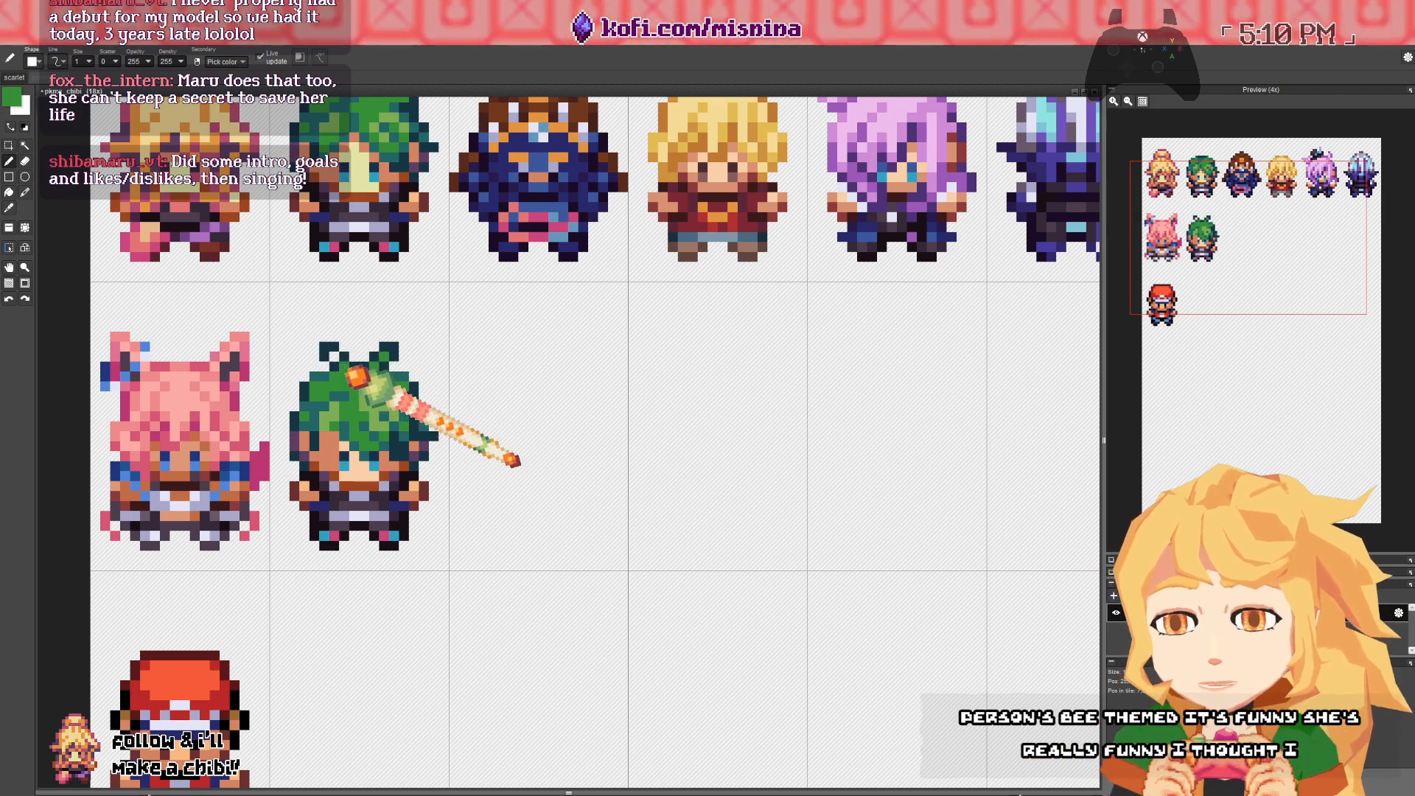
pyautogui.rightClick(351, 363)
pyautogui.rightClick(333, 371)
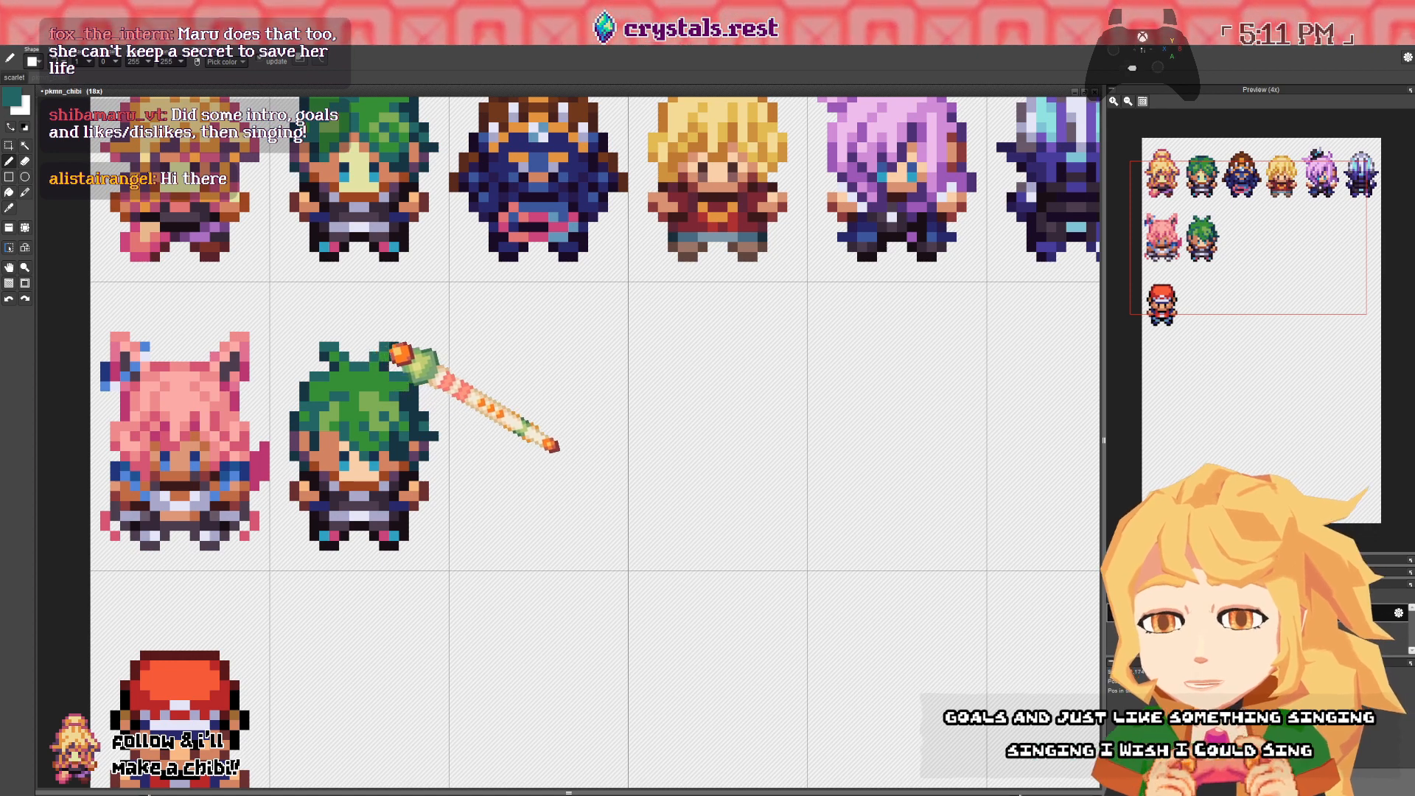
# - Refine the fringe with picked green, teal and skin shades, and add a pointed lock sticking out of the hair's left side
pyautogui.rightClick(367, 399)
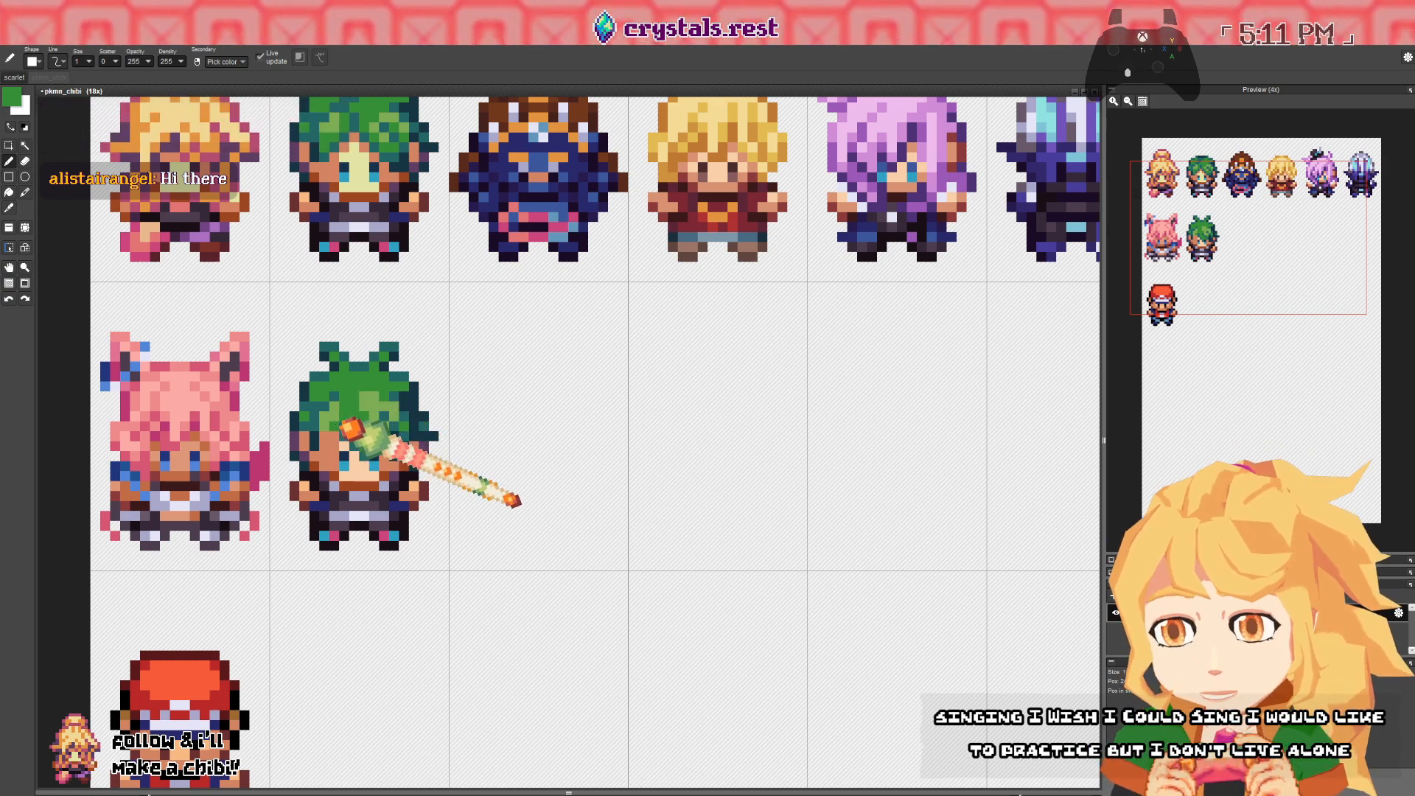
pyautogui.rightClick(345, 427)
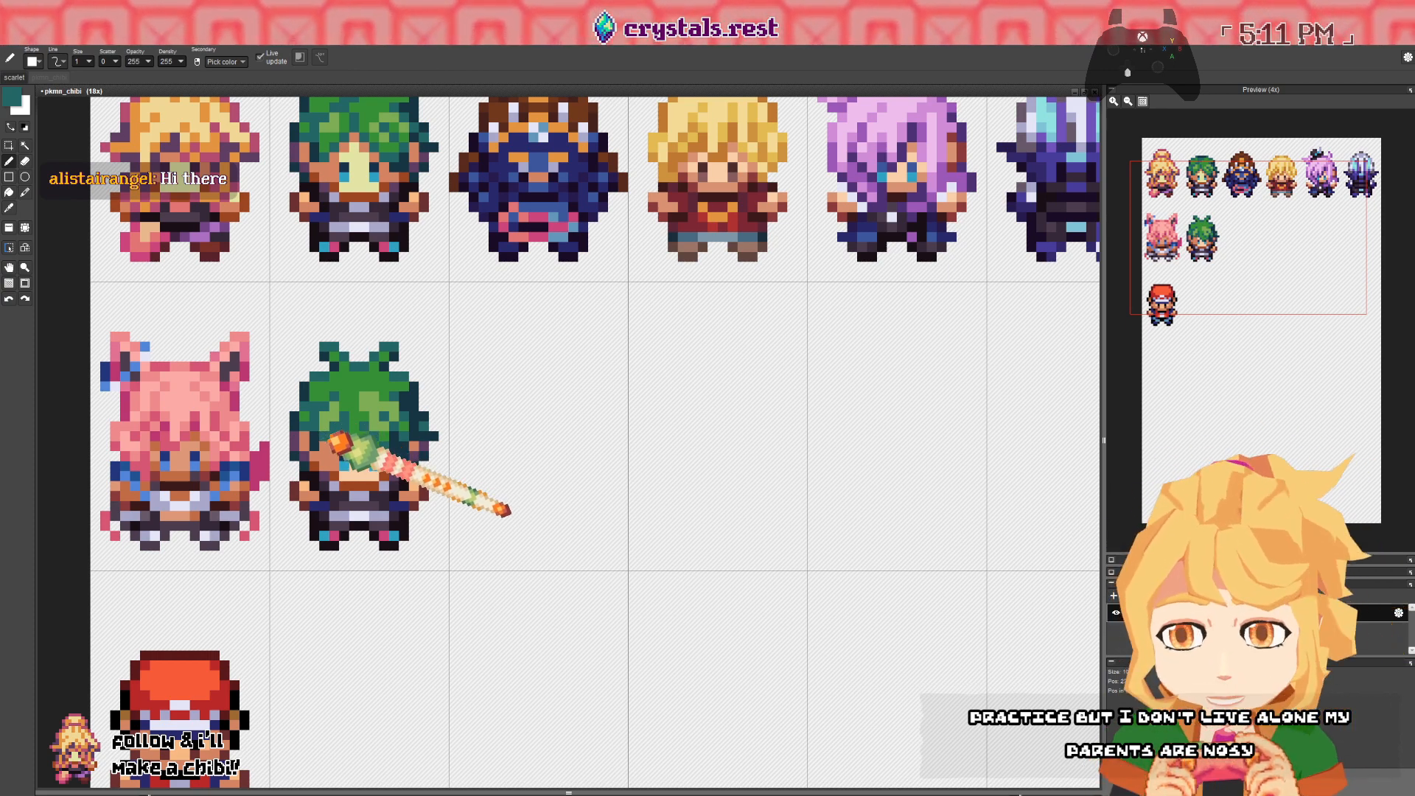
pyautogui.rightClick(324, 444)
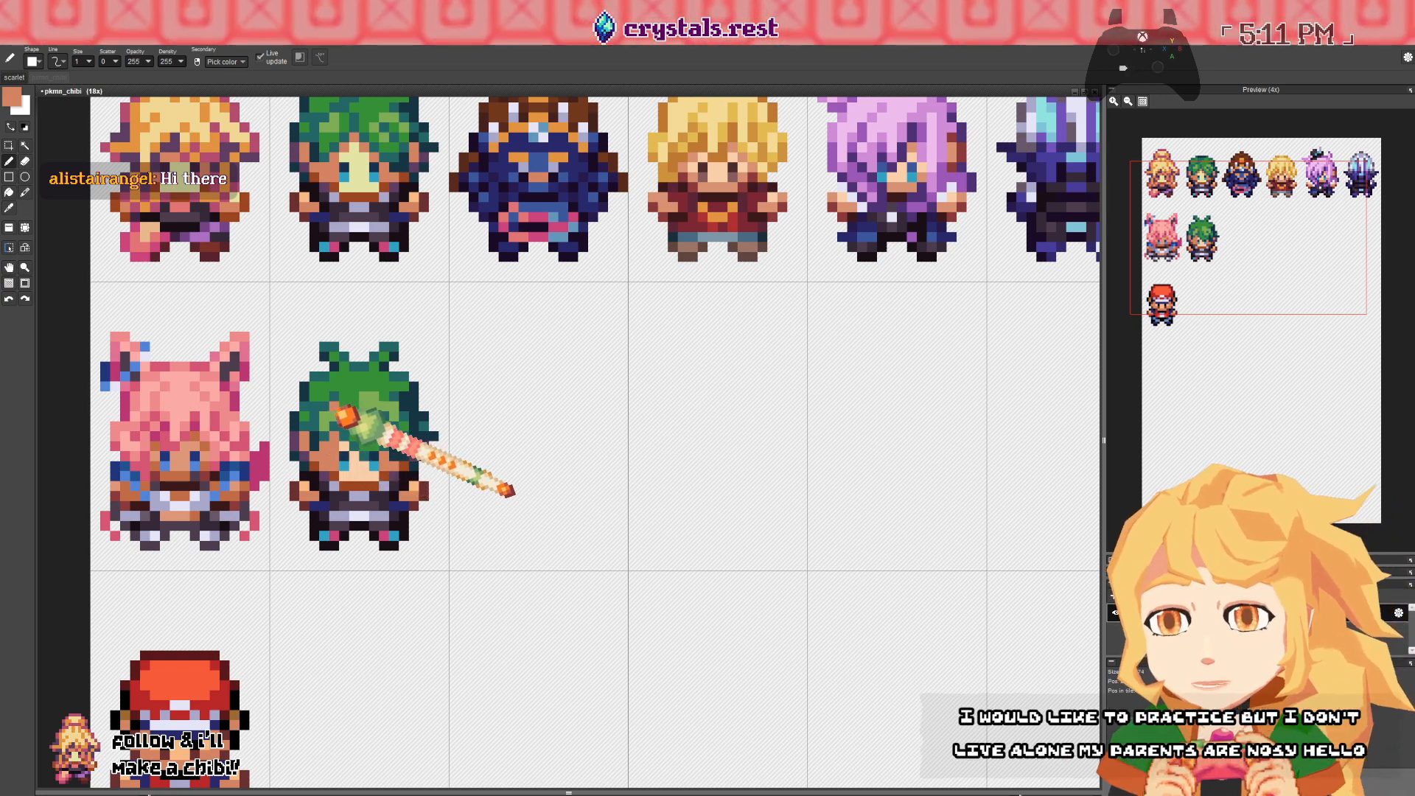
pyautogui.rightClick(324, 416)
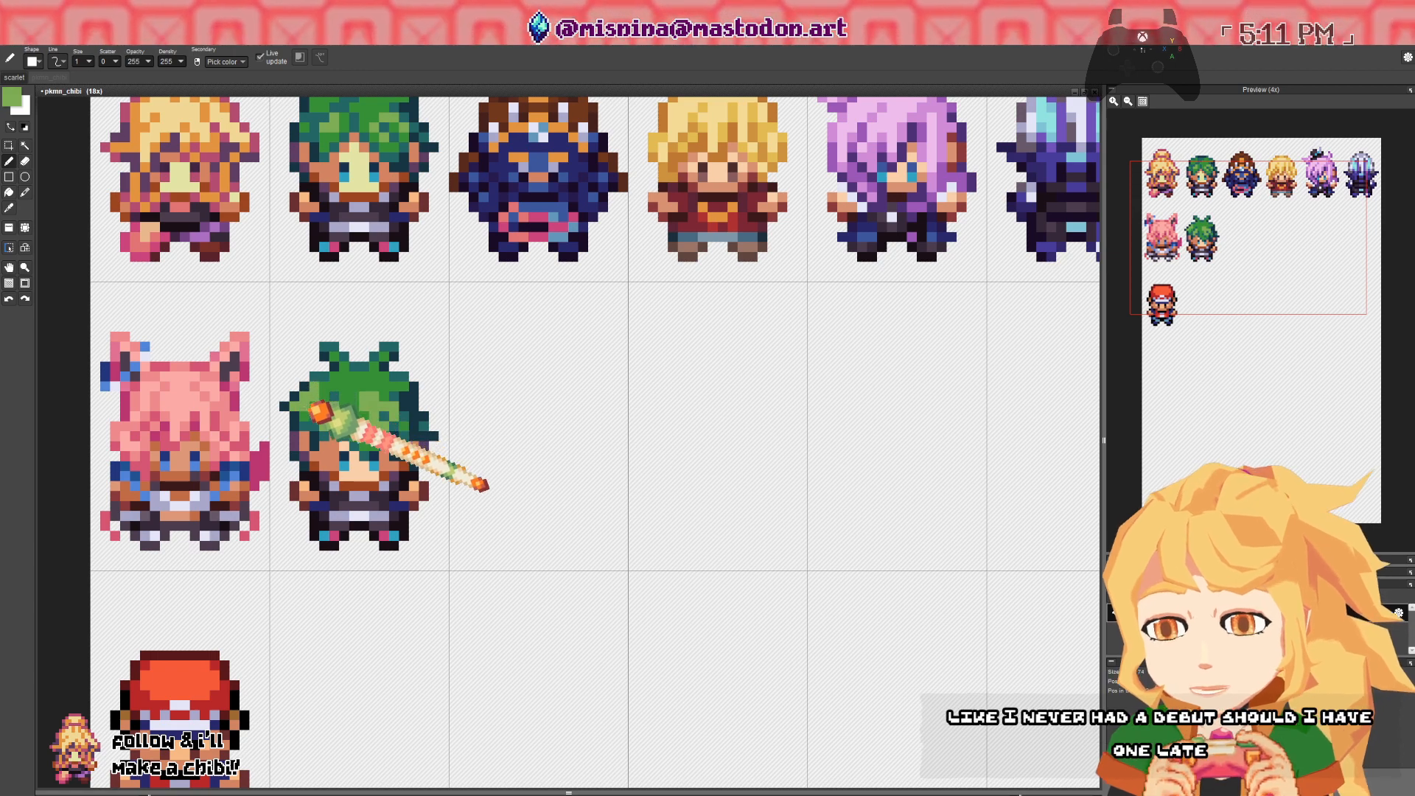
pyautogui.rightClick(306, 423)
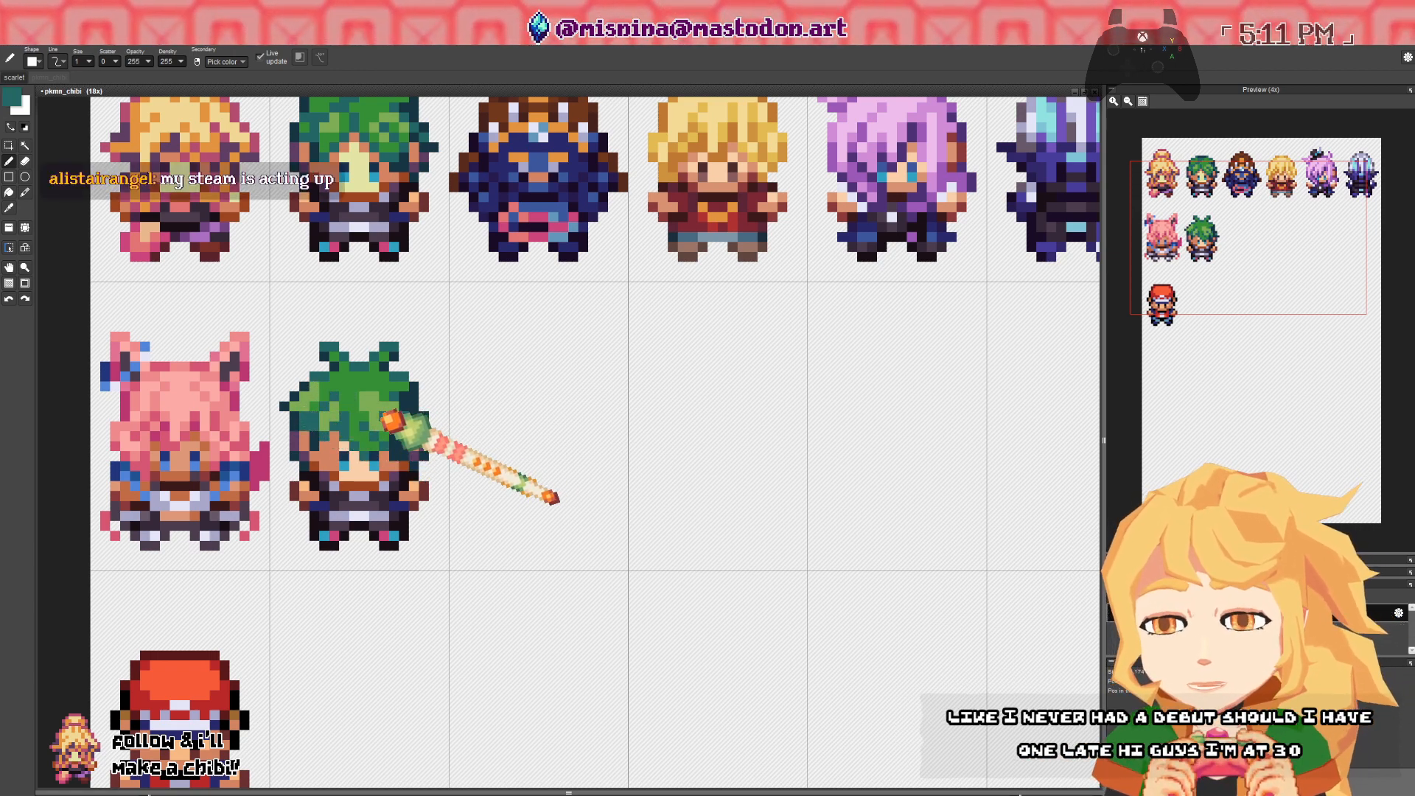
# - Touch up the copied chibi's hair on its right half with picked light green, green and teal shades
pyautogui.rightClick(381, 400)
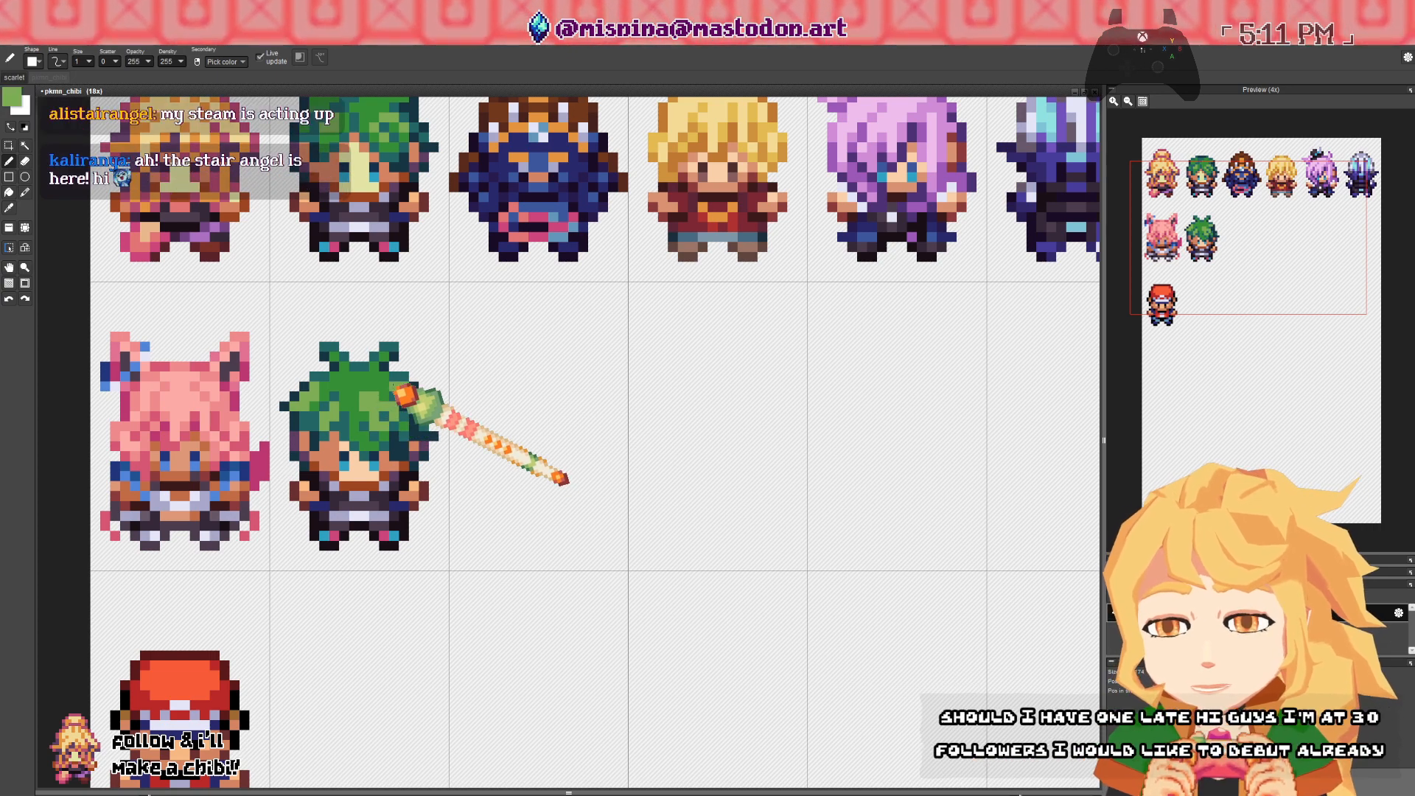
pyautogui.rightClick(384, 377)
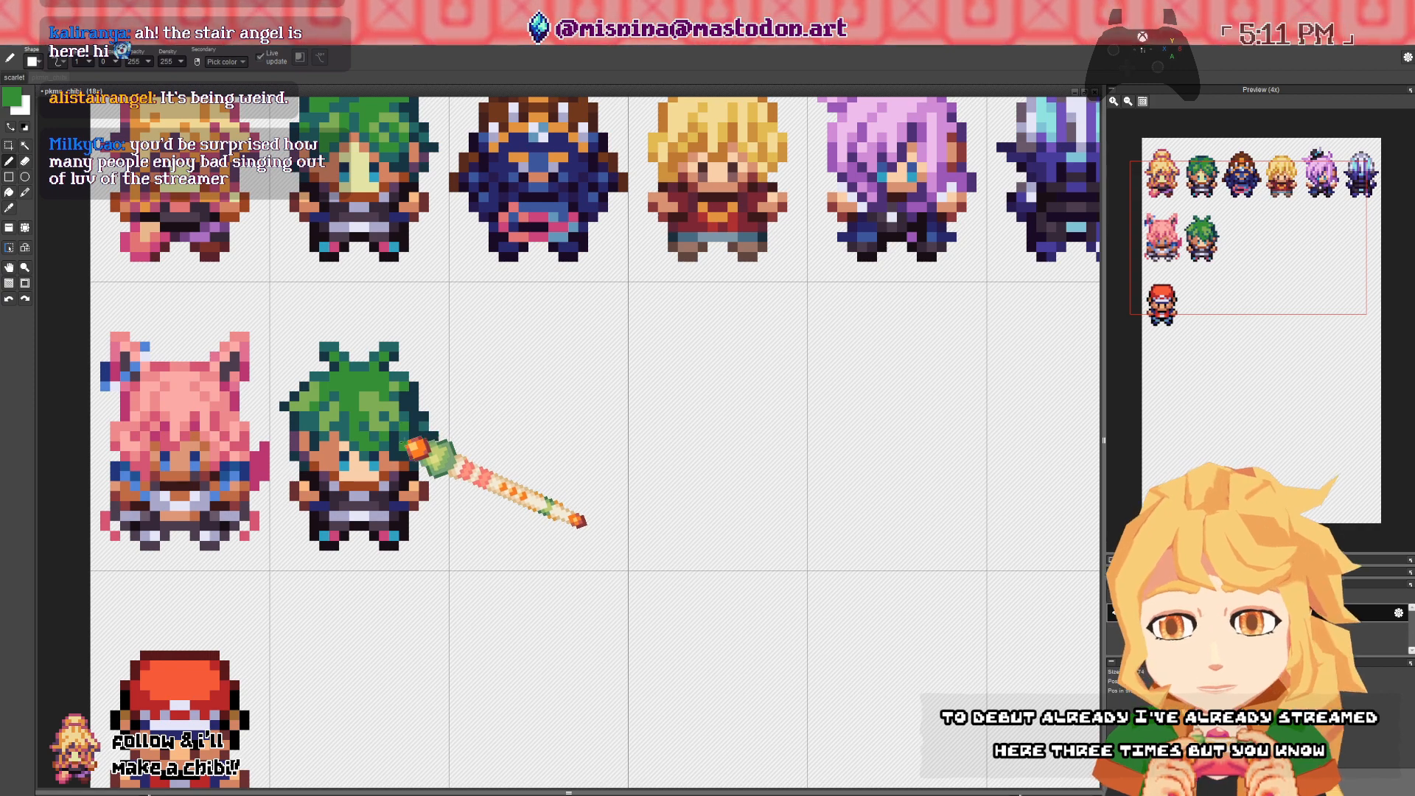
pyautogui.rightClick(405, 435)
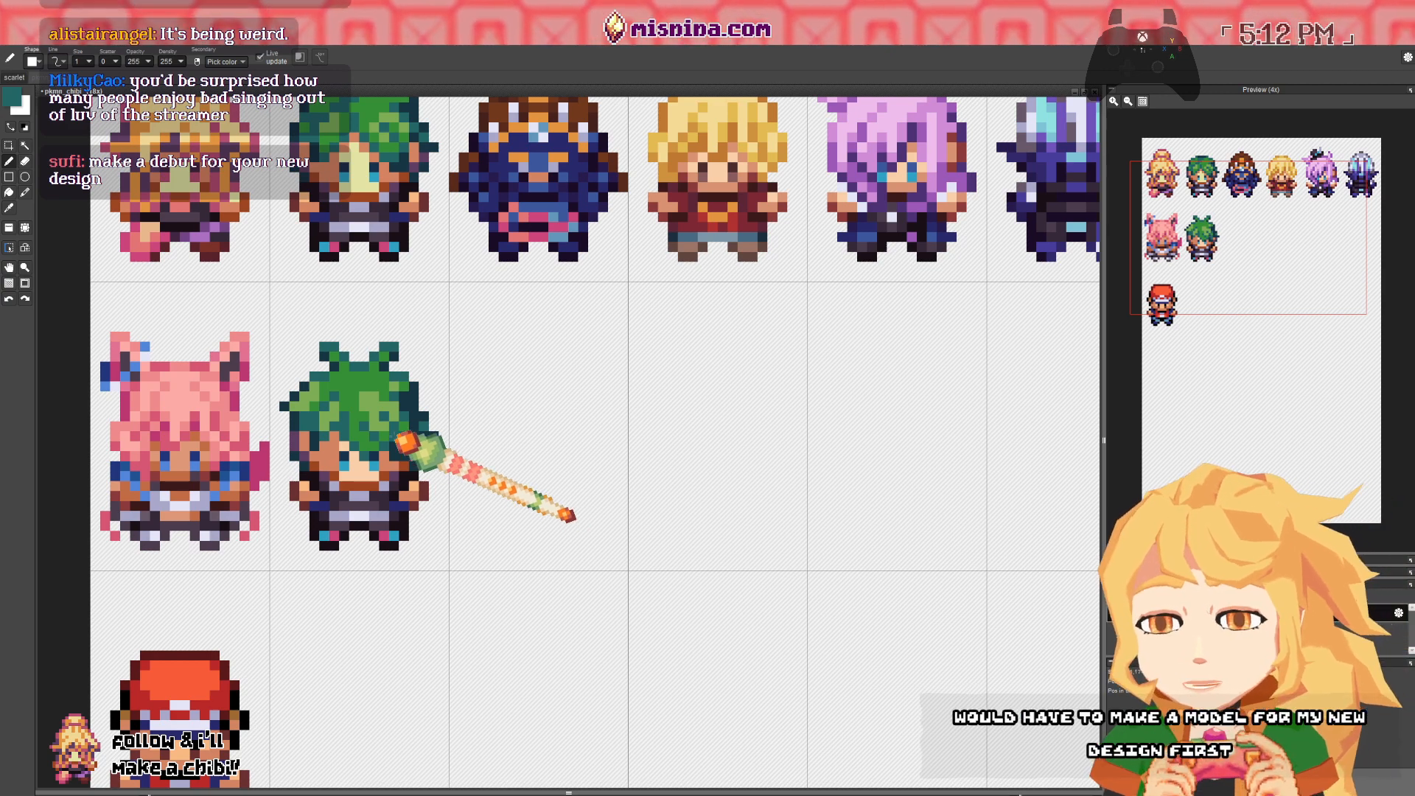
pyautogui.rightClick(404, 422)
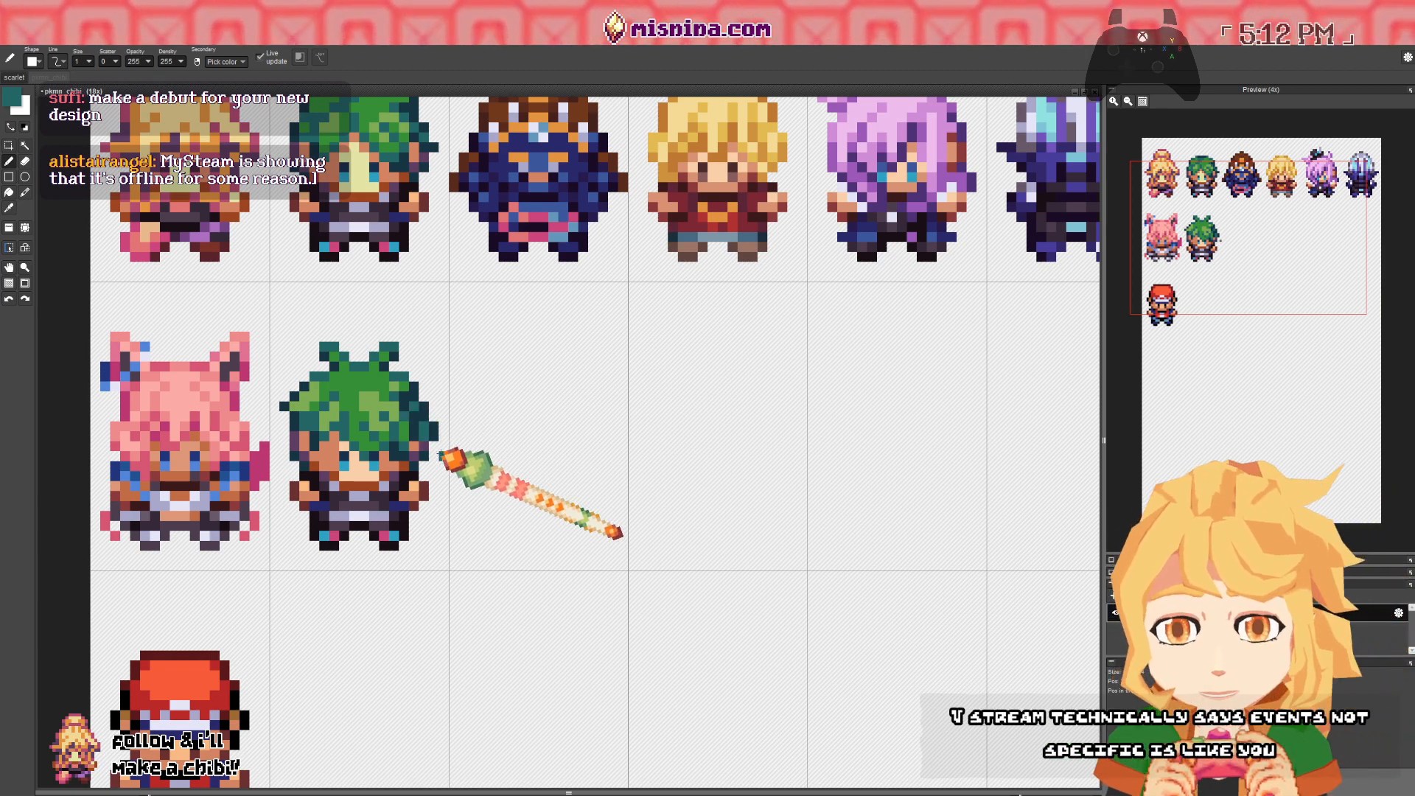
# - Add a pointed dark teal lock sticking out of the lower right side of the copied chibi's hair
pyautogui.press('e')
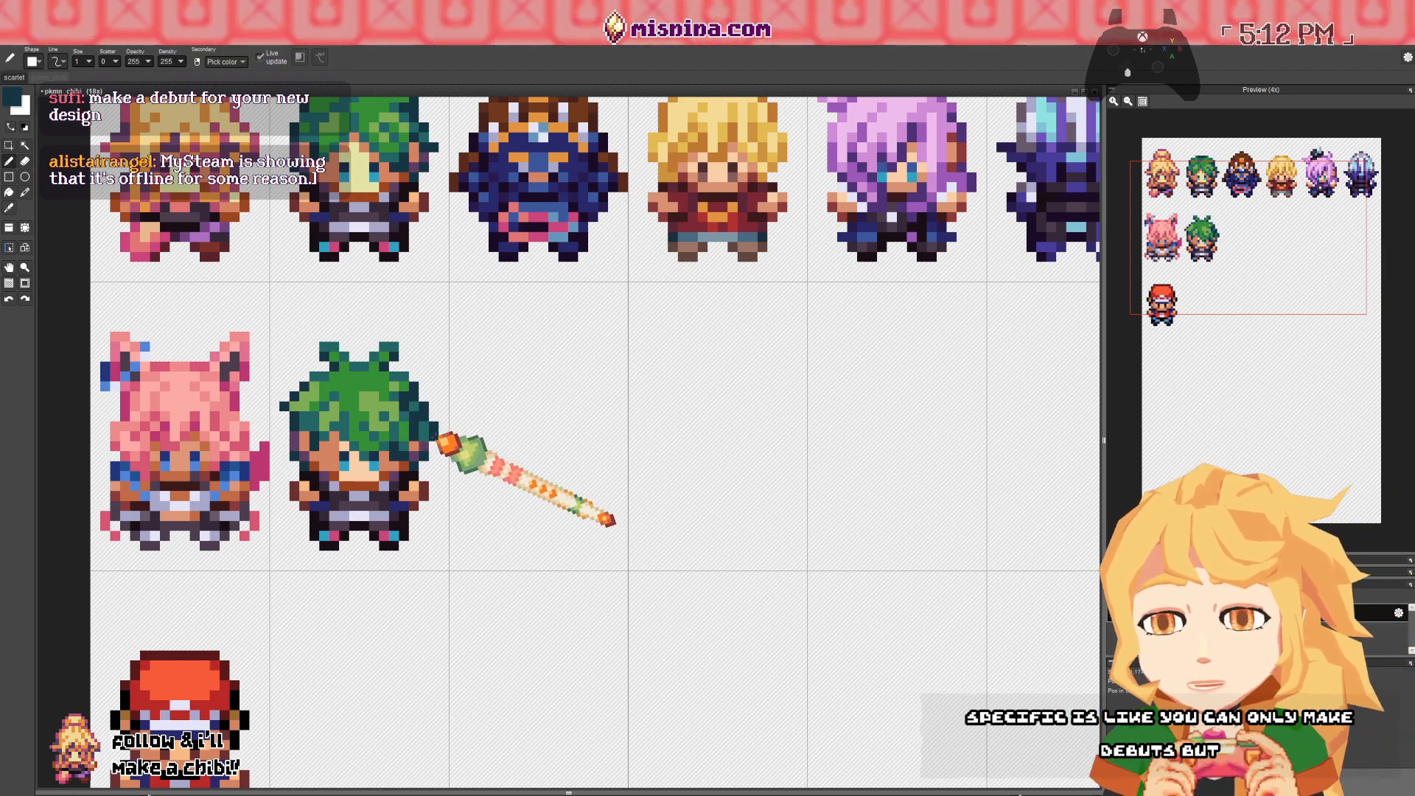
pyautogui.press('b')
pyautogui.rightClick(435, 435)
pyautogui.click(434, 451)
pyautogui.rightClick(435, 438)
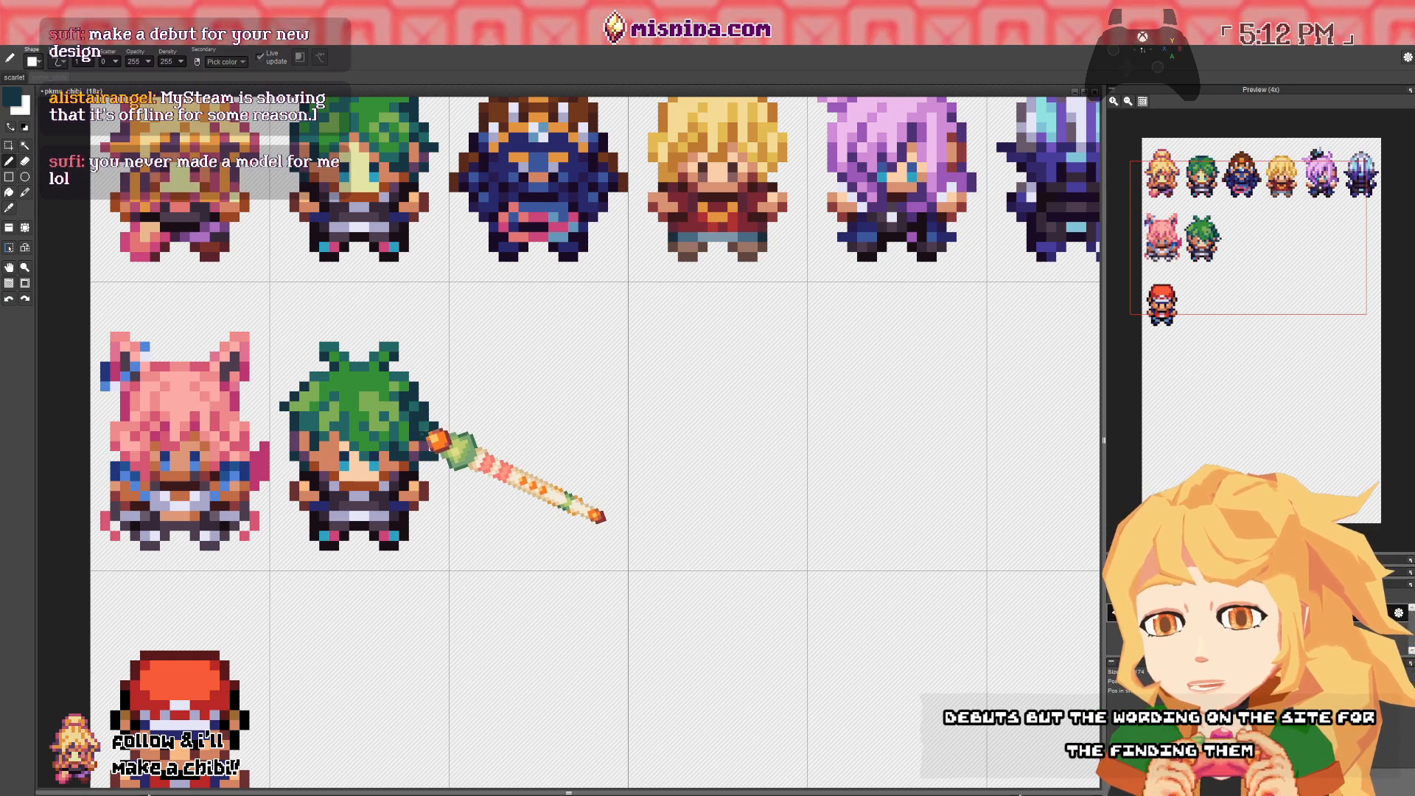
pyautogui.click(426, 436)
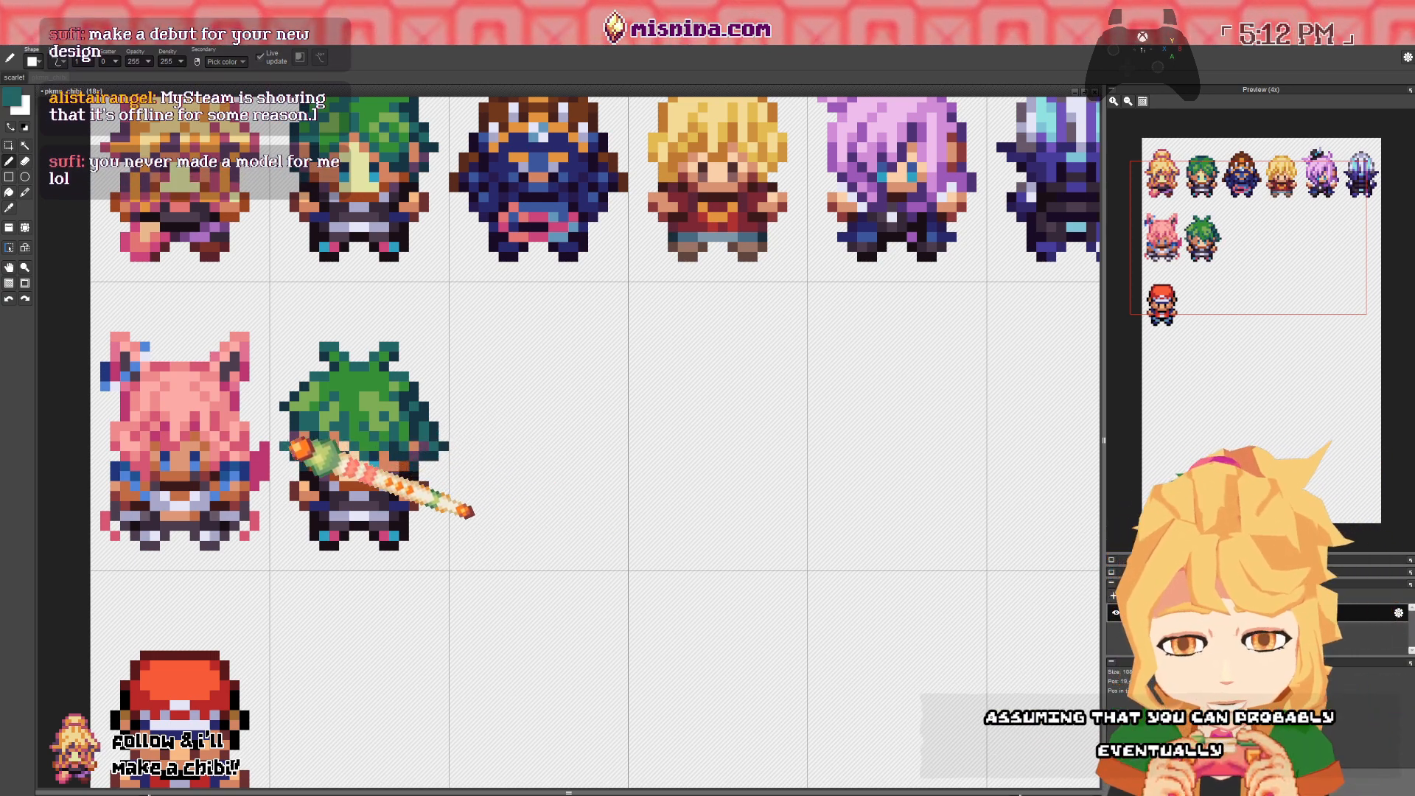
# - Draw a matching dark teal lock flaring out on the hair's lower left side and refine the right lock's shape
pyautogui.rightClick(292, 442)
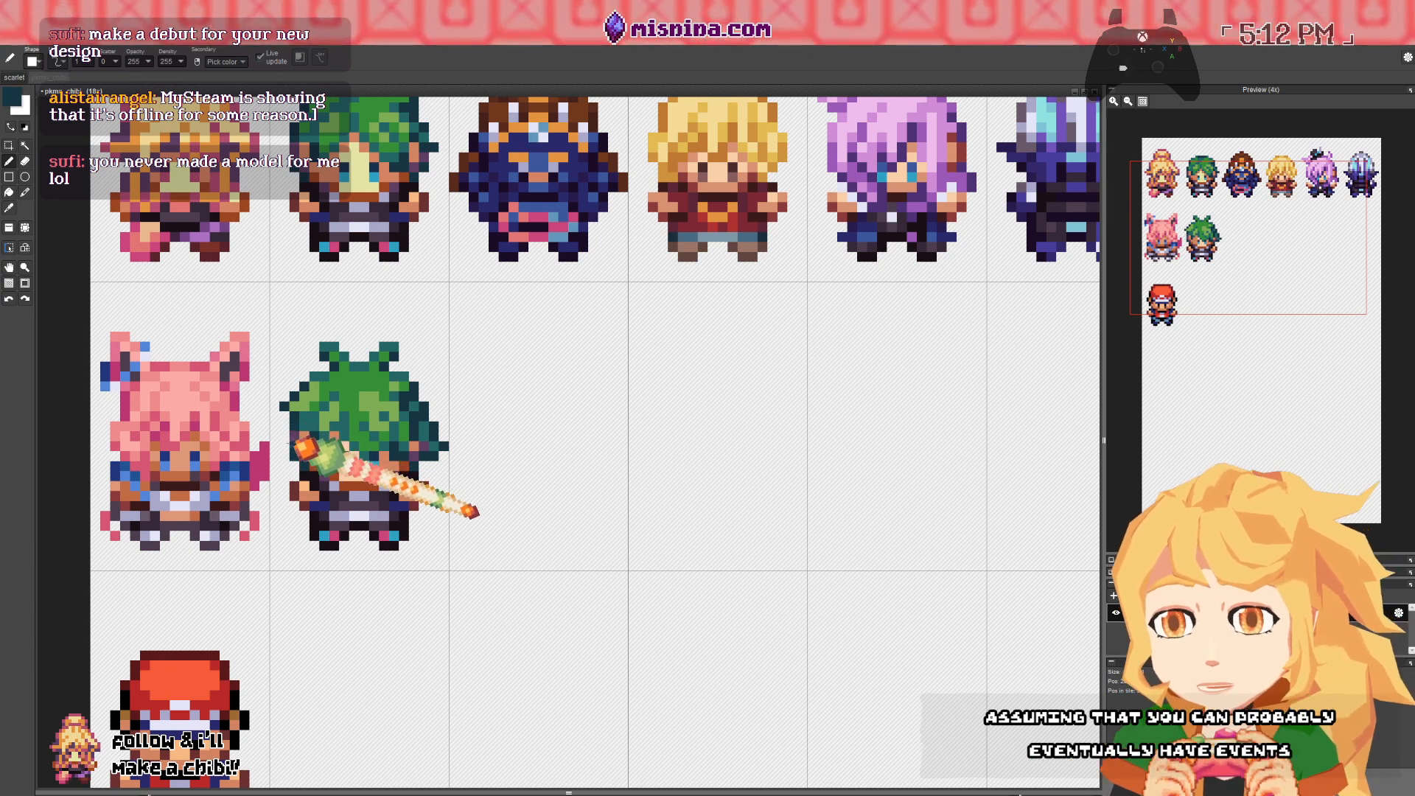
pyautogui.moveTo(285, 446); pyautogui.dragTo(287, 472)
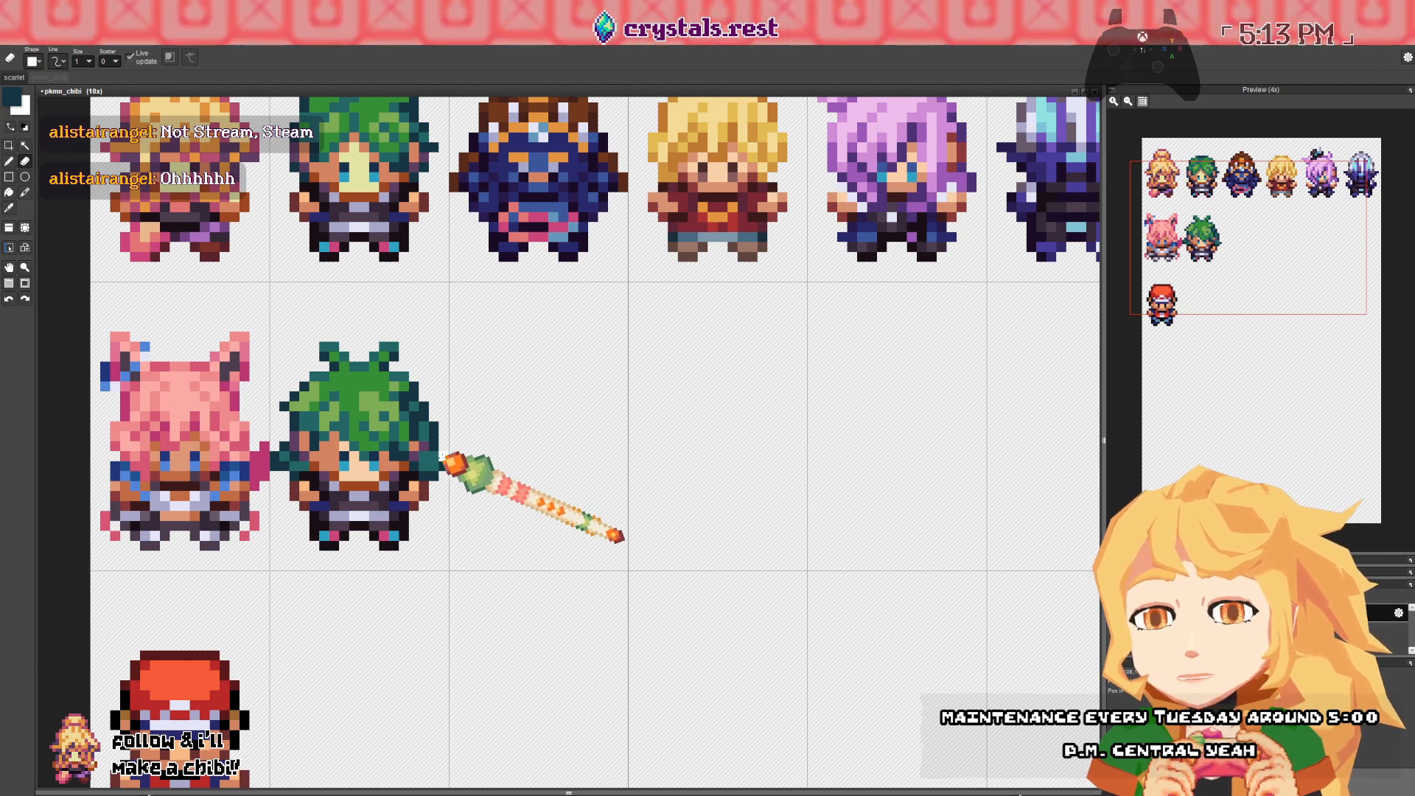
pyautogui.press('b')
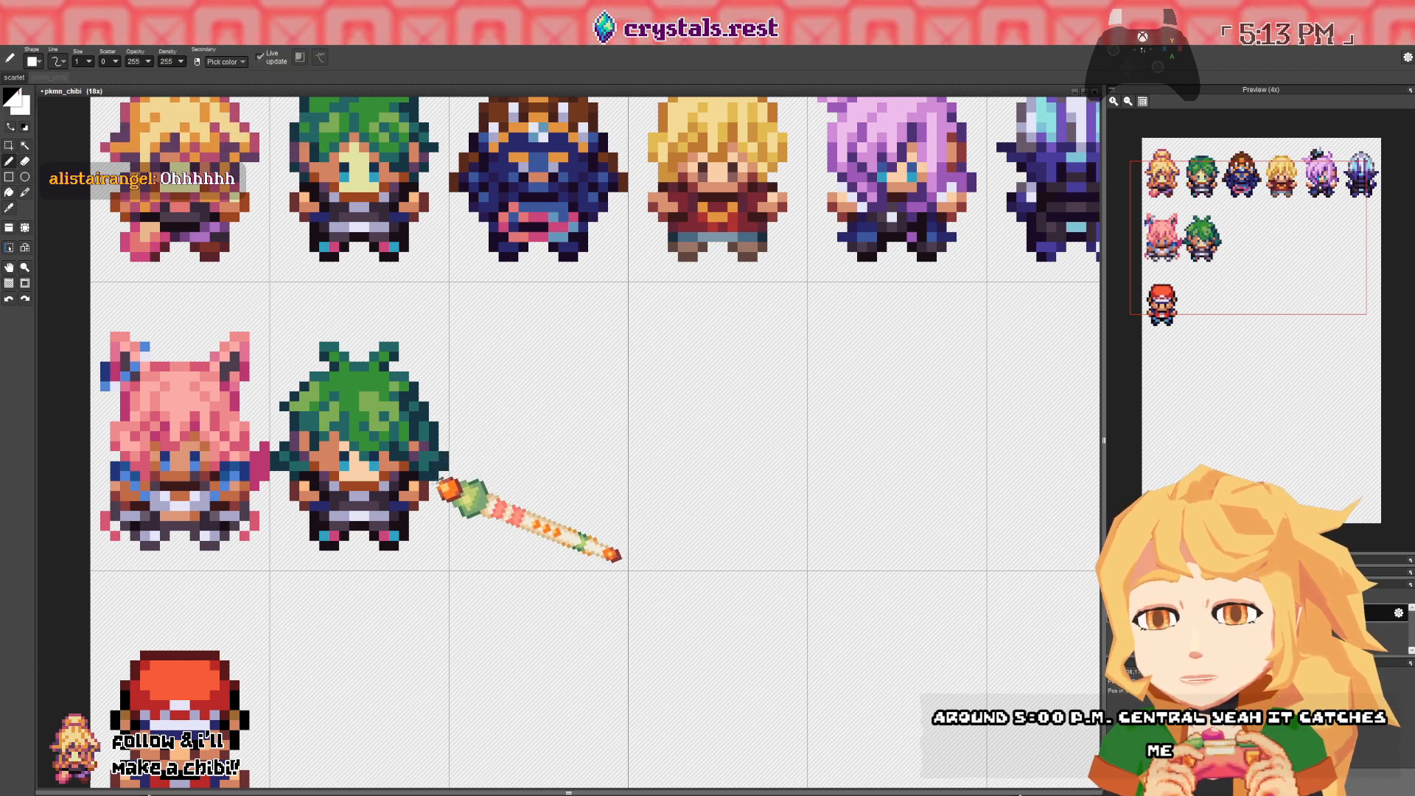
pyautogui.keyDown('alt'); pyautogui.click(439, 480); pyautogui.keyUp('alt')
pyautogui.moveTo(442, 476)
pyautogui.mouseDown()
pyautogui.moveTo(387, 424)
pyautogui.moveTo(393, 443)
pyautogui.mouseUp()
pyautogui.press('e')
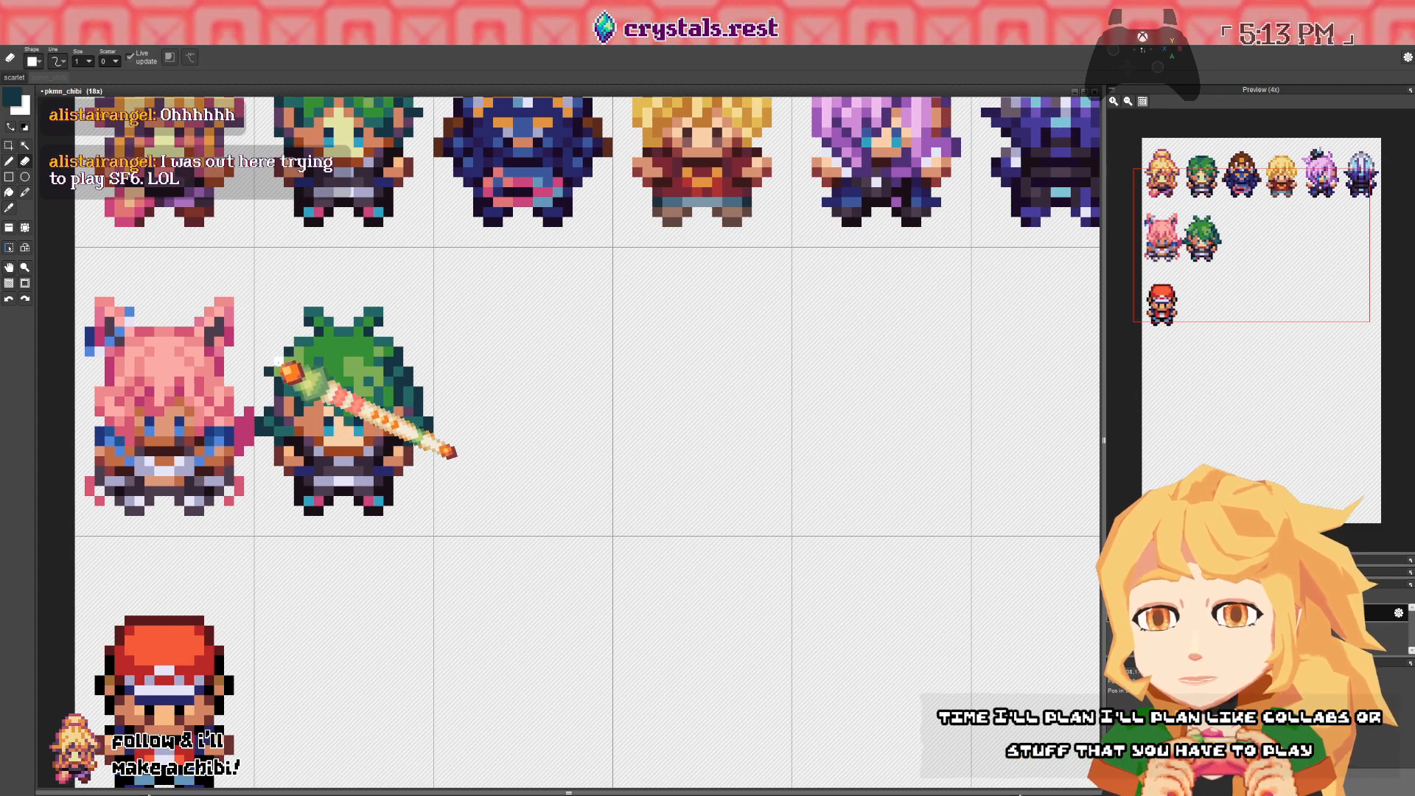
pyautogui.press('b')
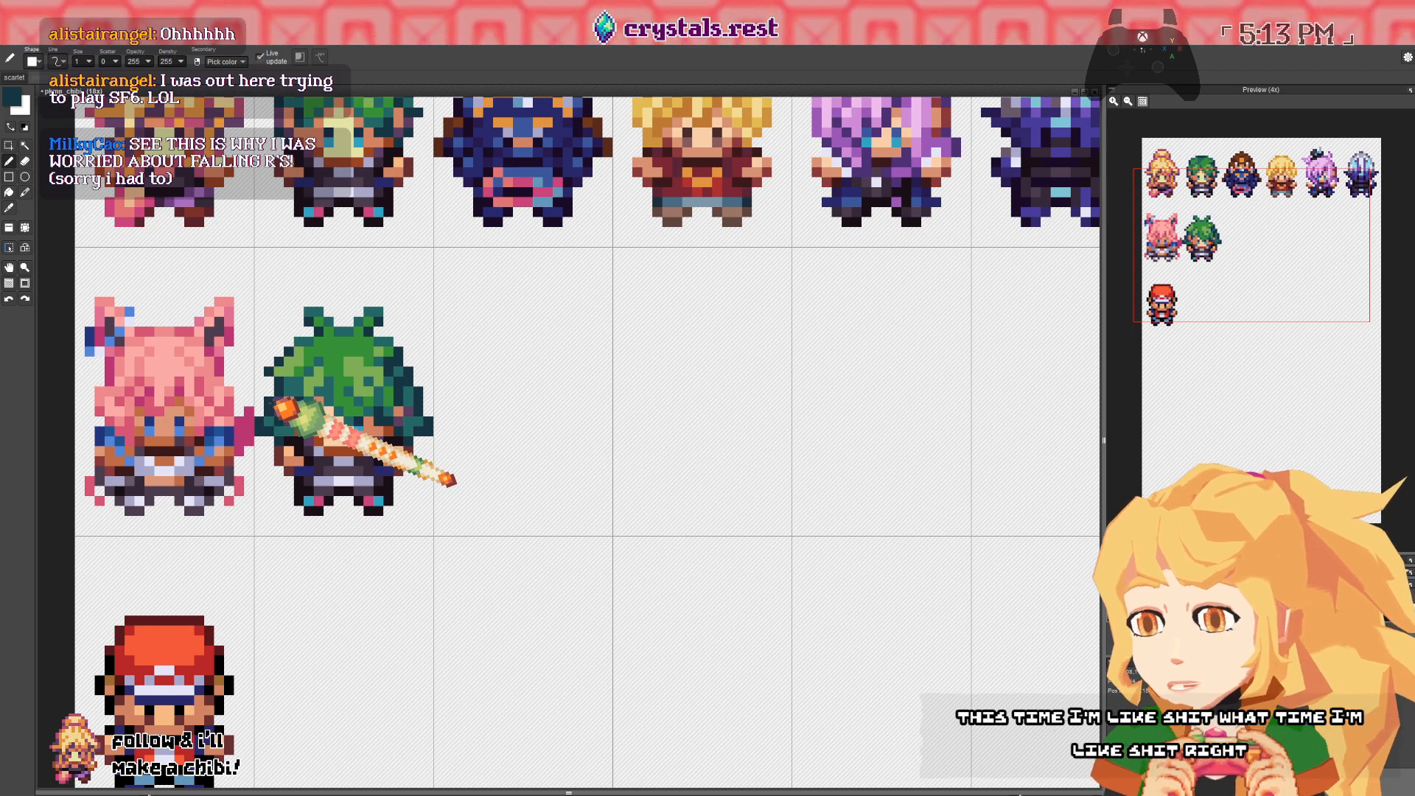
pyautogui.moveTo(284, 407); pyautogui.dragTo(326, 424)
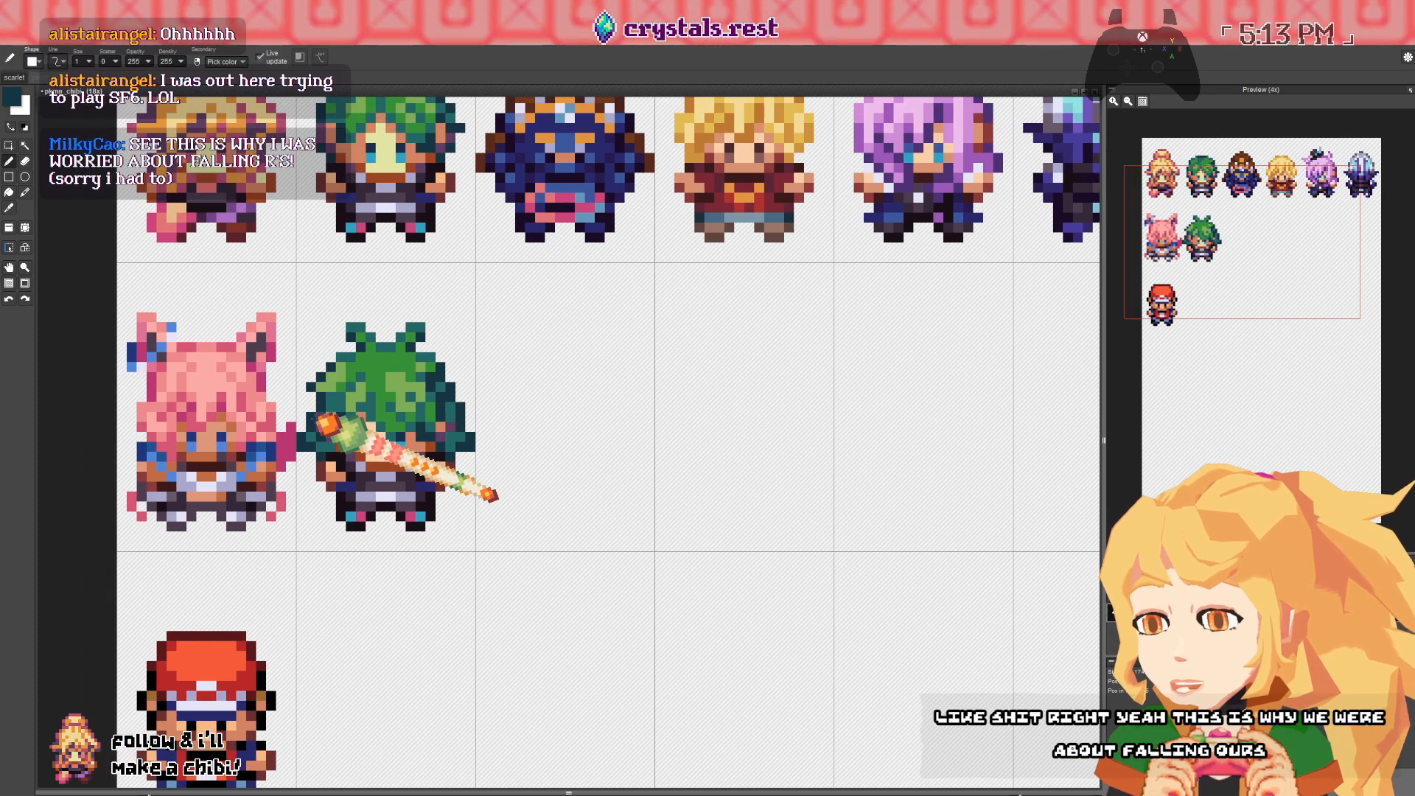
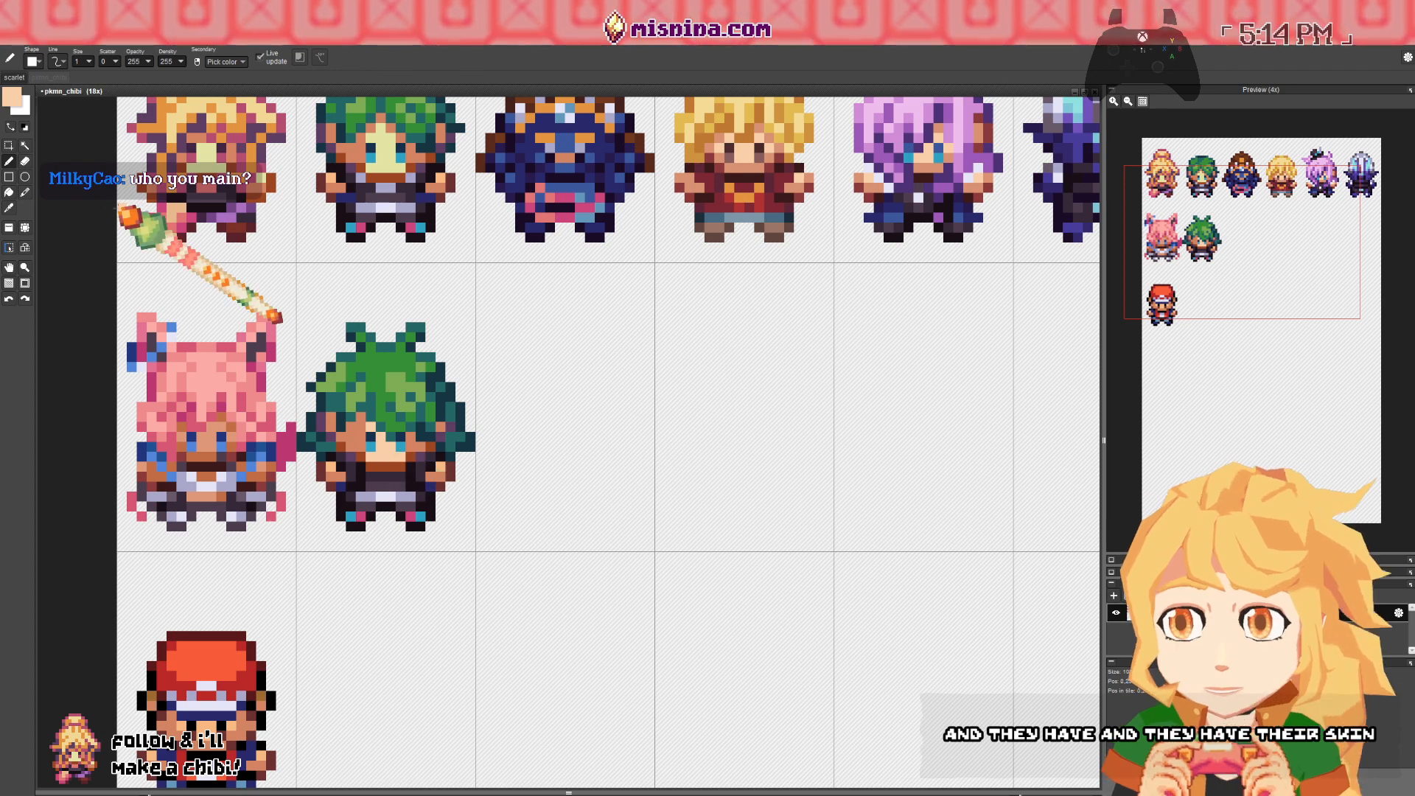
# - Recolor the copied chibi's lightest skin shade to a tanner peach, RGB 248, 192, 144, with the fill tool
pyautogui.click(17, 101)
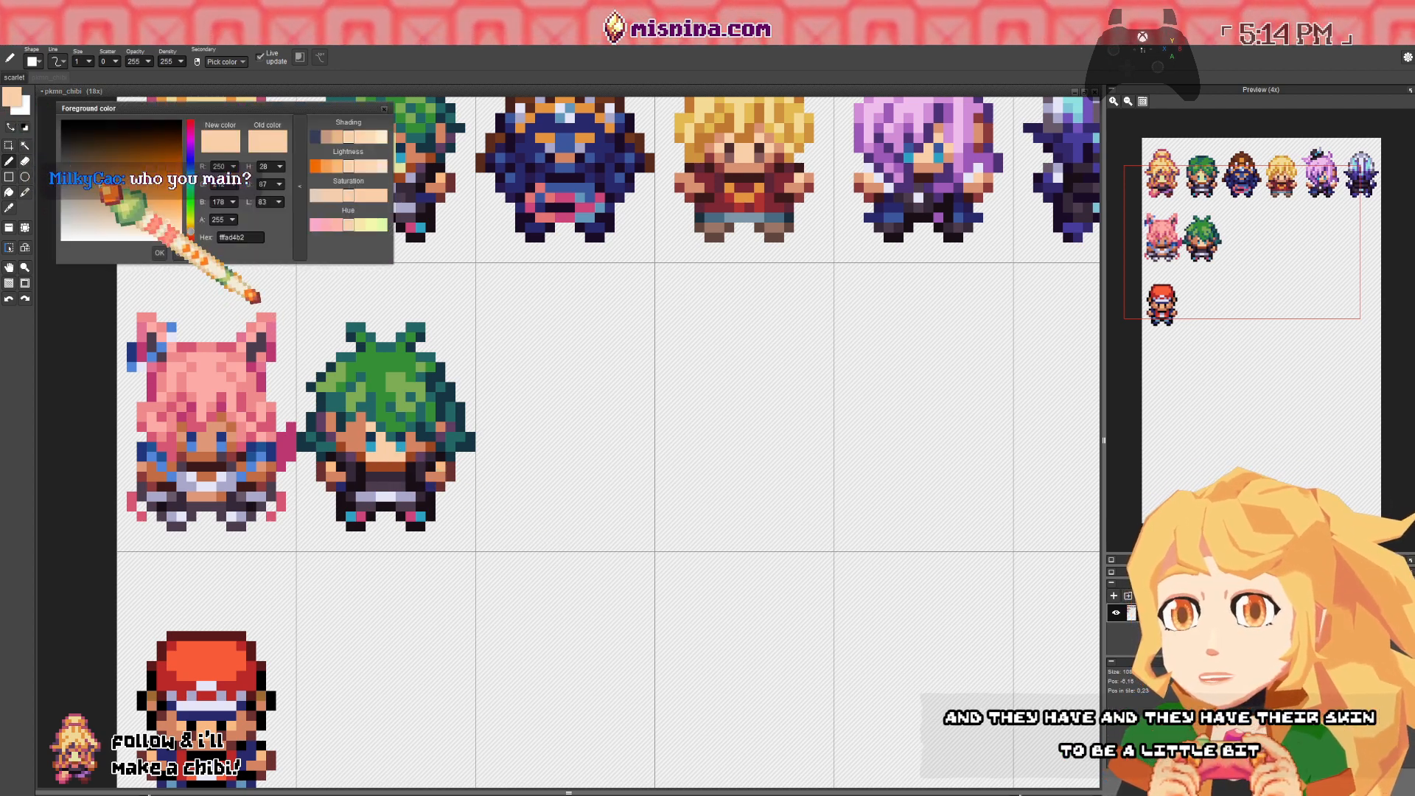
pyautogui.click(165, 215)
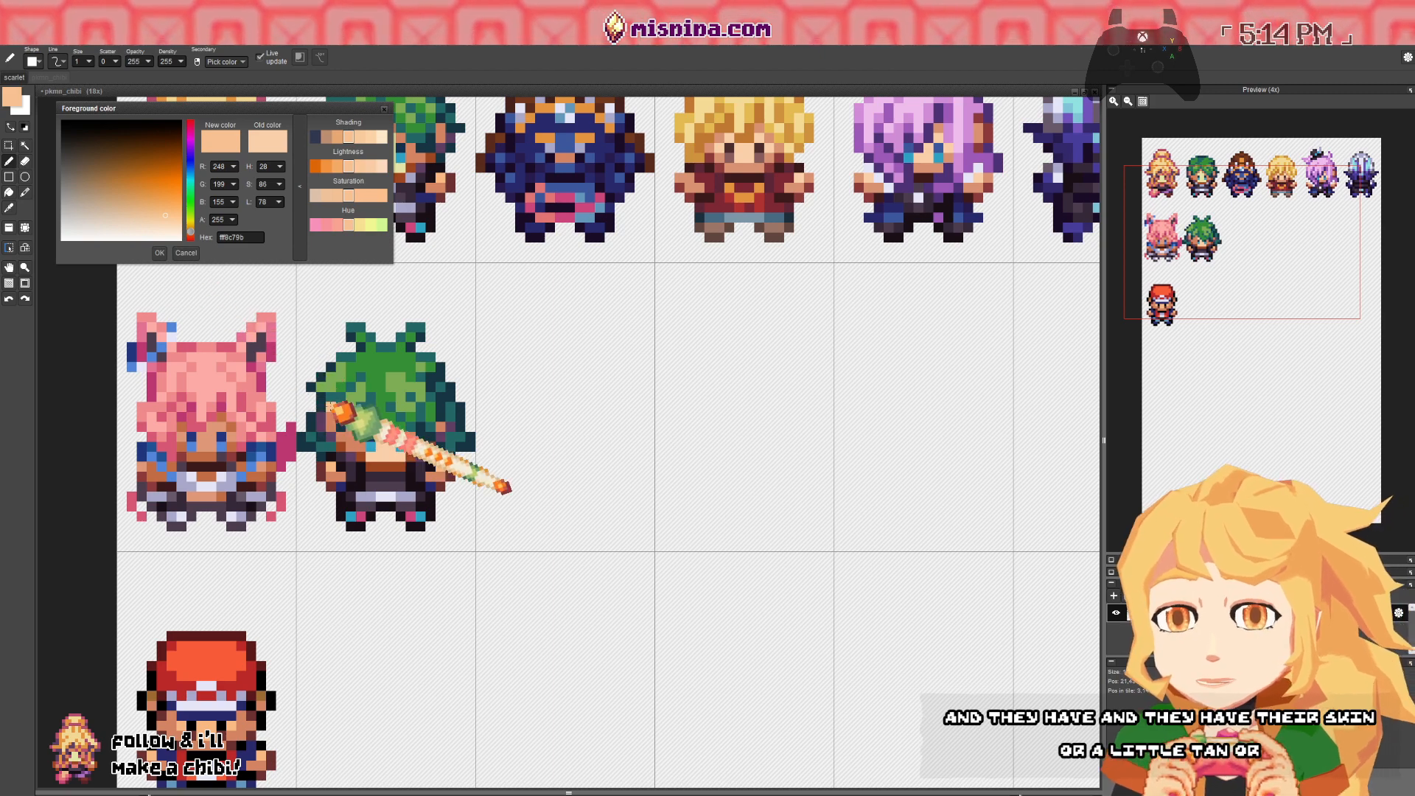
pyautogui.press('g')
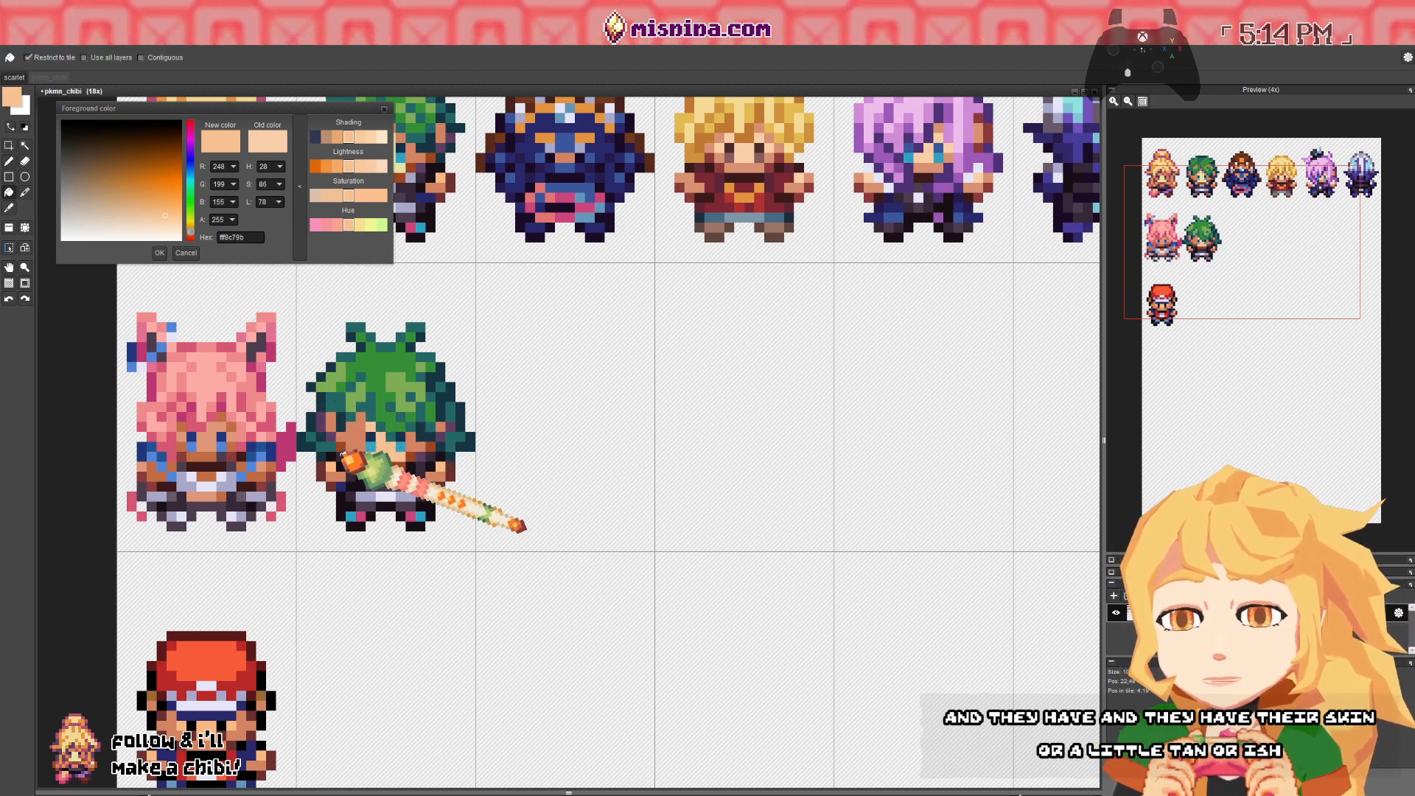
pyautogui.keyDown('alt'); pyautogui.click(341, 467); pyautogui.keyUp('alt')
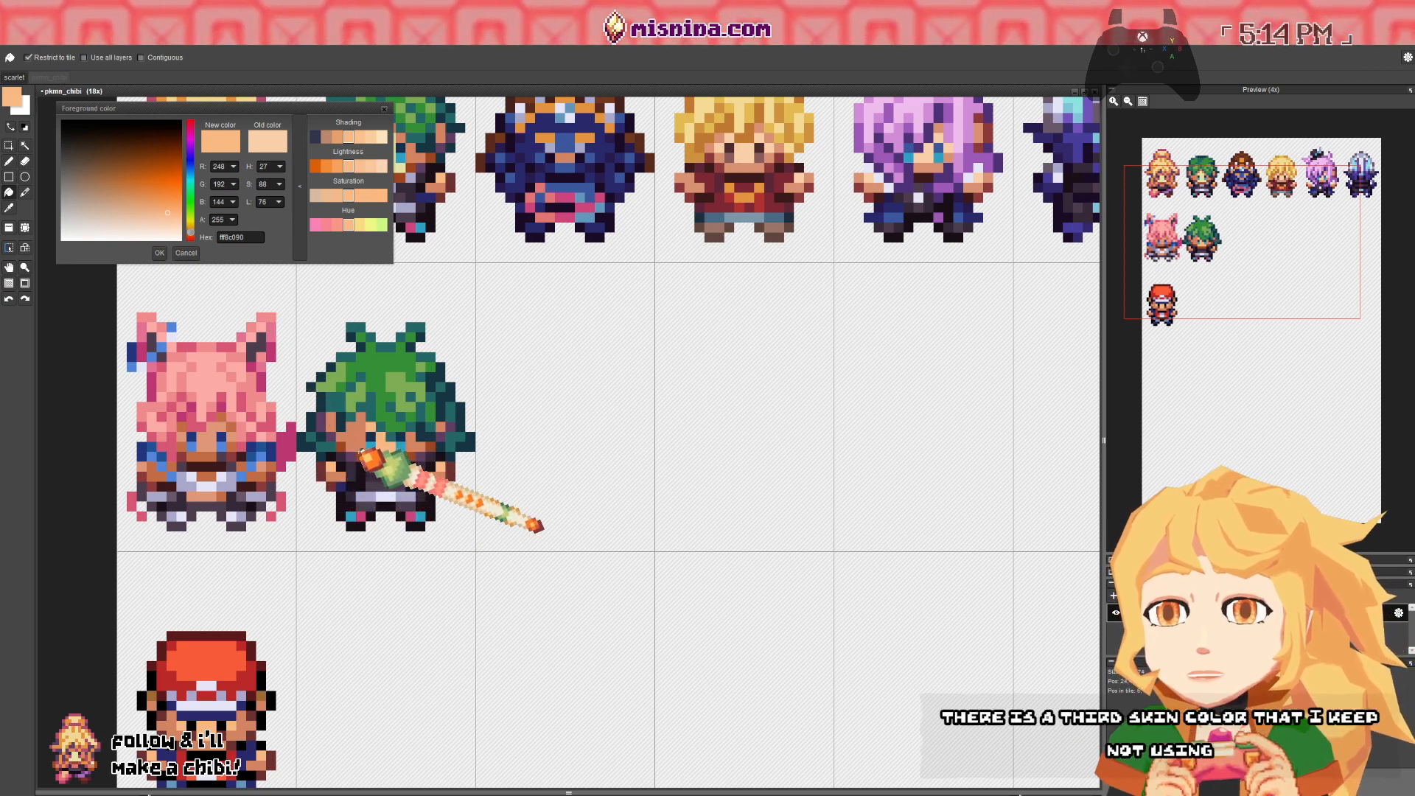
pyautogui.click(362, 451)
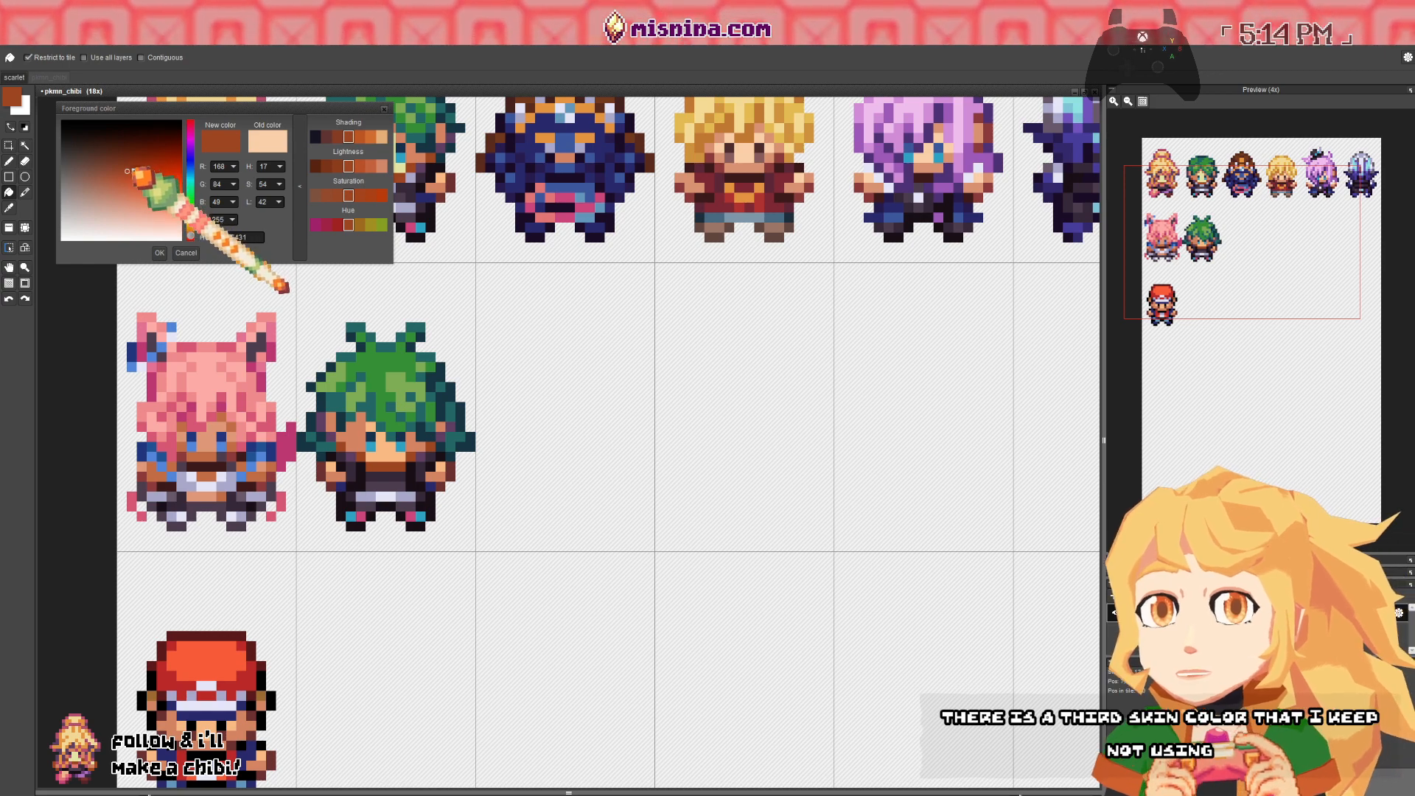
# - Recolor the darkest skin shading beside the face to dark brown, RGB 113, 54, 29, and close the color picker
pyautogui.click(130, 167)
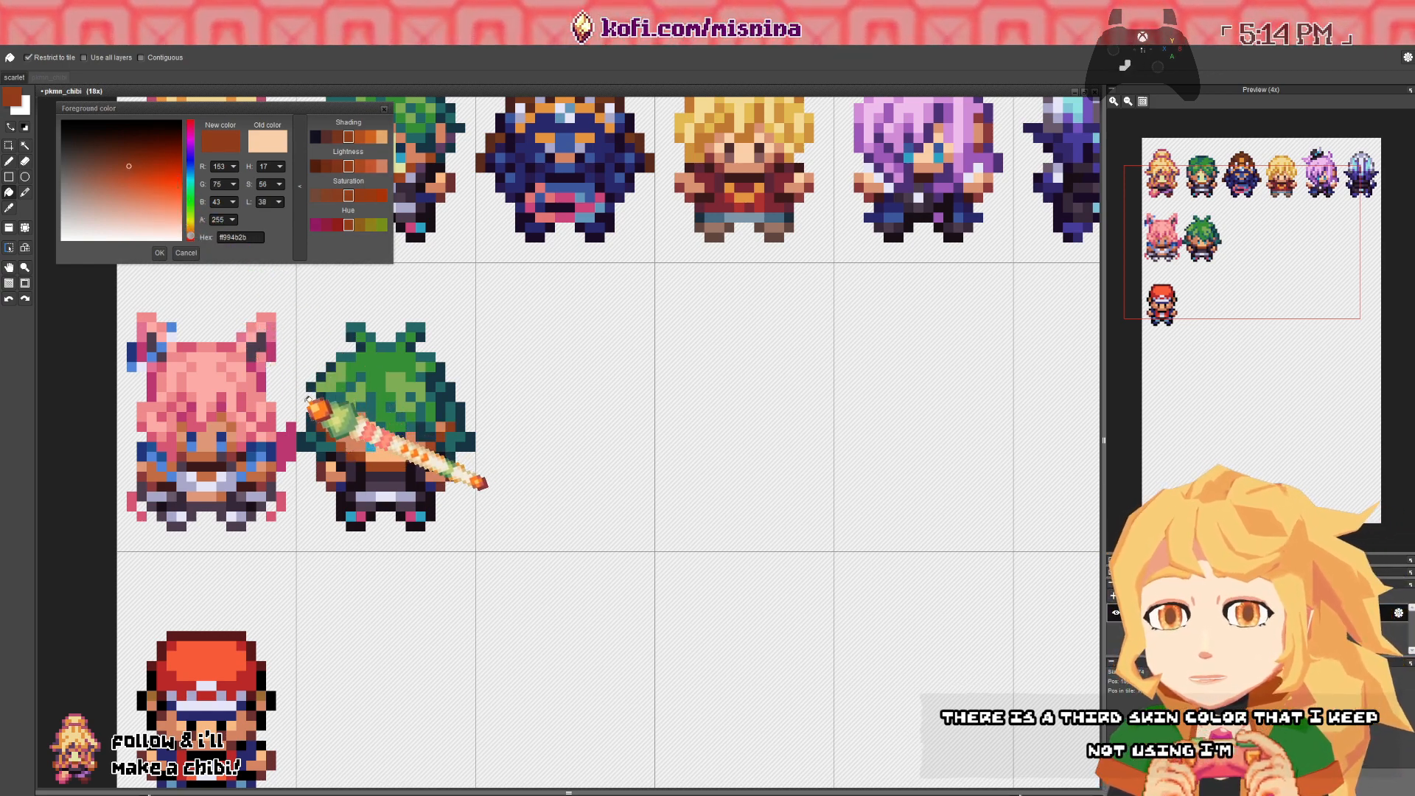
pyautogui.click(133, 154)
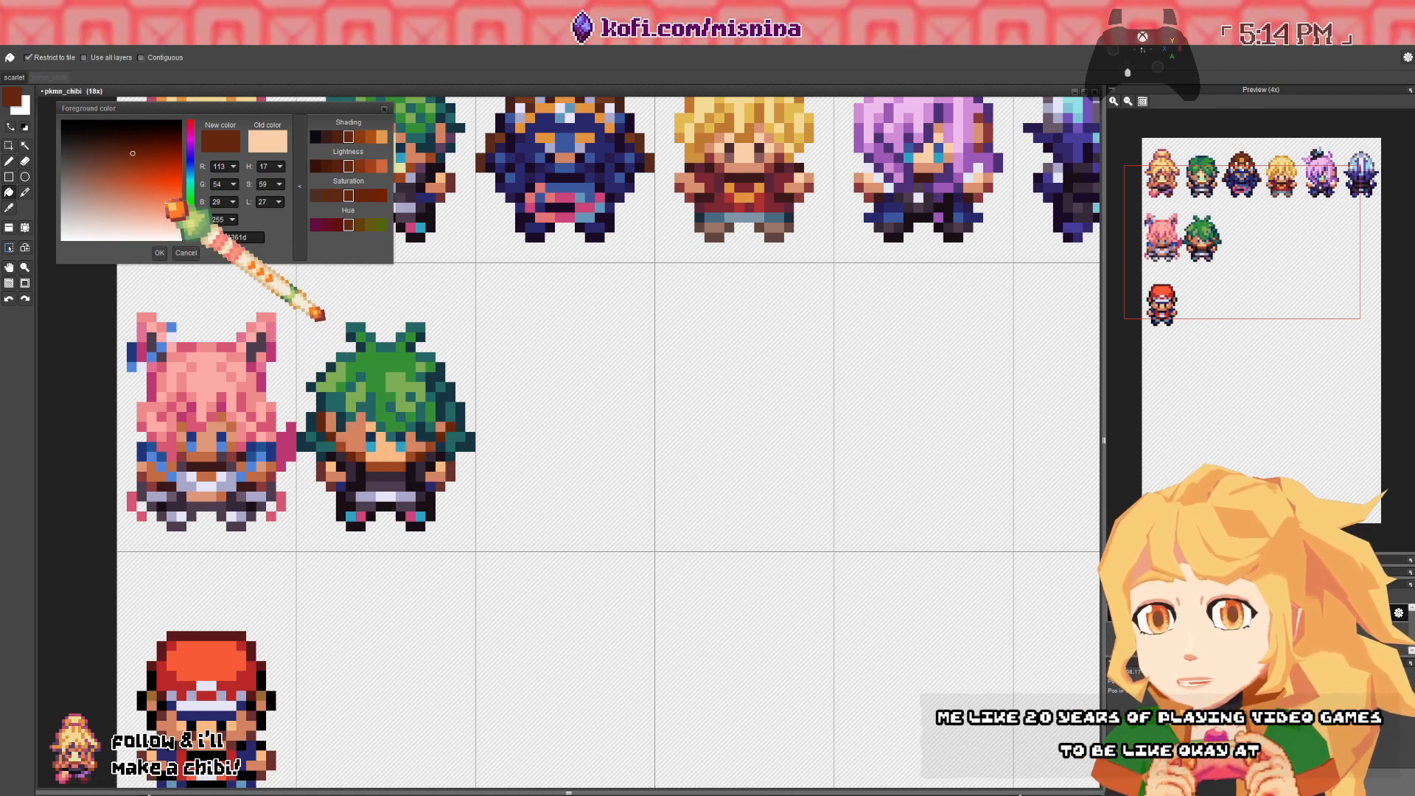
pyautogui.click(178, 250)
# - Paint over the light grey clothing at the waist with picked skin tones to form a bare midriff below the black top
pyautogui.rightClick(340, 420)
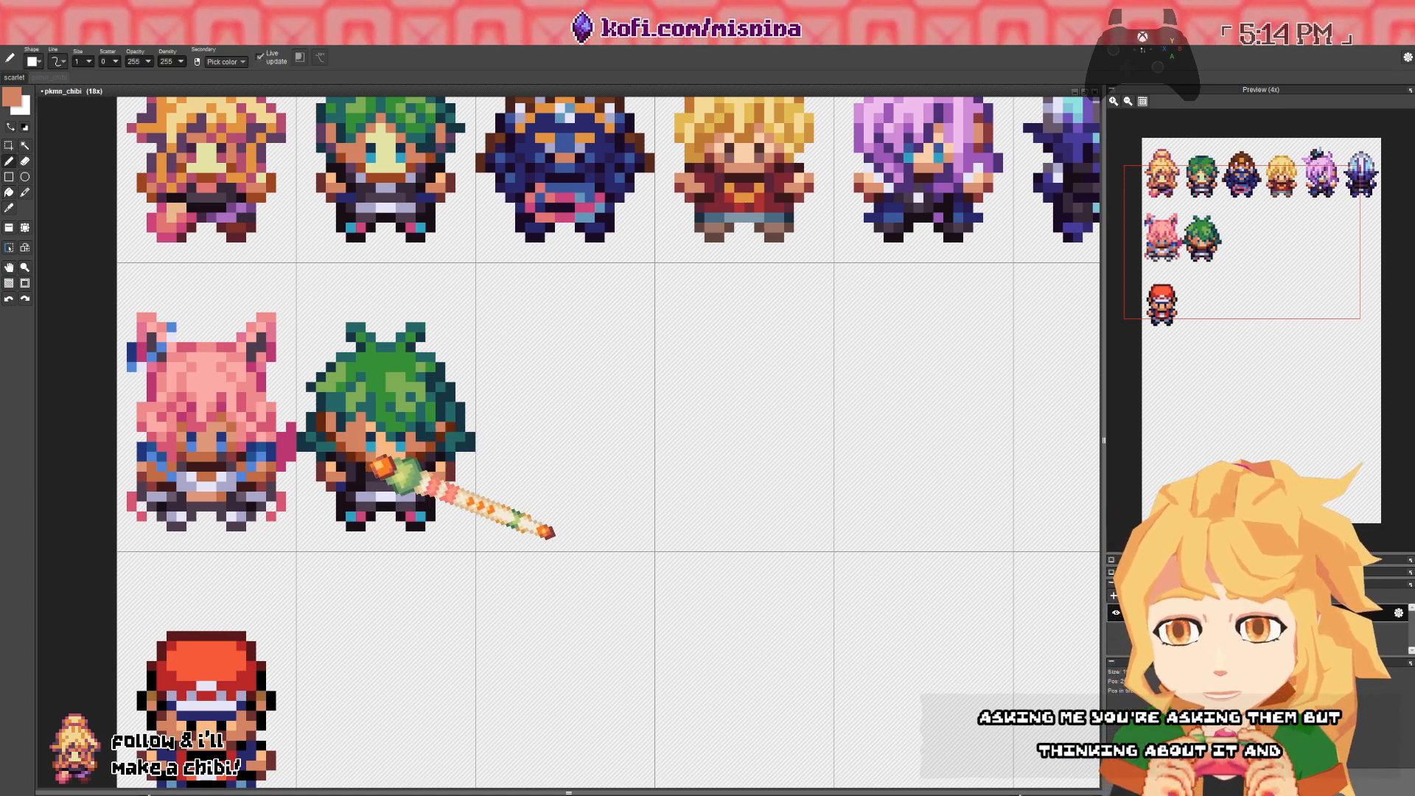
pyautogui.rightClick(372, 458)
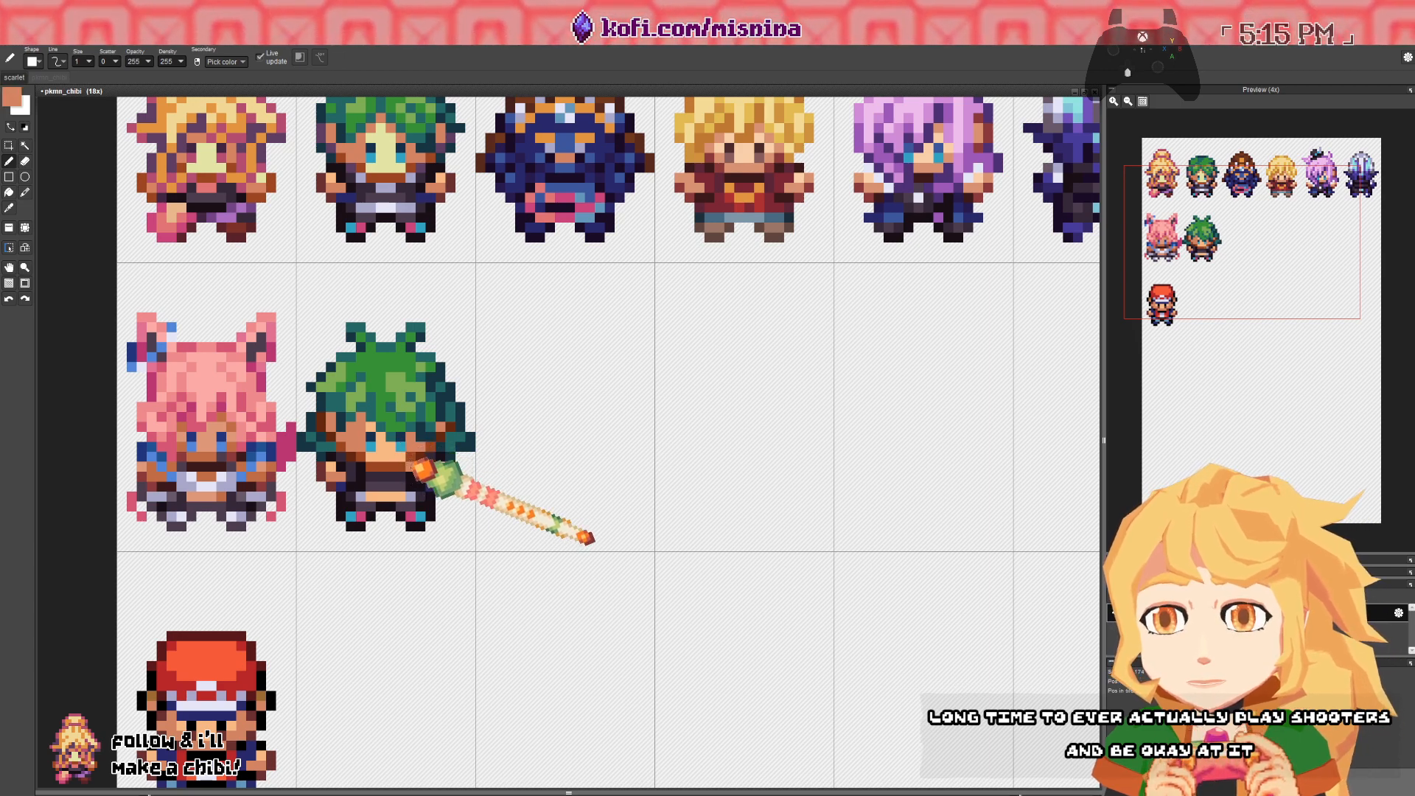
pyautogui.rightClick(419, 499)
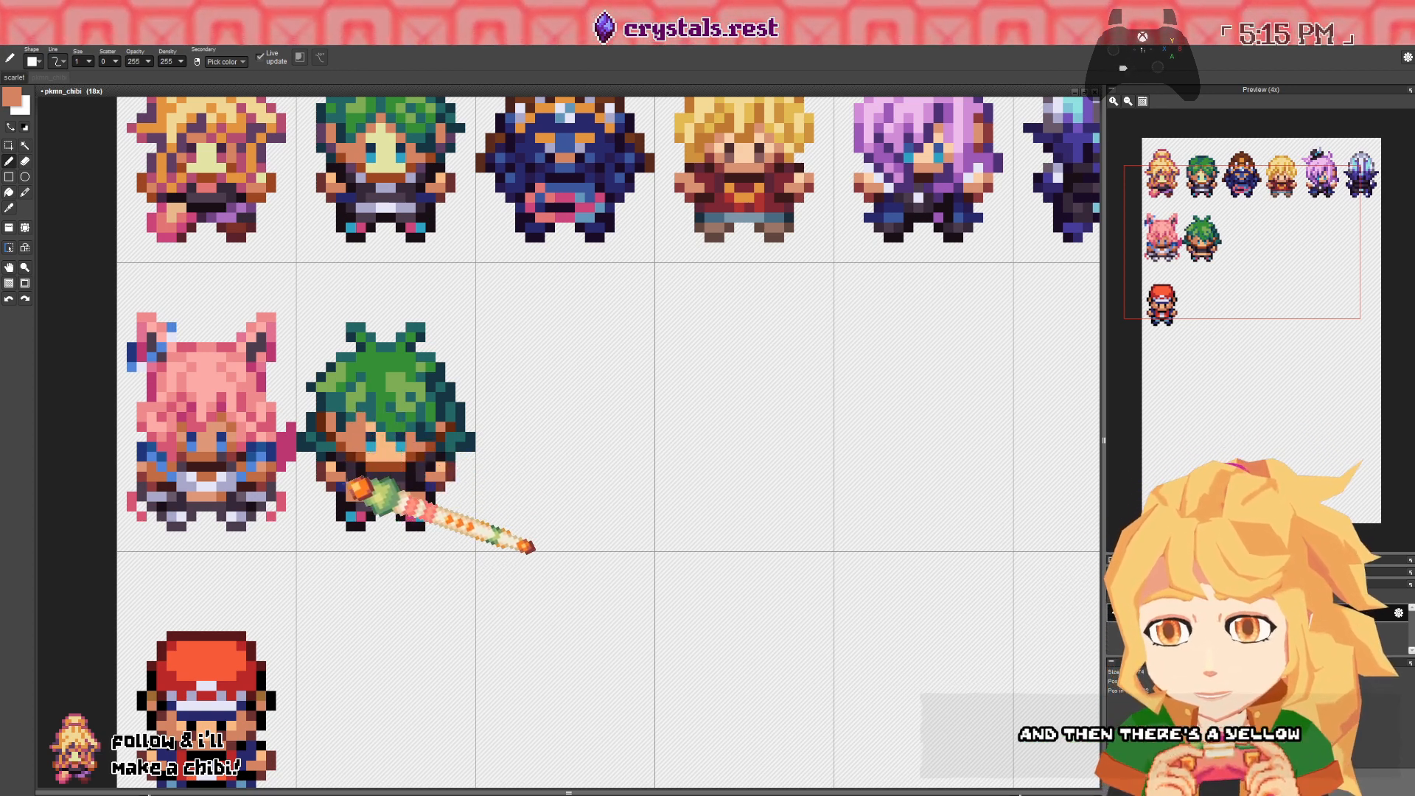
pyautogui.rightClick(355, 487)
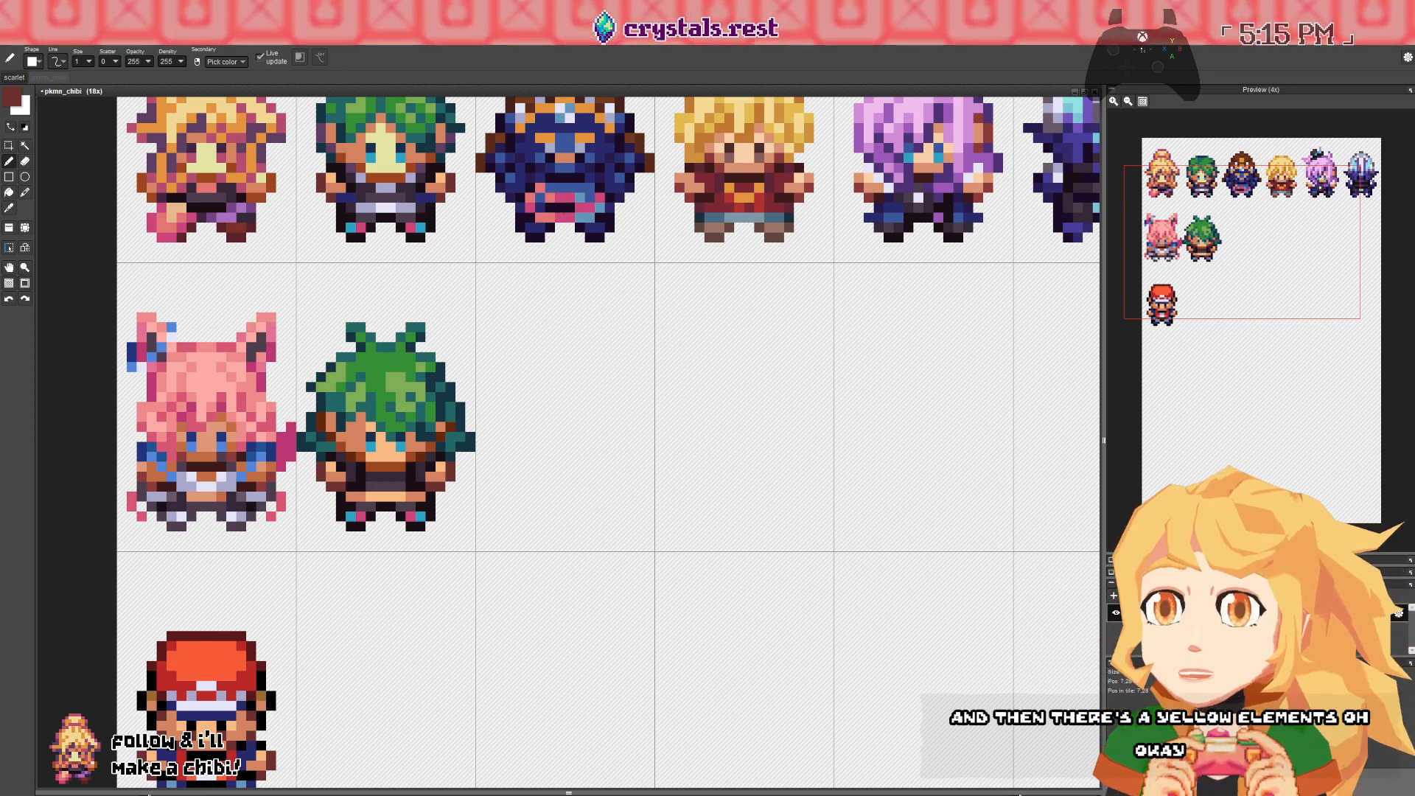
# - Pick an orange from the existing chibis and paint orange accents on the copied chibi's outfit at the shoulders and waist
pyautogui.moveTo(278, 431); pyautogui.dragTo(342, 432)
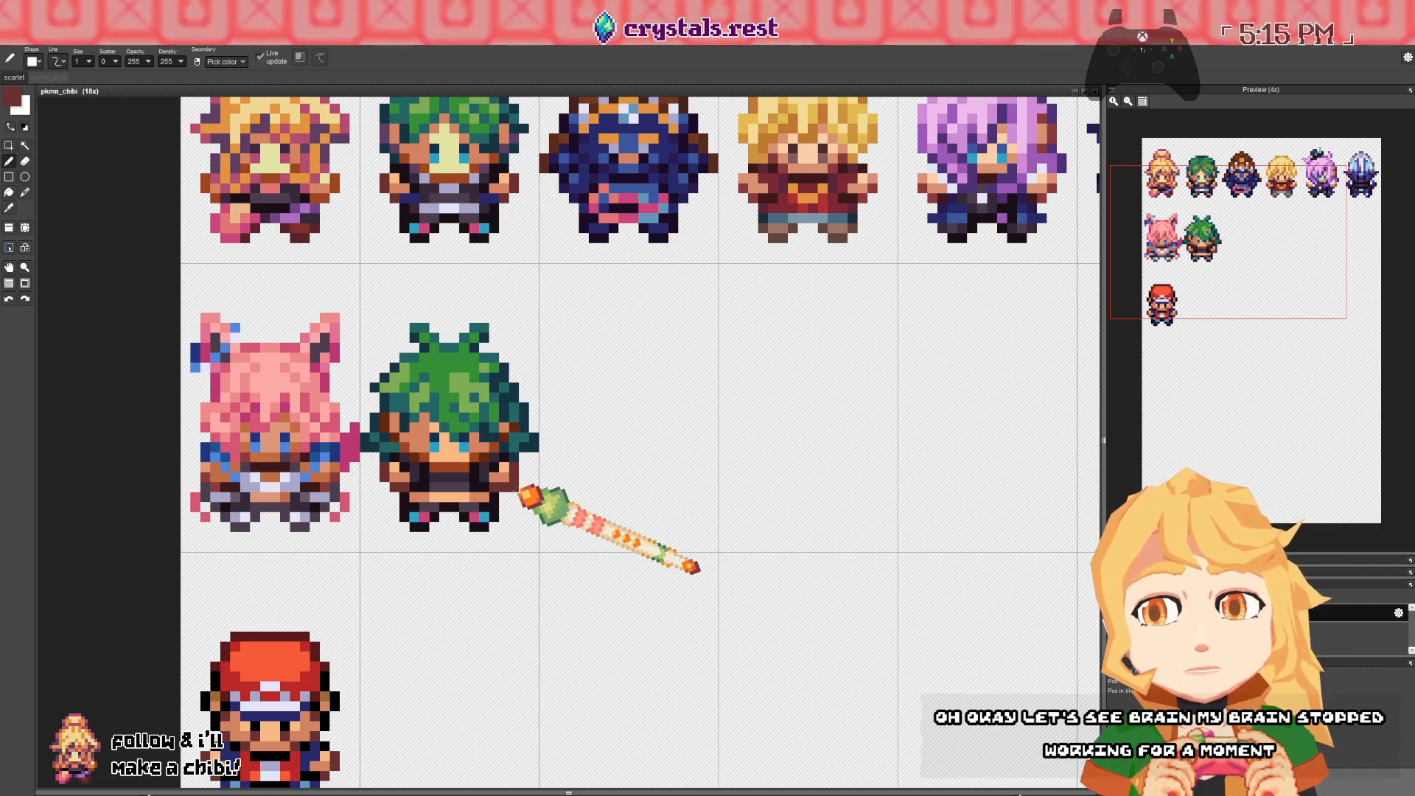
pyautogui.moveTo(560, 364); pyautogui.dragTo(416, 455)
pyautogui.moveTo(557, 454); pyautogui.dragTo(688, 524)
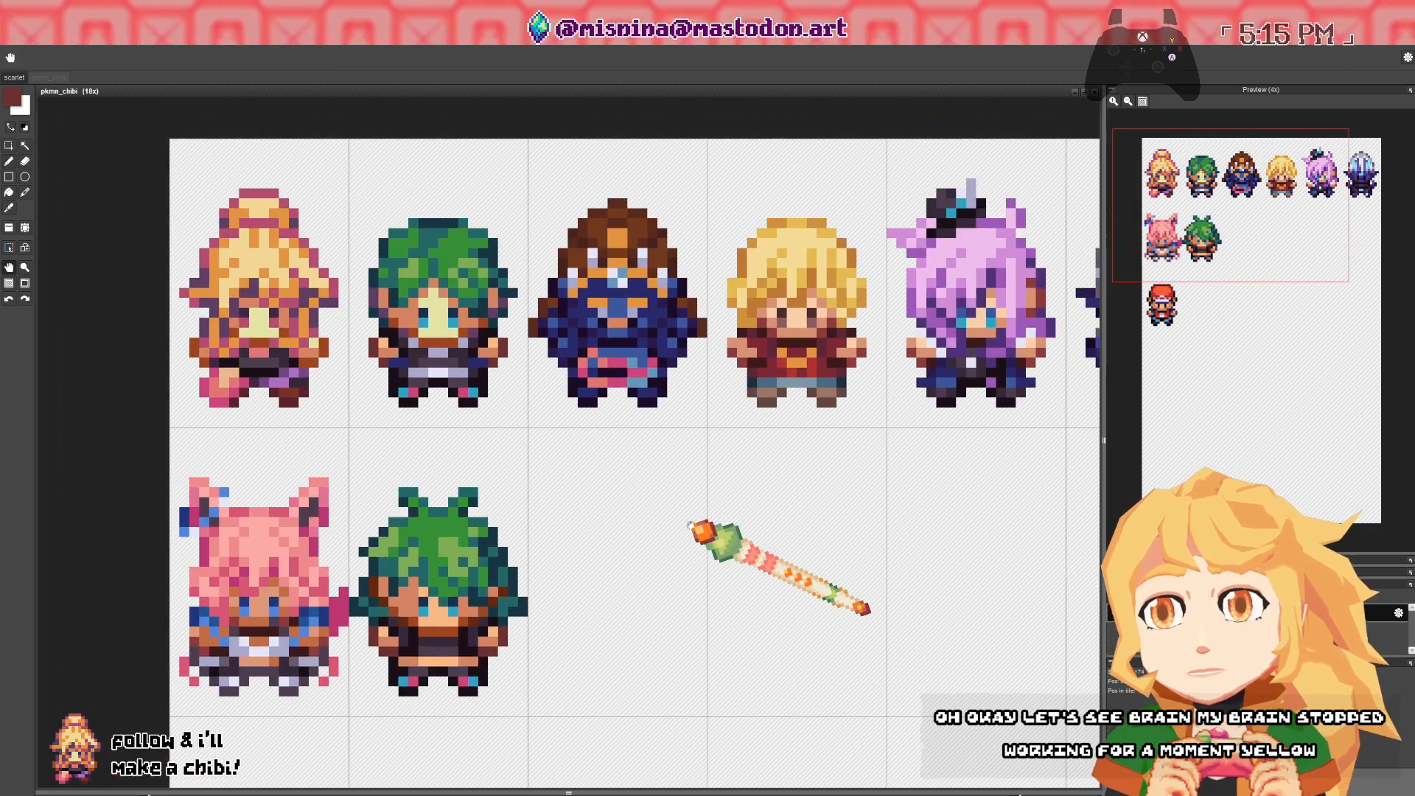
pyautogui.moveTo(981, 411); pyautogui.dragTo(515, 380)
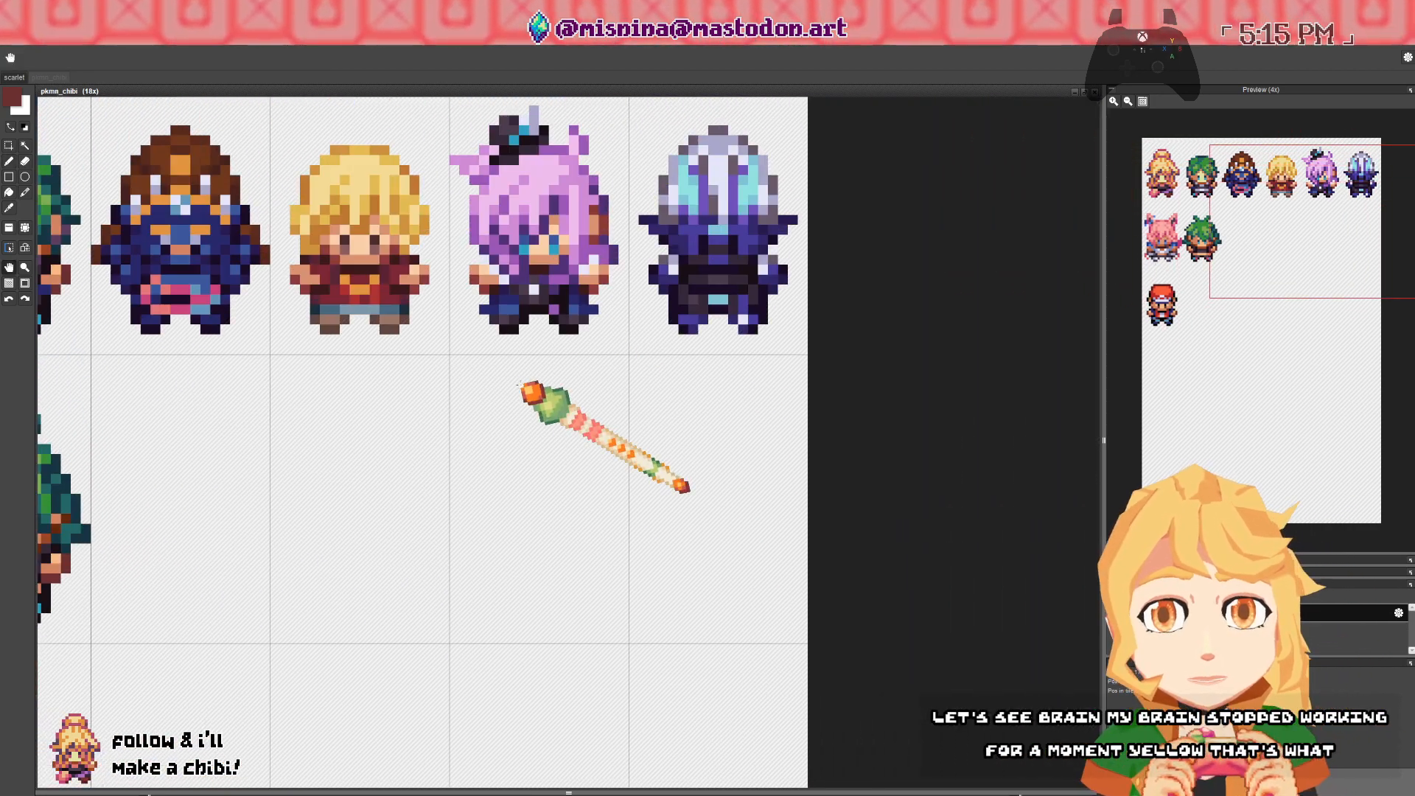
pyautogui.moveTo(330, 385); pyautogui.dragTo(766, 380)
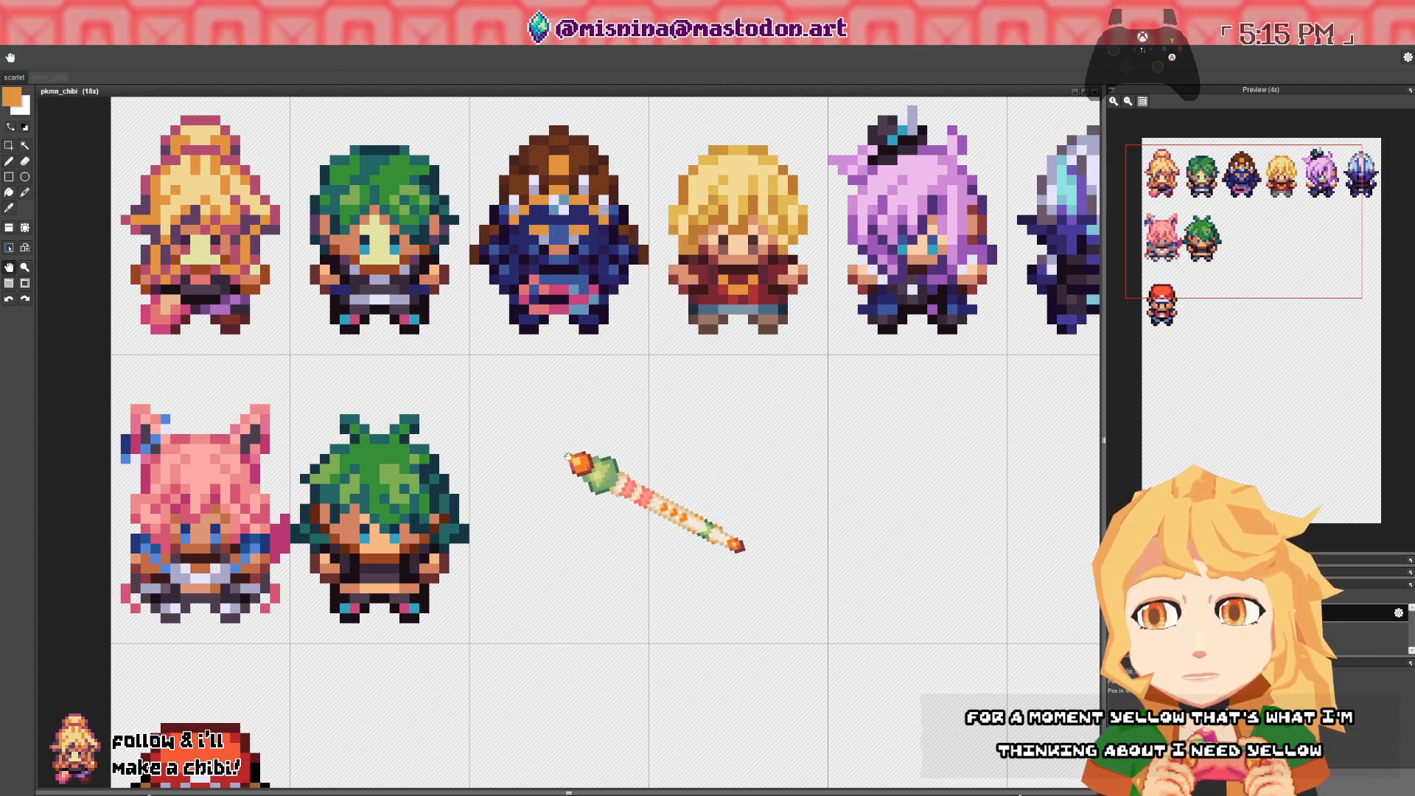
pyautogui.scroll(-2, 578, 472)
pyautogui.hscroll(-2, 638, 481)
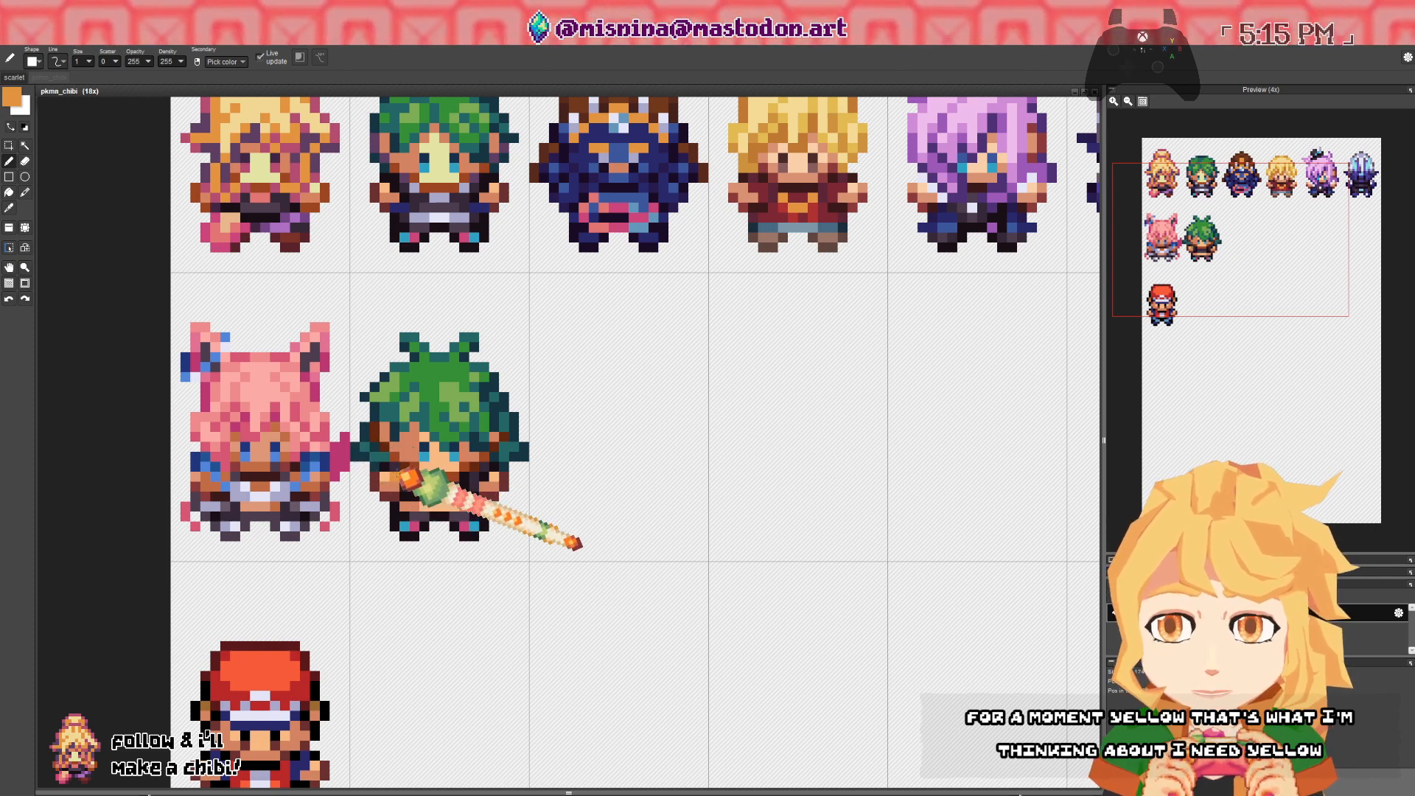
pyautogui.click(395, 468)
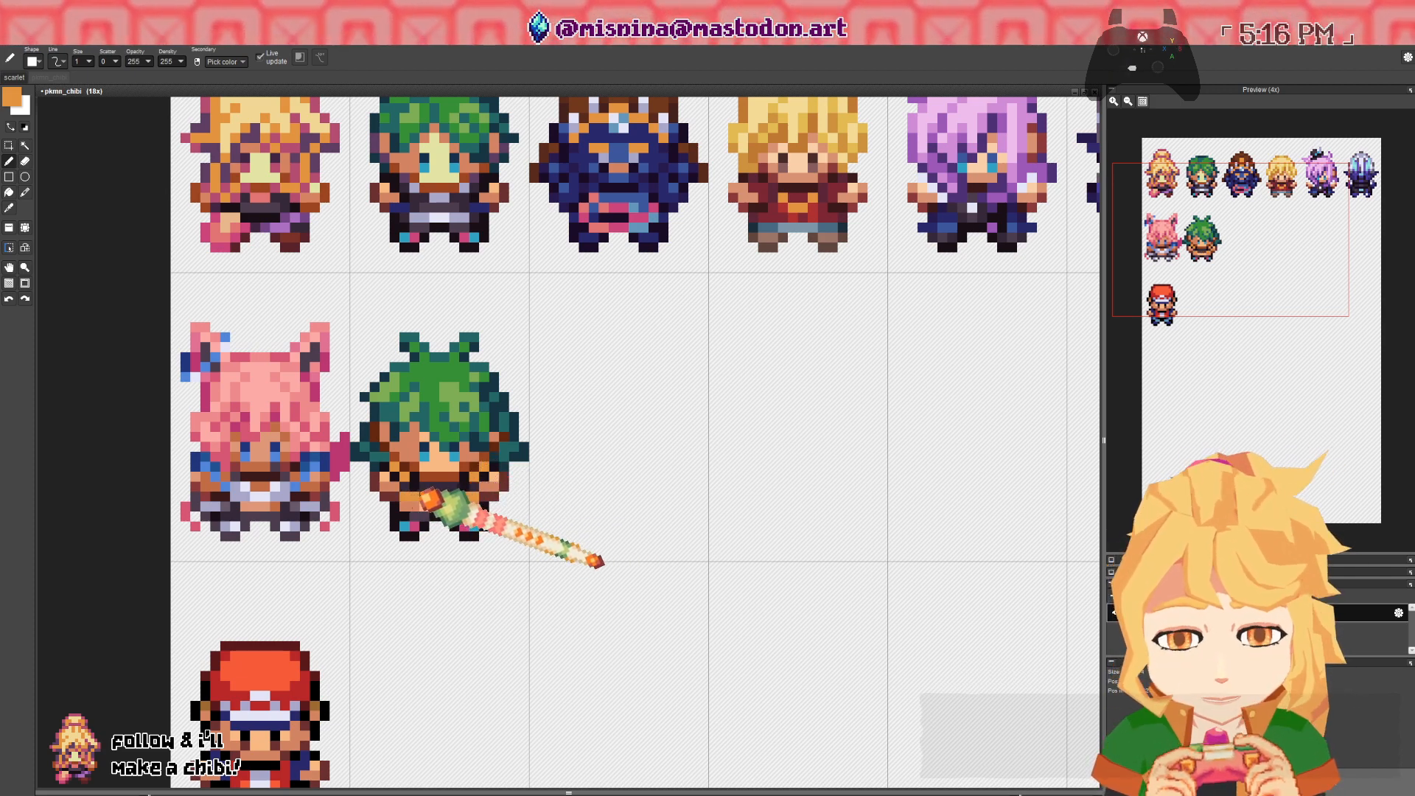
# - Replace the pink and cyan pixels on both shoes with picked orange and dark purple
pyautogui.rightClick(466, 517)
pyautogui.click(466, 525)
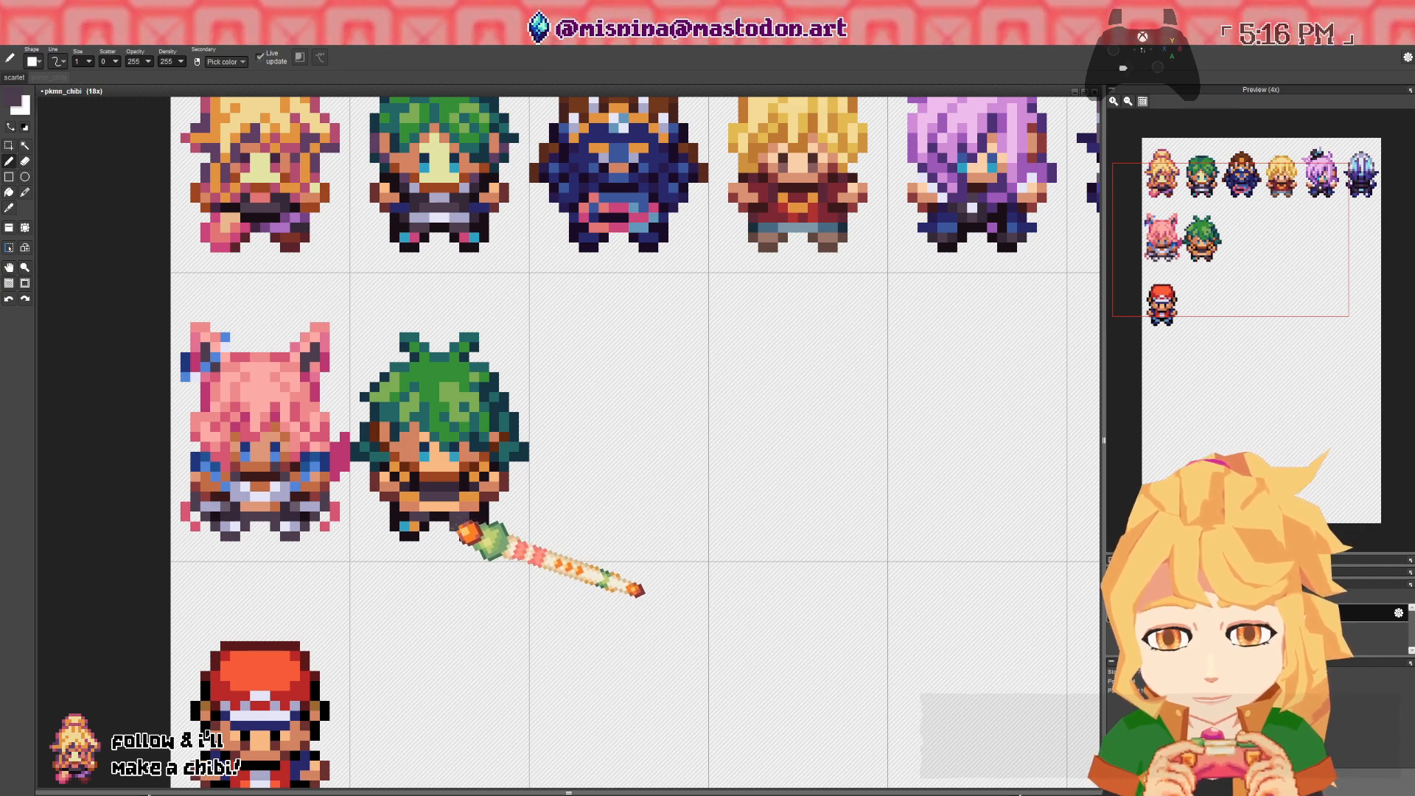
pyautogui.rightClick(416, 525)
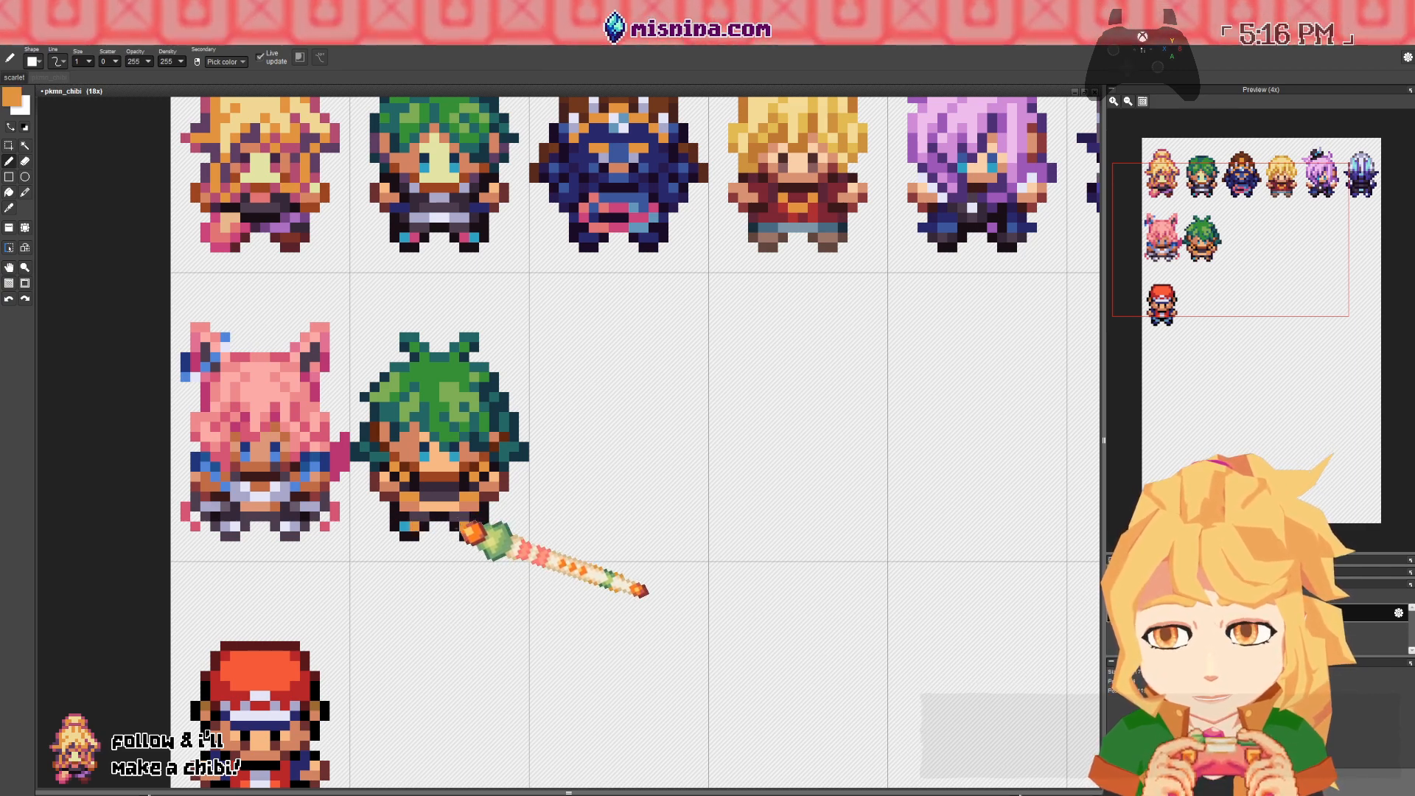
pyautogui.click(463, 527)
pyautogui.rightClick(417, 518)
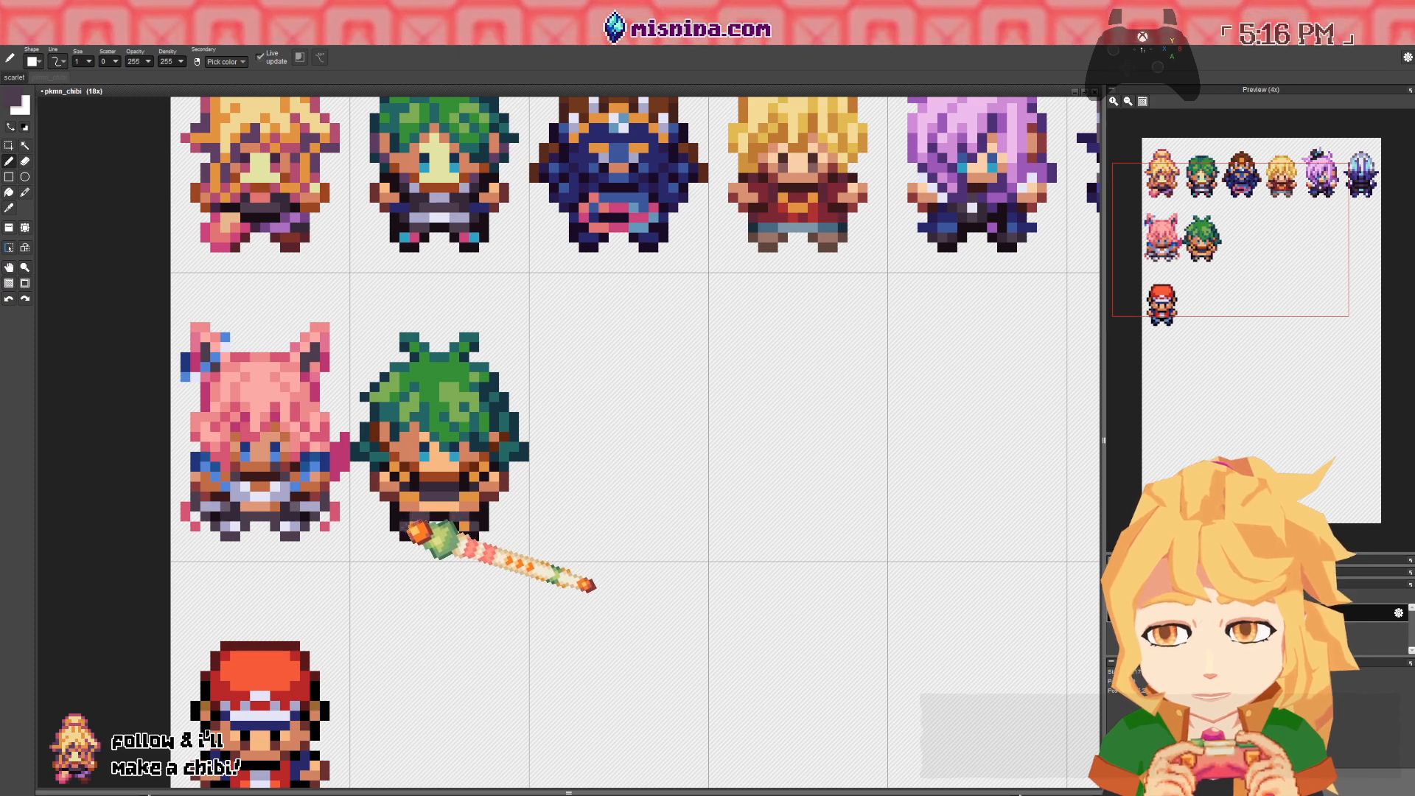
pyautogui.scroll(3, 457, 483)
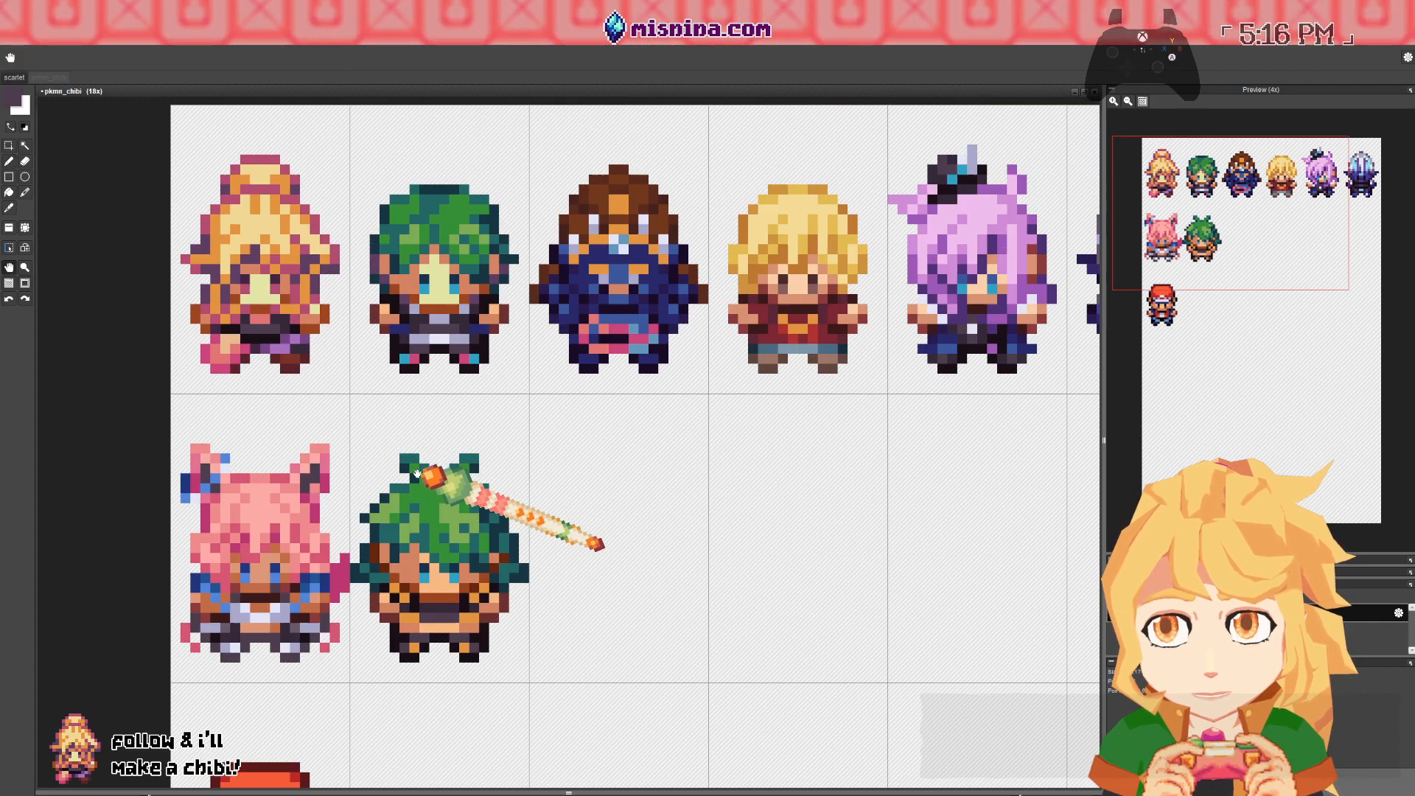
# - Pick yellow from the blond chibi's hair and dark purple from the outfit to touch up the copied chibi's waist trim
pyautogui.hscroll(4, 641, 407)
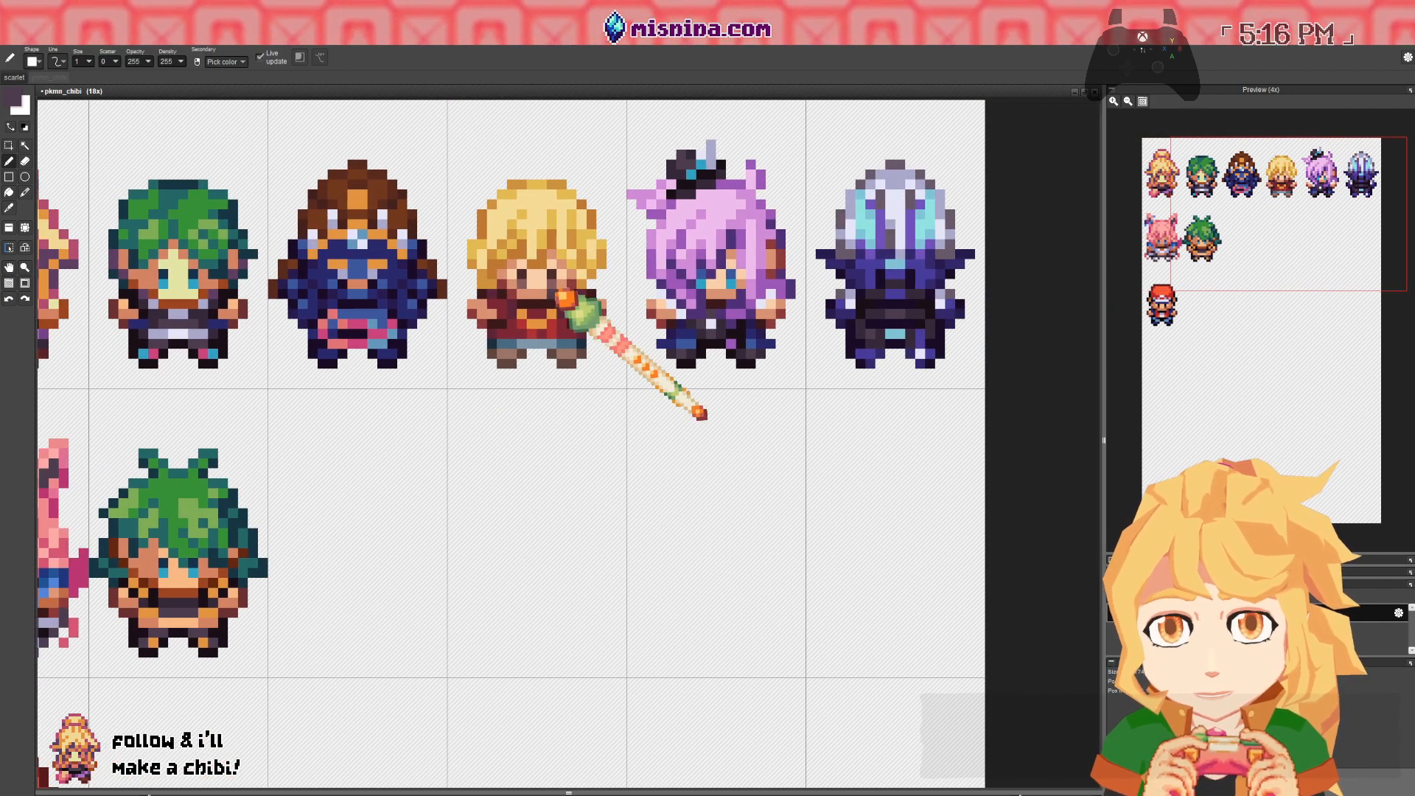
pyautogui.keyDown('alt'); pyautogui.click(513, 258); pyautogui.keyUp('alt')
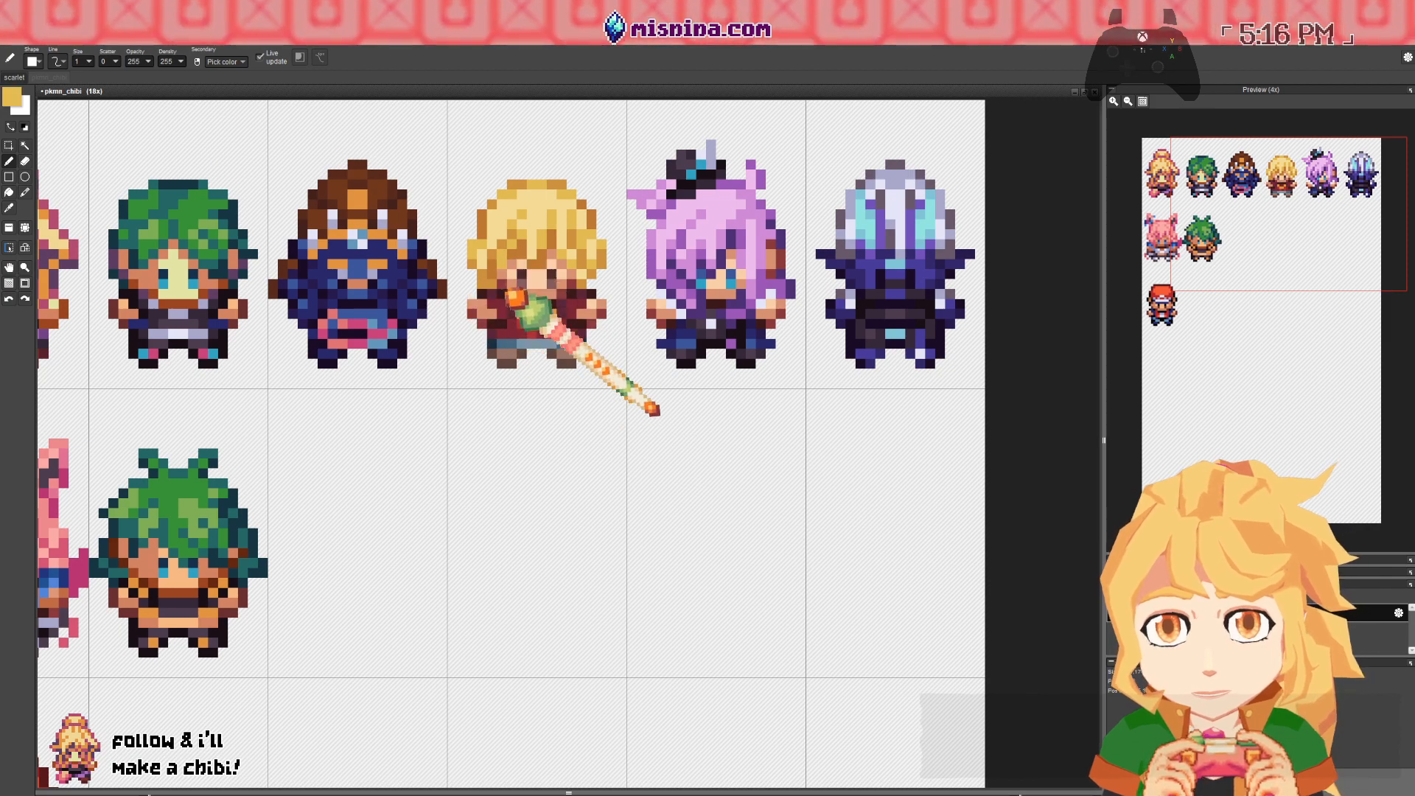
pyautogui.hscroll(-4, 663, 471)
pyautogui.scroll(-2, 647, 622)
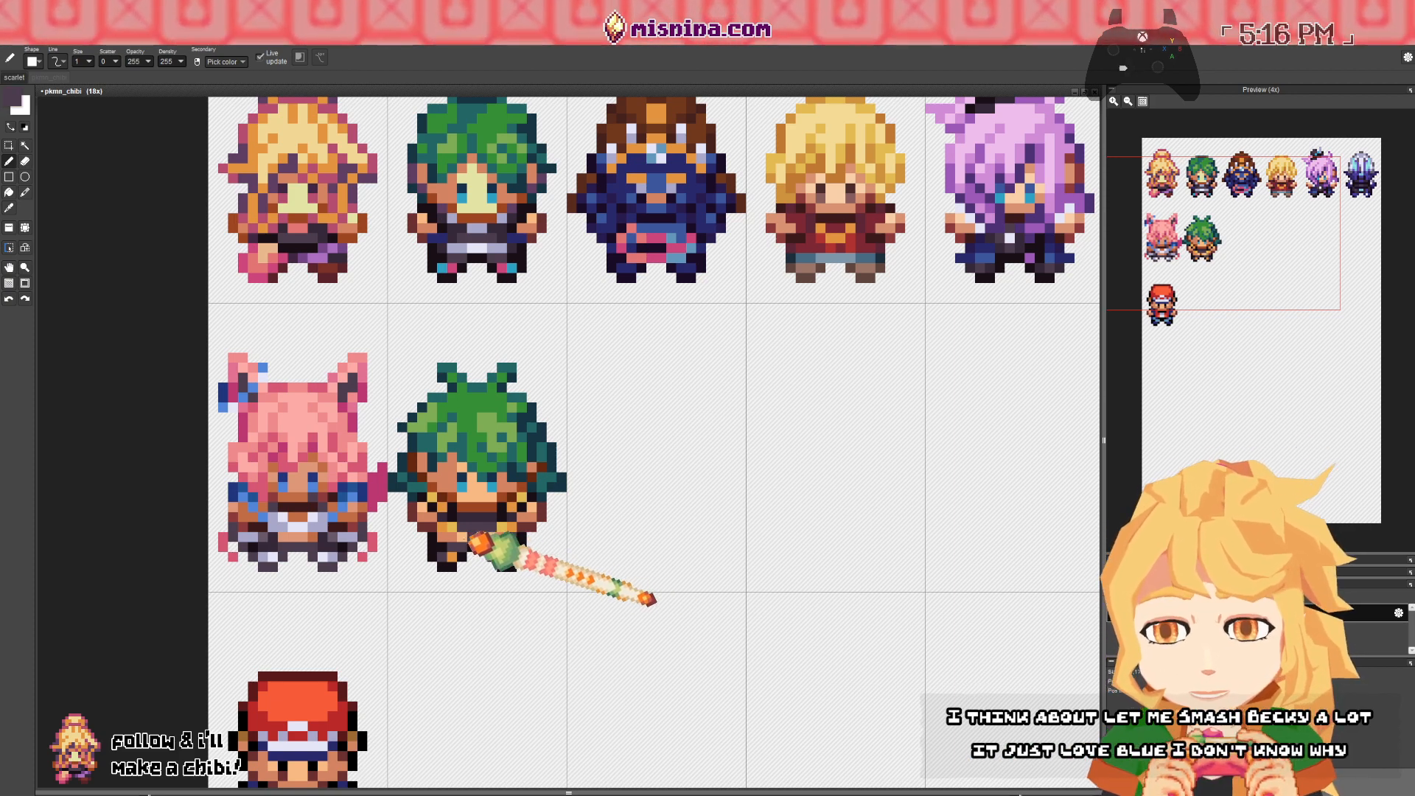
pyautogui.rightClick(455, 544)
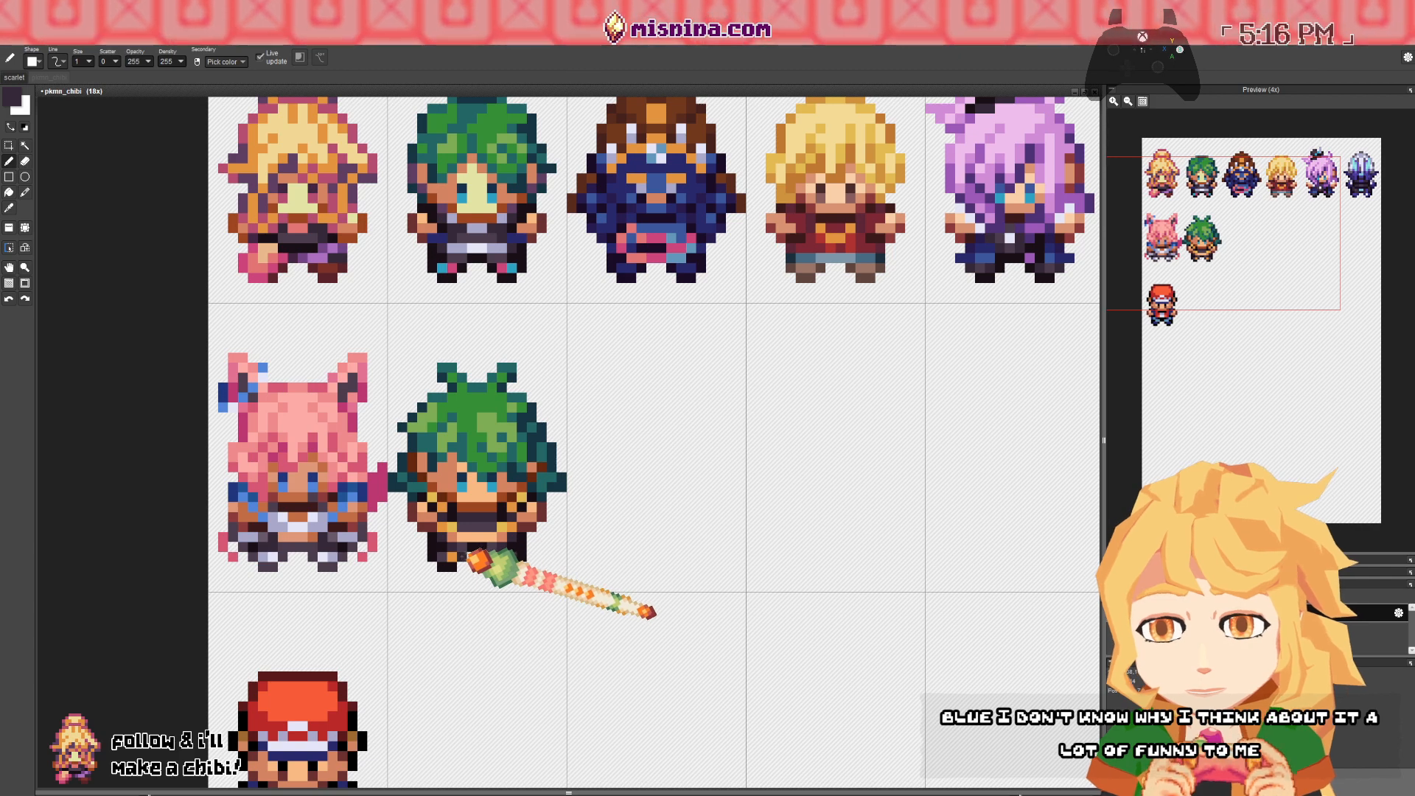
pyautogui.press('space')
pyautogui.moveTo(454, 505); pyautogui.dragTo(455, 516)
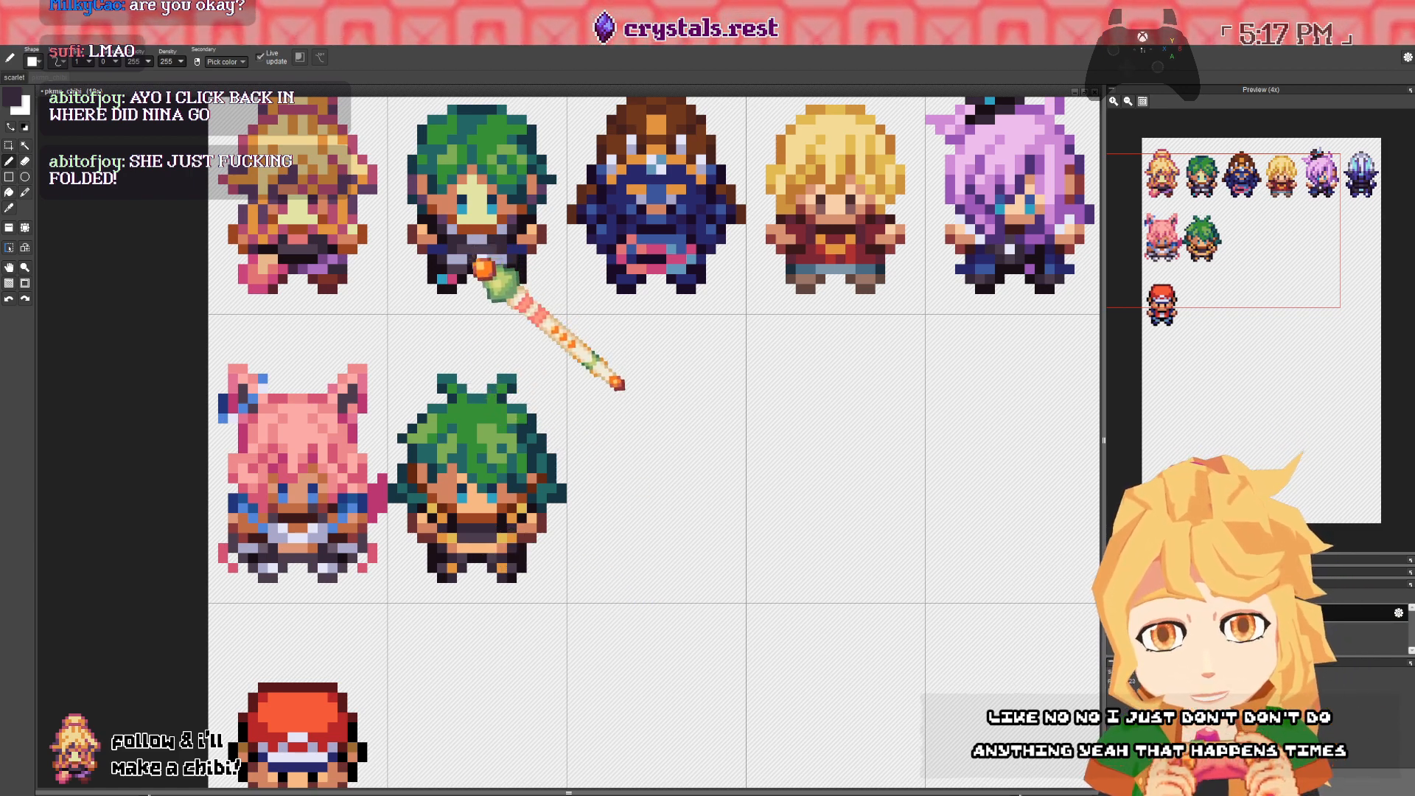
# - Paint an off-white center on the copied chibi's waist using the upper green-haired chibi's shirt color, keeping yellow trim beside it
pyautogui.rightClick(473, 259)
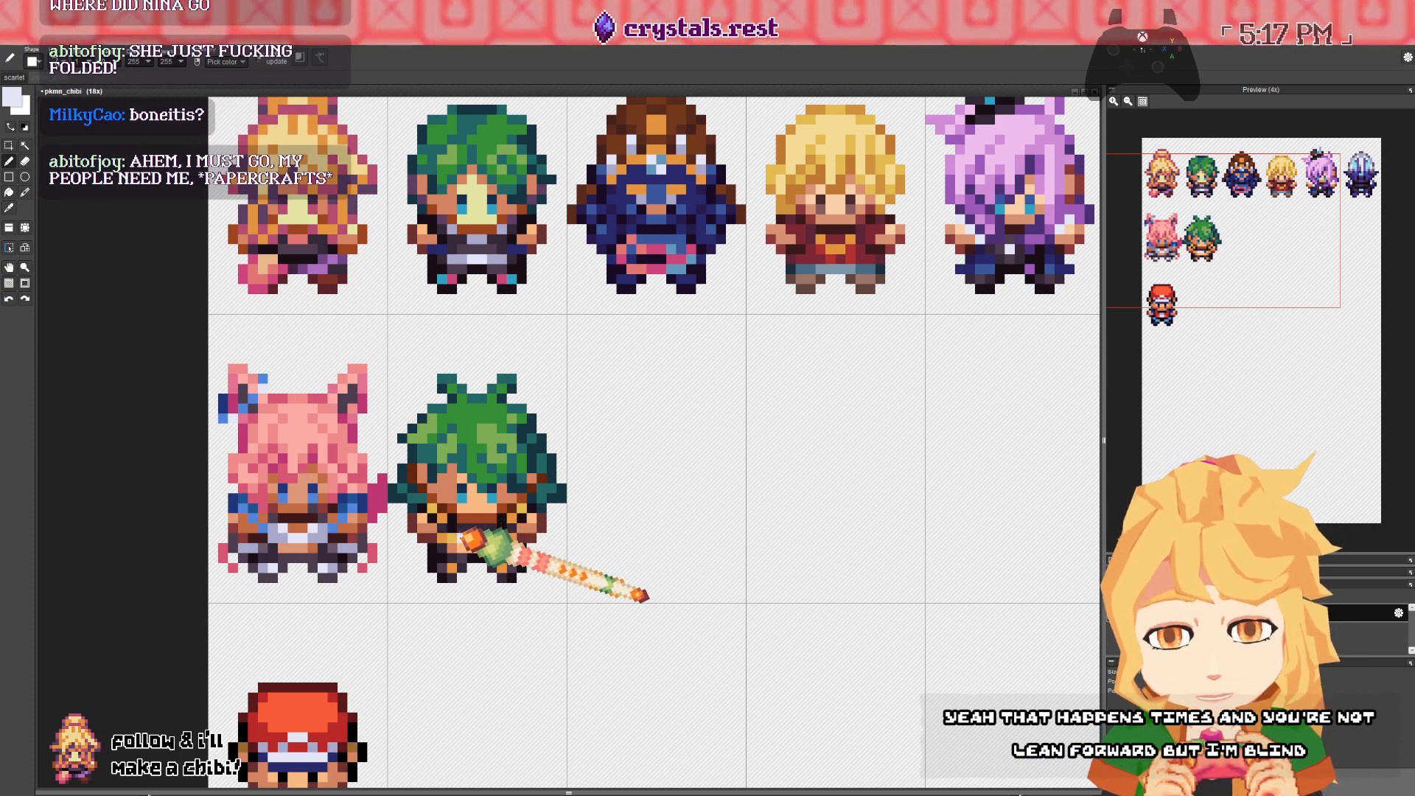
pyautogui.rightClick(451, 547)
pyautogui.click(452, 539)
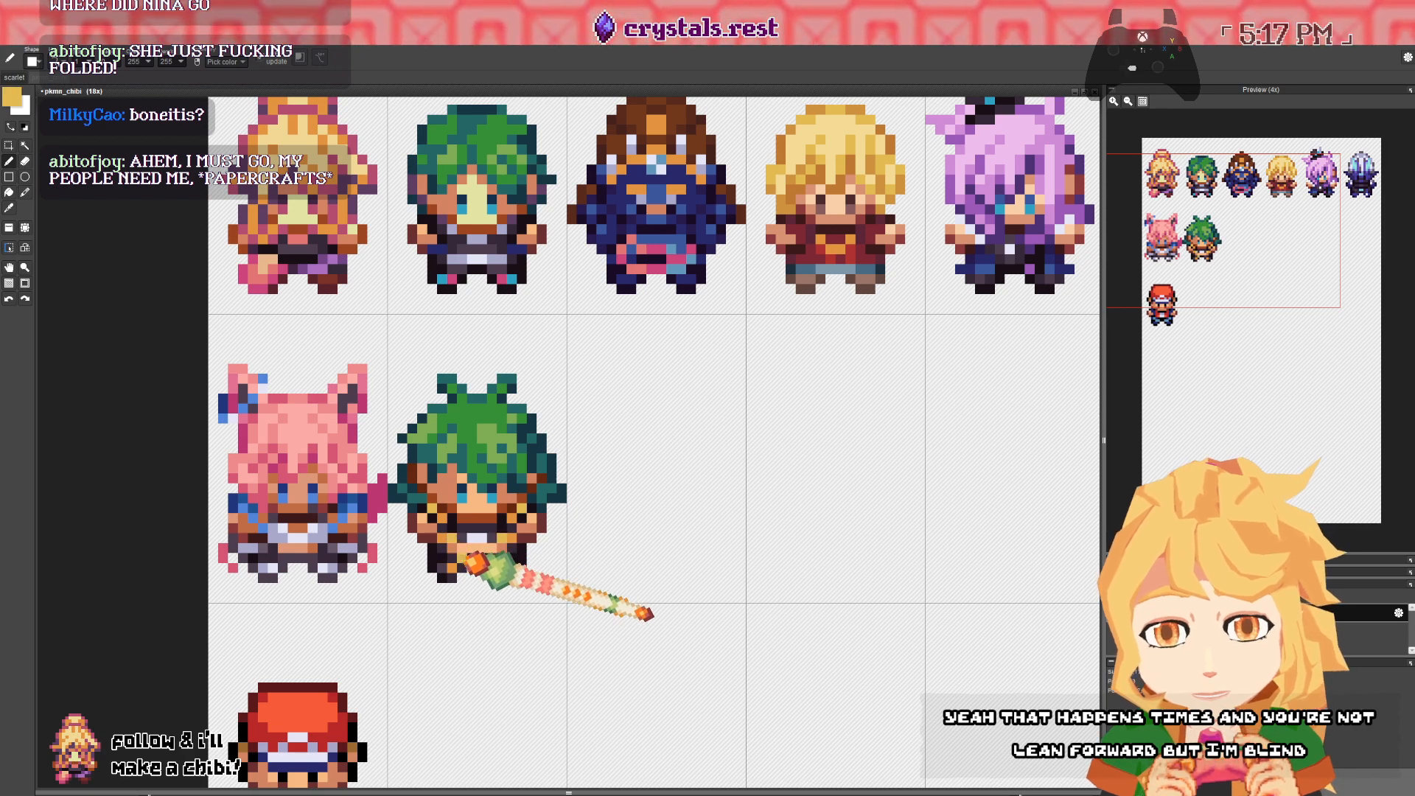
pyautogui.press('space')
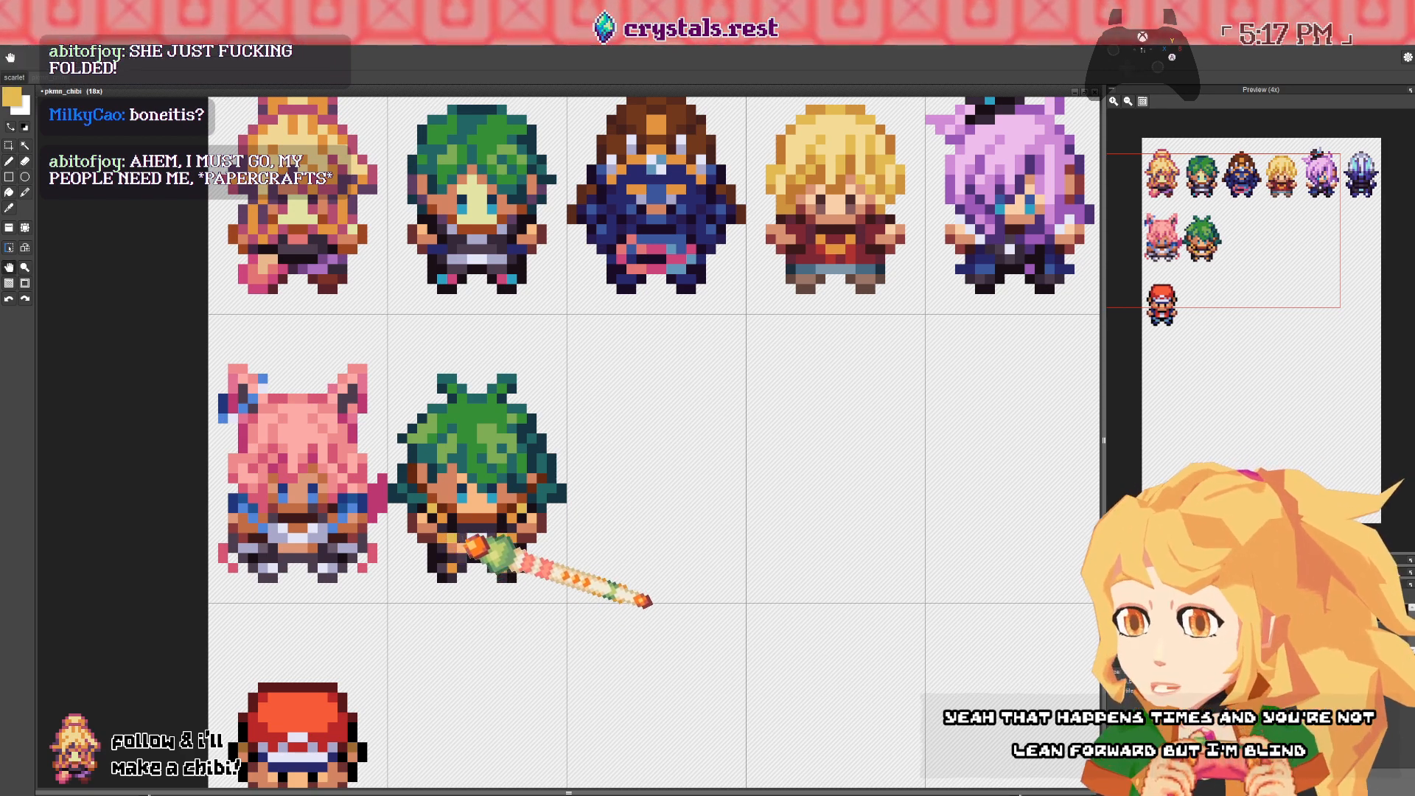
pyautogui.moveTo(472, 545); pyautogui.dragTo(514, 546)
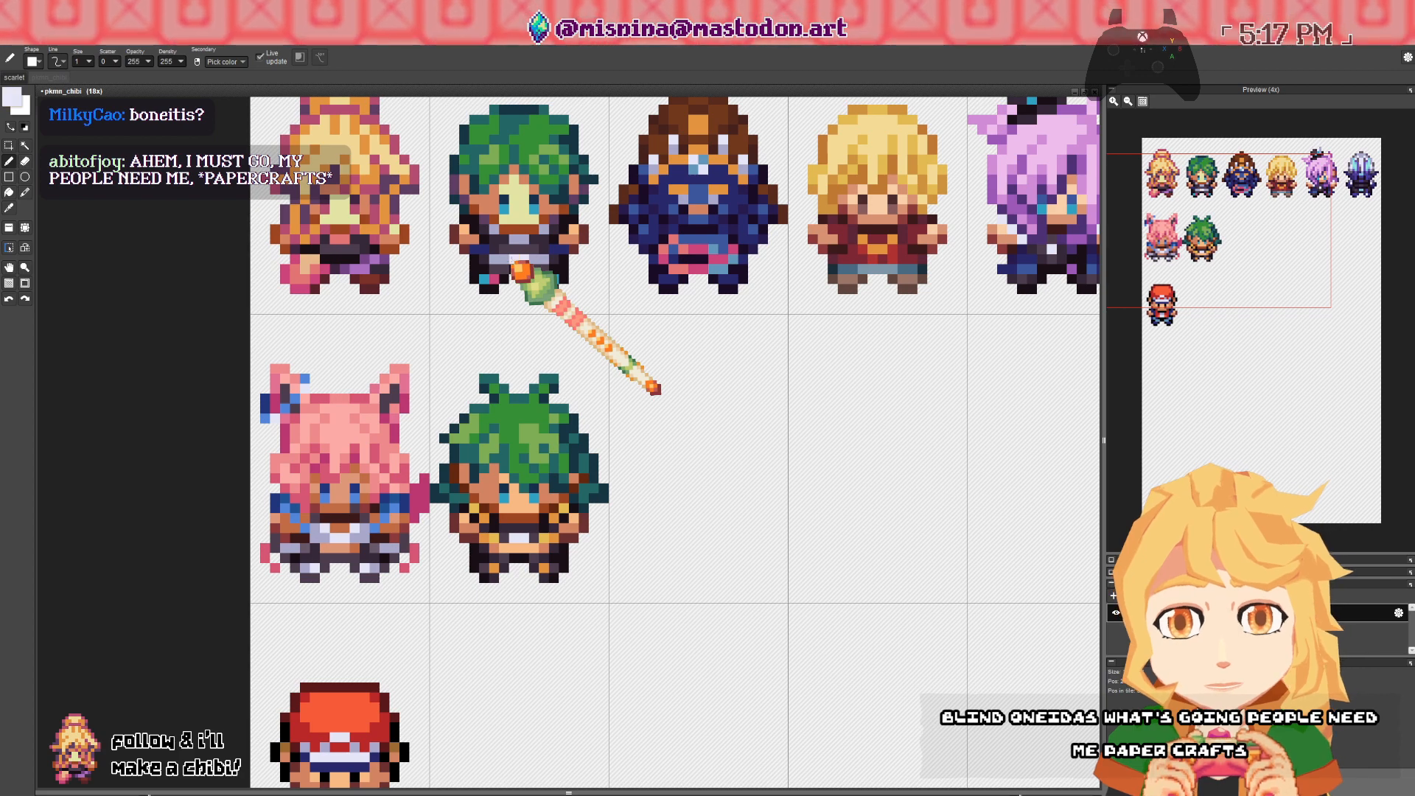
# - Paint an off-white streak over the green fringe of the copied chibi's hair
pyautogui.moveTo(840, 274); pyautogui.dragTo(373, 283)
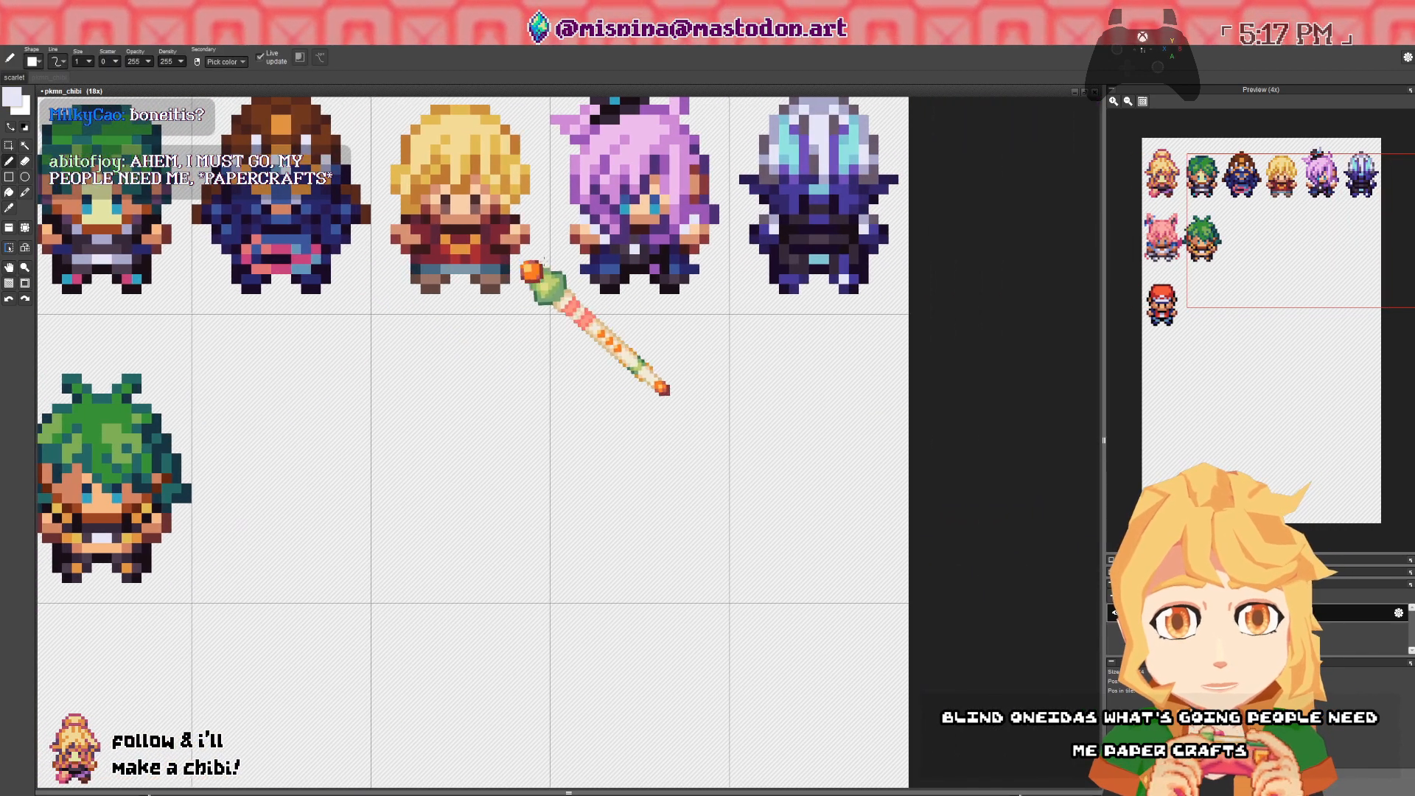
pyautogui.moveTo(617, 459); pyautogui.dragTo(949, 434)
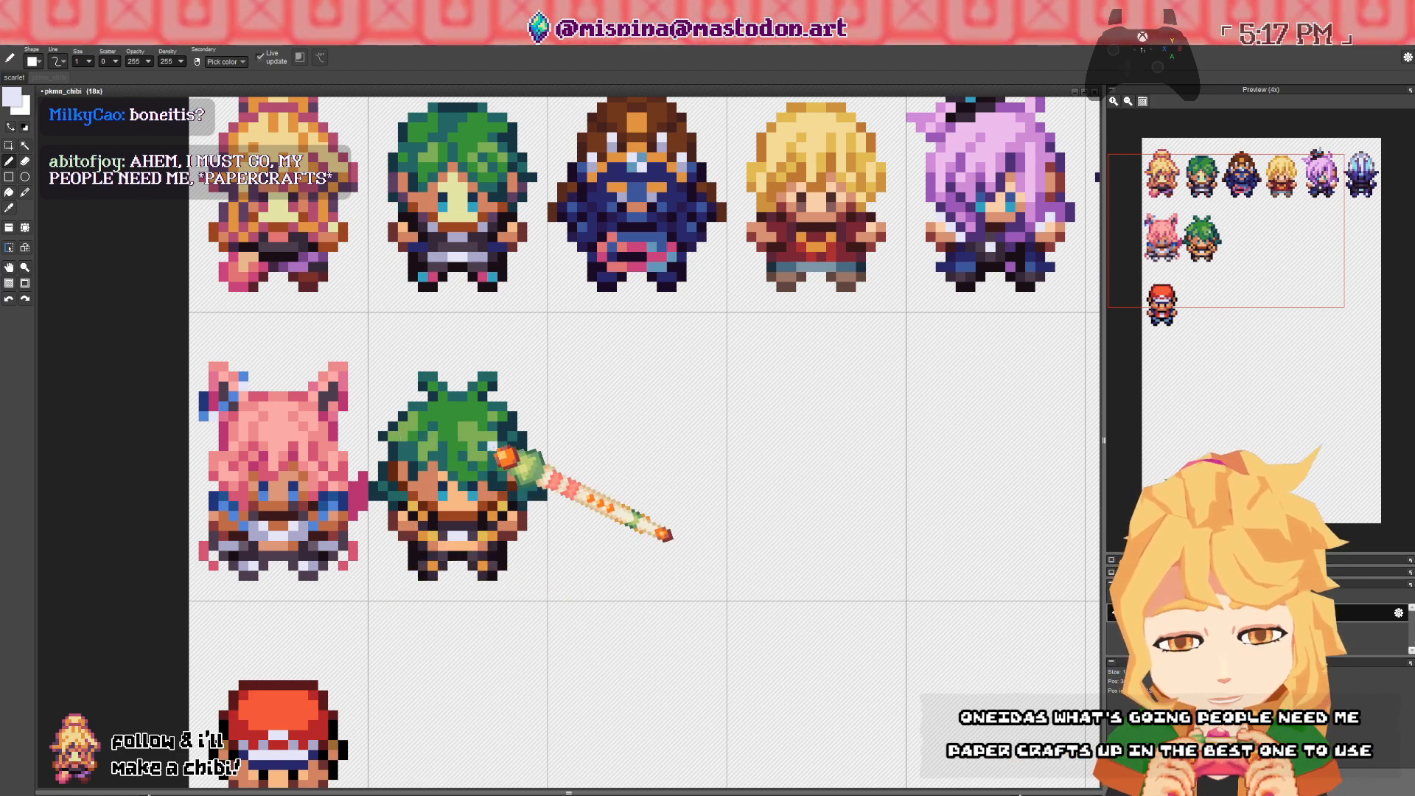
pyautogui.hotkey('ctrl', 'z')
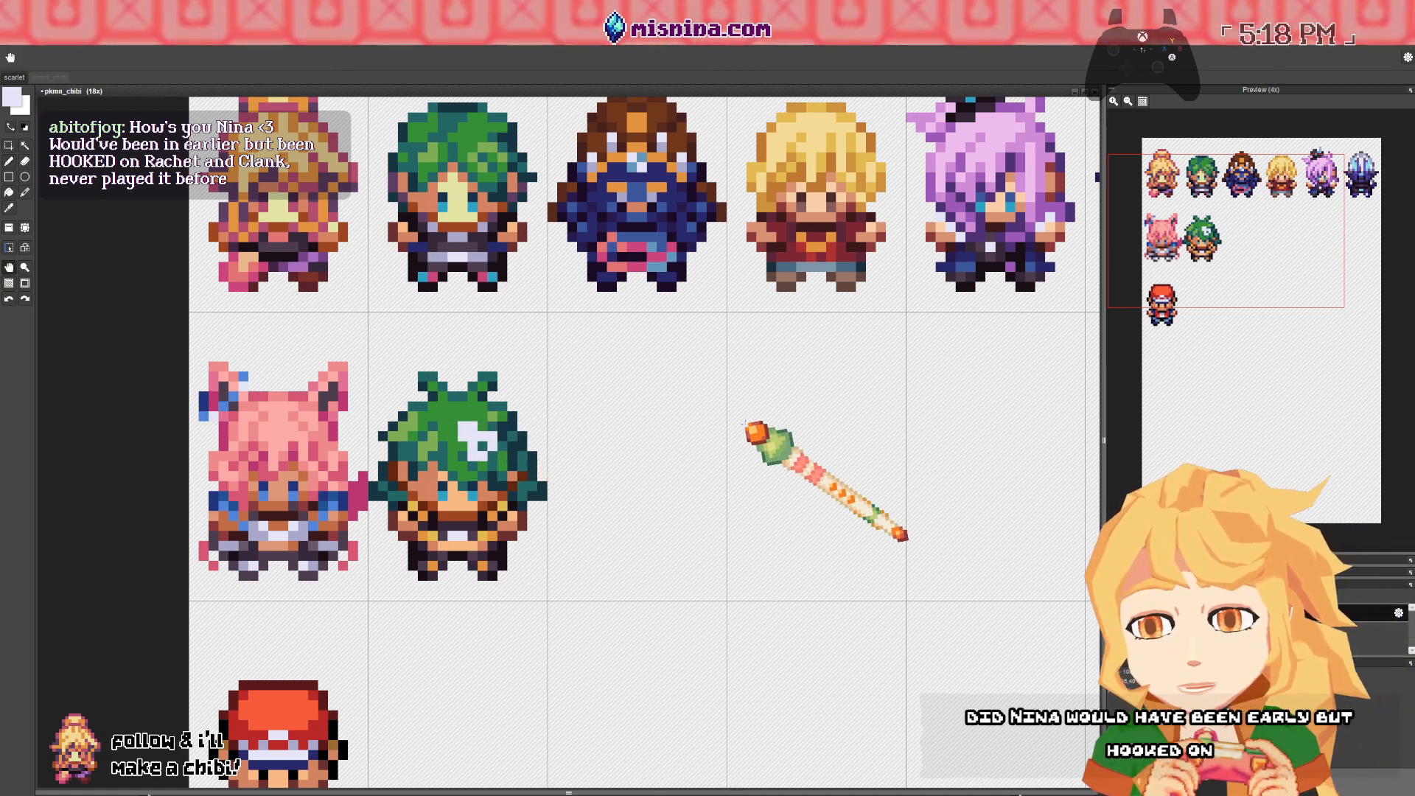
# - Shade the white hair streak with lavender-grey and darker purple-grey picked from the silver-haired chibi
pyautogui.moveTo(745, 424); pyautogui.dragTo(209, 419)
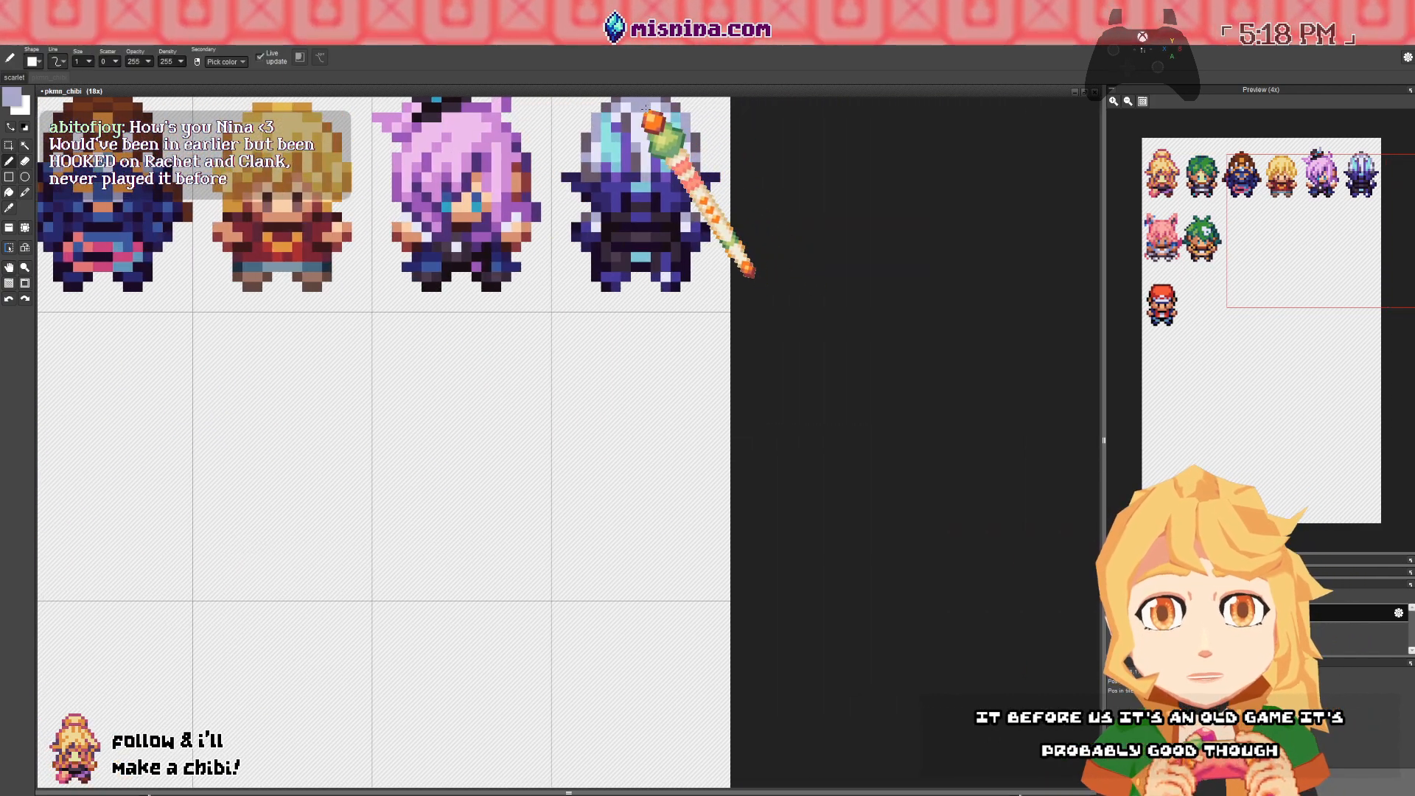
pyautogui.press('space')
pyautogui.moveTo(463, 272); pyautogui.dragTo(831, 274)
pyautogui.moveTo(512, 322); pyautogui.dragTo(510, 386)
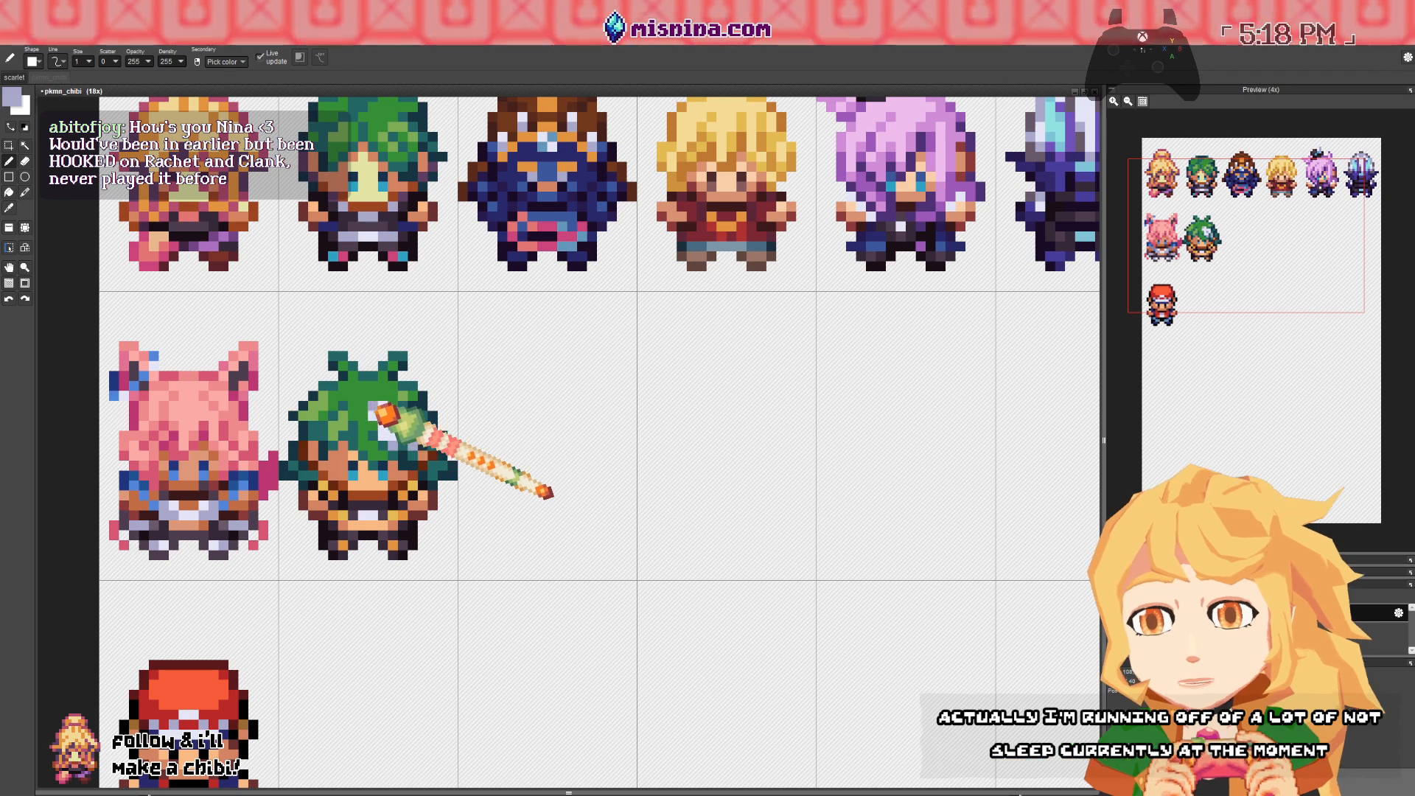
pyautogui.moveTo(626, 407); pyautogui.dragTo(228, 405)
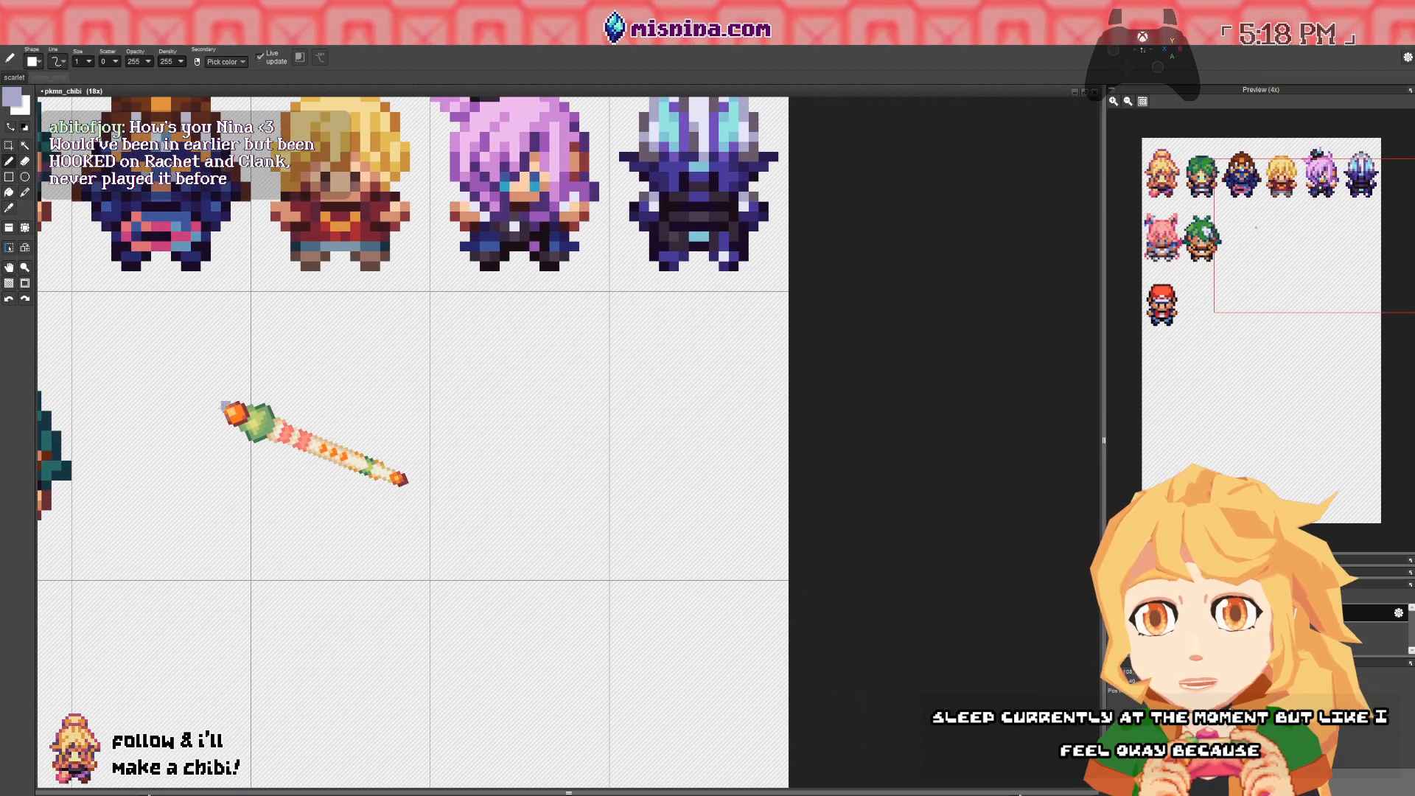
pyautogui.rightClick(641, 126)
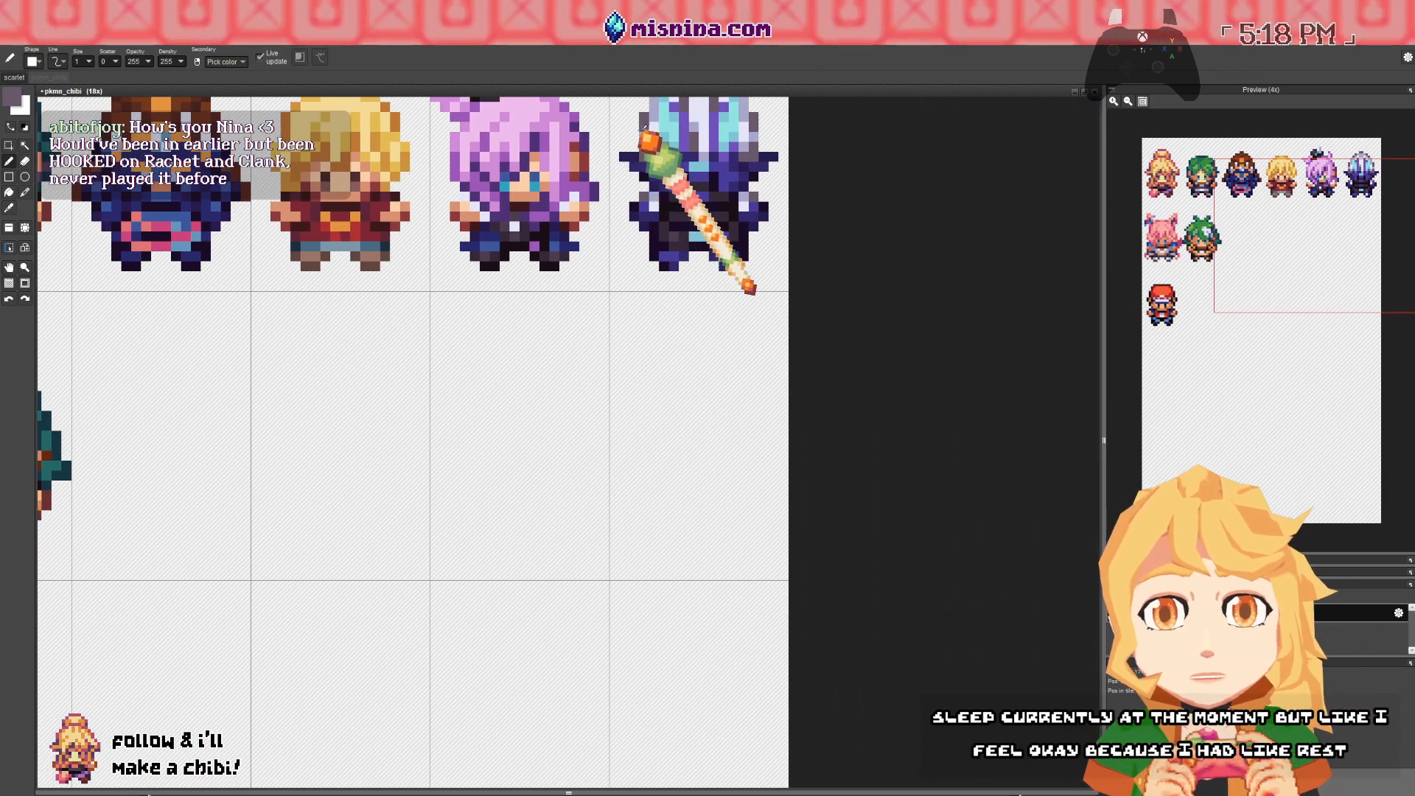
pyautogui.moveTo(433, 336); pyautogui.dragTo(832, 335)
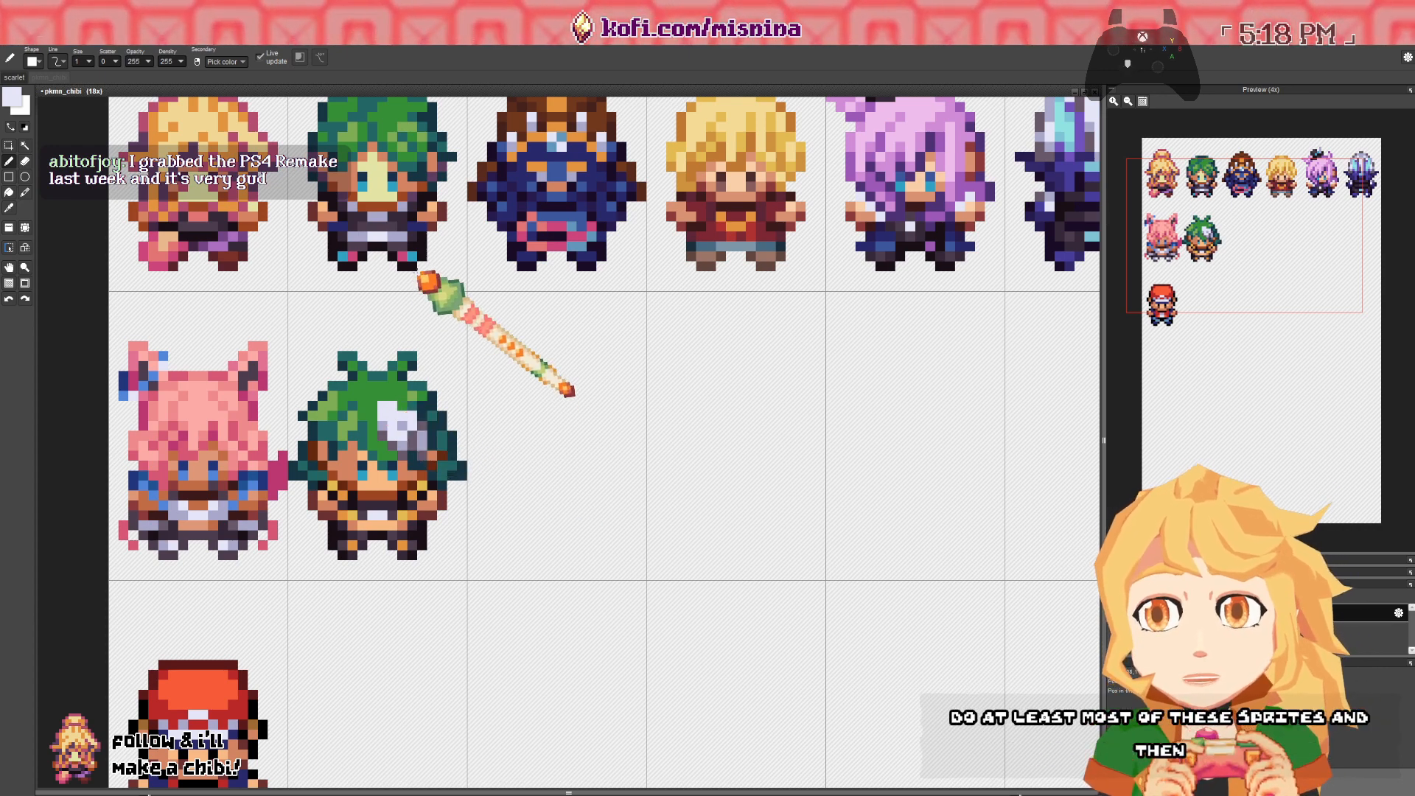
# - Refine the white hair streak's shape and shading with picked dark purple, lavender-grey and off-white
pyautogui.rightClick(394, 245)
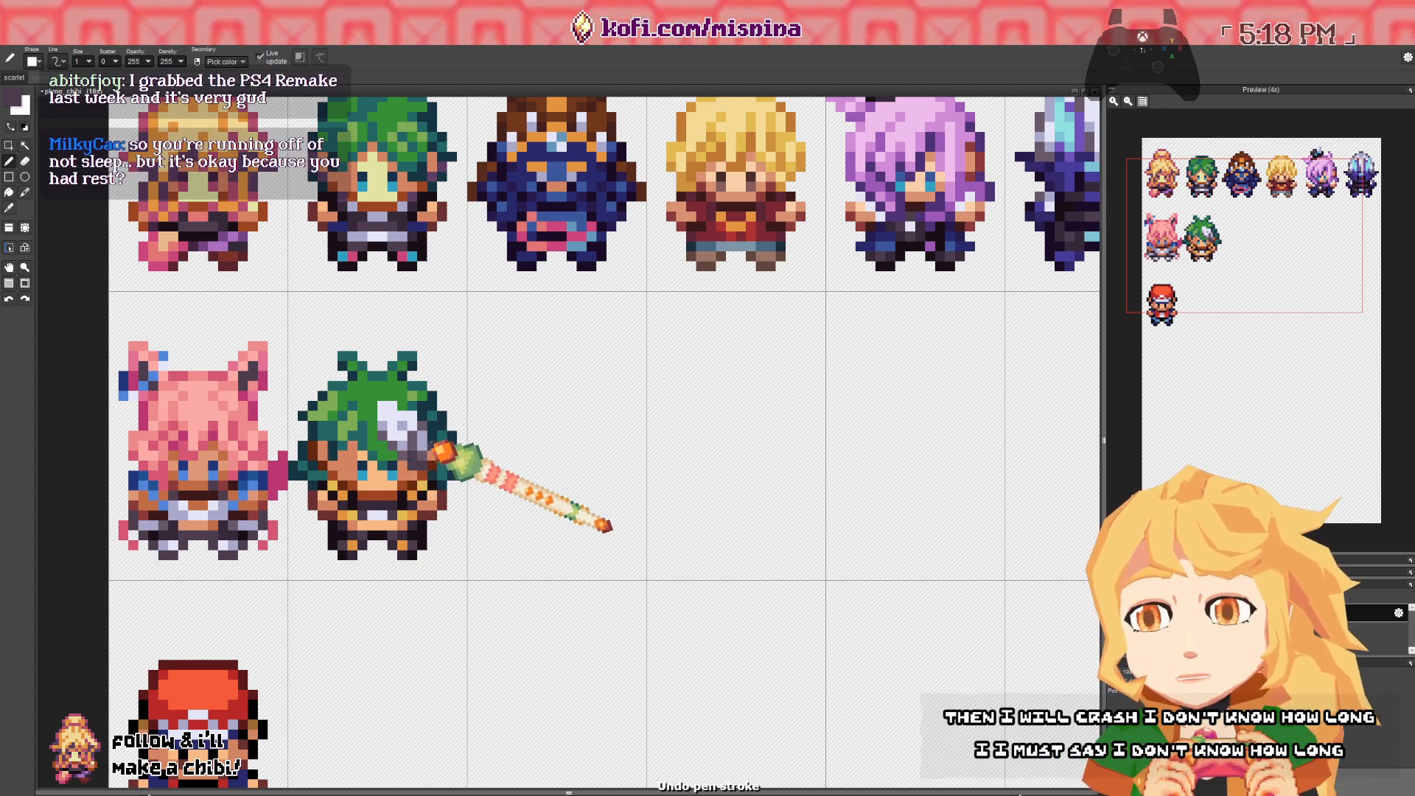
pyautogui.rightClick(416, 426)
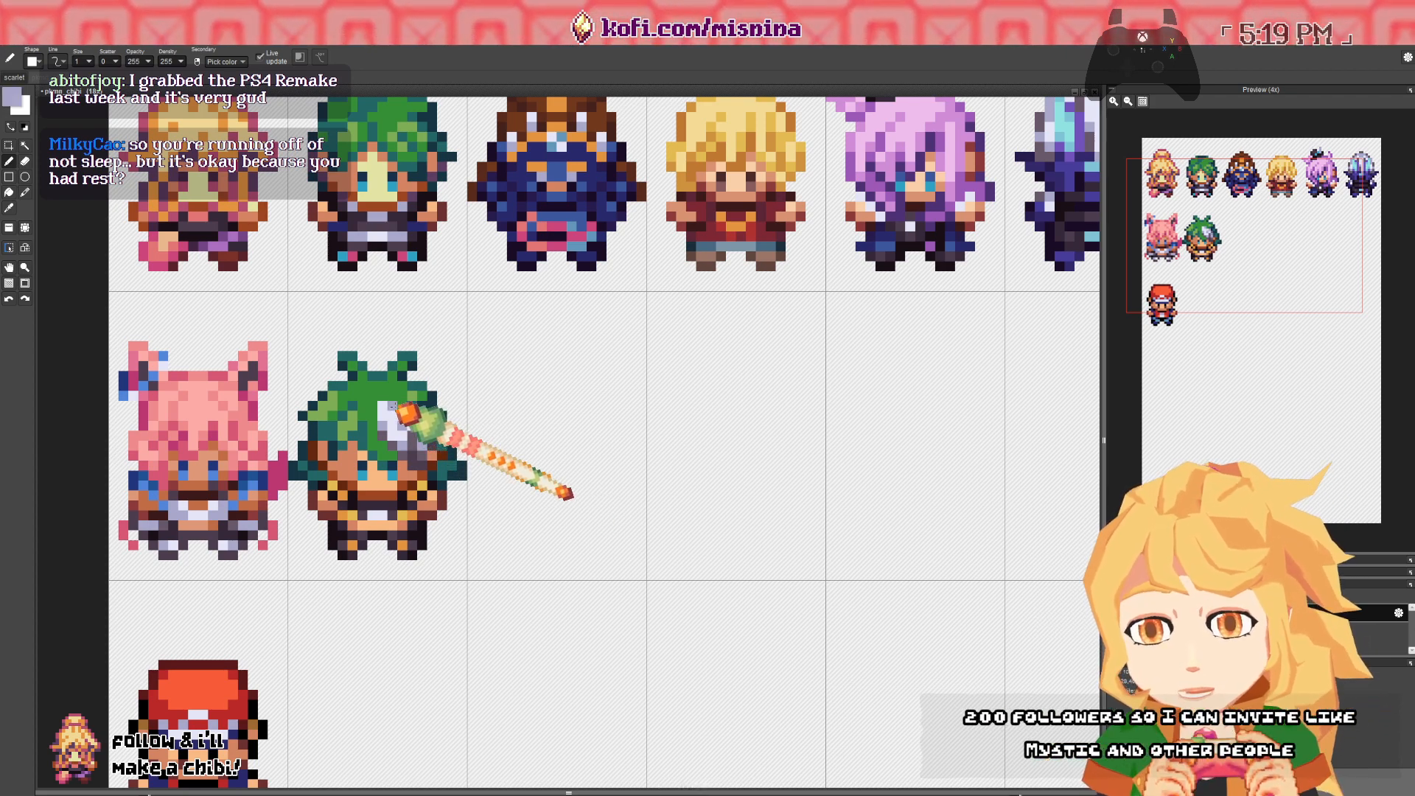
pyautogui.rightClick(389, 407)
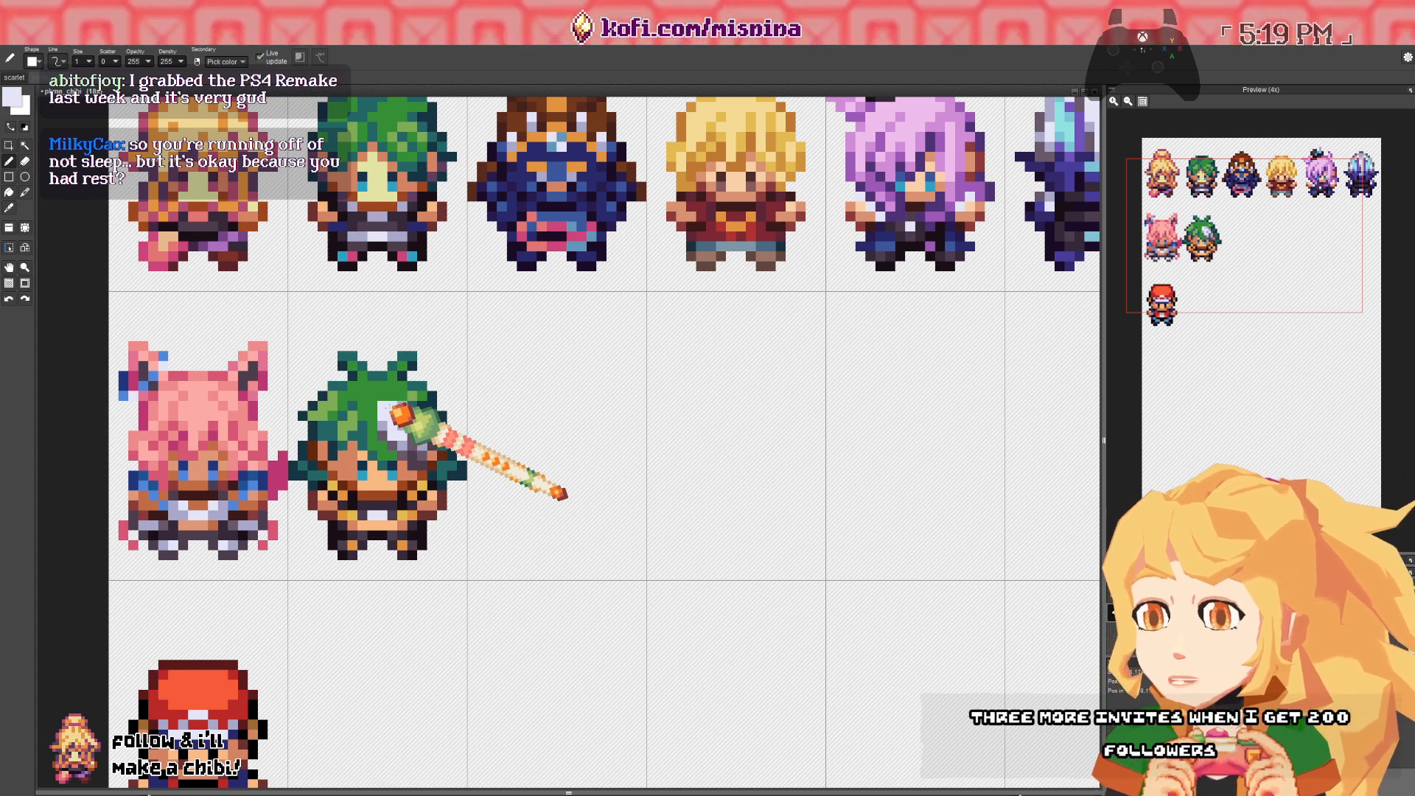
pyautogui.moveTo(388, 407); pyautogui.dragTo(407, 376)
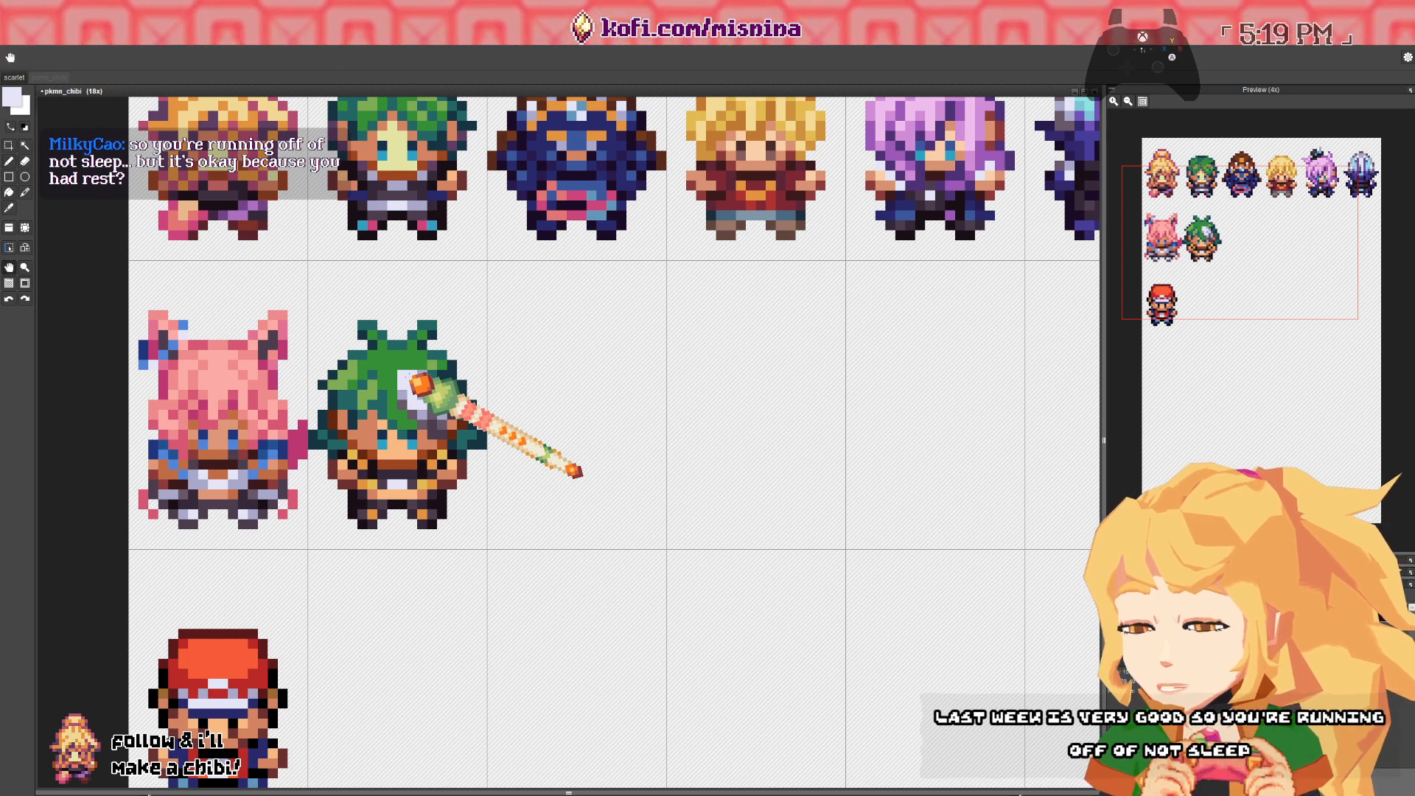
pyautogui.moveTo(407, 376); pyautogui.dragTo(421, 377)
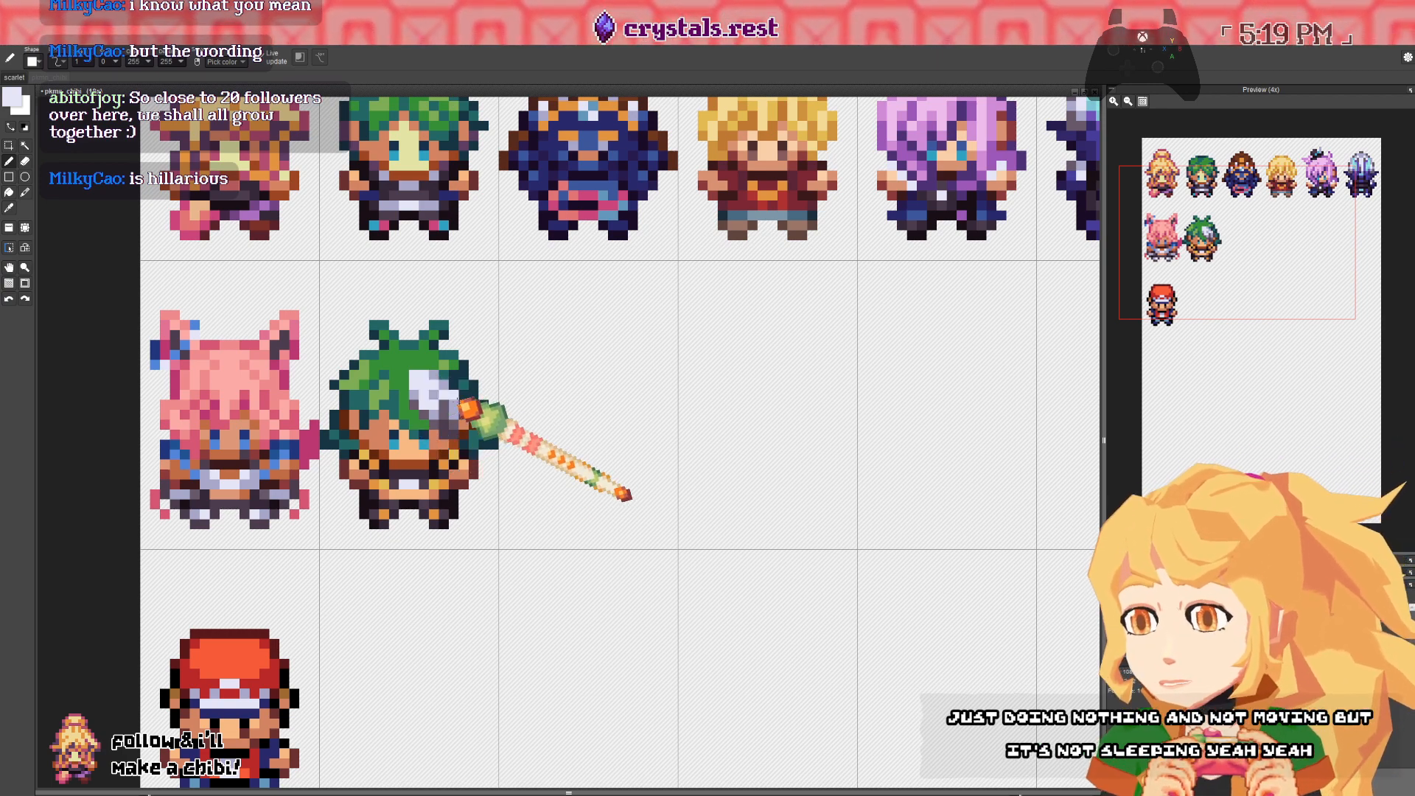
pyautogui.moveTo(412, 379); pyautogui.dragTo(388, 376)
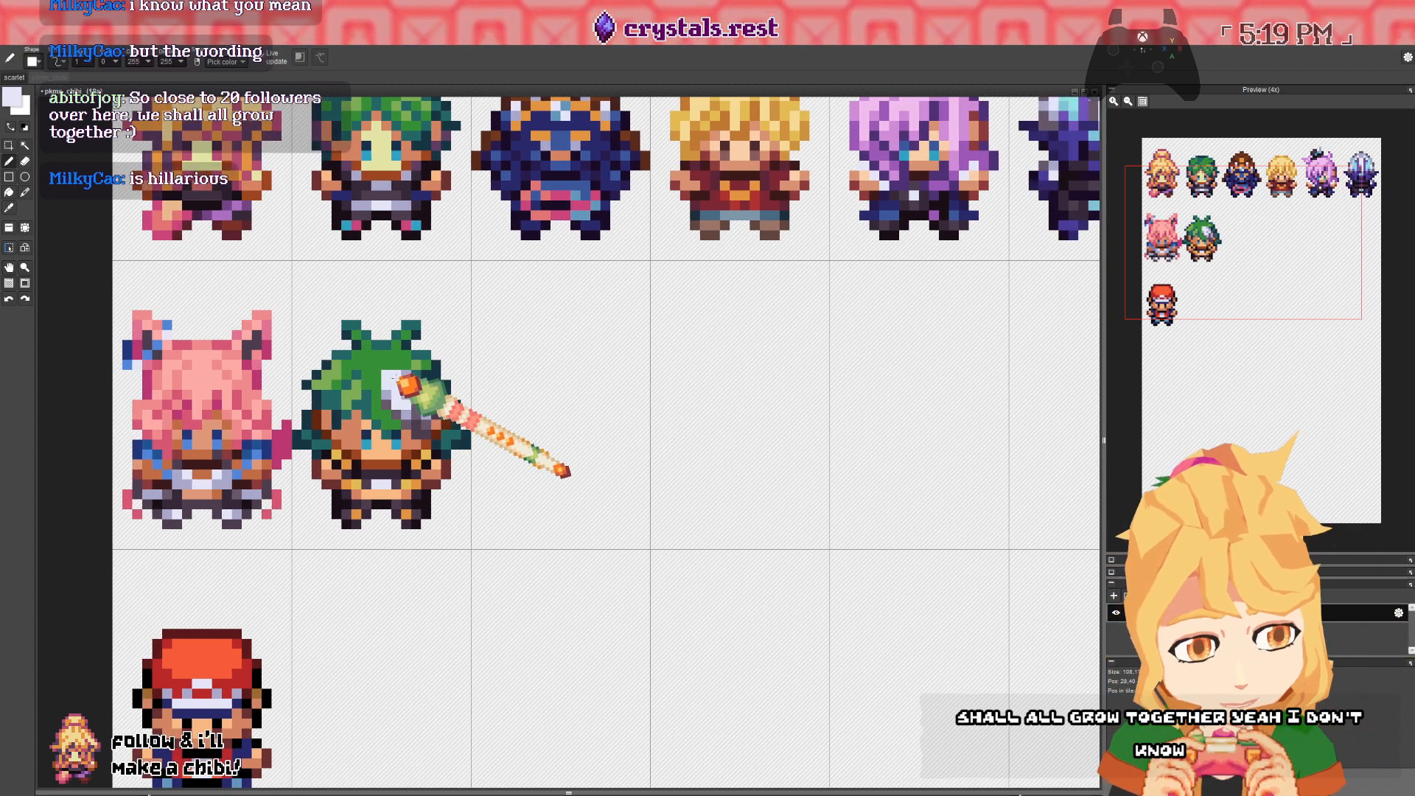
# - Fill the light green hair highlights of the copied chibi with a purple-grey picked from the silver-haired chibi
pyautogui.moveTo(391, 294); pyautogui.dragTo(398, 380)
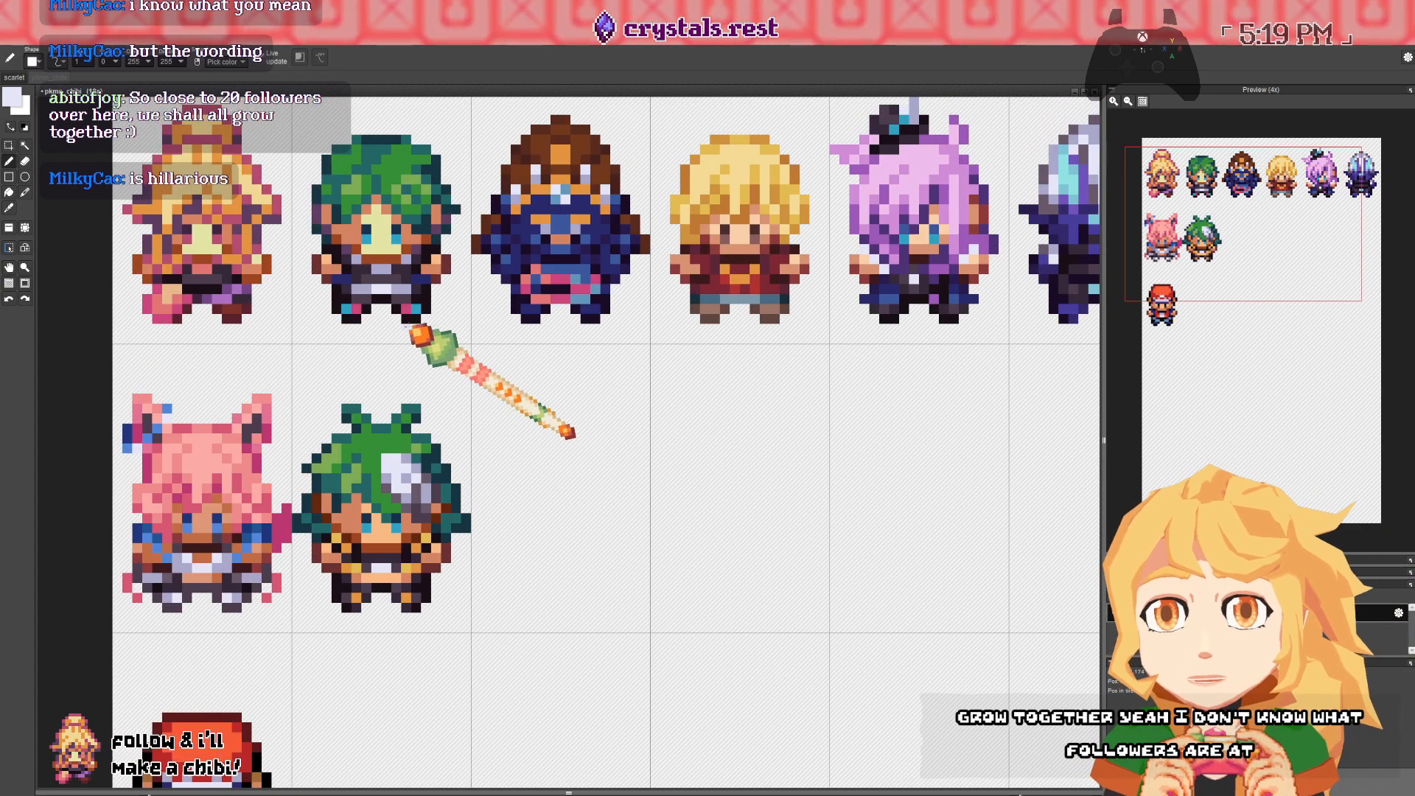
pyautogui.moveTo(423, 324); pyautogui.dragTo(4, 326)
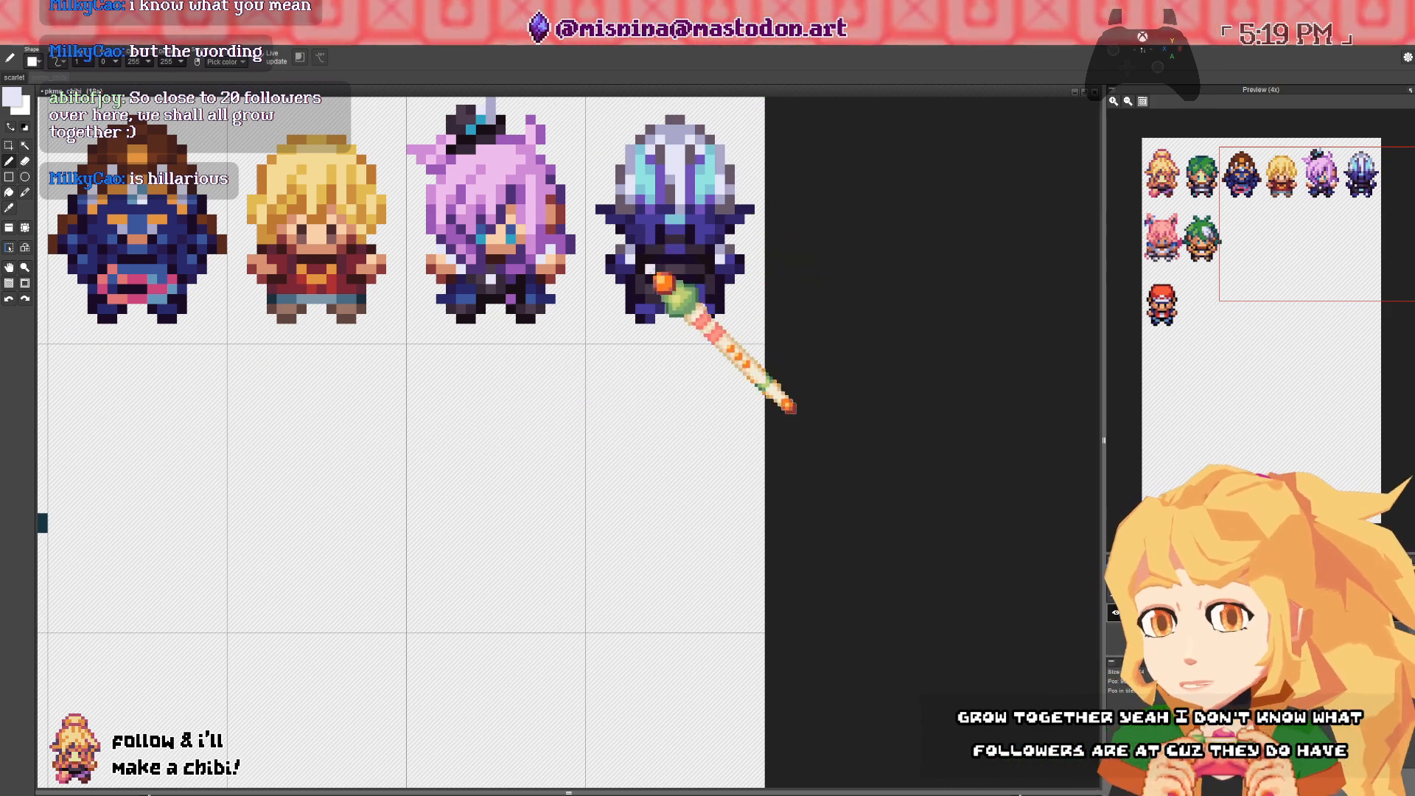
pyautogui.moveTo(579, 388); pyautogui.dragTo(972, 382)
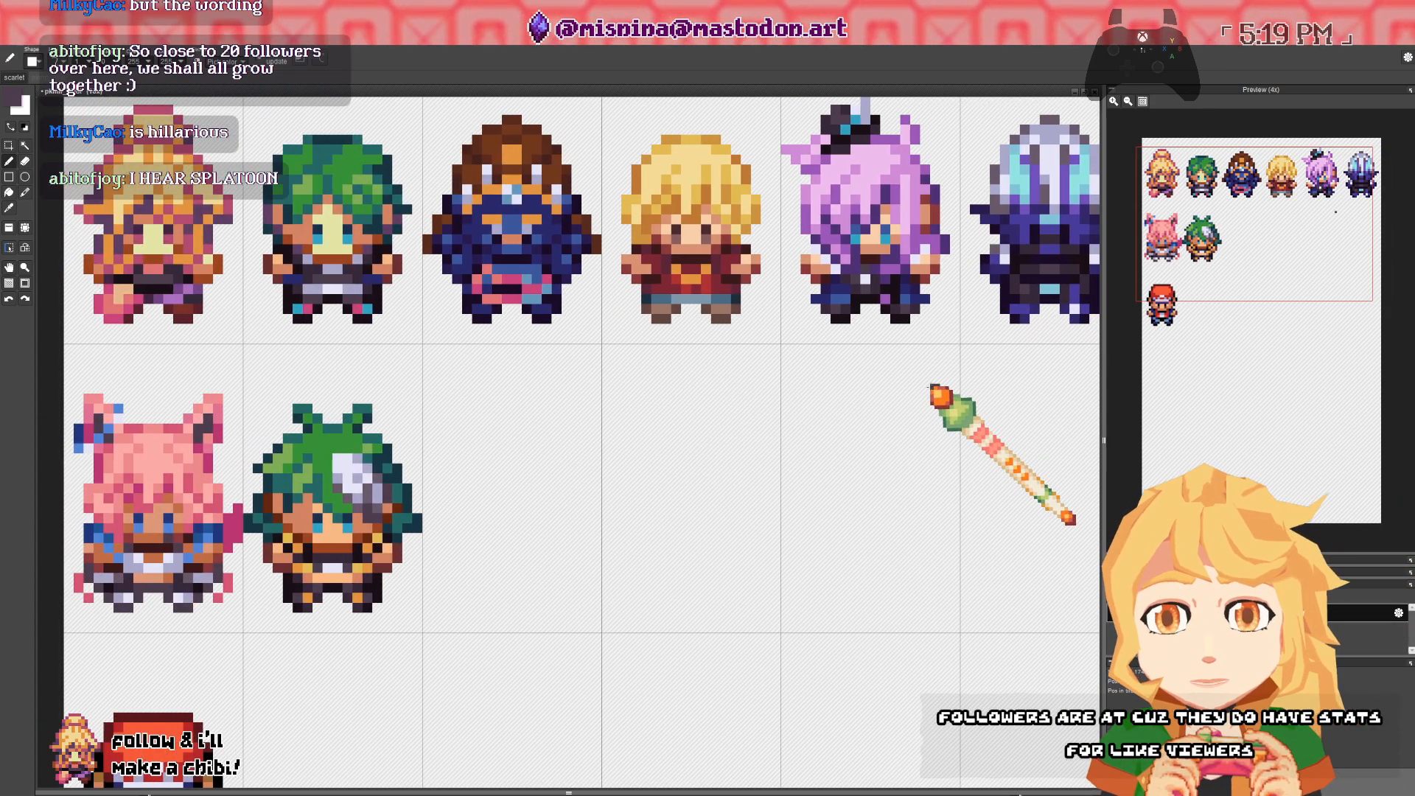
pyautogui.moveTo(582, 418)
pyautogui.mouseDown()
pyautogui.moveTo(650, 418)
pyautogui.moveTo(581, 349)
pyautogui.mouseUp()
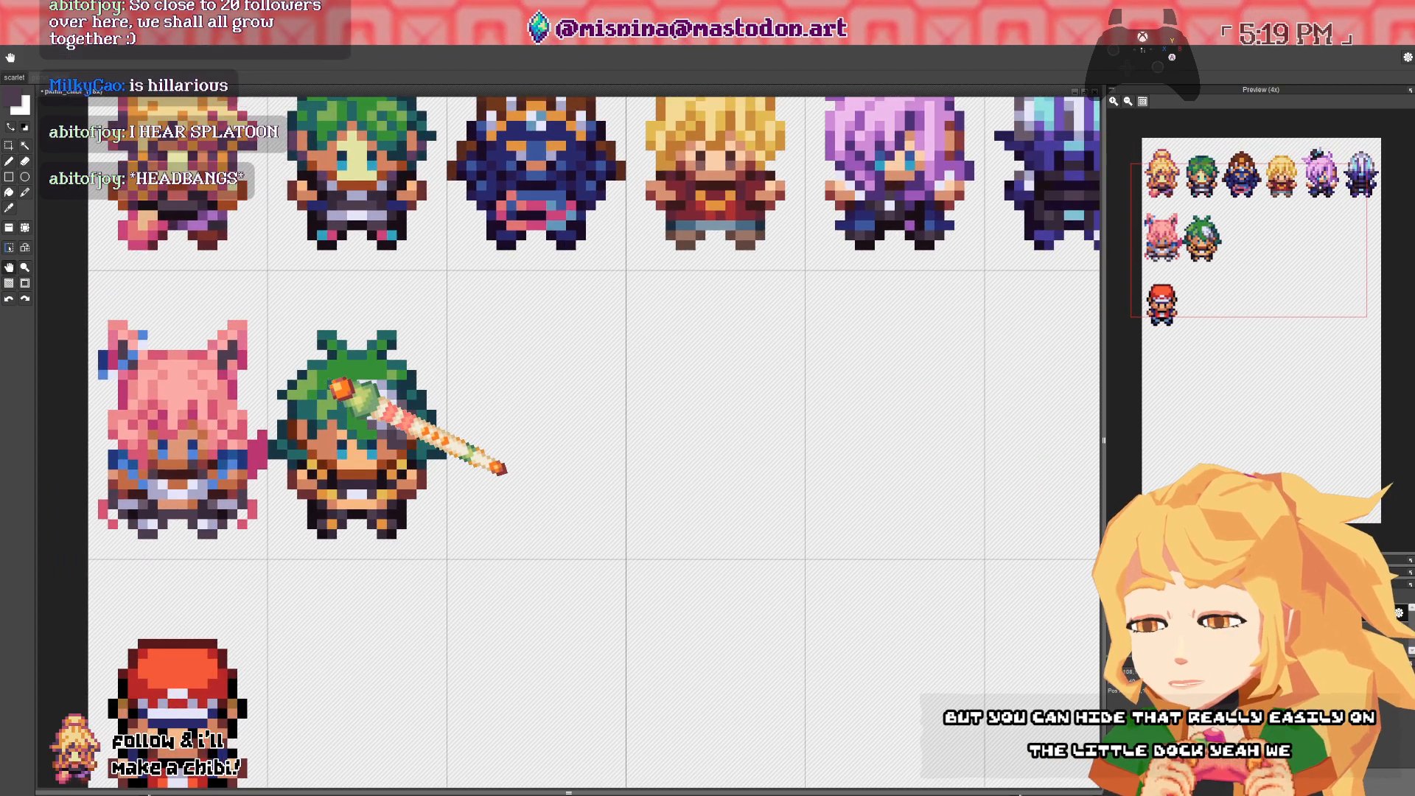
pyautogui.press('c')
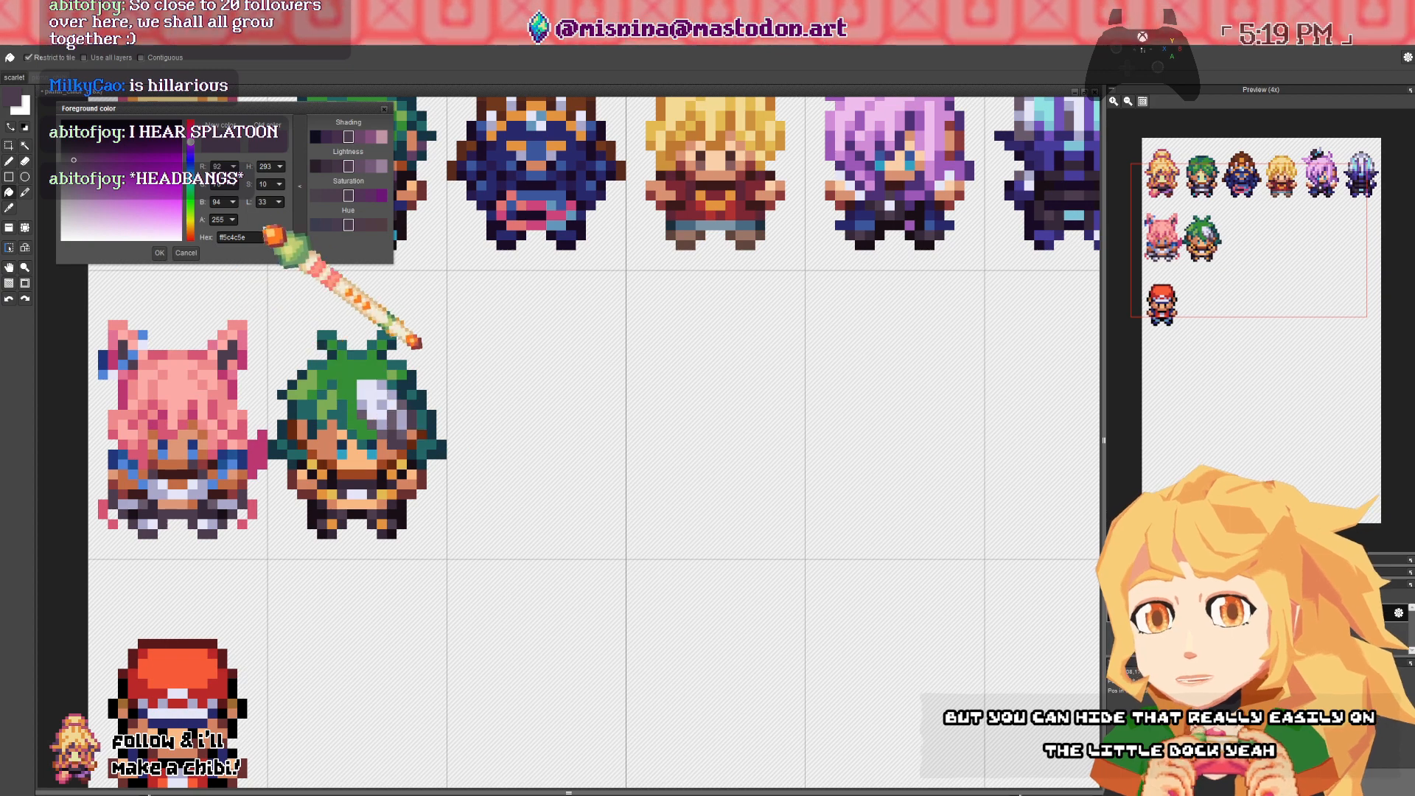
pyautogui.click(383, 109)
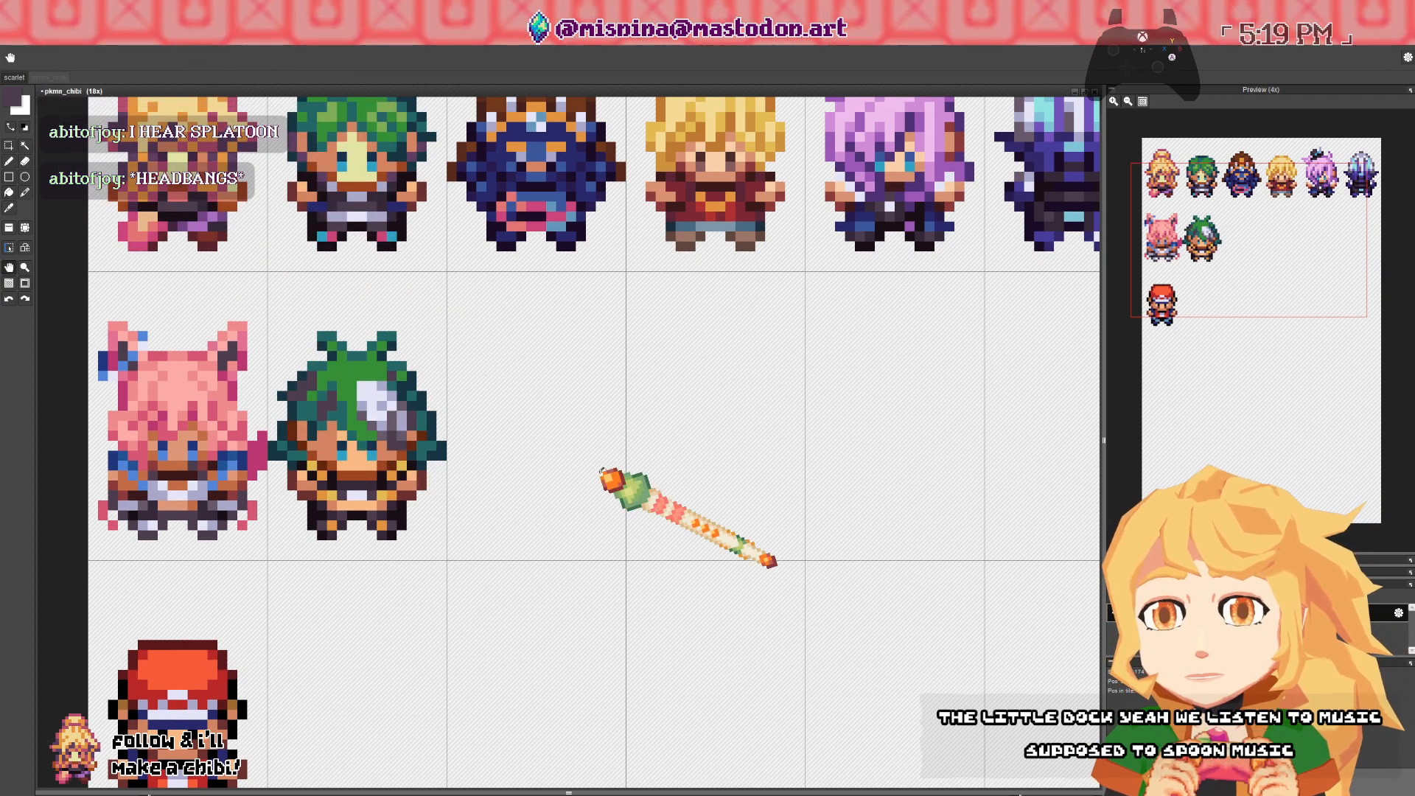
# - Replace the bright green base of the copied chibi's hair with a dark purple picked from the silver-haired chibi
pyautogui.moveTo(609, 484); pyautogui.dragTo(317, 479)
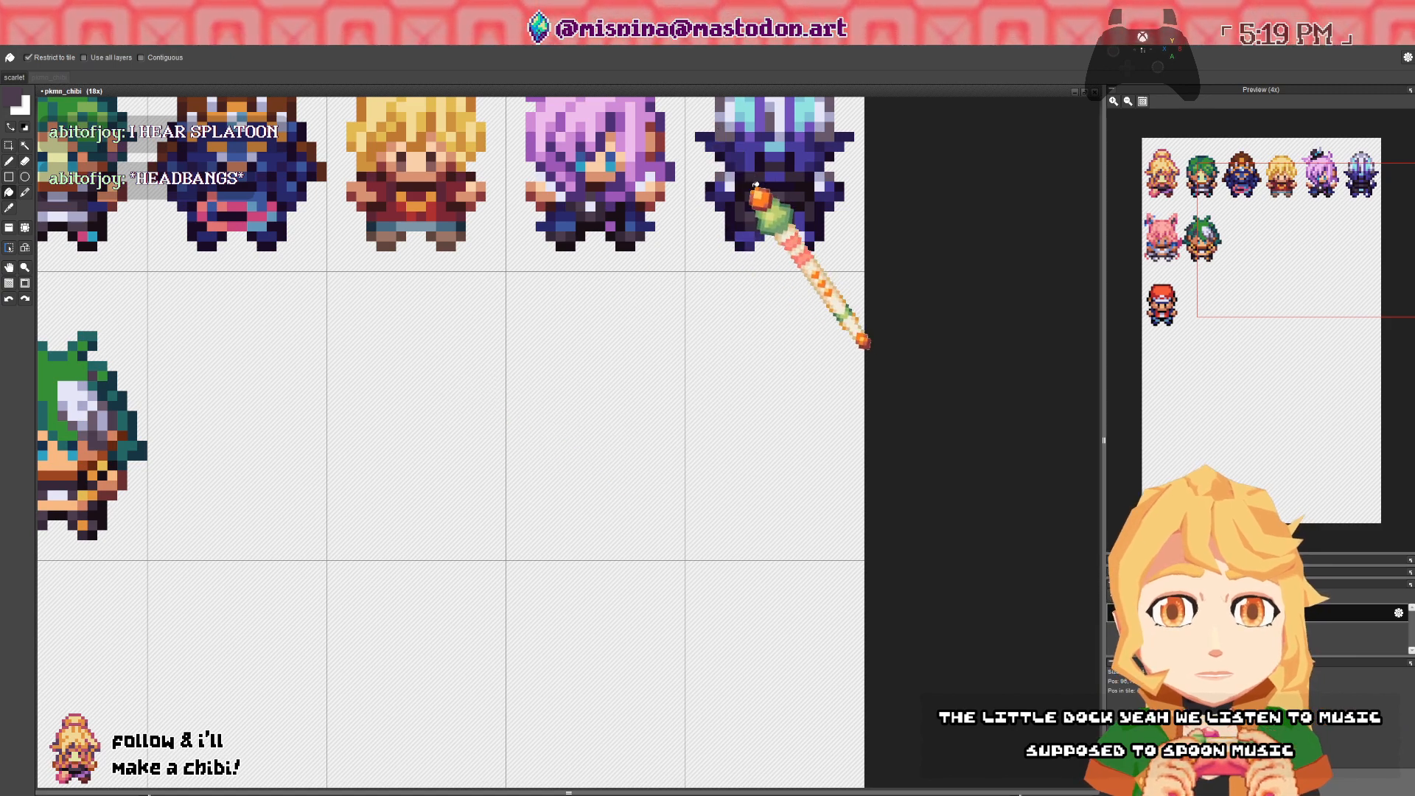
pyautogui.moveTo(447, 193); pyautogui.dragTo(872, 175)
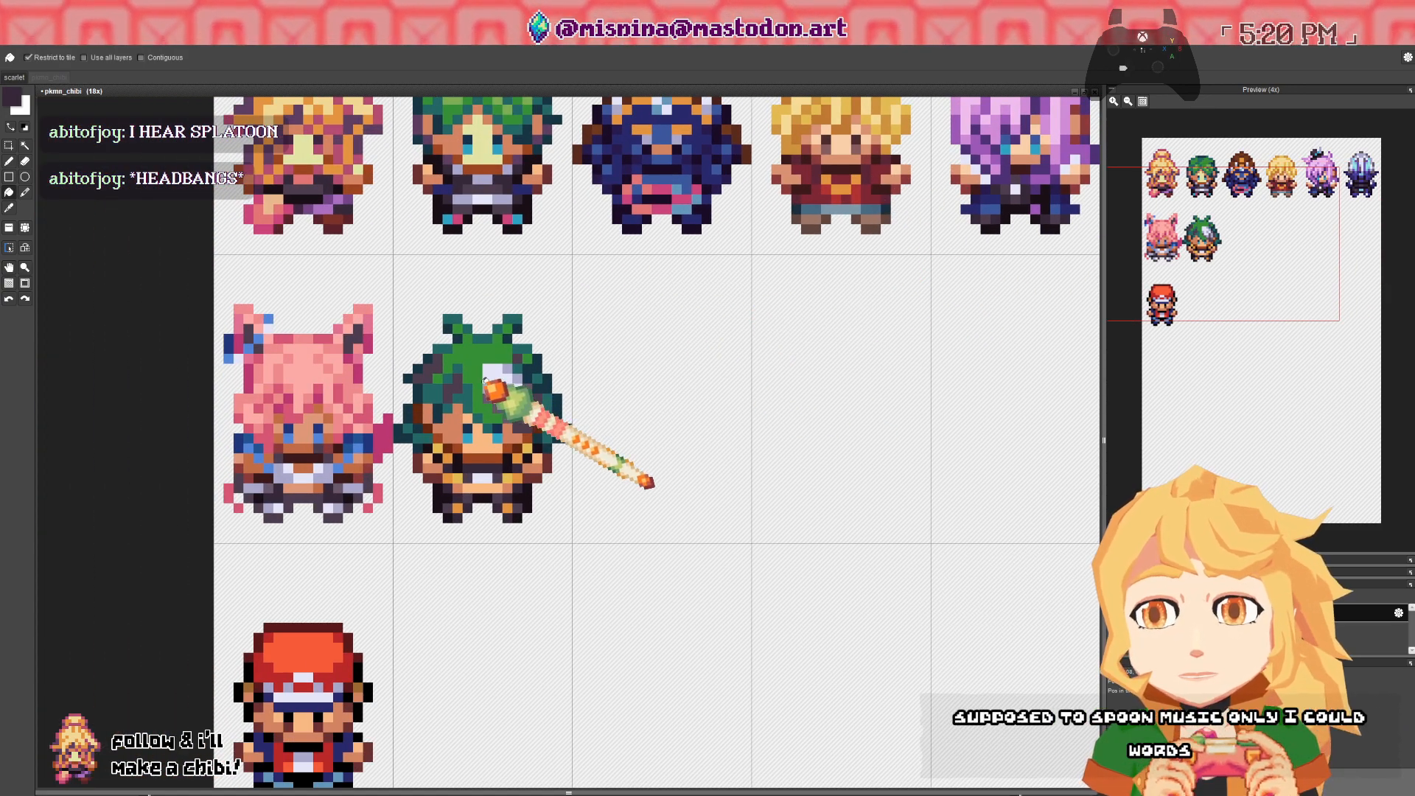
pyautogui.hotkey('ctrl', 'z')
# - Replace the remaining teal hair shadows and outline with near-black purples picked from the silver-haired chibi
pyautogui.moveTo(811, 373); pyautogui.dragTo(402, 379)
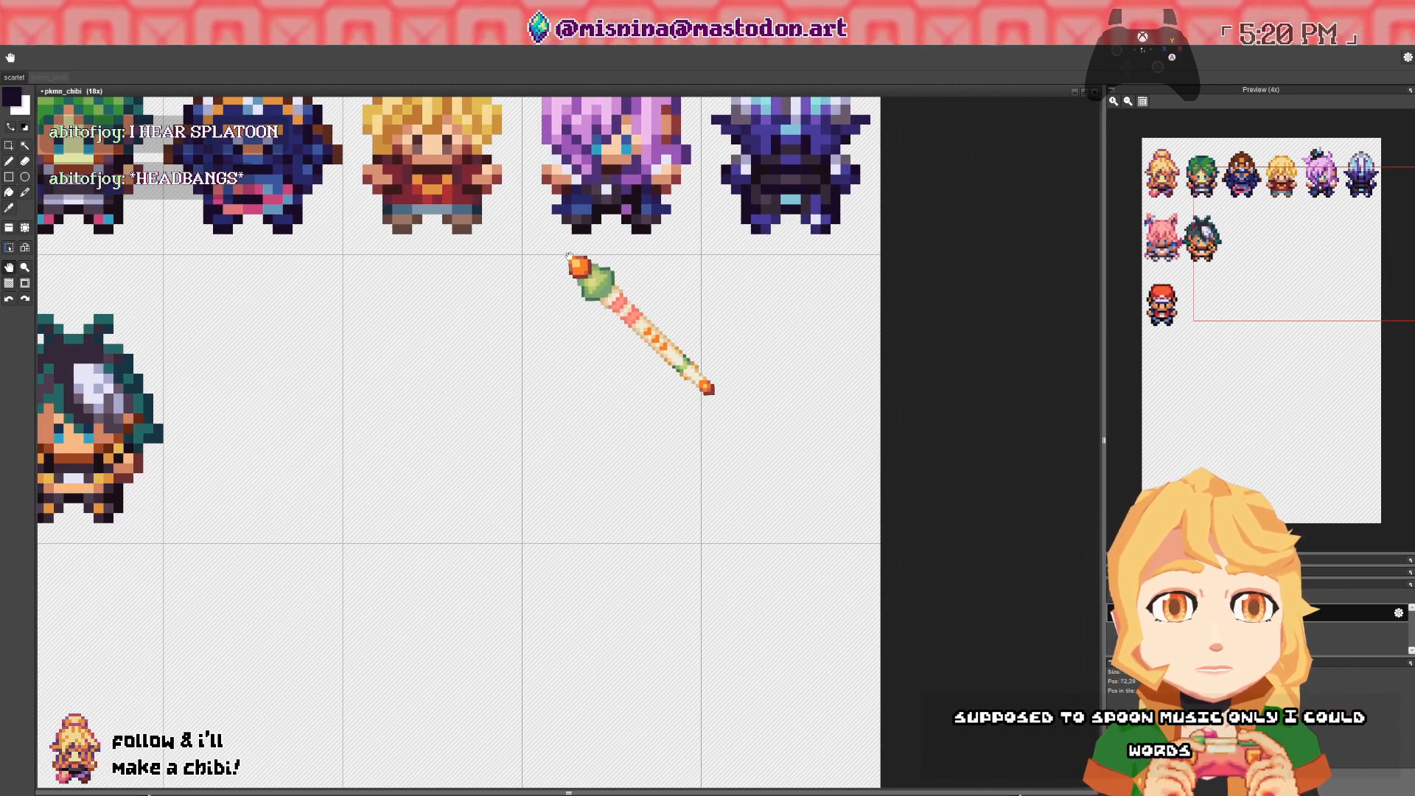
pyautogui.moveTo(585, 285); pyautogui.dragTo(914, 270)
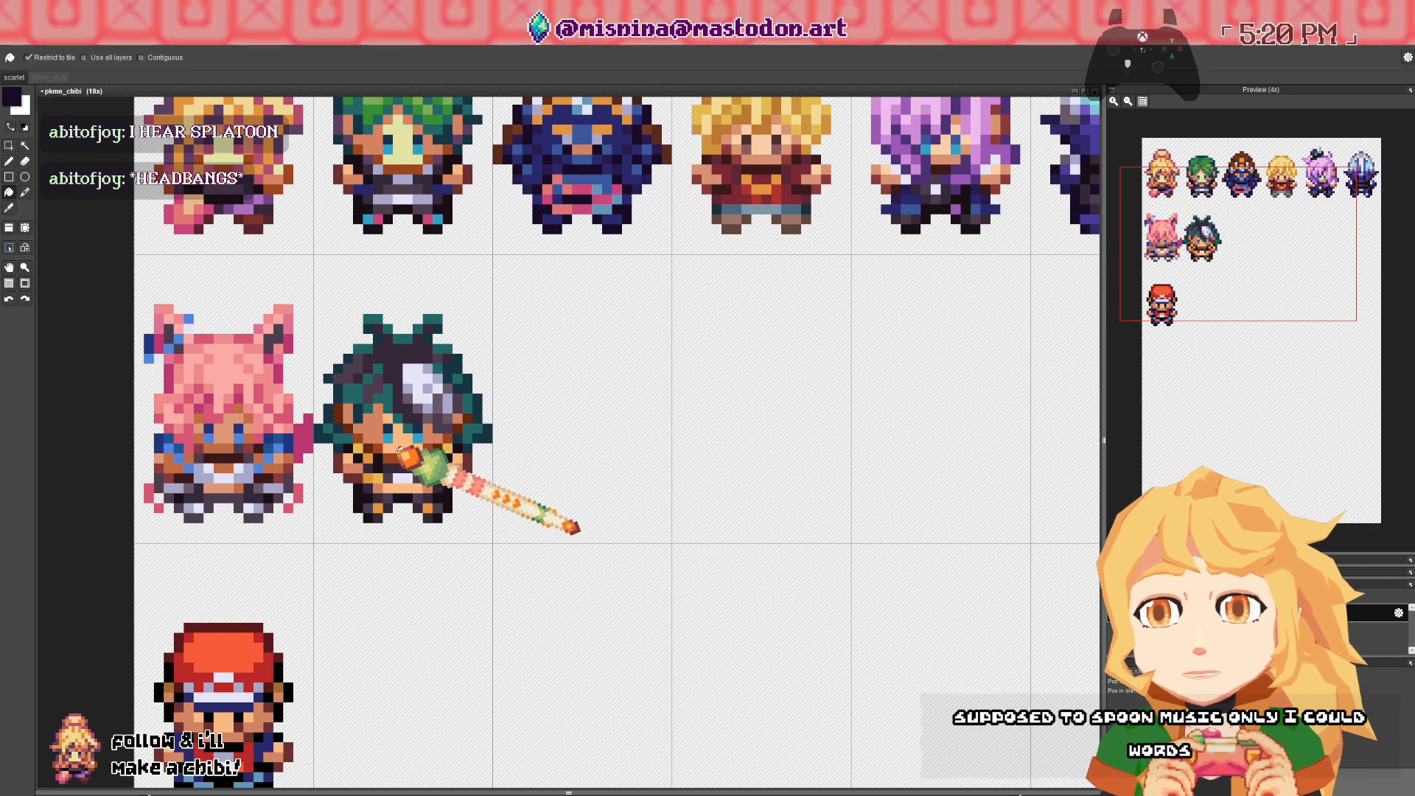
pyautogui.hotkey('ctrl', 'z')
pyautogui.moveTo(770, 398); pyautogui.dragTo(380, 406)
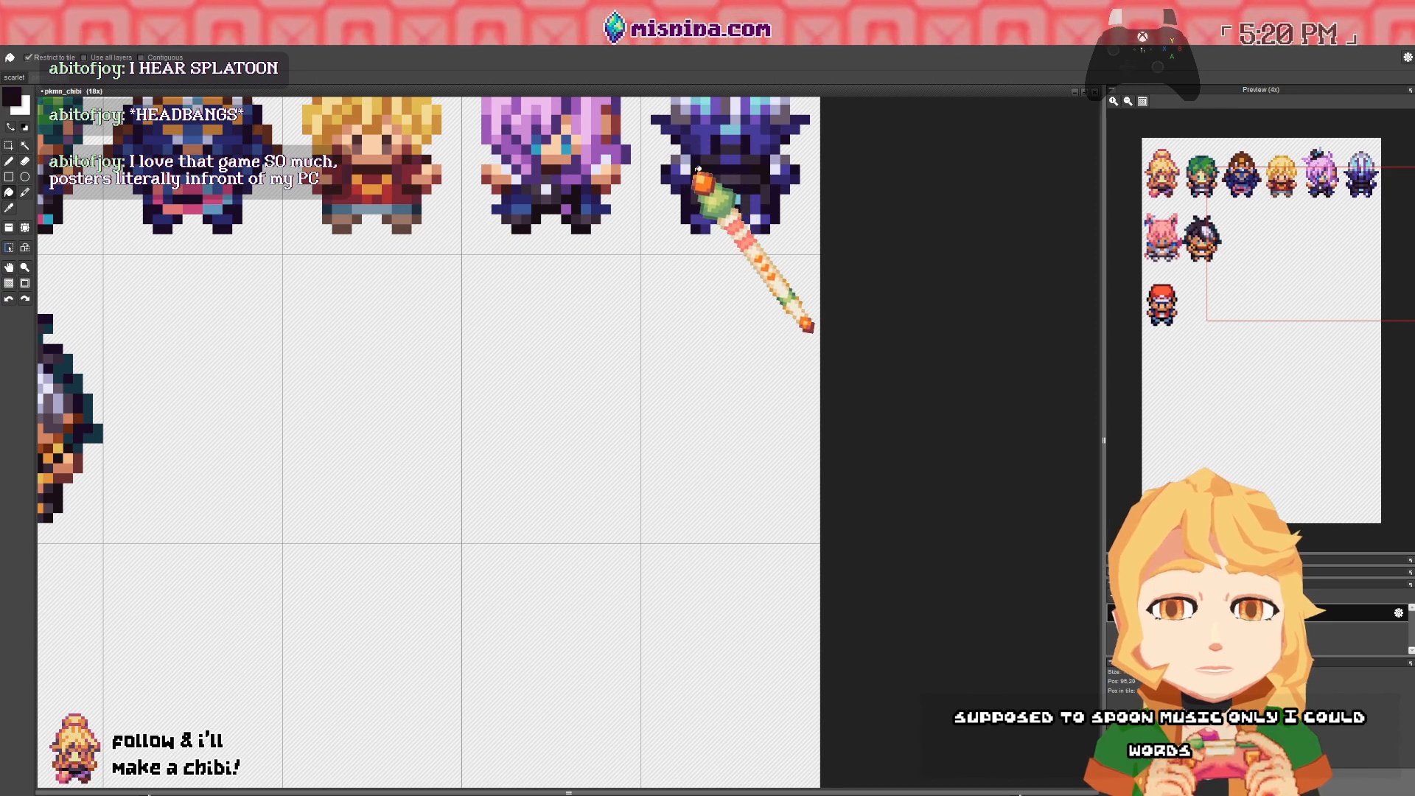
pyautogui.moveTo(263, 435); pyautogui.dragTo(701, 411)
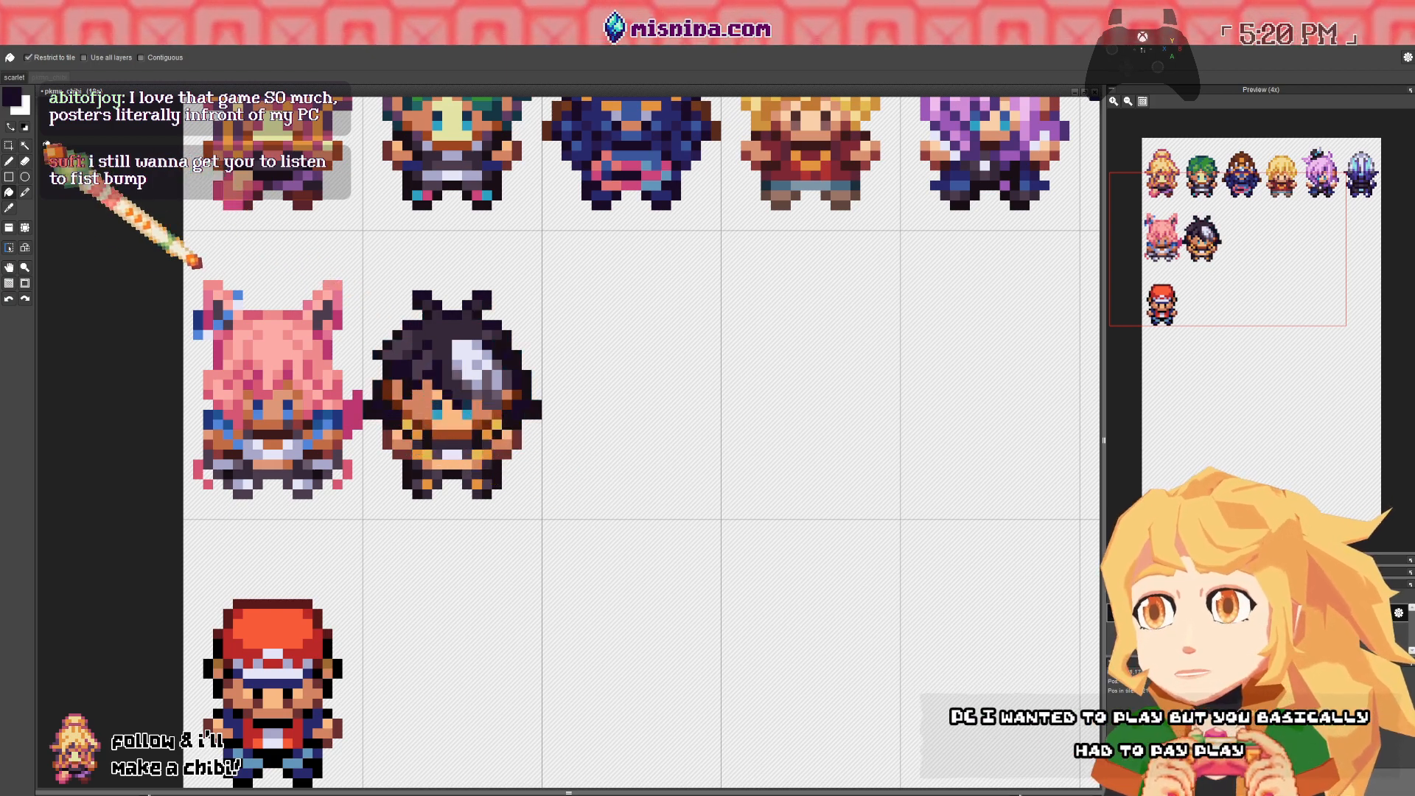
# - Mix a deeper purple and retouch the black-haired chibi's hair shading with purple-greys and near-black purples picked from the hair
pyautogui.click(12, 98)
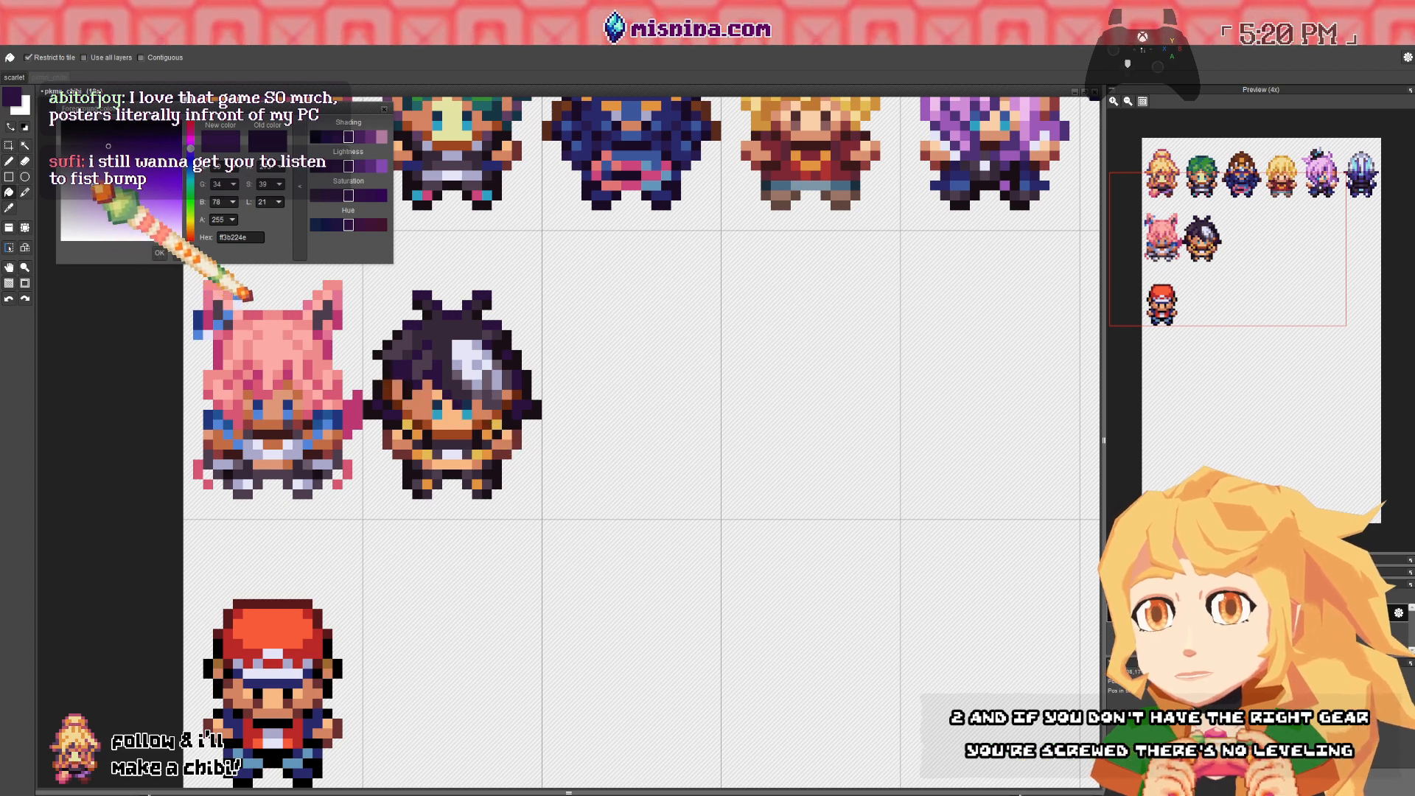
pyautogui.click(91, 150)
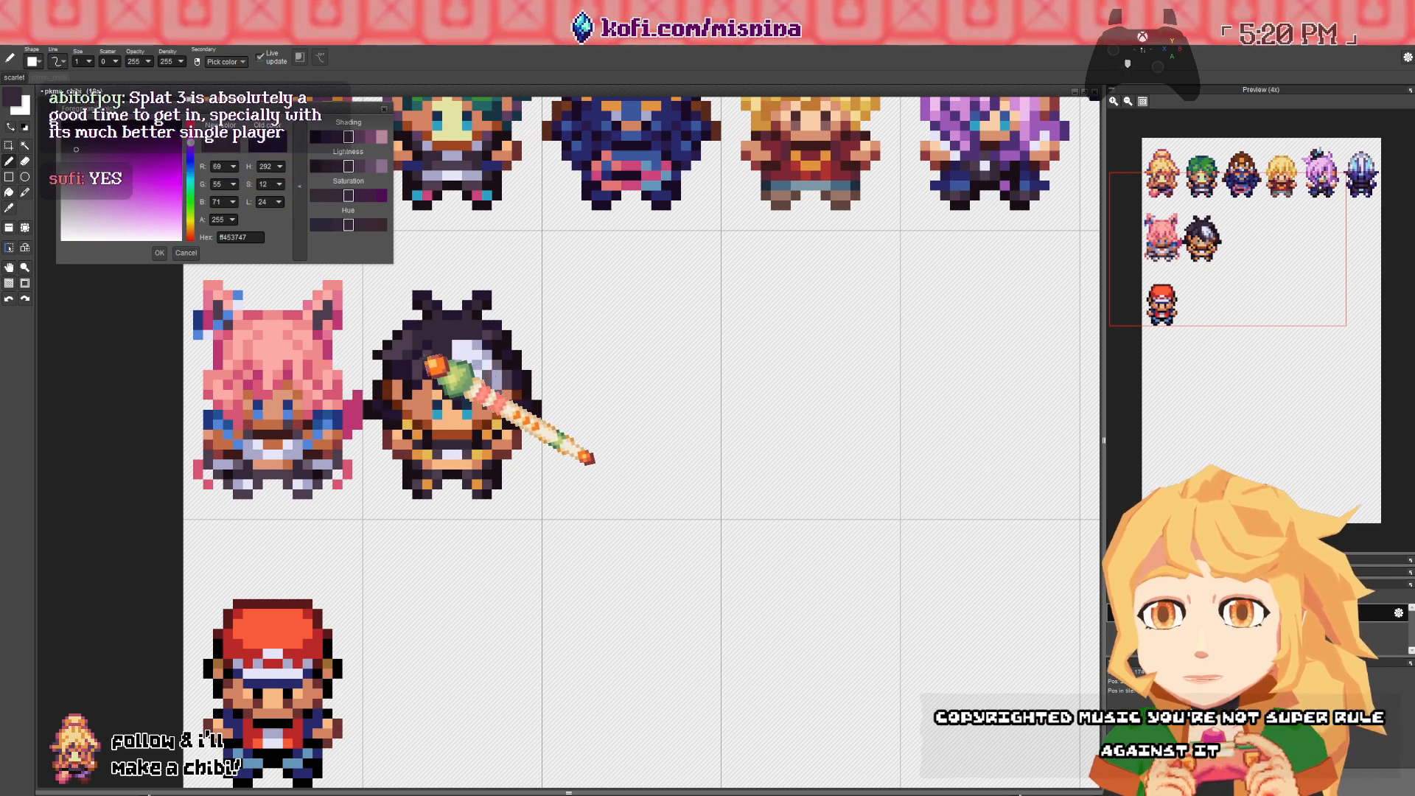
pyautogui.rightClick(424, 357)
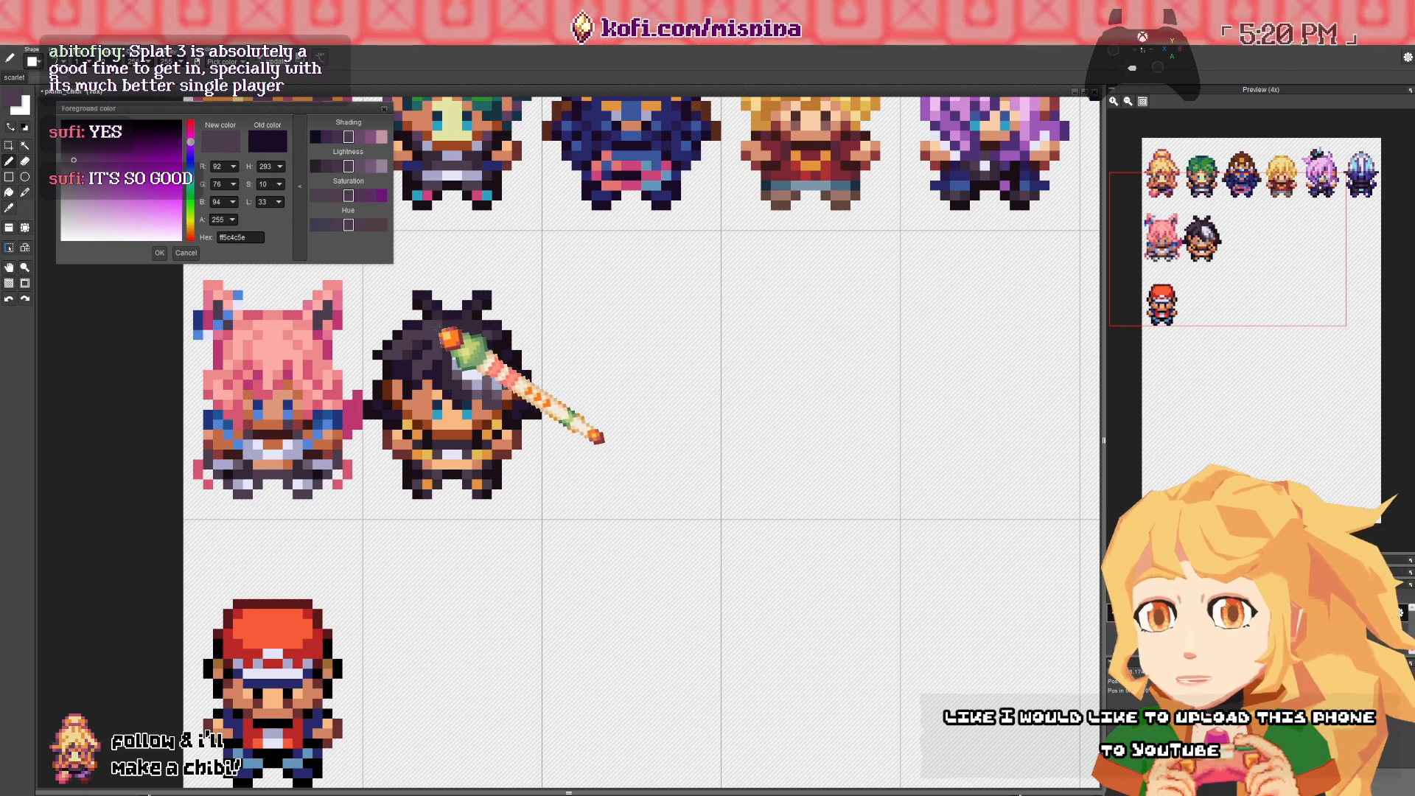
pyautogui.rightClick(446, 337)
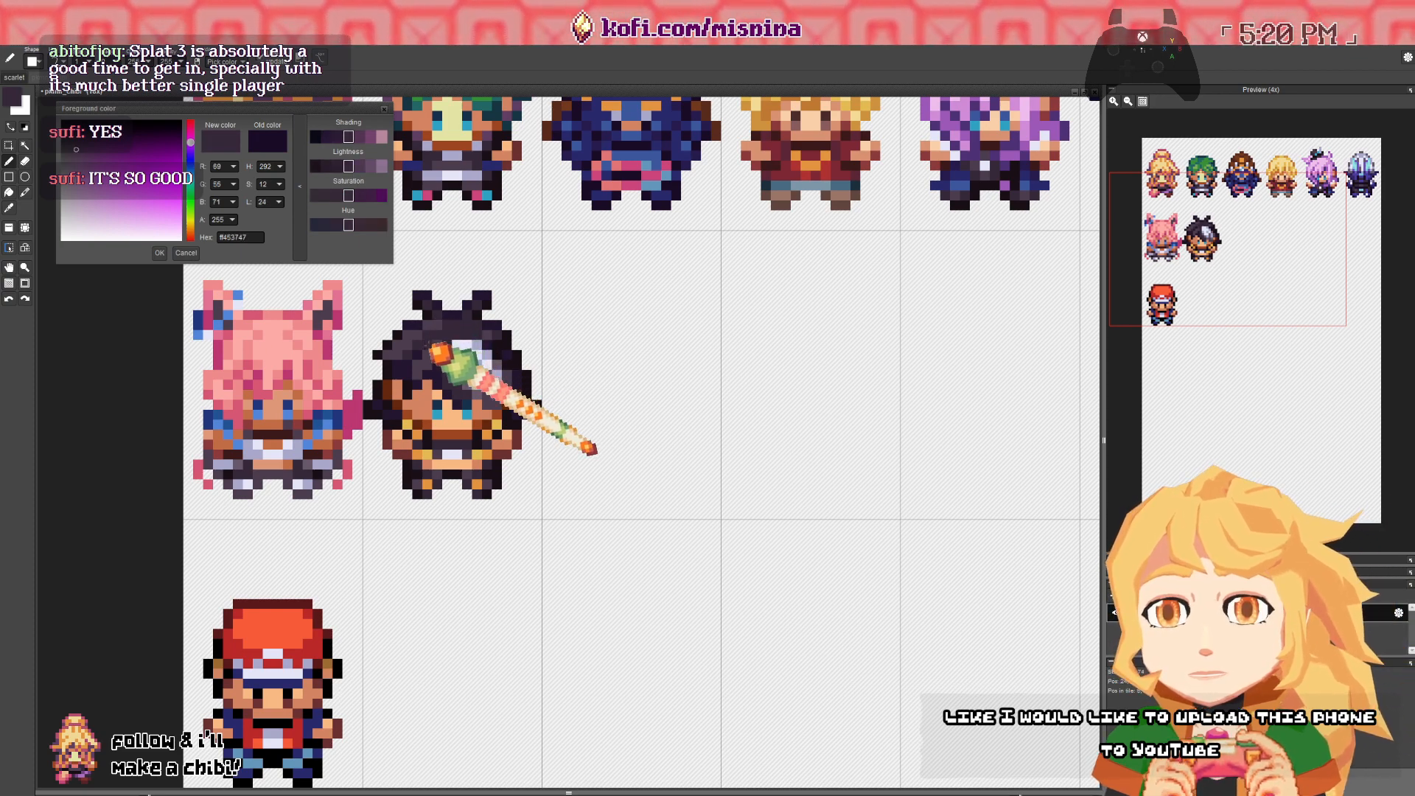
pyautogui.rightClick(439, 354)
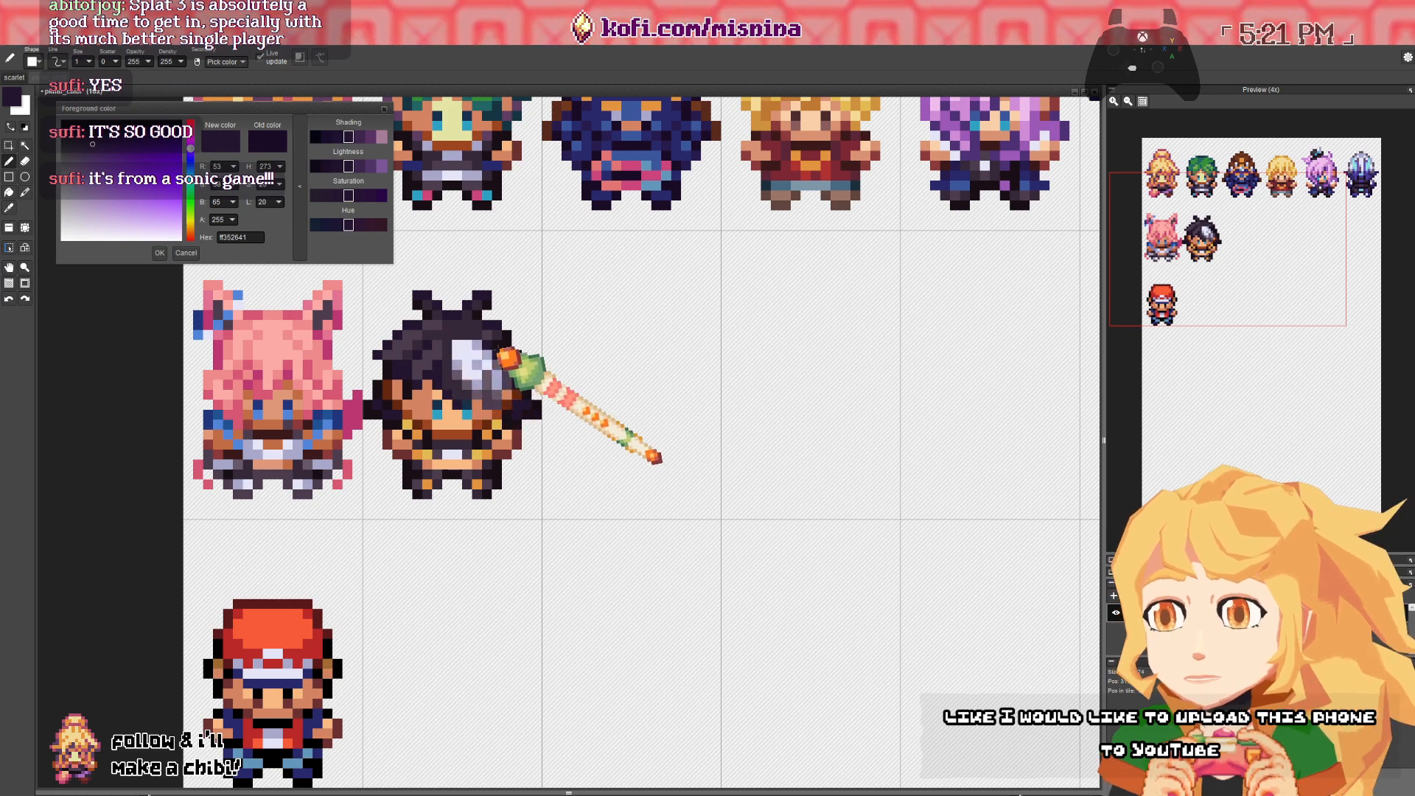
pyautogui.rightClick(498, 339)
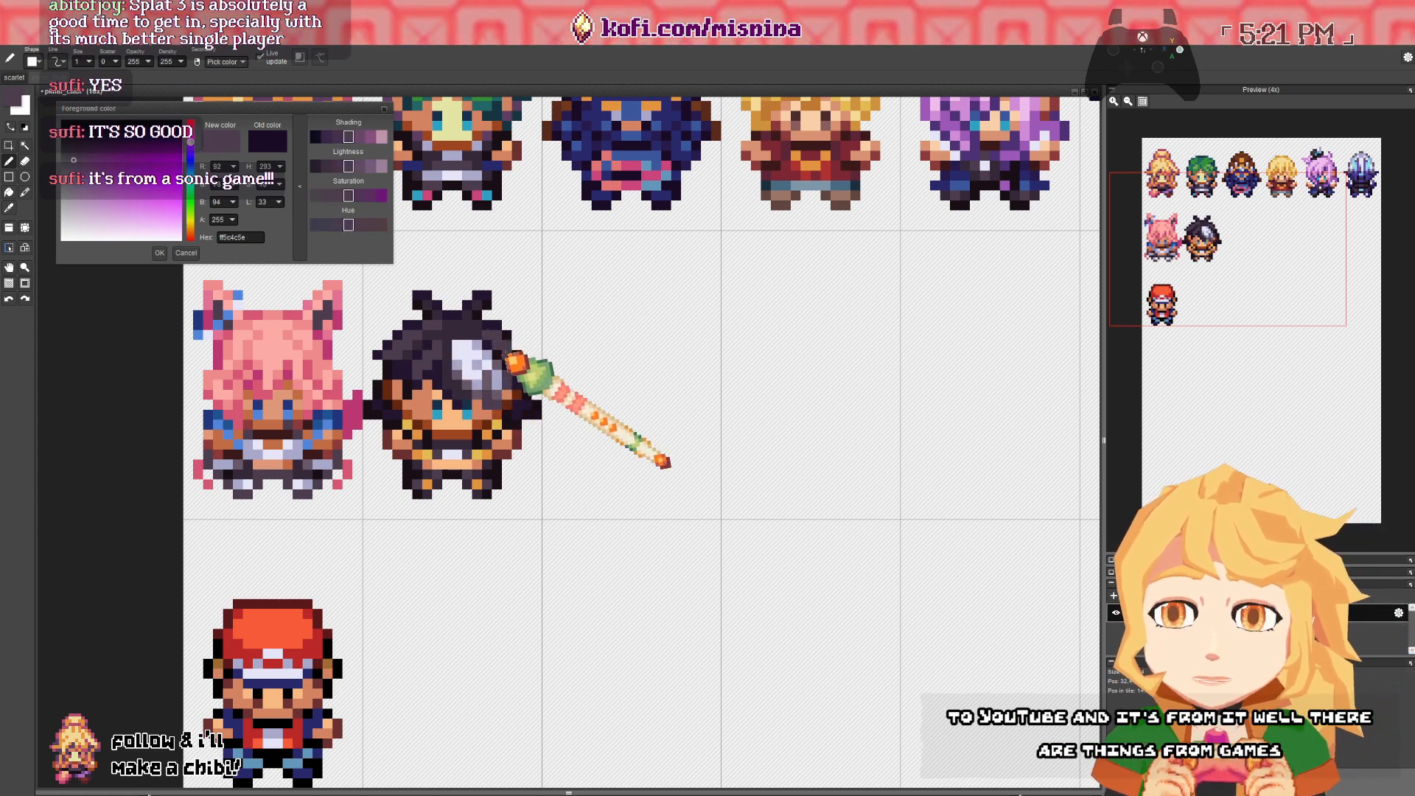
pyautogui.rightClick(510, 341)
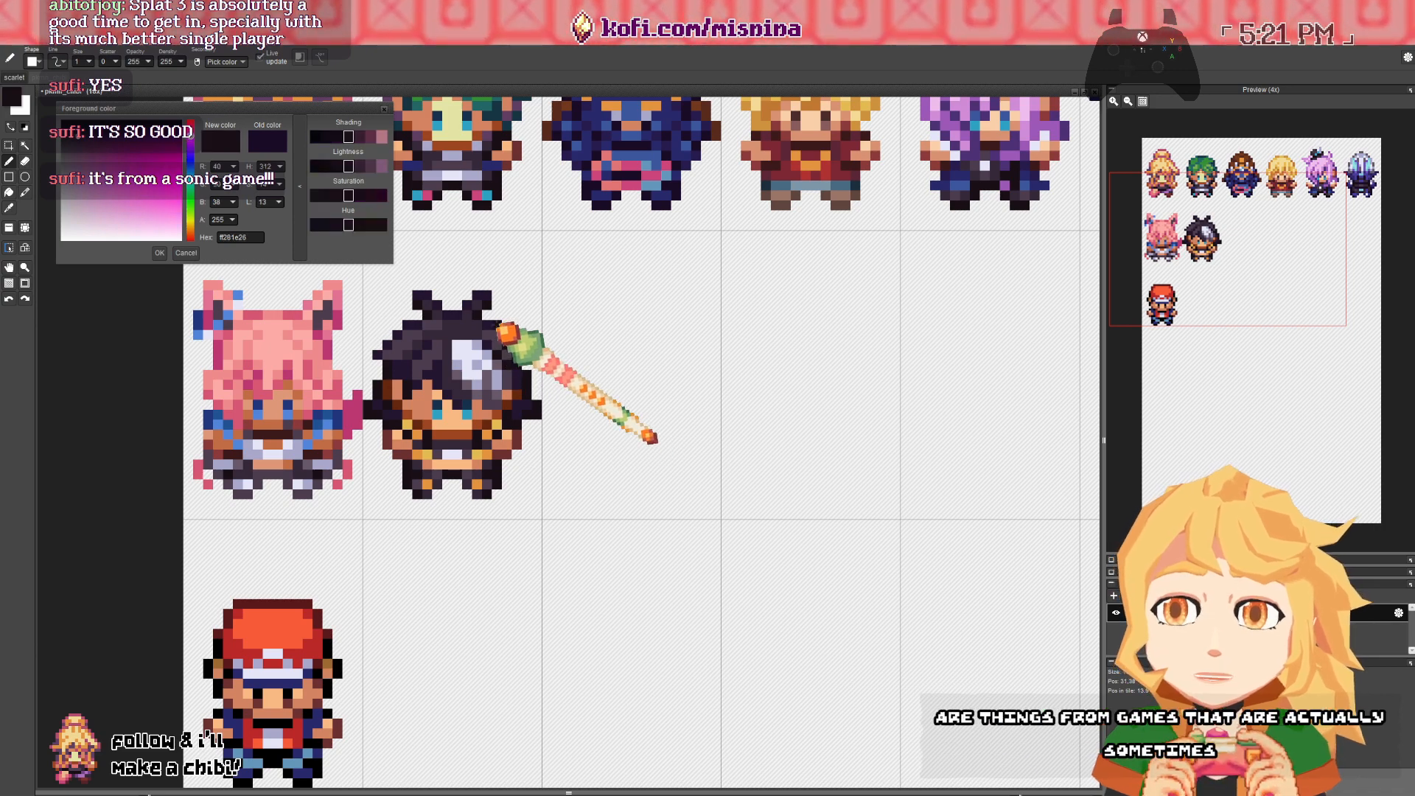
pyautogui.rightClick(501, 340)
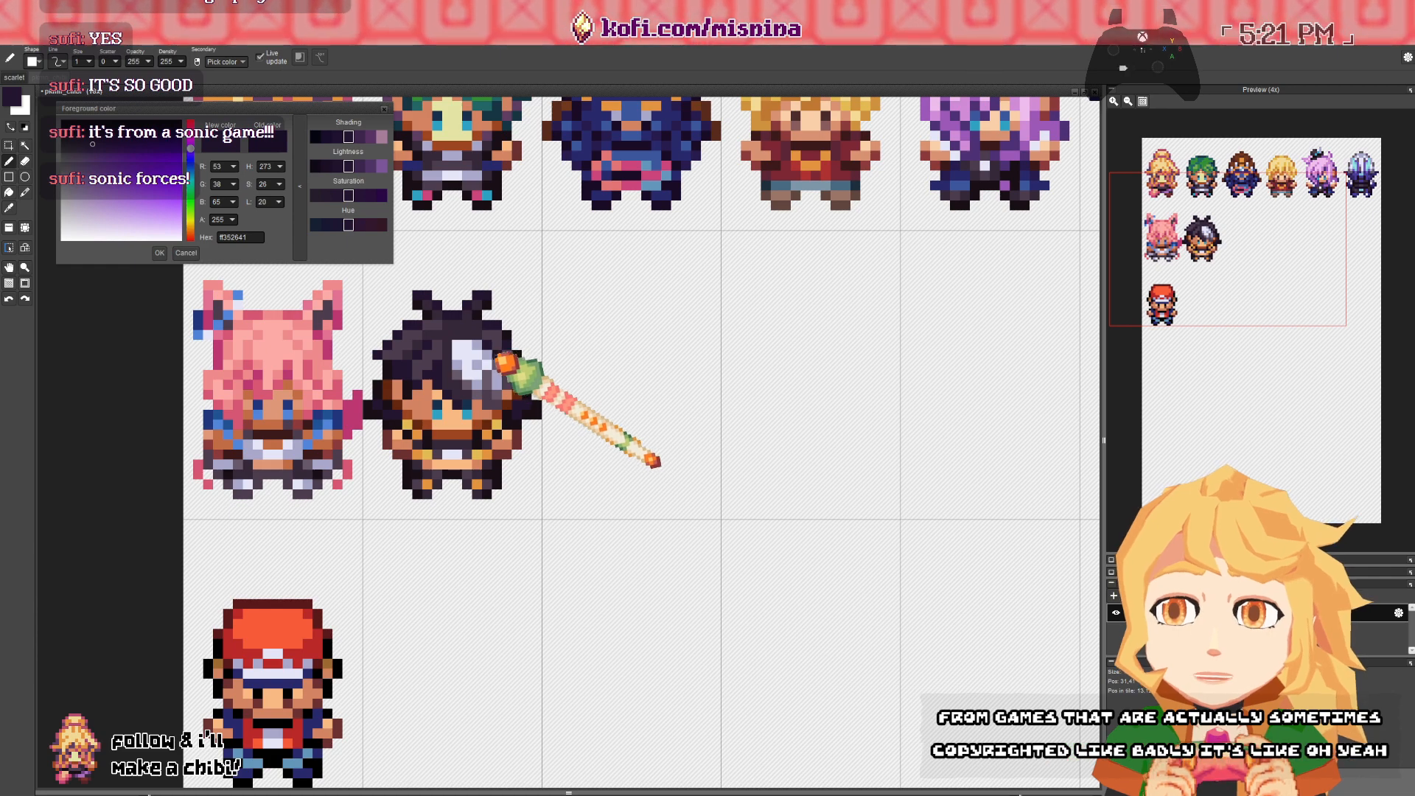
# - Erase the hair tufts sticking out at both sides of the black-haired chibi's head so the hair reads as short
pyautogui.press('space')
pyautogui.moveTo(495, 404)
pyautogui.mouseDown()
pyautogui.moveTo(617, 406)
pyautogui.moveTo(477, 403)
pyautogui.mouseUp()
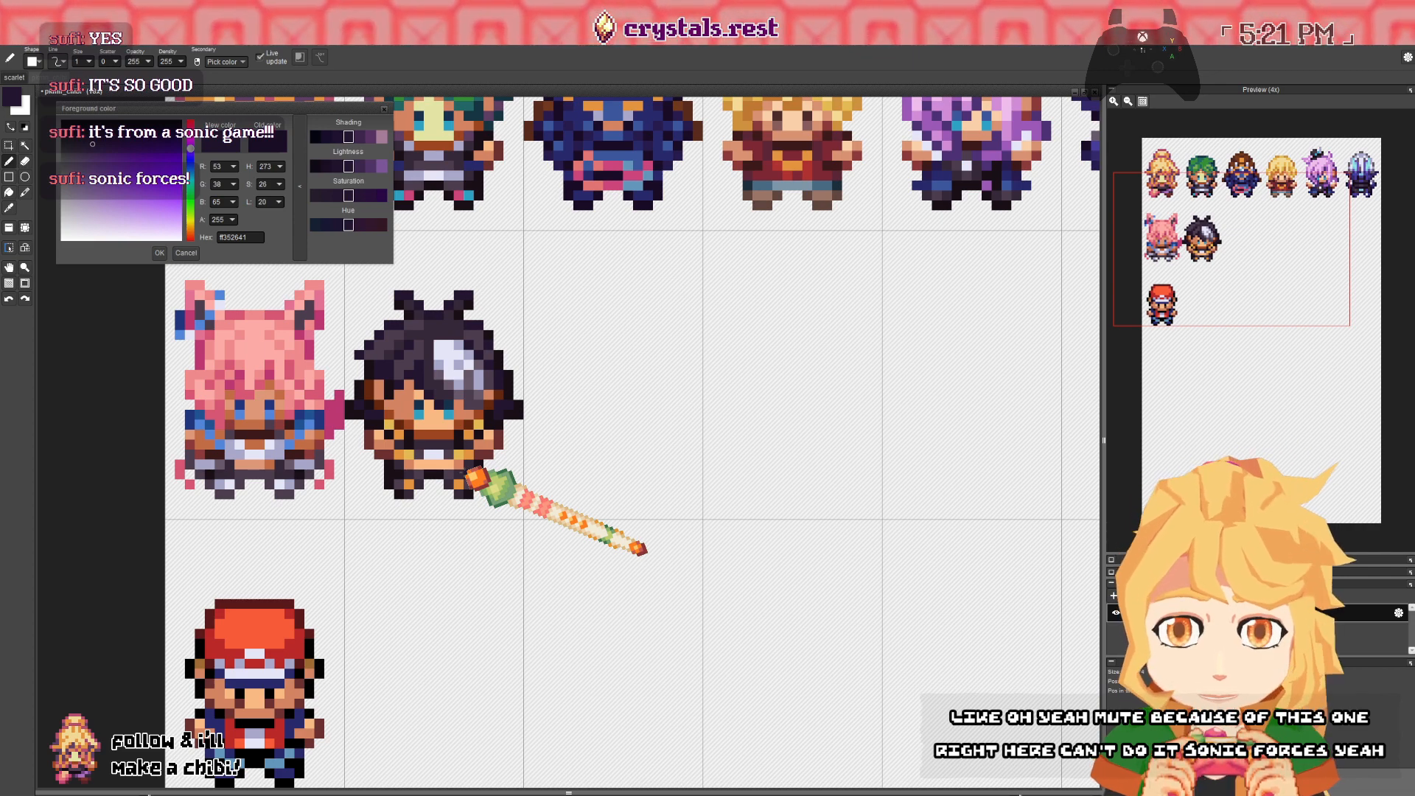
pyautogui.press('e')
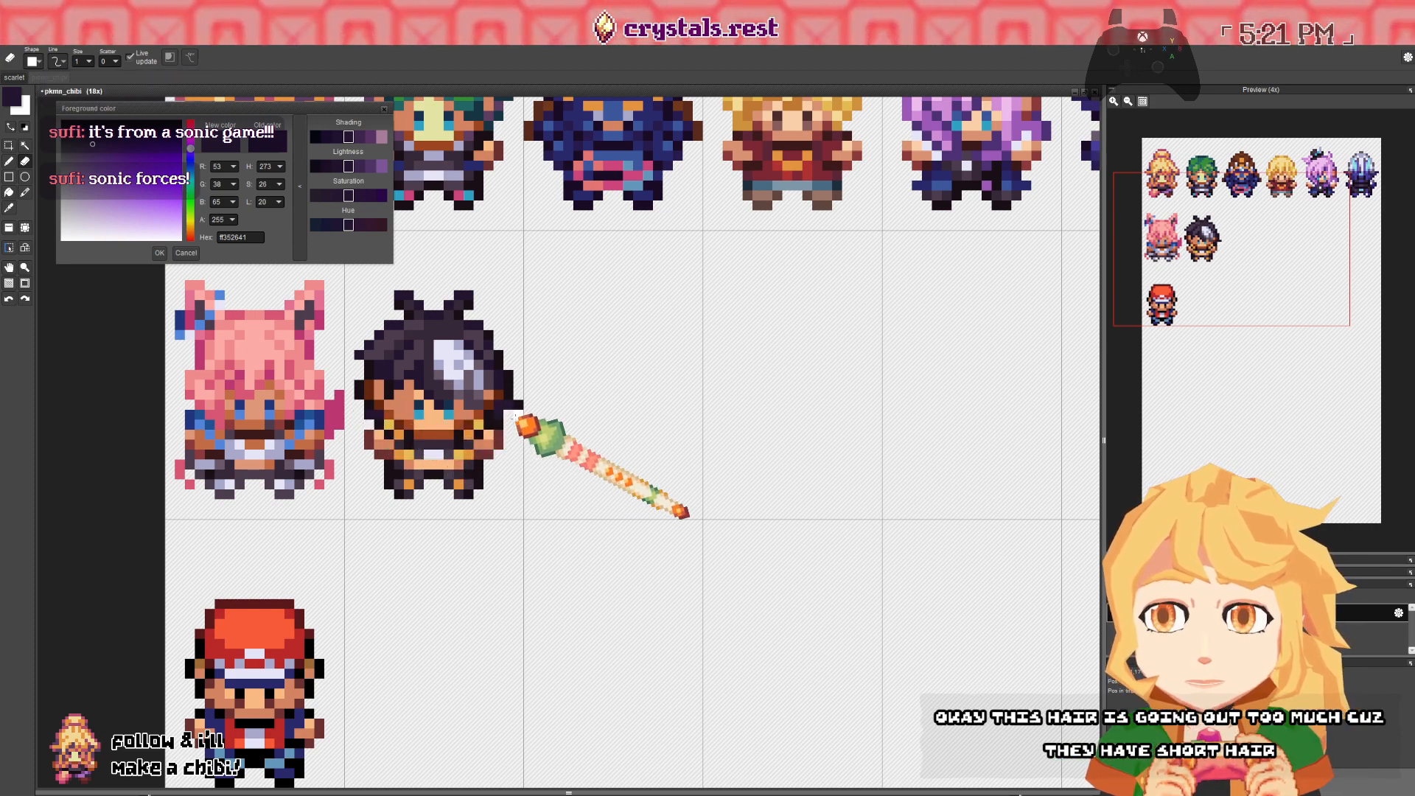
# - Replace the black-haired chibi's blue eyes with closed ones, using orange-brown tones picked from the sprite
pyautogui.scroll(2, 522, 423)
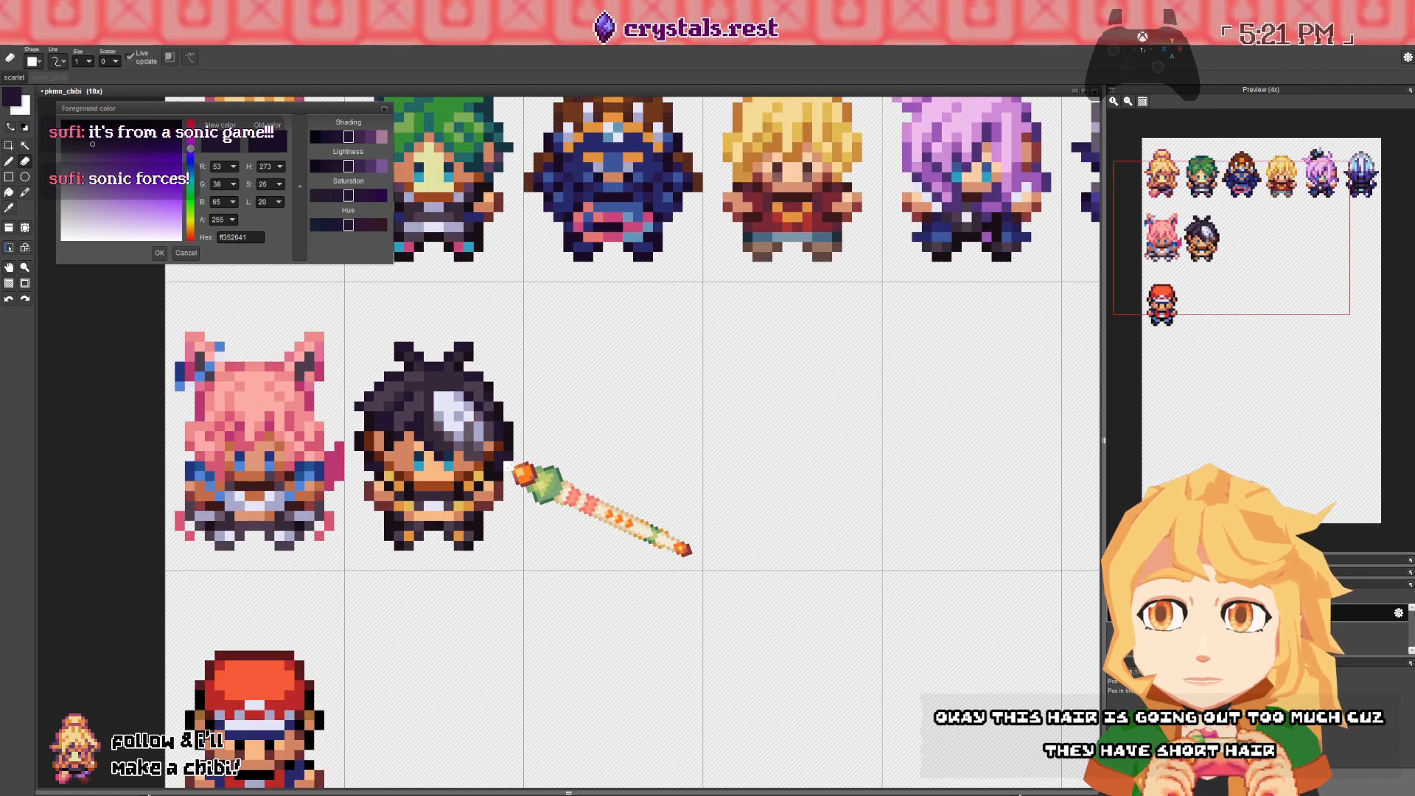
pyautogui.scroll(-3, 523, 472)
pyautogui.scroll(5, 549, 490)
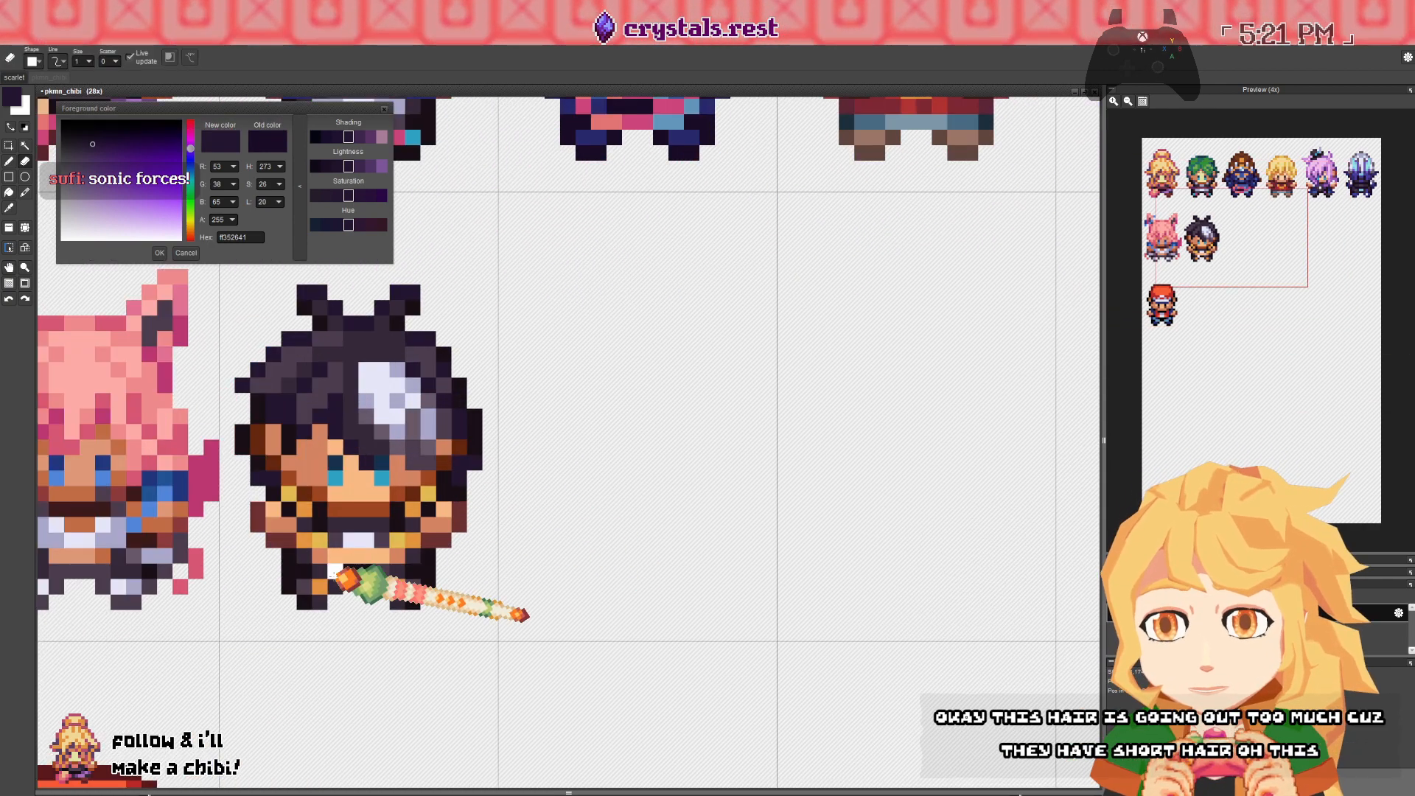
pyautogui.rightClick(407, 537)
pyautogui.press('b')
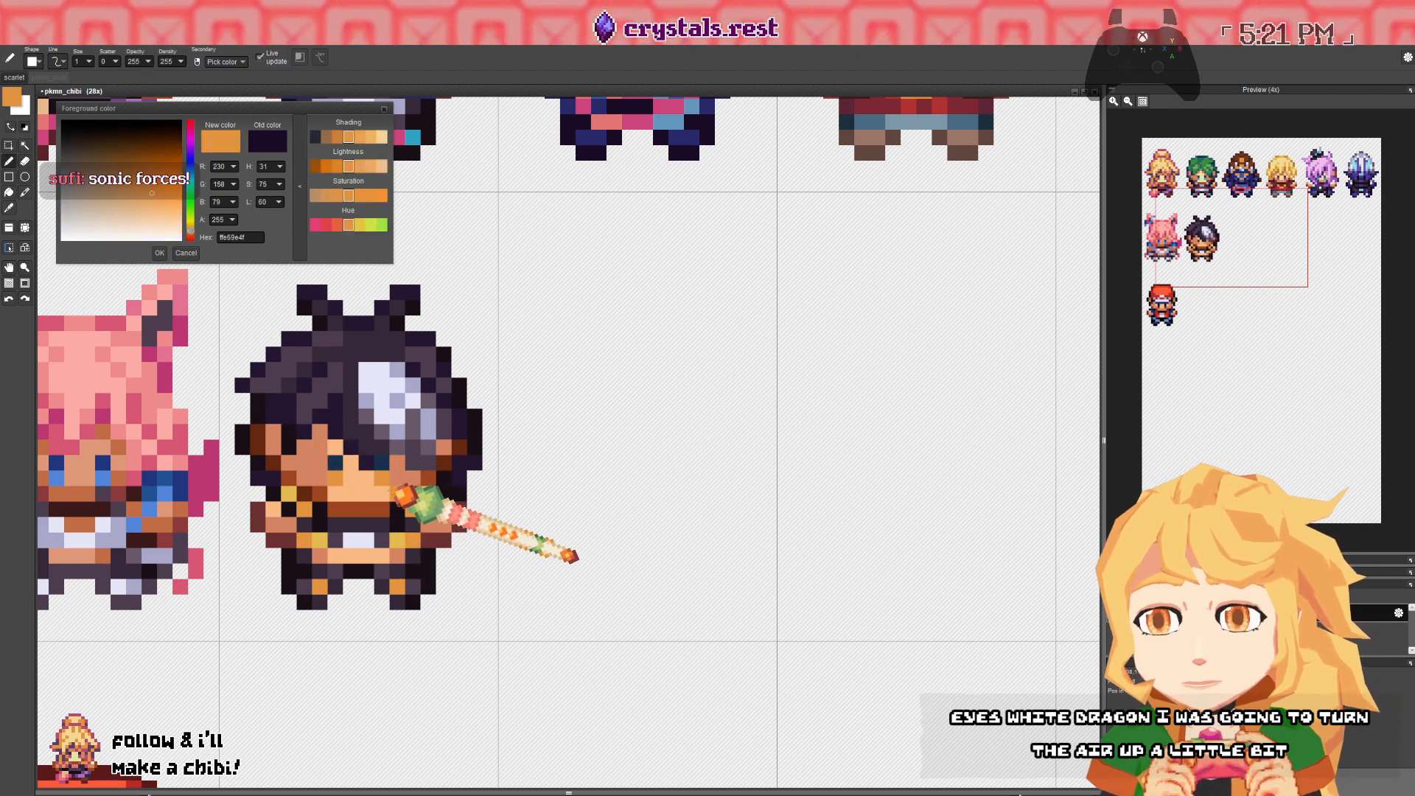
pyautogui.rightClick(399, 489)
pyautogui.click(337, 463)
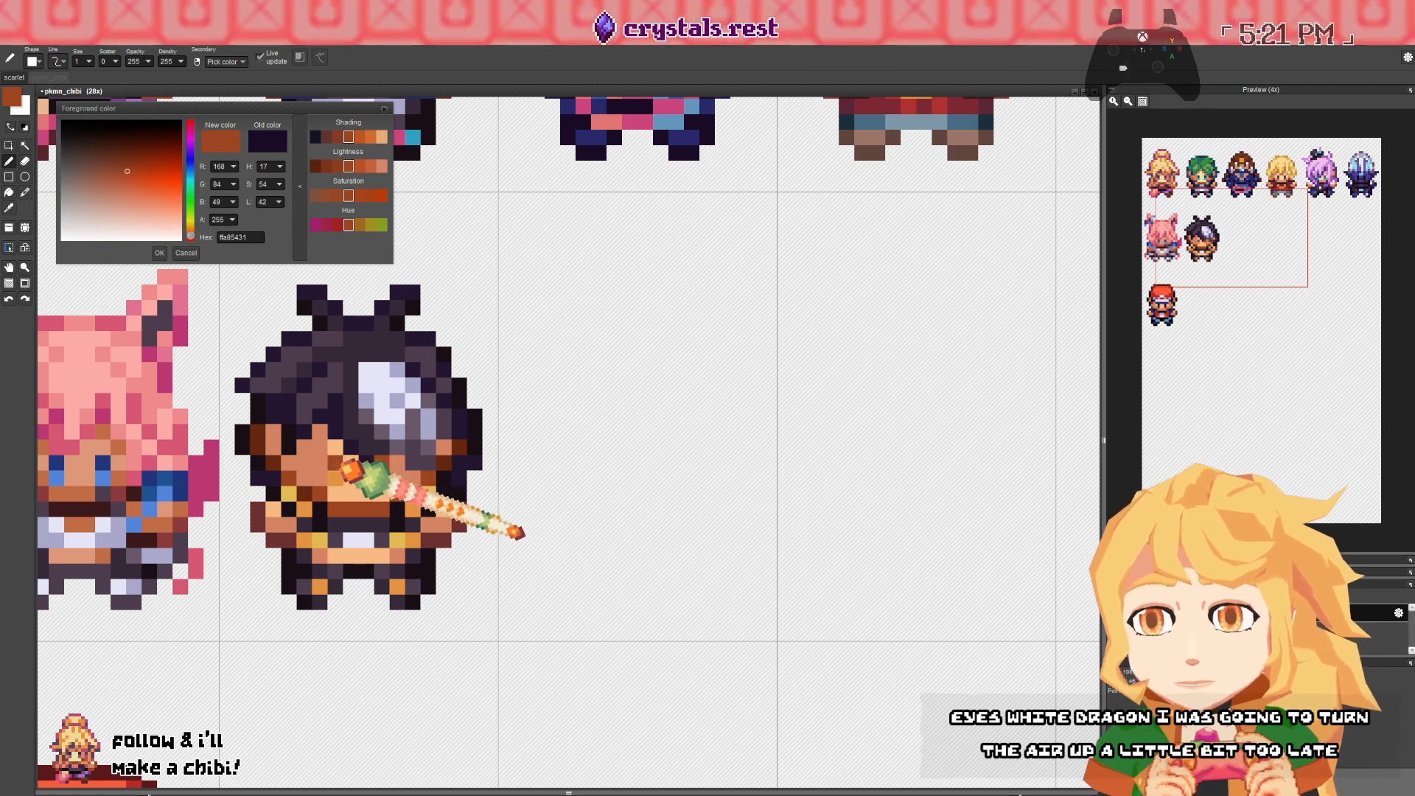
pyautogui.scroll(-4, 369, 463)
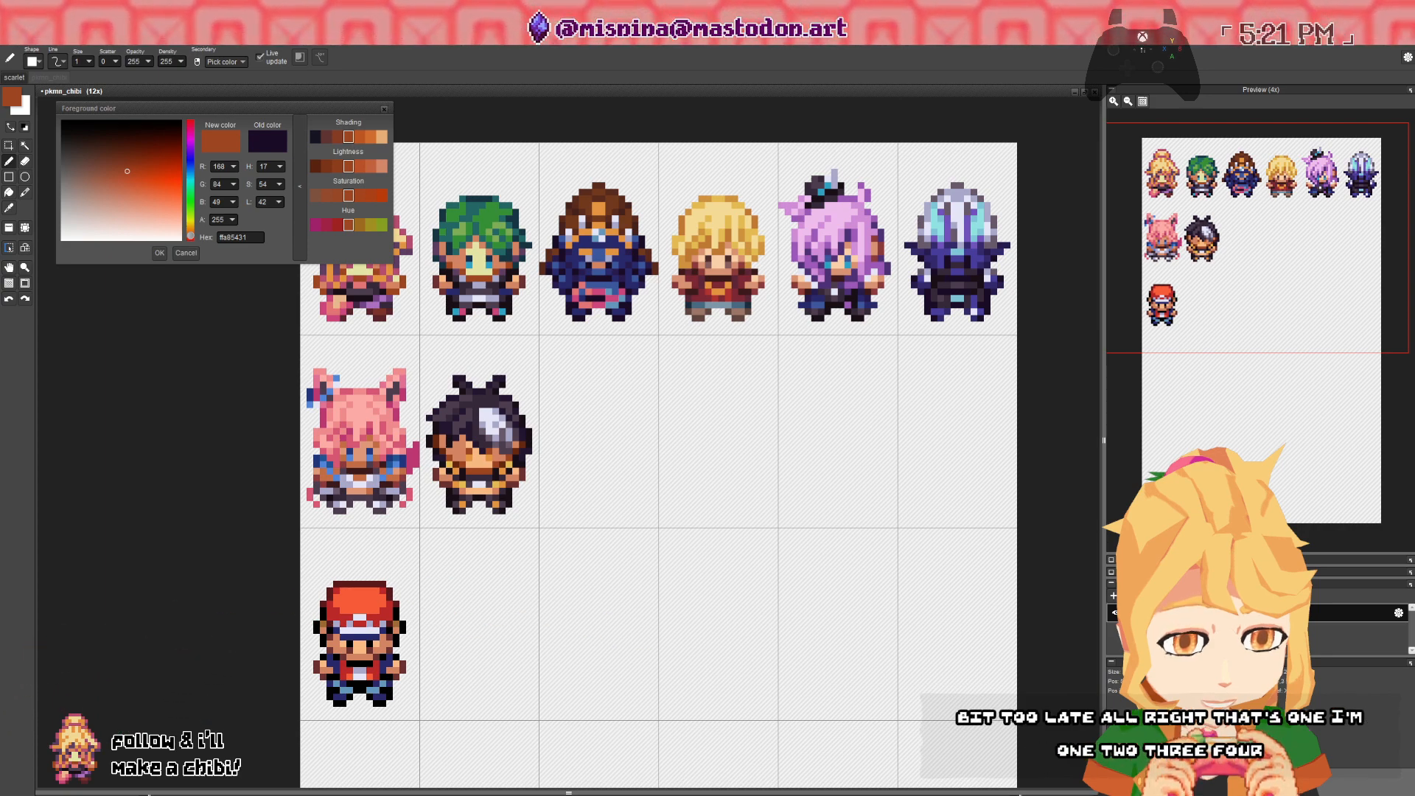
pyautogui.moveTo(375, 556); pyautogui.dragTo(392, 561)
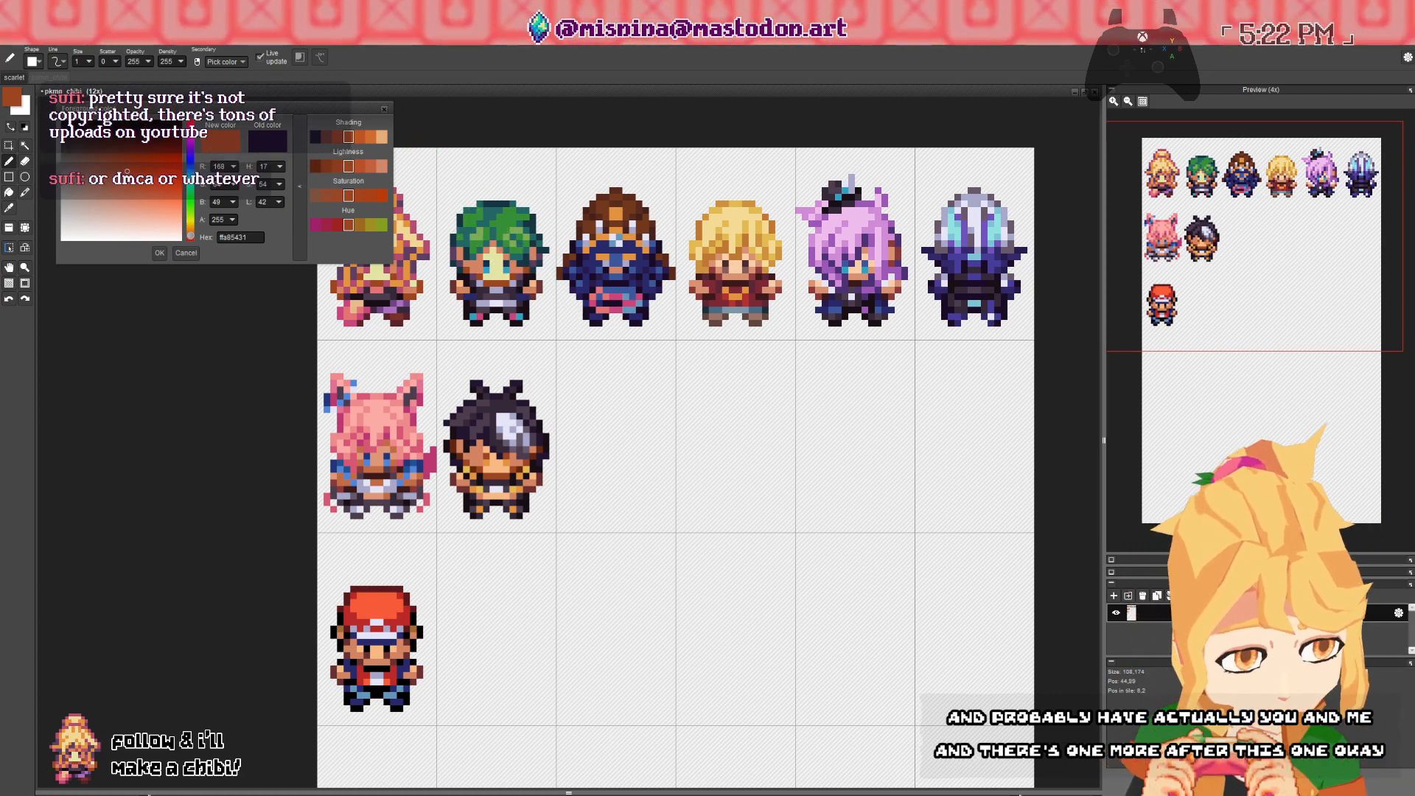
pyautogui.moveTo(897, 567); pyautogui.dragTo(879, 582)
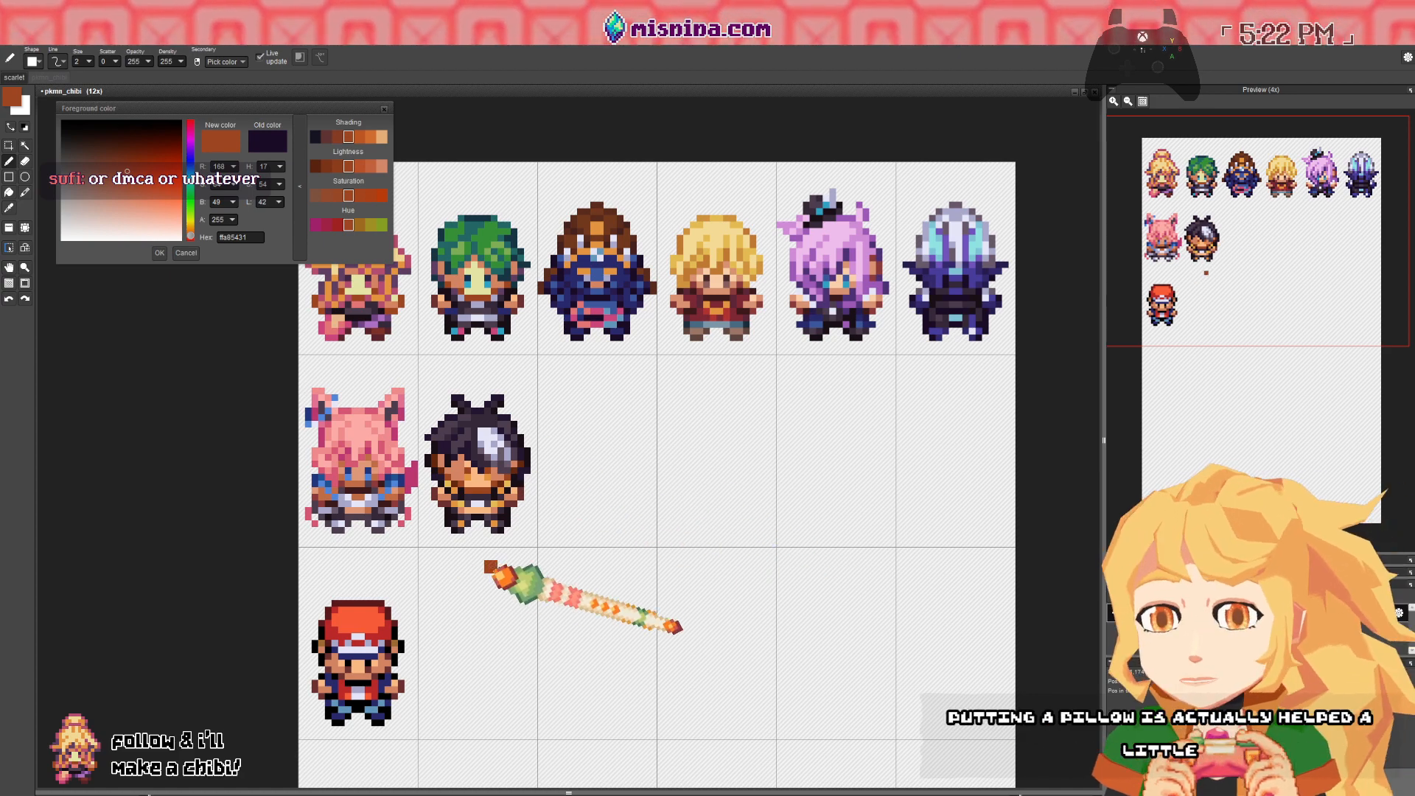
pyautogui.press('+')
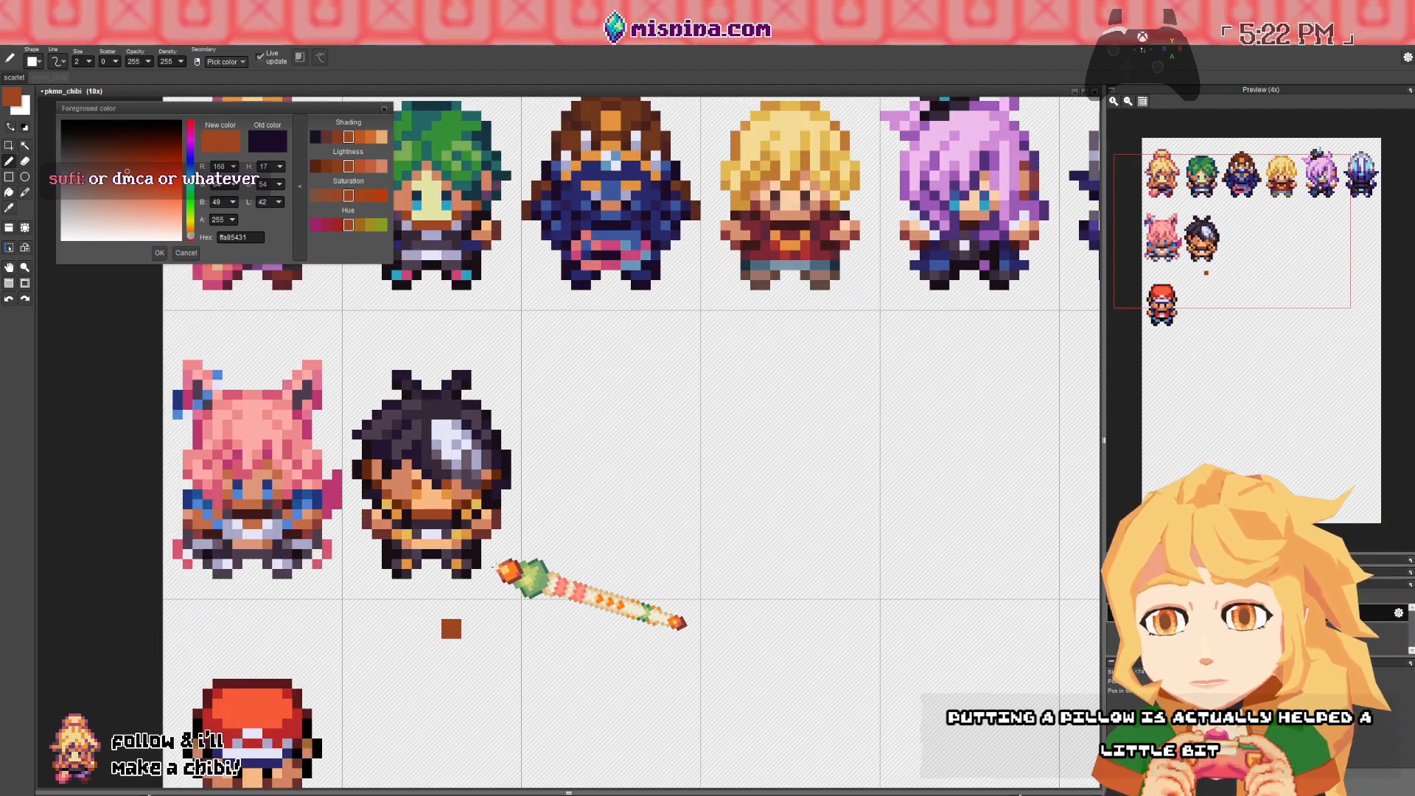
pyautogui.press('Return')
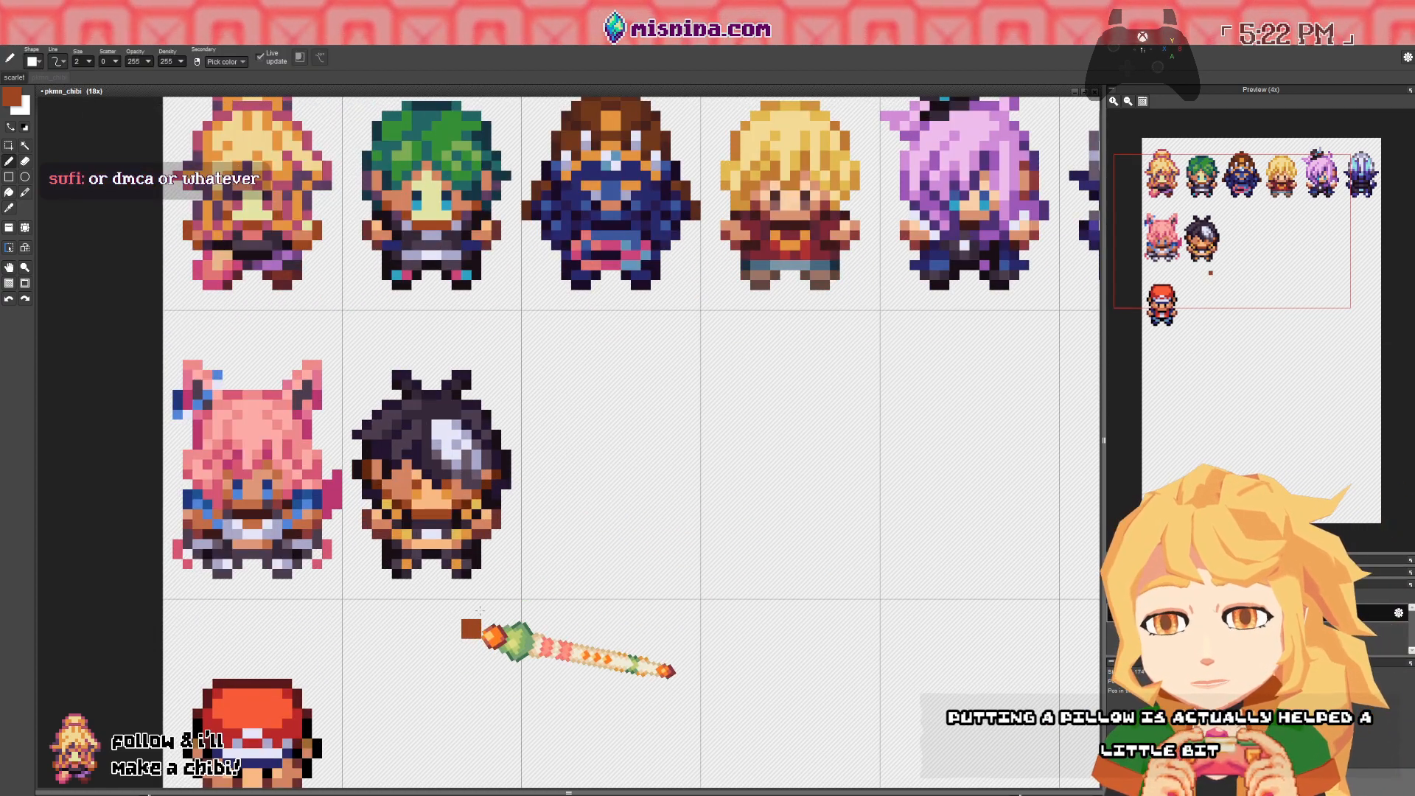
pyautogui.press('-')
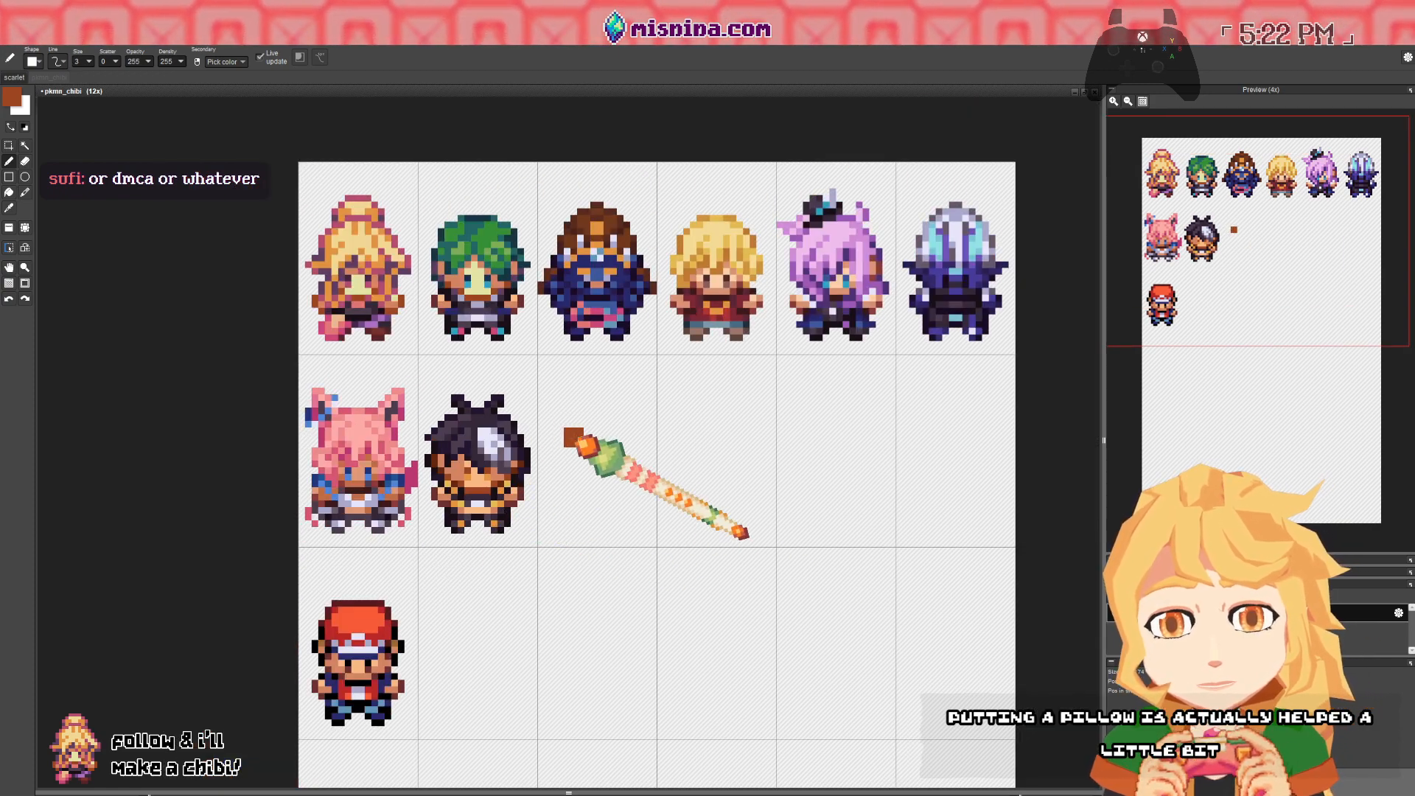
# - Copy the green-haired chibi's tile into the empty cell beside the finished black-haired chibi
pyautogui.moveTo(556, 536)
pyautogui.mouseDown()
pyautogui.moveTo(479, 516)
pyautogui.moveTo(446, 485)
pyautogui.moveTo(569, 477)
pyautogui.moveTo(506, 480)
pyautogui.mouseUp()
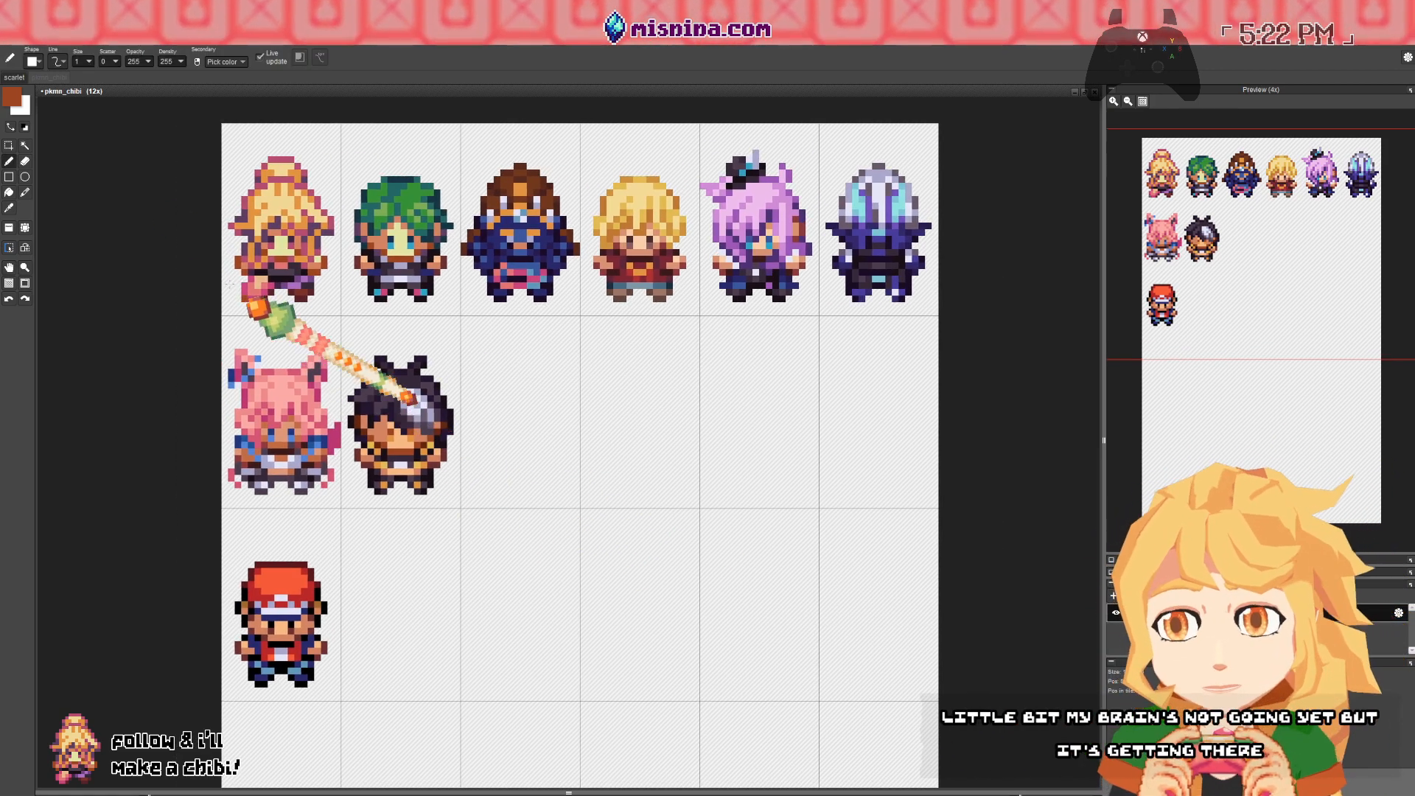
pyautogui.press('space')
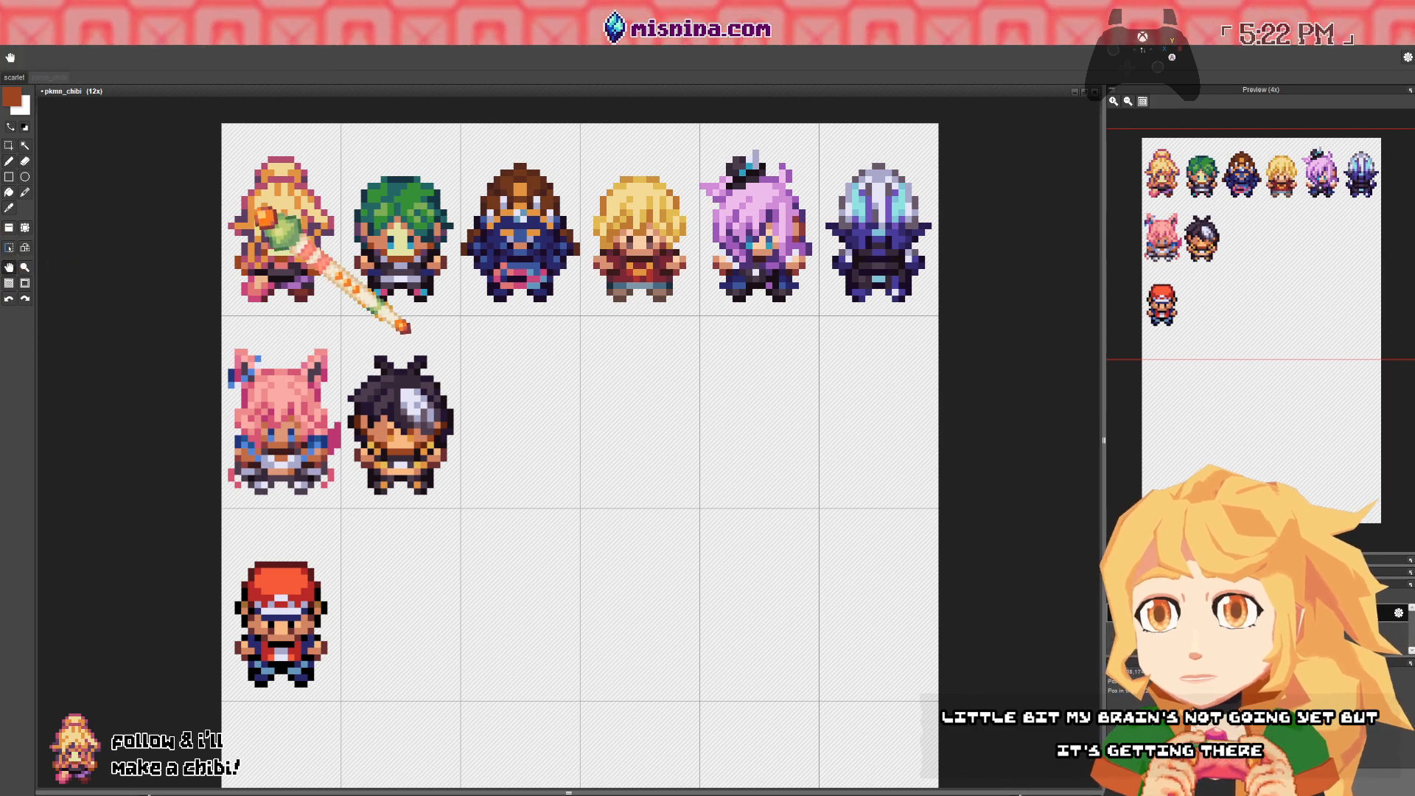
pyautogui.press('t')
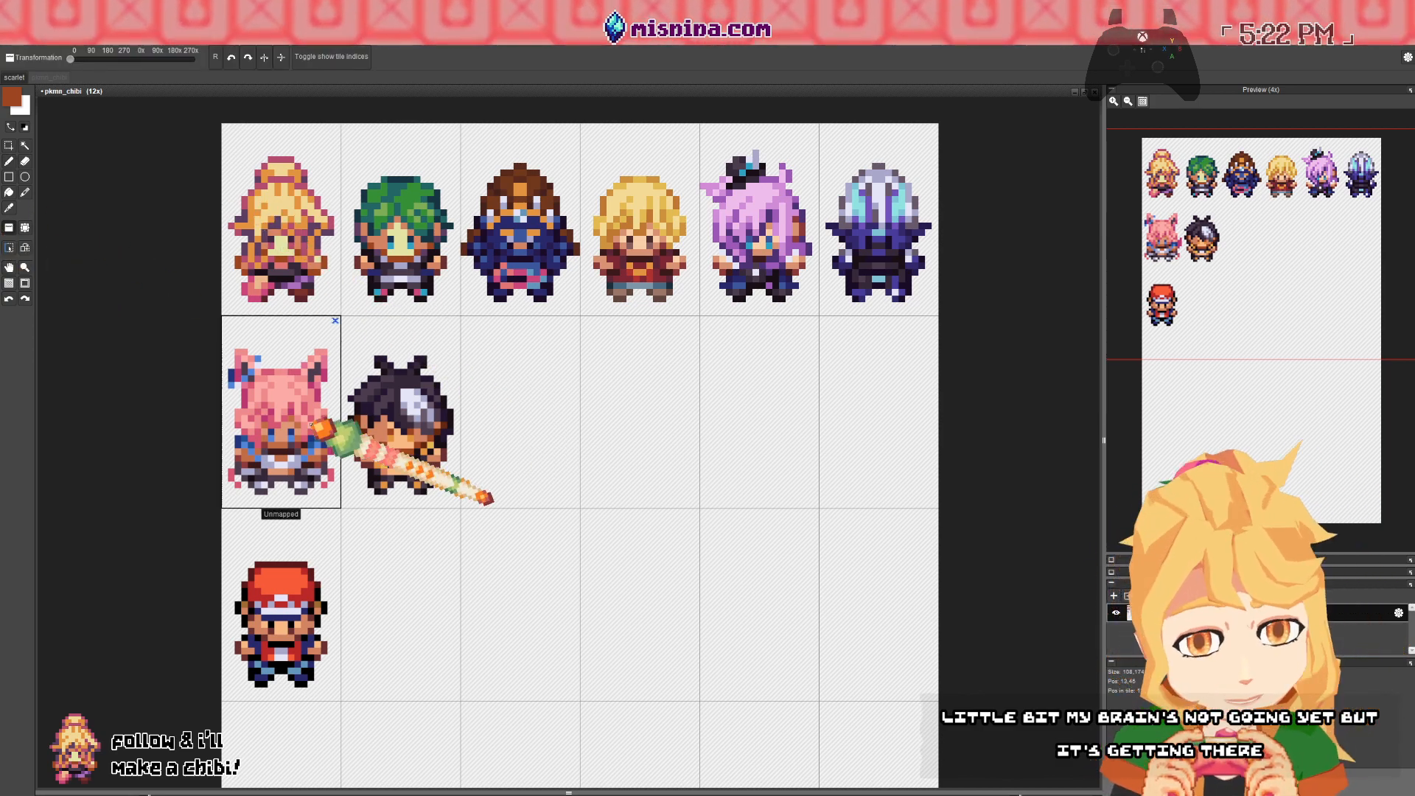
pyautogui.keyDown('alt'); pyautogui.click(416, 299); pyautogui.keyUp('alt')
pyautogui.click(546, 413)
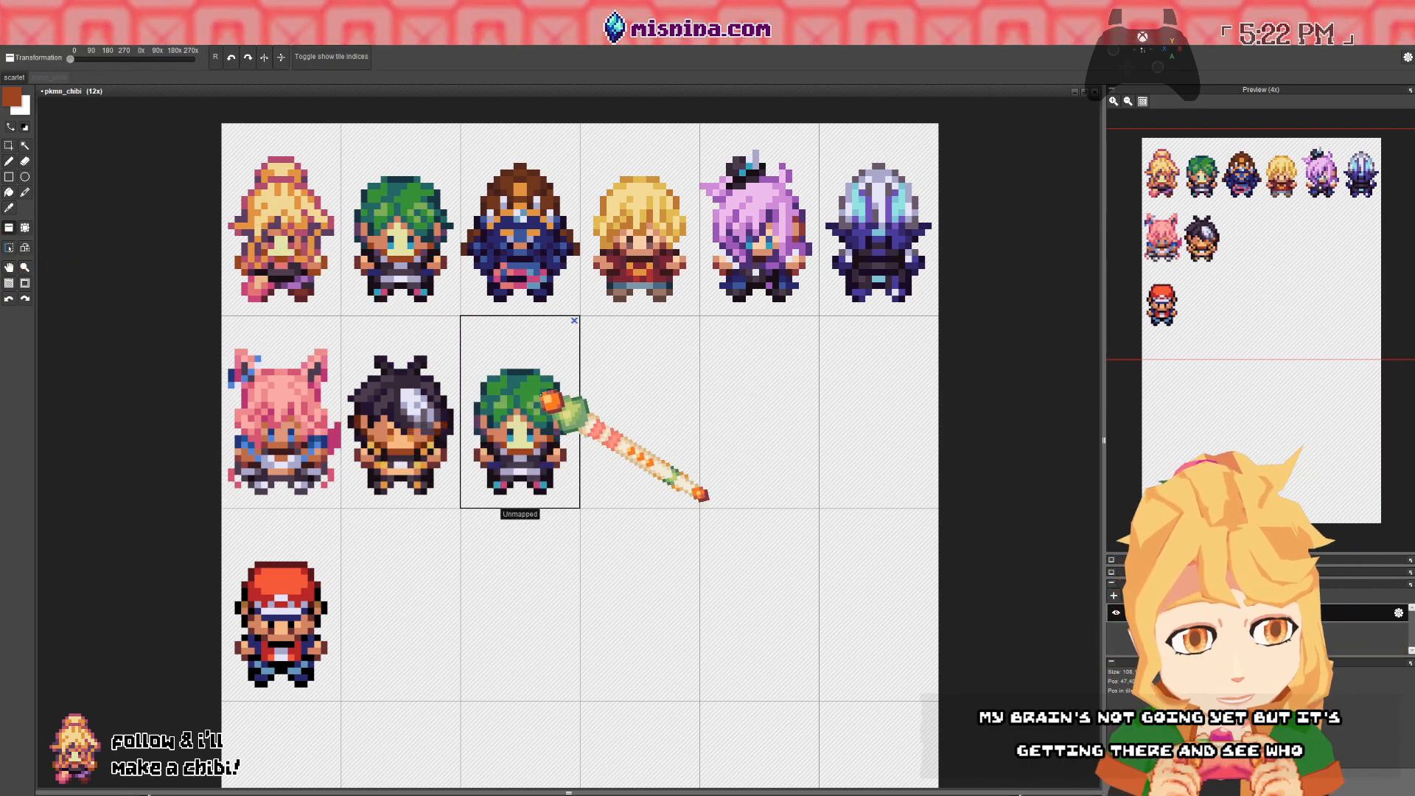
# - Place a copy of the green-haired chibi in the third cell of the second row and save the file
pyautogui.scroll(1, 570, 442)
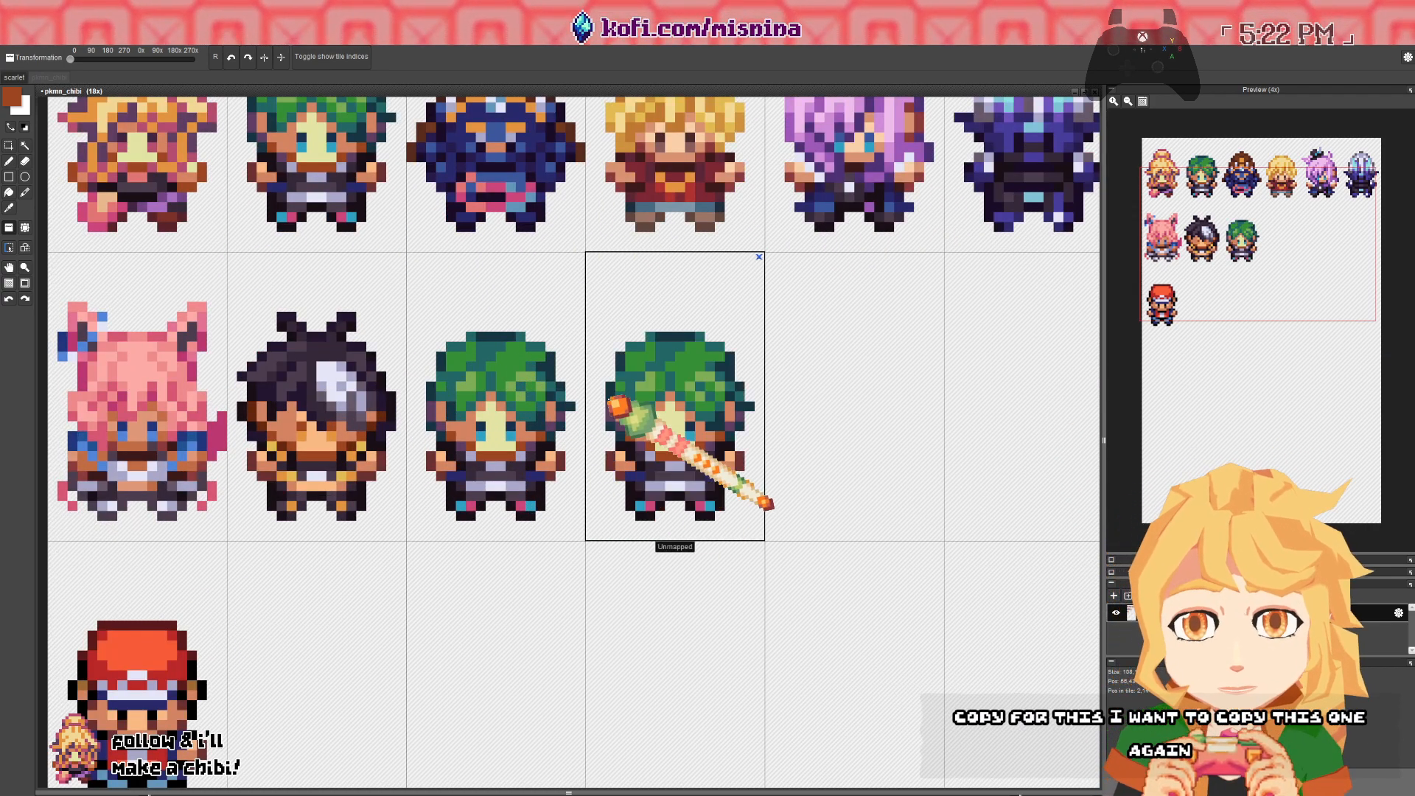
pyautogui.press('f')
pyautogui.moveTo(664, 250); pyautogui.dragTo(604, 346)
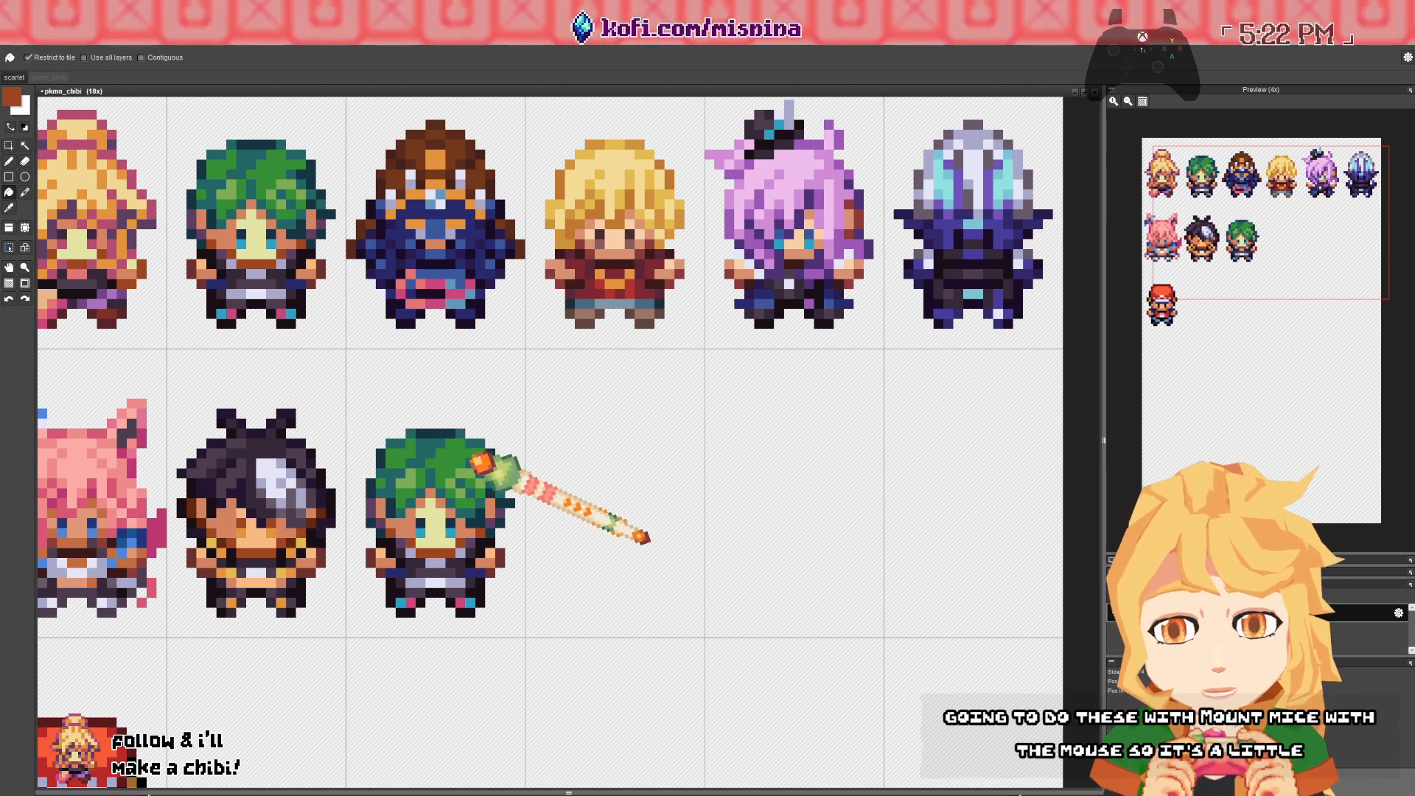
pyautogui.moveTo(527, 579)
pyautogui.mouseDown()
pyautogui.moveTo(566, 587)
pyautogui.moveTo(566, 626)
pyautogui.moveTo(524, 574)
pyautogui.mouseUp()
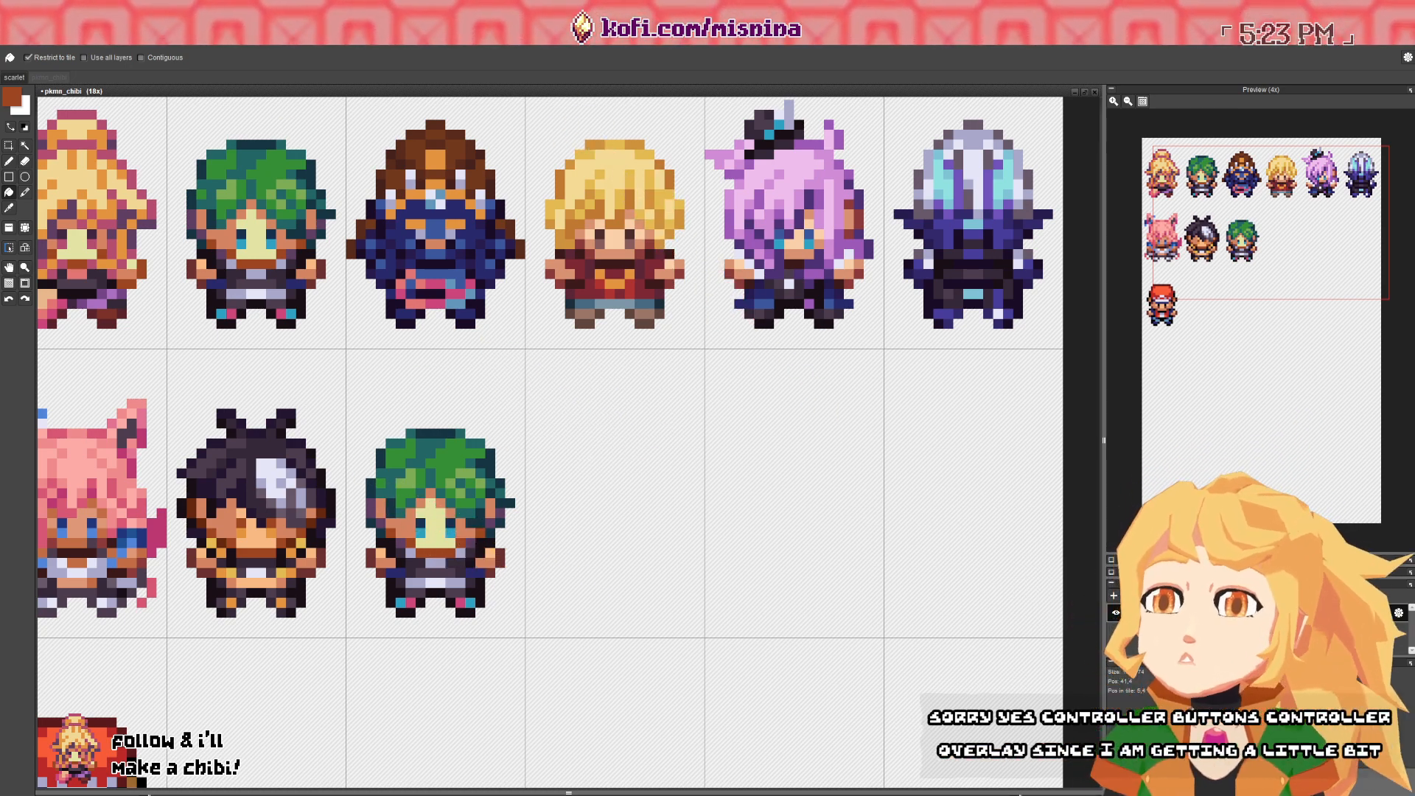
pyautogui.moveTo(520, 460); pyautogui.dragTo(614, 420)
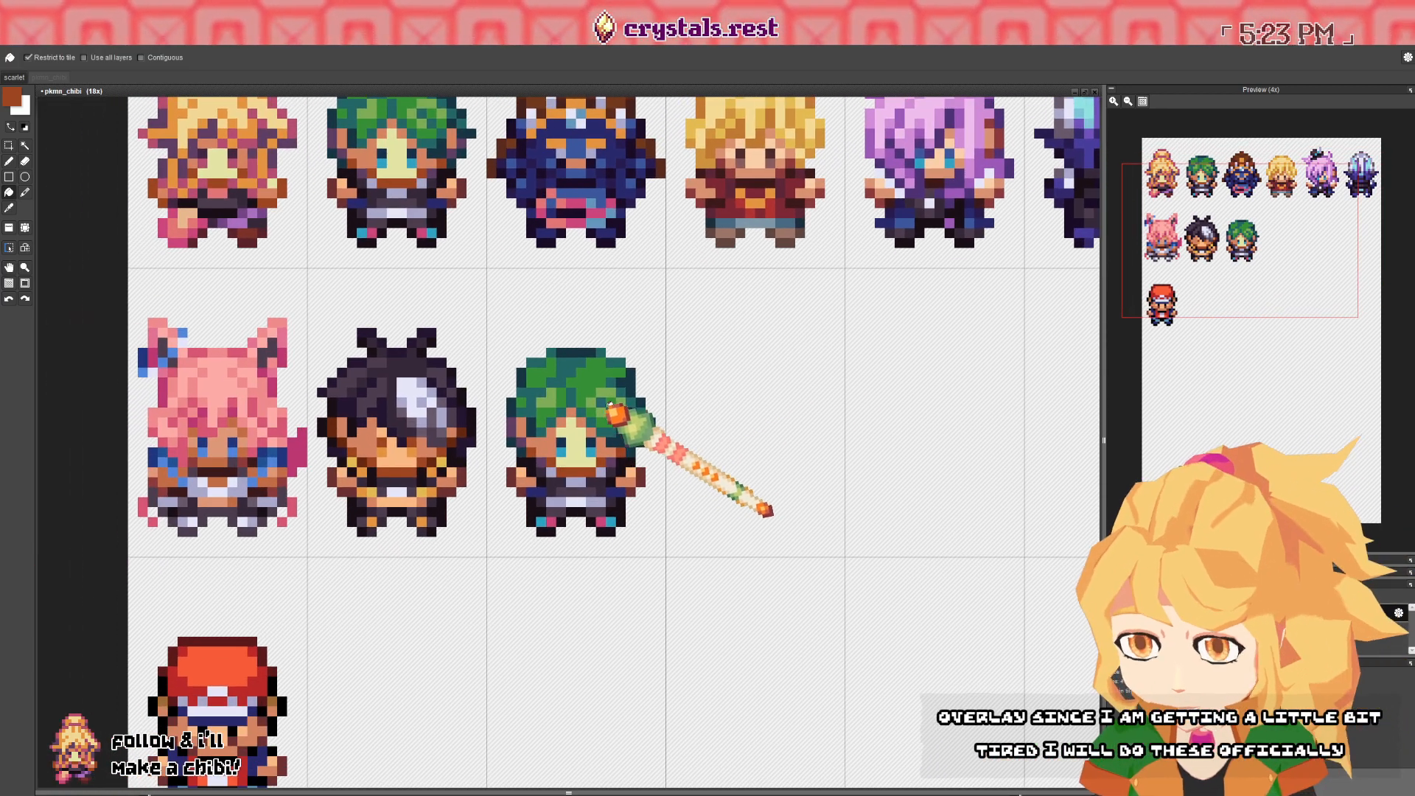
pyautogui.scroll(1, 613, 405)
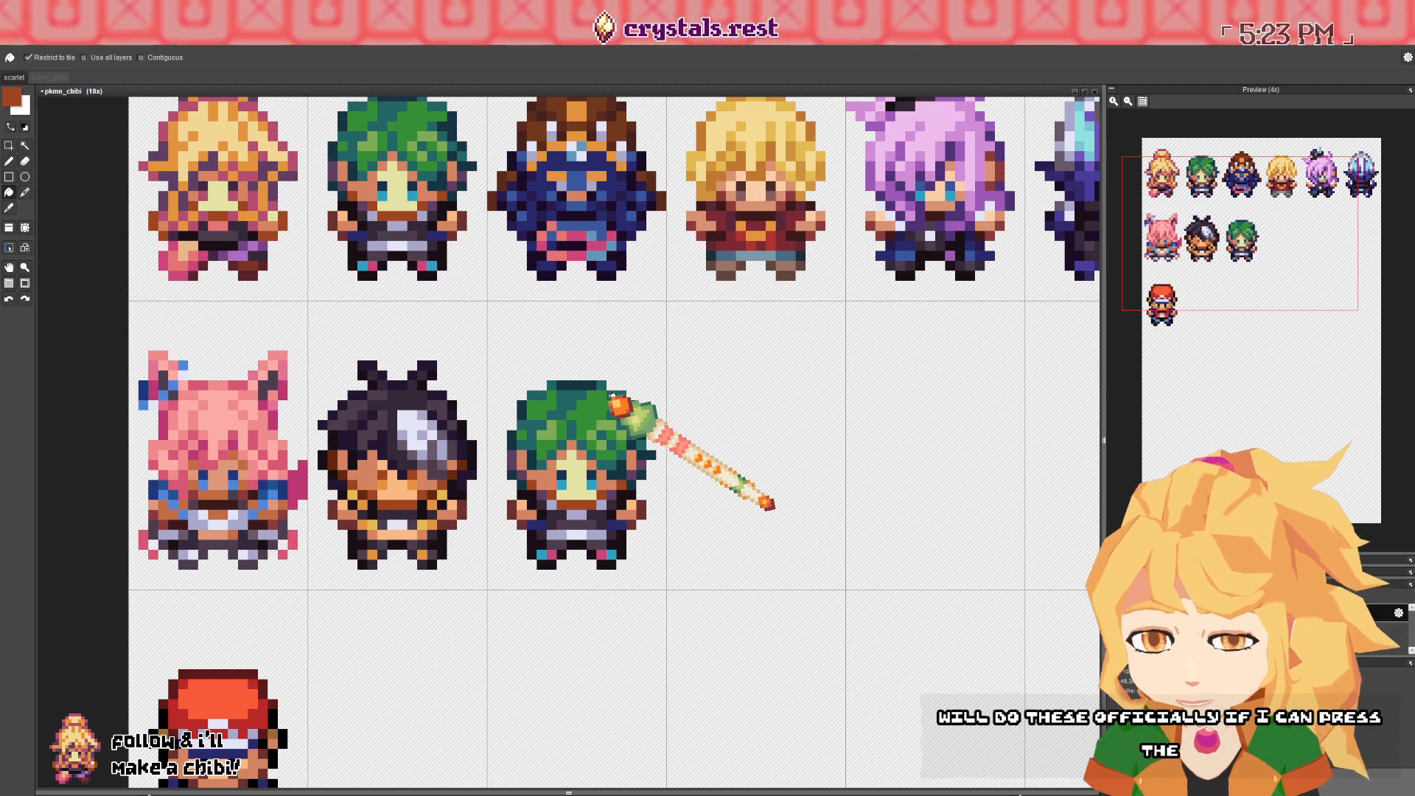
pyautogui.scroll(1, 611, 393)
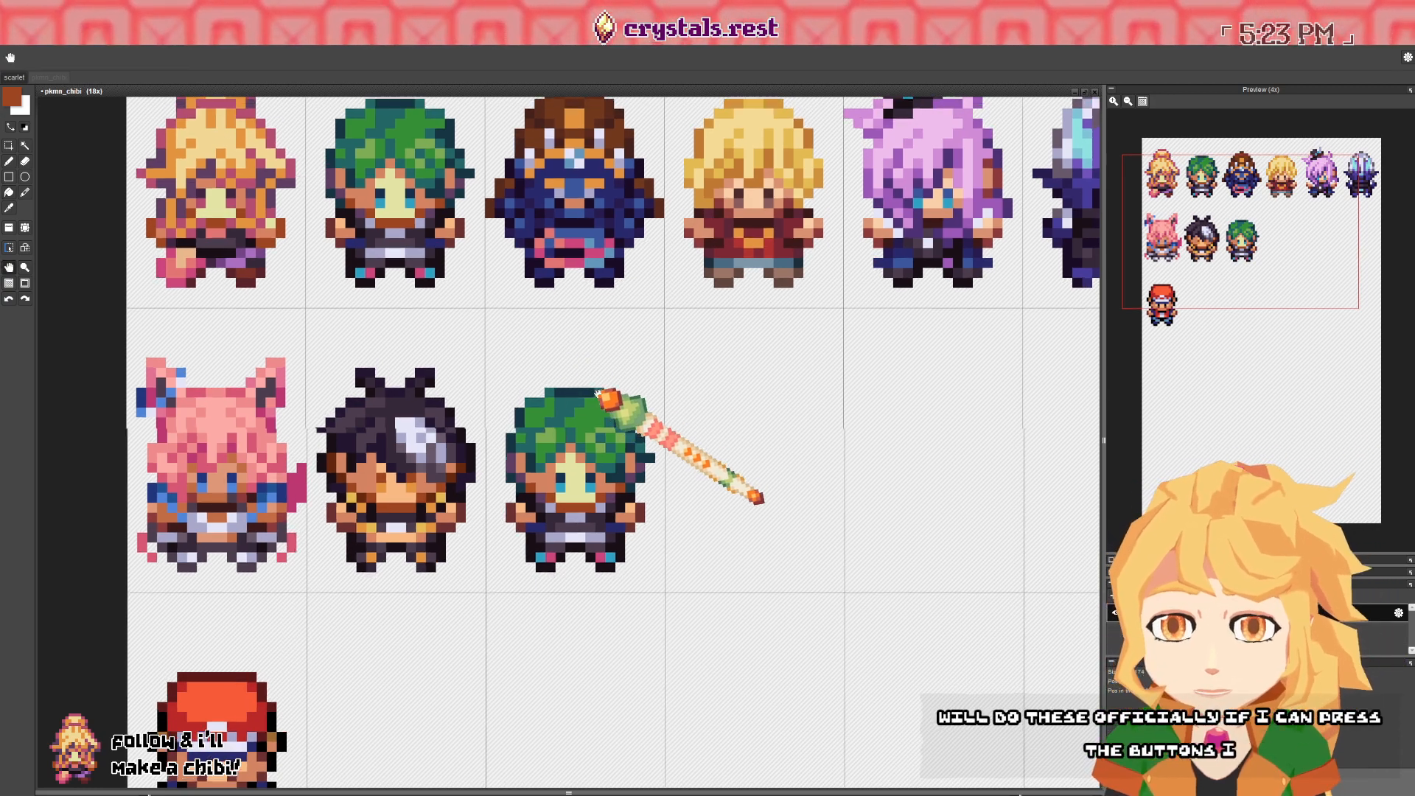
pyautogui.scroll(-1, 599, 384)
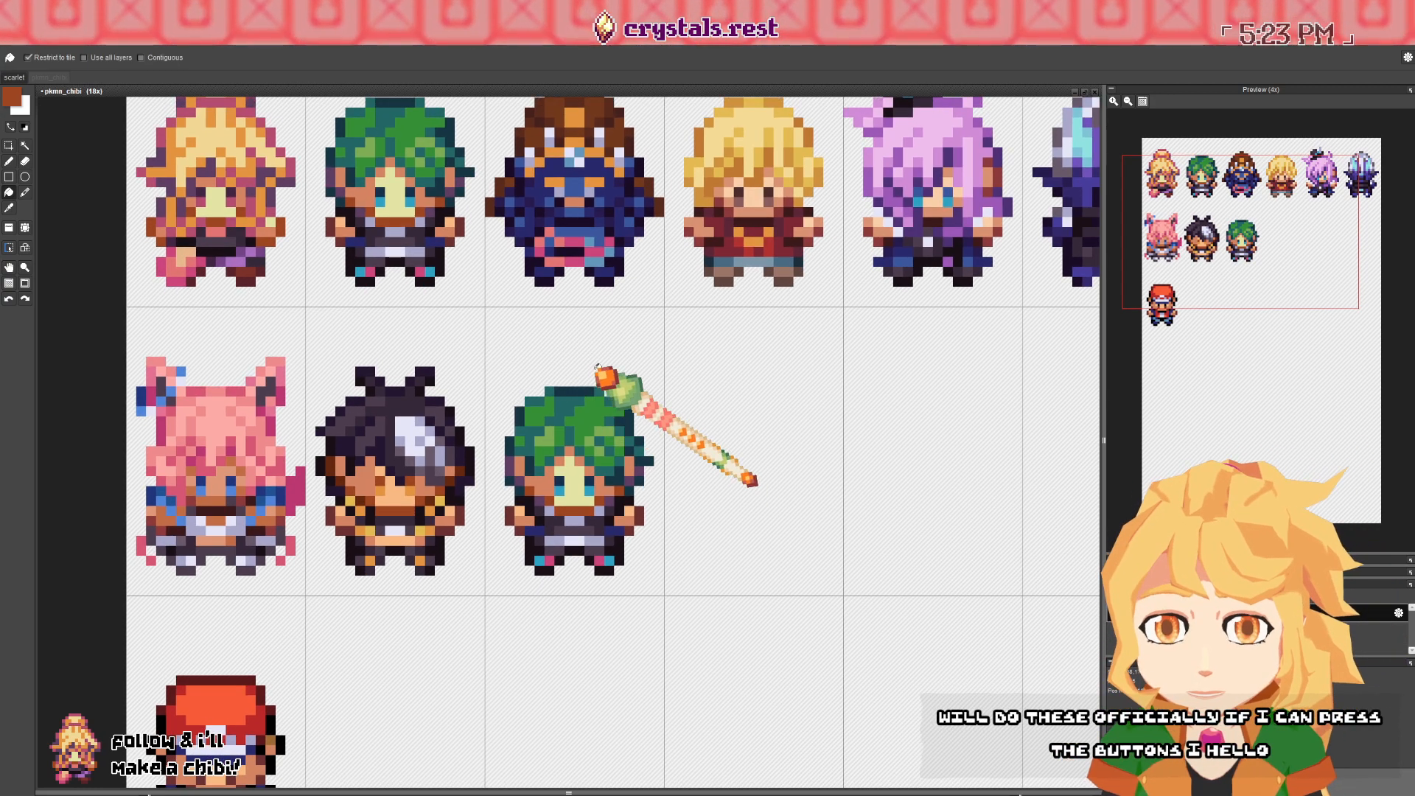
pyautogui.hotkey('ctrl', 's')
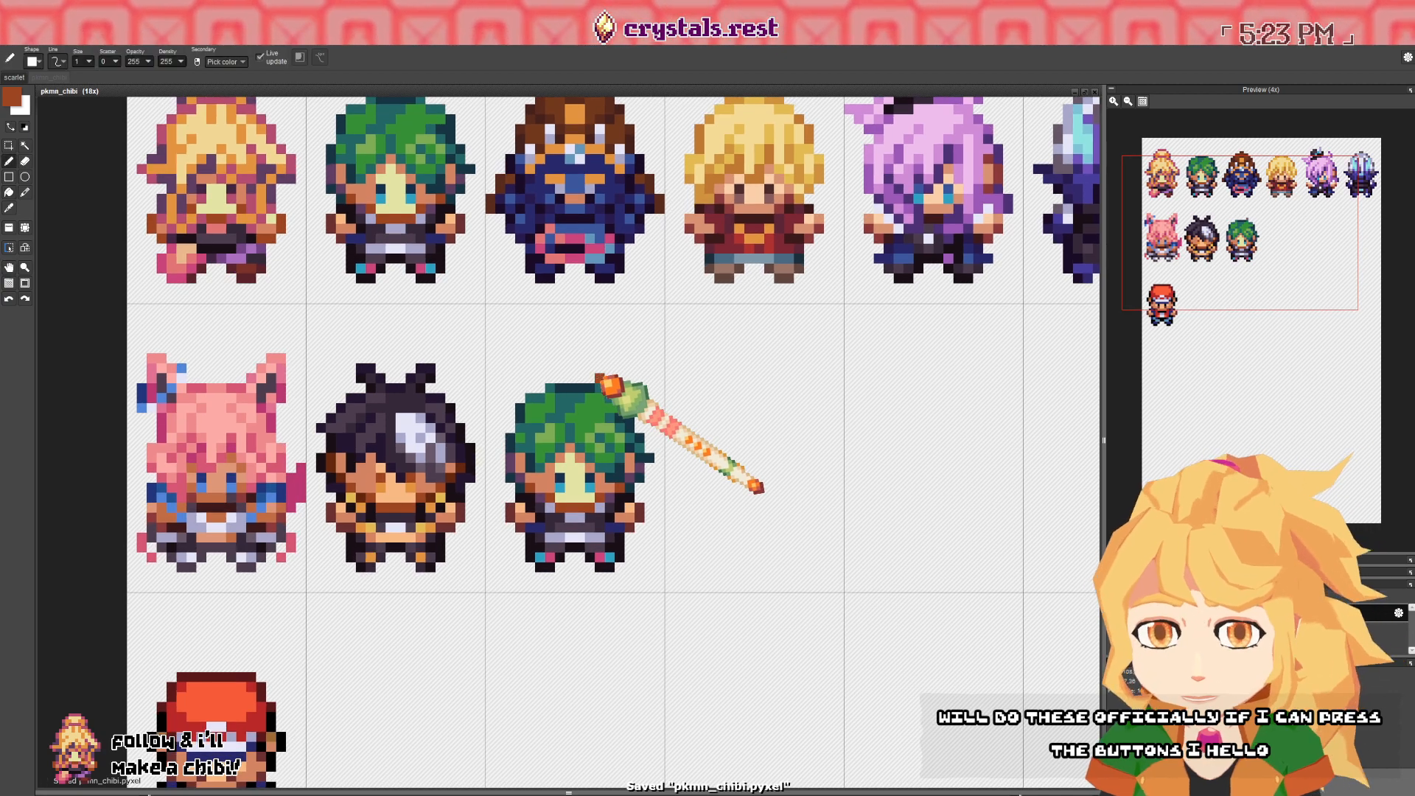
# - Sample the mid green from the copied chibi's hair and fill in its fringe above the forehead
pyautogui.scroll(-2, 653, 475)
pyautogui.scroll(3, 577, 407)
pyautogui.moveTo(576, 408)
pyautogui.mouseDown()
pyautogui.moveTo(538, 378)
pyautogui.moveTo(566, 380)
pyautogui.moveTo(568, 395)
pyautogui.moveTo(572, 365)
pyautogui.mouseUp()
pyautogui.rightClick(536, 379)
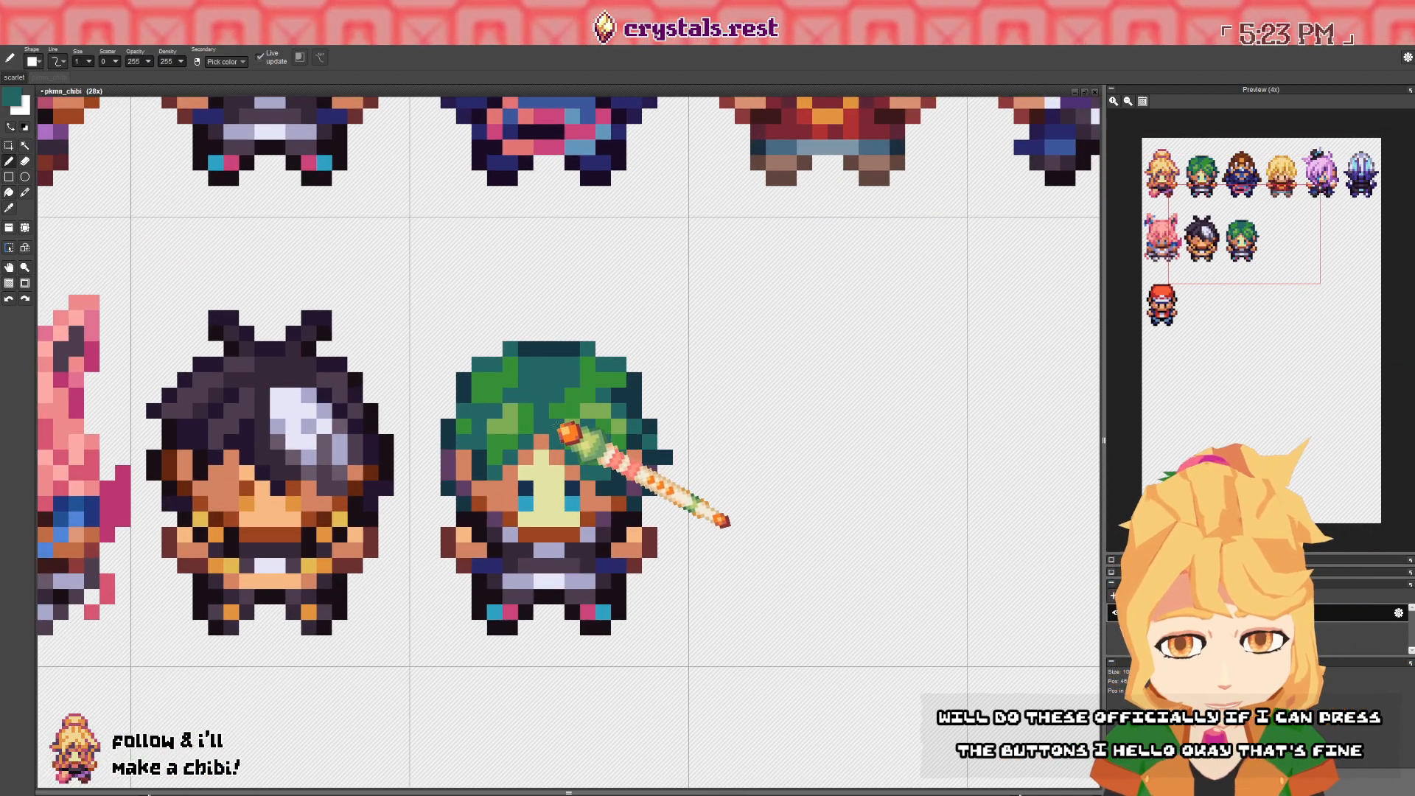
pyautogui.rightClick(557, 425)
pyautogui.moveTo(542, 413); pyautogui.dragTo(539, 454)
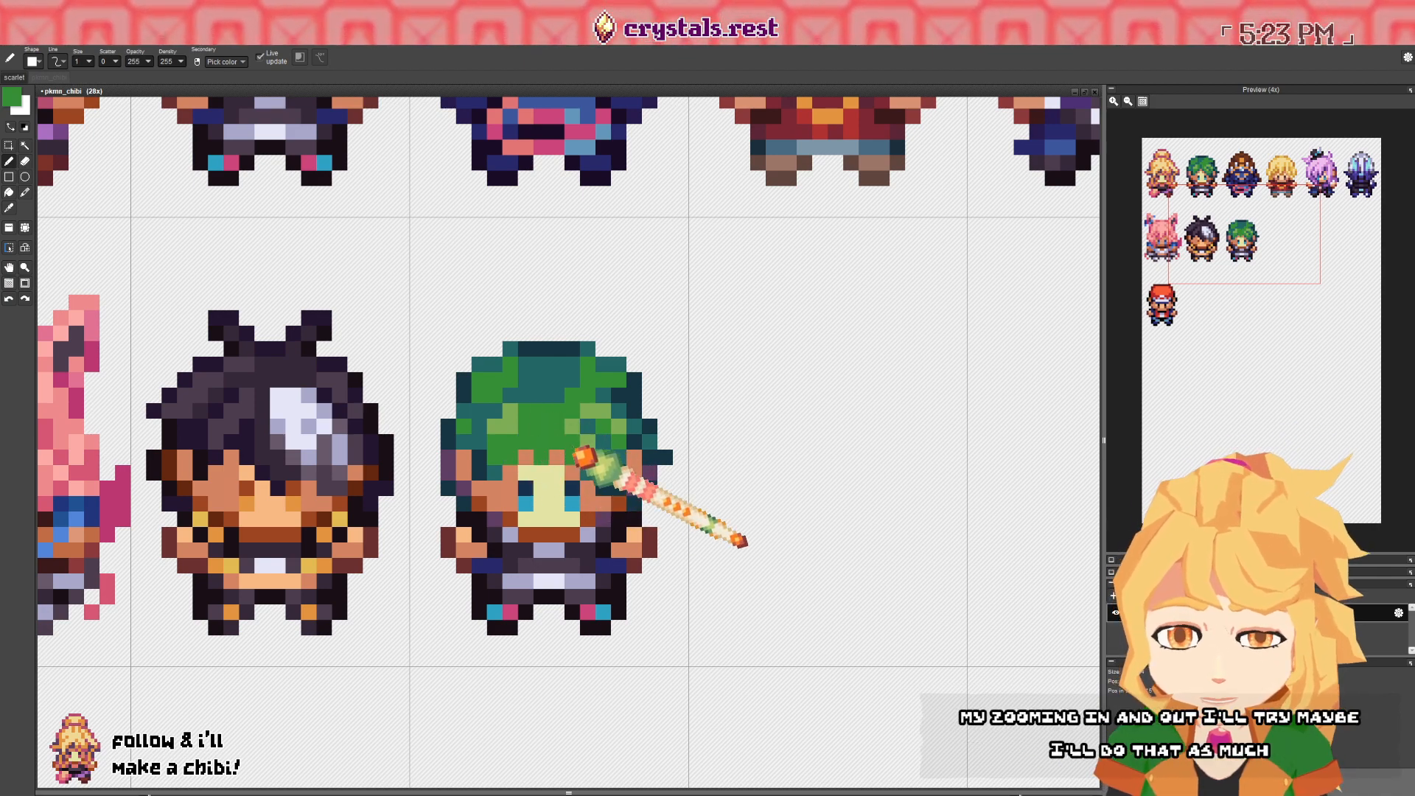
# - Paint long teal locks down both sides of the copied chibi's face and notch the fringe's lower edge with teal pixels
pyautogui.rightClick(564, 472)
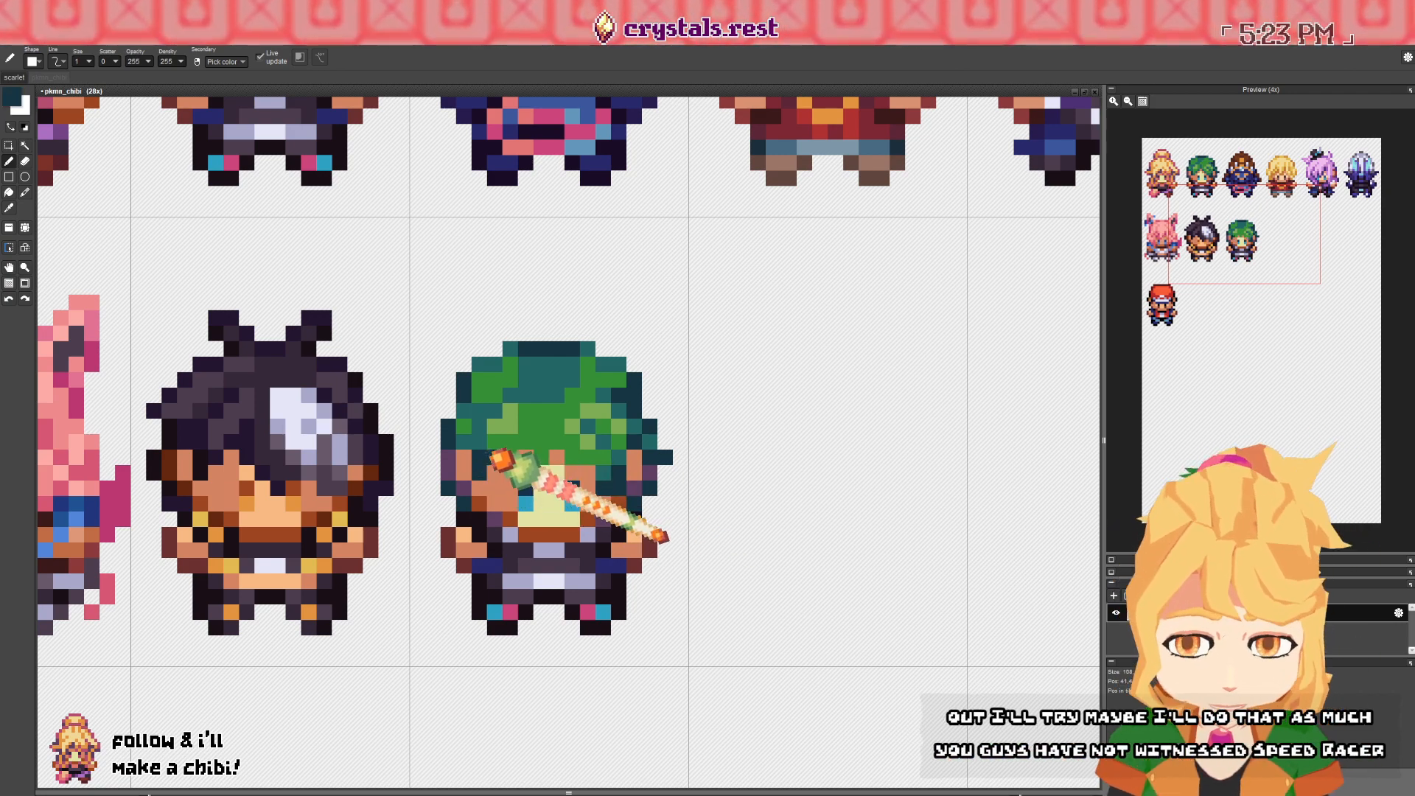
pyautogui.rightClick(482, 430)
pyautogui.moveTo(480, 443); pyautogui.dragTo(481, 494)
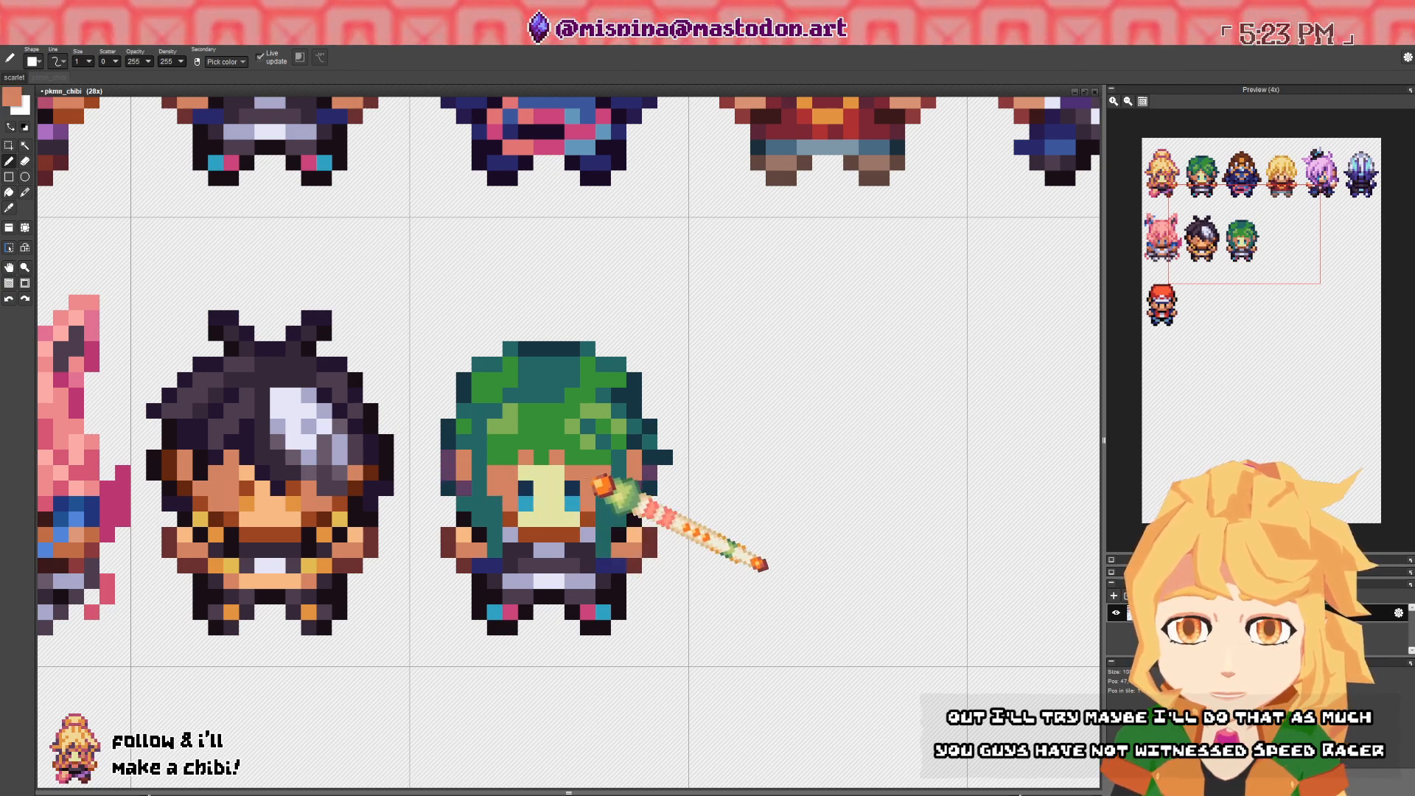
pyautogui.rightClick(591, 461)
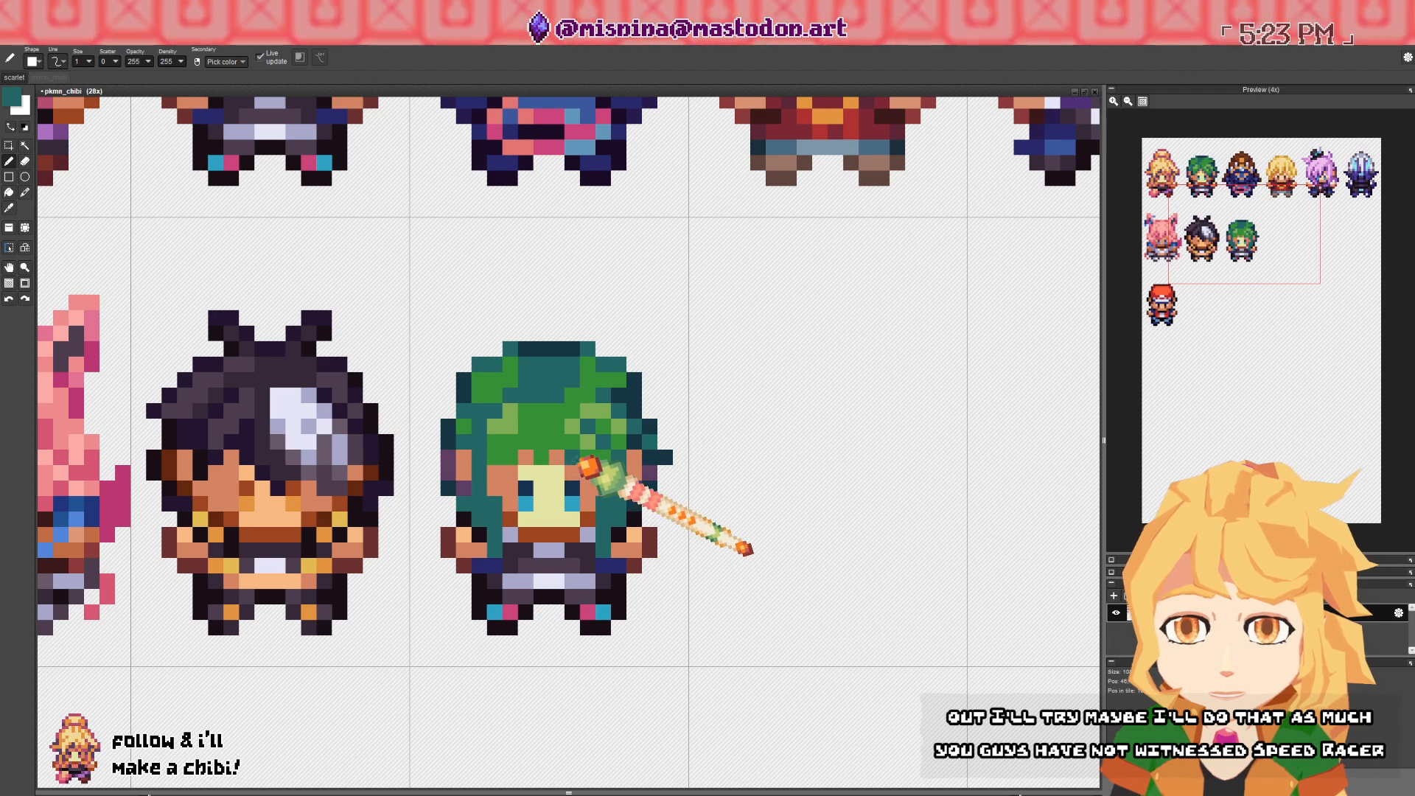
pyautogui.rightClick(569, 450)
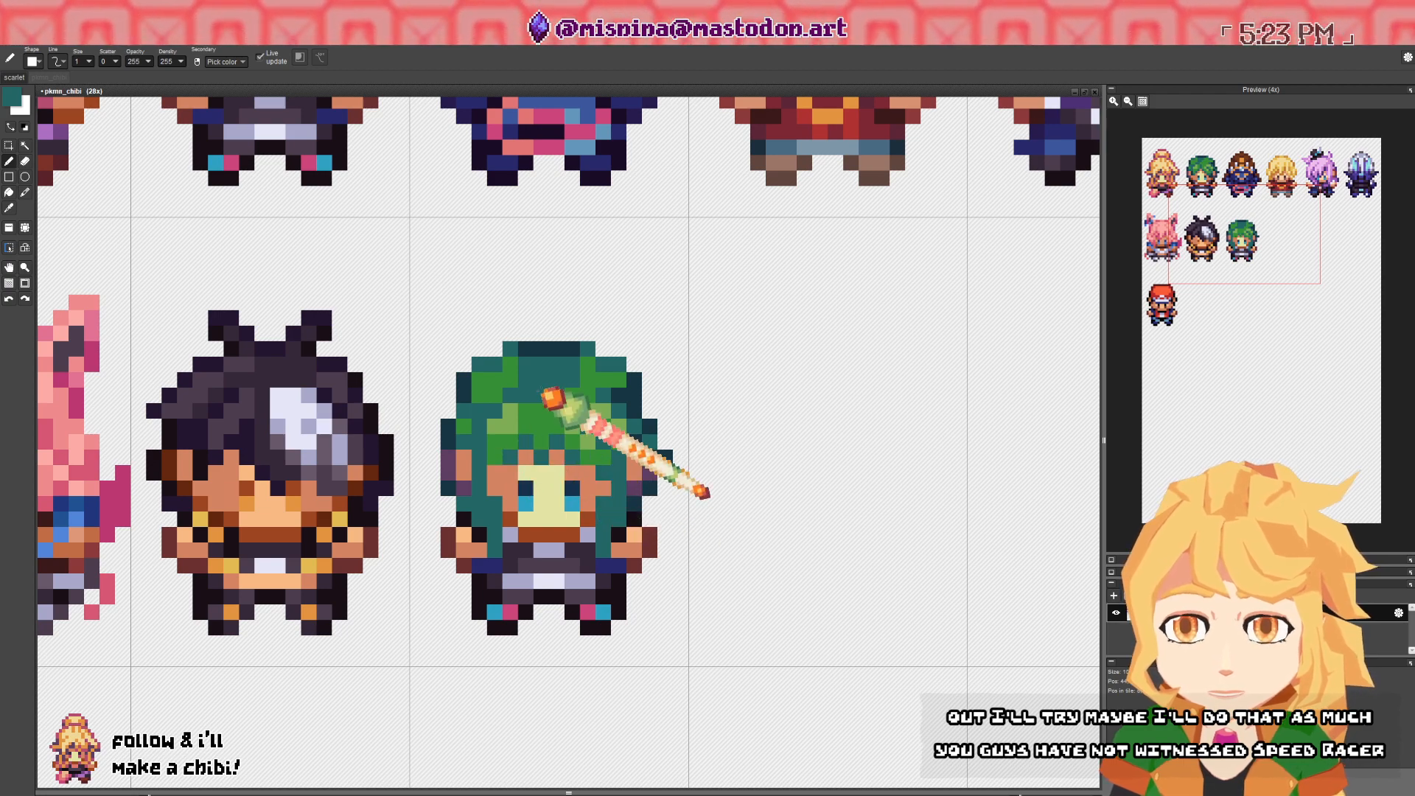
pyautogui.scroll(1, 555, 438)
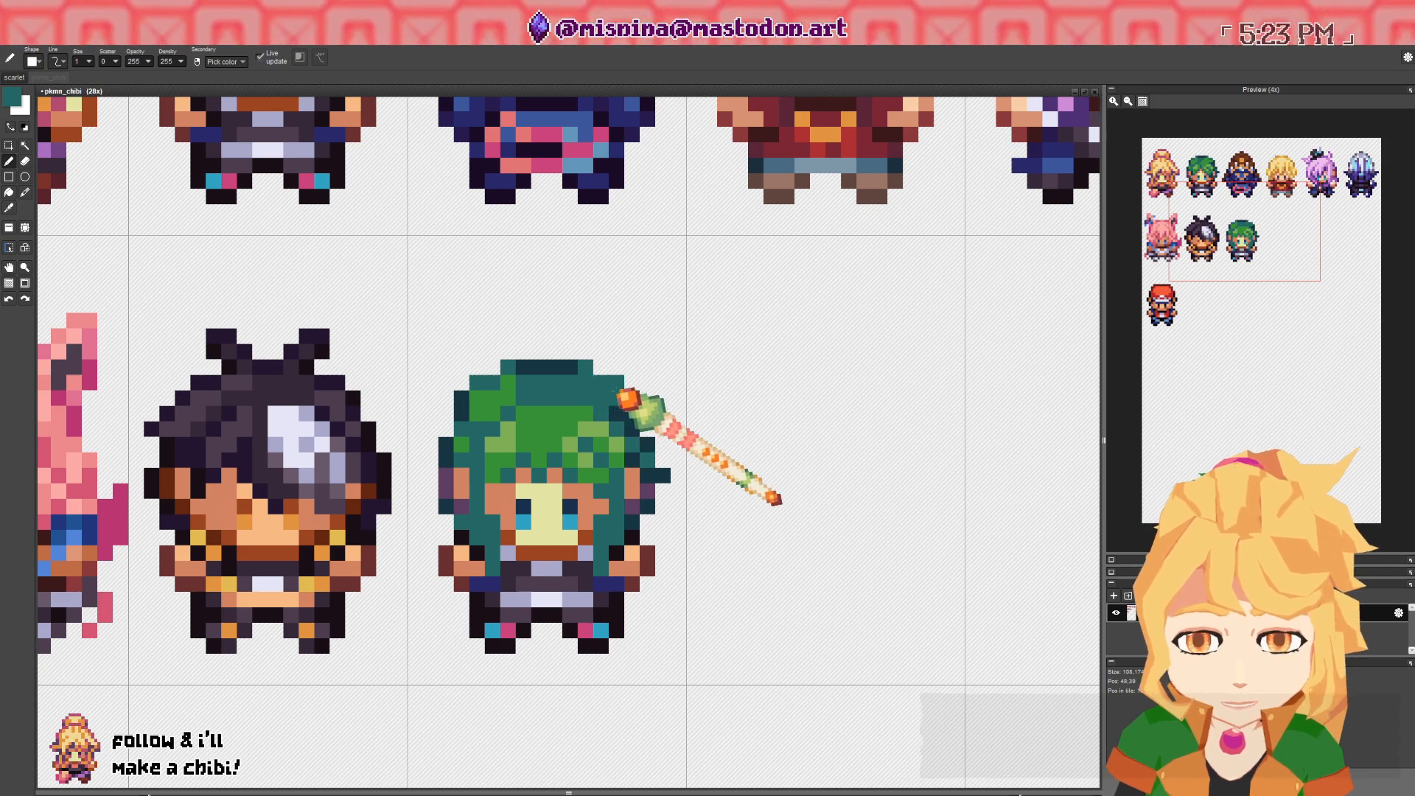
# - Repaint the crown above the fringe in teal with dark teal shading bands
pyautogui.moveTo(511, 397); pyautogui.dragTo(489, 413)
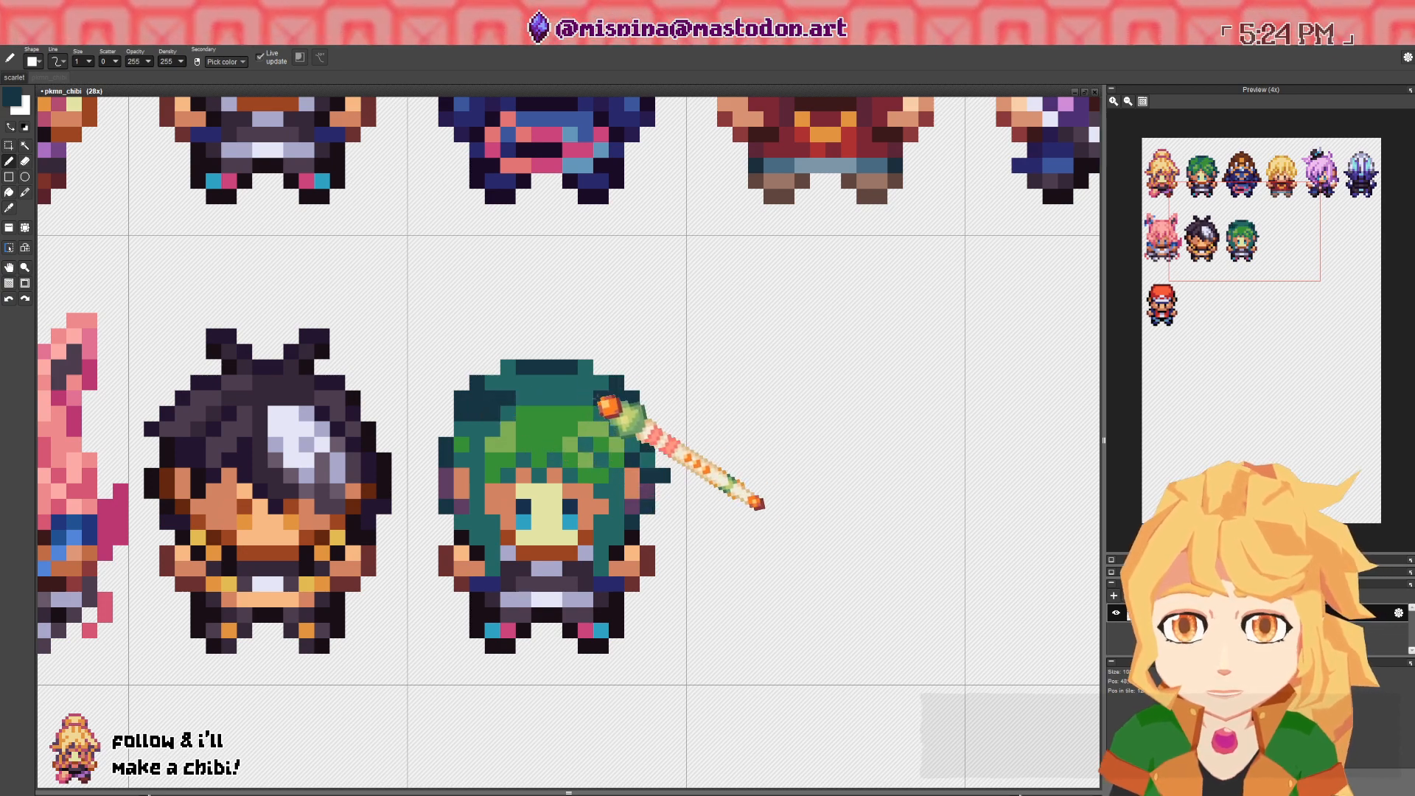
pyautogui.moveTo(592, 406); pyautogui.dragTo(603, 411)
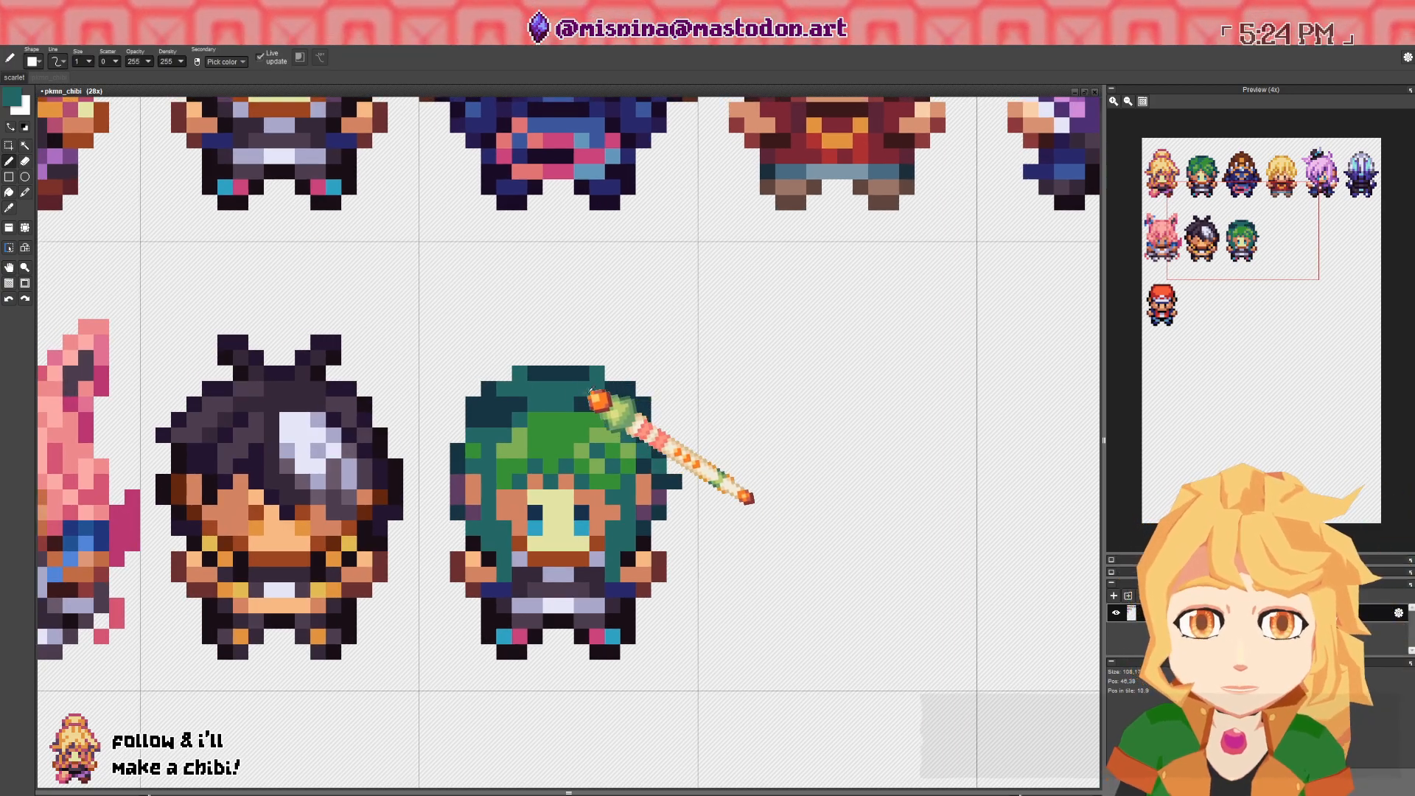
pyautogui.moveTo(667, 430); pyautogui.dragTo(672, 393)
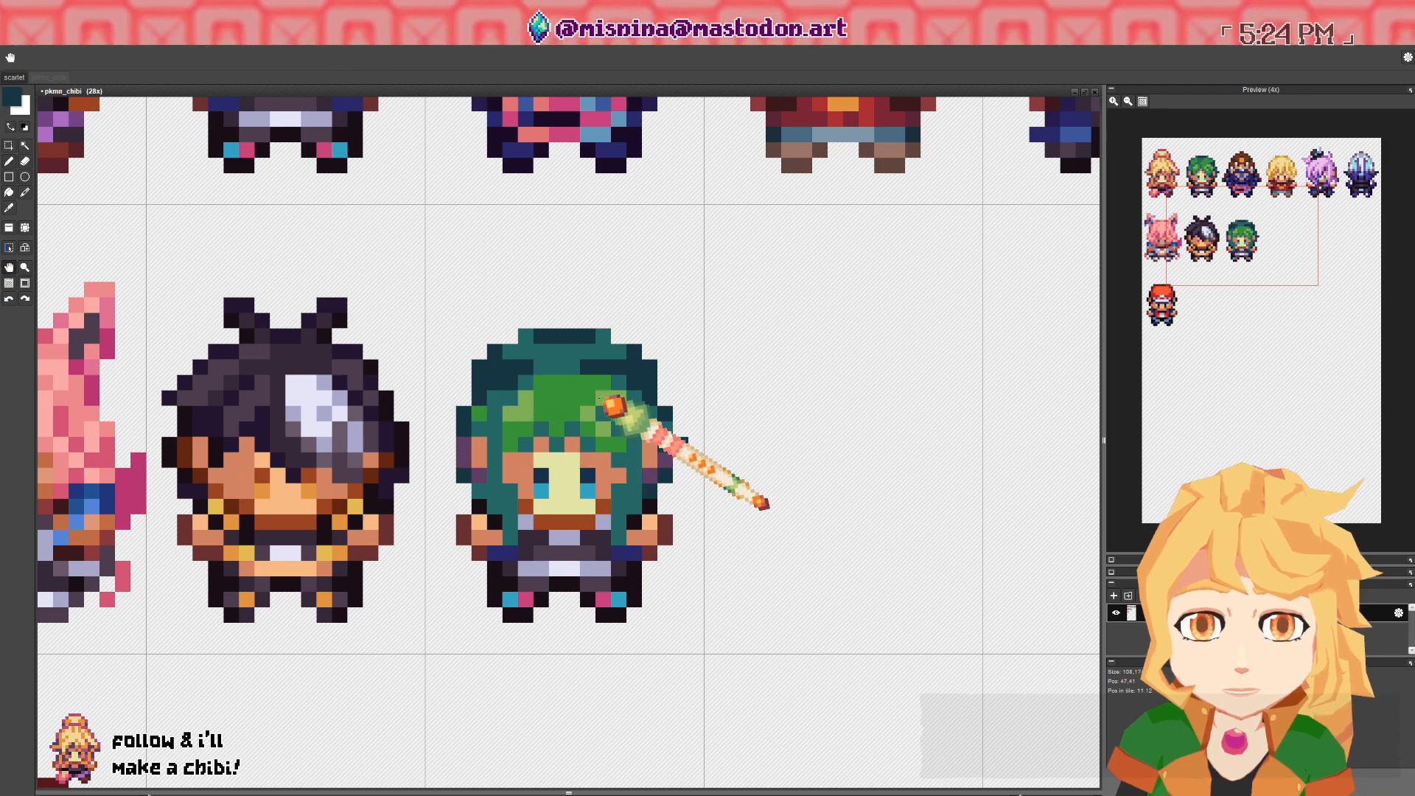
pyautogui.moveTo(589, 416); pyautogui.dragTo(571, 411)
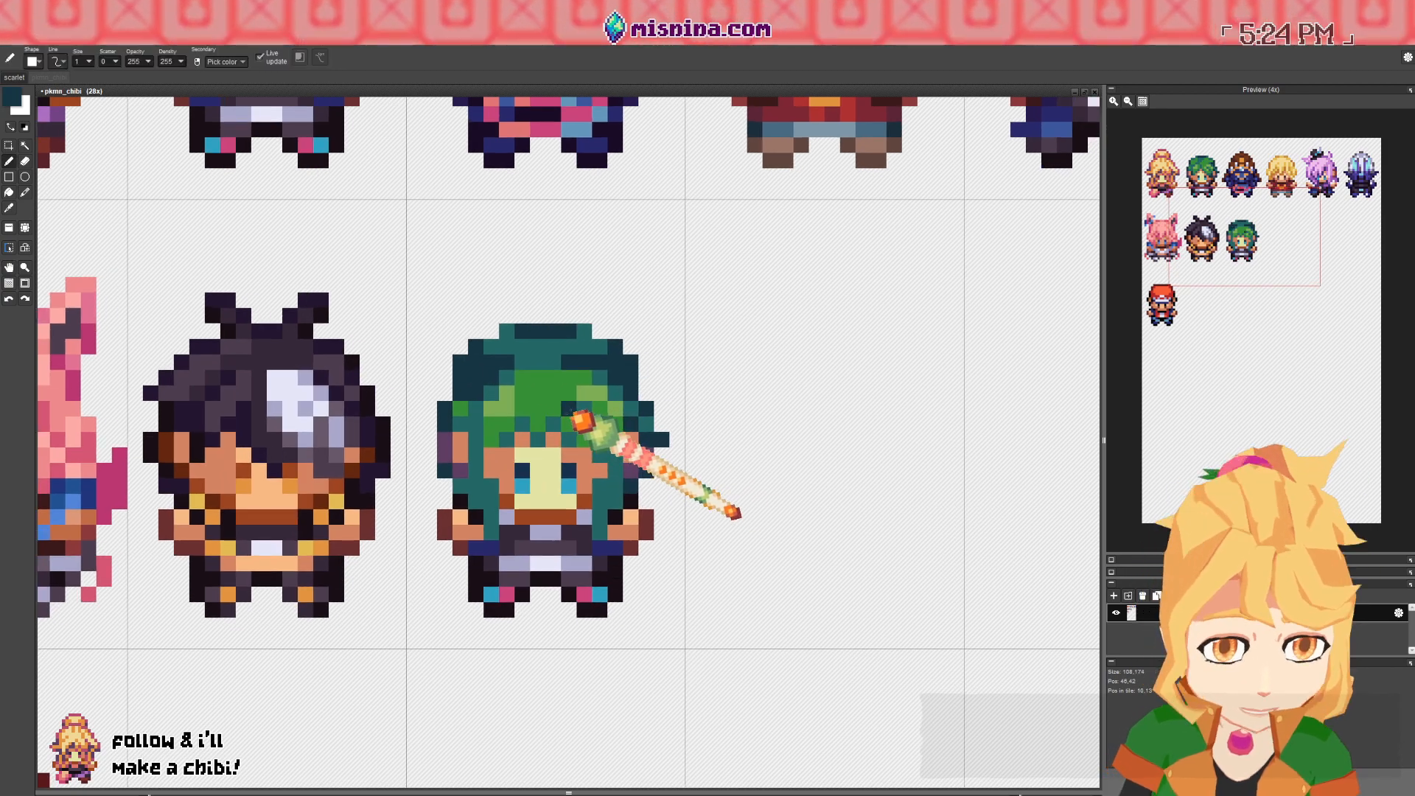
pyautogui.scroll(2, 576, 417)
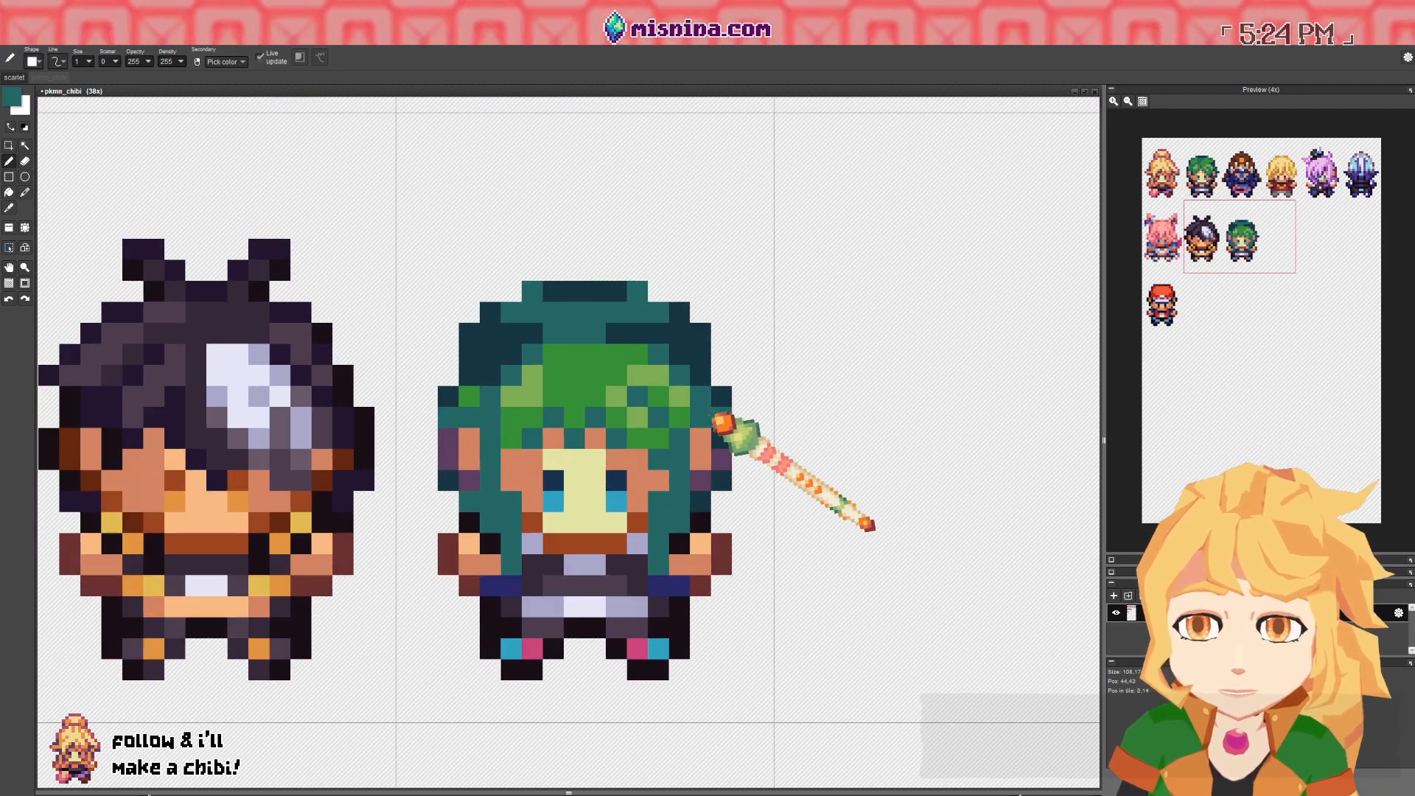
# - Touch up the fringe's side pixels and recolor the stray green pixels at the hair's outer edge teal
pyautogui.press('e')
pyautogui.click(515, 415)
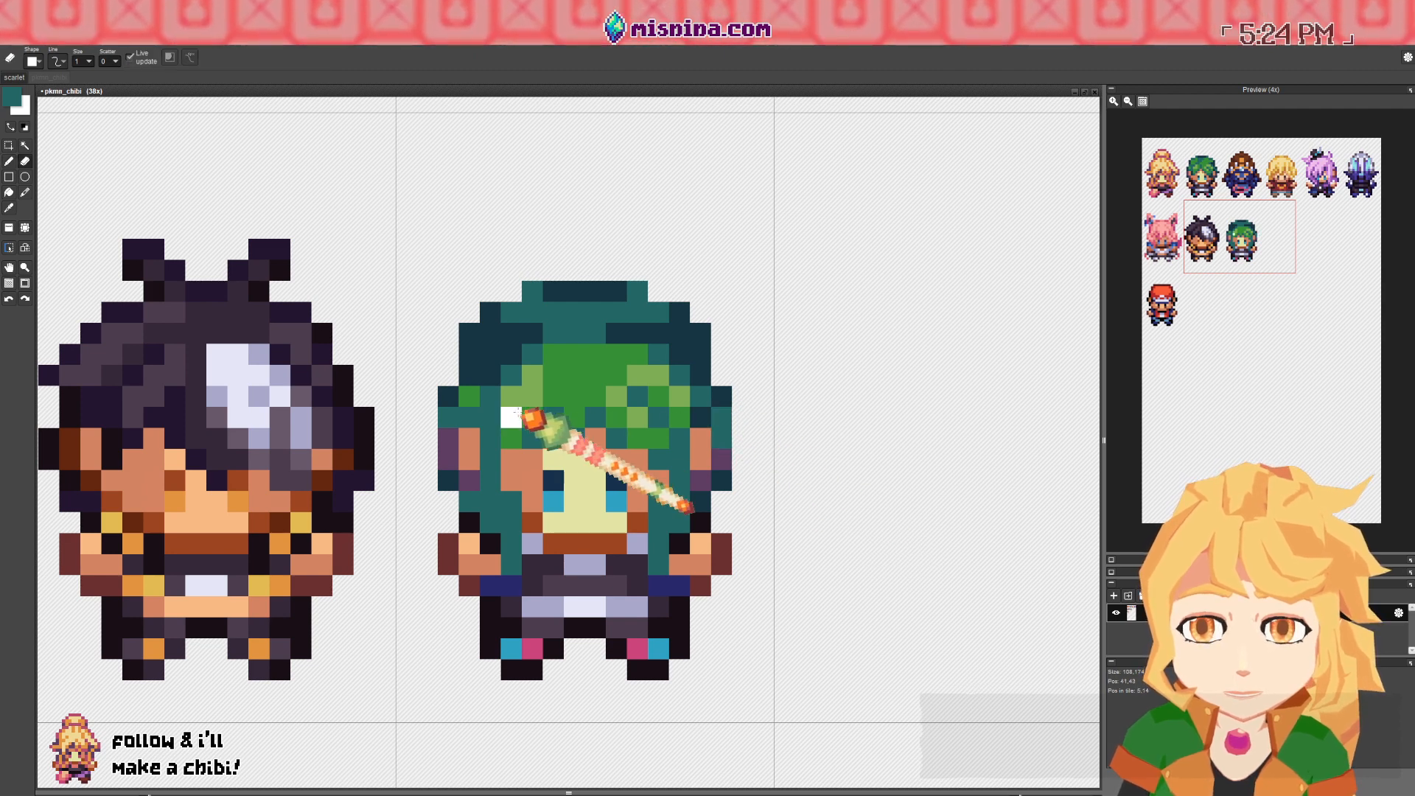
pyautogui.press('b')
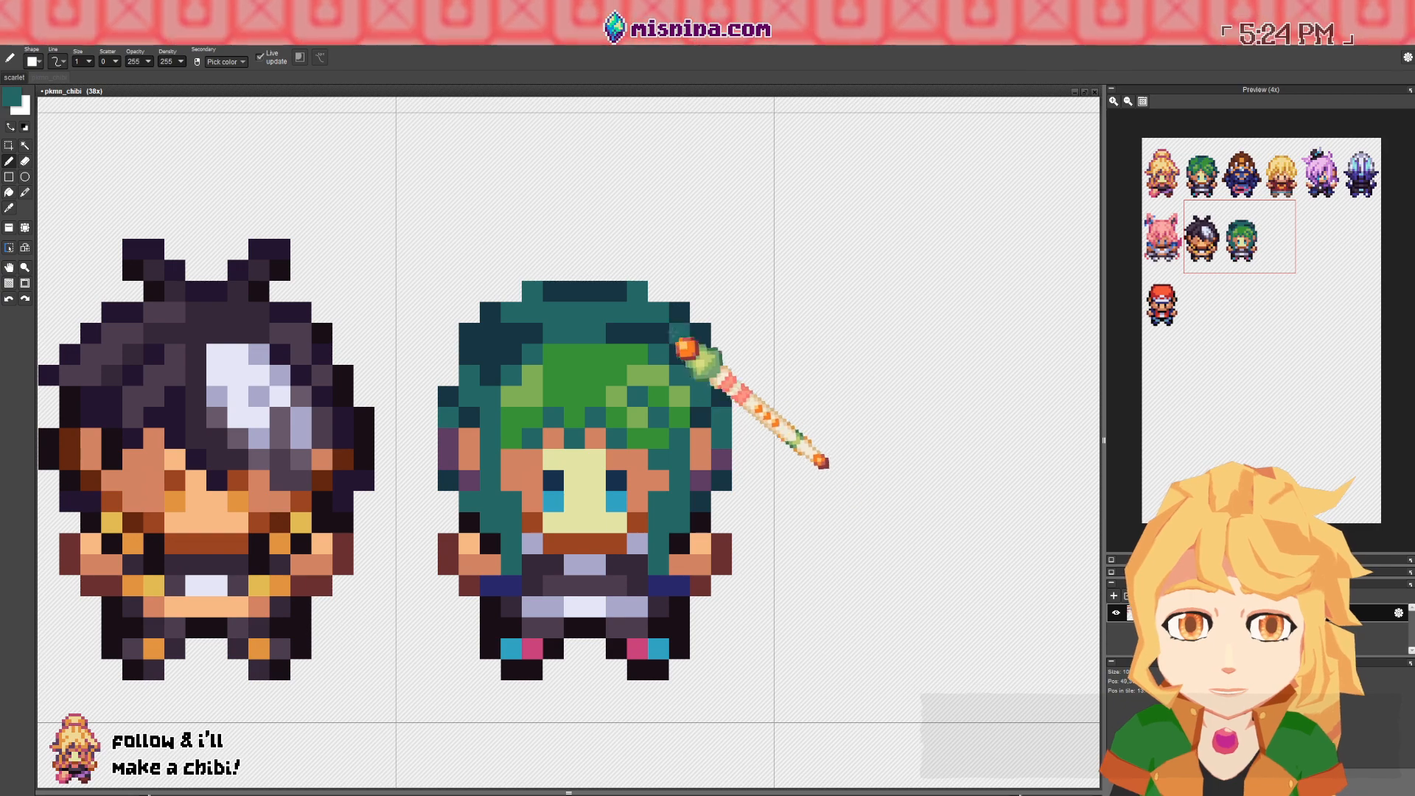
pyautogui.scroll(1, 678, 335)
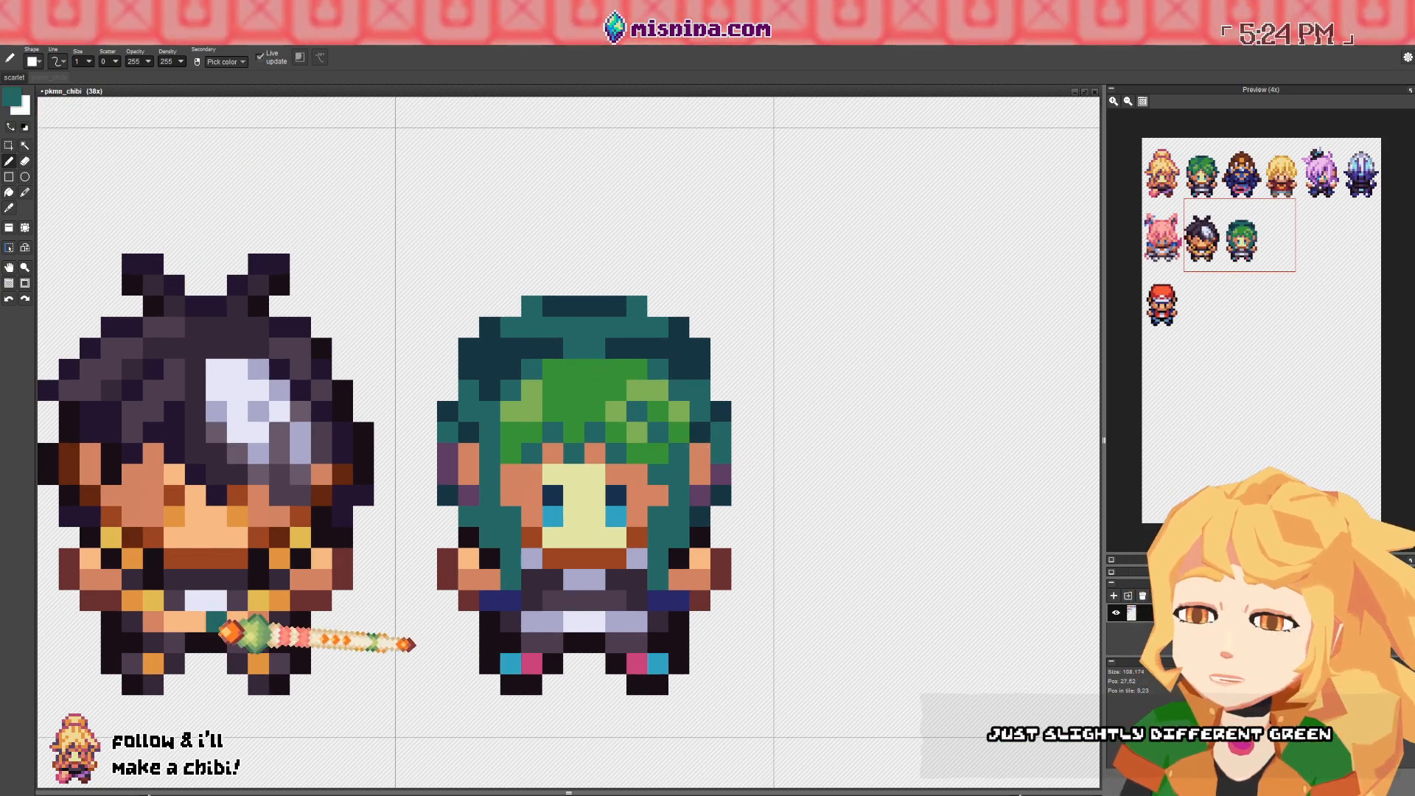
# - Mix the dark green 29624a as foreground color and repaint the teal of the crown and outer hair with it
pyautogui.click(15, 102)
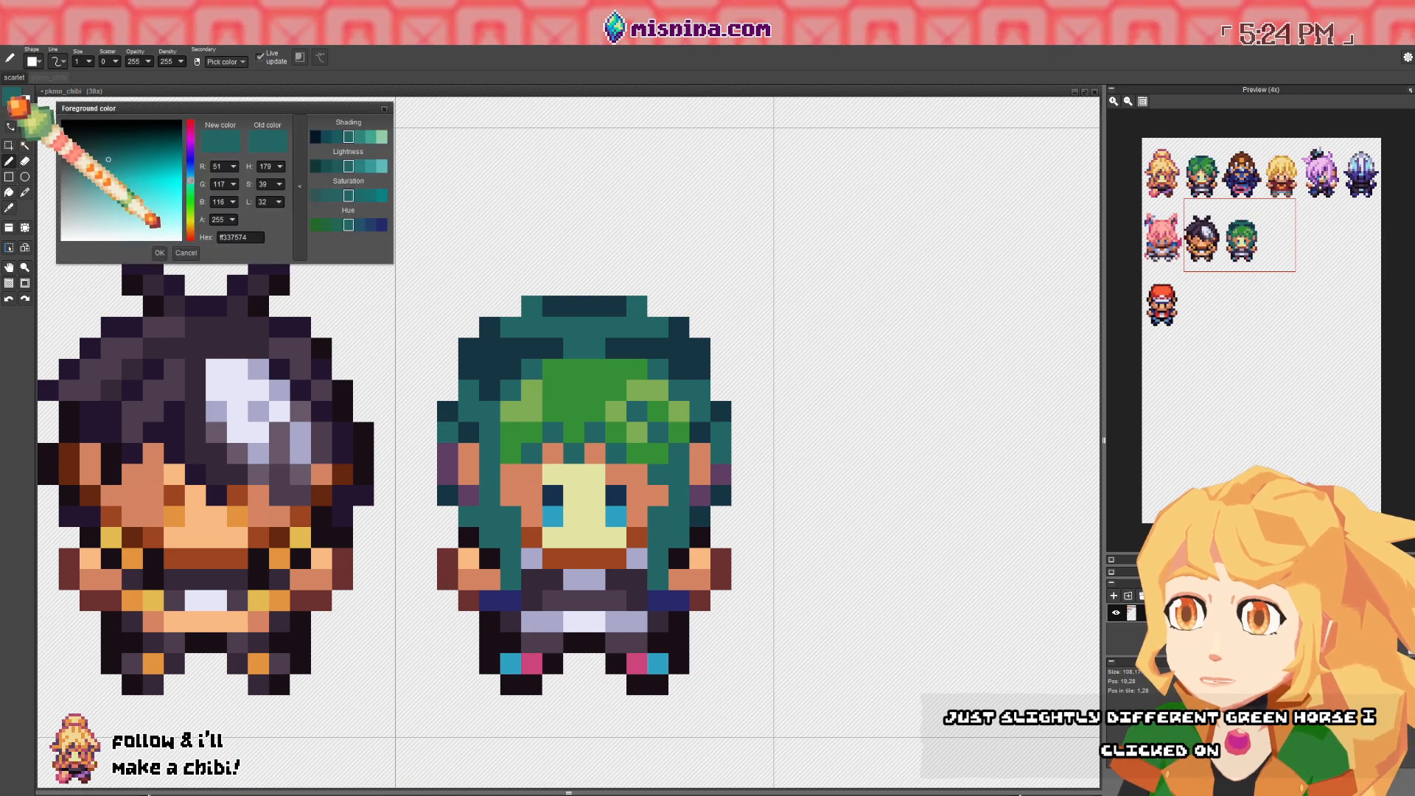
pyautogui.click(190, 187)
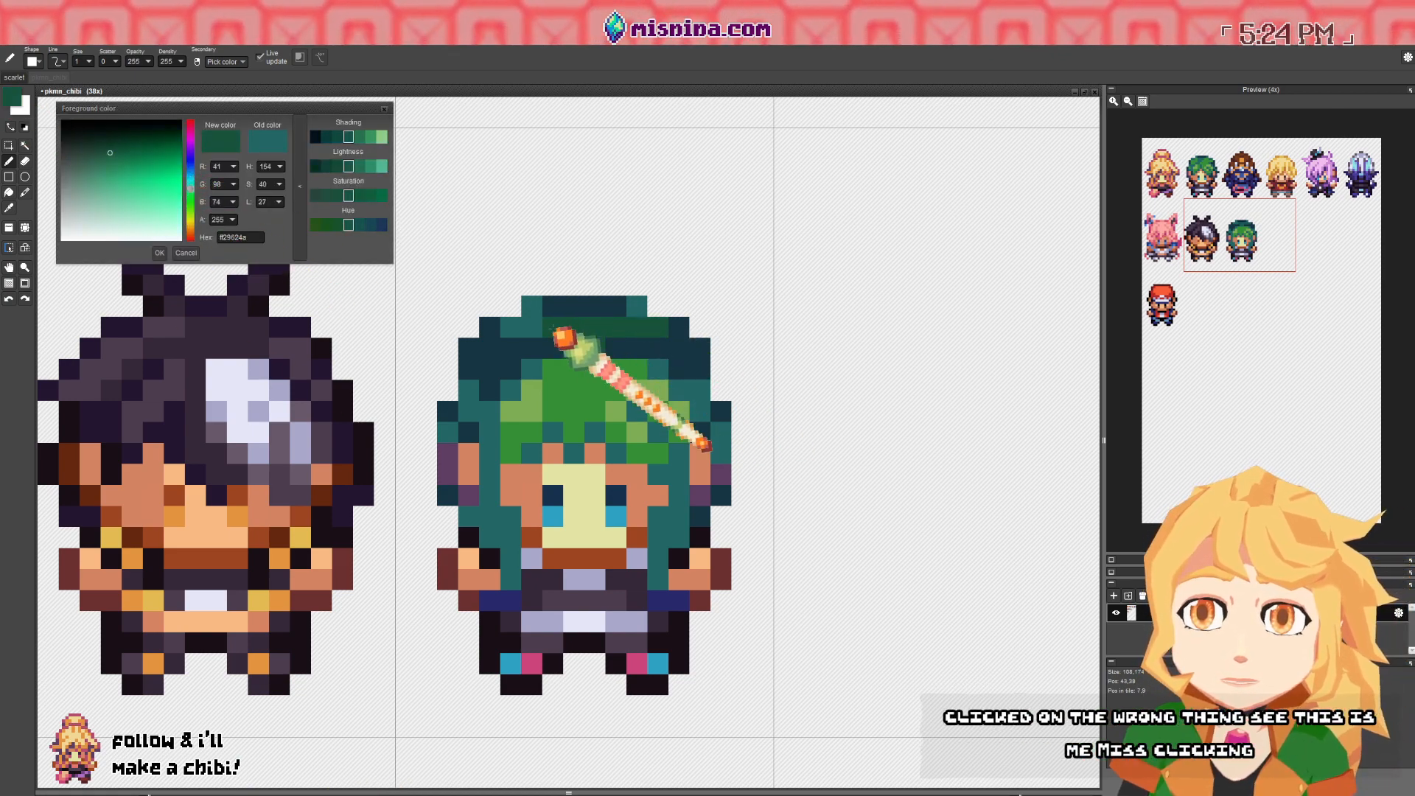
pyautogui.click(433, 412)
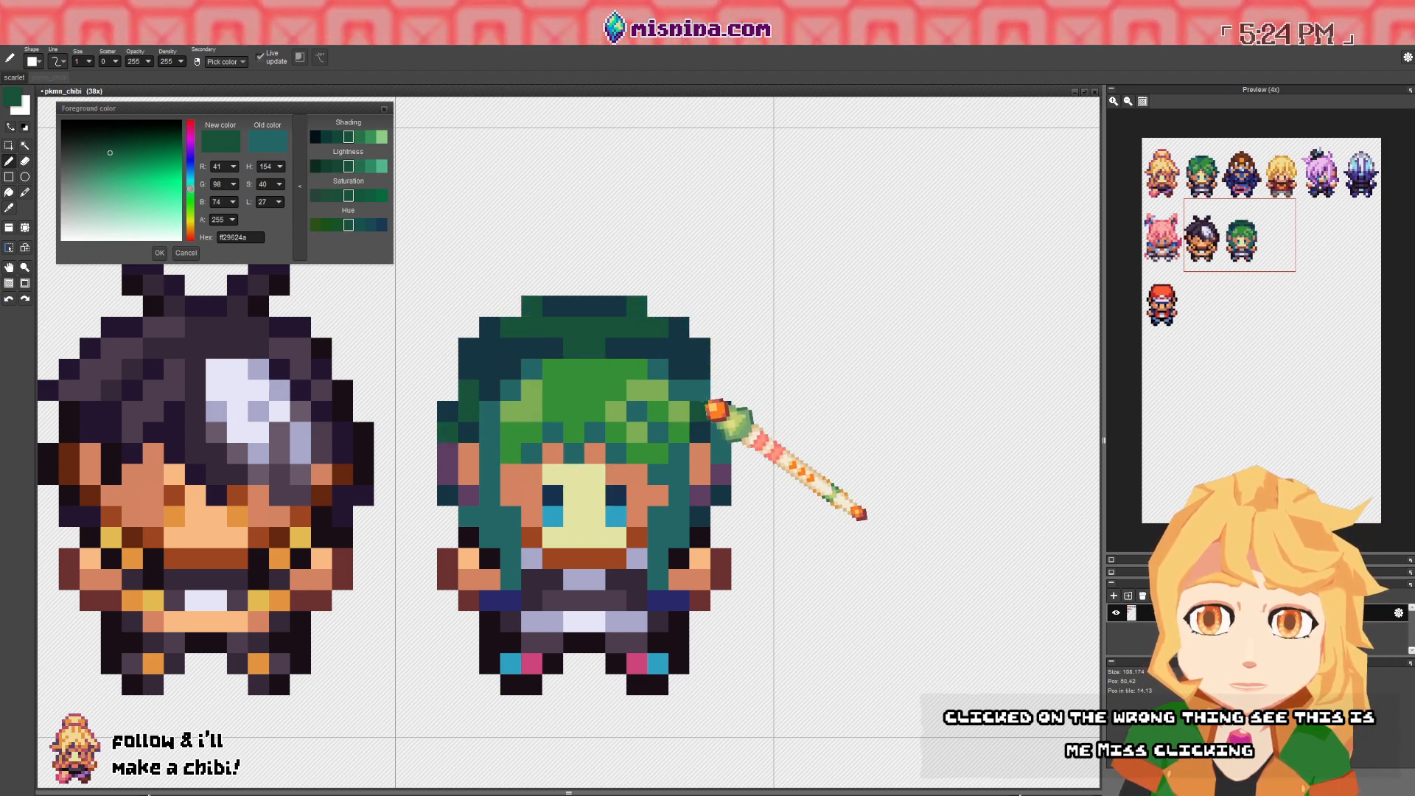
pyautogui.click(701, 391)
pyautogui.moveTo(696, 375); pyautogui.dragTo(654, 384)
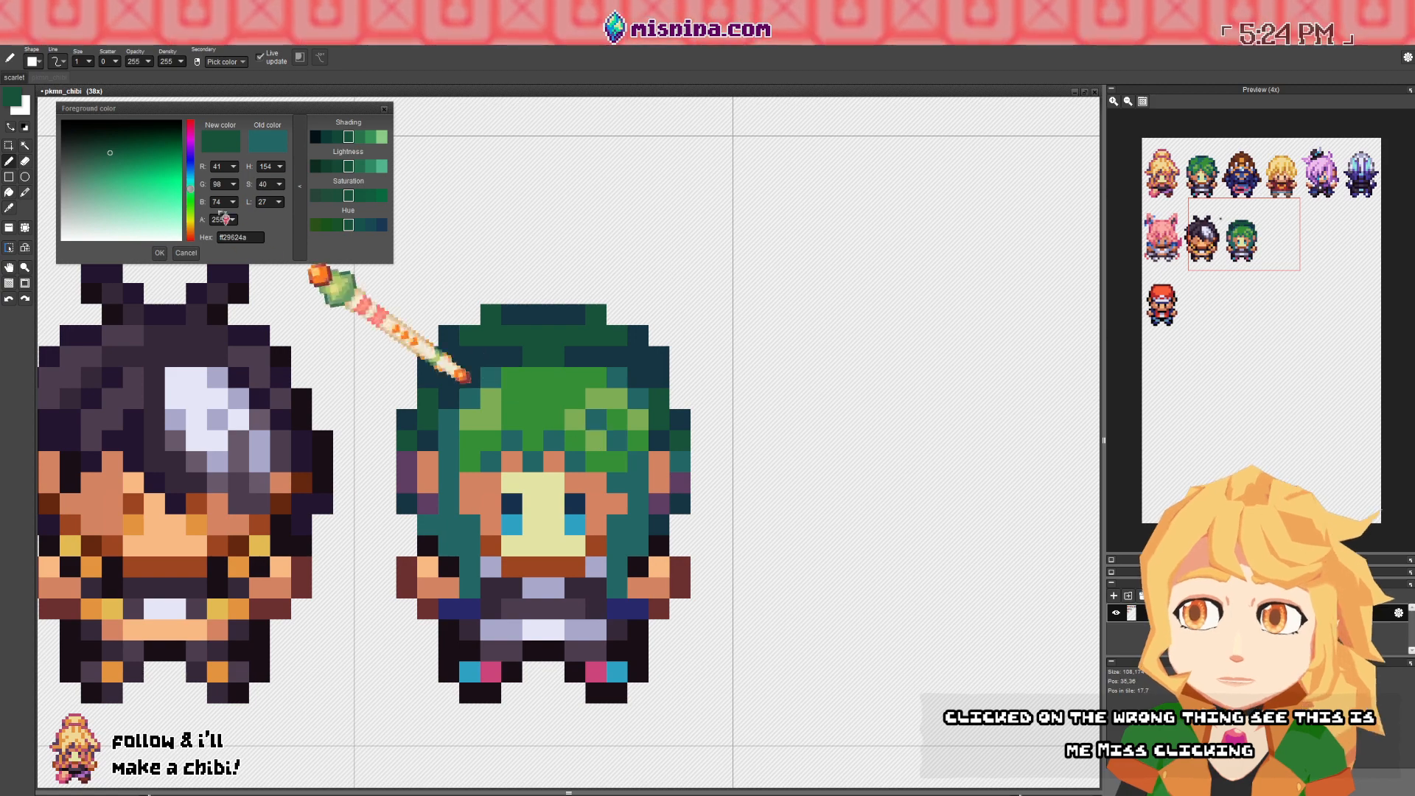
# - Mix the dark teal 225352 and repaint the shading bands around the crown with it
pyautogui.click(111, 148)
pyautogui.click(190, 180)
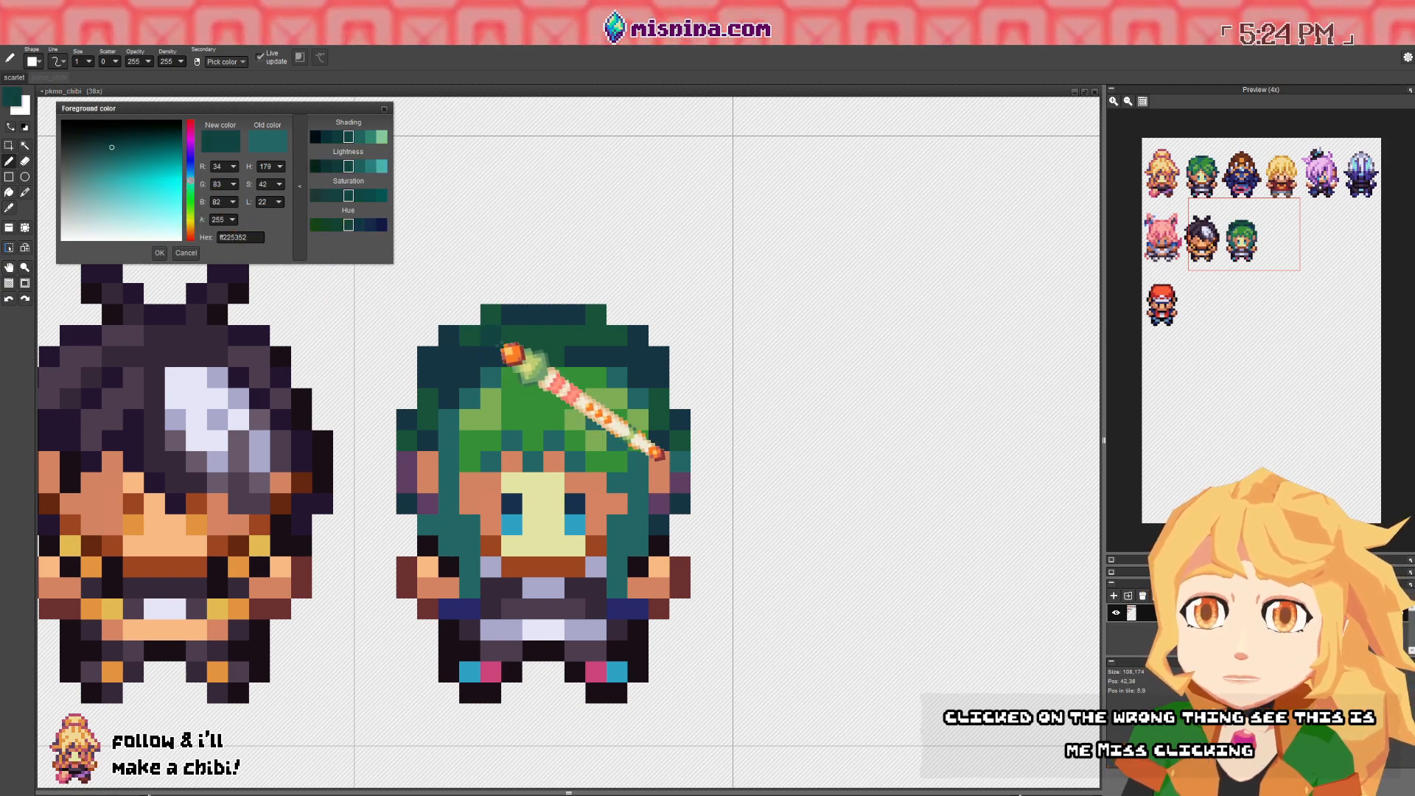
pyautogui.moveTo(510, 352)
pyautogui.mouseDown()
pyautogui.moveTo(451, 354)
pyautogui.moveTo(449, 385)
pyautogui.mouseUp()
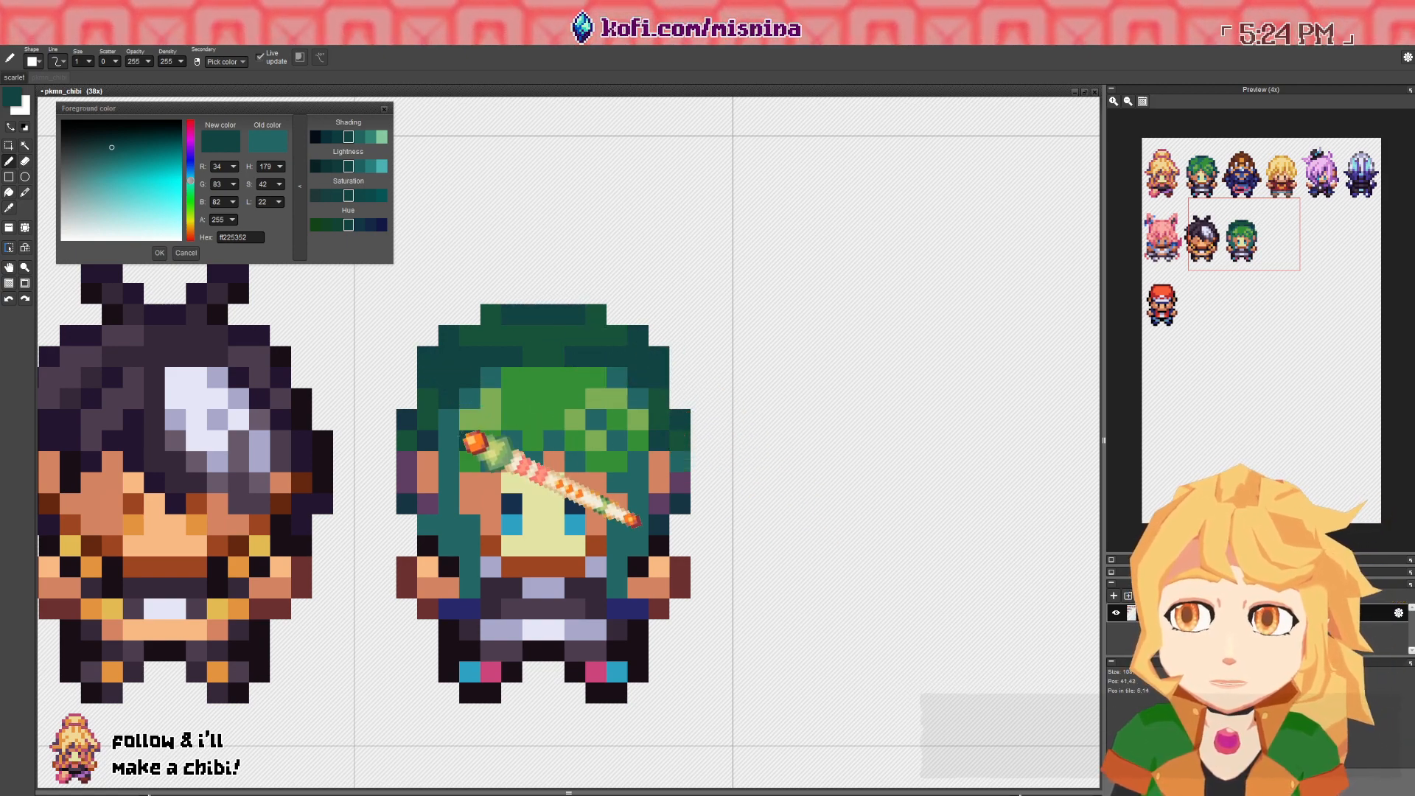
pyautogui.moveTo(541, 384); pyautogui.dragTo(497, 369)
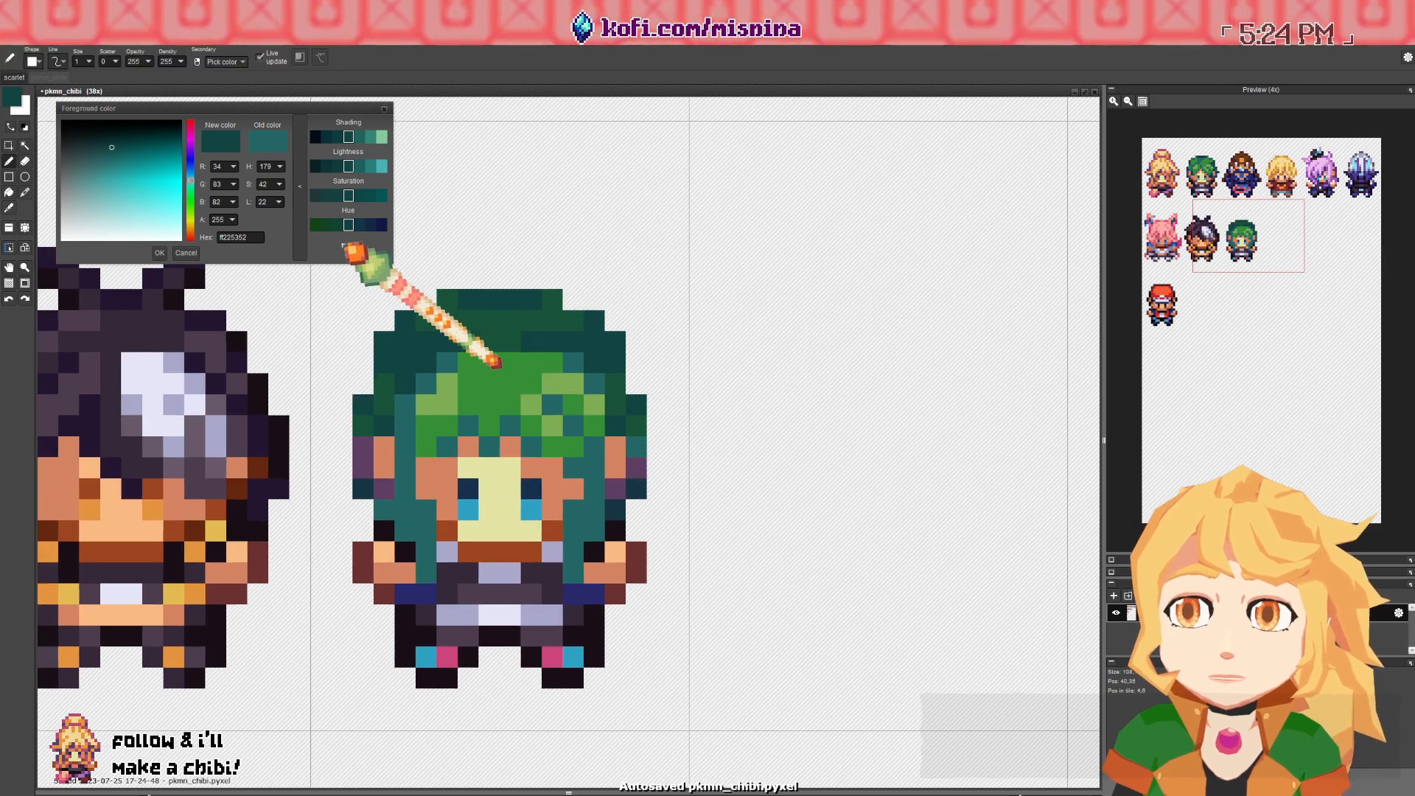
# - Mix the darker blue-teal 1e3e46, shade the outermost edge pixels of the hair with it, and resample the crown's dark teal
pyautogui.click(106, 141)
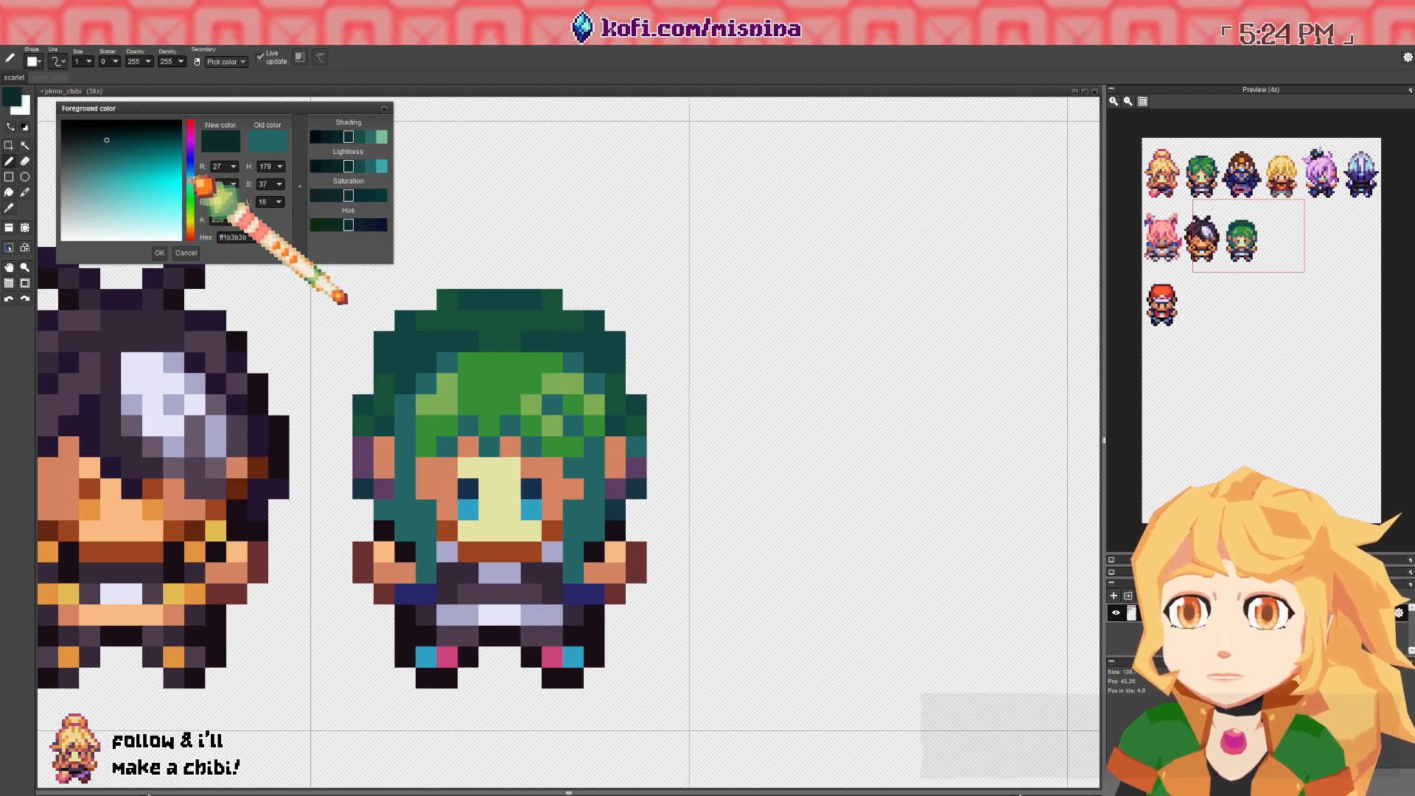
pyautogui.click(191, 177)
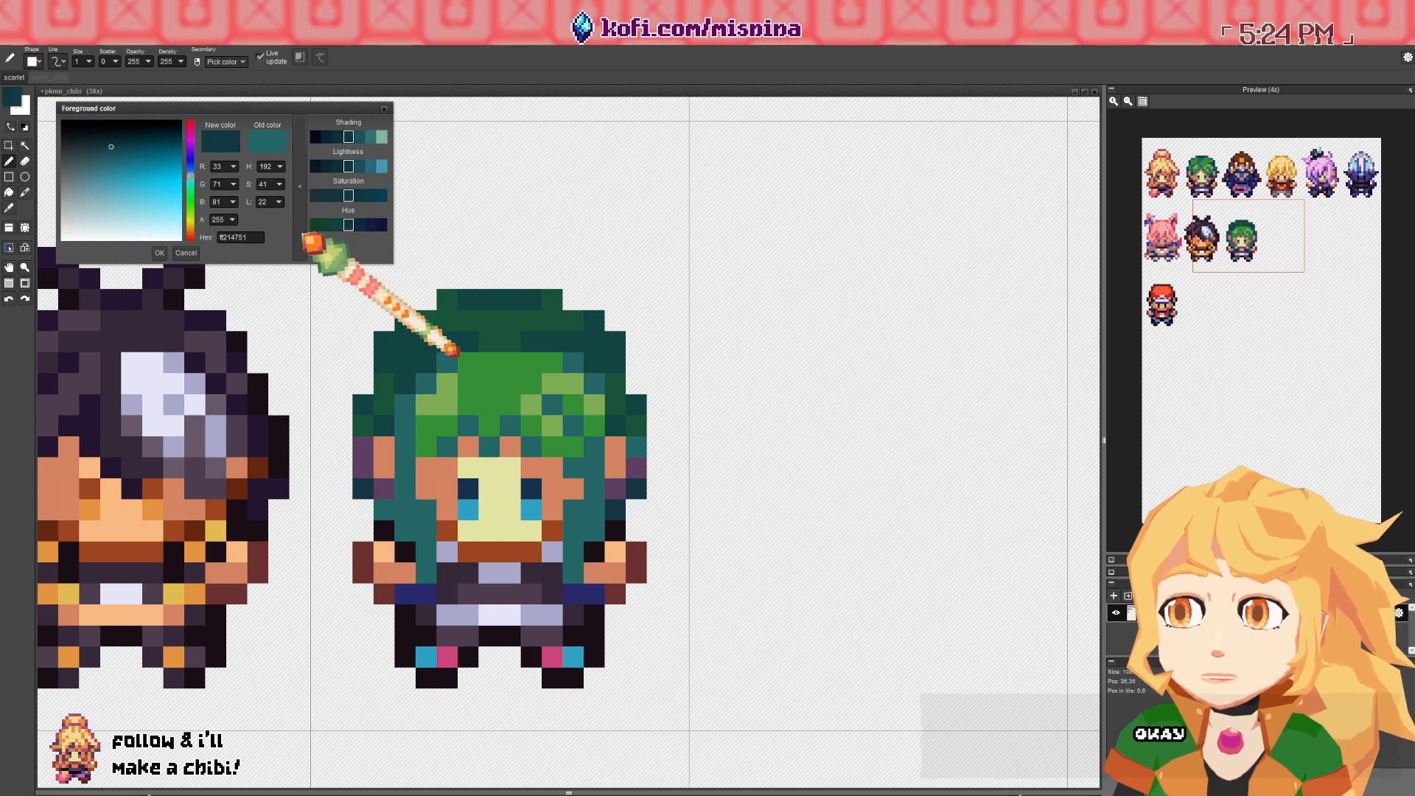
pyautogui.click(102, 151)
pyautogui.click(109, 143)
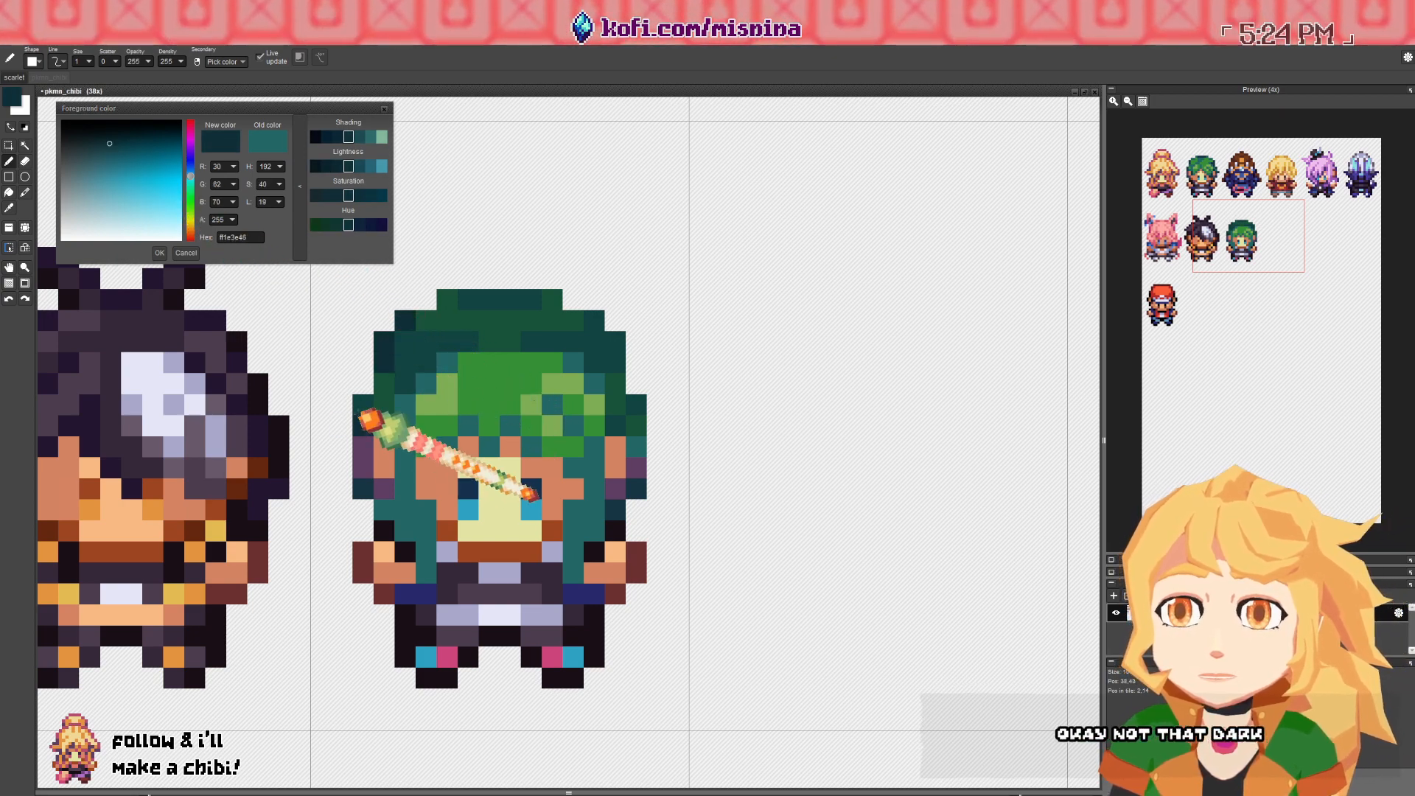
pyautogui.moveTo(617, 362); pyautogui.dragTo(620, 347)
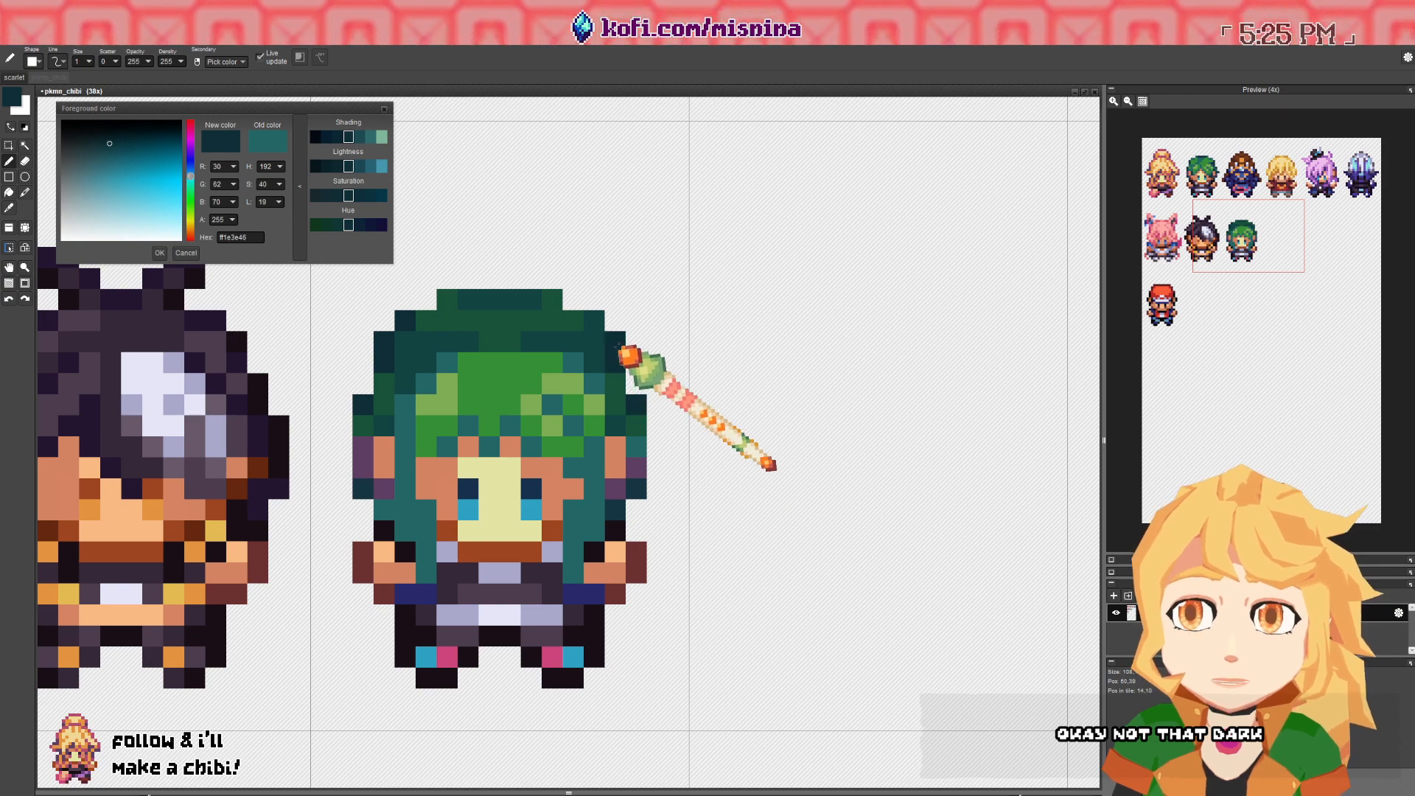
pyautogui.click(601, 327)
pyautogui.rightClick(592, 350)
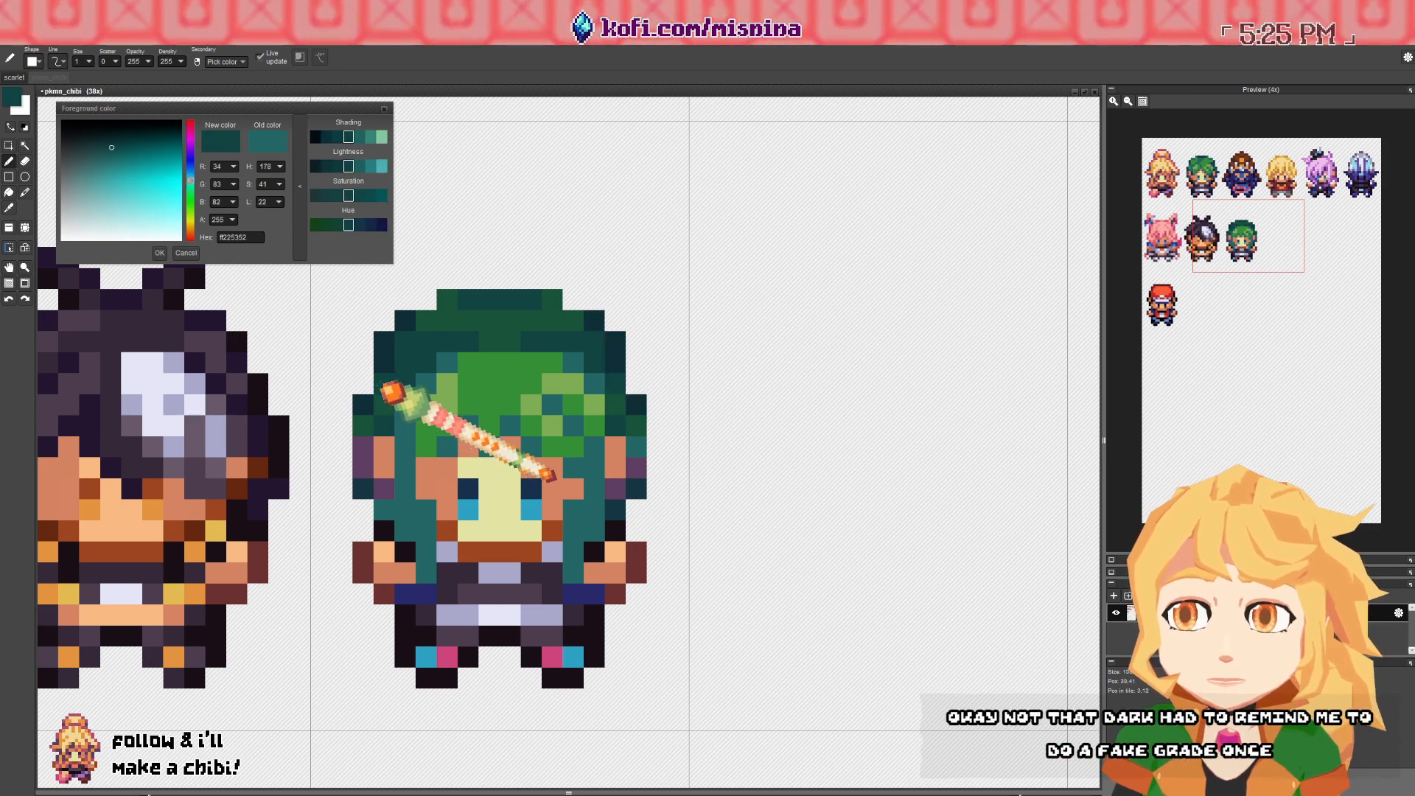
# - Sample the hair's teal 337574 and paint teal strand pixels into the green fringe
pyautogui.scroll(-1, 442, 384)
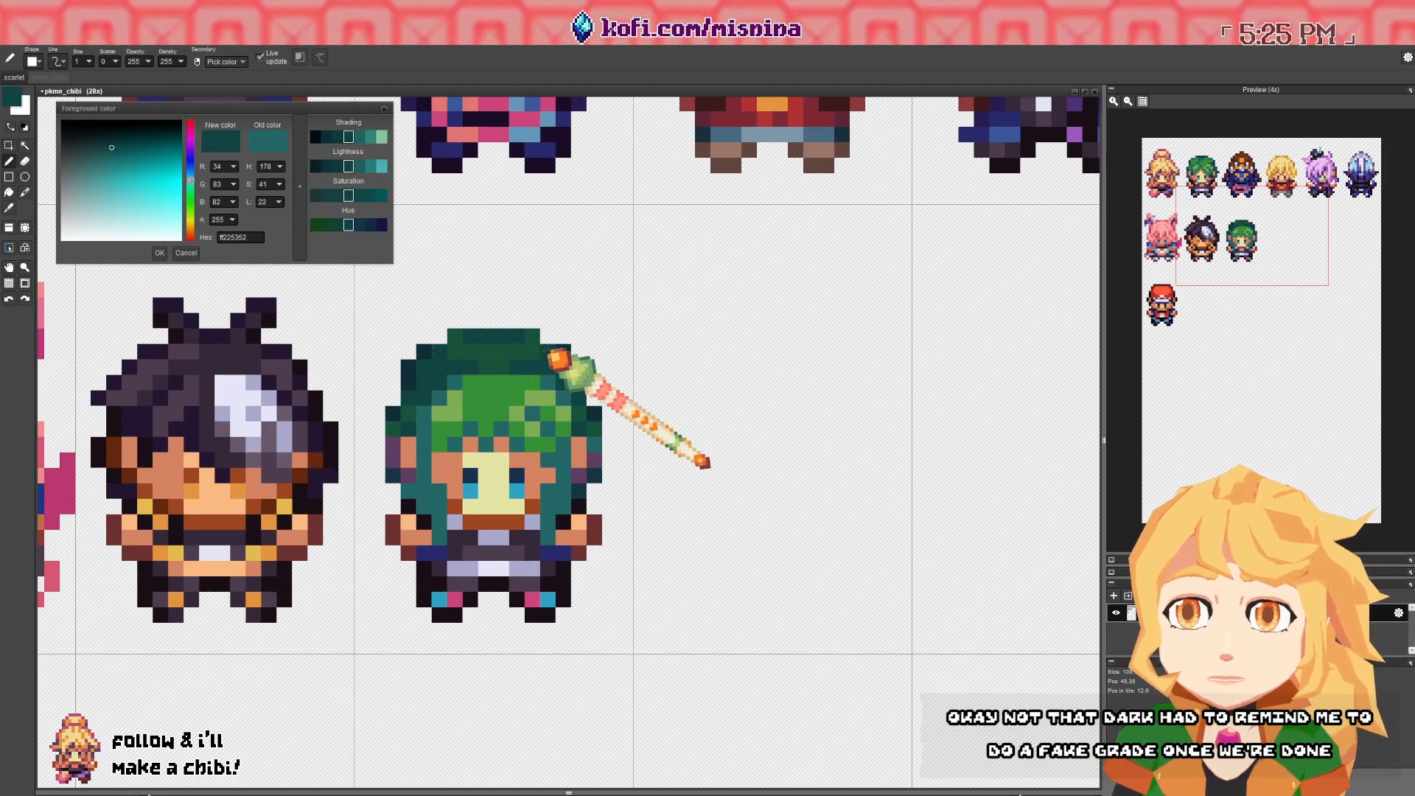
pyautogui.moveTo(550, 394); pyautogui.dragTo(556, 373)
pyautogui.moveTo(527, 384); pyautogui.dragTo(535, 381)
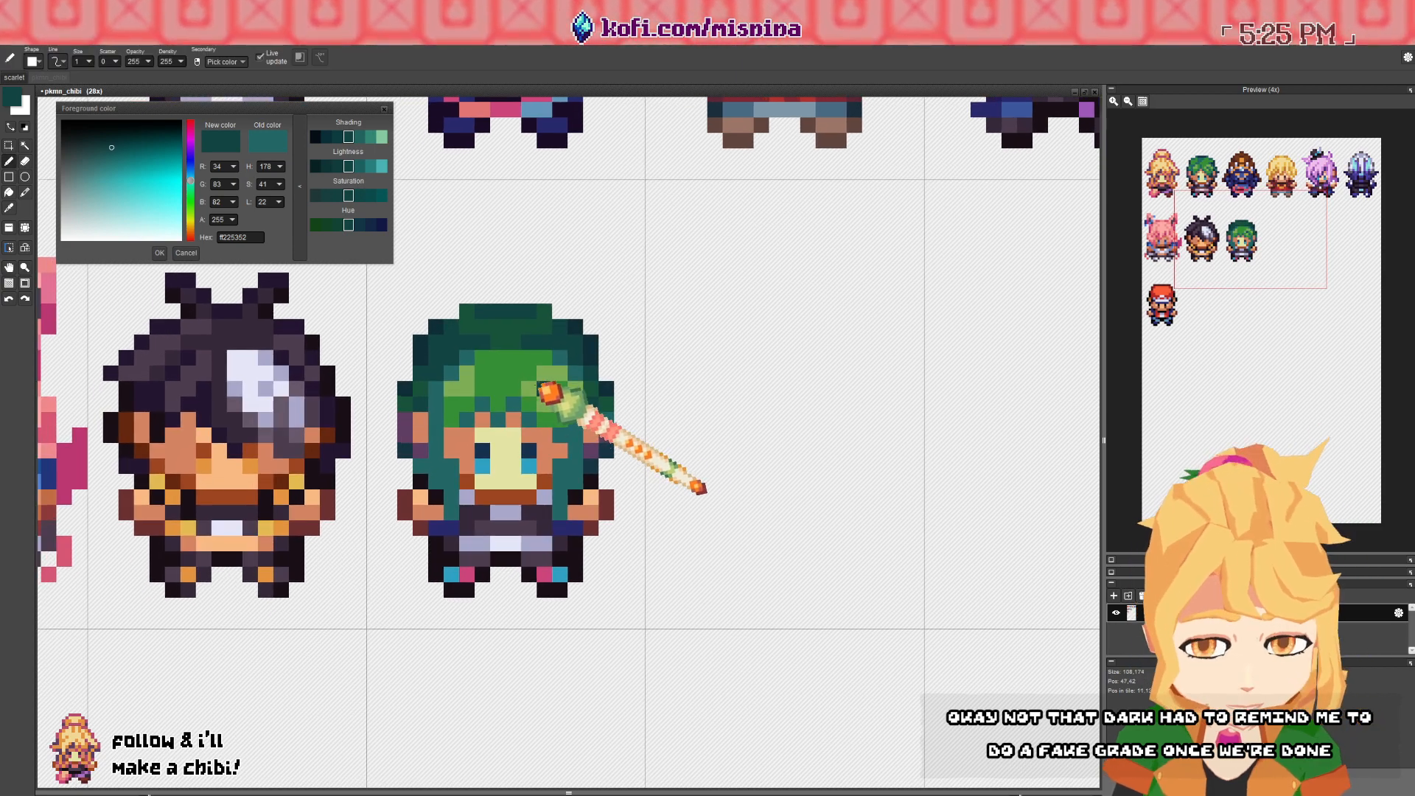
pyautogui.scroll(1, 546, 390)
pyautogui.rightClick(559, 392)
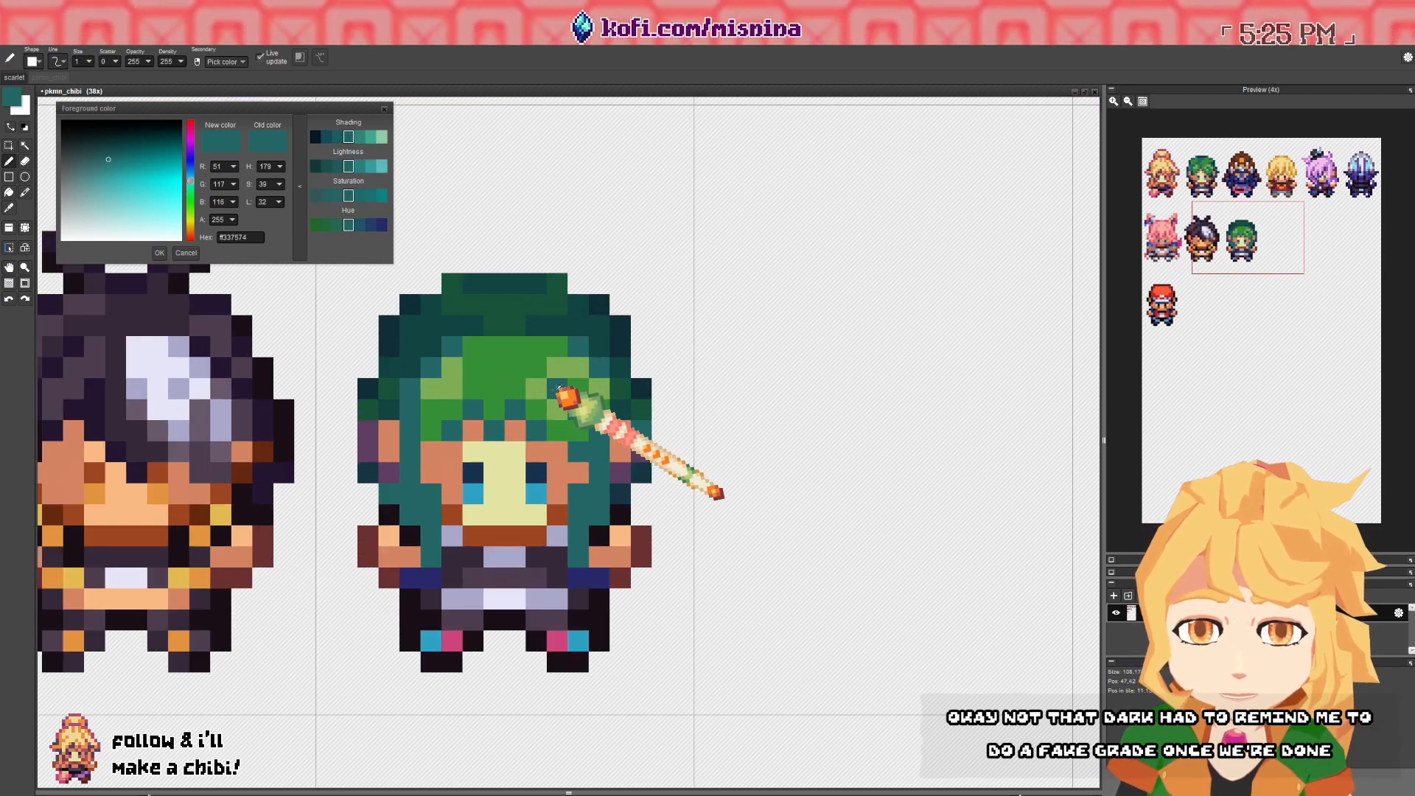
pyautogui.click(474, 395)
pyautogui.click(511, 391)
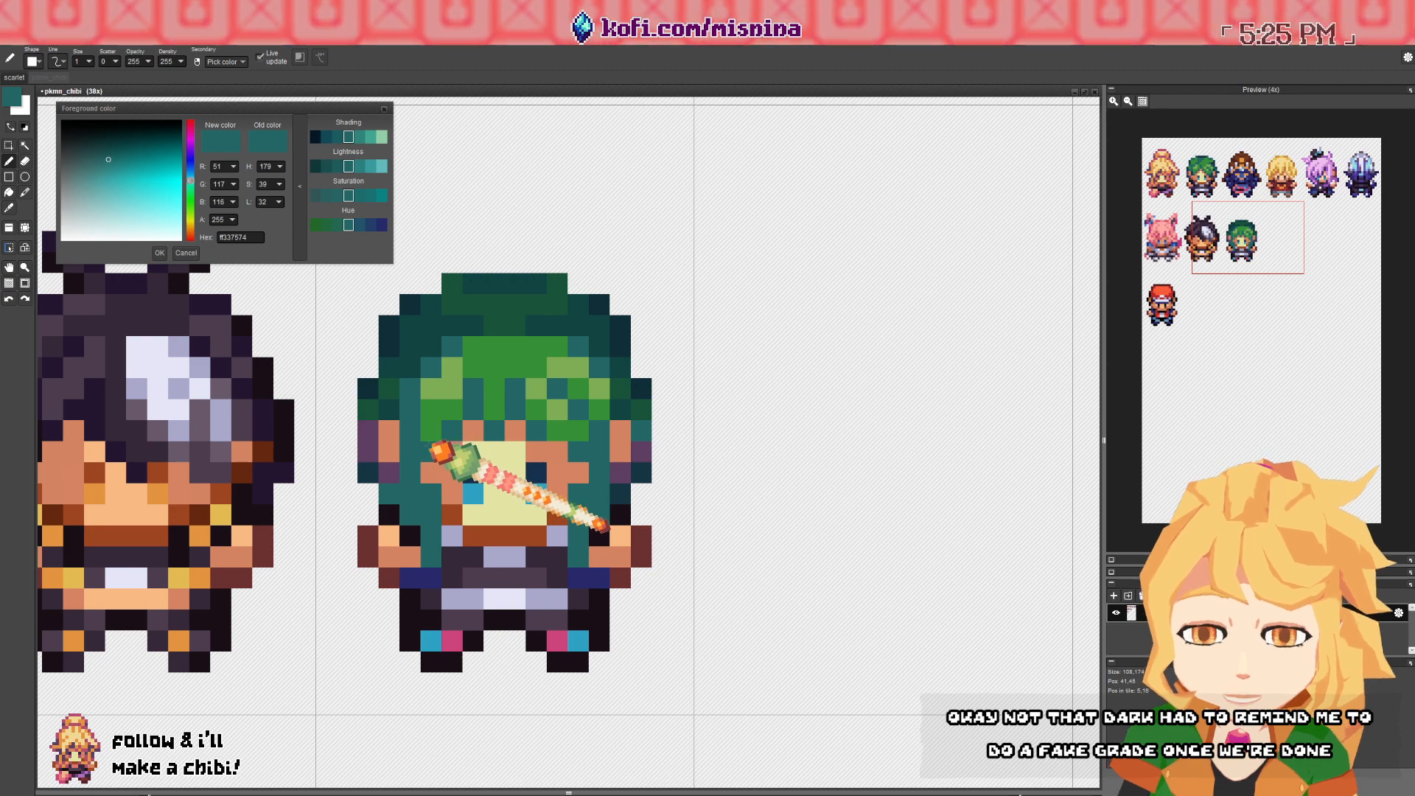
# - Sample the hair's green 459947 and paint green strands down both side locks
pyautogui.rightClick(594, 447)
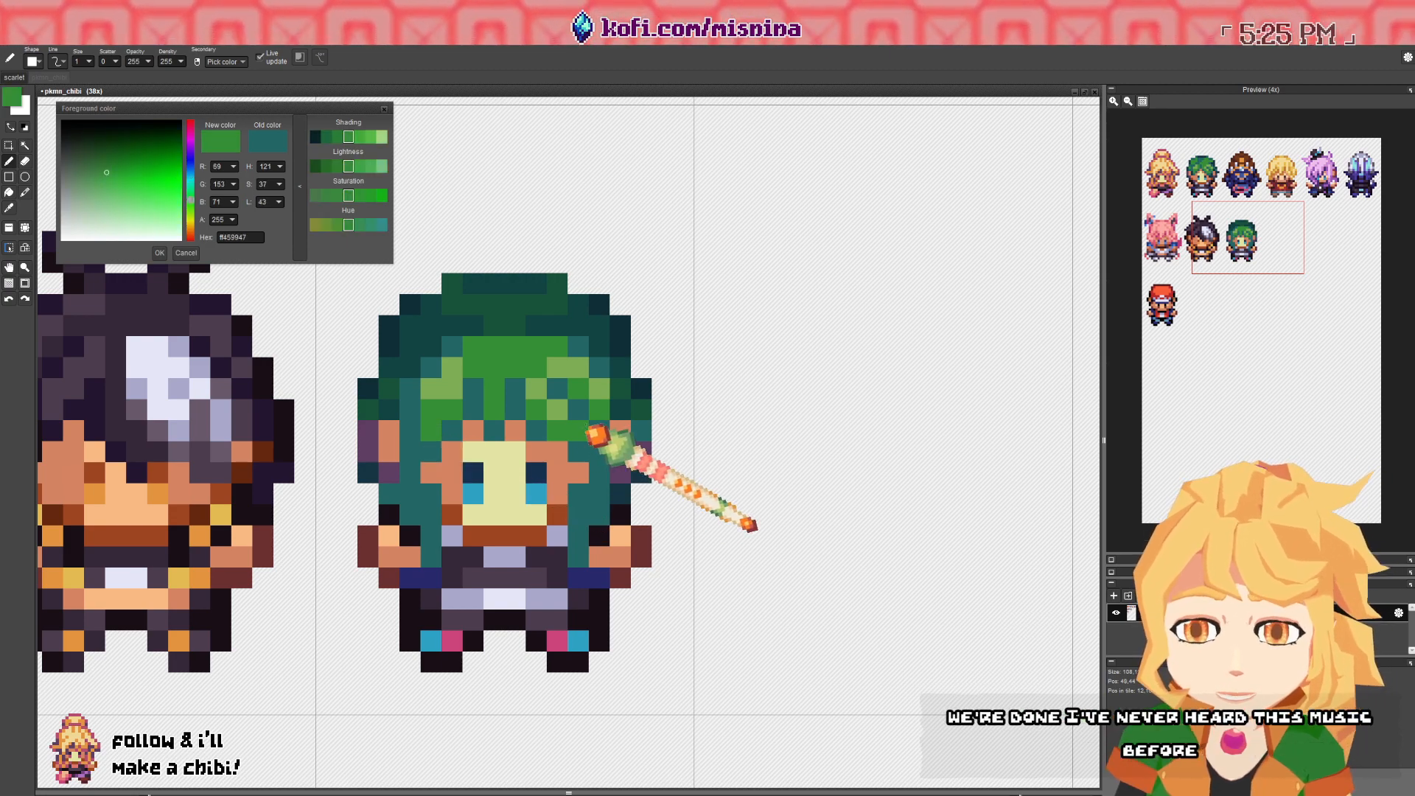
pyautogui.click(593, 446)
pyautogui.click(416, 454)
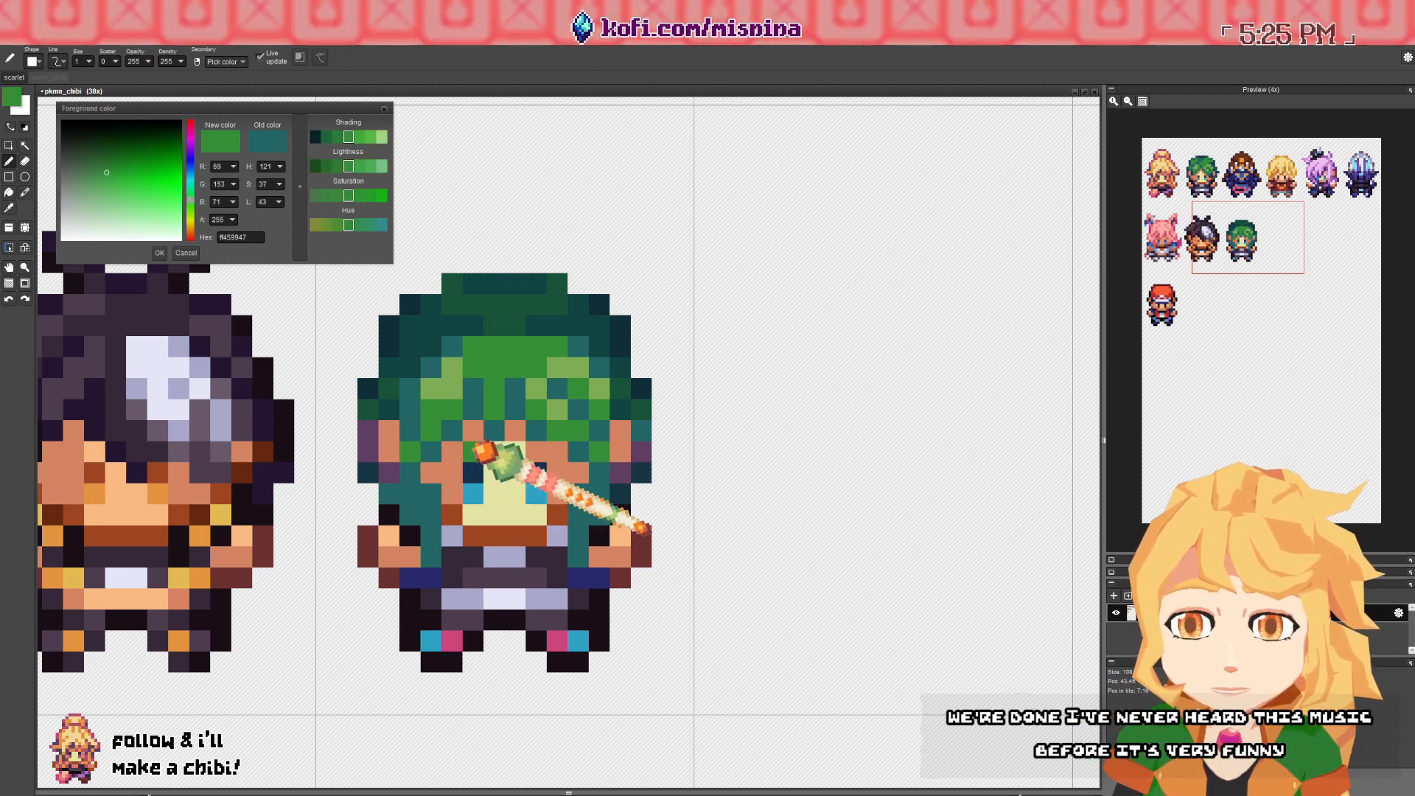
pyautogui.moveTo(432, 492); pyautogui.dragTo(437, 463)
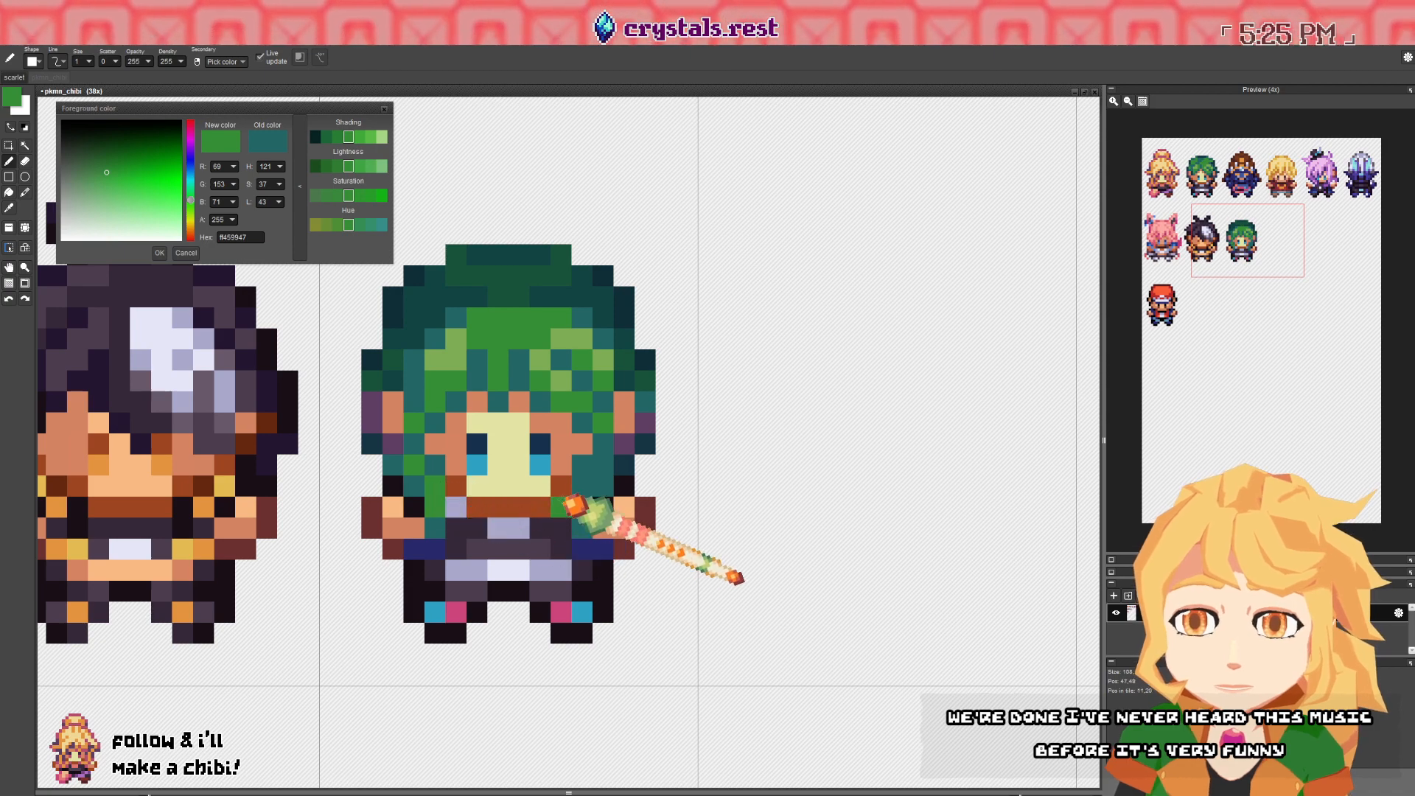
pyautogui.moveTo(581, 485); pyautogui.dragTo(582, 504)
pyautogui.moveTo(586, 454)
pyautogui.mouseDown()
pyautogui.moveTo(562, 433)
pyautogui.moveTo(580, 457)
pyautogui.mouseUp()
# - Sample the neighboring sprite's skin tone, lighten it to peach fbcda6, and fill the yellowish face with it
pyautogui.rightClick(528, 462)
pyautogui.rightClick(509, 464)
pyautogui.rightClick(125, 472)
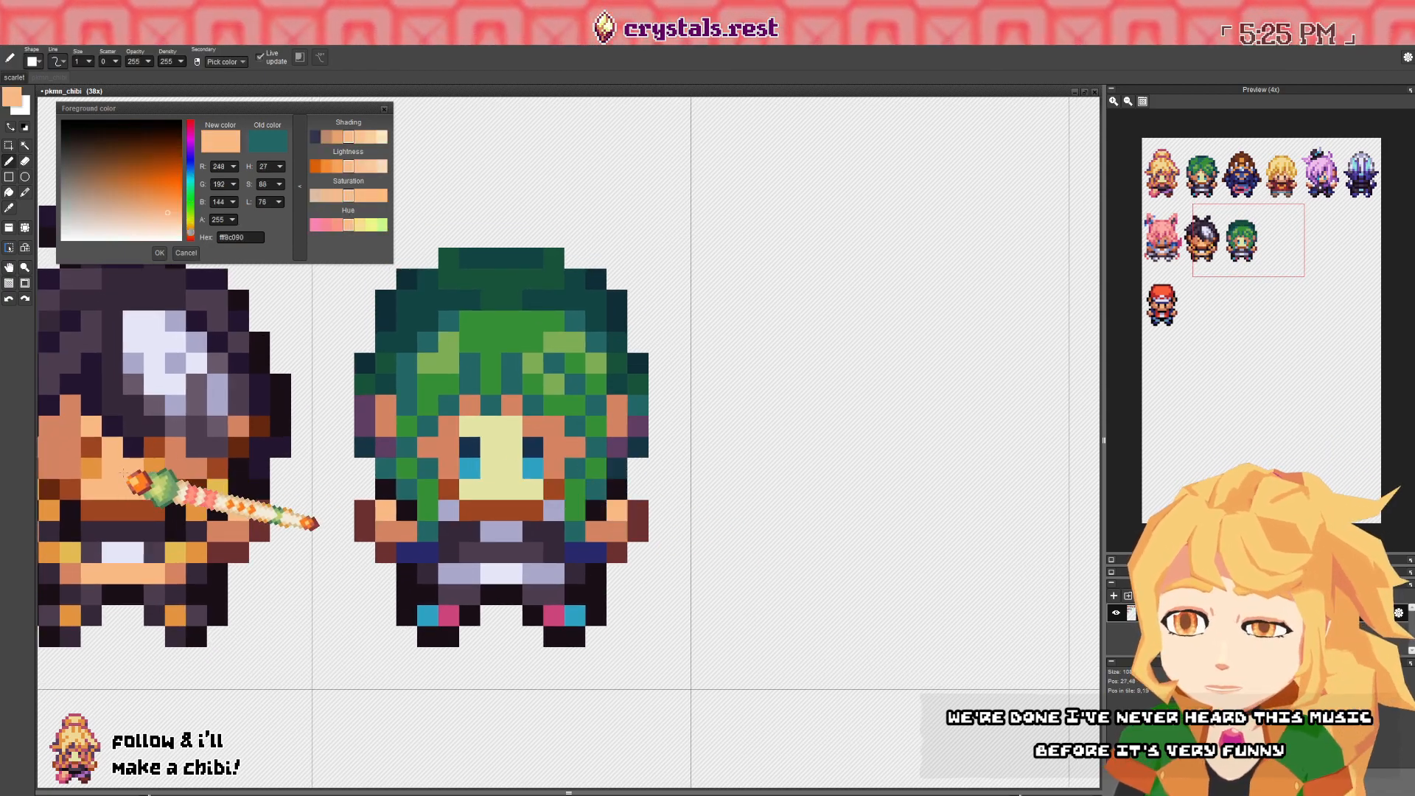
pyautogui.click(171, 219)
pyautogui.press('e')
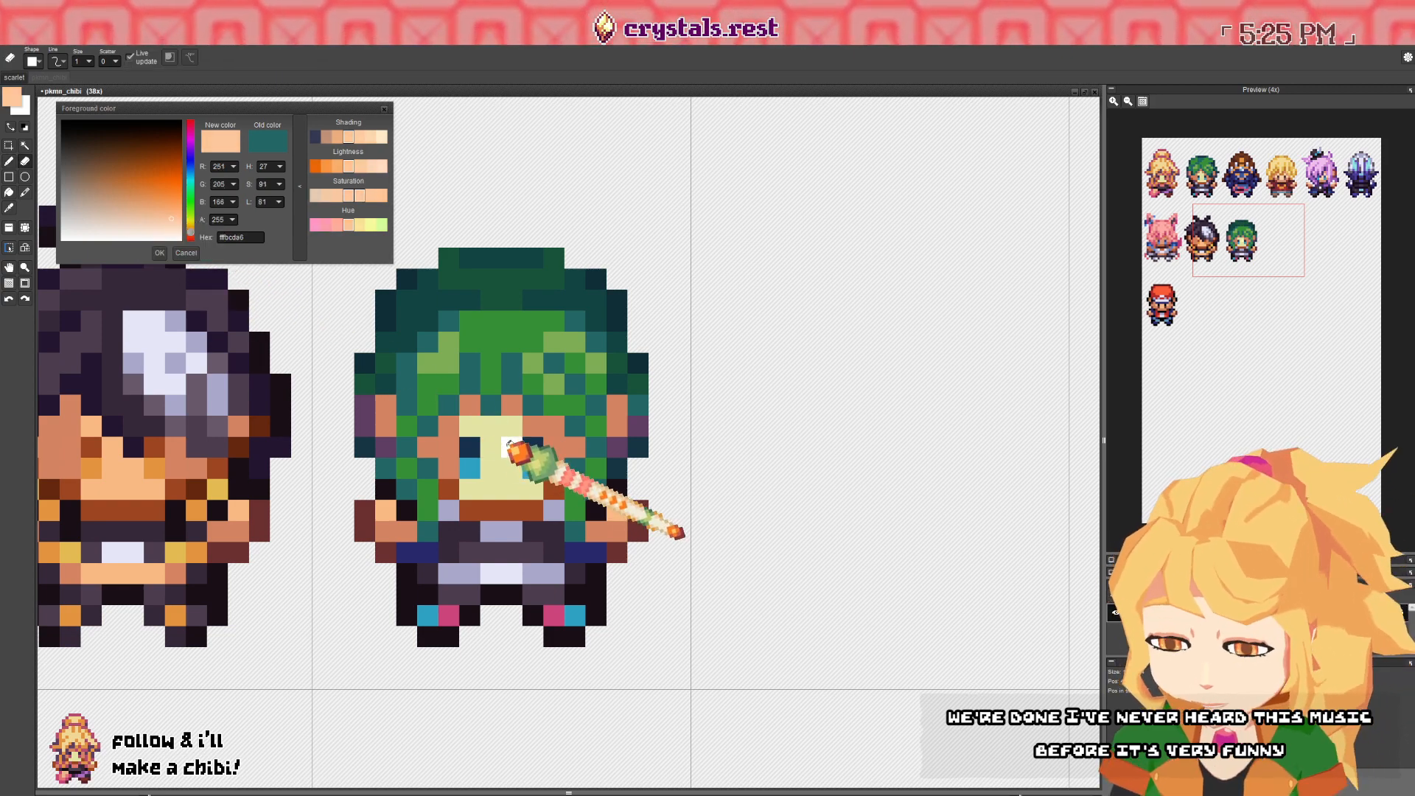
pyautogui.press('f')
pyautogui.click(507, 443)
pyautogui.hotkey('ctrl', 'z')
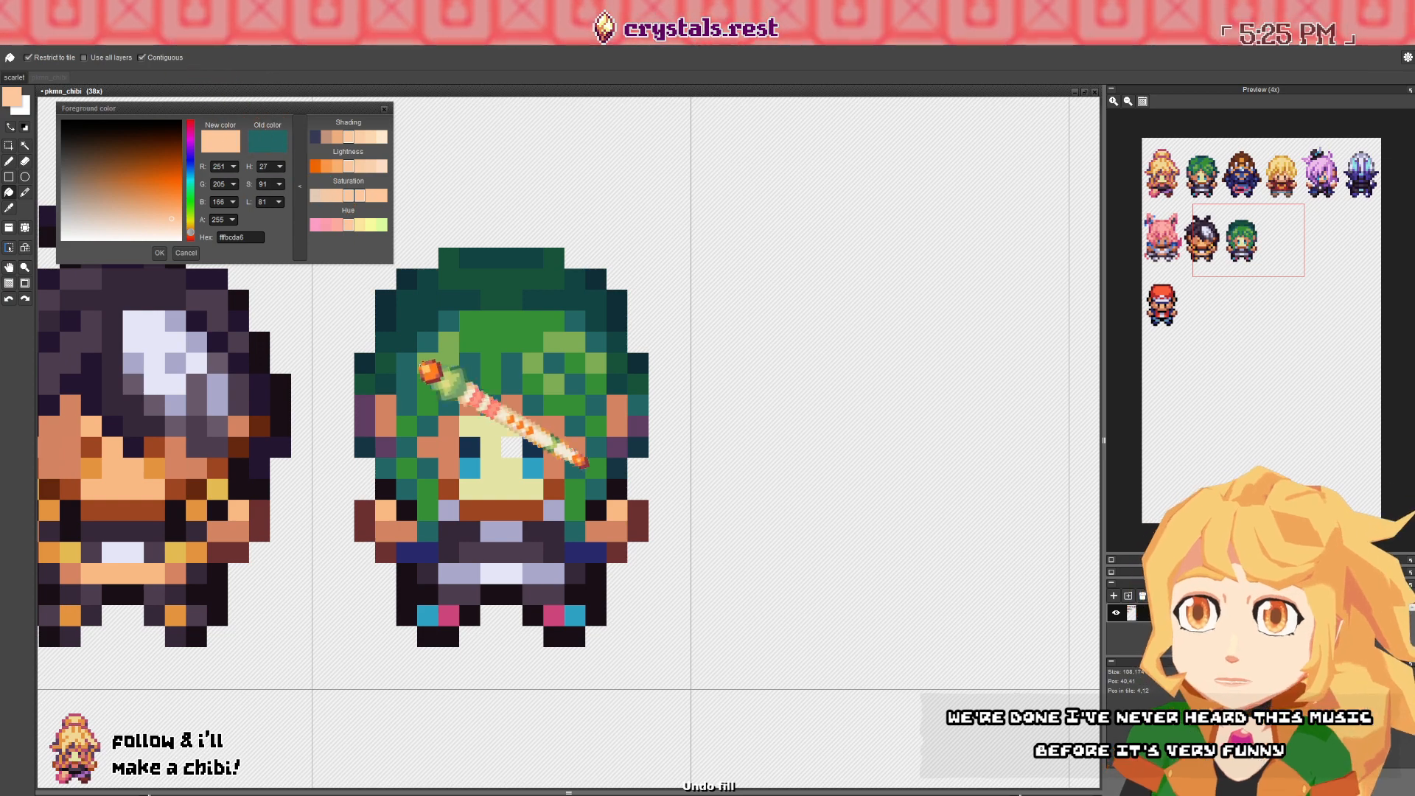
pyautogui.click(493, 436)
pyautogui.moveTo(502, 492); pyautogui.dragTo(520, 475)
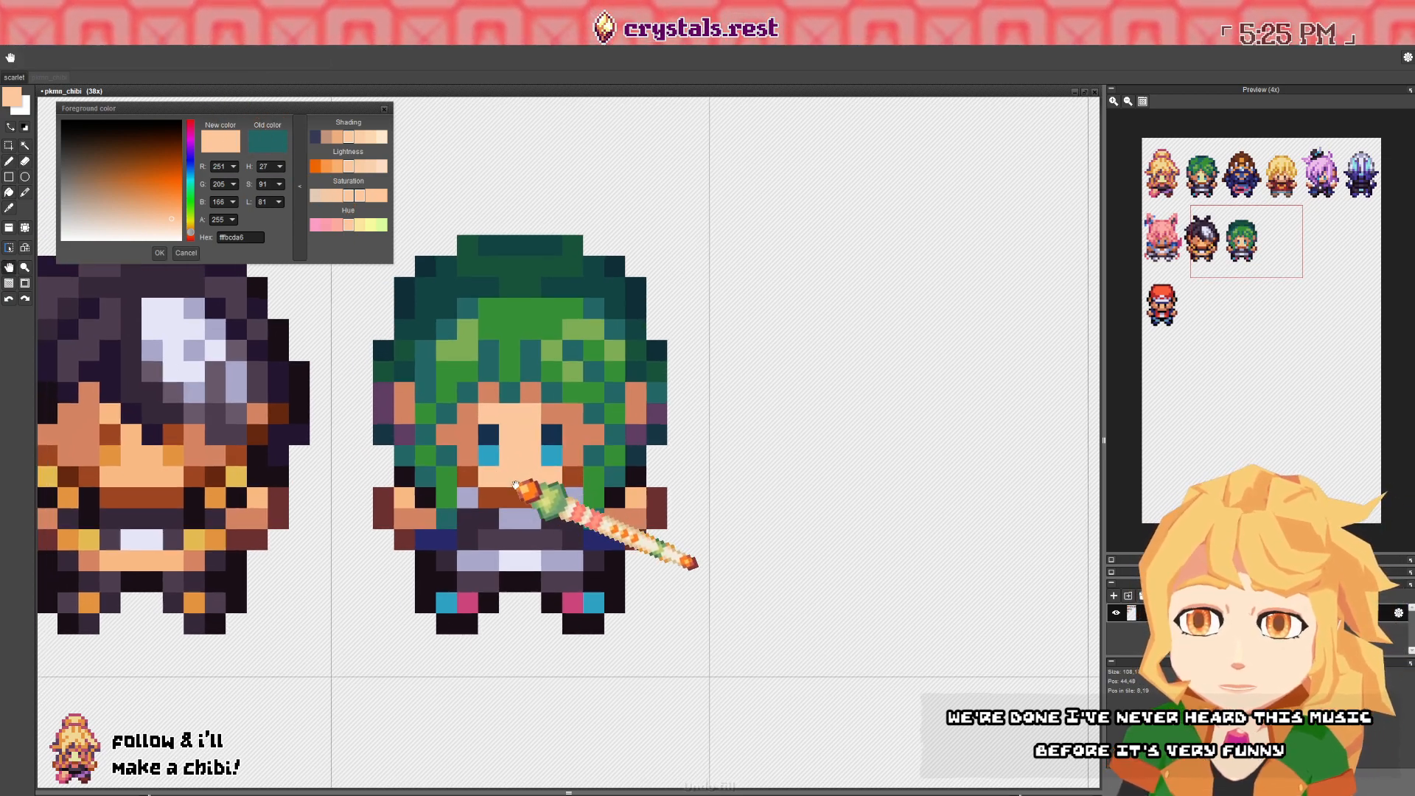
# - Fill the light skin of both hands with peach fbcda6 and sample the darker skin tone beside the face
pyautogui.rightClick(404, 491)
pyautogui.rightClick(497, 470)
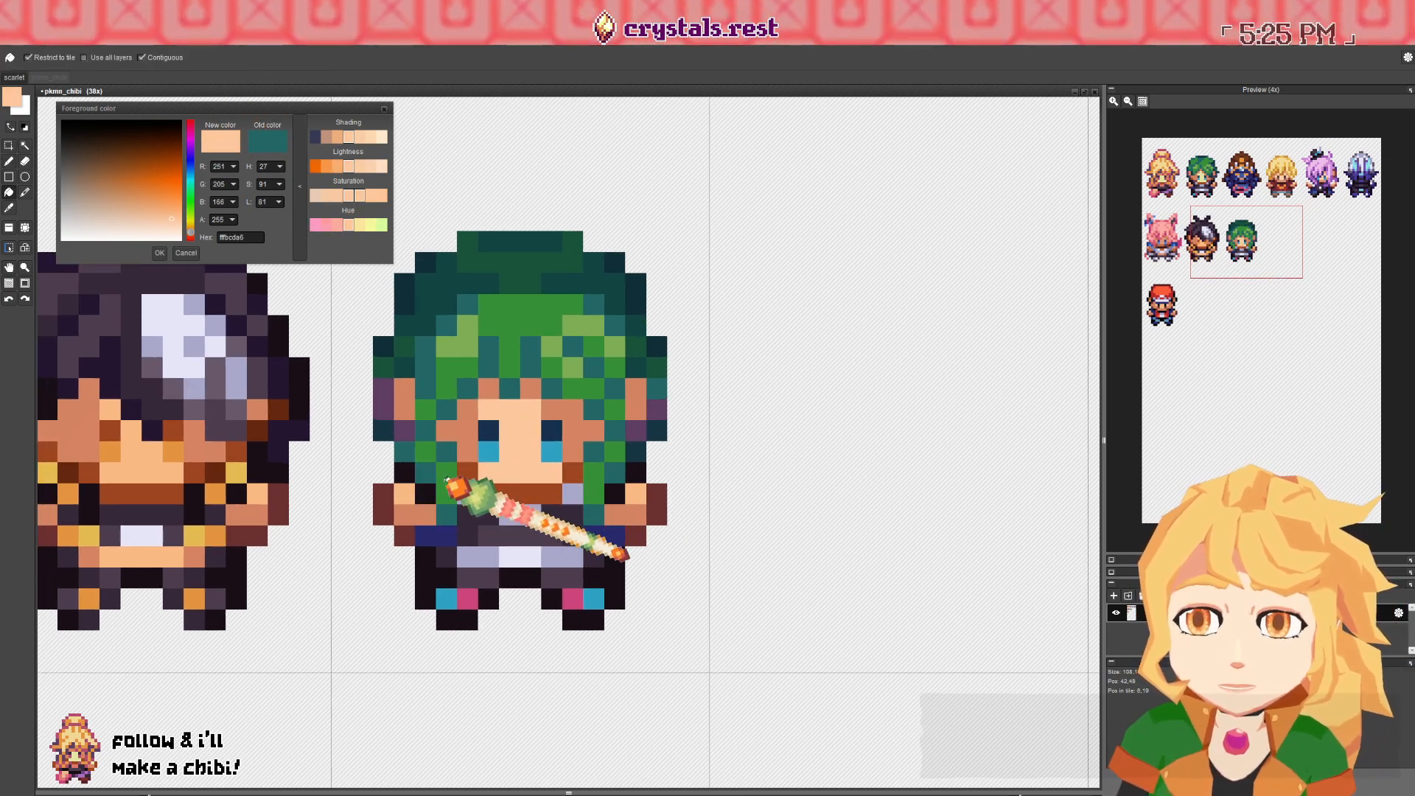
pyautogui.press('f')
pyautogui.click(404, 492)
pyautogui.click(634, 490)
pyautogui.press('b')
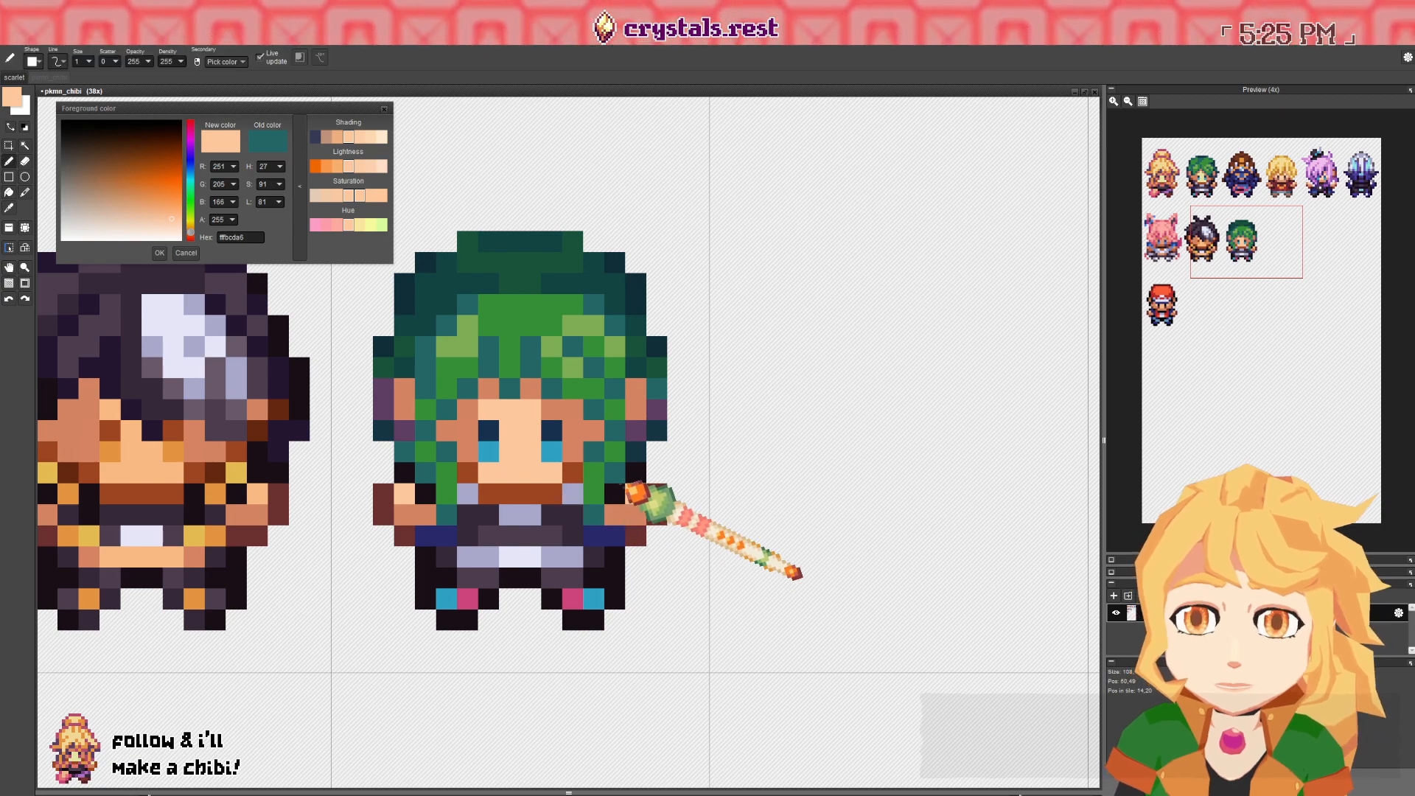
pyautogui.moveTo(457, 399); pyautogui.dragTo(465, 412)
pyautogui.rightClick(463, 437)
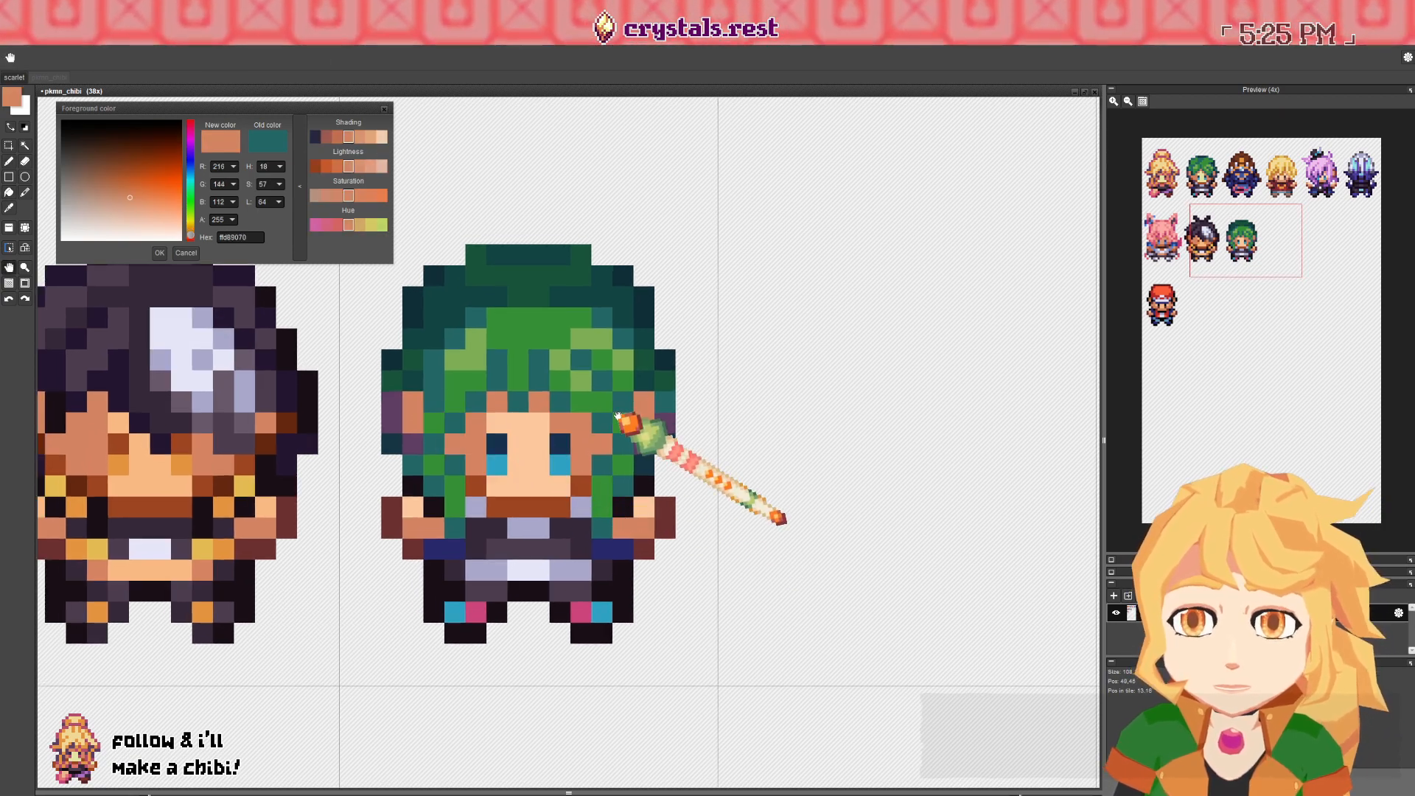
pyautogui.moveTo(619, 410); pyautogui.dragTo(622, 417)
# - Mix the crimson 822838 from the brown neck shadow and repaint the purple shading of both ears with it
pyautogui.rightClick(516, 508)
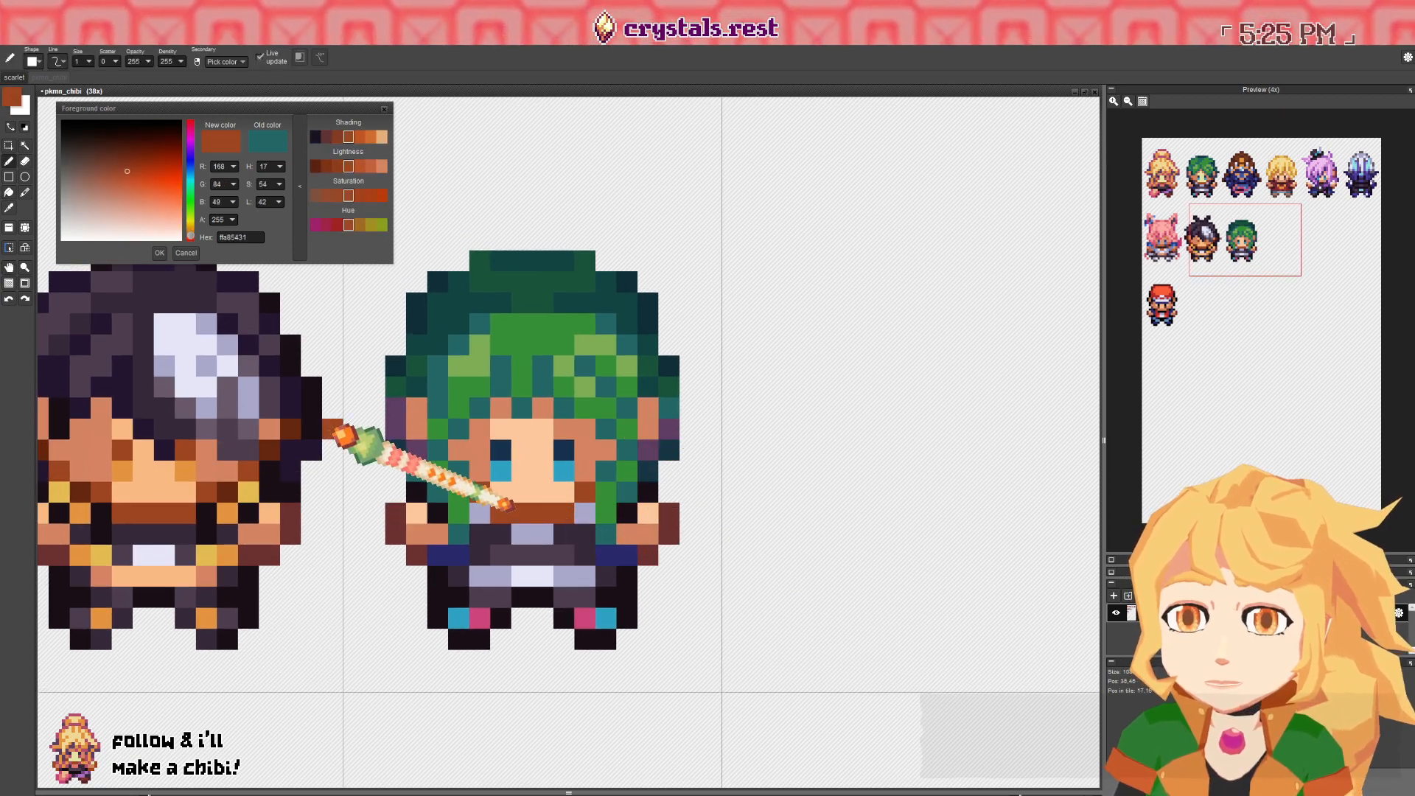
pyautogui.click(125, 160)
pyautogui.click(190, 123)
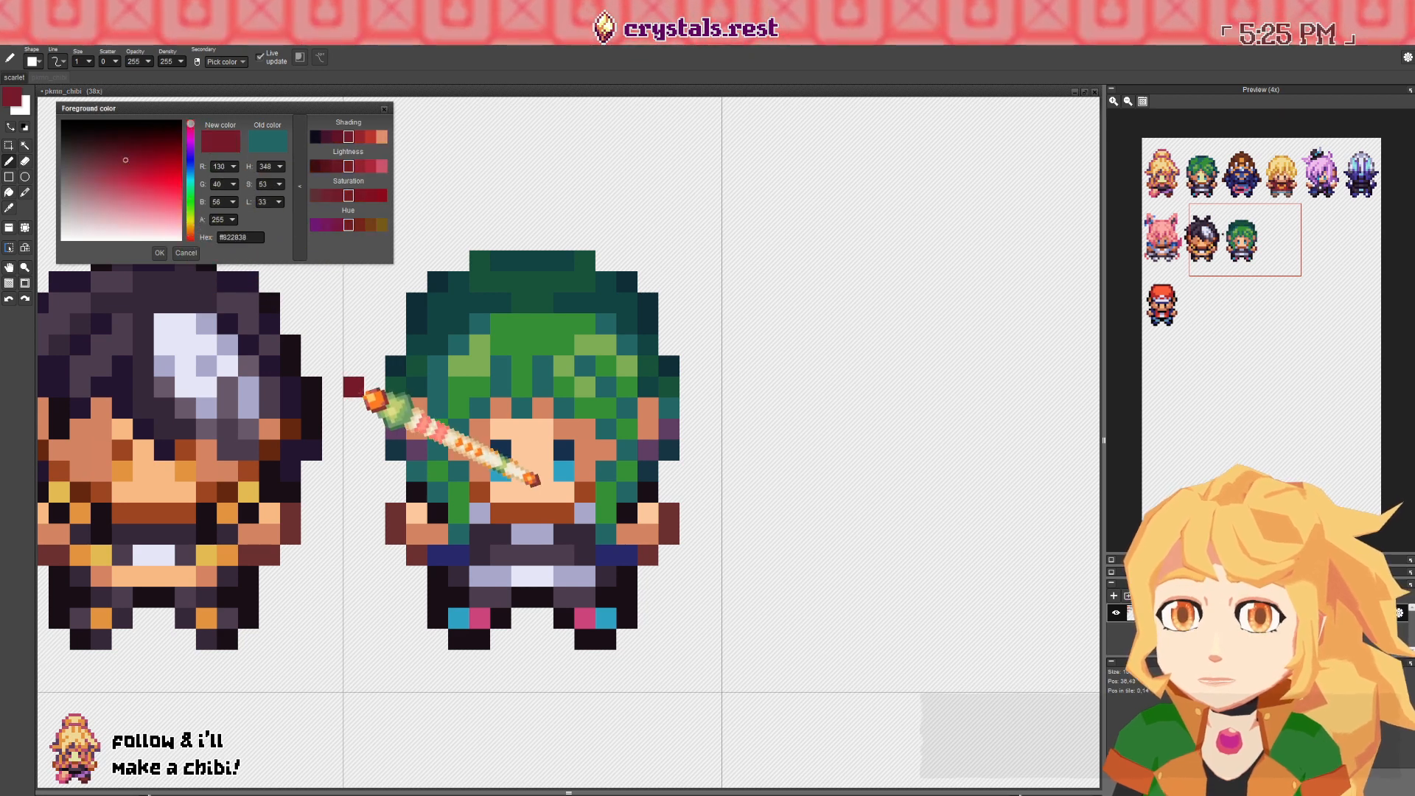
pyautogui.moveTo(395, 408); pyautogui.dragTo(396, 429)
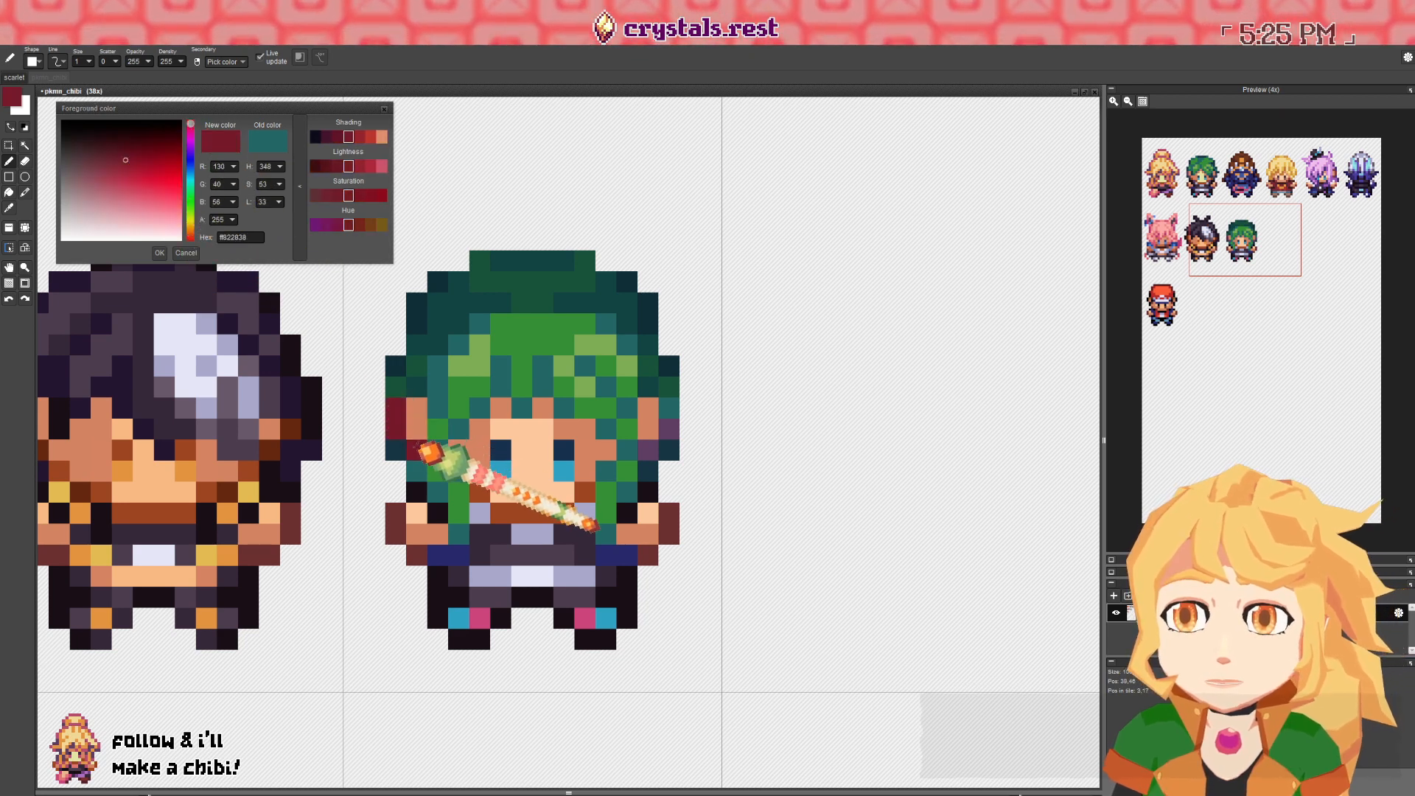
pyautogui.click(668, 429)
pyautogui.click(648, 450)
# - Repaint the brown shadow beside the cheek and the dark edges of both hands crimson
pyautogui.click(585, 493)
pyautogui.click(669, 513)
pyautogui.click(669, 534)
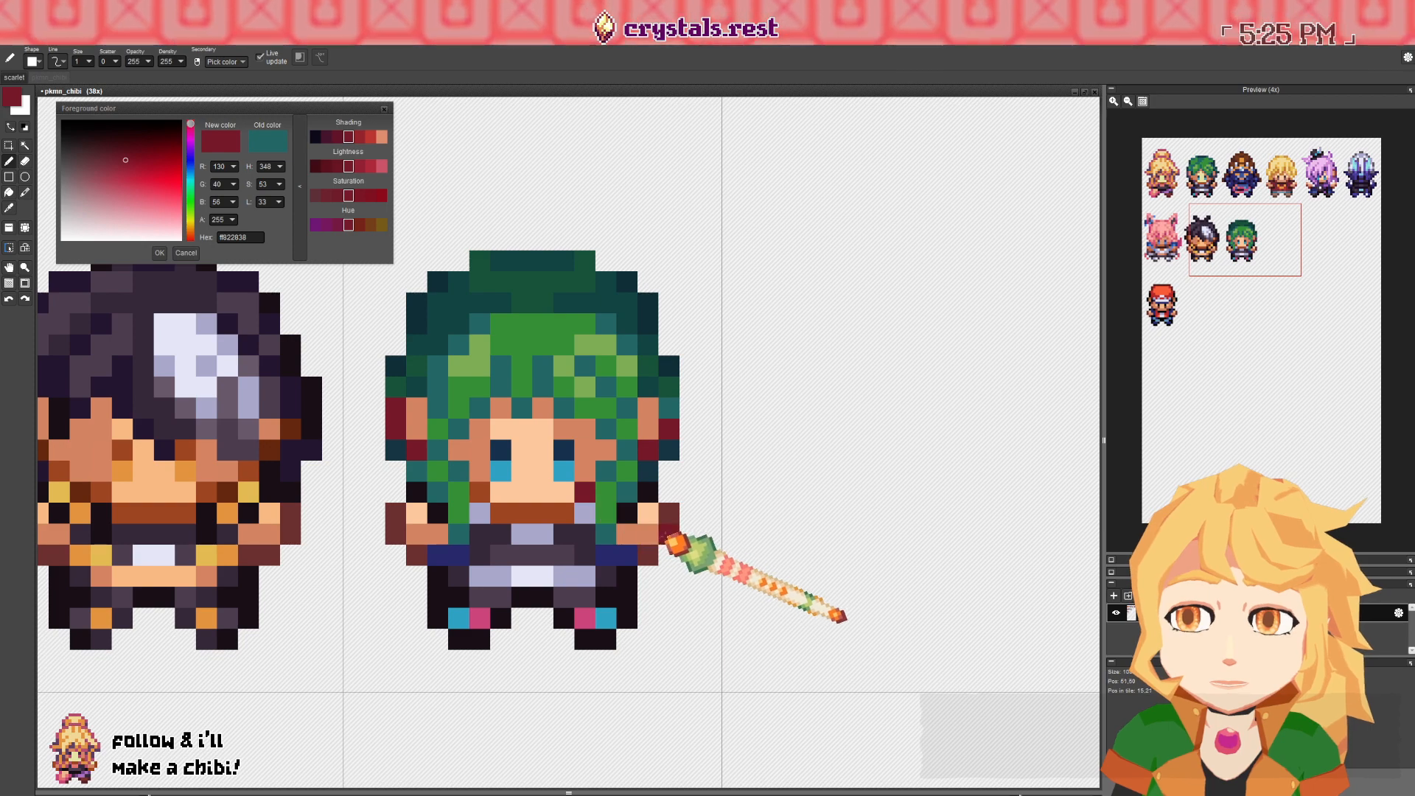
pyautogui.click(648, 554)
pyautogui.moveTo(415, 553)
pyautogui.mouseDown()
pyautogui.moveTo(402, 515)
pyautogui.moveTo(432, 525)
pyautogui.moveTo(457, 468)
pyautogui.mouseUp()
# - Paint dark green 29624a panels down both sides of the chest, and recolor the torso and sleeves with crimson 822838
pyautogui.keyDown('alt'); pyautogui.click(527, 278); pyautogui.keyUp('alt')
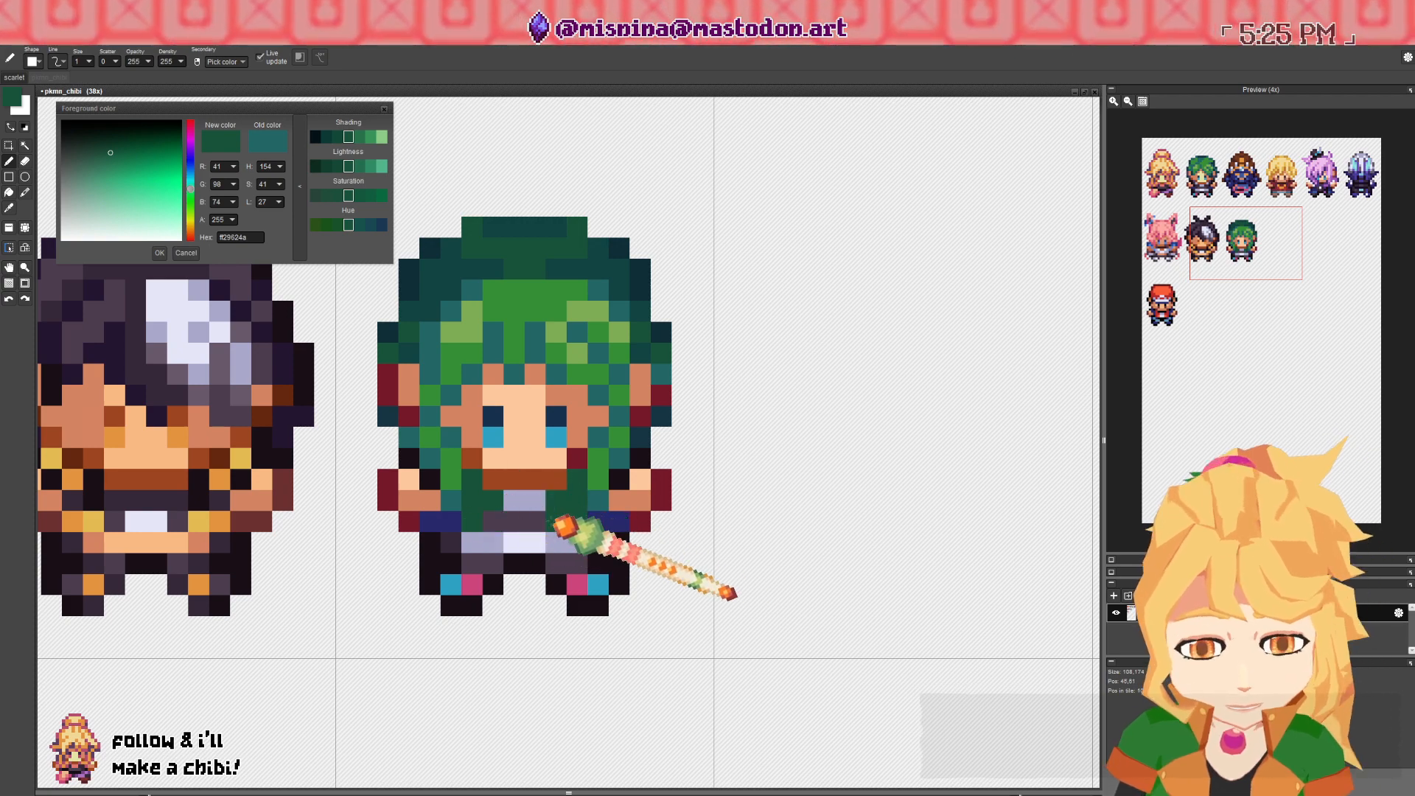
pyautogui.rightClick(564, 516)
pyautogui.rightClick(575, 496)
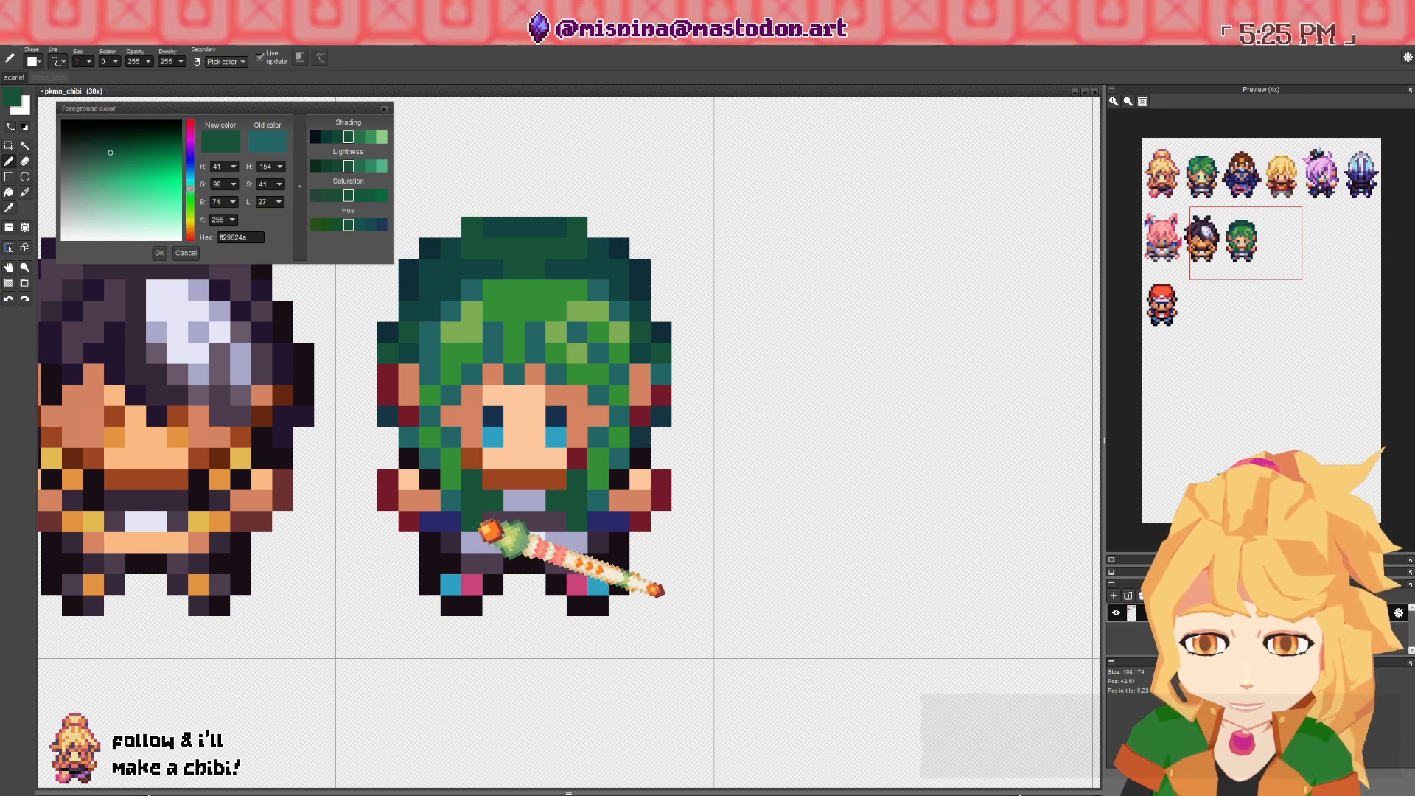
pyautogui.moveTo(213, 576); pyautogui.dragTo(236, 563)
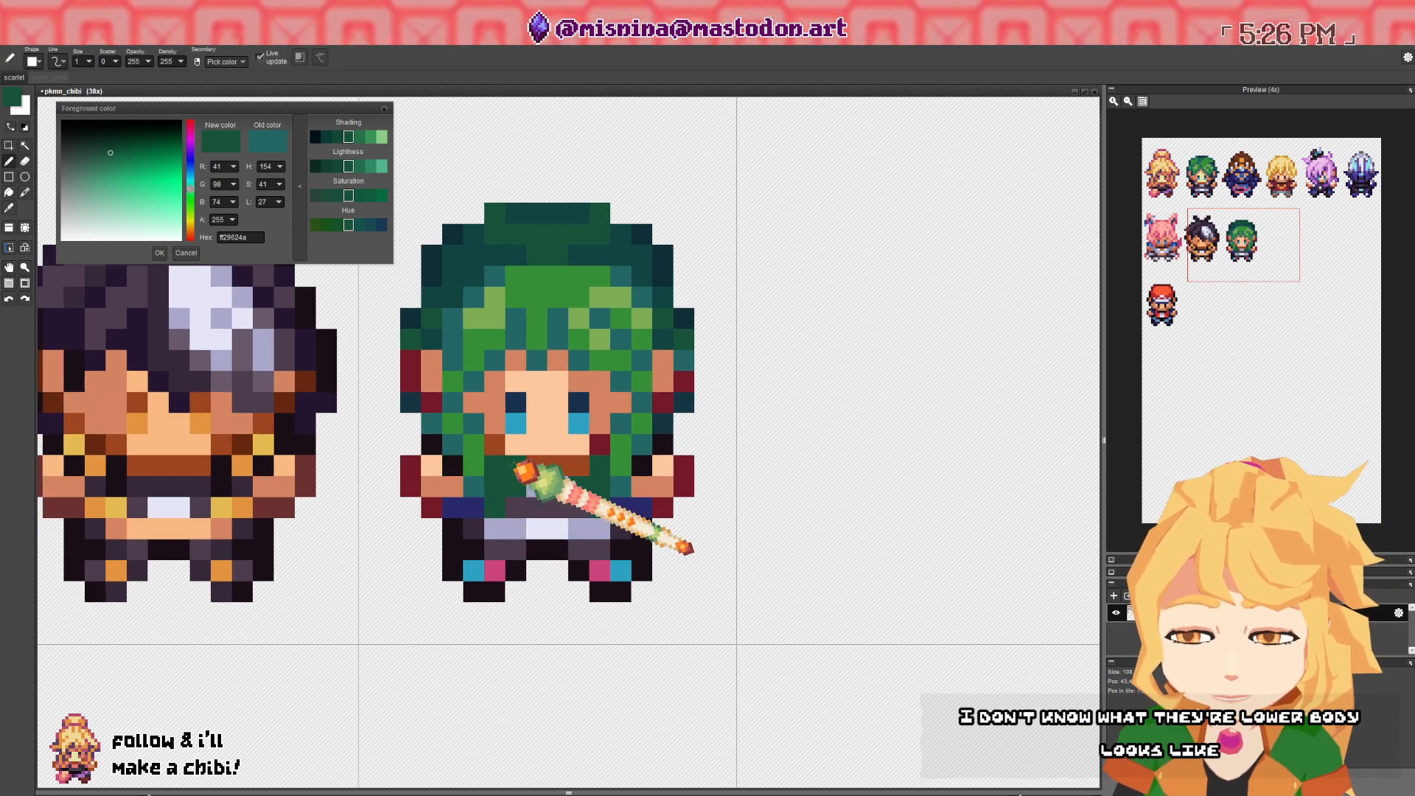
pyautogui.moveTo(466, 441); pyautogui.dragTo(470, 520)
pyautogui.rightClick(465, 521)
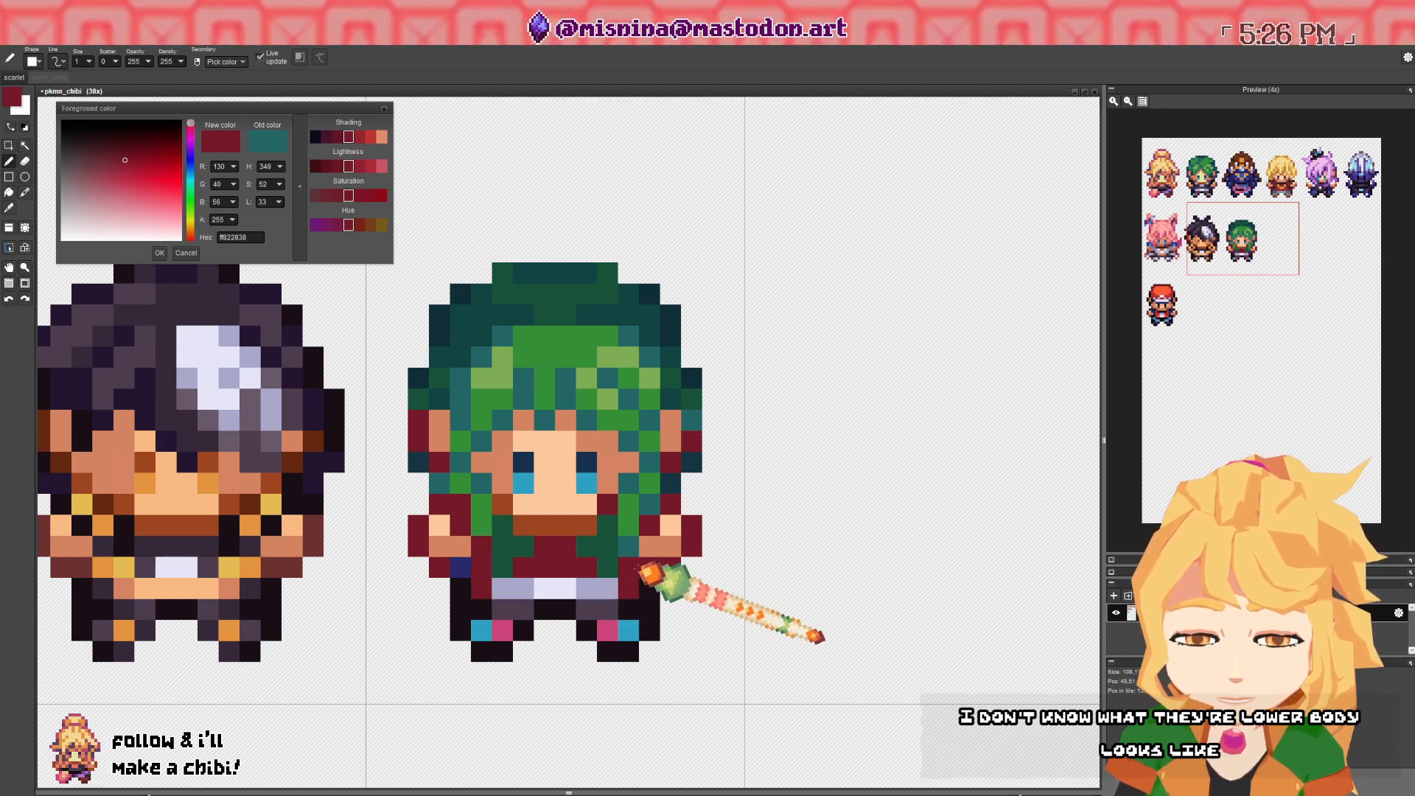
# - Extend the dark green panels beside the torso and shade them with dark teal 225352 and blue-teal 1e3e46
pyautogui.rightClick(499, 558)
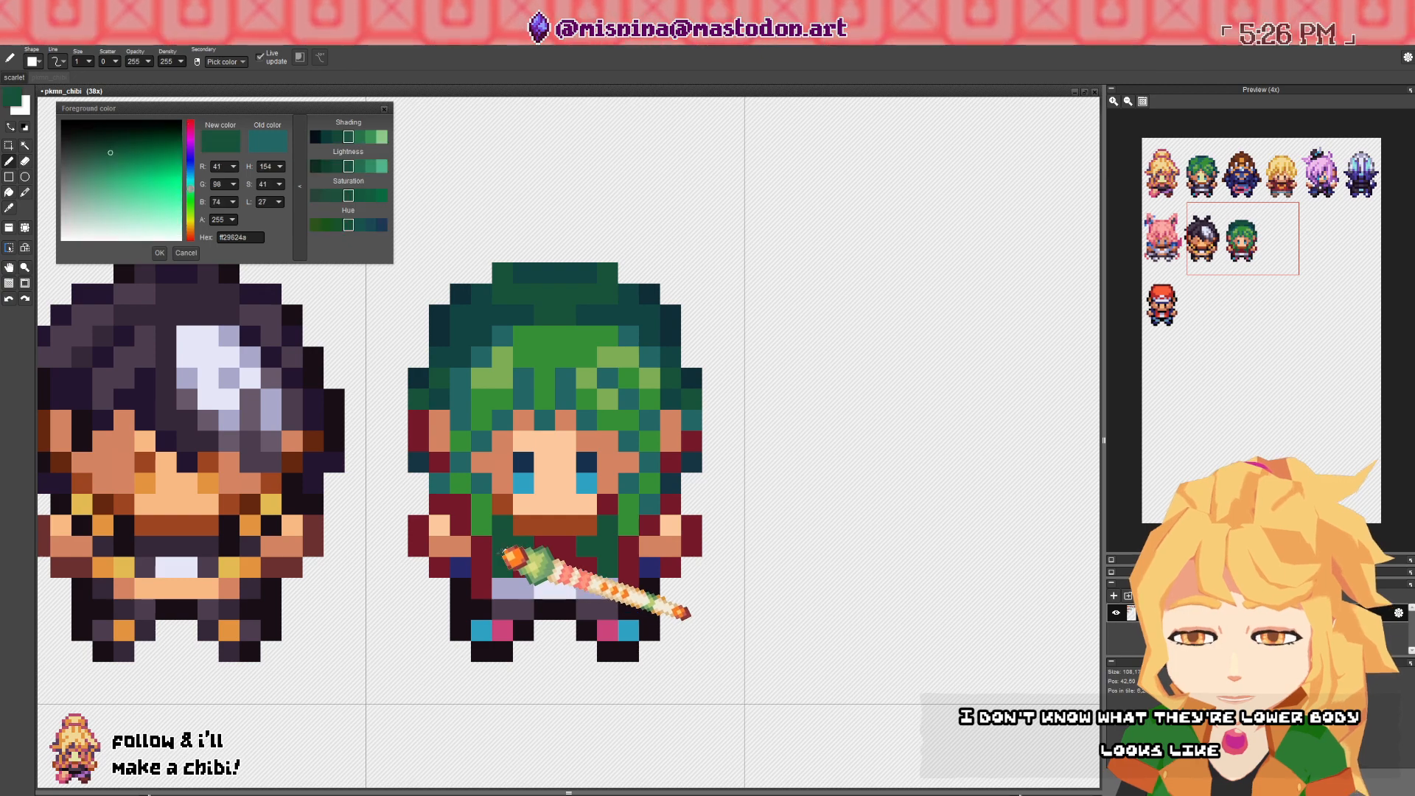
pyautogui.rightClick(453, 346)
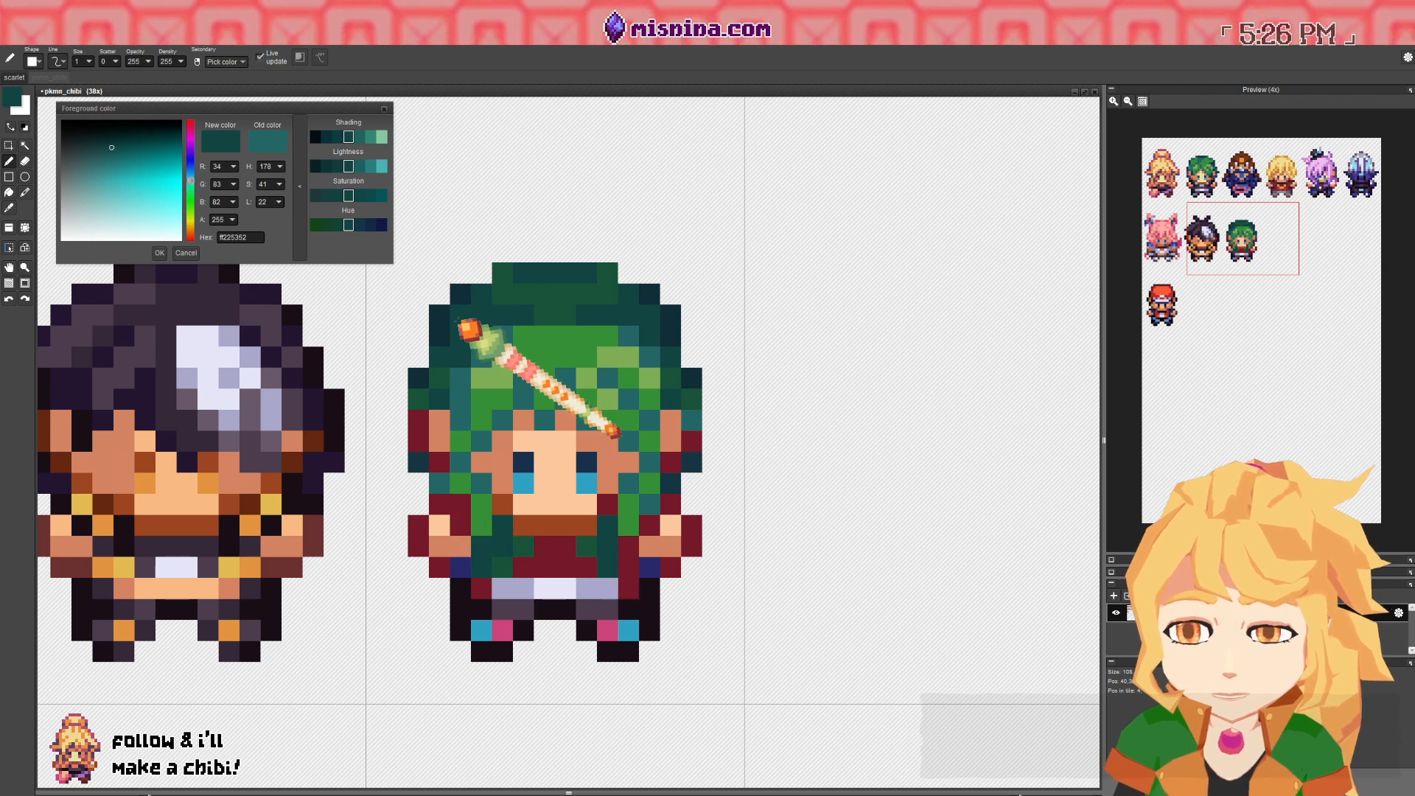
pyautogui.rightClick(459, 362)
pyautogui.moveTo(477, 563); pyautogui.dragTo(462, 562)
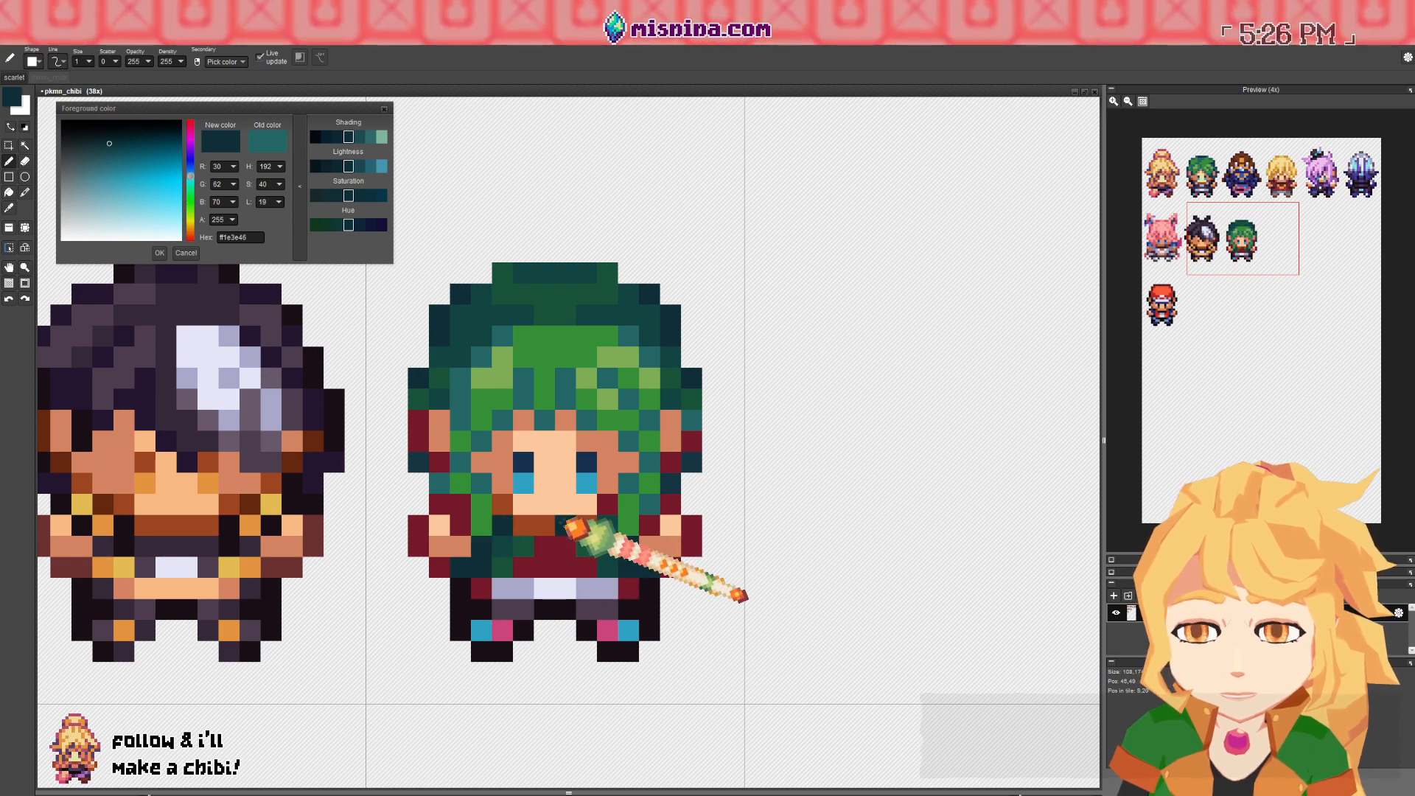
# - Mix the dark magenta 64213d from the torso's crimson and shade the lower torso with it
pyautogui.scroll(-1, 612, 525)
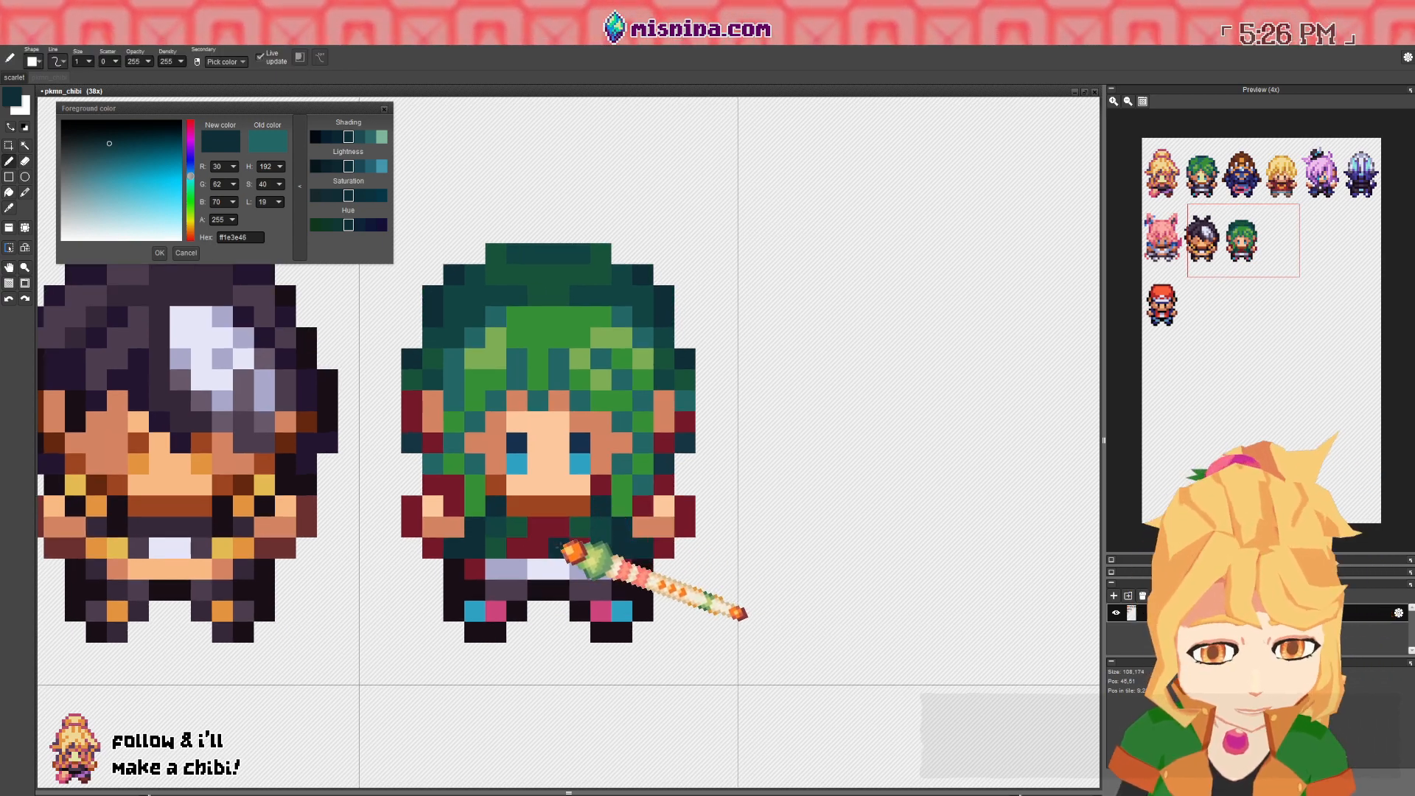
pyautogui.rightClick(556, 551)
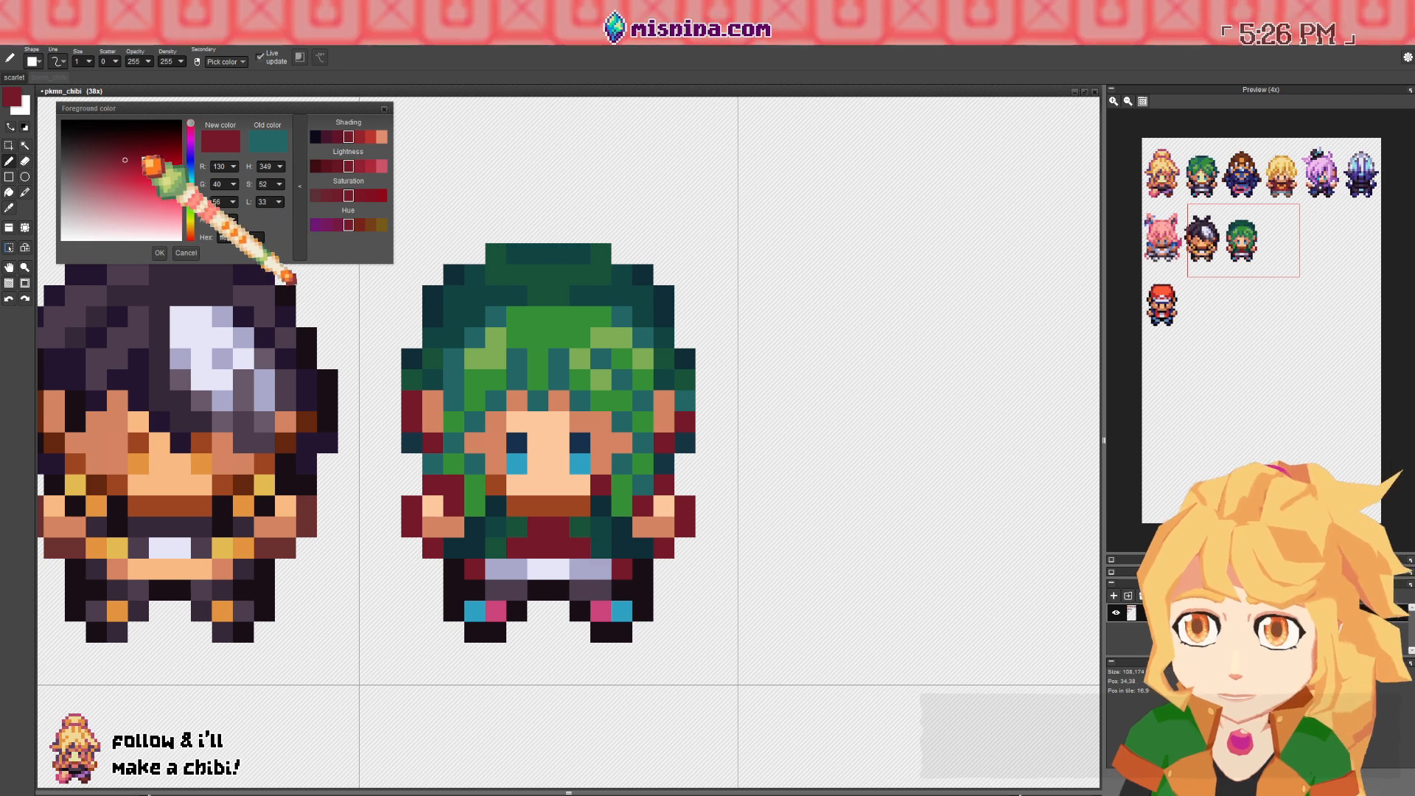
pyautogui.click(190, 127)
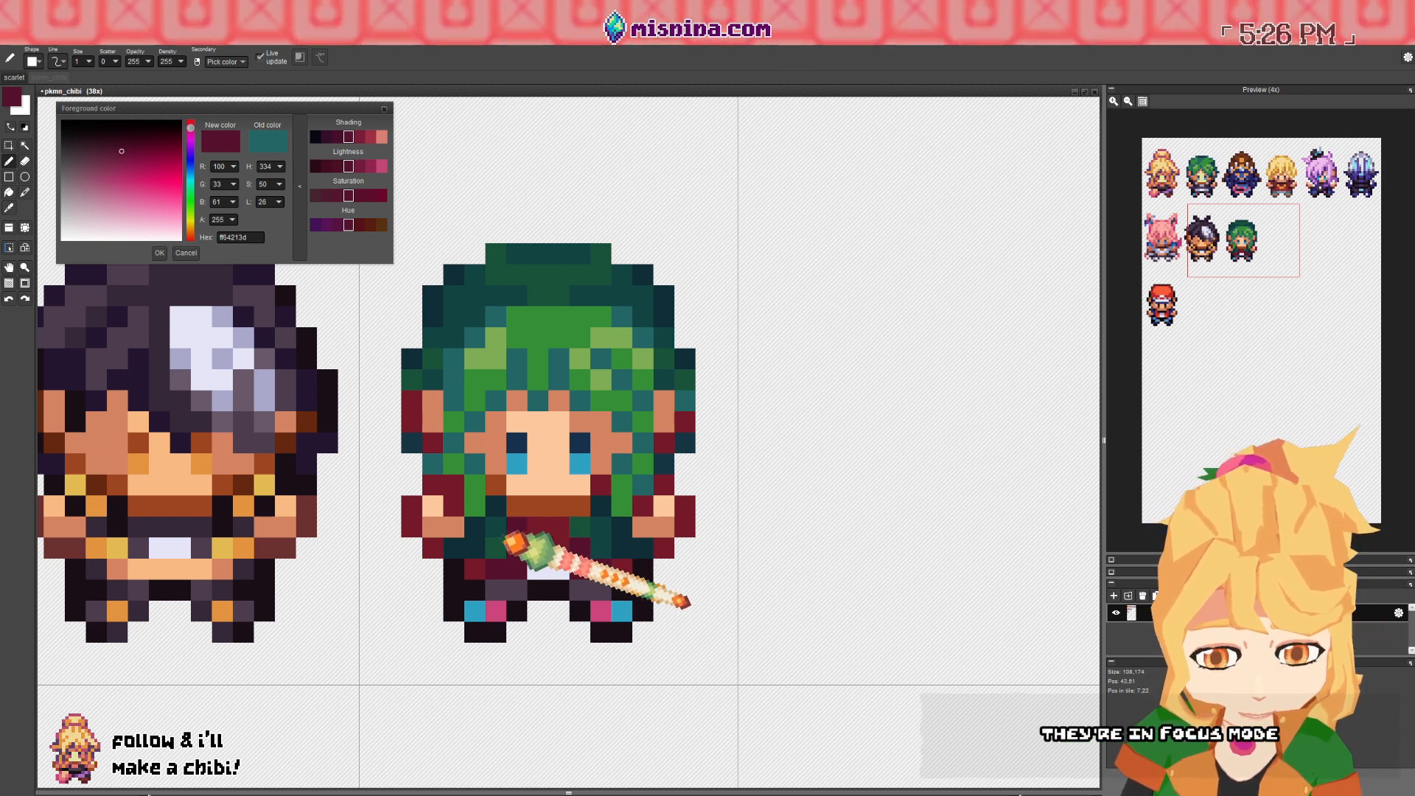
# - Extend the green panels down over the hips to the feet using 29624a, 225352 and 1e3e46
pyautogui.rightClick(505, 549)
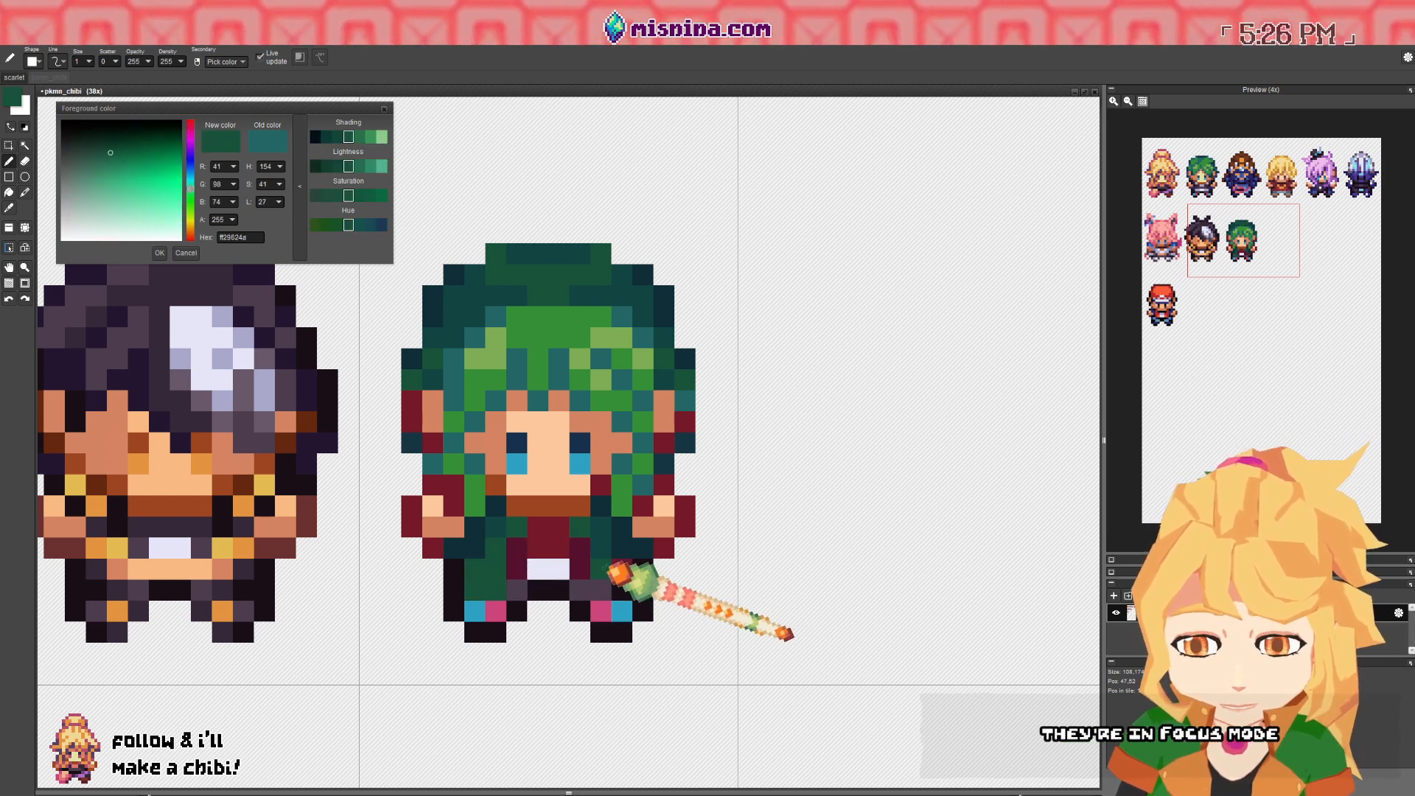
pyautogui.rightClick(627, 569)
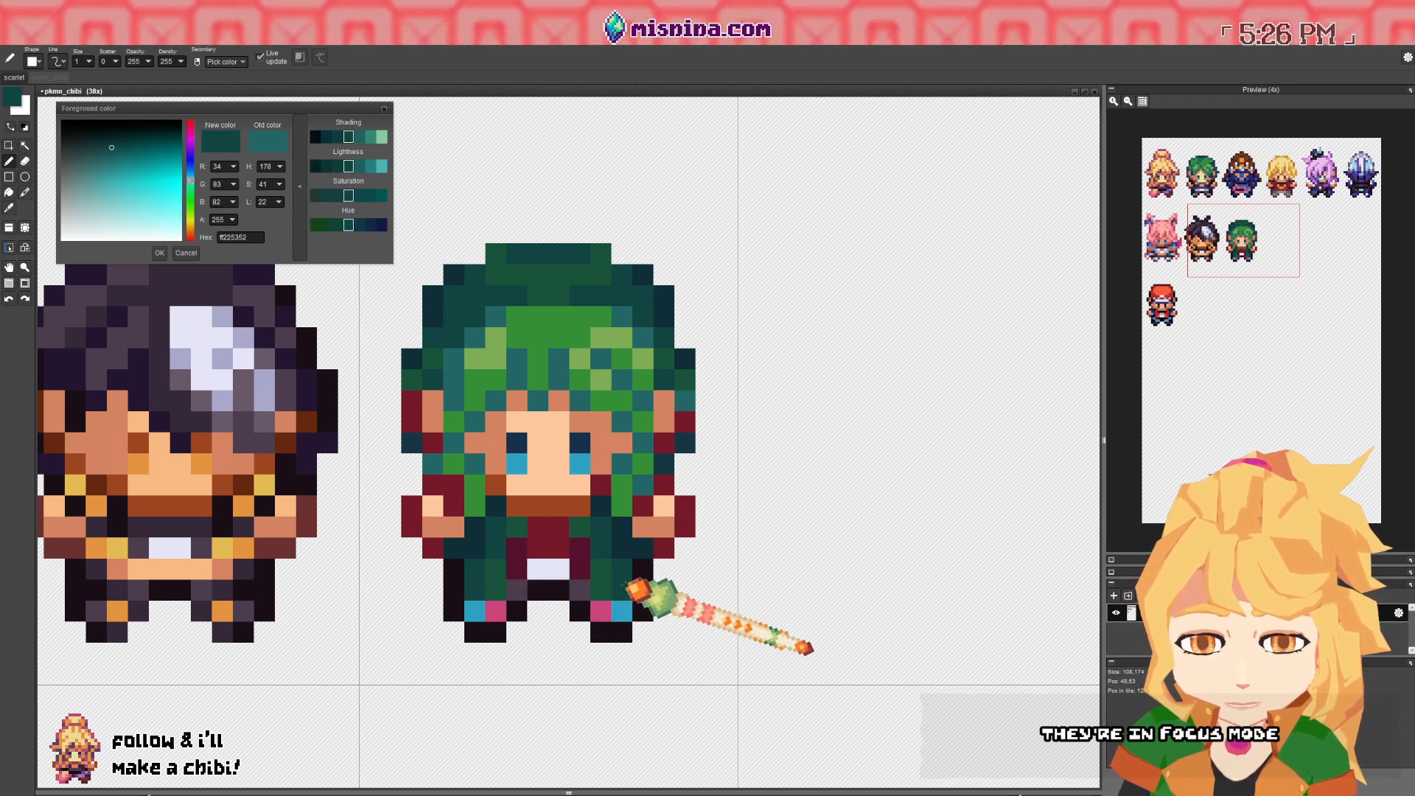
pyautogui.rightClick(647, 566)
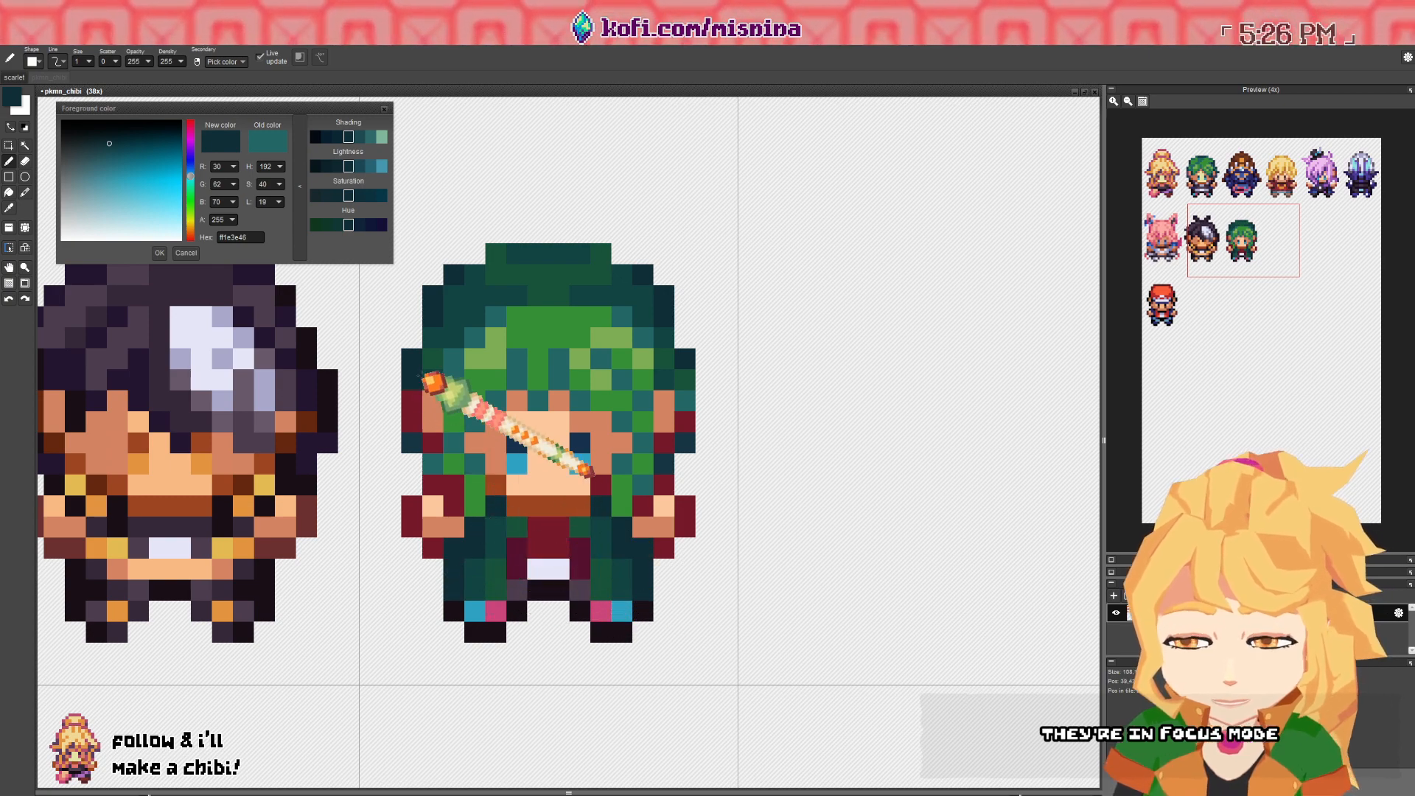
pyautogui.rightClick(418, 375)
pyautogui.rightClick(414, 357)
pyautogui.rightClick(439, 380)
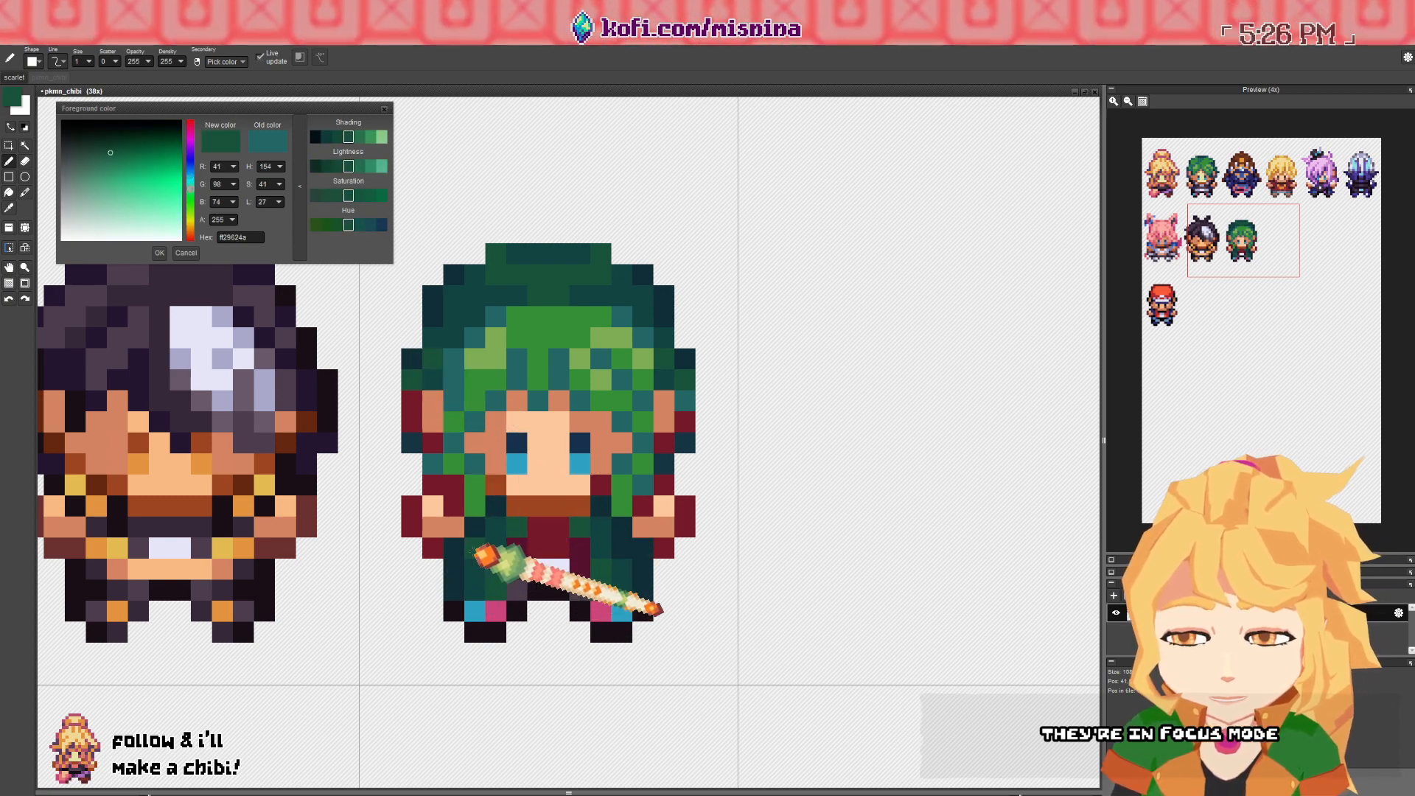
# - Mix dark maroon 411728 from the lower torso's color and recolor the lower torso with it, using the fill with Contiguous turned off
pyautogui.rightClick(572, 554)
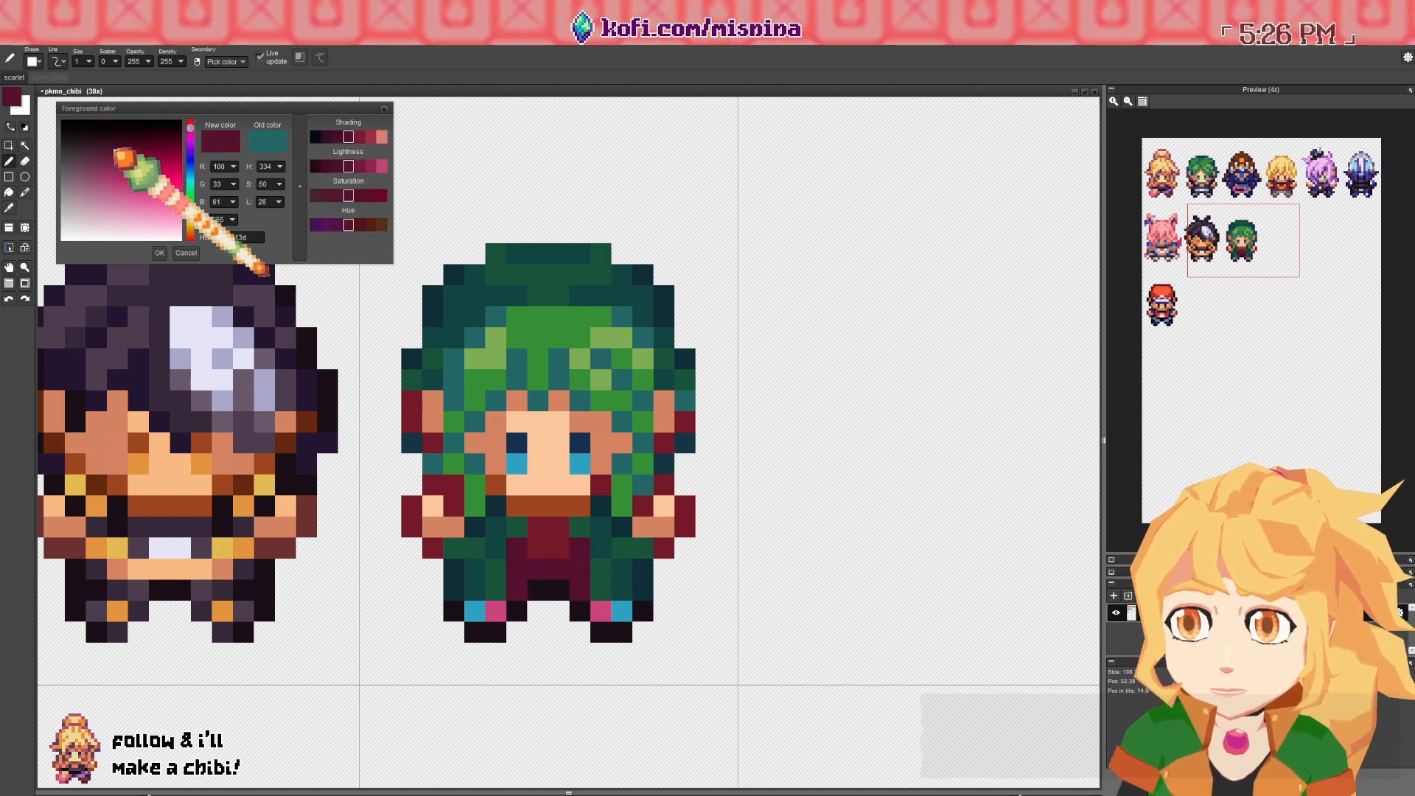
pyautogui.click(119, 146)
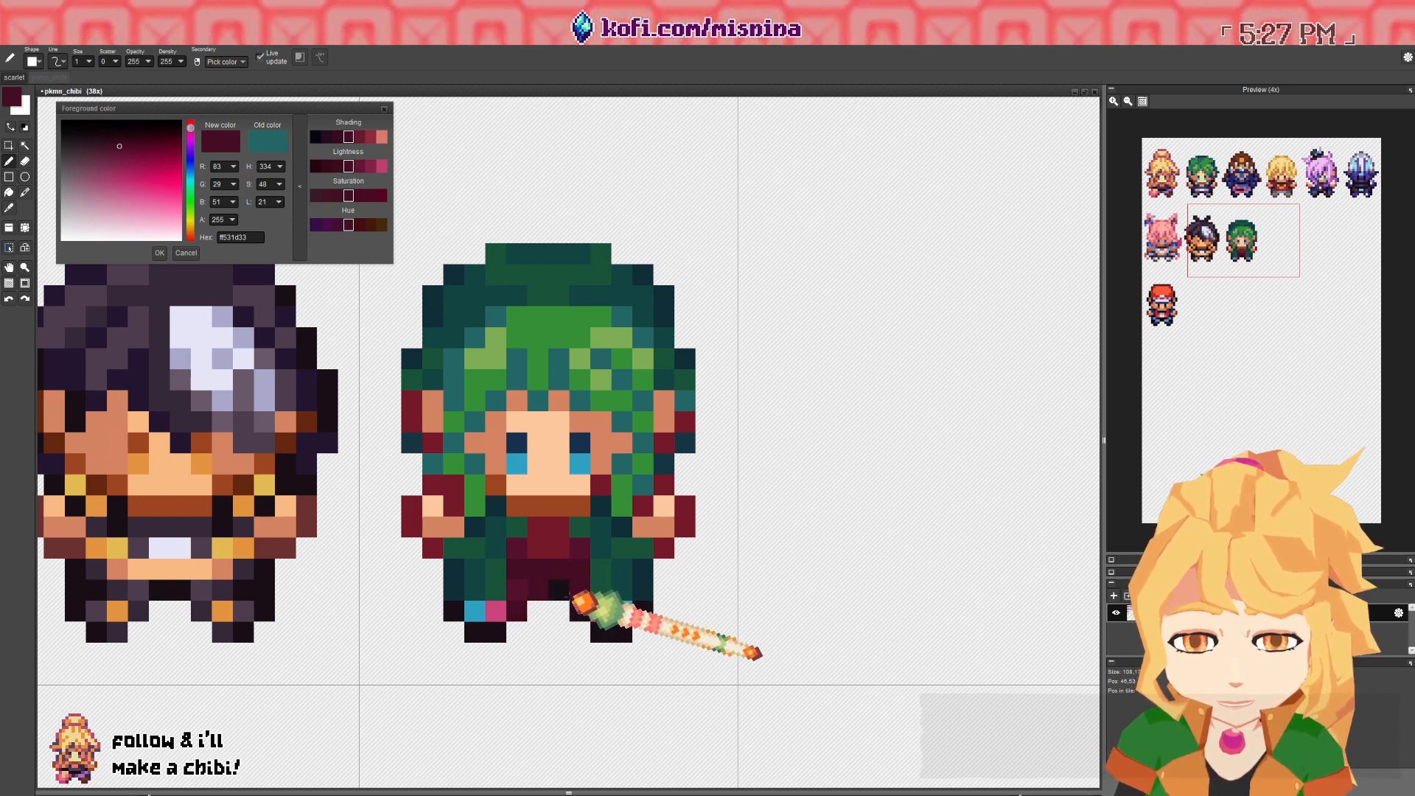
pyautogui.scroll(-3, 577, 606)
pyautogui.scroll(3, 557, 586)
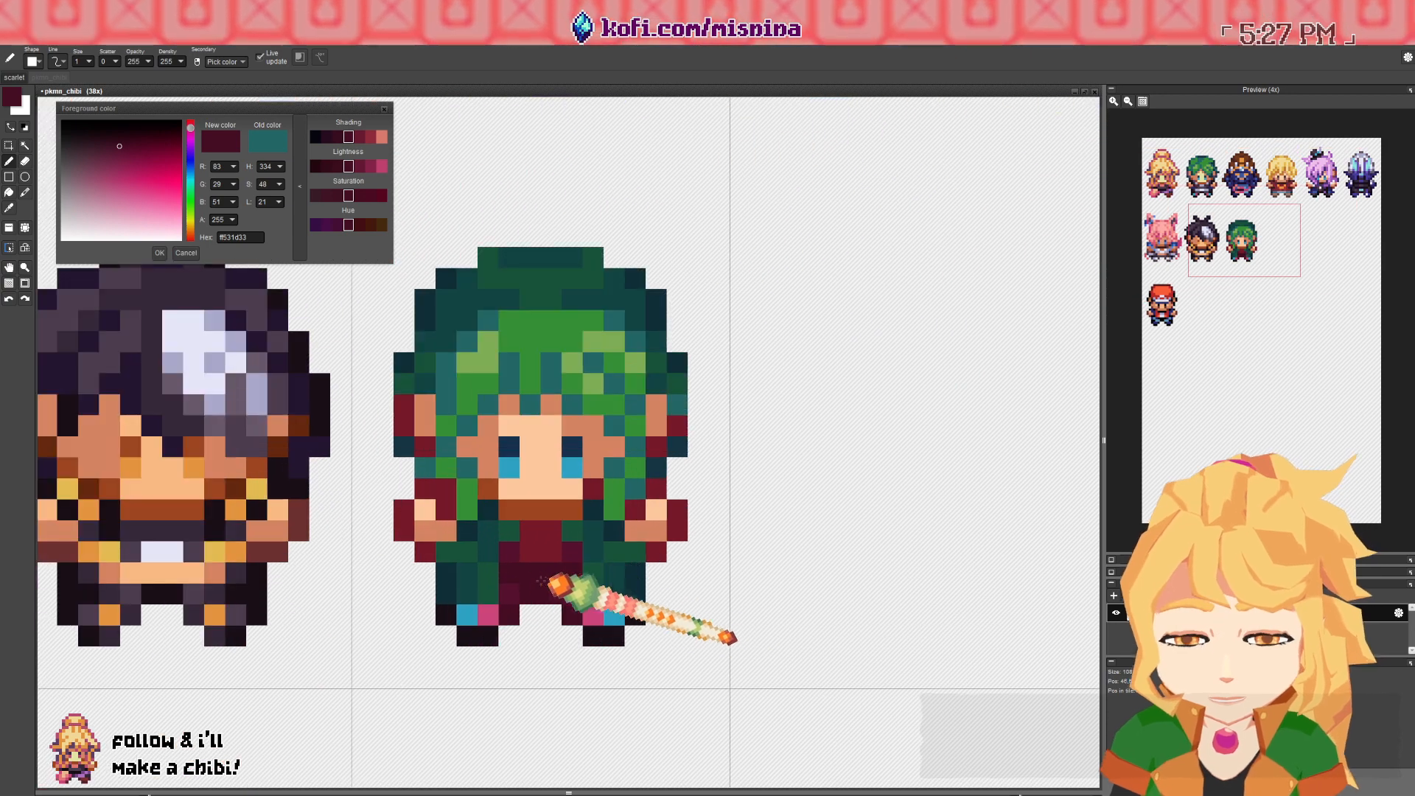
pyautogui.click(119, 140)
pyautogui.press('f')
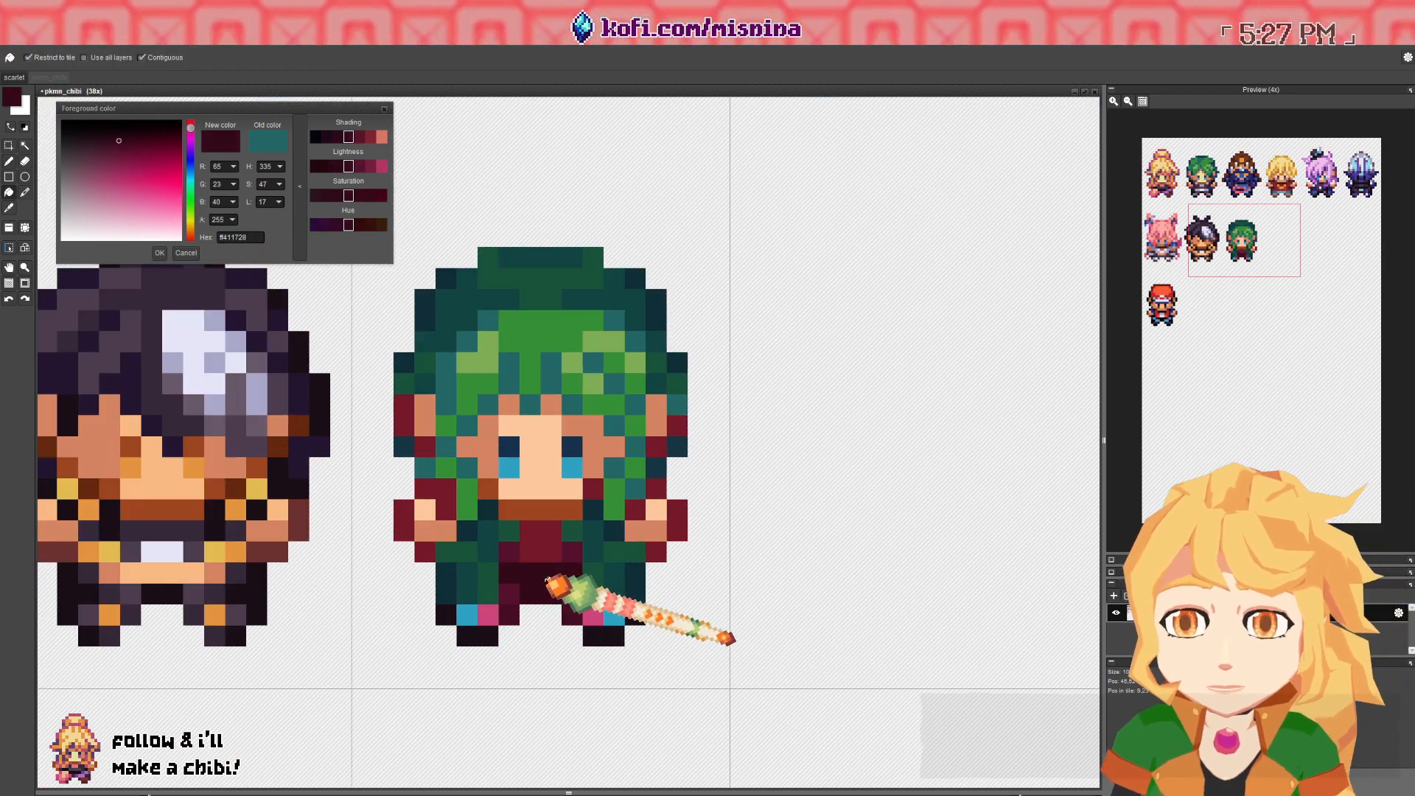
pyautogui.click(141, 57)
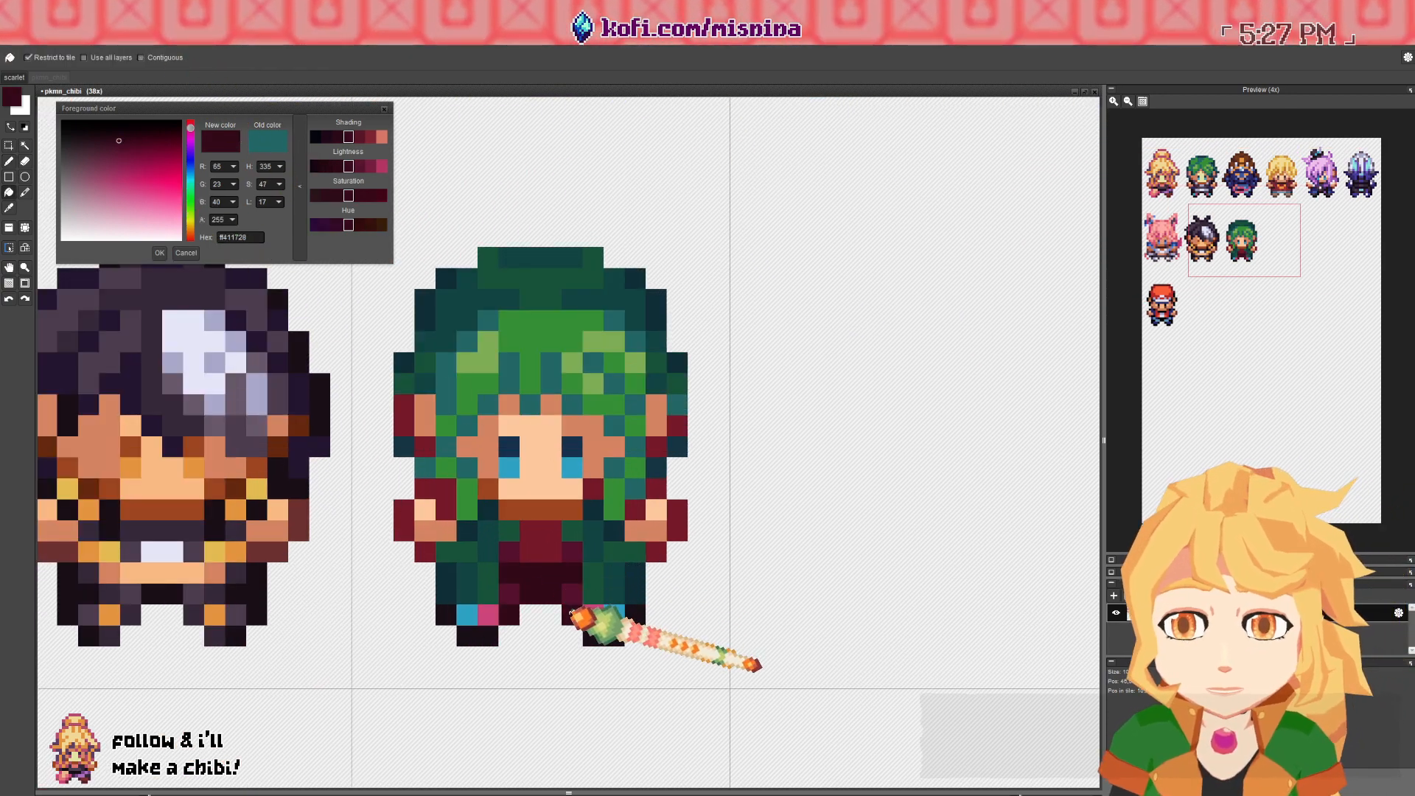
pyautogui.press('h')
pyautogui.scroll(-3, 571, 611)
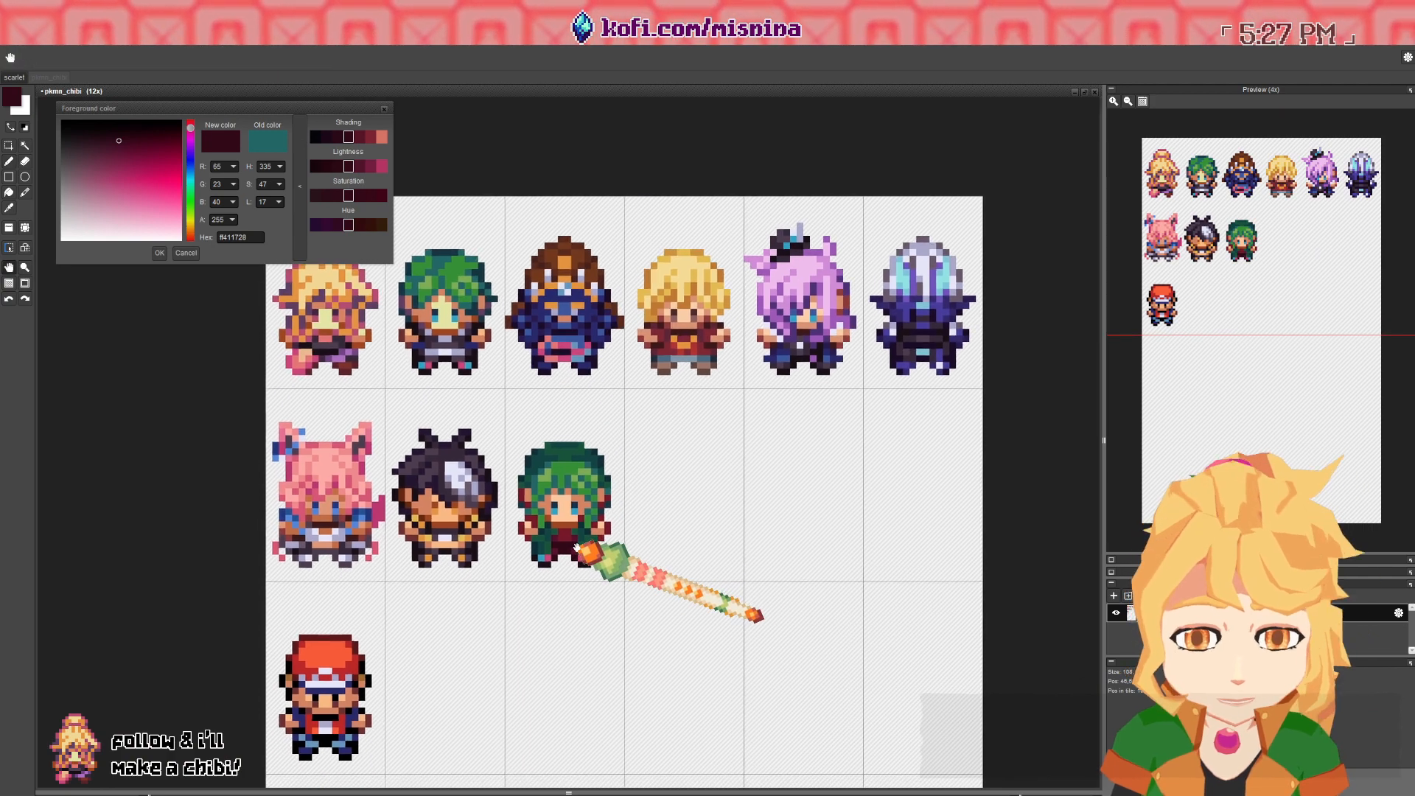
# - Paint gold trim on the green panels at both hips with orange e69e4f and yellow e7c261 from the dark-haired sprite
pyautogui.press('b')
pyautogui.scroll(5, 567, 549)
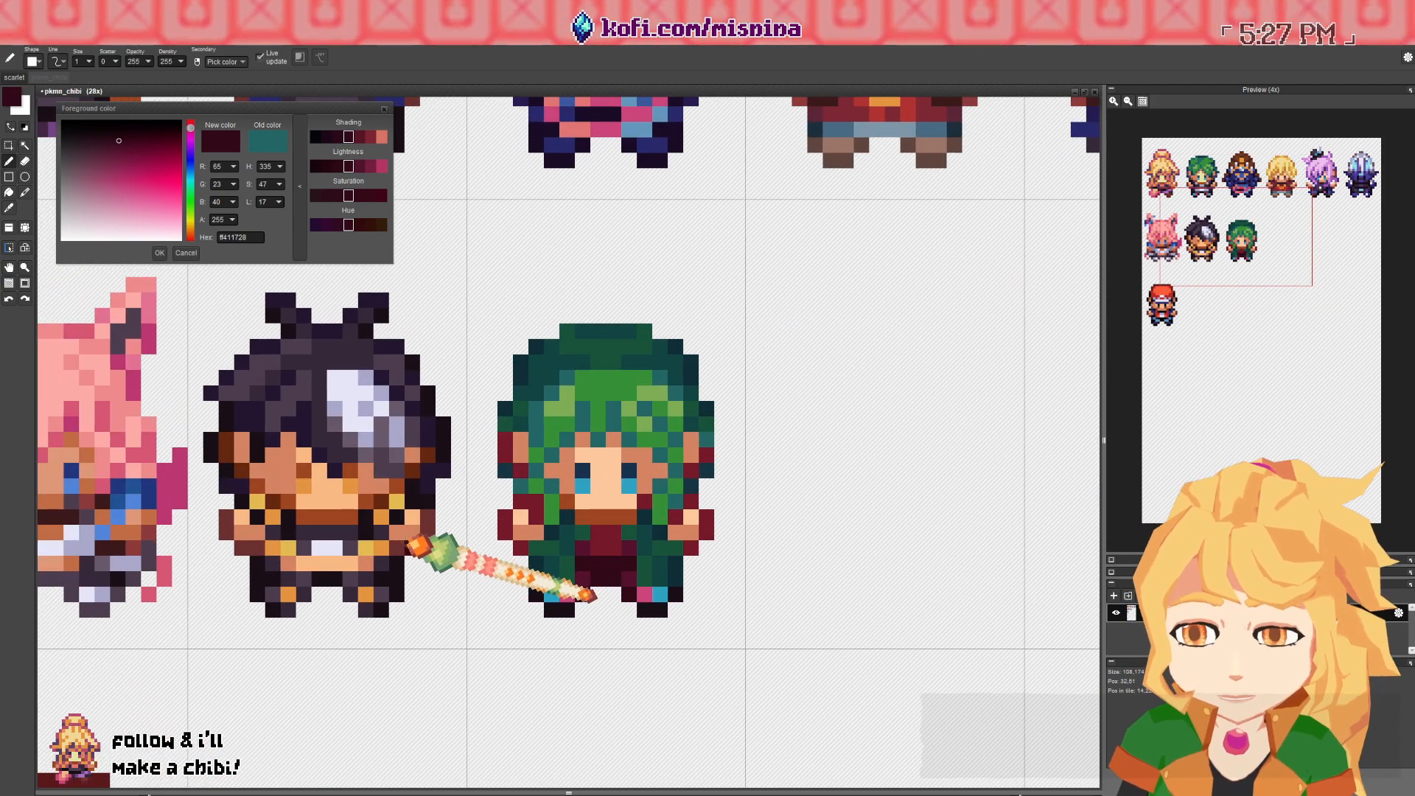
pyautogui.rightClick(381, 548)
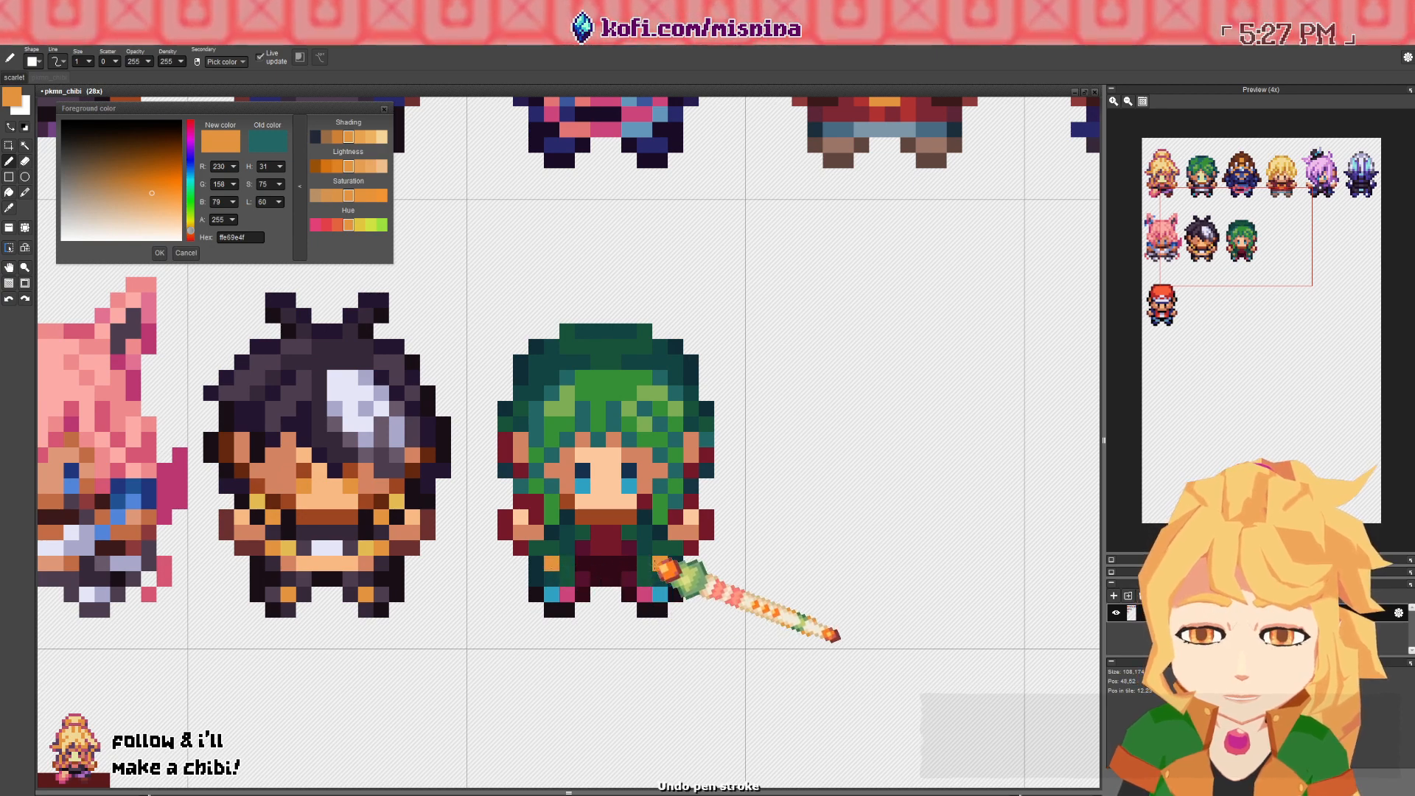
pyautogui.rightClick(366, 547)
pyautogui.click(646, 562)
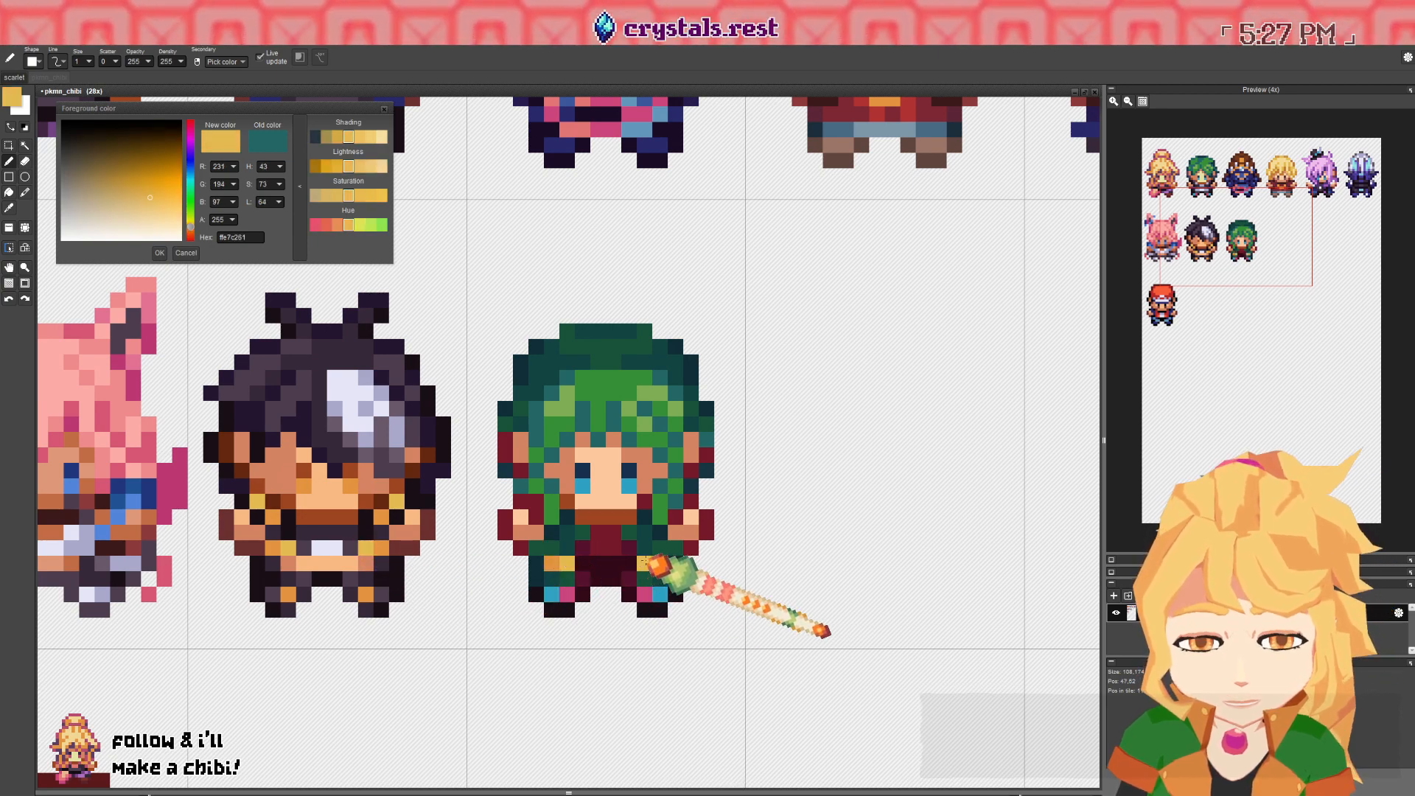
pyautogui.moveTo(645, 563); pyautogui.dragTo(571, 516)
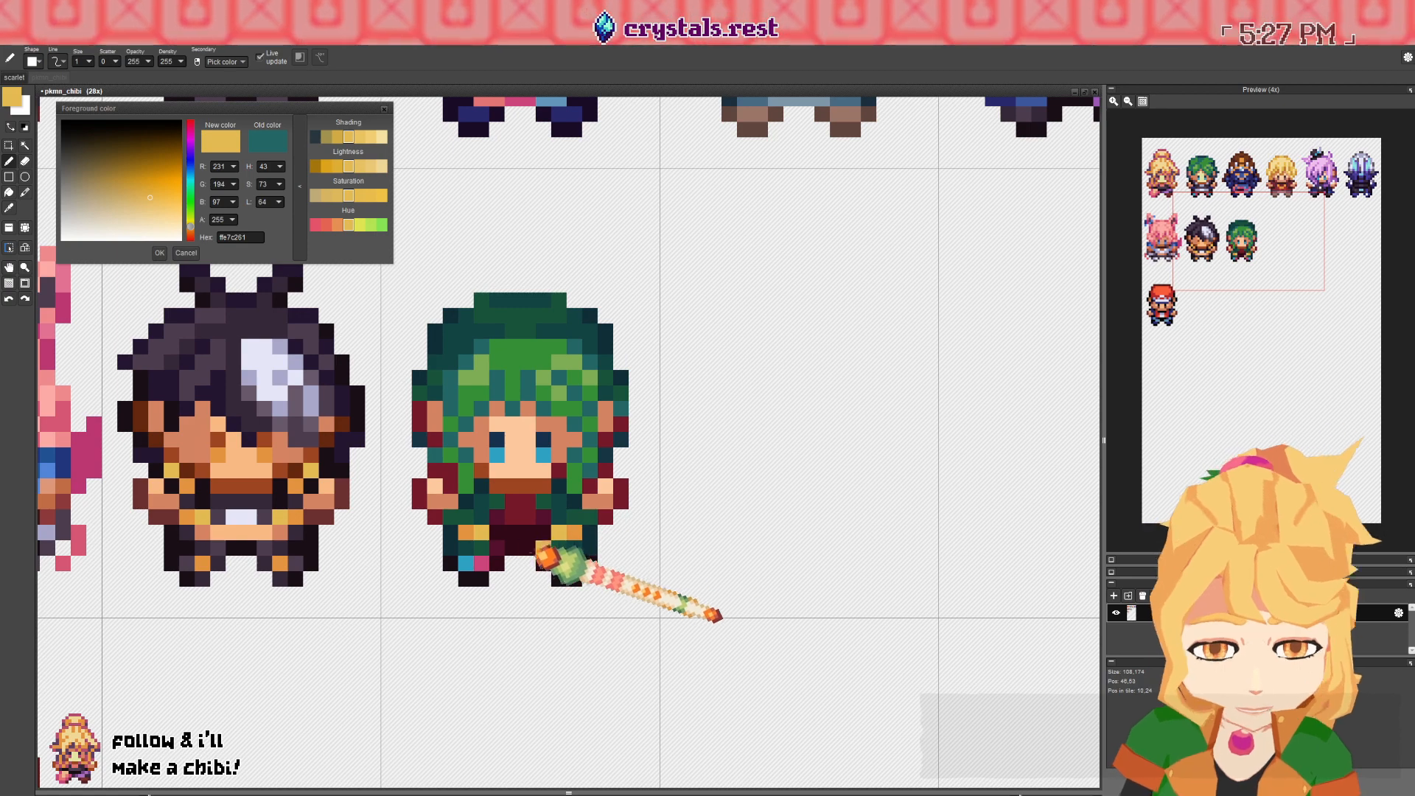
pyautogui.rightClick(512, 546)
pyautogui.moveTo(483, 497); pyautogui.dragTo(484, 506)
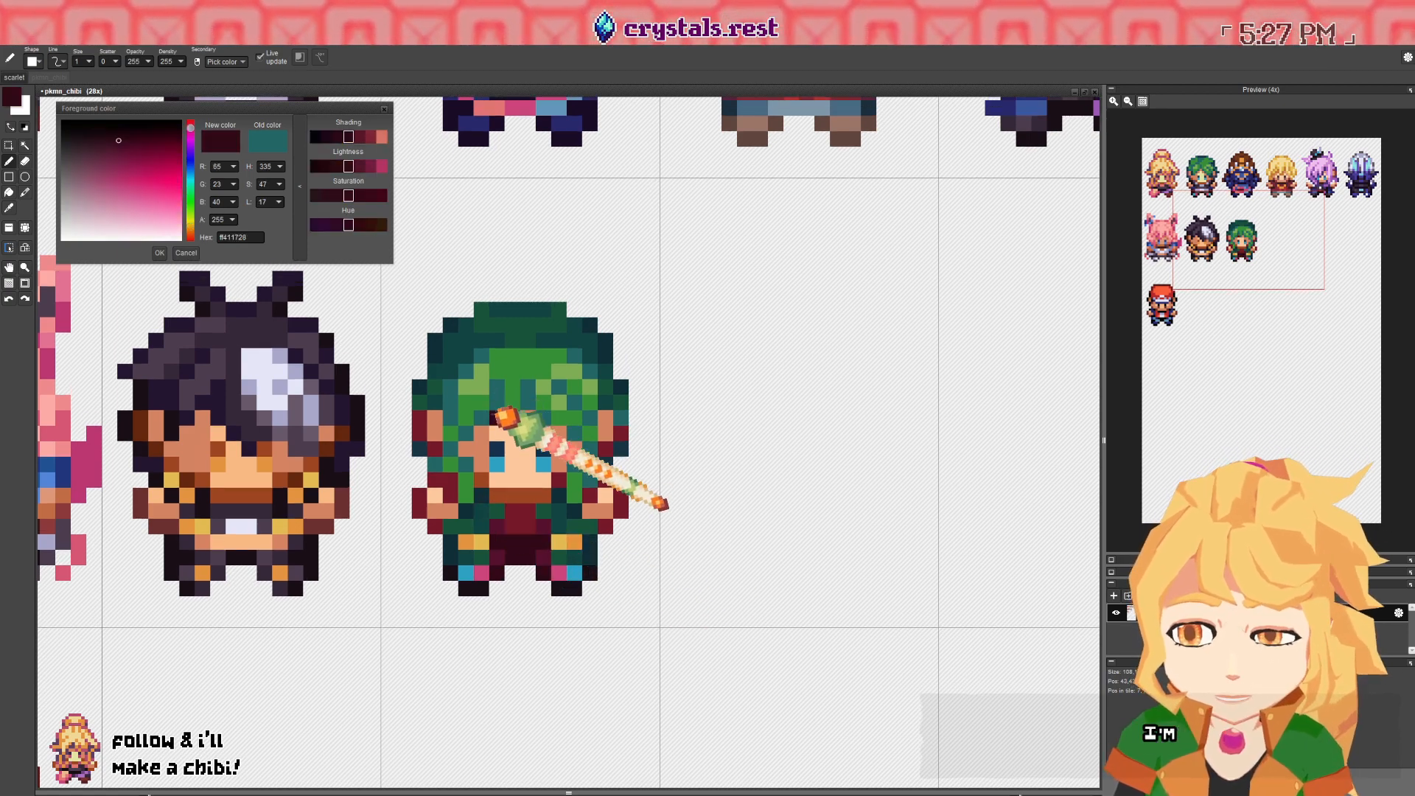
pyautogui.moveTo(483, 422); pyautogui.dragTo(505, 457)
pyautogui.moveTo(518, 394); pyautogui.dragTo(574, 451)
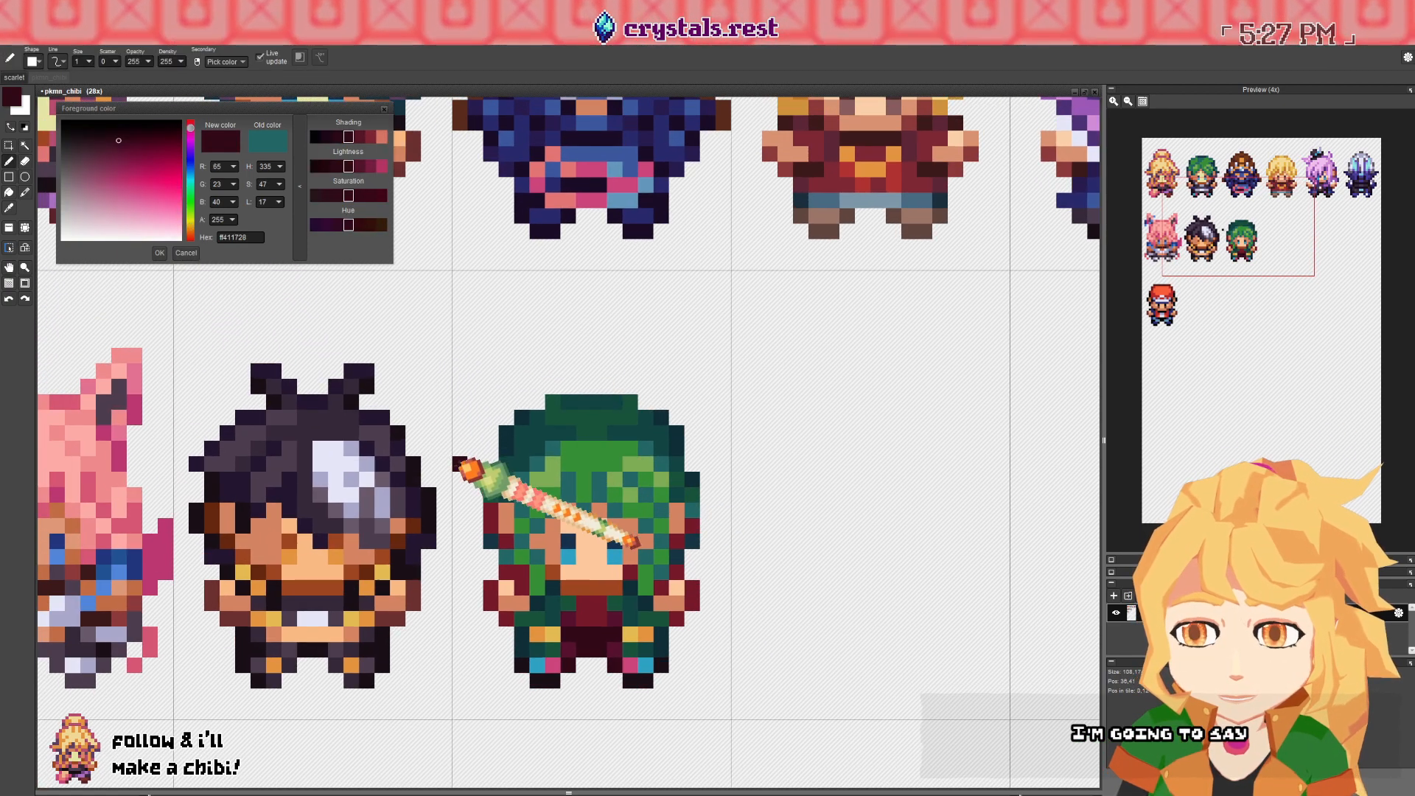
# - Recolor both feet as brown shoes with a85431 and dark brown 71361d, adding skin d89070 above them
pyautogui.rightClick(338, 585)
pyautogui.moveTo(528, 635)
pyautogui.mouseDown()
pyautogui.moveTo(555, 651)
pyautogui.moveTo(532, 637)
pyautogui.moveTo(641, 639)
pyautogui.mouseUp()
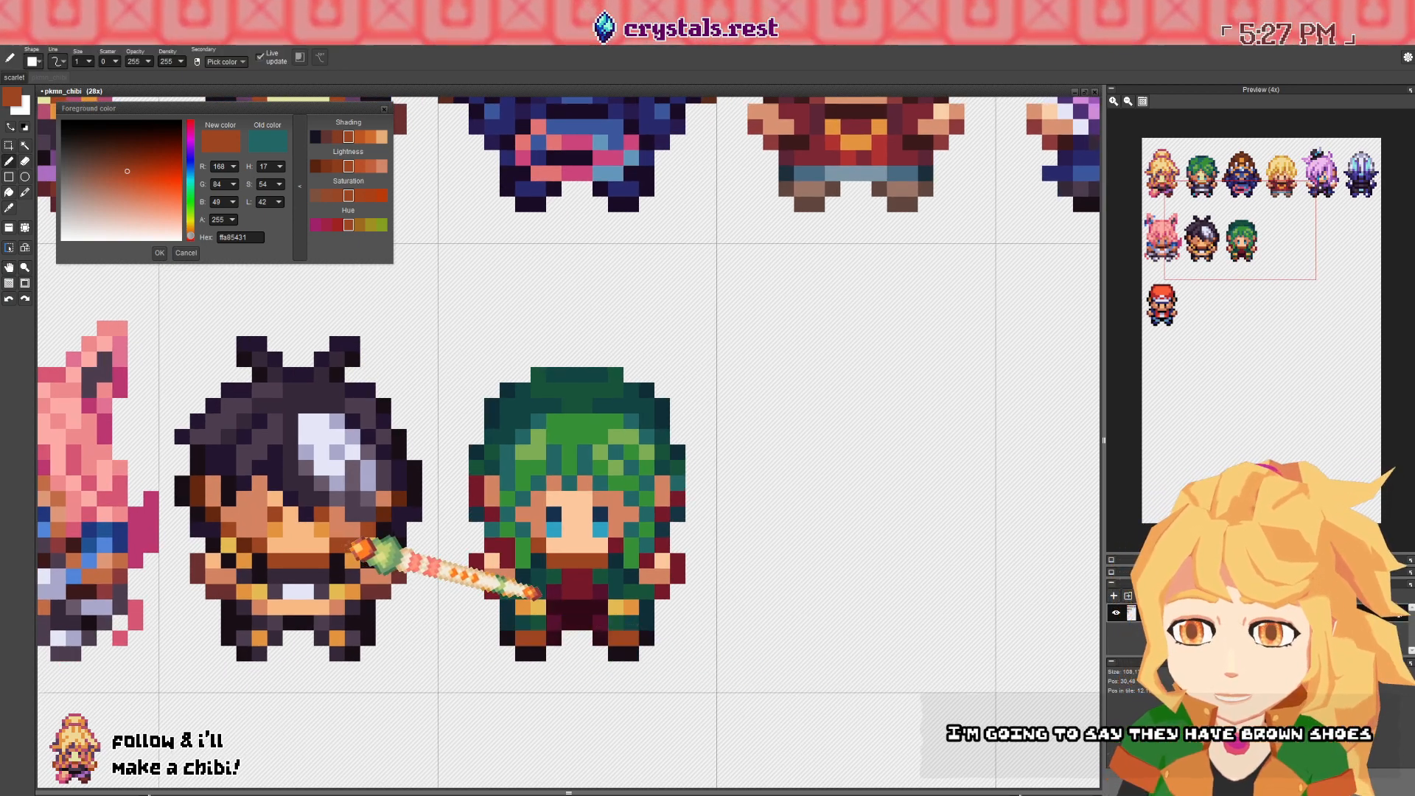
pyautogui.rightClick(352, 545)
pyautogui.click(508, 638)
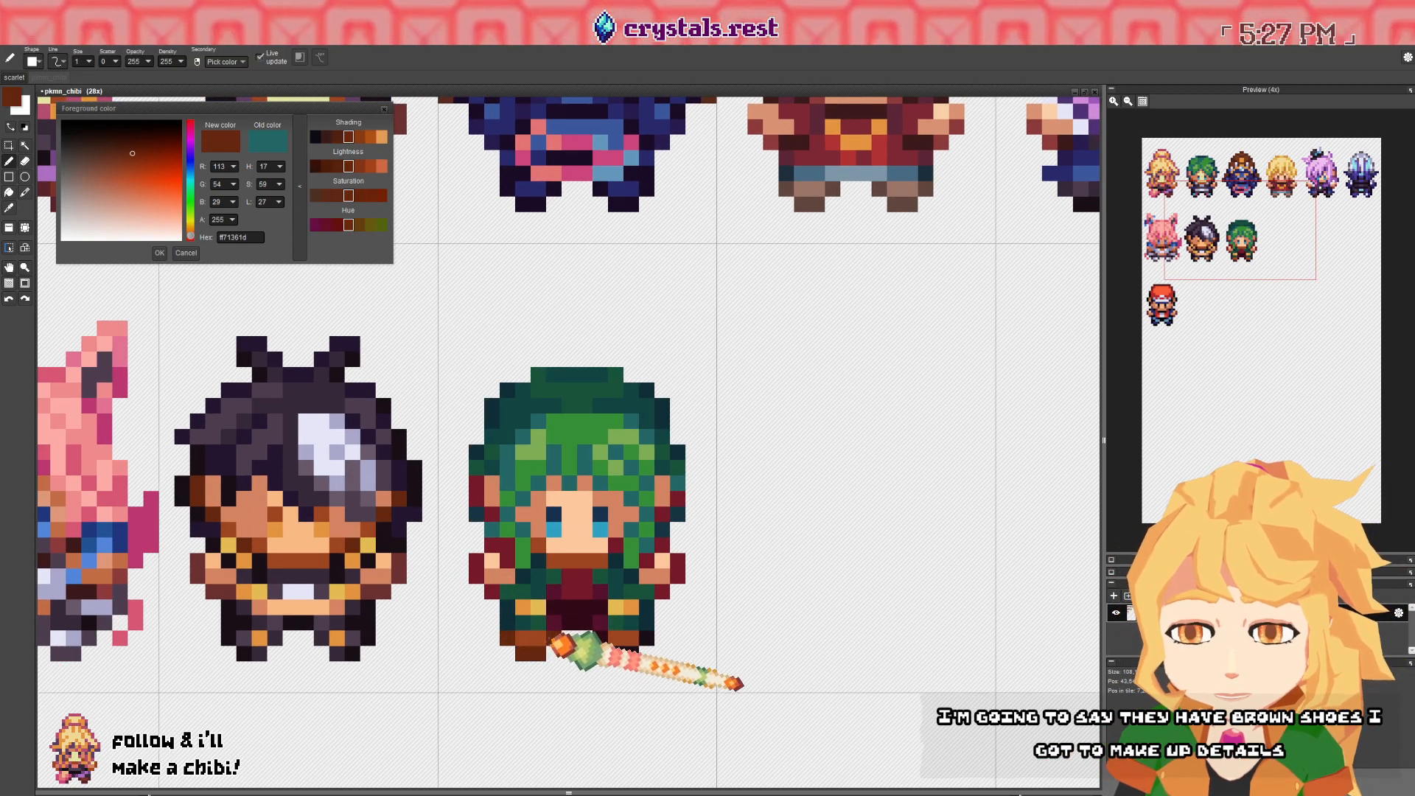
pyautogui.moveTo(614, 650); pyautogui.dragTo(633, 651)
pyautogui.click(644, 639)
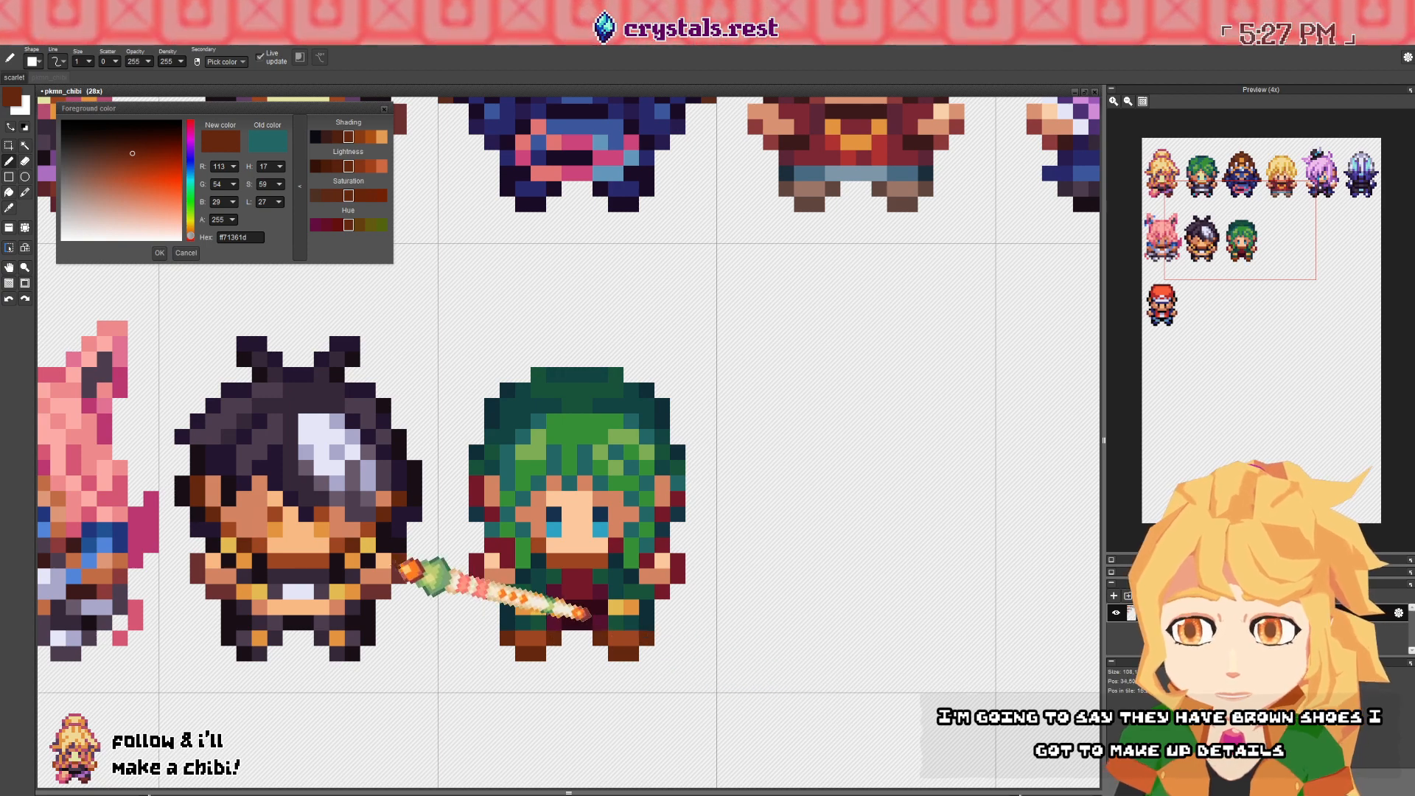
pyautogui.rightClick(396, 550)
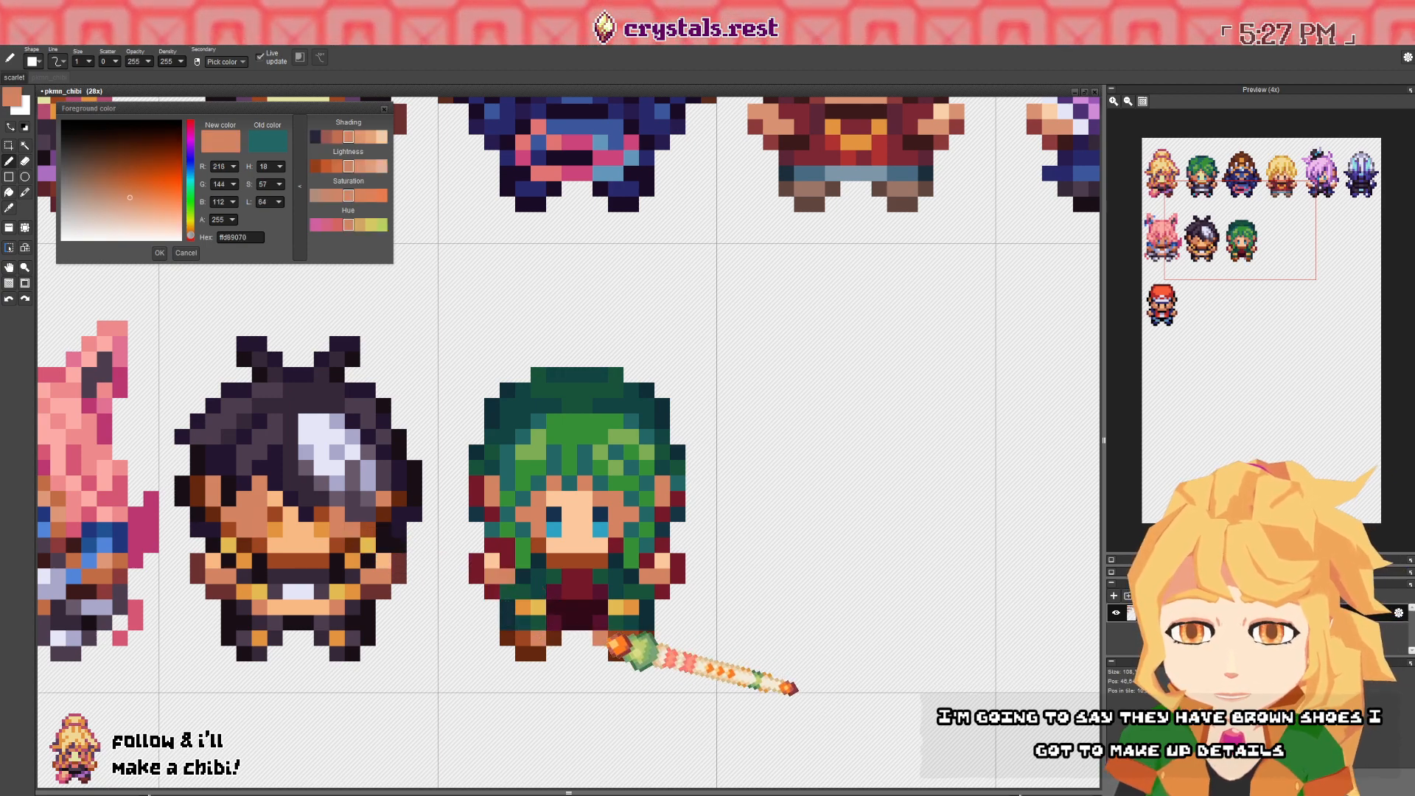
# - Extend both ears outward into points using skin d89070 and crimson 822838 tips
pyautogui.scroll(-3, 567, 586)
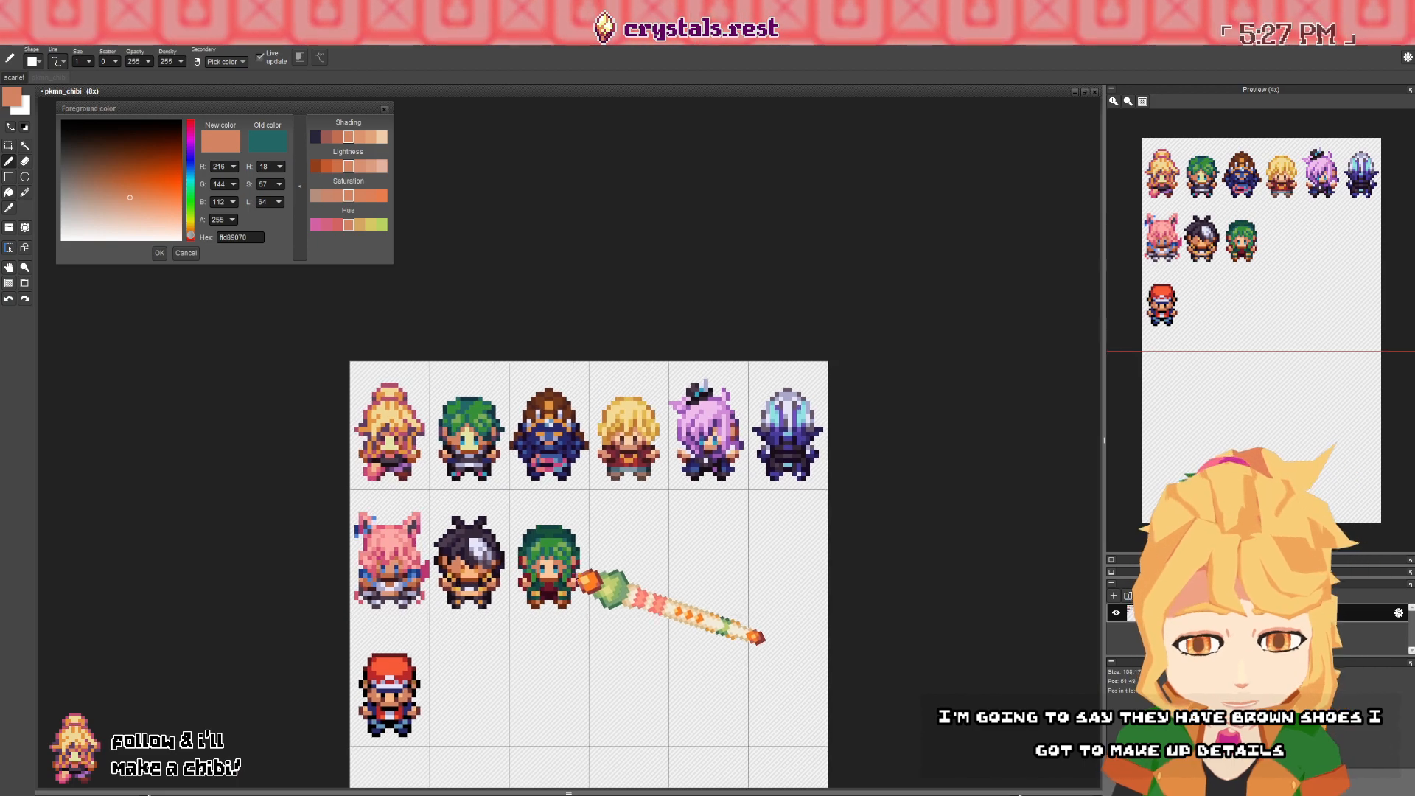
pyautogui.scroll(3, 566, 583)
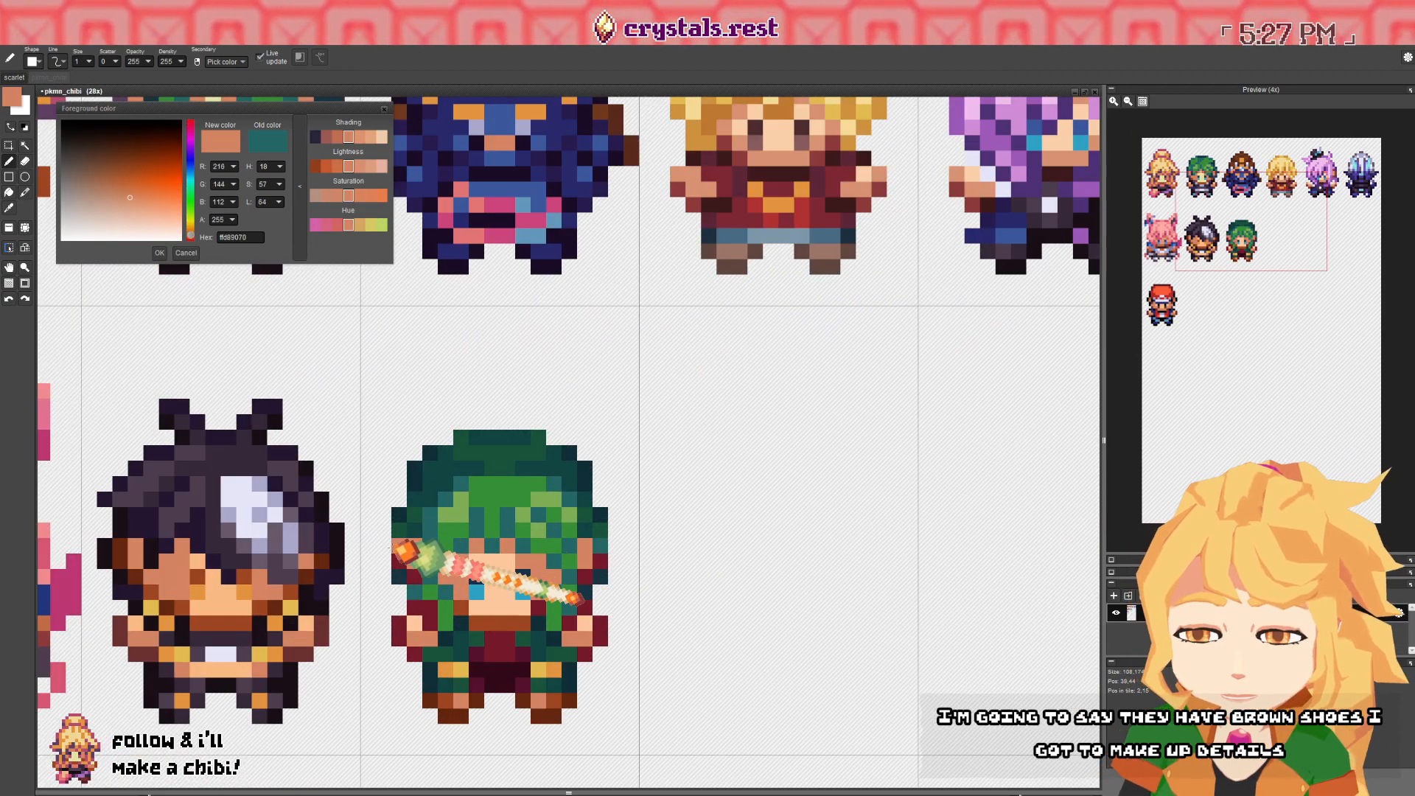
pyautogui.rightClick(582, 562)
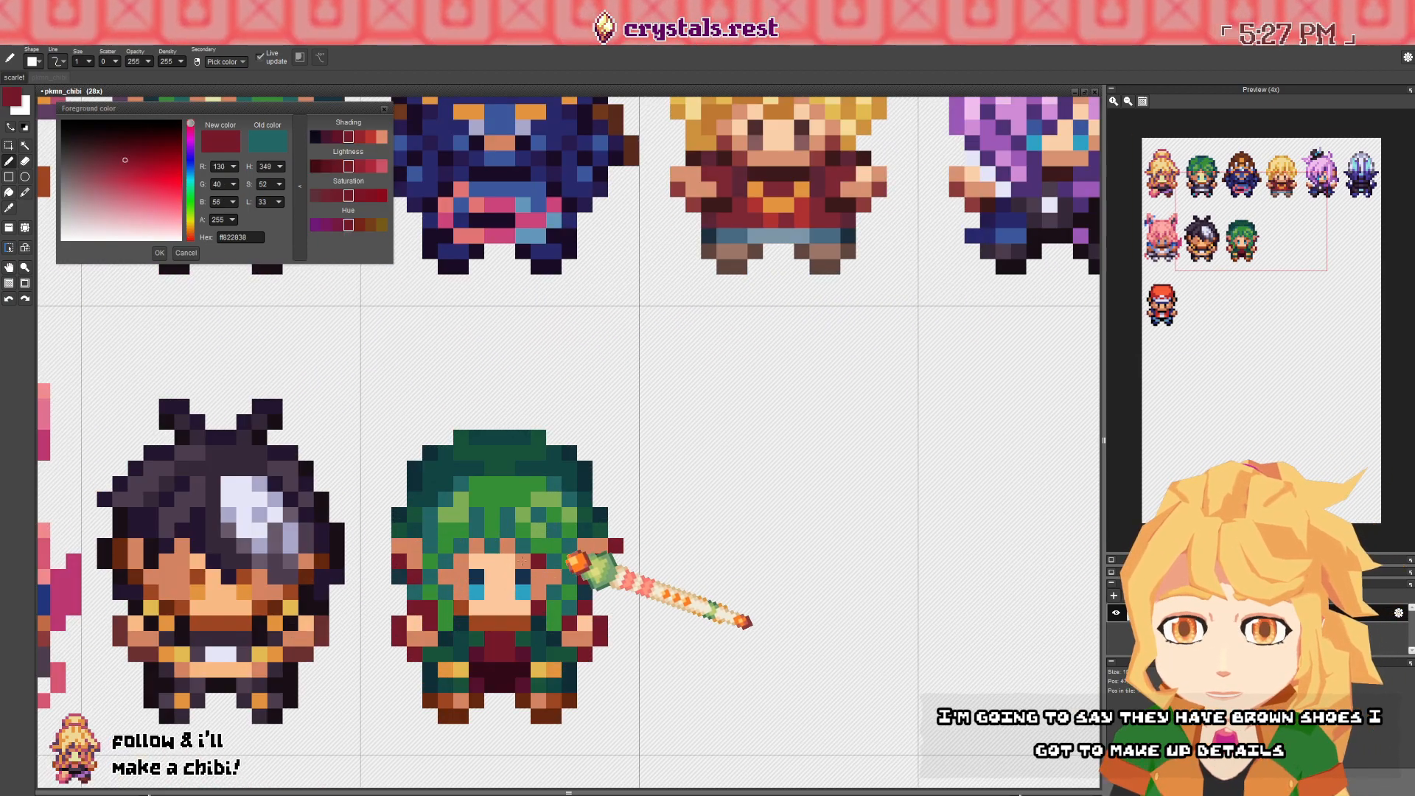
pyautogui.scroll(-1, 508, 558)
pyautogui.scroll(1, 502, 549)
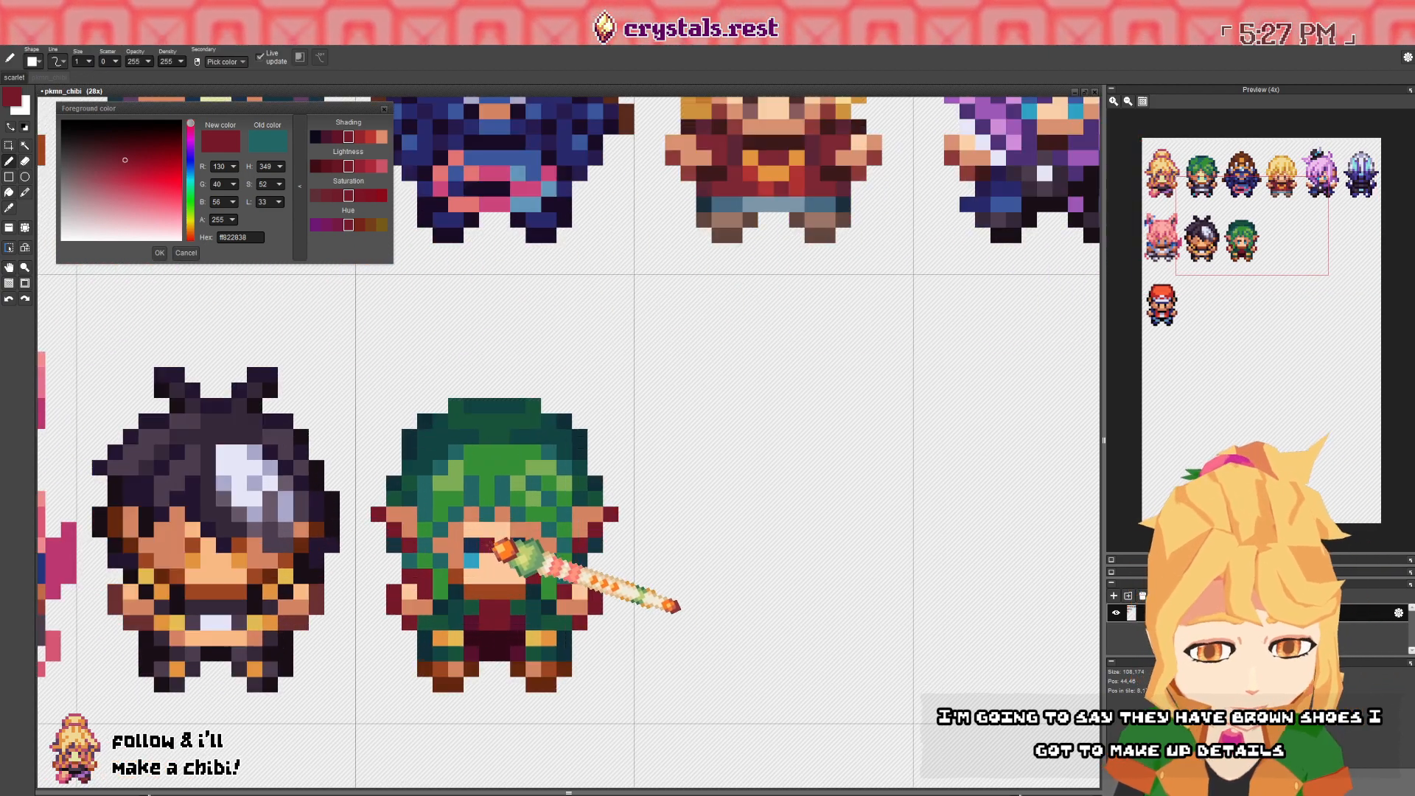
# - Recolor the blue lower pixels of both eyes with red b84141 sampled from the blond sprite
pyautogui.rightClick(481, 544)
pyautogui.press('space')
pyautogui.moveTo(511, 546); pyautogui.dragTo(524, 554)
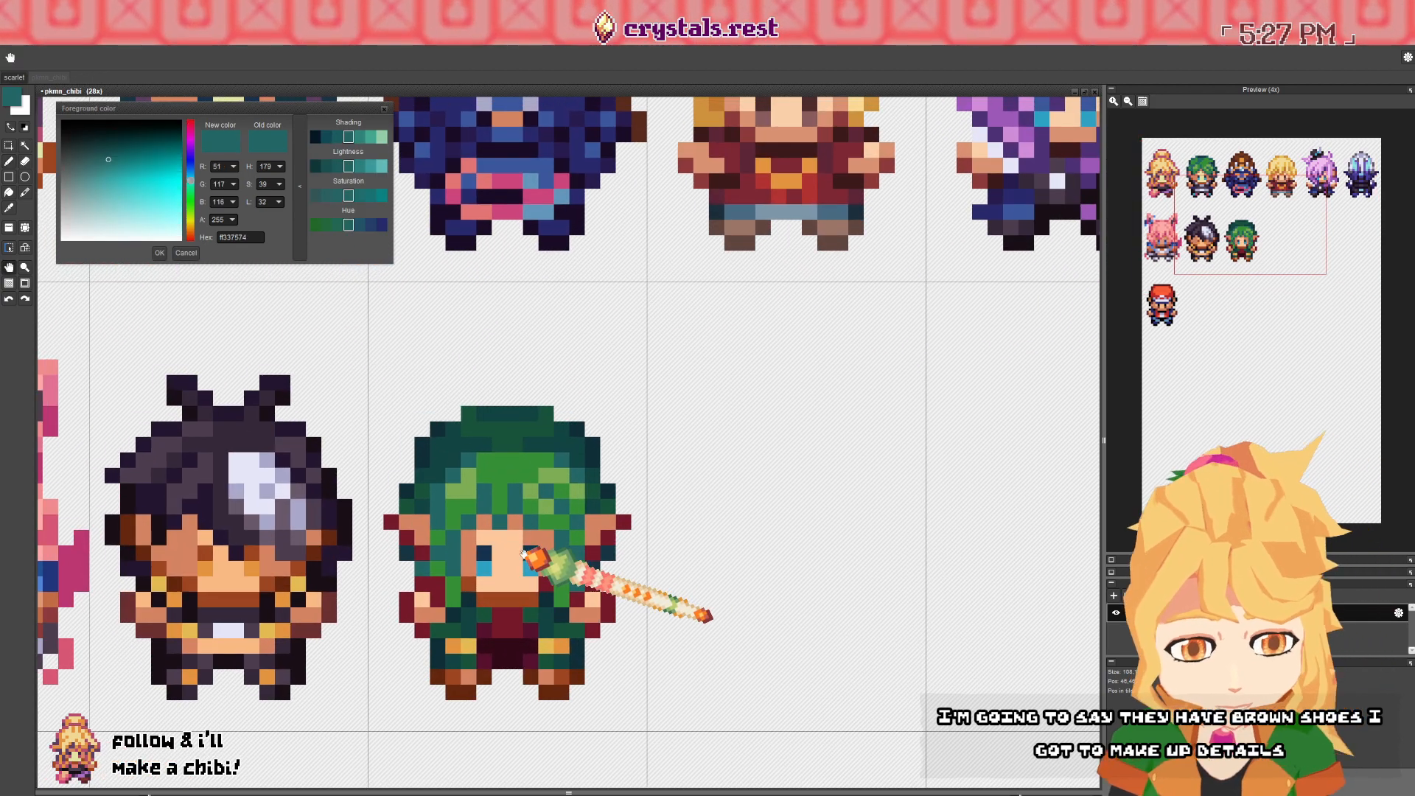
pyautogui.scroll(-4, 508, 538)
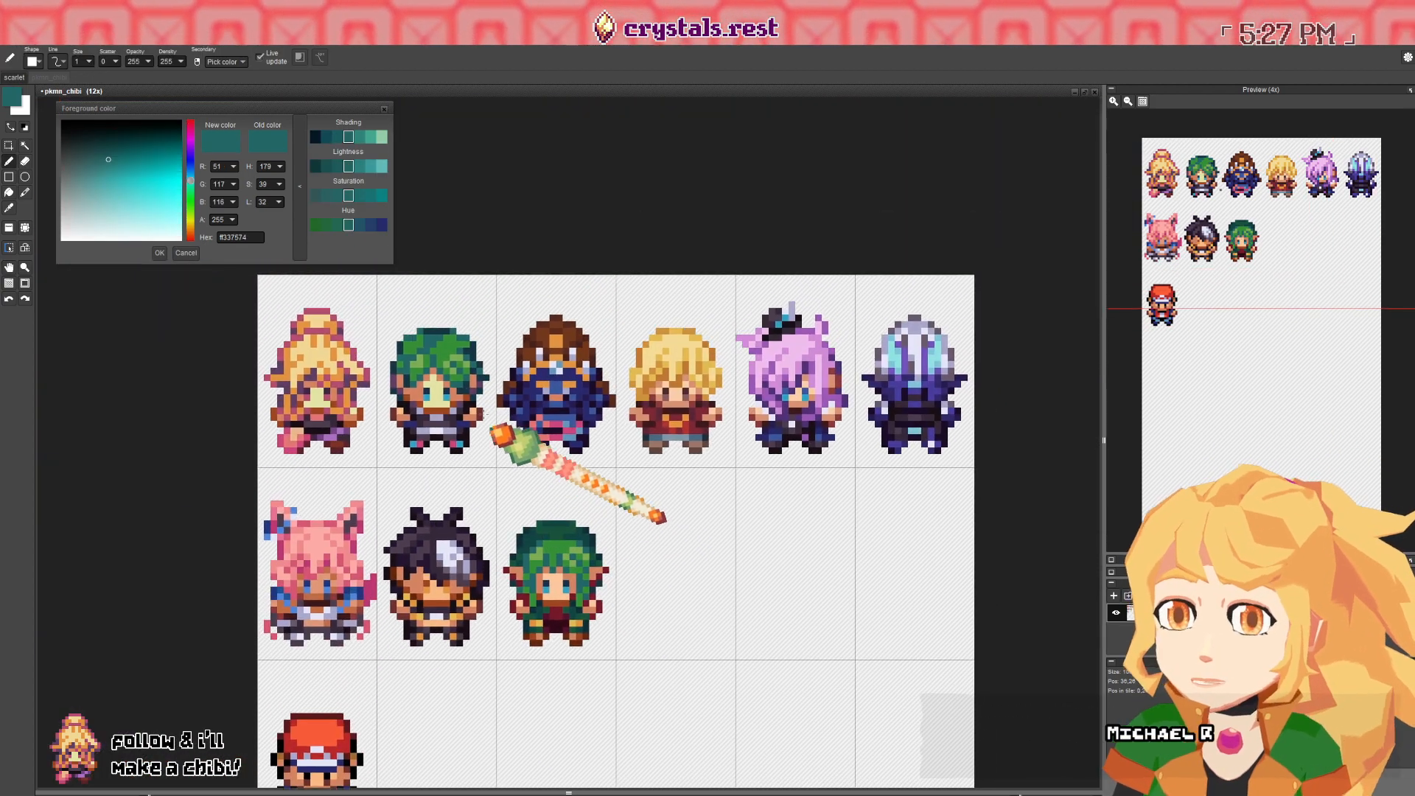
pyautogui.press('space')
pyautogui.moveTo(471, 429); pyautogui.dragTo(418, 414)
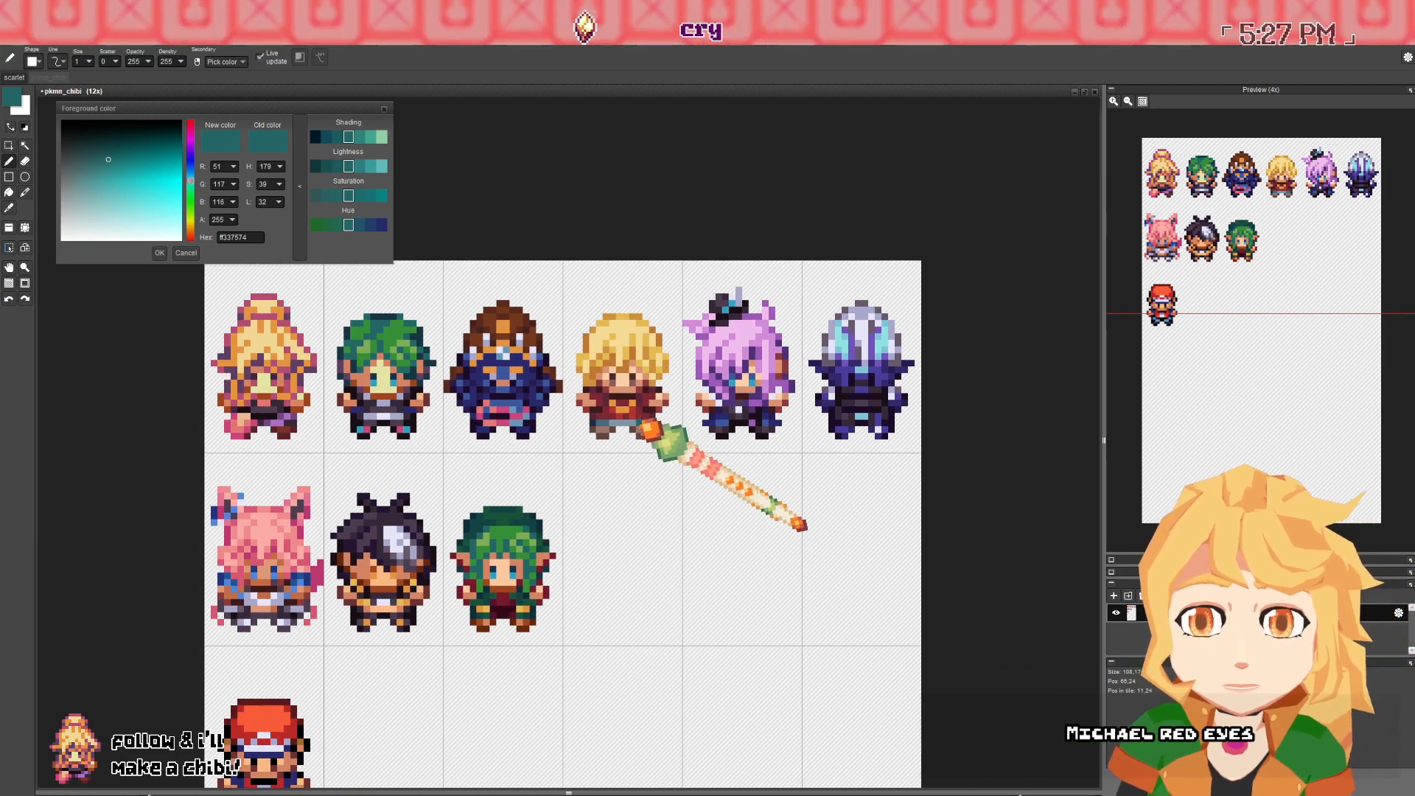
pyautogui.scroll(4, 629, 420)
pyautogui.rightClick(653, 413)
pyautogui.scroll(-4, 653, 413)
pyautogui.press('space')
pyautogui.moveTo(557, 578); pyautogui.dragTo(576, 530)
pyautogui.scroll(4, 558, 528)
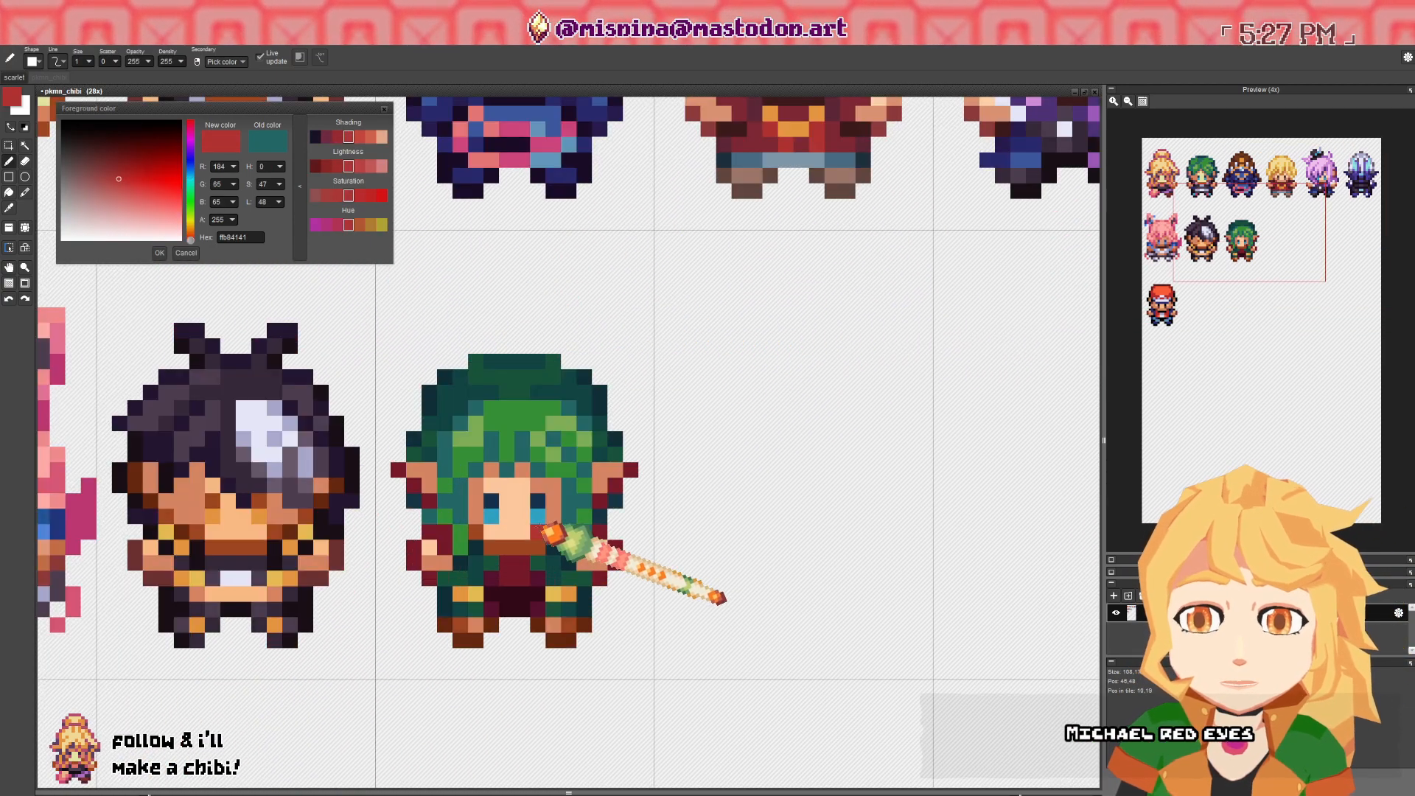
pyautogui.scroll(-2, 492, 518)
# - Recolor the dark upper pixels of both eyes with a deep red such as crimson 822838
pyautogui.press('space')
pyautogui.moveTo(588, 425); pyautogui.dragTo(579, 451)
pyautogui.scroll(1, 619, 381)
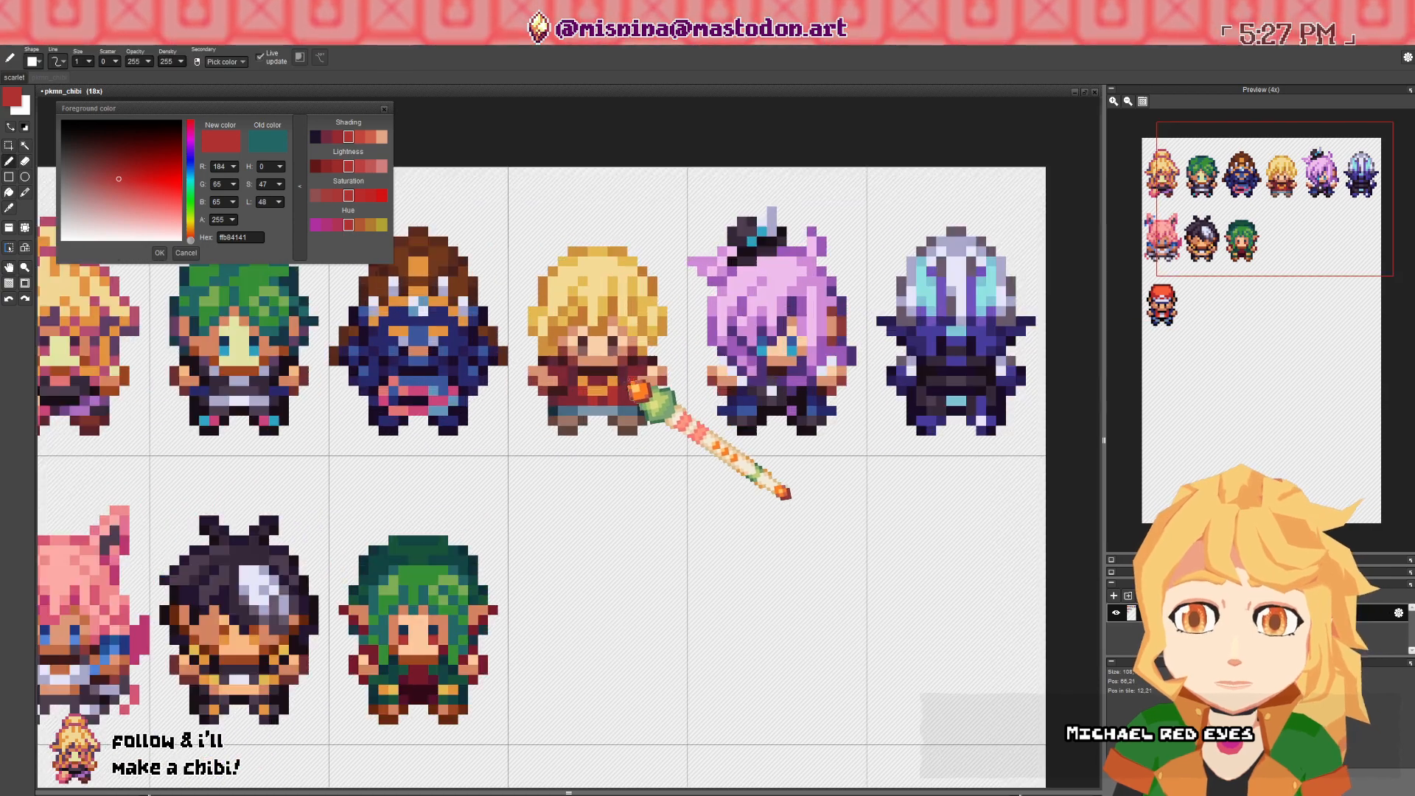
pyautogui.rightClick(622, 398)
pyautogui.scroll(3, 437, 669)
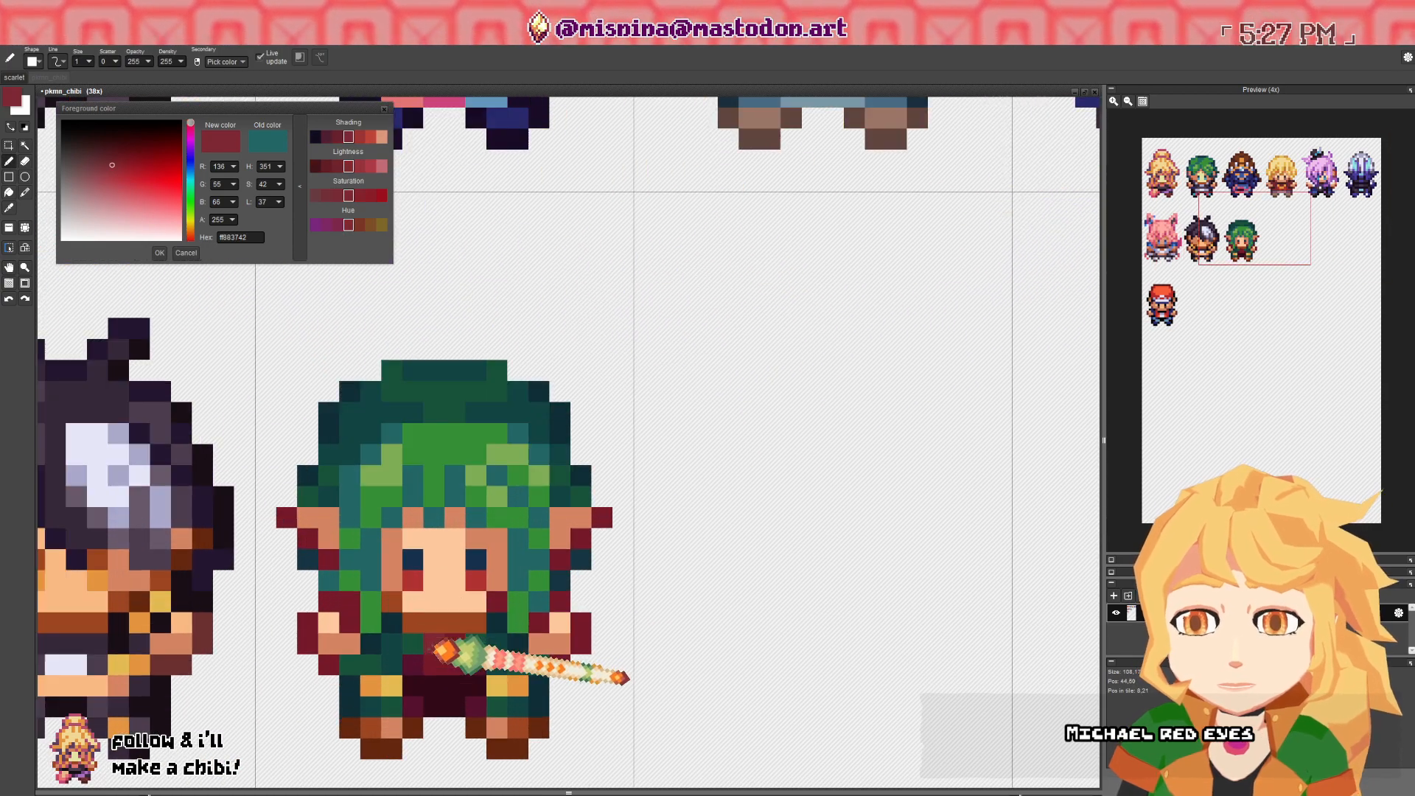
pyautogui.rightClick(410, 578)
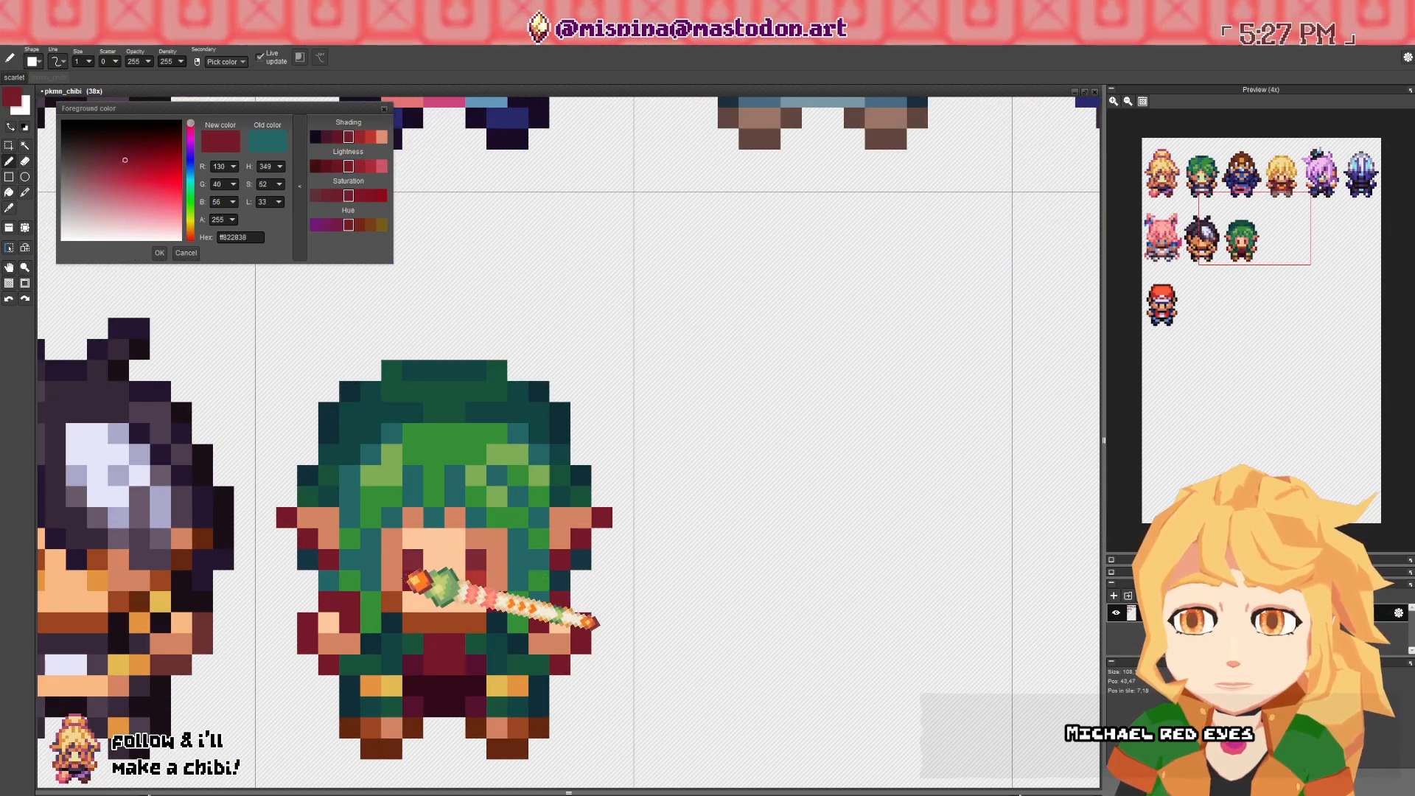
pyautogui.scroll(-4, 470, 564)
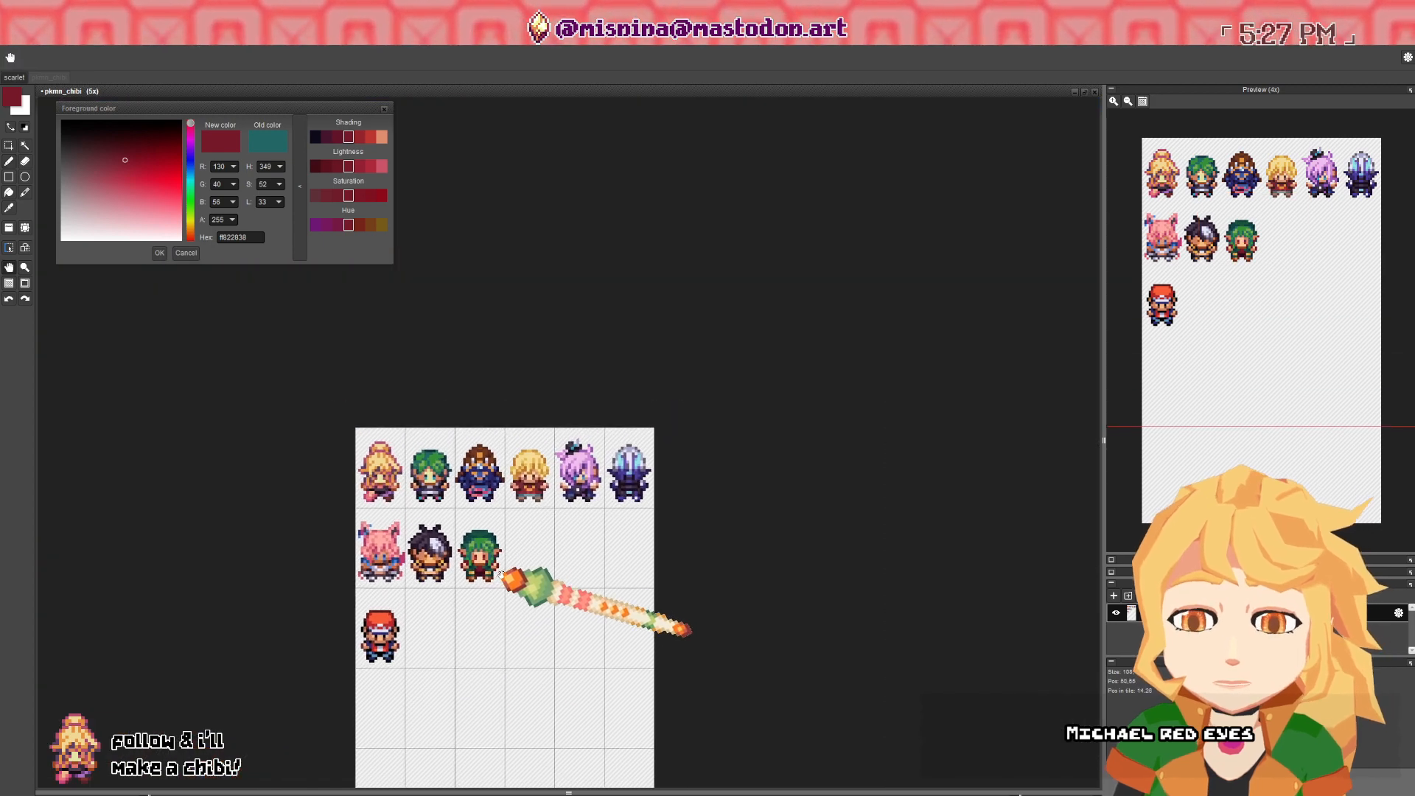
# - Paint a headband across the top of the hair with an orange e69e4f center and darker bd6628 sides
pyautogui.scroll(3, 475, 592)
pyautogui.rightClick(435, 730)
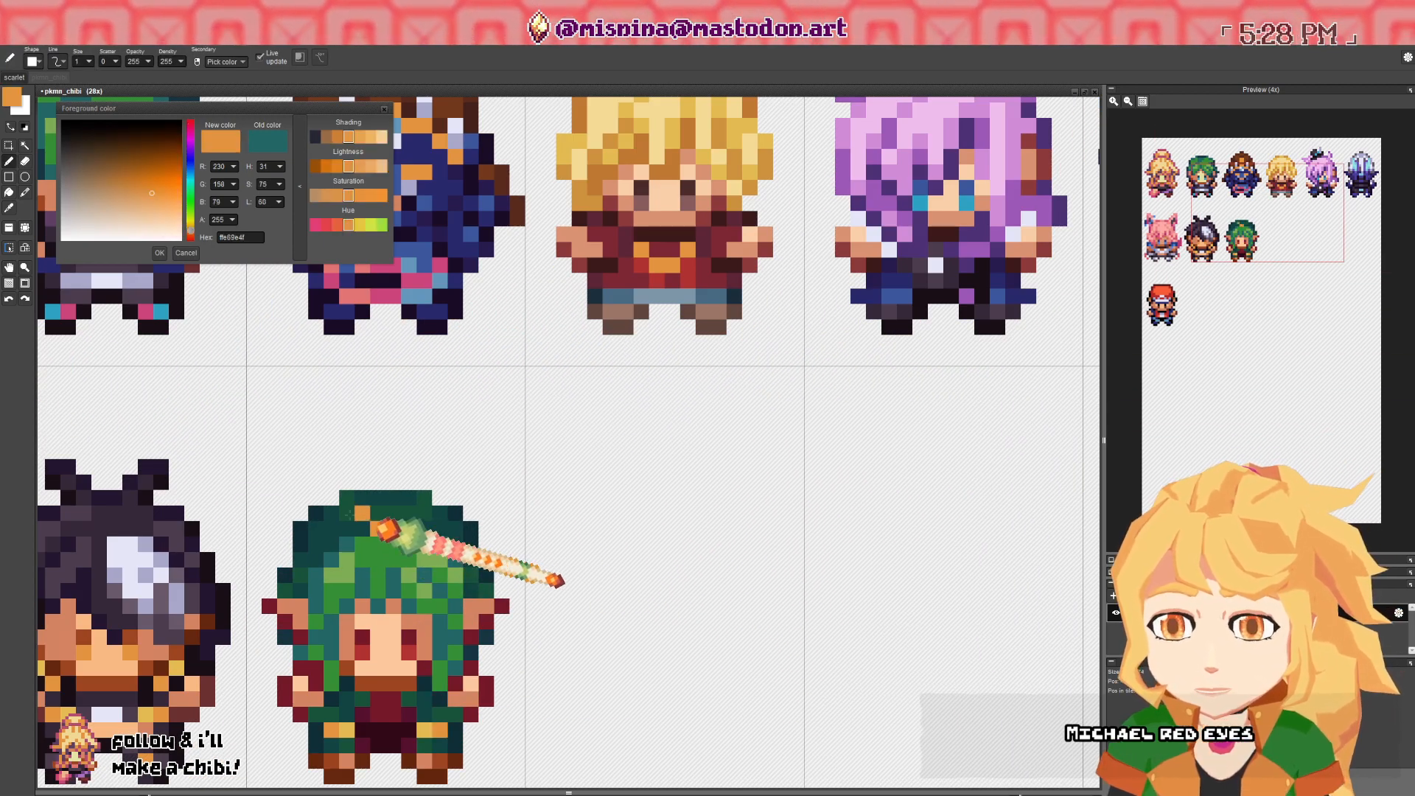
pyautogui.click(146, 181)
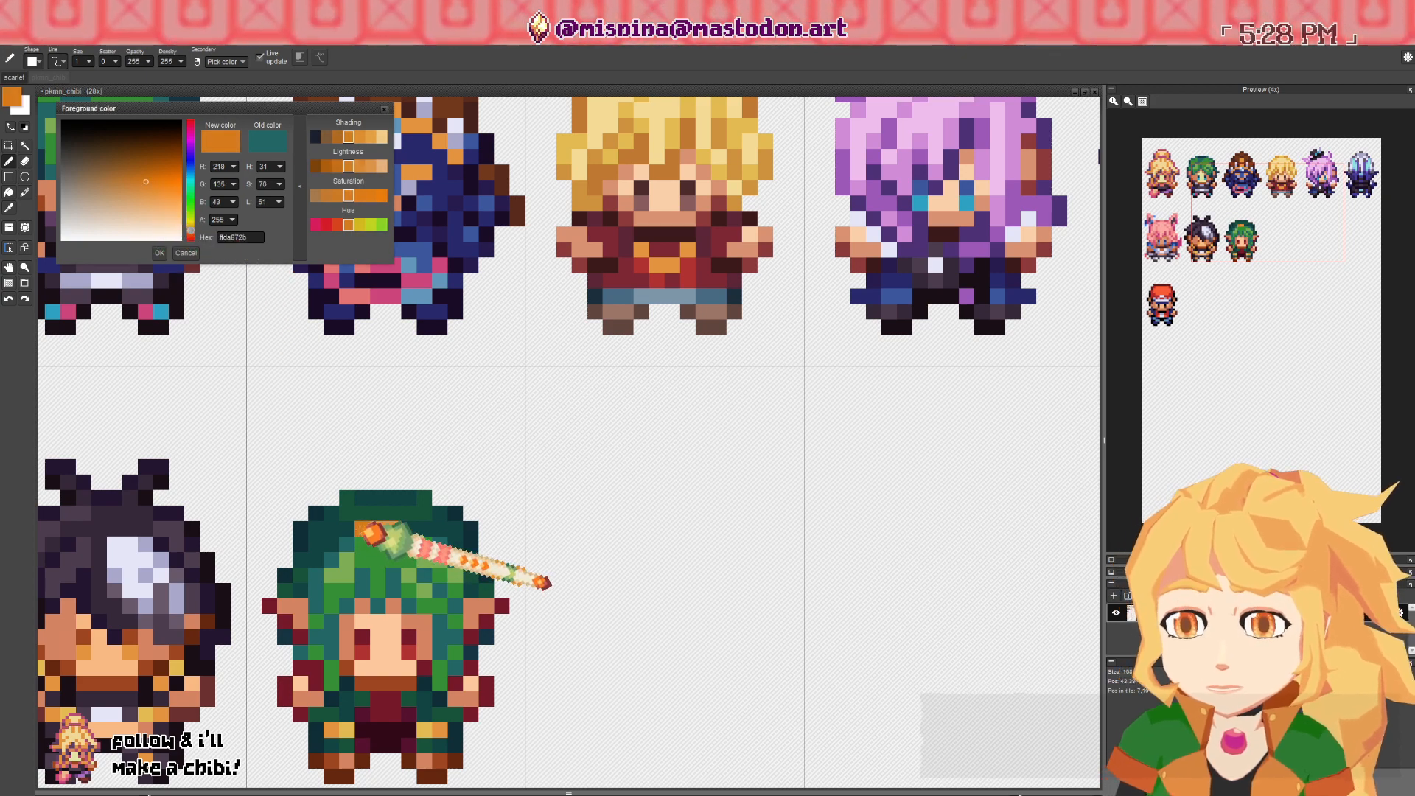
pyautogui.click(140, 174)
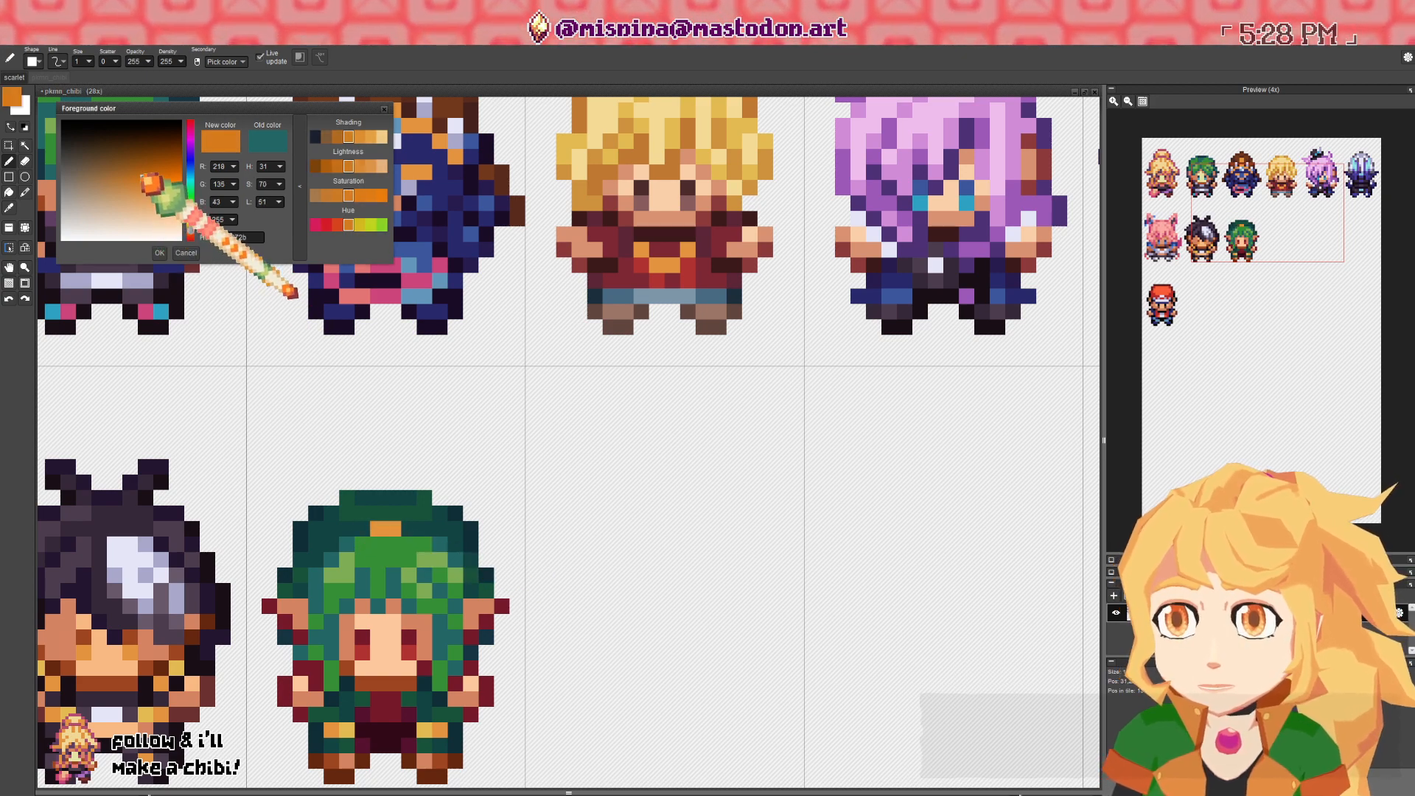
pyautogui.click(192, 234)
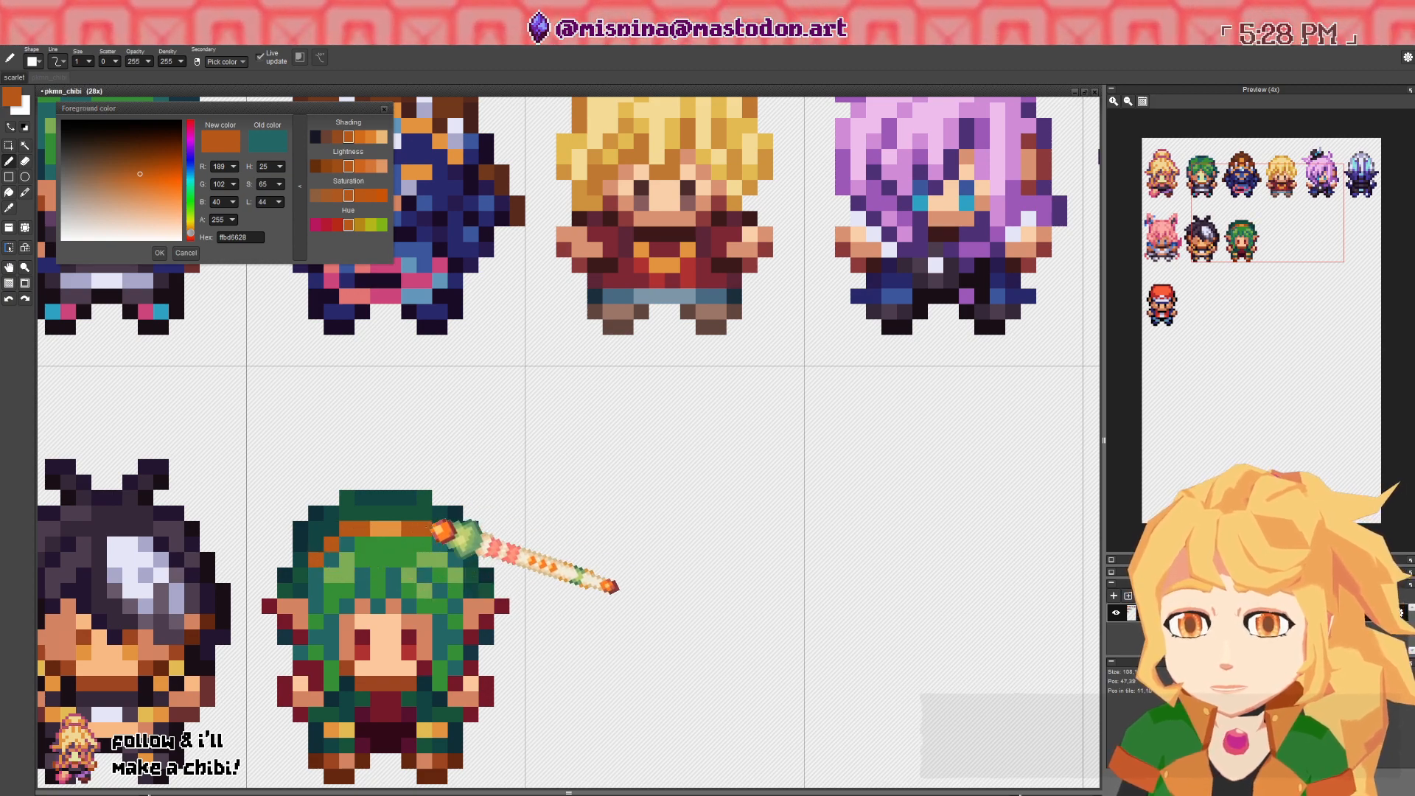
# - Even out the headband's ends with orange bd6628 and touch up the surrounding hair with dark teal 225352
pyautogui.rightClick(455, 529)
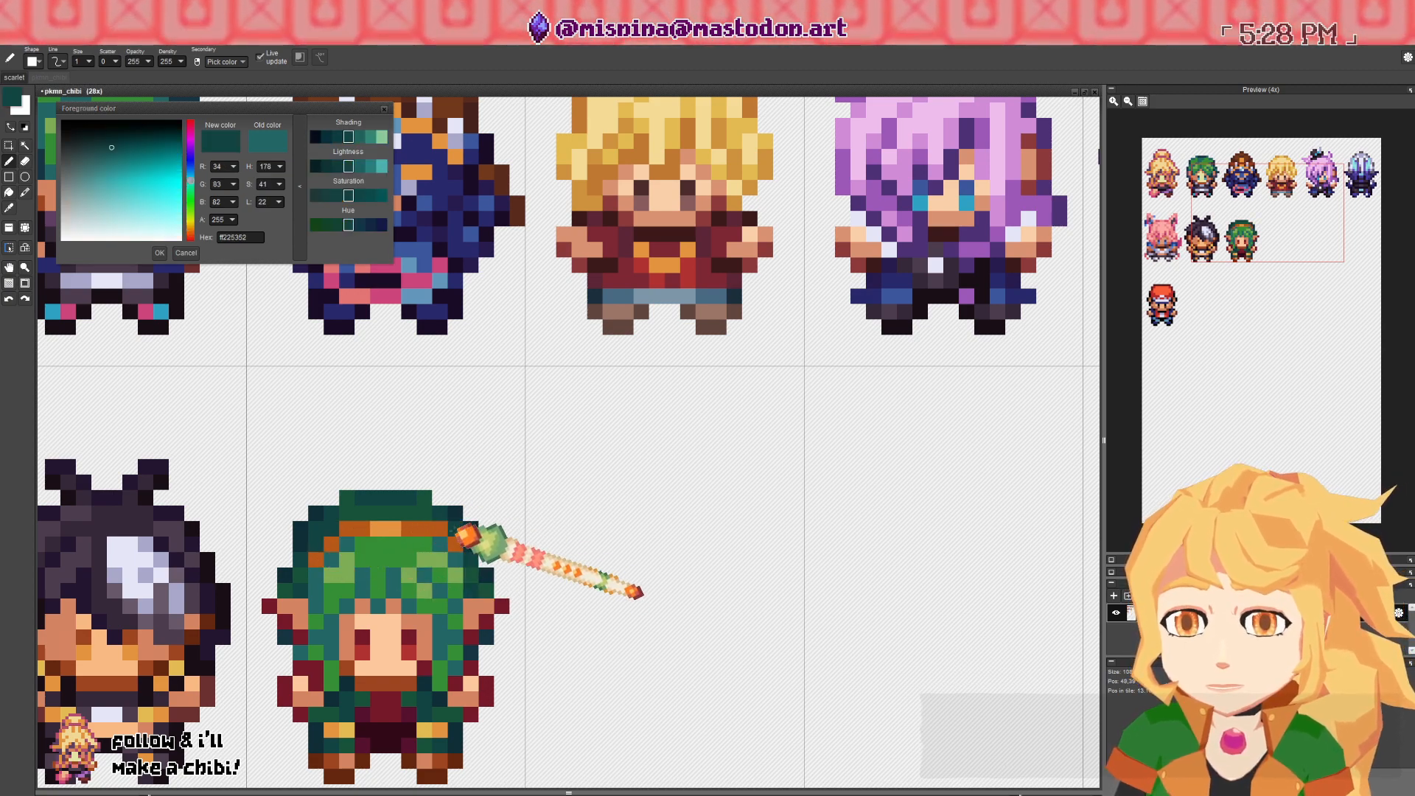
pyautogui.rightClick(429, 543)
pyautogui.rightClick(439, 541)
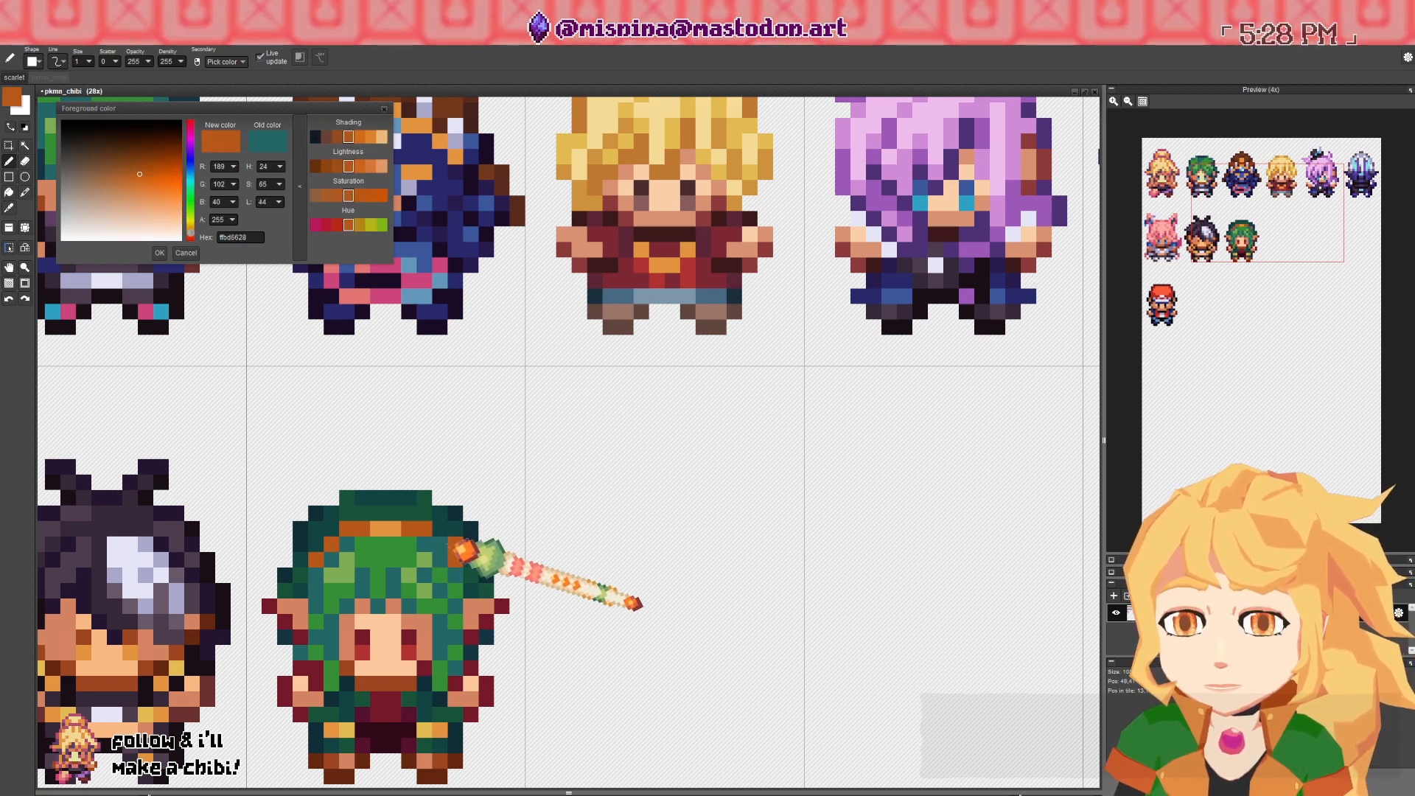
pyautogui.scroll(-4, 467, 548)
pyautogui.moveTo(484, 544)
pyautogui.mouseDown()
pyautogui.moveTo(506, 543)
pyautogui.moveTo(506, 577)
pyautogui.mouseUp()
pyautogui.scroll(4, 486, 588)
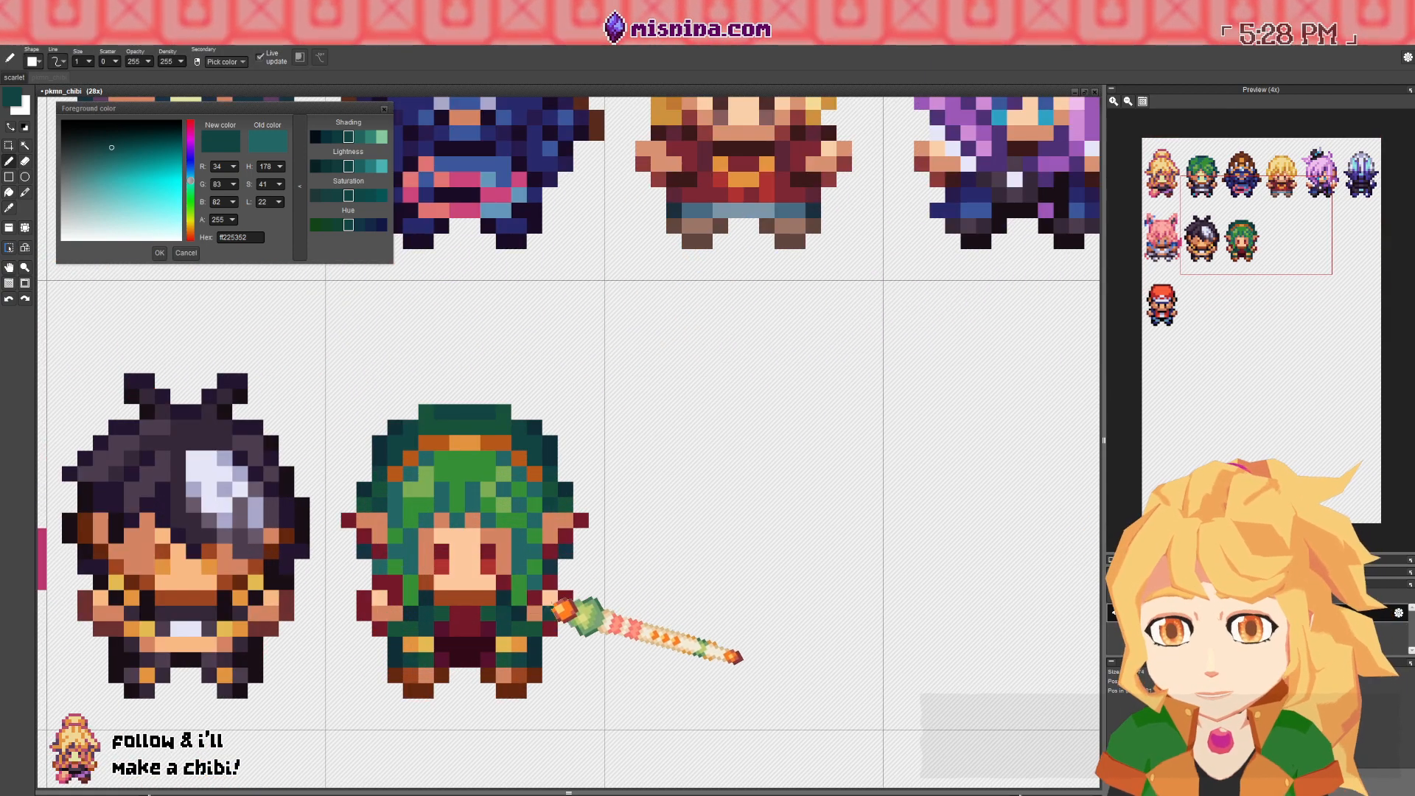
# - Recolor the light green hair highlights on the pointed-eared sprite with yellow-green afb563
pyautogui.scroll(-6, 574, 532)
pyautogui.press('e')
pyautogui.moveTo(643, 571); pyautogui.dragTo(610, 539)
pyautogui.scroll(1, 561, 545)
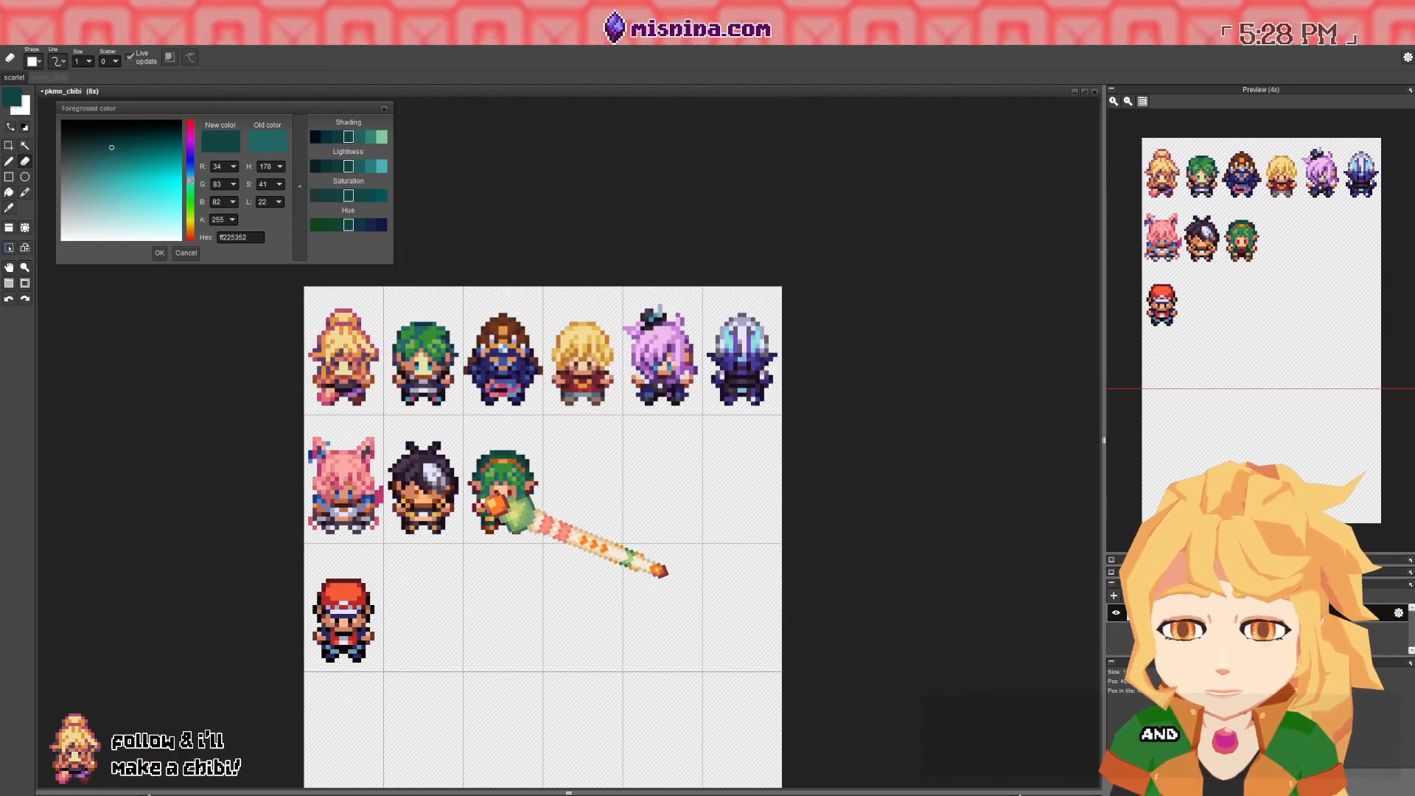
pyautogui.scroll(6, 493, 504)
pyautogui.press('b')
pyautogui.rightClick(560, 463)
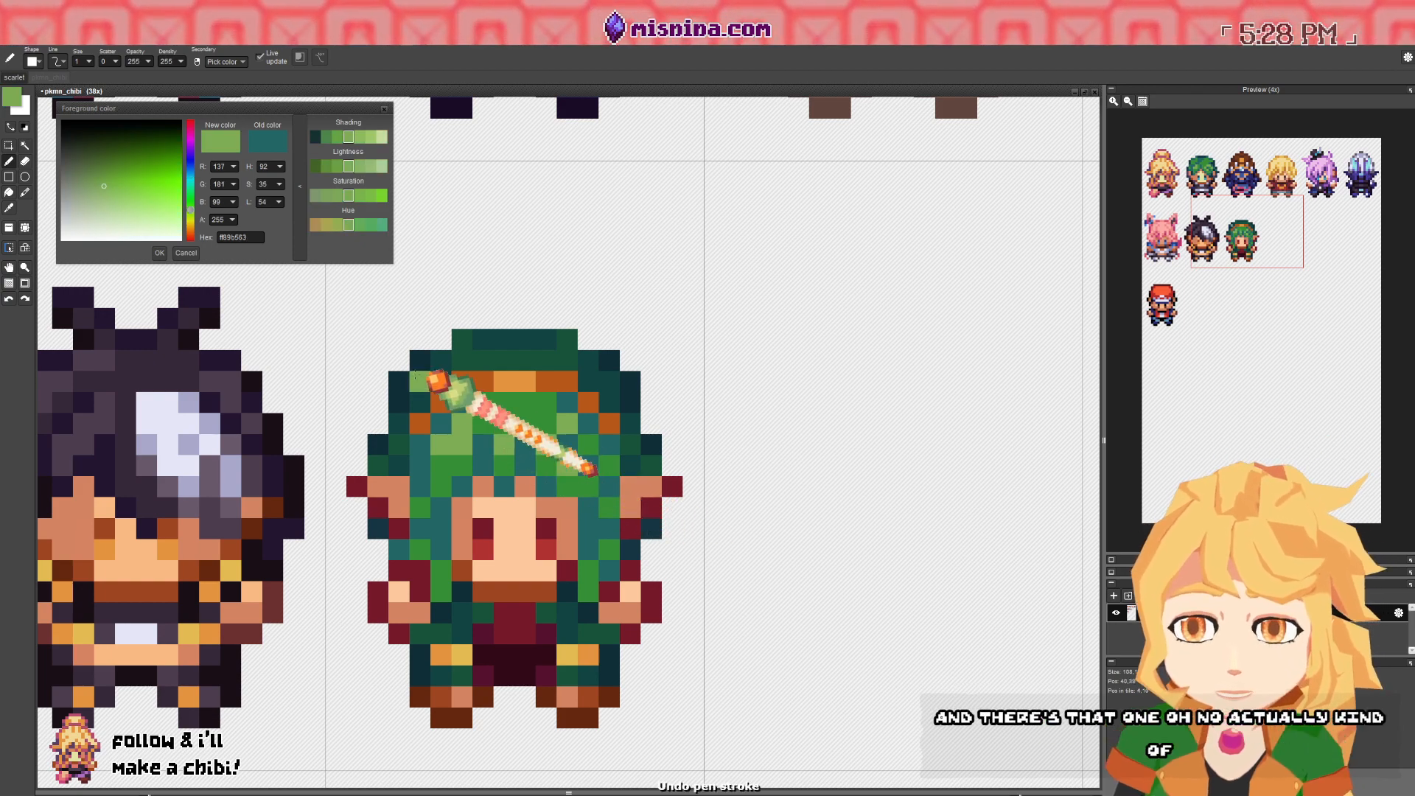
pyautogui.click(191, 220)
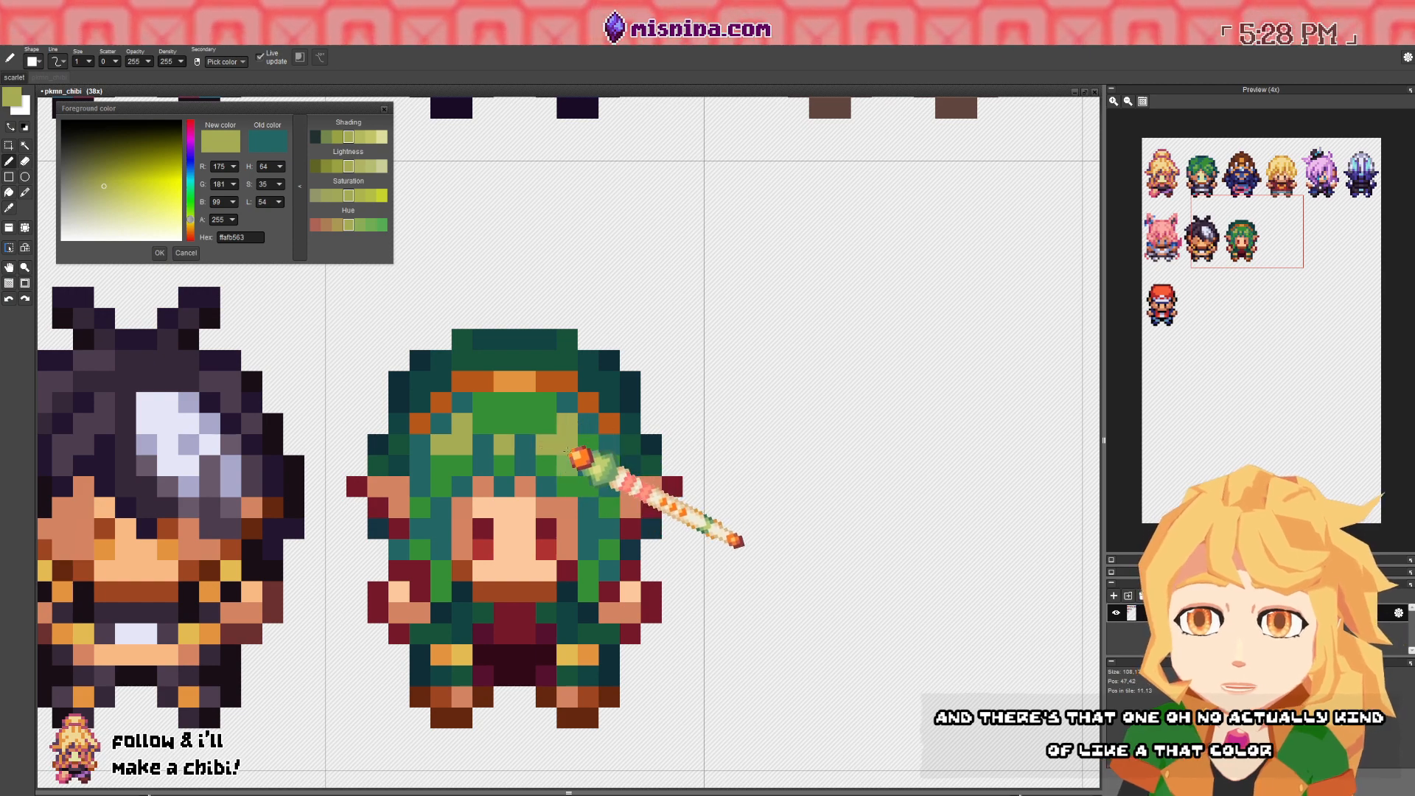
# - Recolor all the mid-green hair areas of the pointed-eared sprite with softer green 60a062
pyautogui.click(191, 200)
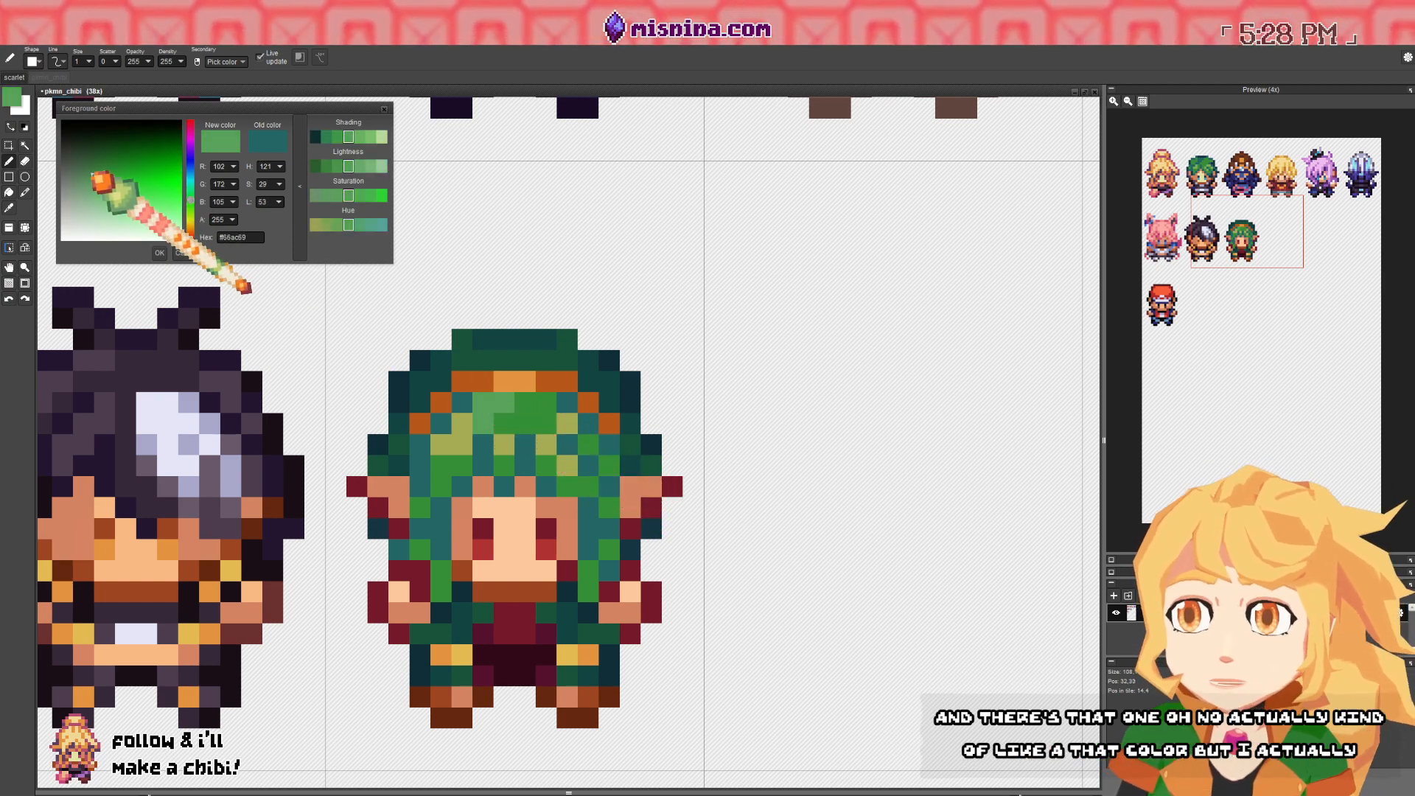
pyautogui.click(92, 180)
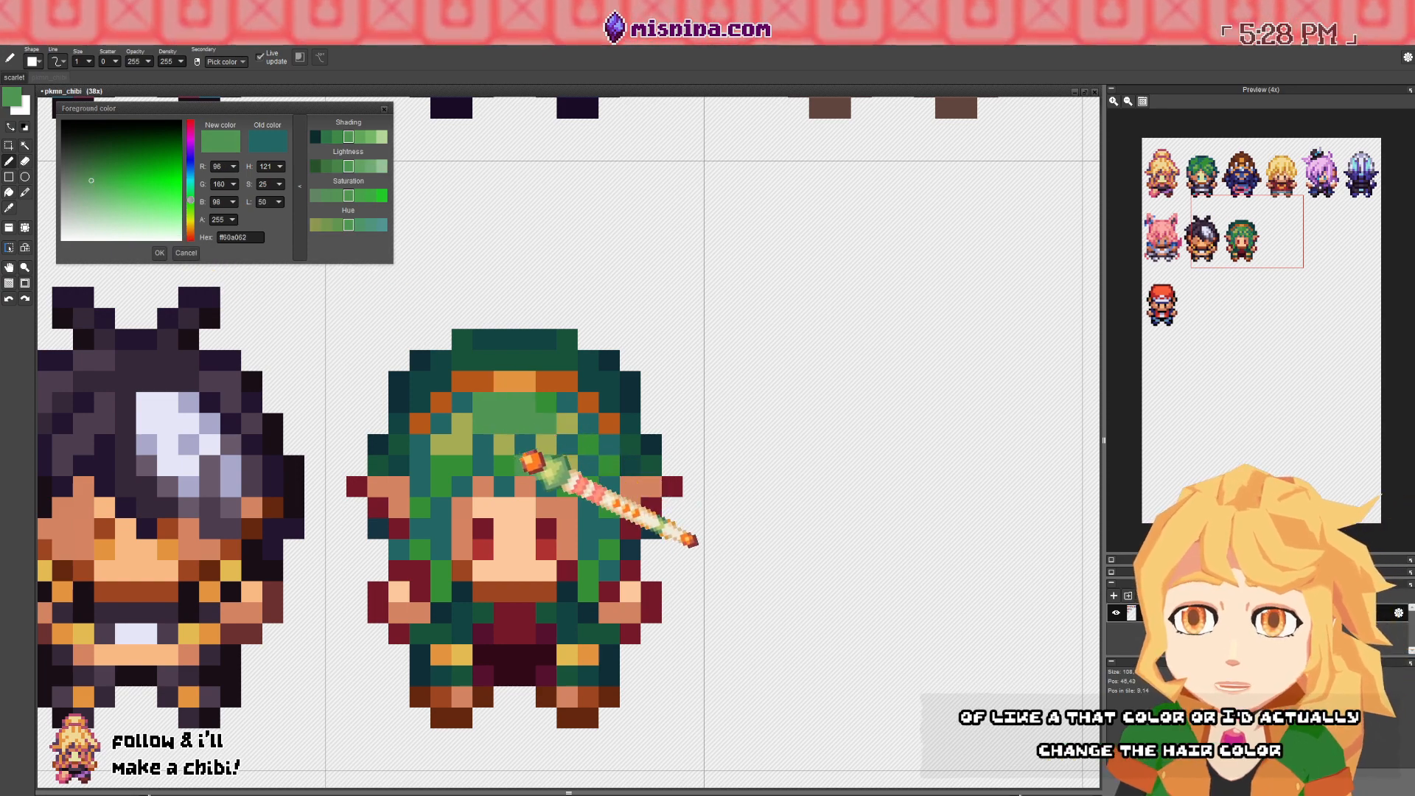
pyautogui.hotkey('ctrl', 'z')
pyautogui.press('f')
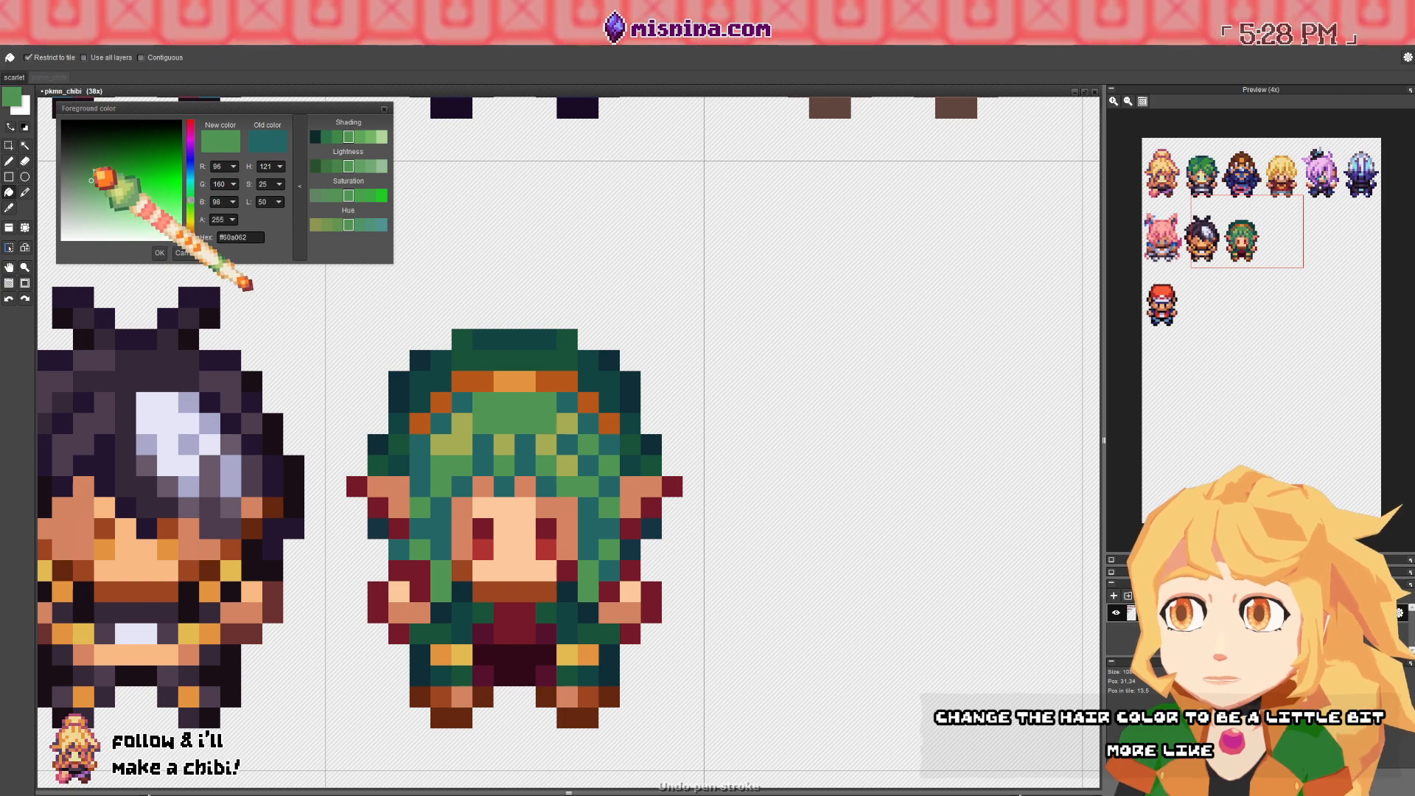
# - Fill the teal hair strands of the pointed-eared sprite with muted green 507b5a and save the file
pyautogui.click(87, 168)
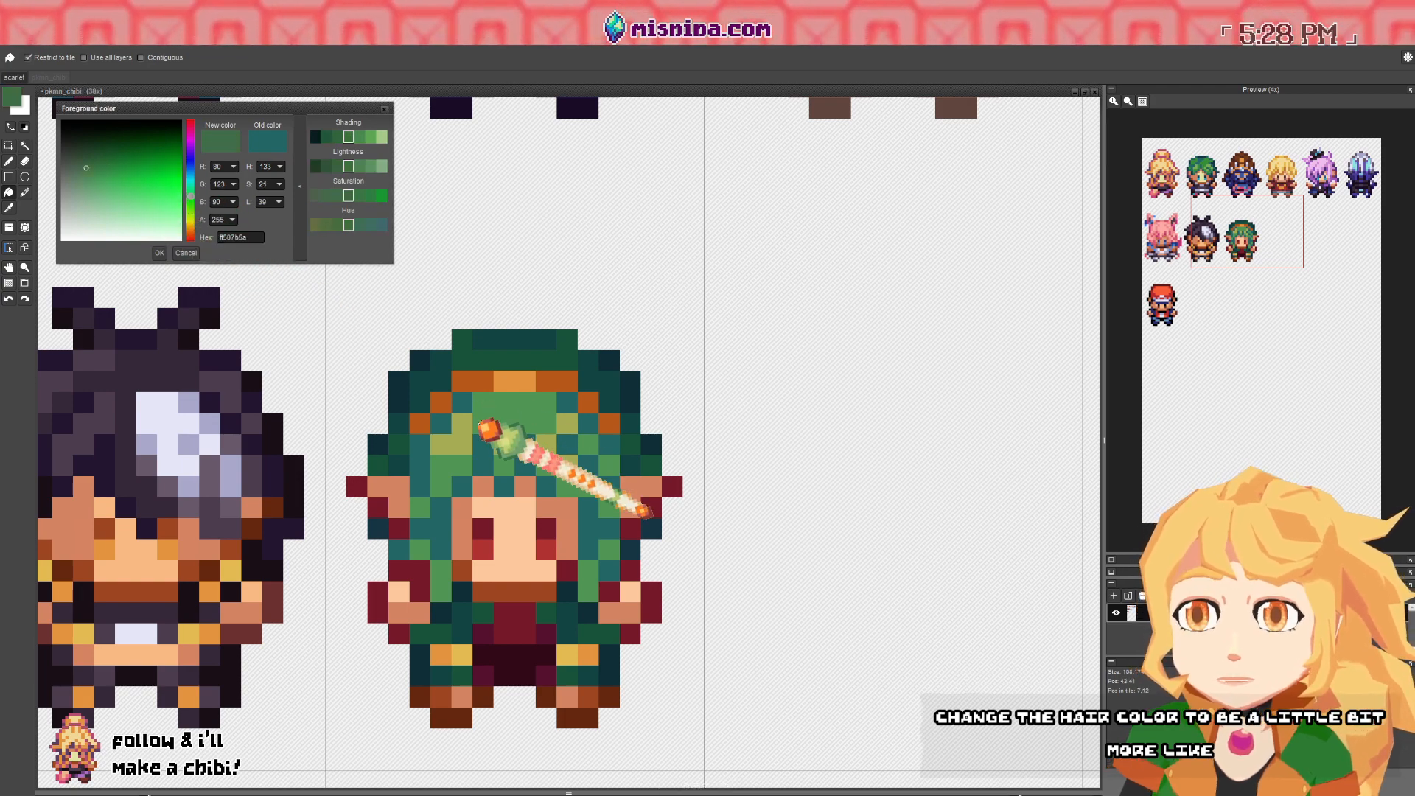
pyautogui.click(484, 439)
pyautogui.scroll(-8, 523, 422)
pyautogui.moveTo(528, 421); pyautogui.dragTo(457, 395)
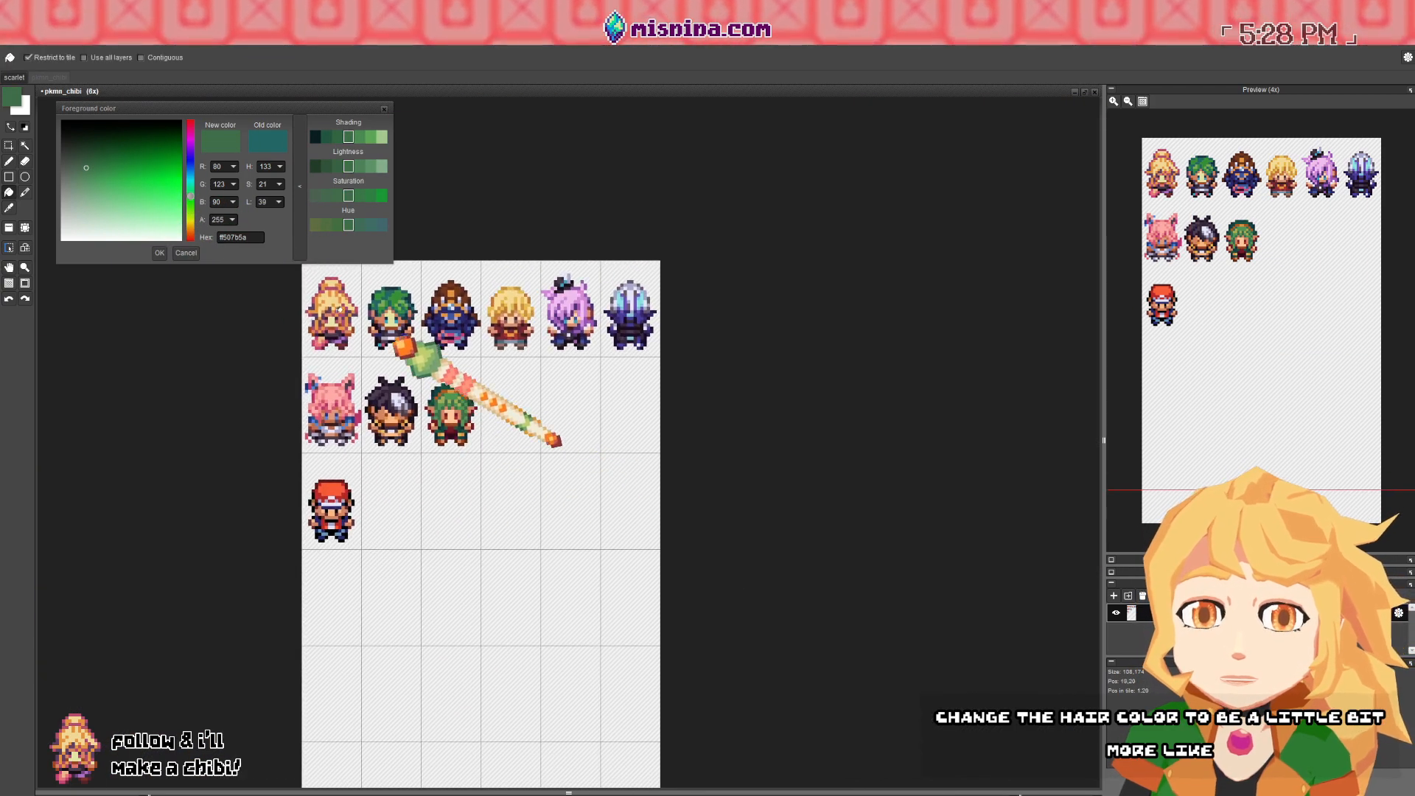
pyautogui.click(187, 254)
pyautogui.press('b')
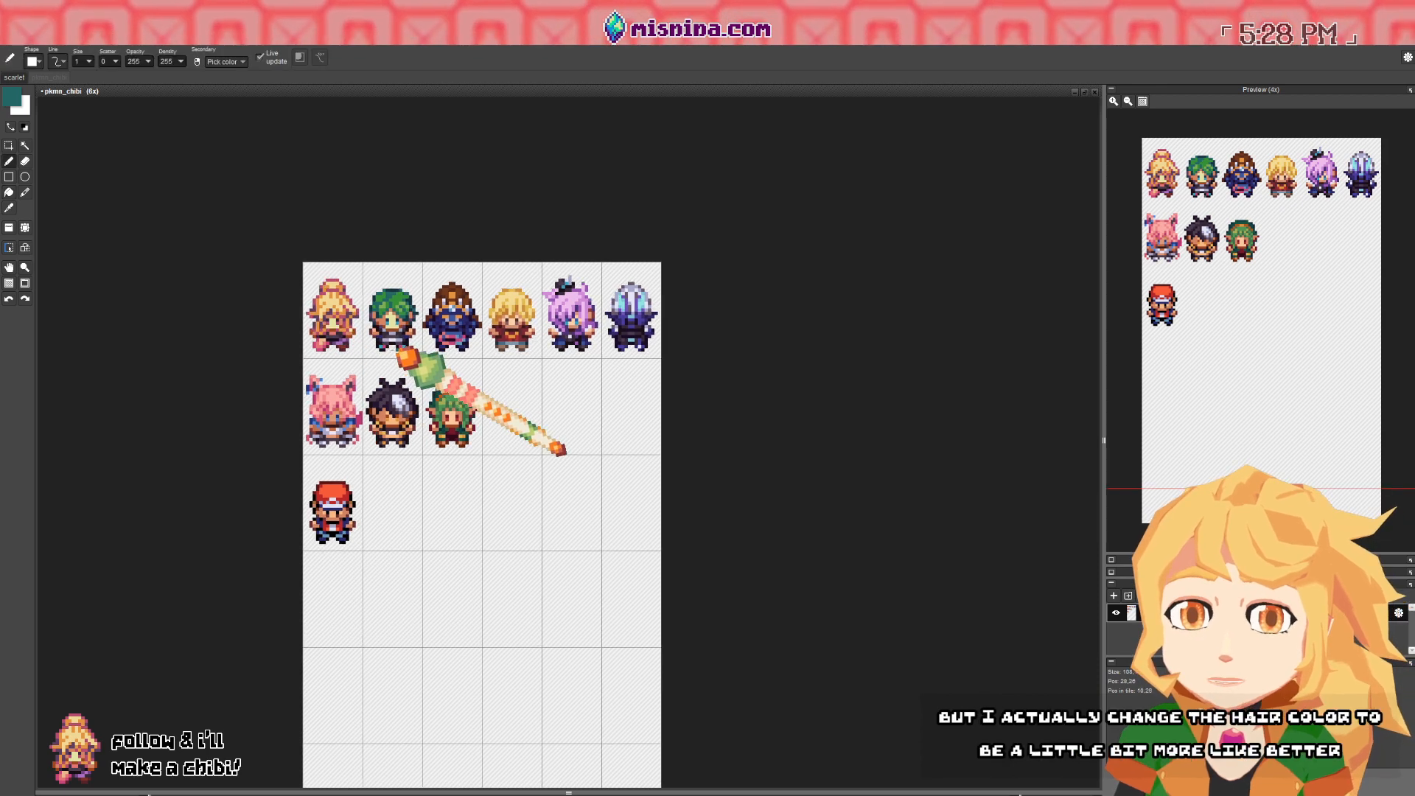
pyautogui.hotkey('ctrl', 's')
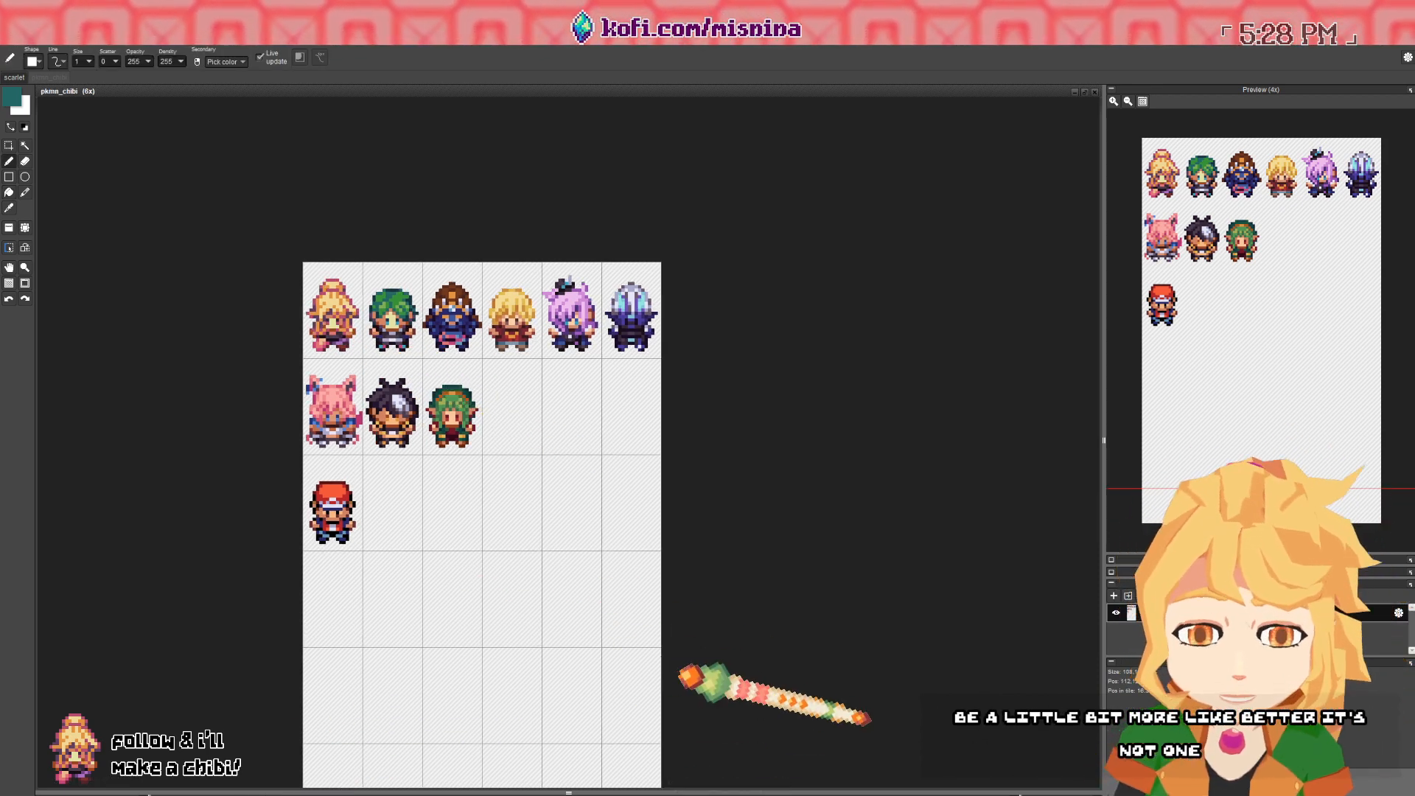
# - Duplicate the short green-haired sprite from the first row into the empty tile beside the pointed-eared sprite
pyautogui.scroll(3, 454, 403)
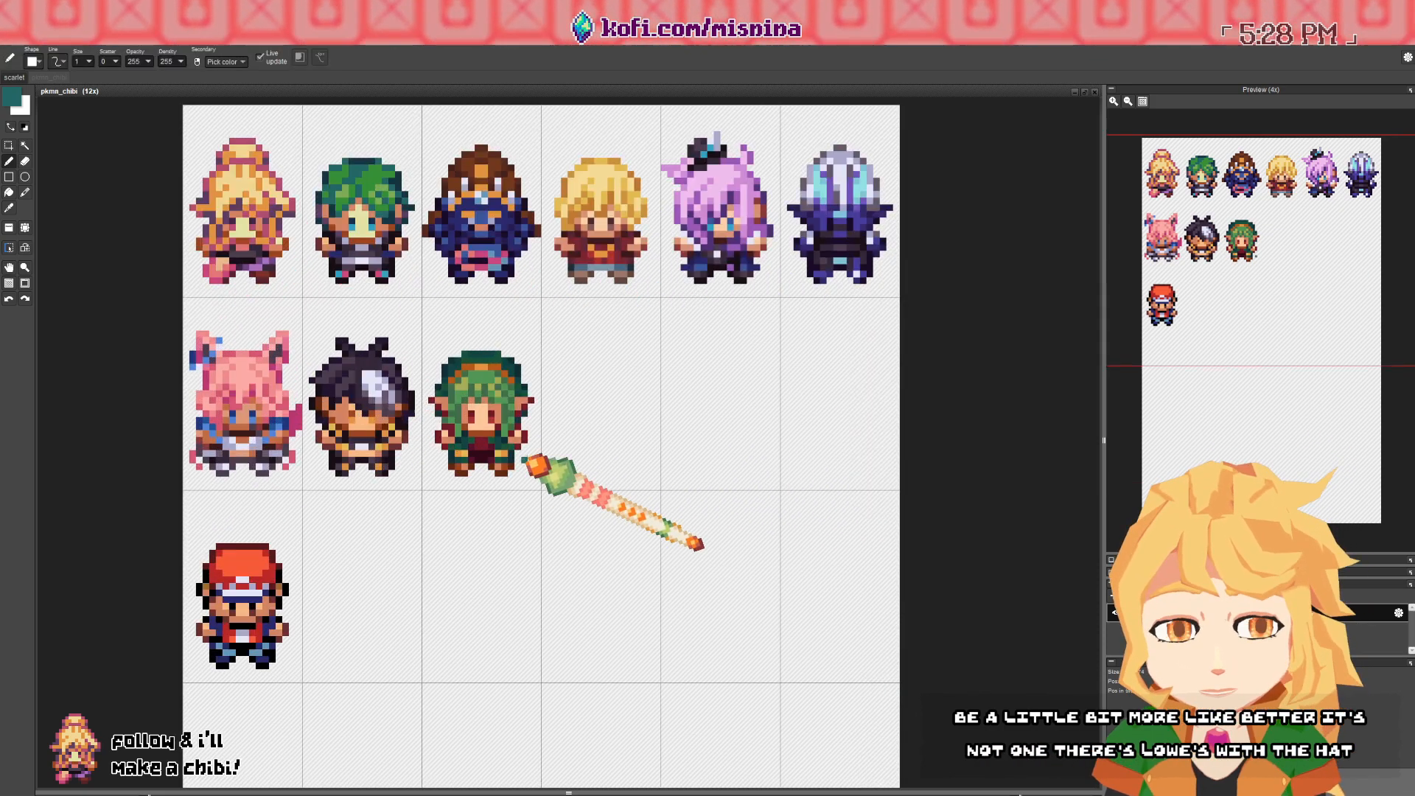
pyautogui.click(9, 228)
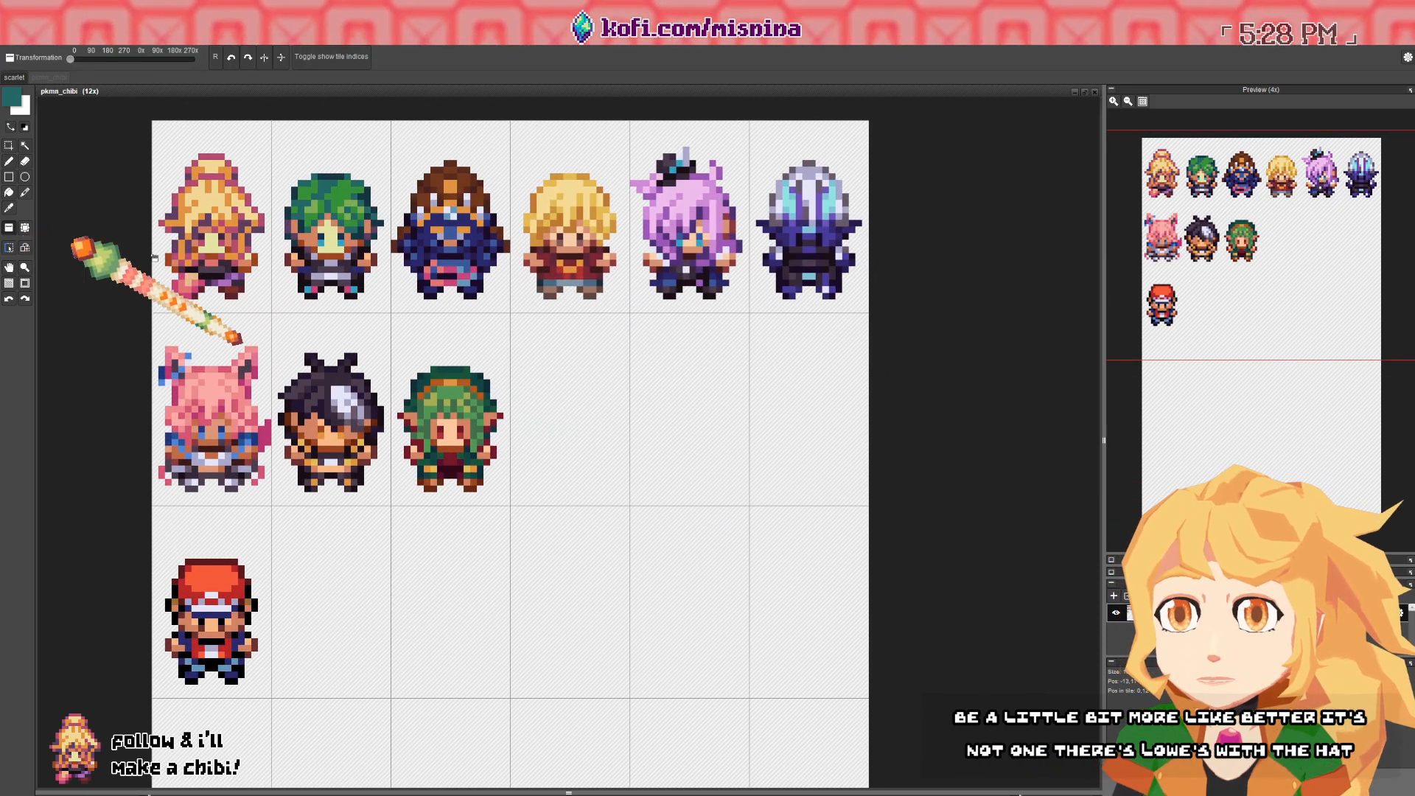
pyautogui.click(406, 286)
pyautogui.click(619, 411)
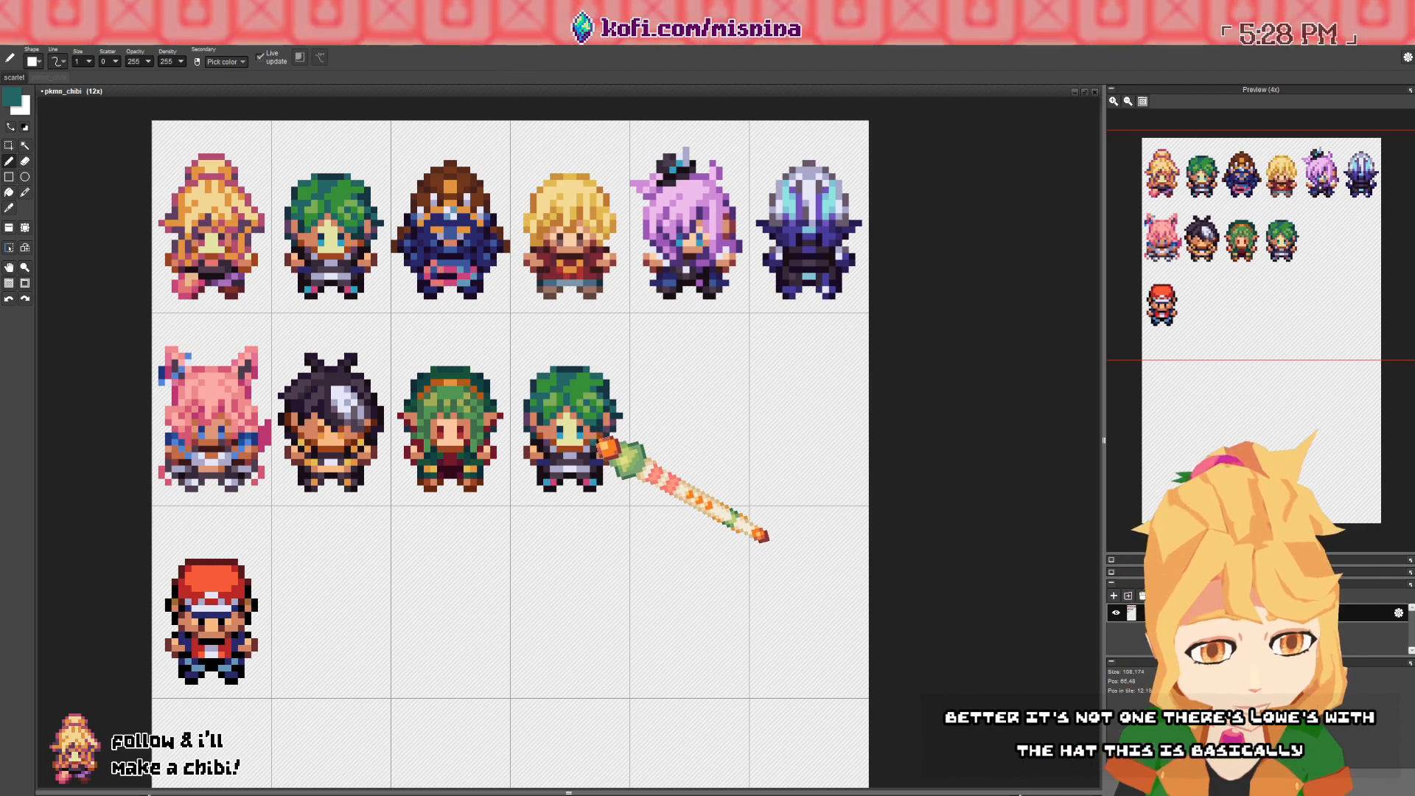
# - Paint a long teal and green lock down one side of the duplicate sprite's face, extending its light green highlight
pyautogui.press('b')
pyautogui.scroll(3, 598, 410)
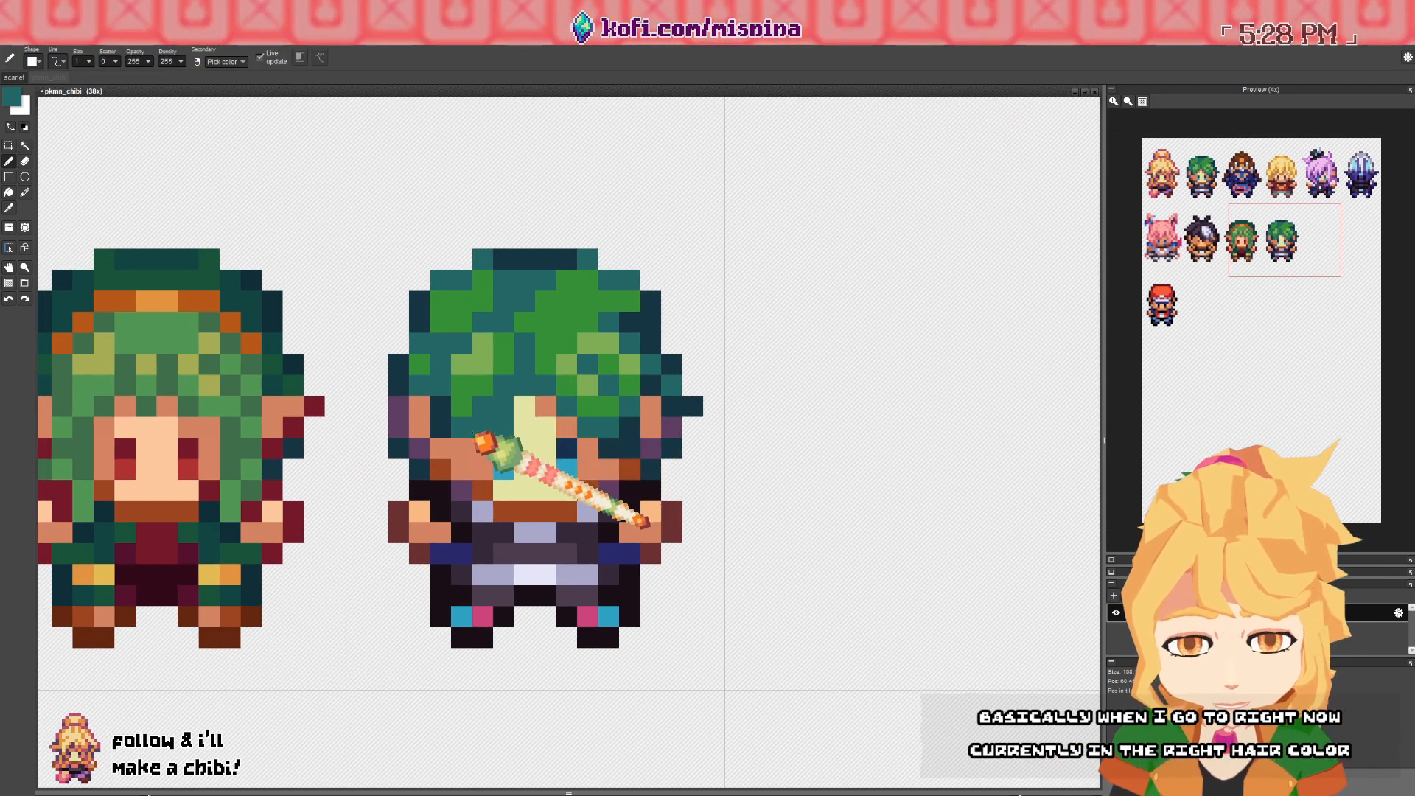
pyautogui.moveTo(479, 457); pyautogui.dragTo(480, 510)
pyautogui.click(463, 469)
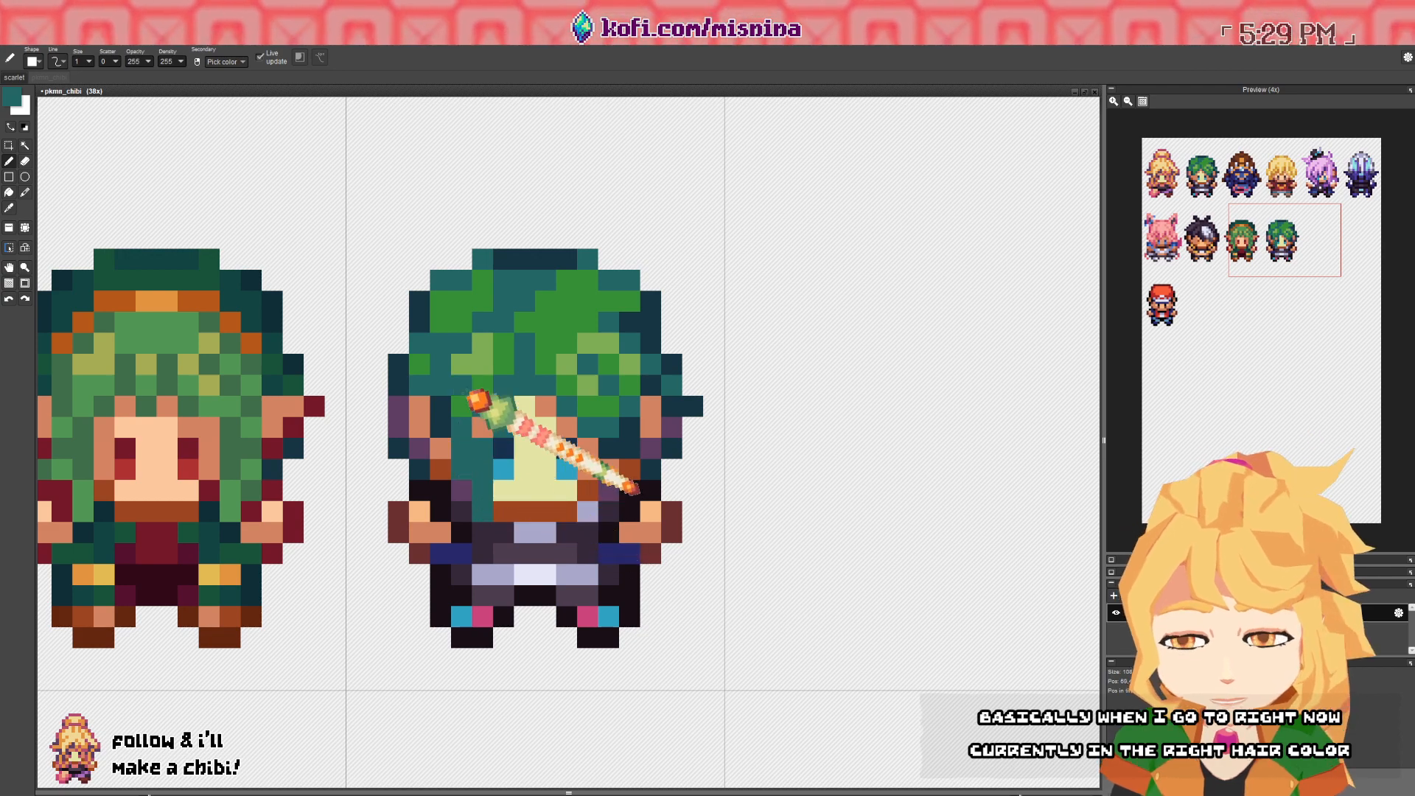
pyautogui.rightClick(468, 387)
pyautogui.moveTo(462, 426); pyautogui.dragTo(462, 448)
pyautogui.click(479, 407)
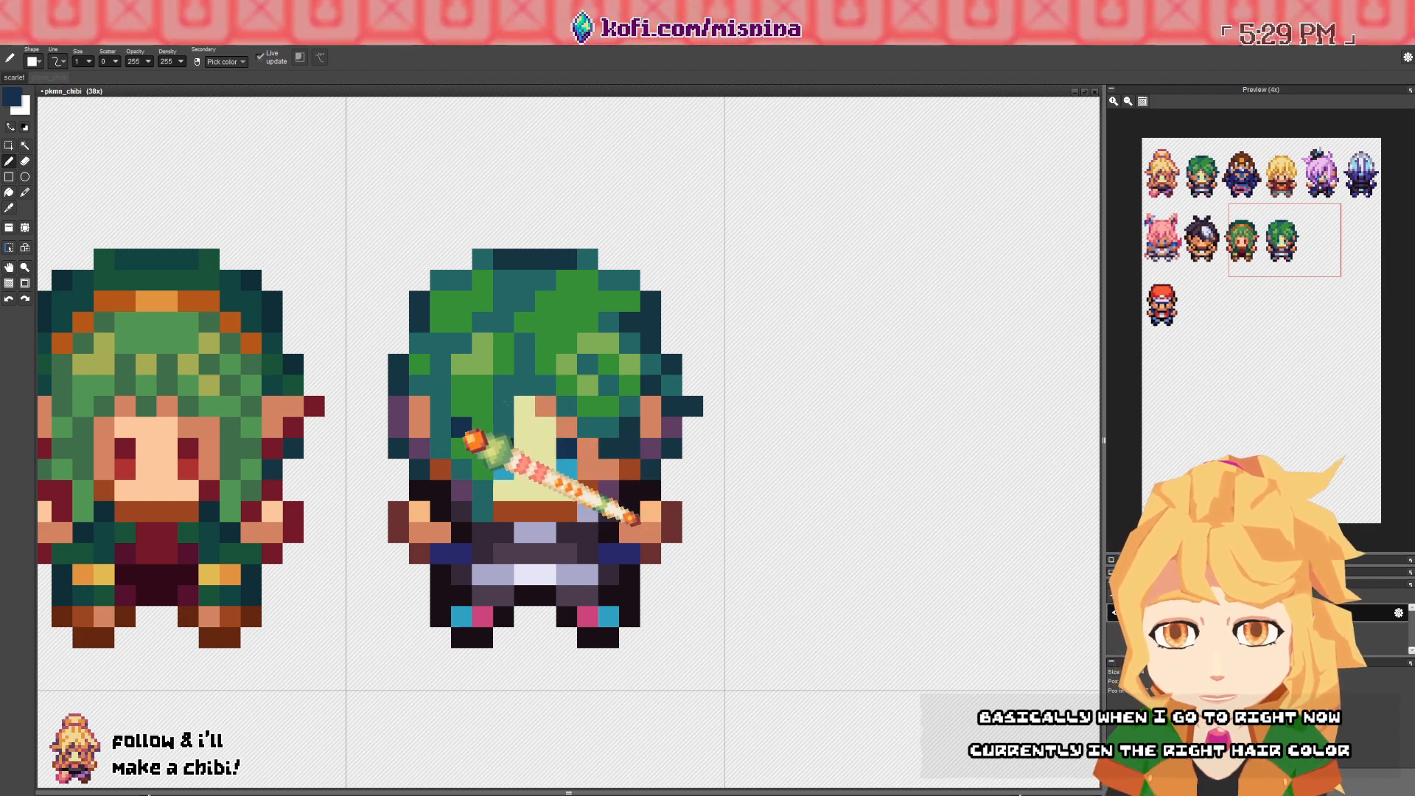
pyautogui.click(466, 434)
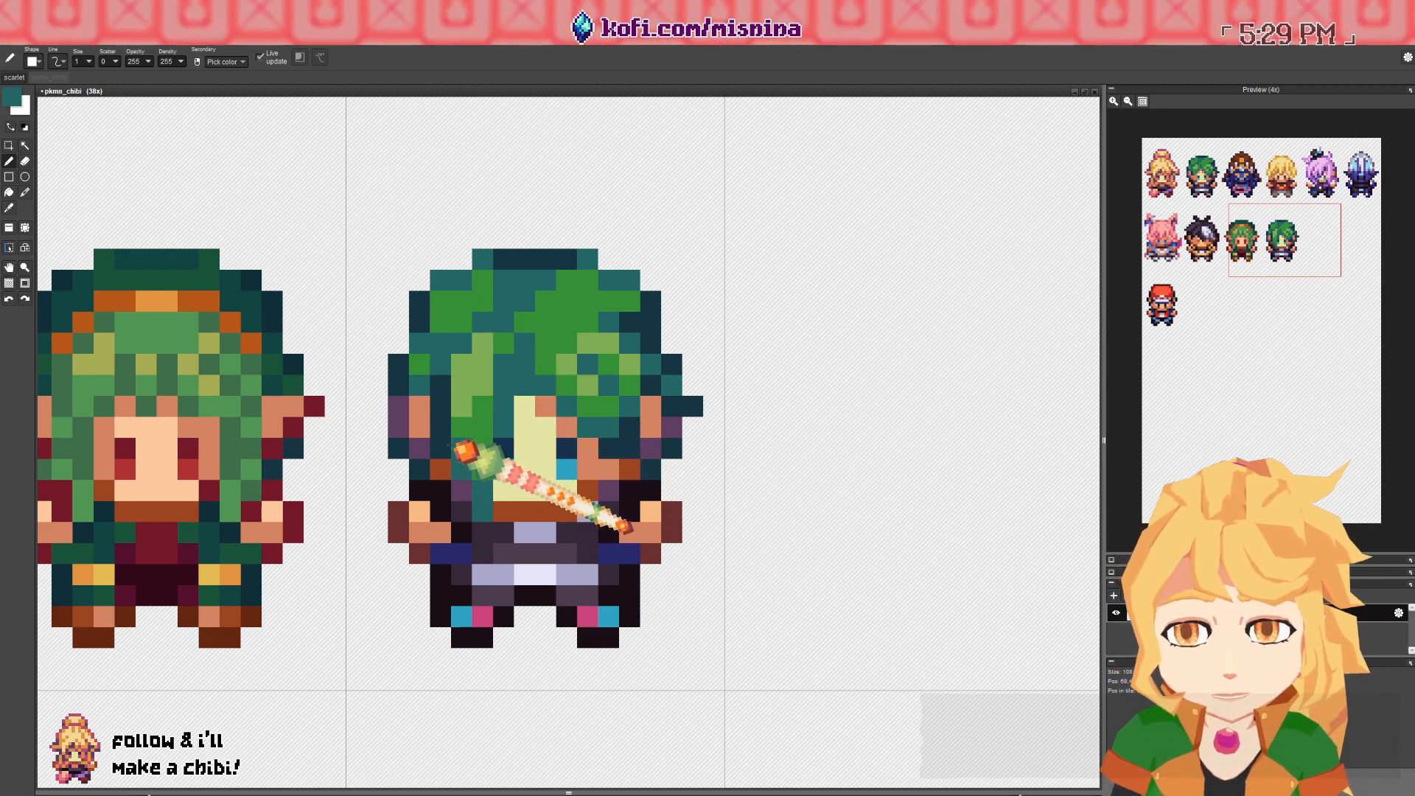
# - Reshape the fringe above the duplicate sprite's other eye and erase the hair tip jutting out at the side
pyautogui.scroll(-2, 543, 427)
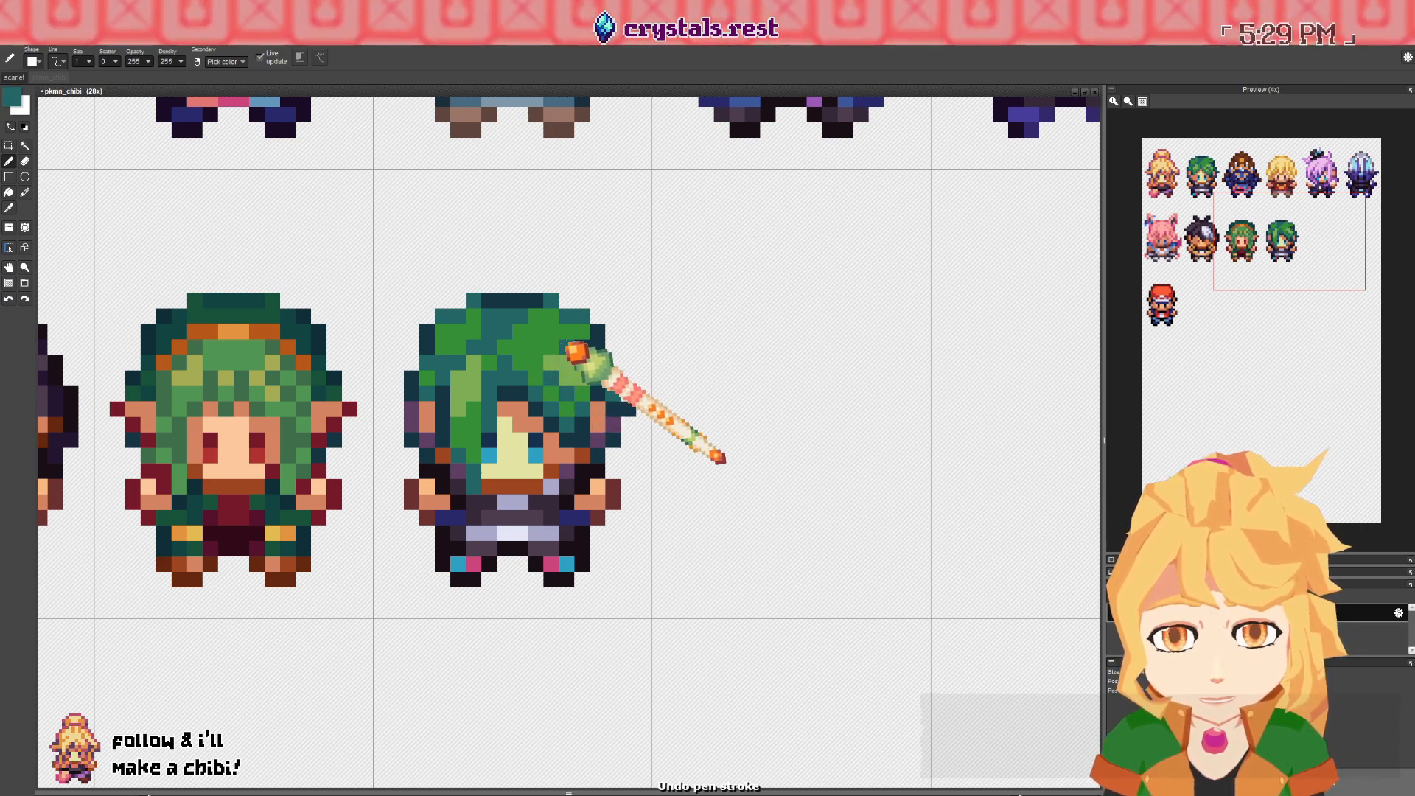
pyautogui.moveTo(575, 341); pyautogui.dragTo(577, 352)
pyautogui.hotkey('ctrl', 'z')
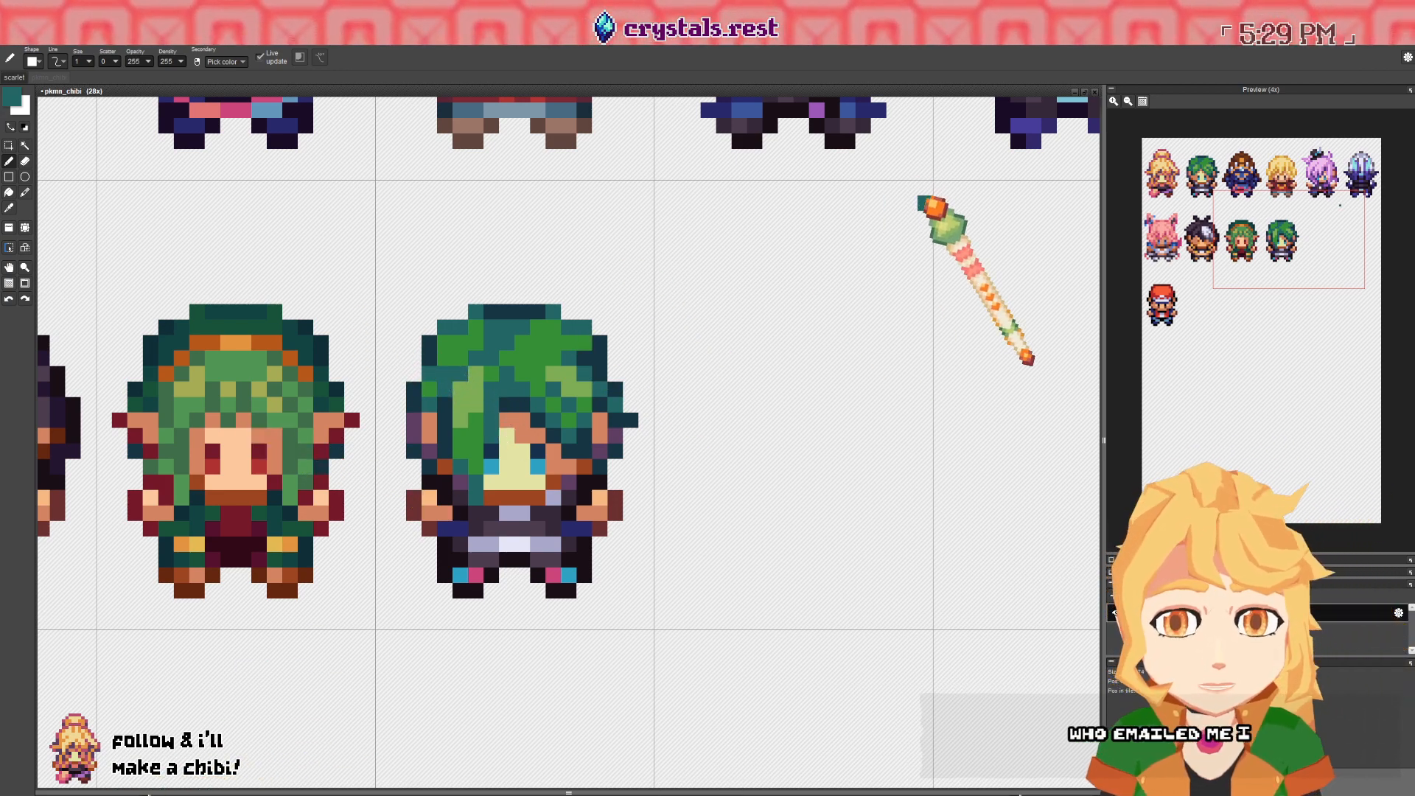
pyautogui.moveTo(533, 417); pyautogui.dragTo(555, 420)
pyautogui.scroll(1, 558, 418)
pyautogui.moveTo(617, 555); pyautogui.dragTo(622, 524)
pyautogui.scroll(-1, 628, 521)
pyautogui.scroll(1, 649, 472)
pyautogui.scroll(-1, 653, 473)
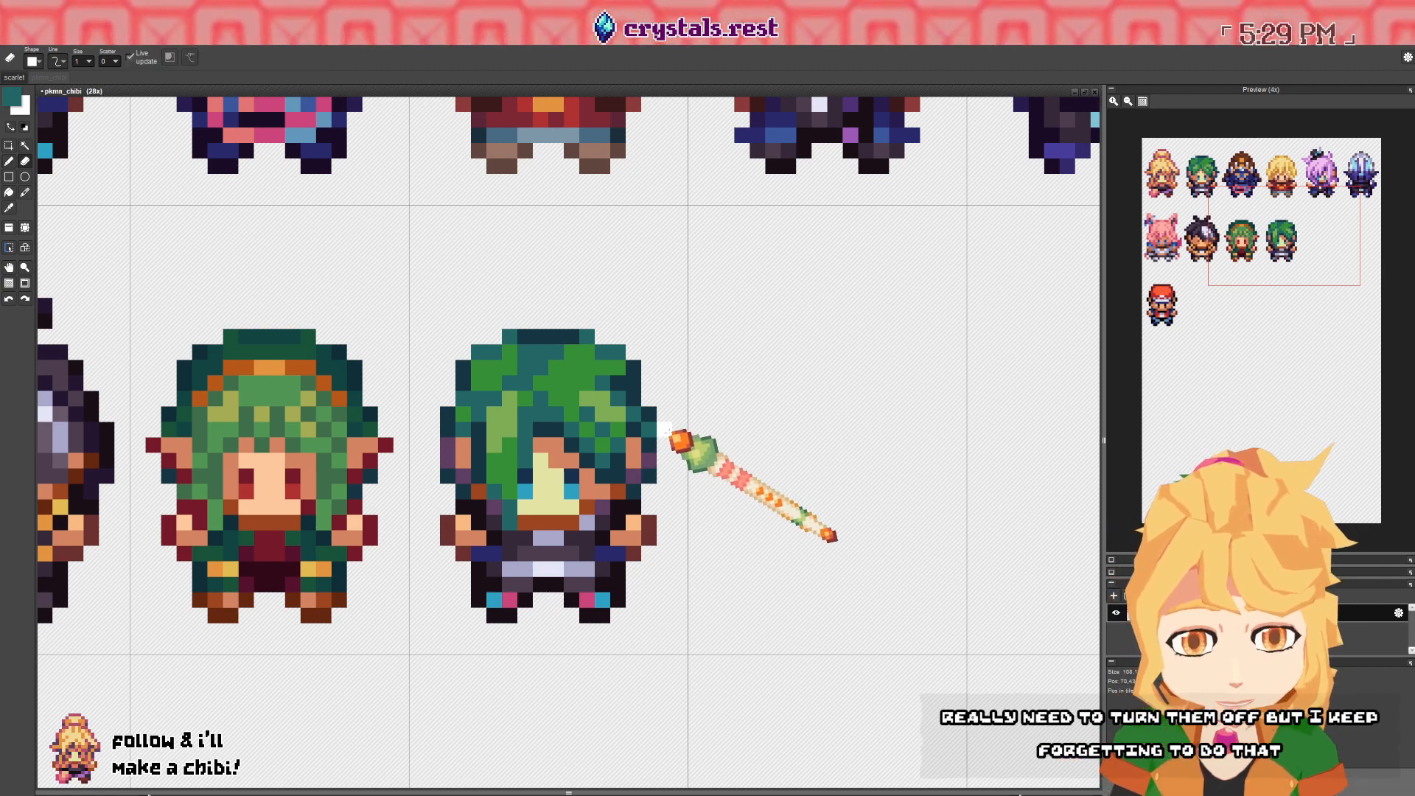
# - Paint a rounded hat crown over the top of the duplicate sprite's hair with the headband's light orange e69e4f
pyautogui.scroll(-4, 575, 422)
pyautogui.scroll(3, 554, 417)
pyautogui.scroll(1, 508, 416)
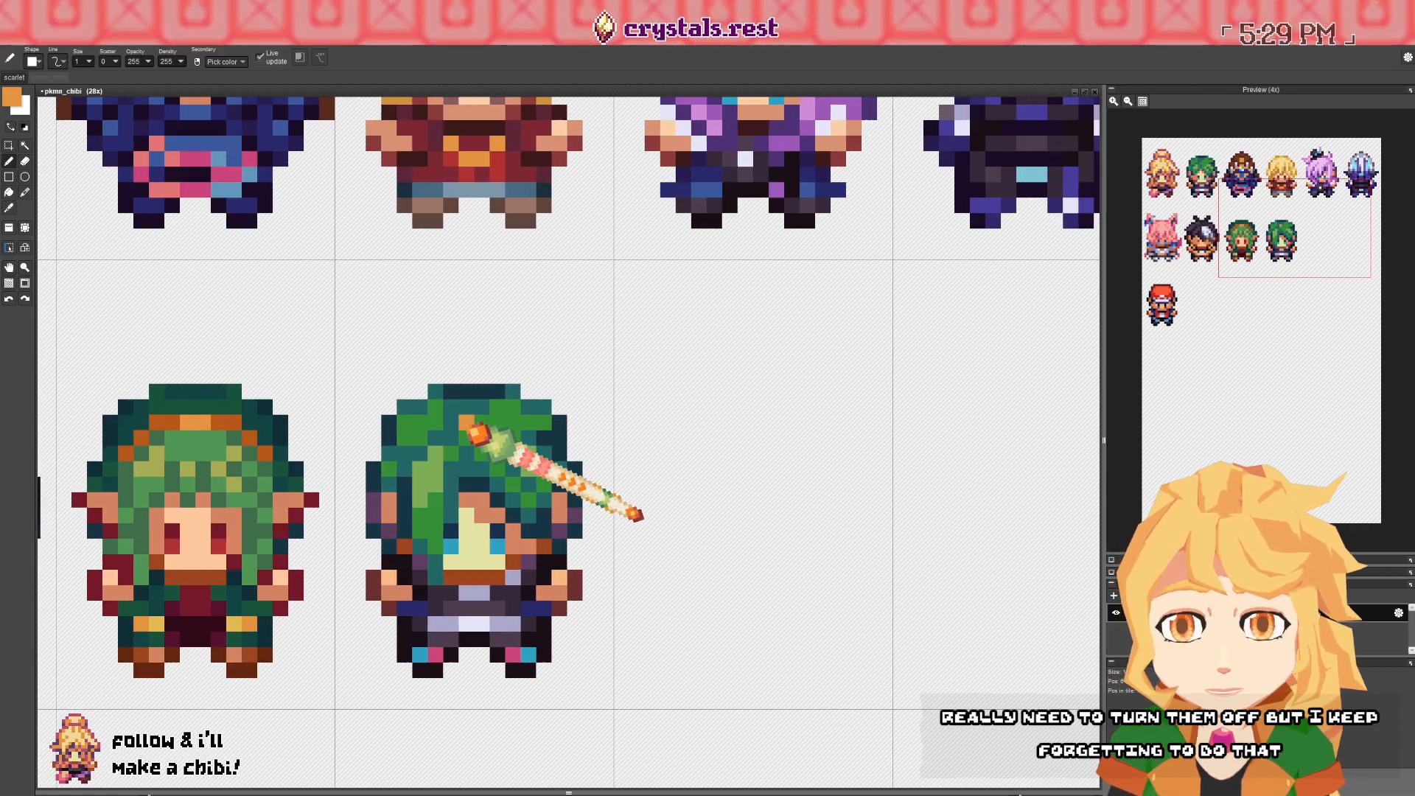
pyautogui.moveTo(445, 422); pyautogui.dragTo(486, 443)
pyautogui.press('b')
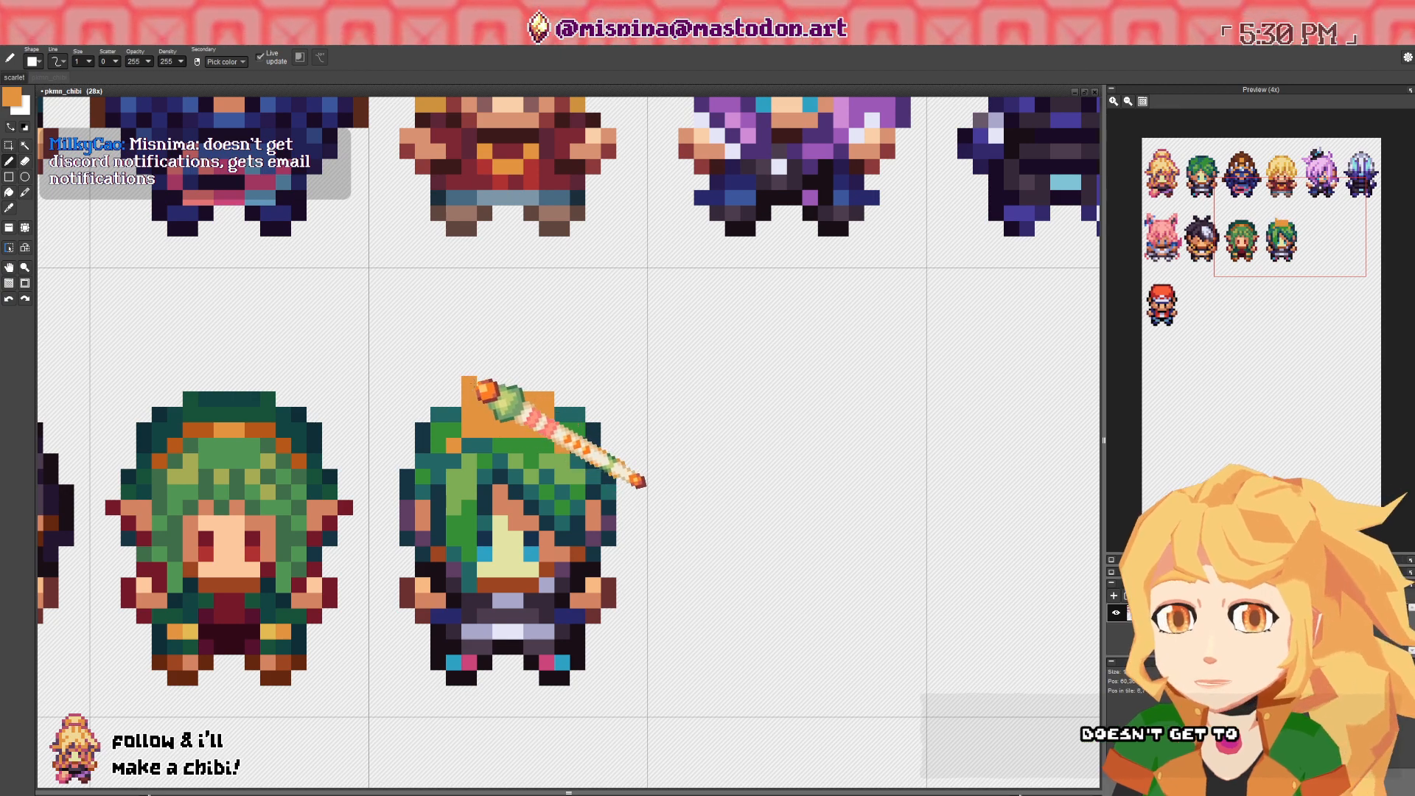
pyautogui.moveTo(479, 385); pyautogui.dragTo(558, 389)
pyautogui.moveTo(463, 412); pyautogui.dragTo(451, 435)
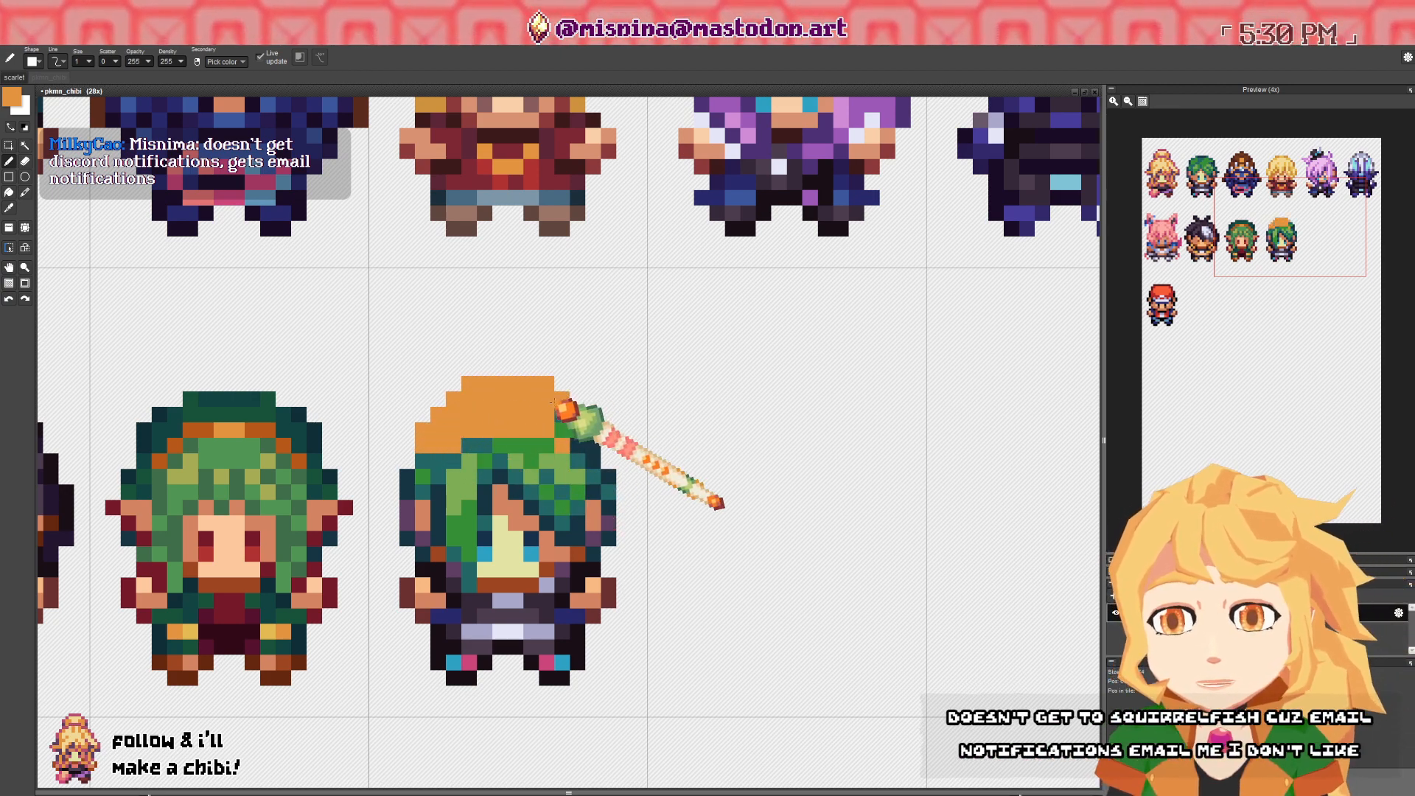
pyautogui.moveTo(568, 421); pyautogui.dragTo(581, 438)
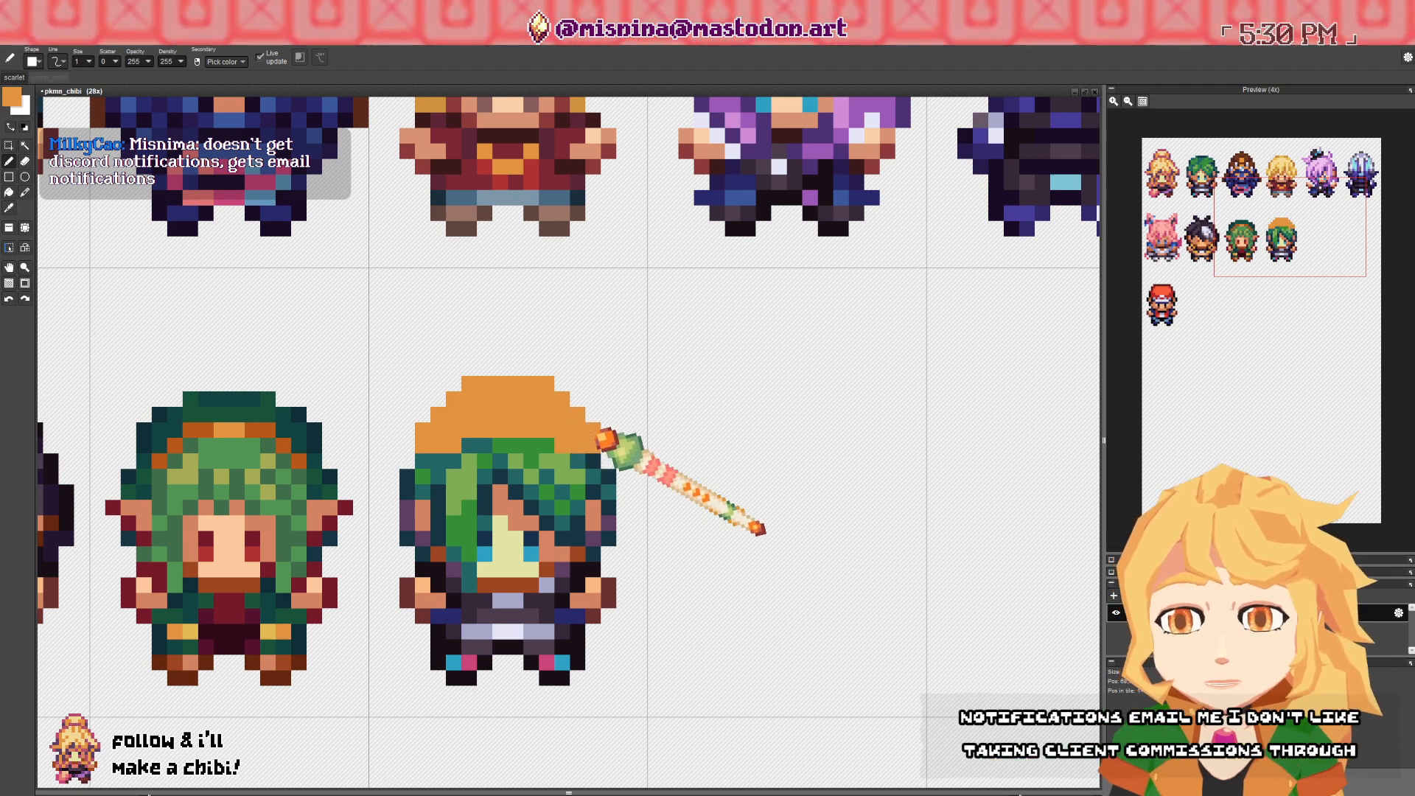
# - Extend the light orange hat down both sides of the head to form a wide brim beside the ears
pyautogui.rightClick(612, 479)
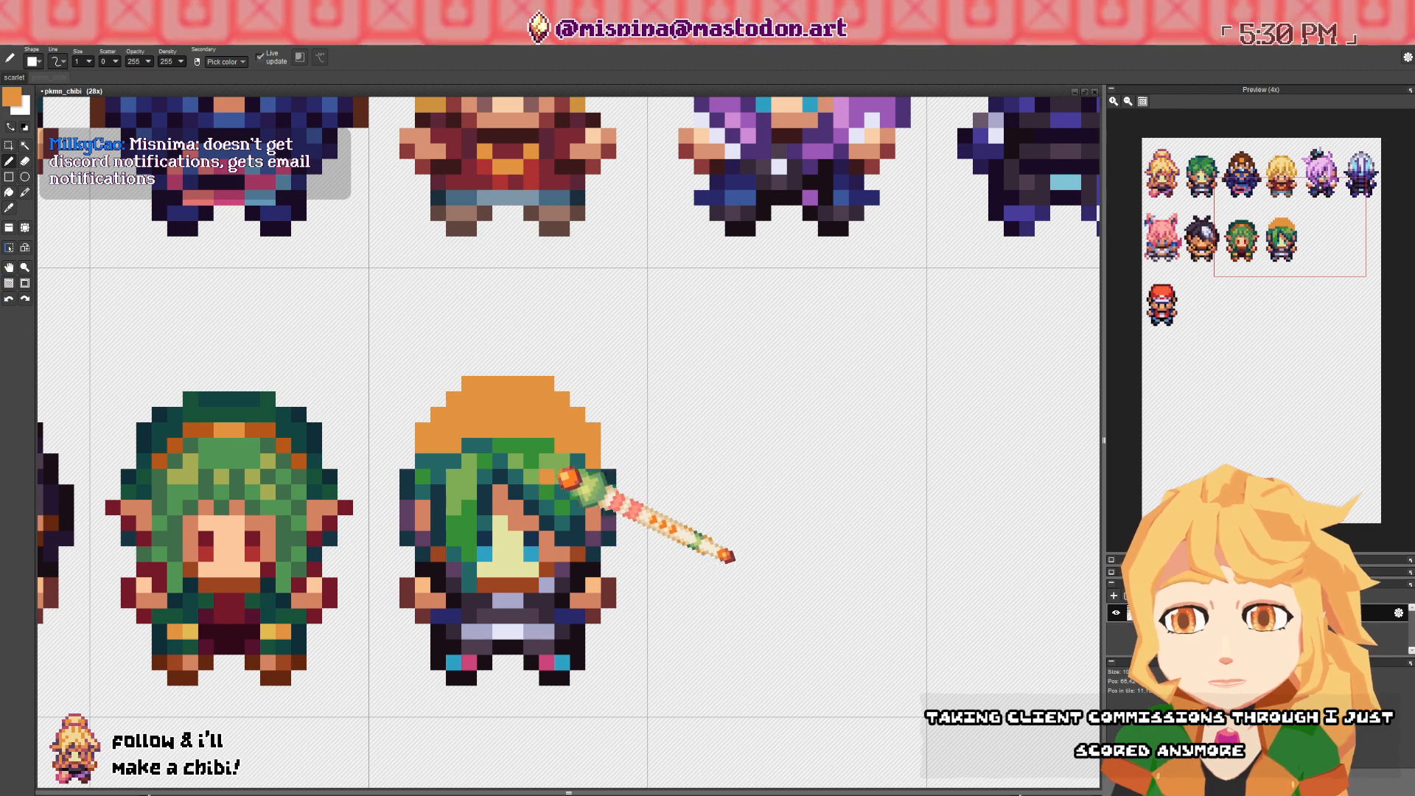
pyautogui.moveTo(411, 447); pyautogui.dragTo(409, 460)
pyautogui.click(604, 448)
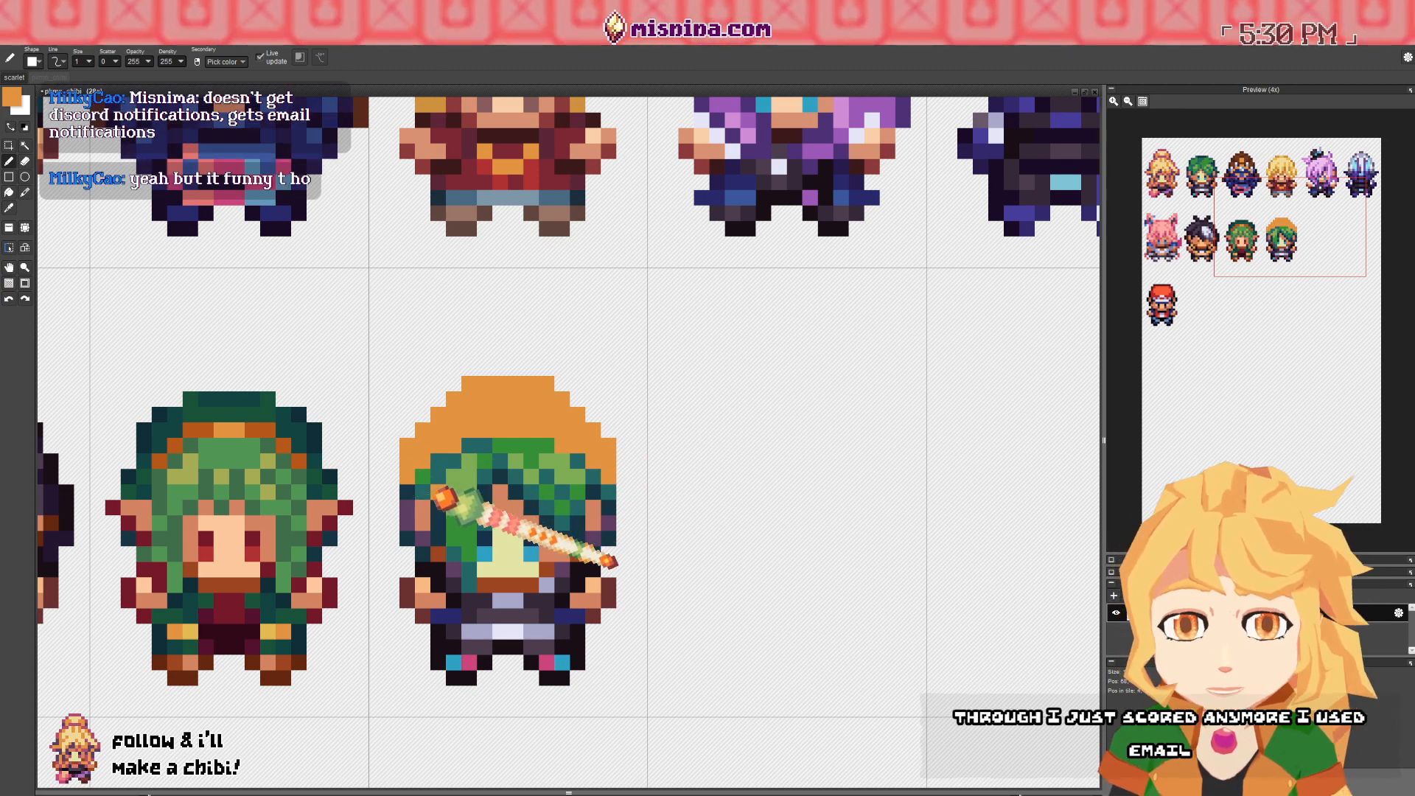
pyautogui.click(397, 477)
pyautogui.moveTo(397, 478); pyautogui.dragTo(395, 523)
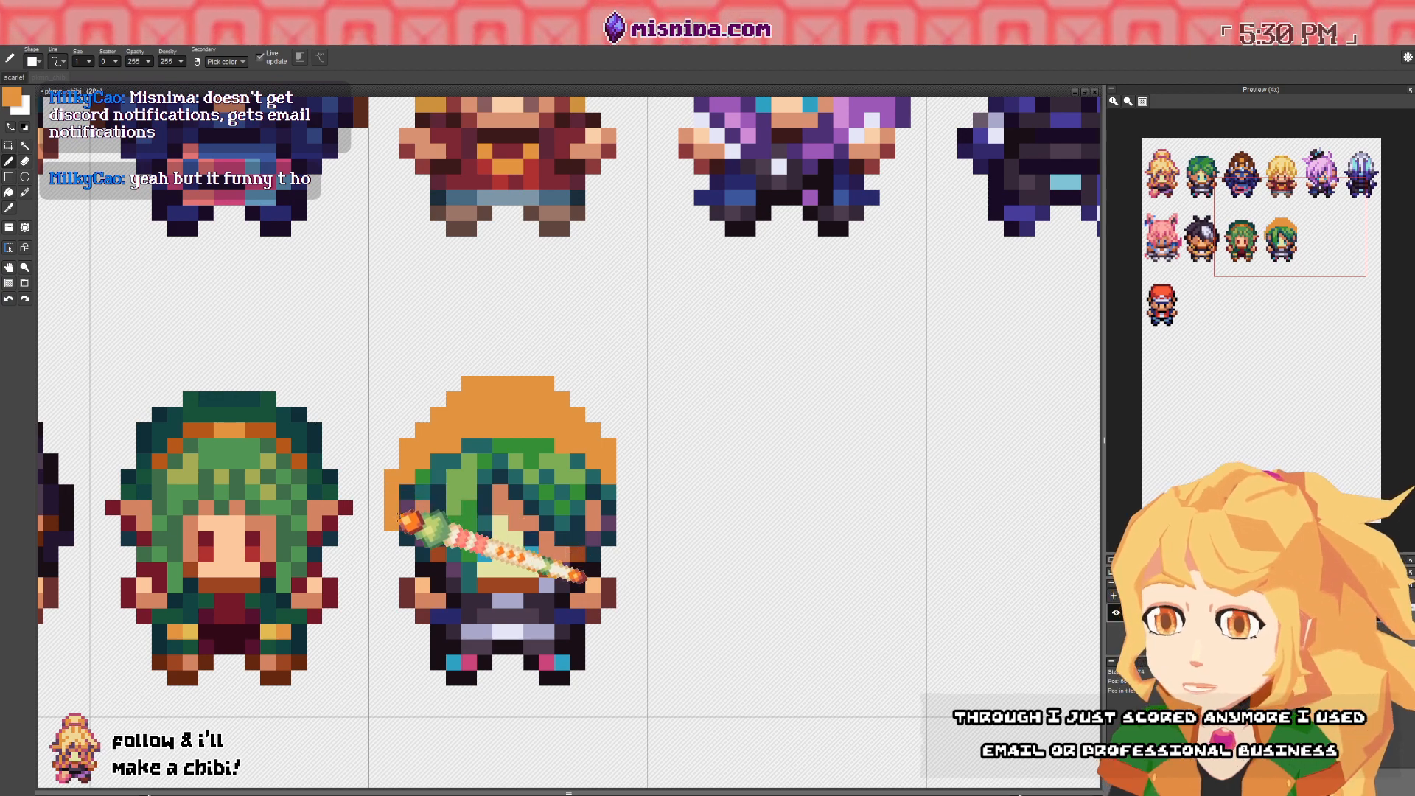
pyautogui.moveTo(624, 475); pyautogui.dragTo(623, 527)
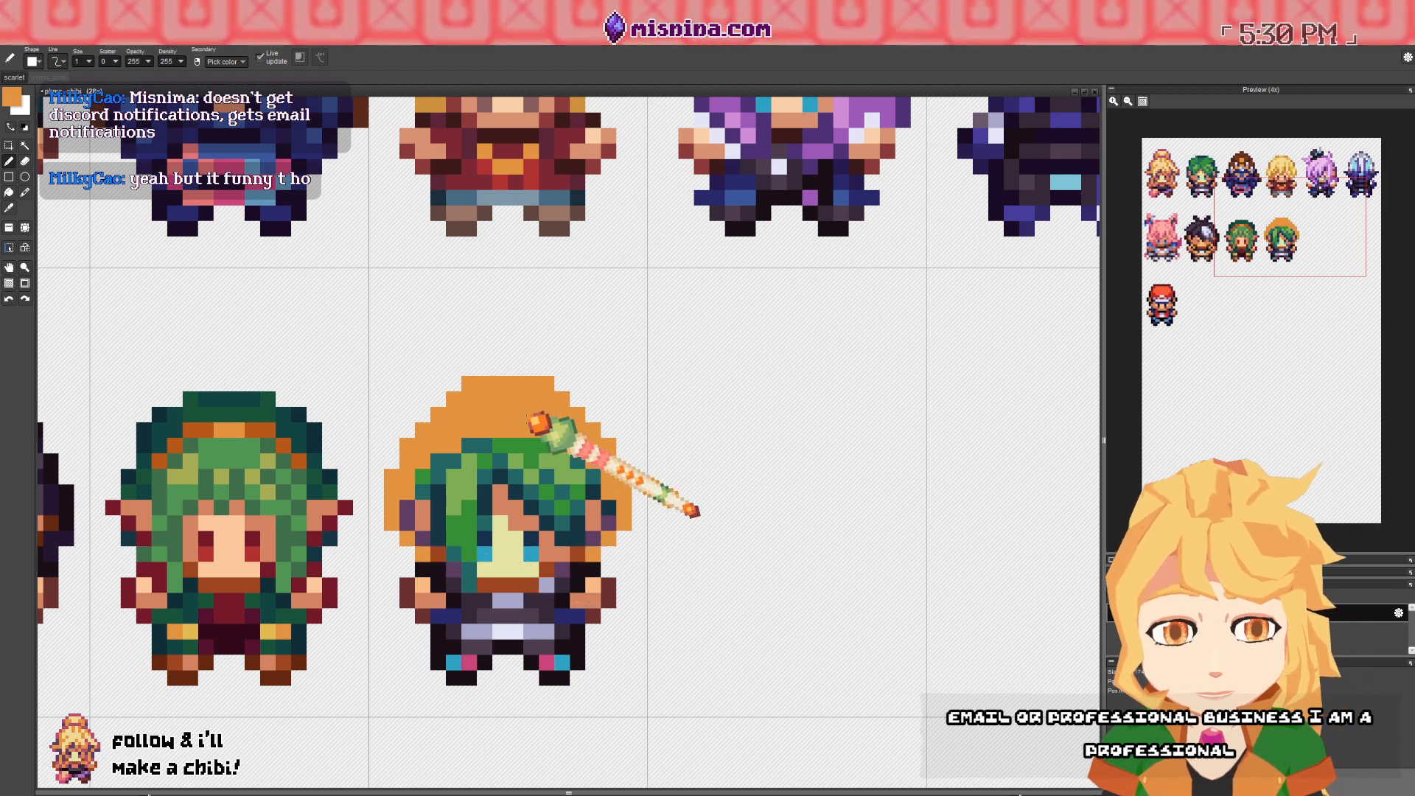
# - Erase the corner pixels at the top of the orange hat to round its crown
pyautogui.moveTo(528, 410); pyautogui.dragTo(526, 418)
pyautogui.press('e')
pyautogui.click(467, 391)
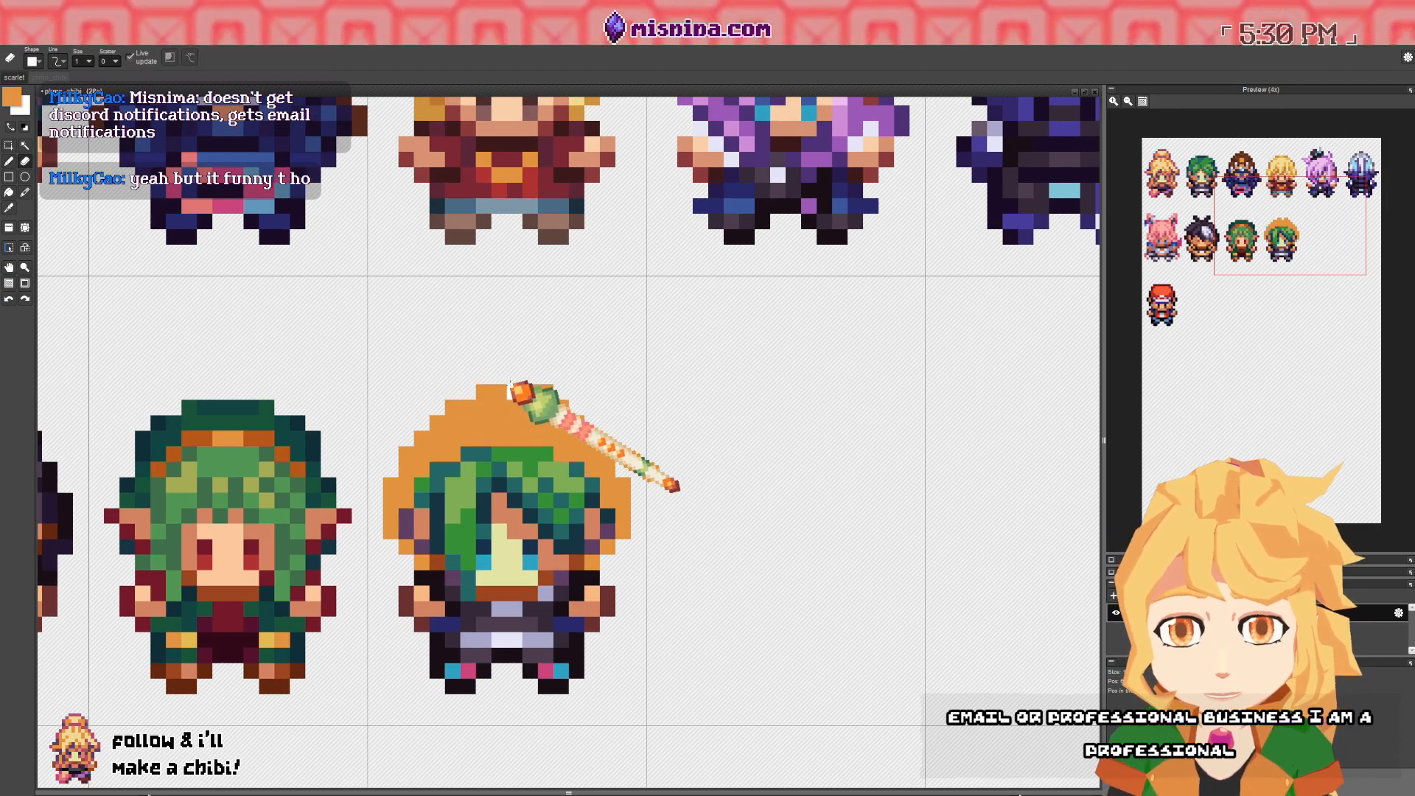
pyautogui.click(542, 392)
pyautogui.moveTo(531, 418); pyautogui.dragTo(532, 417)
pyautogui.press('b')
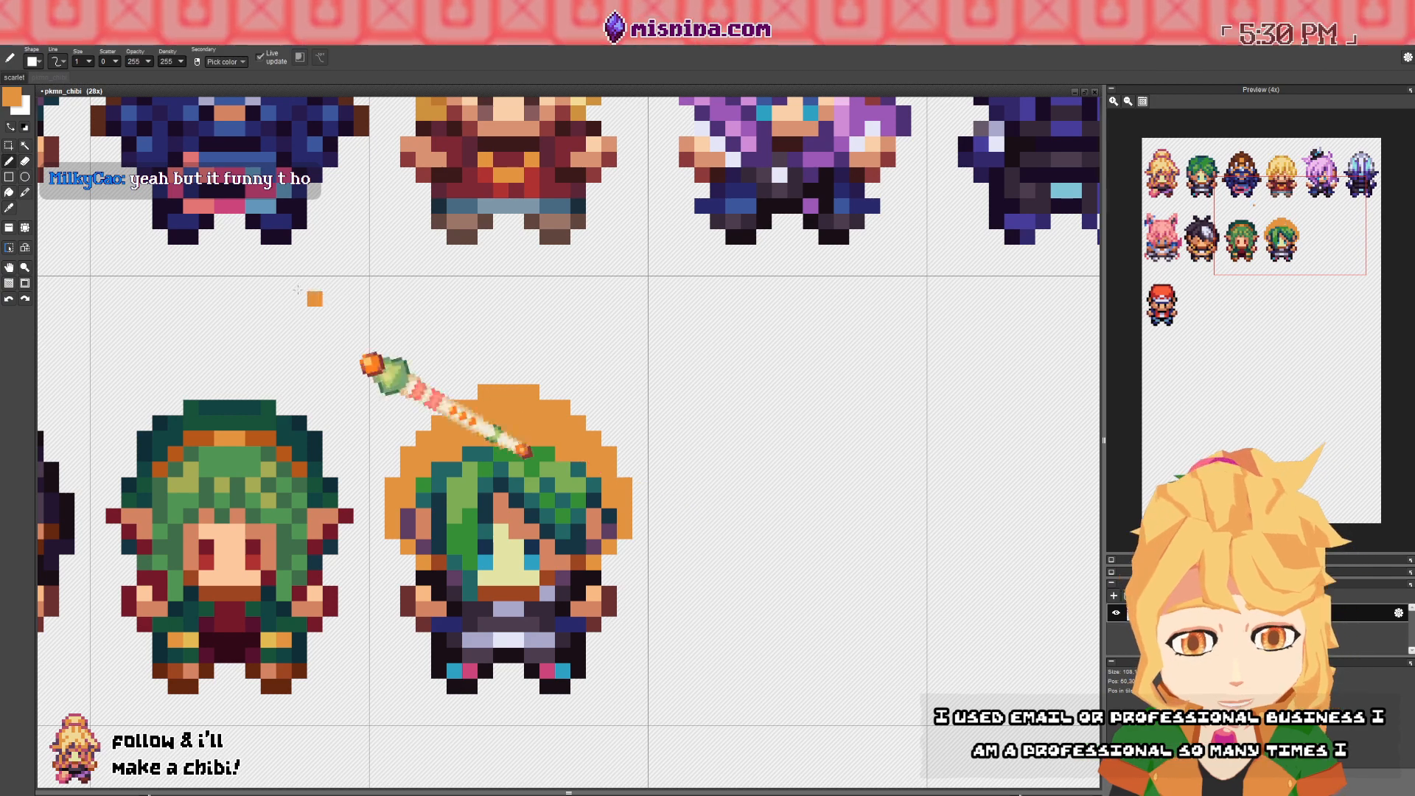
# - Mix the darker orange da7e36 and shade the brim of the duplicate sprite's hat on both sides
pyautogui.click(11, 97)
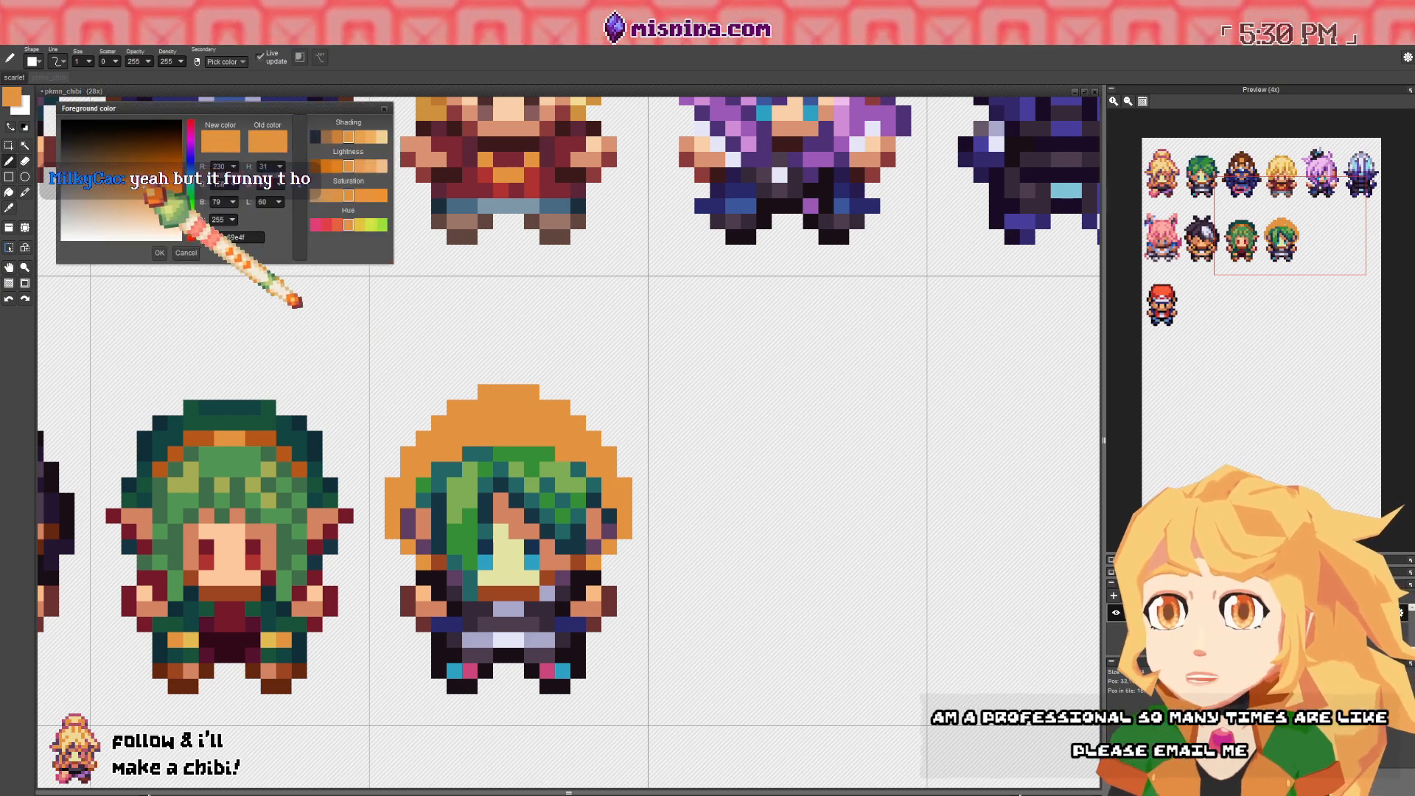
pyautogui.click(144, 185)
pyautogui.moveTo(192, 236); pyautogui.dragTo(193, 232)
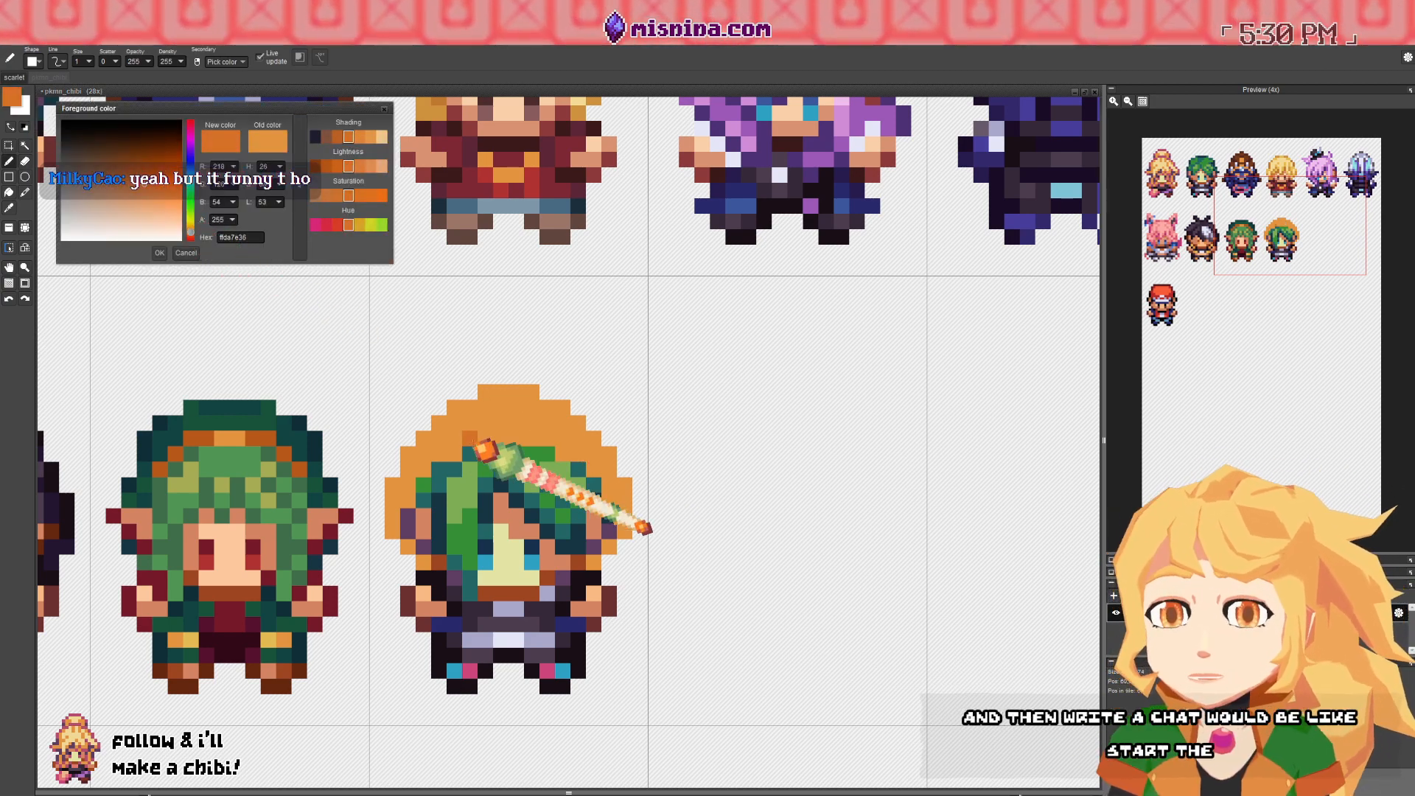
pyautogui.click(454, 452)
pyautogui.click(422, 472)
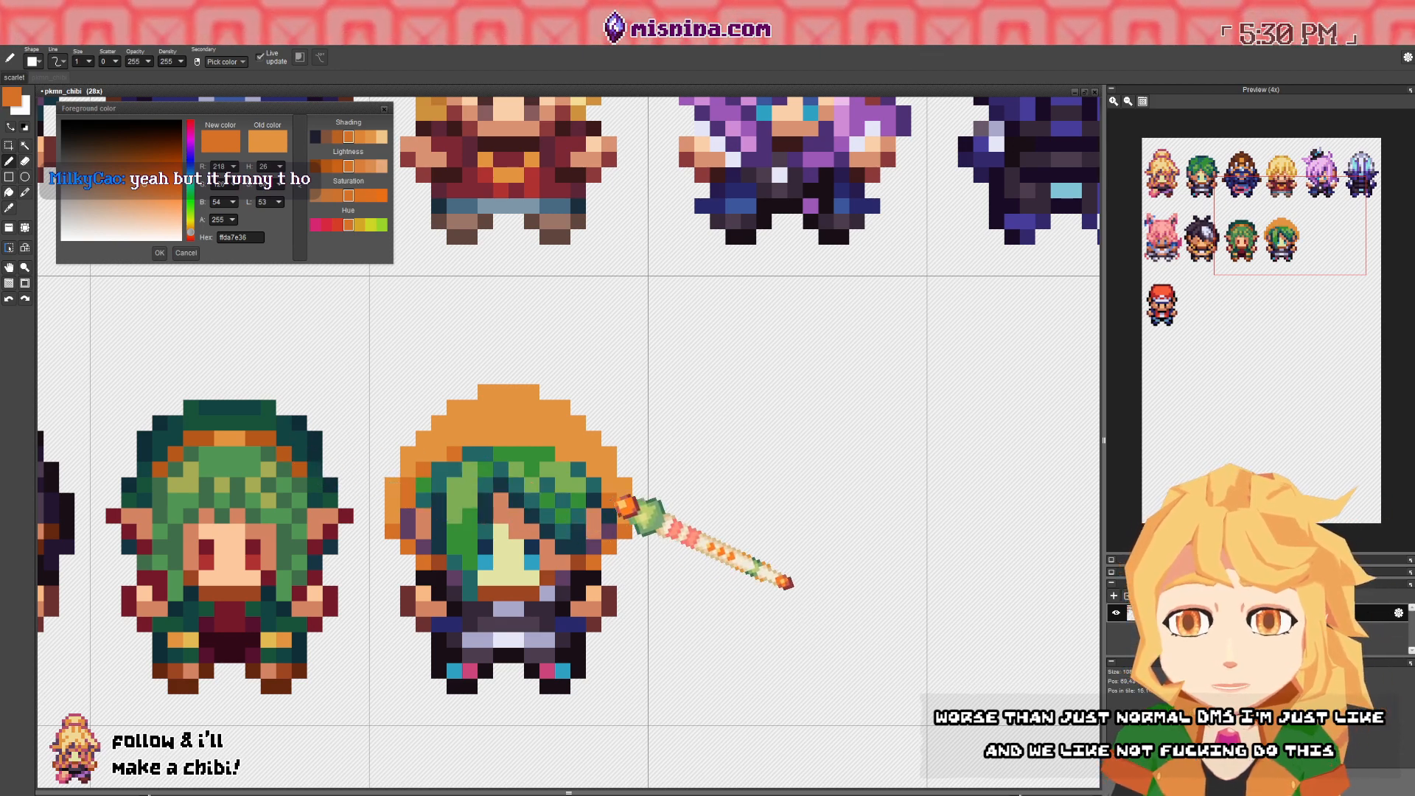
pyautogui.click(568, 452)
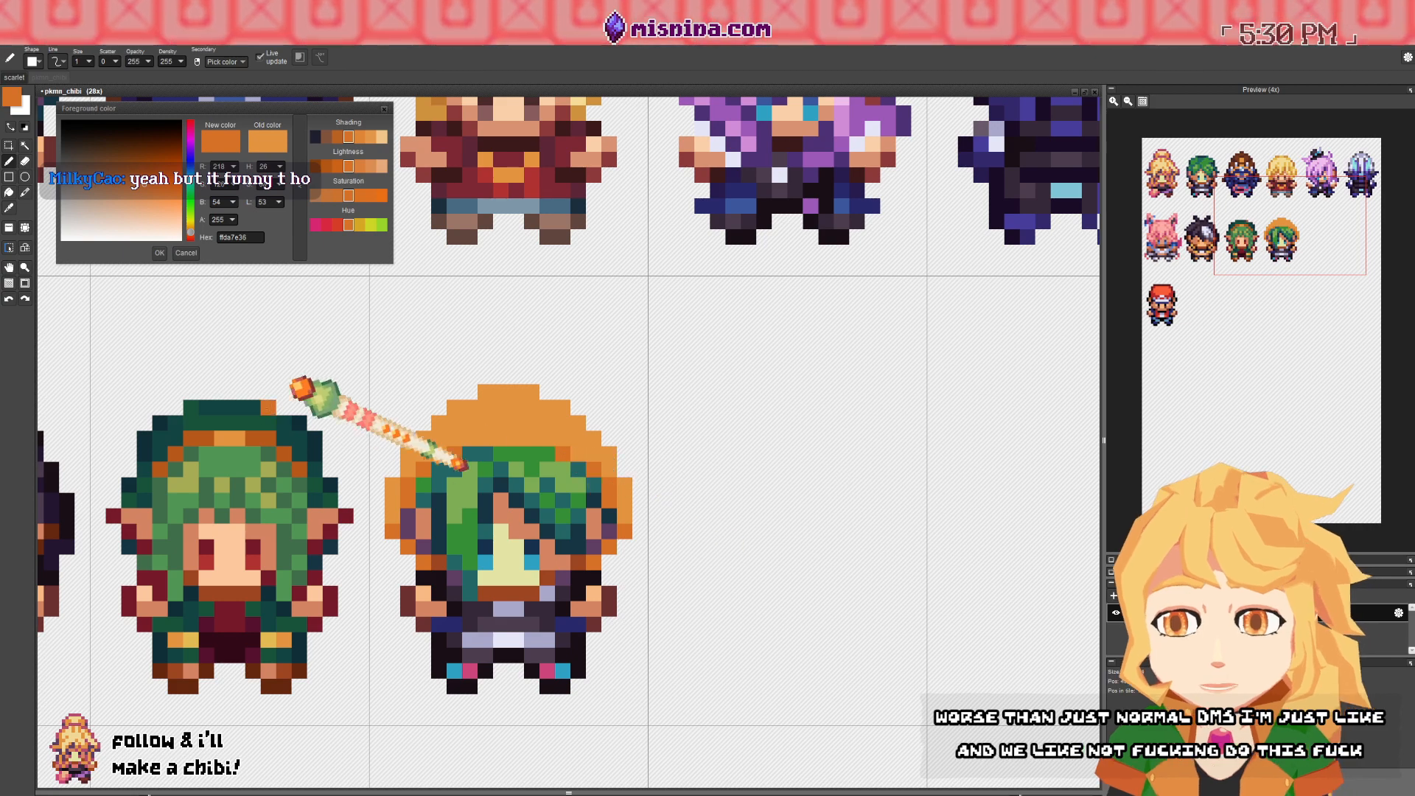
# - Darken the brim's outer edges with the brownish orange bd6628 and outline the hat's crown with da7e36
pyautogui.rightClick(267, 436)
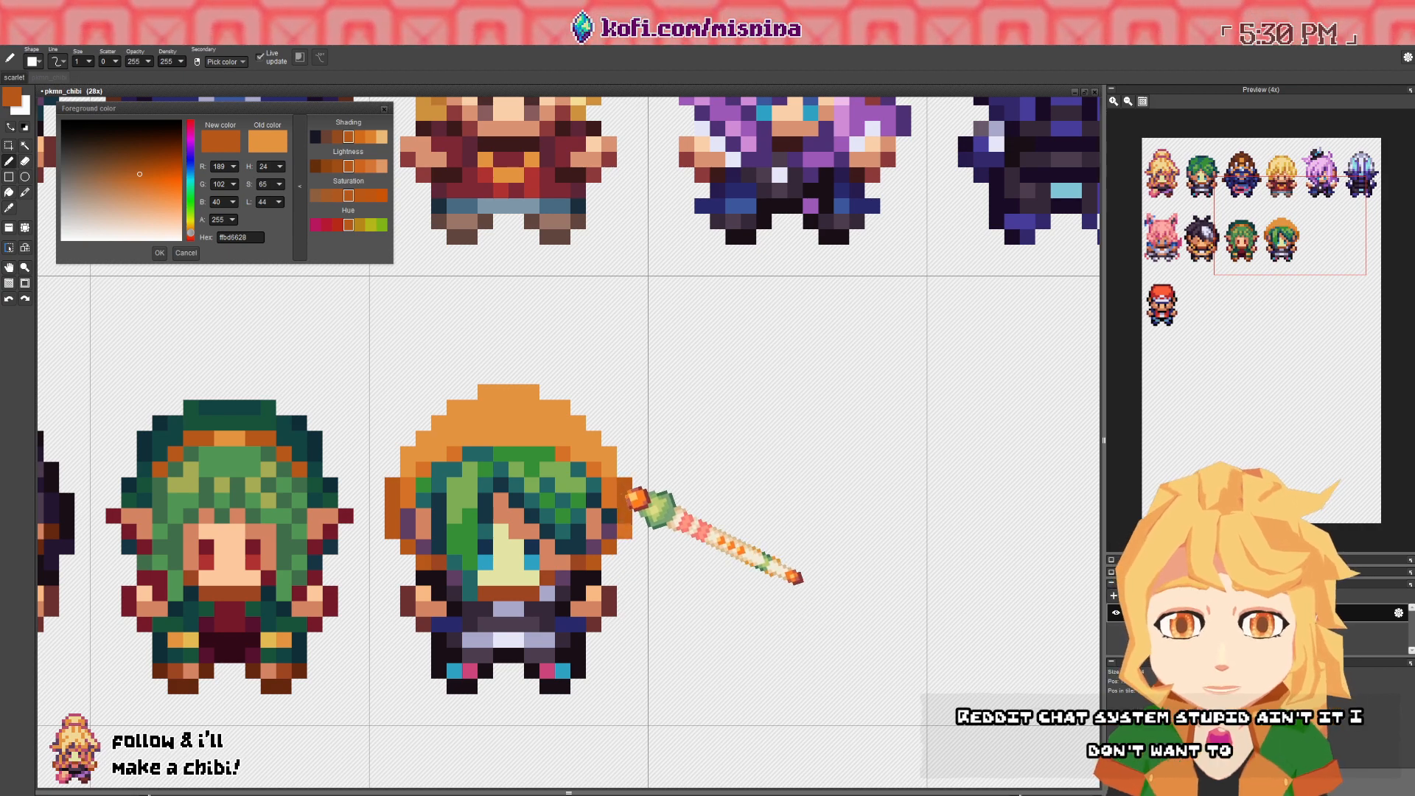
pyautogui.rightClick(616, 447)
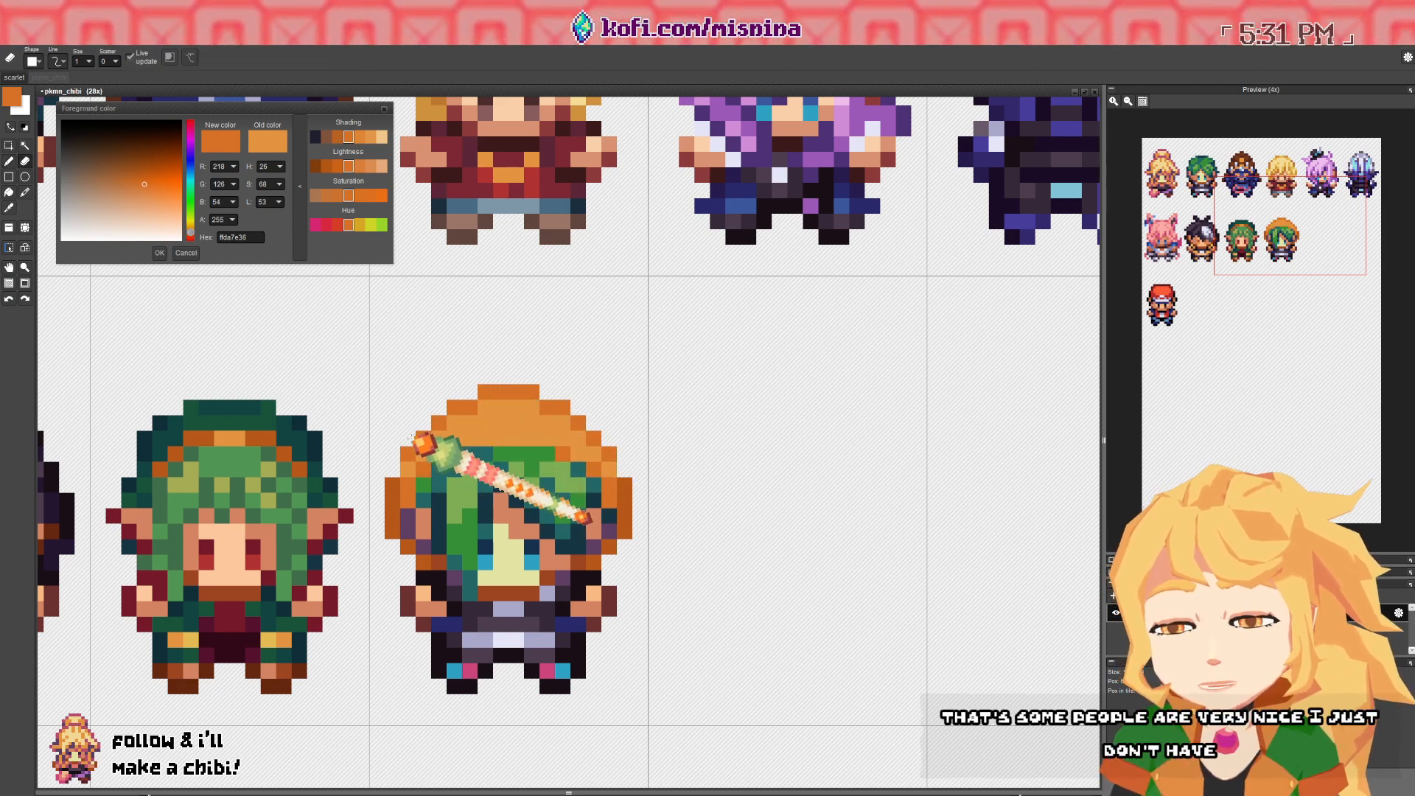
pyautogui.rightClick(499, 406)
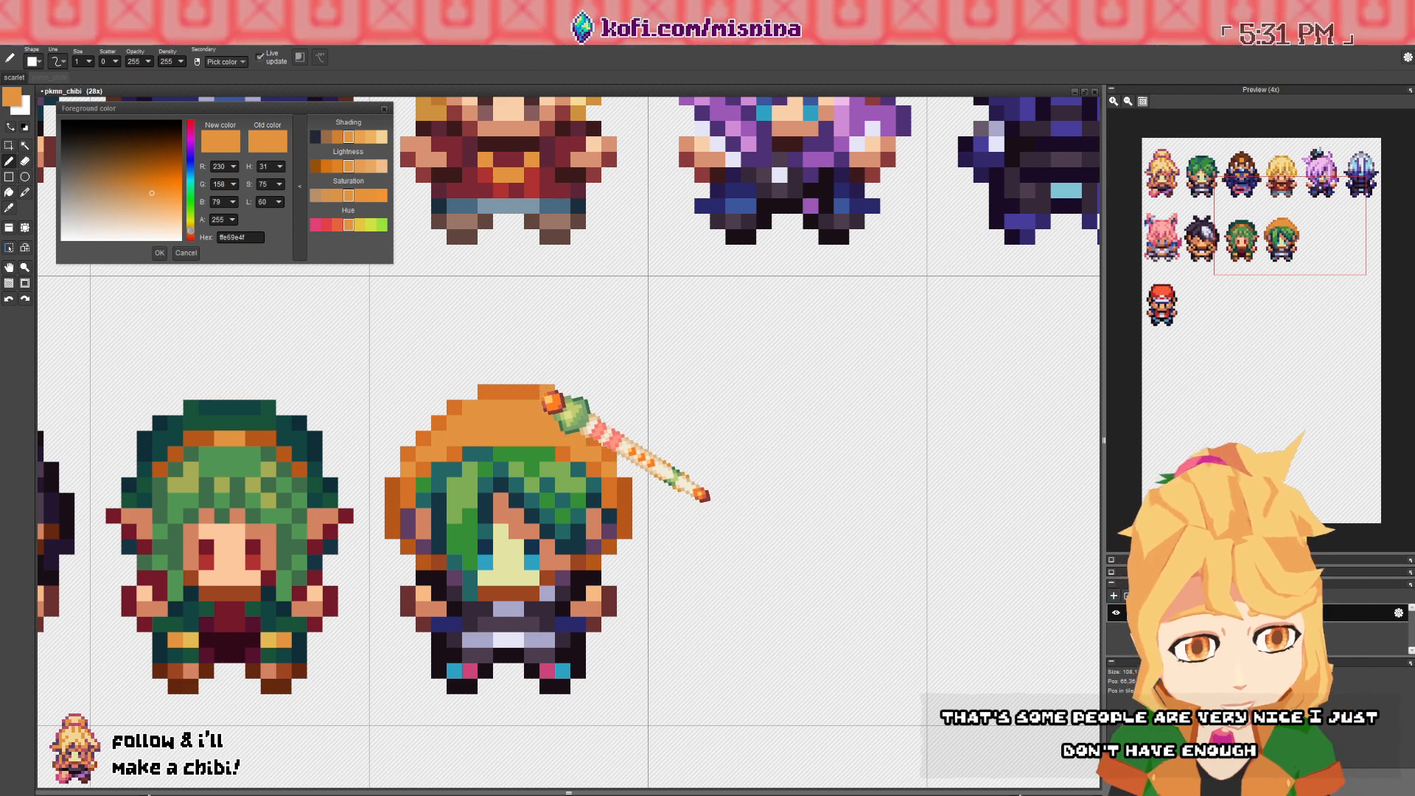
pyautogui.moveTo(538, 391); pyautogui.dragTo(544, 402)
pyautogui.click(461, 464)
# - Paint a da7e36 shadow band above the fringe and darken its middle with bd6628
pyautogui.rightClick(465, 464)
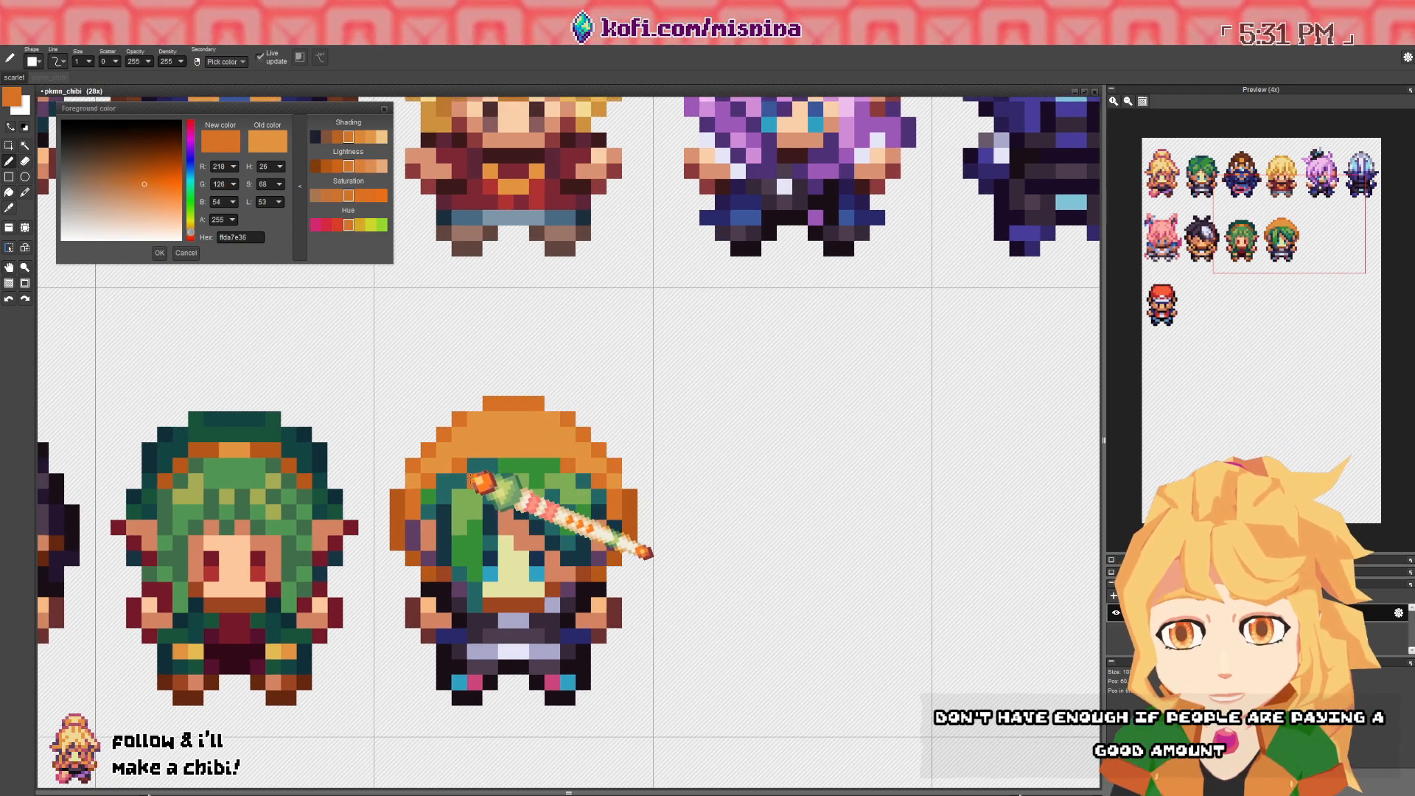
pyautogui.moveTo(474, 481); pyautogui.dragTo(558, 482)
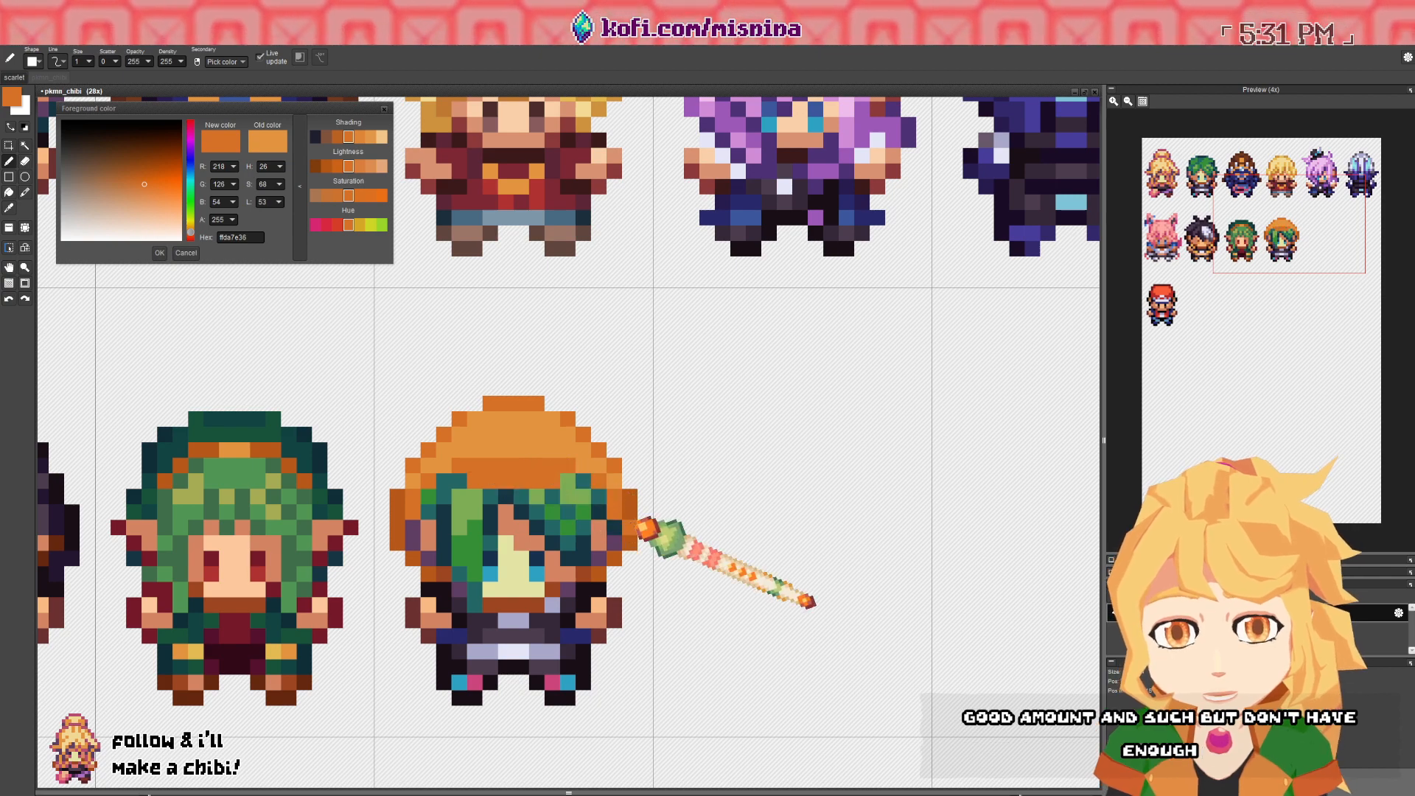
pyautogui.rightClick(627, 522)
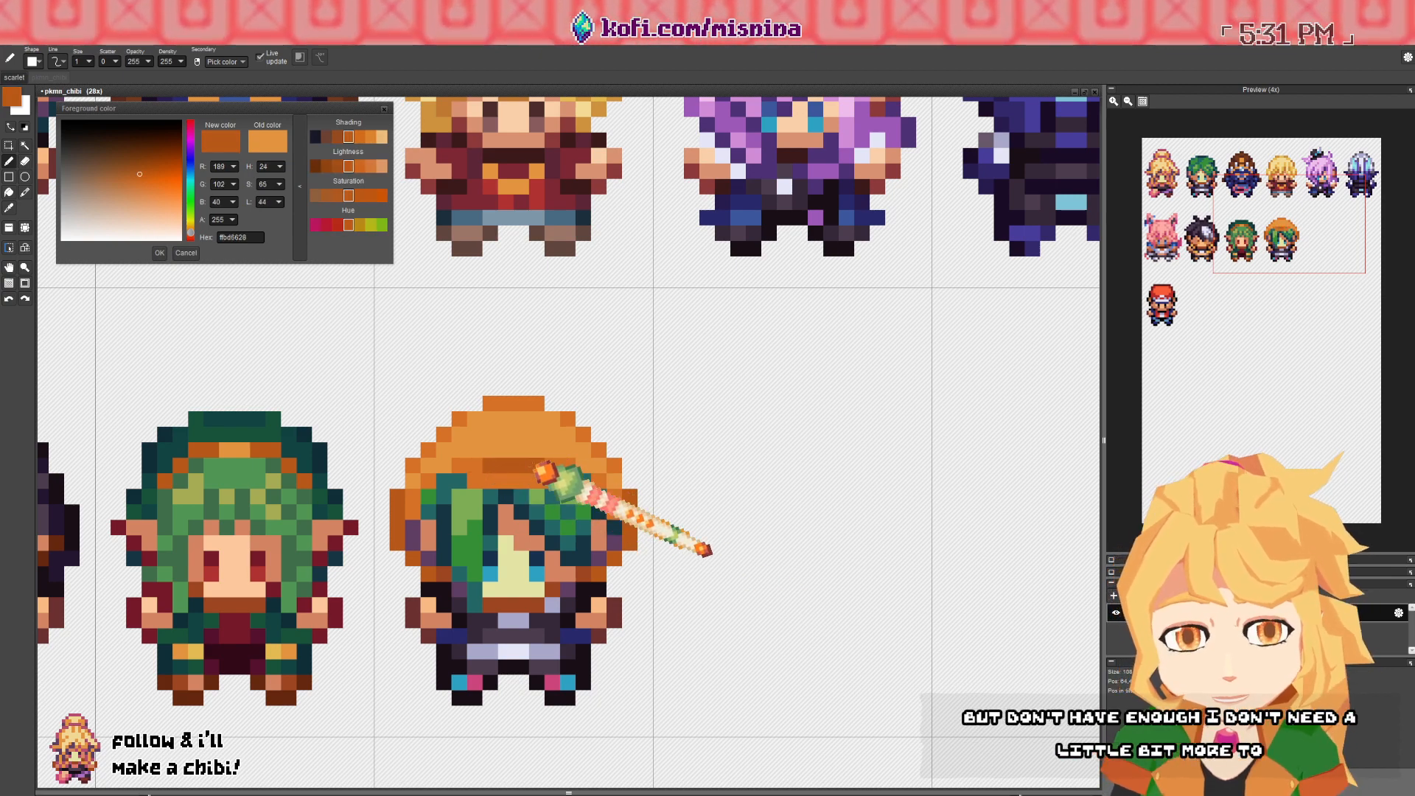
# - Refill the hat's light orange area with the more saturated orange f8984e
pyautogui.rightClick(512, 442)
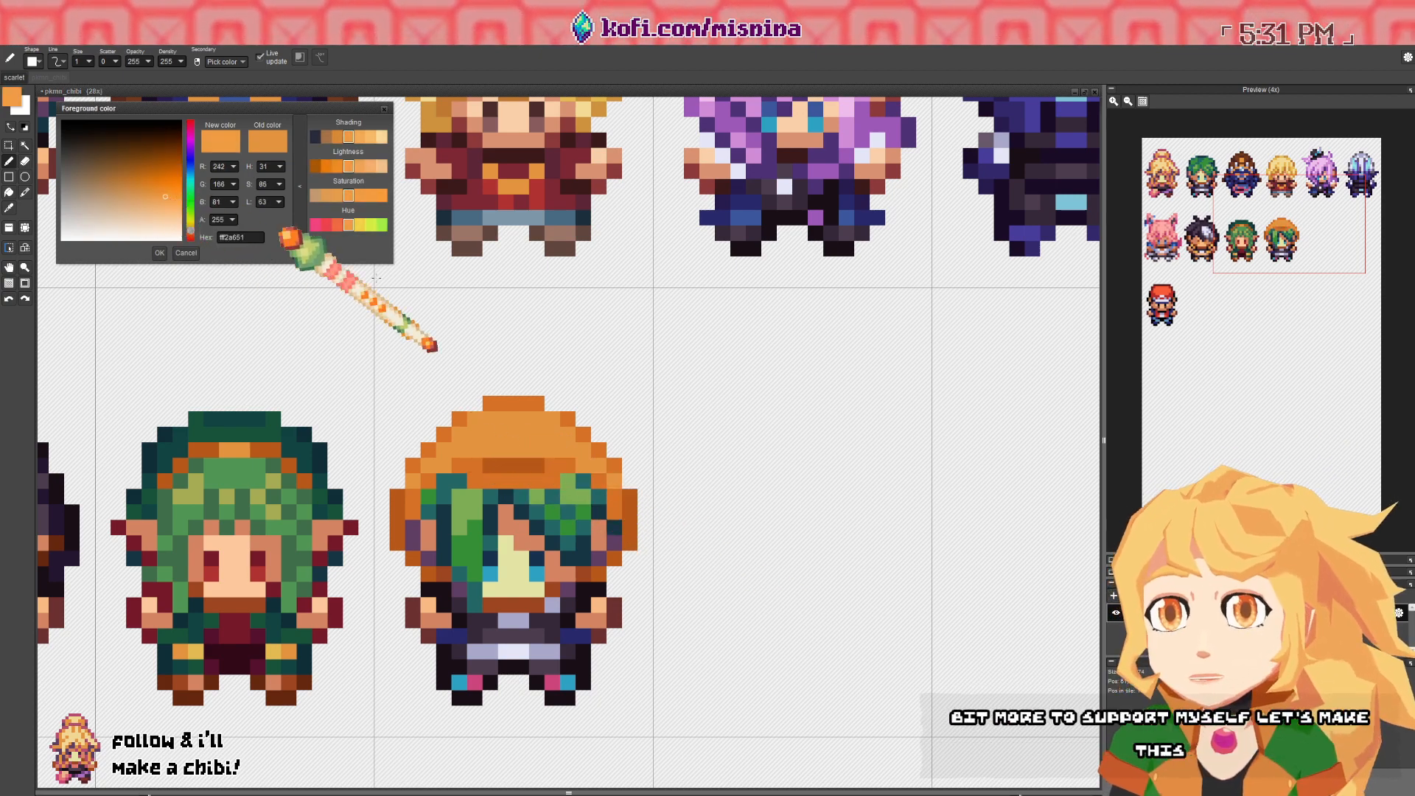
pyautogui.press('f')
pyautogui.click(165, 197)
pyautogui.click(174, 196)
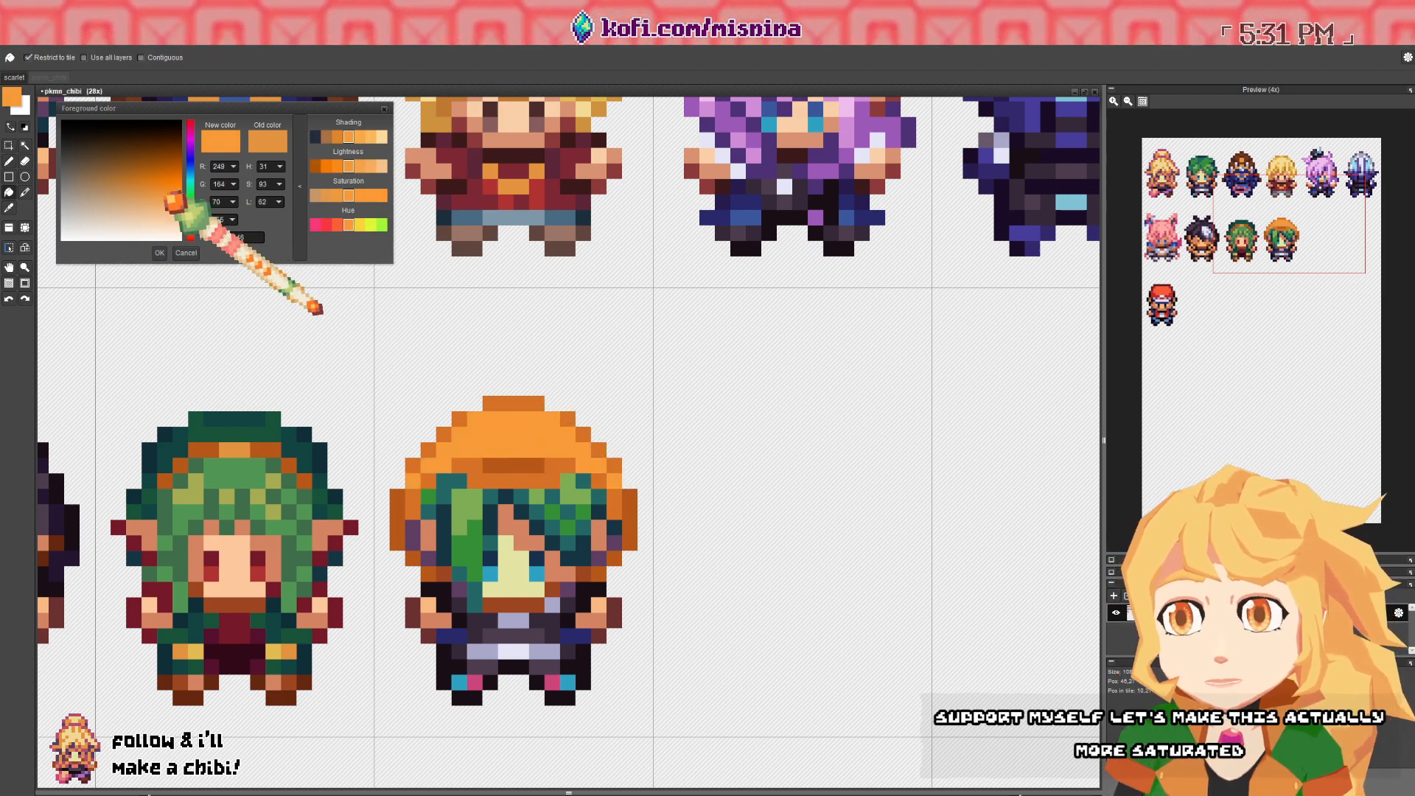
pyautogui.click(178, 201)
pyautogui.click(539, 444)
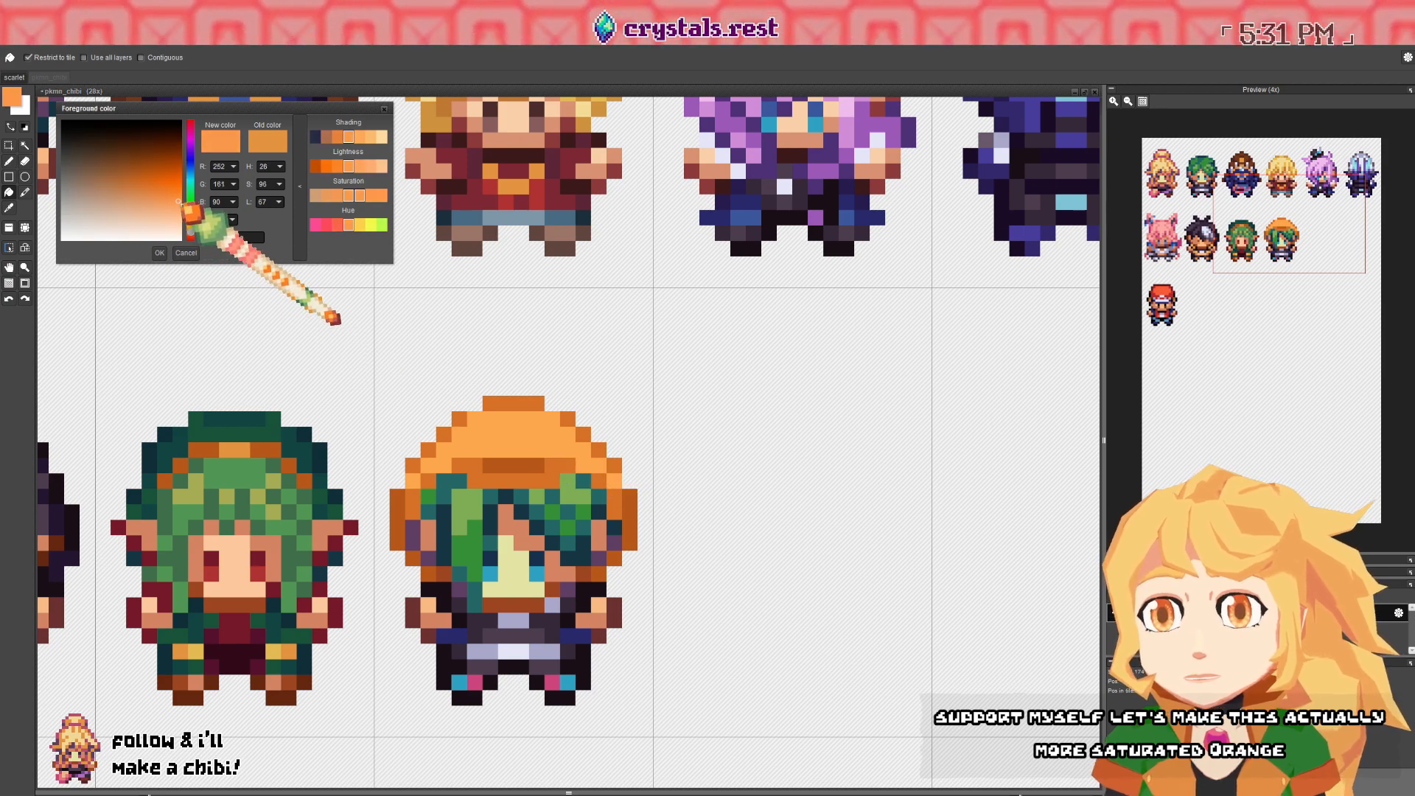
pyautogui.moveTo(178, 201); pyautogui.dragTo(171, 198)
pyautogui.click(479, 471)
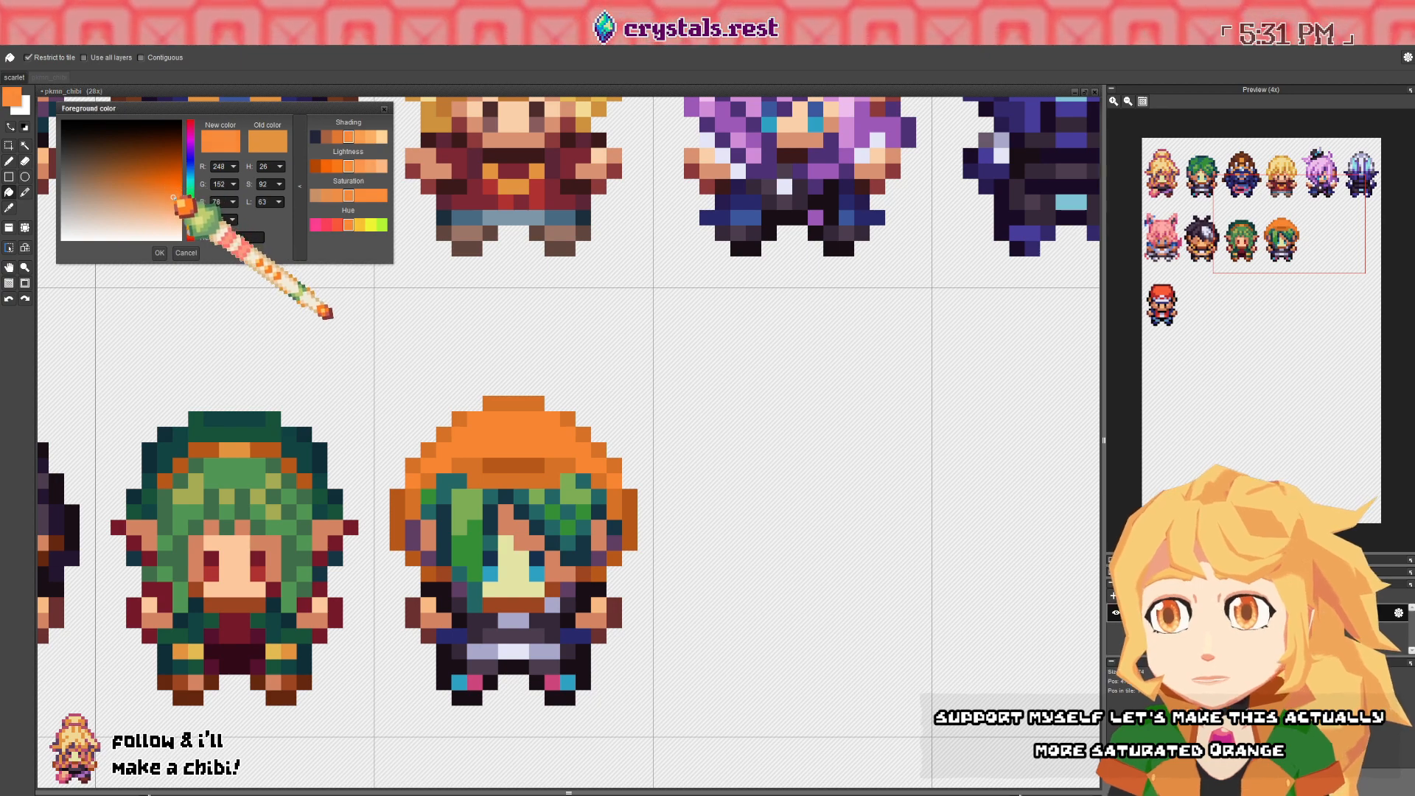
pyautogui.click(498, 444)
# - Refill the hat's mid-tone orange outline and band with the redder orange de7339
pyautogui.rightClick(476, 466)
pyautogui.click(193, 236)
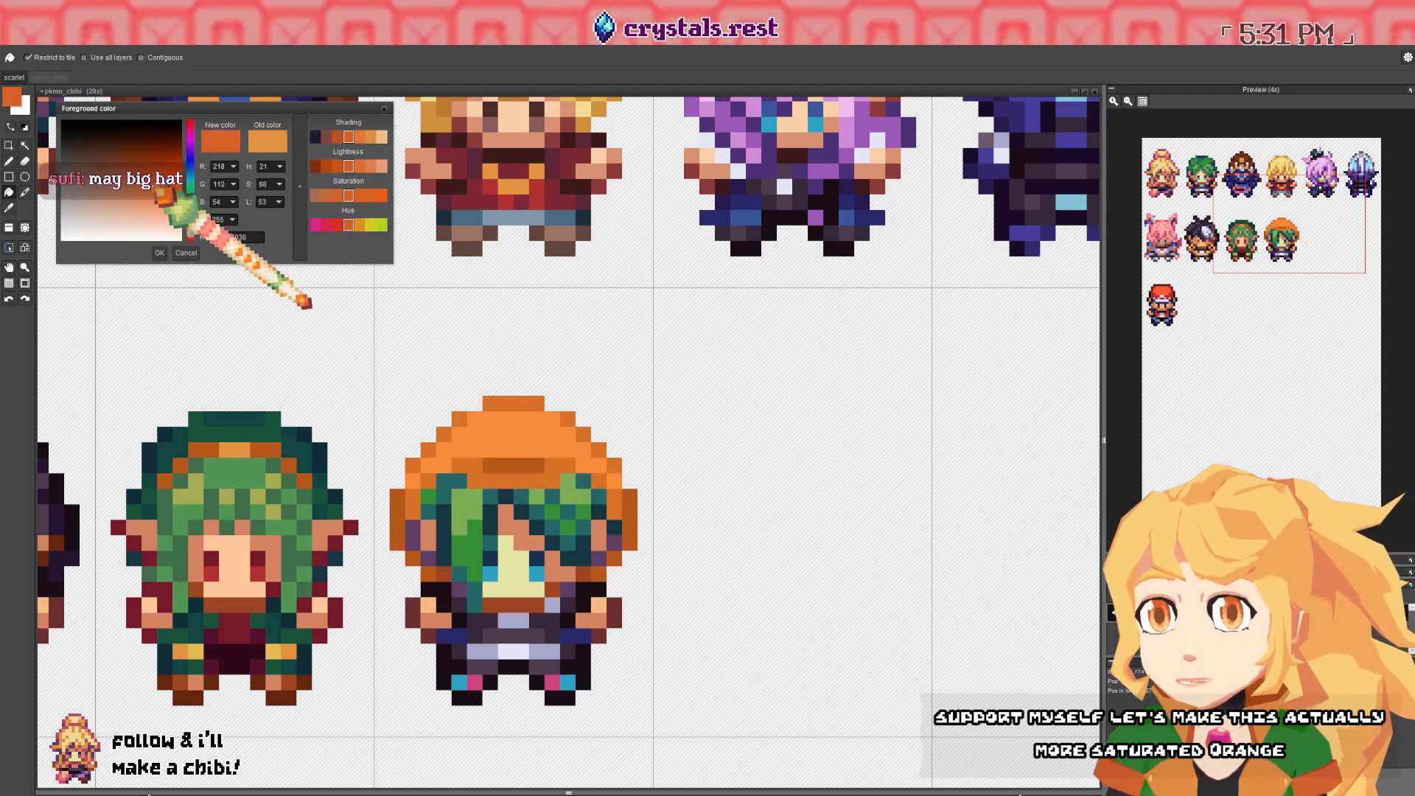
pyautogui.click(472, 466)
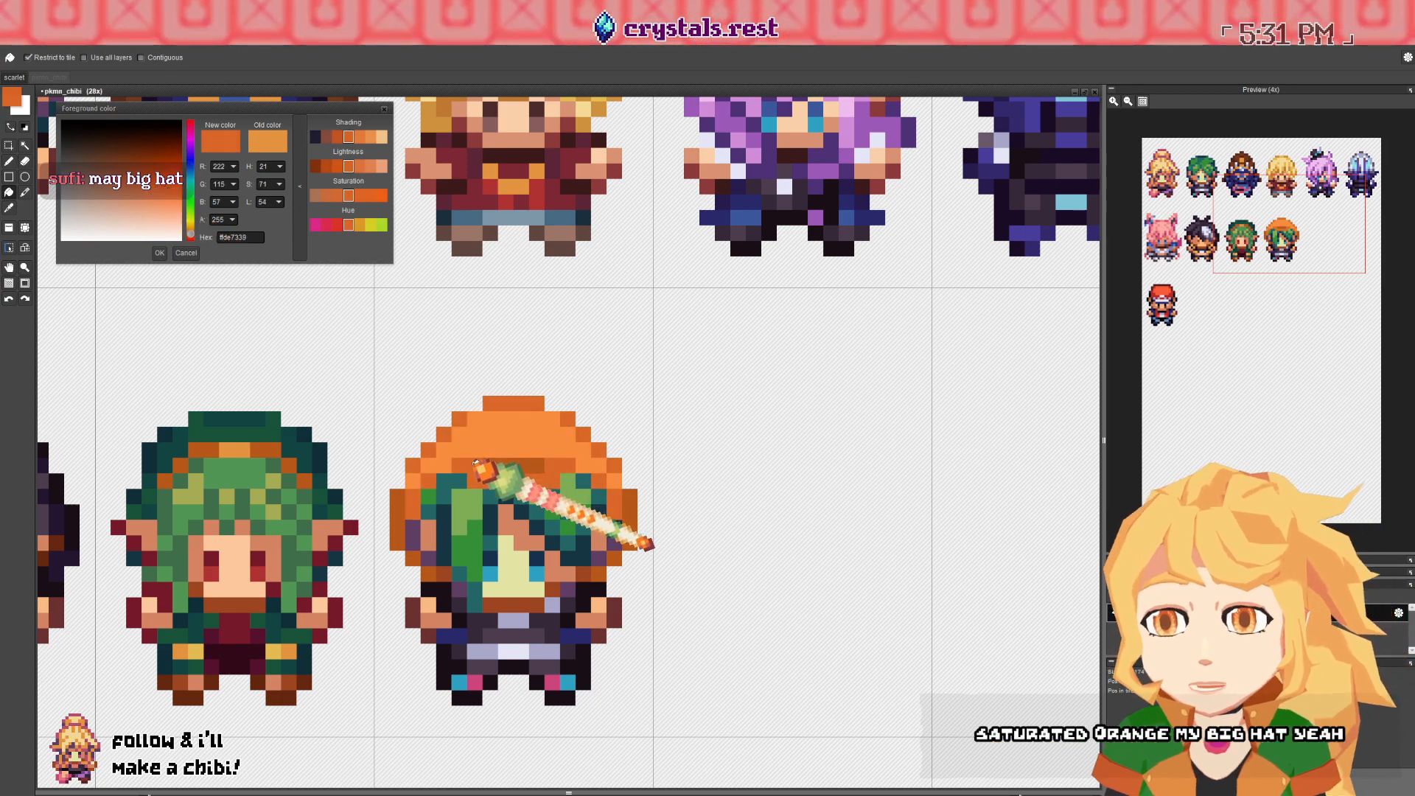
# - Refill the hat's darkest shadow tone with the more saturated brownish orange bf601c
pyautogui.moveTo(454, 415); pyautogui.dragTo(417, 393)
pyautogui.rightClick(464, 442)
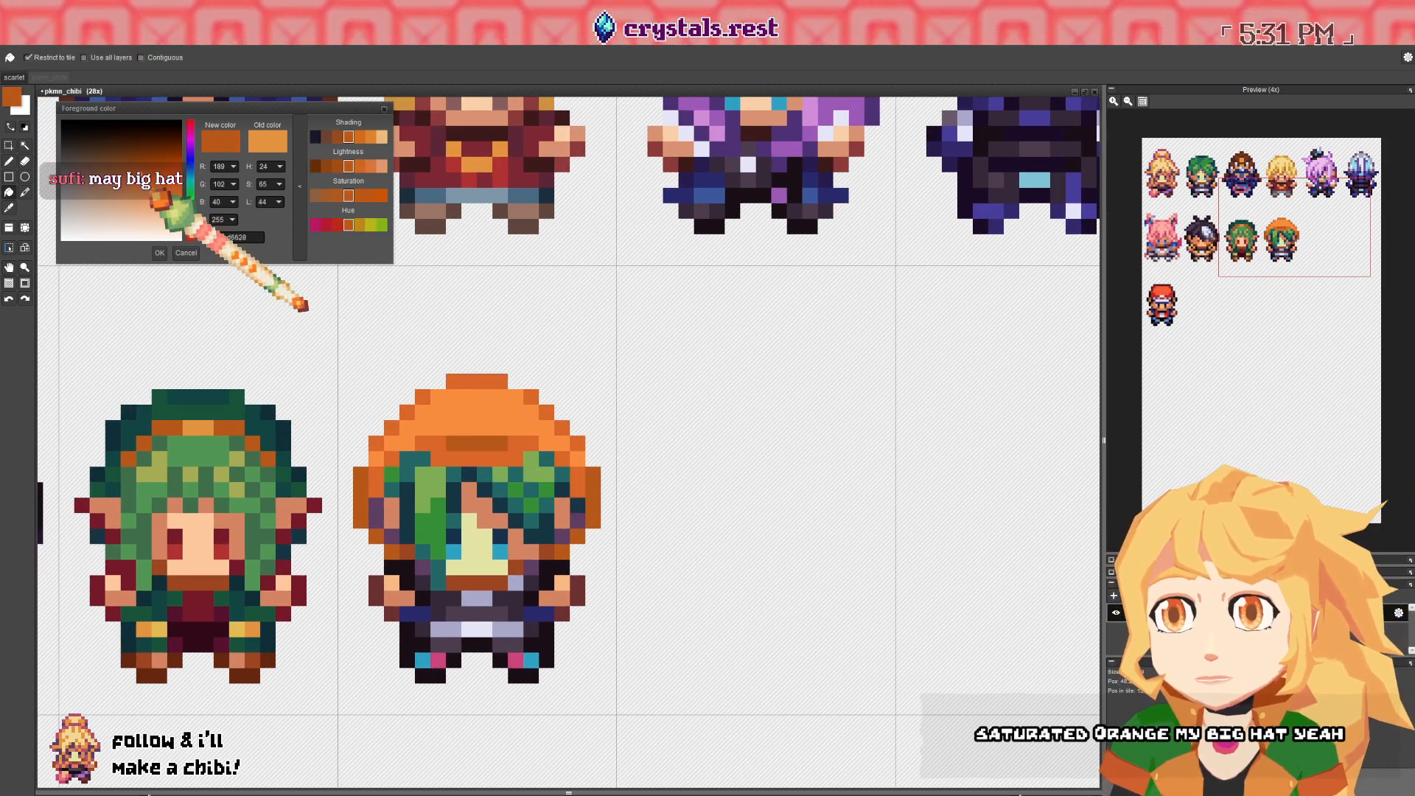
pyautogui.click(135, 169)
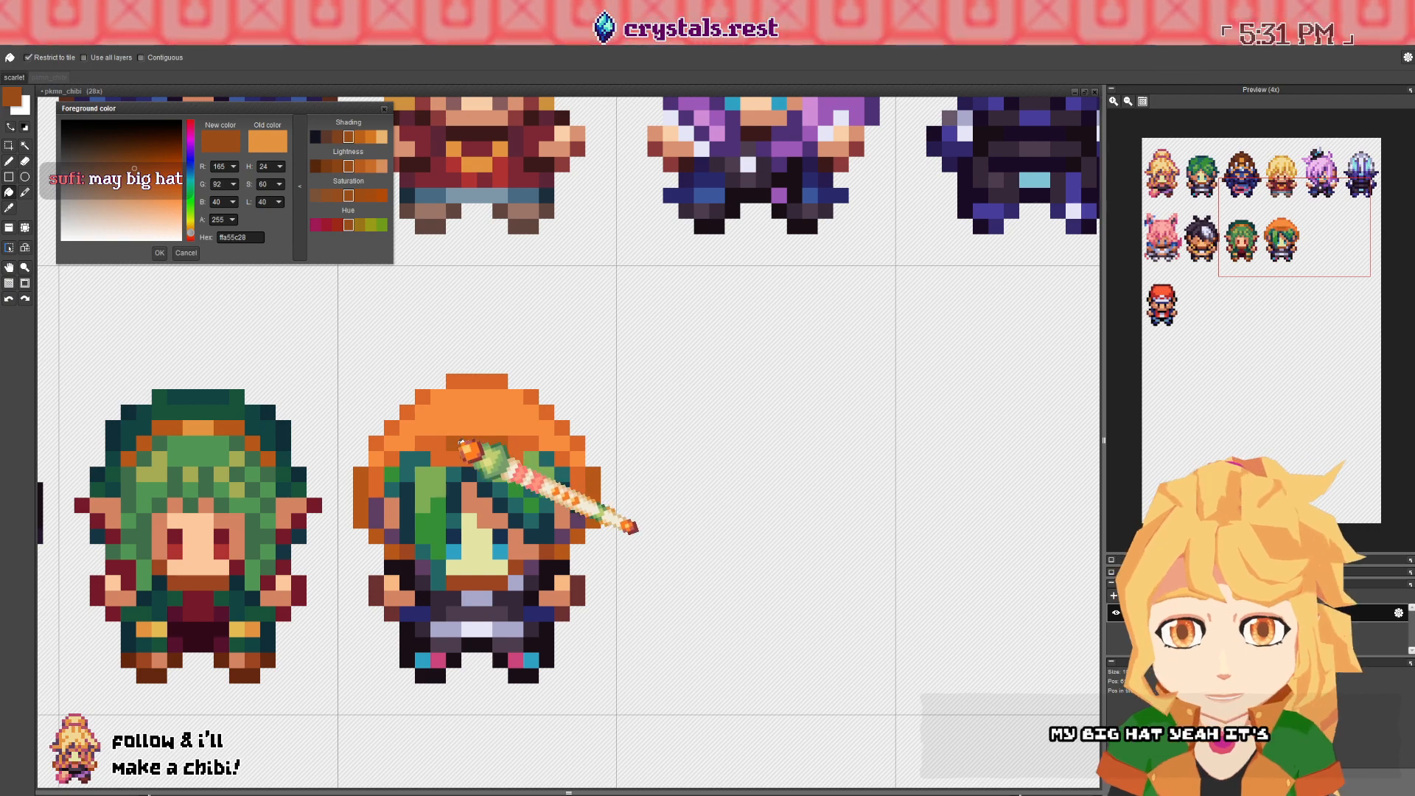
pyautogui.click(472, 440)
pyautogui.click(151, 173)
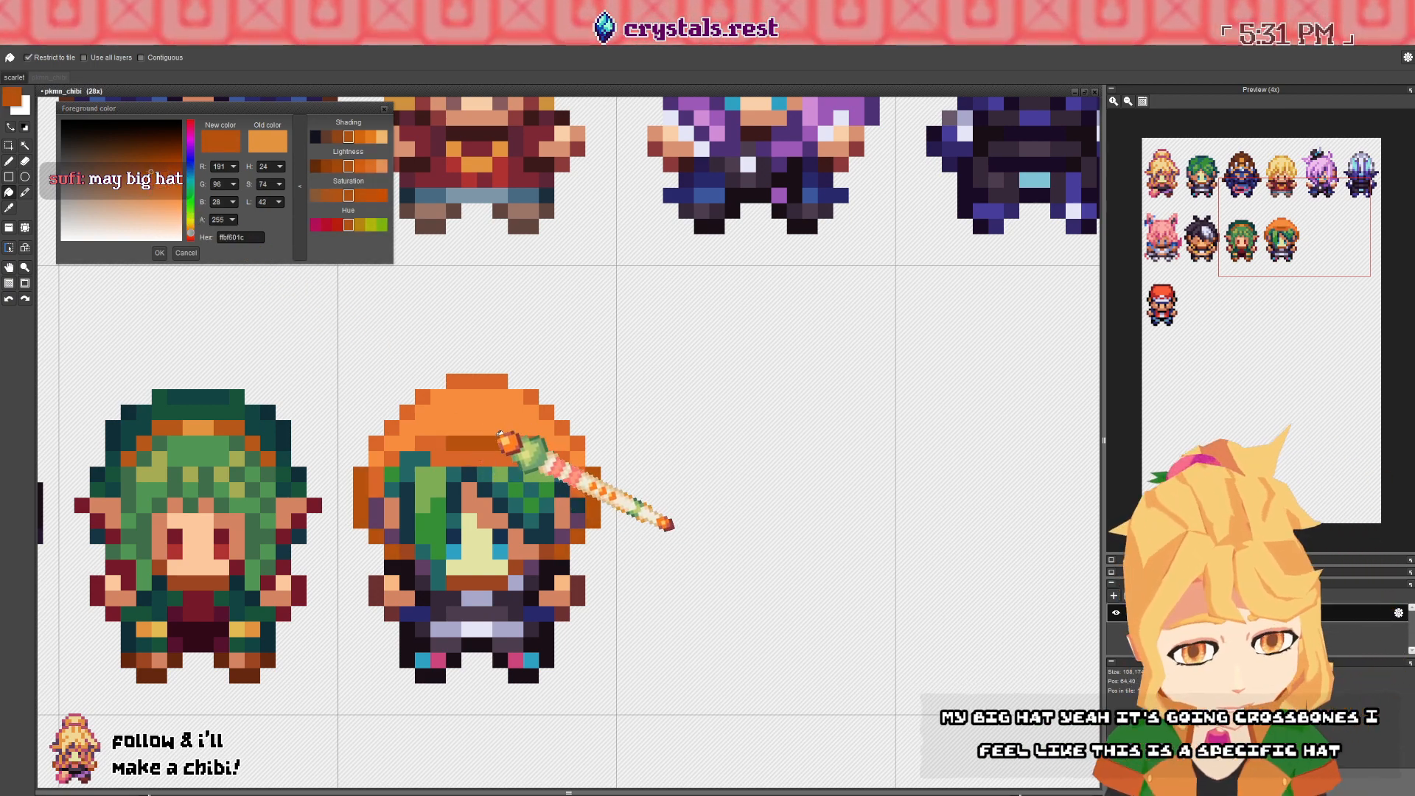
pyautogui.moveTo(484, 443); pyautogui.dragTo(503, 447)
# - Widen the hat's crown at both upper corners with f8984e fill and de7339 outline pixels
pyautogui.rightClick(482, 414)
pyautogui.click(429, 411)
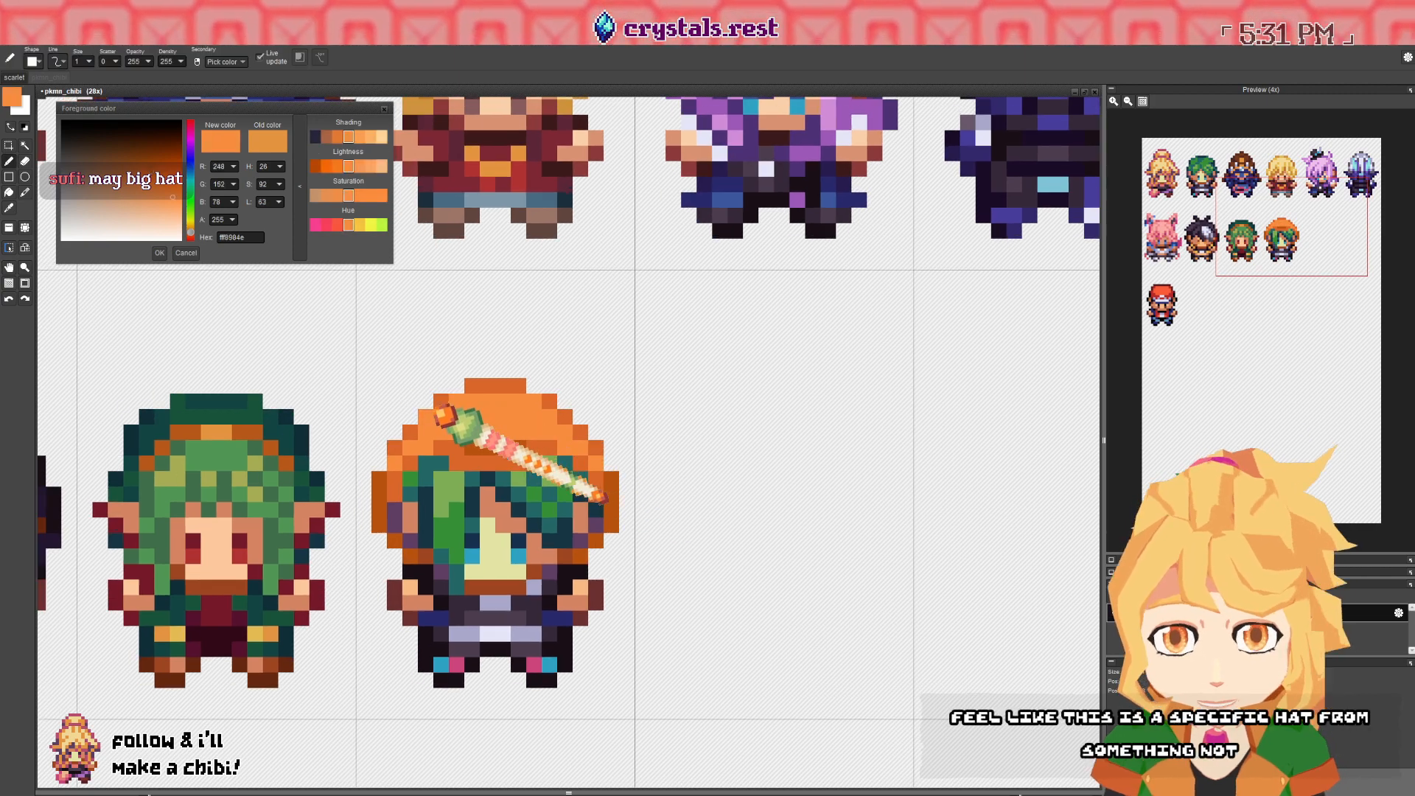
pyautogui.rightClick(549, 401)
pyautogui.moveTo(565, 402); pyautogui.dragTo(581, 415)
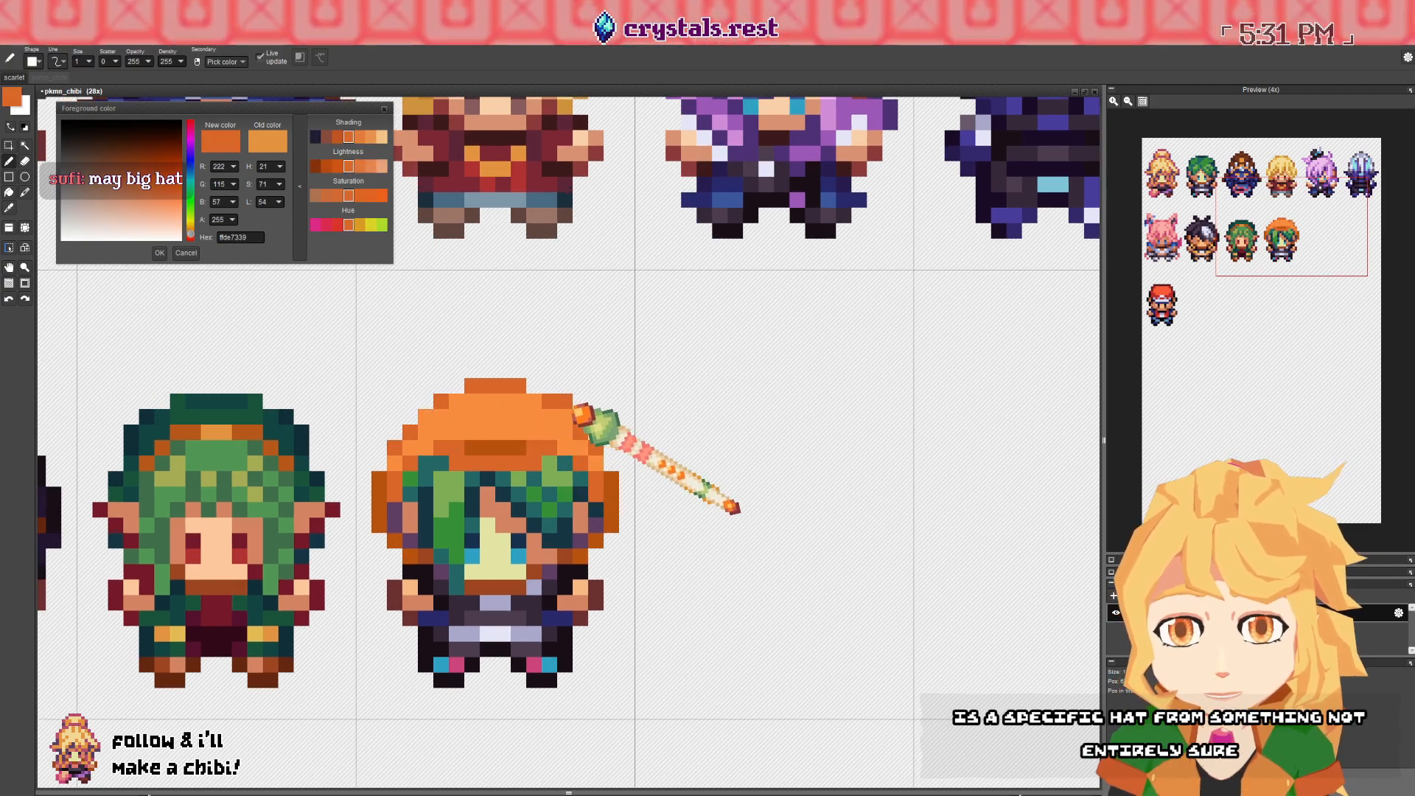
pyautogui.click(412, 417)
pyautogui.click(425, 402)
pyautogui.rightClick(433, 422)
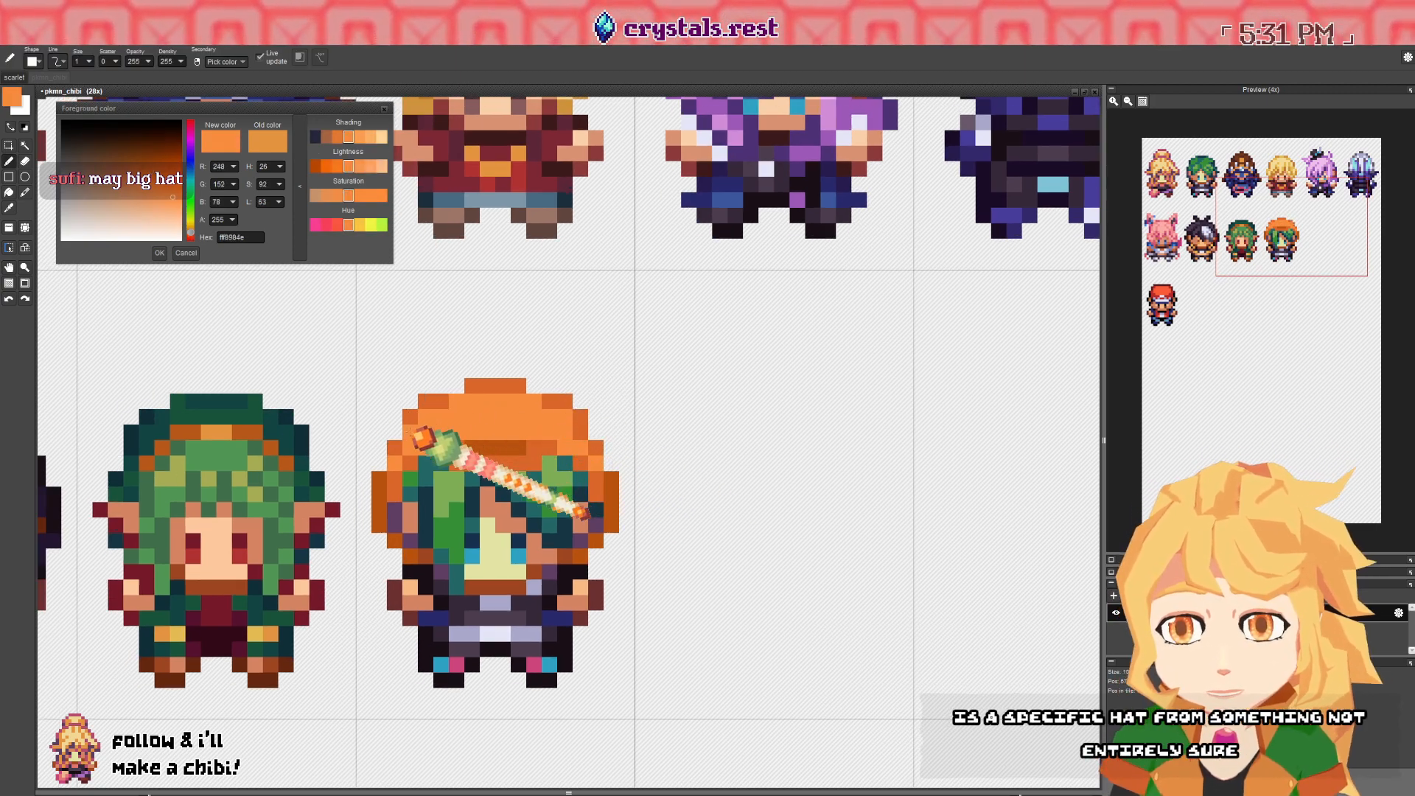
# - Compare the orange-hatted sprite with the other chibis in the sheet at different zoom levels
pyautogui.scroll(-2, 442, 421)
pyautogui.moveTo(458, 429); pyautogui.dragTo(462, 443)
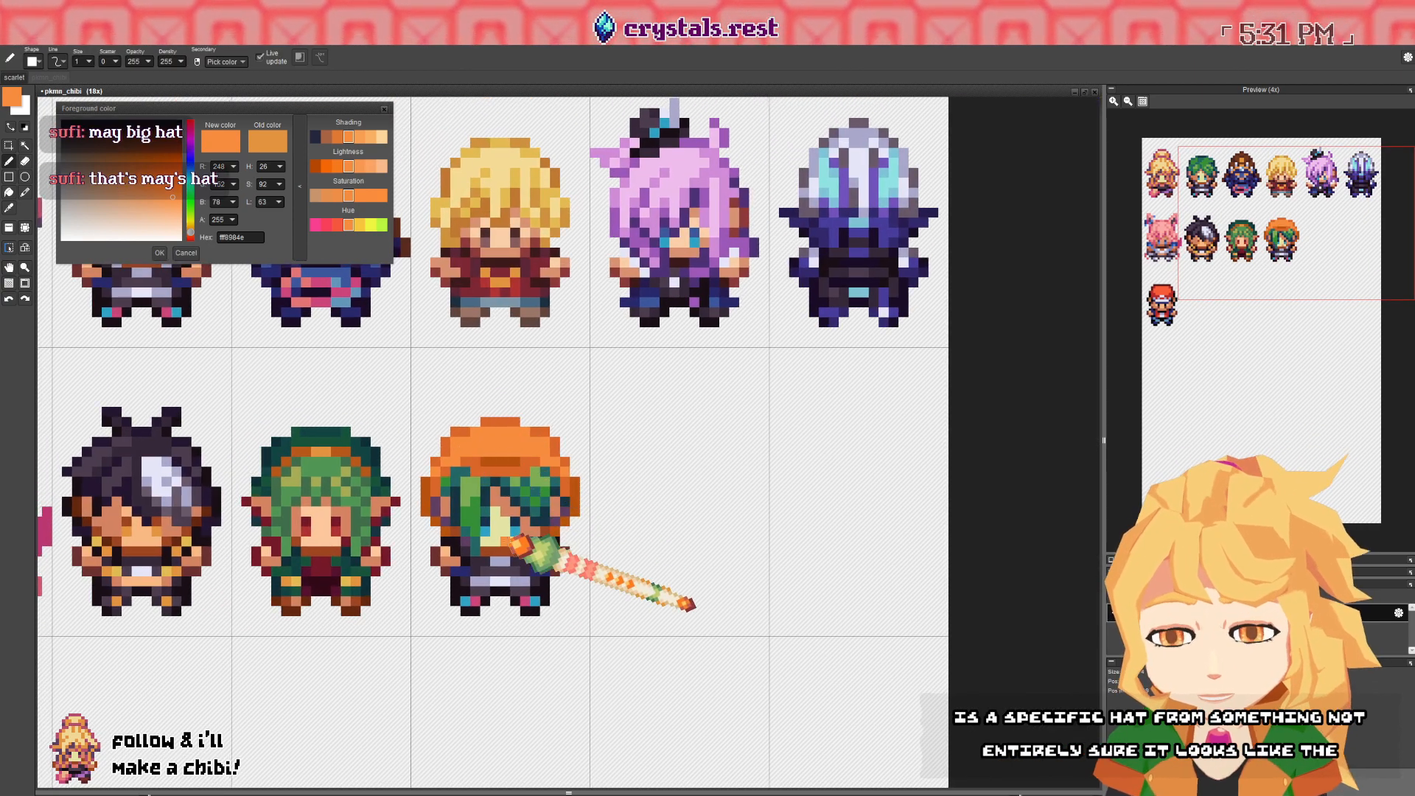
pyautogui.scroll(2, 502, 558)
pyautogui.moveTo(518, 472); pyautogui.dragTo(512, 521)
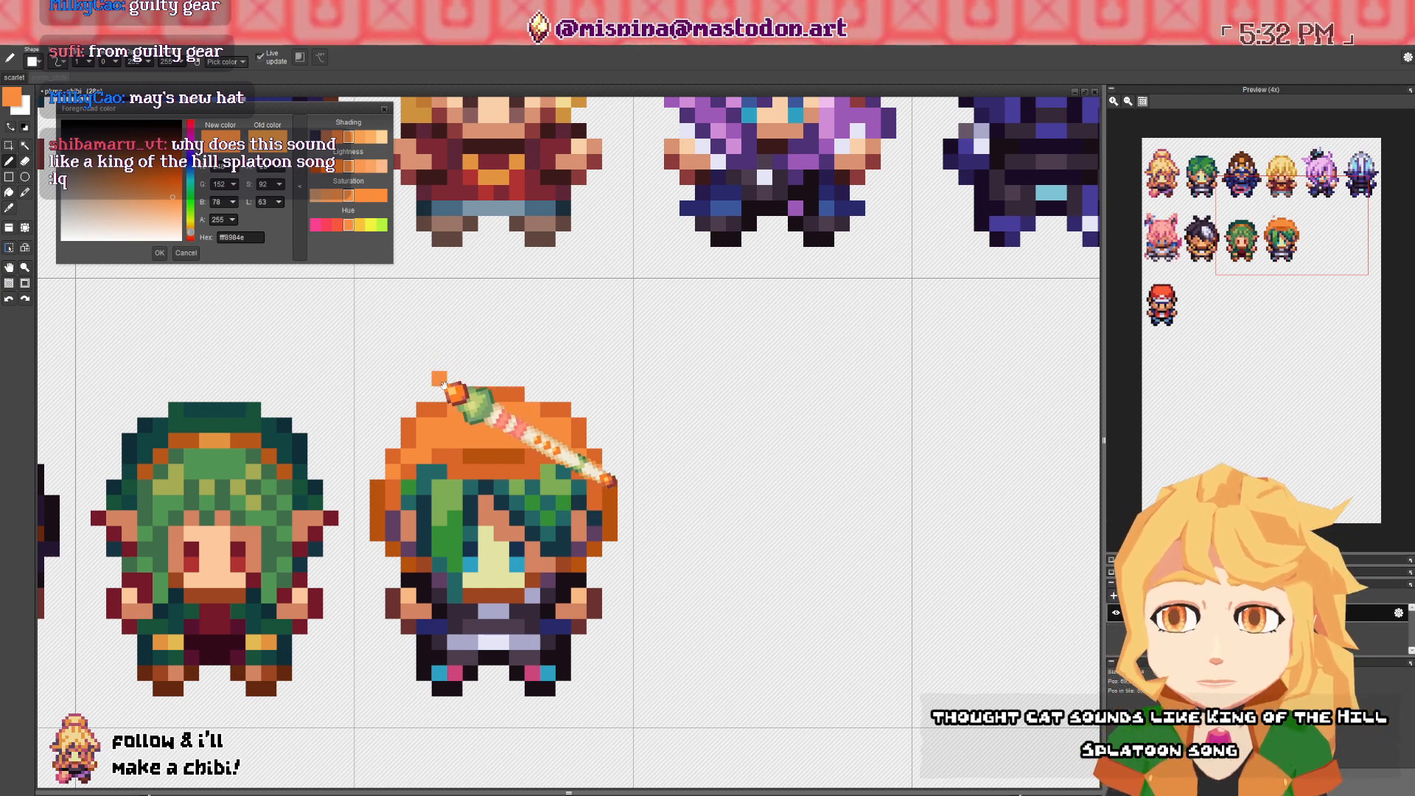
pyautogui.scroll(-3, 568, 472)
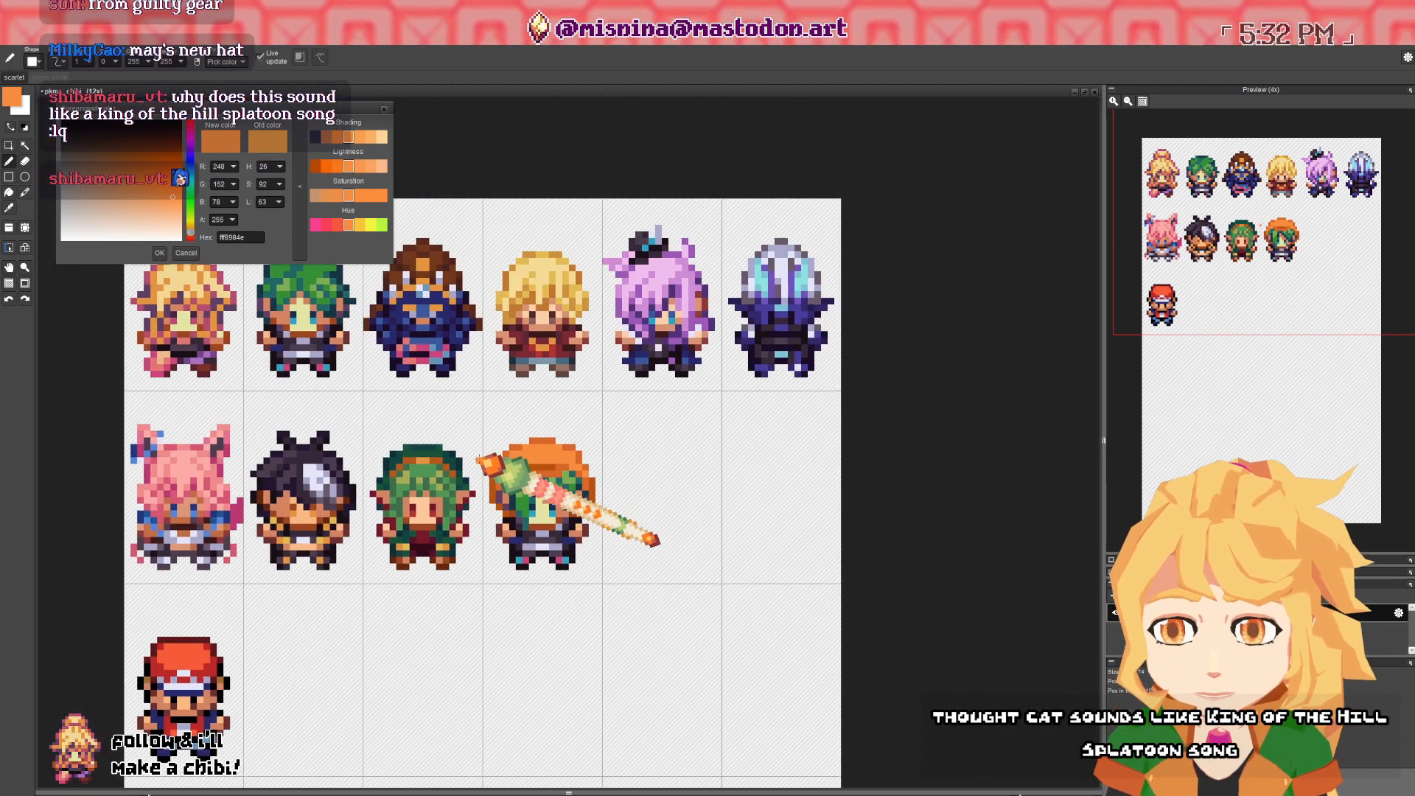
pyautogui.scroll(3, 467, 336)
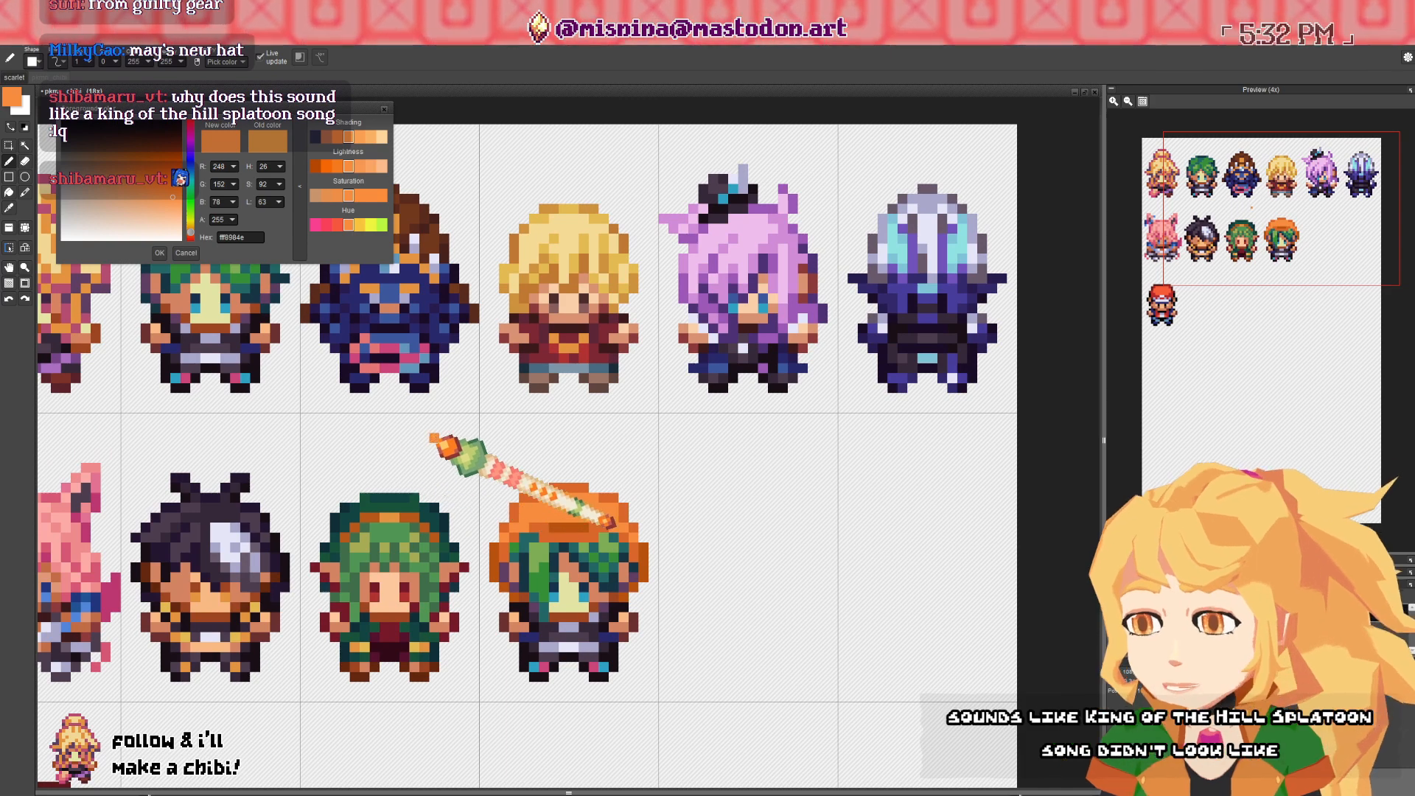
pyautogui.scroll(3, 705, 552)
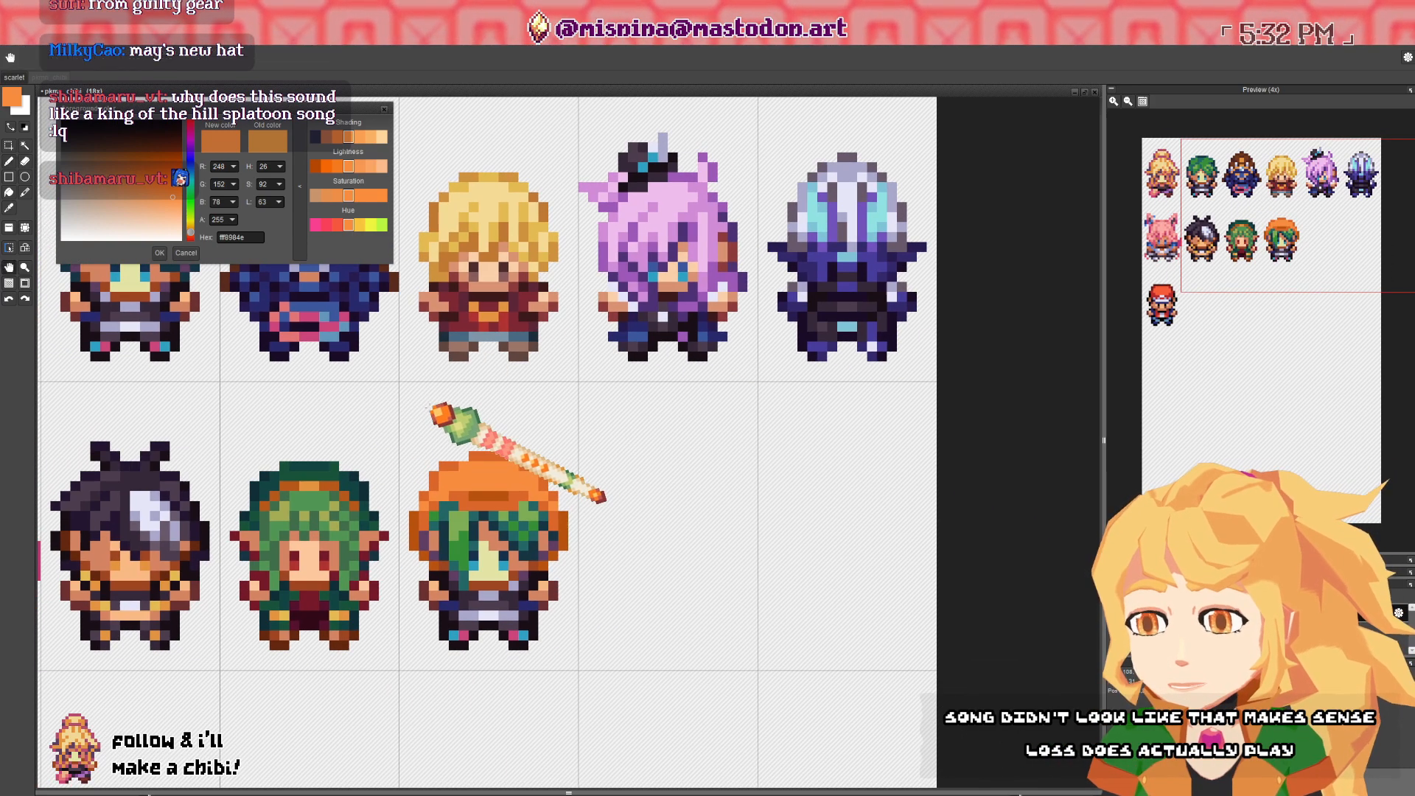
# - Close the foreground colour picker and save the sprite sheet file
pyautogui.press('Escape')
pyautogui.scroll(-2, 569, 442)
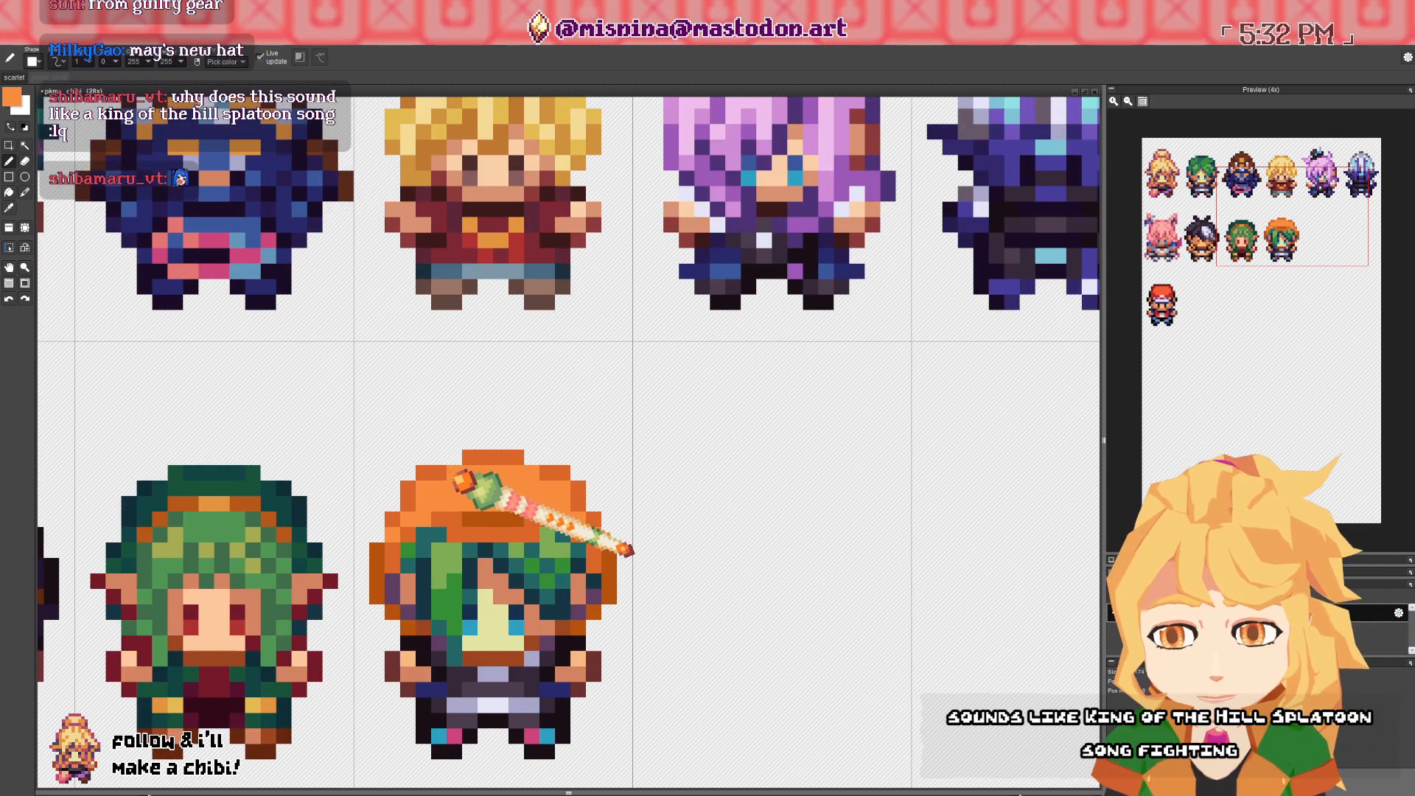
pyautogui.hotkey('ctrl', 's')
pyautogui.scroll(-1, 513, 430)
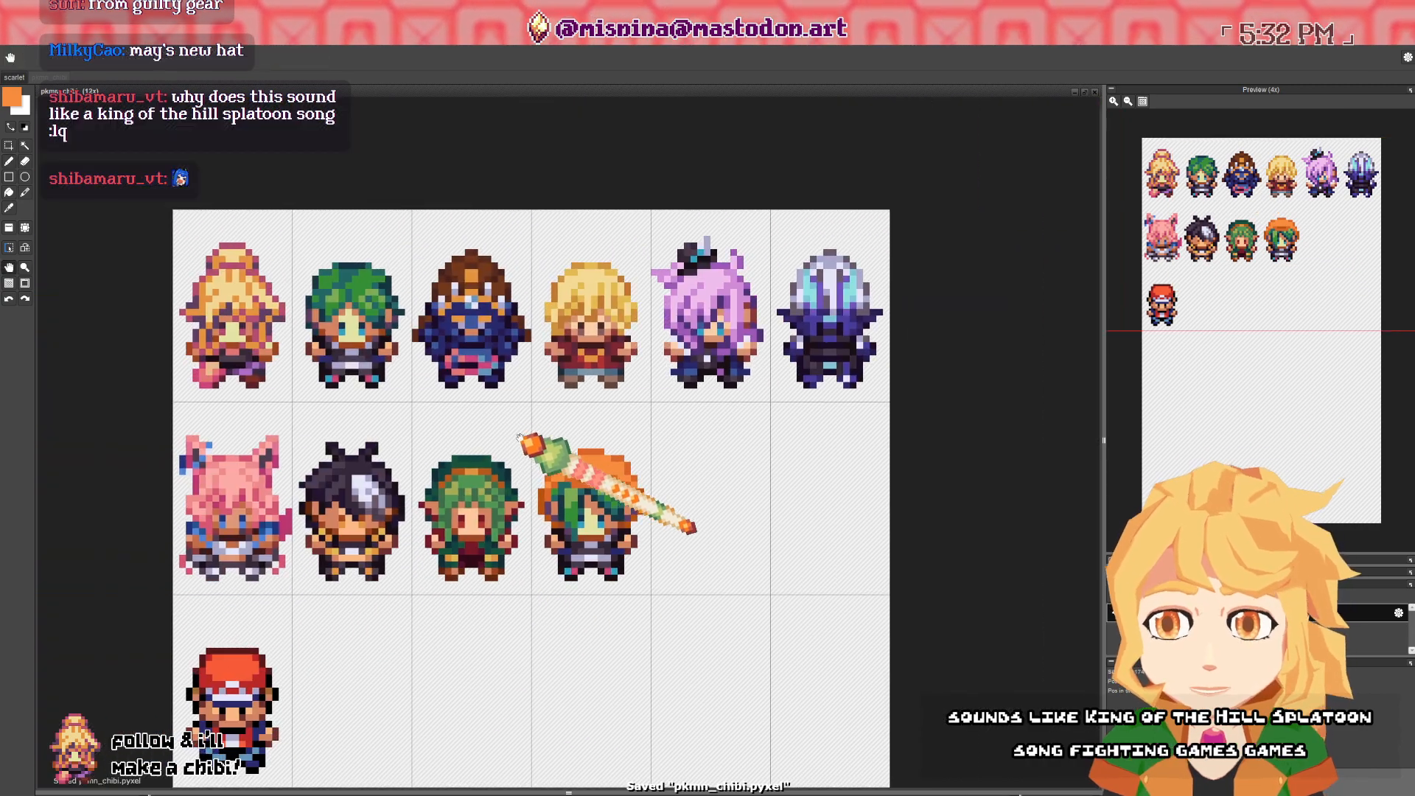
# - Paint a pale lavender emblem with greyish lavender accent pixels on the front of the orange hat, using tones sampled from the sprites
pyautogui.scroll(1, 428, 274)
pyautogui.rightClick(460, 296)
pyautogui.moveTo(681, 565); pyautogui.dragTo(530, 451)
pyautogui.scroll(2, 538, 461)
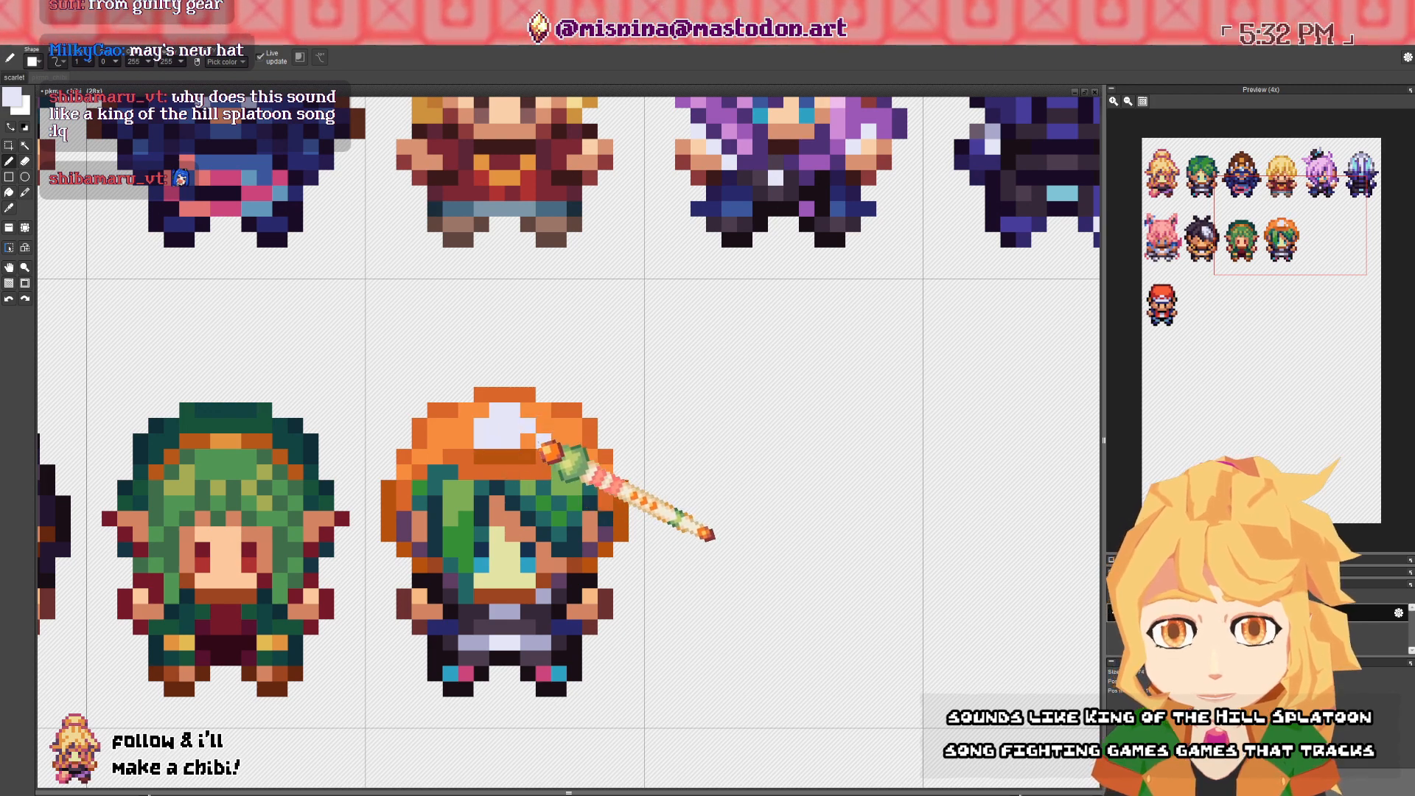
pyautogui.scroll(-2, 498, 451)
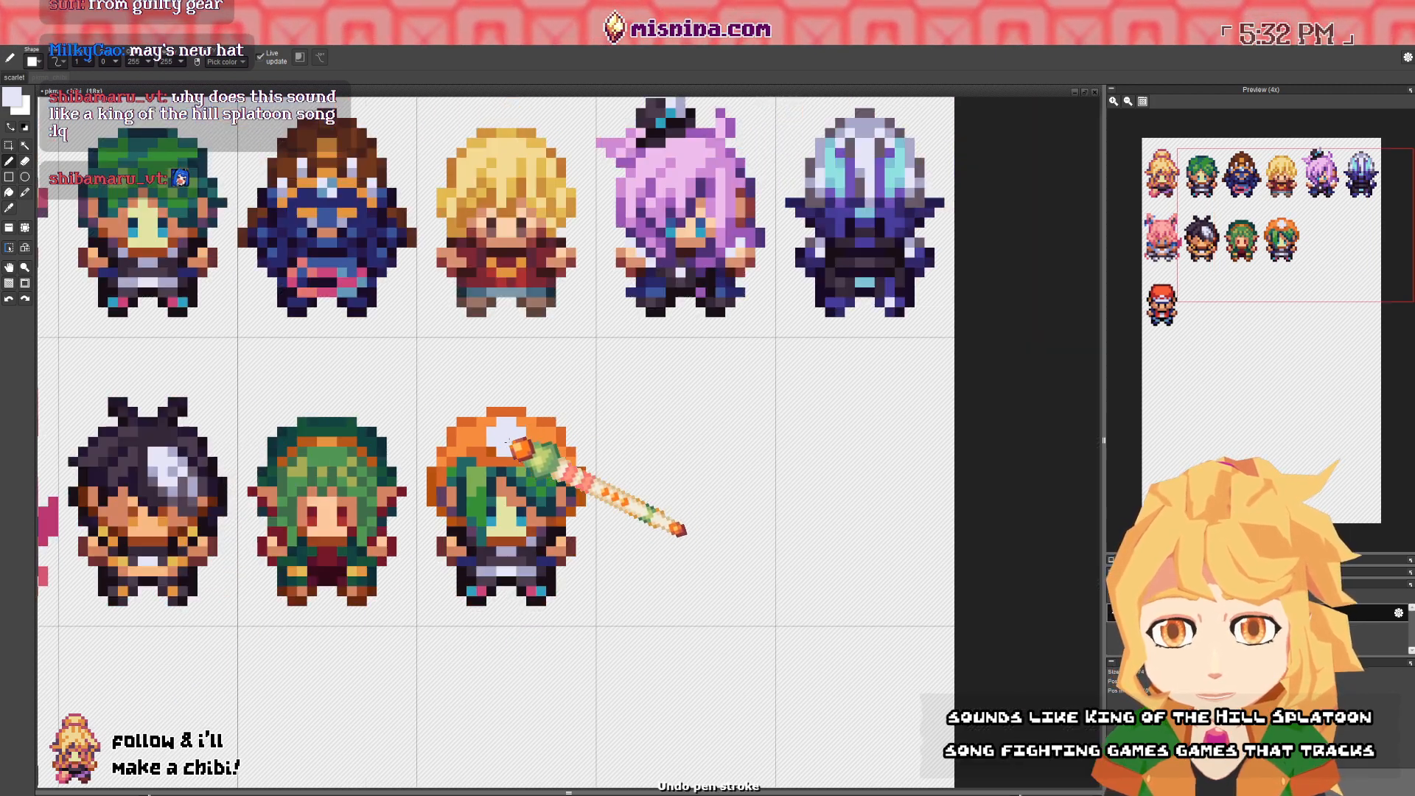
pyautogui.scroll(2, 489, 453)
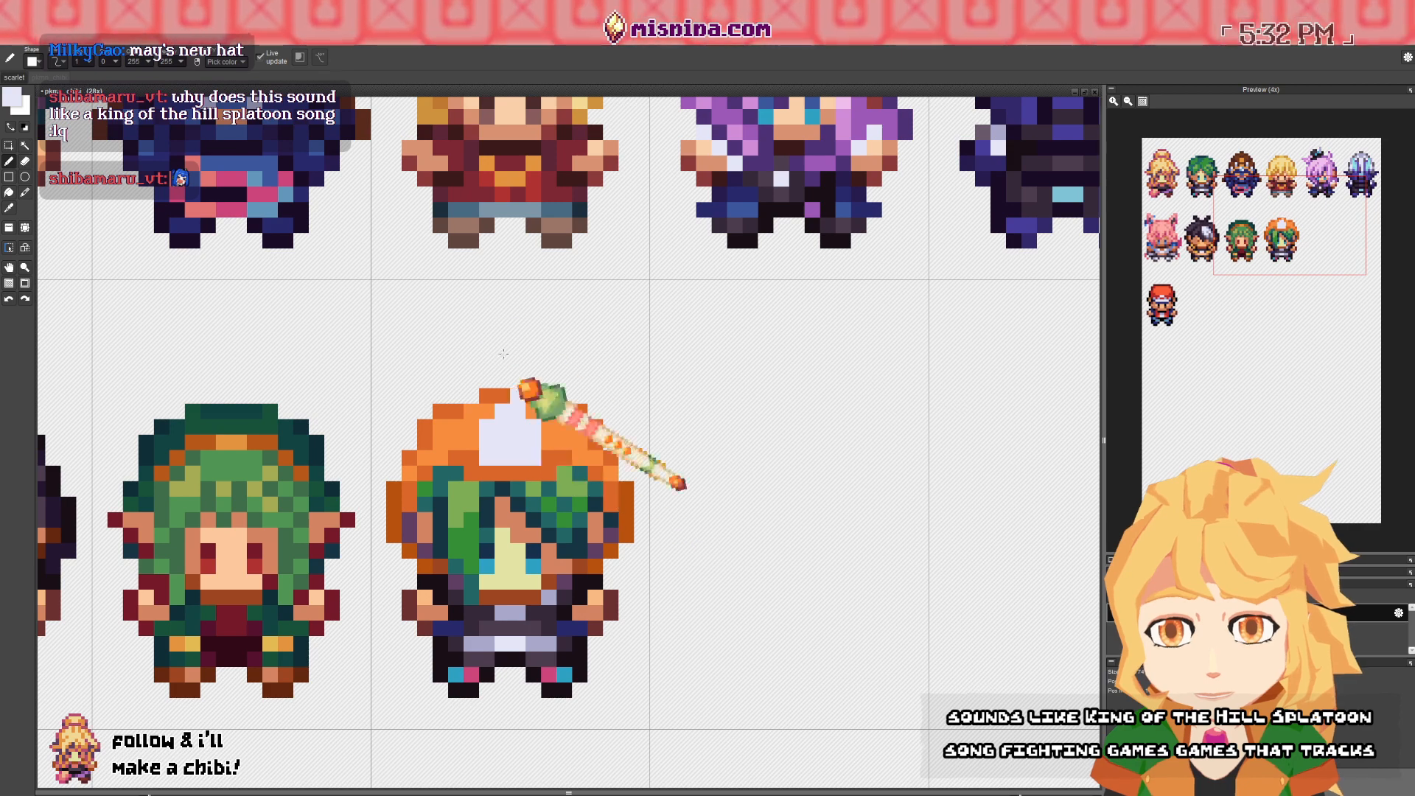
pyautogui.scroll(-2, 523, 387)
pyautogui.scroll(2, 508, 458)
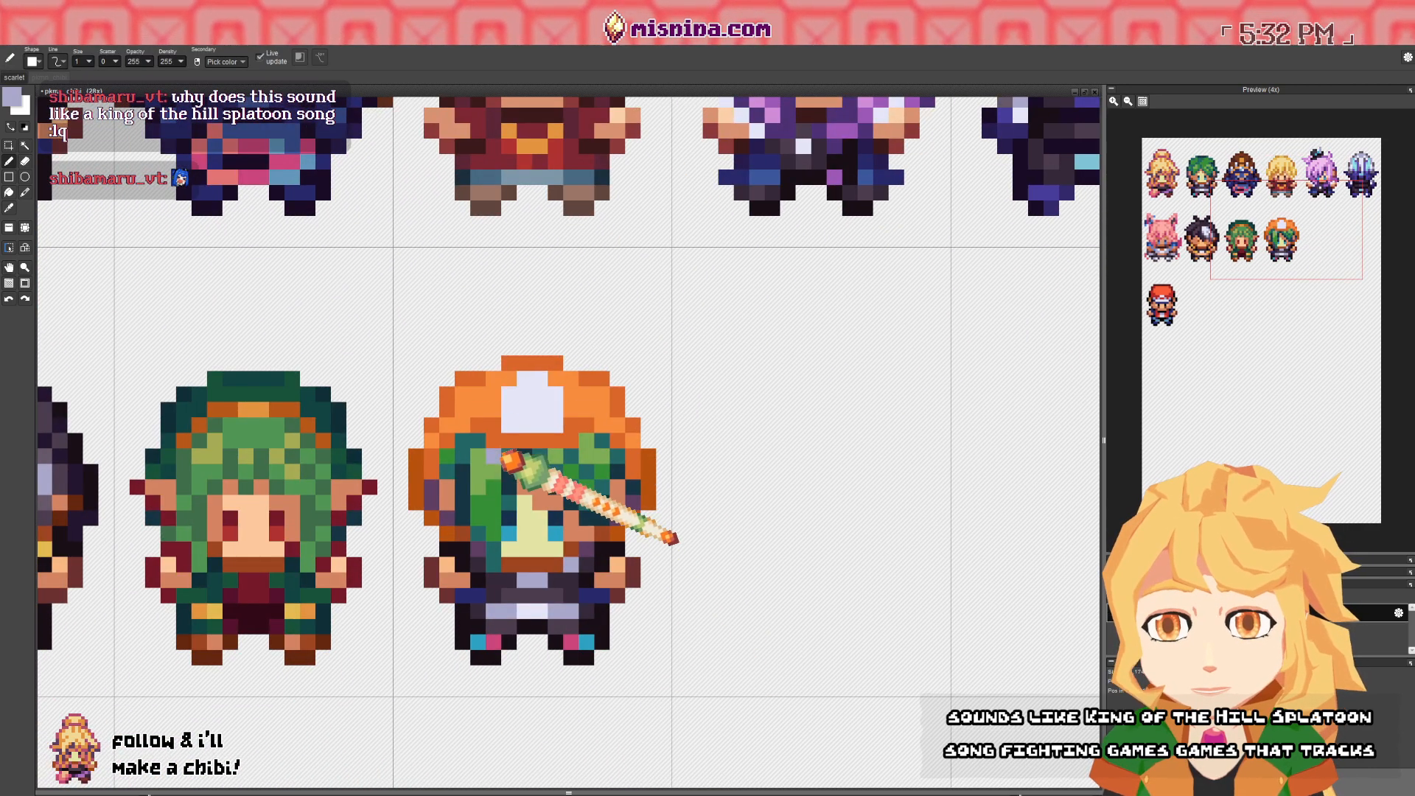
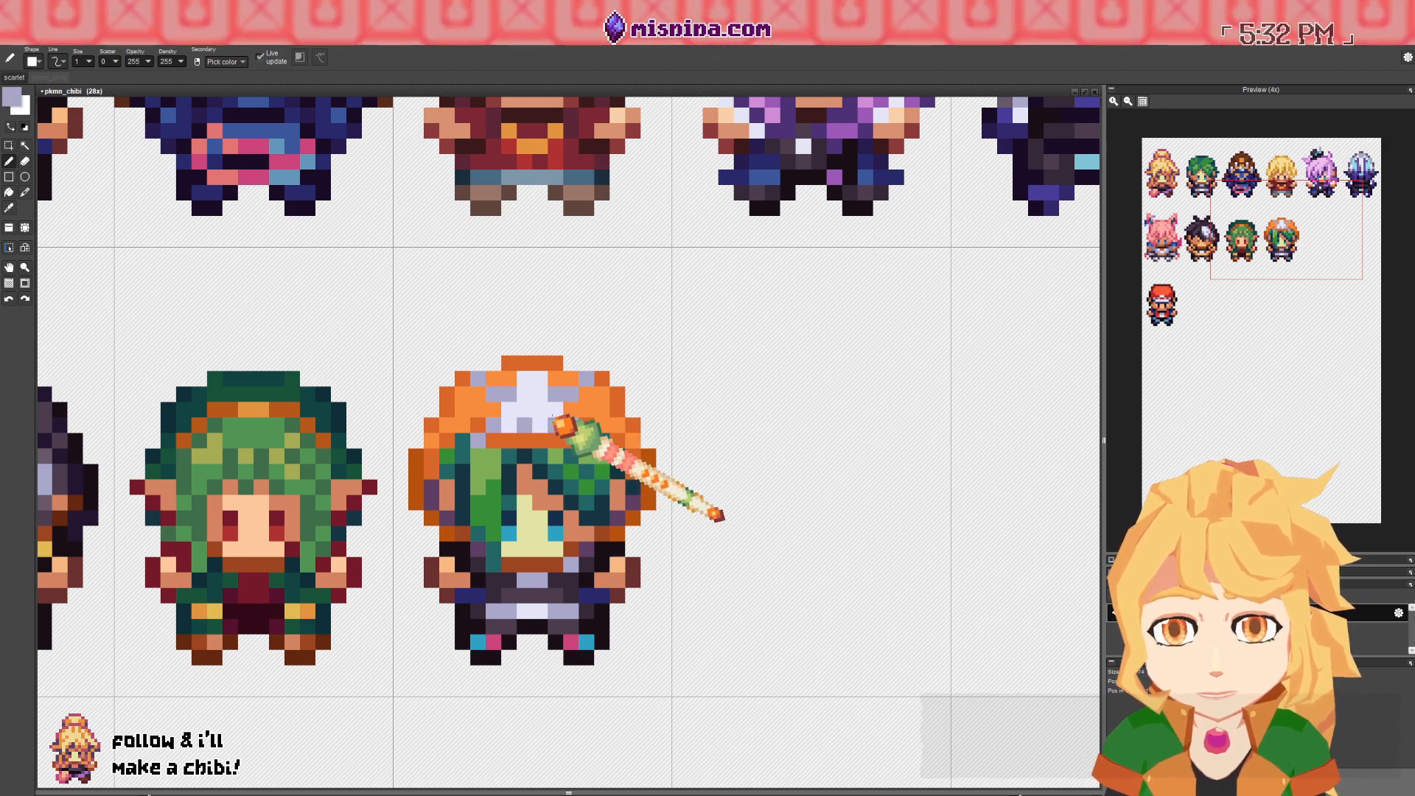
pyautogui.scroll(-5, 548, 424)
pyautogui.scroll(3, 580, 399)
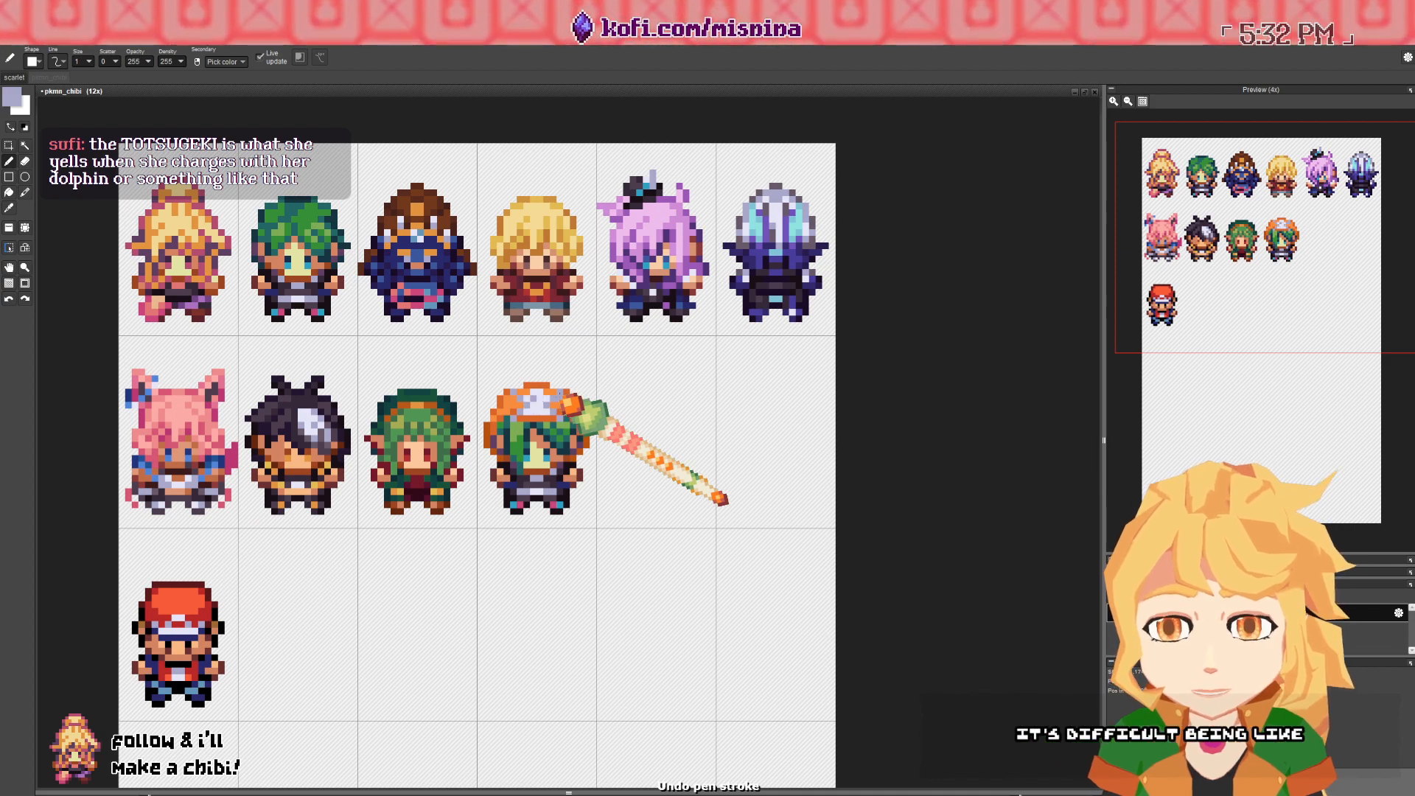
# - Cover the pale emblem on the hat's front with the hat's sampled light orange
pyautogui.scroll(3, 564, 401)
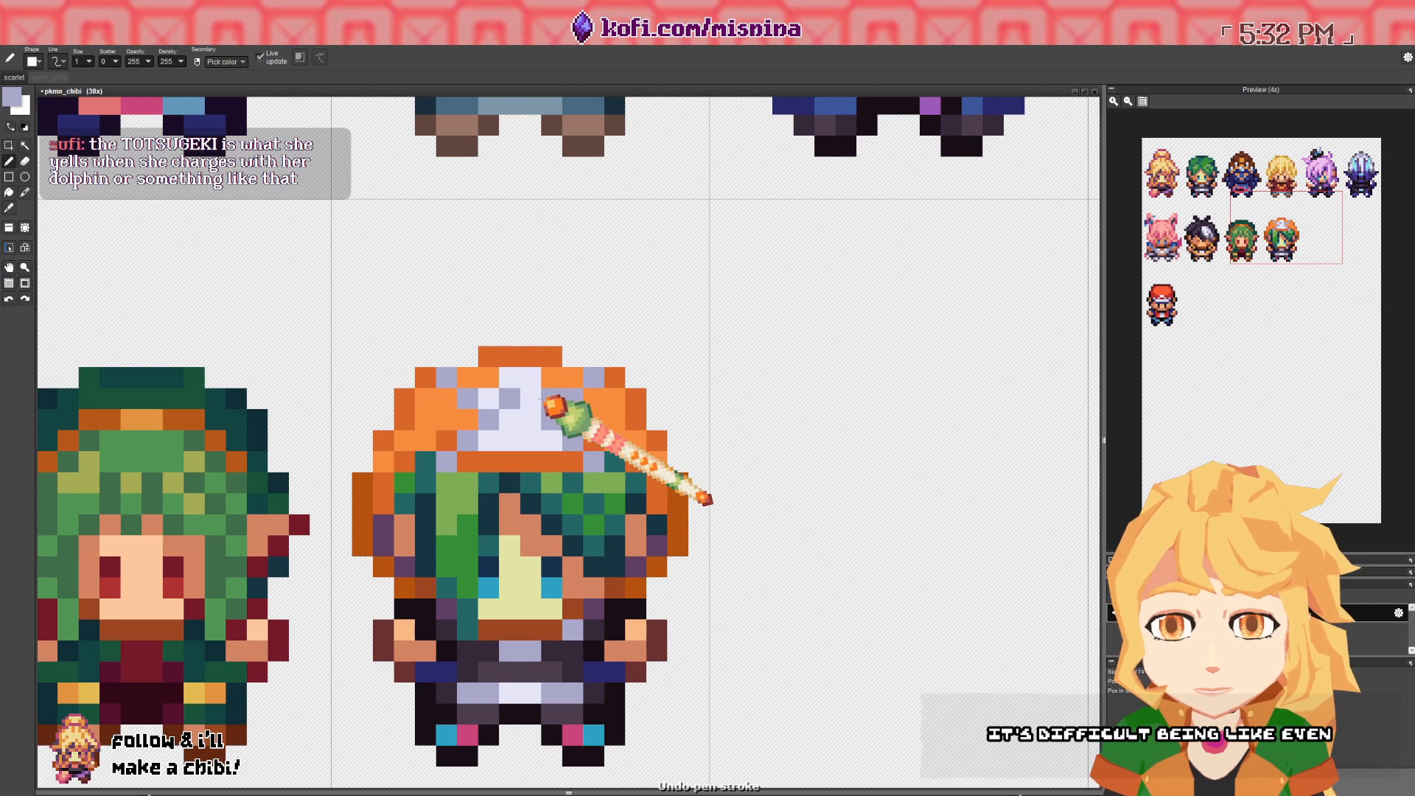
pyautogui.rightClick(561, 405)
pyautogui.moveTo(562, 405)
pyautogui.mouseDown()
pyautogui.moveTo(487, 385)
pyautogui.moveTo(501, 444)
pyautogui.moveTo(485, 445)
pyautogui.moveTo(569, 441)
pyautogui.moveTo(490, 448)
pyautogui.mouseUp()
# - Recolour the two lavender pixels on the hat's lower edge dark orange and shade the edge's centre with a deeper orange row
pyautogui.rightClick(472, 487)
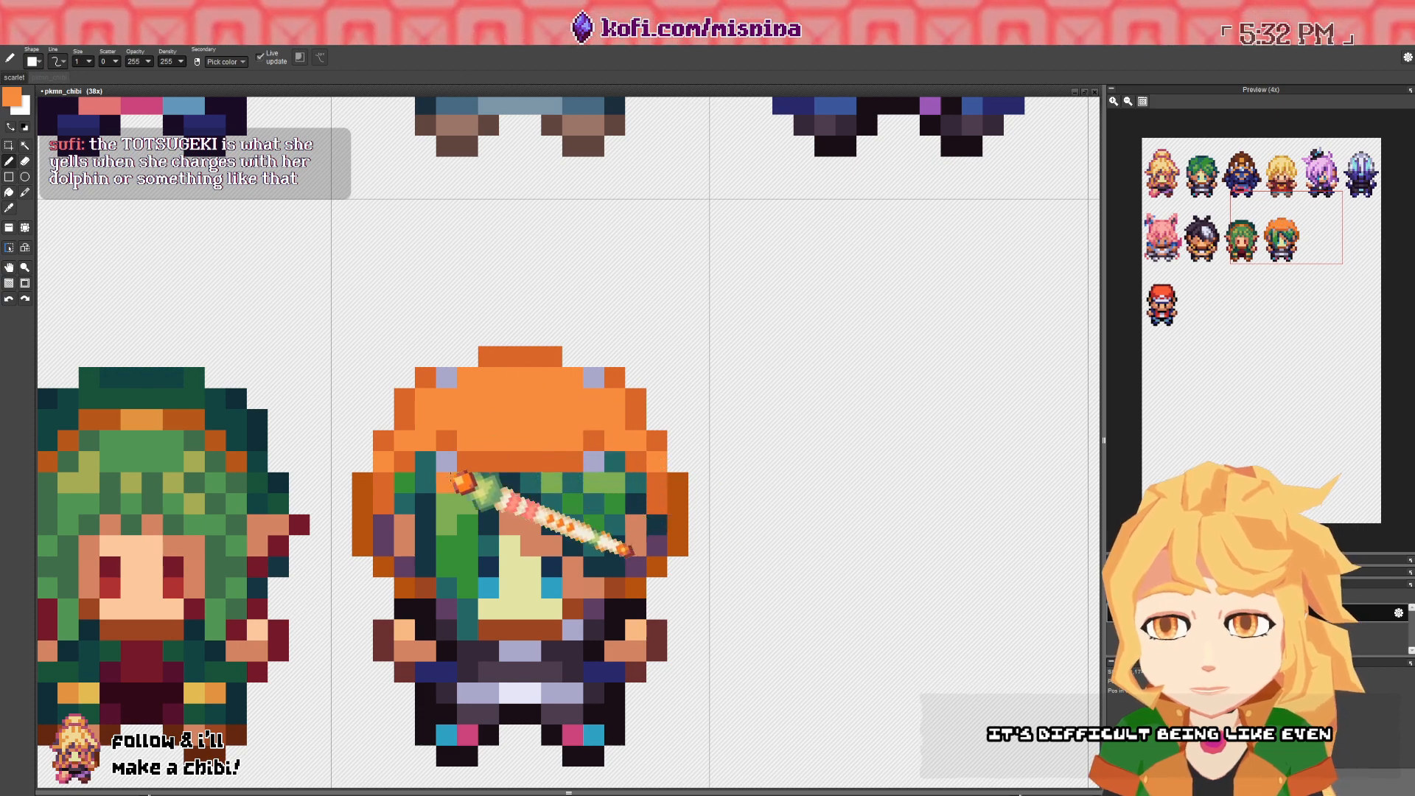
pyautogui.click(447, 461)
pyautogui.click(594, 461)
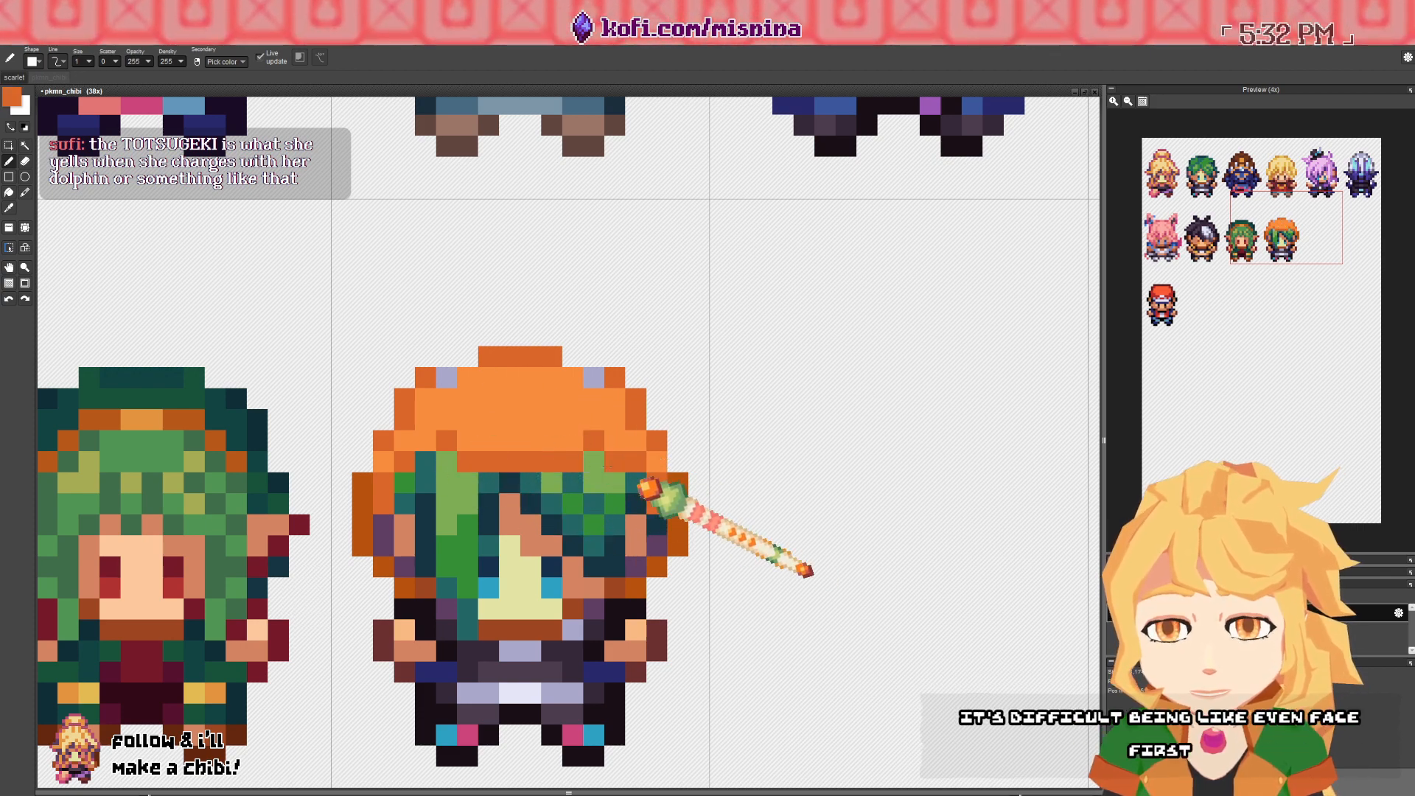
pyautogui.rightClick(594, 441)
pyautogui.moveTo(563, 441); pyautogui.dragTo(490, 444)
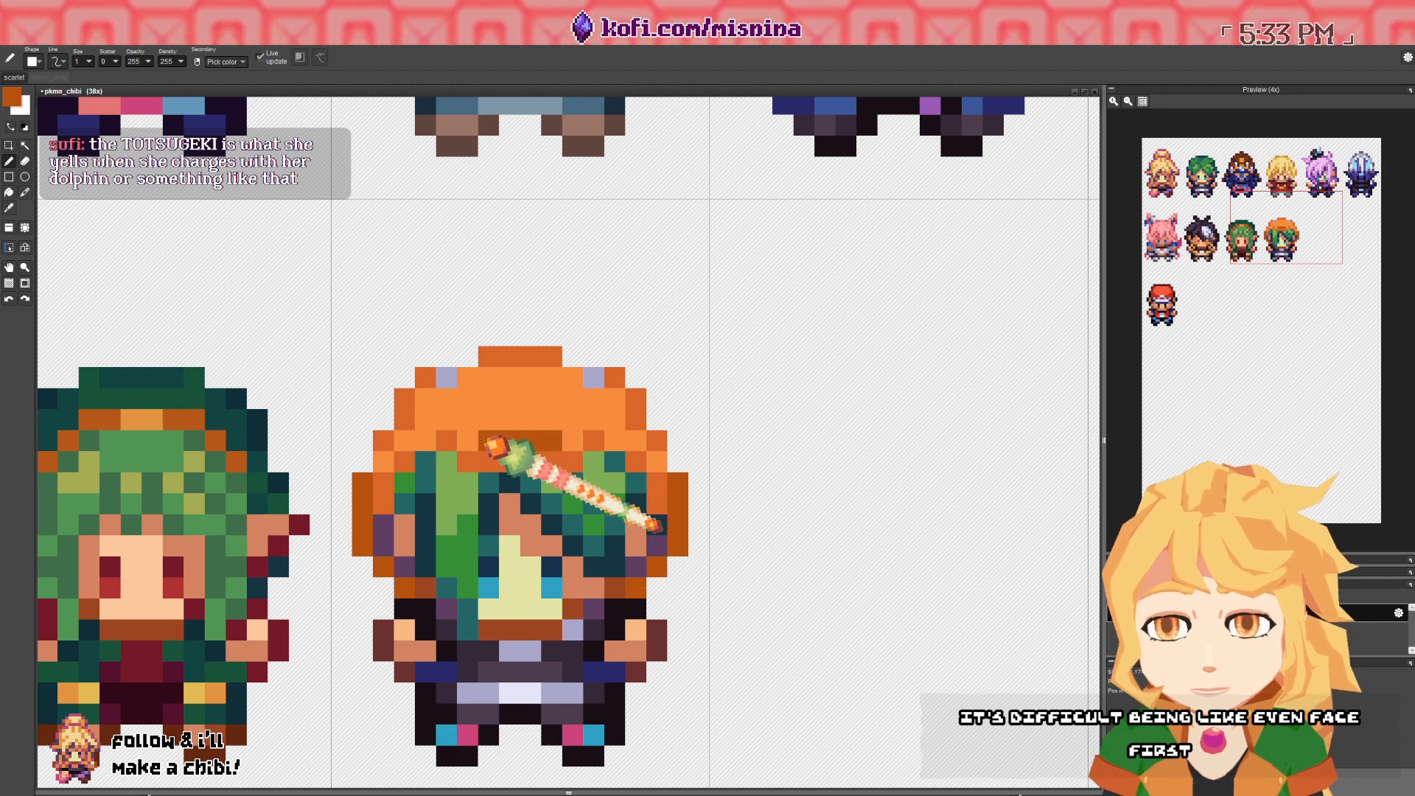
pyautogui.hotkey('ctrl', 'z')
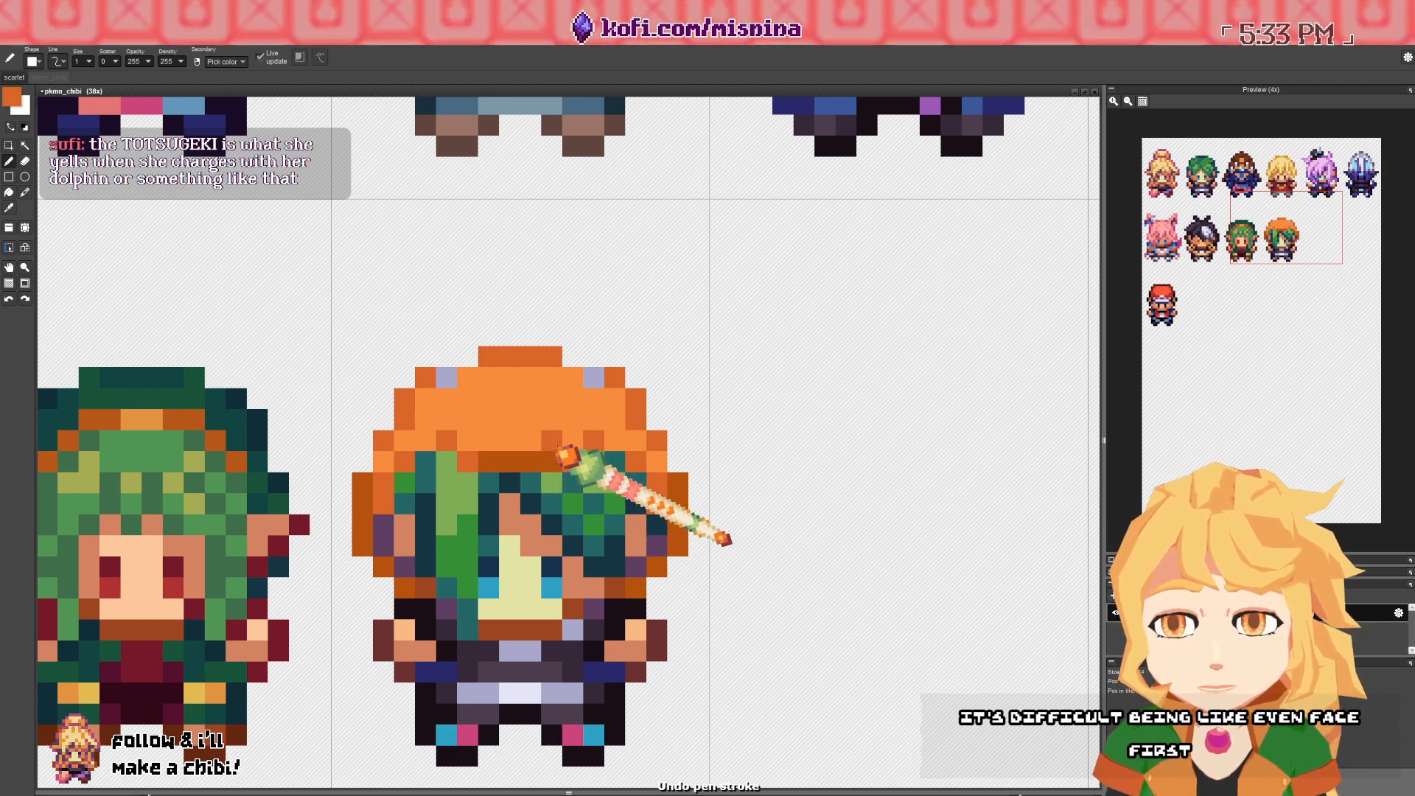
# - Place two greyish lavender pixels on the hat's front and recolour the lavender pixels at its upper corners orange
pyautogui.scroll(-4, 479, 452)
pyautogui.scroll(3, 505, 411)
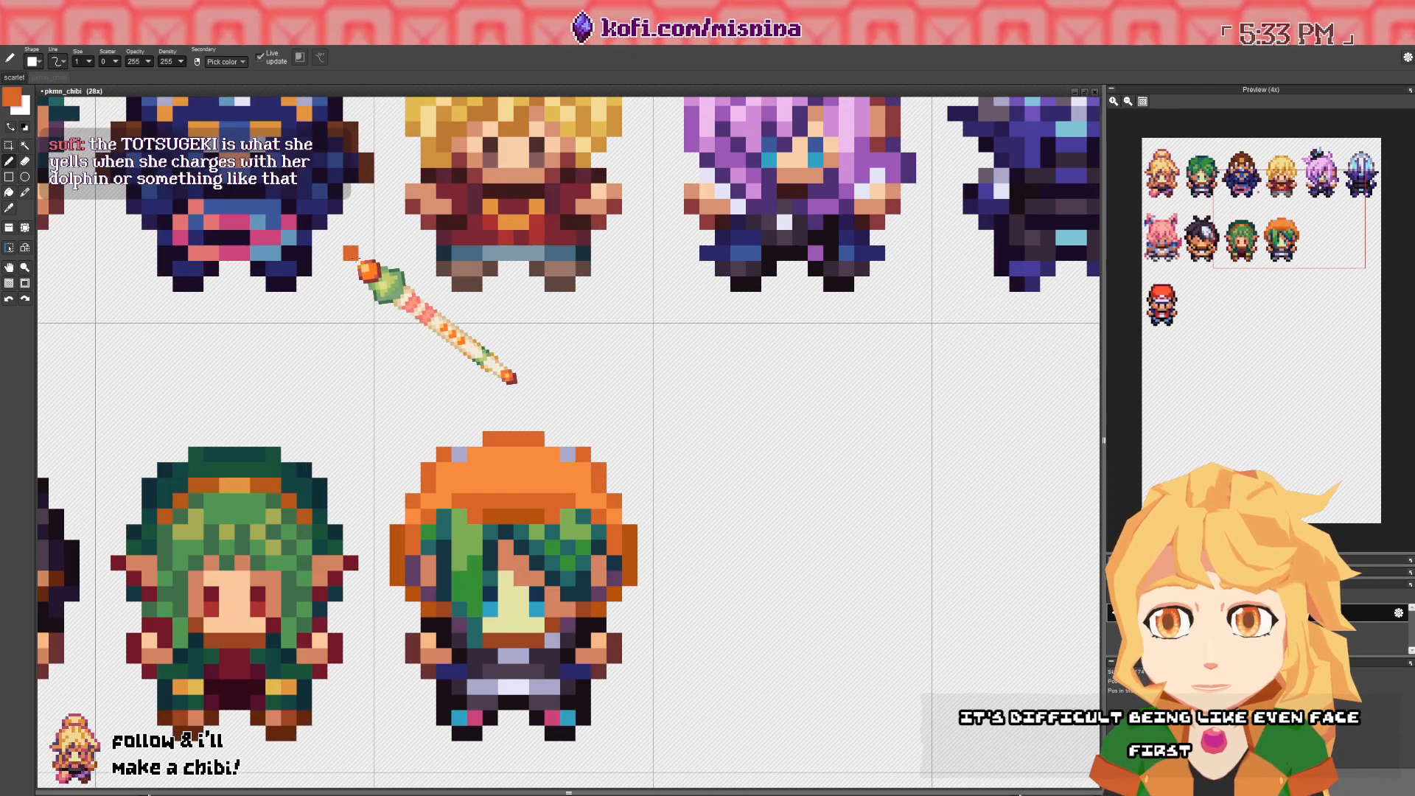
pyautogui.scroll(-2, 402, 335)
pyautogui.scroll(2, 441, 345)
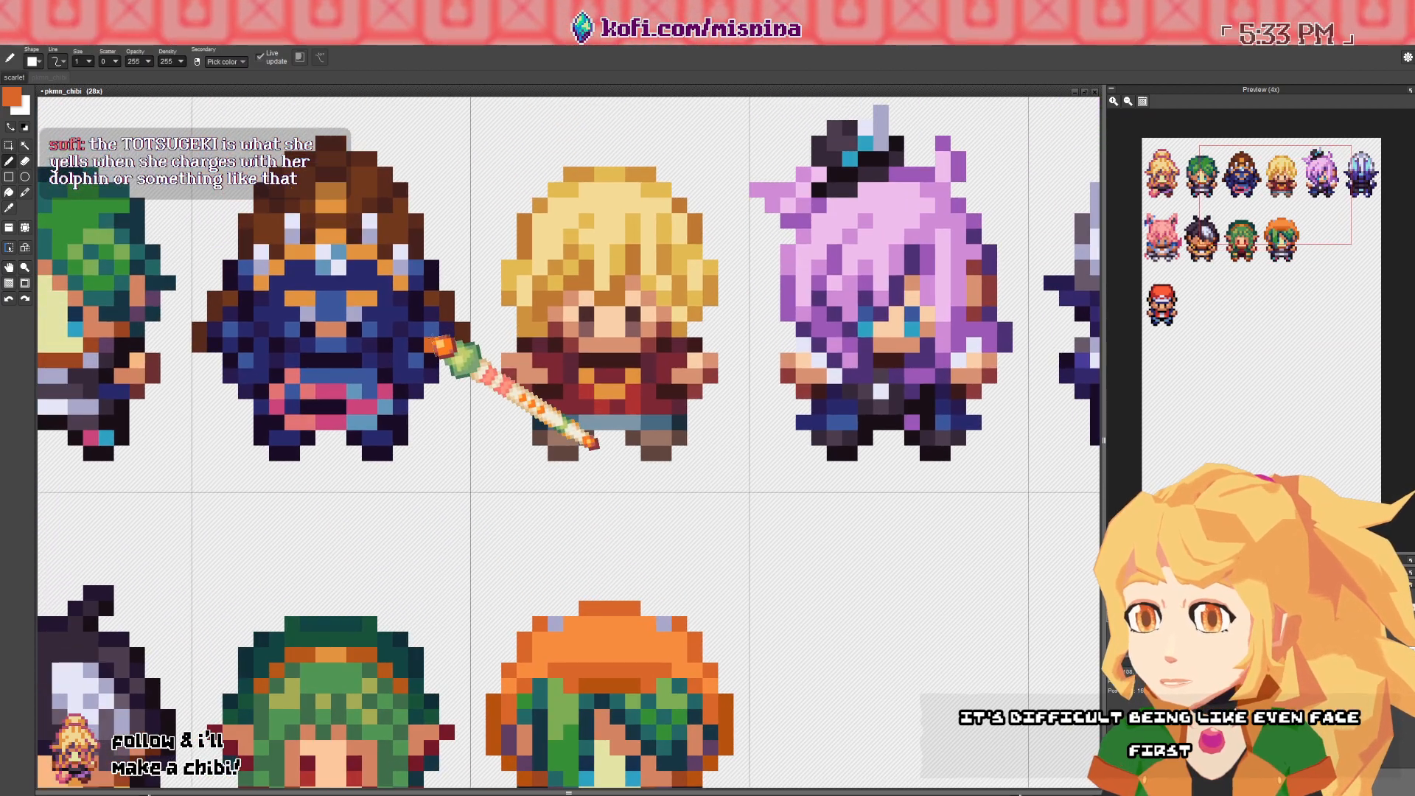
pyautogui.scroll(1, 412, 310)
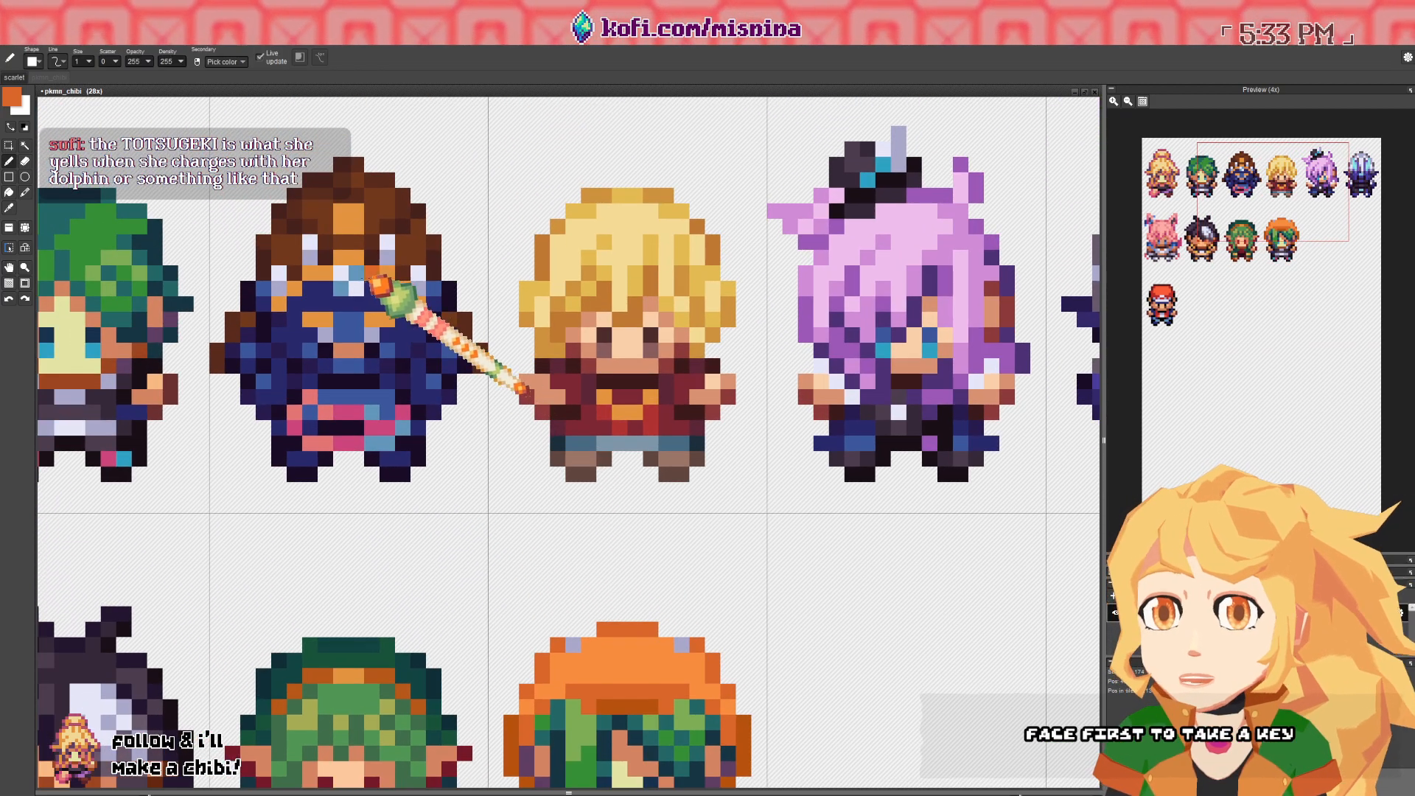
pyautogui.scroll(-4, 383, 288)
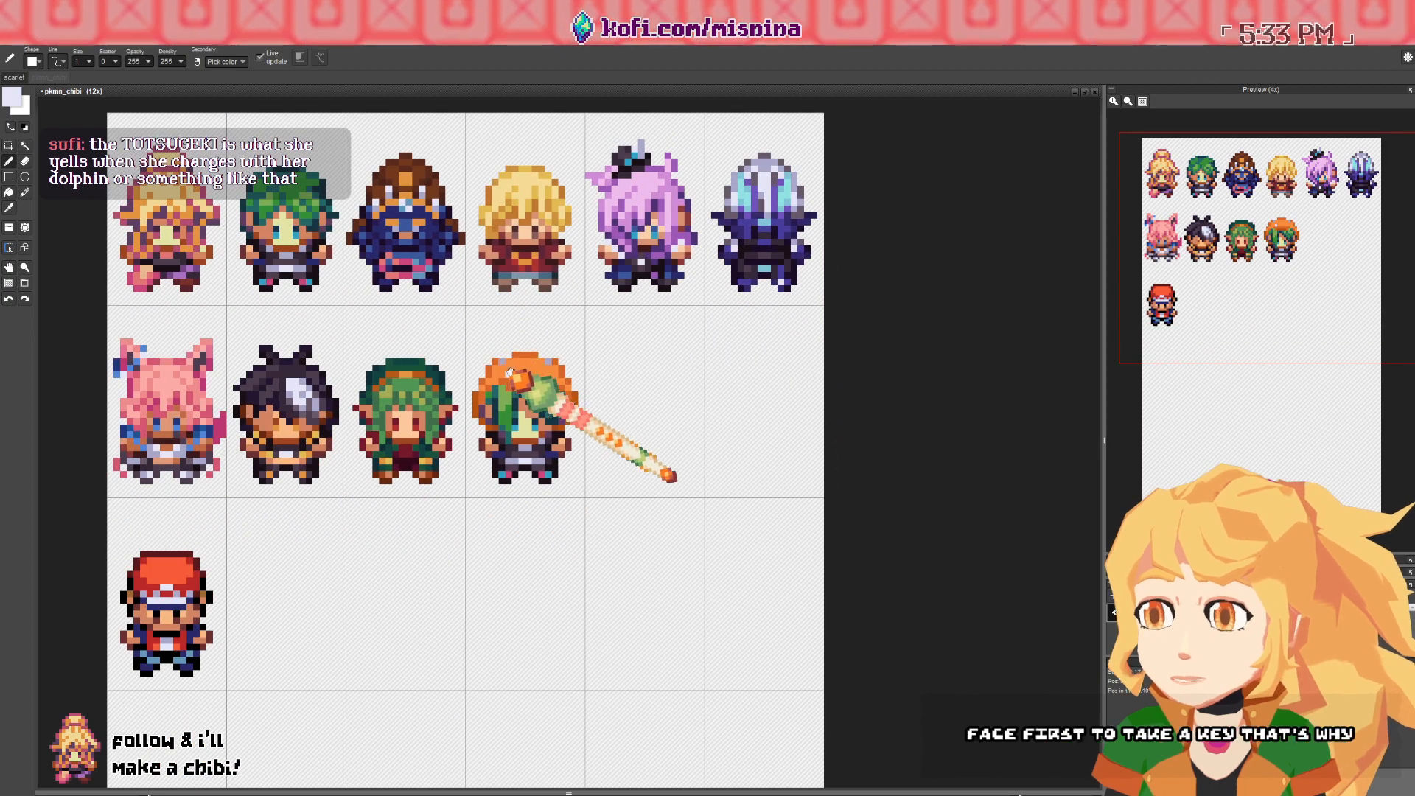
pyautogui.scroll(4, 510, 370)
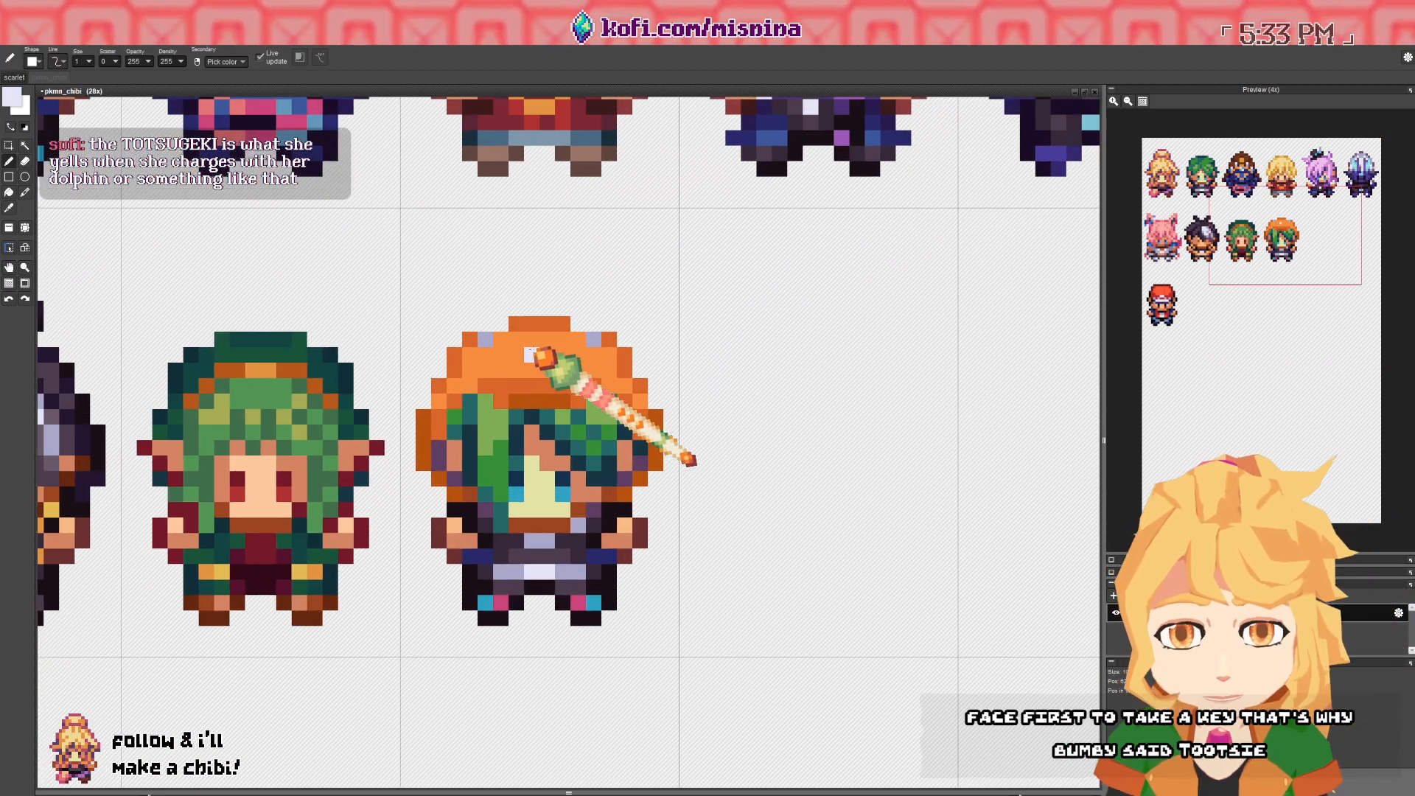
pyautogui.click(516, 355)
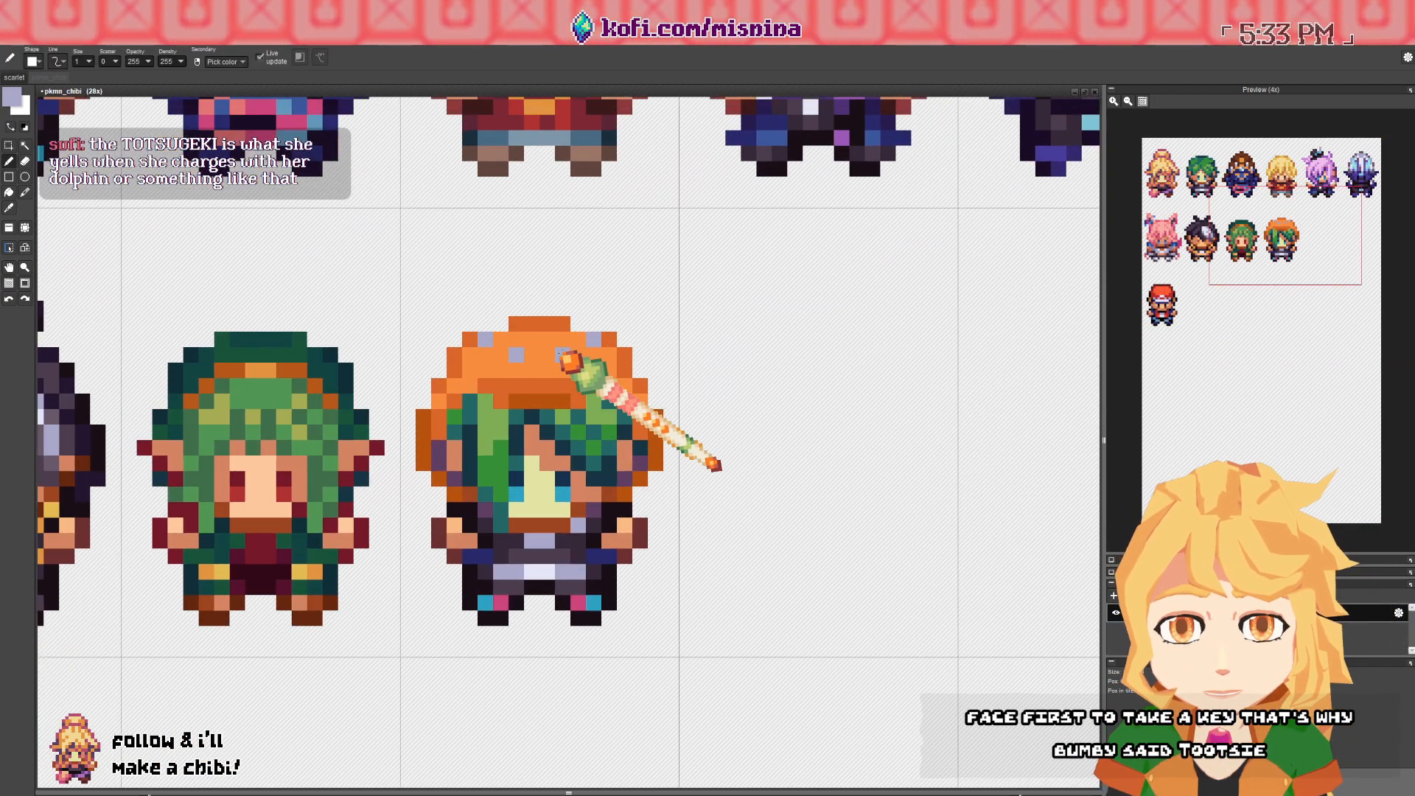
pyautogui.scroll(-4, 645, 387)
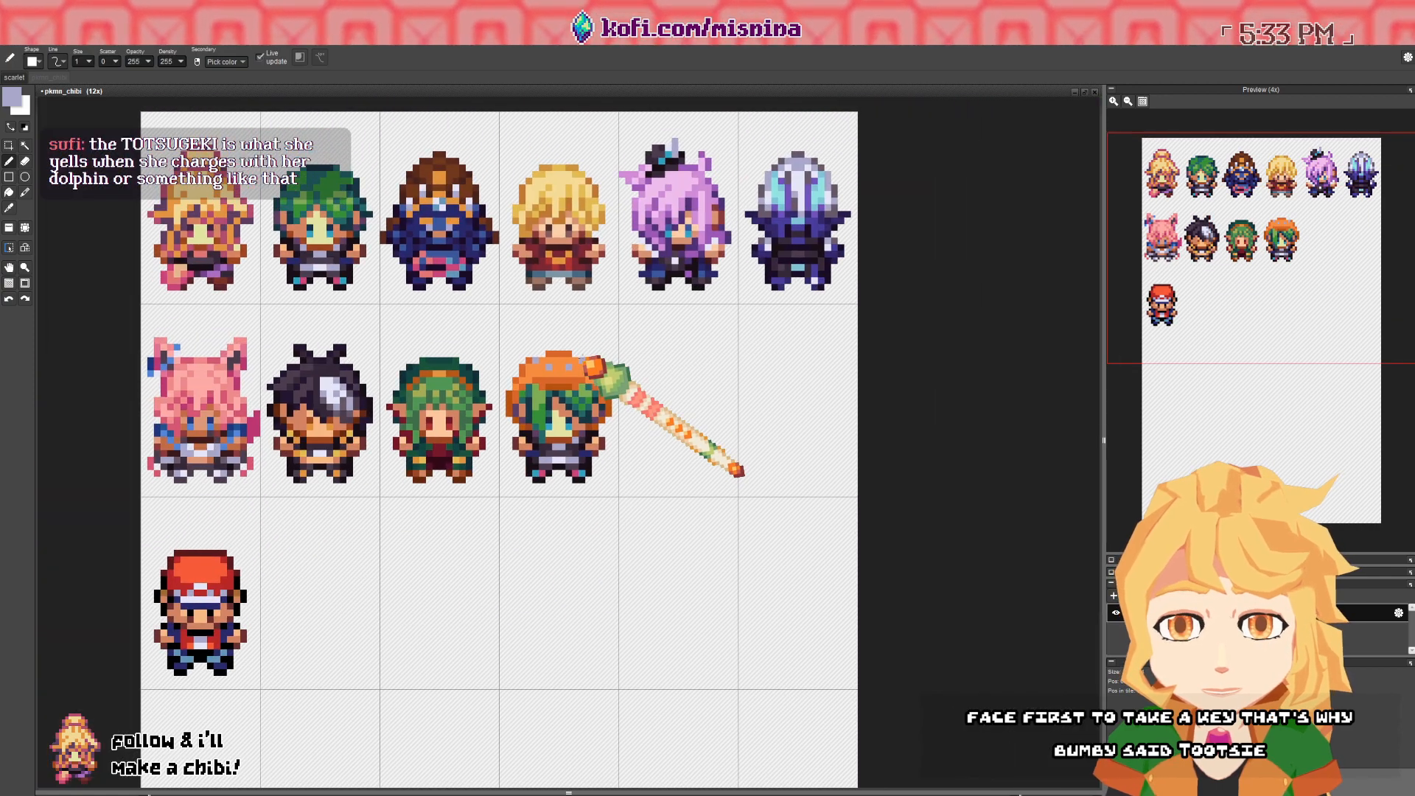
pyautogui.scroll(4, 524, 355)
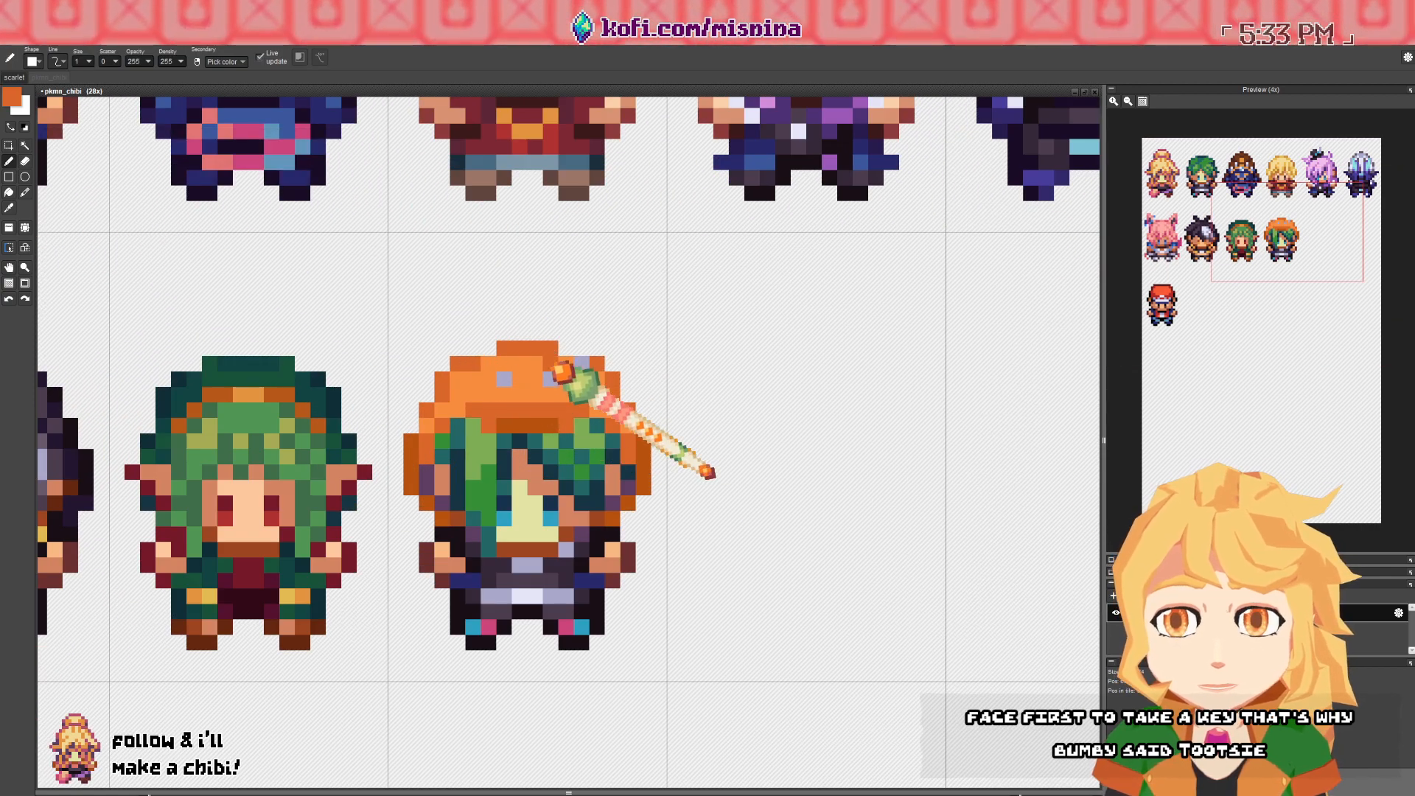
# - Paint a pale lavender emblem around the two accent pixels on the hat's front, with greyish lavender pixels at its lower centre
pyautogui.scroll(-3, 561, 324)
pyautogui.scroll(1, 536, 314)
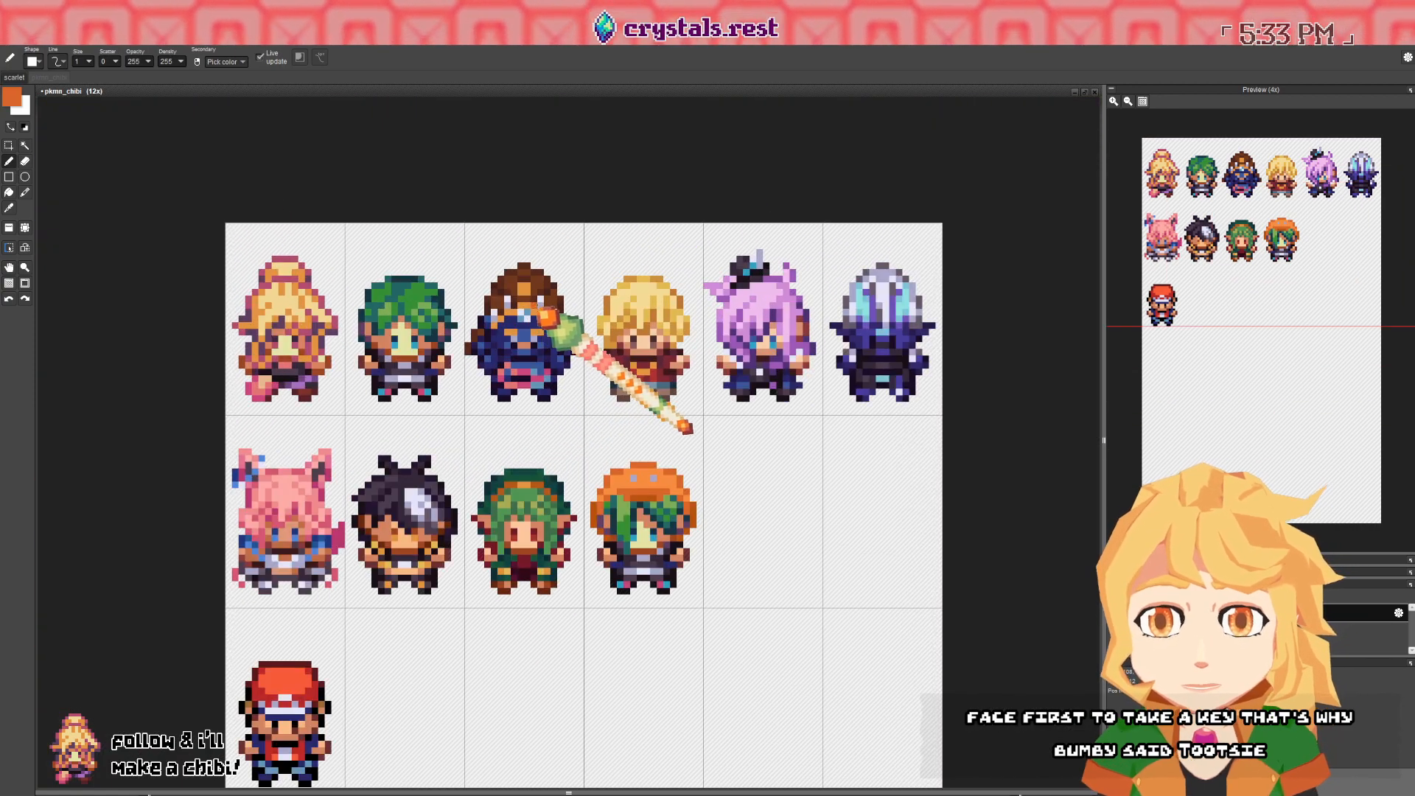
pyautogui.scroll(4, 649, 477)
pyautogui.scroll(-4, 586, 398)
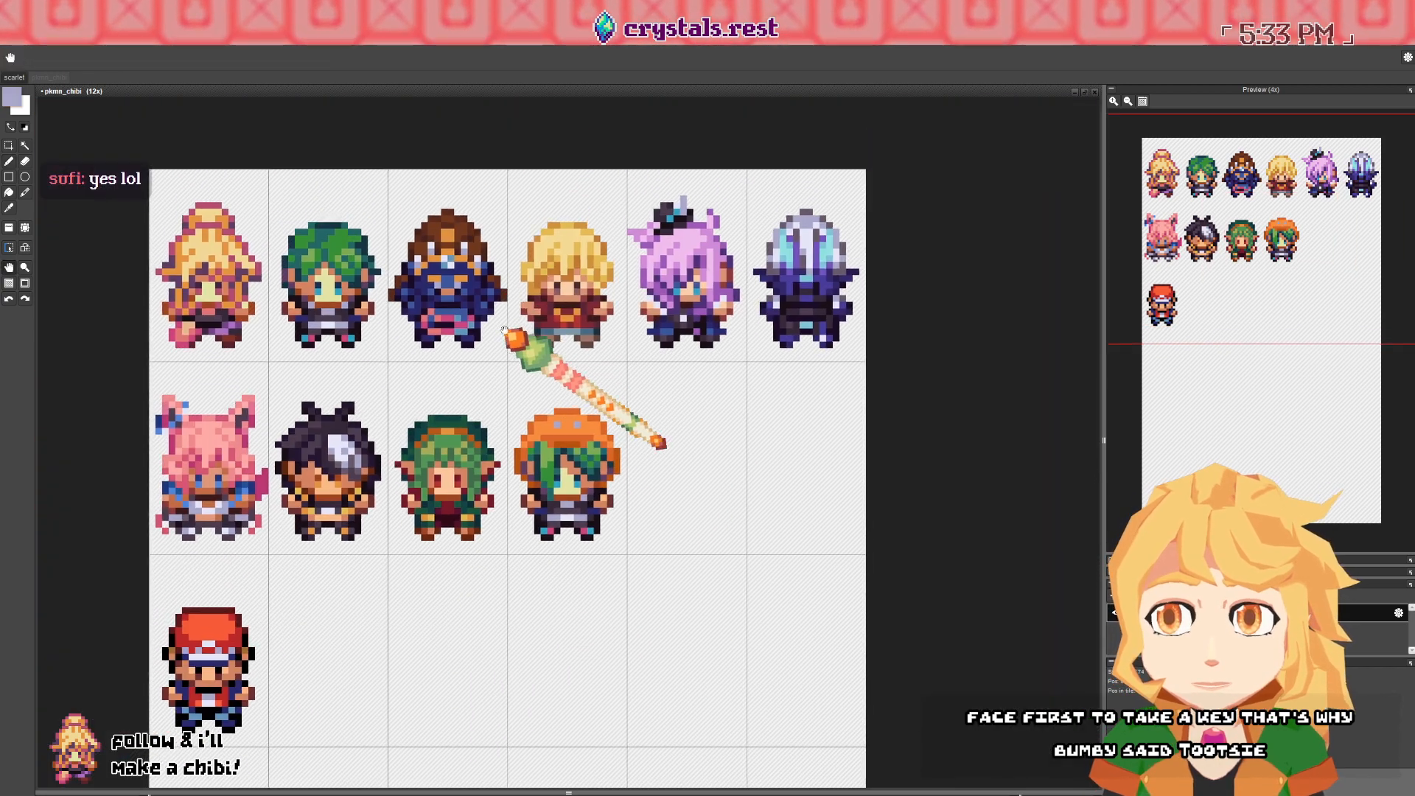
pyautogui.scroll(1, 501, 316)
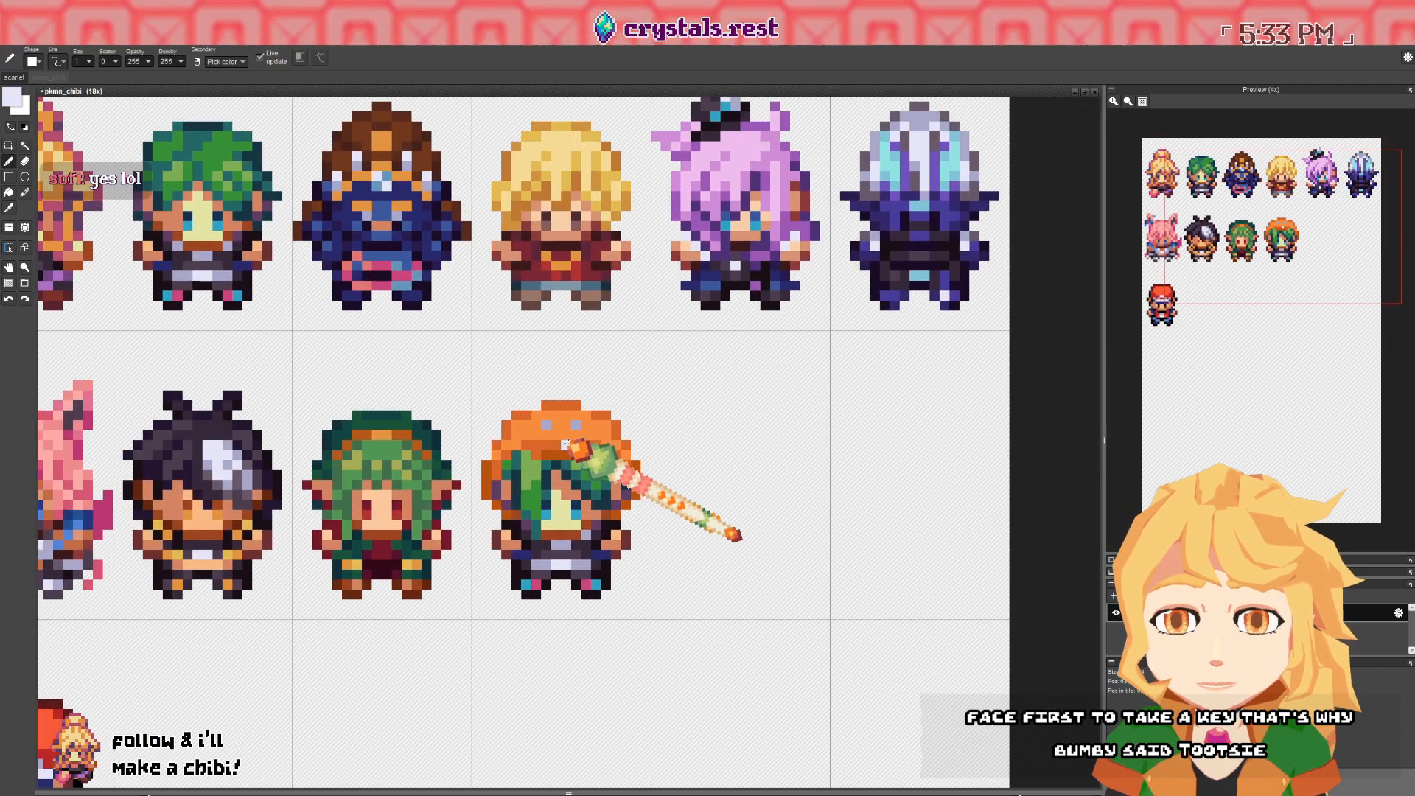
pyautogui.scroll(2, 553, 471)
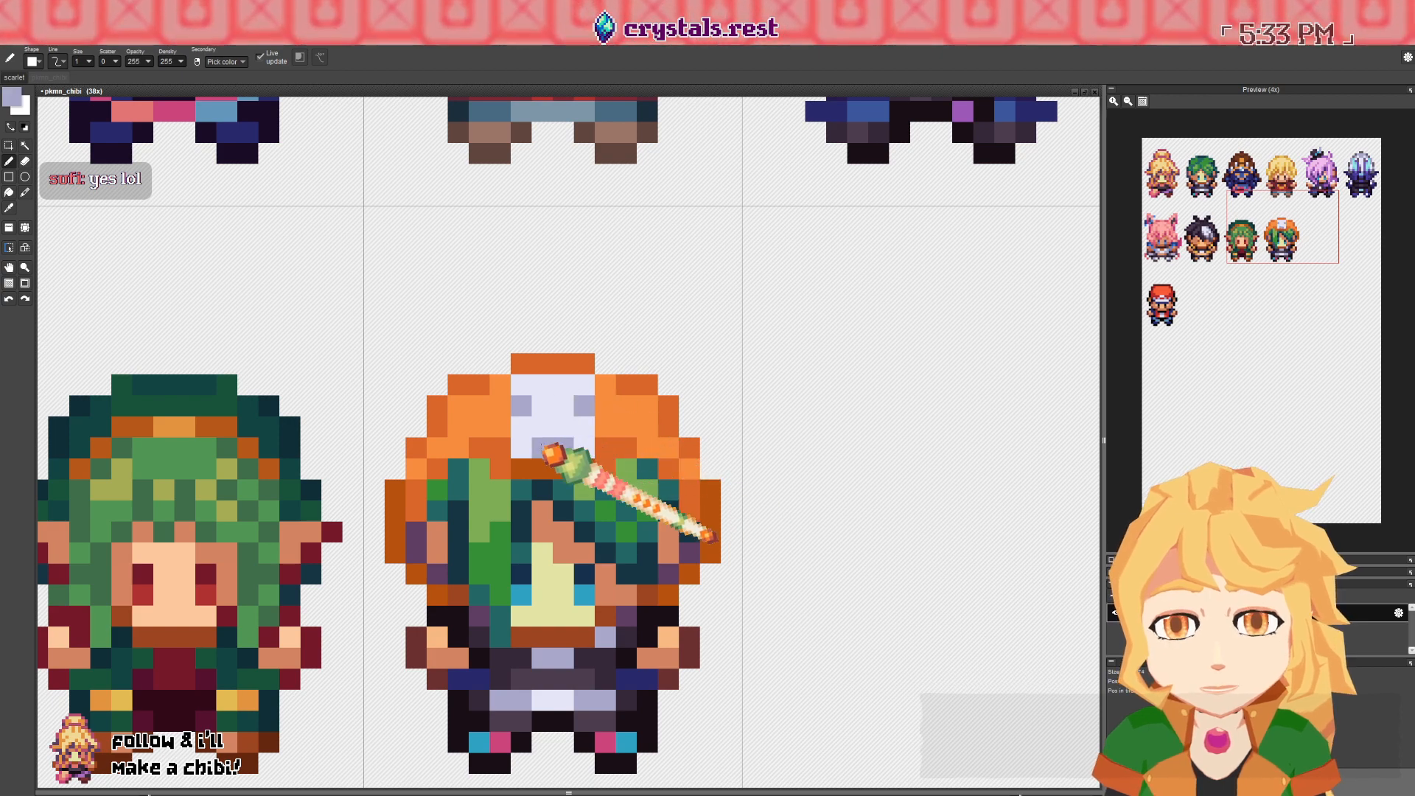
# - Add diagonal greyish lavender accent pixels on both sides of the hat's emblem
pyautogui.scroll(-5, 547, 446)
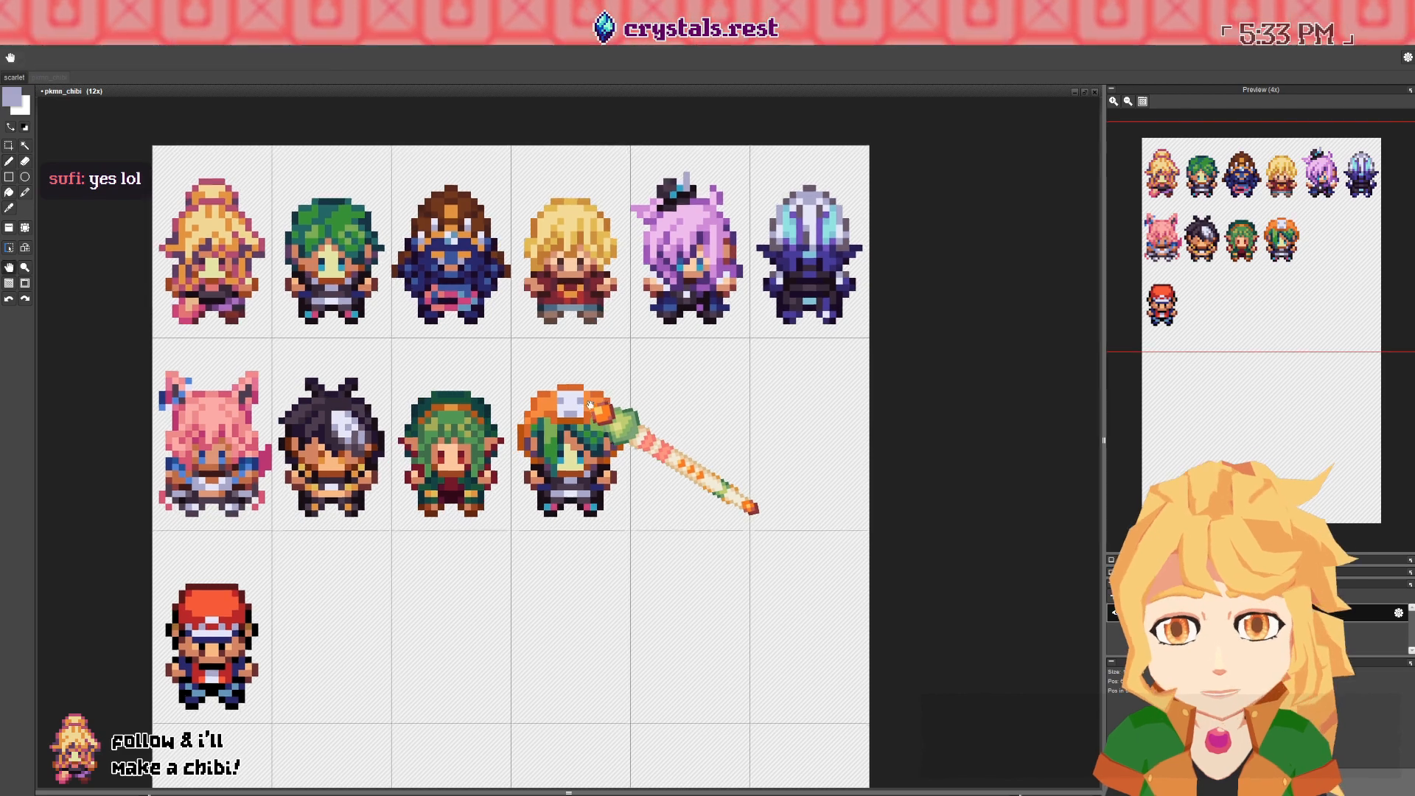
pyautogui.scroll(3, 575, 406)
pyautogui.scroll(-6, 575, 405)
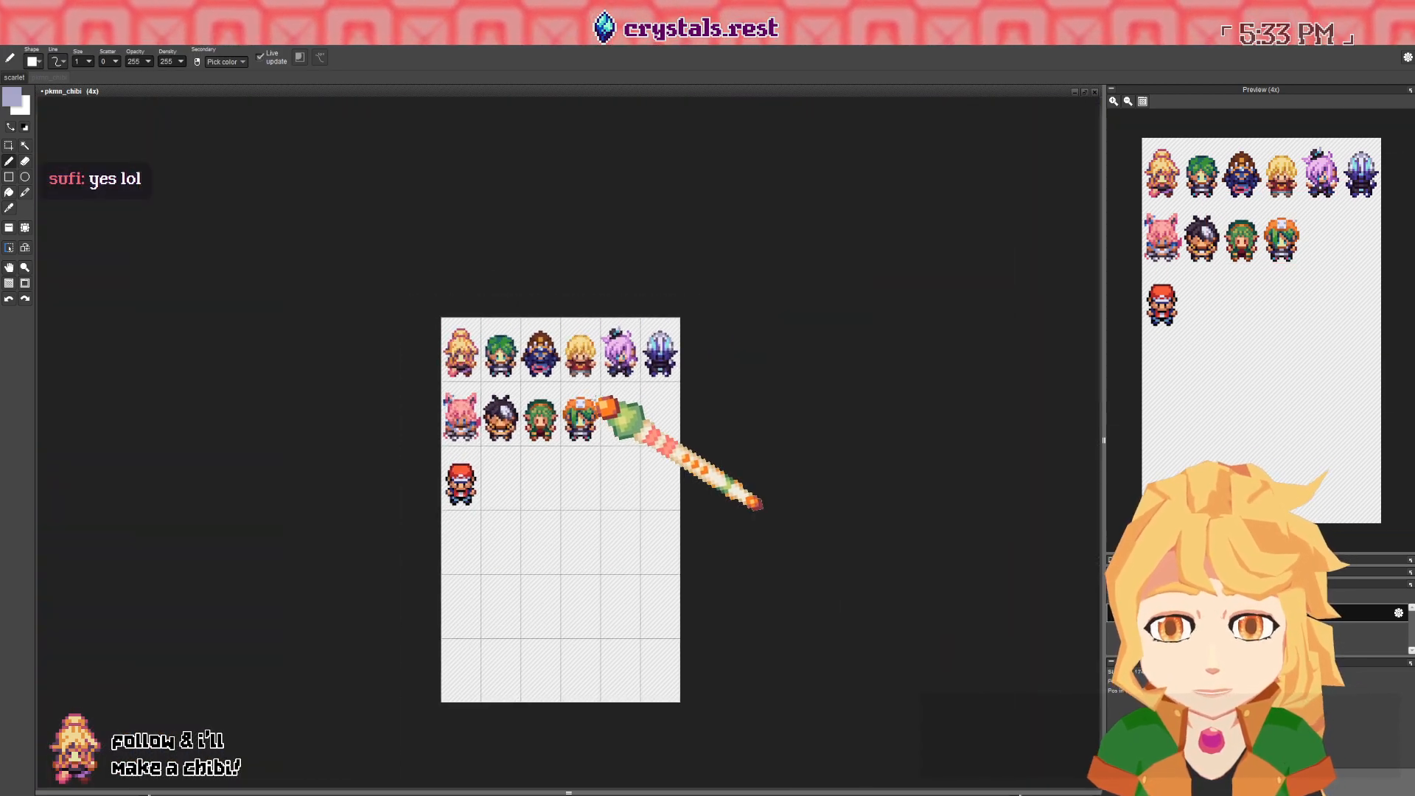
pyautogui.scroll(8, 580, 404)
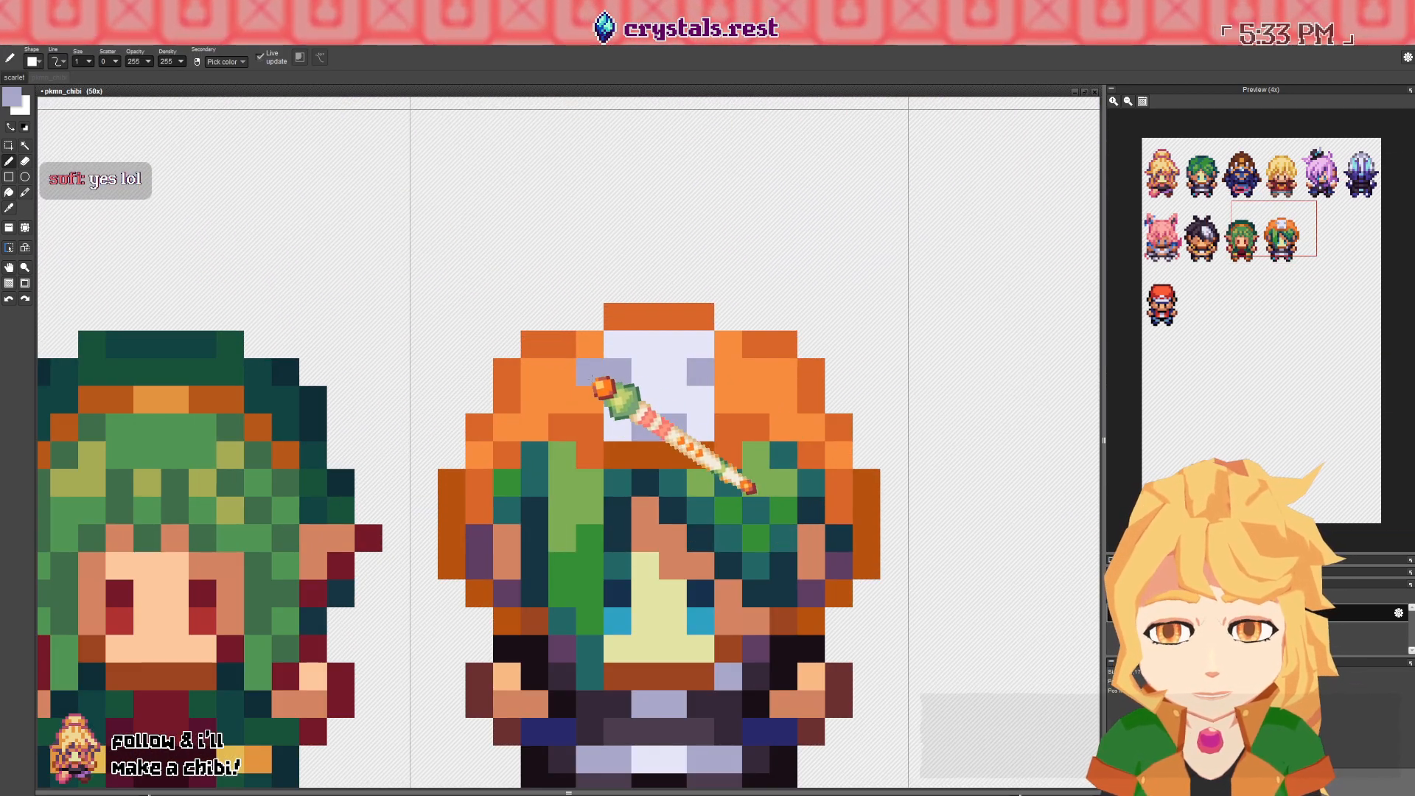
pyautogui.click(562, 372)
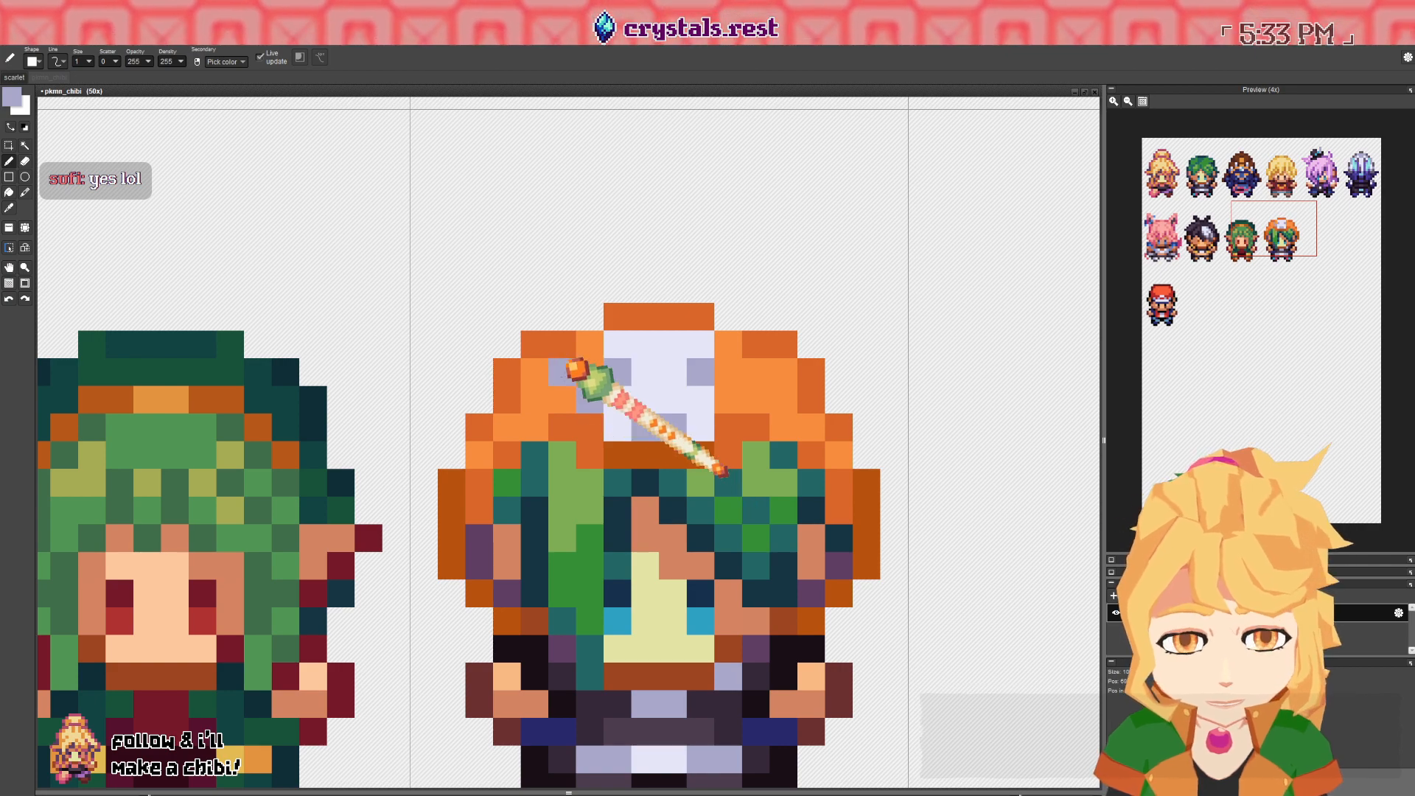
pyautogui.click(561, 427)
pyautogui.click(729, 398)
pyautogui.click(757, 372)
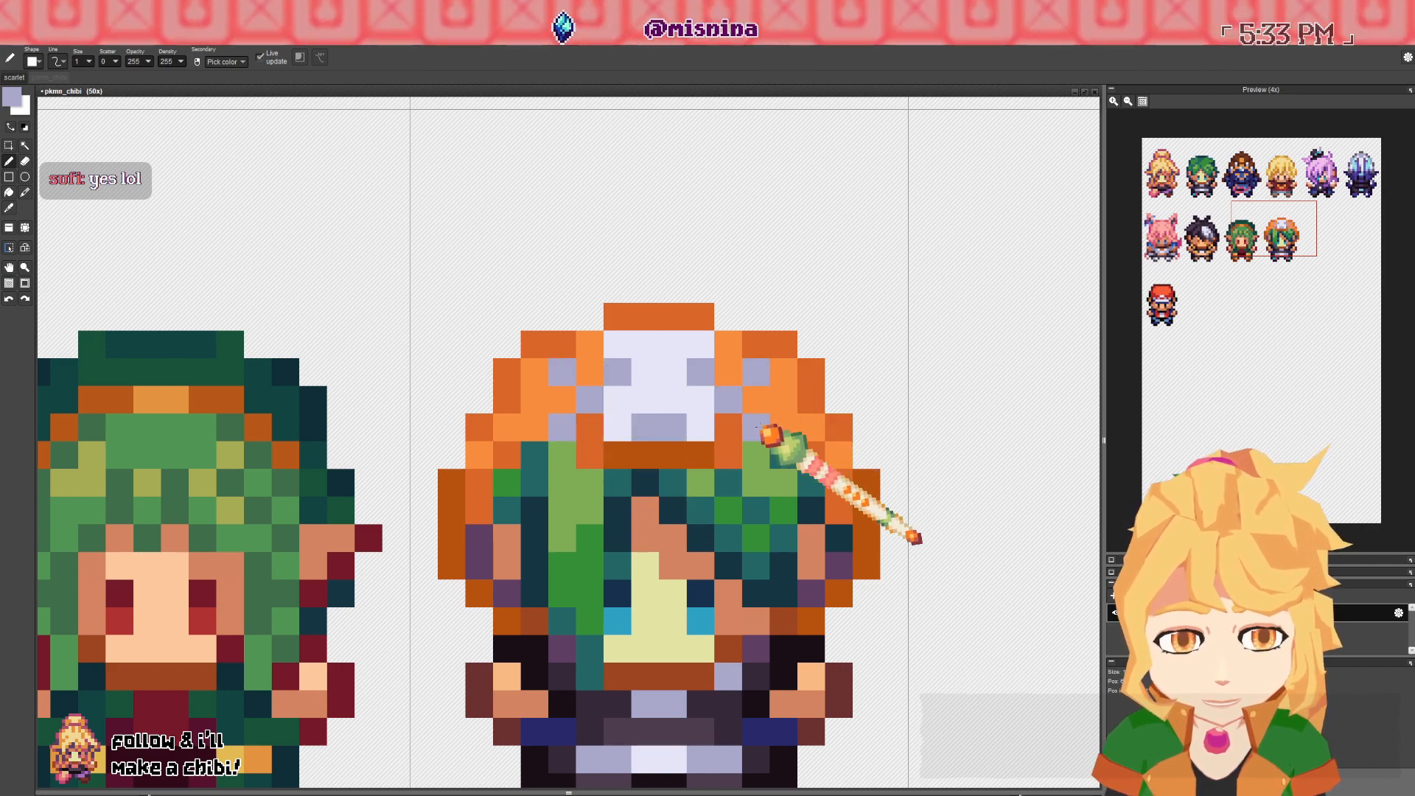
# - Fill the lighter green hair areas of the orange-hatted chibi with pale yellow and gold sampled from the blond chibi
pyautogui.scroll(-7, 767, 434)
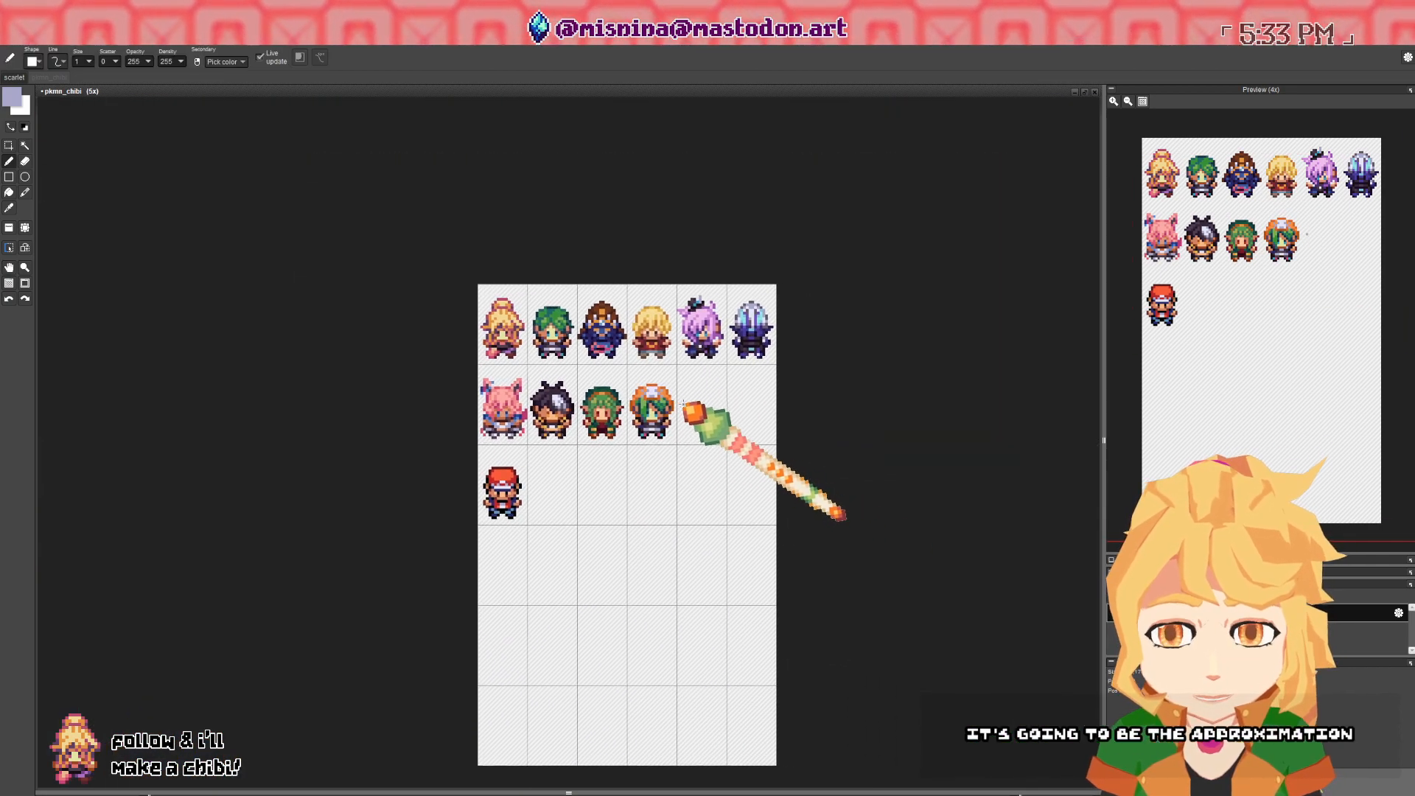
pyautogui.scroll(6, 681, 409)
pyautogui.scroll(-2, 632, 422)
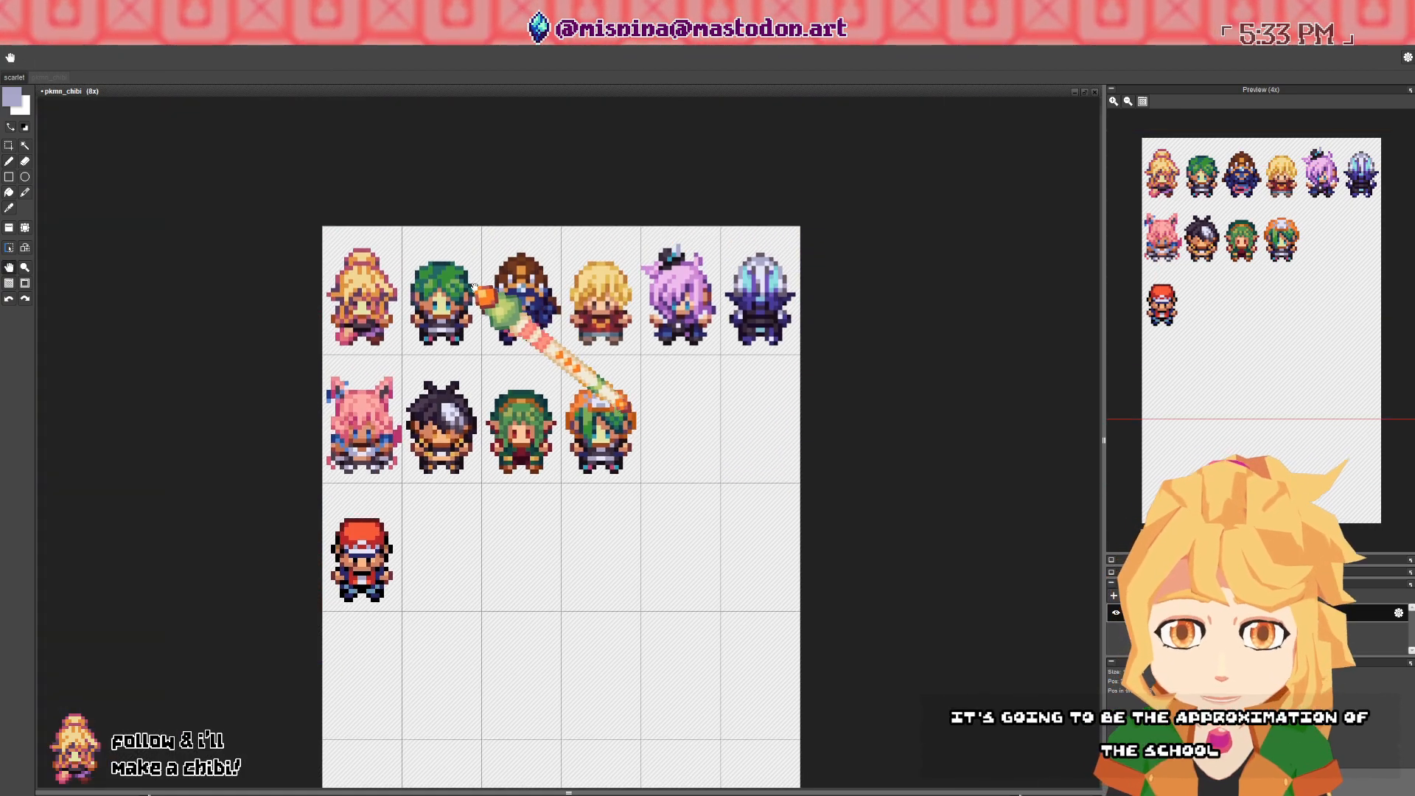
pyautogui.scroll(1, 553, 133)
pyautogui.press('g')
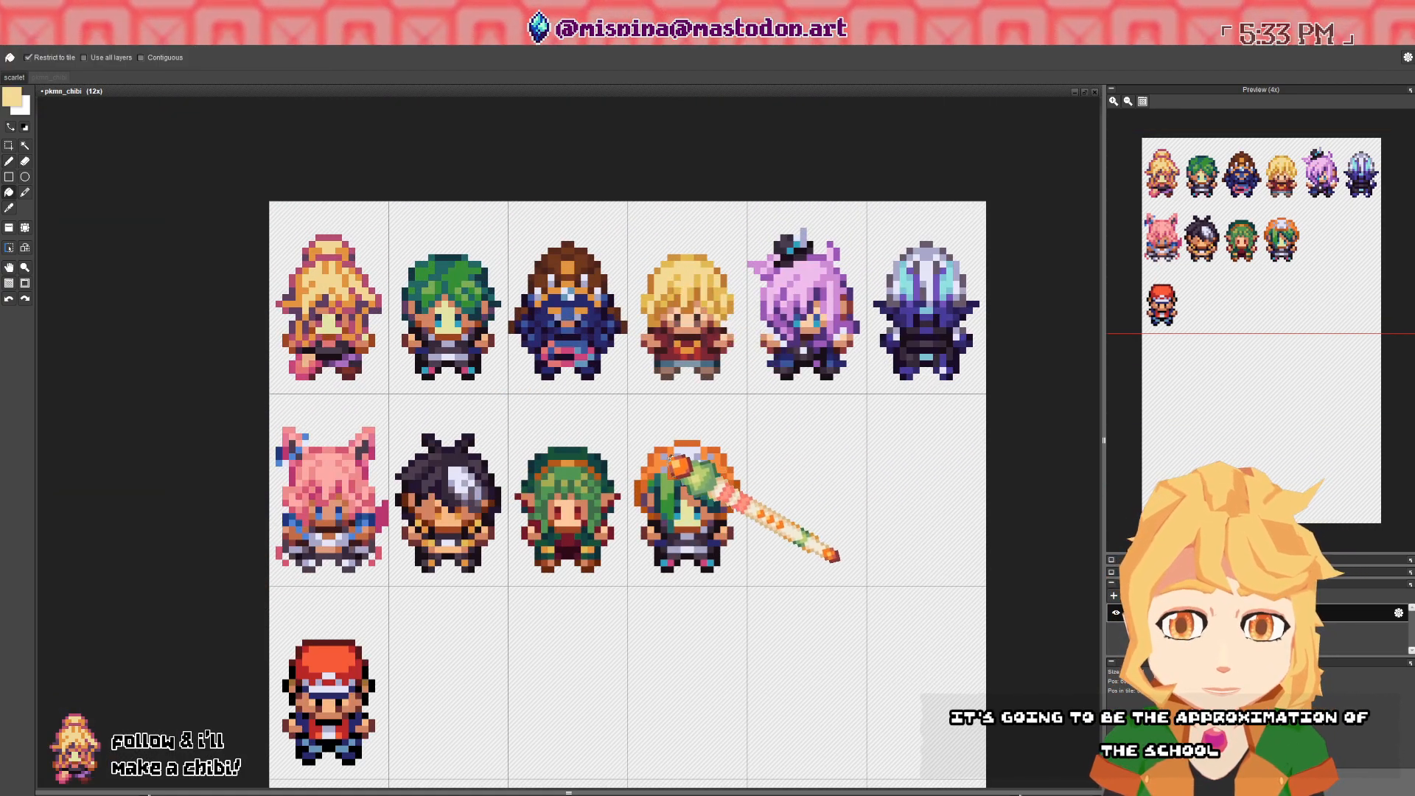
pyautogui.click(668, 489)
pyautogui.rightClick(678, 286)
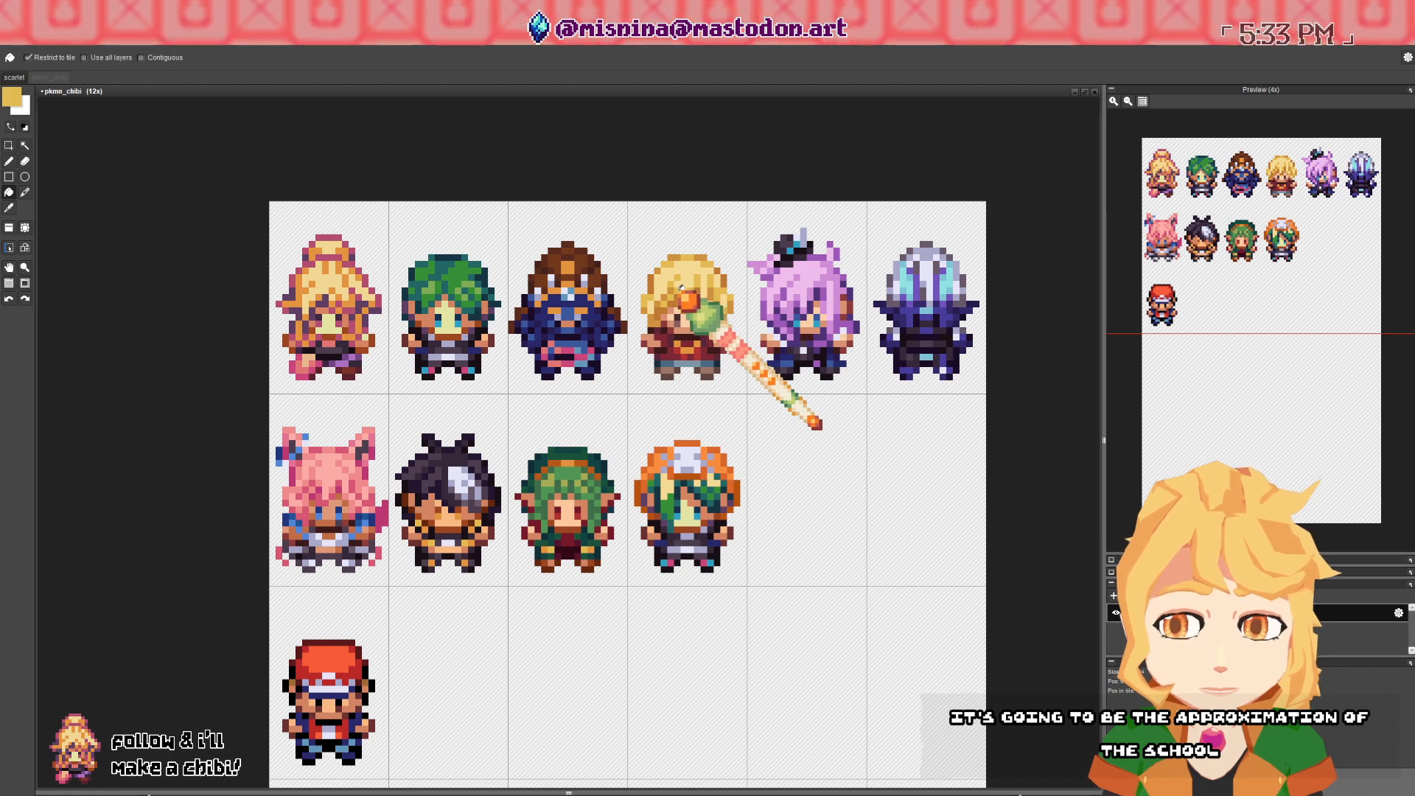
pyautogui.click(672, 505)
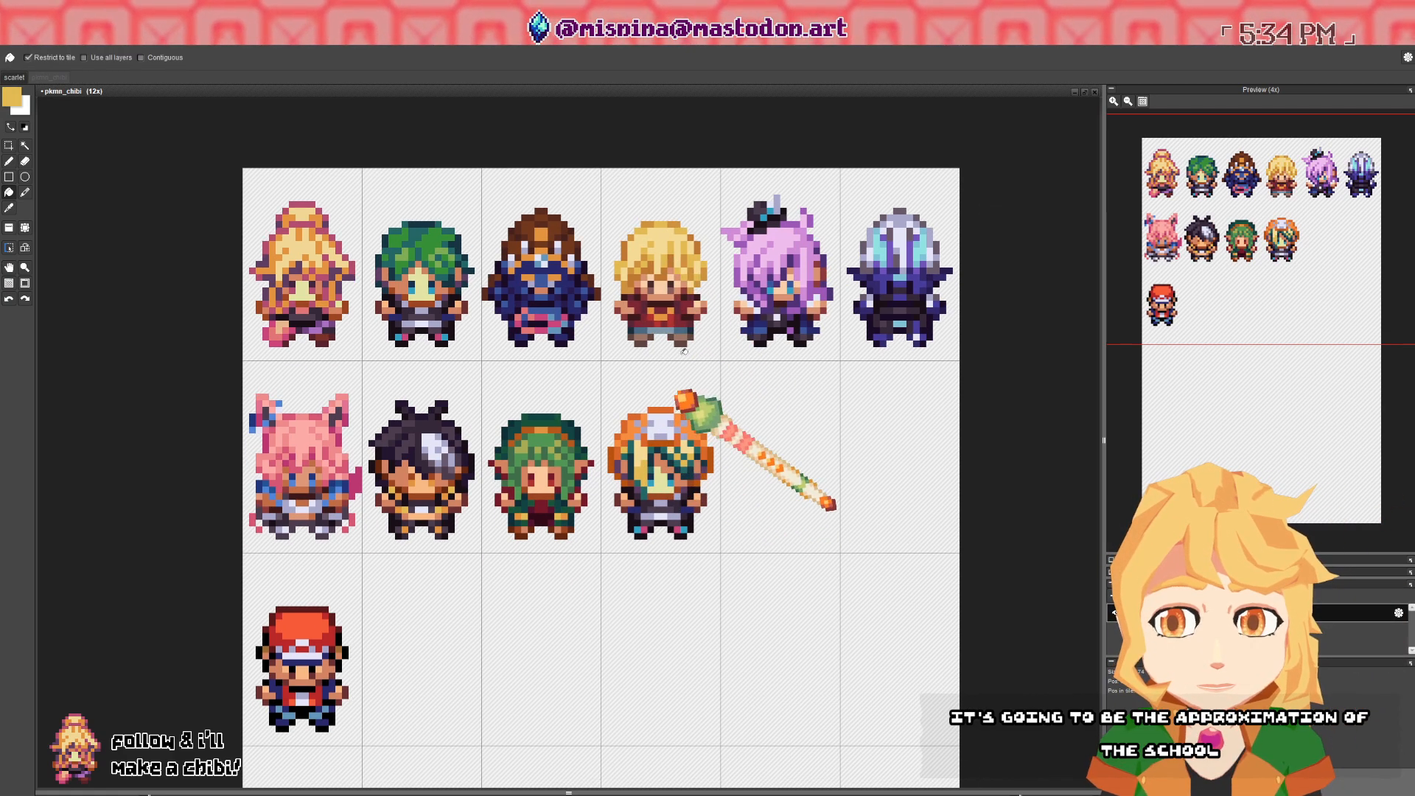
# - Recolour the remaining green hair with darker golden-brown shades sampled from the blond chibi
pyautogui.scroll(1, 647, 407)
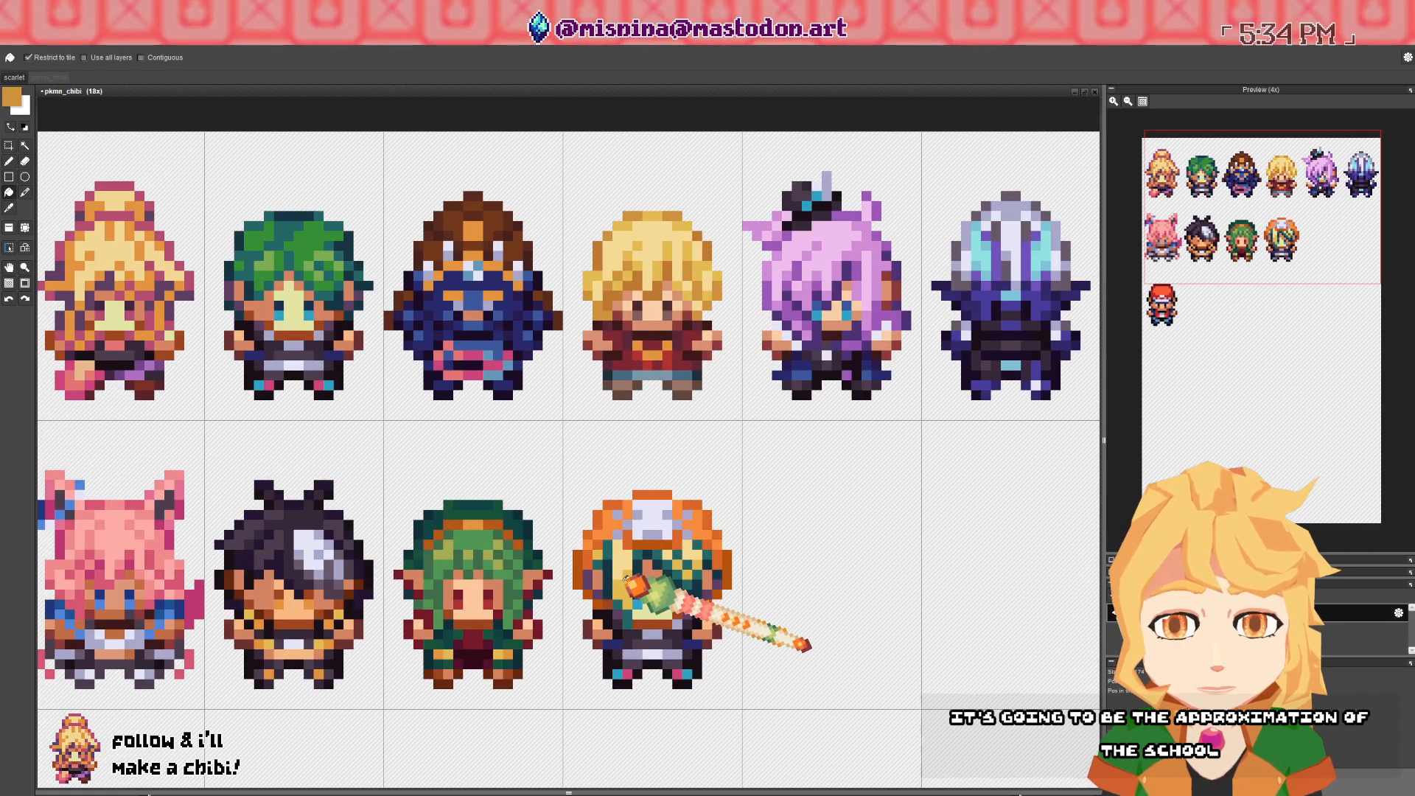
pyautogui.rightClick(637, 285)
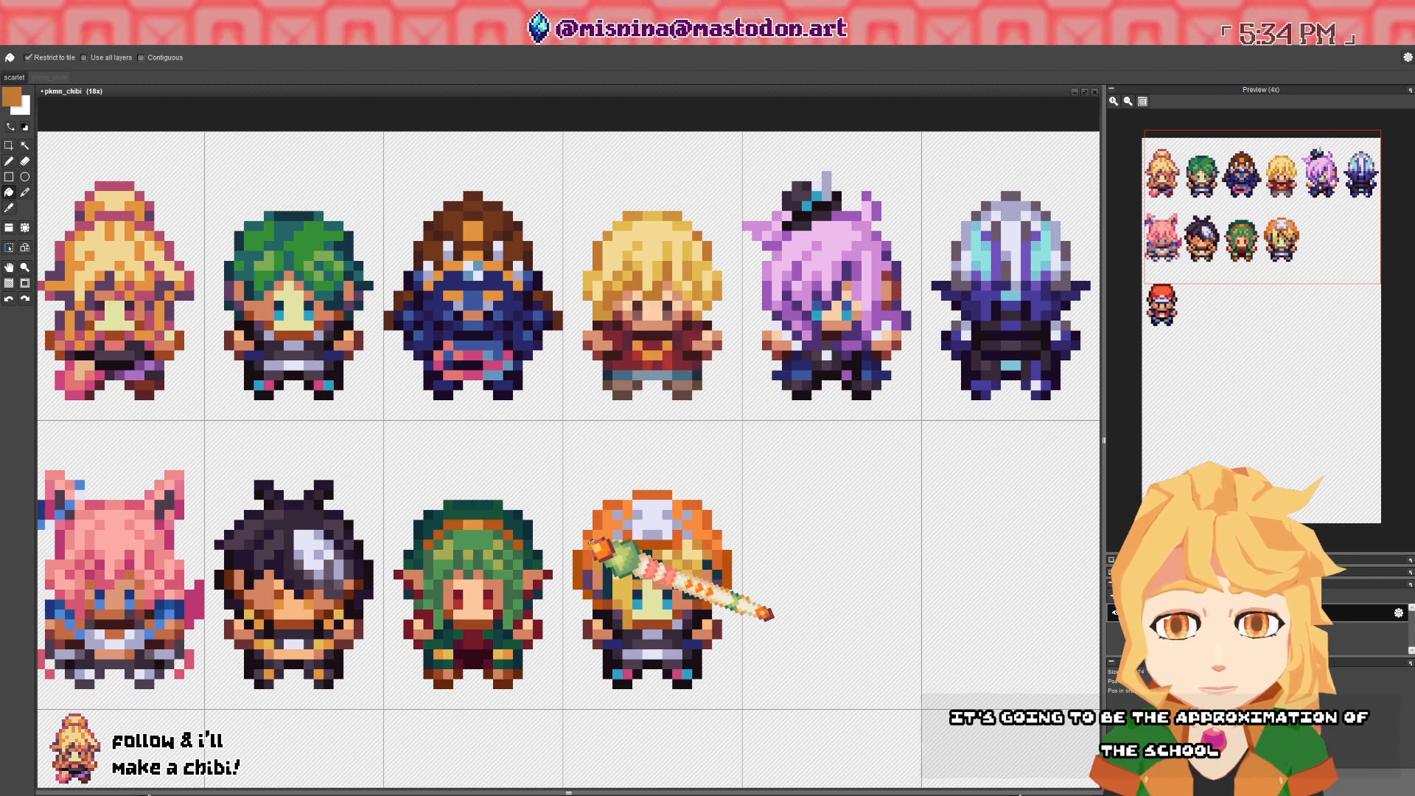
pyautogui.click(609, 575)
pyautogui.press('b')
pyautogui.moveTo(630, 598); pyautogui.dragTo(608, 517)
# - Paint a short vertical streak and a four-pixel cross on the blond fringe with the blue sampled from the eye
pyautogui.scroll(2, 626, 528)
pyautogui.rightClick(607, 527)
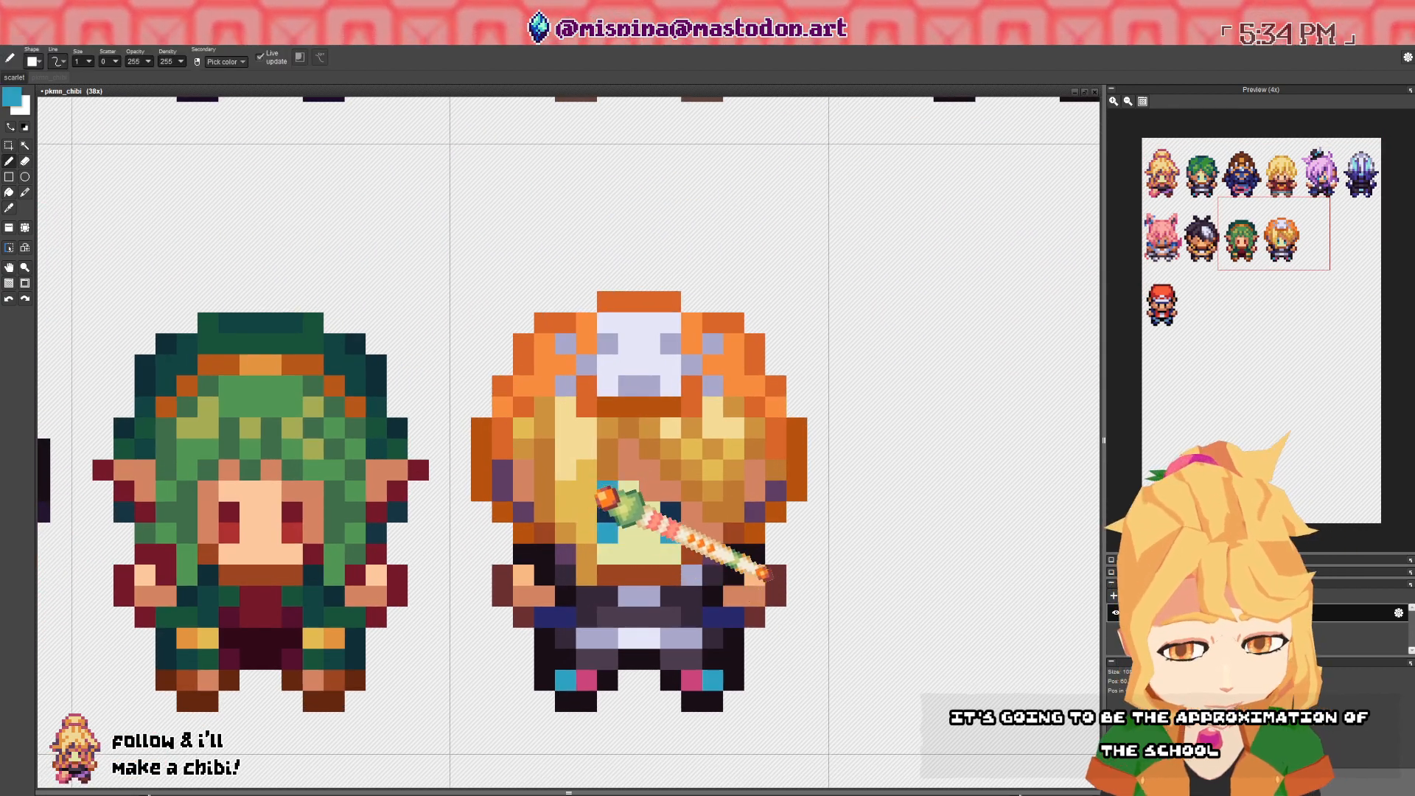
pyautogui.moveTo(606, 448); pyautogui.dragTo(608, 469)
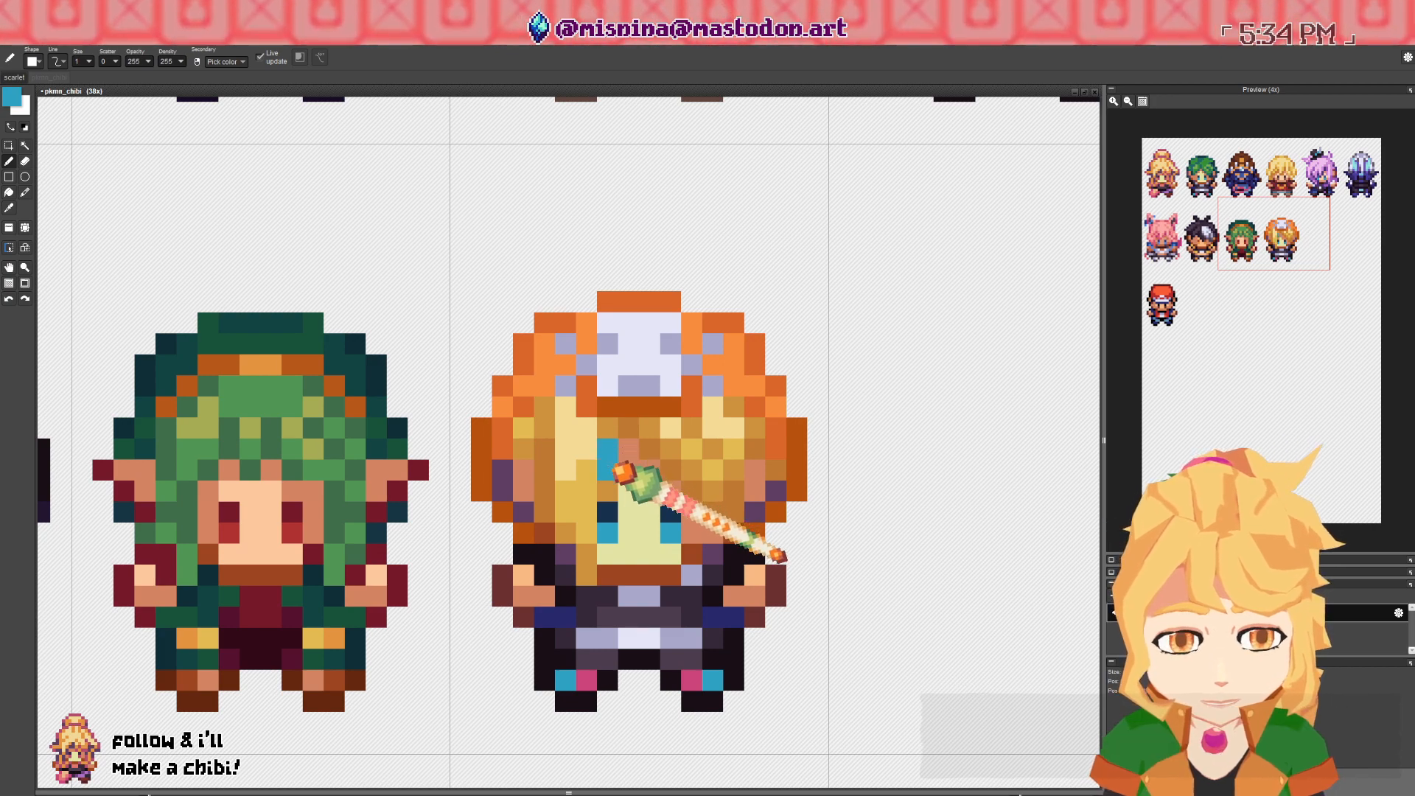
pyautogui.hotkey('ctrl', 'z')
pyautogui.click(693, 468)
pyautogui.click(714, 486)
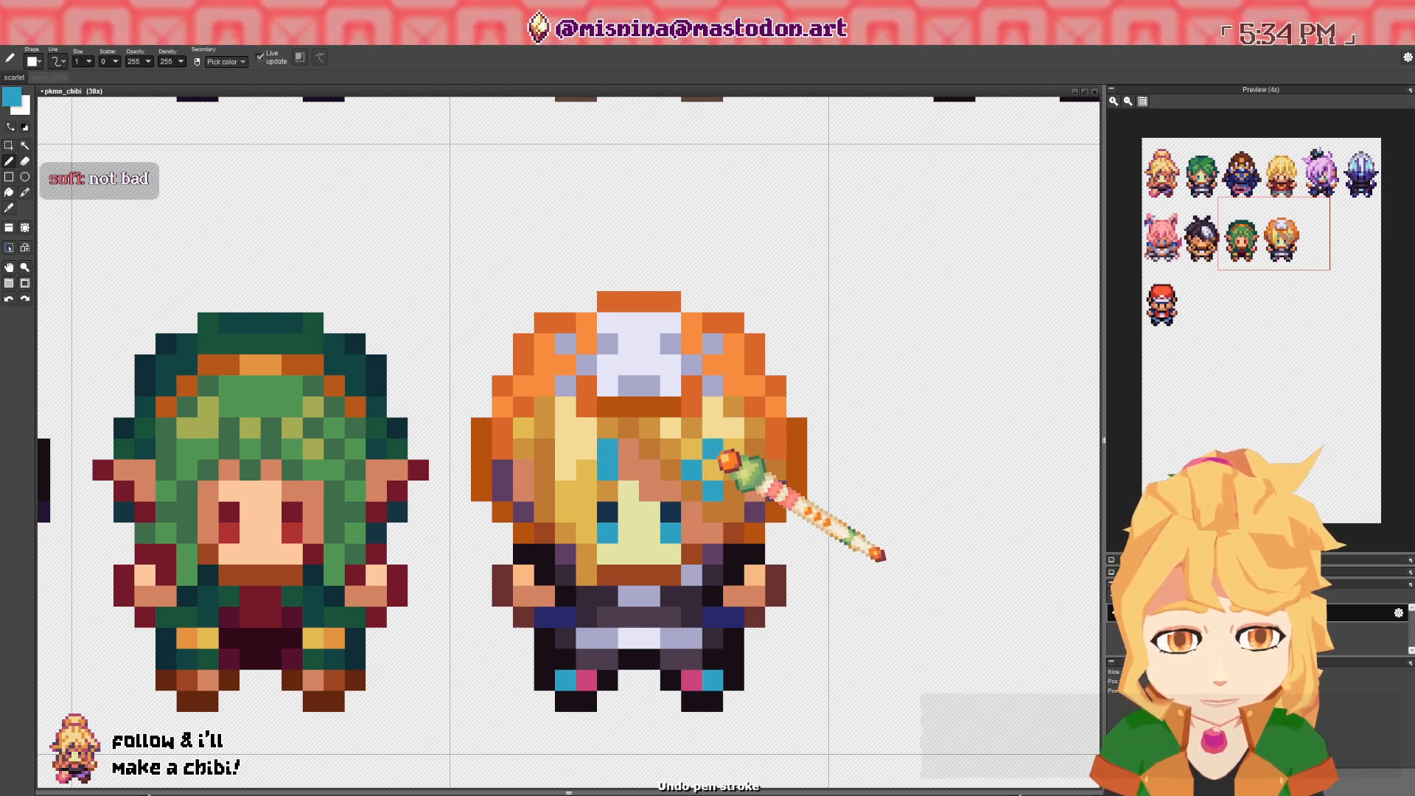
pyautogui.click(715, 453)
pyautogui.click(734, 473)
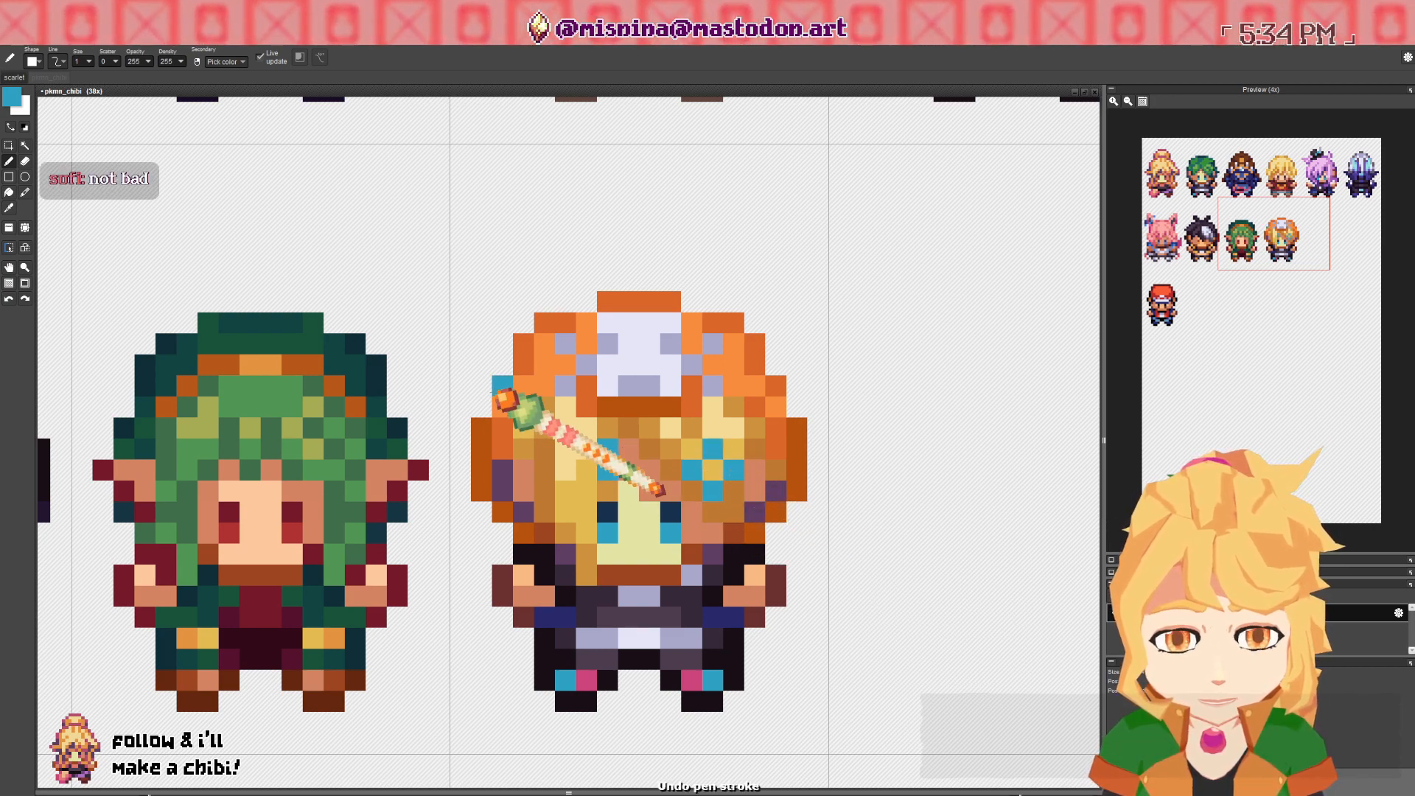
# - Shade the blue hair streaks on both sides of the blond fringe with darker teal #3c8498, mixing in the sampled streak blue
pyautogui.click(12, 96)
pyautogui.click(607, 490)
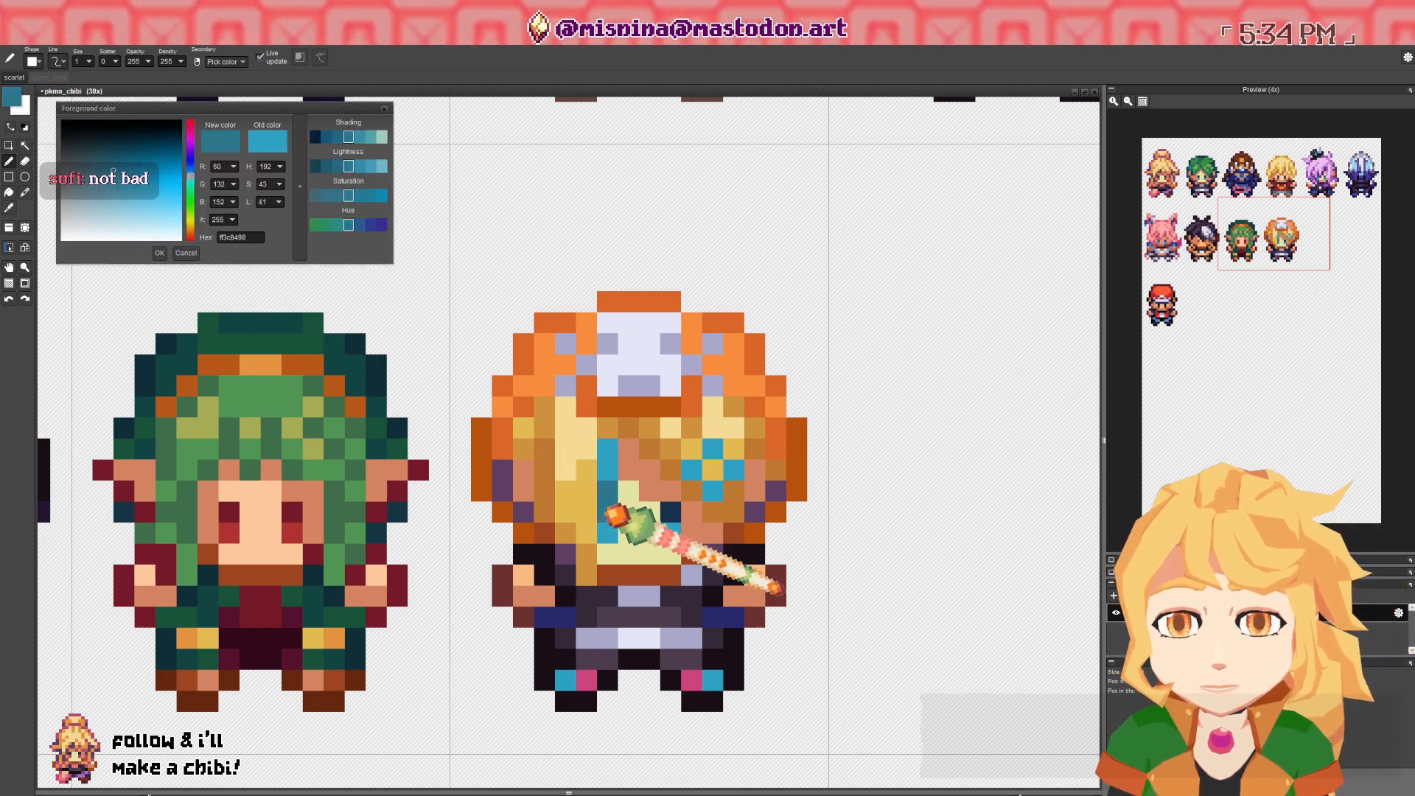
pyautogui.moveTo(586, 556)
pyautogui.mouseDown()
pyautogui.moveTo(587, 572)
pyautogui.moveTo(588, 513)
pyautogui.mouseUp()
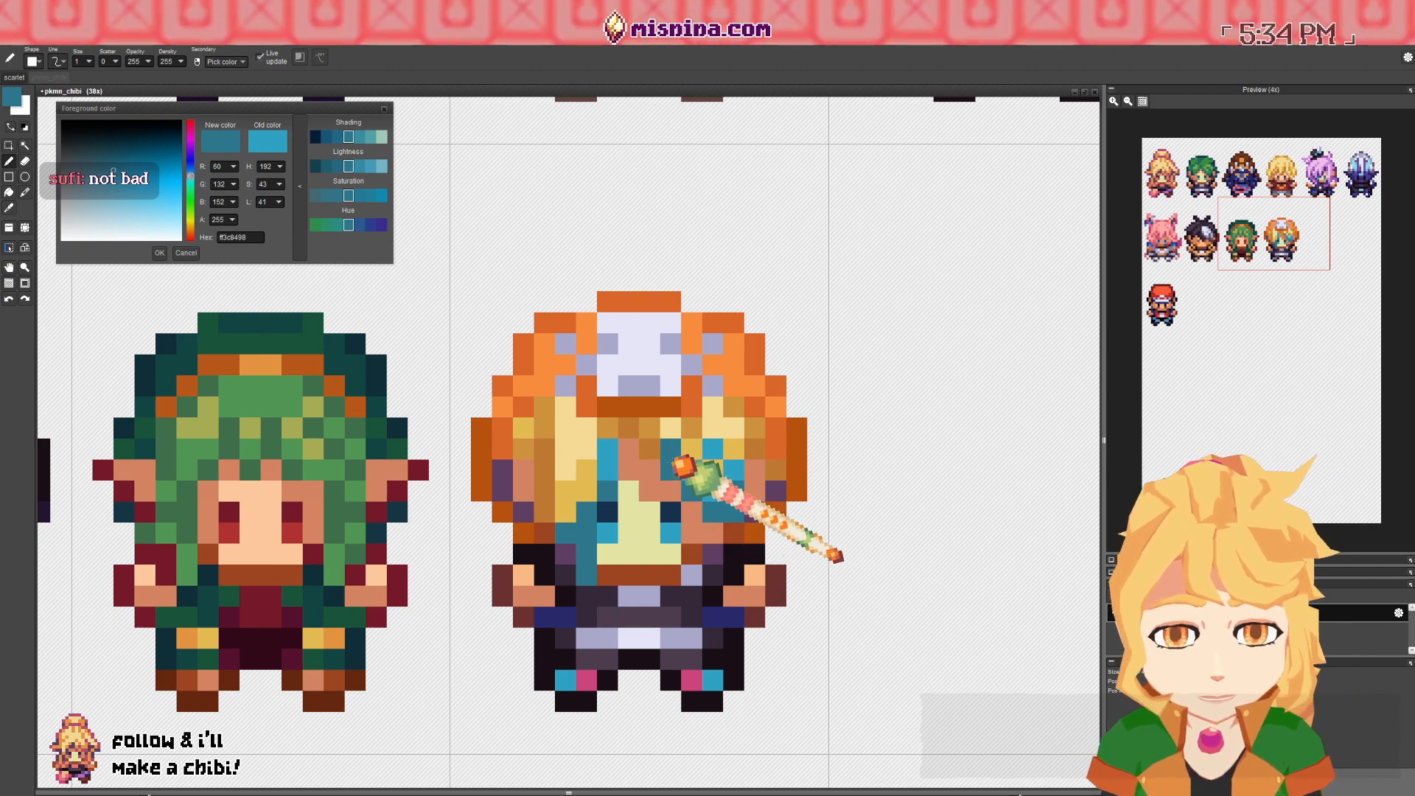
pyautogui.keyDown('alt'); pyautogui.click(697, 466); pyautogui.keyUp('alt')
pyautogui.press('space')
pyautogui.moveTo(684, 452)
pyautogui.mouseDown()
pyautogui.moveTo(687, 465)
pyautogui.moveTo(658, 452)
pyautogui.mouseUp()
pyautogui.scroll(-8, 684, 453)
pyautogui.press('space')
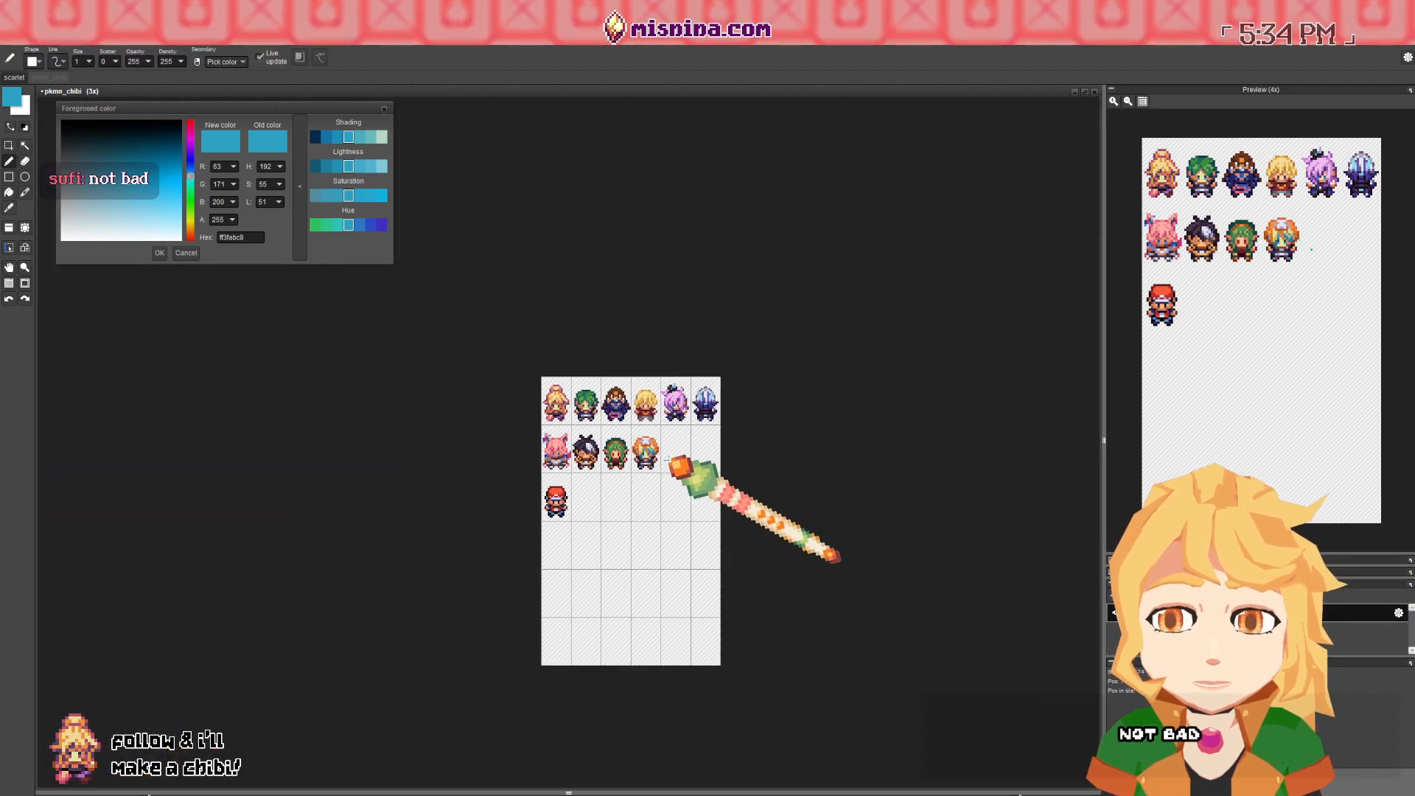
# - Brighten the upper accent pixel on each side of the hat's emblem with the emblem's pale lavender
pyautogui.scroll(8, 659, 454)
pyautogui.keyDown('alt'); pyautogui.click(599, 451); pyautogui.keyUp('alt')
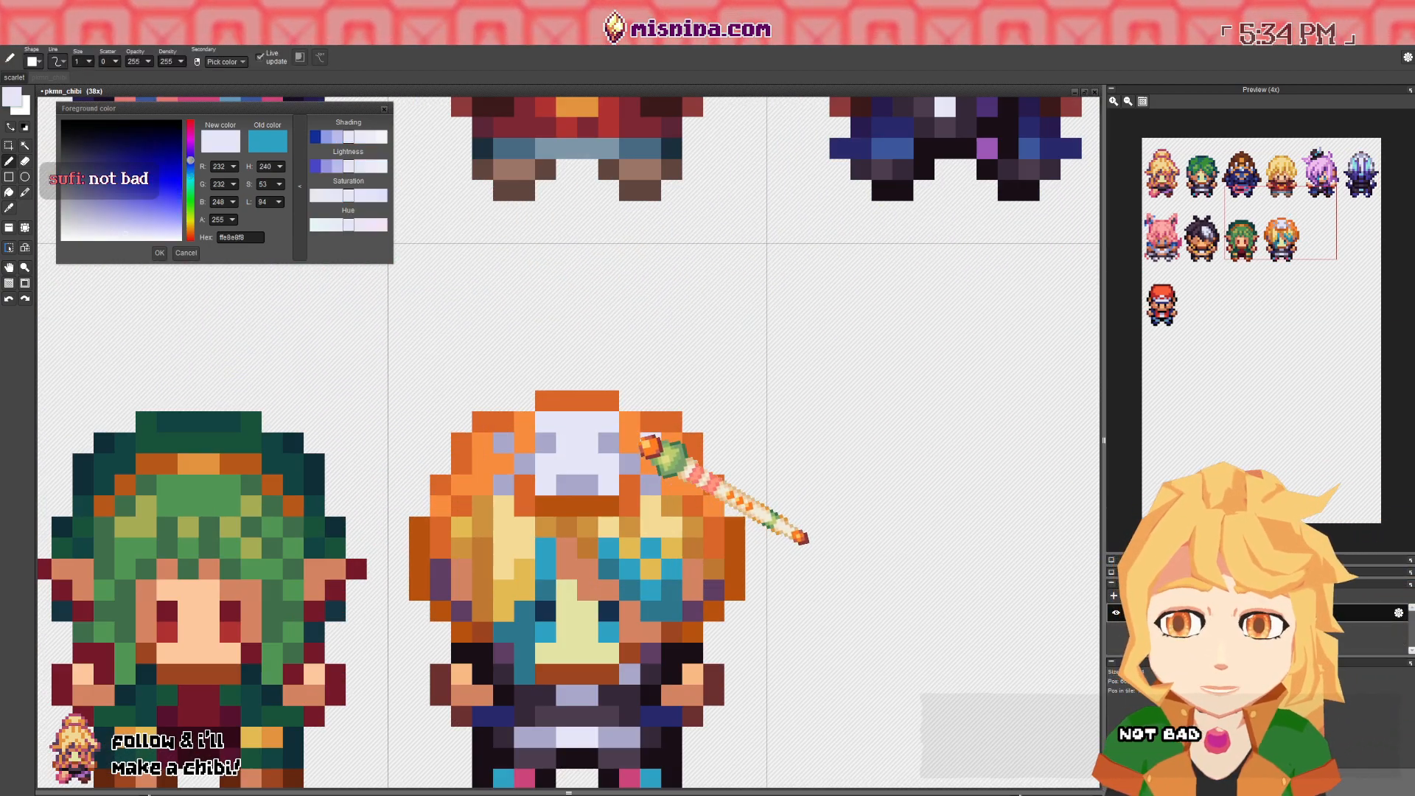
pyautogui.scroll(-8, 626, 464)
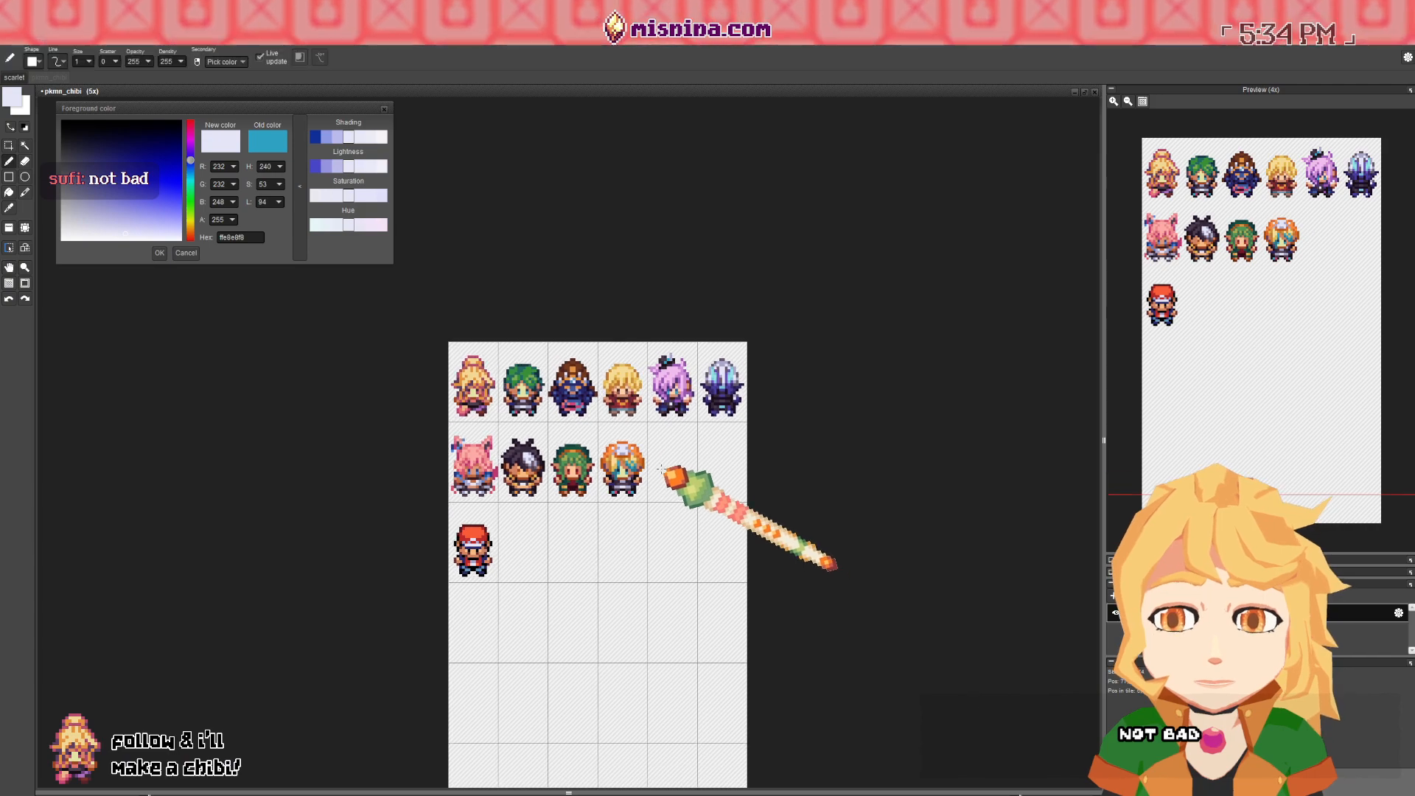
pyautogui.scroll(4, 643, 485)
pyautogui.scroll(-5, 598, 454)
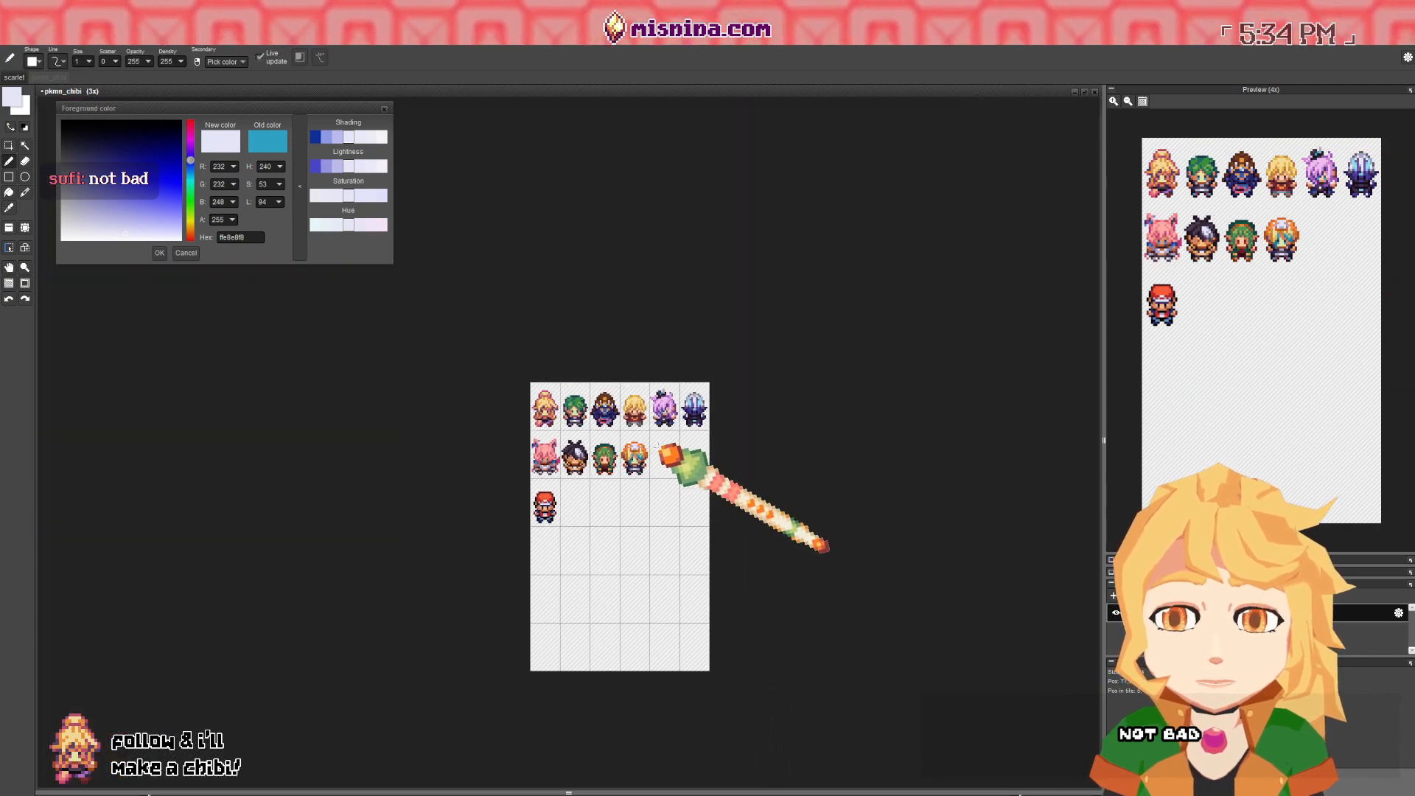
pyautogui.scroll(5, 656, 454)
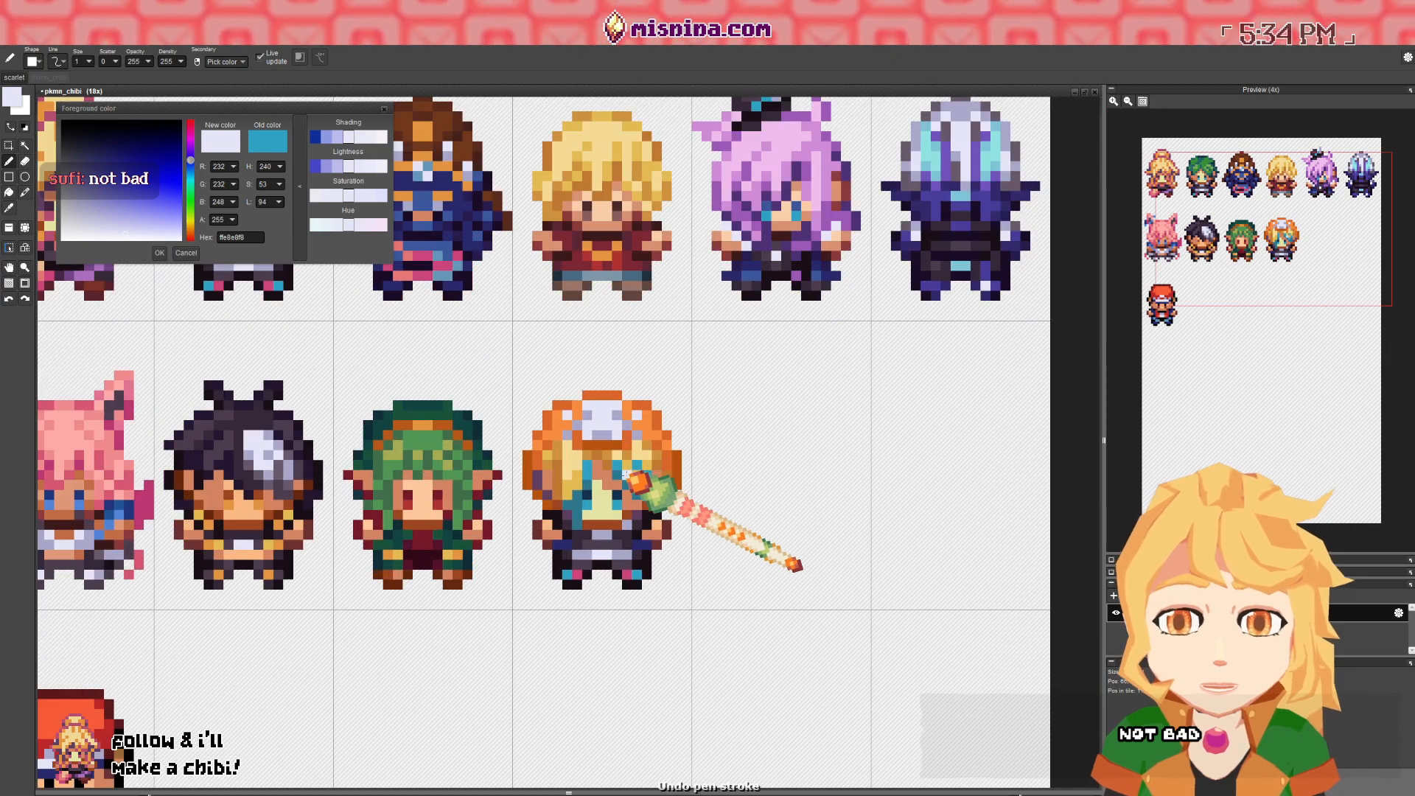
# - Highlight the blue hair streaks with lighter blue #4ec7ea and sample their darker teal for touching up the shading
pyautogui.rightClick(592, 483)
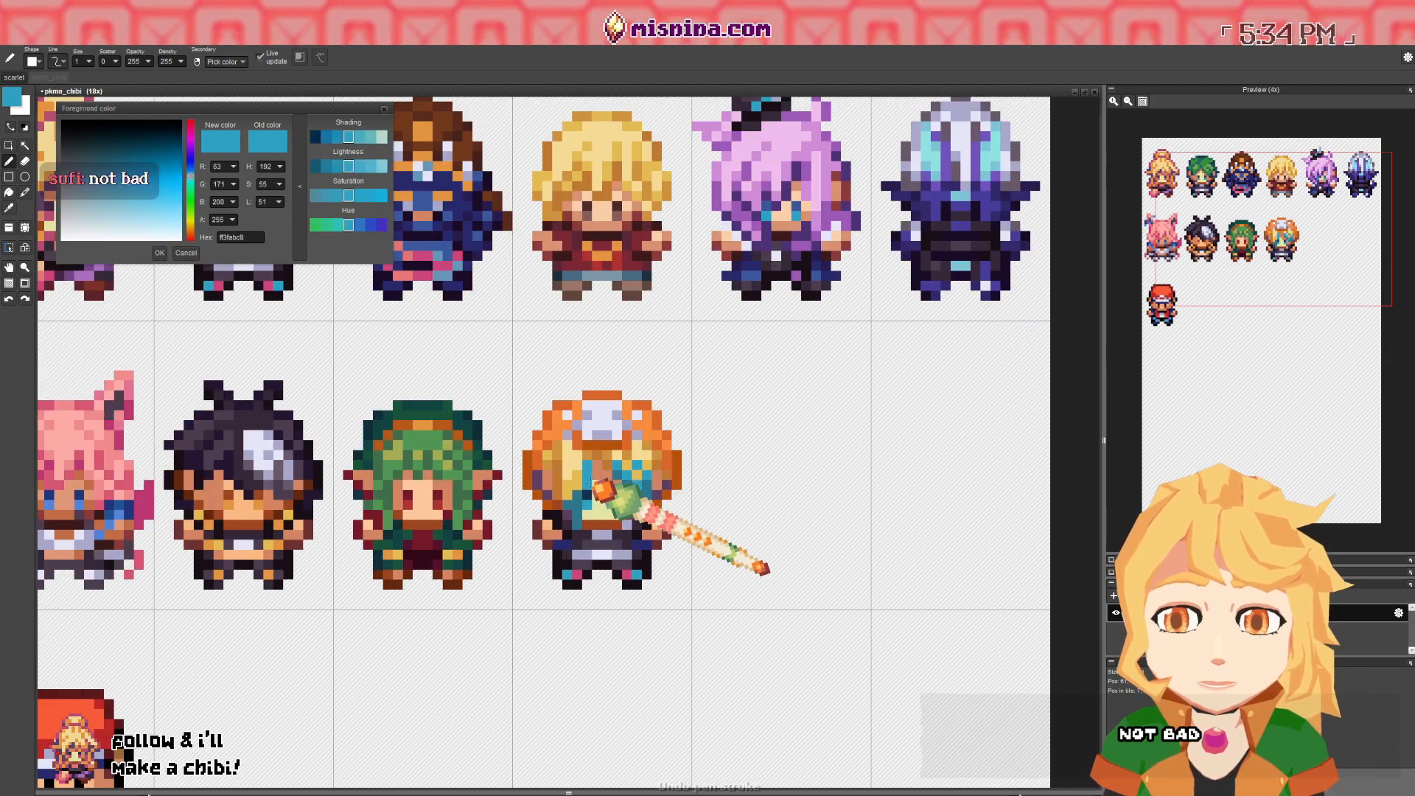
pyautogui.click(138, 185)
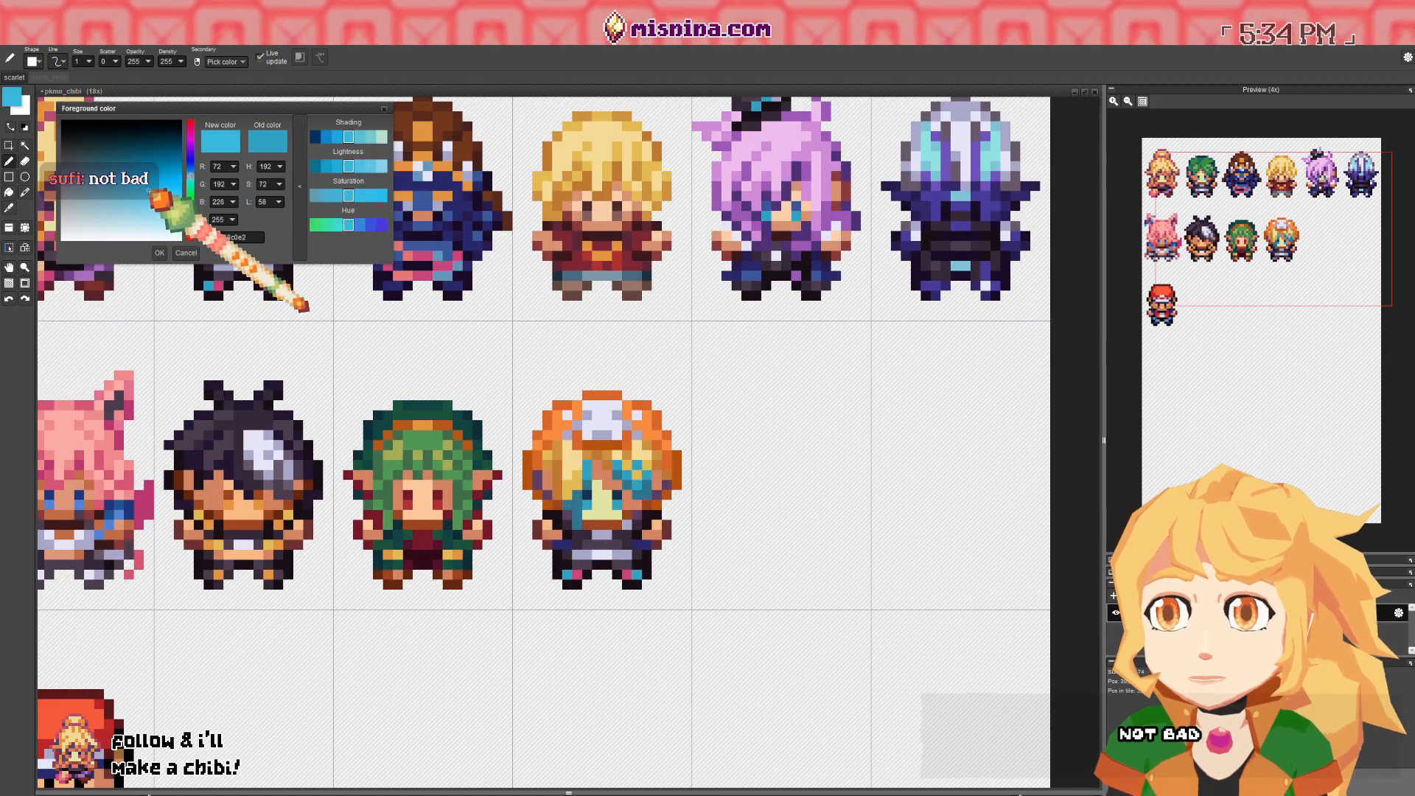
pyautogui.click(147, 191)
pyautogui.scroll(3, 599, 485)
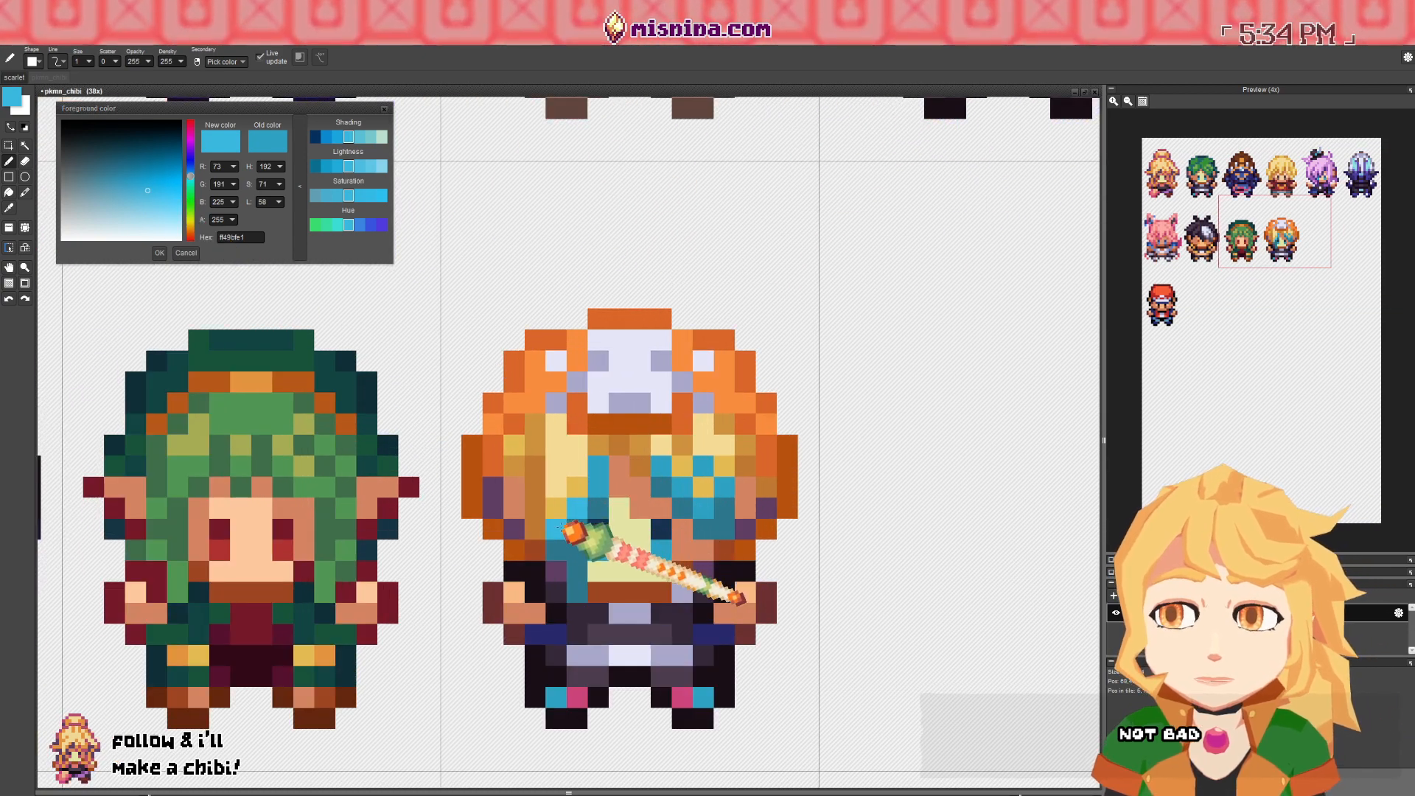
pyautogui.click(156, 193)
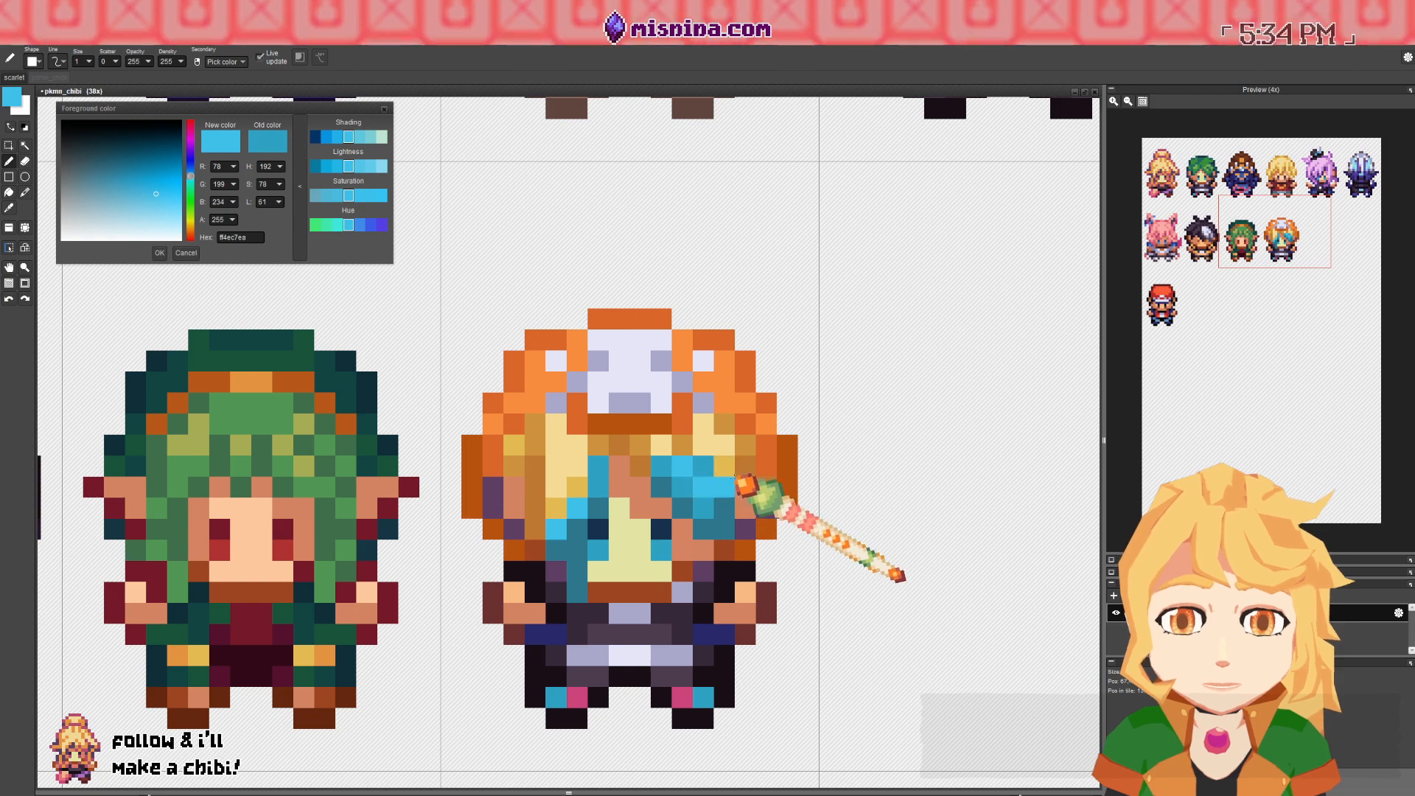
pyautogui.hotkey('ctrl', 'z')
pyautogui.scroll(-5, 719, 479)
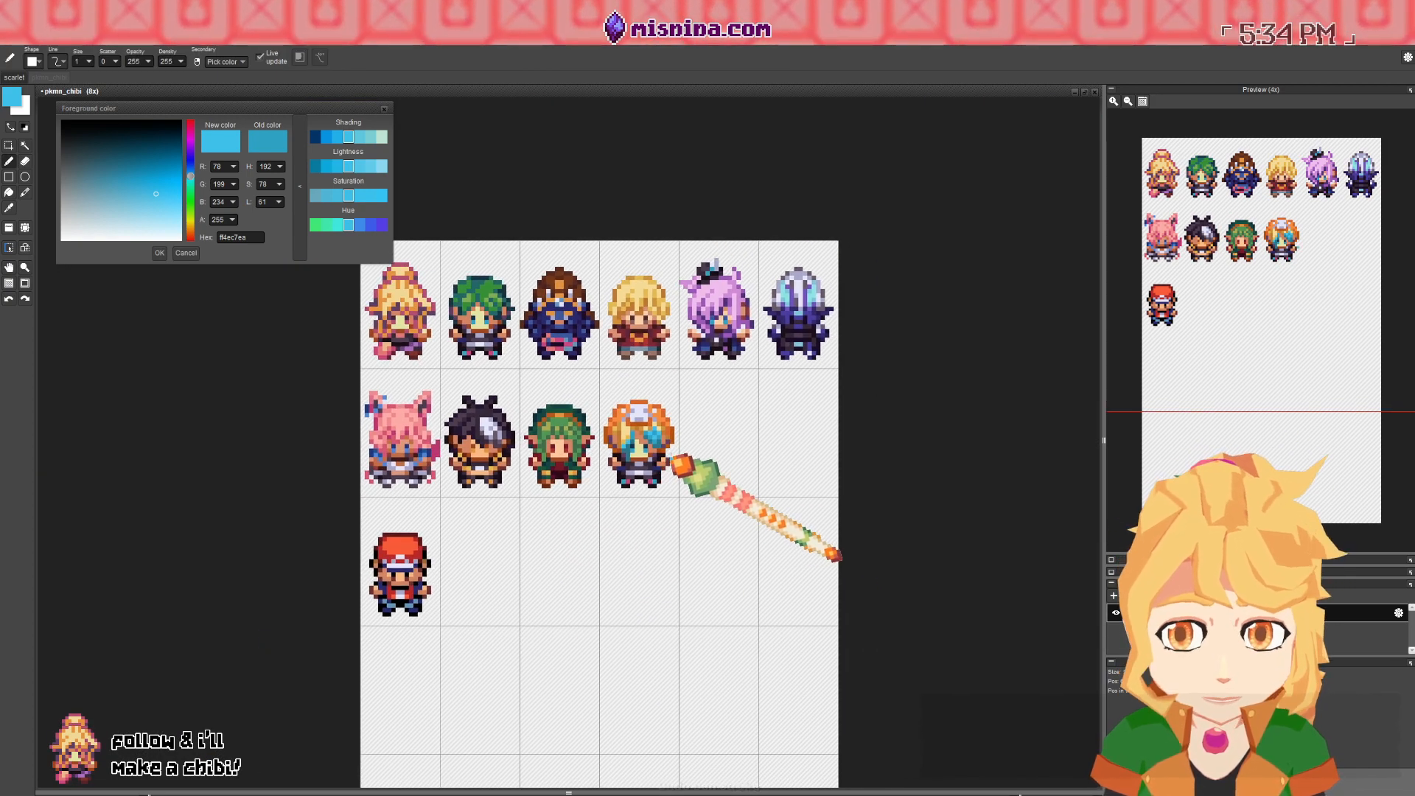
pyautogui.scroll(2, 675, 466)
pyautogui.scroll(1, 620, 445)
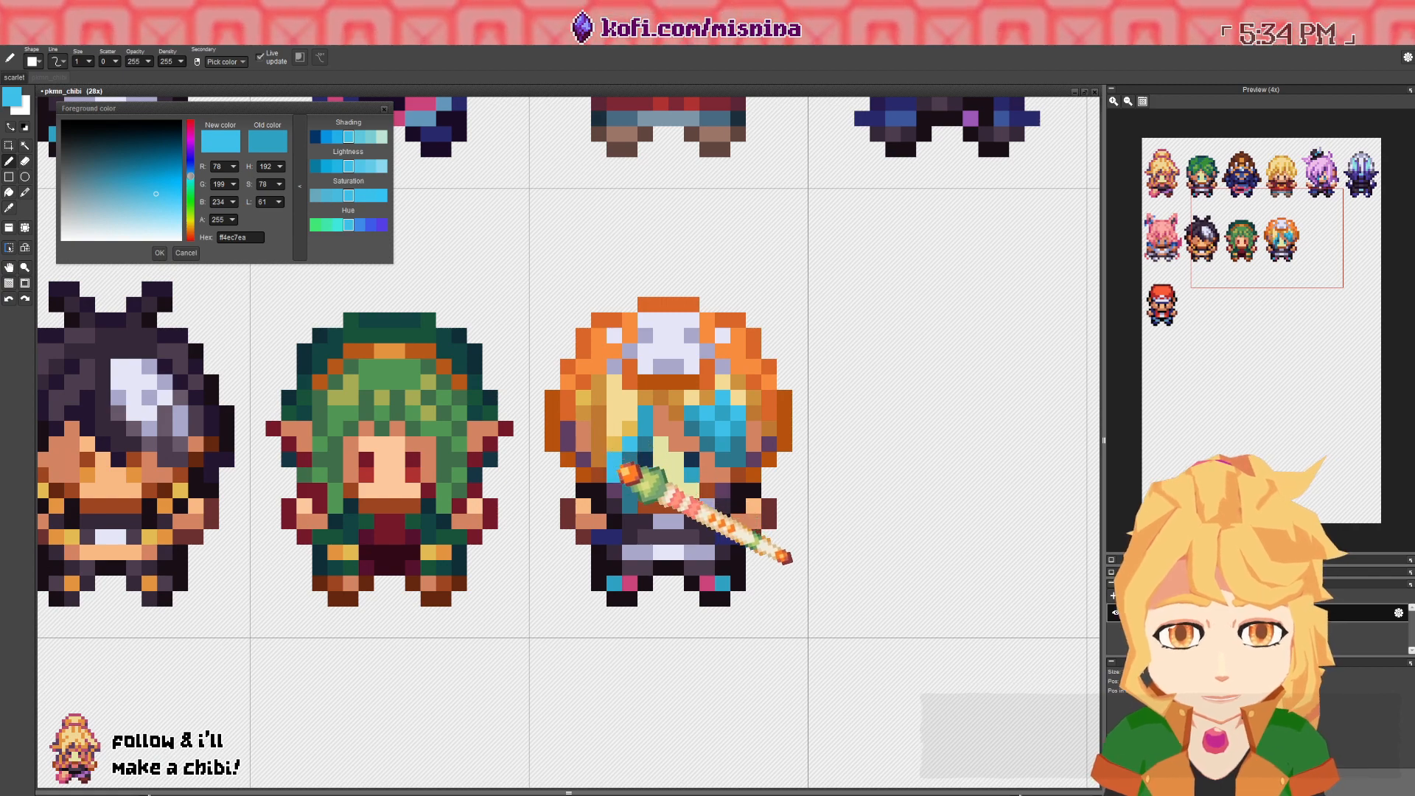
pyautogui.rightClick(613, 444)
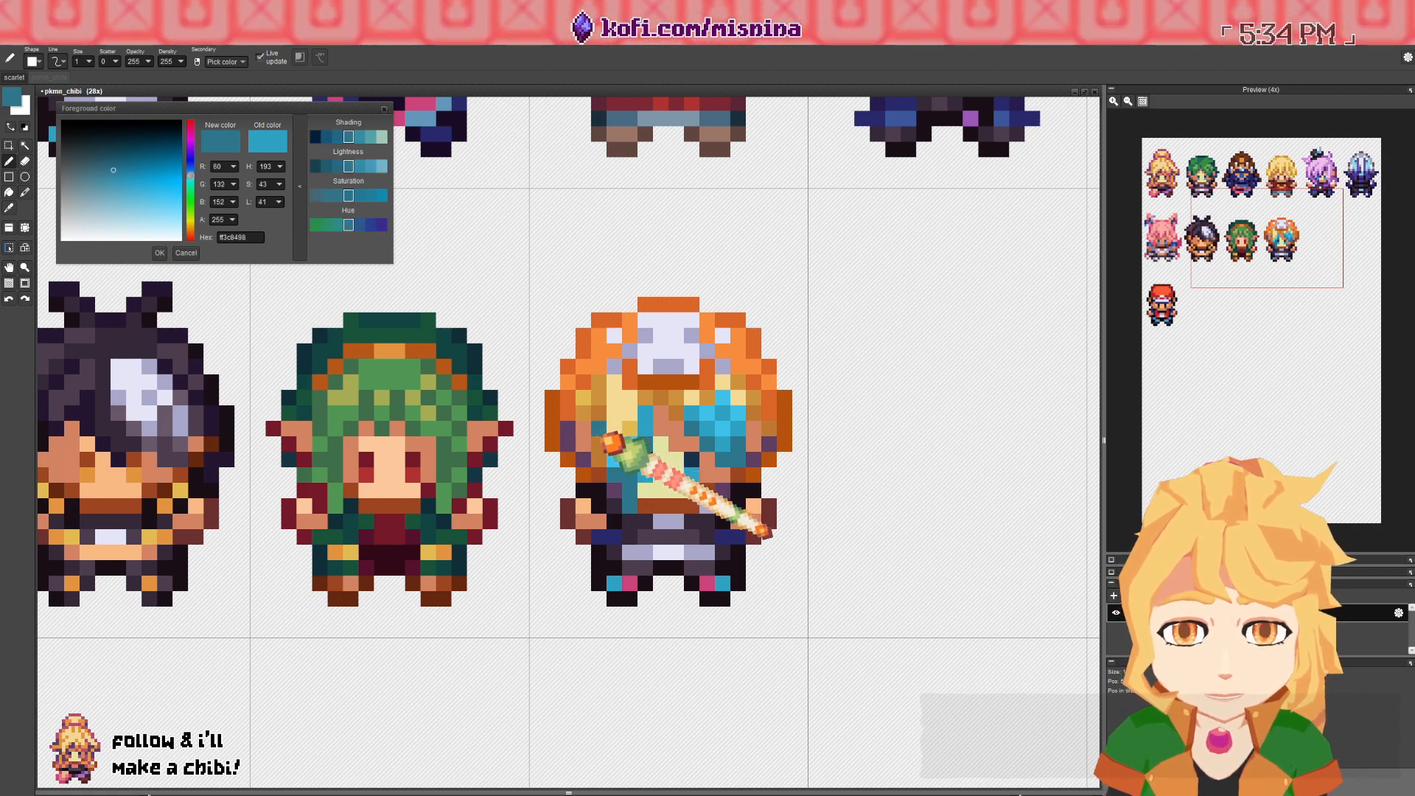
# - Retouch the lower sides of the hat with light and dark orange sampled from it
pyautogui.rightClick(585, 384)
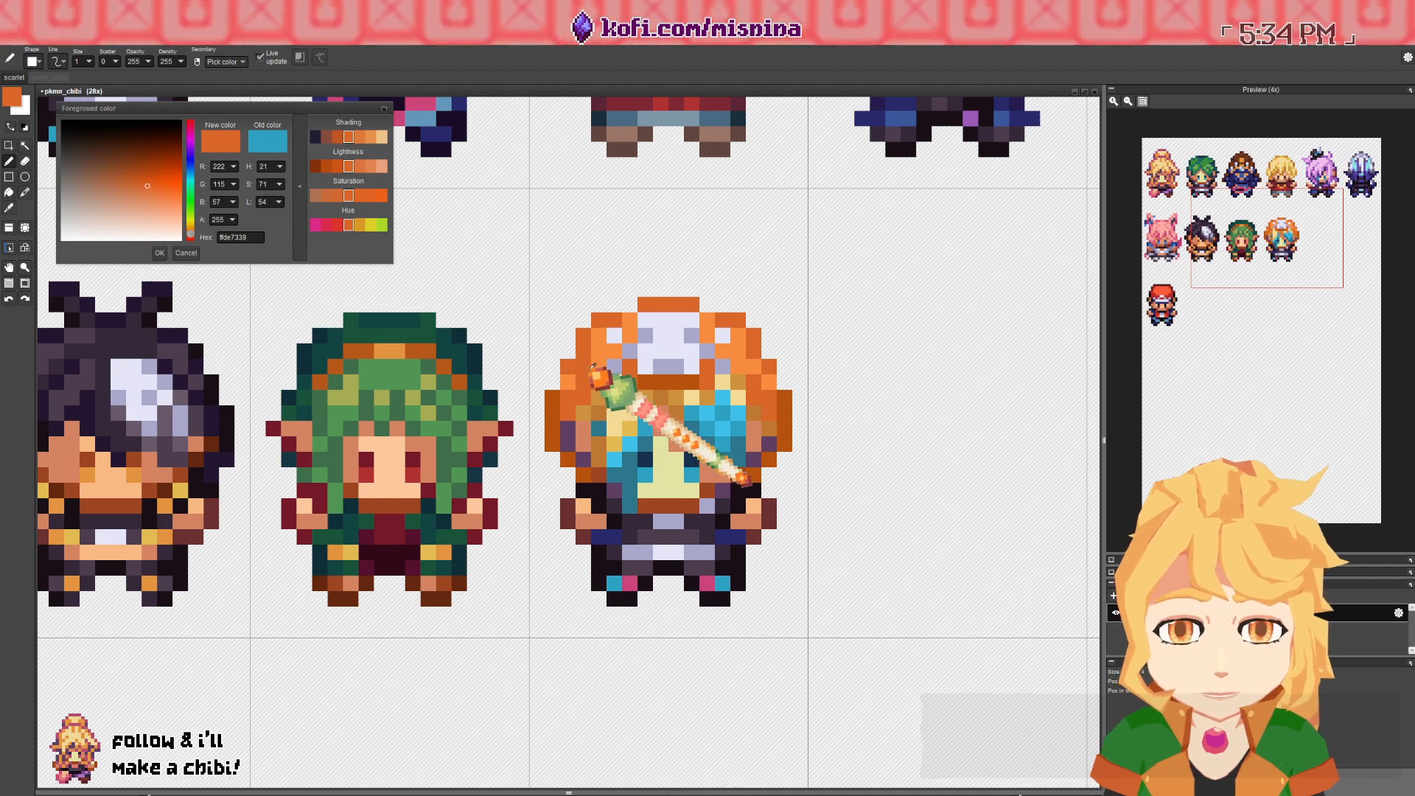
pyautogui.rightClick(573, 388)
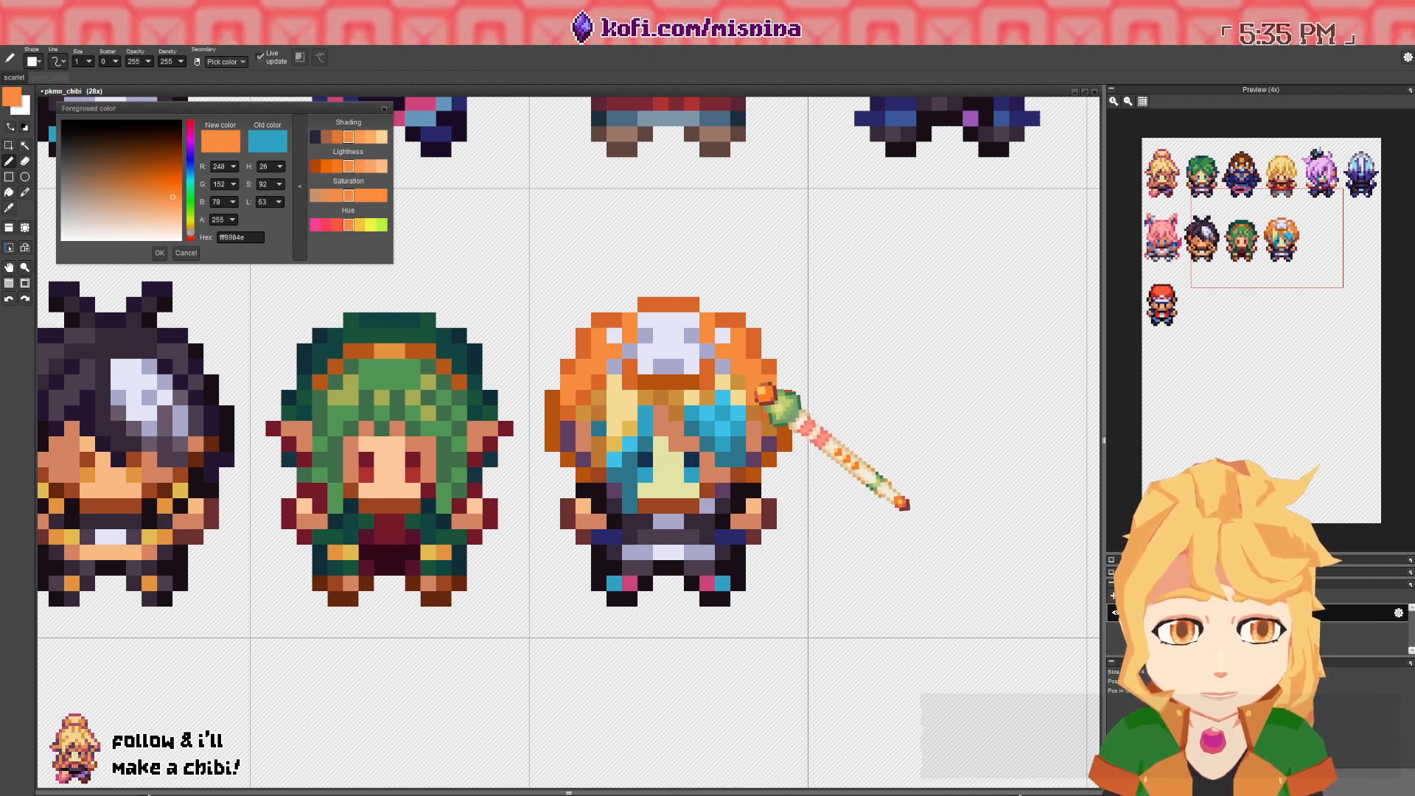
pyautogui.rightClick(759, 388)
pyautogui.scroll(-3, 751, 398)
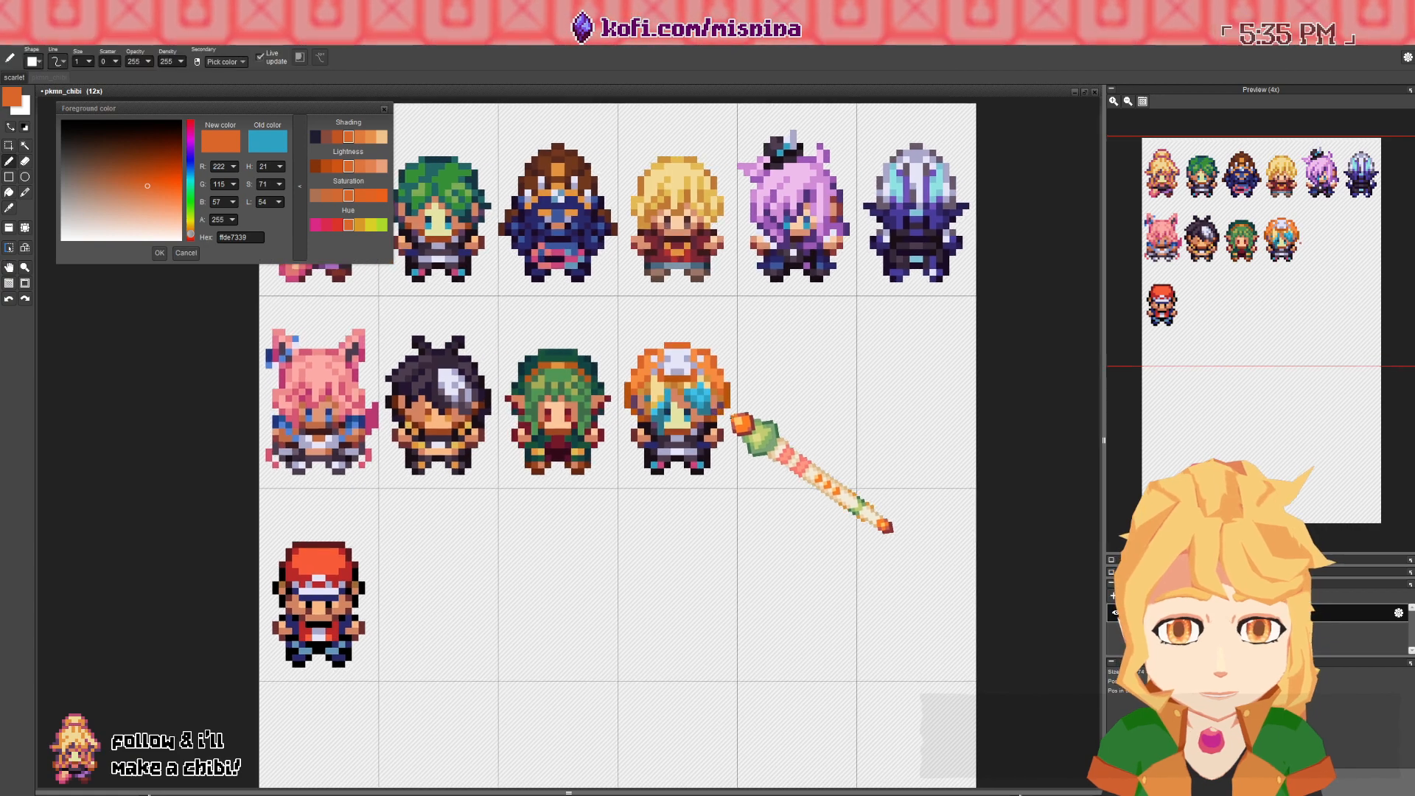
pyautogui.scroll(2, 741, 423)
pyautogui.scroll(-2, 720, 420)
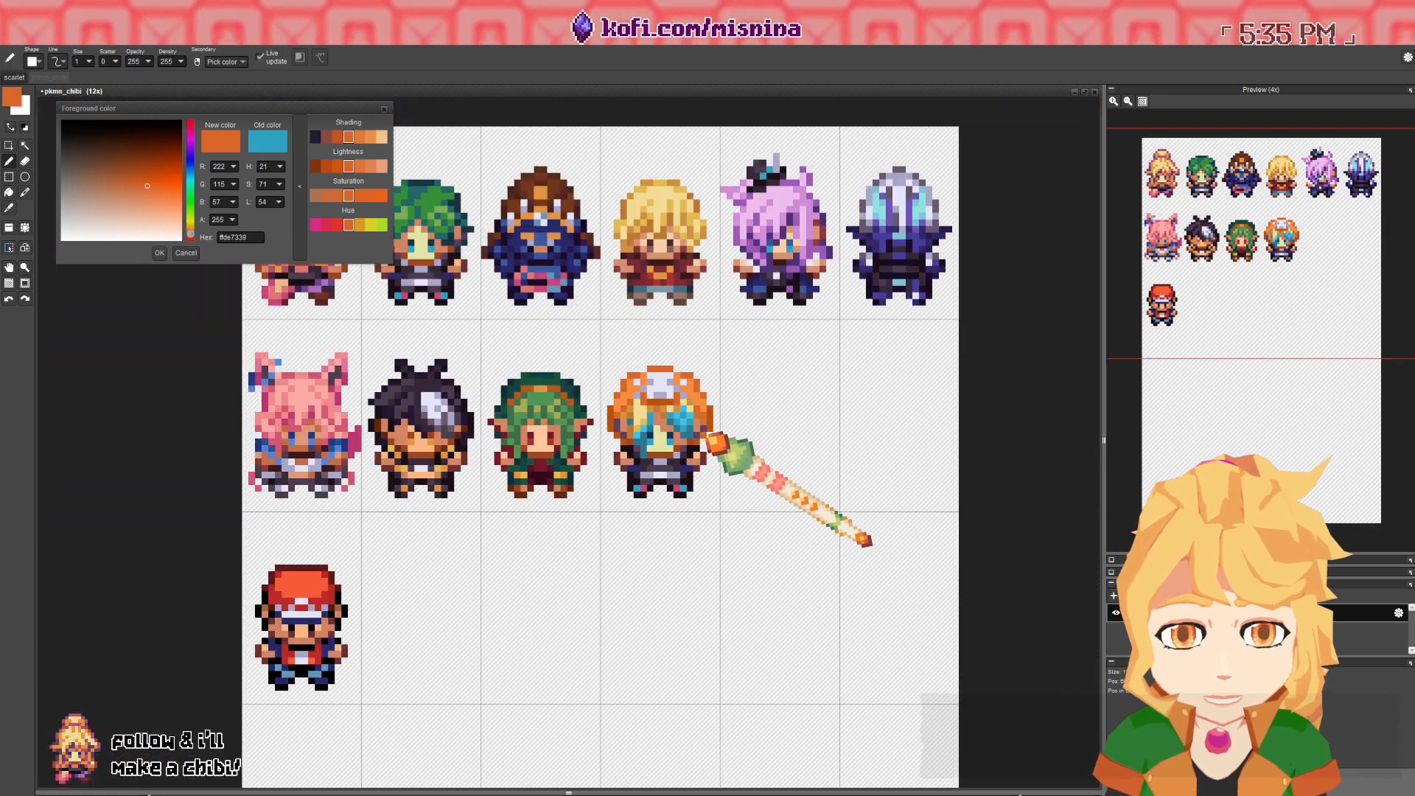
pyautogui.scroll(-1, 709, 441)
pyautogui.scroll(4, 686, 443)
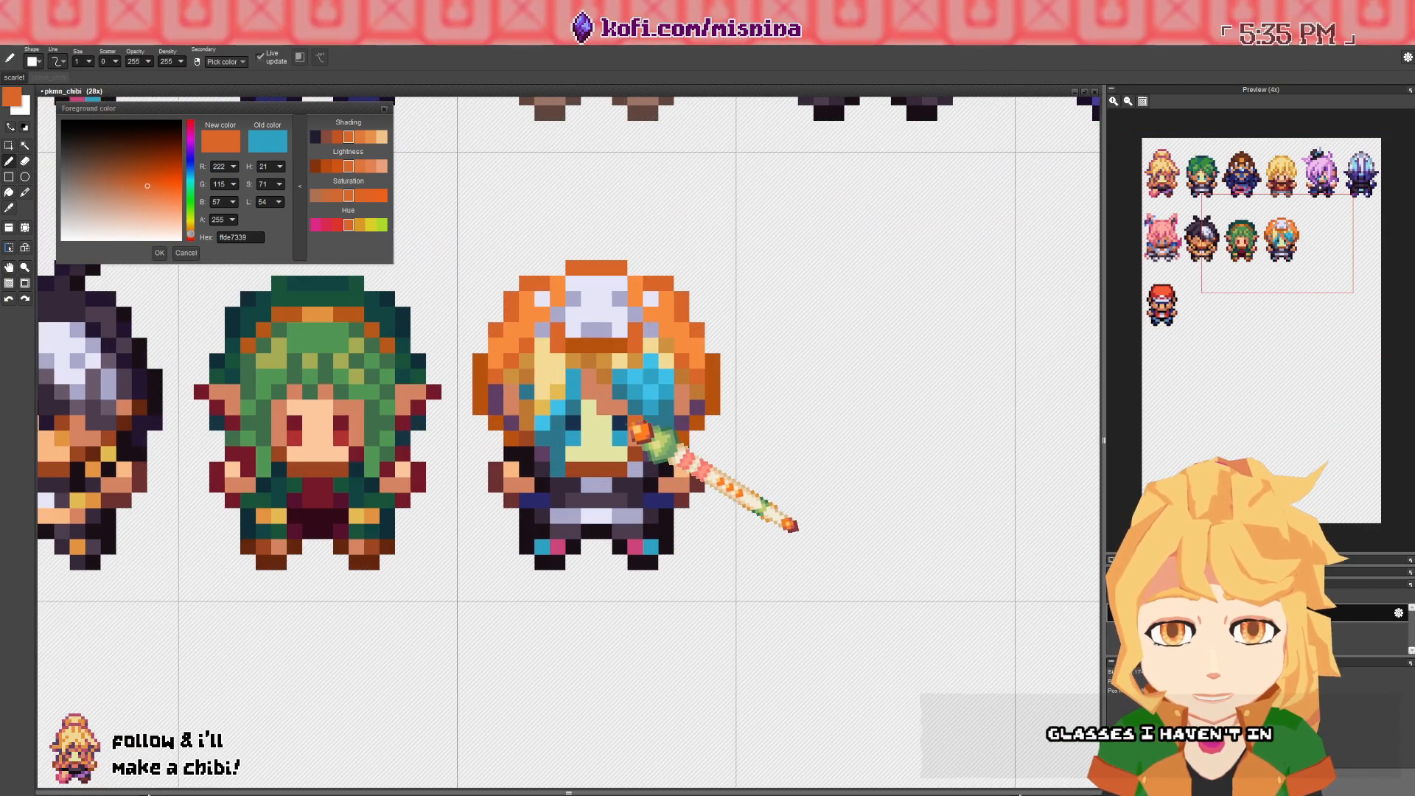
# - Try painting dark navy glasses frames around the blond chibi's eyes
pyautogui.rightClick(619, 430)
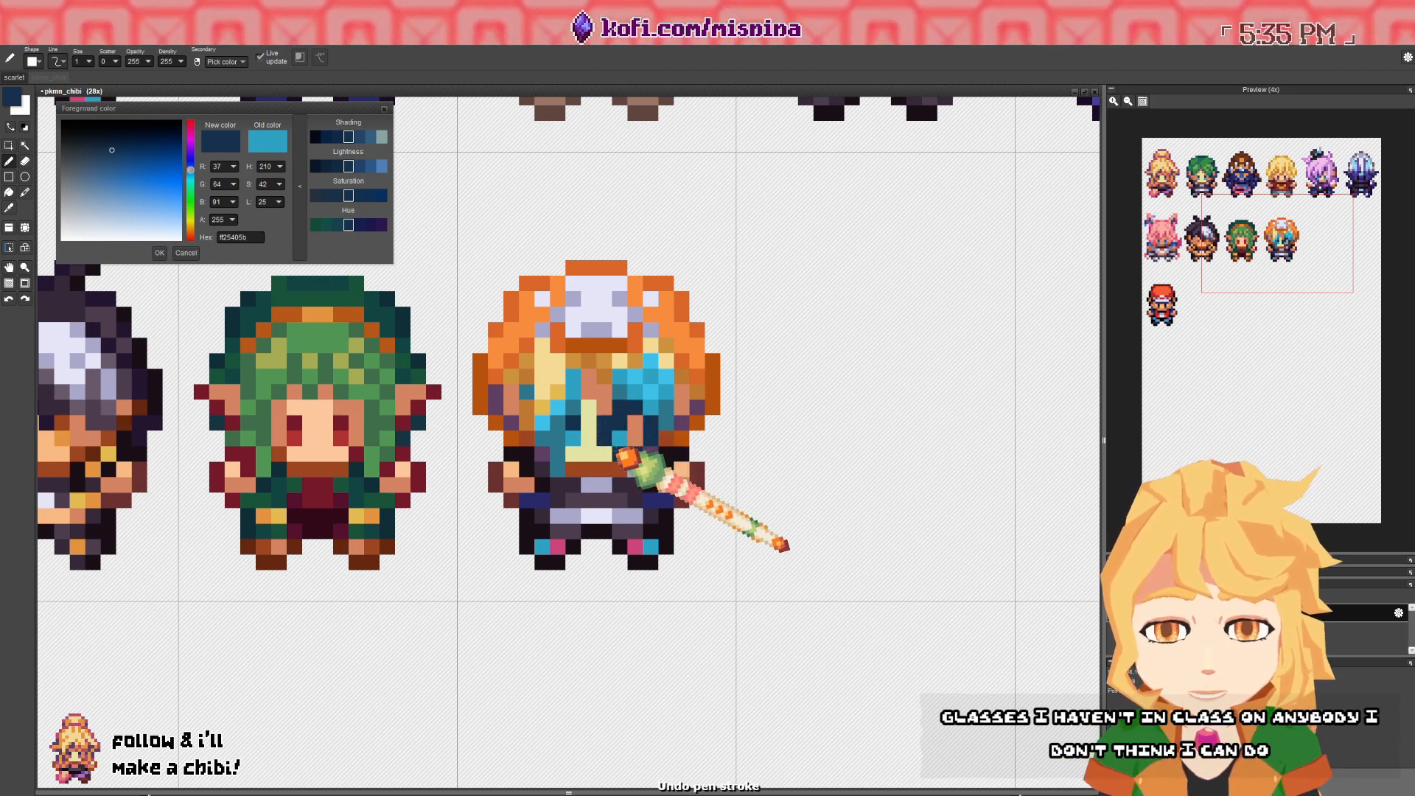
pyautogui.scroll(-3, 625, 457)
pyautogui.scroll(3, 634, 442)
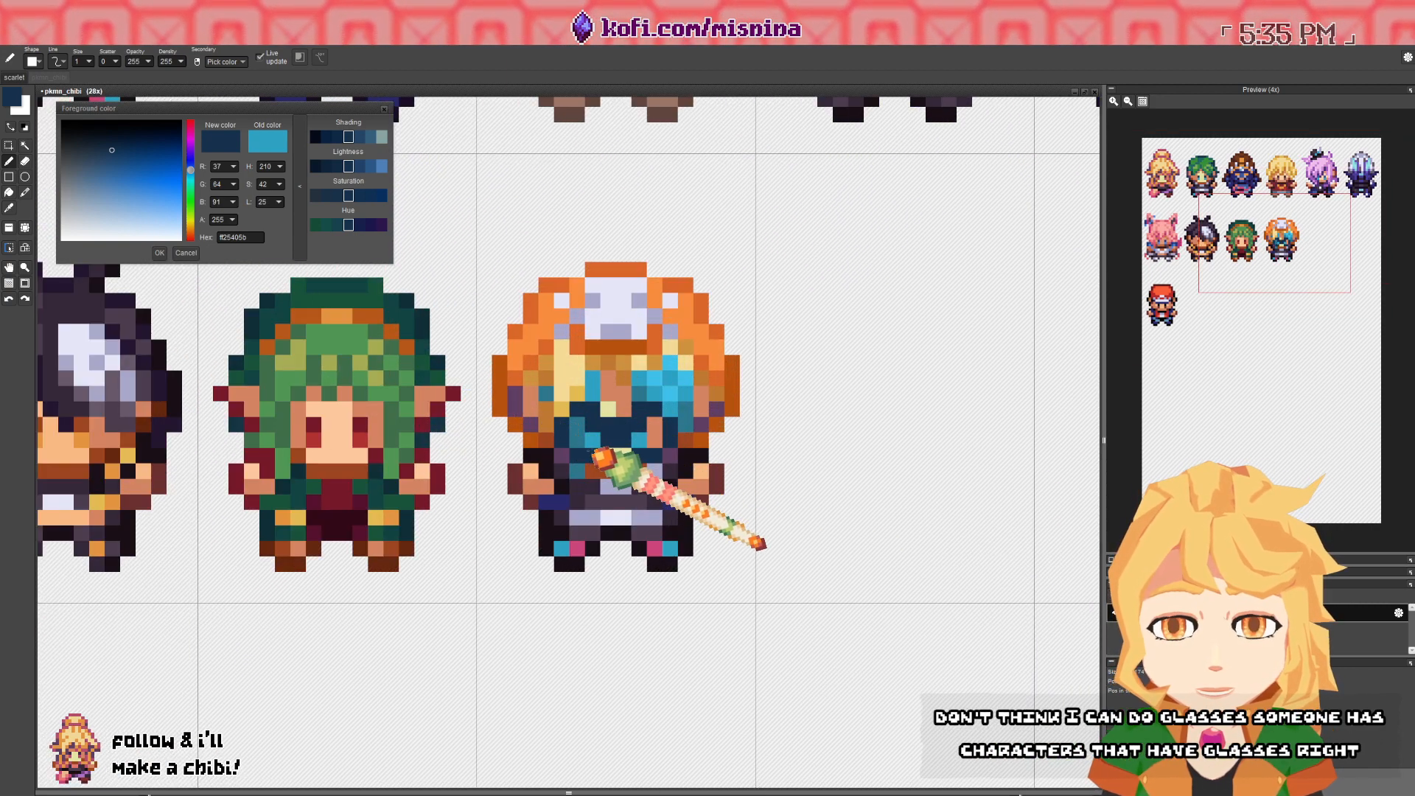
pyautogui.scroll(-3, 582, 434)
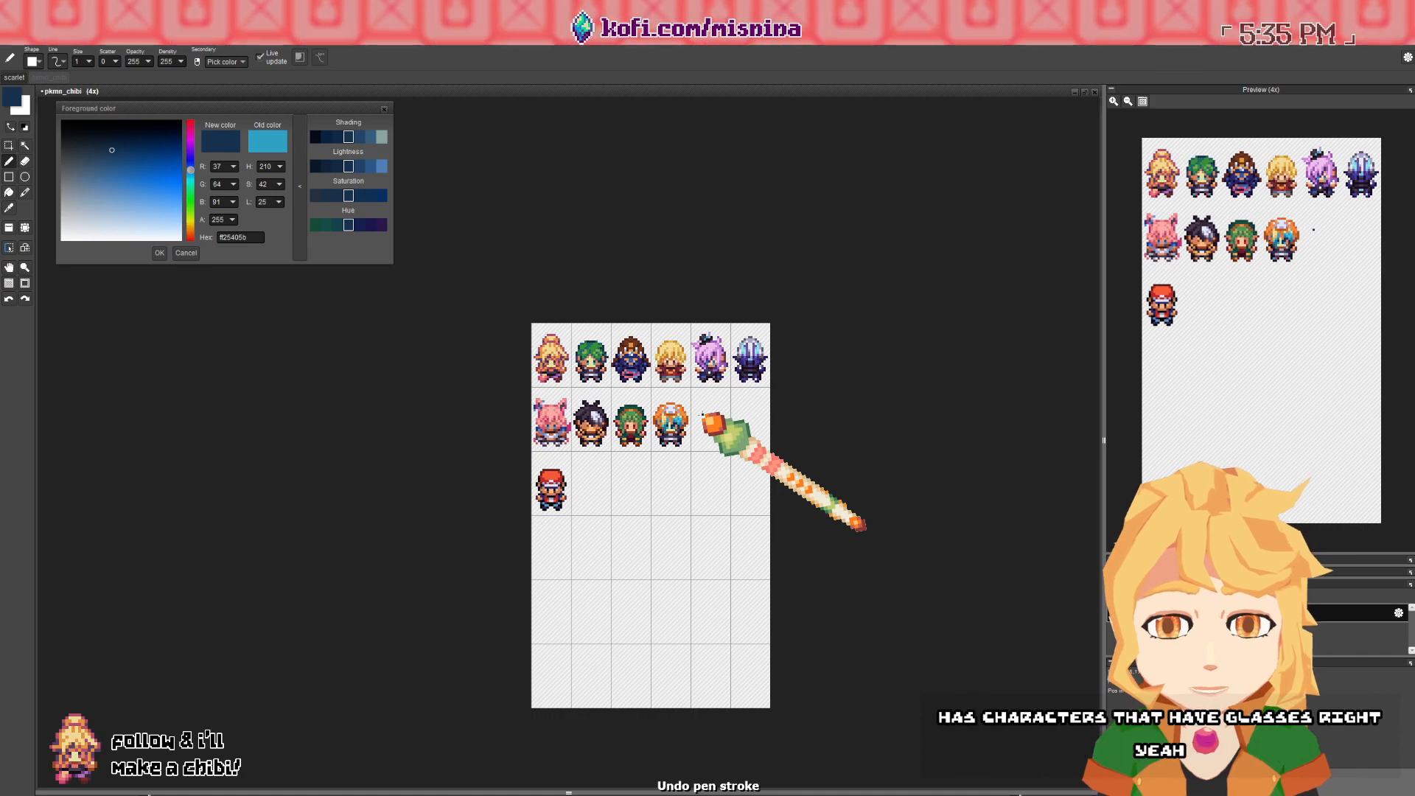
pyautogui.scroll(5, 682, 433)
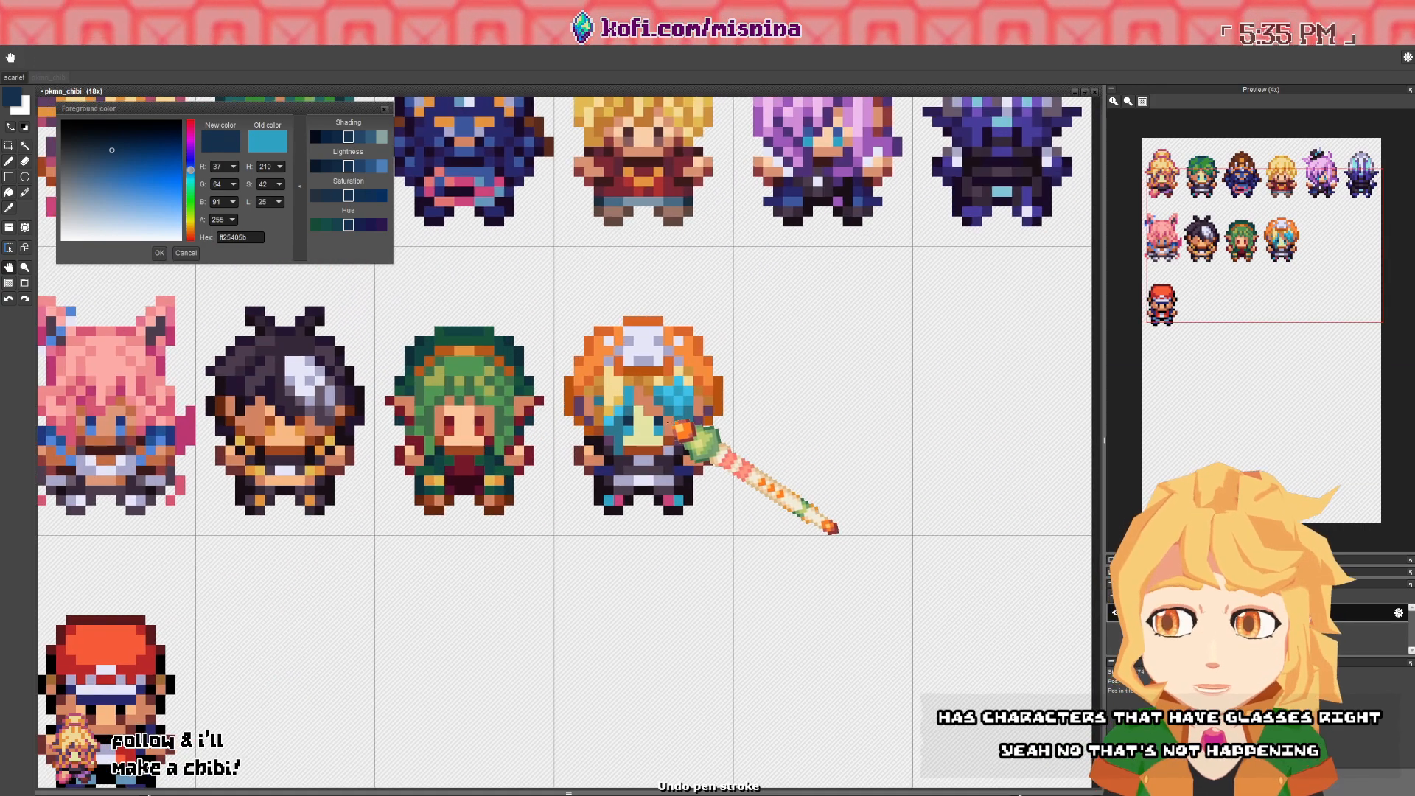
# - Try dark navy glasses over the eyes with pale lavender lenses and a greyish lavender bridge
pyautogui.hotkey('ctrl', 's')
pyautogui.press('space')
pyautogui.moveTo(687, 460); pyautogui.dragTo(702, 458)
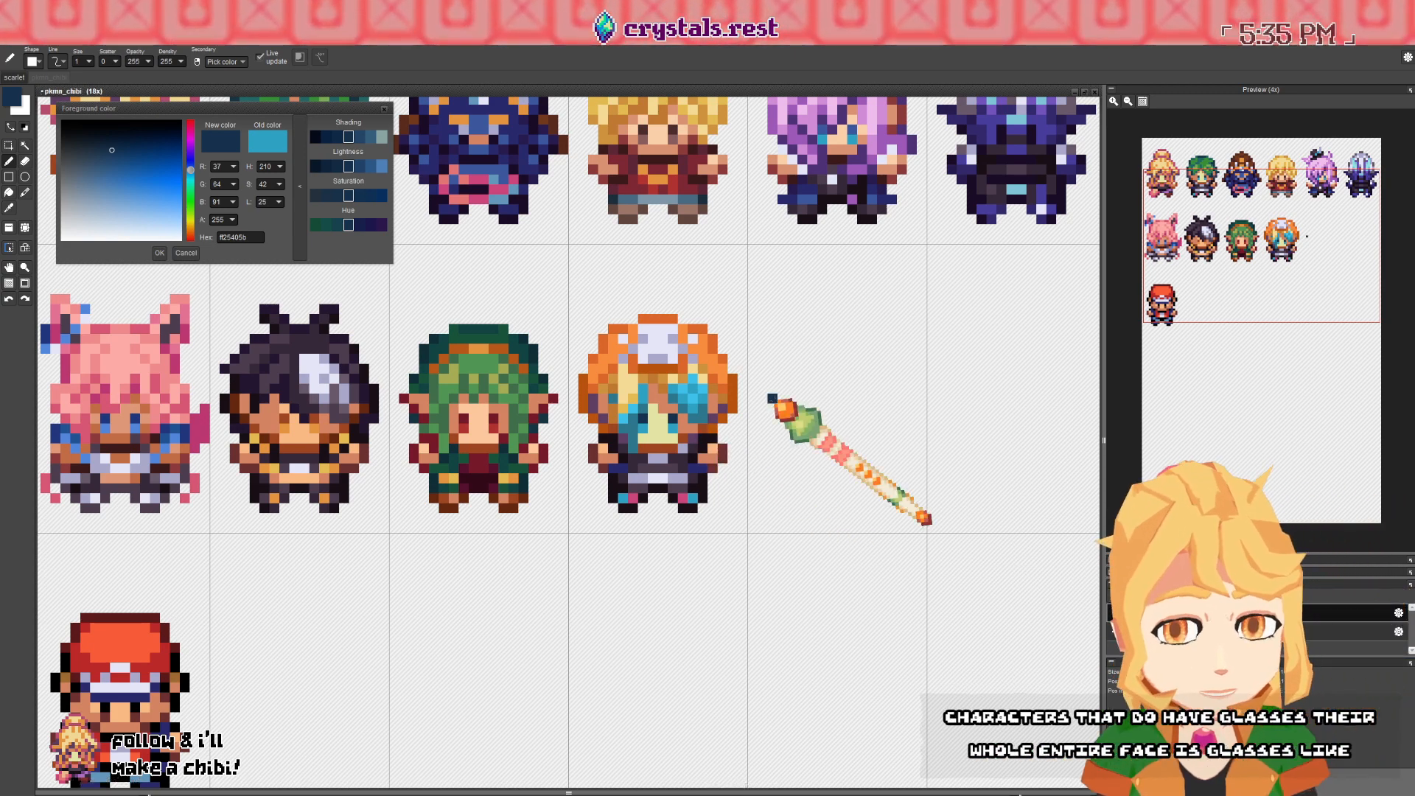
pyautogui.scroll(2, 762, 394)
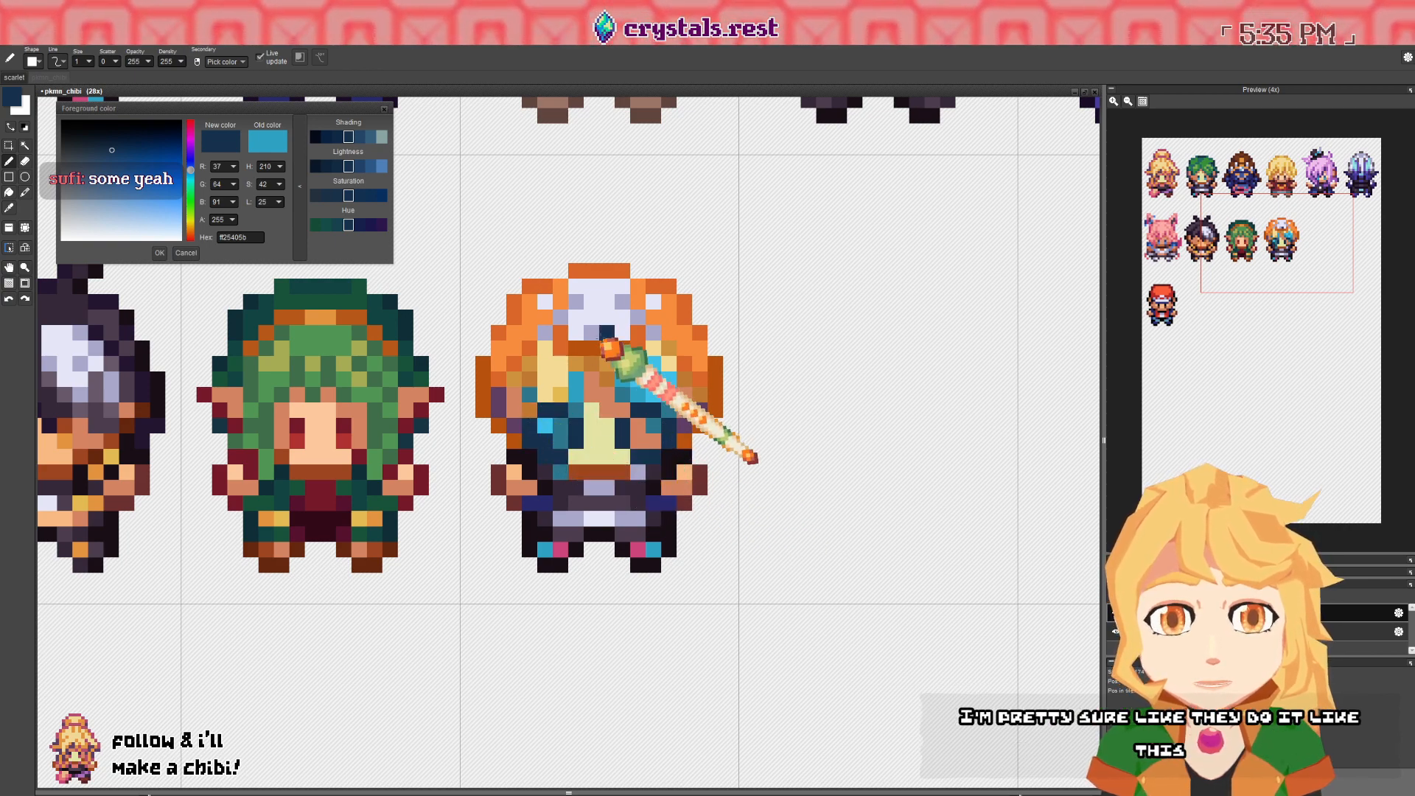
pyautogui.keyDown('alt'); pyautogui.click(603, 335); pyautogui.keyUp('alt')
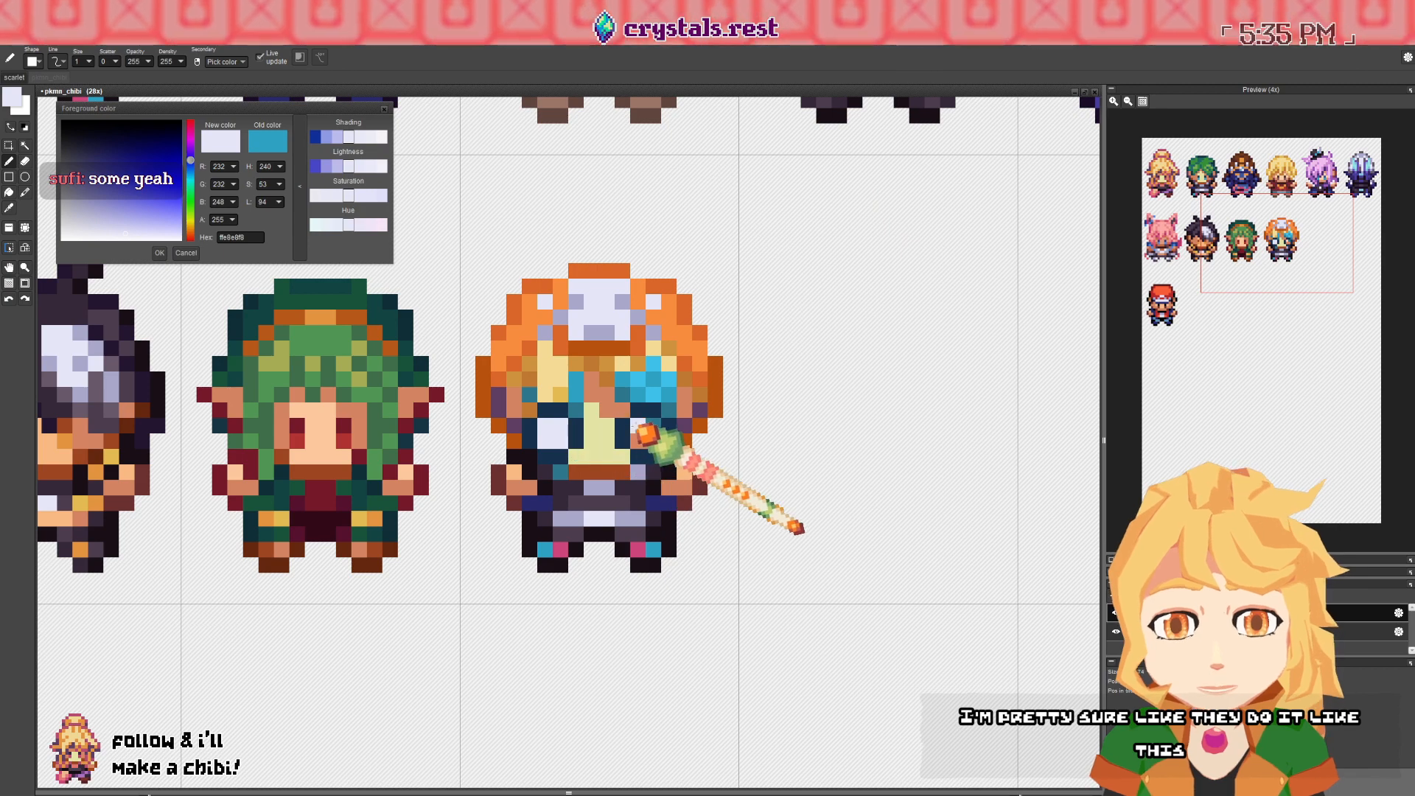
pyautogui.rightClick(594, 333)
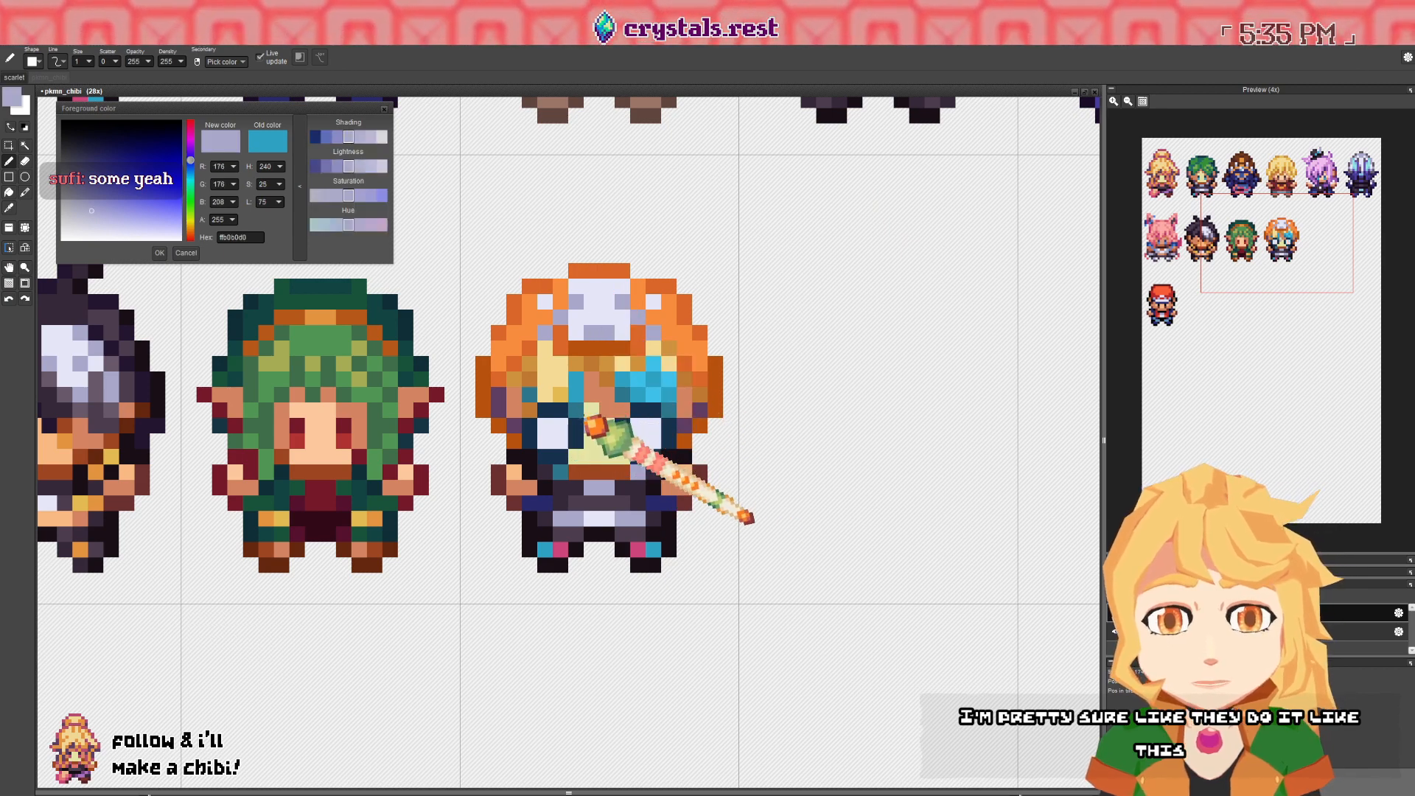
pyautogui.scroll(-4, 615, 426)
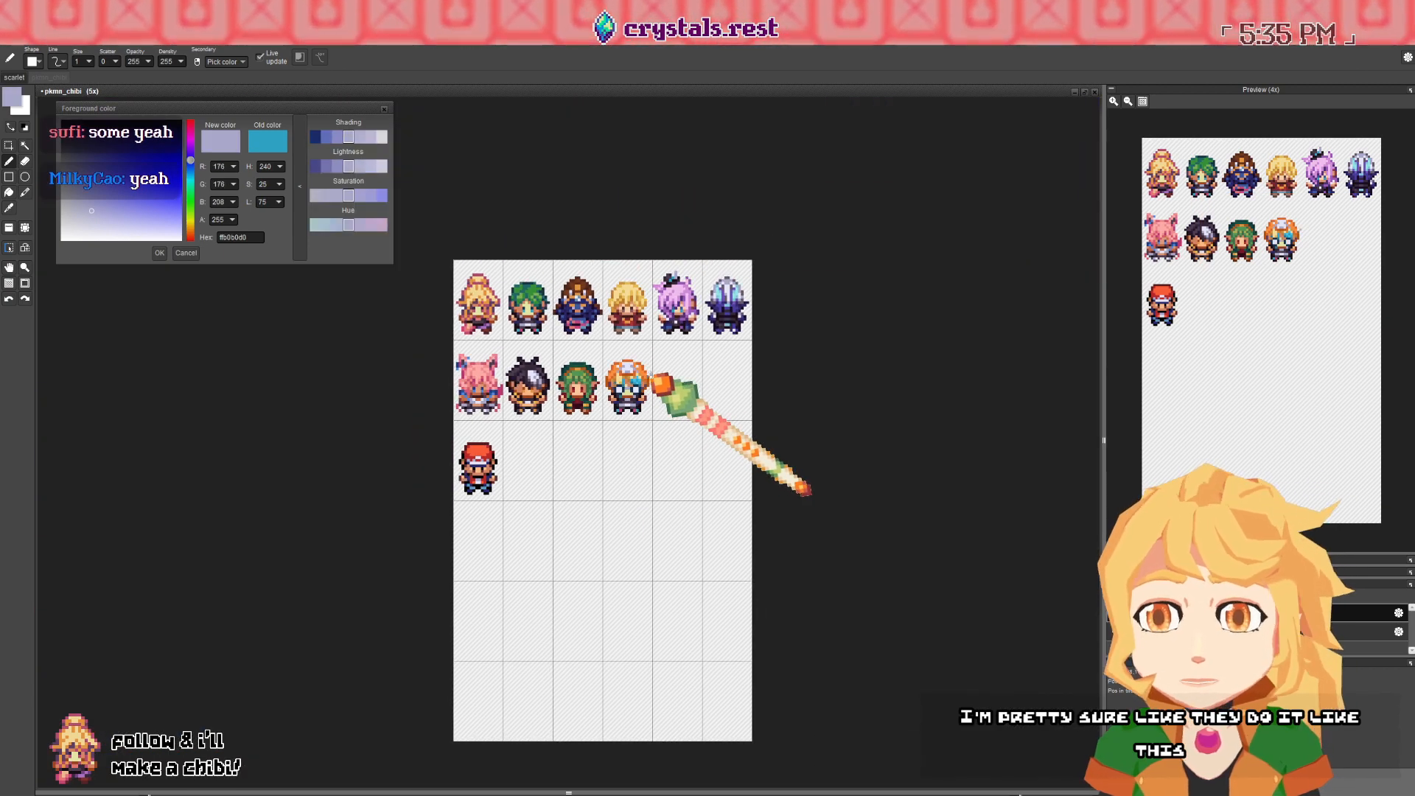
pyautogui.scroll(5, 651, 406)
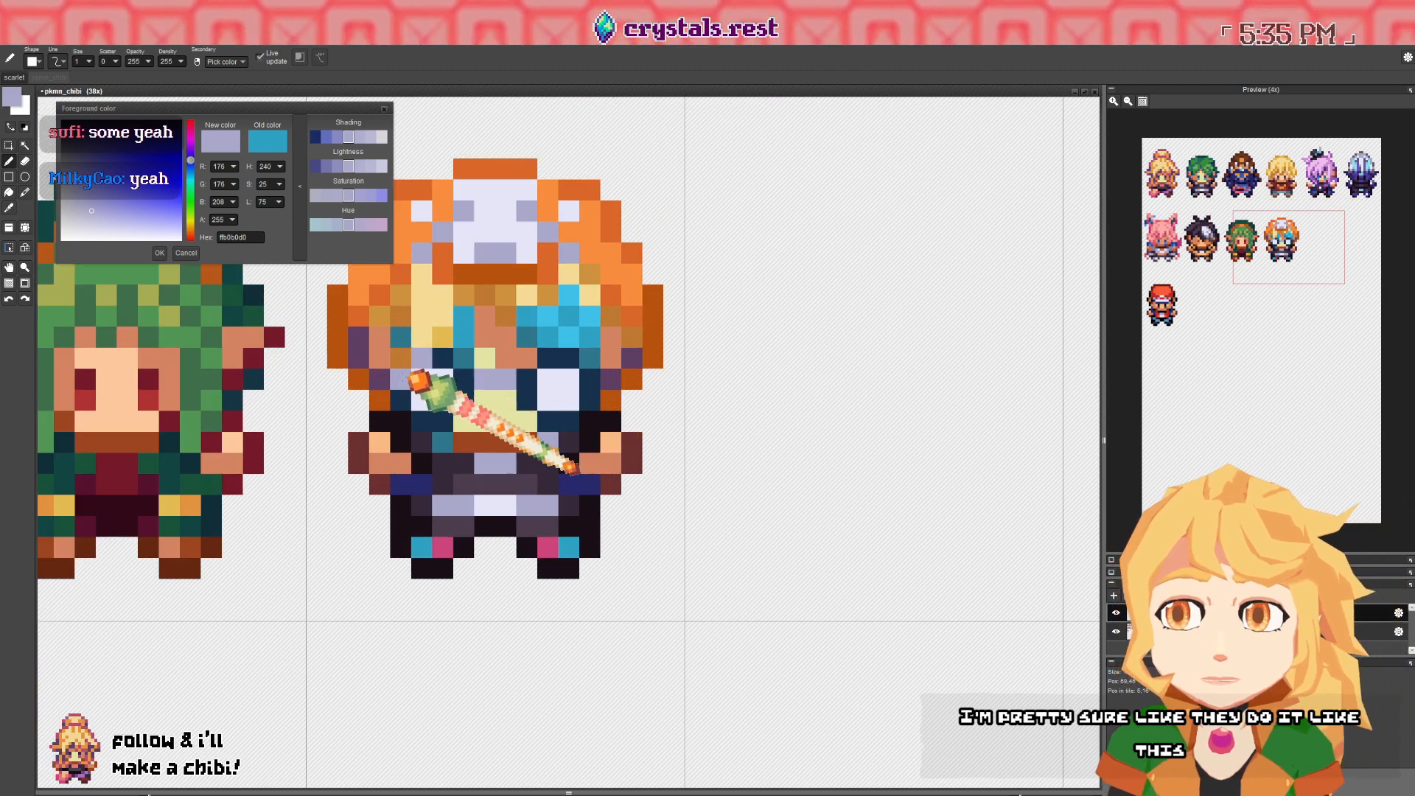
pyautogui.scroll(-5, 594, 381)
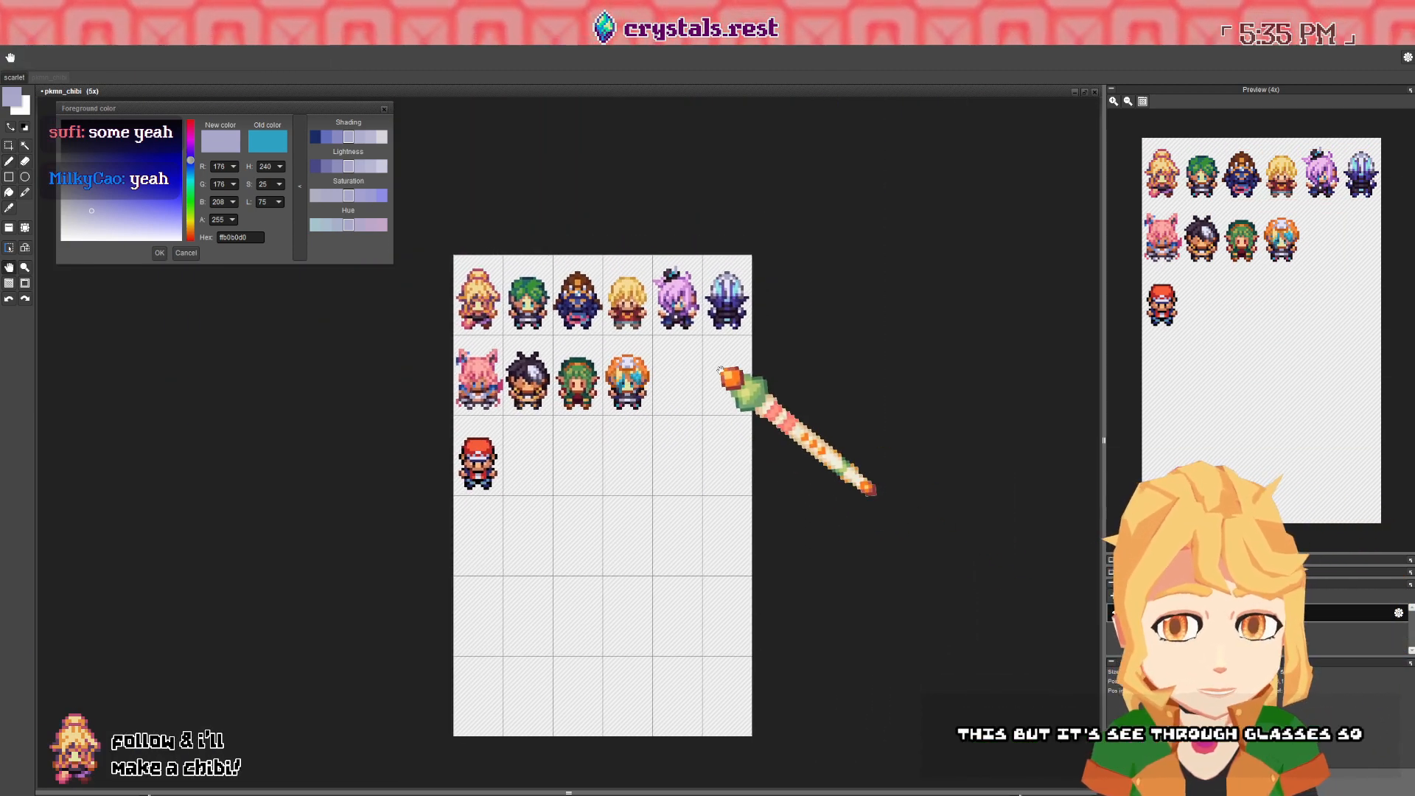
pyautogui.scroll(4, 678, 395)
pyautogui.scroll(2, 635, 380)
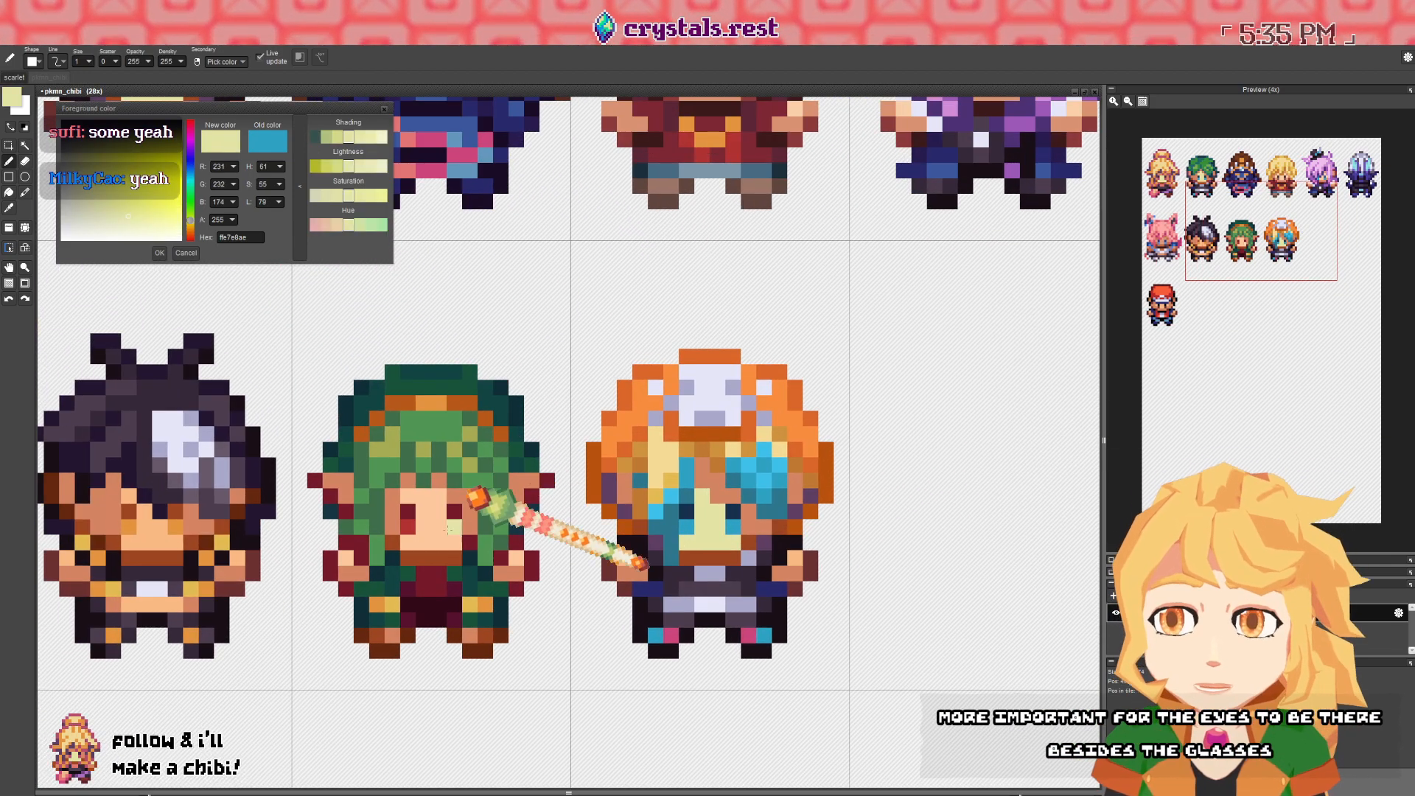
# - Fill the blond chibi's pale yellow-green face with the peach skin tone sampled from the green-haired chibi, and sample the darker skin shade
pyautogui.rightClick(501, 543)
pyautogui.moveTo(754, 526); pyautogui.dragTo(663, 489)
pyautogui.press('f')
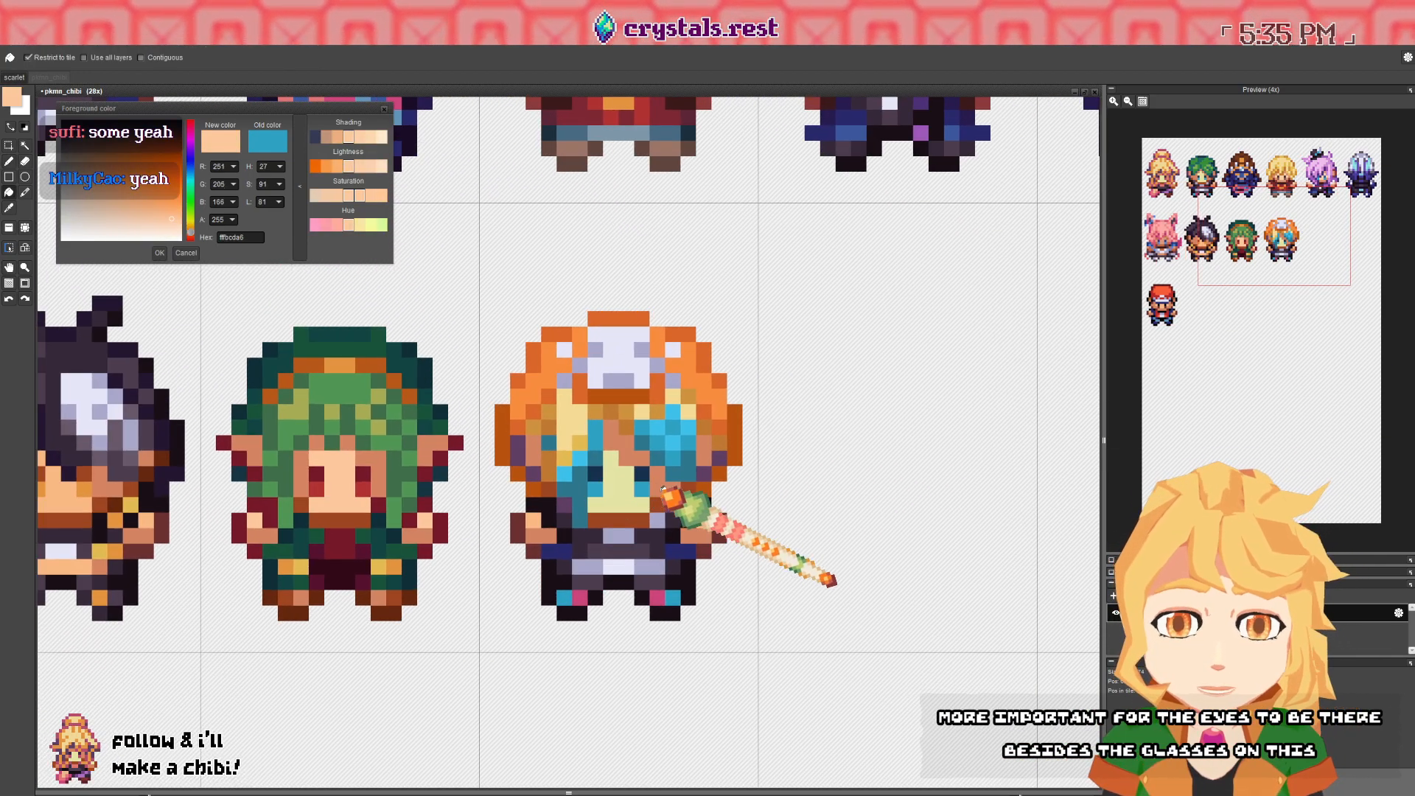
pyautogui.rightClick(677, 487)
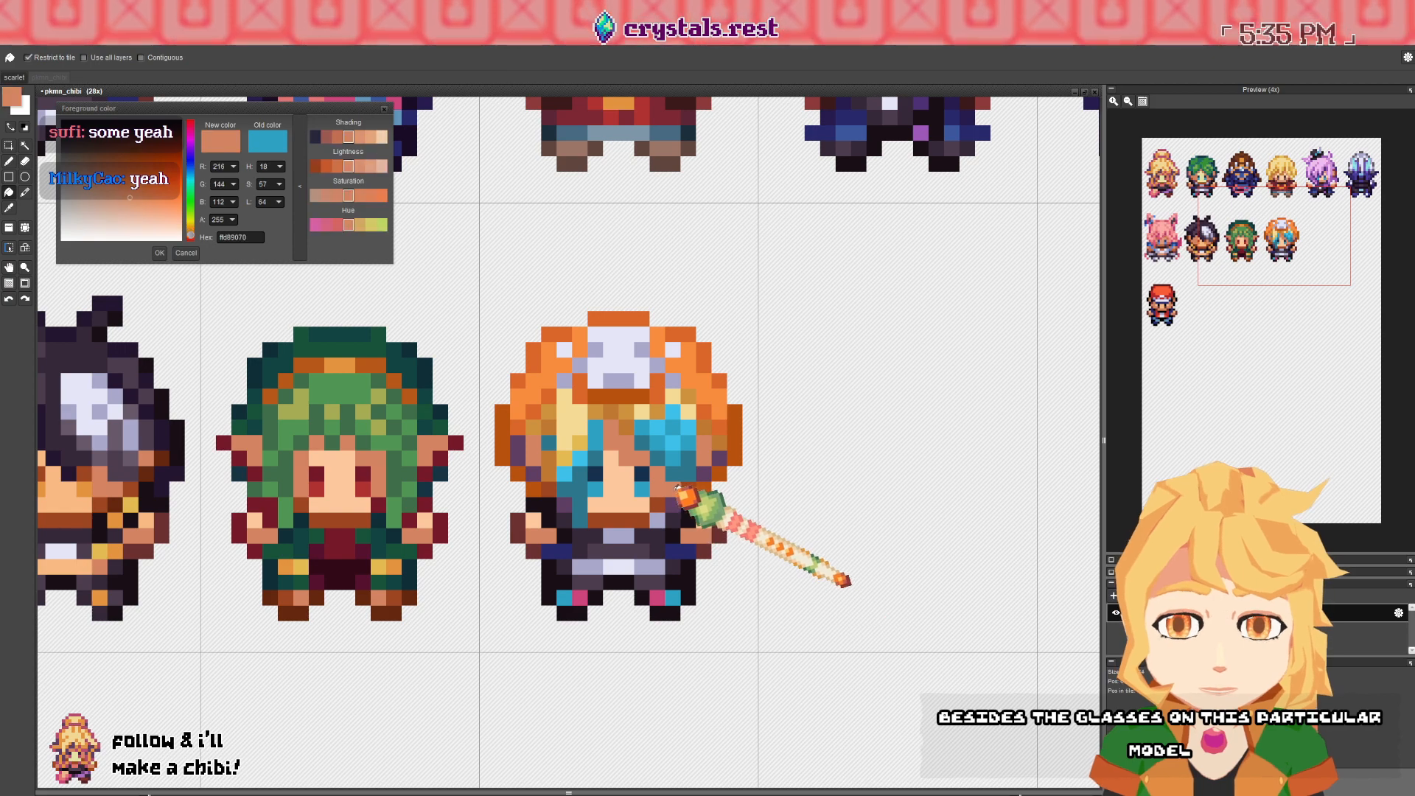
pyautogui.moveTo(691, 547); pyautogui.dragTo(691, 489)
# - Retouch the edges beneath the blond chibi's face with dark purple and brown sampled from its own pixels
pyautogui.press('b')
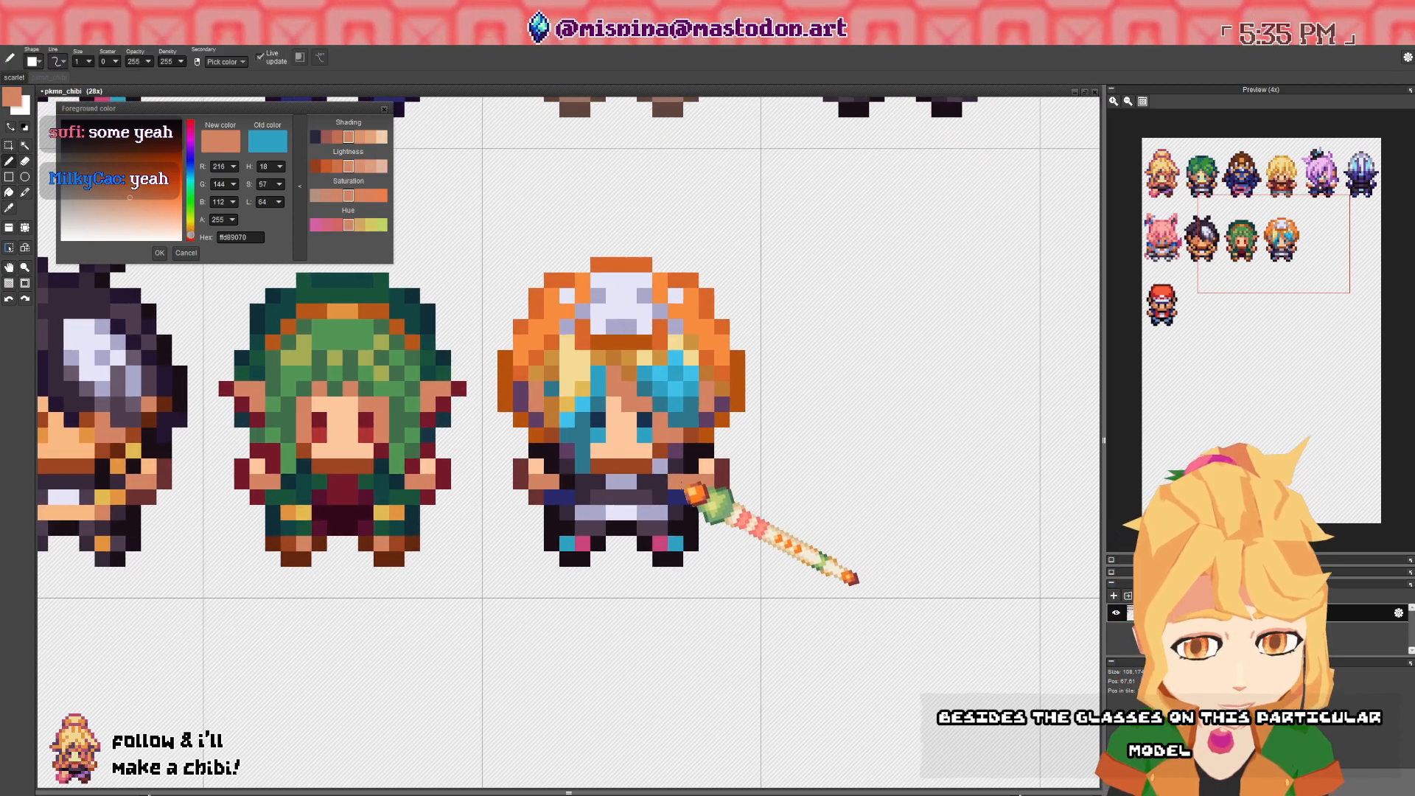
pyautogui.scroll(-1, 682, 478)
pyautogui.scroll(1, 667, 478)
pyautogui.rightClick(569, 458)
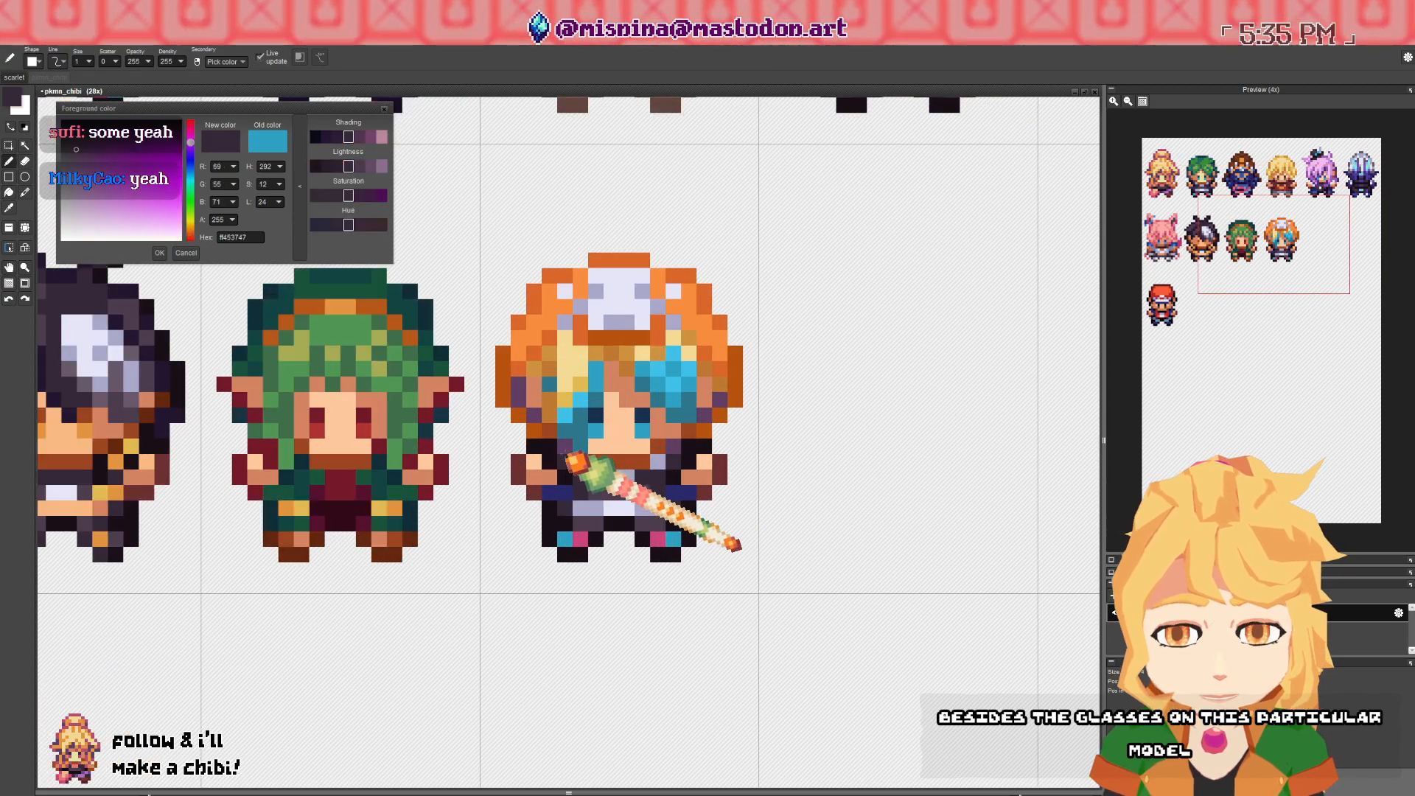
pyautogui.rightClick(669, 446)
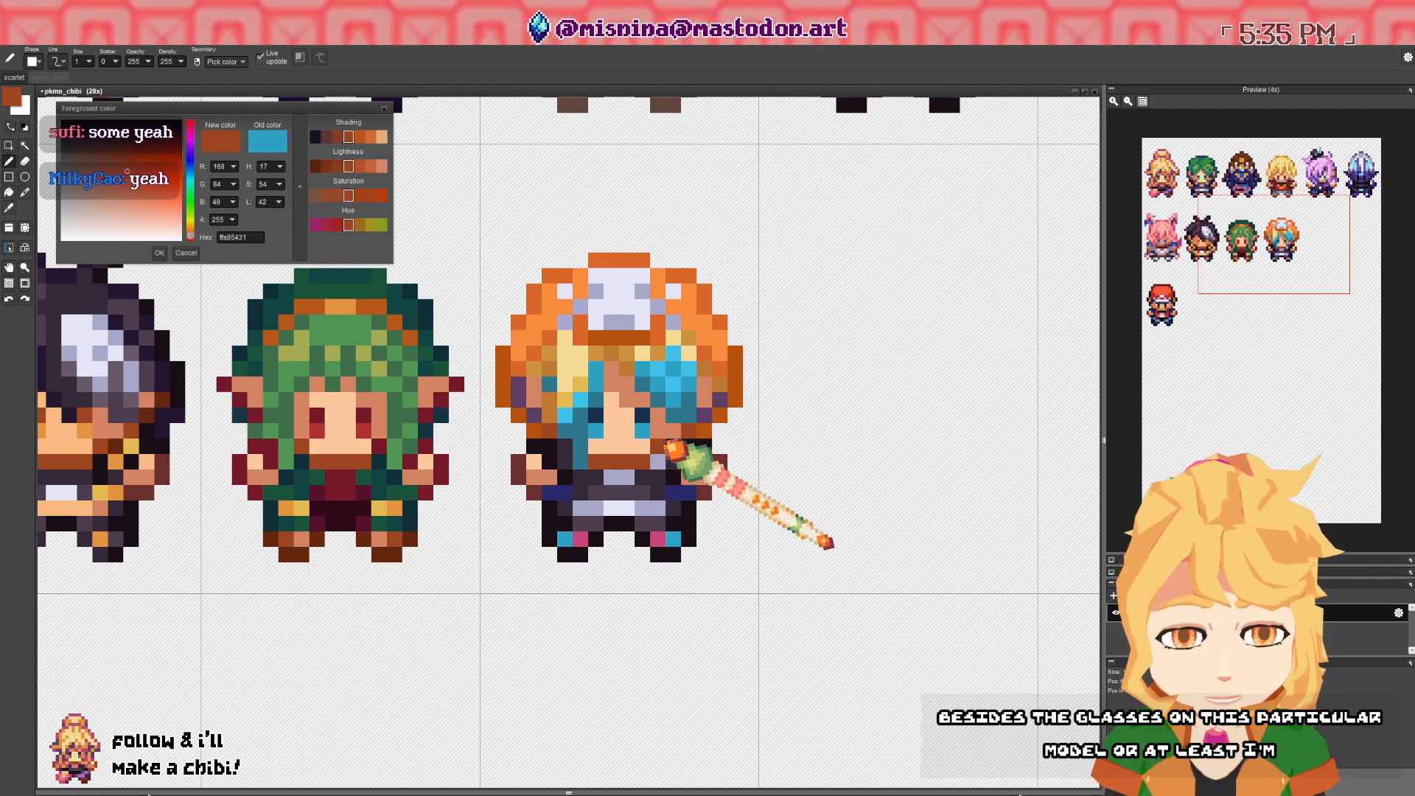
pyautogui.scroll(-1, 682, 431)
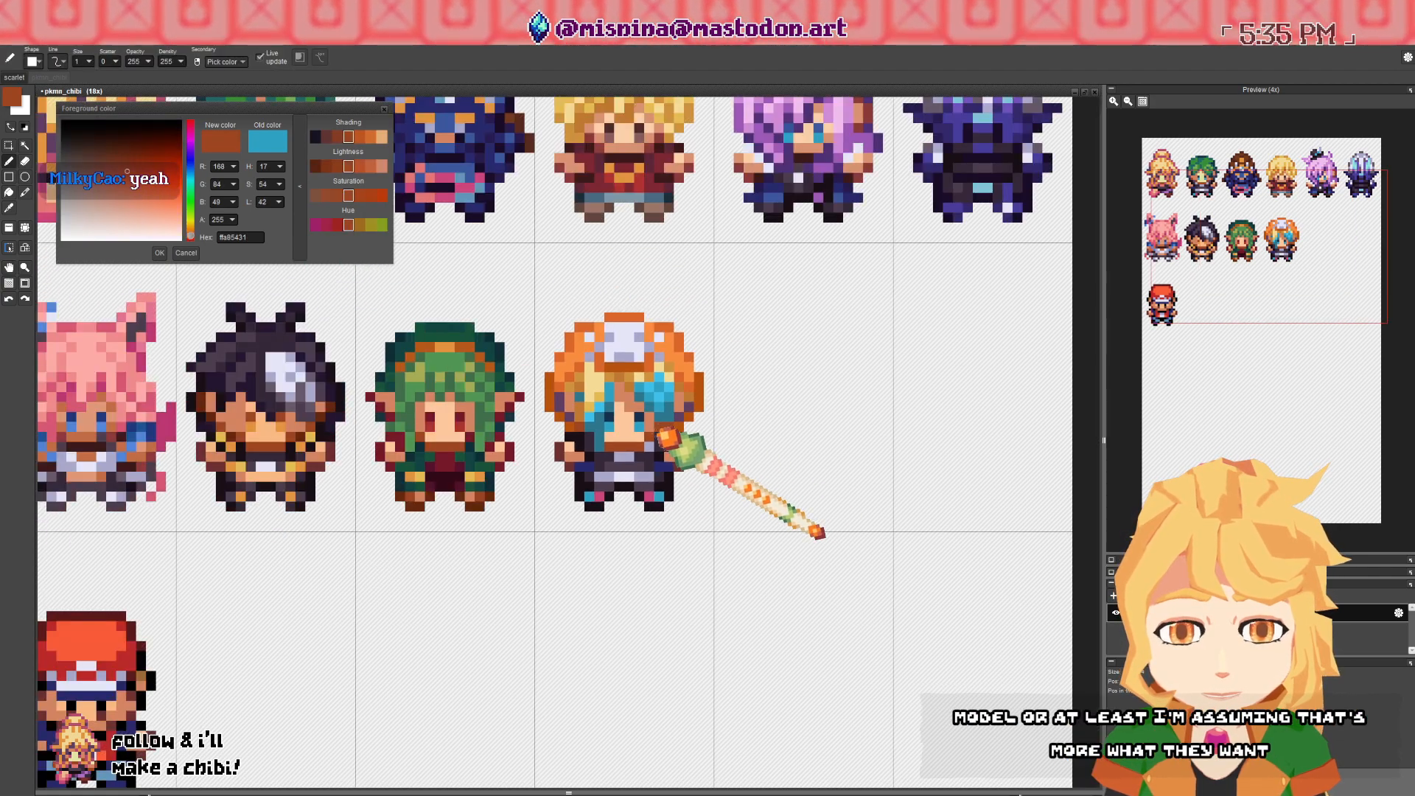
pyautogui.scroll(1, 661, 463)
pyautogui.press('space')
pyautogui.moveTo(665, 463); pyautogui.dragTo(660, 455)
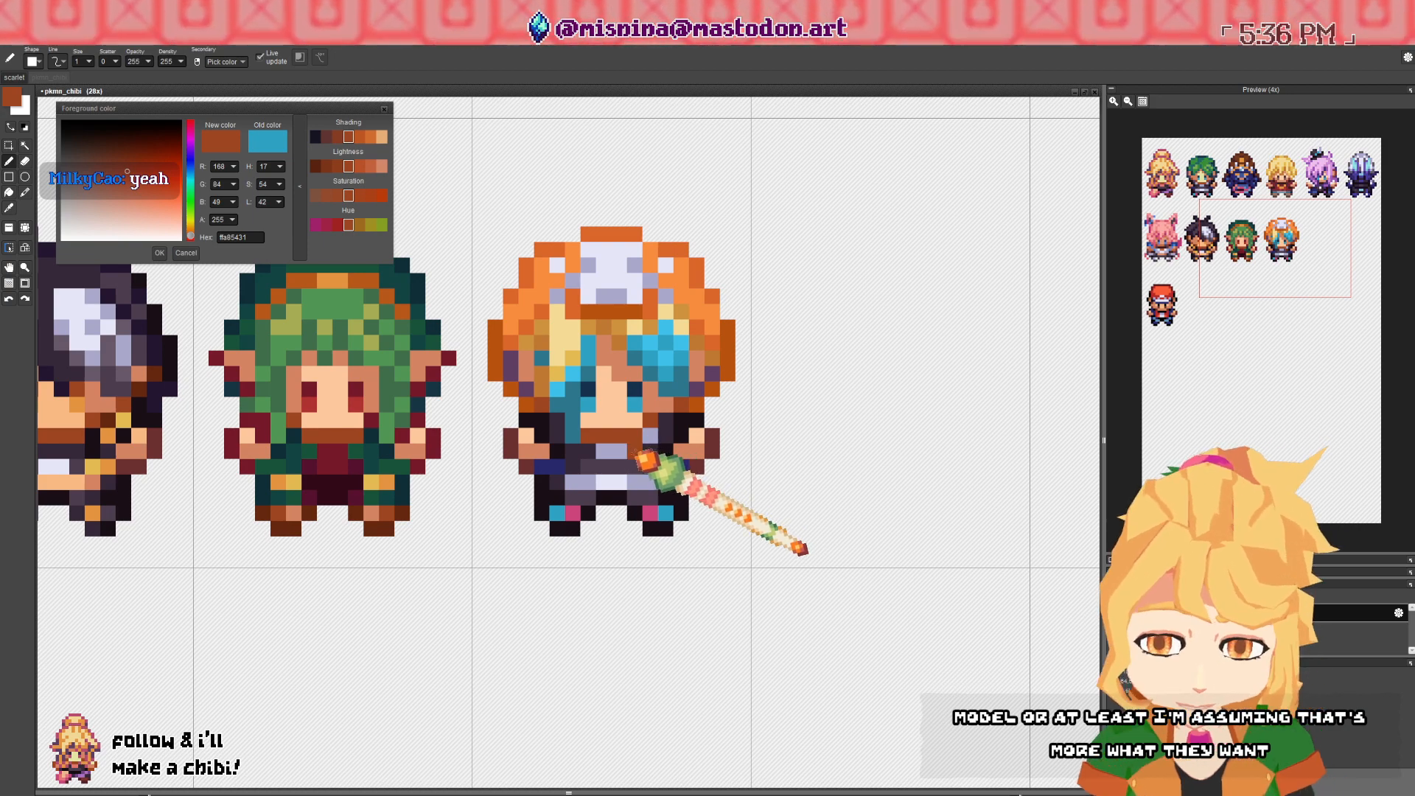
# - Paint the blond chibi's shirt light pink with a darker pink upper row, sampling both shades from the pink-haired chibi
pyautogui.scroll(-3, 619, 413)
pyautogui.scroll(1, 516, 402)
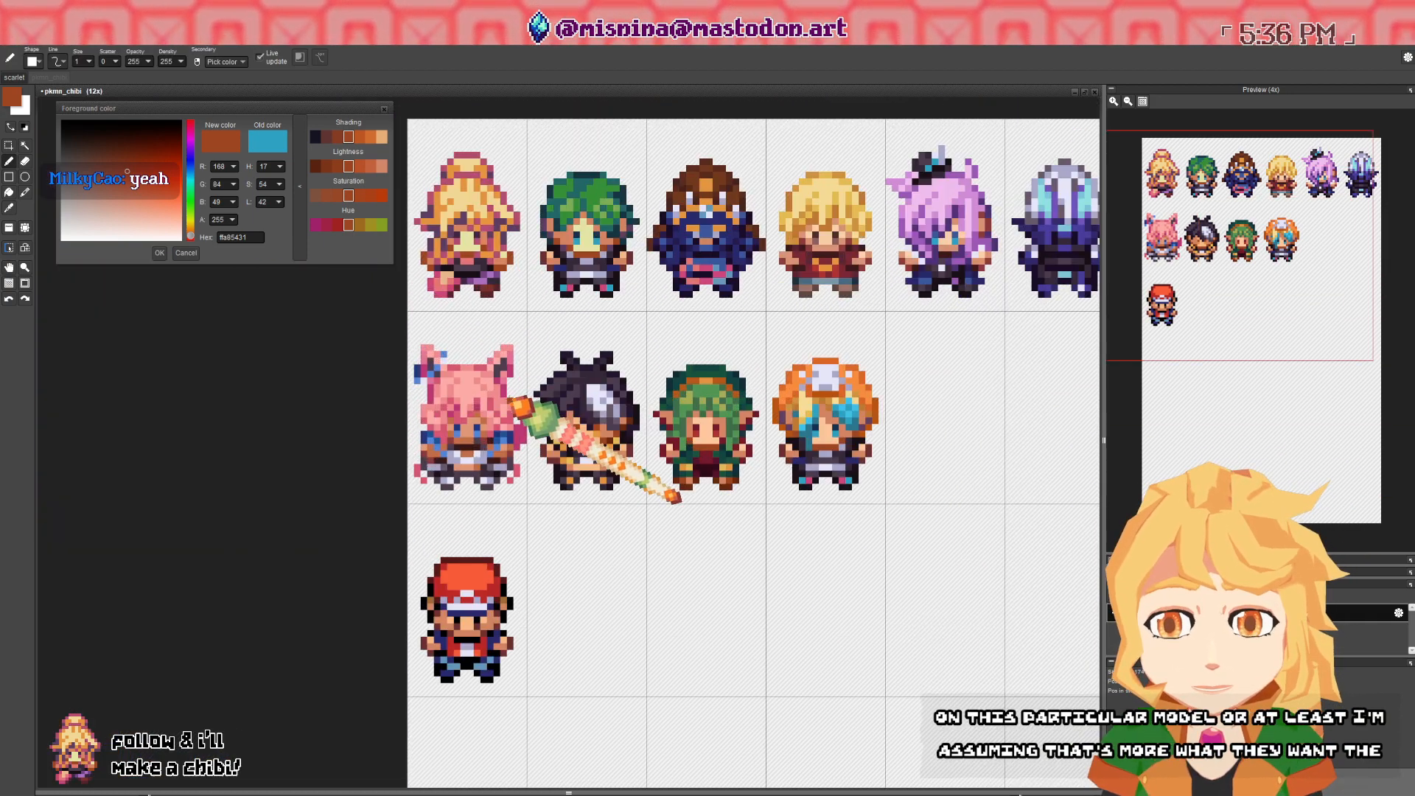
pyautogui.scroll(1, 509, 399)
pyautogui.rightClick(497, 395)
pyautogui.press('space')
pyautogui.moveTo(710, 400); pyautogui.dragTo(395, 324)
pyautogui.scroll(1, 658, 407)
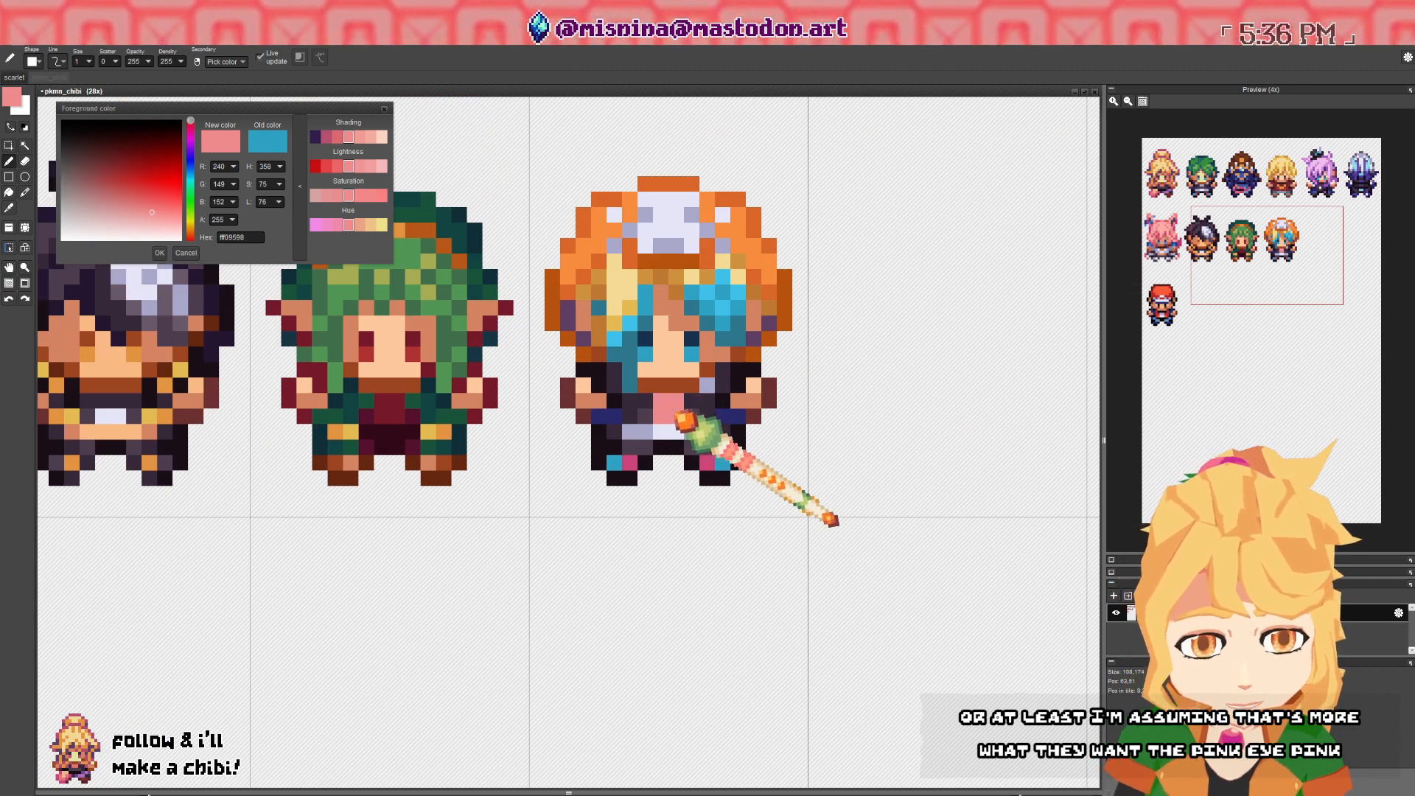
pyautogui.scroll(-3, 759, 424)
pyautogui.scroll(2, 485, 379)
pyautogui.rightClick(498, 391)
pyautogui.moveTo(700, 410); pyautogui.dragTo(348, 390)
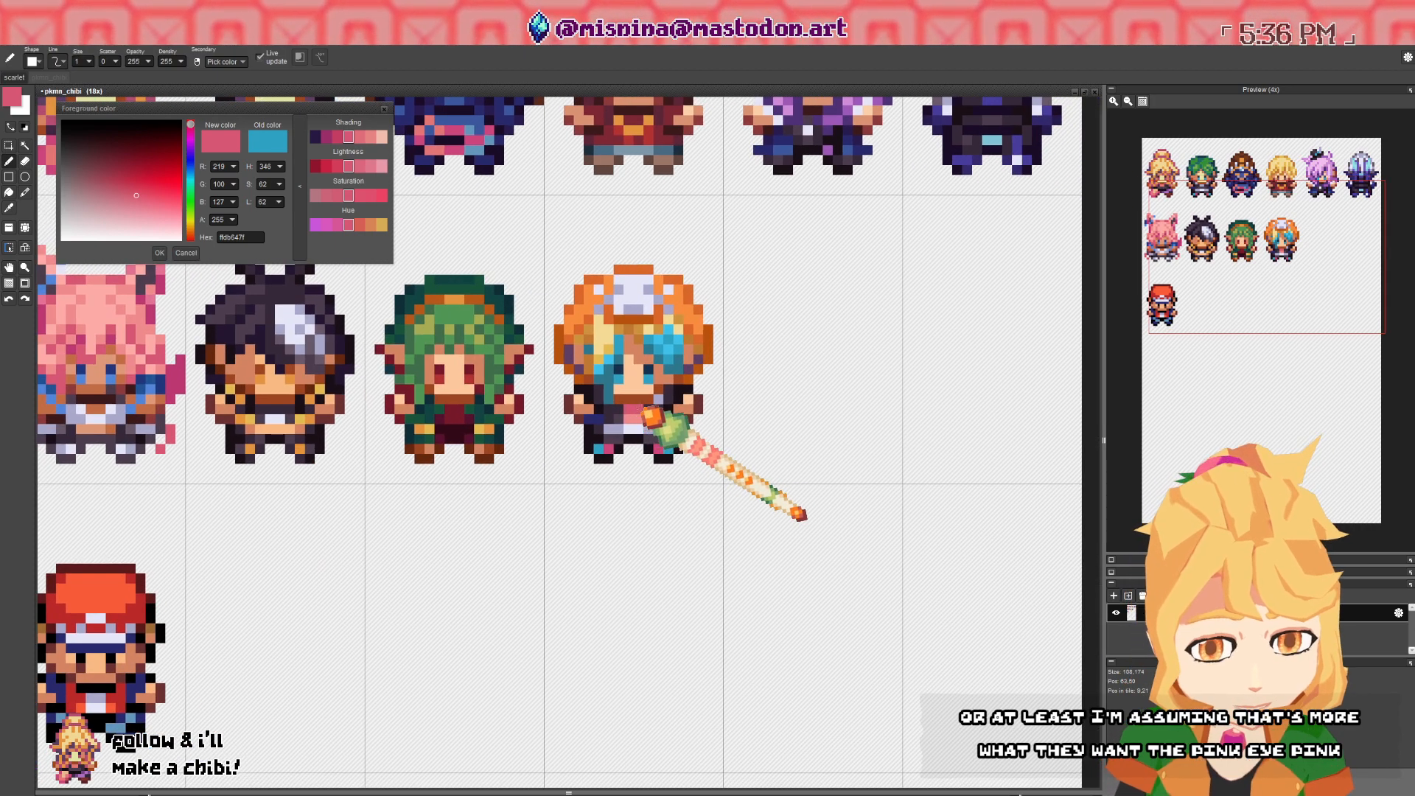
# - Cover the navy patches on the jacket's sides with the jacket's near-black, and sample the hand's dark brown shade
pyautogui.scroll(2, 705, 432)
pyautogui.rightClick(586, 435)
pyautogui.rightClick(592, 437)
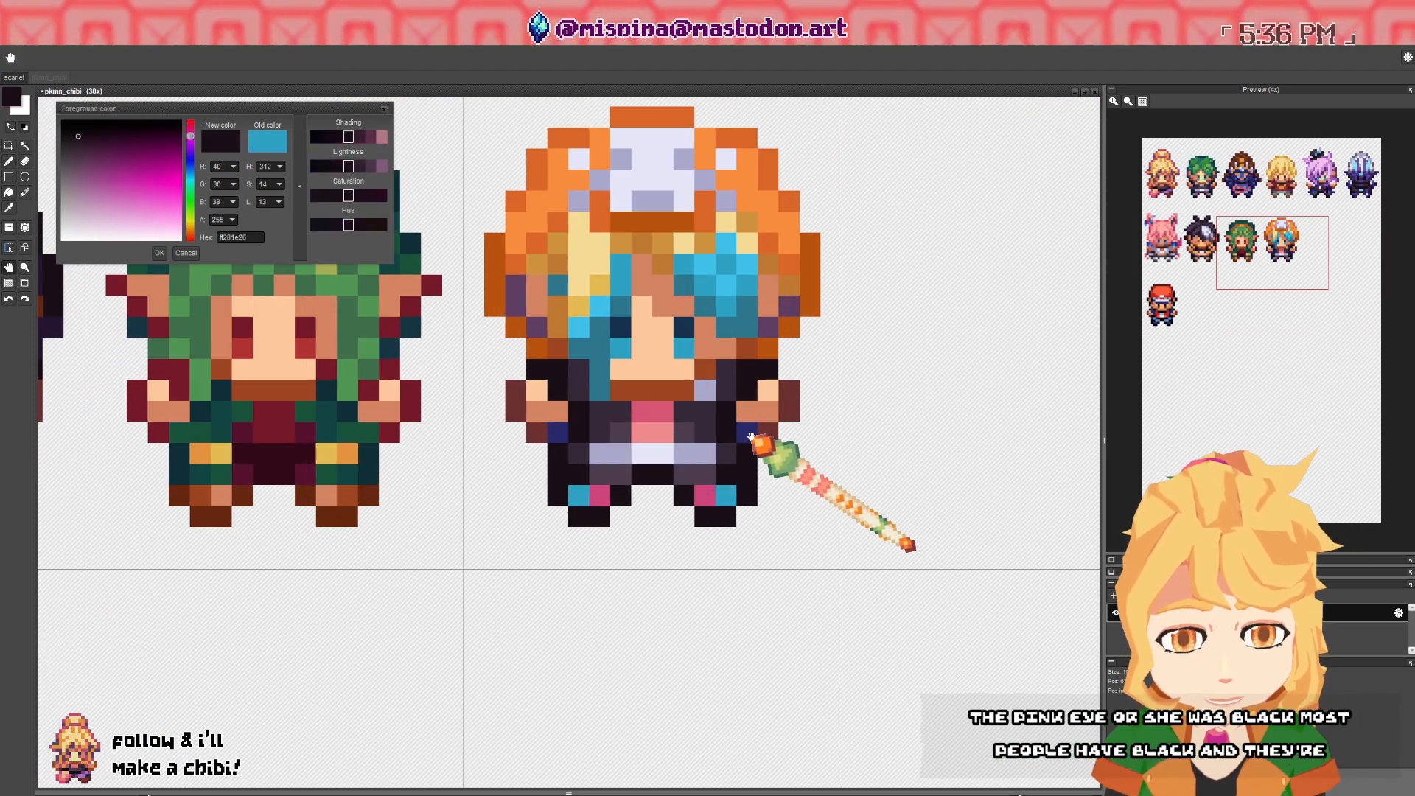
pyautogui.rightClick(770, 434)
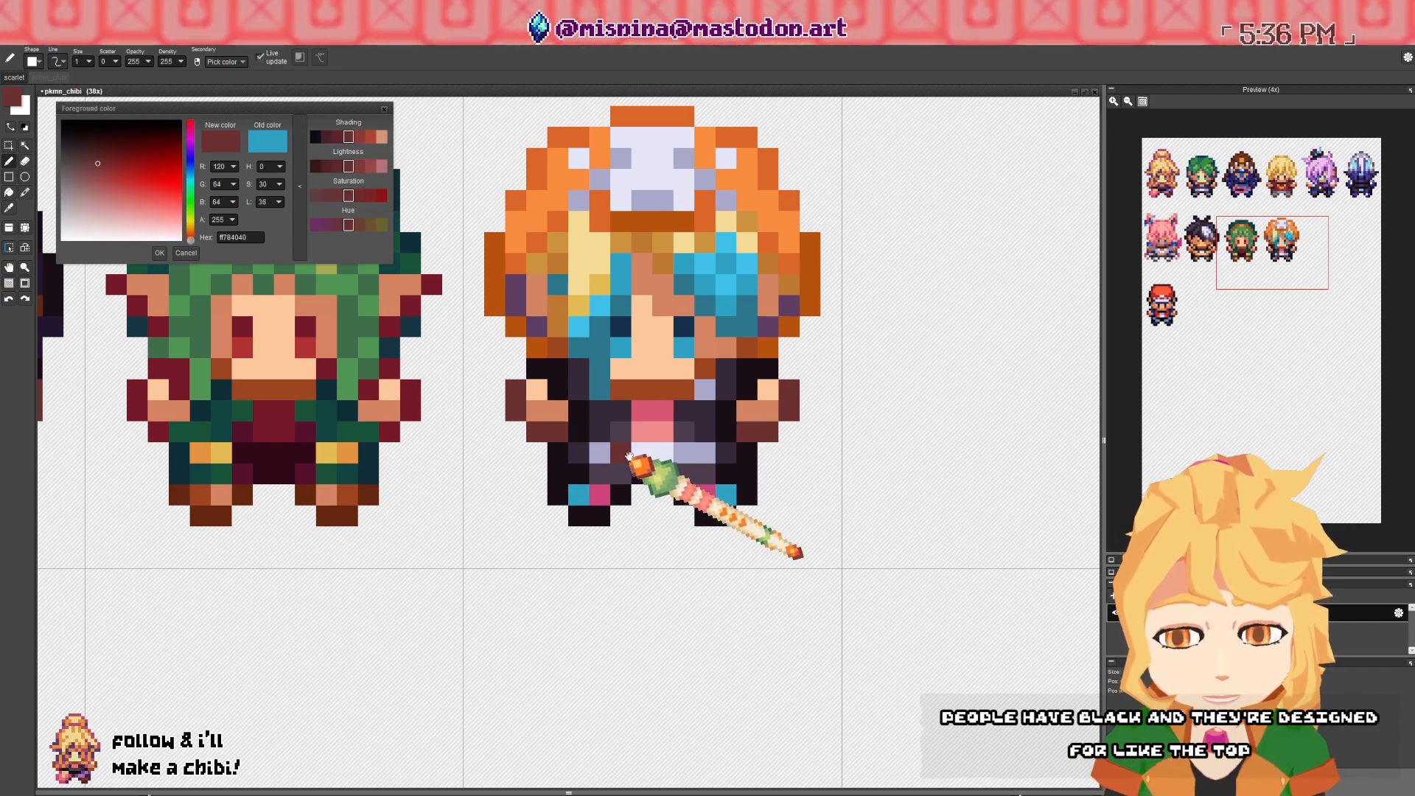
pyautogui.scroll(-2, 575, 437)
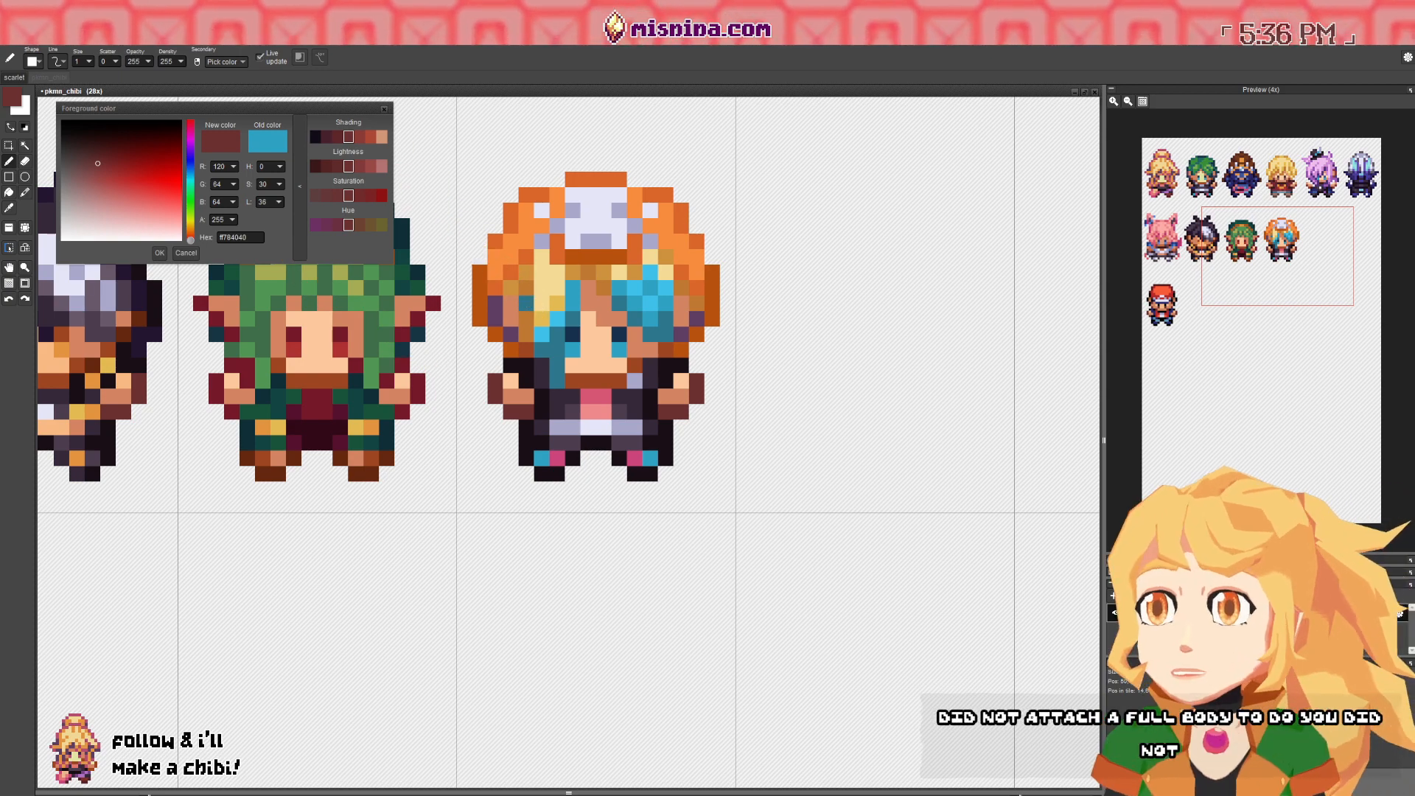
# - Recolor the boots' pink pixels with the belt's pale lavender and their cyan pixels with dark greyish purple
pyautogui.scroll(2, 243, 310)
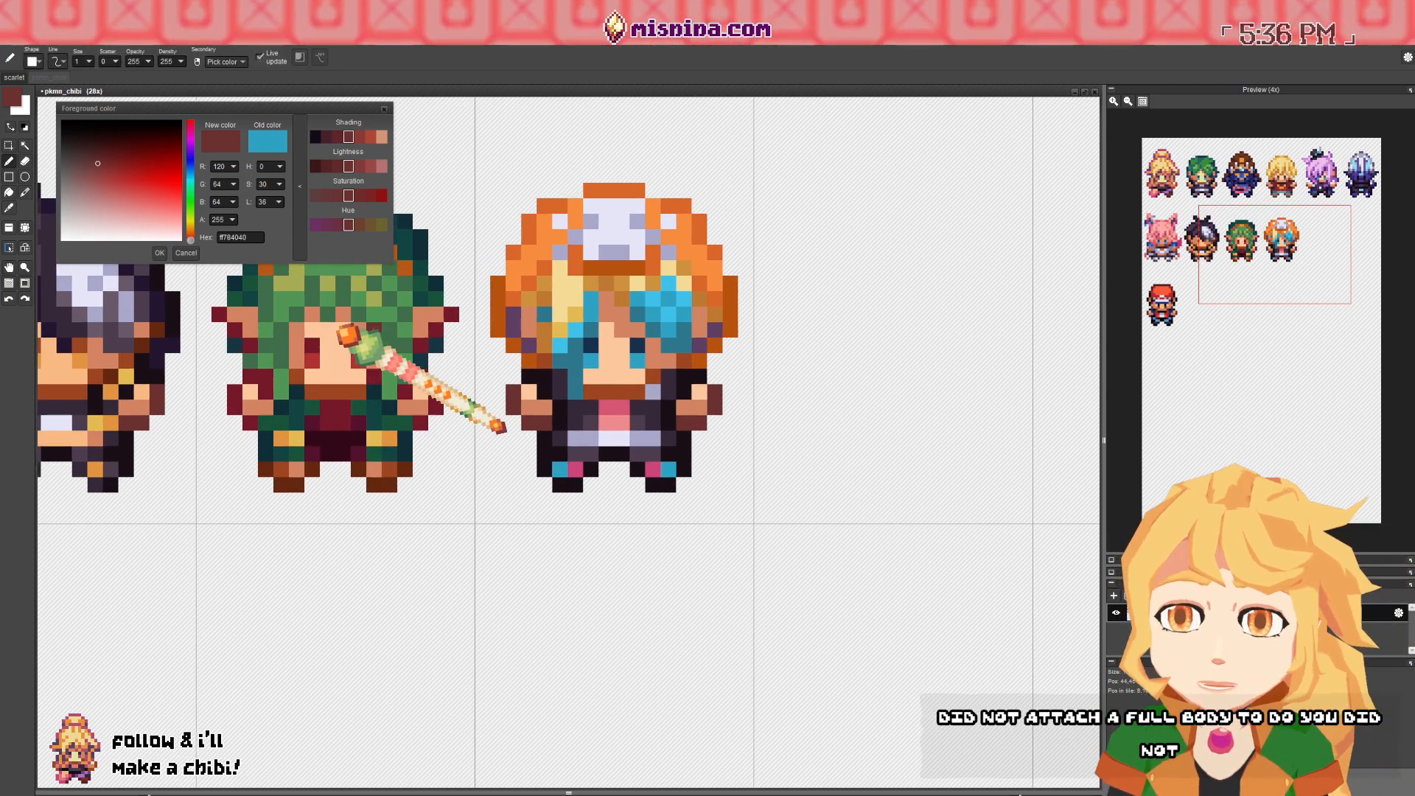
pyautogui.rightClick(623, 457)
pyautogui.rightClick(602, 445)
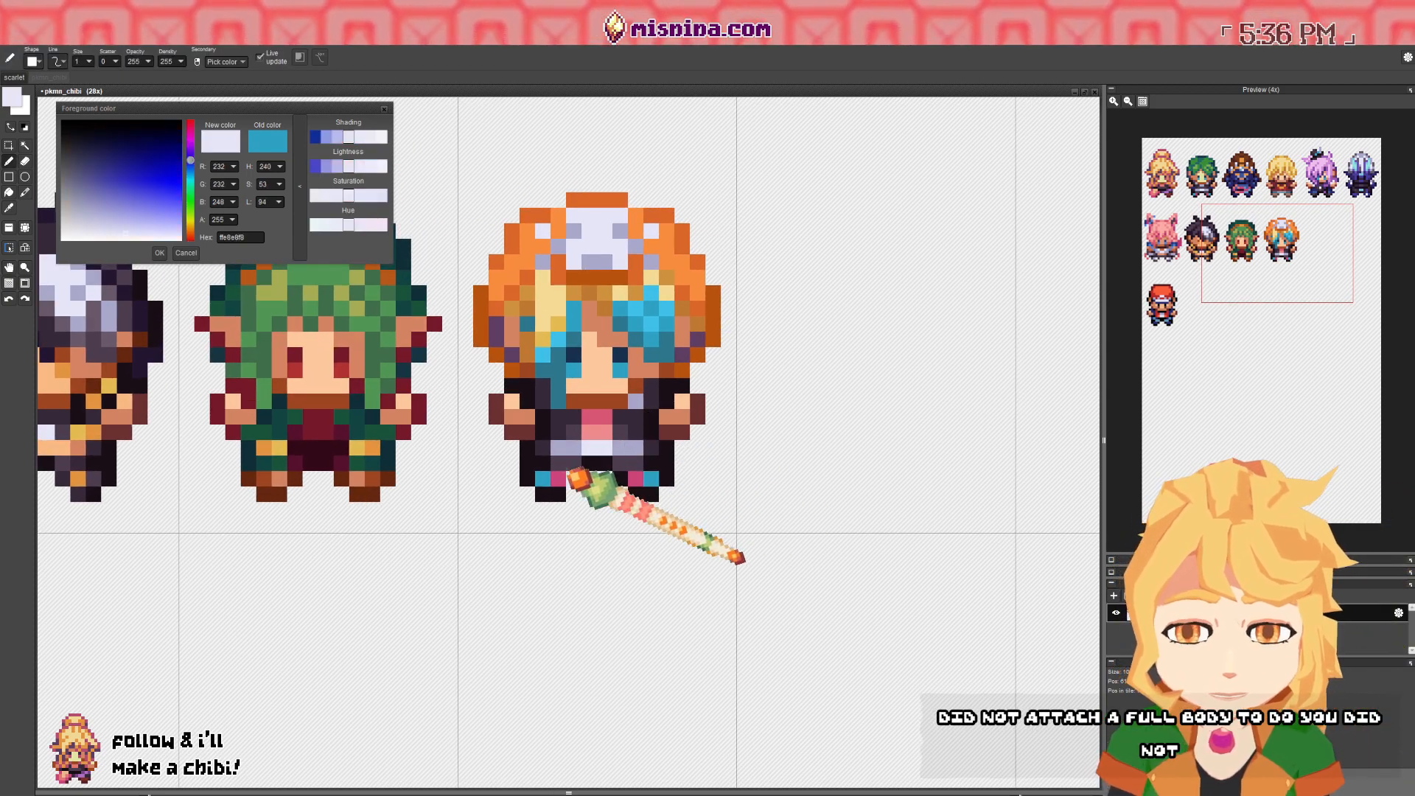
pyautogui.click(559, 475)
pyautogui.rightClick(638, 478)
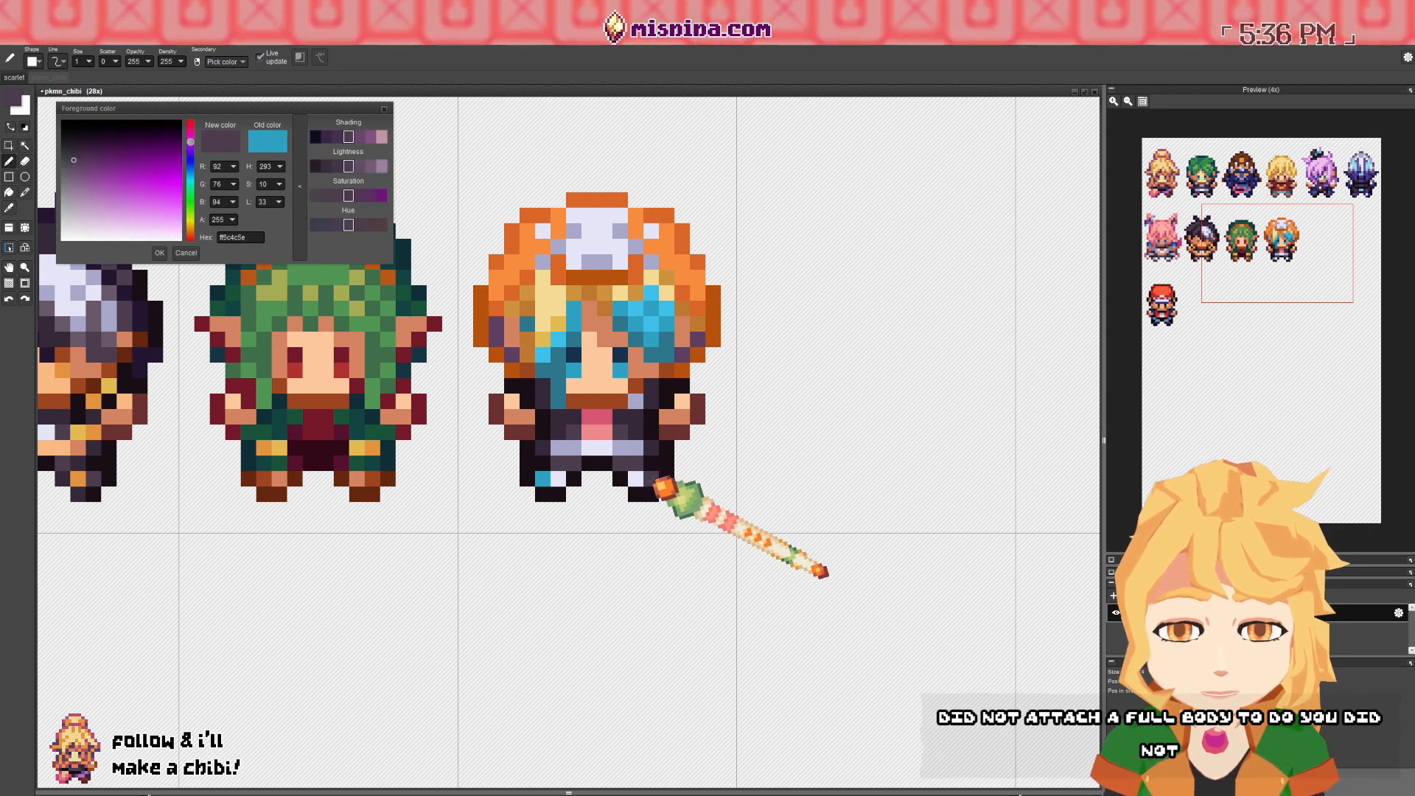
pyautogui.scroll(2, 575, 479)
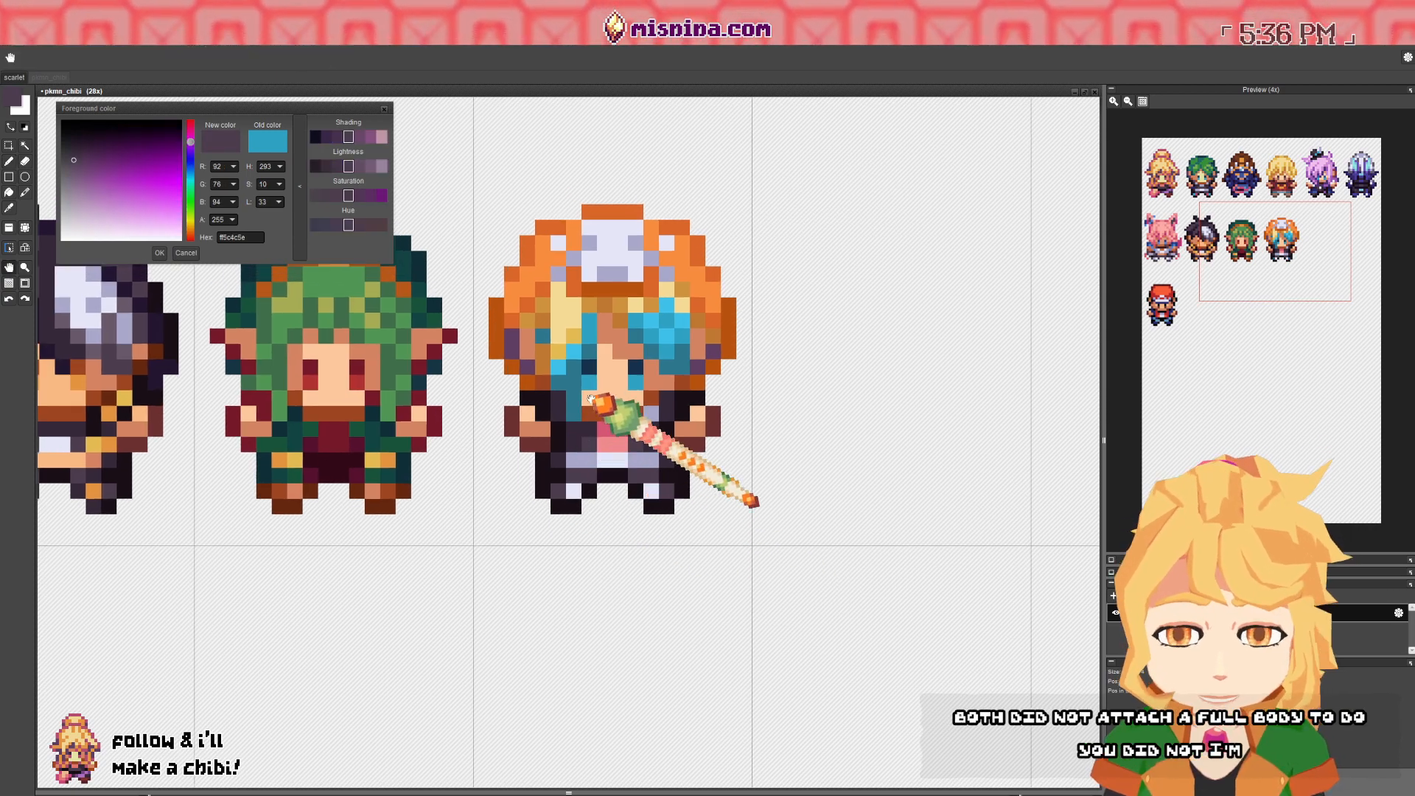
# - Add greyish lavender stripes to both upper sleeves, shading around them with the jacket's dark purple and near-black
pyautogui.scroll(1, 601, 440)
pyautogui.rightClick(590, 465)
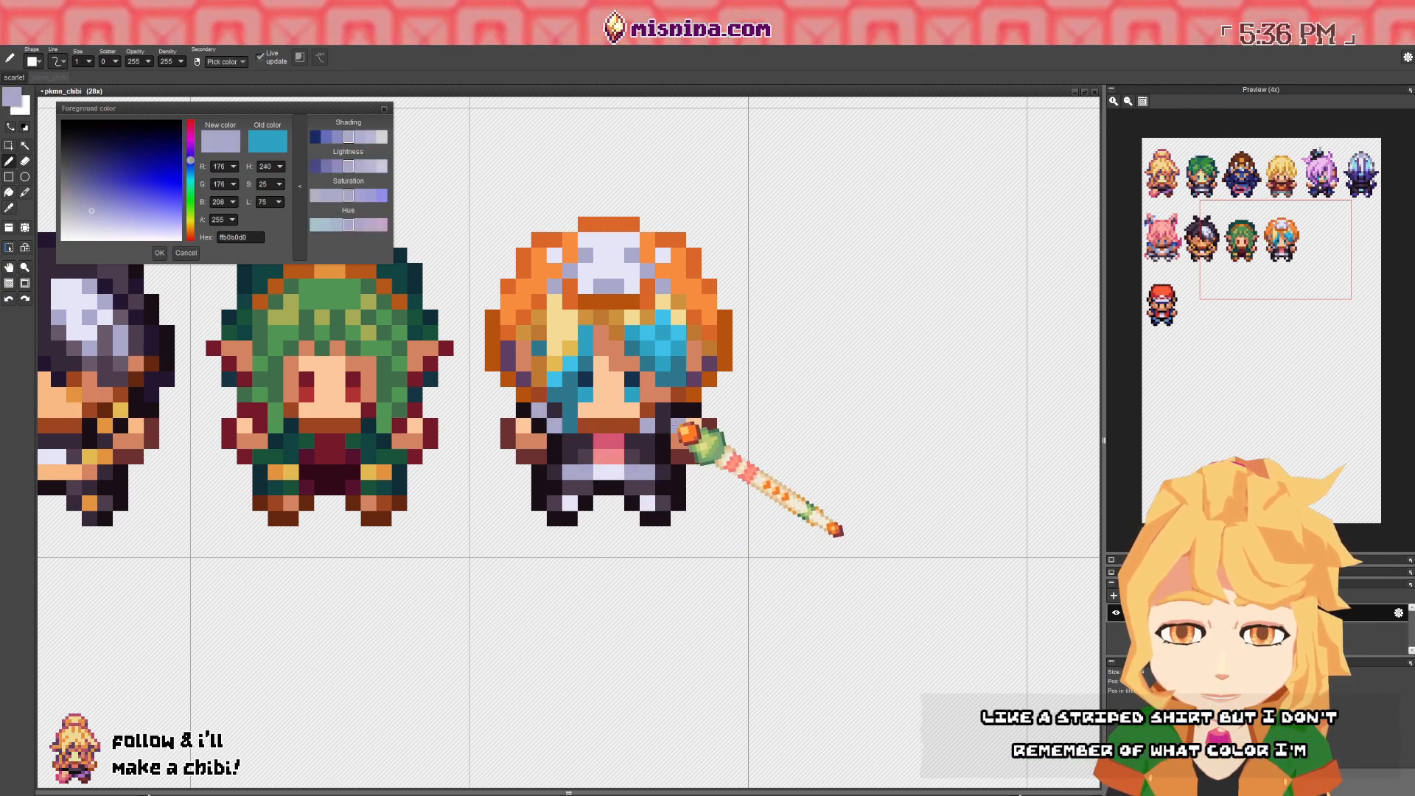
pyautogui.rightClick(672, 418)
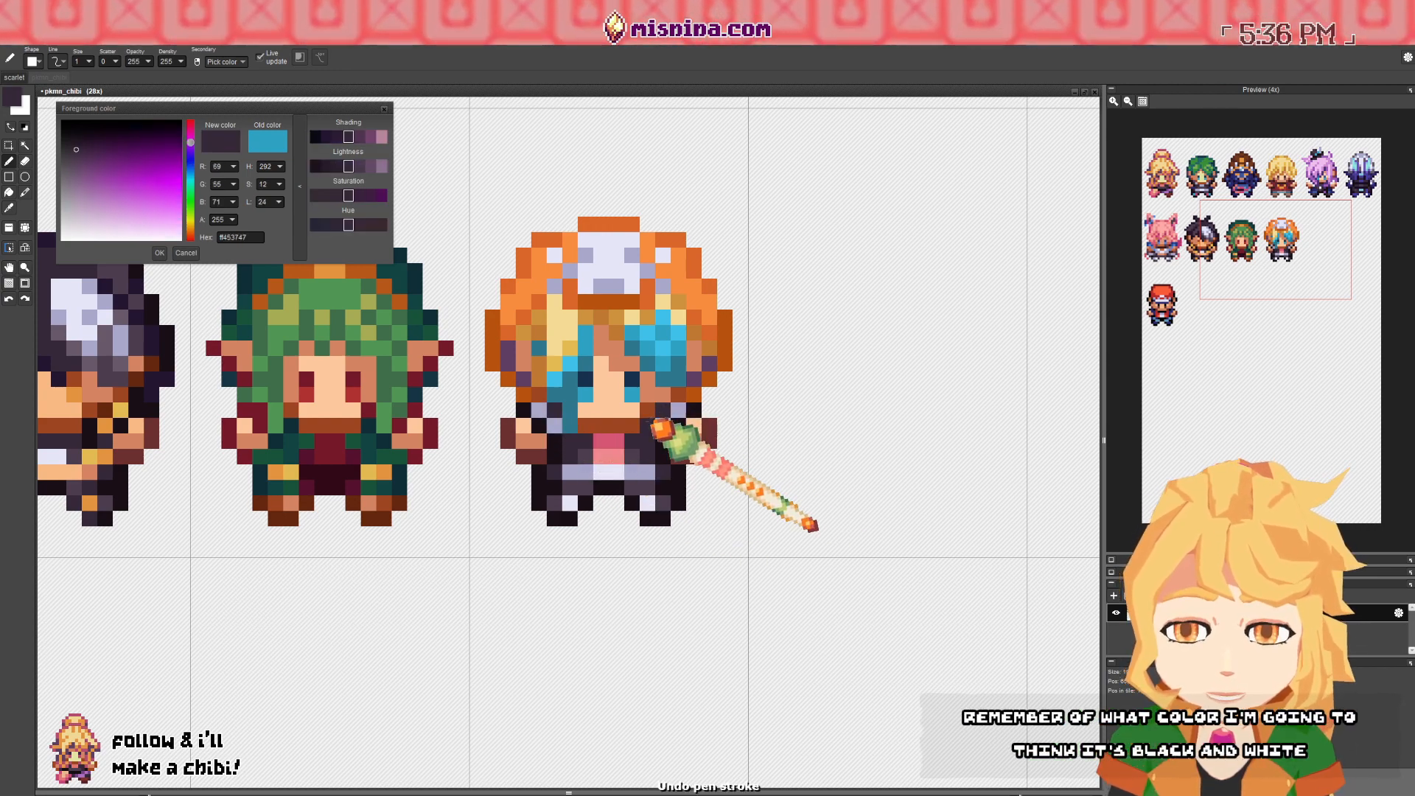
pyautogui.scroll(-2, 672, 418)
pyautogui.scroll(2, 686, 443)
pyautogui.rightClick(686, 426)
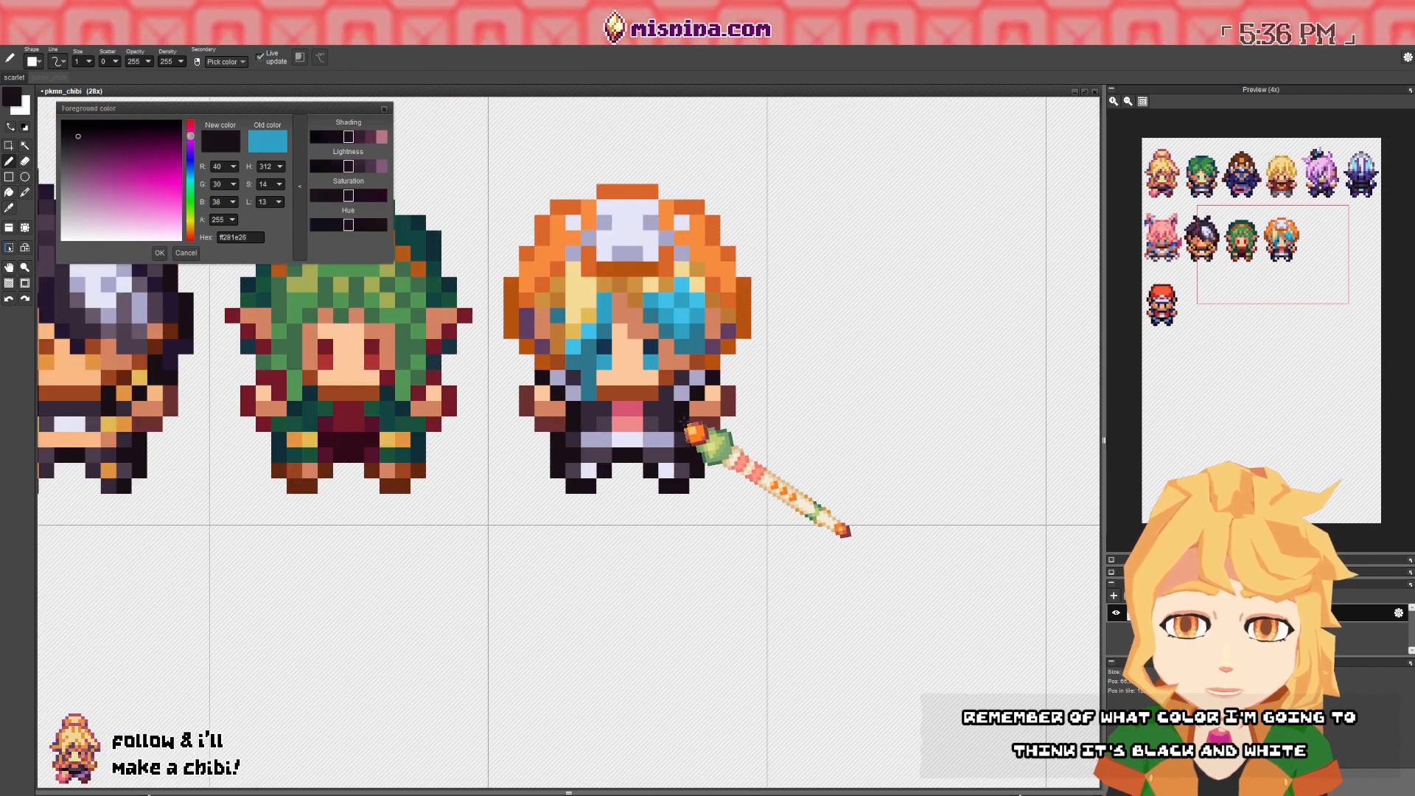
# - Narrow the light pink part of the shirt with dark greyish purple sampled from the jacket
pyautogui.scroll(-4, 586, 400)
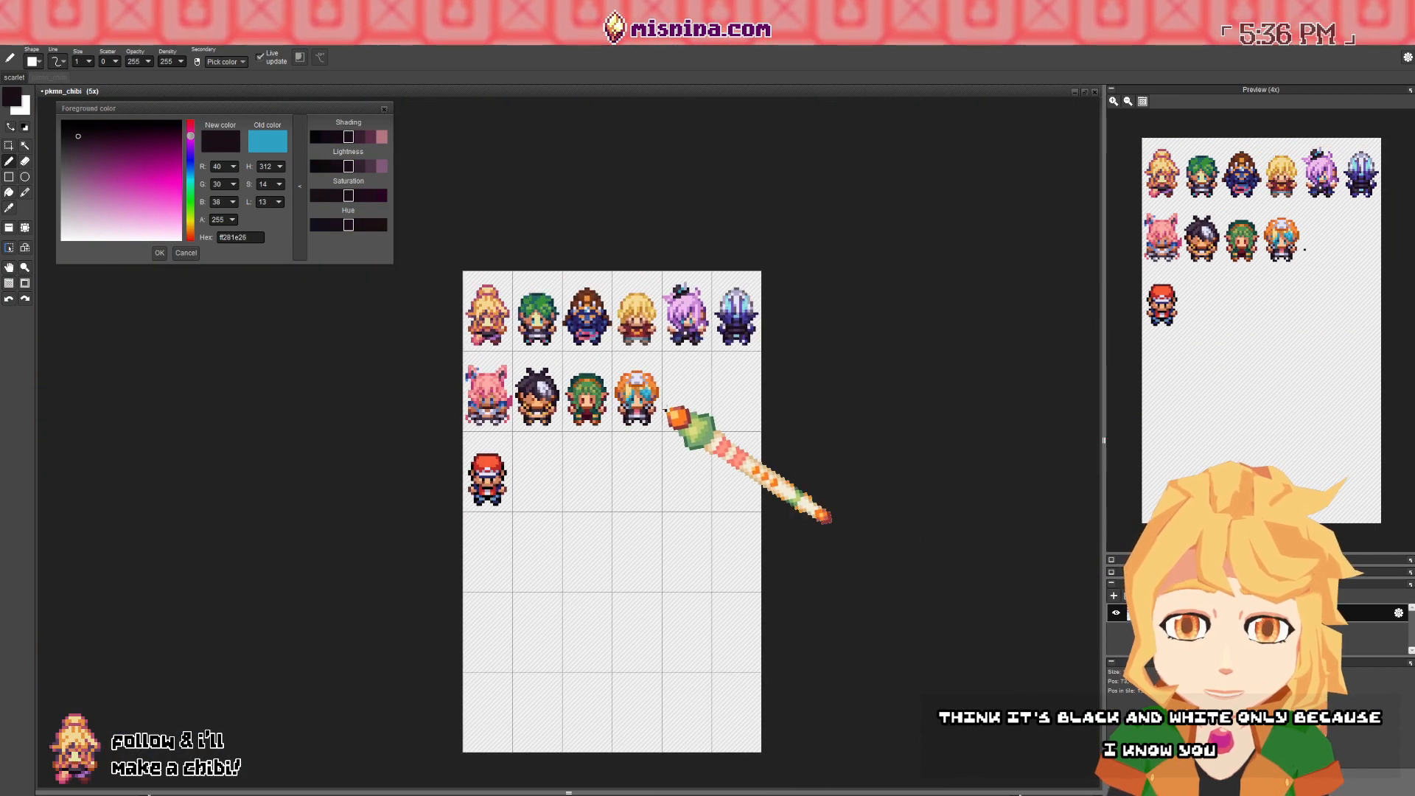
pyautogui.scroll(4, 648, 421)
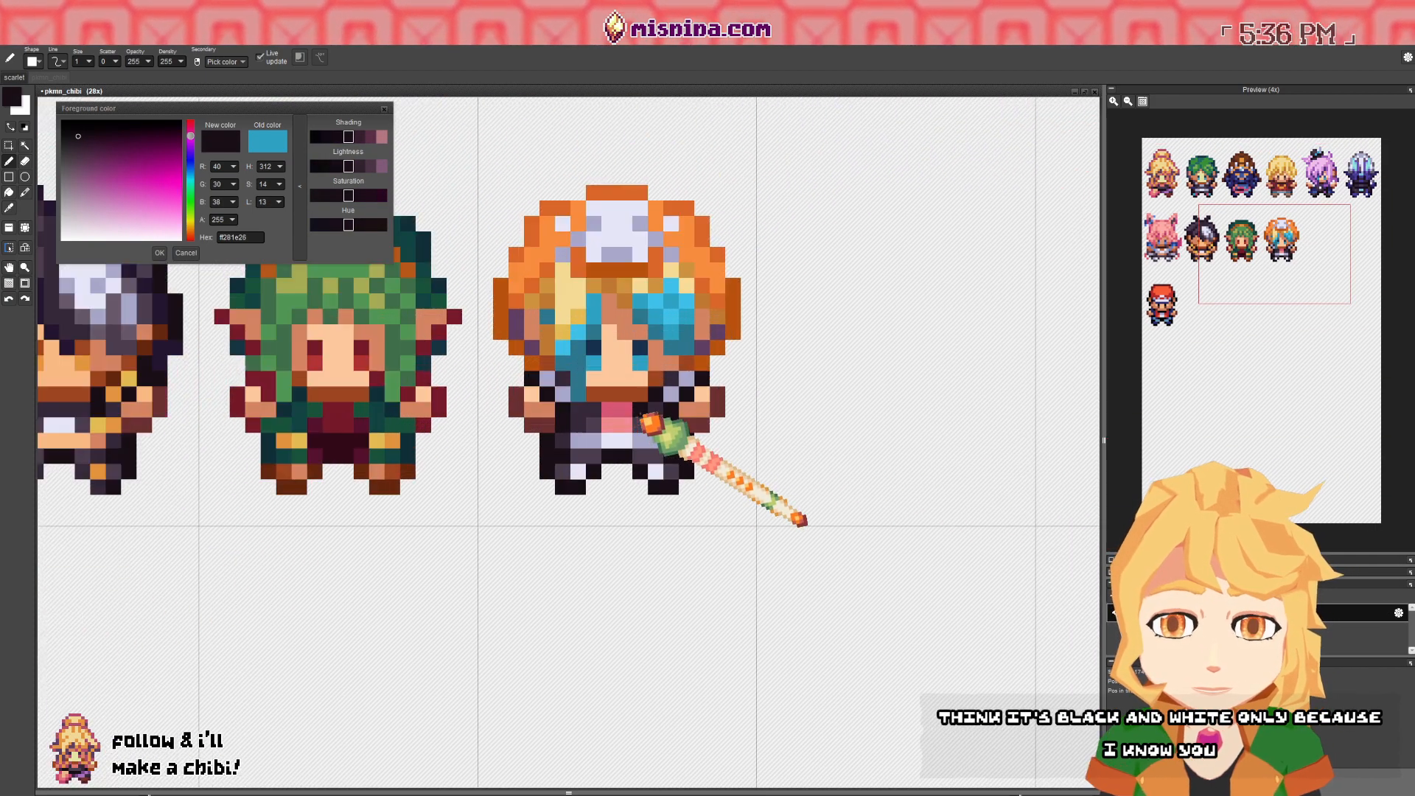
pyautogui.rightClick(635, 430)
pyautogui.scroll(-4, 635, 430)
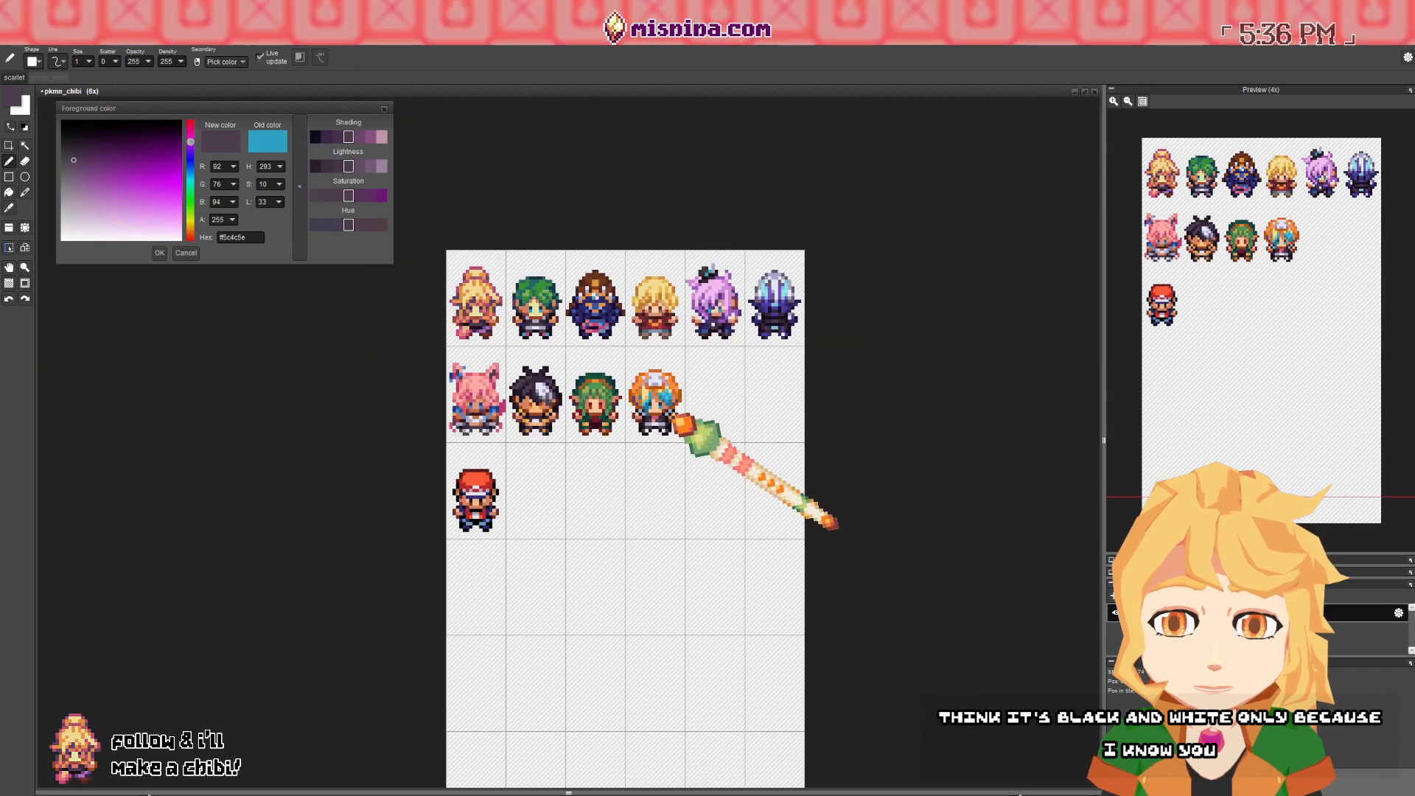
pyautogui.scroll(-1, 677, 417)
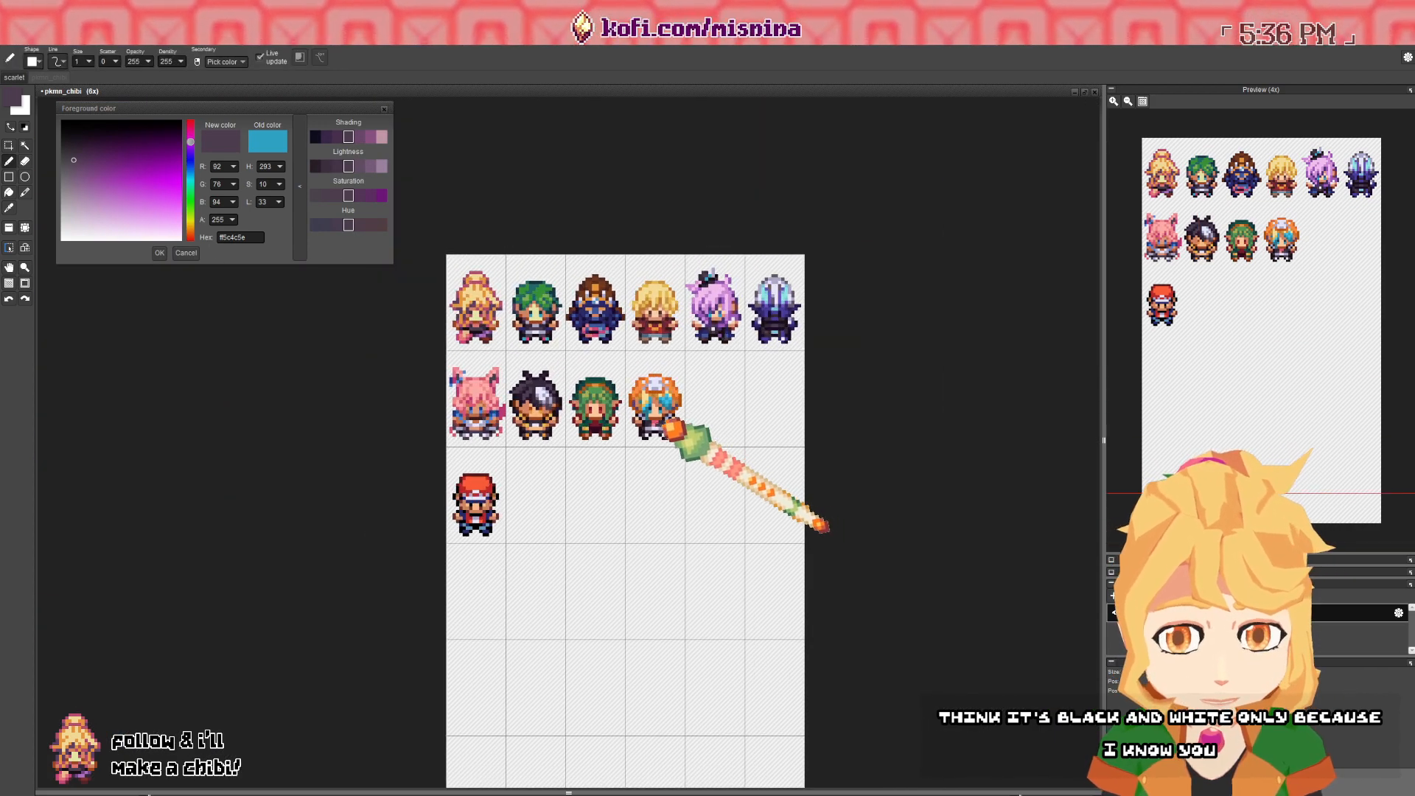
# - Try greyish lavender sampled from the outfit on the jacket front beside the pink shirt
pyautogui.scroll(5, 673, 417)
pyautogui.rightClick(663, 423)
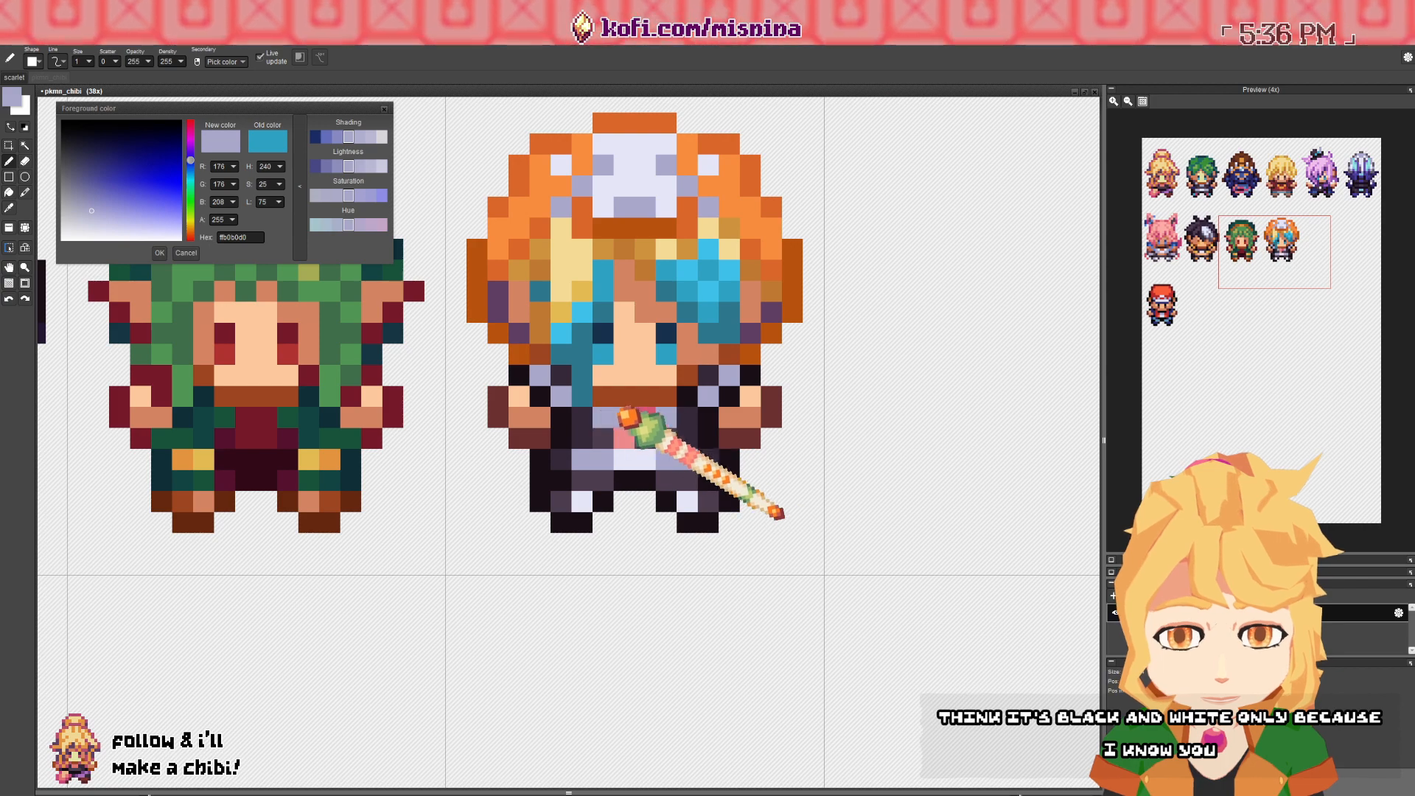
pyautogui.scroll(-6, 681, 414)
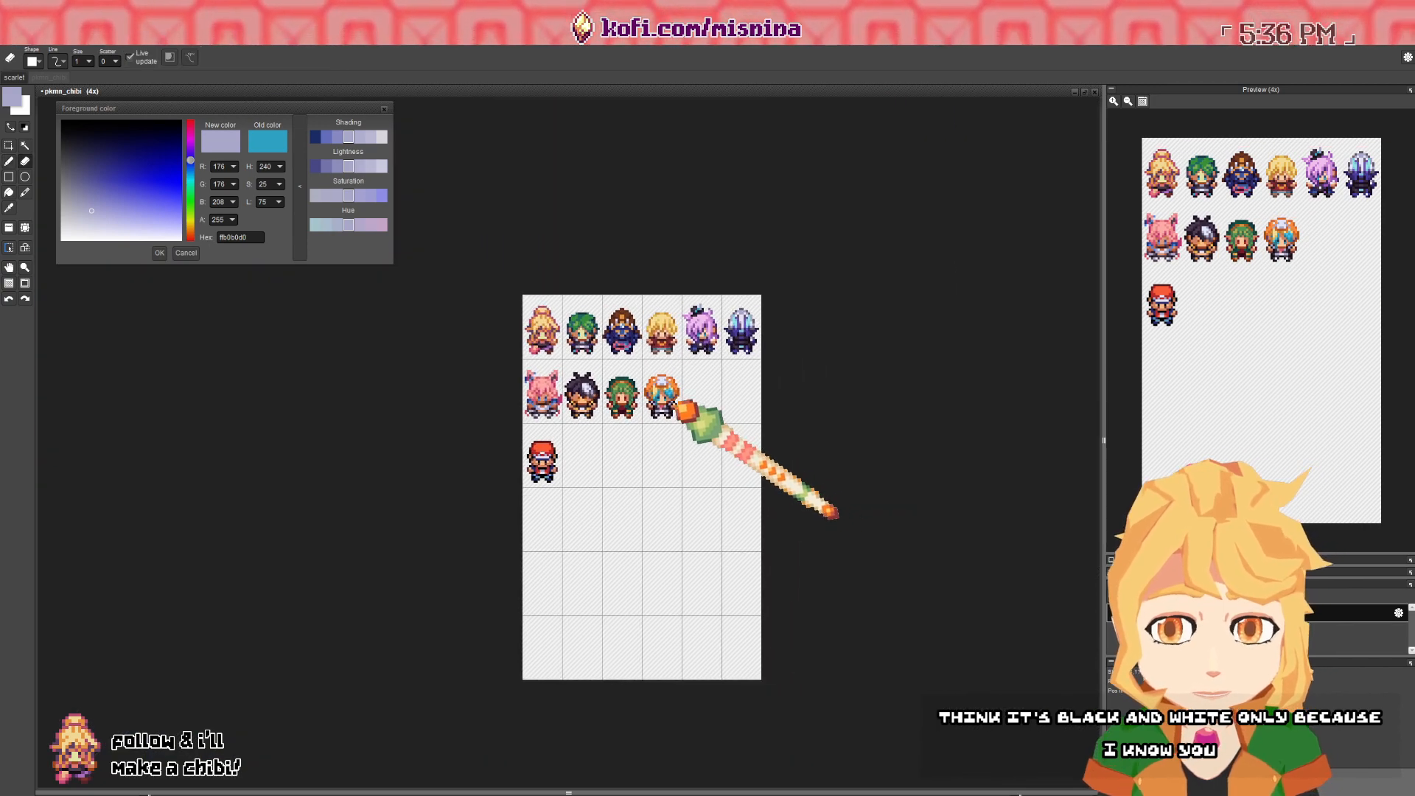
pyautogui.scroll(5, 667, 409)
# - Replace the hat's darkest orange on the brim and lower sides with dark red, RGB 168, 39, 39
pyautogui.rightClick(661, 408)
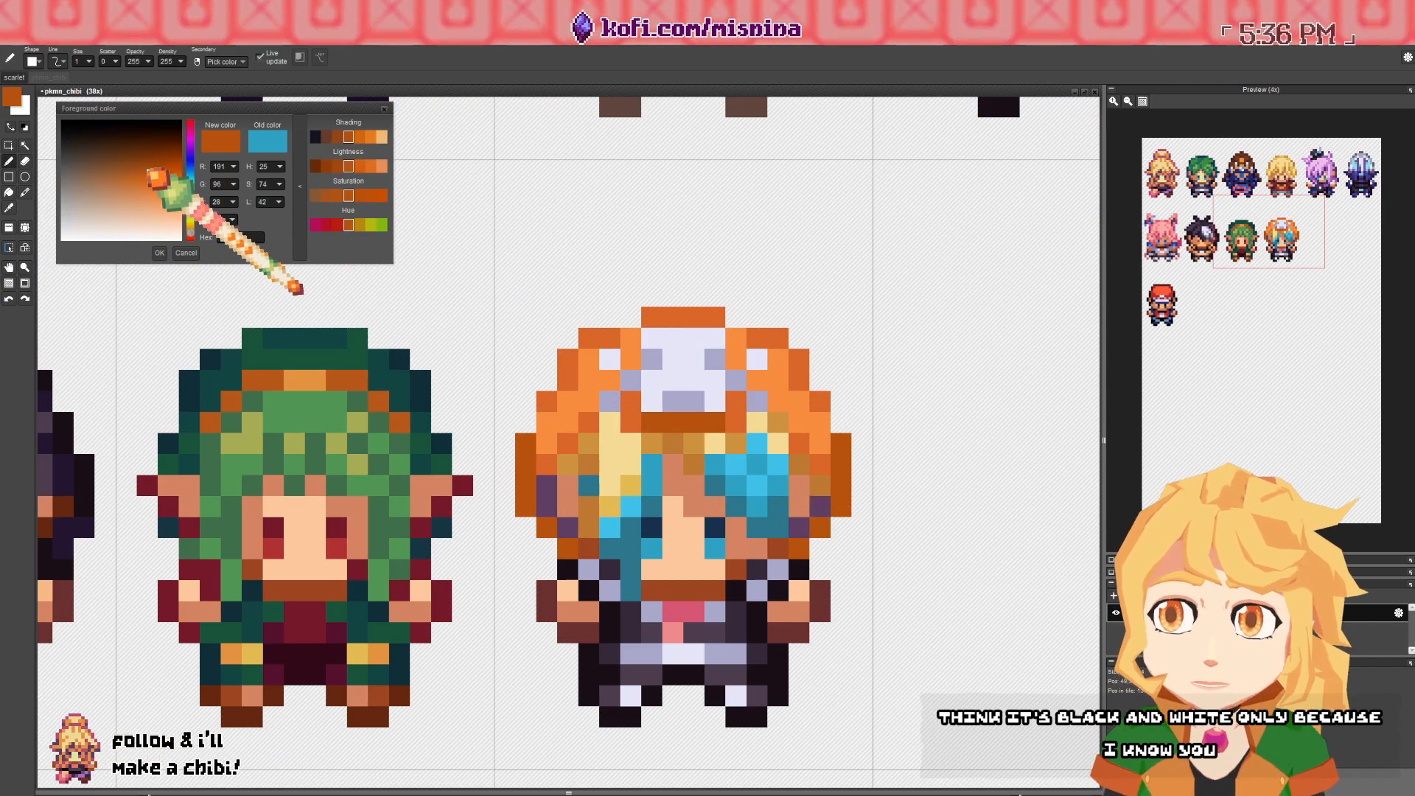
pyautogui.click(190, 238)
pyautogui.click(651, 417)
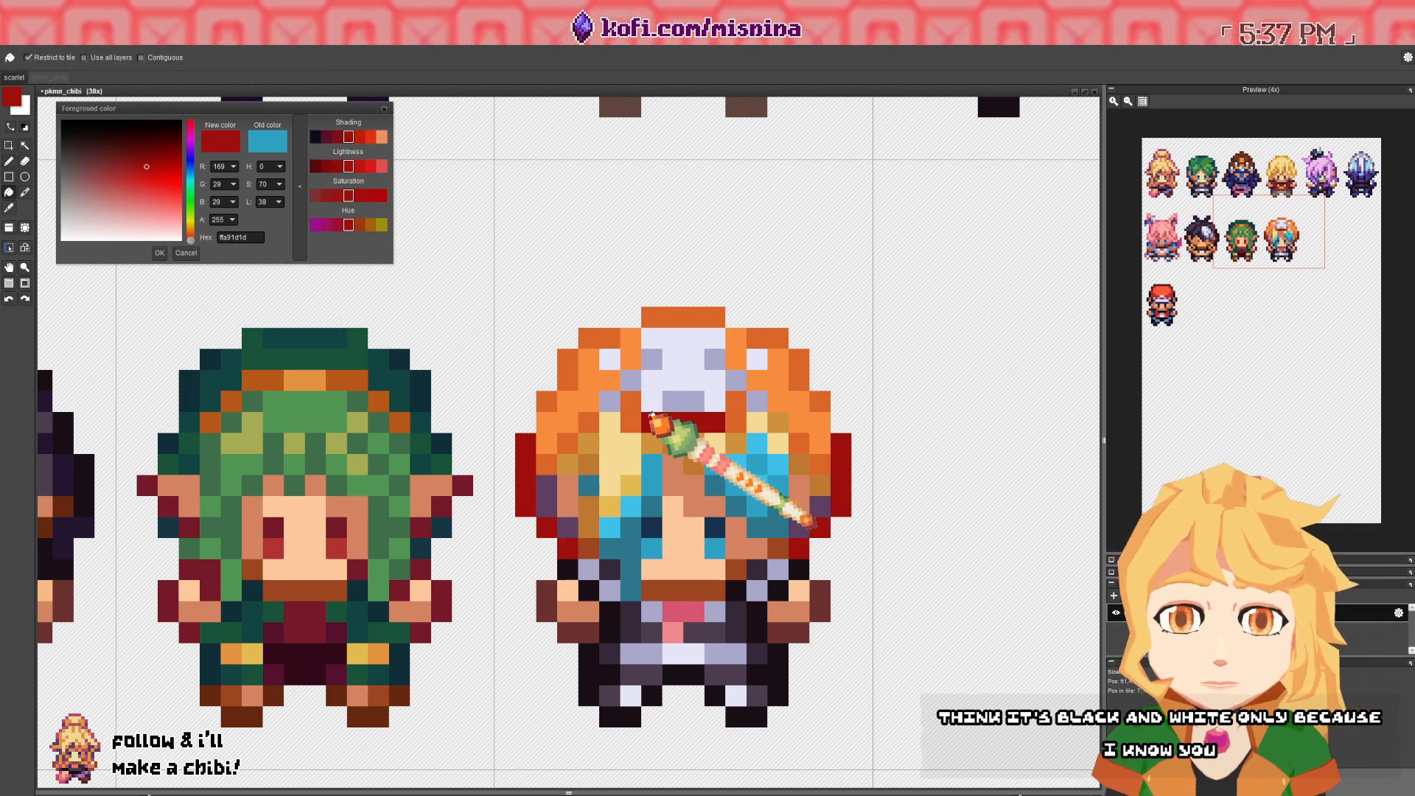
pyautogui.click(136, 169)
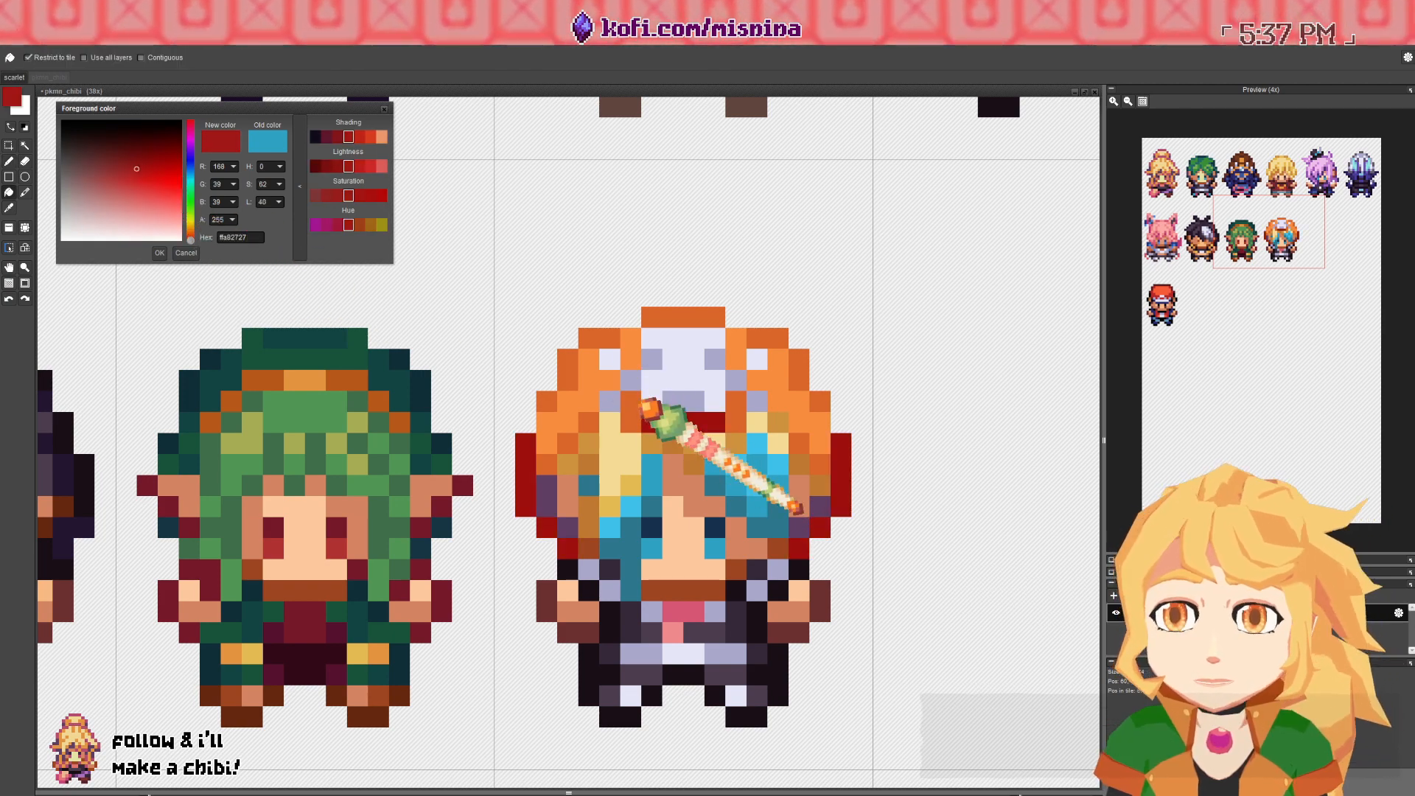
# - Recolor the hat's middle orange shade, trying darker tones and settling on RGB 214, 100, 37
pyautogui.rightClick(638, 413)
pyautogui.click(132, 180)
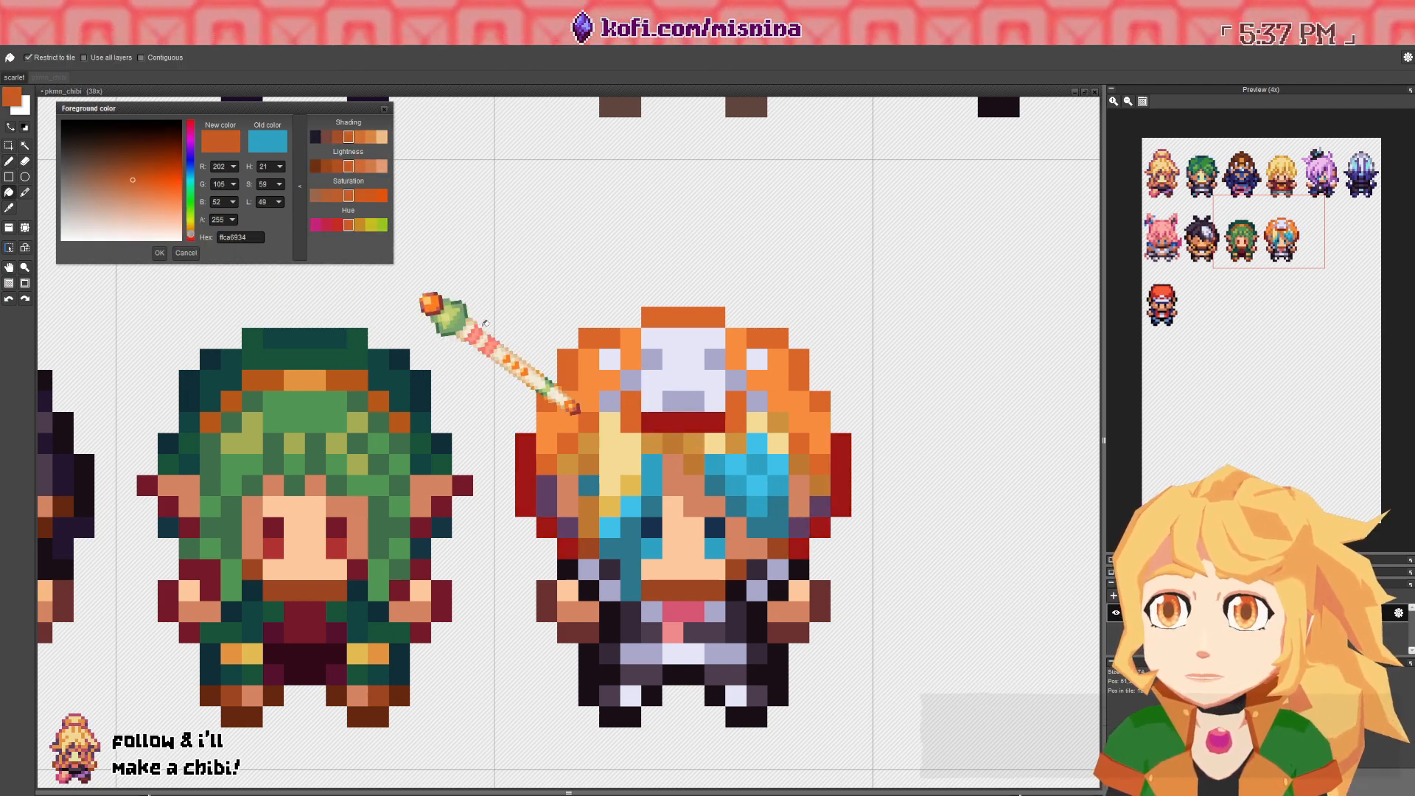
pyautogui.scroll(-1, 639, 404)
pyautogui.scroll(1, 189, 174)
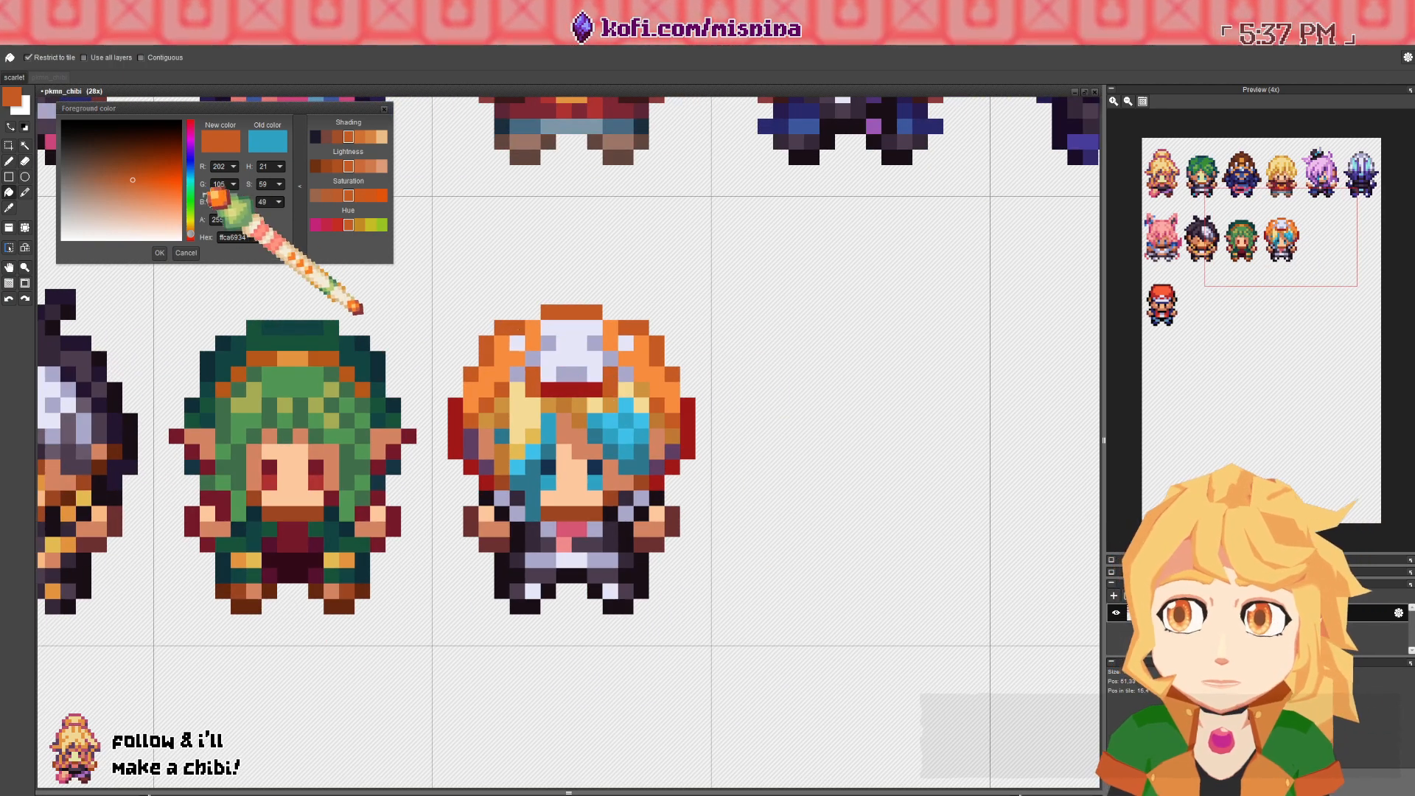
pyautogui.click(142, 174)
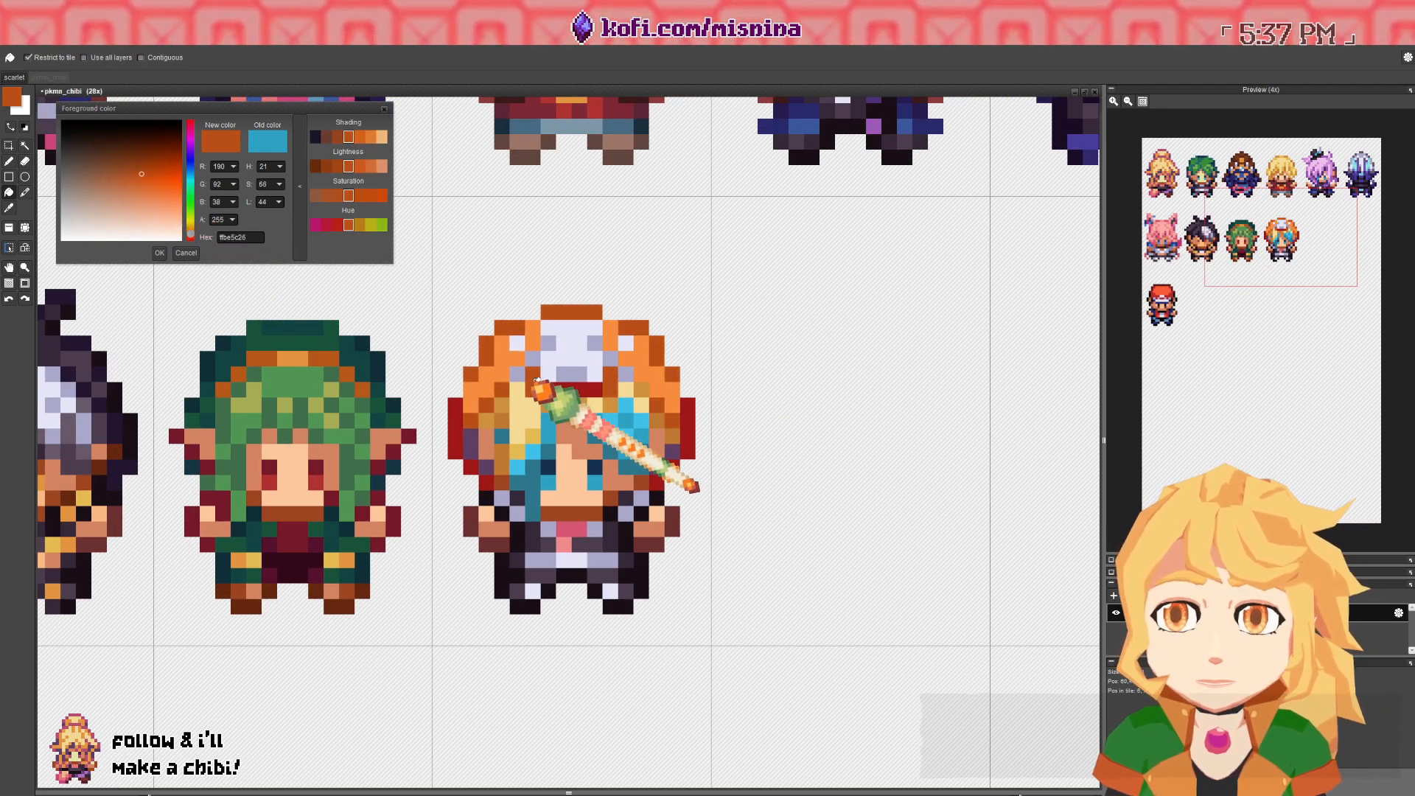
pyautogui.scroll(-3, 614, 366)
pyautogui.scroll(4, 613, 366)
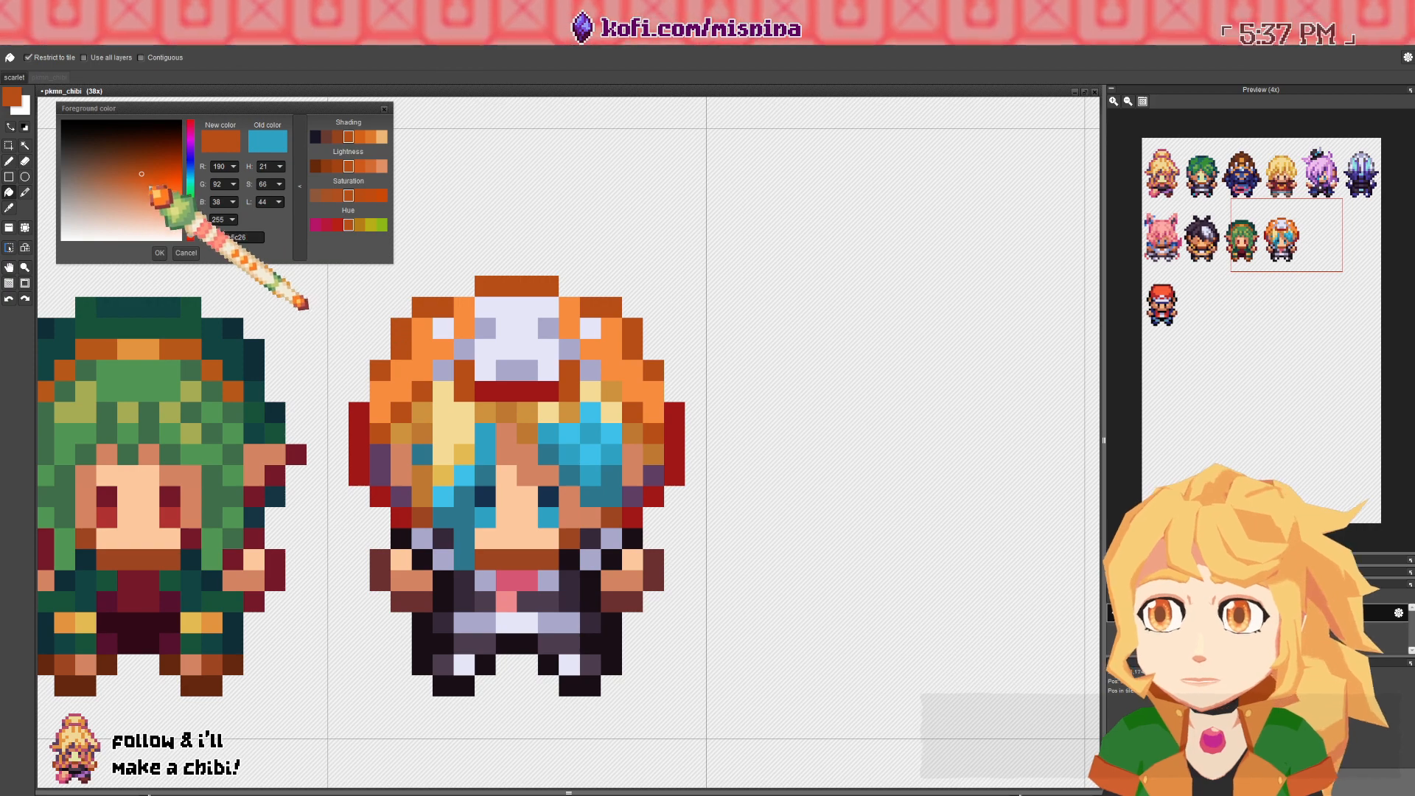
pyautogui.click(146, 180)
# - Sample the hat's light orange and refill it with a slightly deeper tone, RGB 246, 148, 71
pyautogui.scroll(-5, 568, 411)
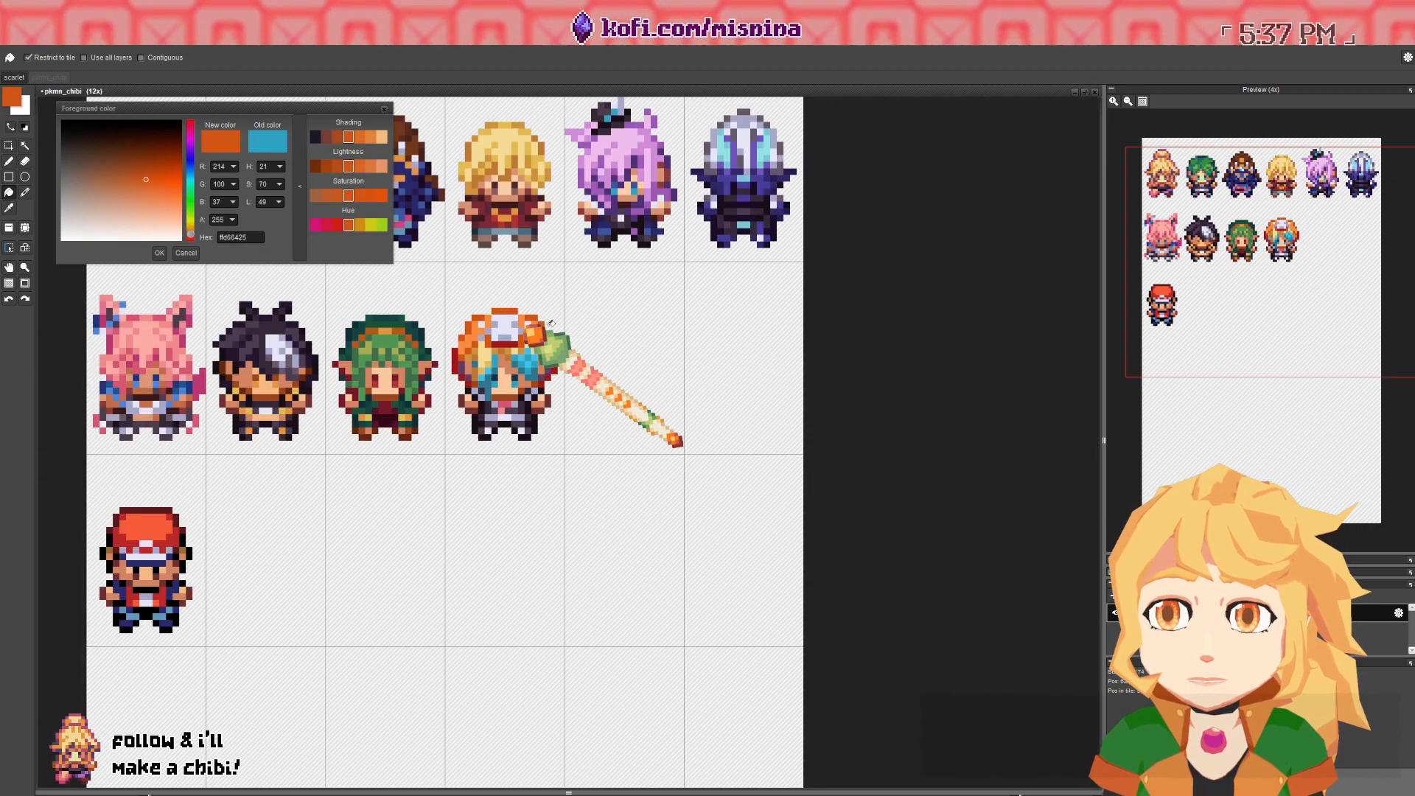
pyautogui.scroll(4, 573, 325)
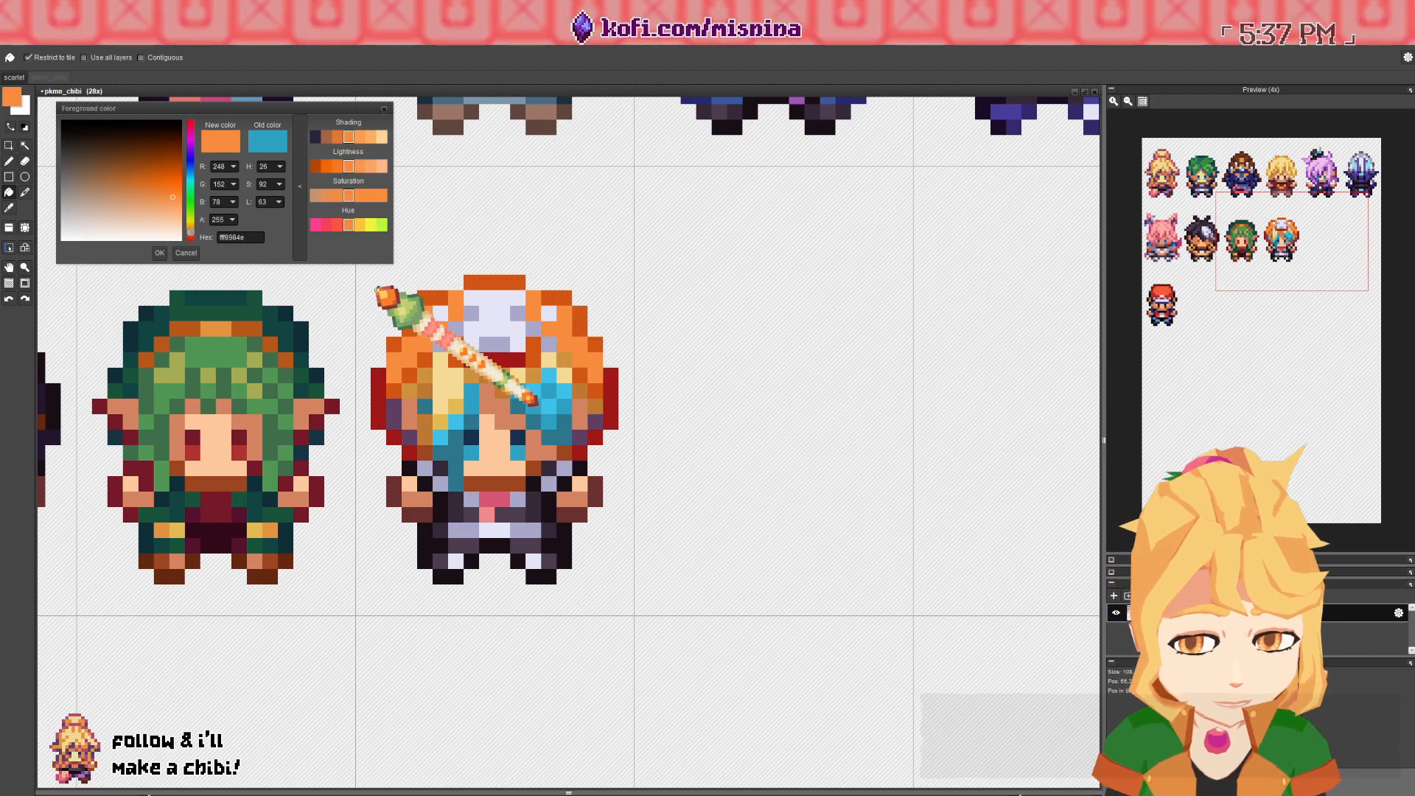
pyautogui.click(168, 193)
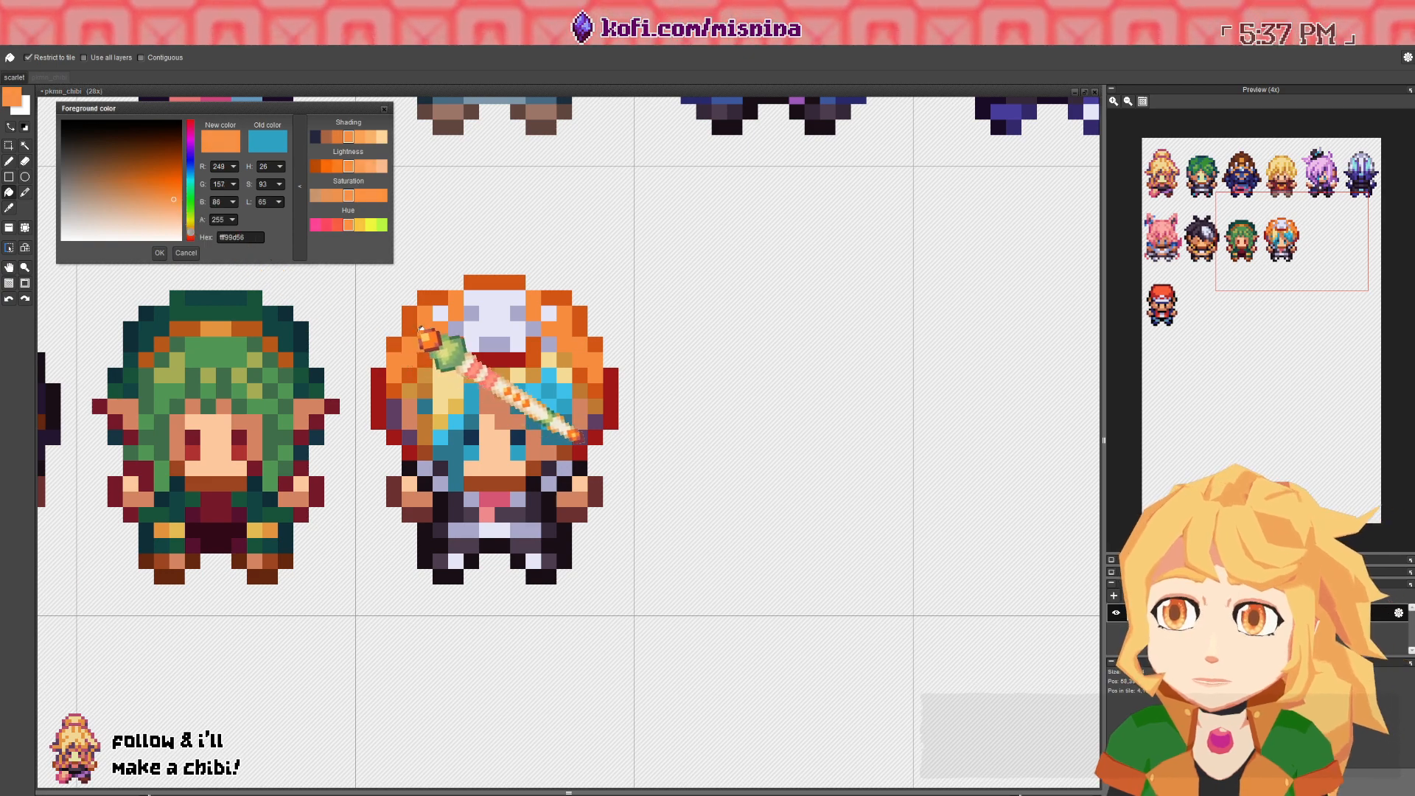
pyautogui.click(170, 193)
pyautogui.click(172, 195)
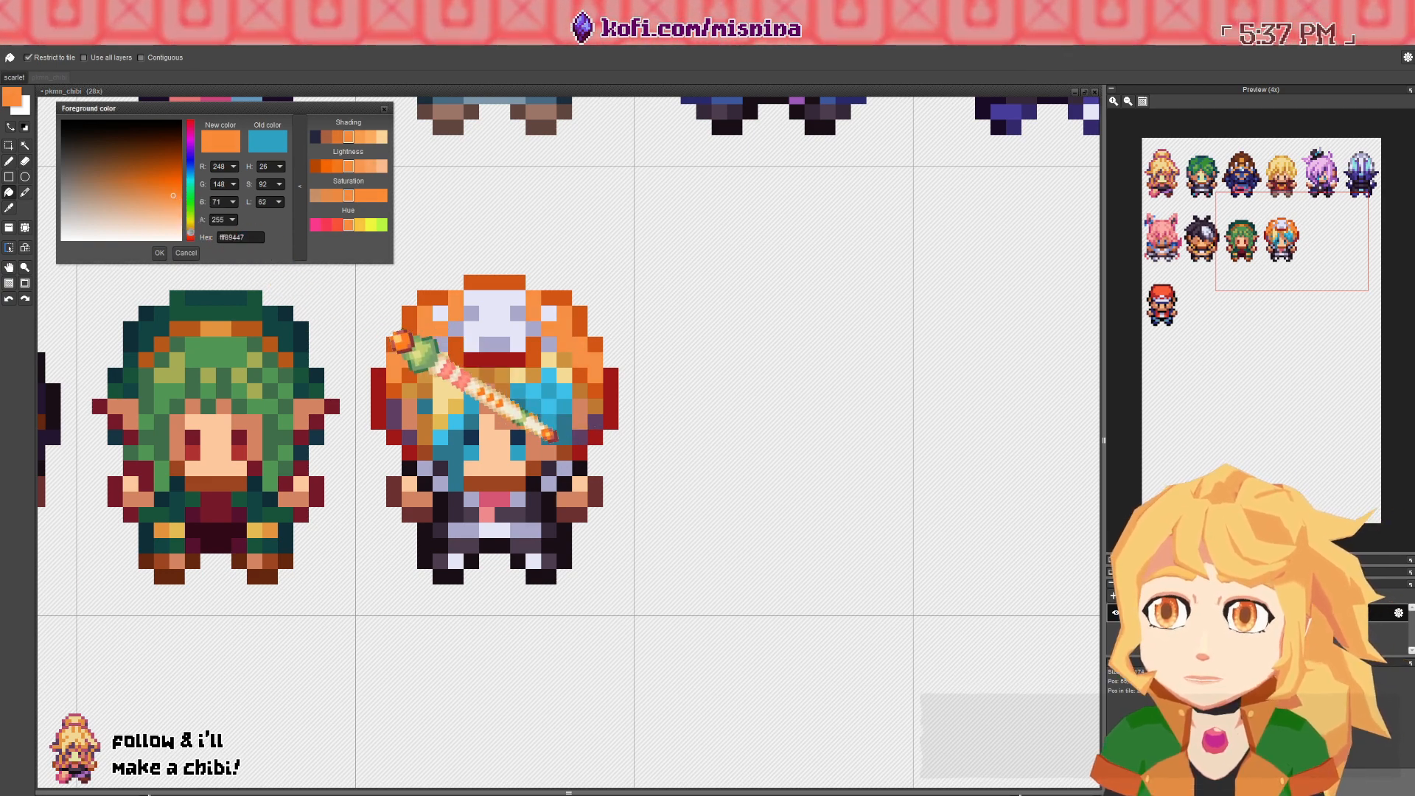
pyautogui.click(428, 329)
pyautogui.hotkey('ctrl', 'z')
pyautogui.scroll(-4, 428, 330)
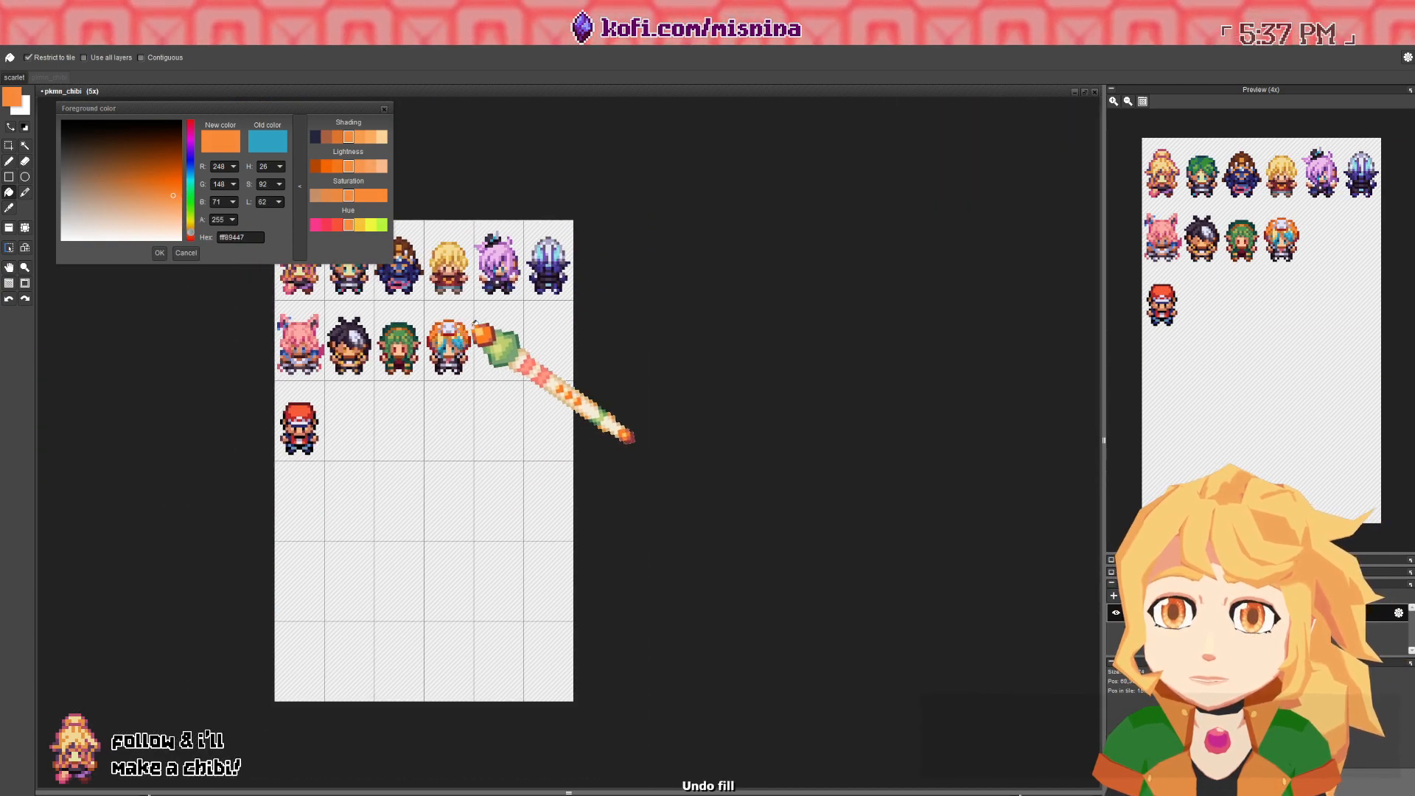
pyautogui.scroll(4, 321, 258)
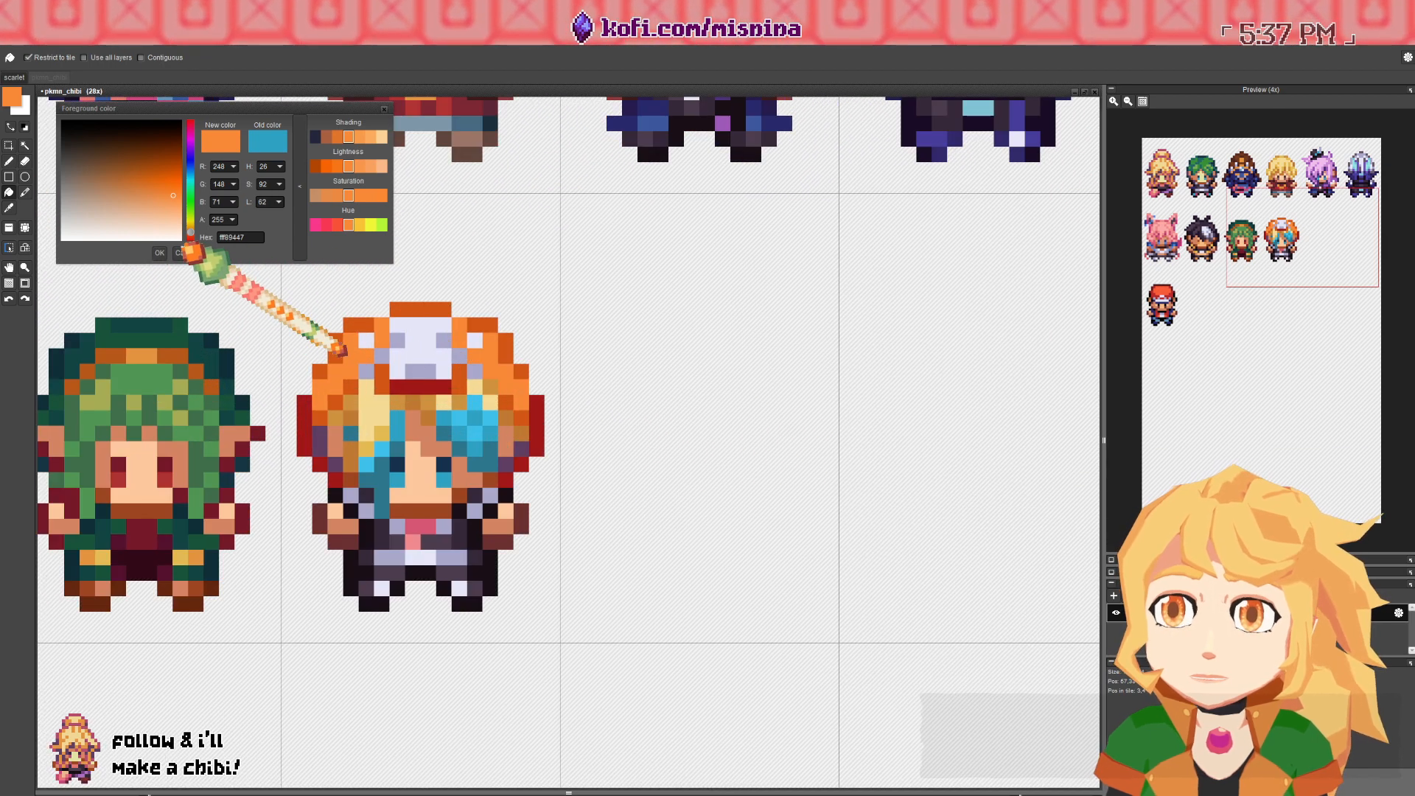
# - Widen the top edge of the orange hat by a pixel at each end in its darker orange and save the file
pyautogui.click(182, 253)
pyautogui.press('b')
pyautogui.rightClick(379, 311)
pyautogui.click(460, 310)
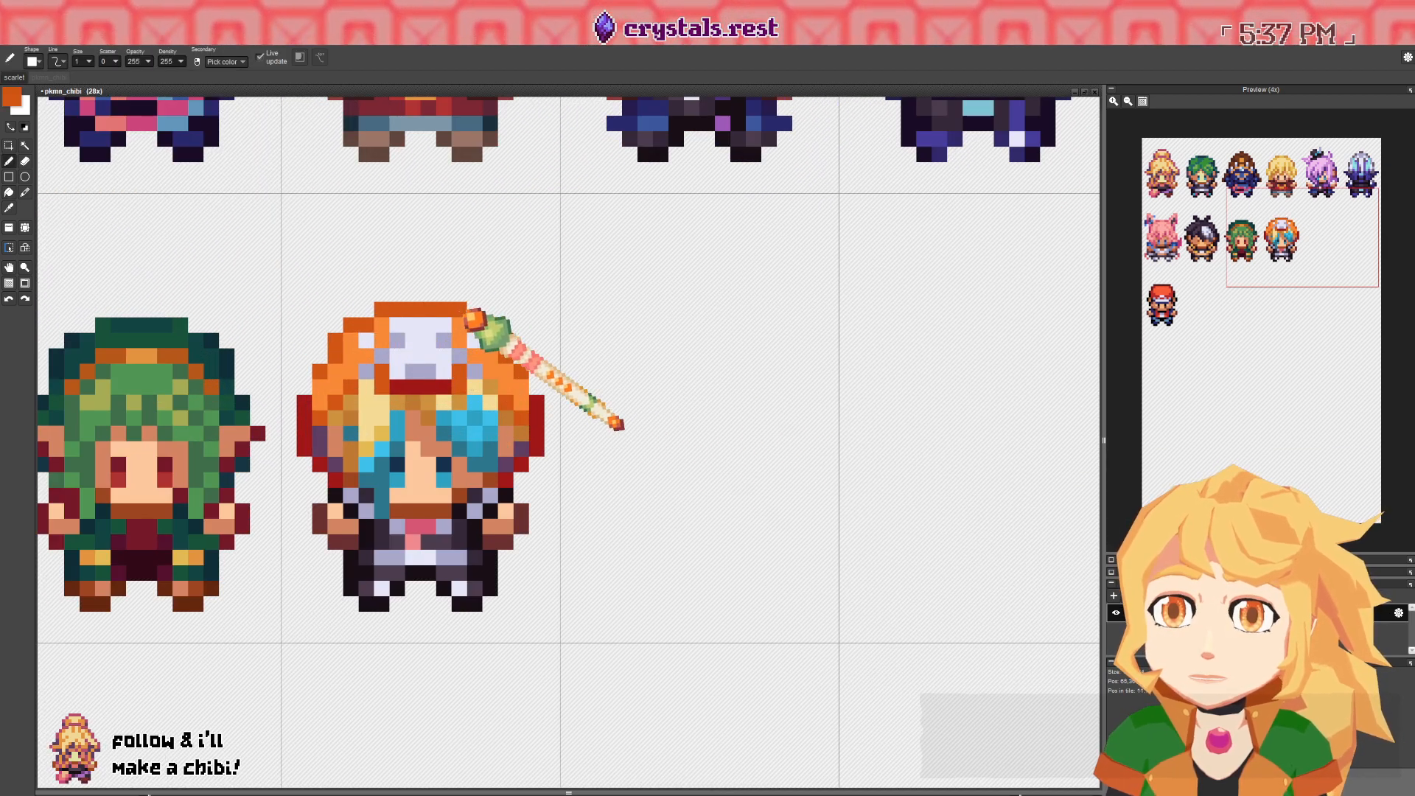
pyautogui.rightClick(385, 321)
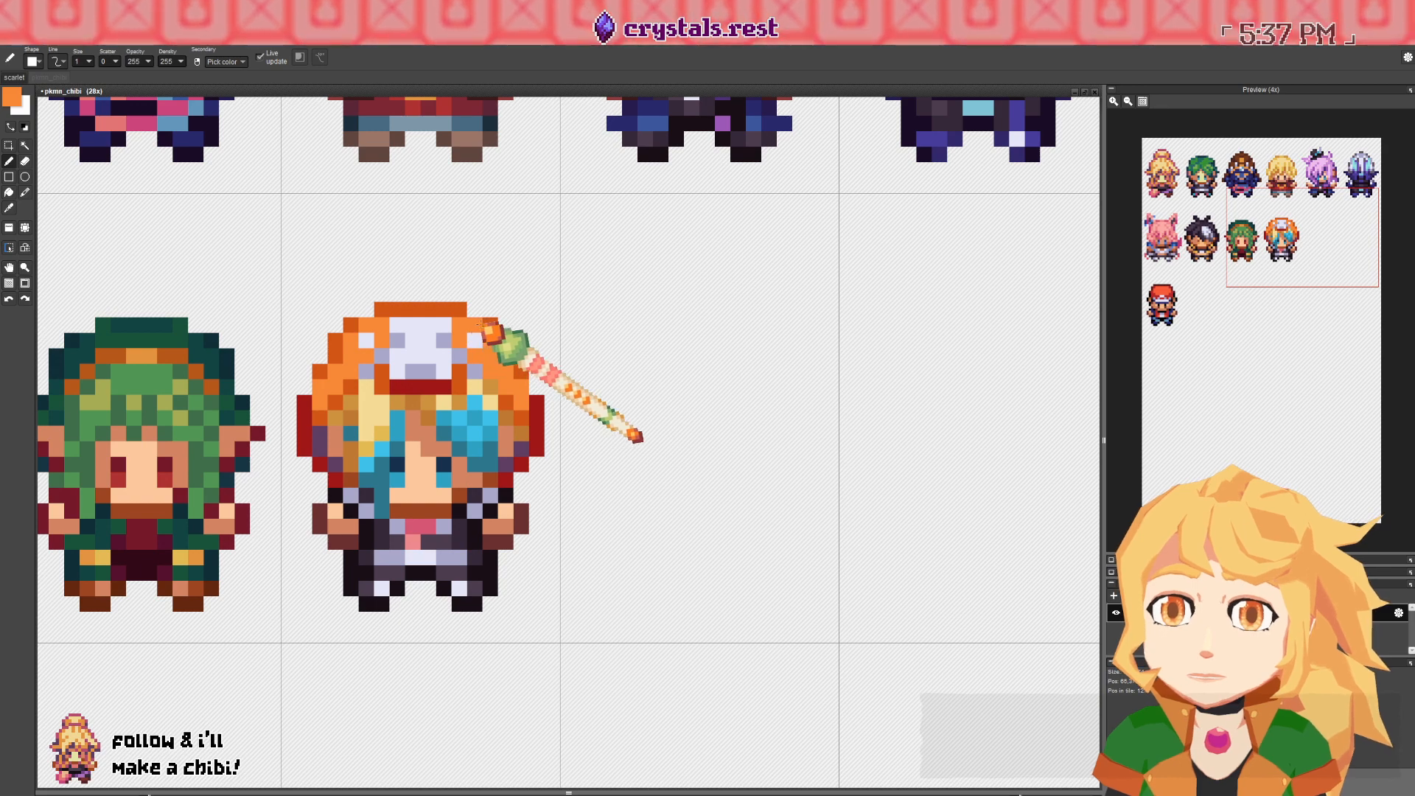
pyautogui.scroll(-4, 487, 325)
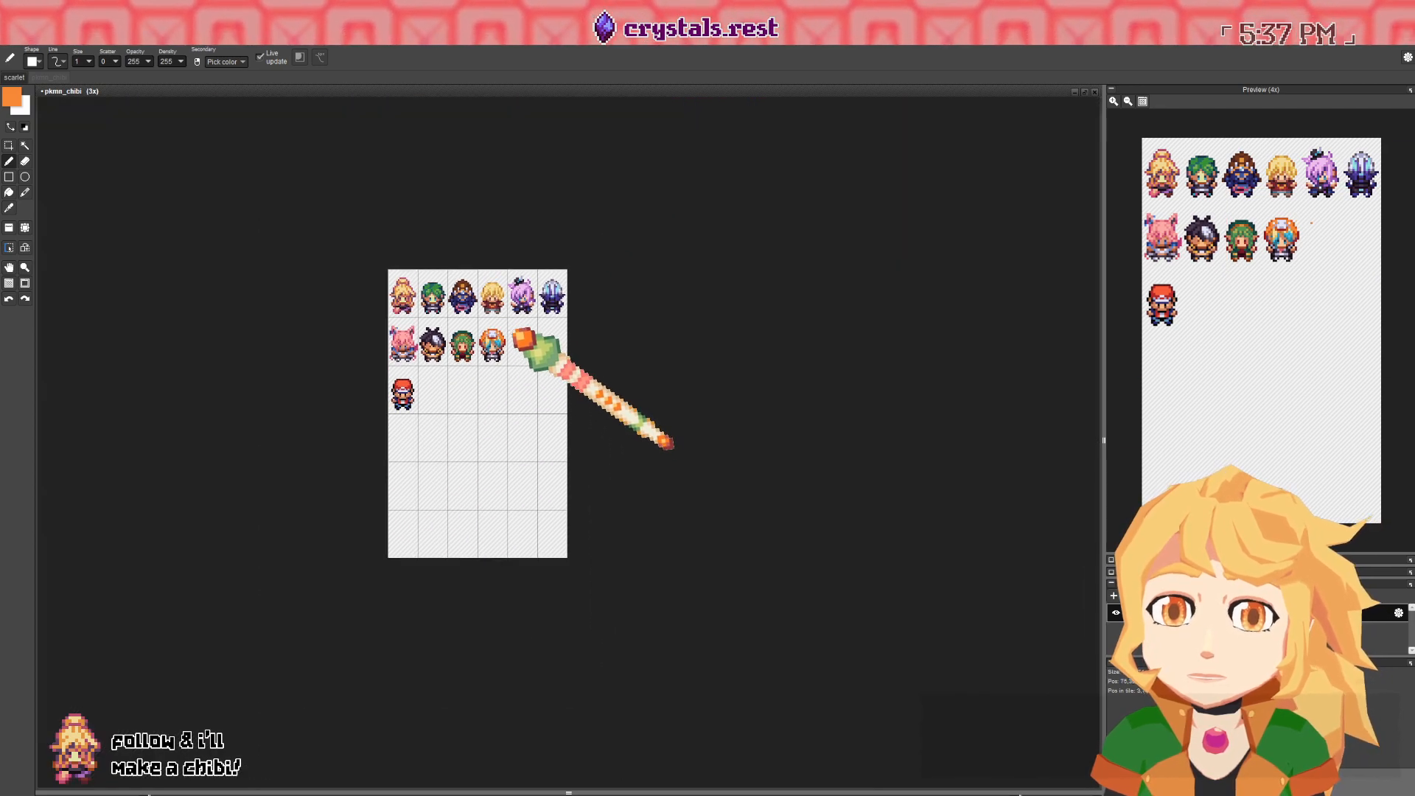
pyautogui.press('e')
pyautogui.hotkey('ctrl', 's')
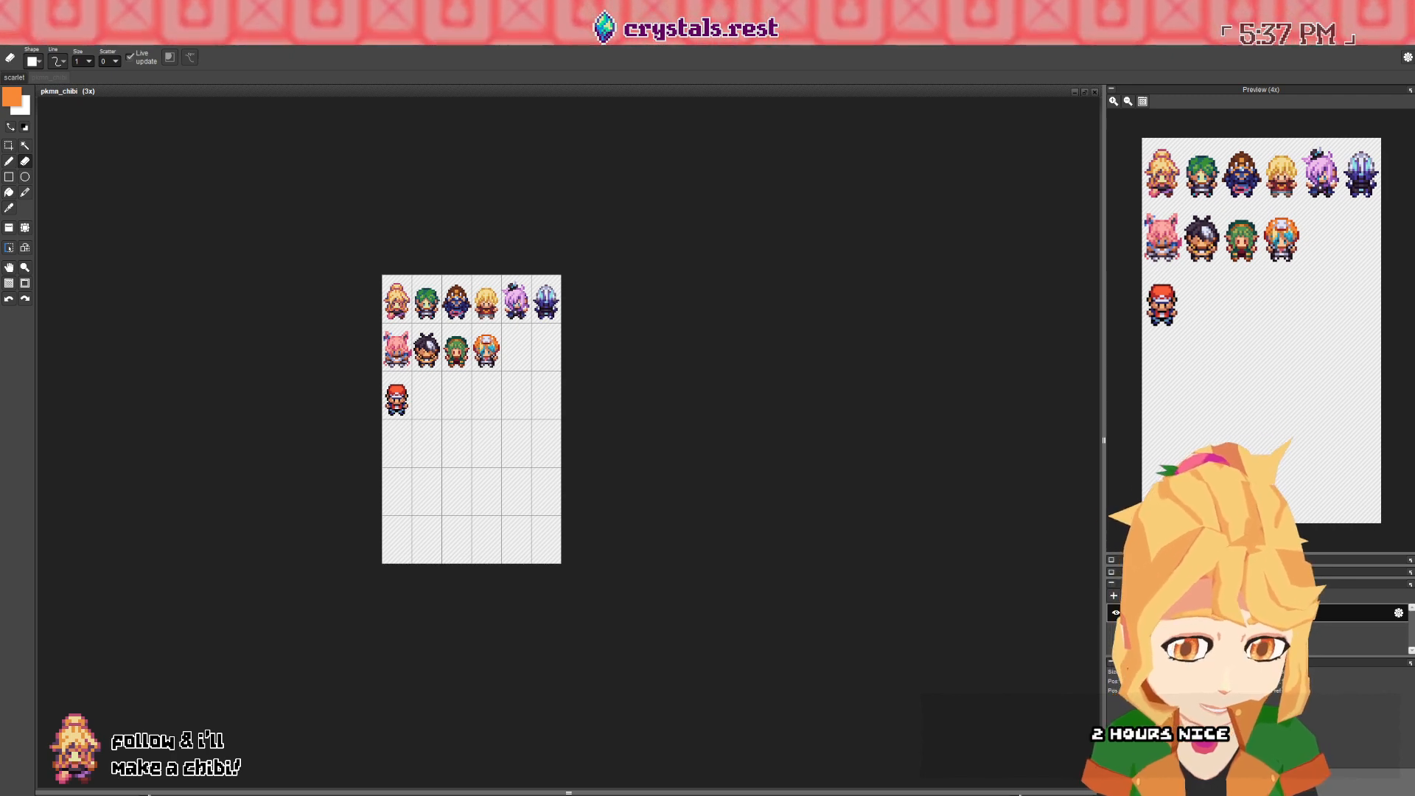
# - Copy the blond, red-shirted chibi's tile from the first row into the empty fifth cell of the second row
pyautogui.moveTo(434, 422); pyautogui.dragTo(432, 474)
pyautogui.scroll(1, 422, 445)
pyautogui.scroll(1, 448, 444)
pyautogui.moveTo(447, 409); pyautogui.dragTo(462, 450)
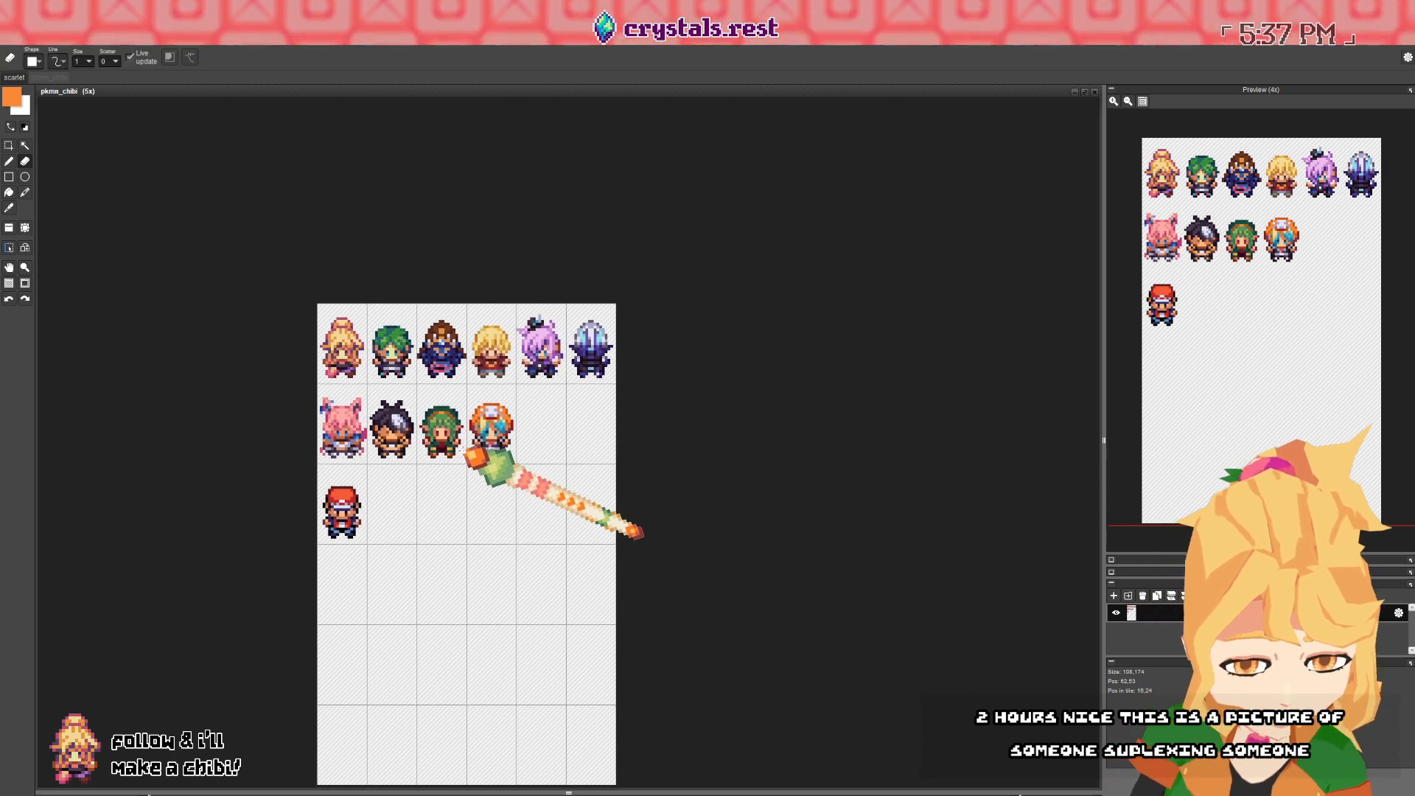
pyautogui.click(10, 226)
pyautogui.moveTo(495, 356); pyautogui.dragTo(485, 338)
pyautogui.scroll(1, 514, 387)
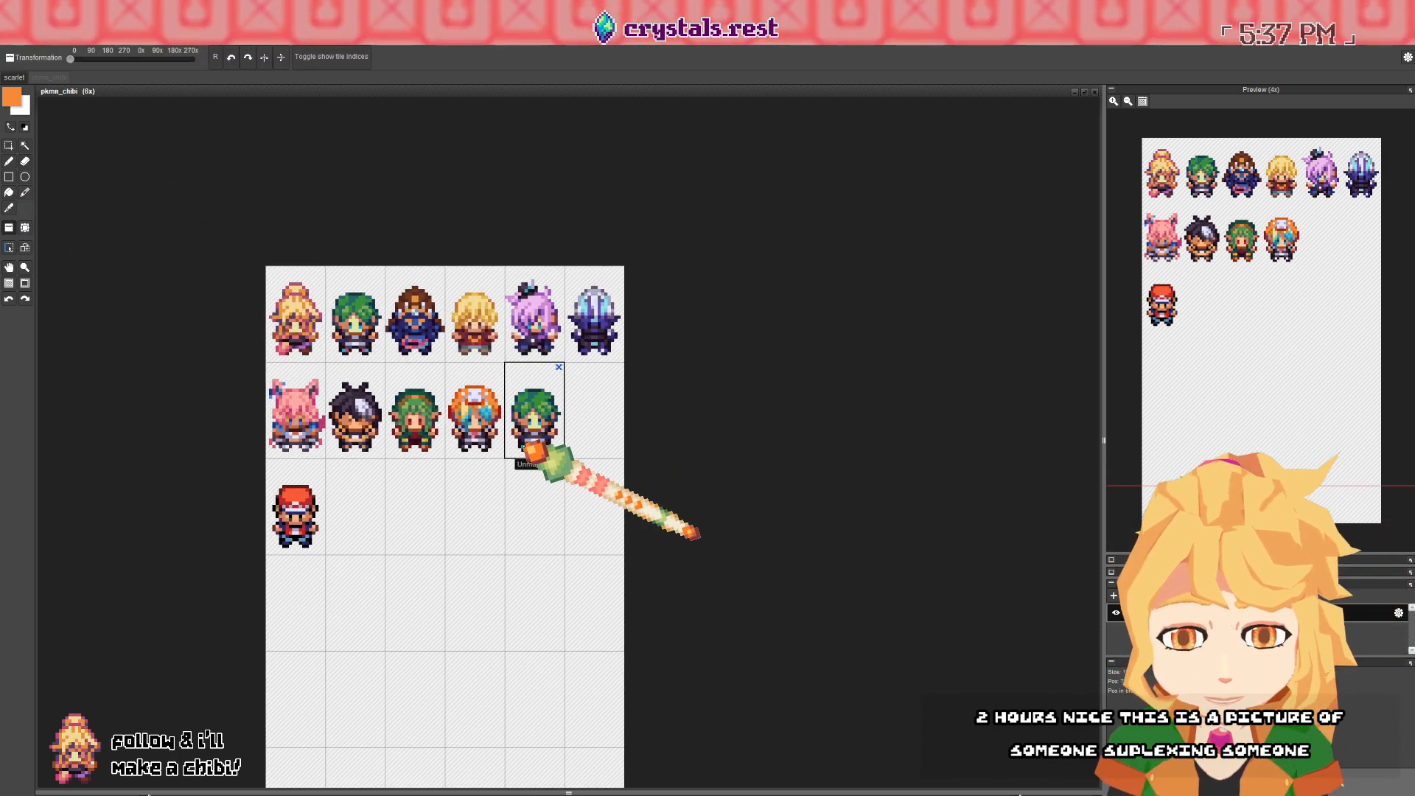
pyautogui.moveTo(516, 434); pyautogui.dragTo(478, 442)
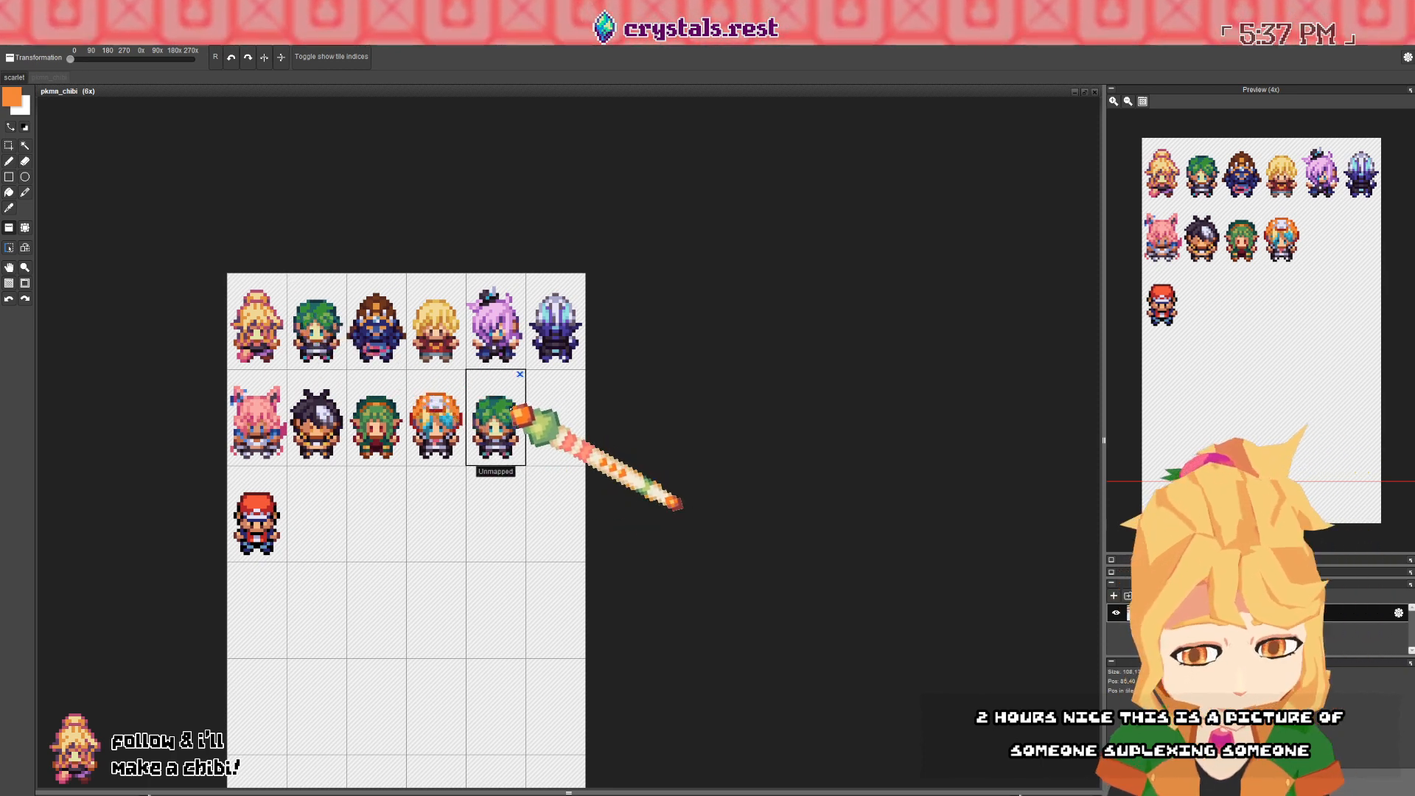
pyautogui.rightClick(440, 341)
pyautogui.click(514, 420)
pyautogui.scroll(4, 523, 436)
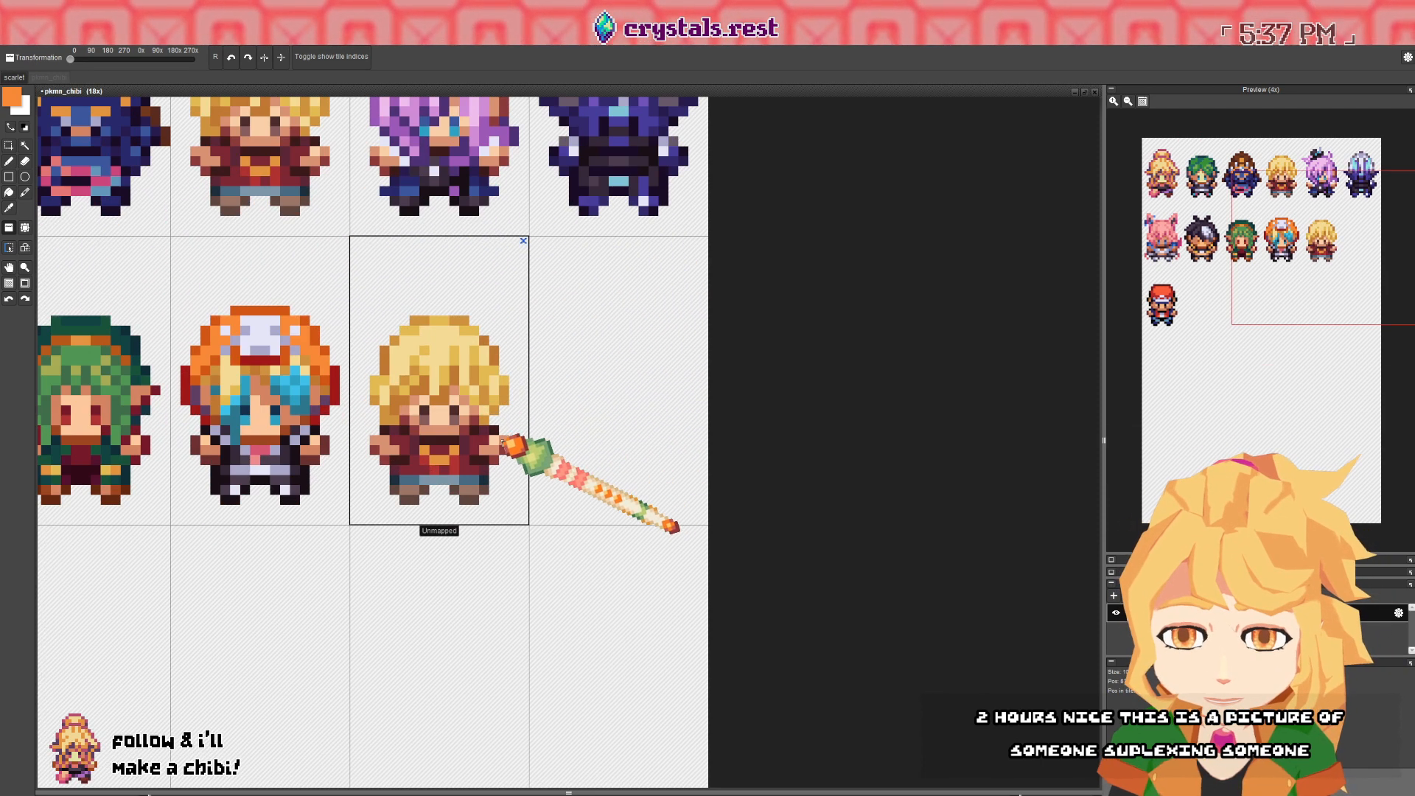
# - Recolor the copied blond chibi's lightest skin tone light purple on the face and hands
pyautogui.scroll(3, 504, 441)
pyautogui.press('f')
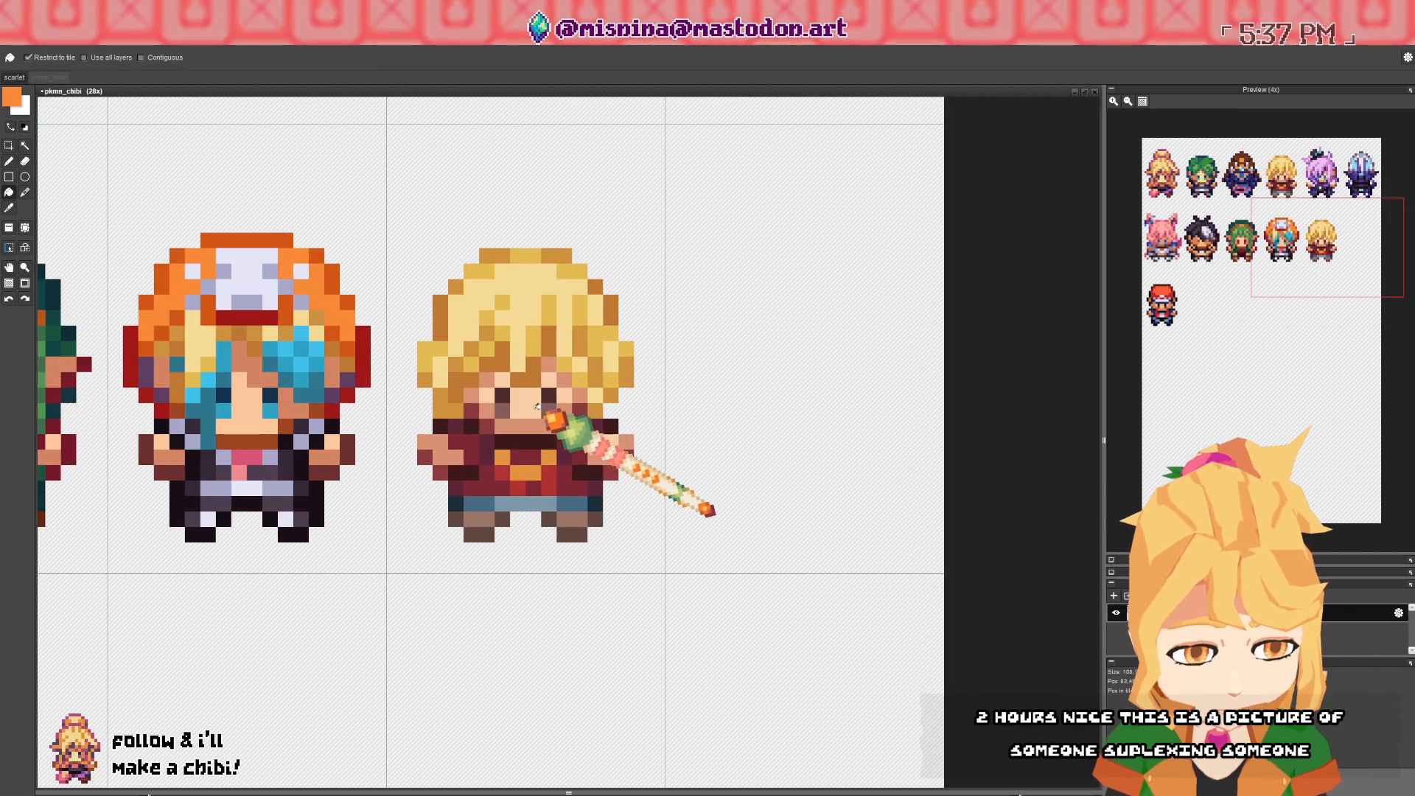
pyautogui.rightClick(538, 407)
pyautogui.click(13, 98)
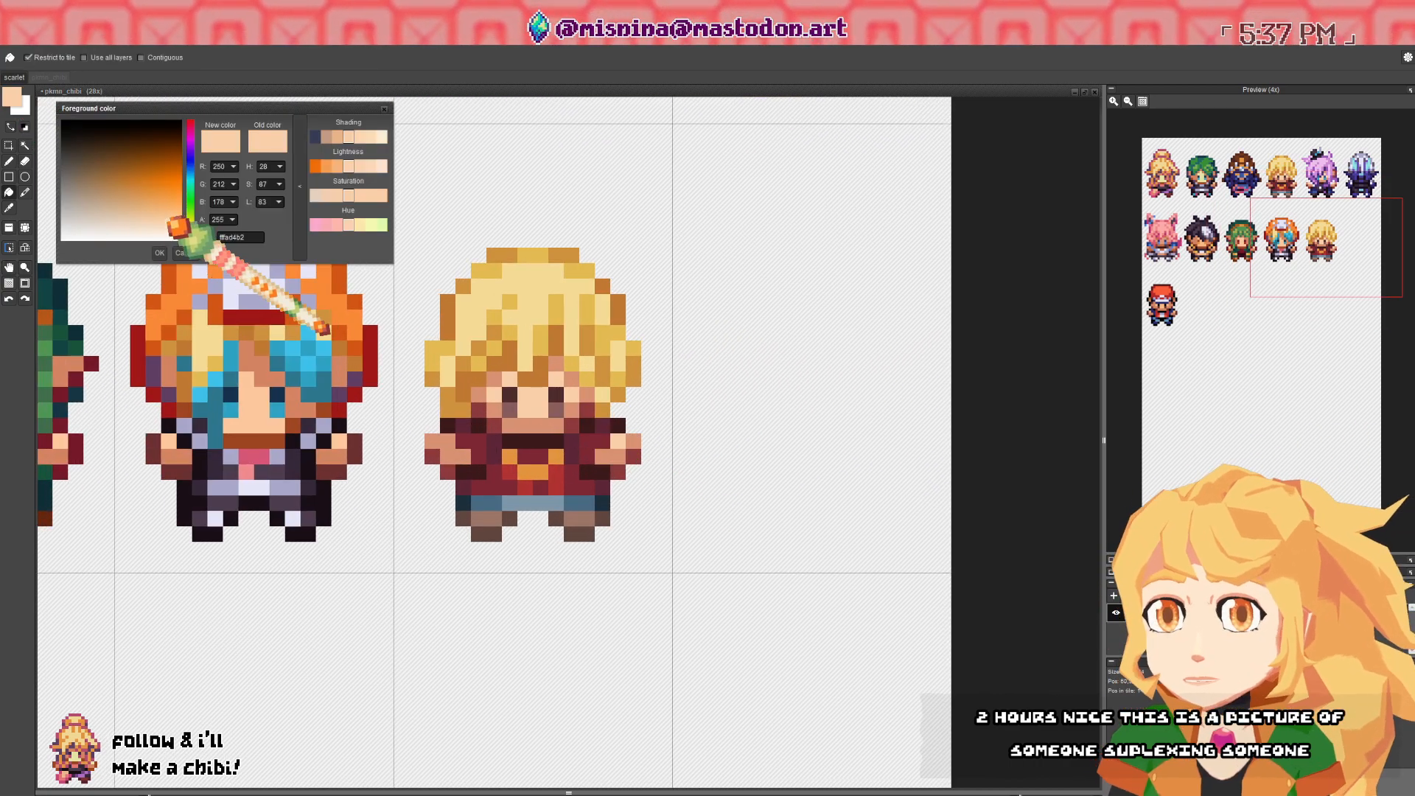
pyautogui.moveTo(189, 227)
pyautogui.mouseDown()
pyautogui.moveTo(189, 149)
pyautogui.moveTo(161, 221)
pyautogui.moveTo(166, 211)
pyautogui.mouseUp()
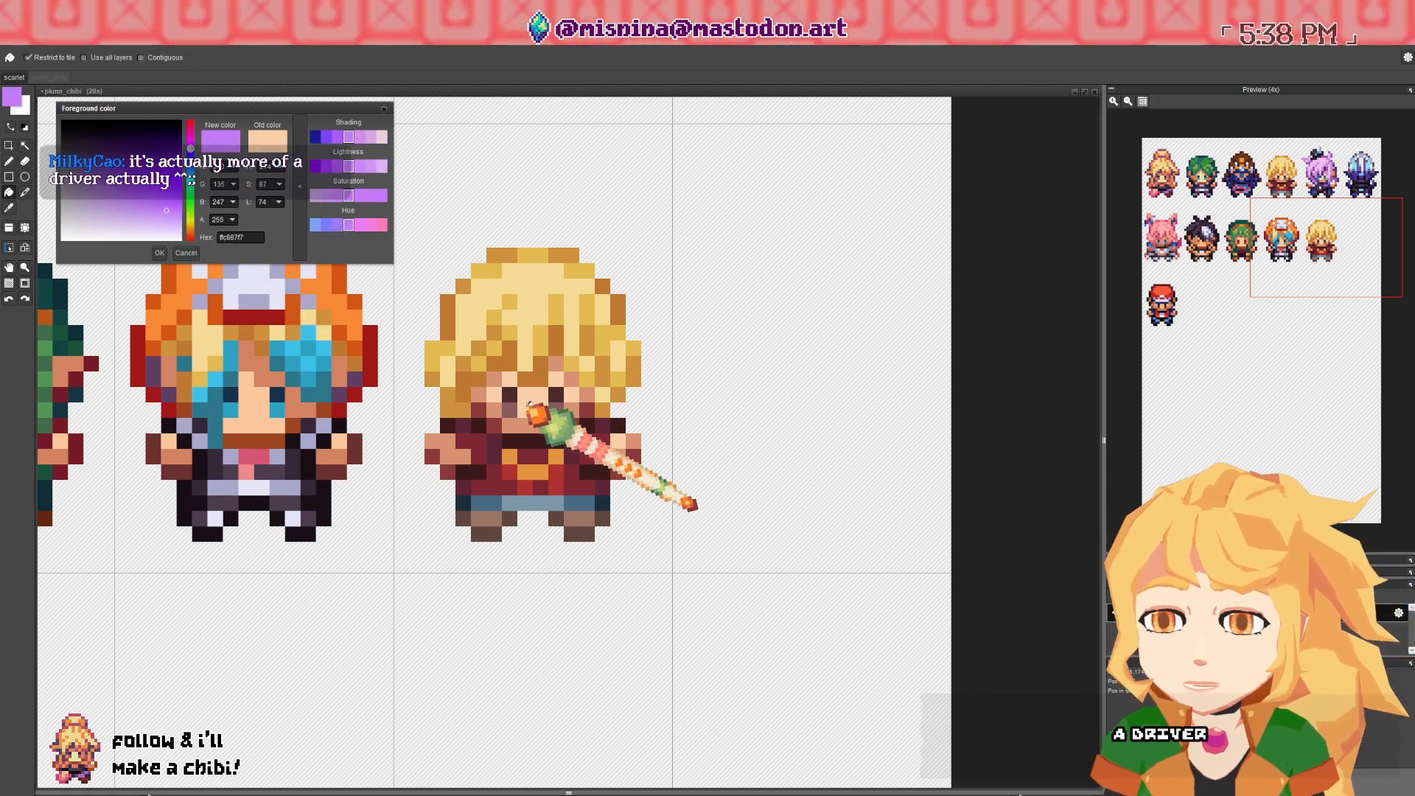
pyautogui.click(528, 405)
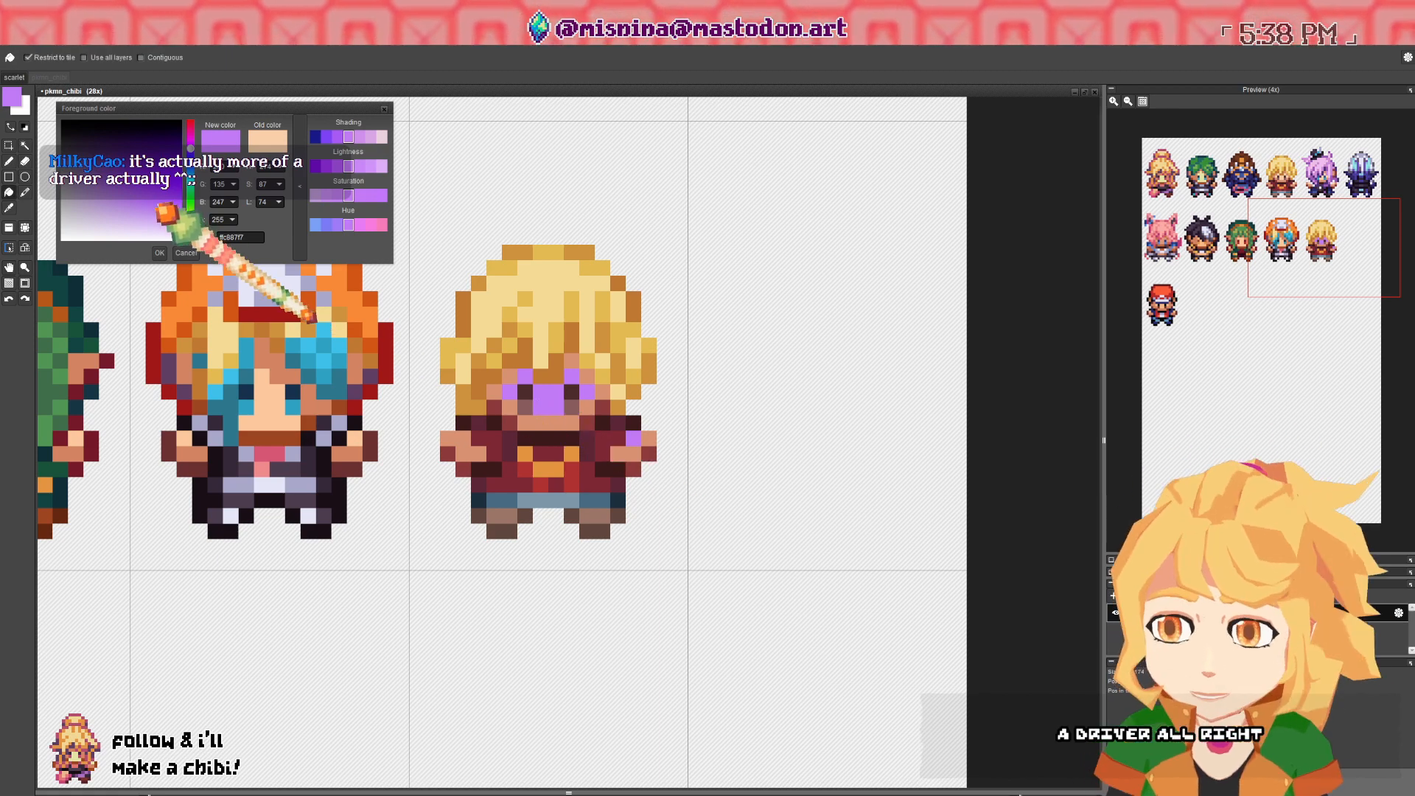
pyautogui.click(169, 219)
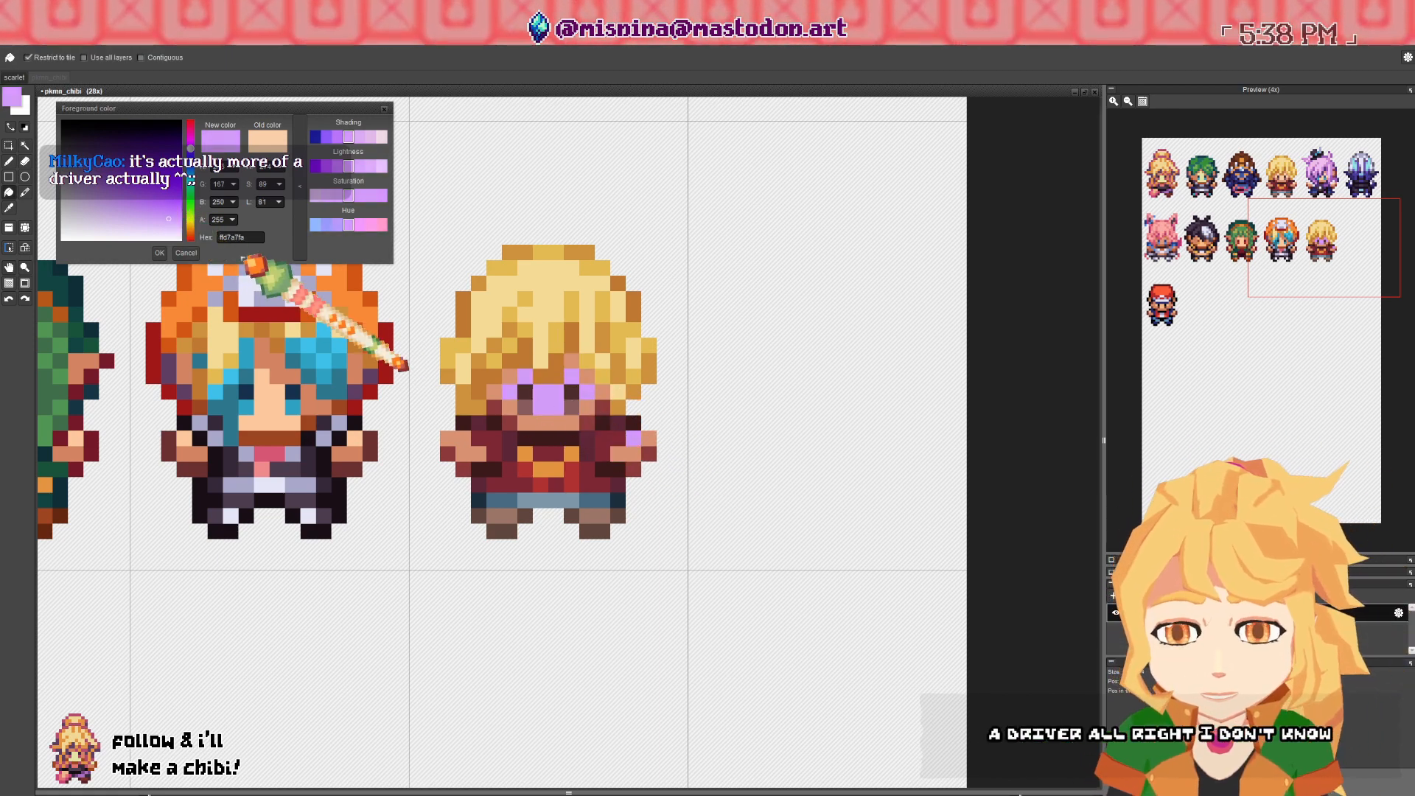
# - Recolor the middle skin tone on the face and hands, trying purple hues and settling on a soft bluish purple
pyautogui.click(156, 208)
pyautogui.click(191, 144)
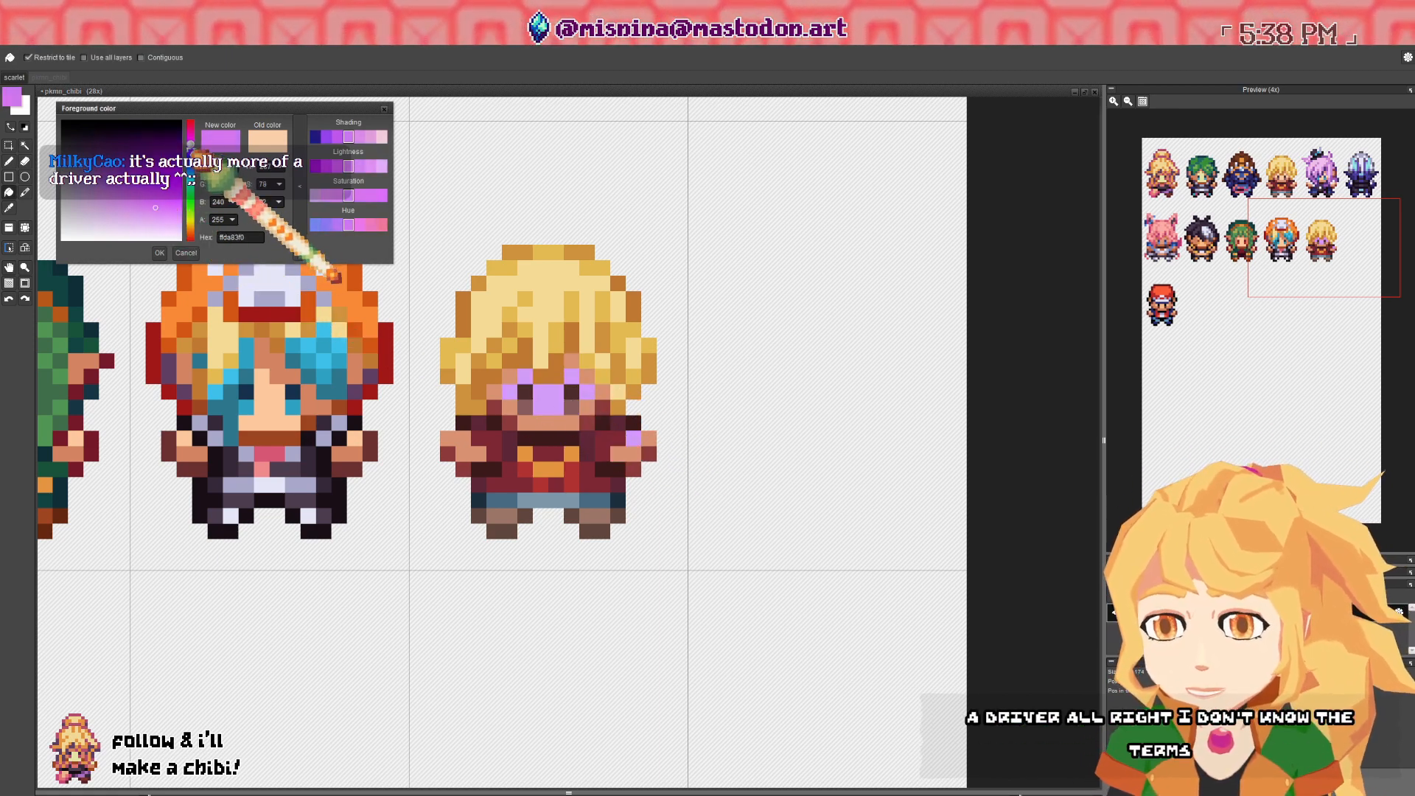
pyautogui.click(191, 154)
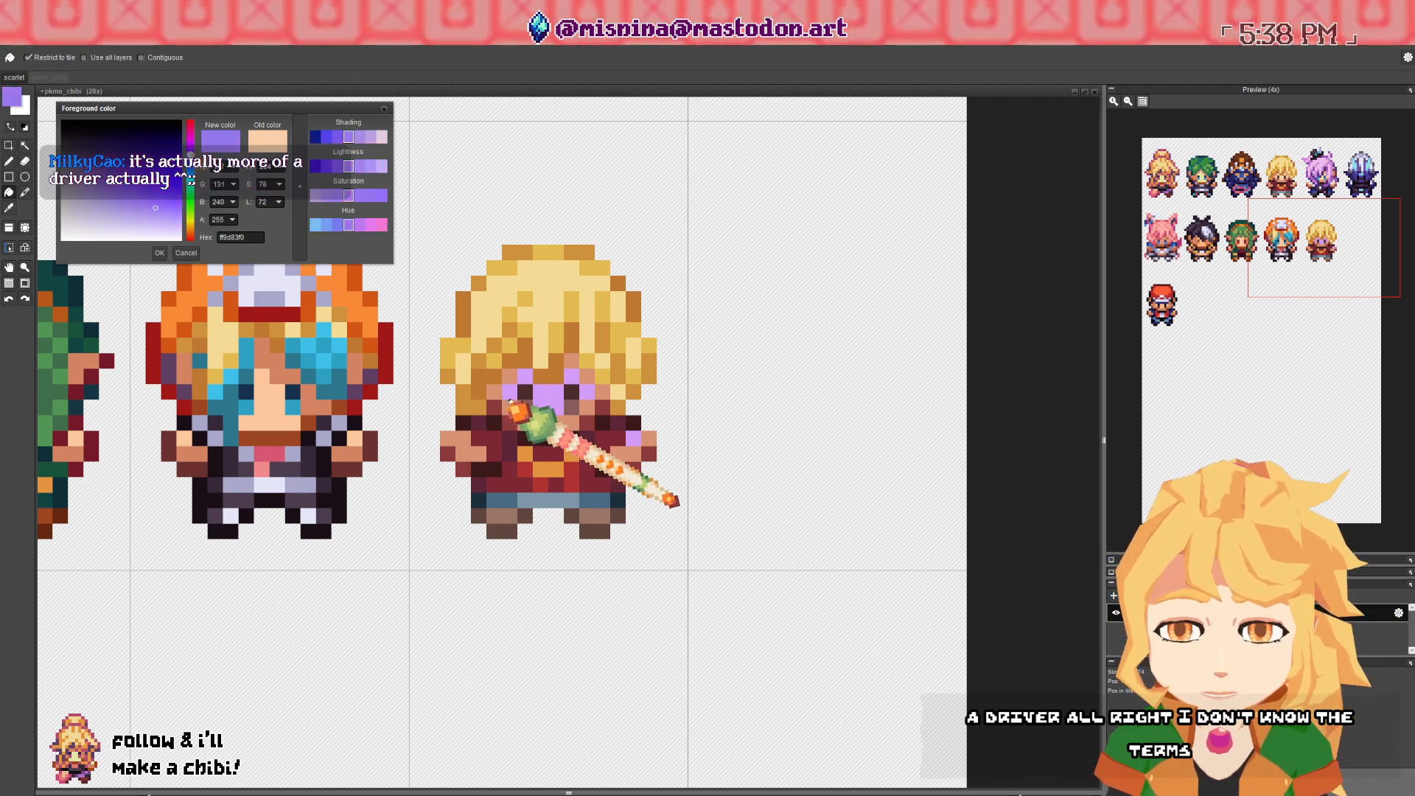
pyautogui.click(192, 153)
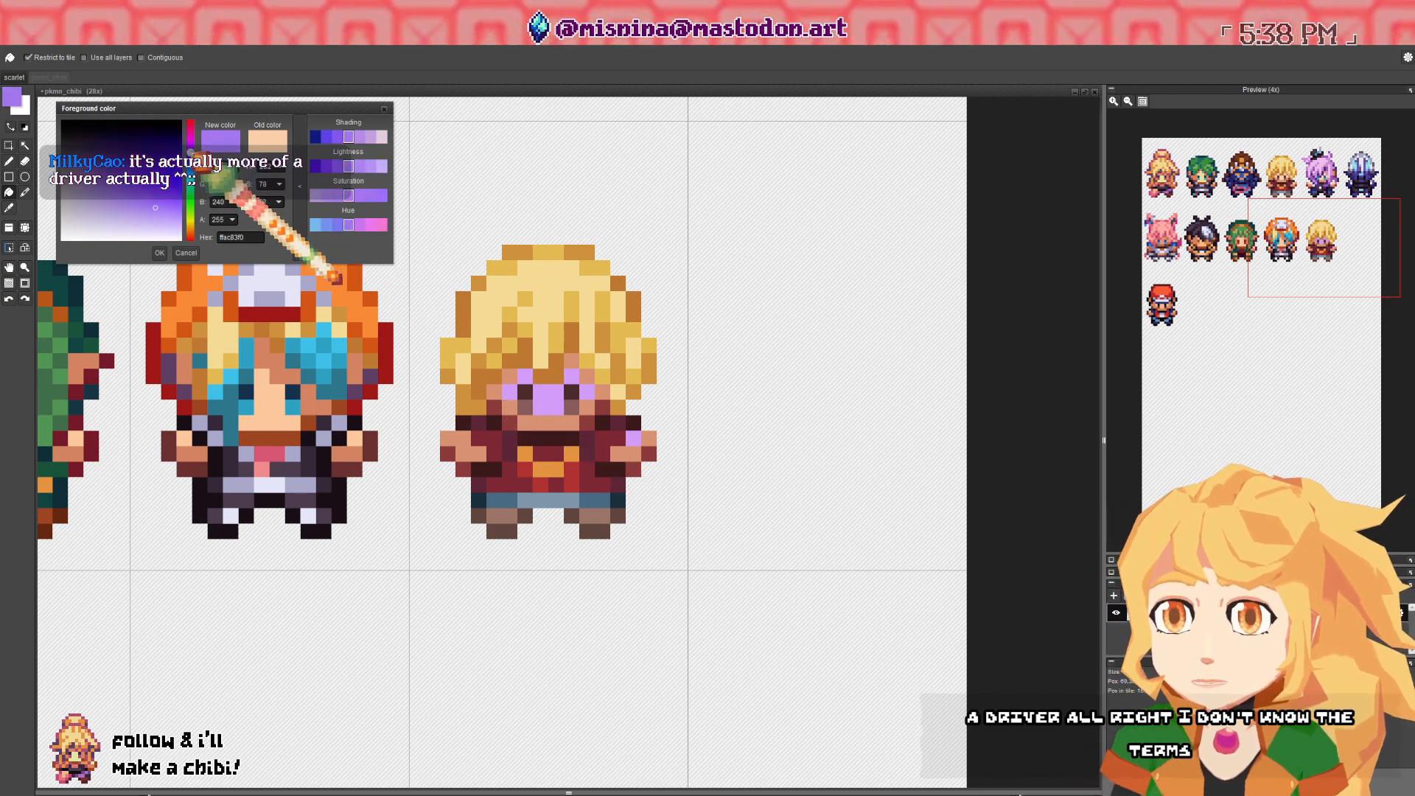
pyautogui.click(154, 201)
pyautogui.click(538, 417)
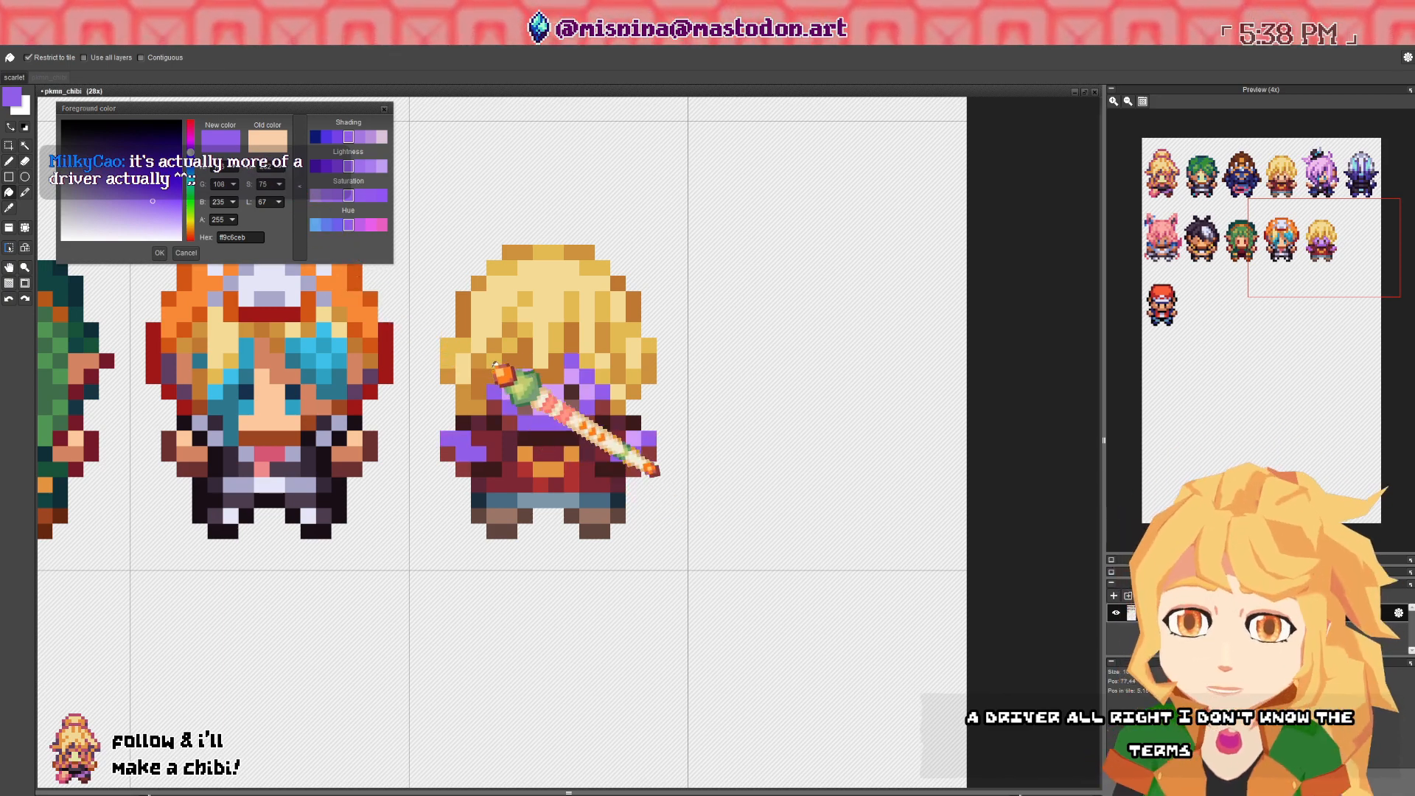
pyautogui.click(162, 207)
# - Replace the brown skin shadows on the face and hands with violet, RGB 97, 74, 191
pyautogui.moveTo(164, 208)
pyautogui.mouseDown()
pyautogui.moveTo(137, 207)
pyautogui.moveTo(151, 219)
pyautogui.moveTo(118, 184)
pyautogui.mouseUp()
pyautogui.click(129, 193)
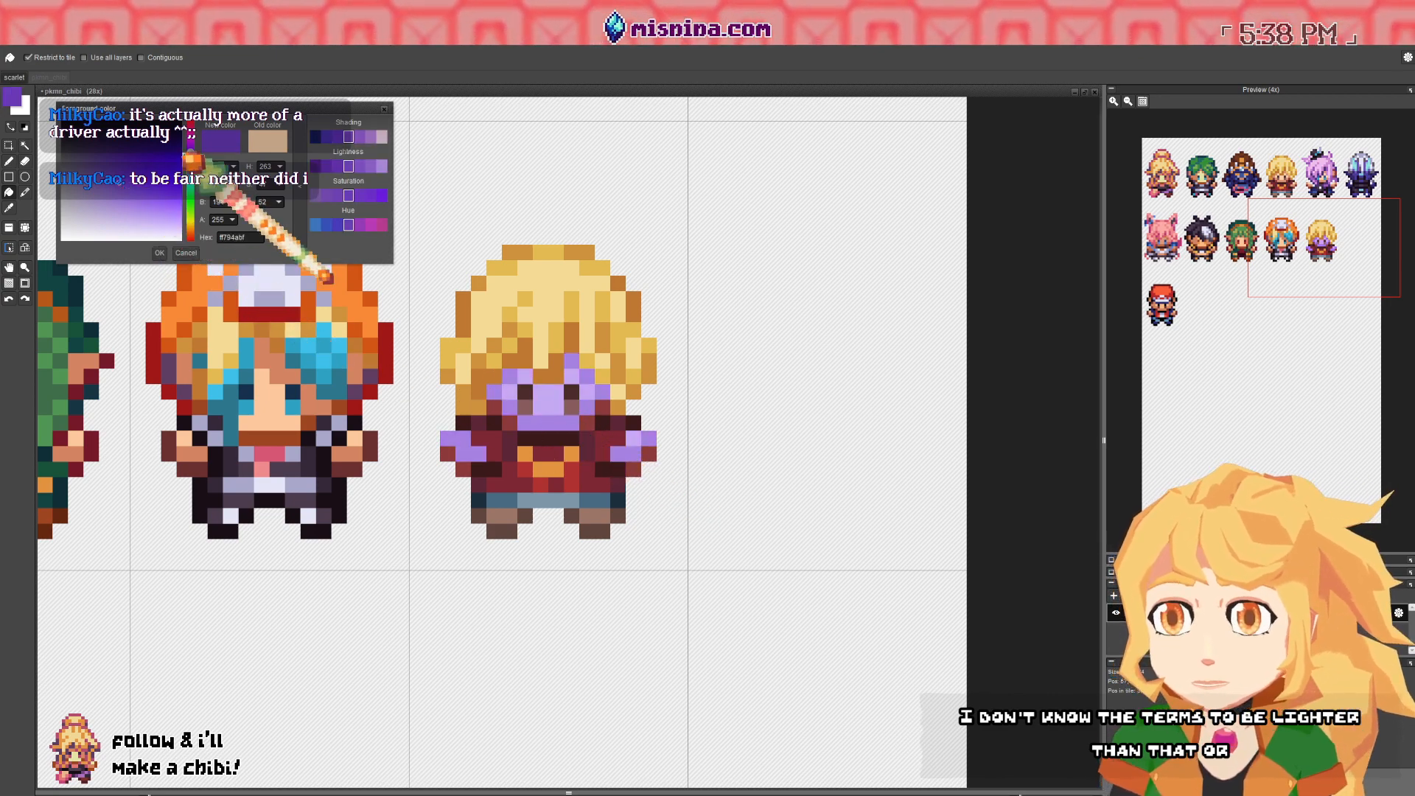
pyautogui.moveTo(190, 153); pyautogui.dragTo(190, 156)
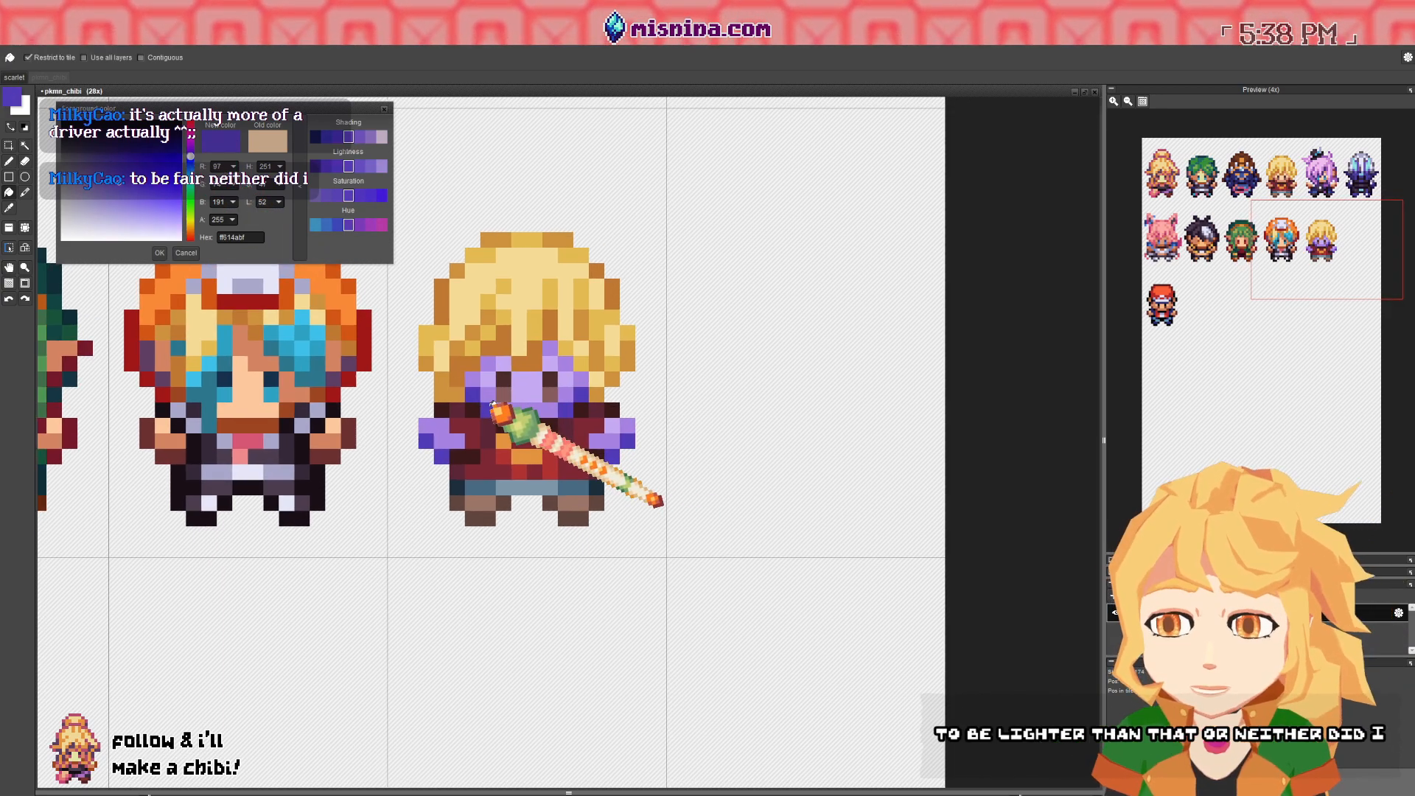
# - Recolor the darkest maroon at the collar and sleeves indigo, trying RGB 72, 56, 138 before settling on RGB 52, 41, 94
pyautogui.scroll(-4, 524, 412)
pyautogui.scroll(2, 536, 401)
pyautogui.scroll(2, 534, 403)
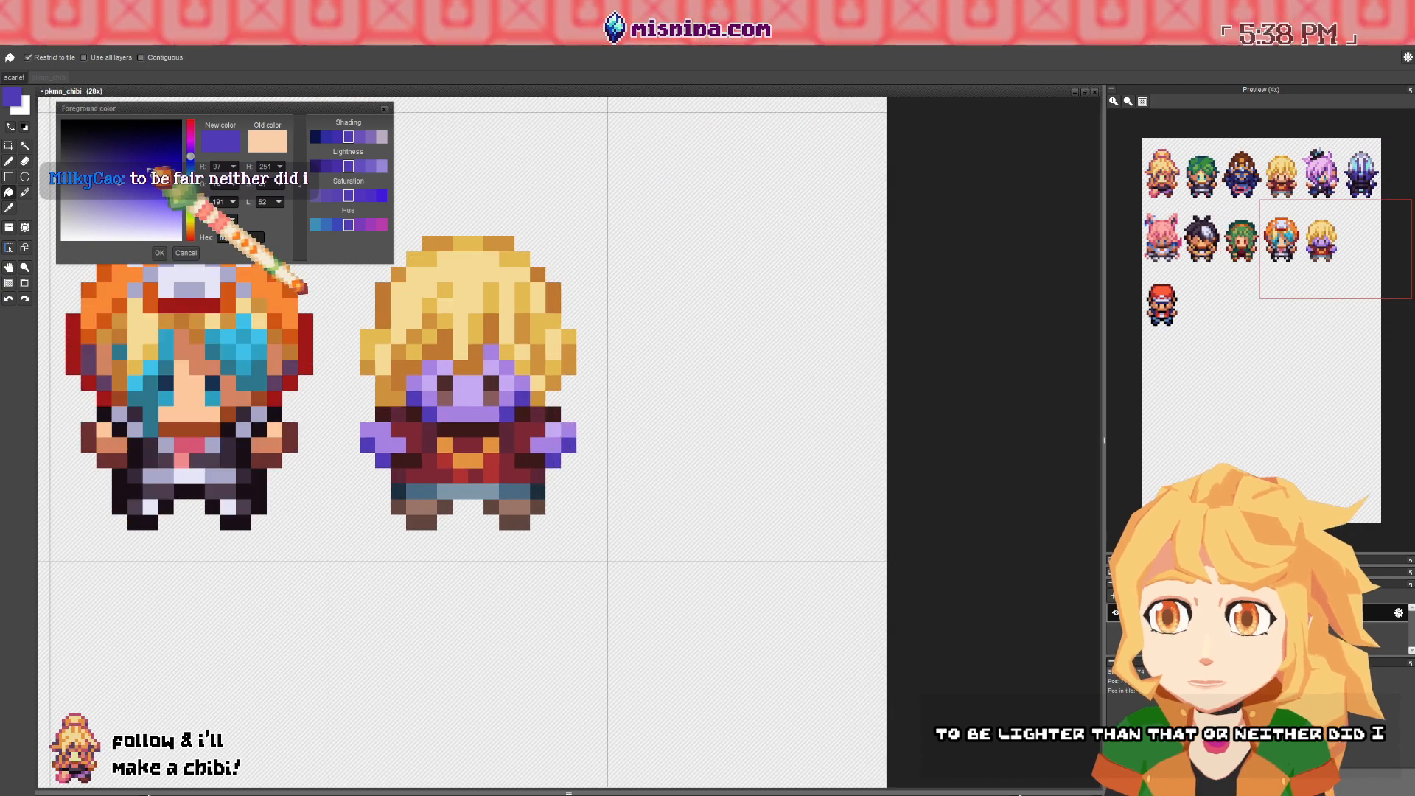
pyautogui.click(112, 165)
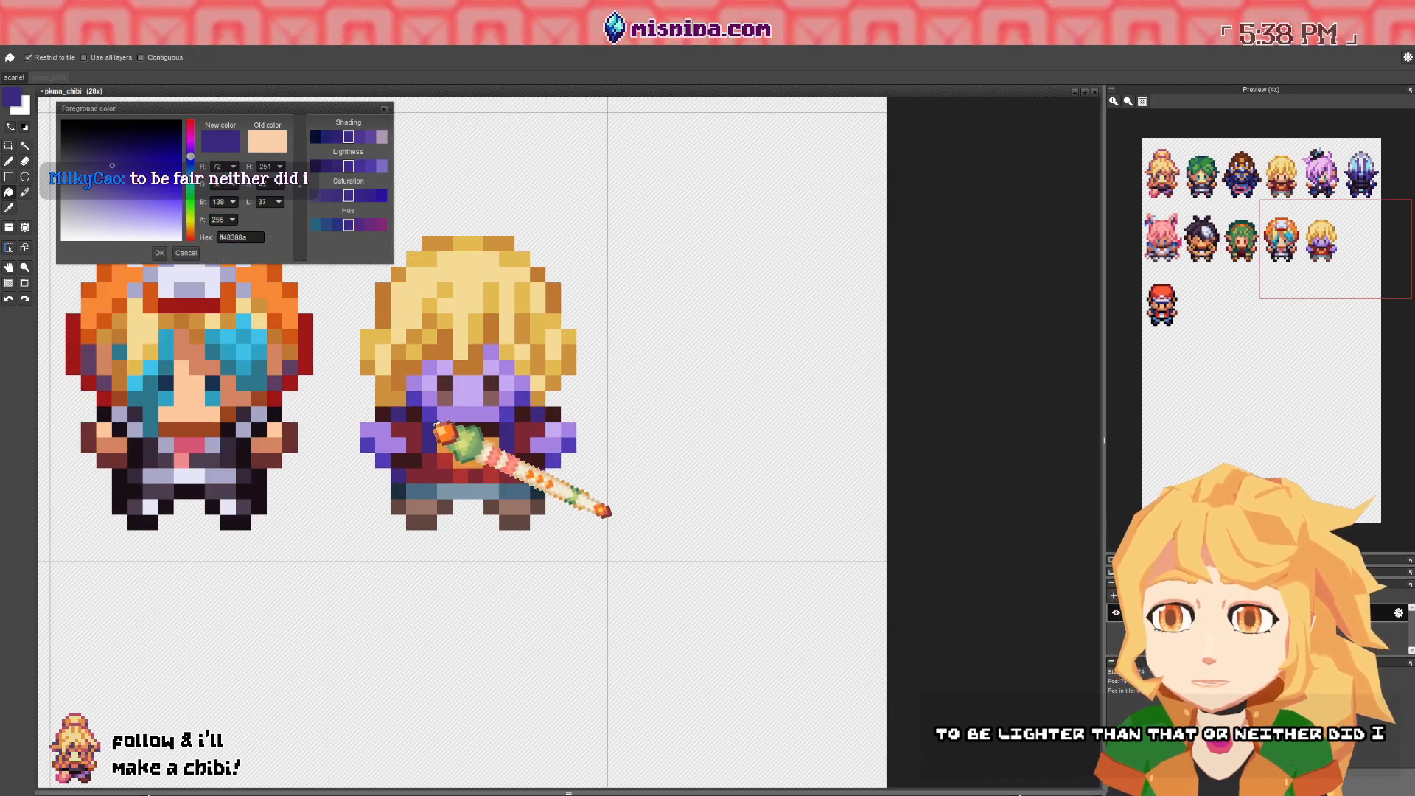
pyautogui.scroll(-2, 442, 437)
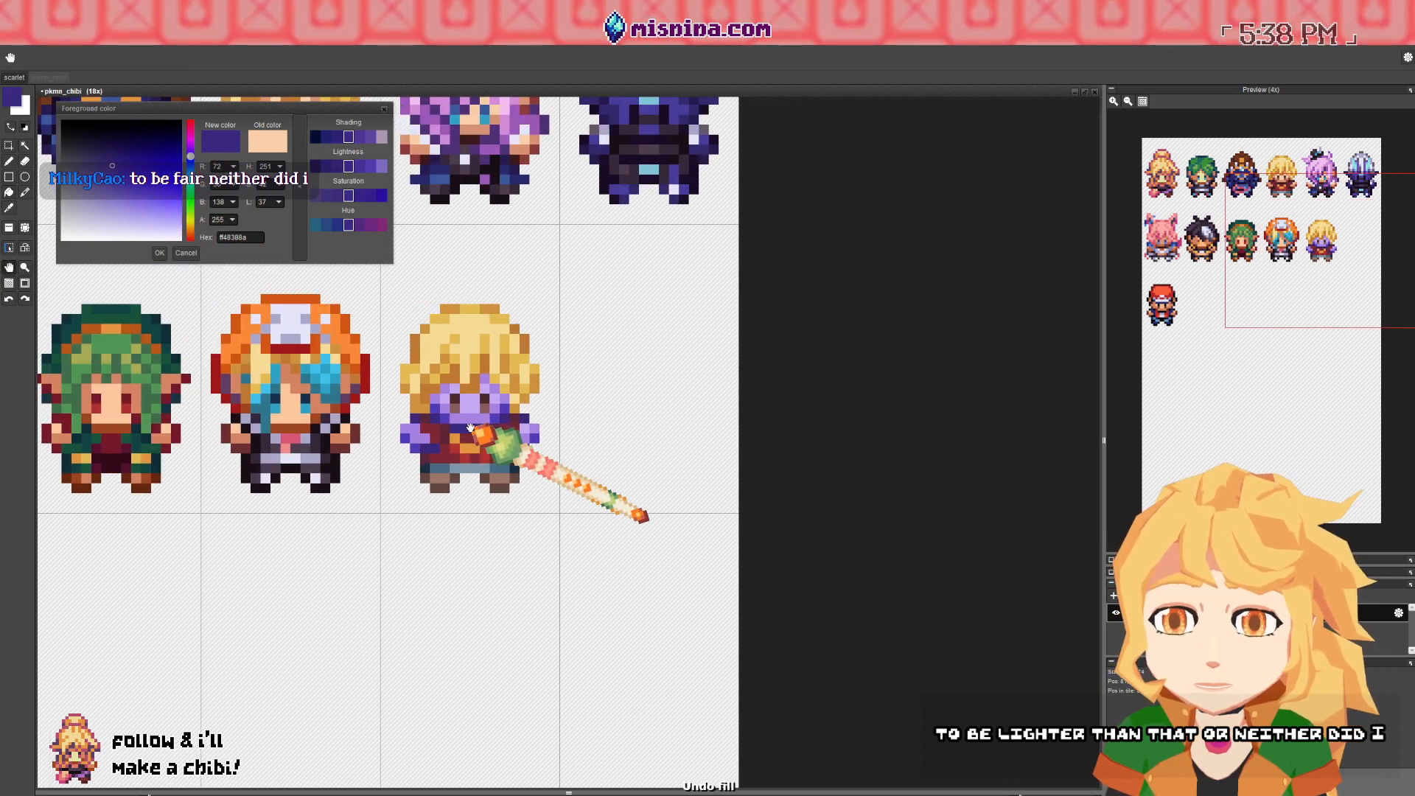
pyautogui.click(107, 151)
pyautogui.scroll(3, 483, 432)
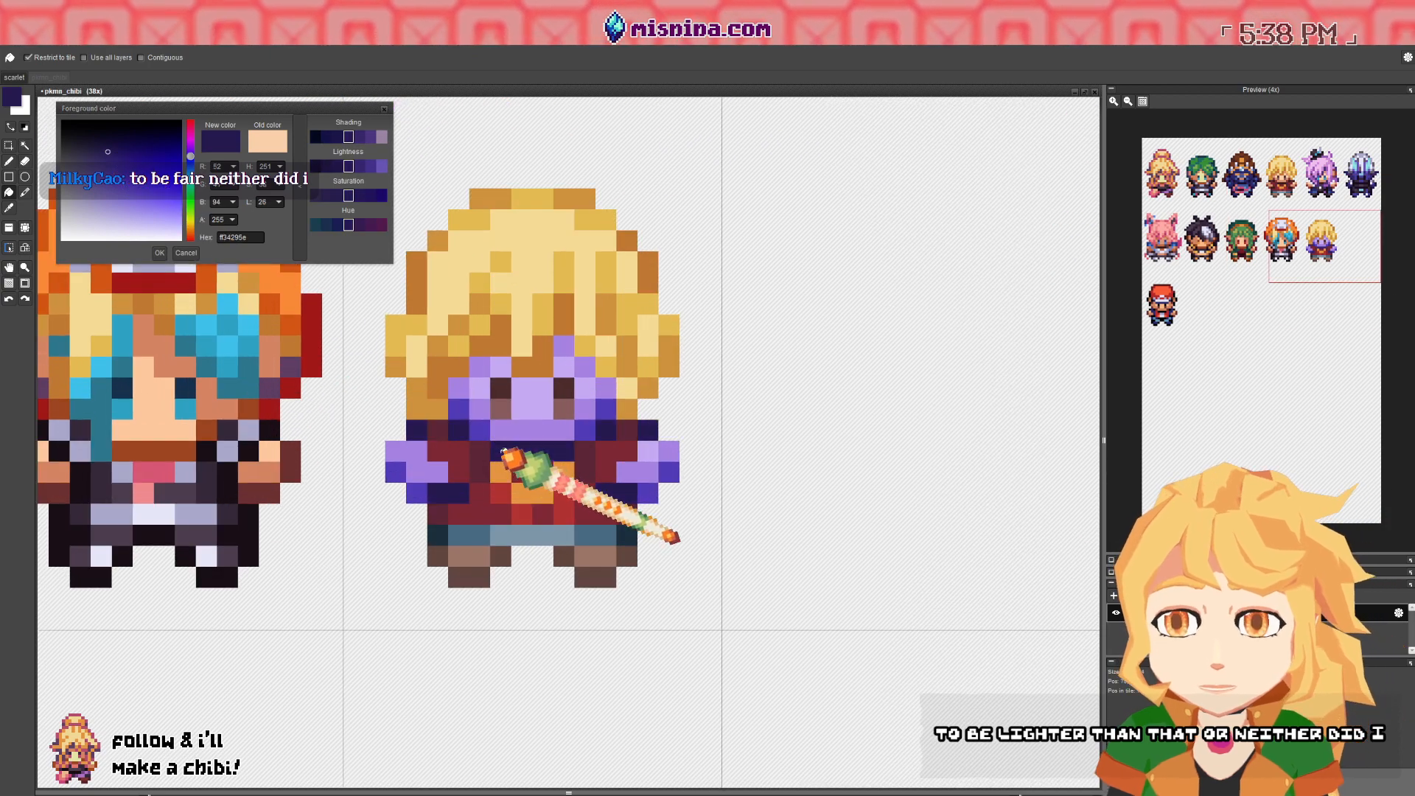
# - Paint the forehead and outer cheeks around the eyes with the violet sampled from the skin shadows
pyautogui.moveTo(482, 433)
pyautogui.mouseDown()
pyautogui.moveTo(437, 444)
pyautogui.moveTo(409, 410)
pyautogui.mouseUp()
pyautogui.rightClick(392, 409)
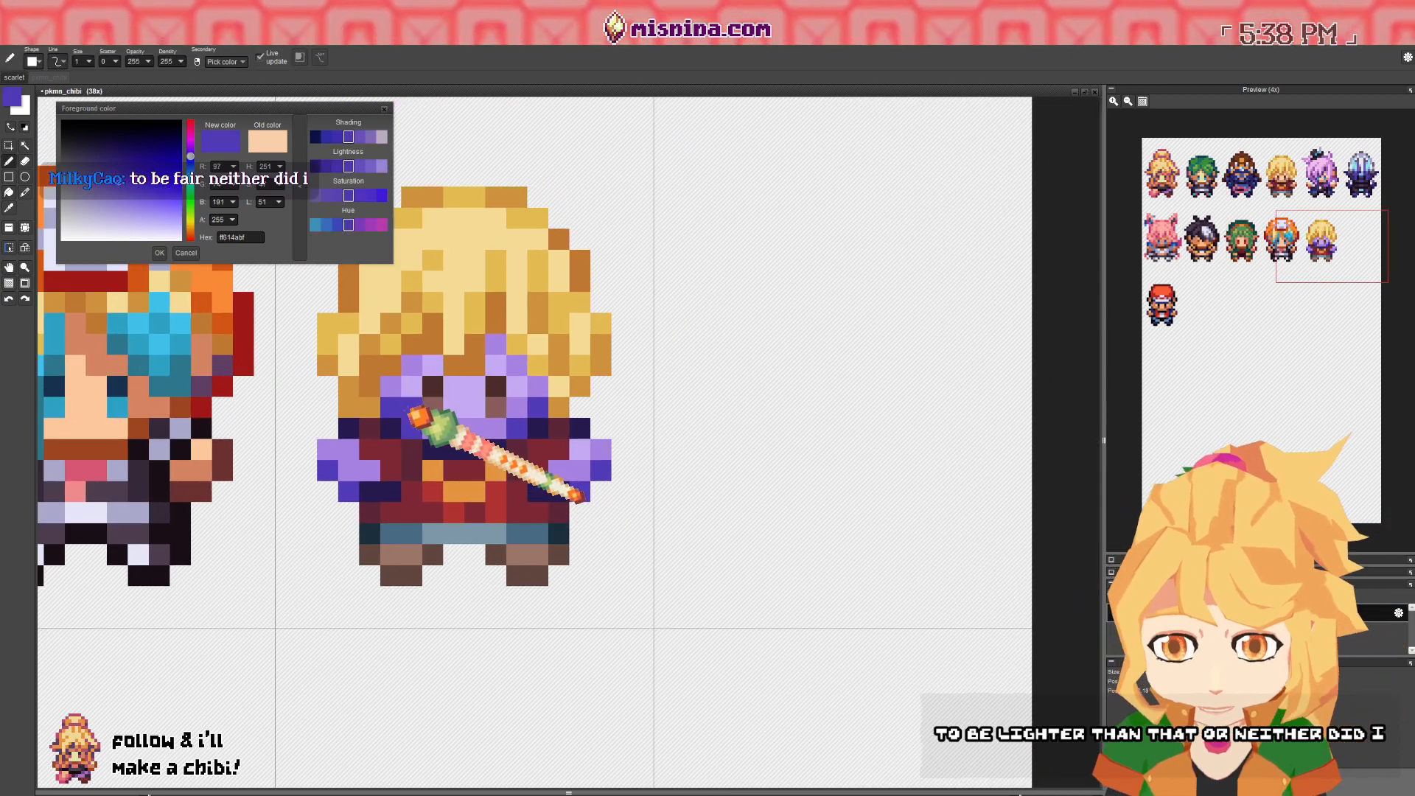
pyautogui.moveTo(518, 428)
pyautogui.mouseDown()
pyautogui.moveTo(516, 409)
pyautogui.moveTo(434, 370)
pyautogui.mouseUp()
pyautogui.click(492, 368)
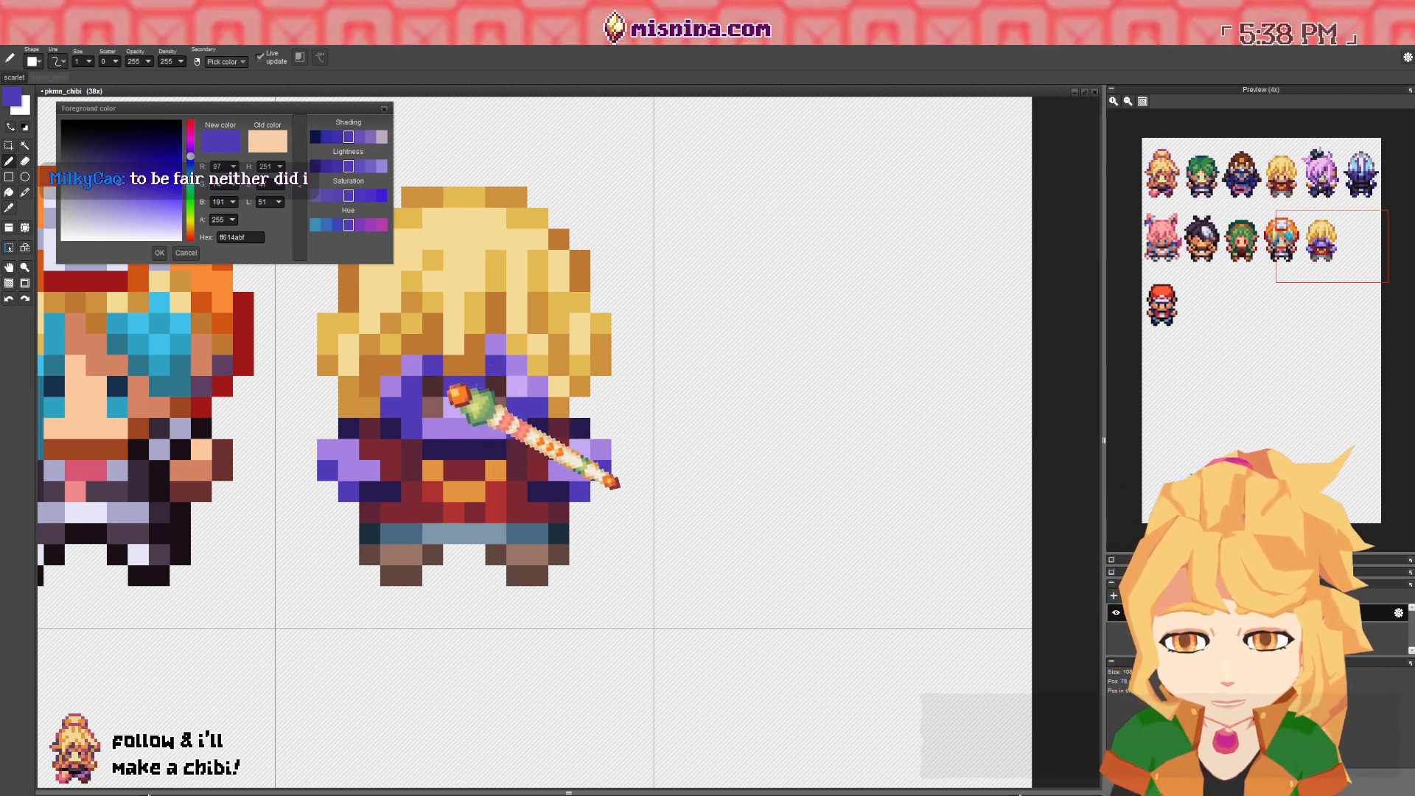
pyautogui.click(458, 319)
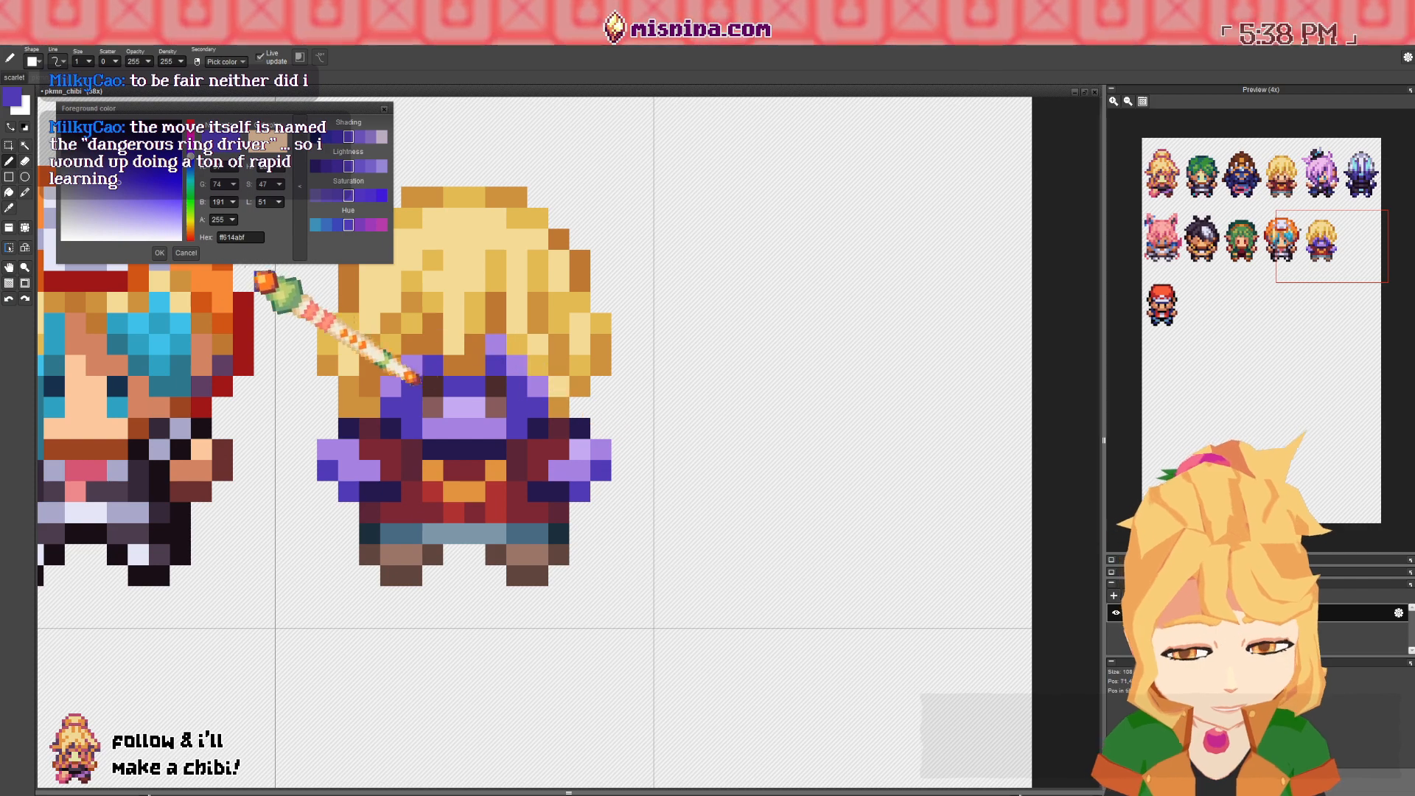
# - Darken the skin pixels showing between the hair strands above the eyes with deep purple, RGB 80, 53, 136
pyautogui.click(114, 171)
pyautogui.click(191, 154)
pyautogui.moveTo(190, 155); pyautogui.dragTo(191, 153)
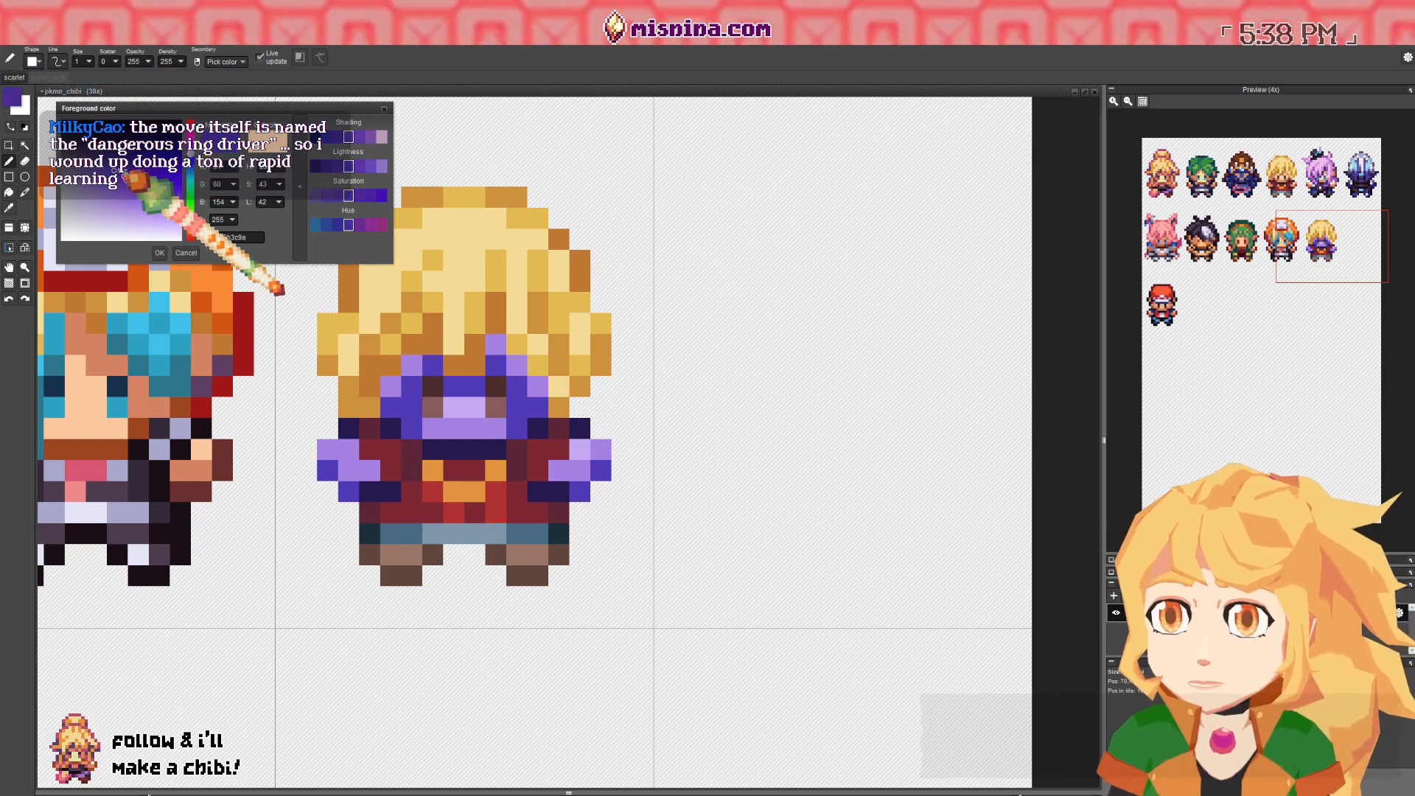
pyautogui.click(114, 164)
pyautogui.press('space')
pyautogui.moveTo(335, 360); pyautogui.dragTo(333, 367)
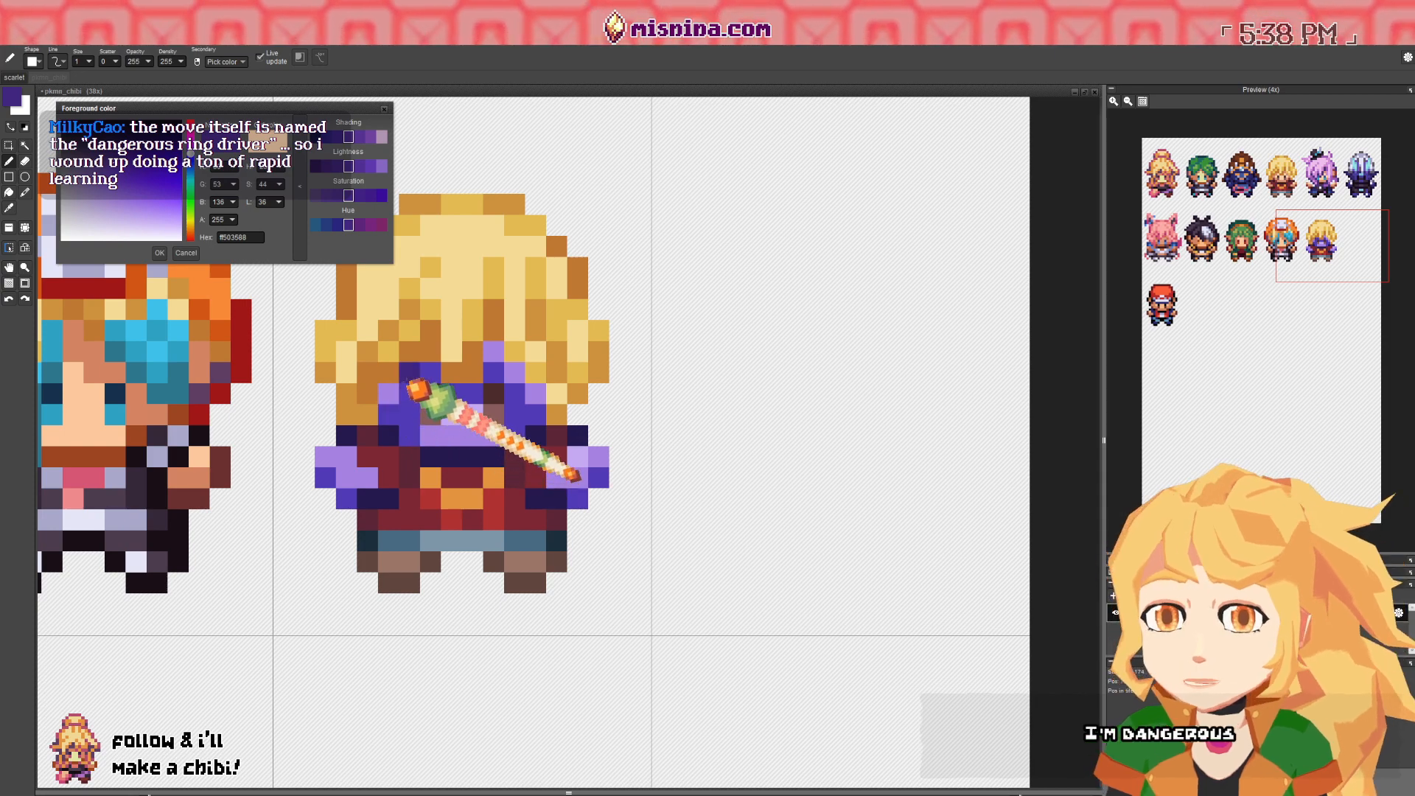
pyautogui.moveTo(513, 370); pyautogui.dragTo(493, 352)
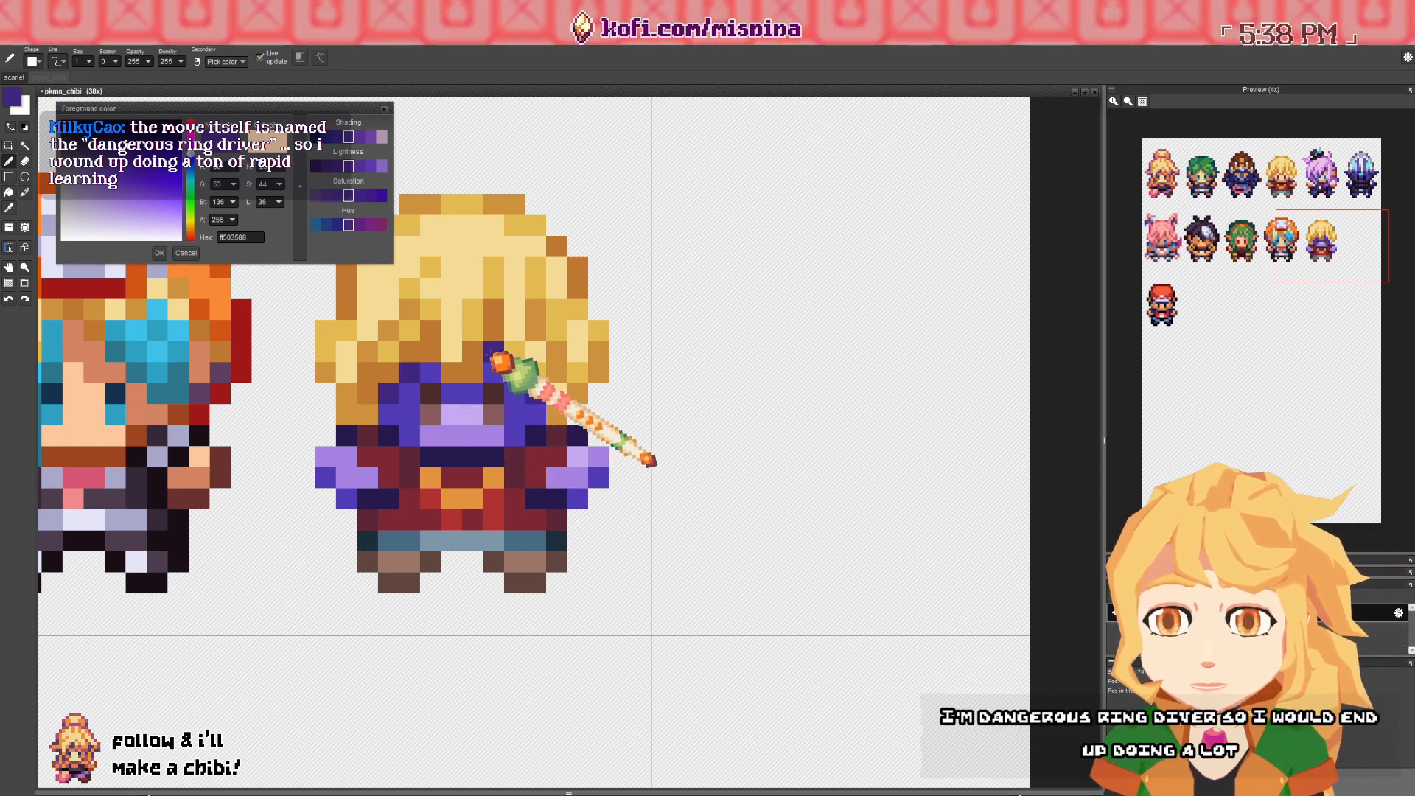
pyautogui.scroll(-2, 527, 395)
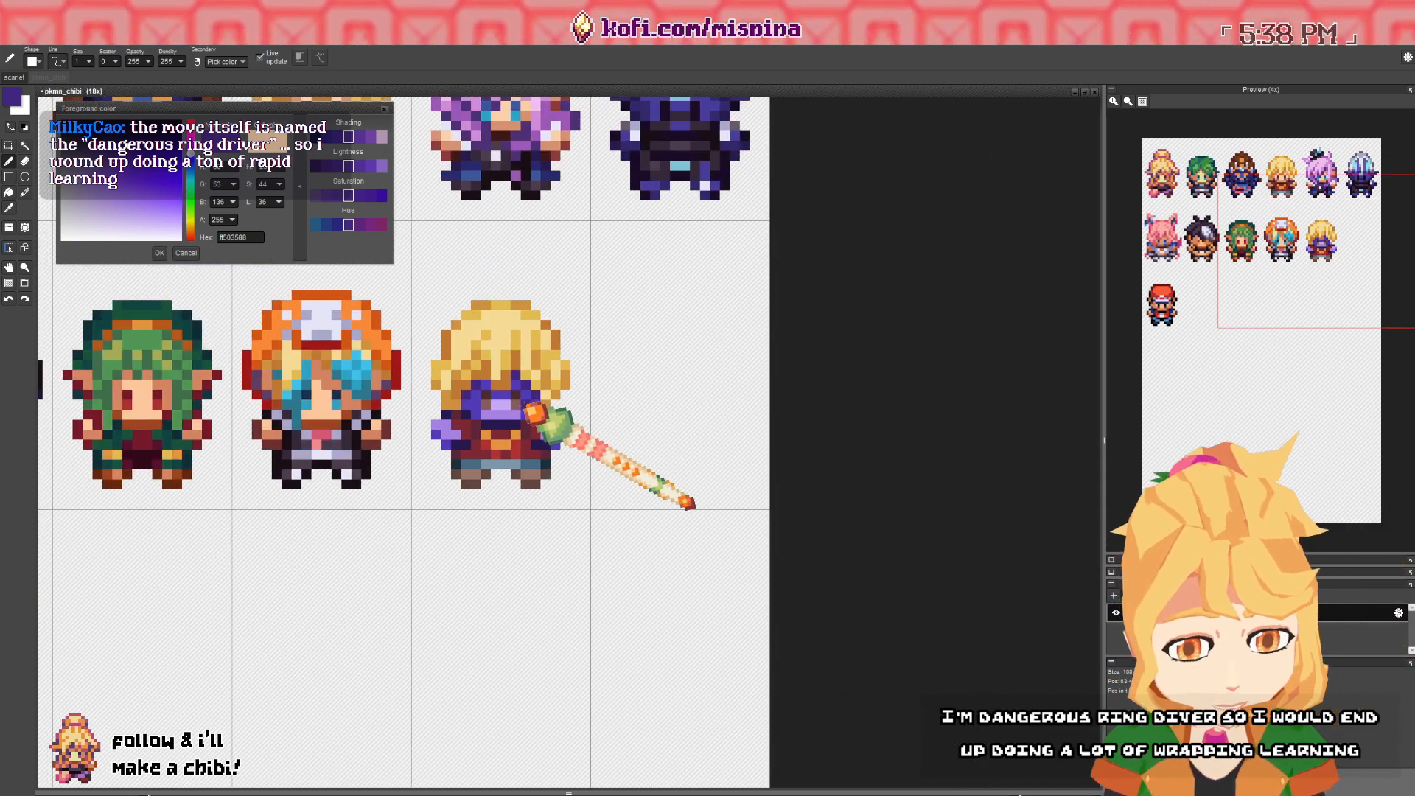
pyautogui.scroll(1, 530, 417)
pyautogui.moveTo(509, 419)
pyautogui.mouseDown()
pyautogui.moveTo(488, 403)
pyautogui.moveTo(510, 373)
pyautogui.mouseUp()
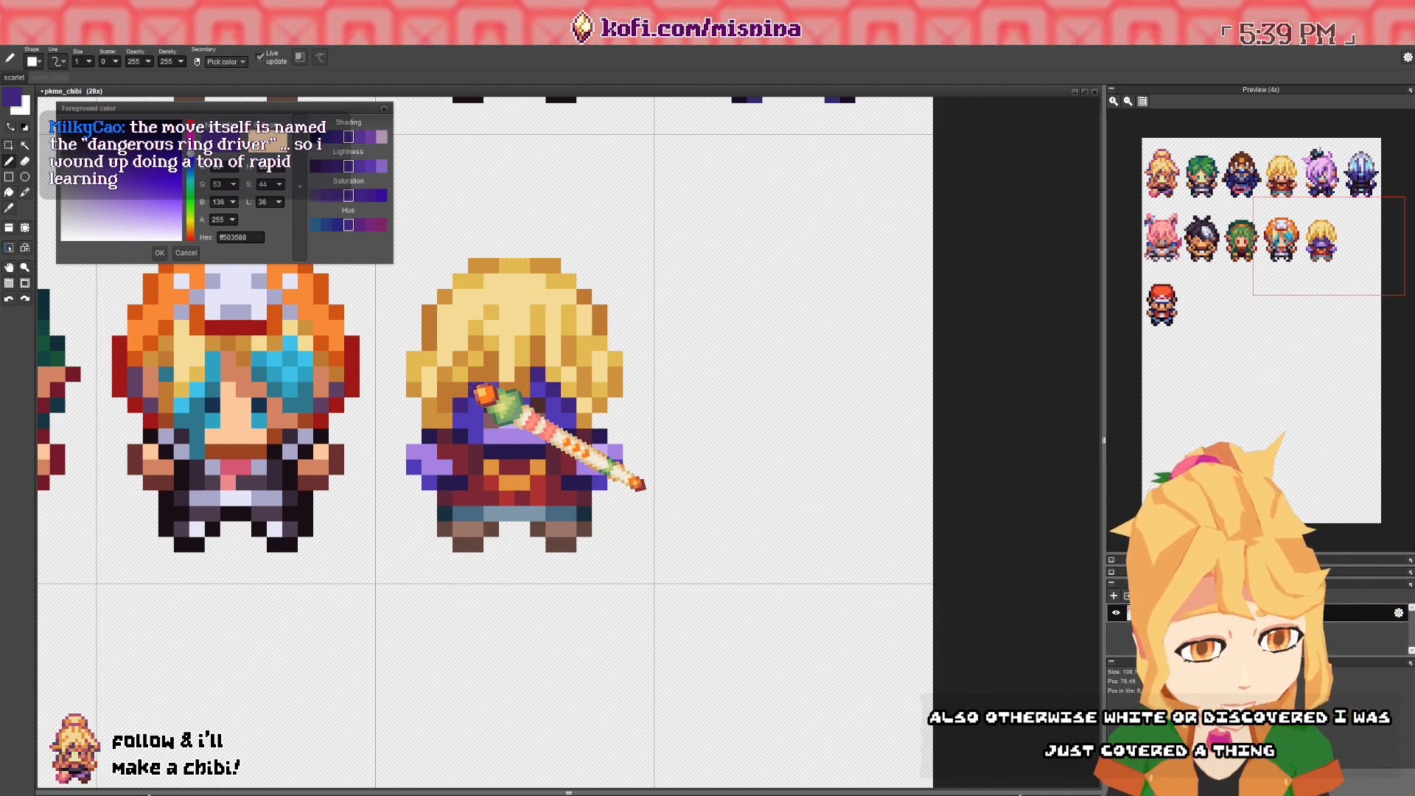
pyautogui.scroll(-3, 482, 395)
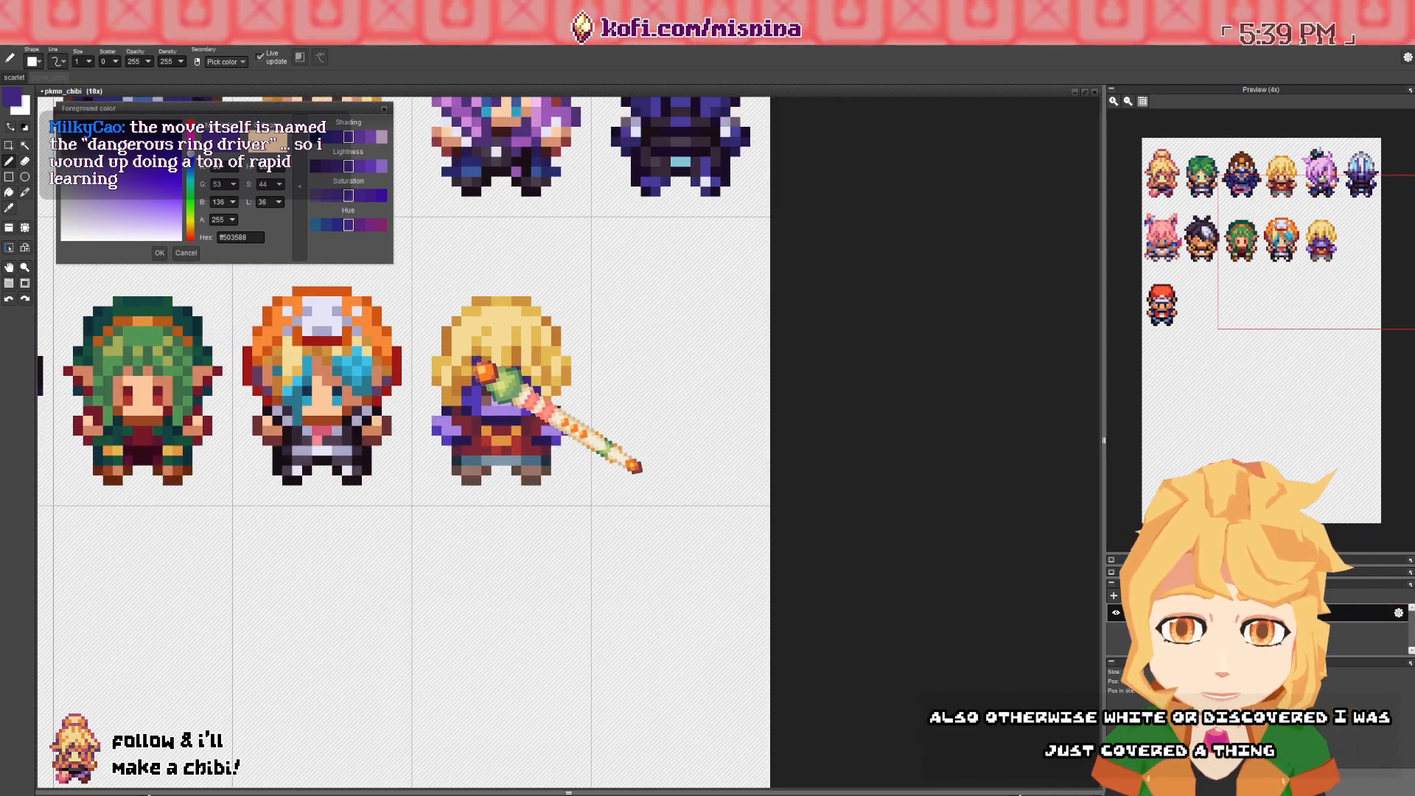
pyautogui.scroll(3, 507, 401)
pyautogui.scroll(-3, 519, 439)
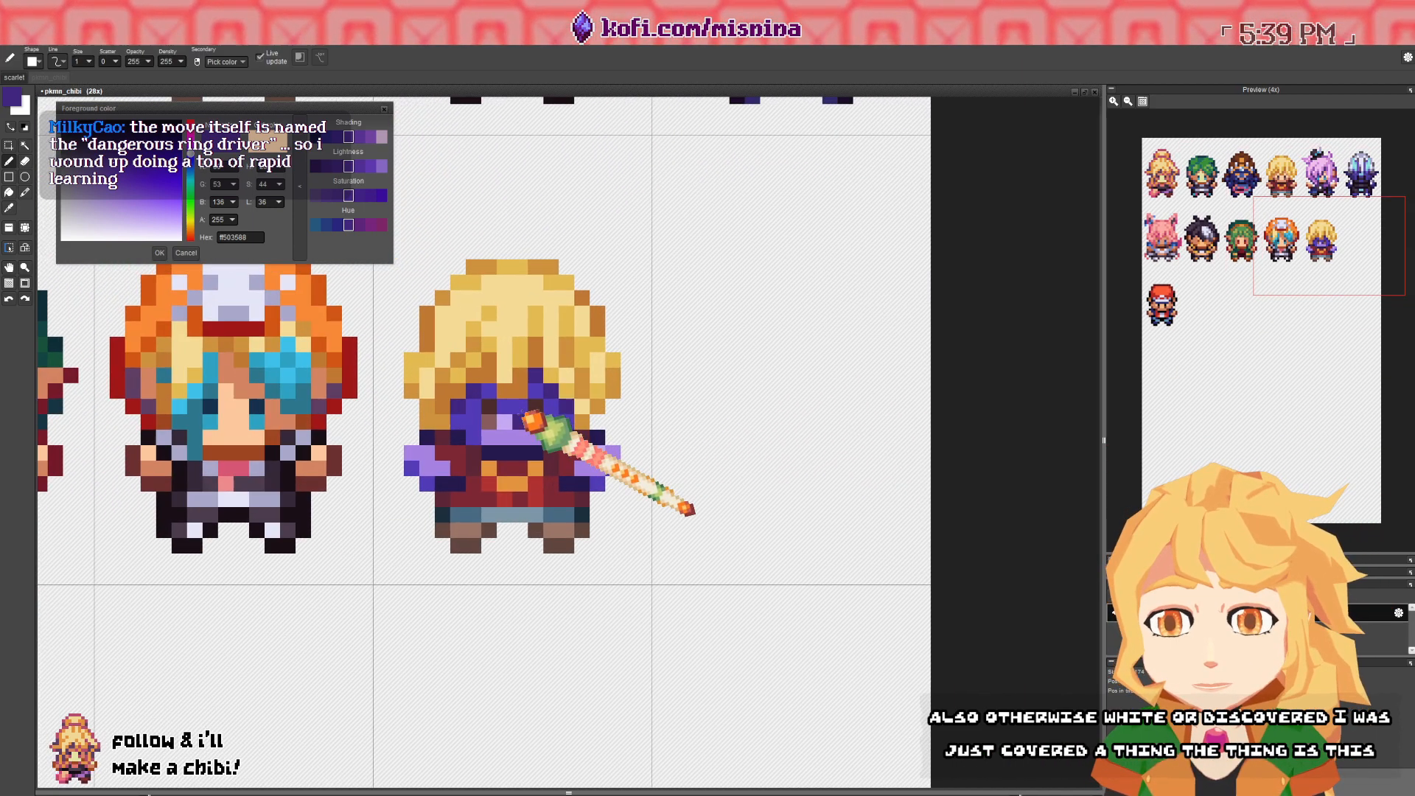
pyautogui.scroll(3, 496, 401)
pyautogui.click(393, 393)
pyautogui.rightClick(388, 377)
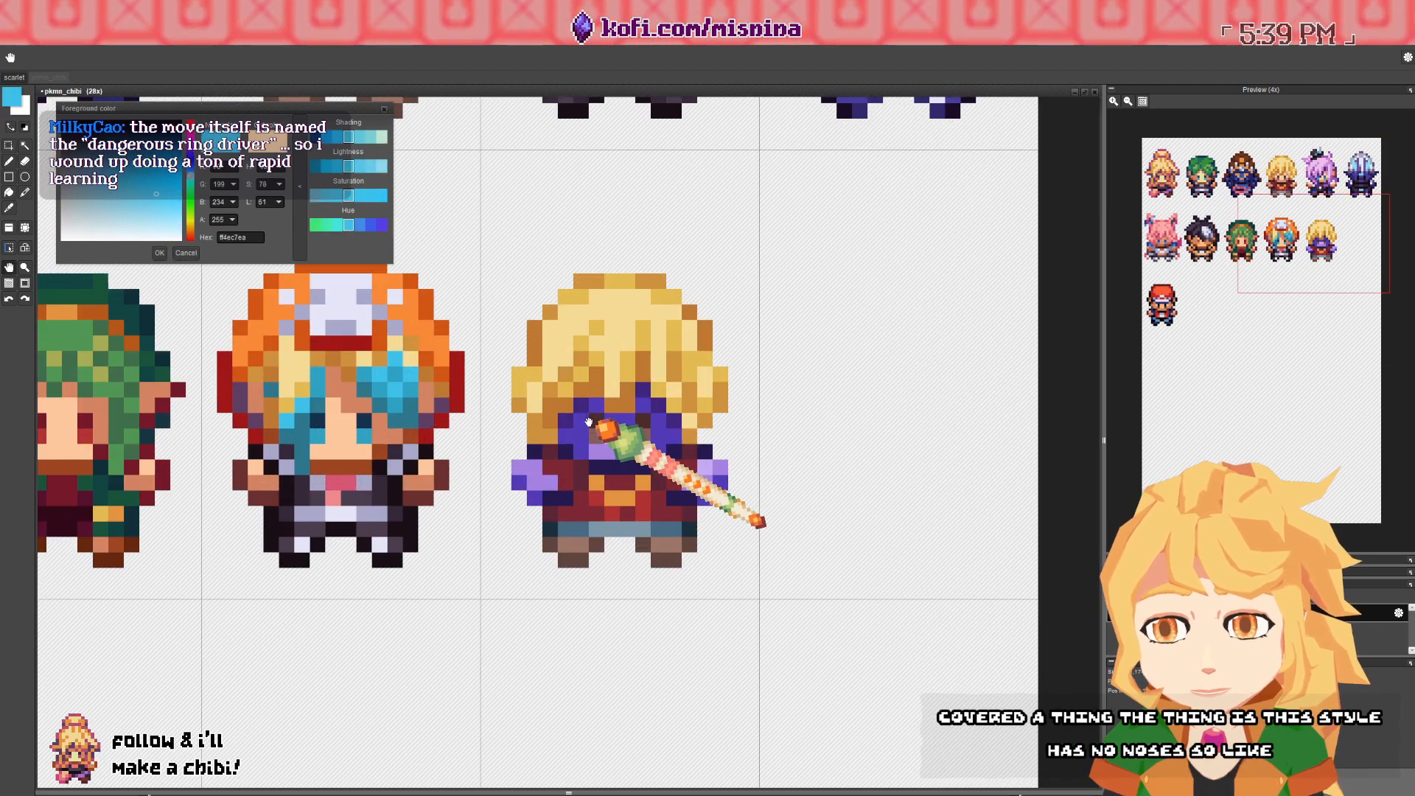
pyautogui.moveTo(603, 425); pyautogui.dragTo(576, 421)
pyautogui.scroll(-5, 639, 425)
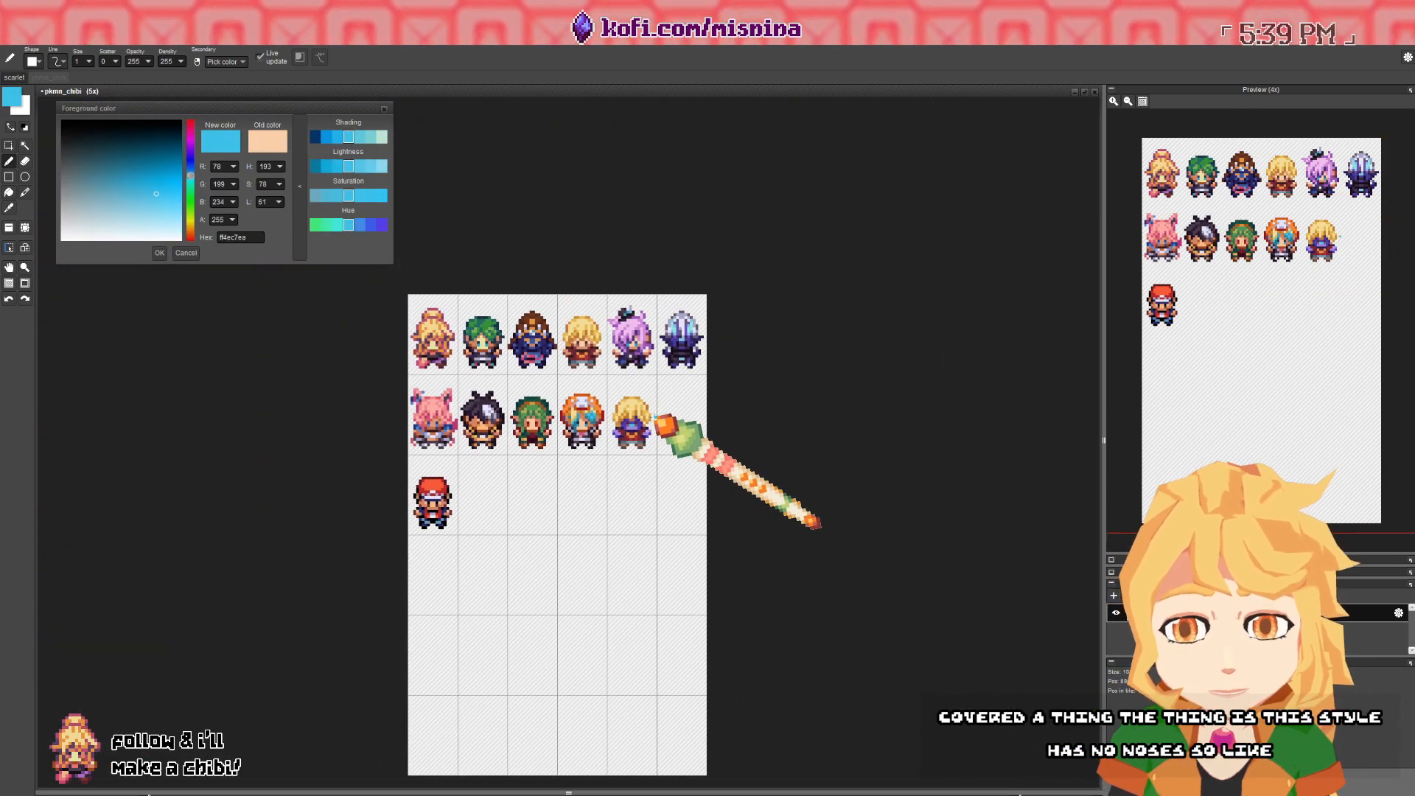
pyautogui.scroll(3, 649, 426)
pyautogui.hotkey('ctrl', 'z')
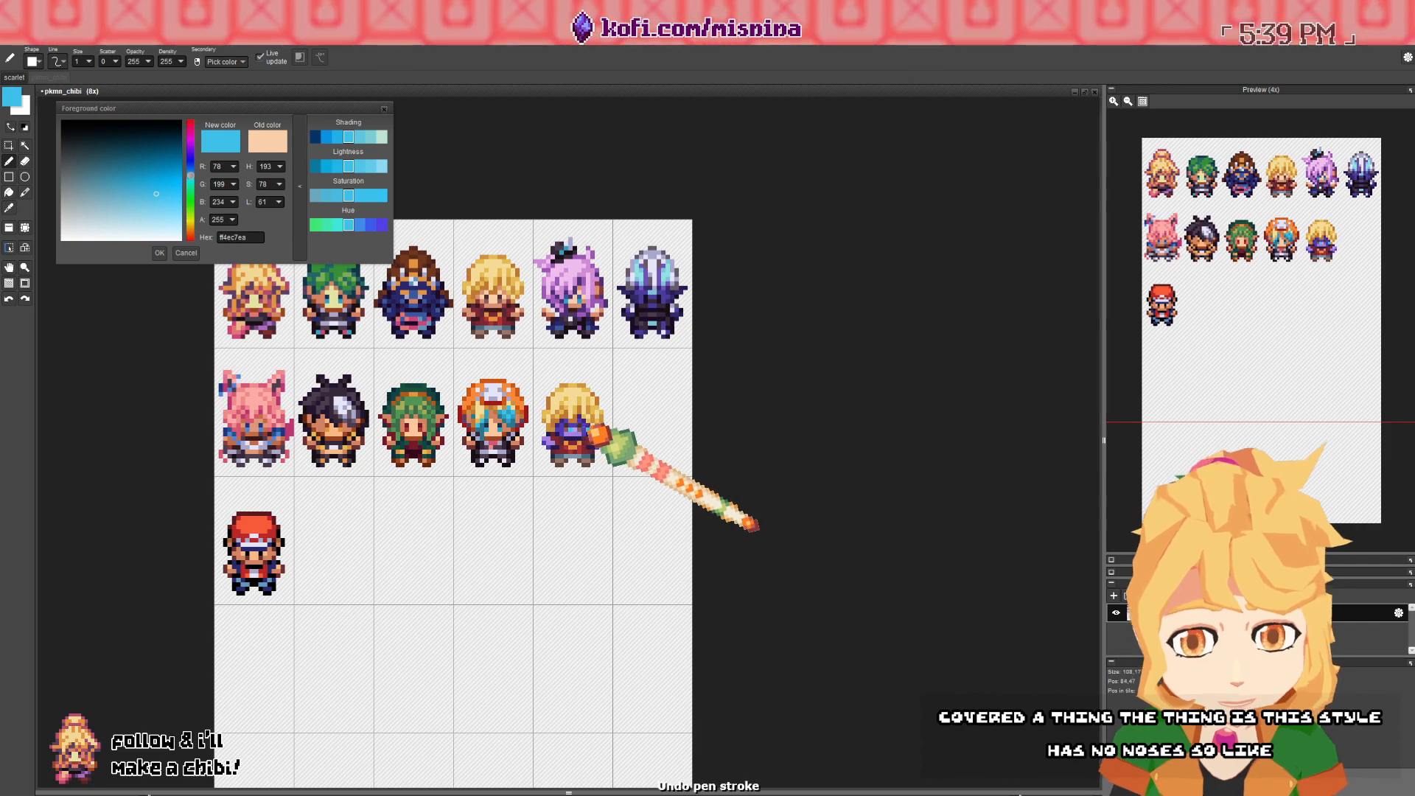
# - Paint light purple brow marks above the purple chibi's eyes with lavender shades sampled from its face
pyautogui.scroll(5, 598, 435)
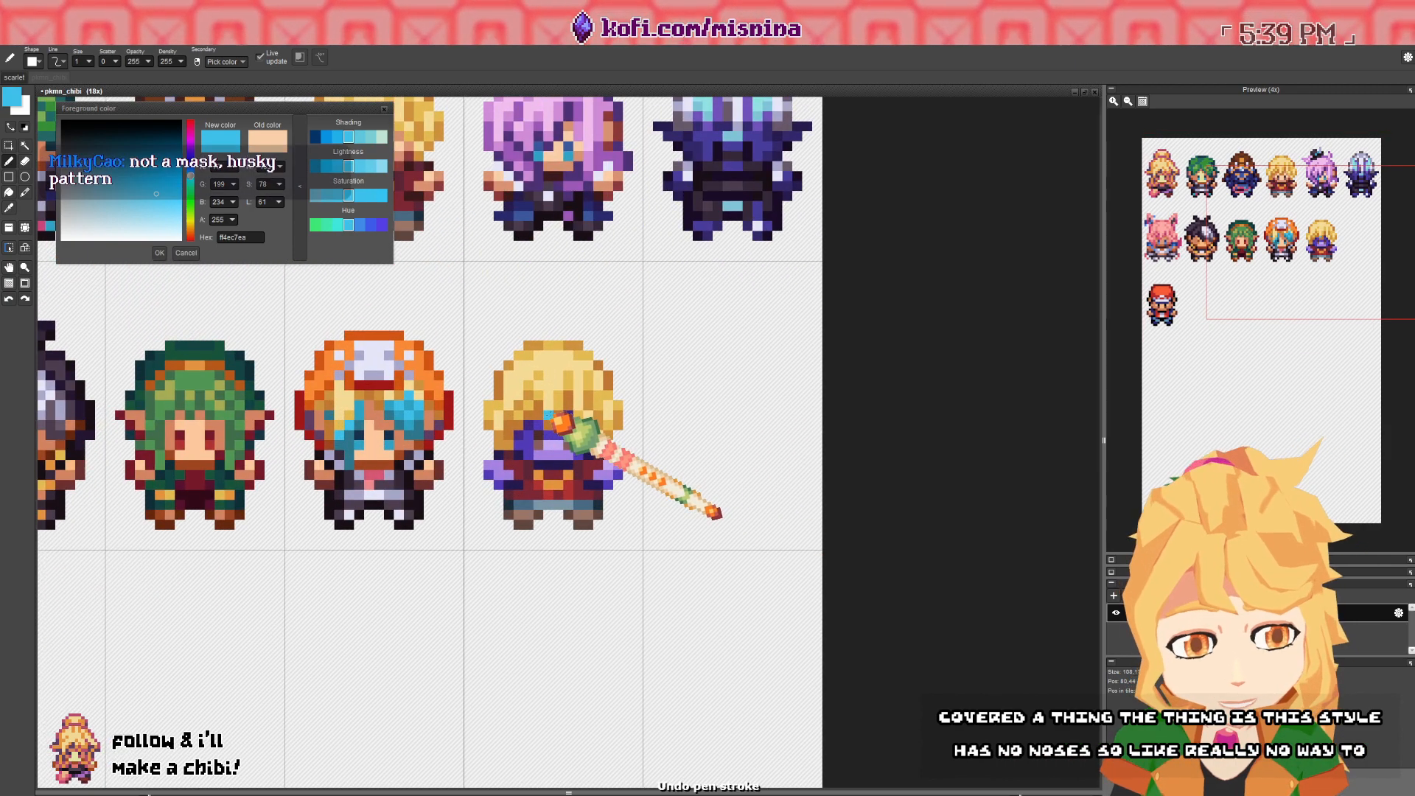
pyautogui.moveTo(551, 417); pyautogui.dragTo(567, 436)
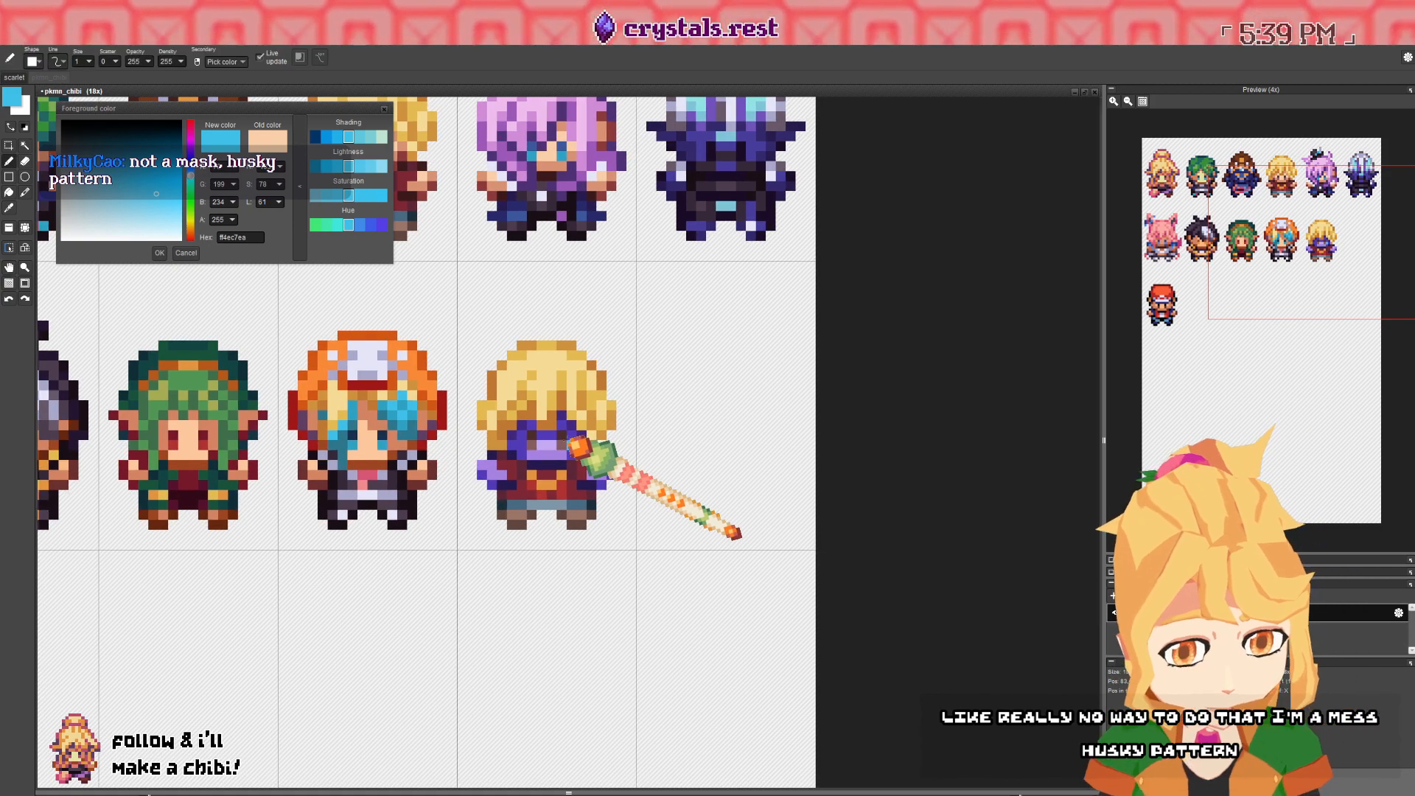
pyautogui.rightClick(541, 435)
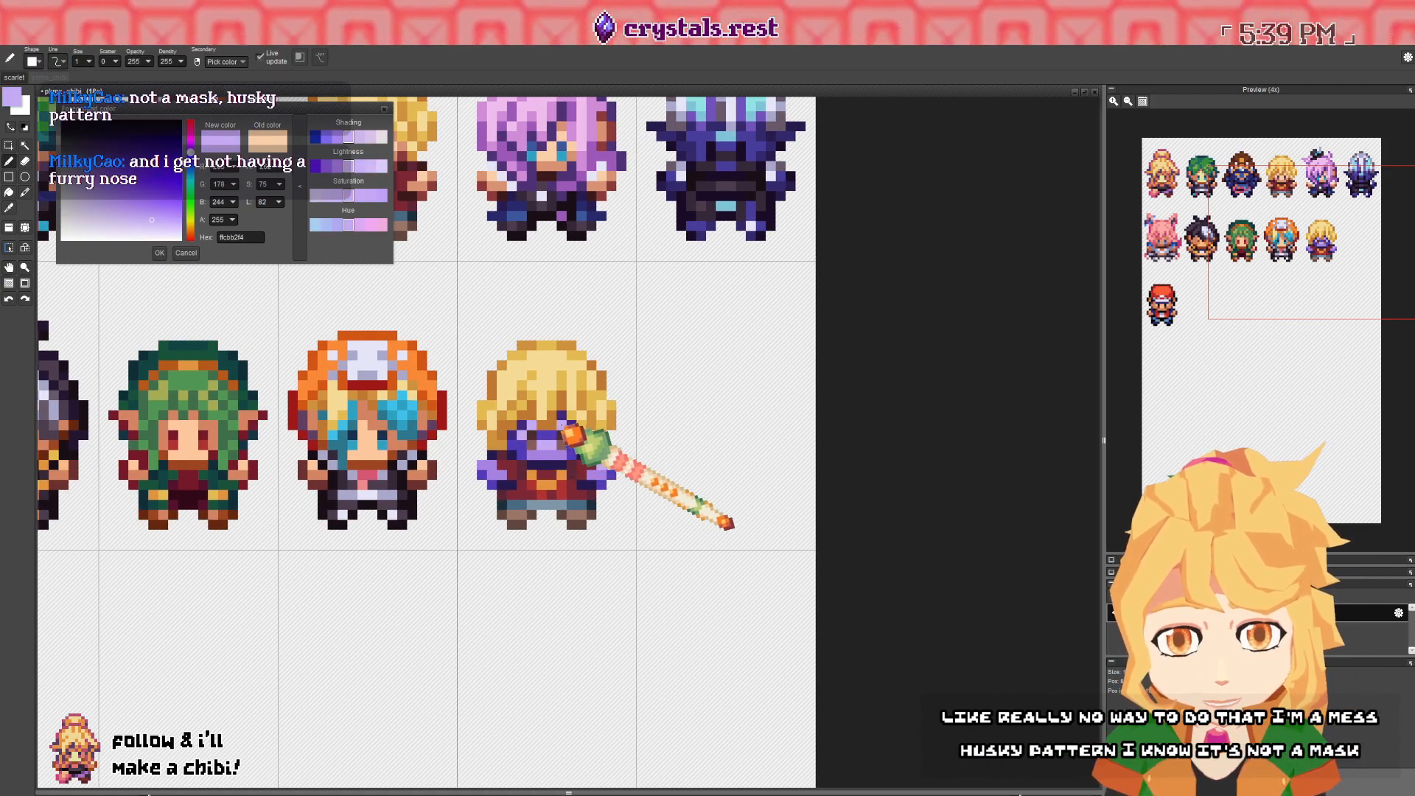
pyautogui.rightClick(542, 442)
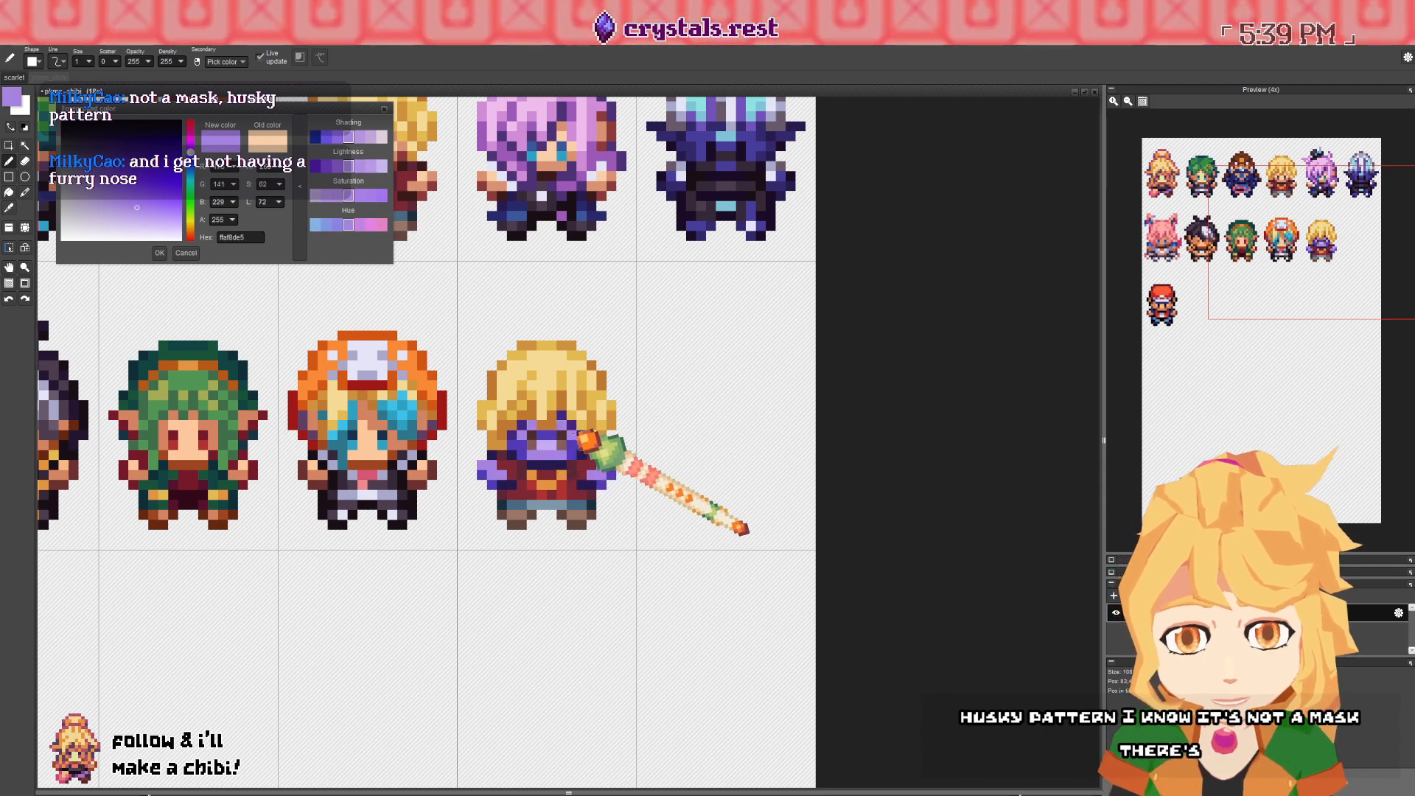
pyautogui.moveTo(584, 441); pyautogui.dragTo(559, 442)
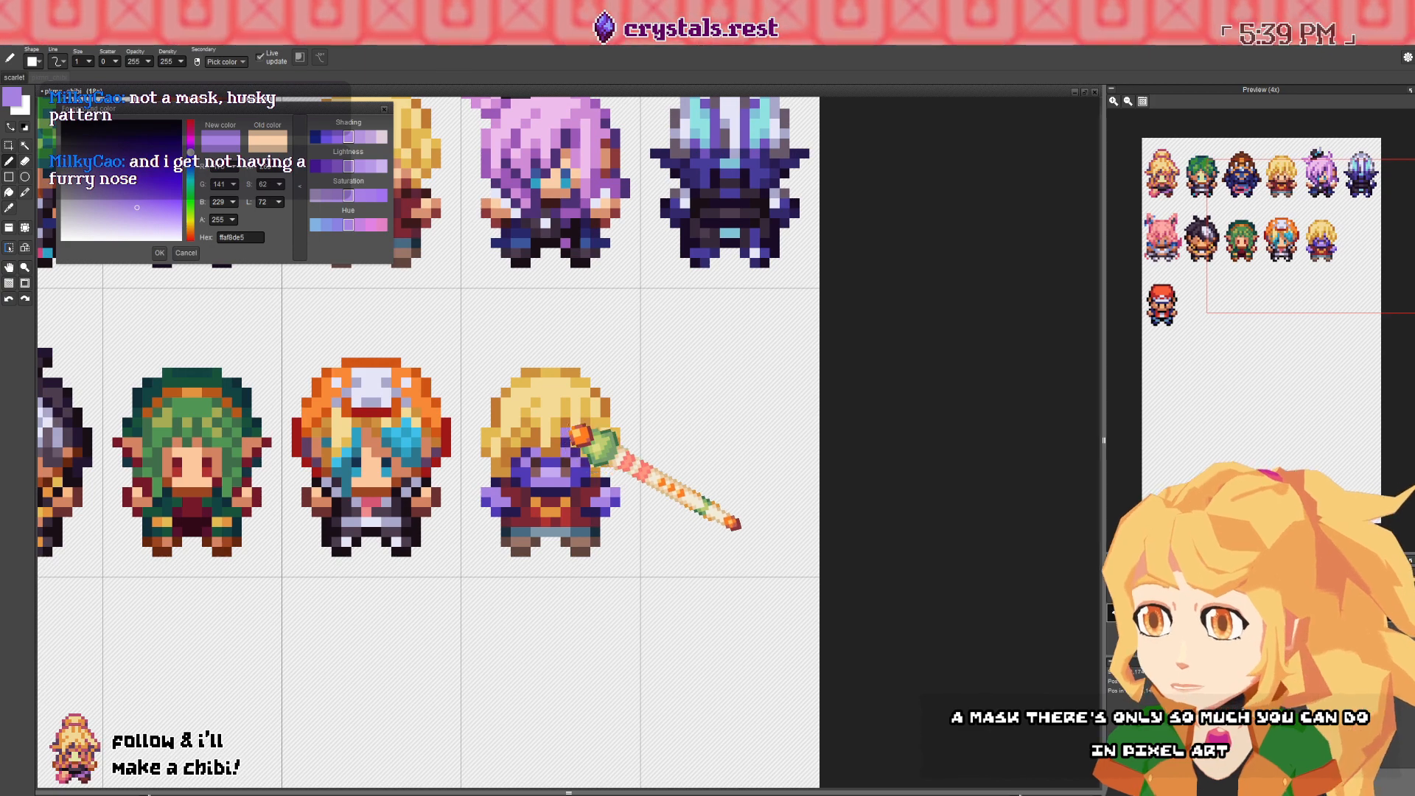
pyautogui.scroll(2, 561, 444)
pyautogui.moveTo(557, 440); pyautogui.dragTo(529, 435)
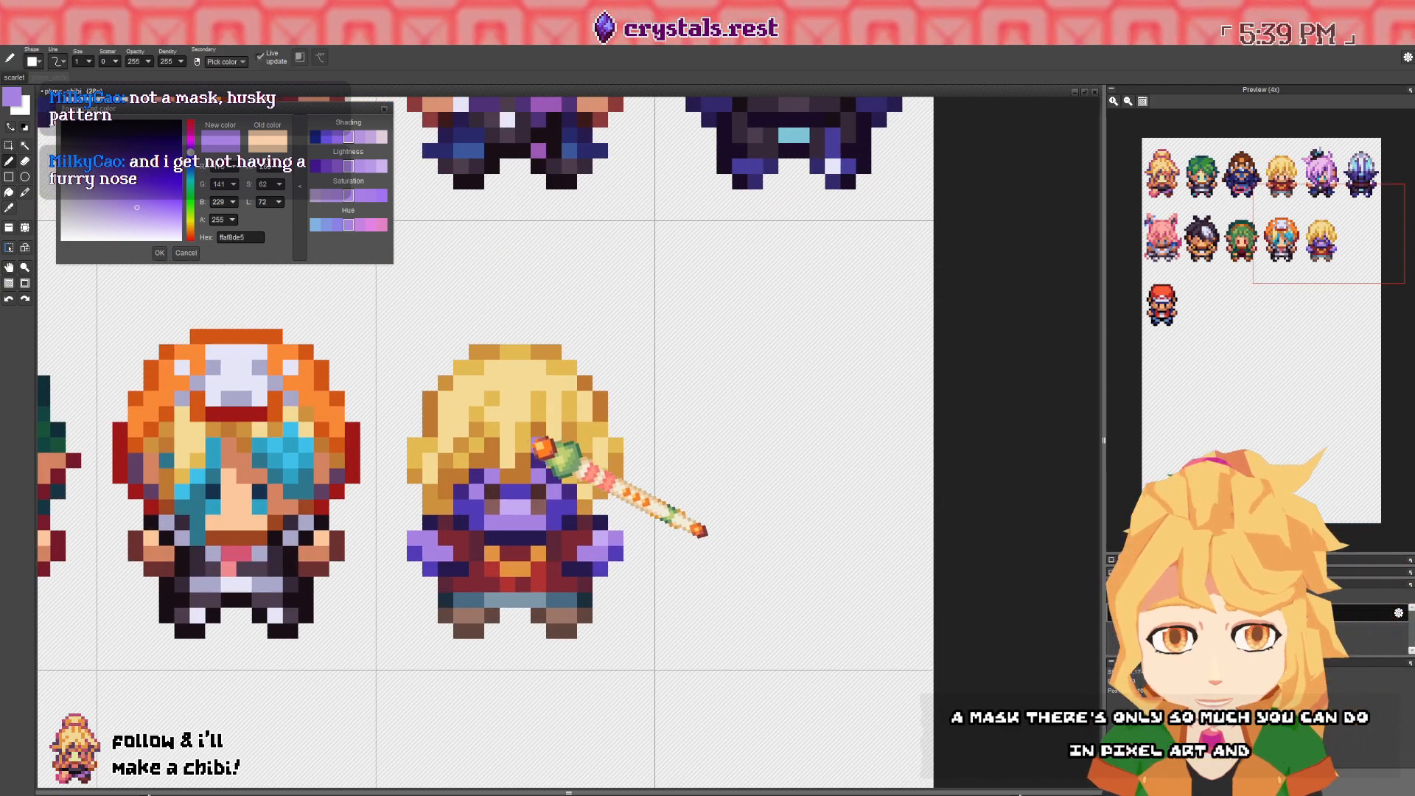
# - Add near-white pixels, RGB 232, 232, 248, sampled from the orange hat's emblem, in the fringe above both eyes
pyautogui.moveTo(304, 394); pyautogui.dragTo(292, 392)
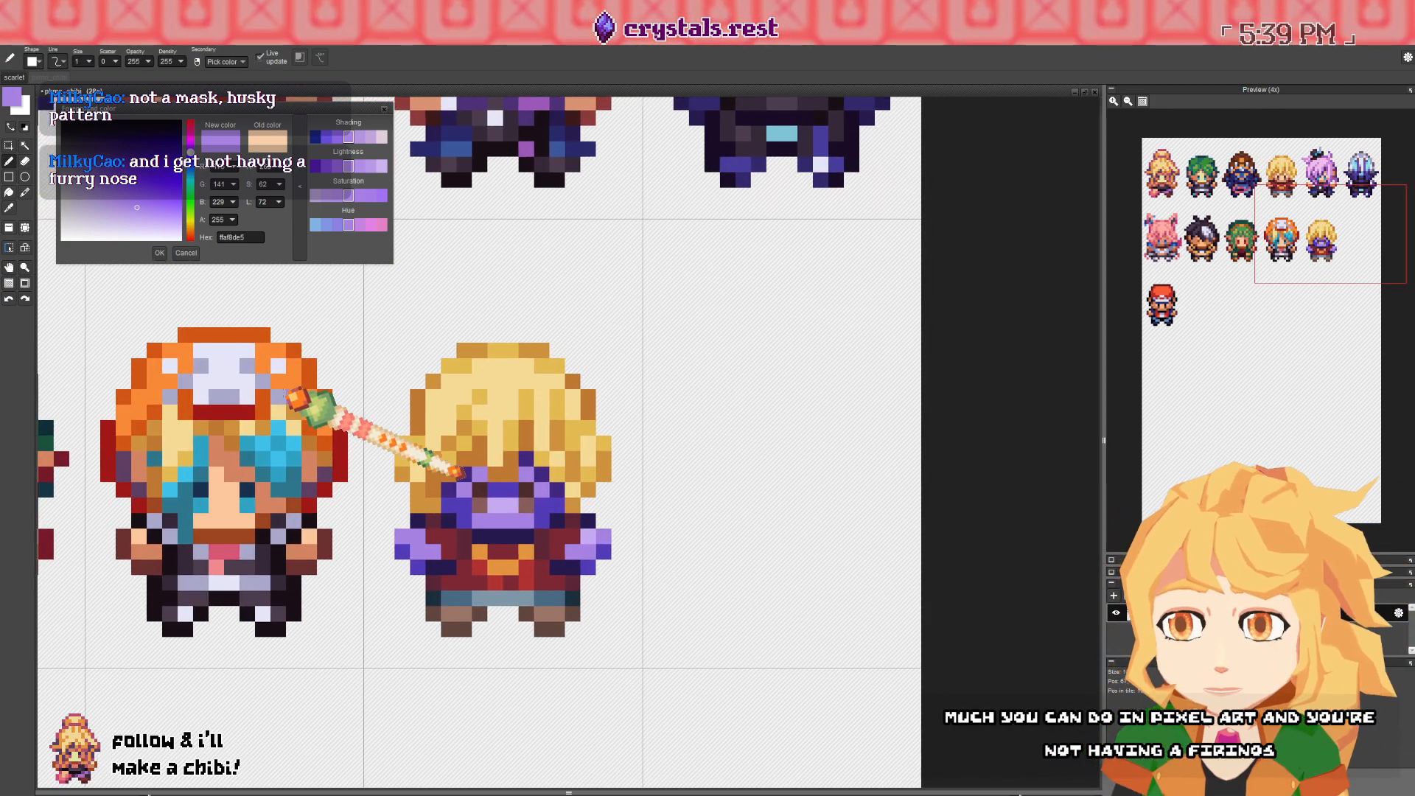
pyautogui.rightClick(250, 383)
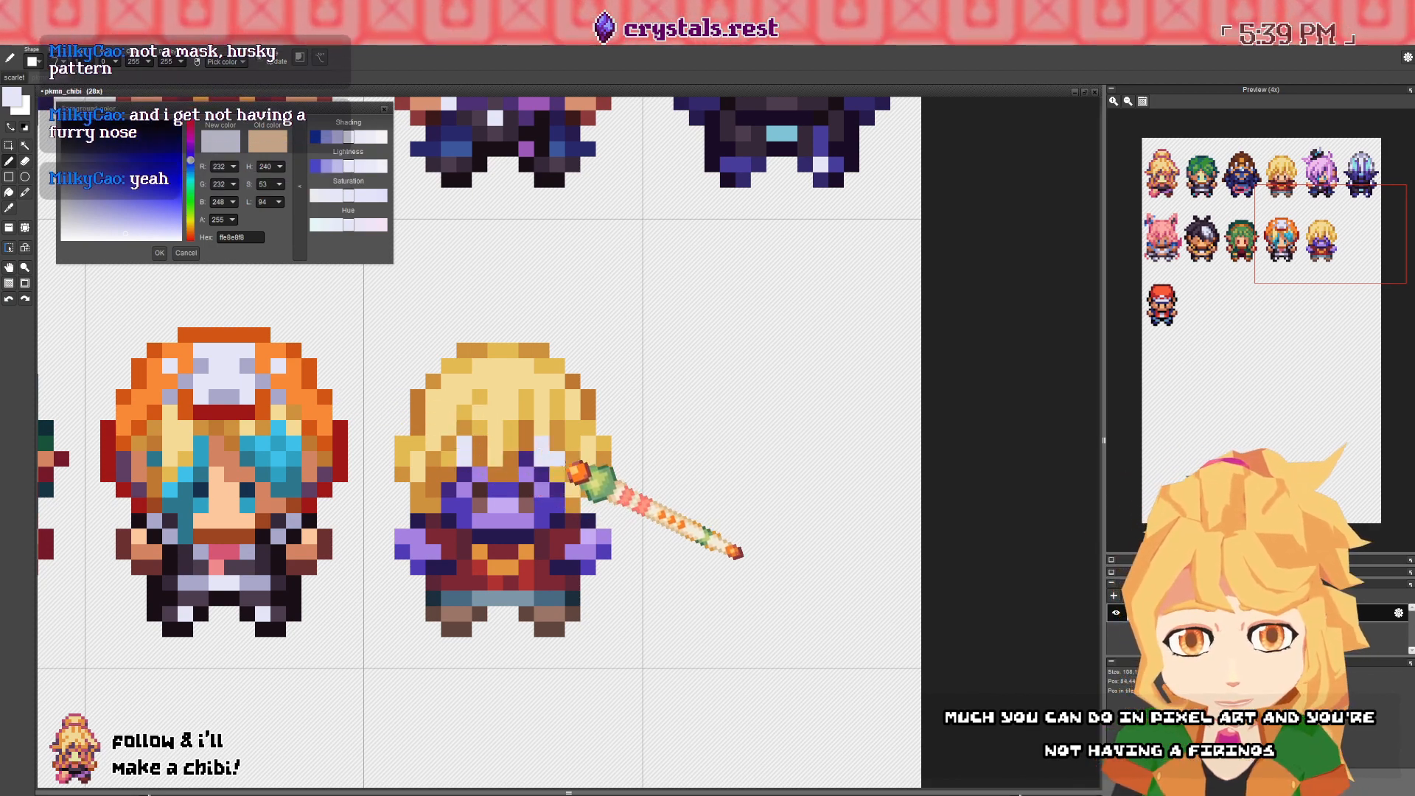
pyautogui.scroll(-3, 550, 464)
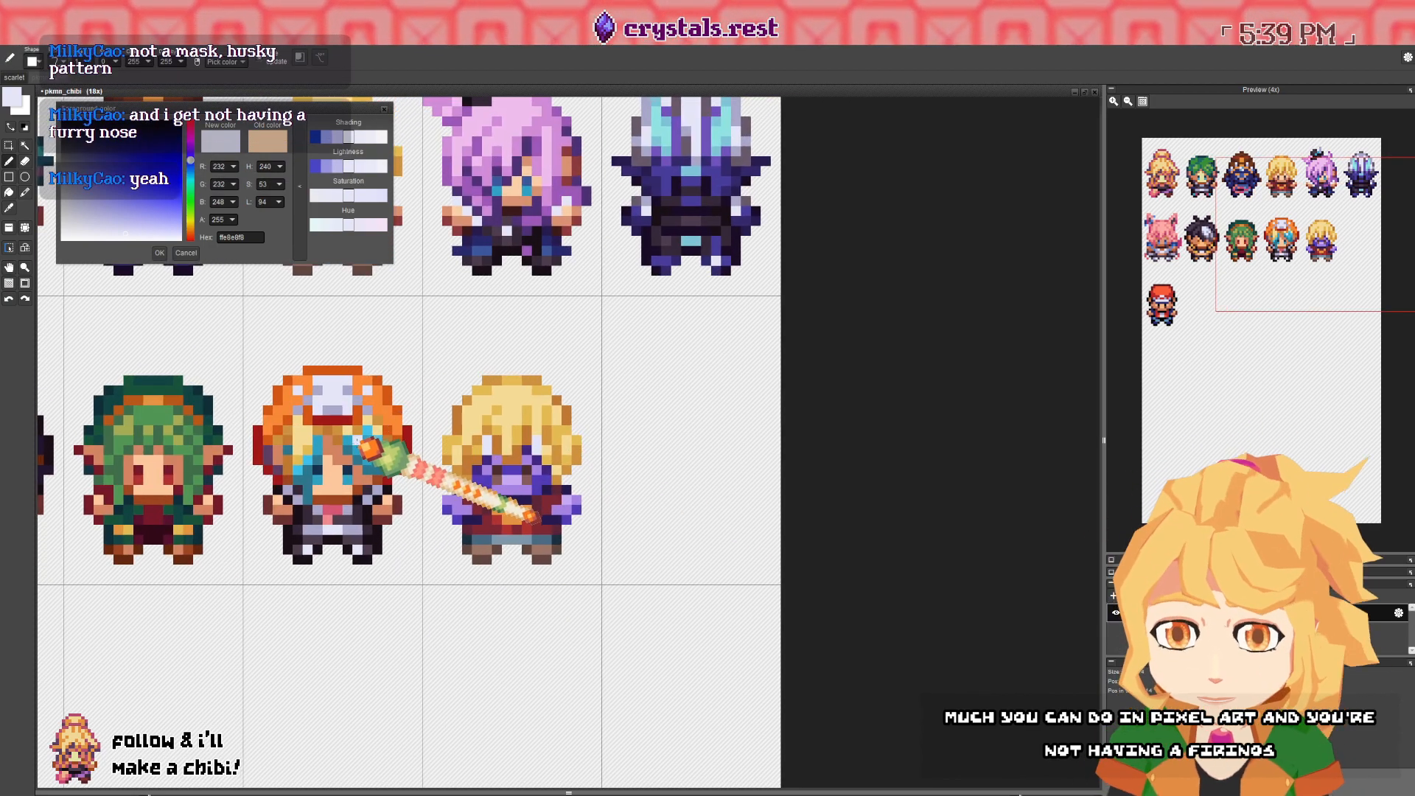
# - Paint the middle fringe and a side strand bright cyan, RGB 78, 199, 234, sampled from the orange-hatted character's hair
pyautogui.rightClick(362, 443)
pyautogui.scroll(3, 568, 453)
pyautogui.click(476, 447)
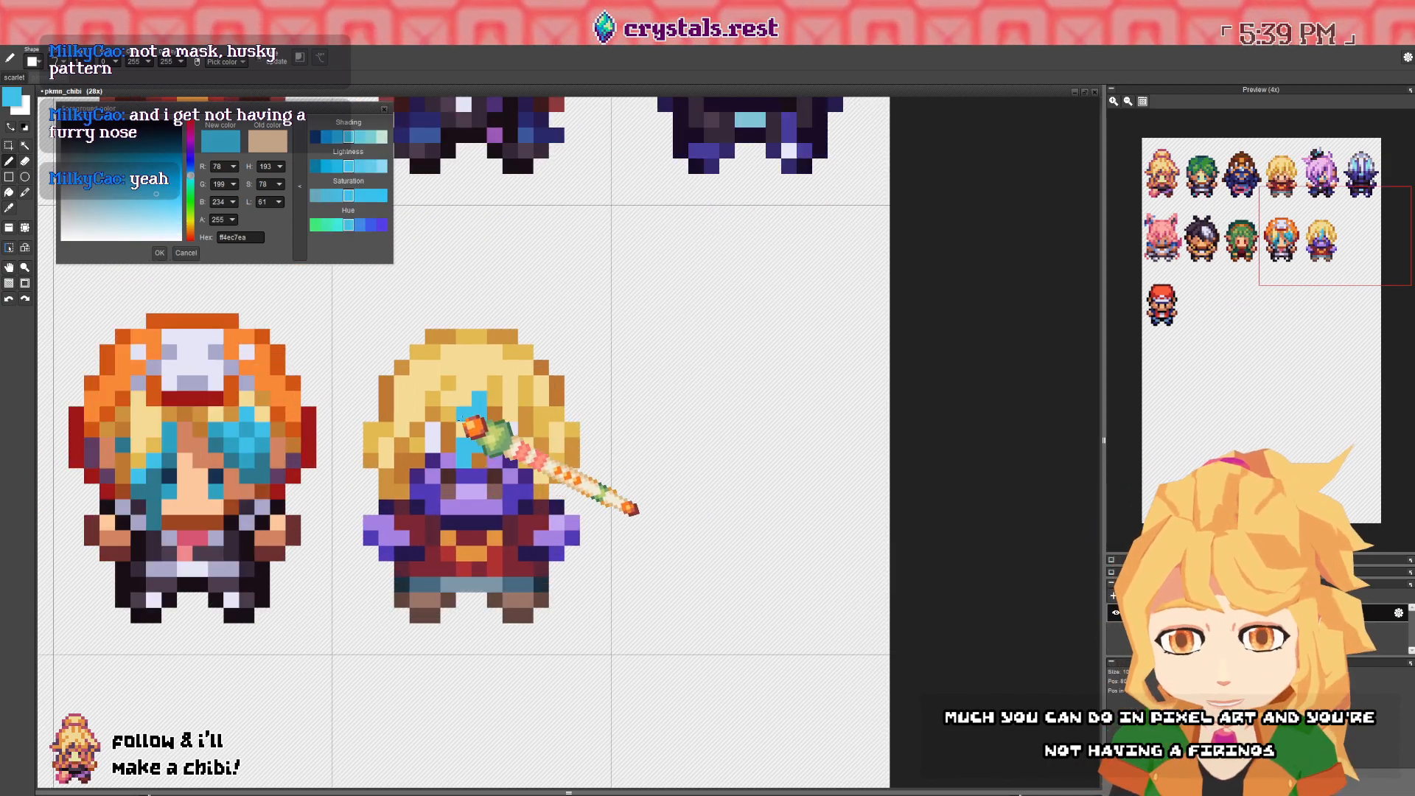
pyautogui.click(479, 401)
pyautogui.moveTo(435, 441)
pyautogui.mouseDown()
pyautogui.moveTo(434, 419)
pyautogui.moveTo(482, 444)
pyautogui.mouseUp()
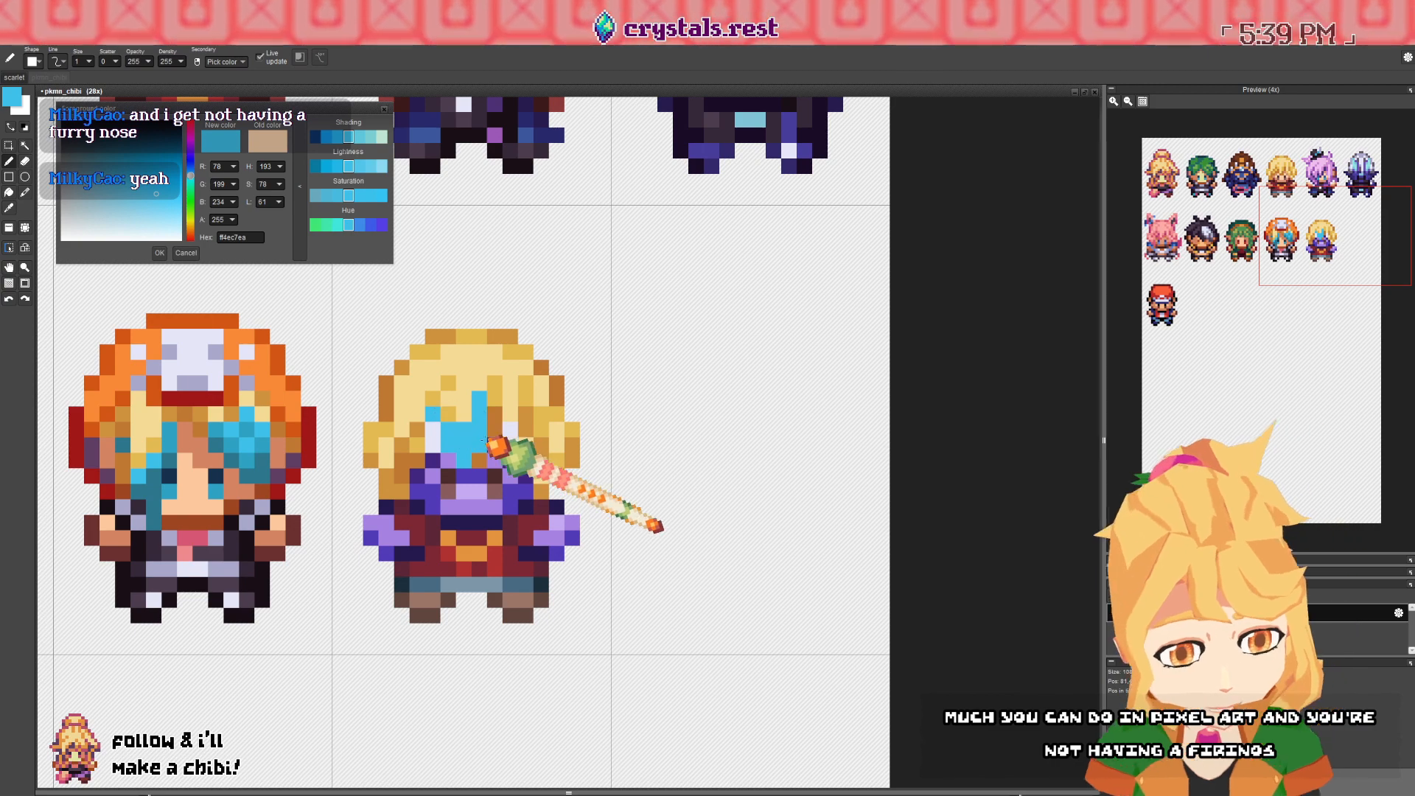
pyautogui.click(484, 458)
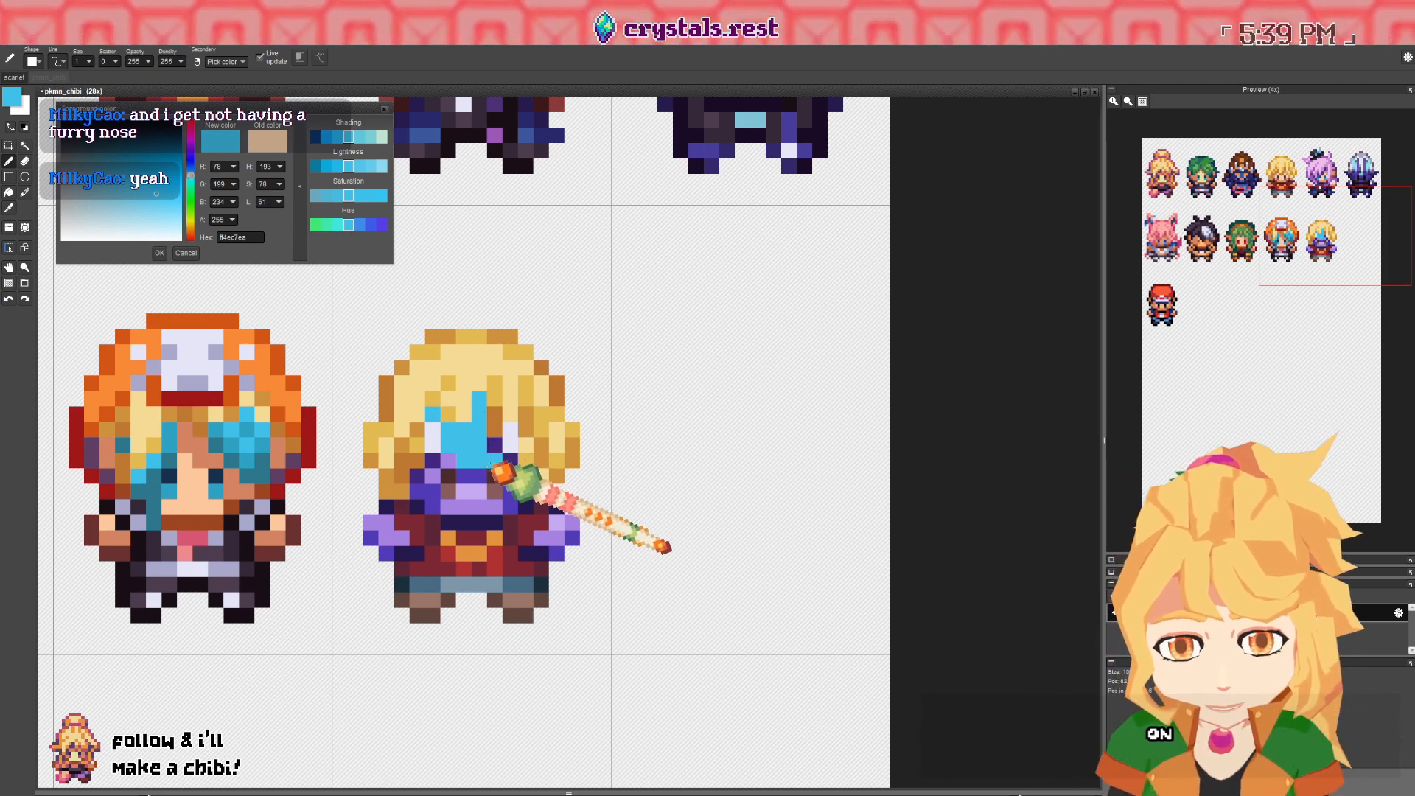
pyautogui.moveTo(493, 474); pyautogui.dragTo(526, 477)
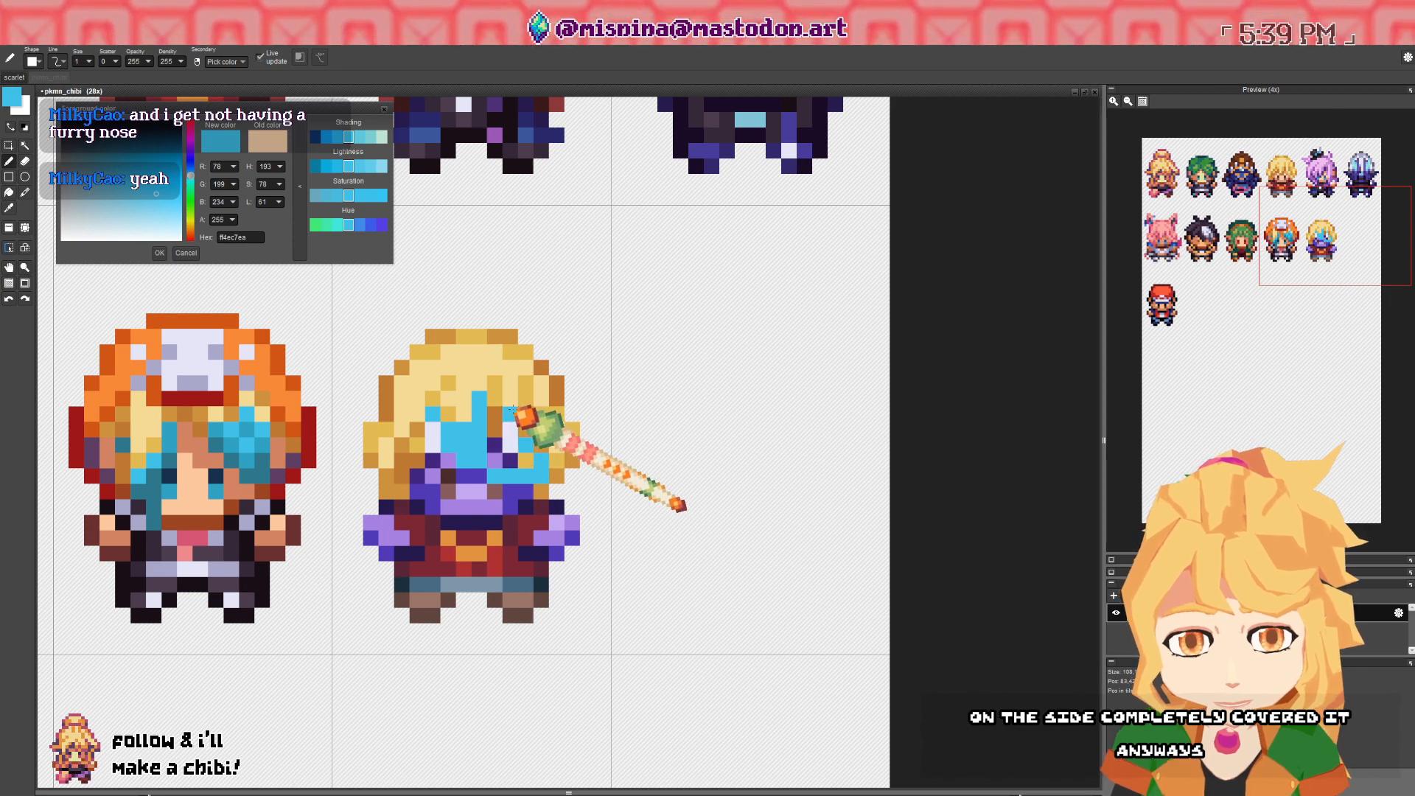
# - Shade the fringe ends with mid and dark teal from the neighbouring character's hair, and extend the bright cyan upward over the yellow
pyautogui.rightClick(270, 445)
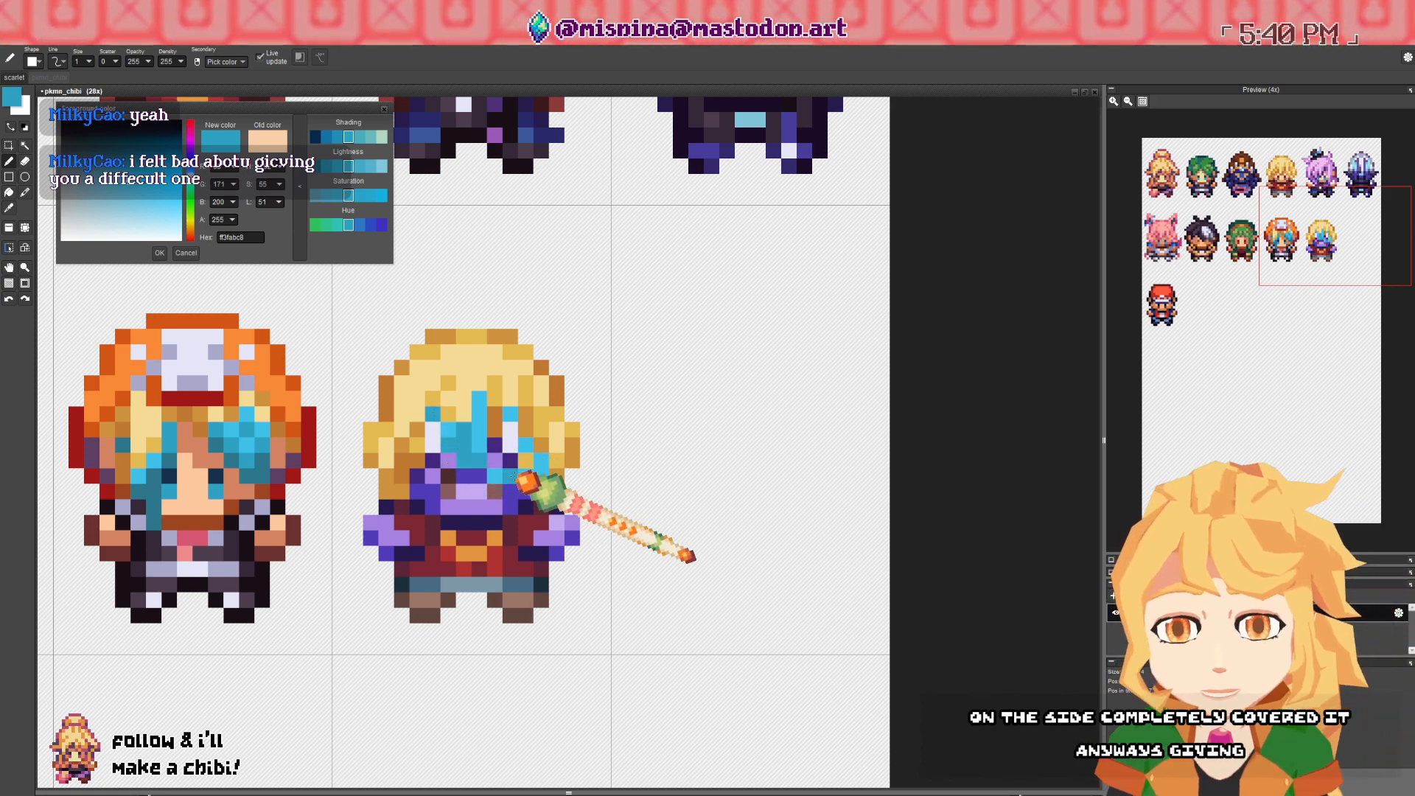
pyautogui.click(302, 475)
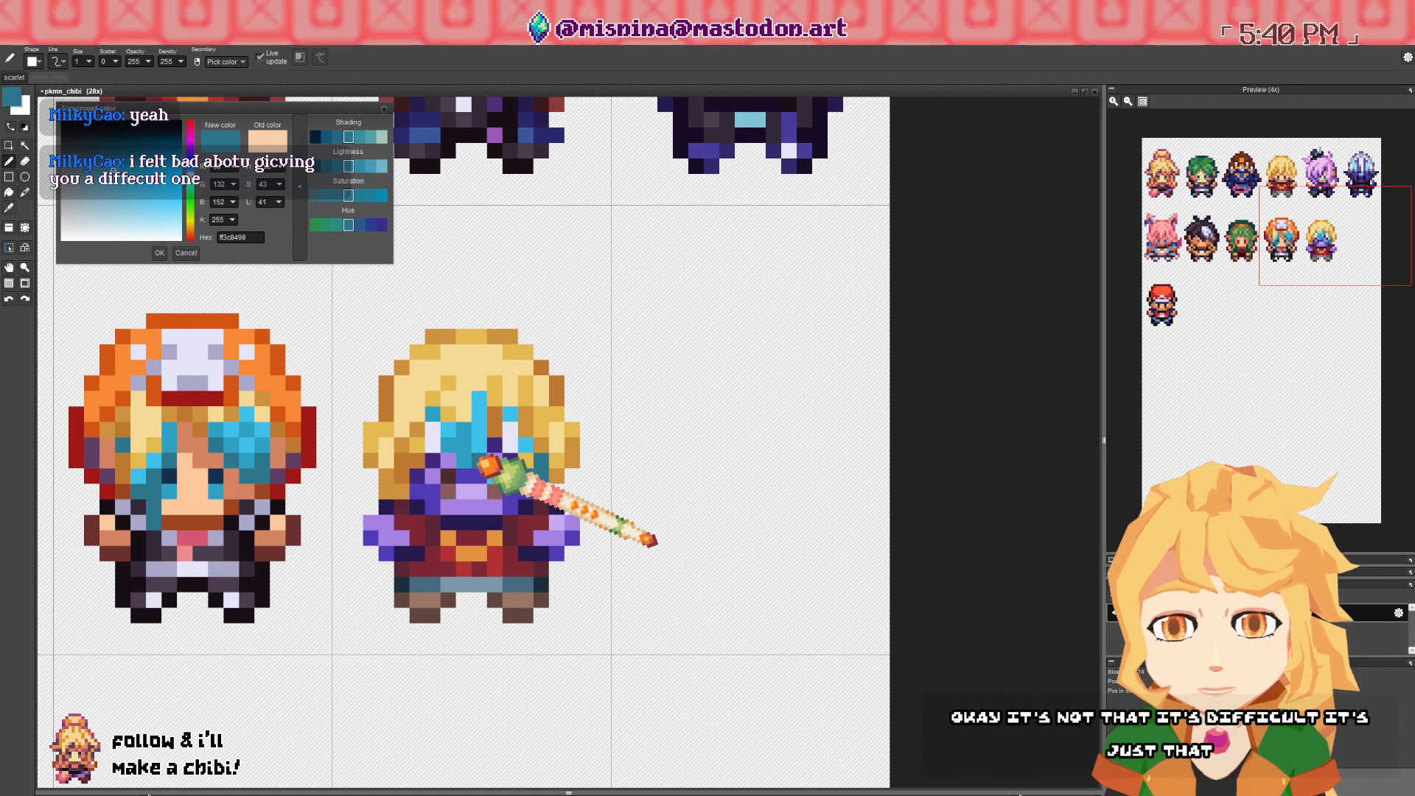
pyautogui.click(457, 435)
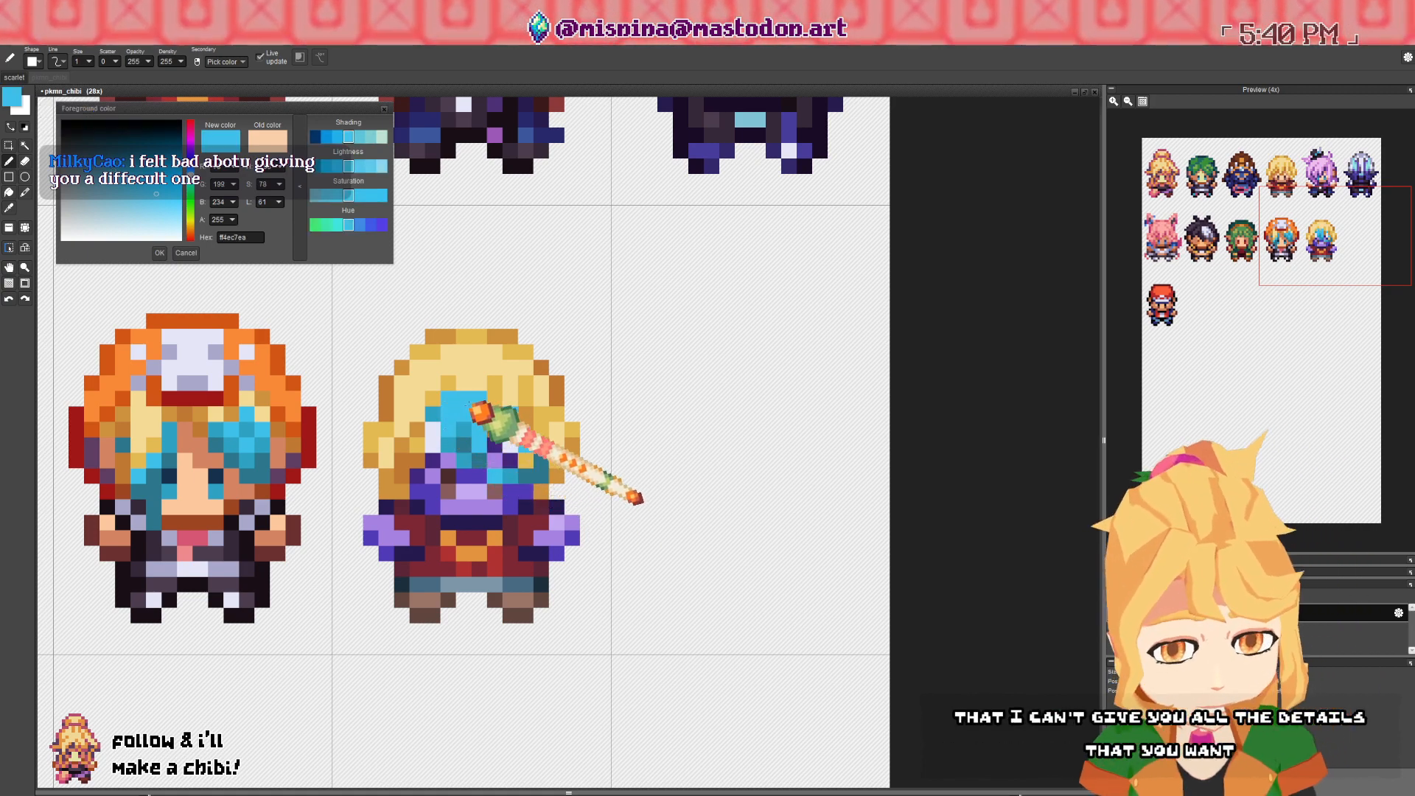
pyautogui.moveTo(465, 382)
pyautogui.mouseDown()
pyautogui.moveTo(506, 429)
pyautogui.moveTo(504, 396)
pyautogui.moveTo(537, 433)
pyautogui.mouseUp()
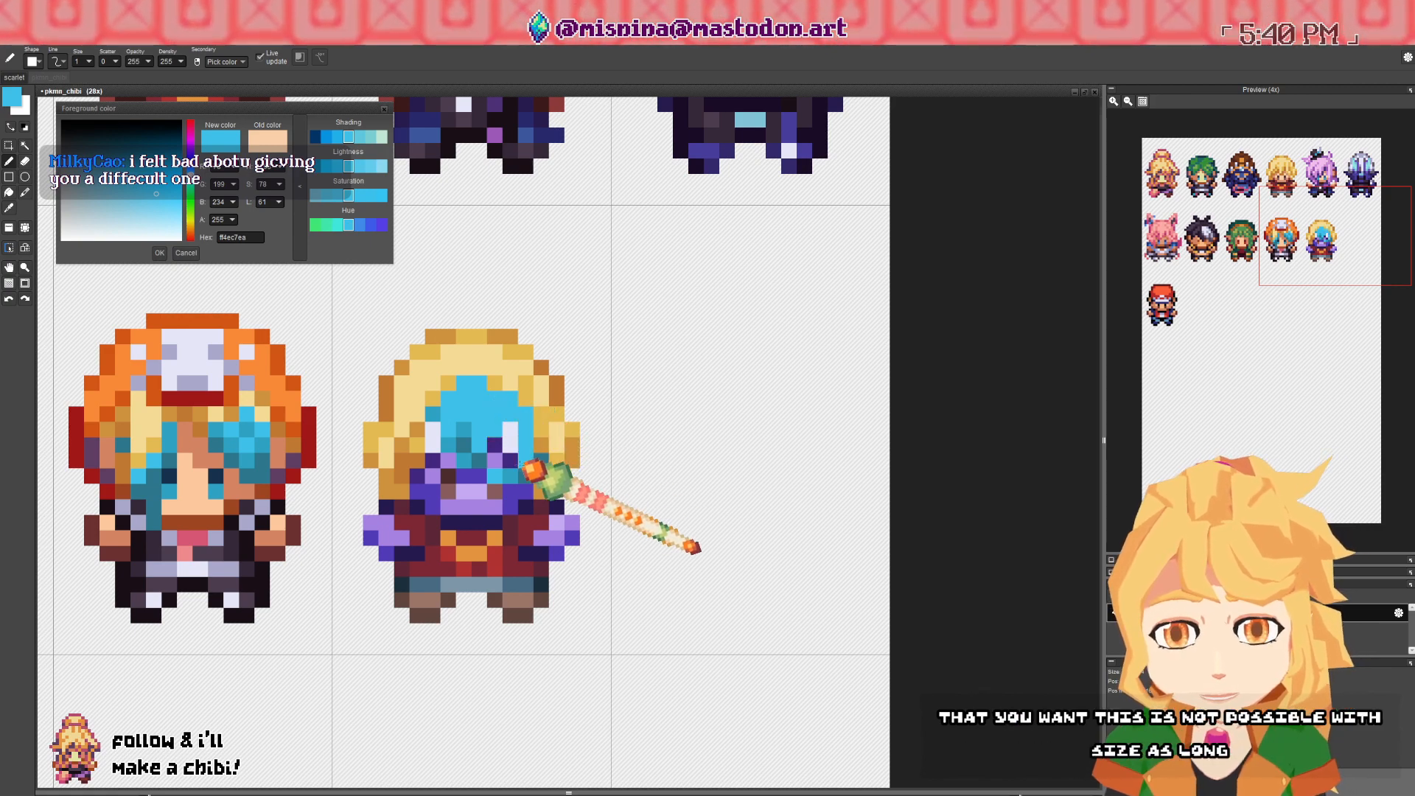
# - Add mid-teal strand shading to the upper fringe and spread bright cyan across the hair on the viewer's right
pyautogui.click(515, 419)
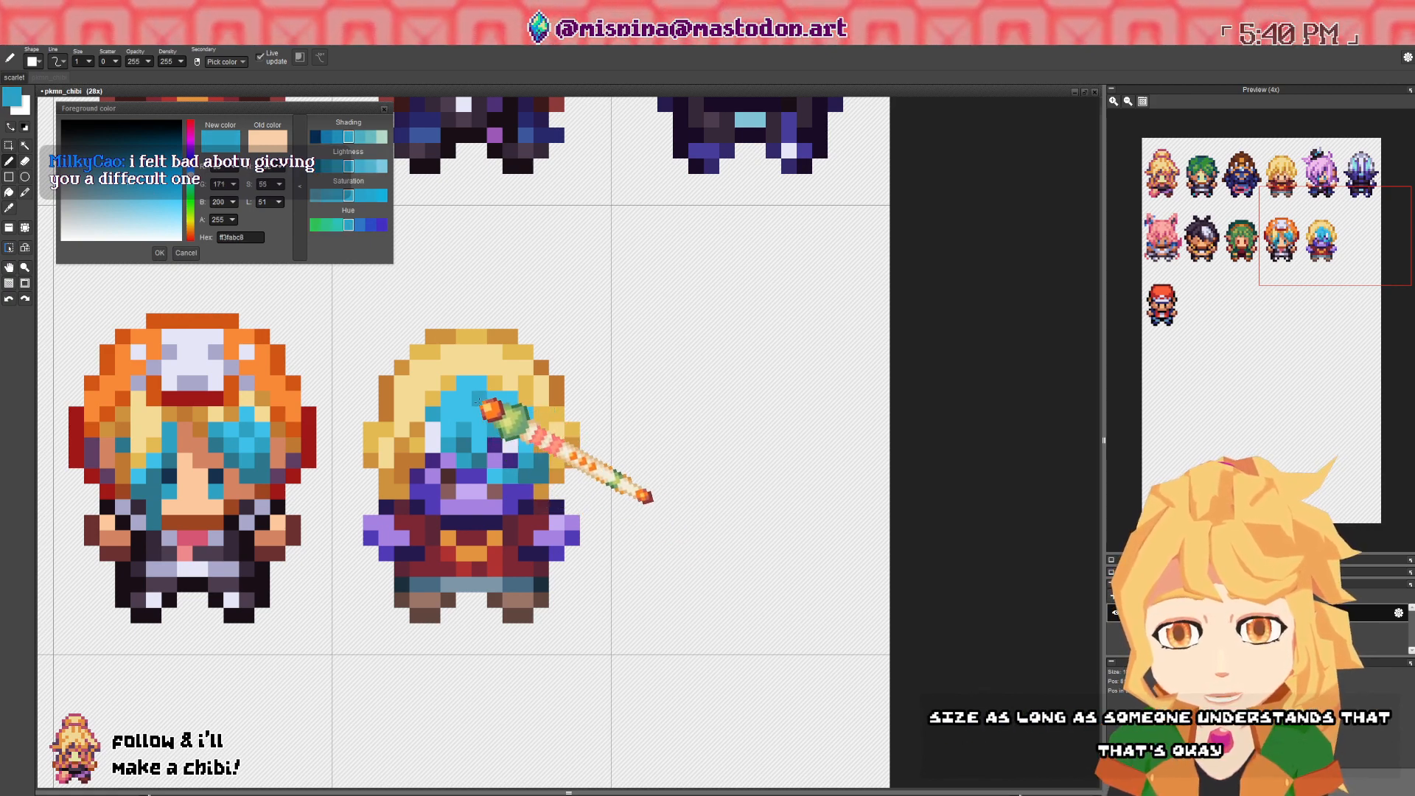
pyautogui.click(526, 427)
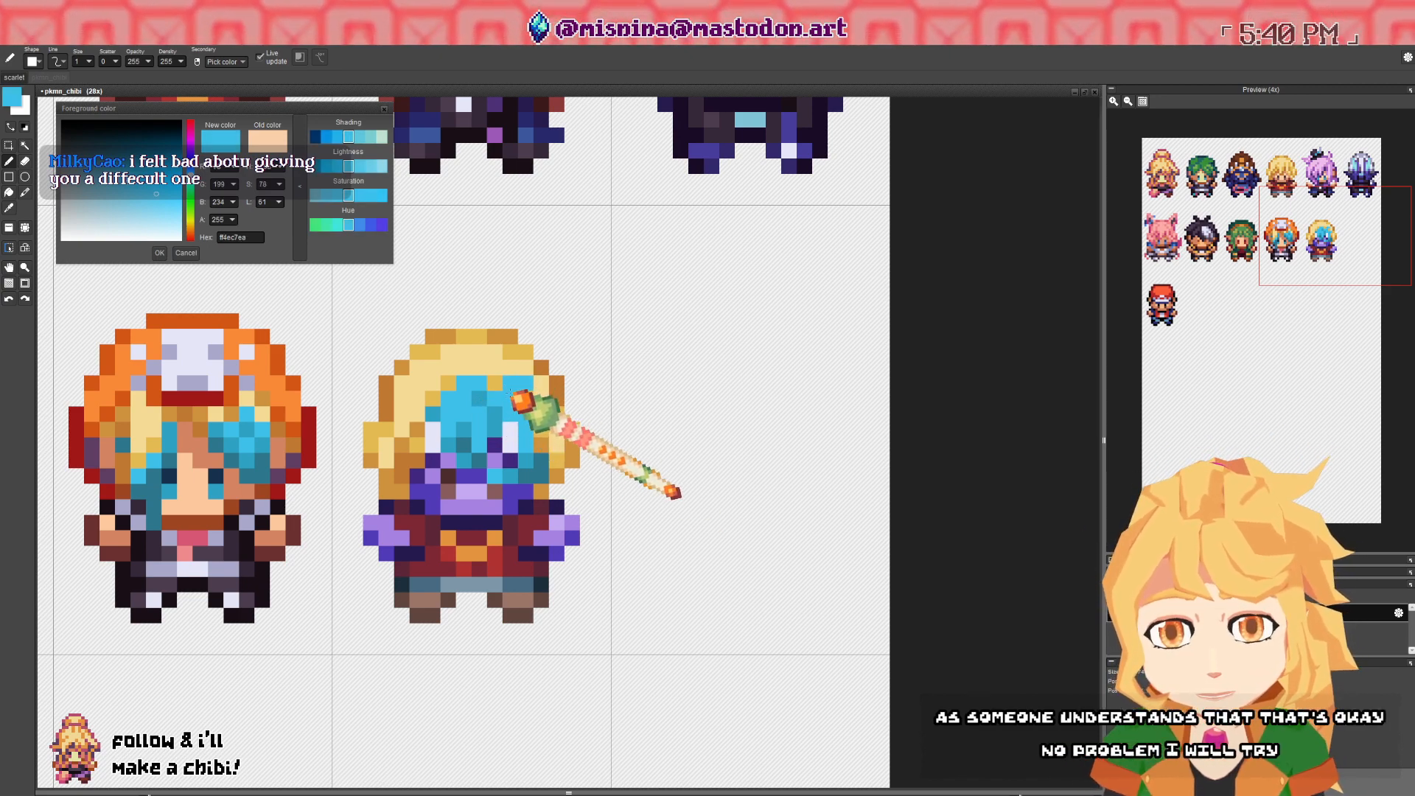
pyautogui.click(542, 465)
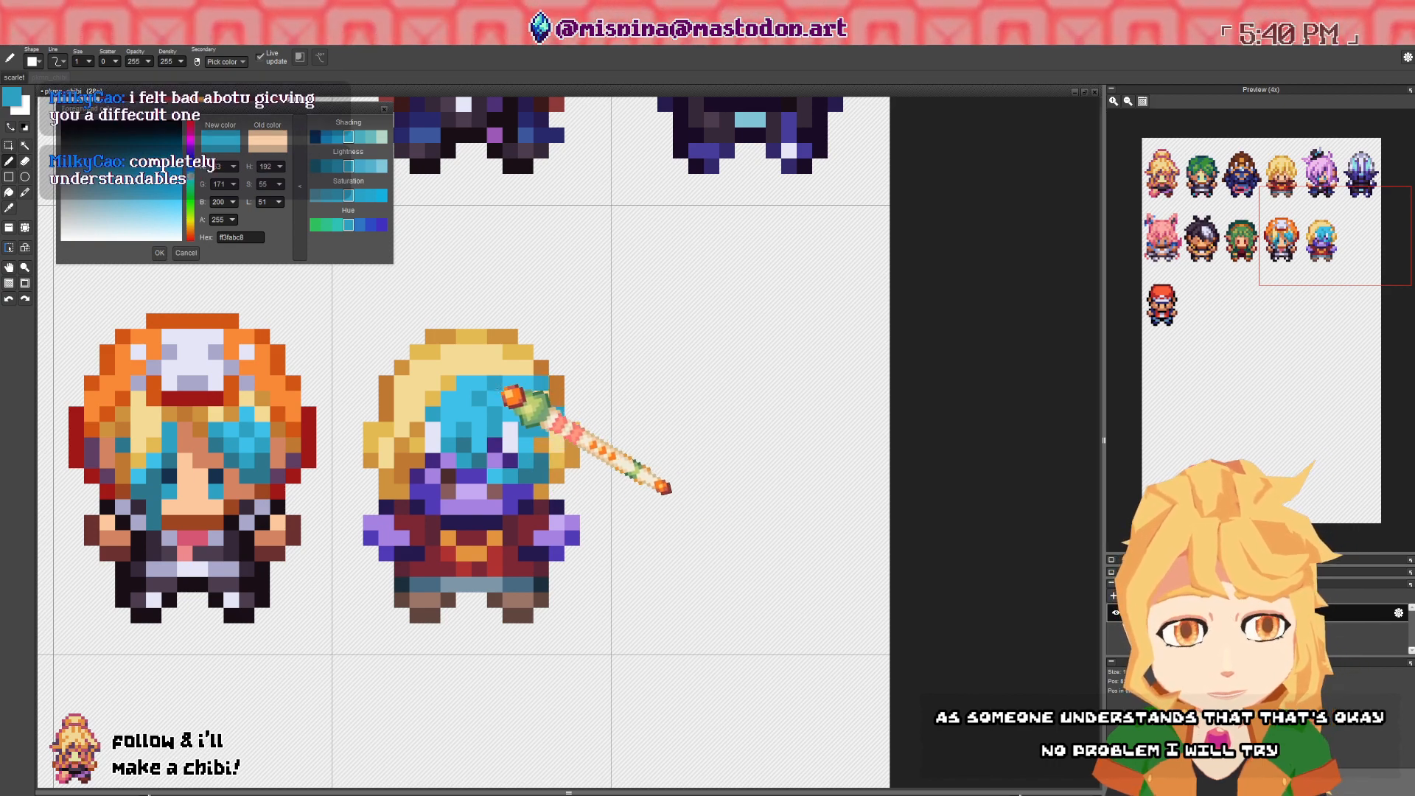
pyautogui.click(501, 410)
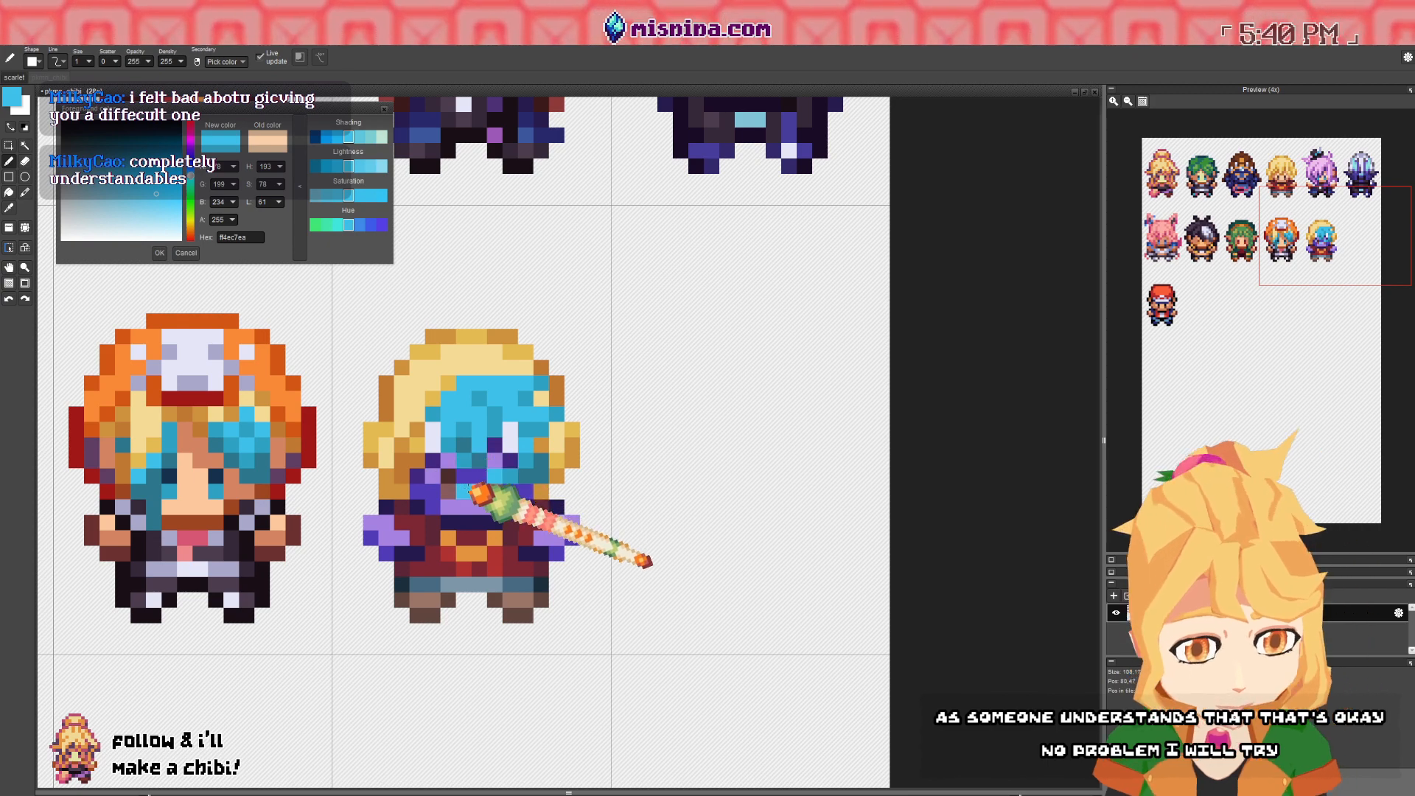
# - Retouch the pixels between the eyes and the fringe edge, trying light lavender and dark brown alongside the cyan hair colors
pyautogui.click(446, 476)
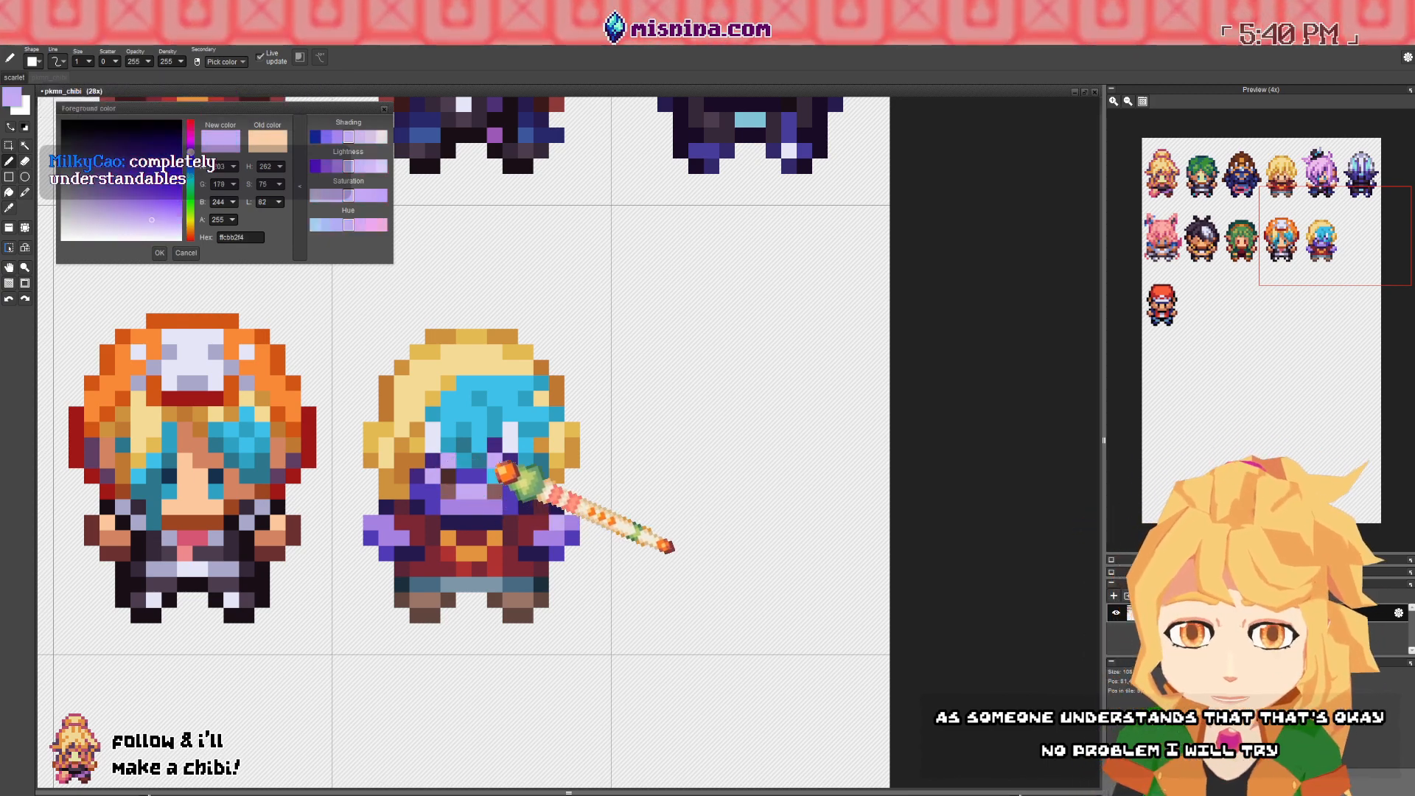
pyautogui.click(516, 473)
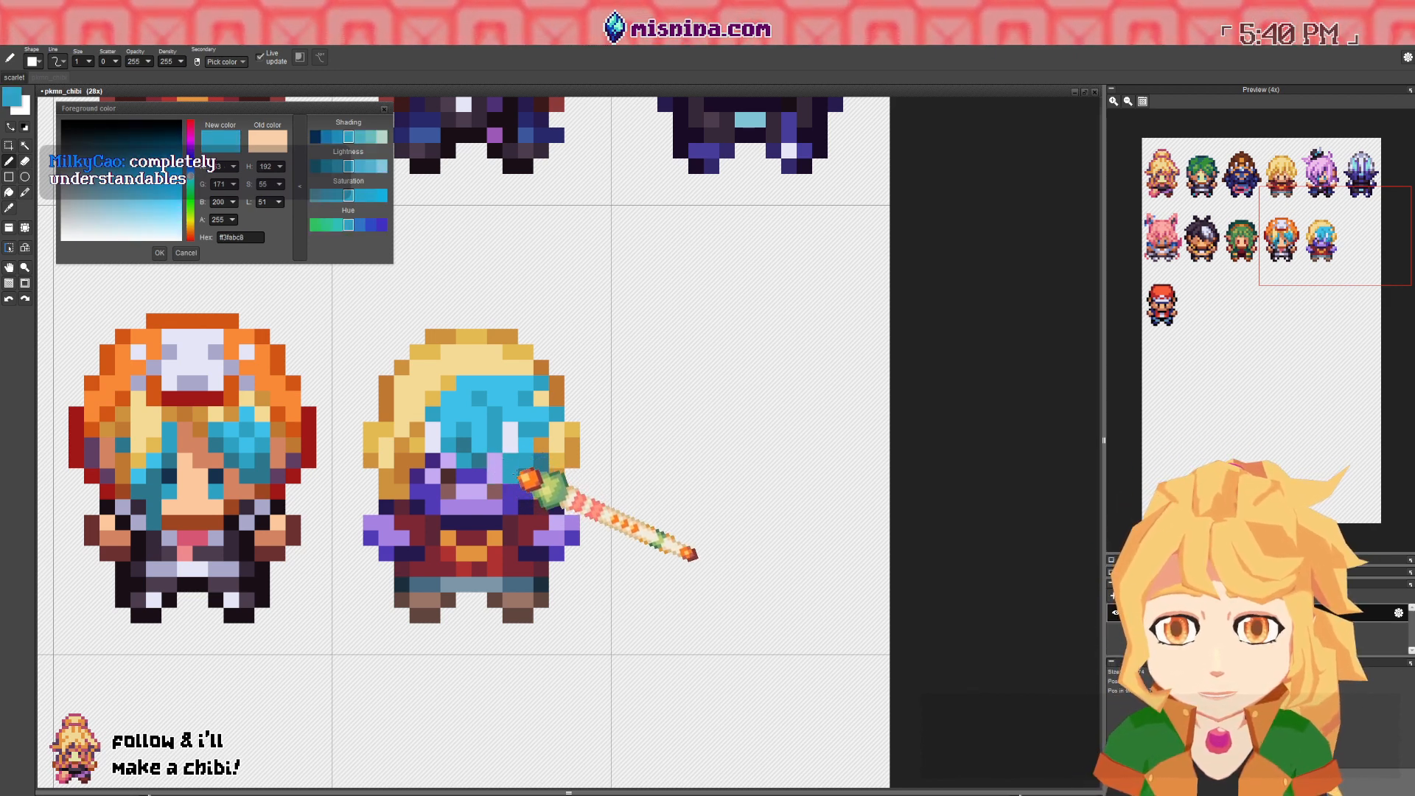
pyautogui.click(509, 459)
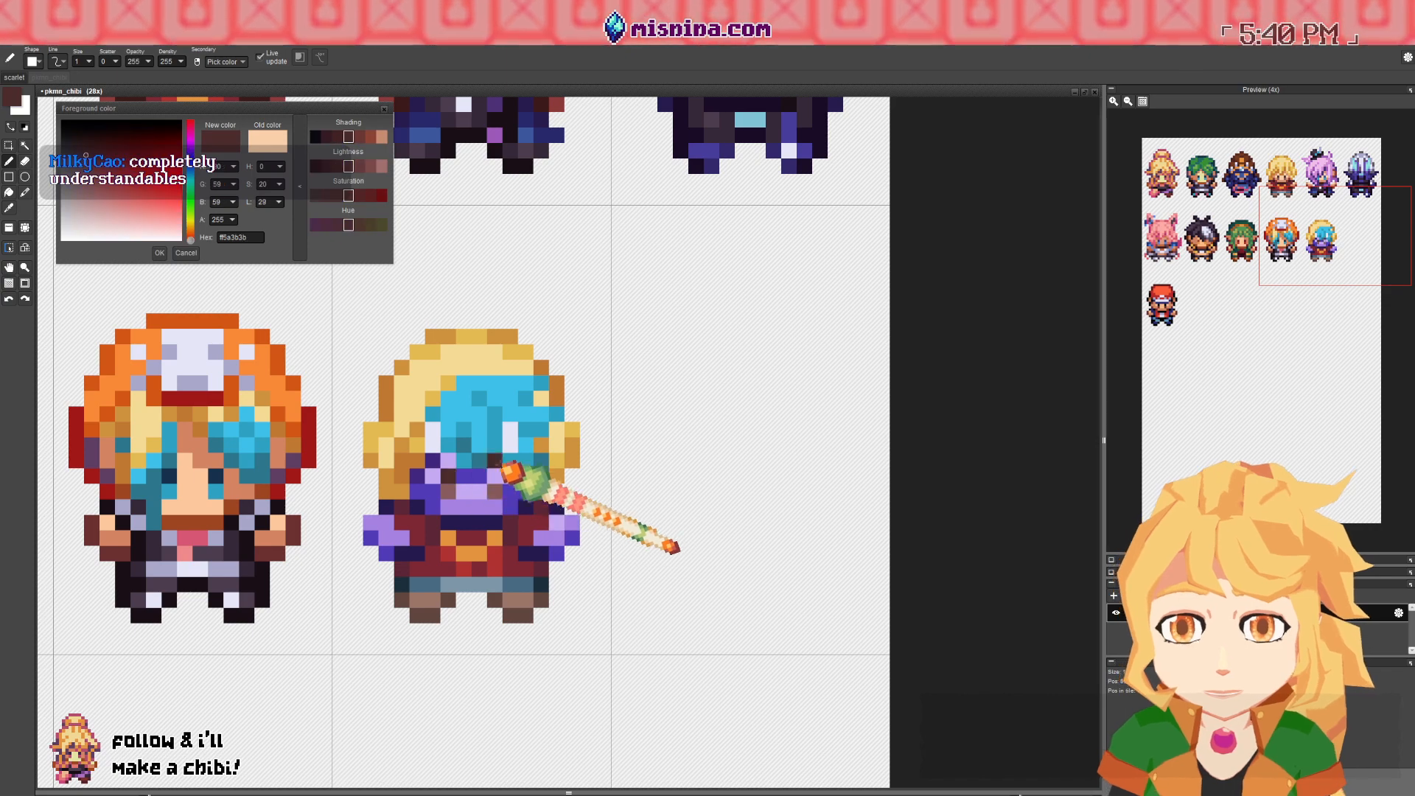
pyautogui.click(471, 464)
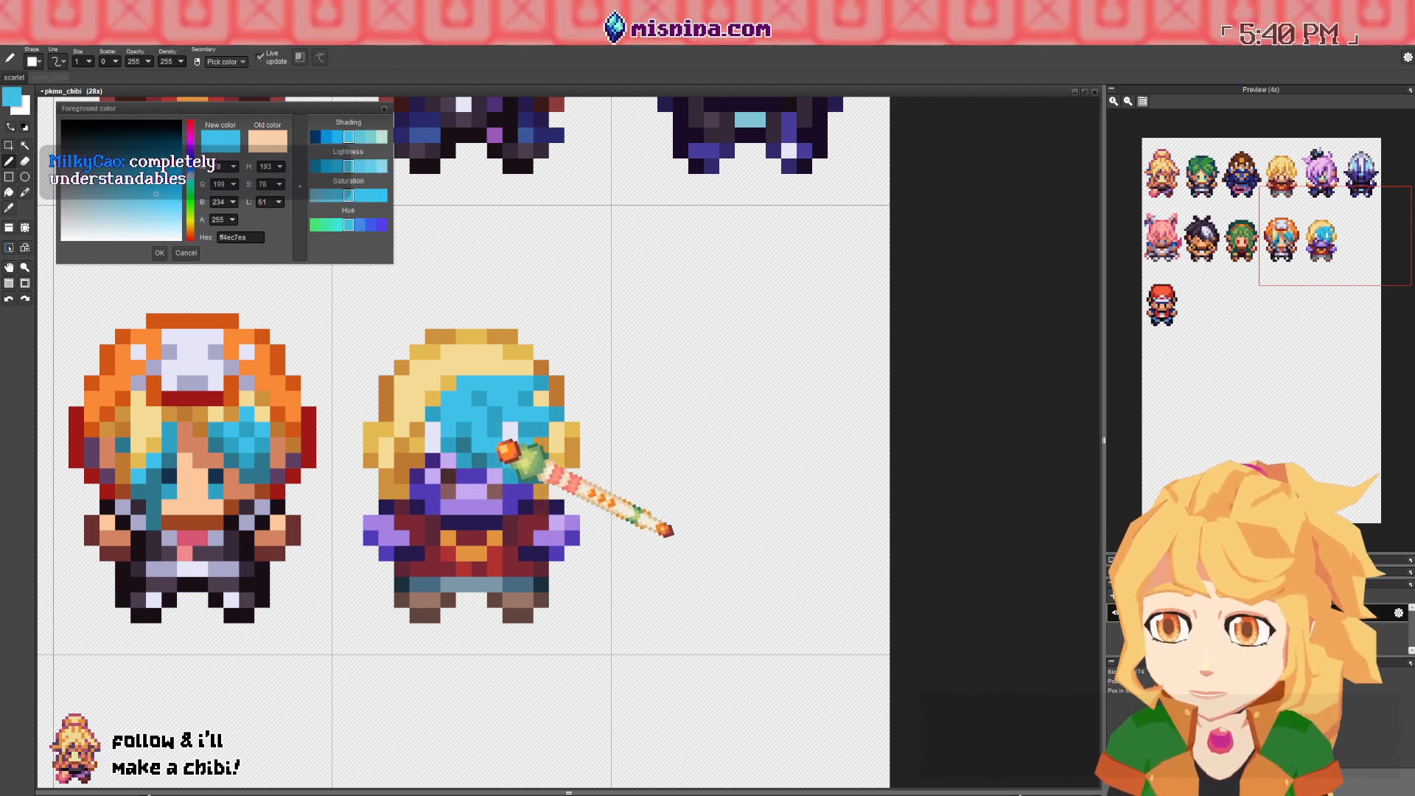
# - Recolor the yellow crown and the side lock on the viewer's left bright cyan, keeping the yellow outline at the top
pyautogui.moveTo(466, 410); pyautogui.dragTo(483, 420)
pyautogui.rightClick(485, 418)
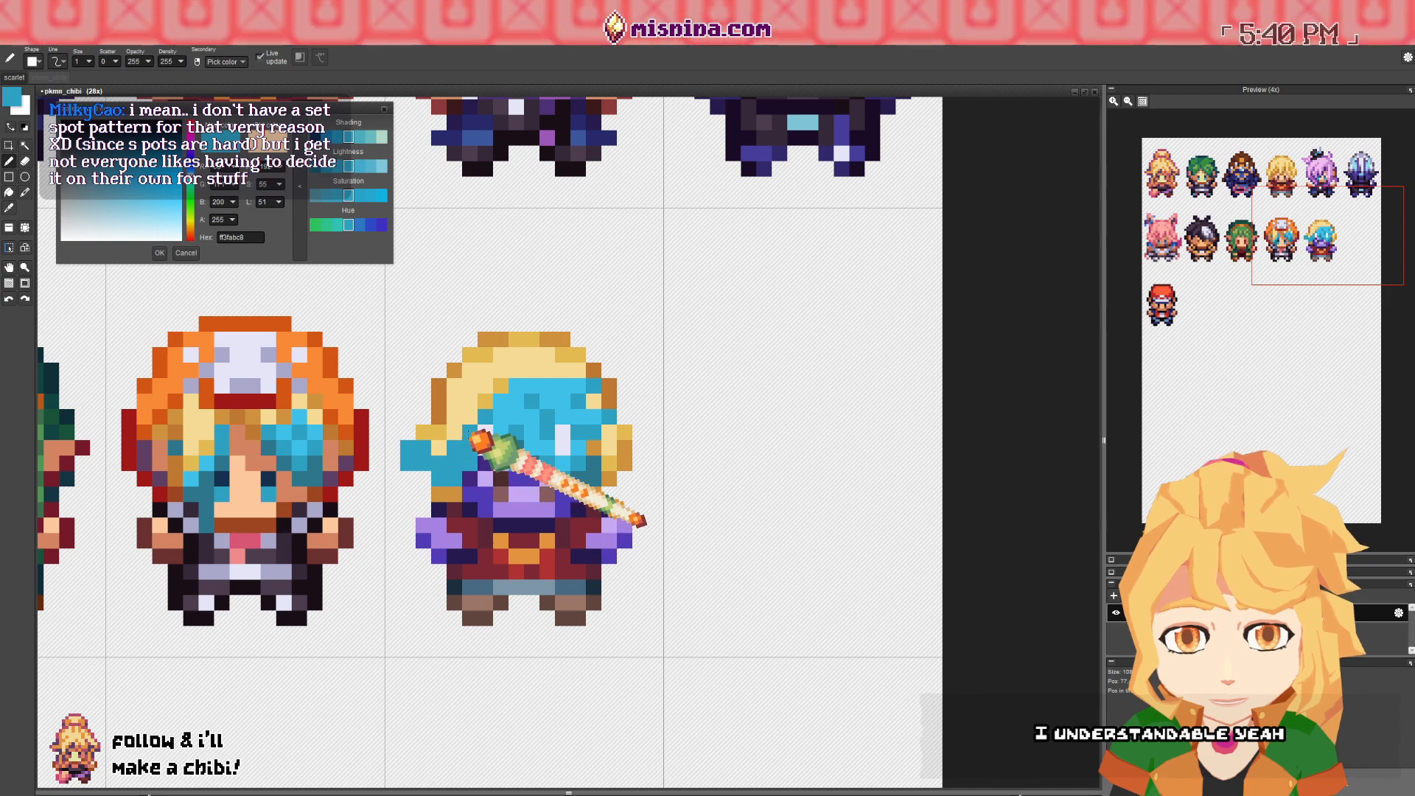
pyautogui.click(514, 425)
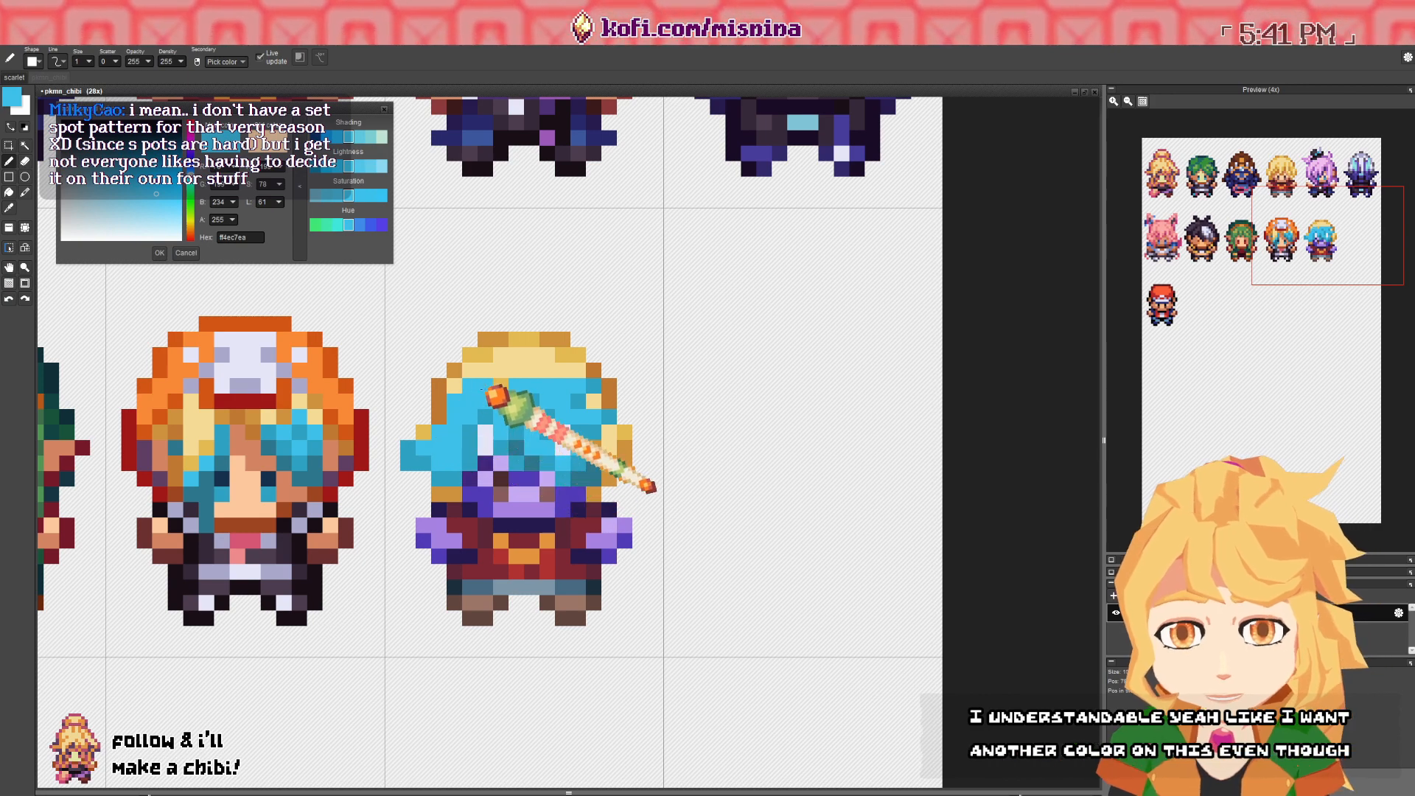
pyautogui.moveTo(485, 375)
pyautogui.mouseDown()
pyautogui.moveTo(576, 372)
pyautogui.moveTo(515, 356)
pyautogui.moveTo(788, 715)
pyautogui.mouseUp()
pyautogui.press('space')
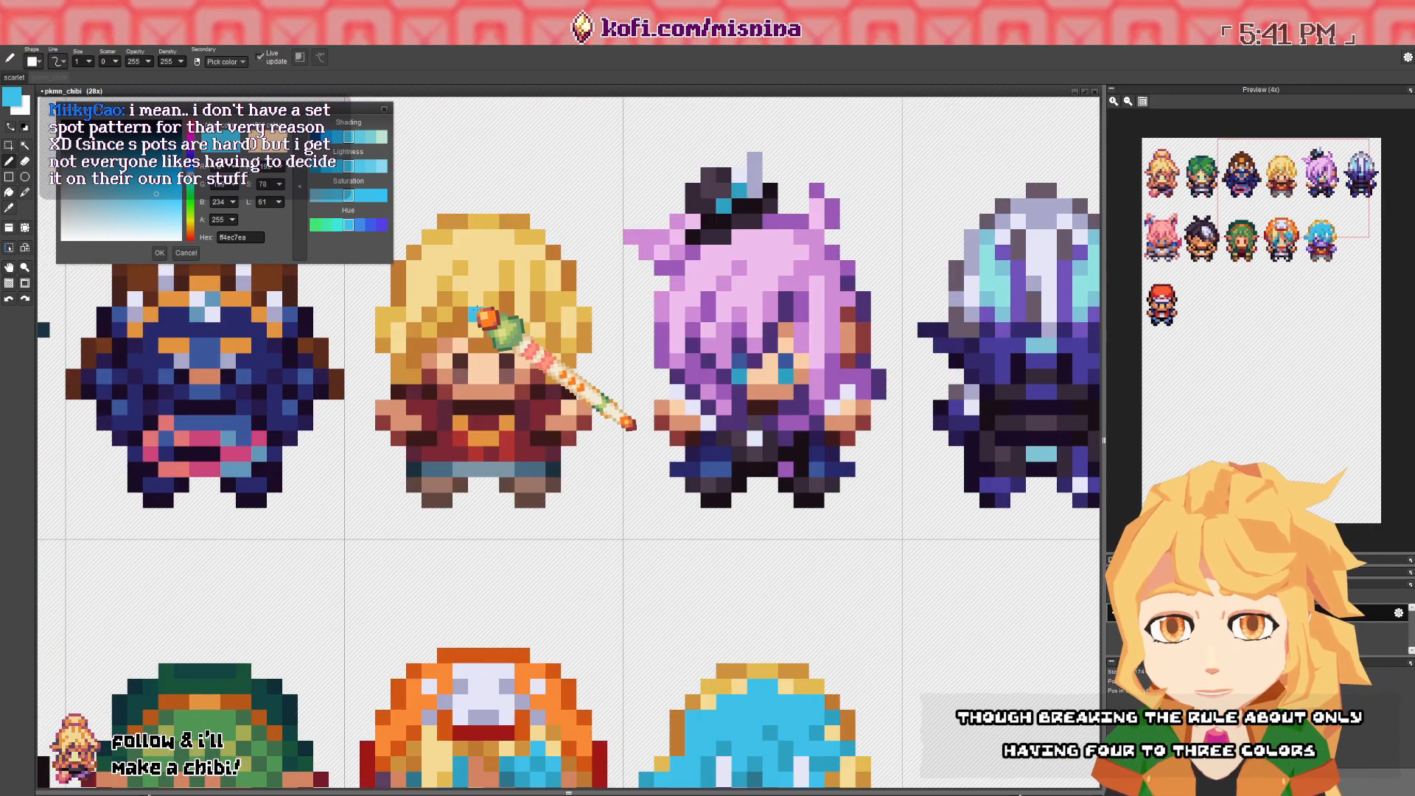
pyautogui.press('space')
pyautogui.moveTo(847, 590); pyautogui.dragTo(573, 257)
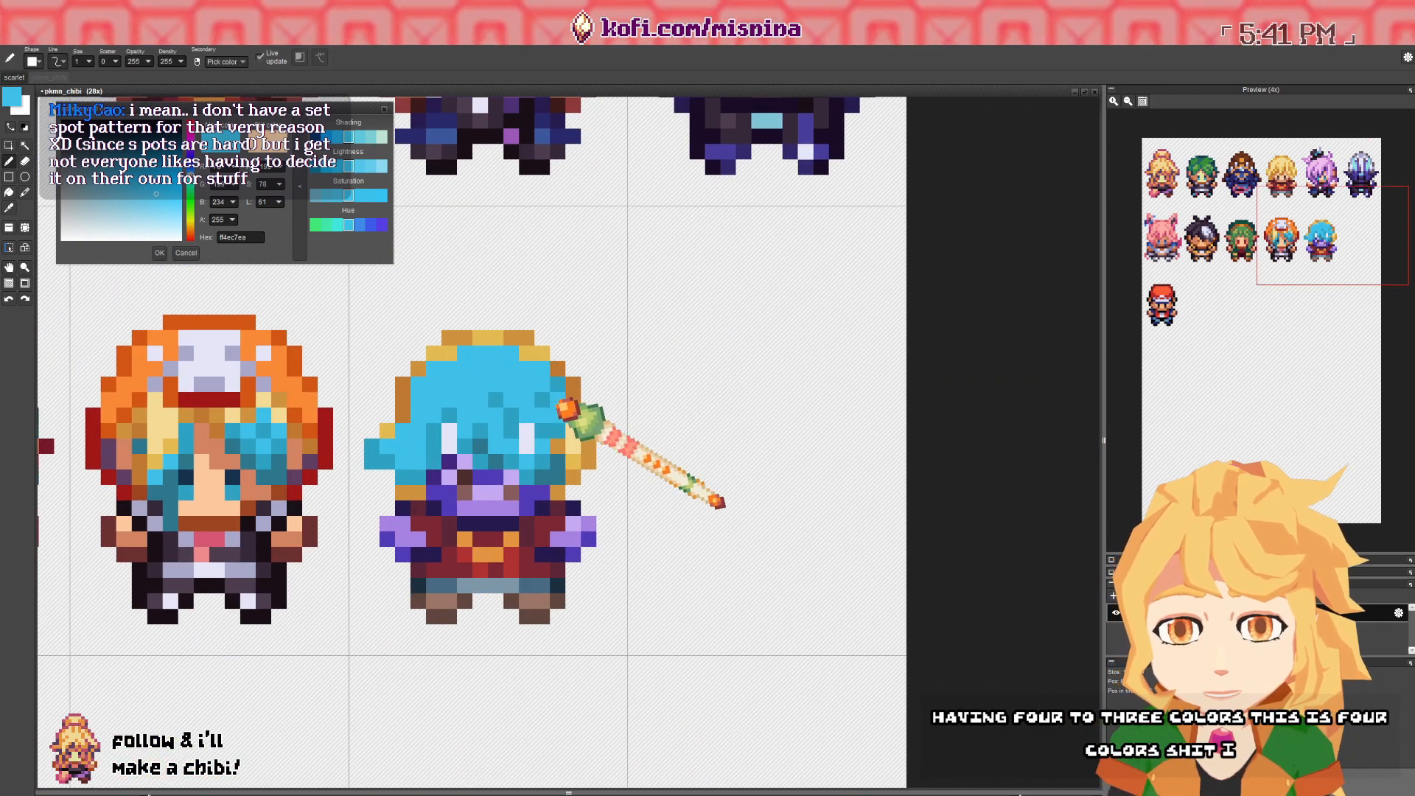
# - Mix a light aqua (#8ef5f1) and paint highlight strands across the fringe and down the side hair
pyautogui.click(158, 205)
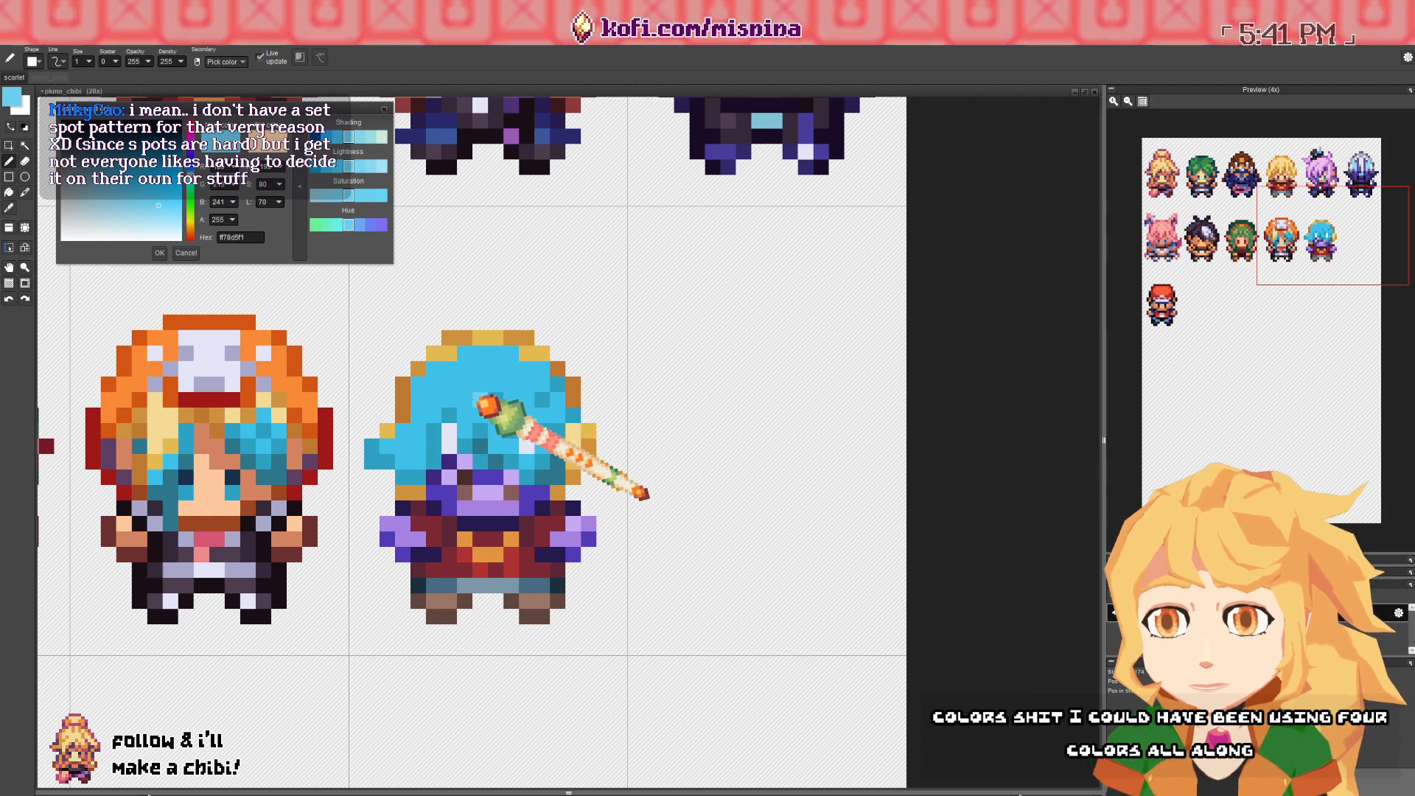
pyautogui.click(189, 185)
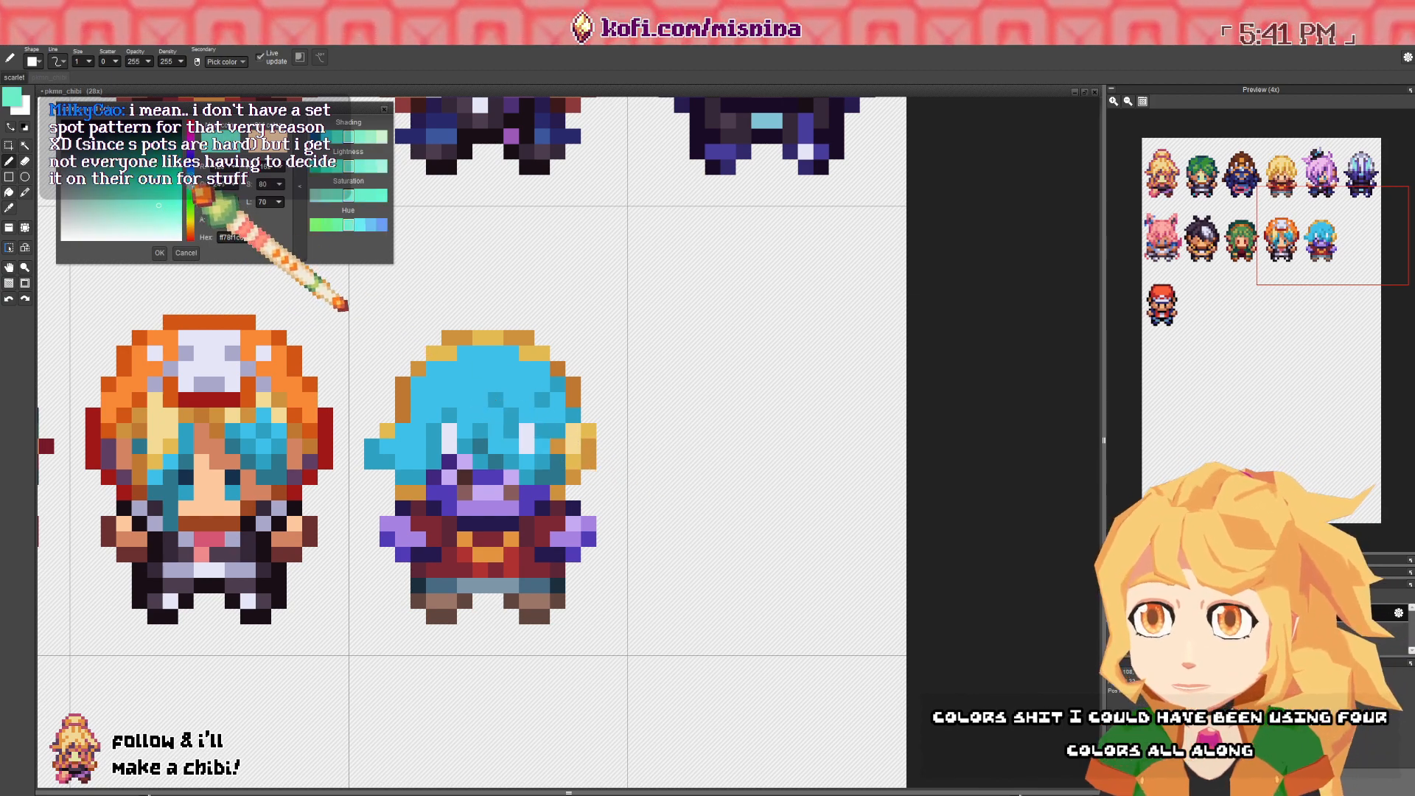
pyautogui.click(161, 212)
pyautogui.moveTo(462, 385); pyautogui.dragTo(467, 401)
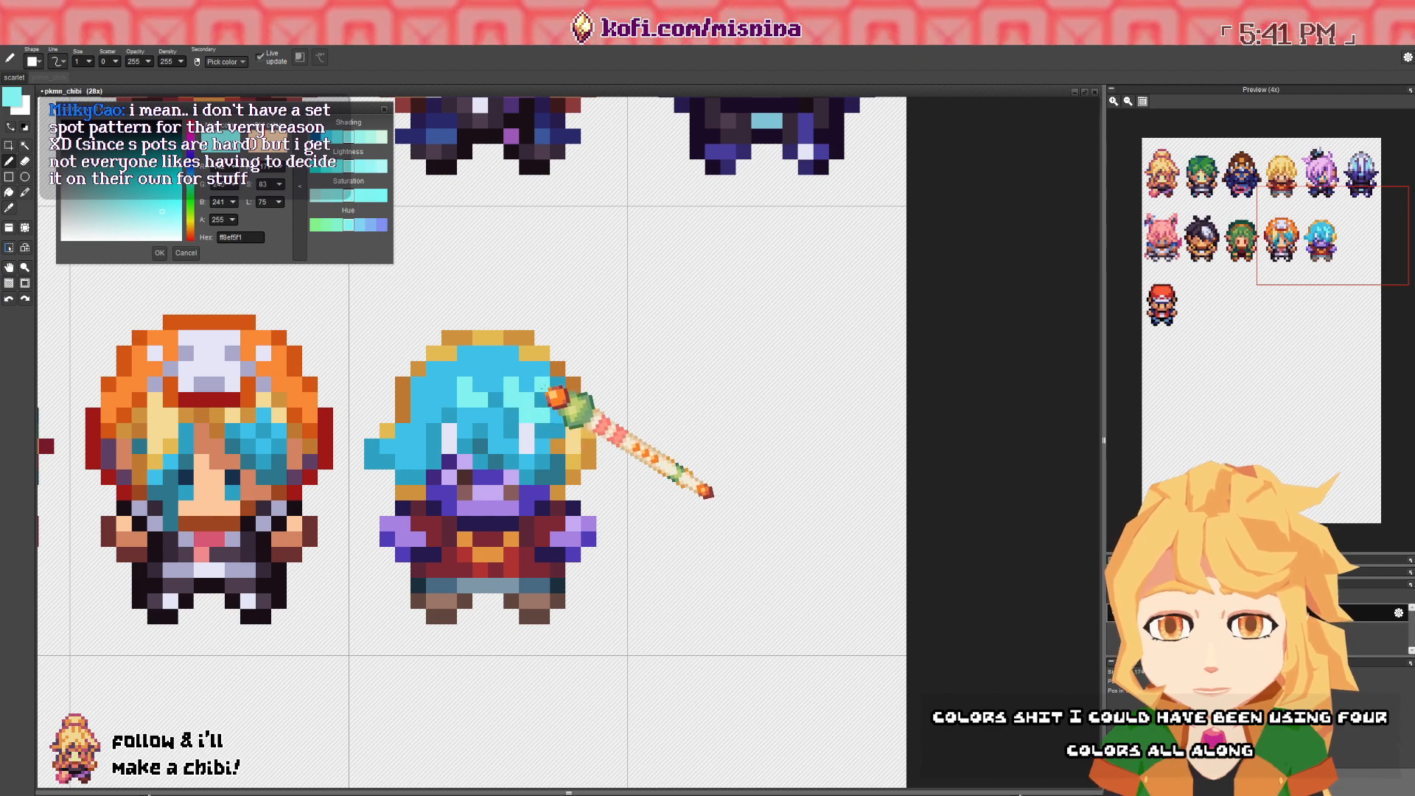
pyautogui.click(435, 398)
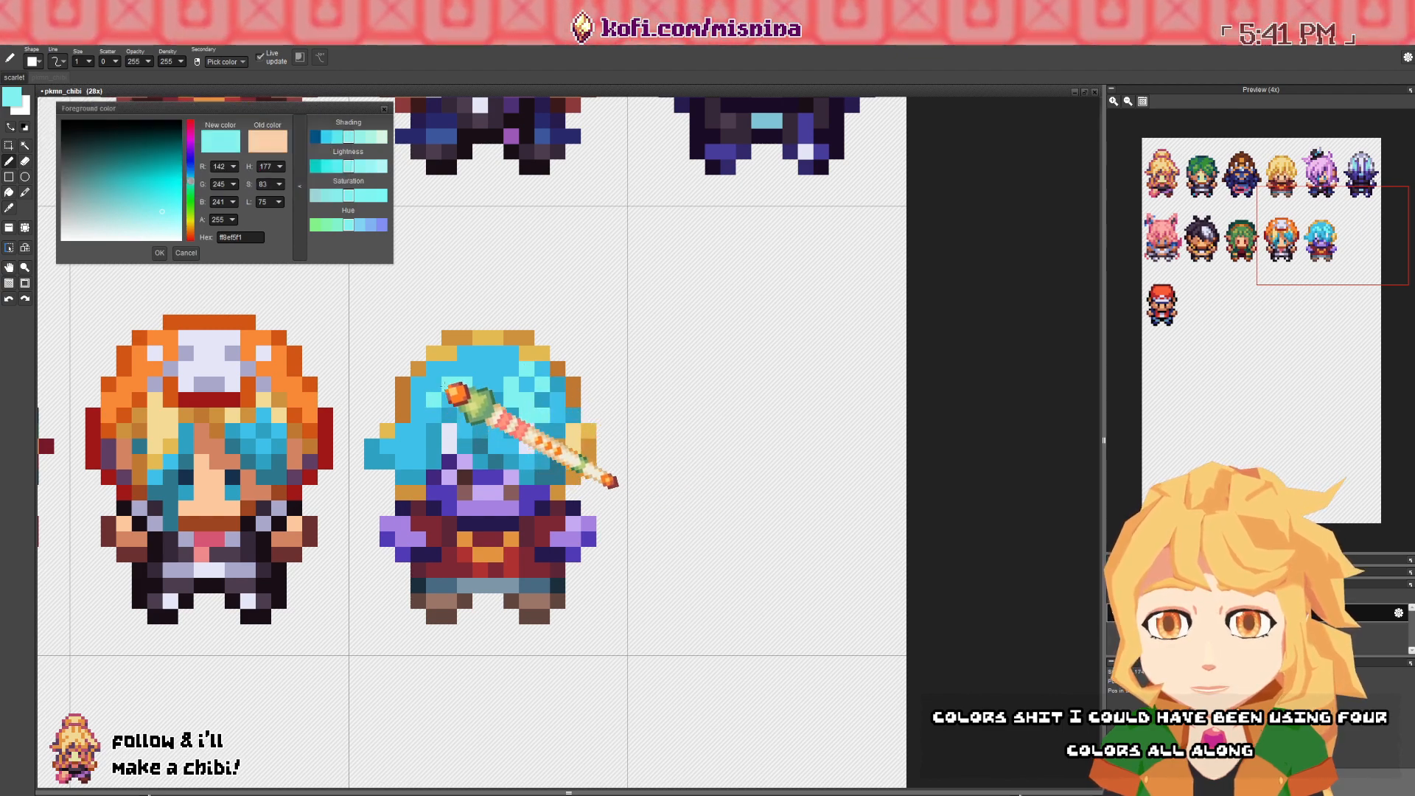
pyautogui.moveTo(444, 385)
pyautogui.mouseDown()
pyautogui.moveTo(415, 395)
pyautogui.moveTo(430, 382)
pyautogui.moveTo(418, 436)
pyautogui.moveTo(399, 440)
pyautogui.moveTo(435, 417)
pyautogui.moveTo(531, 420)
pyautogui.moveTo(509, 413)
pyautogui.moveTo(544, 435)
pyautogui.moveTo(488, 420)
pyautogui.moveTo(559, 448)
pyautogui.mouseUp()
pyautogui.press('space')
pyautogui.press('space')
pyautogui.press('space')
pyautogui.press('space')
pyautogui.press('space')
pyautogui.press('space')
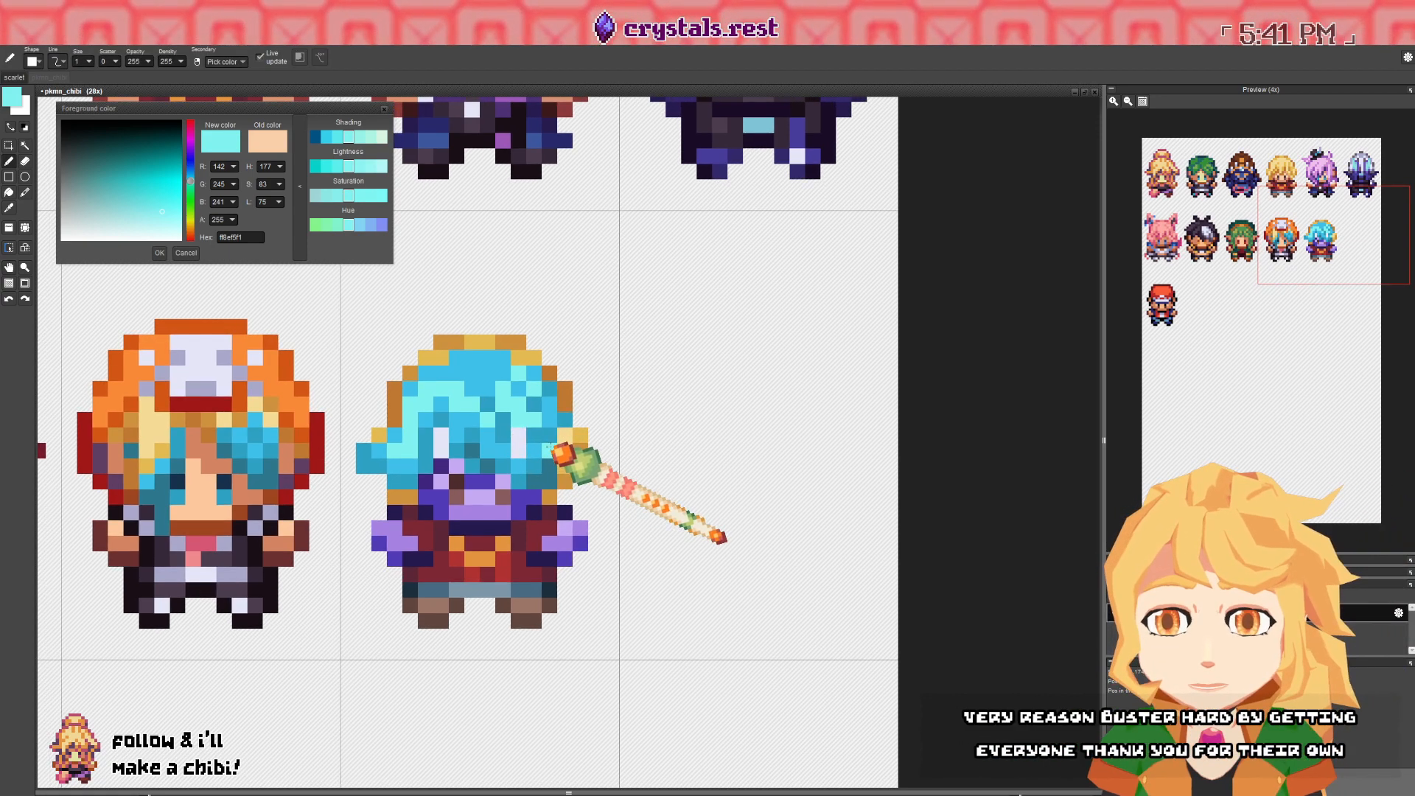
# - Shade the outer edge of the cyan crown with mid blue (#3fabc8), undoing unwanted pen strokes
pyautogui.scroll(-2, 558, 448)
pyautogui.scroll(2, 558, 448)
pyautogui.rightClick(495, 376)
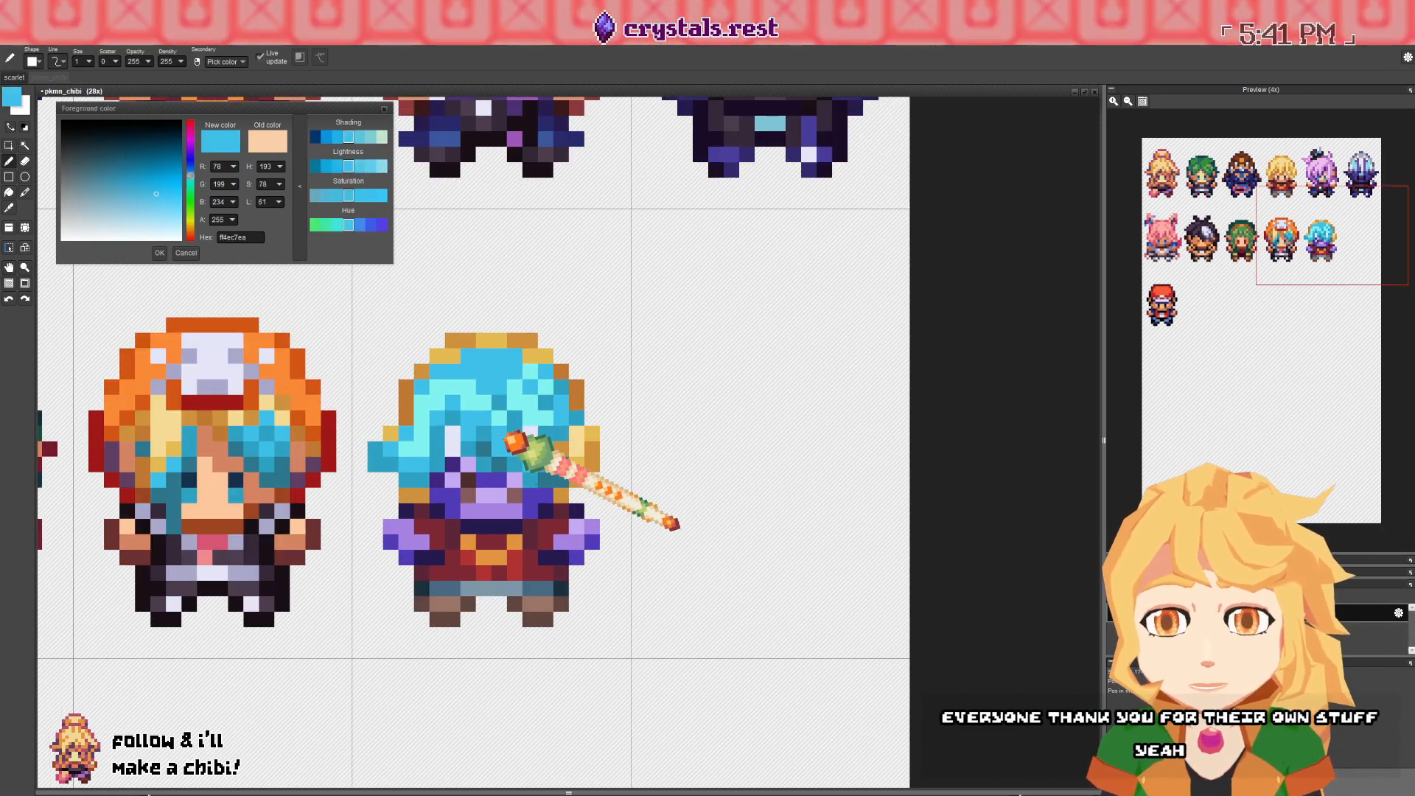
pyautogui.rightClick(496, 370)
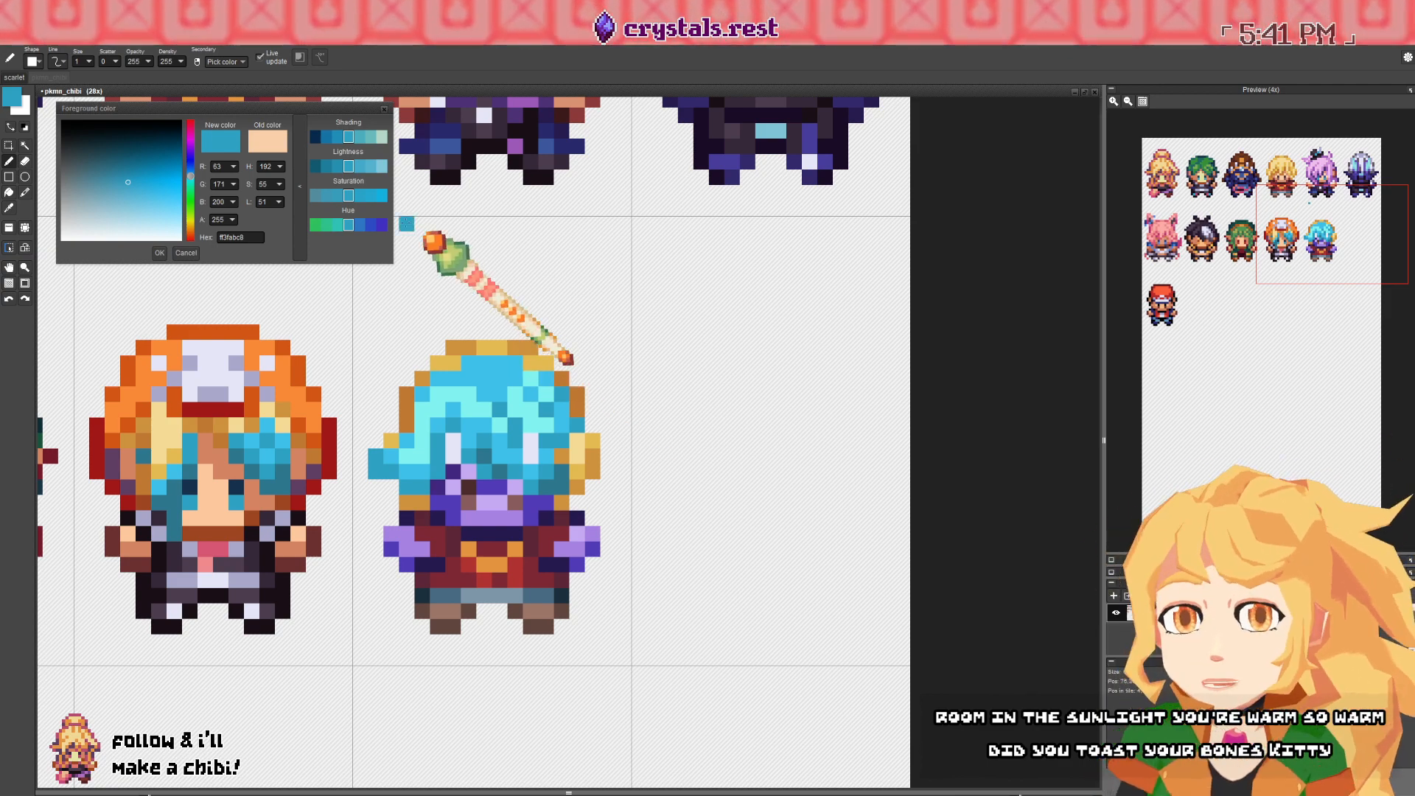
pyautogui.moveTo(588, 394); pyautogui.dragTo(526, 364)
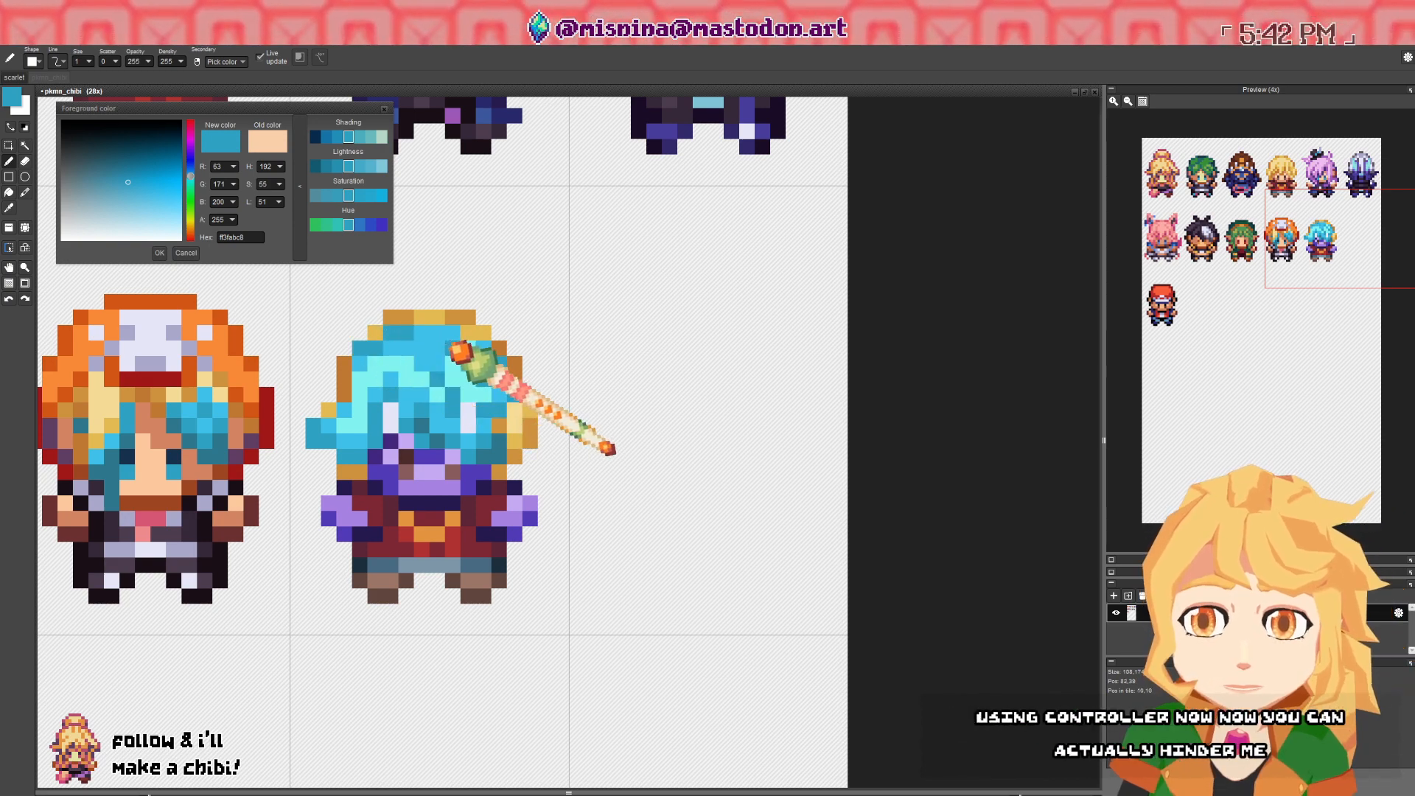
pyautogui.hotkey('ctrl', 'z')
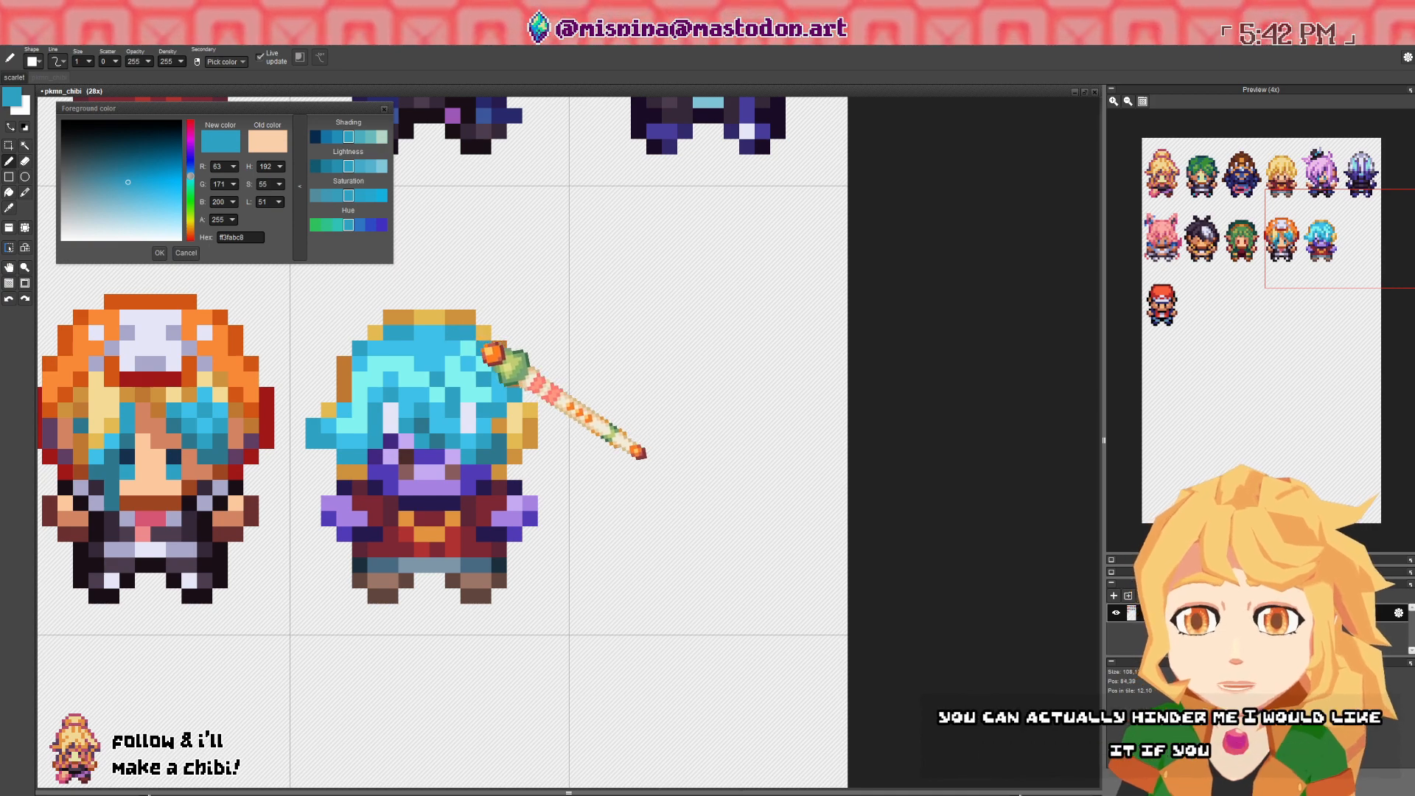
pyautogui.moveTo(499, 361)
pyautogui.mouseDown()
pyautogui.moveTo(470, 342)
pyautogui.moveTo(502, 366)
pyautogui.mouseUp()
pyautogui.hotkey('ctrl', 'z')
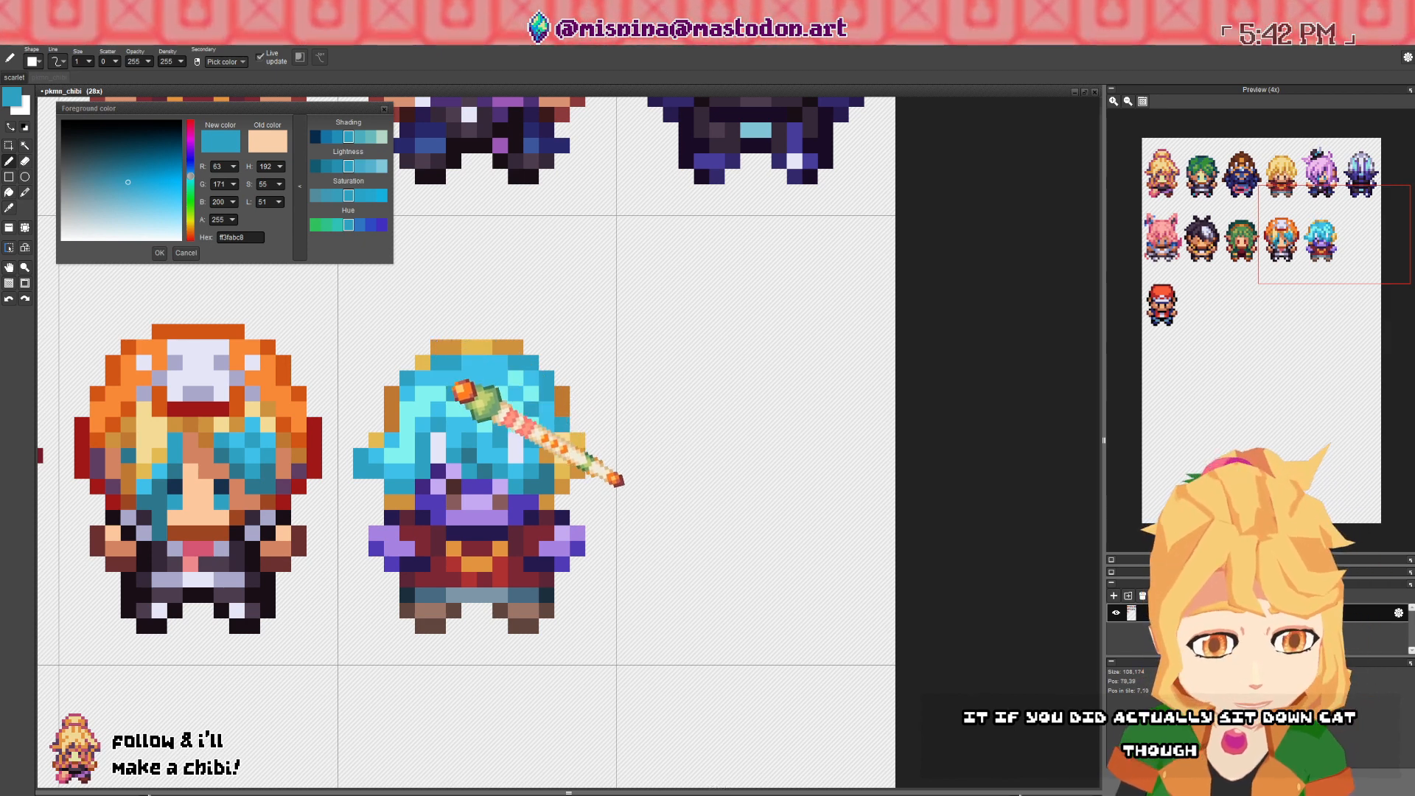
# - Draw two pointed ears above the hair with the skin's purple as outline and fill them with the neighbouring cap's near-white
pyautogui.rightClick(478, 489)
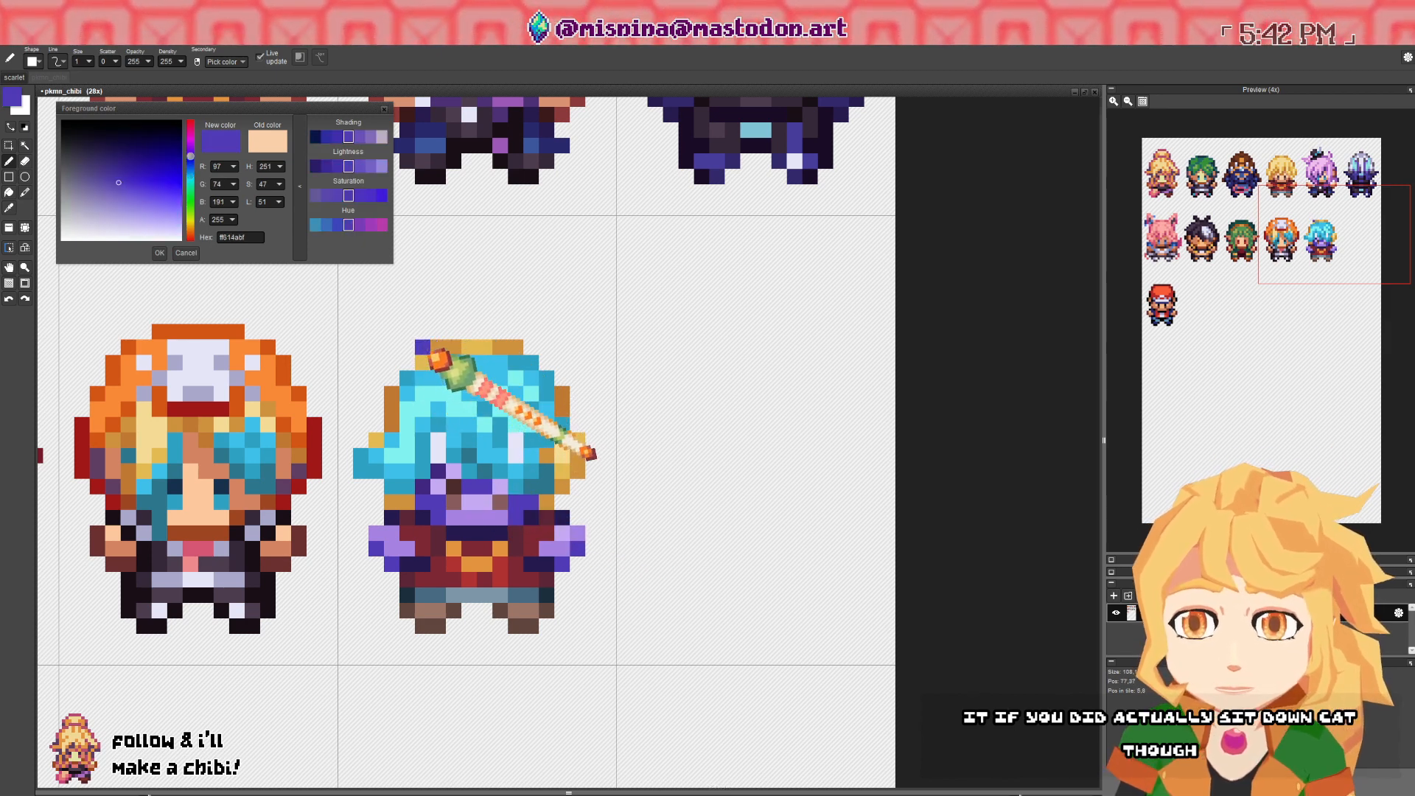
pyautogui.moveTo(392, 309)
pyautogui.mouseDown()
pyautogui.moveTo(377, 325)
pyautogui.moveTo(391, 374)
pyautogui.mouseUp()
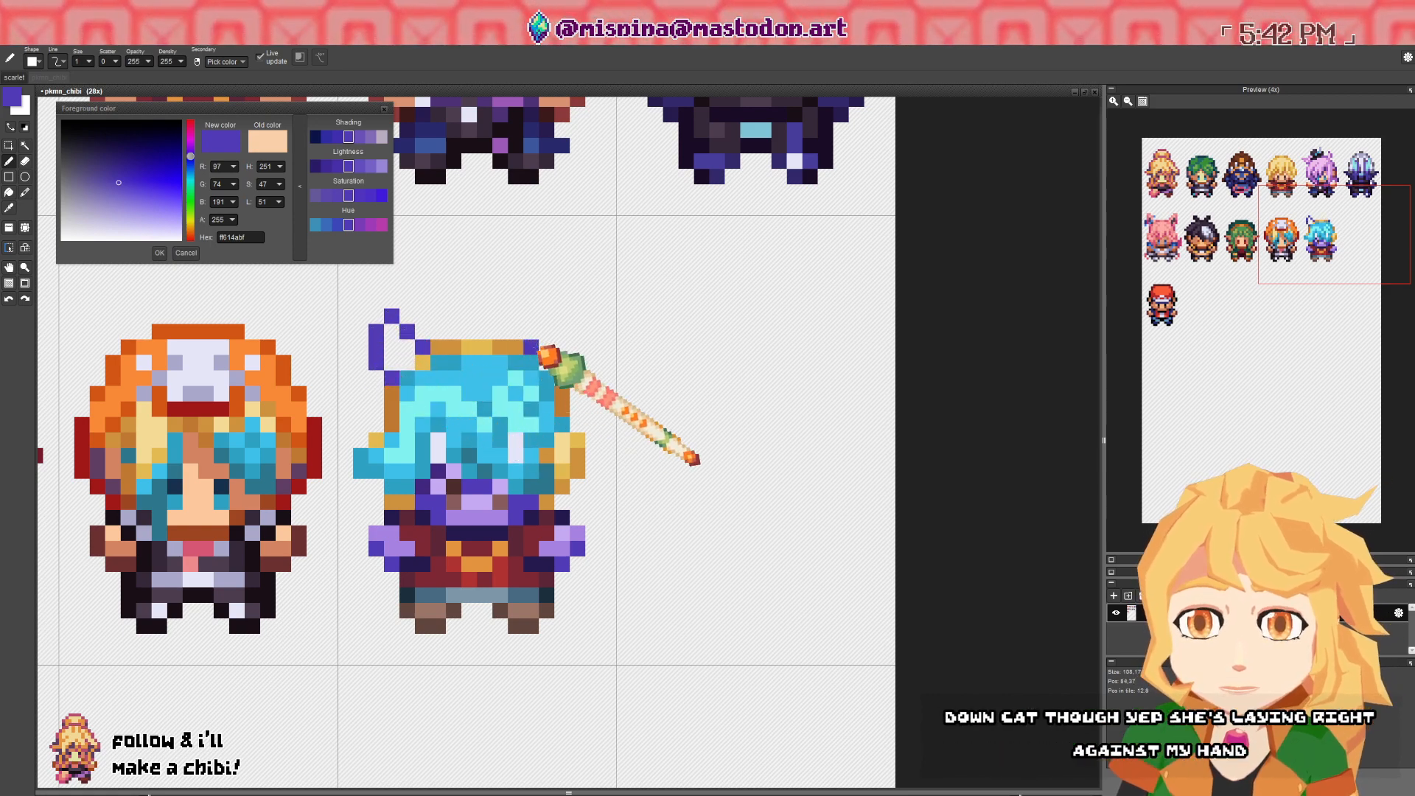
pyautogui.moveTo(546, 335)
pyautogui.mouseDown()
pyautogui.moveTo(563, 315)
pyautogui.moveTo(579, 336)
pyautogui.moveTo(586, 369)
pyautogui.moveTo(568, 384)
pyautogui.mouseUp()
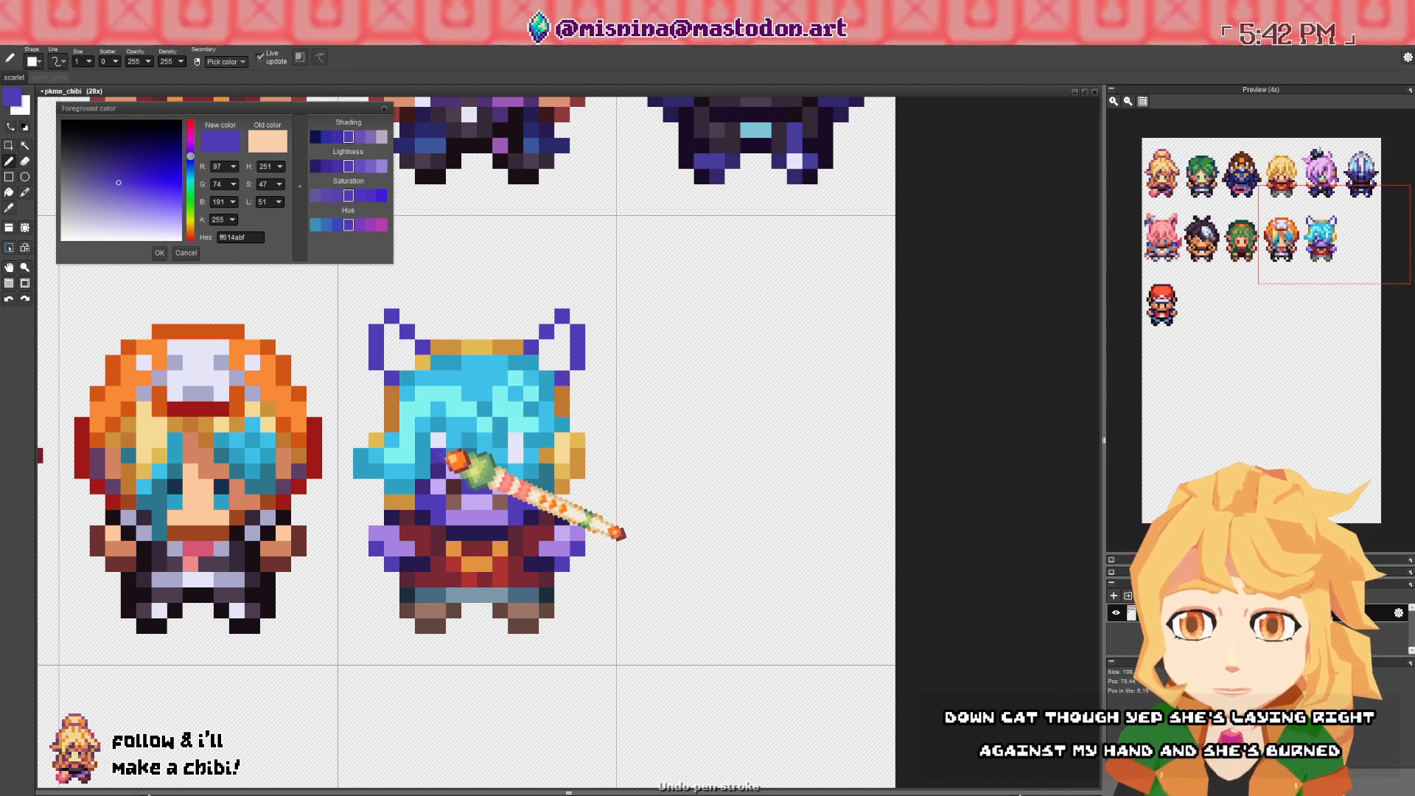
pyautogui.moveTo(218, 336); pyautogui.dragTo(256, 361)
pyautogui.rightClick(240, 389)
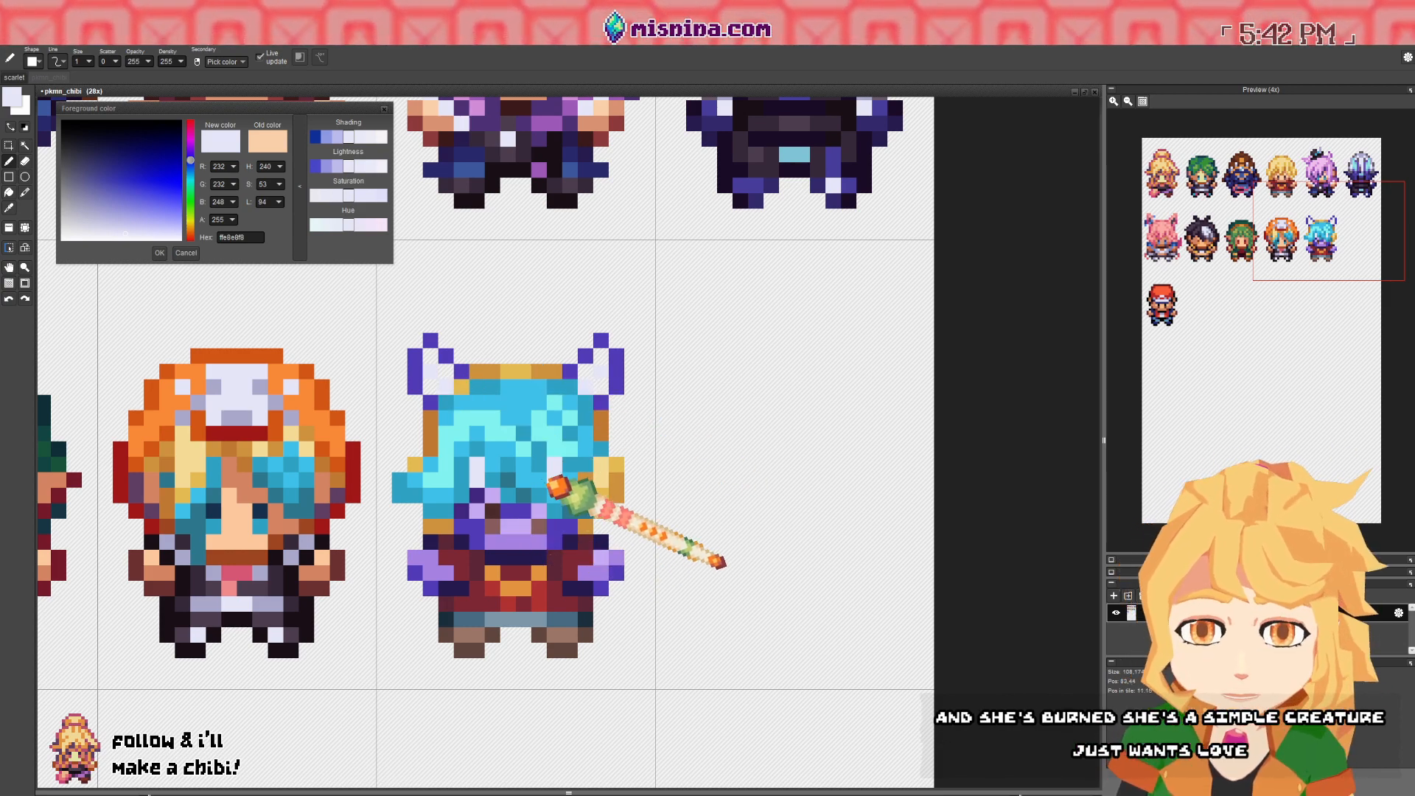
# - Add a light aqua accent at the base of the ears and shade their inner tips with light purple from the skin
pyautogui.rightClick(453, 410)
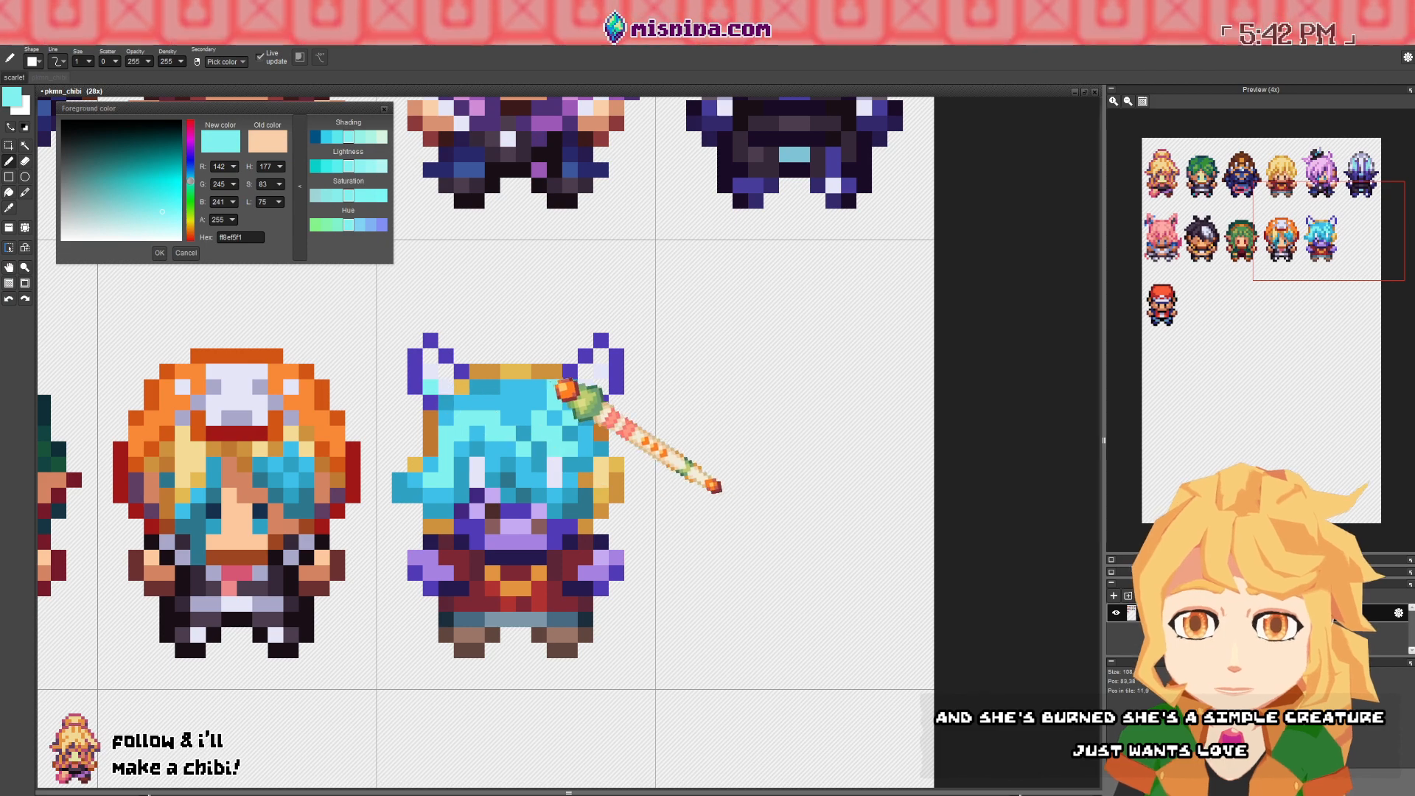
pyautogui.rightClick(525, 474)
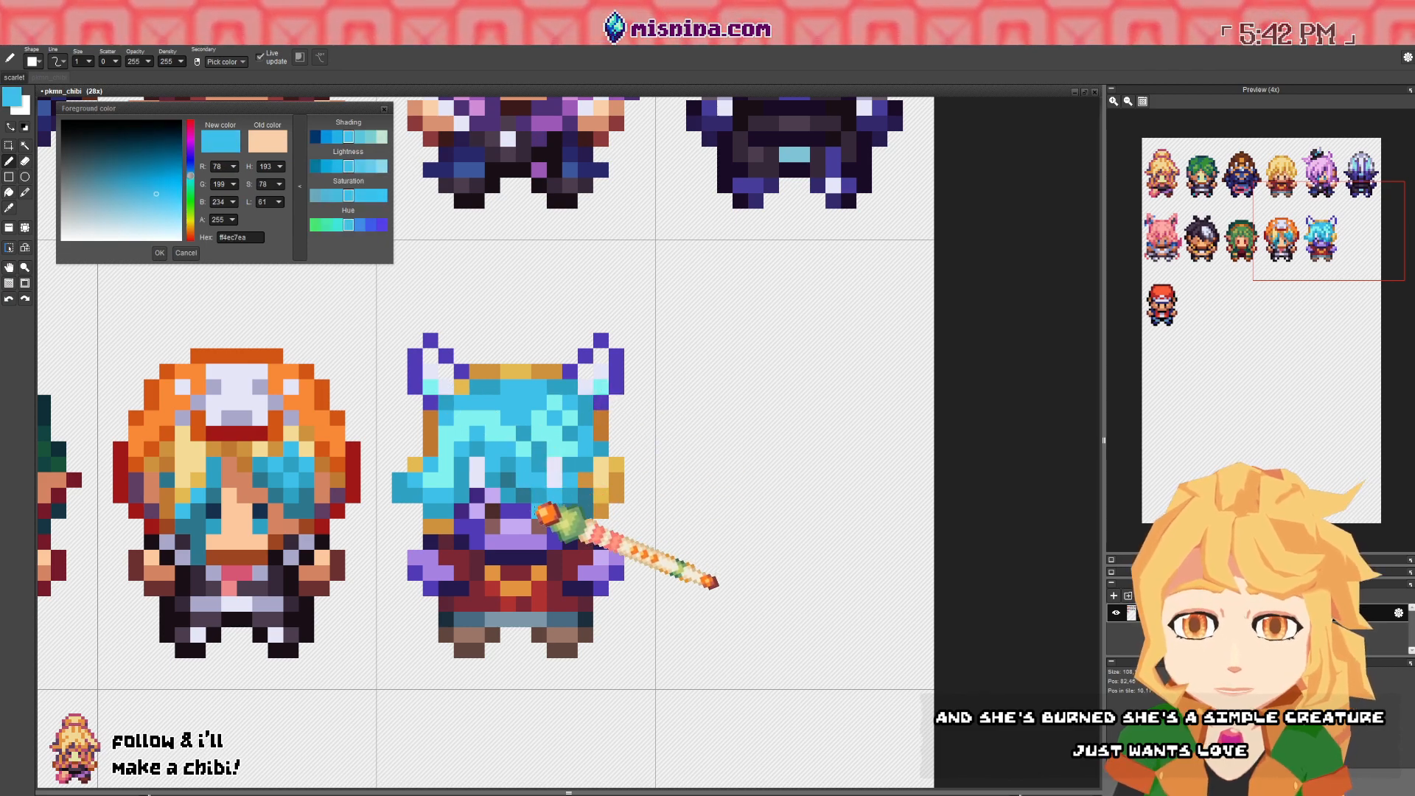
pyautogui.rightClick(535, 510)
pyautogui.rightClick(522, 540)
pyautogui.click(601, 356)
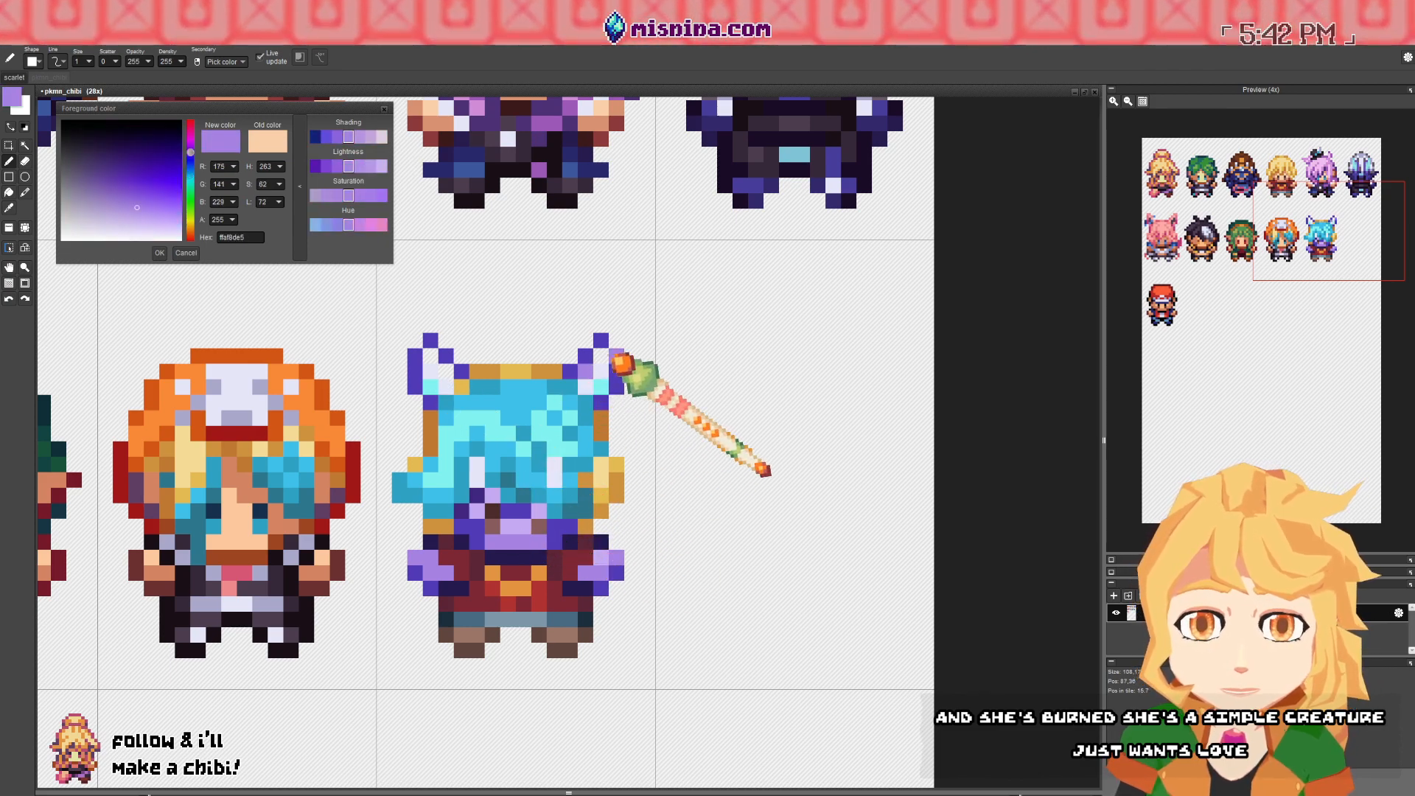
pyautogui.click(586, 370)
pyautogui.click(446, 369)
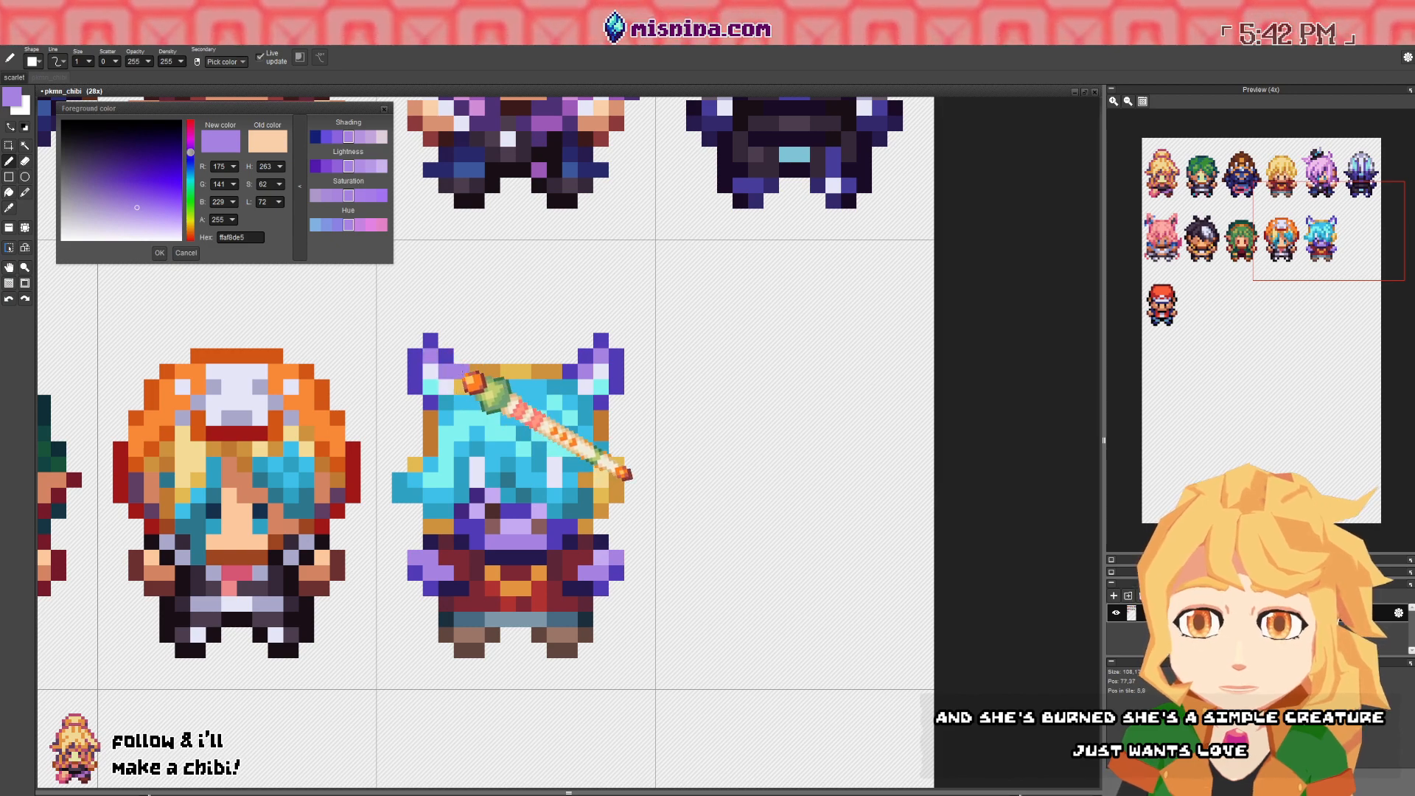
# - Mix a dark navy (#31397e) and replace the yellow outline along the crown and upper sides with it, adding two small spikes on top
pyautogui.scroll(-4, 473, 381)
pyautogui.scroll(2, 487, 387)
pyautogui.rightClick(486, 387)
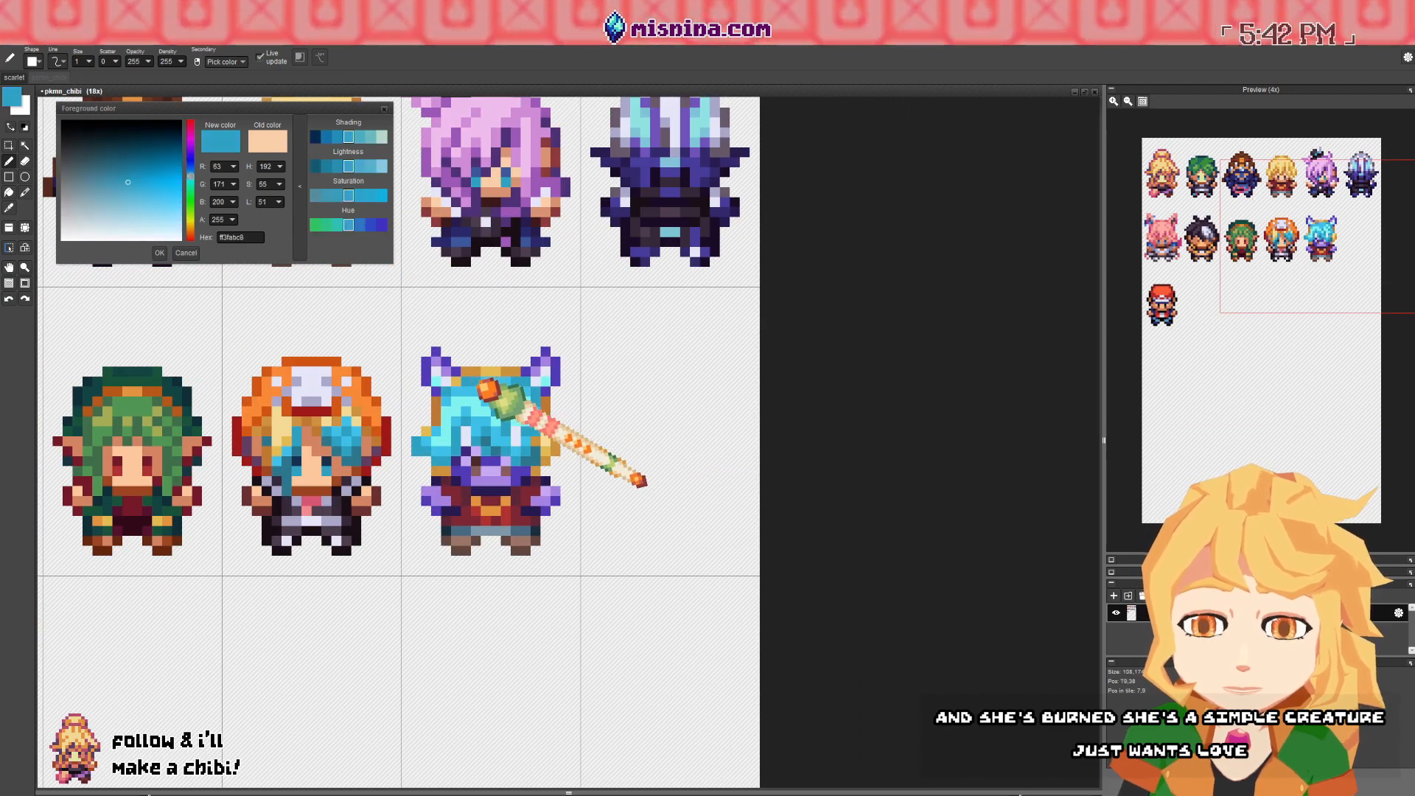
pyautogui.scroll(-1, 486, 387)
pyautogui.scroll(1, 516, 409)
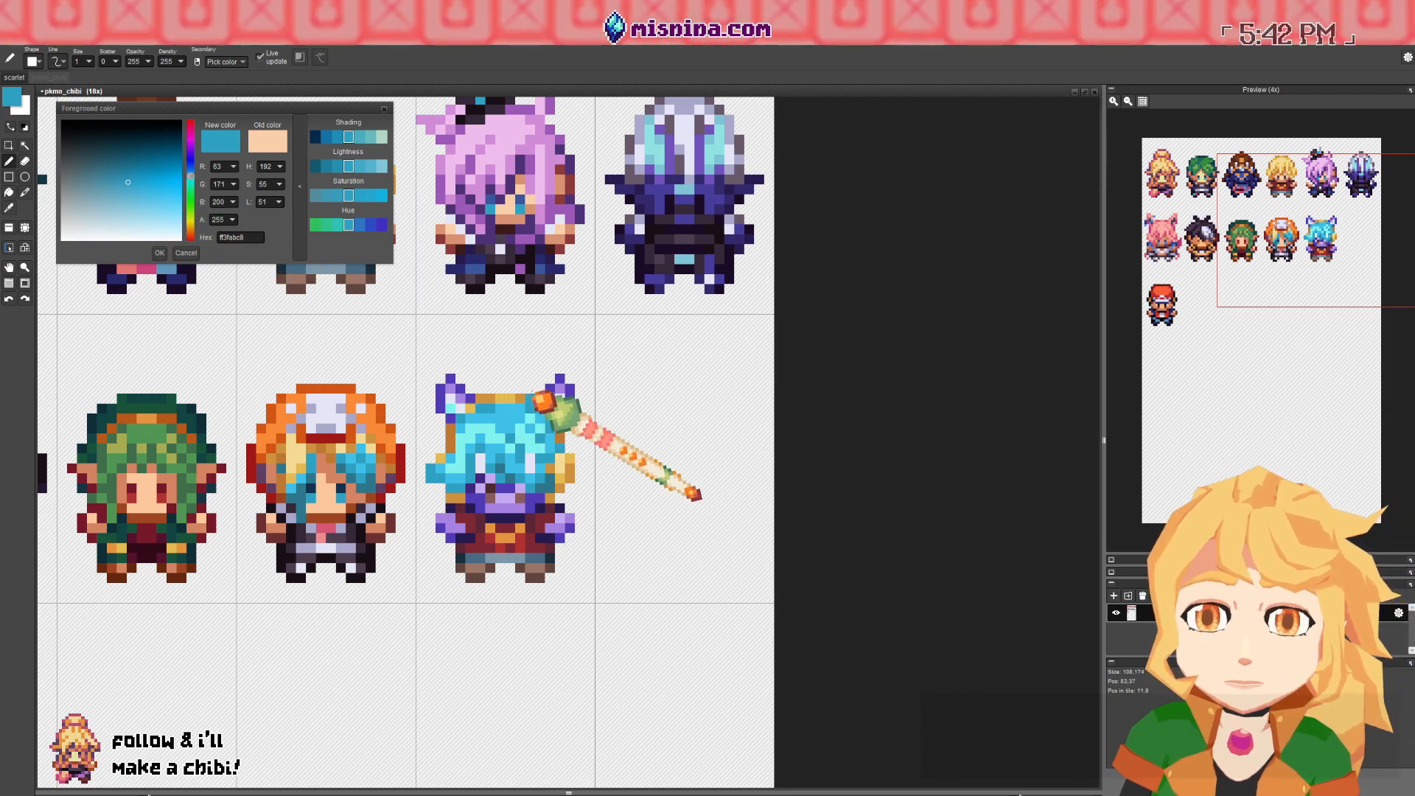
pyautogui.rightClick(461, 391)
pyautogui.moveTo(191, 157); pyautogui.dragTo(190, 162)
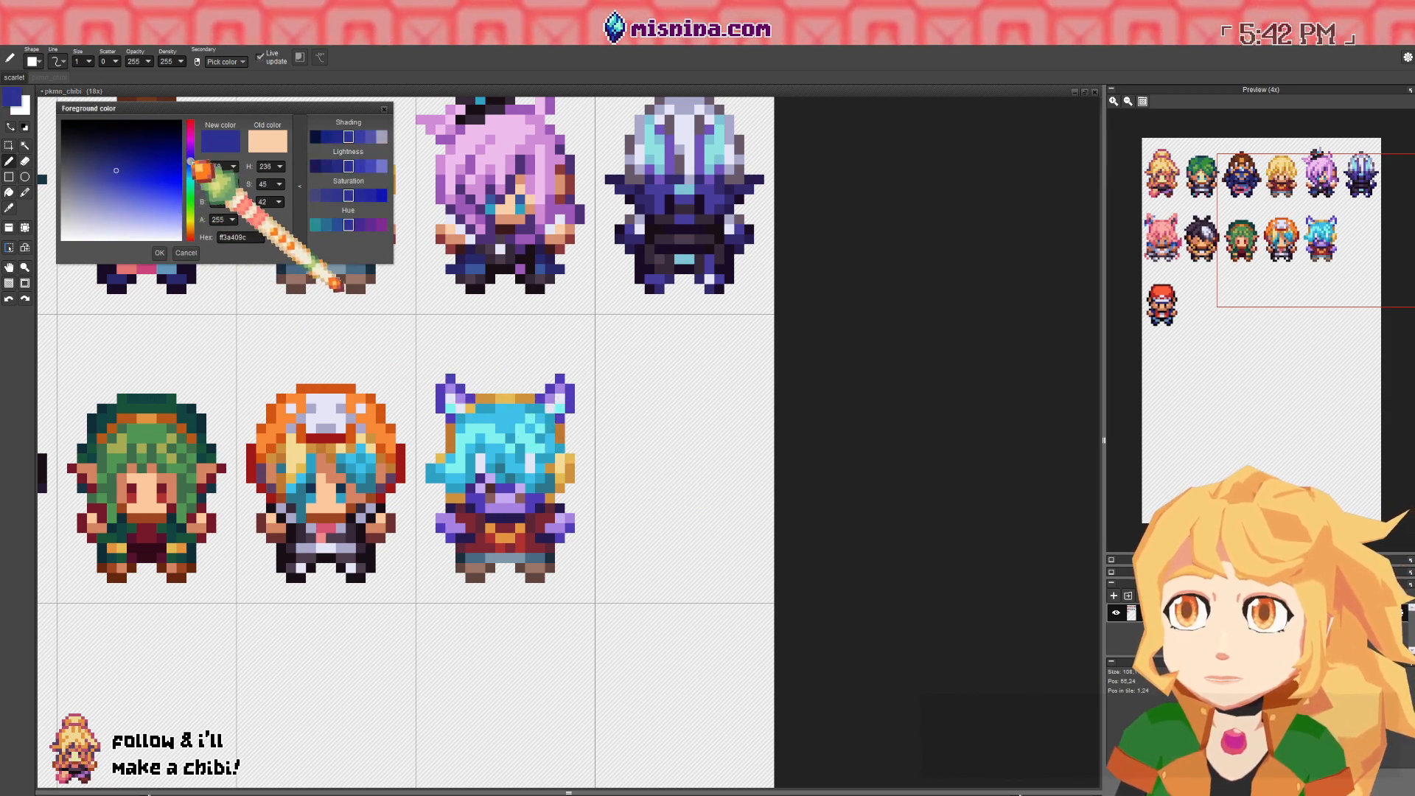
pyautogui.scroll(2, 480, 278)
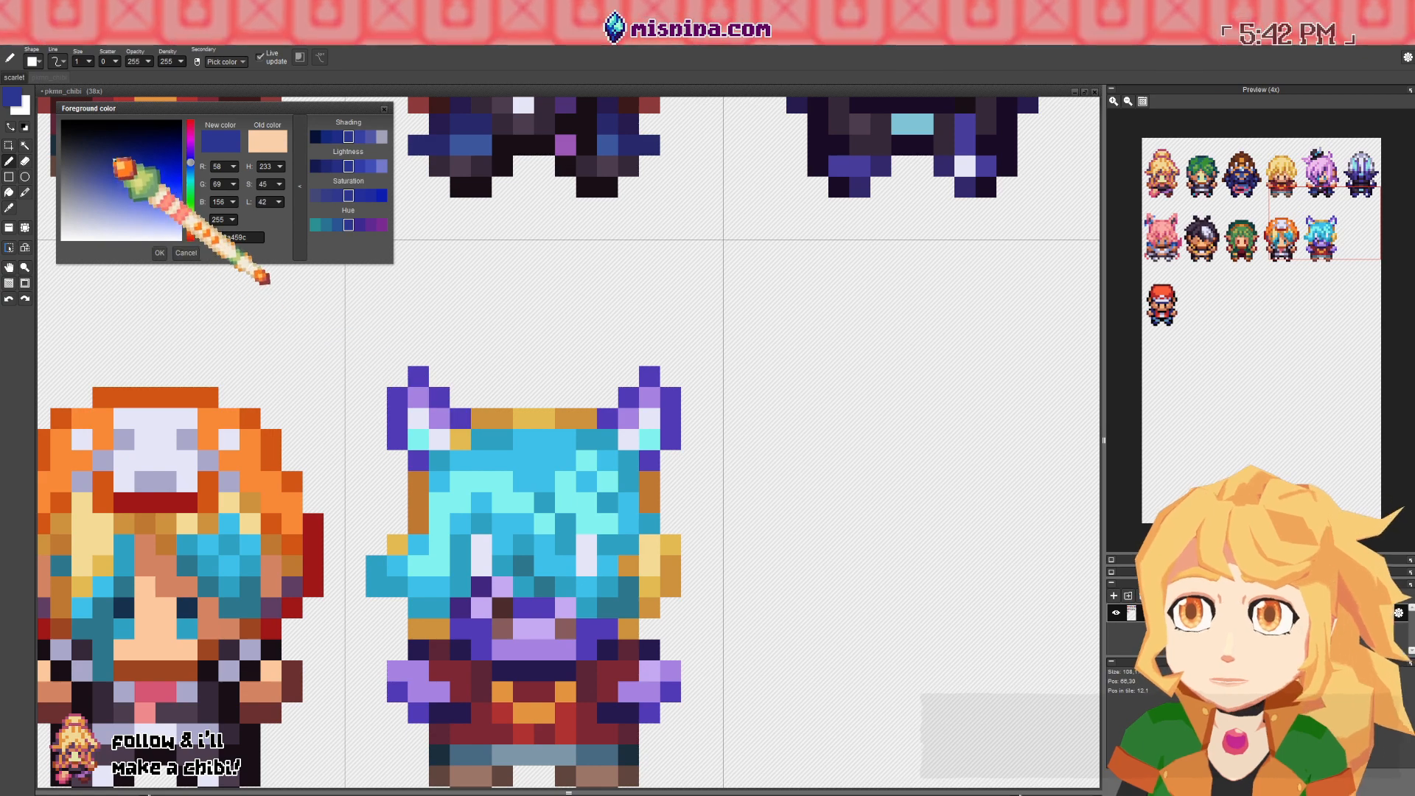
pyautogui.click(114, 161)
pyautogui.click(460, 398)
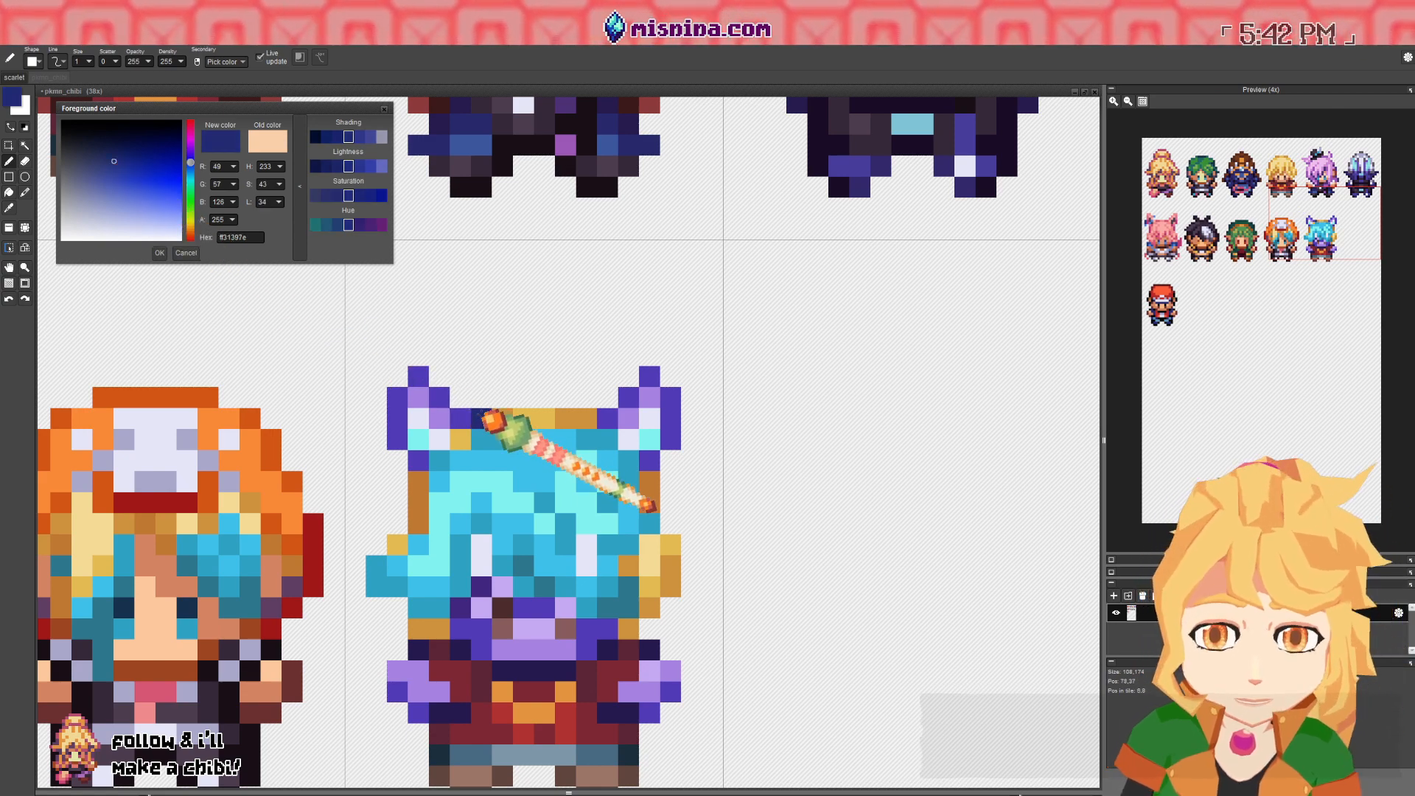
pyautogui.moveTo(484, 414); pyautogui.dragTo(586, 417)
pyautogui.click(461, 439)
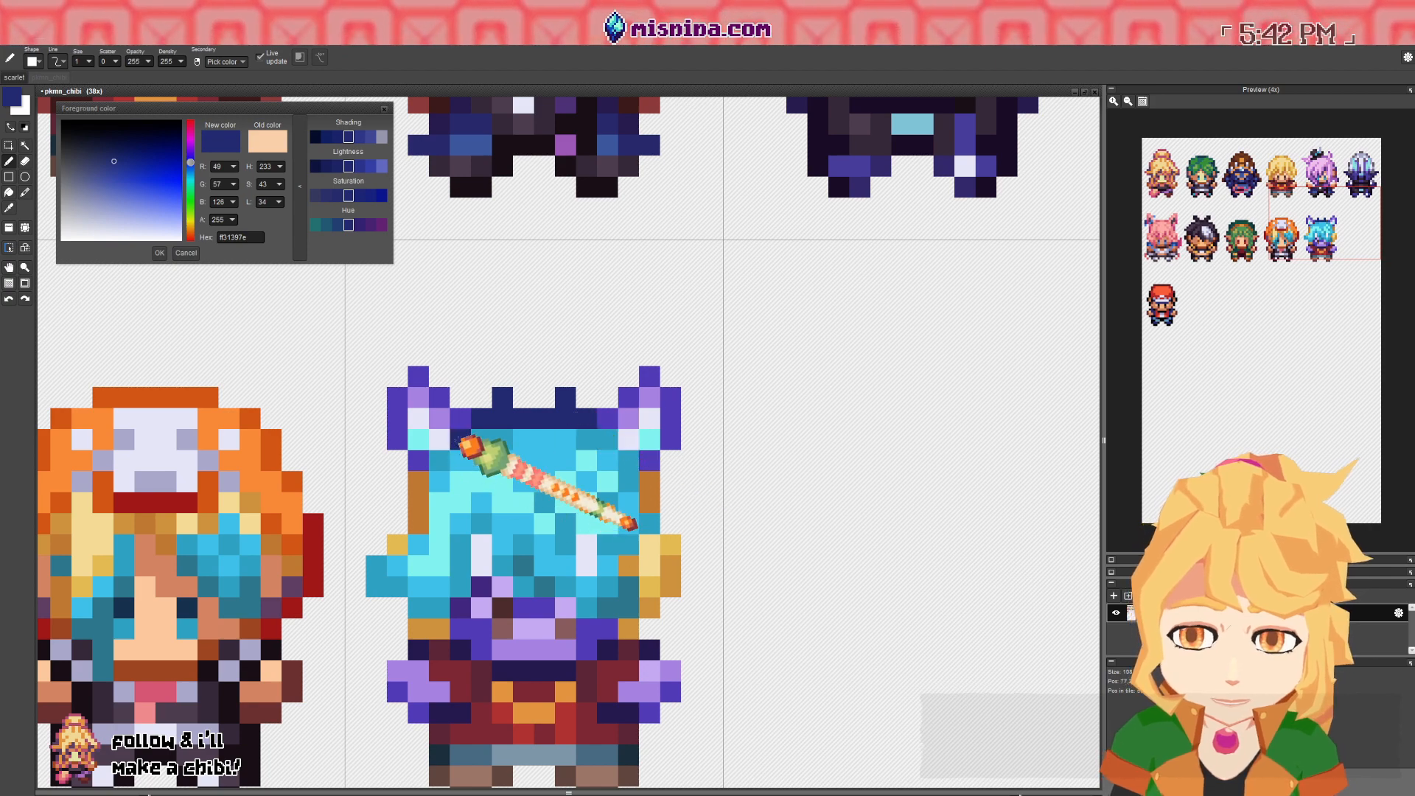
pyautogui.moveTo(418, 481); pyautogui.dragTo(411, 531)
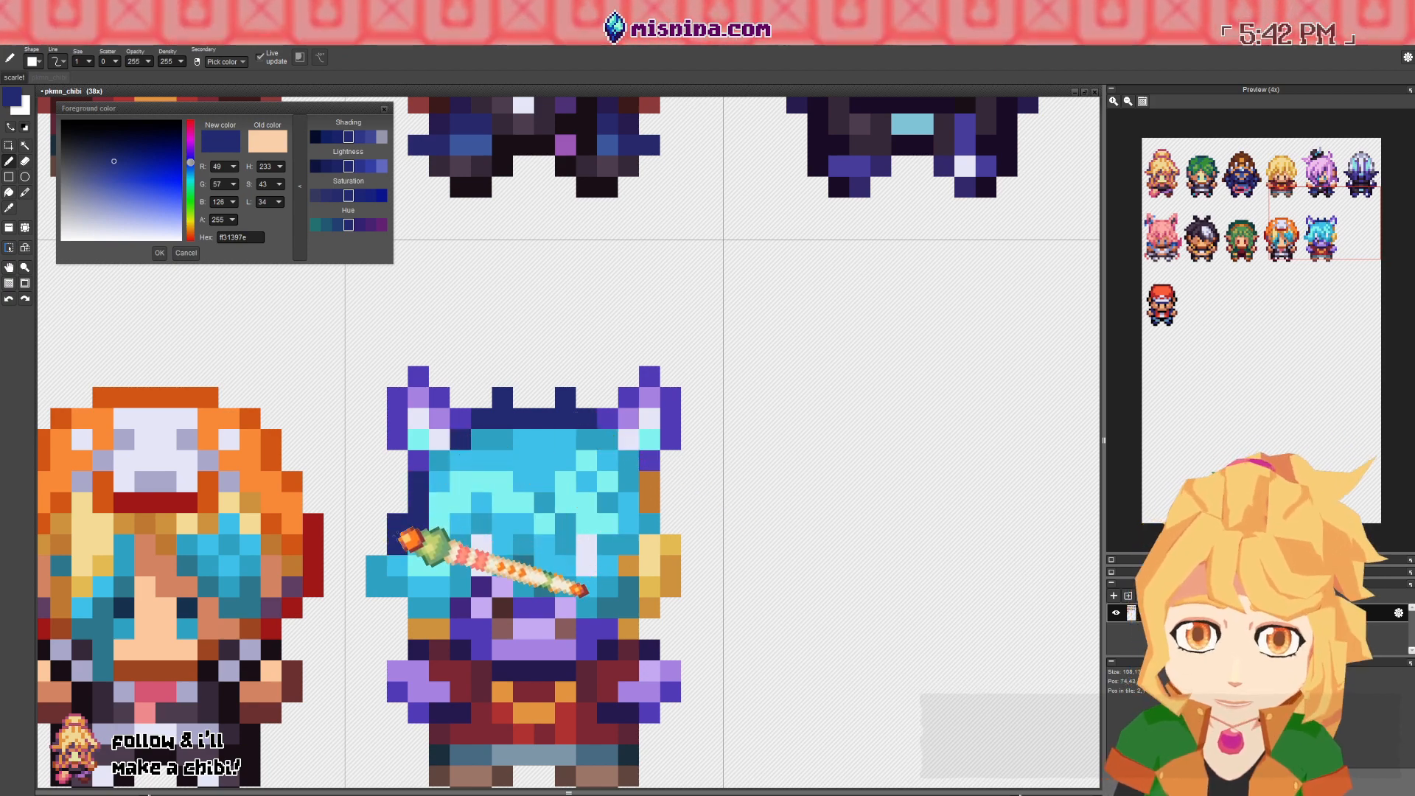
pyautogui.moveTo(673, 506)
pyautogui.mouseDown()
pyautogui.moveTo(644, 477)
pyautogui.moveTo(664, 527)
pyautogui.moveTo(649, 529)
pyautogui.moveTo(614, 500)
pyautogui.mouseUp()
# - Recolor the yellow side lock on the viewer's right in mid and dark teal, and outline its lower edge in dark navy
pyautogui.keyDown('alt'); pyautogui.click(579, 509); pyautogui.keyUp('alt')
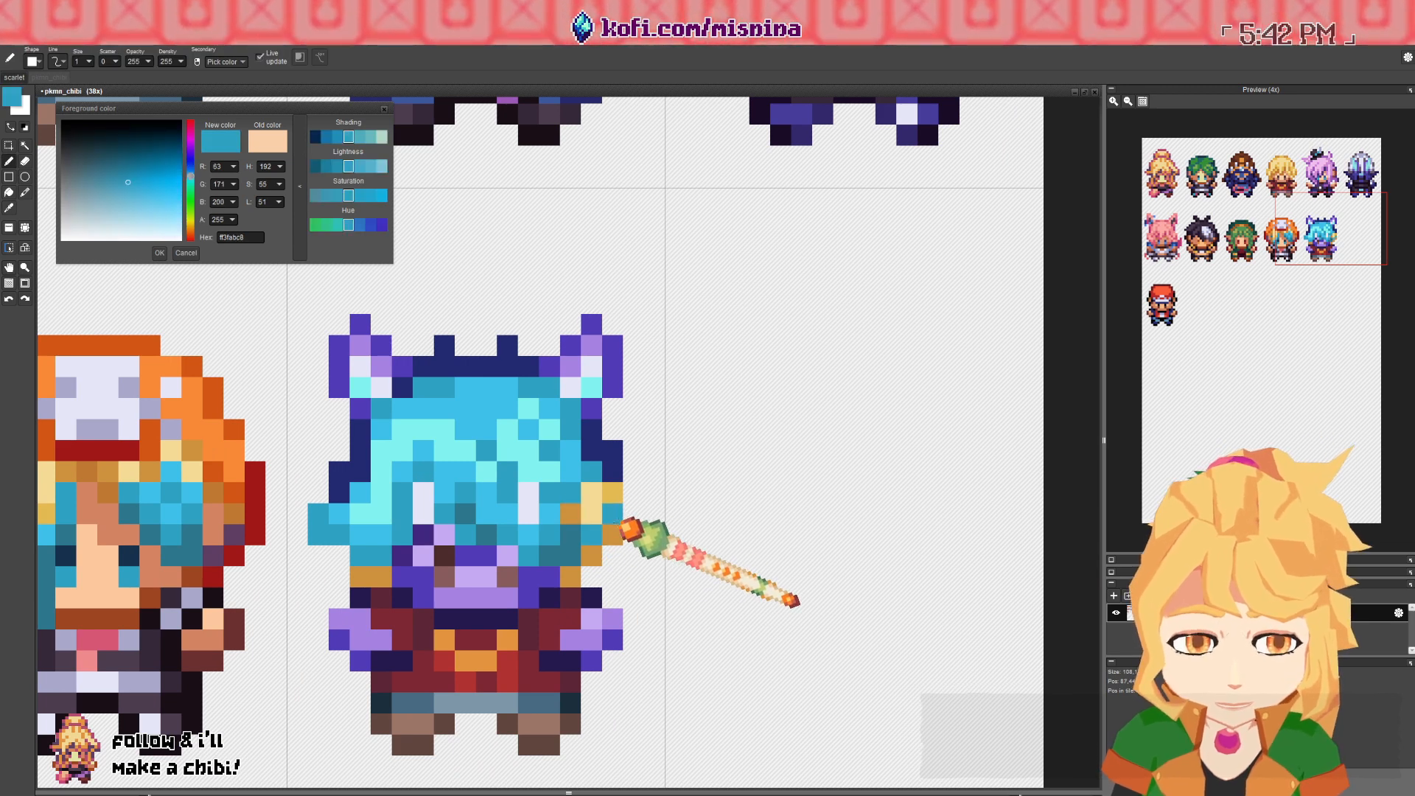
pyautogui.keyDown('alt'); pyautogui.click(576, 472); pyautogui.keyUp('alt')
pyautogui.moveTo(592, 491); pyautogui.dragTo(568, 511)
pyautogui.keyDown('alt'); pyautogui.click(591, 473); pyautogui.keyUp('alt')
pyautogui.keyDown('alt'); pyautogui.click(571, 514); pyautogui.keyUp('alt')
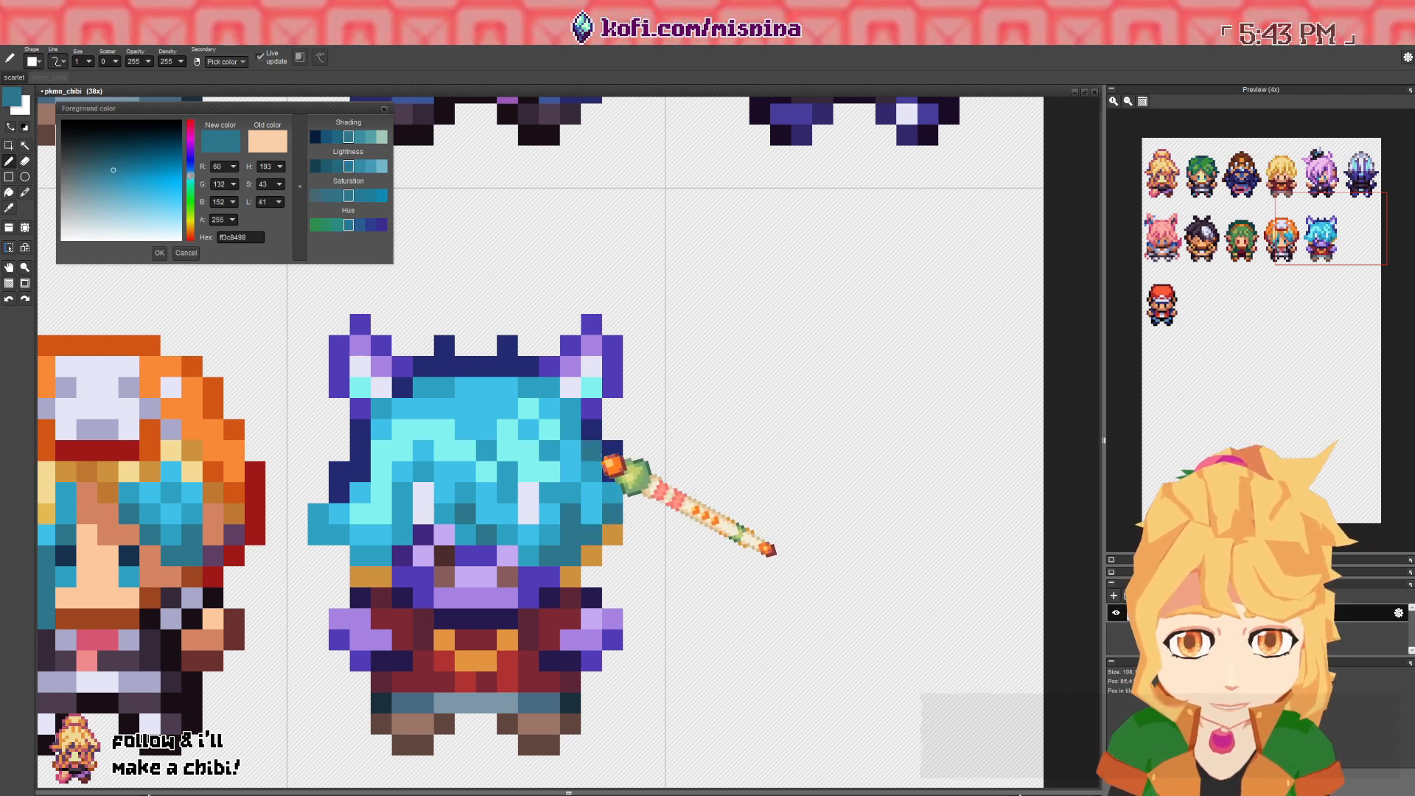
pyautogui.keyDown('alt'); pyautogui.click(616, 539); pyautogui.keyUp('alt')
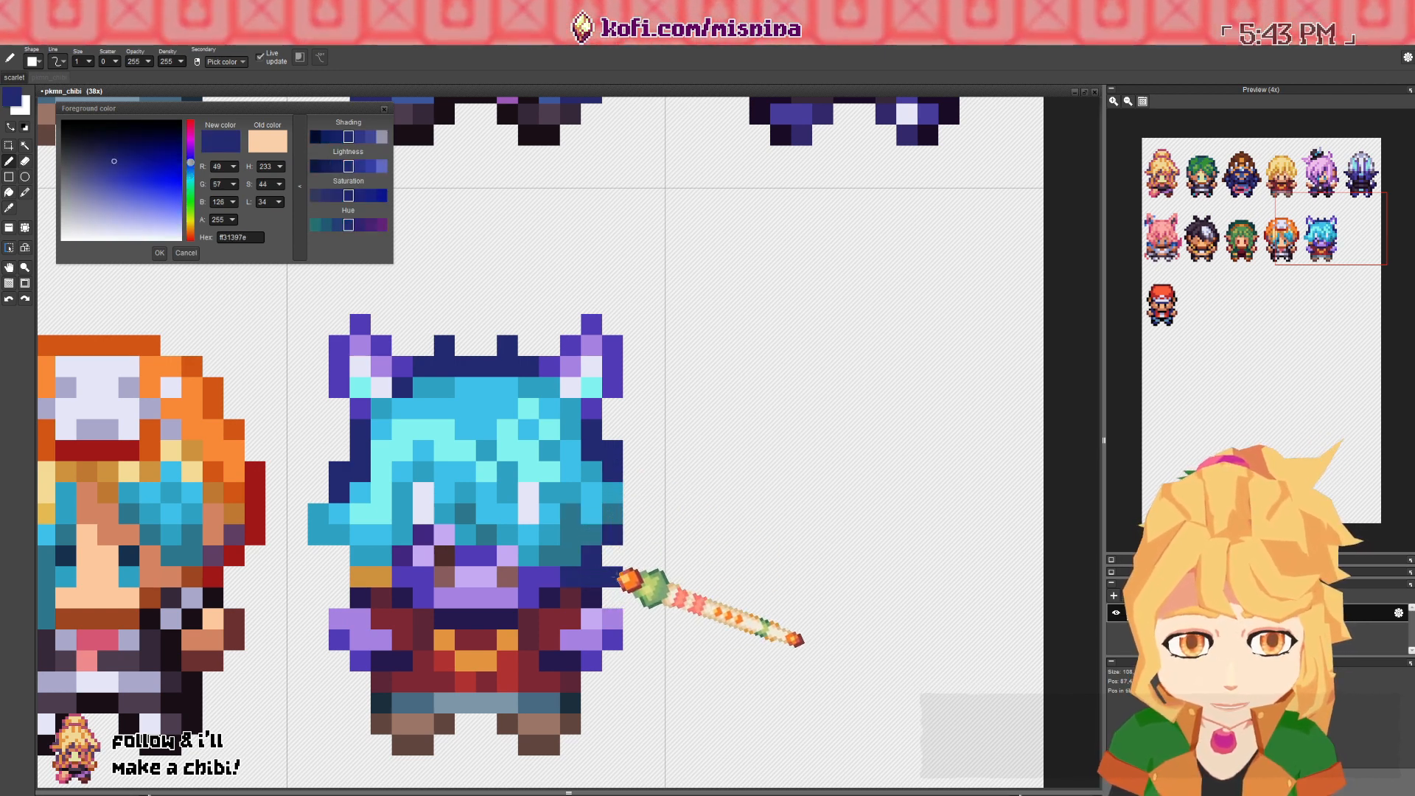
pyautogui.click(634, 598)
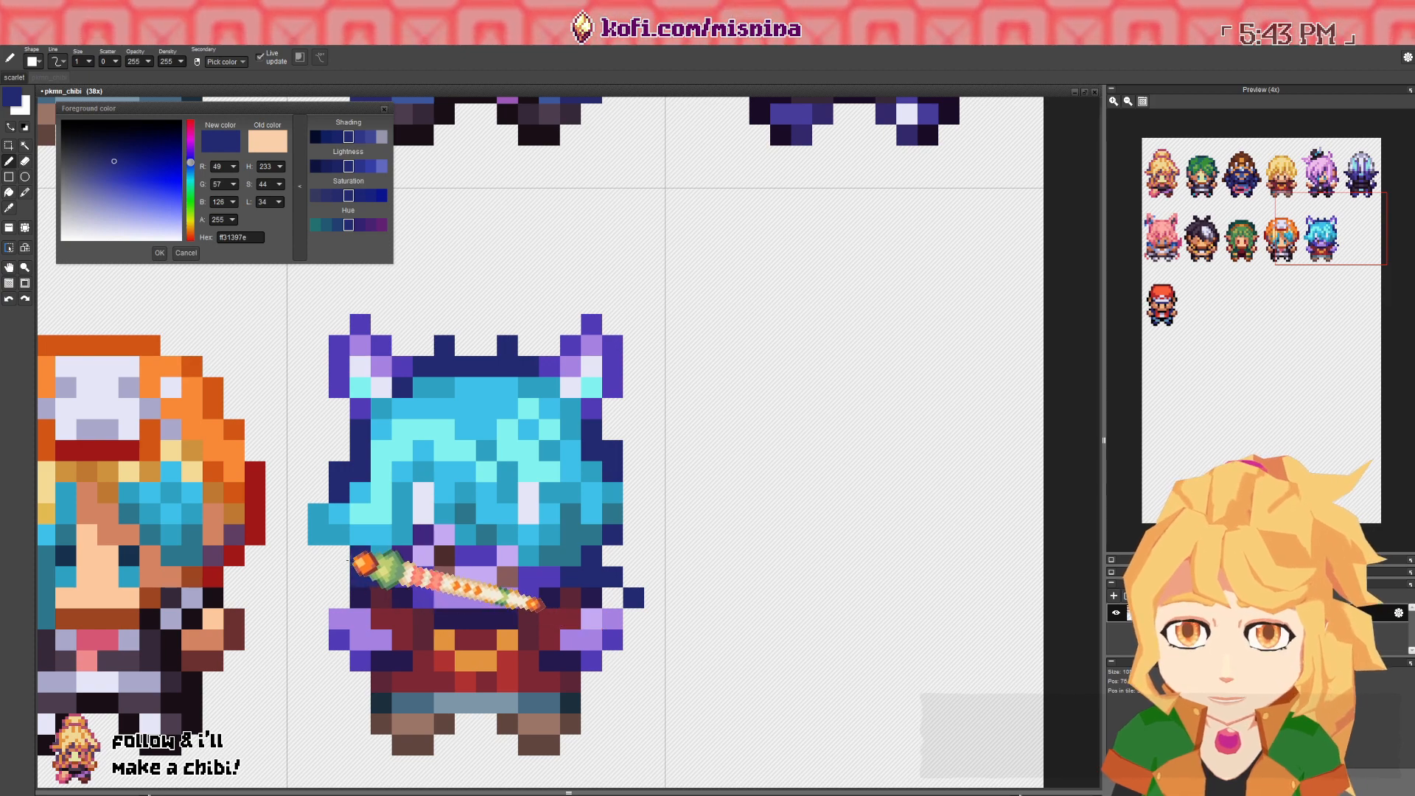
# - Refine the blue-haired chibi's lower face pixels, sampling brown, teal #3c8498 and purple #614abf from the sprite
pyautogui.scroll(-3, 382, 548)
pyautogui.scroll(3, 404, 561)
pyautogui.press('e')
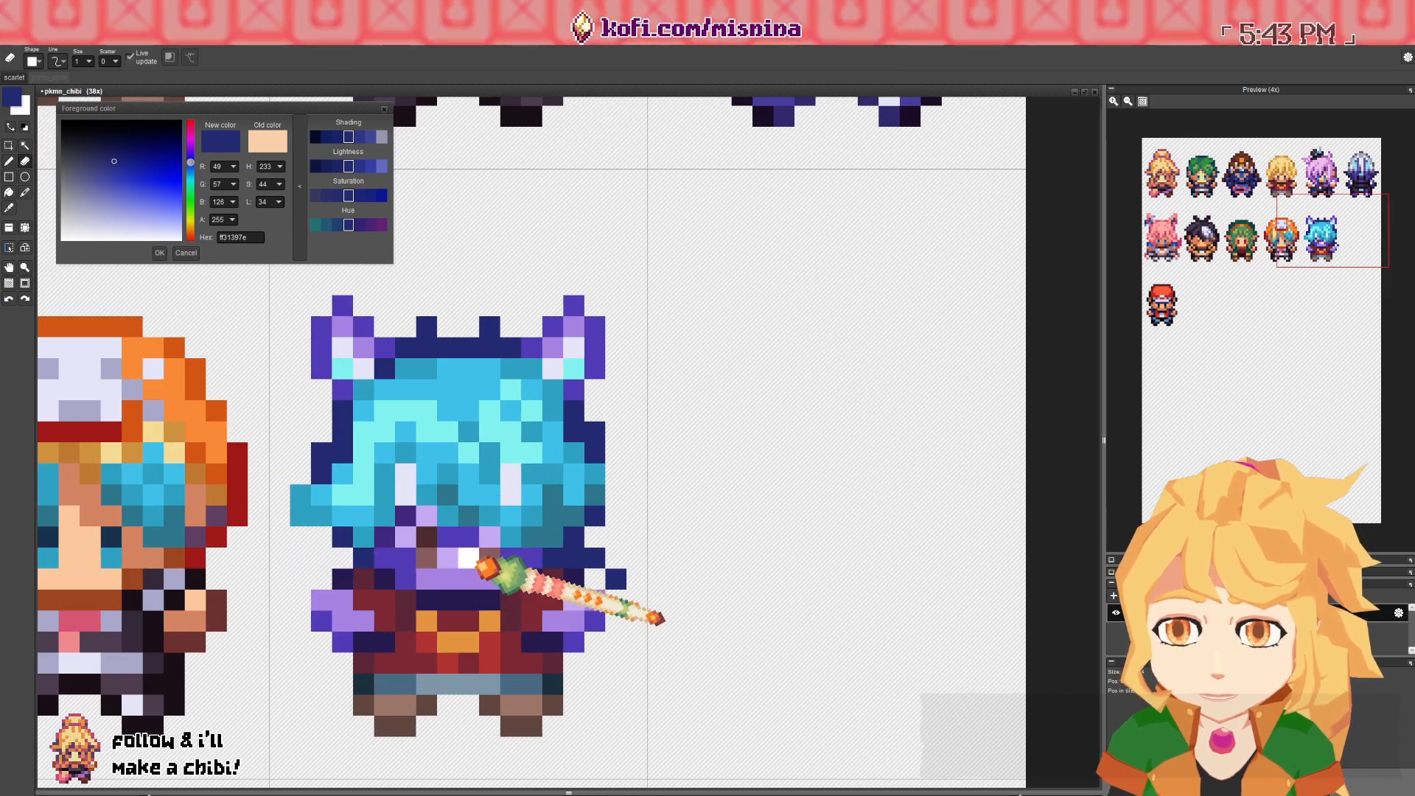
pyautogui.scroll(-3, 404, 561)
pyautogui.scroll(2, 404, 561)
pyautogui.keyDown('alt'); pyautogui.click(463, 522); pyautogui.keyUp('alt')
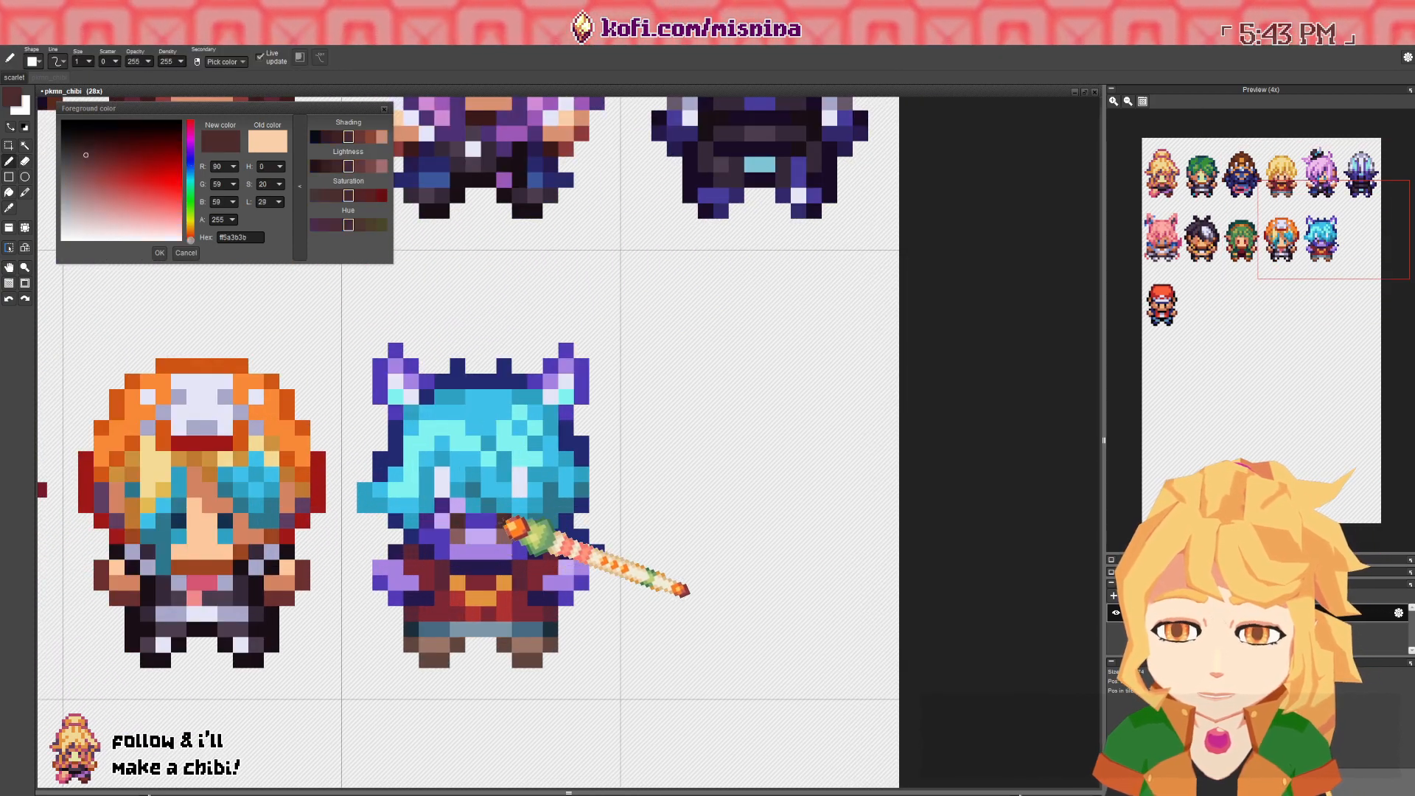
pyautogui.keyDown('alt'); pyautogui.click(486, 472); pyautogui.keyUp('alt')
pyautogui.keyDown('alt'); pyautogui.click(490, 508); pyautogui.keyUp('alt')
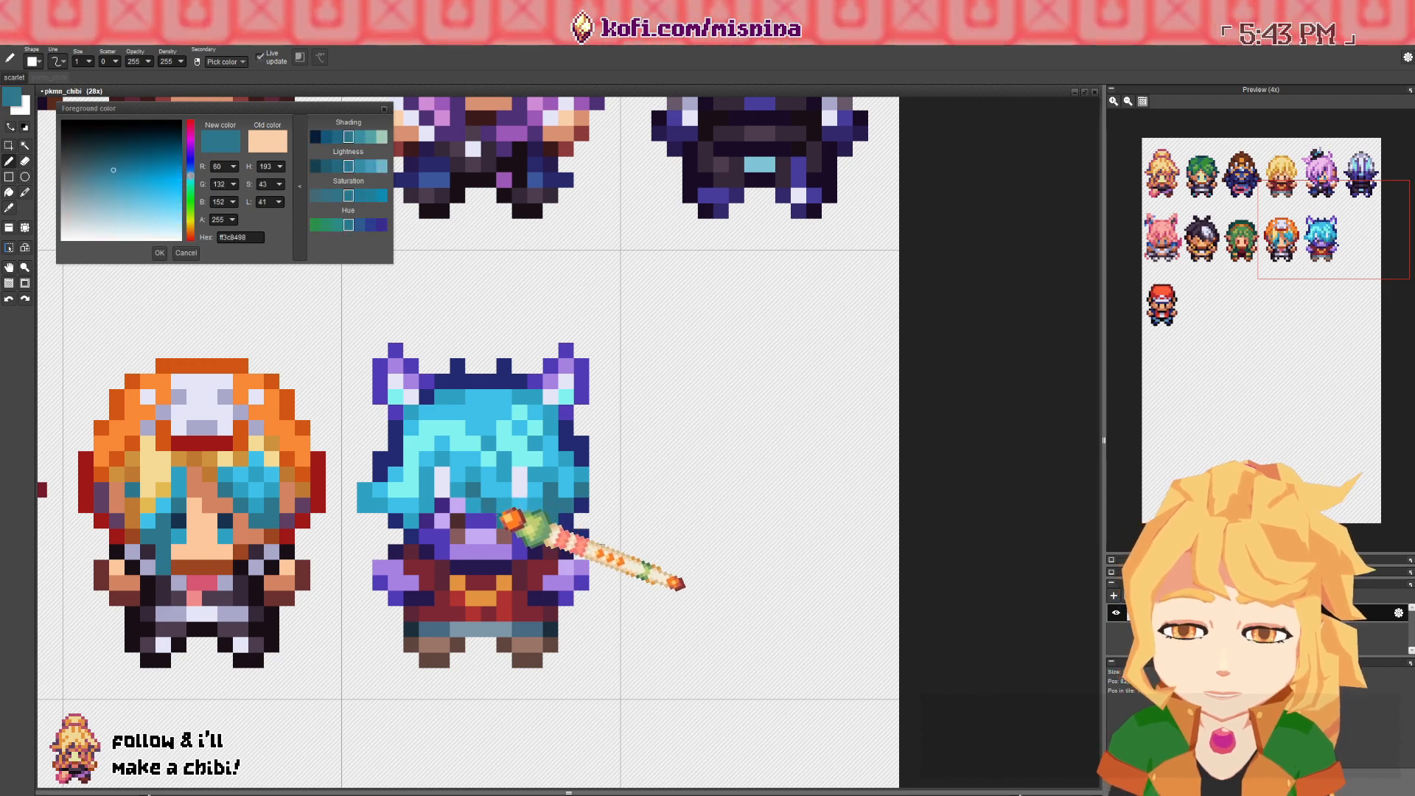
pyautogui.scroll(-4, 490, 508)
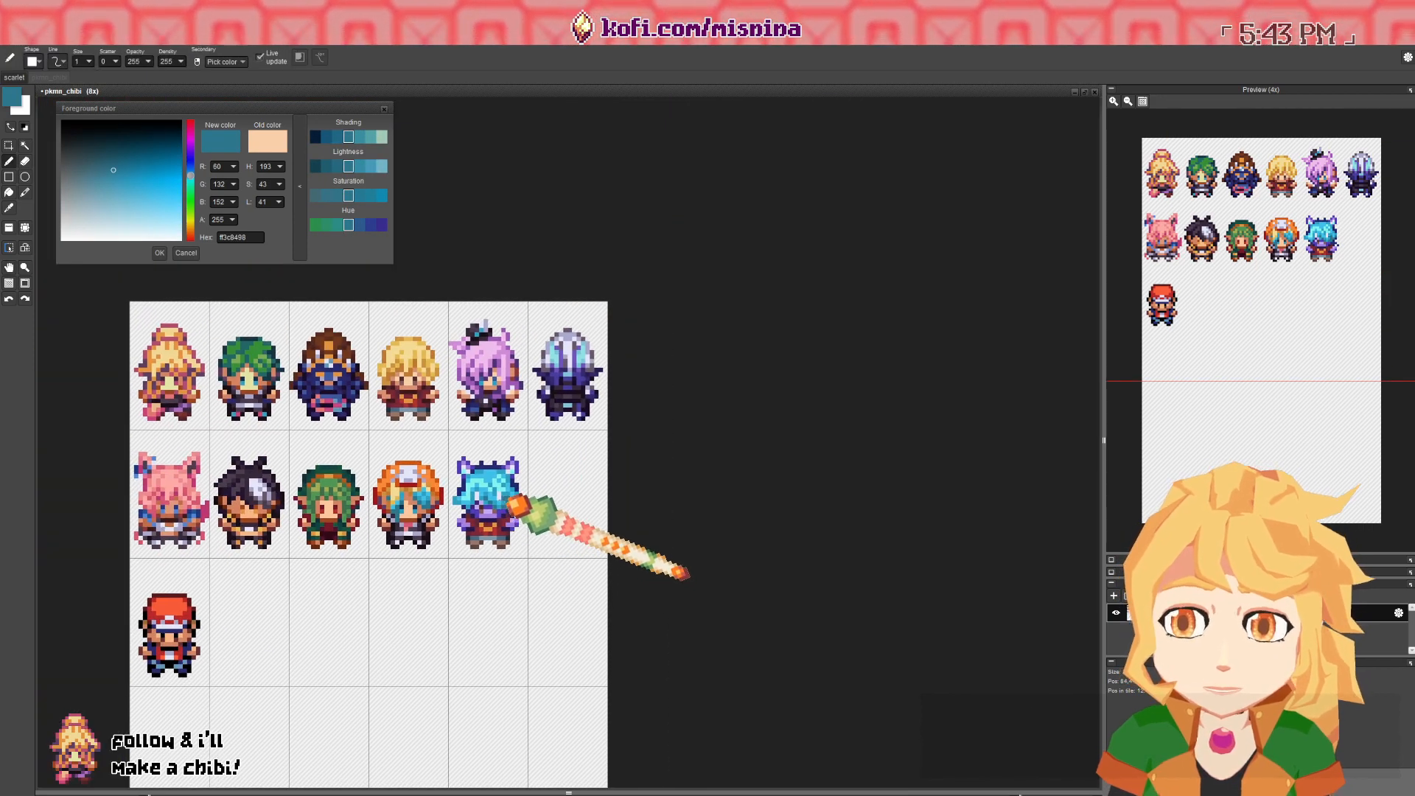
pyautogui.scroll(3, 516, 504)
pyautogui.keyDown('alt'); pyautogui.click(496, 516); pyautogui.keyUp('alt')
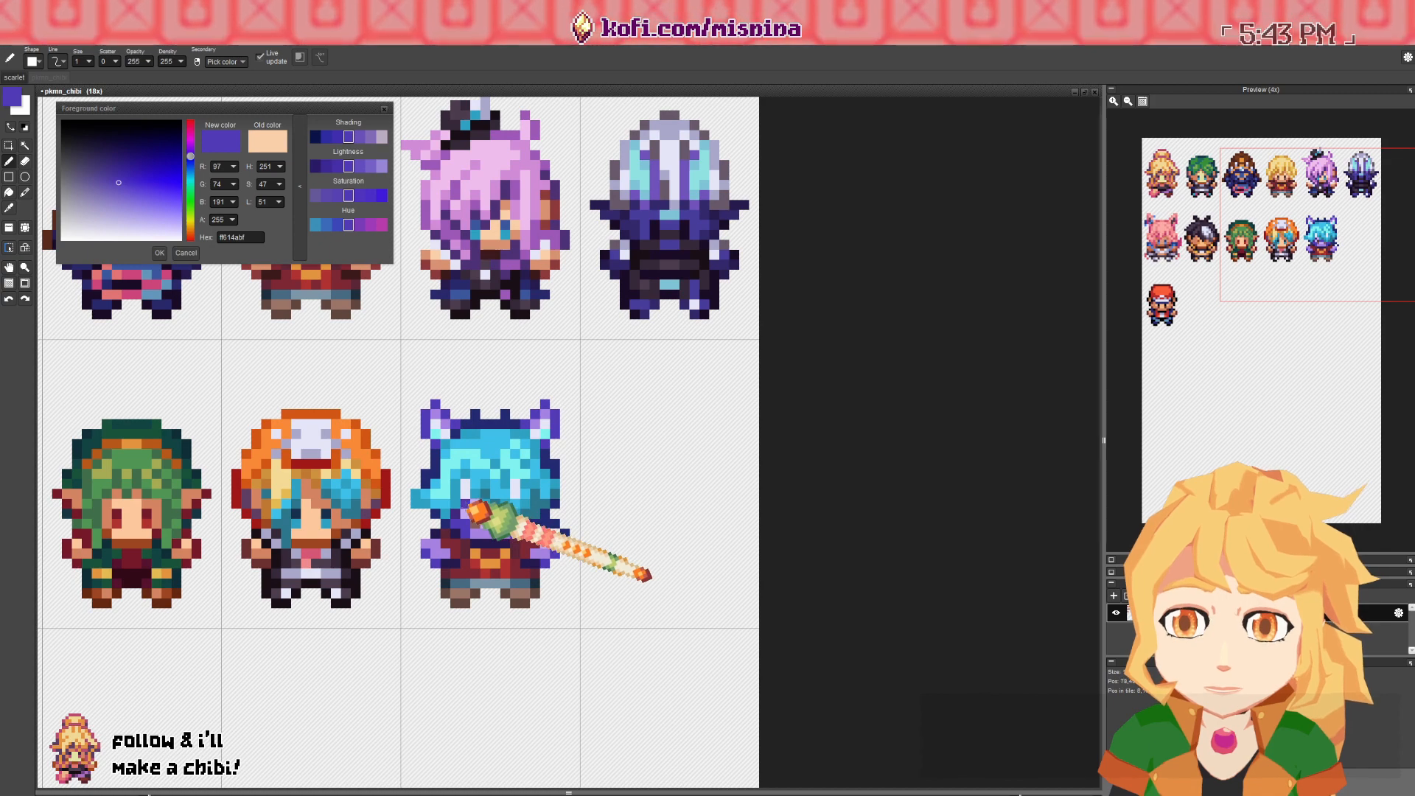
# - Shade the lower part of both white marks in the blue hair with lavender #b0b0d0 and save the sprite sheet
pyautogui.scroll(-2, 520, 483)
pyautogui.scroll(2, 610, 365)
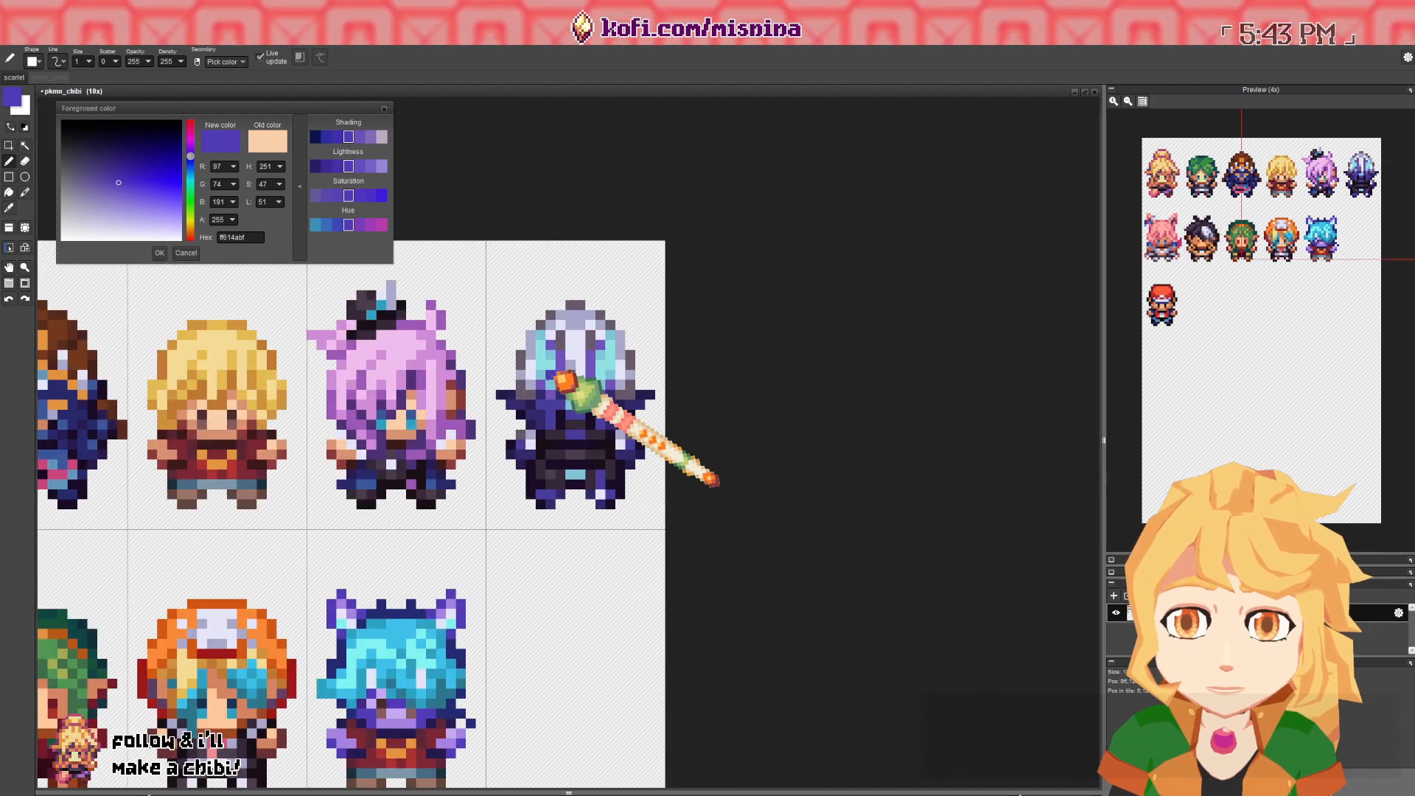
pyautogui.scroll(2, 509, 479)
pyautogui.keyDown('alt'); pyautogui.click(472, 558); pyautogui.keyUp('alt')
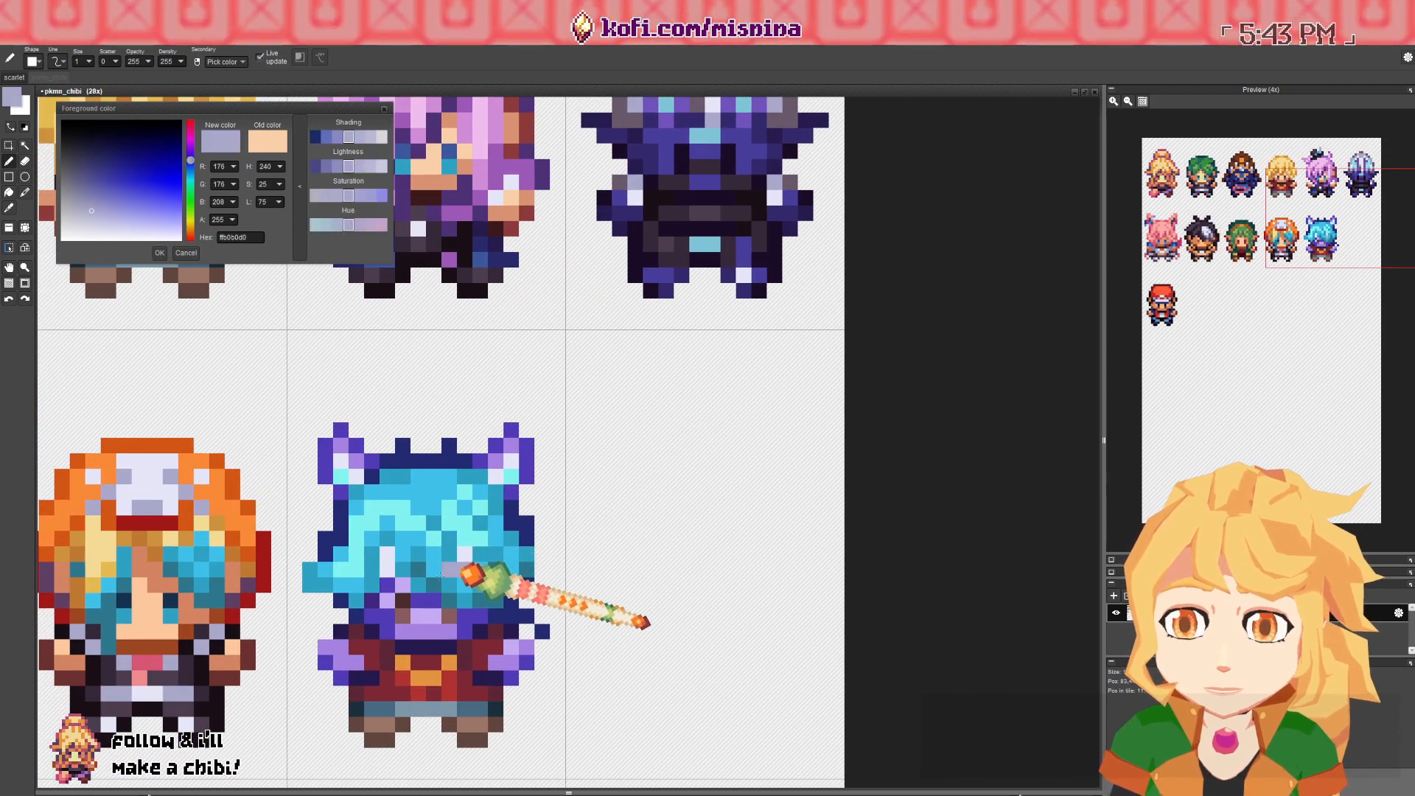
pyautogui.moveTo(428, 620); pyautogui.dragTo(434, 522)
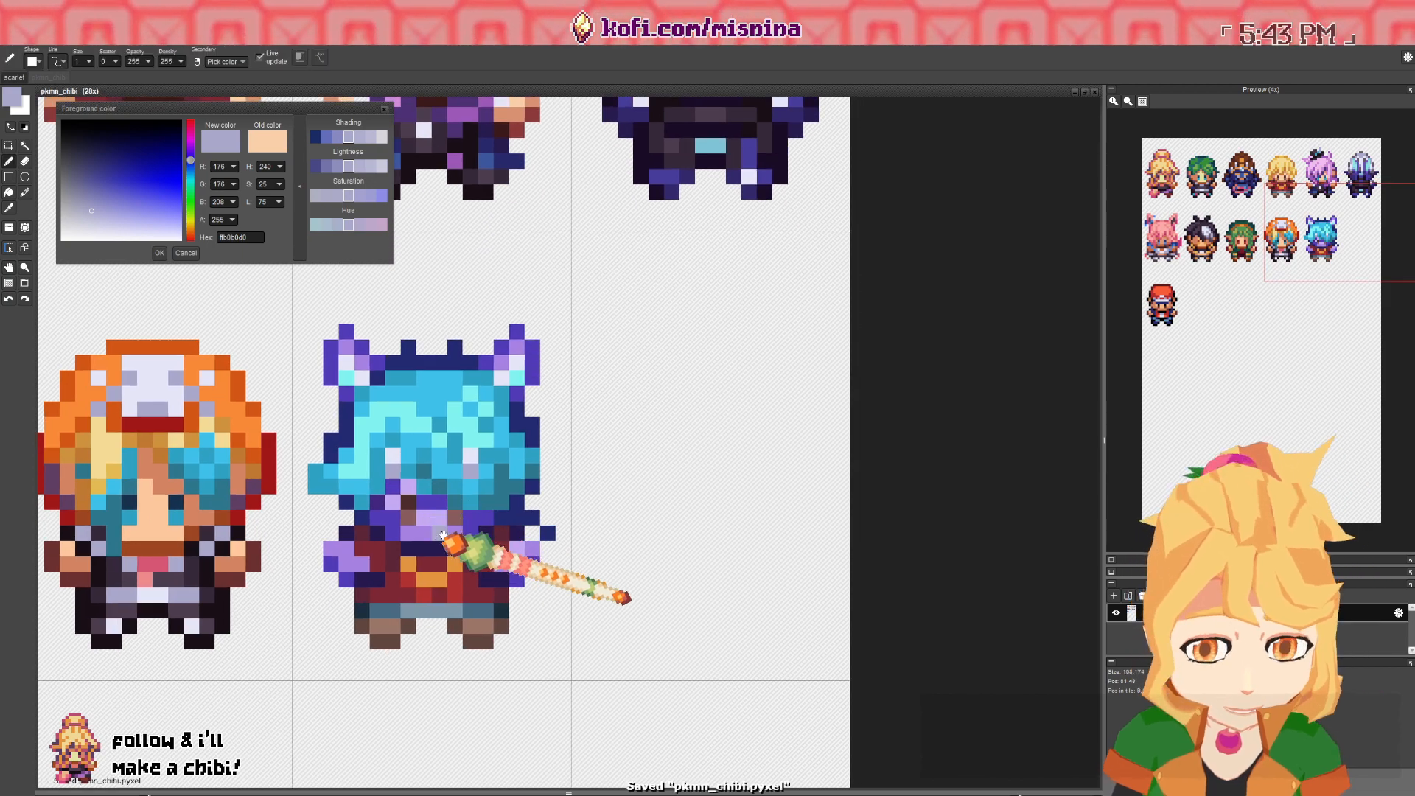
# - Paint the blue-haired chibi's two eyes on the face in light blue #4ec7ea and sample teal #3c8498 for the shadows
pyautogui.keyDown('alt'); pyautogui.click(430, 441); pyautogui.keyUp('alt')
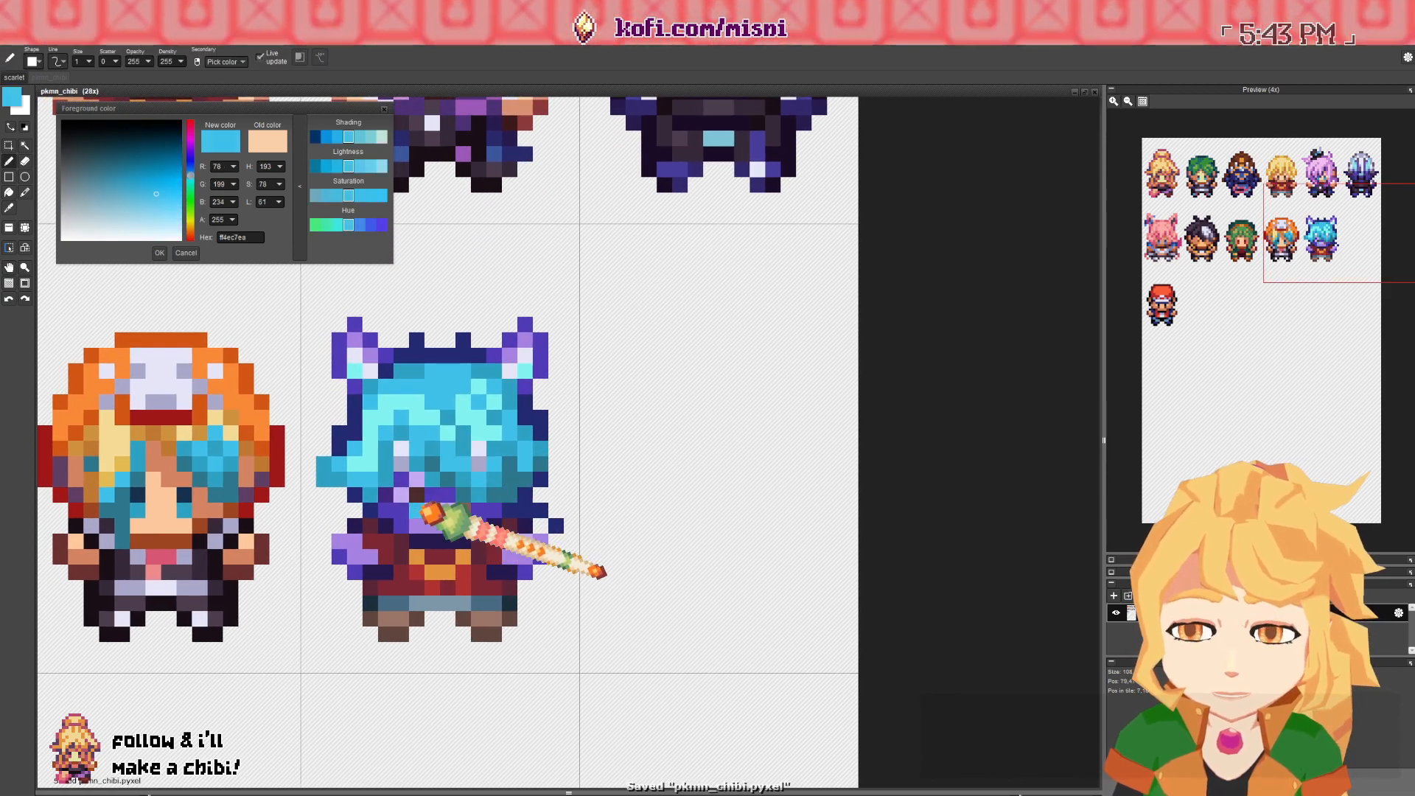
pyautogui.keyDown('alt'); pyautogui.click(511, 460); pyautogui.keyUp('alt')
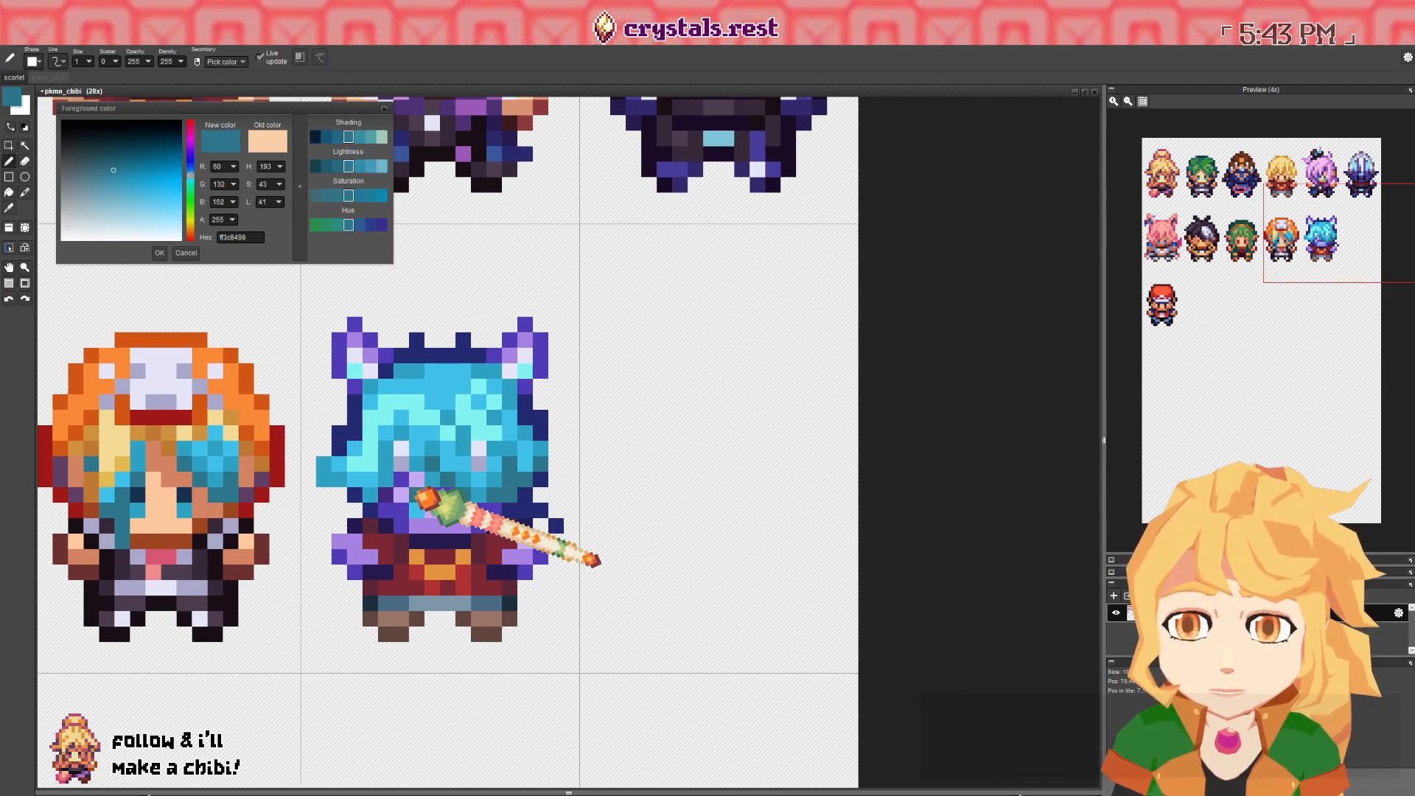
pyautogui.scroll(-2, 511, 461)
pyautogui.moveTo(503, 510); pyautogui.dragTo(507, 508)
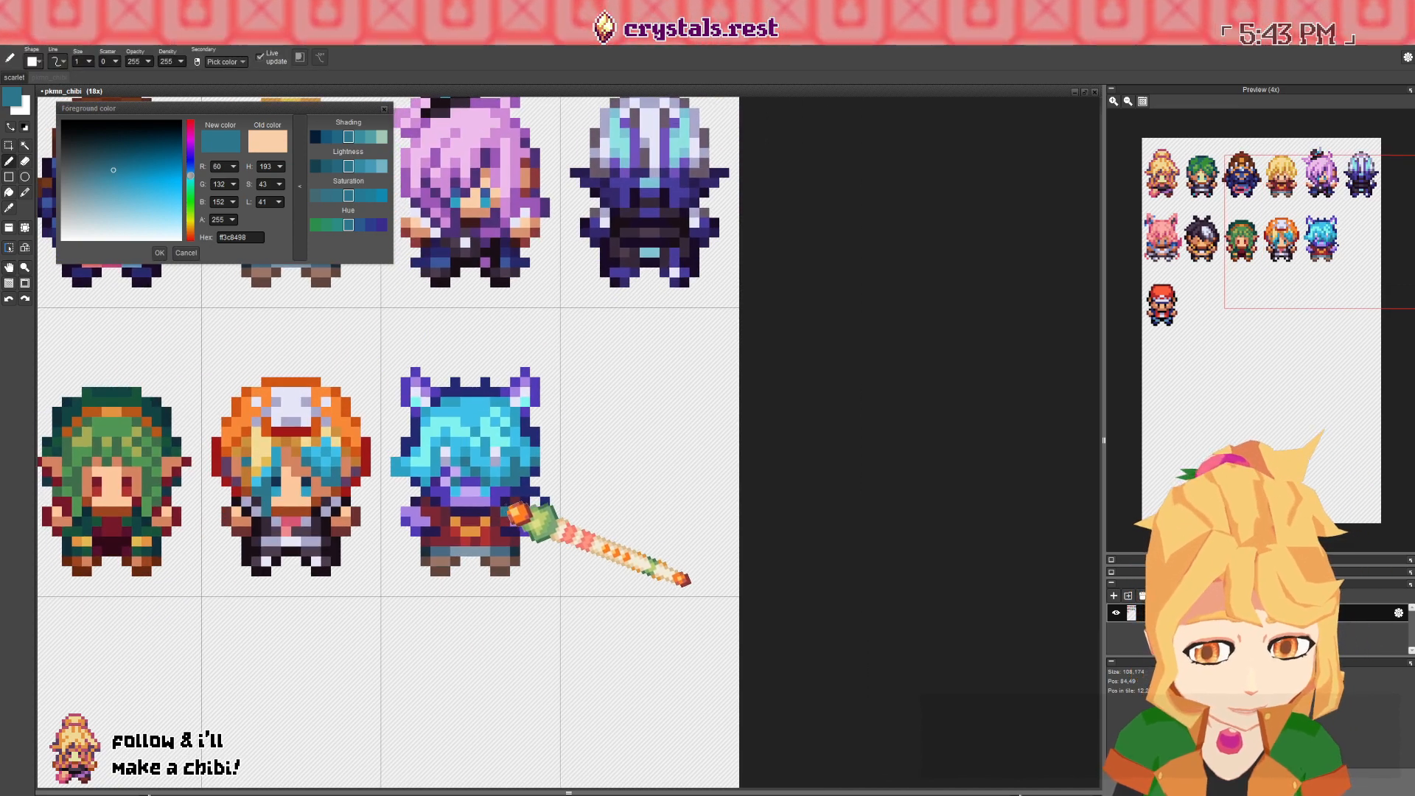
pyautogui.scroll(2, 473, 541)
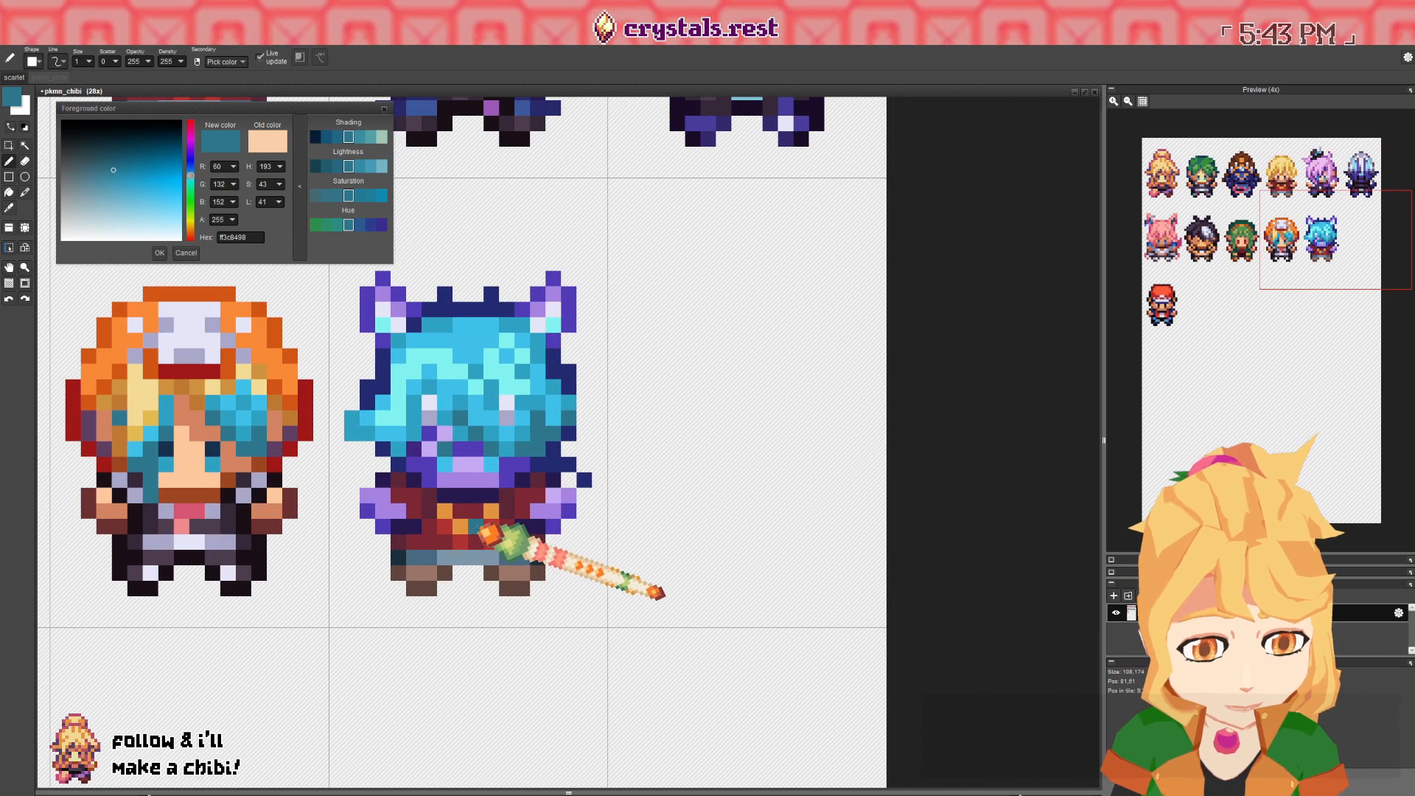
# - Repaint the orange chest area with light purple #cbb2f4 and edge the body beside the arms in purple #614abf
pyautogui.keyDown('alt'); pyautogui.click(454, 509); pyautogui.keyUp('alt')
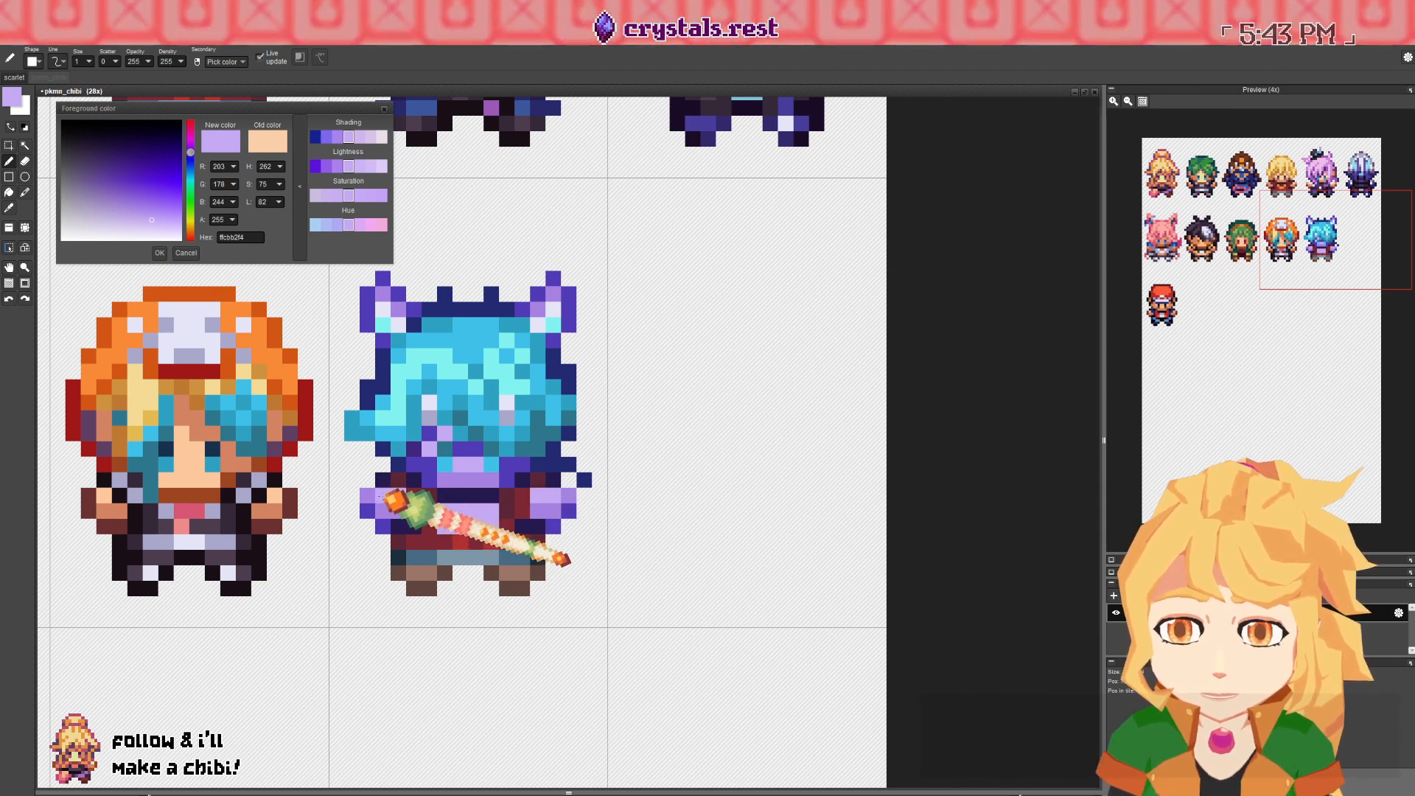
pyautogui.keyDown('alt'); pyautogui.click(383, 525); pyautogui.keyUp('alt')
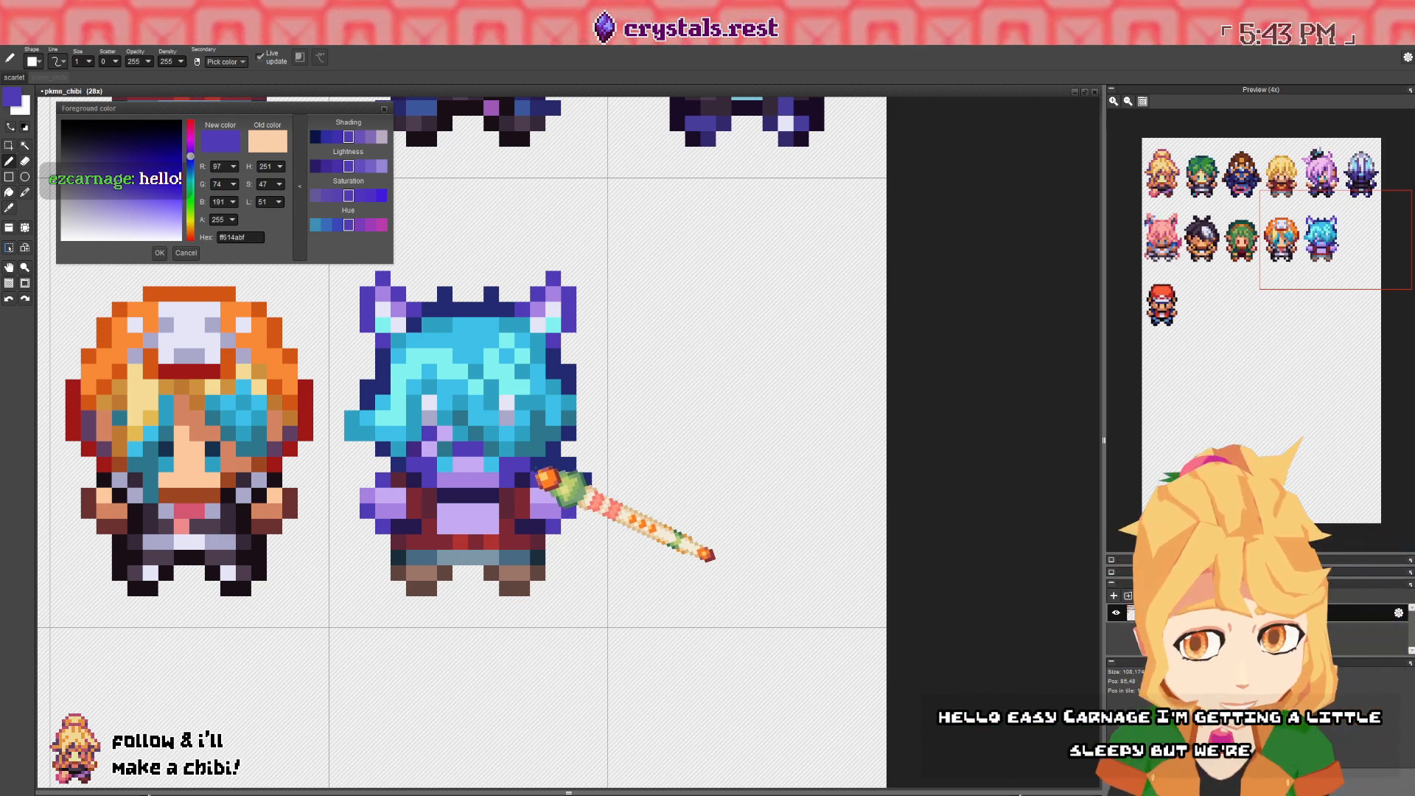
pyautogui.scroll(-5, 623, 516)
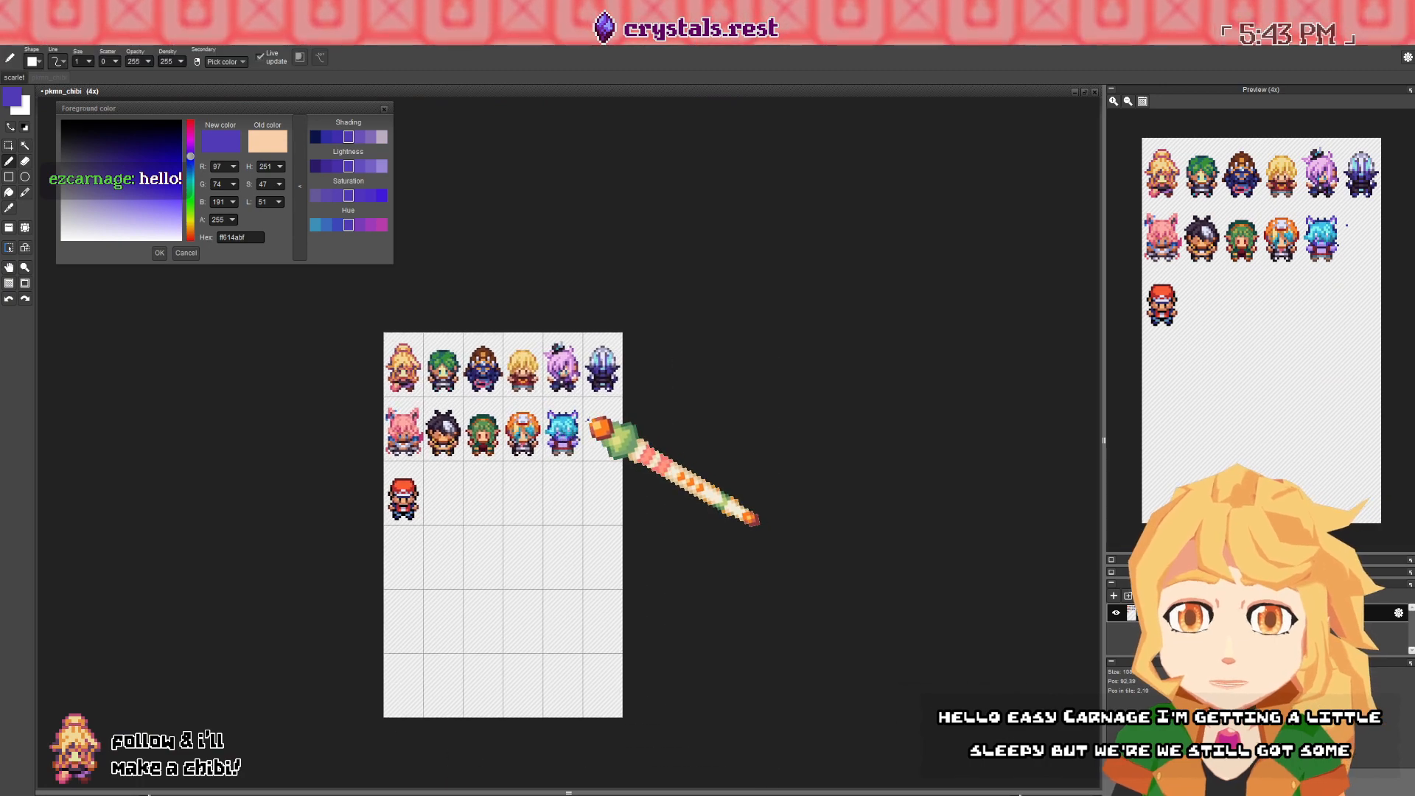
pyautogui.scroll(6, 596, 426)
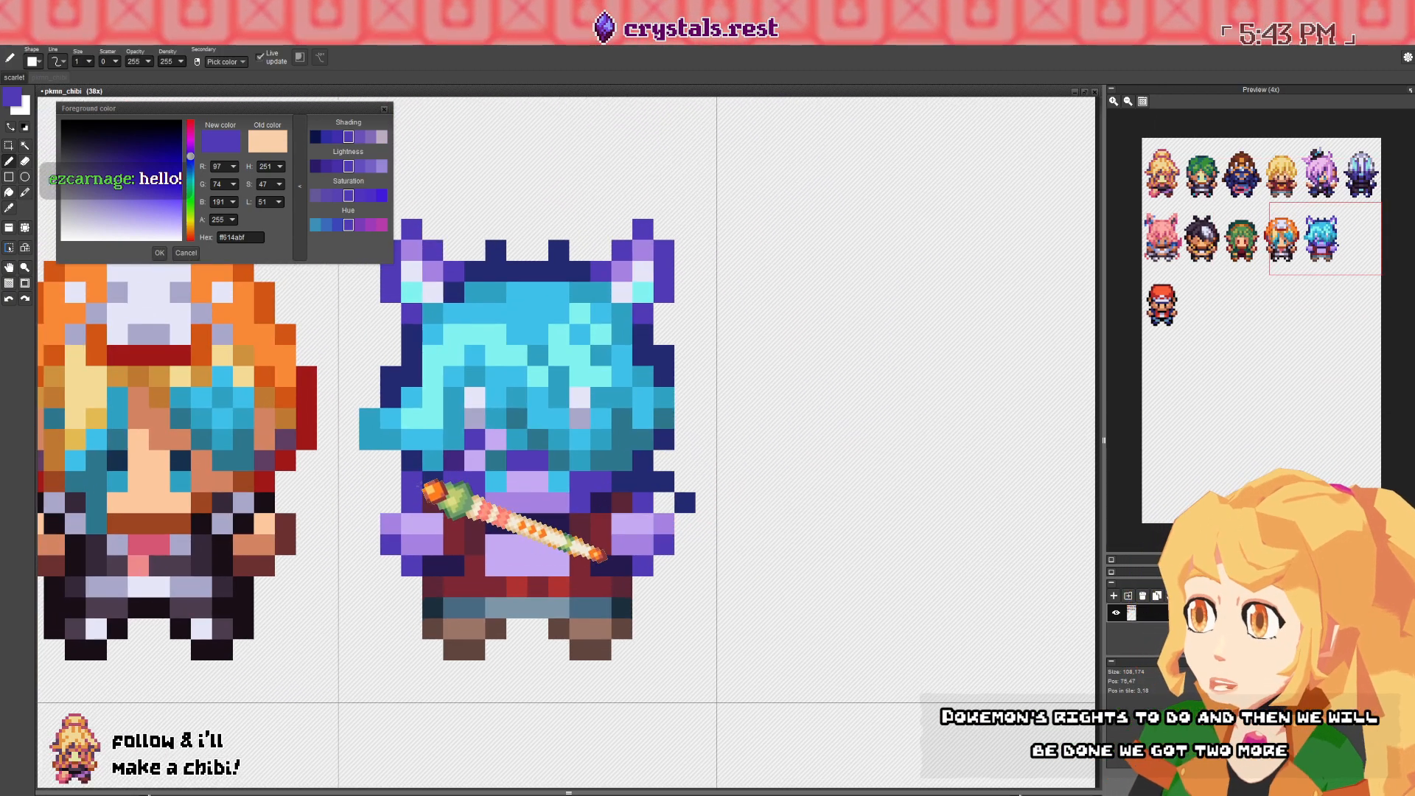
# - Fill the blue-haired chibi's lower torso with purple #614abf and shade its sides and bottom edge in dark purple
pyautogui.moveTo(505, 497)
pyautogui.mouseDown()
pyautogui.moveTo(522, 485)
pyautogui.moveTo(556, 531)
pyautogui.mouseUp()
pyautogui.scroll(-1, 551, 509)
pyautogui.scroll(1, 568, 531)
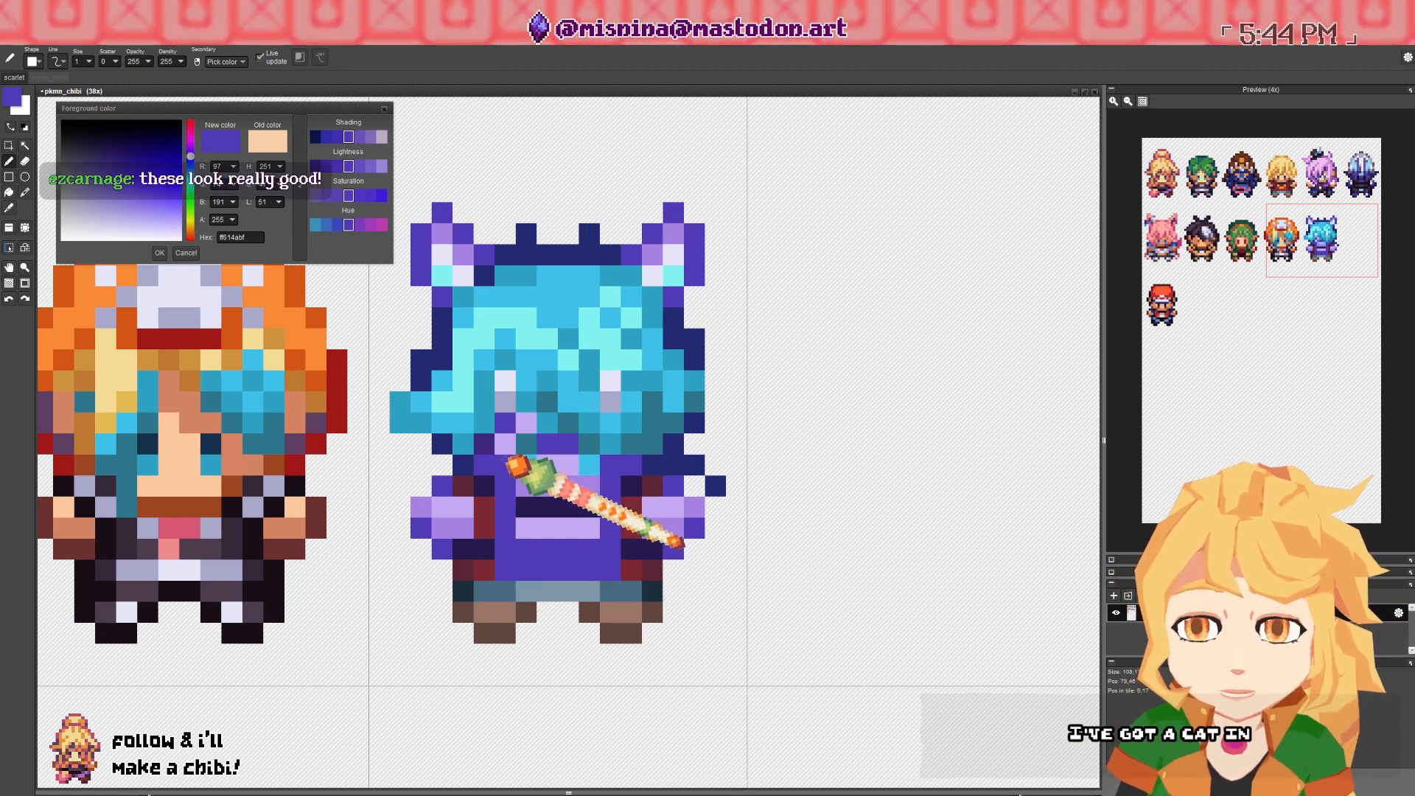
pyautogui.rightClick(491, 446)
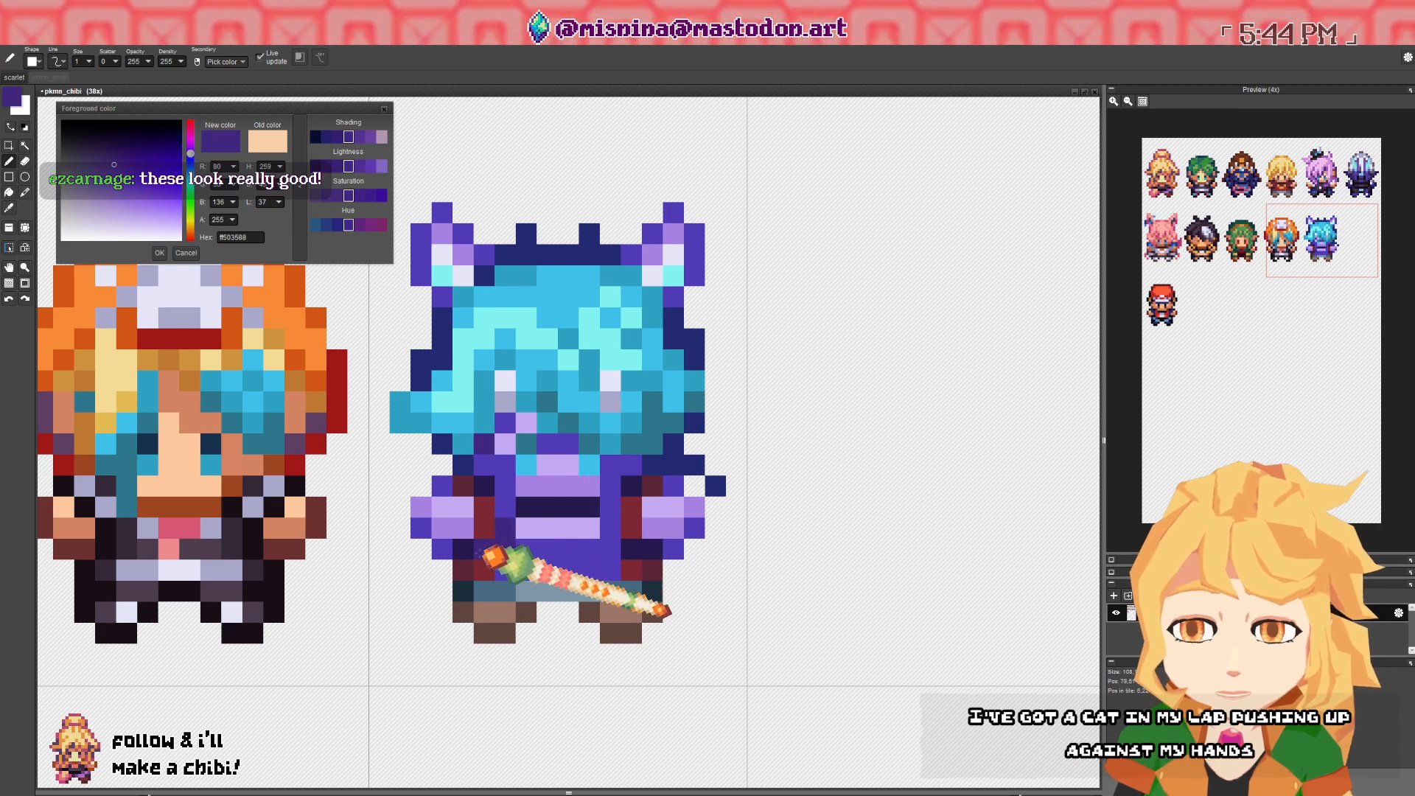
pyautogui.moveTo(610, 529); pyautogui.dragTo(614, 546)
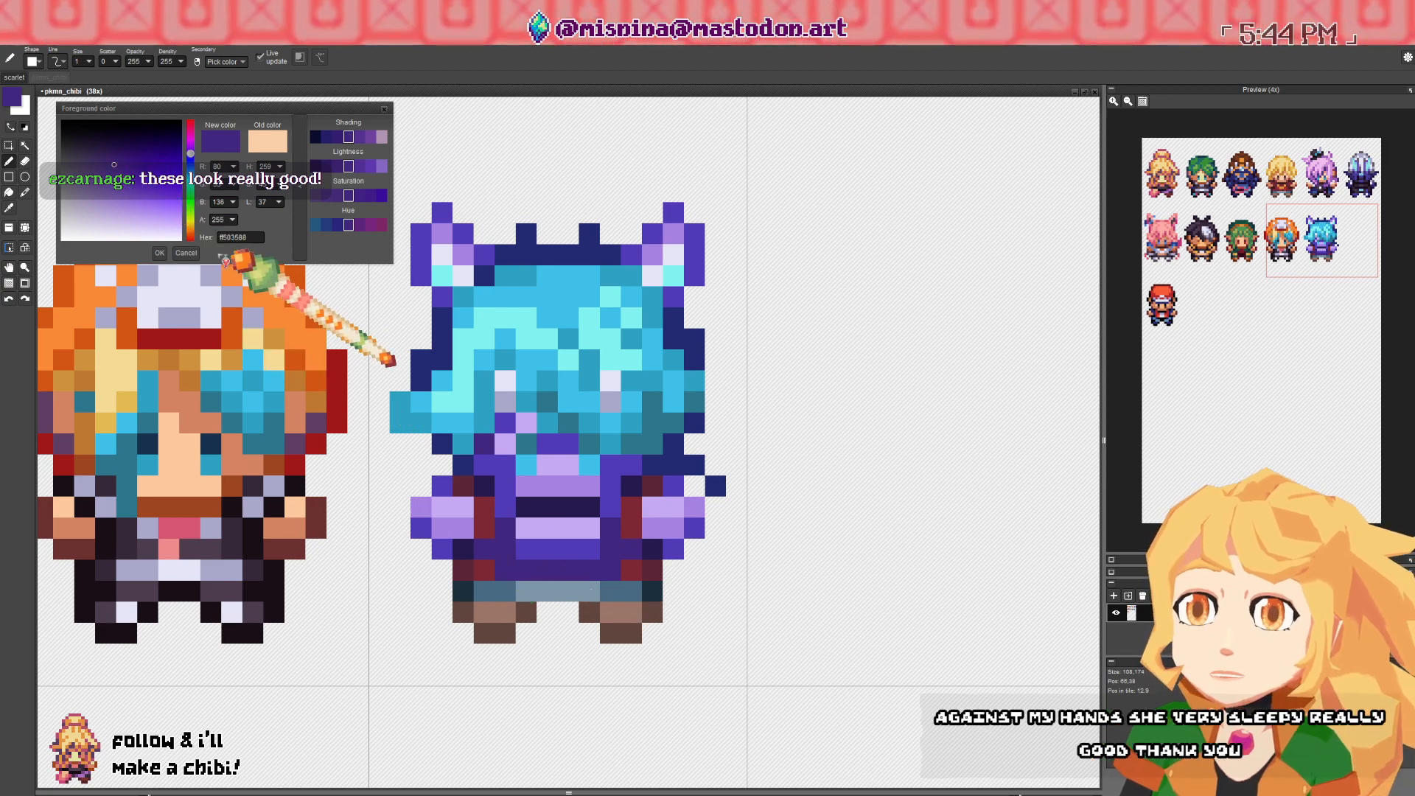
# - Examine the full-body character in the scarlet document, including the shoes, and return to the pkmn_chibi sheet
pyautogui.click(186, 253)
pyautogui.click(14, 77)
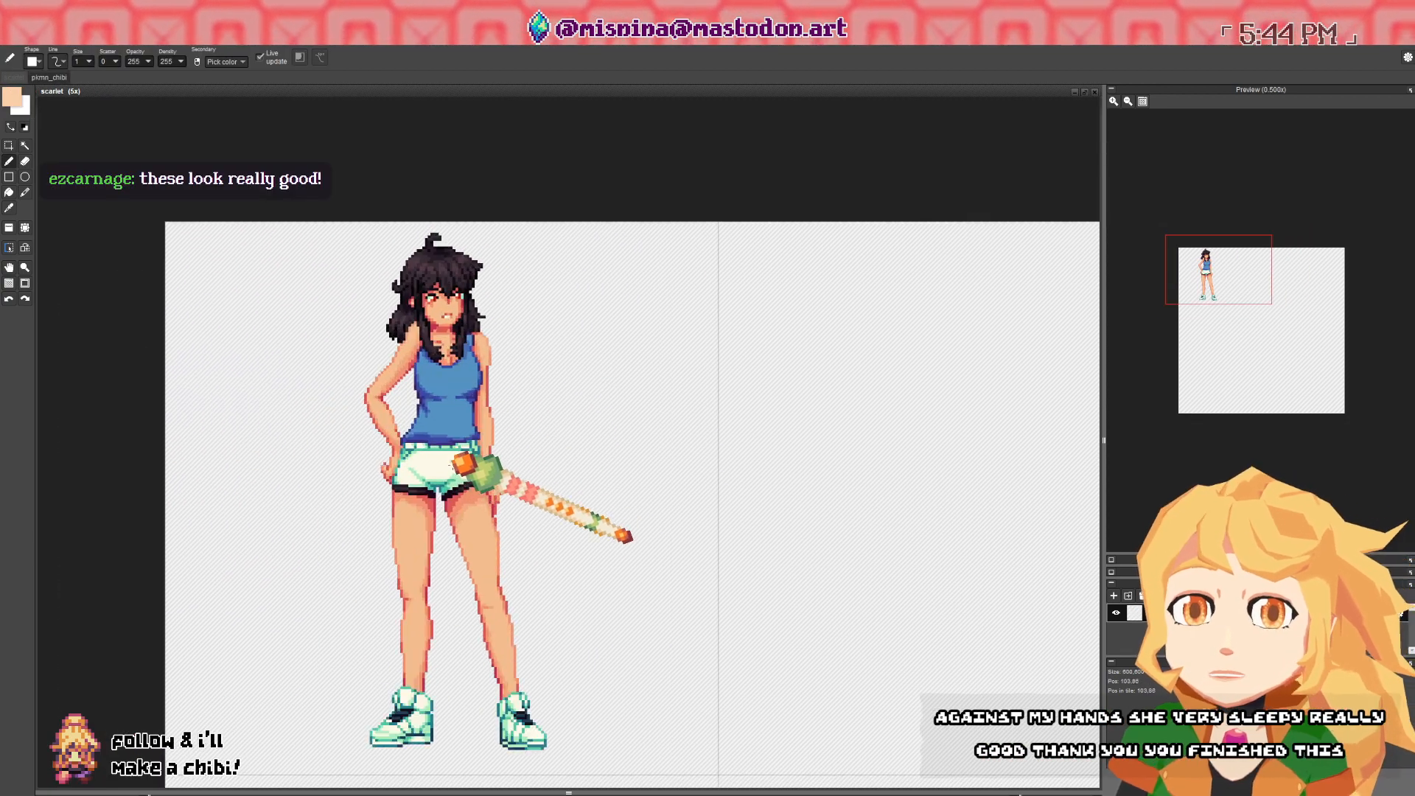
pyautogui.scroll(1, 457, 434)
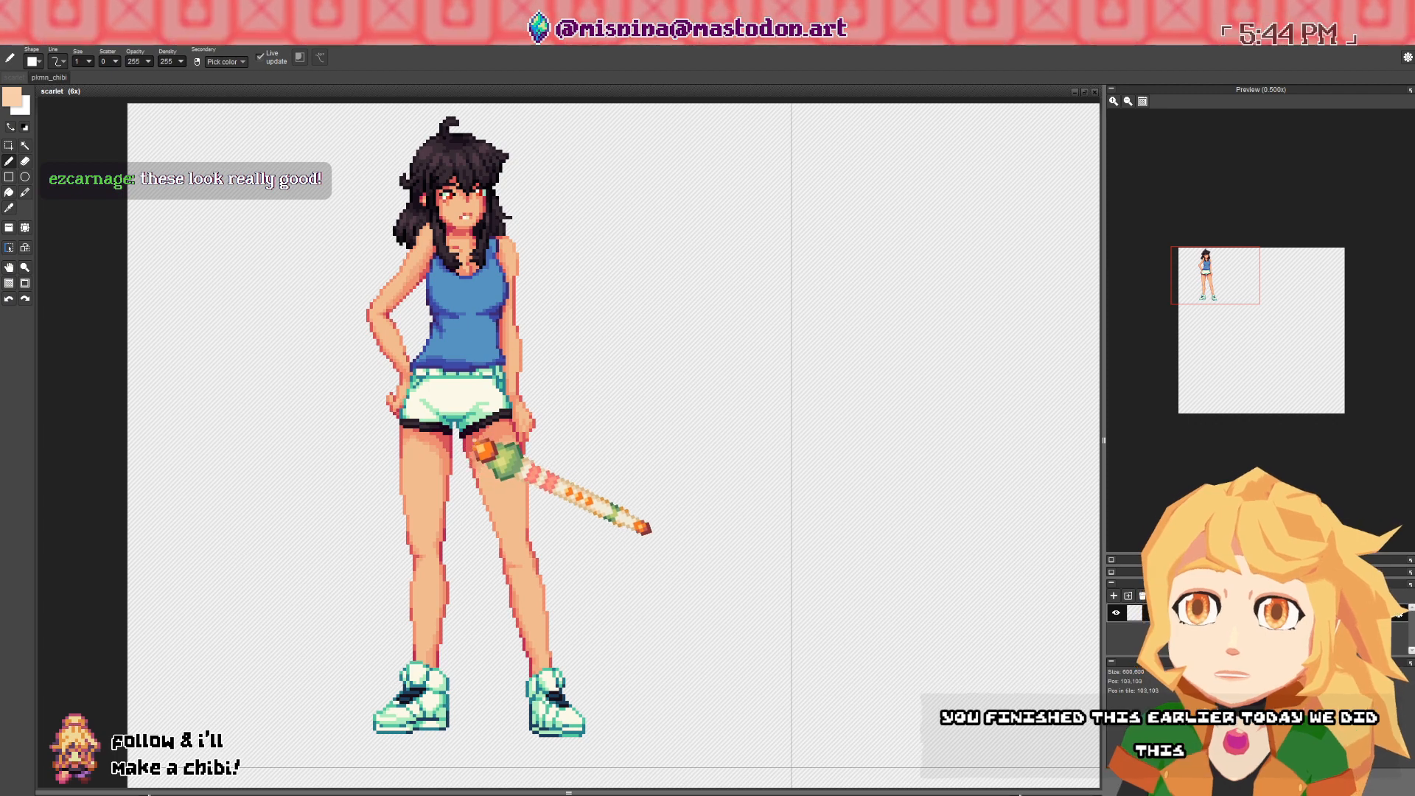
pyautogui.scroll(4, 521, 480)
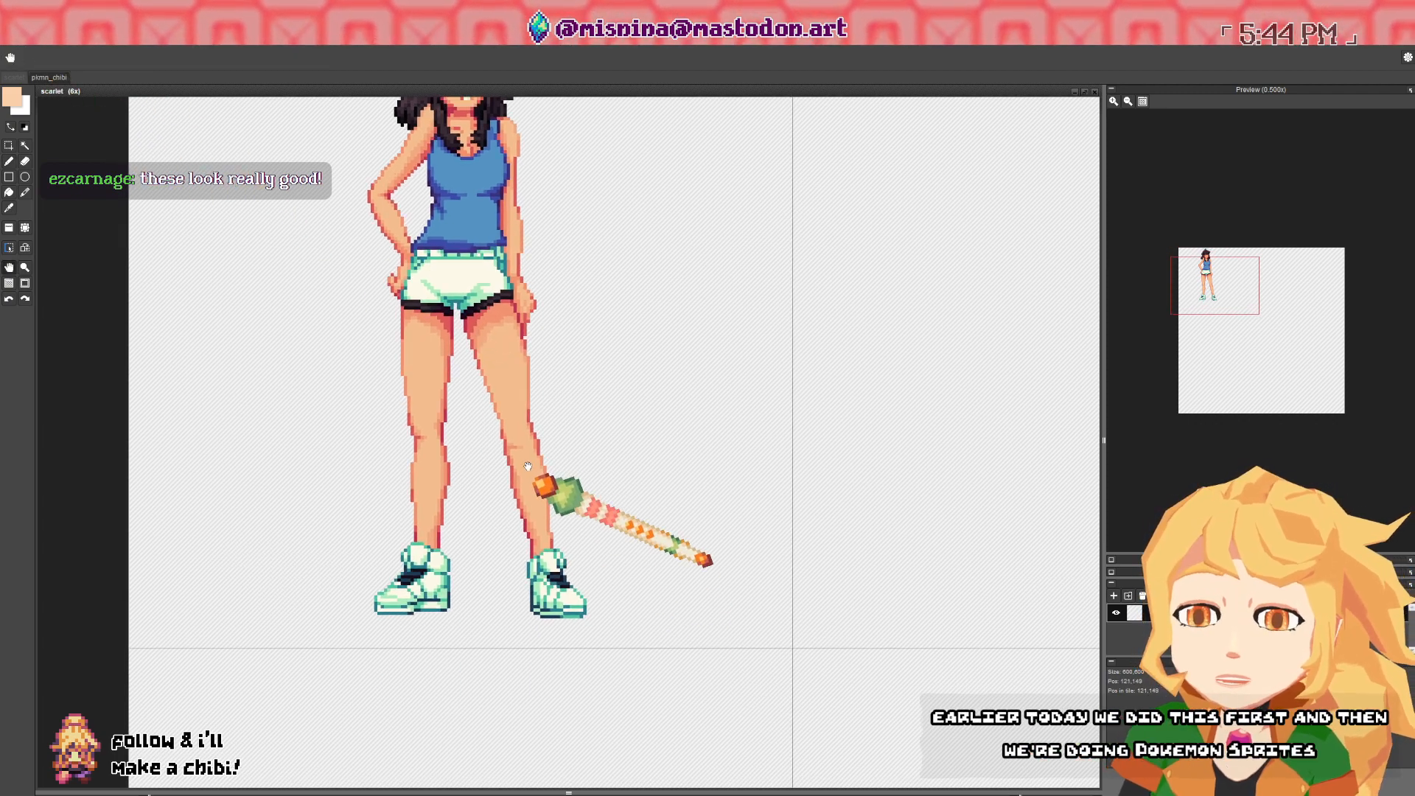
pyautogui.scroll(2, 433, 516)
pyautogui.scroll(-2, 506, 569)
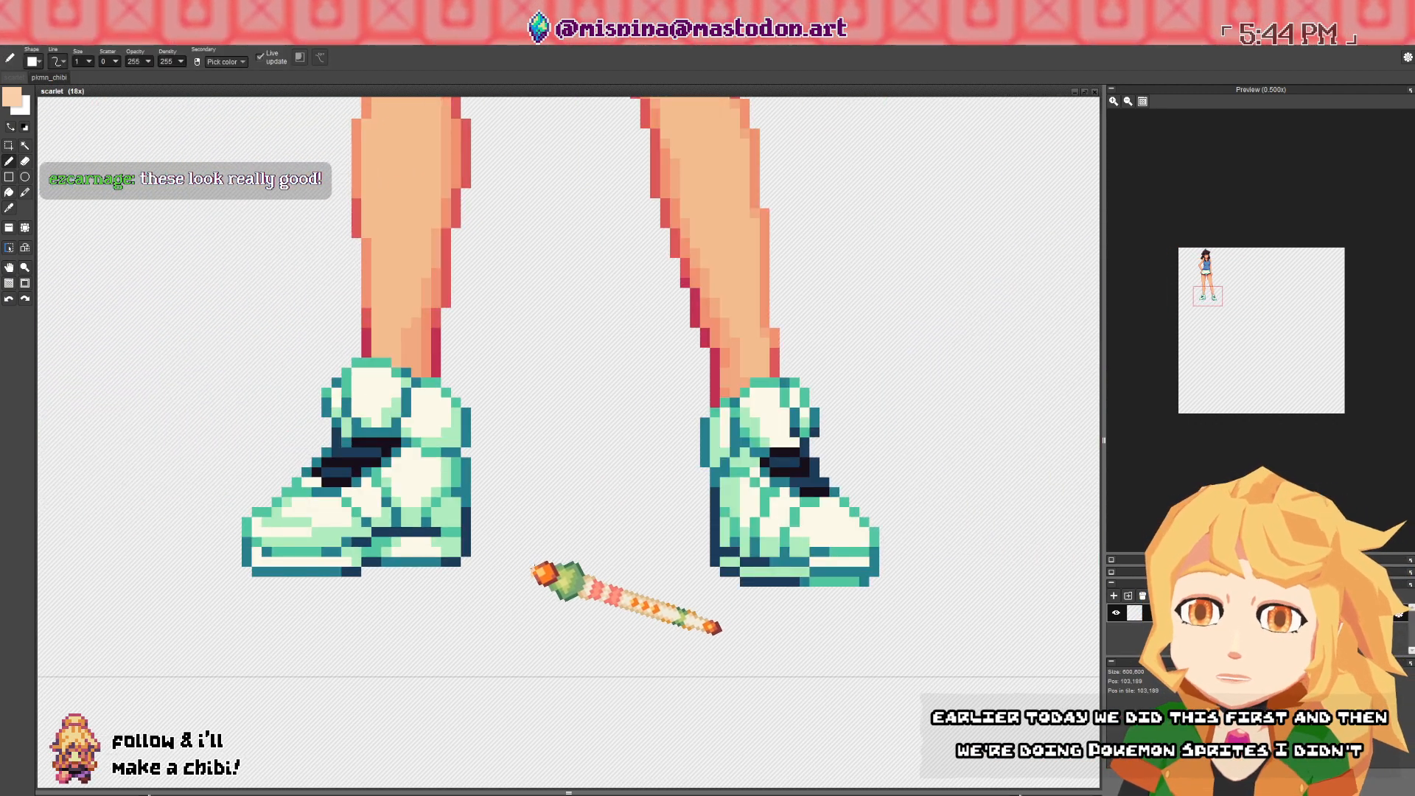
pyautogui.scroll(1, 515, 565)
pyautogui.scroll(-5, 515, 566)
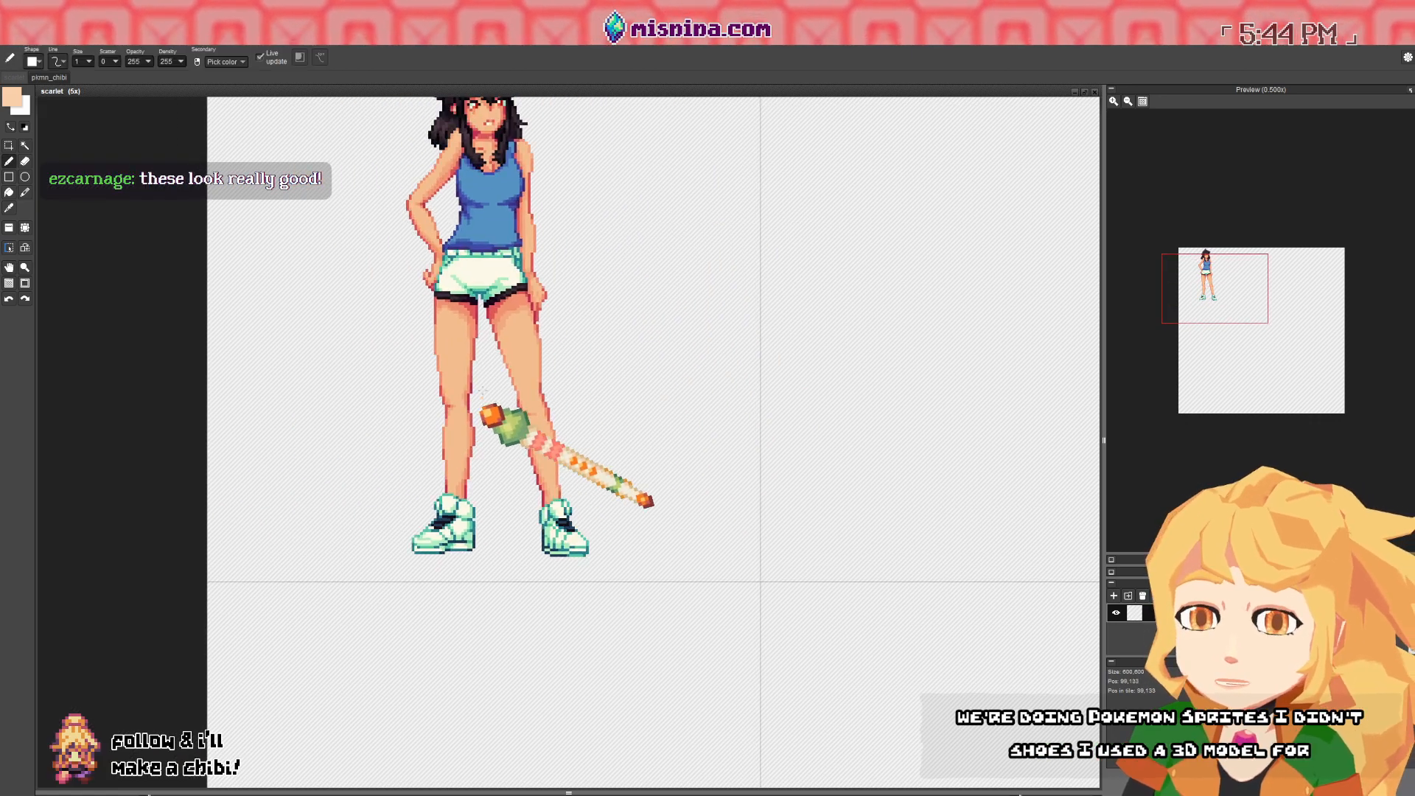
pyautogui.click(49, 76)
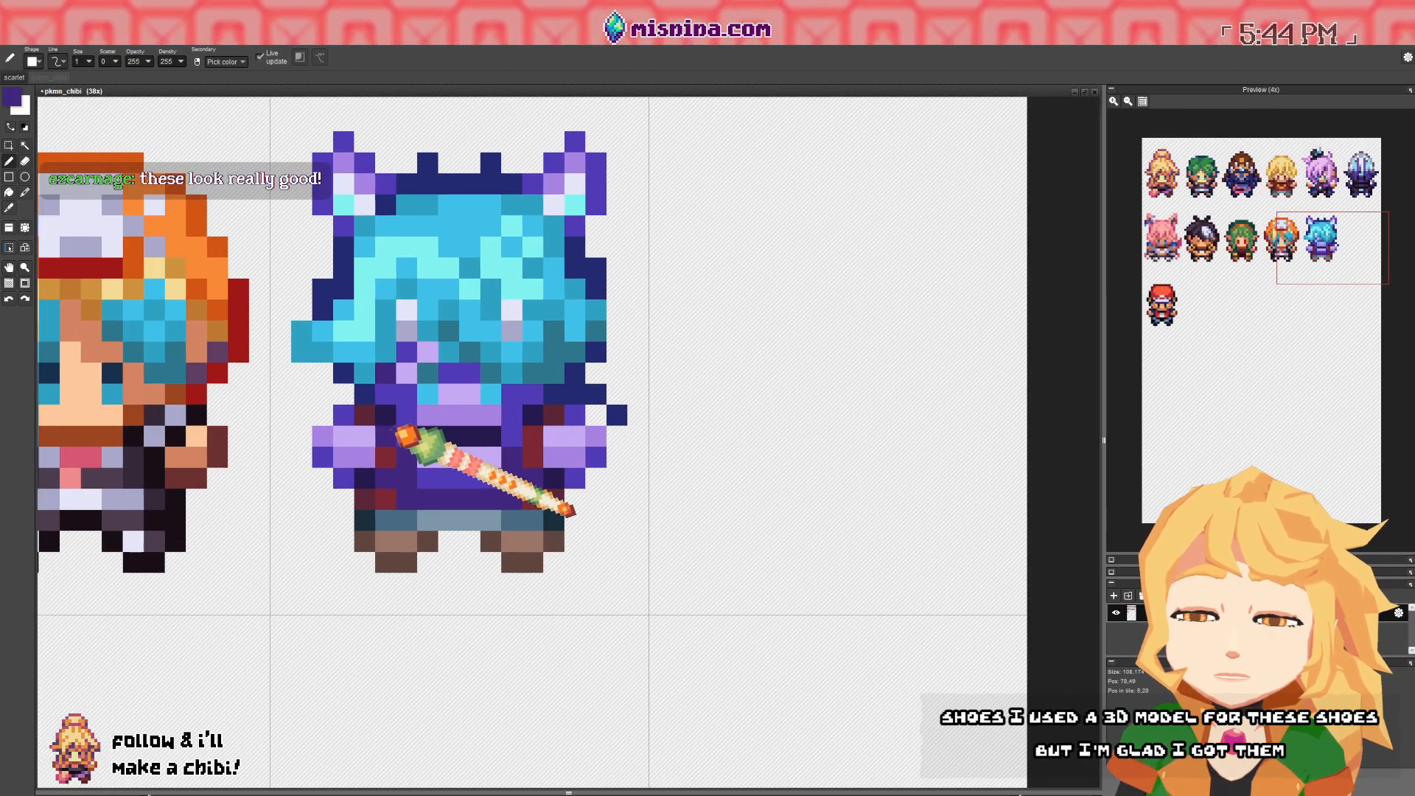
# - Recolour the remaining red jacket pixels with dark purple at the shoulders and navy #2d2d6a along the sides
pyautogui.rightClick(397, 436)
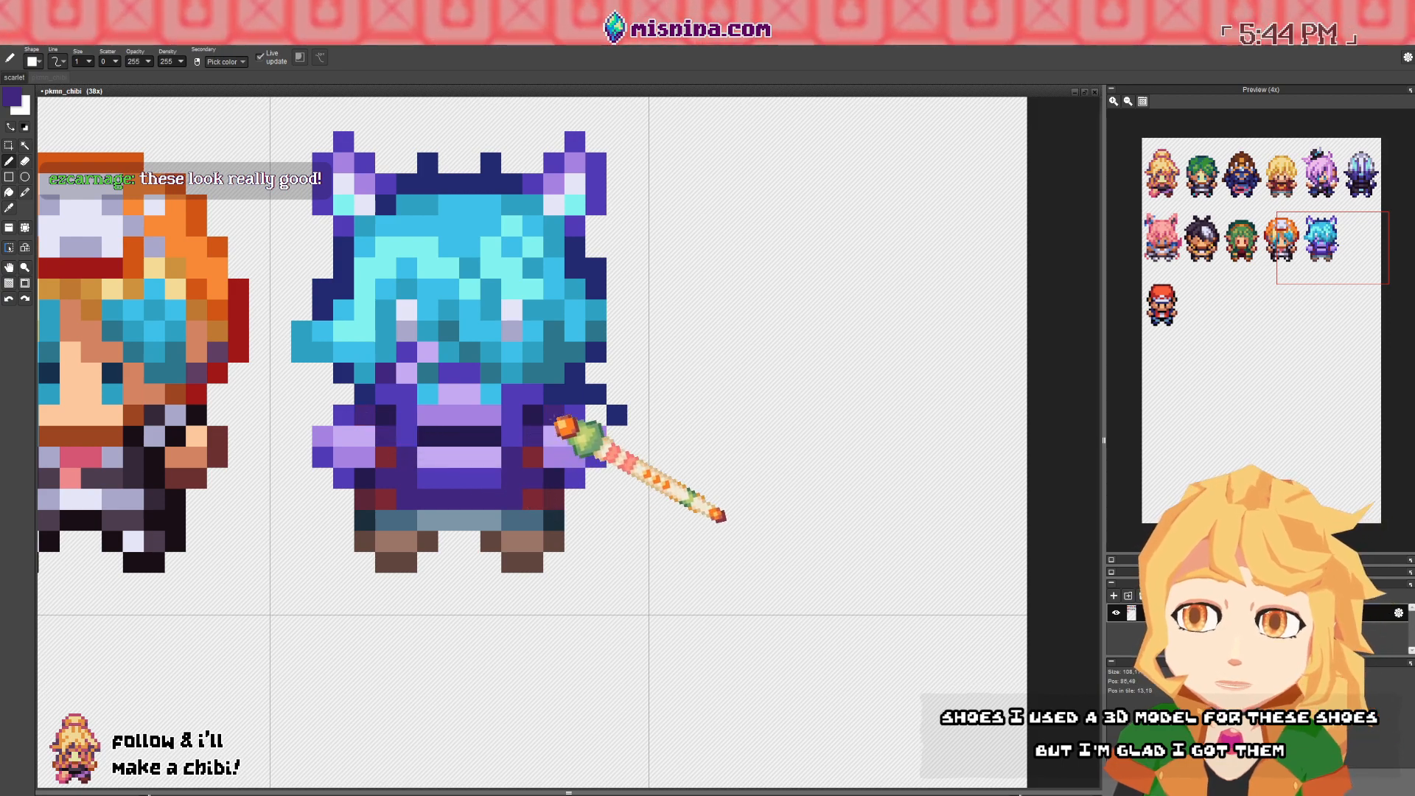
pyautogui.click(117, 142)
pyautogui.click(12, 96)
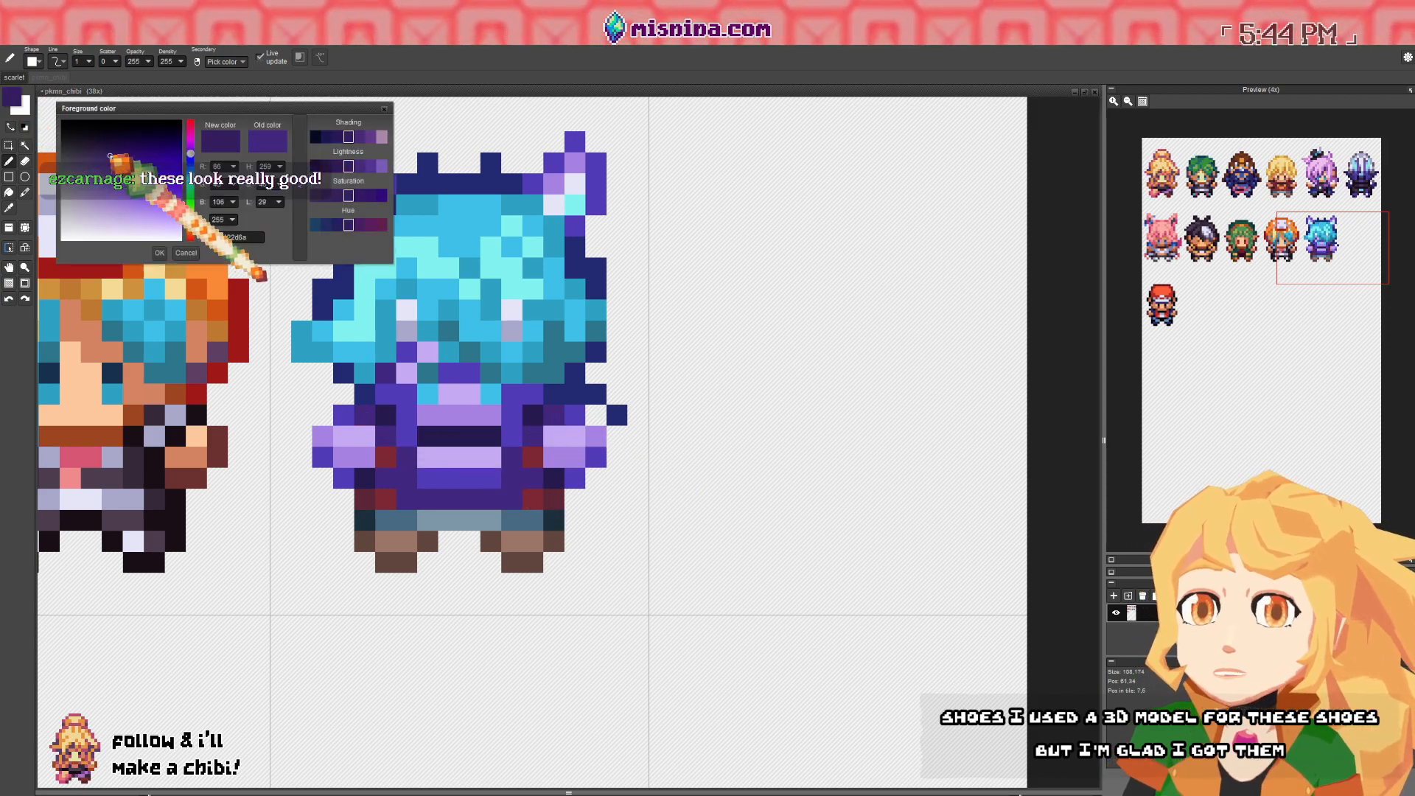
pyautogui.click(190, 160)
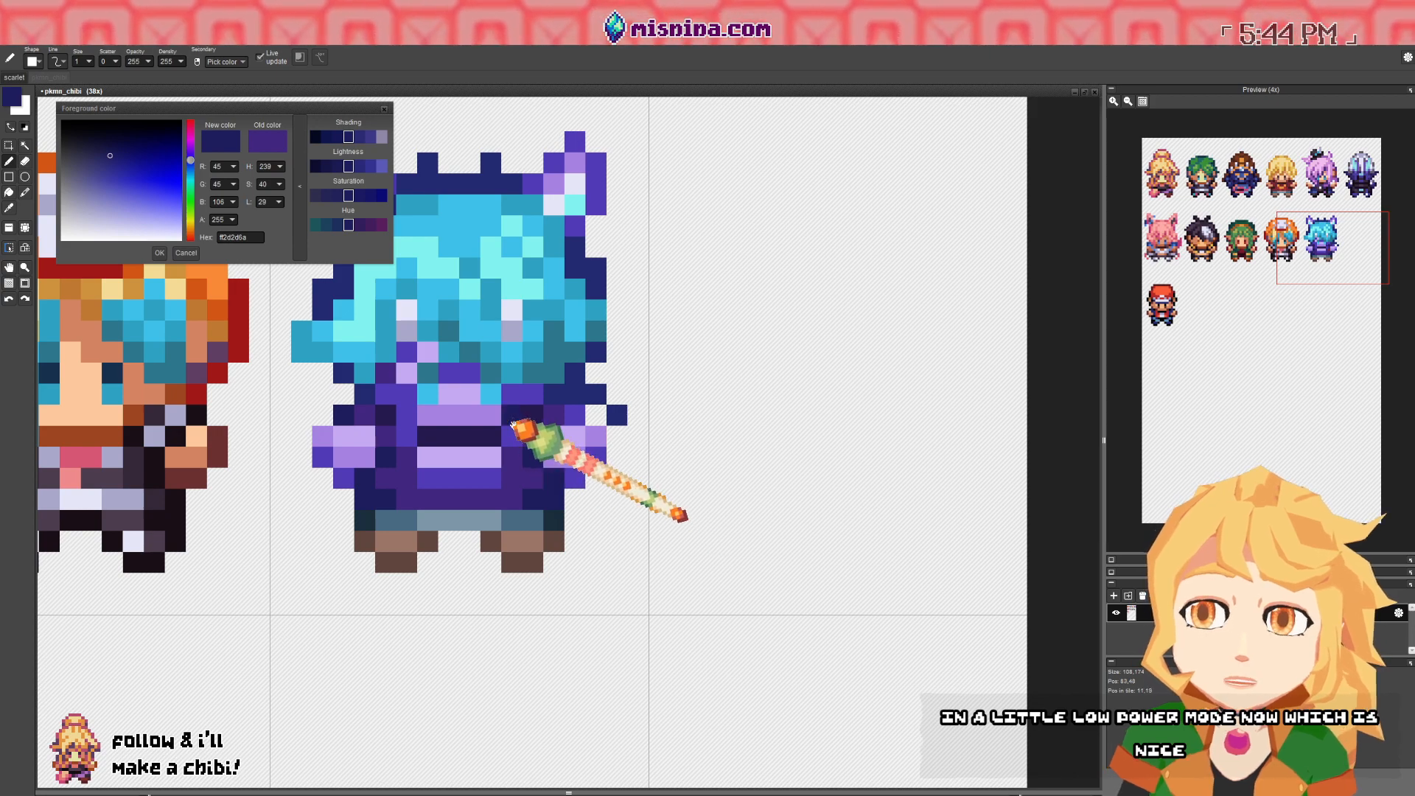
pyautogui.moveTo(514, 425)
pyautogui.mouseDown()
pyautogui.moveTo(534, 454)
pyautogui.moveTo(500, 423)
pyautogui.mouseUp()
pyautogui.scroll(-1, 549, 430)
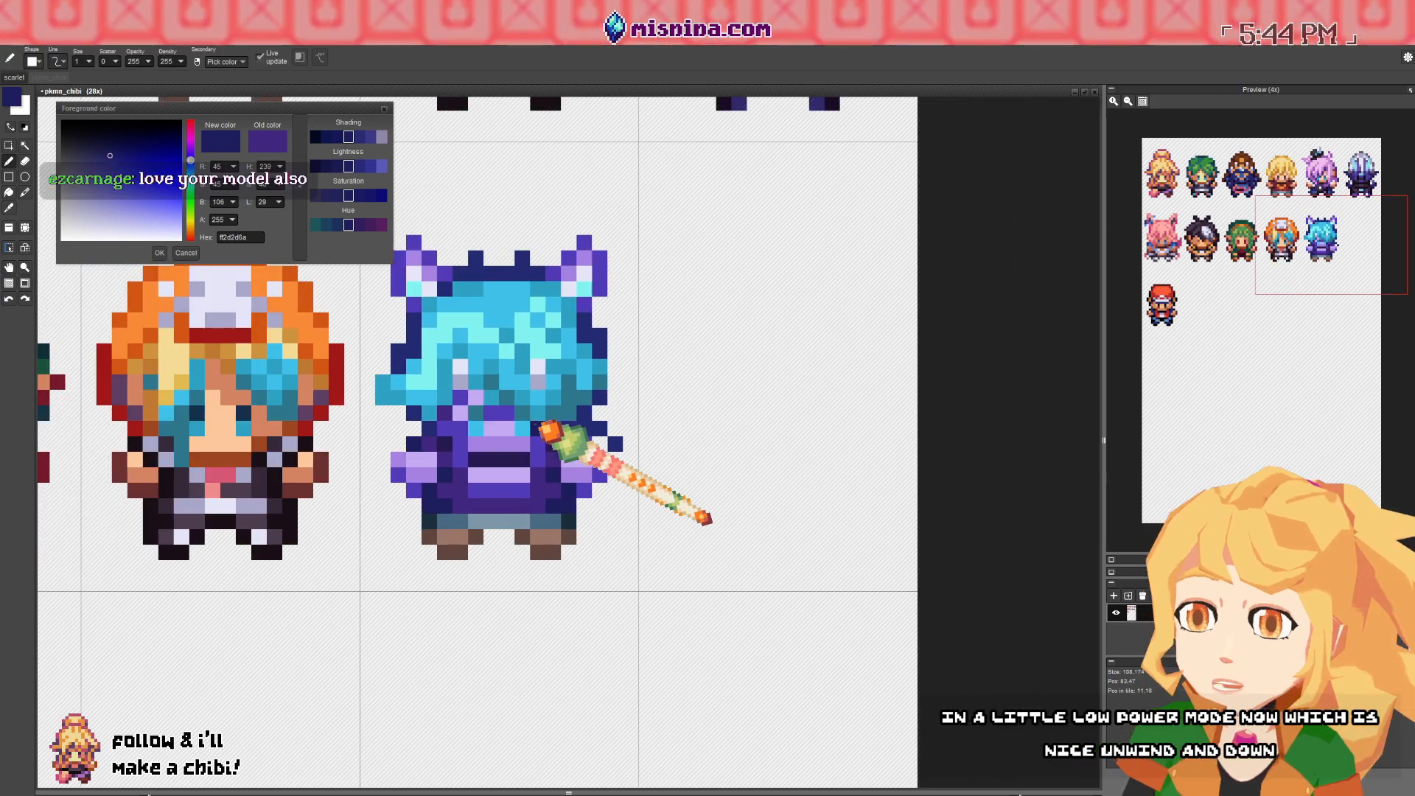
pyautogui.scroll(1, 521, 471)
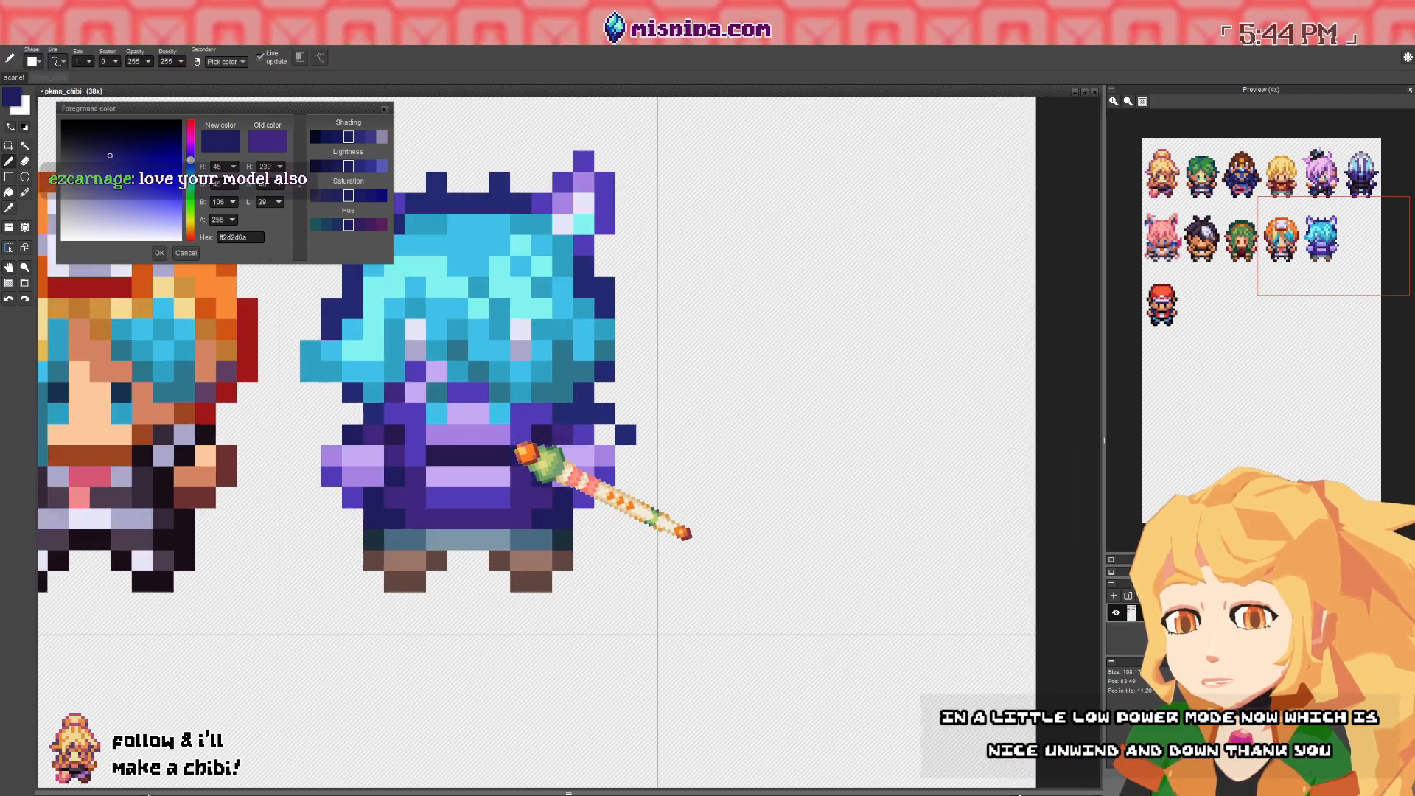
pyautogui.moveTo(480, 491); pyautogui.dragTo(478, 489)
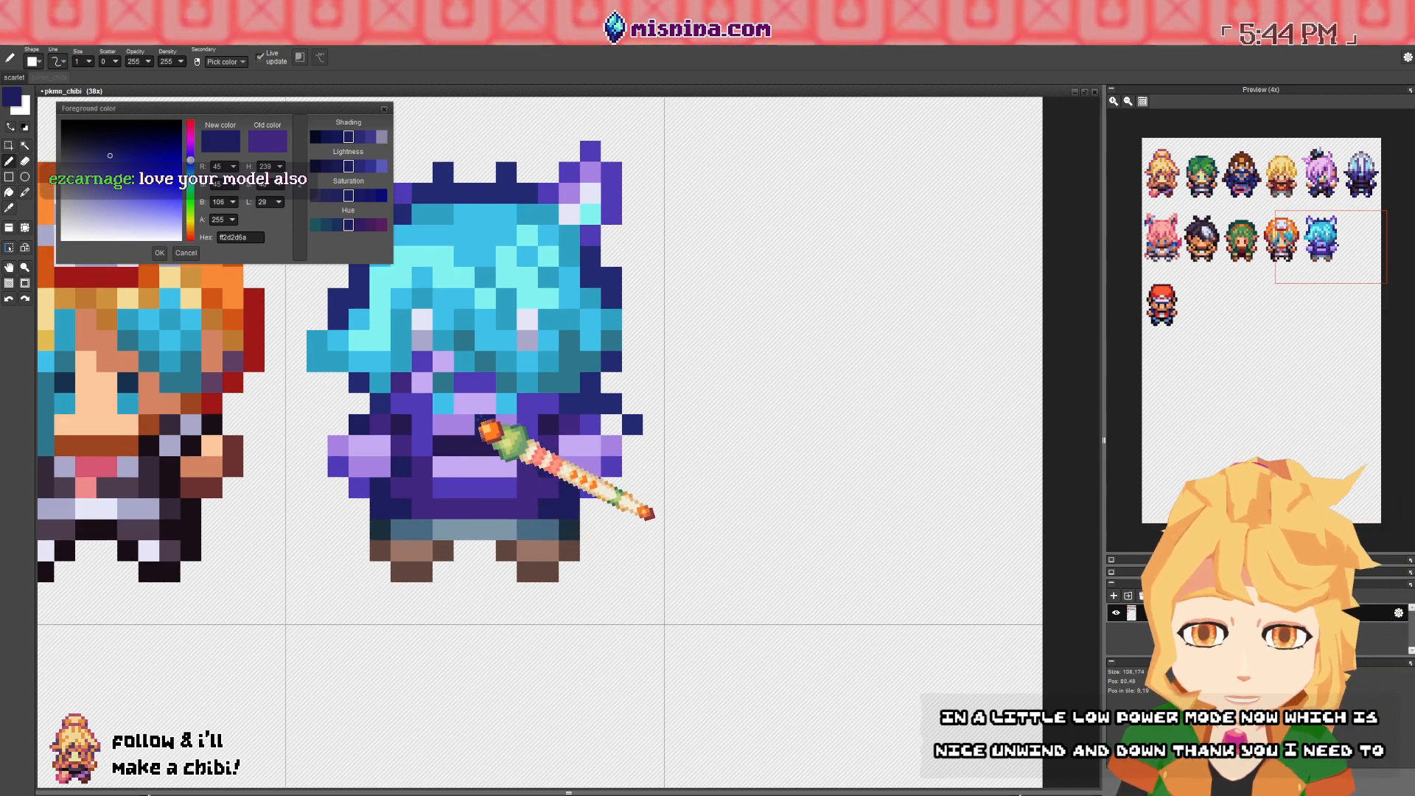
# - Paint highlights on the blue-haired chibi's chest and lower torso in light purple #af8de5 and darken the lower sides with navy #2d2d6a
pyautogui.rightClick(476, 466)
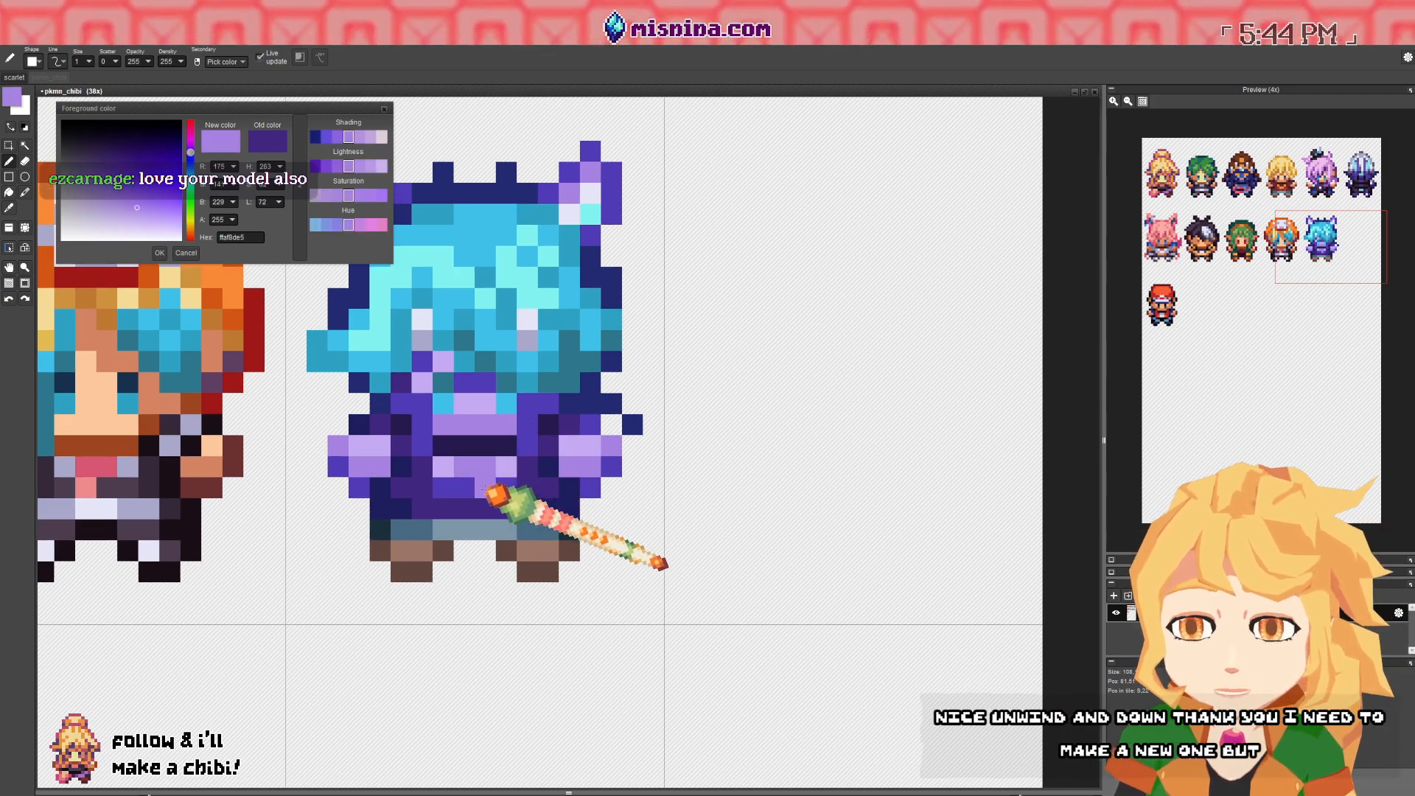
pyautogui.scroll(-2, 516, 495)
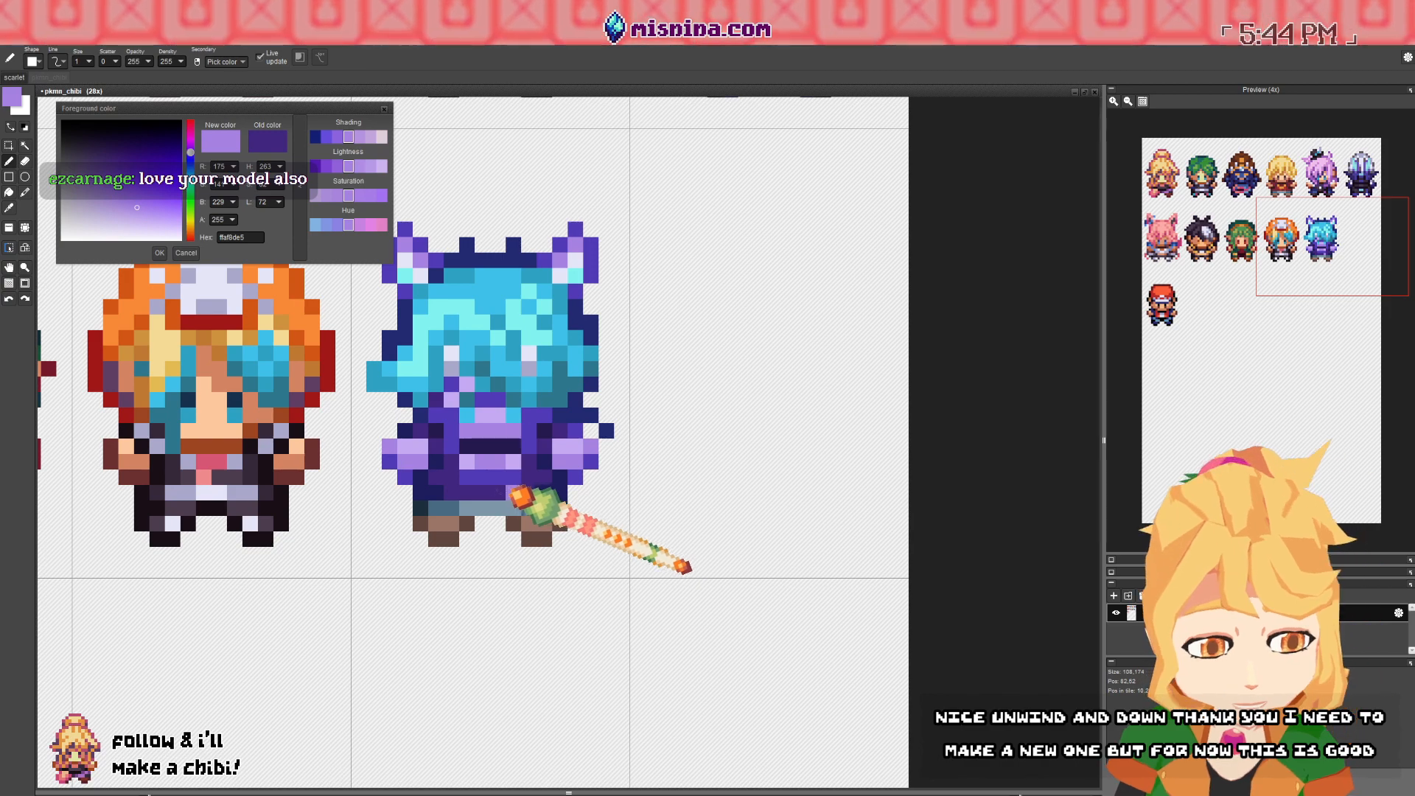
pyautogui.scroll(1, 493, 495)
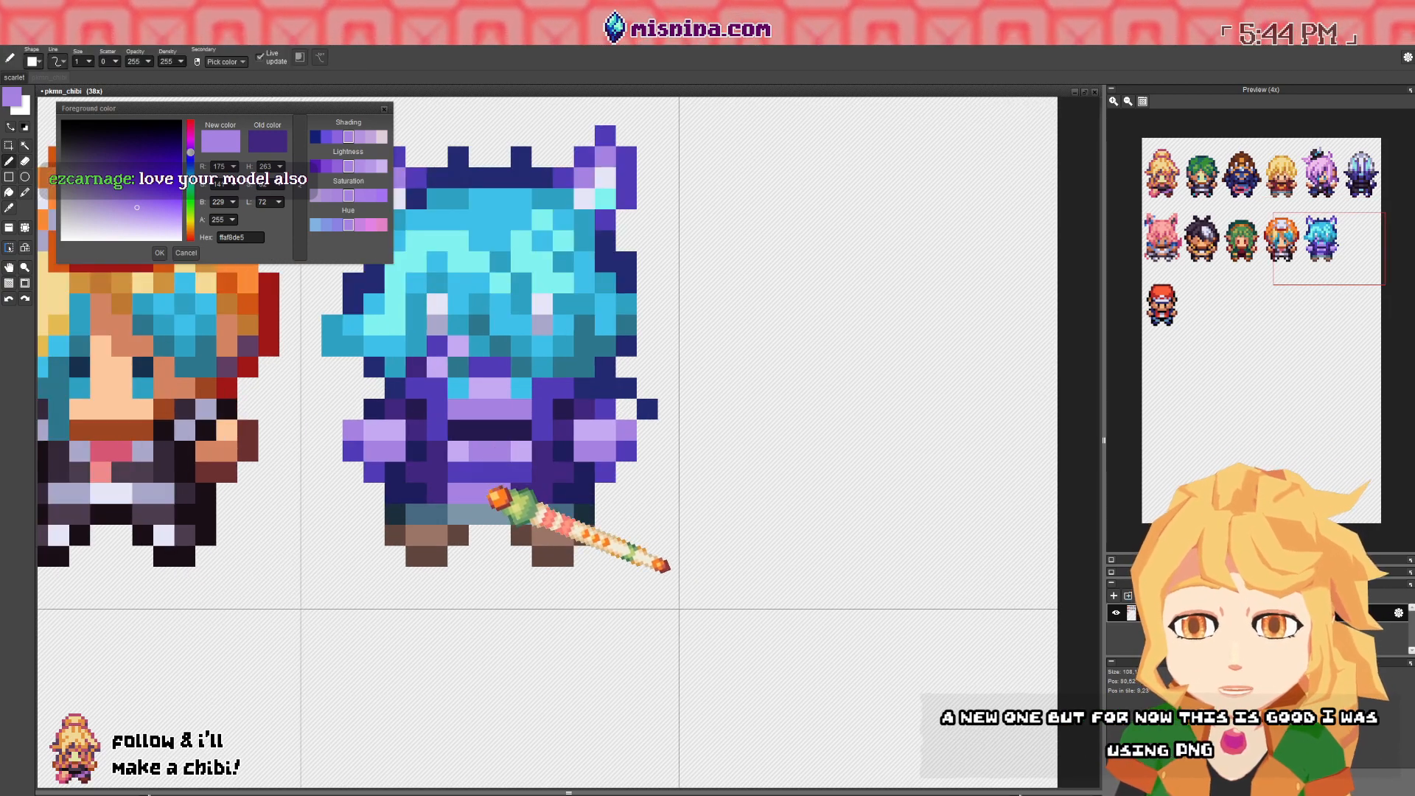
pyautogui.rightClick(521, 452)
pyautogui.rightClick(590, 470)
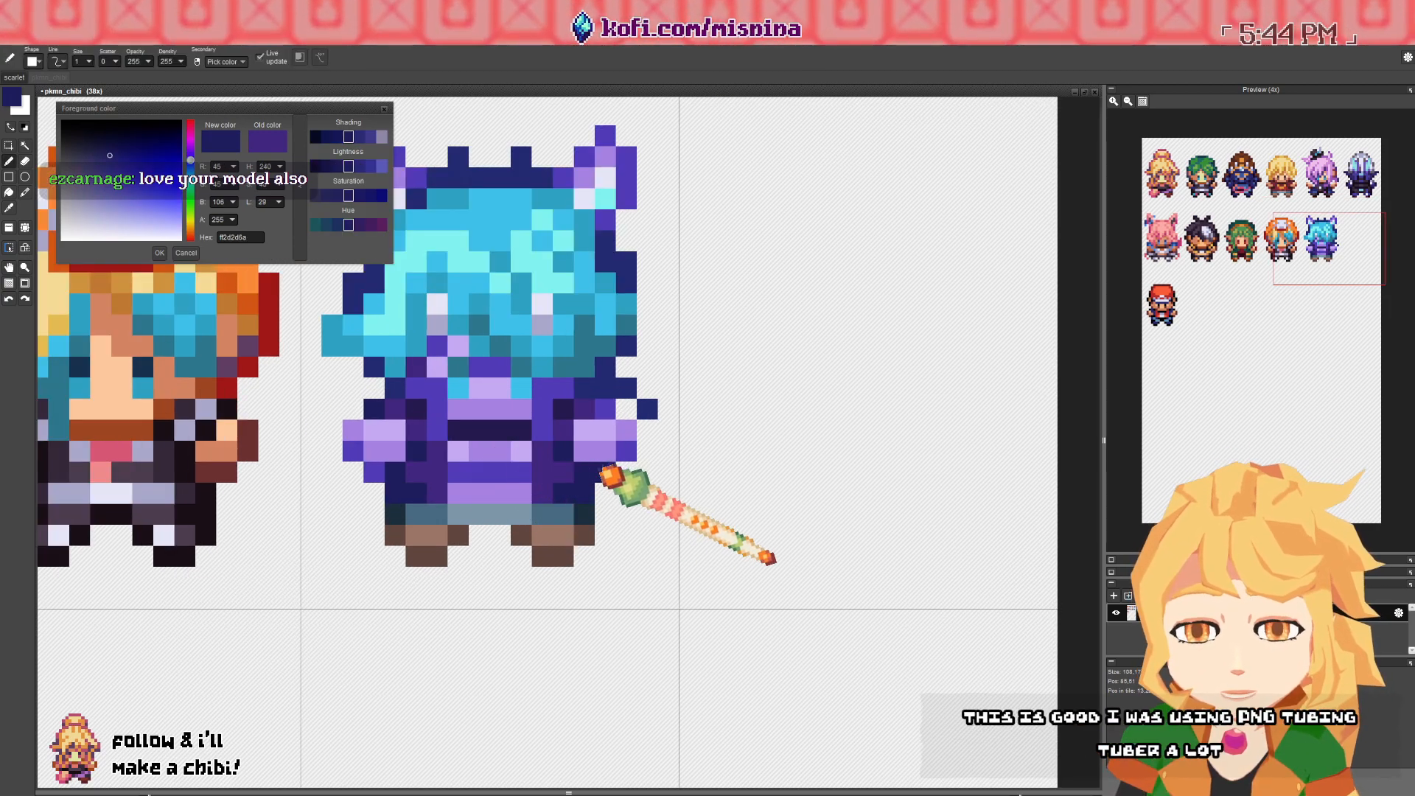
# - Recolour the chibi's grey-blue trousers in purples, using #614abf plus #564ca6 and #423878 sampled from the white-haired armoured chibi
pyautogui.rightClick(602, 472)
pyautogui.moveTo(469, 500); pyautogui.dragTo(470, 499)
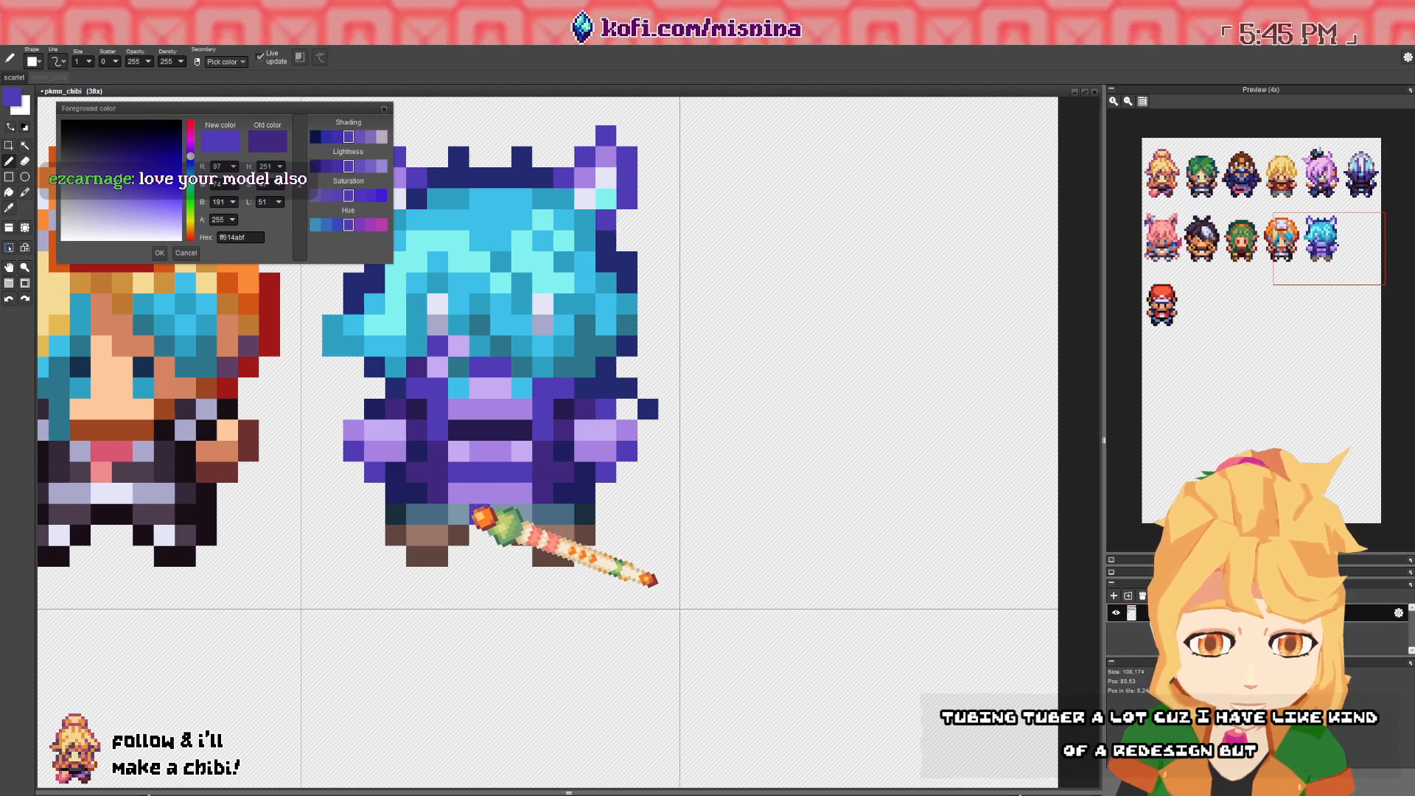
pyautogui.scroll(-5, 475, 515)
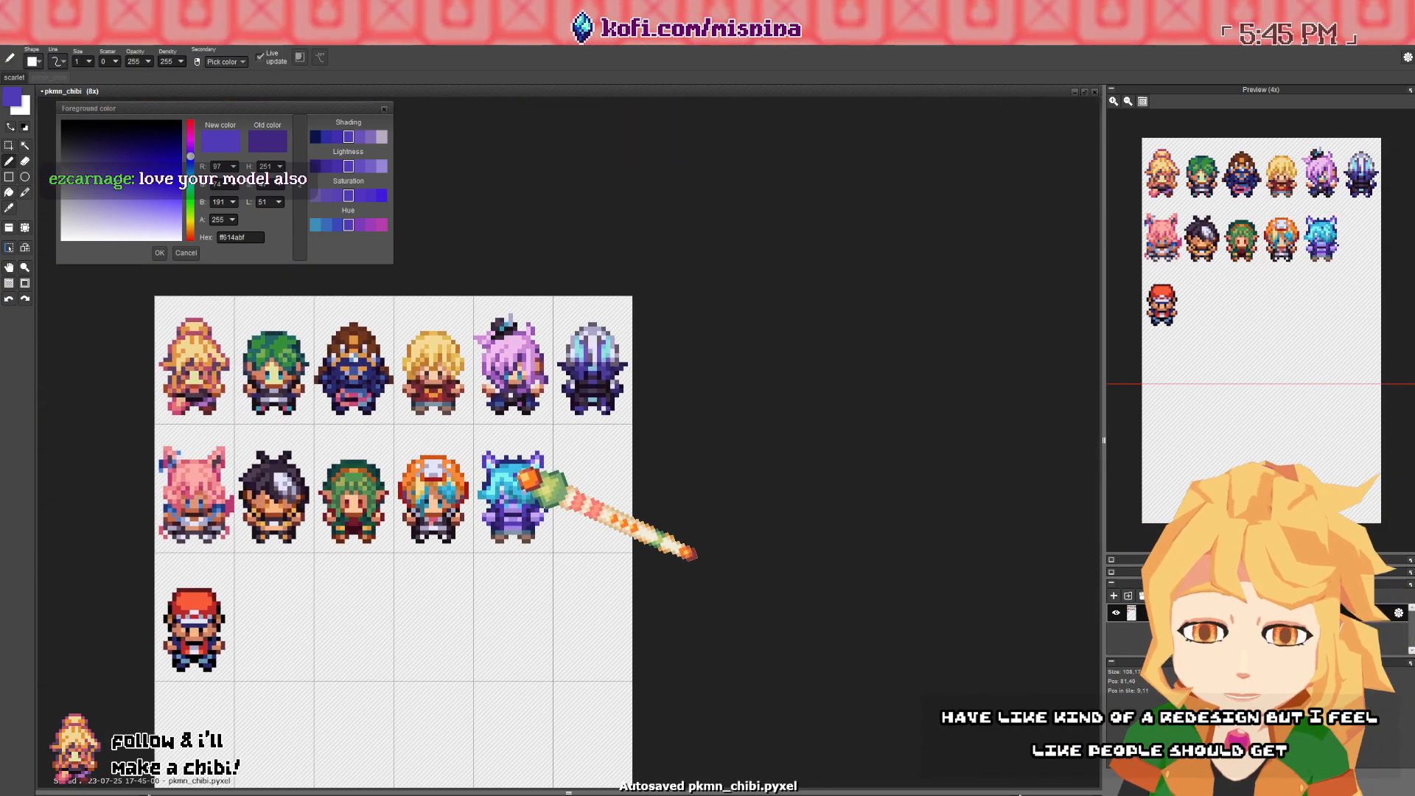
pyautogui.scroll(3, 525, 477)
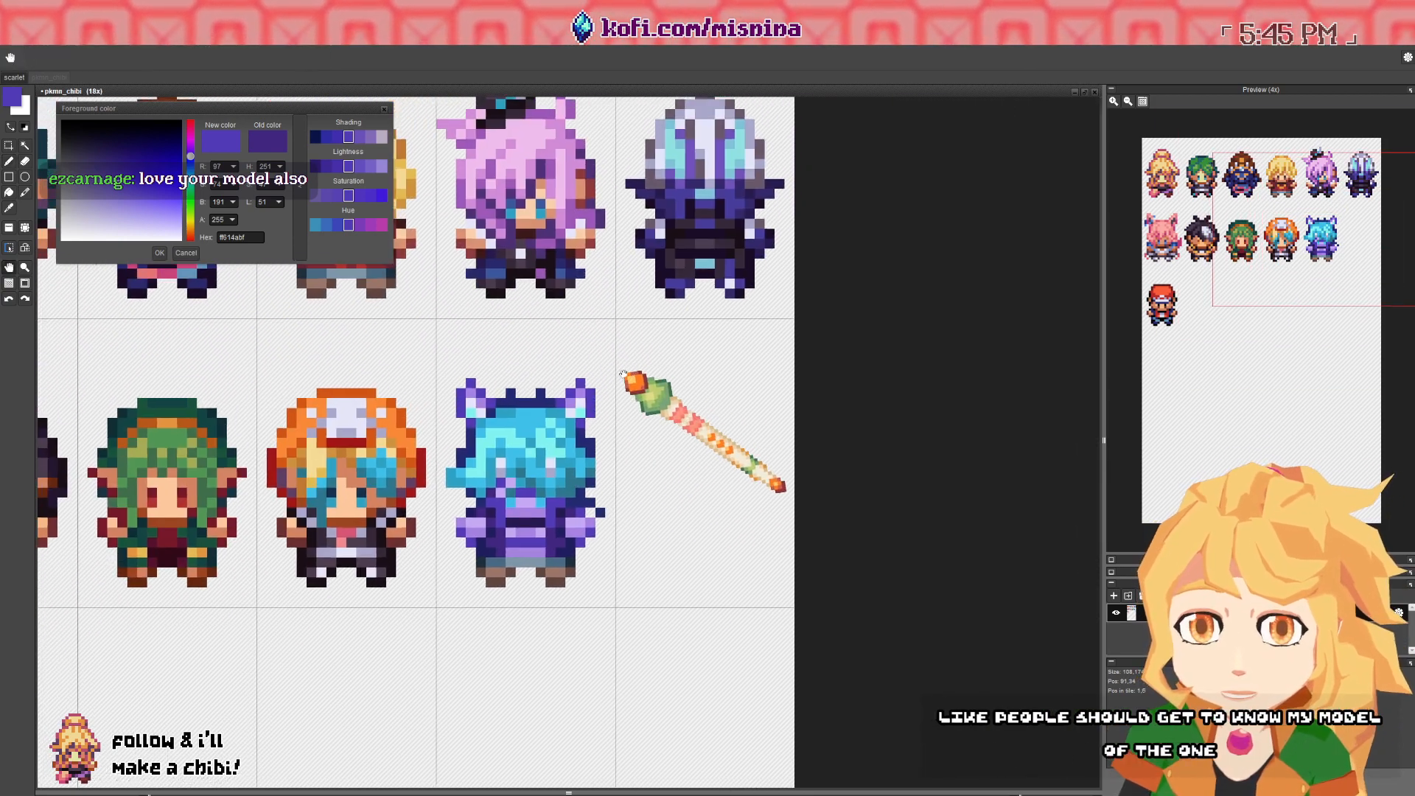
pyautogui.scroll(2, 568, 583)
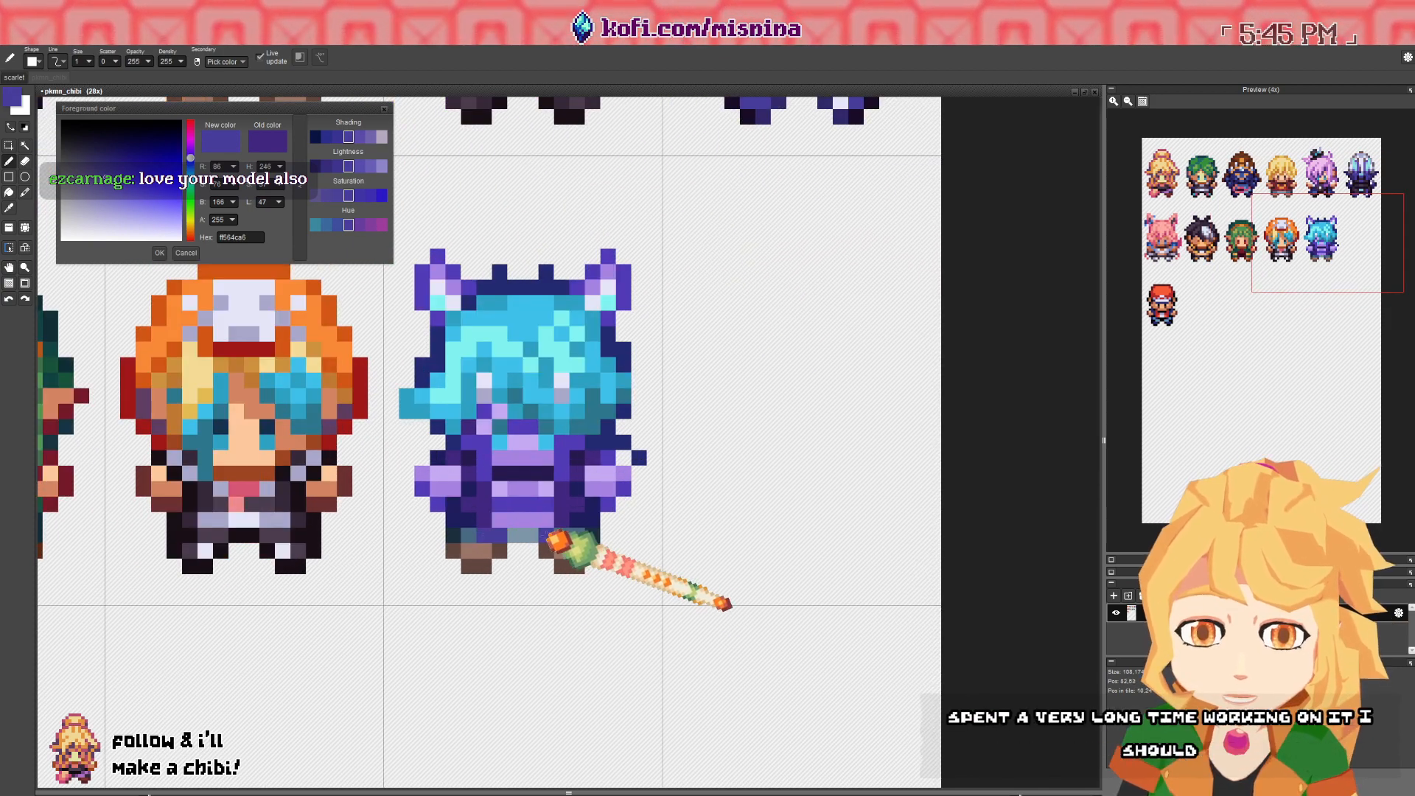
pyautogui.scroll(-2, 587, 371)
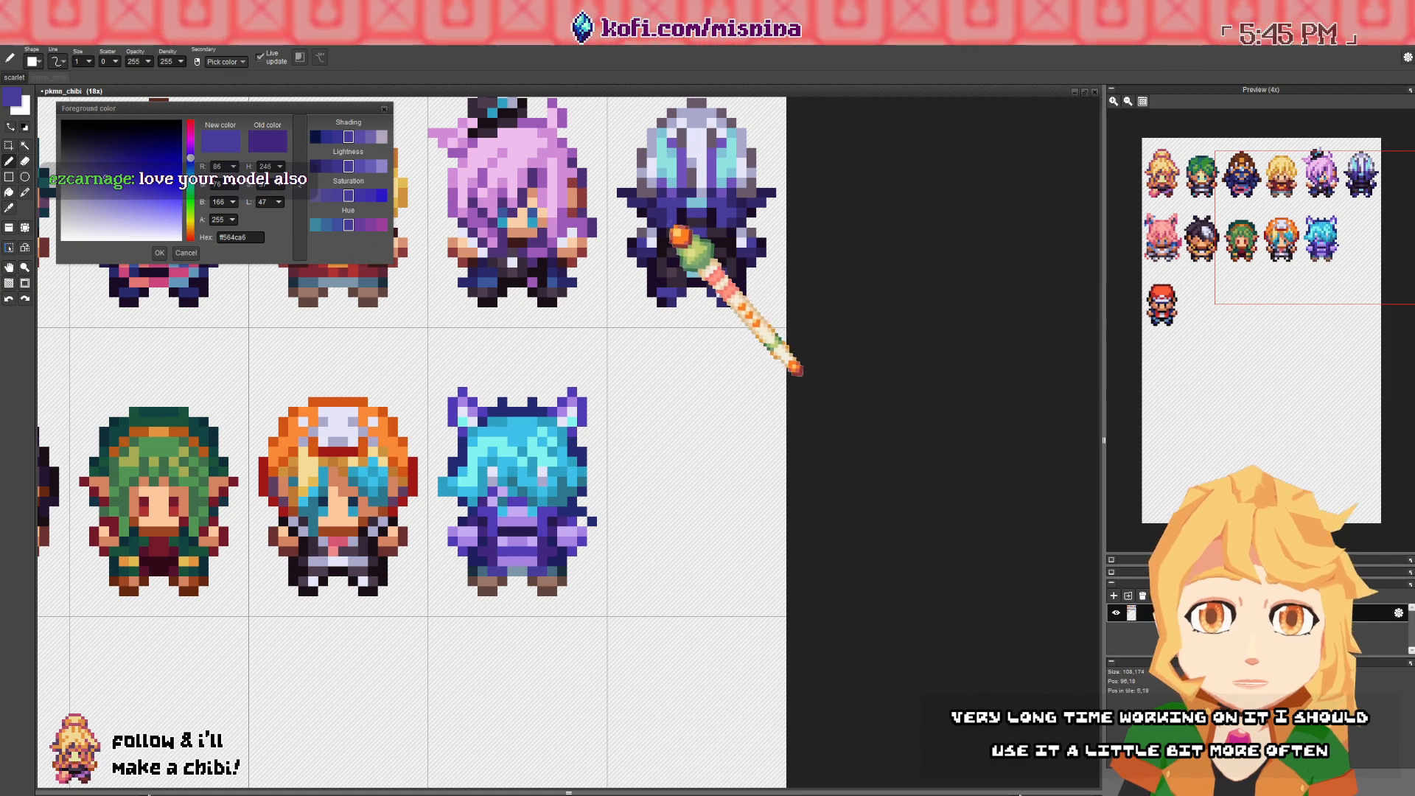
pyautogui.rightClick(660, 222)
pyautogui.scroll(2, 547, 564)
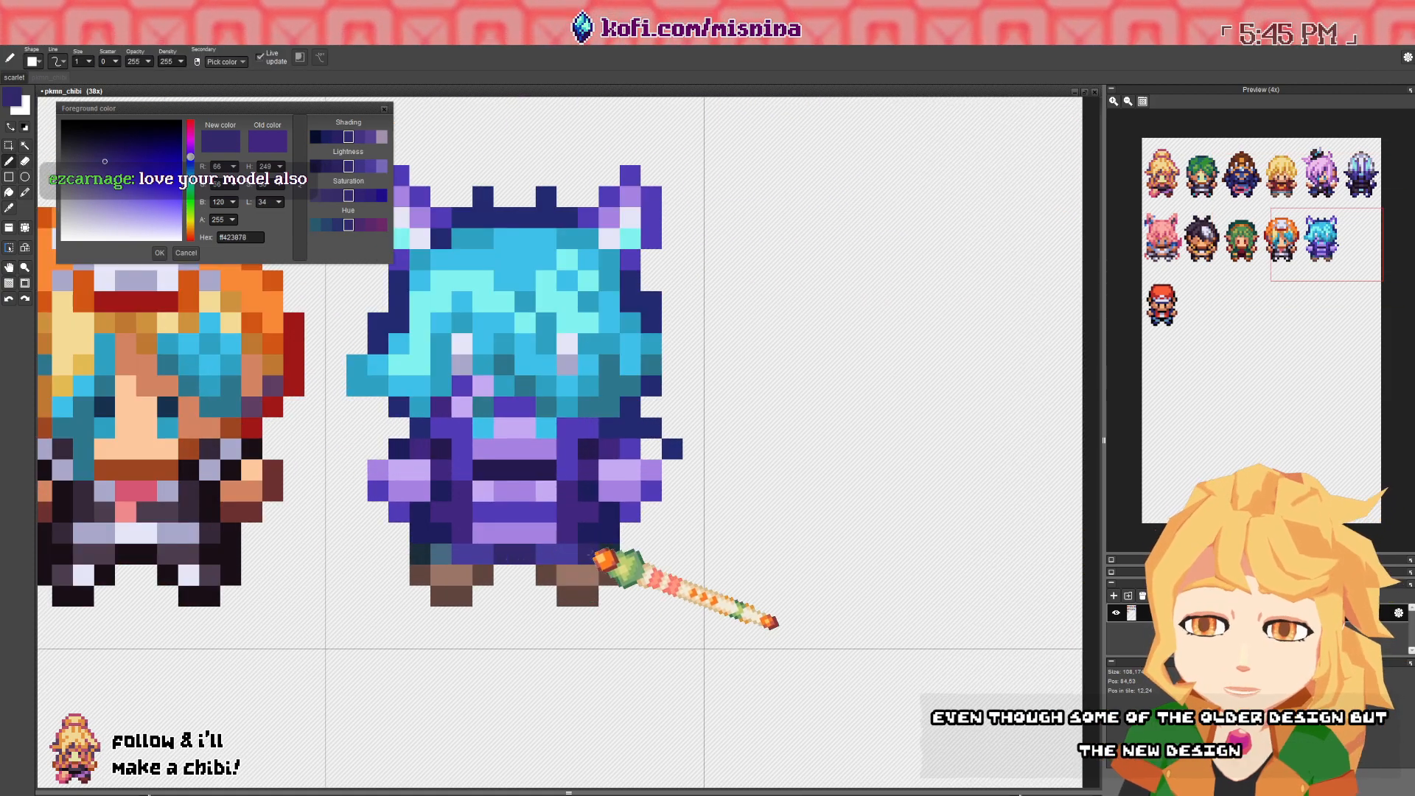
# - Sample dark purple #372b5d from the white-haired armoured chibi and return to the blue-haired chibi's feet
pyautogui.scroll(-2, 431, 559)
pyautogui.scroll(2, 642, 309)
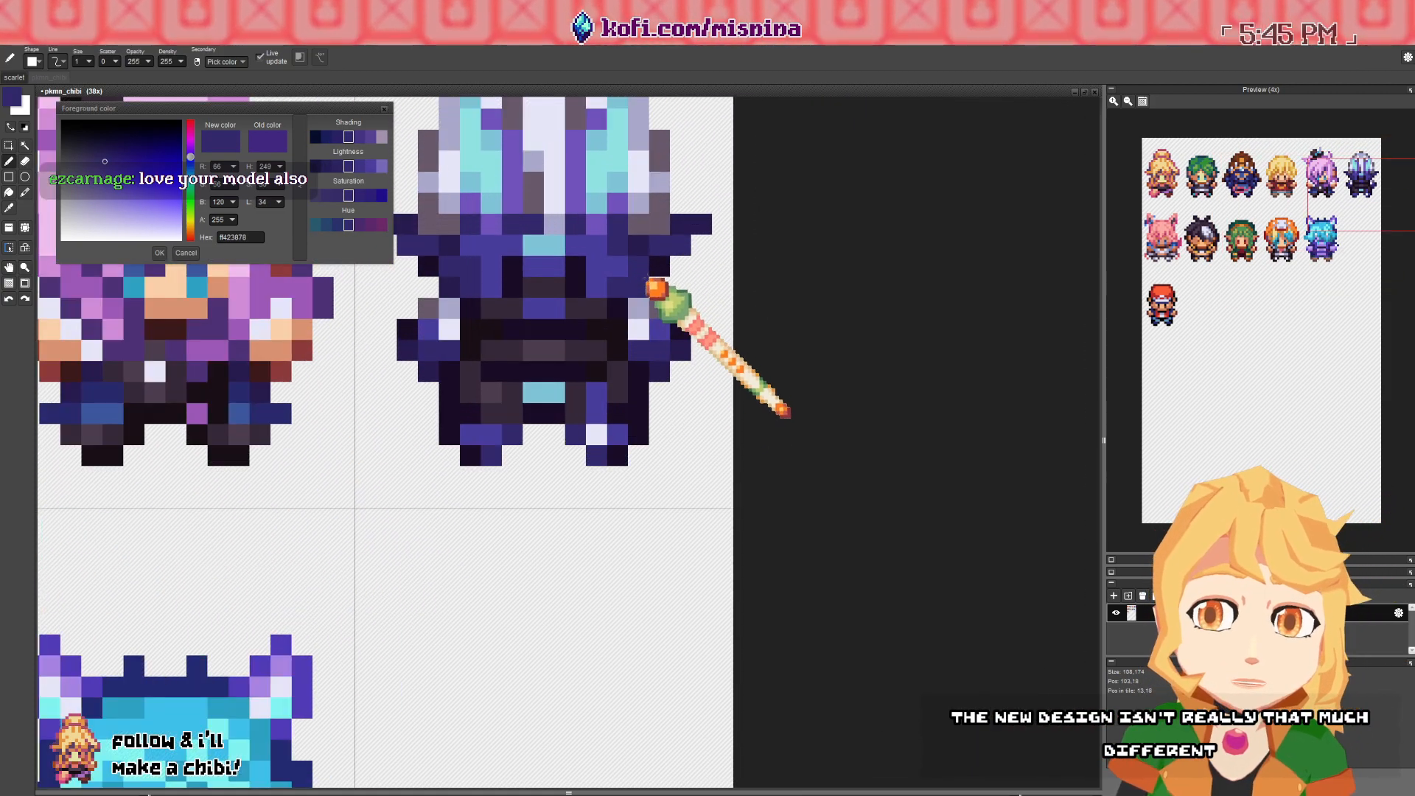
pyautogui.rightClick(654, 278)
pyautogui.scroll(-2, 412, 597)
pyautogui.moveTo(478, 591); pyautogui.dragTo(552, 518)
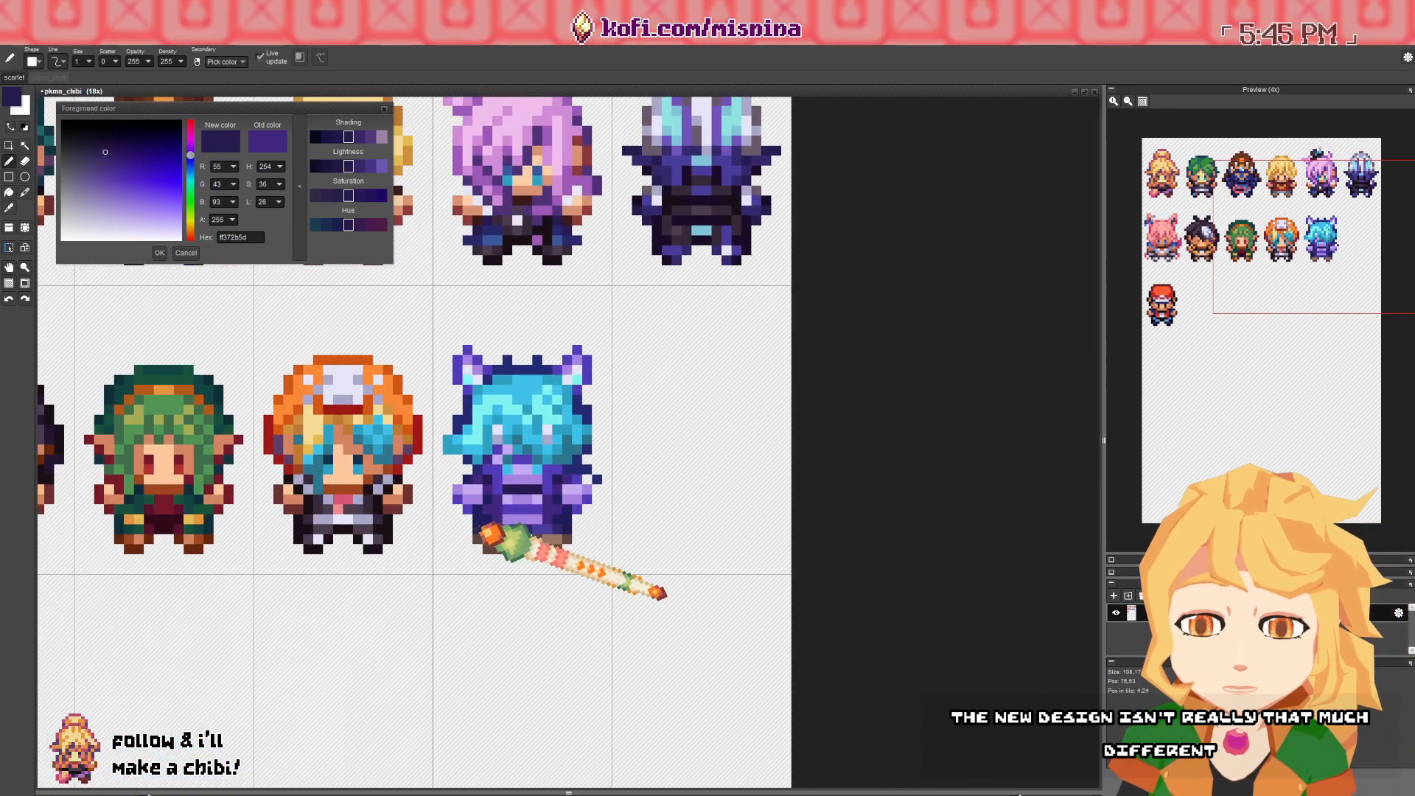
pyautogui.moveTo(491, 574); pyautogui.dragTo(504, 577)
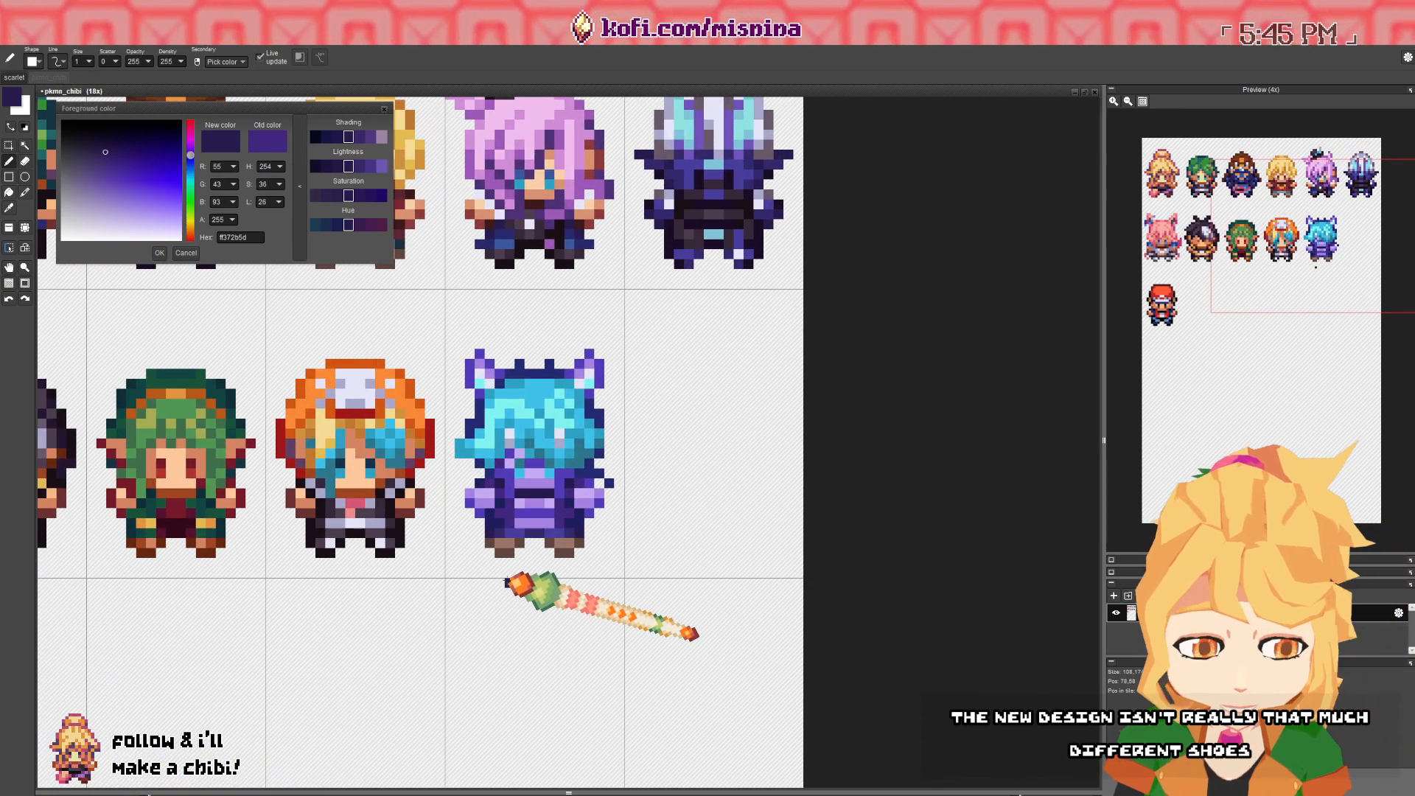
pyautogui.moveTo(483, 625); pyautogui.dragTo(530, 593)
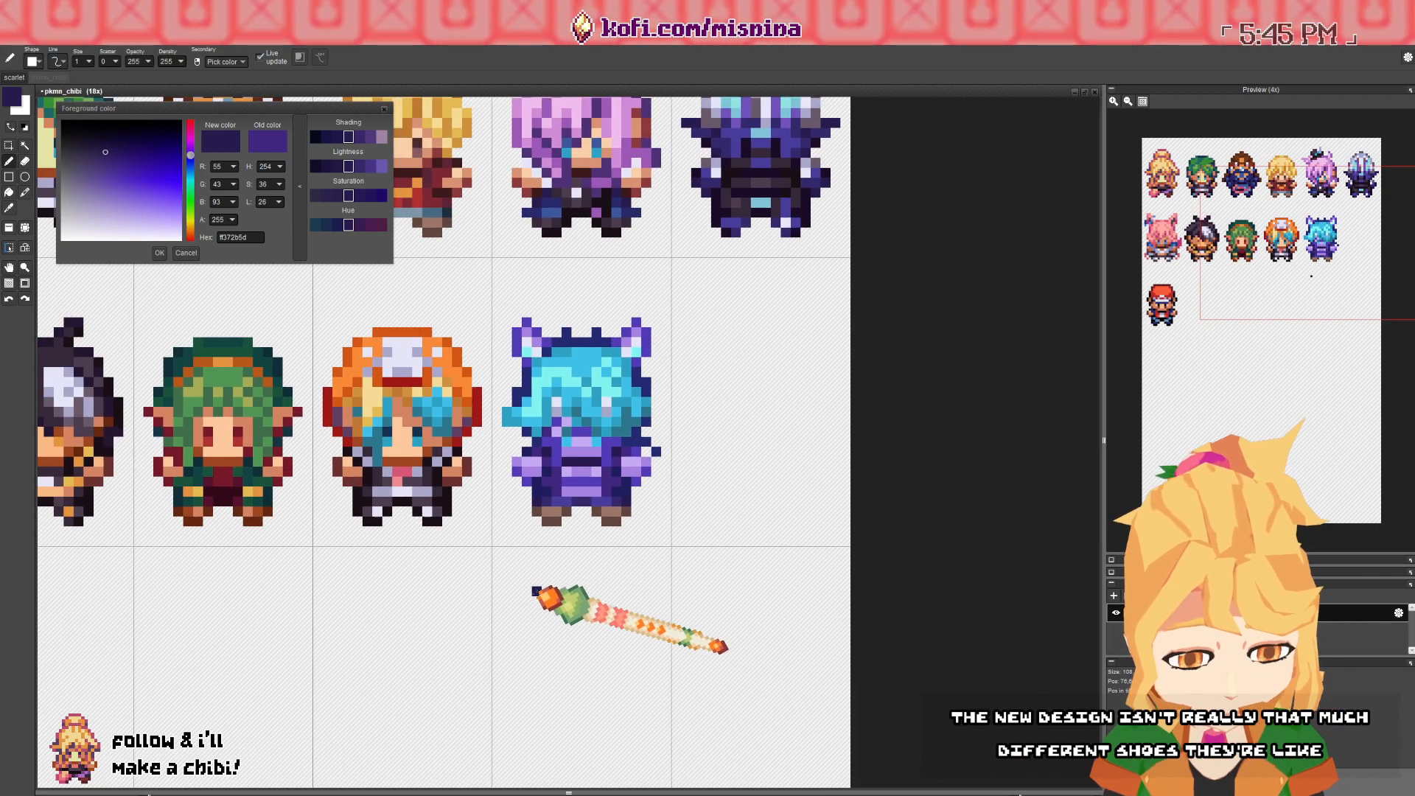
pyautogui.scroll(-3, 601, 488)
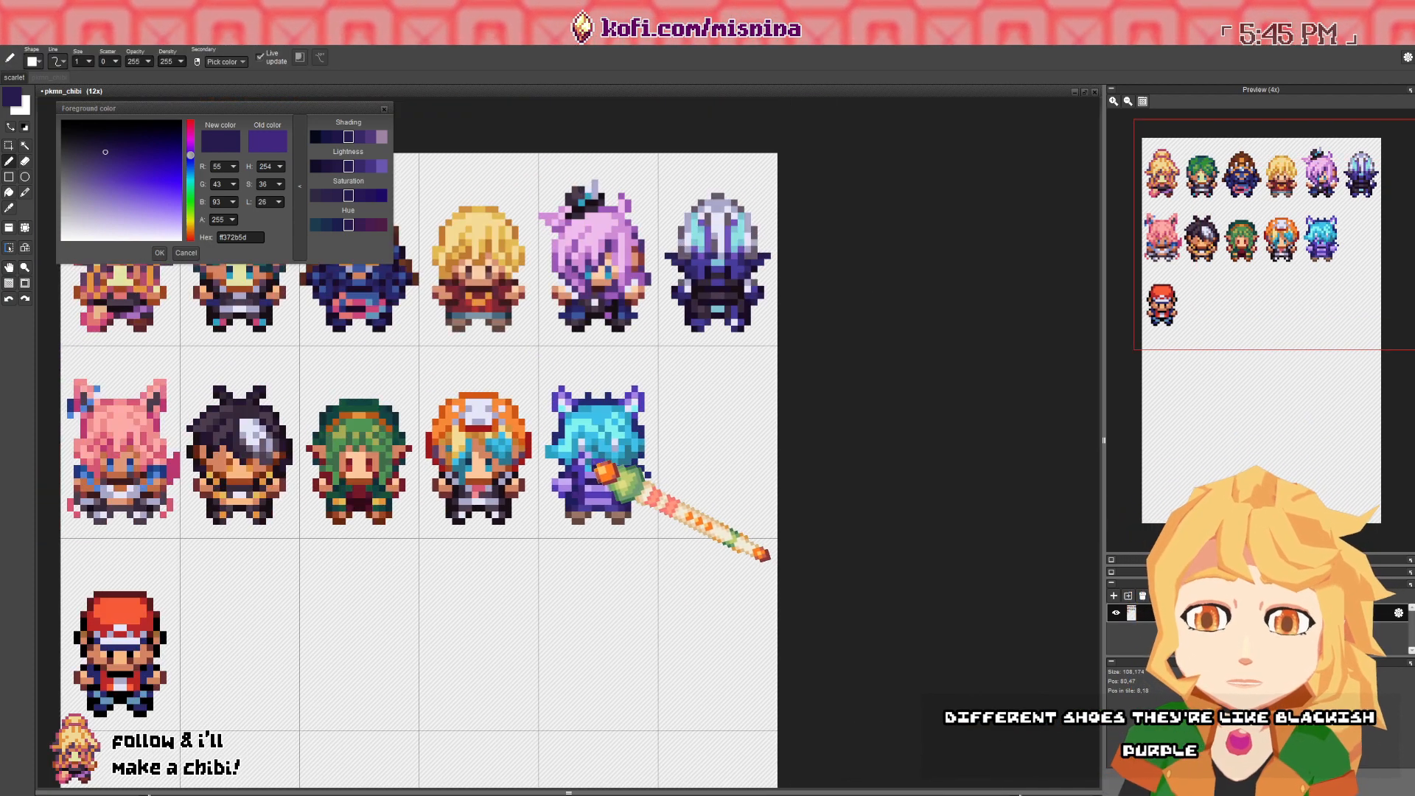
pyautogui.scroll(4, 628, 494)
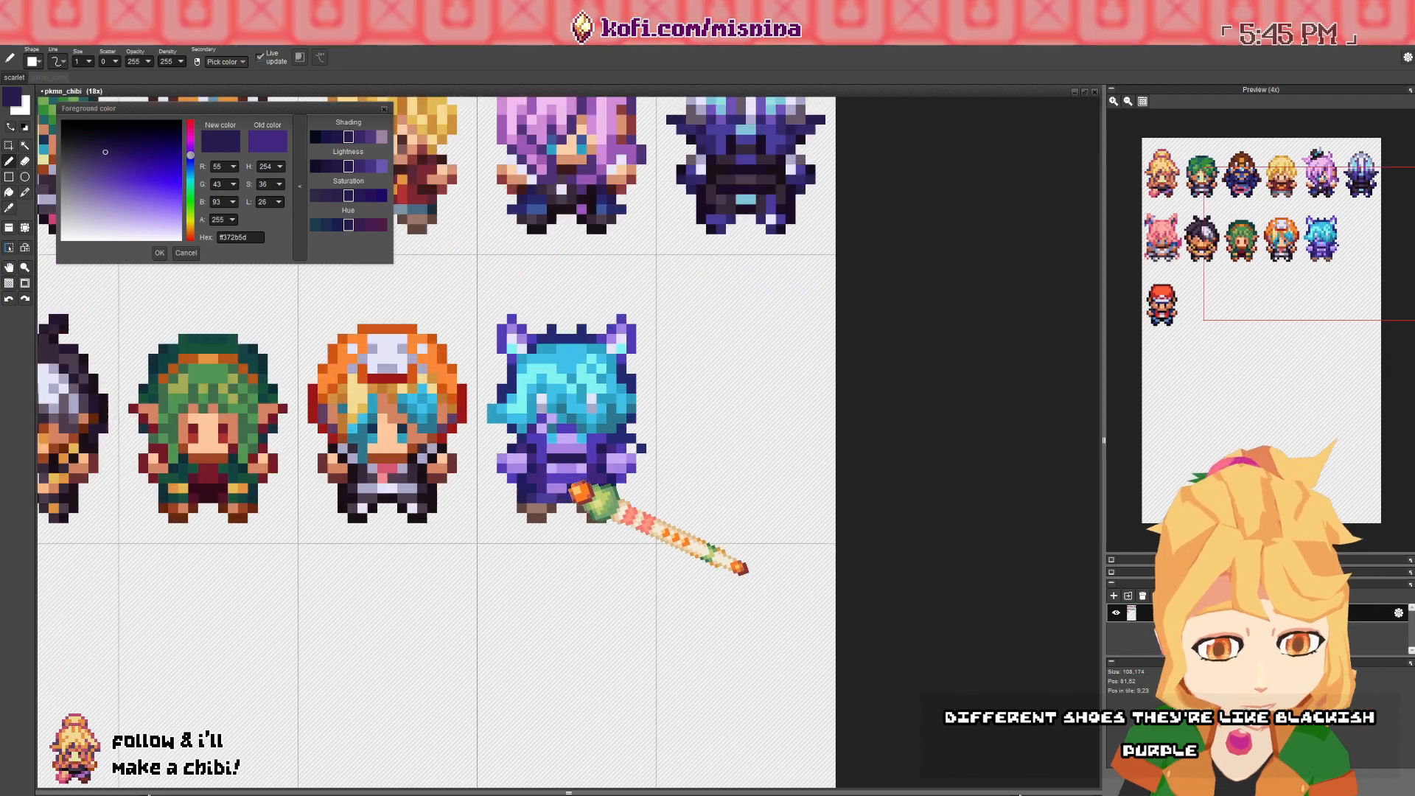
# - Paint the chibi's lower legs with dark purple #503588 and recolour its brown shoes in navy #2d2d6a
pyautogui.rightClick(531, 476)
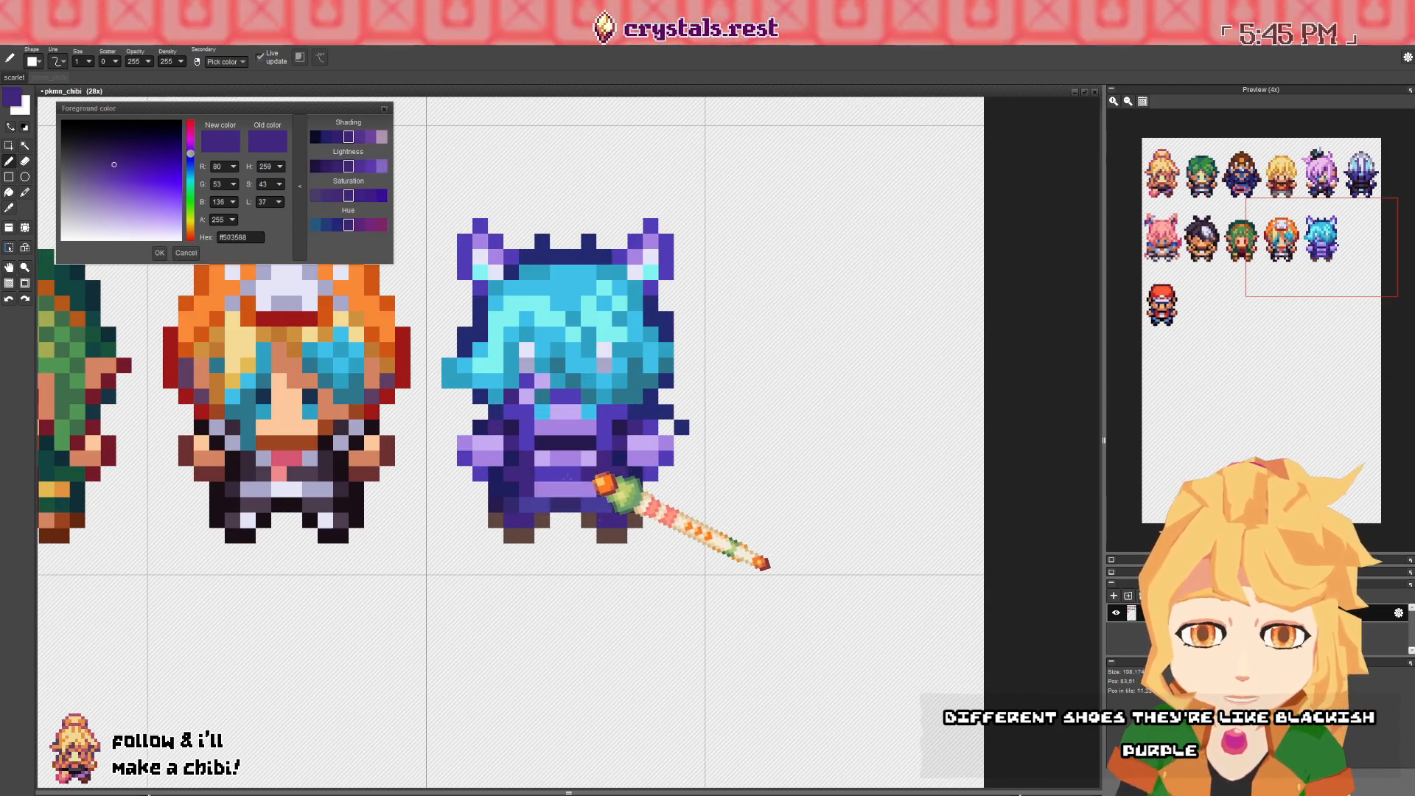
pyautogui.rightClick(509, 489)
pyautogui.moveTo(496, 519); pyautogui.dragTo(515, 536)
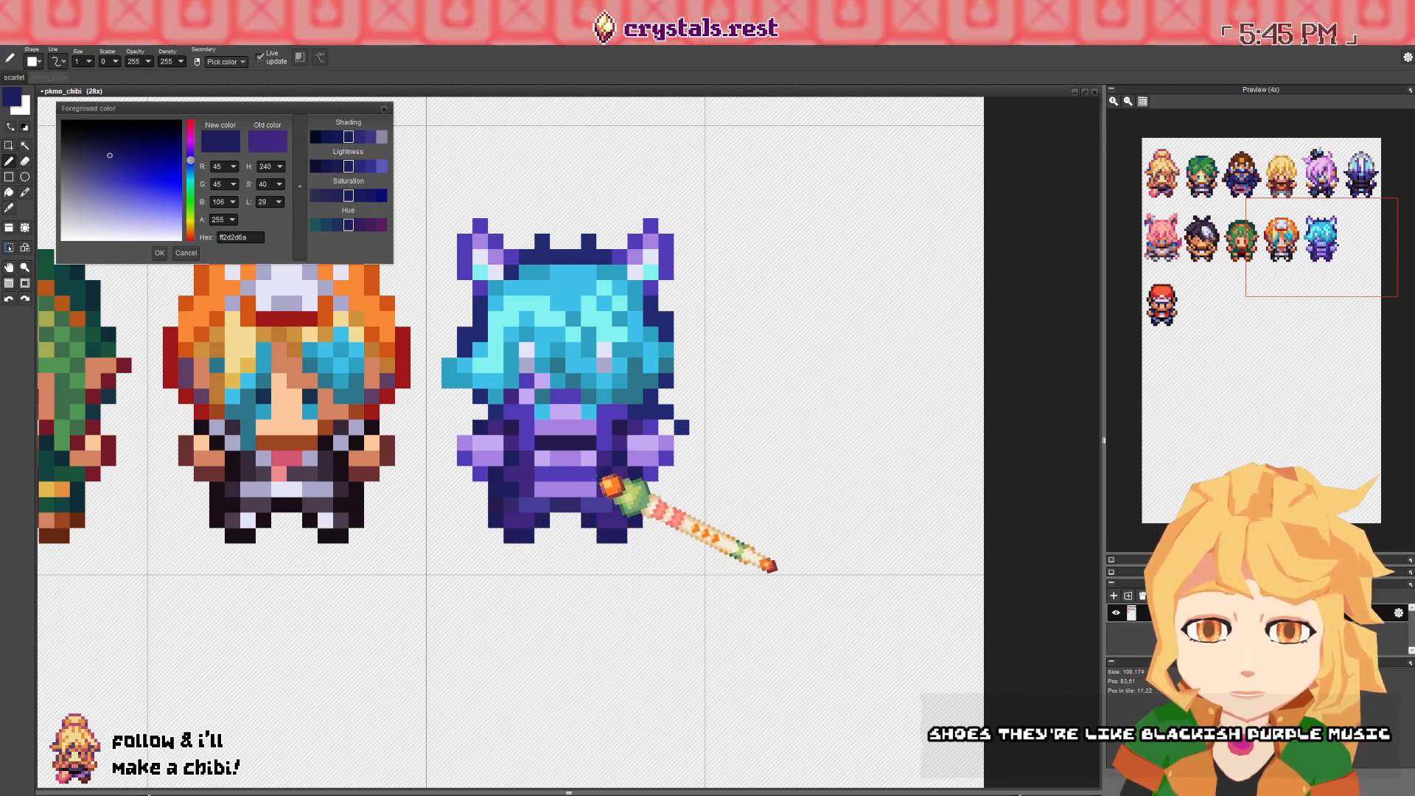
# - Shade the chibi's legs with purple #614abf, check the sprite at sheet scale and undo the last pen stroke
pyautogui.rightClick(594, 489)
pyautogui.rightClick(604, 460)
pyautogui.rightClick(564, 400)
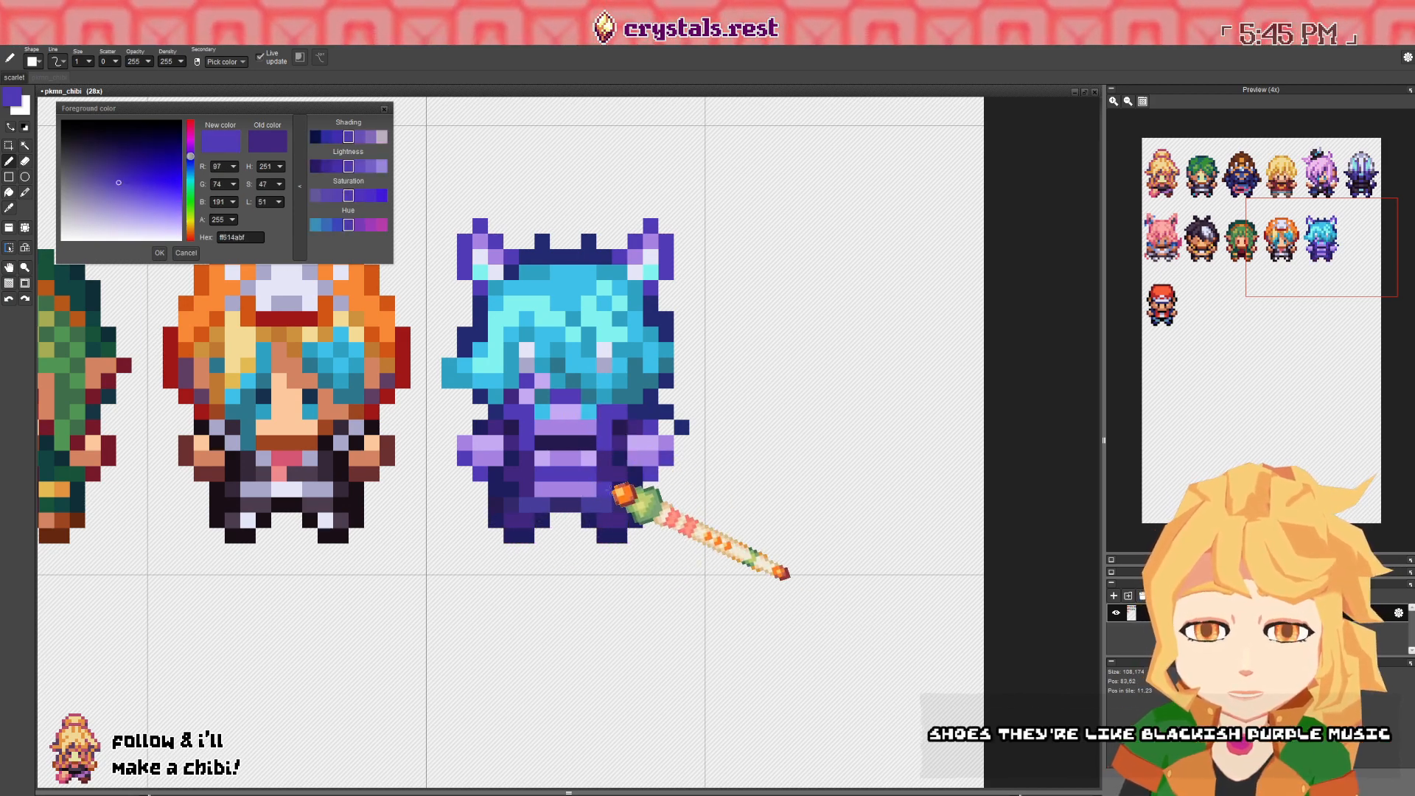
pyautogui.scroll(-5, 549, 520)
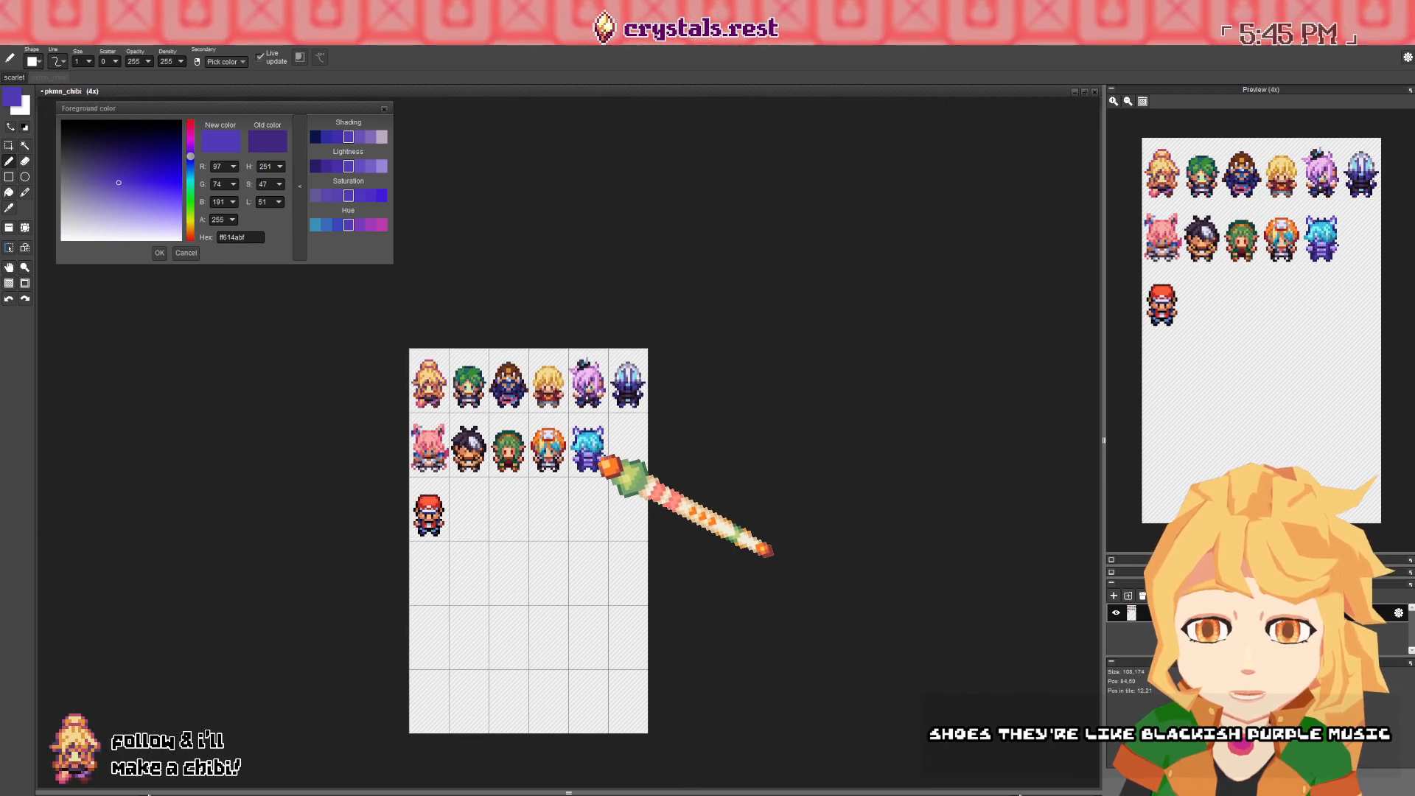
pyautogui.scroll(3, 593, 472)
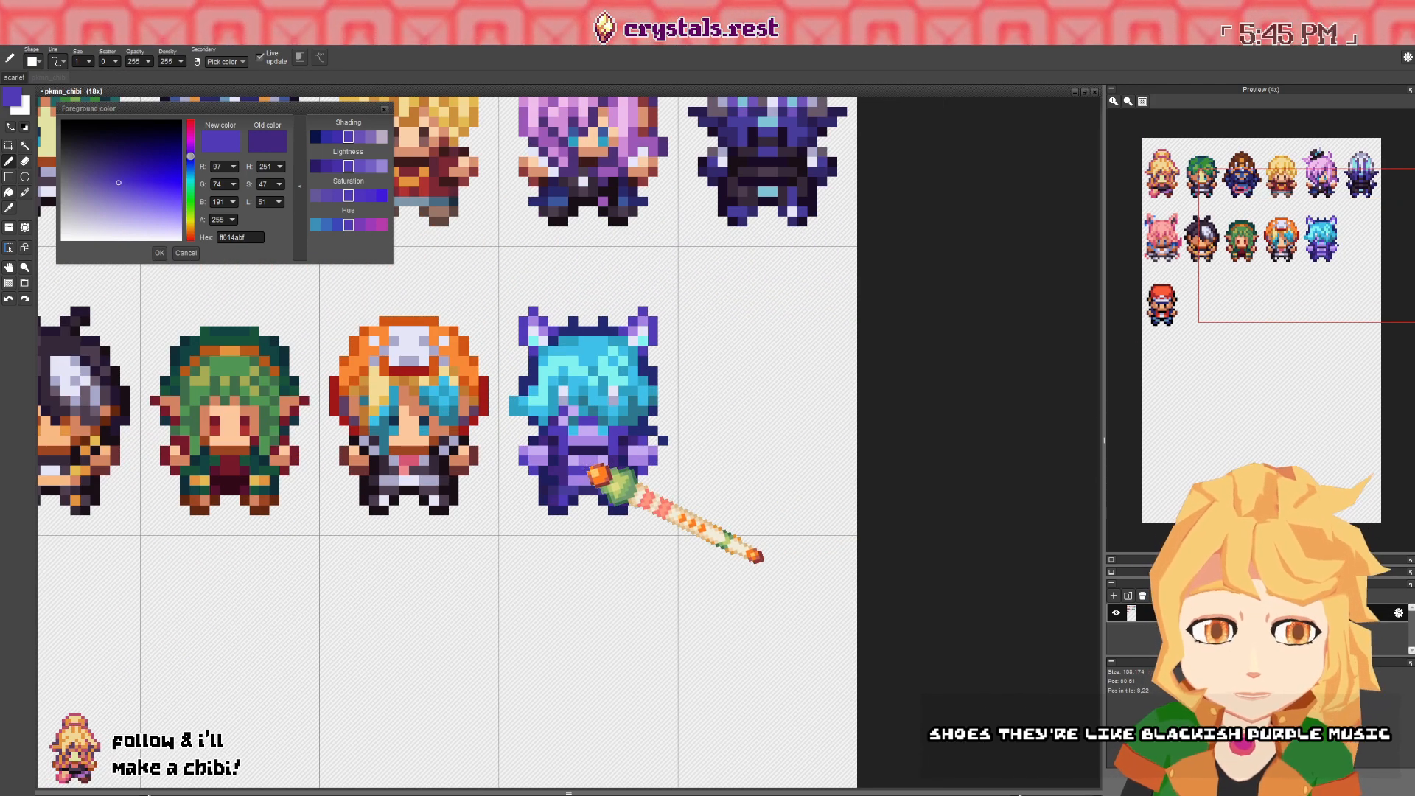
pyautogui.scroll(2, 596, 473)
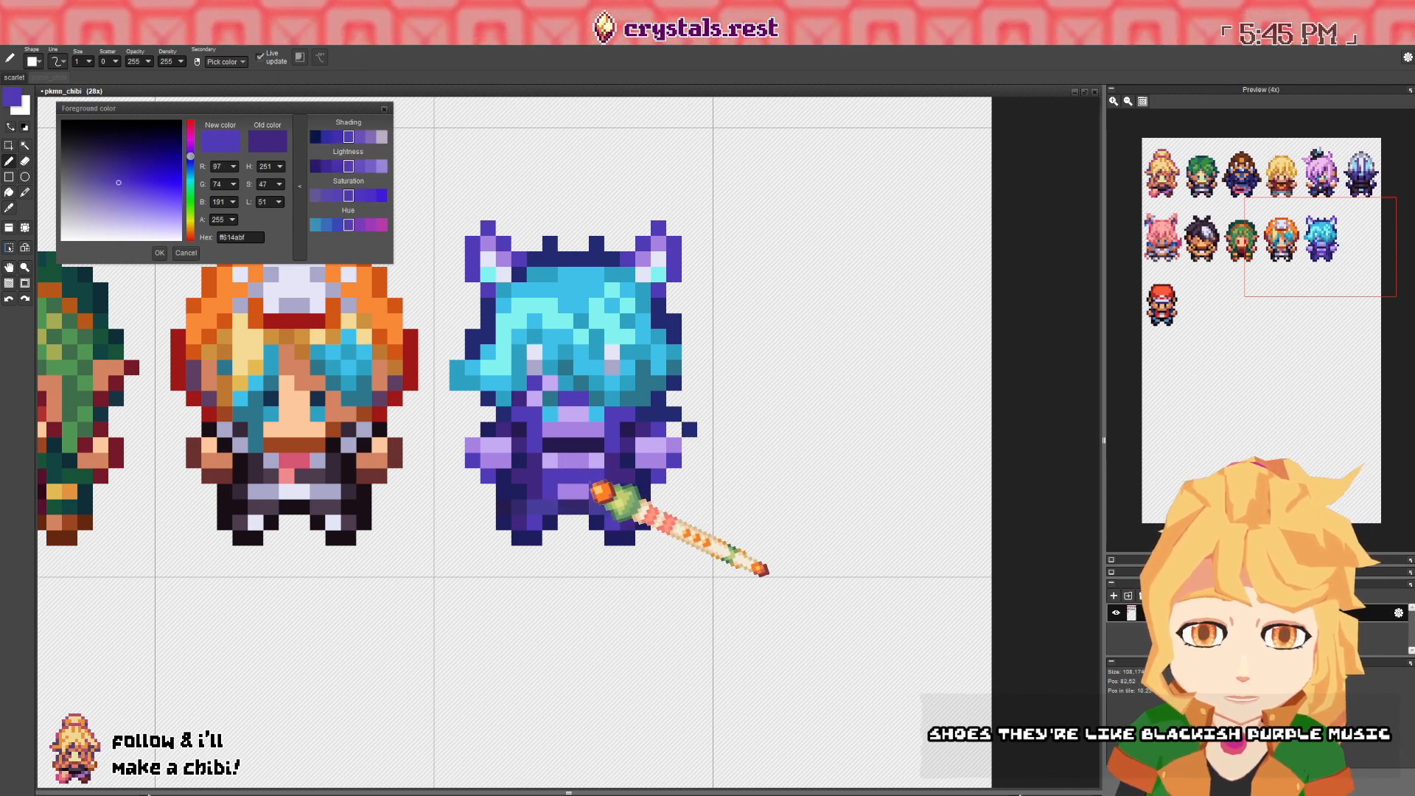
pyautogui.scroll(-5, 595, 488)
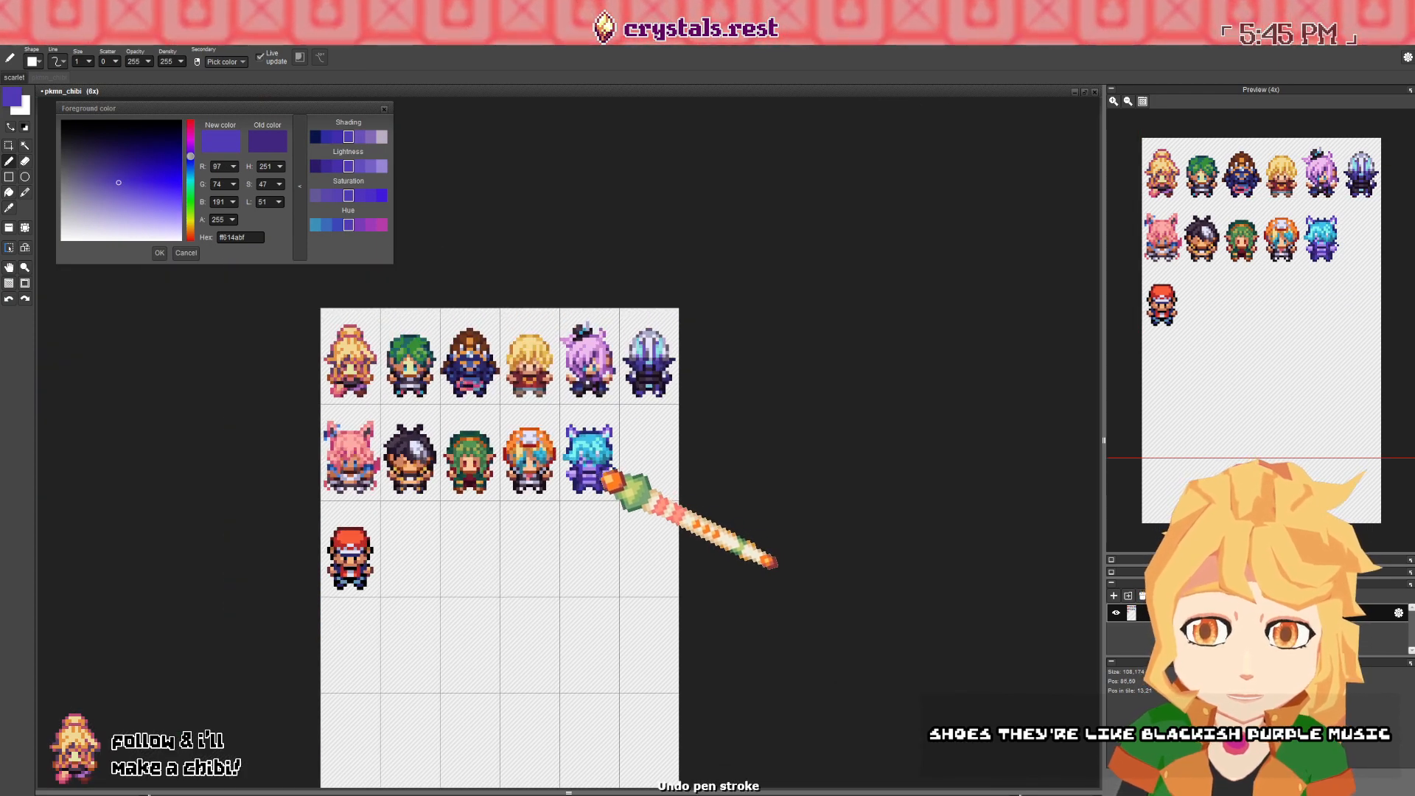
# - Repaint the stripe across the chibi's lower torso with dark purple #503588 and sample purple #614abf
pyautogui.scroll(5, 610, 479)
pyautogui.rightClick(639, 476)
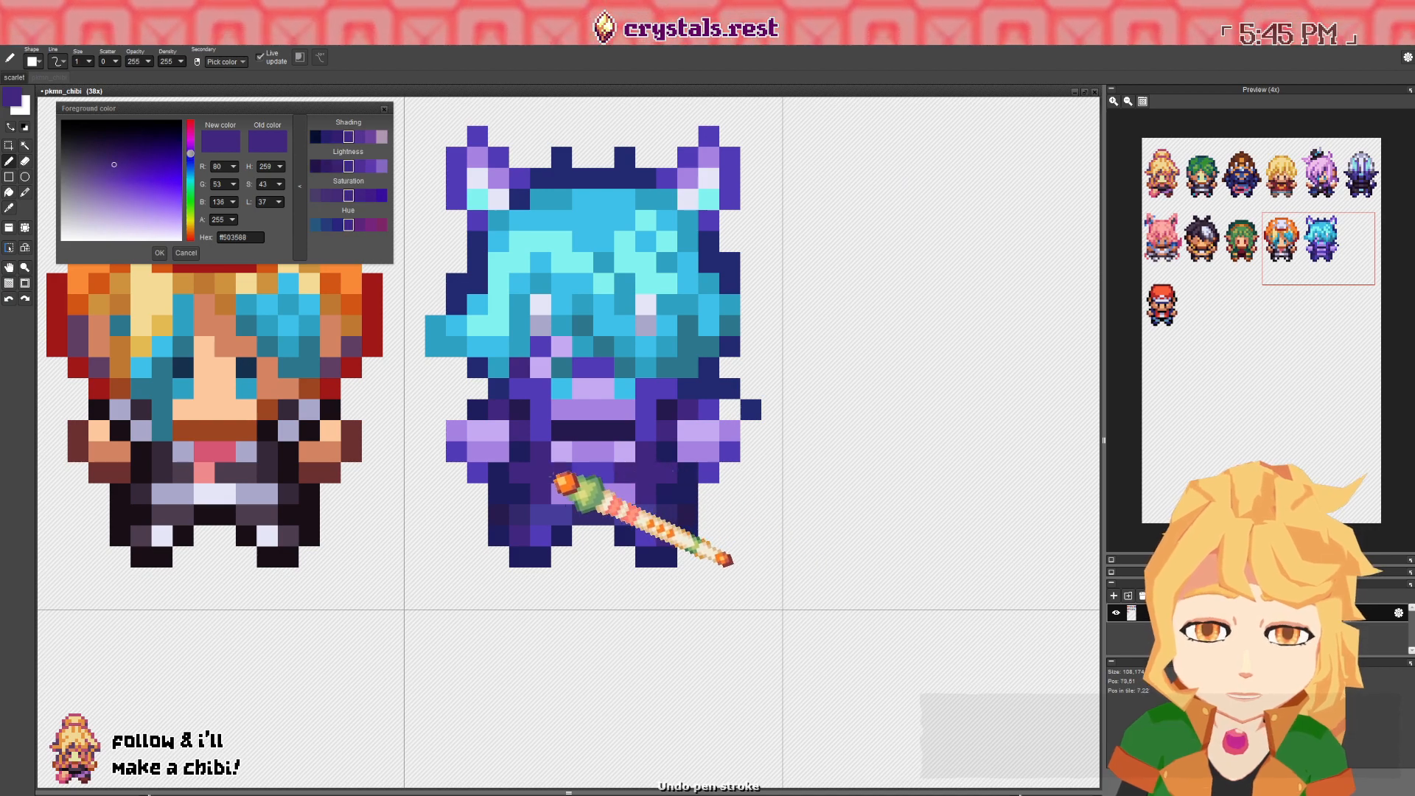
pyautogui.scroll(-5, 567, 476)
pyautogui.scroll(5, 583, 450)
pyautogui.rightClick(584, 446)
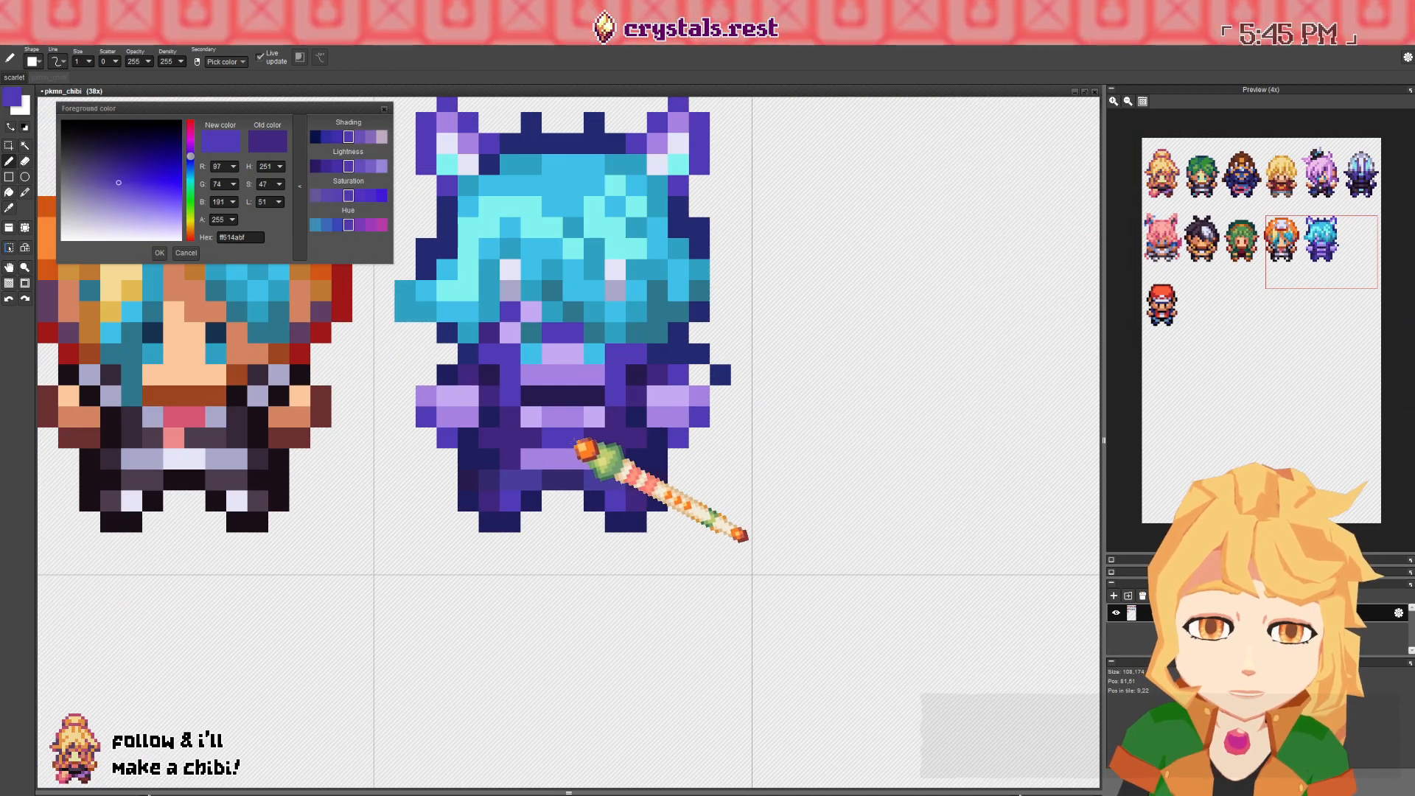
# - Undo the last pen stroke and save the pkmn_chibi sheet
pyautogui.scroll(-6, 549, 456)
pyautogui.hotkey('ctrl', 'z')
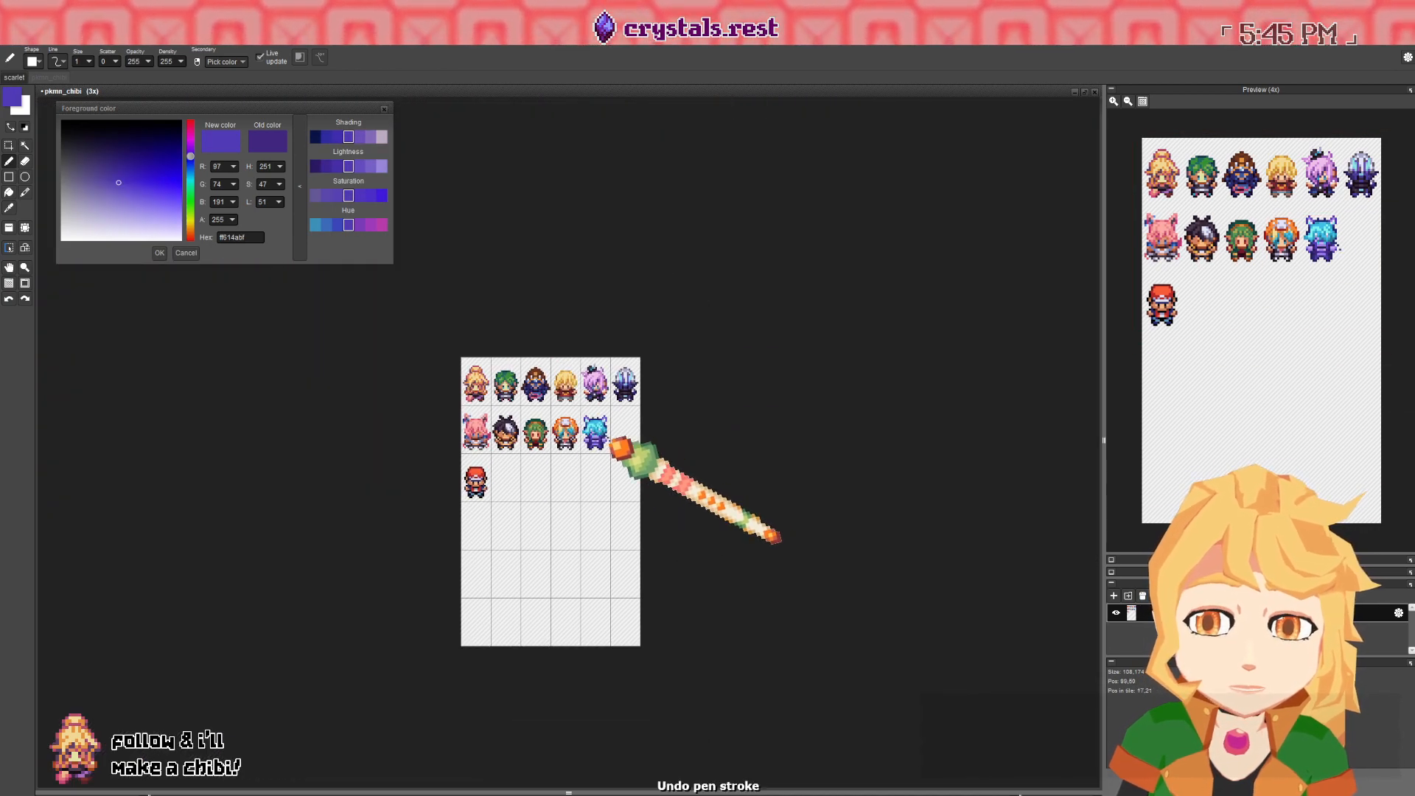
pyautogui.hotkey('ctrl', 's')
pyautogui.press('e')
# - Outline a tail to the left of the blue-haired chibi's body in purple #614abf
pyautogui.scroll(1, 606, 471)
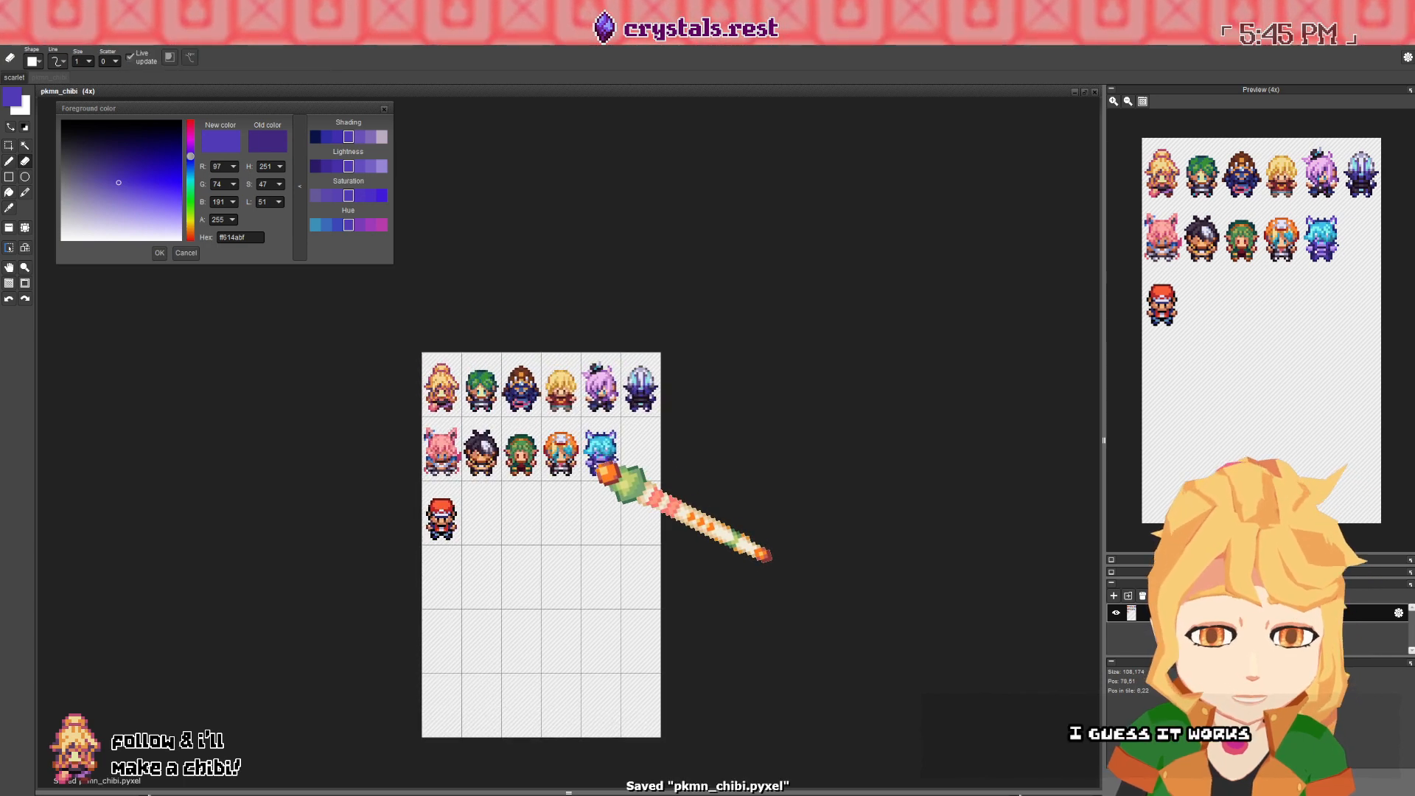
pyautogui.scroll(5, 605, 471)
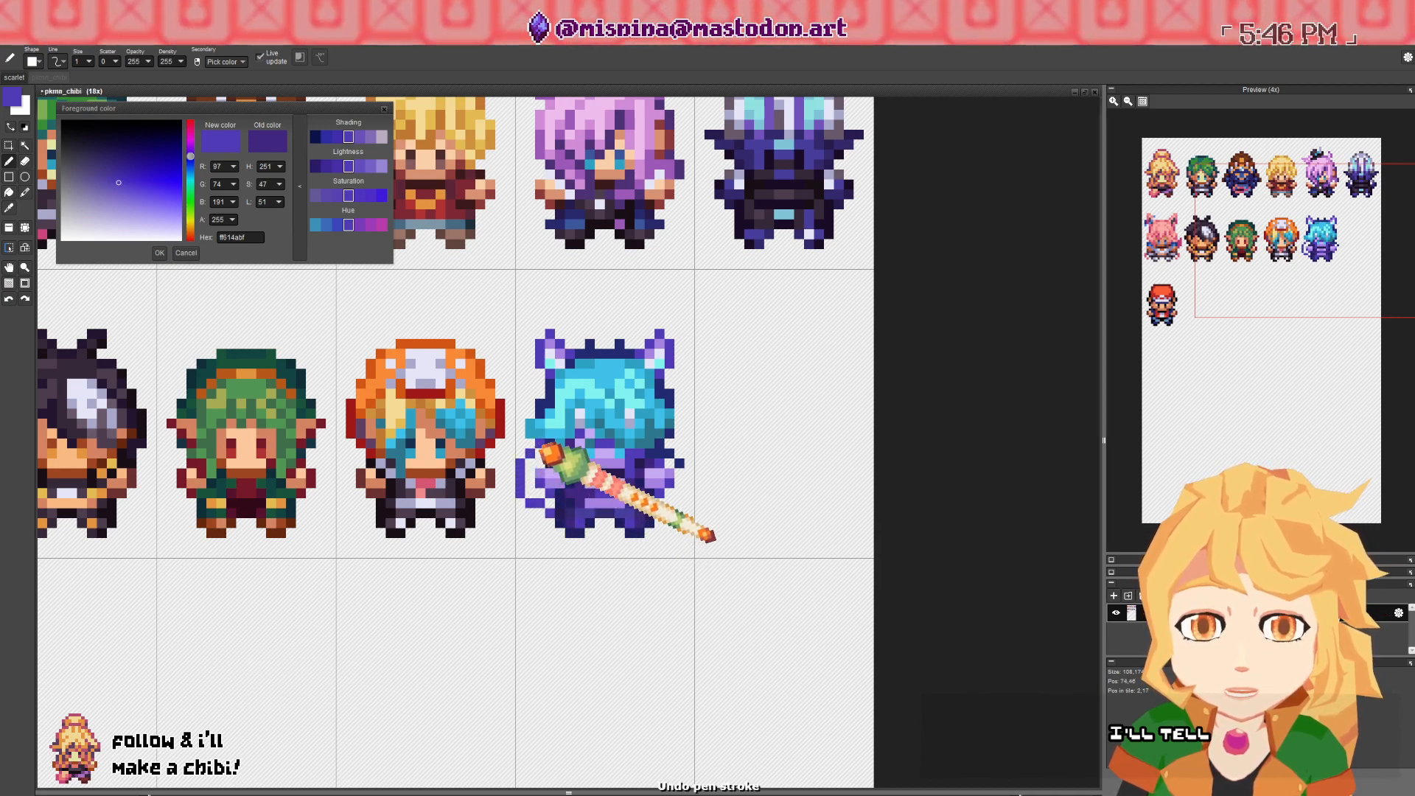
pyautogui.rightClick(560, 483)
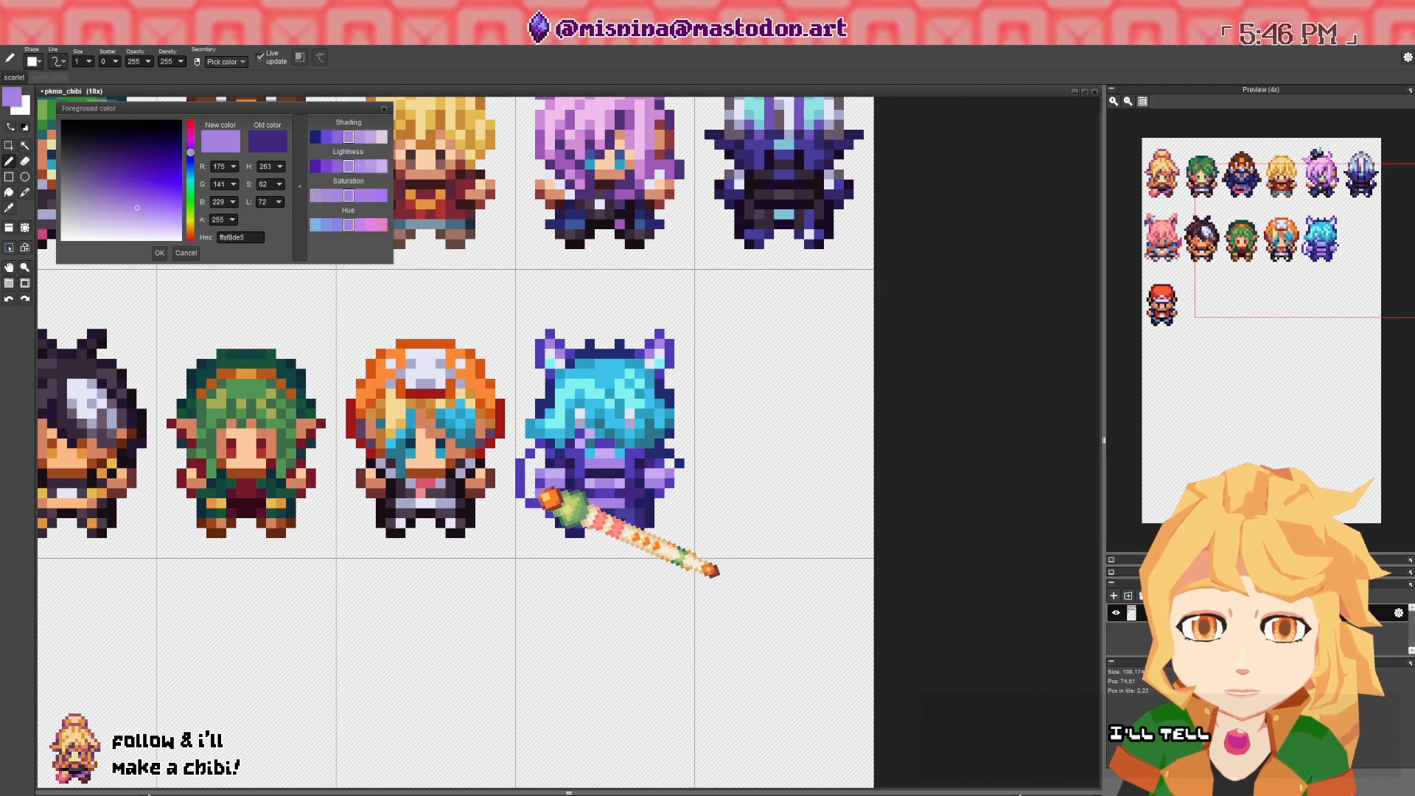
pyautogui.rightClick(557, 475)
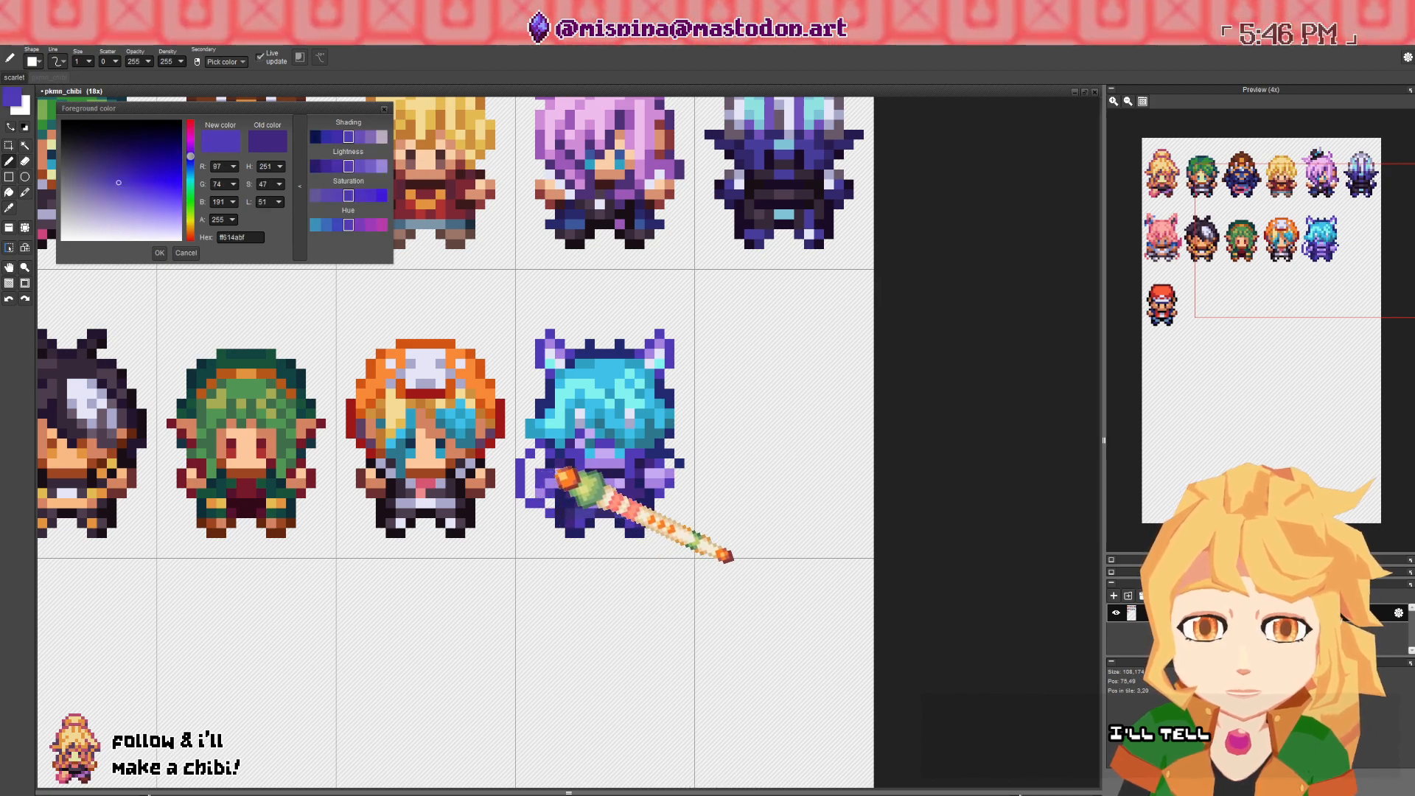
pyautogui.rightClick(567, 474)
# - Fill the chibi's tail with light purple #af8de5 and highlight it with #cbb2f4
pyautogui.rightClick(556, 503)
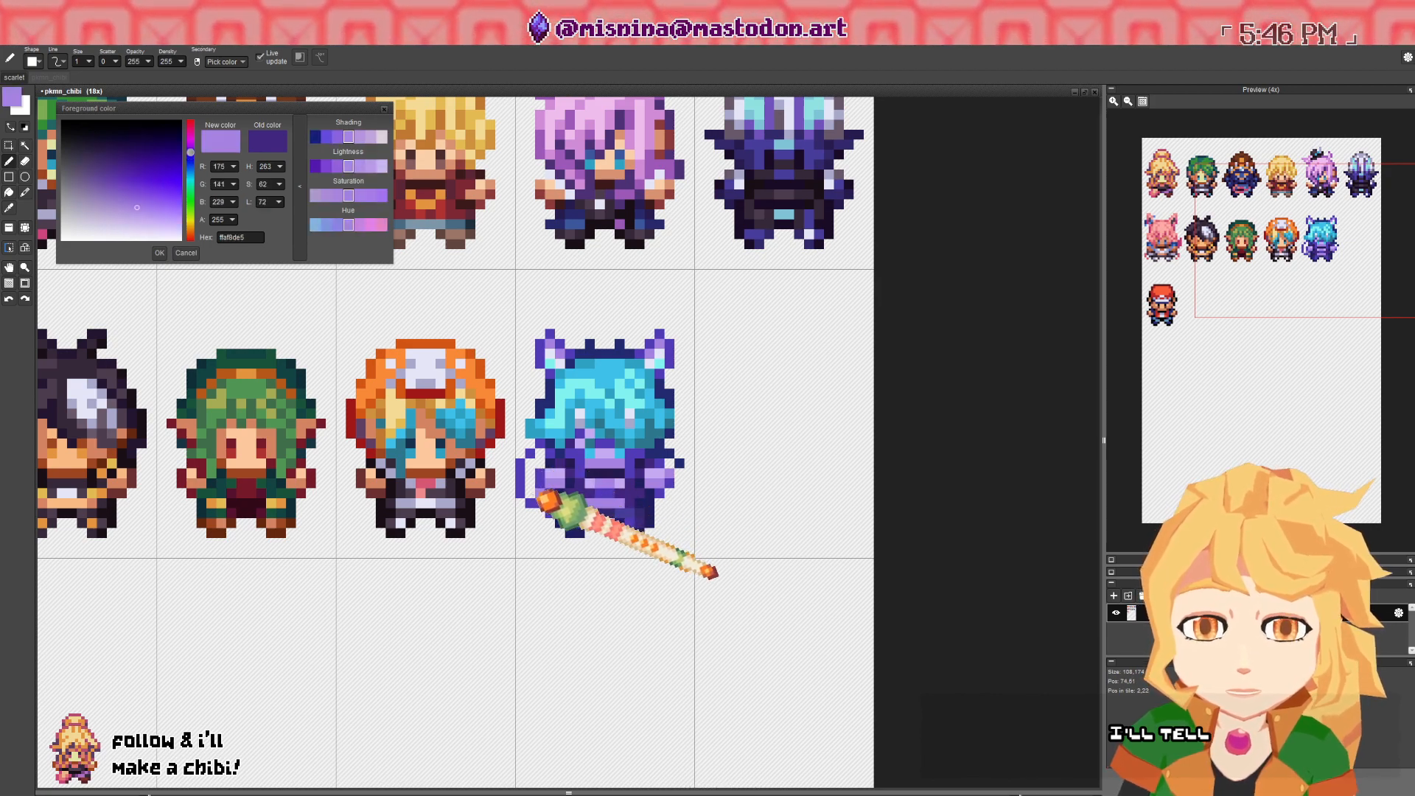
pyautogui.rightClick(568, 491)
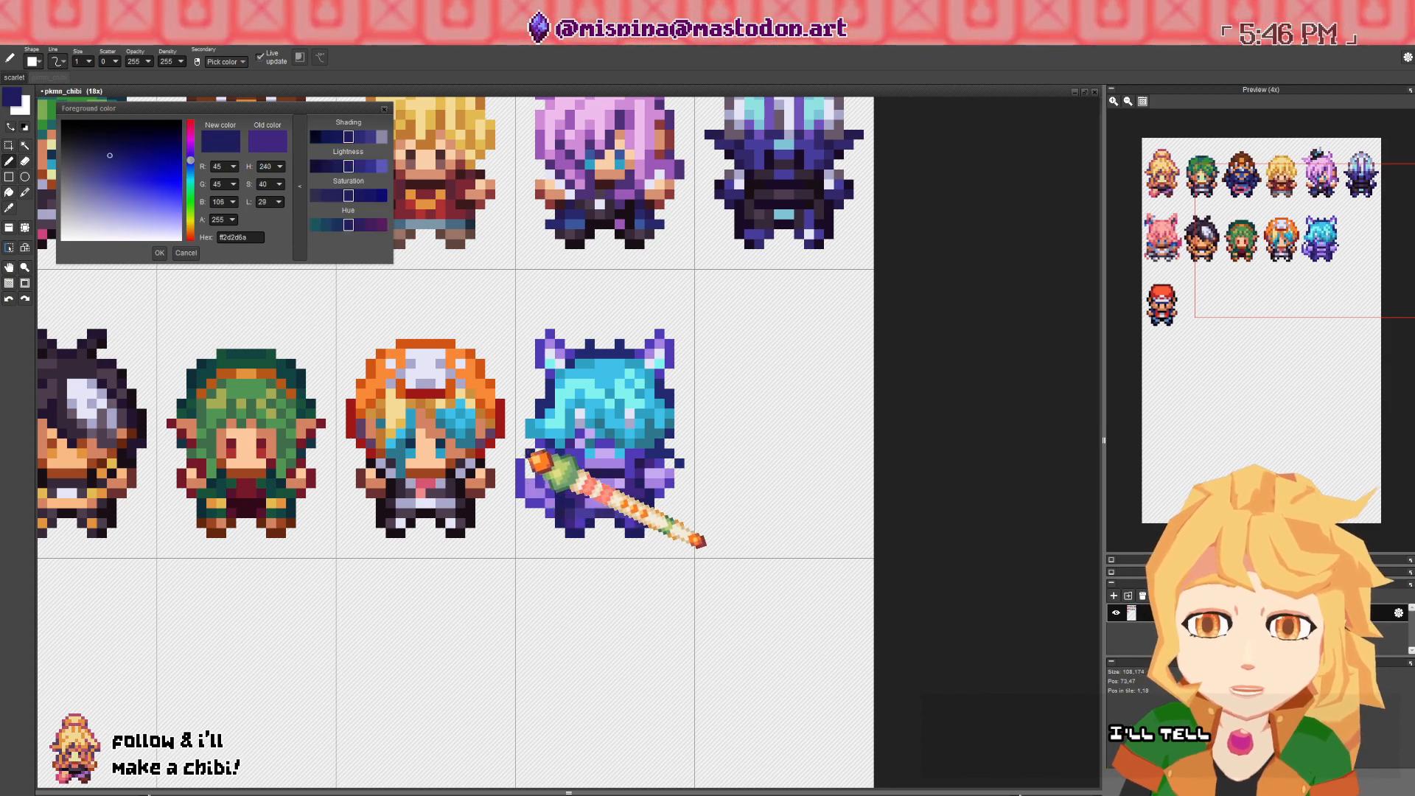
pyautogui.rightClick(550, 471)
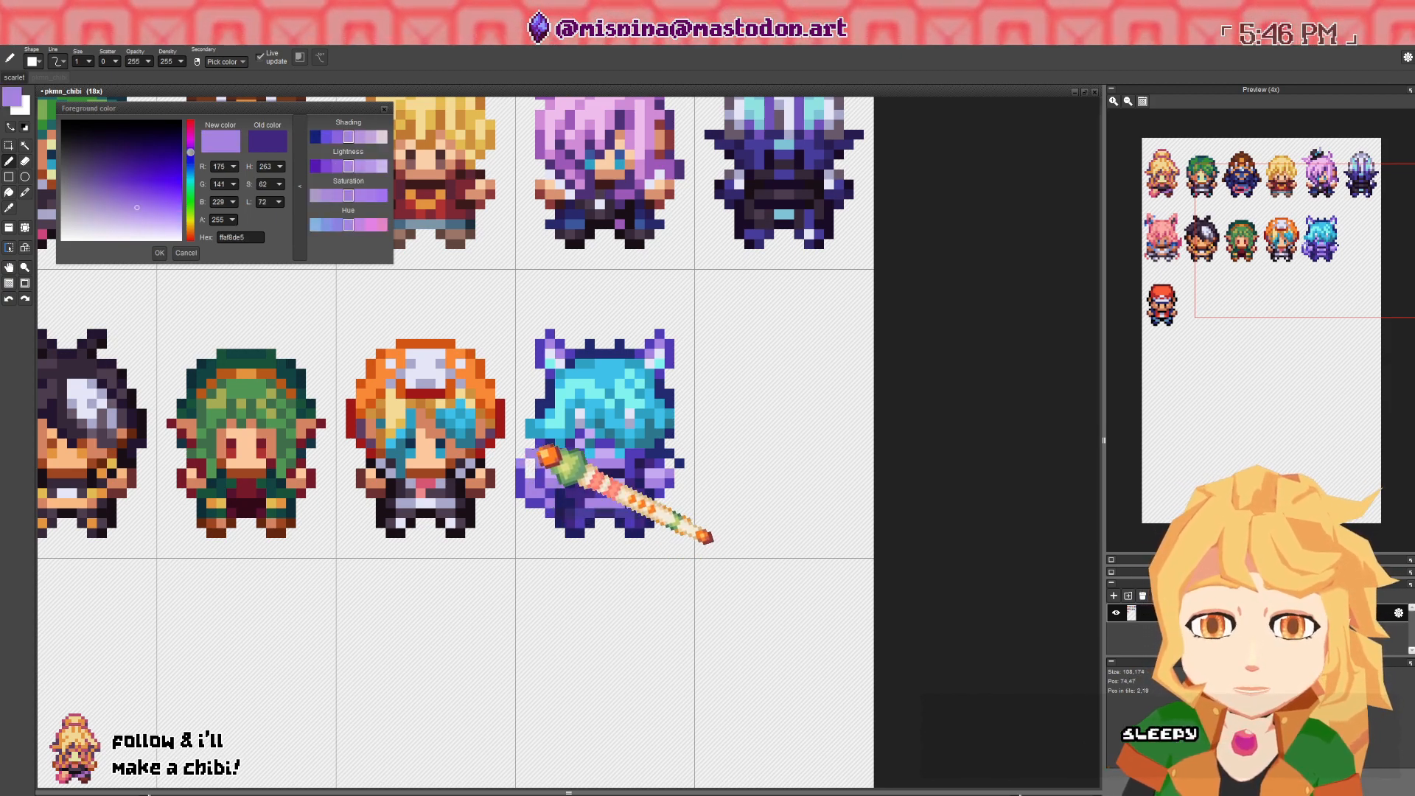
pyautogui.rightClick(550, 463)
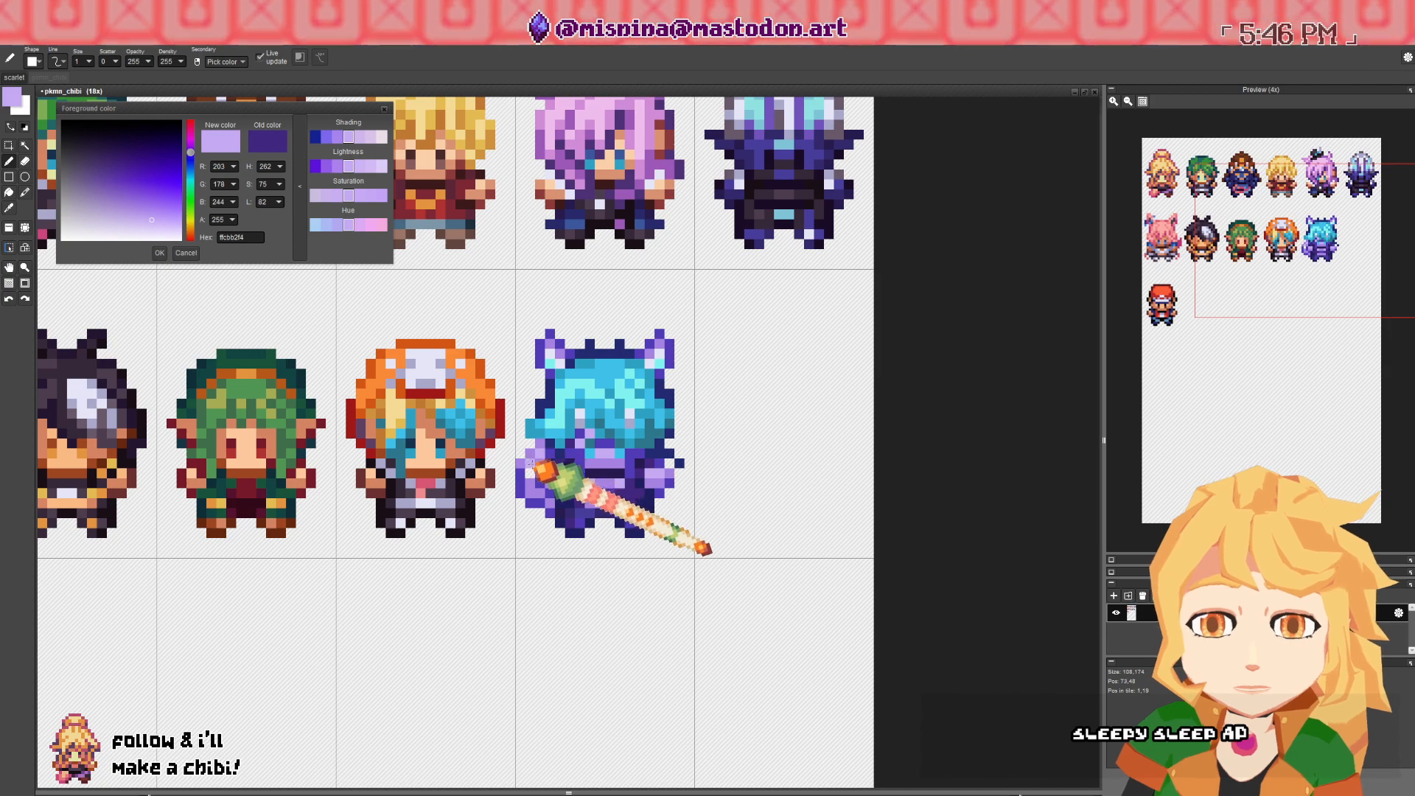
pyautogui.scroll(2, 564, 474)
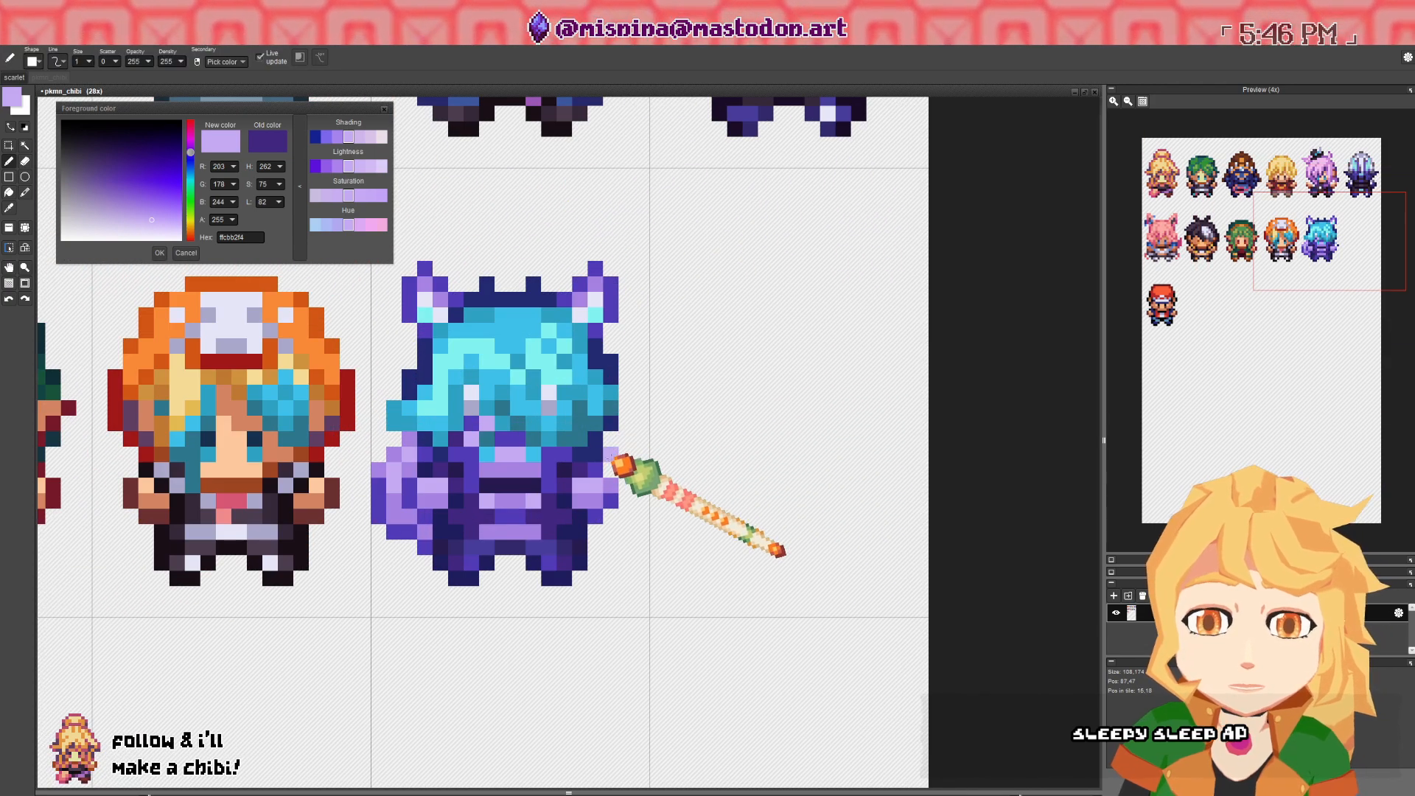
# - Draw a short strand of navy #31397e pixels sticking out from the right side of the blue-haired chibi's body
pyautogui.rightClick(618, 469)
pyautogui.scroll(-5, 638, 483)
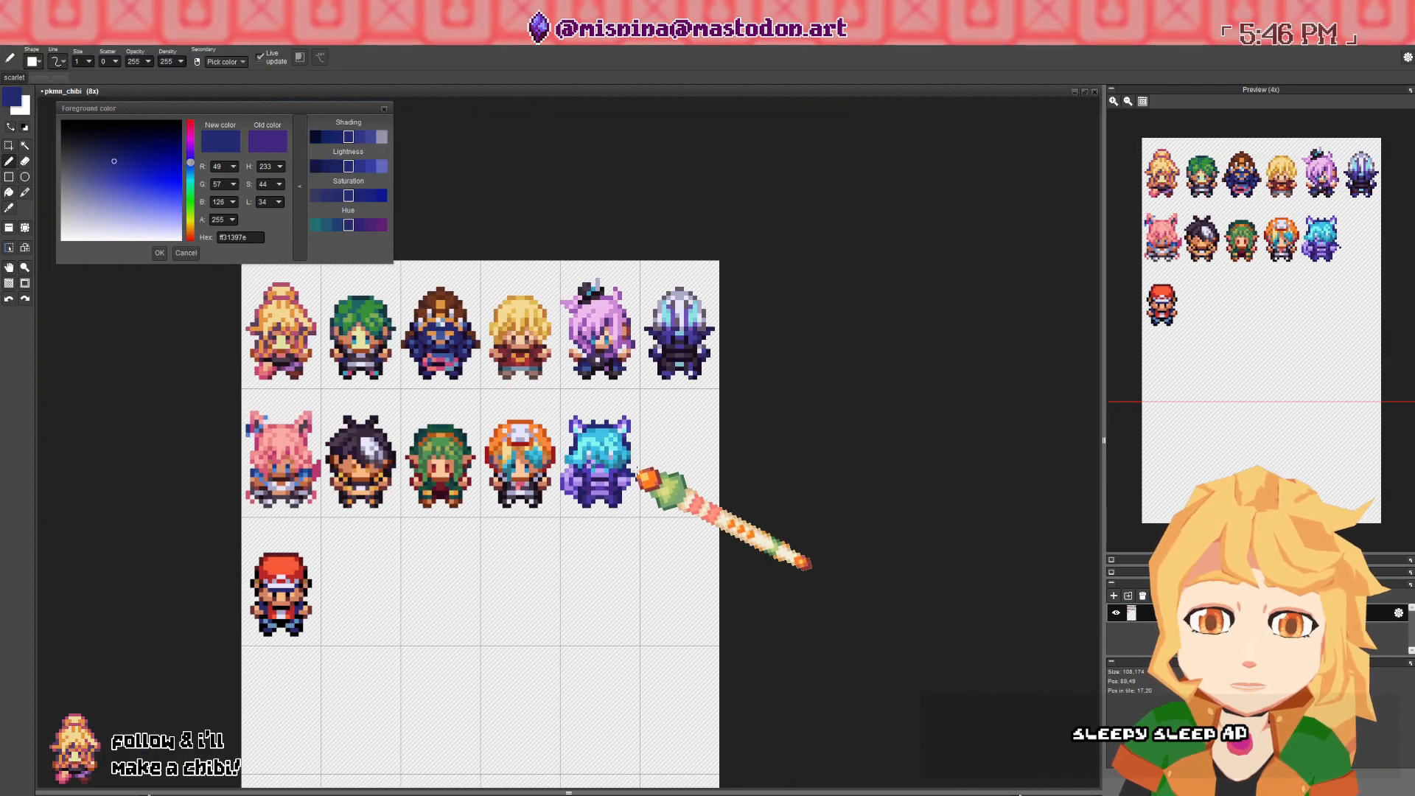
pyautogui.scroll(3, 610, 469)
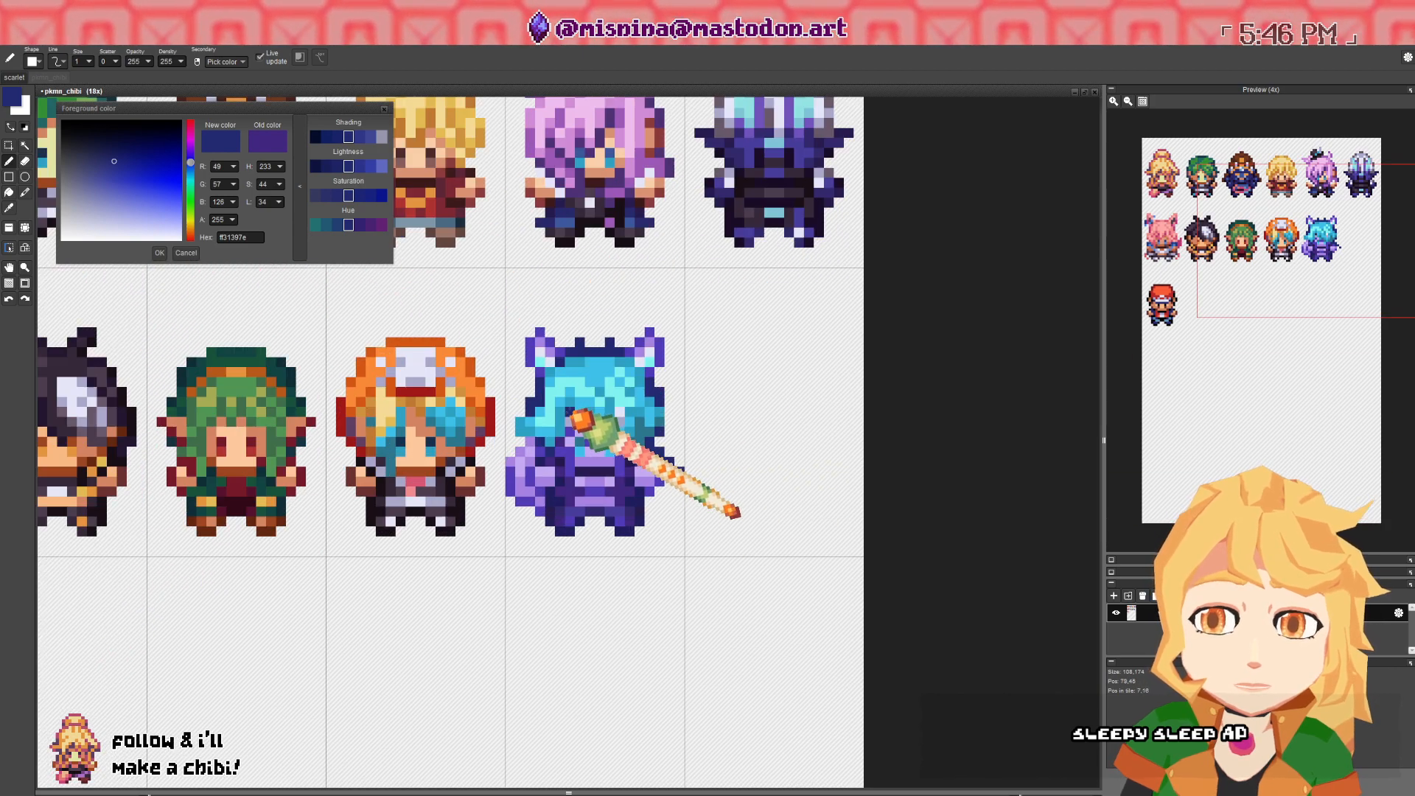
pyautogui.scroll(2, 597, 471)
# - Try light purple #af8de5 pixels just below the blue-haired chibi's fringe and undo the last pen stroke
pyautogui.rightClick(594, 462)
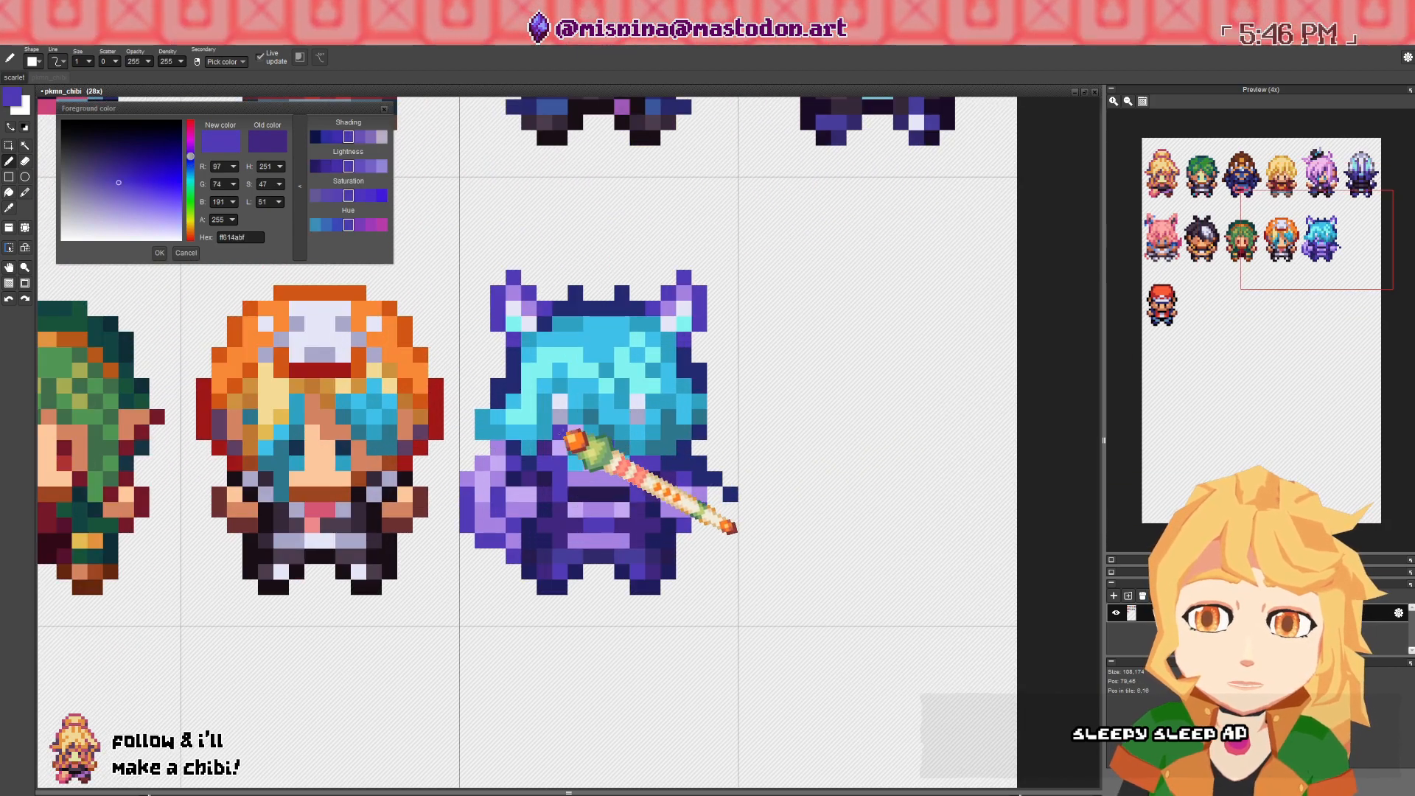
pyautogui.rightClick(576, 451)
pyautogui.scroll(-5, 570, 442)
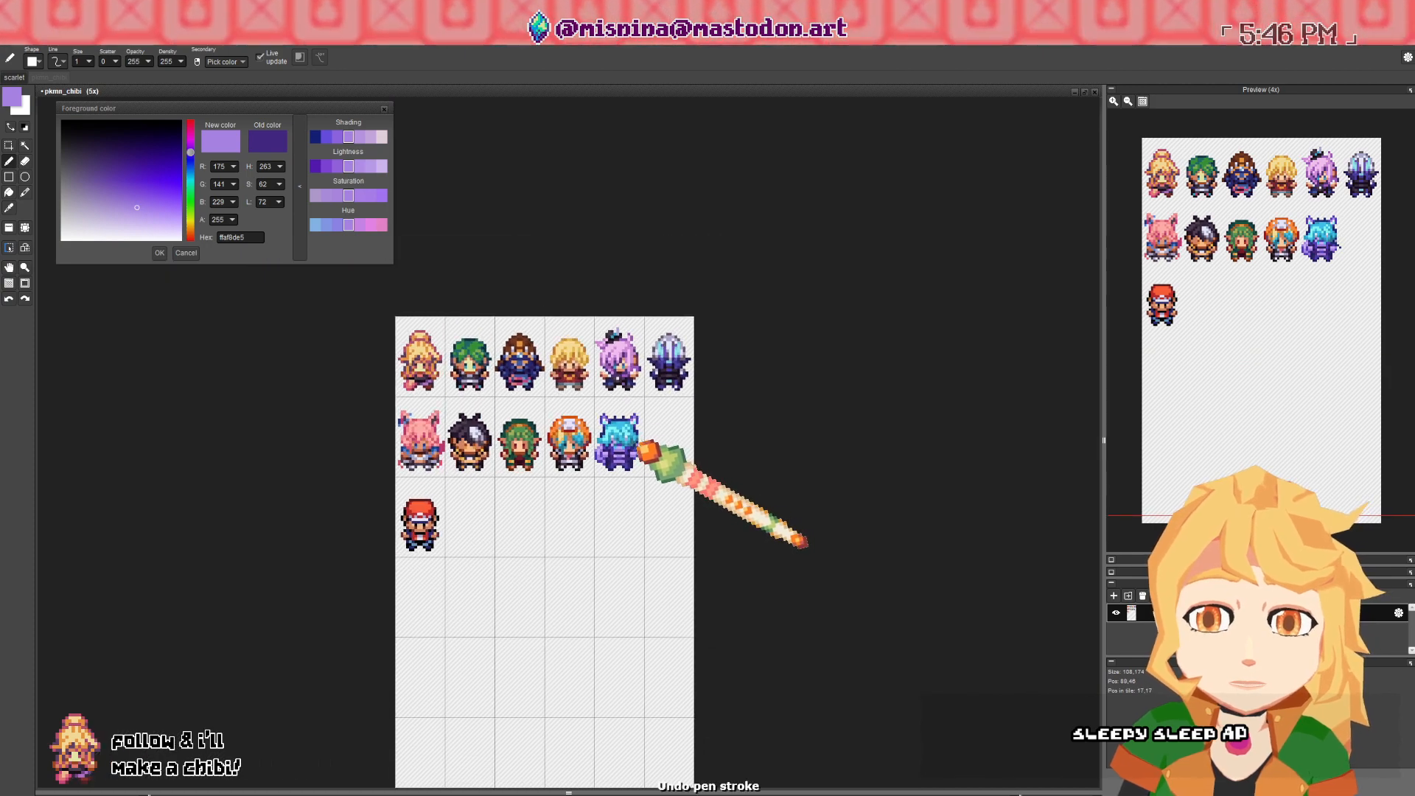
pyautogui.scroll(6, 642, 447)
# - Touch up the hair ends below the blue-haired chibi's face with cyan #4ec7ea and light aqua #8ef5f1
pyautogui.rightClick(570, 458)
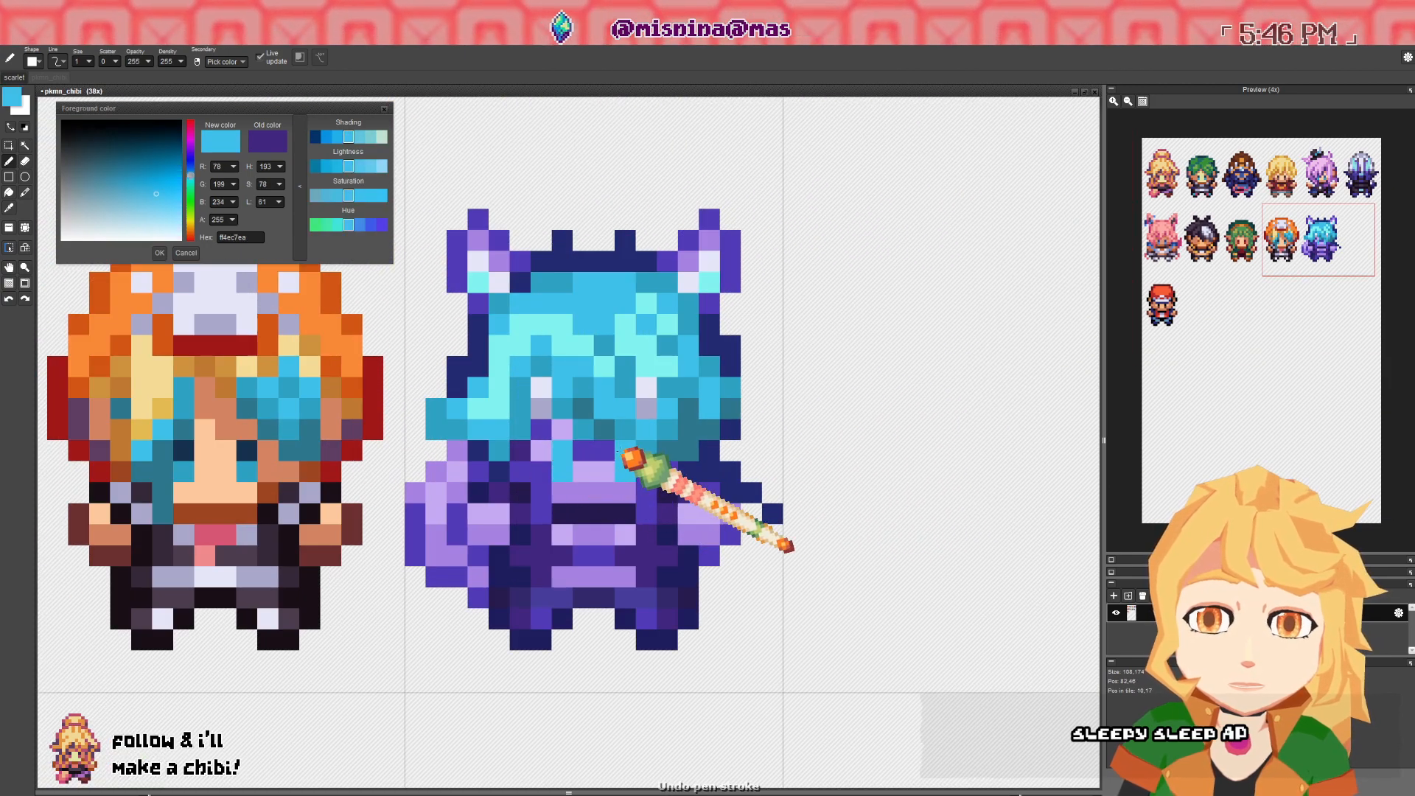
pyautogui.scroll(-6, 623, 451)
pyautogui.scroll(5, 708, 442)
pyautogui.rightClick(655, 407)
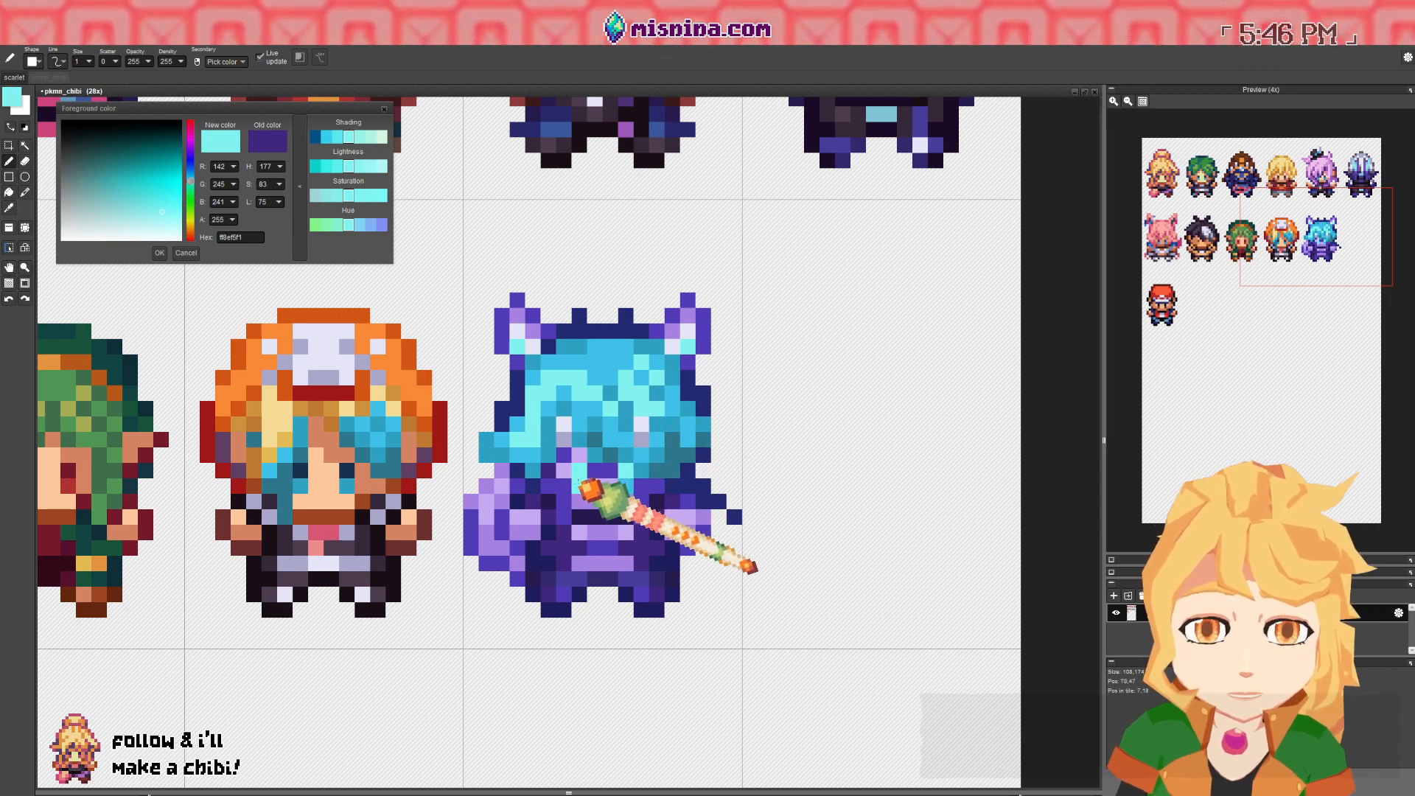
pyautogui.scroll(-5, 627, 485)
pyautogui.scroll(5, 669, 501)
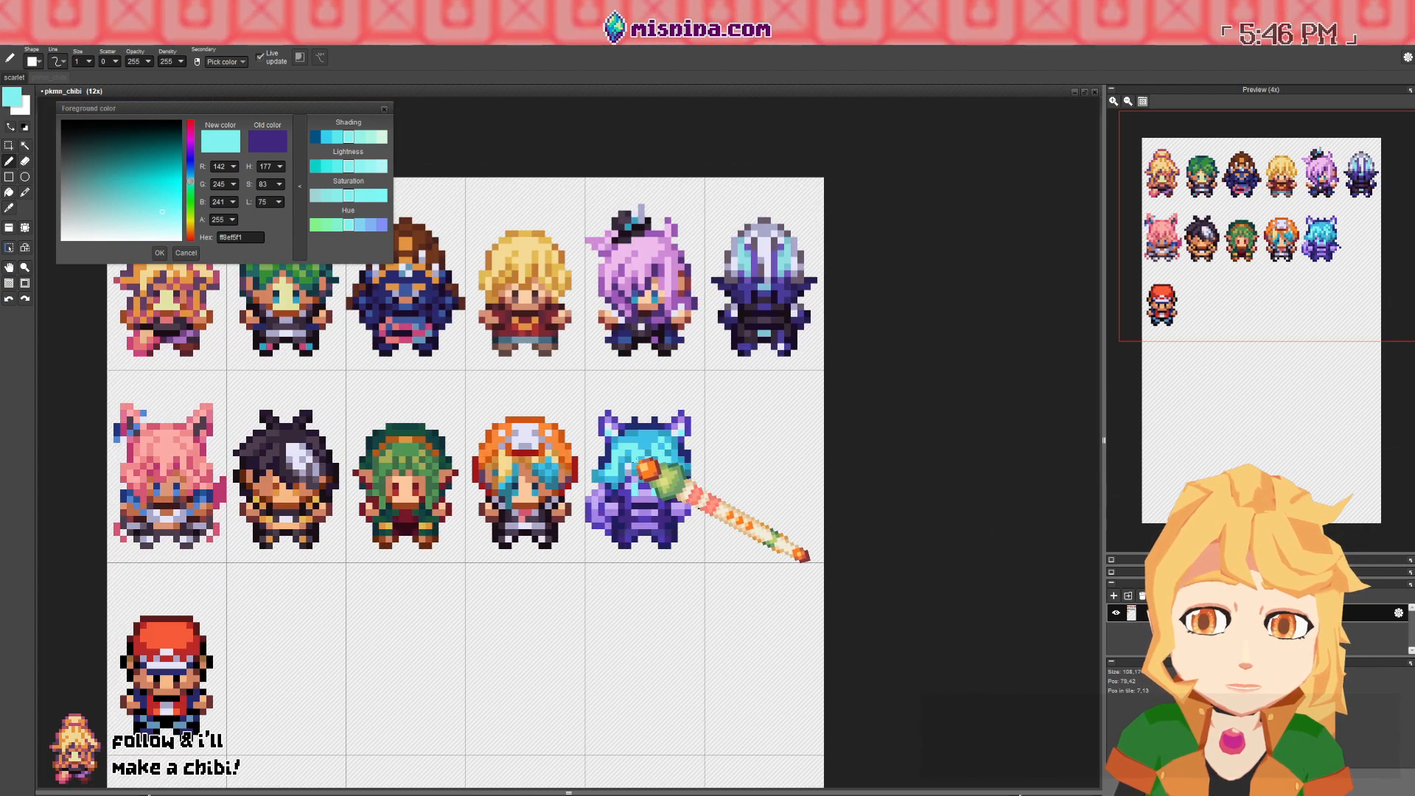
pyautogui.rightClick(678, 471)
pyautogui.scroll(-5, 652, 527)
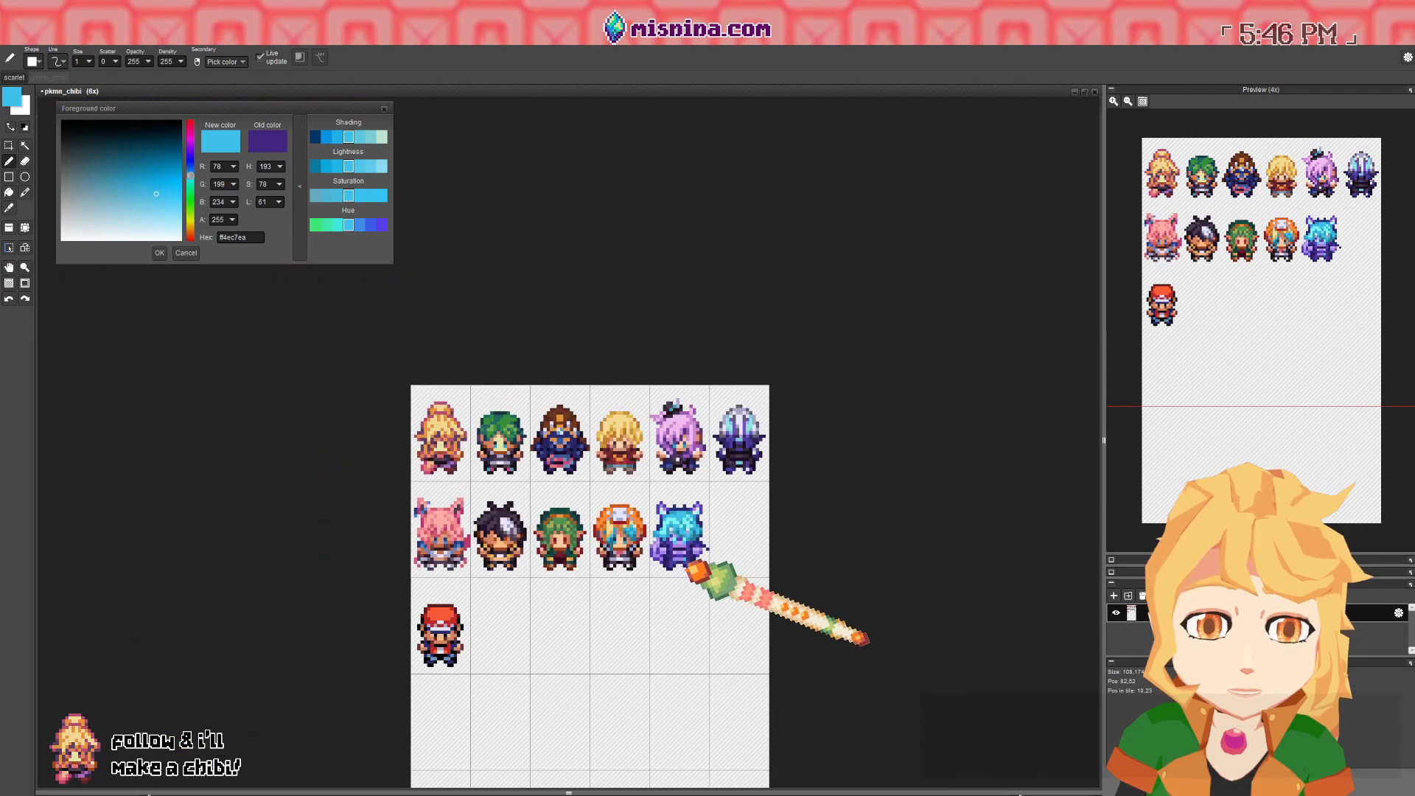
# - Save the pkmn_chibi sheet
pyautogui.press('e')
pyautogui.hotkey('ctrl', 's')
pyautogui.moveTo(654, 507); pyautogui.dragTo(594, 472)
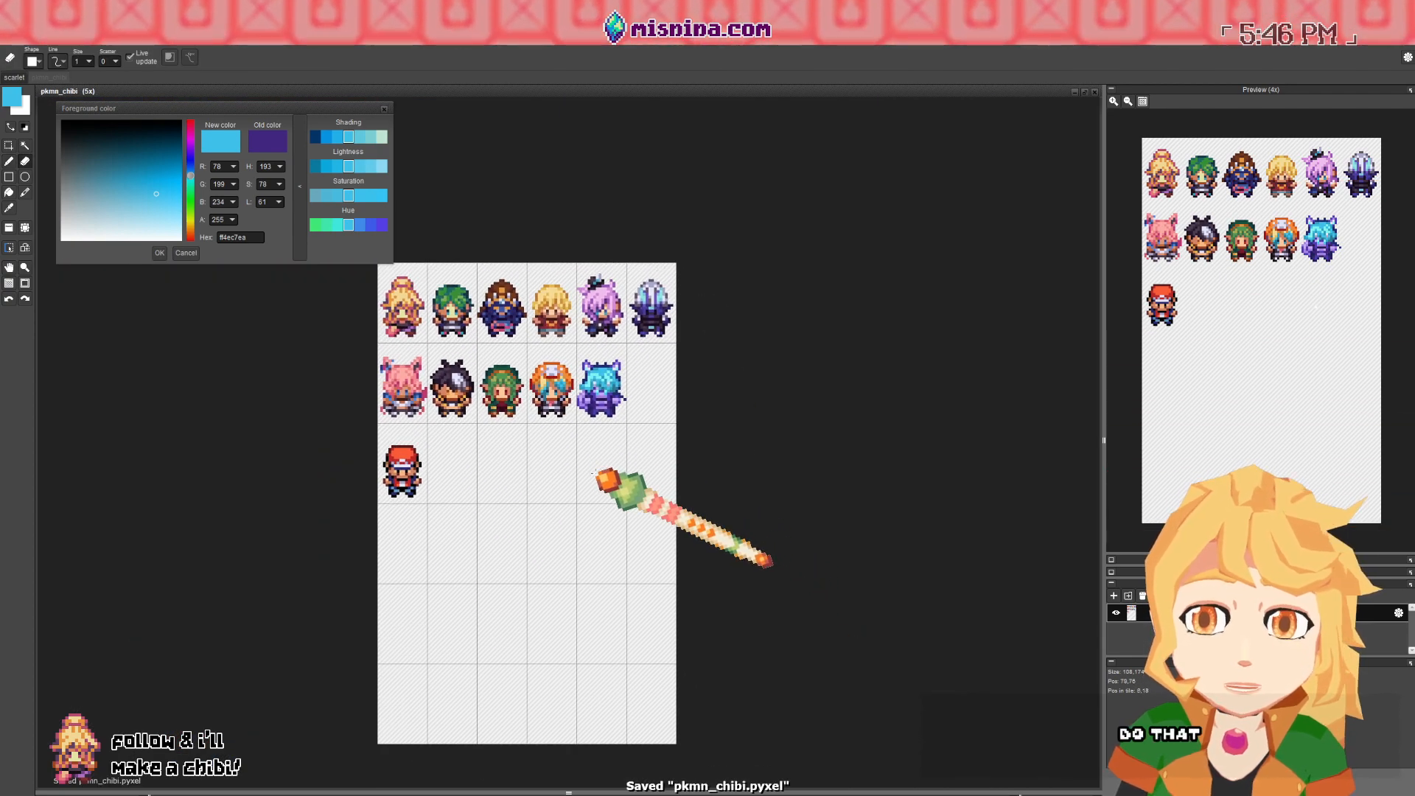
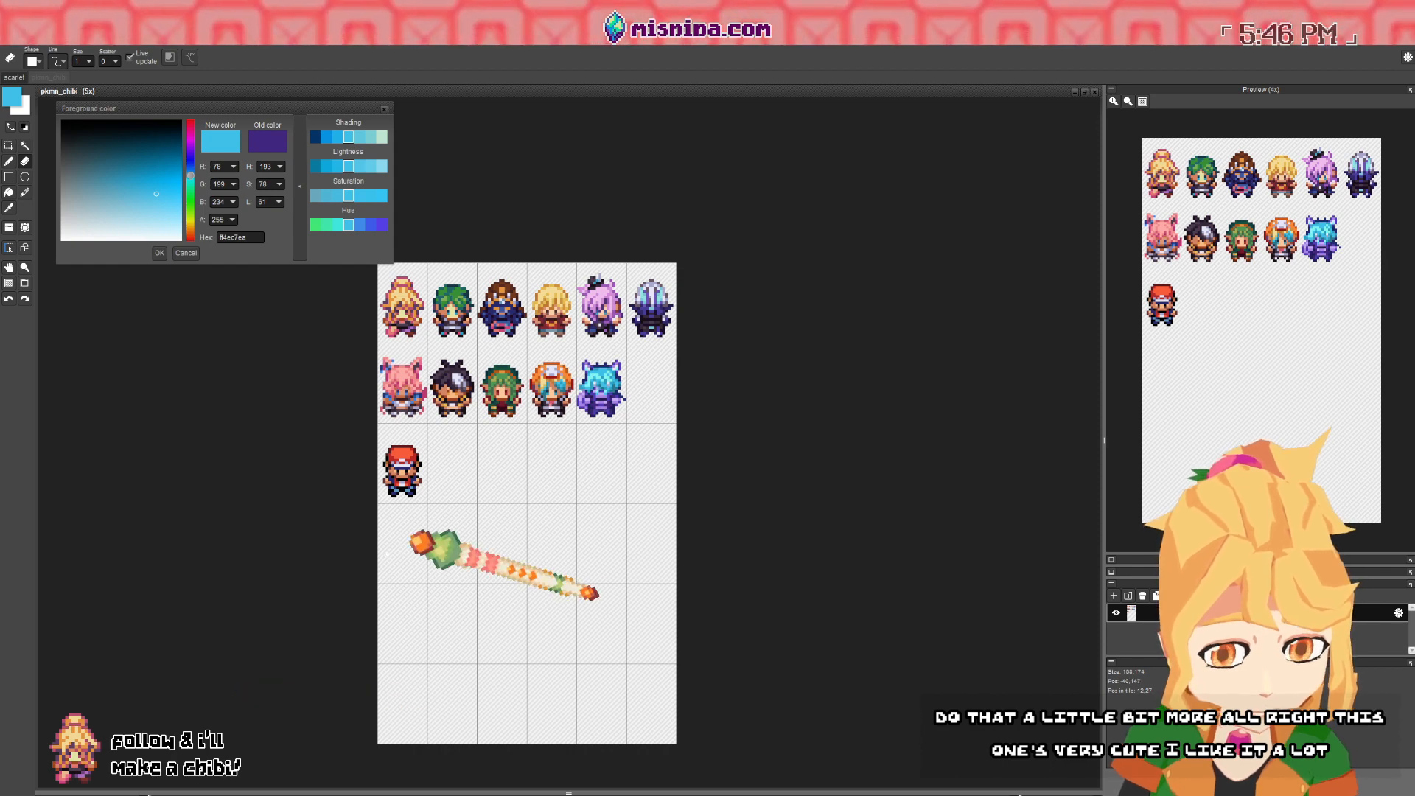
pyautogui.scroll(2, 667, 449)
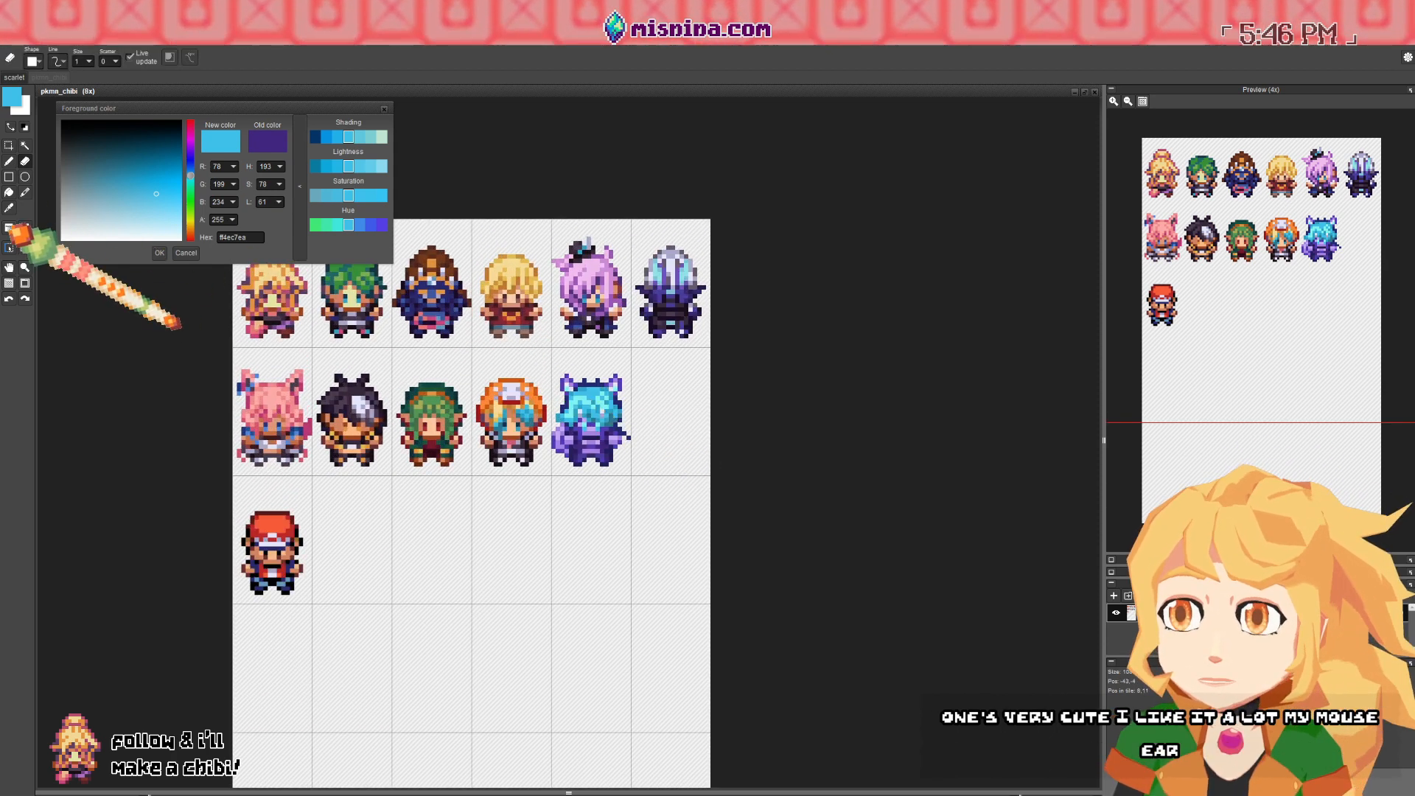
# - Save the sheet again and copy the blonde bun-haired chibi tile into the empty last cell of the second row
pyautogui.press('t')
pyautogui.hotkey('ctrl', 's')
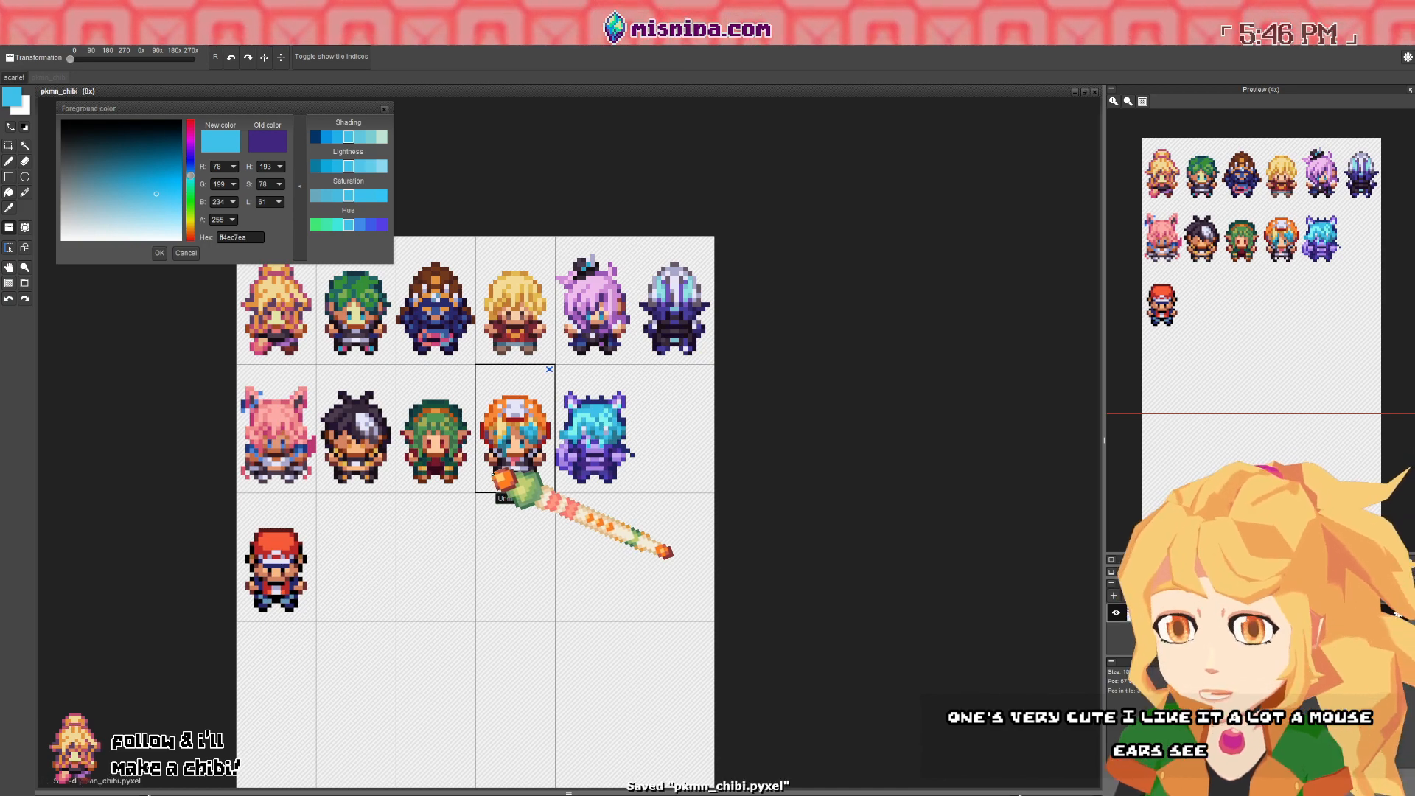
pyautogui.moveTo(506, 468); pyautogui.dragTo(559, 490)
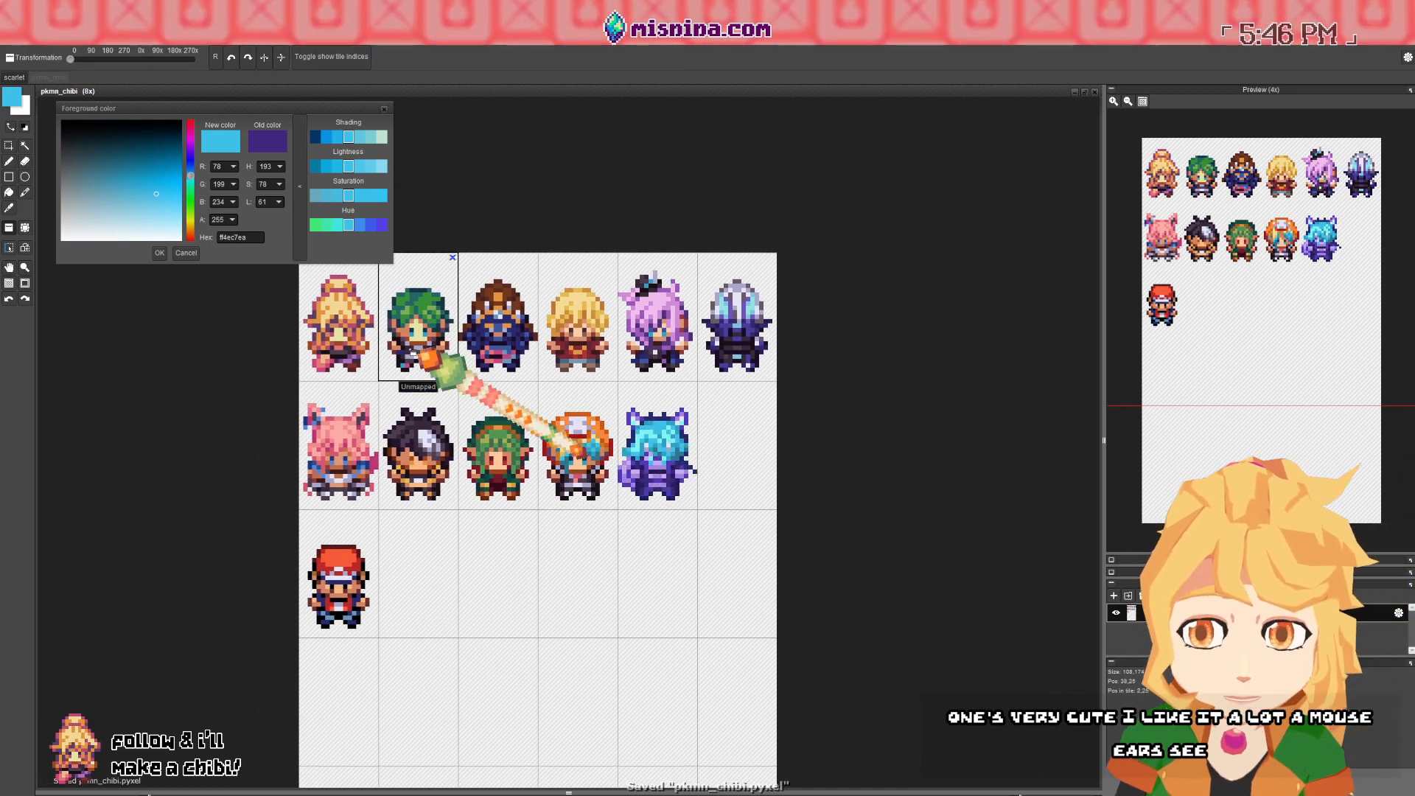
pyautogui.rightClick(356, 336)
pyautogui.click(727, 445)
pyautogui.moveTo(725, 451); pyautogui.dragTo(611, 425)
pyautogui.press('b')
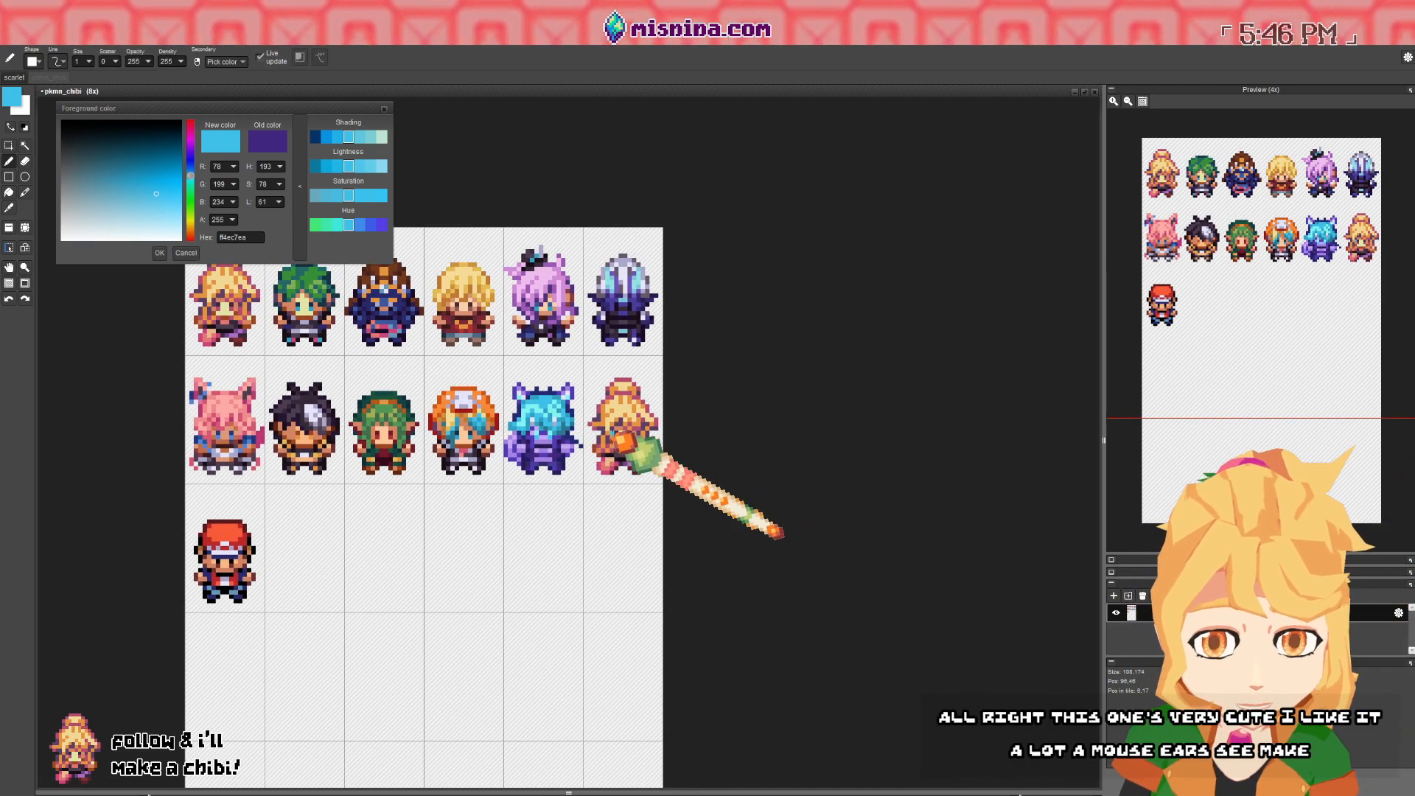
# - Repaint the copied blonde chibi's face with skin shade #db9071 and edge both sides of it in brown #a85431
pyautogui.scroll(5, 623, 441)
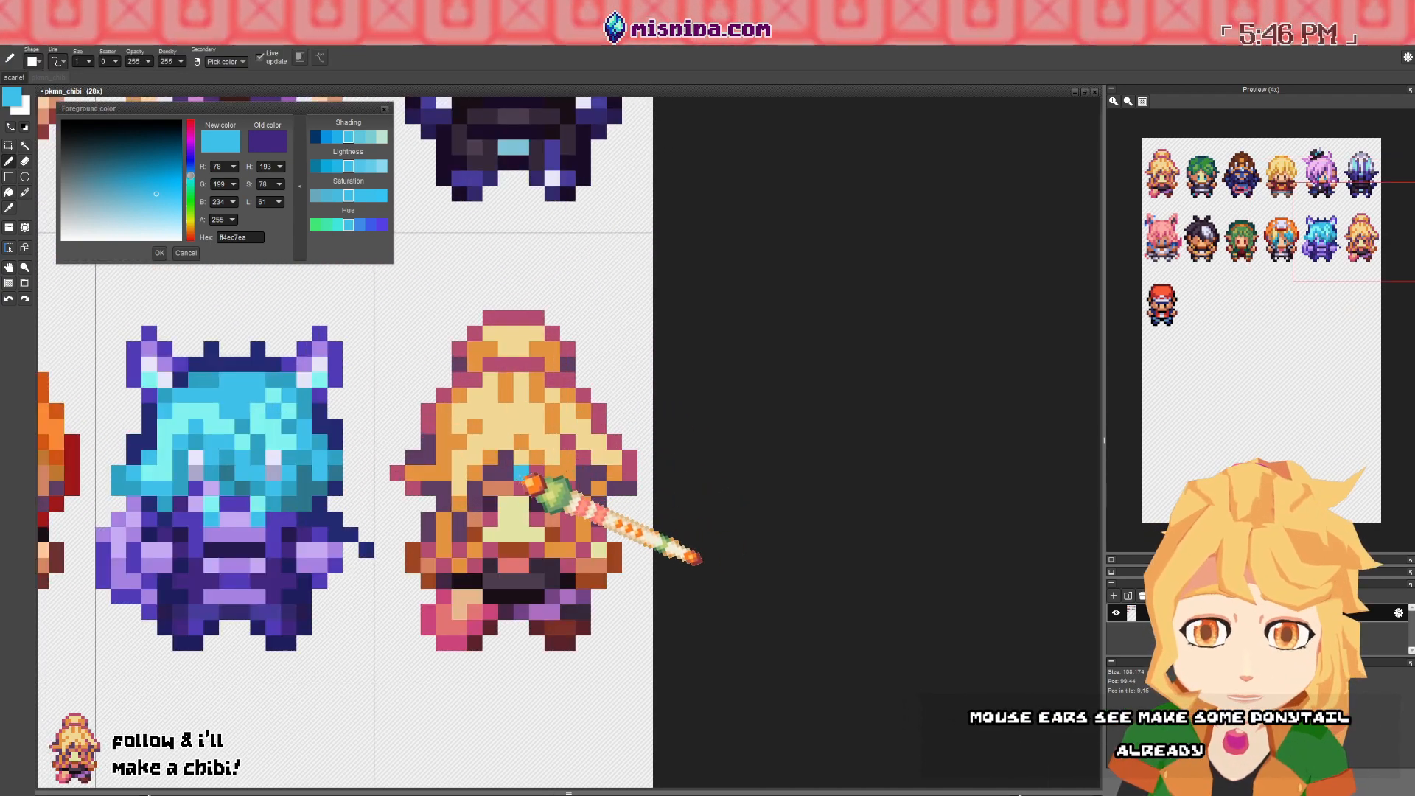
pyautogui.rightClick(507, 483)
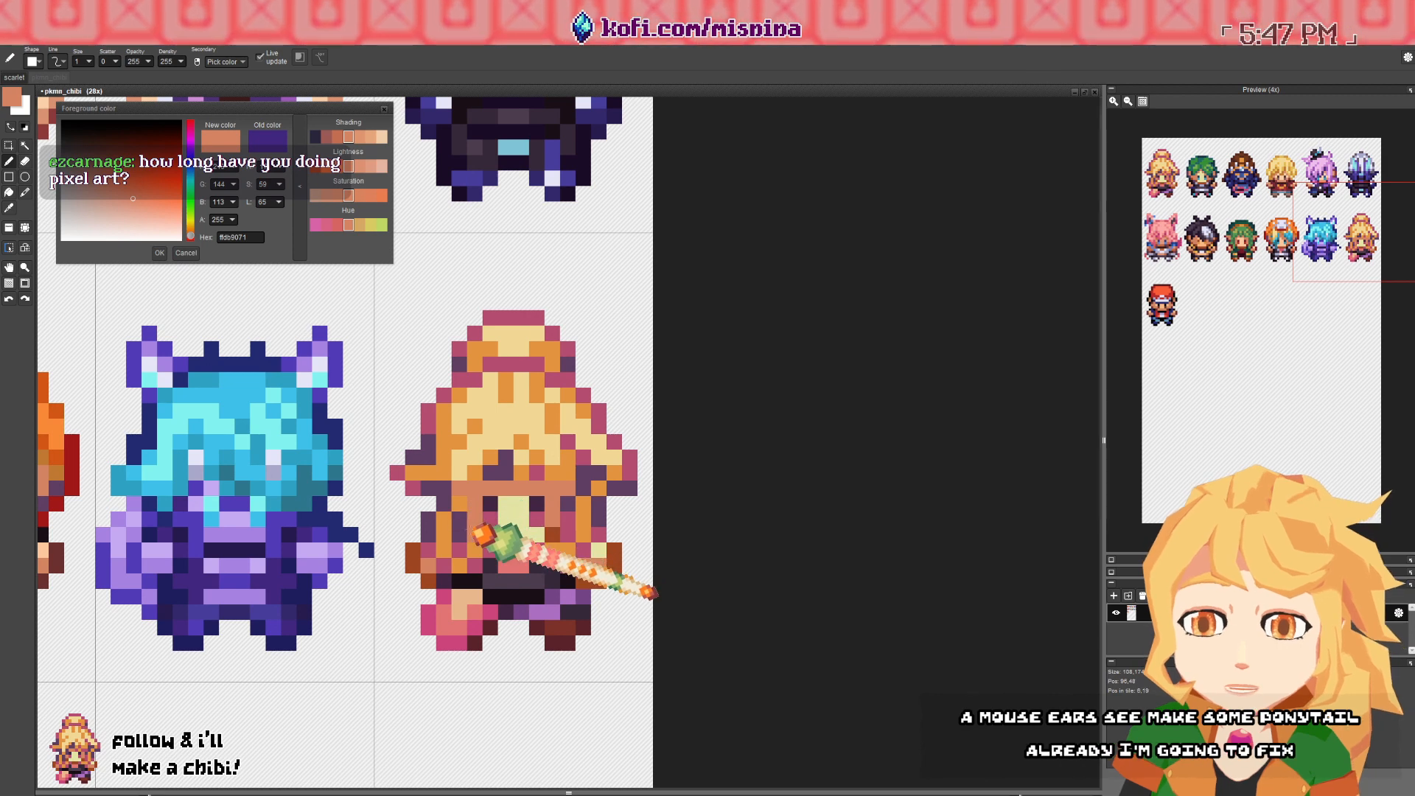
pyautogui.rightClick(474, 532)
pyautogui.moveTo(462, 518); pyautogui.dragTo(463, 493)
pyautogui.click(587, 522)
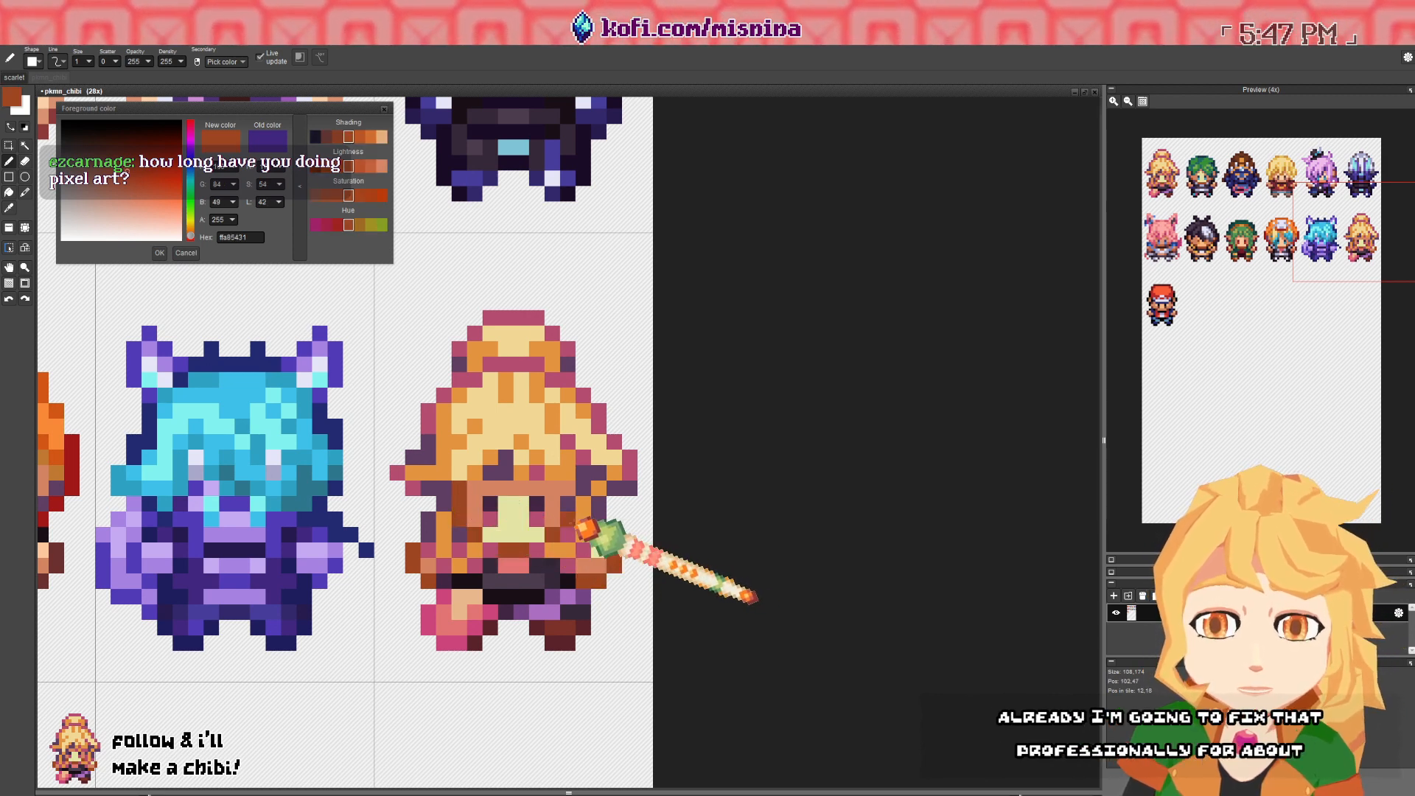
# - Rework the blonde chibi's fringe above the face with pink #bc5b7d, orange #e89e4f and pale yellow #f3dca0
pyautogui.rightClick(514, 517)
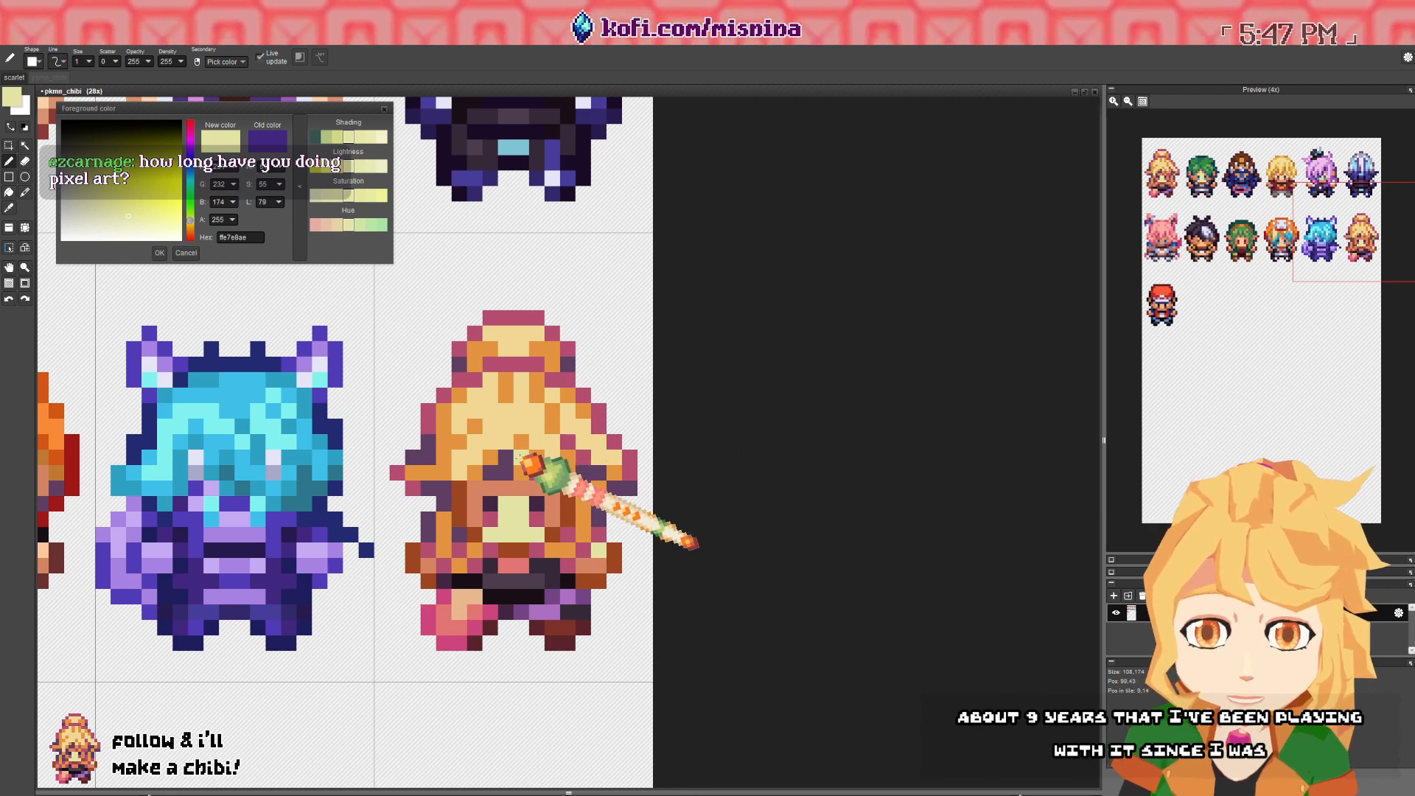
pyautogui.rightClick(514, 472)
pyautogui.rightClick(510, 474)
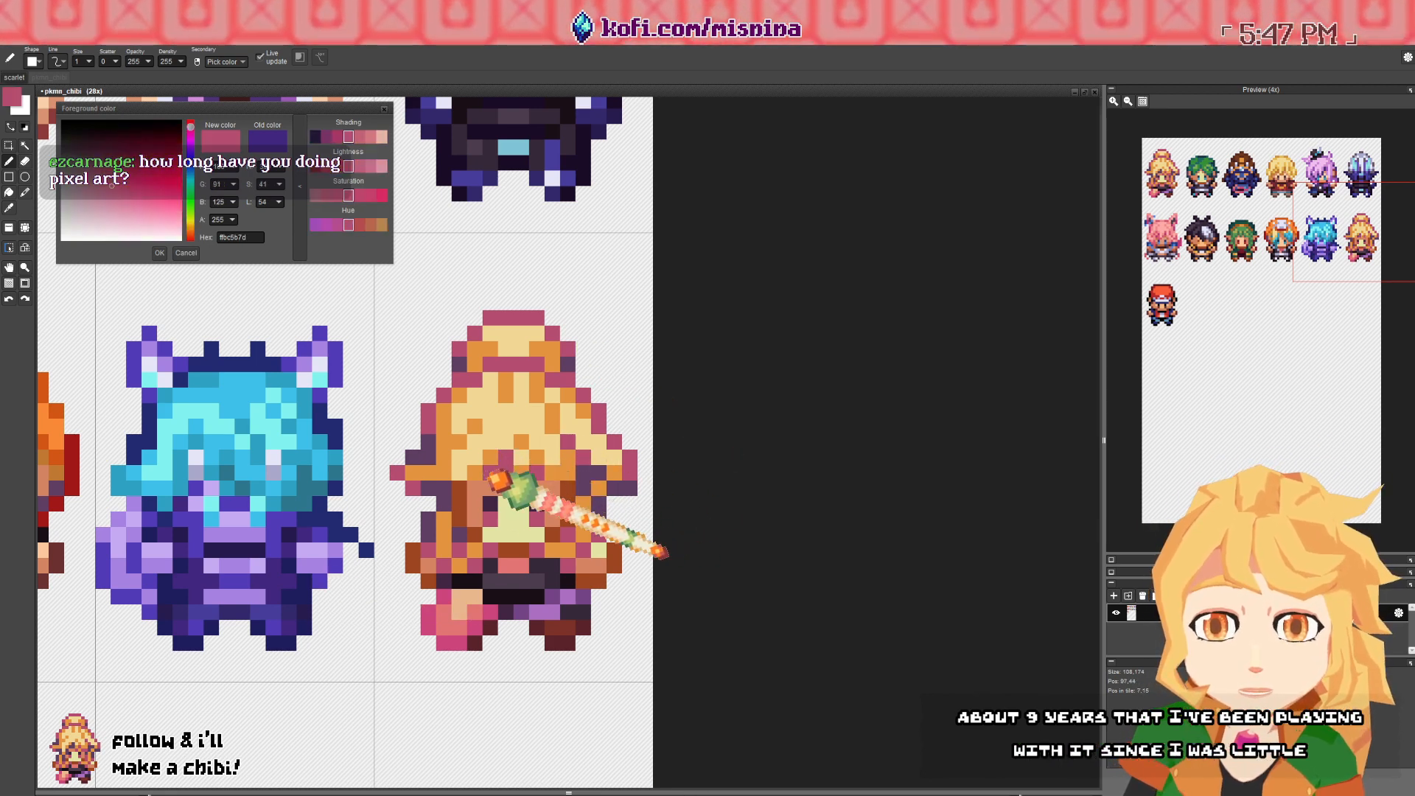
pyautogui.rightClick(501, 463)
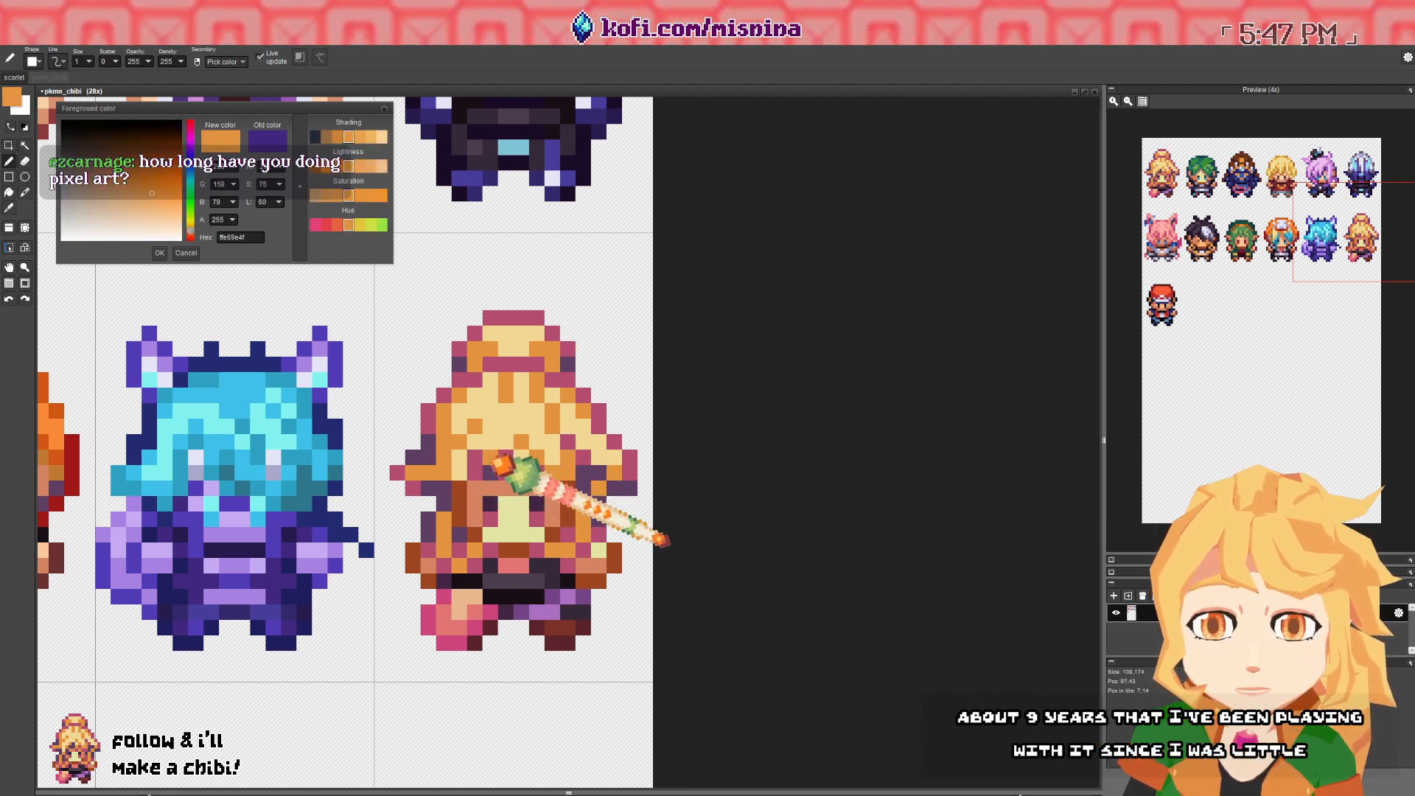
pyautogui.rightClick(546, 453)
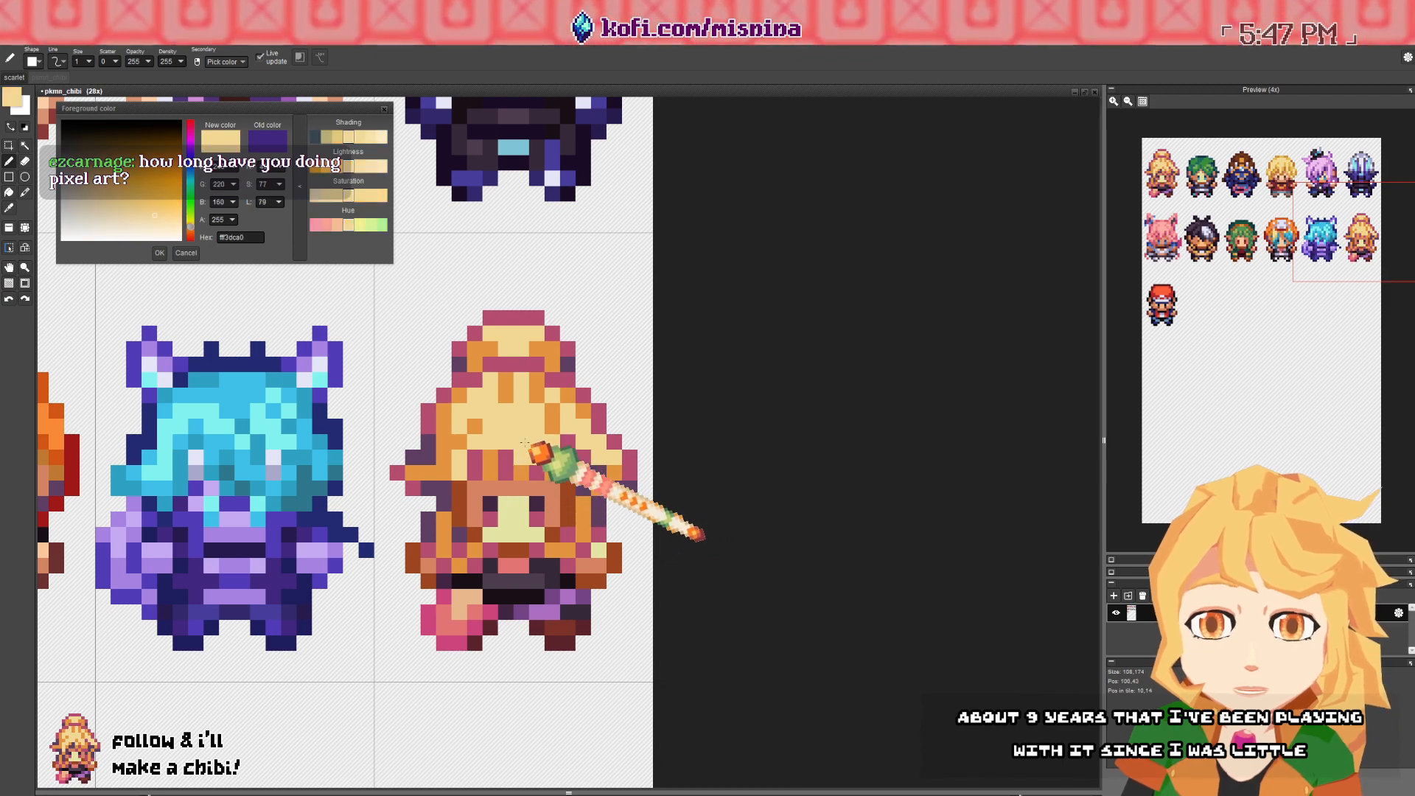
pyautogui.rightClick(509, 461)
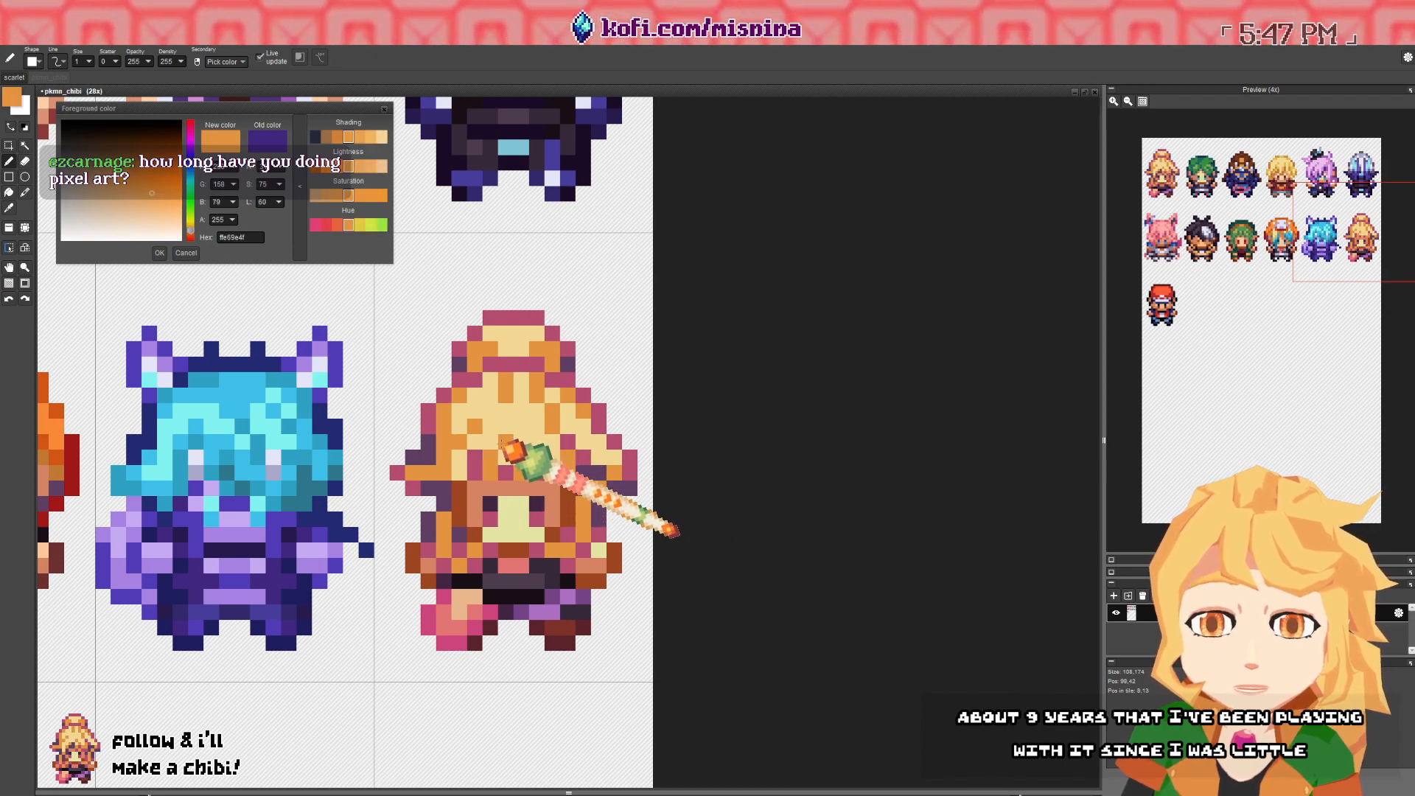
# - Paint a horn in the middle of the blonde chibi's forehead in pale #e7e8ae, shaded with skin tone #db9071
pyautogui.scroll(-4, 474, 421)
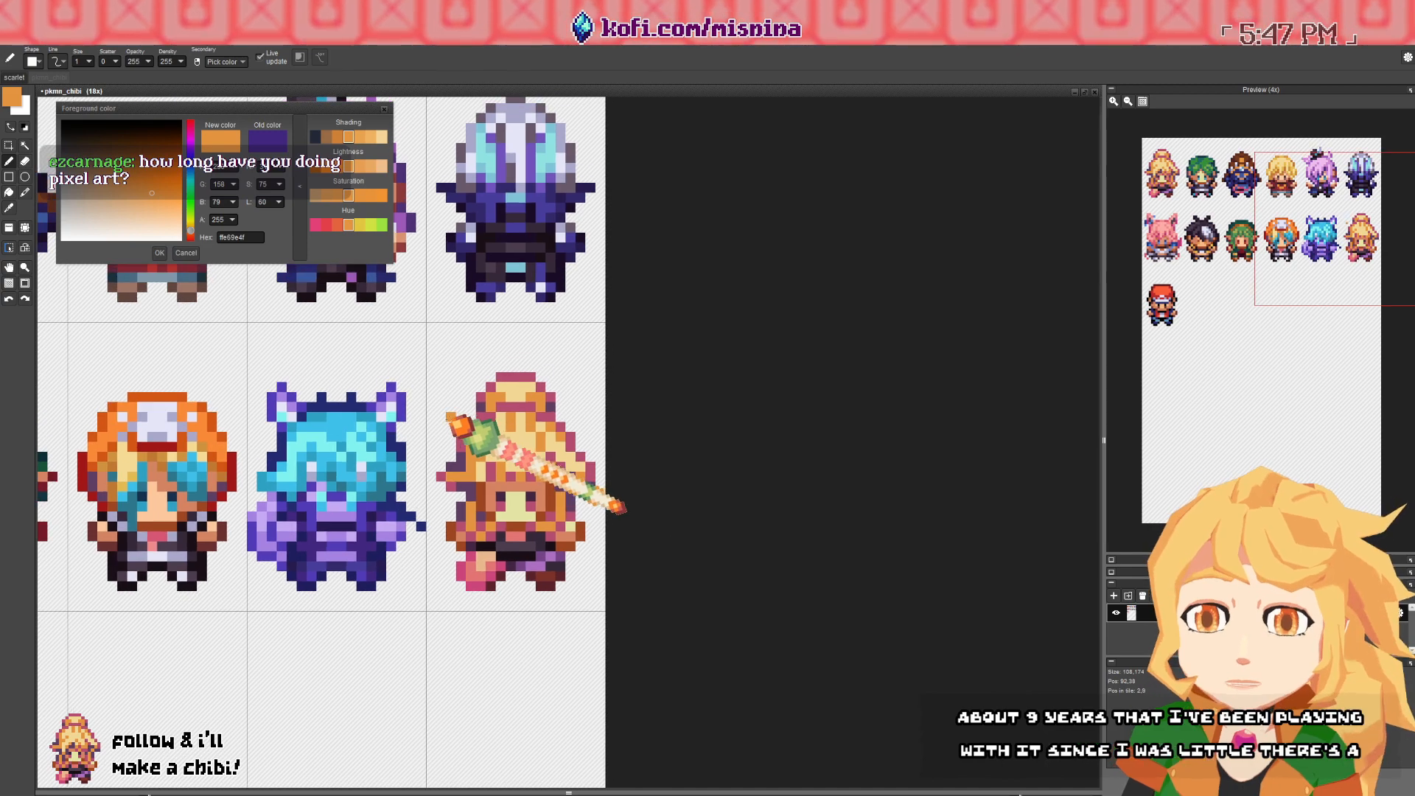
pyautogui.scroll(4, 470, 424)
pyautogui.rightClick(483, 472)
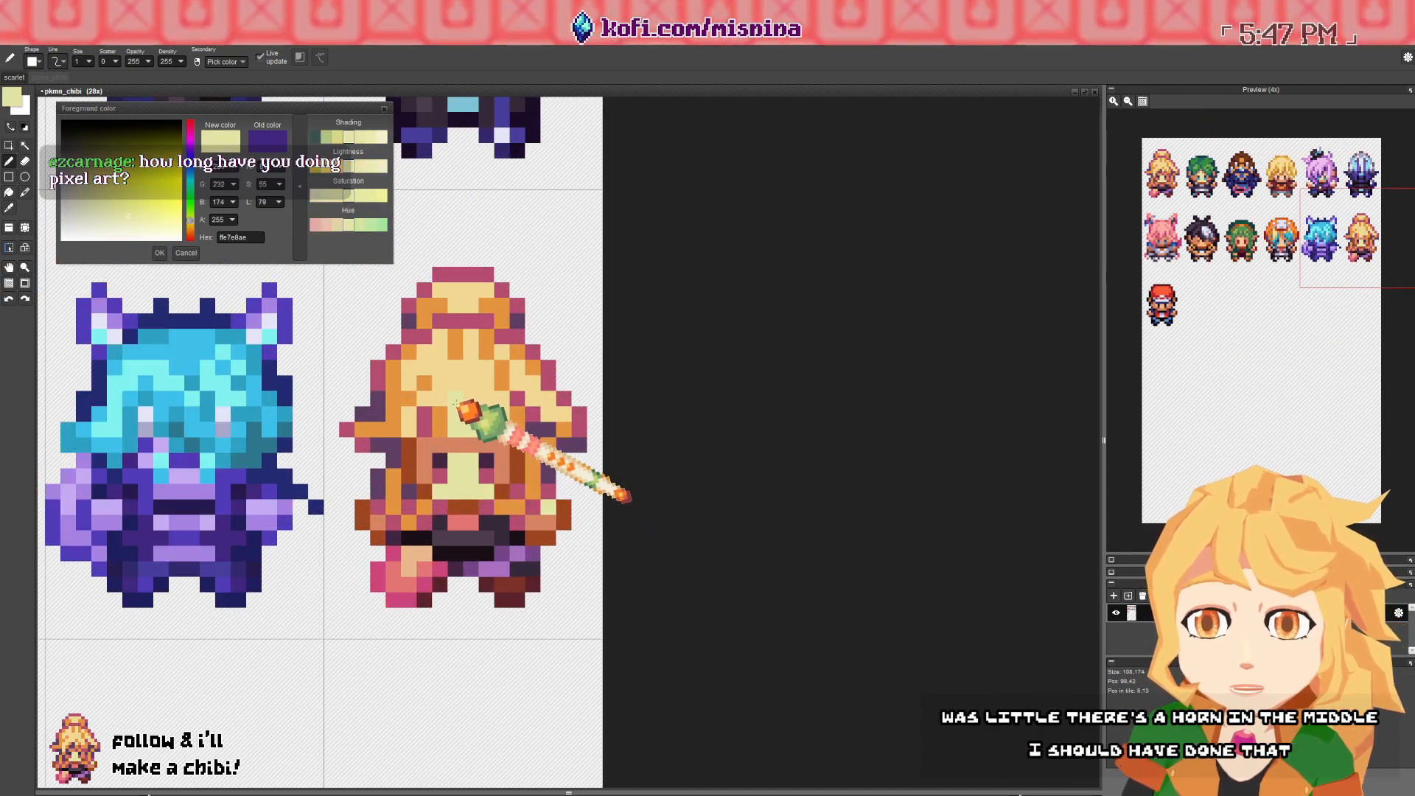
pyautogui.rightClick(446, 426)
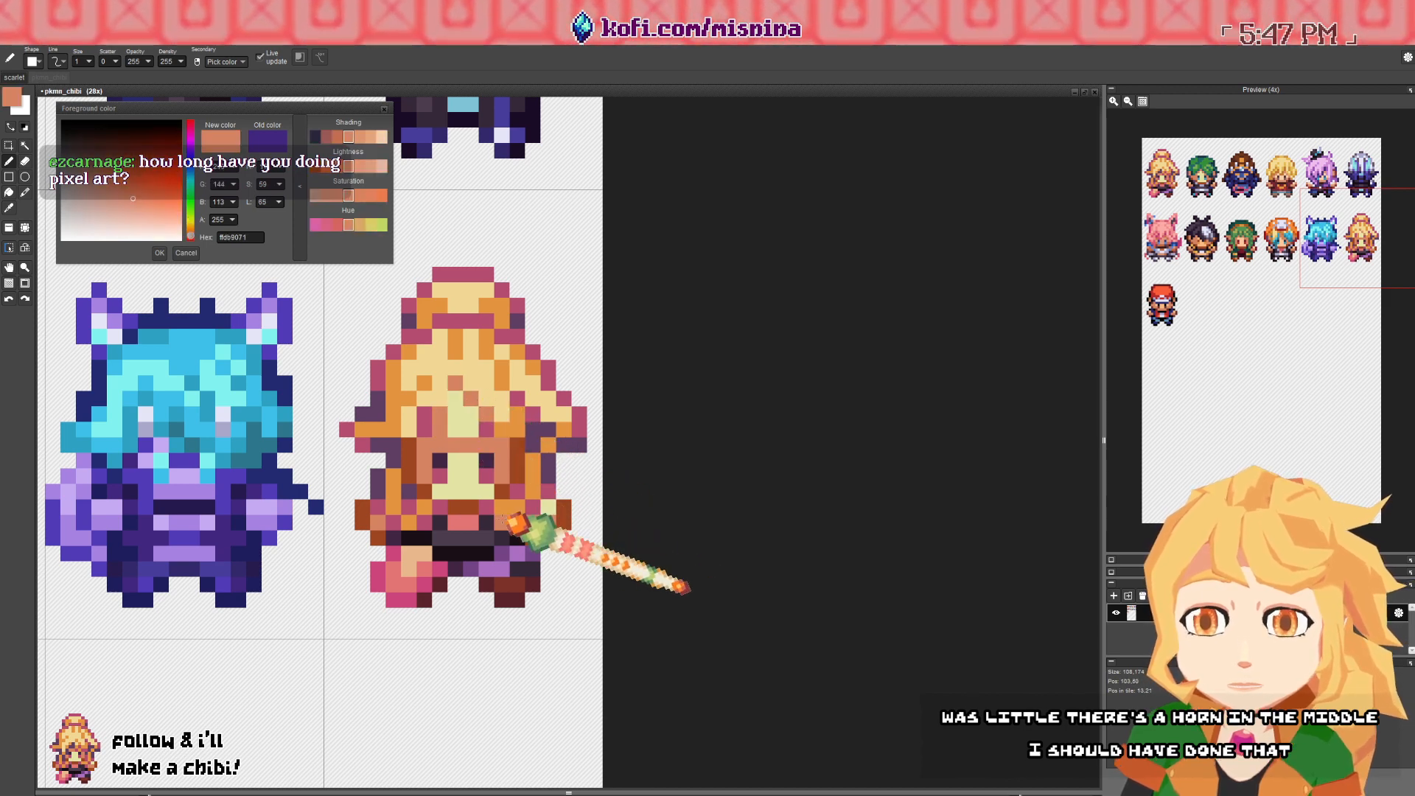
pyautogui.scroll(-2, 448, 425)
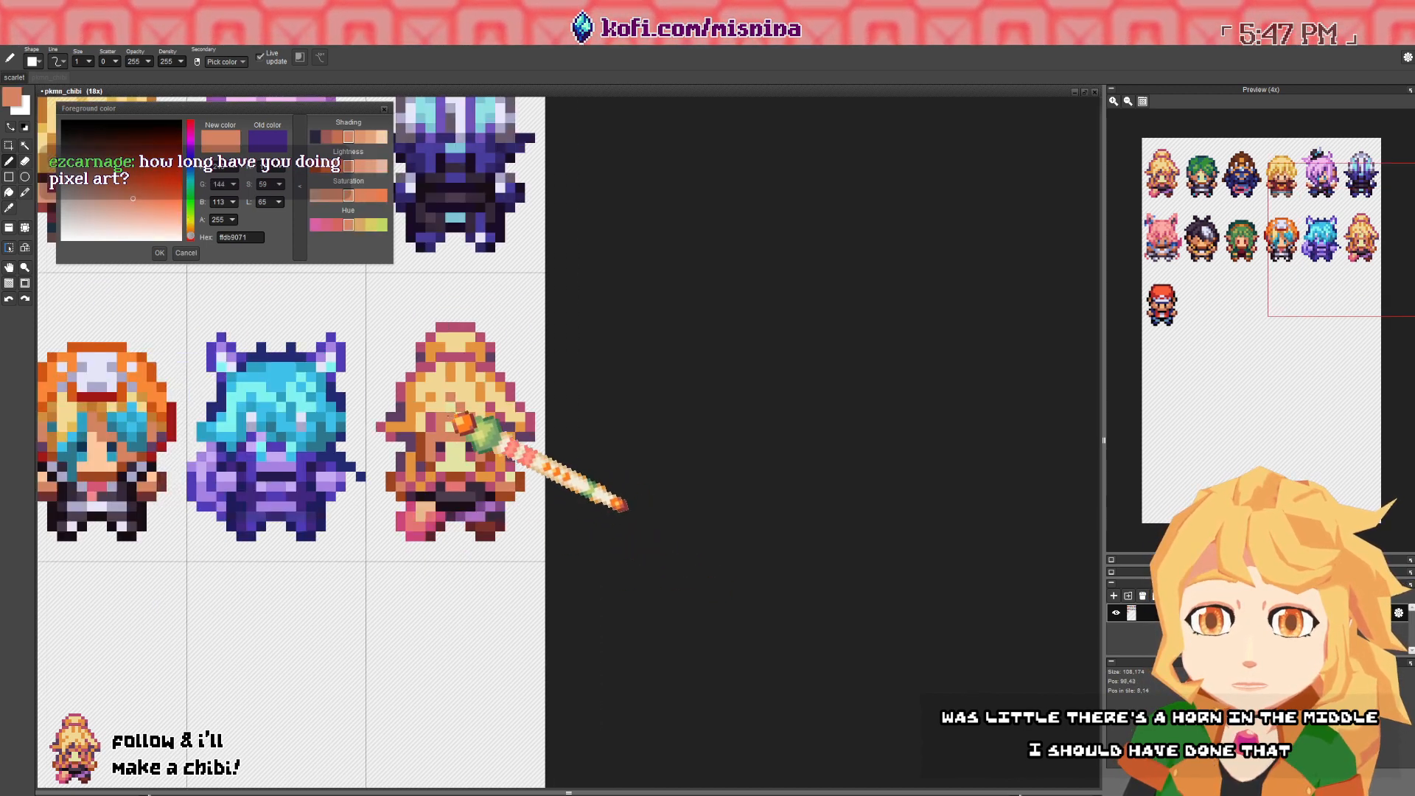
pyautogui.scroll(2, 447, 411)
pyautogui.rightClick(459, 440)
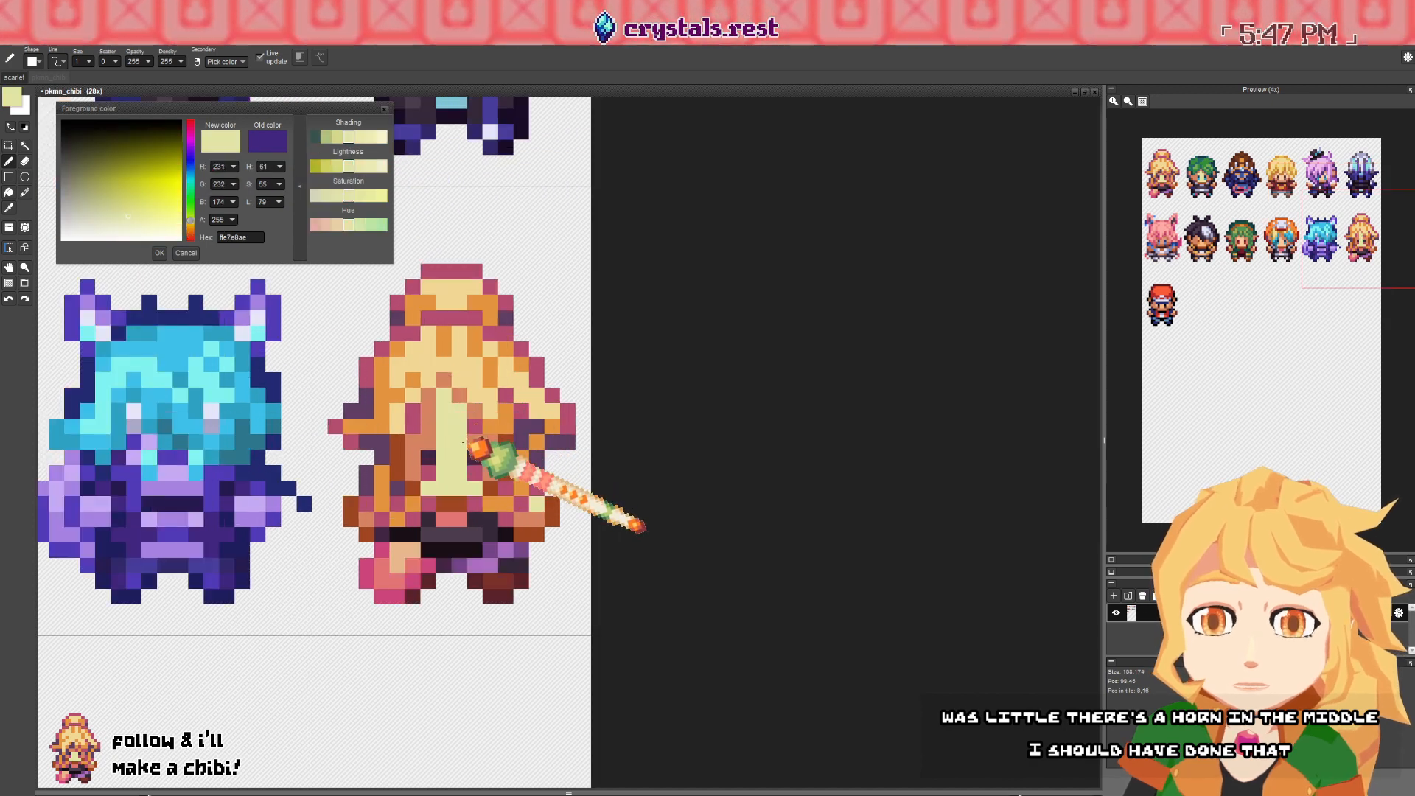
pyautogui.rightClick(476, 442)
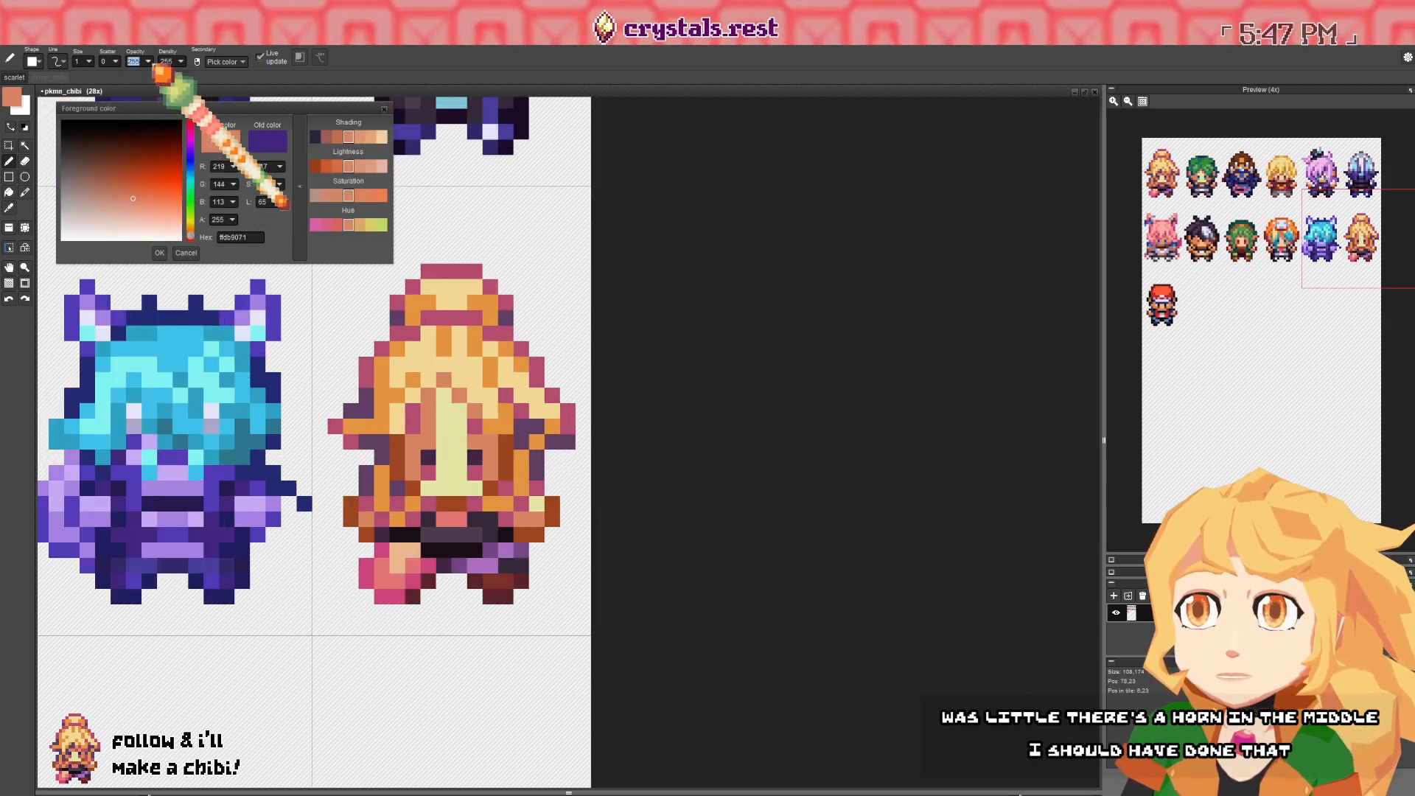
# - Lower the pen opacity to blend a mid skin tone, then soften the horn and face shading with #e1bf91
pyautogui.moveTo(149, 64)
pyautogui.mouseDown()
pyautogui.moveTo(124, 65)
pyautogui.moveTo(458, 93)
pyautogui.mouseUp()
pyautogui.click(443, 437)
pyautogui.rightClick(444, 426)
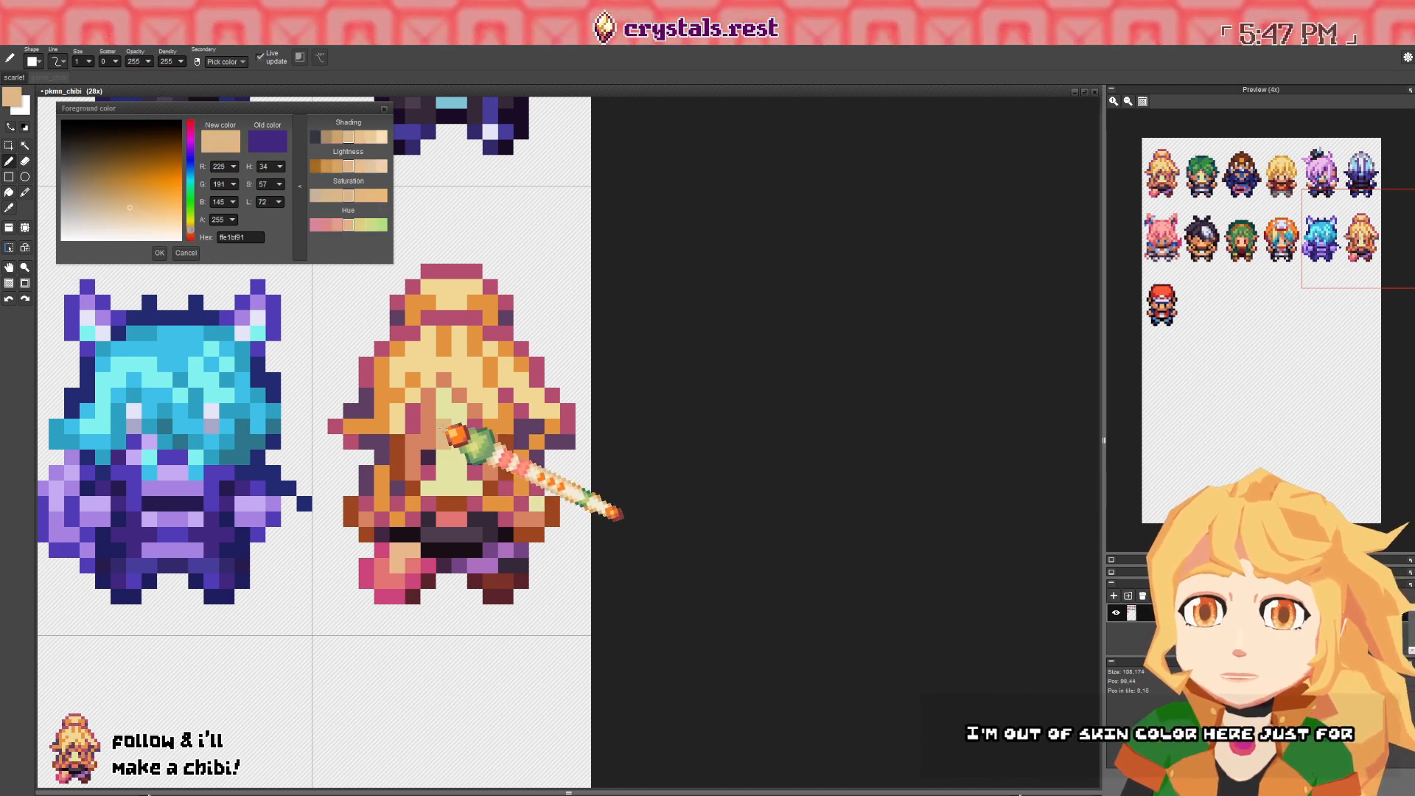
pyautogui.click(428, 442)
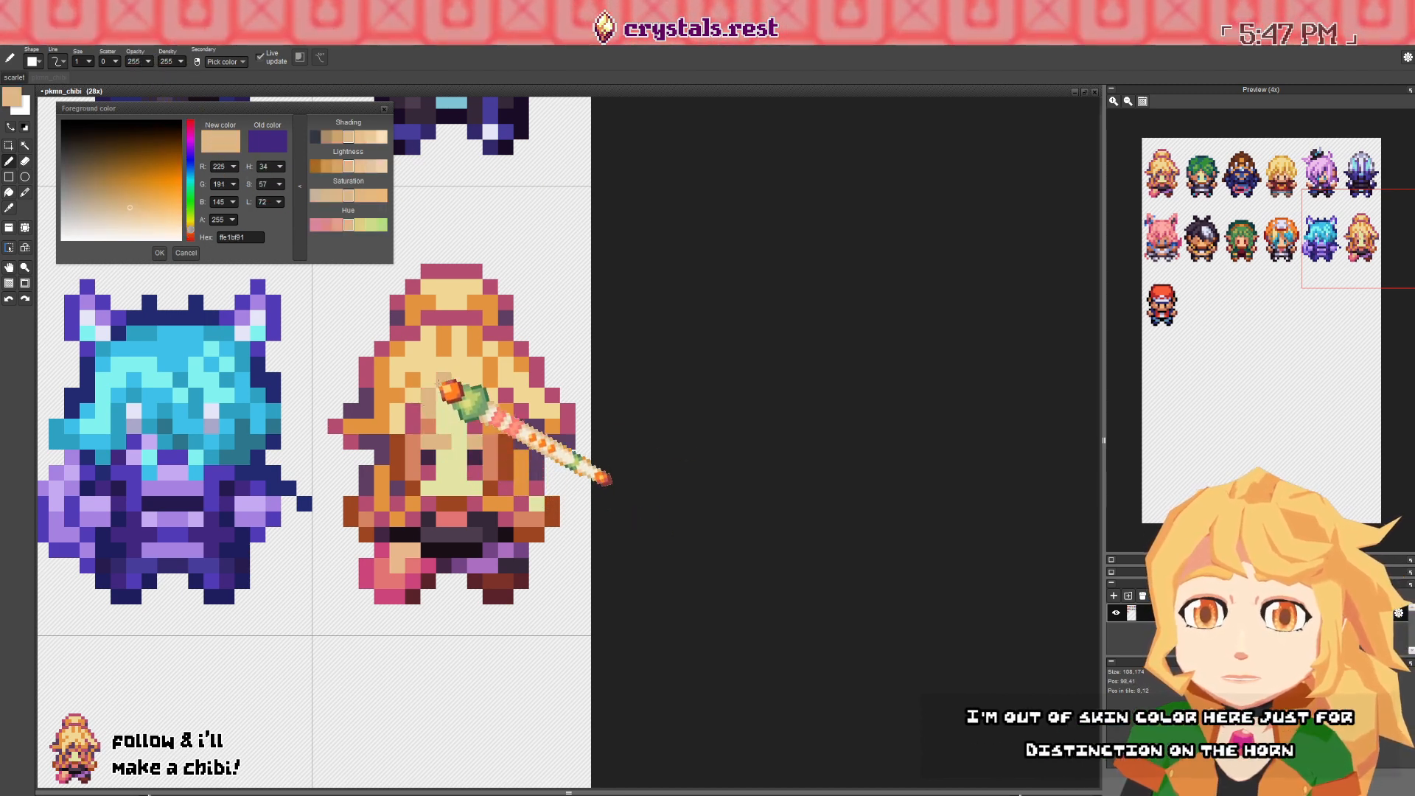
pyautogui.moveTo(449, 424); pyautogui.dragTo(457, 418)
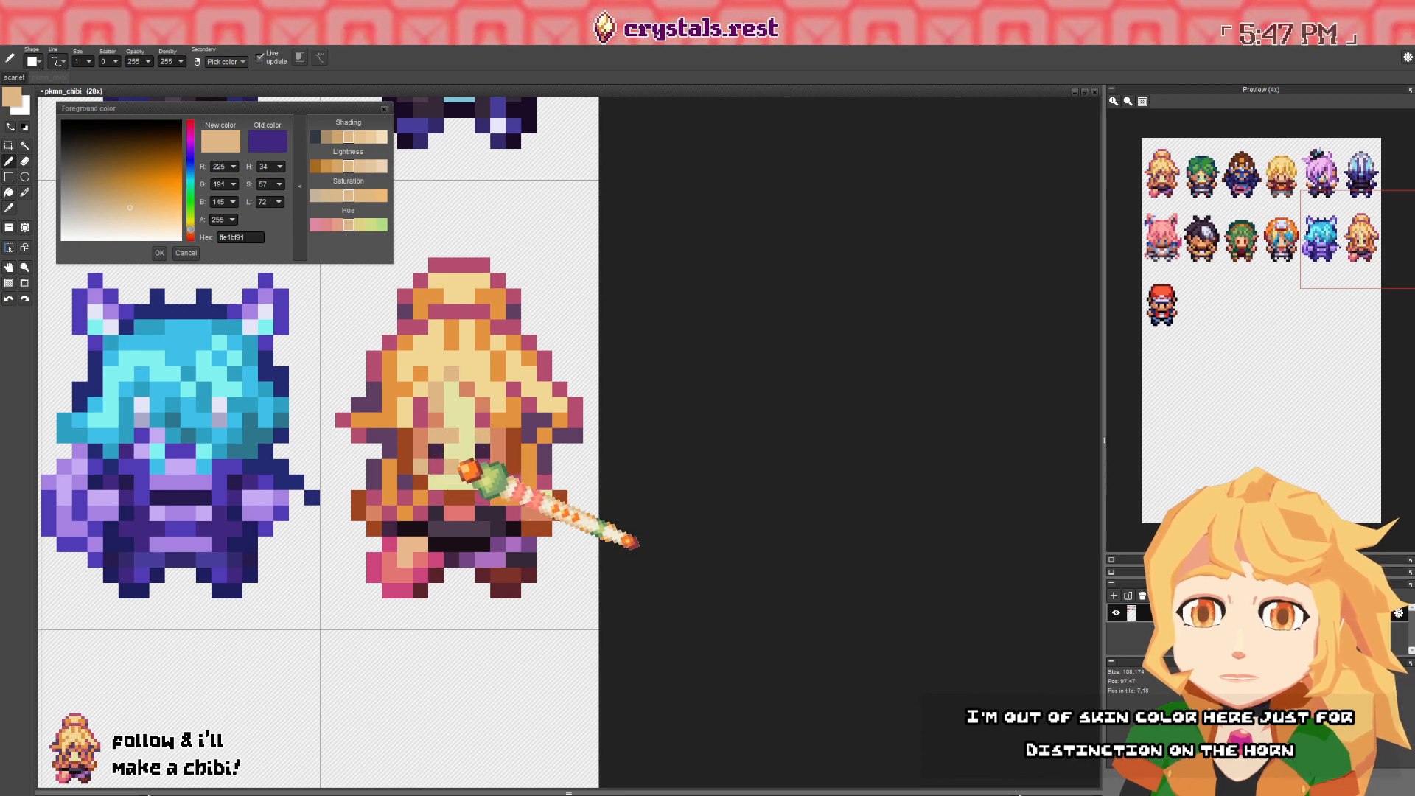
pyautogui.moveTo(429, 473); pyautogui.dragTo(436, 443)
pyautogui.scroll(-2, 436, 440)
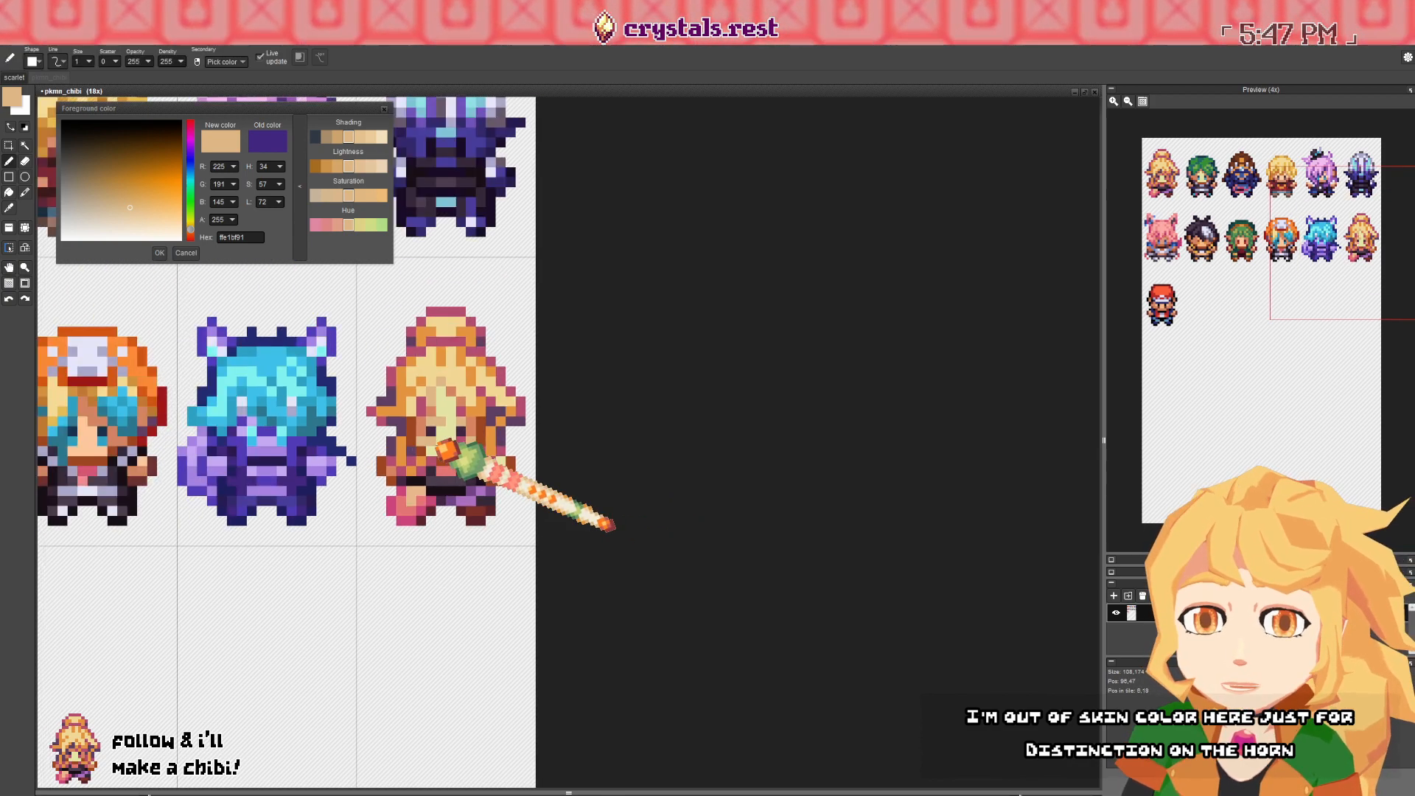
pyautogui.scroll(2, 472, 458)
# - Touch up pixels around the blonde chibi's hands and side hair with skin tone #db9071 and brown #a85431
pyautogui.click(407, 471)
pyautogui.click(371, 477)
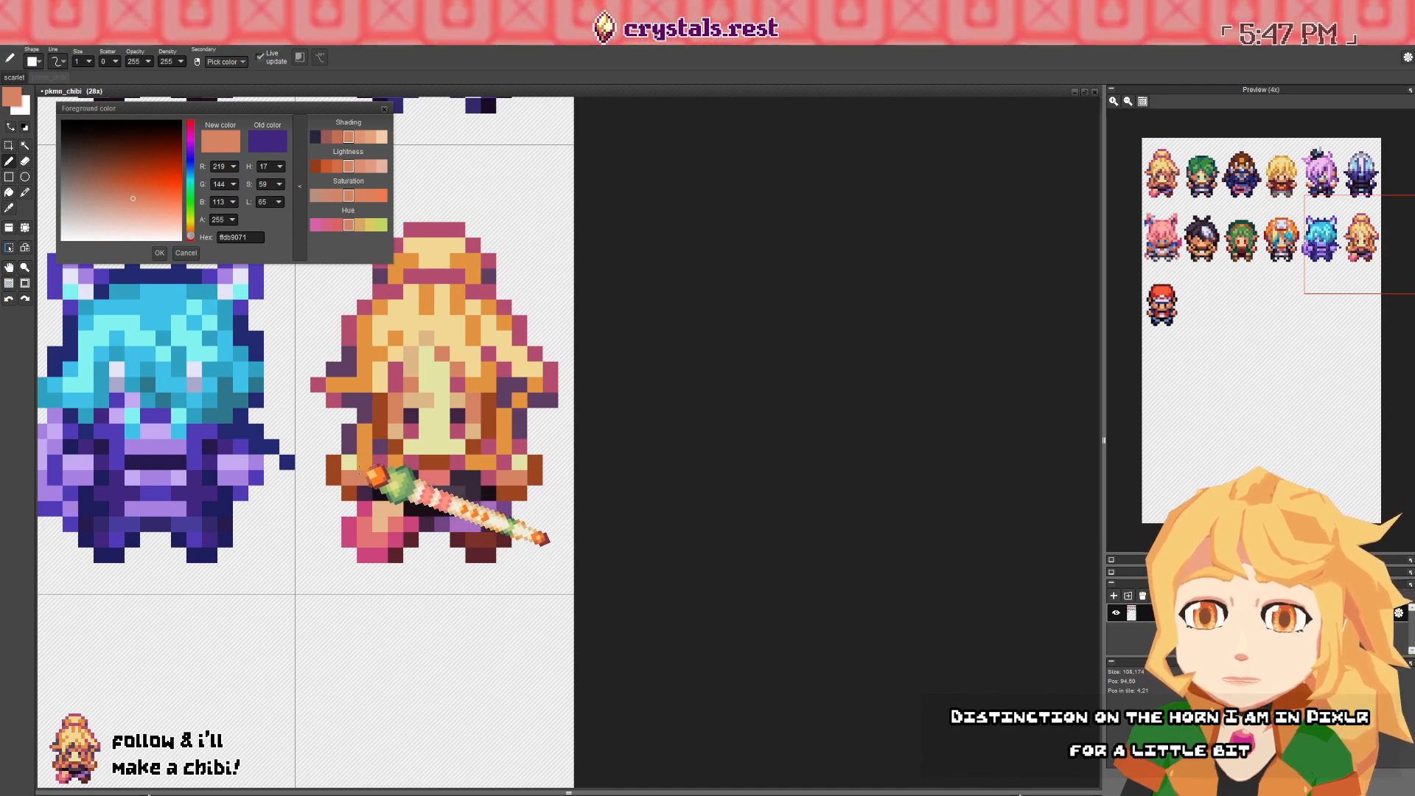
pyautogui.click(352, 468)
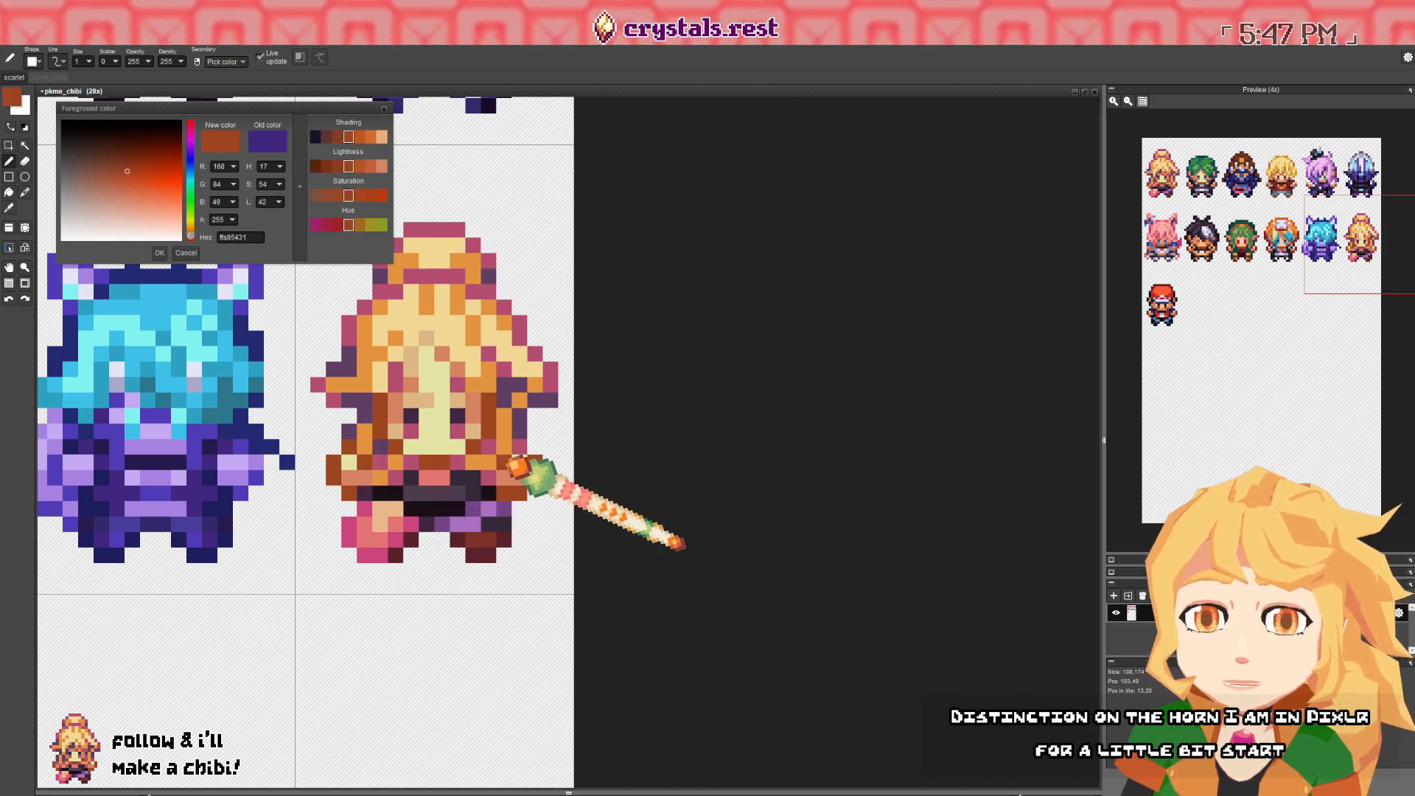
pyautogui.scroll(-3, 525, 457)
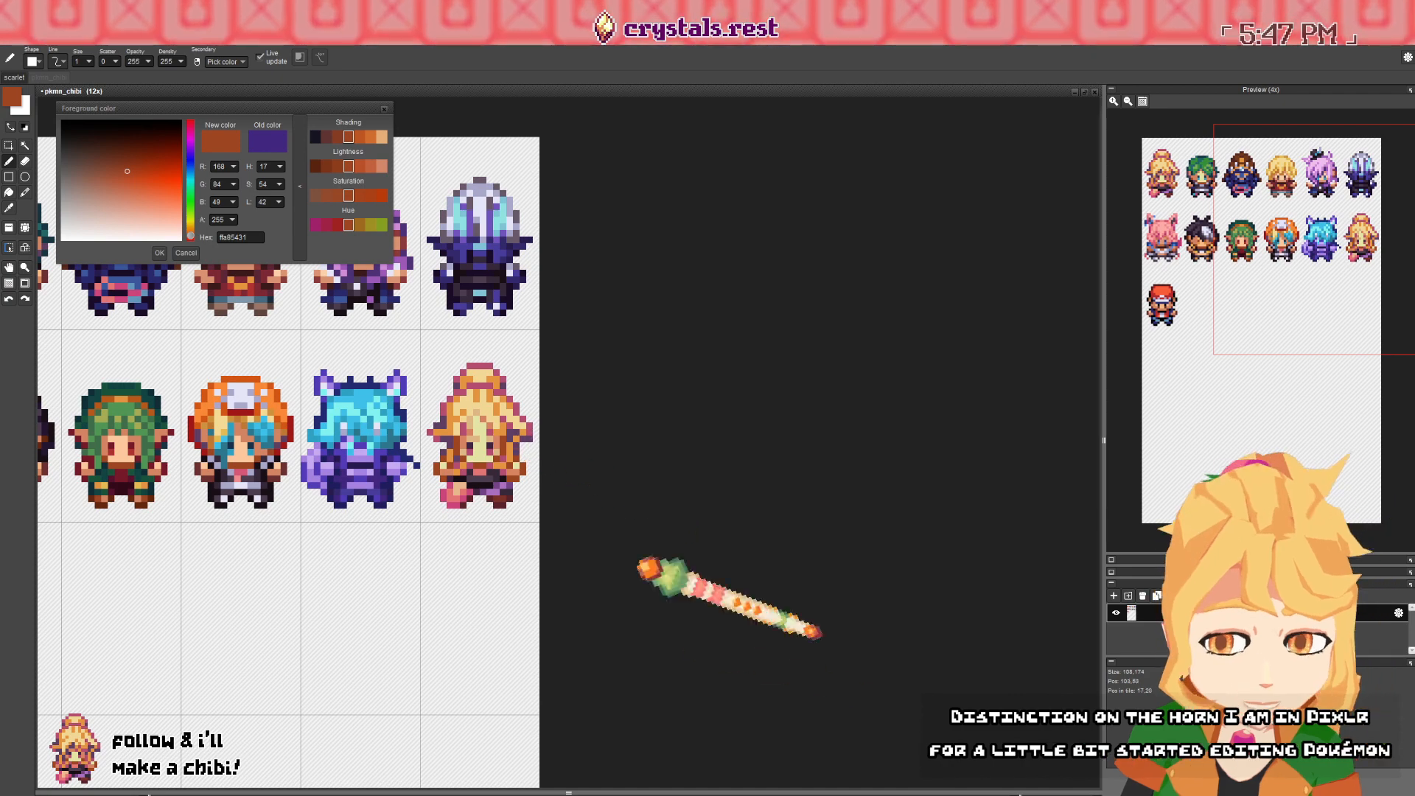
# - Touch up the pixels beside the blonde chibi's face and hands with skin tone #db9071
pyautogui.scroll(3, 486, 442)
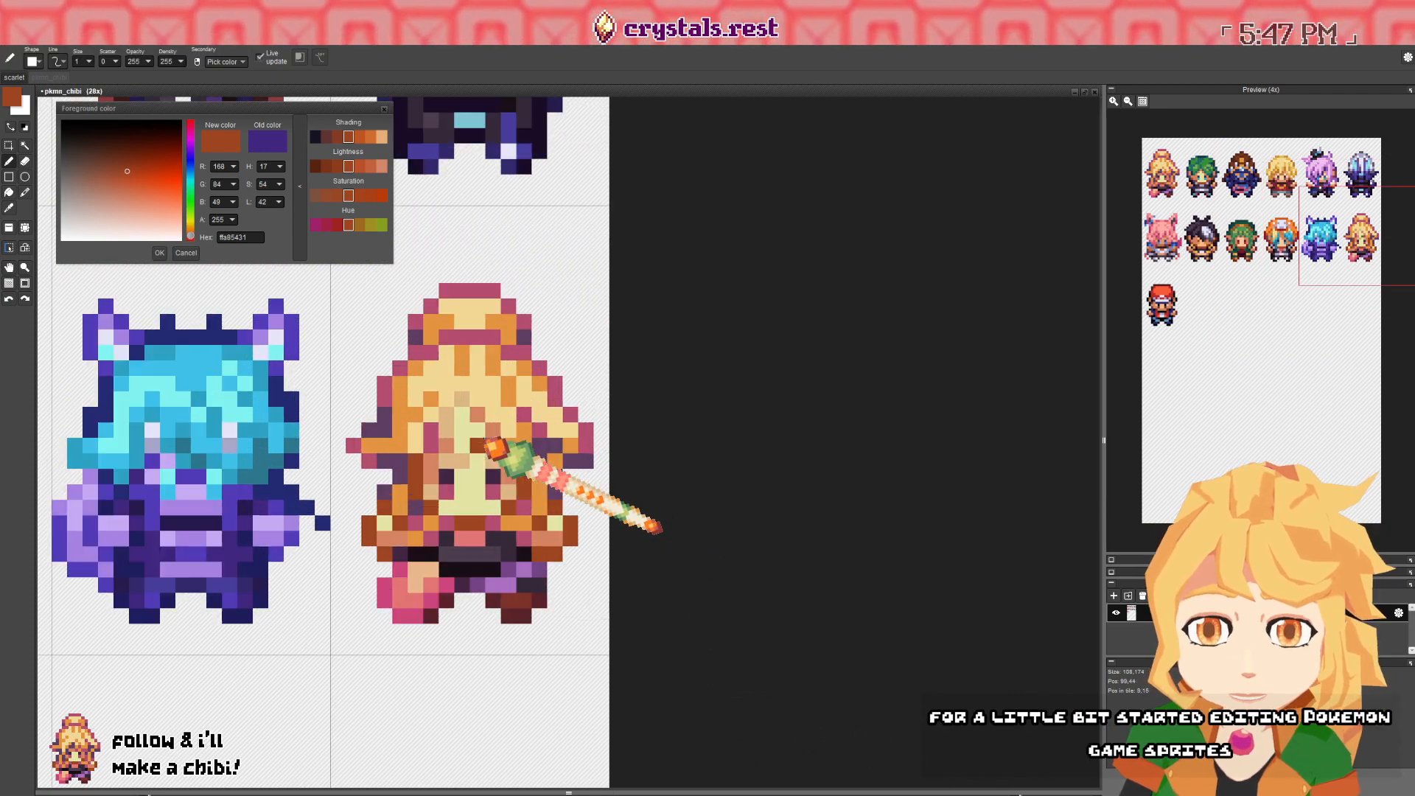
pyautogui.moveTo(478, 438); pyautogui.dragTo(490, 446)
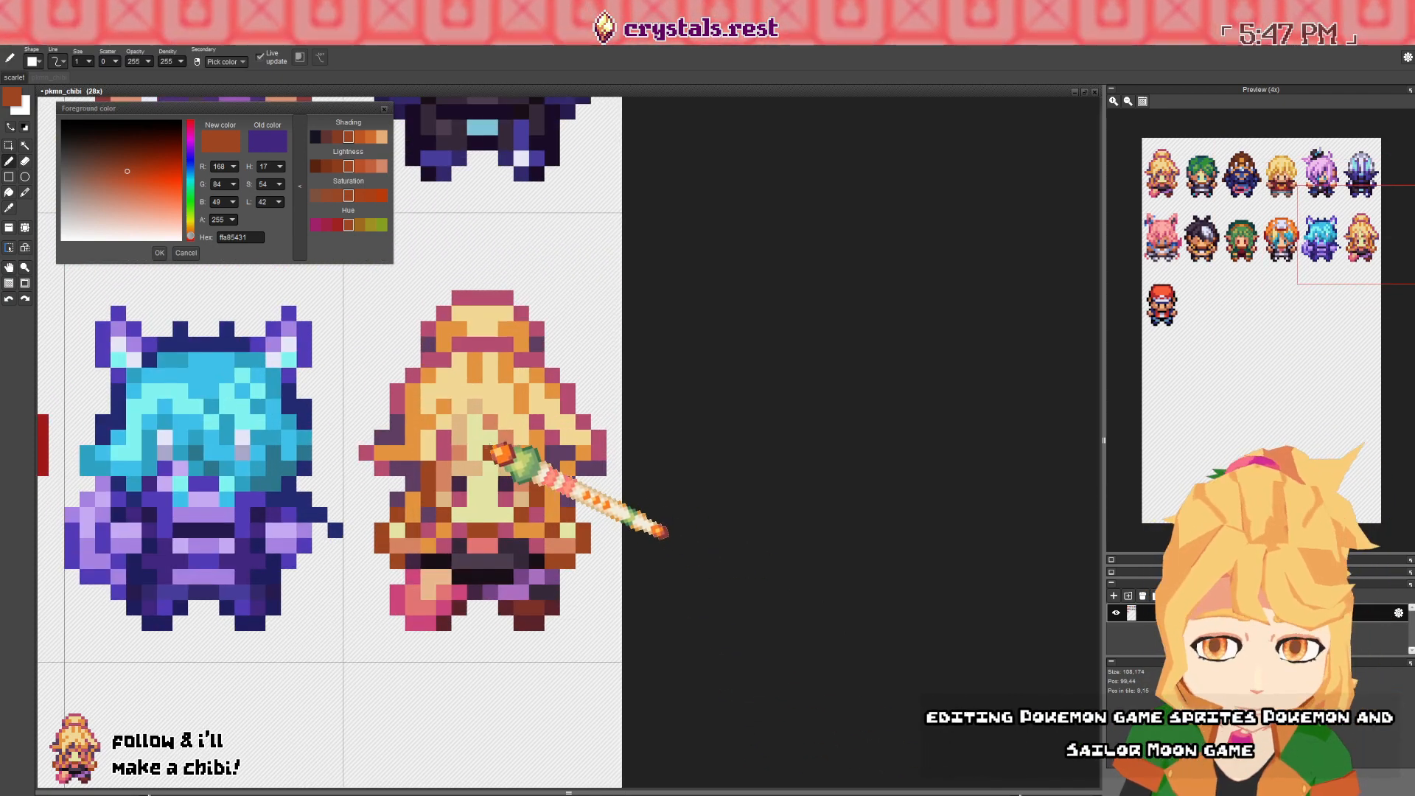
pyautogui.rightClick(451, 481)
pyautogui.click(460, 528)
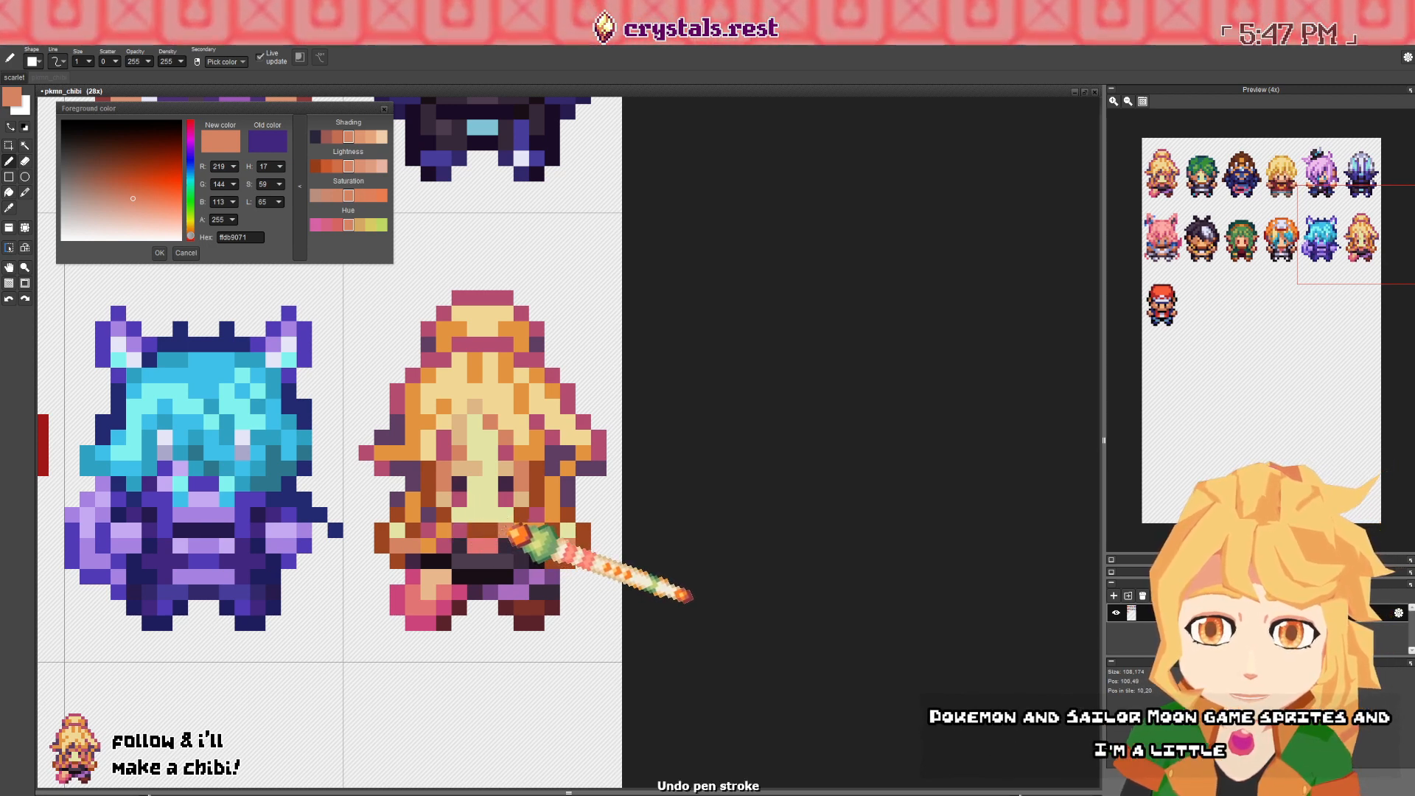
pyautogui.moveTo(484, 495); pyautogui.dragTo(490, 497)
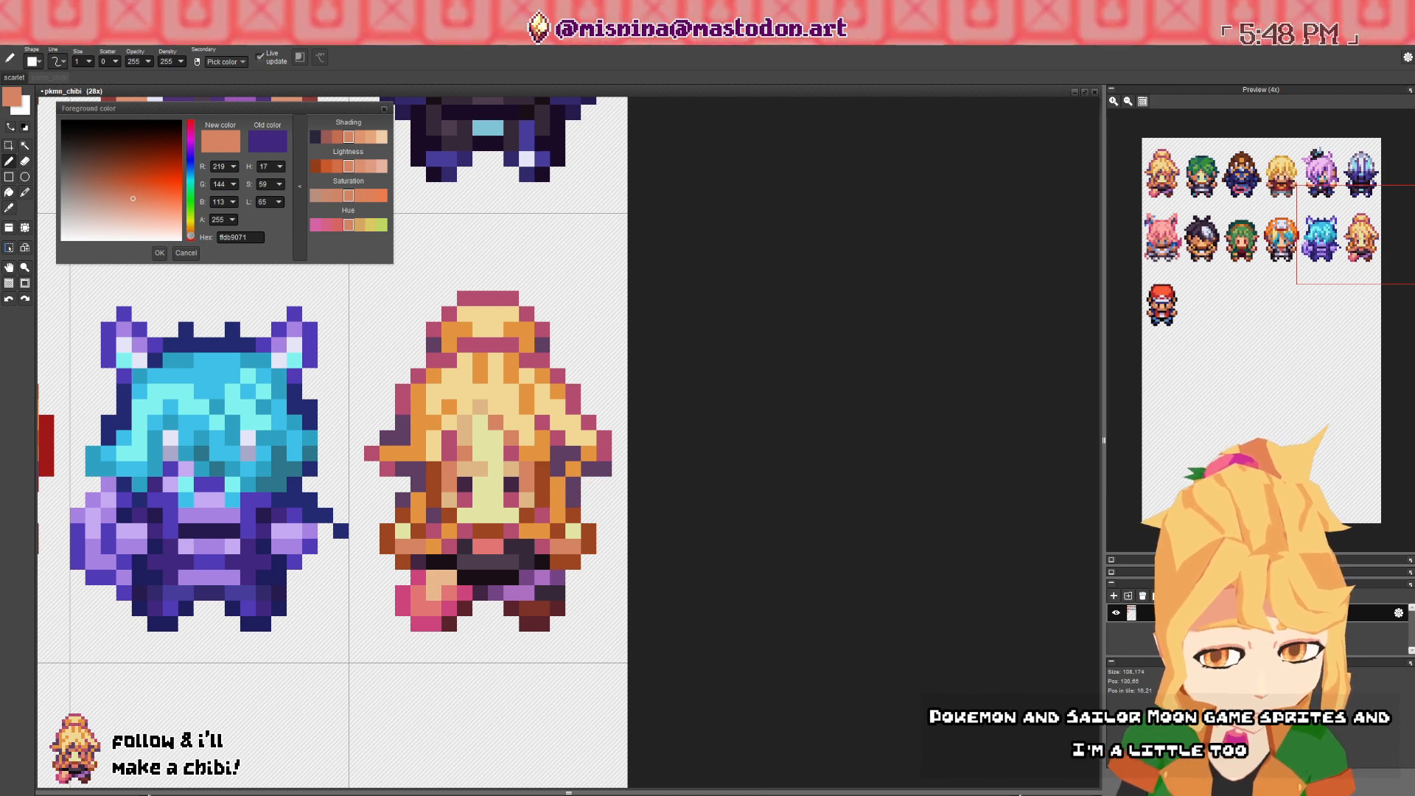
# - Repaint the blonde chibi's fringe around the horn with pink #bc5b7d, orange #e69e4f and pale yellow #f3dca0
pyautogui.click(485, 428)
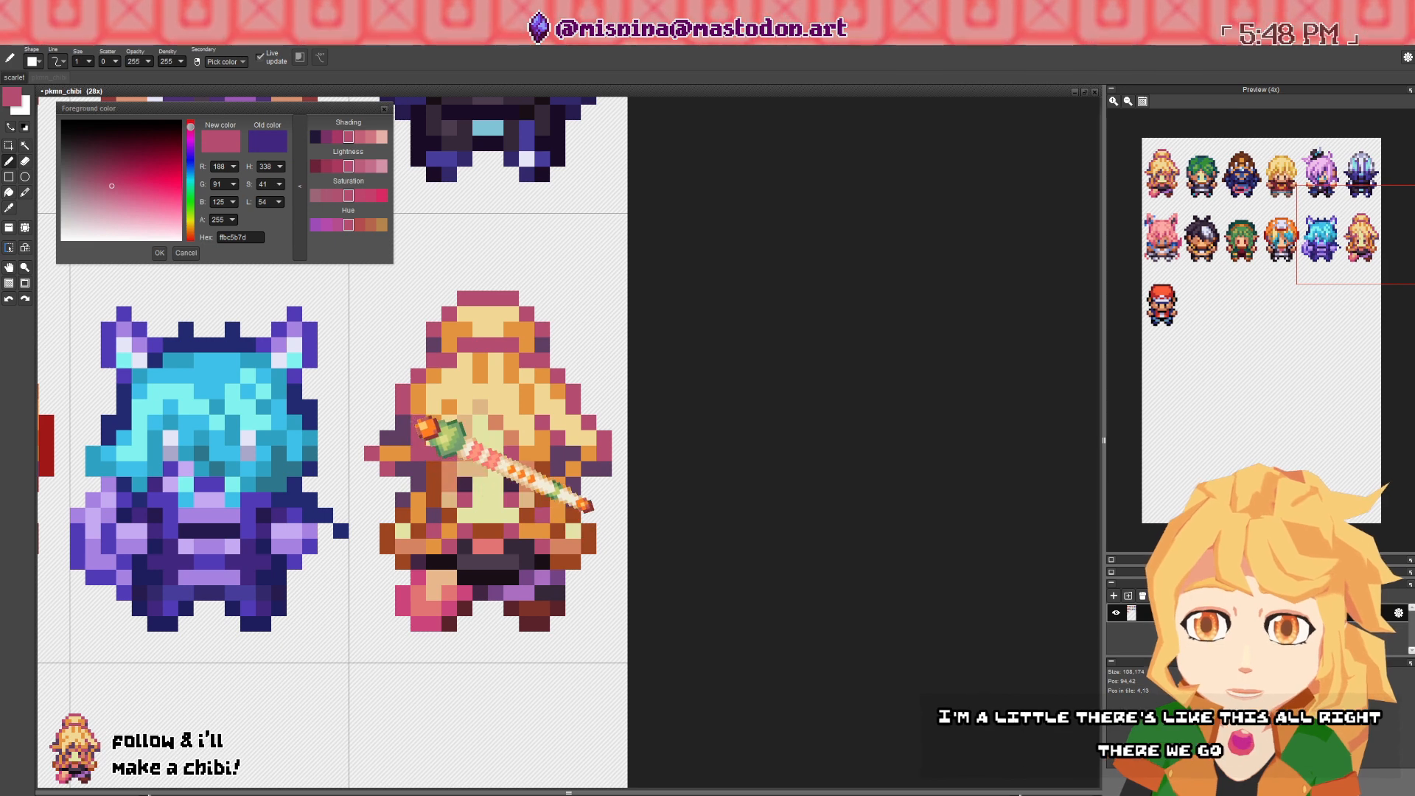
pyautogui.click(435, 421)
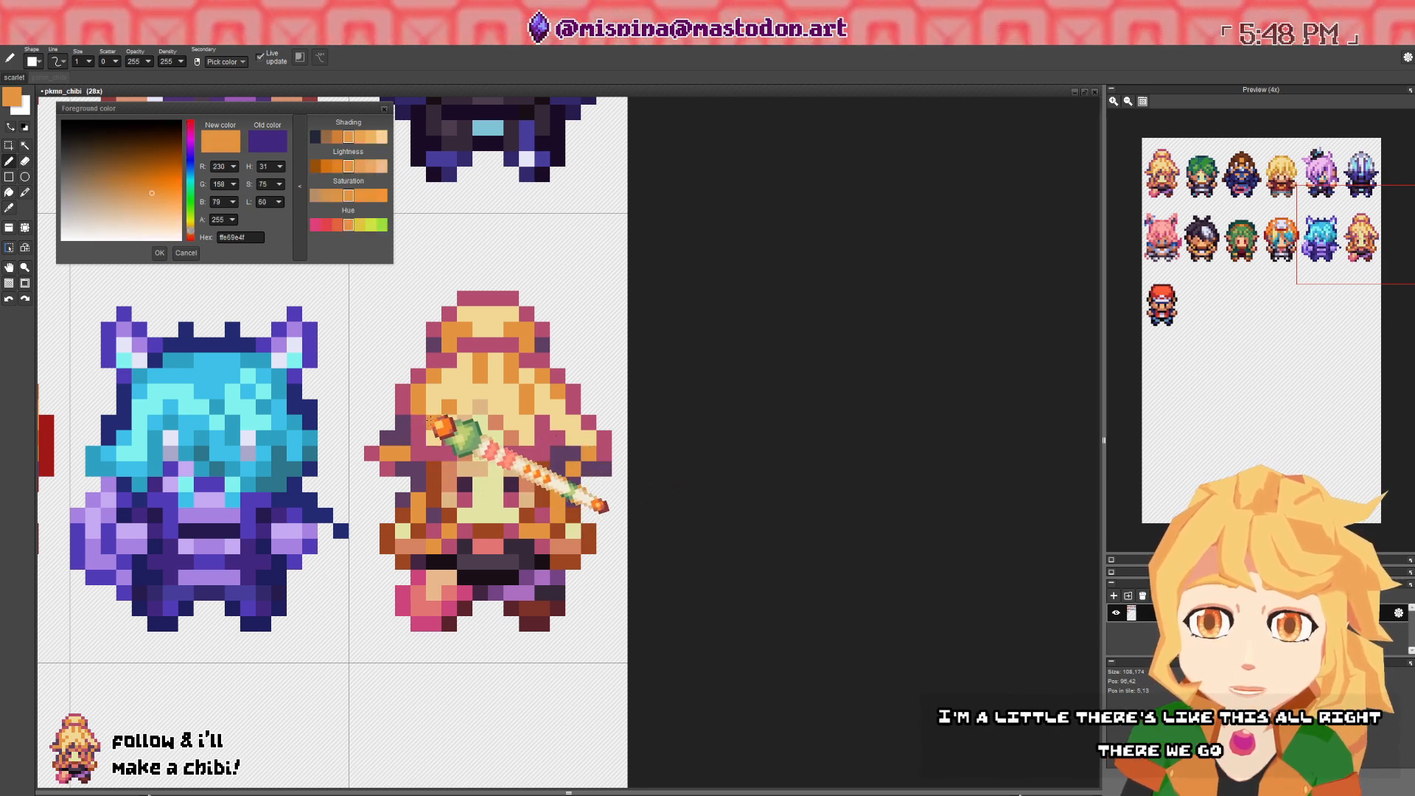
pyautogui.click(442, 428)
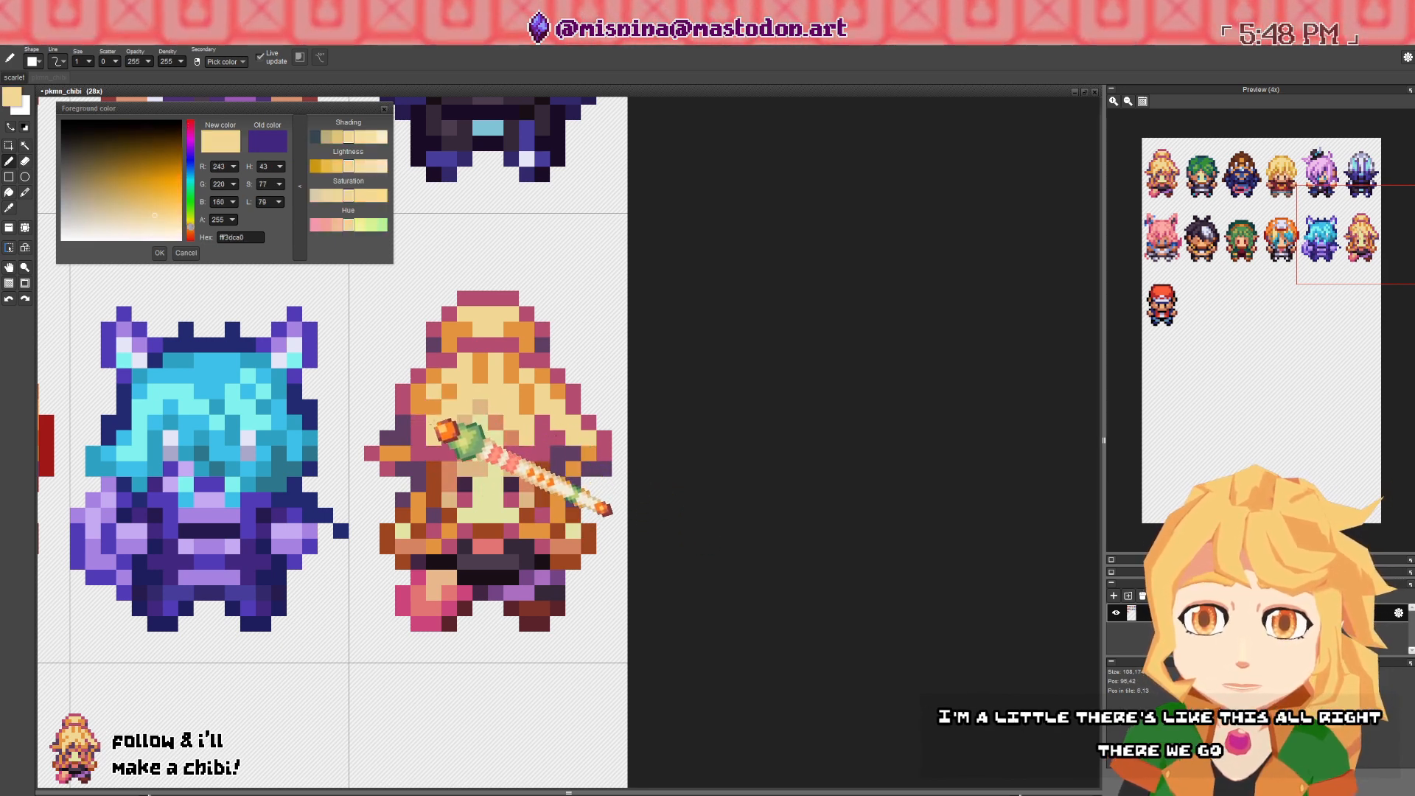
pyautogui.click(532, 407)
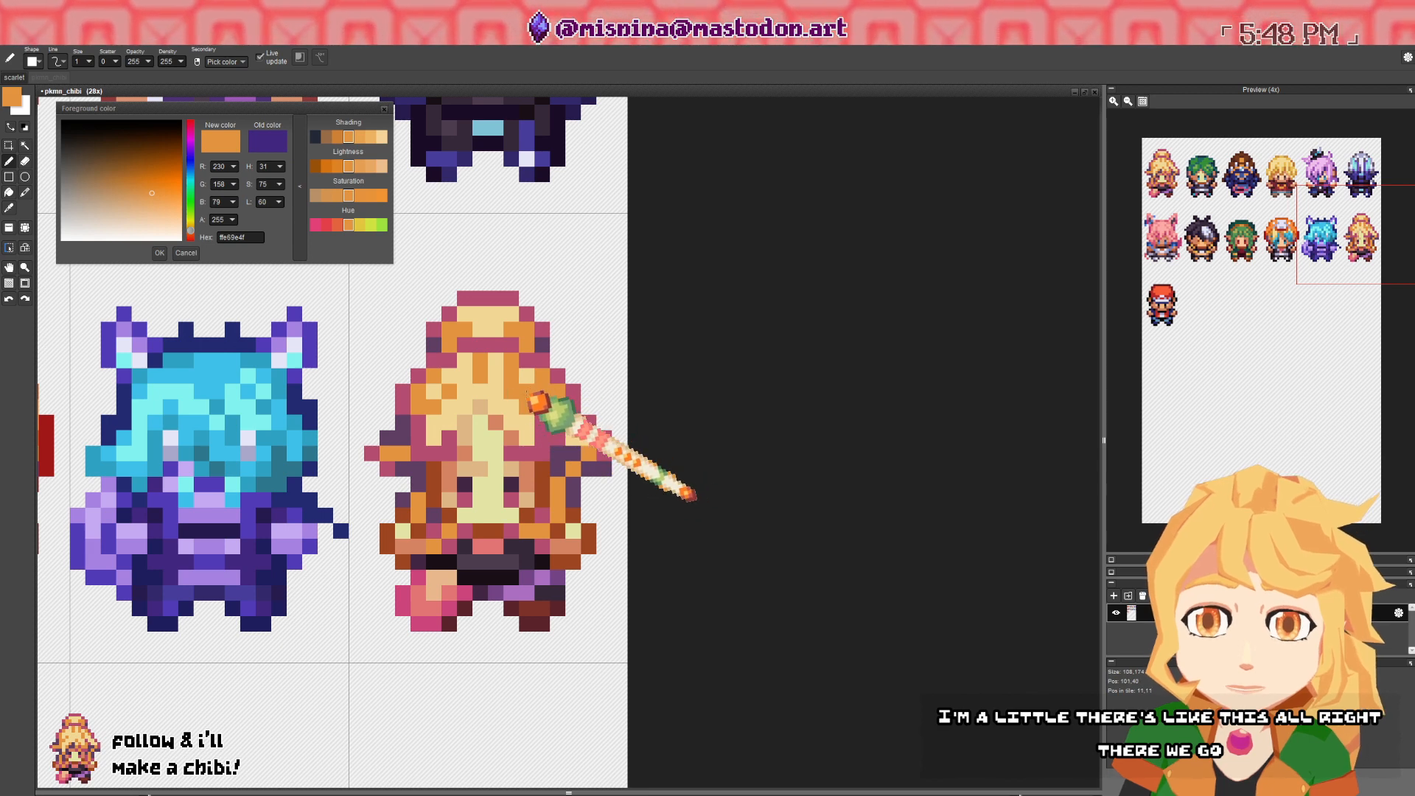
pyautogui.click(542, 395)
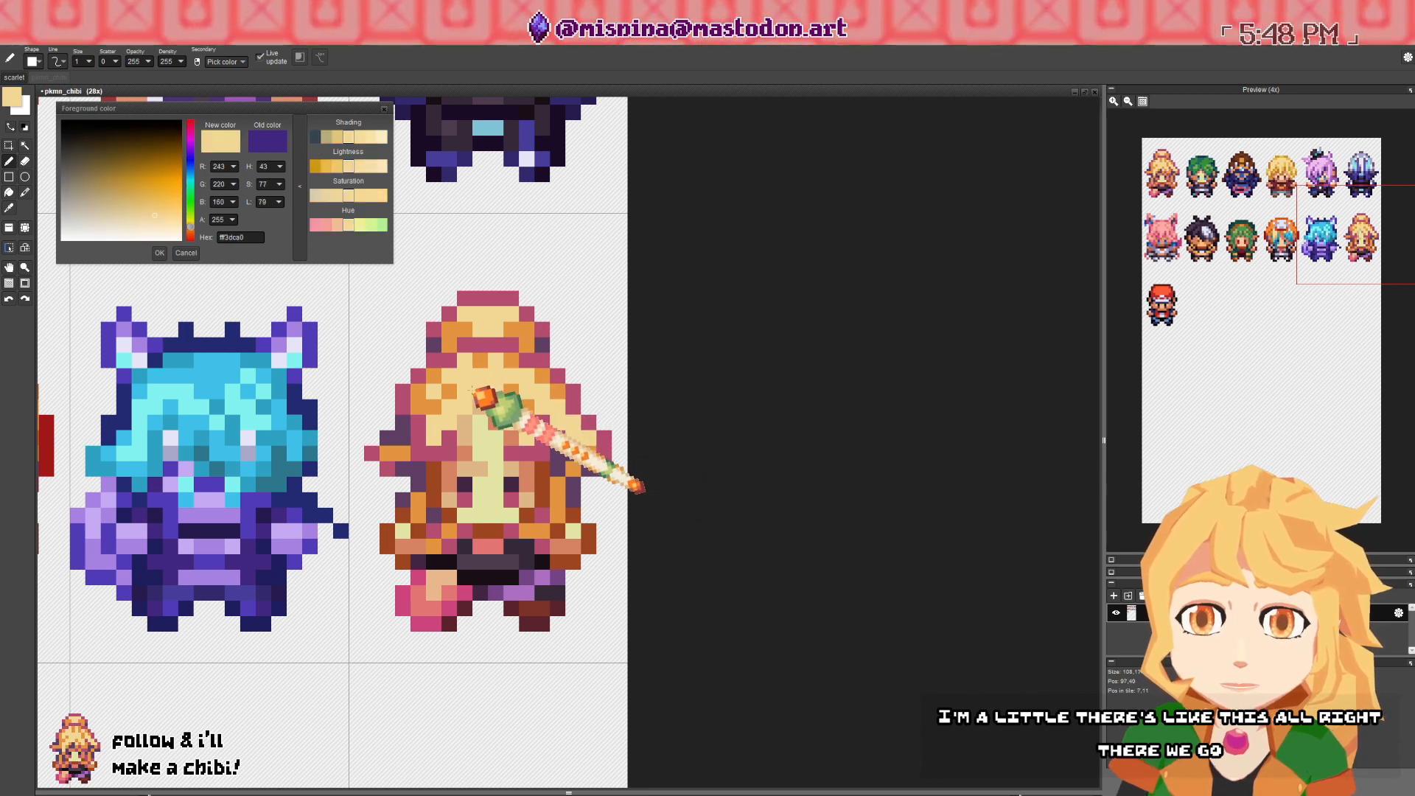
pyautogui.click(471, 410)
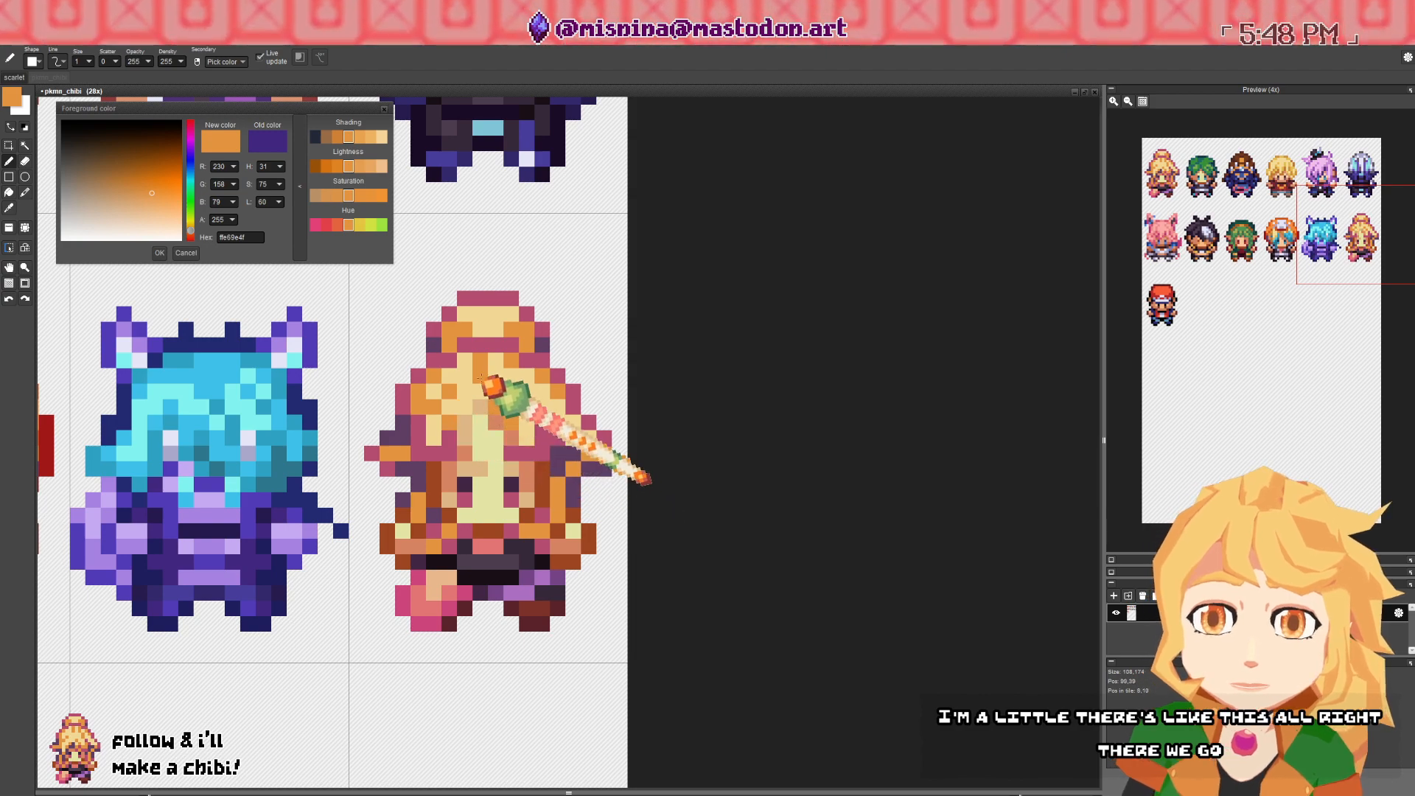
# - Extend the pink #bc5b7d edge of the fringe and erase the flared lock on the left of the blonde chibi's hair
pyautogui.scroll(-2, 529, 402)
pyautogui.scroll(2, 476, 393)
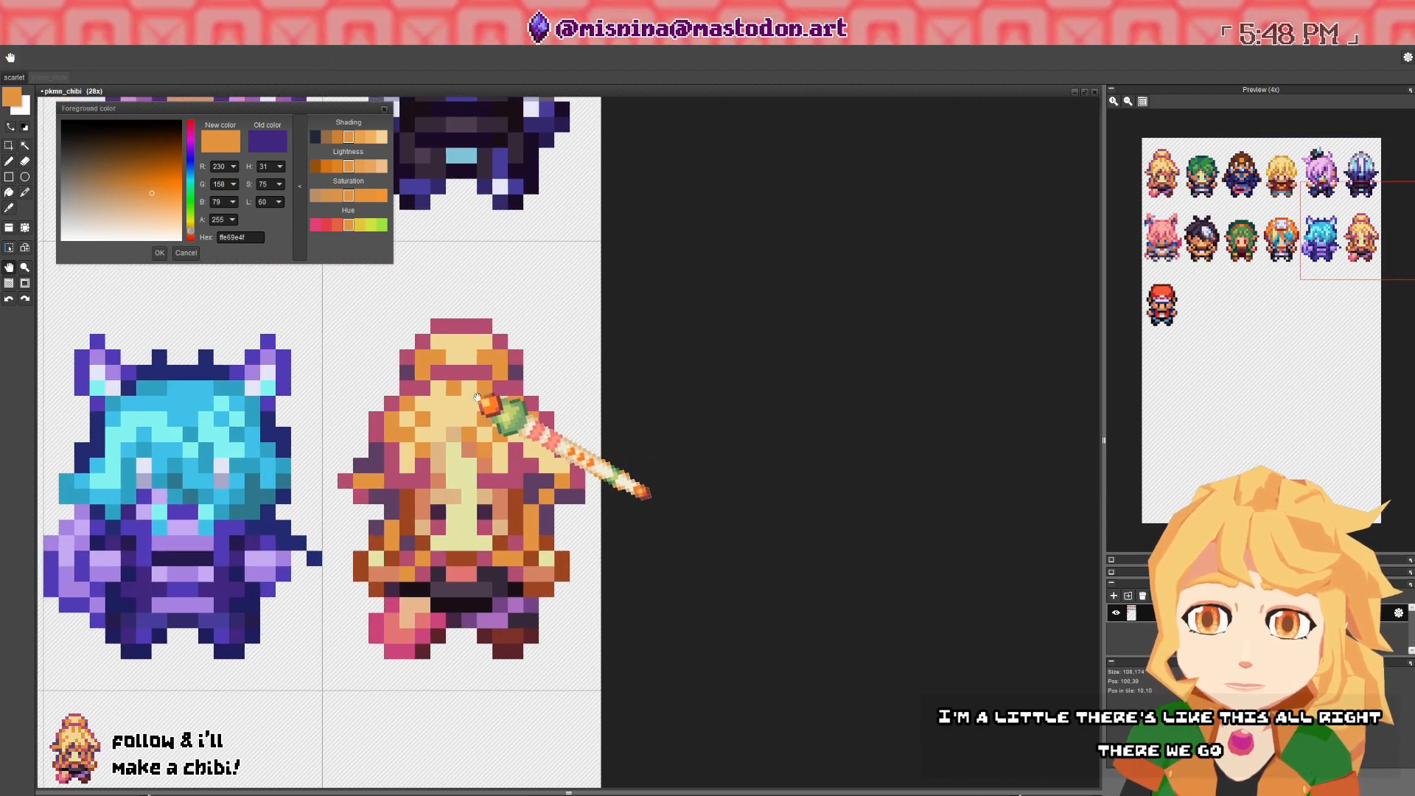
pyautogui.moveTo(453, 438); pyautogui.dragTo(465, 441)
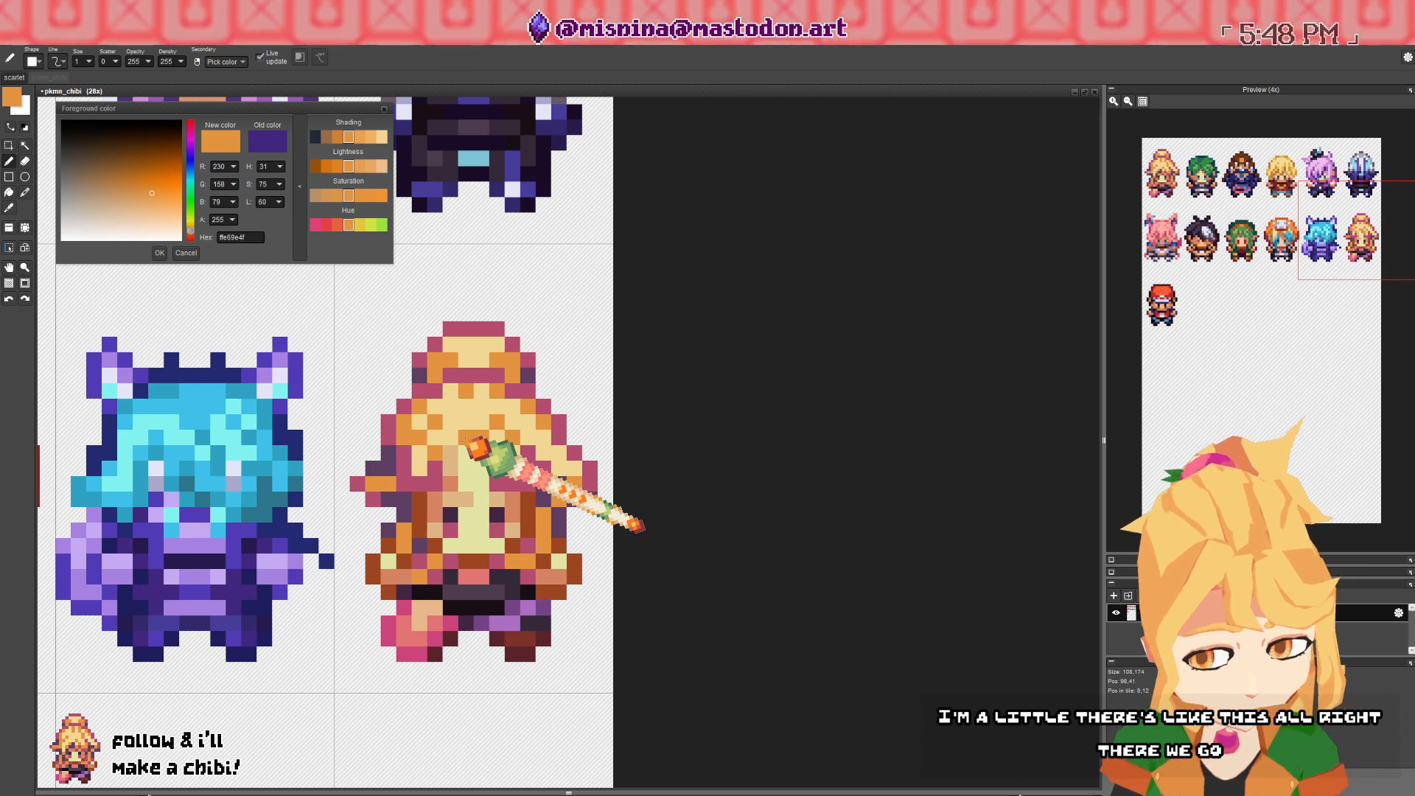
pyautogui.rightClick(424, 464)
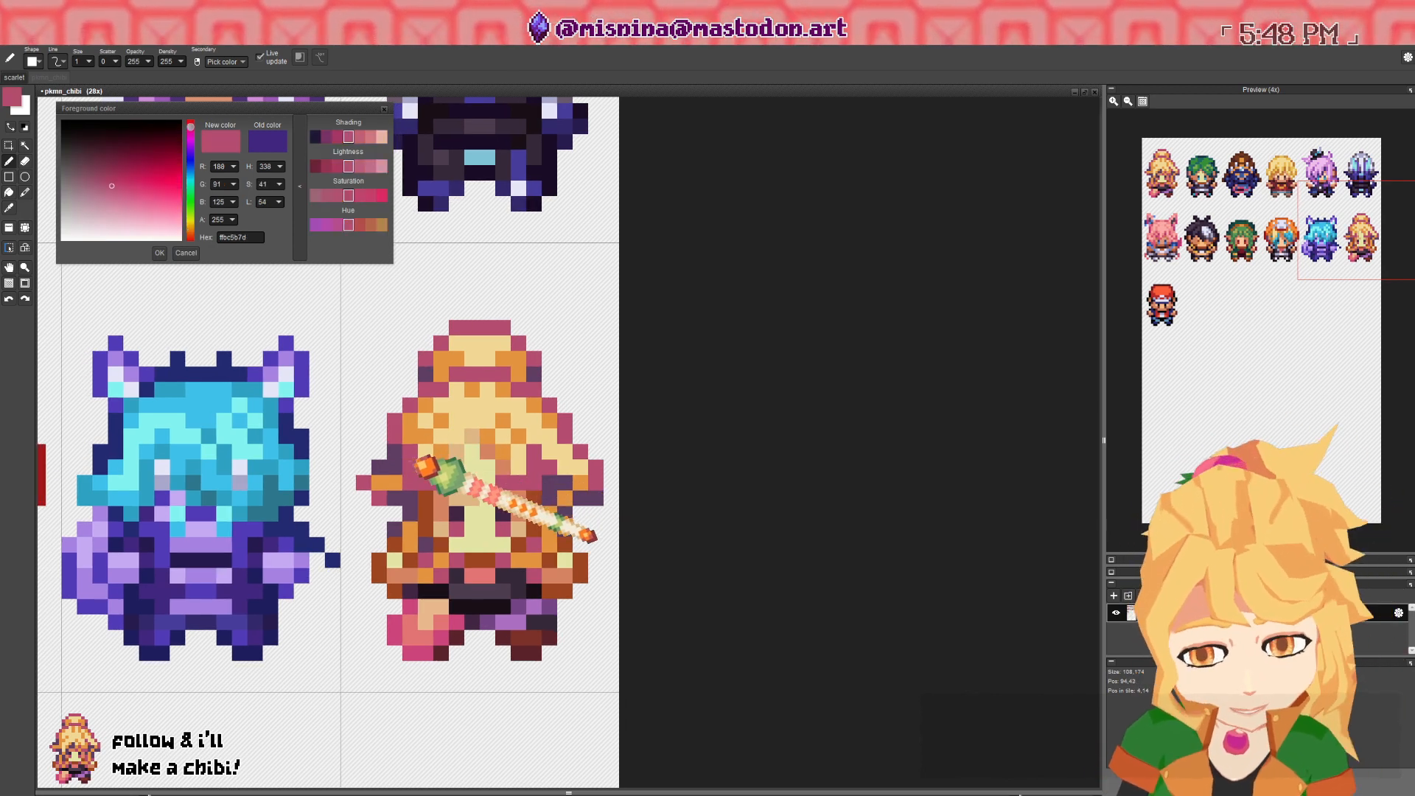
pyautogui.press('e')
pyautogui.moveTo(380, 467); pyautogui.dragTo(381, 497)
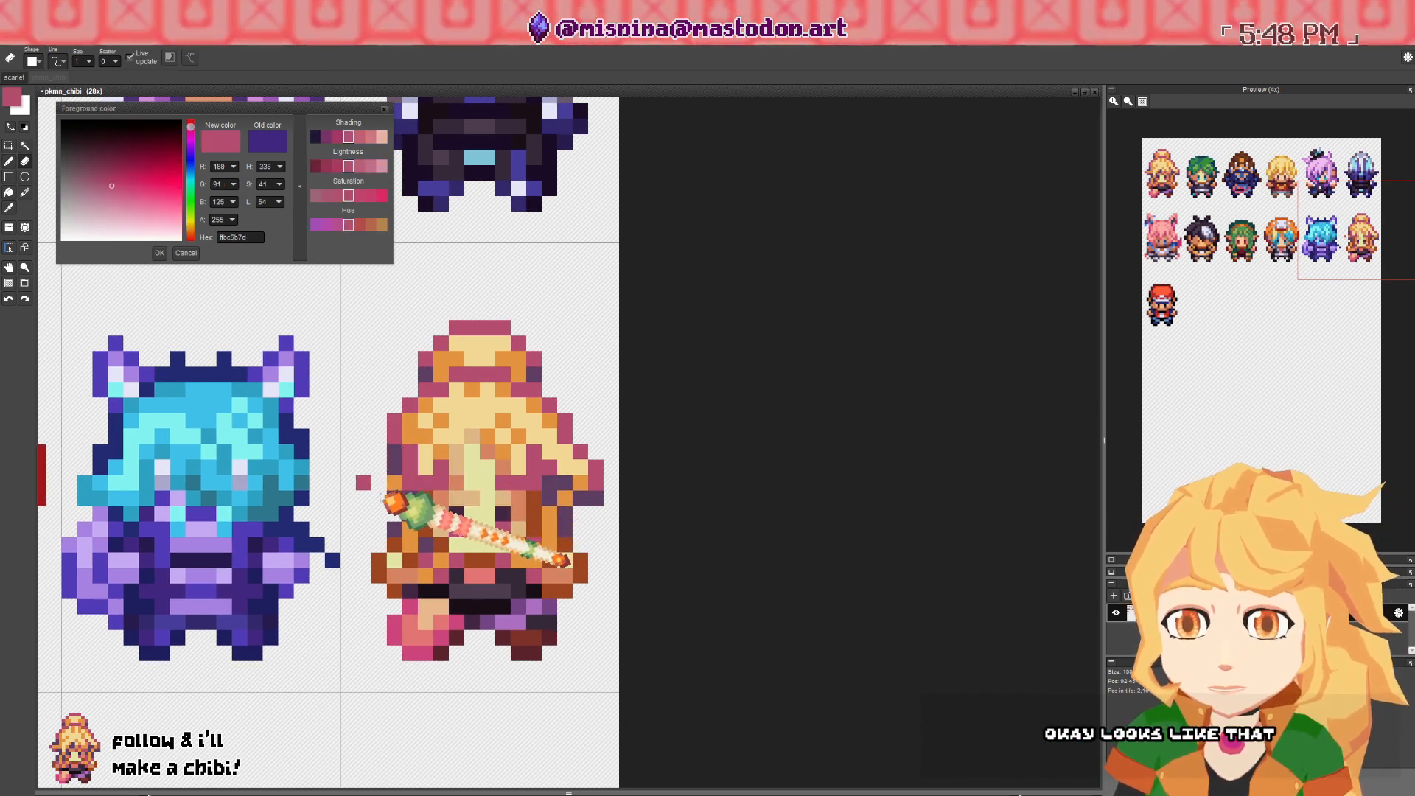
pyautogui.click(364, 483)
# - Redraw the sides of the blonde chibi's hair with orange #e69e4f, pink #bc5b7d and pale yellow #f3dca0
pyautogui.press('b')
pyautogui.rightClick(413, 438)
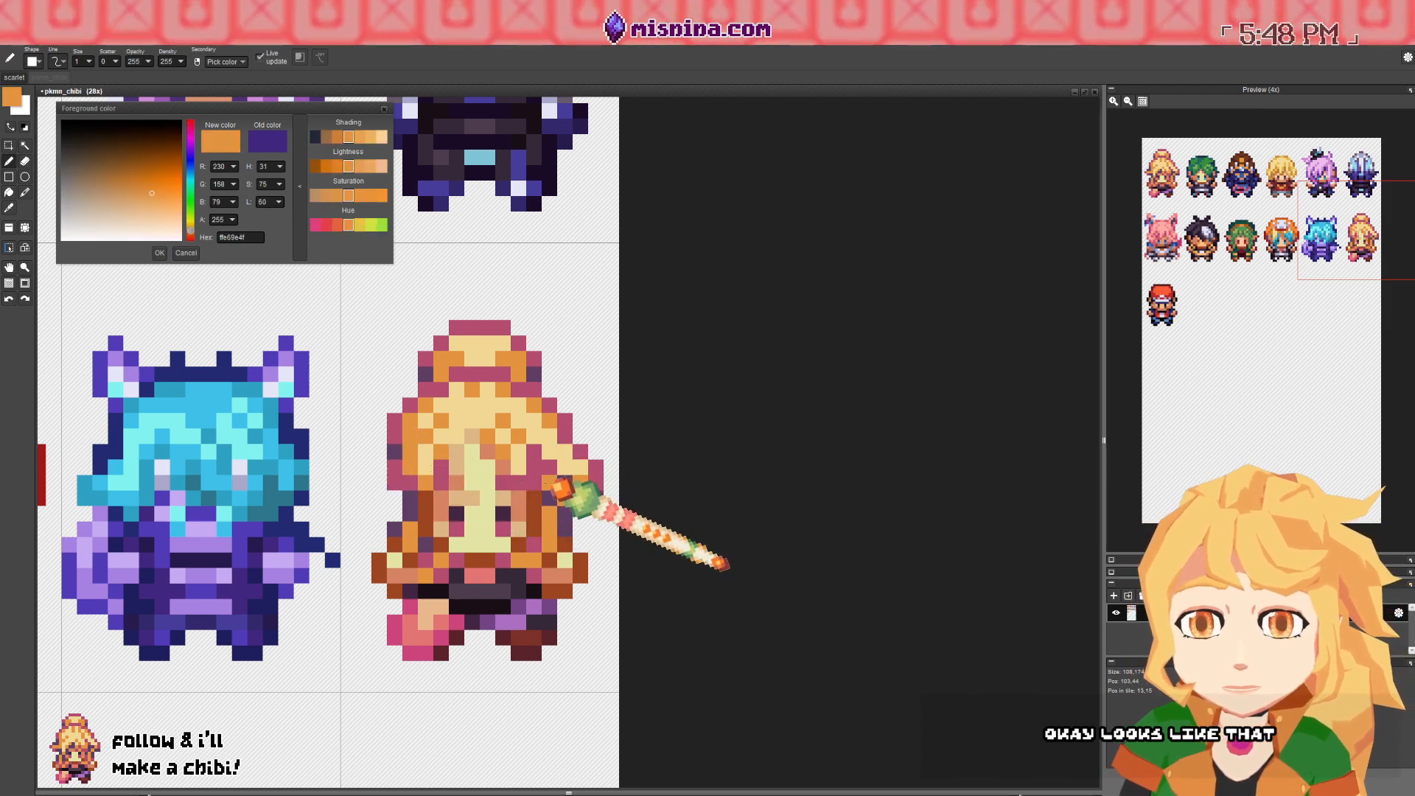
pyautogui.rightClick(568, 470)
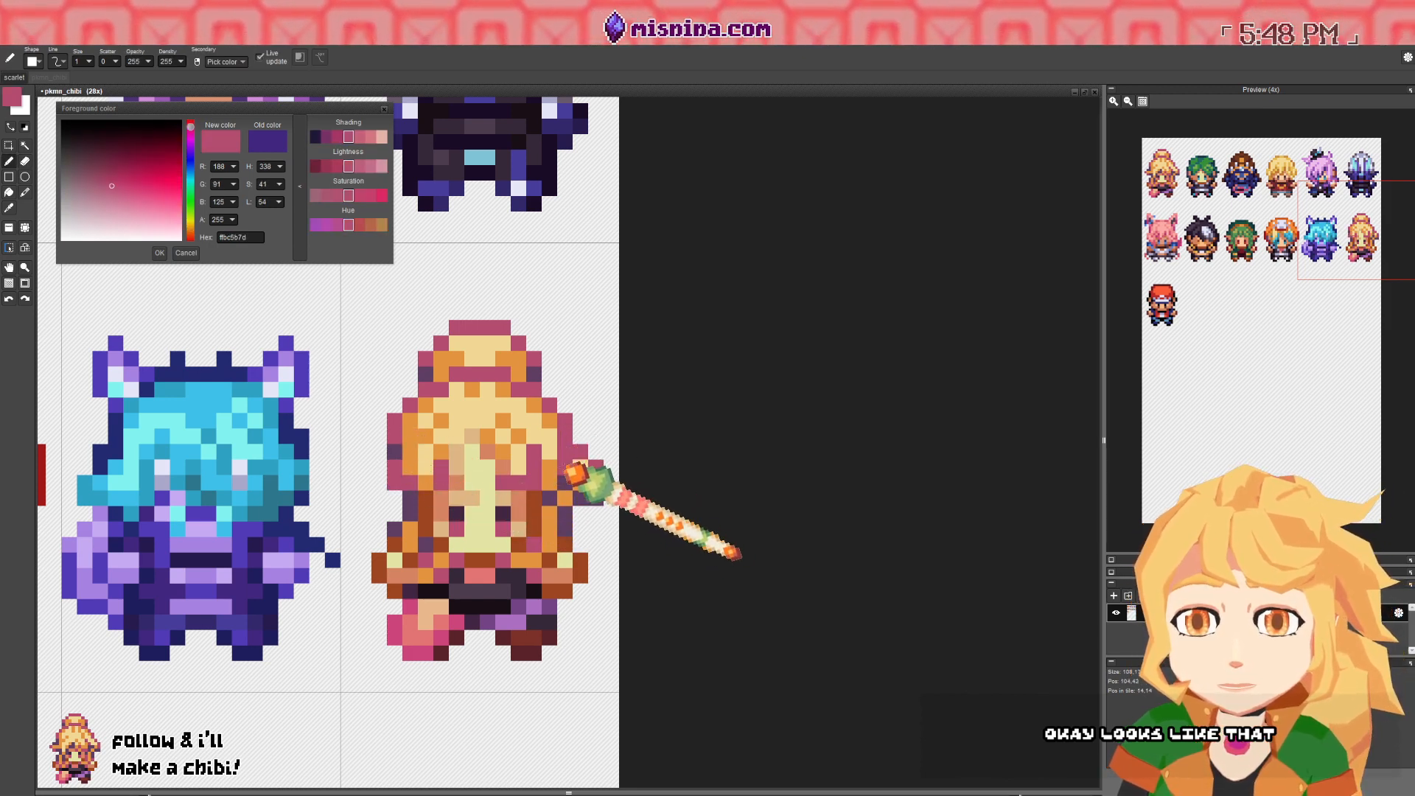
pyautogui.rightClick(567, 478)
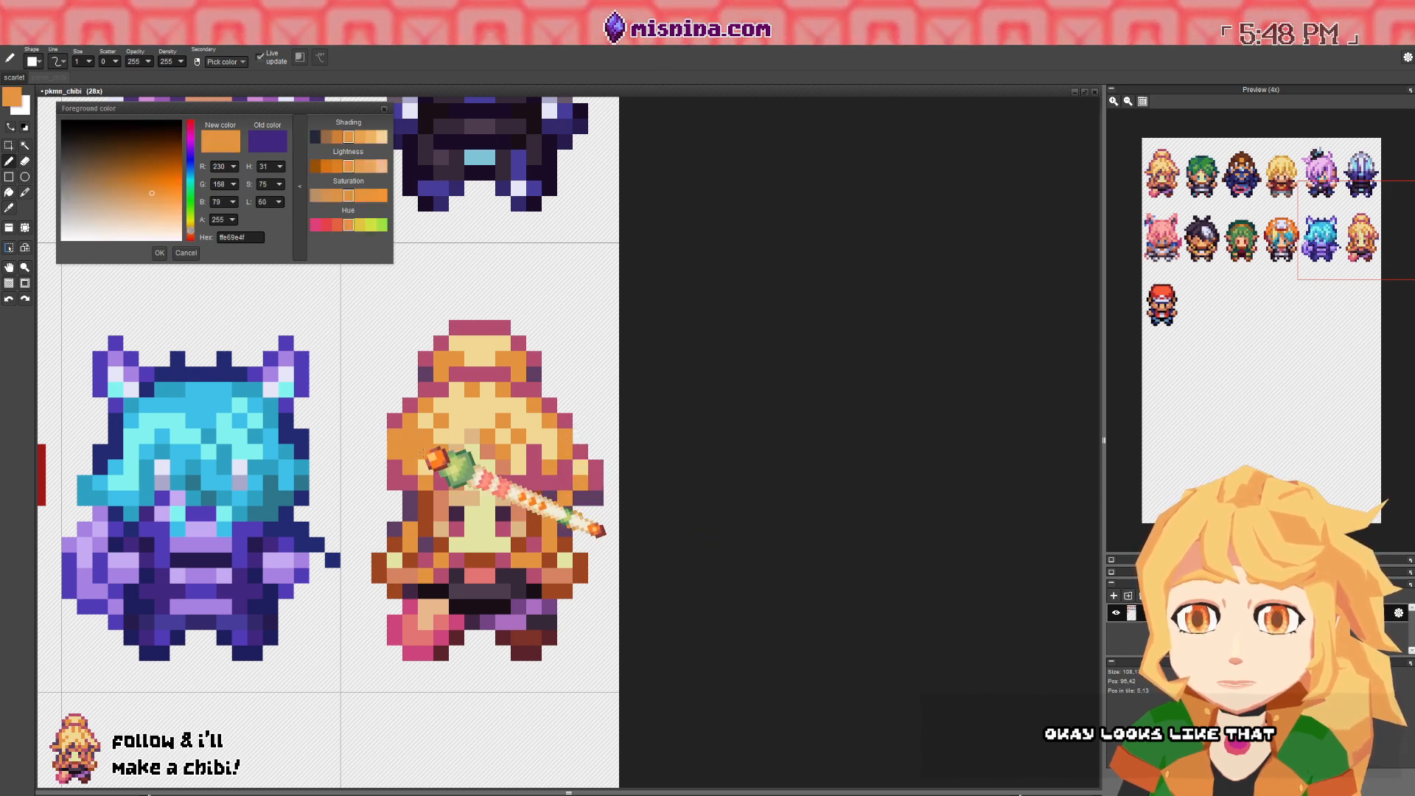
pyautogui.rightClick(426, 458)
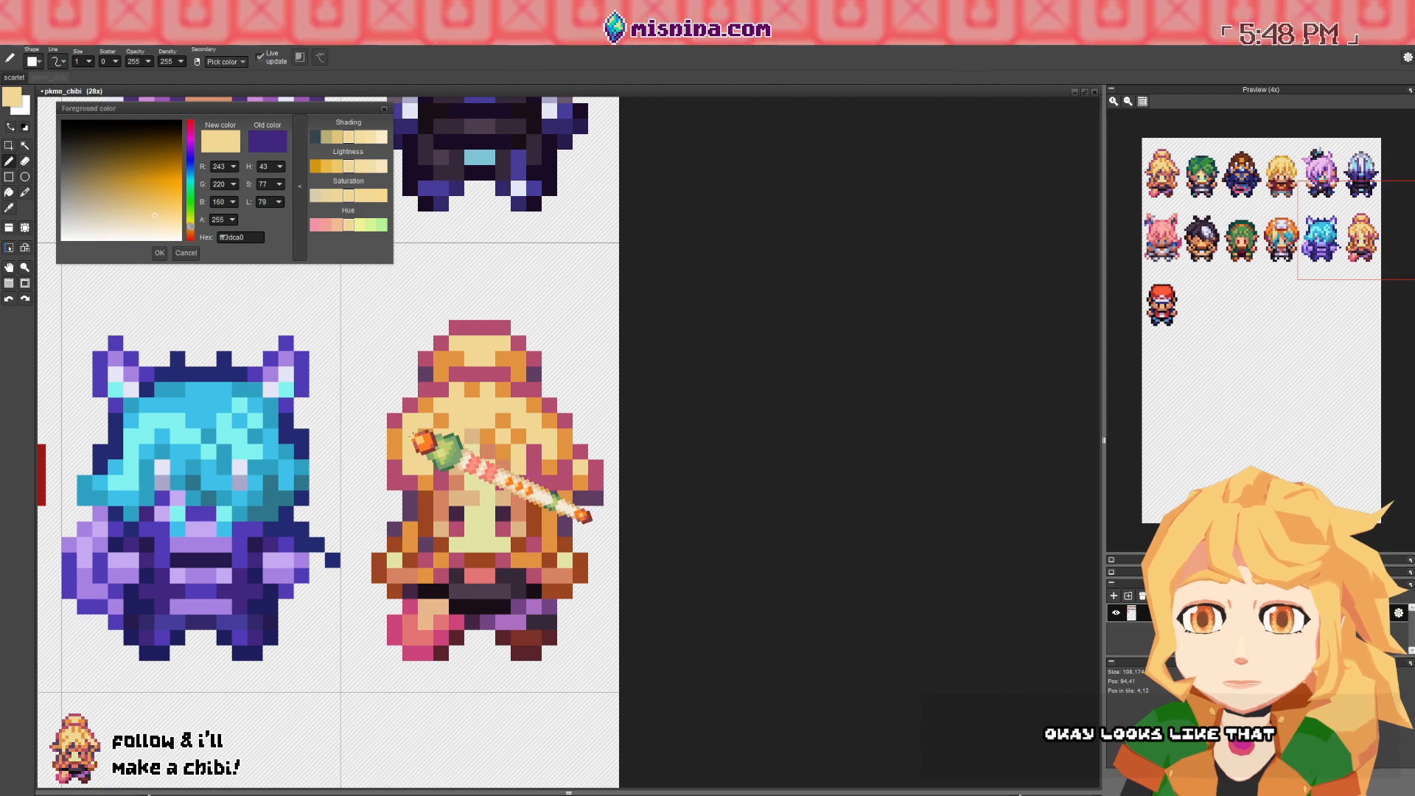
pyautogui.rightClick(408, 460)
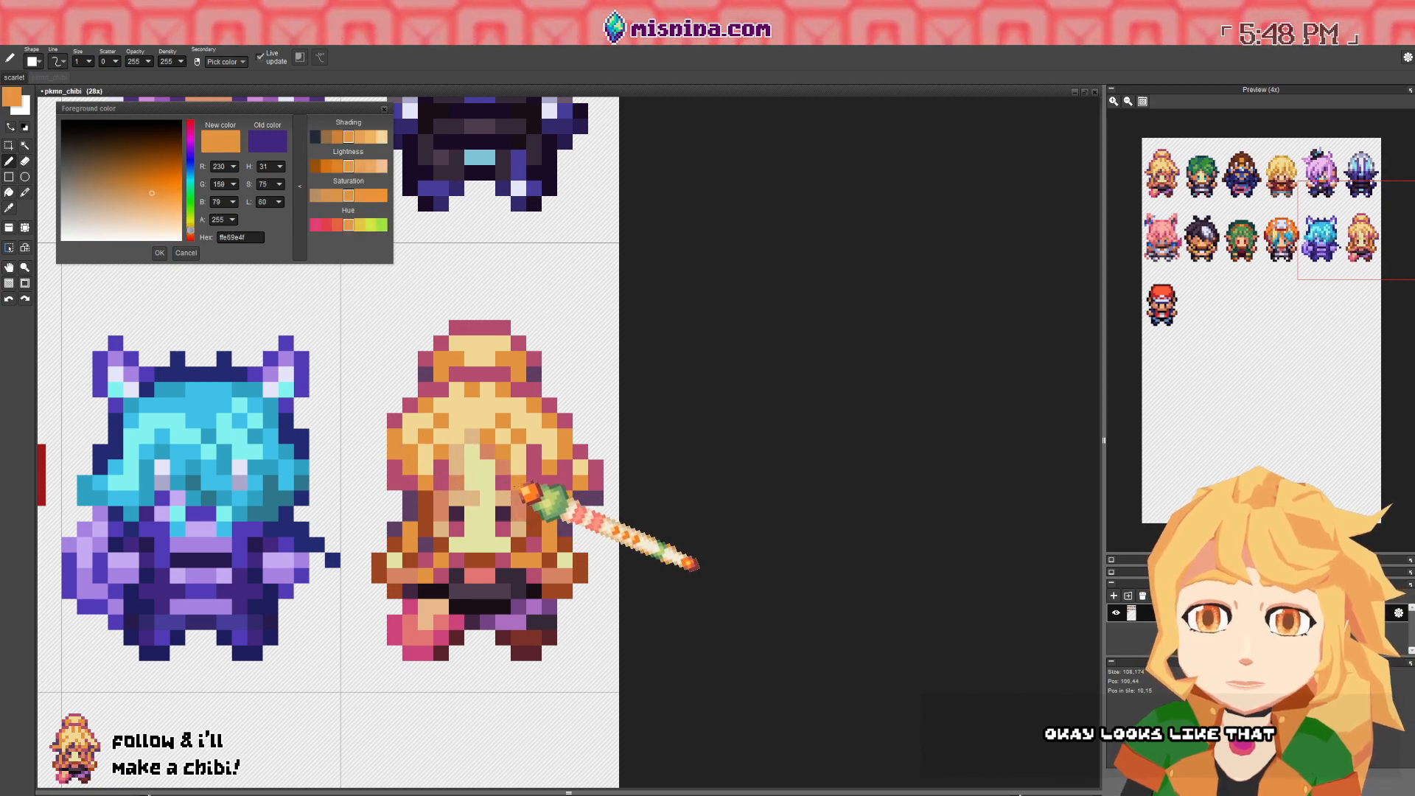
# - Trim the flared lock on the right and erase the outer hair strands on both sides of the blonde chibi's face
pyautogui.scroll(-4, 574, 476)
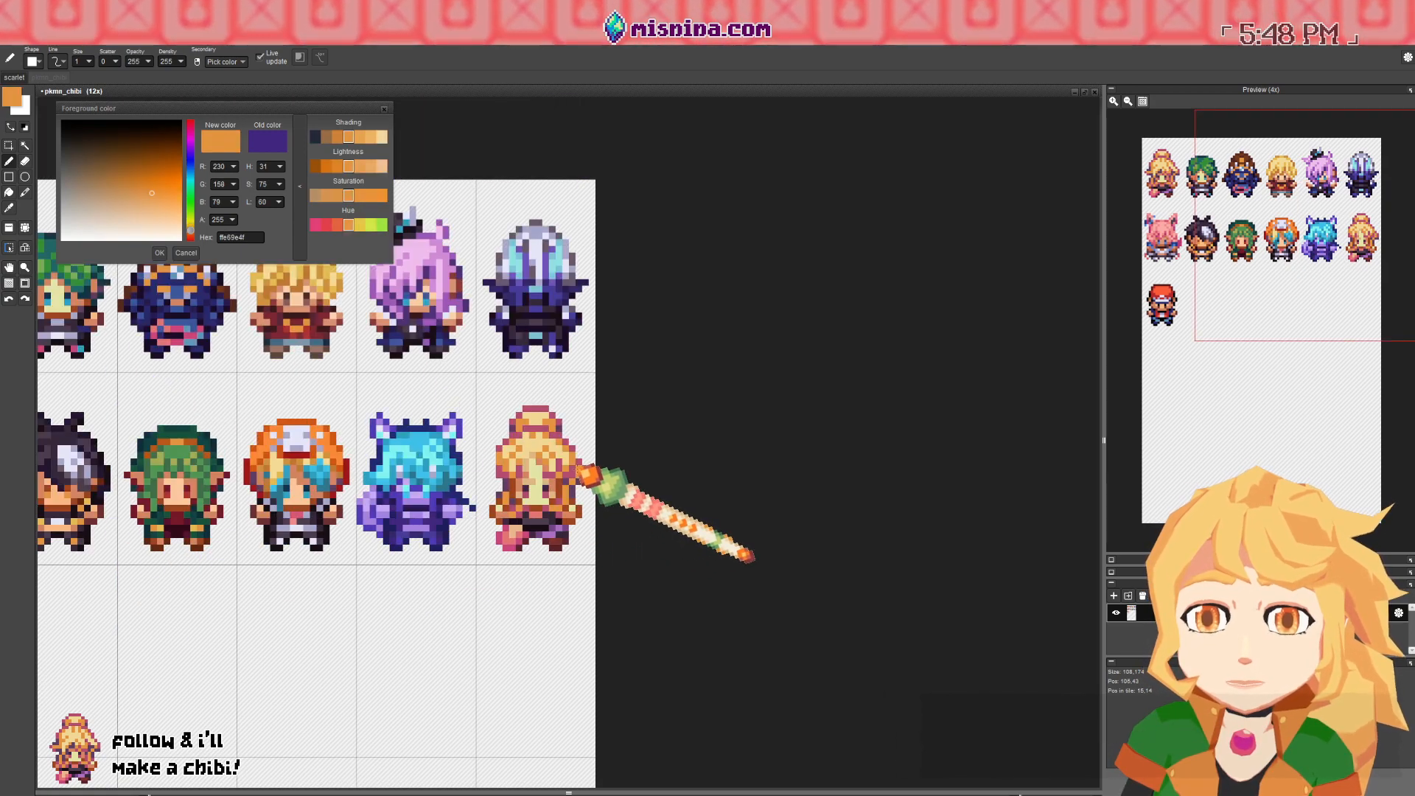
pyautogui.scroll(4, 567, 474)
pyautogui.rightClick(567, 501)
pyautogui.rightClick(546, 441)
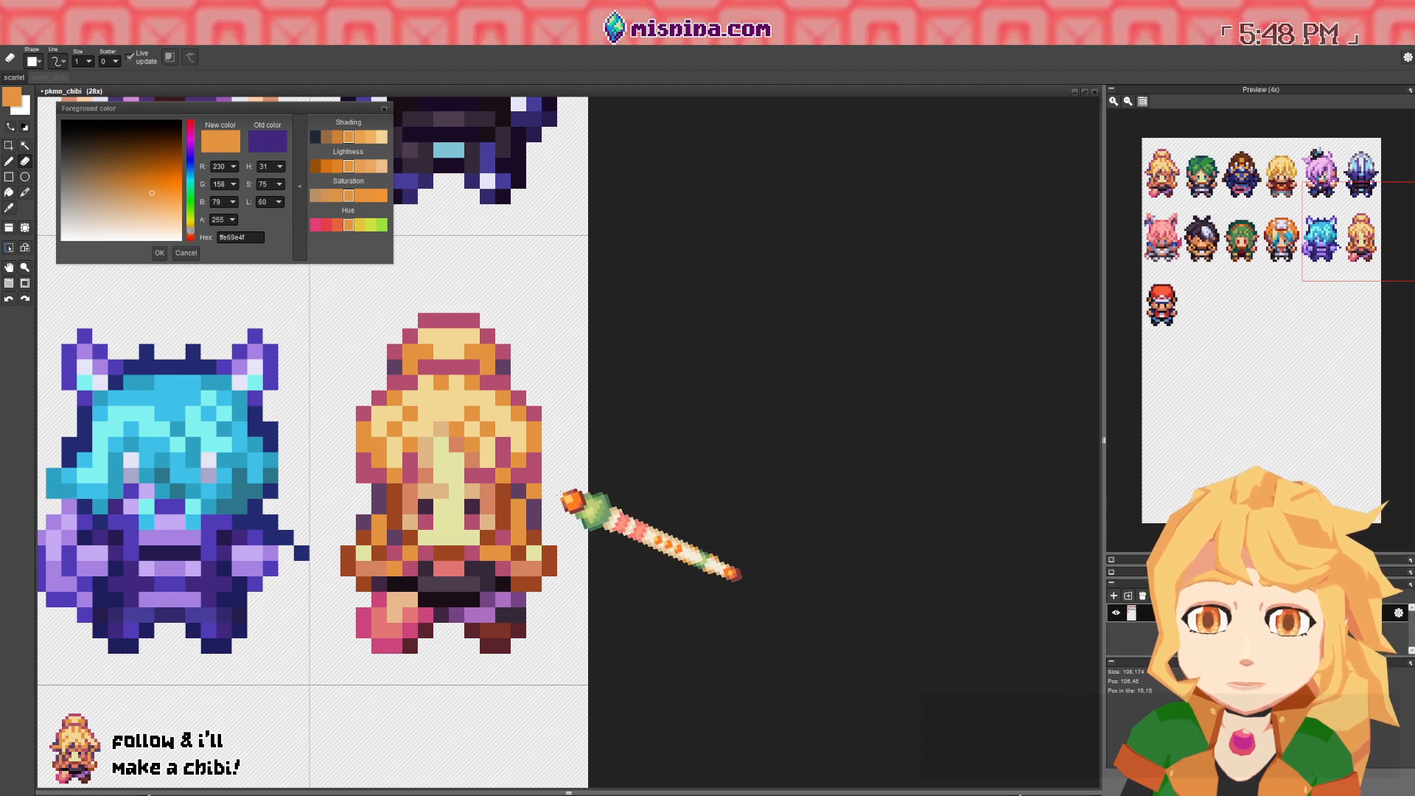
pyautogui.click(518, 492)
pyautogui.moveTo(379, 491); pyautogui.dragTo(363, 521)
pyautogui.press('space')
pyautogui.moveTo(497, 521); pyautogui.dragTo(510, 522)
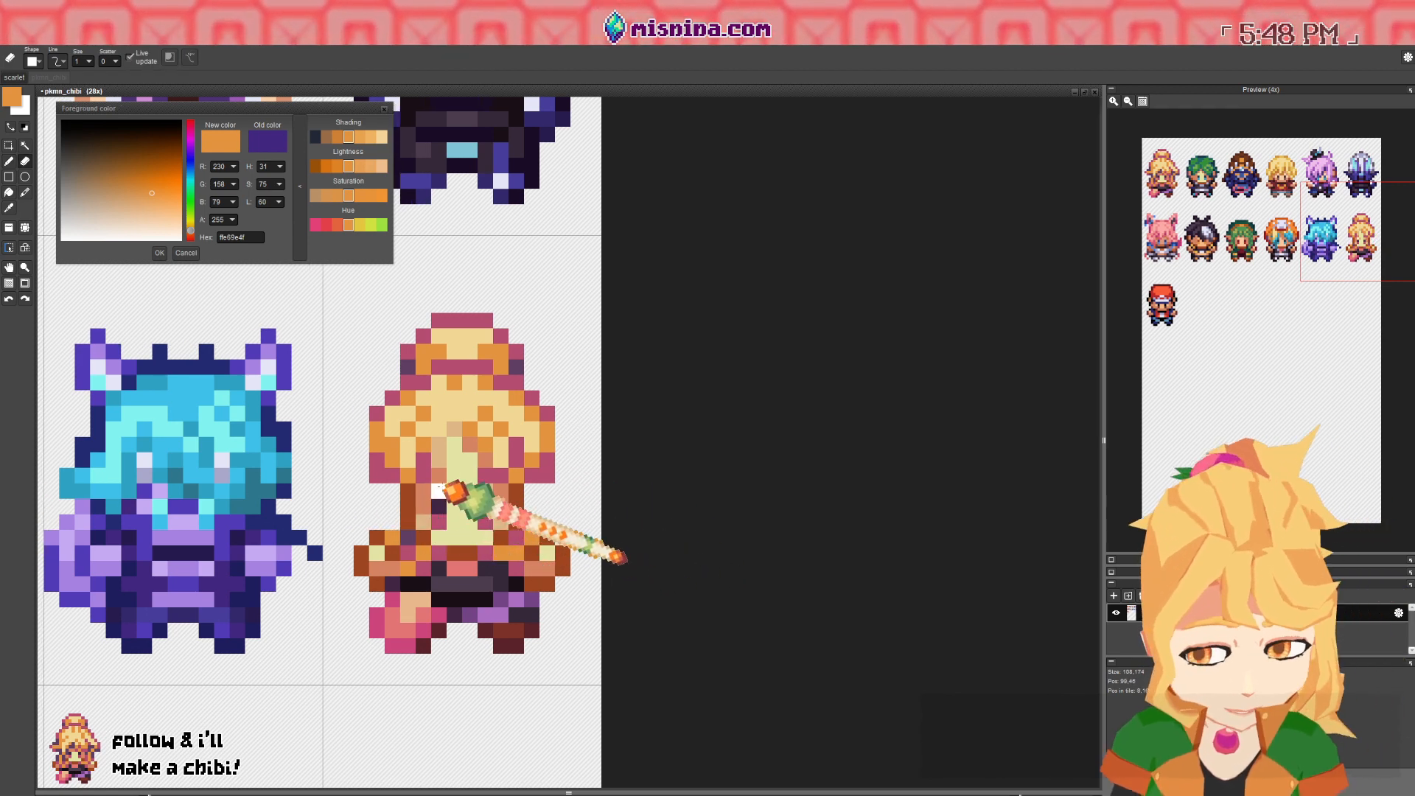
# - Draw straight side strands down to the blonde chibi's shoulders in pink #bc5b7d and orange #e69e4f
pyautogui.press('b')
pyautogui.rightClick(379, 474)
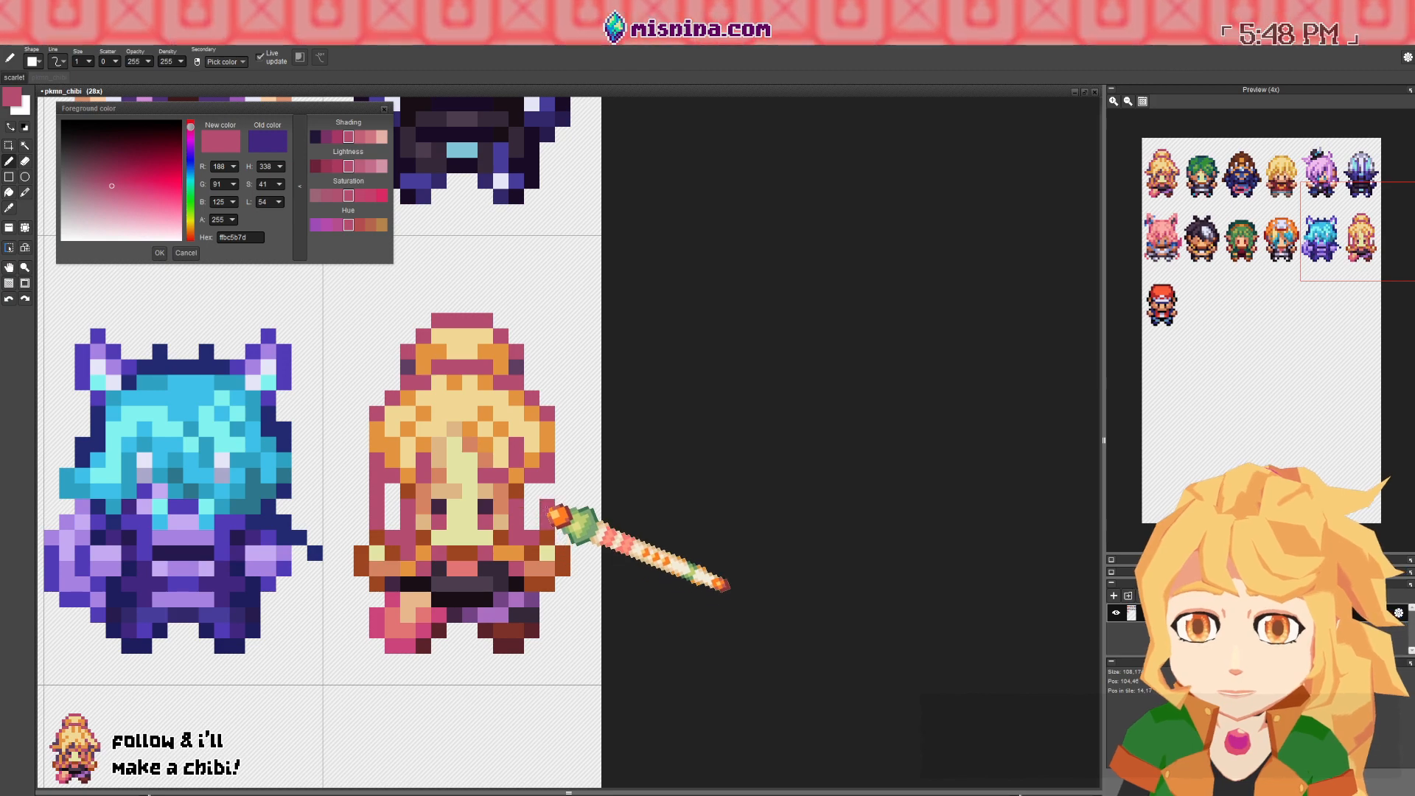
pyautogui.rightClick(544, 495)
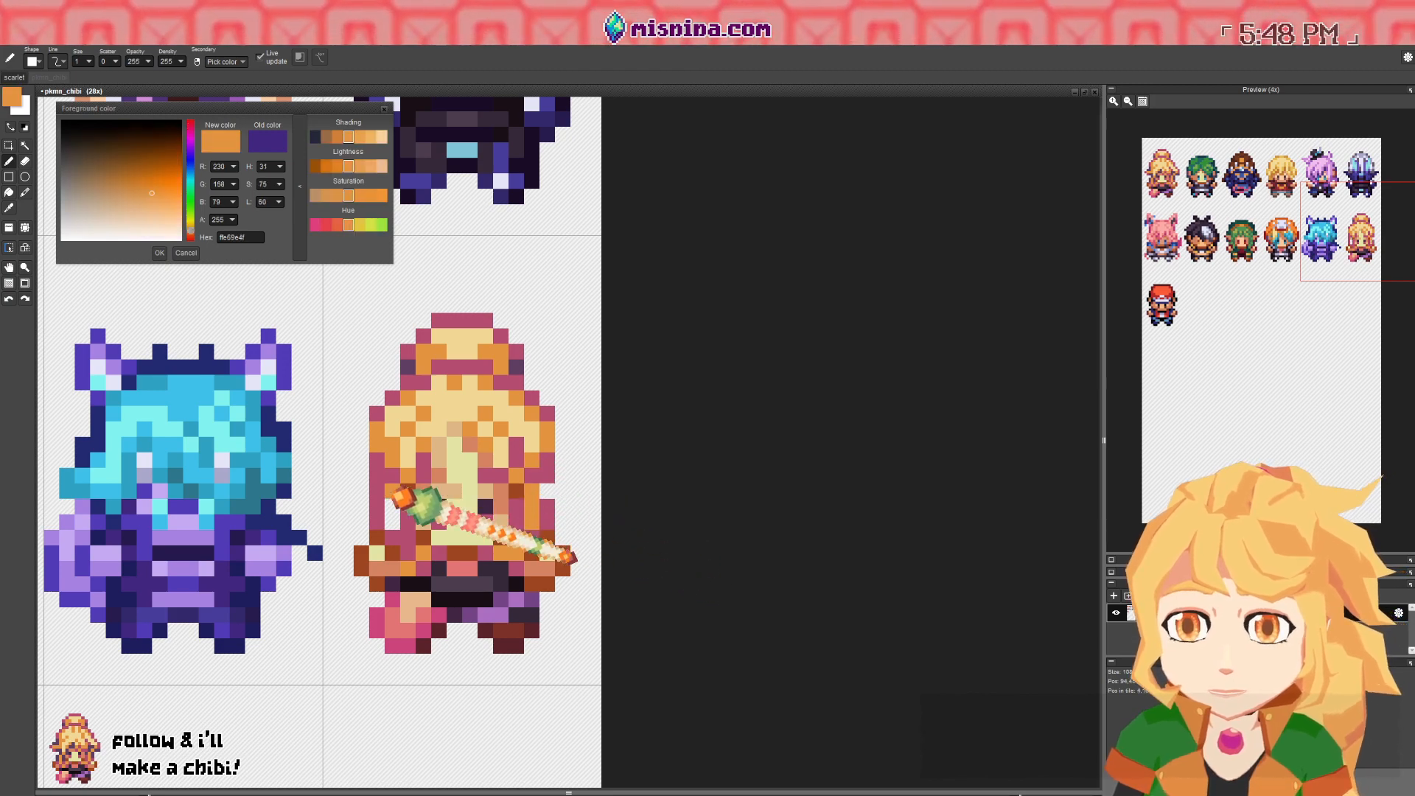
pyautogui.rightClick(545, 506)
pyautogui.click(550, 491)
# - Shade the blonde chibi's side strands with dark purple #6c4d70
pyautogui.scroll(-3, 553, 486)
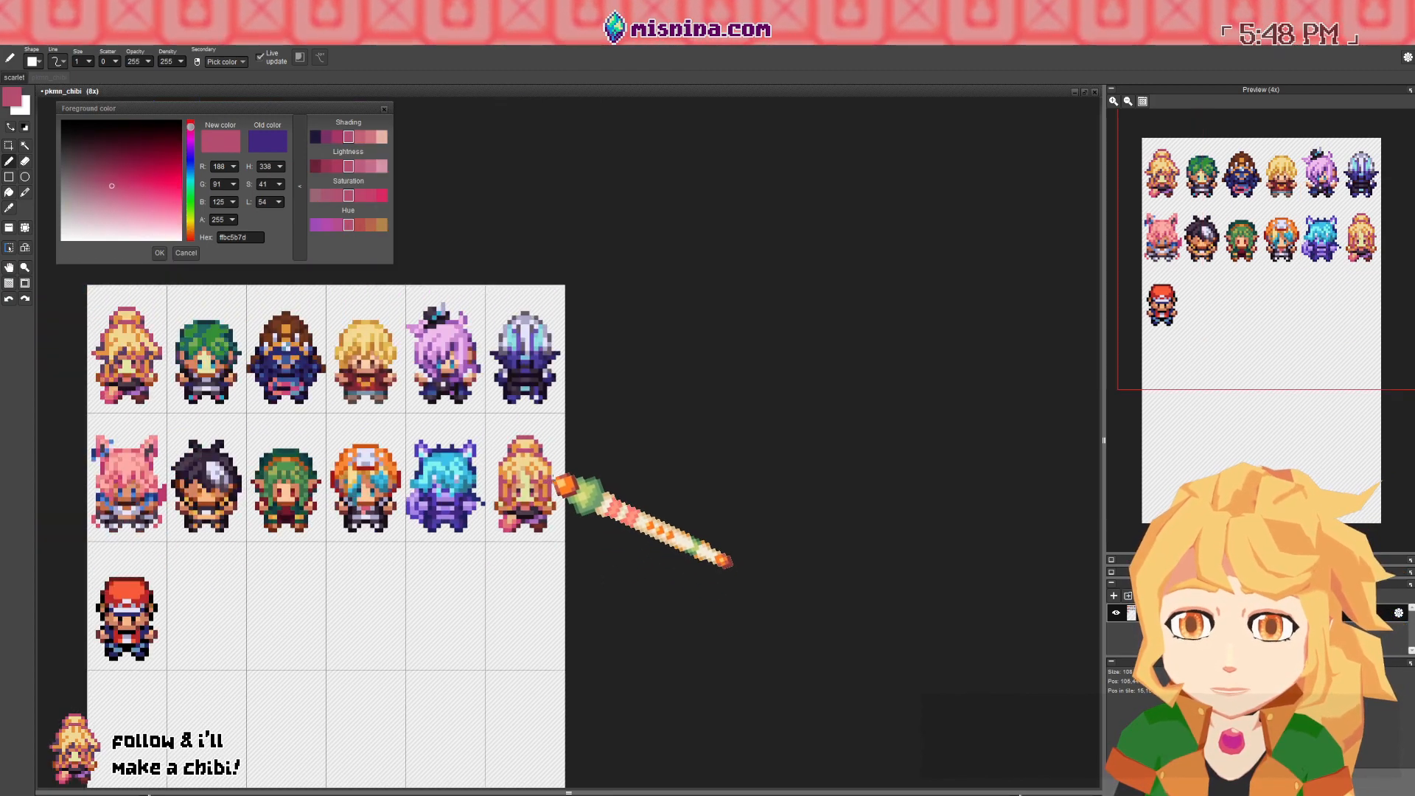
pyautogui.scroll(2, 548, 448)
pyautogui.scroll(2, 551, 447)
pyautogui.rightClick(547, 469)
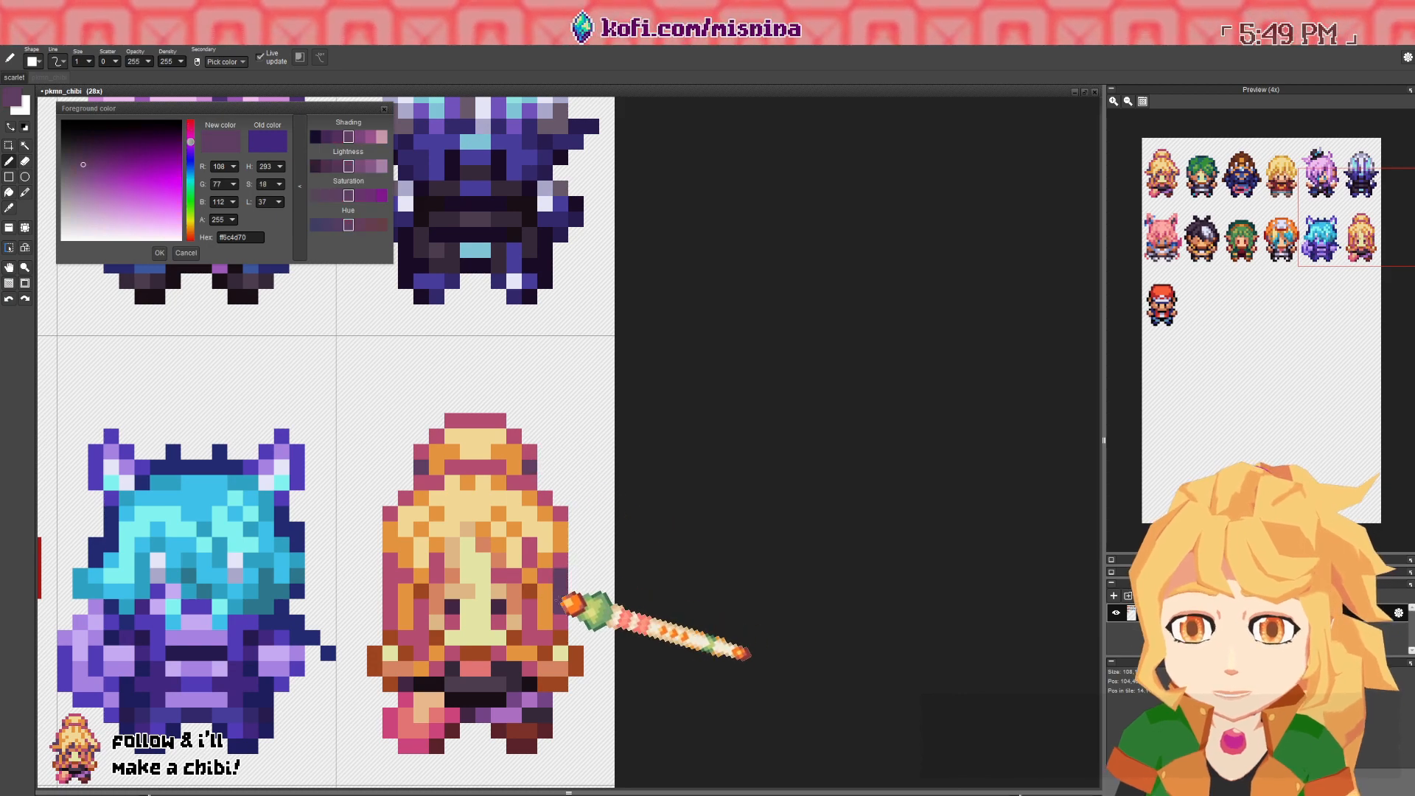
pyautogui.scroll(-3, 424, 540)
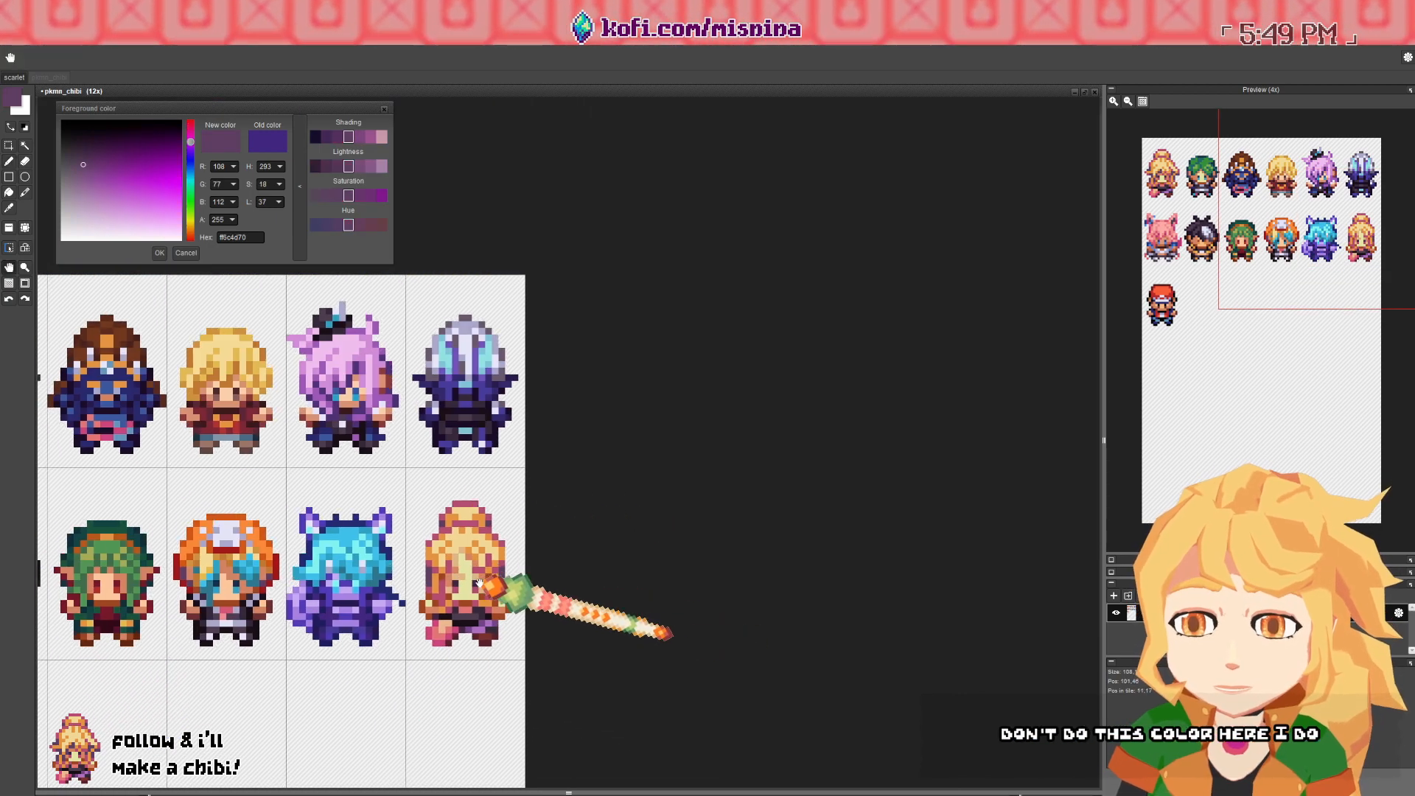
pyautogui.scroll(2, 424, 541)
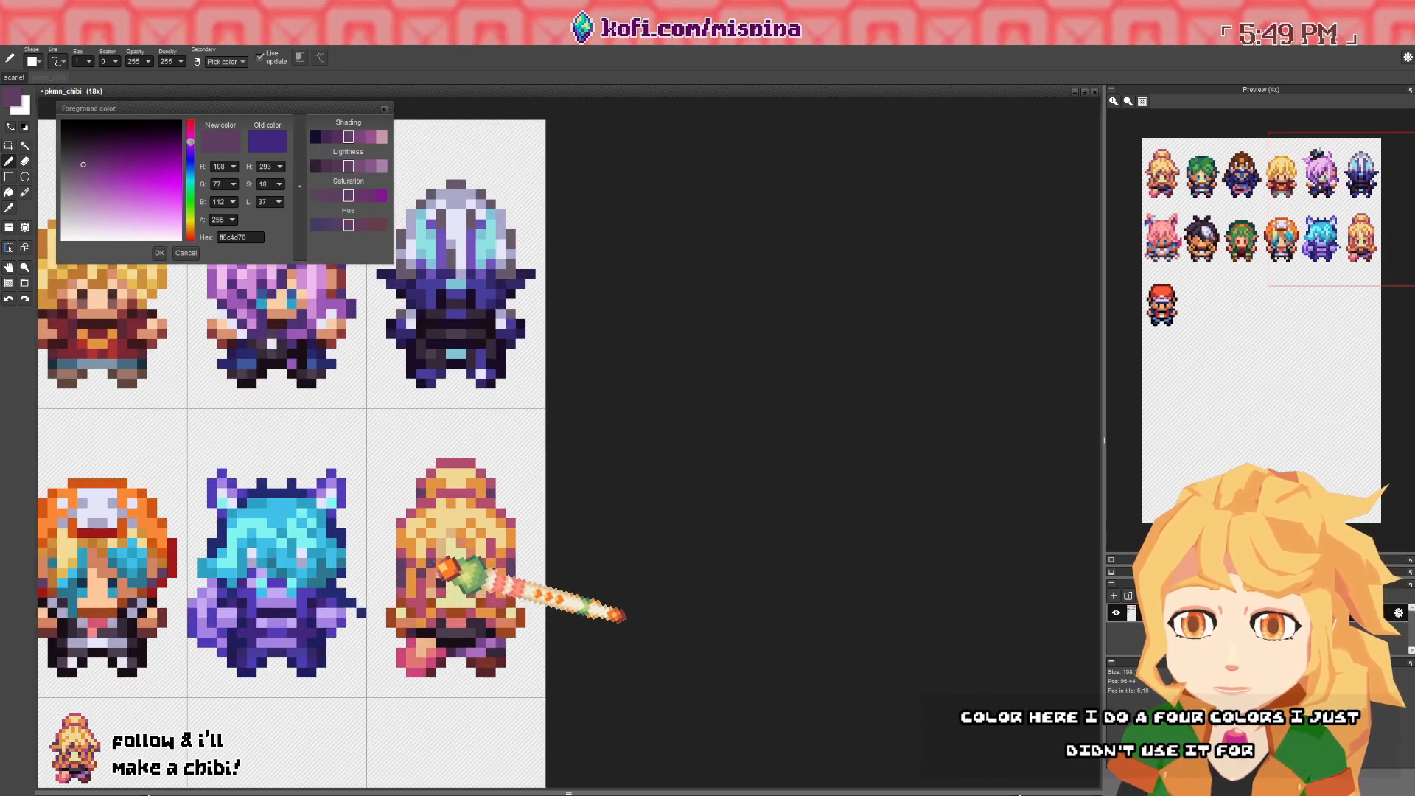
pyautogui.scroll(-2, 487, 551)
pyautogui.scroll(2, 485, 558)
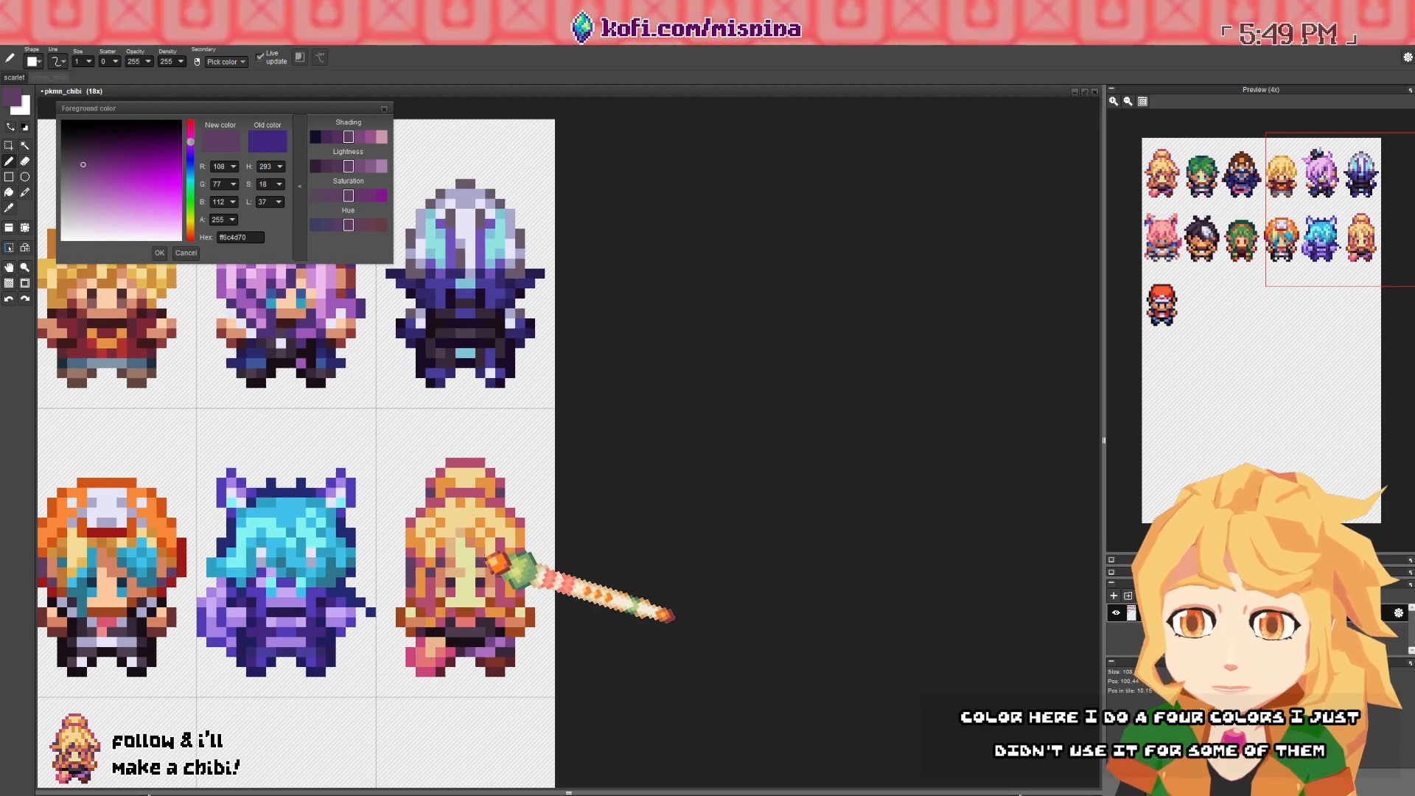
pyautogui.scroll(1, 495, 562)
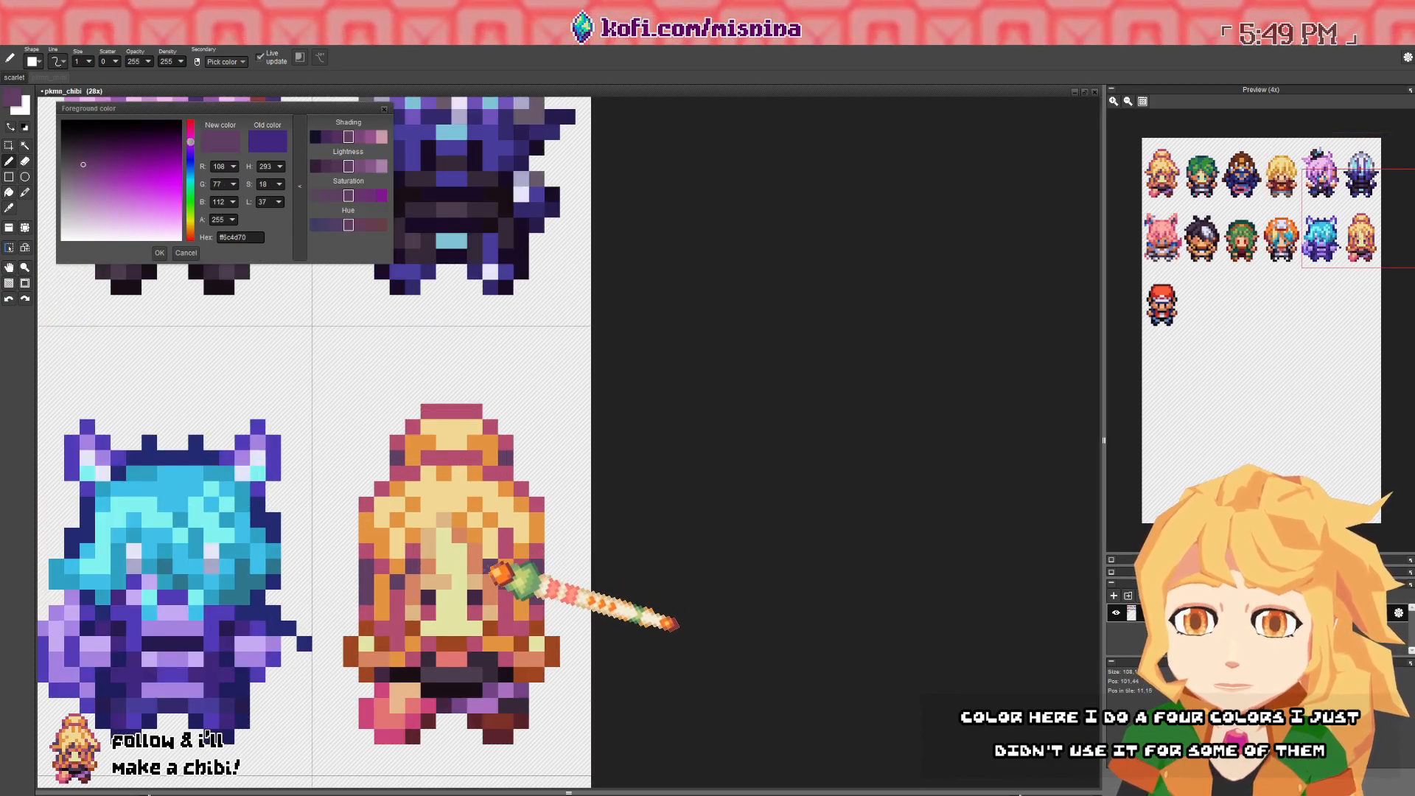
# - Add orange #e69e4f strands to the blonde chibi's hair above the horn
pyautogui.scroll(-4, 502, 572)
pyautogui.scroll(4, 496, 569)
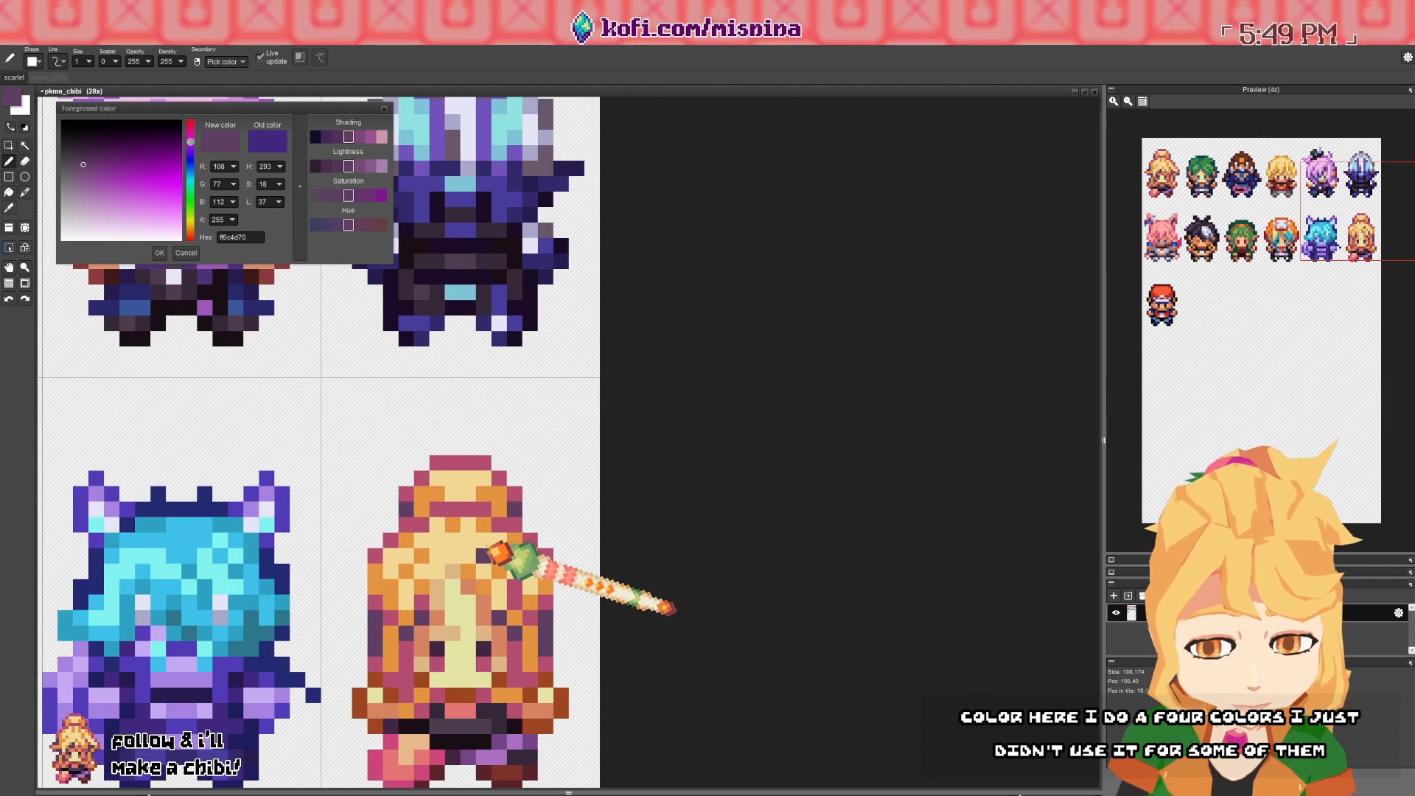
pyautogui.click(483, 554)
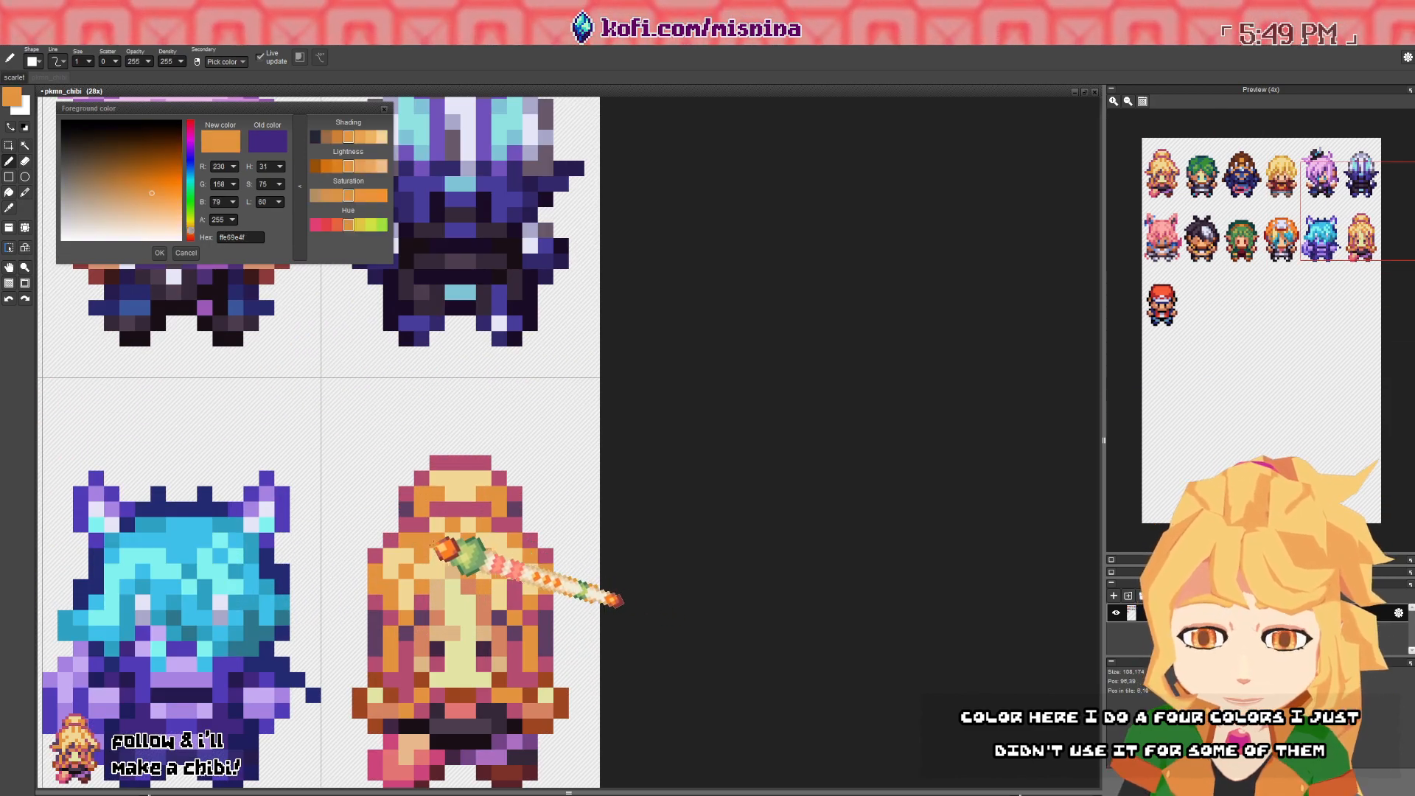
pyautogui.scroll(-2, 458, 546)
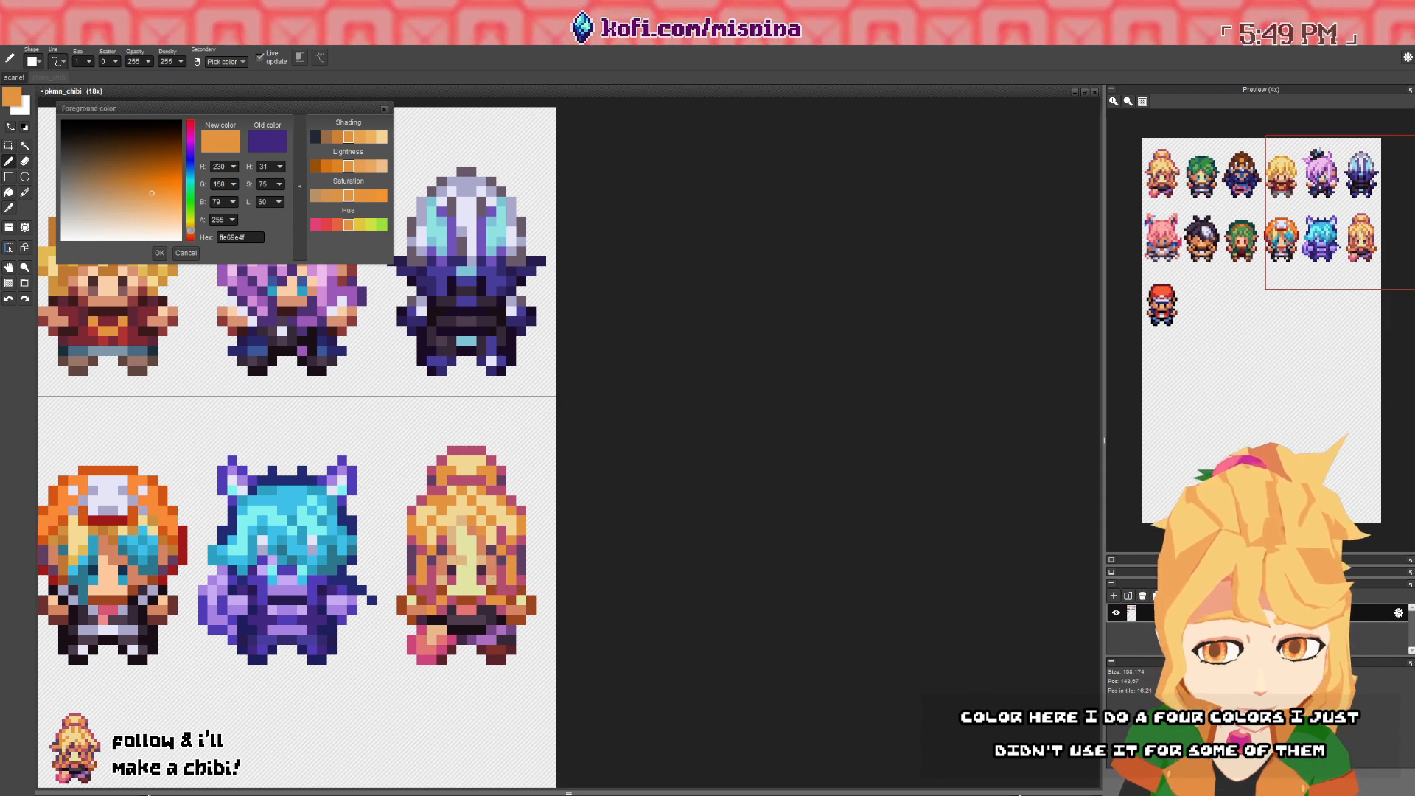
# - Fill the blonde chibi's lightest hair with aqua #8ef5f1 and its orange mid-tone hair with turquoise #62d7d8
pyautogui.press('f')
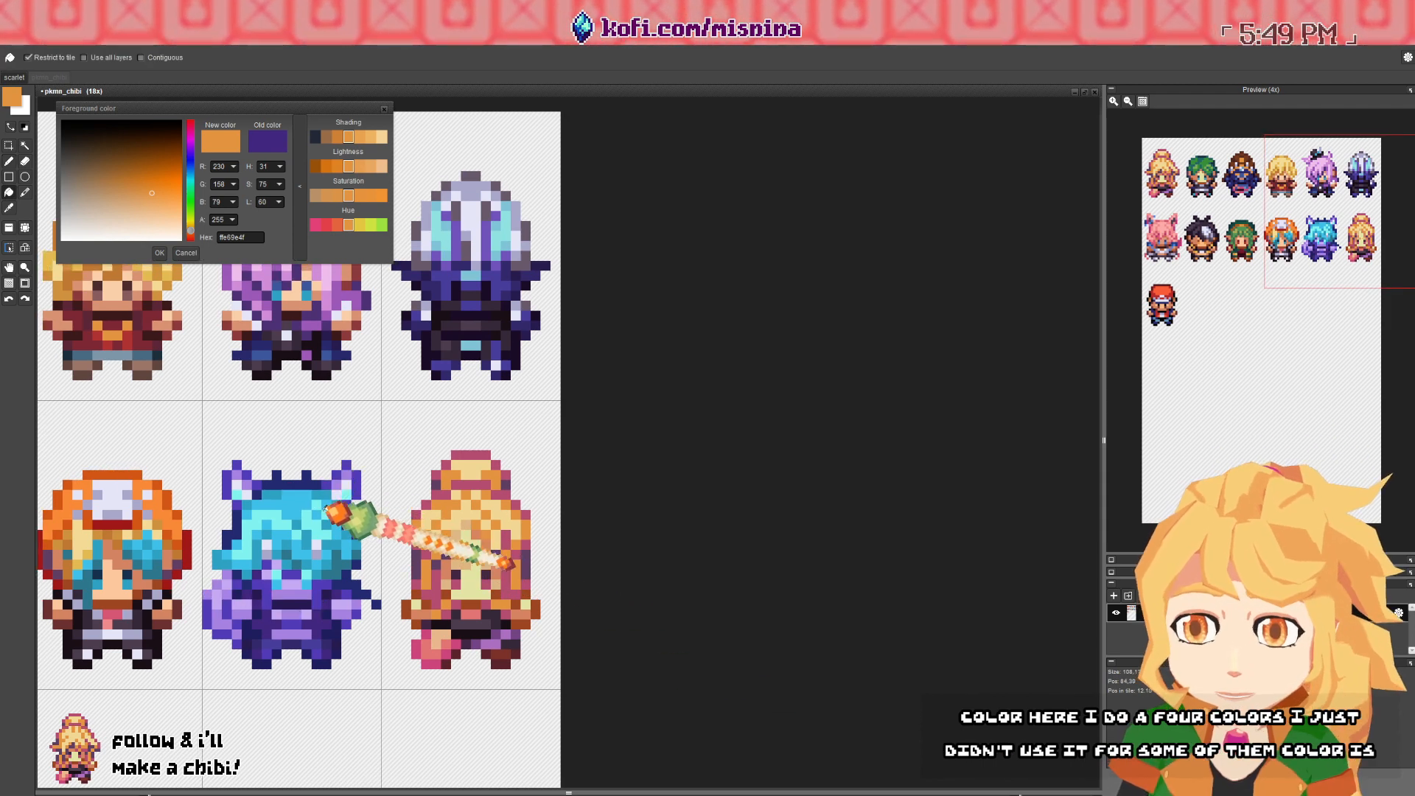
pyautogui.rightClick(310, 520)
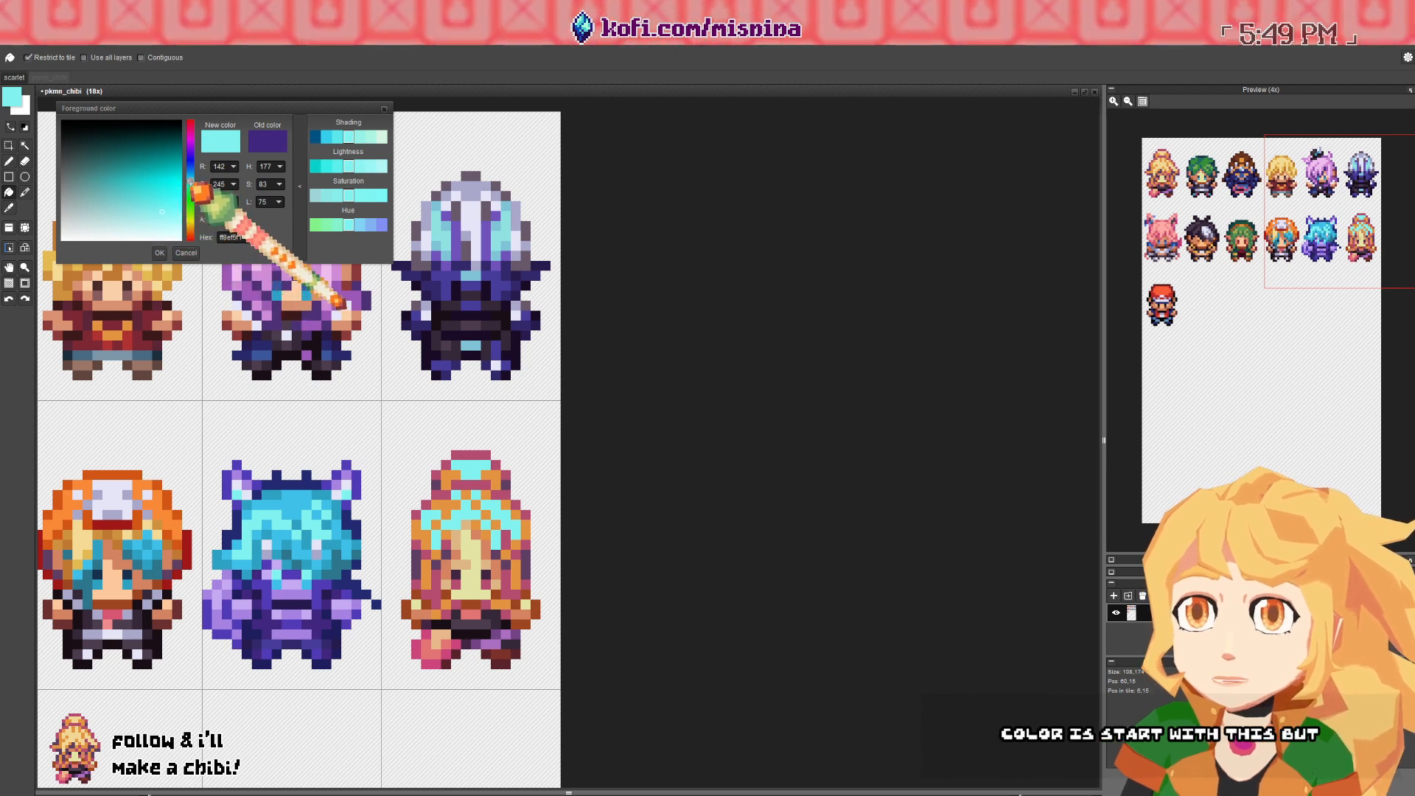
pyautogui.click(190, 194)
pyautogui.click(143, 204)
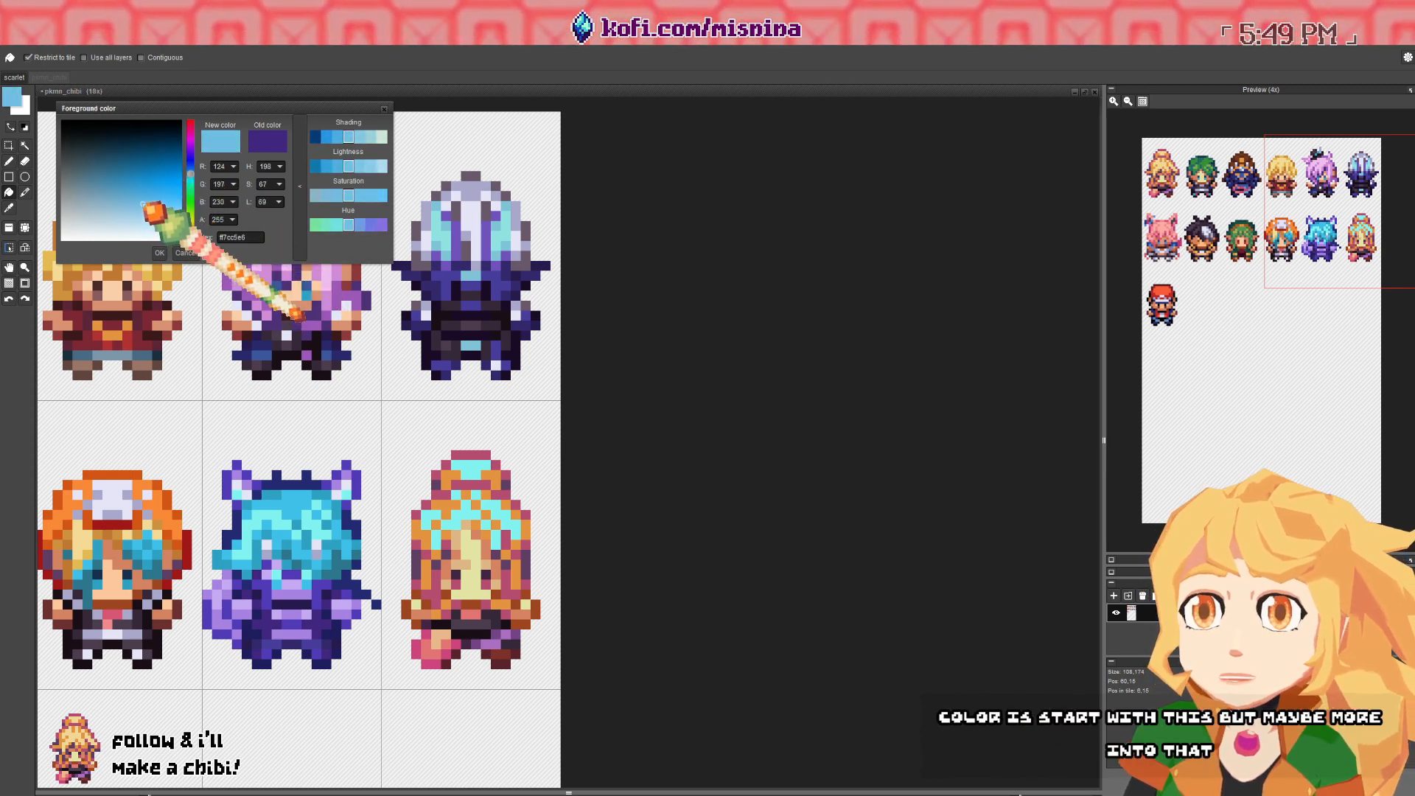
pyautogui.scroll(2, 509, 520)
pyautogui.click(463, 478)
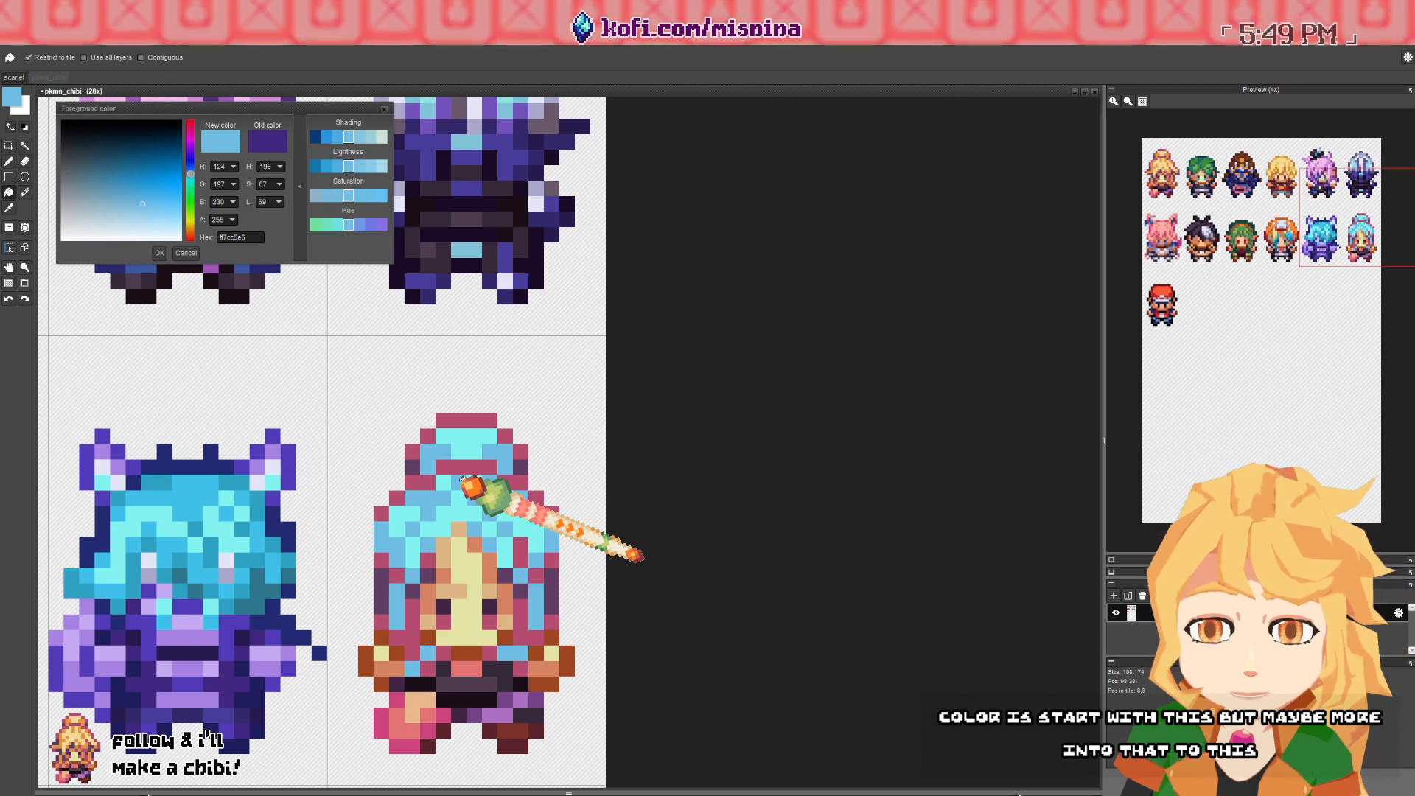
pyautogui.click(191, 181)
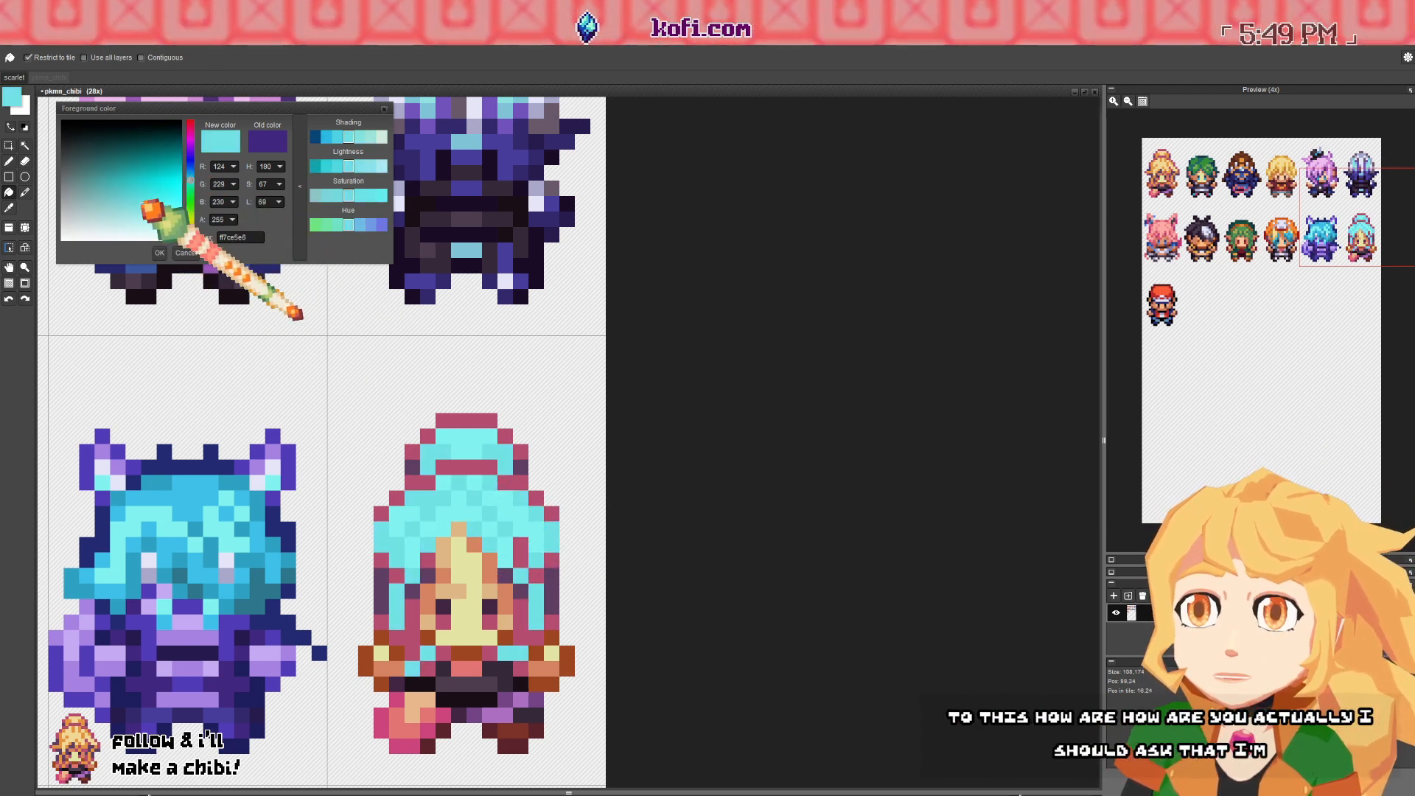
pyautogui.click(133, 193)
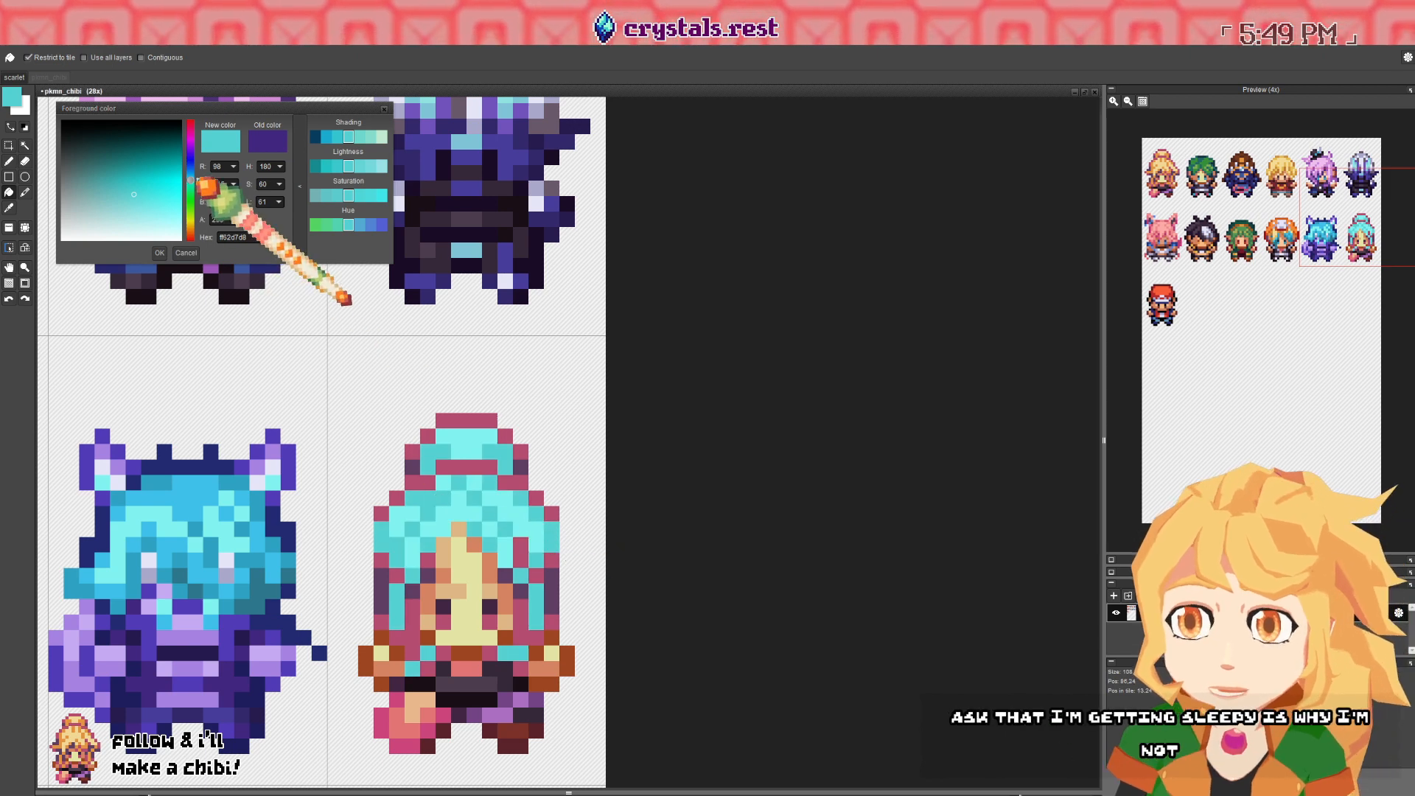
# - Recolour the chibi's pink hair outline to green #2fb782
pyautogui.click(191, 188)
pyautogui.click(125, 182)
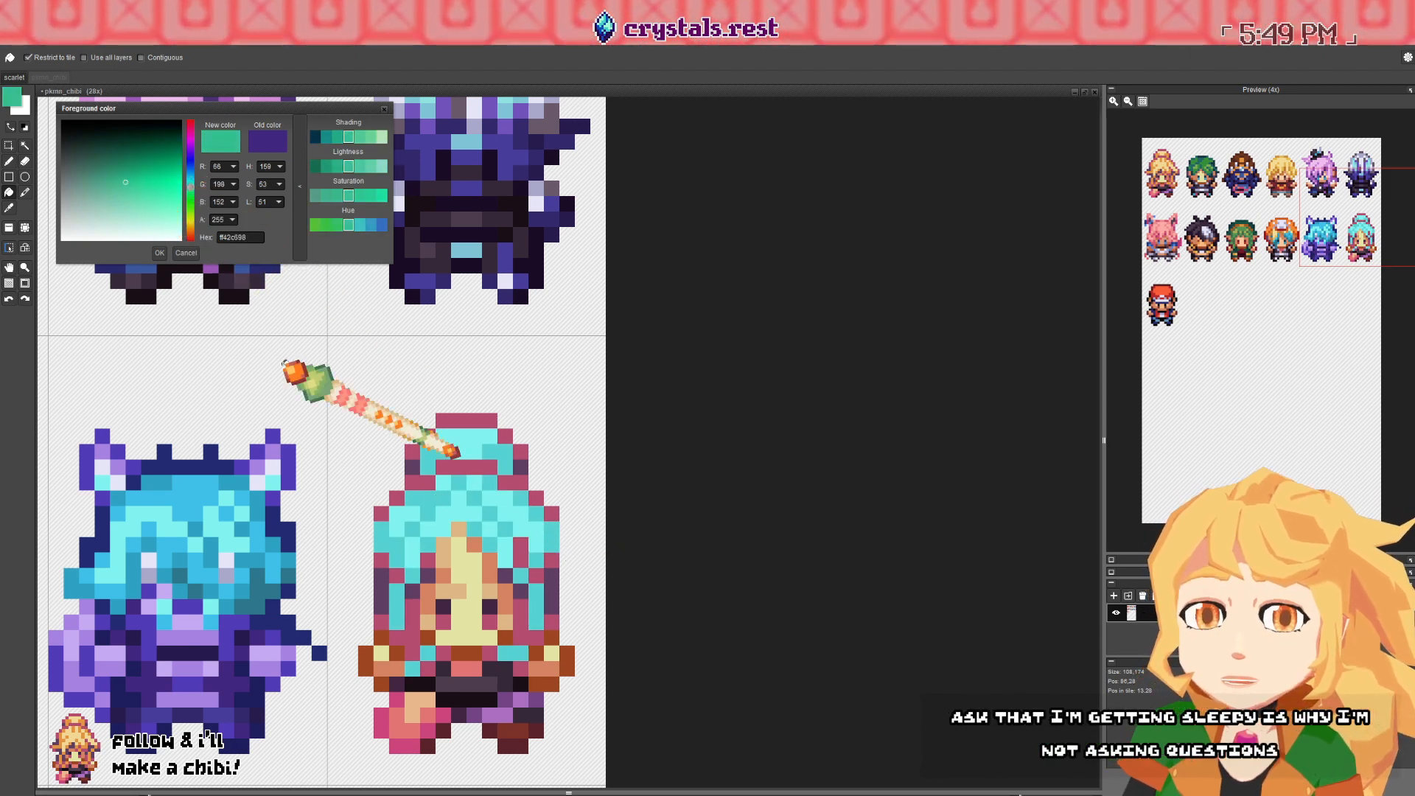
pyautogui.click(422, 480)
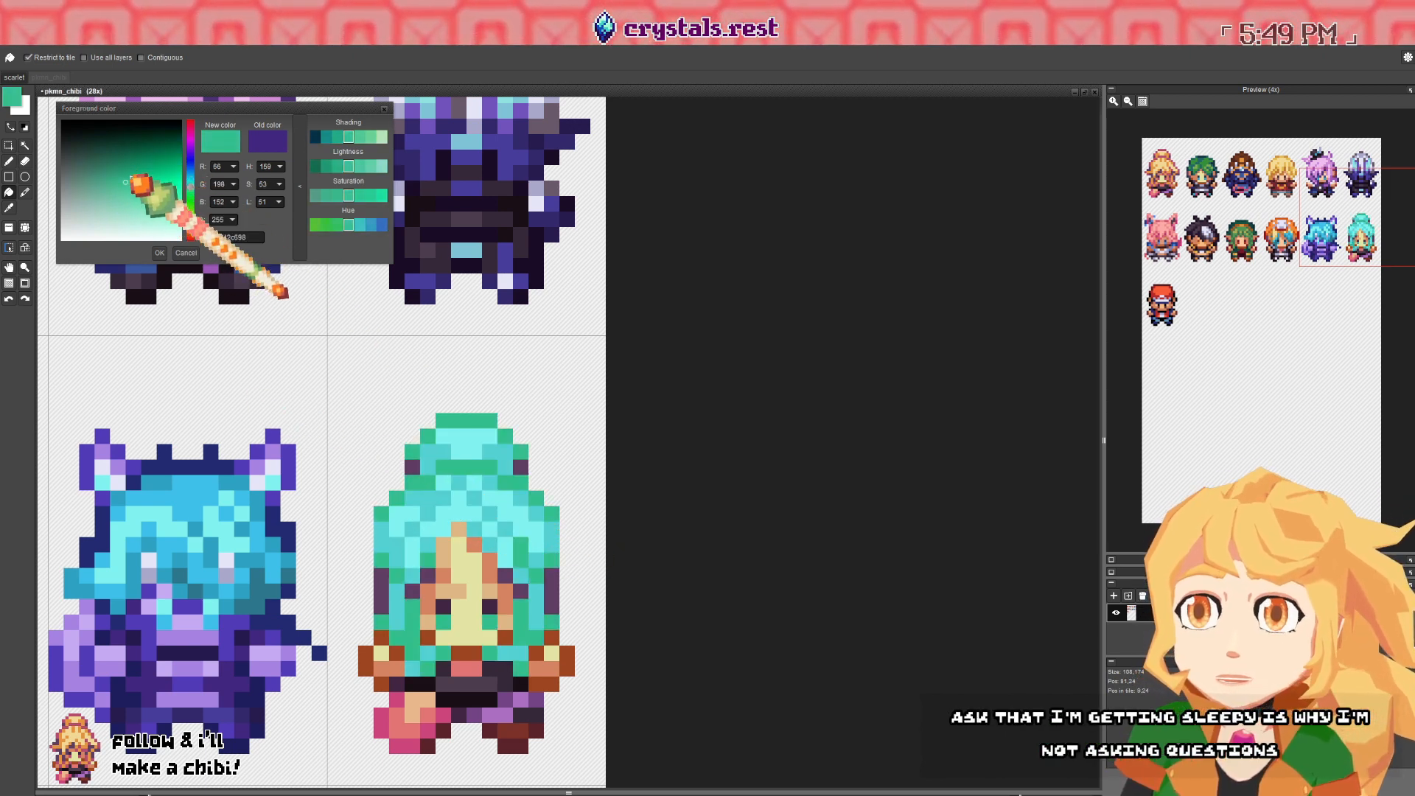
pyautogui.click(132, 174)
pyautogui.click(190, 185)
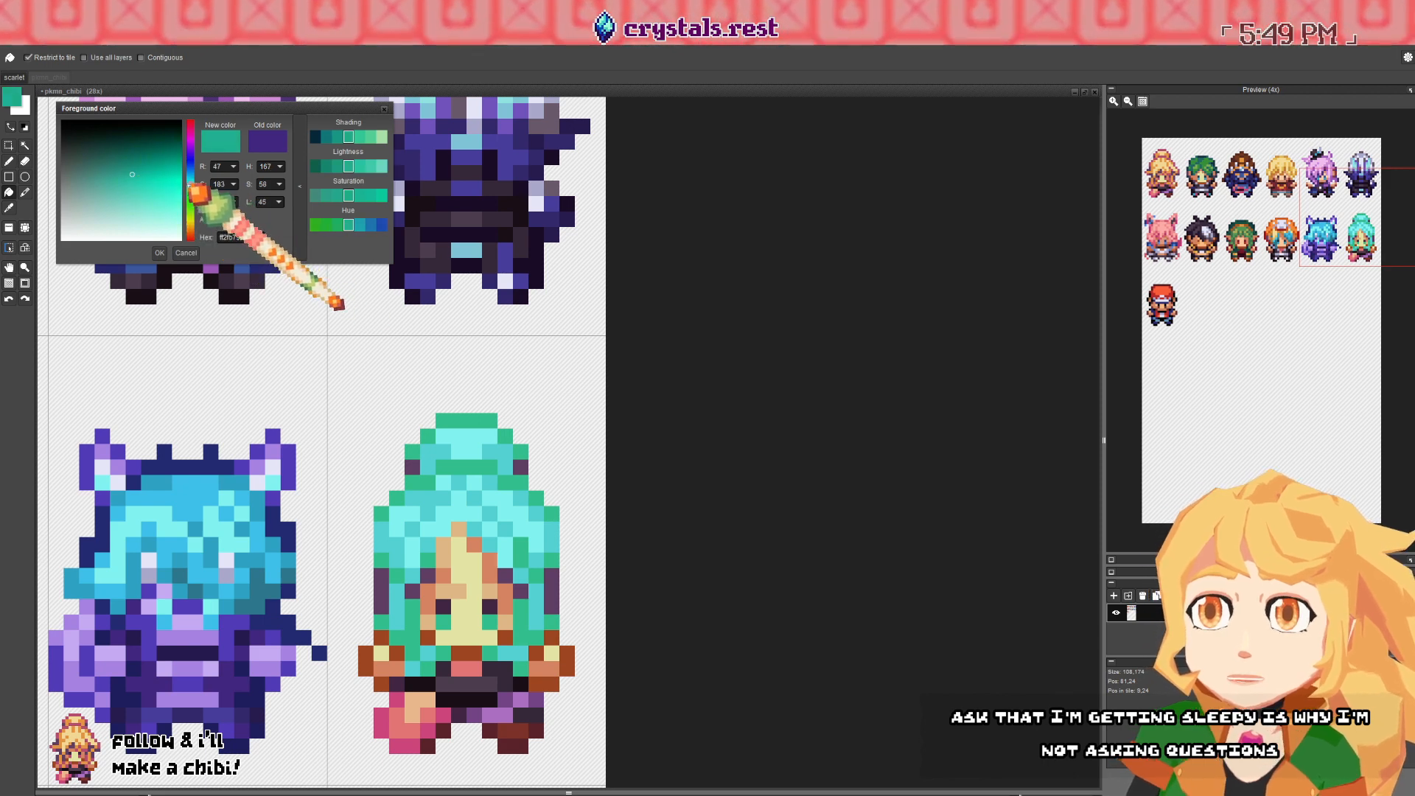
pyautogui.click(108, 150)
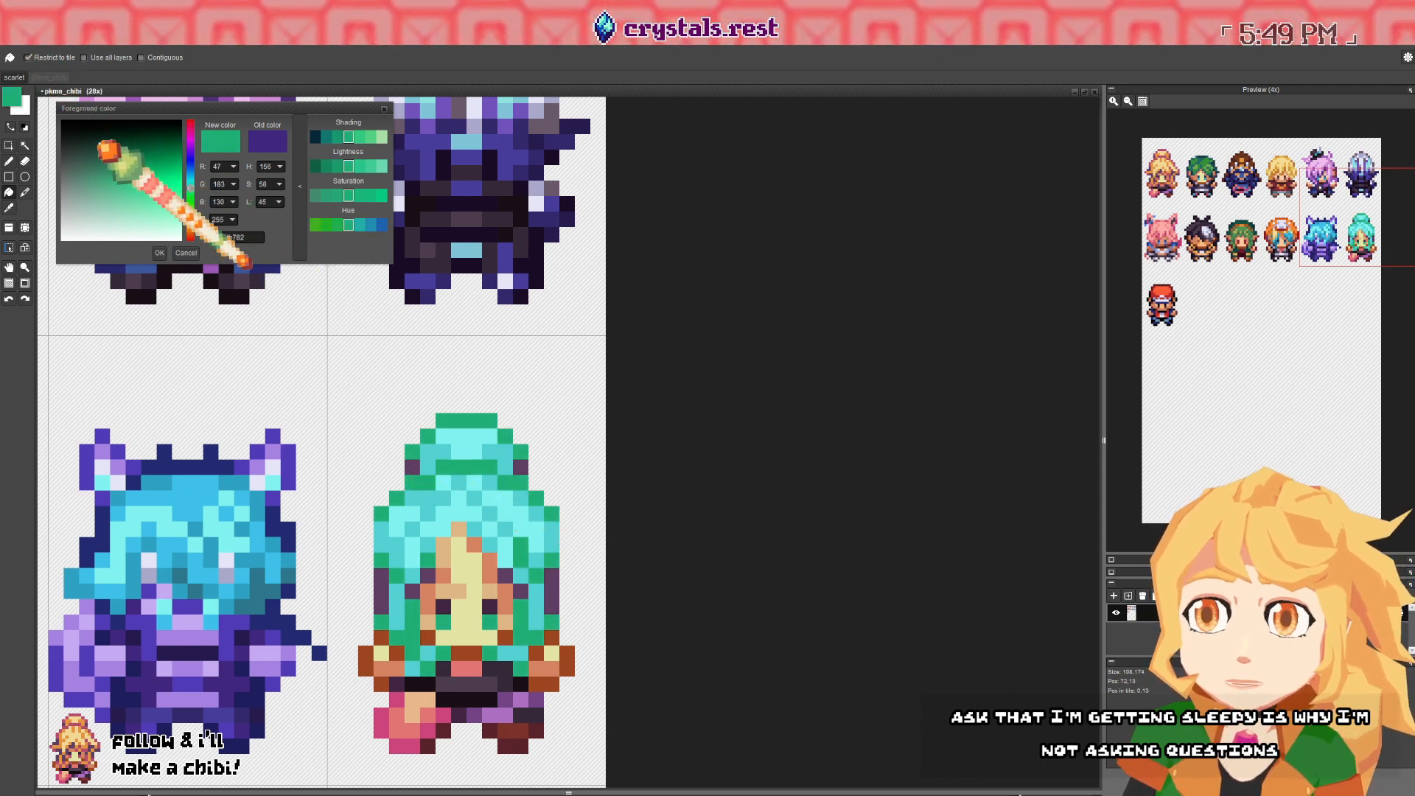
# - Fill the purple shading of the chibi's hair with dark green #3b804a
pyautogui.click(129, 164)
pyautogui.click(191, 196)
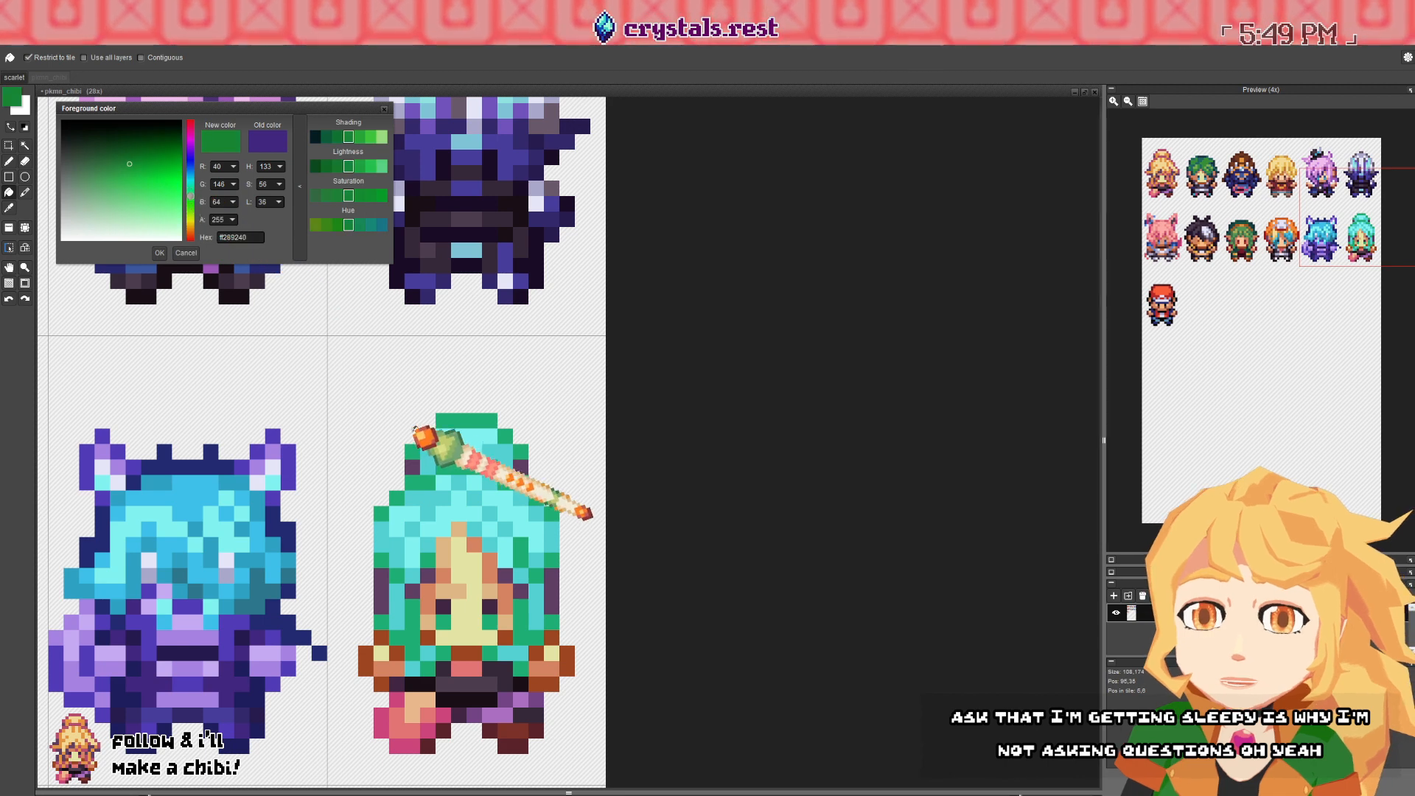
pyautogui.click(105, 163)
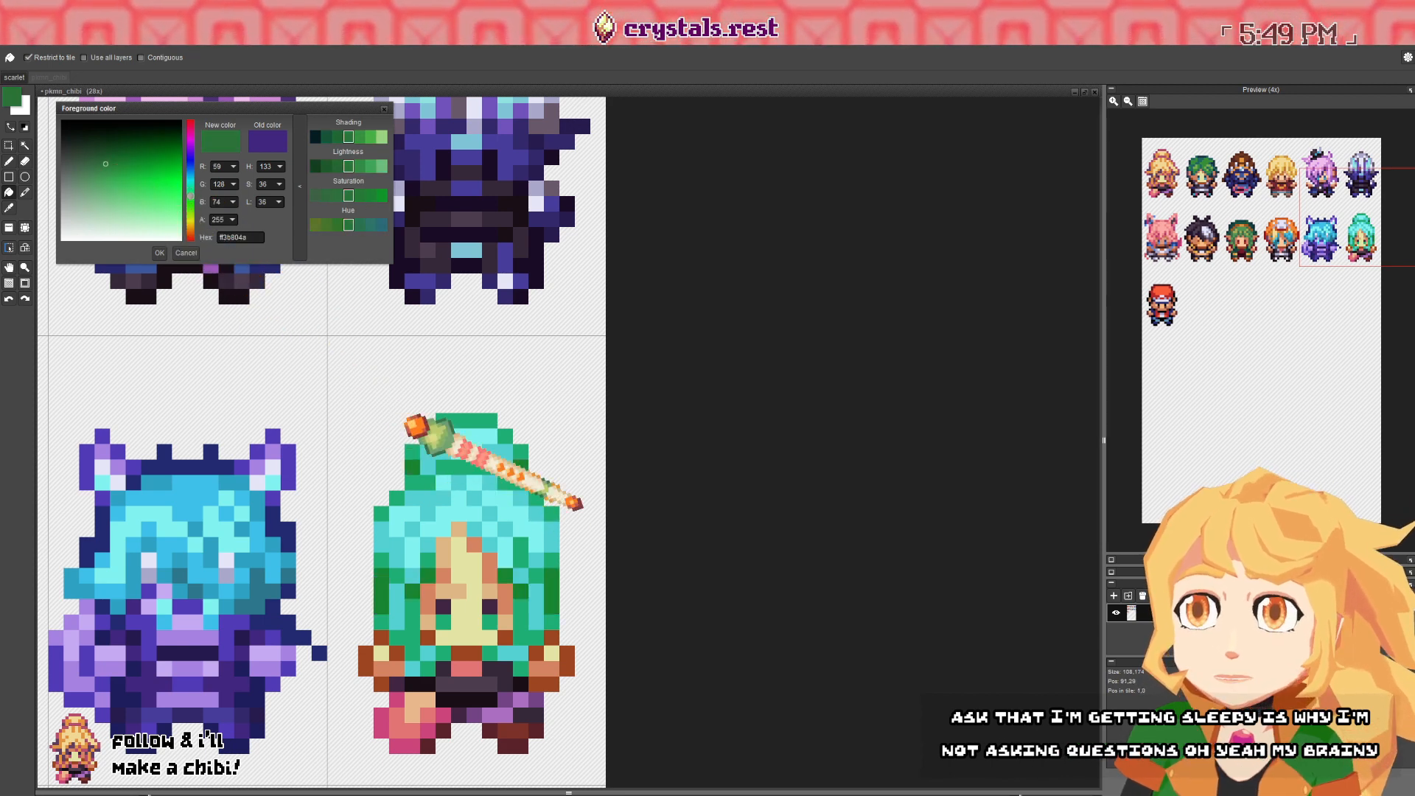
# - Mute the hair outline to green #44a781 and shift the mid-tone hair to turquoise #62d8c3
pyautogui.keyDown('alt'); pyautogui.click(410, 463); pyautogui.keyUp('alt')
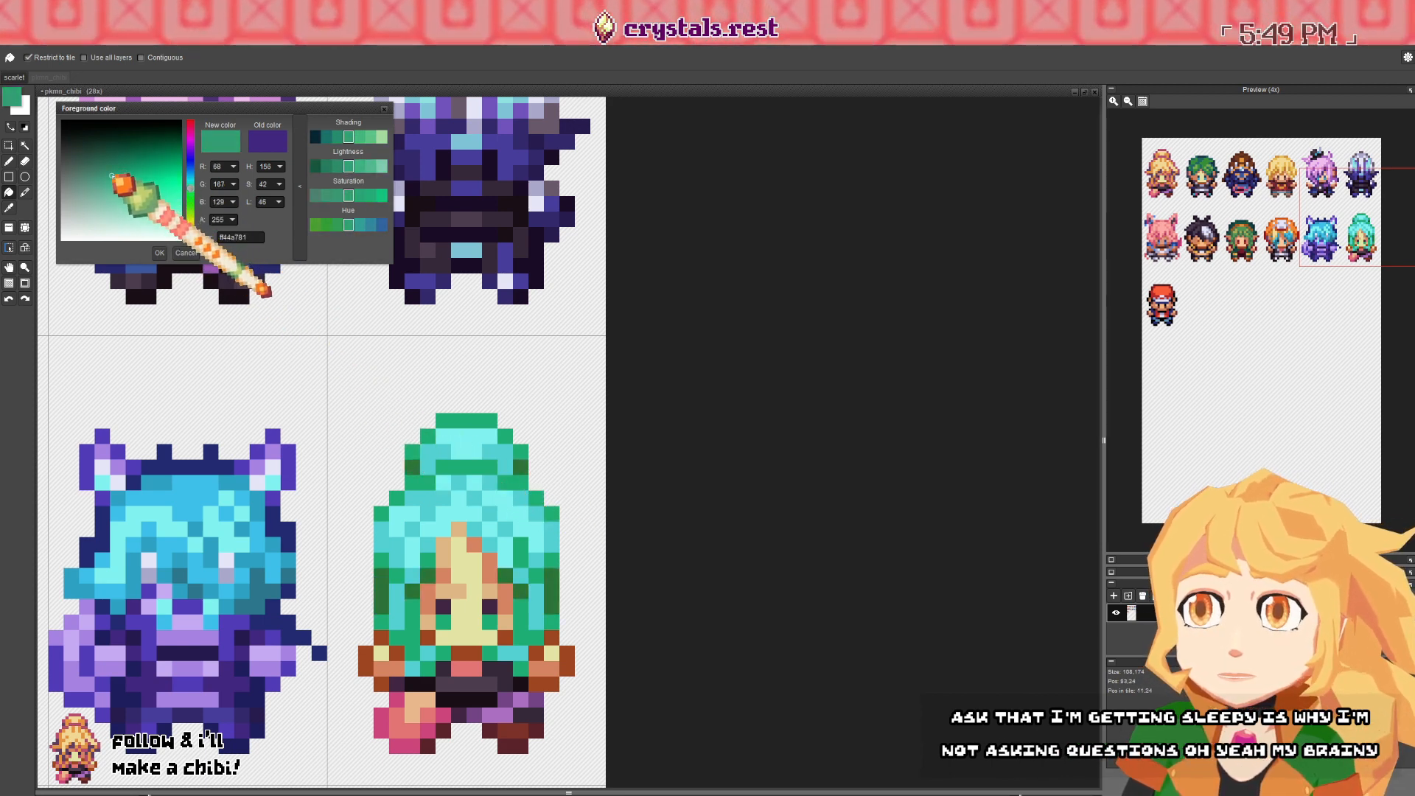
pyautogui.keyDown('alt'); pyautogui.click(442, 492); pyautogui.keyUp('alt')
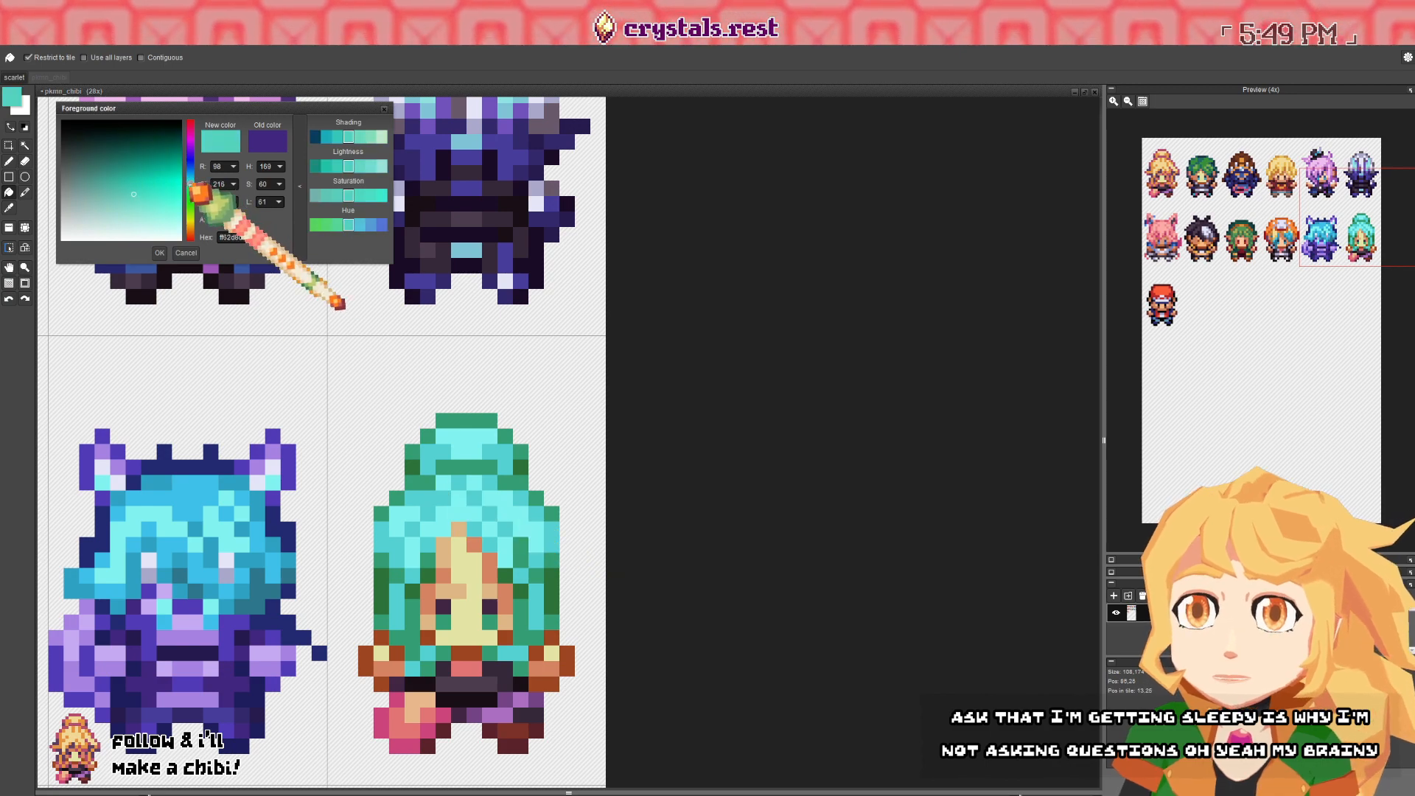
pyautogui.scroll(-5, 446, 501)
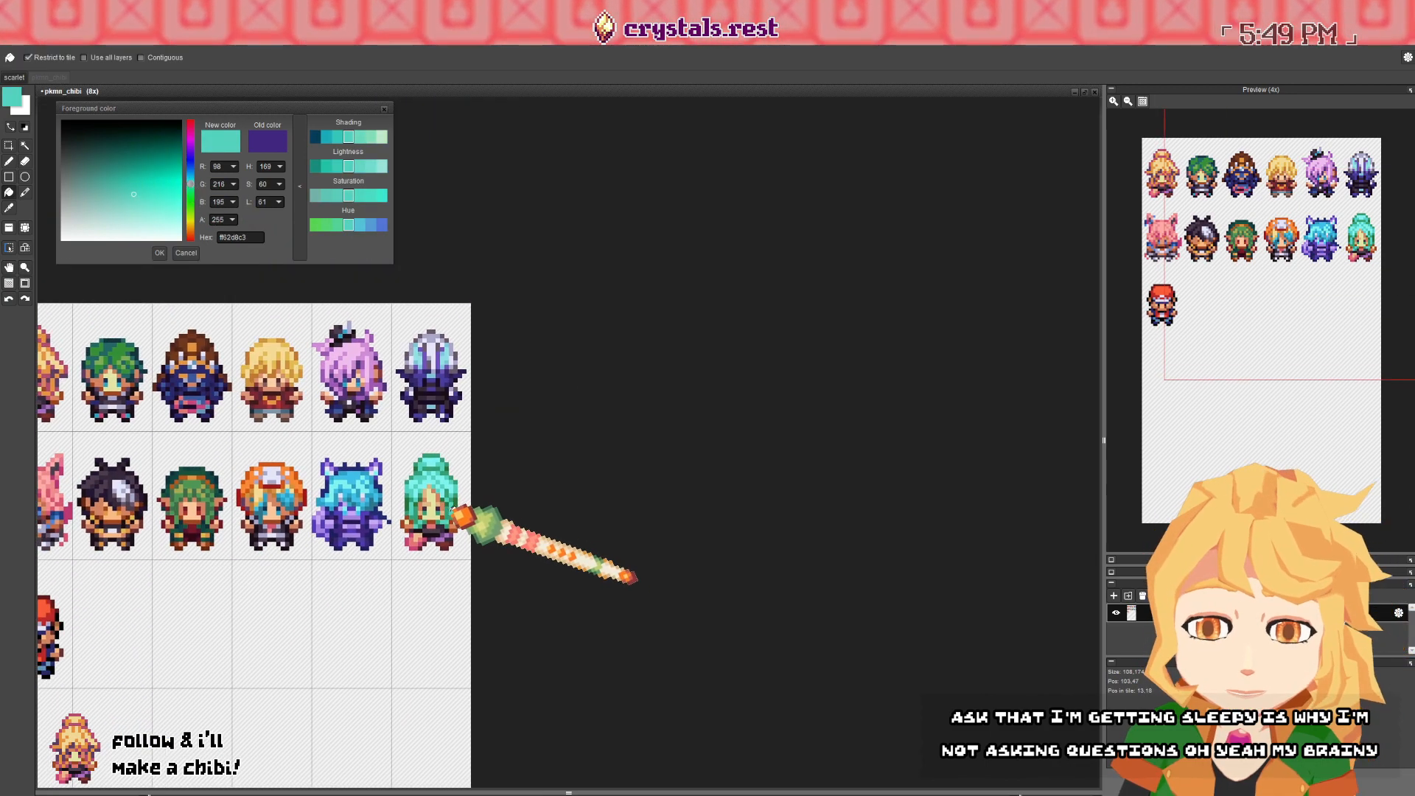
# - Outline a large rounded ear on the left of the chibi's head in green #44a781, with its outer corner trimmed
pyautogui.press('b')
pyautogui.scroll(5, 459, 514)
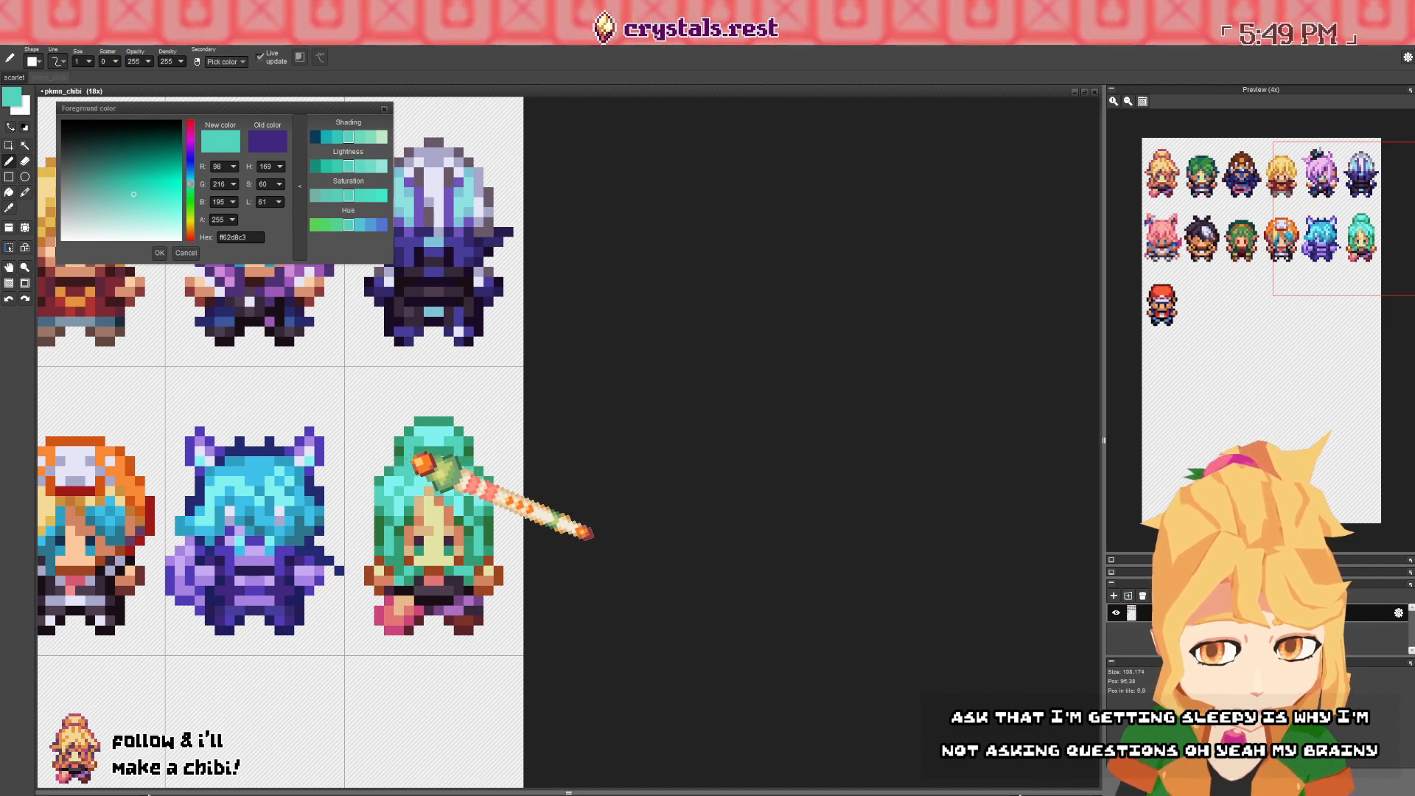
pyautogui.scroll(2, 410, 457)
pyautogui.rightClick(379, 442)
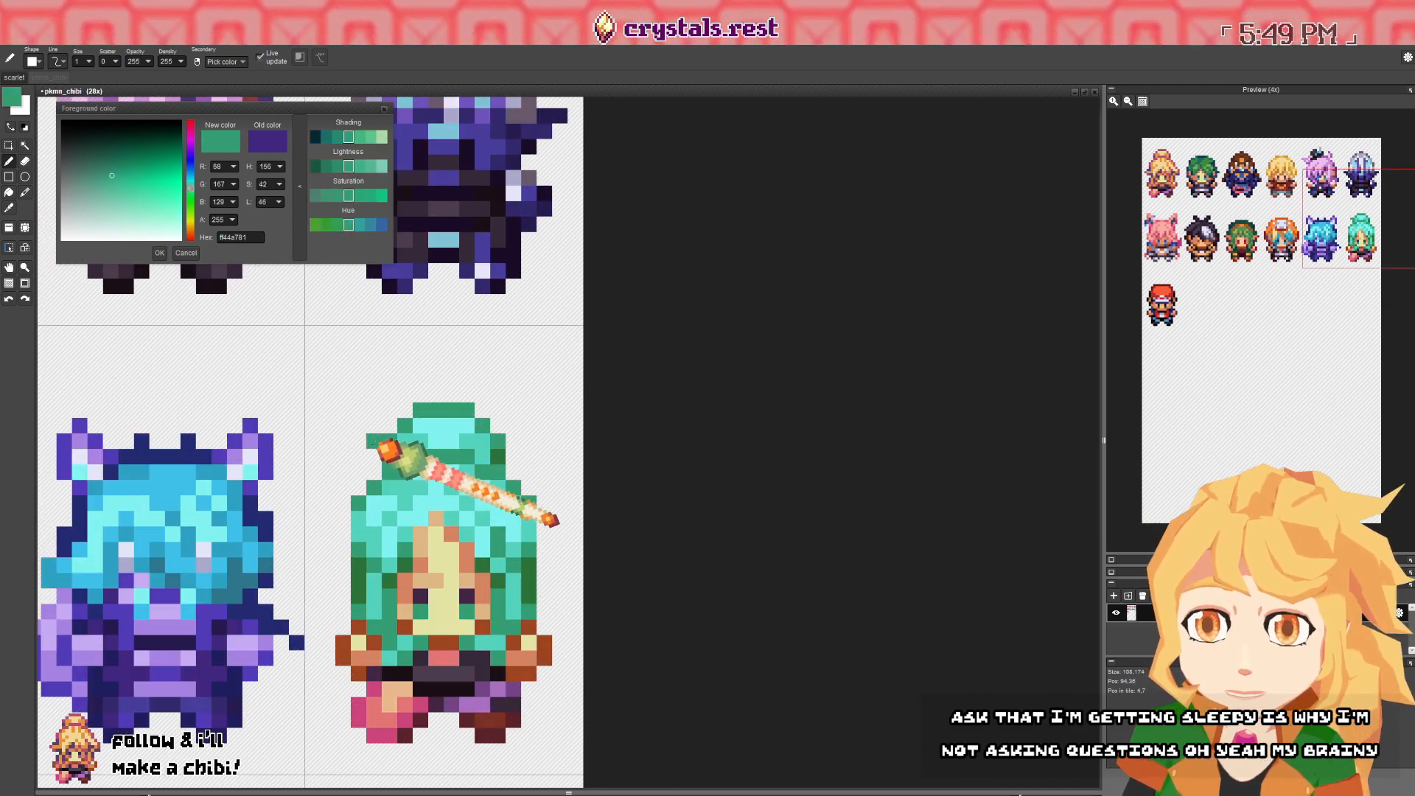
pyautogui.moveTo(354, 426)
pyautogui.mouseDown()
pyautogui.moveTo(324, 410)
pyautogui.moveTo(313, 457)
pyautogui.moveTo(324, 468)
pyautogui.mouseUp()
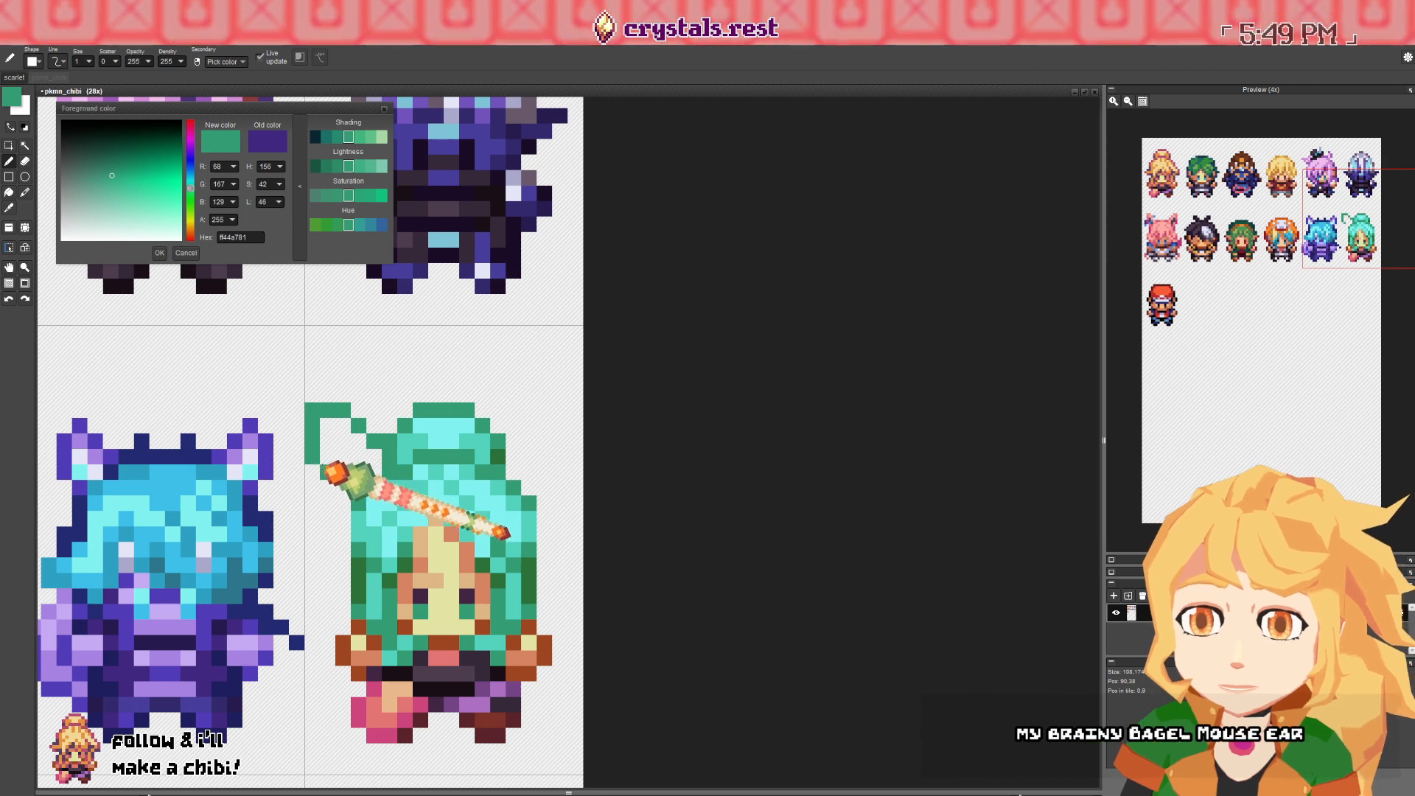
pyautogui.press('e')
pyautogui.click(312, 410)
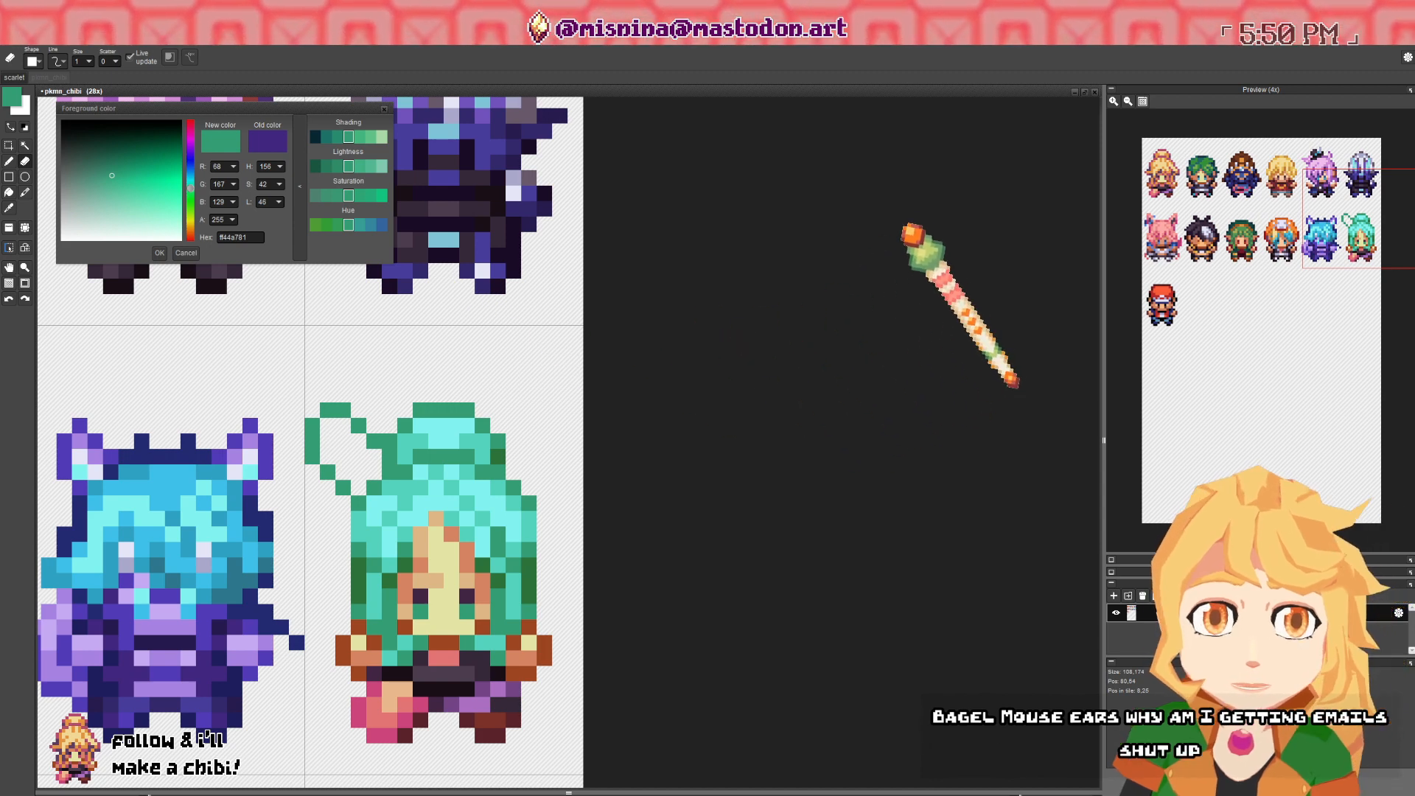
pyautogui.moveTo(593, 372); pyautogui.dragTo(636, 364)
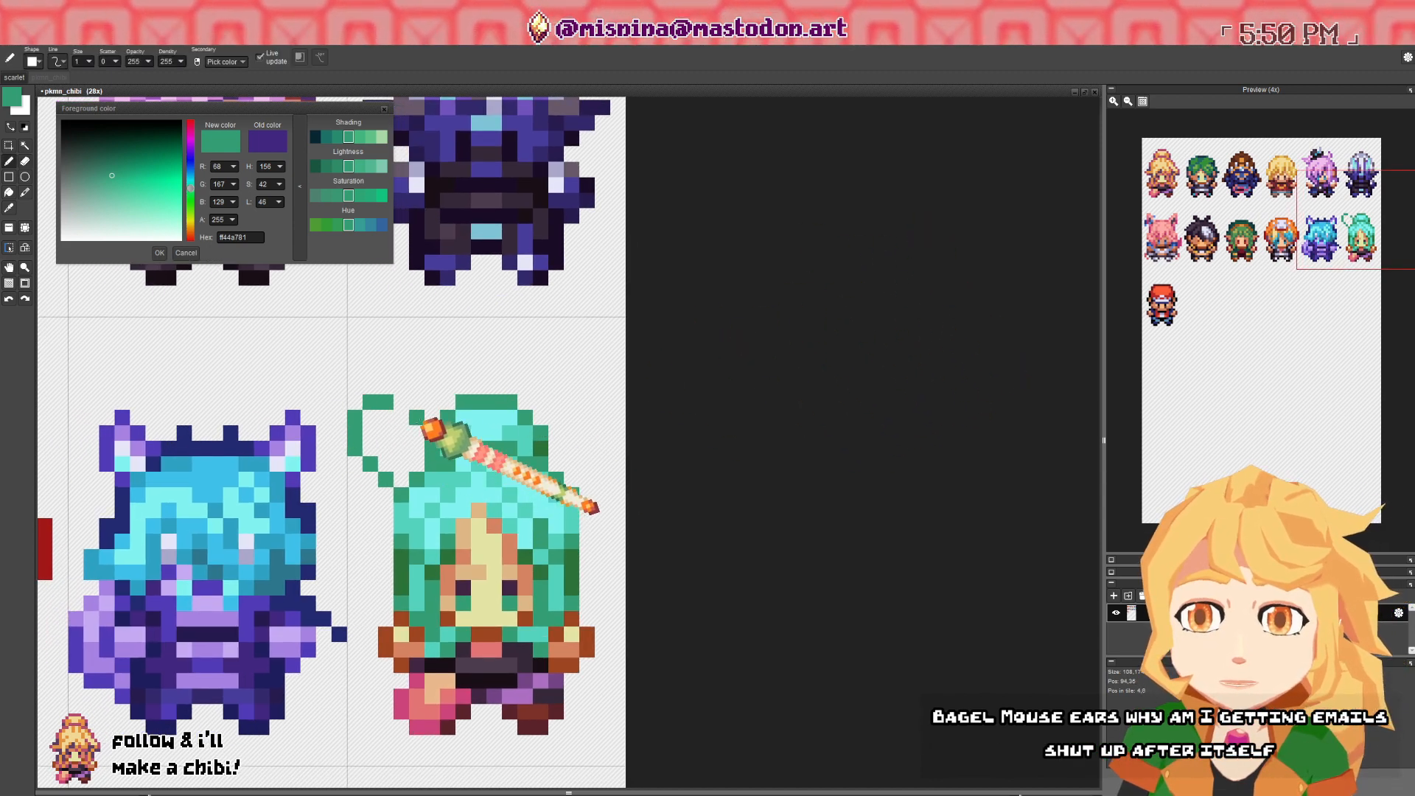
pyautogui.moveTo(401, 441); pyautogui.dragTo(407, 448)
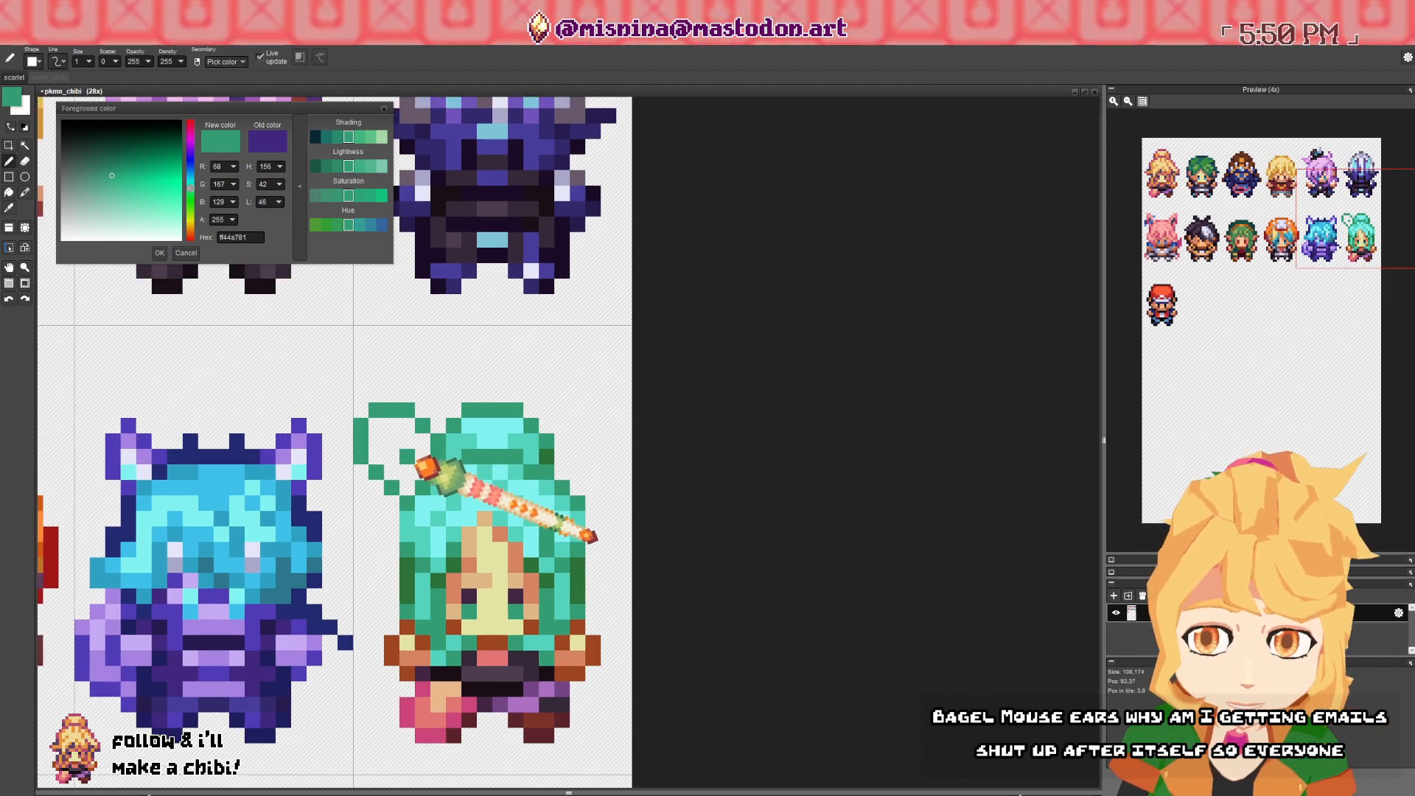
# - Fill the new ear with a turquoise #62d8c3 rim and a cream #e7e8ae interior shaded with tan #e1bf91
pyautogui.click(462, 497)
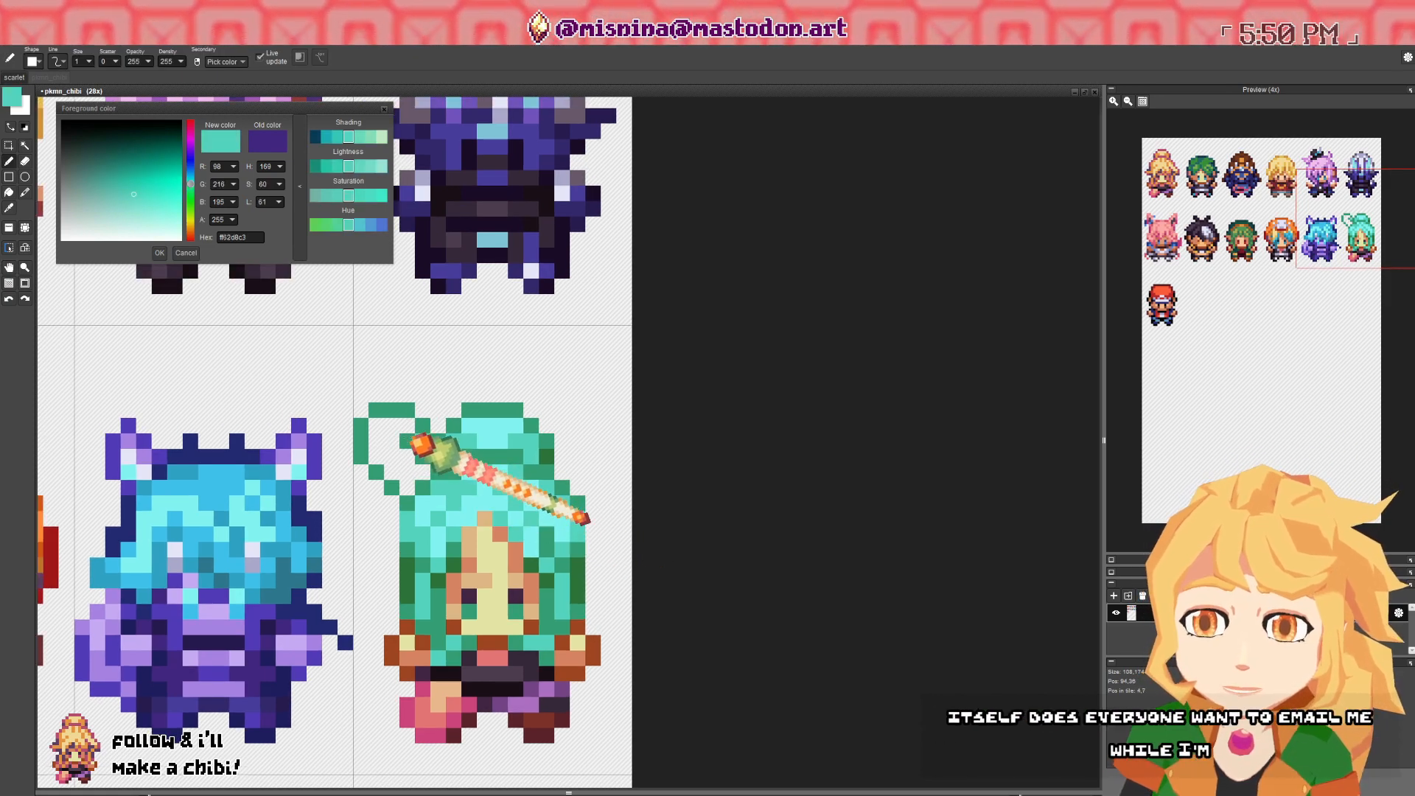
pyautogui.moveTo(541, 263); pyautogui.dragTo(490, 236)
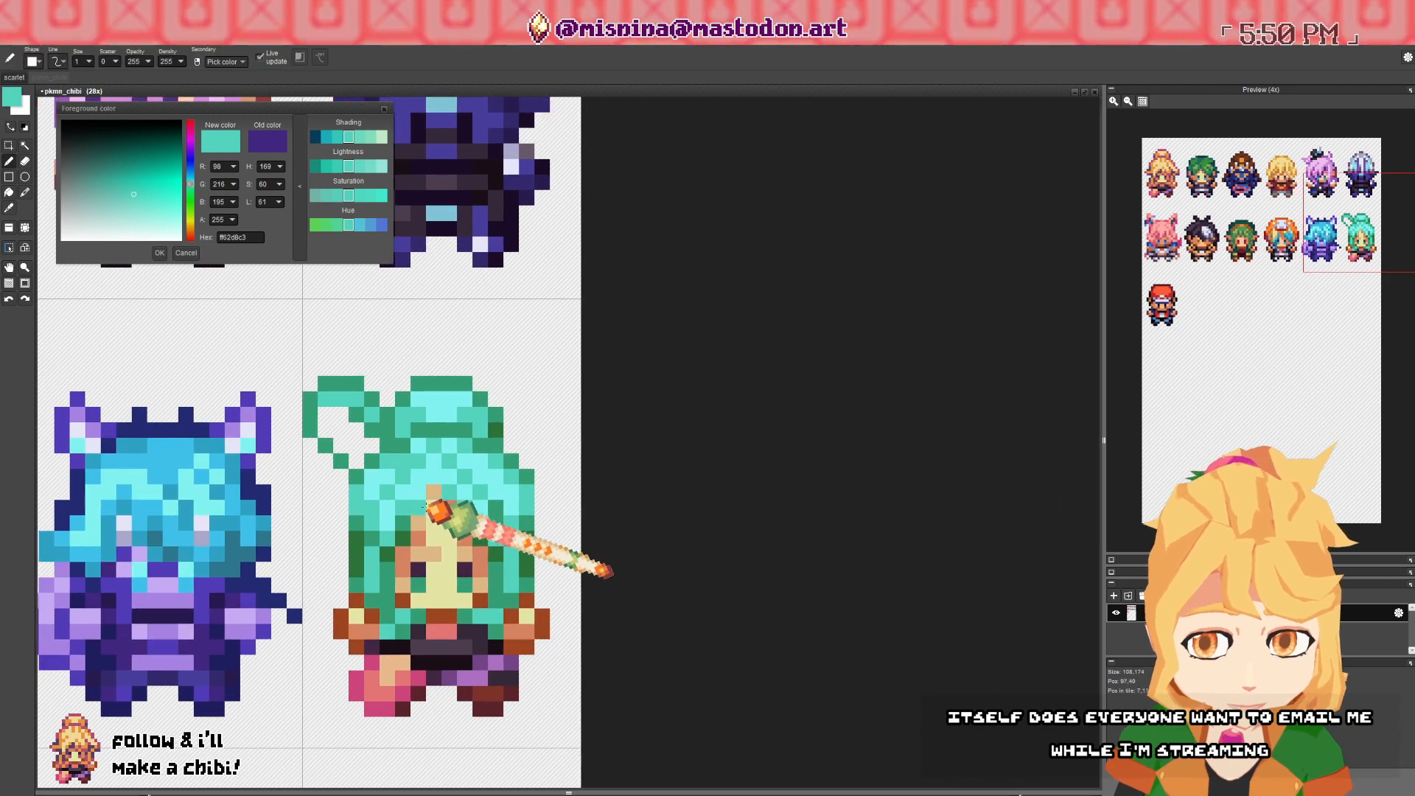
pyautogui.click(418, 518)
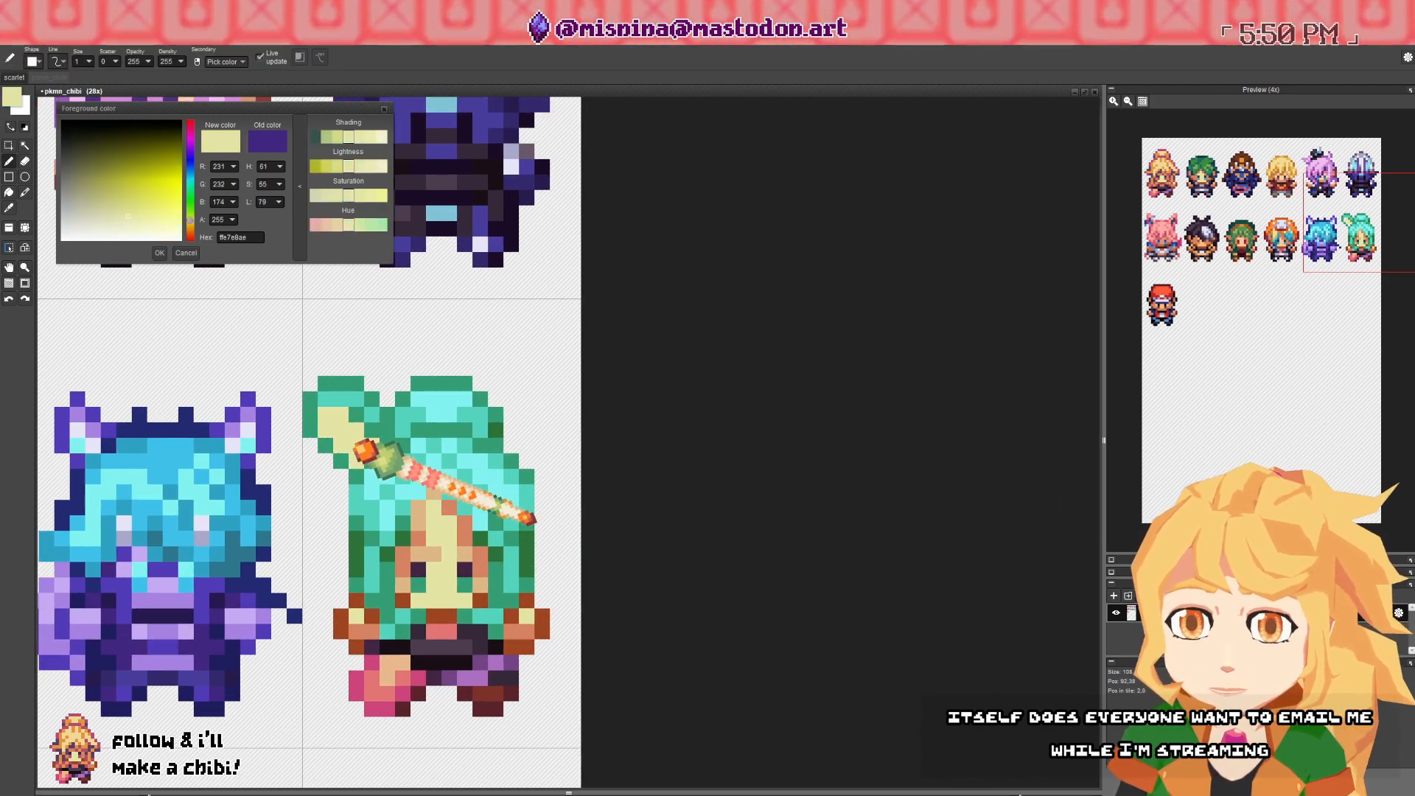
pyautogui.rightClick(422, 527)
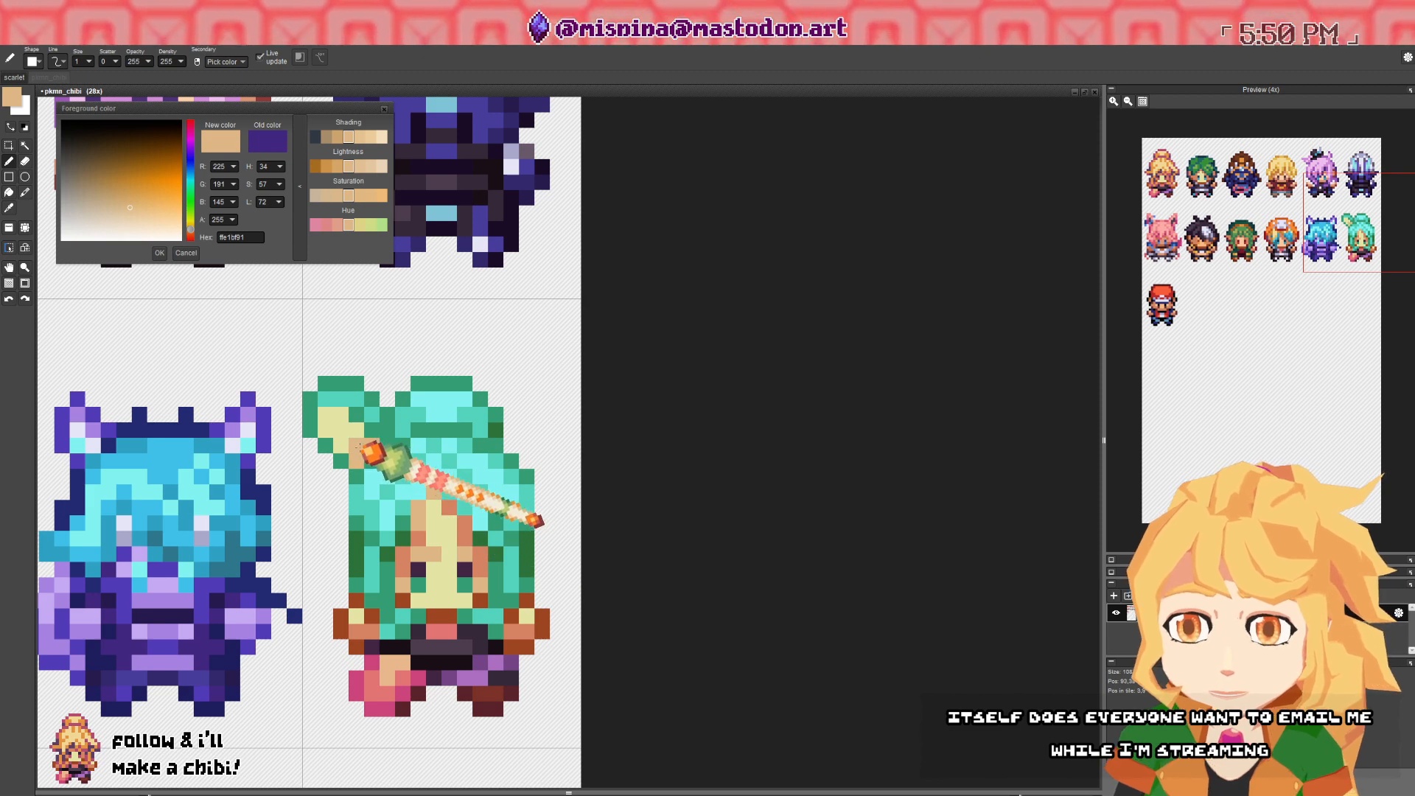
pyautogui.moveTo(406, 416); pyautogui.dragTo(397, 417)
# - Shade the ear's base with dark green #3b804a and brighten its upper rim with turquoise #62d8c3 and aqua #8ef5f1
pyautogui.rightClick(385, 427)
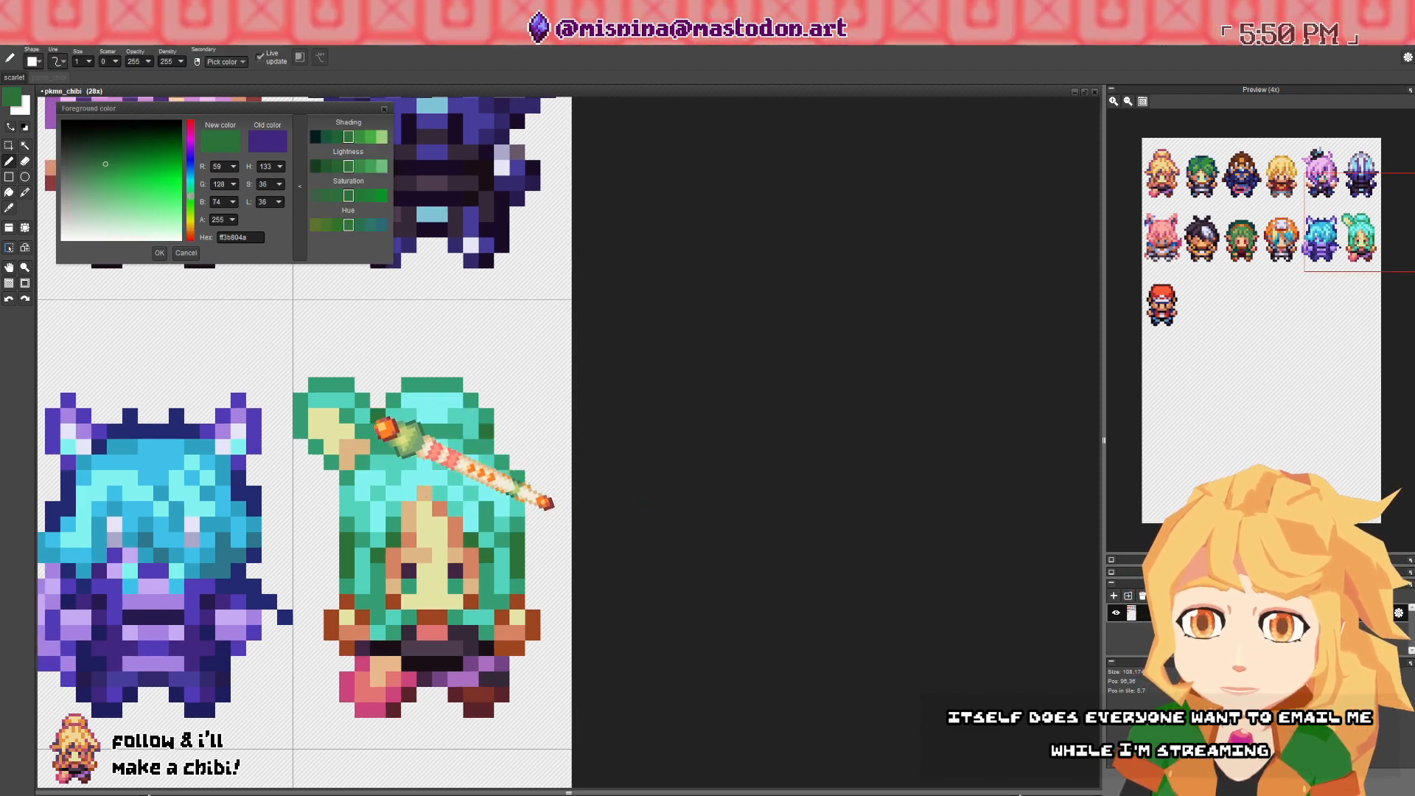
pyautogui.rightClick(346, 403)
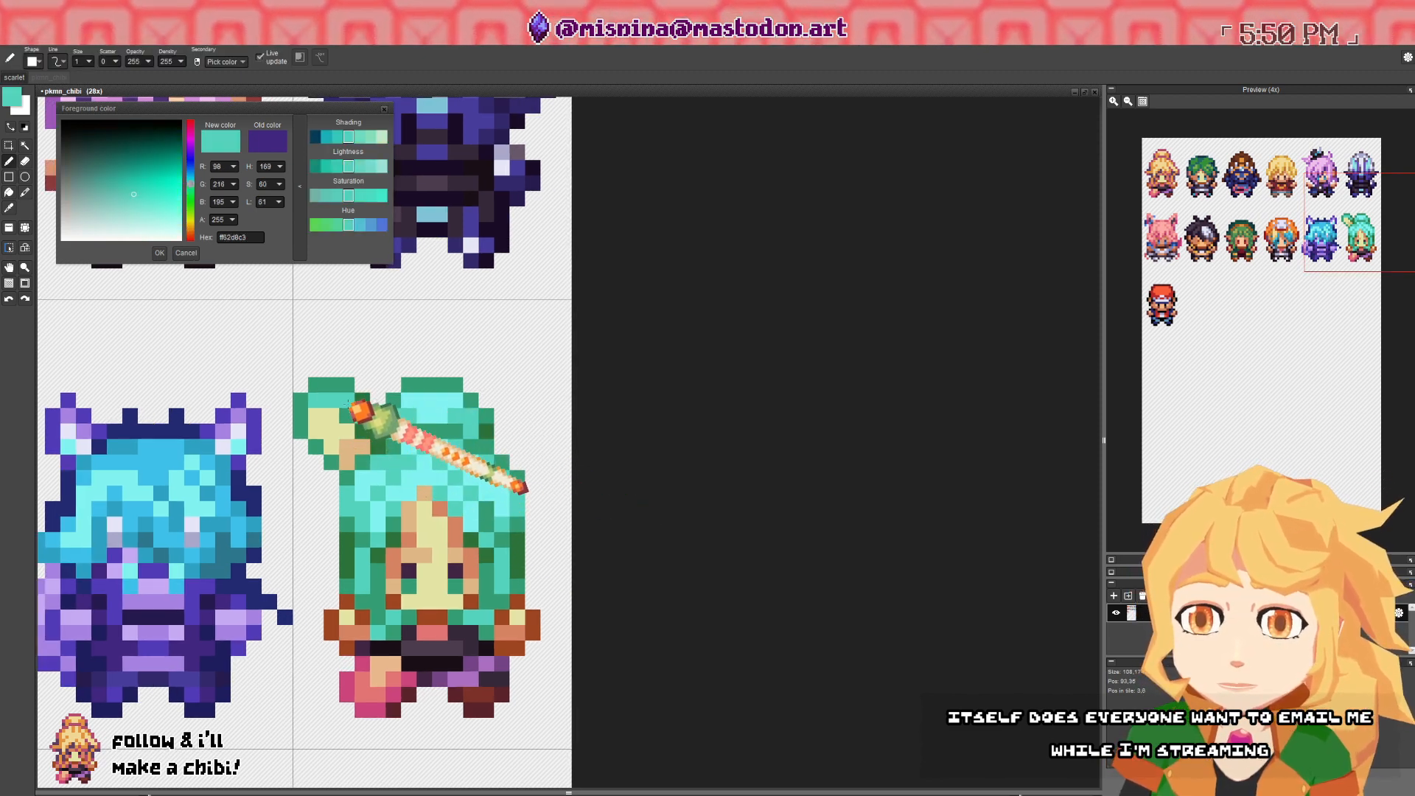
pyautogui.rightClick(324, 400)
pyautogui.rightClick(322, 398)
pyautogui.click(320, 390)
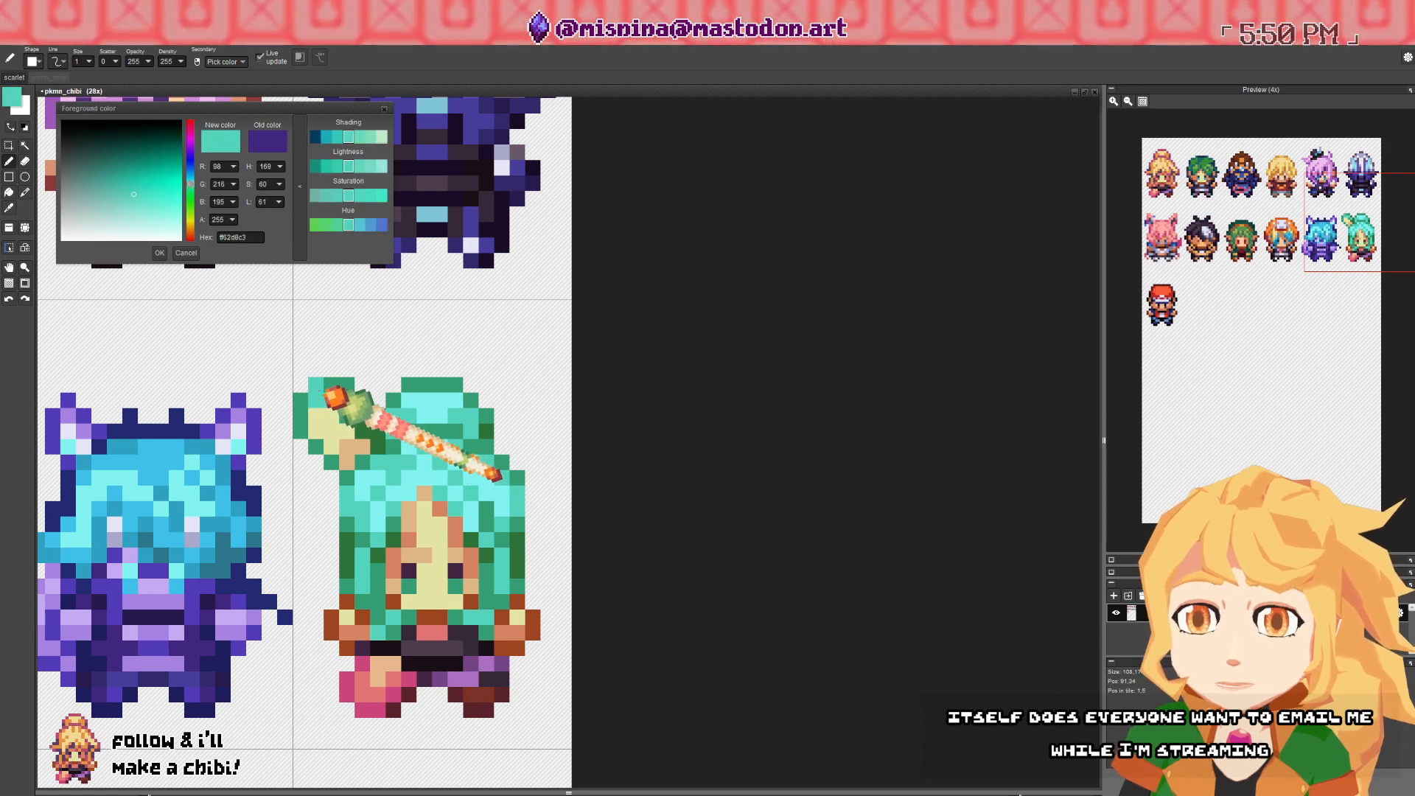
pyautogui.rightClick(340, 407)
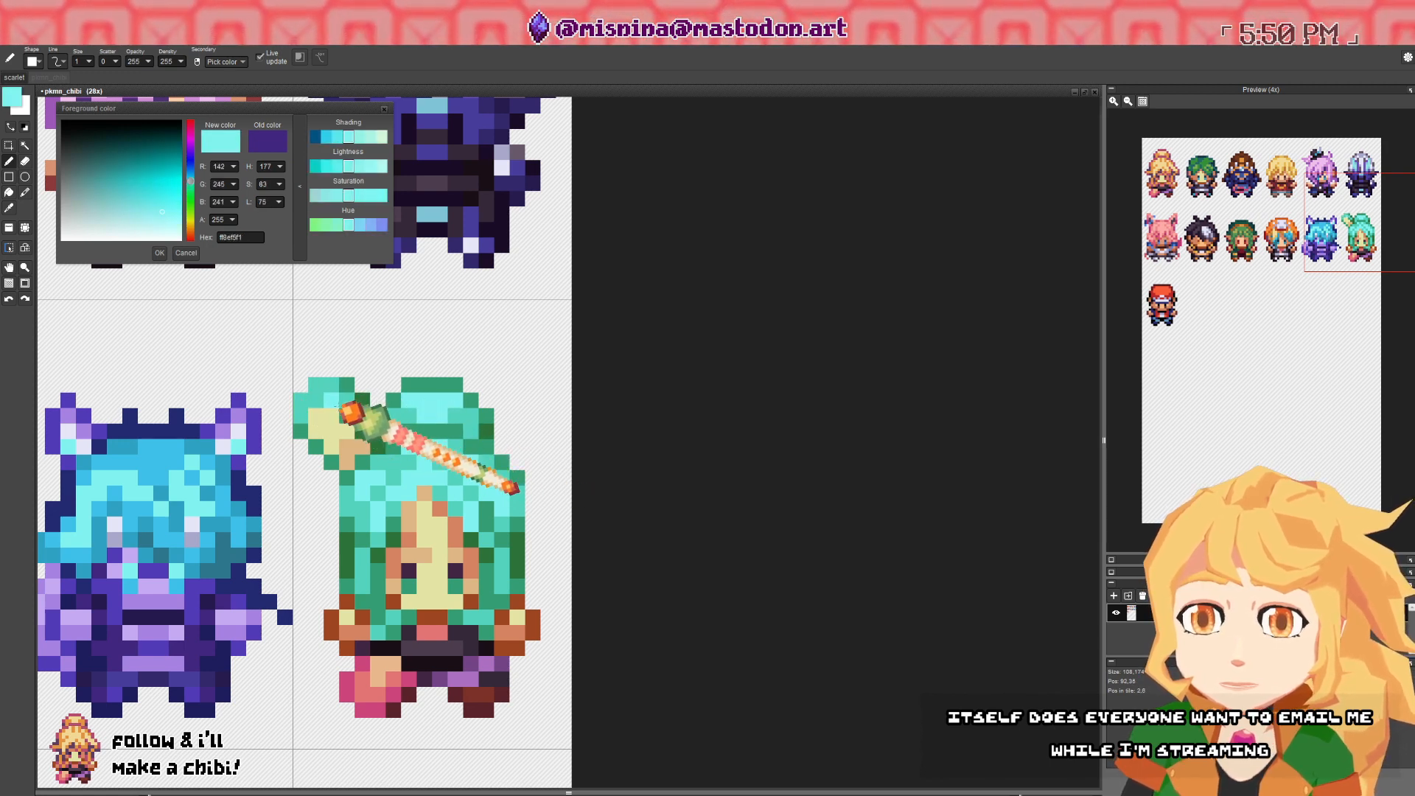
# - Place a mirrored copy of the finished ear on the right of the chibi's head
pyautogui.click(9, 145)
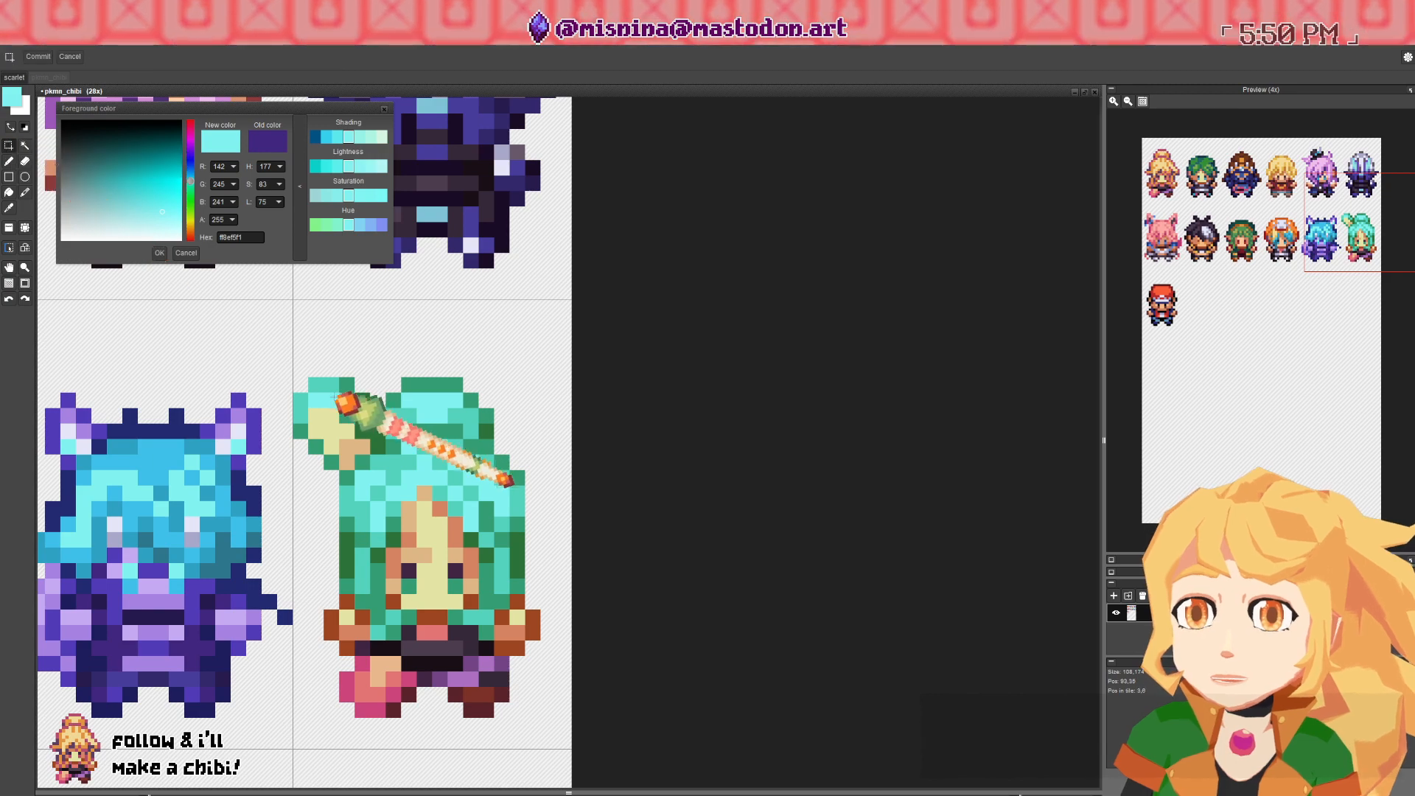
pyautogui.moveTo(277, 346); pyautogui.dragTo(342, 458)
pyautogui.moveTo(347, 386); pyautogui.dragTo(491, 369)
pyautogui.click(434, 341)
# - Add dark green #3b804a shading to the hair between the right ear and the top of the head
pyautogui.press('b')
pyautogui.rightClick(495, 361)
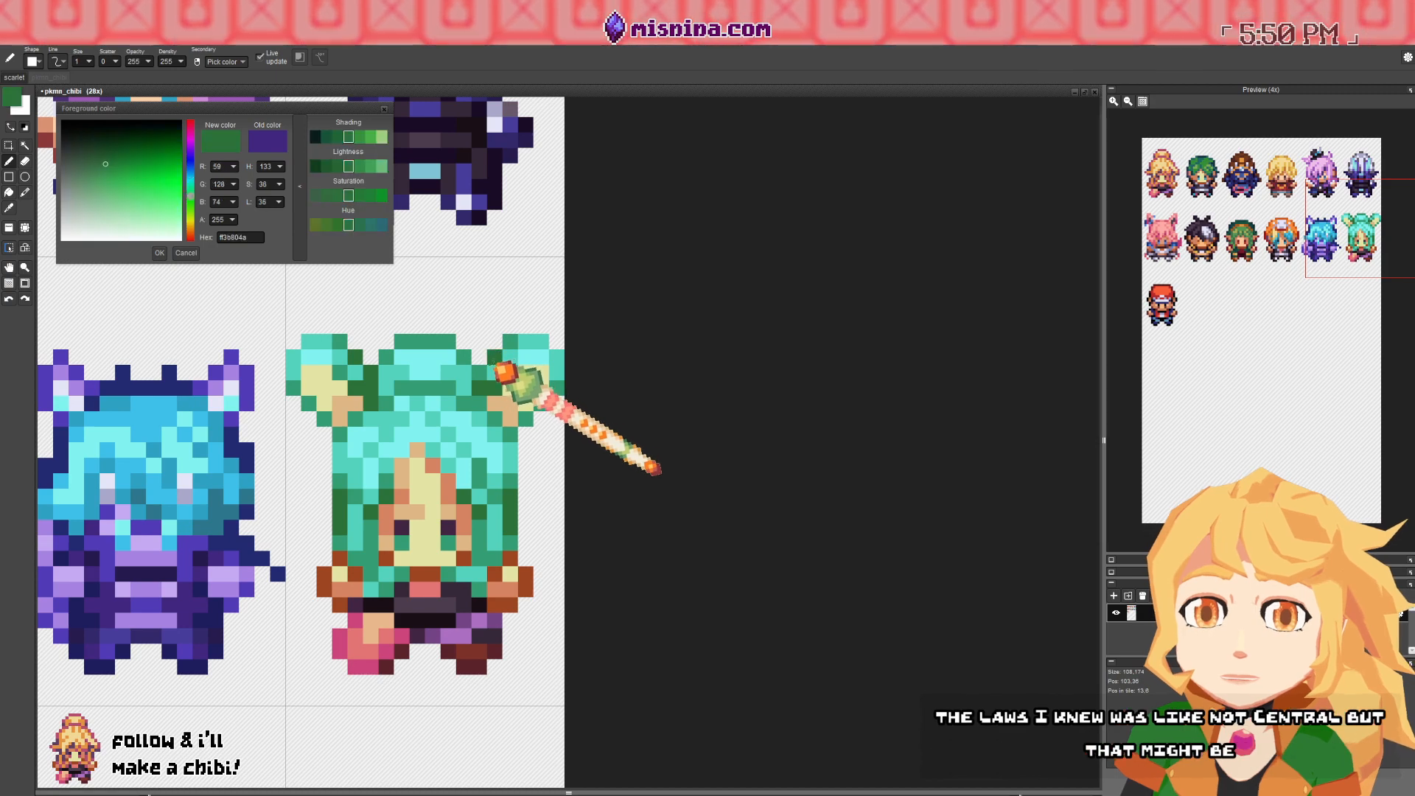
pyautogui.scroll(-3, 511, 417)
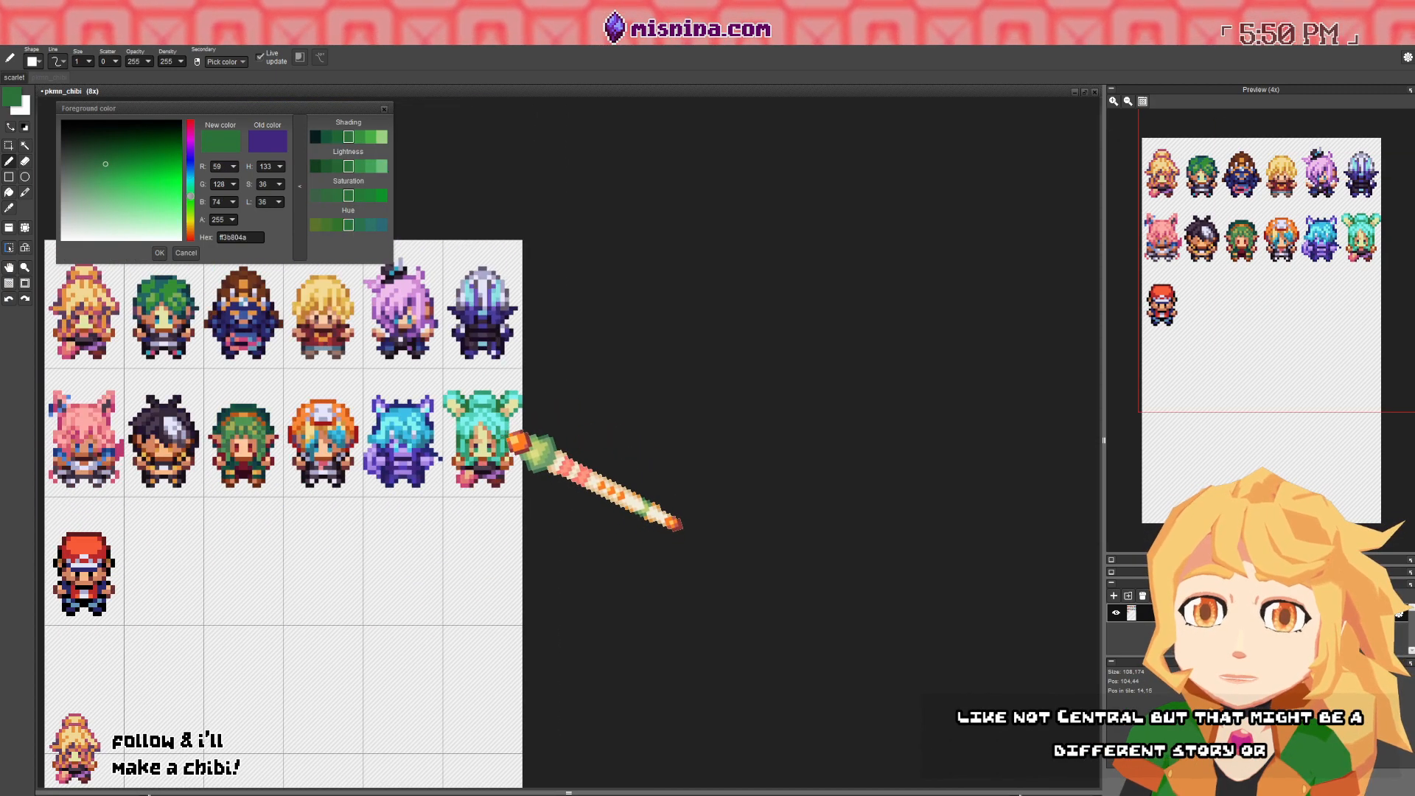
pyautogui.scroll(1, 516, 441)
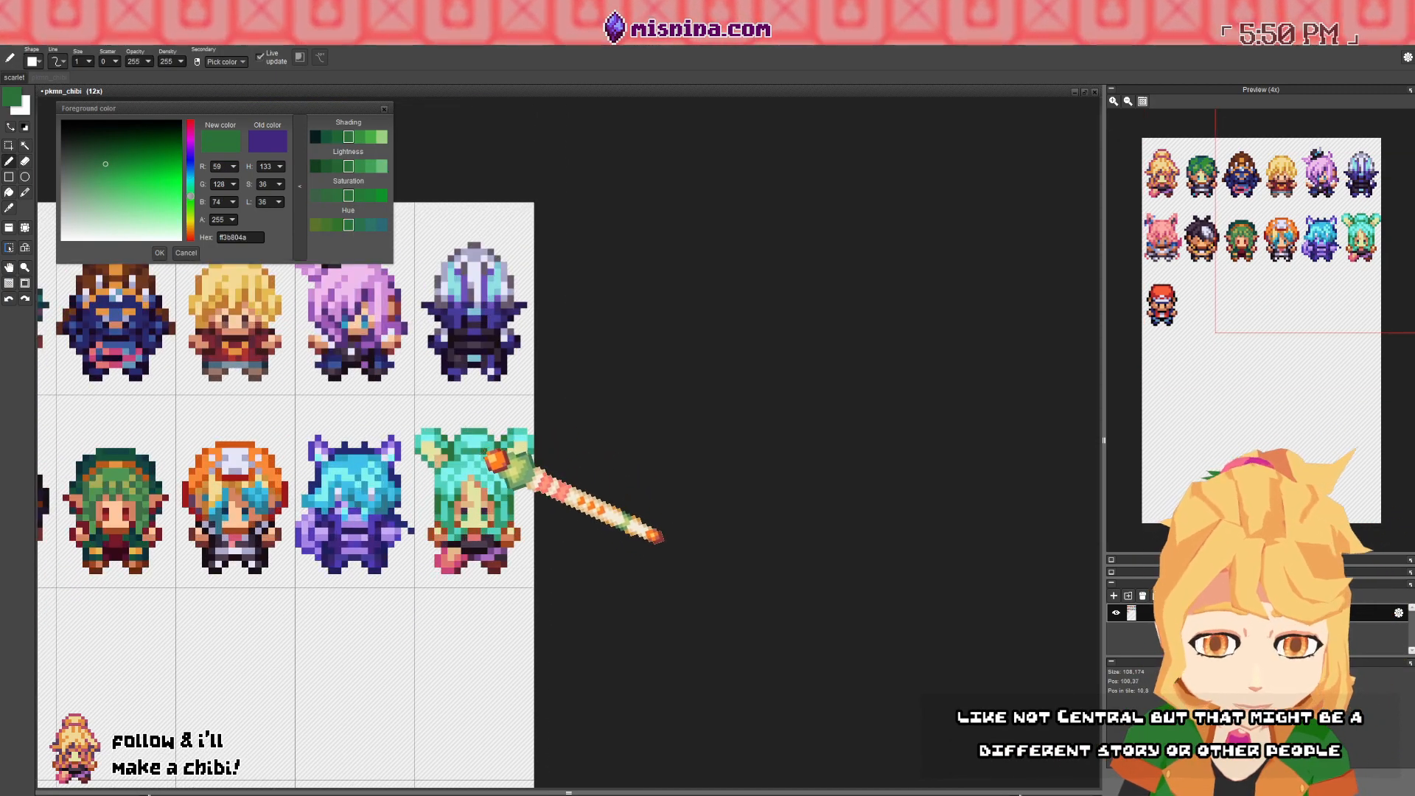
pyautogui.scroll(2, 495, 458)
pyautogui.moveTo(473, 438); pyautogui.dragTo(473, 441)
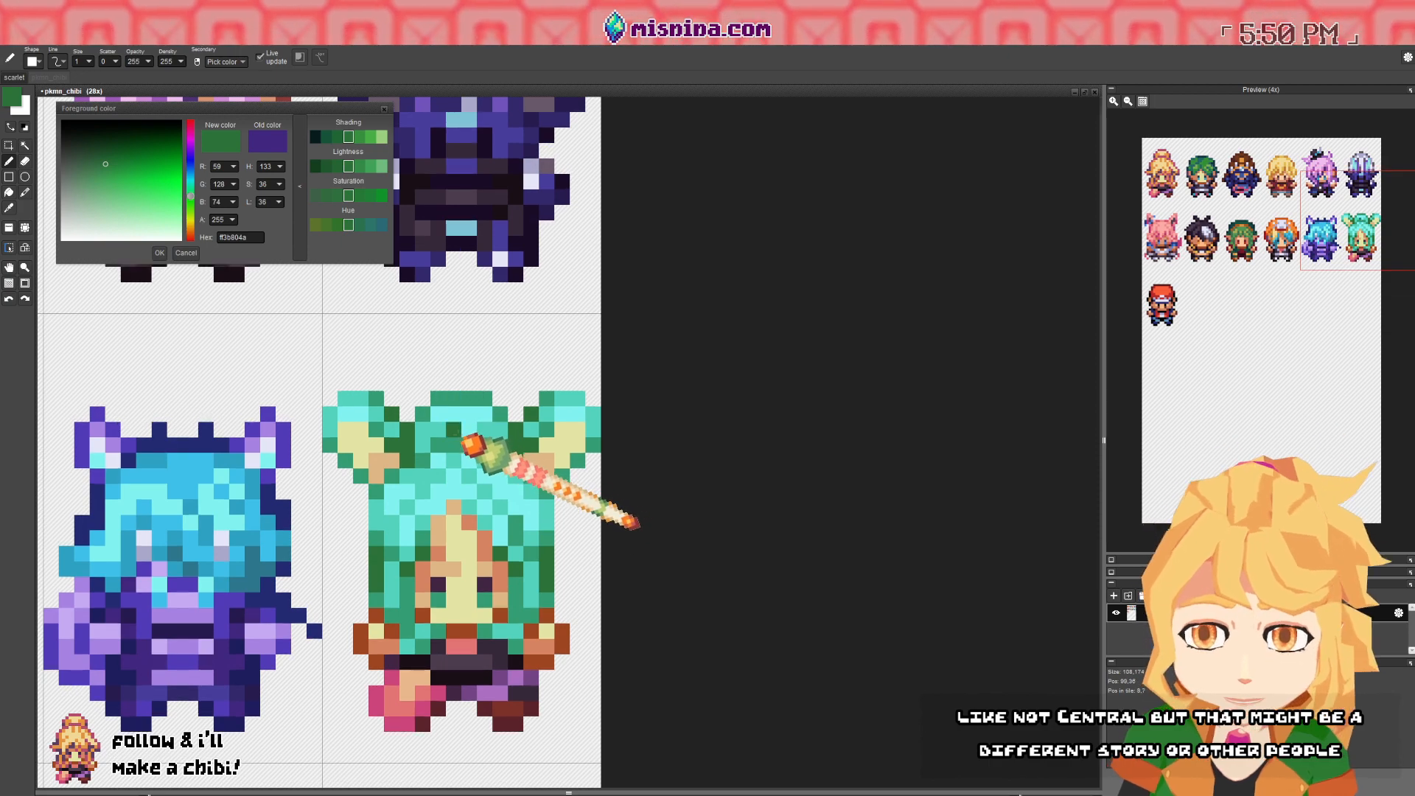
pyautogui.scroll(-2, 543, 483)
pyautogui.scroll(2, 499, 420)
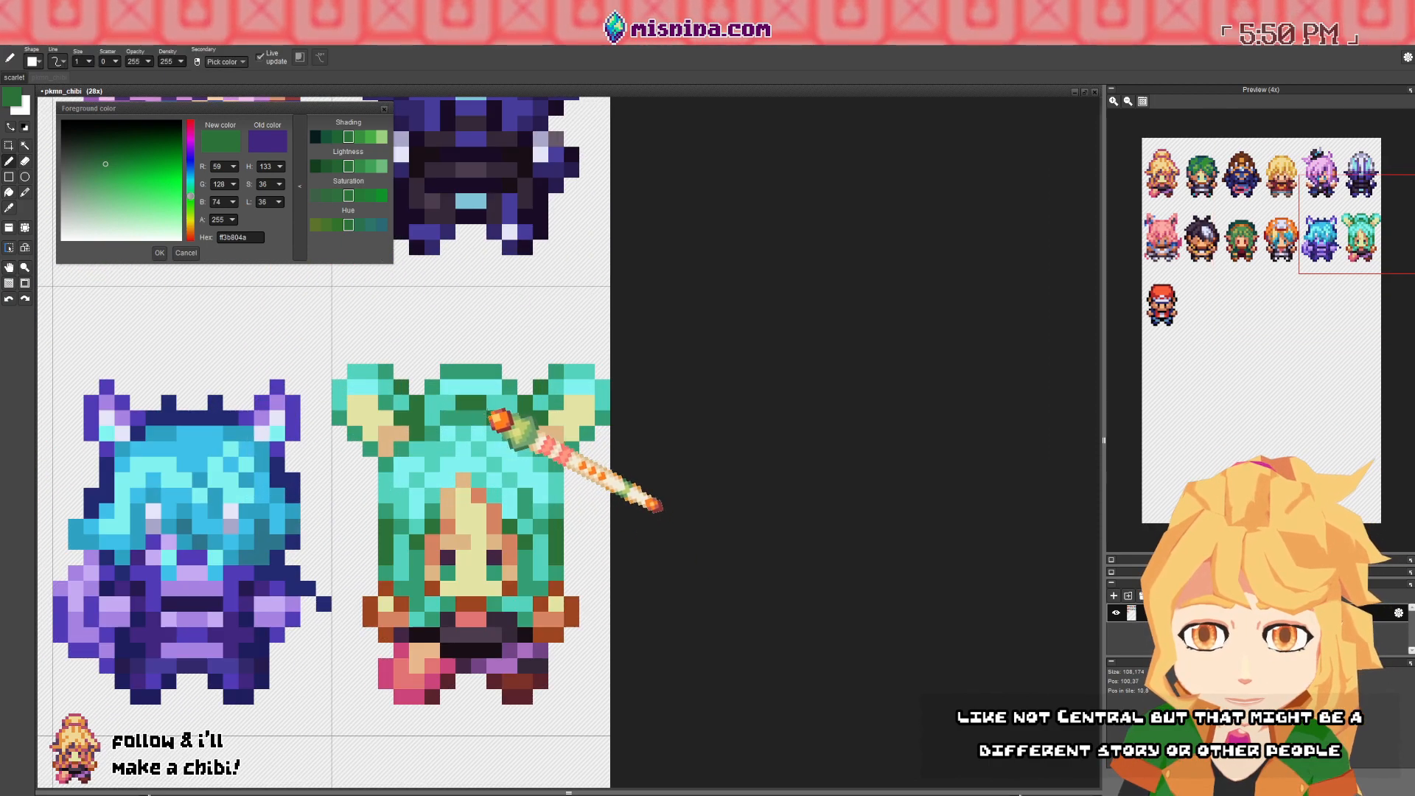
# - Draw glasses frames around the turquoise-haired chibi's eyes in muted purple #5c4c5e on a new layer
pyautogui.scroll(-2, 549, 471)
pyautogui.scroll(2, 537, 474)
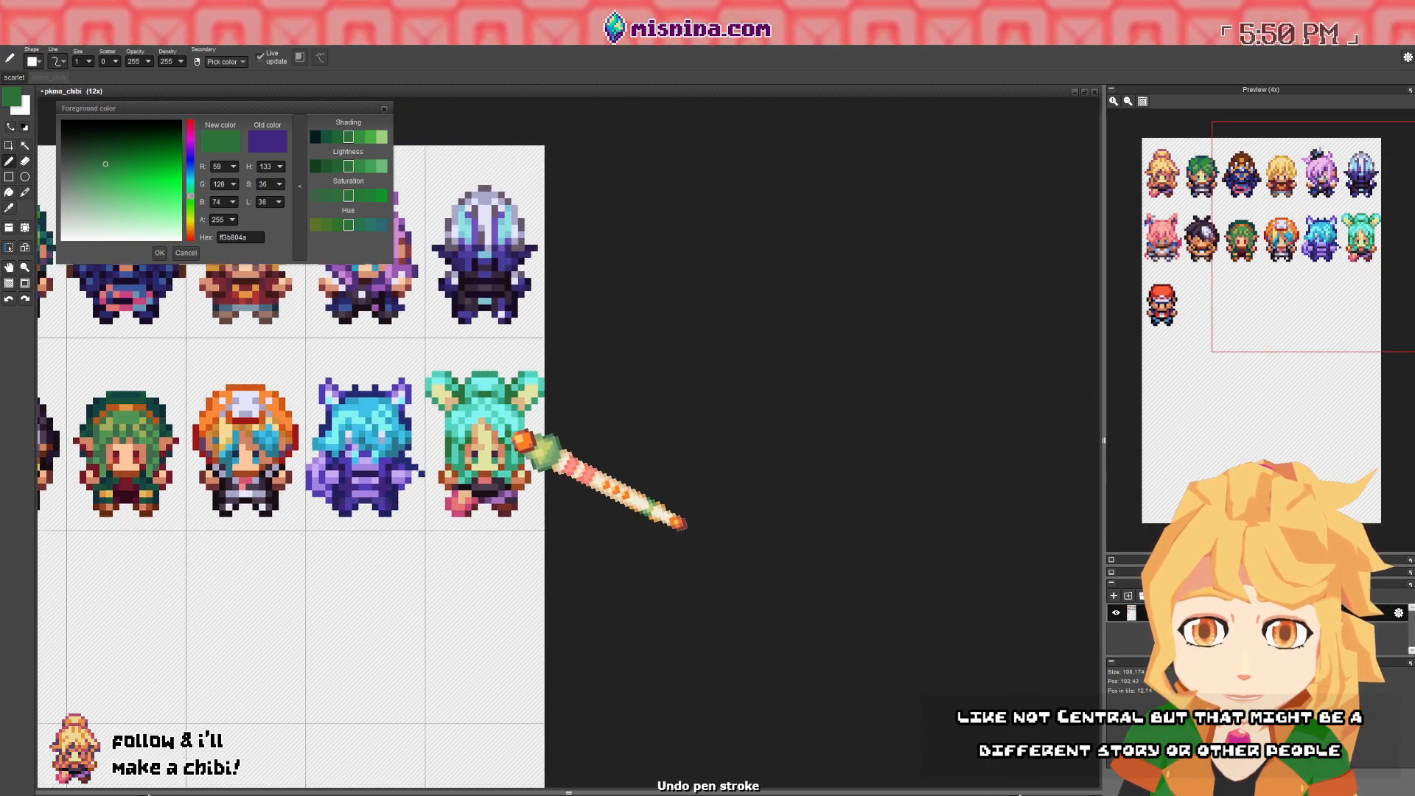
pyautogui.rightClick(475, 458)
pyautogui.scroll(-2, 487, 457)
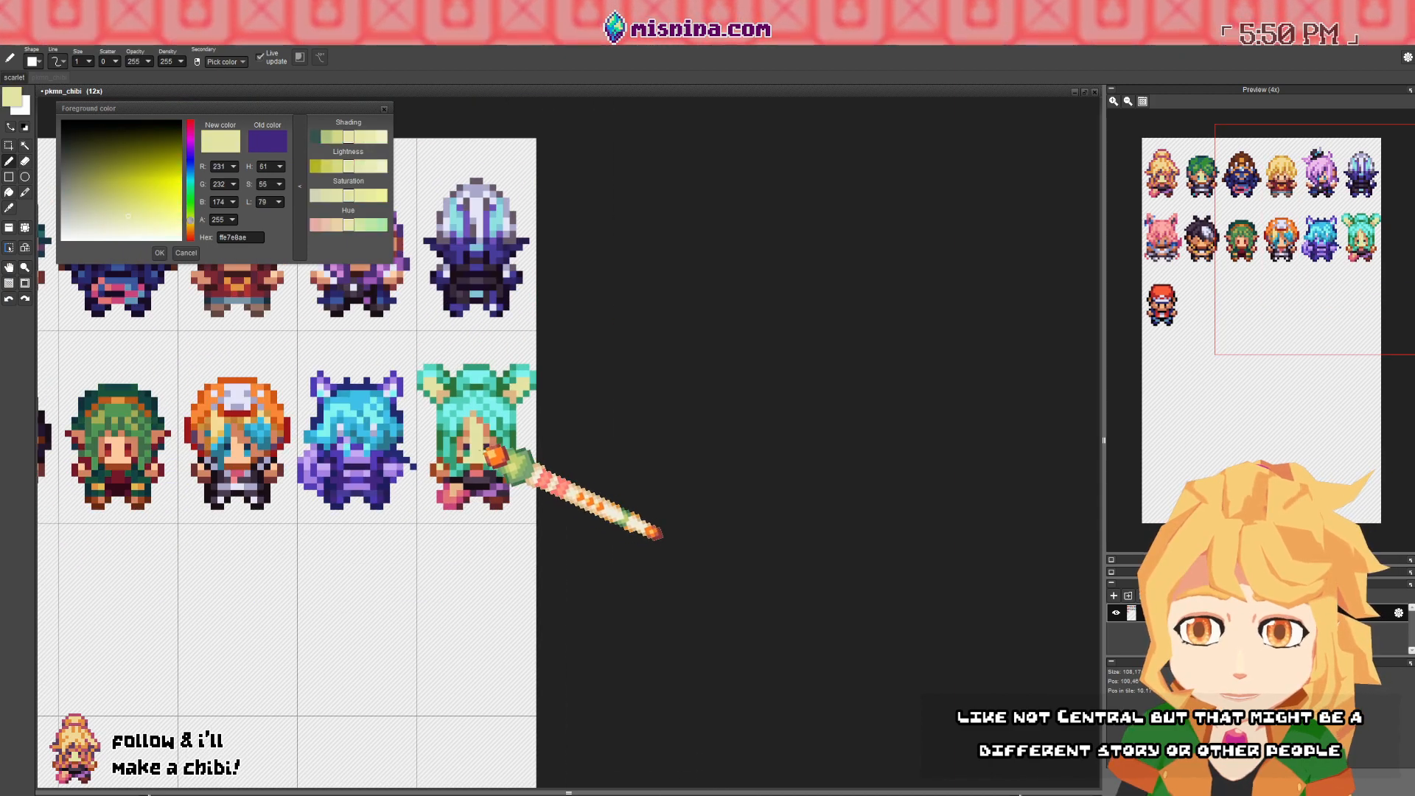
pyautogui.scroll(2, 573, 448)
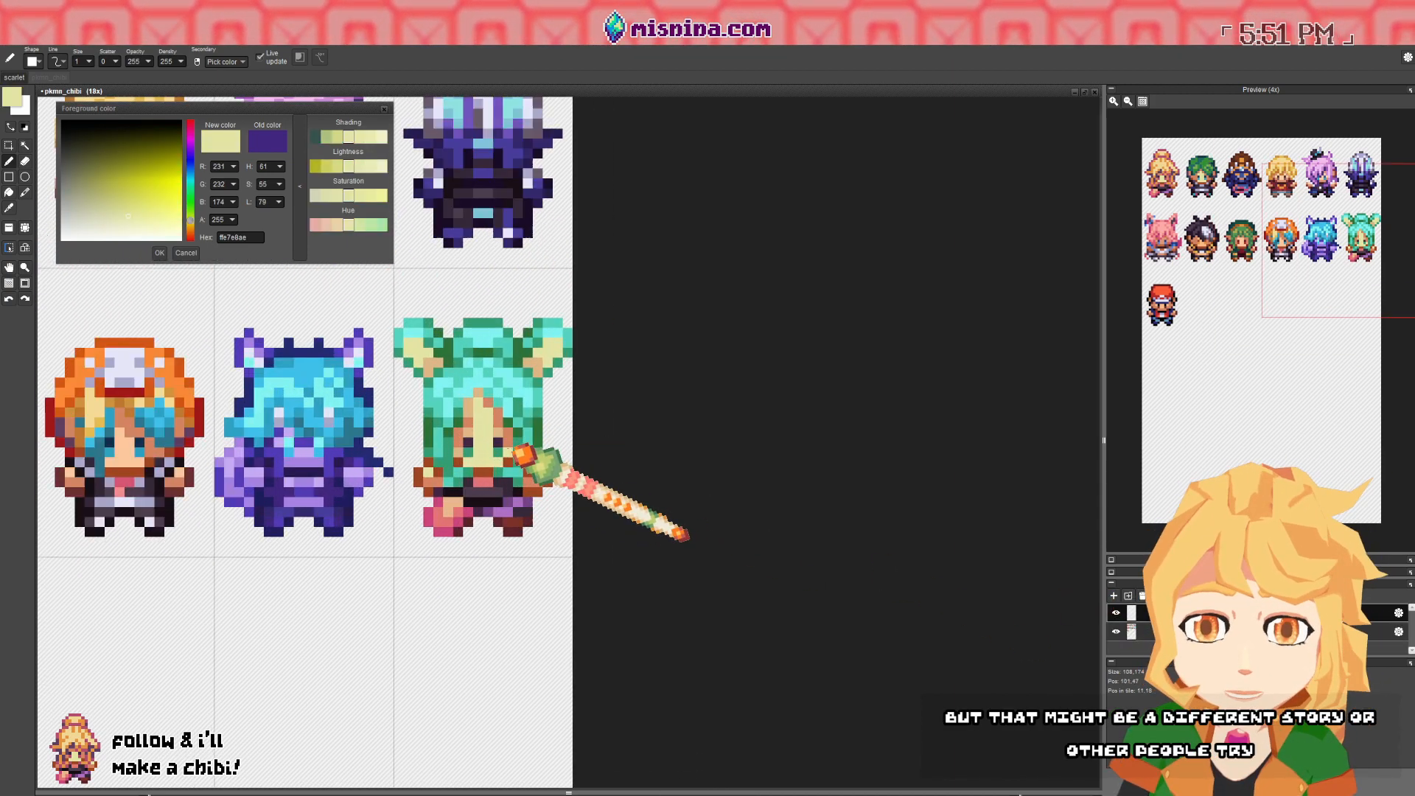
pyautogui.rightClick(467, 448)
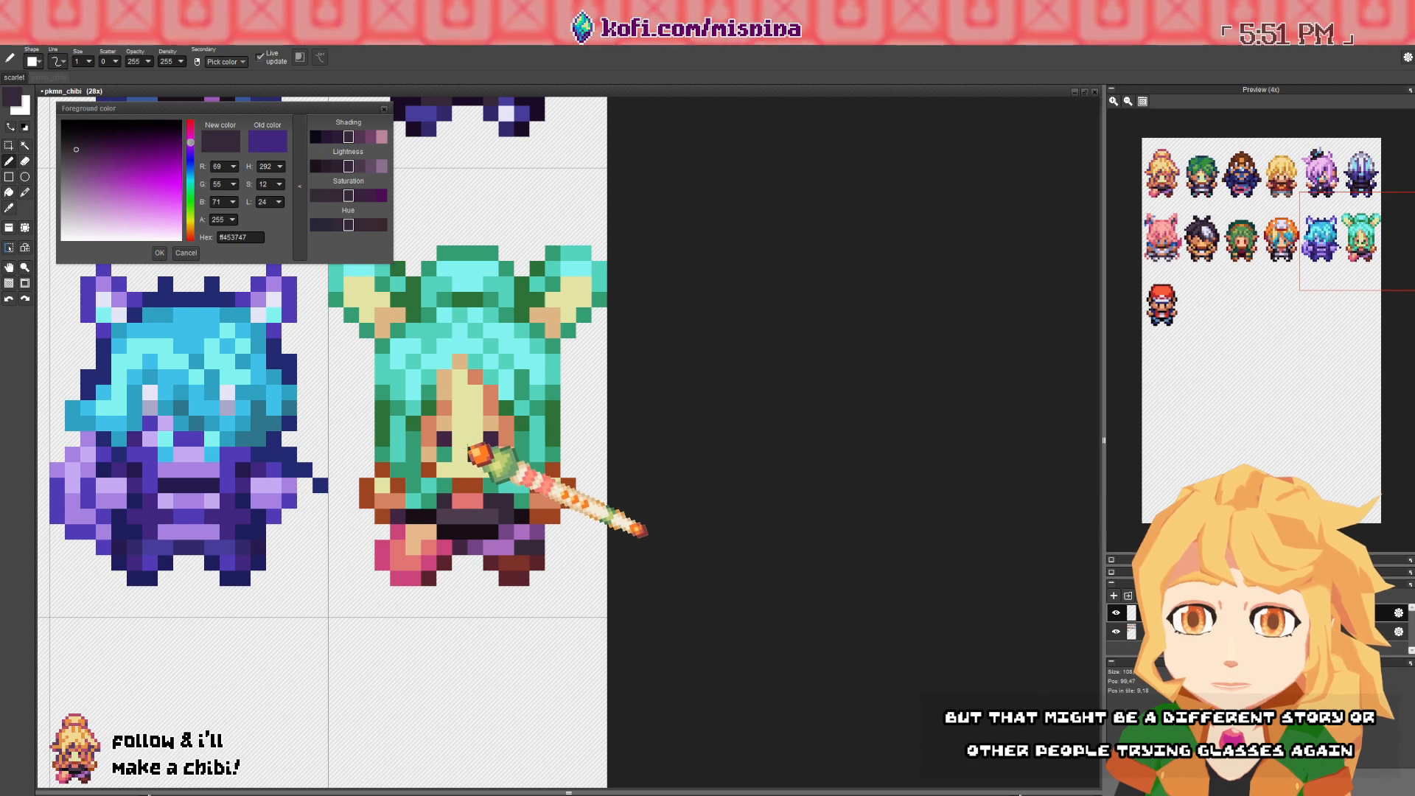
pyautogui.rightClick(479, 435)
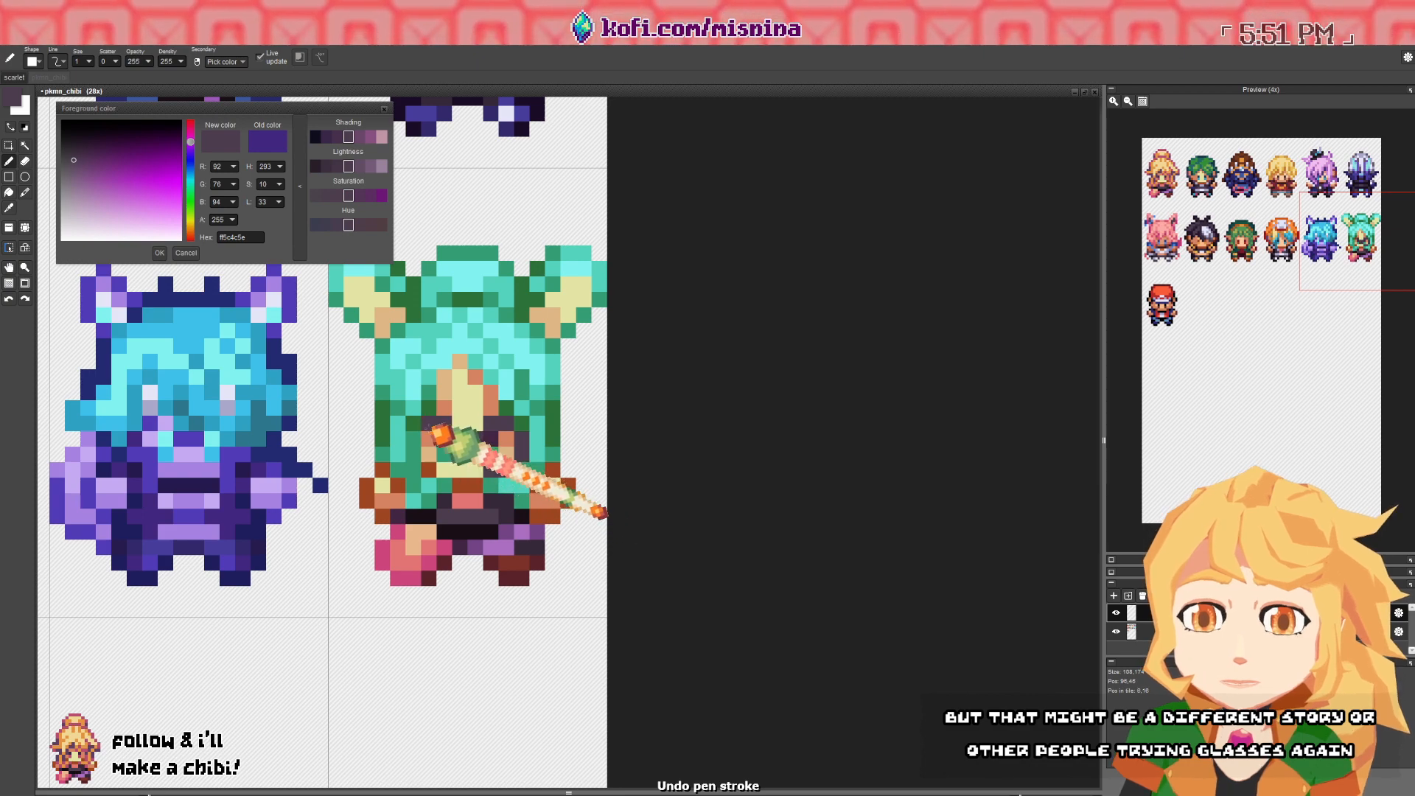
pyautogui.scroll(-3, 466, 474)
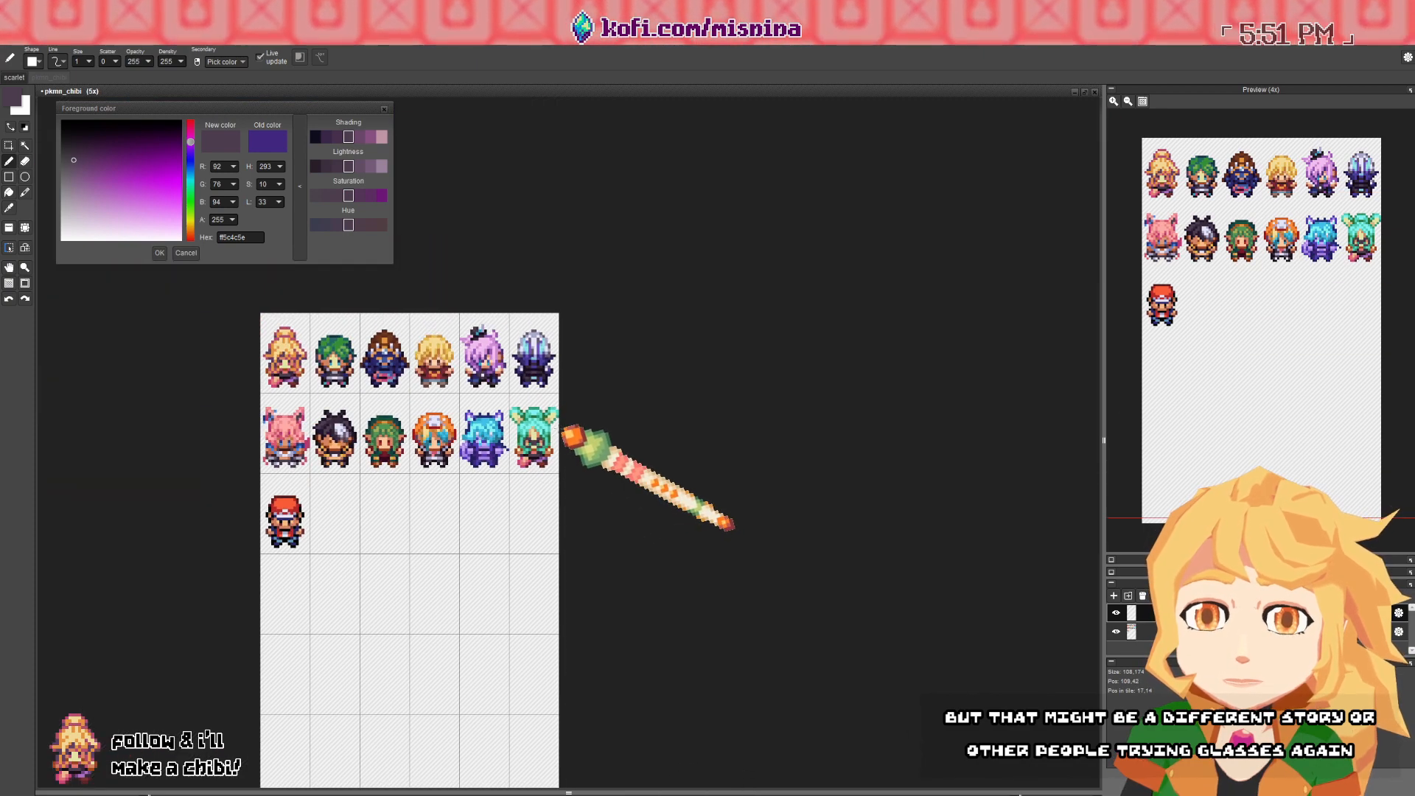
pyautogui.scroll(4, 501, 435)
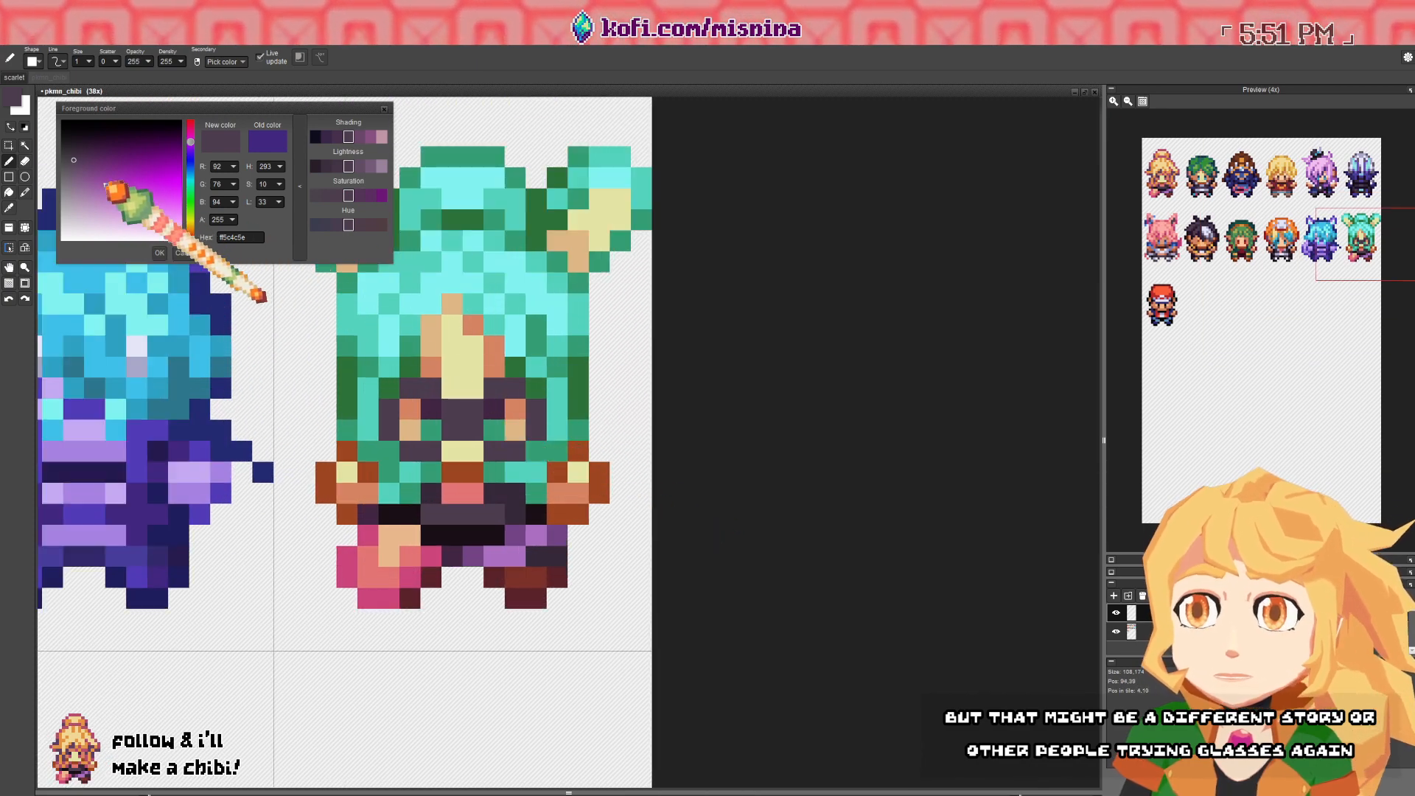
# - Lighten the upper edges of the glasses frames with mauve #886a8b
pyautogui.click(77, 178)
pyautogui.moveTo(426, 390); pyautogui.dragTo(449, 411)
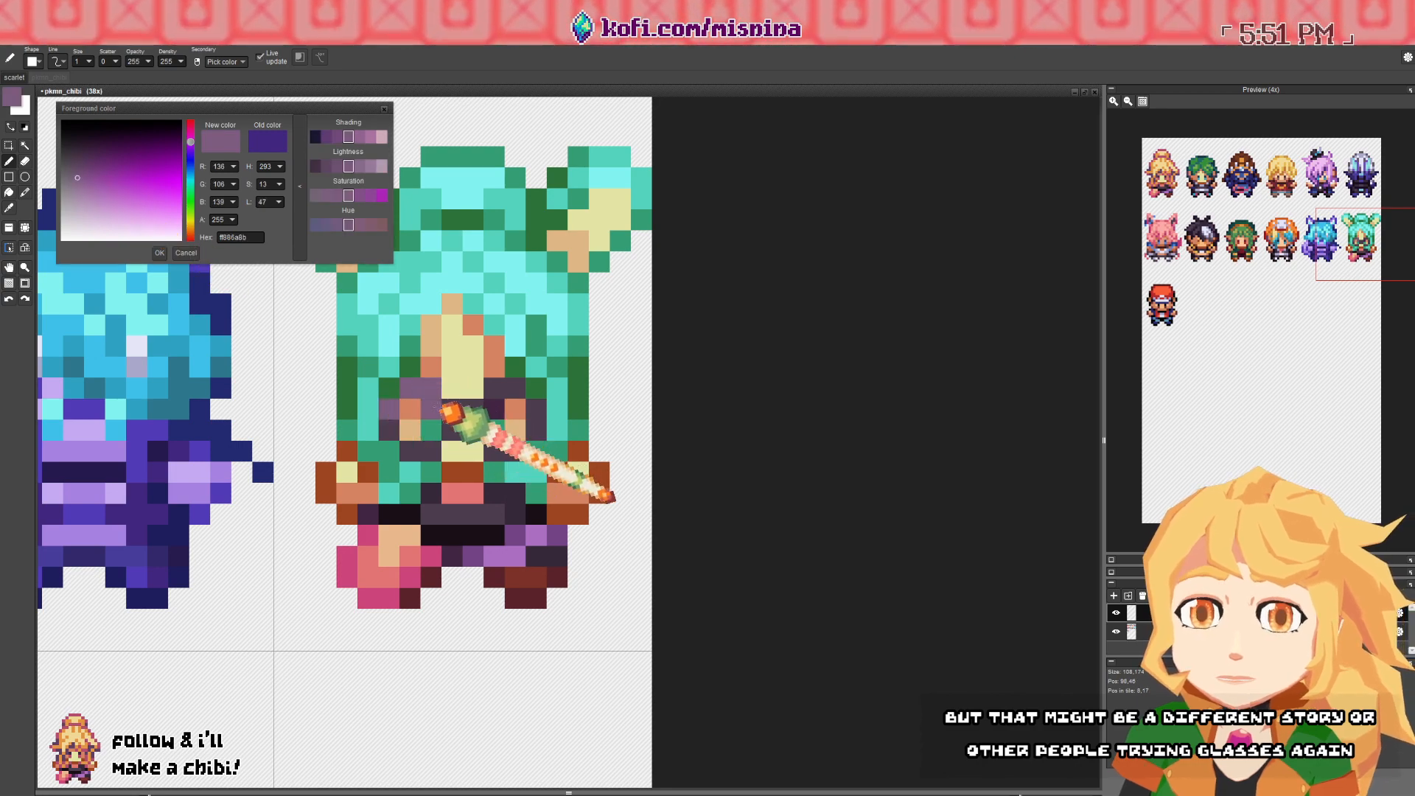
pyautogui.scroll(-5, 549, 396)
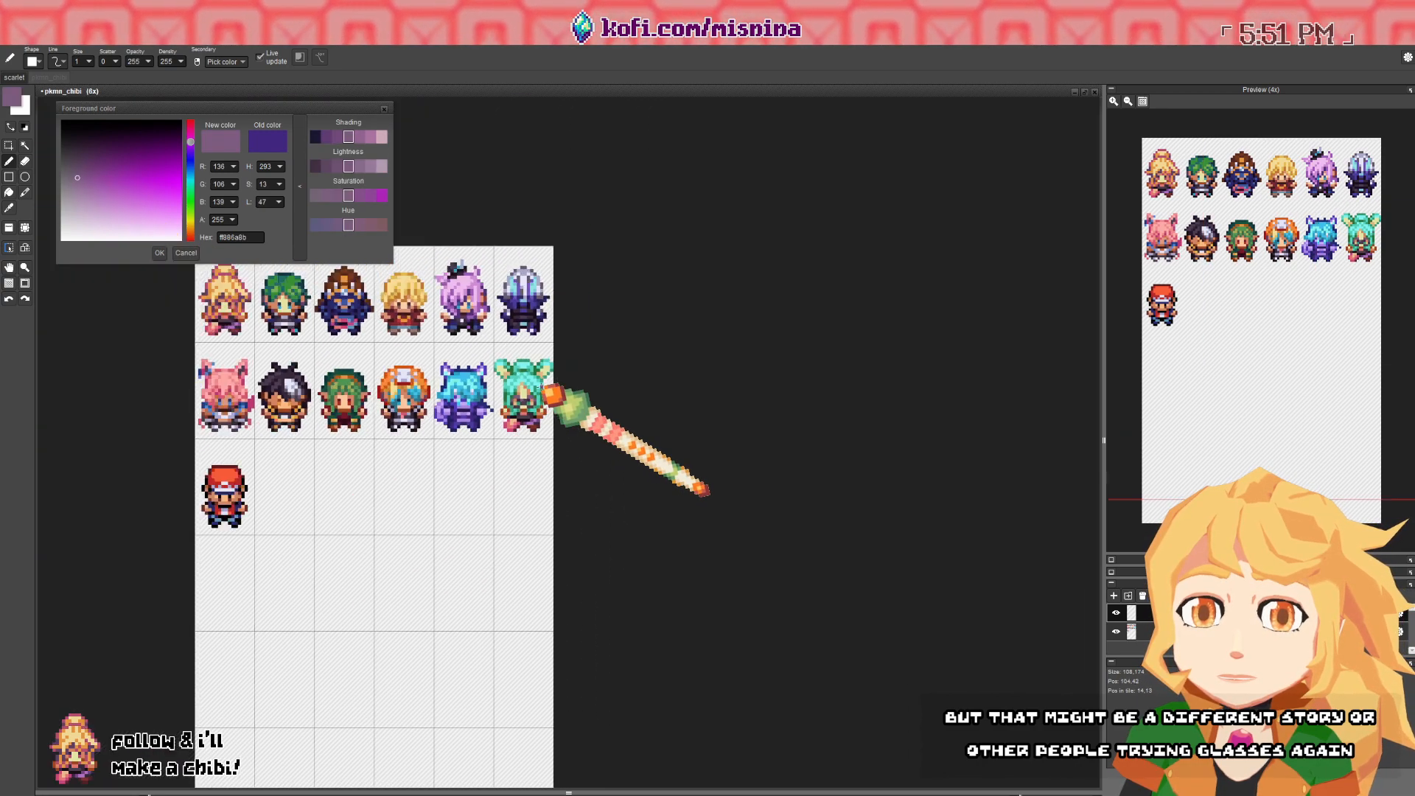
pyautogui.scroll(2, 528, 411)
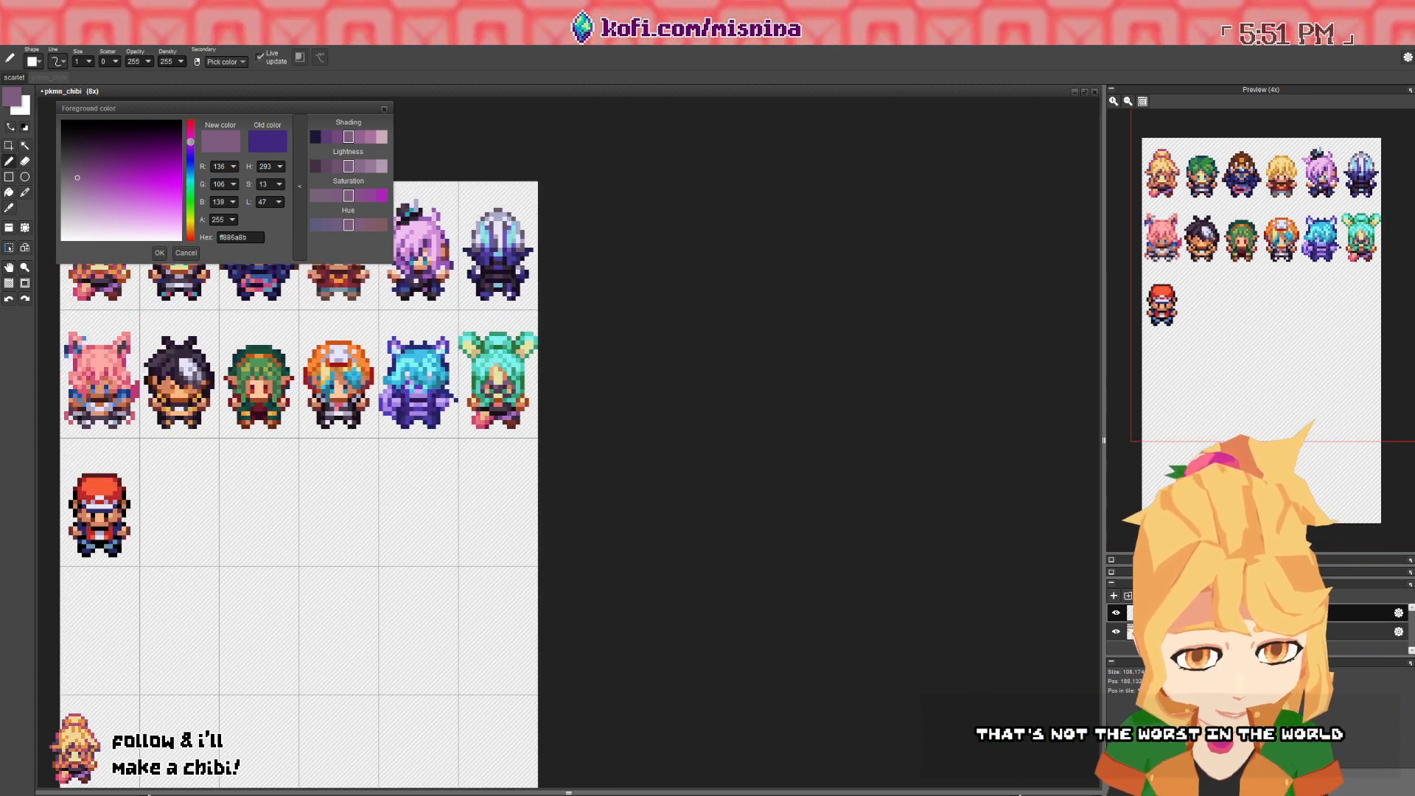
pyautogui.scroll(3, 552, 442)
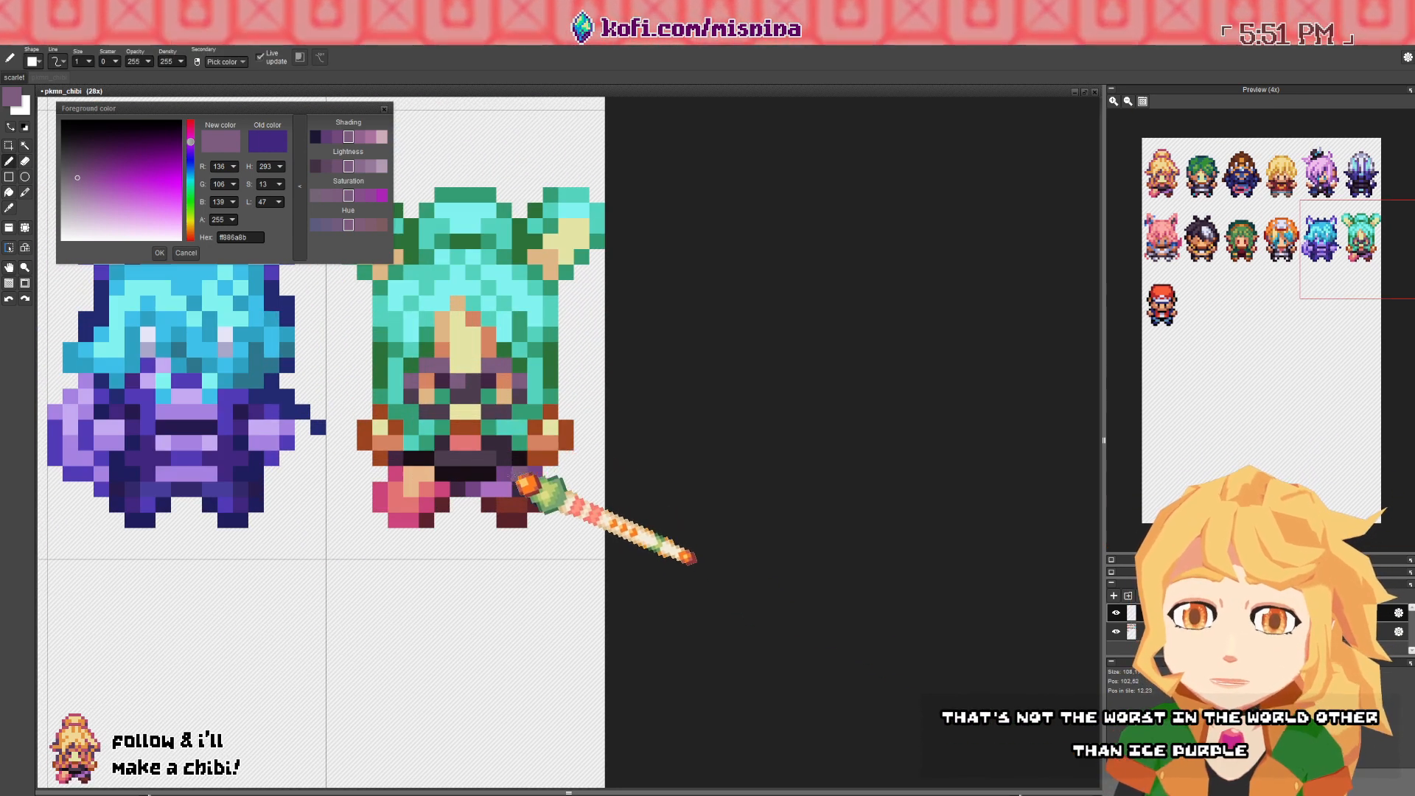
# - Recolor the chibi's eyes pink #d25488 with purple #943598 upper pixels
pyautogui.rightClick(463, 444)
pyautogui.rightClick(440, 485)
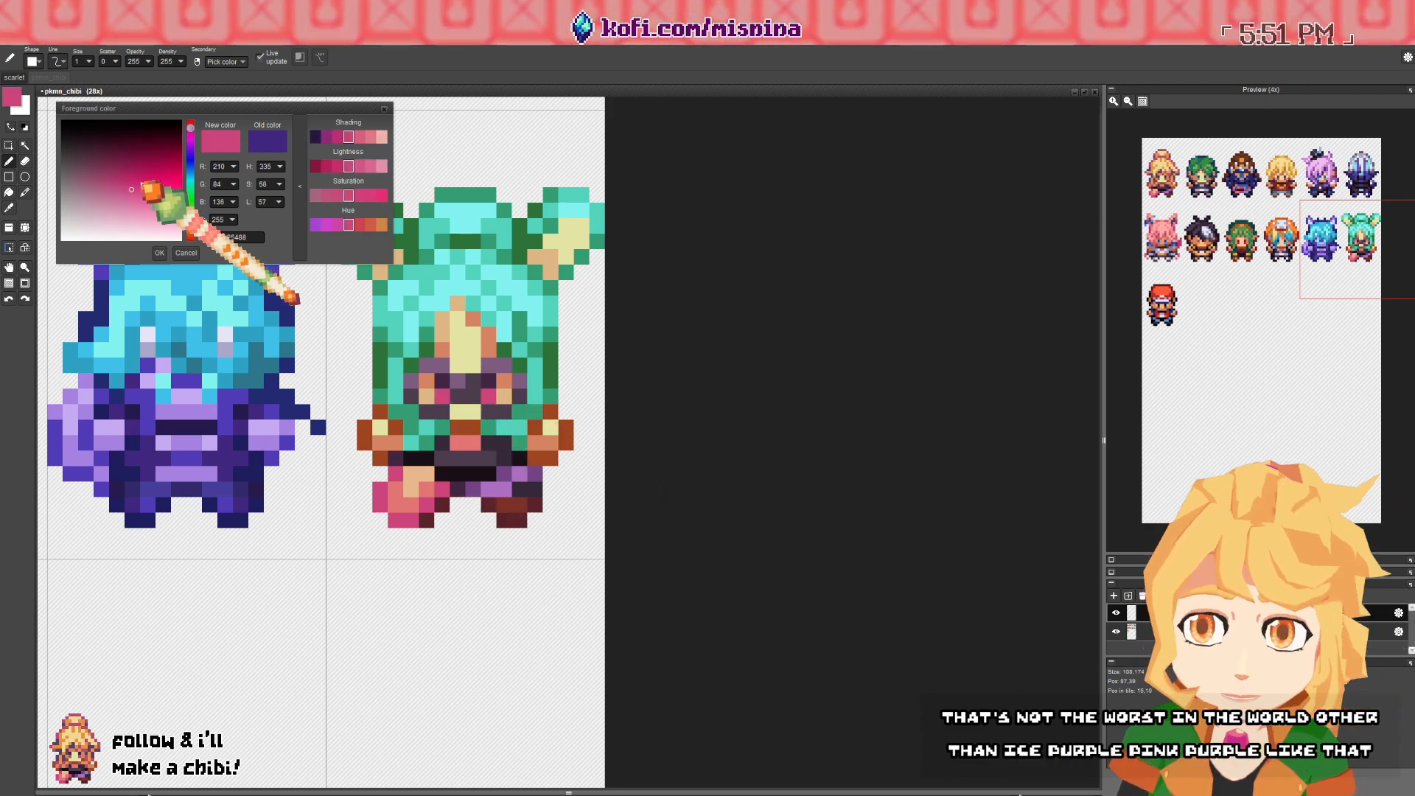
pyautogui.click(119, 168)
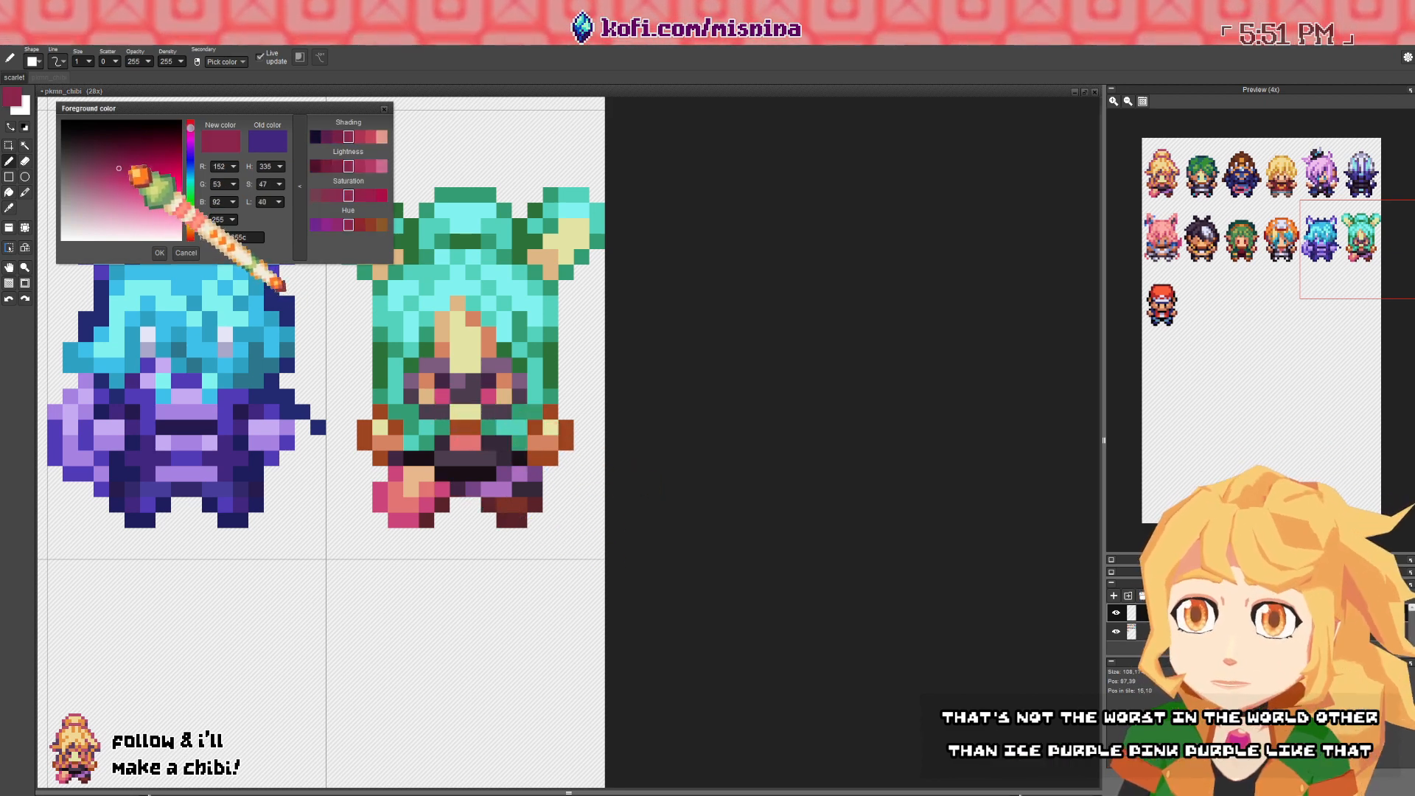
pyautogui.click(190, 140)
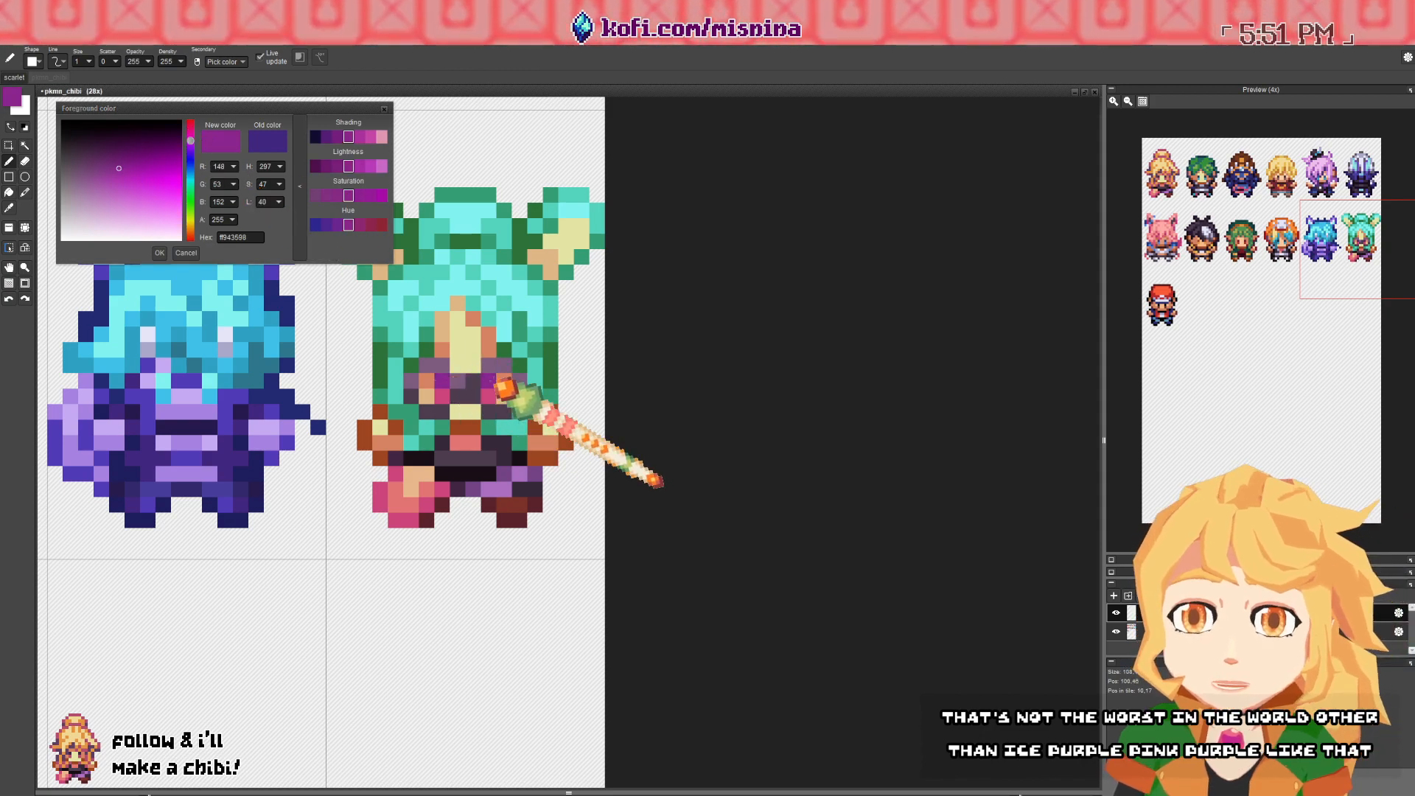
pyautogui.scroll(-3, 499, 383)
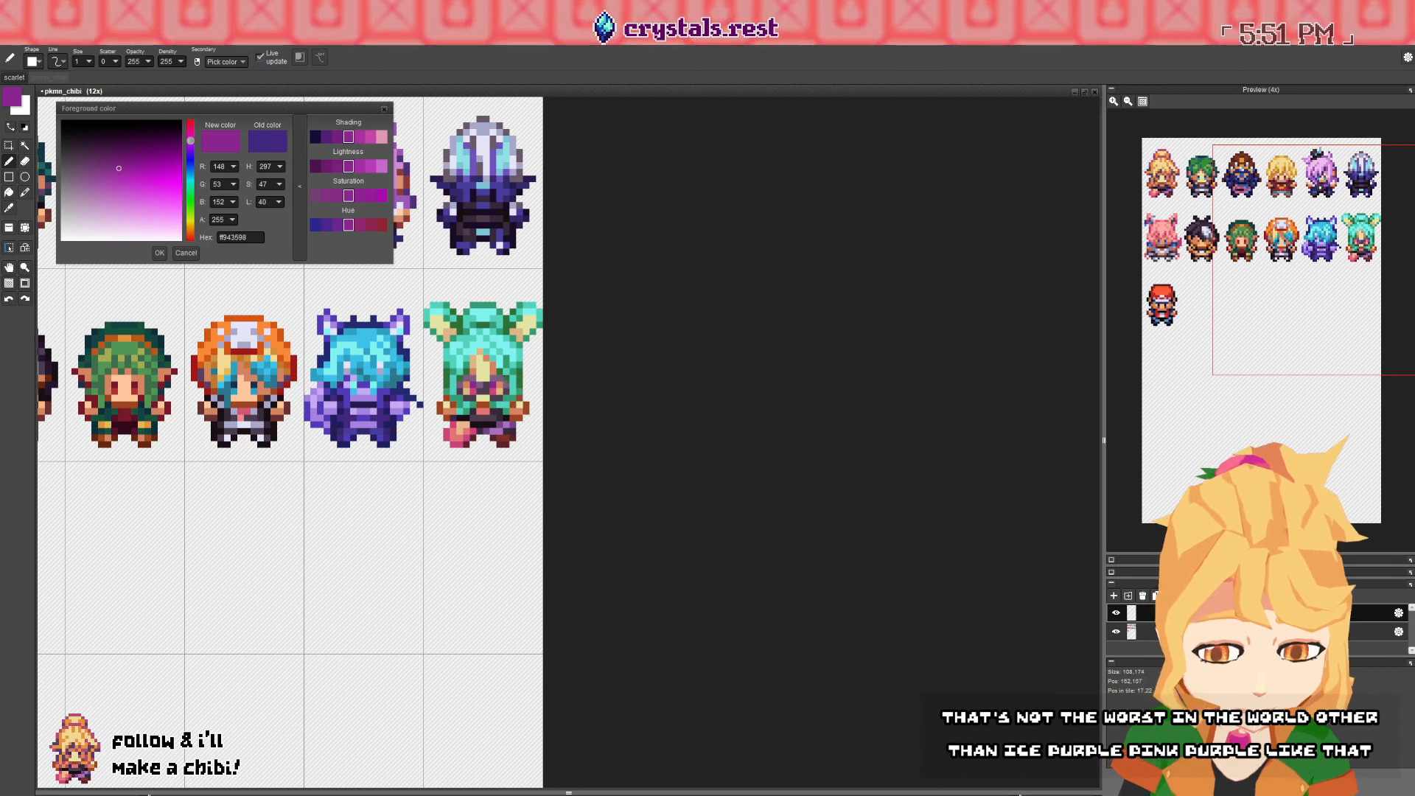
pyautogui.scroll(2, 488, 402)
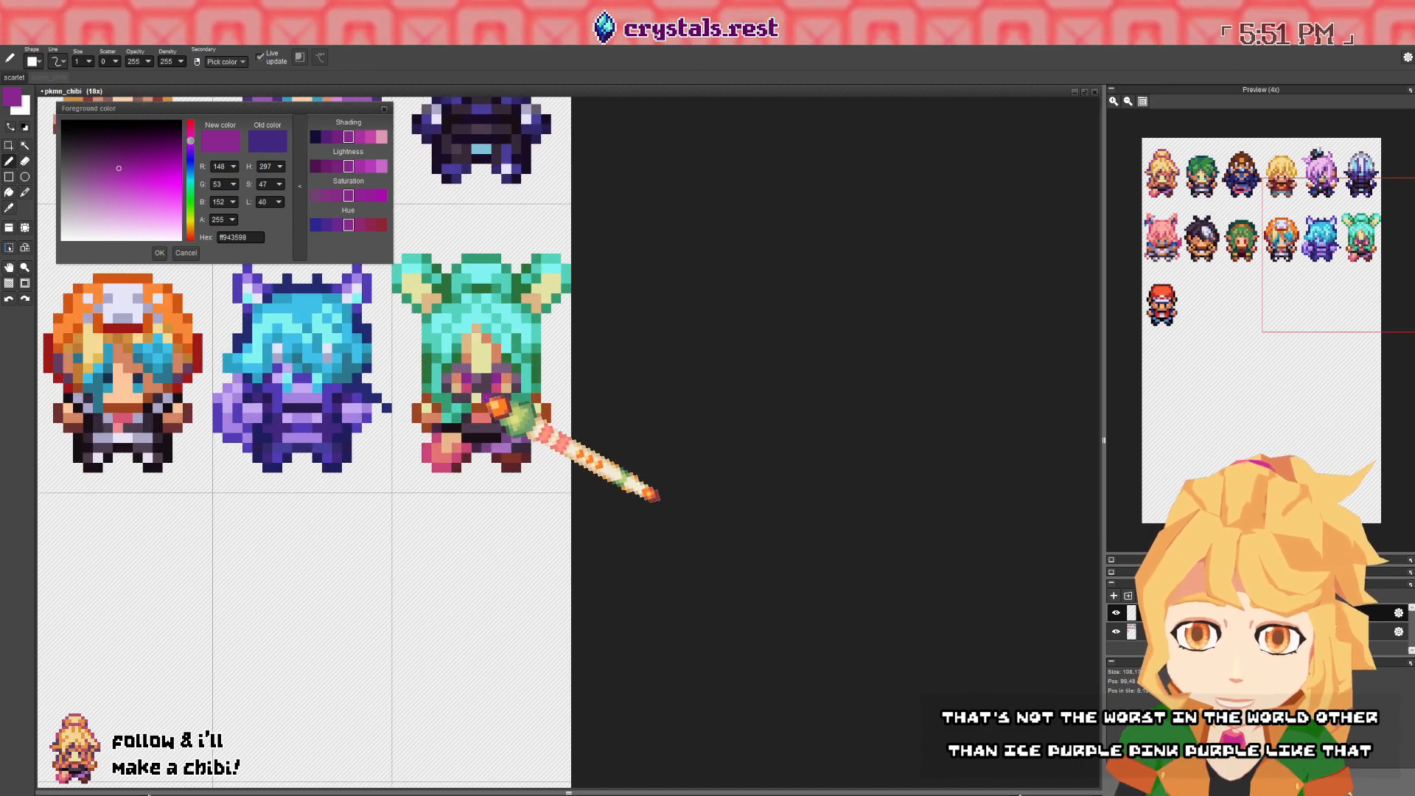
# - Paint a band across the chibi's shirt in lavender grey #b0b0d0, sampled from the silver-haired chibi above
pyautogui.rightClick(488, 424)
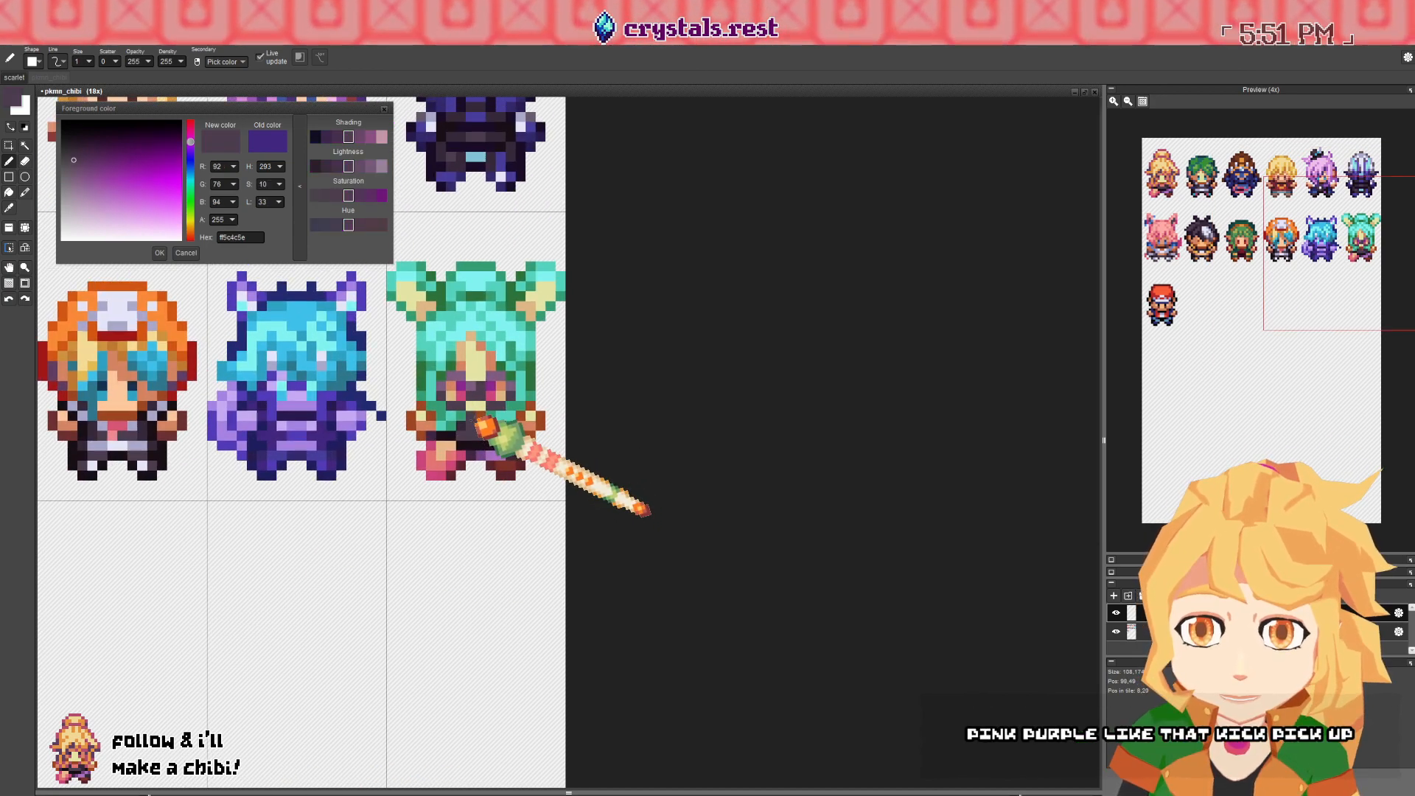
pyautogui.scroll(2, 487, 423)
pyautogui.rightClick(441, 422)
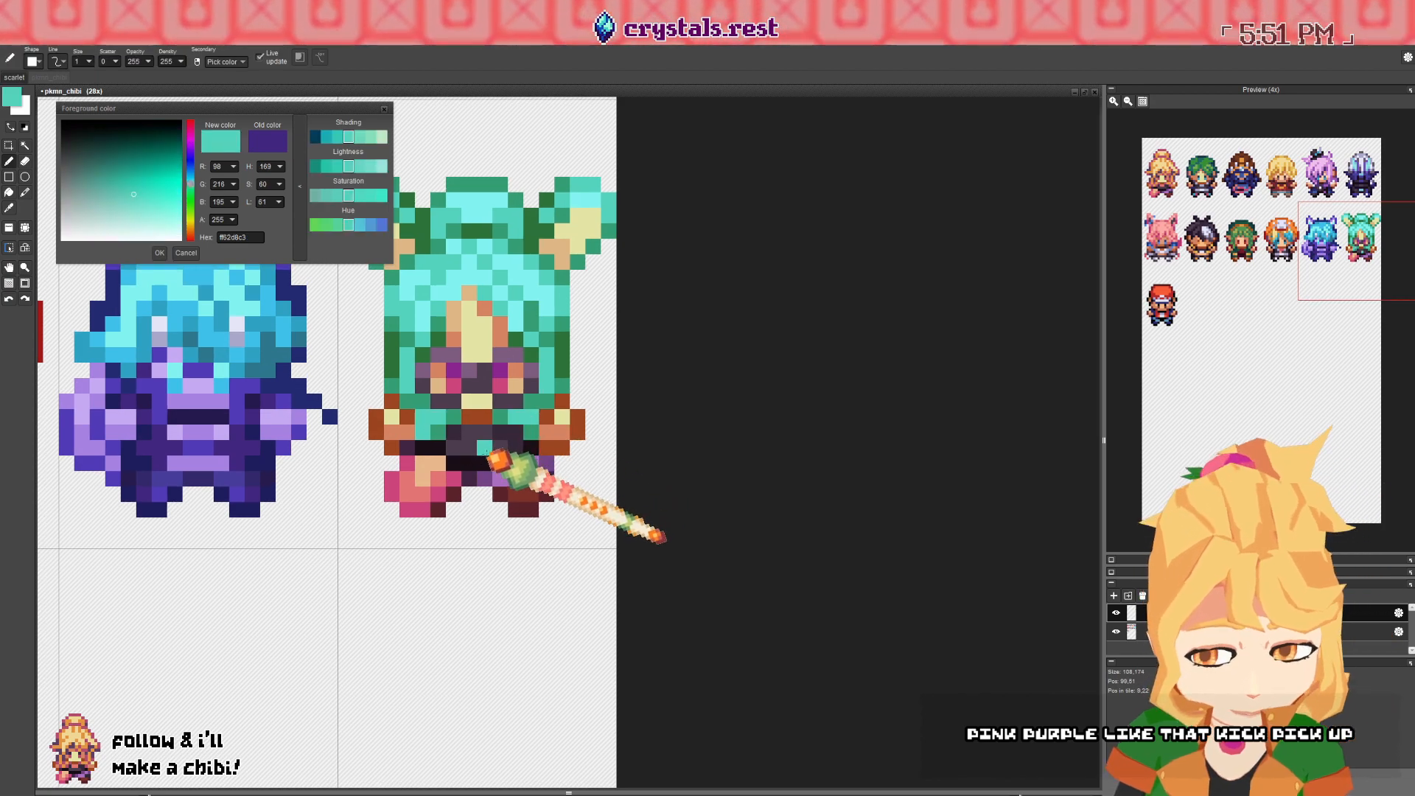
pyautogui.scroll(-4, 480, 374)
pyautogui.rightClick(509, 230)
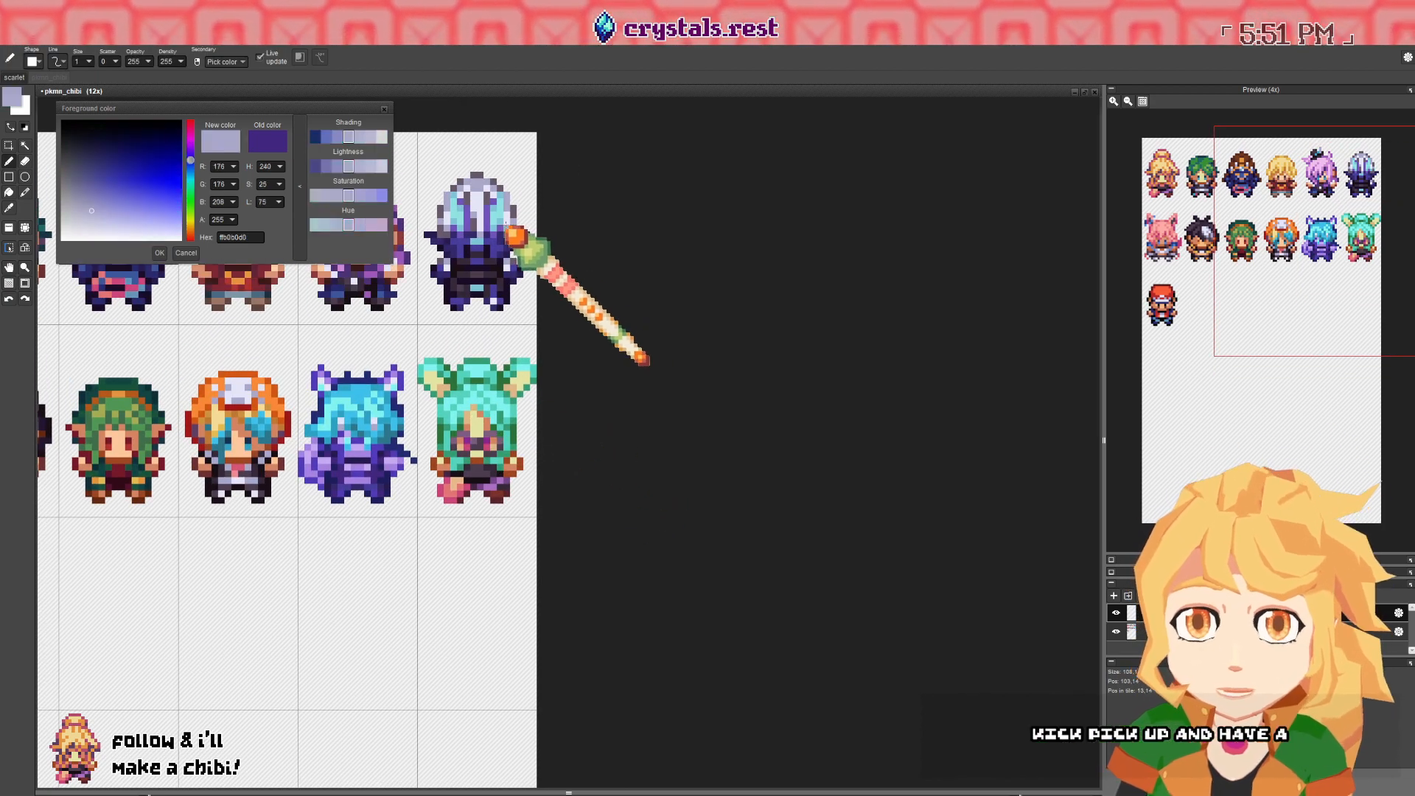
pyautogui.scroll(4, 492, 459)
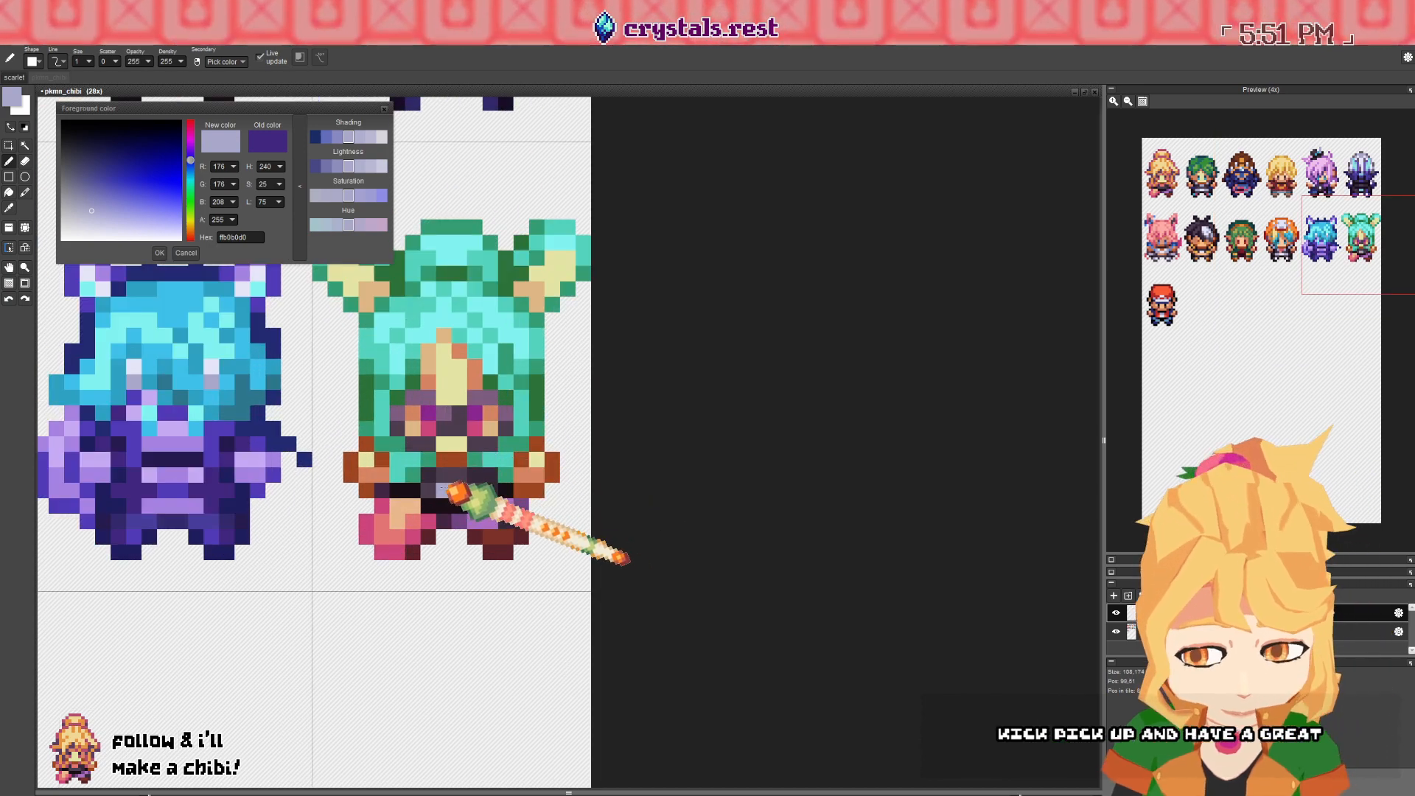
pyautogui.moveTo(428, 491); pyautogui.dragTo(495, 481)
pyautogui.press('space')
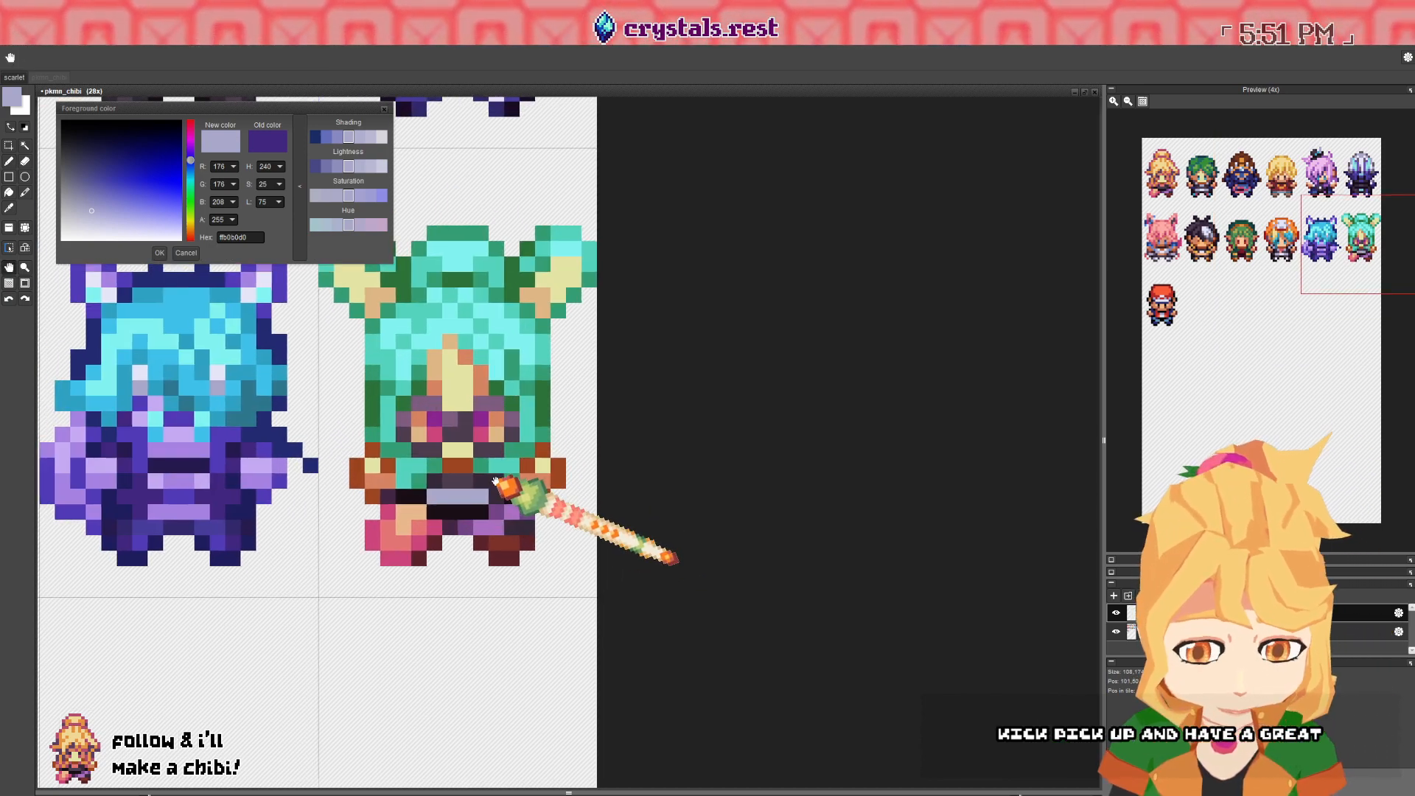
# - Add skin-tone #fbcda6 pixels on both sides of the shirt's upper edge, below the hair
pyautogui.scroll(-2, 494, 481)
pyautogui.press('space')
pyautogui.moveTo(392, 399); pyautogui.dragTo(678, 497)
pyautogui.scroll(-2, 394, 444)
pyautogui.rightClick(406, 520)
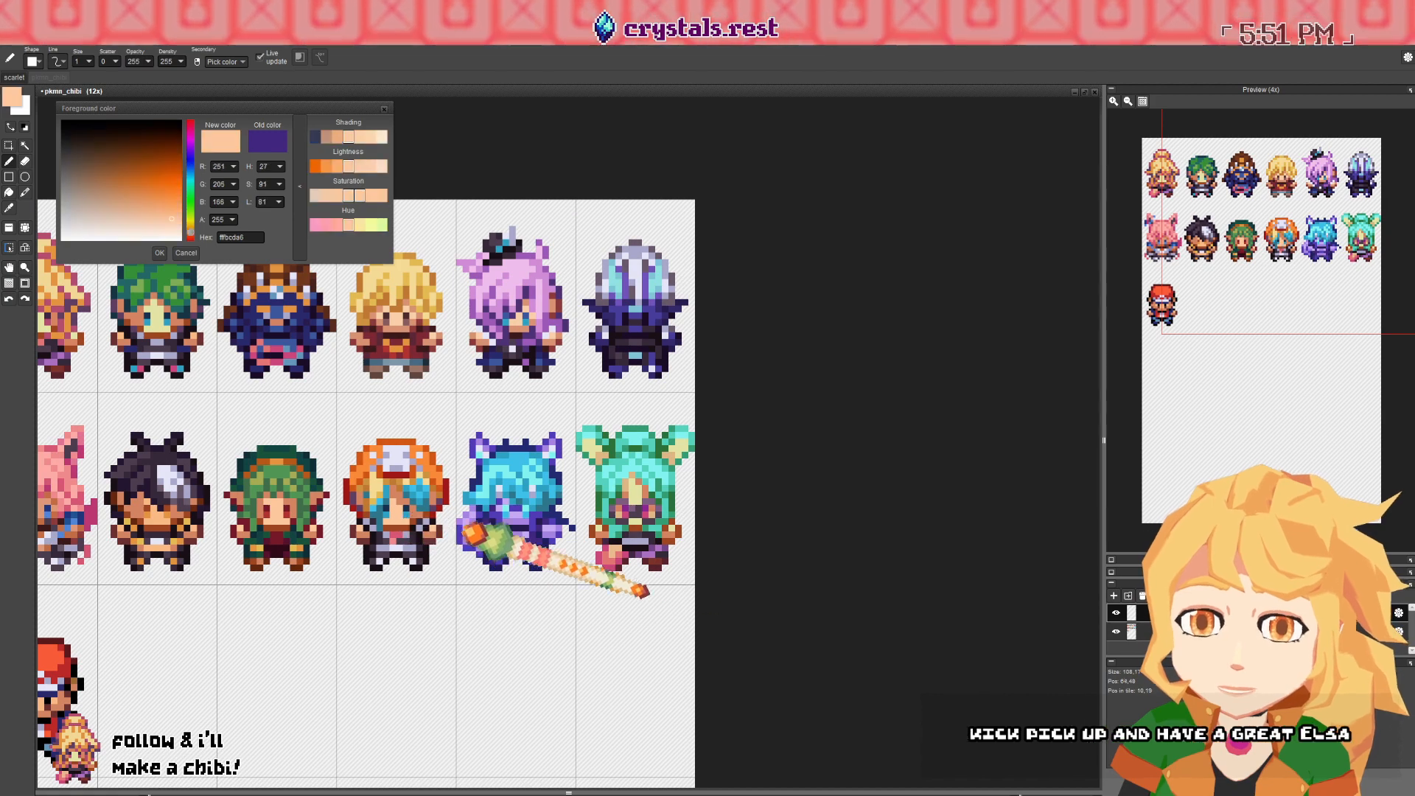
pyautogui.scroll(4, 590, 532)
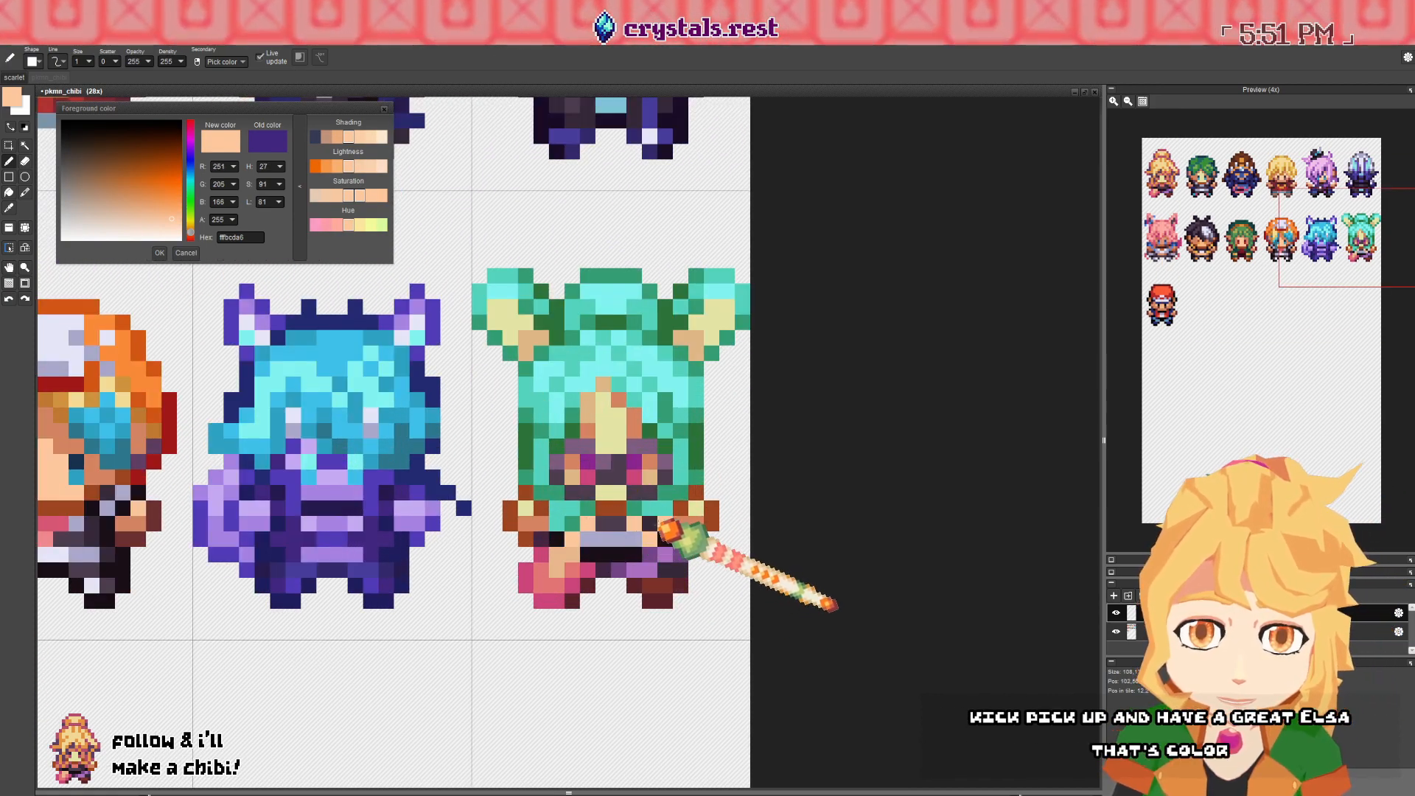
pyautogui.rightClick(660, 525)
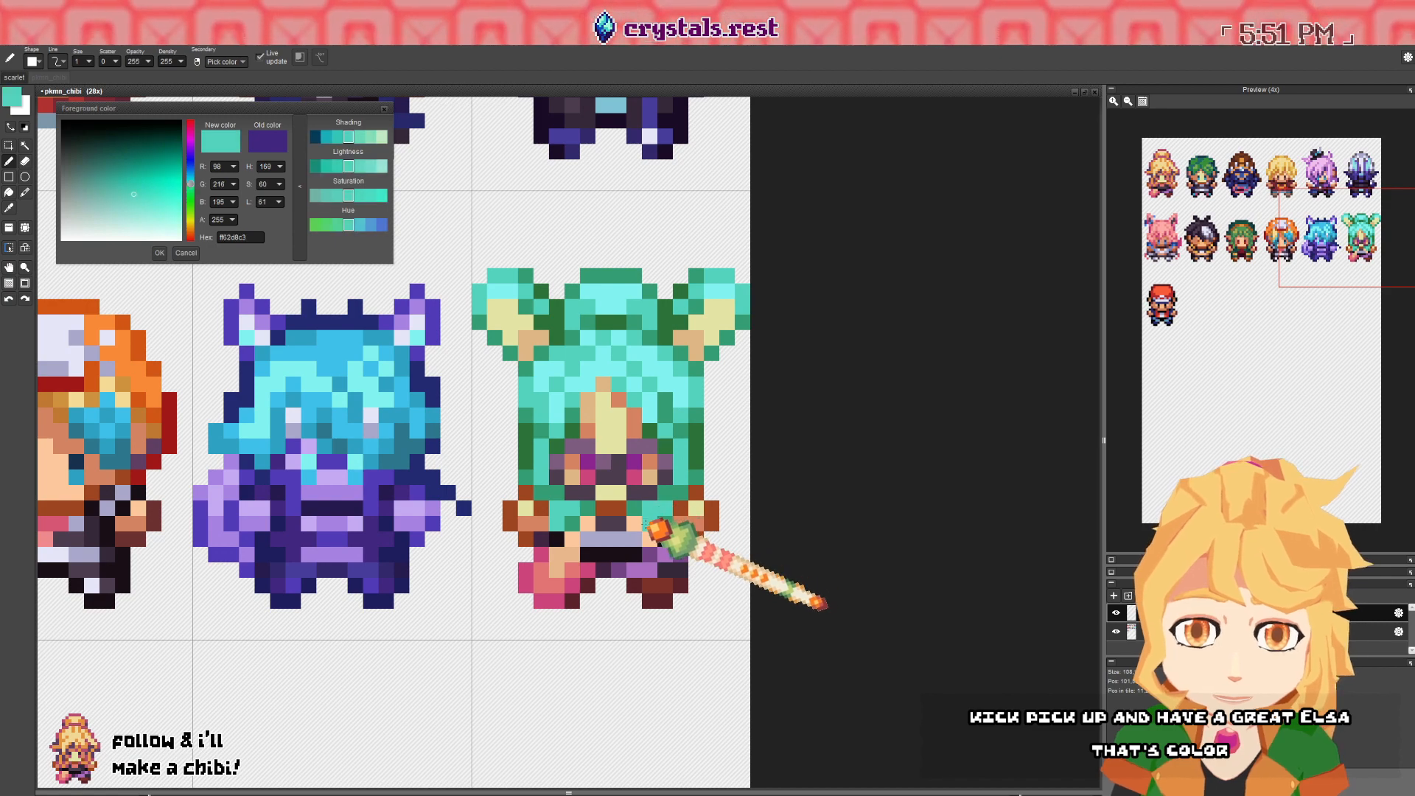
pyautogui.rightClick(662, 525)
pyautogui.click(649, 524)
pyautogui.rightClick(635, 525)
pyautogui.click(649, 550)
pyautogui.moveTo(649, 546); pyautogui.dragTo(545, 520)
pyautogui.press('e')
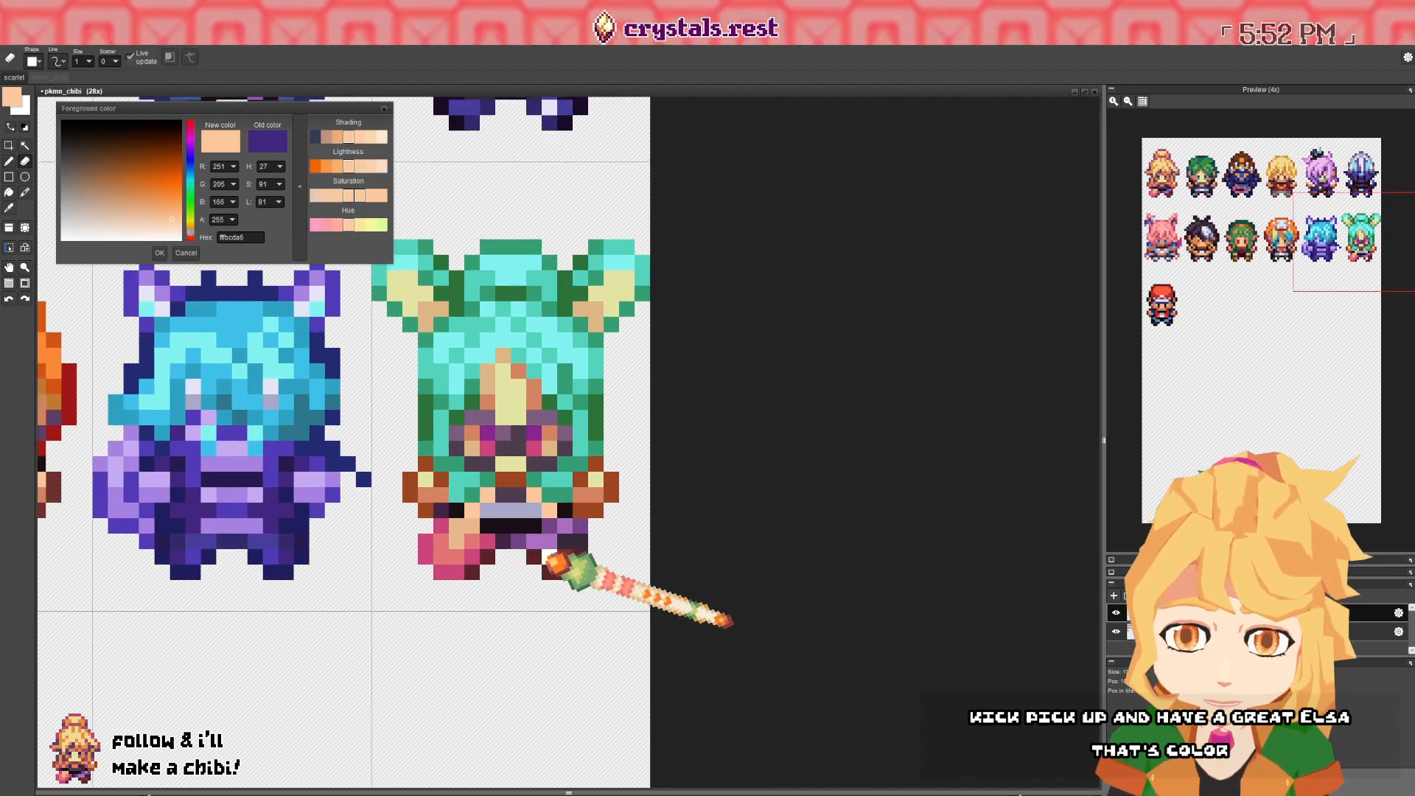
pyautogui.click(9, 145)
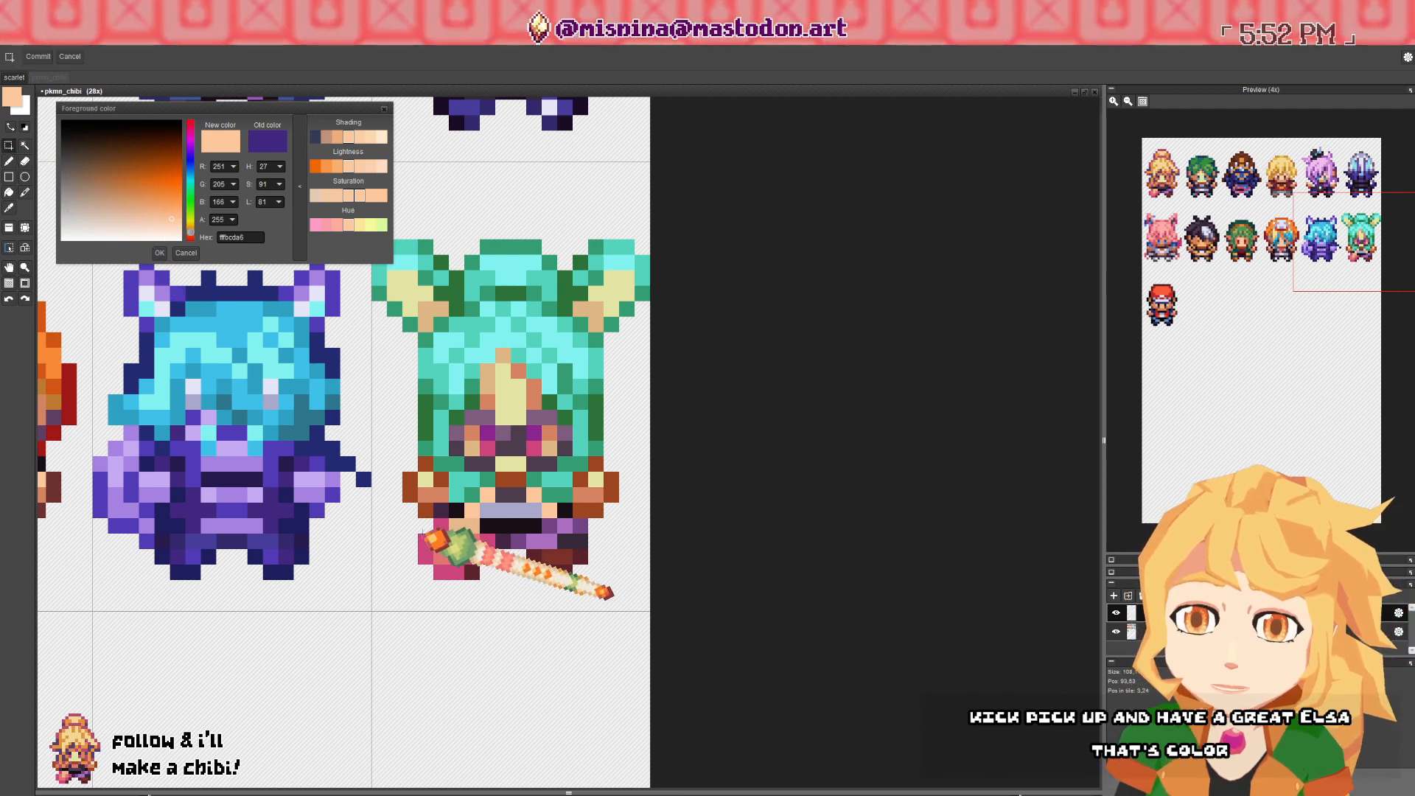
pyautogui.moveTo(413, 527)
pyautogui.mouseDown()
pyautogui.moveTo(514, 582)
pyautogui.moveTo(418, 538)
pyautogui.mouseUp()
pyautogui.click(536, 581)
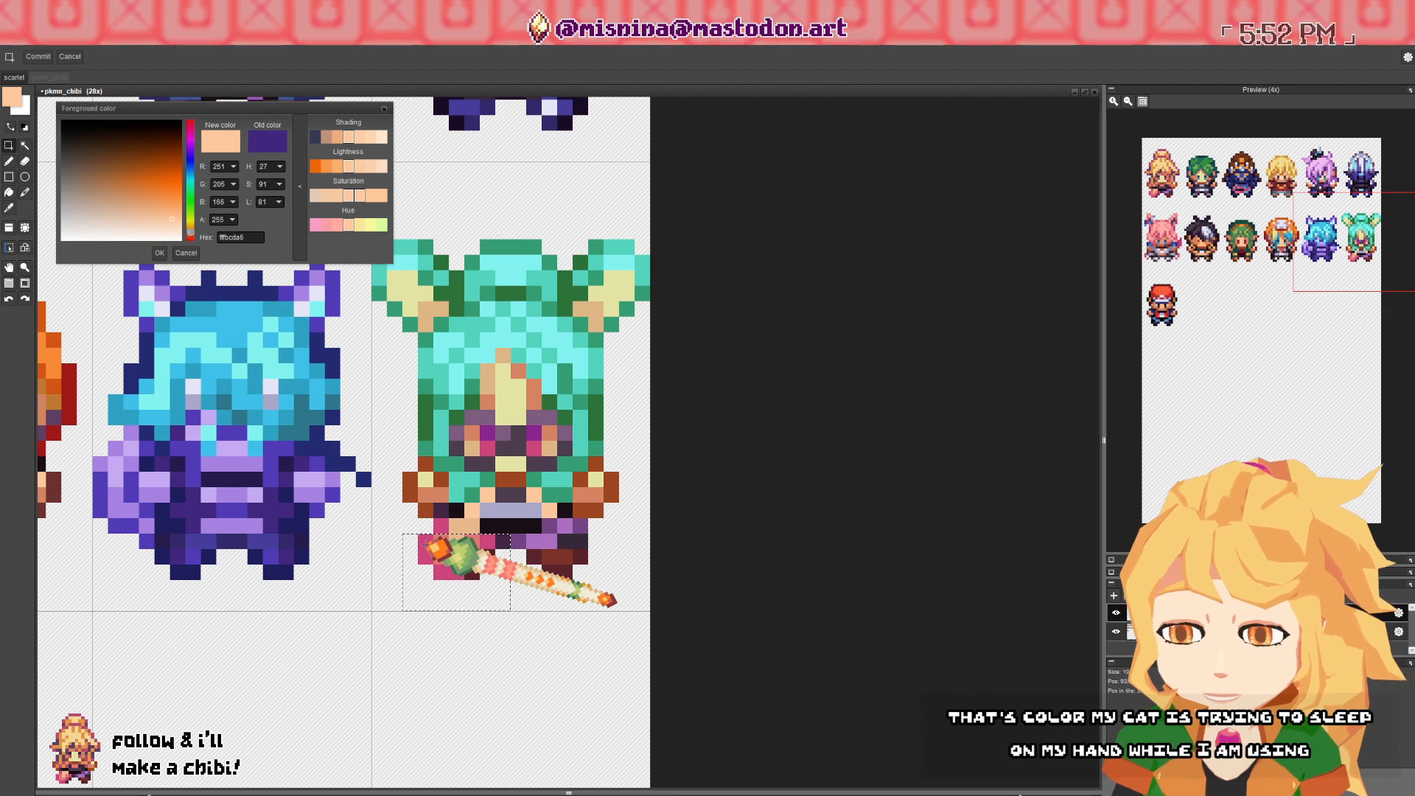
pyautogui.moveTo(464, 556); pyautogui.dragTo(462, 549)
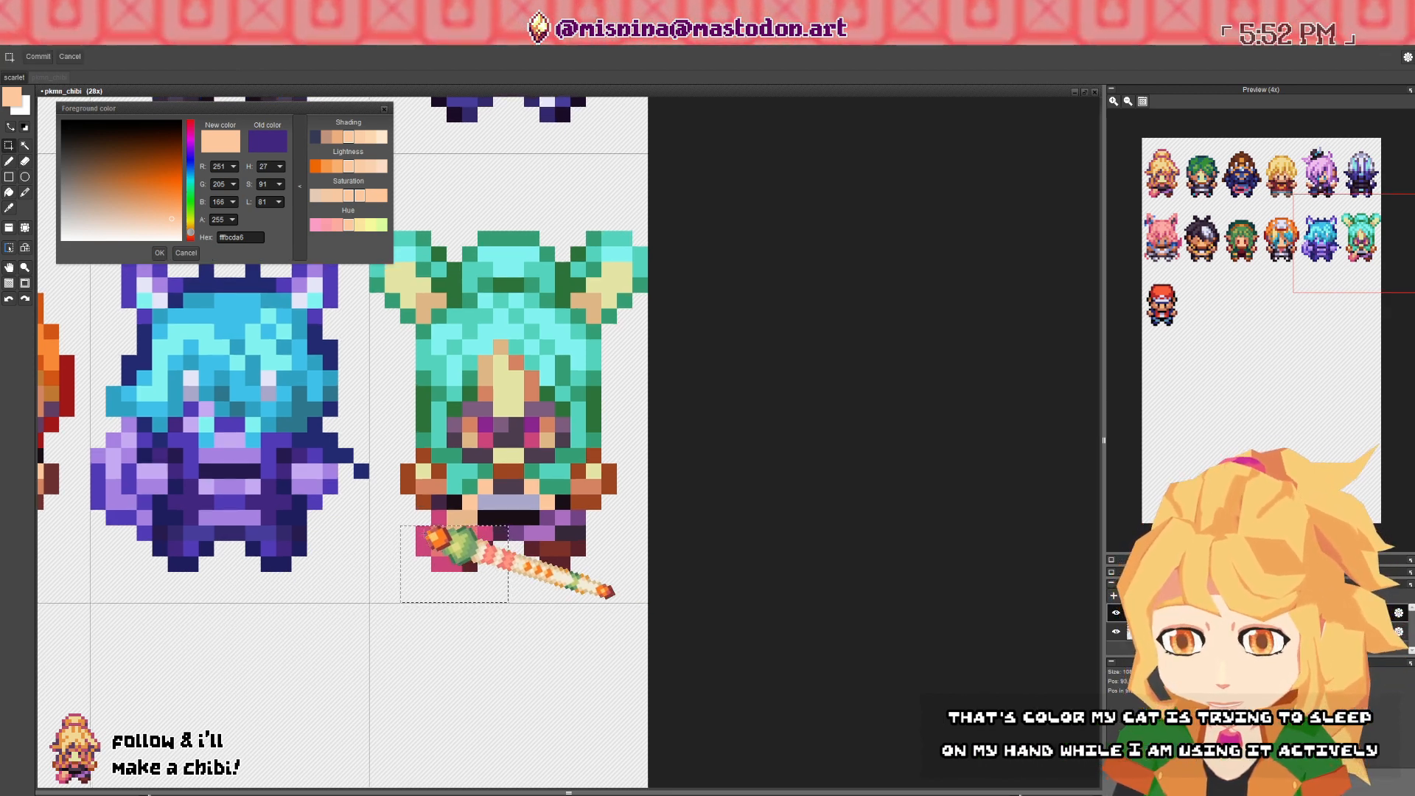
pyautogui.moveTo(418, 487); pyautogui.dragTo(491, 565)
pyautogui.click(431, 497)
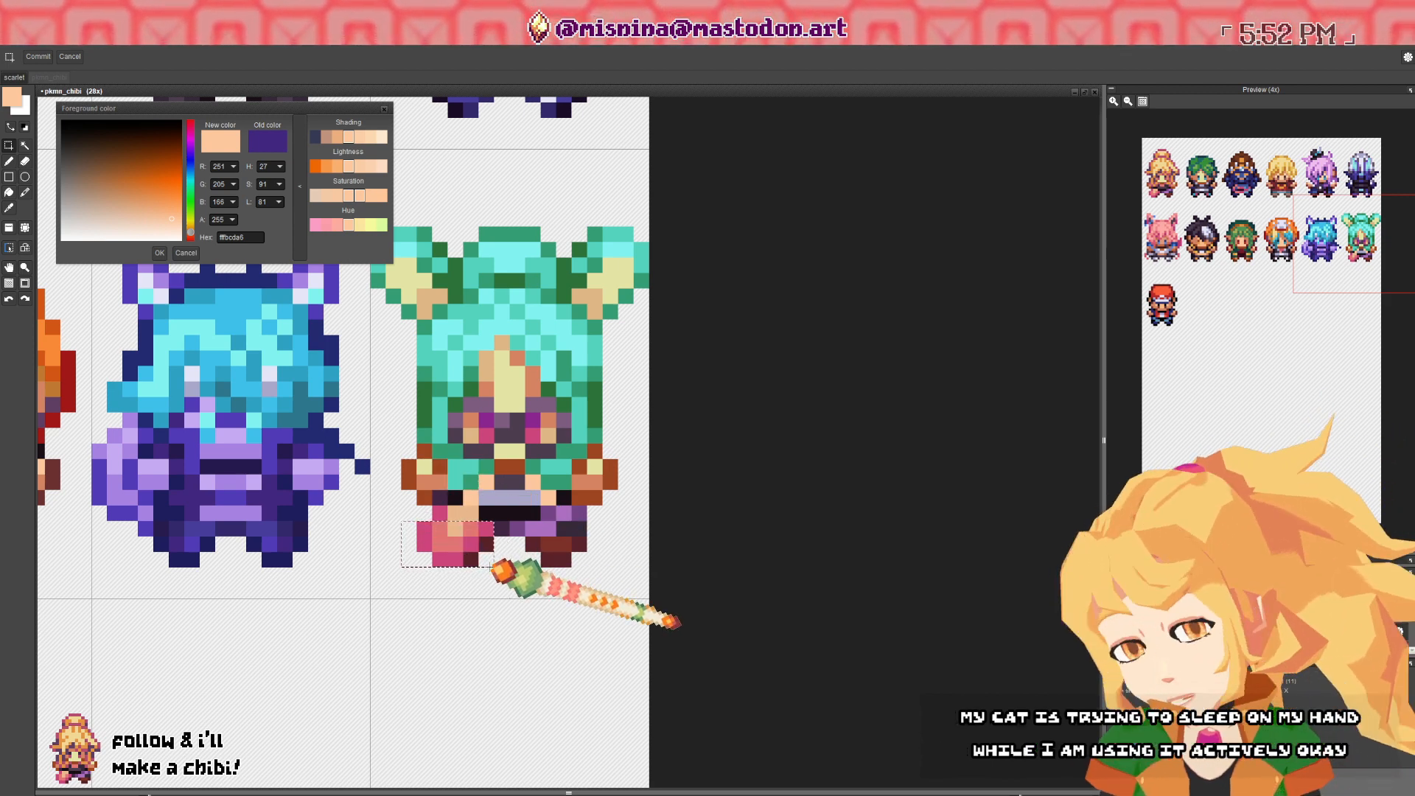
pyautogui.moveTo(483, 549); pyautogui.dragTo(475, 576)
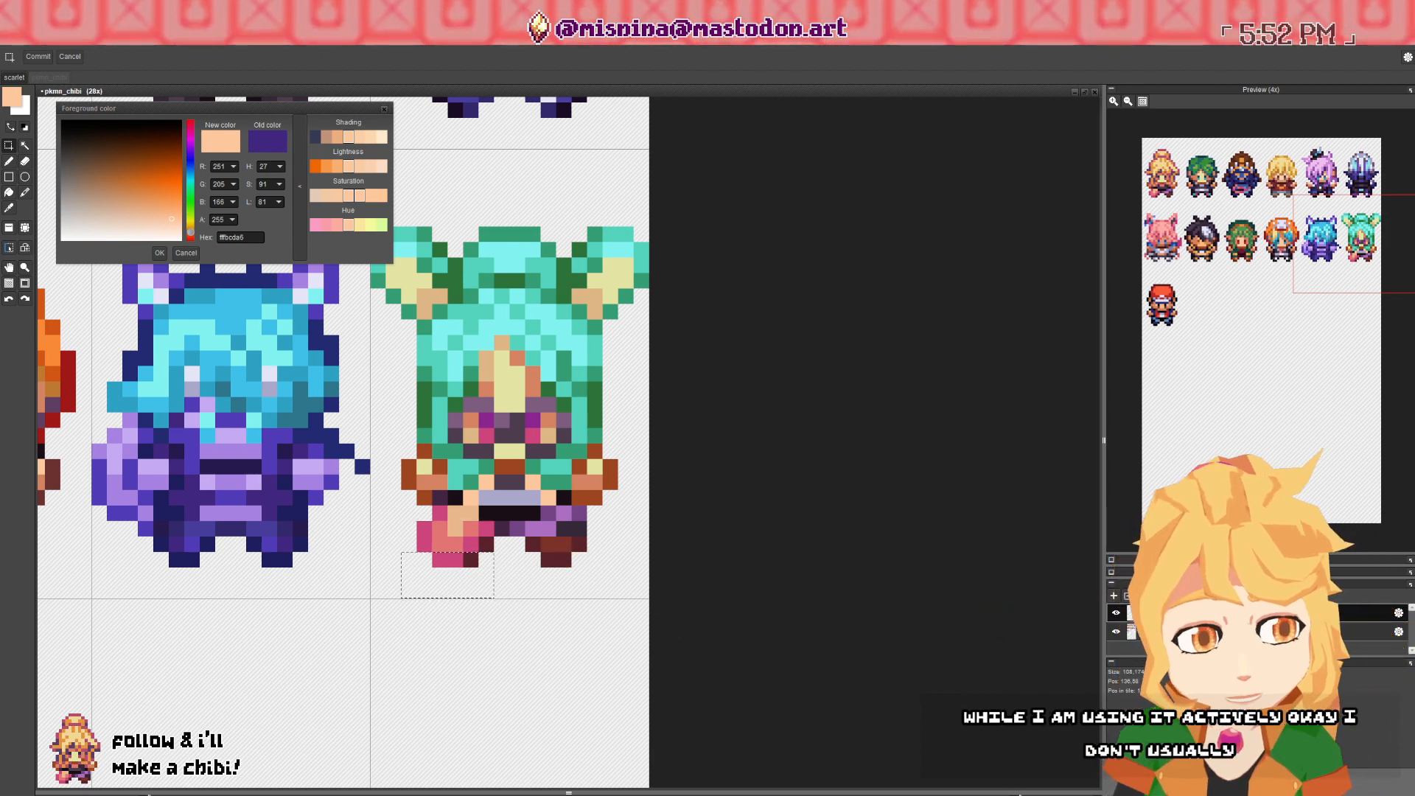
# - Switch to the lower layer and replace the pink area over the left leg with a mirrored copy of the right leg
pyautogui.click(1172, 632)
pyautogui.moveTo(410, 529); pyautogui.dragTo(500, 569)
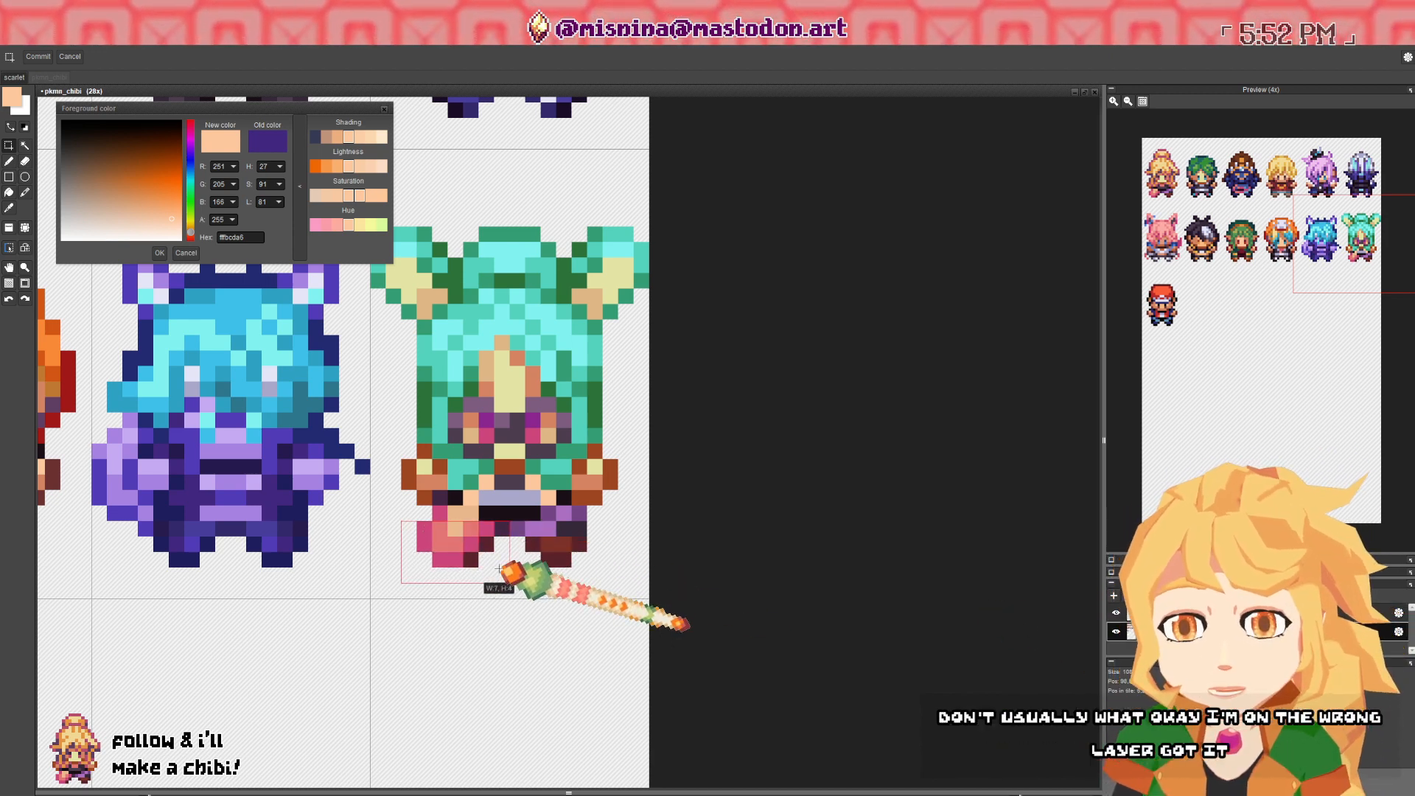
pyautogui.moveTo(624, 577); pyautogui.dragTo(498, 528)
pyautogui.moveTo(568, 556)
pyautogui.mouseDown()
pyautogui.moveTo(445, 649)
pyautogui.moveTo(457, 546)
pyautogui.moveTo(467, 558)
pyautogui.mouseUp()
pyautogui.hotkey('shift', 'h')
pyautogui.click(477, 472)
pyautogui.press('b')
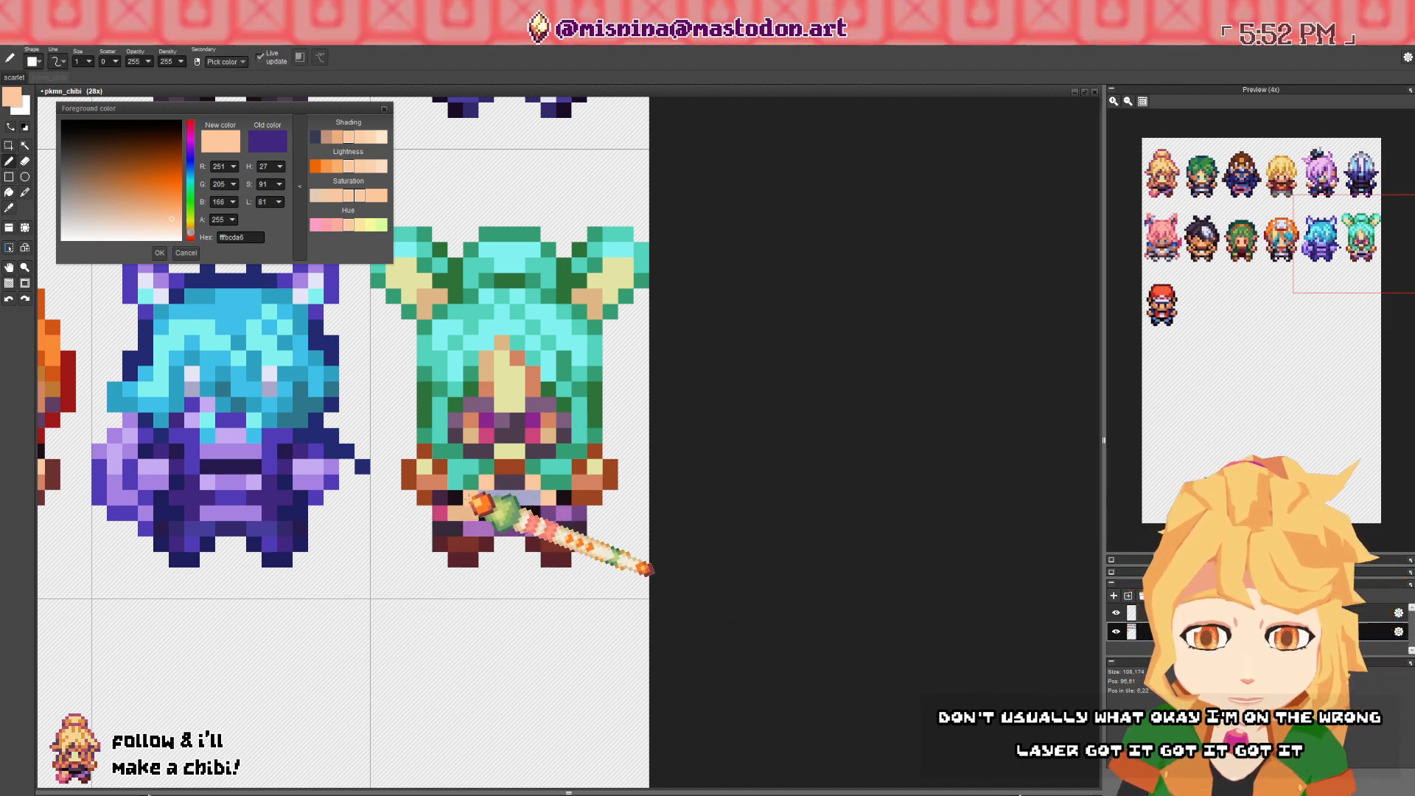
# - Fill the areas on both sides of the shirt with skin tone #fbcda6 and shade them with tan #d4b192
pyautogui.moveTo(455, 507); pyautogui.dragTo(442, 513)
pyautogui.click(551, 510)
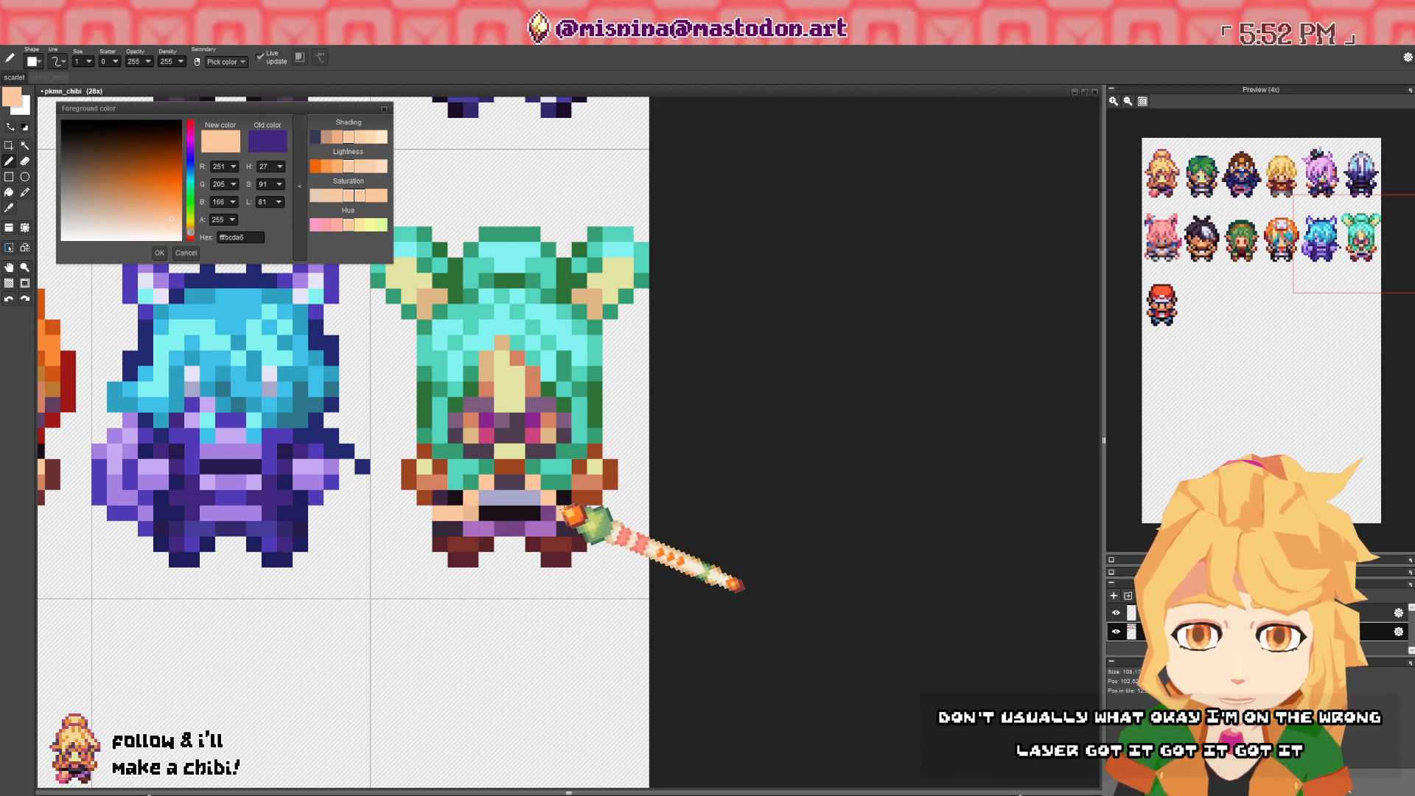
pyautogui.click(444, 499)
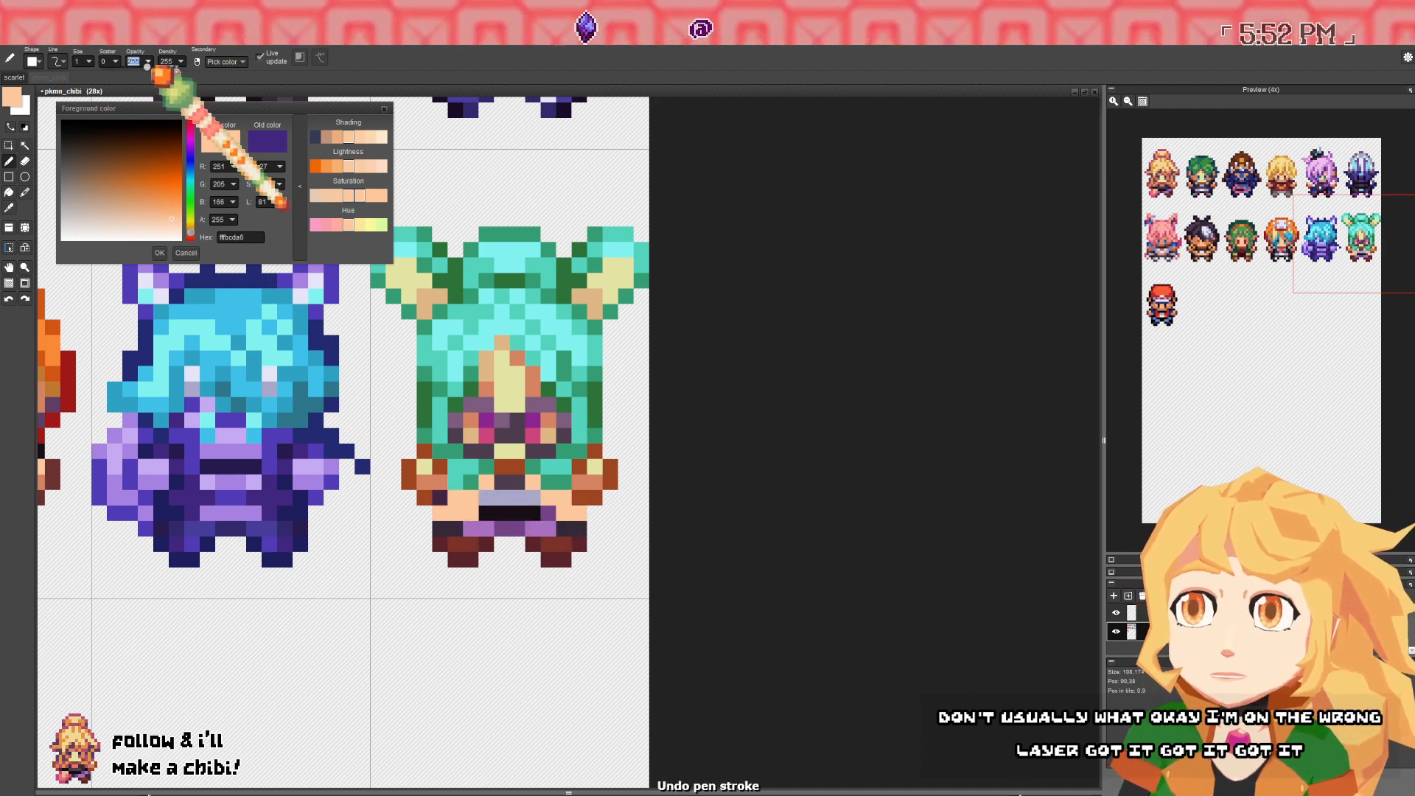
pyautogui.moveTo(171, 215); pyautogui.dragTo(114, 204)
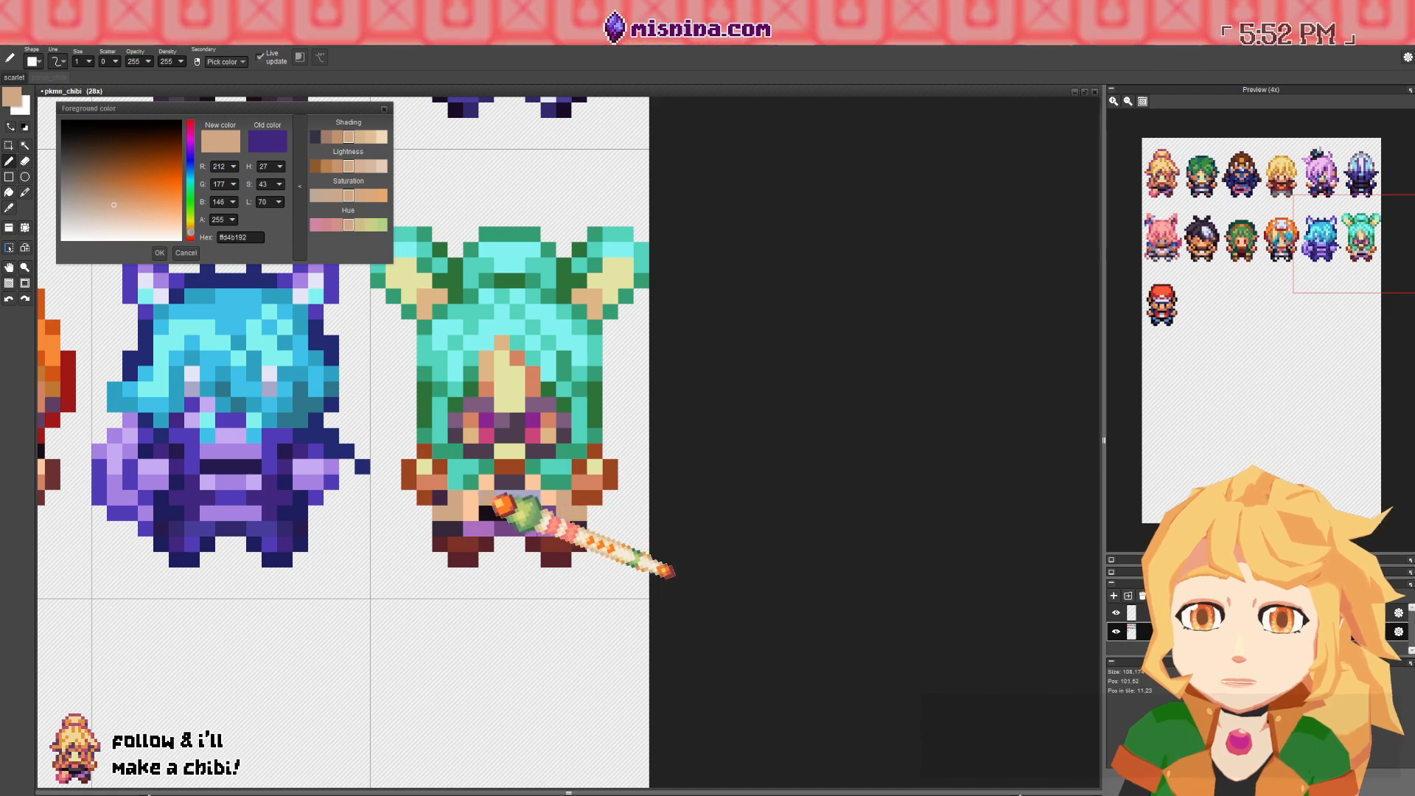
# - Paint the collar area below the chibi's chin with rust brown #a85431 and dark purple-grey #5c4c5e
pyautogui.rightClick(426, 497)
pyautogui.click(440, 497)
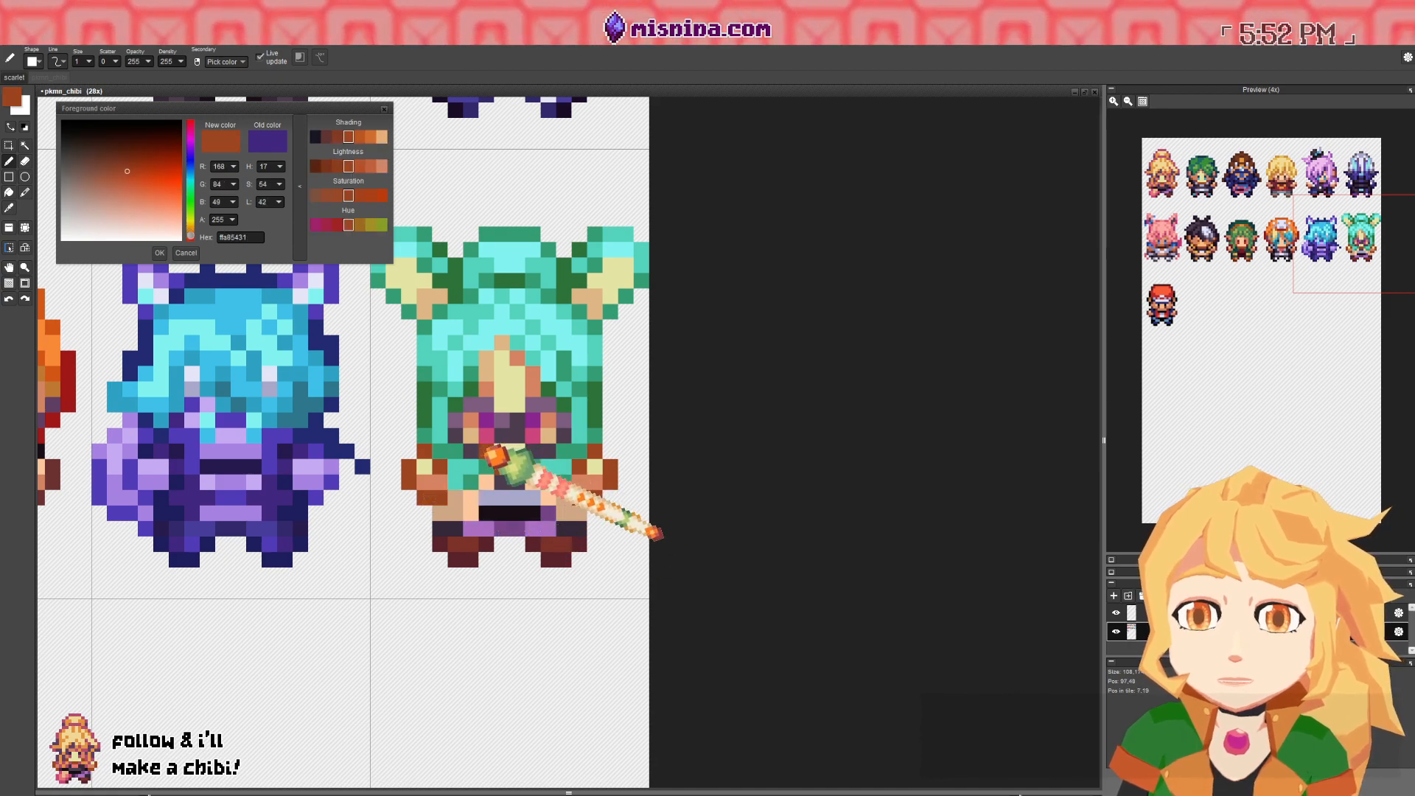
pyautogui.rightClick(505, 479)
pyautogui.scroll(-2, 553, 469)
pyautogui.moveTo(559, 465); pyautogui.dragTo(526, 468)
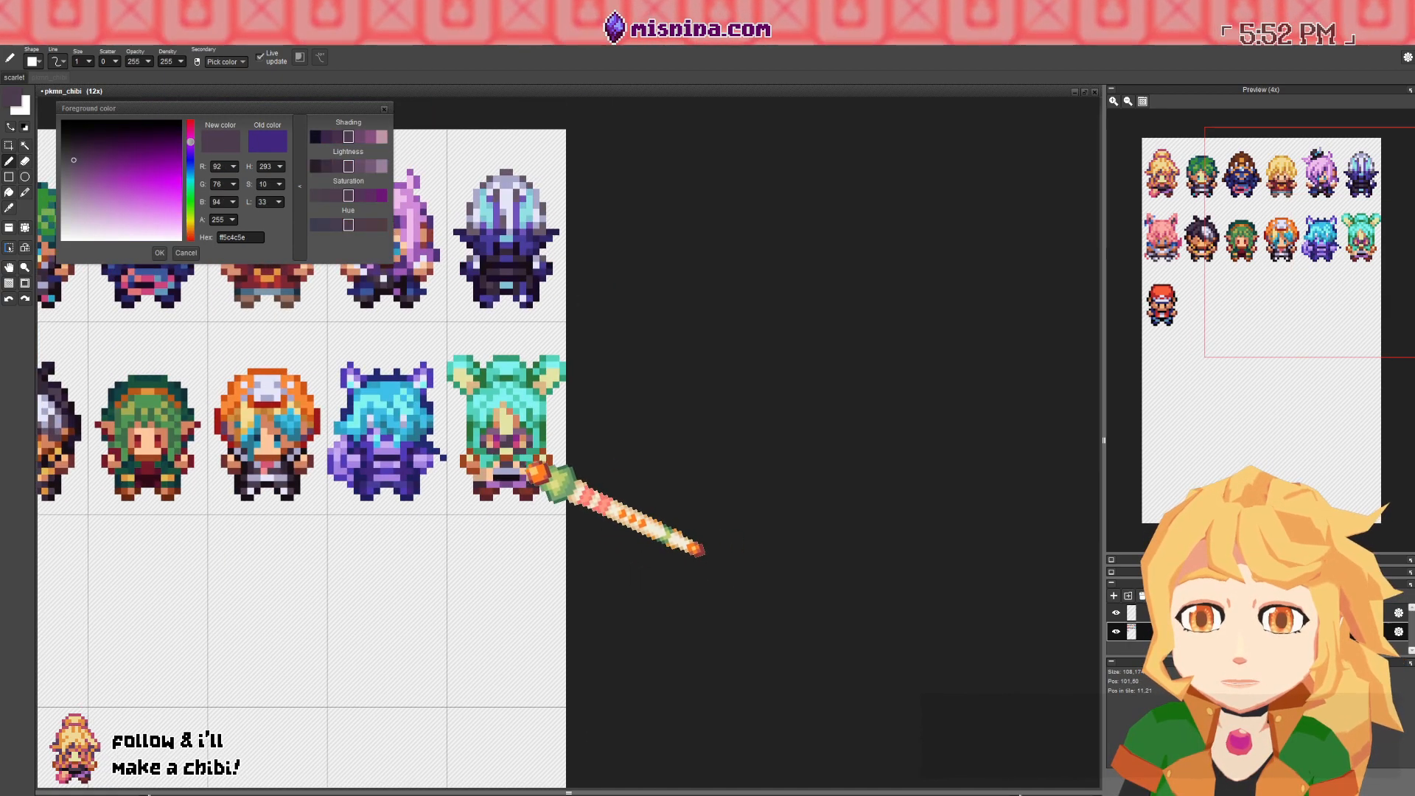
# - Fill the black band of the shirt with lavender grey #b0b0d0 and add a pale highlight #e8e8f8 across its centre
pyautogui.scroll(1, 526, 471)
pyautogui.scroll(1, 531, 479)
pyautogui.rightClick(472, 464)
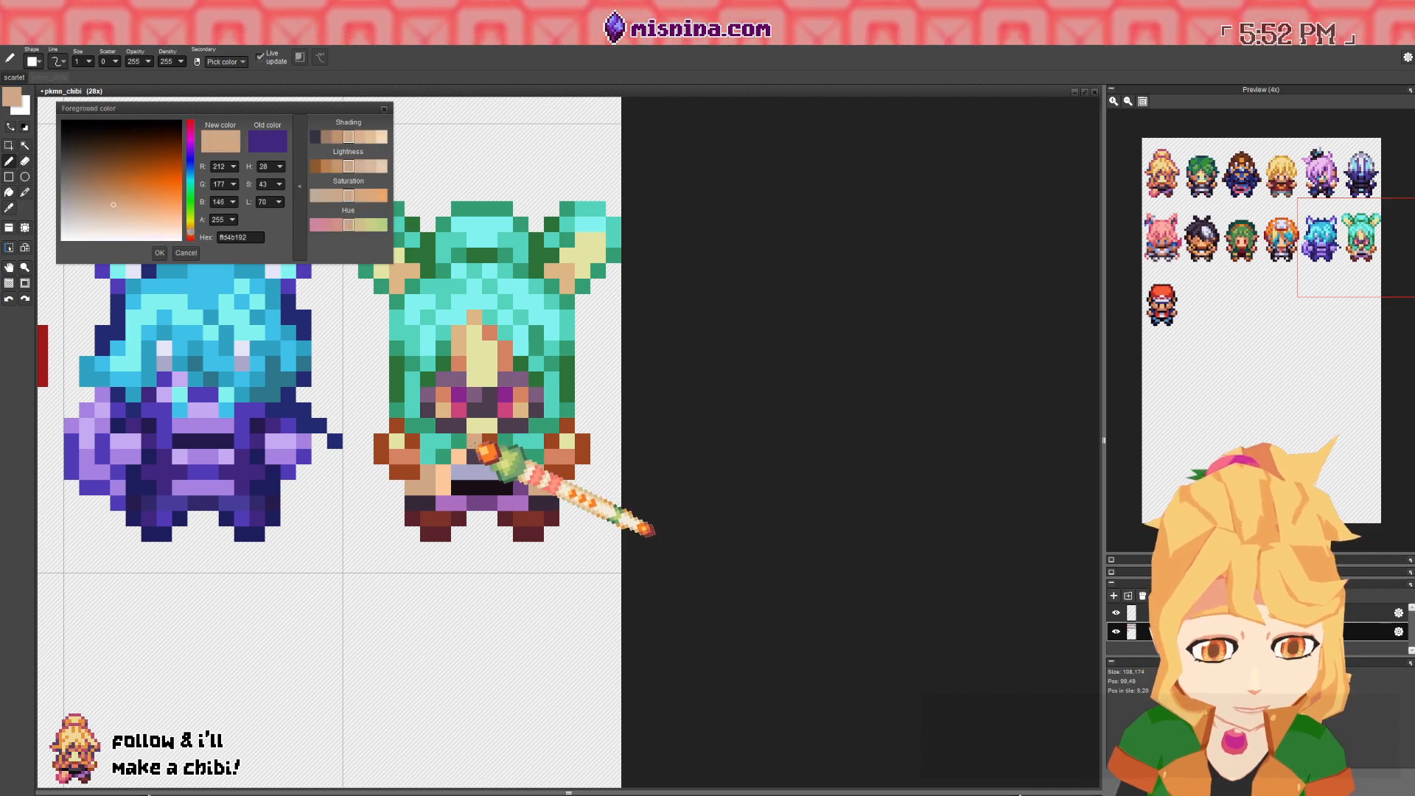
pyautogui.rightClick(466, 479)
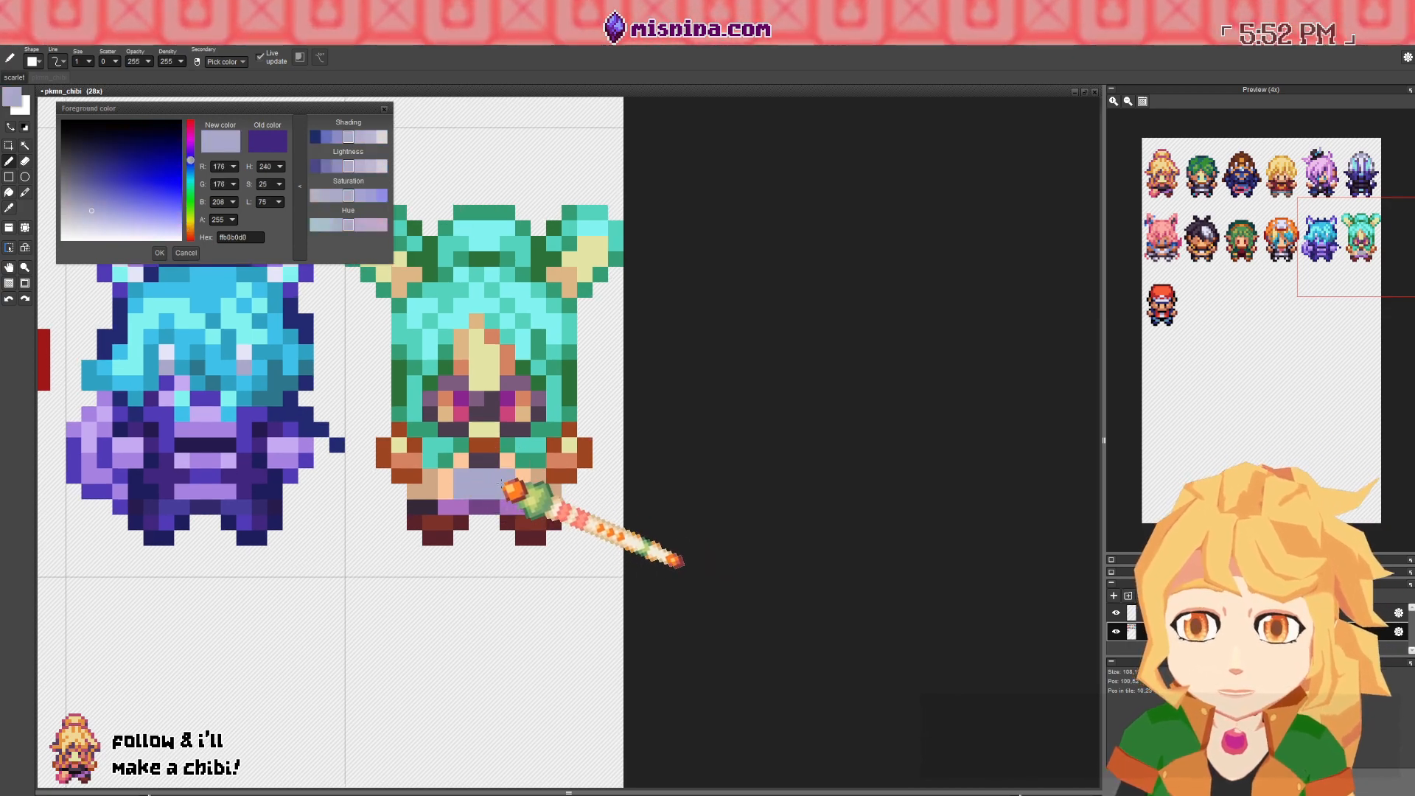
pyautogui.scroll(-1, 509, 490)
pyautogui.rightClick(504, 189)
pyautogui.scroll(-3, 562, 467)
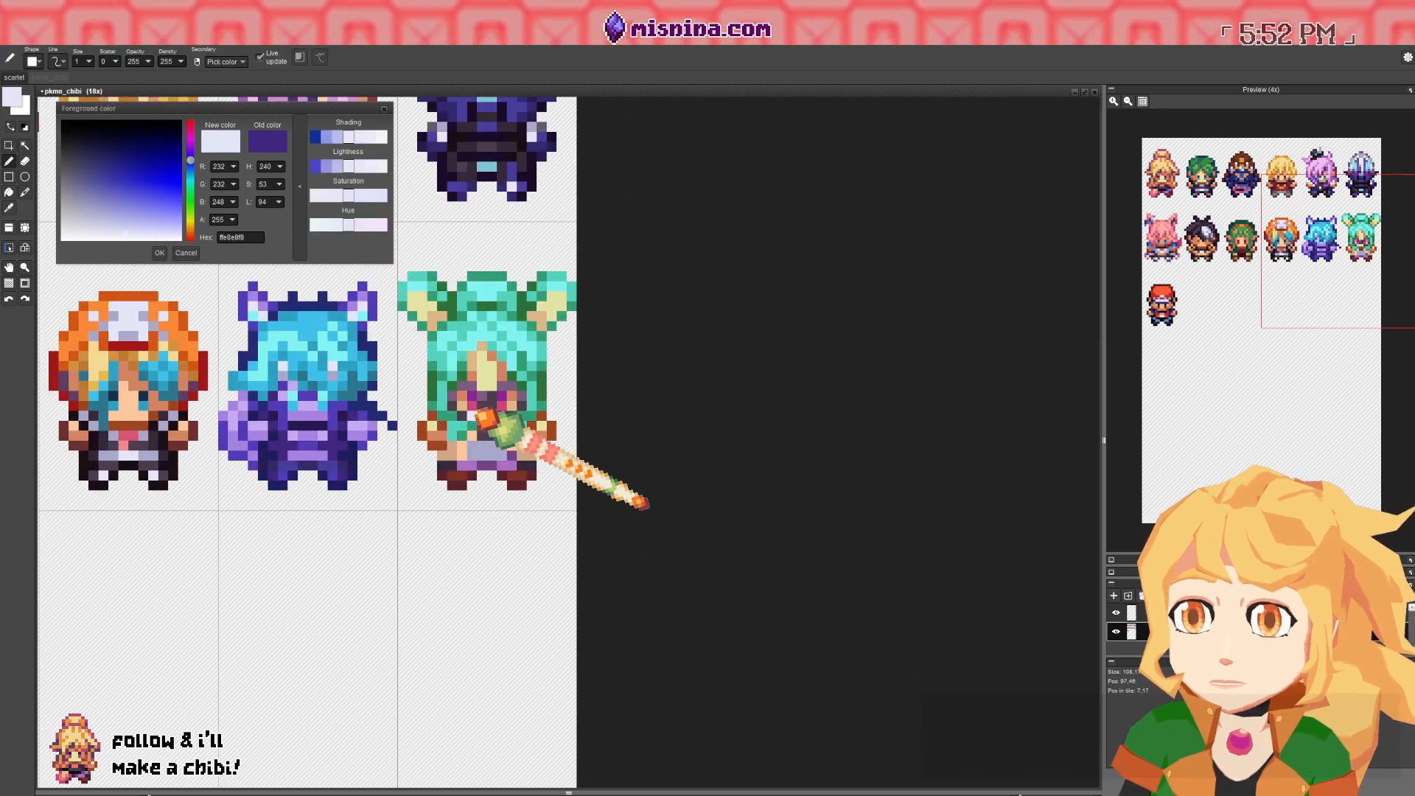
pyautogui.scroll(1, 494, 451)
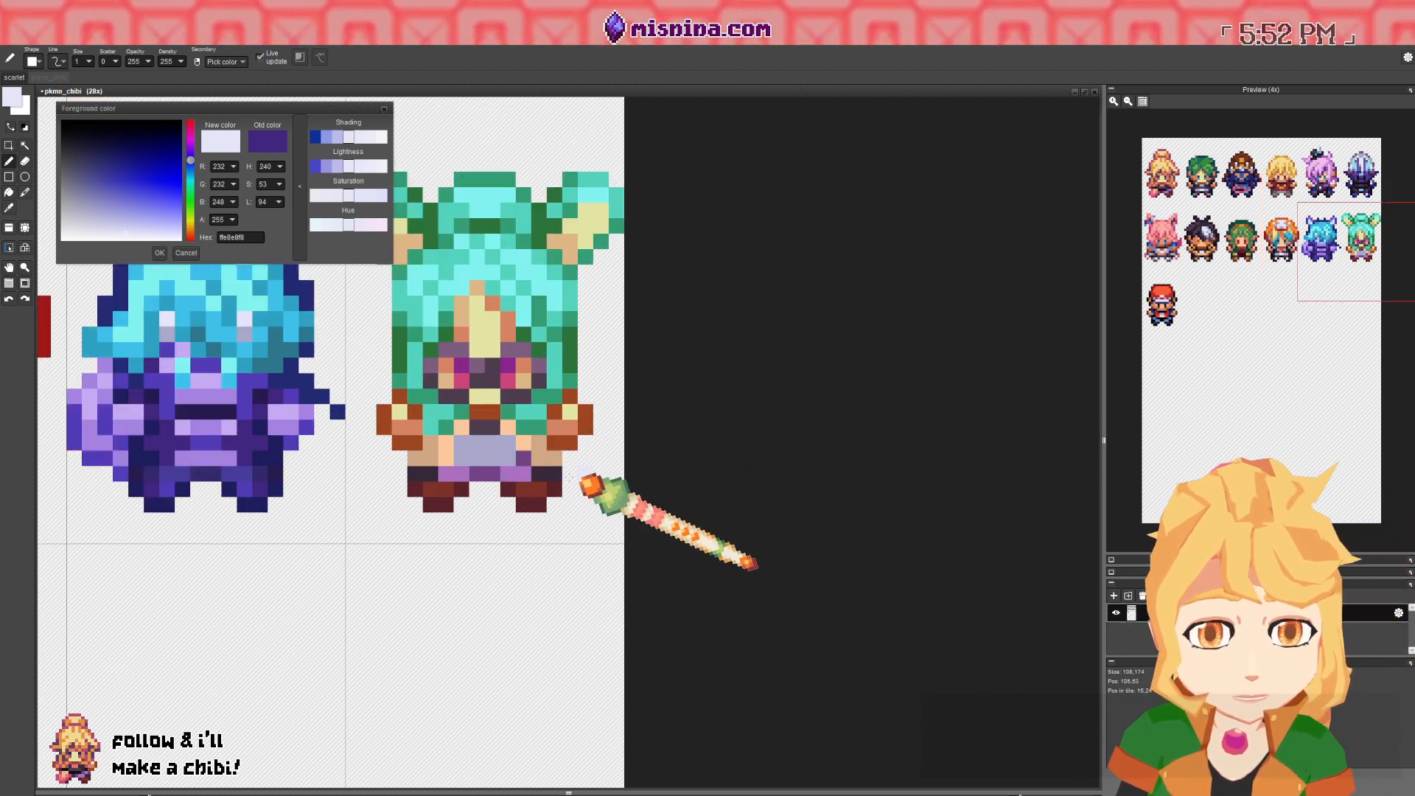
pyautogui.moveTo(464, 455); pyautogui.dragTo(473, 465)
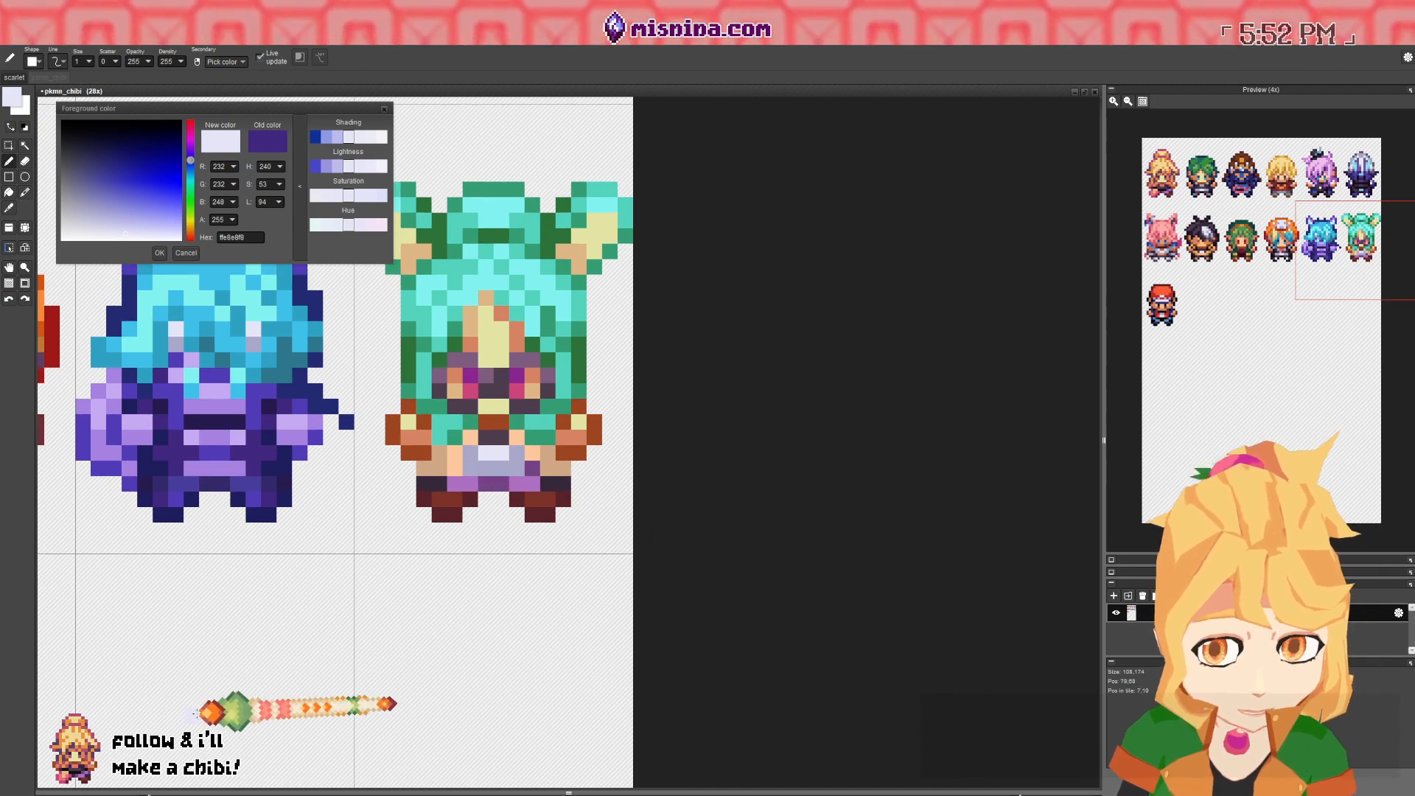
# - Paint a dark purple #453747 stripe across the shirt directly below the pale highlight
pyautogui.scroll(1, 590, 495)
pyautogui.rightClick(511, 487)
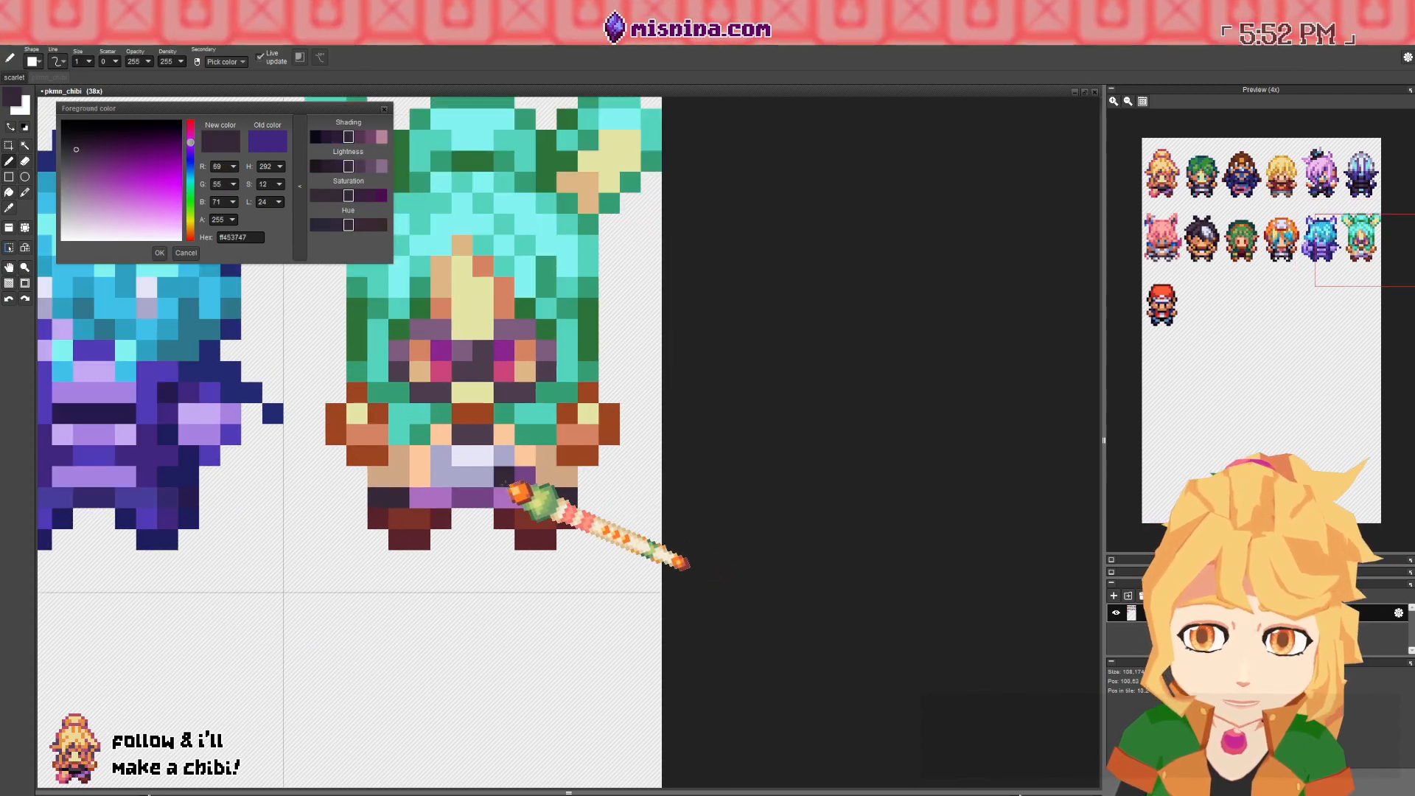
pyautogui.moveTo(513, 487); pyautogui.dragTo(440, 484)
pyautogui.scroll(-1, 501, 457)
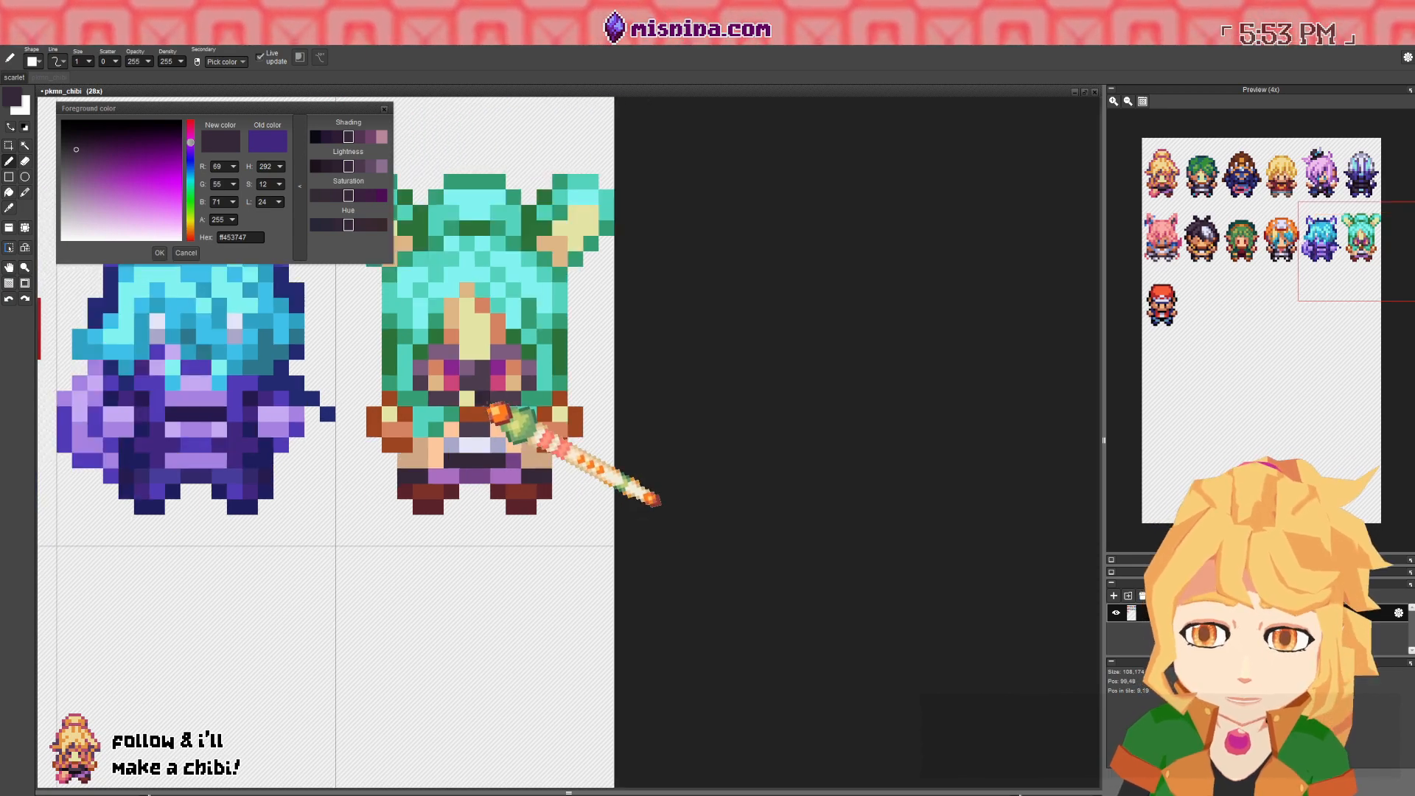
# - Recolour the waist and upper legs with hair greens #44a781 and #3b804a, and darken the outer edges with #2e4f5b
pyautogui.scroll(1, 505, 404)
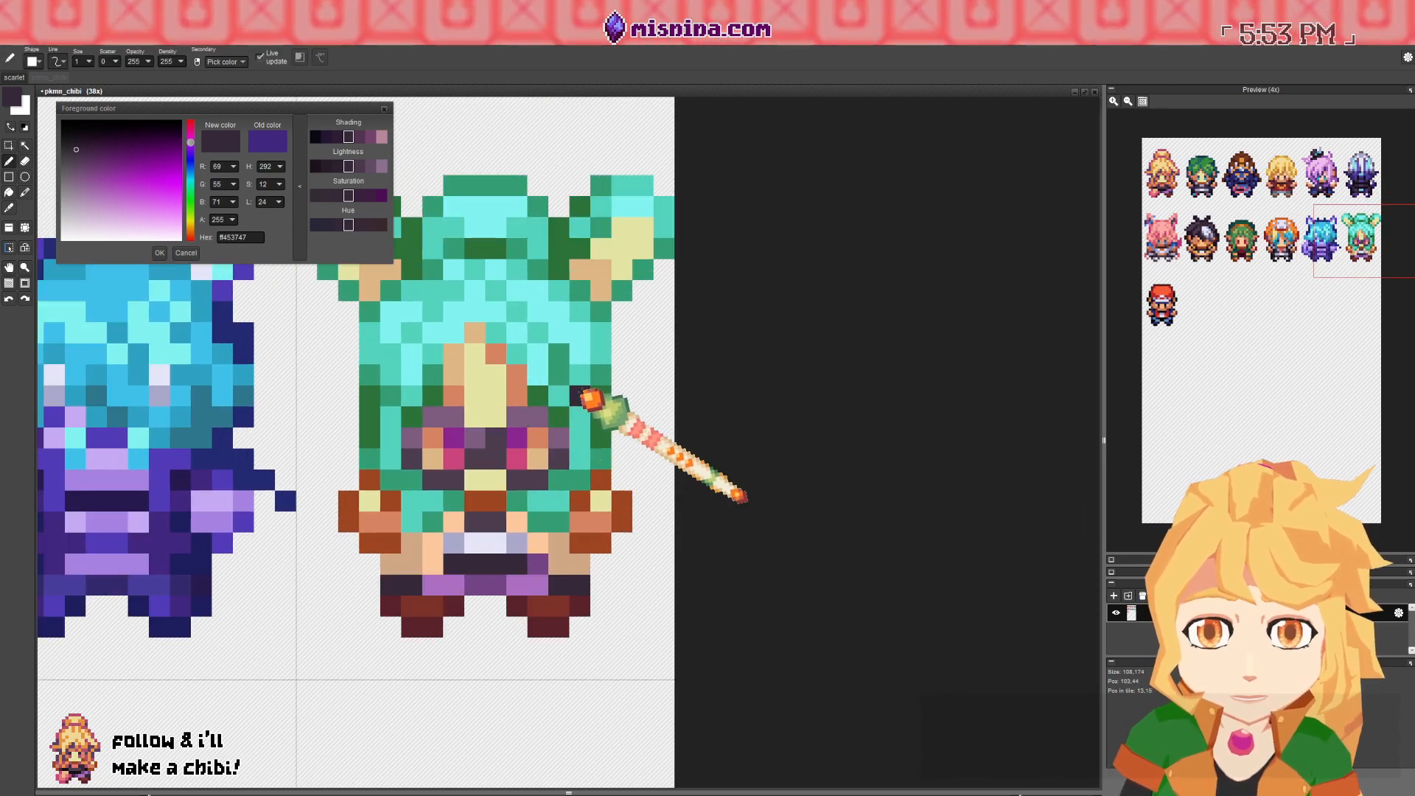
pyautogui.rightClick(577, 398)
pyautogui.click(454, 586)
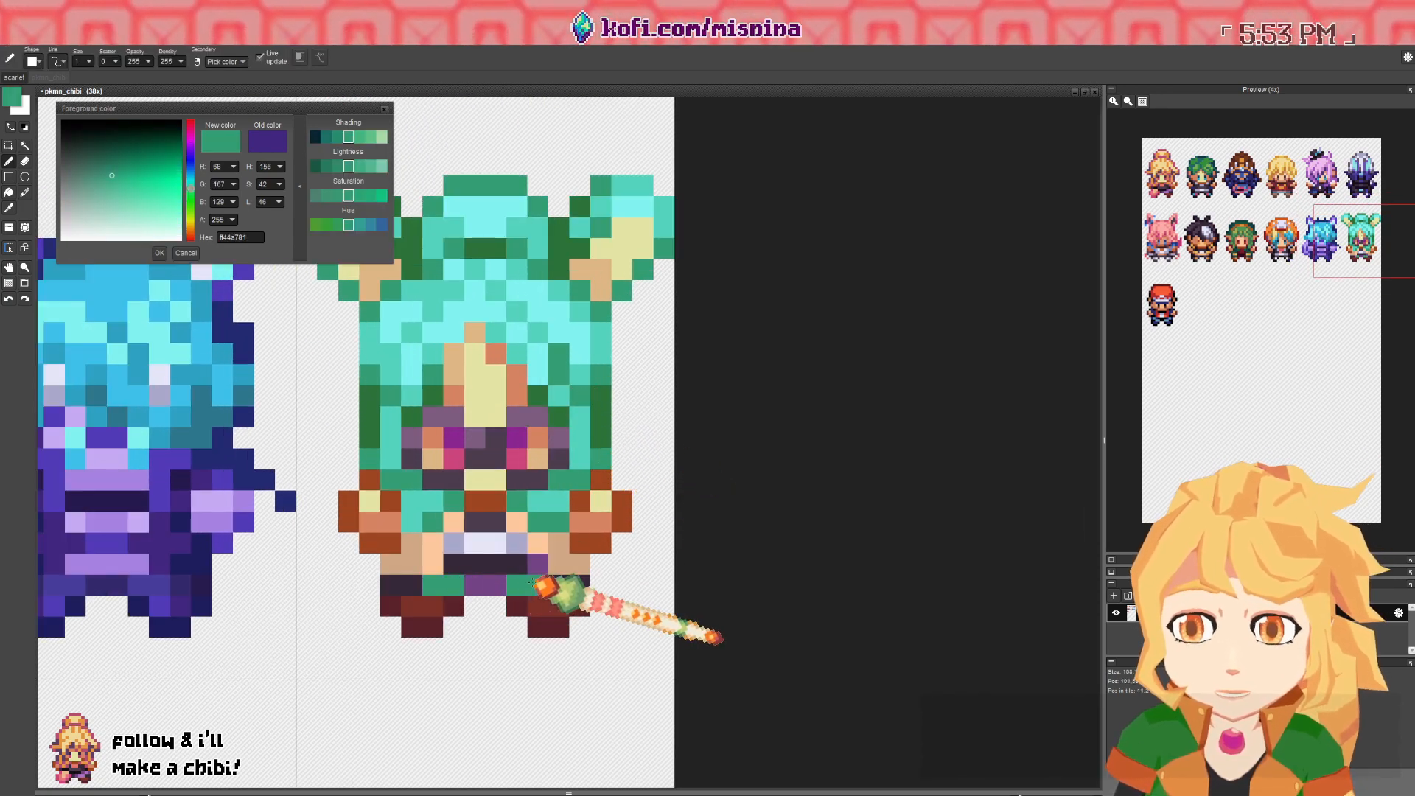
pyautogui.rightClick(601, 418)
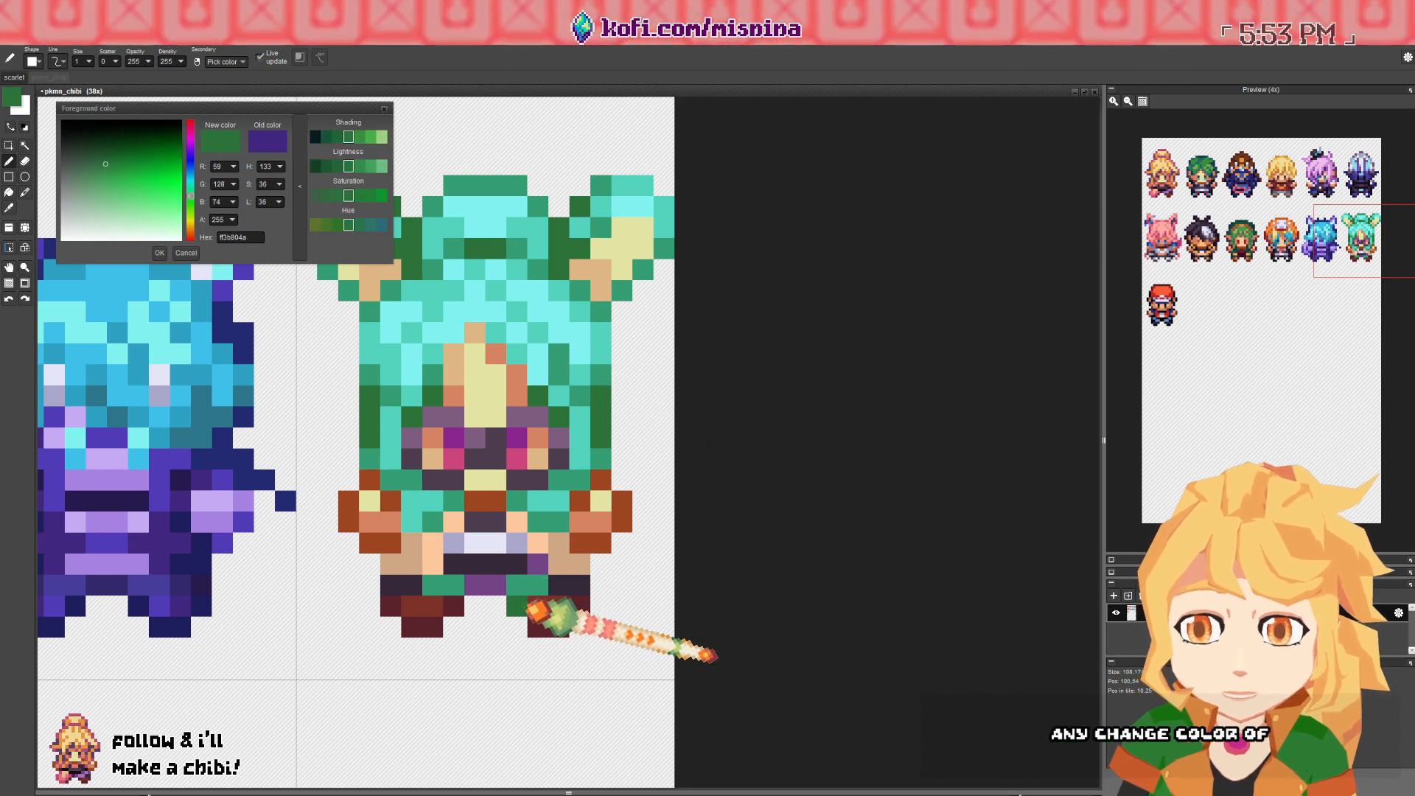
pyautogui.moveTo(538, 606)
pyautogui.mouseDown()
pyautogui.moveTo(573, 610)
pyautogui.moveTo(492, 589)
pyautogui.moveTo(412, 604)
pyautogui.mouseUp()
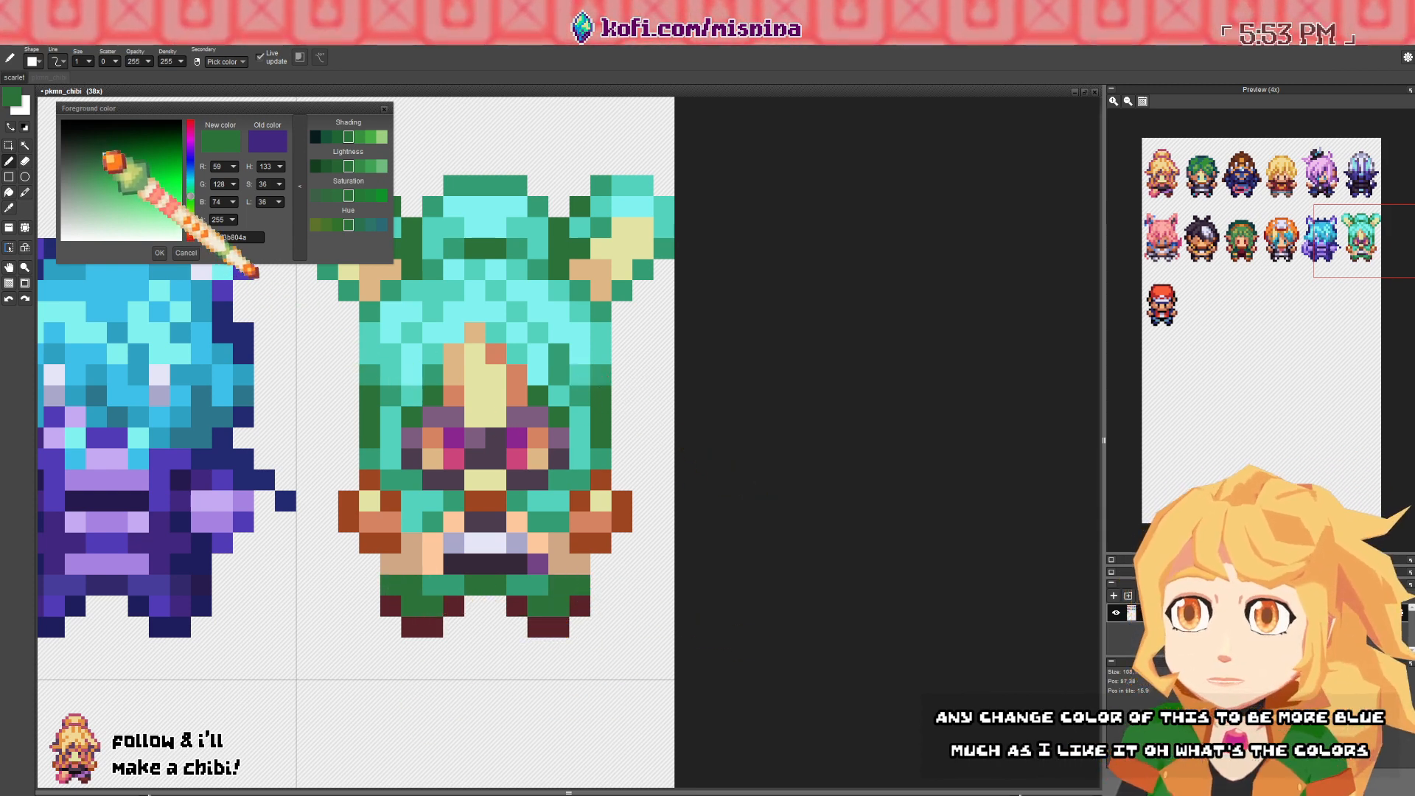
pyautogui.click(190, 175)
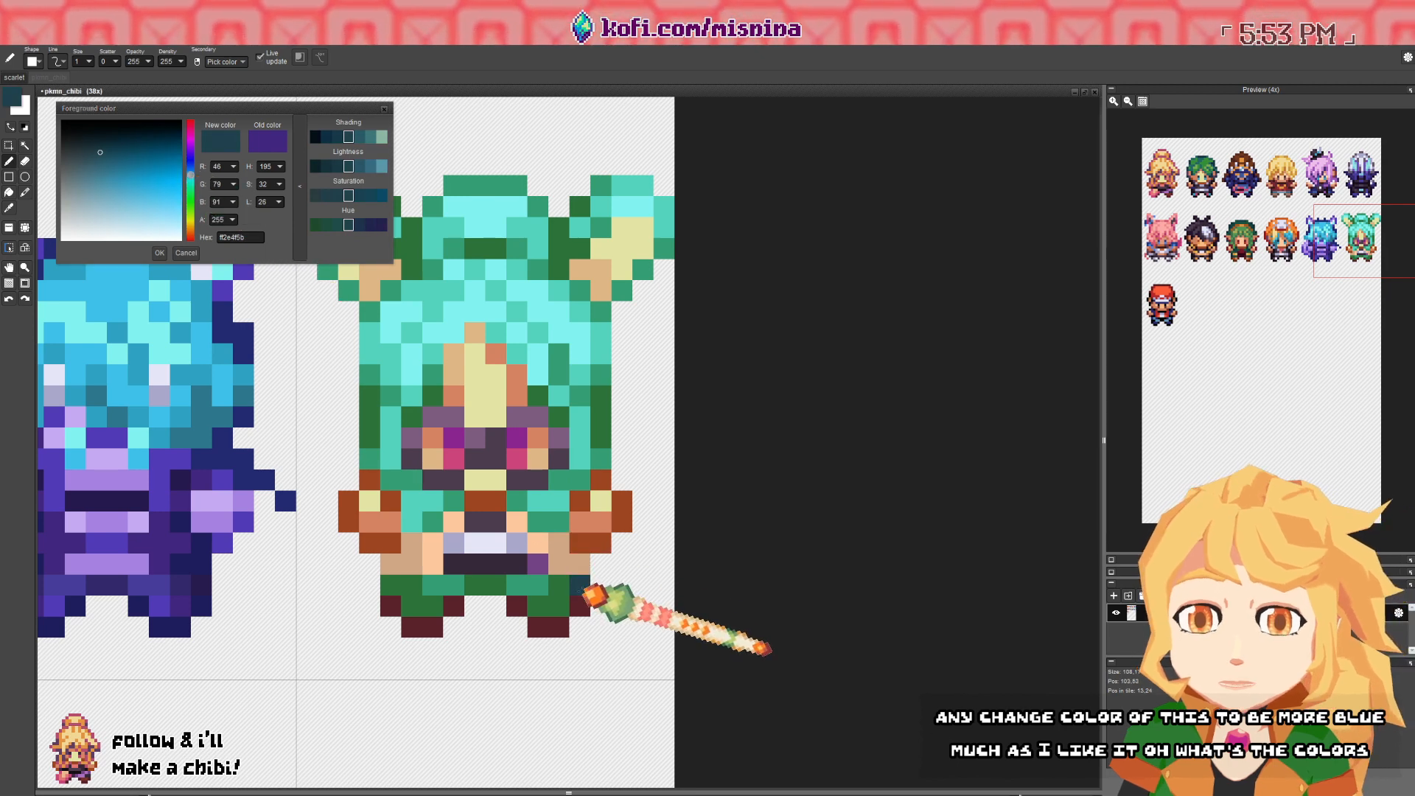
# - Recolour both boots in purple-greys, using #5c4c5e with #886a8b highlights and #453747 for the darkest pixels
pyautogui.rightClick(472, 560)
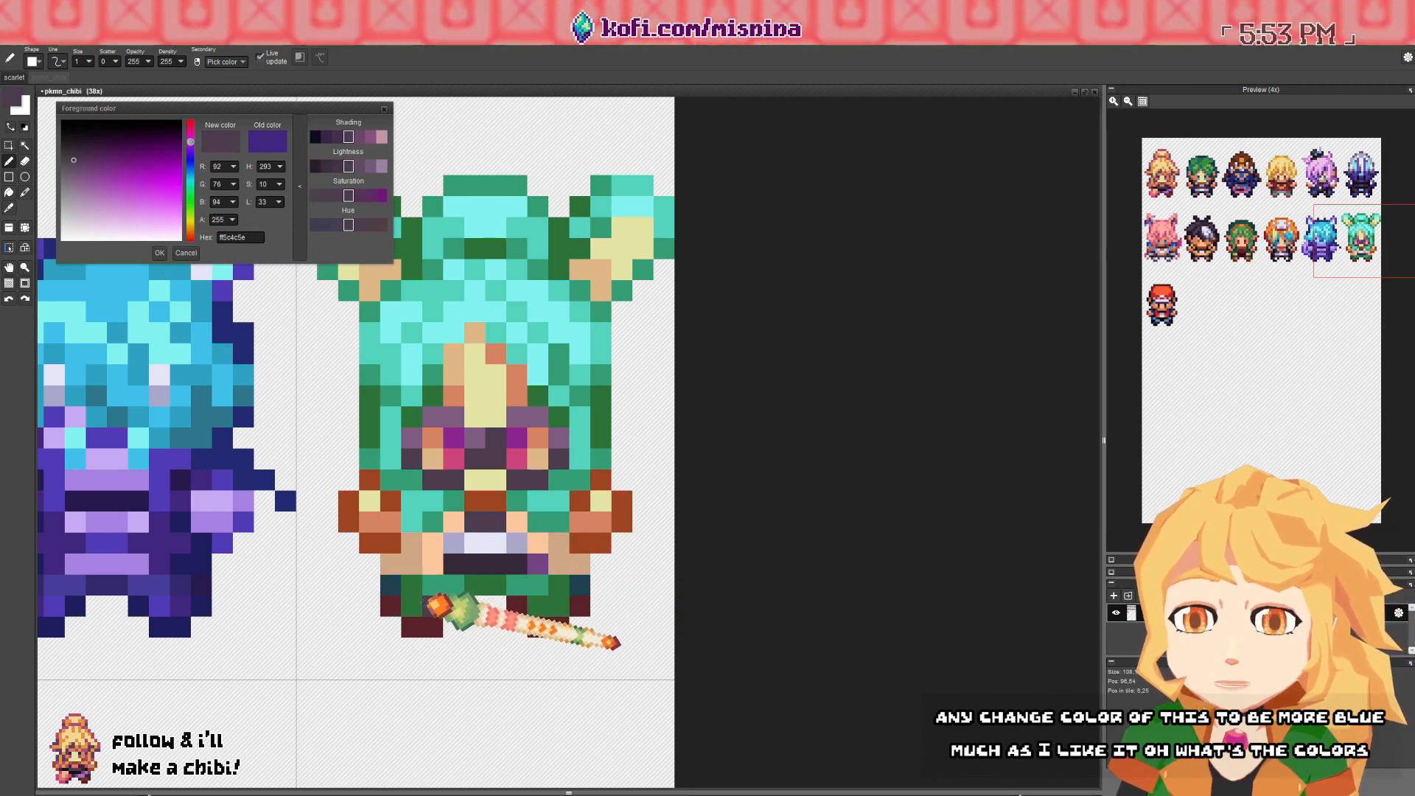
pyautogui.moveTo(424, 604); pyautogui.dragTo(412, 604)
pyautogui.click(538, 605)
pyautogui.rightClick(477, 439)
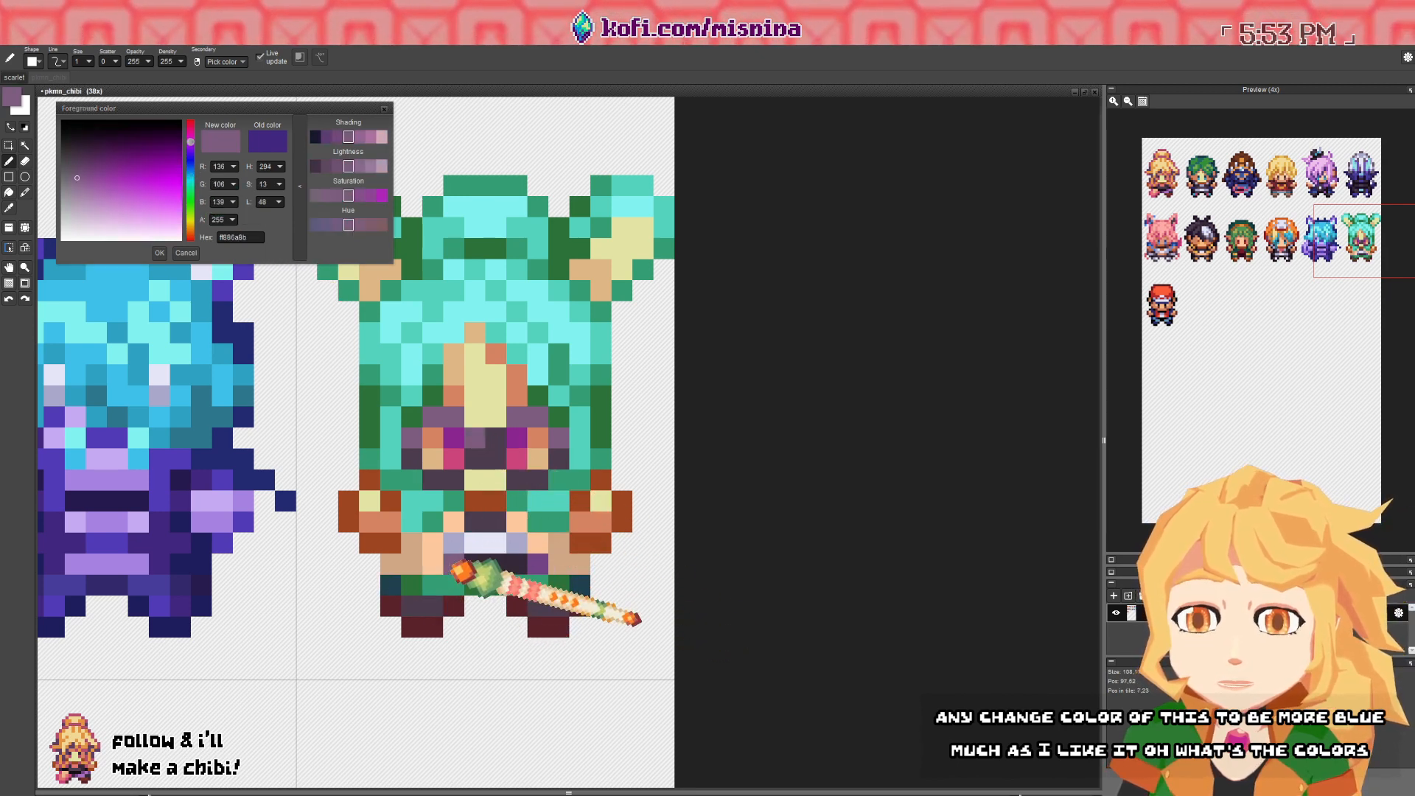
pyautogui.click(434, 604)
pyautogui.rightClick(524, 606)
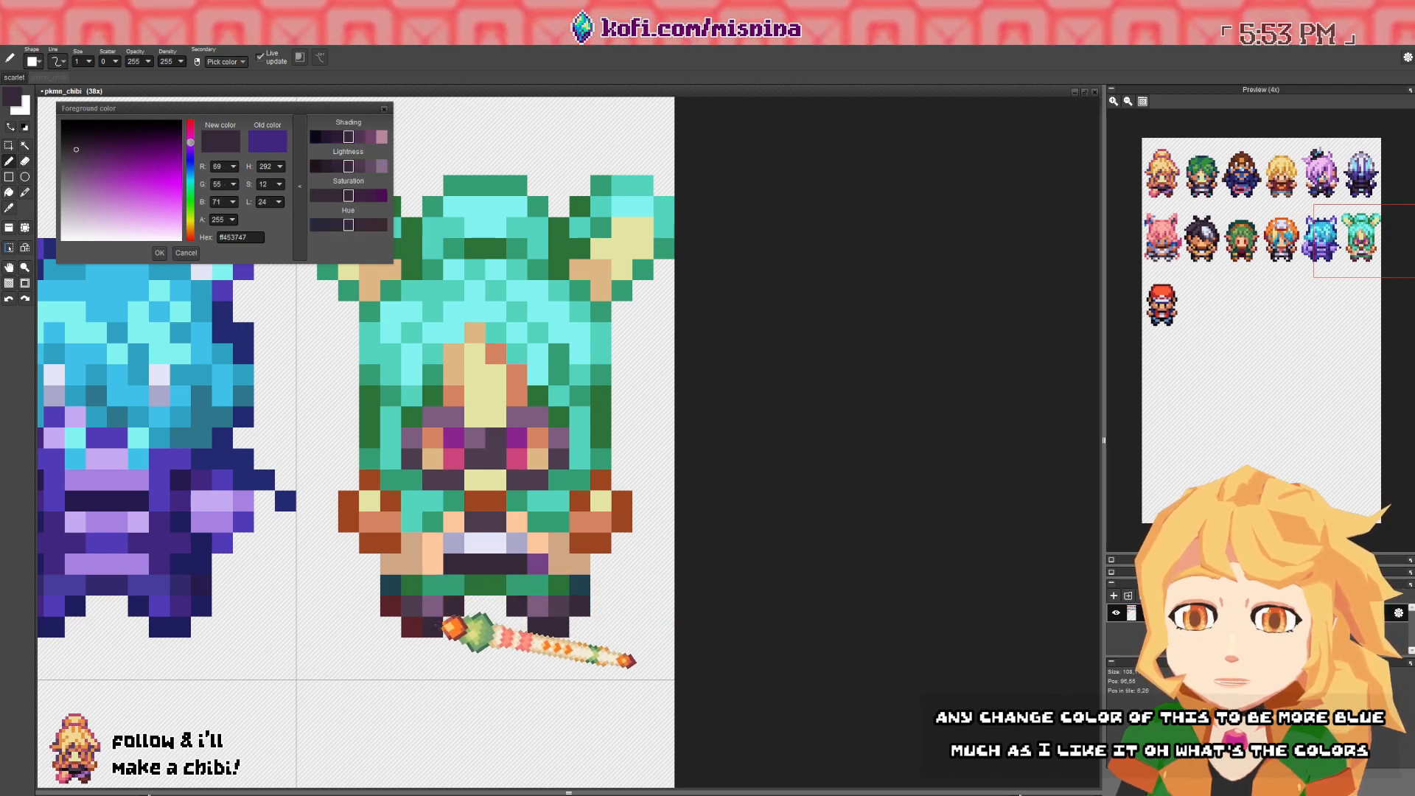
# - Replace the two lightest hair tones with bluer turquoises, RGB 142, 245, 227 for the highlight and #62d8d3 for the base
pyautogui.scroll(-3, 427, 582)
pyautogui.scroll(2, 471, 472)
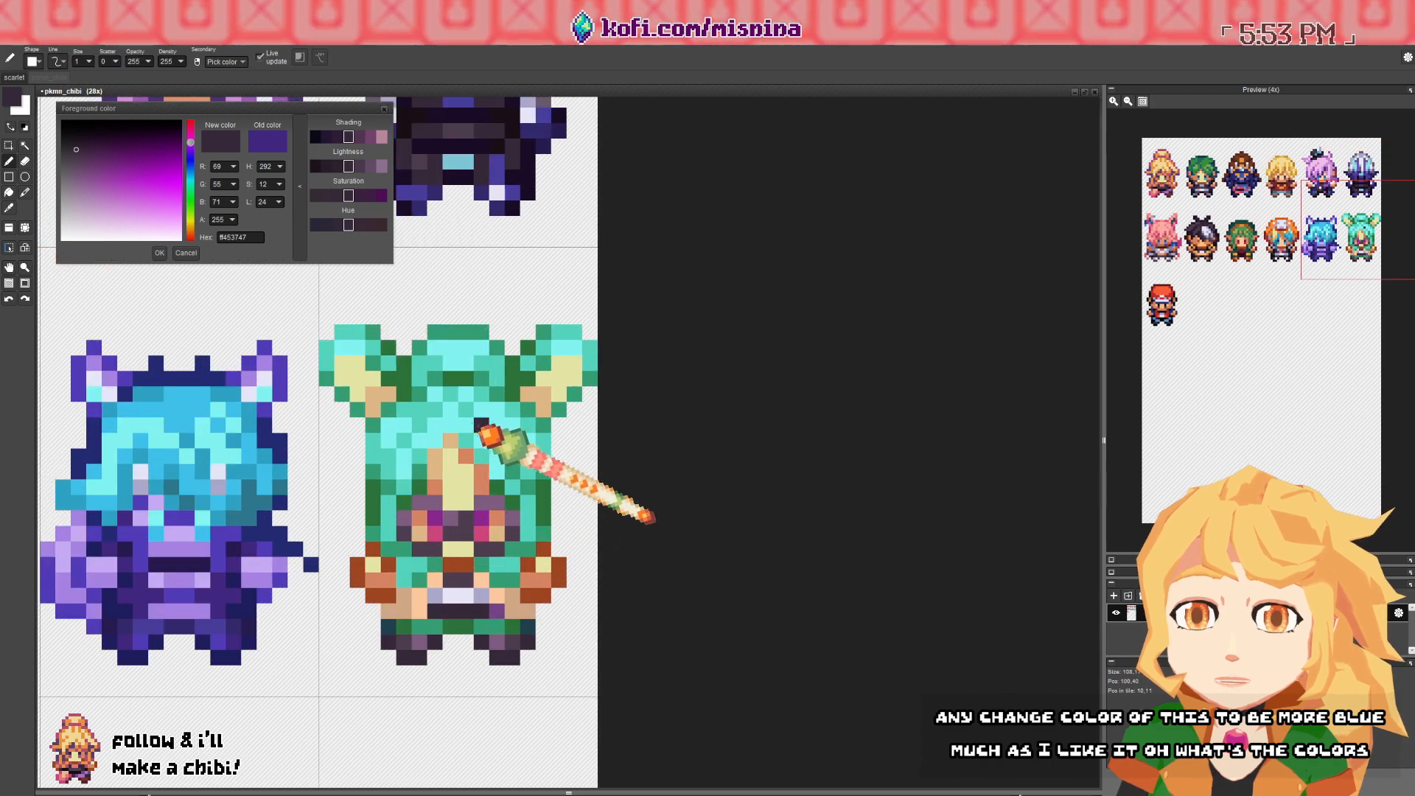
pyautogui.rightClick(396, 429)
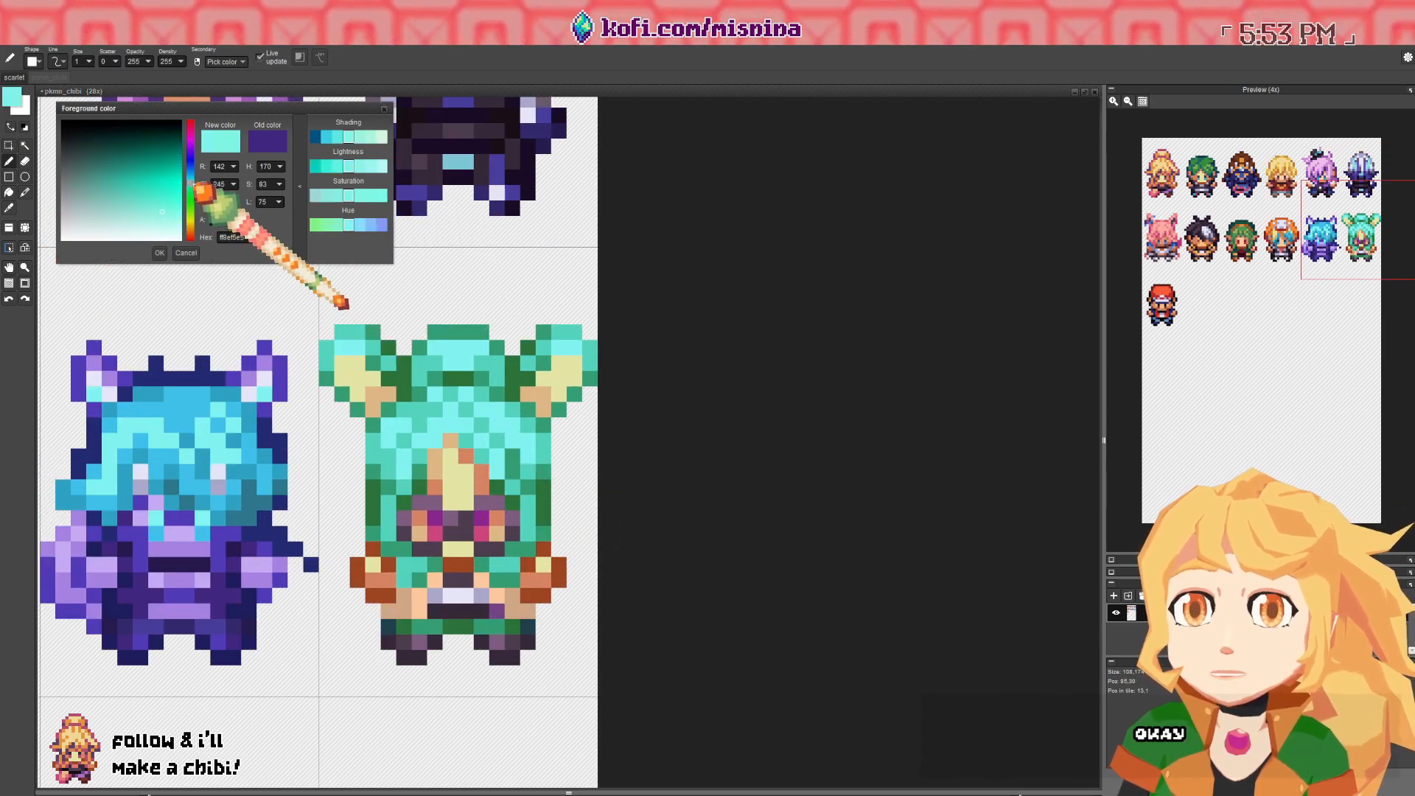
pyautogui.click(452, 418)
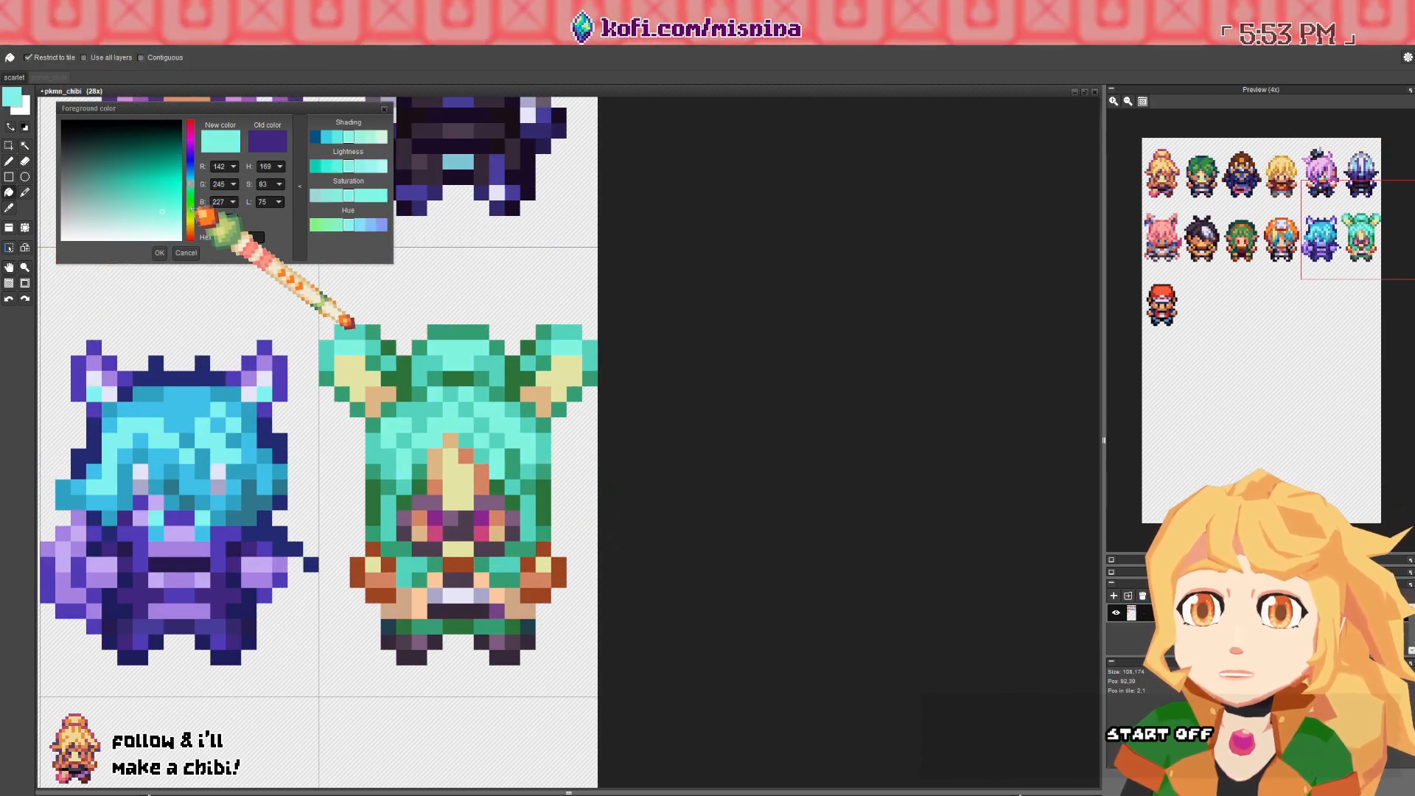
pyautogui.press('f')
pyautogui.rightClick(410, 411)
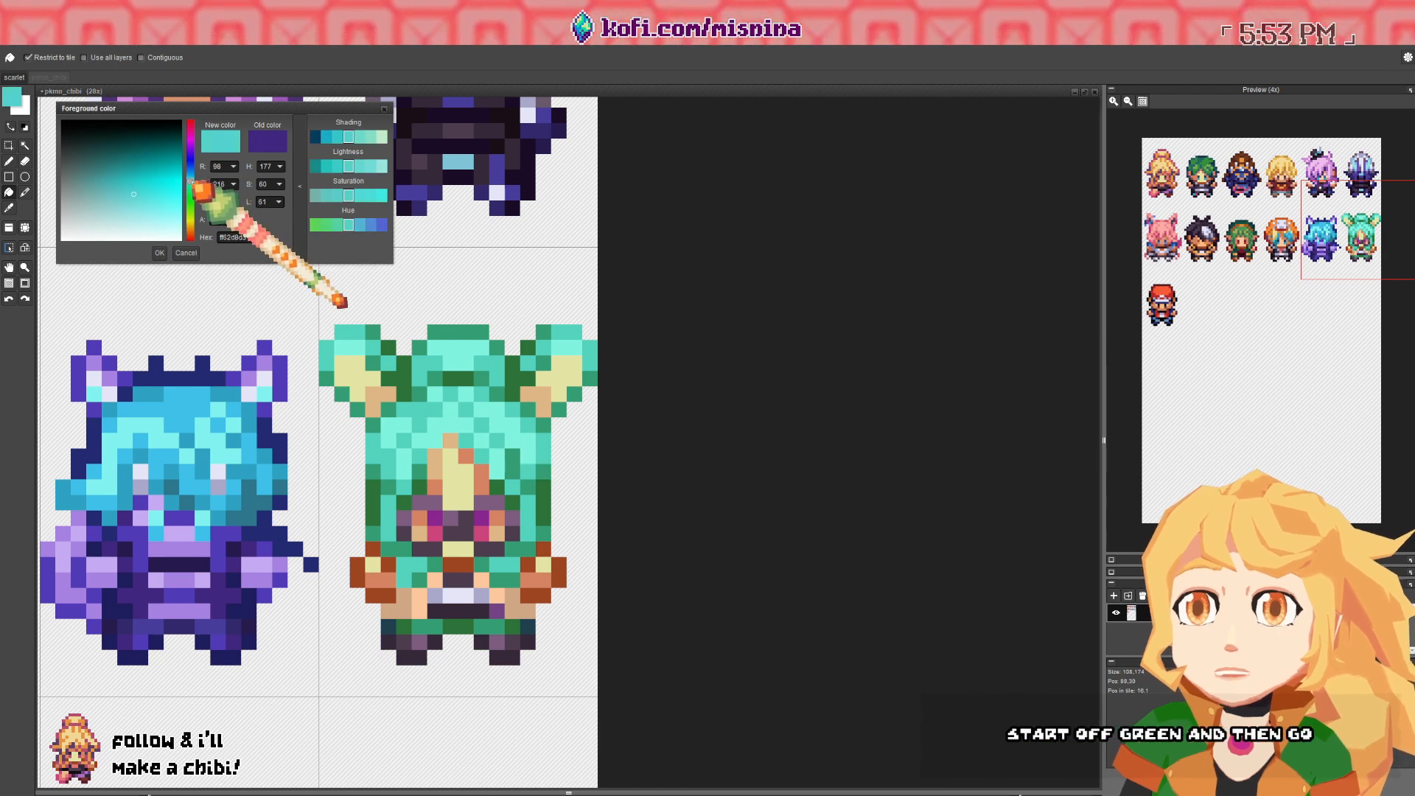
# - Replace the medium green #44a781 throughout the chibi's hair and outfit with a greyish blue
pyautogui.rightClick(458, 383)
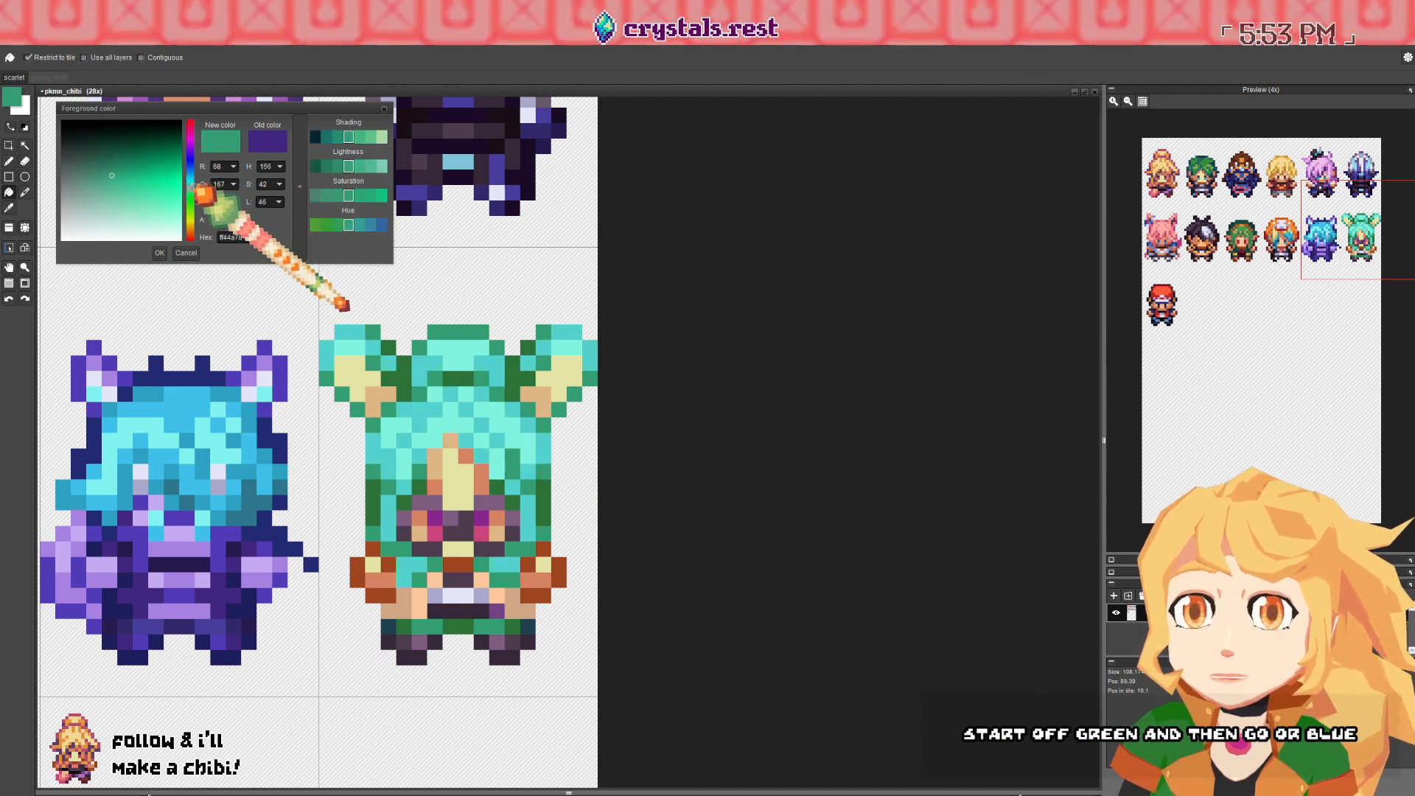
pyautogui.moveTo(194, 186)
pyautogui.mouseDown()
pyautogui.moveTo(192, 171)
pyautogui.moveTo(89, 173)
pyautogui.moveTo(196, 175)
pyautogui.mouseUp()
pyautogui.click(421, 392)
pyautogui.click(420, 395)
# - Replace the darkest green #3b804a throughout the chibi with dark grey-blue #436c78
pyautogui.rightClick(406, 379)
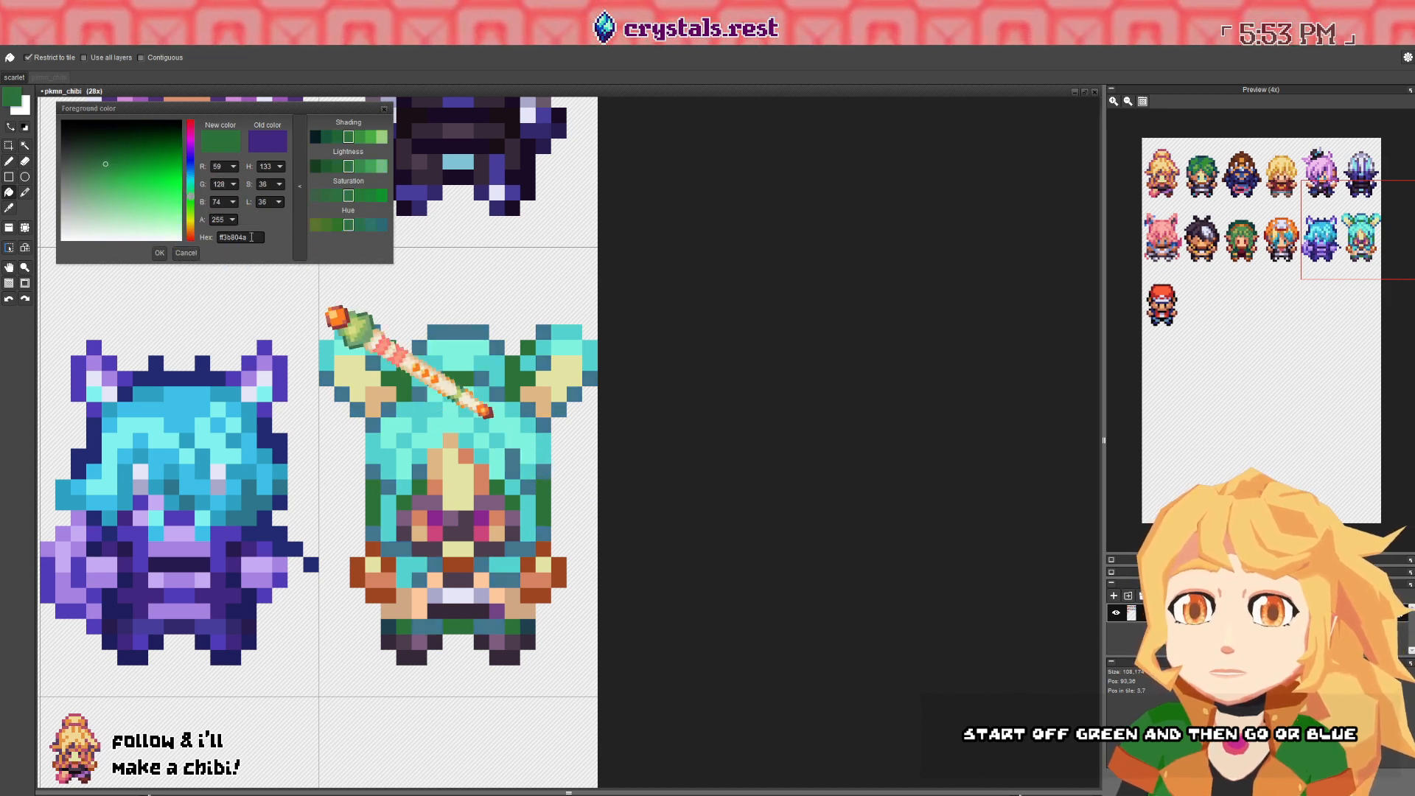
pyautogui.click(105, 164)
pyautogui.moveTo(194, 185); pyautogui.dragTo(191, 175)
pyautogui.click(95, 168)
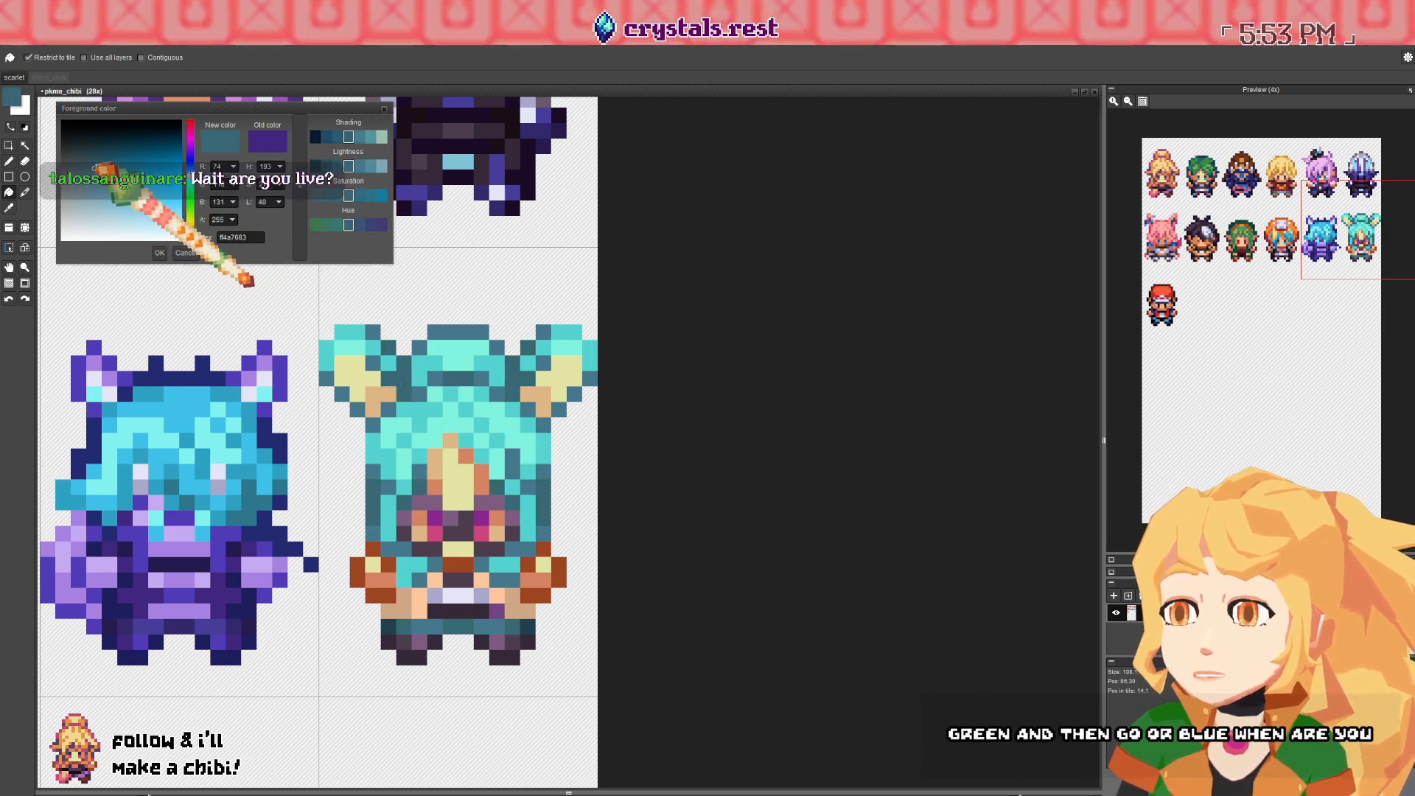
pyautogui.click(94, 163)
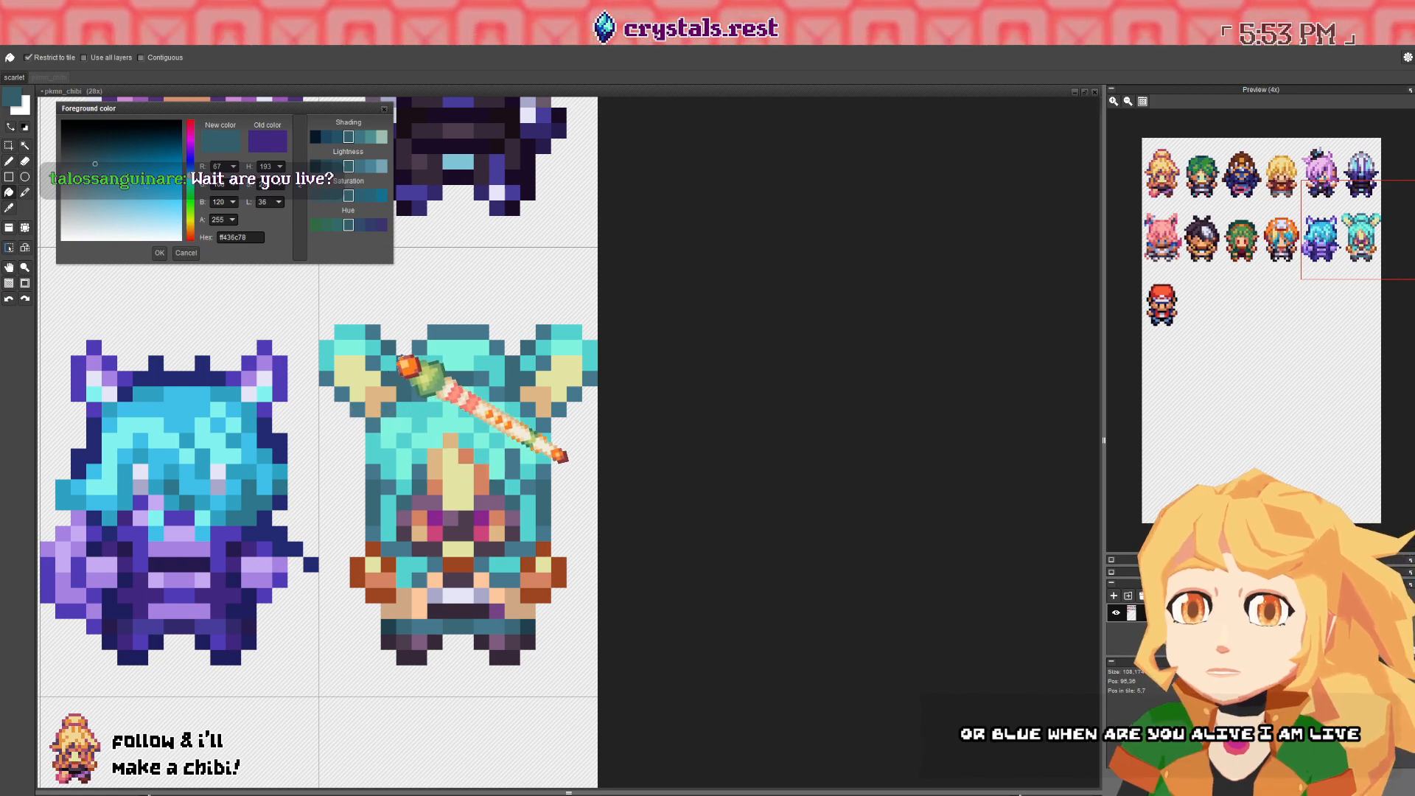
pyautogui.click(409, 382)
# - Examine the recoloured chibi up close and beside the other characters on the sheet
pyautogui.moveTo(433, 400); pyautogui.dragTo(373, 369)
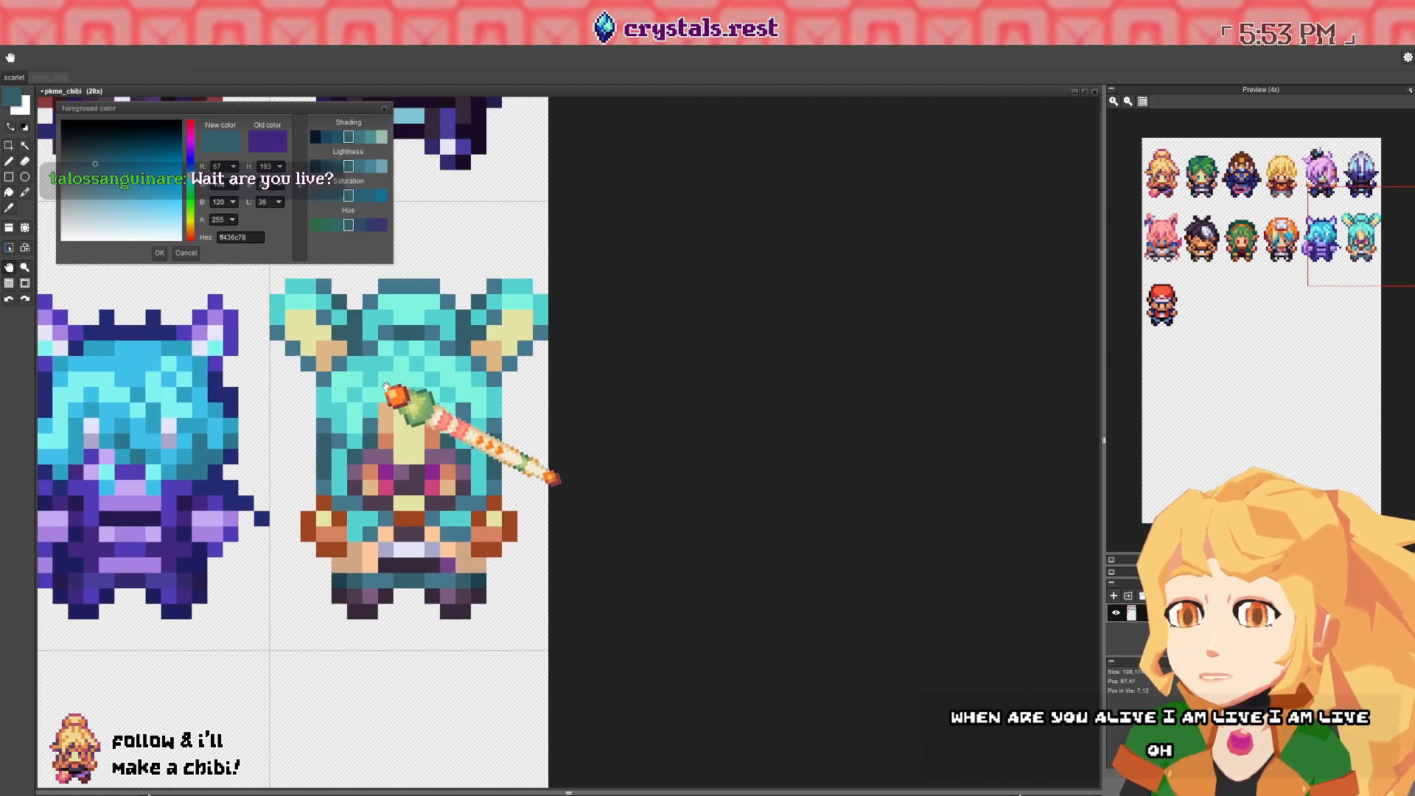
pyautogui.scroll(2, 376, 390)
pyautogui.scroll(-2, 420, 401)
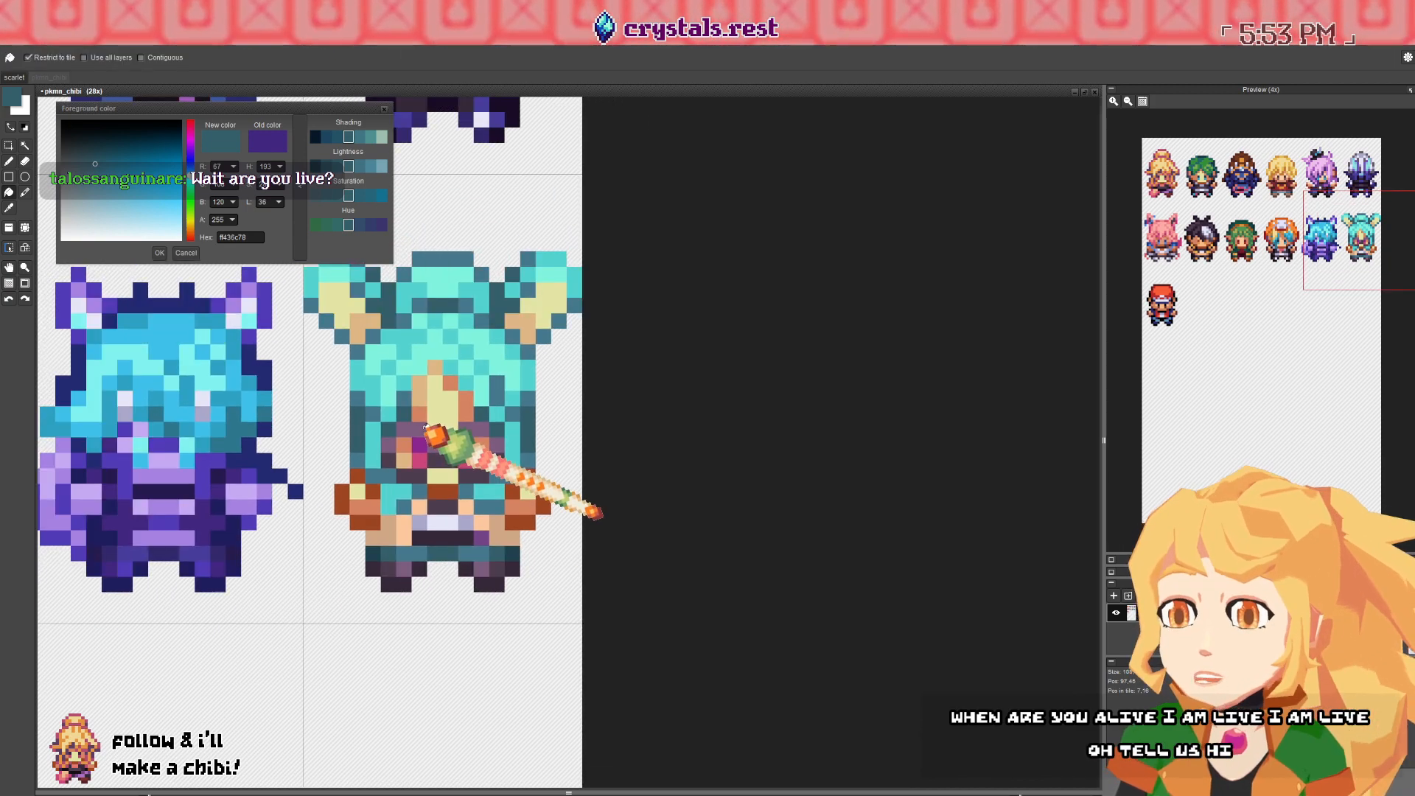
pyautogui.moveTo(416, 379)
pyautogui.mouseDown()
pyautogui.moveTo(373, 375)
pyautogui.moveTo(438, 382)
pyautogui.moveTo(424, 366)
pyautogui.mouseUp()
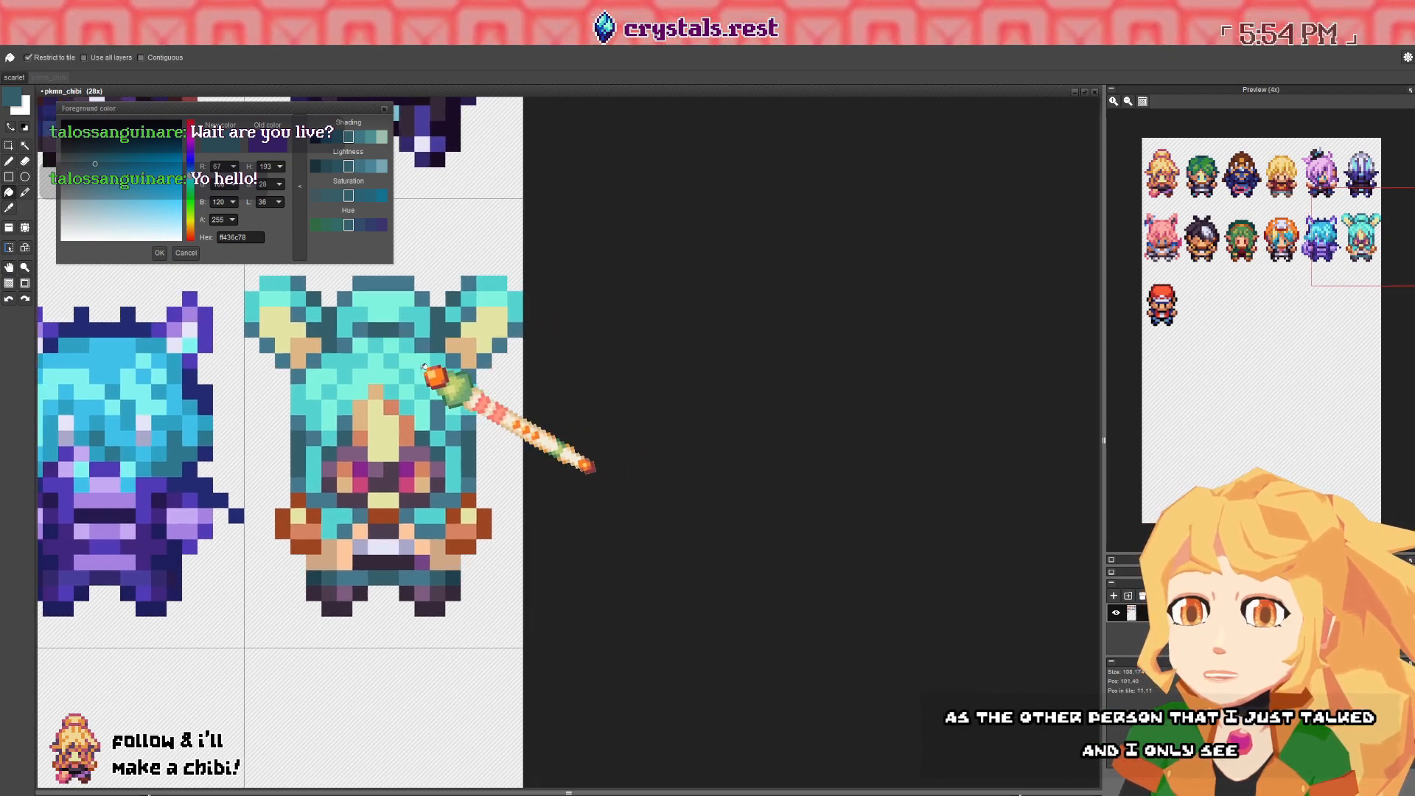
pyautogui.moveTo(412, 555)
pyautogui.mouseDown()
pyautogui.moveTo(461, 538)
pyautogui.moveTo(443, 526)
pyautogui.mouseUp()
pyautogui.scroll(-3, 442, 526)
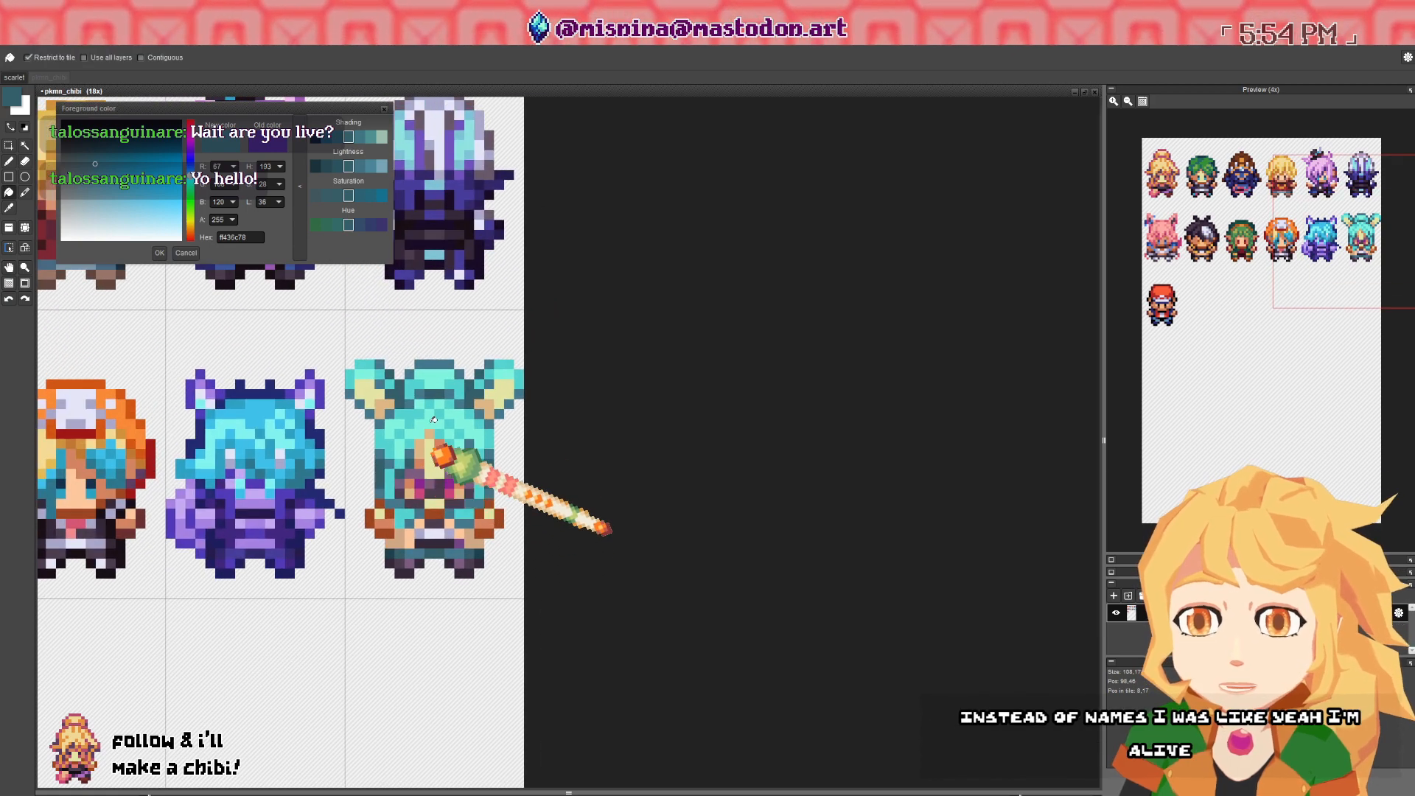
pyautogui.moveTo(417, 447); pyautogui.dragTo(392, 441)
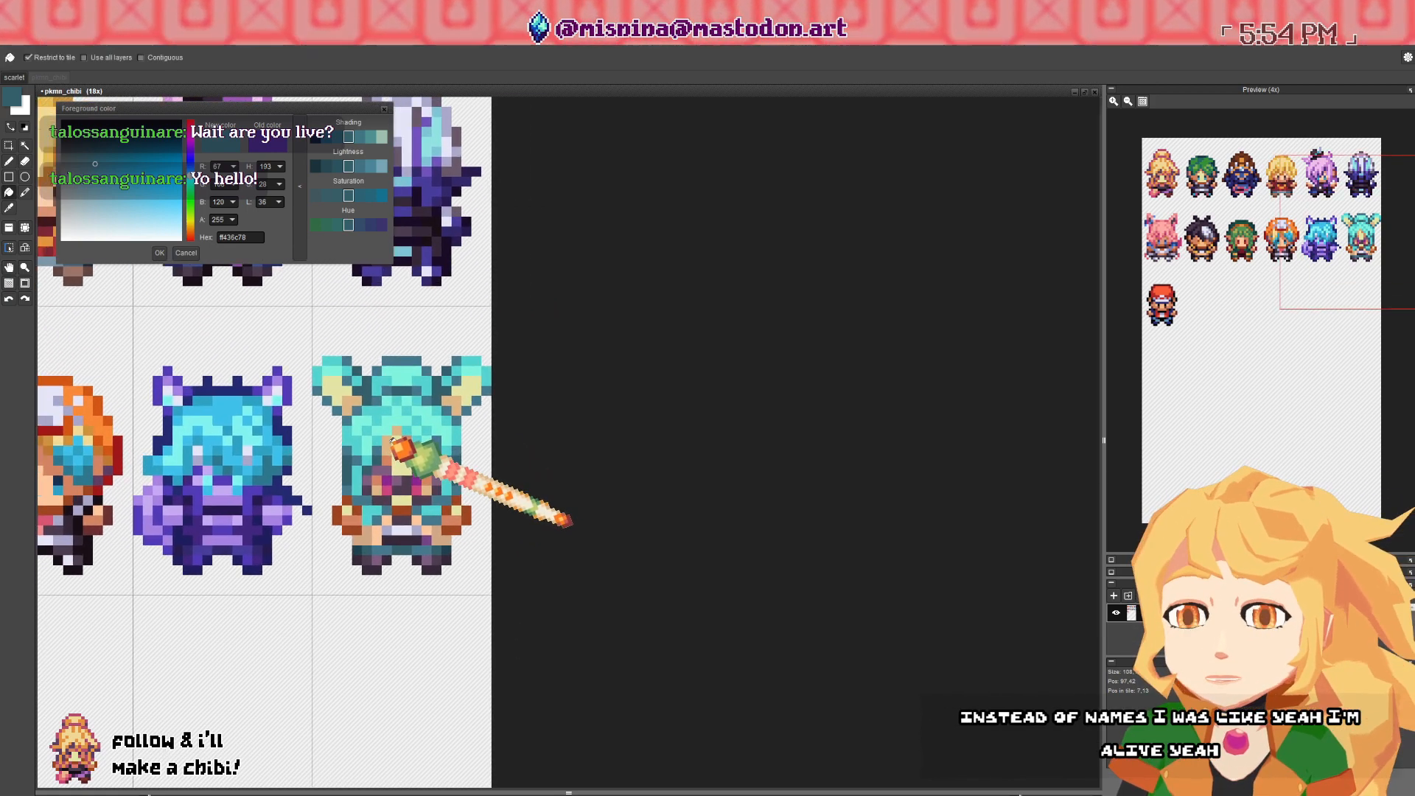
pyautogui.scroll(2, 391, 453)
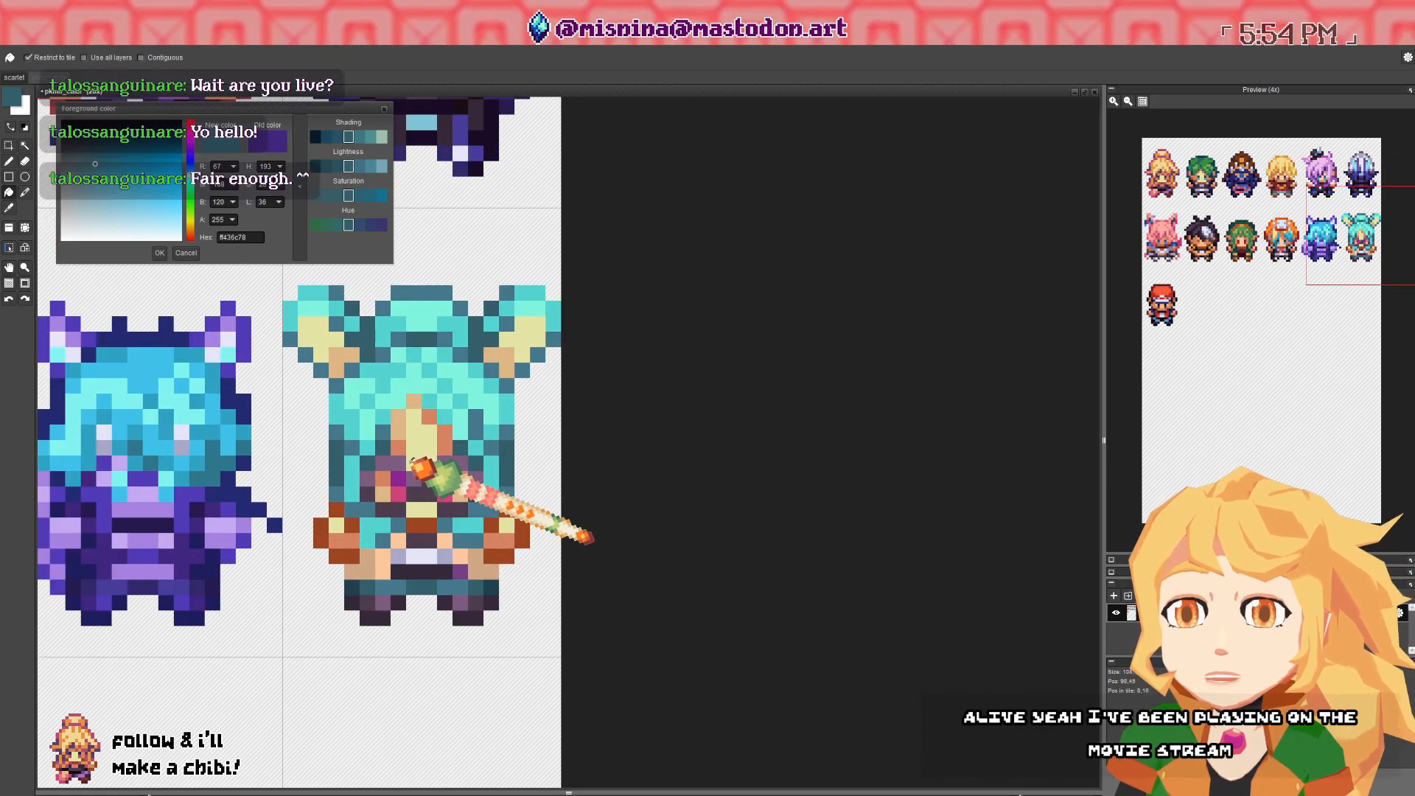
pyautogui.moveTo(410, 451); pyautogui.dragTo(376, 434)
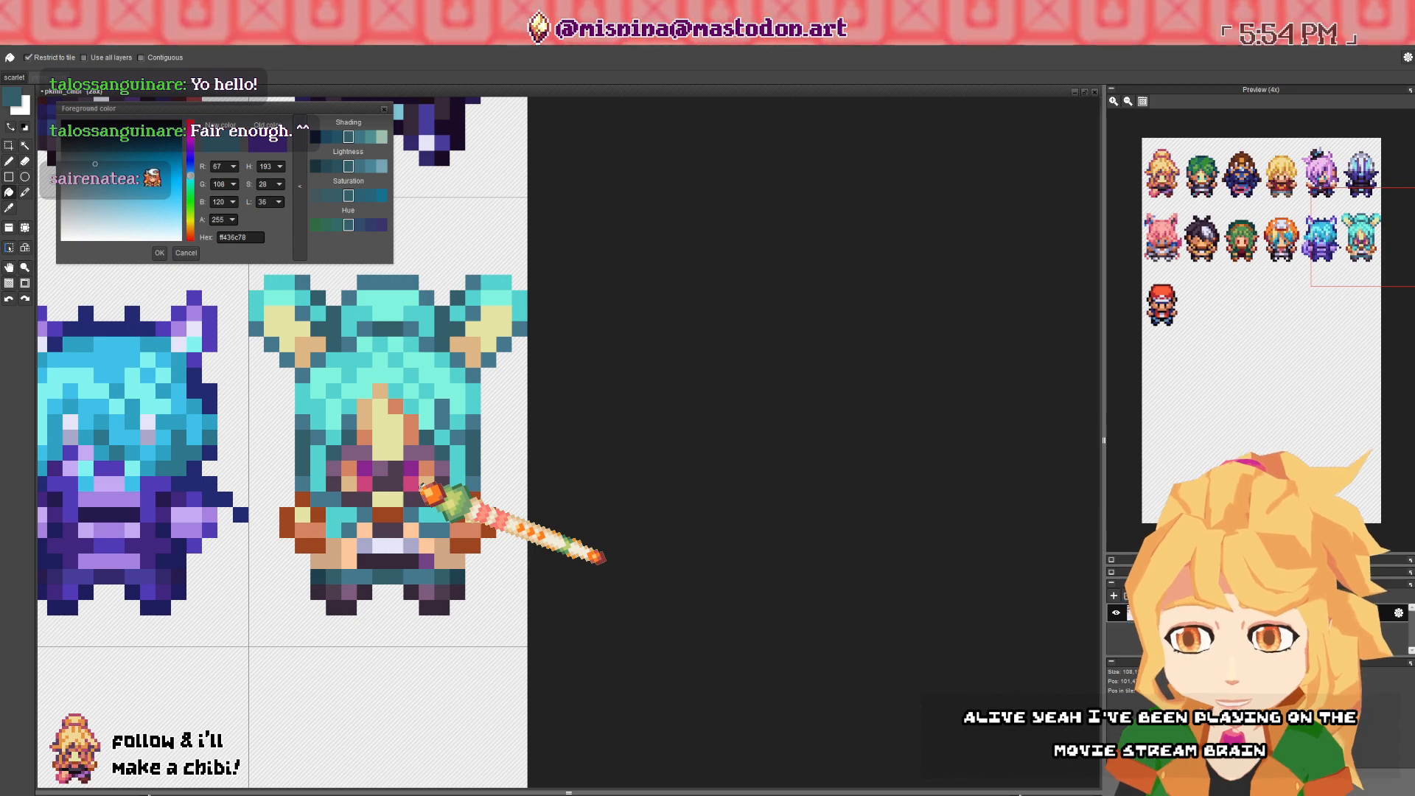
pyautogui.scroll(-3, 424, 487)
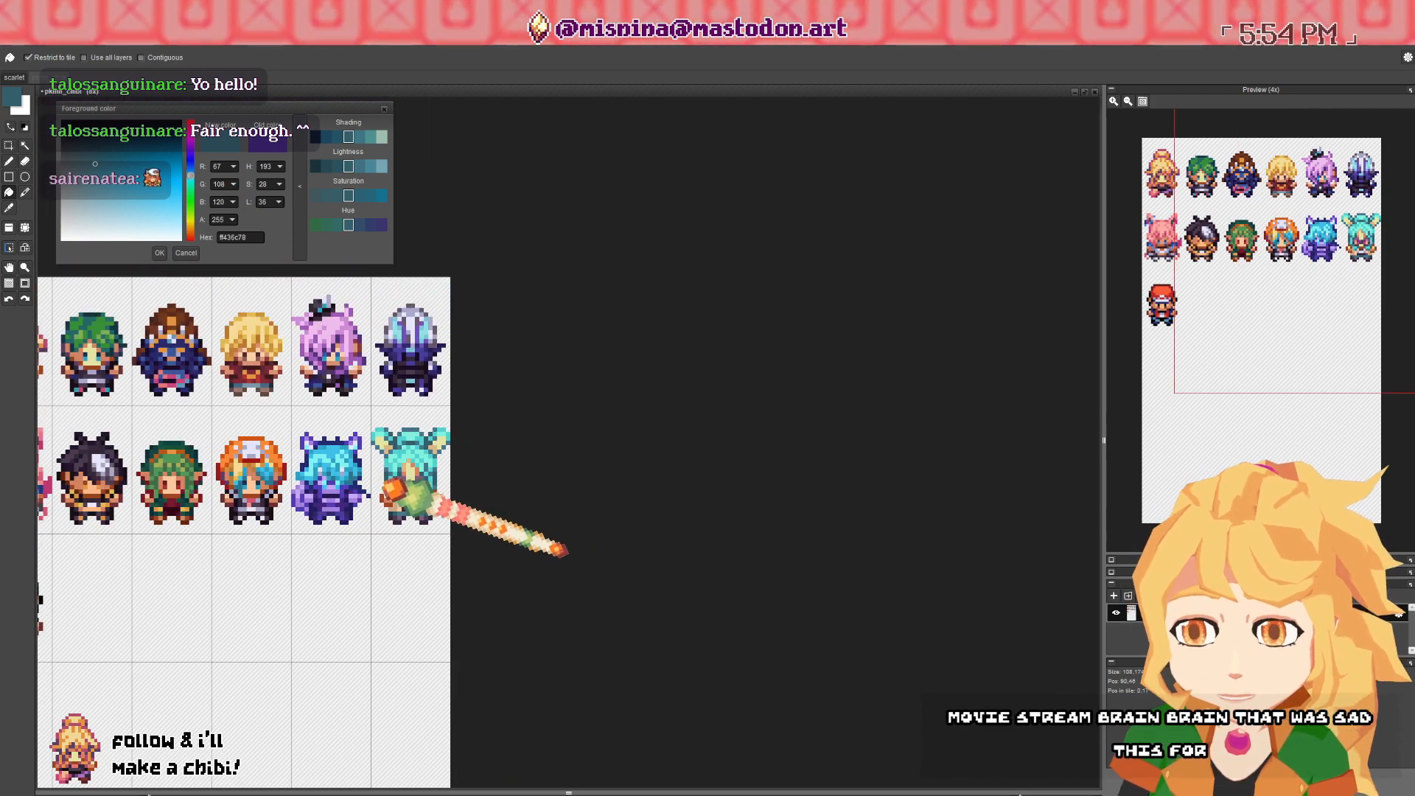
# - Touch up the turquoise chibi's hair pixels beside the face, undo the last pen stroke, and save the sheet
pyautogui.scroll(3, 414, 503)
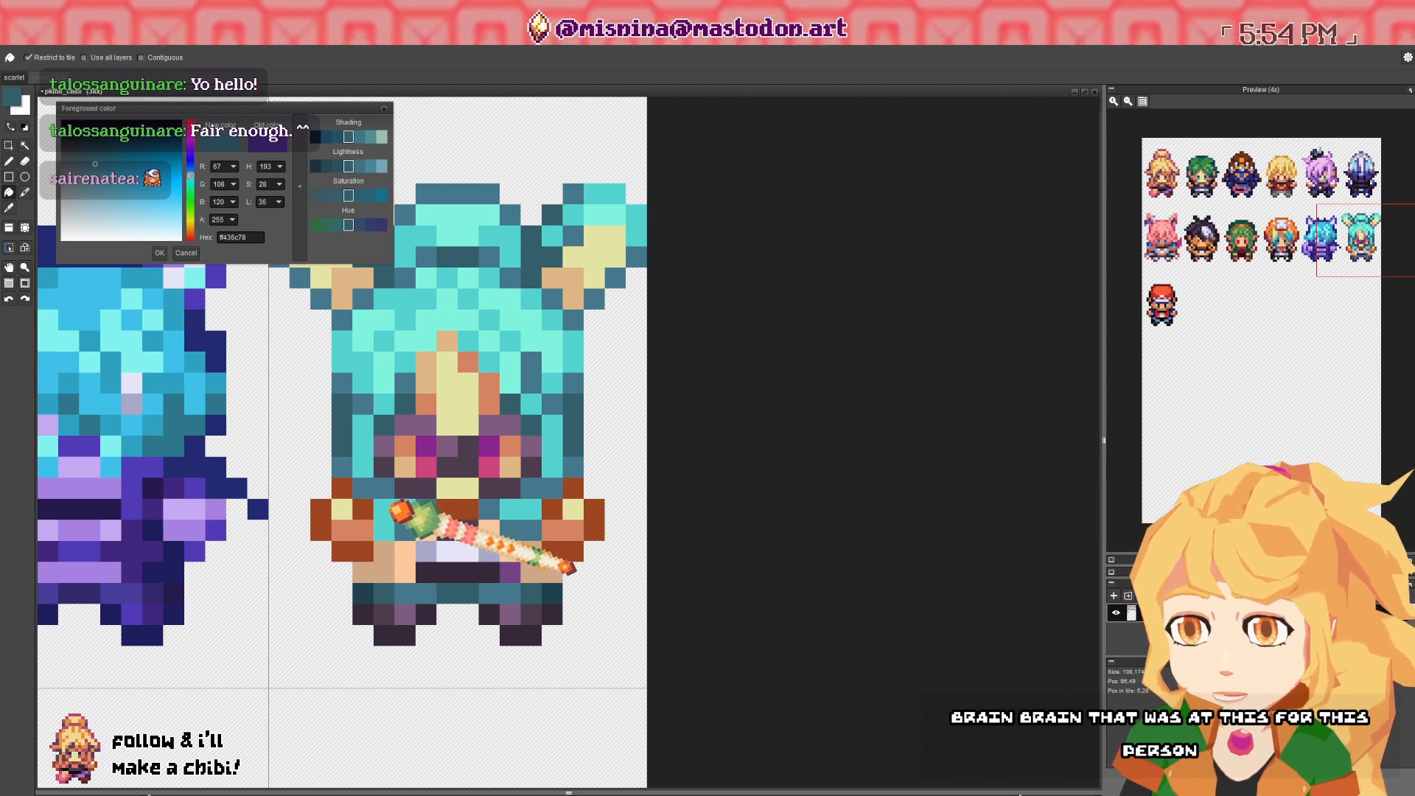
pyautogui.rightClick(390, 504)
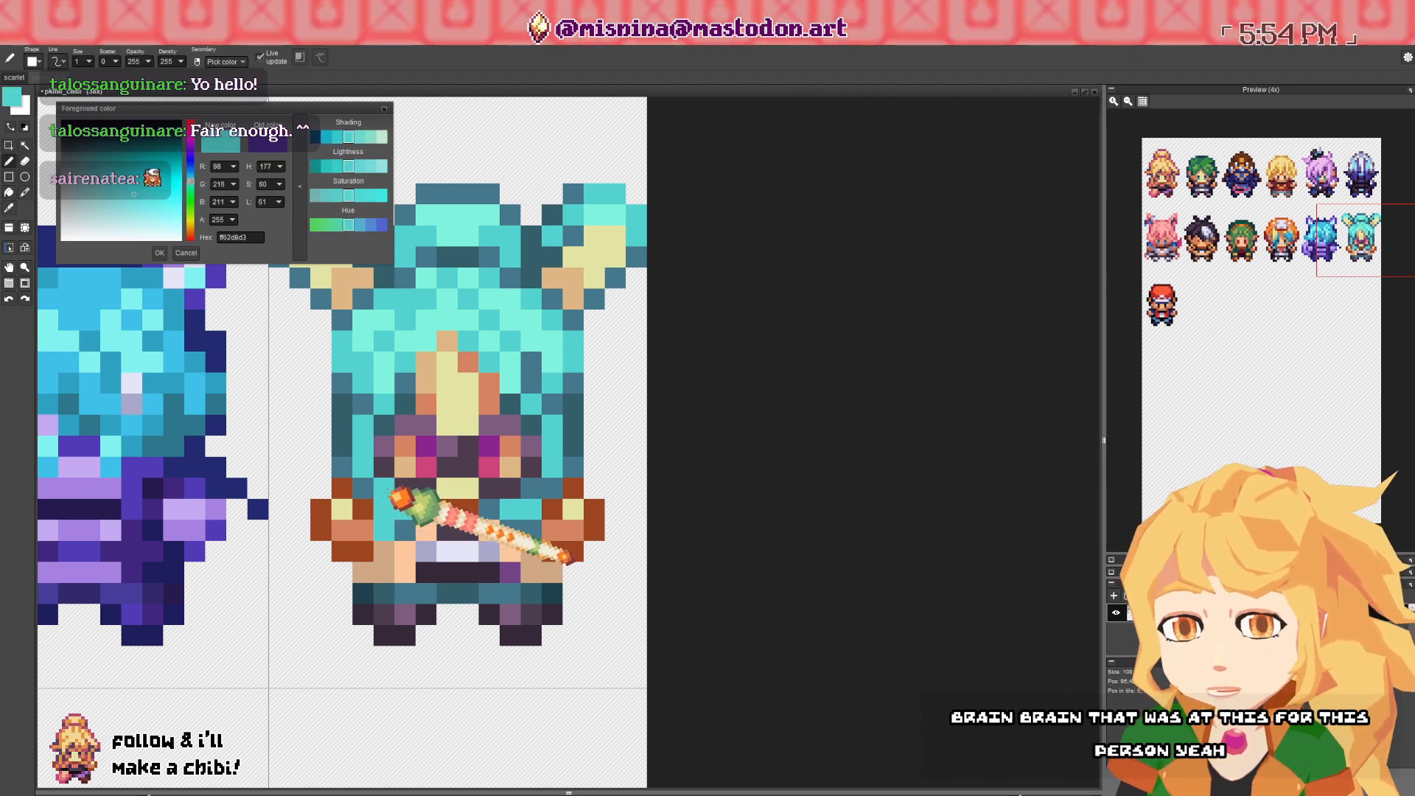
pyautogui.rightClick(553, 387)
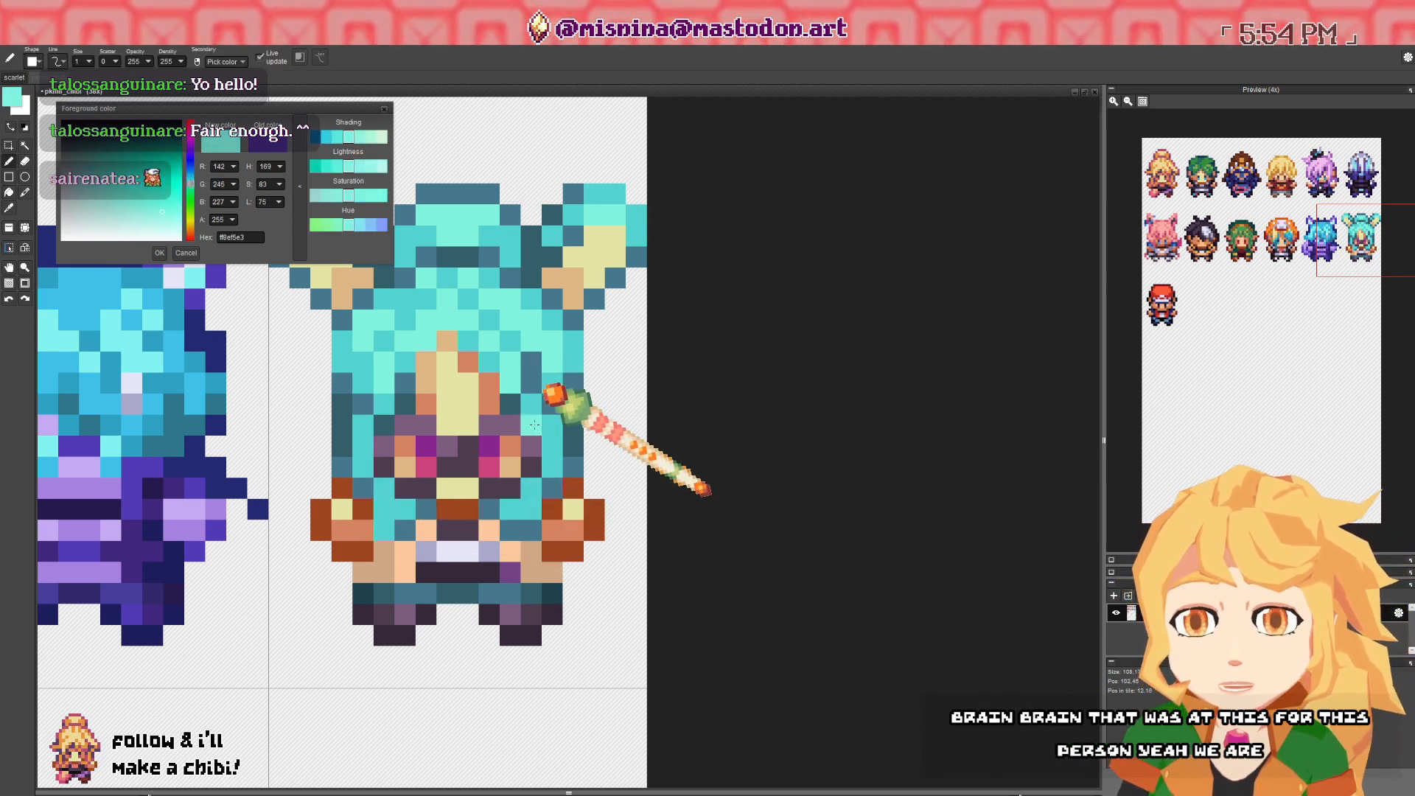
pyautogui.hotkey('ctrl', 'z')
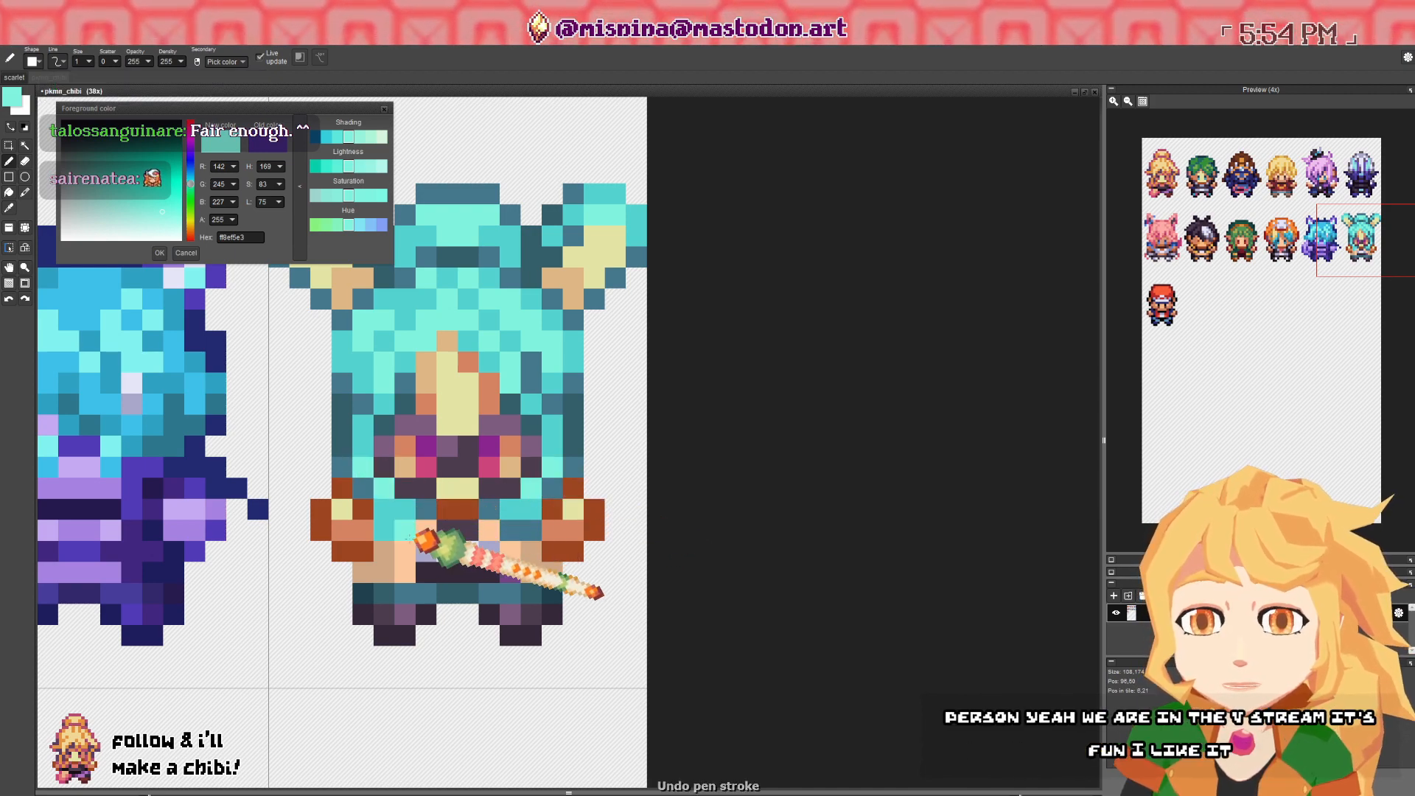
pyautogui.rightClick(400, 525)
pyautogui.scroll(-2, 408, 525)
pyautogui.scroll(-4, 407, 525)
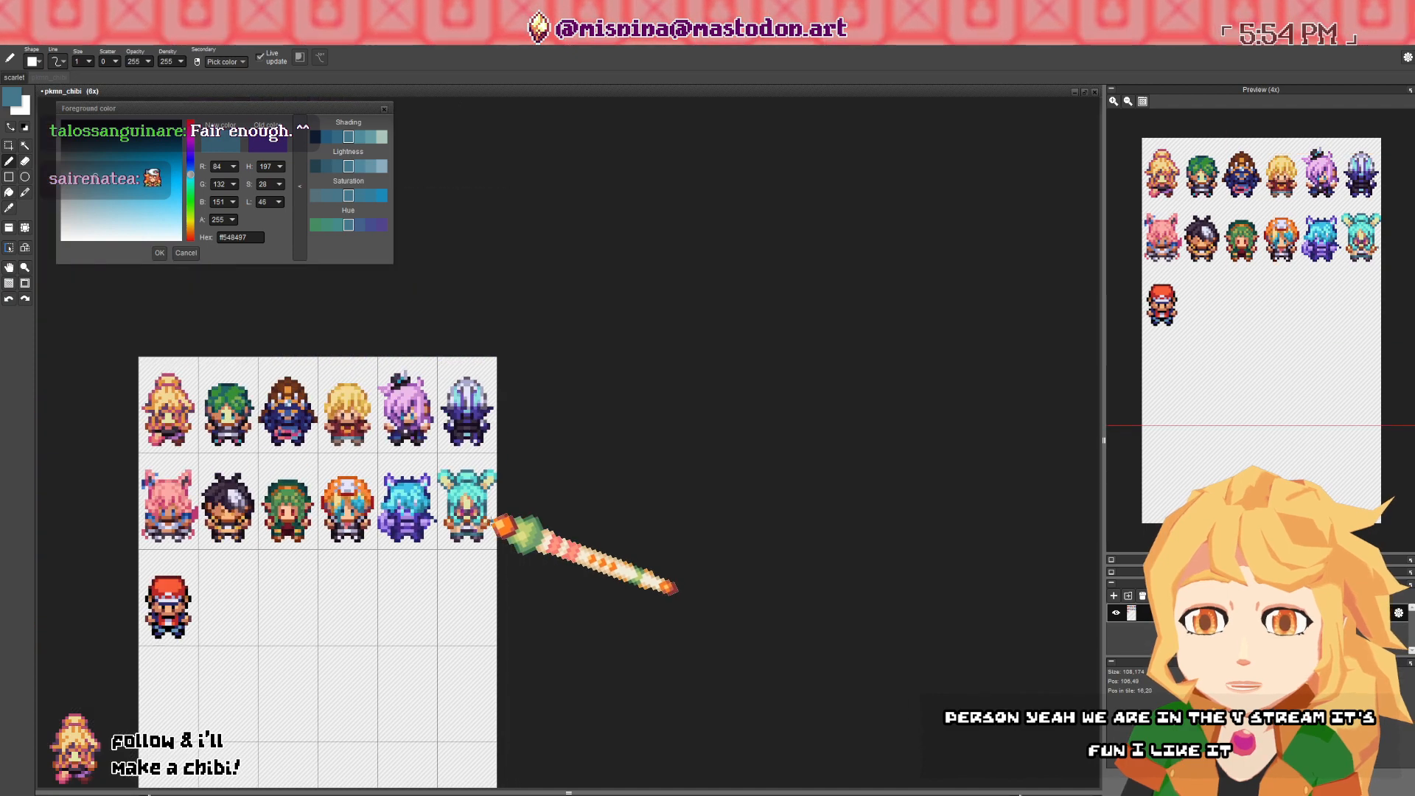
pyautogui.press('e')
pyautogui.hotkey('ctrl', 's')
# - Refine the turquoise chibi's hair around the ears and bun with #436c78 and #62d8d3, and save the sheet
pyautogui.scroll(6, 557, 442)
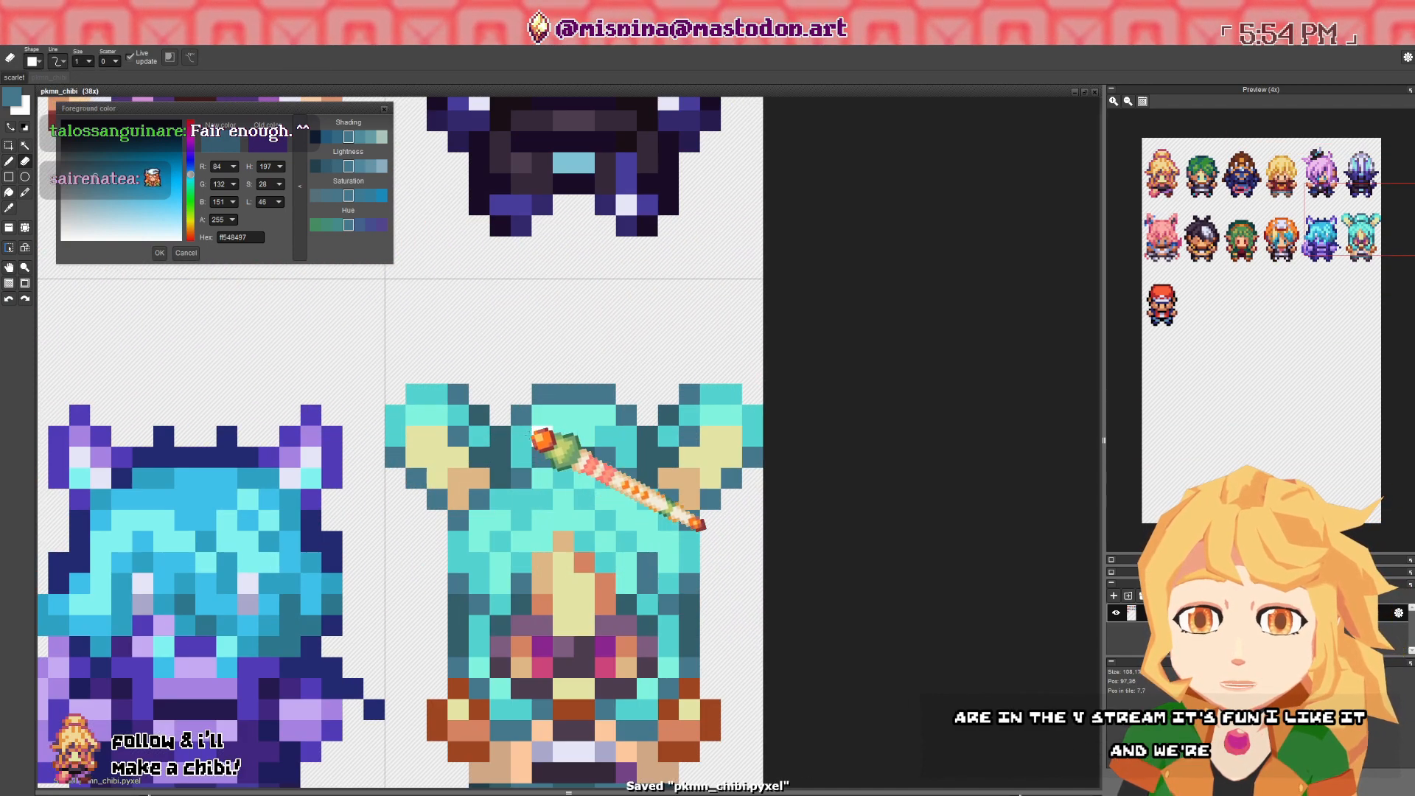
pyautogui.rightClick(493, 444)
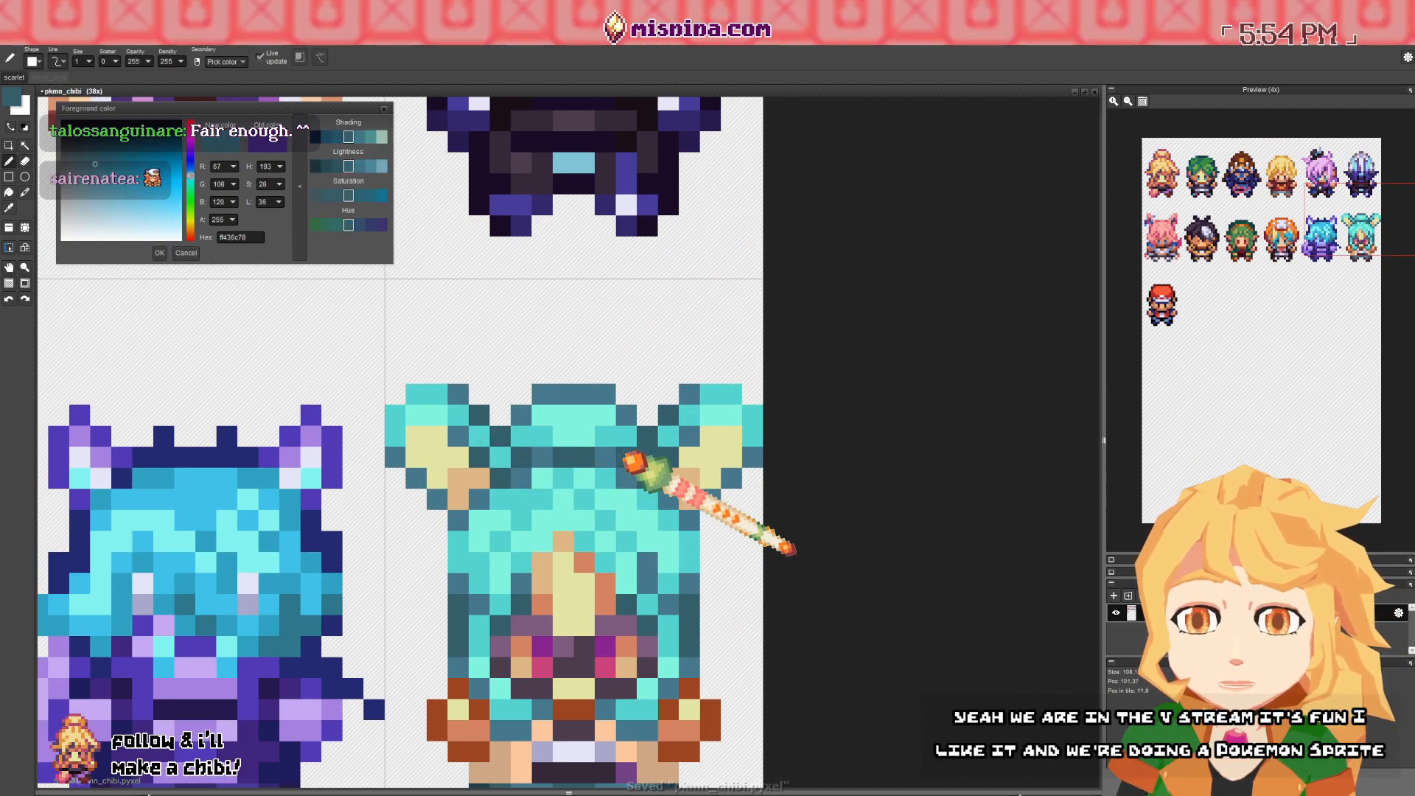
pyautogui.scroll(-3, 643, 463)
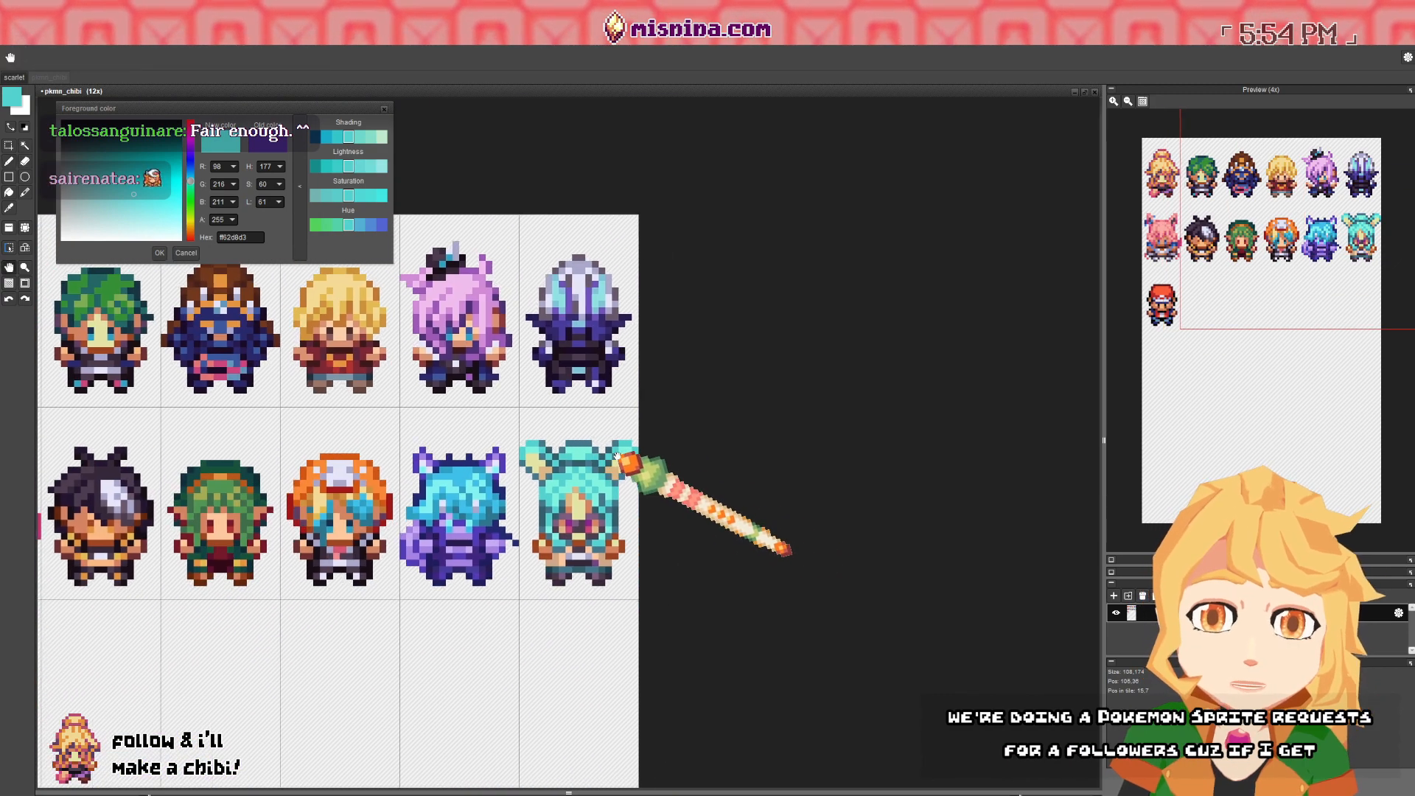
pyautogui.scroll(3, 619, 472)
pyautogui.scroll(-3, 558, 461)
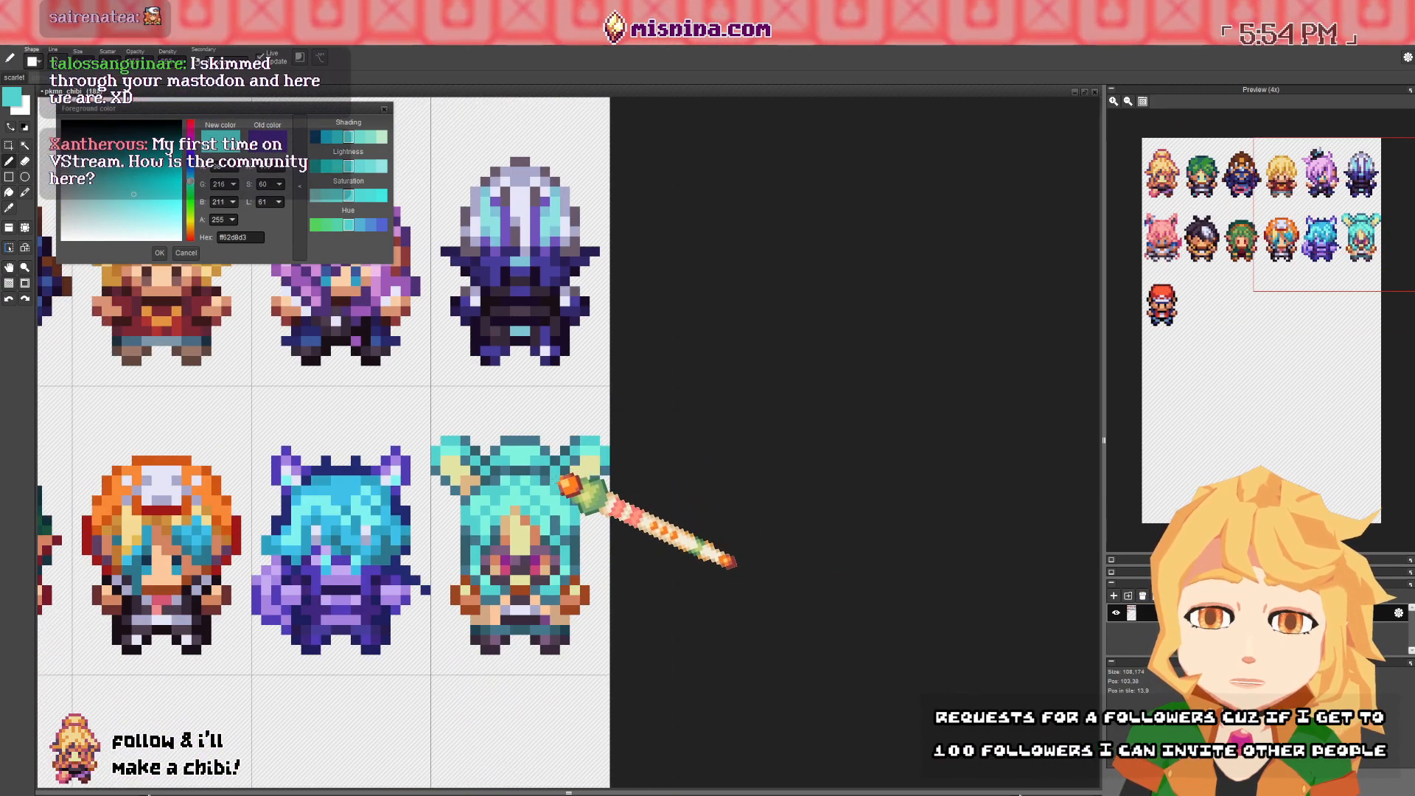
pyautogui.scroll(-3, 441, 524)
pyautogui.scroll(3, 438, 531)
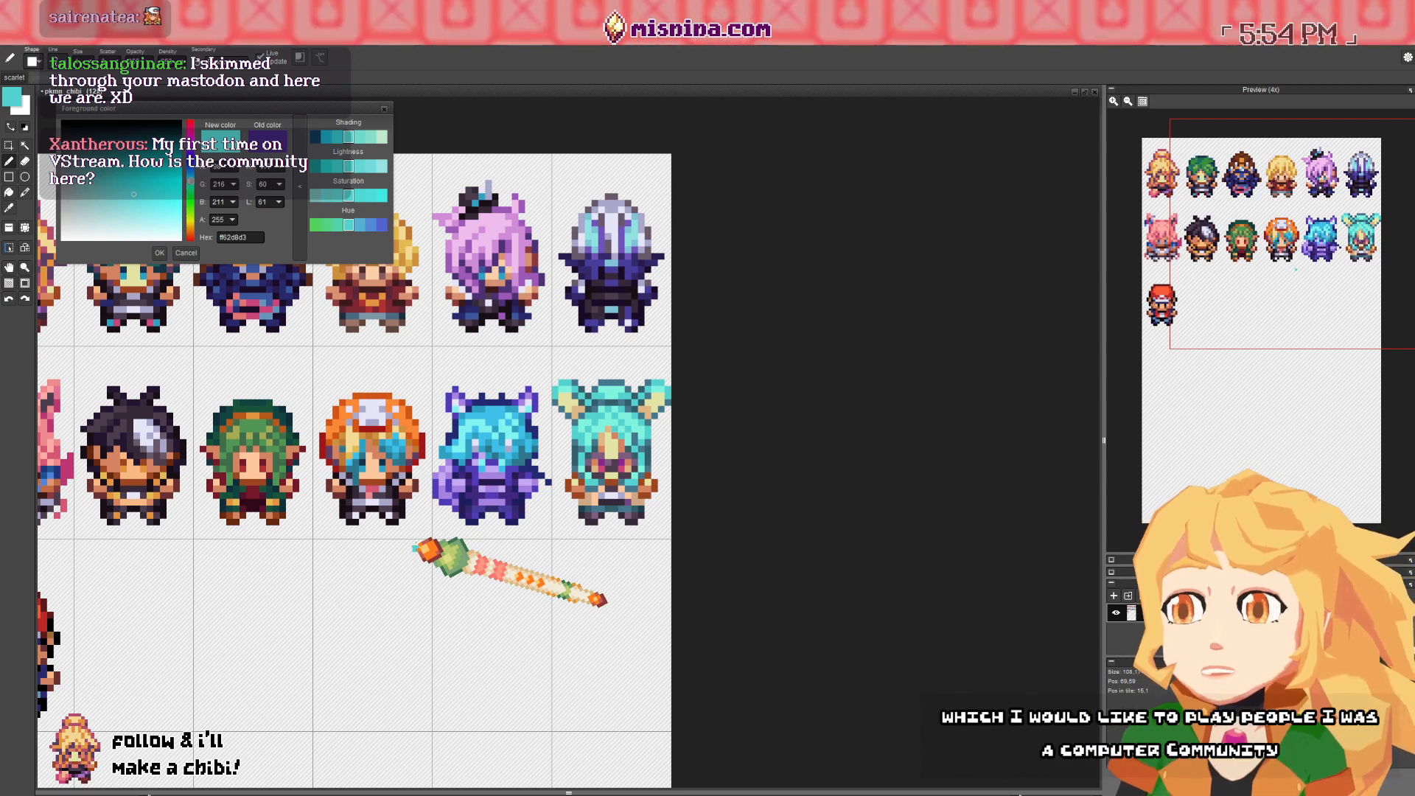
pyautogui.click(186, 253)
pyautogui.scroll(-2, 258, 359)
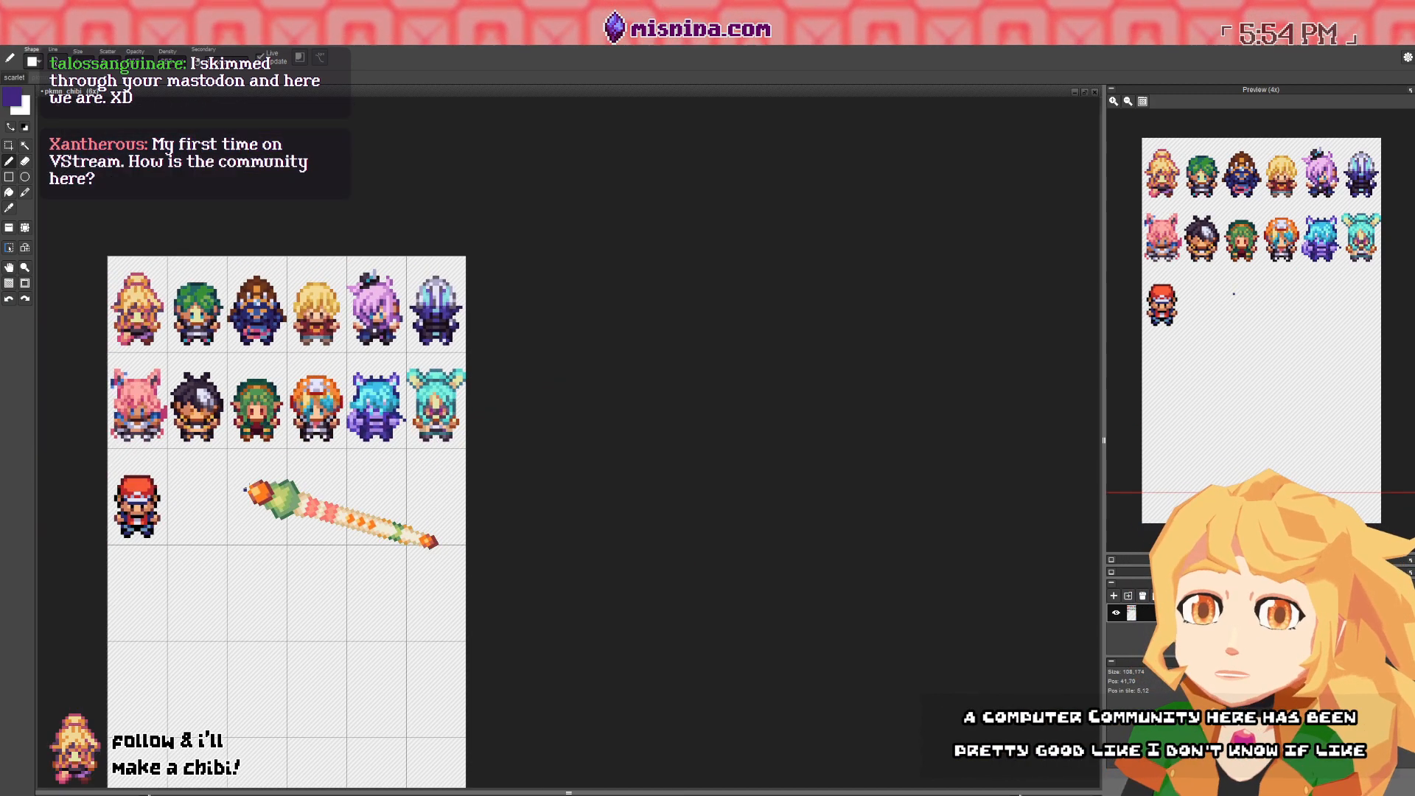
pyautogui.moveTo(246, 490); pyautogui.dragTo(349, 393)
pyautogui.hotkey('ctrl', 's')
# - Move the red-capped base chibi from the third row down to the first cell of the fourth row
pyautogui.click(9, 228)
pyautogui.rightClick(255, 415)
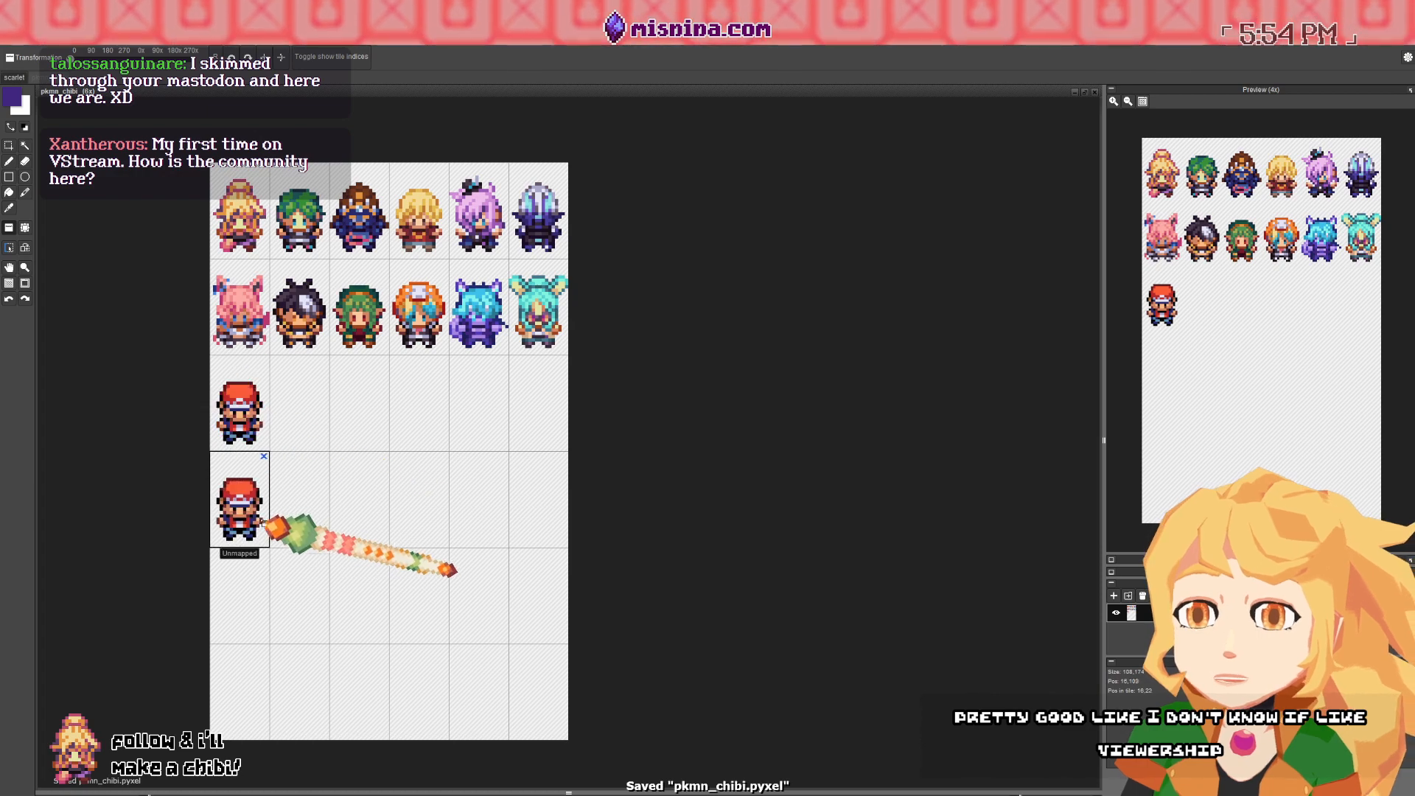
pyautogui.click(256, 518)
pyautogui.rightClick(302, 414)
pyautogui.click(243, 413)
pyautogui.scroll(2, 380, 501)
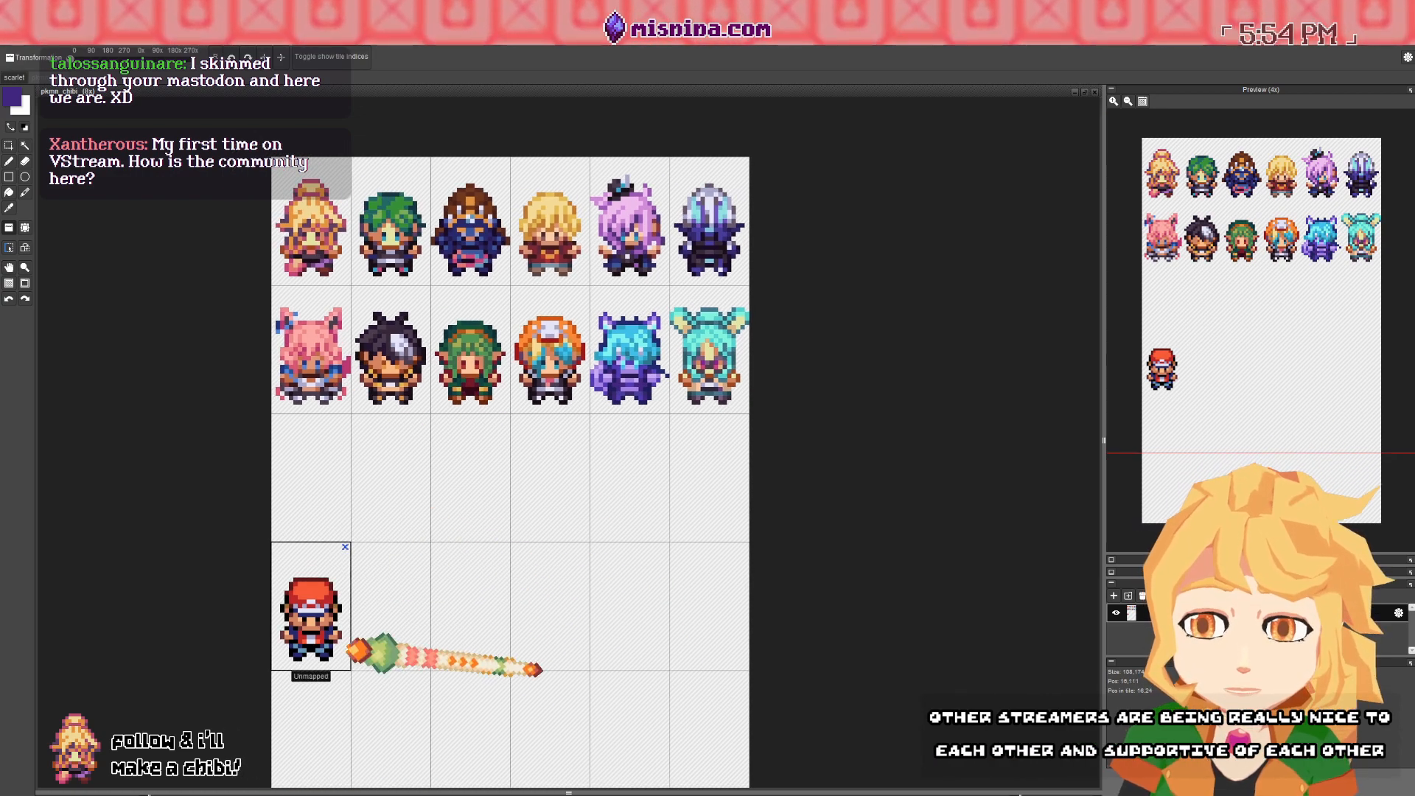
# - Copy the short-haired blonde chibi into the empty first cell of the third row and lengthen the hair strand beside its face
pyautogui.moveTo(487, 445); pyautogui.dragTo(525, 471)
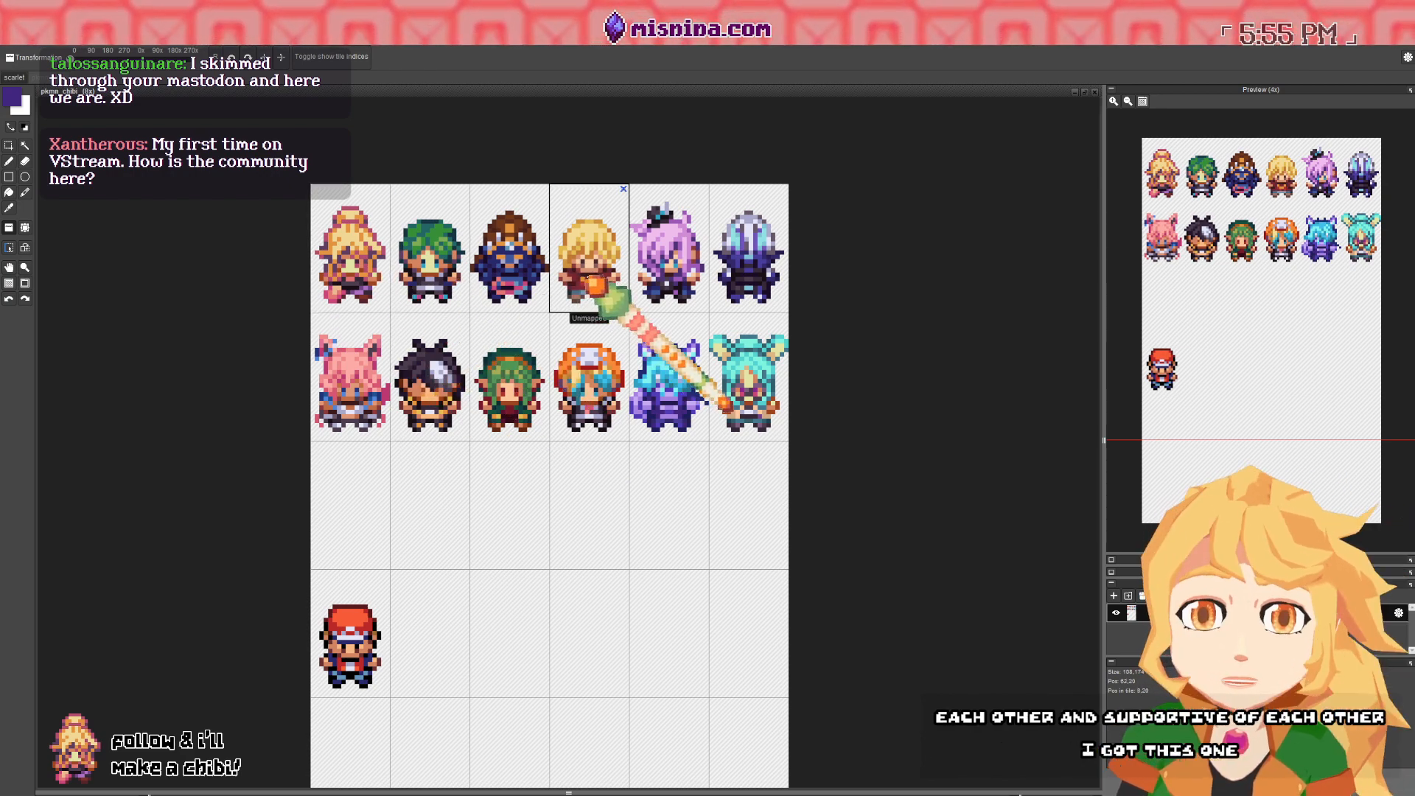
pyautogui.click(335, 482)
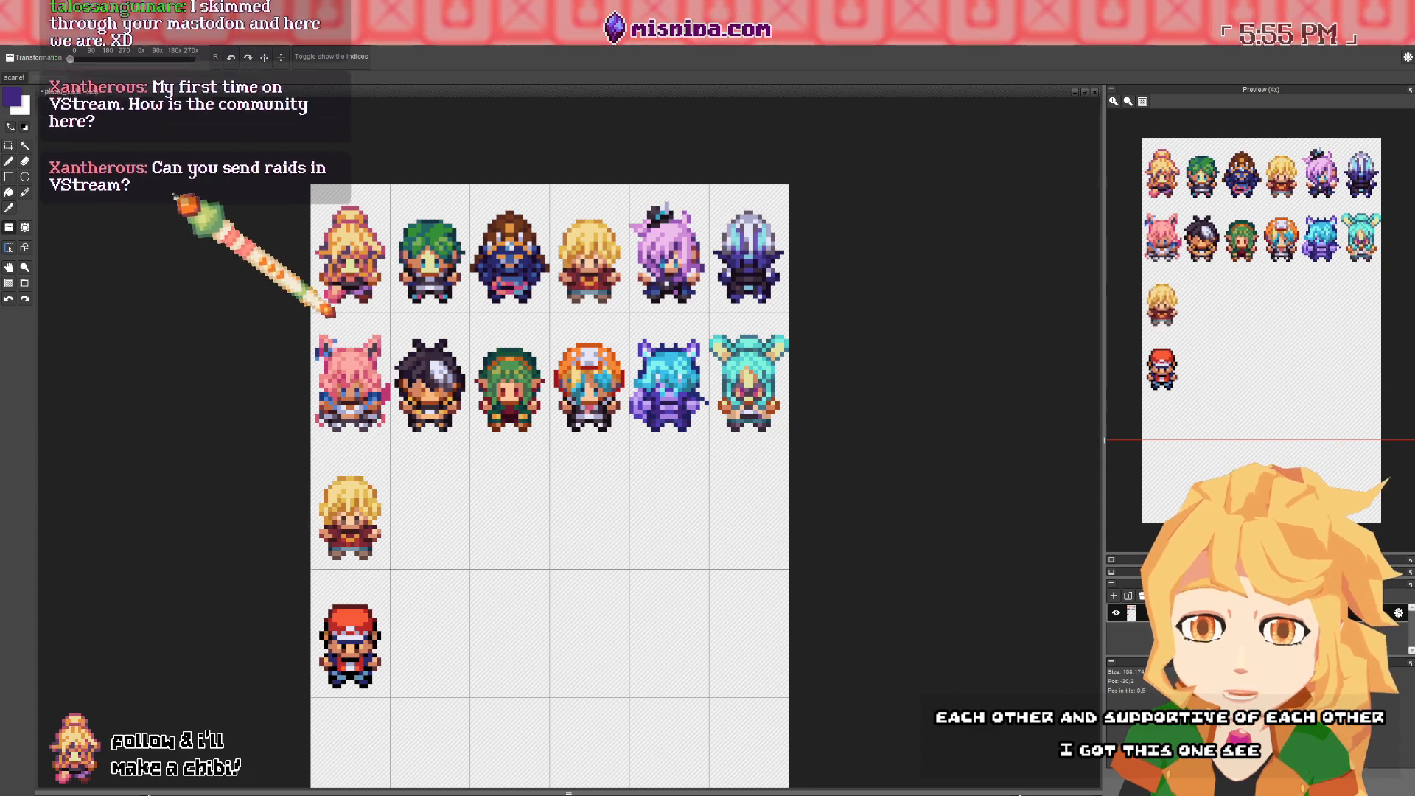
pyautogui.click(9, 147)
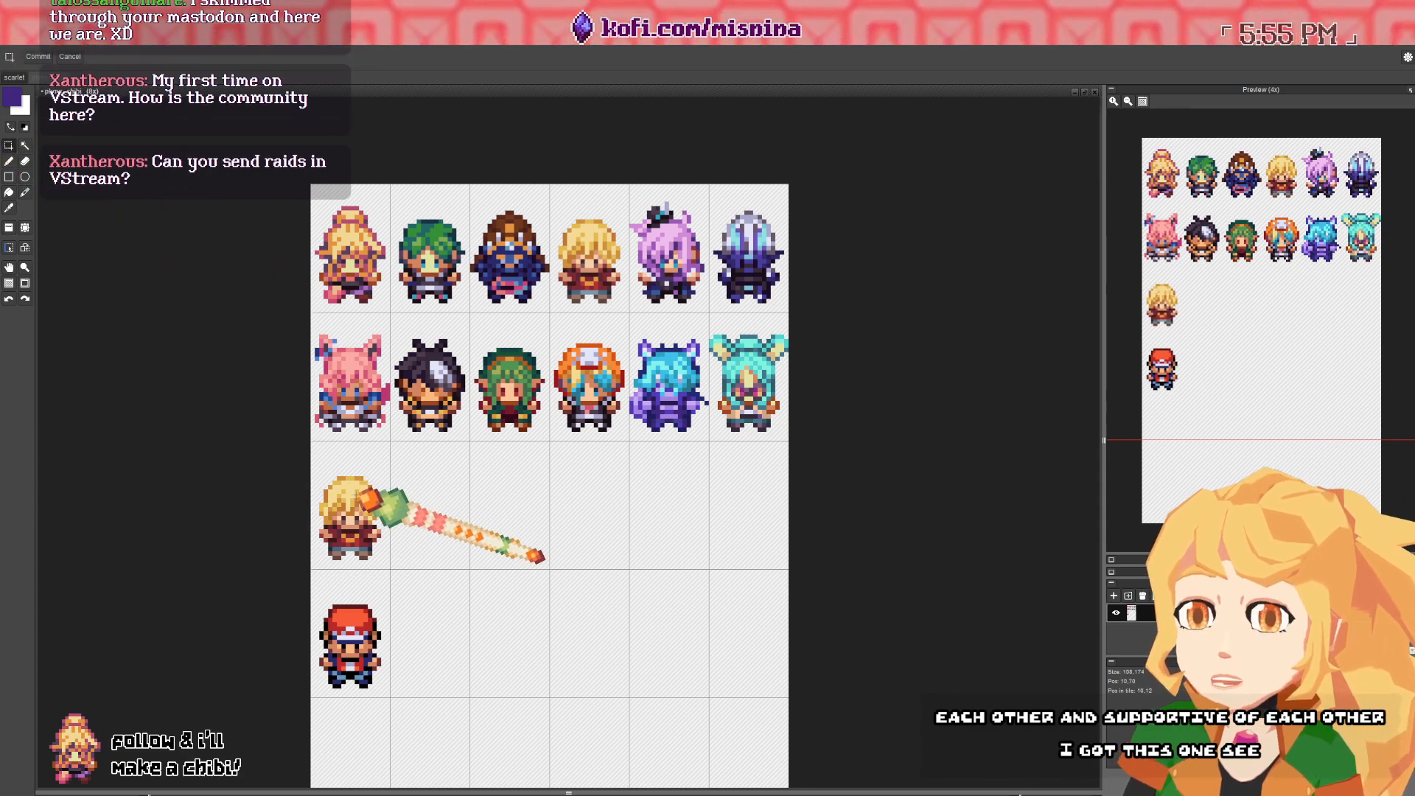
pyautogui.moveTo(377, 502); pyautogui.dragTo(397, 486)
pyautogui.scroll(4, 402, 487)
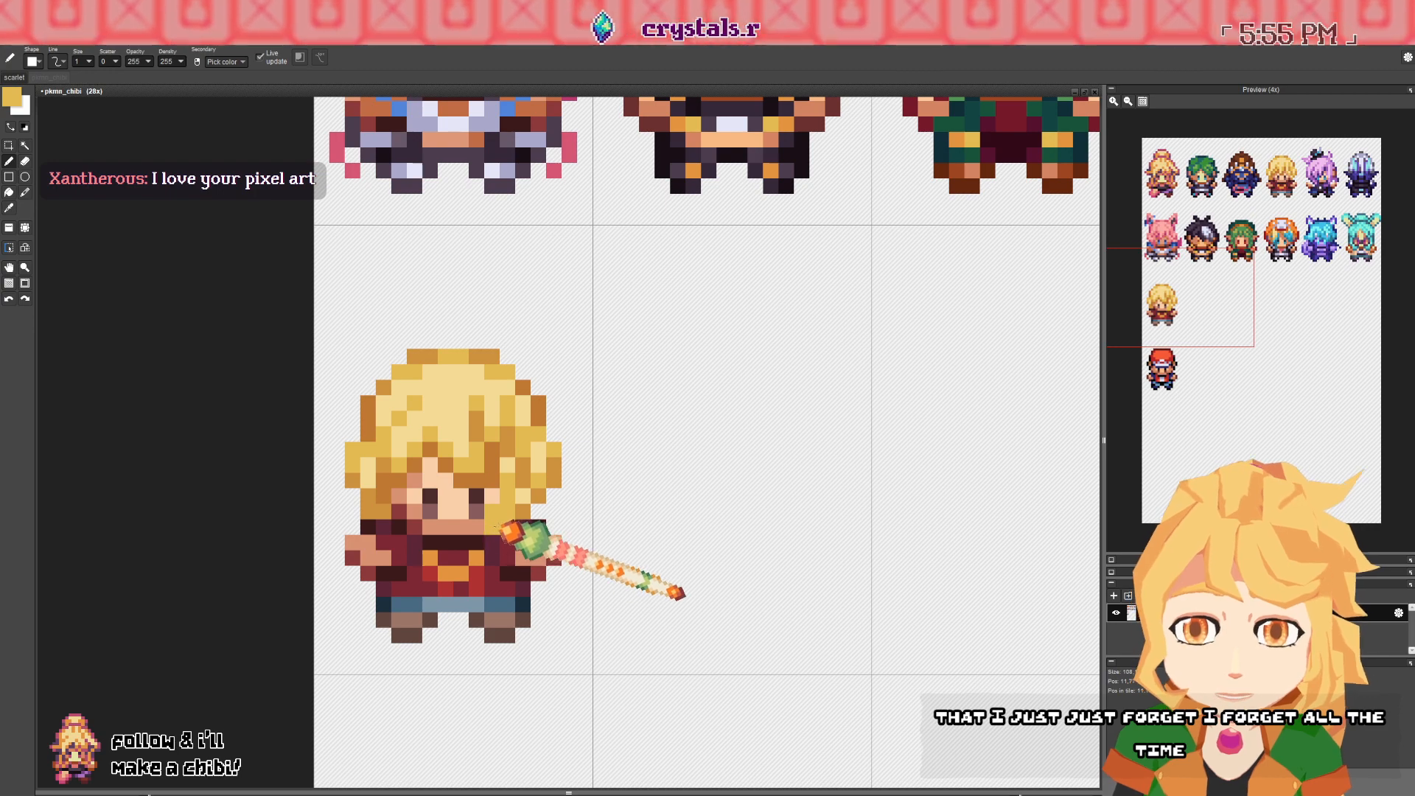
pyautogui.moveTo(448, 466); pyautogui.dragTo(441, 478)
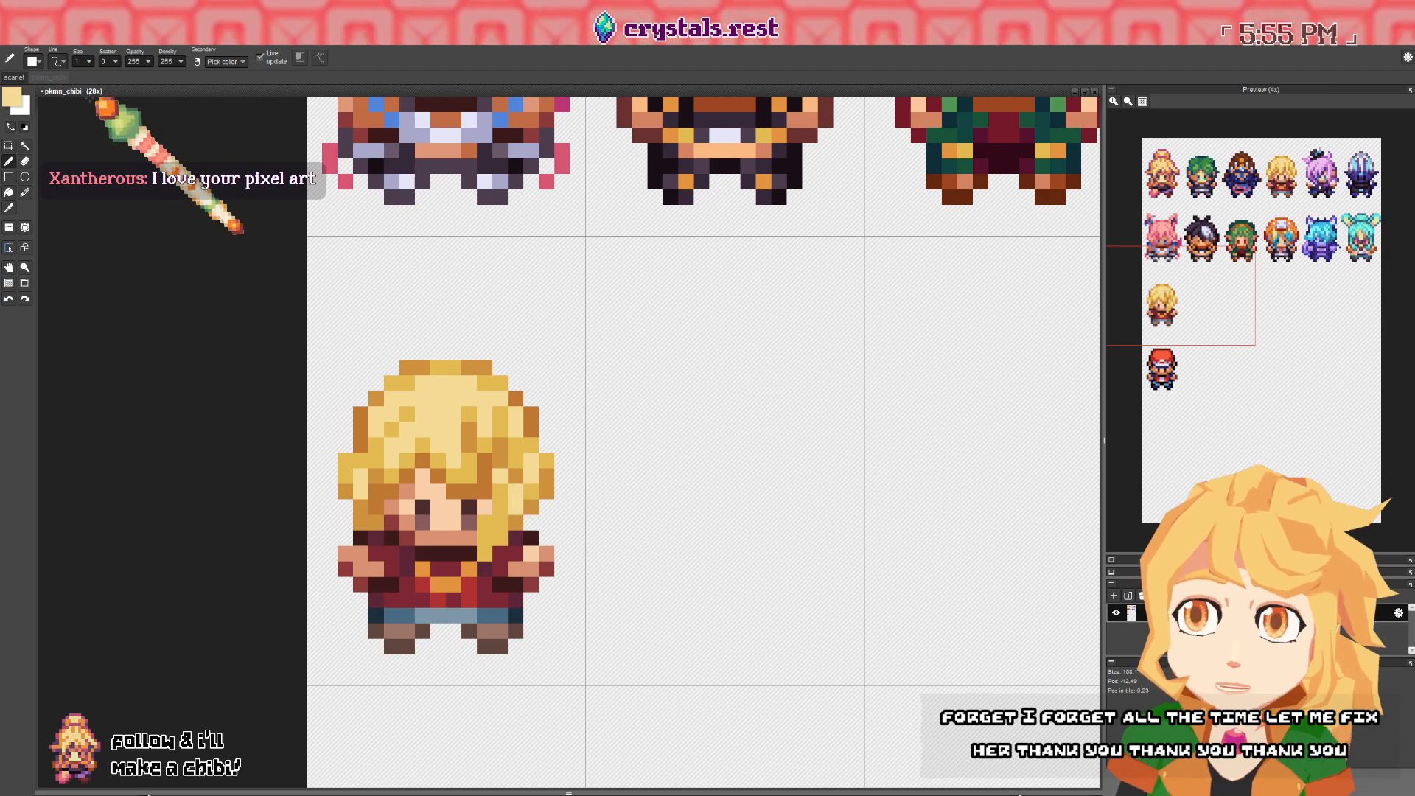
# - Look at the full-body character sprite in the scarlet document and return to the pkmn_chibi sheet
pyautogui.click(14, 77)
pyautogui.scroll(1, 474, 400)
pyautogui.moveTo(511, 461); pyautogui.dragTo(483, 454)
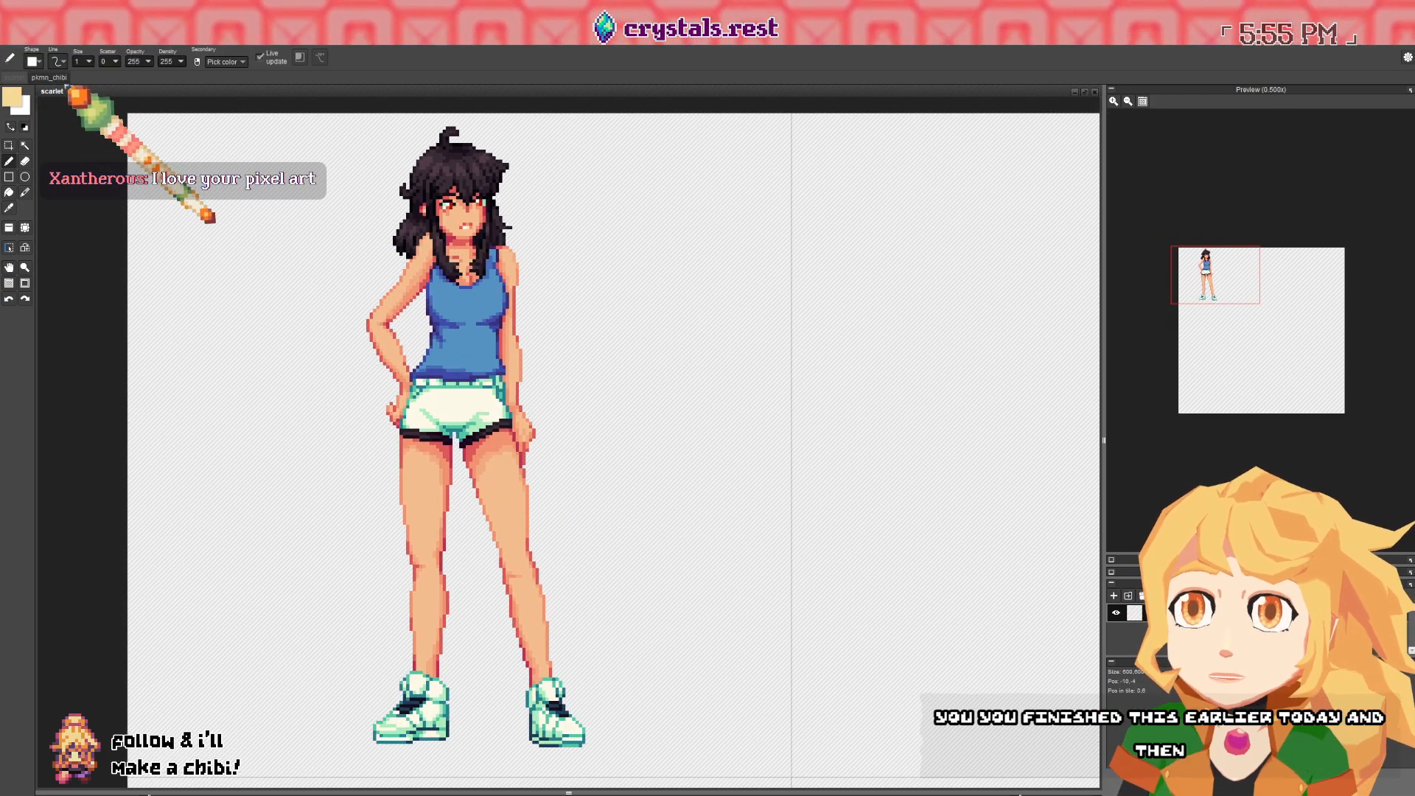
pyautogui.click(48, 76)
pyautogui.moveTo(509, 409); pyautogui.dragTo(520, 440)
# - Recolour the new blonde chibi's skin in lighter peach tones with #b85656 shading, and replace the shirt's darkest red with #6a3737
pyautogui.rightClick(464, 476)
pyautogui.scroll(-3, 469, 373)
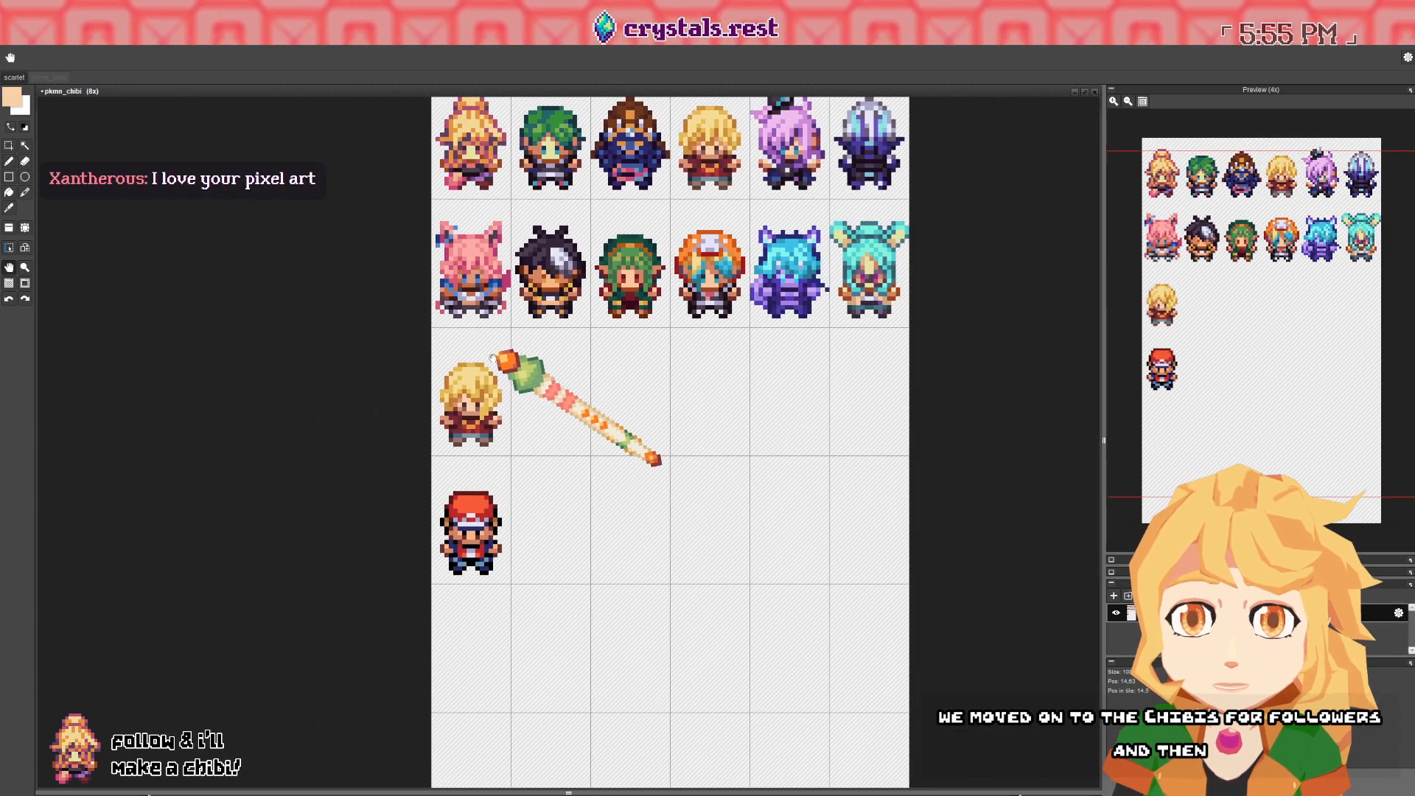
pyautogui.scroll(3, 473, 519)
pyautogui.click(15, 98)
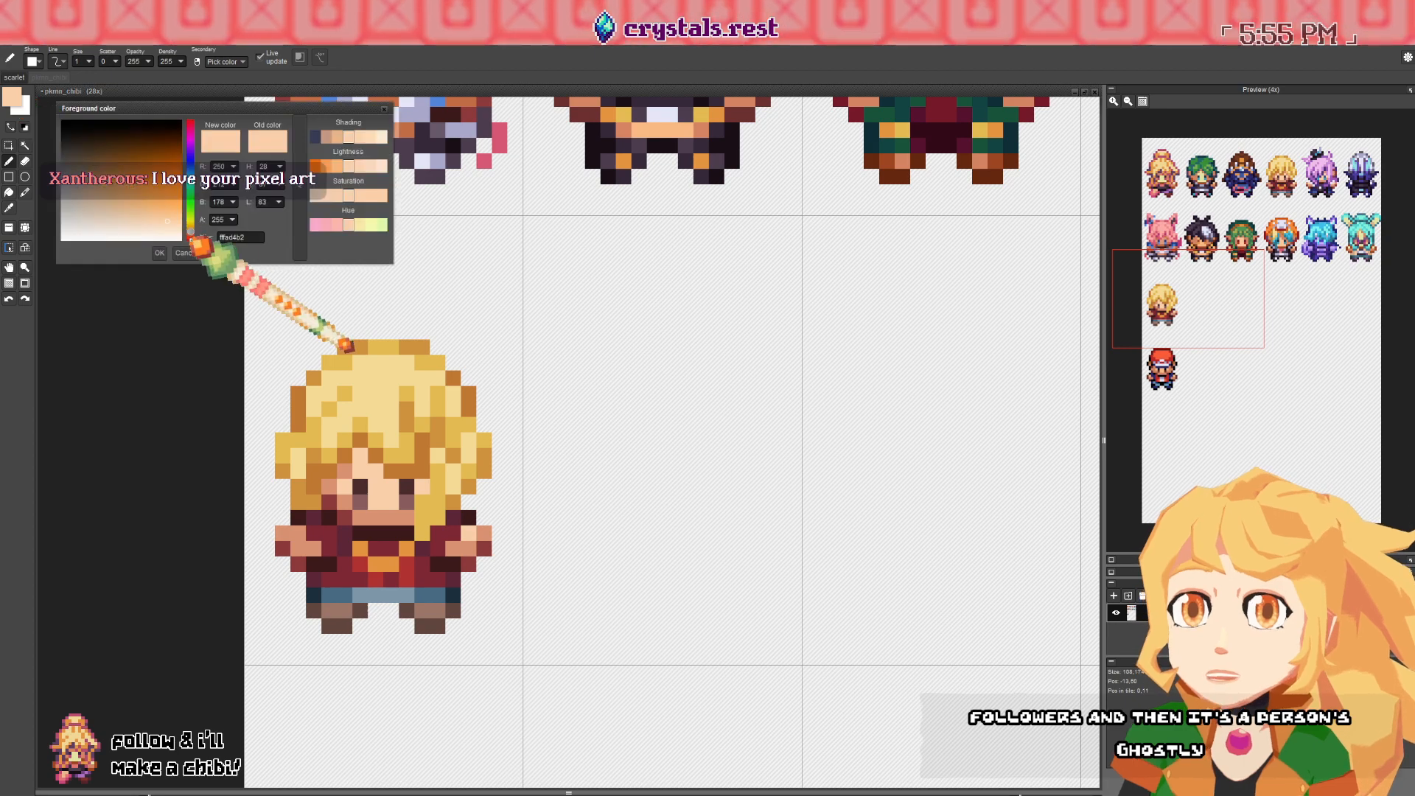
pyautogui.press('f')
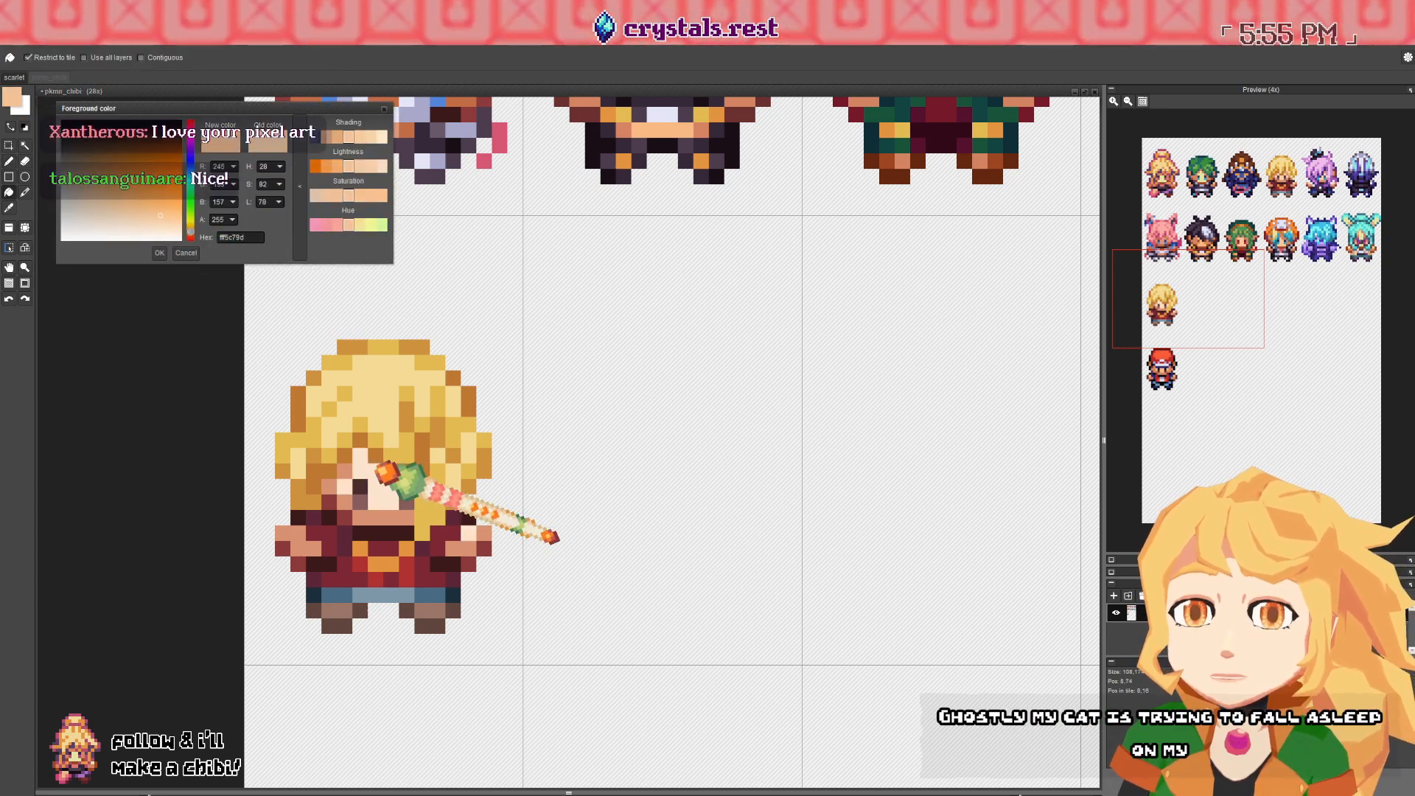
pyautogui.click(392, 518)
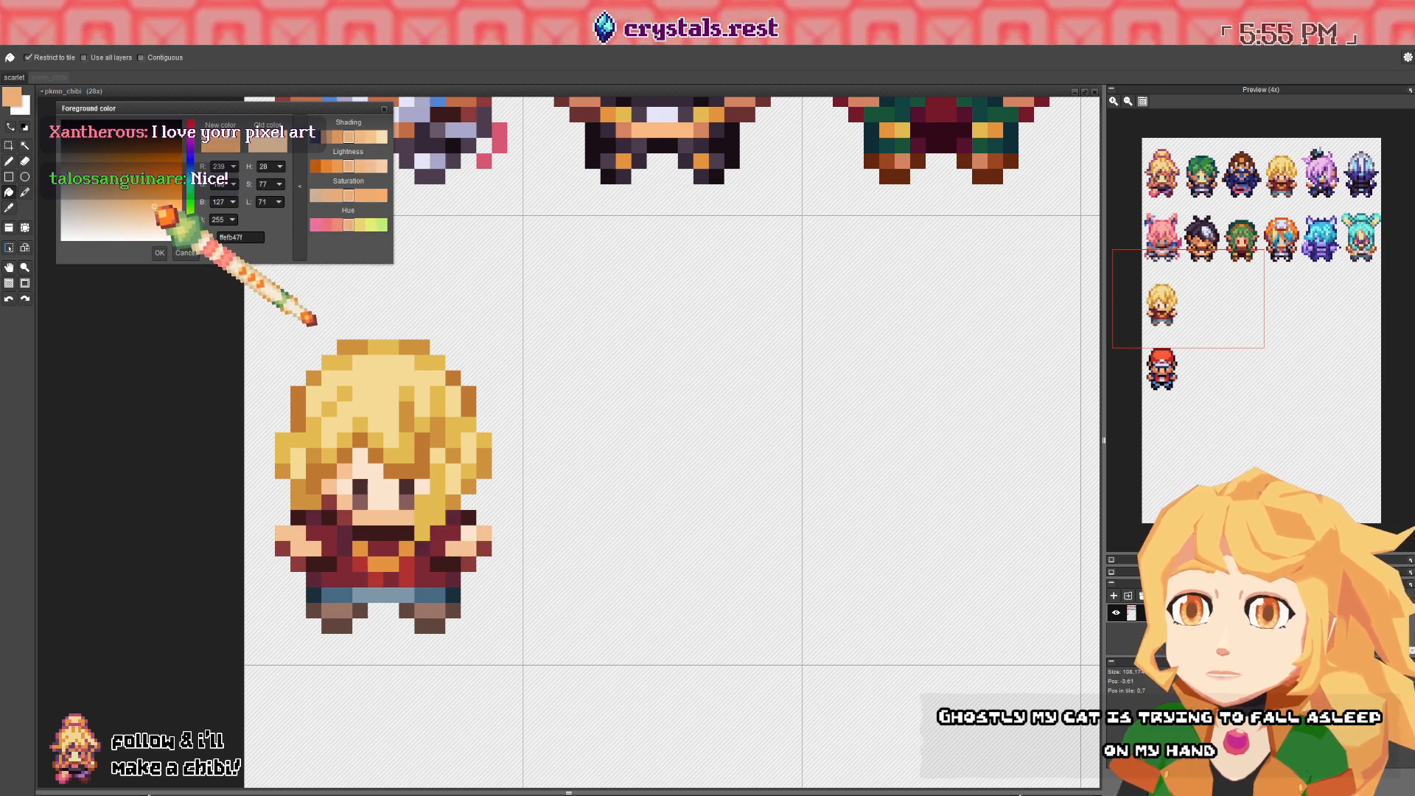
pyautogui.click(343, 485)
pyautogui.click(347, 514)
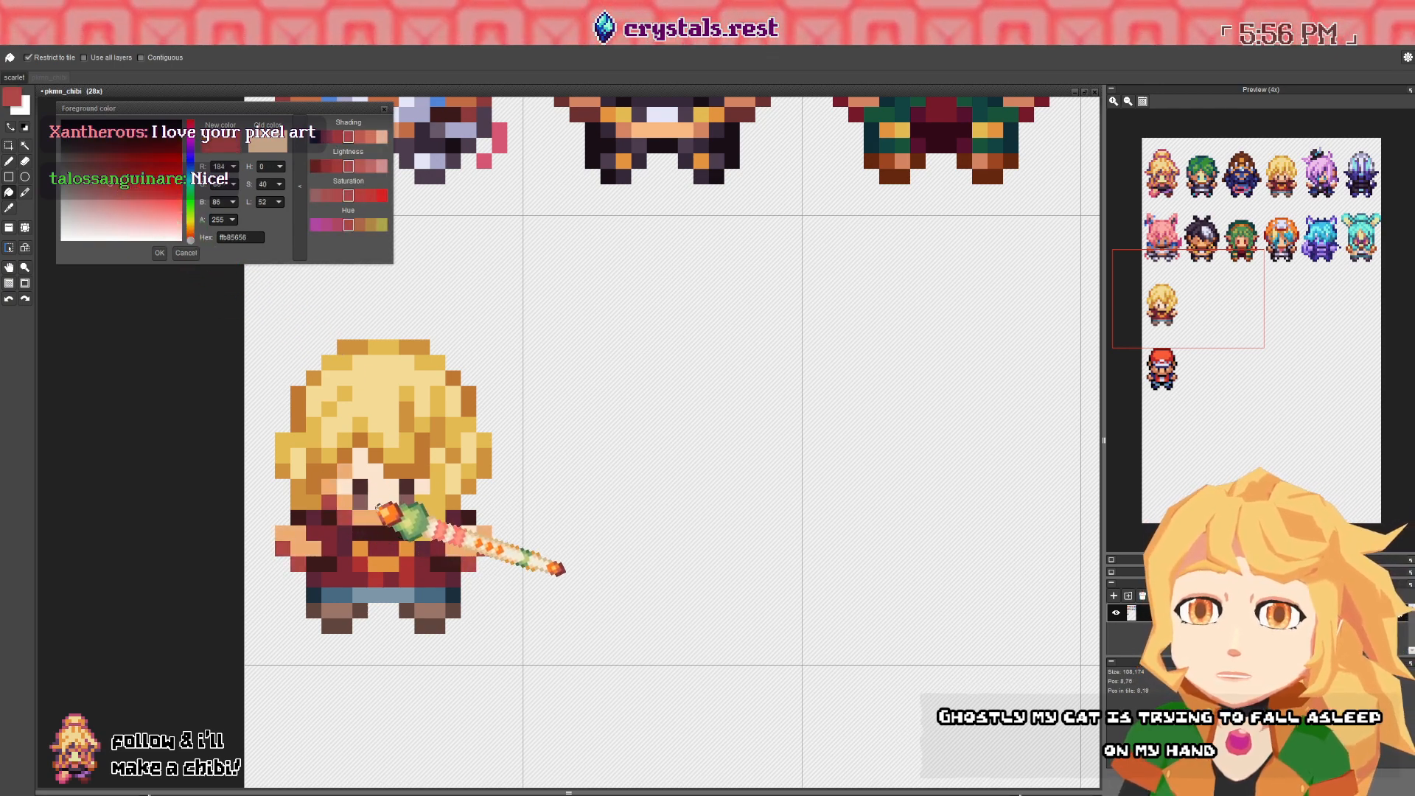
pyautogui.click(382, 530)
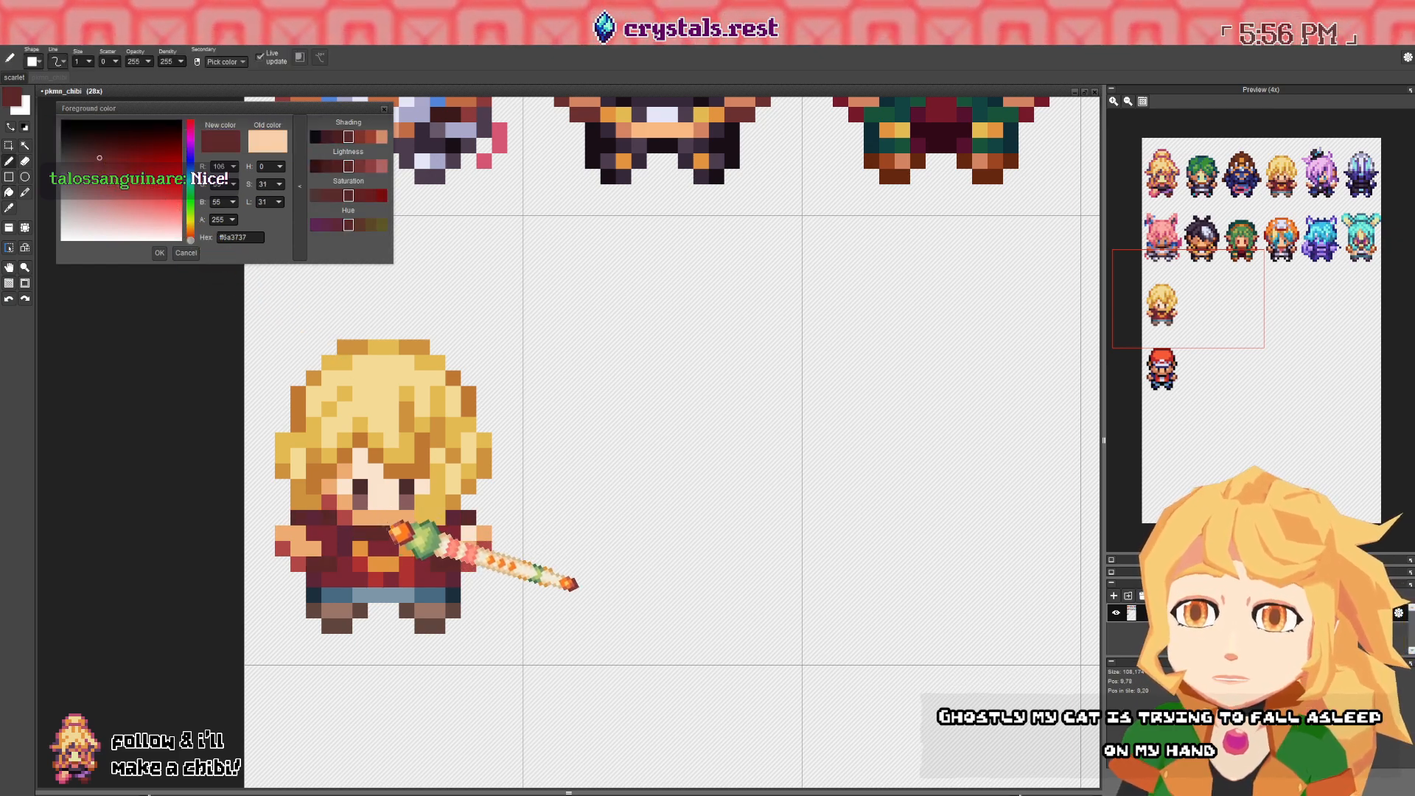
# - Extend the hair on one side of the blonde chibi's face toward the shoulder with #c68543 and #e7c261
pyautogui.hscroll(-3, 398, 530)
pyautogui.scroll(1, 398, 530)
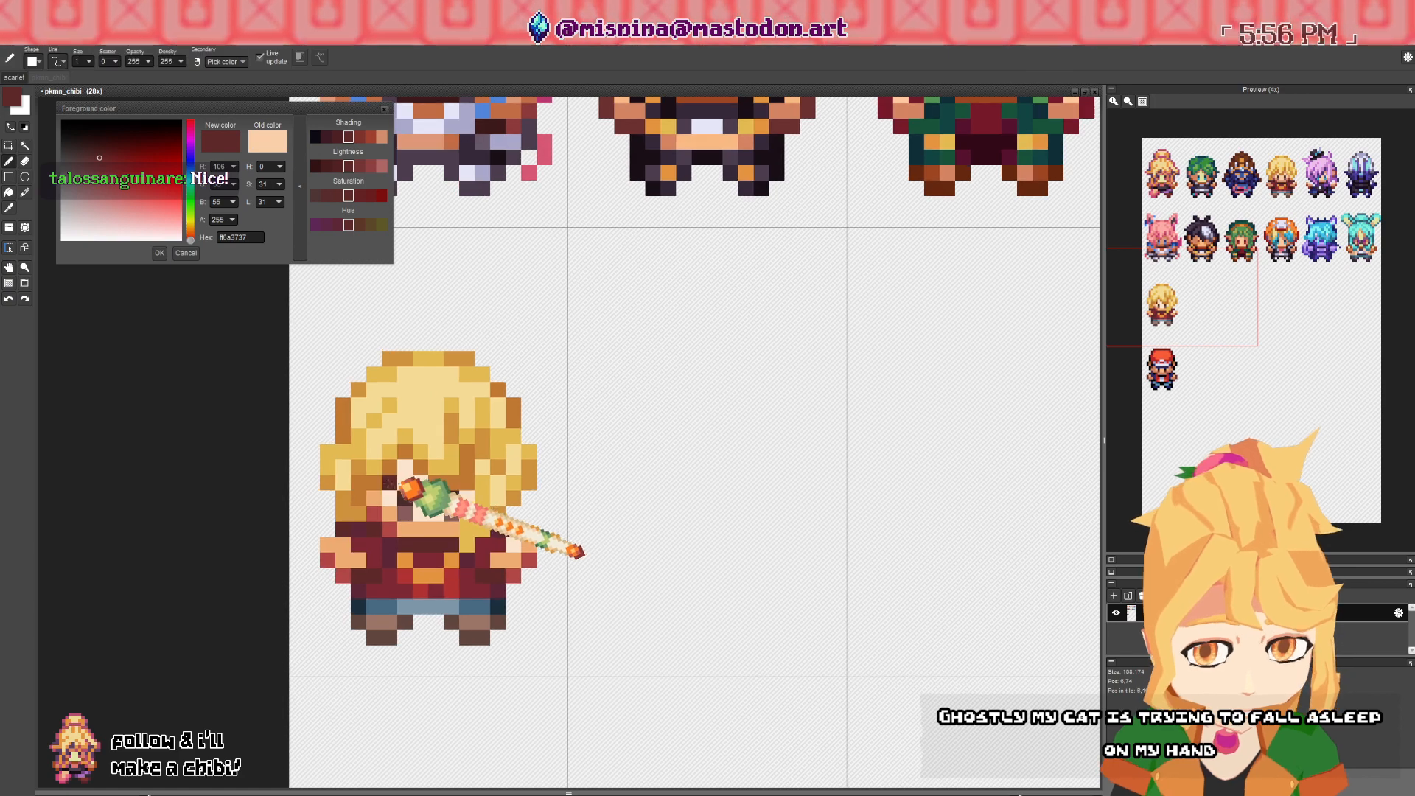
pyautogui.click(375, 477)
pyautogui.click(390, 529)
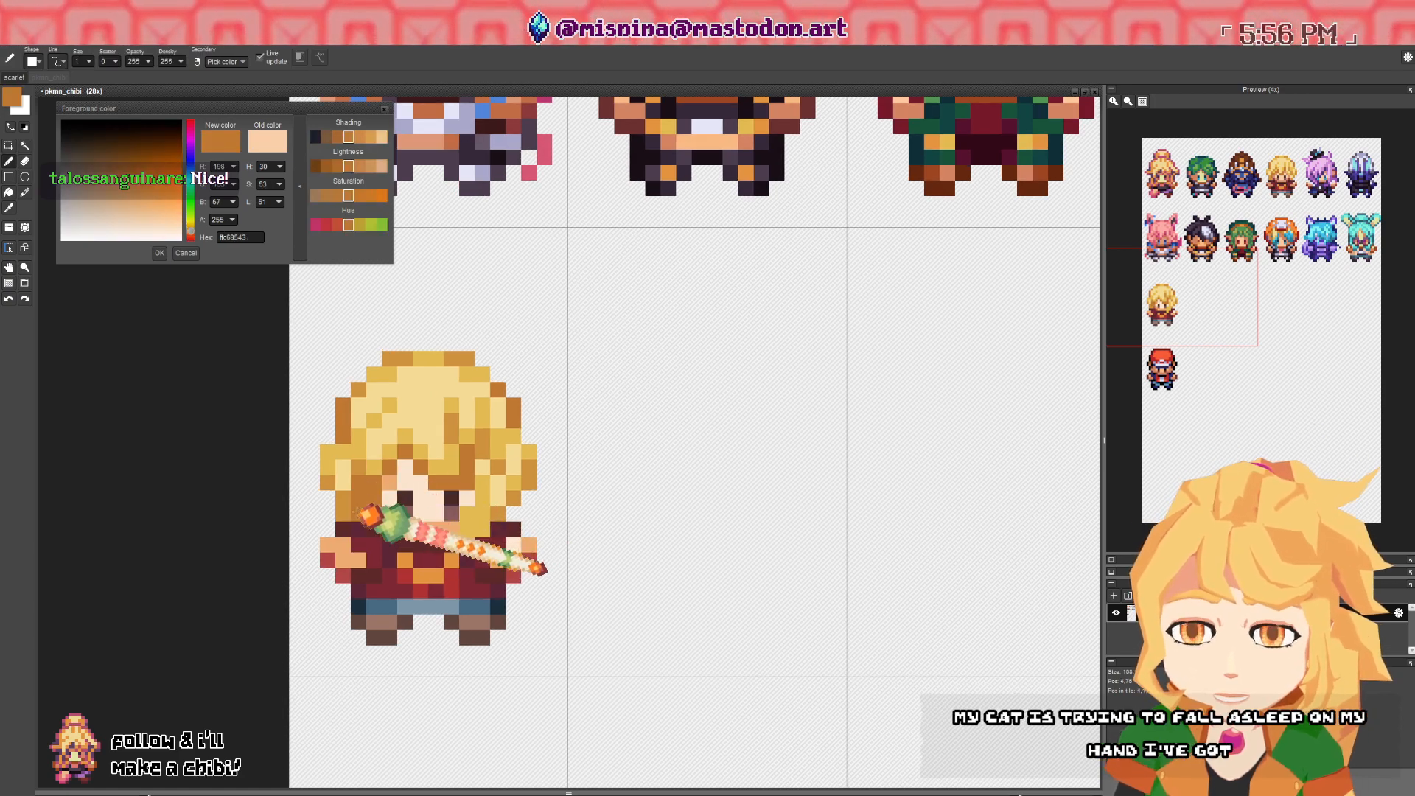
pyautogui.rightClick(371, 510)
pyautogui.click(359, 485)
pyautogui.rightClick(372, 470)
pyautogui.click(359, 471)
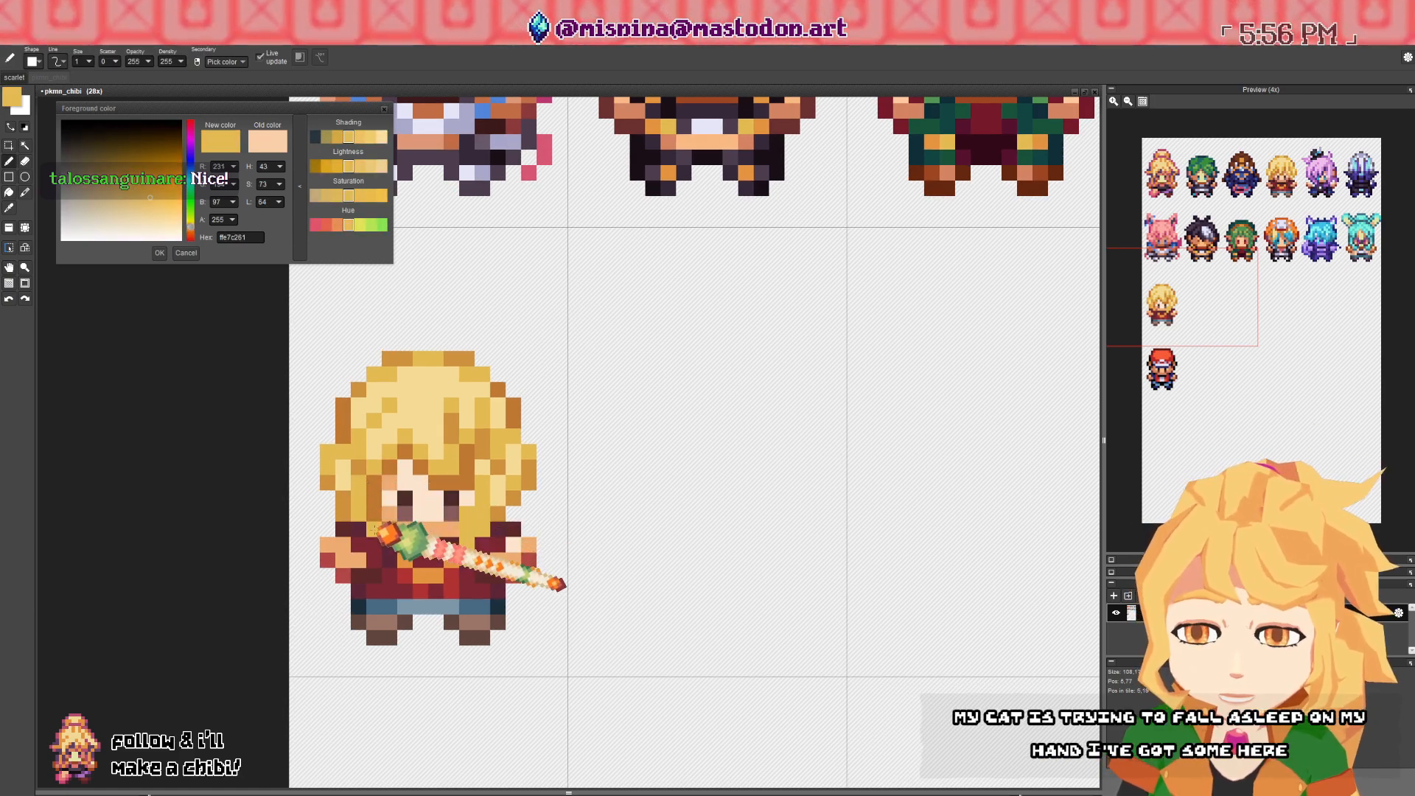
# - Lengthen the hair on the other side of the face over the shoulder with #c68543, #e7c261 and #d29c4e
pyautogui.rightClick(375, 507)
pyautogui.click(483, 529)
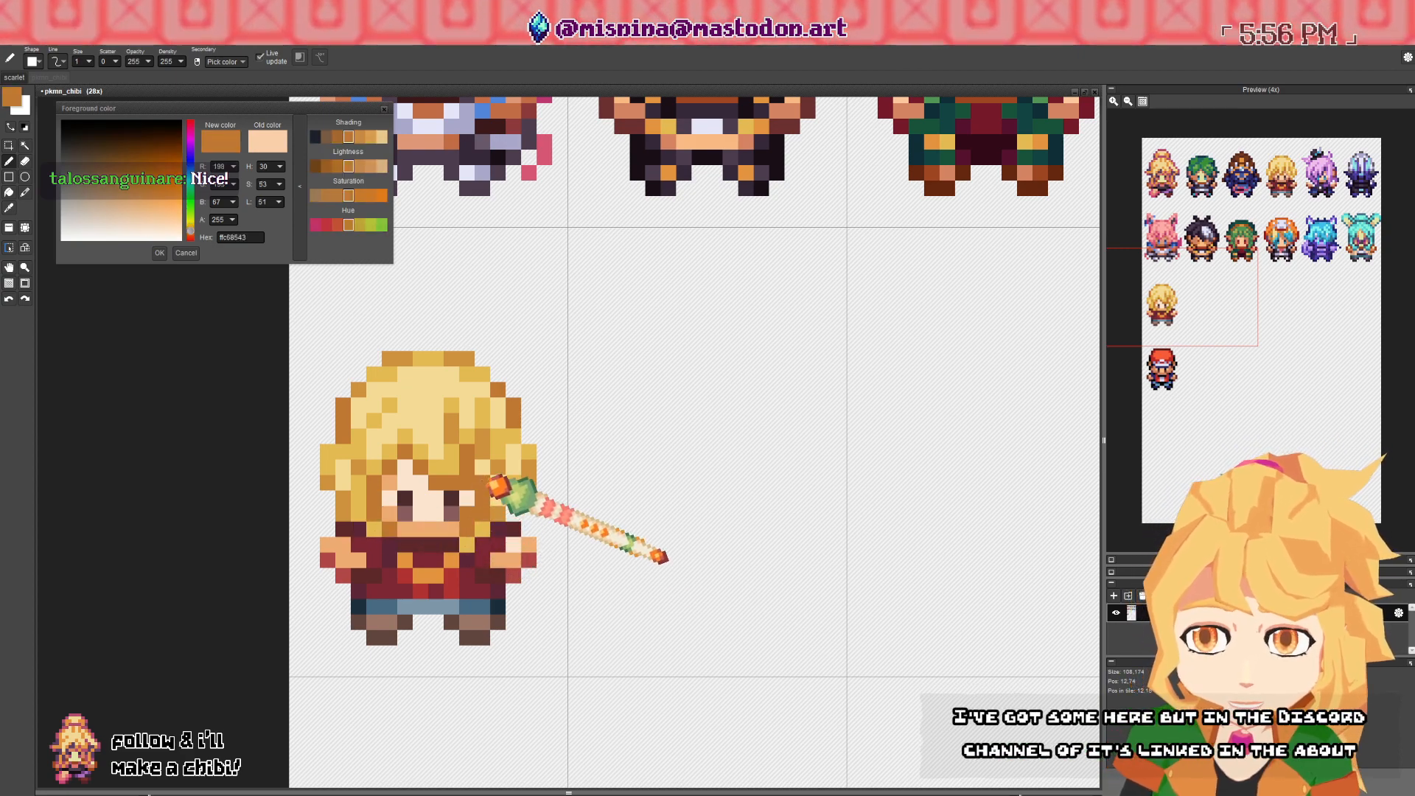
pyautogui.rightClick(455, 528)
pyautogui.rightClick(487, 530)
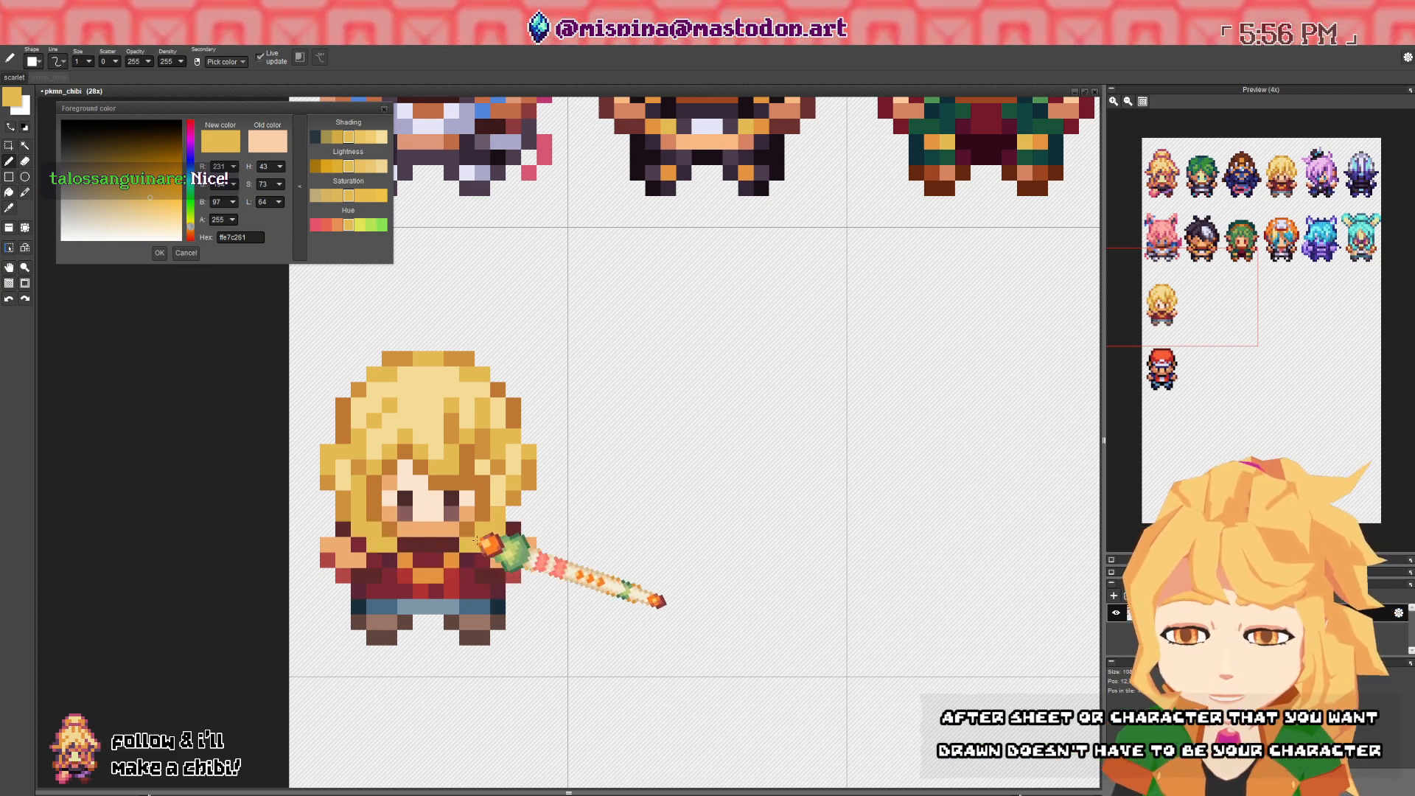
pyautogui.rightClick(522, 517)
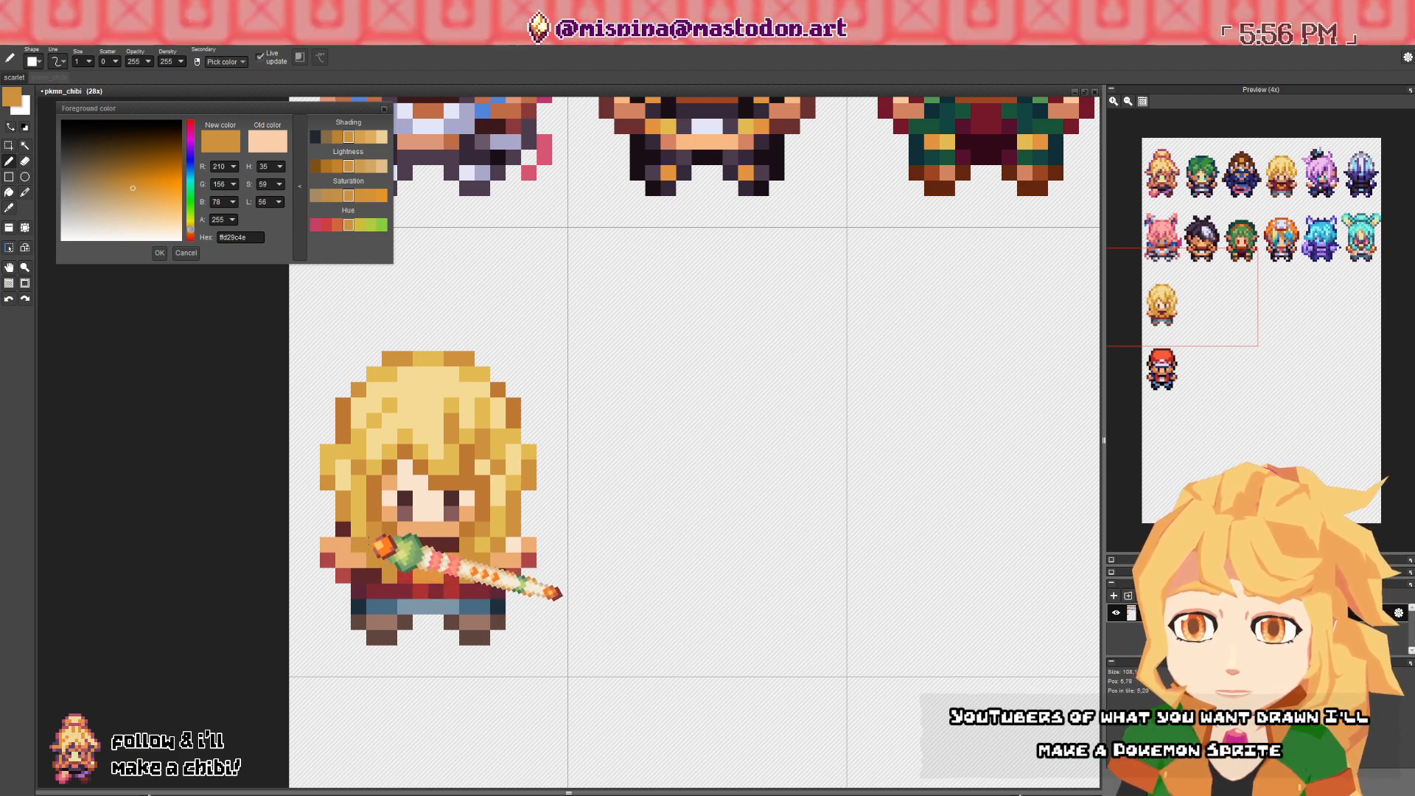
# - Widen the long-haired blonde chibi's hair beside the cheeks with an outward-flaring #e7c261 lock on each side
pyautogui.rightClick(402, 527)
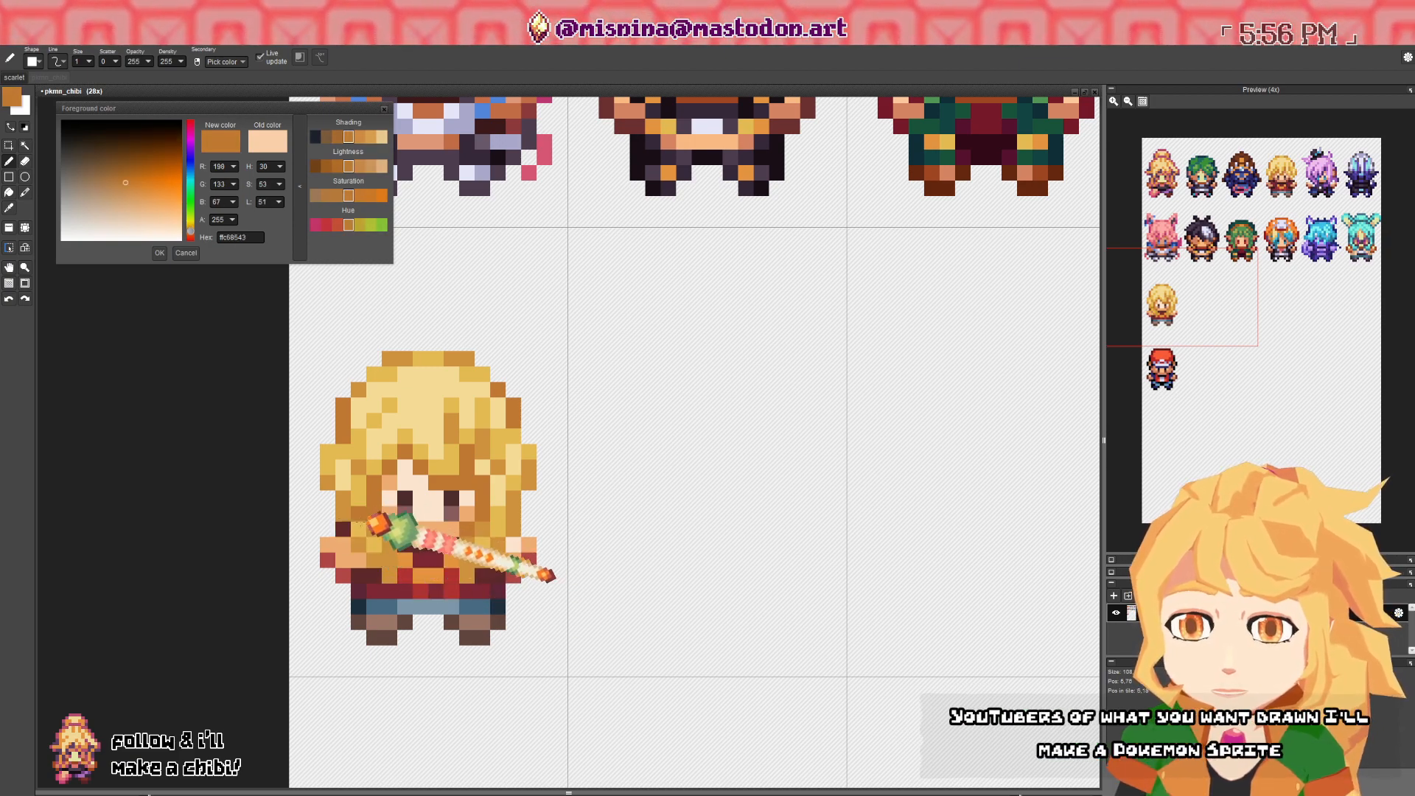
pyautogui.scroll(-1, 514, 522)
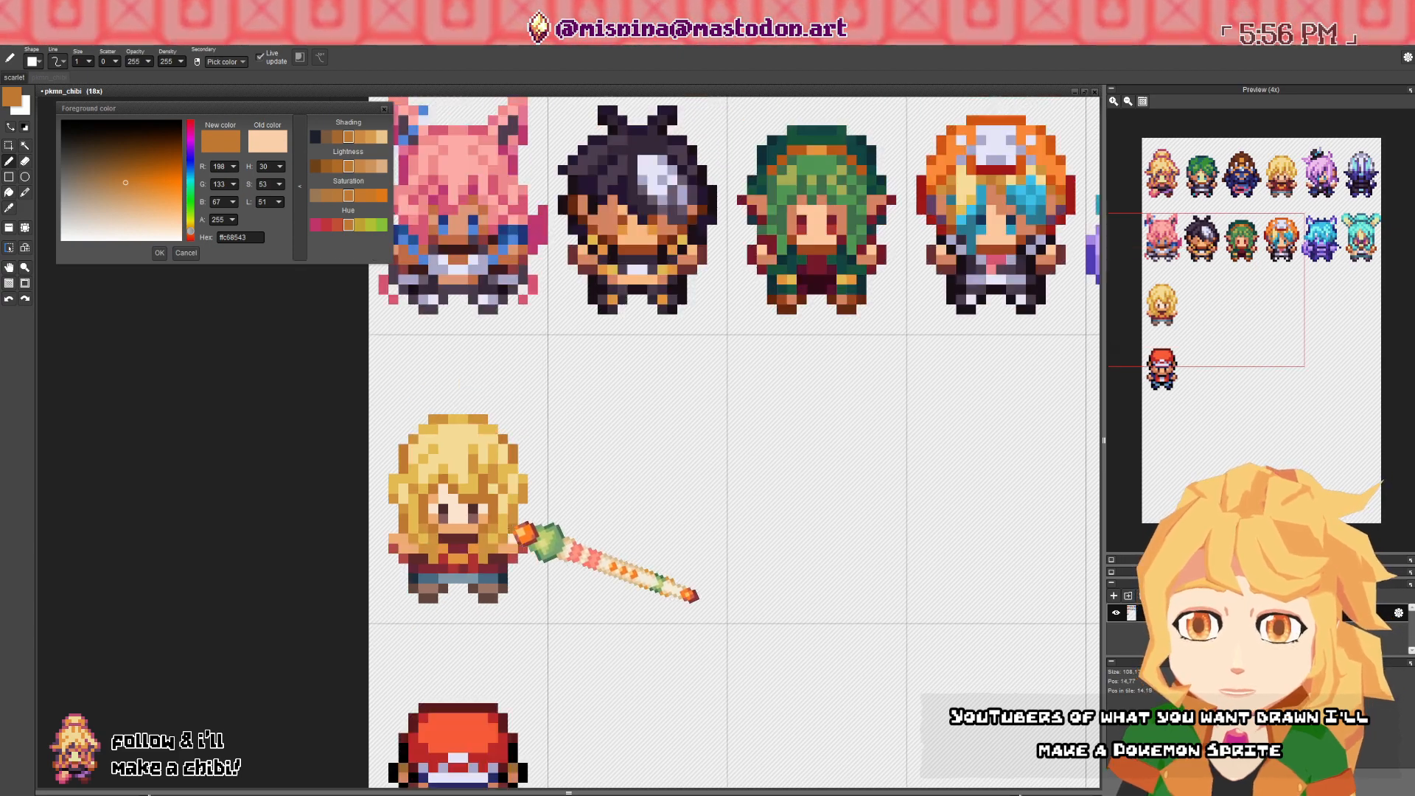
pyautogui.scroll(1, 466, 505)
pyautogui.rightClick(416, 478)
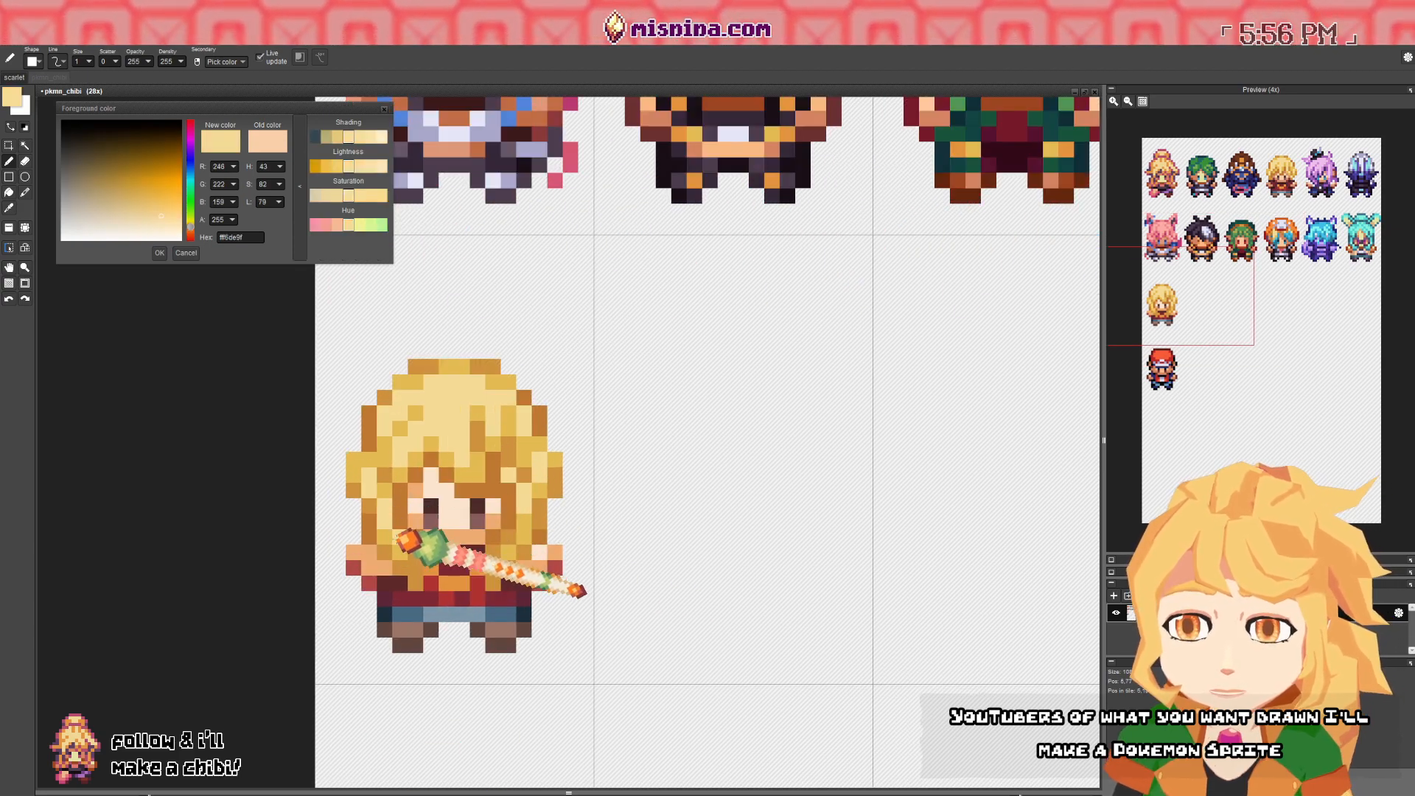
pyautogui.rightClick(360, 469)
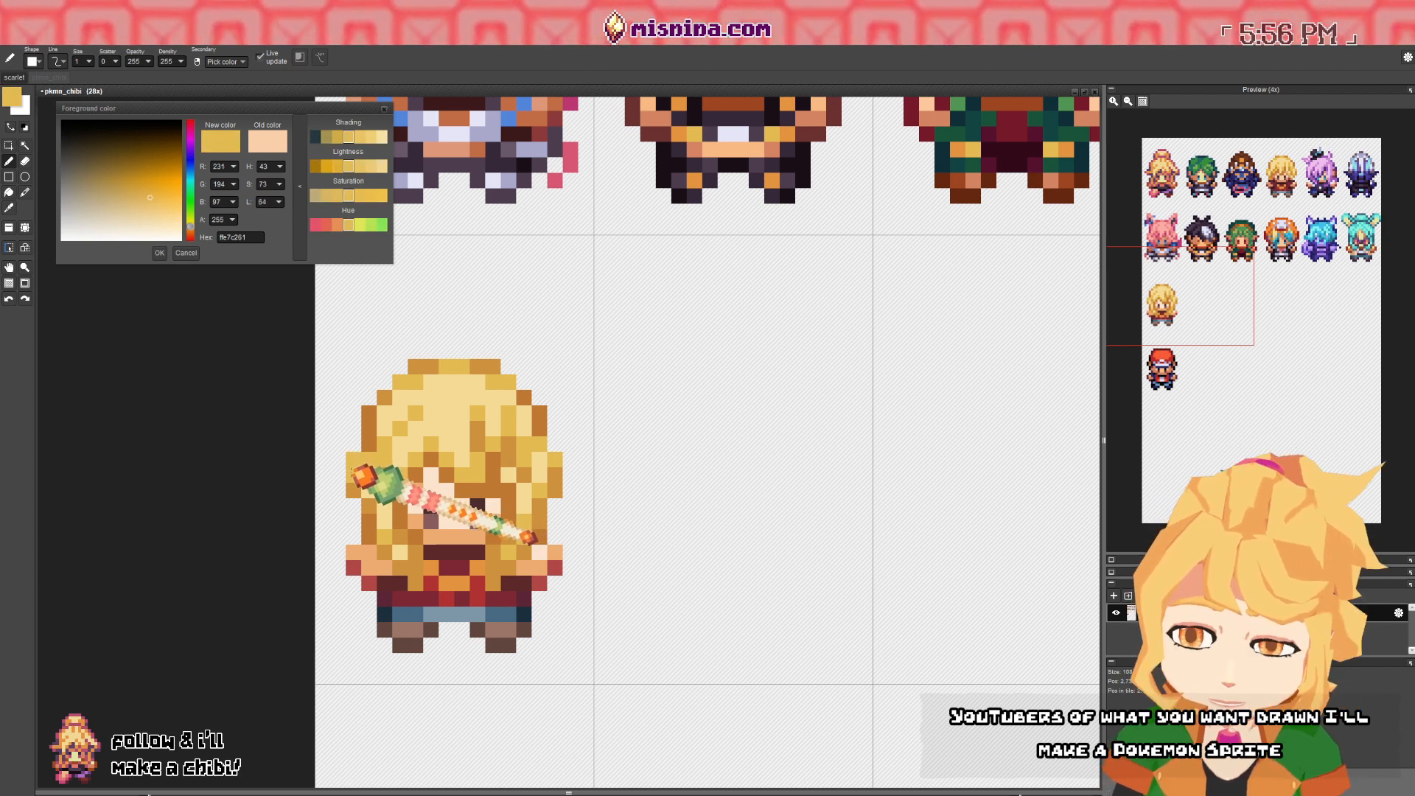
pyautogui.moveTo(337, 503); pyautogui.dragTo(337, 542)
pyautogui.moveTo(570, 505); pyautogui.dragTo(571, 522)
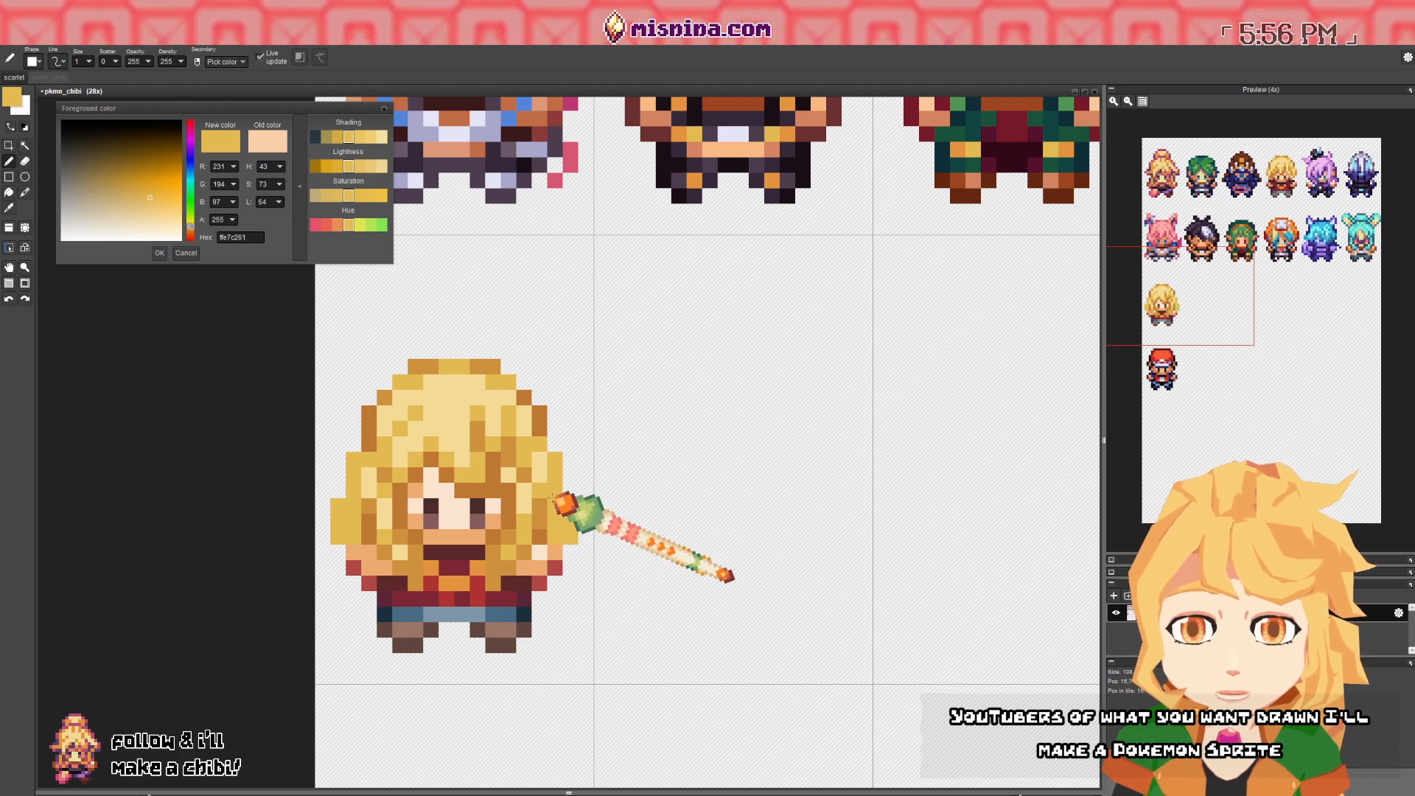
# - Refine the highlights in the side hair next to the face, alternating pale blonde and #e7c261 pixels
pyautogui.rightClick(499, 458)
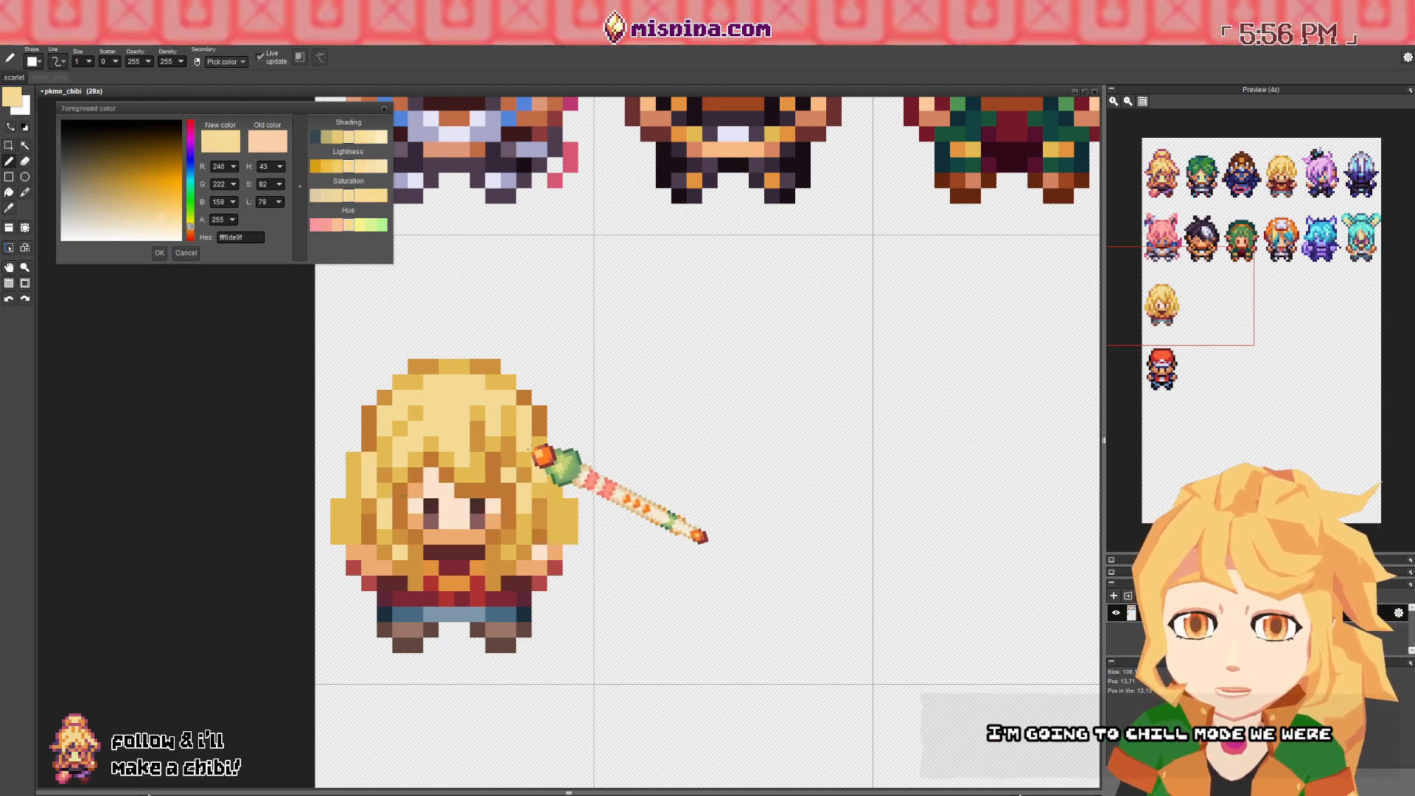
pyautogui.hotkey('ctrl', 'z')
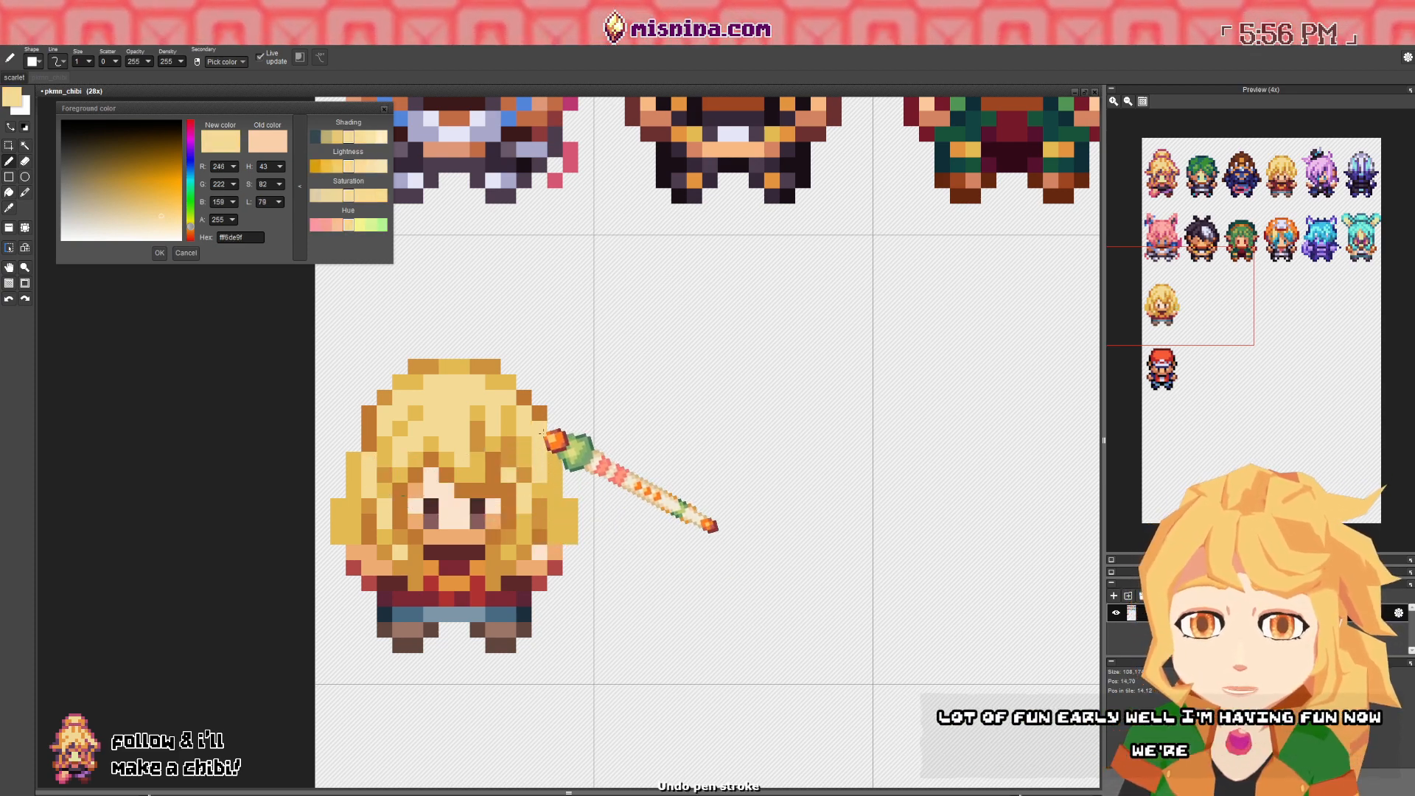
pyautogui.rightClick(551, 451)
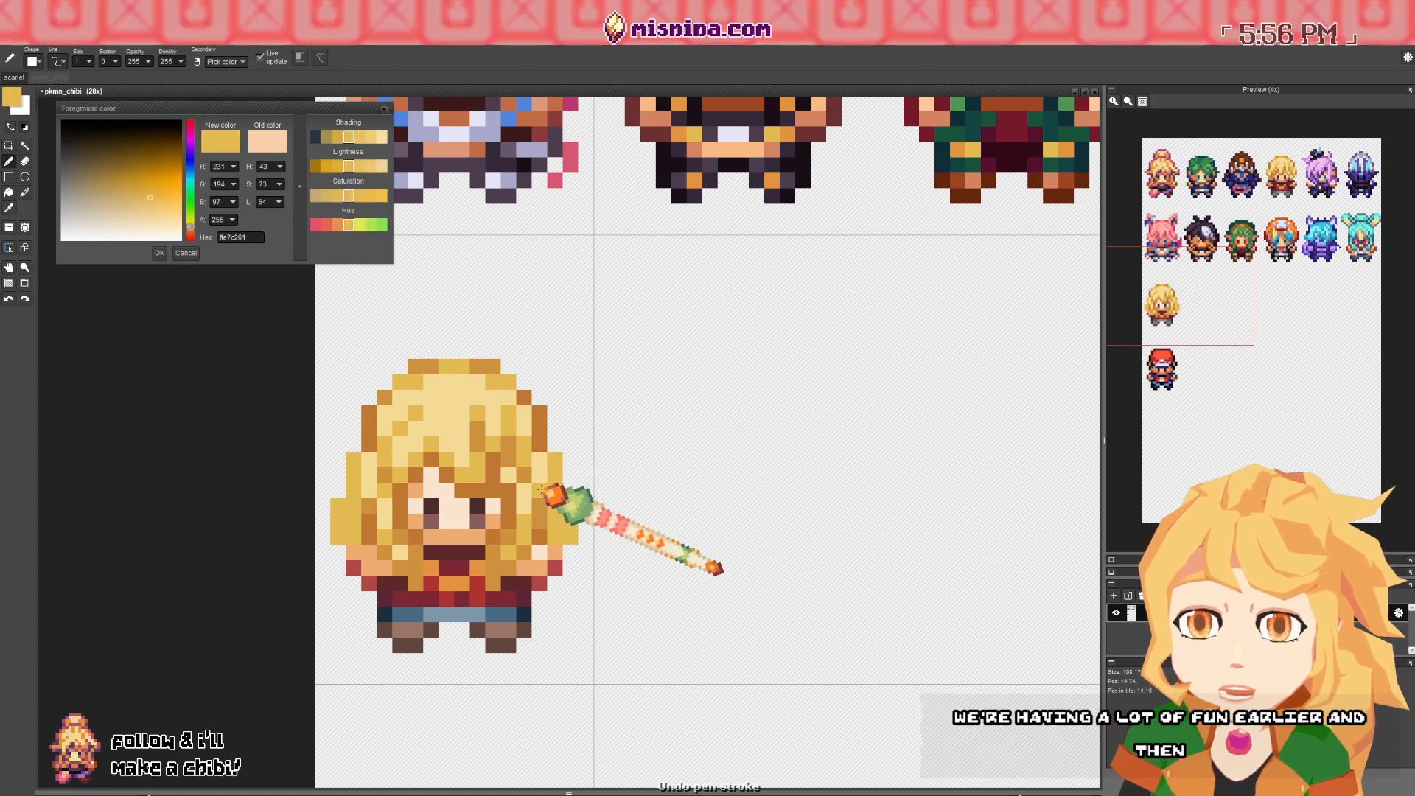
pyautogui.rightClick(550, 486)
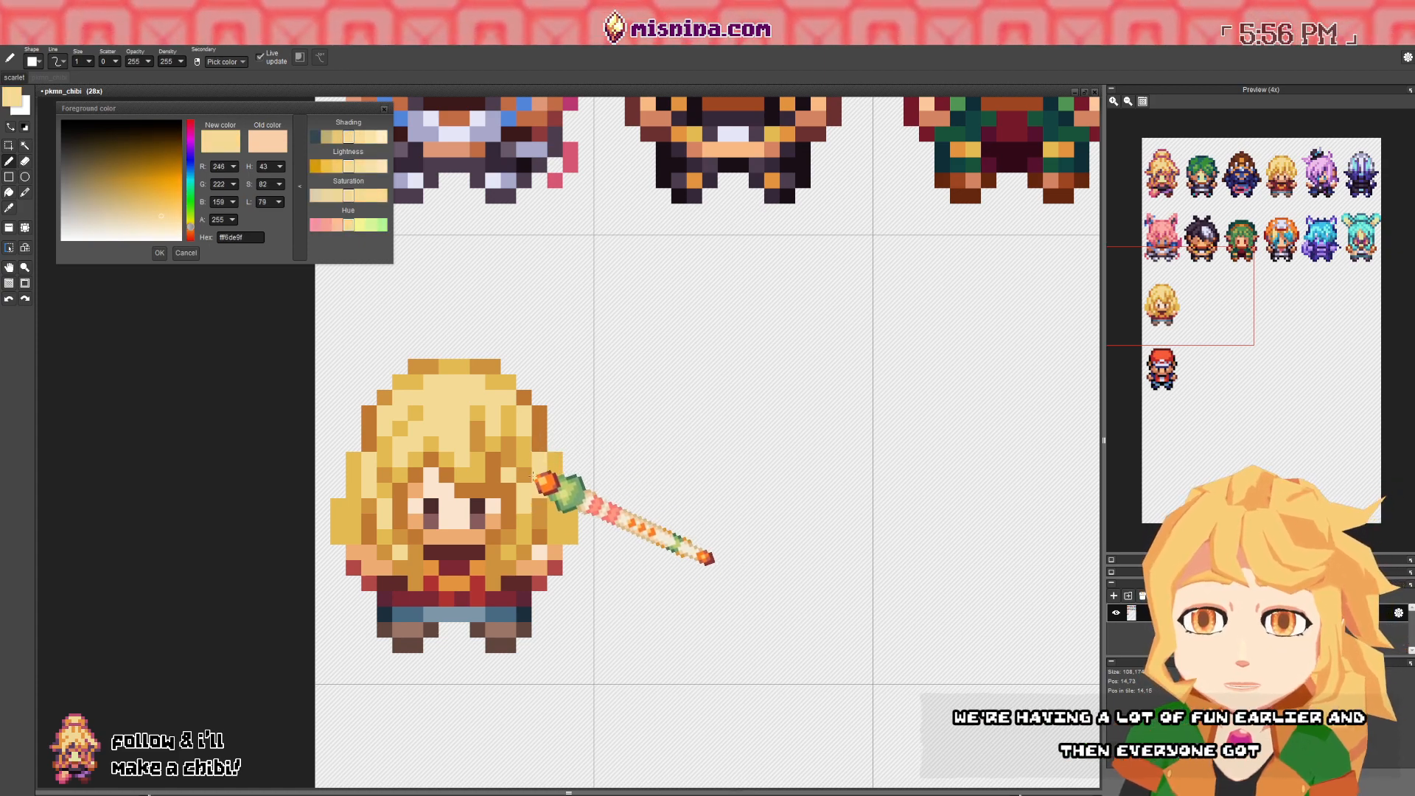
pyautogui.rightClick(521, 480)
pyautogui.rightClick(529, 459)
pyautogui.click(528, 478)
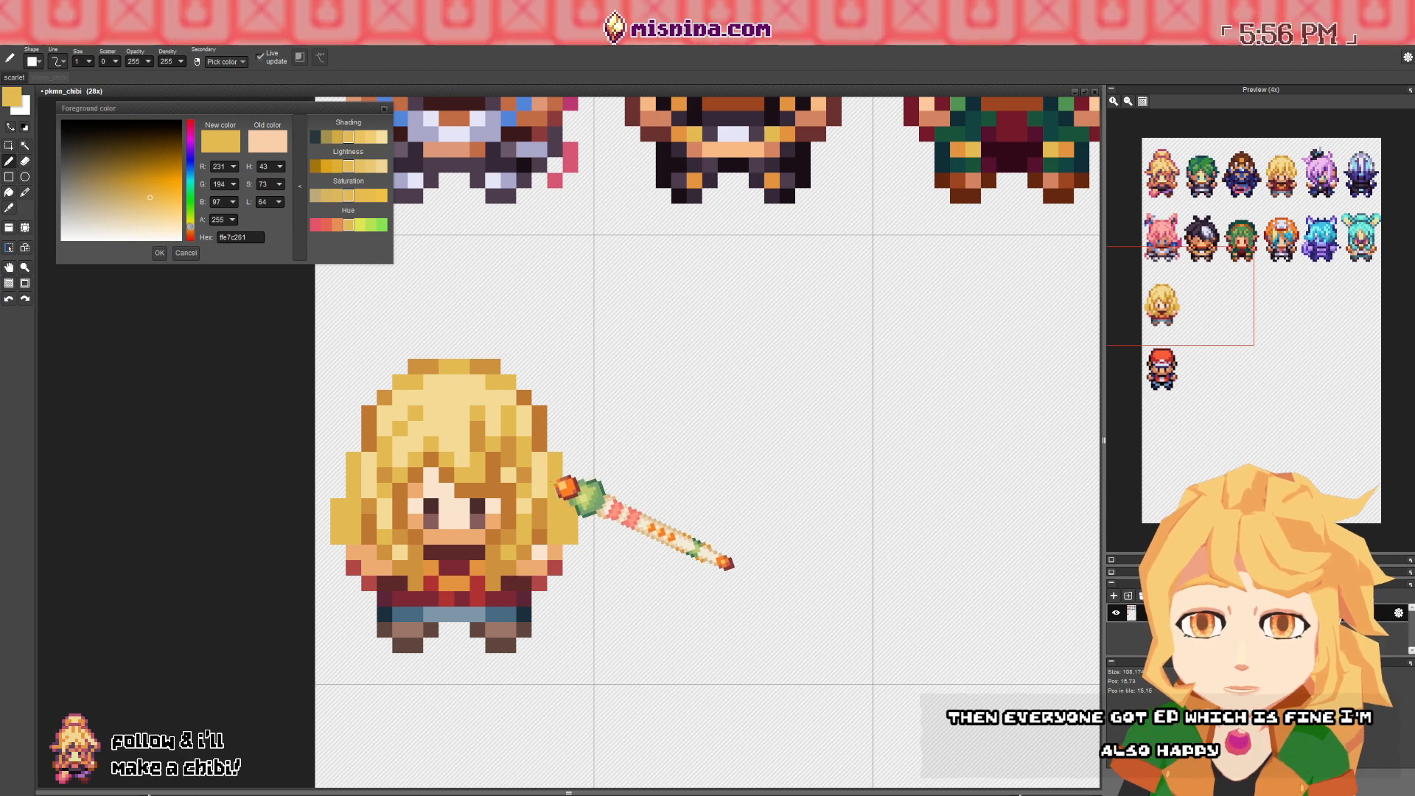
pyautogui.rightClick(538, 485)
pyautogui.click(552, 505)
pyautogui.click(553, 516)
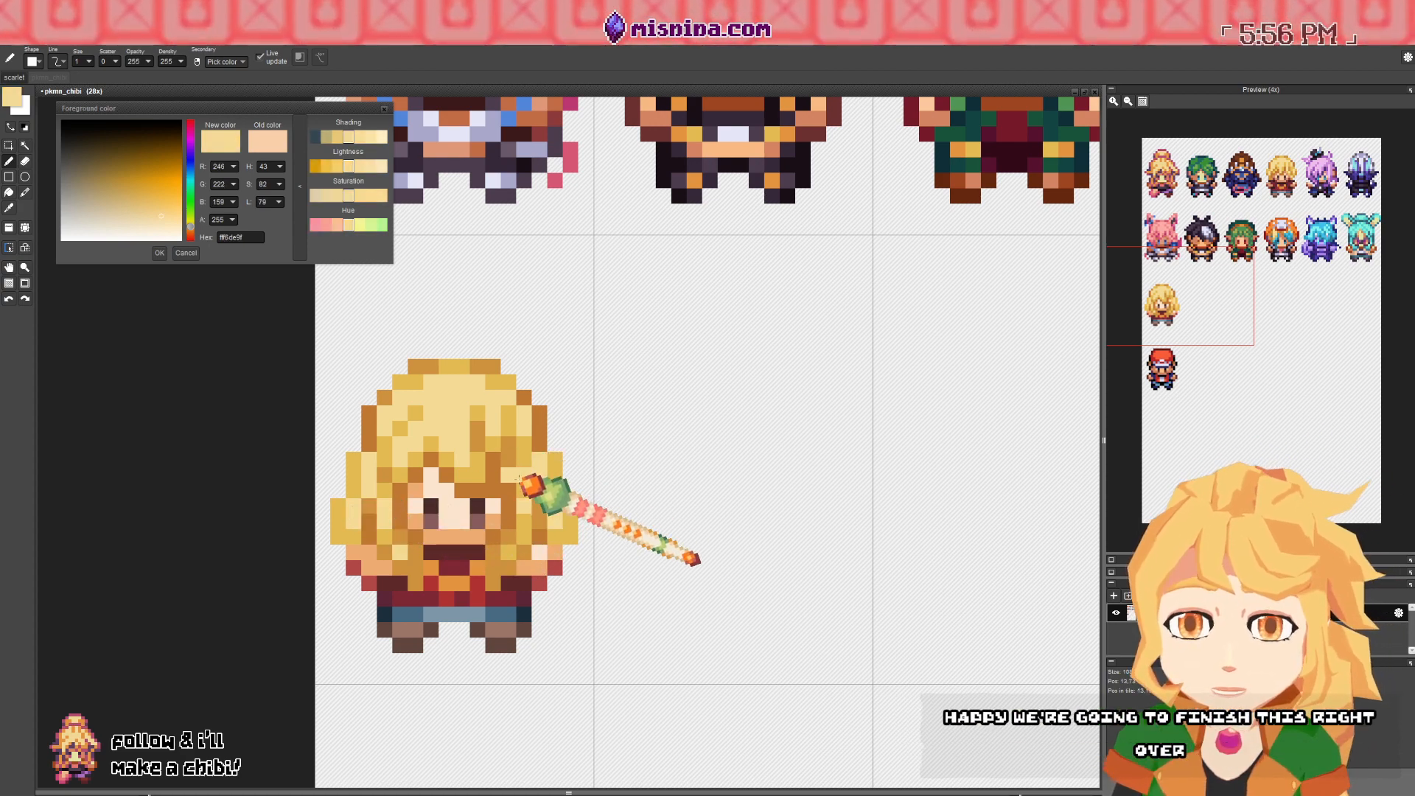
# - Shade the flared hair tips with #d29c4e and erase the outermost lower pixel on each side
pyautogui.rightClick(540, 501)
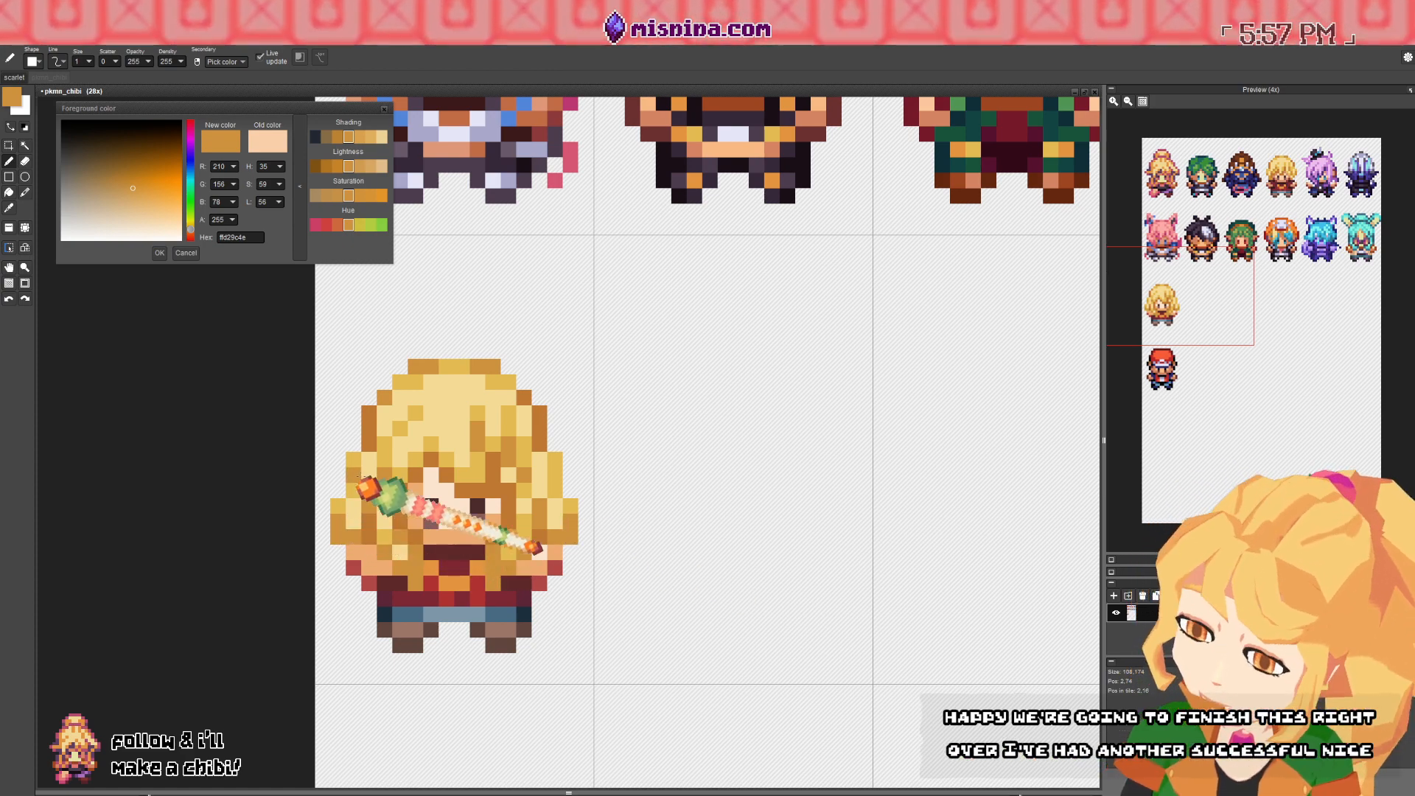
pyautogui.rightClick(358, 490)
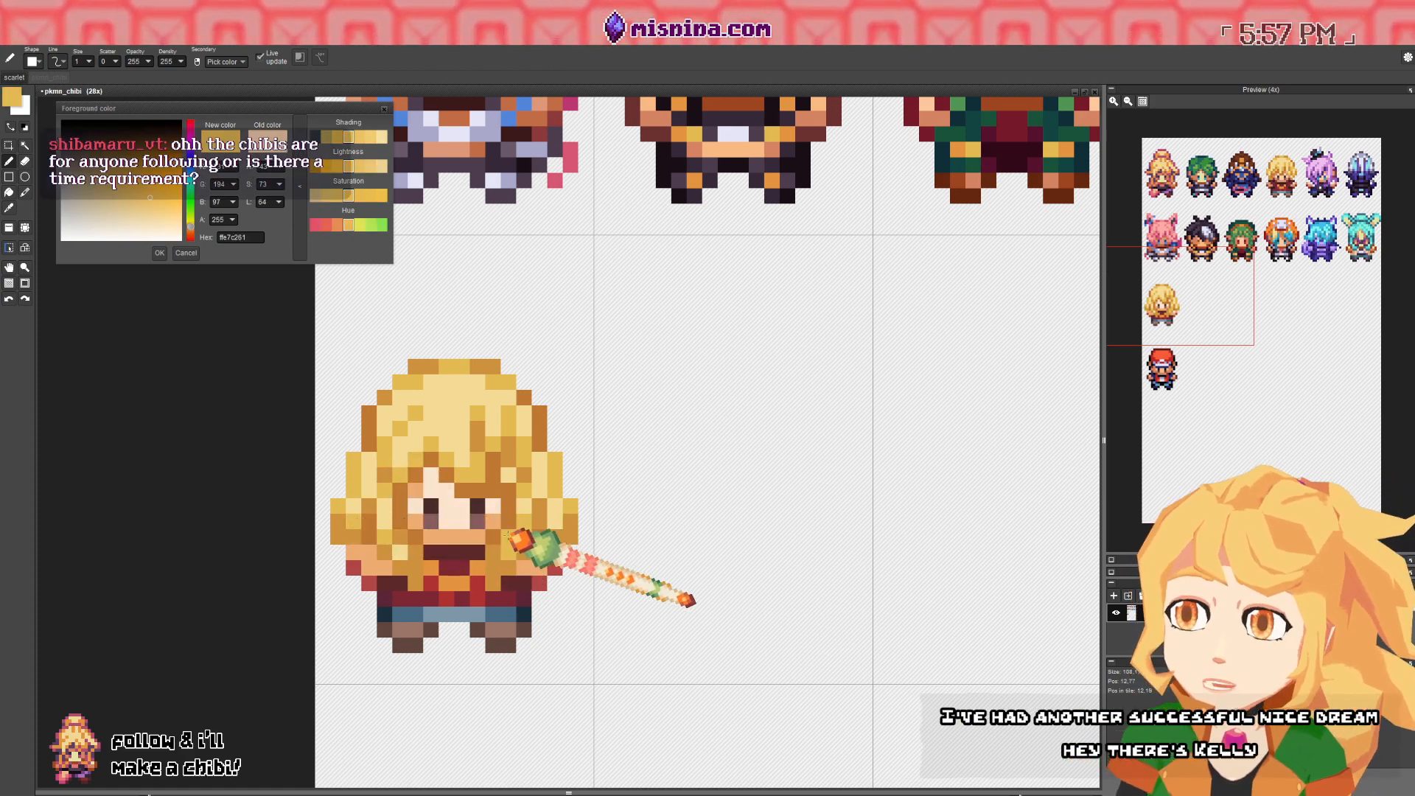
pyautogui.moveTo(538, 527); pyautogui.dragTo(568, 530)
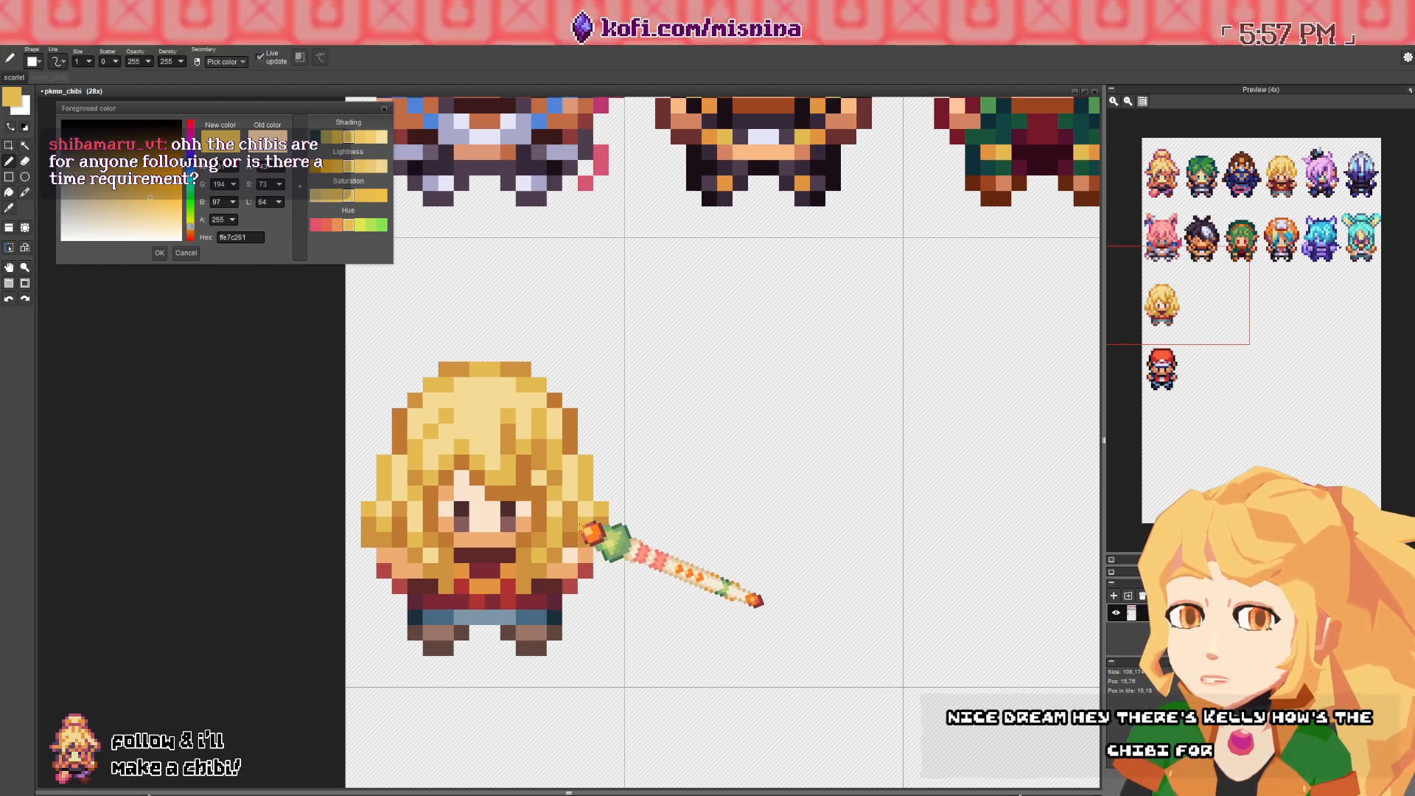
pyautogui.press('e')
pyautogui.click(602, 540)
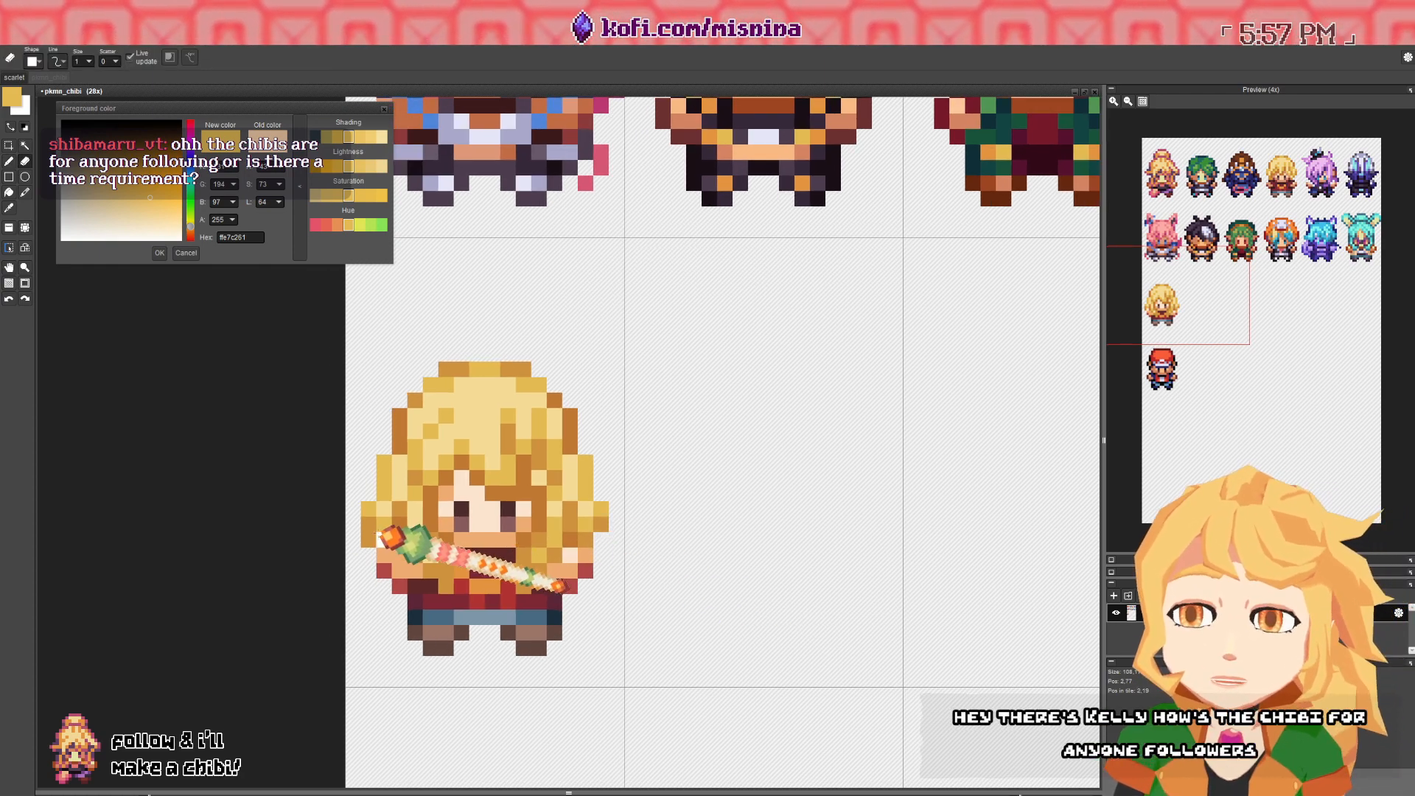
pyautogui.click(369, 538)
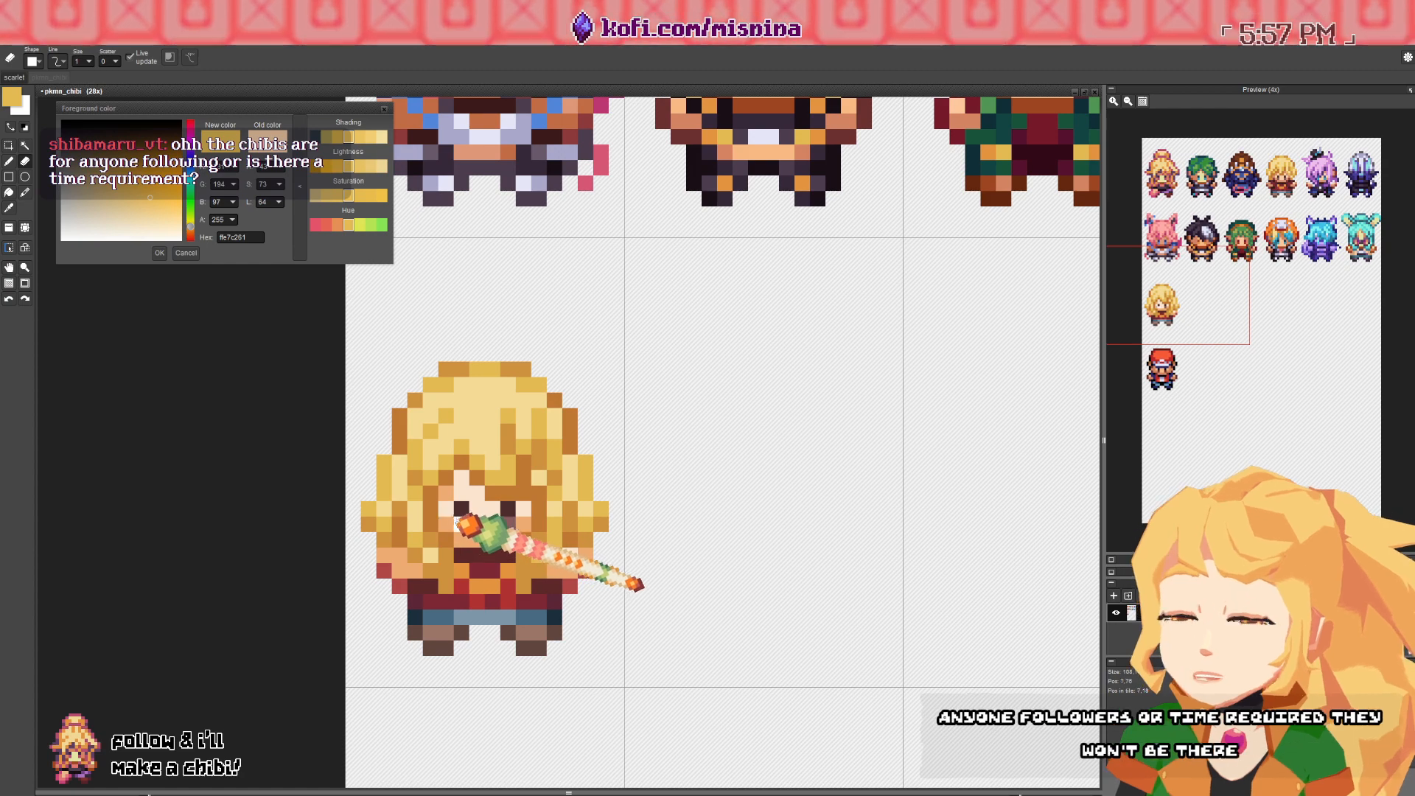
pyautogui.moveTo(468, 522); pyautogui.dragTo(457, 518)
# - Extend the #b85656 outer edge of both arms one pixel up toward the hair tips
pyautogui.press('b')
pyautogui.rightClick(558, 554)
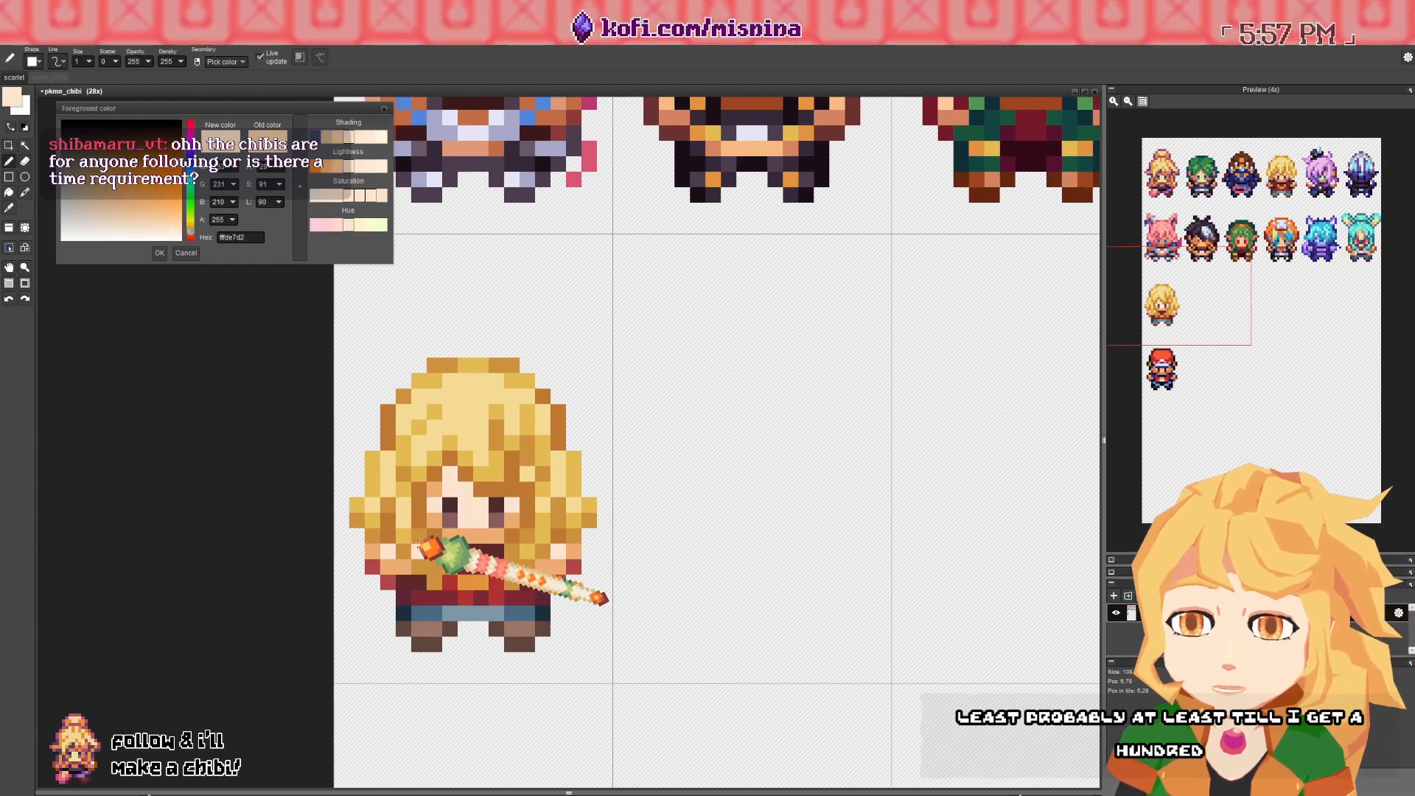
pyautogui.rightClick(374, 565)
pyautogui.click(373, 552)
pyautogui.click(575, 551)
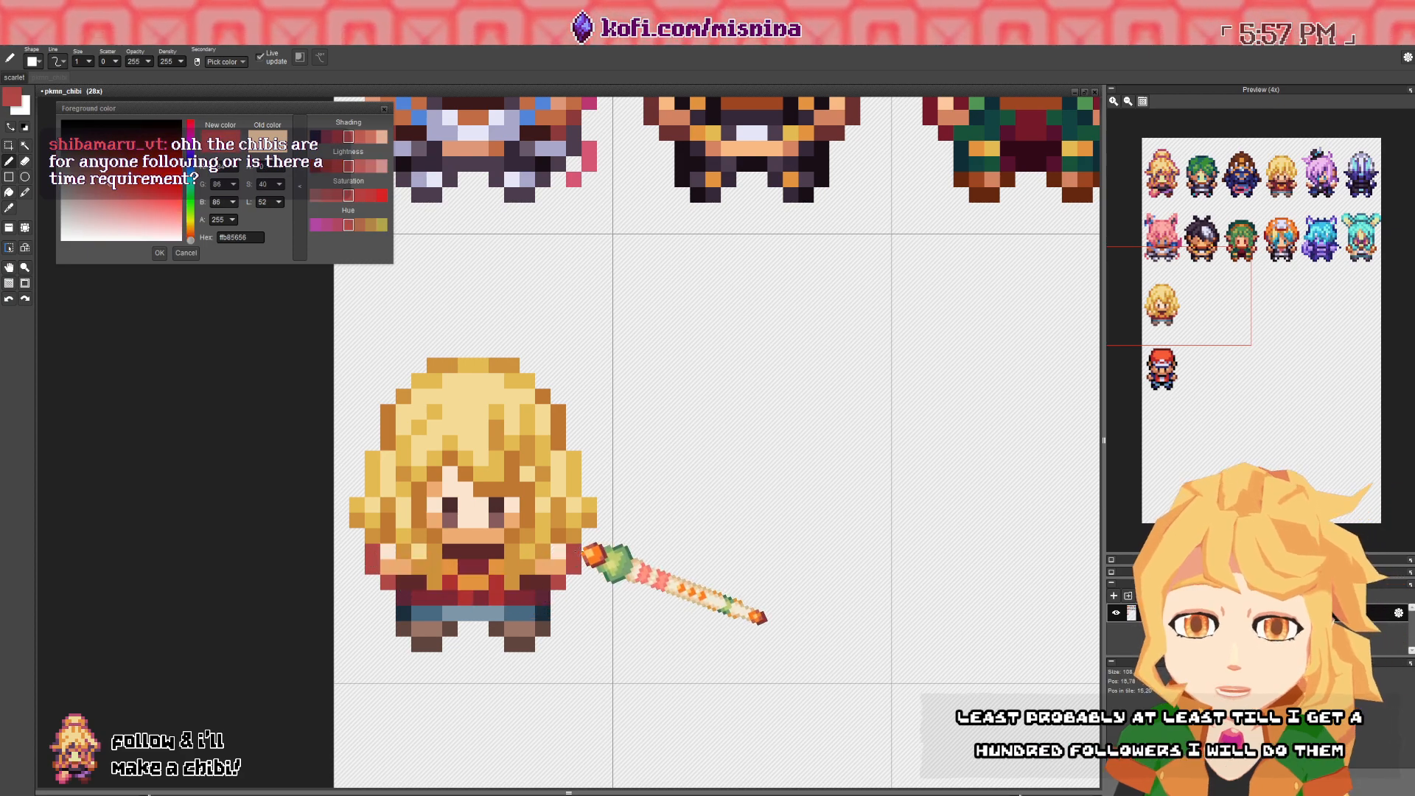
# - Copy the brown-haired, blue-robed chibi from the first row into the empty cell beside the blonde chibi
pyautogui.press('space')
pyautogui.moveTo(545, 558); pyautogui.dragTo(554, 554)
pyautogui.press('space')
pyautogui.moveTo(448, 566); pyautogui.dragTo(479, 557)
pyautogui.press('space')
pyautogui.moveTo(482, 489); pyautogui.dragTo(485, 486)
pyautogui.scroll(-3, 525, 501)
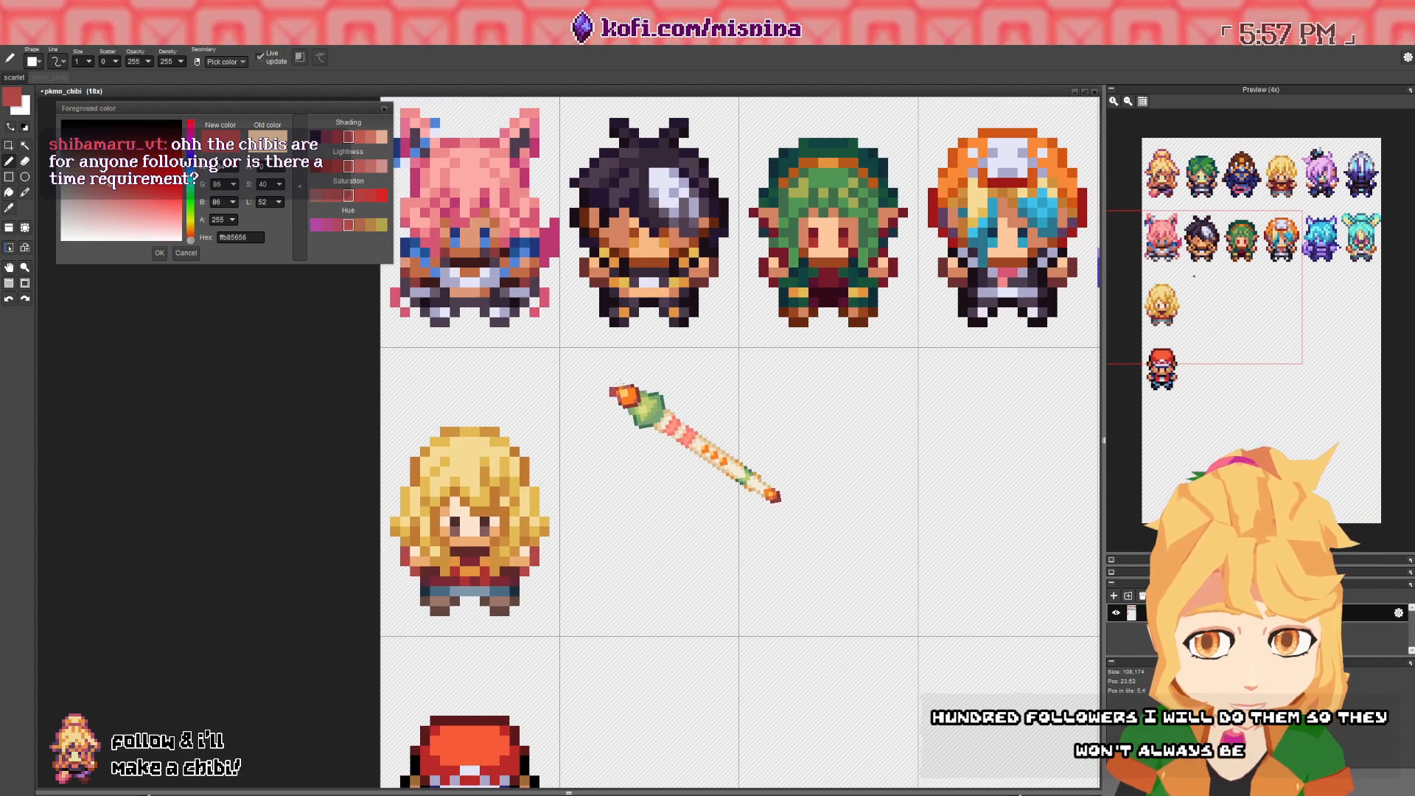
pyautogui.scroll(-2, 497, 447)
pyautogui.press('space')
pyautogui.moveTo(546, 414); pyautogui.dragTo(532, 421)
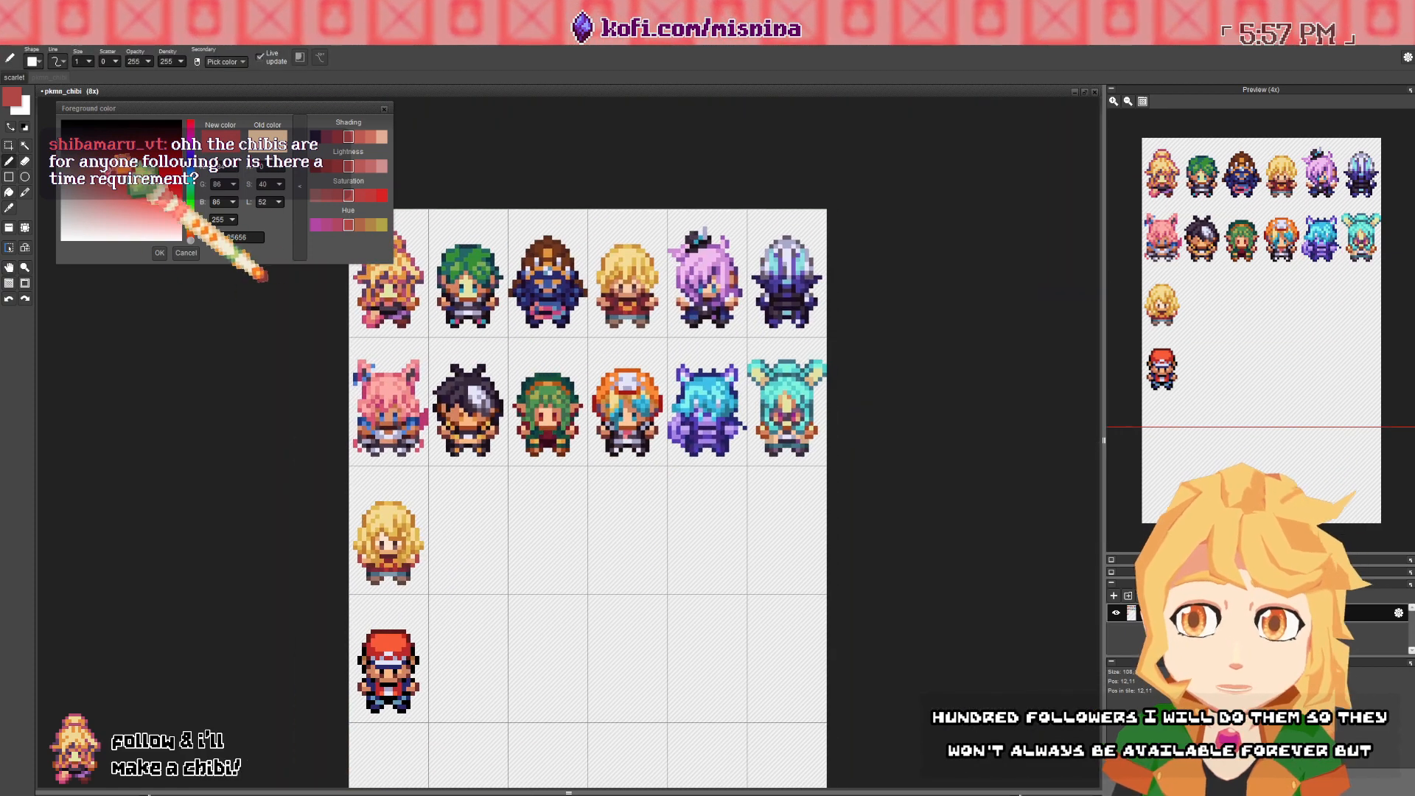
pyautogui.click(9, 228)
pyautogui.rightClick(558, 303)
pyautogui.click(469, 547)
# - Fill the blonde chibi's darker hair tones with the copied chibi's dark brown and its lighter brown #7e482c
pyautogui.press('space')
pyautogui.press('g')
pyautogui.moveTo(422, 553); pyautogui.dragTo(513, 537)
pyautogui.scroll(6, 475, 540)
pyautogui.press('space')
pyautogui.rightClick(713, 357)
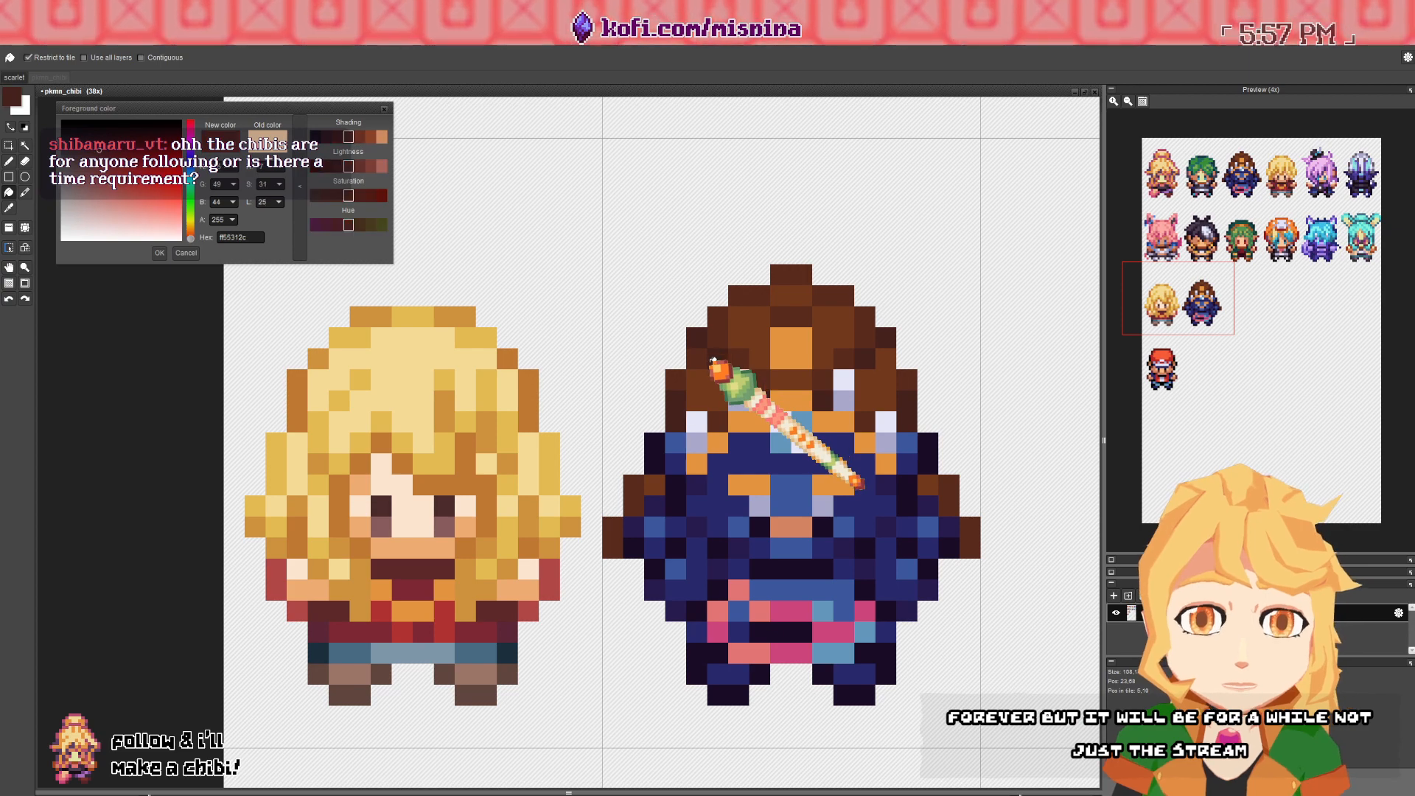
pyautogui.click(499, 469)
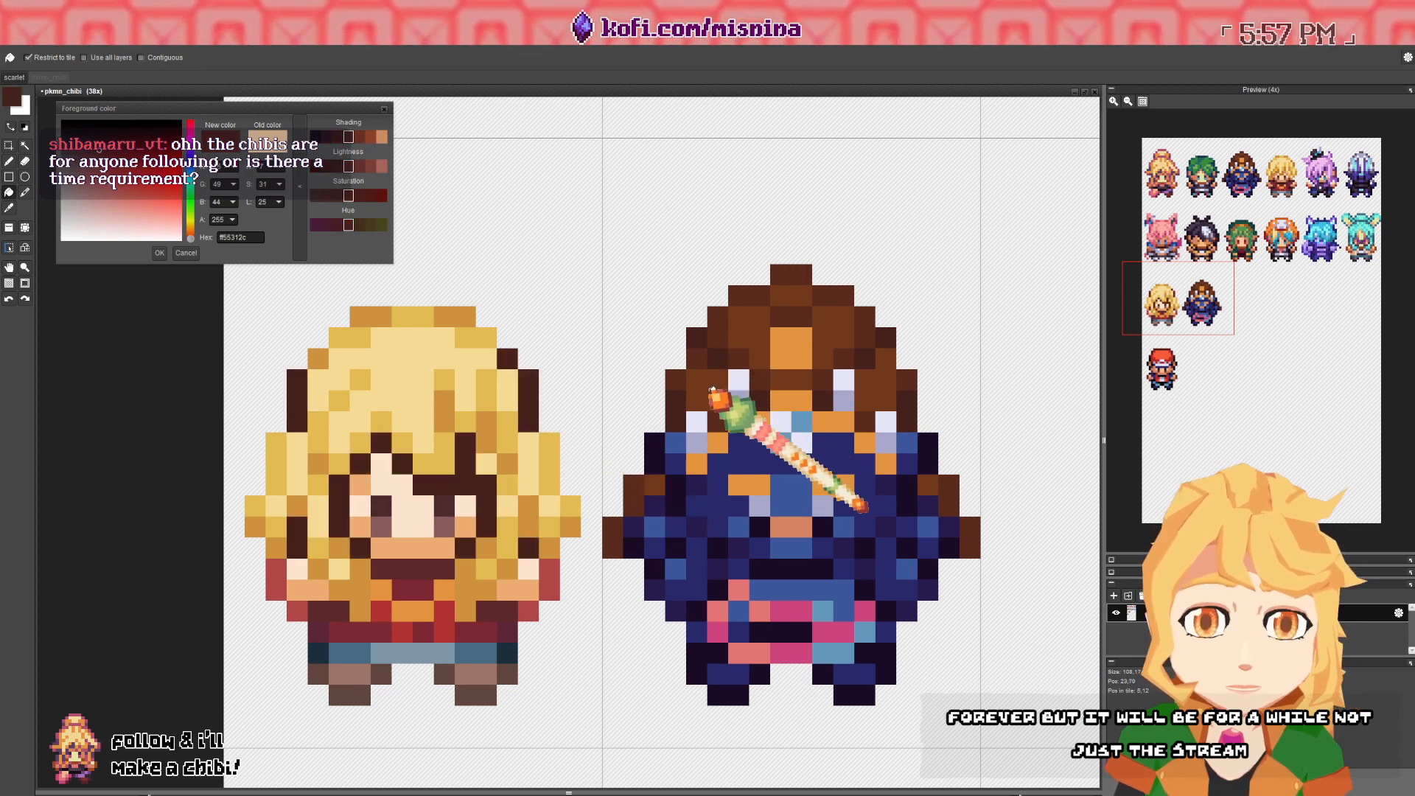
pyautogui.rightClick(737, 363)
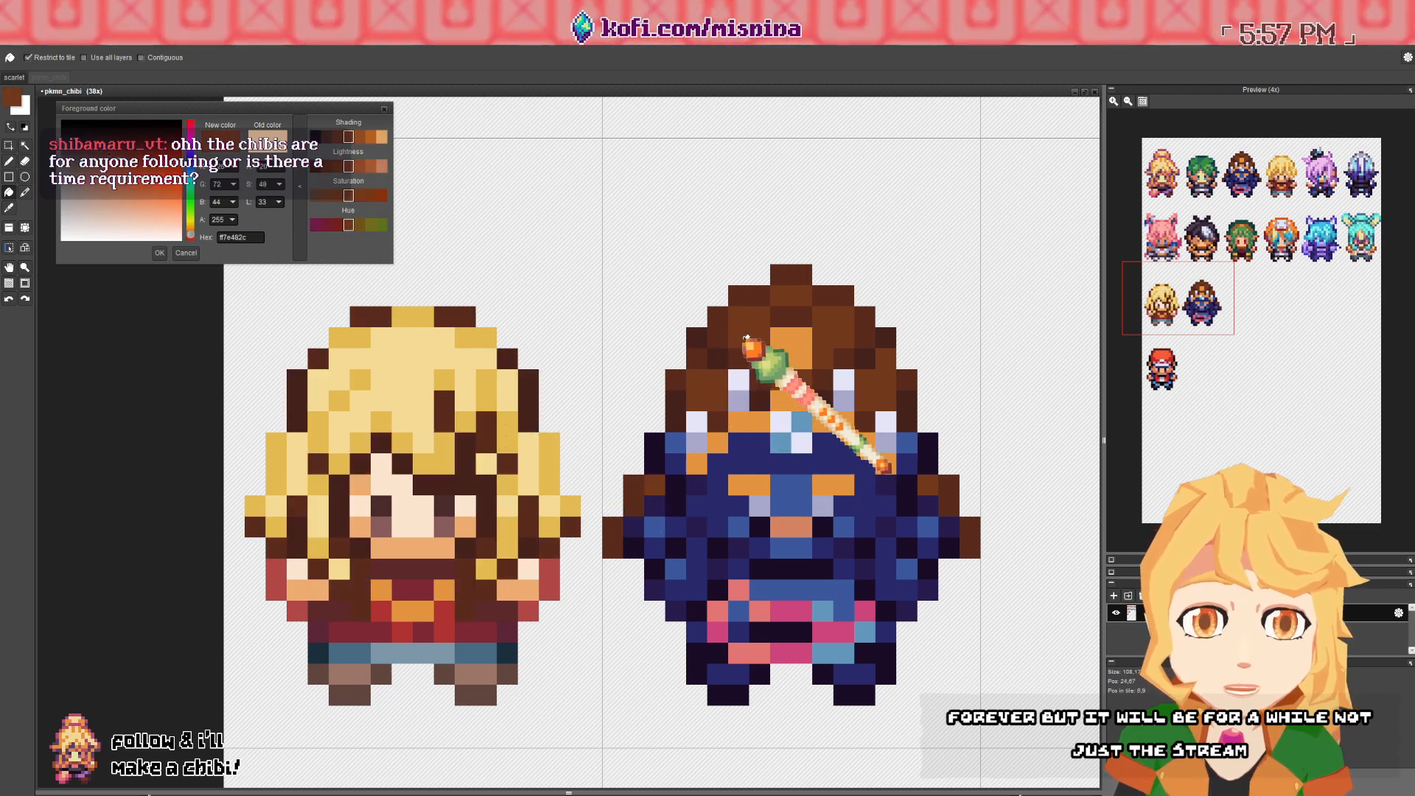
pyautogui.click(497, 398)
pyautogui.click(497, 398)
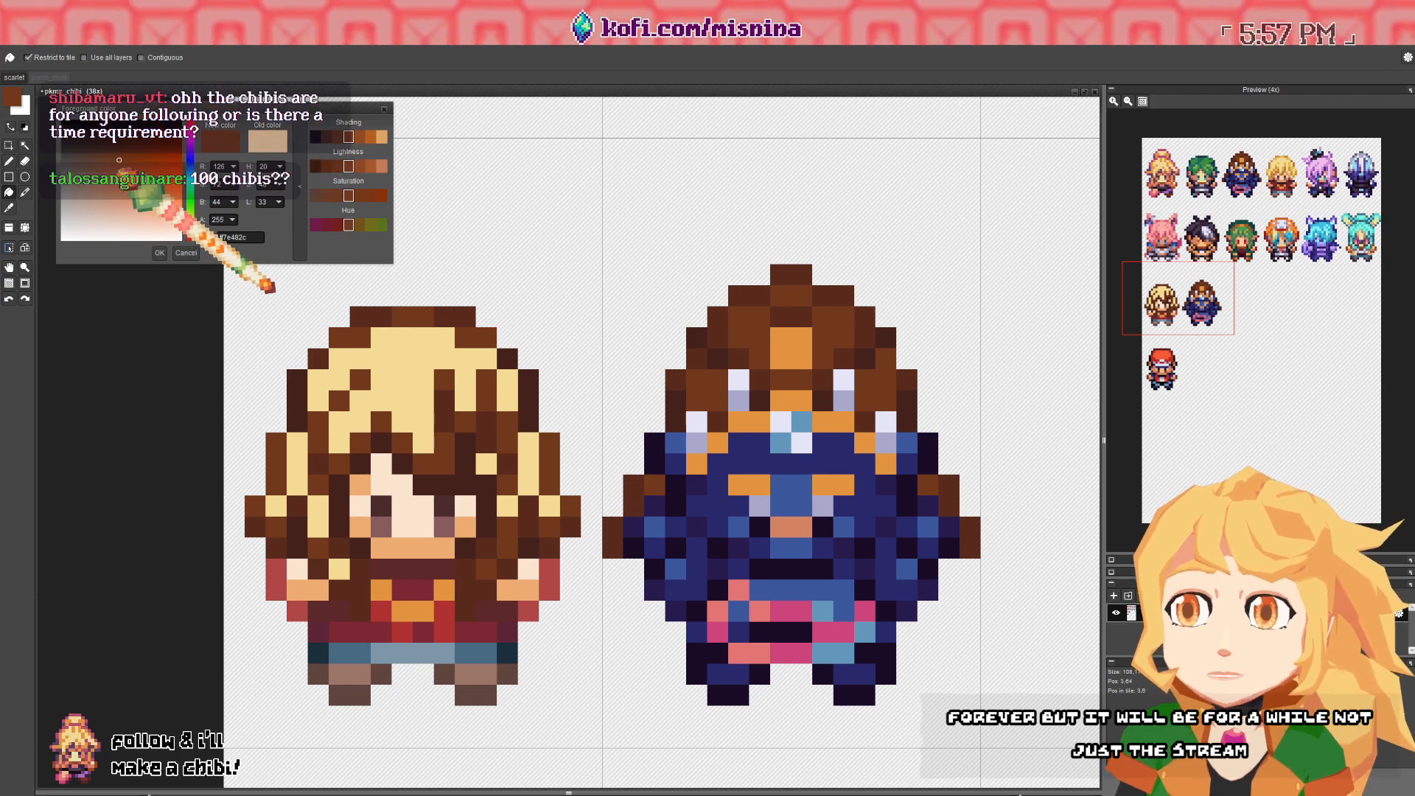
# - Try several lighter browns on the remaining pale blonde hair and settle on the muted brown #ab6d4c
pyautogui.click(126, 173)
pyautogui.click(123, 171)
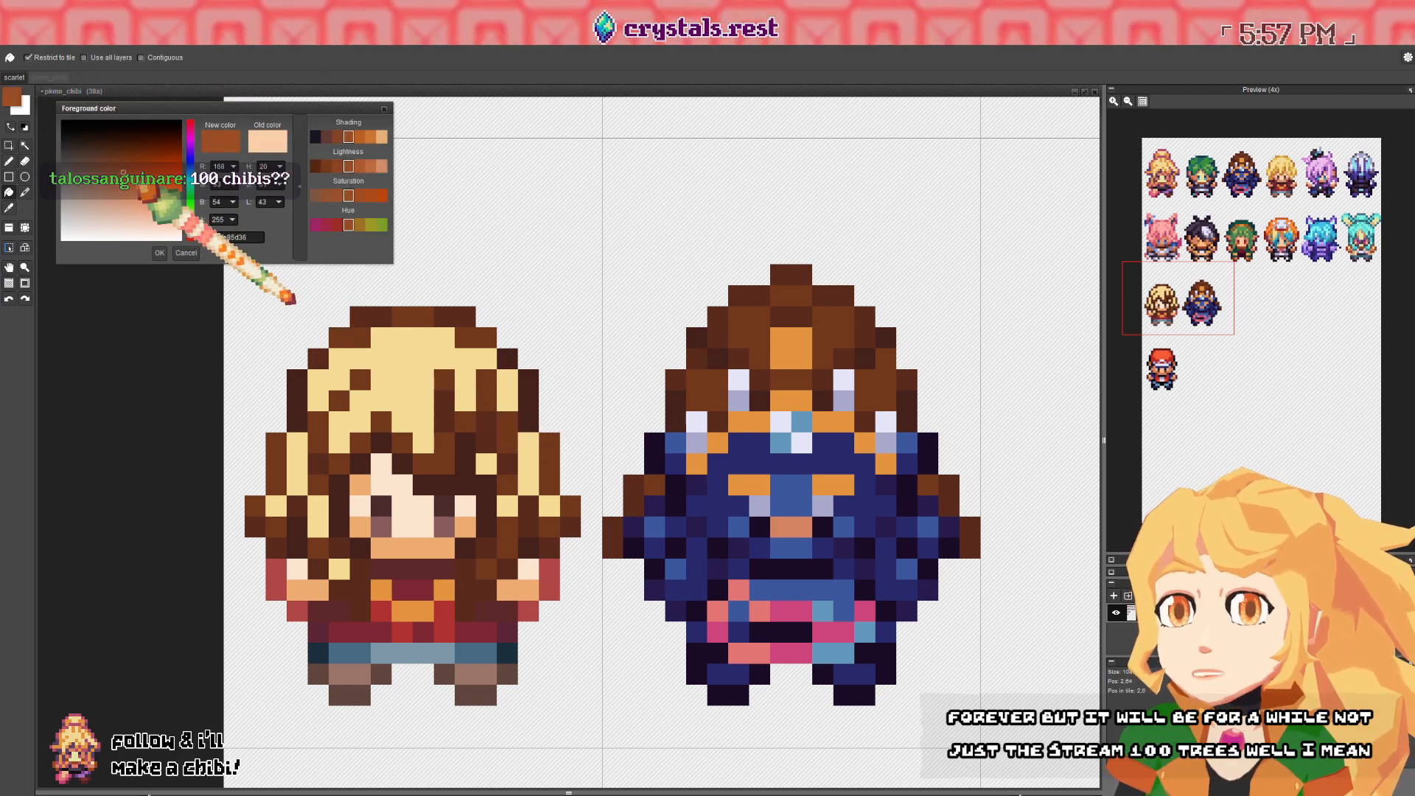
pyautogui.click(126, 183)
pyautogui.click(420, 343)
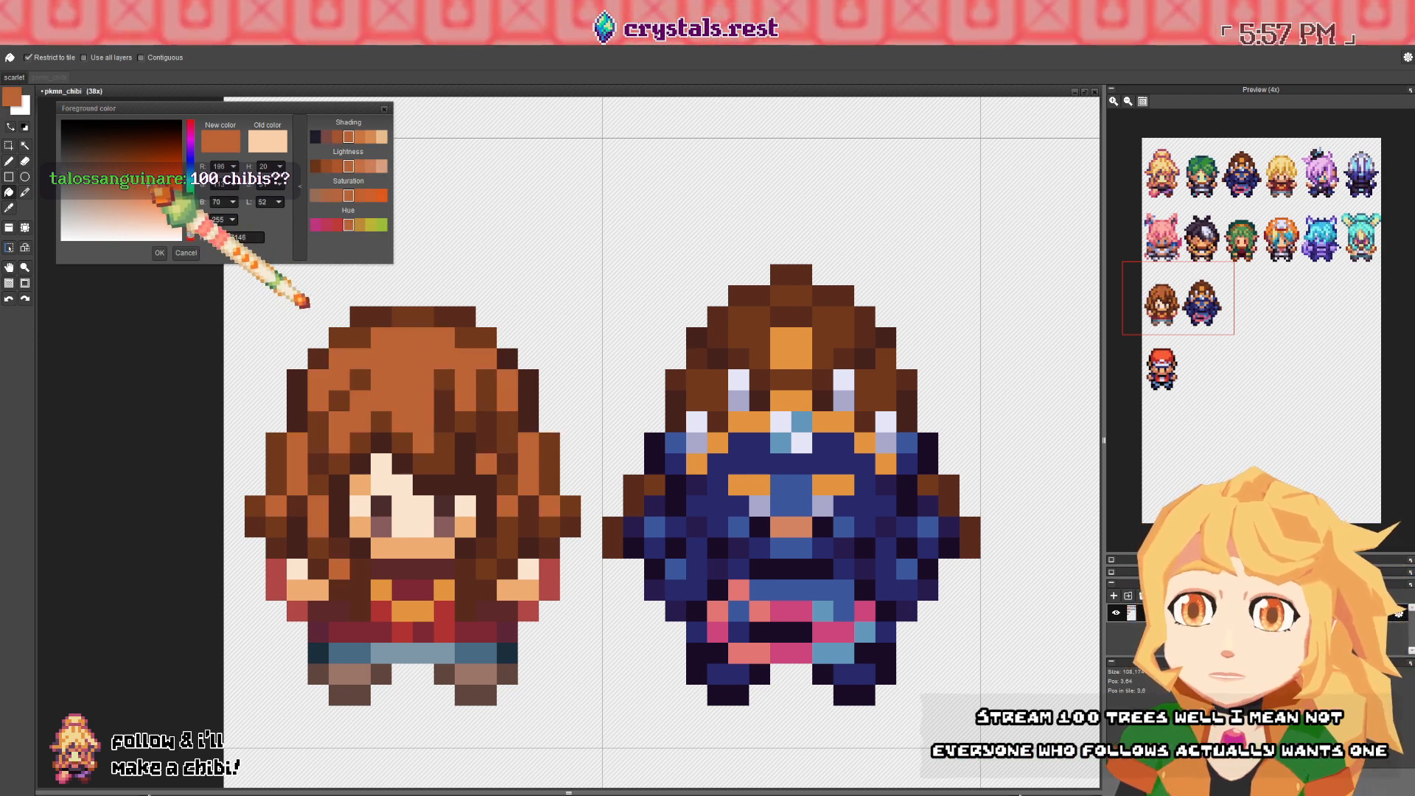
pyautogui.click(127, 175)
pyautogui.click(404, 333)
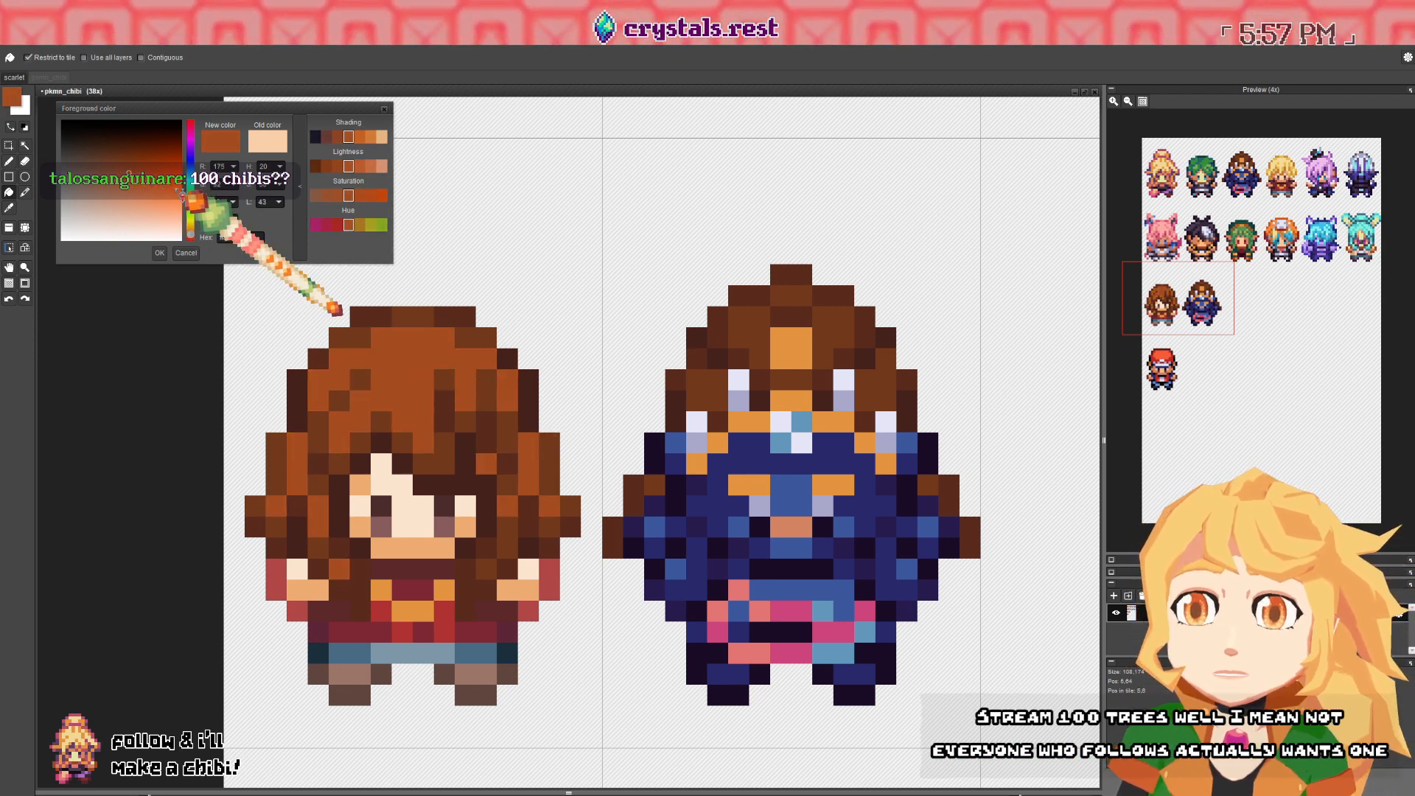
pyautogui.click(112, 181)
pyautogui.press('b')
# - Touch up a strand near the crown of the brown hair with #7e482c
pyautogui.scroll(-3, 417, 367)
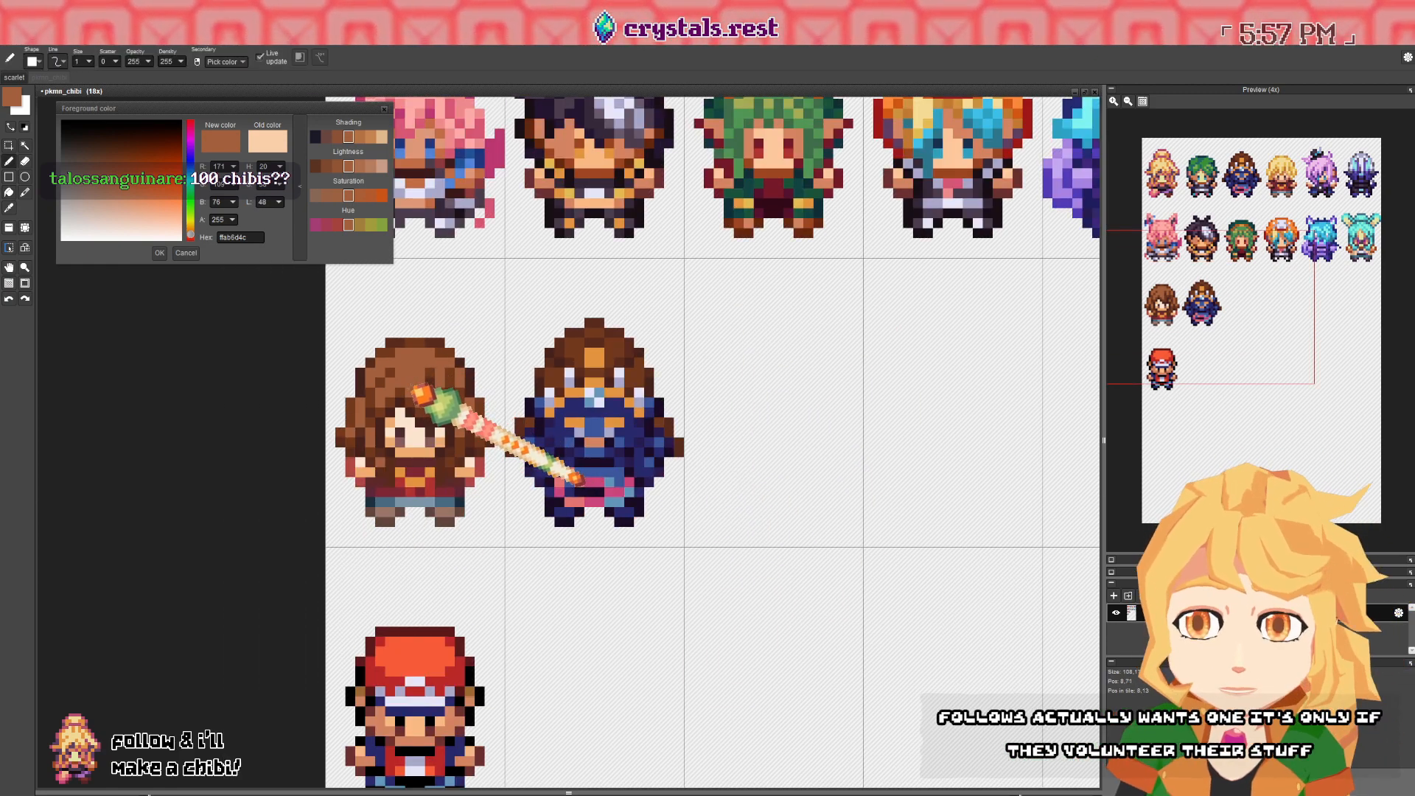
pyautogui.rightClick(409, 402)
pyautogui.click(414, 384)
# - Recolour the lightest tone of the long brown hair to the warmer #b56d46
pyautogui.scroll(-3, 417, 385)
pyautogui.scroll(-1, 464, 399)
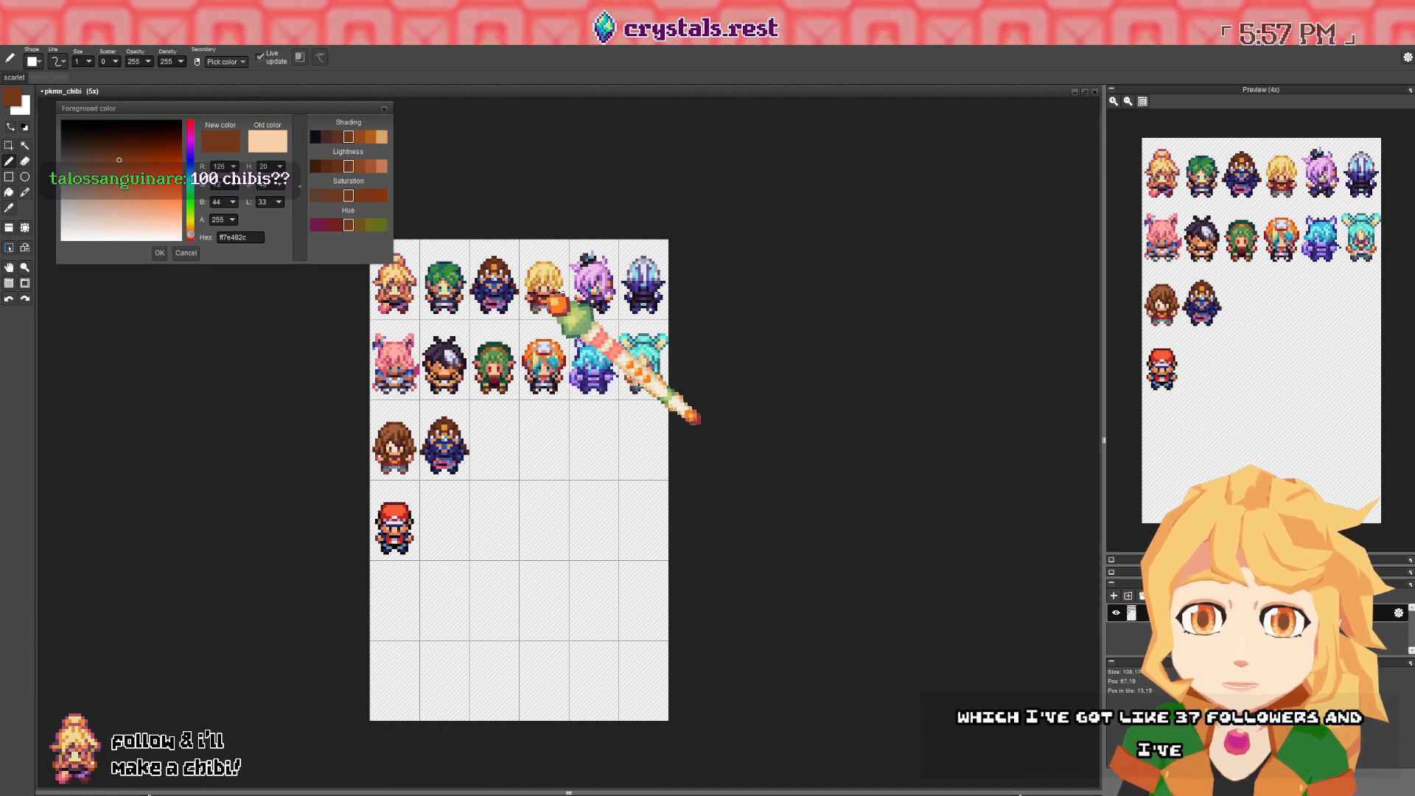
pyautogui.moveTo(464, 390); pyautogui.dragTo(482, 413)
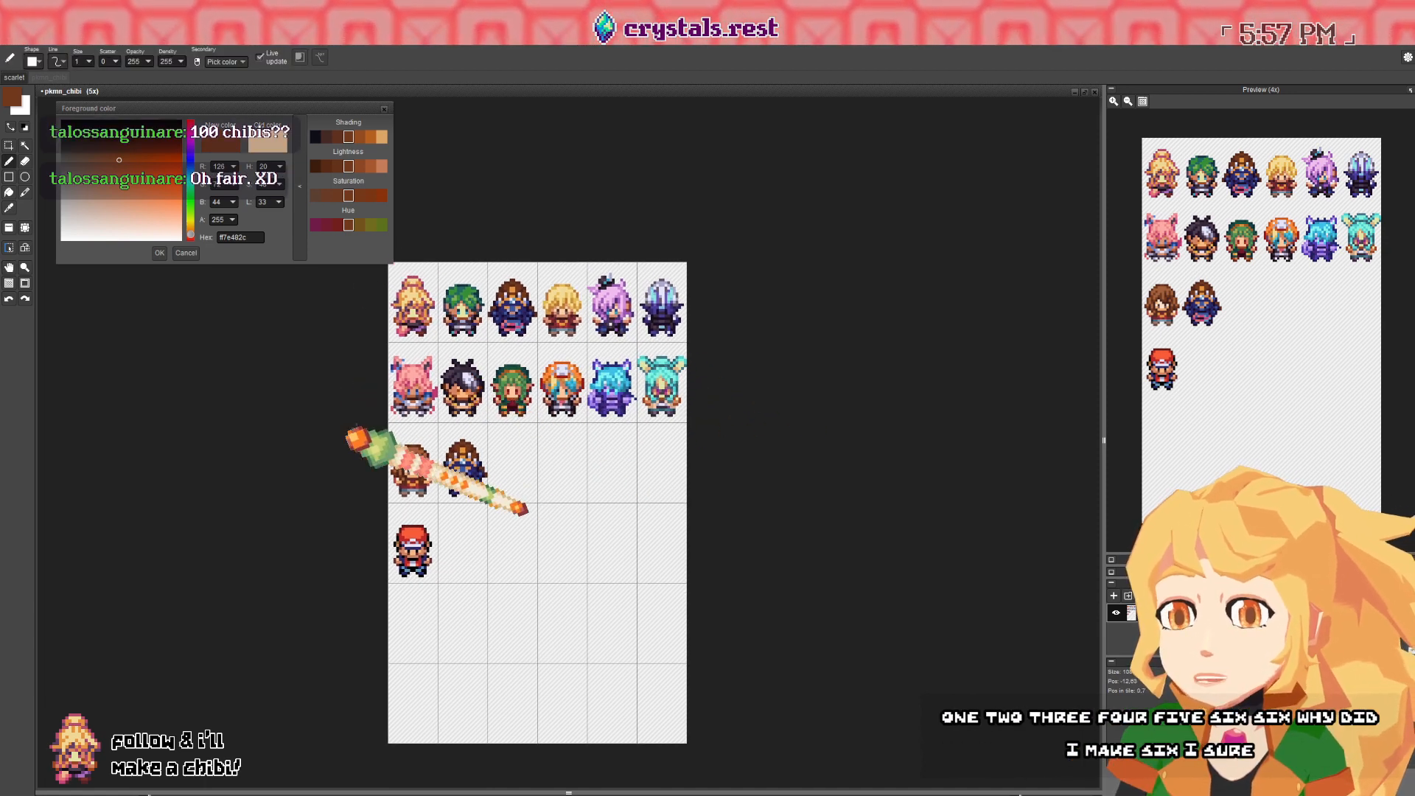
pyautogui.scroll(1, 479, 483)
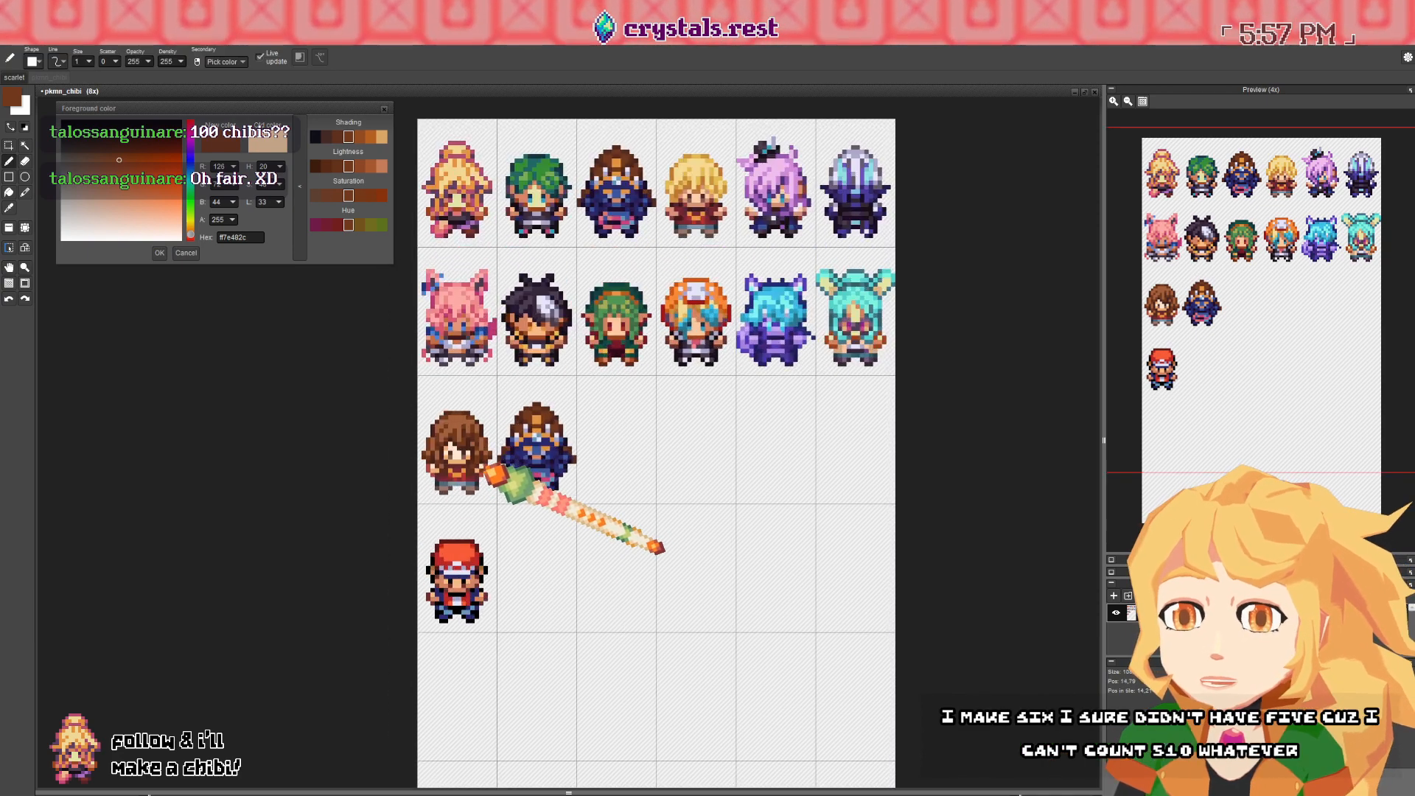
pyautogui.scroll(3, 488, 473)
pyautogui.rightClick(469, 412)
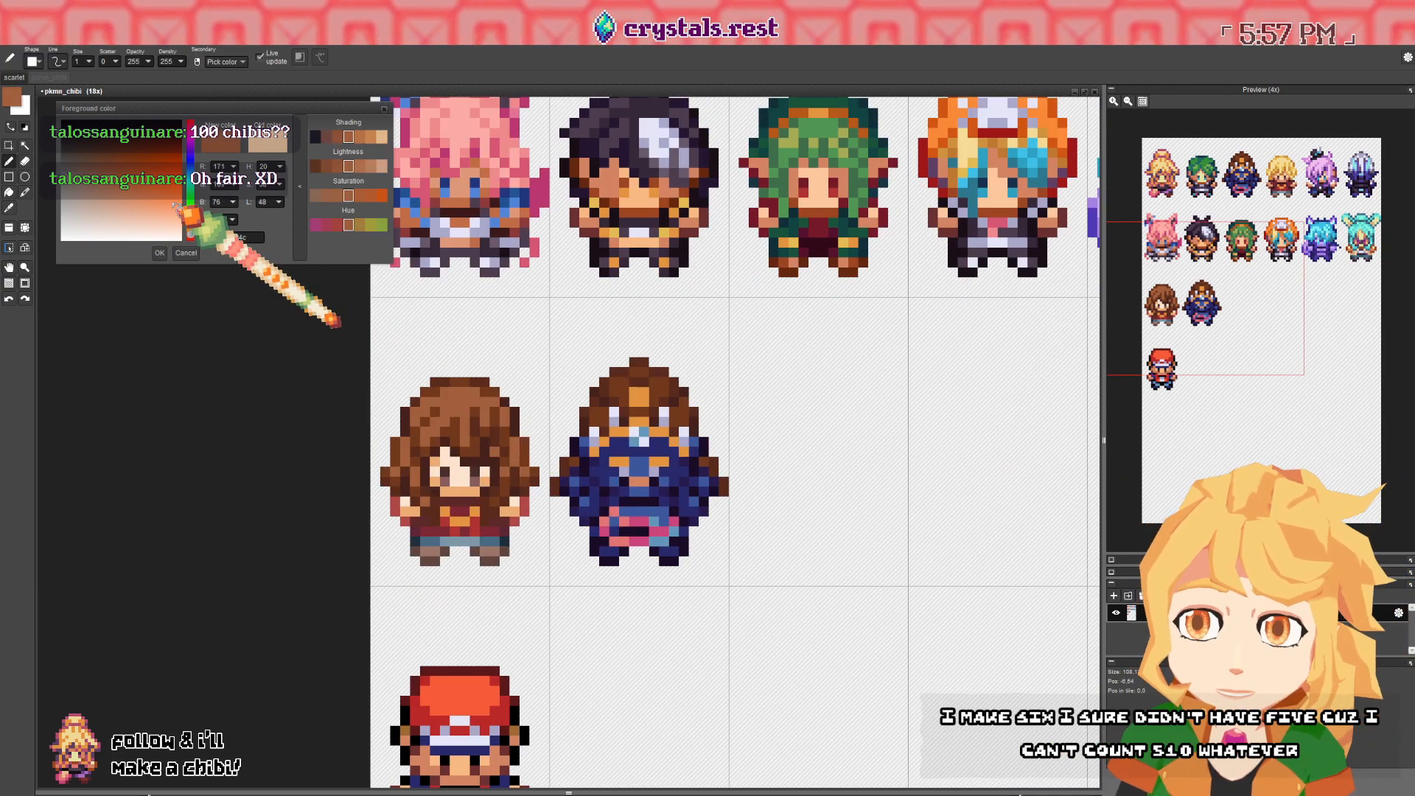
pyautogui.click(114, 180)
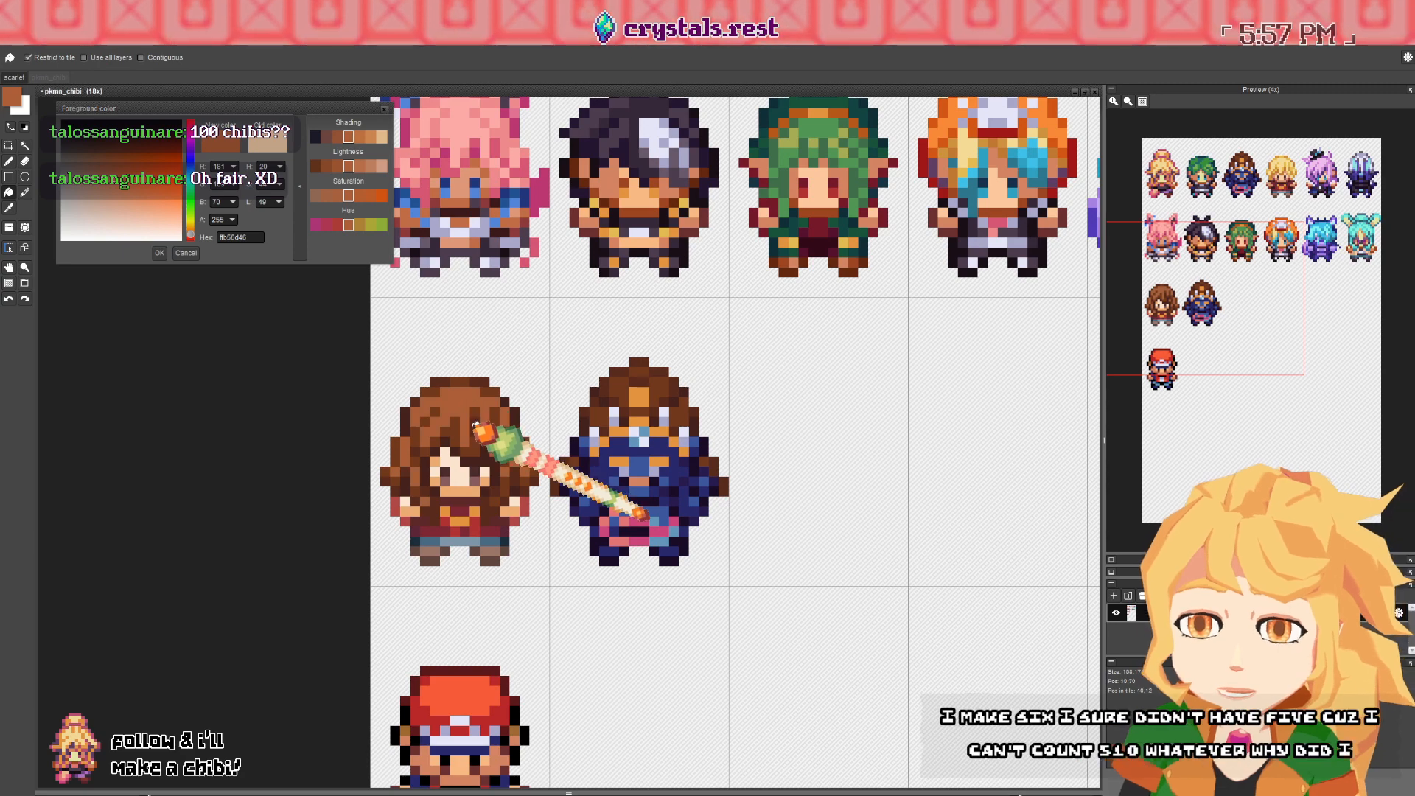
pyautogui.moveTo(515, 480); pyautogui.dragTo(536, 478)
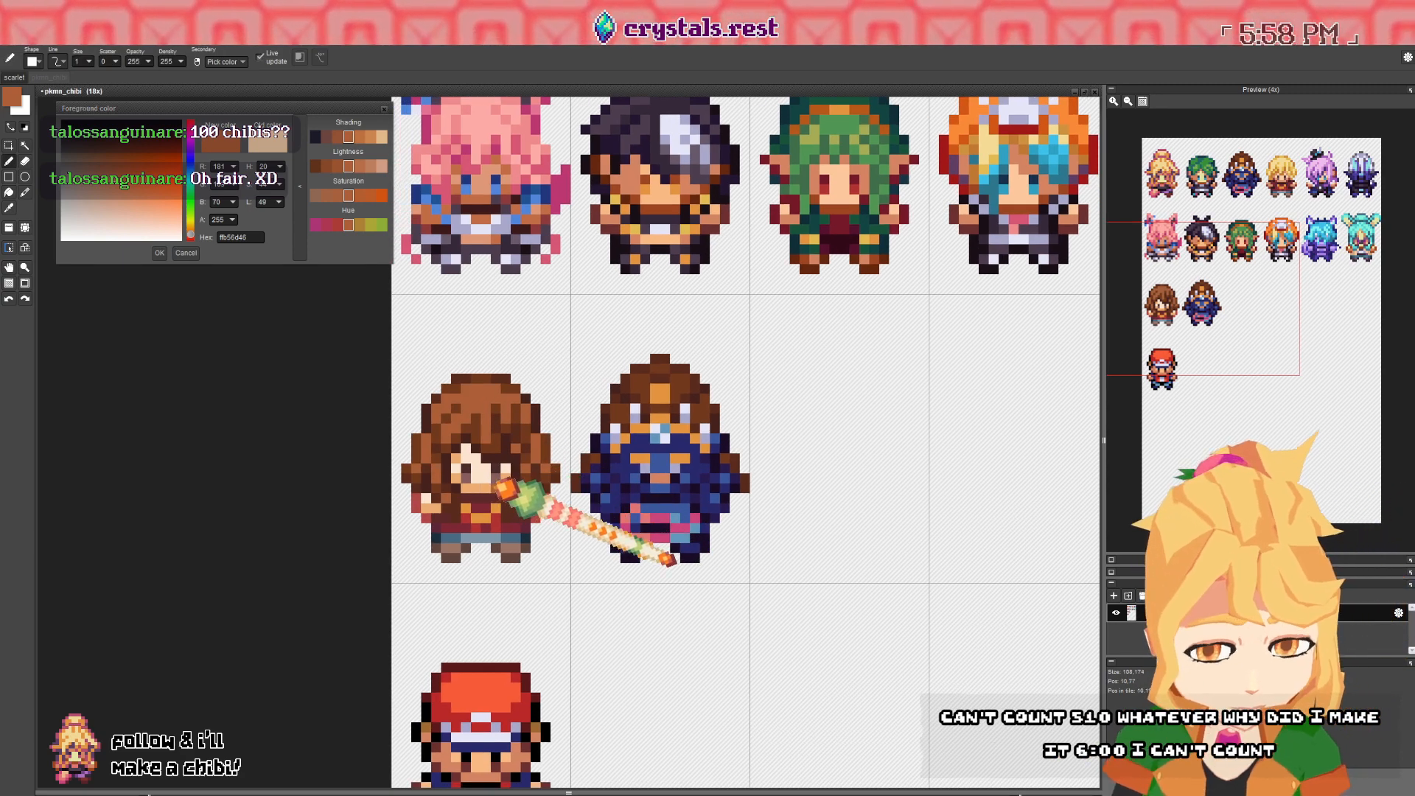
pyautogui.scroll(2, 507, 487)
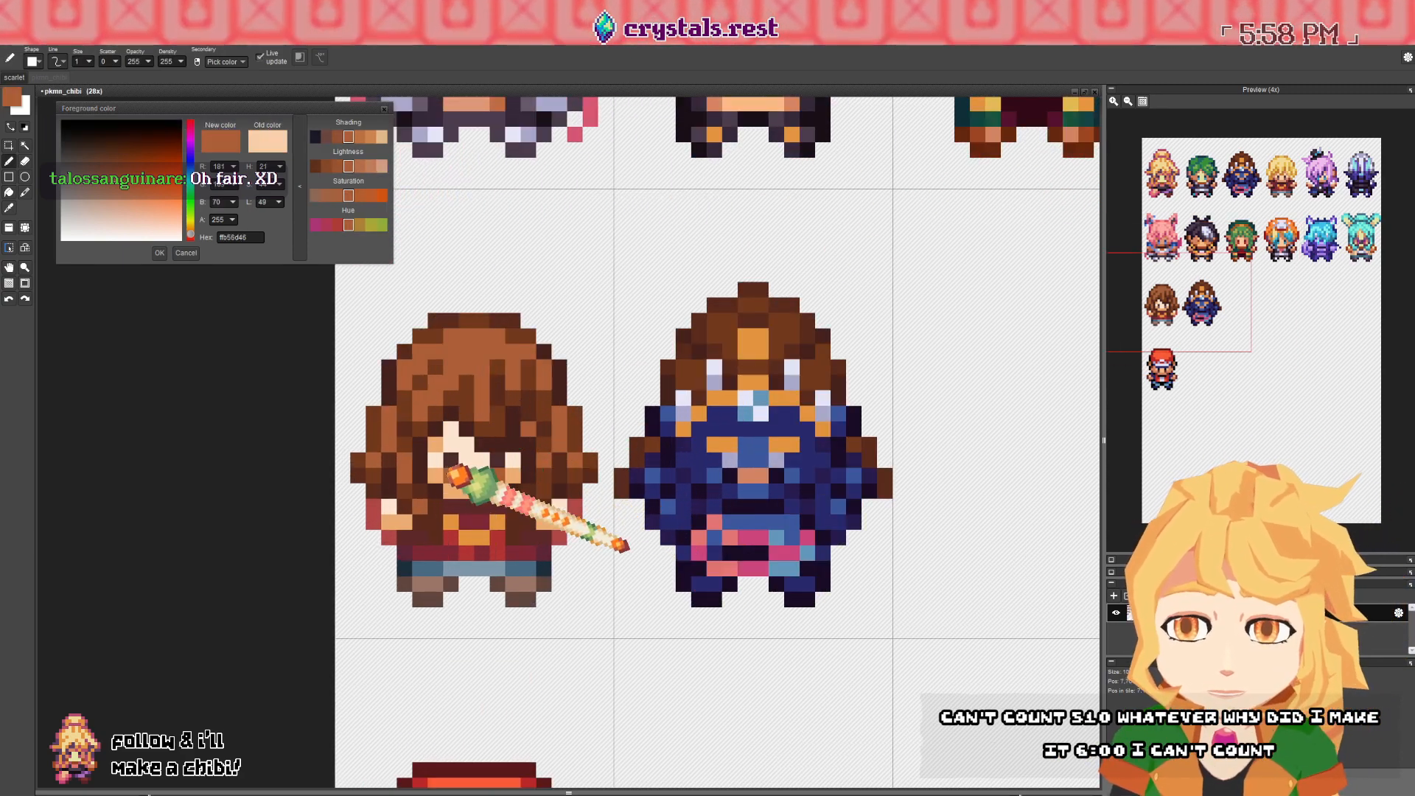
# - Touch up the brown pixels around the long-haired chibi's face with #7e482c
pyautogui.click(492, 431)
pyautogui.scroll(-2, 512, 465)
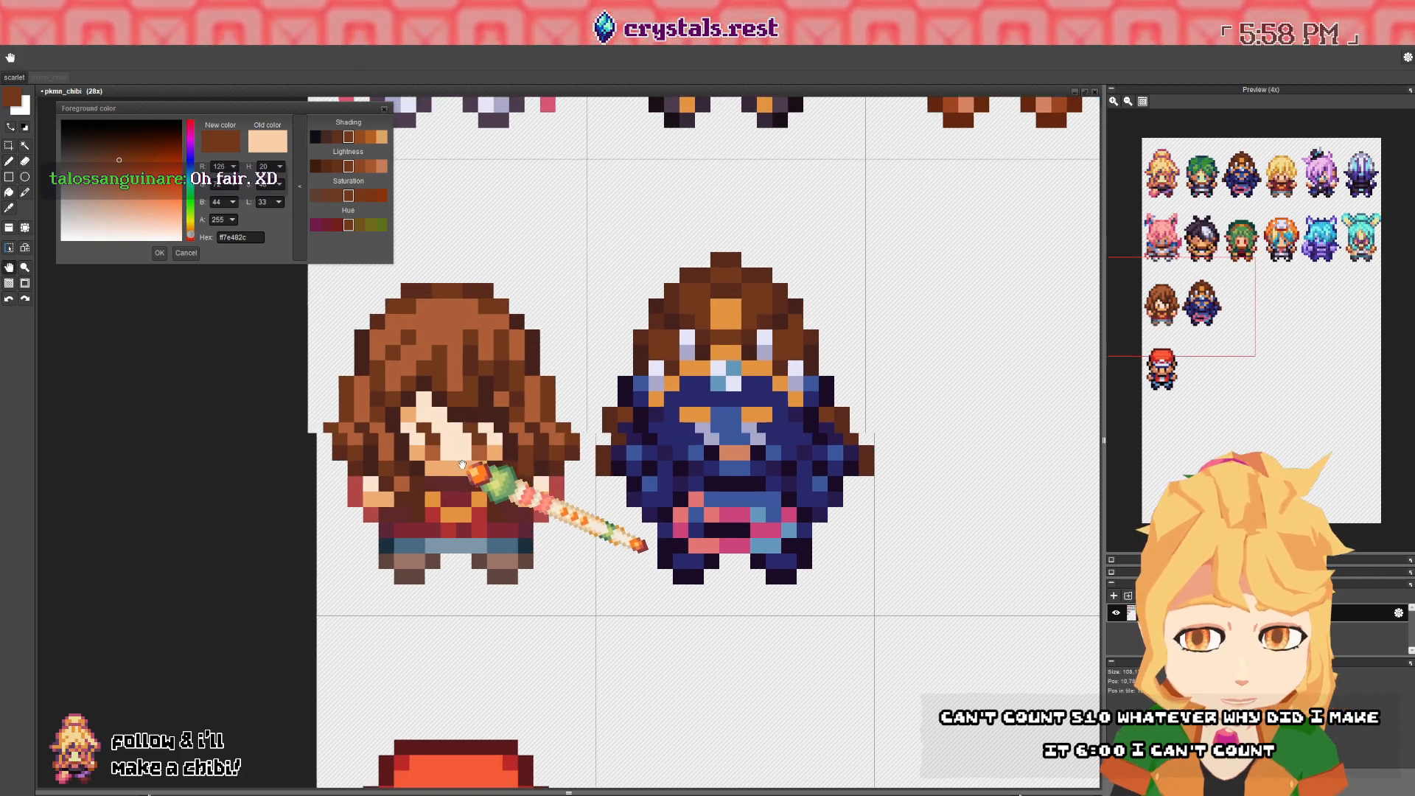
pyautogui.scroll(2, 486, 488)
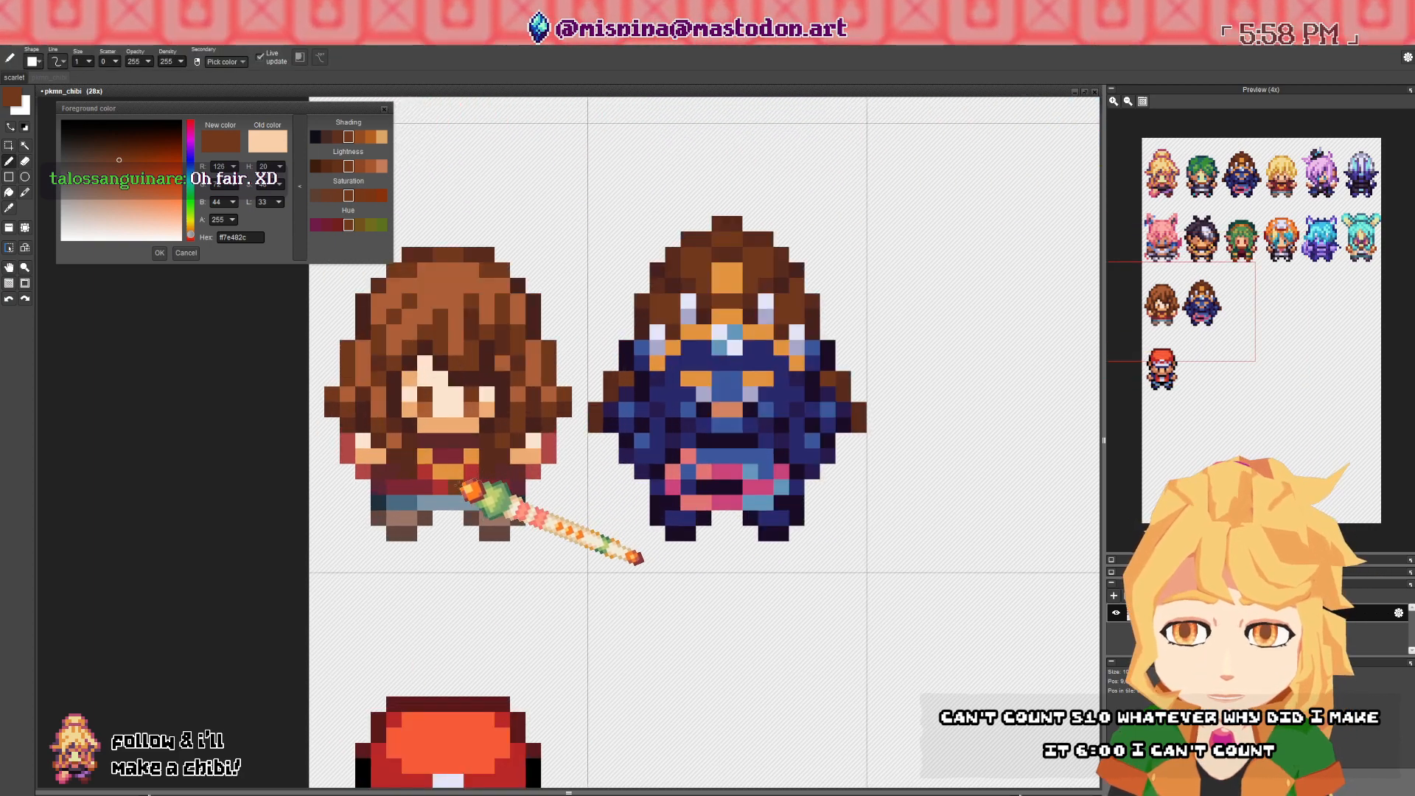
# - Recolour the yellow part of the chibi's shirt front with dark red #883742 and paint a bare midriff band in skin tones
pyautogui.click(466, 489)
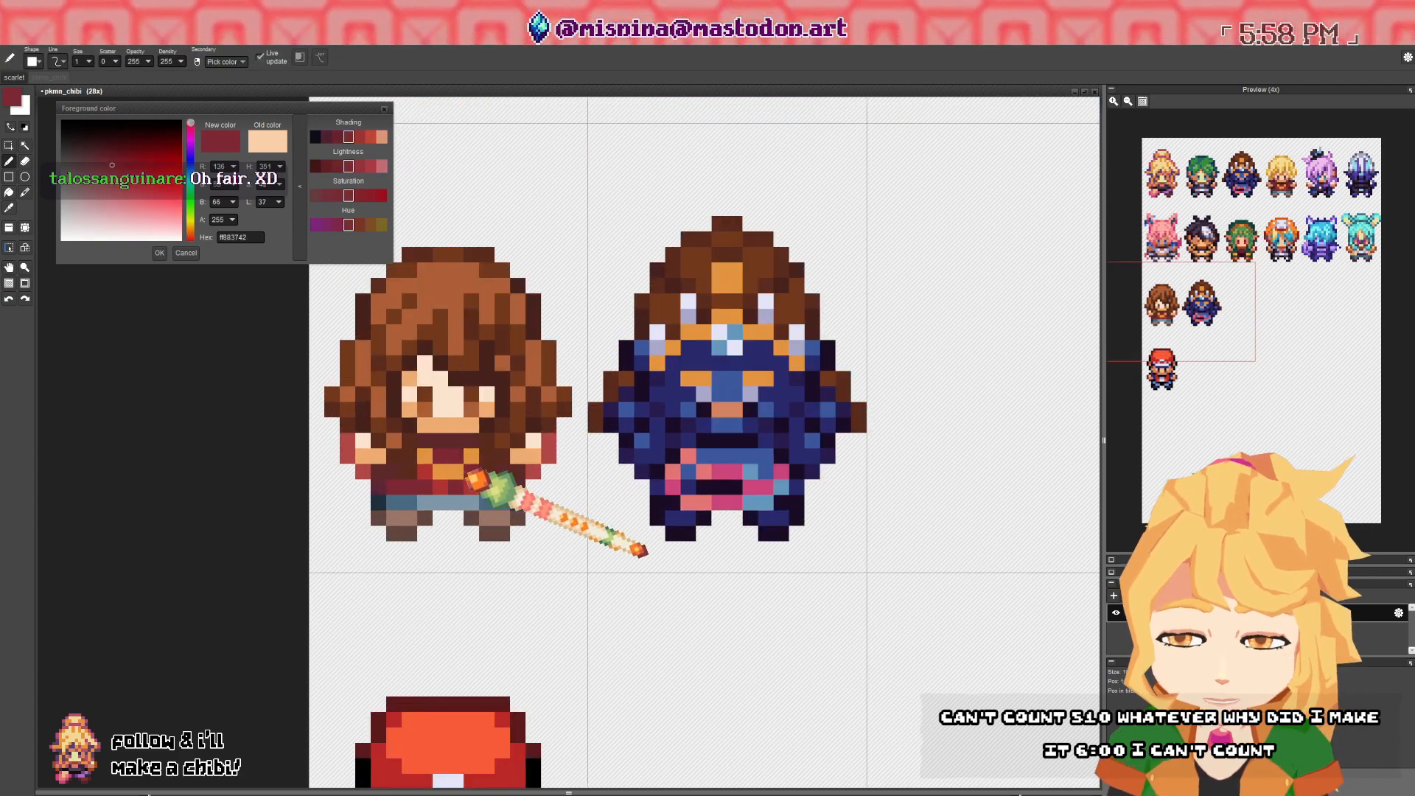
pyautogui.scroll(1, 457, 443)
pyautogui.click(447, 410)
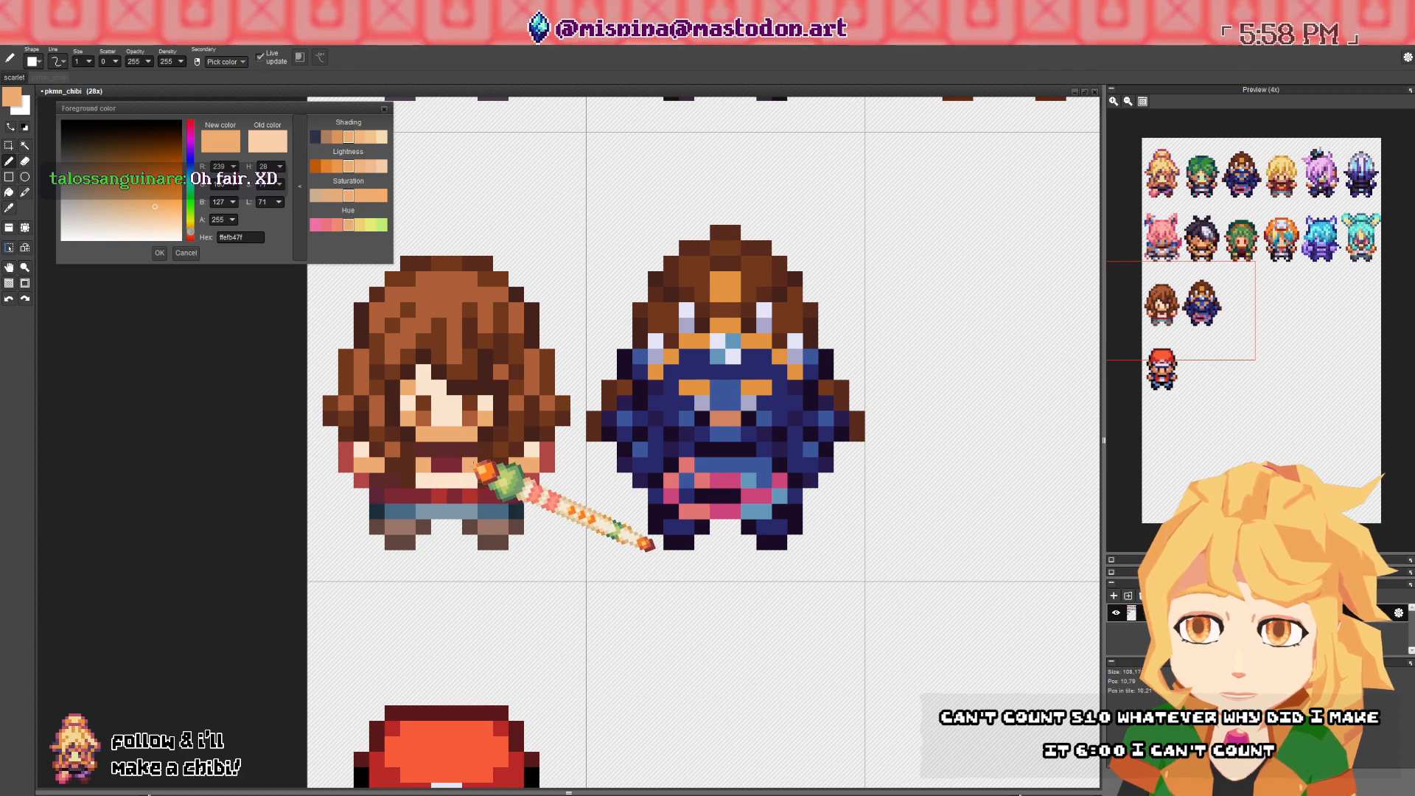
pyautogui.scroll(-2, 442, 472)
pyautogui.scroll(2, 462, 482)
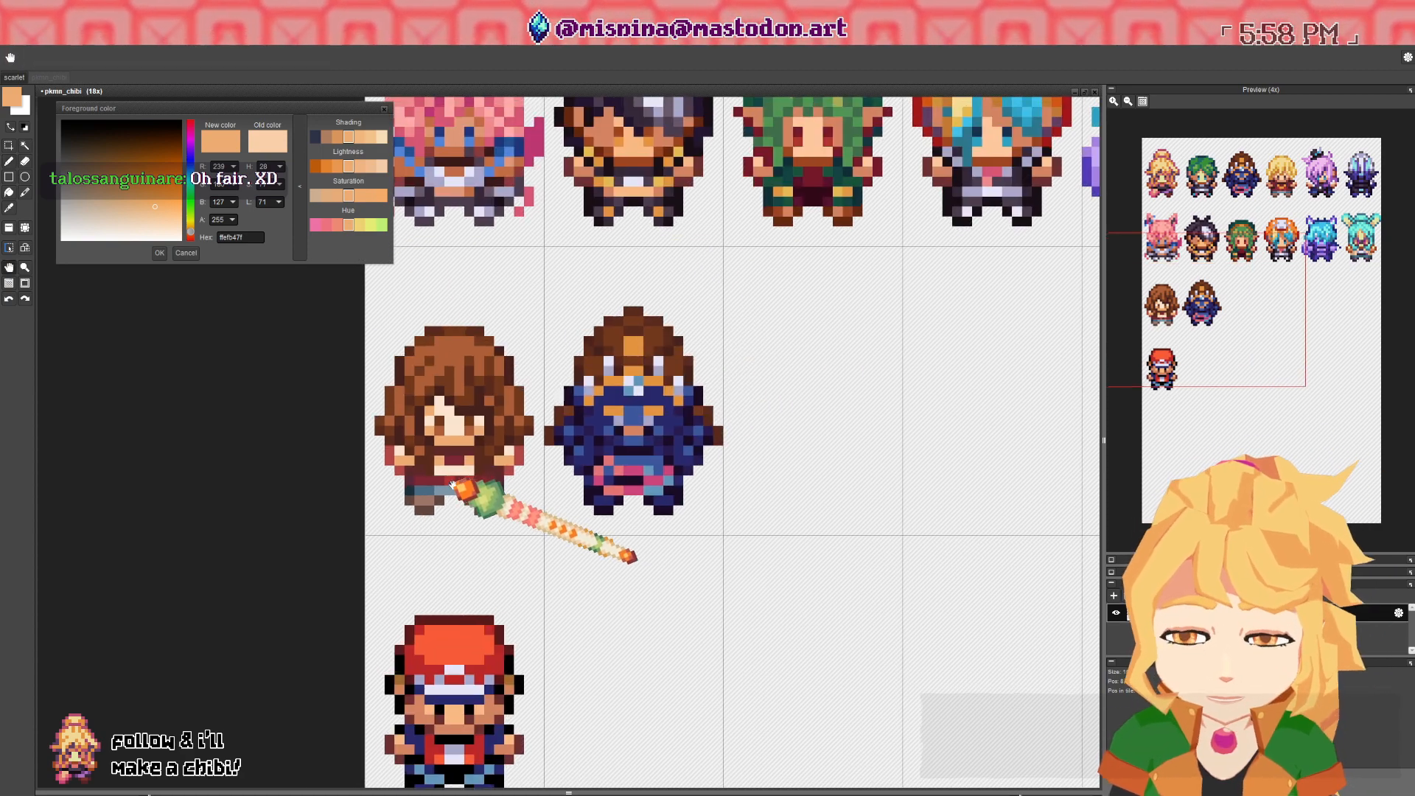
# - Paint the clothing just below the bare midriff in dark browns #55312c and #432a26, and mix the lighter brown #6c3e37
pyautogui.rightClick(472, 493)
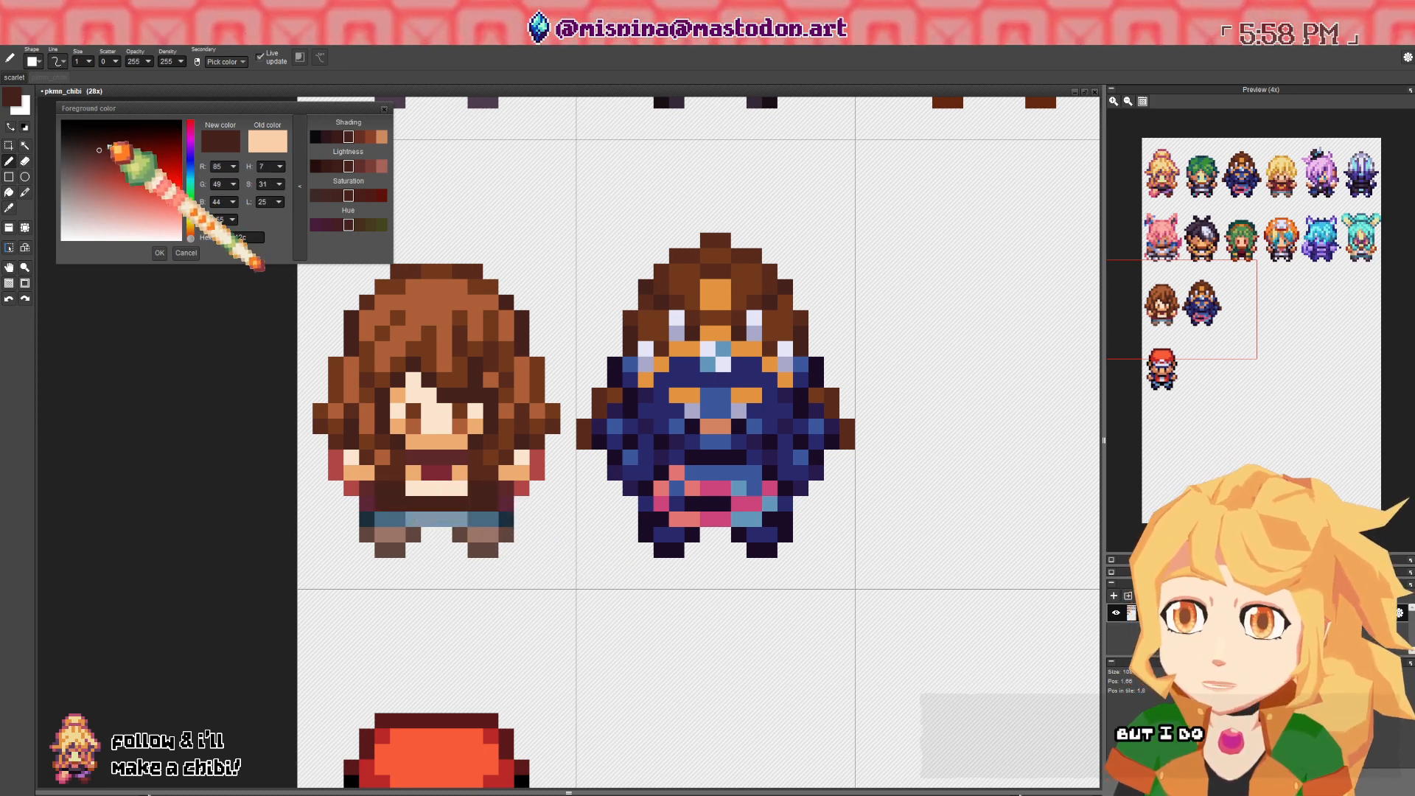
pyautogui.click(101, 143)
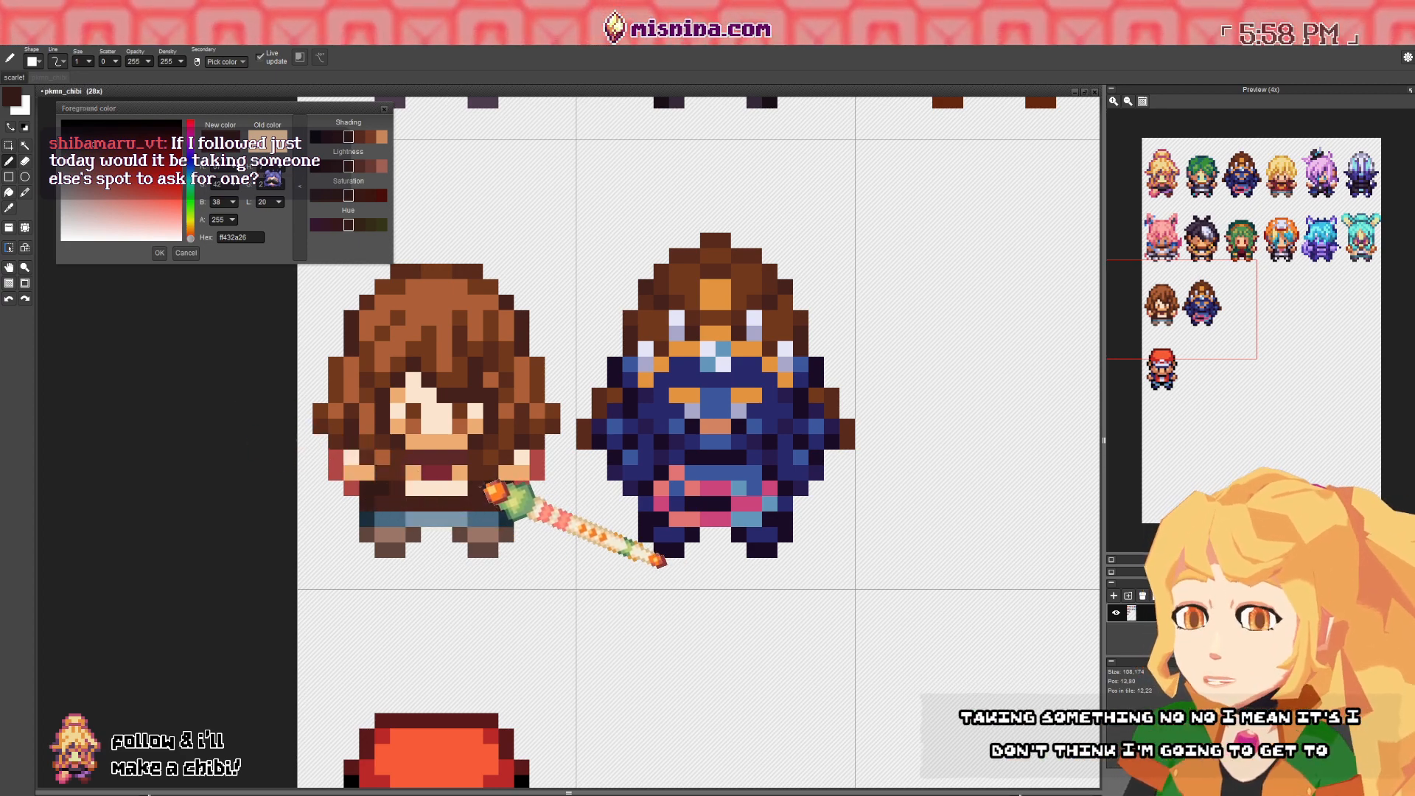
pyautogui.moveTo(479, 478); pyautogui.dragTo(461, 477)
pyautogui.click(99, 151)
pyautogui.moveTo(99, 151); pyautogui.dragTo(100, 158)
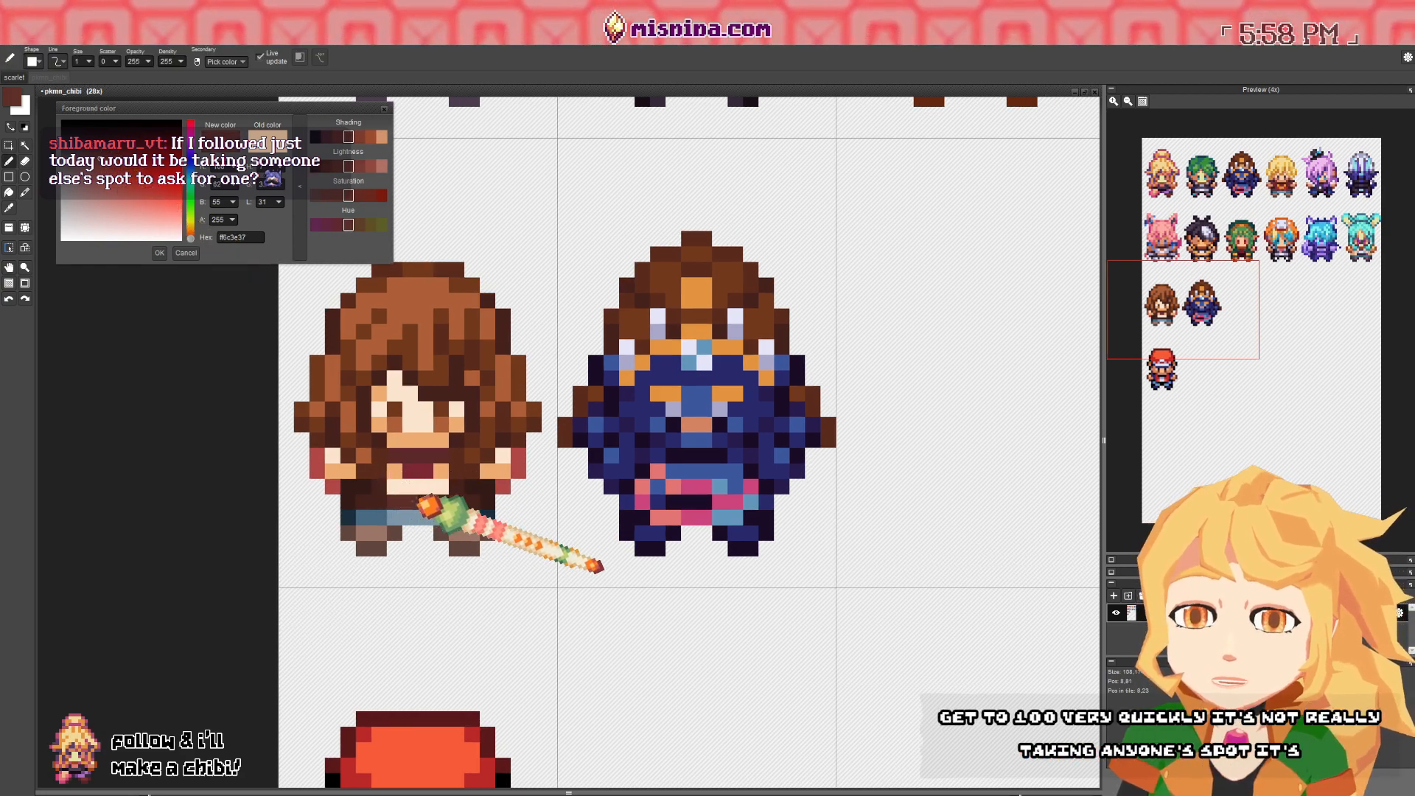
# - Shade the chibi's neckline and waist with the browns #6c3e37, #55312c and #432a26
pyautogui.rightClick(451, 503)
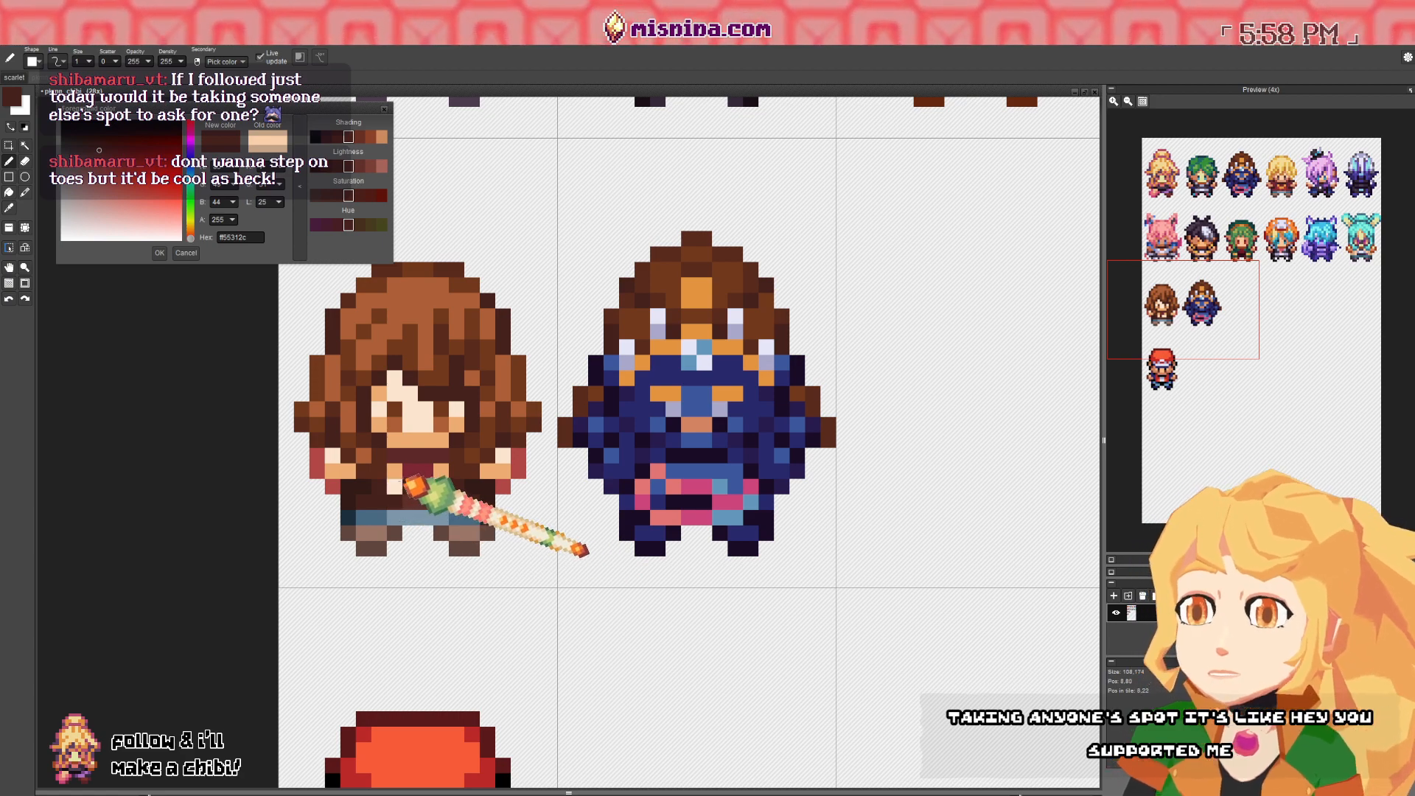
pyautogui.moveTo(416, 474); pyautogui.dragTo(409, 470)
pyautogui.rightClick(377, 483)
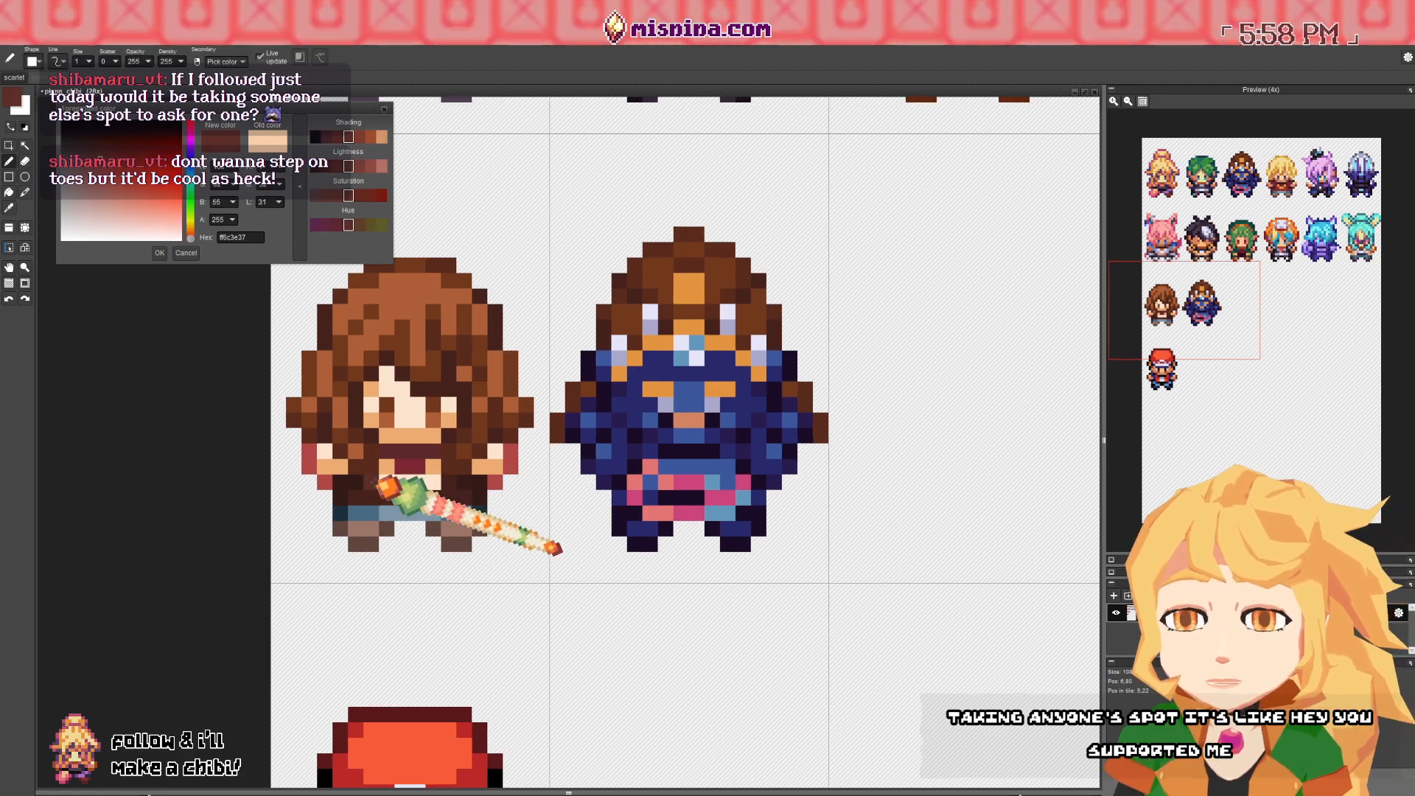
pyautogui.rightClick(466, 492)
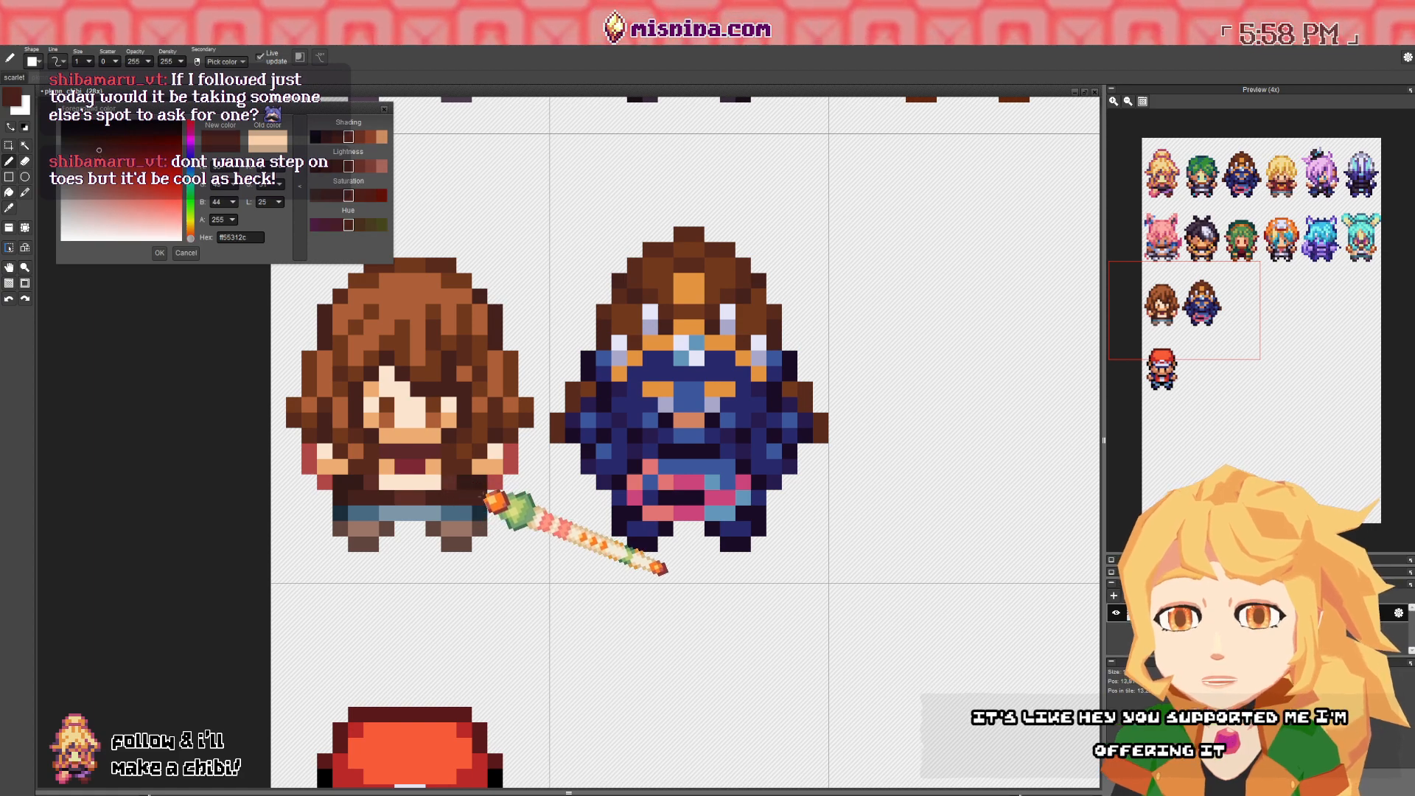
pyautogui.rightClick(373, 499)
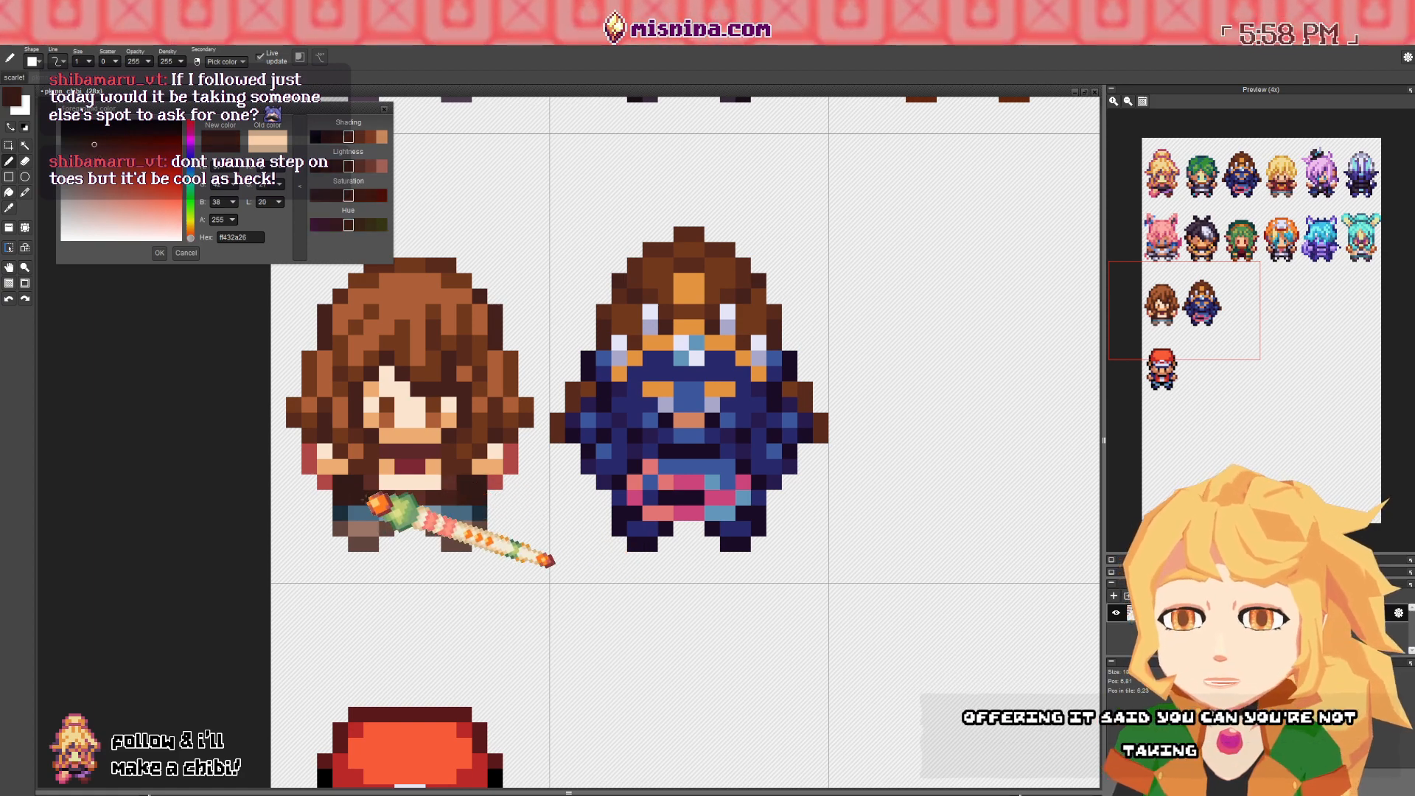
pyautogui.scroll(-4, 479, 484)
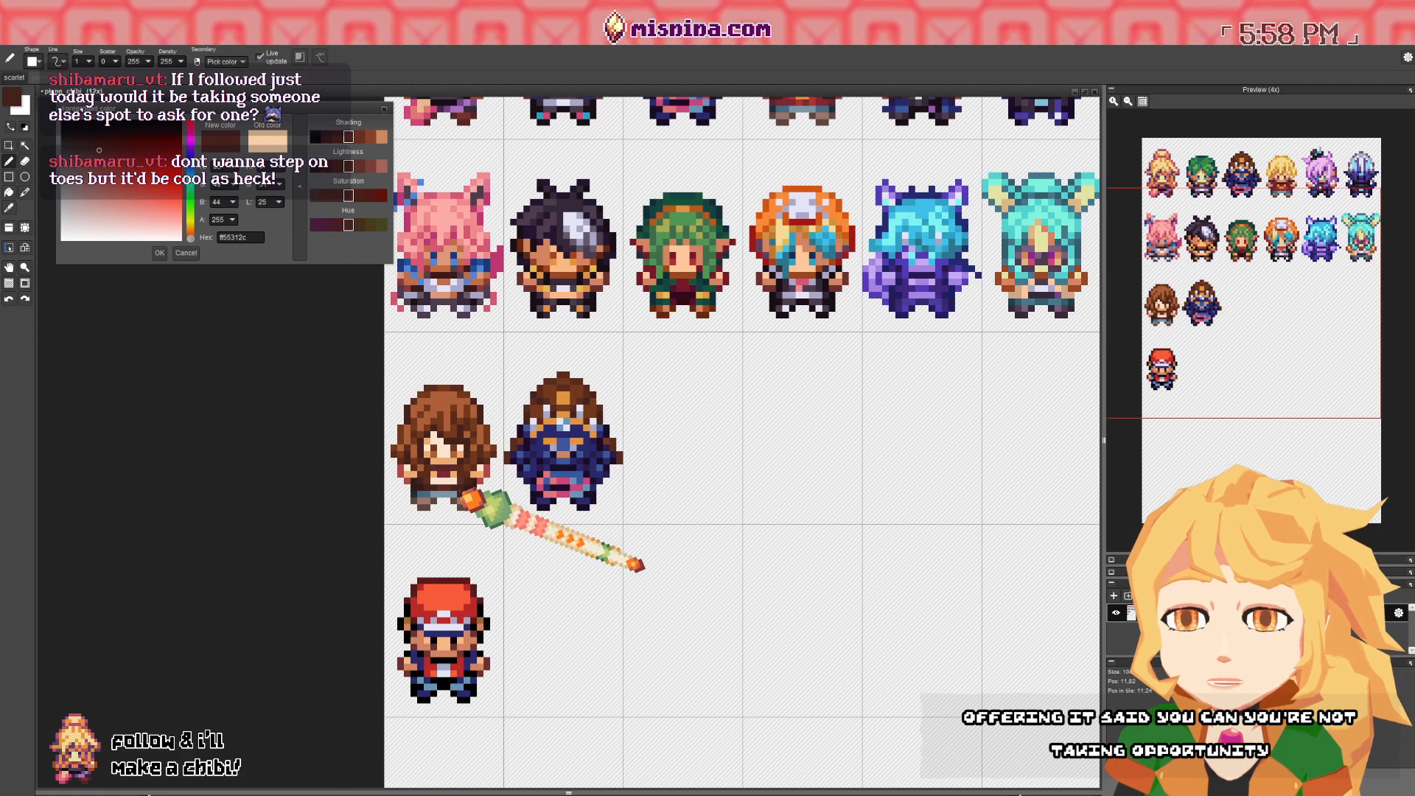
pyautogui.scroll(2, 468, 568)
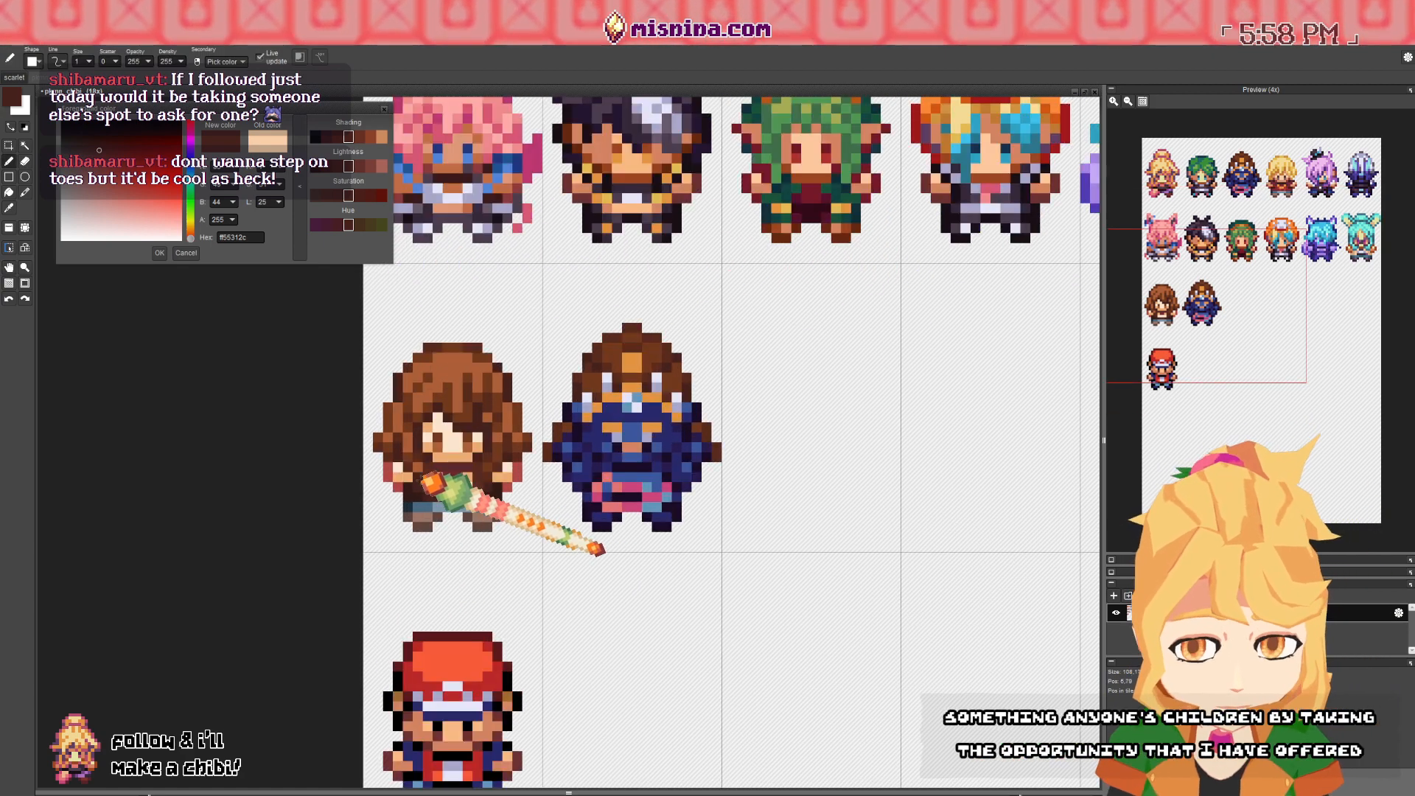
pyautogui.scroll(2, 443, 486)
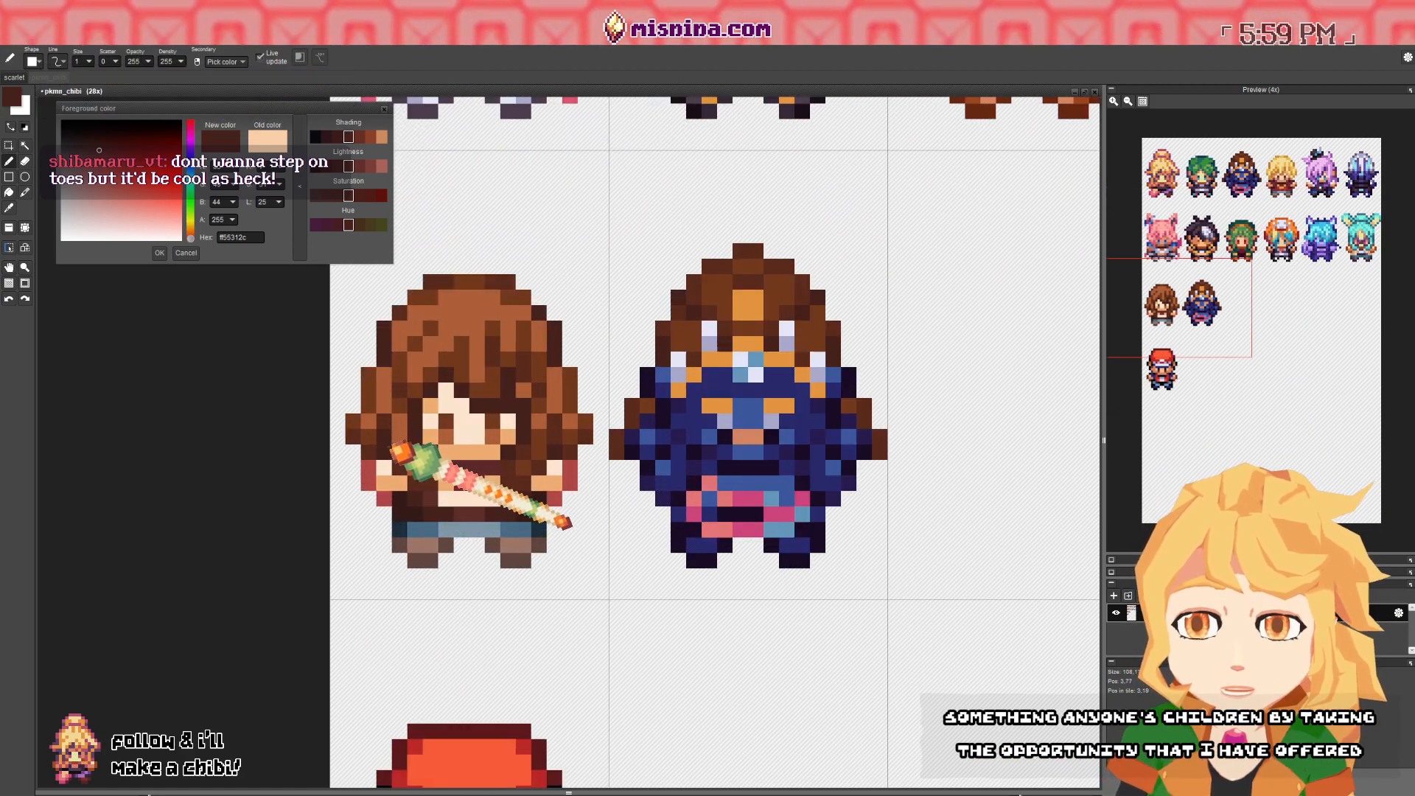
# - Refine the long hair's side strands and fringe with the hair browns #7e482c, #b56d46 and #663a2c
pyautogui.rightClick(402, 451)
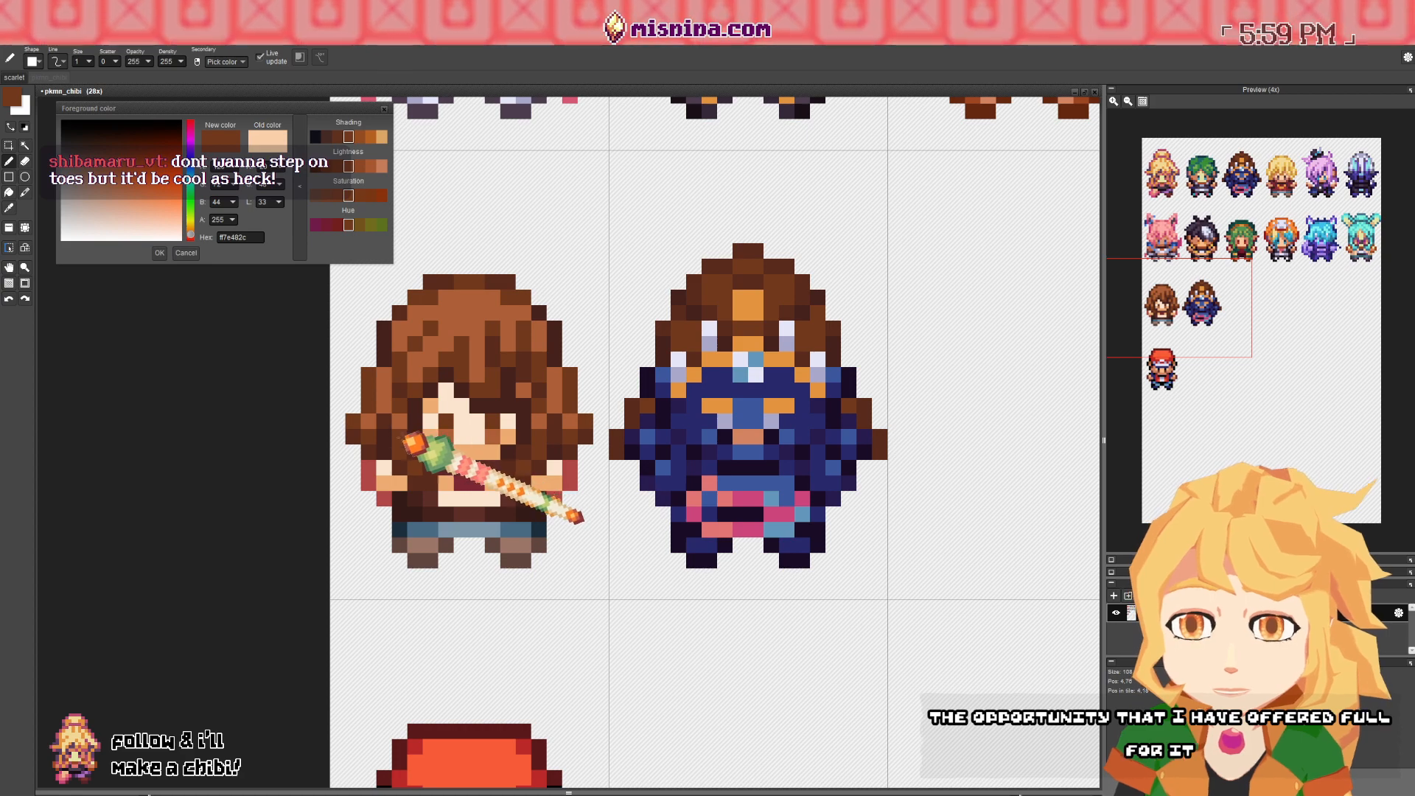
pyautogui.rightClick(413, 465)
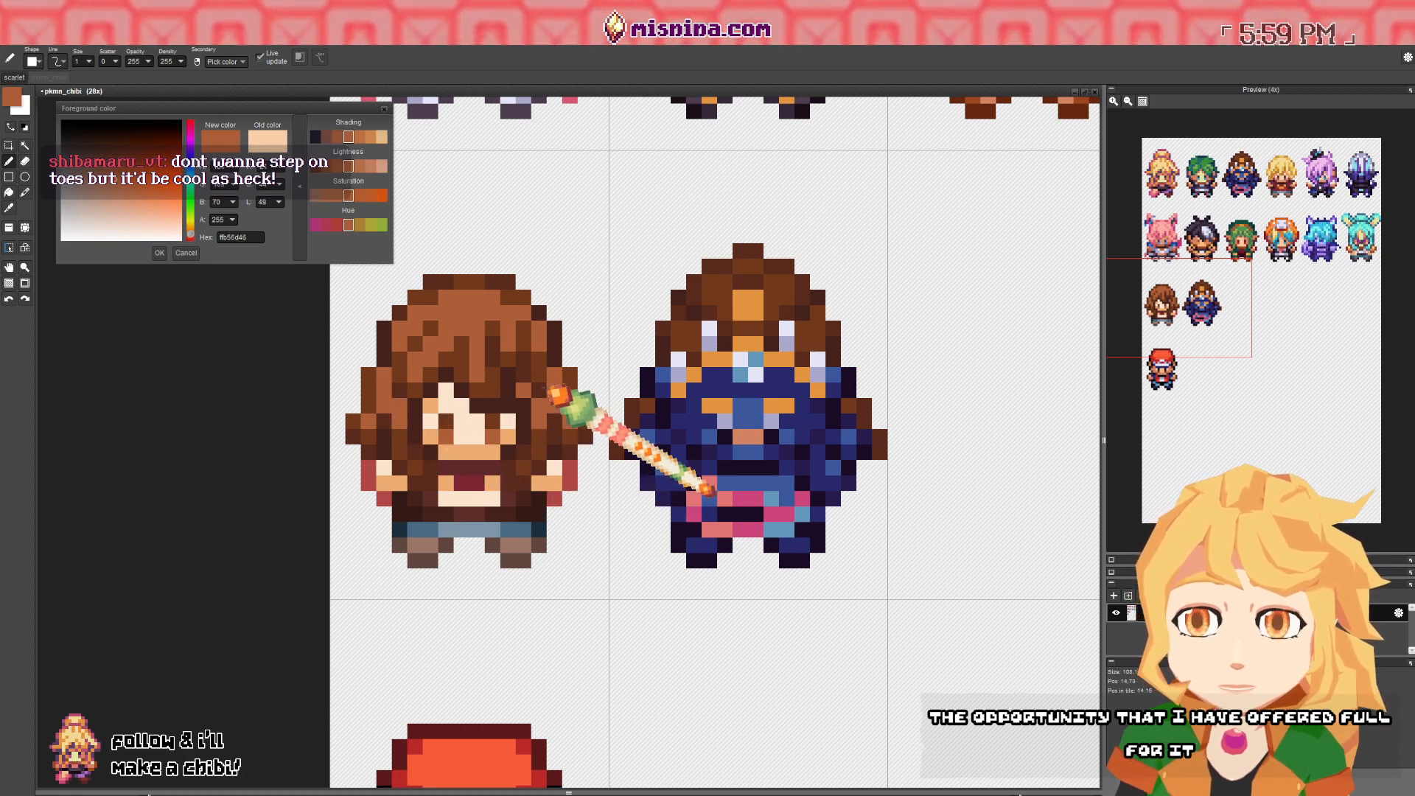
pyautogui.rightClick(560, 406)
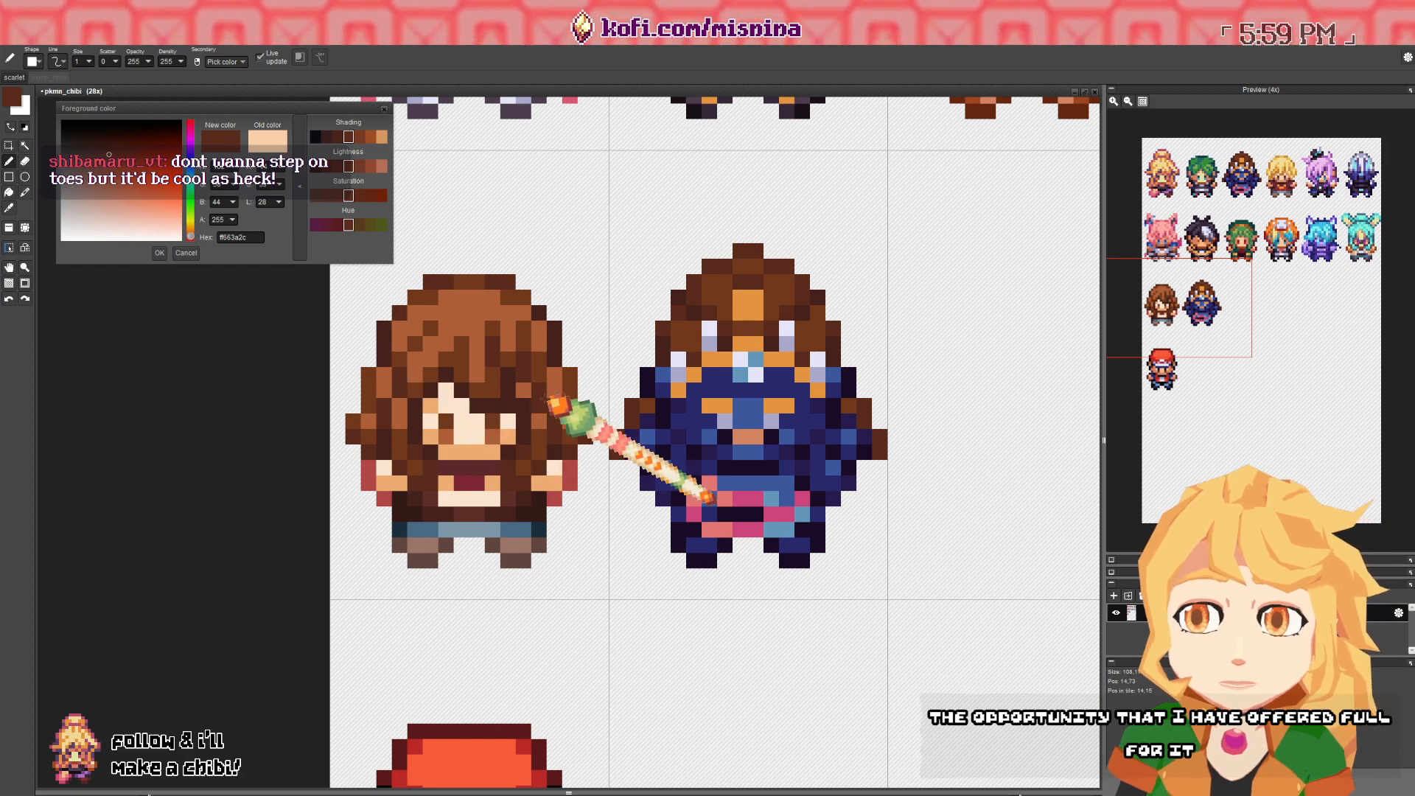
pyautogui.scroll(-3, 564, 427)
pyautogui.scroll(3, 566, 426)
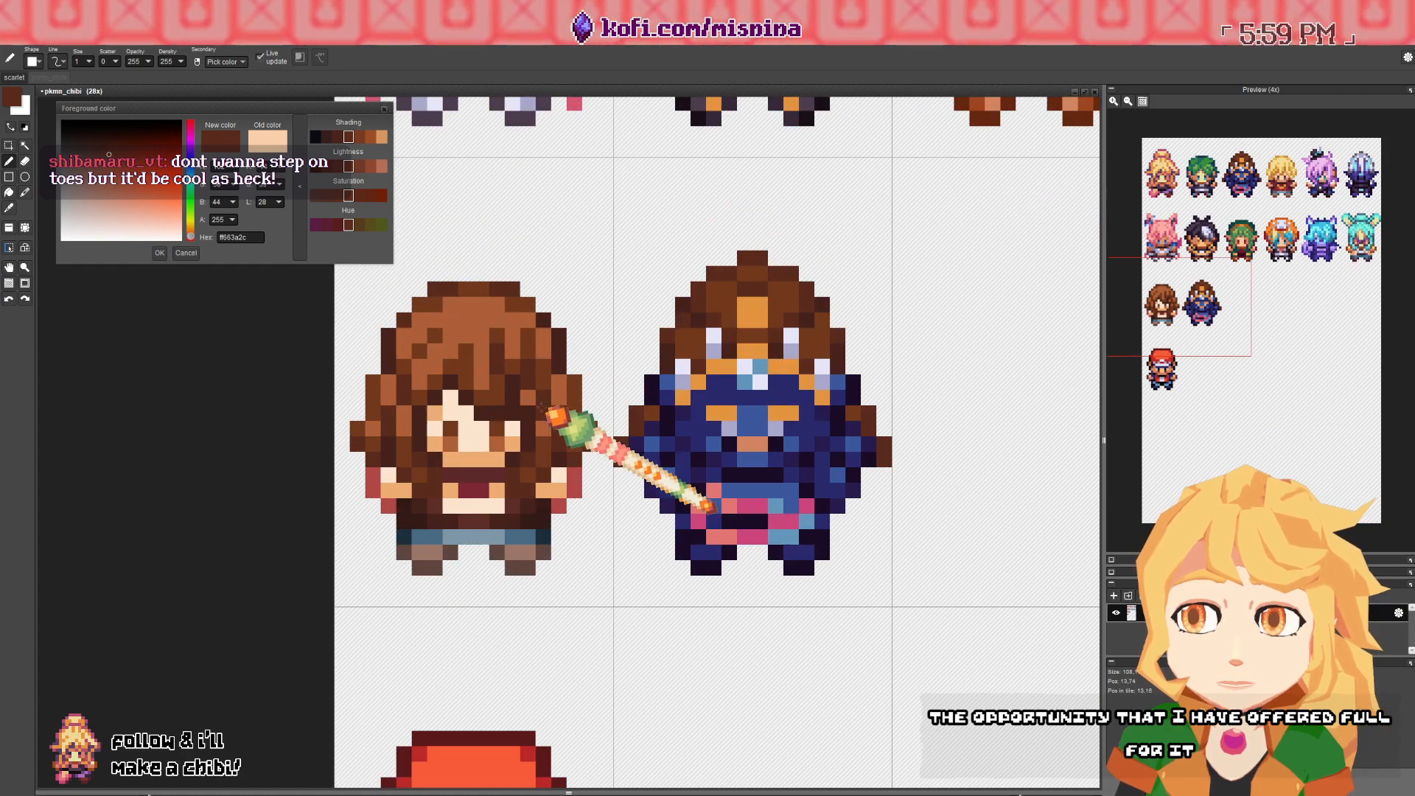
pyautogui.rightClick(539, 401)
pyautogui.rightClick(533, 394)
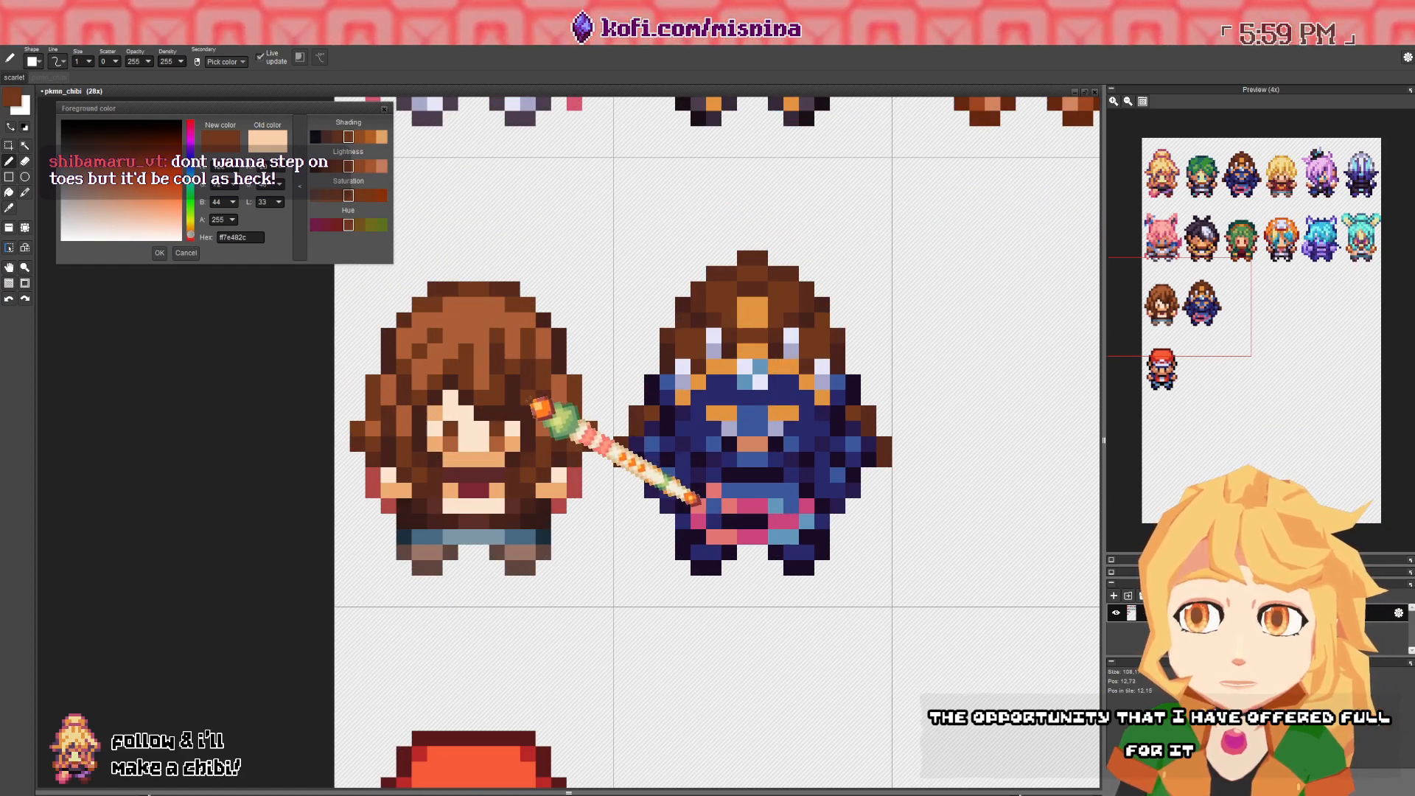
pyautogui.rightClick(546, 416)
pyautogui.press('space')
pyautogui.moveTo(543, 455)
pyautogui.mouseDown()
pyautogui.moveTo(523, 426)
pyautogui.moveTo(513, 450)
pyautogui.moveTo(496, 423)
pyautogui.mouseUp()
pyautogui.press('space')
pyautogui.press('space')
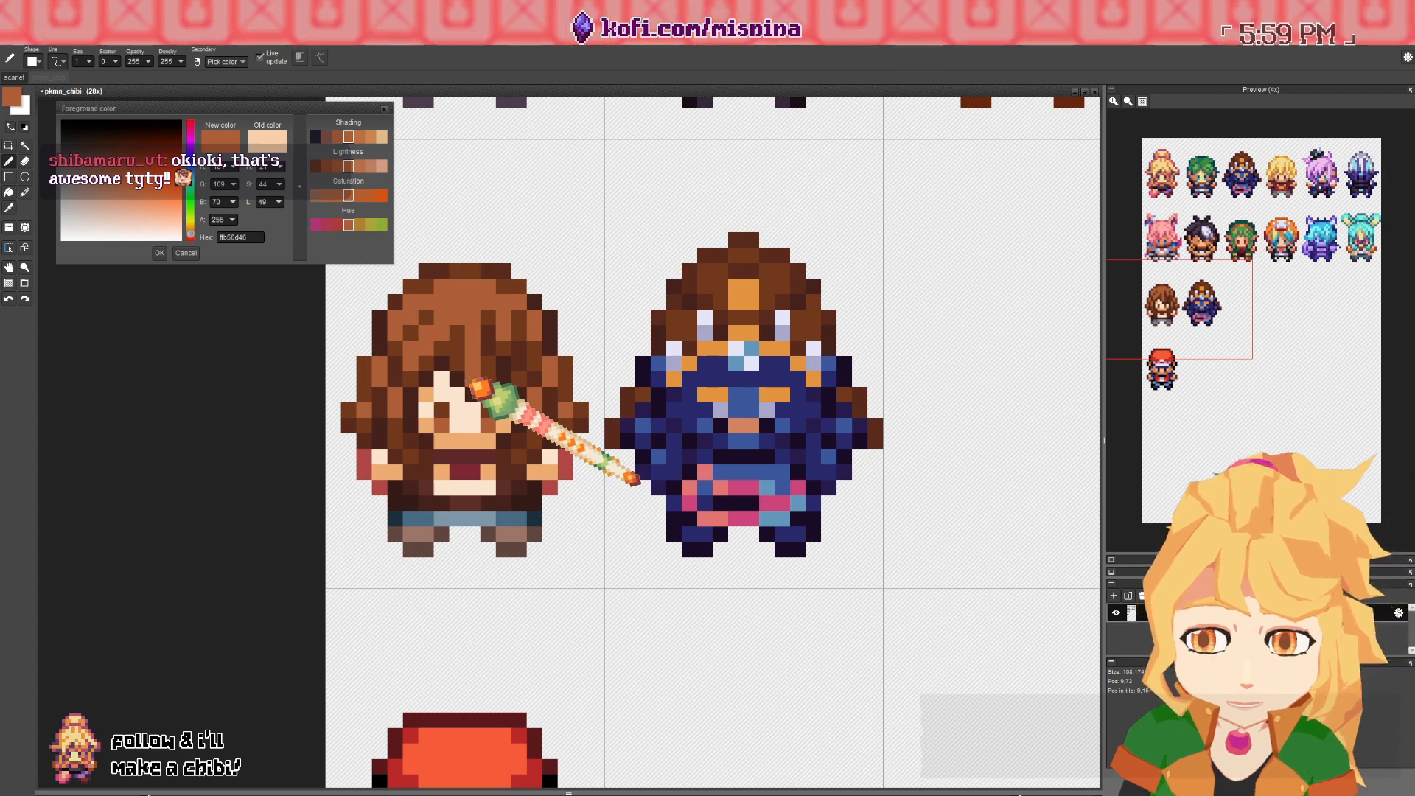
# - Cover the middle of the blue trousers with dark red #883742 and recolour one leg in browns #6c3e37 and #55312c
pyautogui.rightClick(480, 472)
pyautogui.moveTo(442, 516); pyautogui.dragTo(491, 513)
pyautogui.press('space')
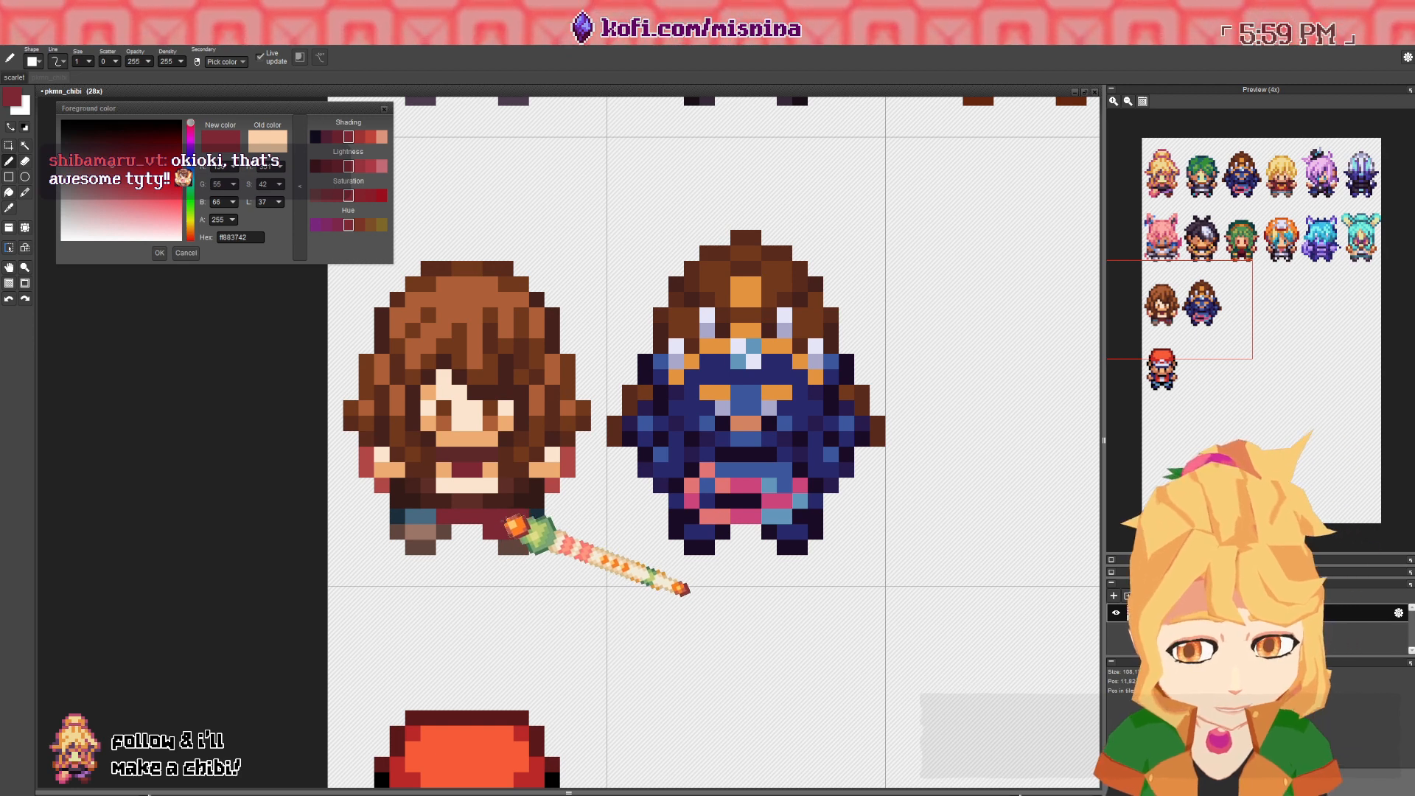
pyautogui.rightClick(497, 526)
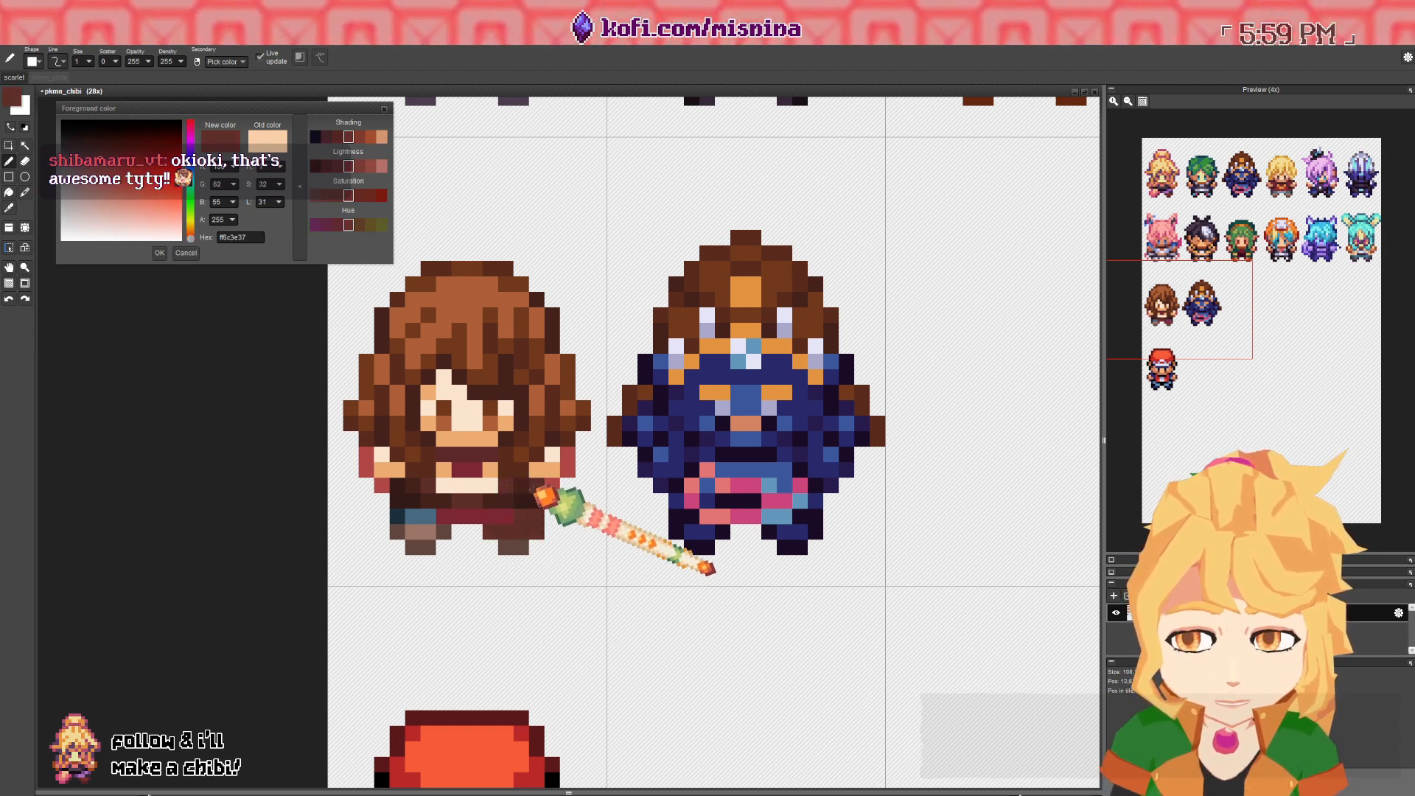
pyautogui.rightClick(541, 505)
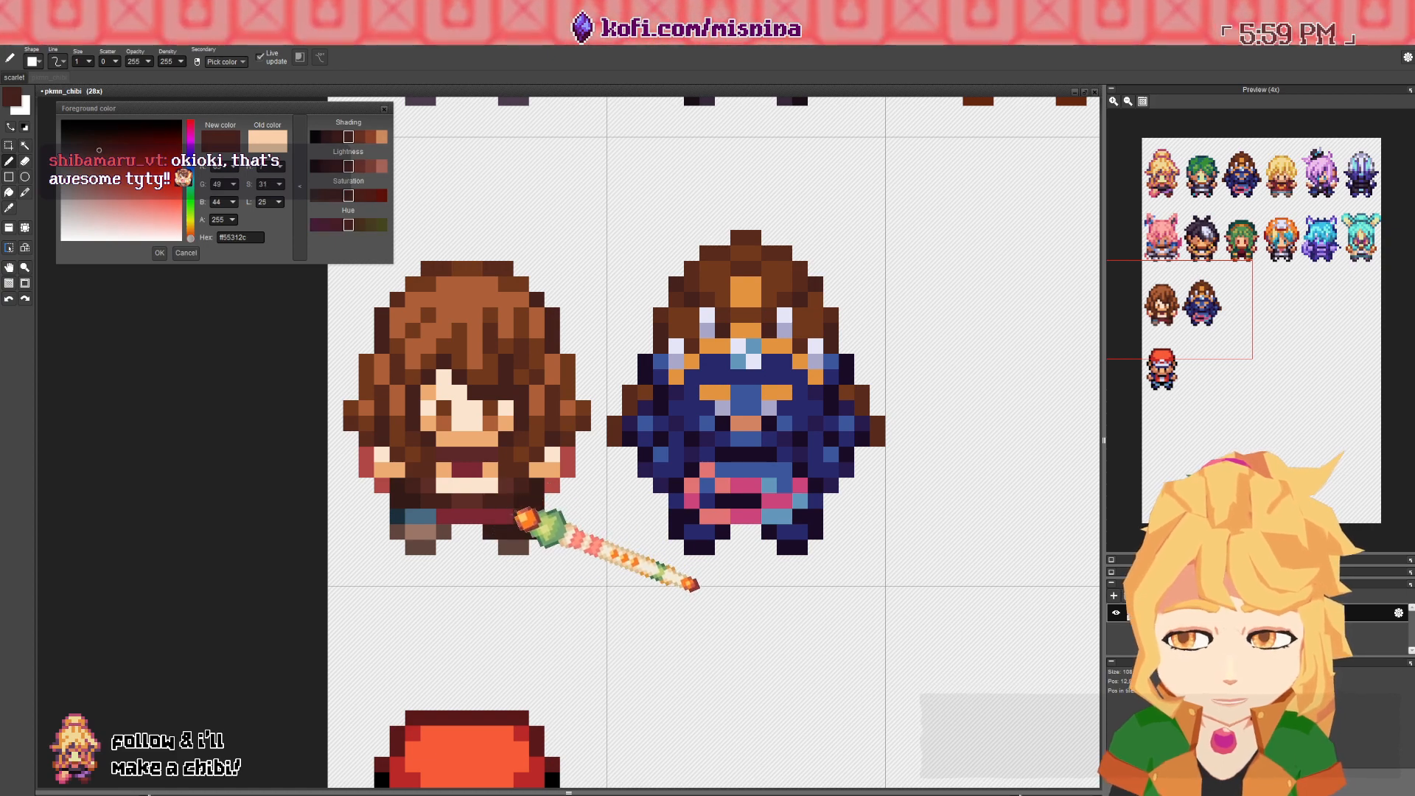
# - Paint the chibi's remaining blue and grey leg in the lighter brown #b56d46 and shade it with #7e482c
pyautogui.moveTo(487, 573)
pyautogui.mouseDown()
pyautogui.moveTo(500, 531)
pyautogui.moveTo(474, 474)
pyautogui.mouseUp()
pyautogui.moveTo(506, 385); pyautogui.dragTo(497, 389)
pyautogui.rightClick(492, 284)
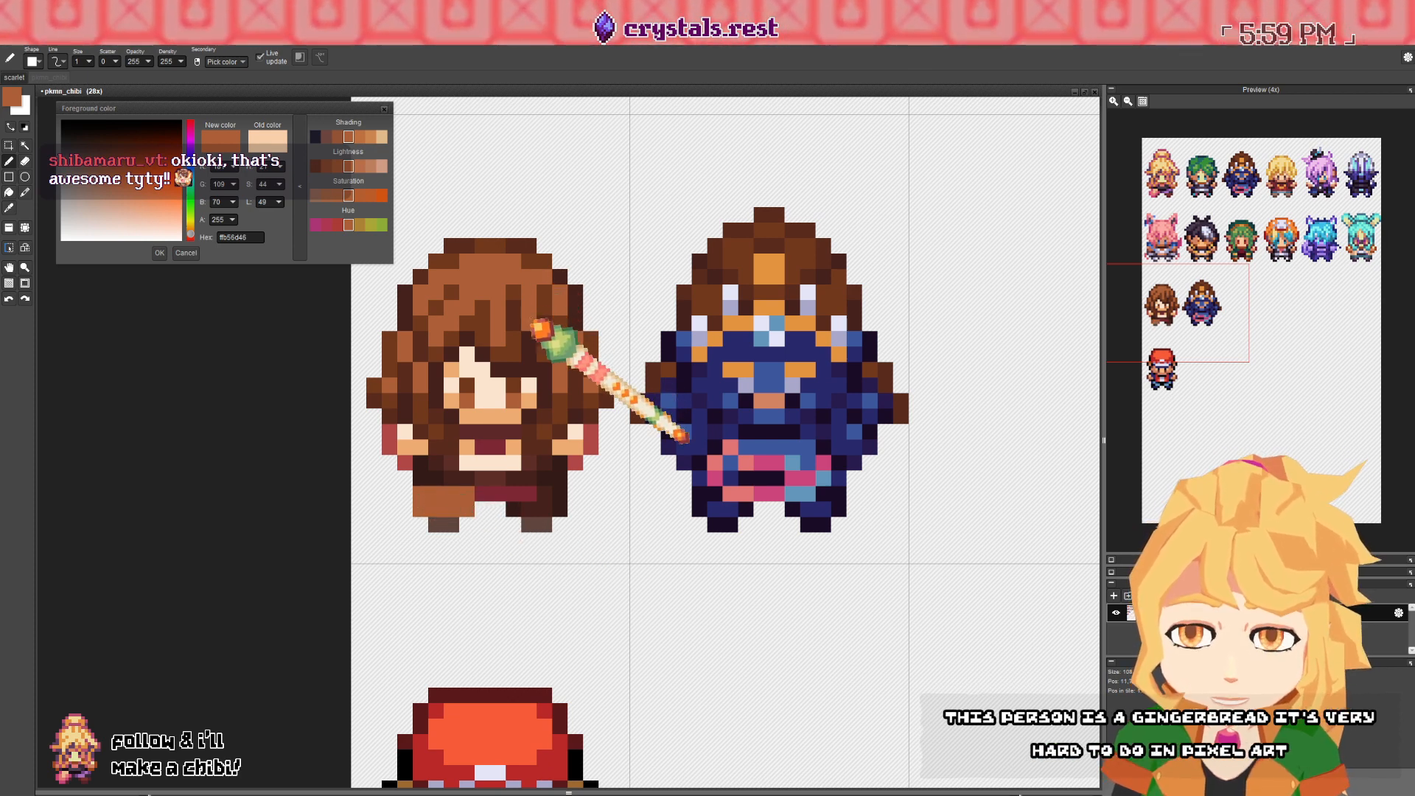
pyautogui.rightClick(564, 383)
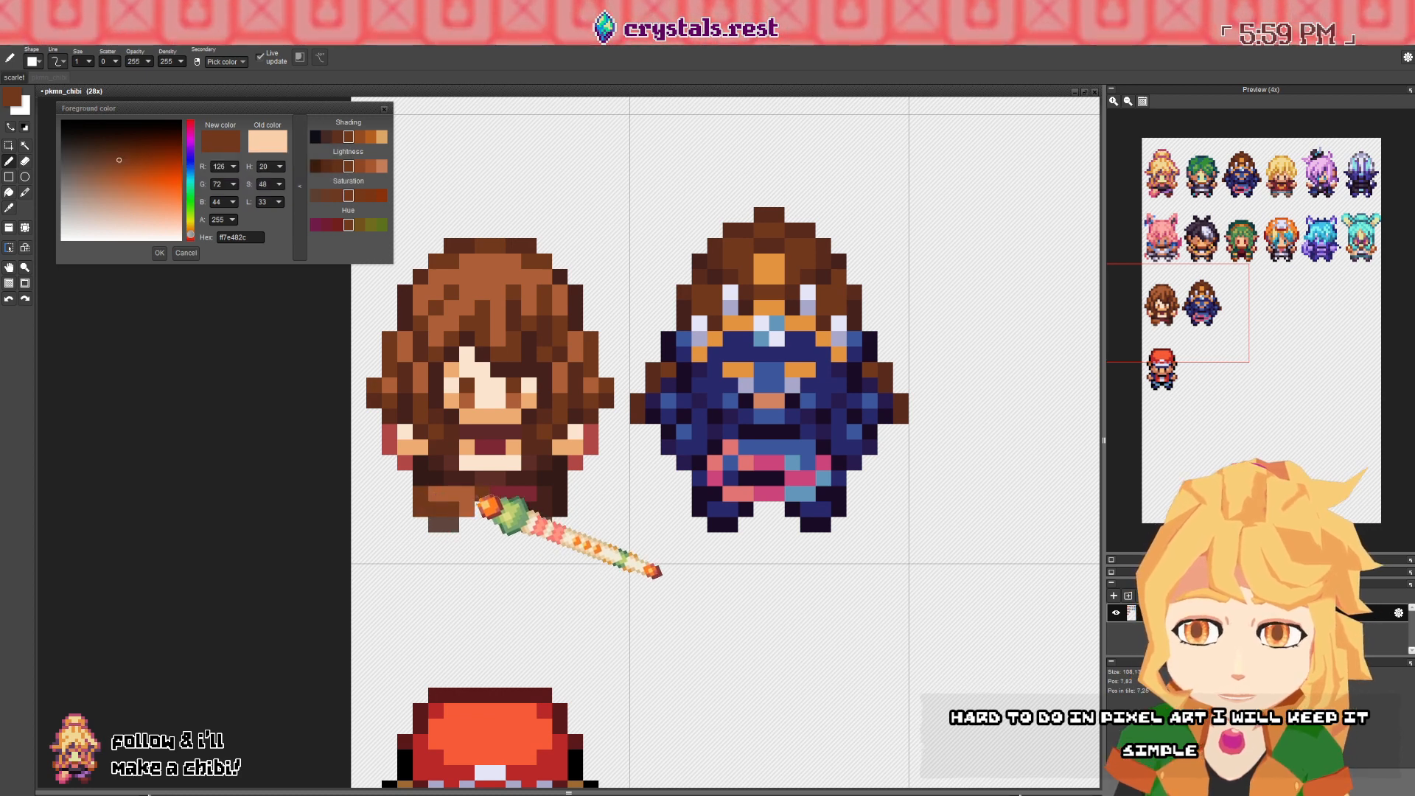
pyautogui.rightClick(525, 509)
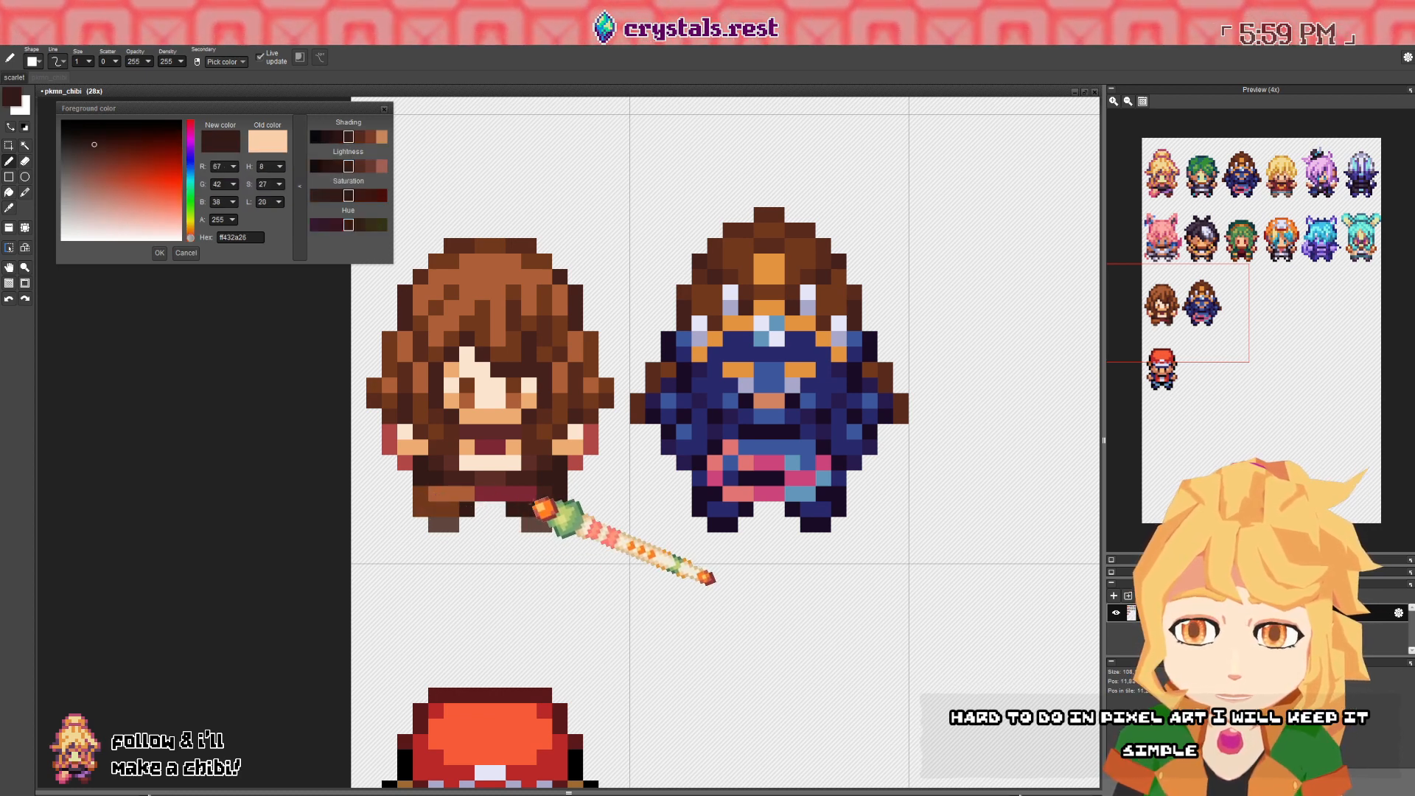
pyautogui.rightClick(485, 508)
pyautogui.rightClick(478, 502)
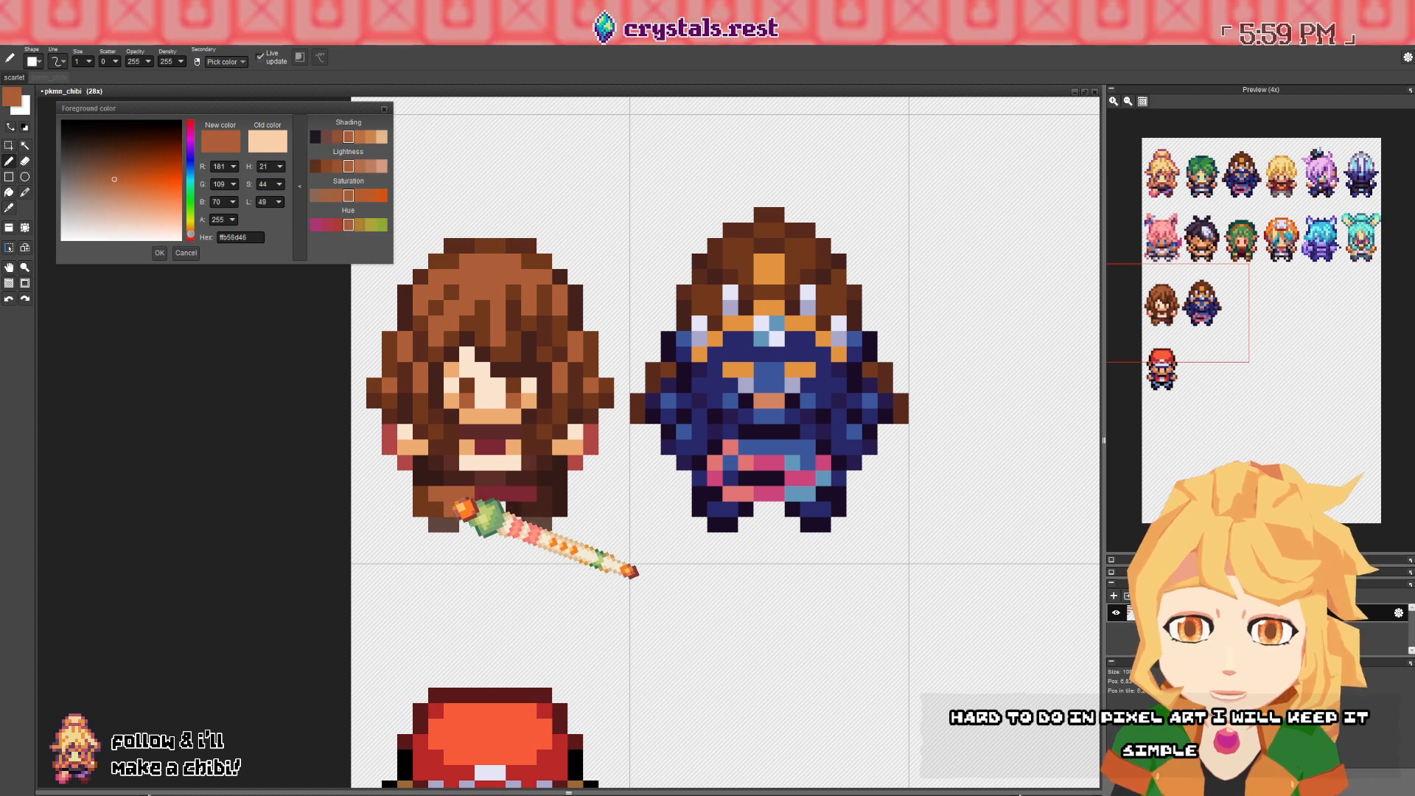
pyautogui.rightClick(466, 505)
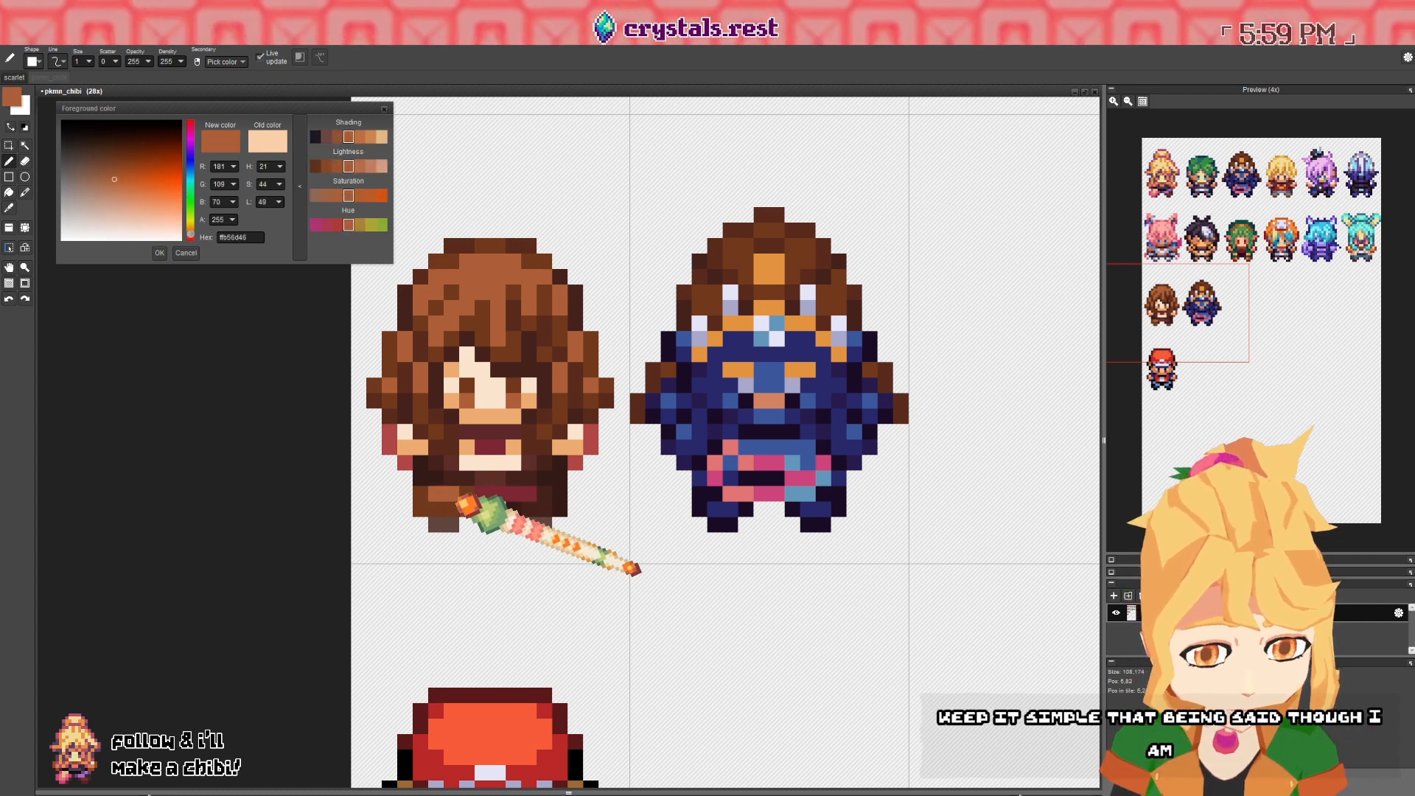
# - Shade the chibi's trouser legs with the browns #7e482c, #55312c and #b56d46
pyautogui.rightClick(496, 504)
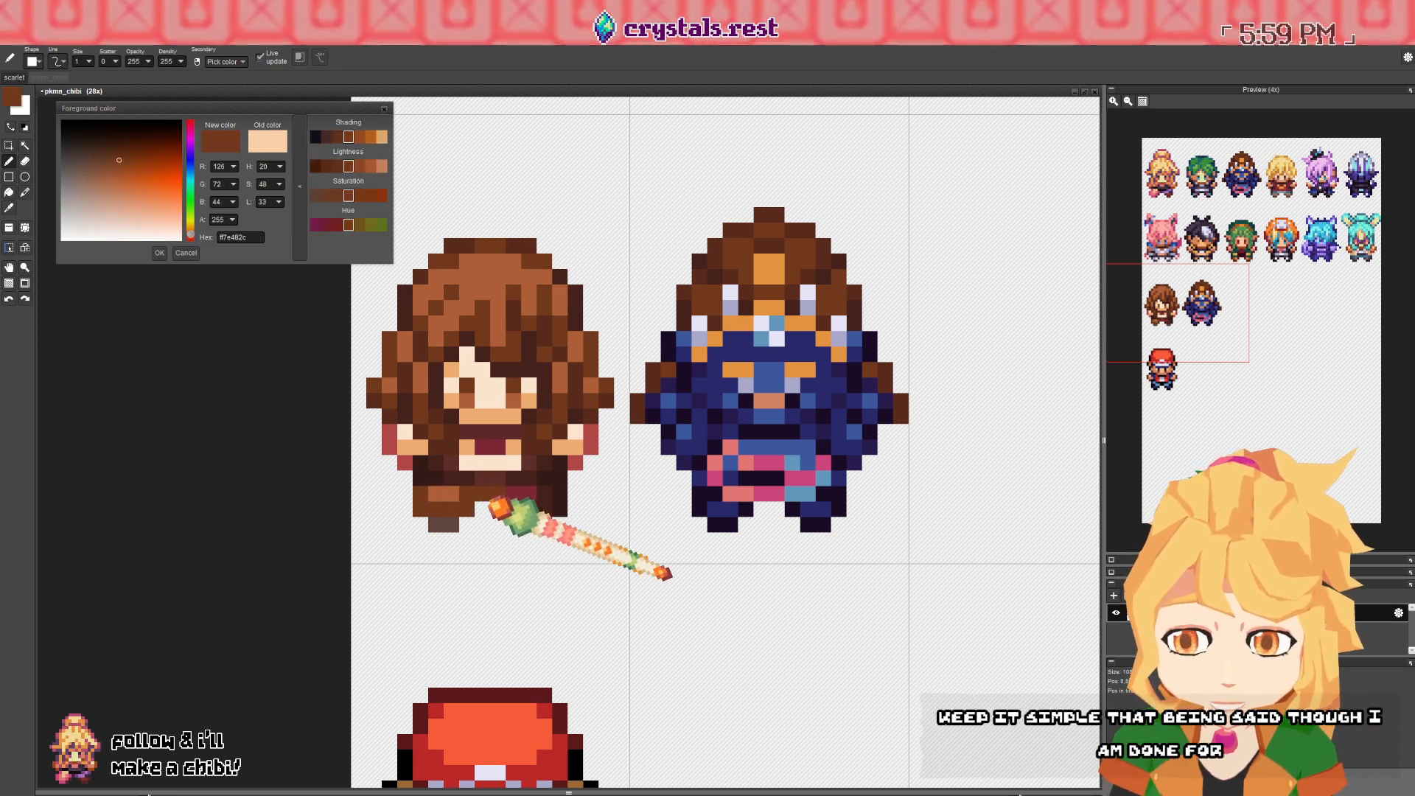
pyautogui.rightClick(510, 508)
pyautogui.rightClick(481, 493)
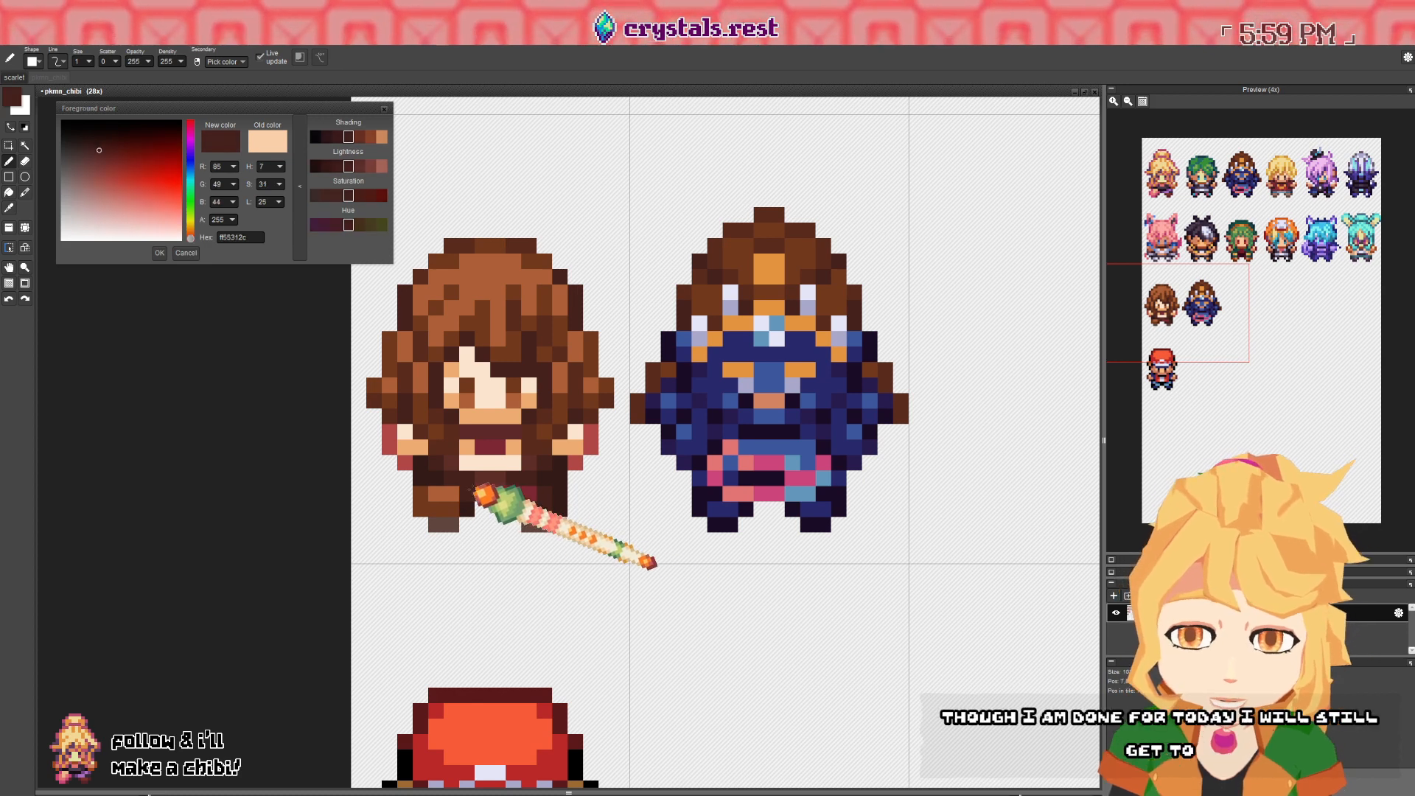
pyautogui.moveTo(484, 508); pyautogui.dragTo(511, 509)
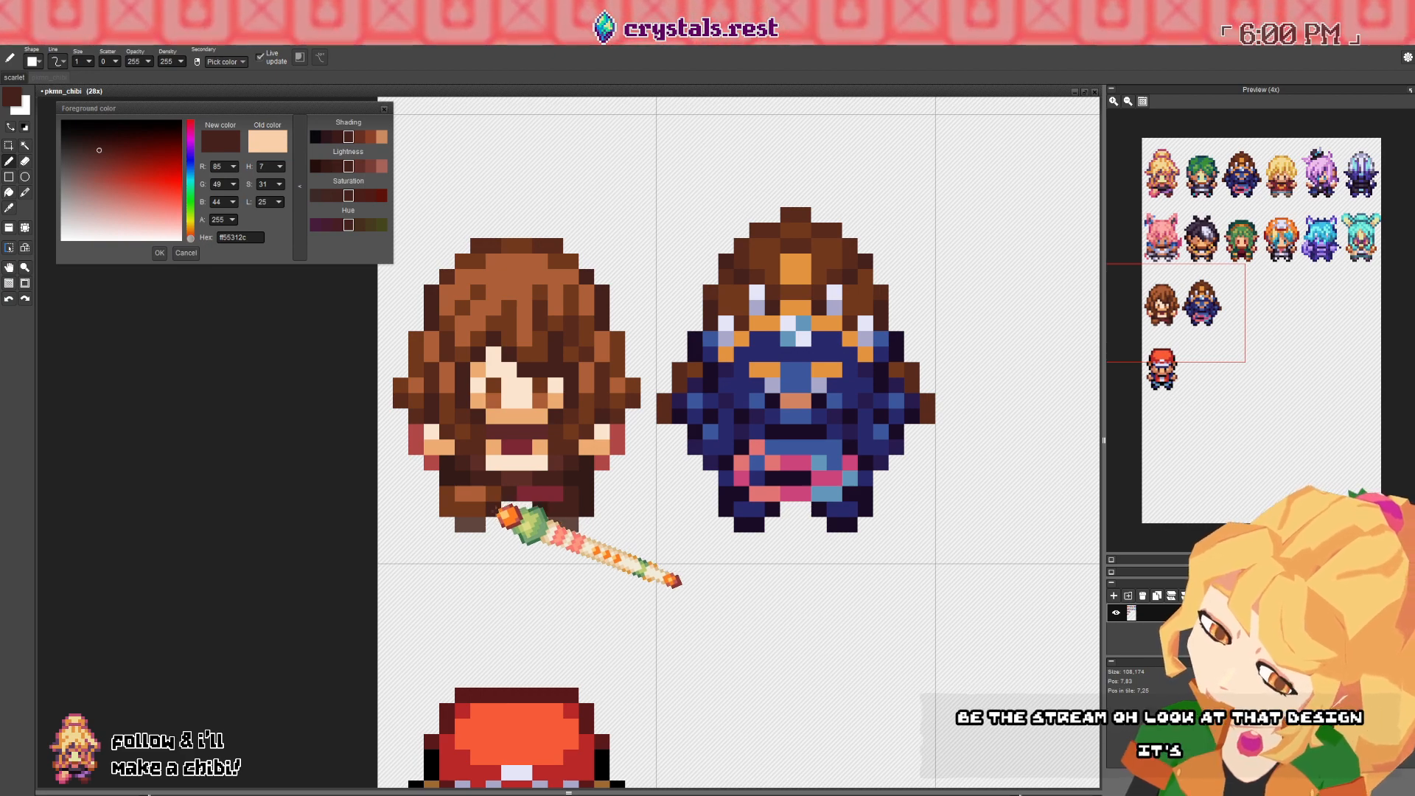
pyautogui.moveTo(507, 514); pyautogui.dragTo(483, 506)
pyautogui.scroll(-2, 453, 532)
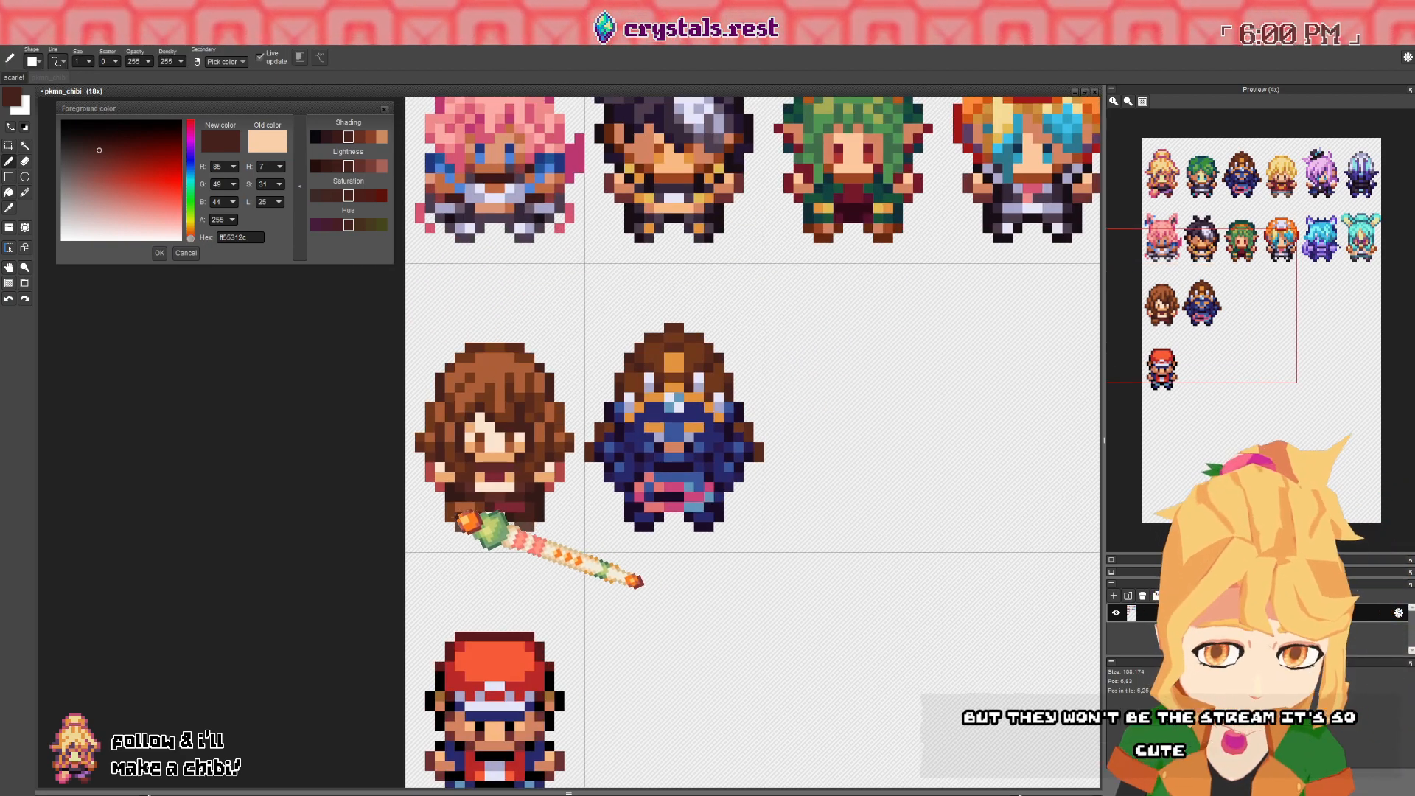
pyautogui.rightClick(461, 508)
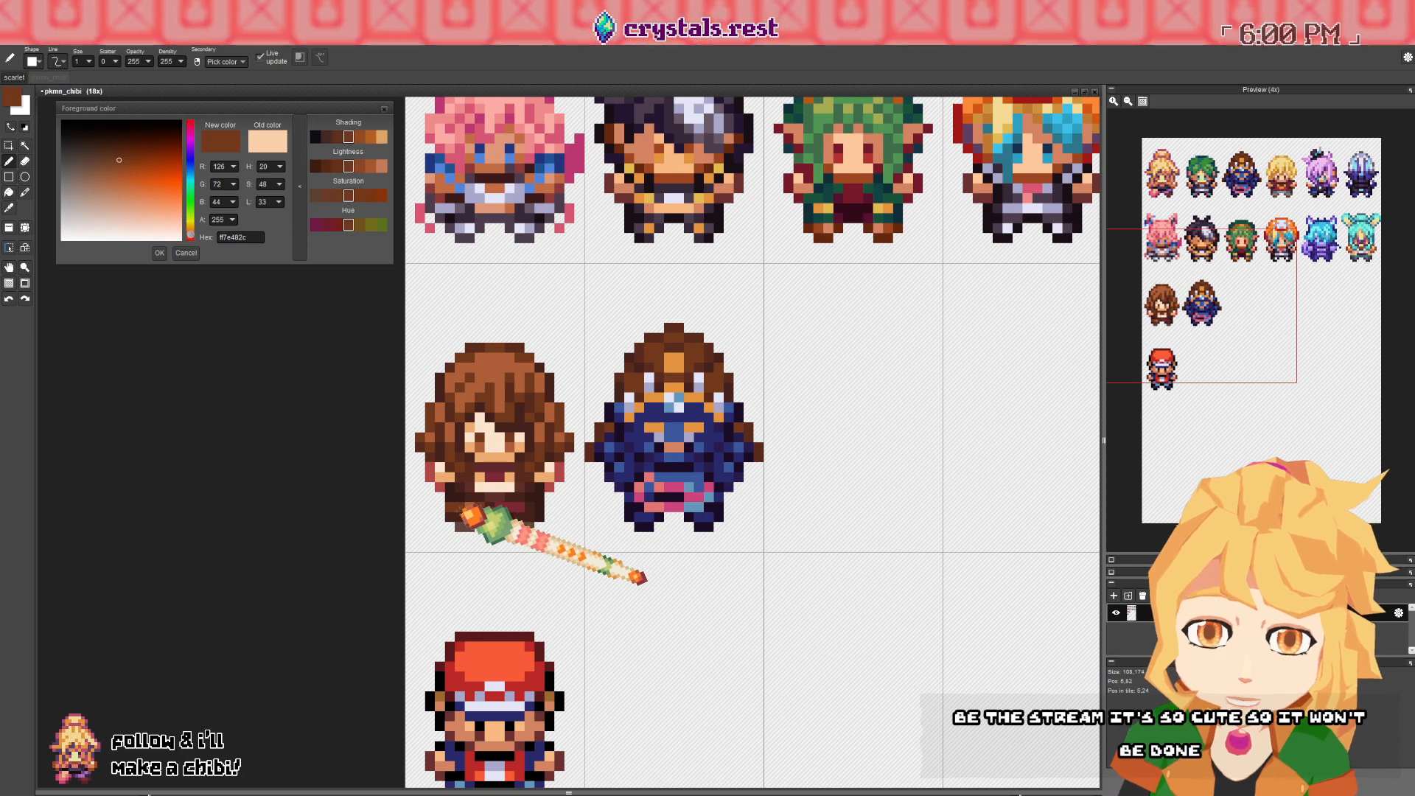
pyautogui.rightClick(465, 510)
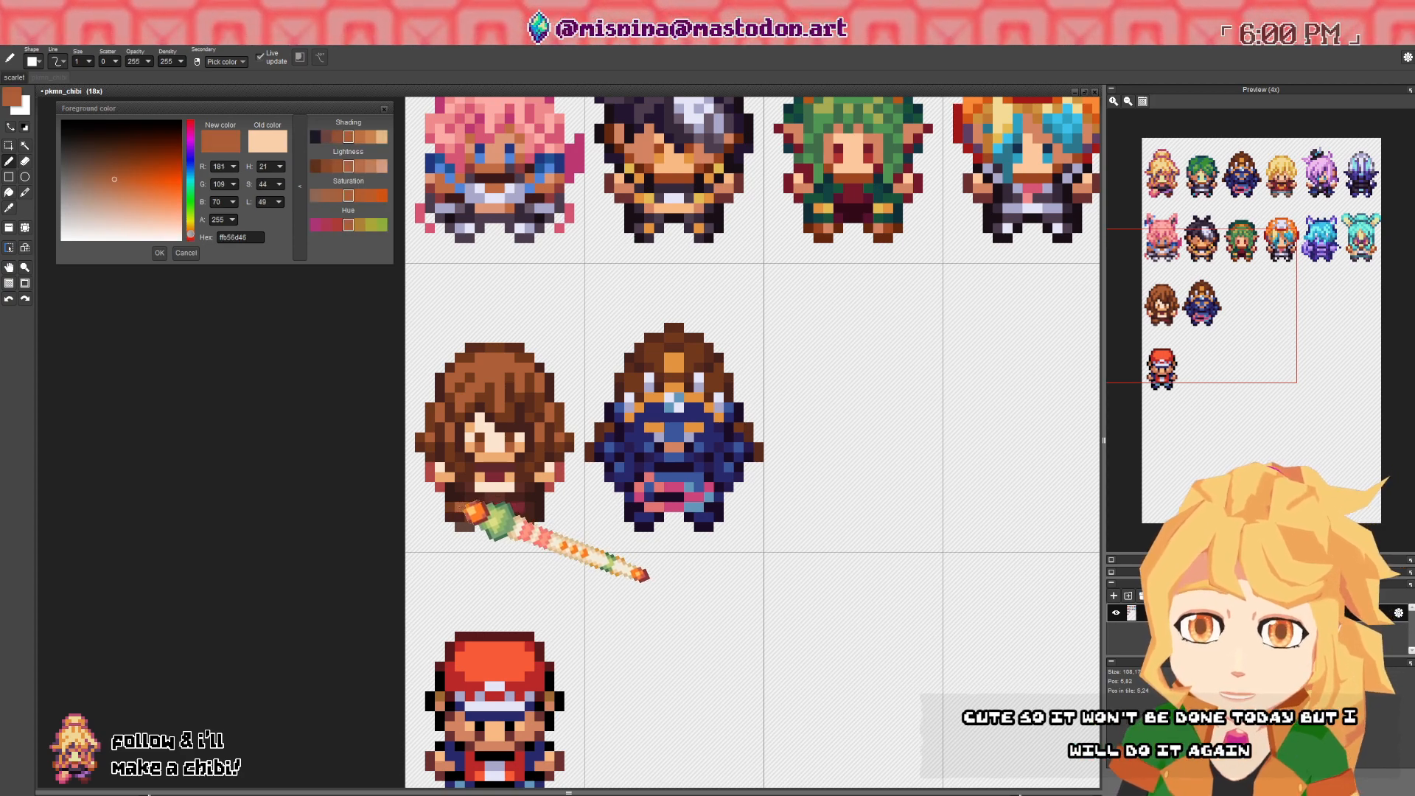
pyautogui.scroll(2, 468, 509)
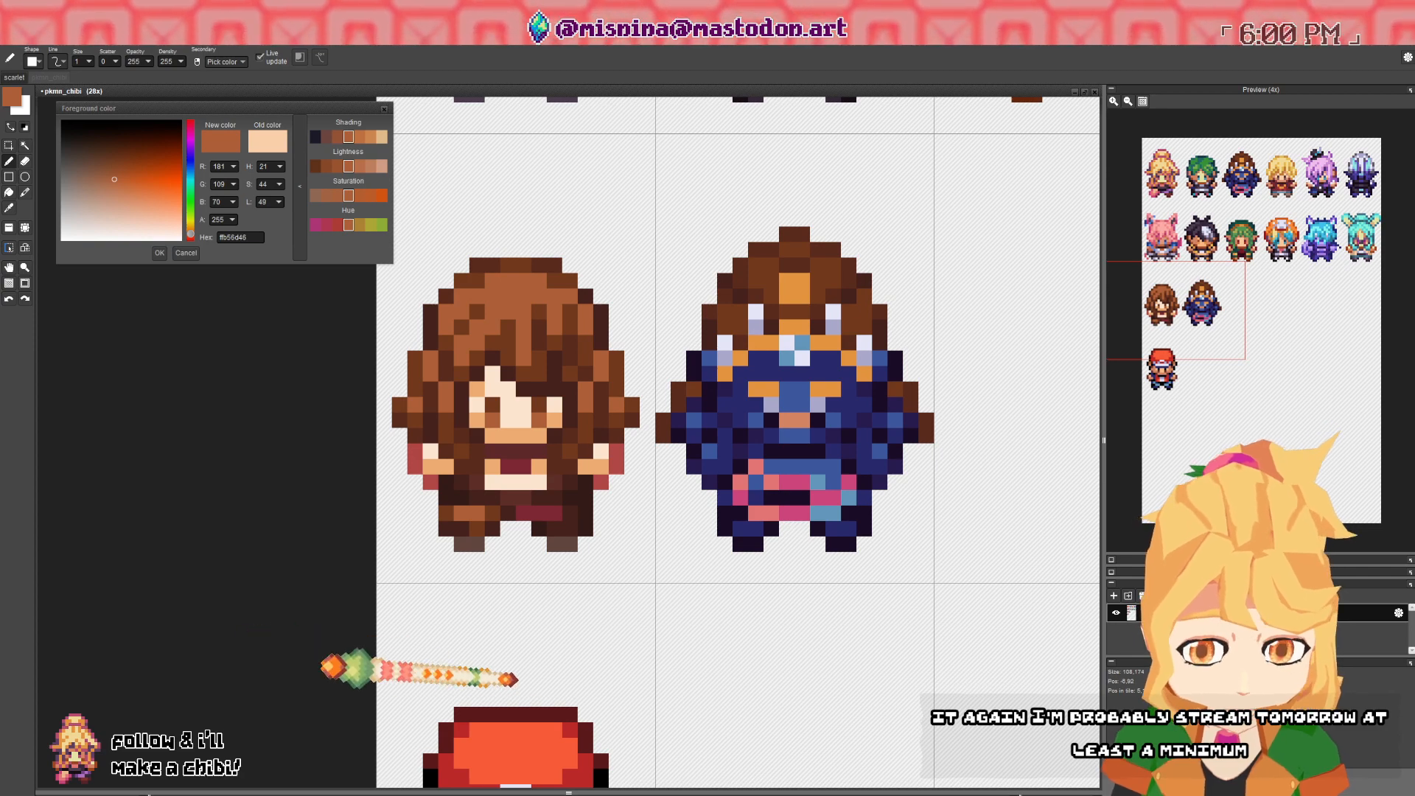
pyautogui.moveTo(460, 558); pyautogui.dragTo(452, 569)
pyautogui.moveTo(483, 507)
pyautogui.mouseDown()
pyautogui.moveTo(476, 518)
pyautogui.moveTo(506, 497)
pyautogui.mouseUp()
# - Paint the brown-haired chibi's grey feet in the lighter brown #b56d46
pyautogui.rightClick(494, 513)
pyautogui.scroll(-4, 633, 321)
pyautogui.moveTo(772, 220); pyautogui.dragTo(617, 374)
pyautogui.scroll(2, 573, 402)
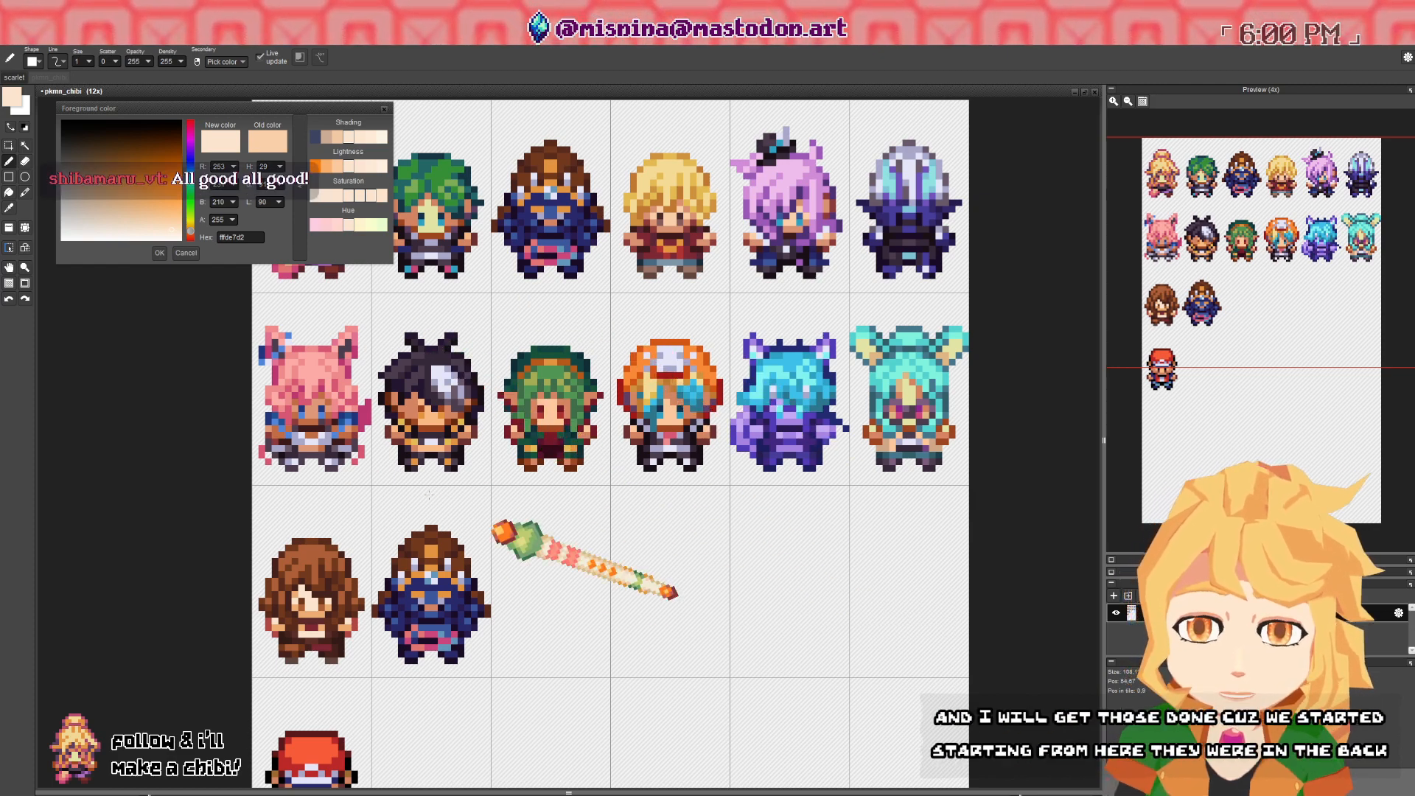
pyautogui.moveTo(516, 583); pyautogui.dragTo(668, 410)
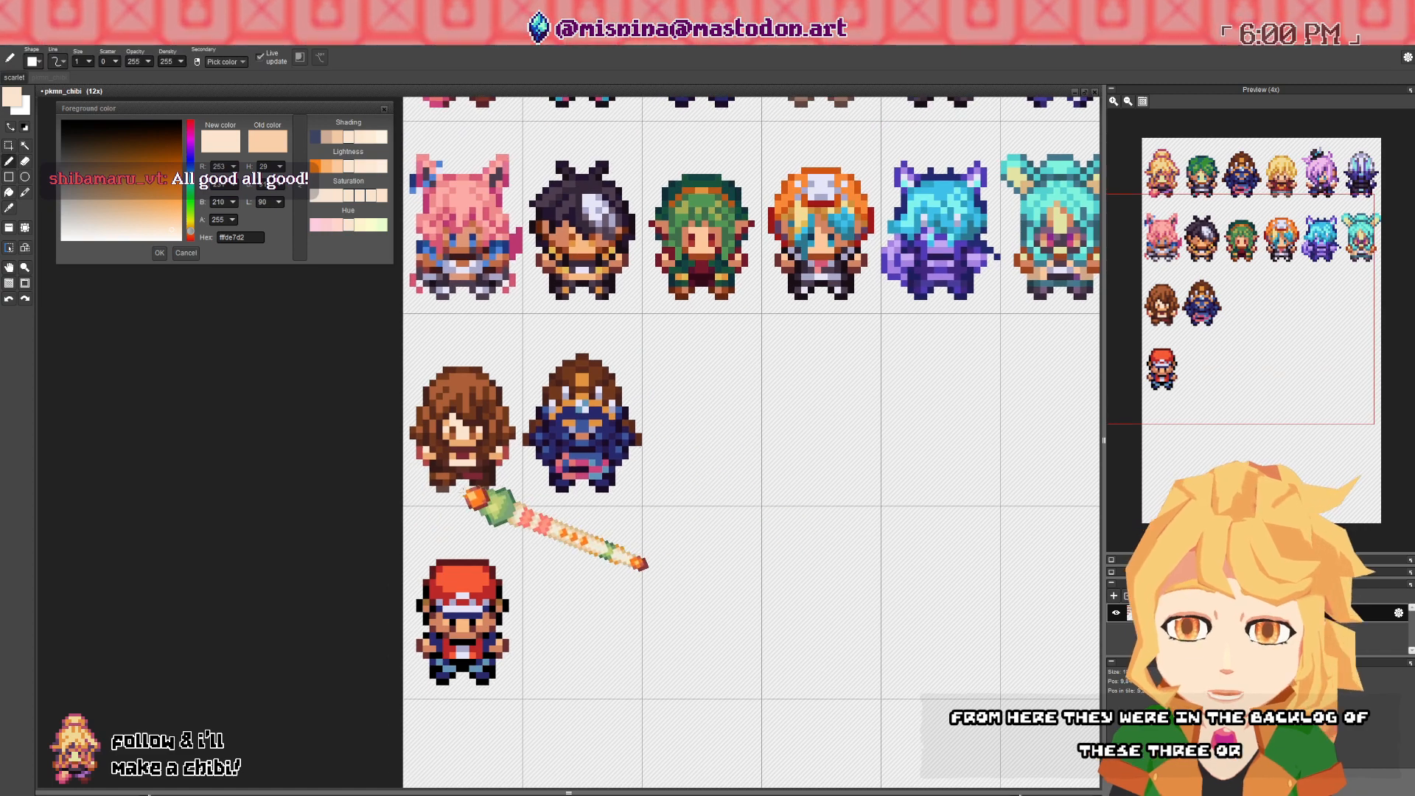
pyautogui.scroll(1, 475, 498)
pyautogui.scroll(1, 479, 488)
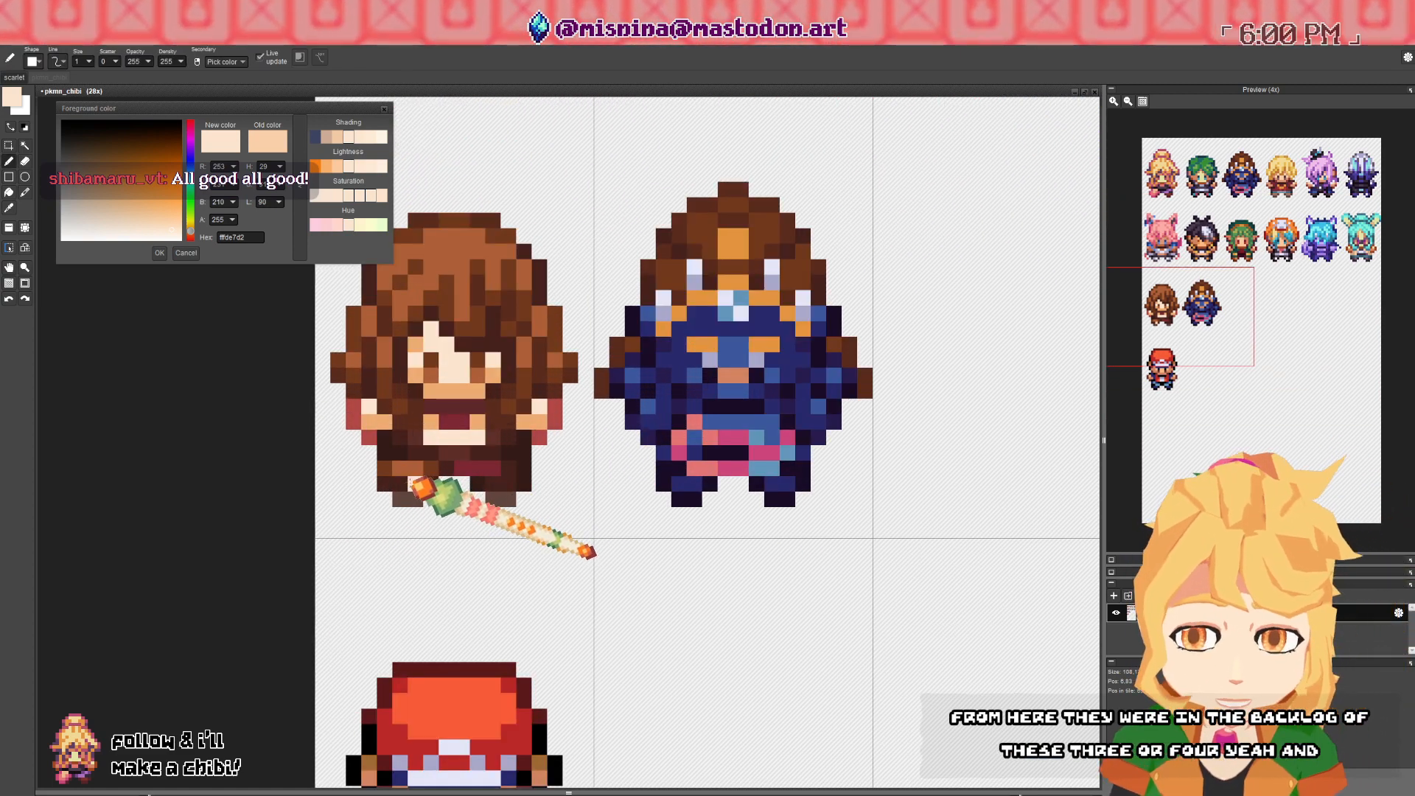
pyautogui.rightClick(422, 503)
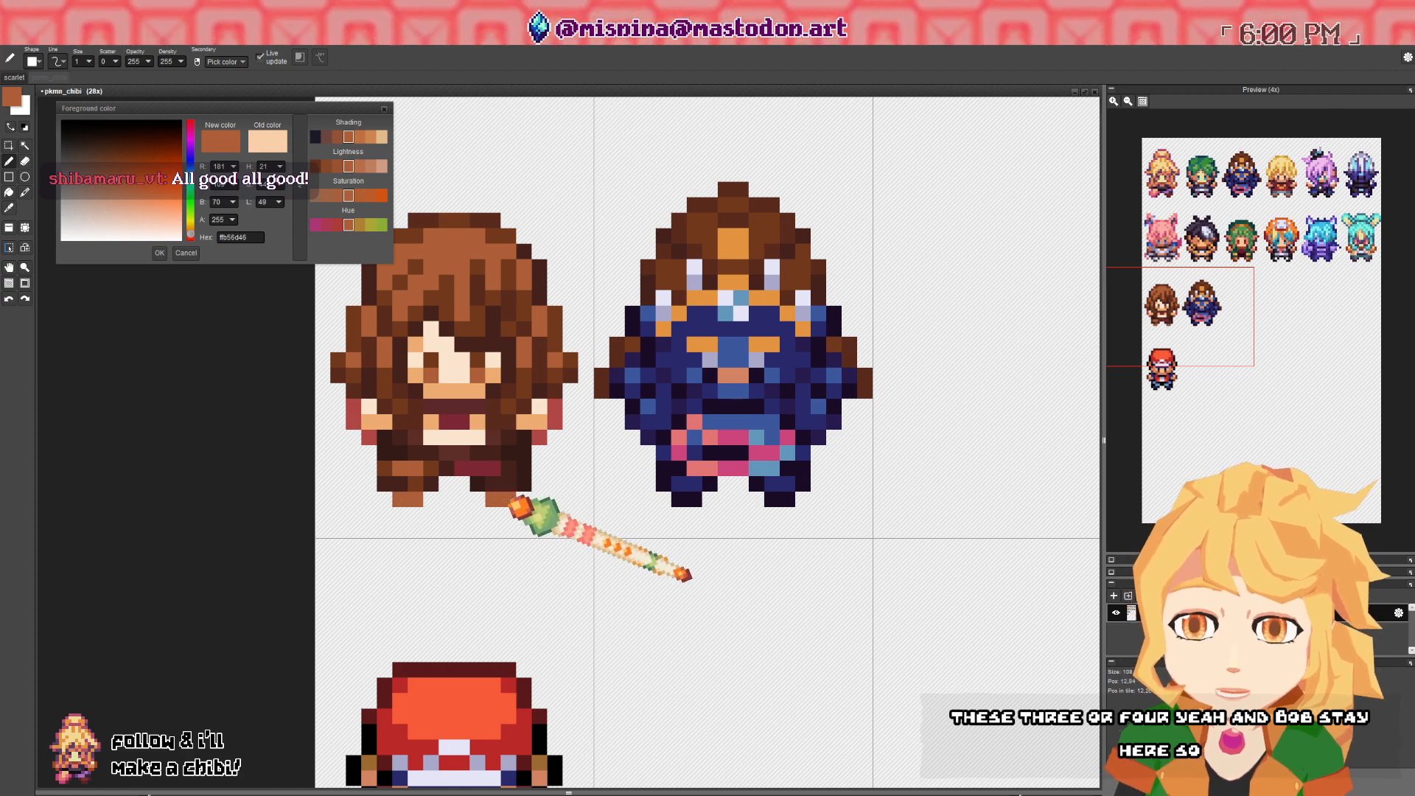
# - Recolour the chibi's feet as bare skin with the skin tone #efb47f
pyautogui.scroll(-4, 545, 481)
pyautogui.scroll(3, 545, 481)
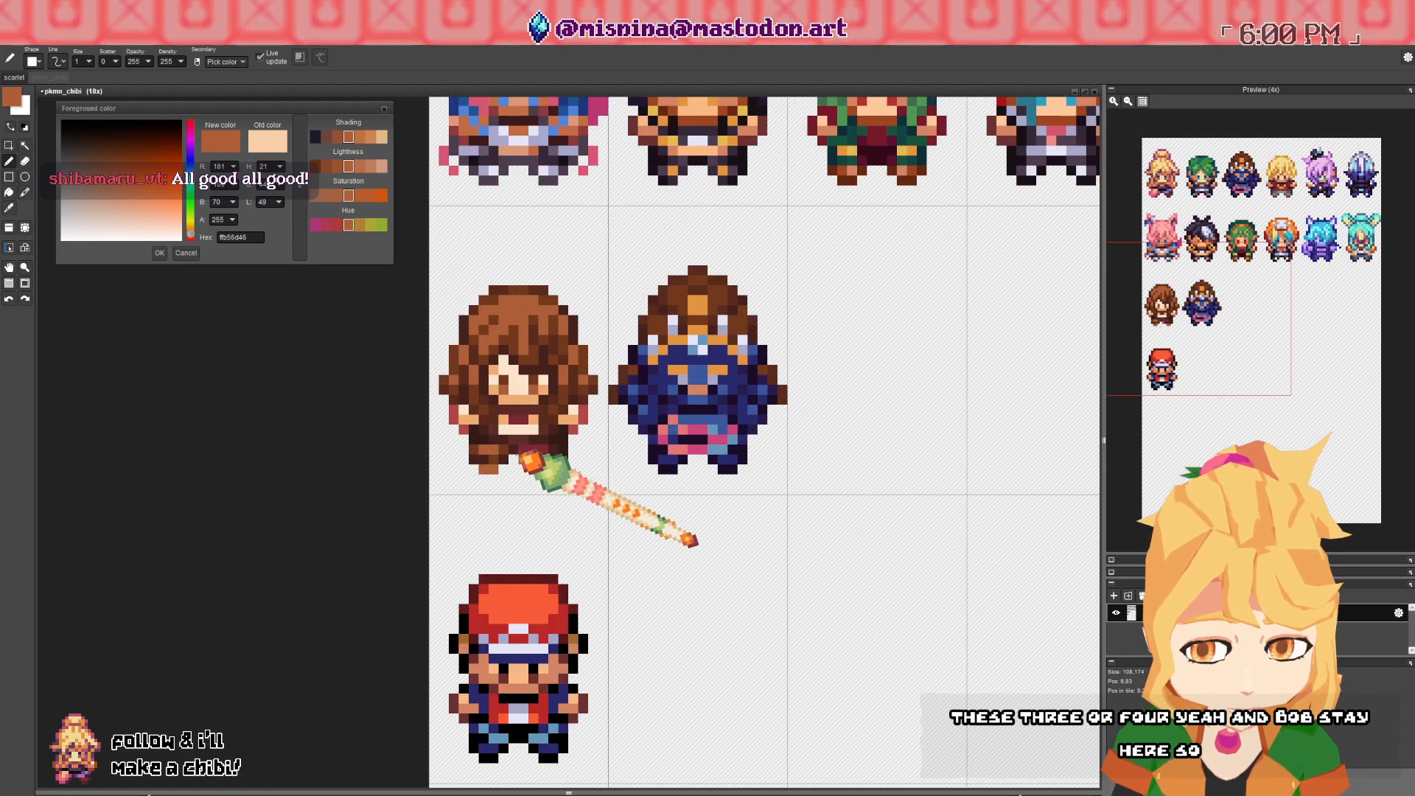
pyautogui.scroll(2, 515, 474)
pyautogui.rightClick(481, 475)
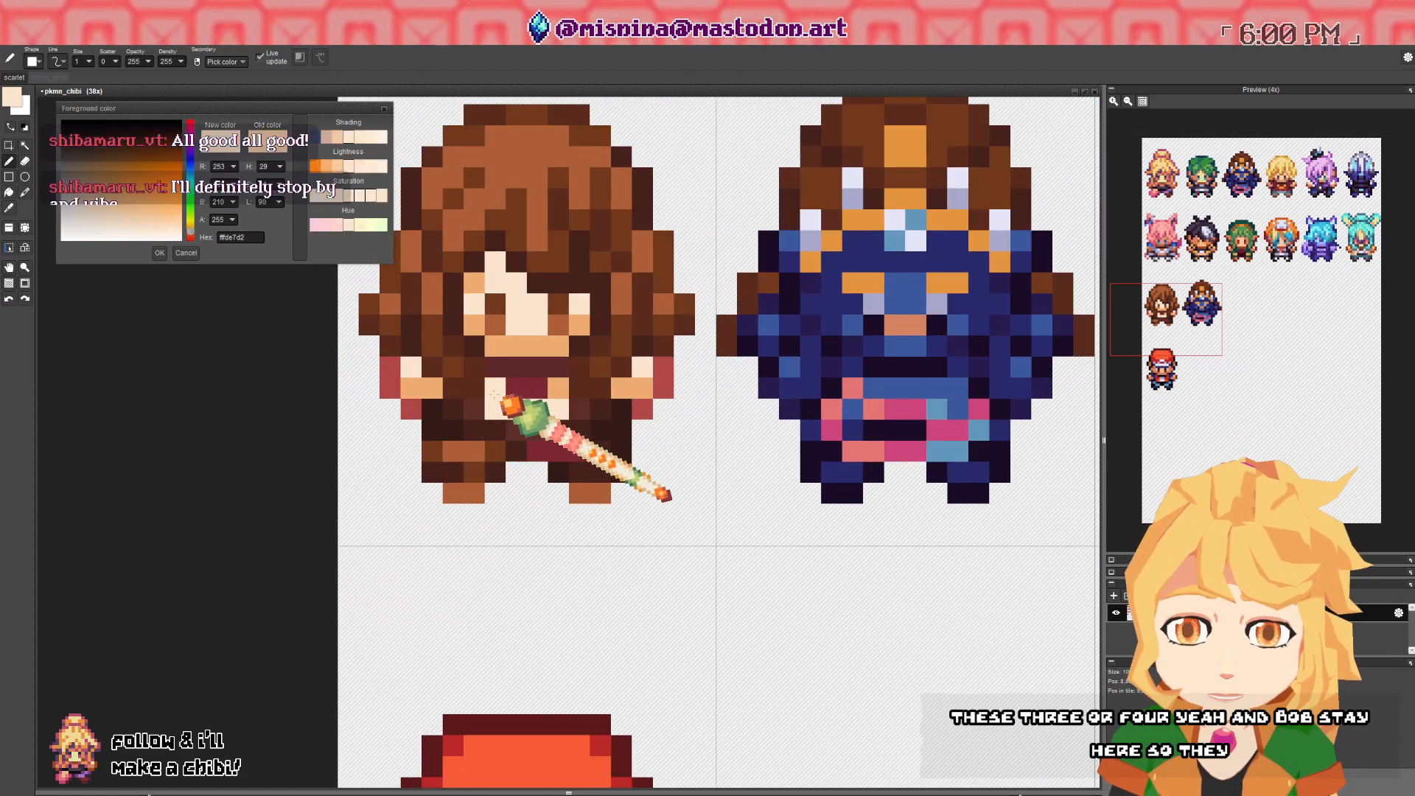
pyautogui.scroll(-5, 597, 492)
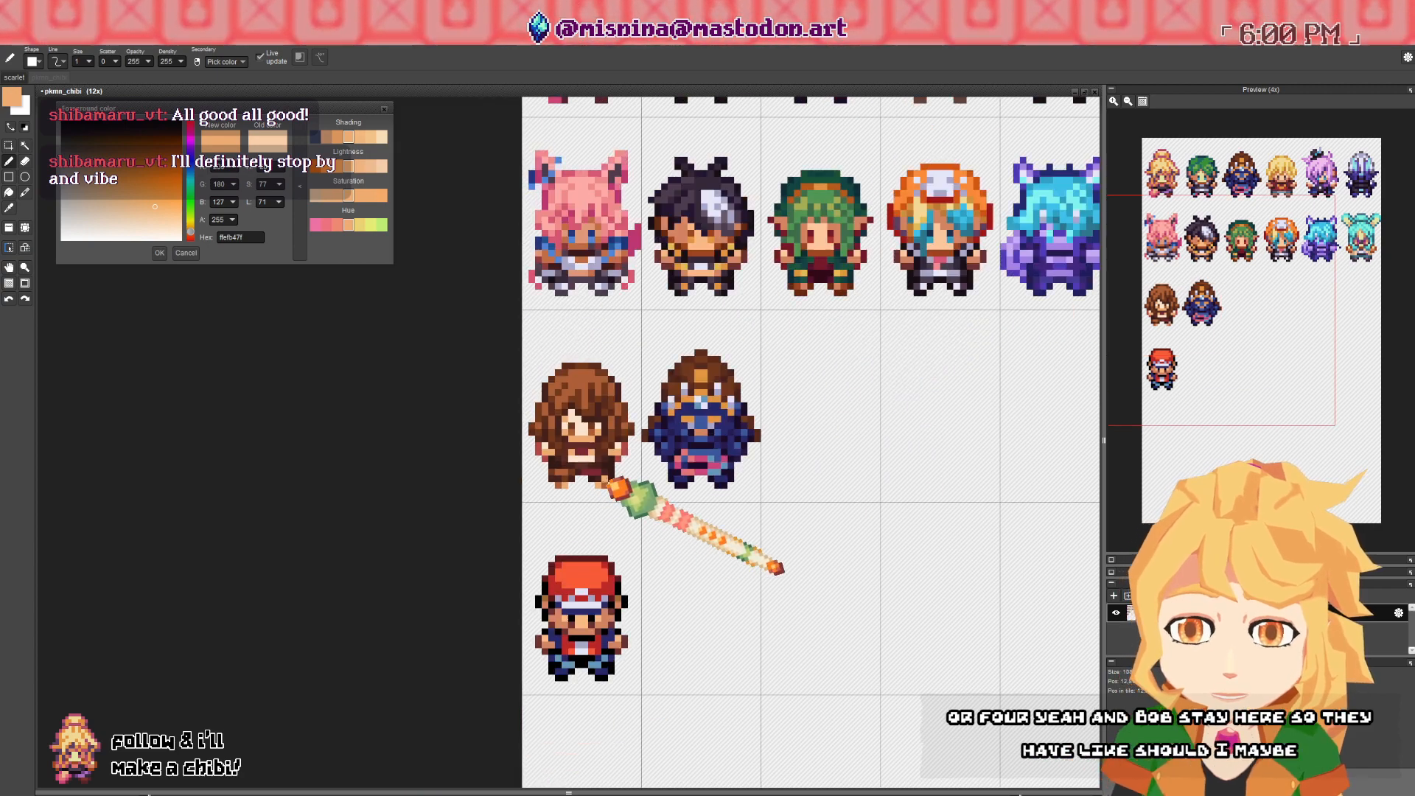
pyautogui.moveTo(651, 480); pyautogui.dragTo(627, 493)
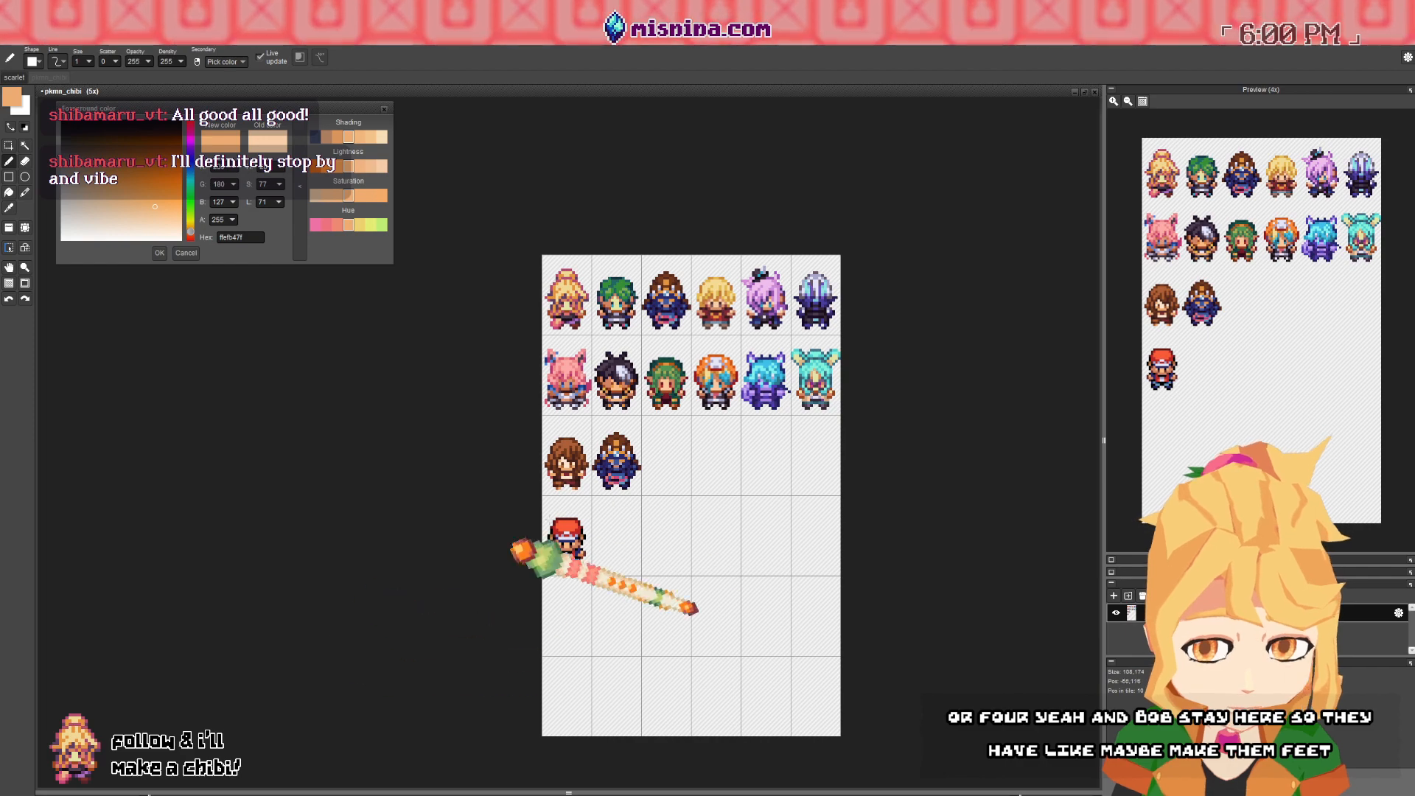
# - Paint a flower on the upper side of the chibi's hair in dark reds #883742 and #6a3737 with a #b56d46 centre
pyautogui.scroll(5, 594, 466)
pyautogui.rightClick(597, 552)
pyautogui.scroll(2, 516, 442)
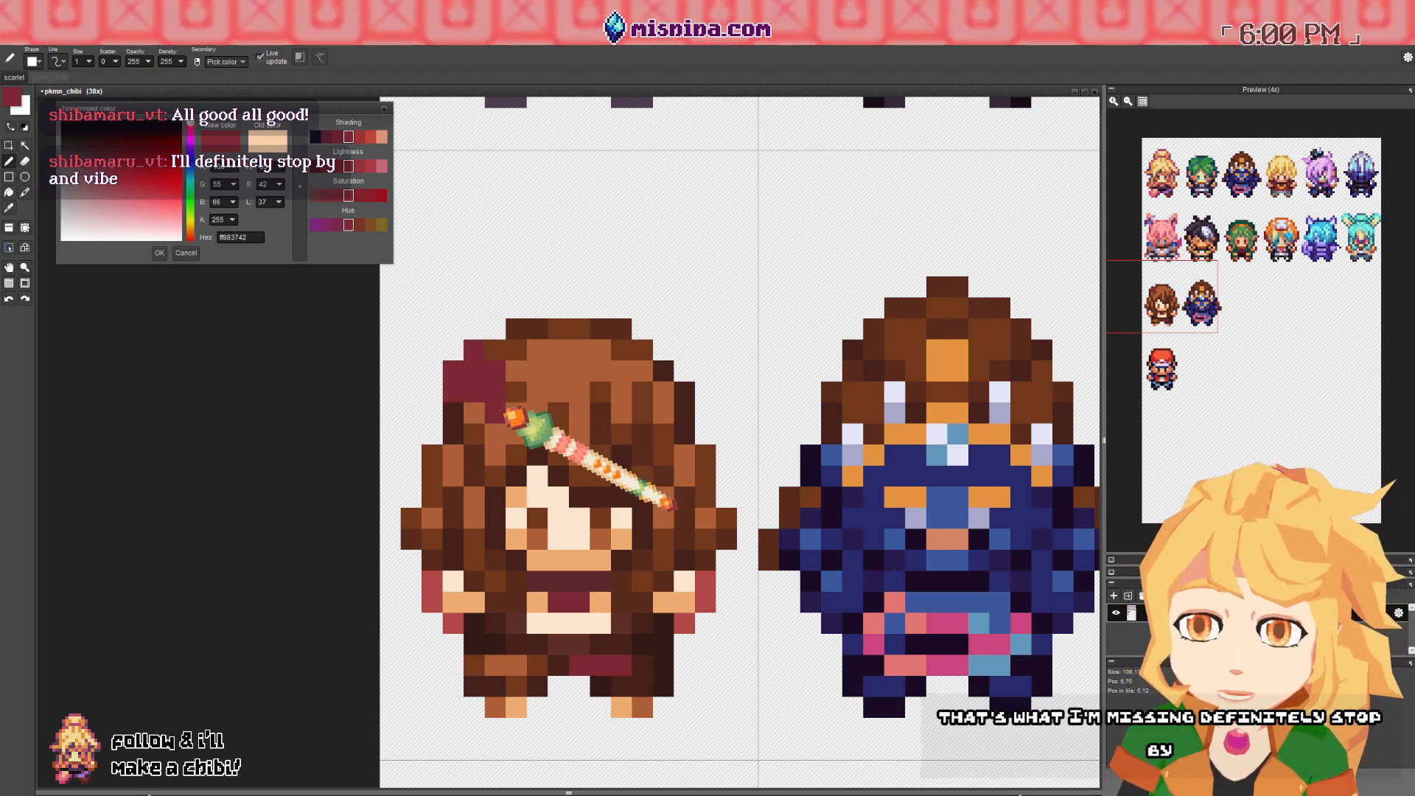
pyautogui.rightClick(516, 376)
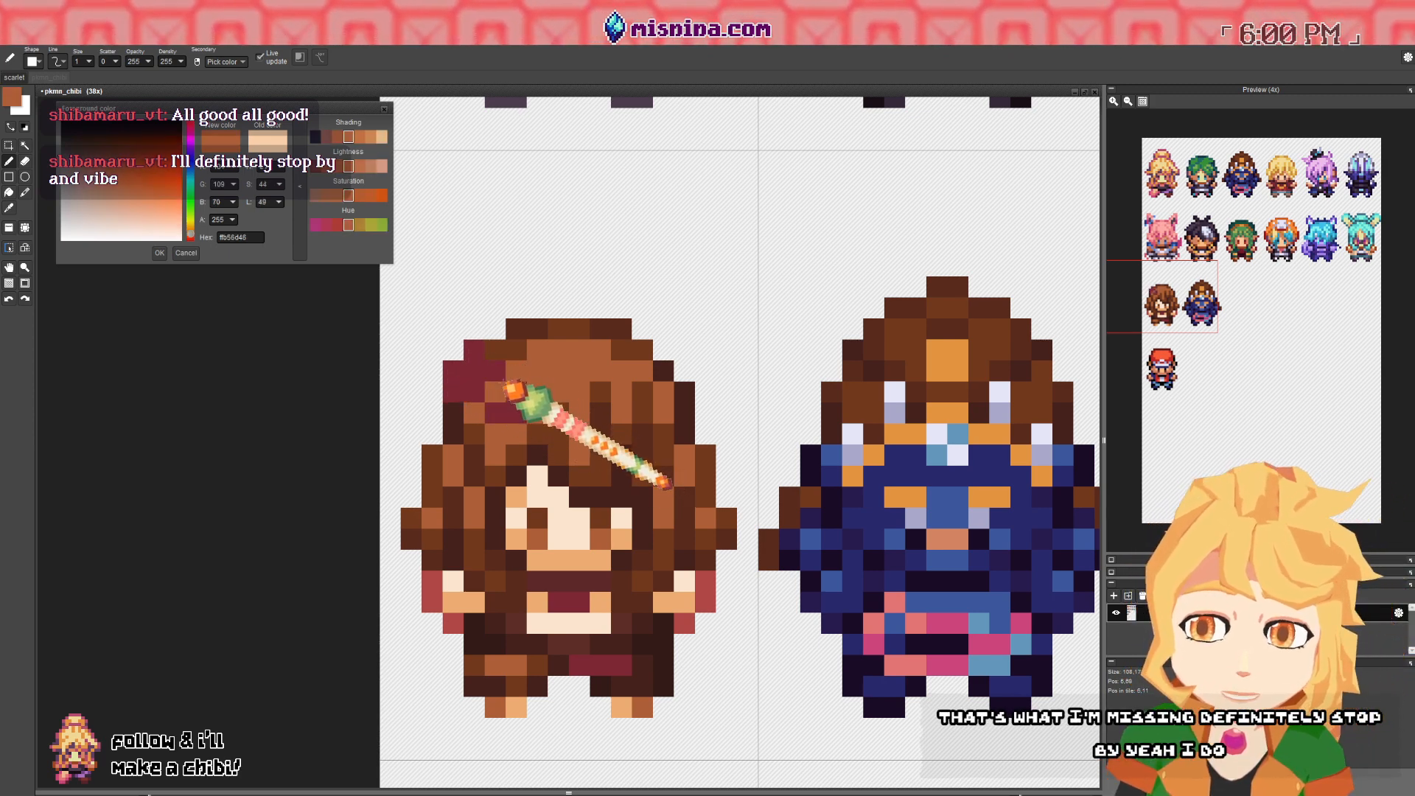
pyautogui.scroll(-3, 512, 447)
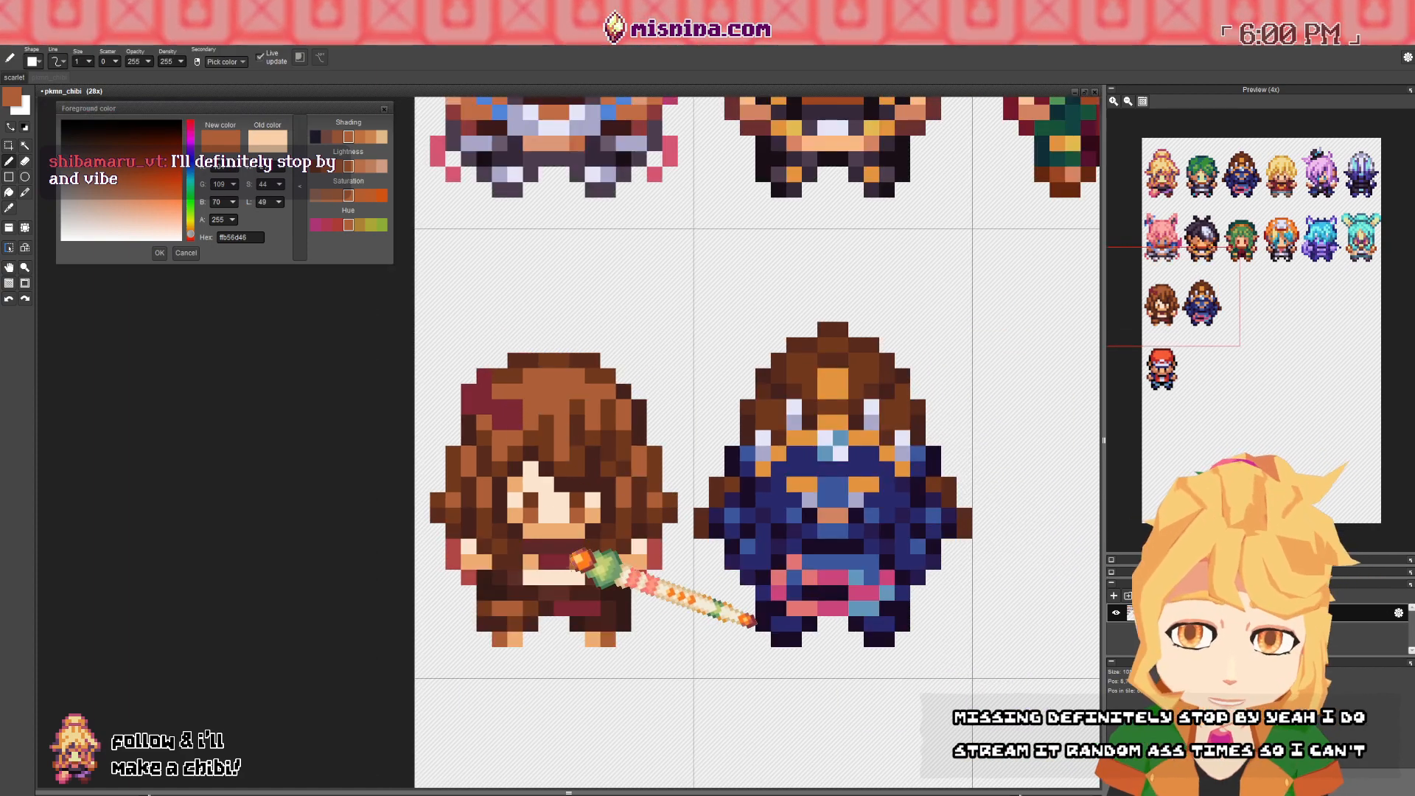
pyautogui.rightClick(569, 558)
pyautogui.scroll(1, 512, 418)
pyautogui.rightClick(510, 417)
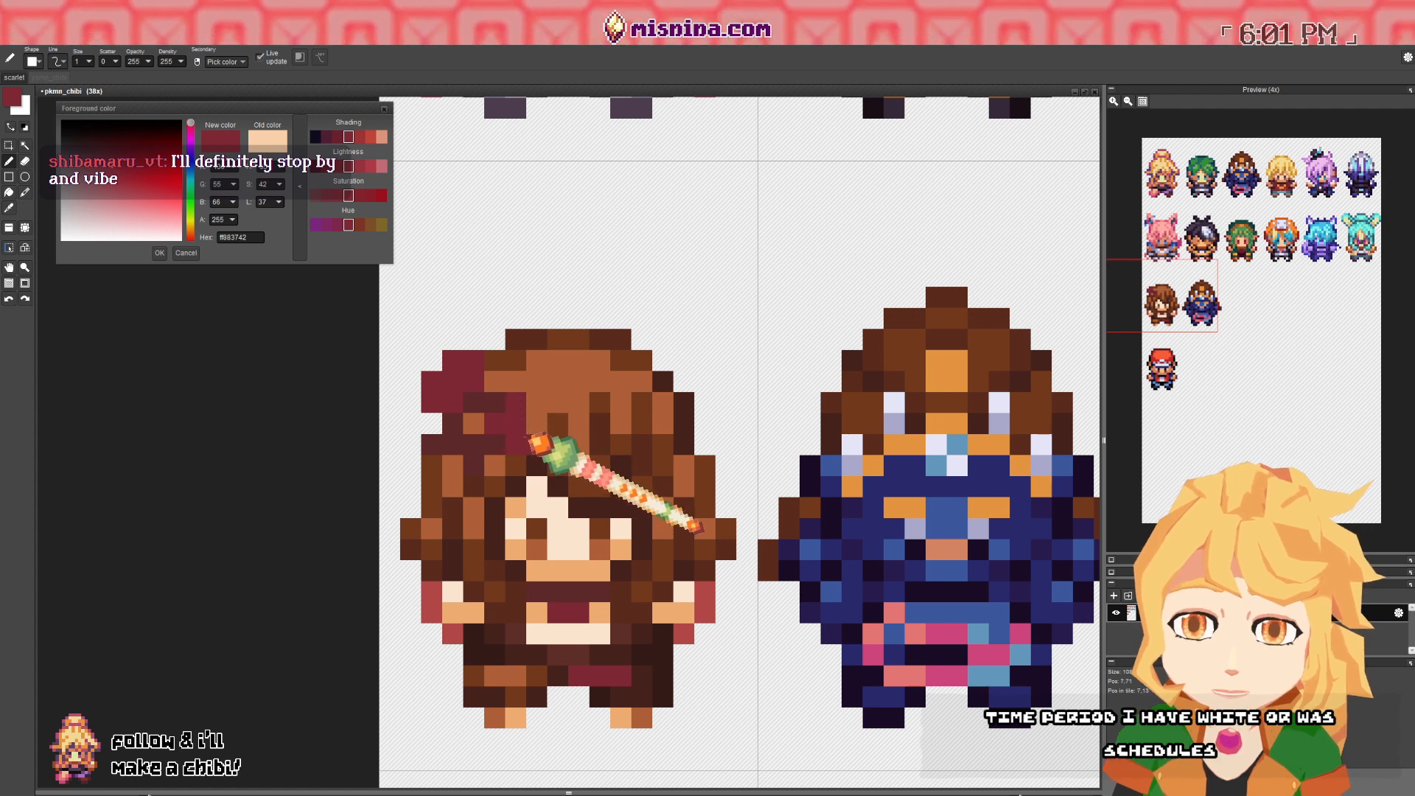
pyautogui.click(501, 445)
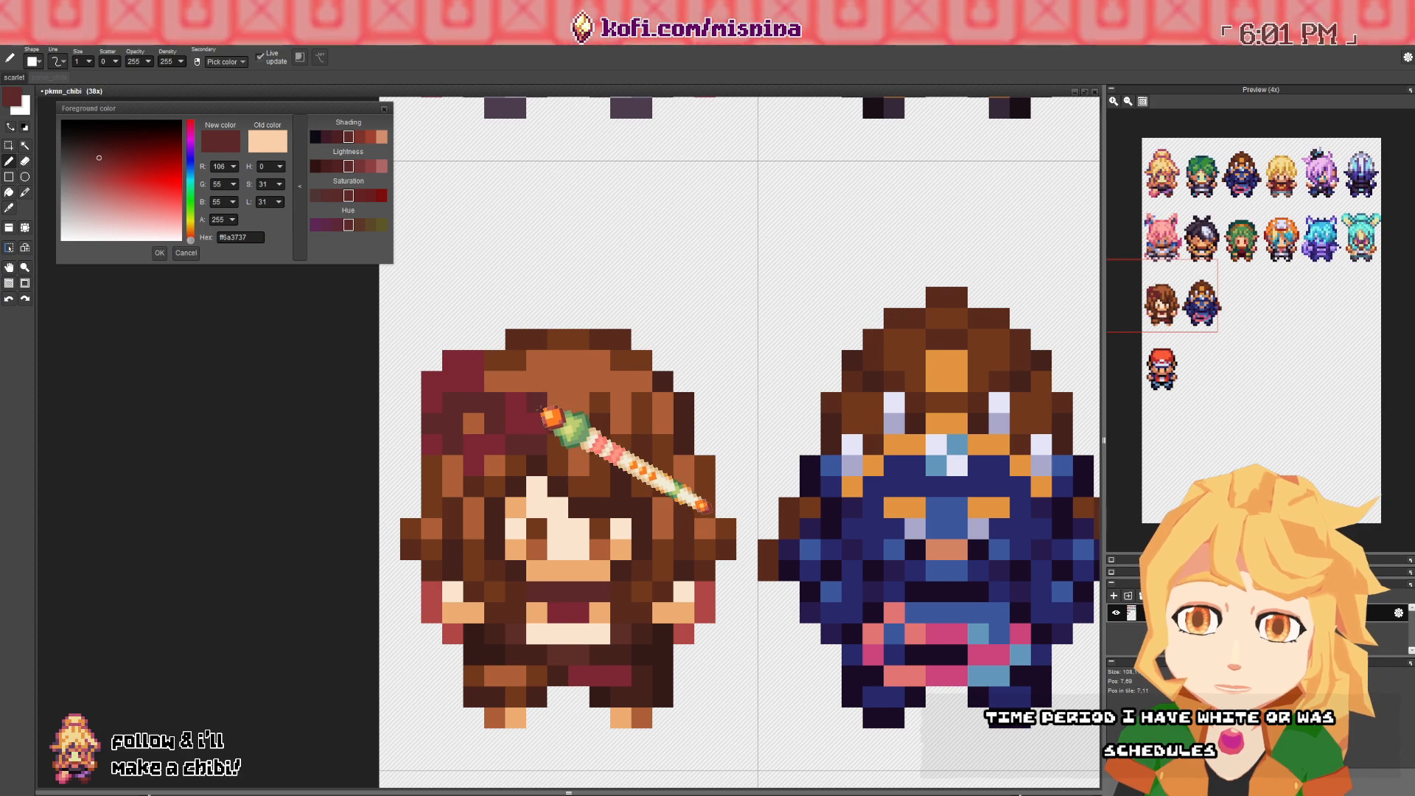
# - Mix the lighter red #ab4a55 and add highlight pixels to the hair flower's upper petals
pyautogui.scroll(-5, 529, 412)
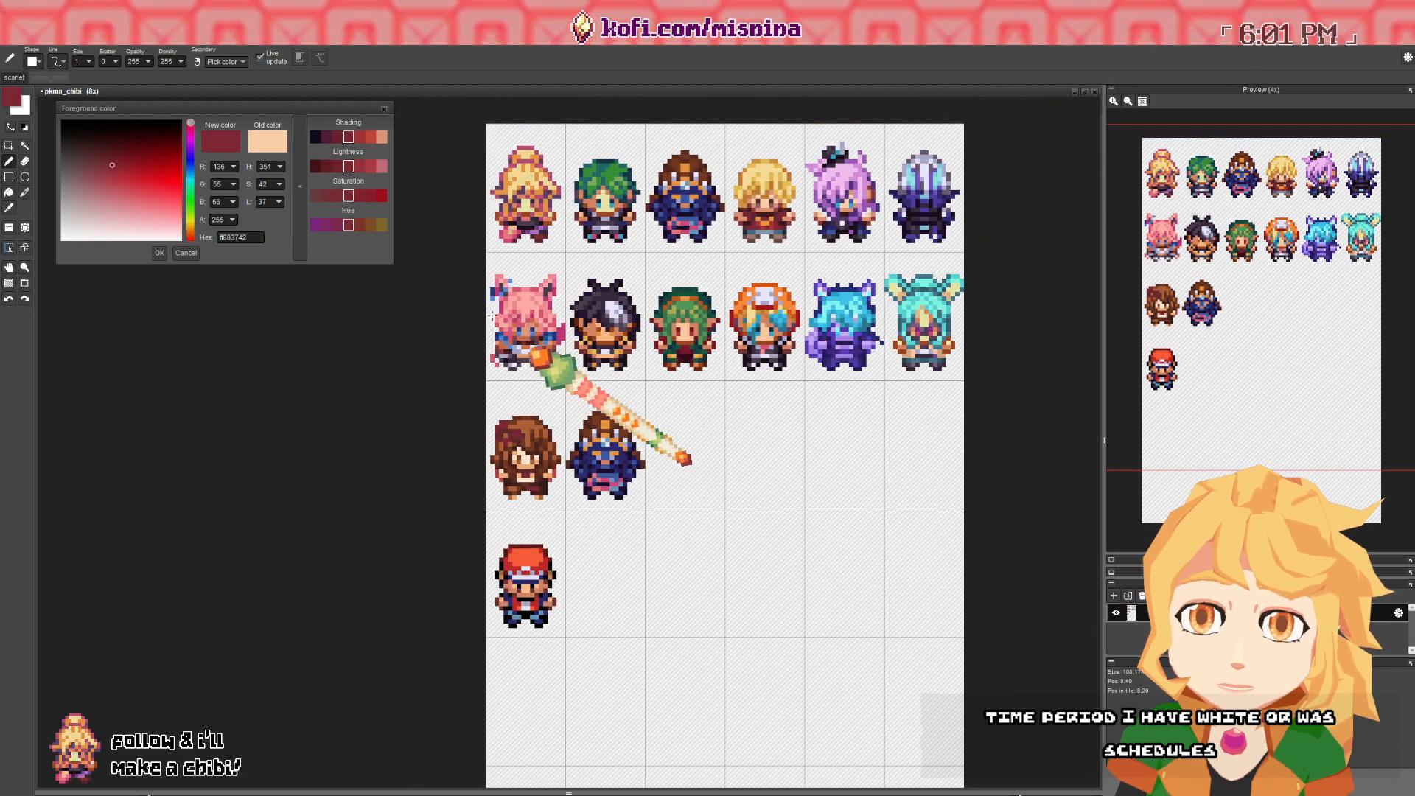
pyautogui.click(108, 179)
pyautogui.scroll(4, 538, 427)
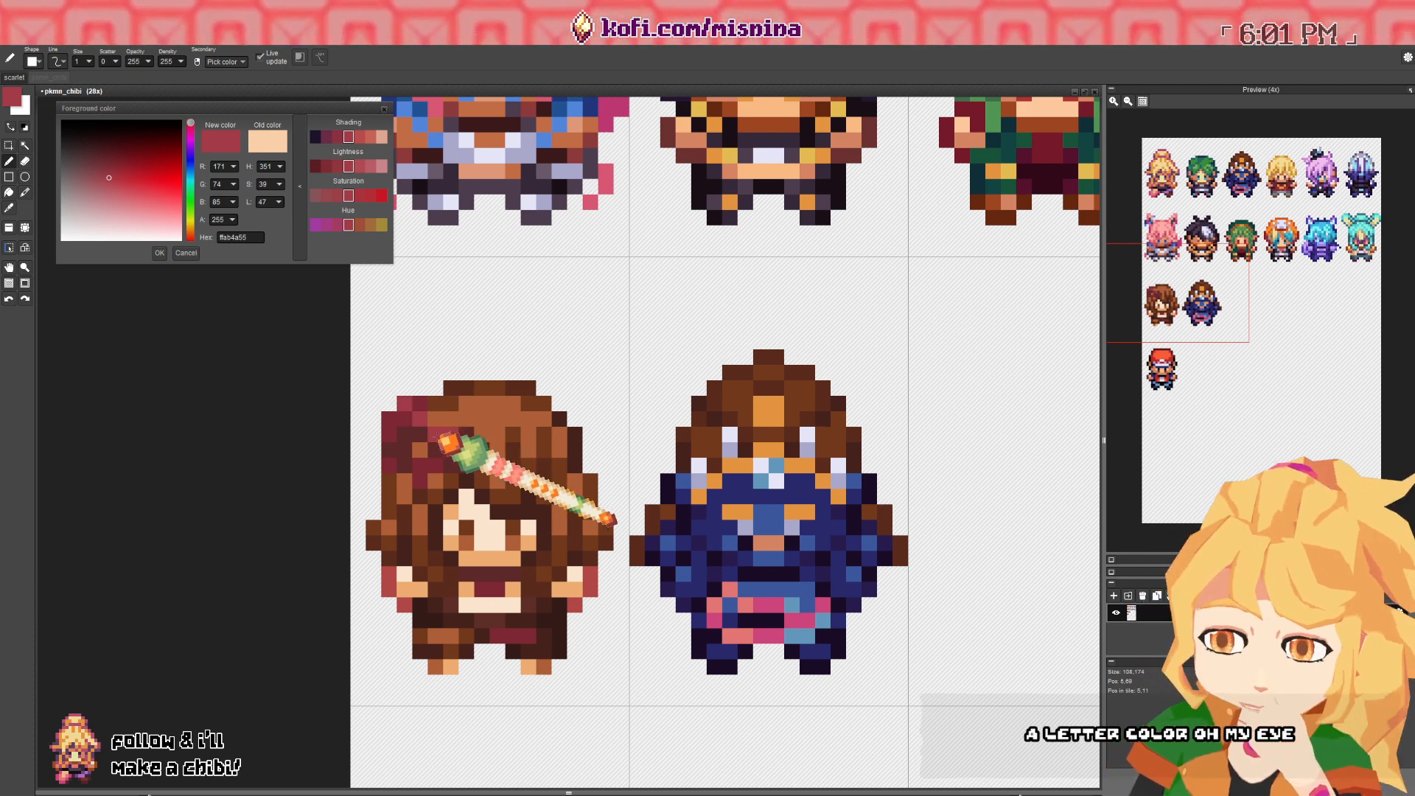
pyautogui.moveTo(553, 472); pyautogui.dragTo(565, 485)
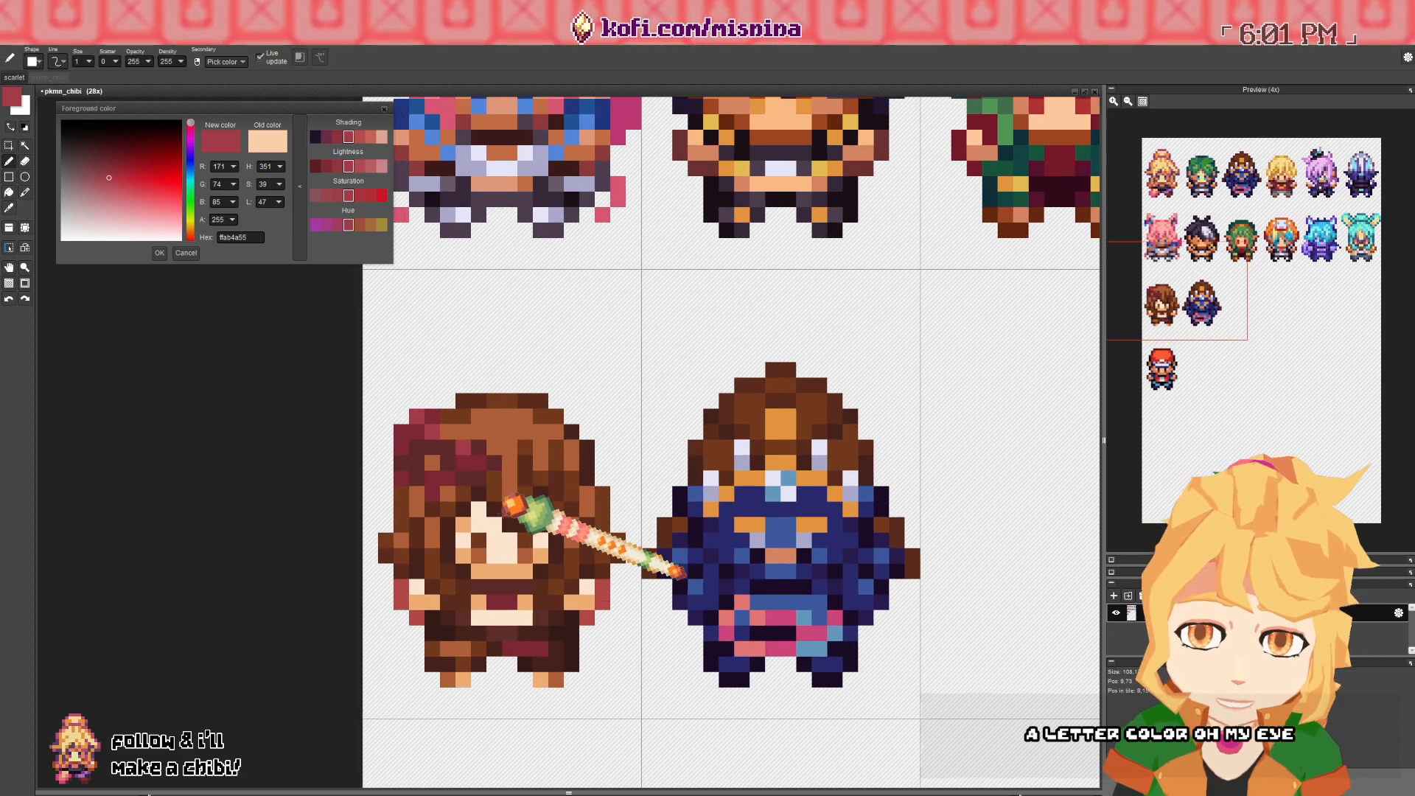
# - Draw a thin pale ornament rising above the hair flower in the skin tones #efb47f and #fde7d2
pyautogui.rightClick(499, 533)
pyautogui.rightClick(492, 571)
pyautogui.moveTo(448, 398); pyautogui.dragTo(482, 414)
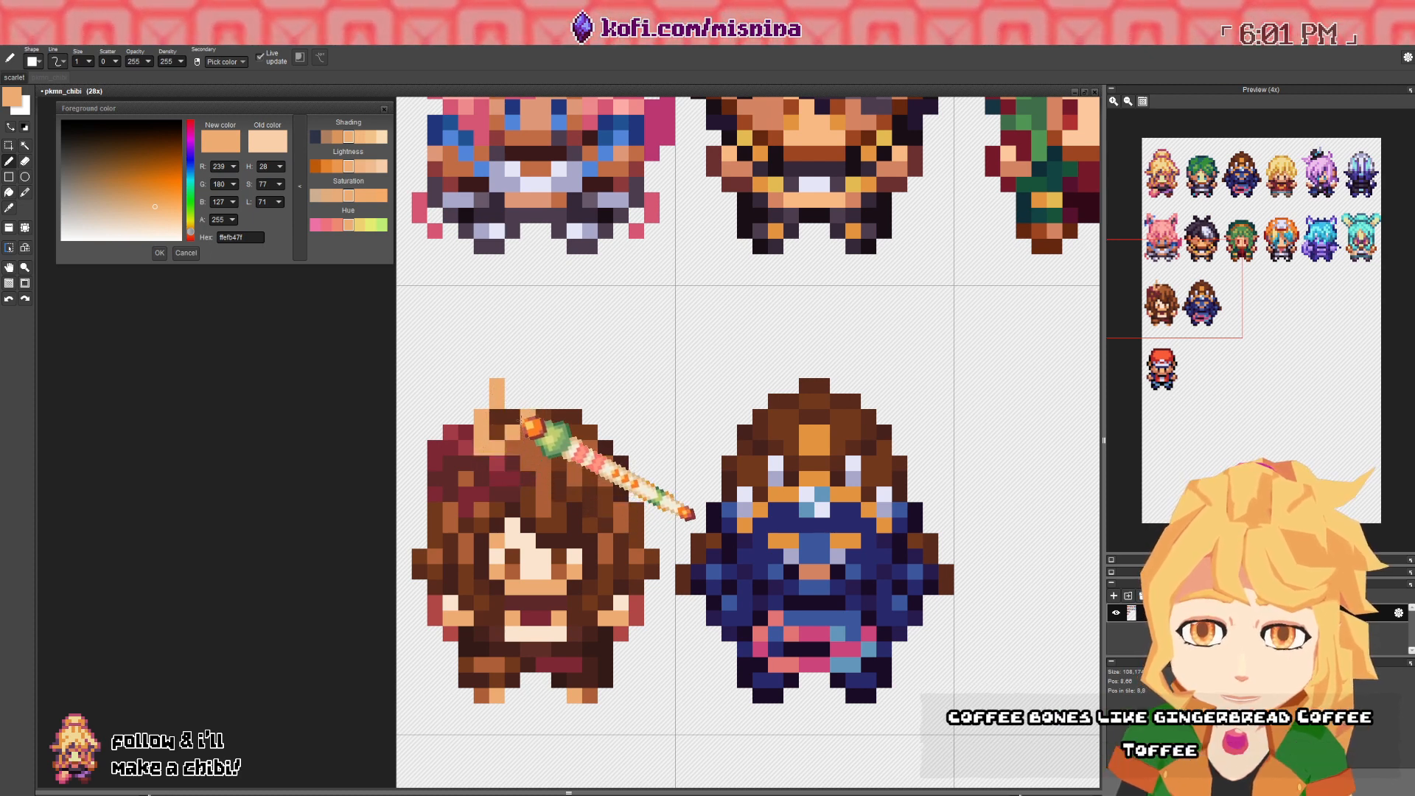
pyautogui.rightClick(517, 572)
pyautogui.click(493, 403)
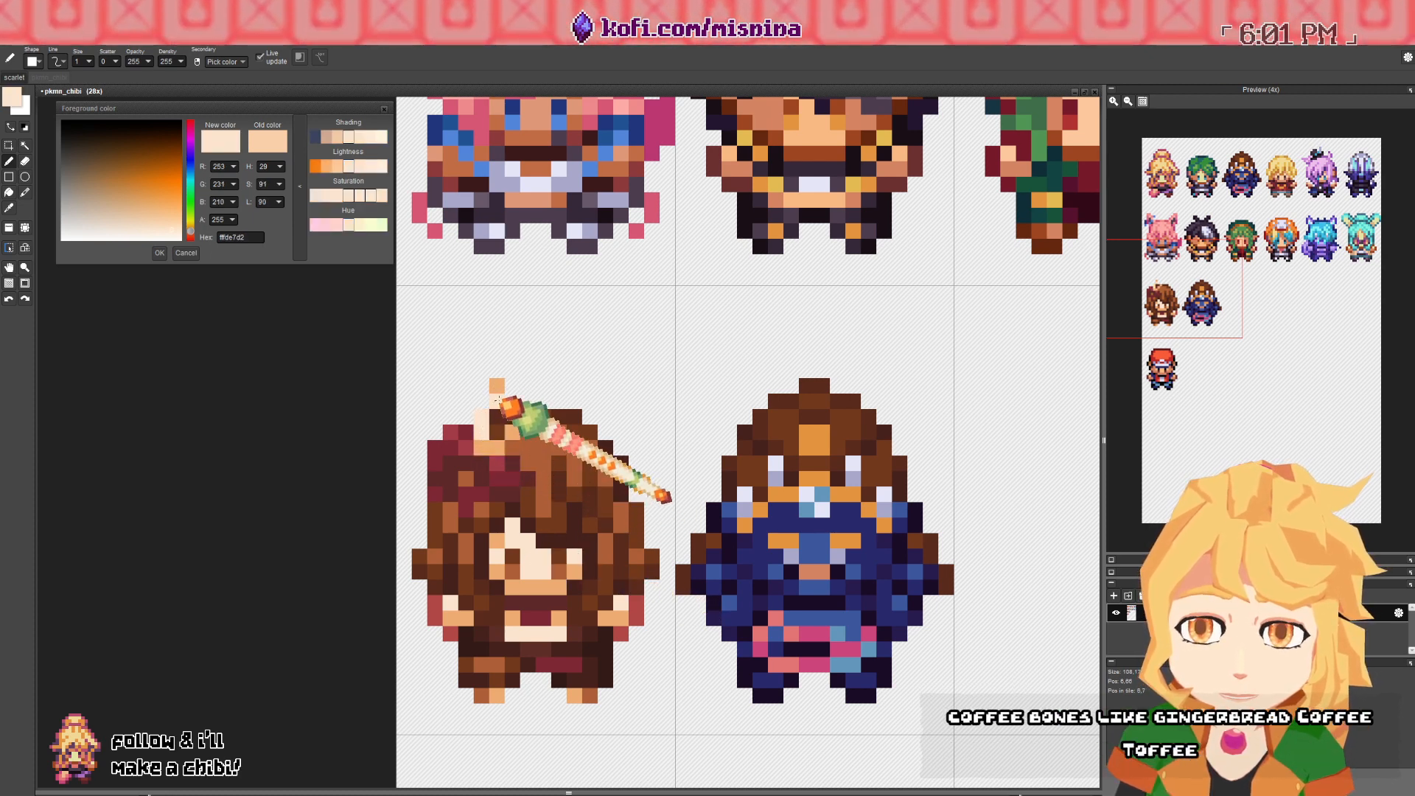
pyautogui.click(511, 432)
pyautogui.click(501, 444)
pyautogui.rightClick(486, 451)
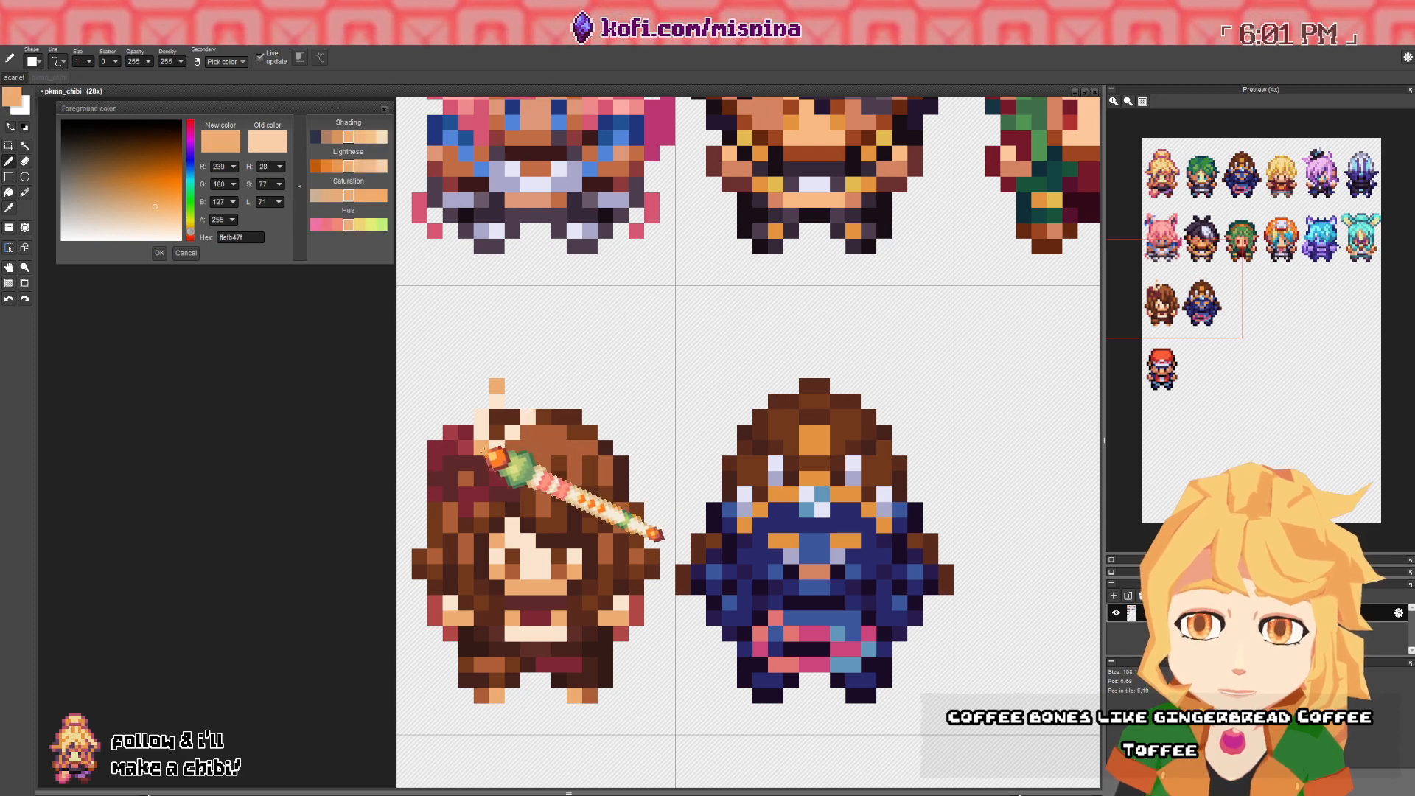
pyautogui.keyDown('alt'); pyautogui.click(507, 446); pyautogui.keyUp('alt')
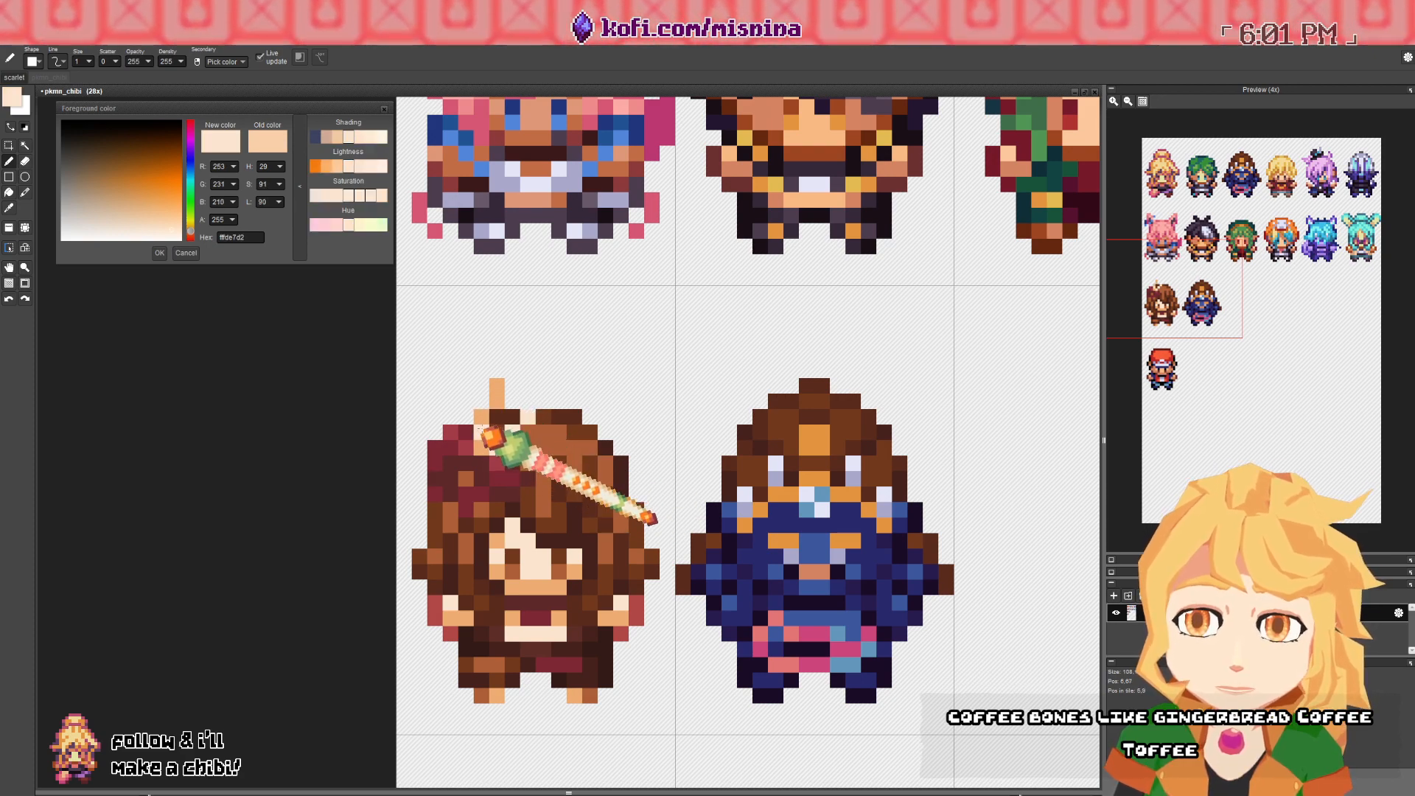
# - Remove the blue-robed reference chibi from the tile beside the brown-haired chibi
pyautogui.scroll(-6, 516, 450)
pyautogui.press('e')
pyautogui.scroll(1, 618, 415)
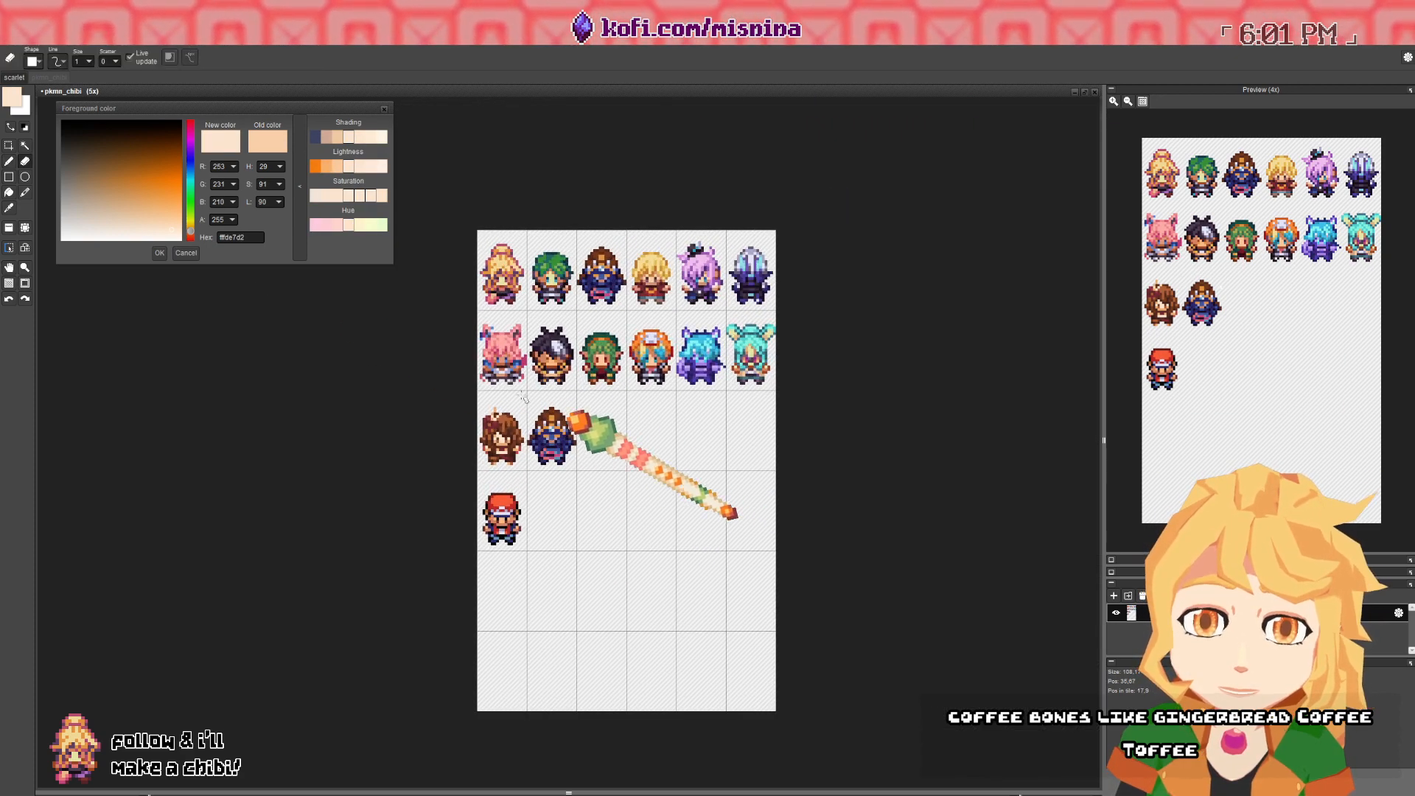
pyautogui.click(24, 228)
pyautogui.click(553, 429)
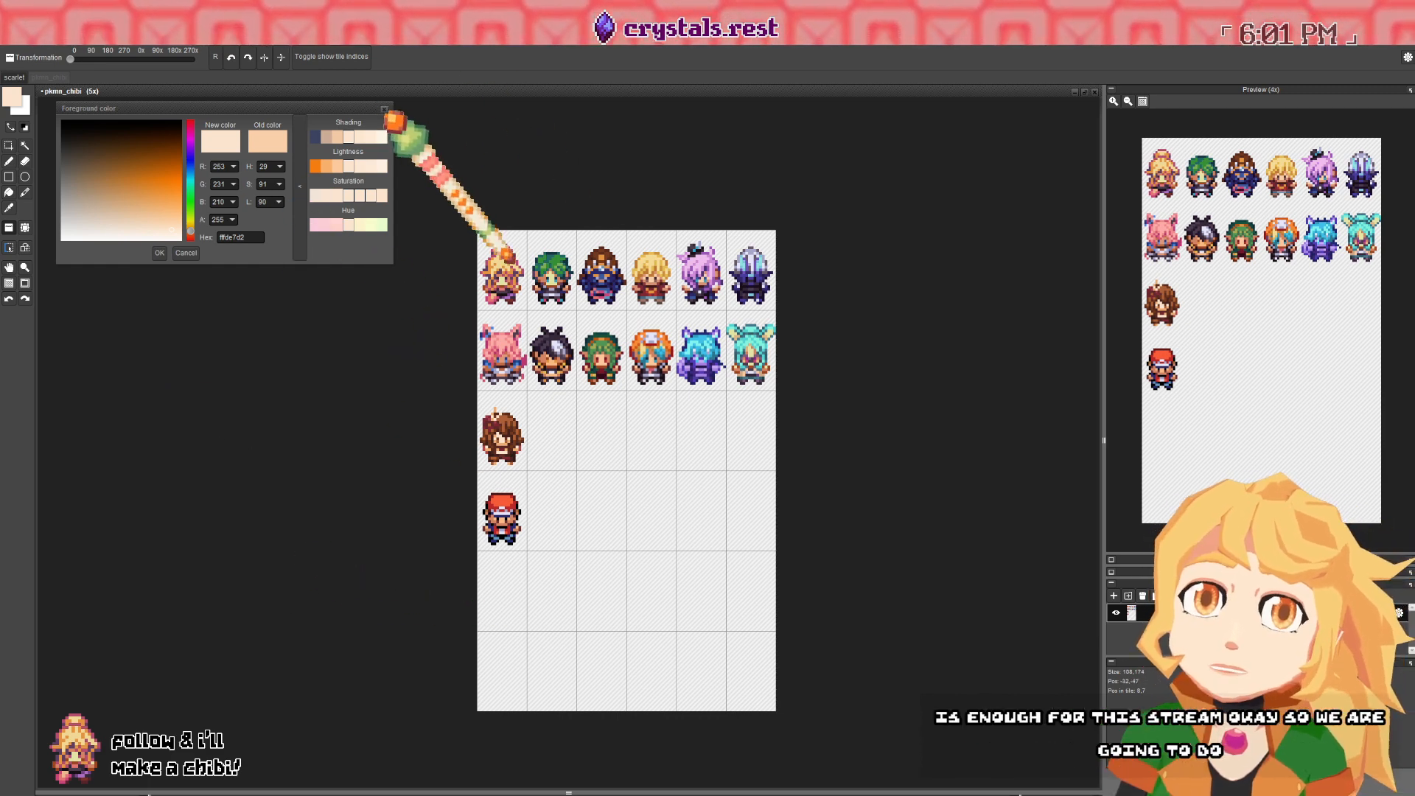
# - Close the foreground colour dialog and save the pkmn_chibi sheet
pyautogui.click(384, 108)
pyautogui.moveTo(383, 268); pyautogui.dragTo(368, 266)
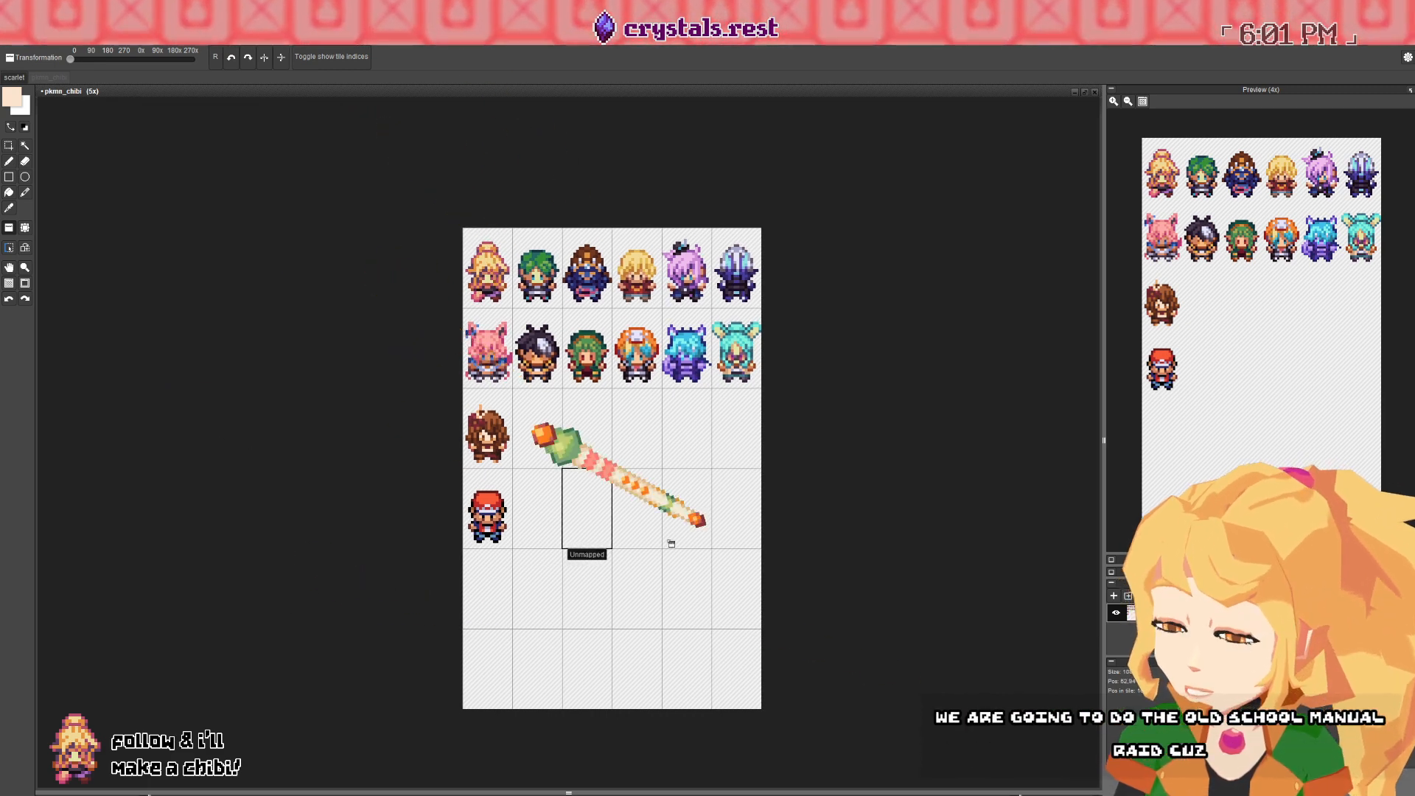
pyautogui.hotkey('ctrl', 's')
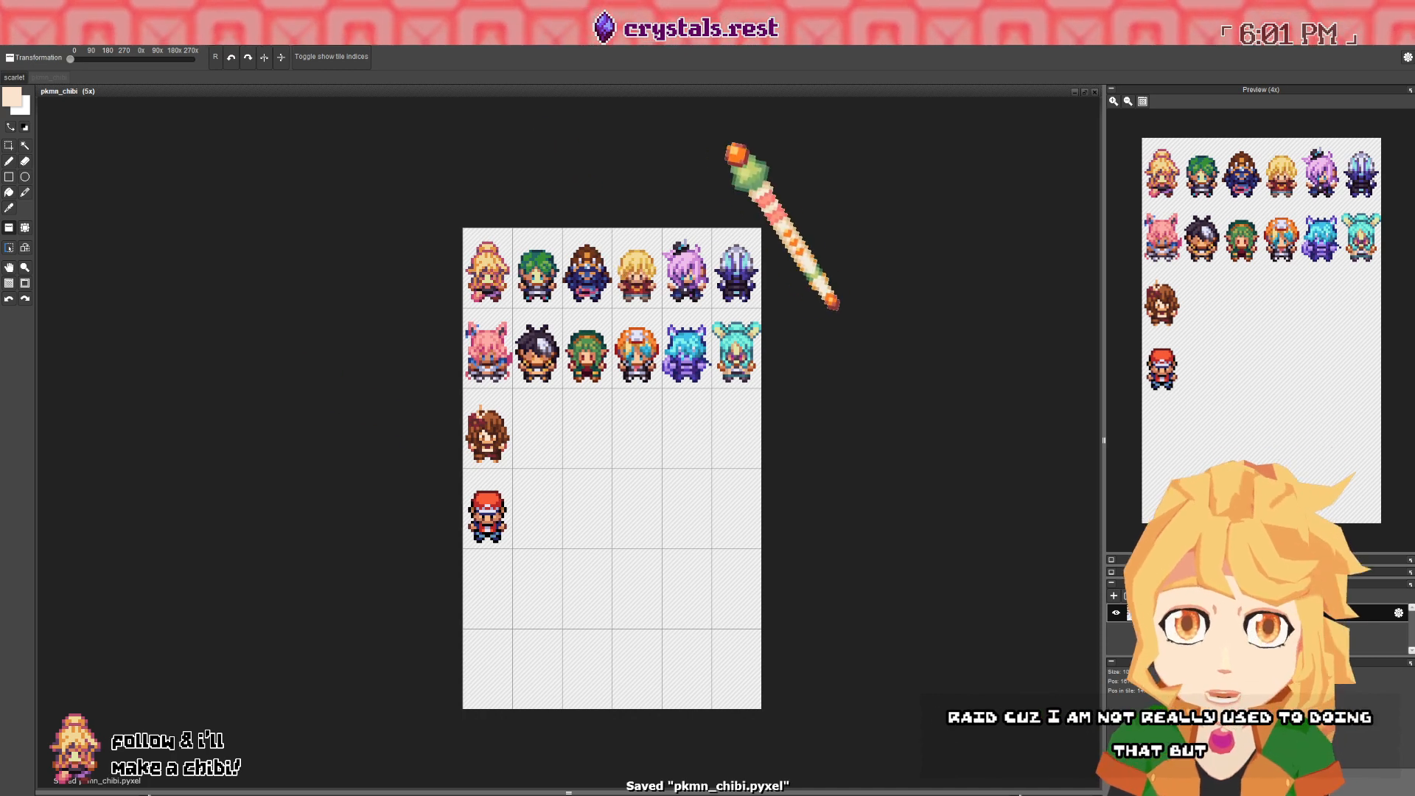